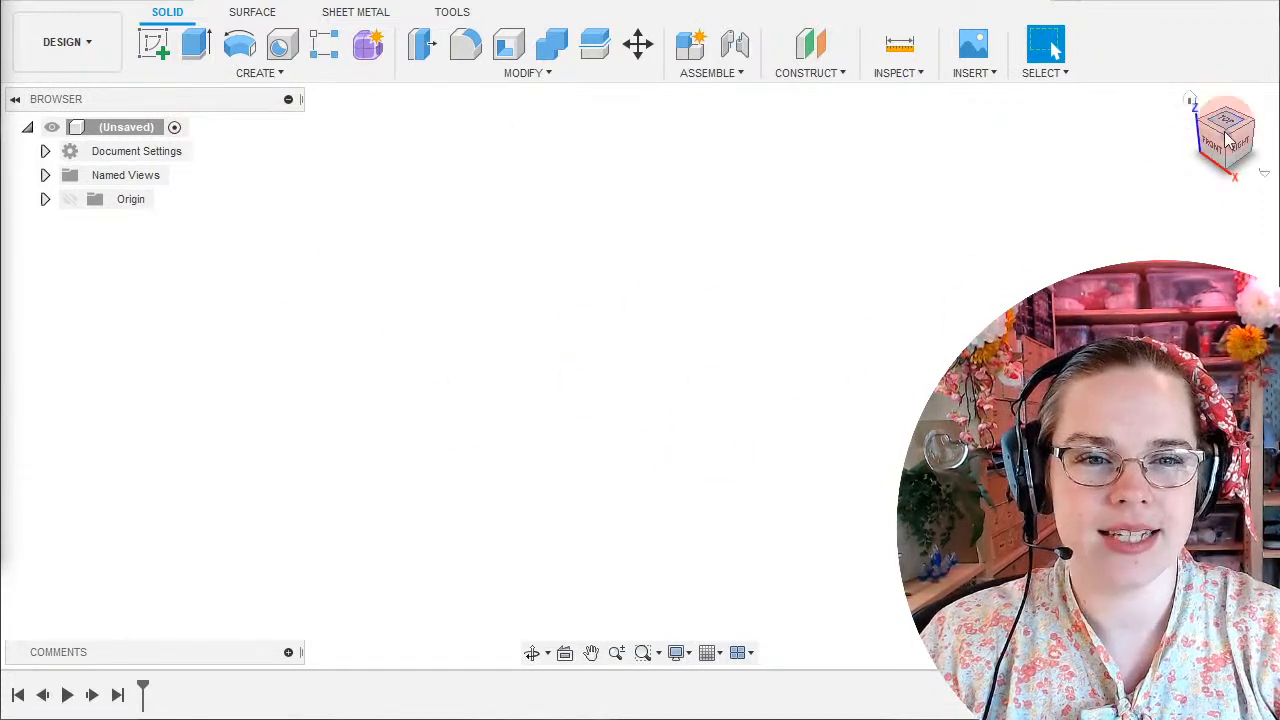
Start a new sketch on the front (XZ) origin plane, viewed straight from the front.
left_click(152, 50)
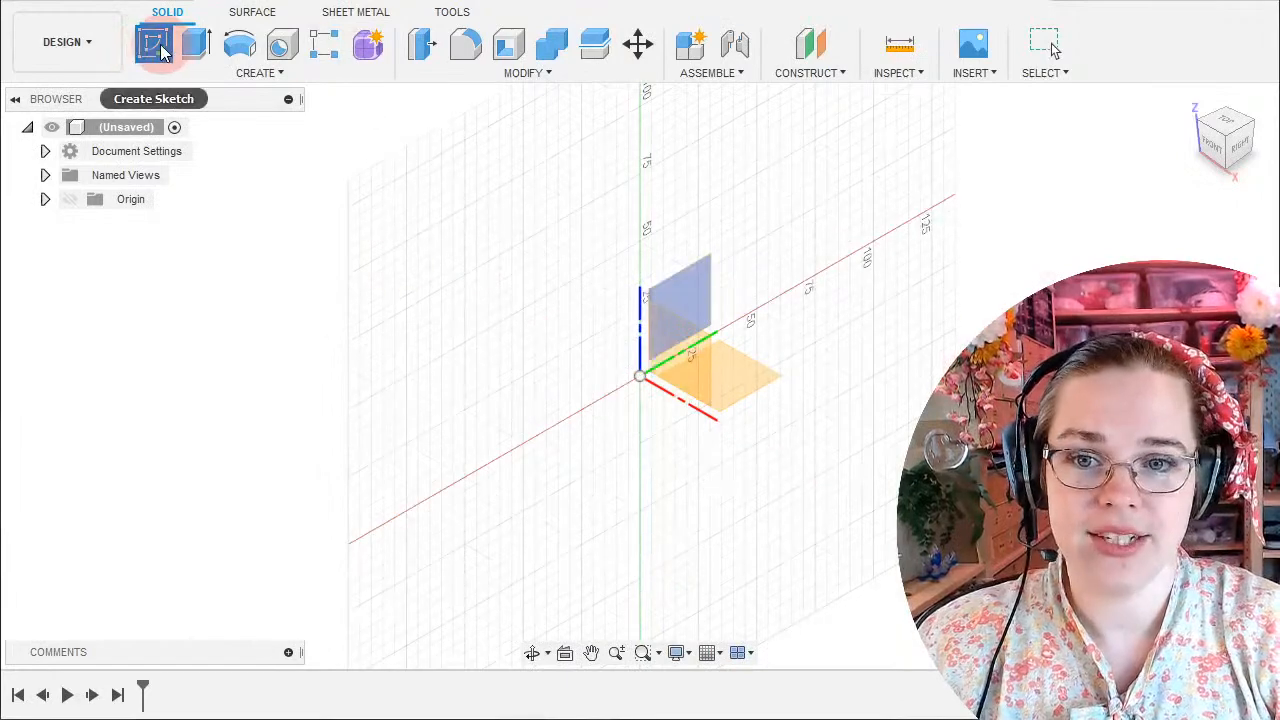
left_click(152, 46)
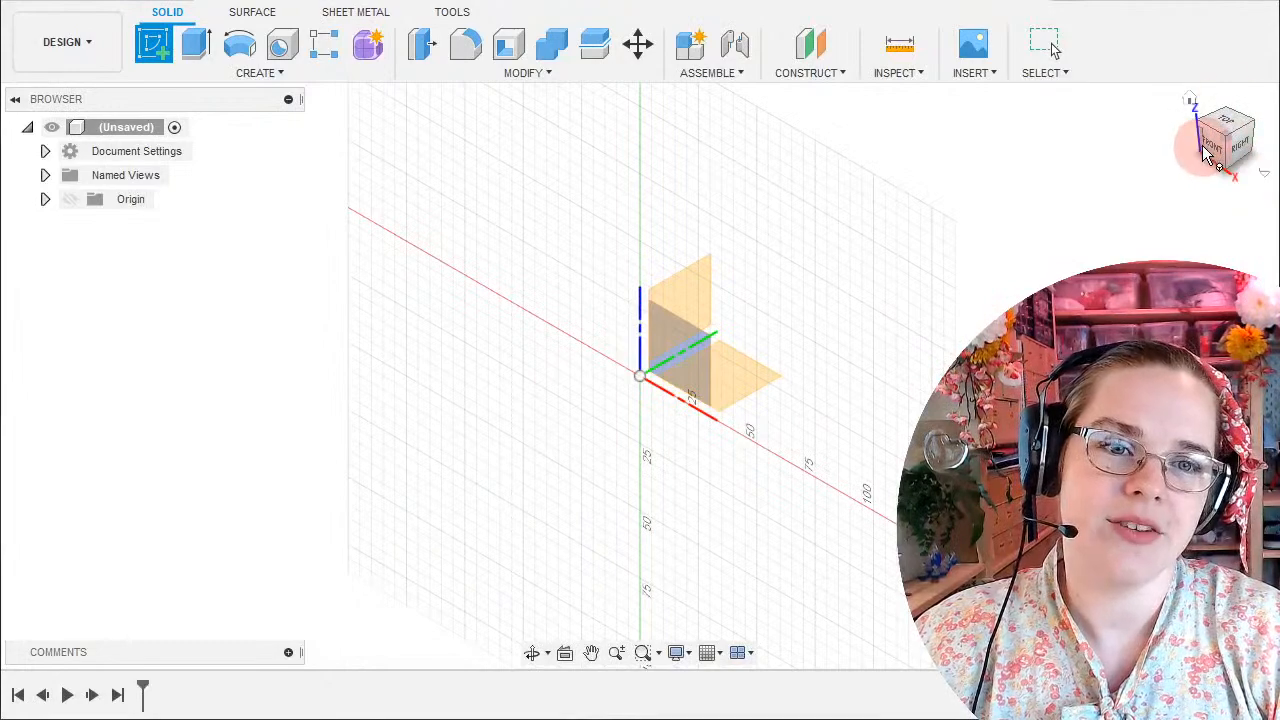
left_click(1212, 150)
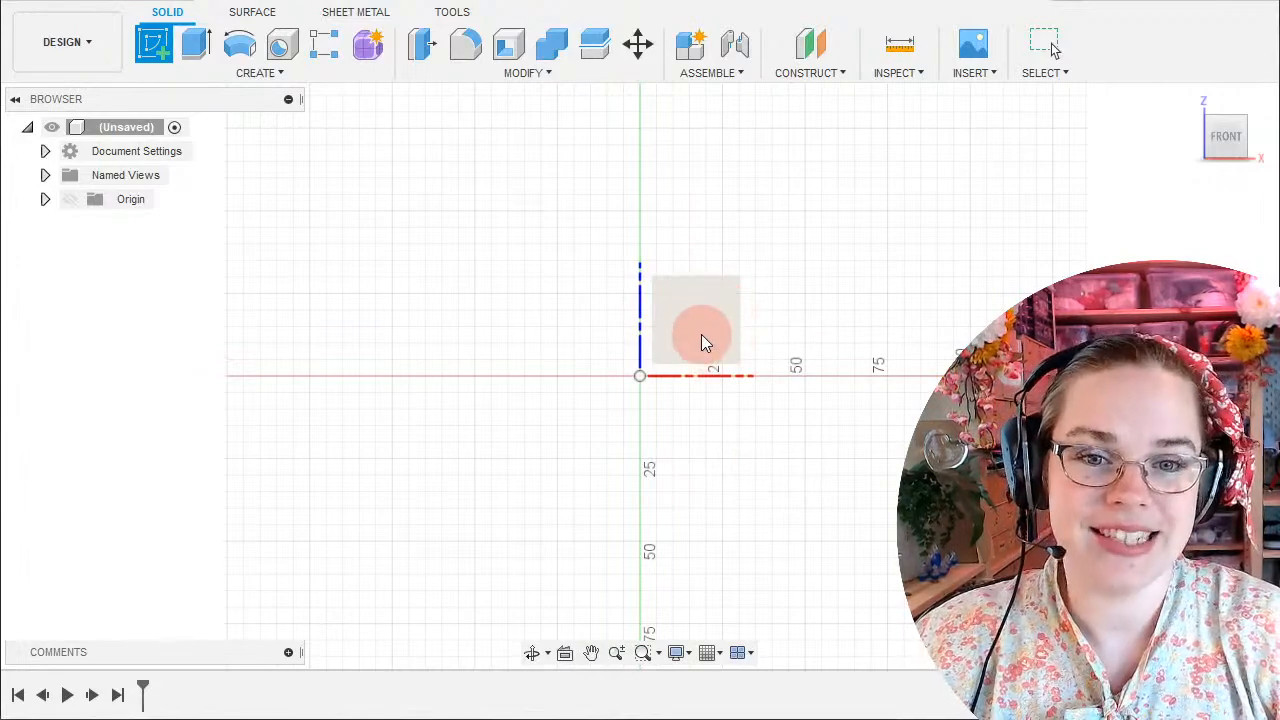
left_click(702, 337)
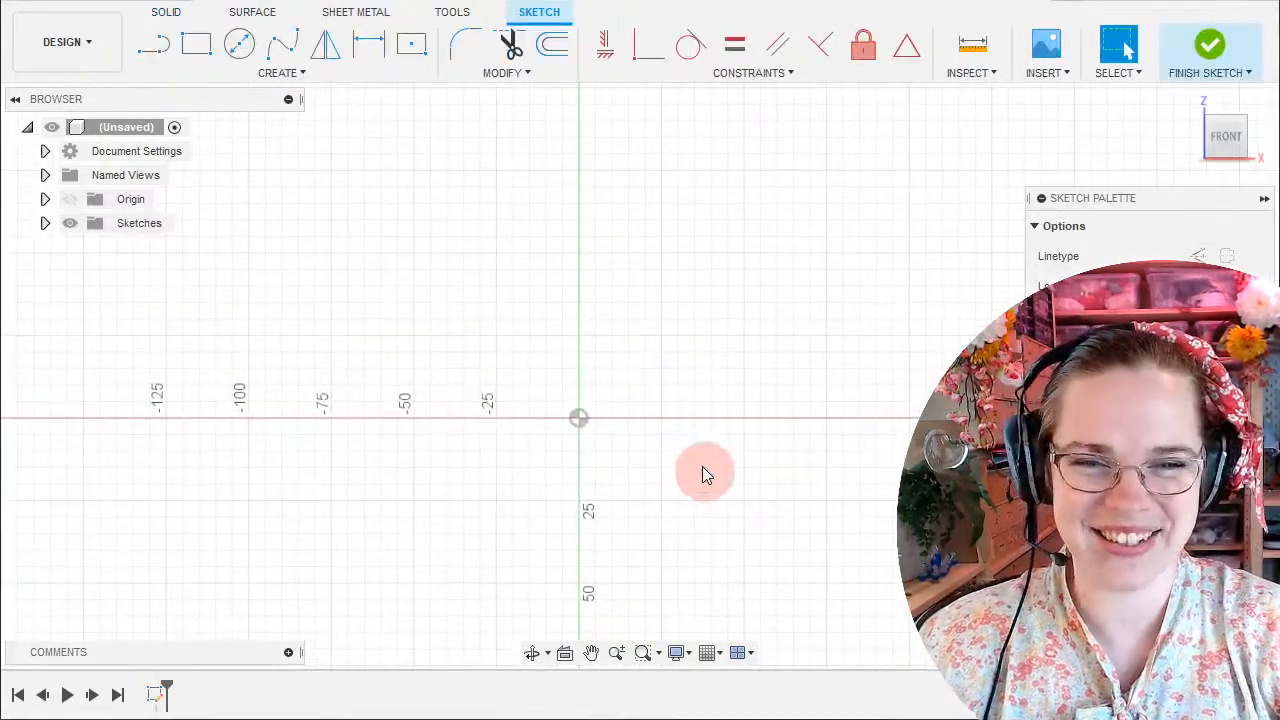
Sketch a closed five-sided line profile from the origin, about 34 mm wide and 20 mm high, with an angled lower-right corner.
scroll(640, 424, "up", 5)
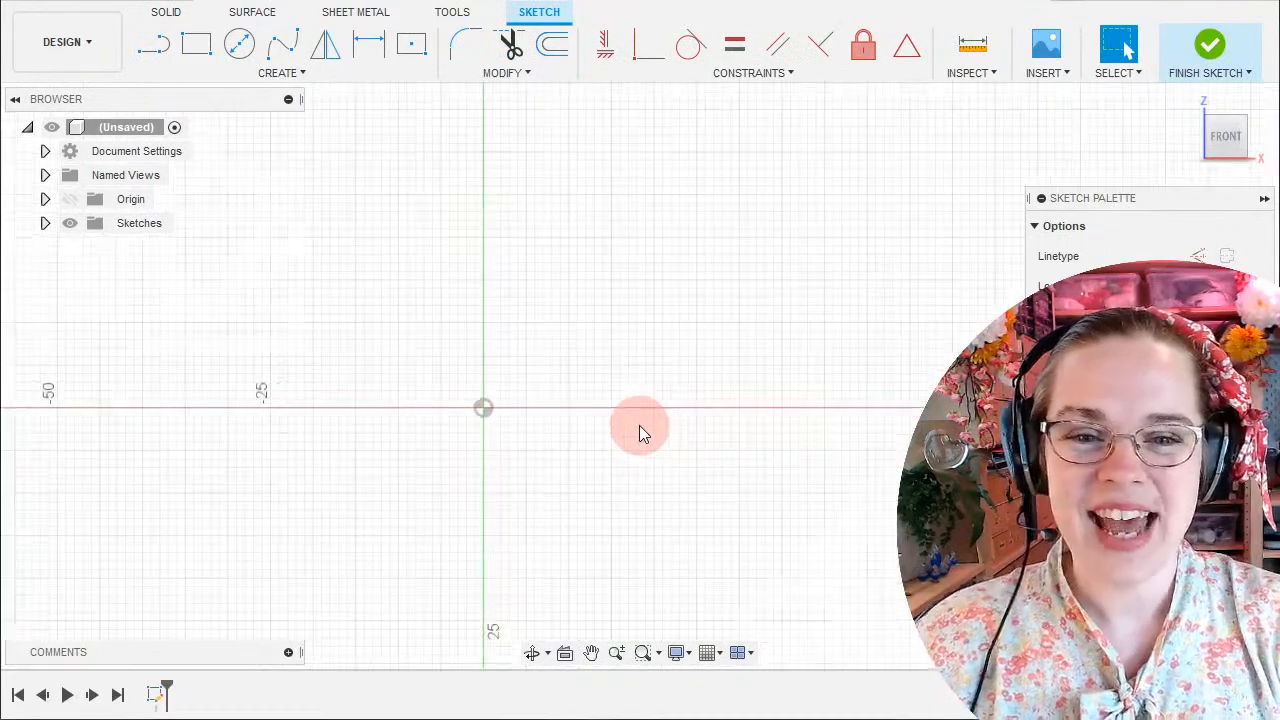
left_click(152, 45)
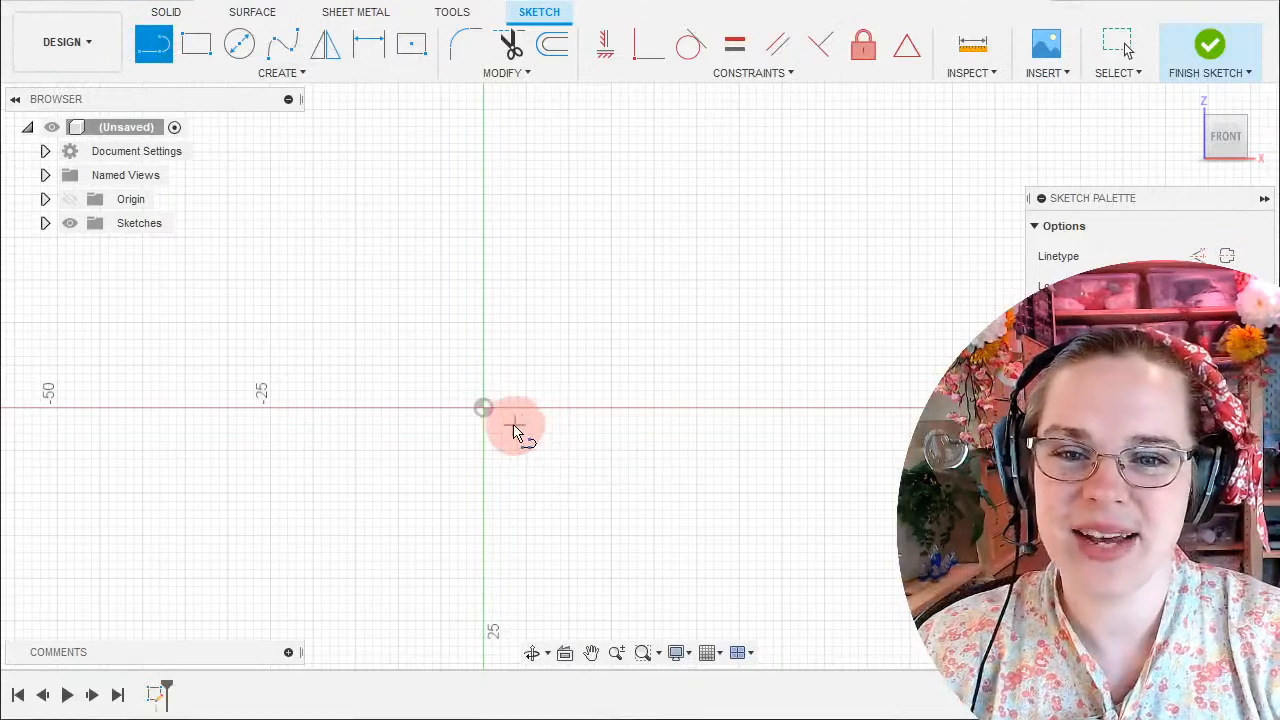
left_click(154, 48)
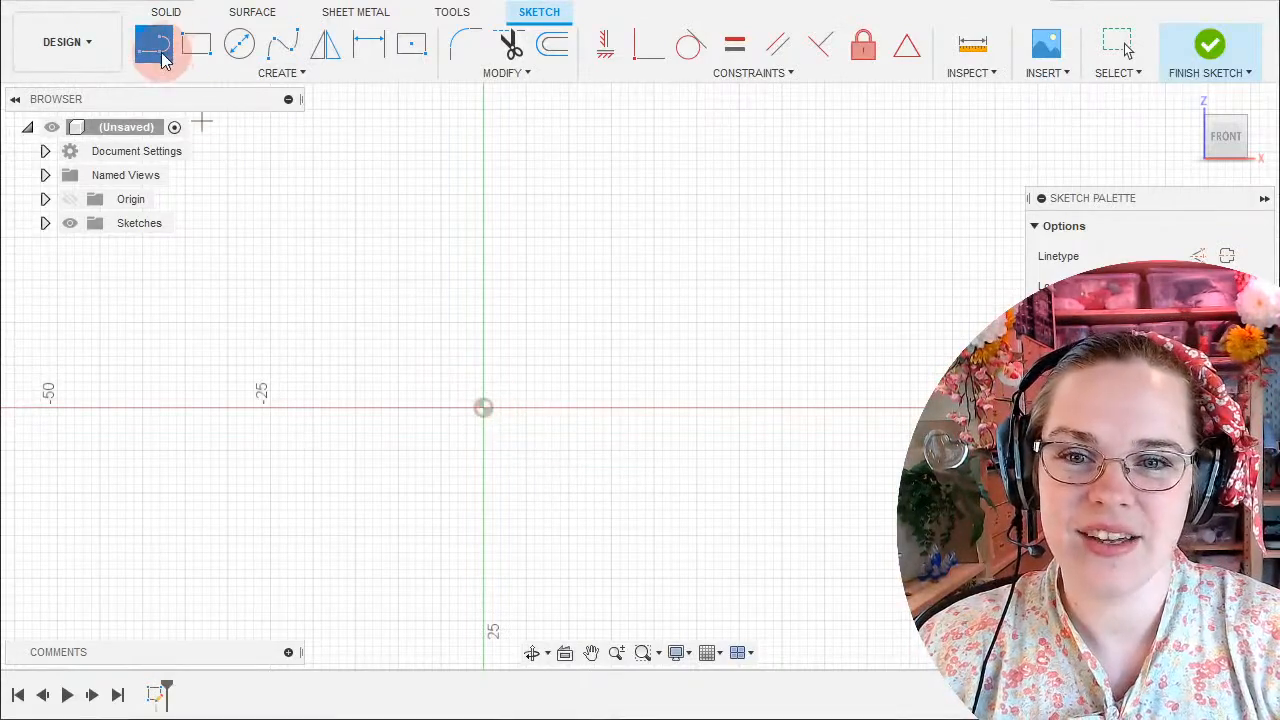
left_click(483, 407)
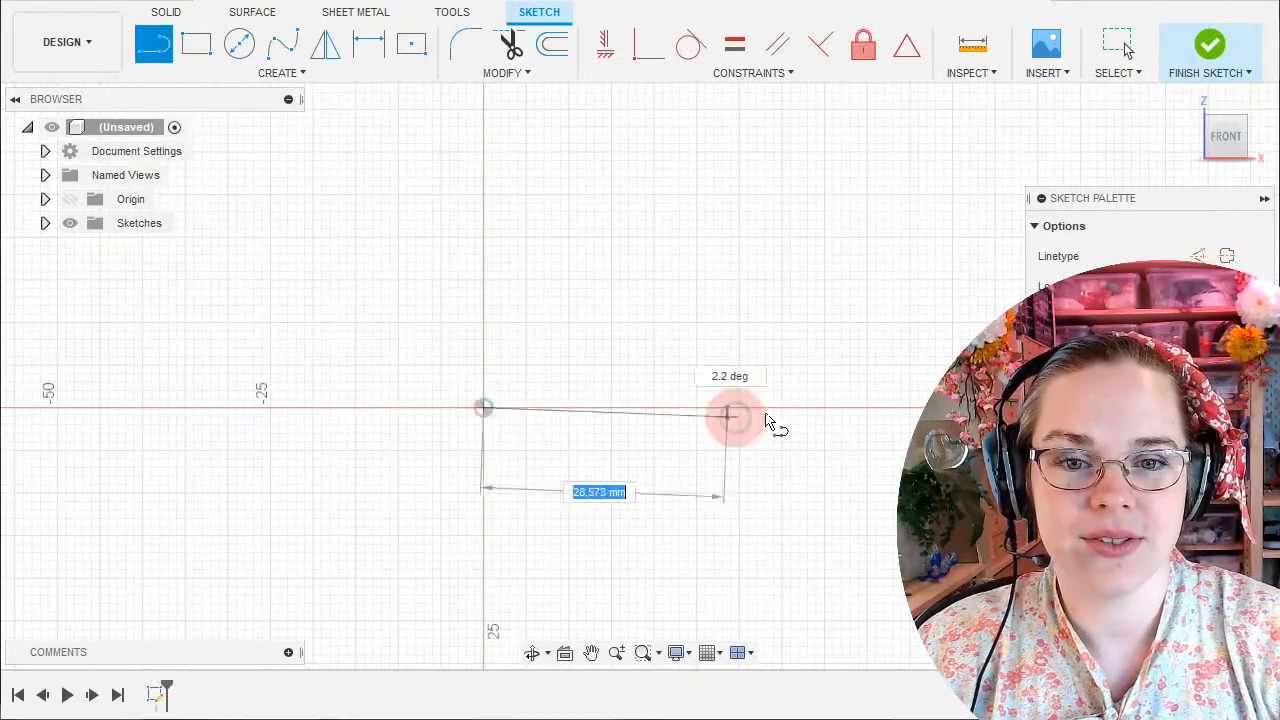
left_click(706, 407)
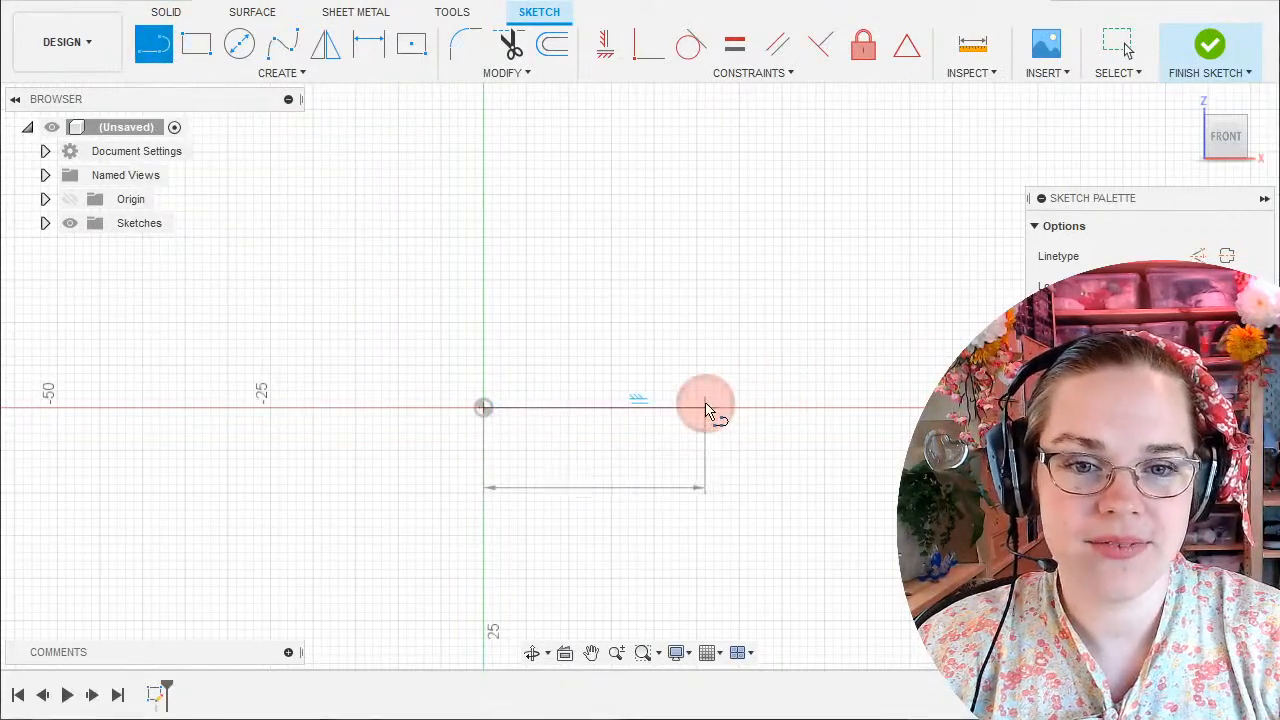
left_click(776, 343)
left_click(778, 243)
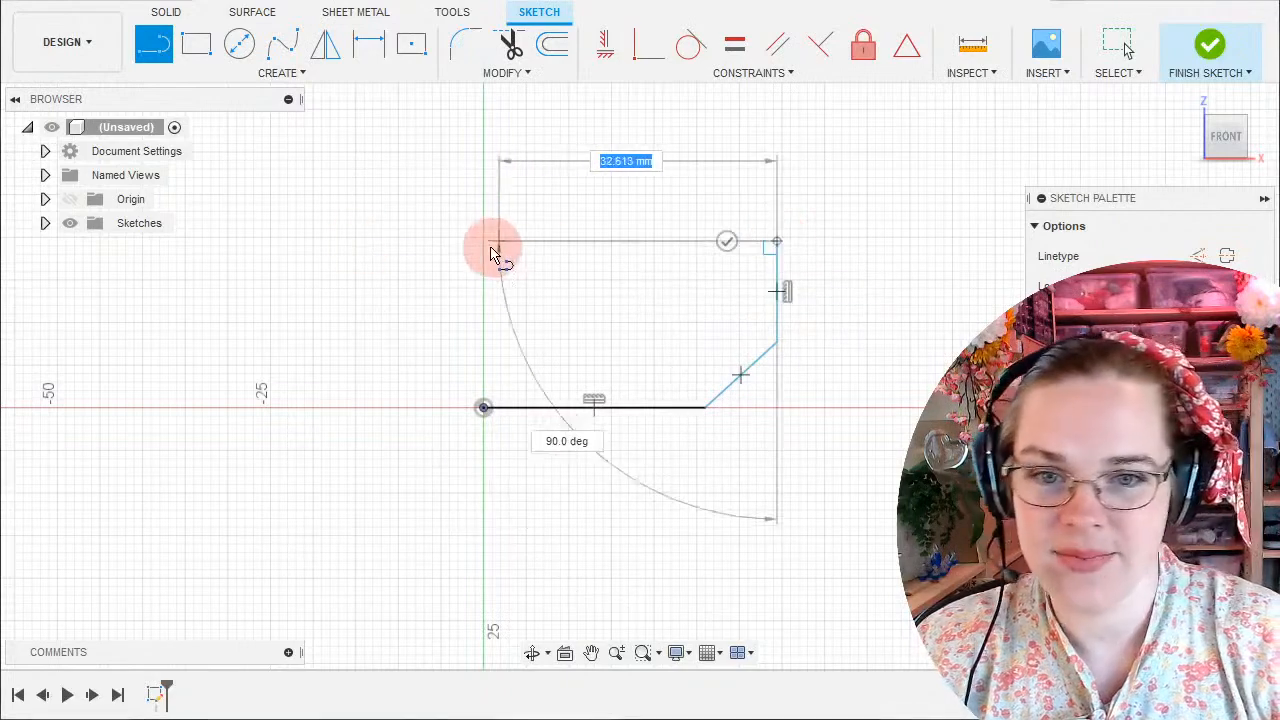
left_click(484, 243)
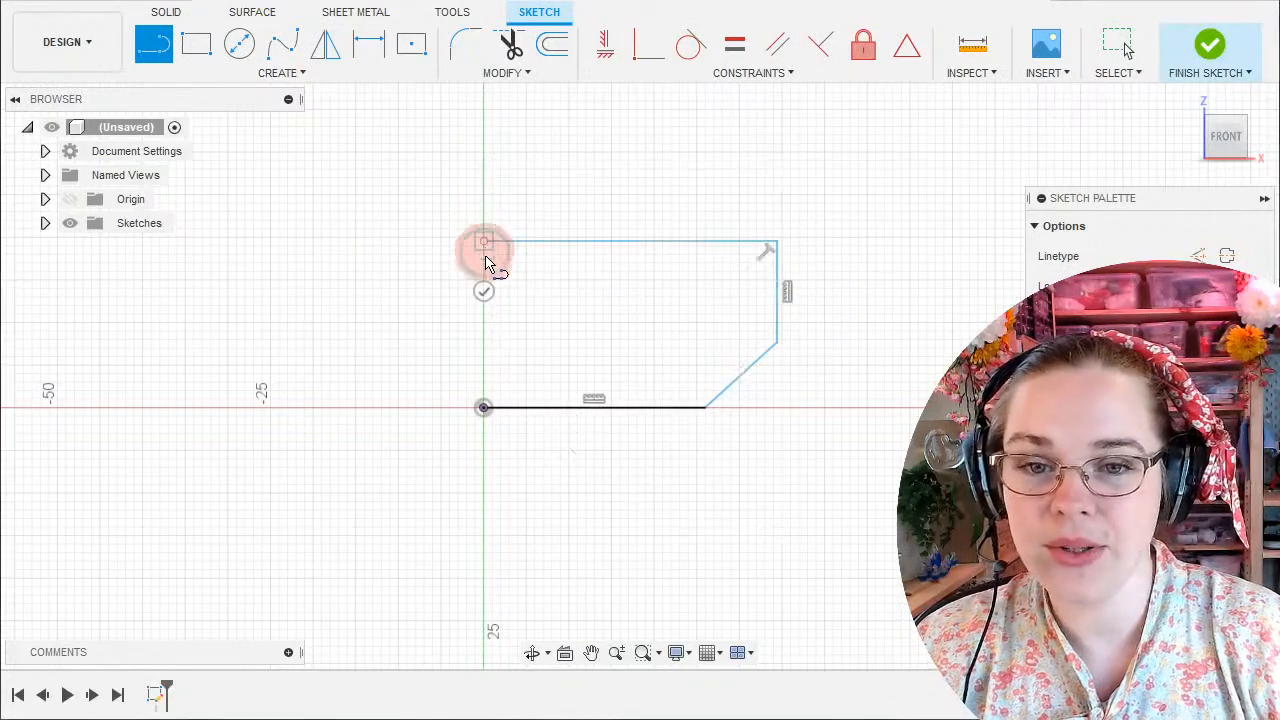
left_click(483, 407)
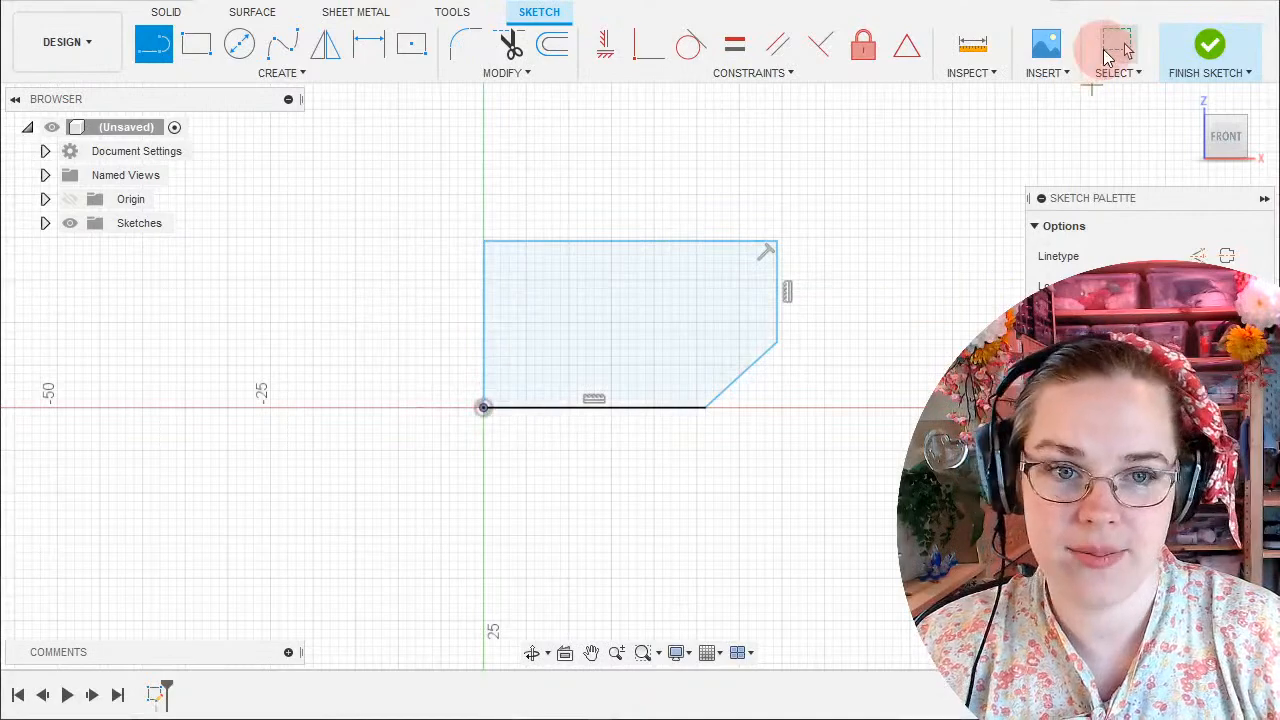
left_click(1107, 50)
Convert the profile's left vertical line on the Z axis into a construction line.
left_click(632, 256)
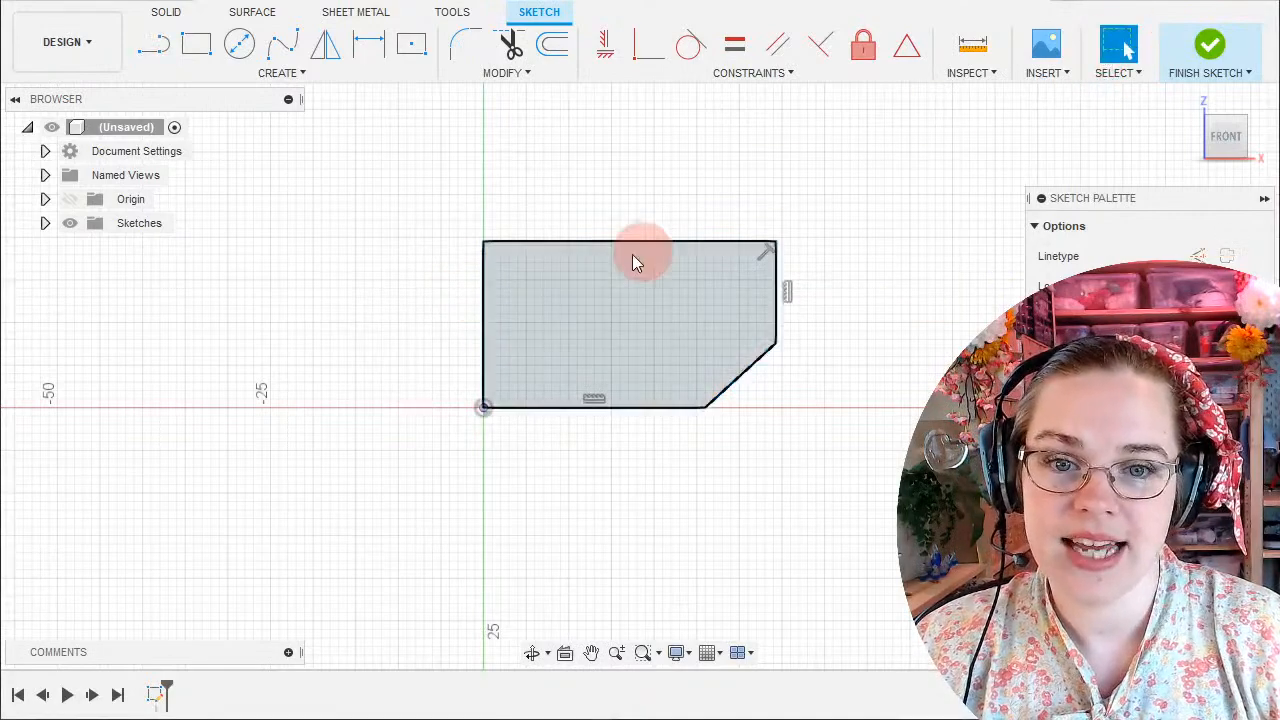
left_click(482, 295)
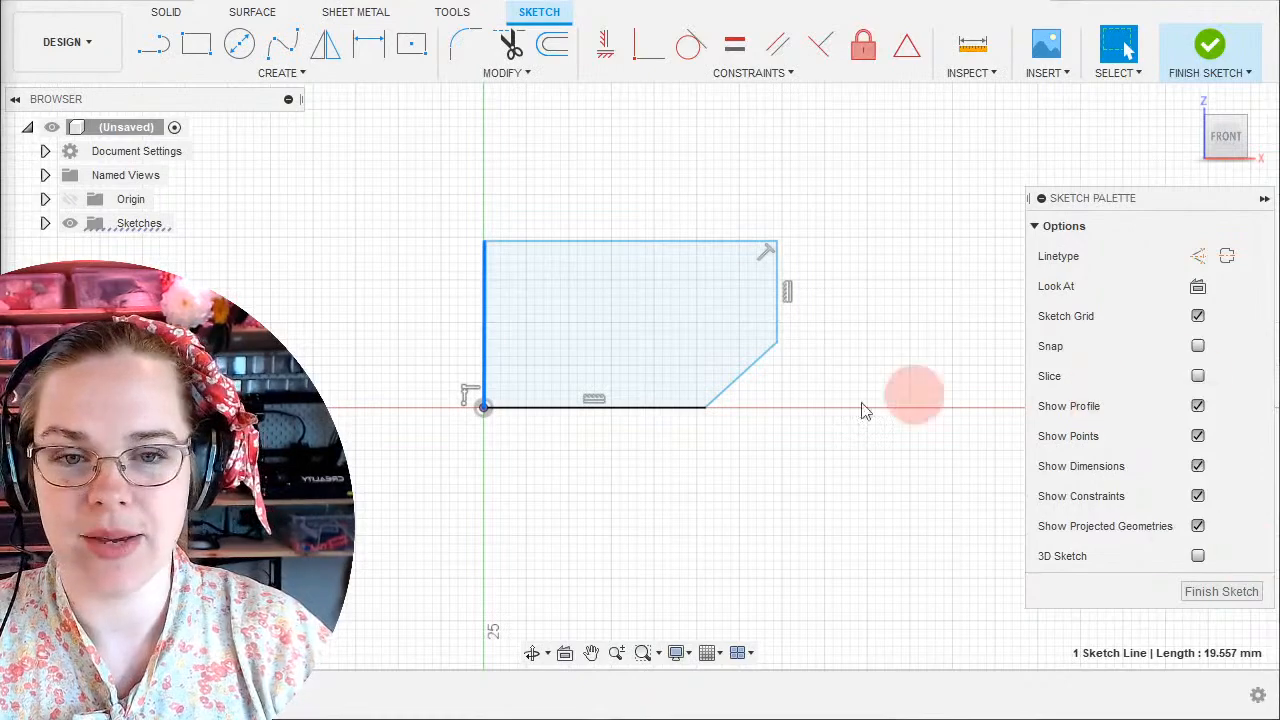
middle_click_drag(646, 466, 740, 489)
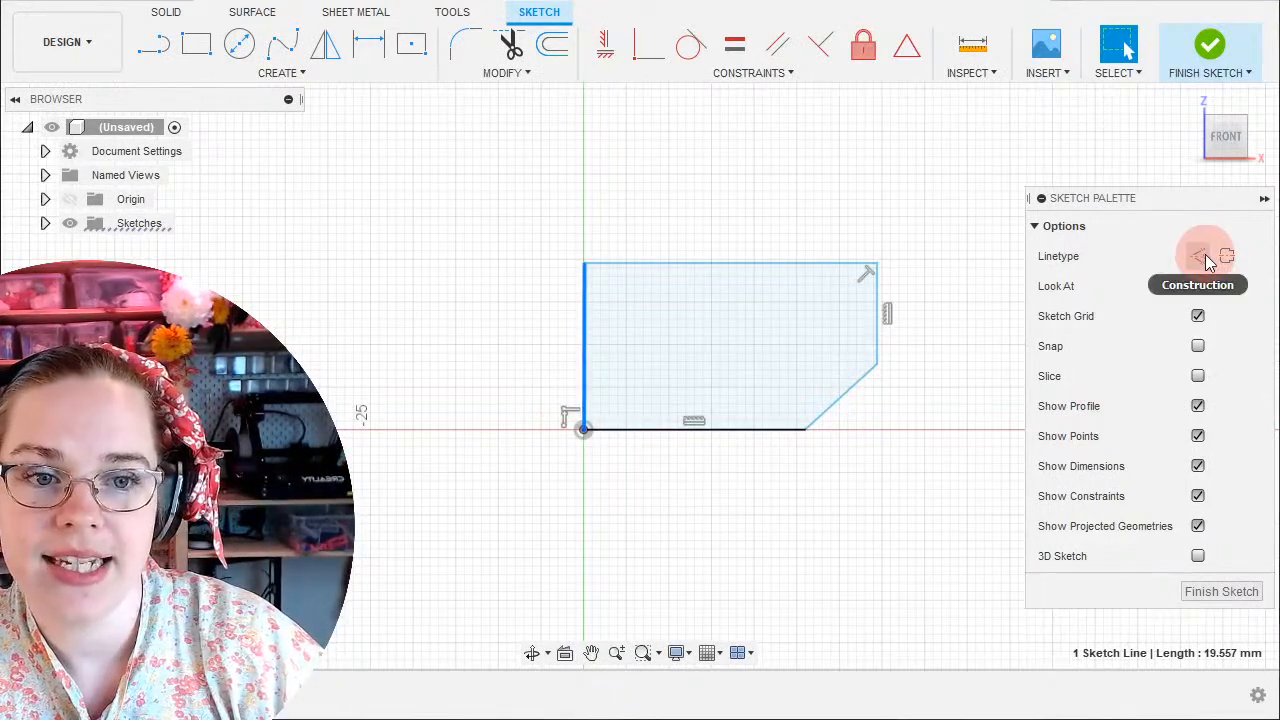
left_click(1200, 260)
left_click(932, 245)
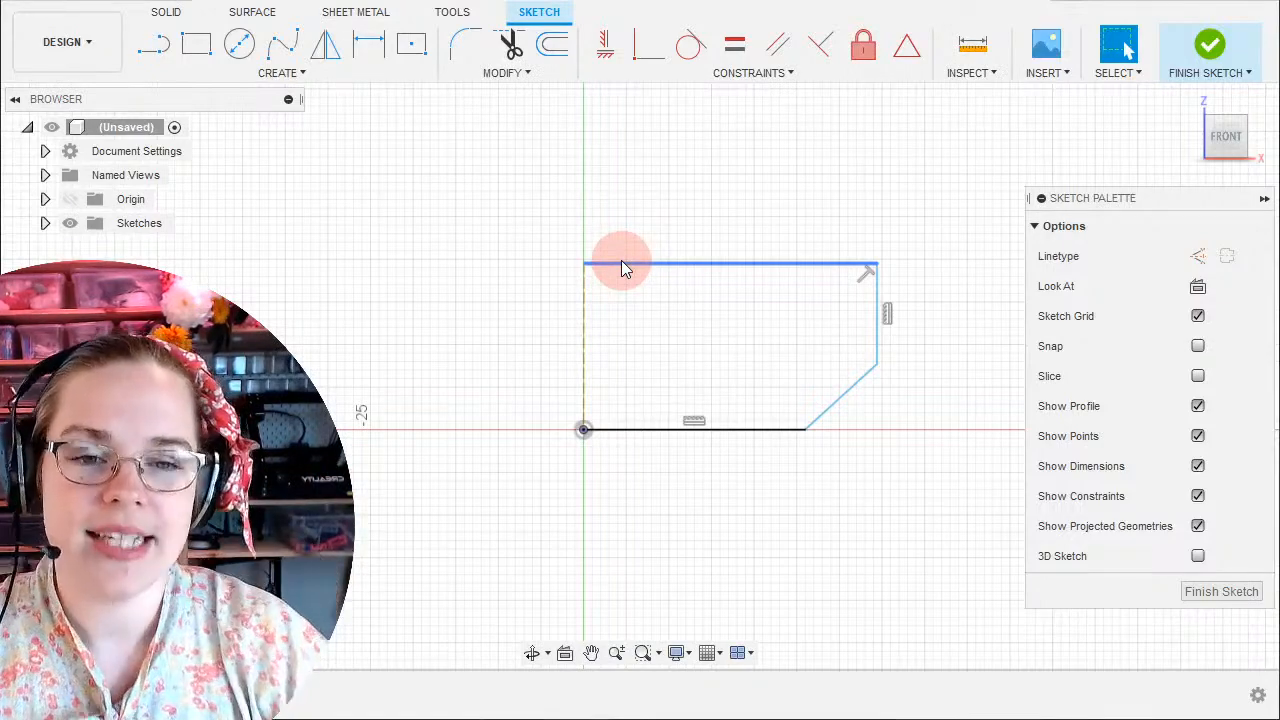
Dimension the profile's top horizontal line to 21 mm.
left_click(682, 266)
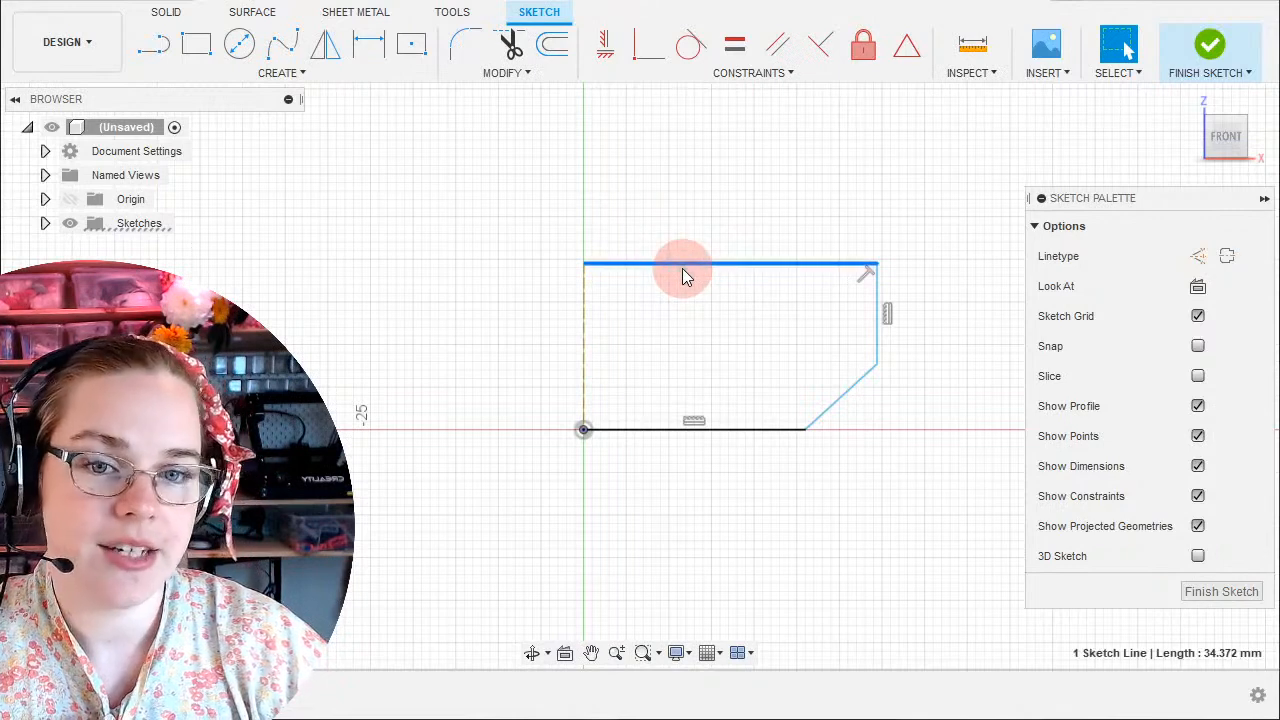
key("d")
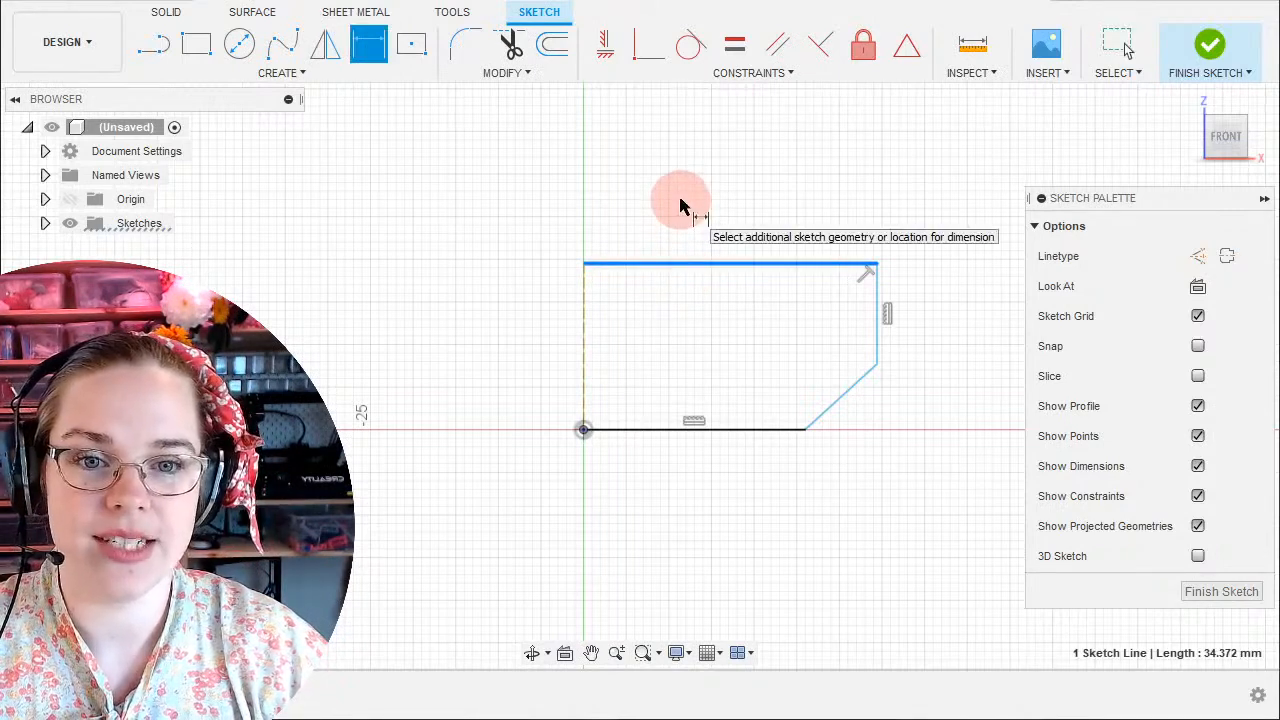
left_click(678, 190)
left_click_drag(680, 182, 760, 183)
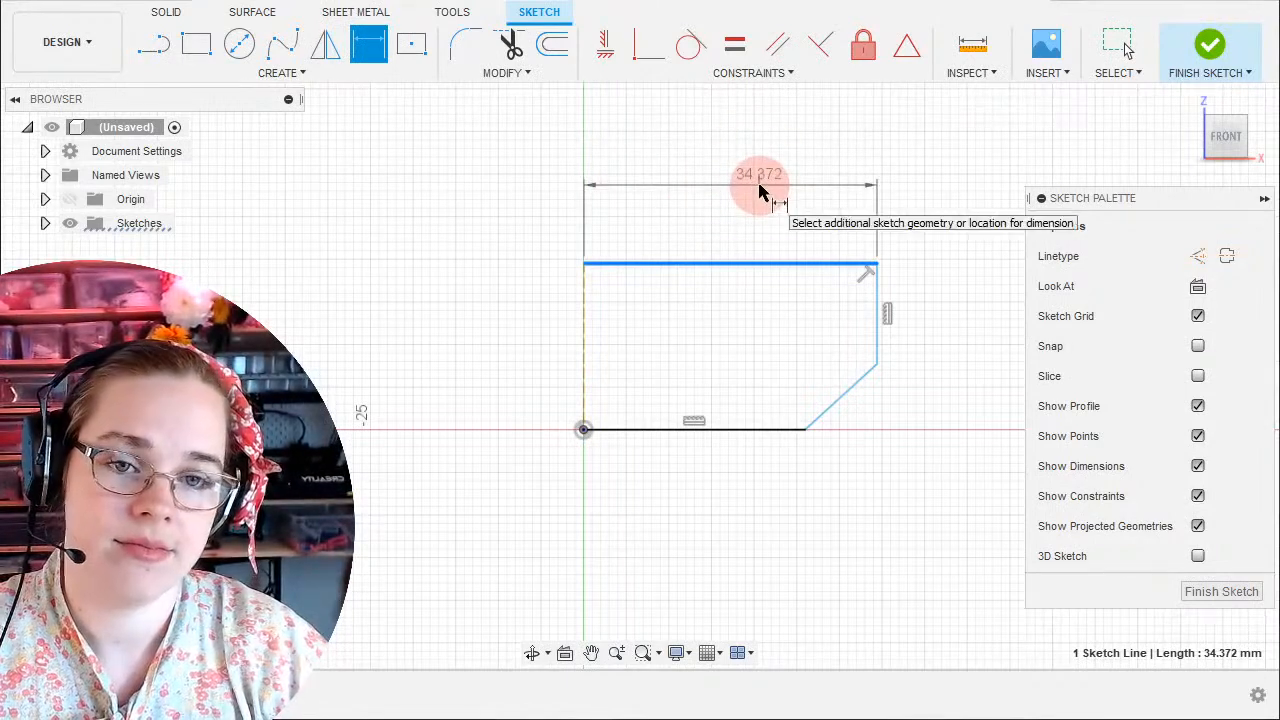
left_click(712, 186)
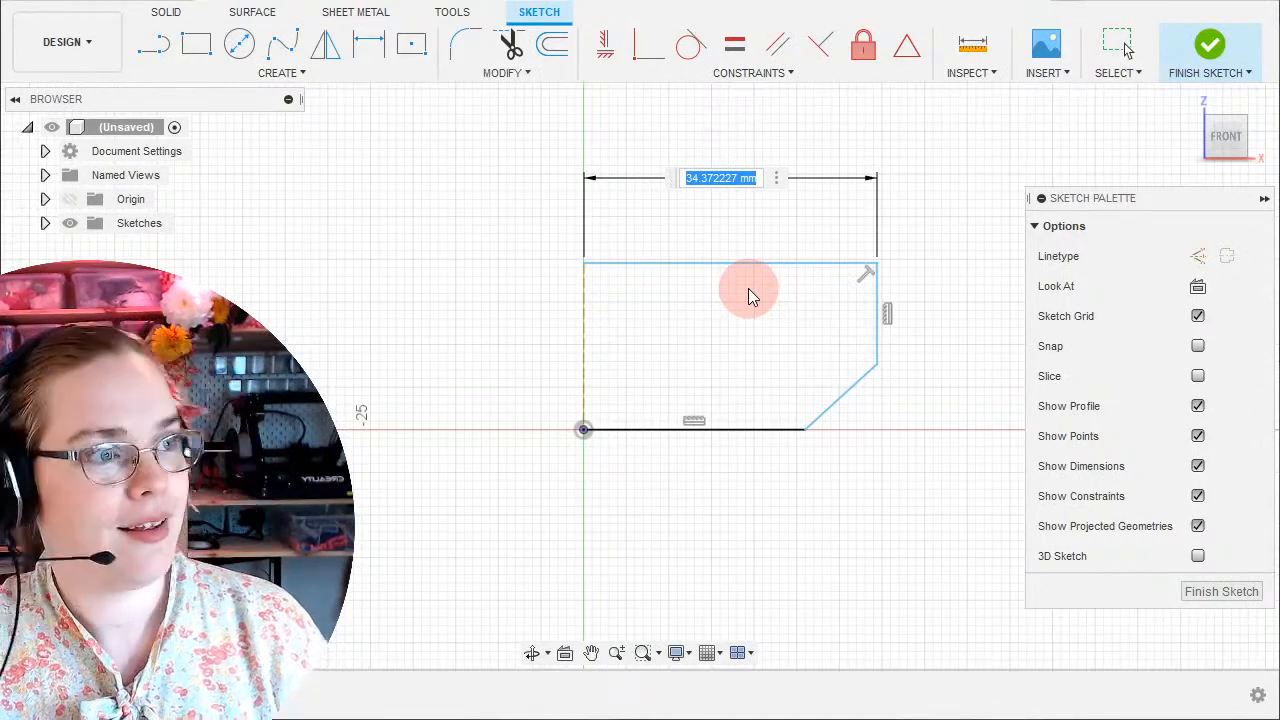
type("21")
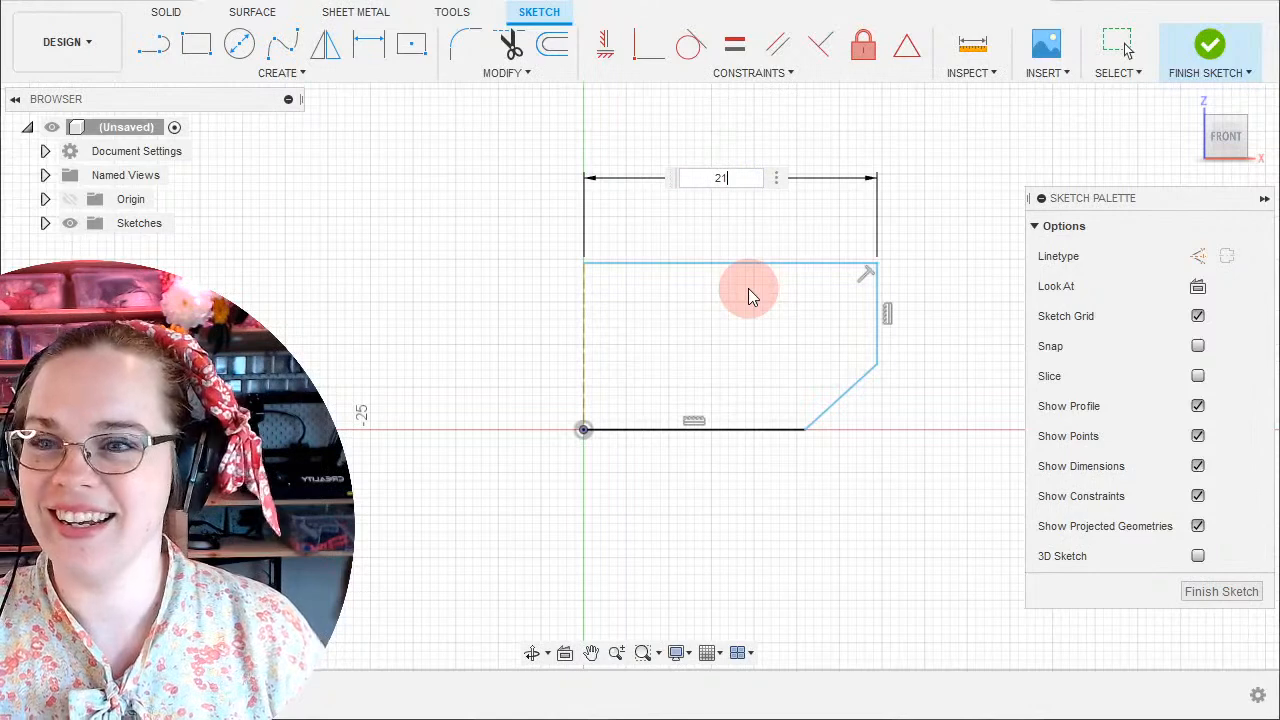
key("Return")
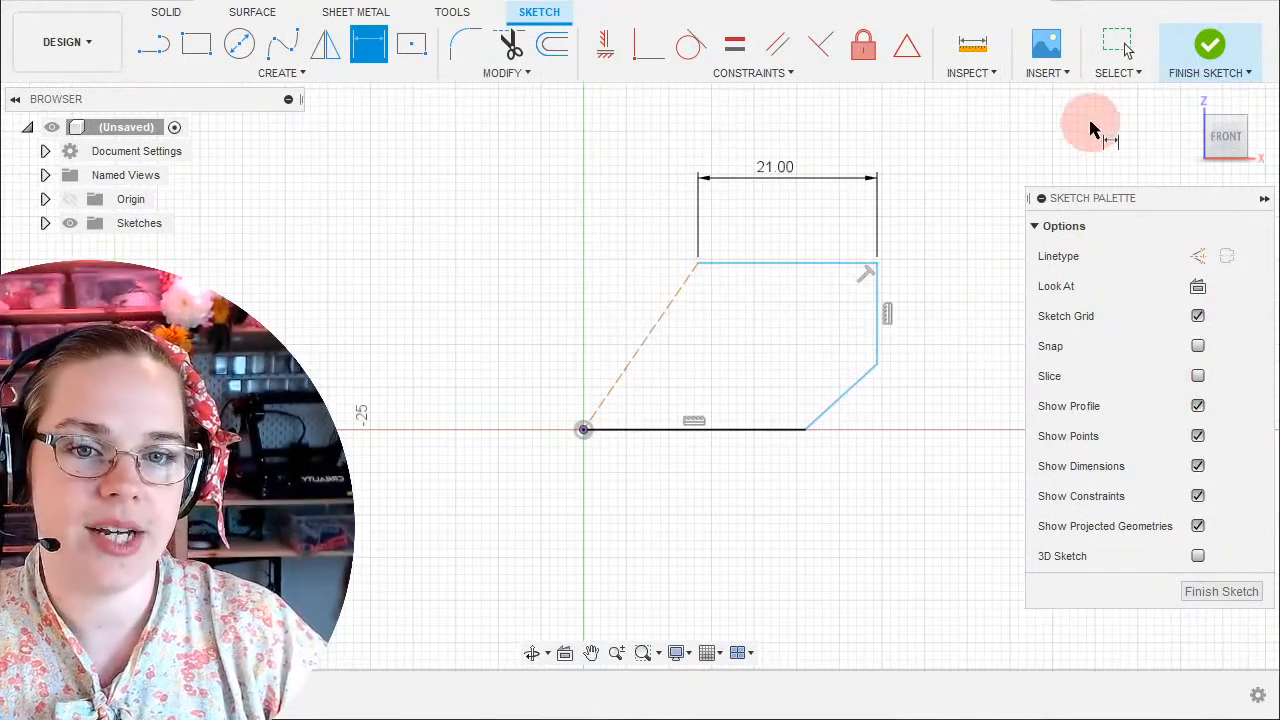
left_click(1113, 45)
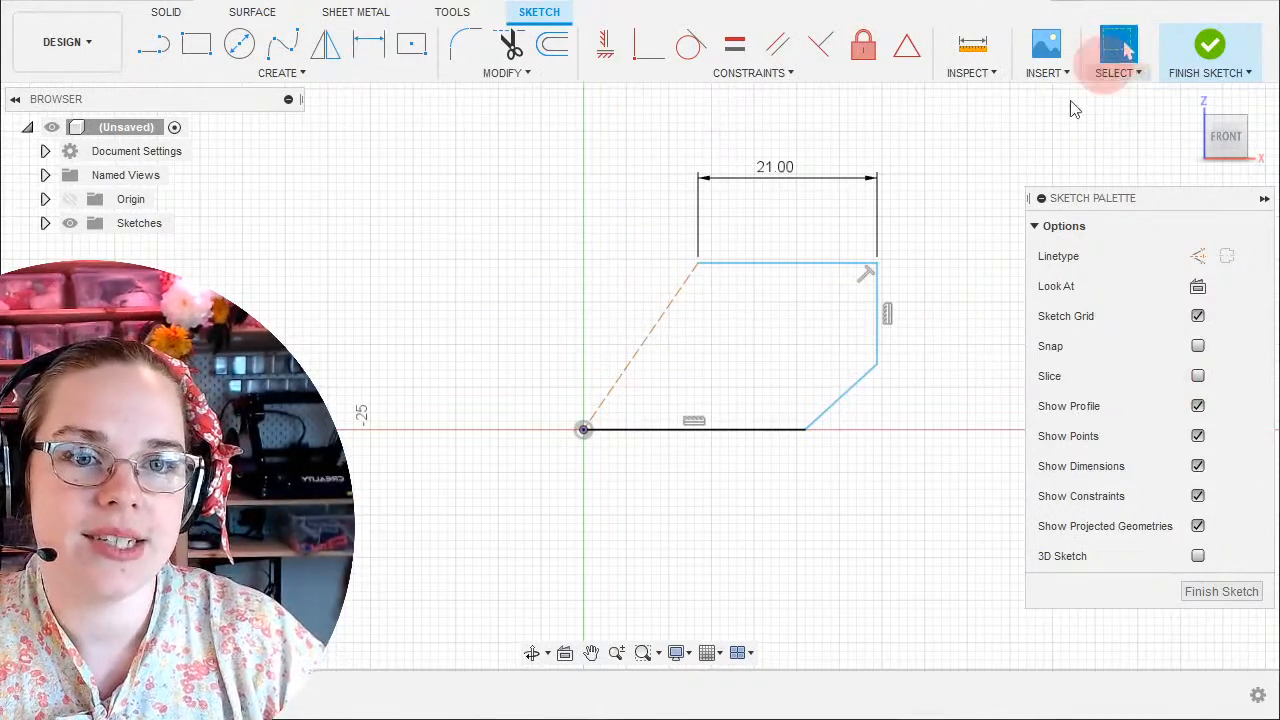
Make the slanted construction line vertical with a Horizontal/Vertical constraint.
left_click(652, 339)
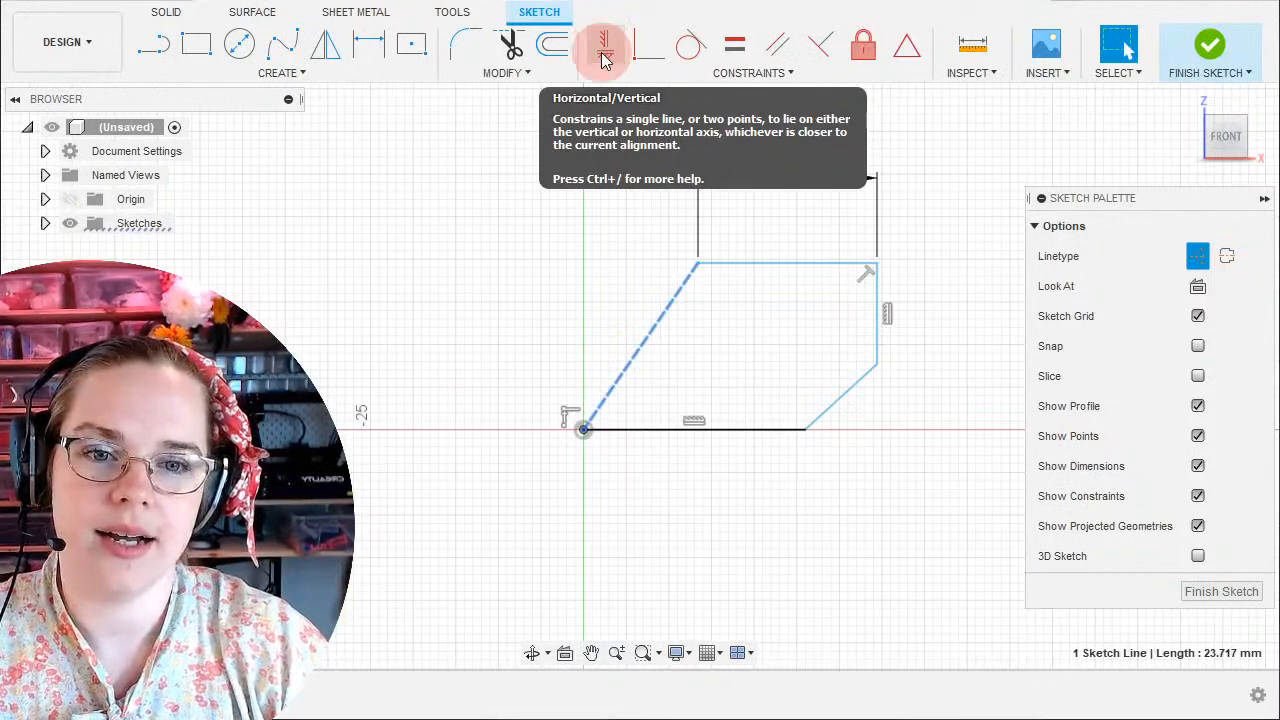
left_click(603, 58)
left_click(736, 382)
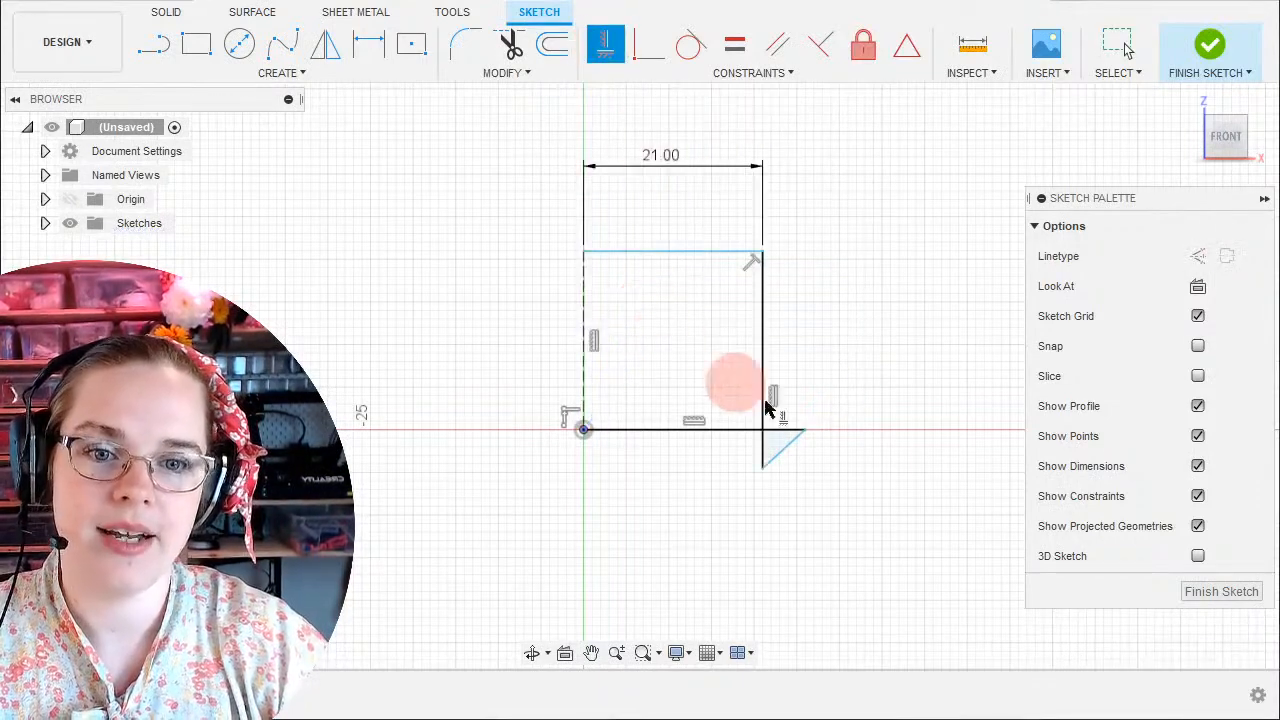
left_click(1133, 42)
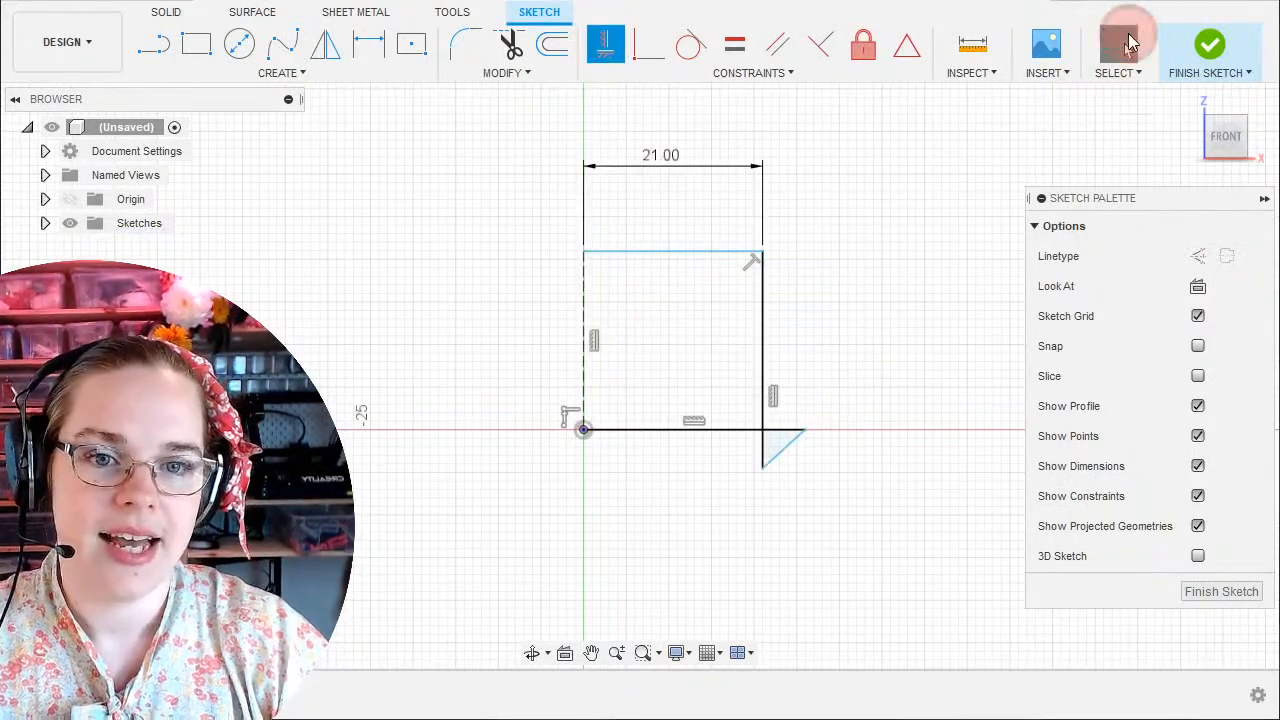
Move the right edge's lower endpoint up to about 7 mm above the X axis and shorten the bottom line to about 16 mm.
left_click(764, 468)
left_click_drag(765, 473, 764, 371)
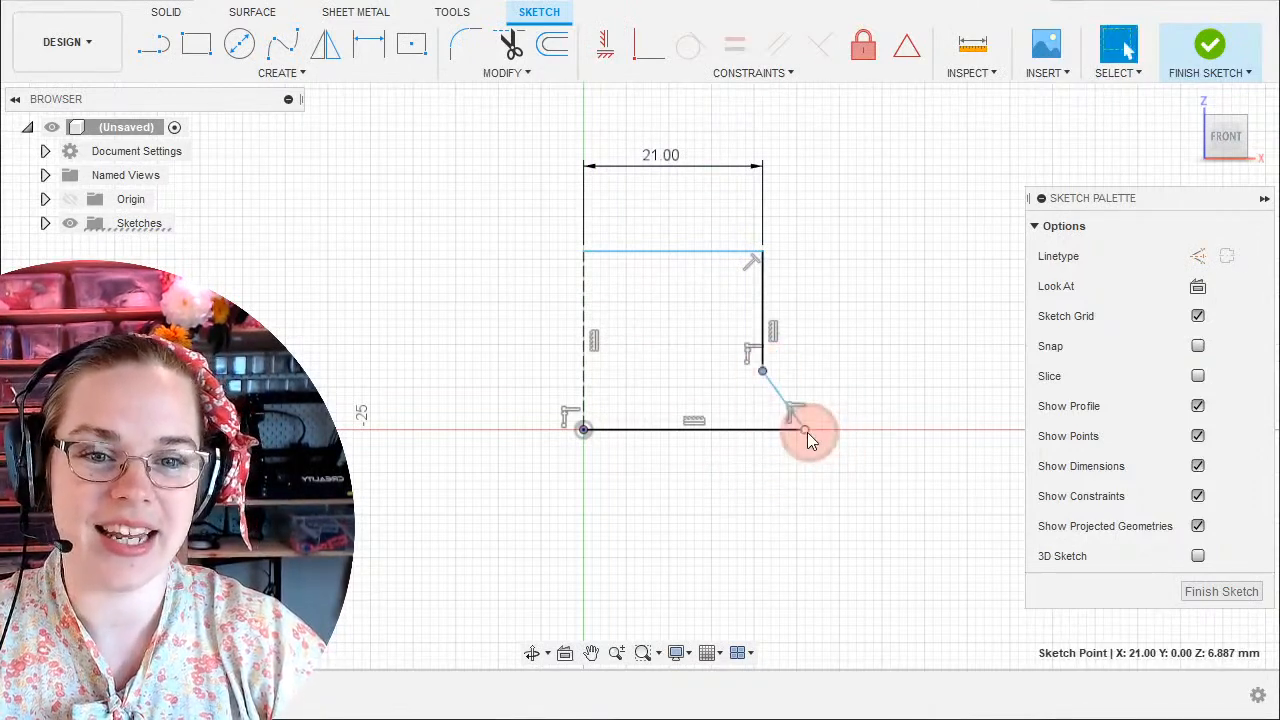
left_click_drag(807, 432, 719, 430)
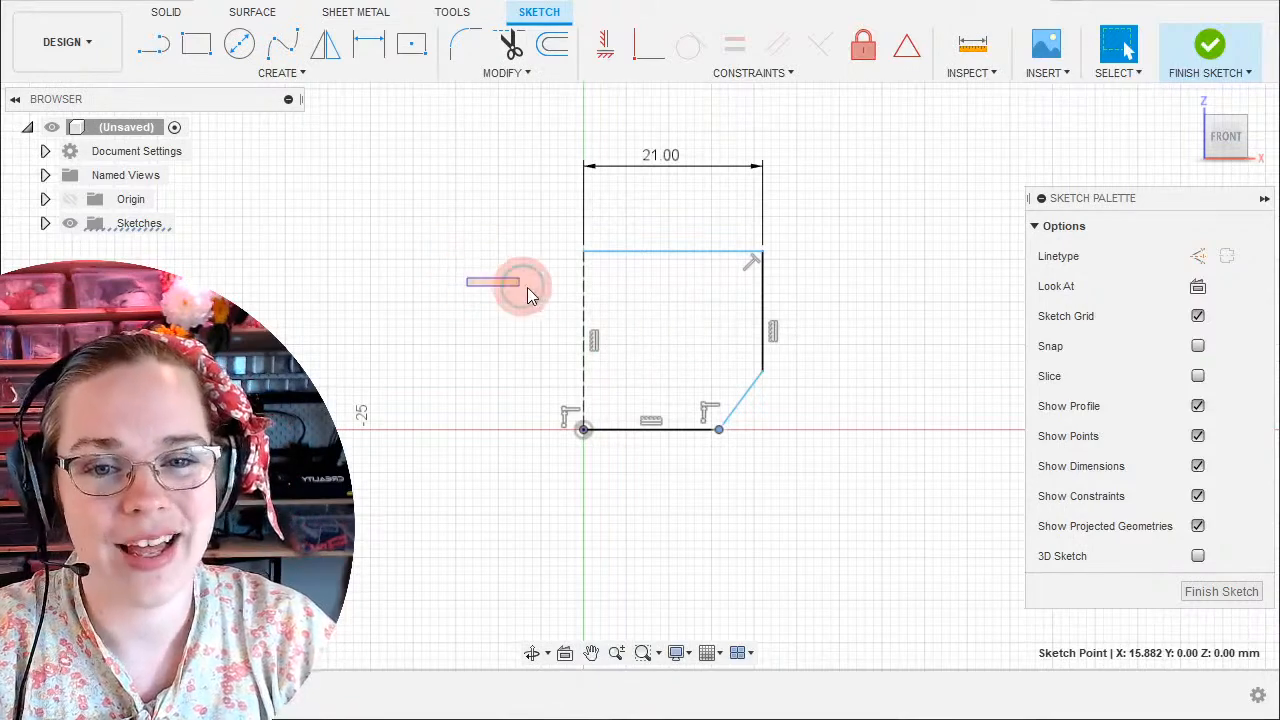
key("Escape")
middle_click_drag(483, 331, 526, 320)
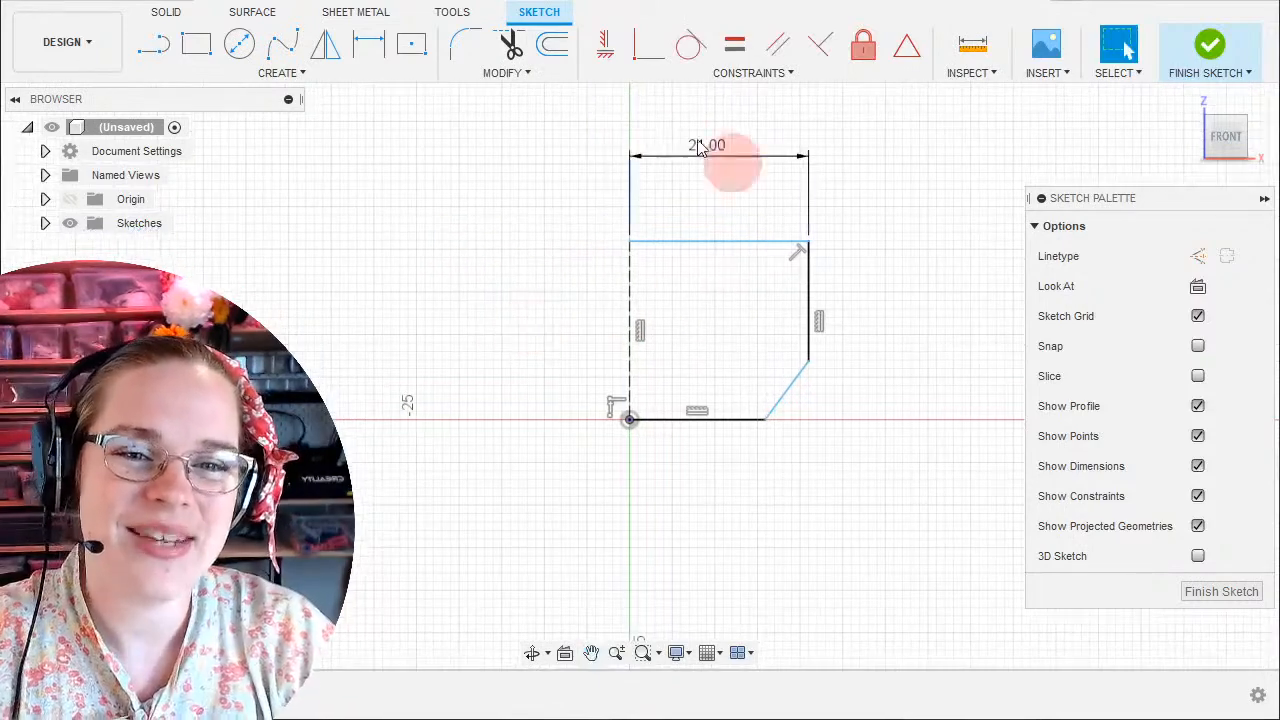
left_click(810, 295)
key("c")
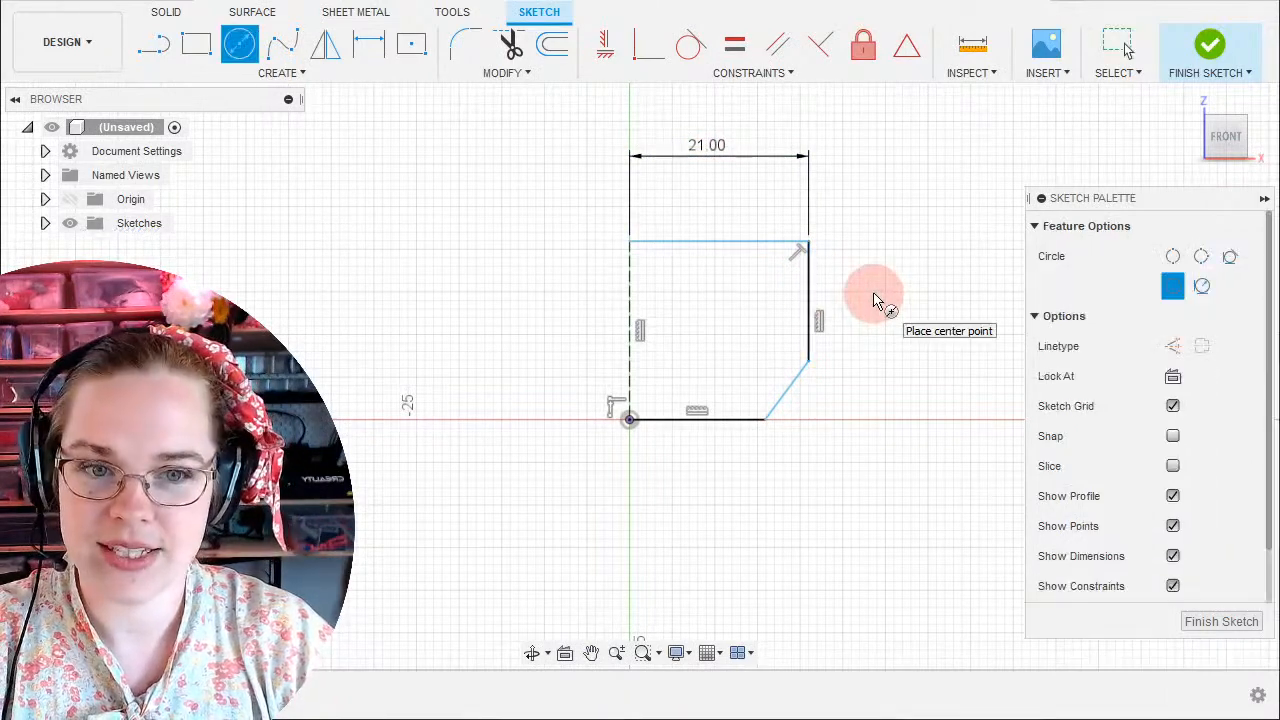
key("Escape")
Dimension the profile's right vertical edge to 3 mm.
left_click(810, 295)
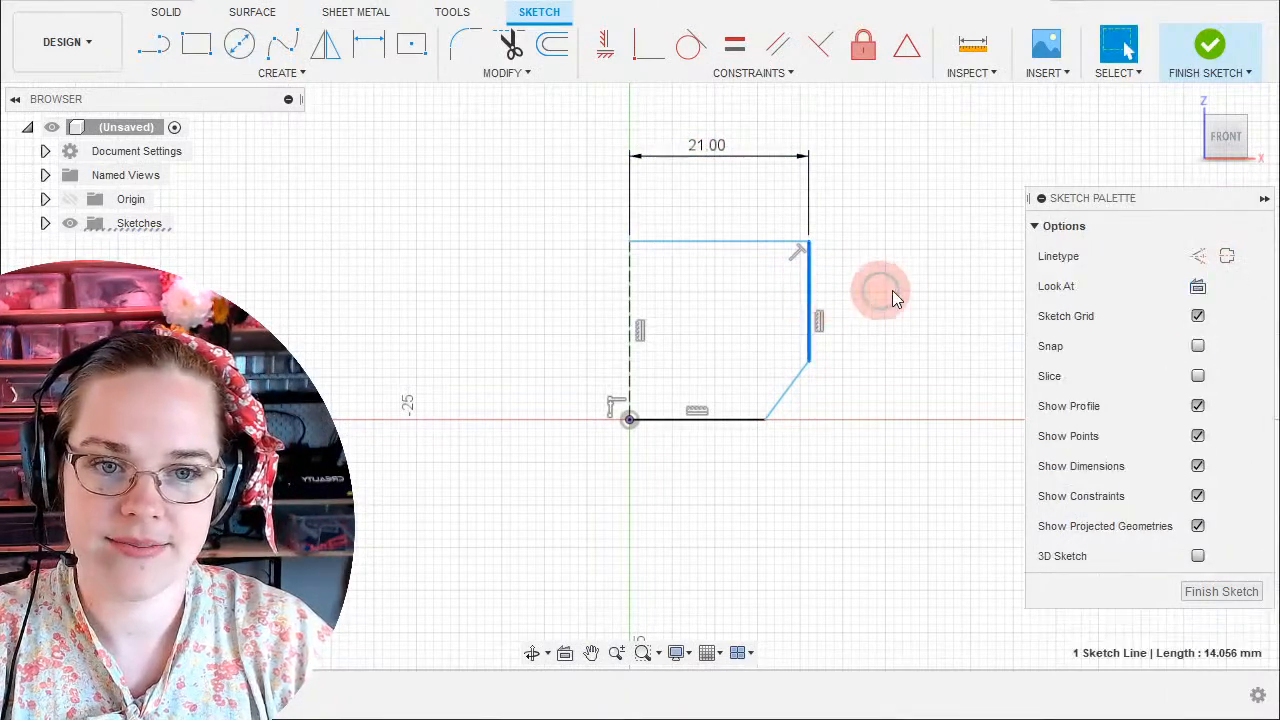
key("d")
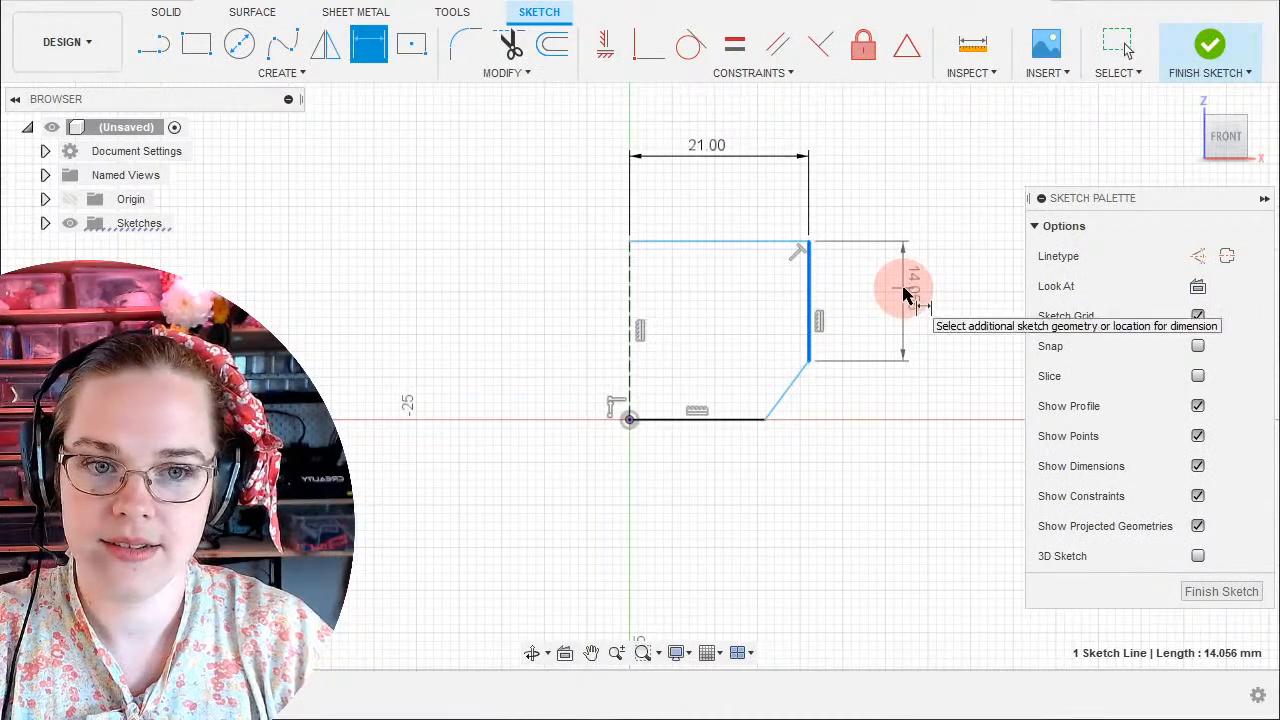
left_click(904, 350)
type("3")
key("Return")
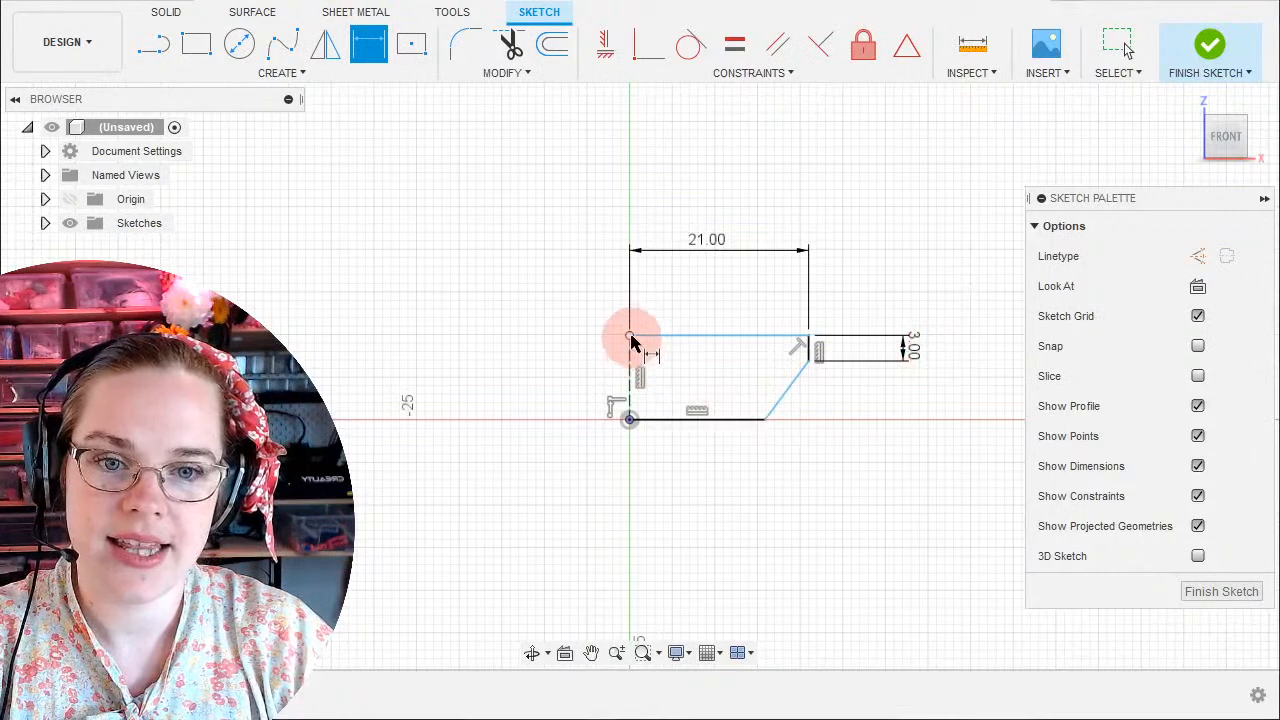
left_click(679, 420)
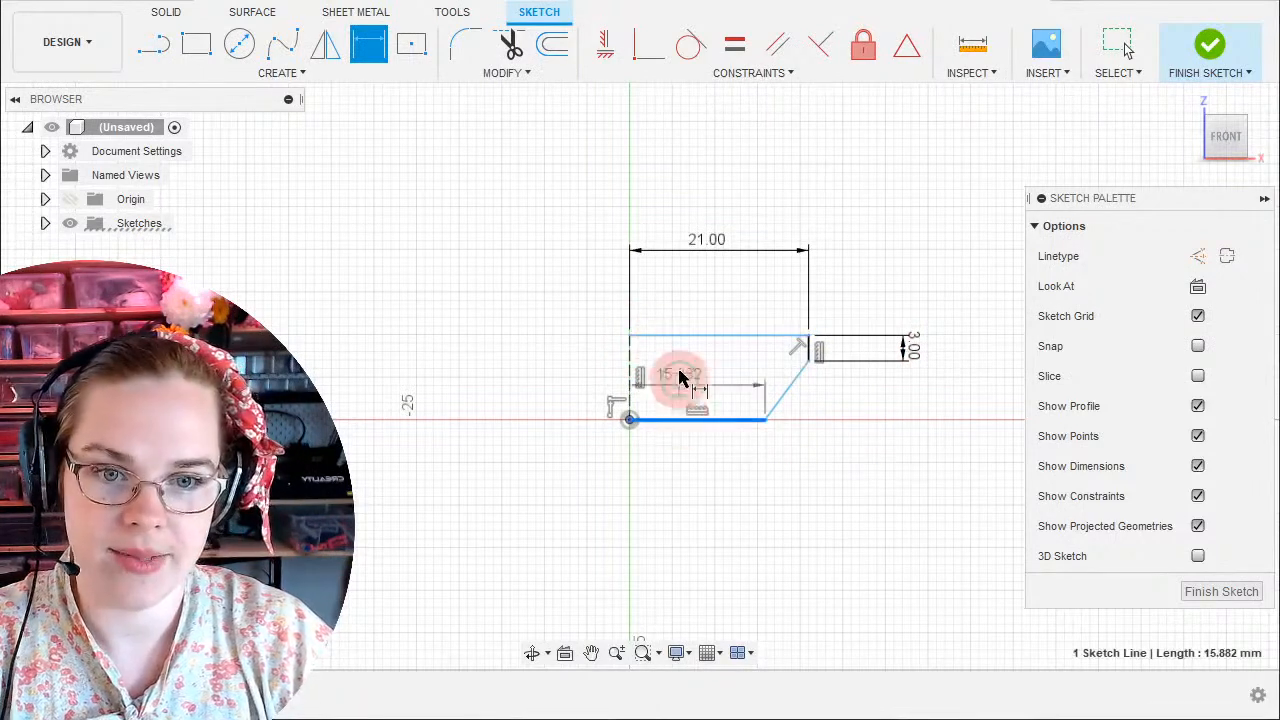
left_click(677, 338)
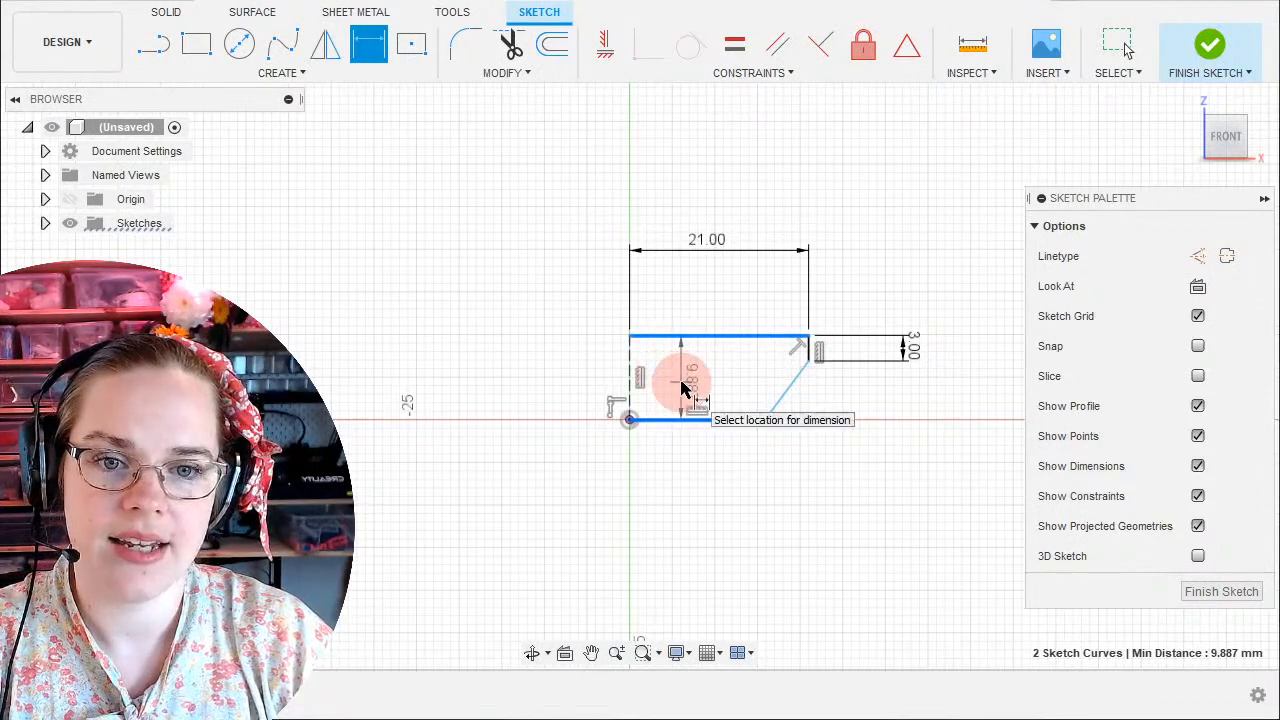
key("Escape")
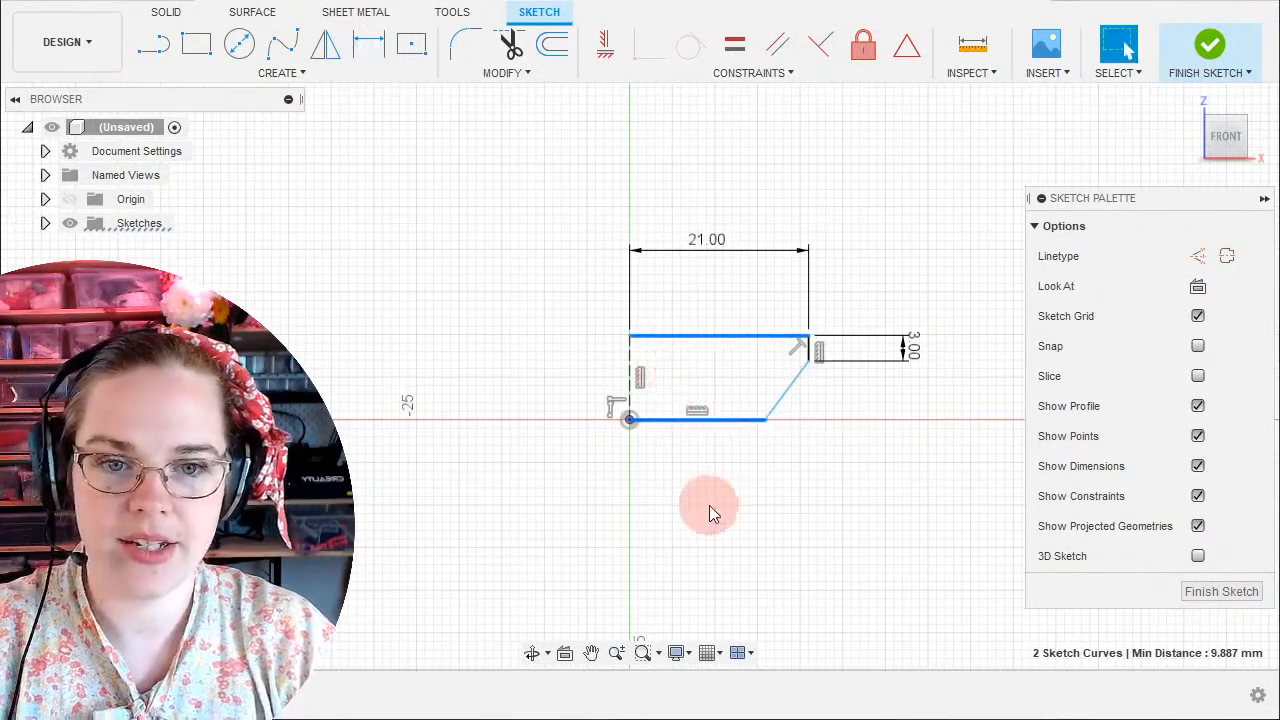
left_click(735, 488)
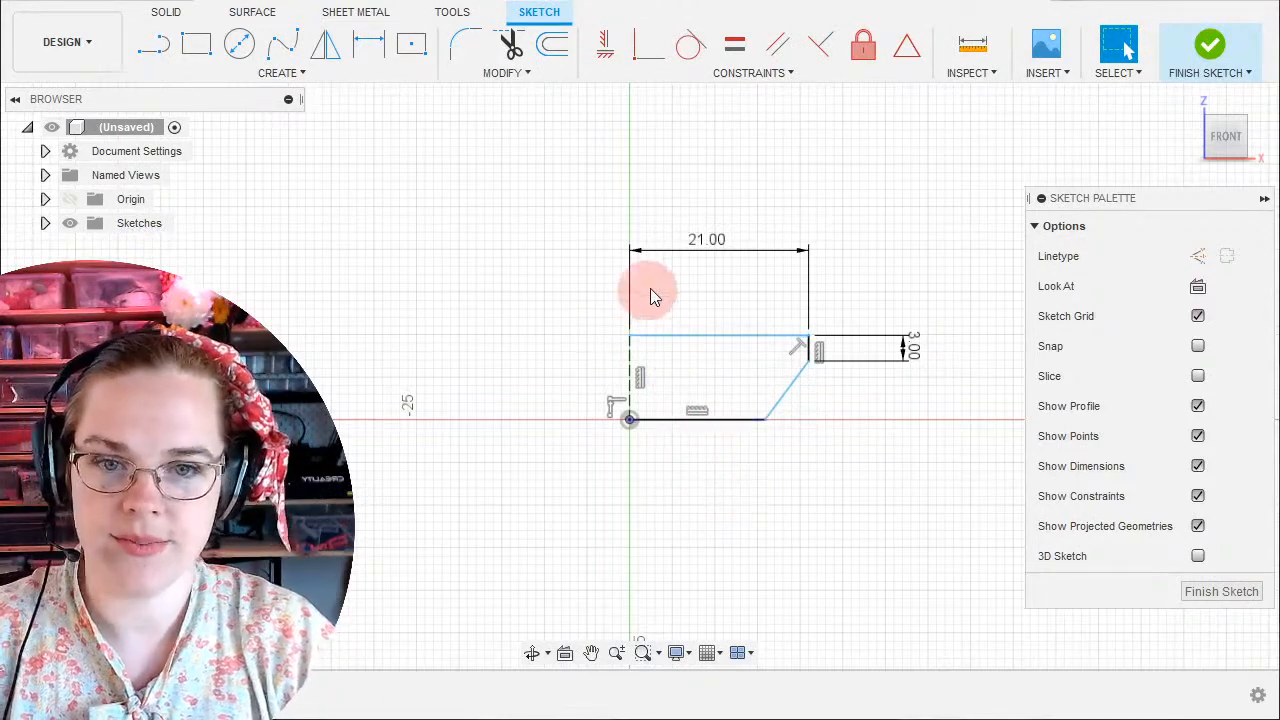
Dimension the distance between the profile's top and bottom horizontal lines to 8 mm.
left_click(671, 336)
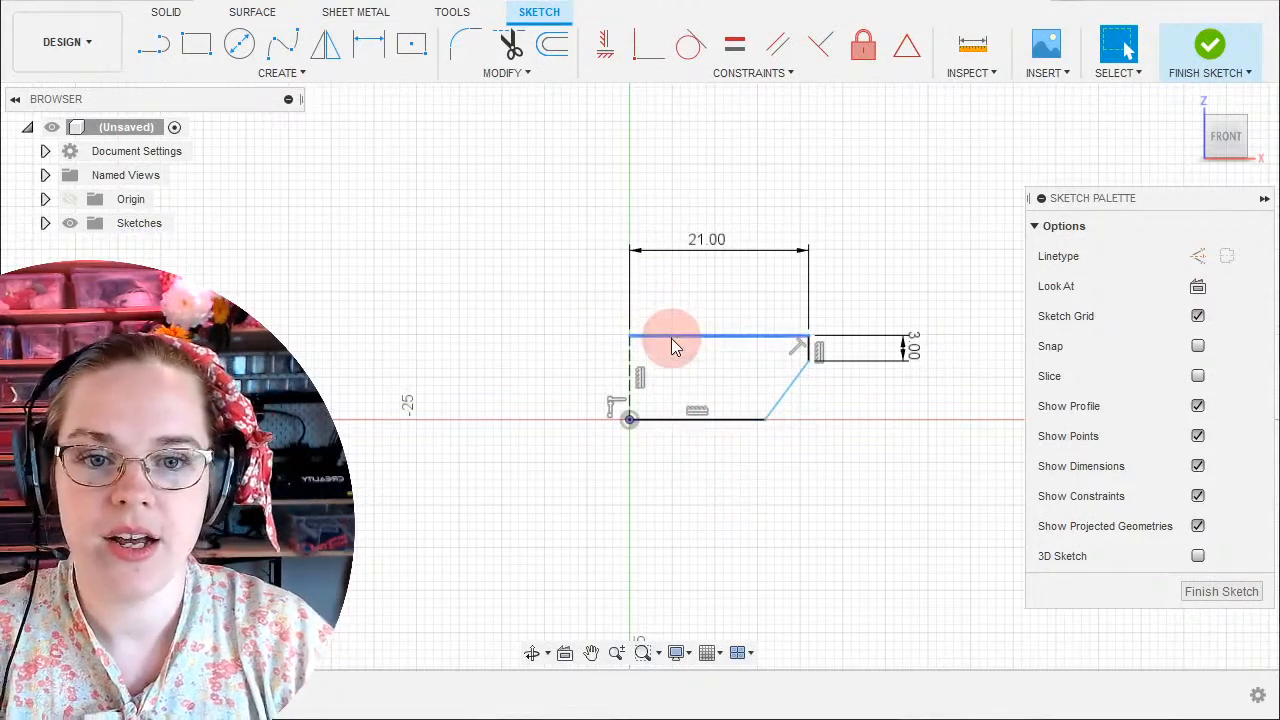
left_click(677, 421, "shift")
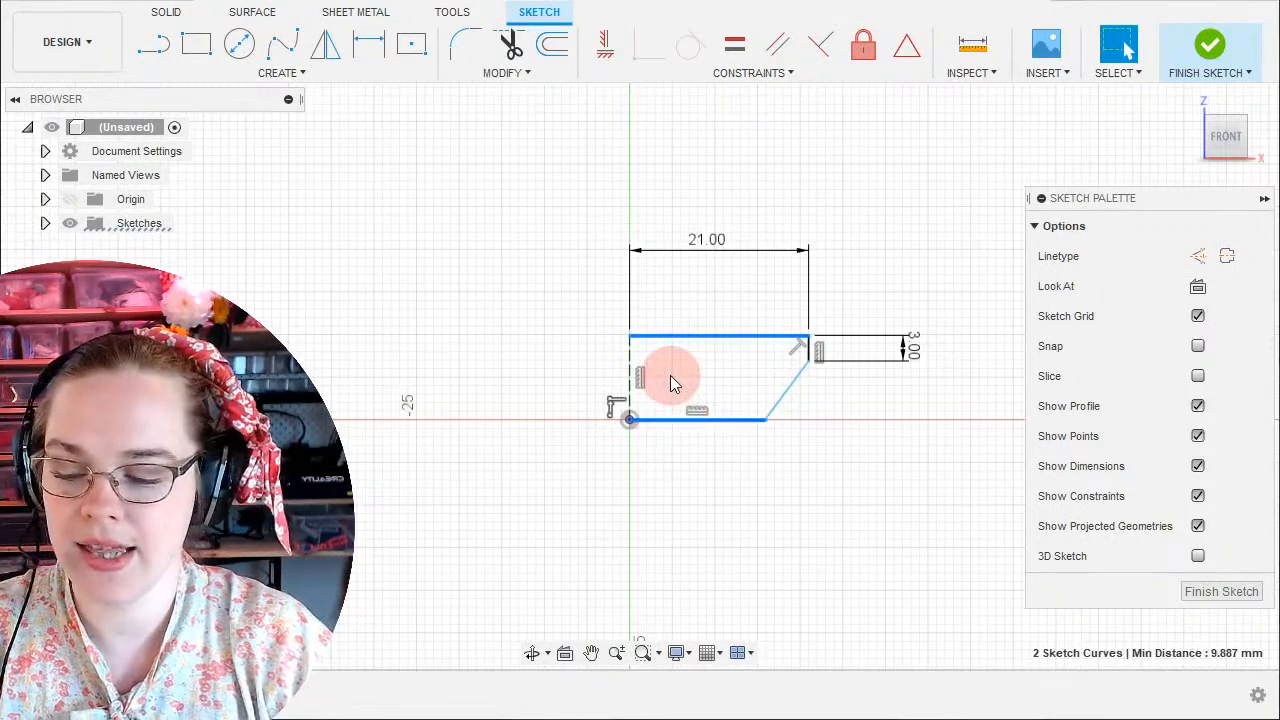
key("d")
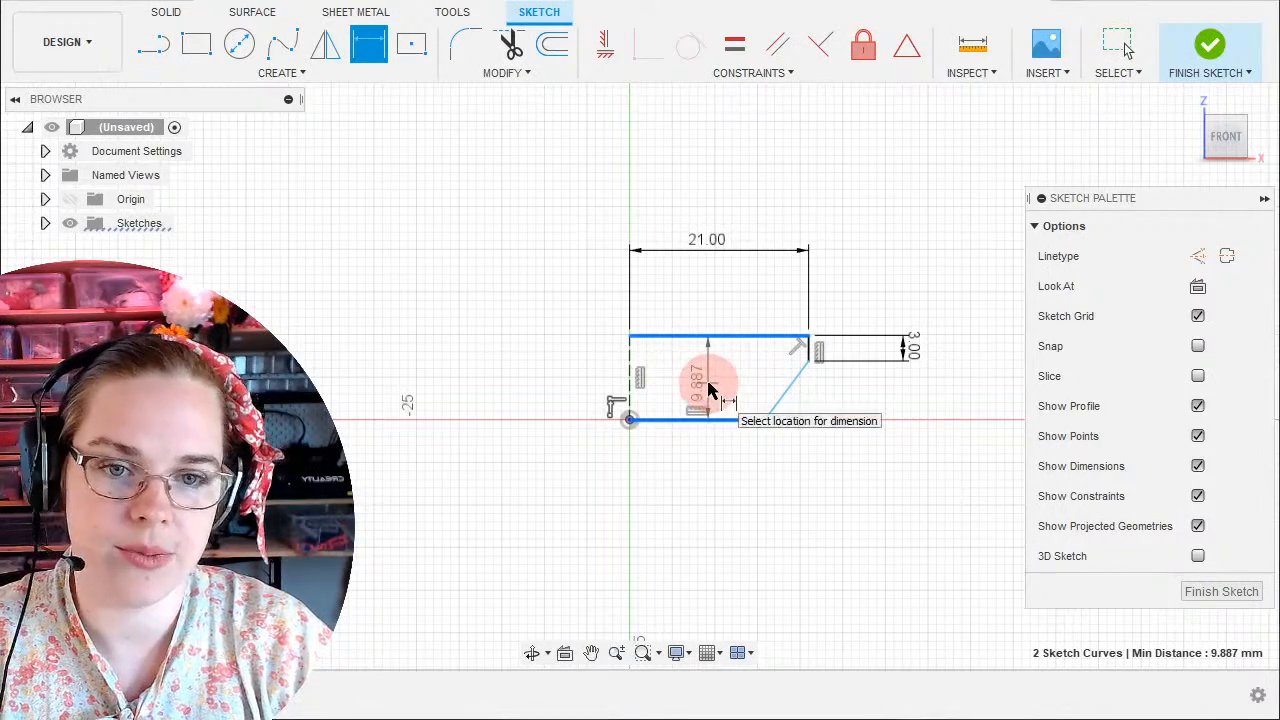
left_click(683, 374)
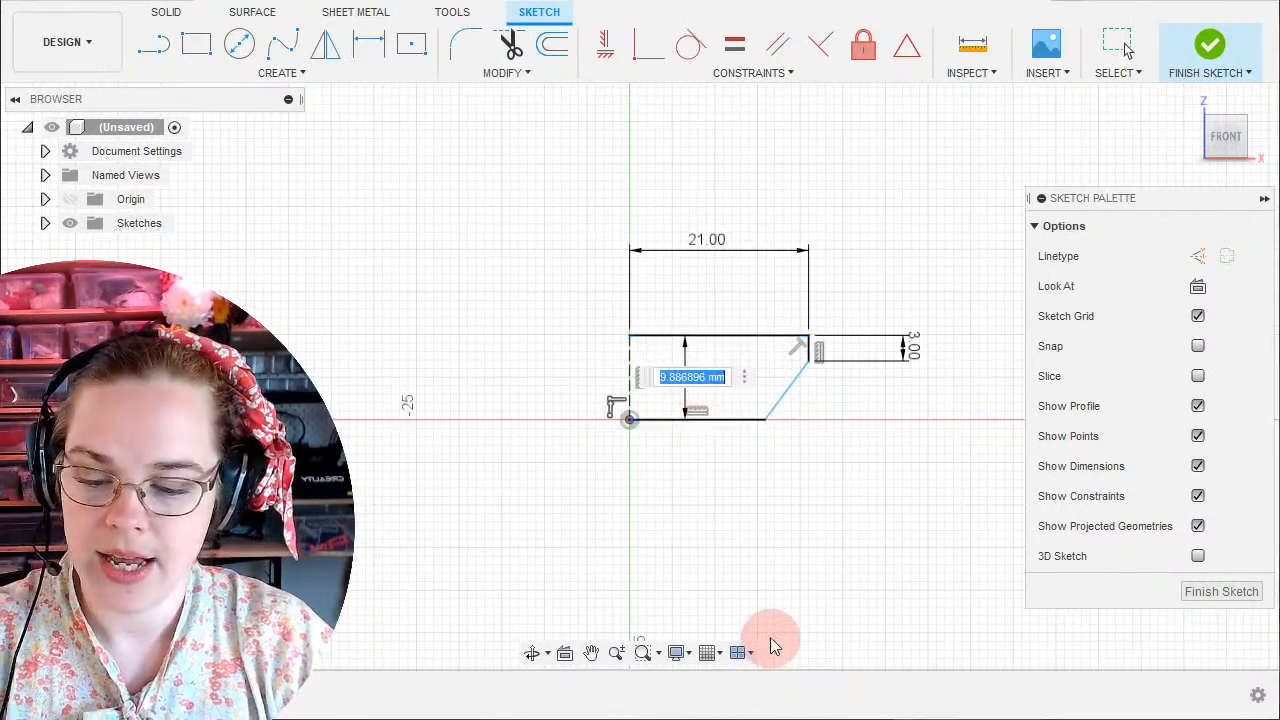
type("8")
key("Return")
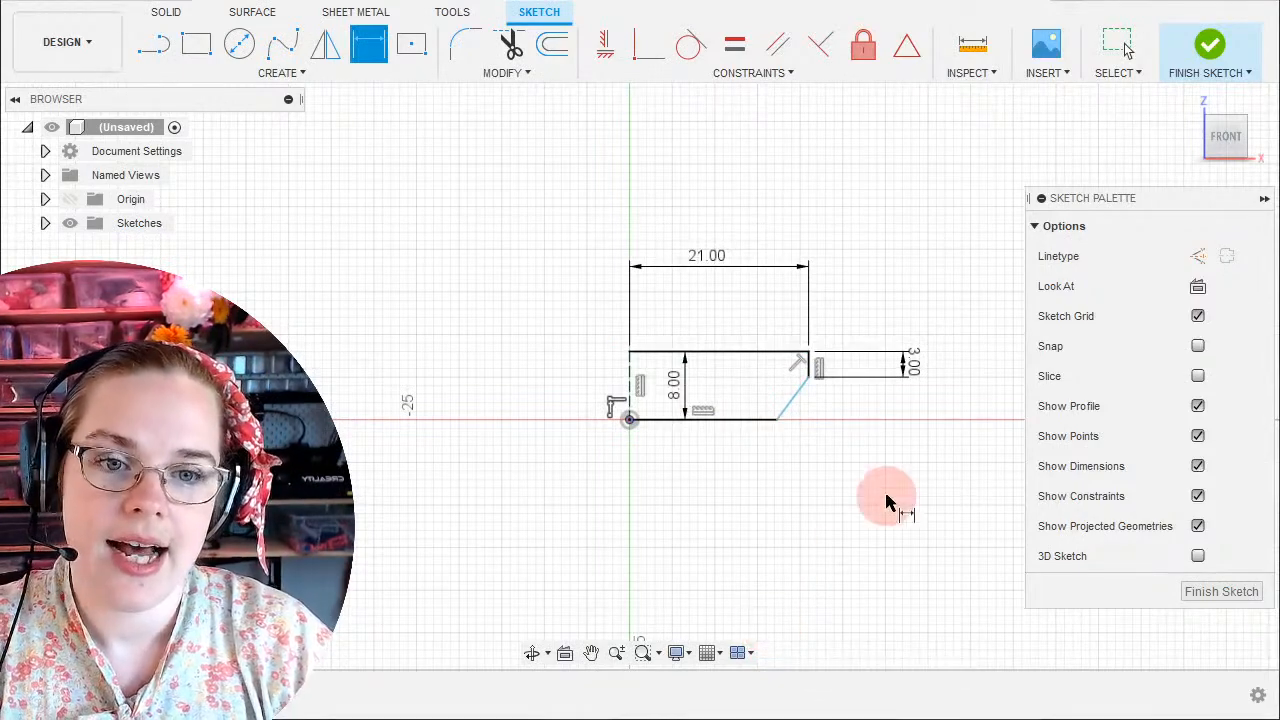
Shorten the bottom line to about 16 mm, and dimension its length as 35/2 mm.
left_click(1118, 44)
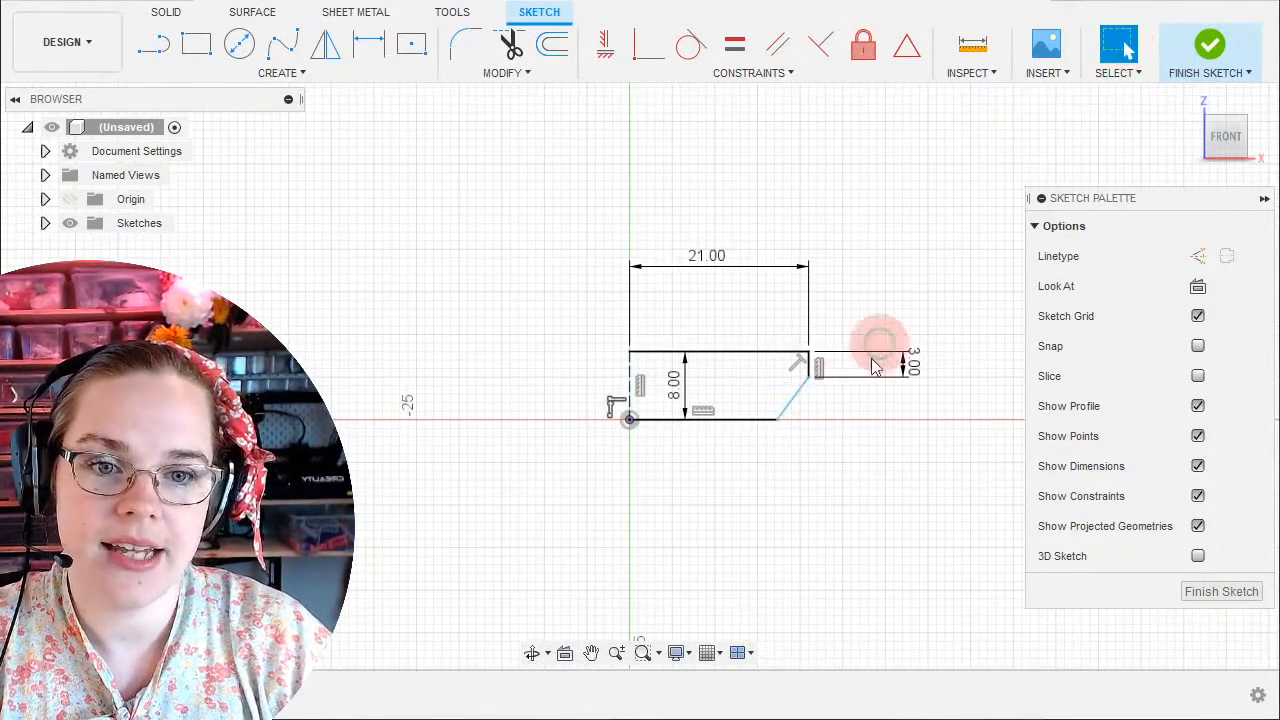
mouse_move(776, 418)
left_mouse_down()
mouse_move(831, 419)
mouse_move(760, 415)
mouse_move(793, 440)
left_mouse_up()
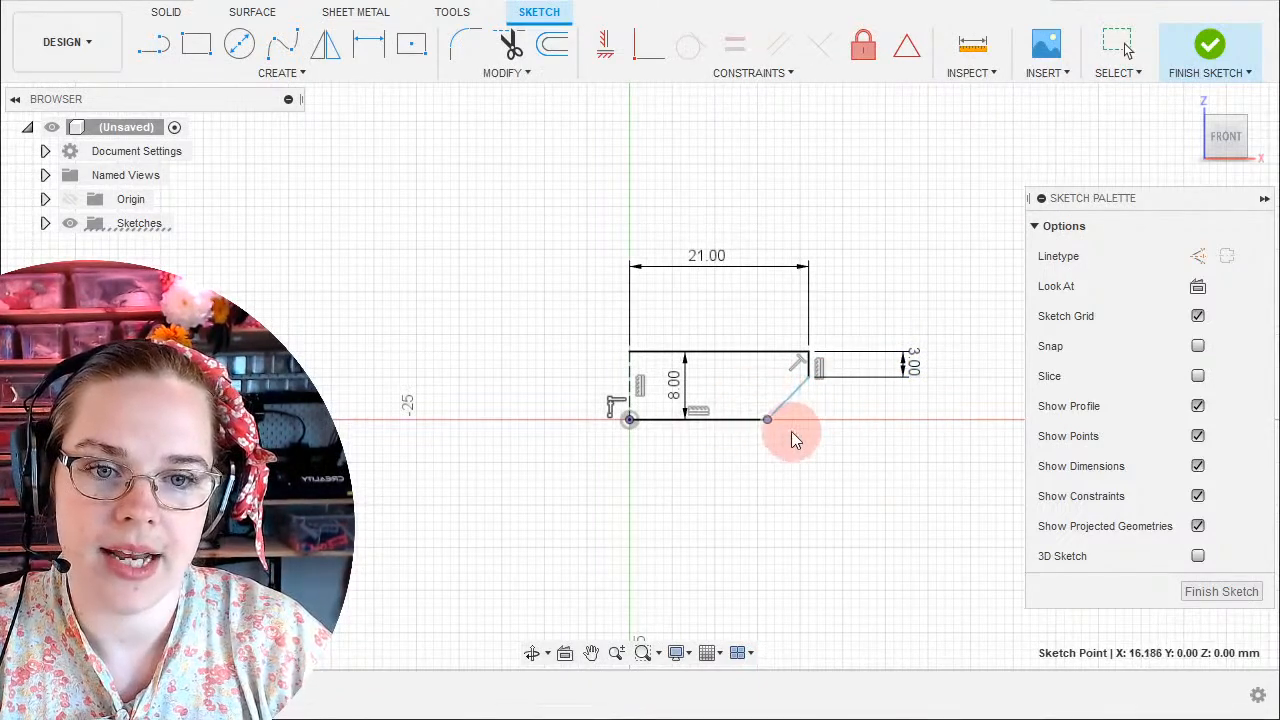
left_click(697, 421)
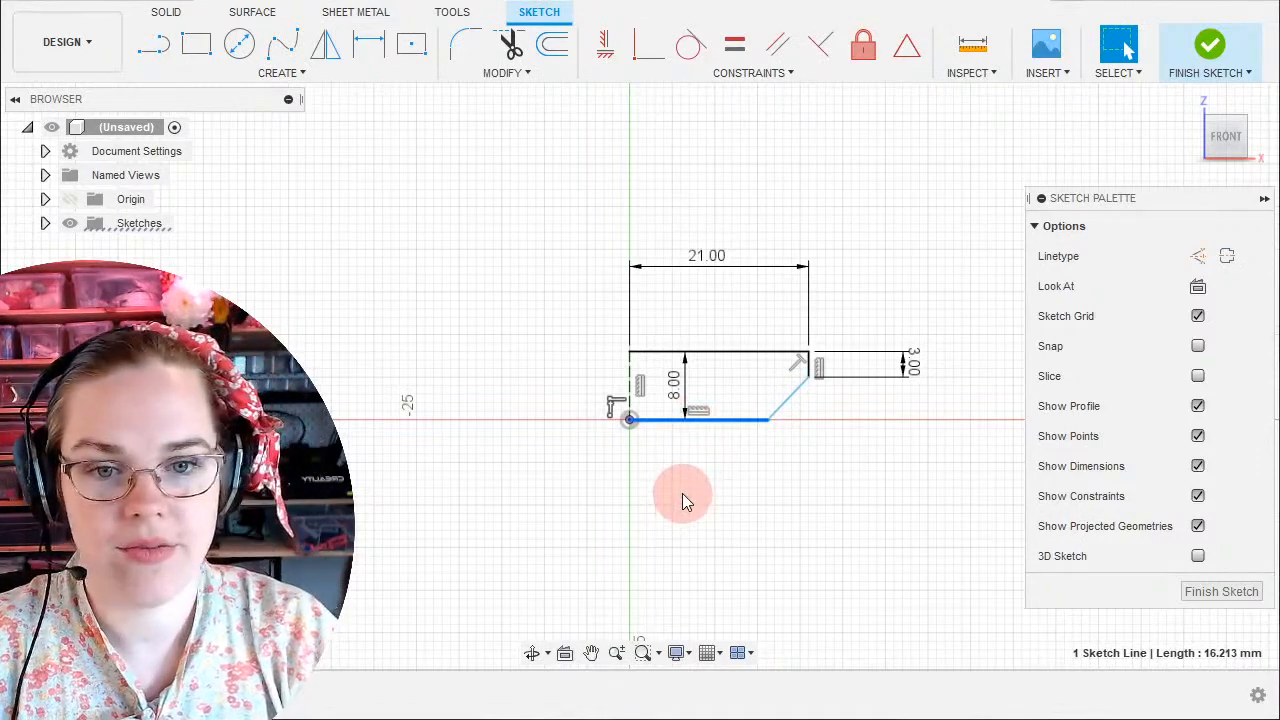
key("d")
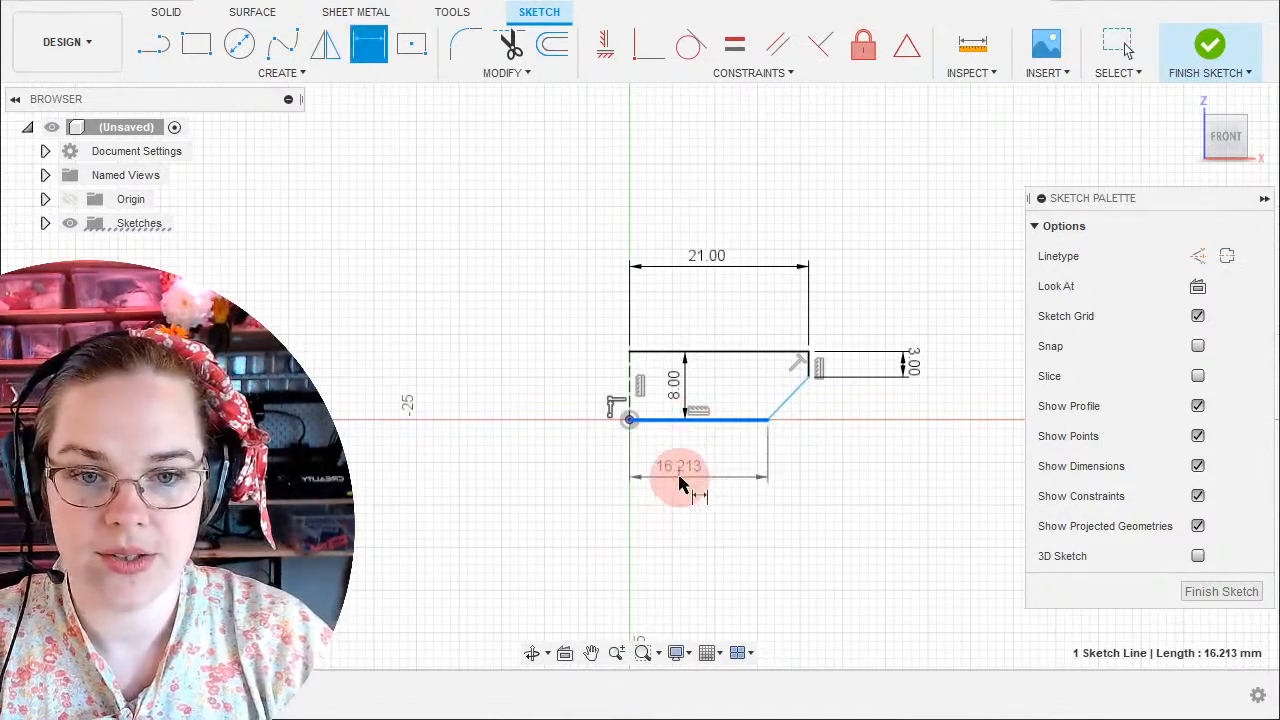
left_click(679, 484)
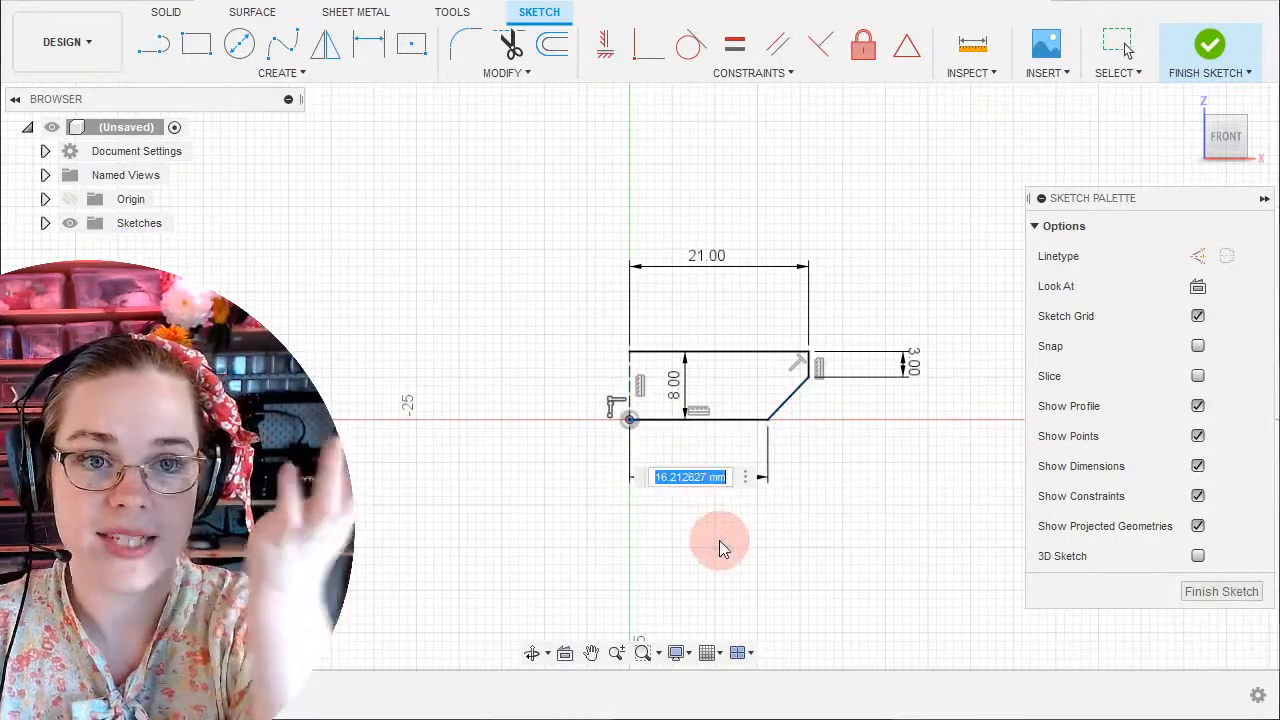
type("35/2")
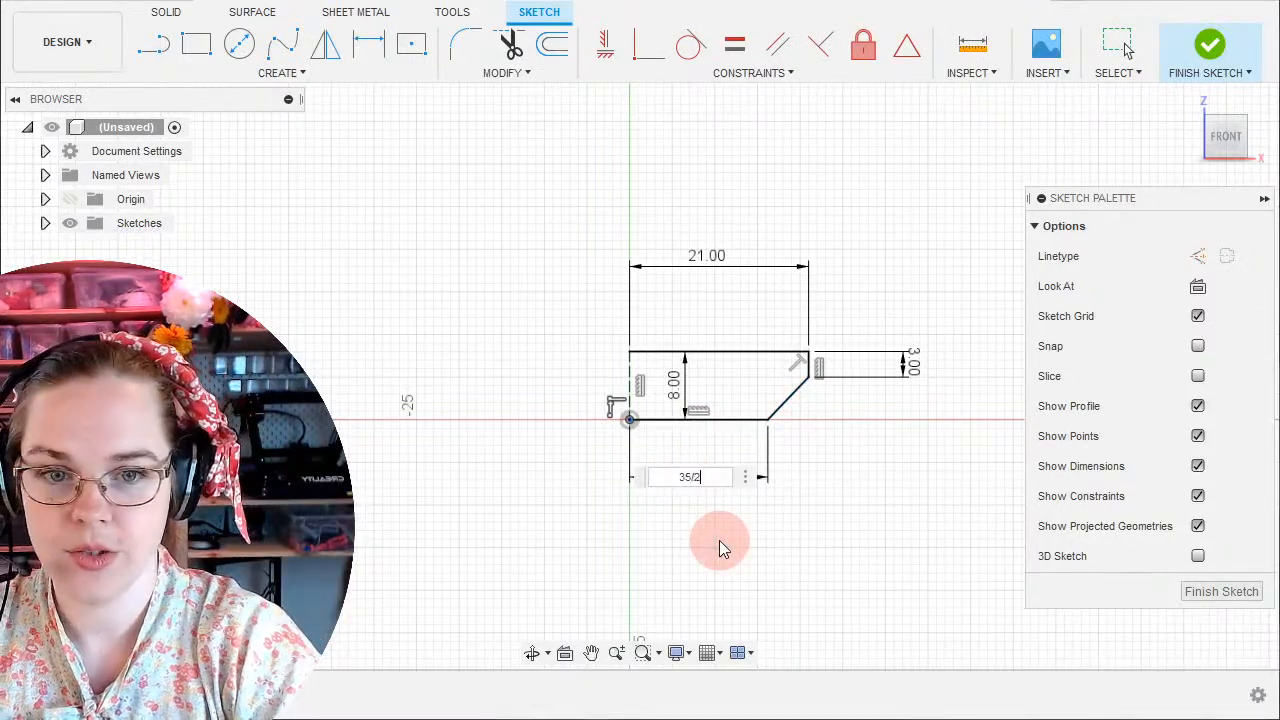
key("Return")
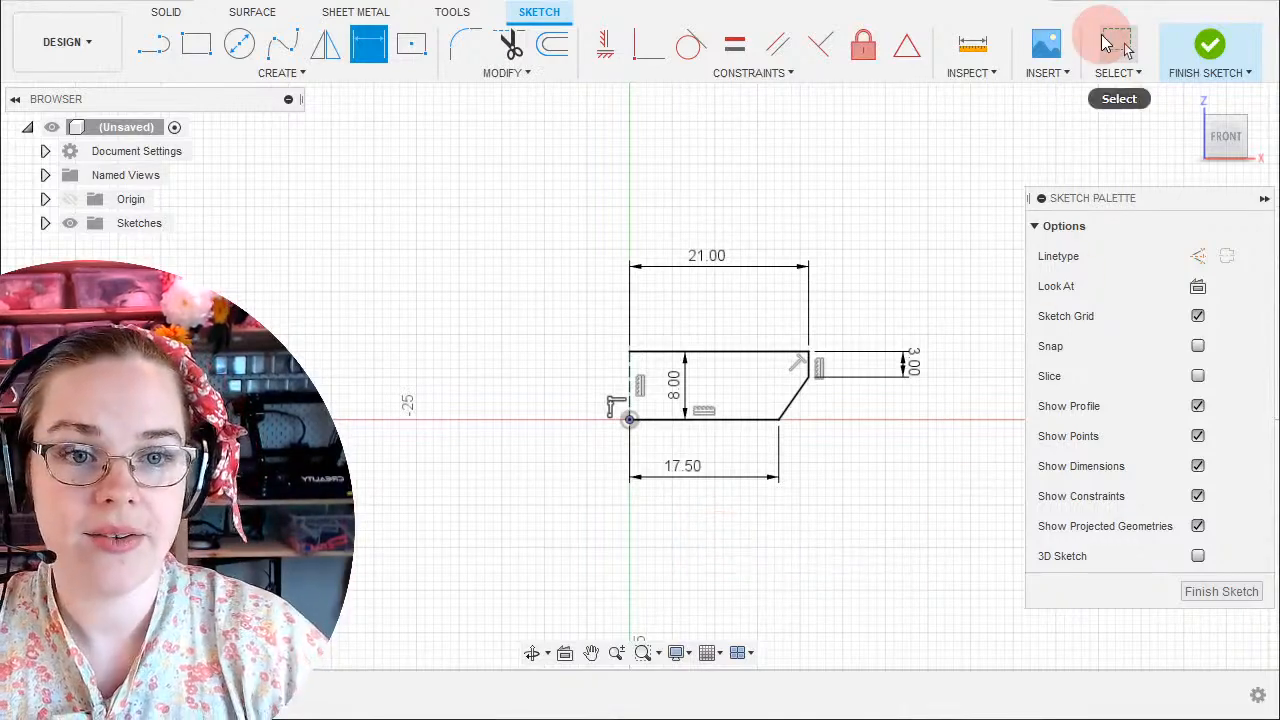
left_click(1116, 42)
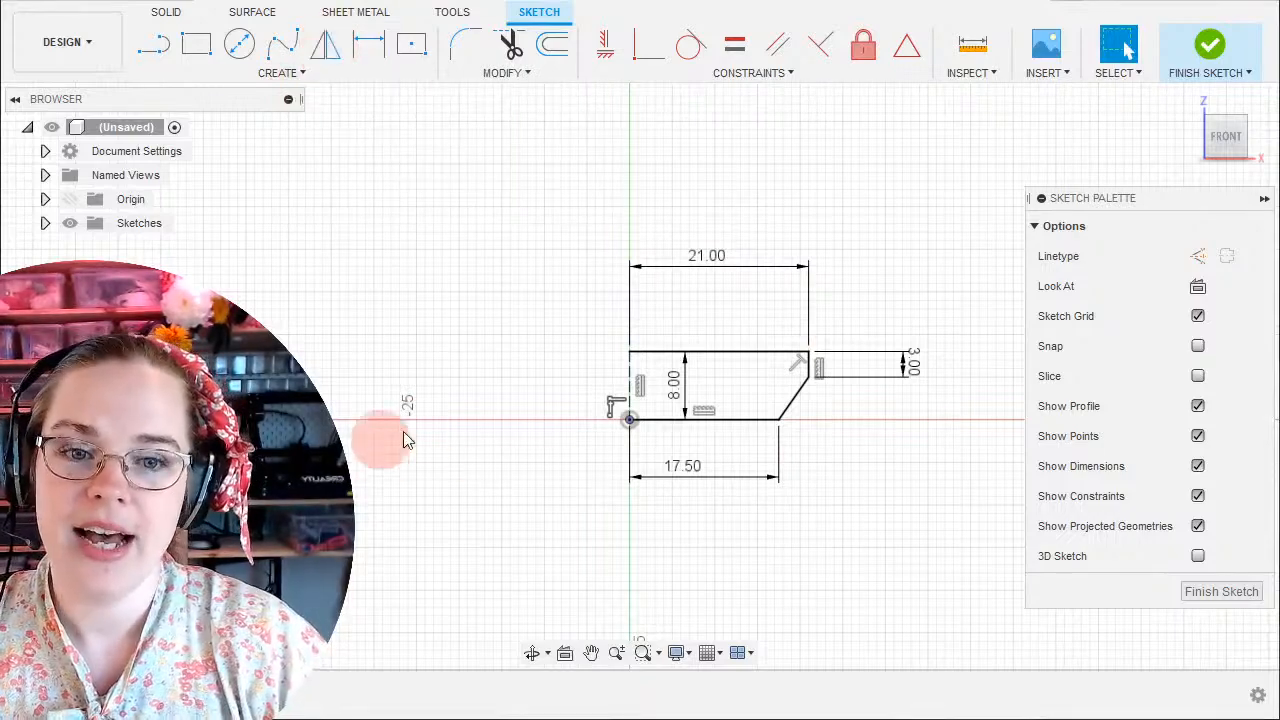
Move the 3 mm, 21 mm and 17.5 mm dimensions closer to the profile.
mouse_move(403, 435)
middle_mouse_down()
mouse_move(448, 477)
mouse_move(547, 445)
mouse_move(537, 426)
mouse_move(571, 426)
mouse_move(467, 433)
middle_mouse_up()
scroll(582, 491, "down", 1)
scroll(582, 490, "up", 3)
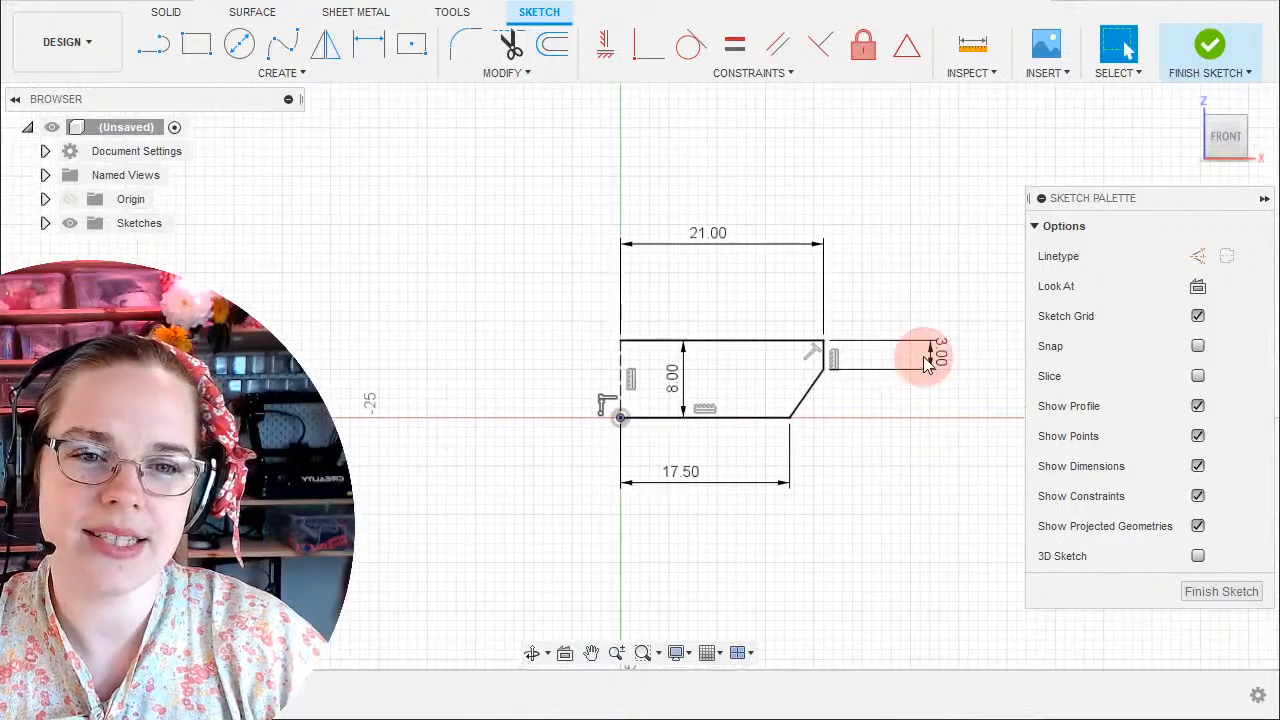
left_click(931, 355)
left_click_drag(935, 360, 857, 363)
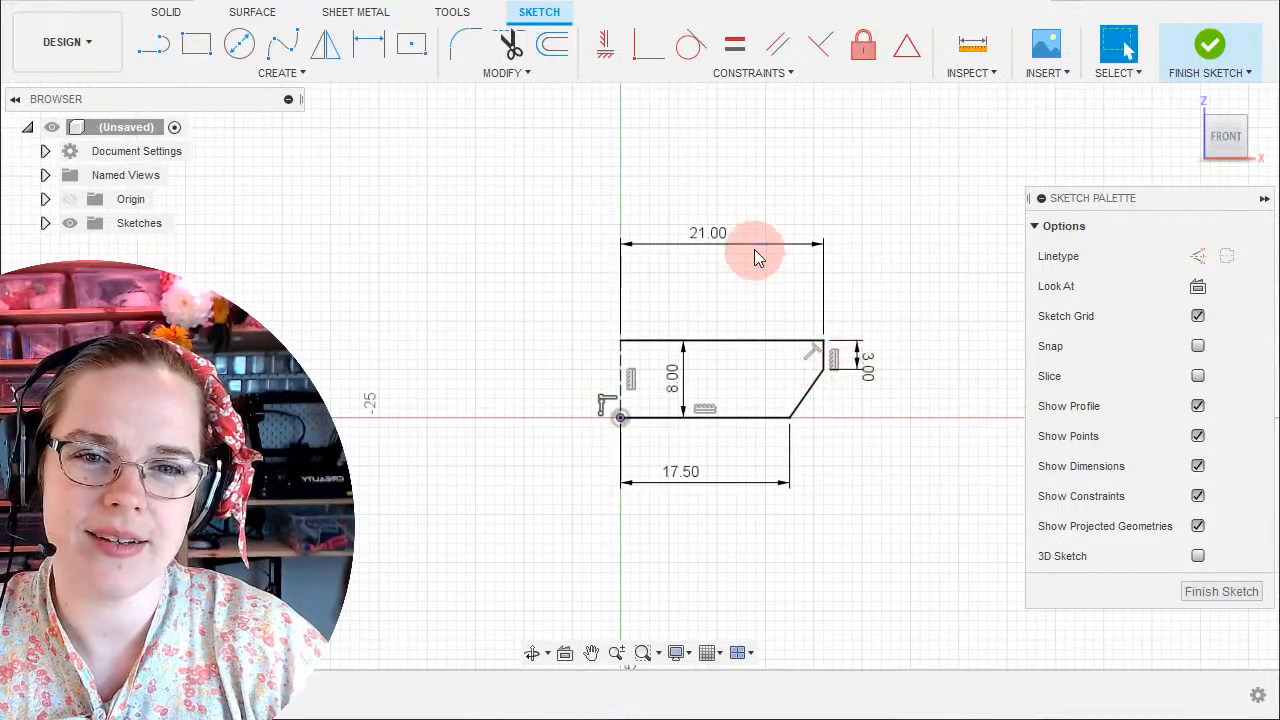
left_click_drag(753, 250, 733, 323)
left_click_drag(684, 508, 686, 450)
mouse_move(541, 470)
middle_mouse_down()
mouse_move(521, 473)
mouse_move(560, 503)
mouse_move(631, 503)
middle_mouse_up()
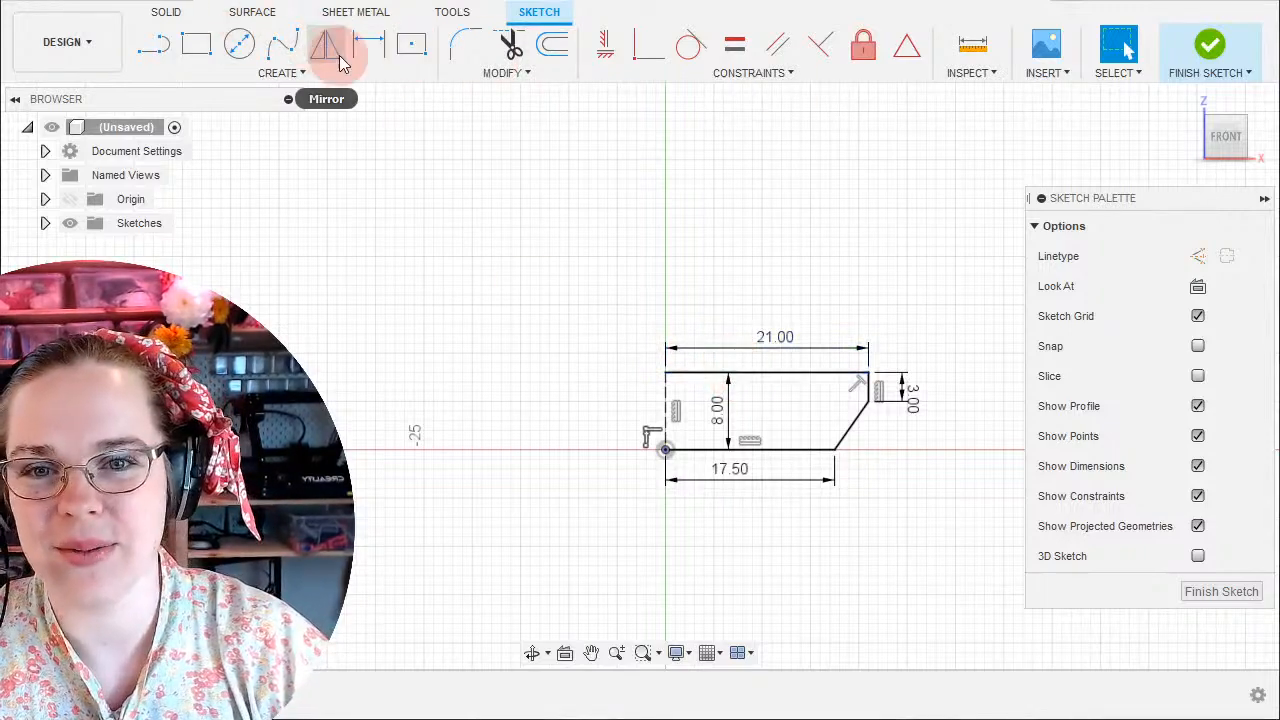
Mirror the top, right vertical, slanted and bottom lines about the vertical construction line.
left_click(267, 75)
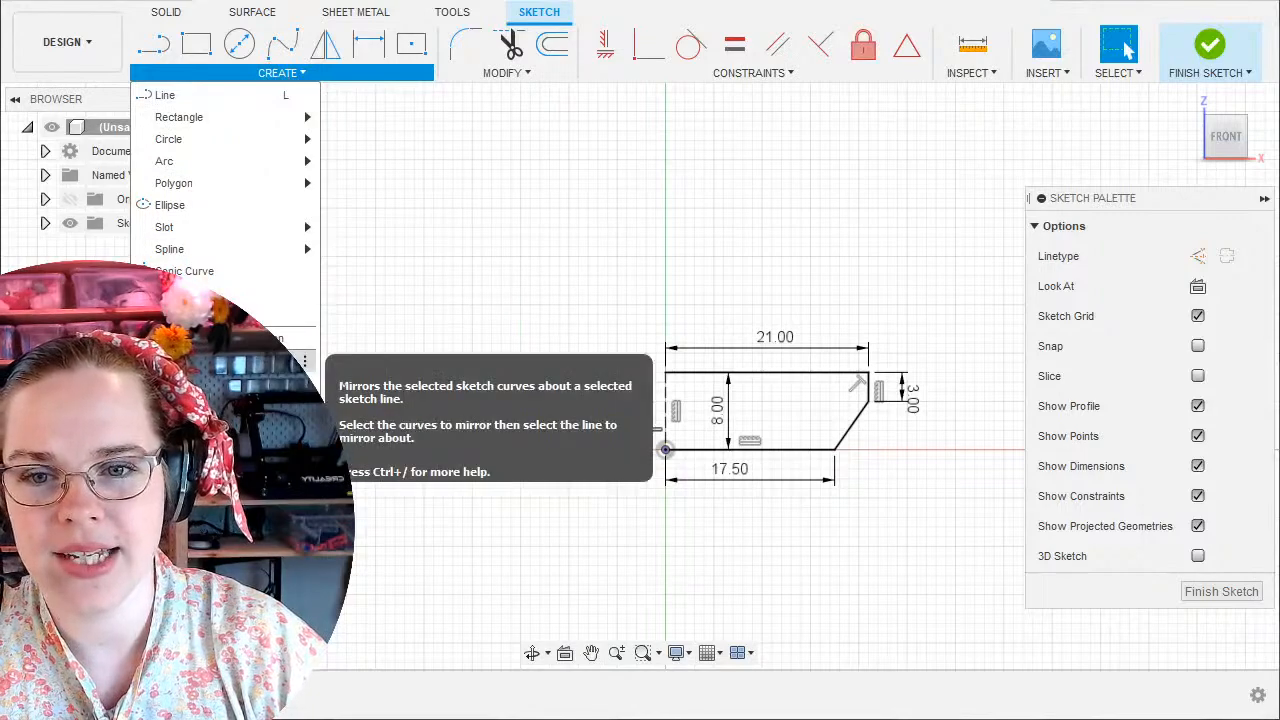
left_click(200, 361)
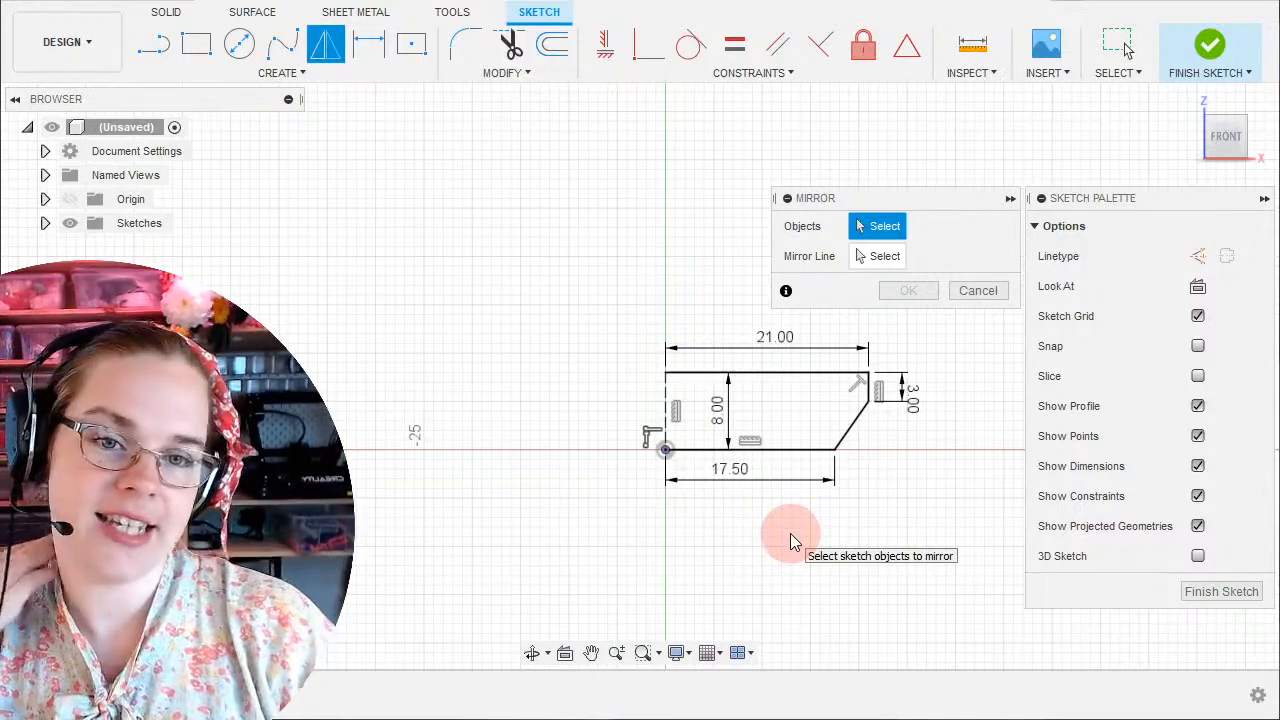
left_click(830, 376)
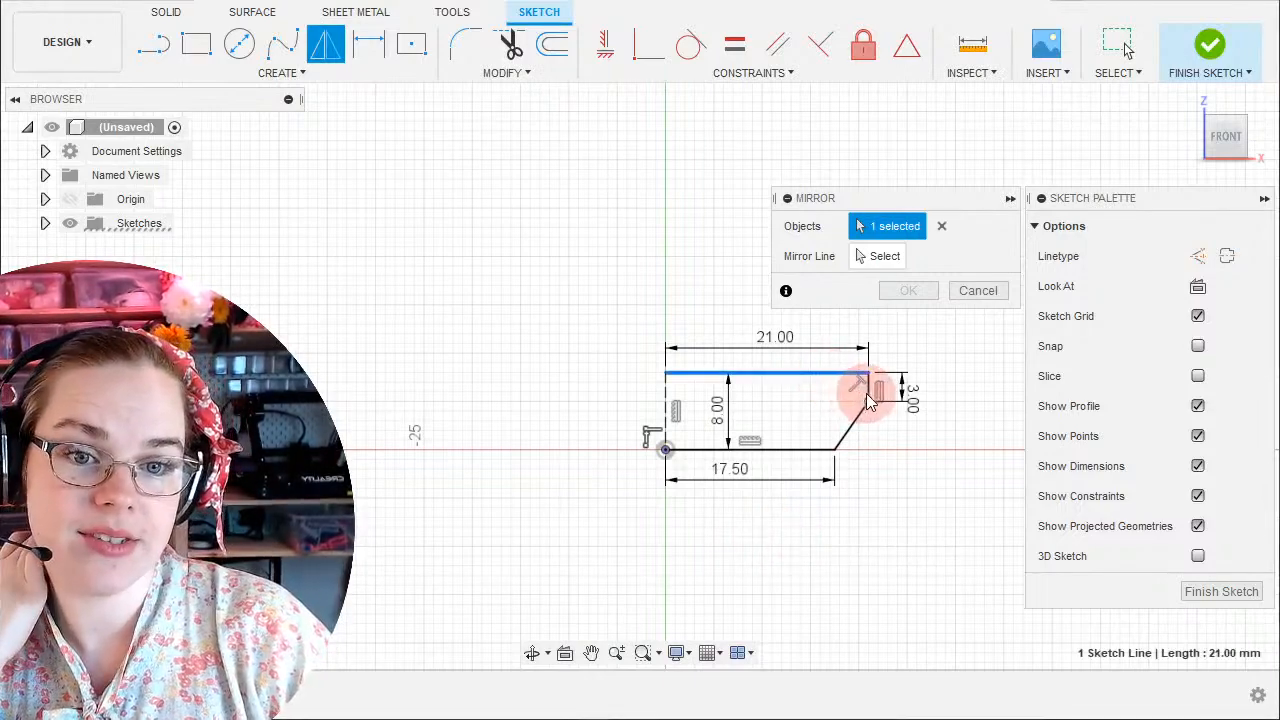
left_click(870, 388)
left_click(851, 423)
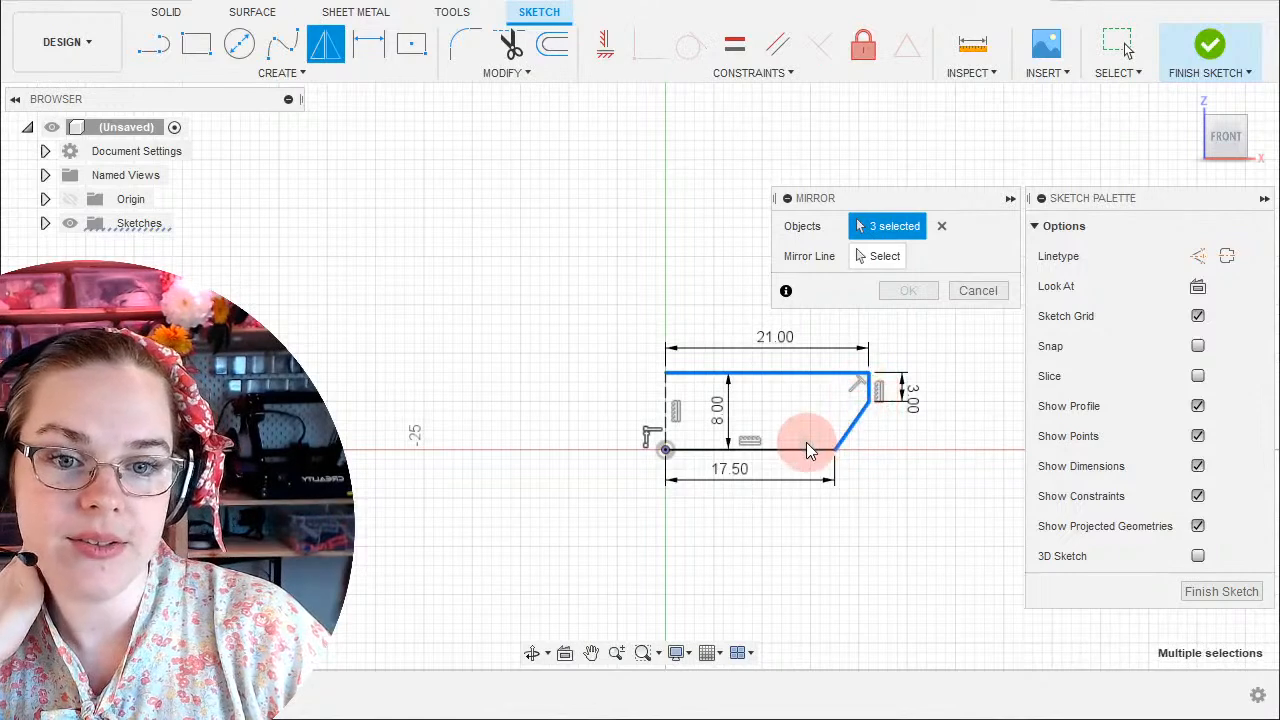
left_click(810, 450)
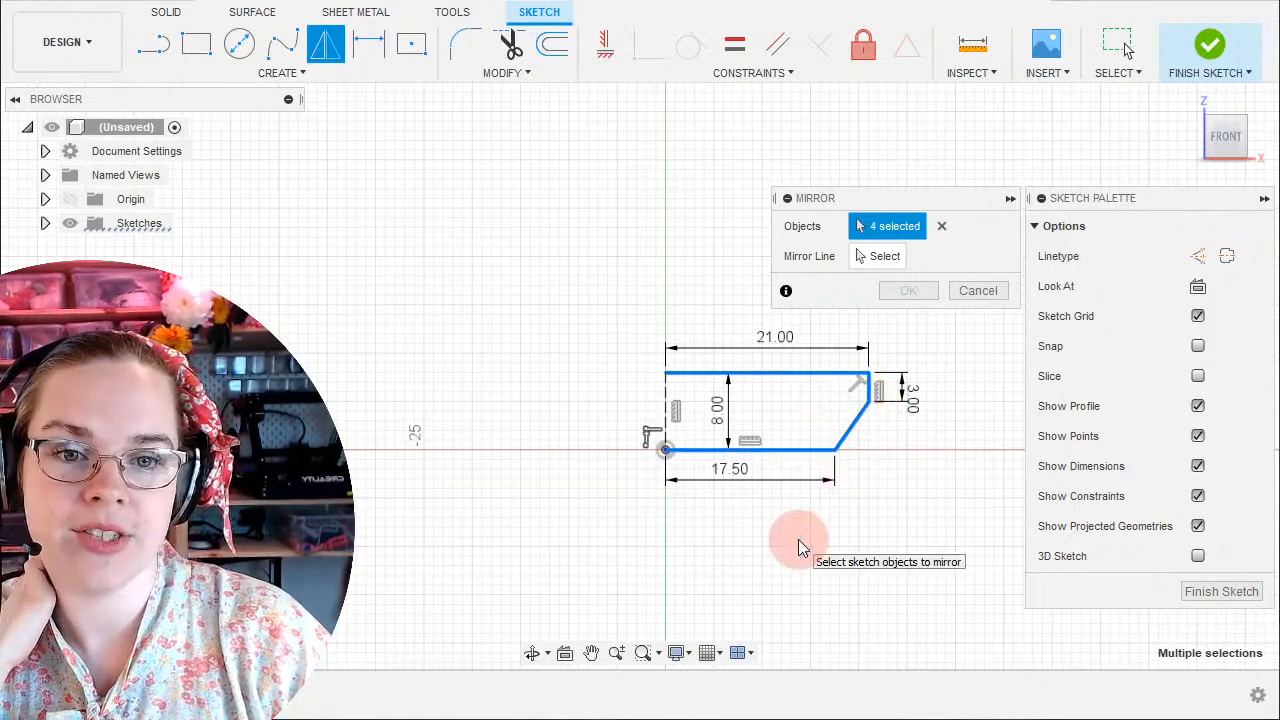
left_click(883, 262)
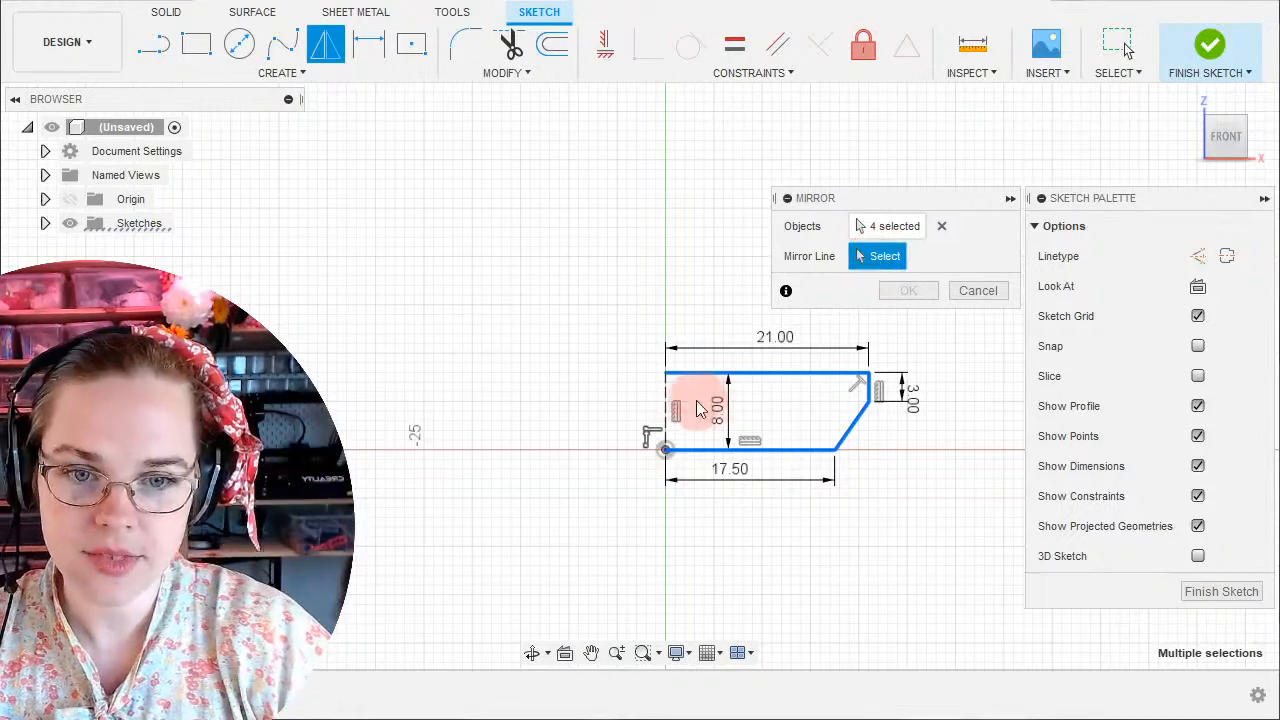
left_click(665, 412)
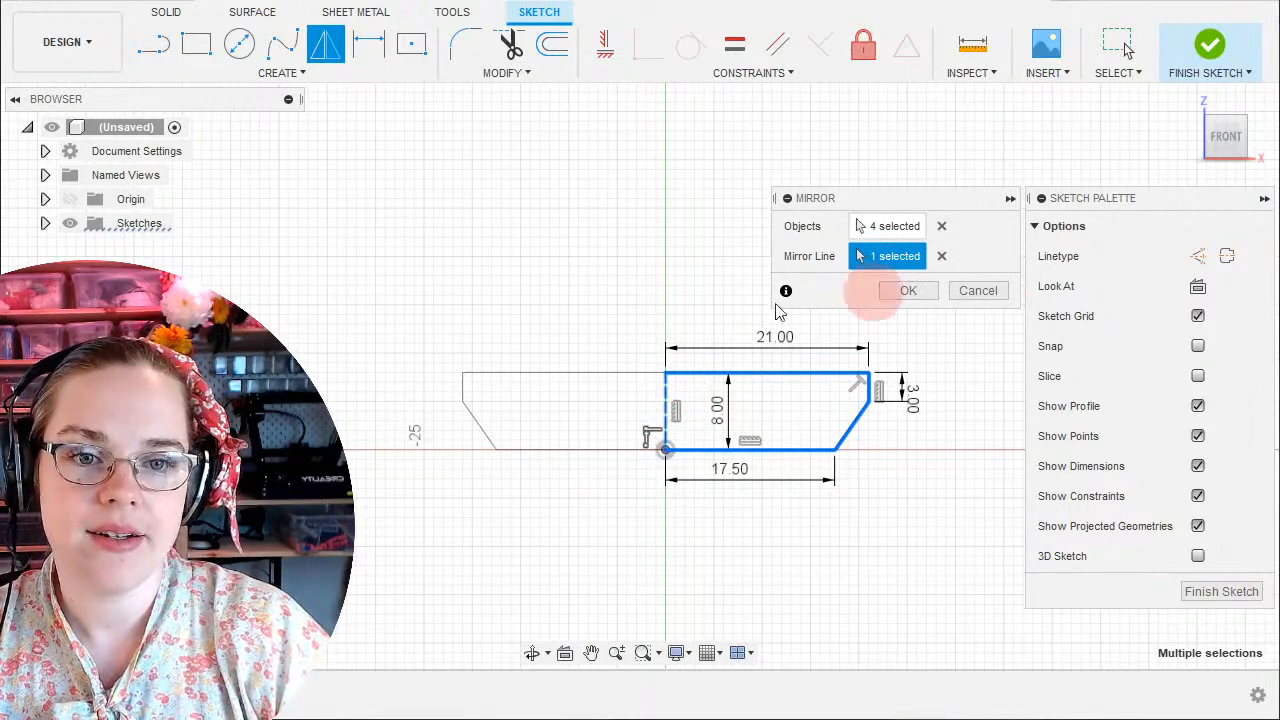
left_click(909, 290)
left_click(1036, 641)
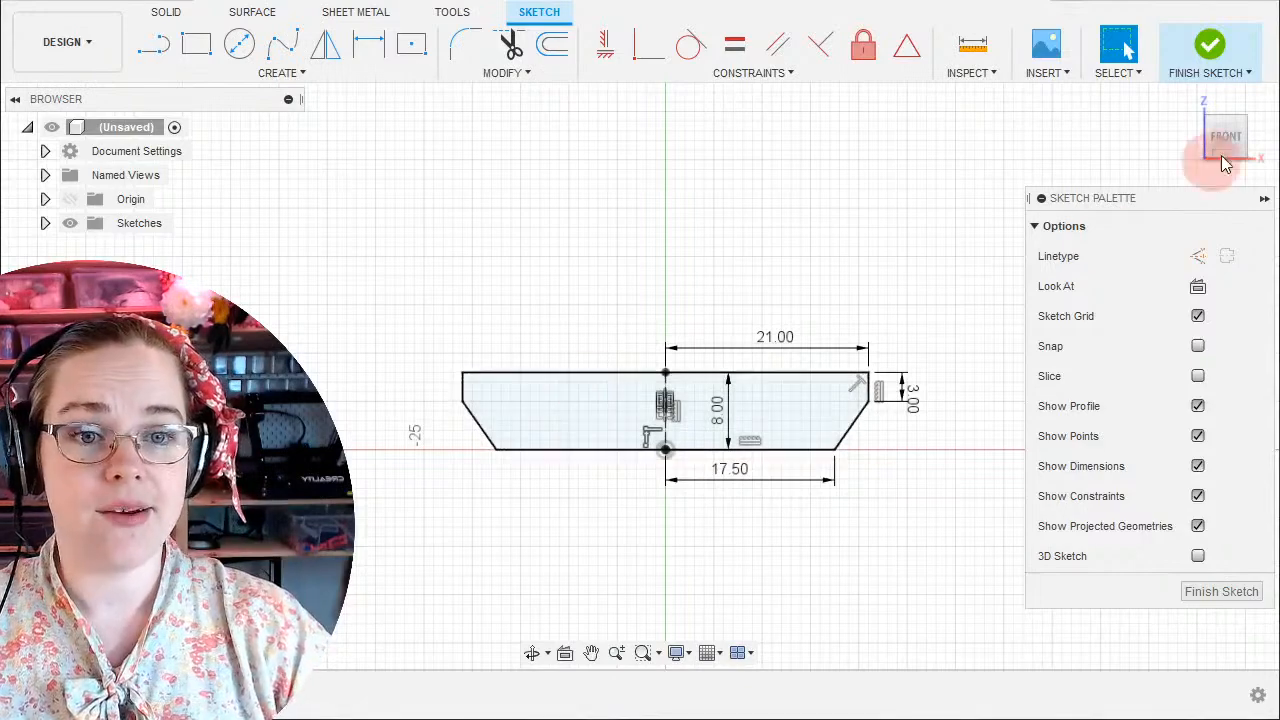
Finish the sketch and examine how the profile selects on either side of the dashed construction line.
left_click(1209, 47)
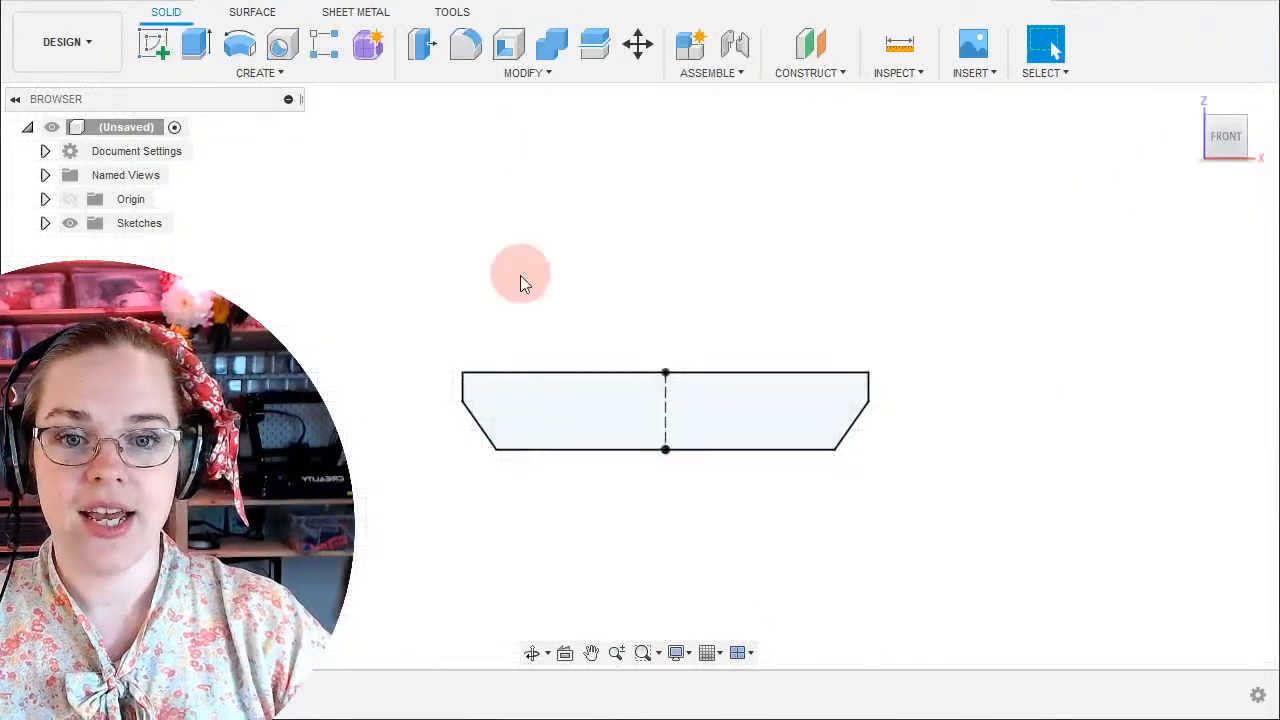
left_click(545, 415)
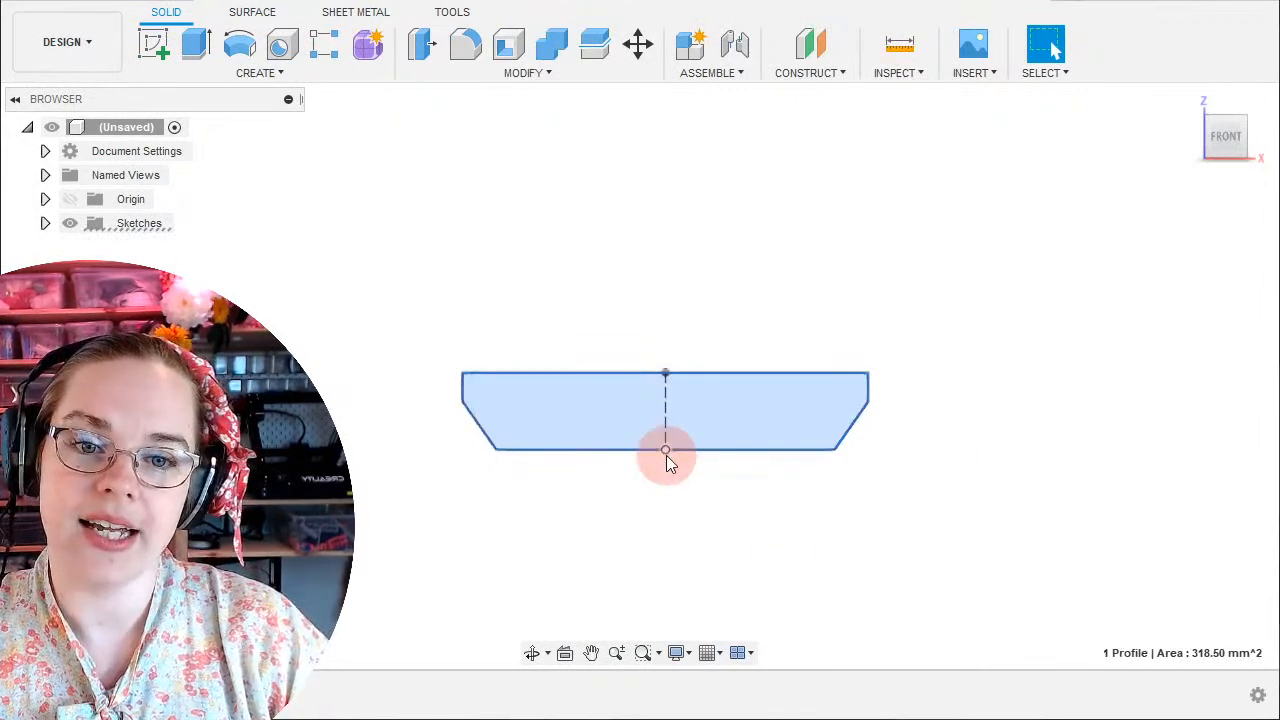
left_click(649, 564)
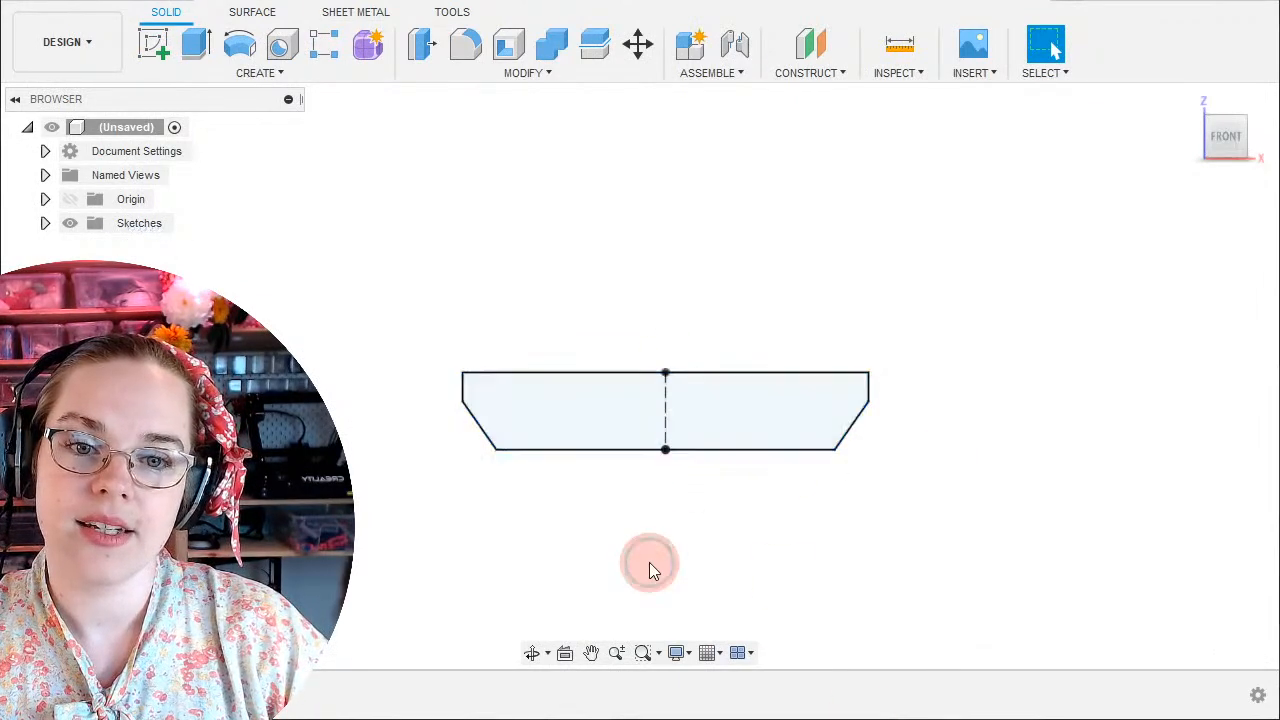
left_click(749, 416)
left_click(694, 548)
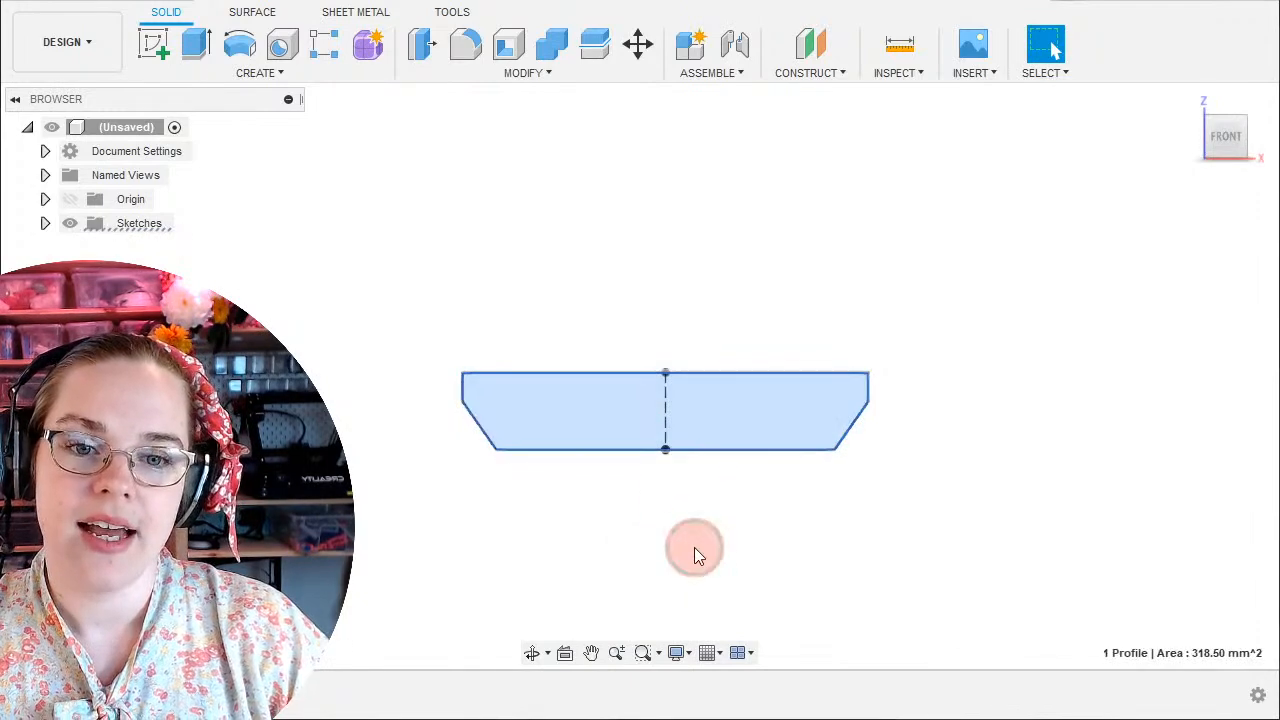
left_click(660, 414)
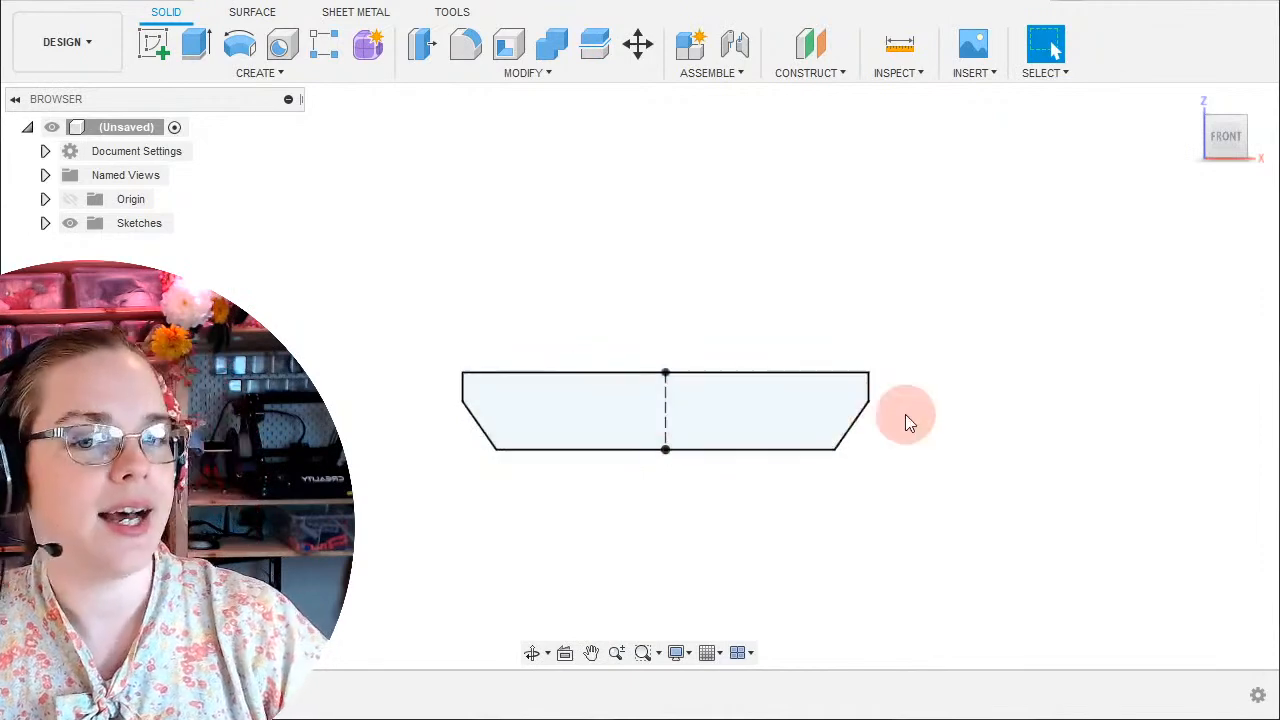
left_click(650, 428)
left_click(652, 509)
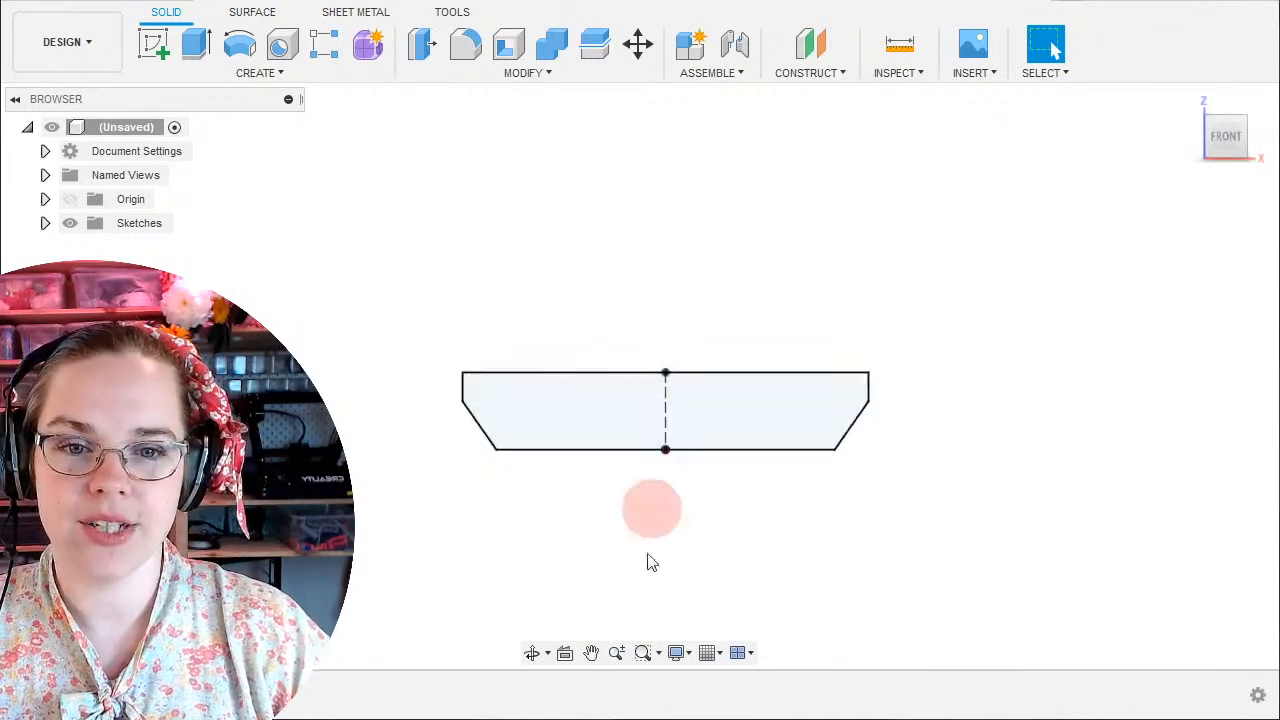
Reopen the sketch for editing and convert the vertical construction line in the middle to a normal solid line.
double_click(142, 695)
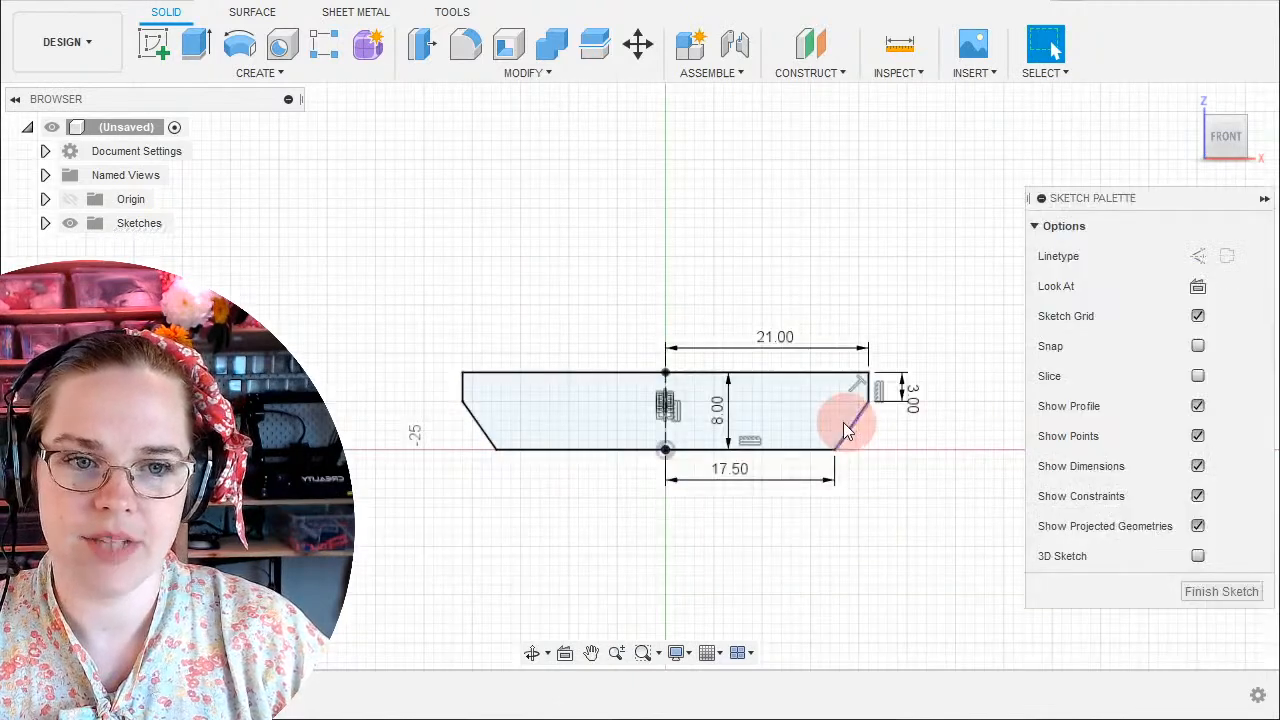
left_click(668, 381)
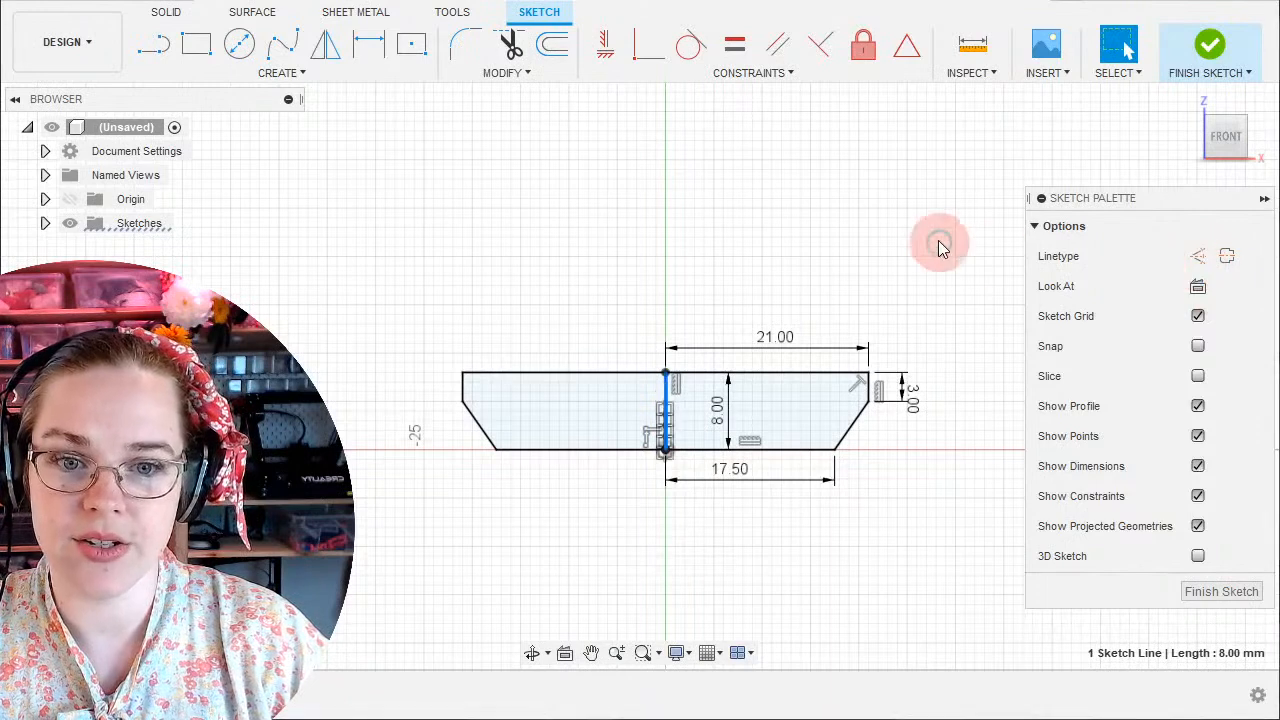
left_click(914, 300)
left_click(601, 420)
left_click(1016, 187)
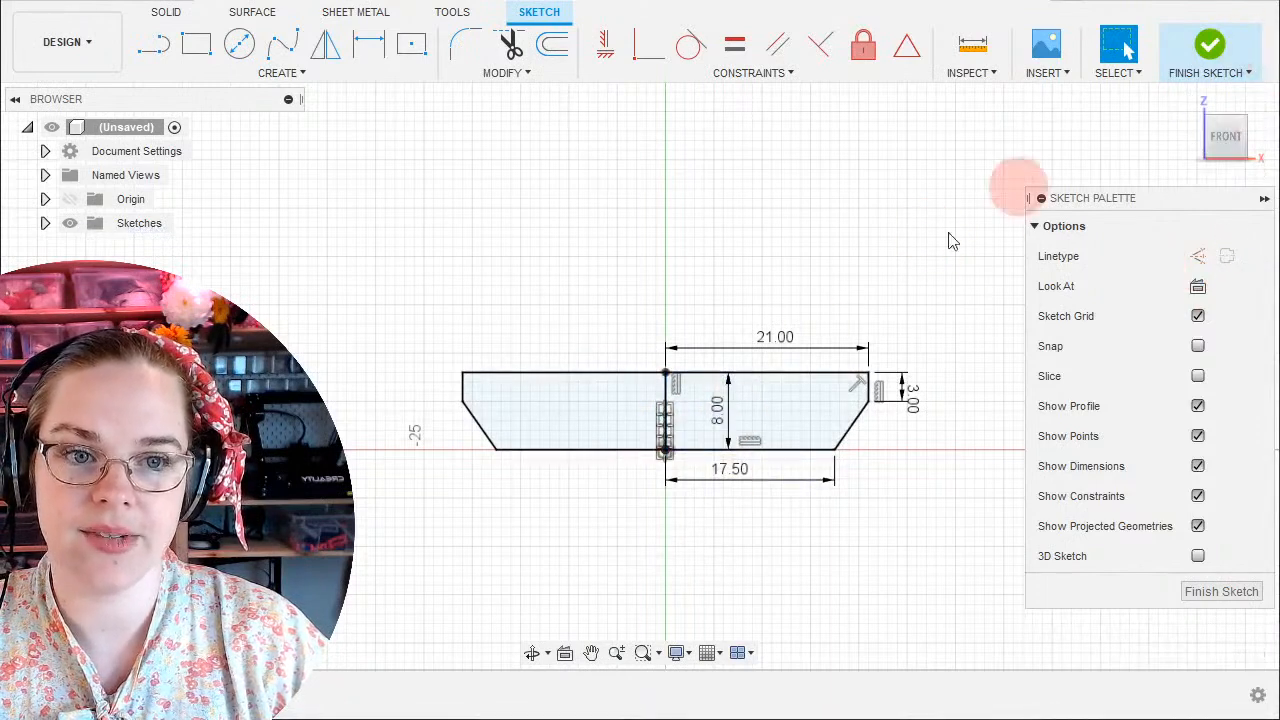
Examine how the sketch profiles select on either side of the solid centre line, one at a time and together.
left_click(750, 382)
left_click(756, 406)
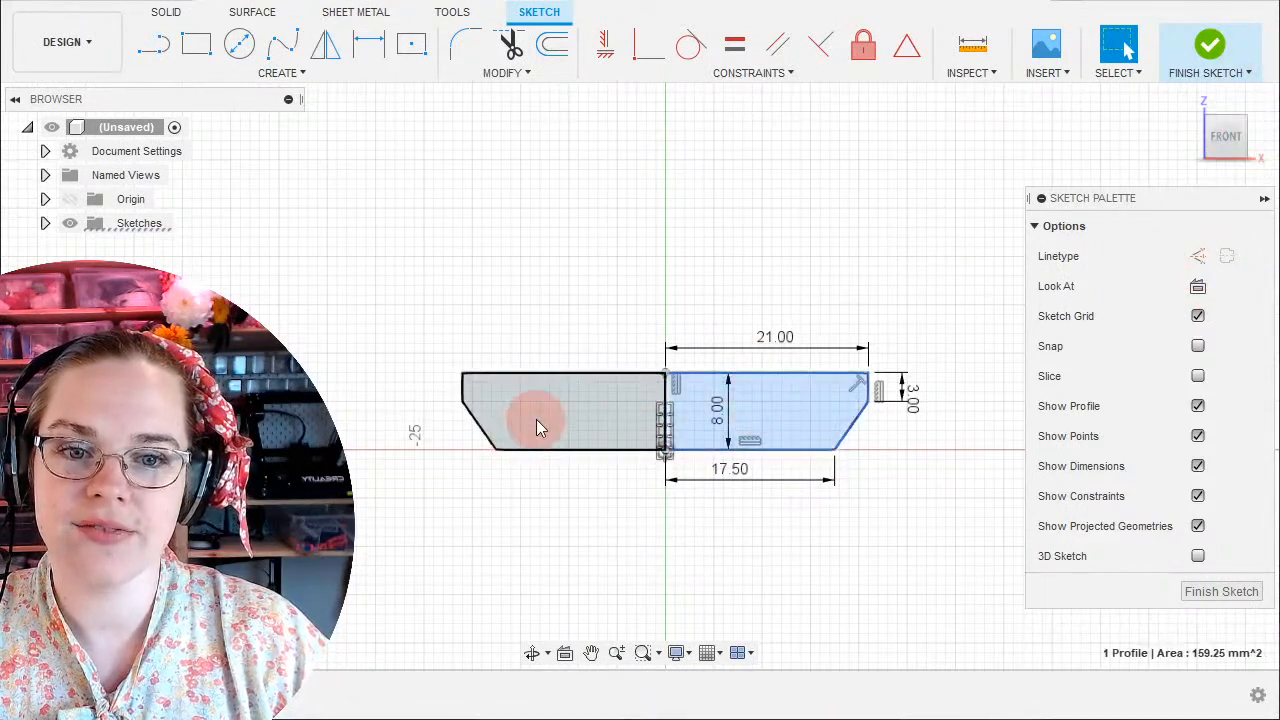
left_click(536, 419)
left_click(756, 431)
left_click(760, 402)
left_click(564, 420)
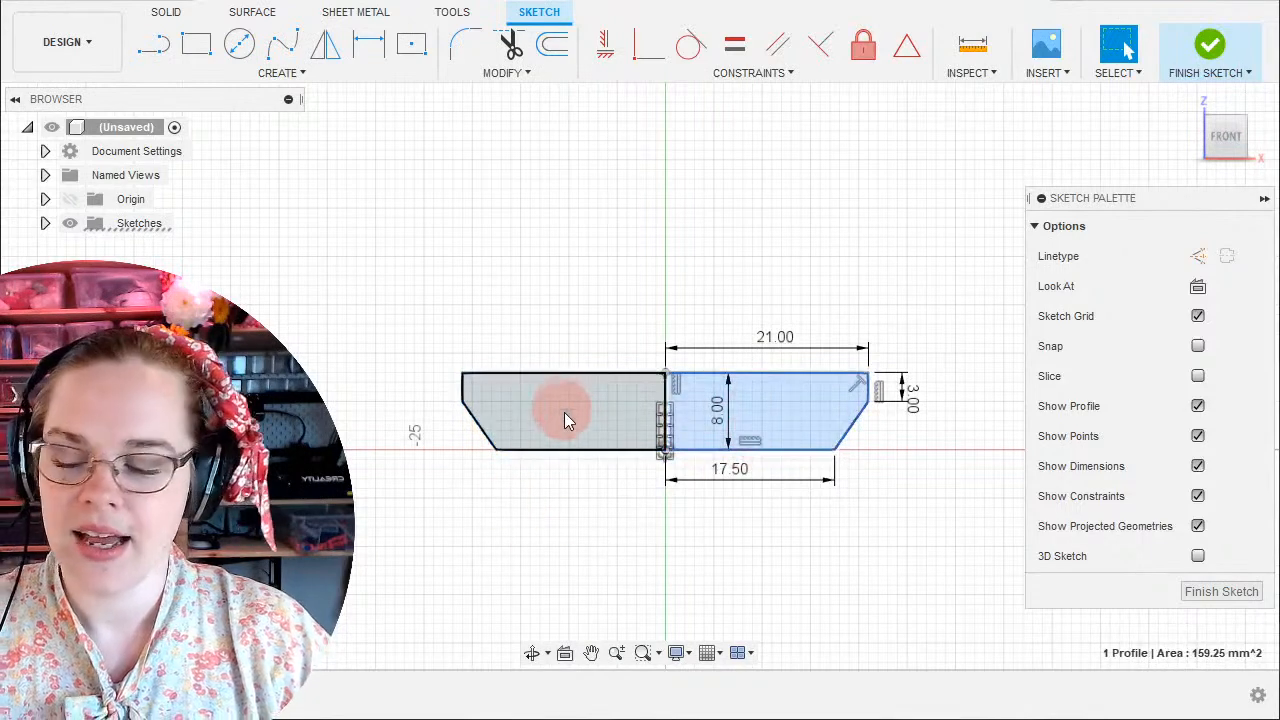
left_click(581, 411, "ctrl")
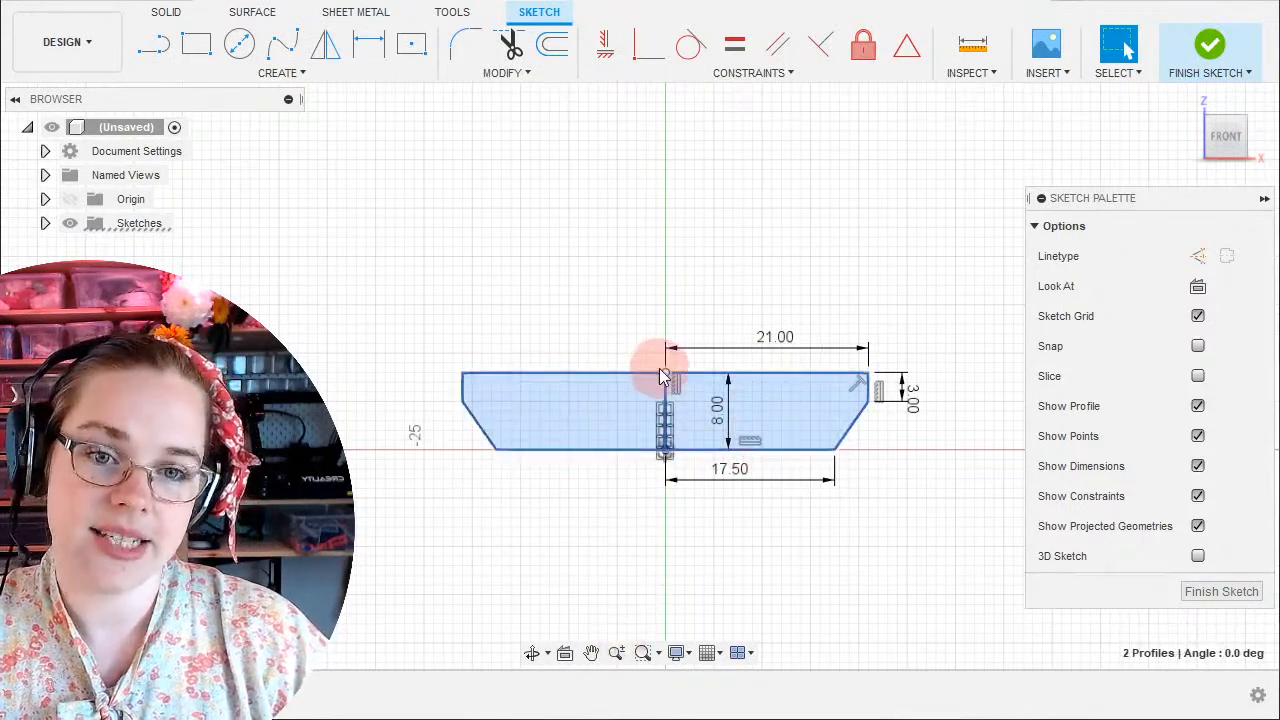
left_click(529, 574)
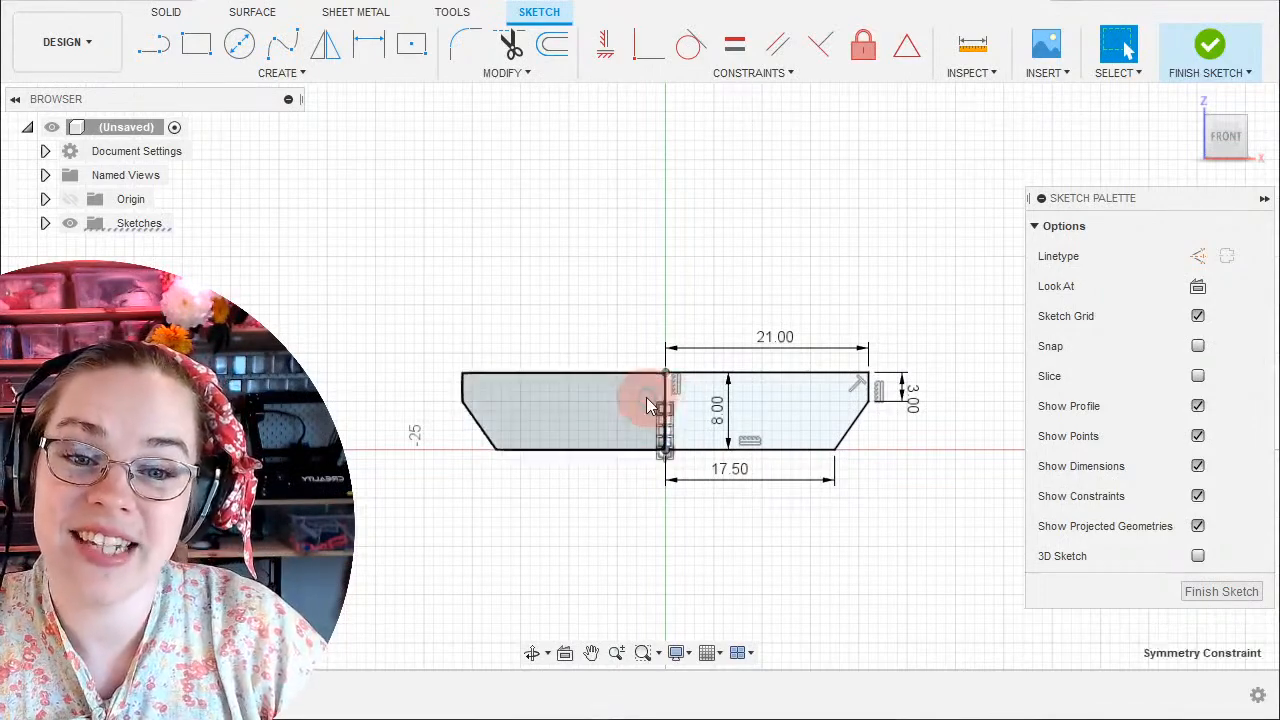
Convert the vertical centre line back to a construction line and finish the sketch.
left_click(668, 397)
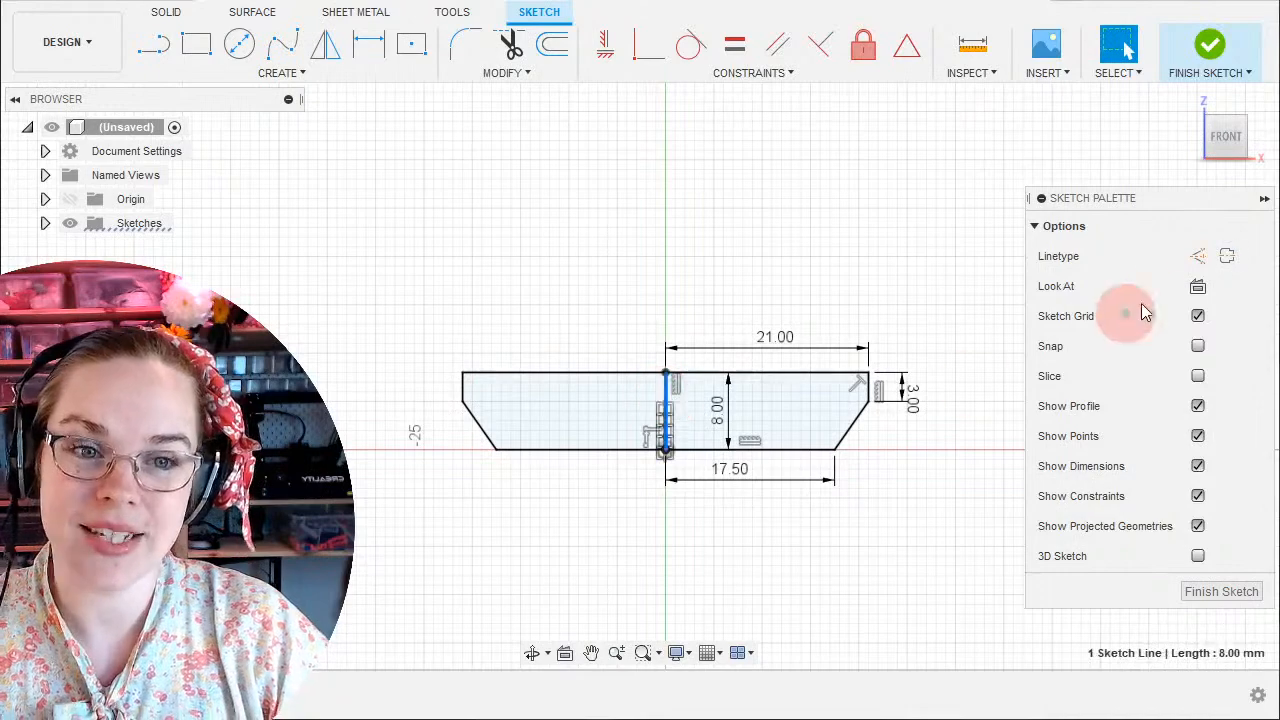
left_click(1198, 259)
left_click(1209, 47)
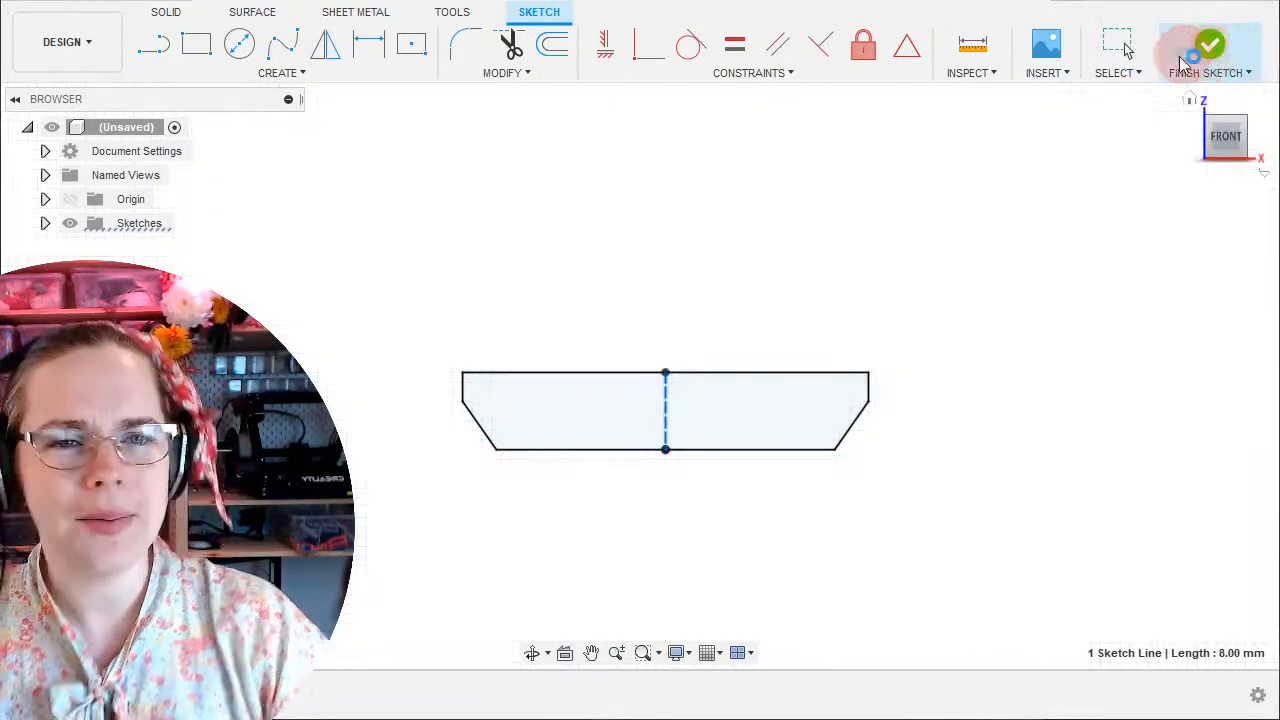
Extrude the whole mirrored profile 106 mm to one side as a new body.
left_click(645, 370)
left_click(762, 397)
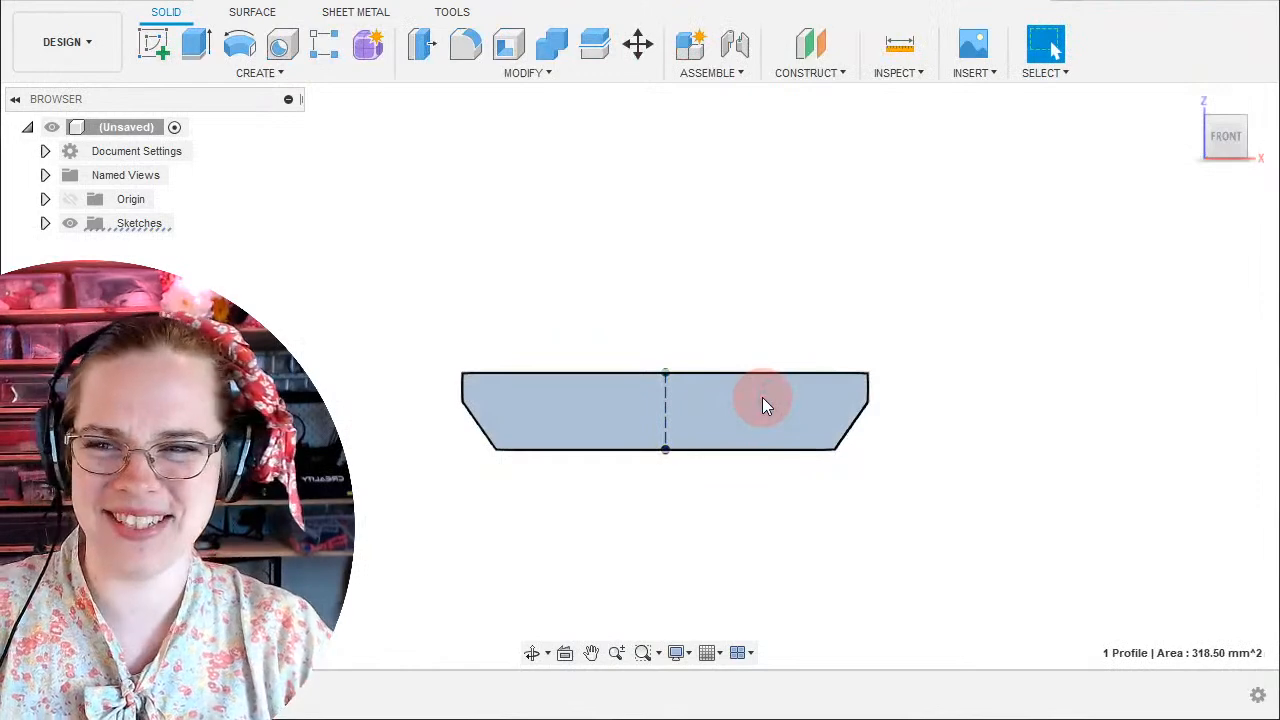
middle_click_drag(963, 343, 943, 414, "shift")
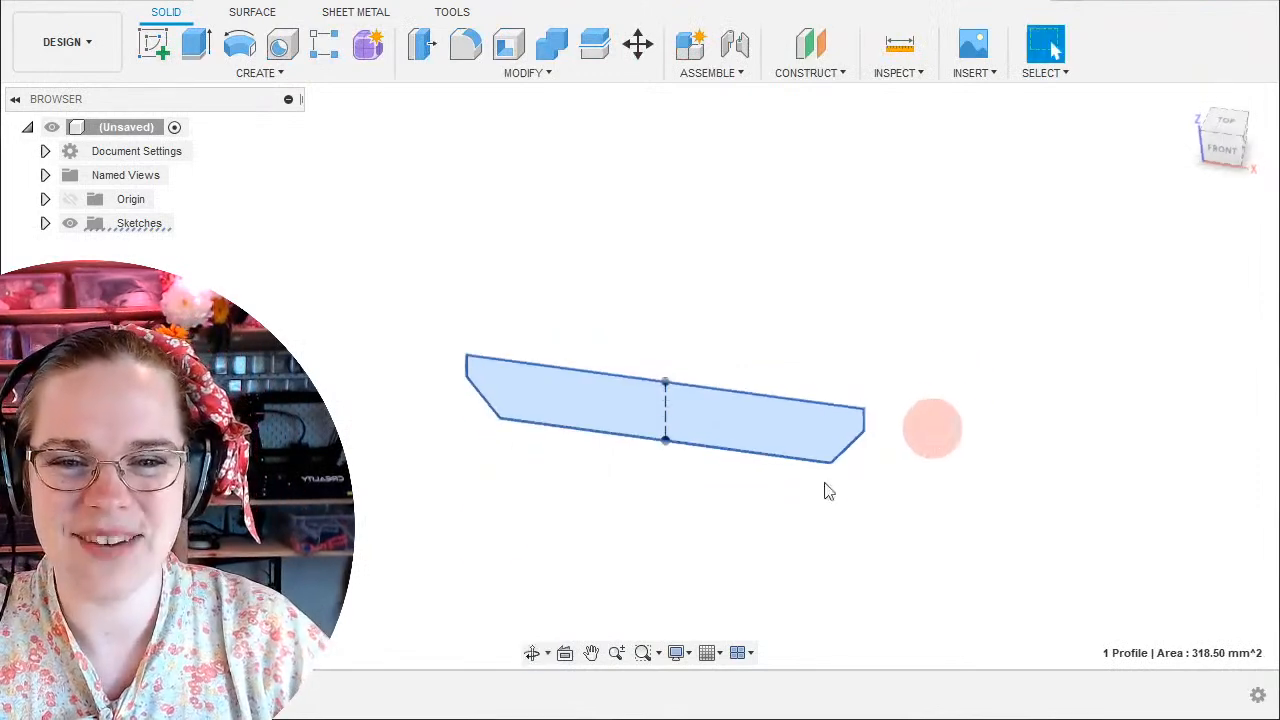
left_click(197, 44)
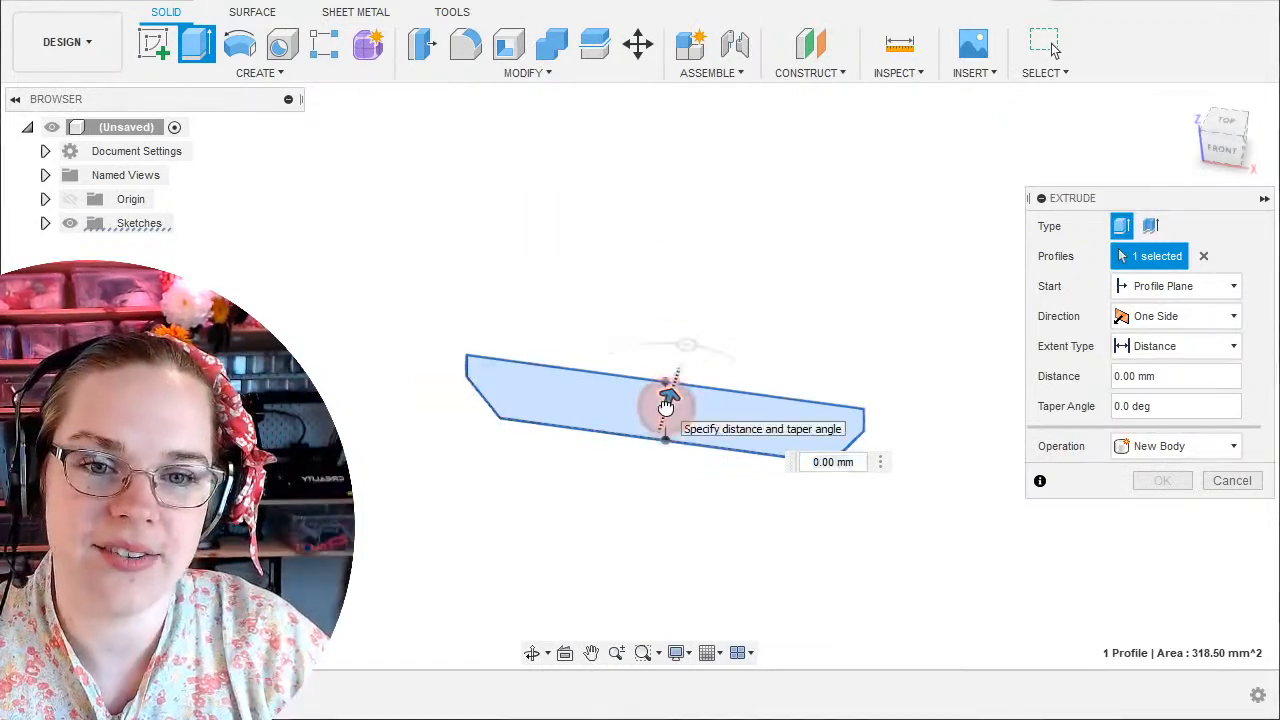
left_click_drag(666, 405, 800, 115)
middle_click_drag(877, 530, 875, 565, "shift")
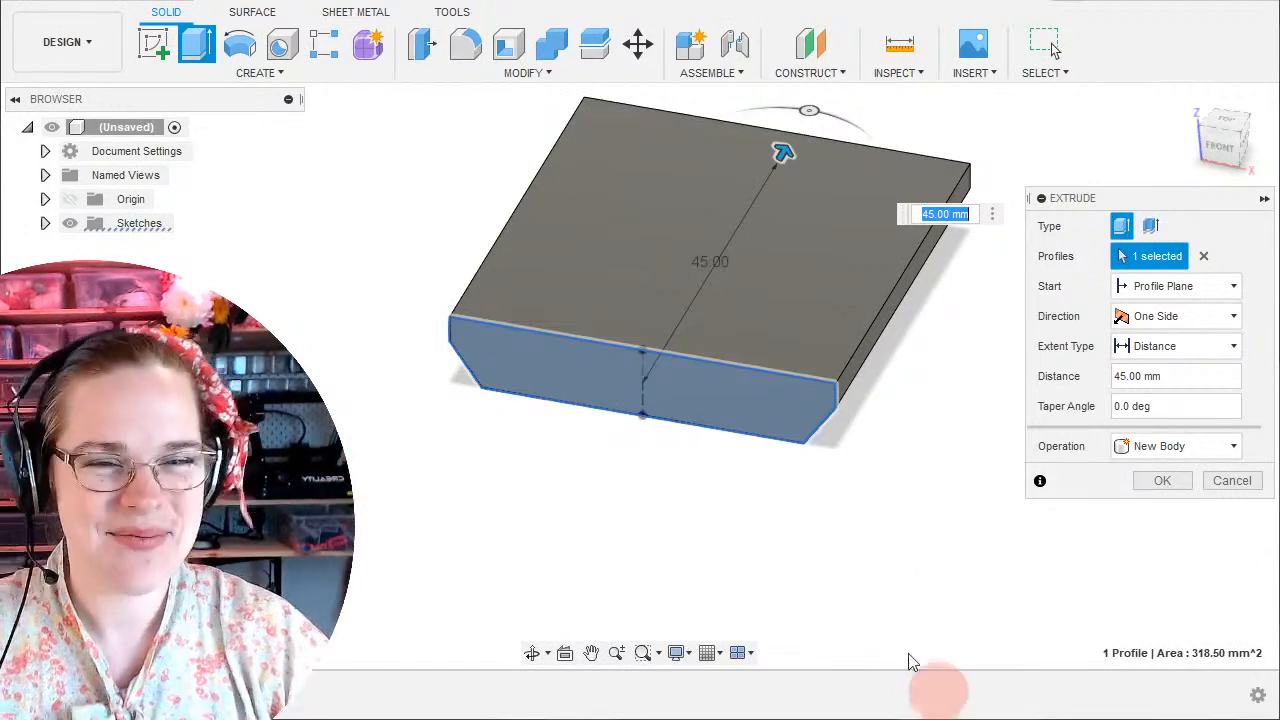
middle_click_drag(557, 511, 443, 591)
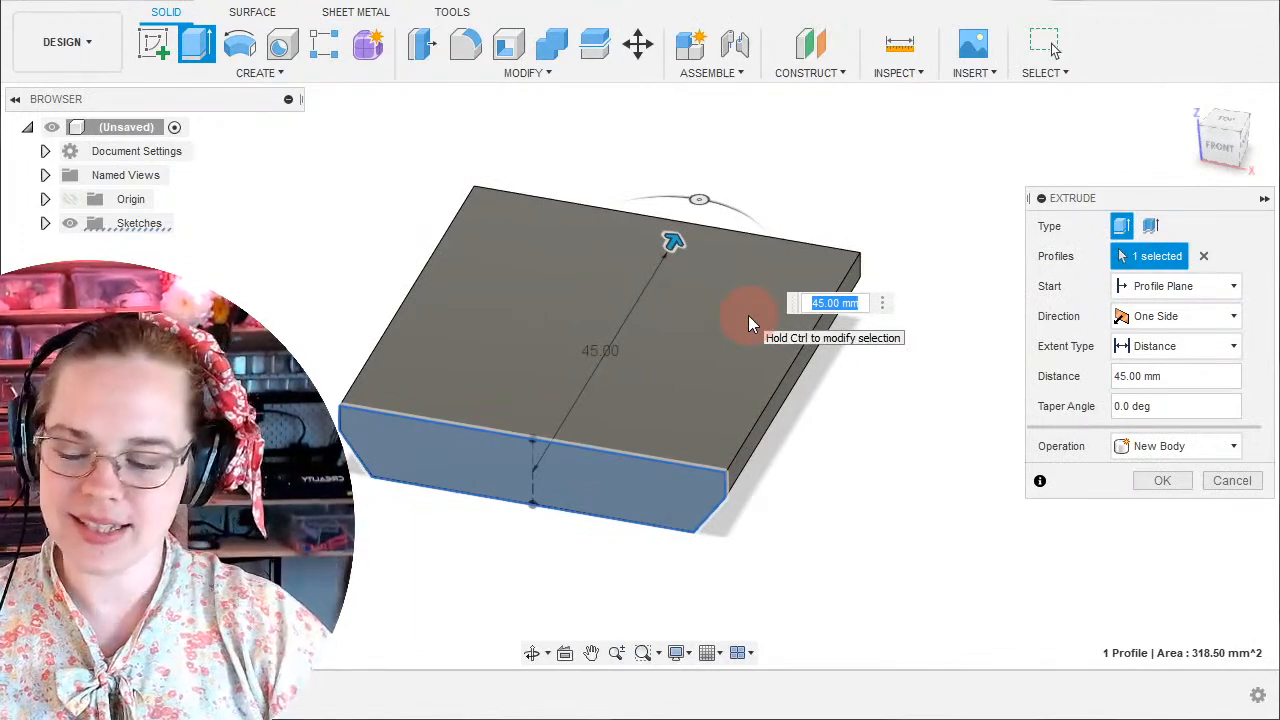
type("106")
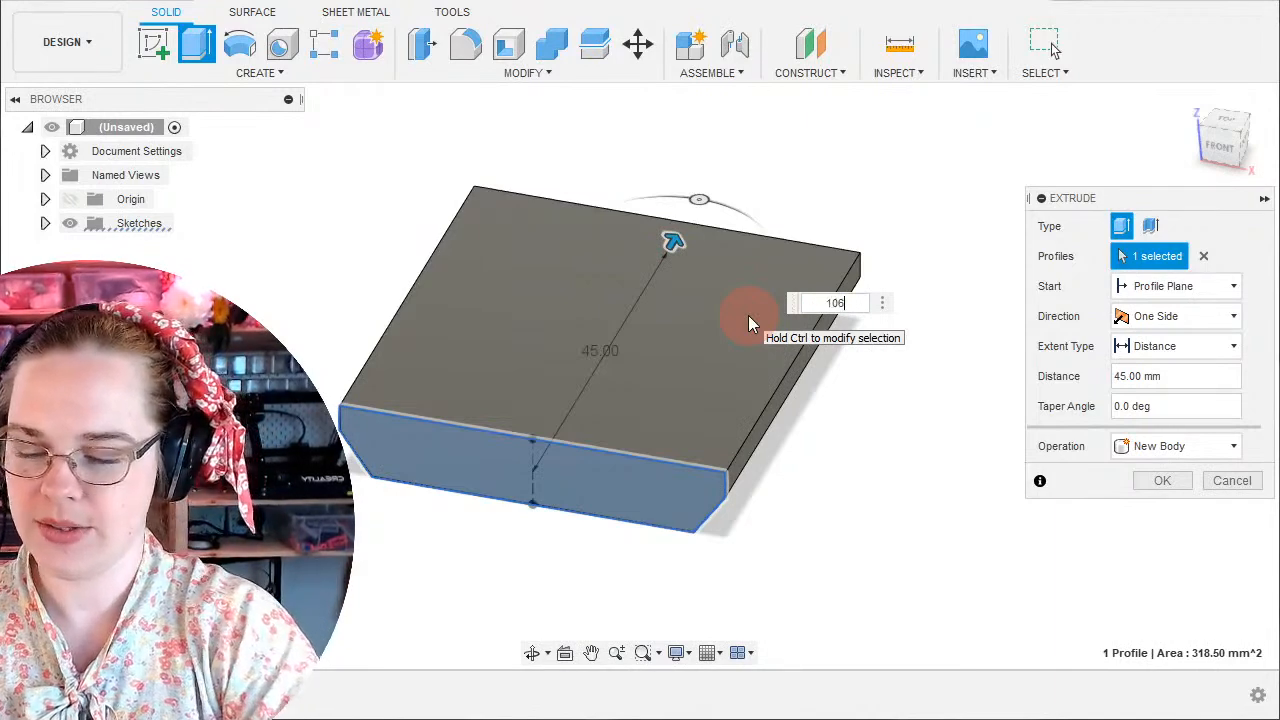
scroll(492, 411, "down", 3)
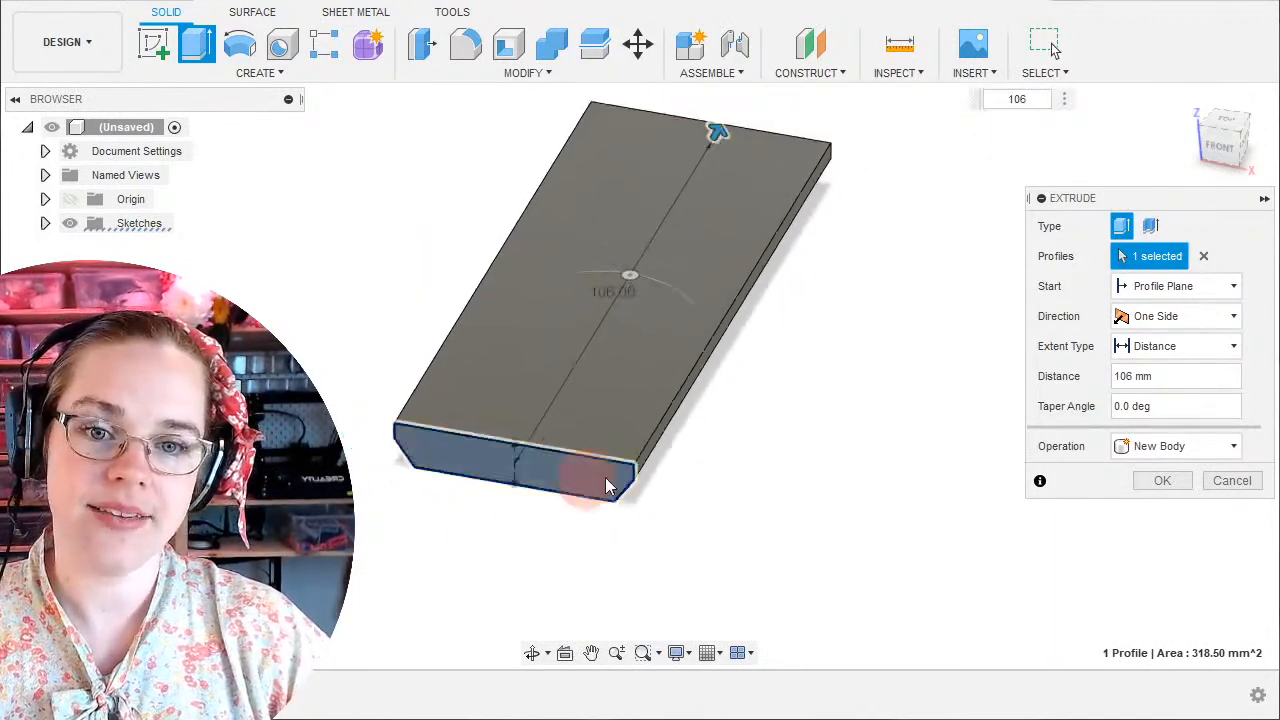
middle_click_drag(806, 372, 804, 460)
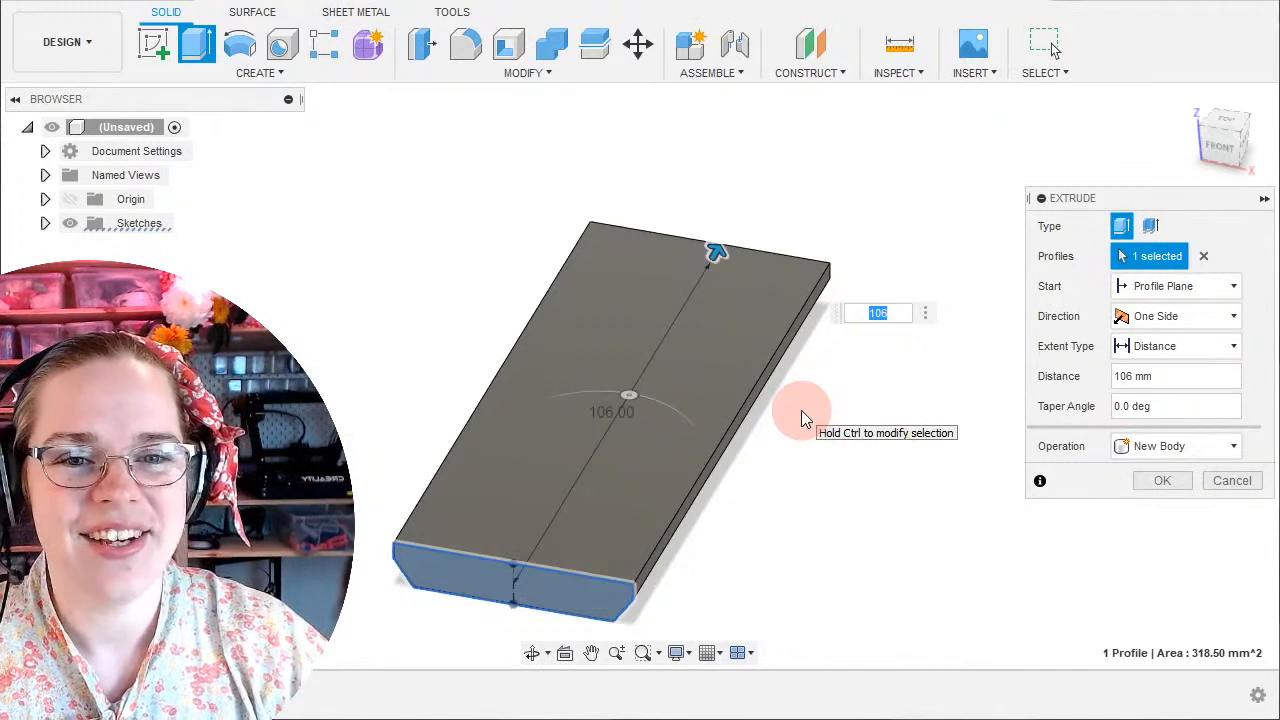
left_click(1152, 479)
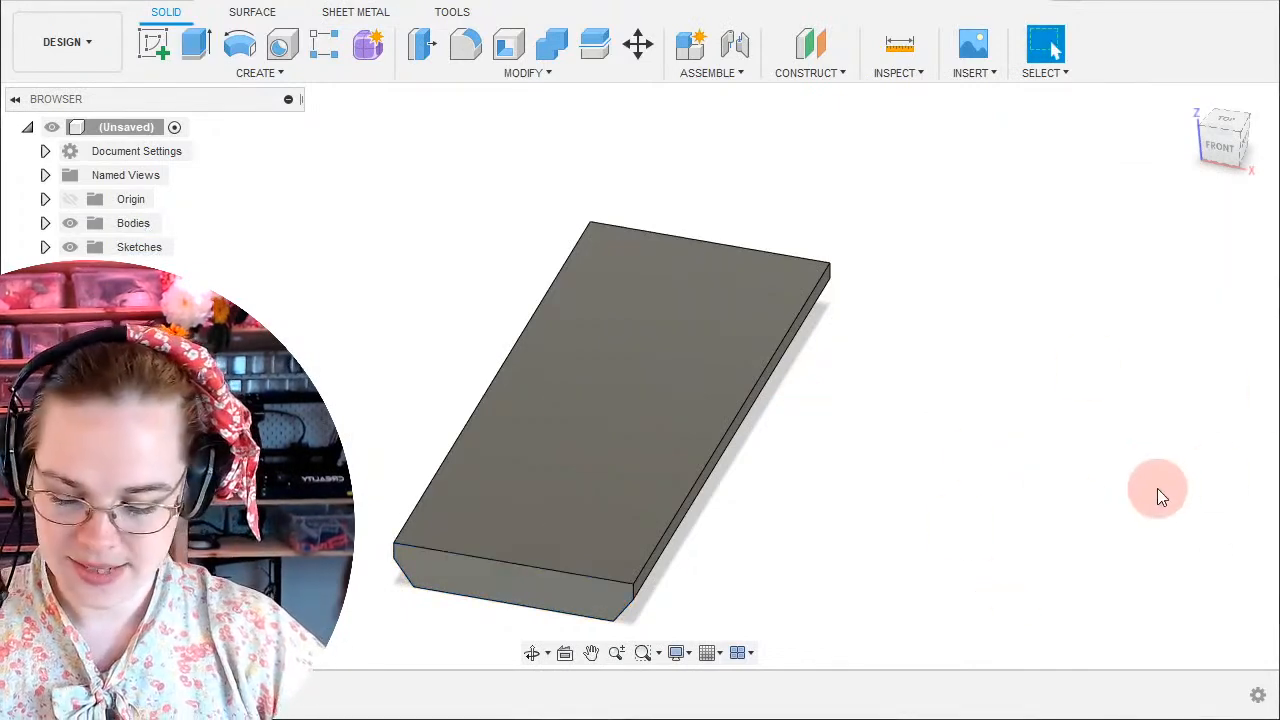
Try extruding the narrow vertical face on the body's long side by 40 mm with the Join operation.
middle_click_drag(969, 431, 956, 400, "shift")
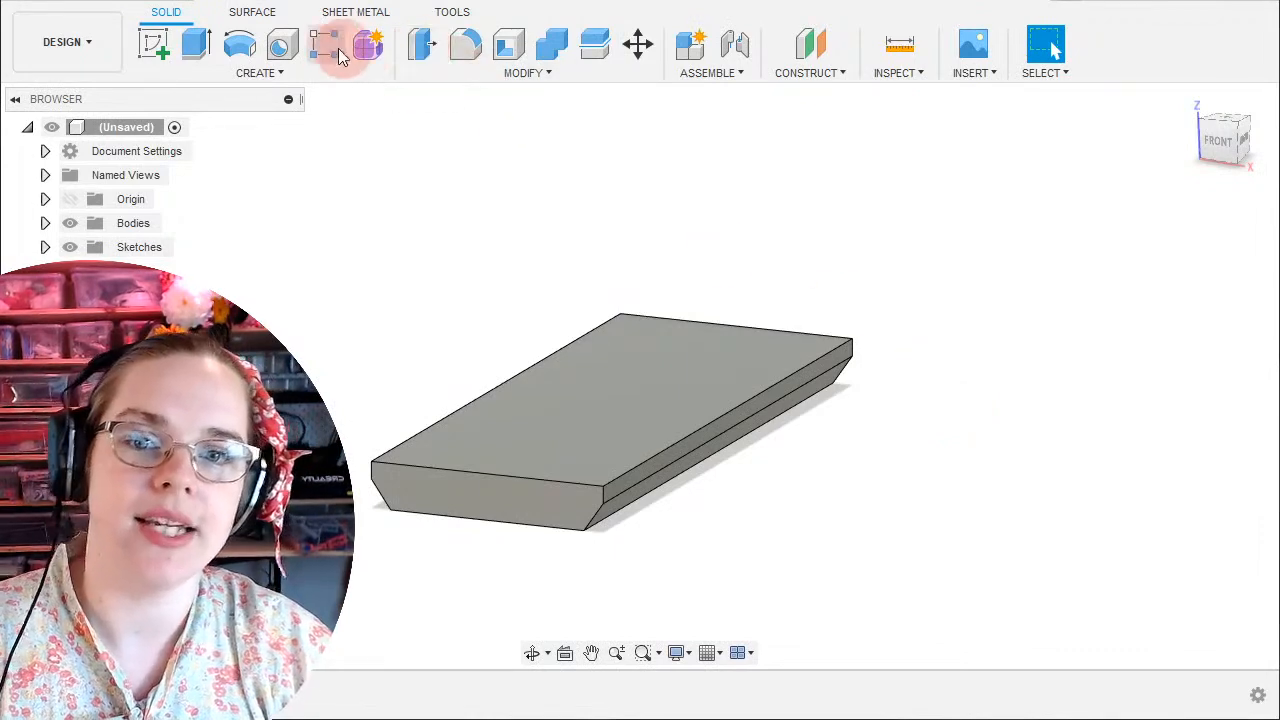
left_click(206, 45)
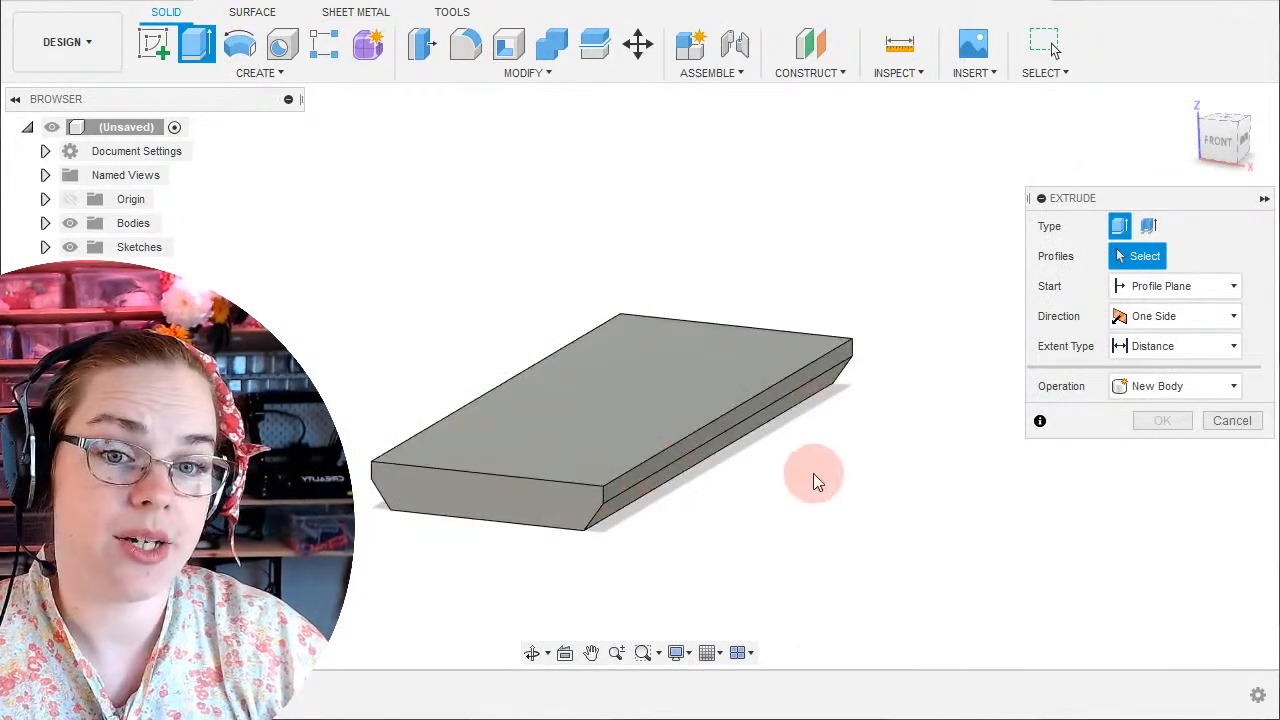
middle_click_drag(813, 473, 798, 458, "shift")
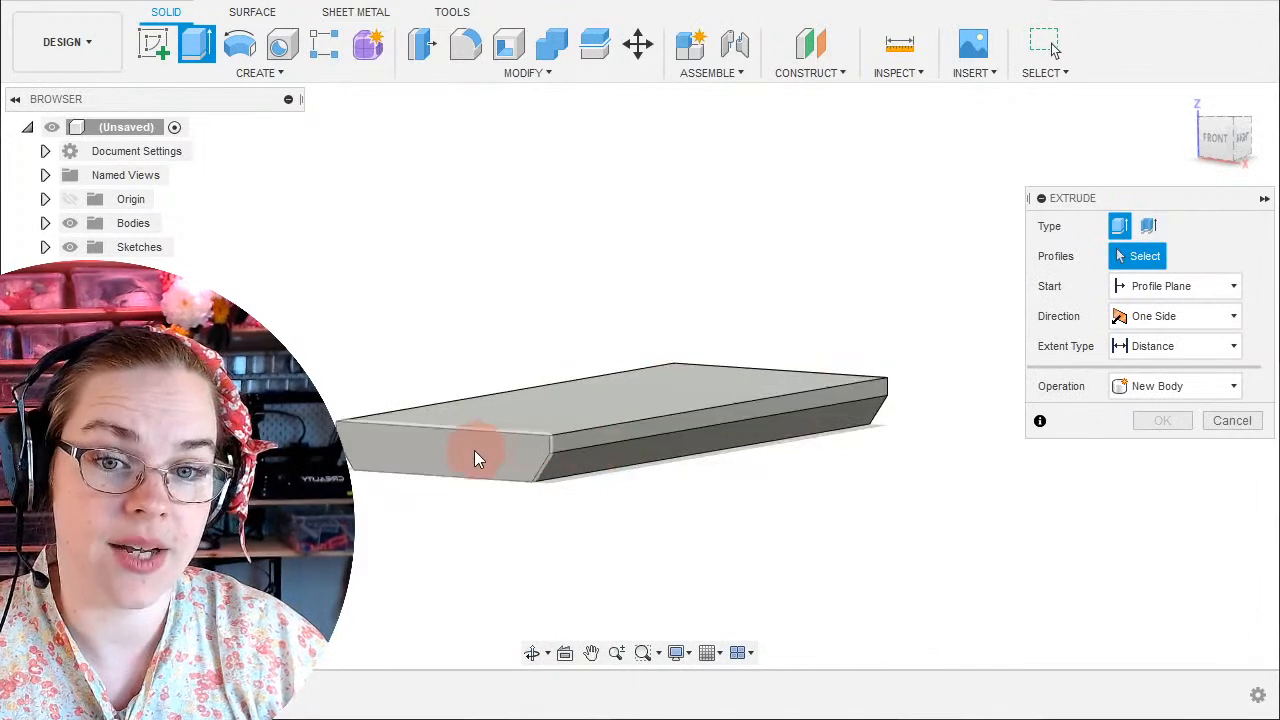
middle_click_drag(545, 440, 666, 394, "shift")
middle_click_drag(772, 518, 771, 534, "shift")
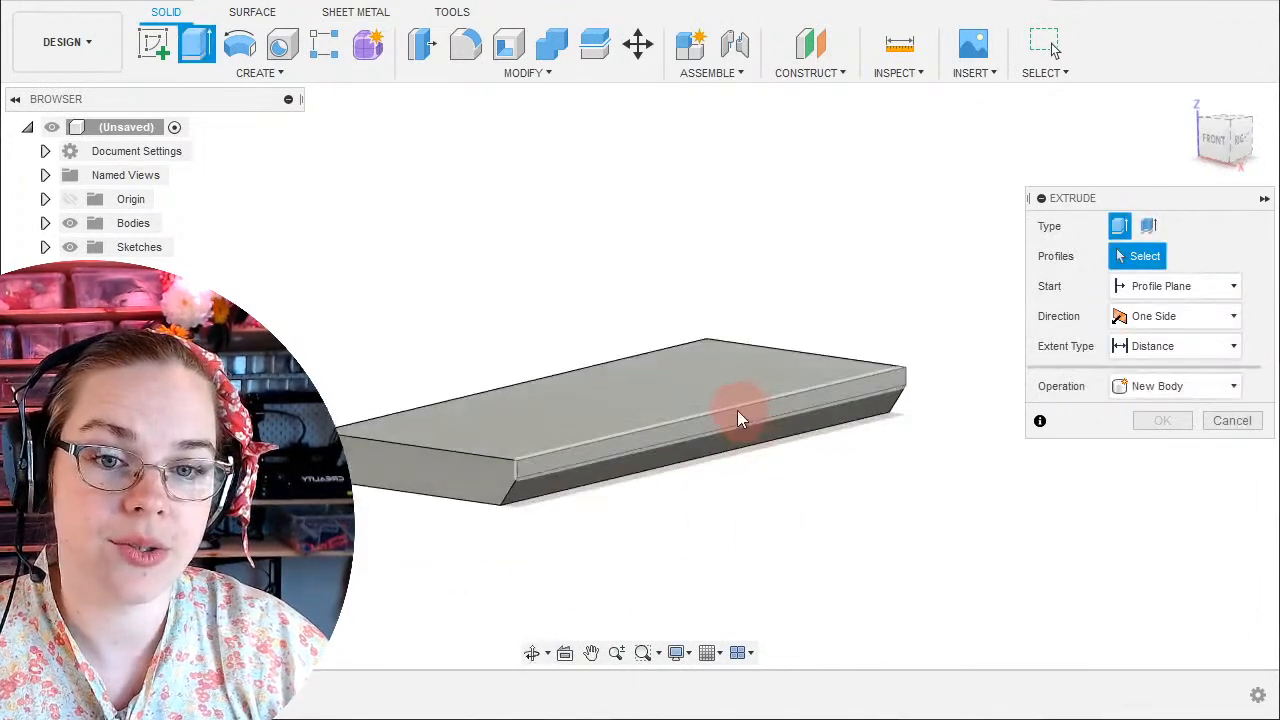
left_click(735, 413)
left_click_drag(752, 410, 935, 446)
middle_click_drag(754, 549, 647, 440, "shift")
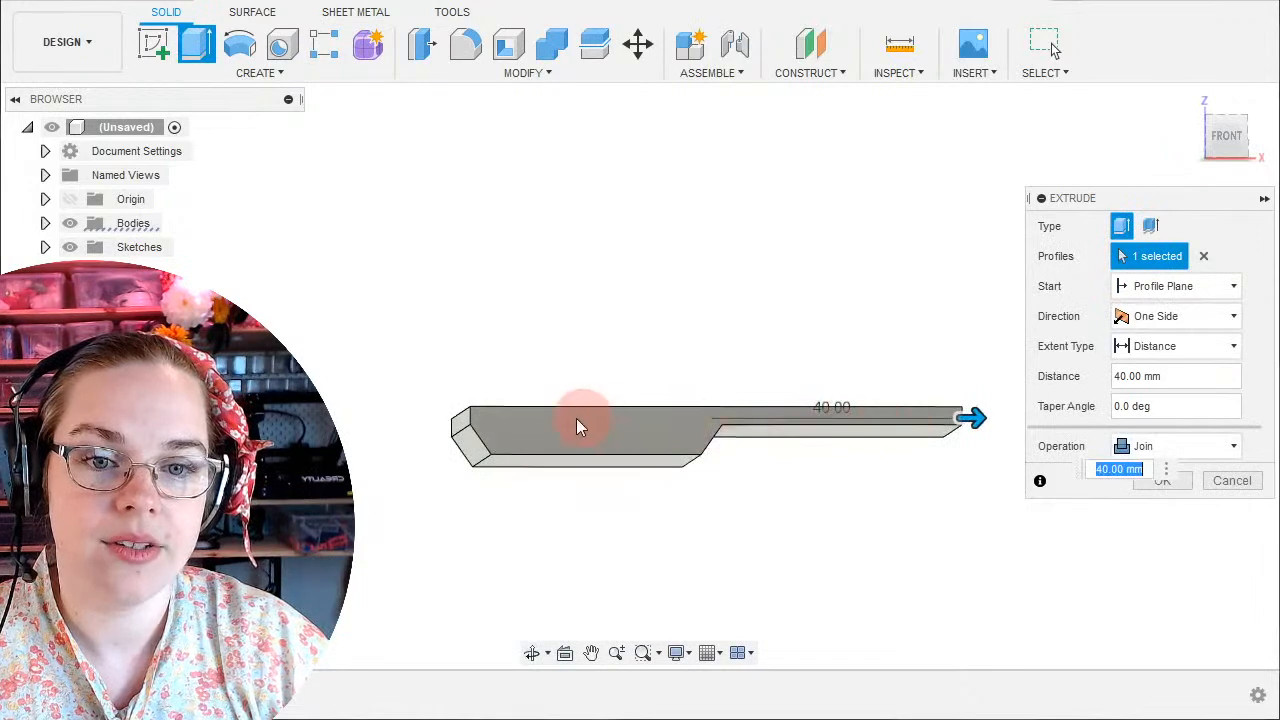
middle_click_drag(750, 498, 694, 474, "shift")
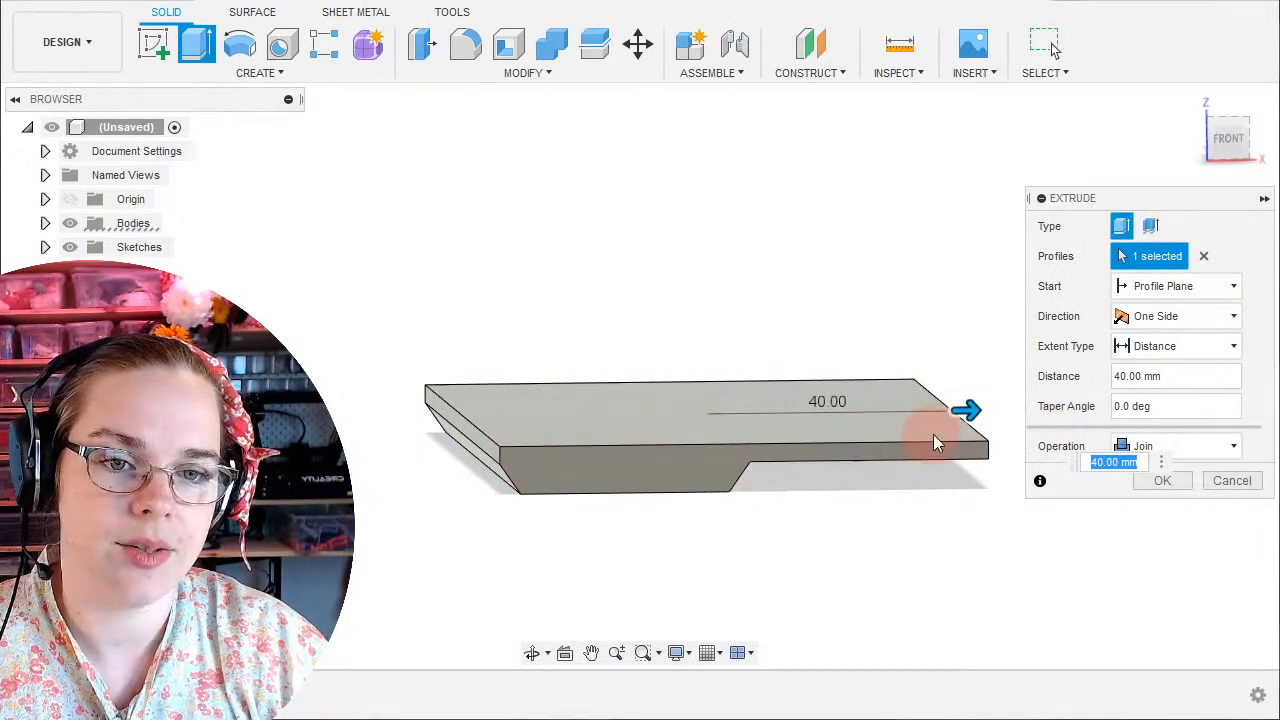
mouse_move(966, 410)
left_mouse_down()
mouse_move(728, 417)
mouse_move(966, 410)
left_mouse_up()
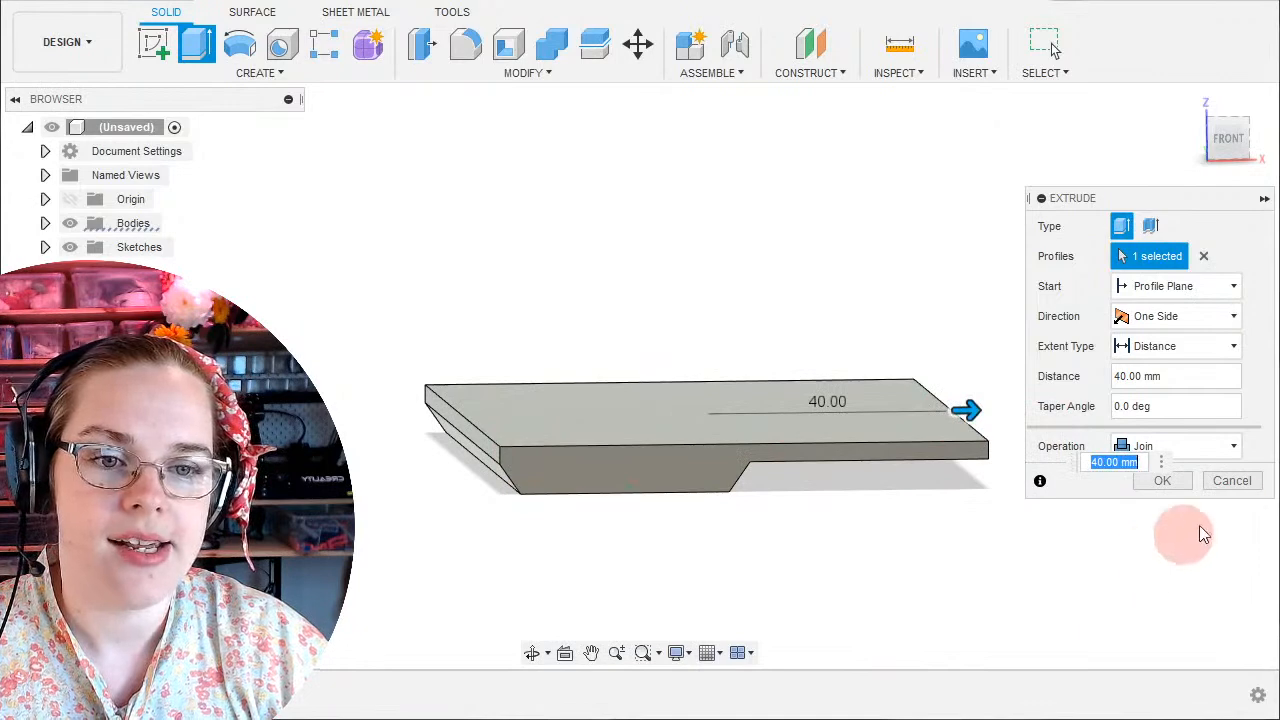
left_click(1232, 481)
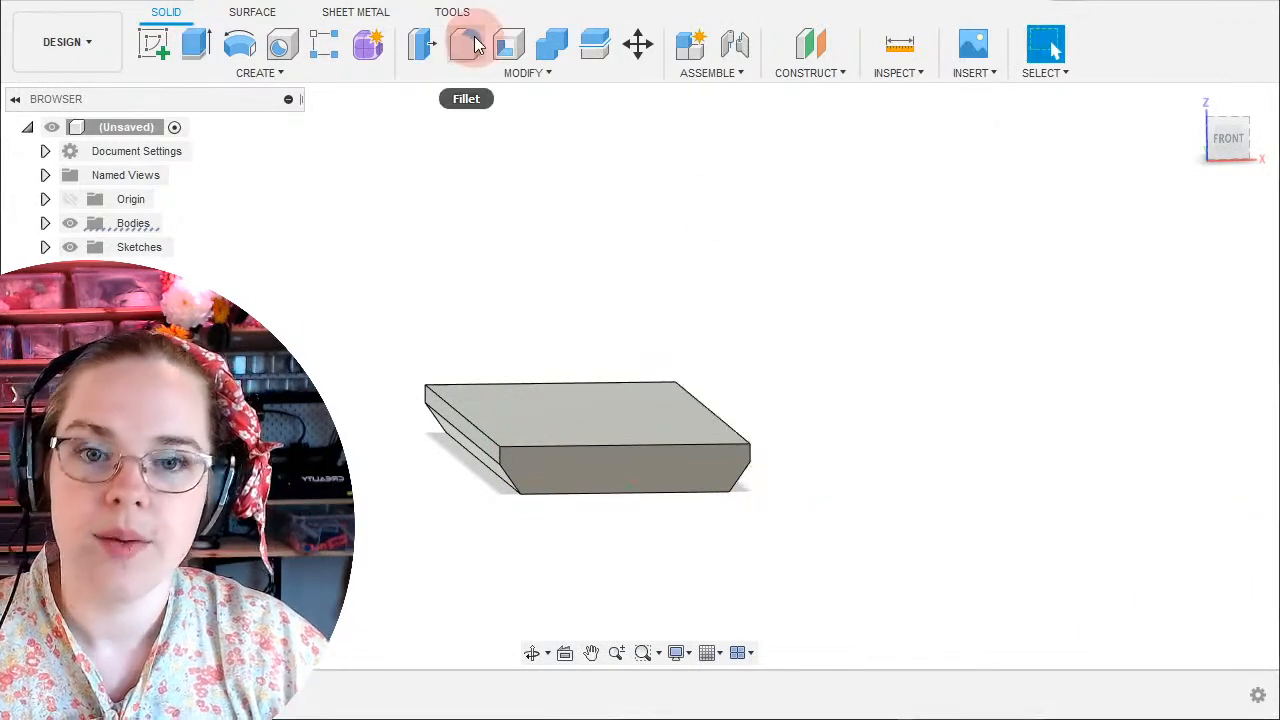
Try offsetting the same narrow vertical side face by 20 mm with Press Pull to compare it with Extrude.
left_click(425, 43)
middle_click_drag(846, 383, 727, 430, "shift")
left_click(727, 430)
middle_click_drag(829, 394, 840, 420, "shift")
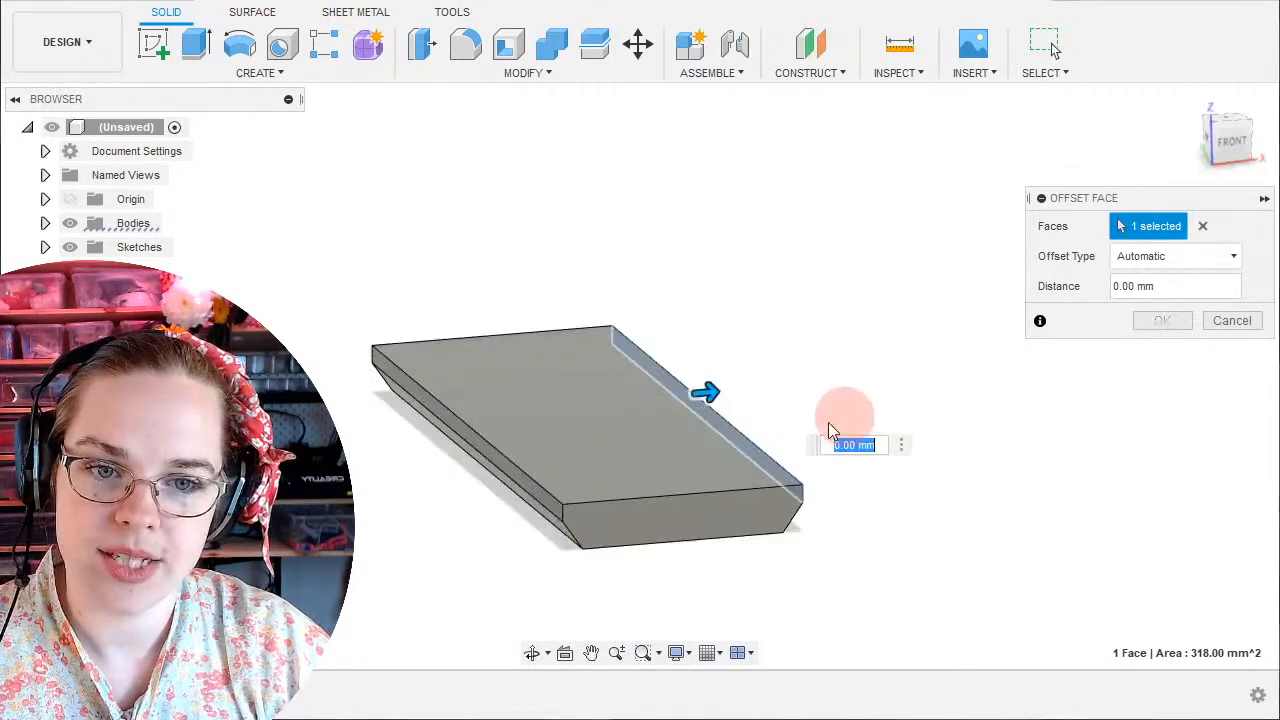
left_click_drag(709, 389, 819, 382)
middle_click_drag(855, 530, 837, 503, "shift")
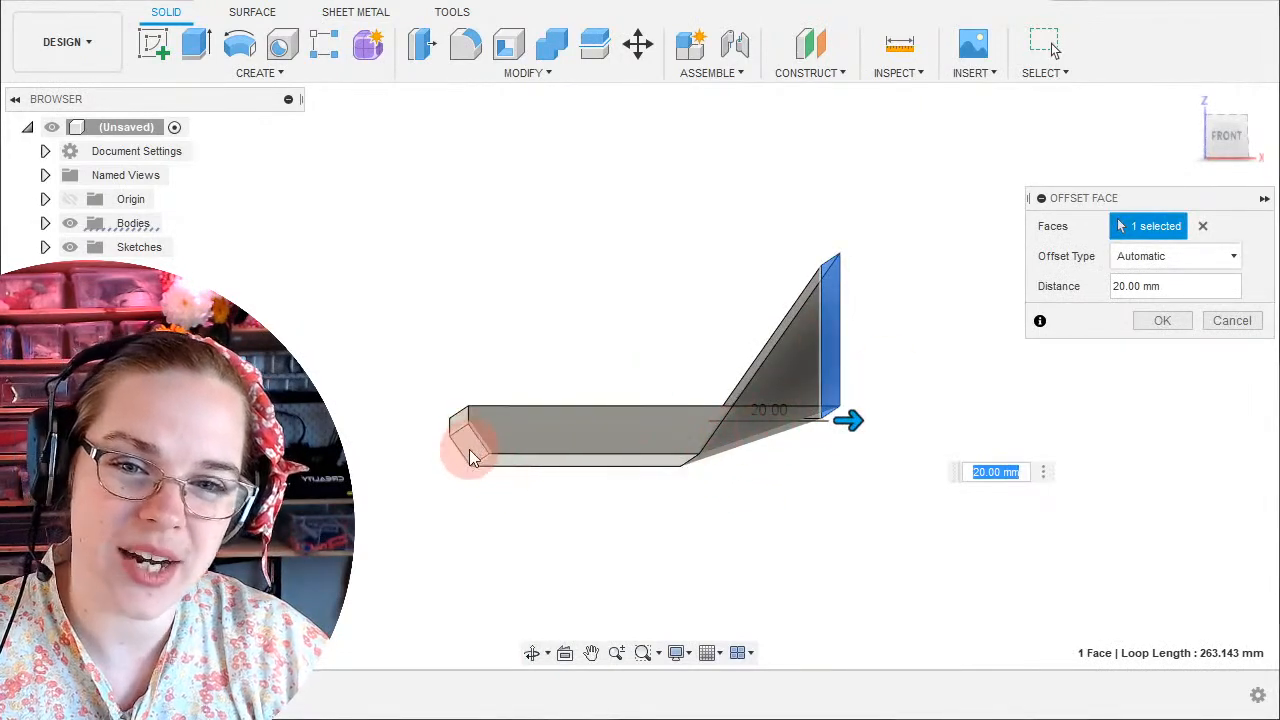
mouse_move(585, 440)
middle_mouse_down("shift")
mouse_move(583, 323)
mouse_move(606, 434)
middle_mouse_up("shift")
middle_click_drag(788, 476, 766, 471, "shift")
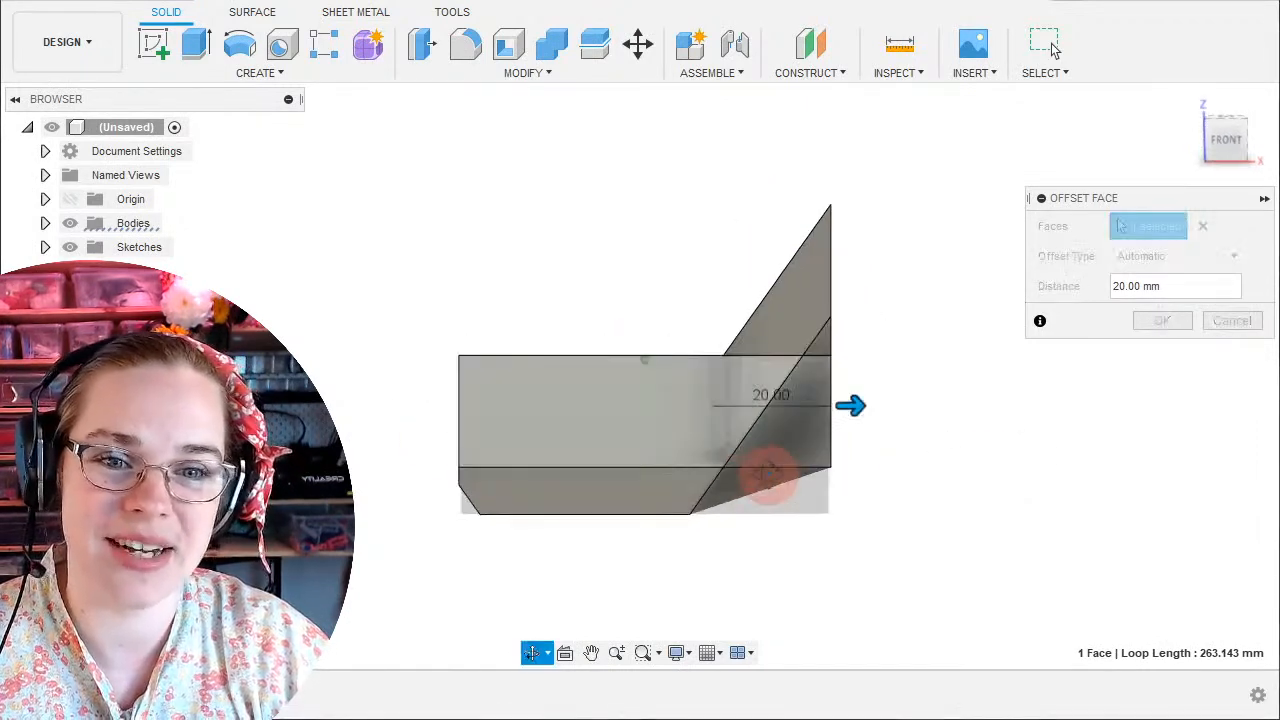
left_click(1152, 322)
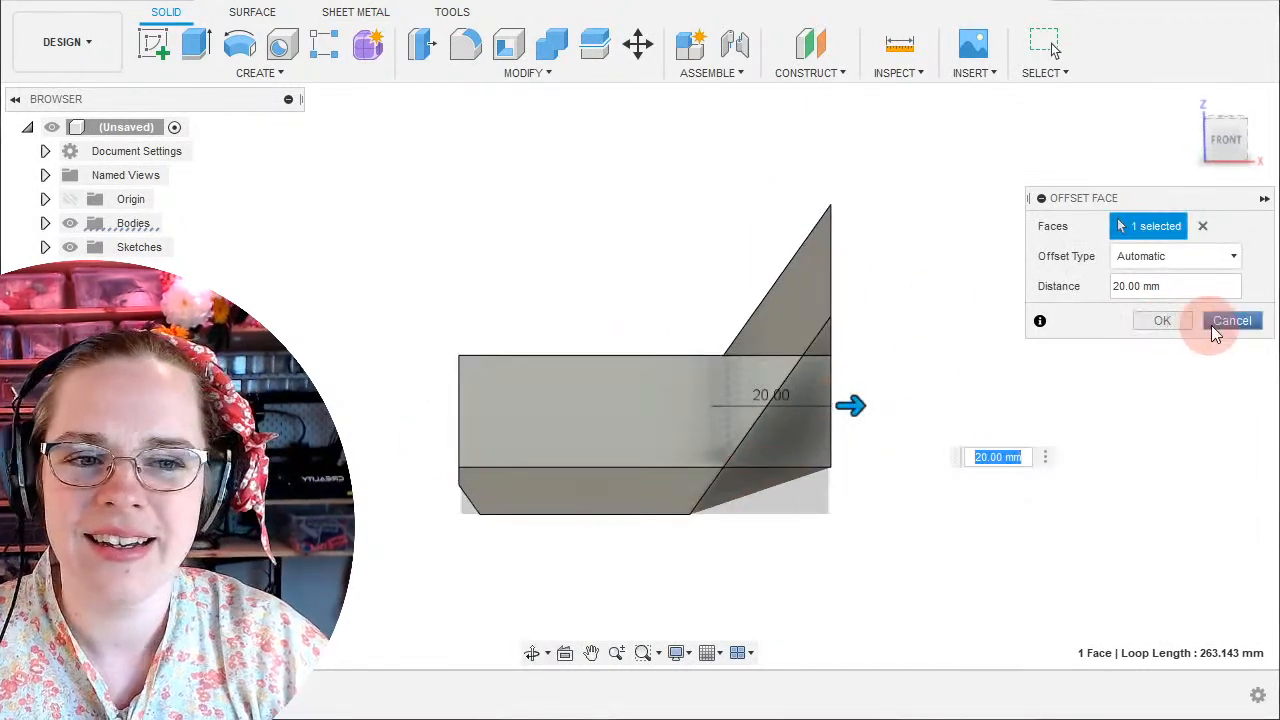
Try offsetting the body's underside face by 20 mm with Press Pull.
middle_click_drag(985, 394, 630, 436, "shift")
left_click(631, 436)
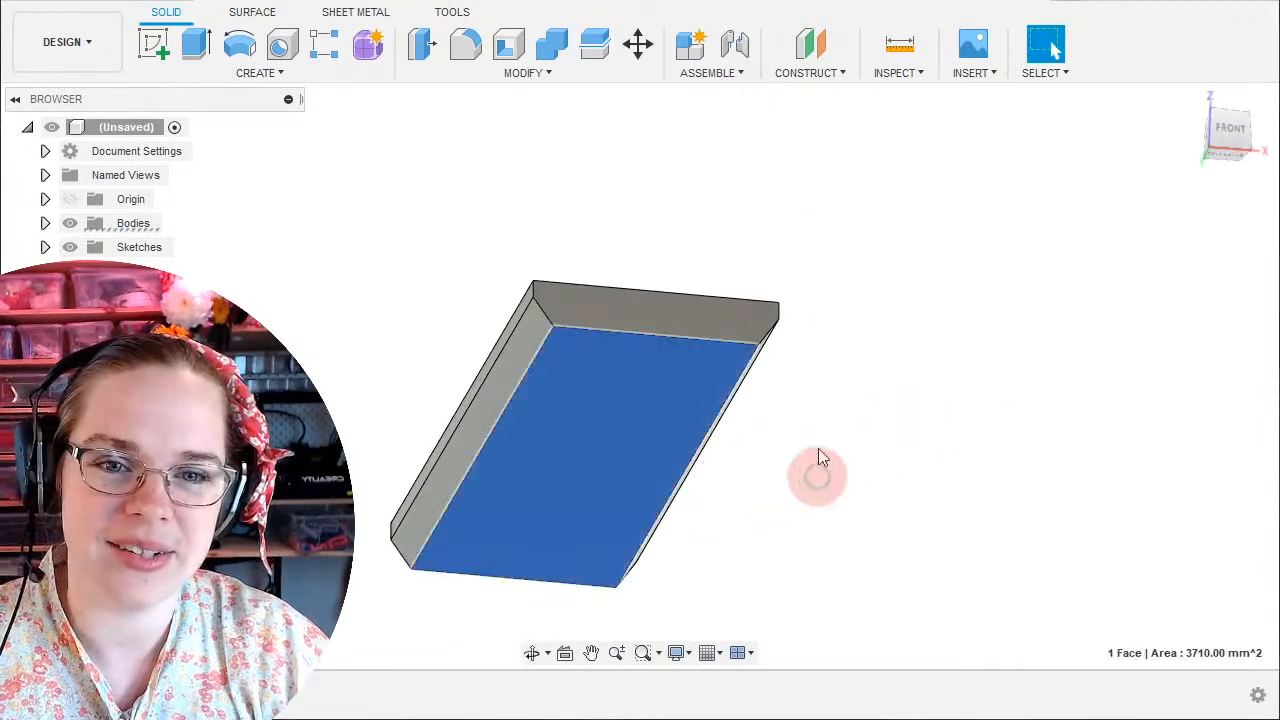
left_click(422, 50)
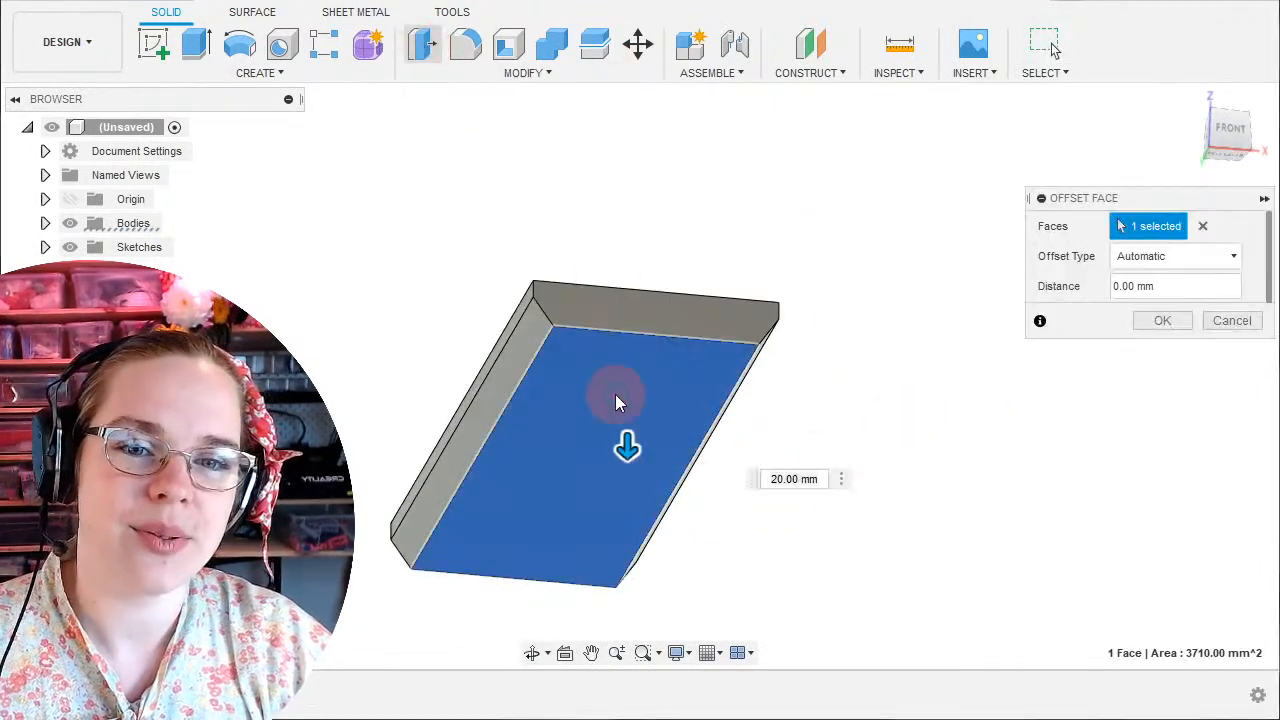
left_click_drag(626, 449, 638, 549)
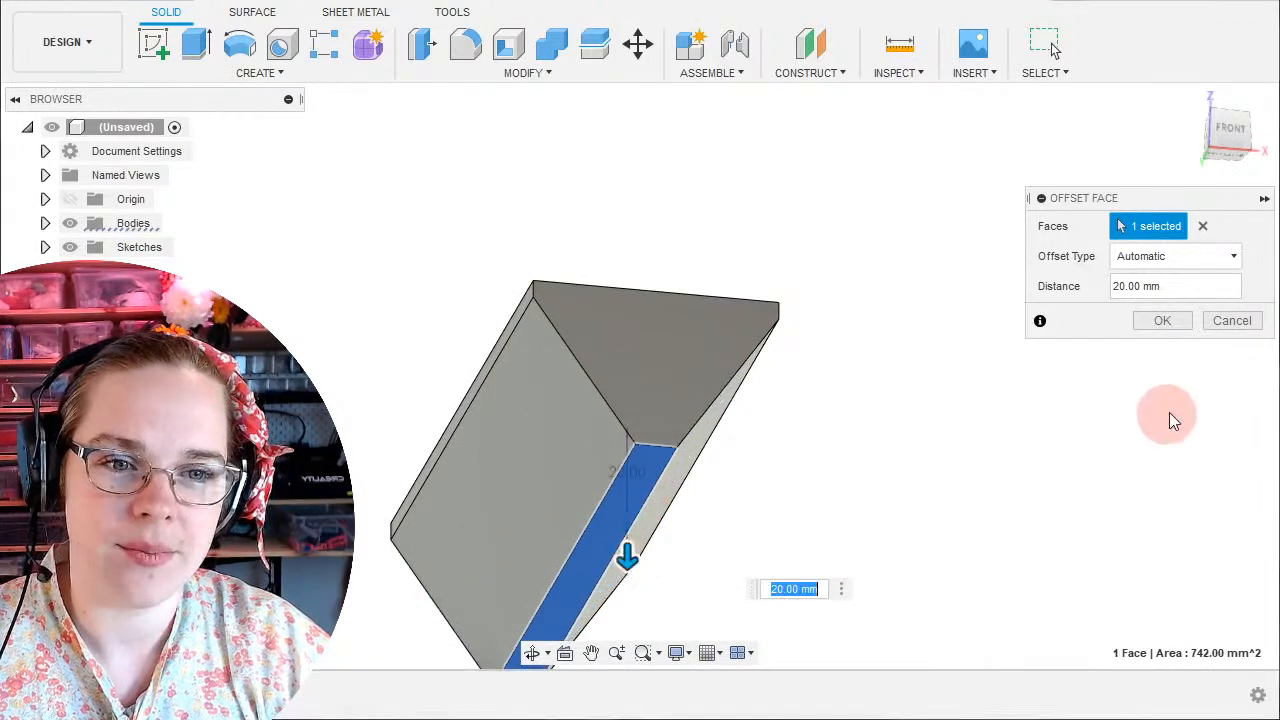
left_click(1232, 320)
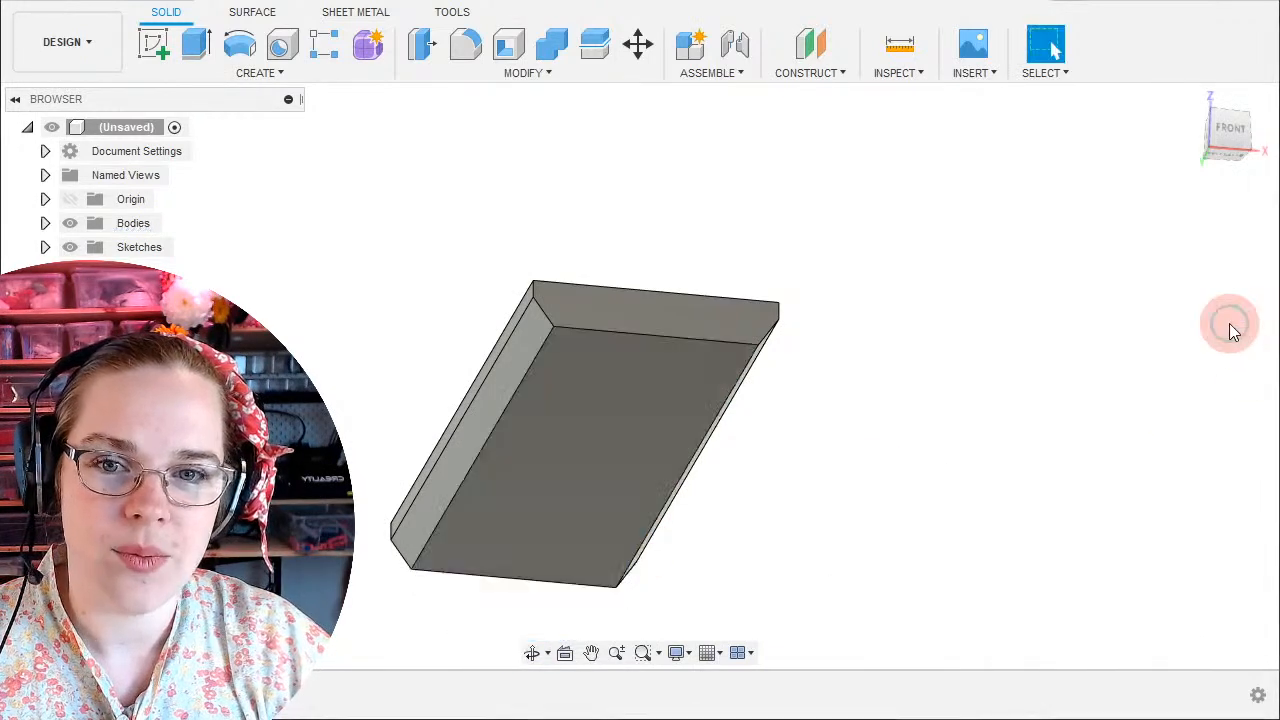
Try extruding the body's underside face by 10 mm with the Join operation.
left_click(193, 42)
left_click(566, 492)
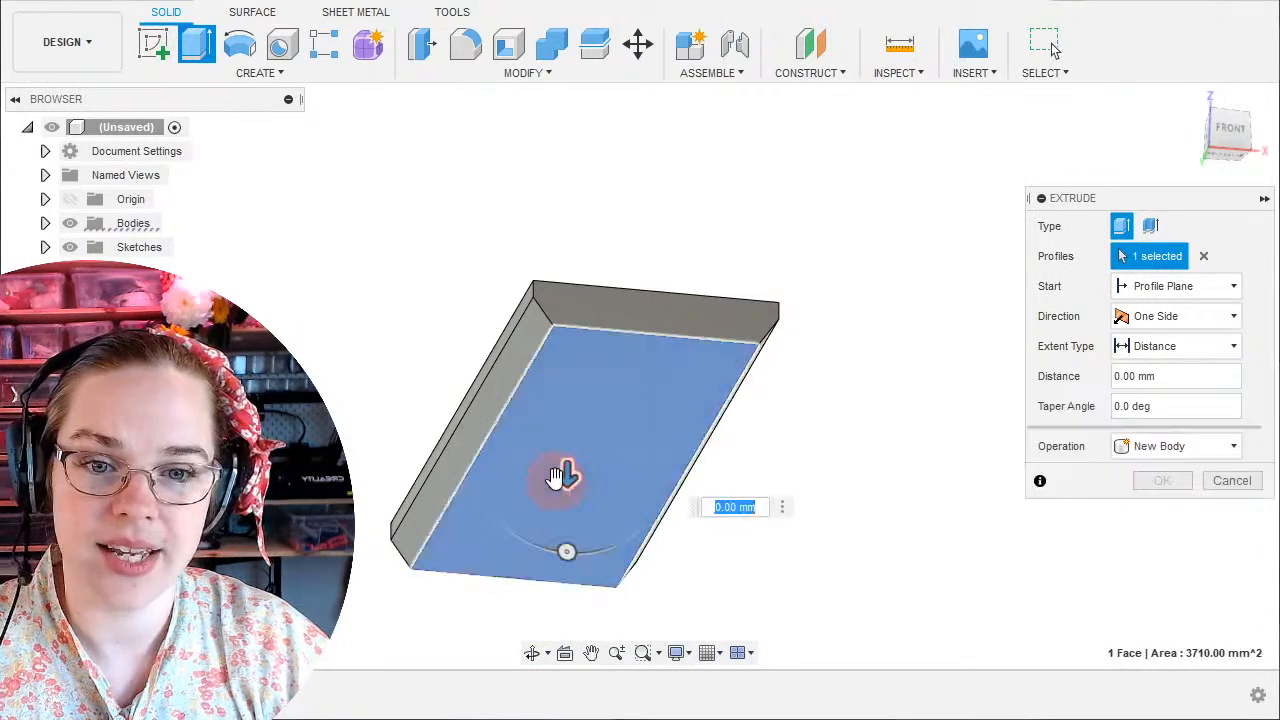
left_click_drag(566, 474, 566, 586)
middle_click_drag(766, 428, 795, 455, "shift")
left_click_drag(566, 594, 566, 527)
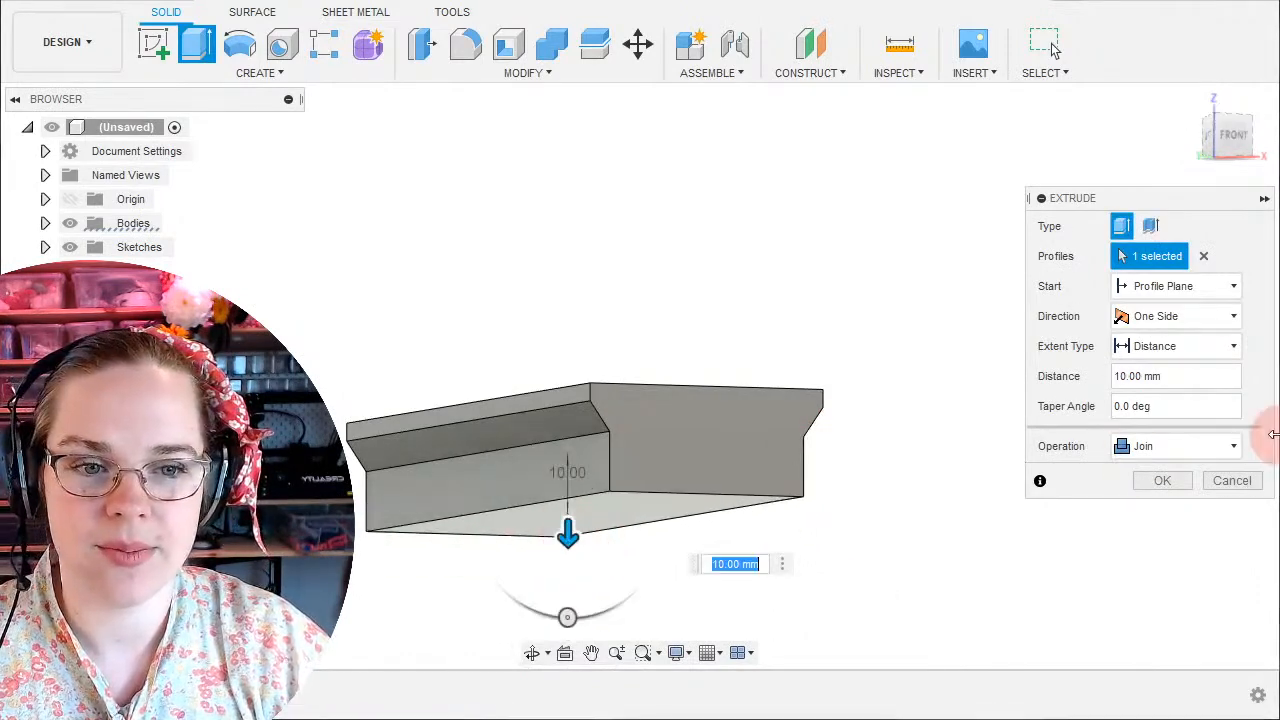
left_click(1228, 482)
Try offsetting the body's underside face by 15 mm with Press Pull to compare it with Extrude.
left_click(477, 53)
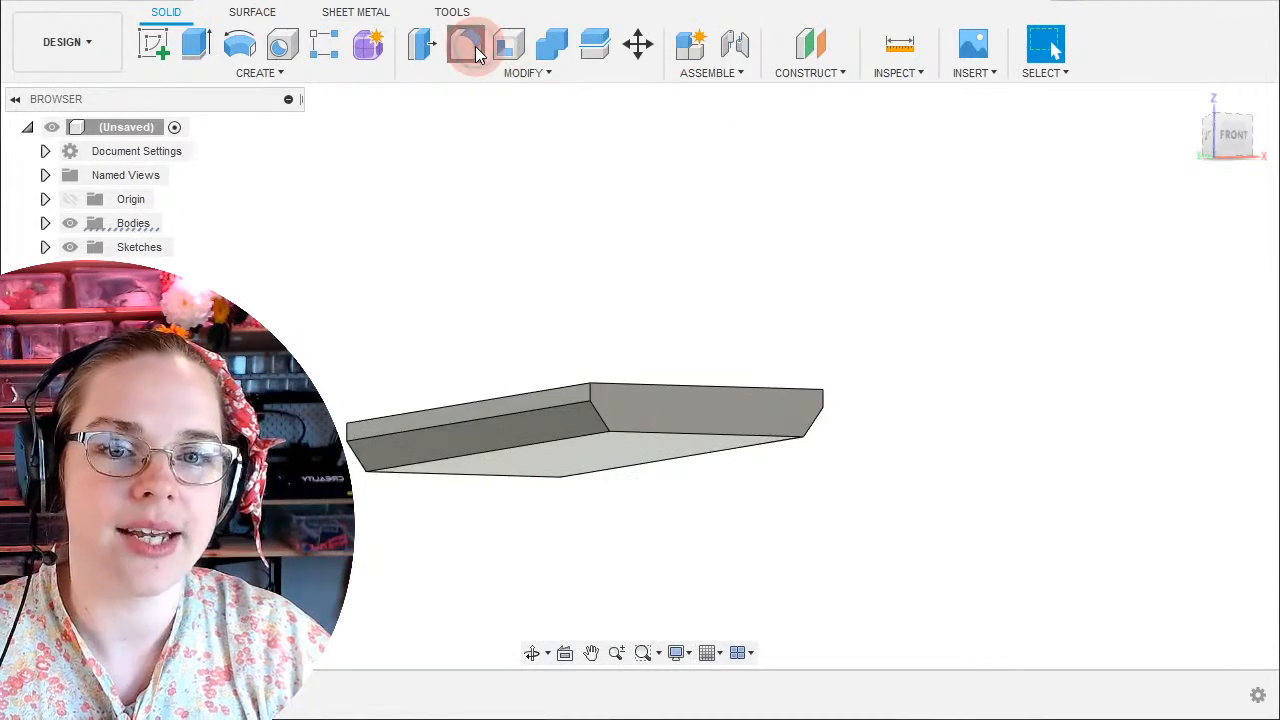
left_click(422, 44)
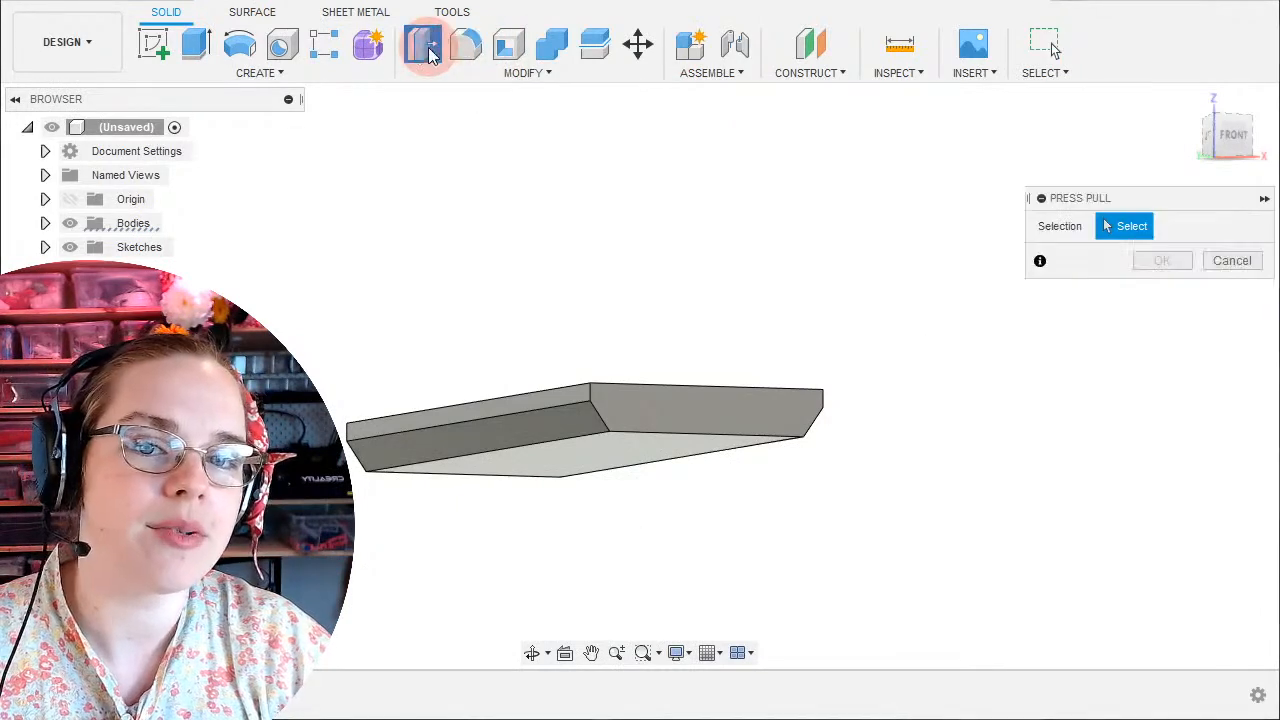
left_click(631, 462)
left_click_drag(622, 488, 617, 557)
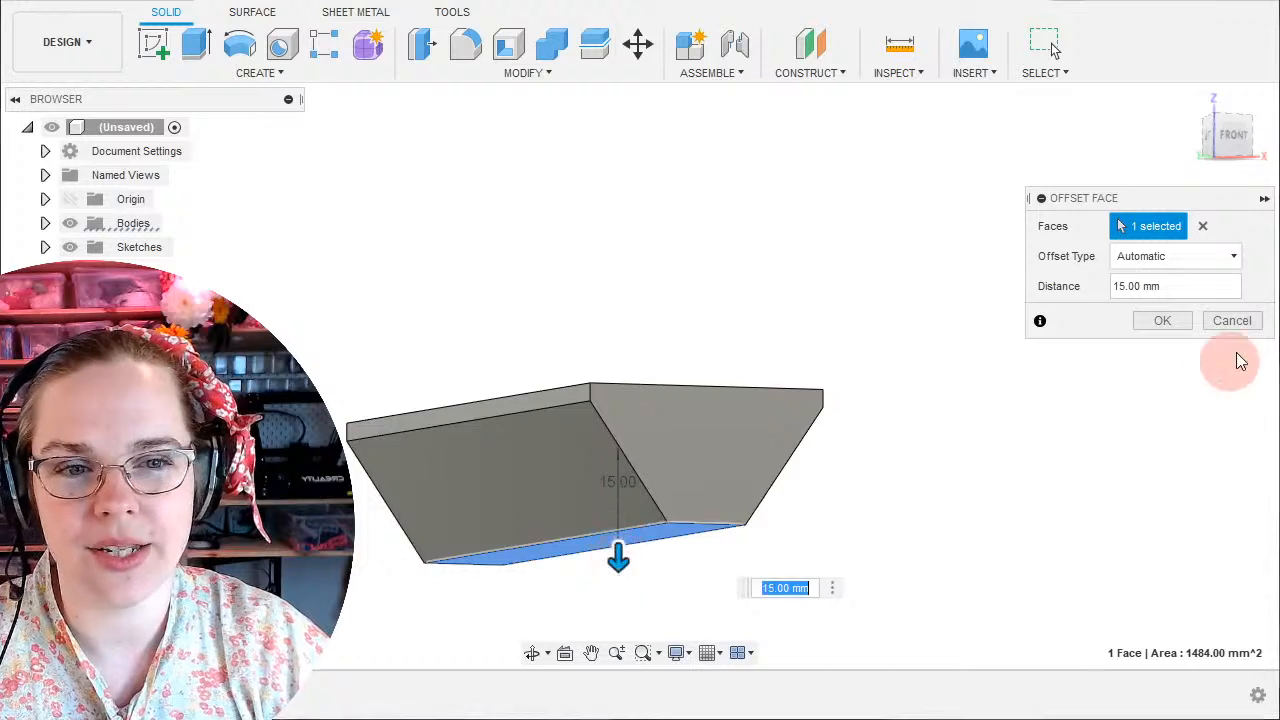
left_click(1232, 321)
Try extruding the body's underside face again, this time by 20 mm with the Join operation.
left_click(196, 42)
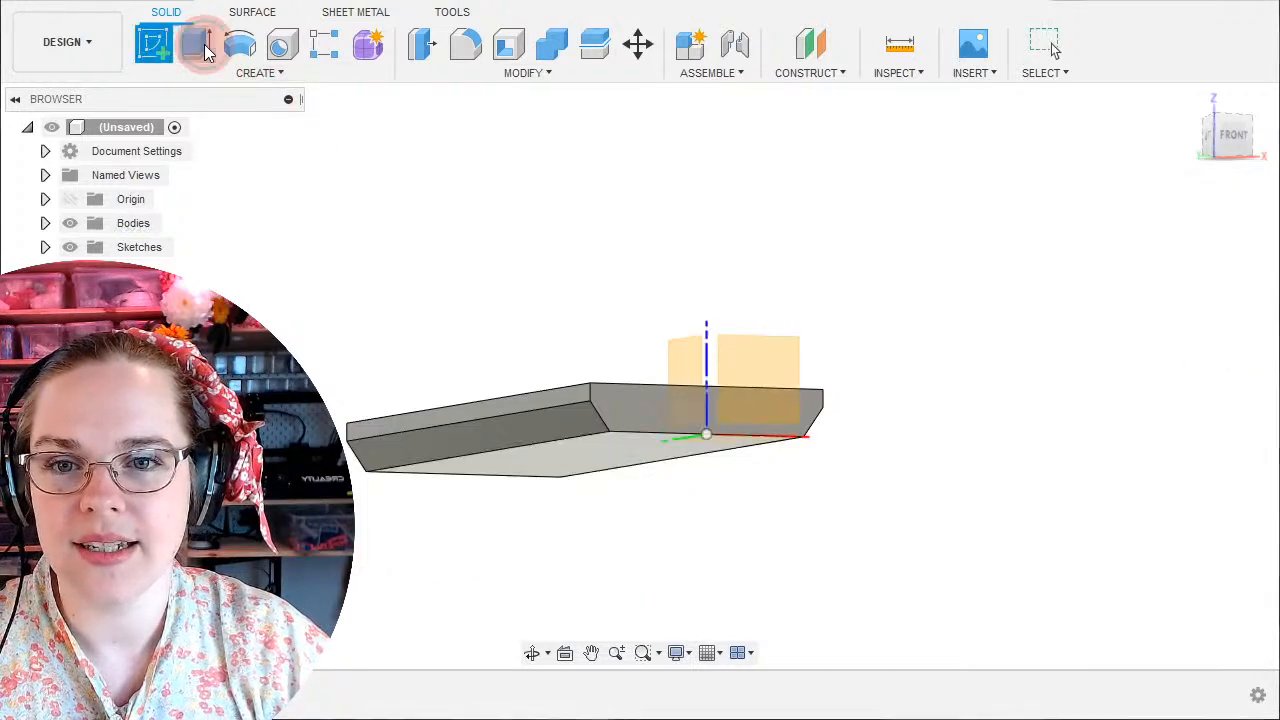
left_click(595, 460)
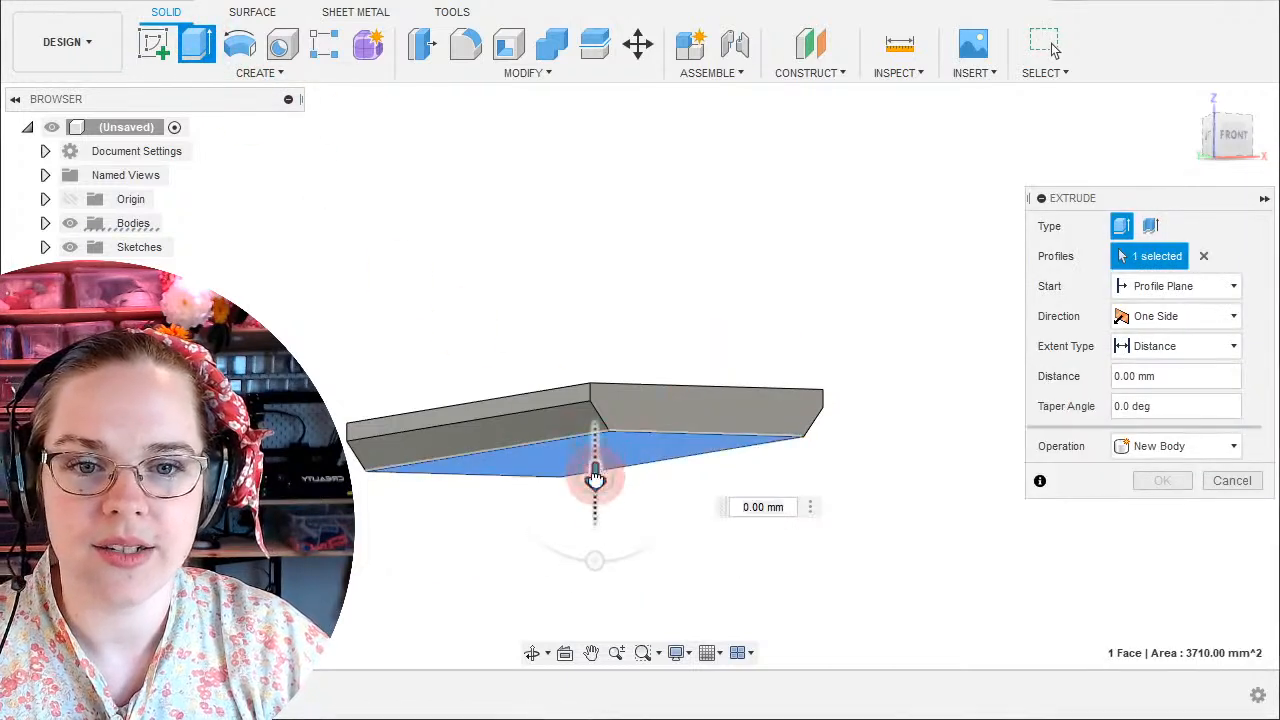
left_click_drag(596, 478, 596, 570)
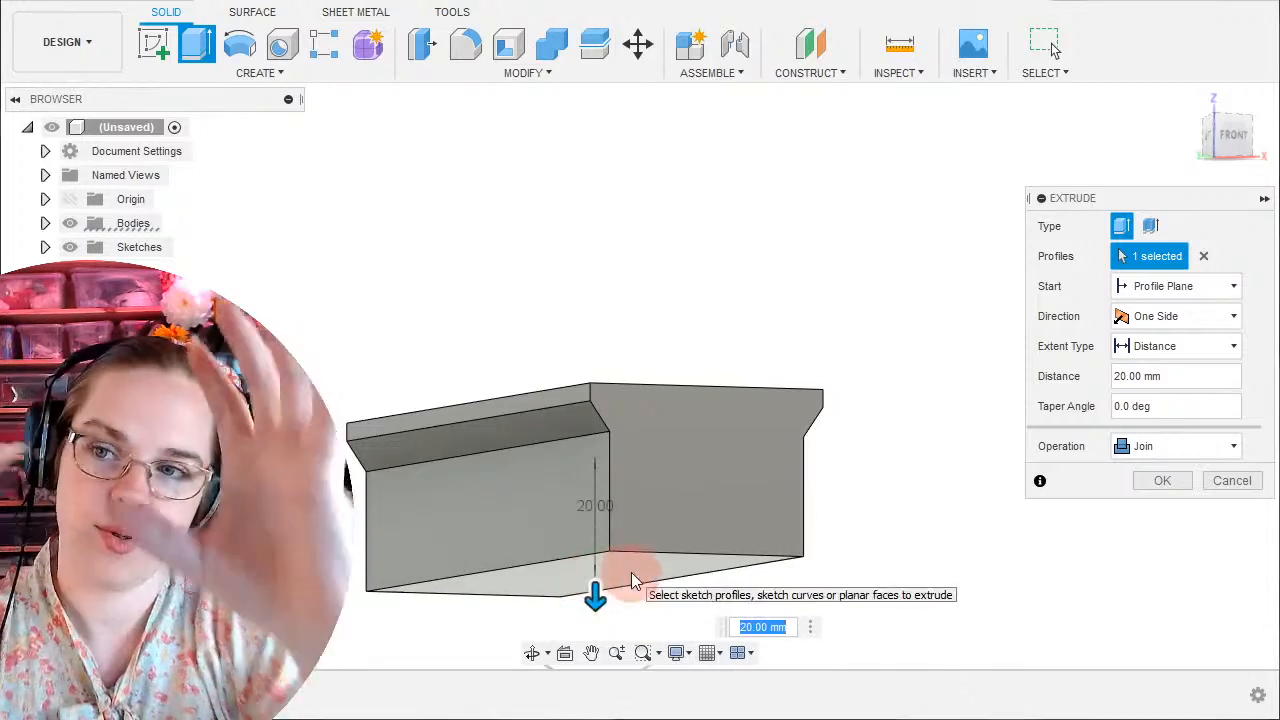
left_click(1232, 482)
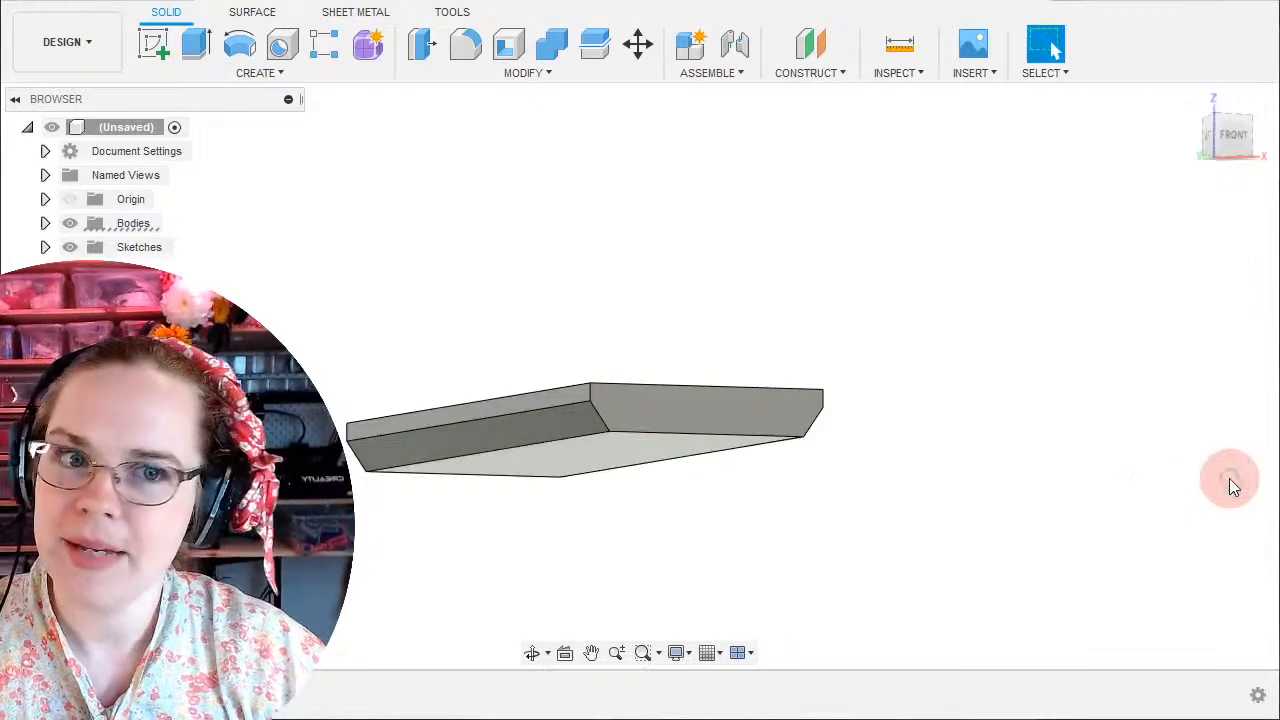
Close the untitled practice design without saving its changes.
mouse_move(900, 344)
middle_mouse_down("shift")
mouse_move(817, 371)
mouse_move(866, 384)
mouse_move(920, 309)
mouse_move(937, 317)
mouse_move(897, 366)
middle_mouse_up("shift")
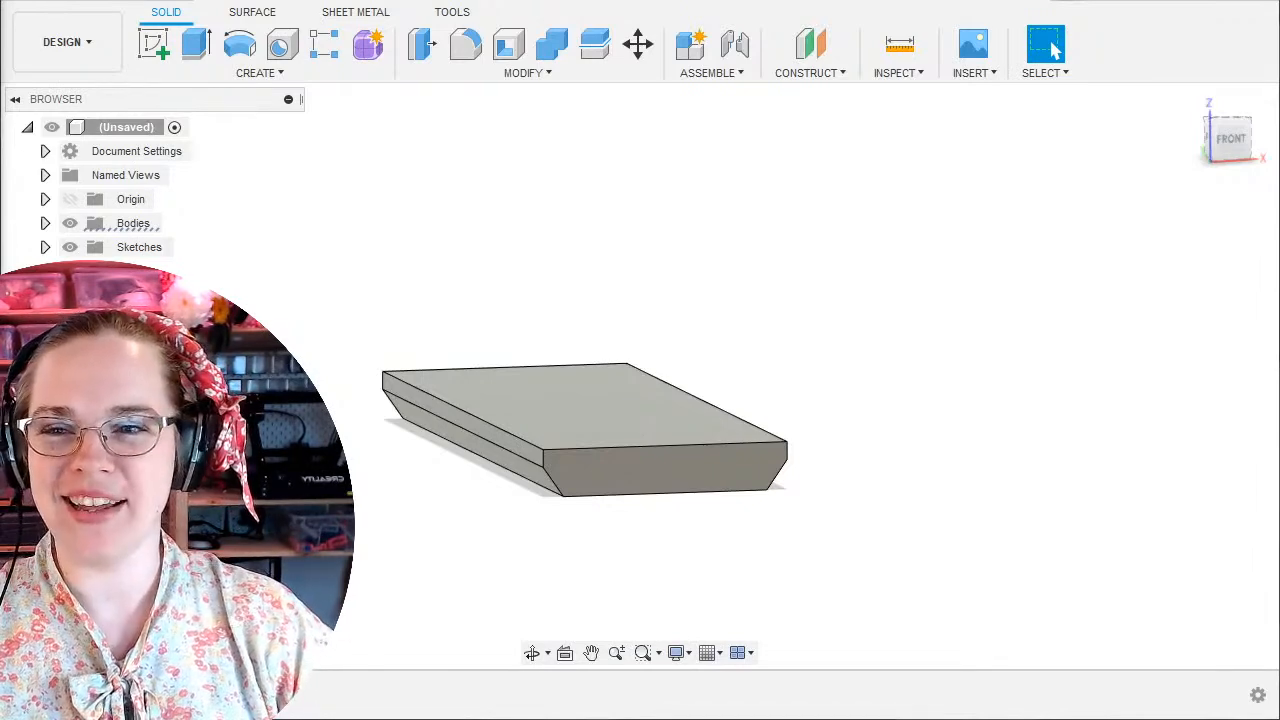
left_click(809, 447)
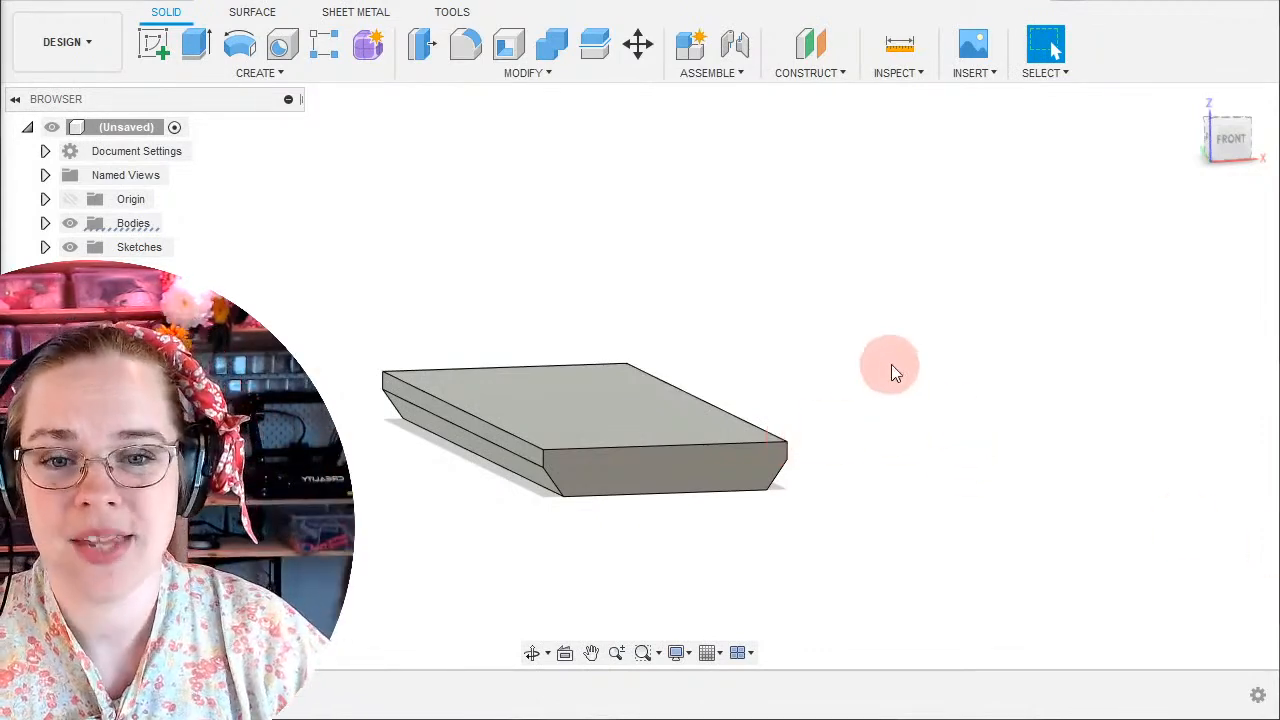
middle_click_drag(891, 366, 894, 383, "shift")
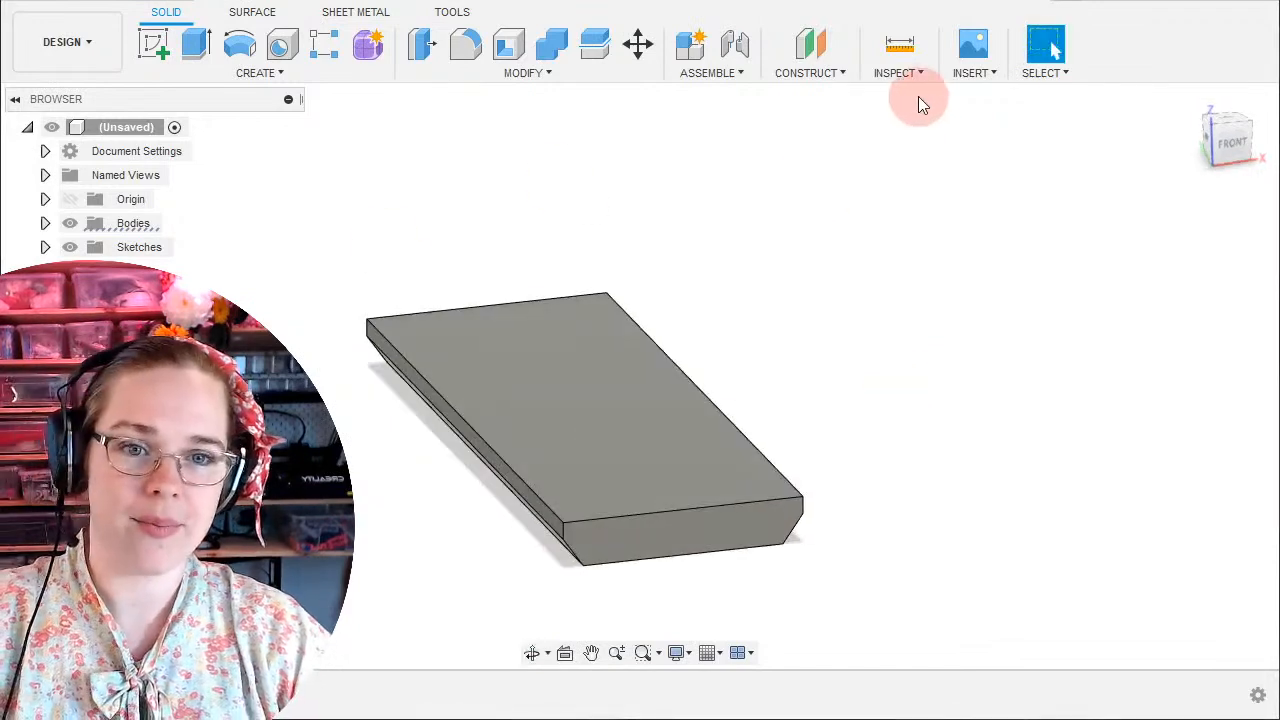
left_click(1030, 3)
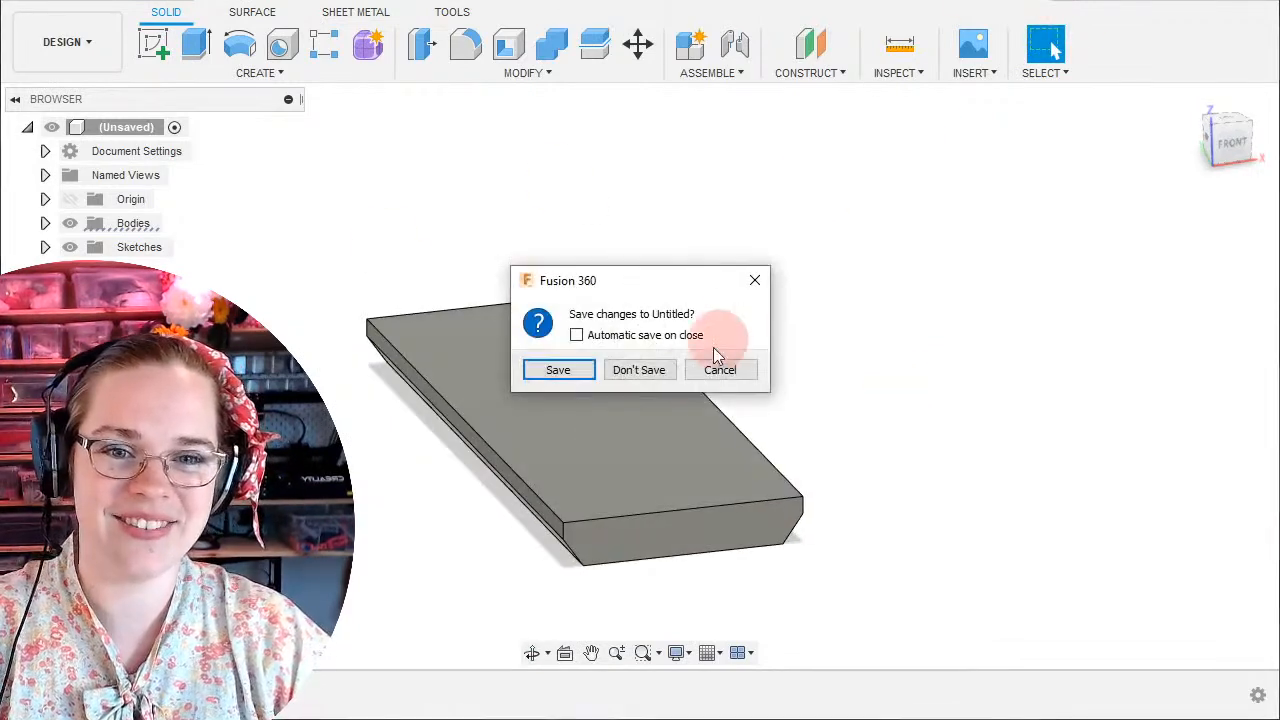
left_click(660, 370)
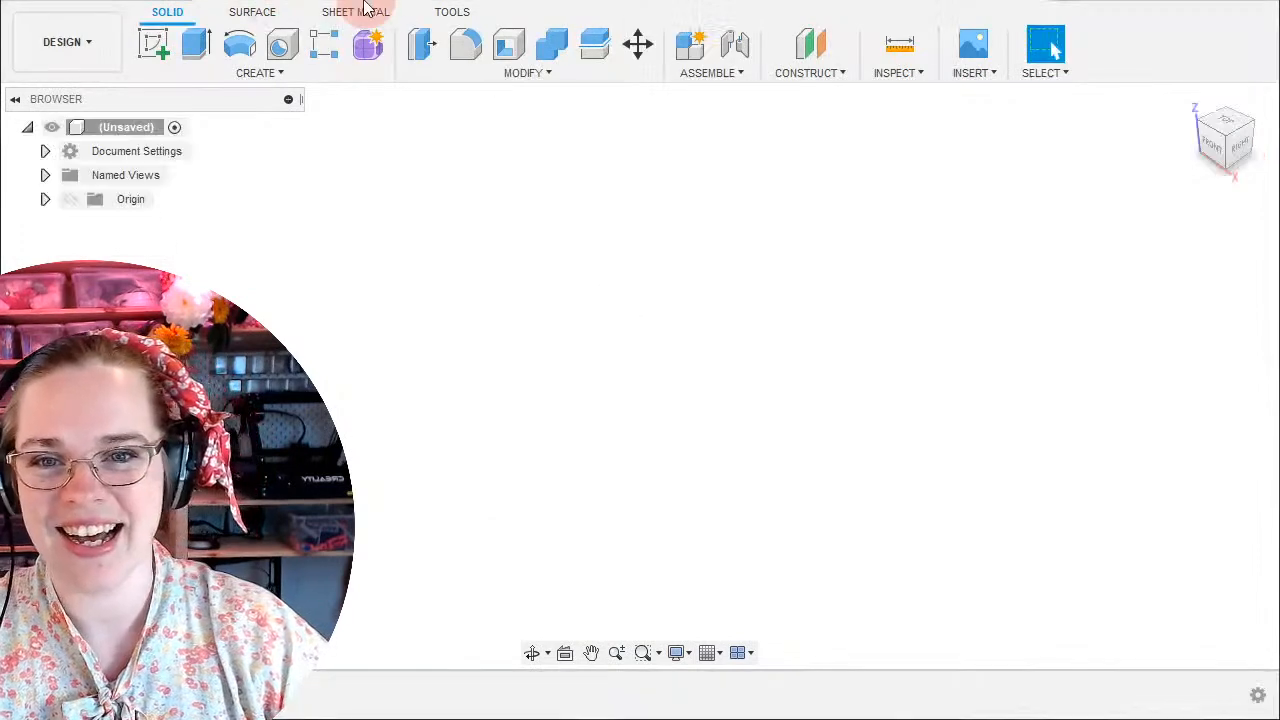
left_click(155, 45)
left_click(729, 366)
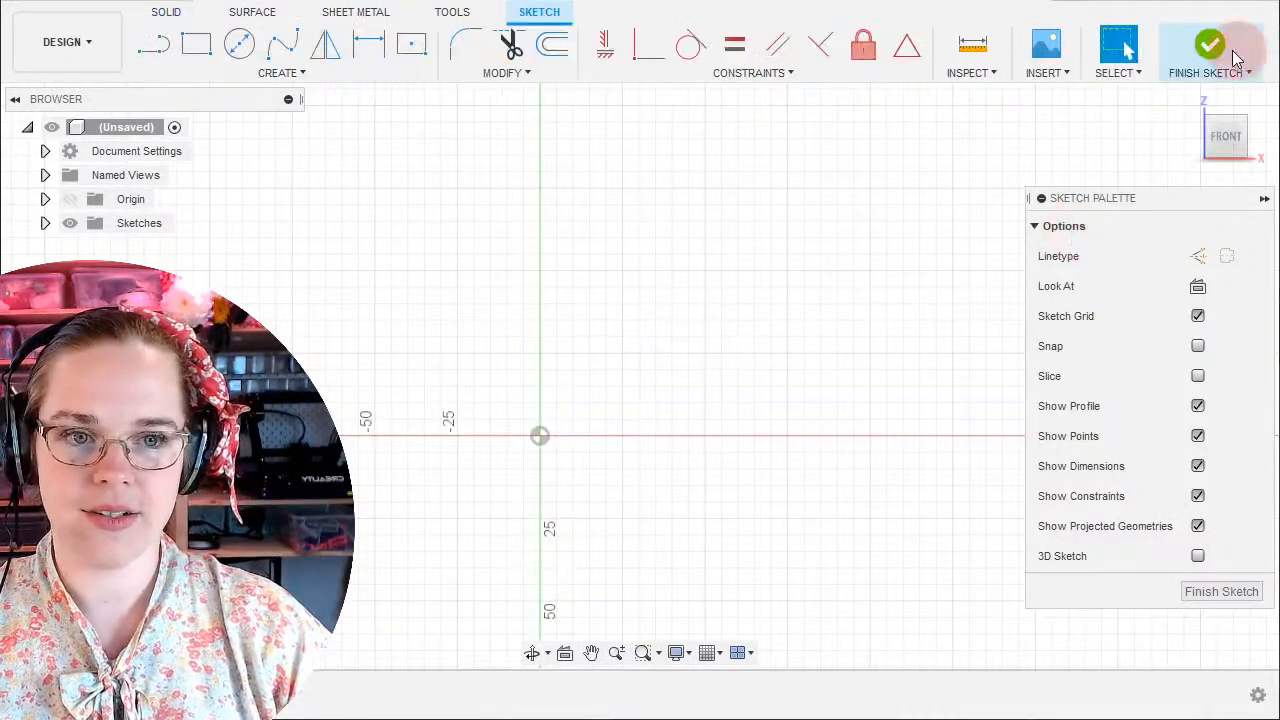
left_click(1237, 58)
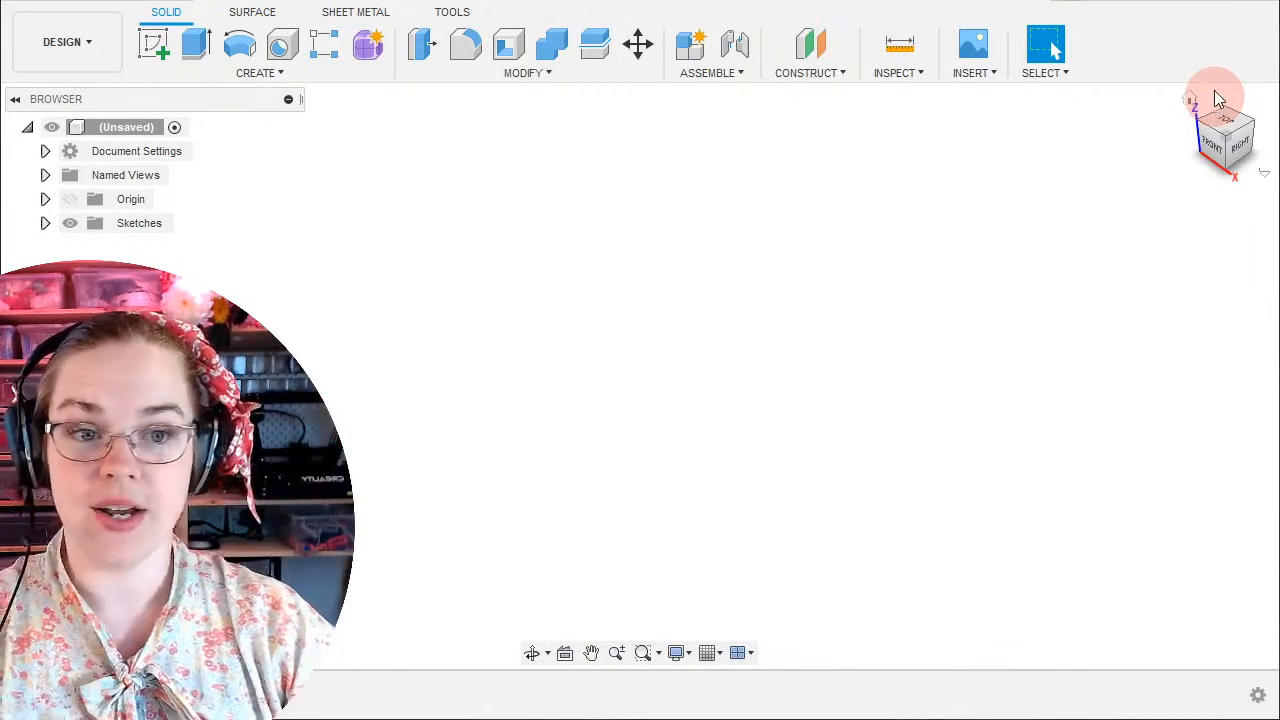
Start a sketch on the horizontal XY plane and draw an upright center rectangle about 51 mm wide, centred on the origin.
left_click(150, 45)
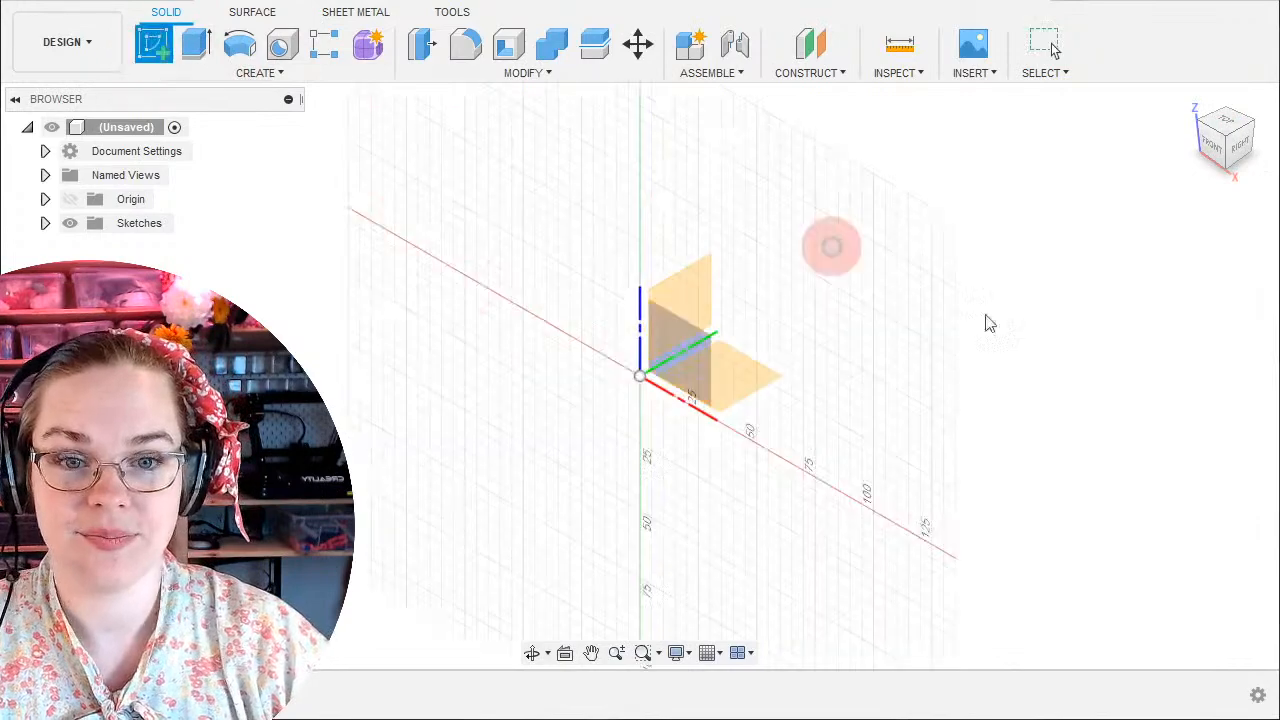
left_click(743, 372)
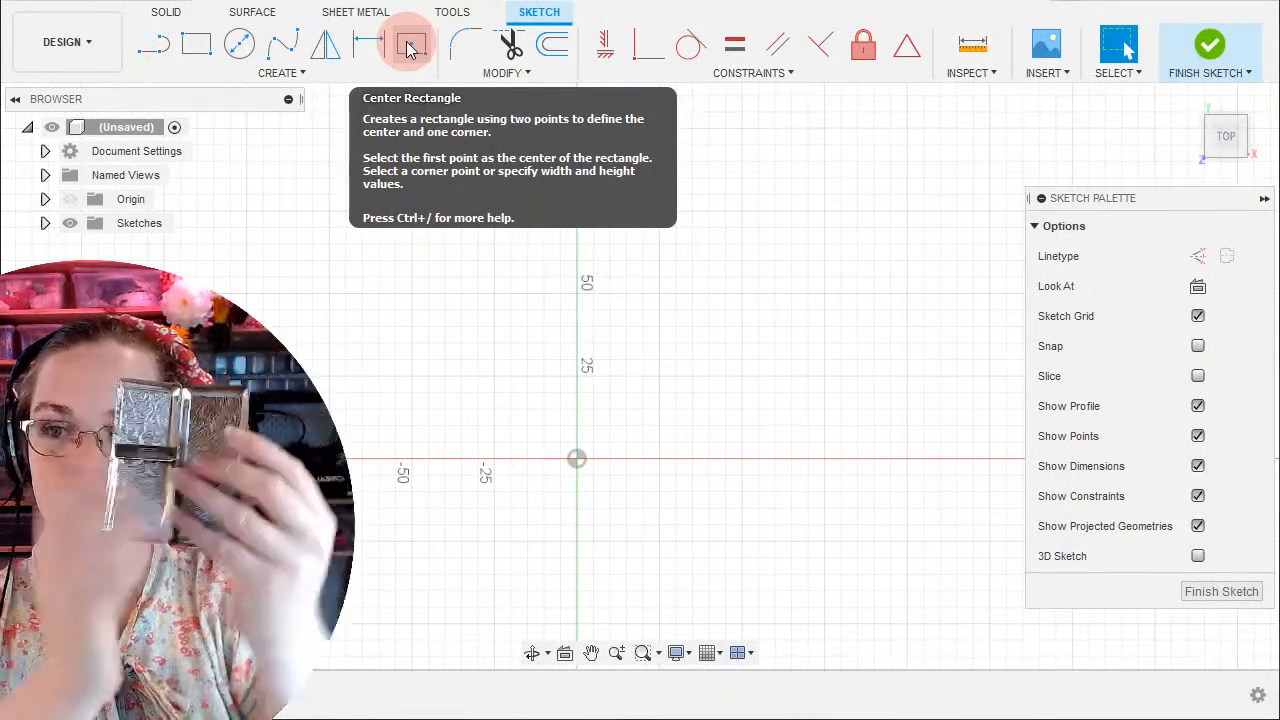
left_click(409, 47)
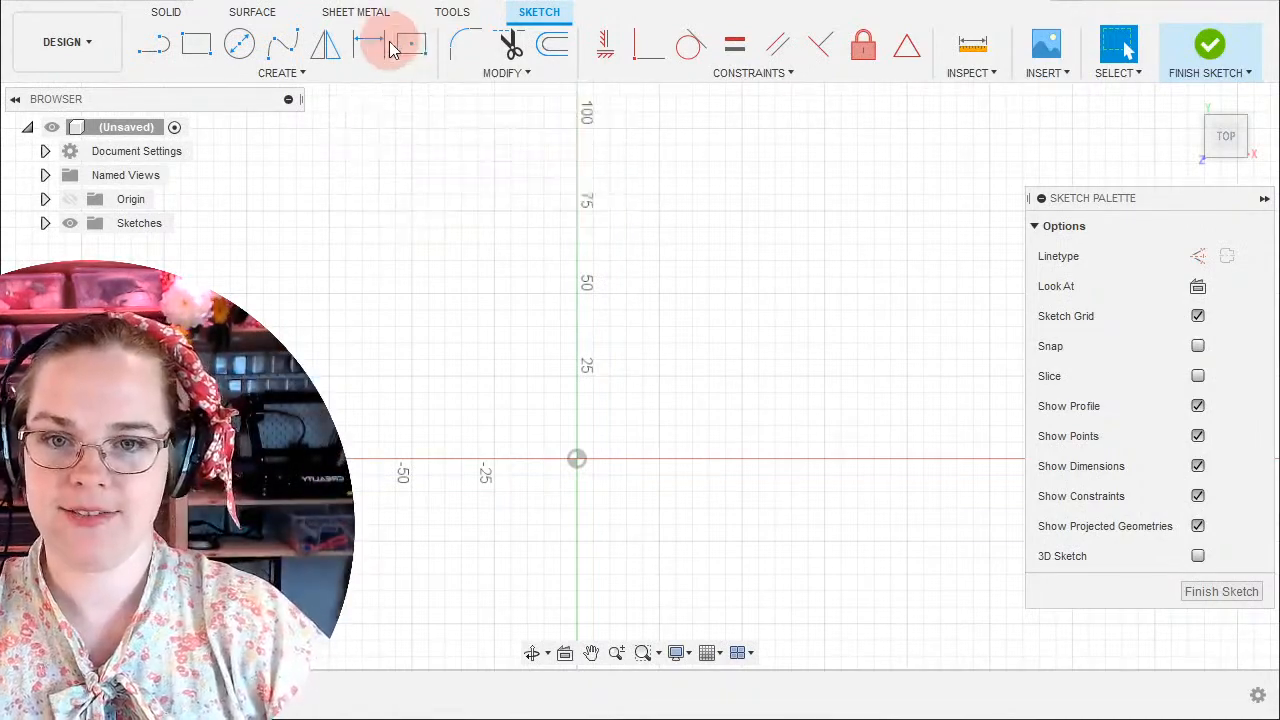
left_click(414, 45)
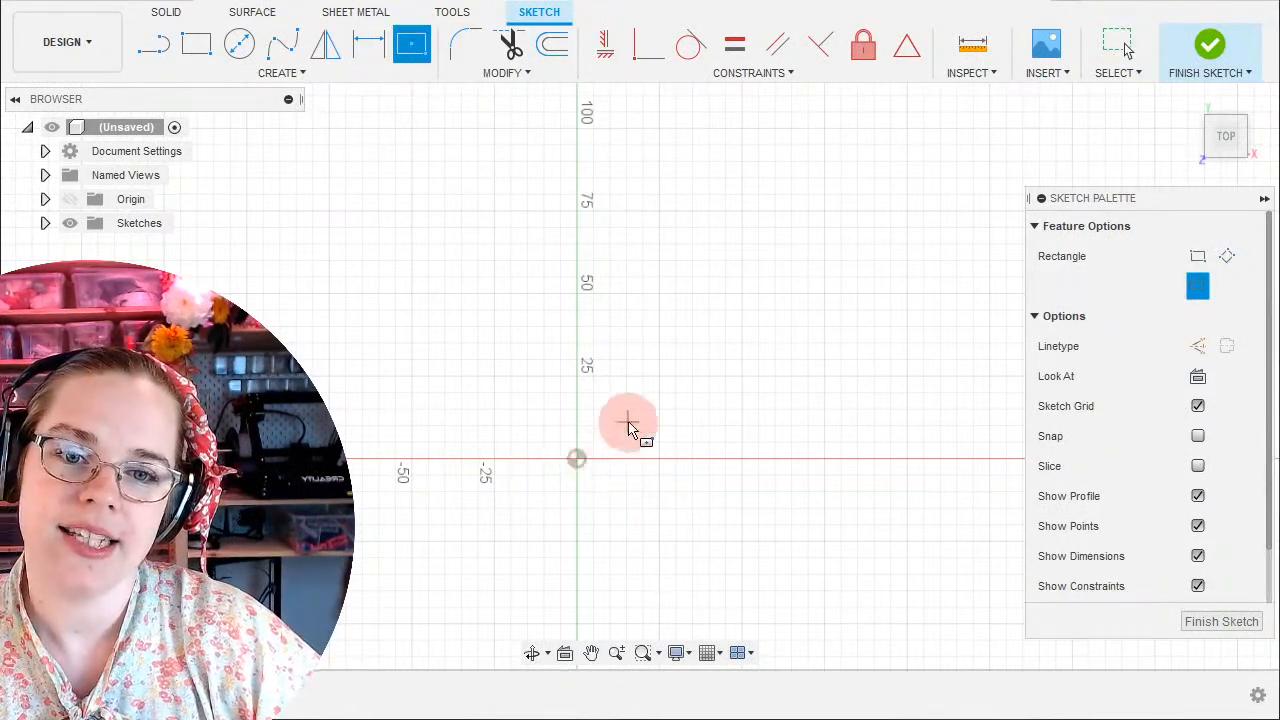
middle_click_drag(647, 456, 663, 394)
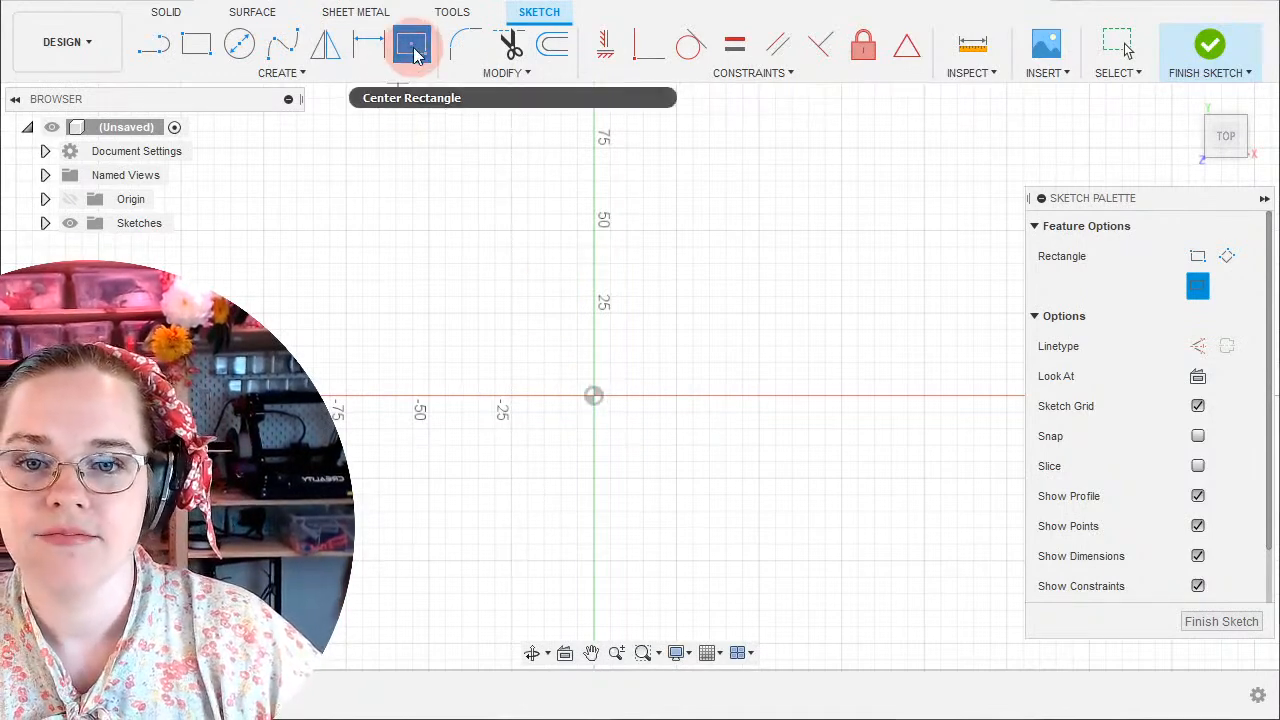
left_click(593, 400)
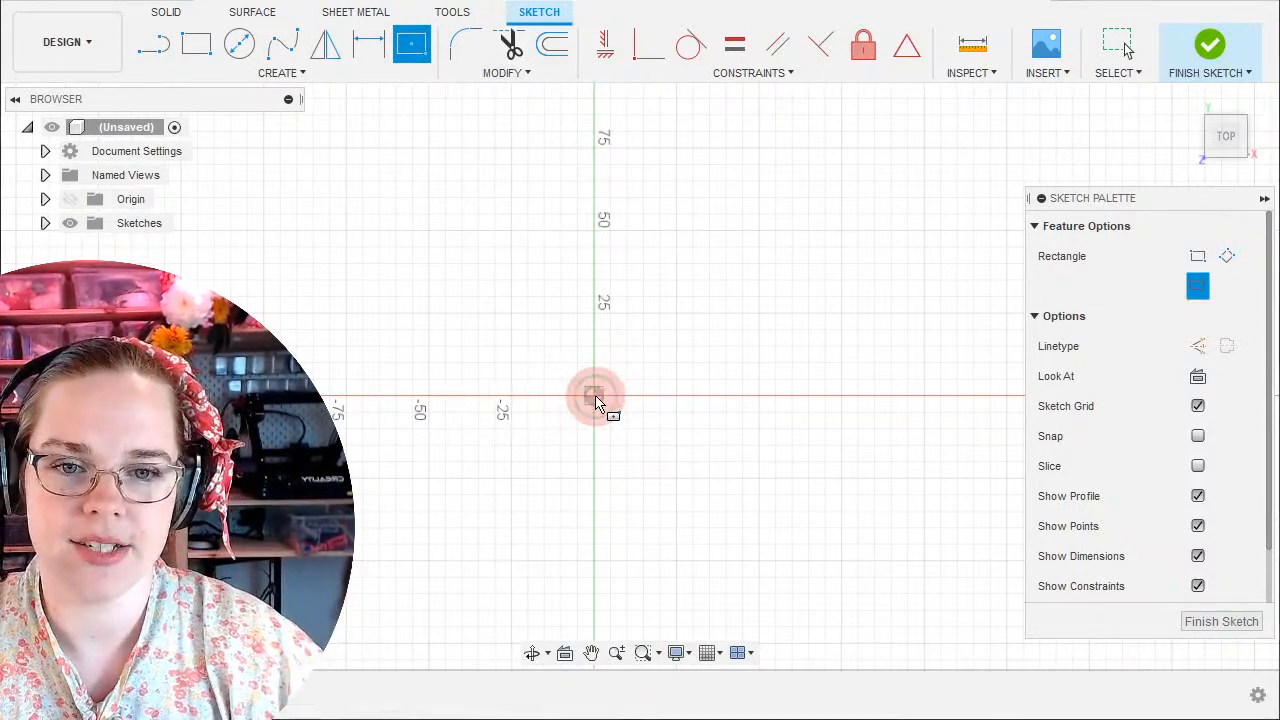
left_click(679, 588)
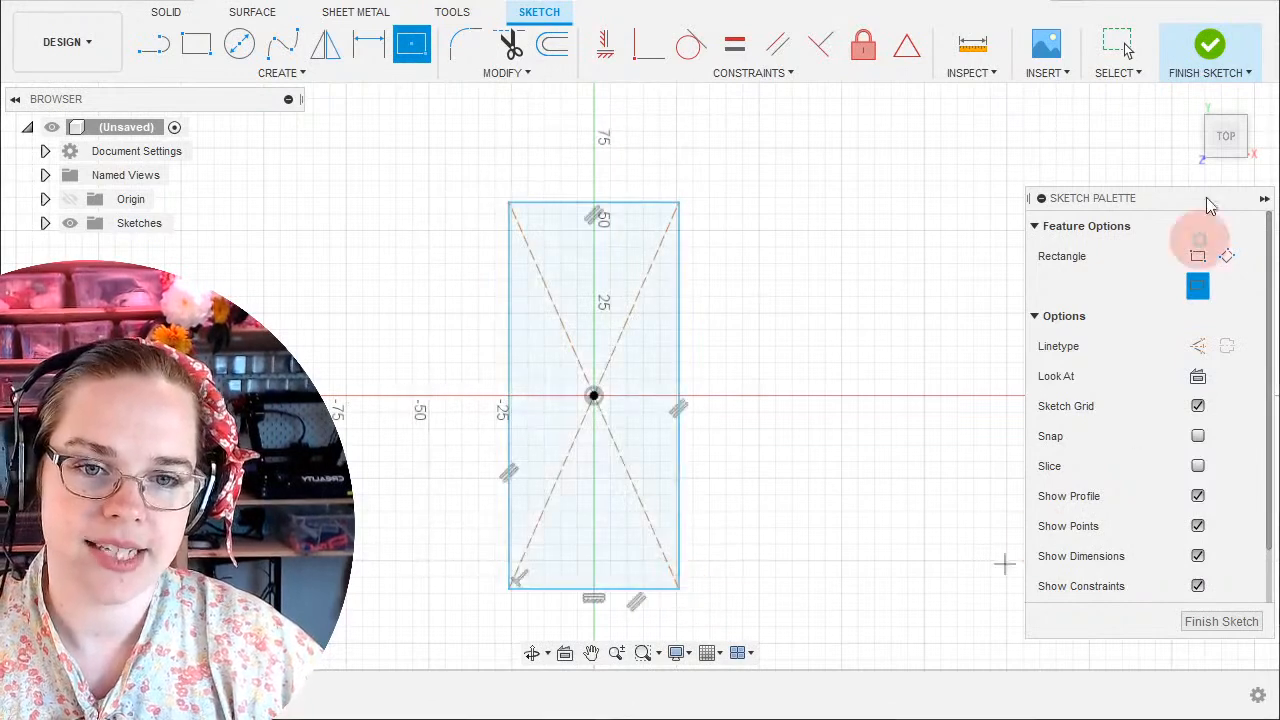
Dimension the rectangle's upper short edge and set its width to 35 mm.
left_click(1133, 50)
left_click(606, 201)
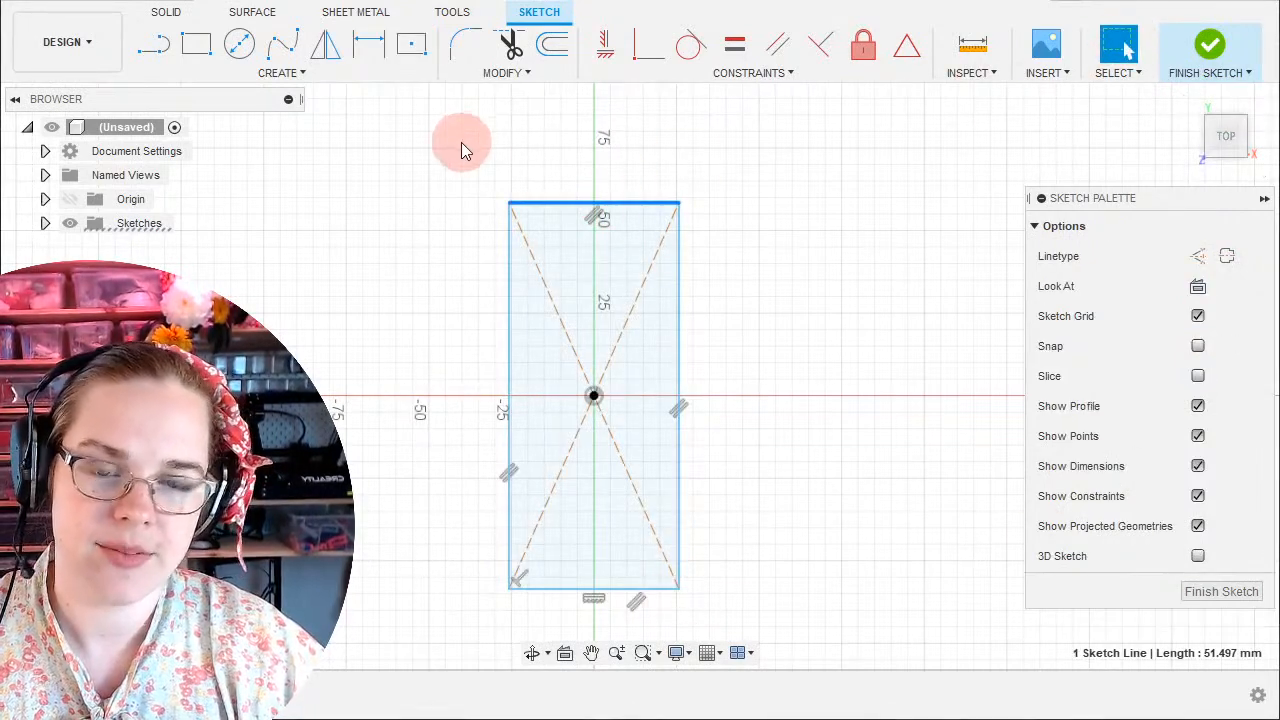
key("d")
left_click(543, 157)
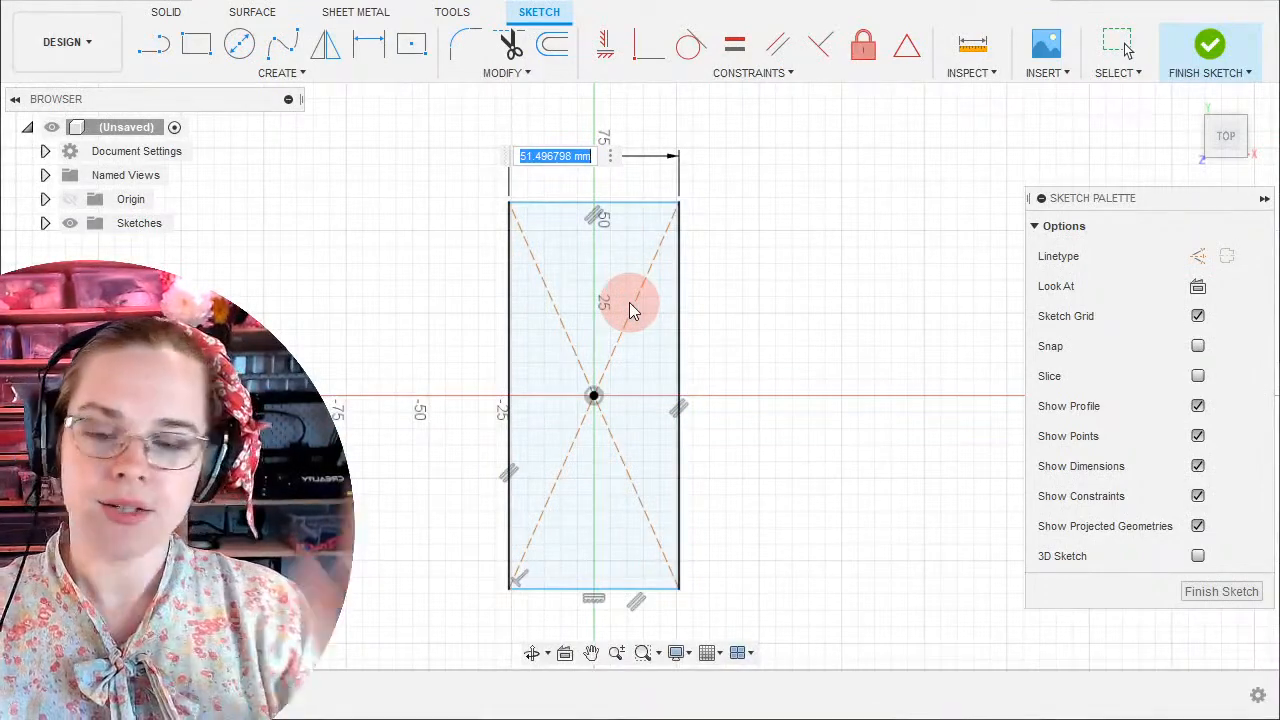
type("35")
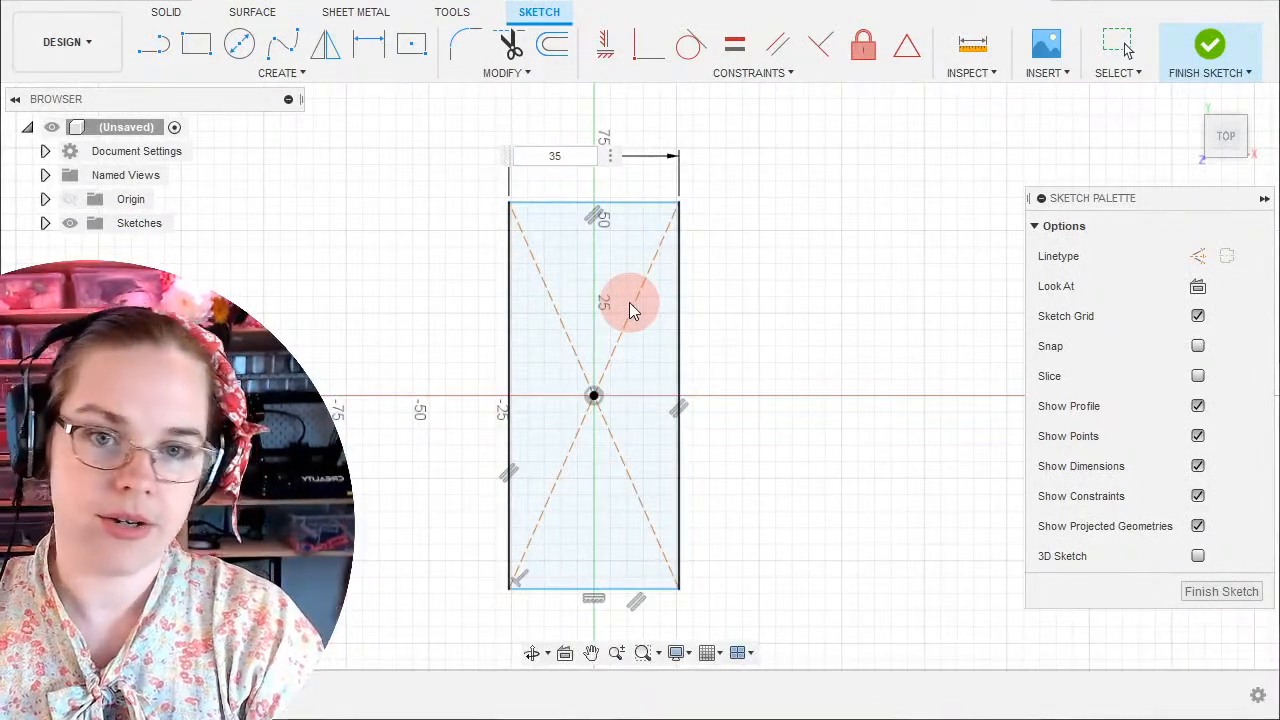
key("Return")
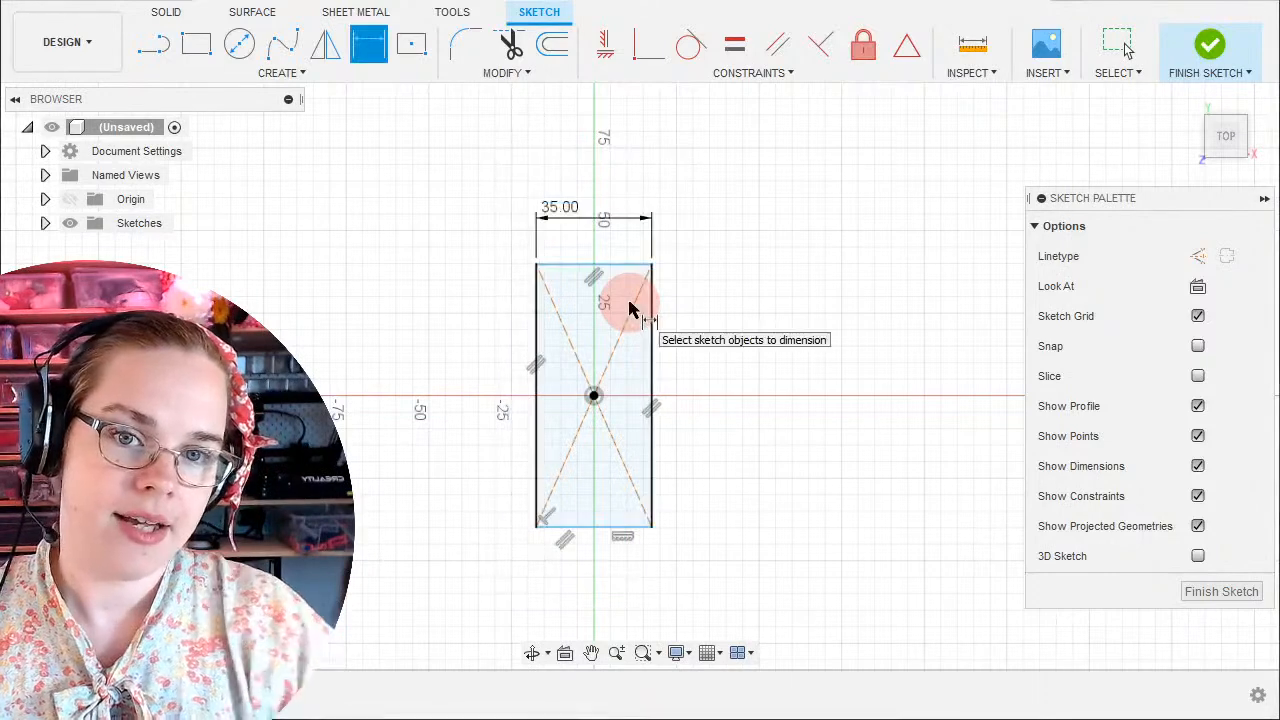
Dimension the rectangle's long vertical edge, keeping its length as drawn.
left_click(538, 340)
left_click(427, 340)
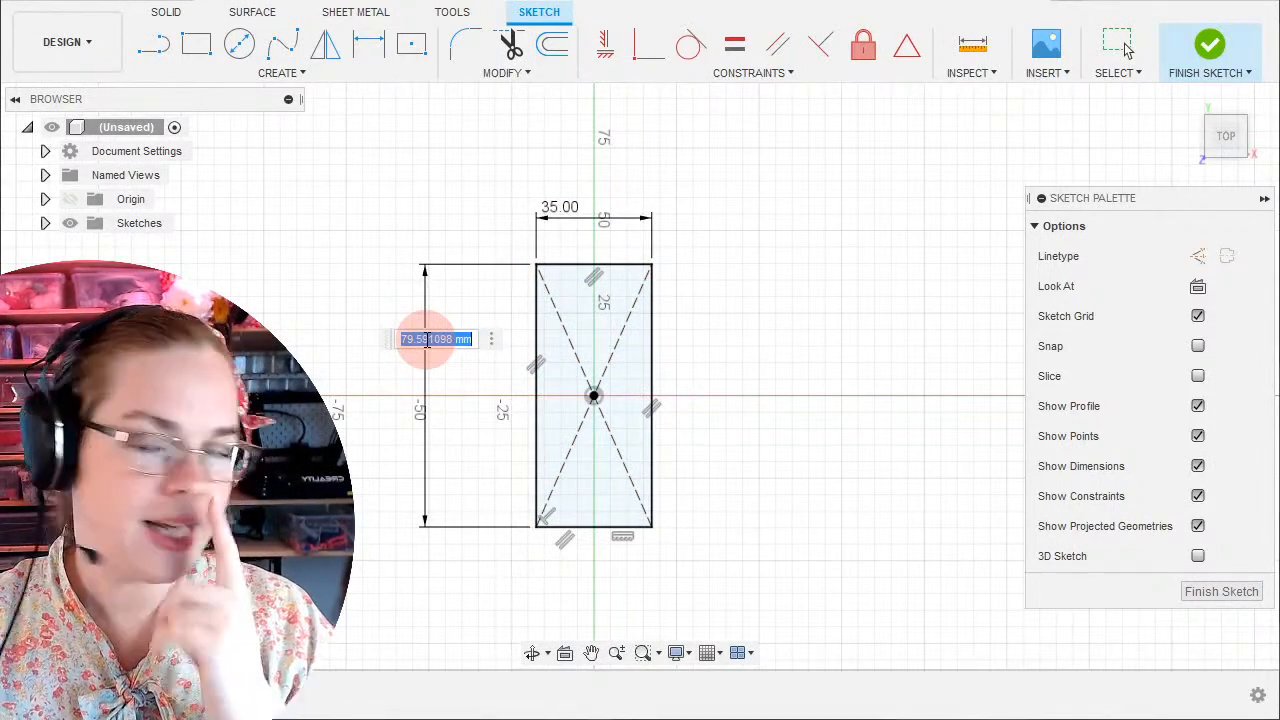
left_click(1116, 40)
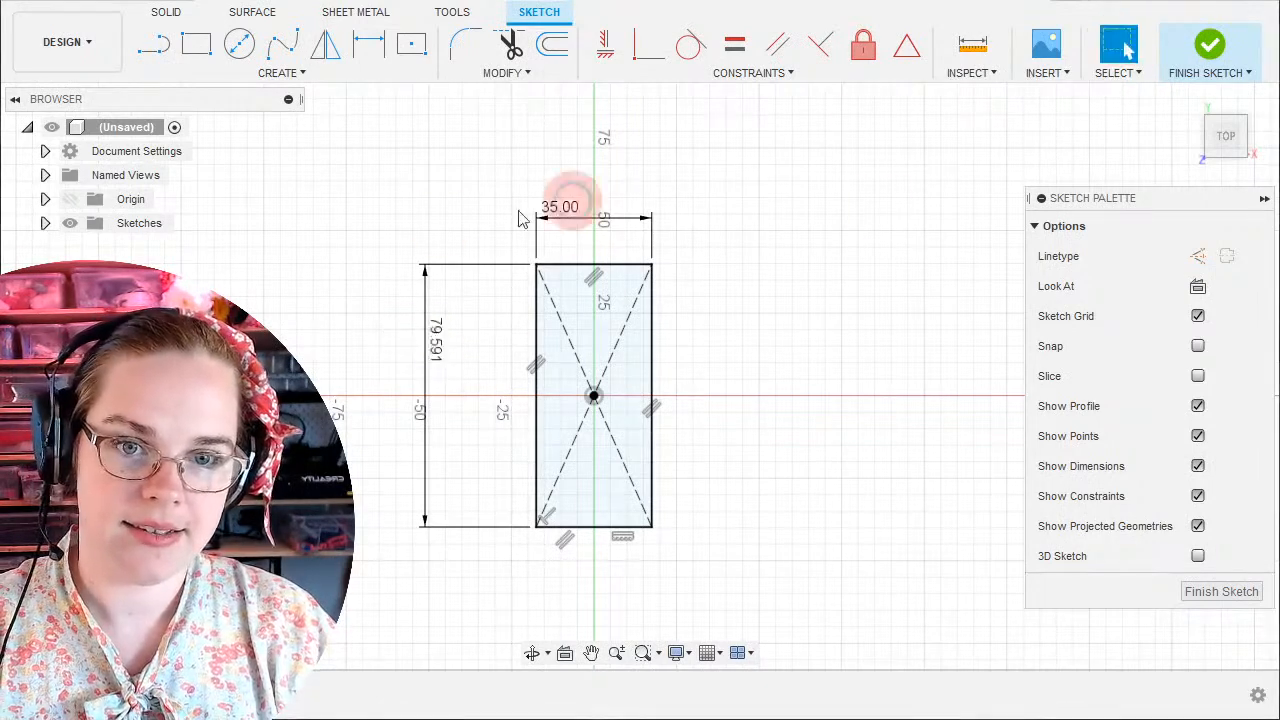
Set the rectangle's width dimension to the expression 42-8.
double_click(560, 214)
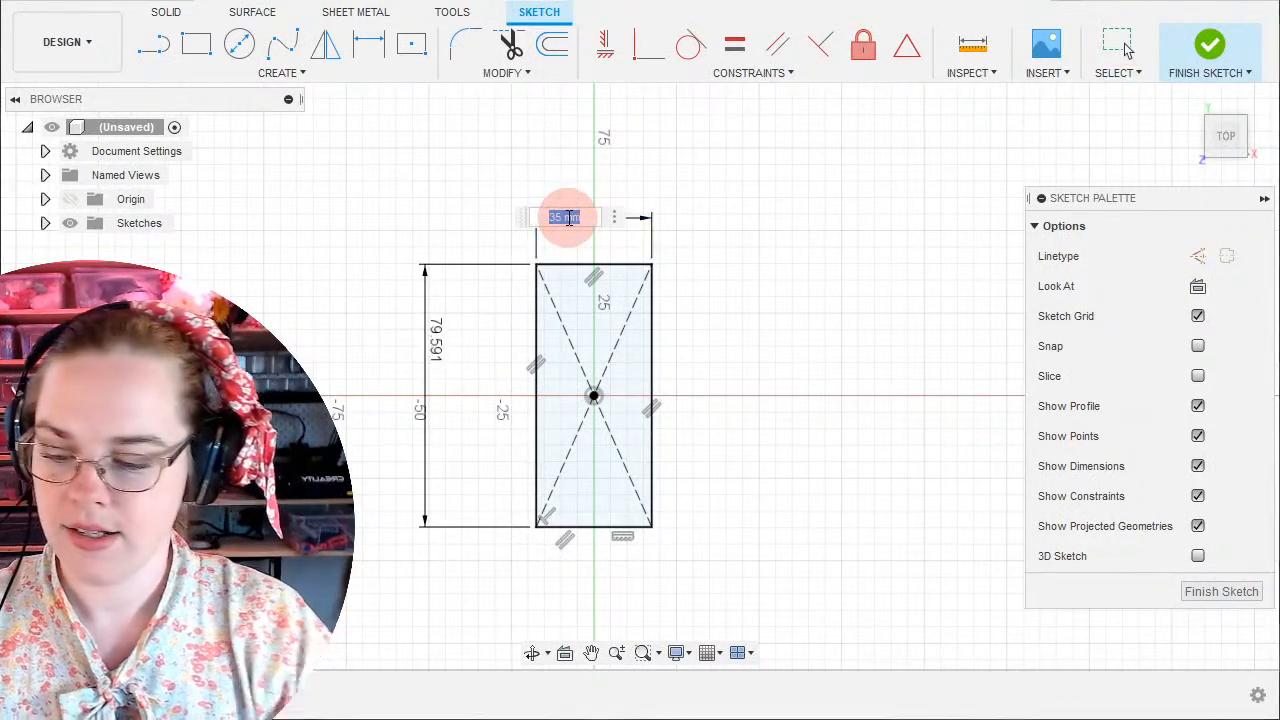
type("4")
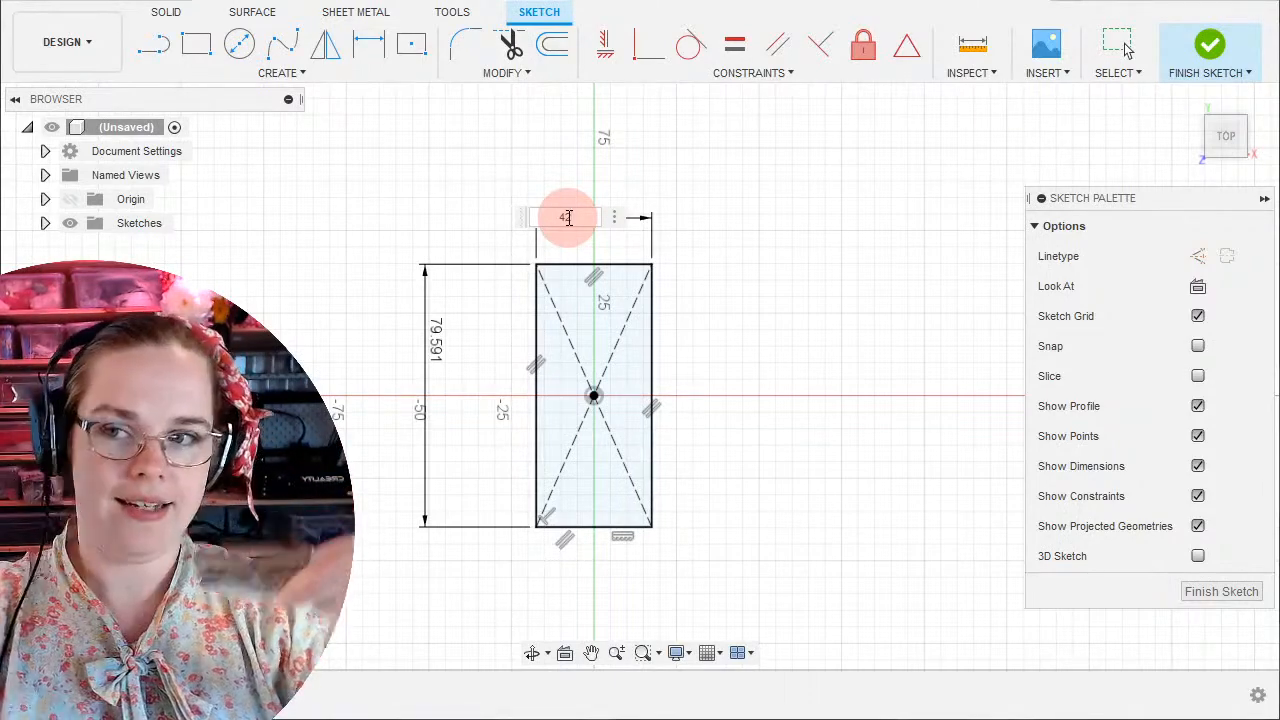
type("2-8")
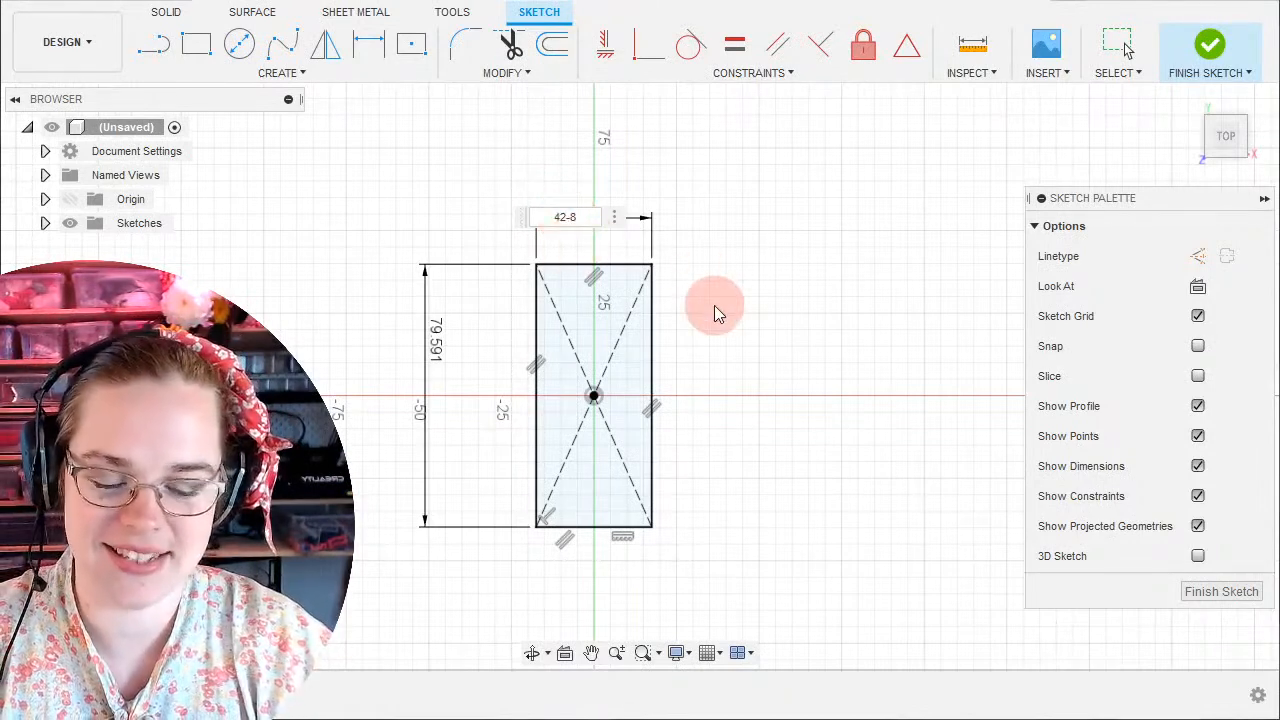
key("Return")
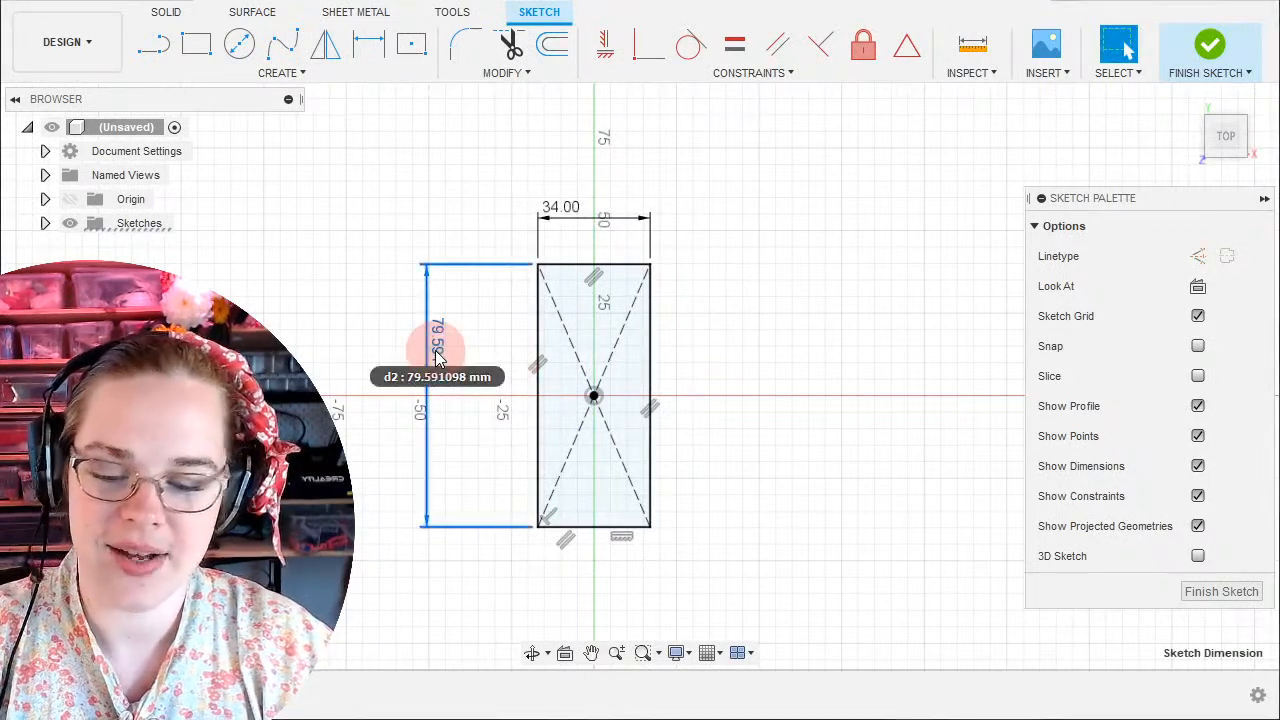
Set the rectangle's length dimension to the expression 106.5-8 and finish the sketch.
key("d")
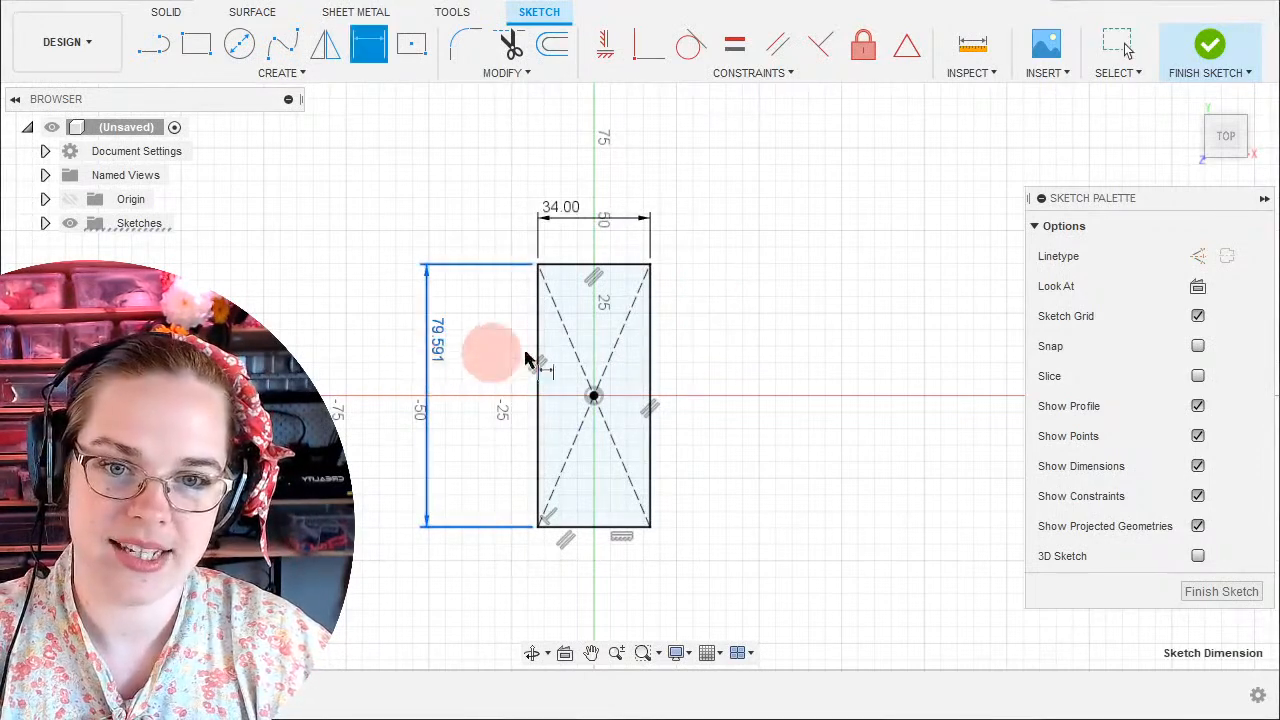
left_click(1118, 43)
double_click(436, 346)
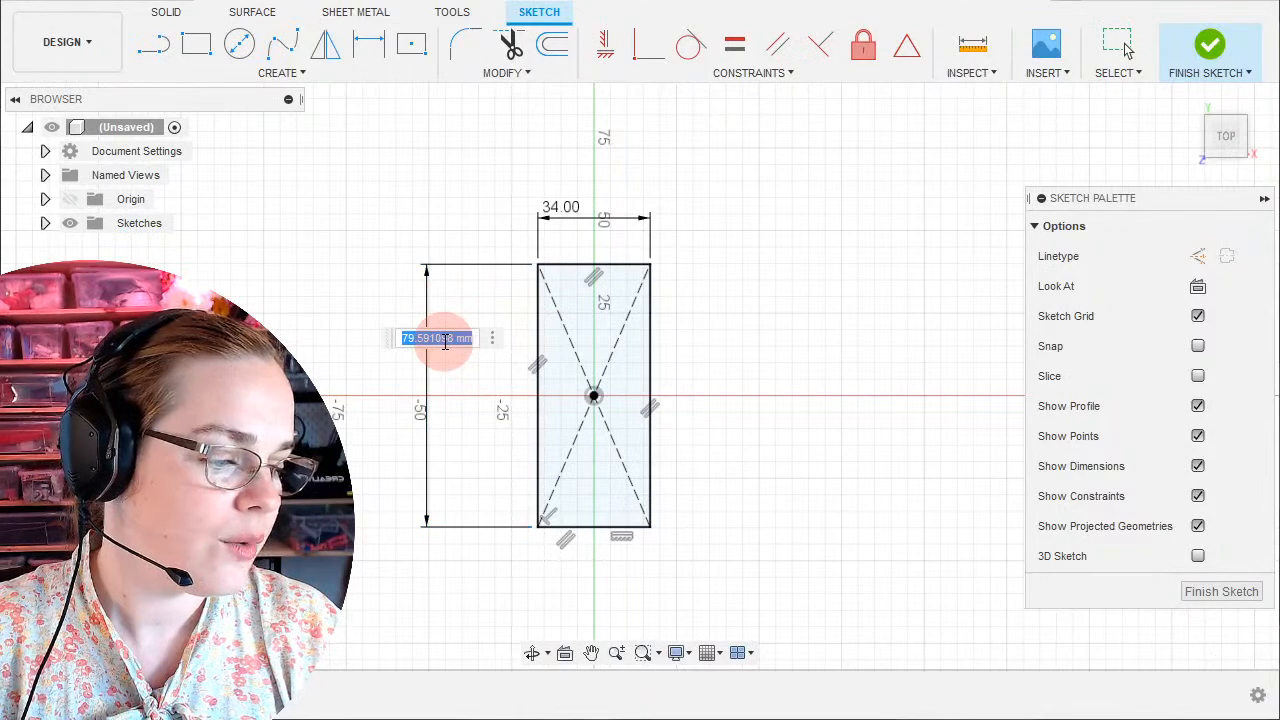
type("106")
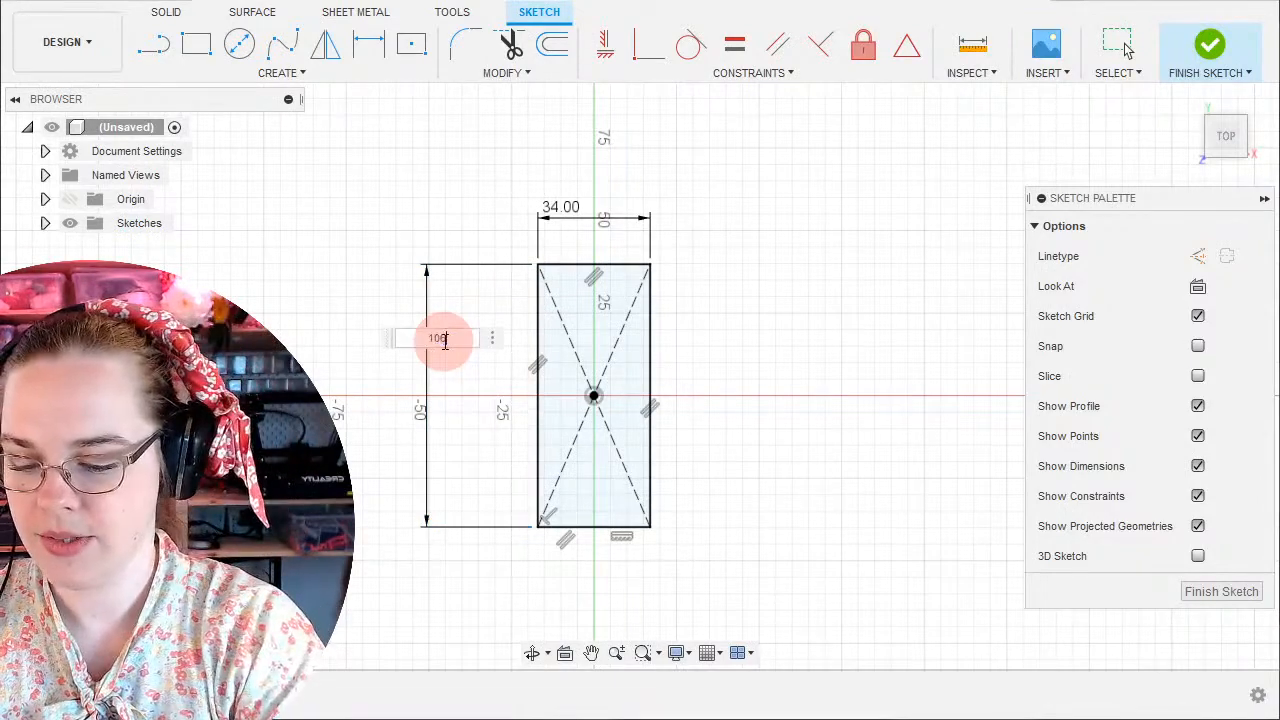
type(".58")
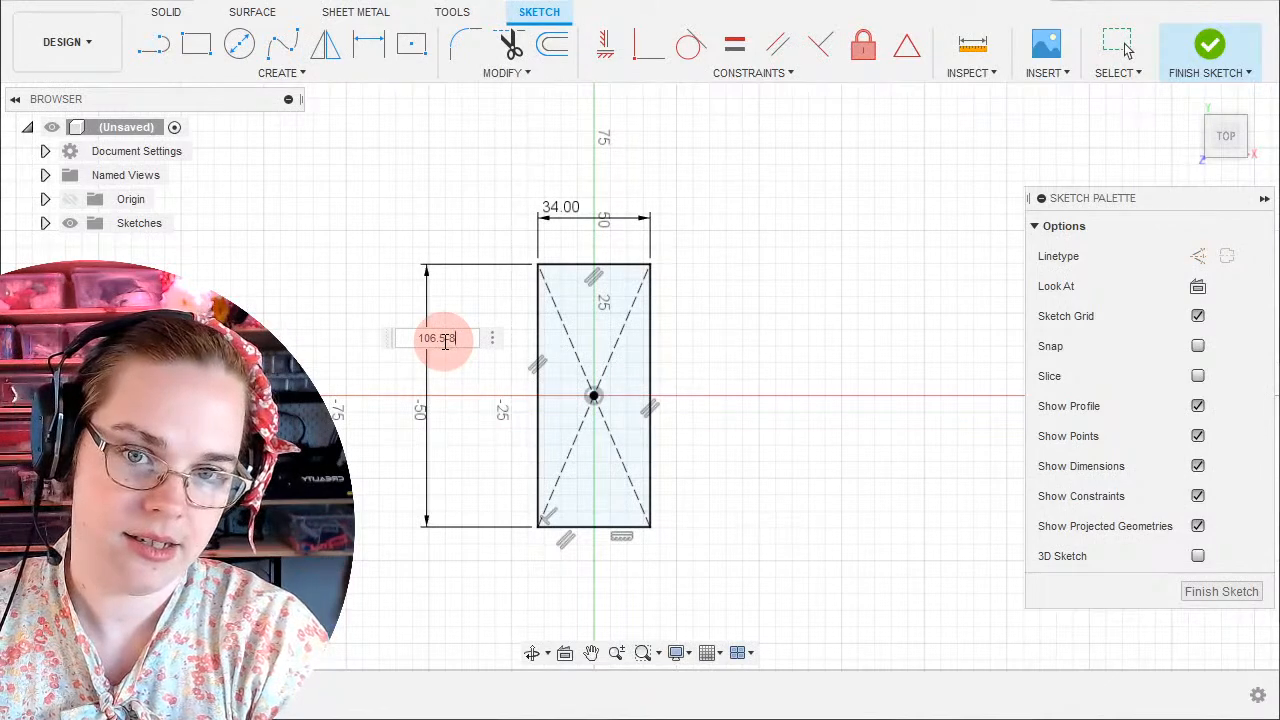
key("Return")
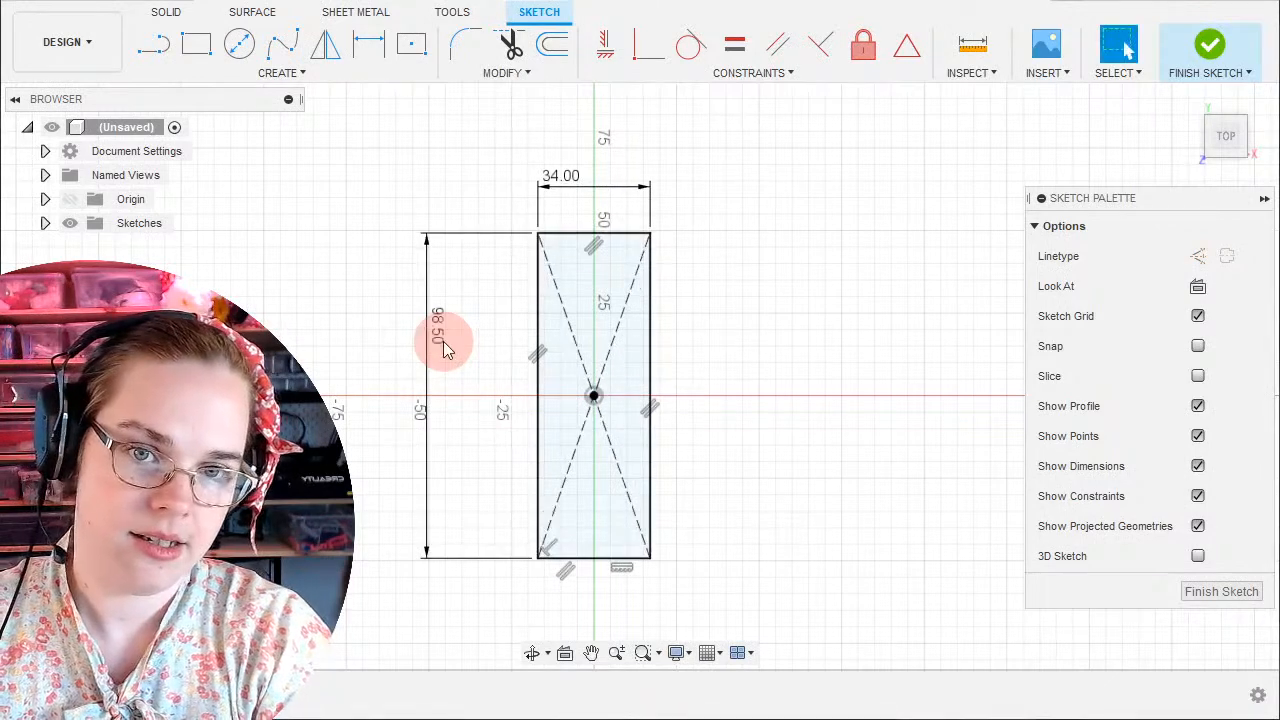
left_click(1210, 48)
mouse_move(820, 477)
middle_mouse_down("shift")
mouse_move(800, 423)
mouse_move(833, 390)
mouse_move(838, 400)
middle_mouse_up("shift")
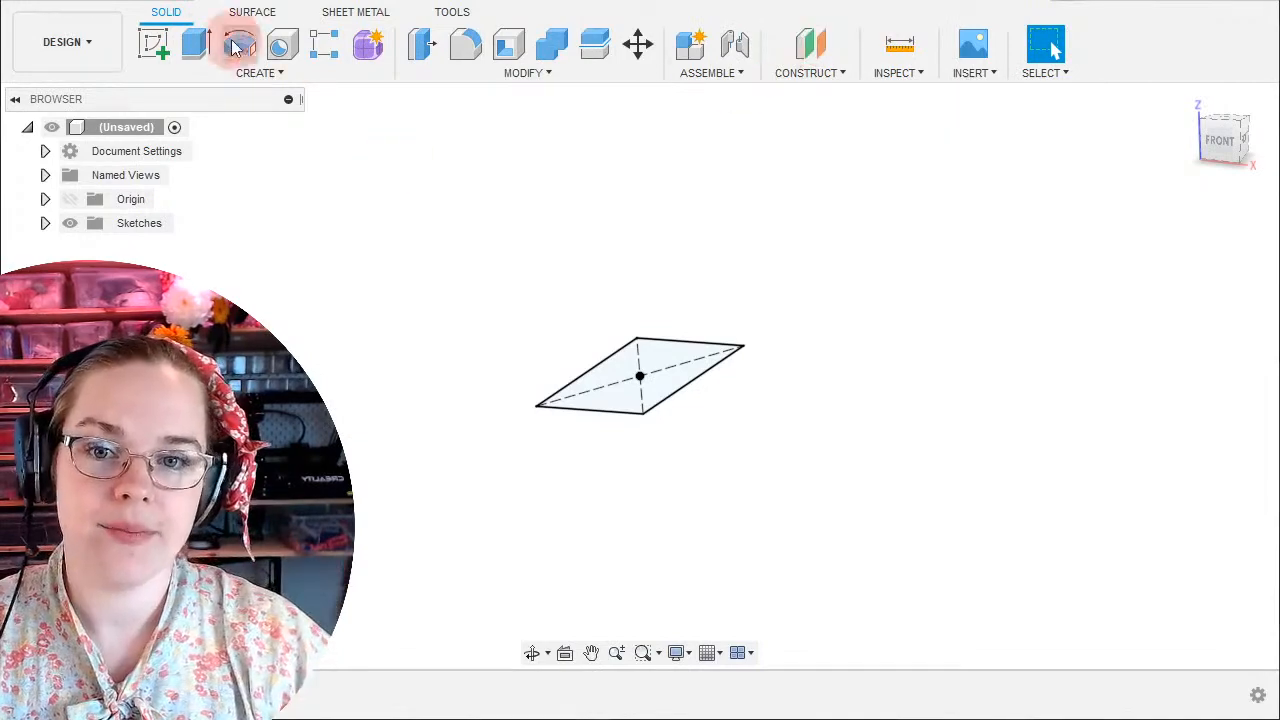
left_click(161, 42)
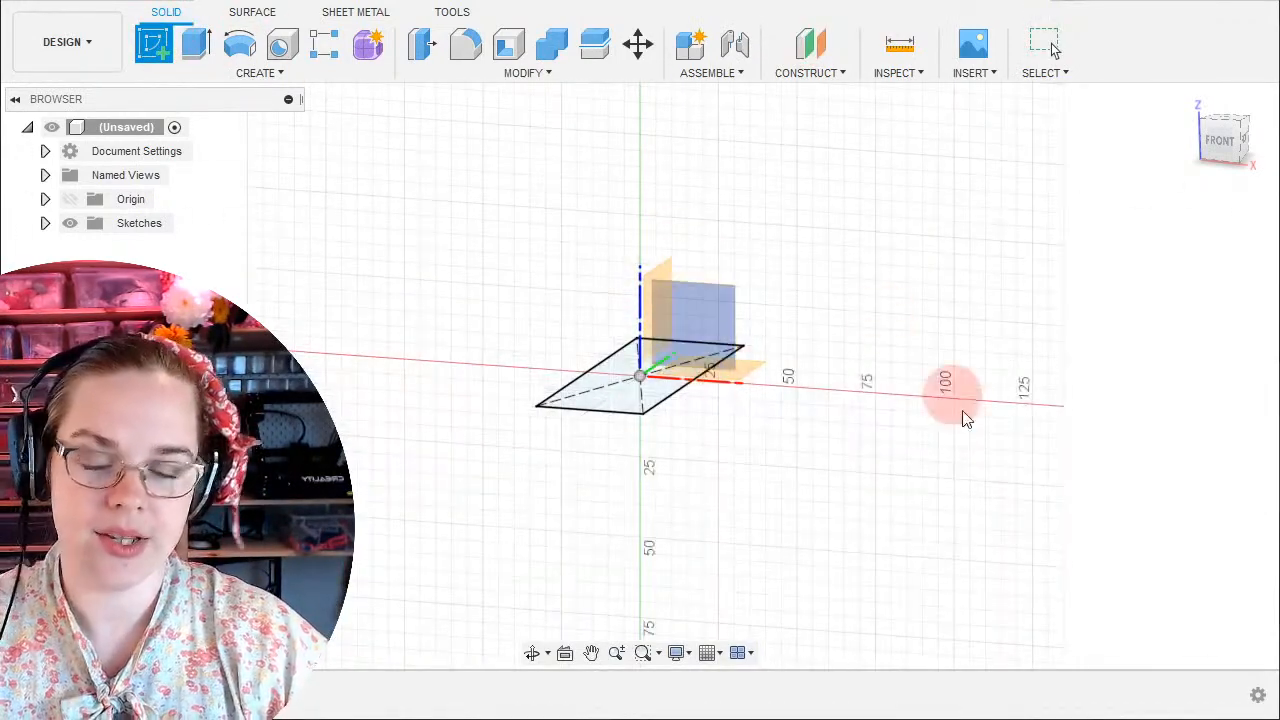
middle_click_drag(918, 436, 594, 326, "shift")
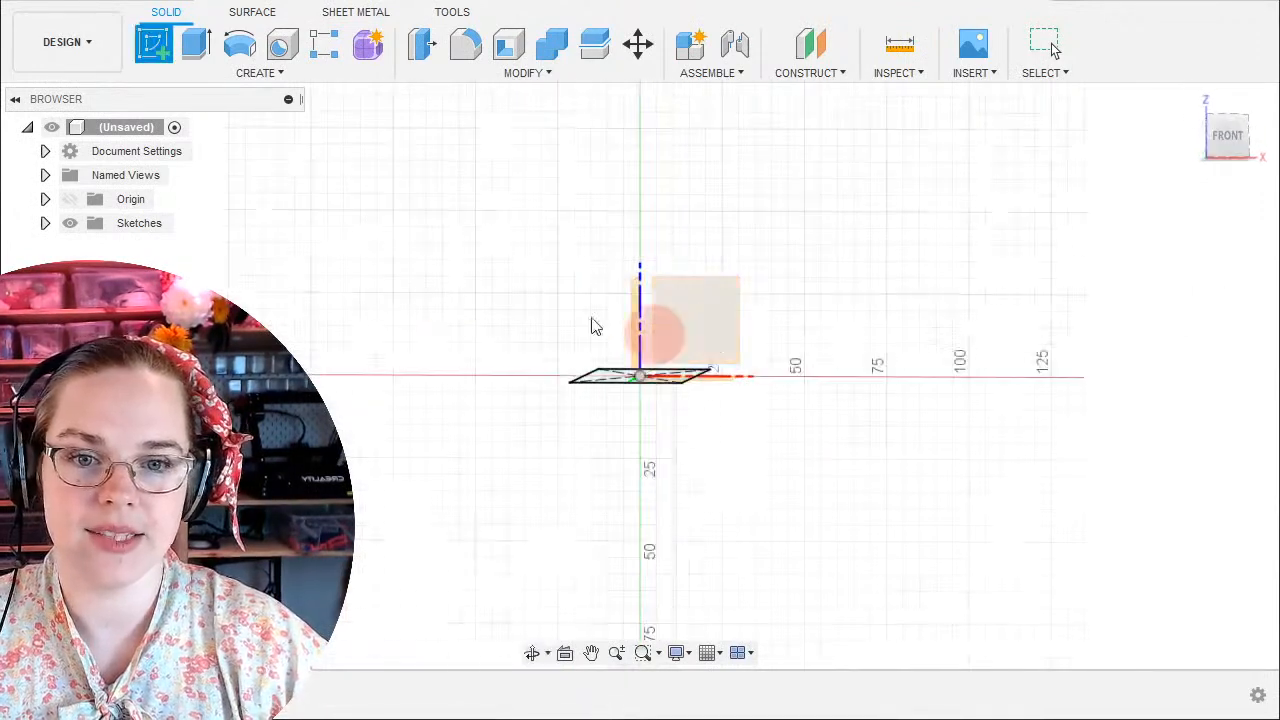
left_click(1228, 135)
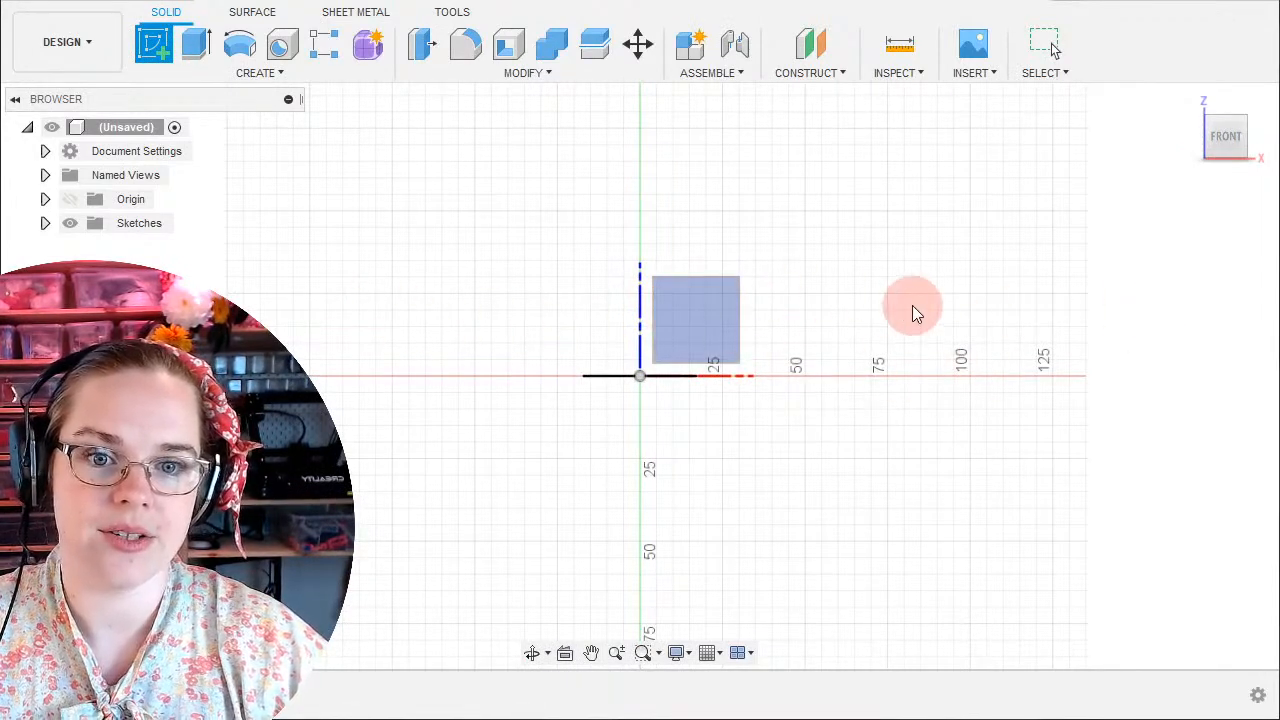
middle_click_drag(912, 307, 884, 346, "shift")
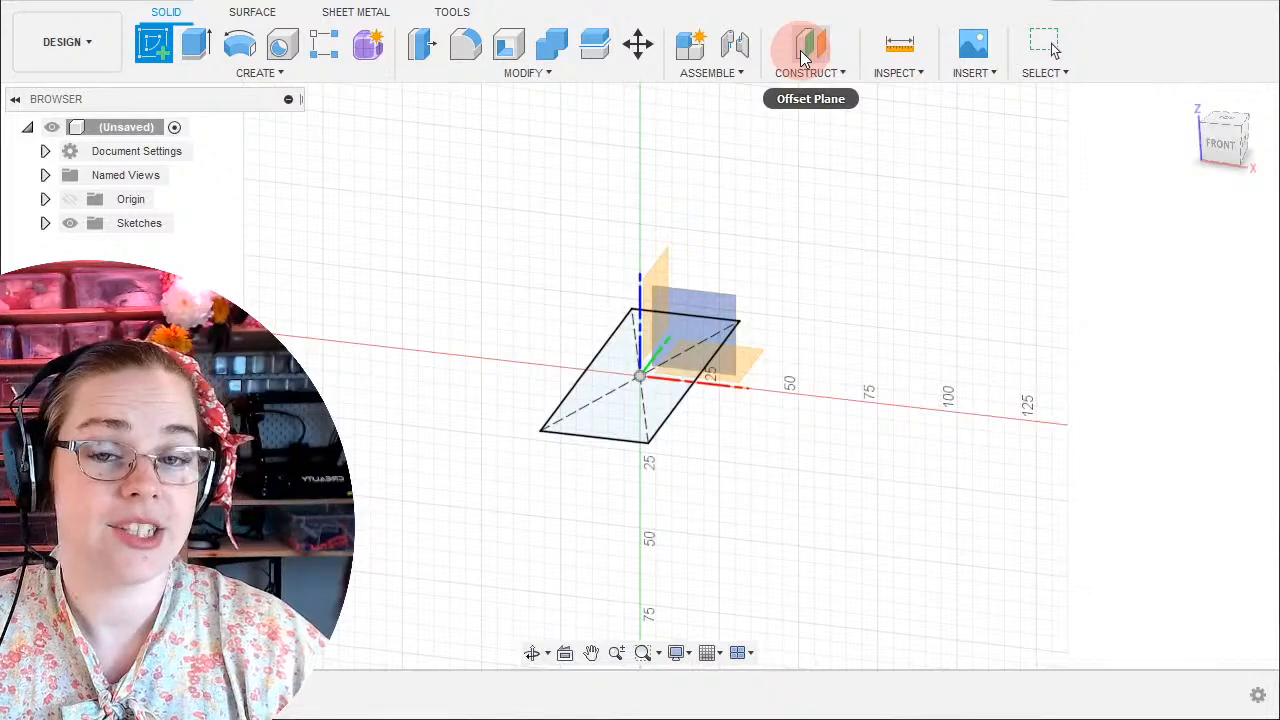
key("Escape")
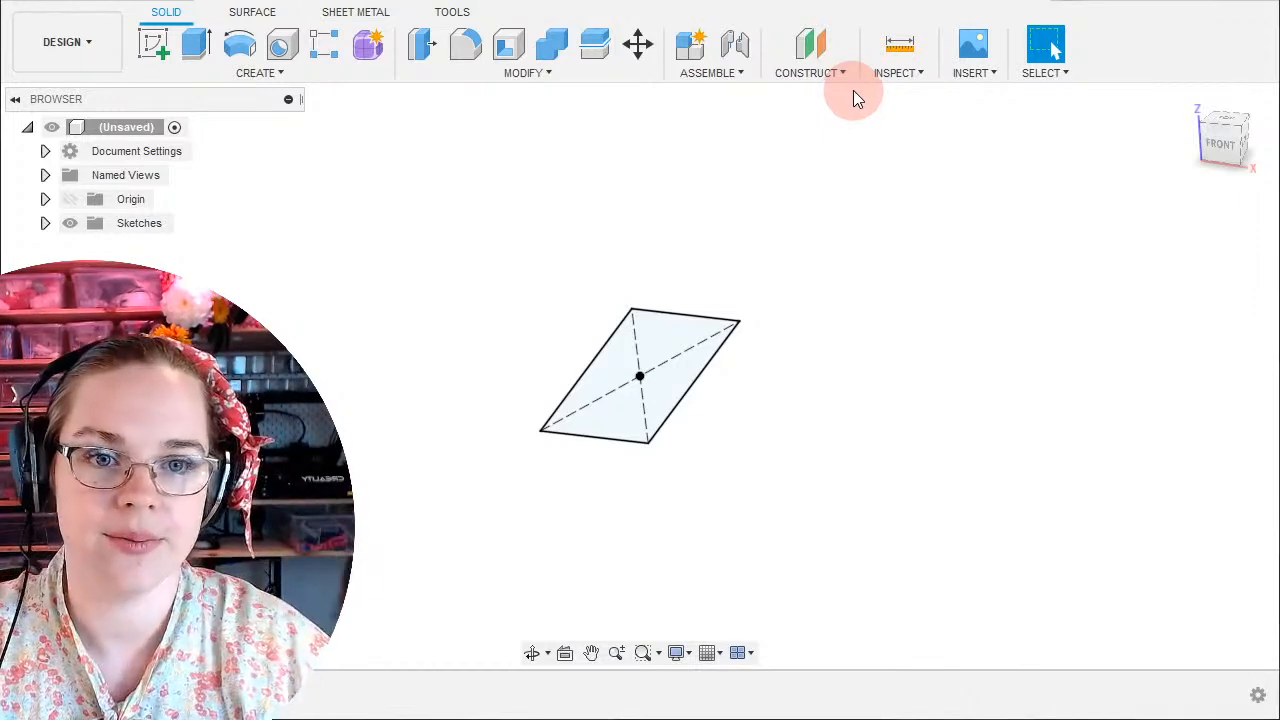
Create a construction plane offset 8 mm upward from the XY plane.
left_click(827, 80)
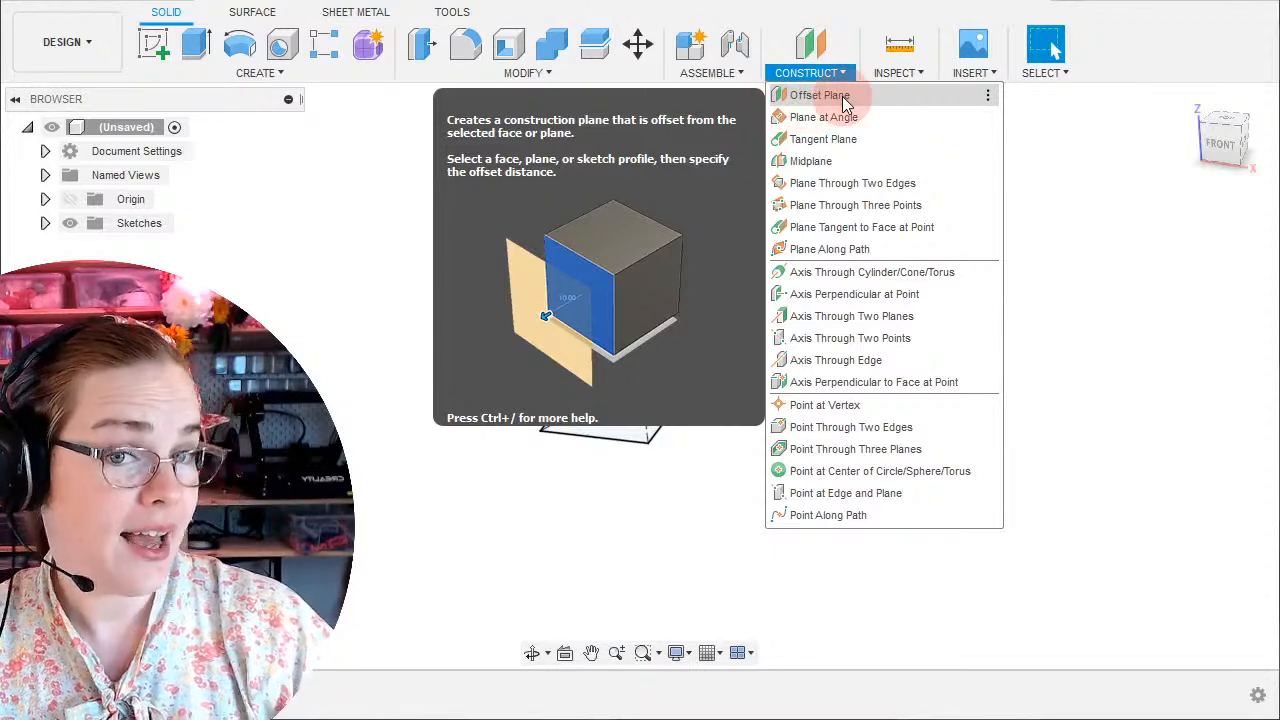
left_click(820, 95)
middle_click_drag(878, 328, 650, 340, "shift")
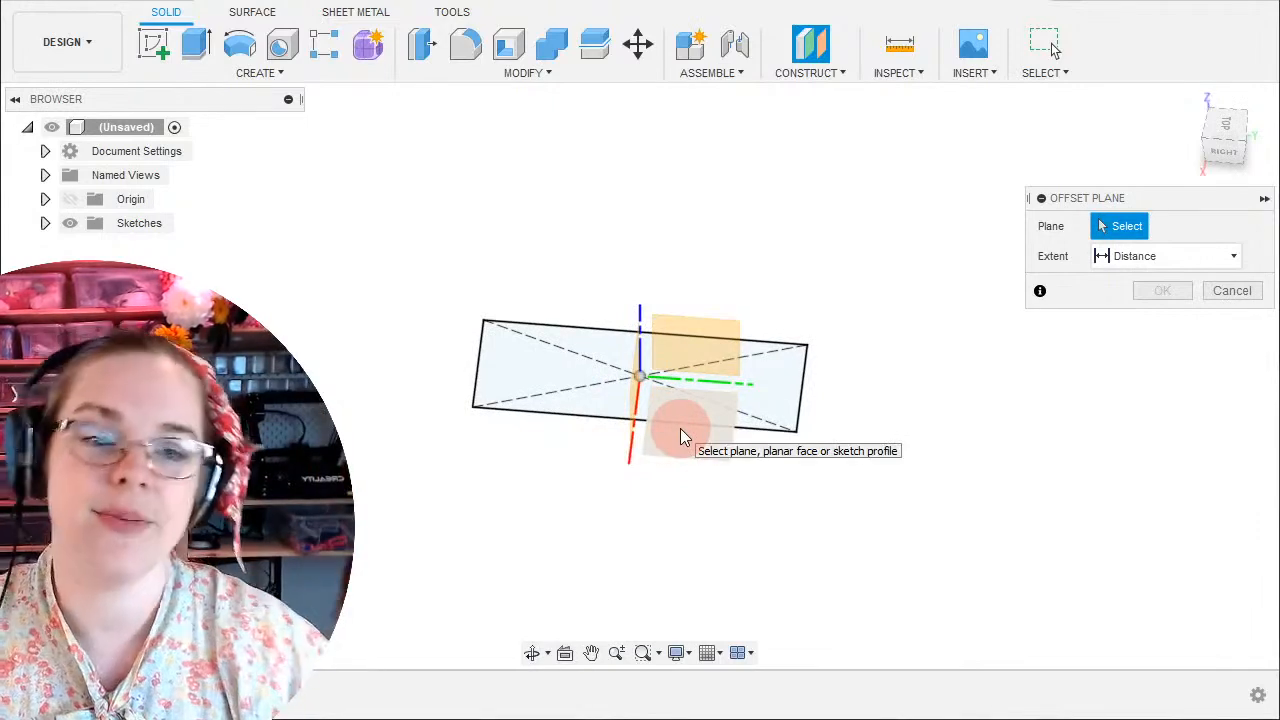
left_click(697, 452)
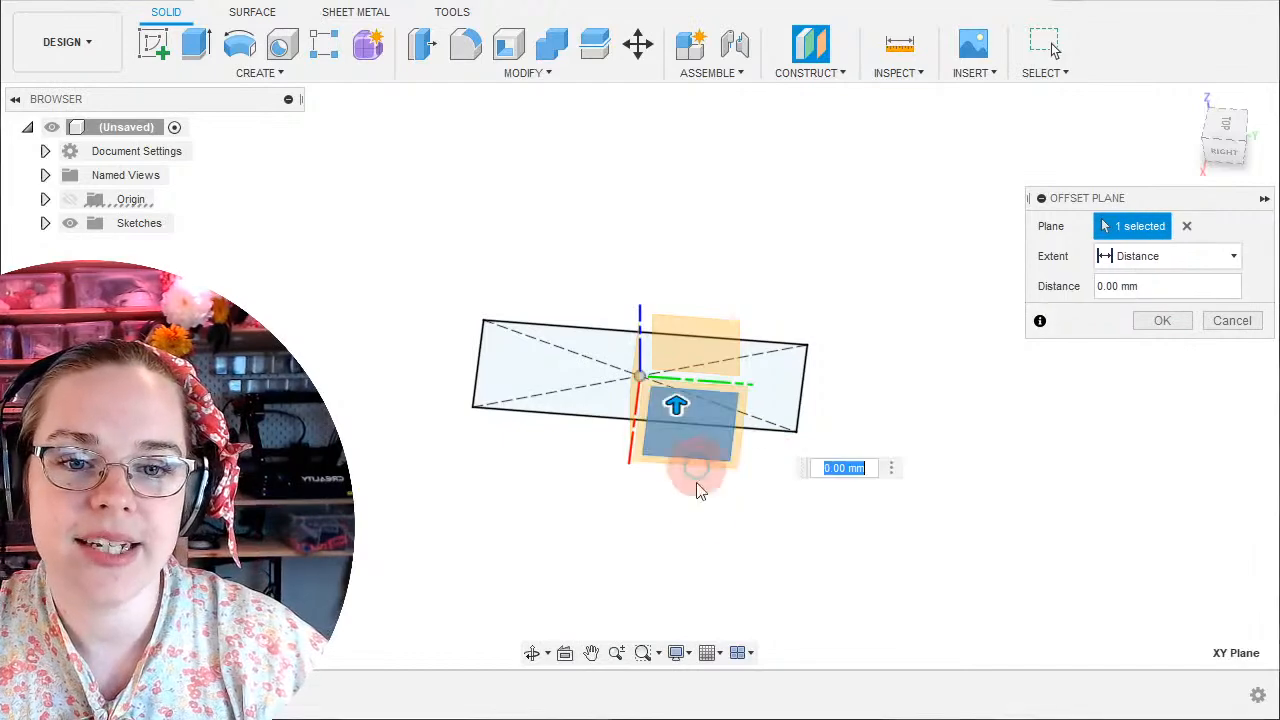
middle_click_drag(700, 480, 476, 424, "shift")
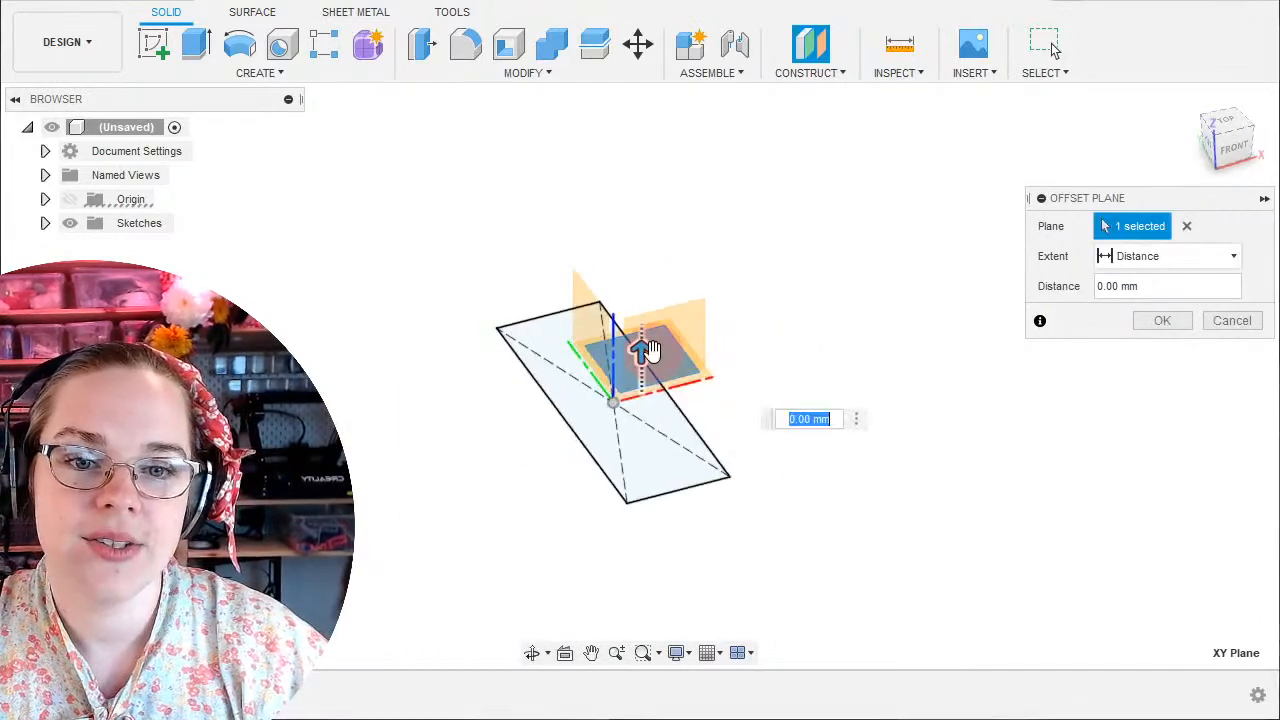
left_click_drag(648, 354, 661, 320)
left_click_drag(645, 298, 634, 226)
middle_click_drag(742, 452, 670, 500, "shift")
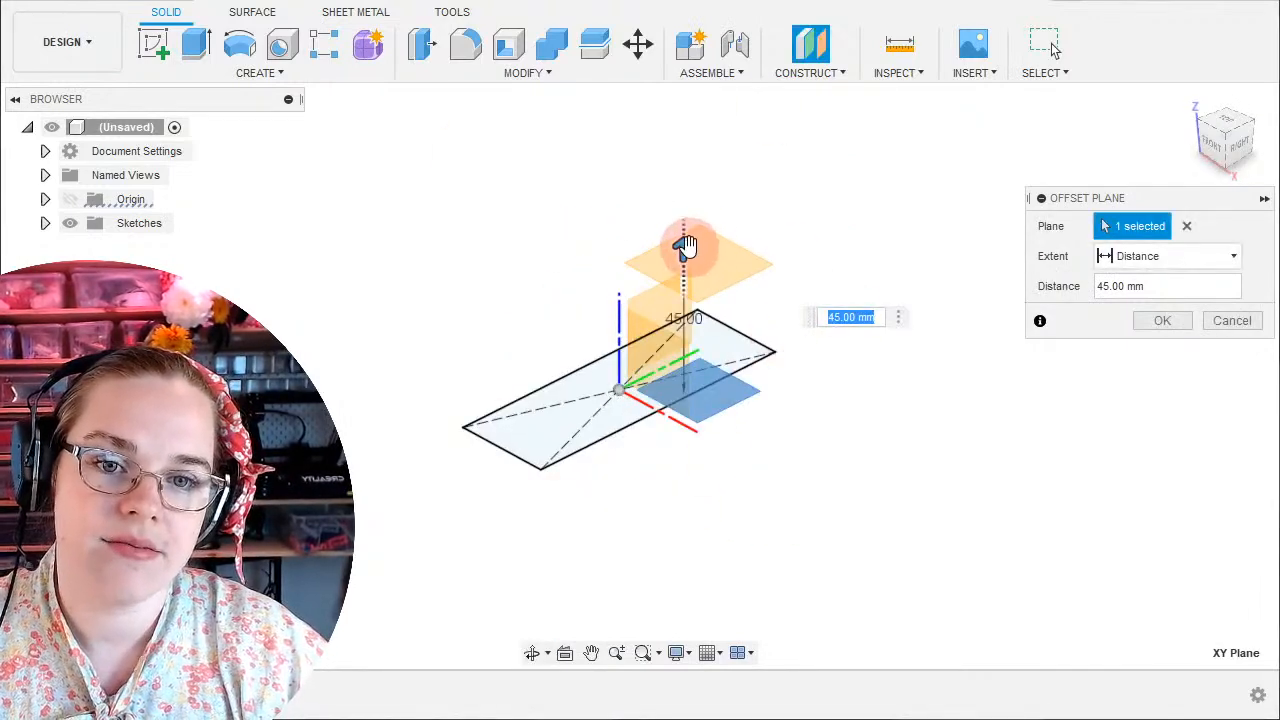
left_click_drag(685, 245, 709, 374)
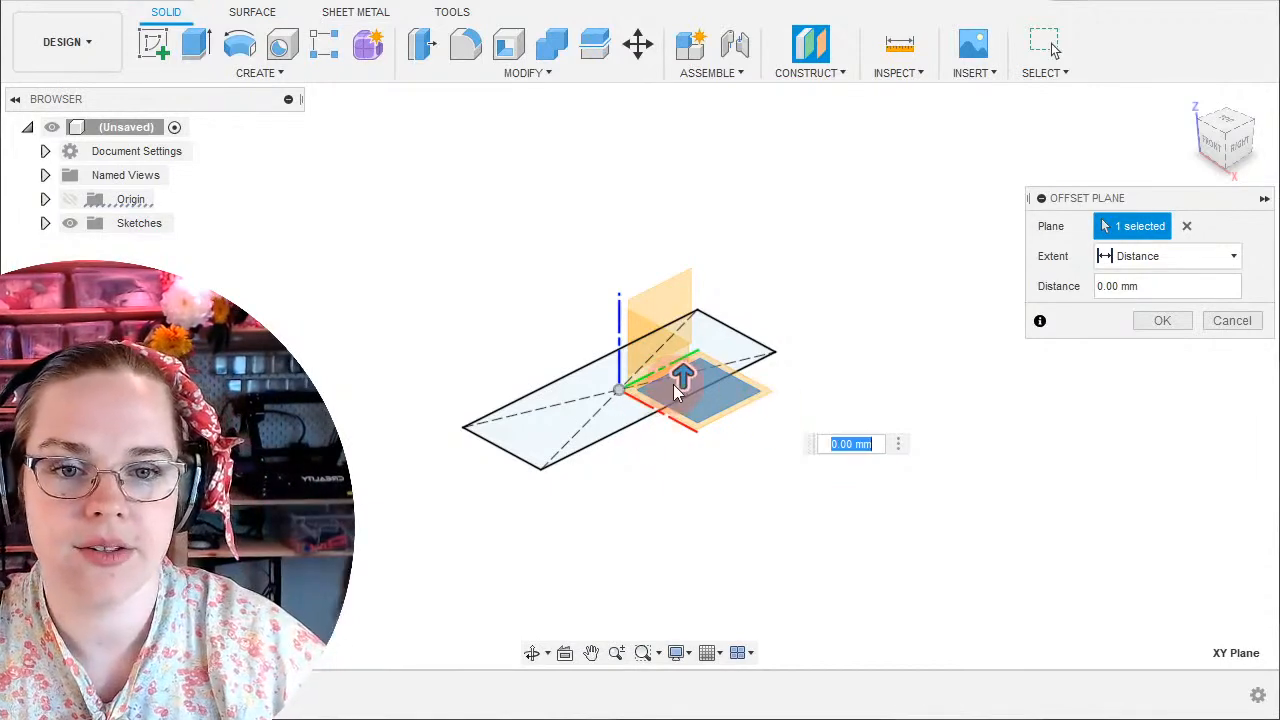
left_click_drag(676, 390, 710, 270)
type("8")
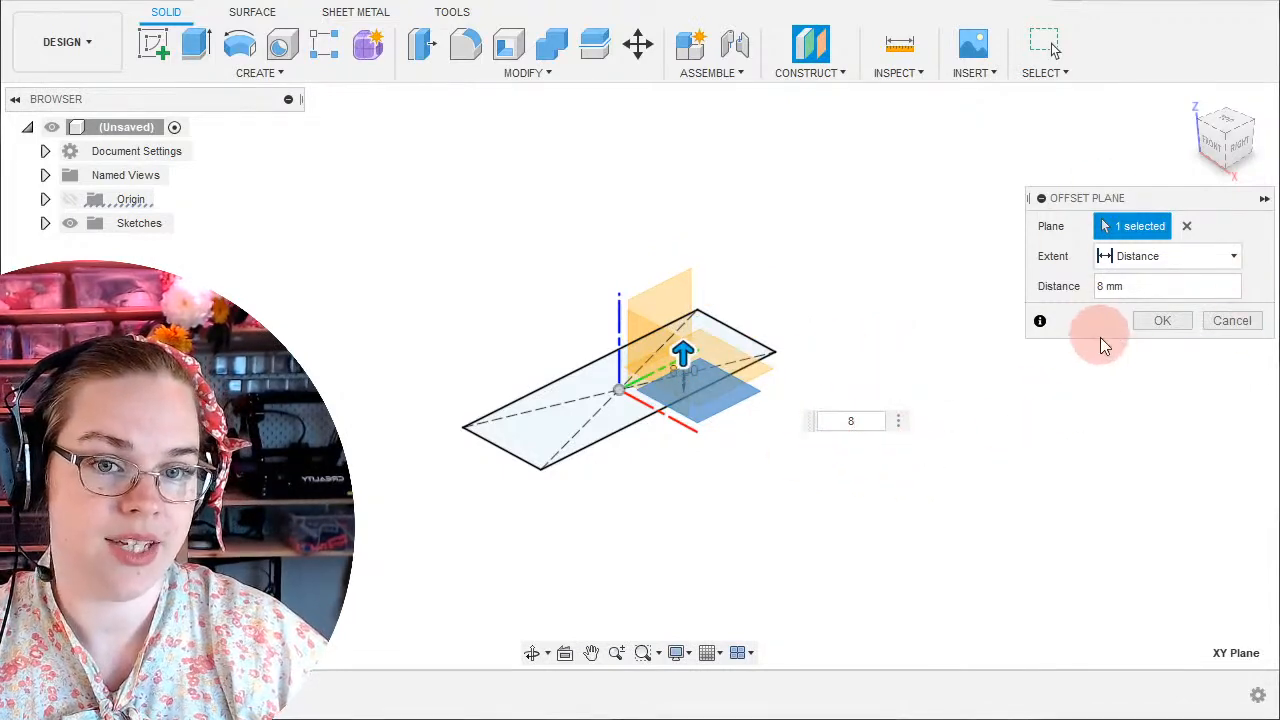
key("Return")
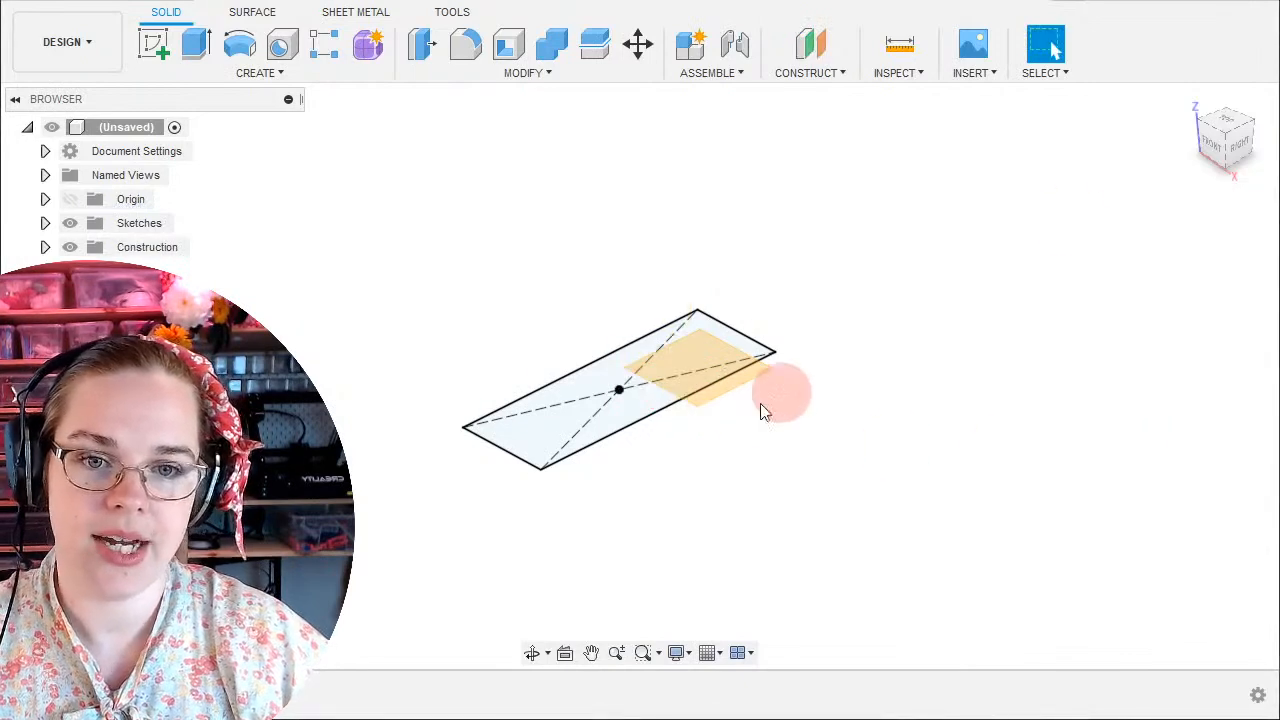
Start a sketch on the offset construction plane above the rectangle and finish it without drawing anything.
left_click(1213, 155)
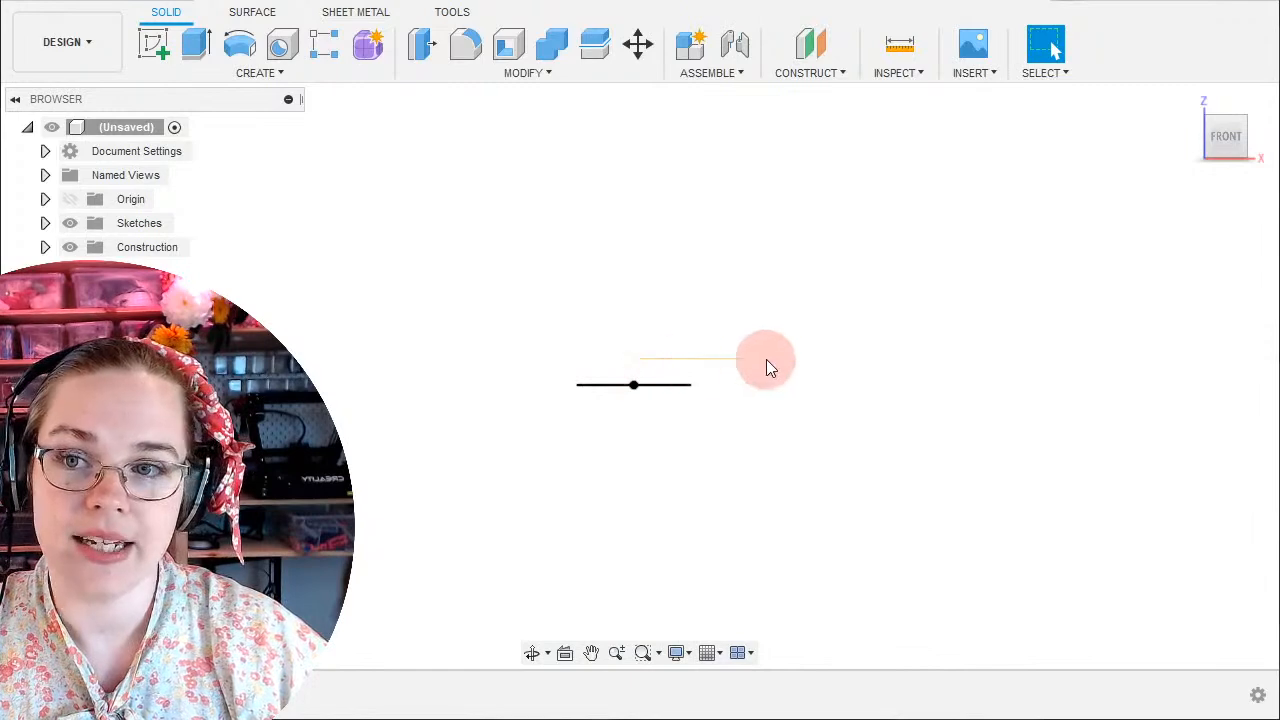
mouse_move(723, 366)
middle_mouse_down("shift")
mouse_move(840, 355)
mouse_move(833, 378)
middle_mouse_up("shift")
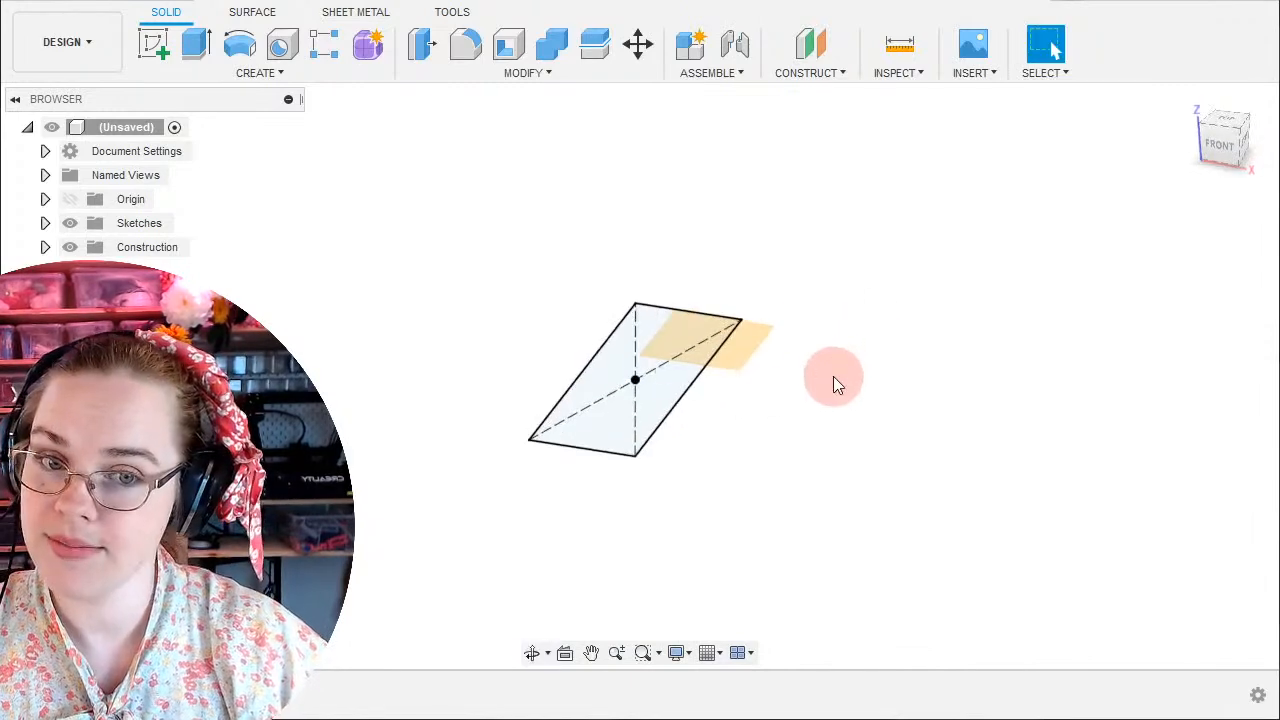
left_click(155, 48)
mouse_move(1025, 378)
middle_mouse_down("shift")
mouse_move(980, 314)
mouse_move(897, 318)
mouse_move(769, 374)
mouse_move(720, 366)
mouse_move(826, 401)
mouse_move(743, 357)
mouse_move(777, 371)
middle_mouse_up("shift")
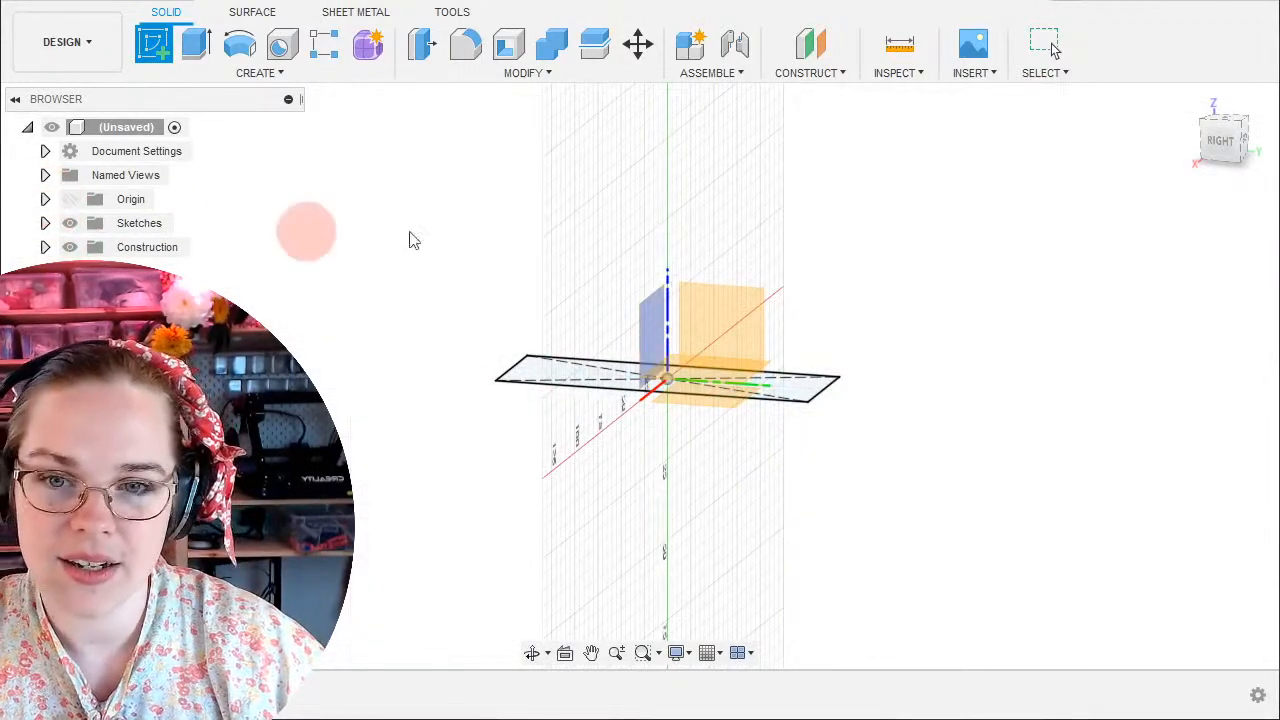
mouse_move(409, 237)
middle_mouse_down("shift")
mouse_move(736, 377)
mouse_move(921, 384)
mouse_move(916, 435)
mouse_move(697, 431)
mouse_move(688, 358)
mouse_move(694, 420)
mouse_move(723, 443)
mouse_move(697, 409)
mouse_move(775, 306)
mouse_move(750, 205)
middle_mouse_up("shift")
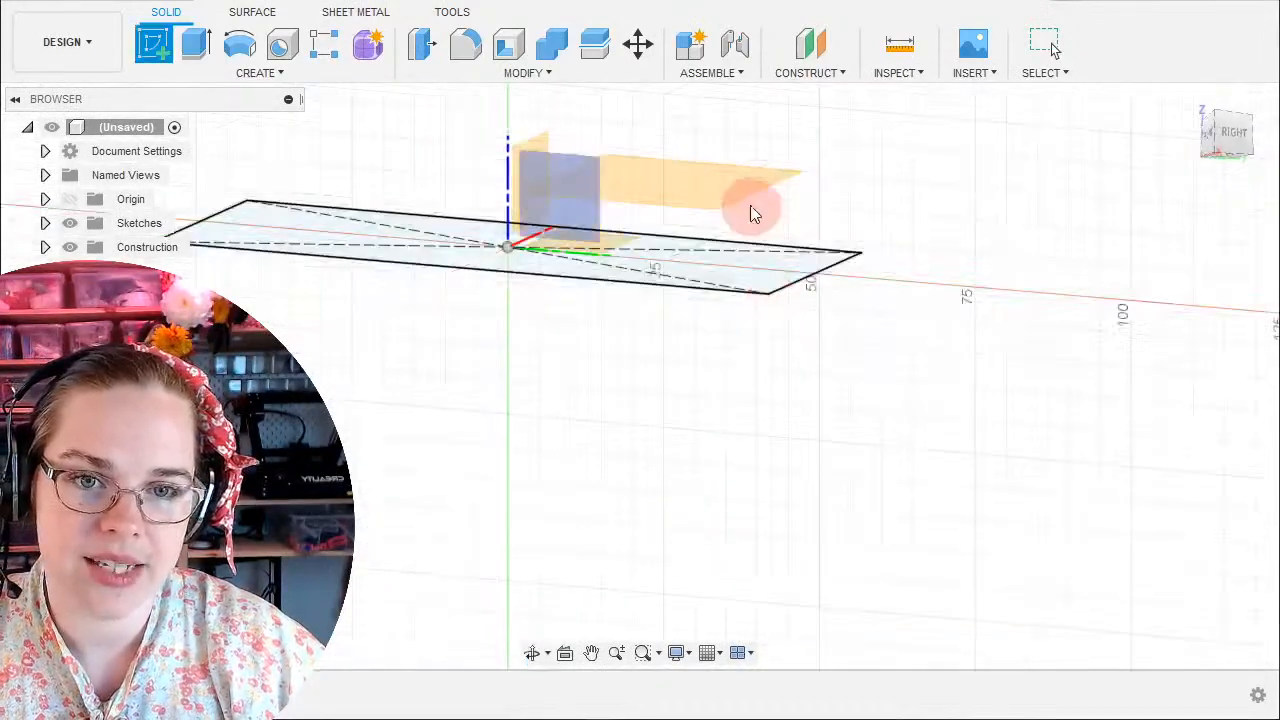
left_click(734, 182)
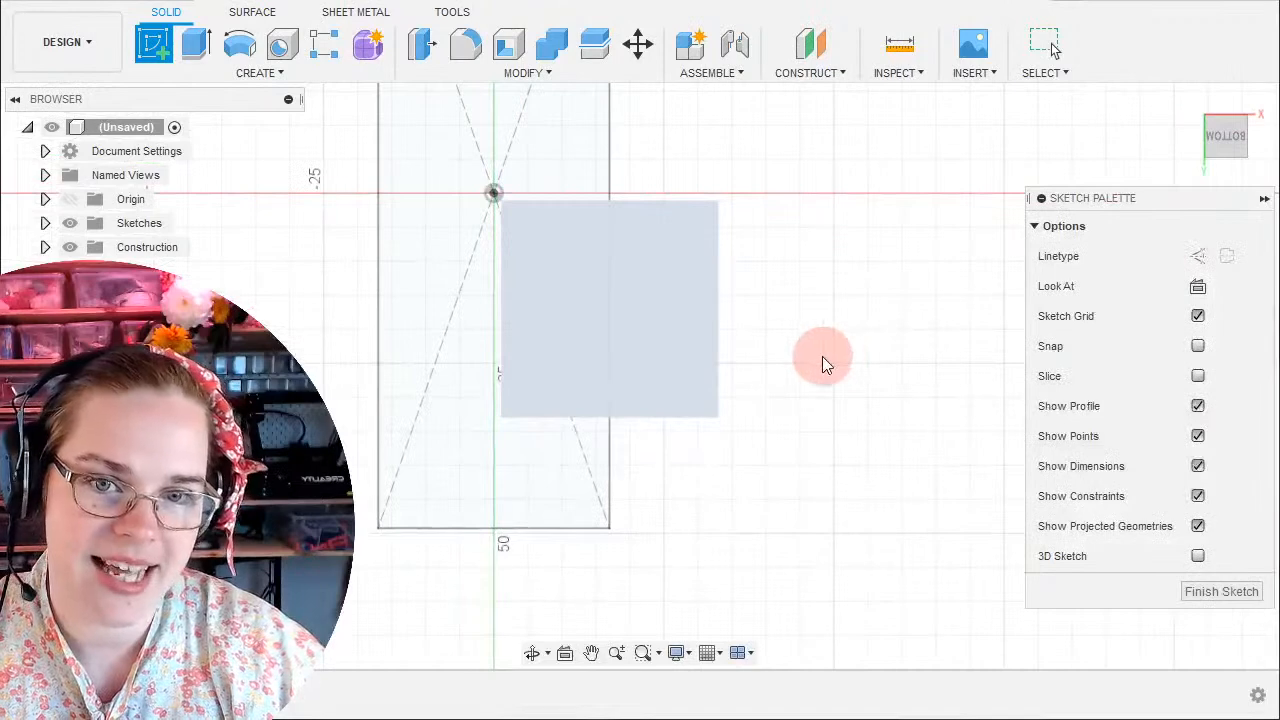
scroll(791, 462, "down", 4)
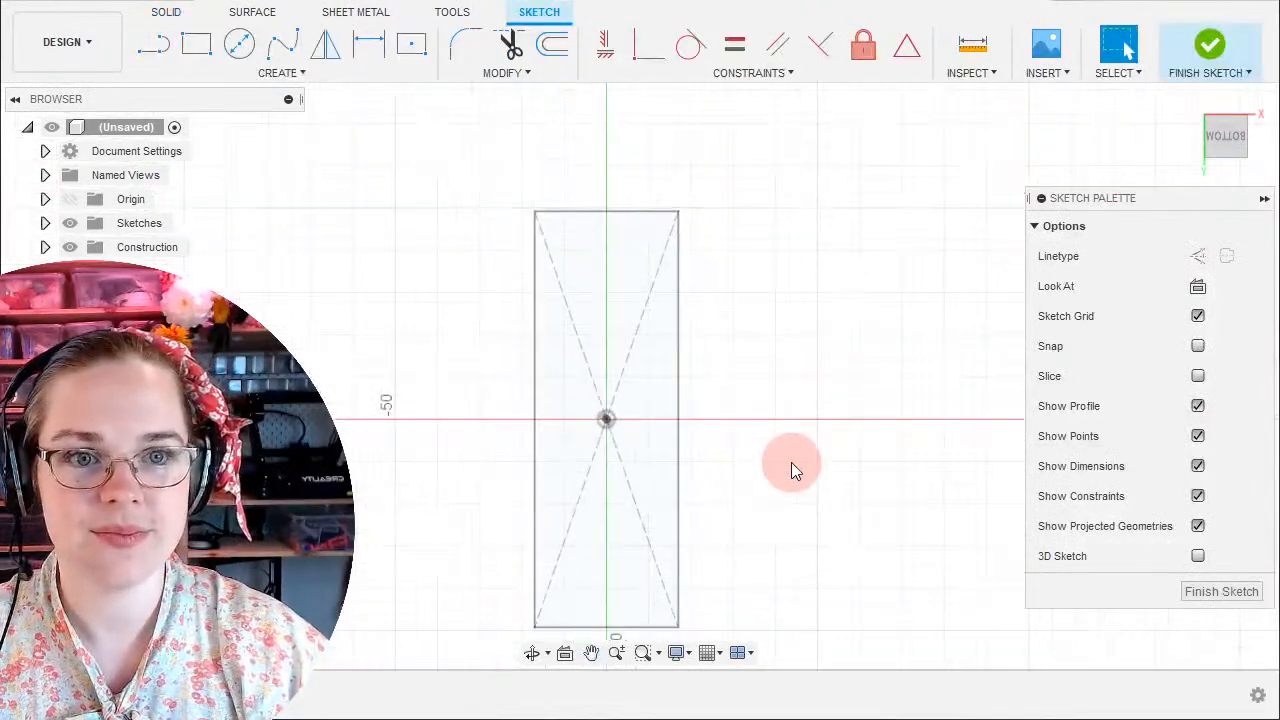
mouse_move(785, 463)
middle_mouse_down()
mouse_move(771, 437)
mouse_move(753, 457)
middle_mouse_up()
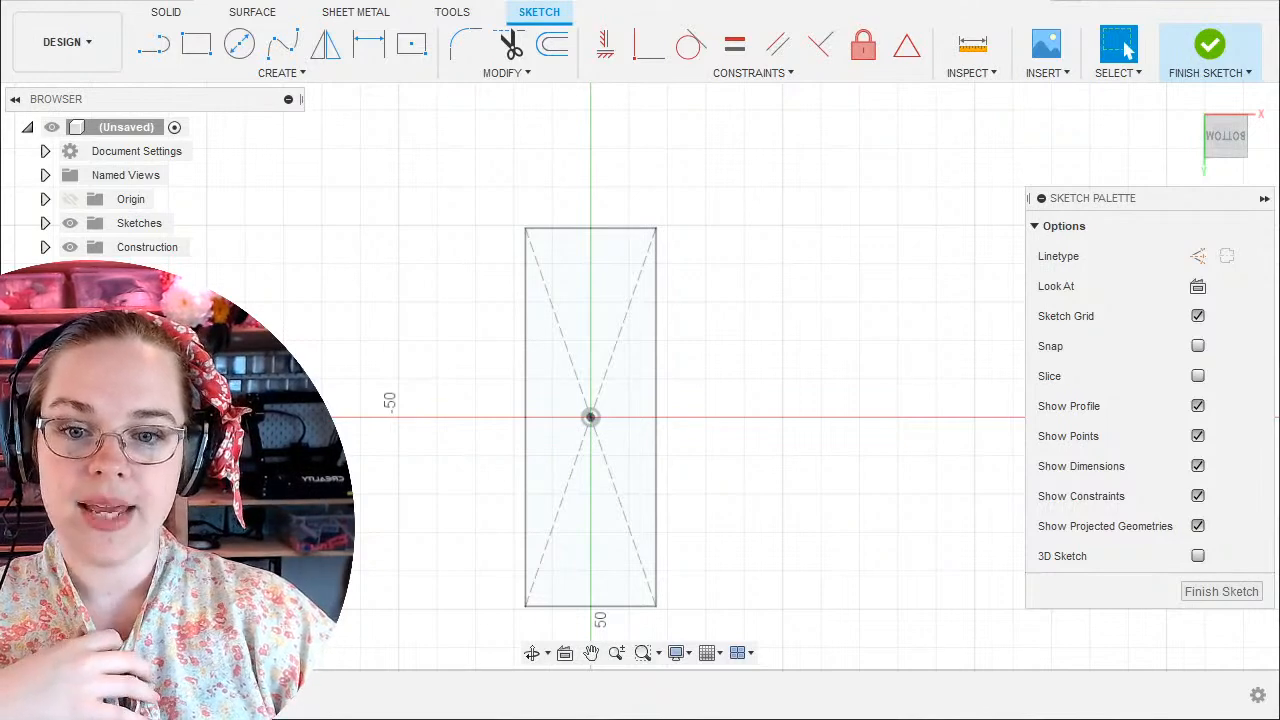
left_click(1209, 44)
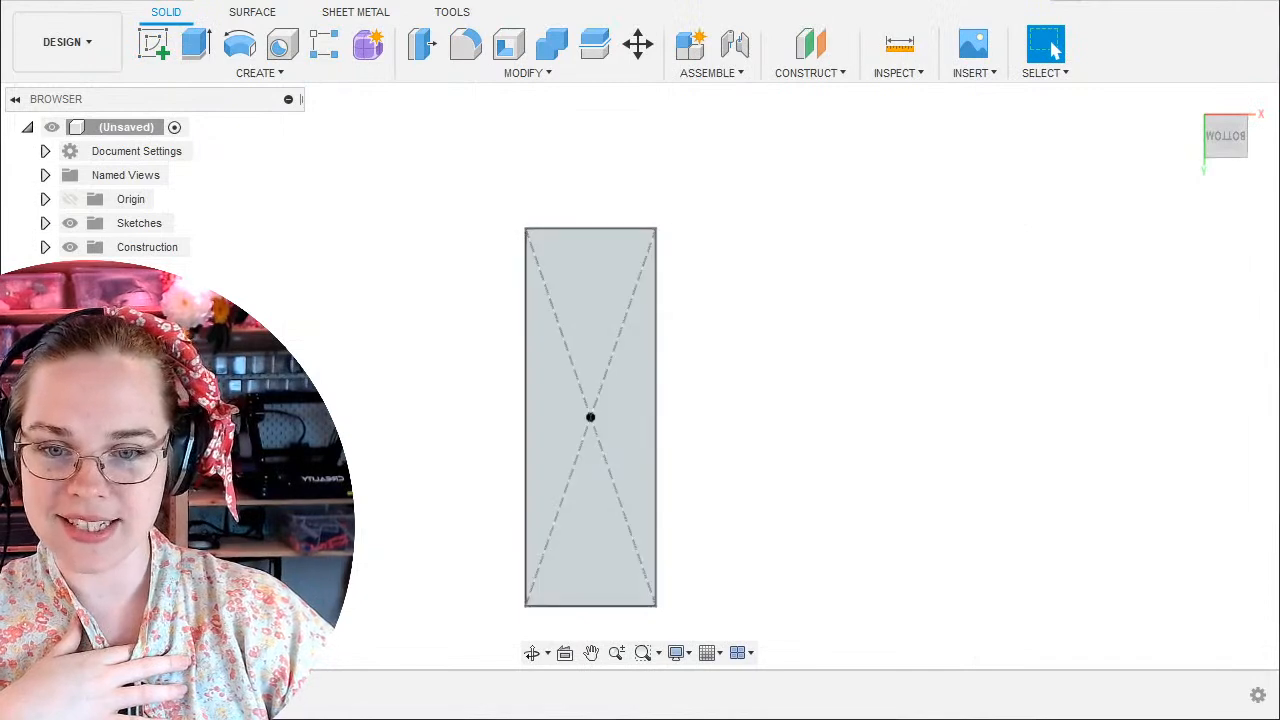
Reopen the first sketch, set the rectangle's width dimension to 23 mm and finish the sketch.
left_click(212, 695)
left_click(164, 695)
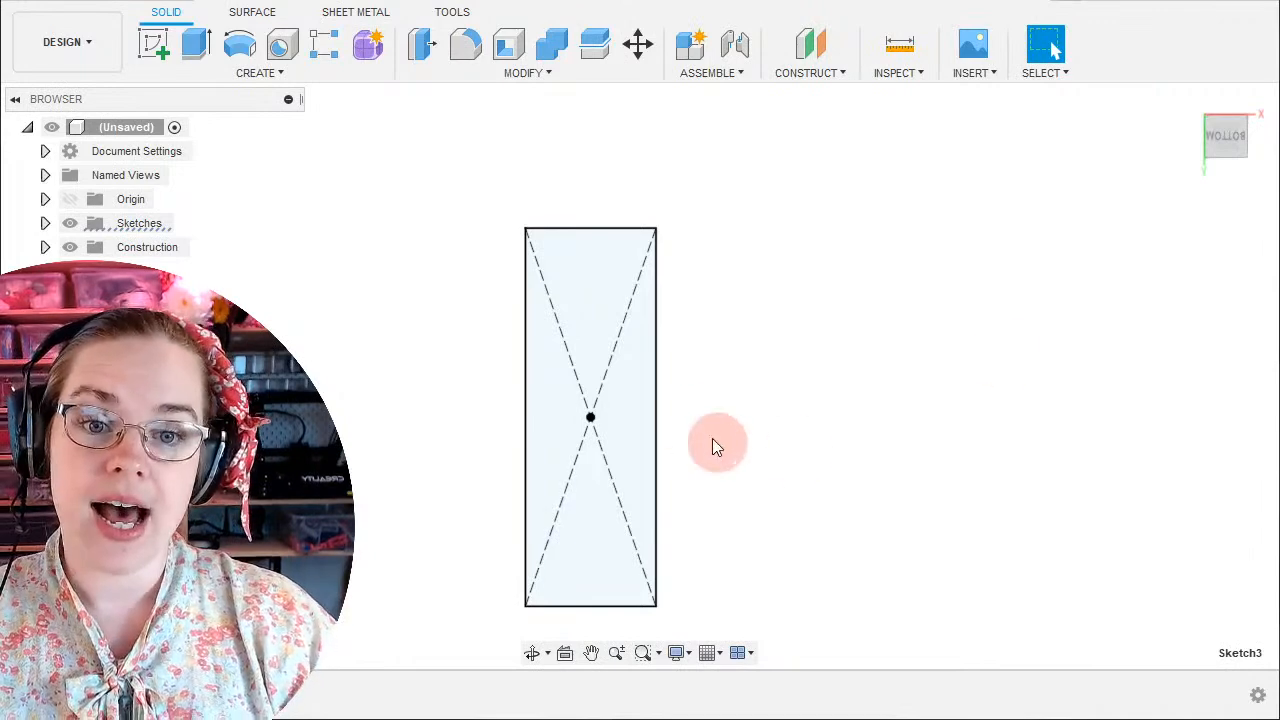
mouse_move(849, 486)
middle_mouse_down("shift")
mouse_move(840, 389)
mouse_move(660, 140)
middle_mouse_up("shift")
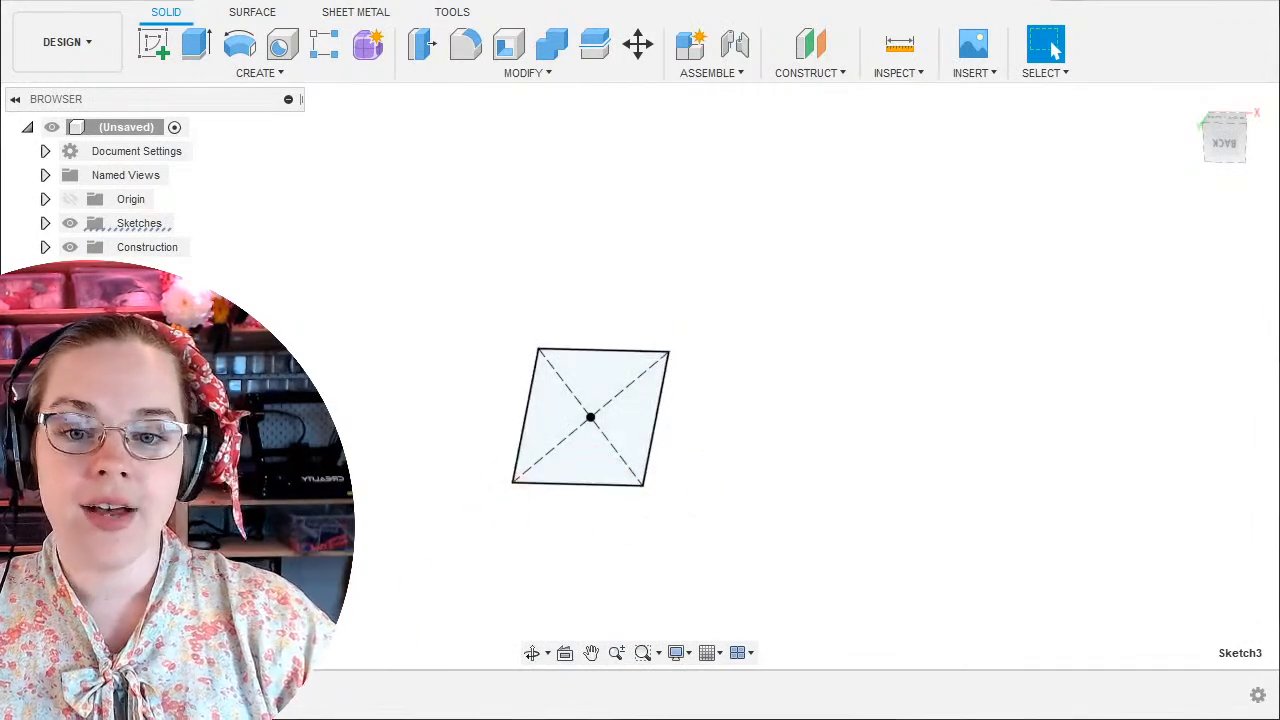
double_click(160, 695)
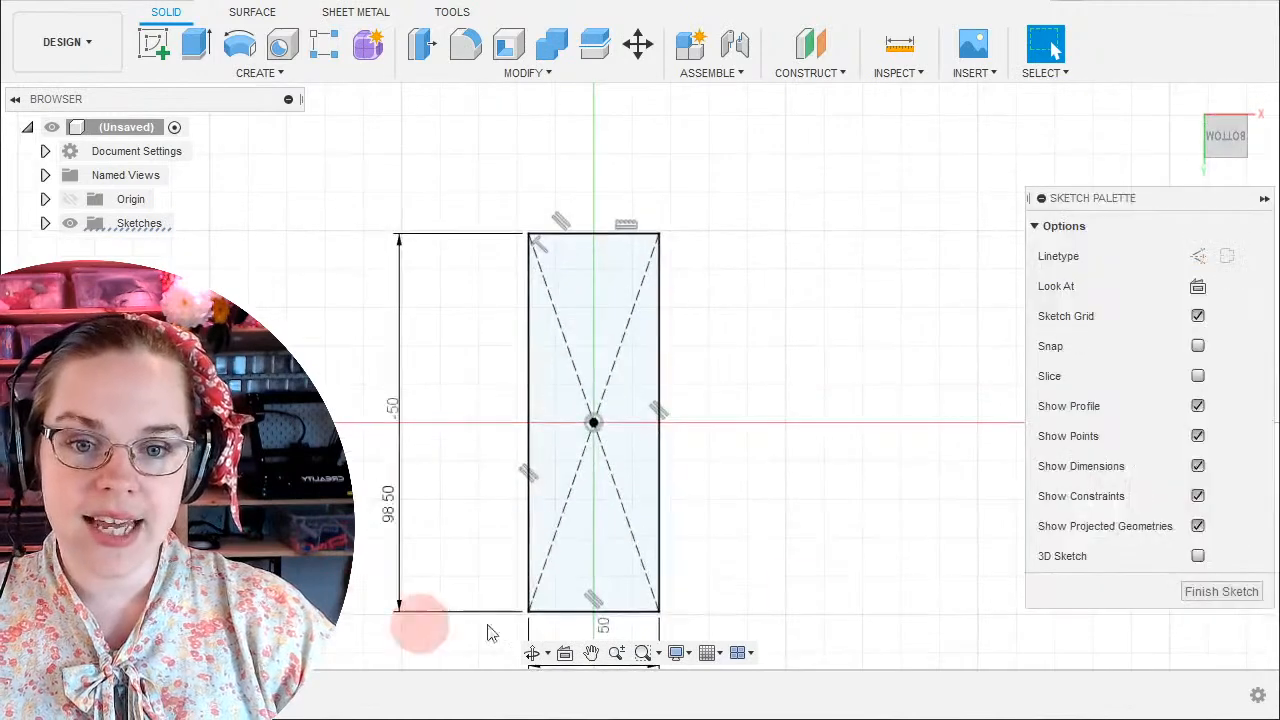
double_click(490, 522)
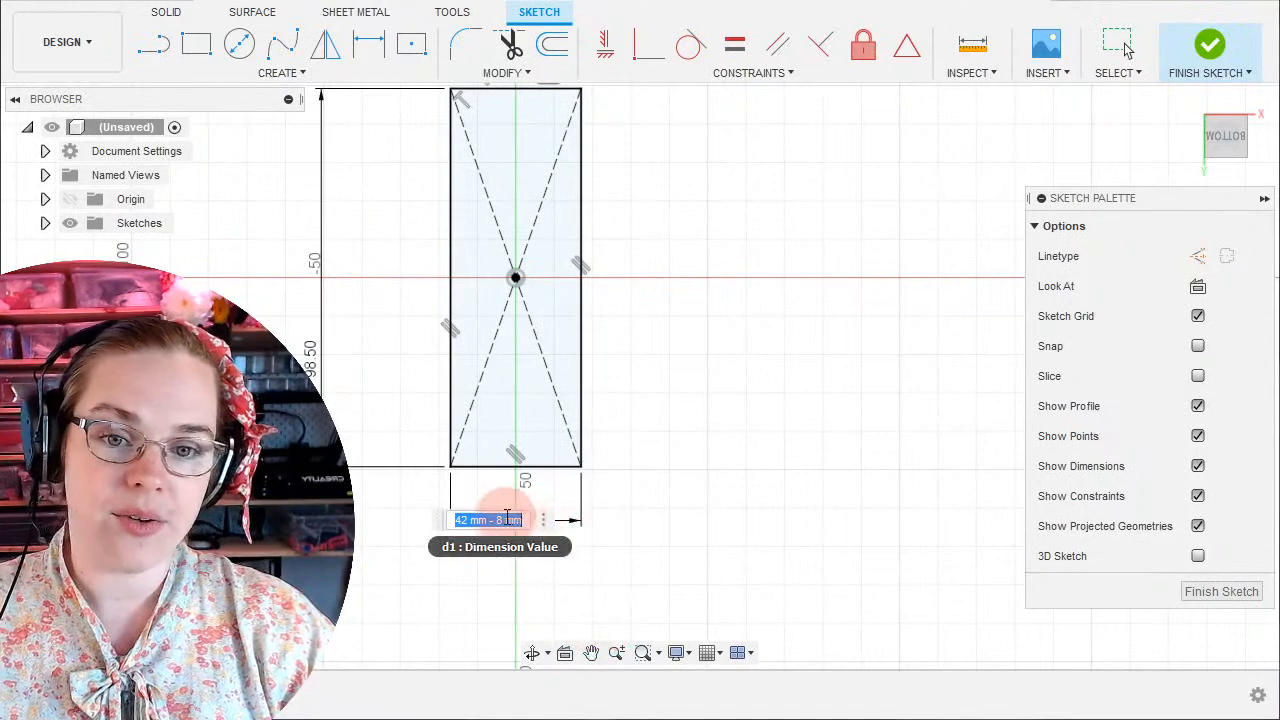
type("23")
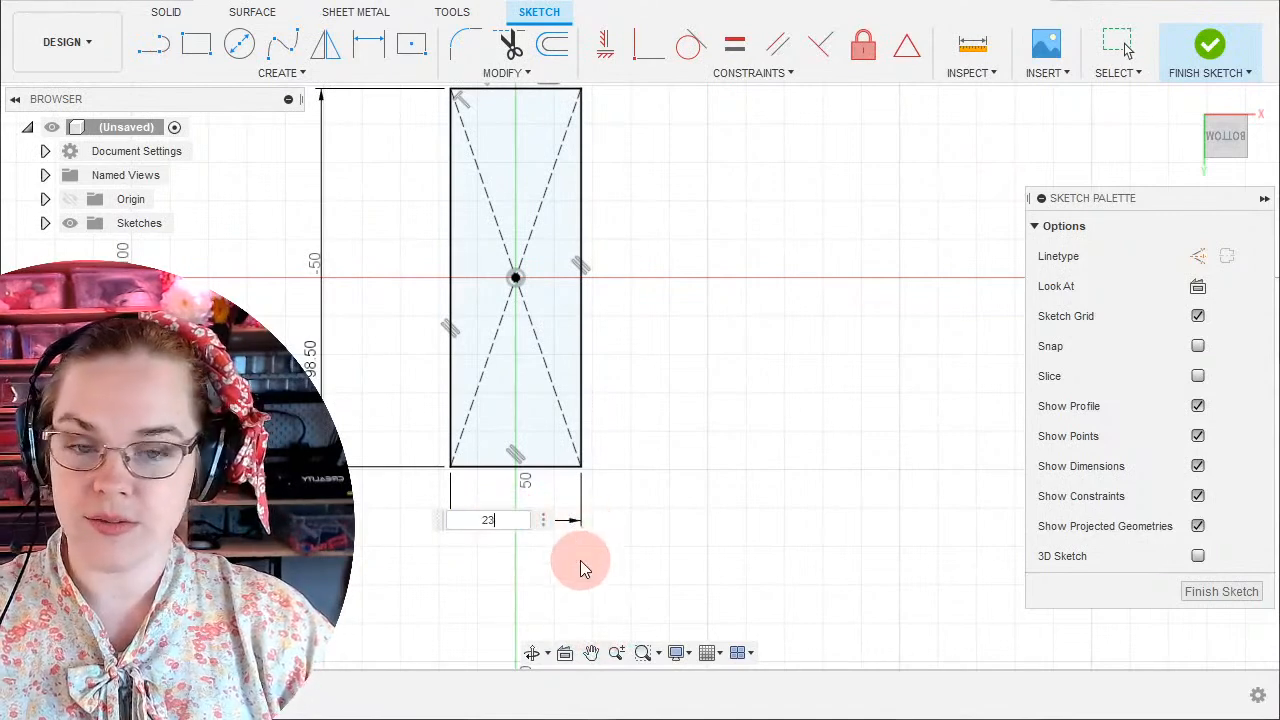
key("Return")
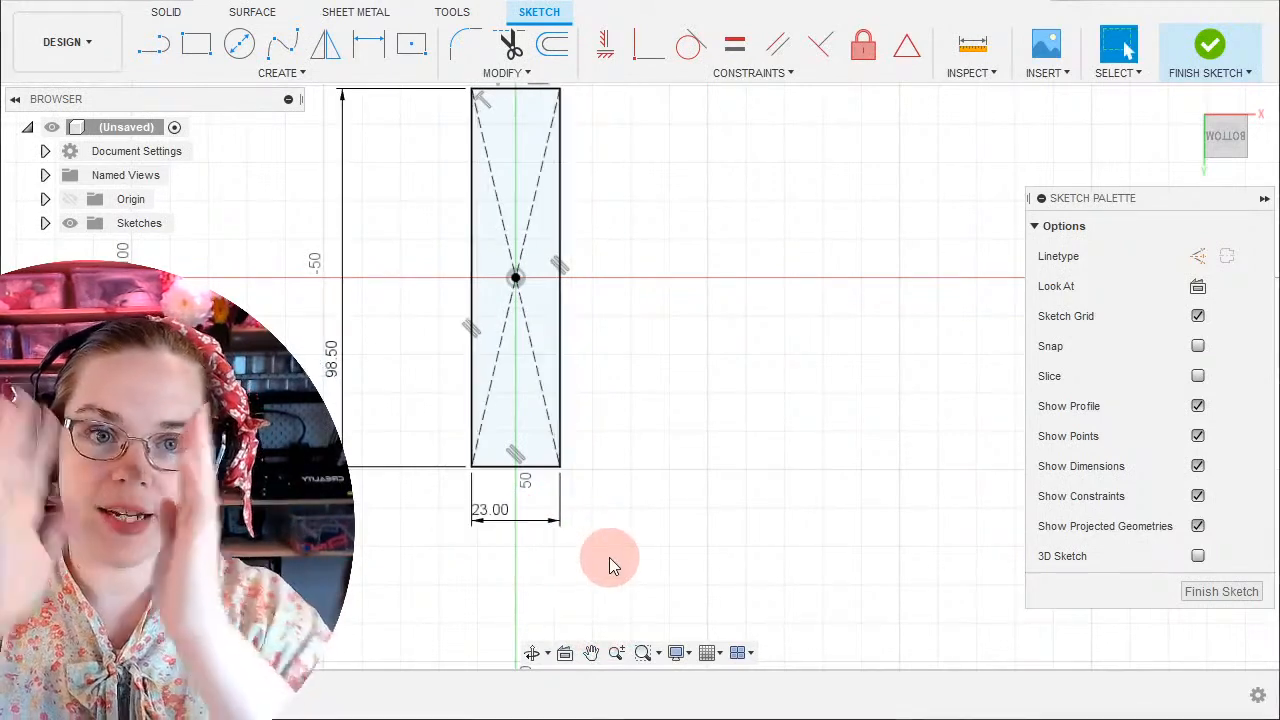
left_click(1205, 50)
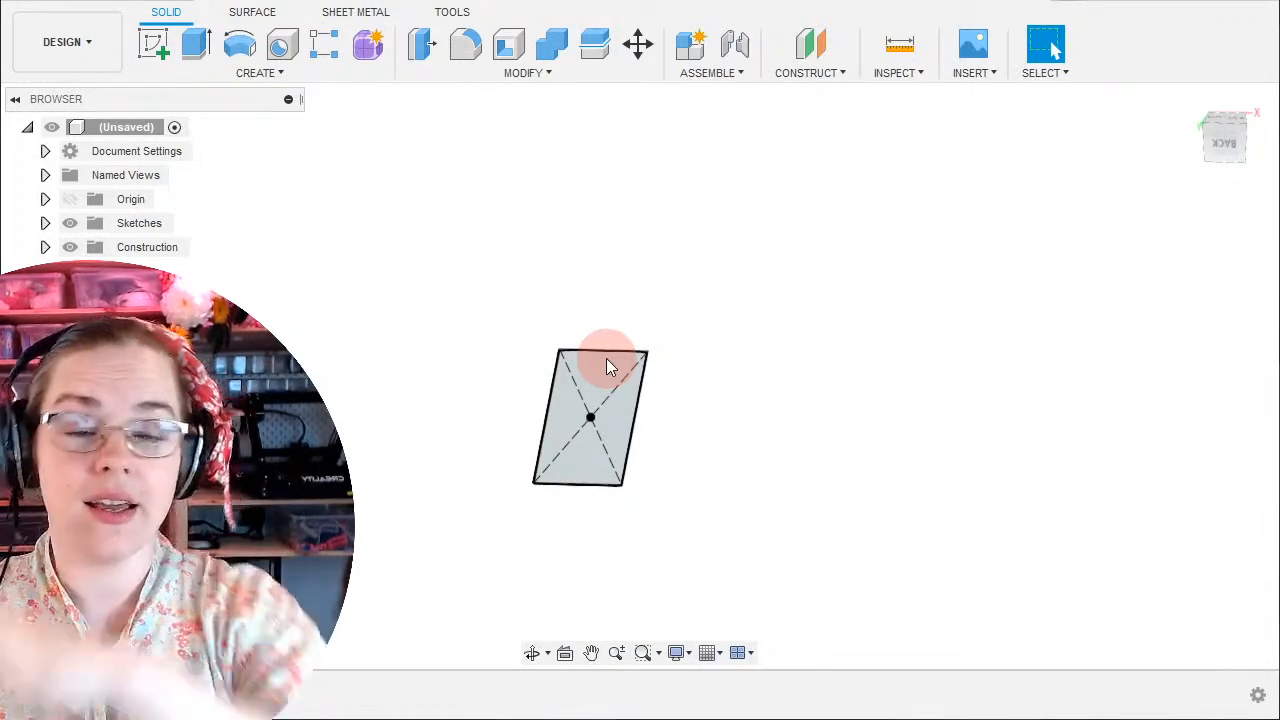
left_click(606, 358)
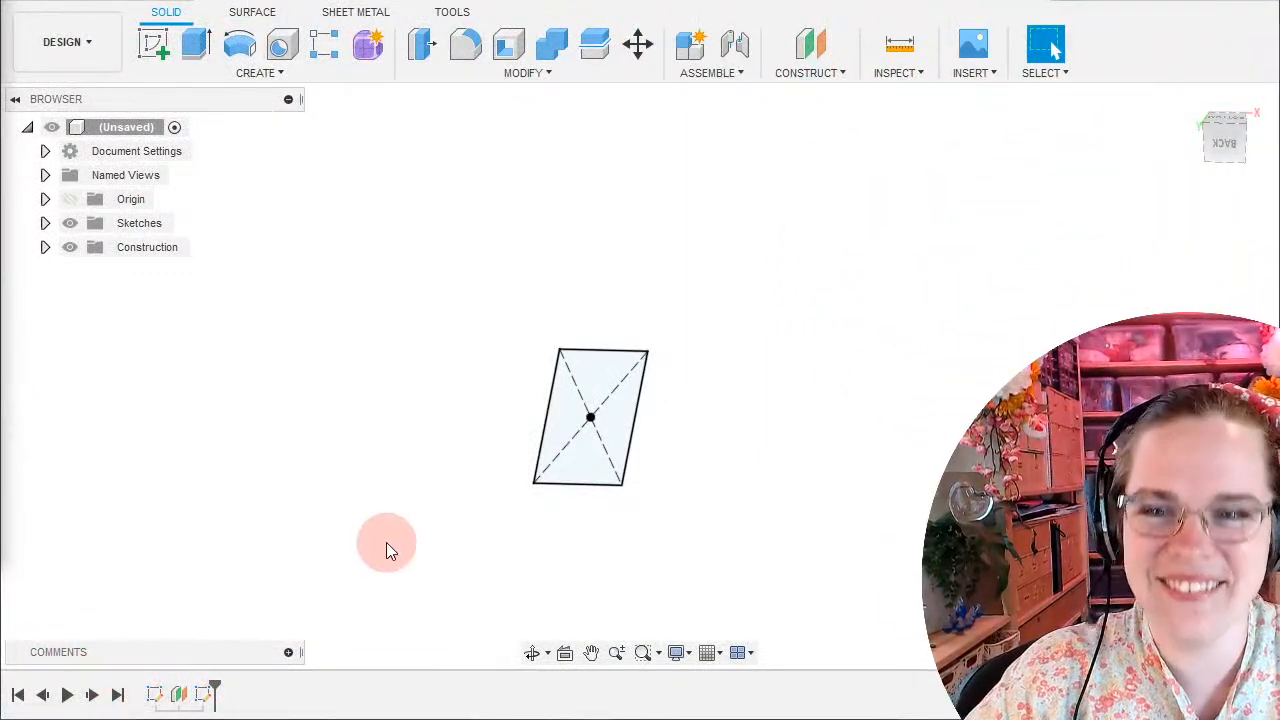
Reopen the first sketch from the timeline, set the rectangle's width dimension to 34 mm and finish the sketch.
left_click(155, 700)
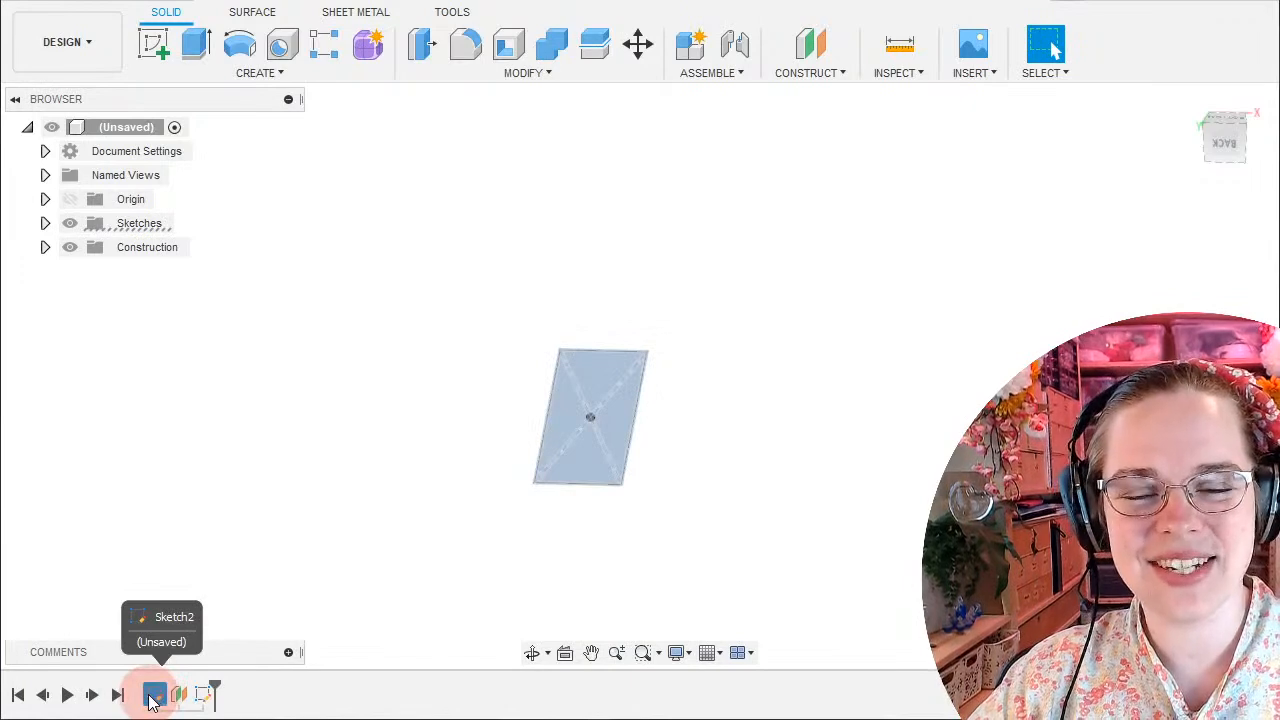
left_click(178, 695)
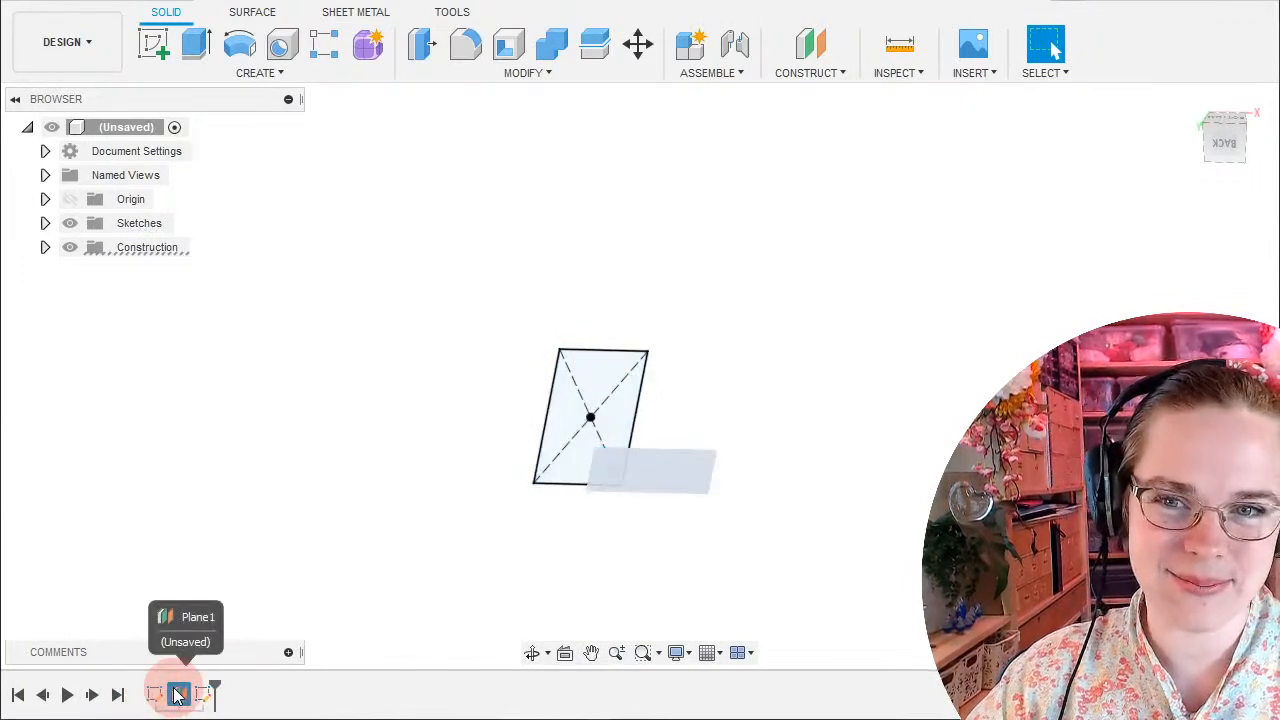
left_click(204, 695)
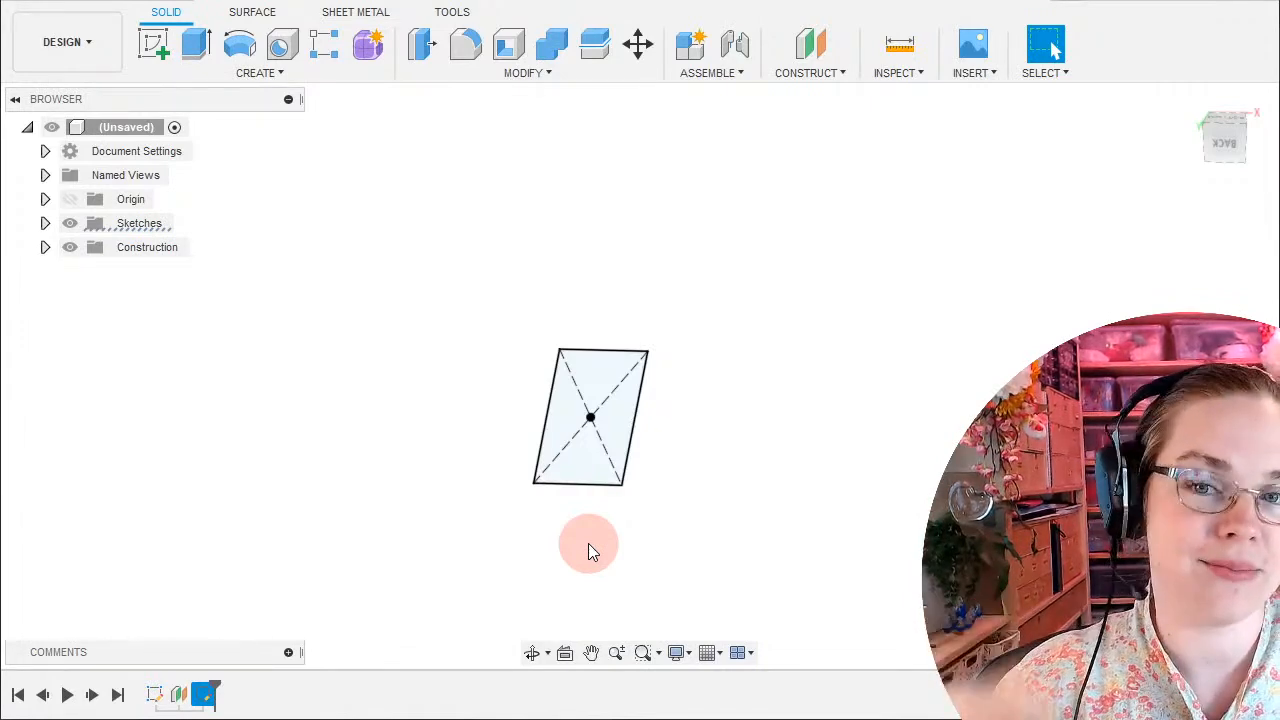
double_click(154, 694)
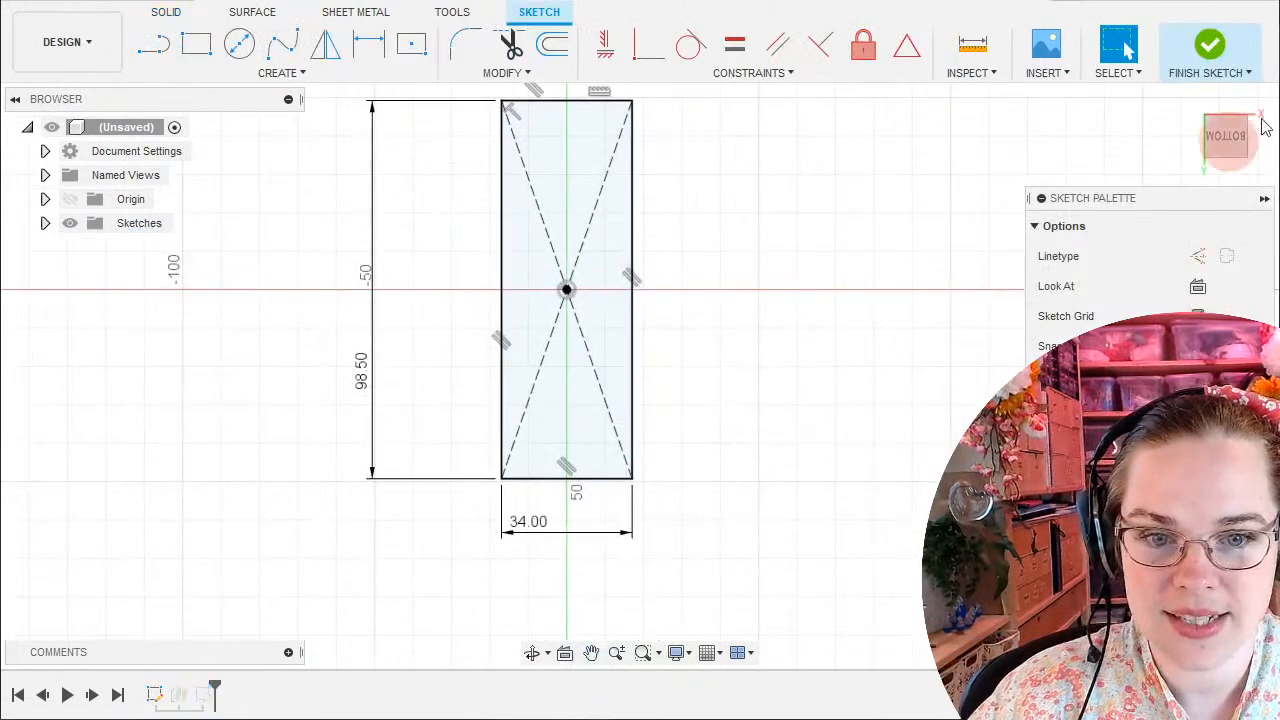
left_click(1210, 55)
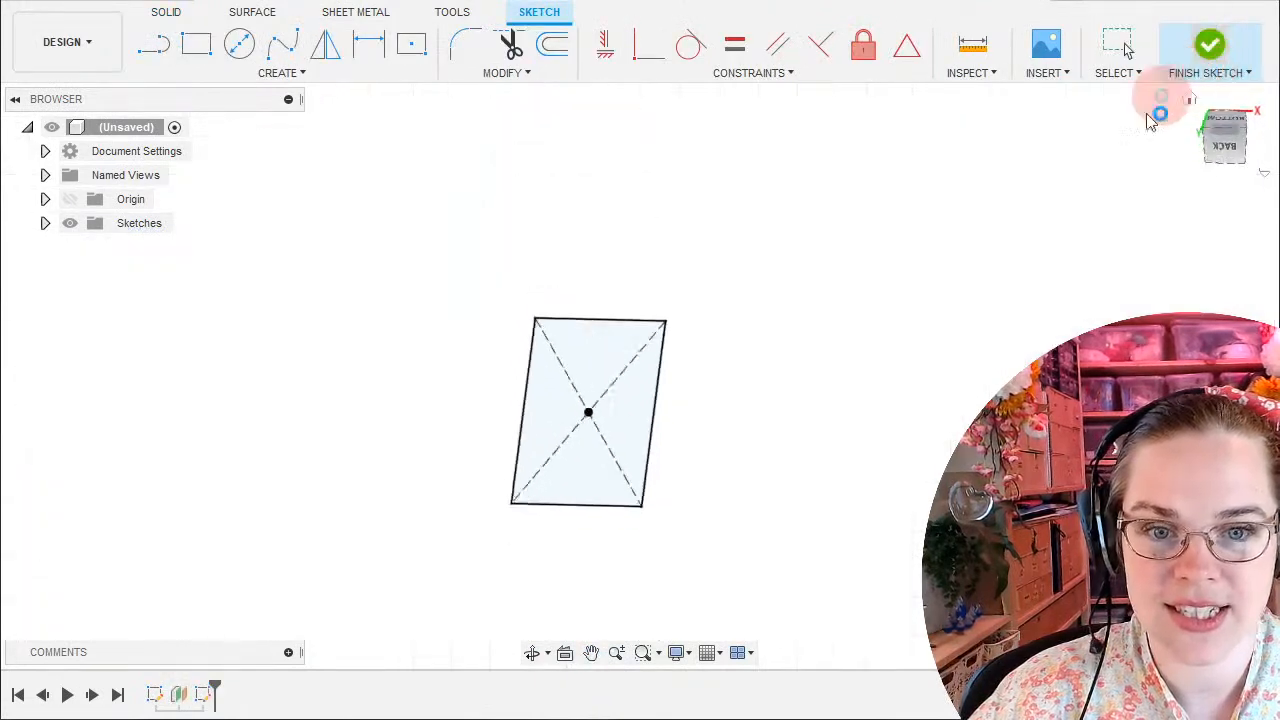
Reopen the empty sketch on the offset plane for editing and look at it straight from the top.
double_click(203, 697)
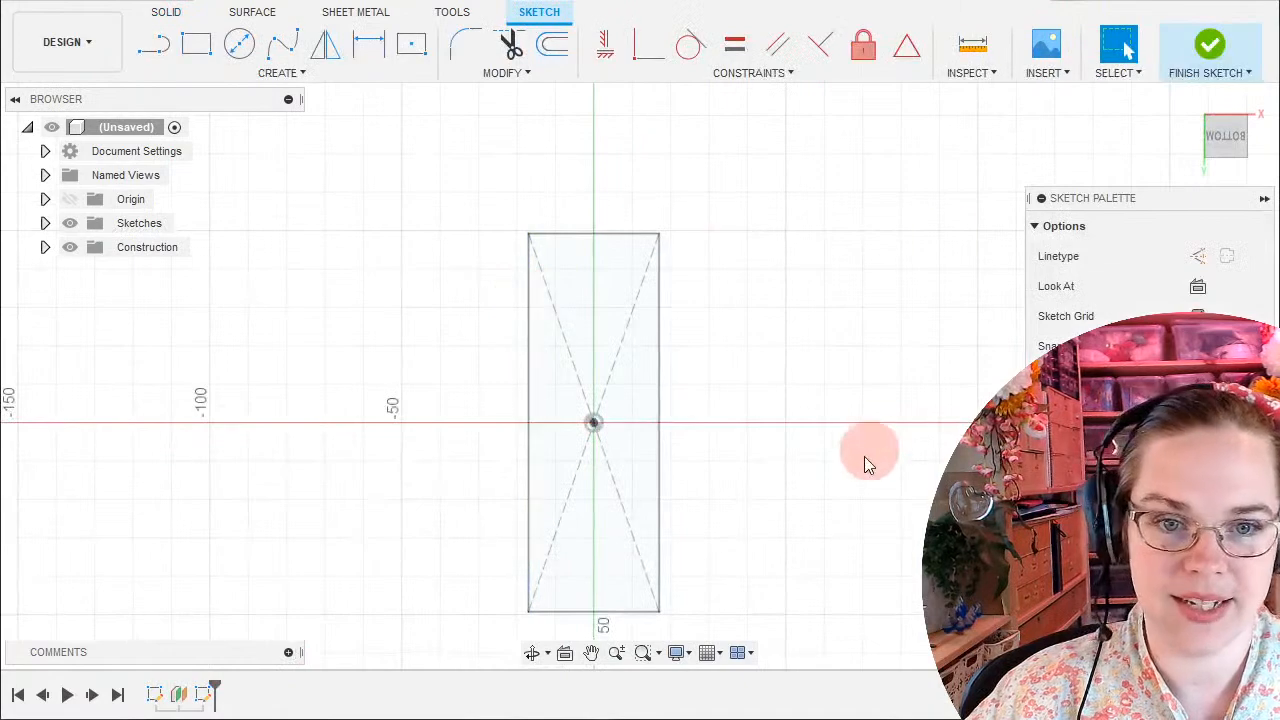
mouse_move(869, 448)
middle_mouse_down()
mouse_move(835, 412)
mouse_move(808, 438)
middle_mouse_up()
scroll(775, 448, "up", 2)
scroll(775, 448, "down", 5)
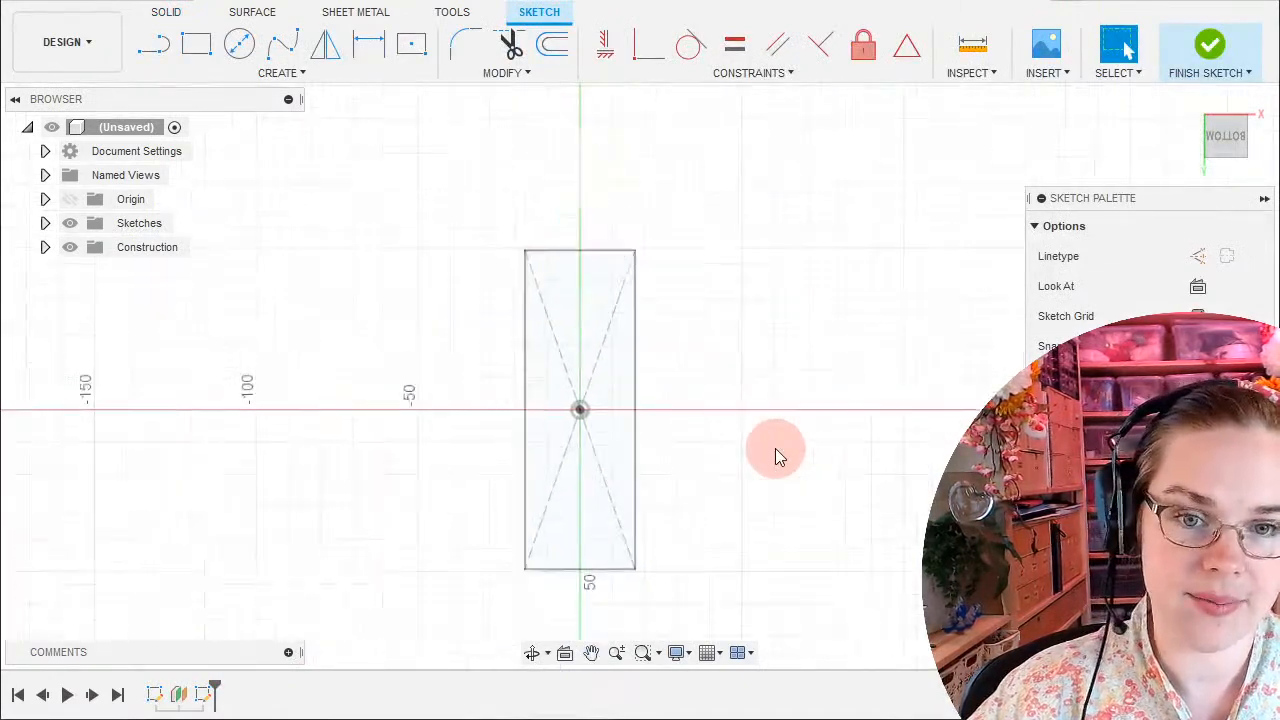
mouse_move(657, 486)
middle_mouse_down("shift")
mouse_move(786, 406)
mouse_move(809, 457)
mouse_move(837, 272)
mouse_move(777, 471)
mouse_move(769, 546)
middle_mouse_up("shift")
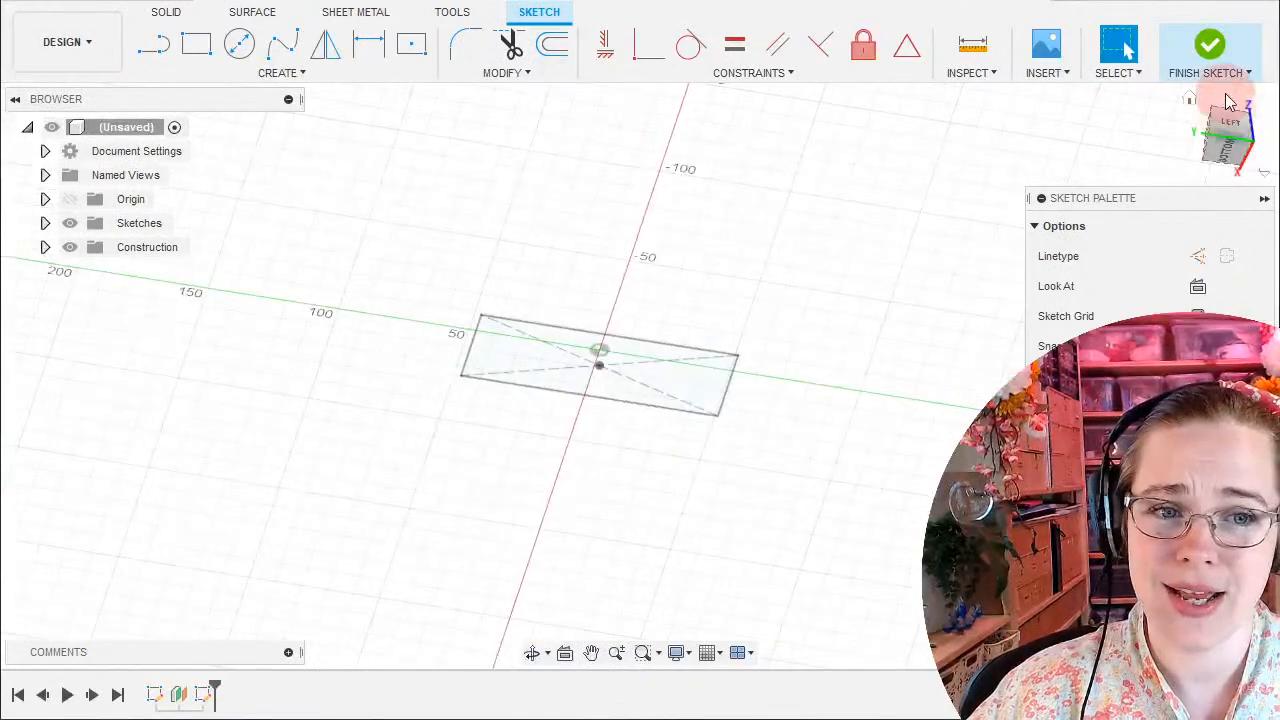
left_click(1190, 104)
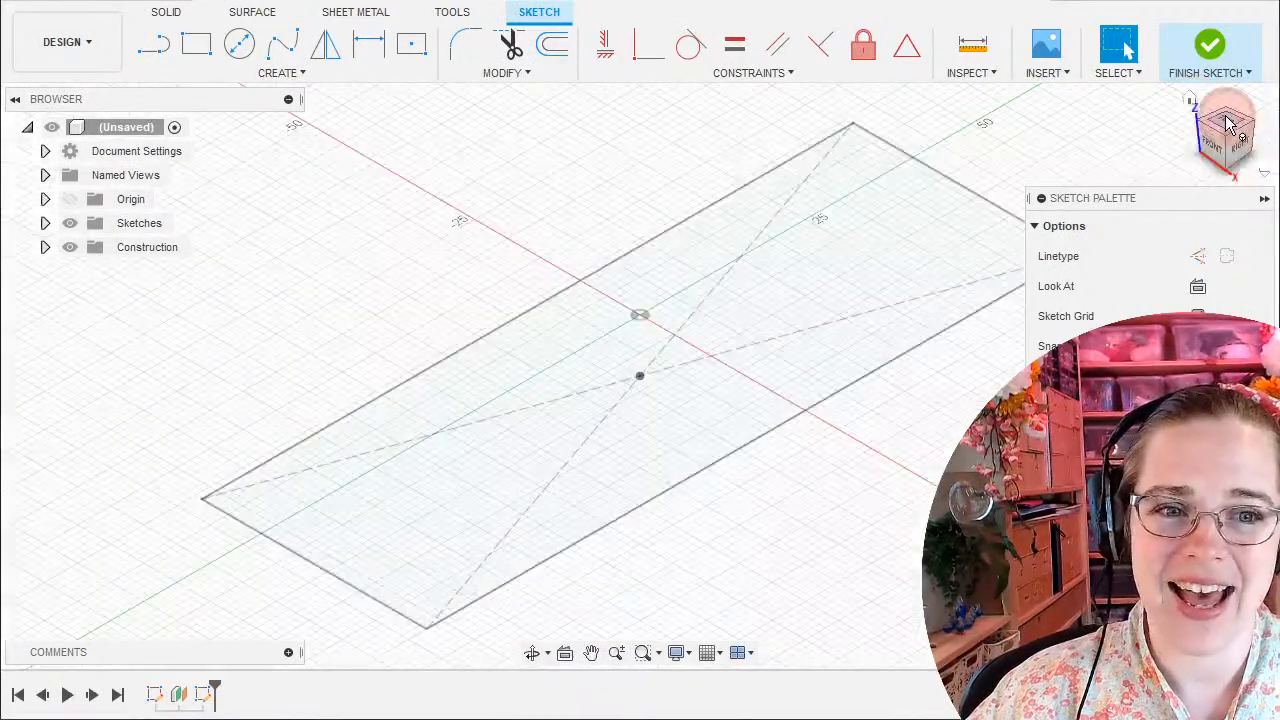
left_click(1228, 119)
scroll(411, 491, "down", 3)
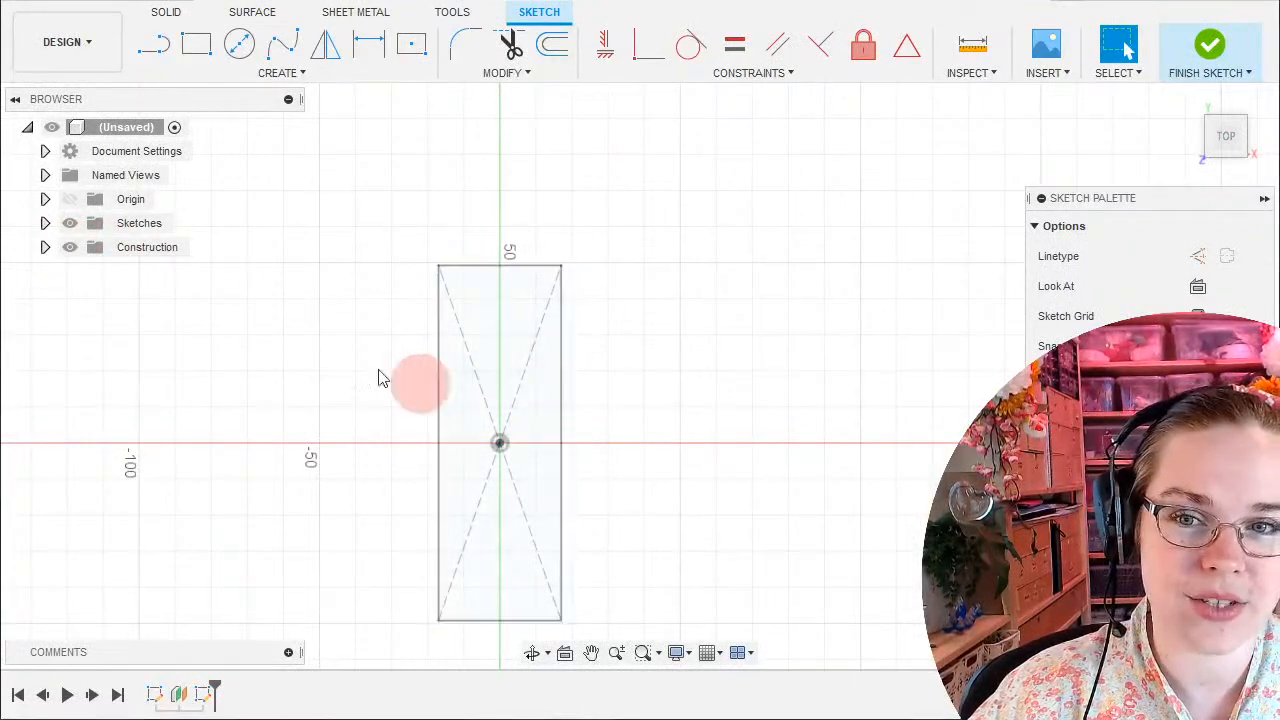
List the design's sketches, then toggle the visibility of Sketch2 off and back on.
left_click(45, 223)
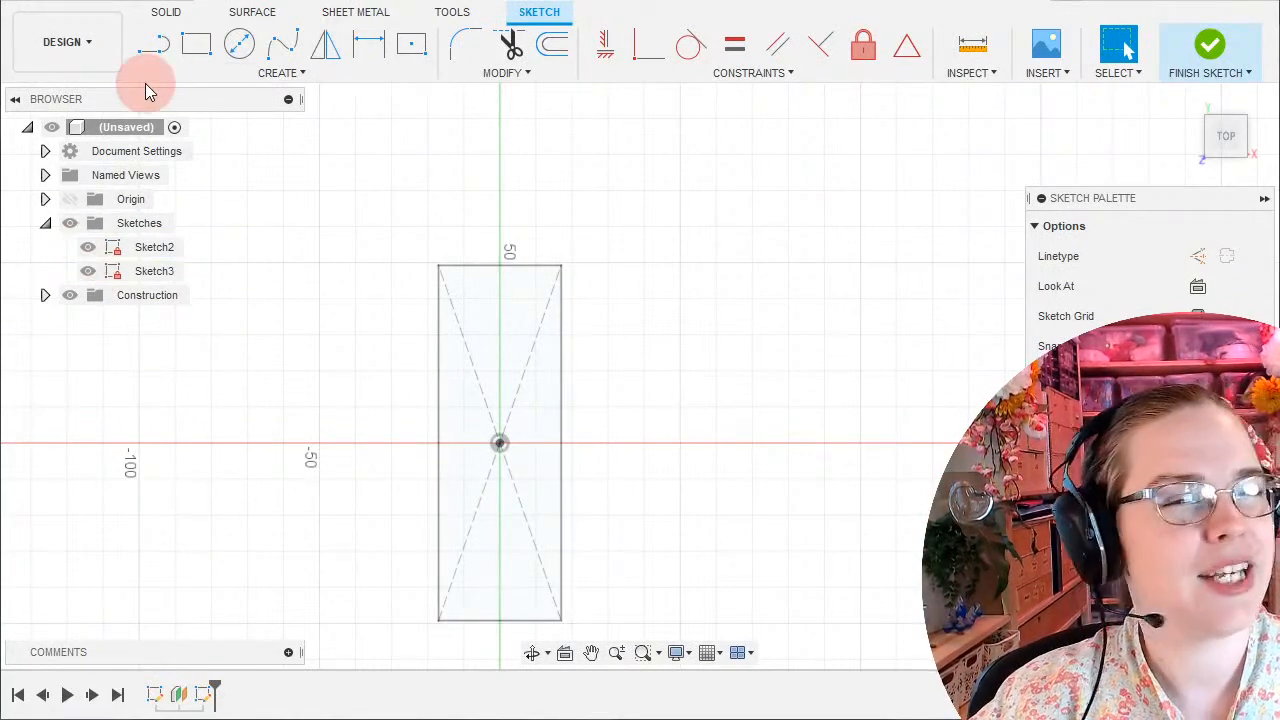
left_click(89, 250)
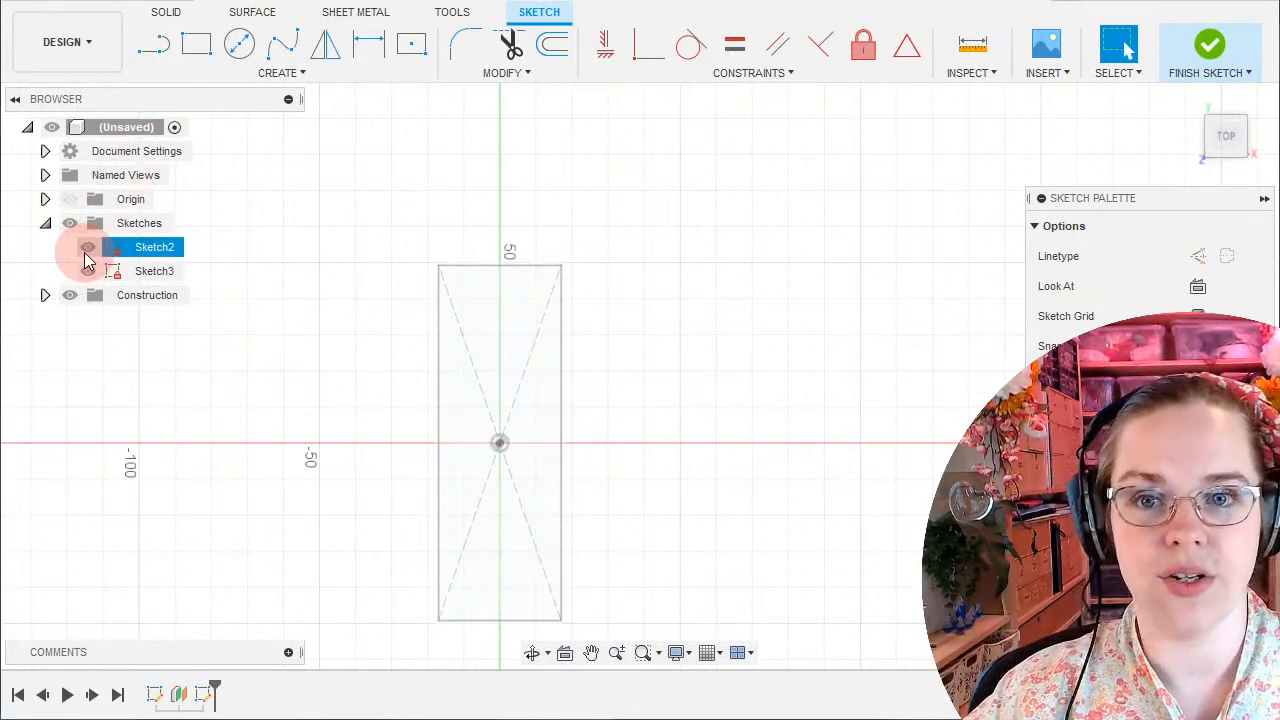
left_click(87, 250)
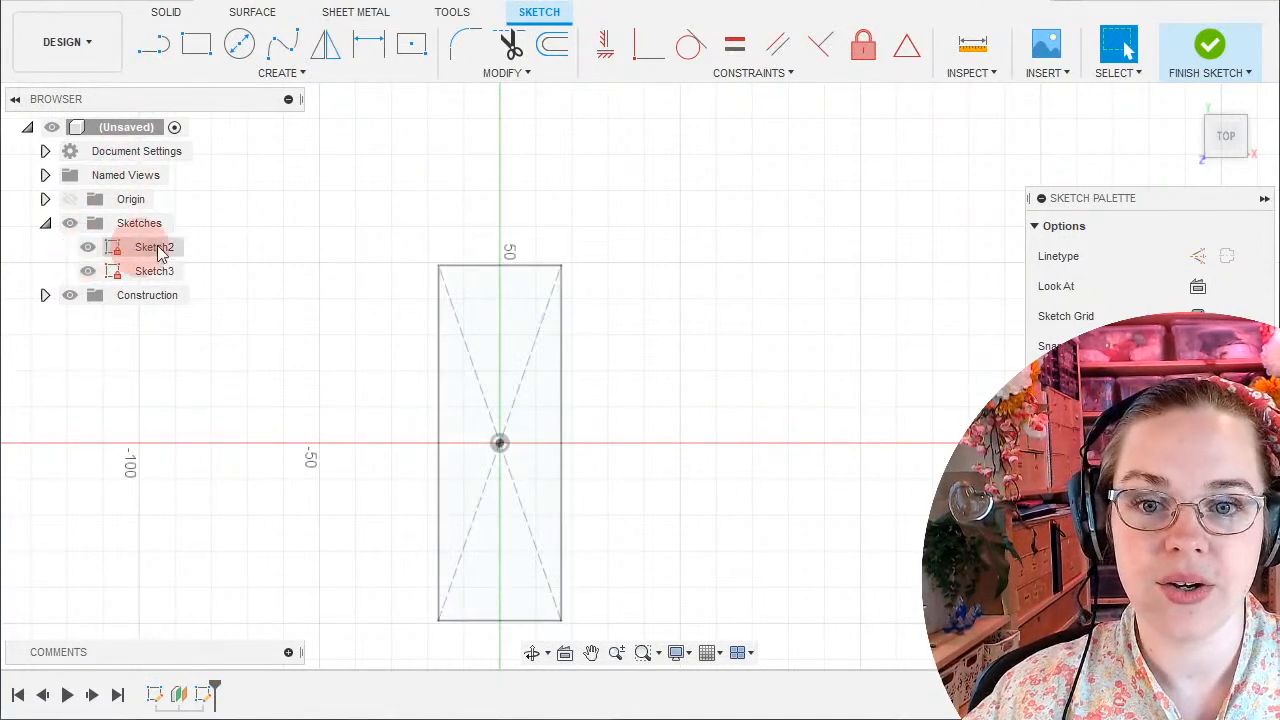
left_click(88, 250)
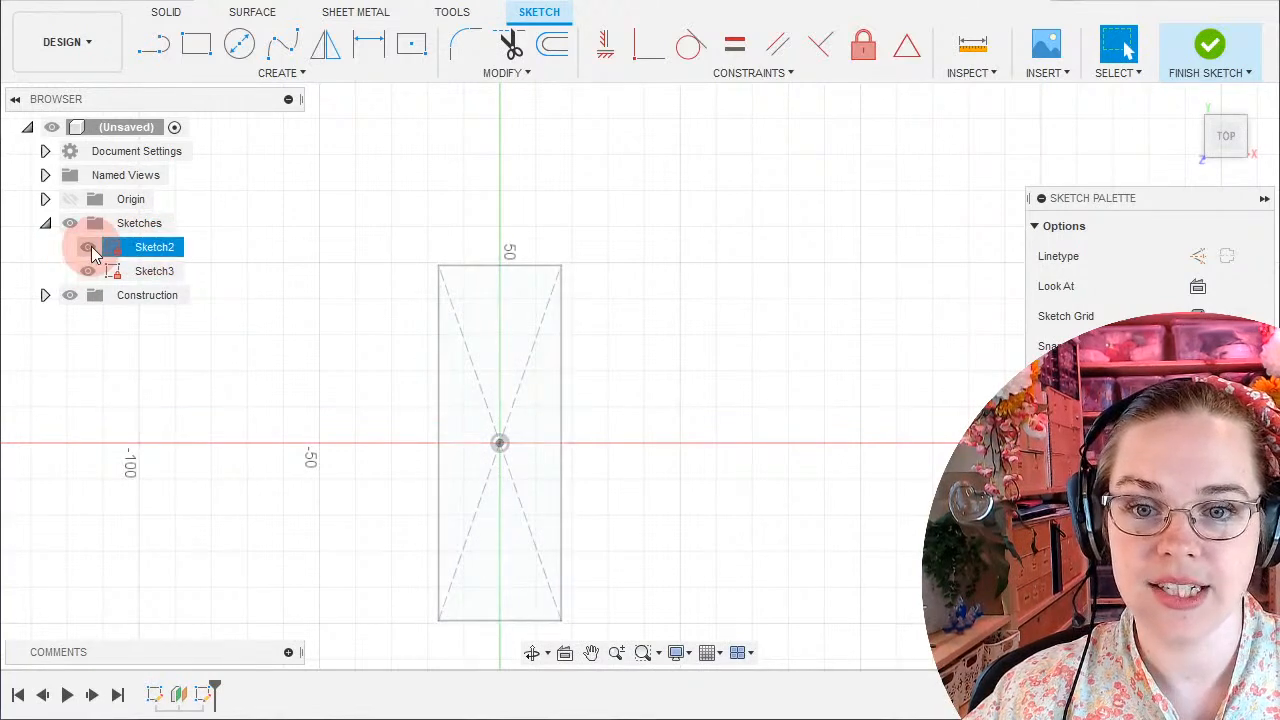
left_click(89, 250)
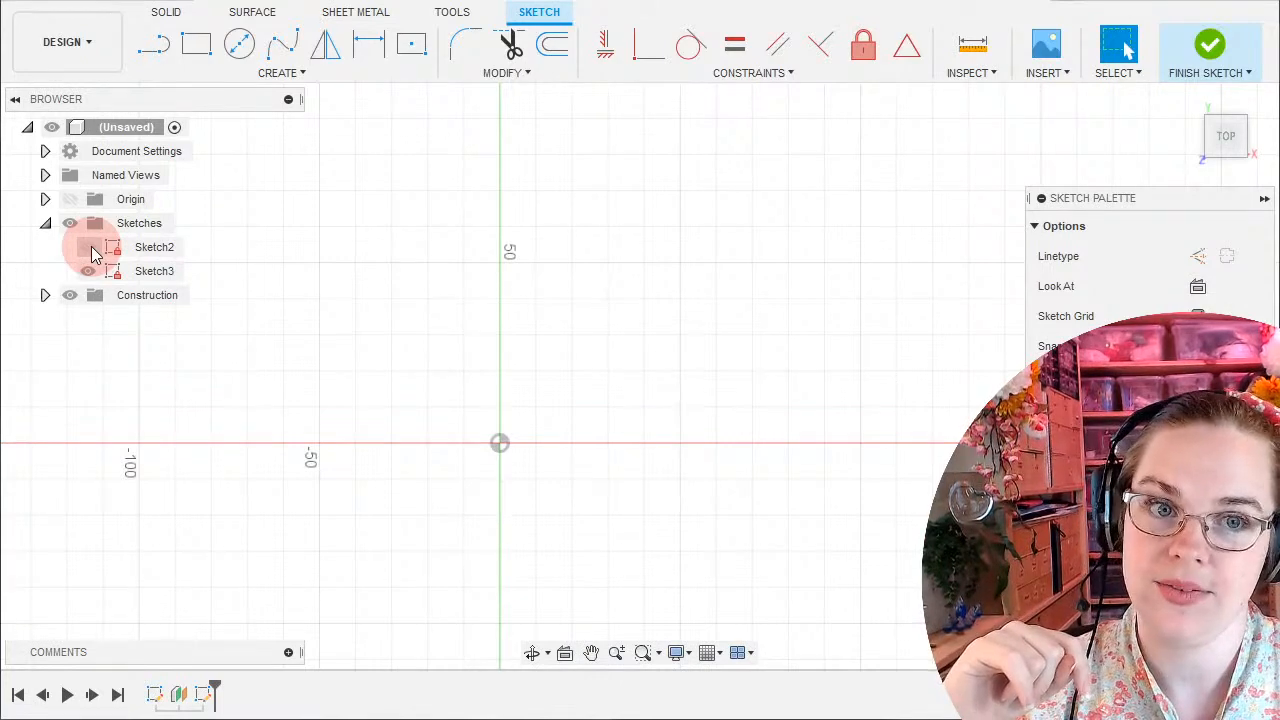
left_click(88, 248)
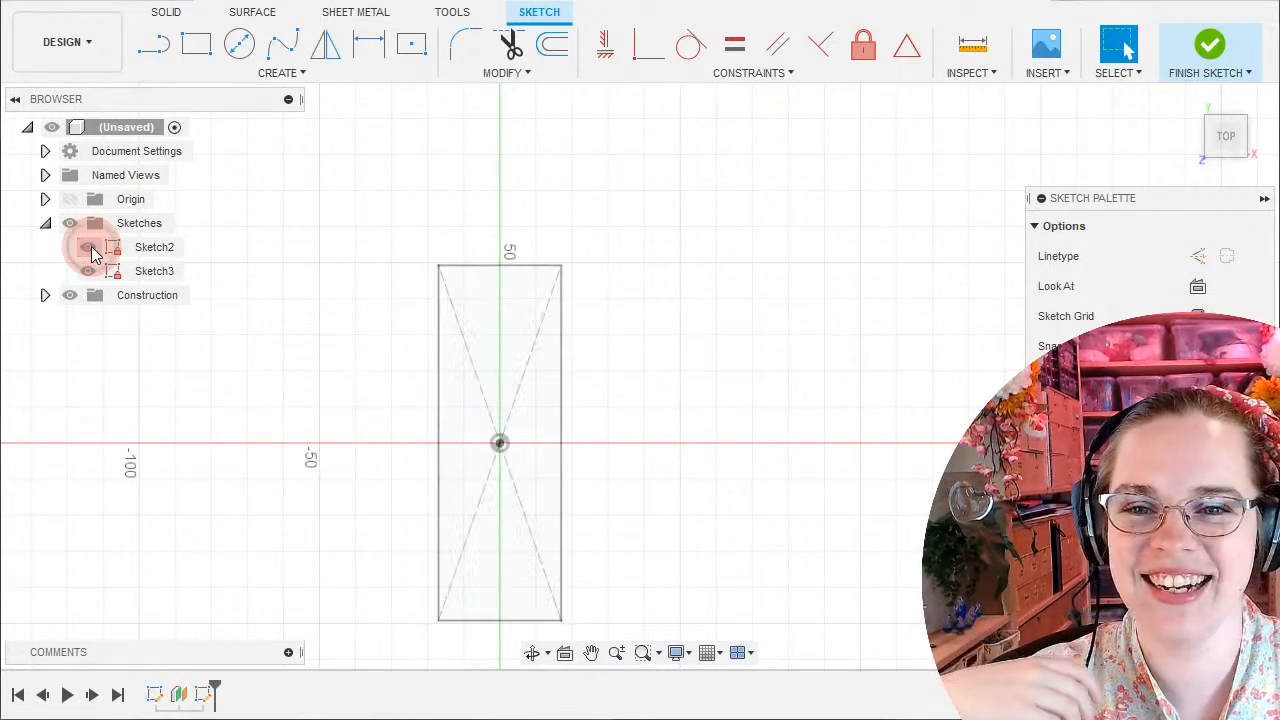
Draw a center rectangle about 61 mm wide around the origin, enclosing the first sketch's rectangle.
mouse_move(650, 456)
middle_mouse_down()
mouse_move(717, 451)
mouse_move(686, 457)
mouse_move(691, 420)
mouse_move(726, 400)
mouse_move(686, 369)
mouse_move(720, 331)
mouse_move(477, 561)
mouse_move(586, 520)
mouse_move(694, 380)
mouse_move(706, 400)
mouse_move(338, 113)
middle_mouse_up()
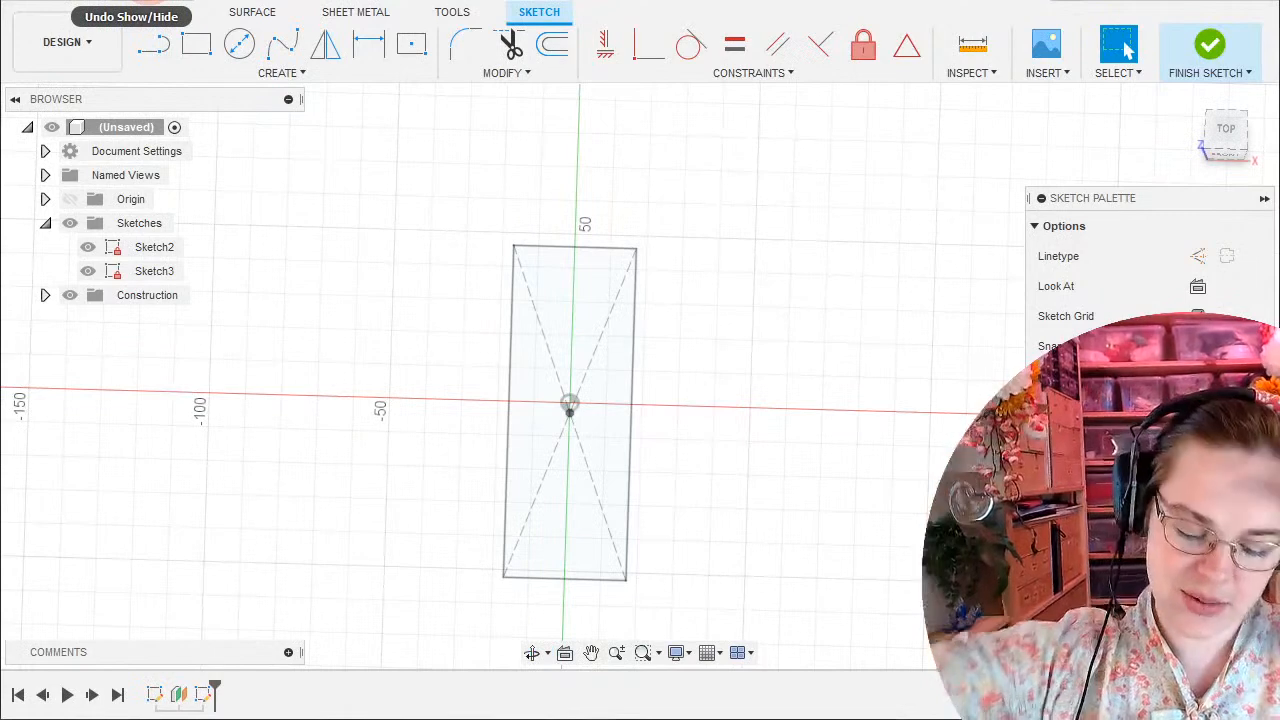
left_click(411, 43)
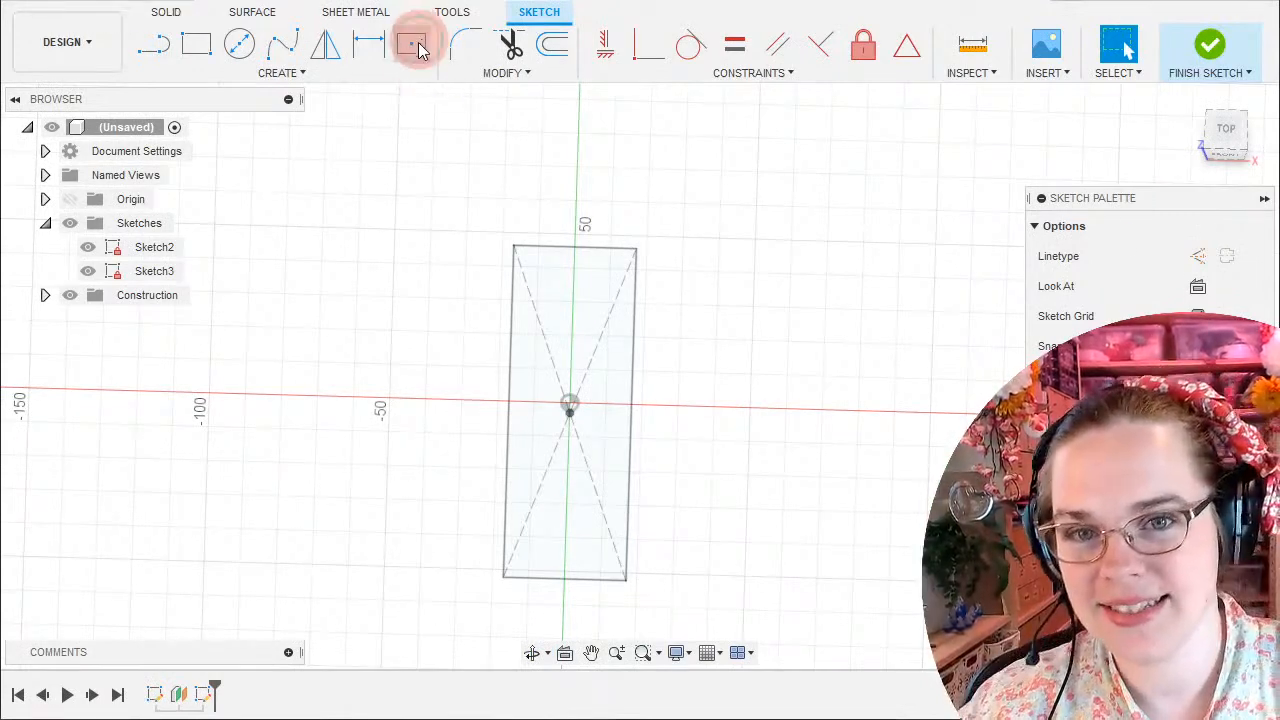
left_click(570, 409)
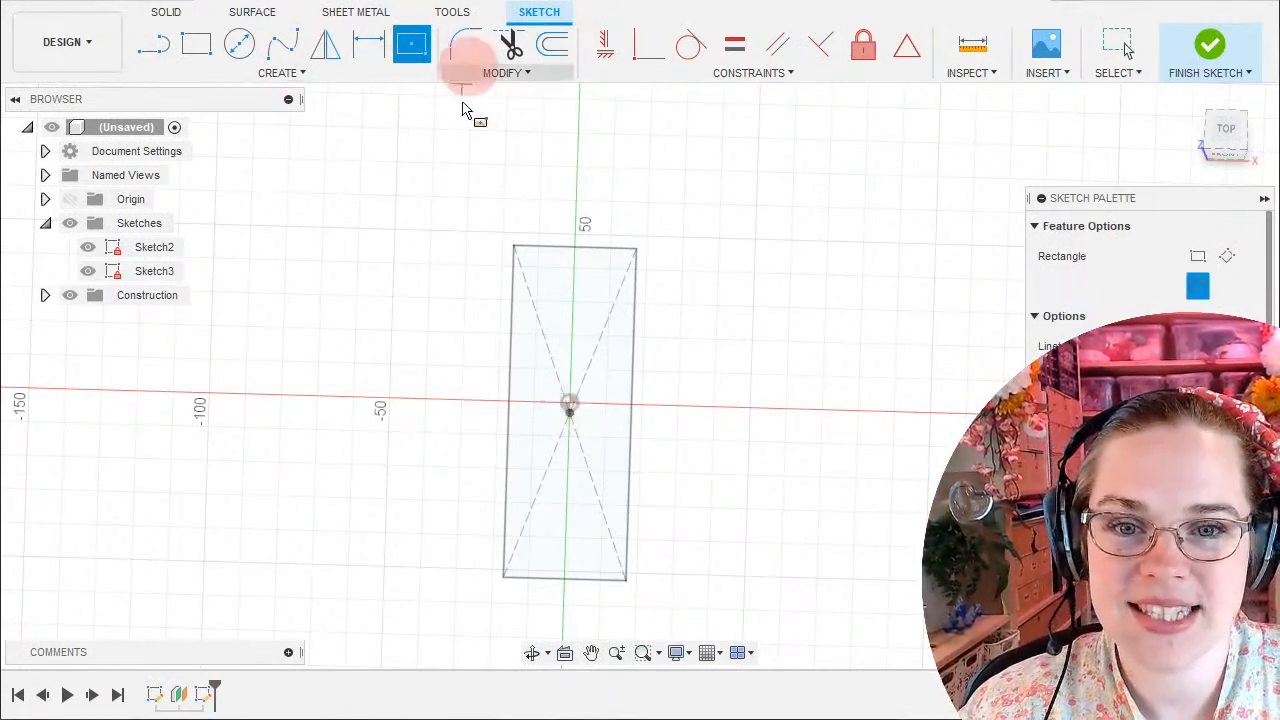
left_click(570, 408)
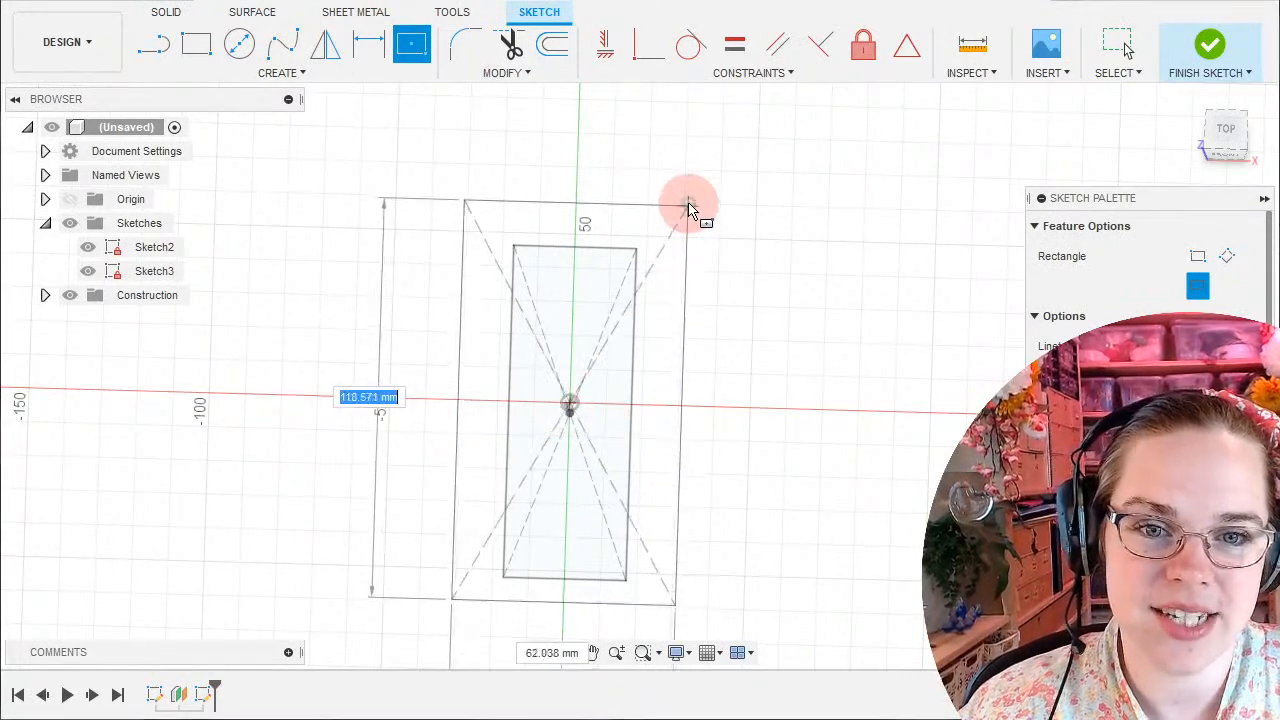
left_click(688, 190)
scroll(243, 386, "down", 2)
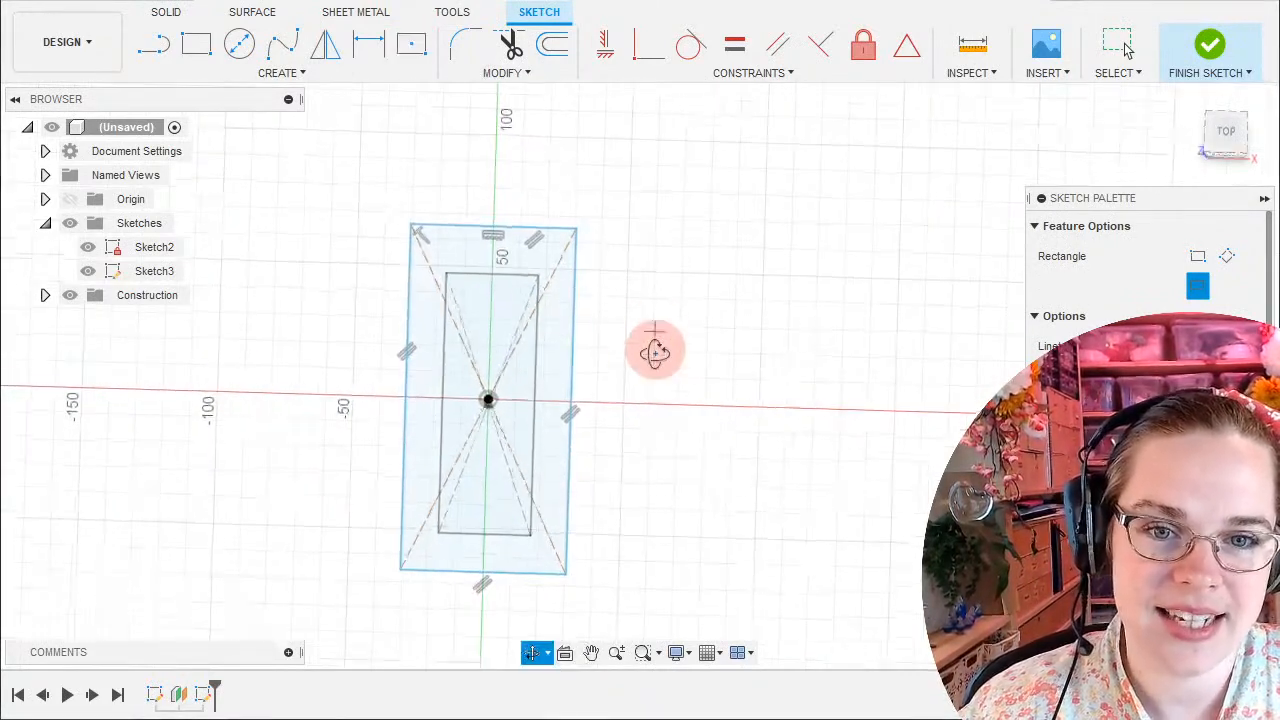
Dimension the new center rectangle 42 mm wide and 106.5 mm long.
left_click(1116, 43)
left_click(555, 229)
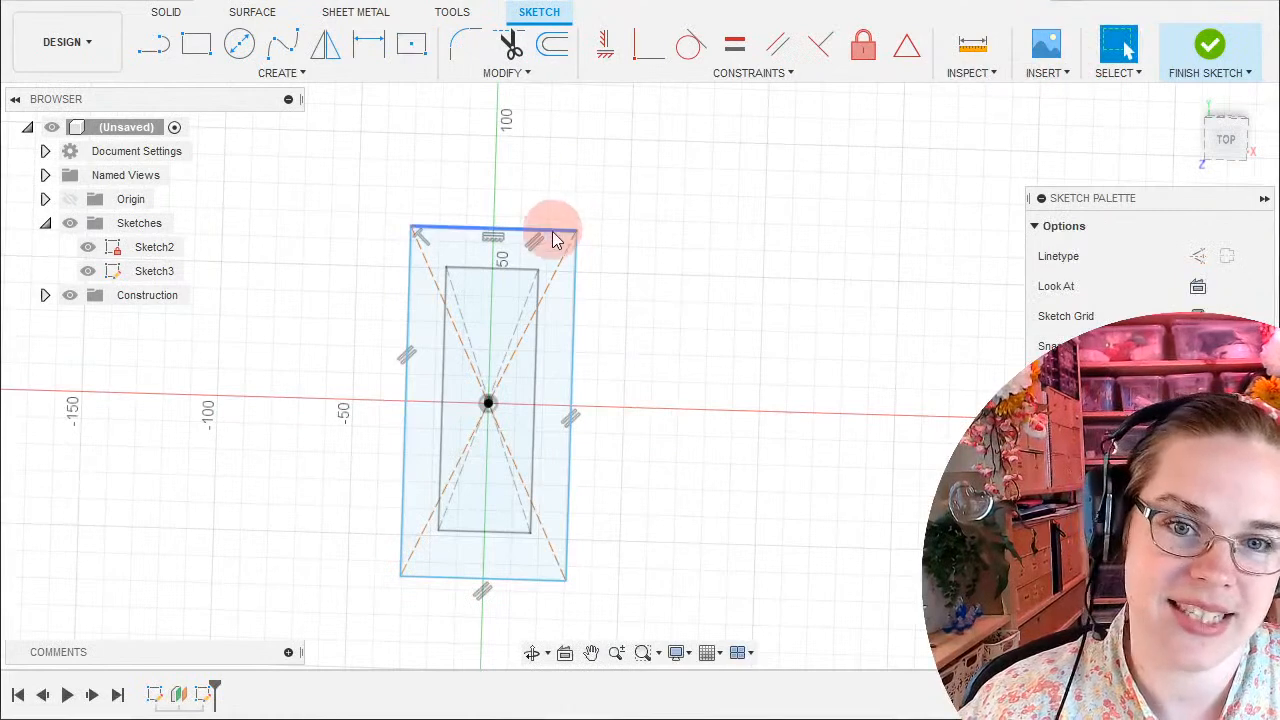
key("d")
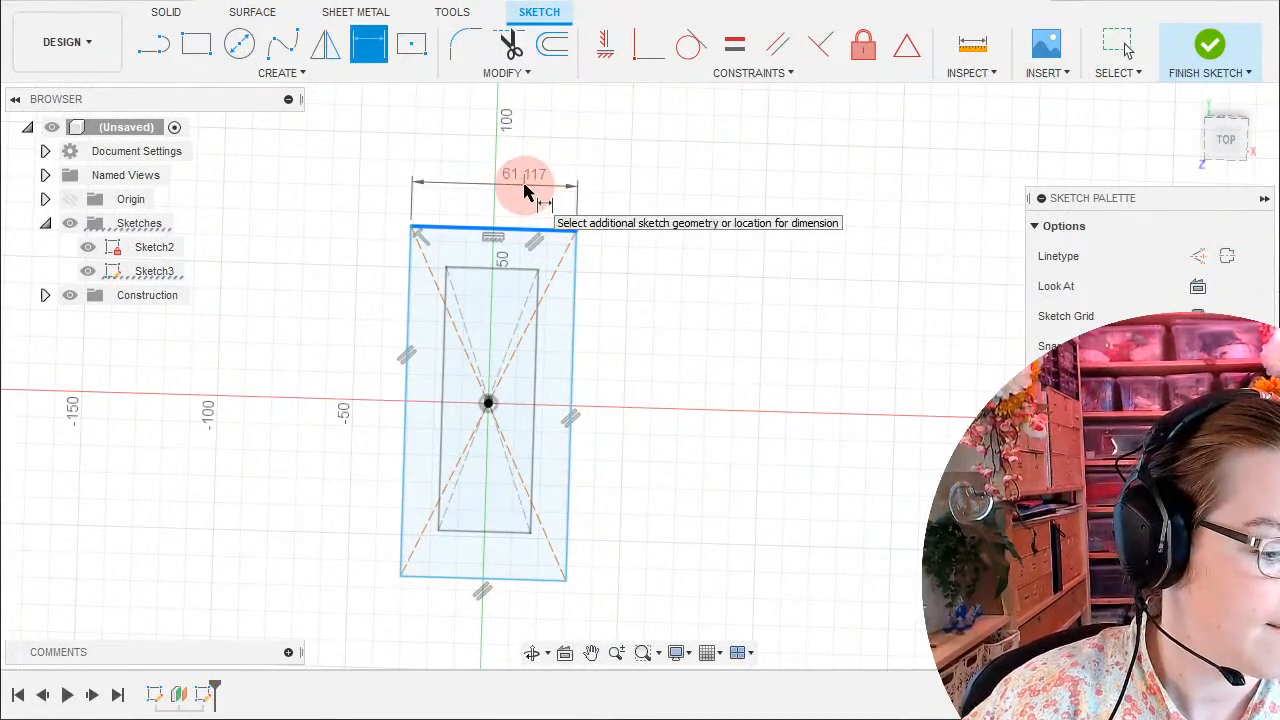
left_click(525, 190)
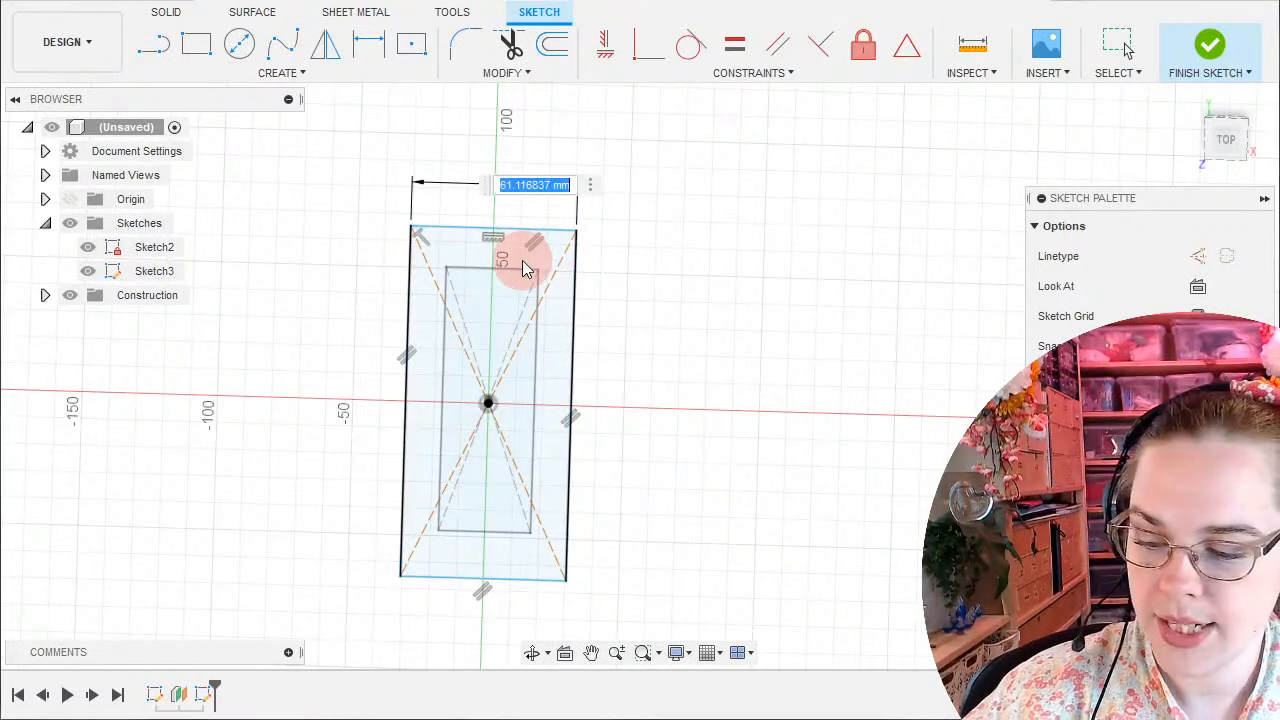
type("42")
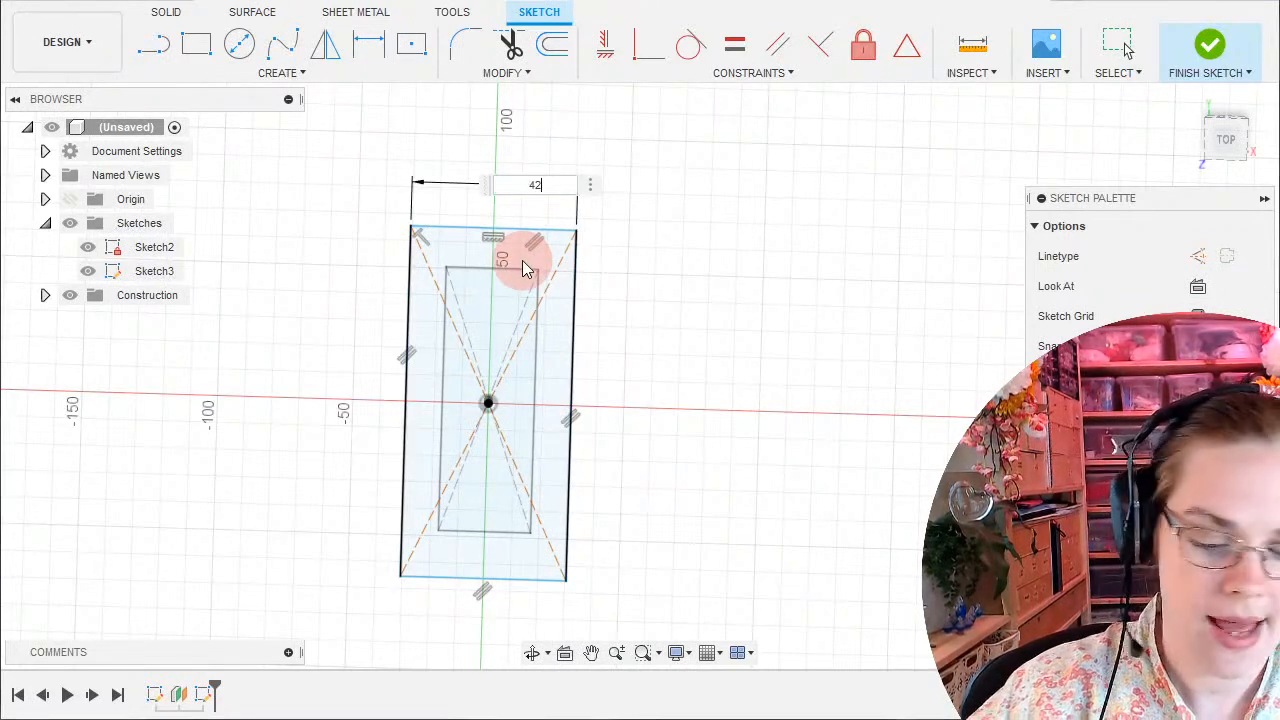
key("Return")
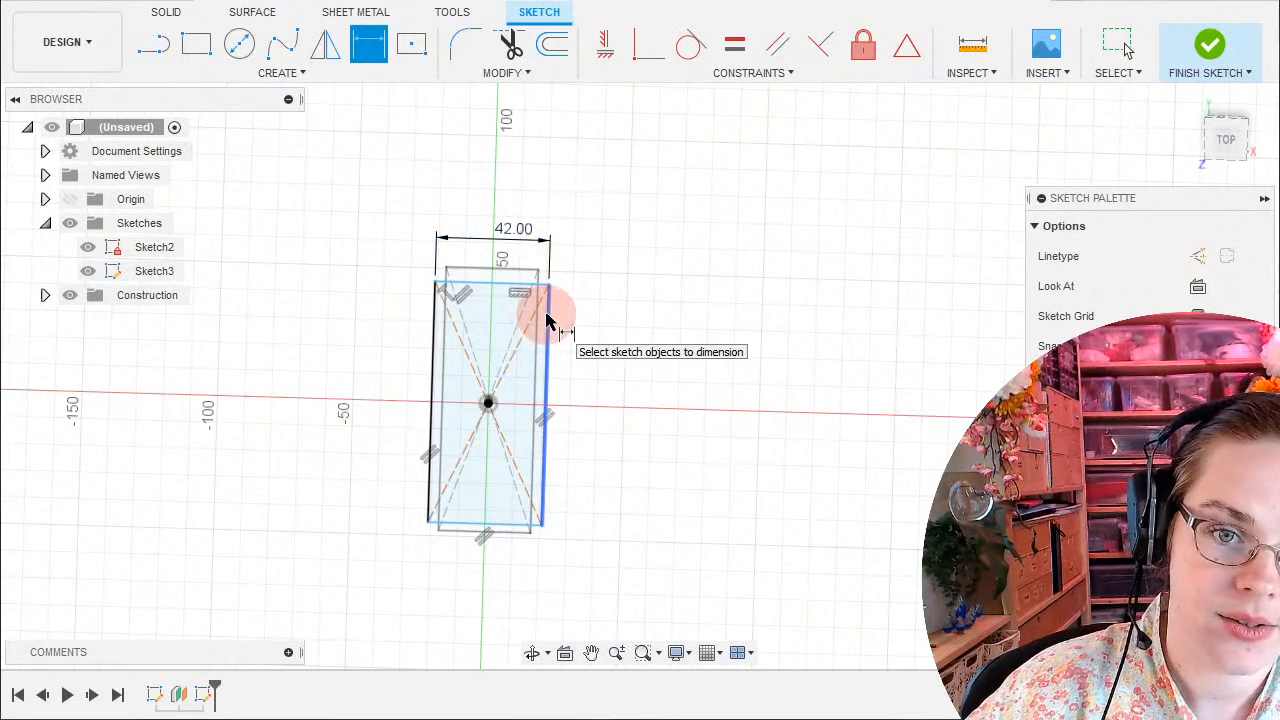
left_click(547, 320)
left_click(634, 330)
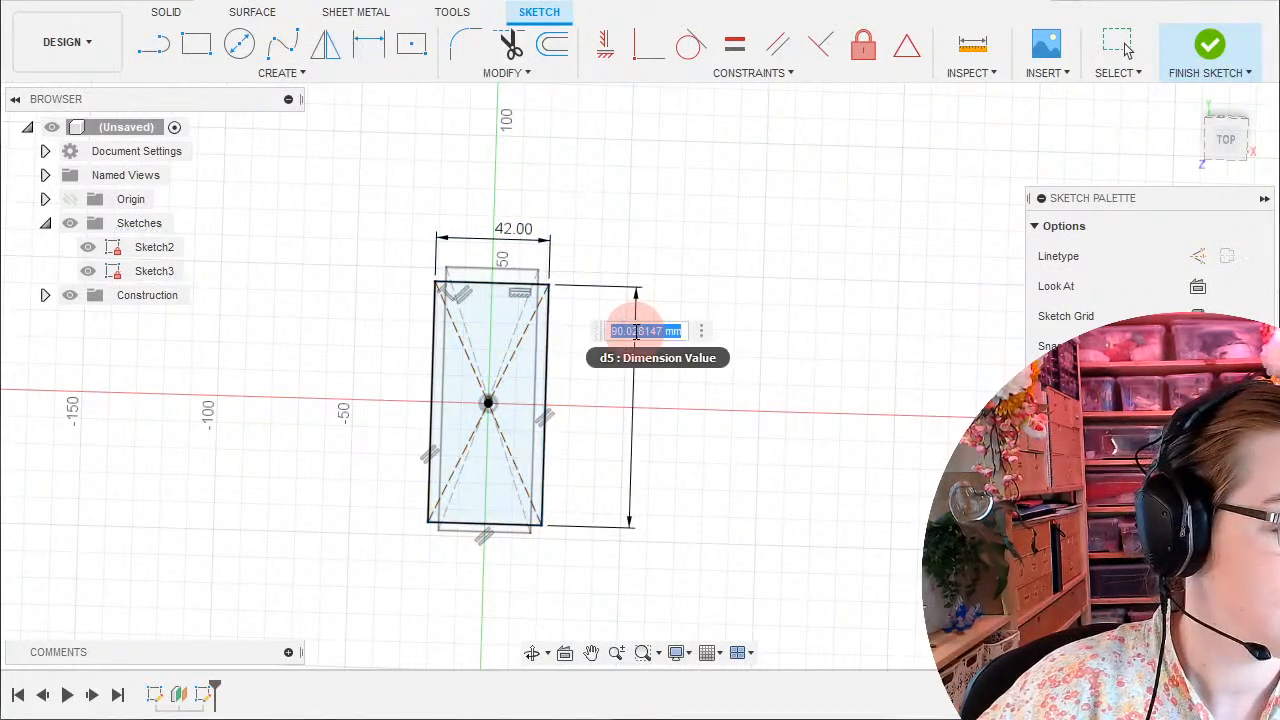
type("106.5")
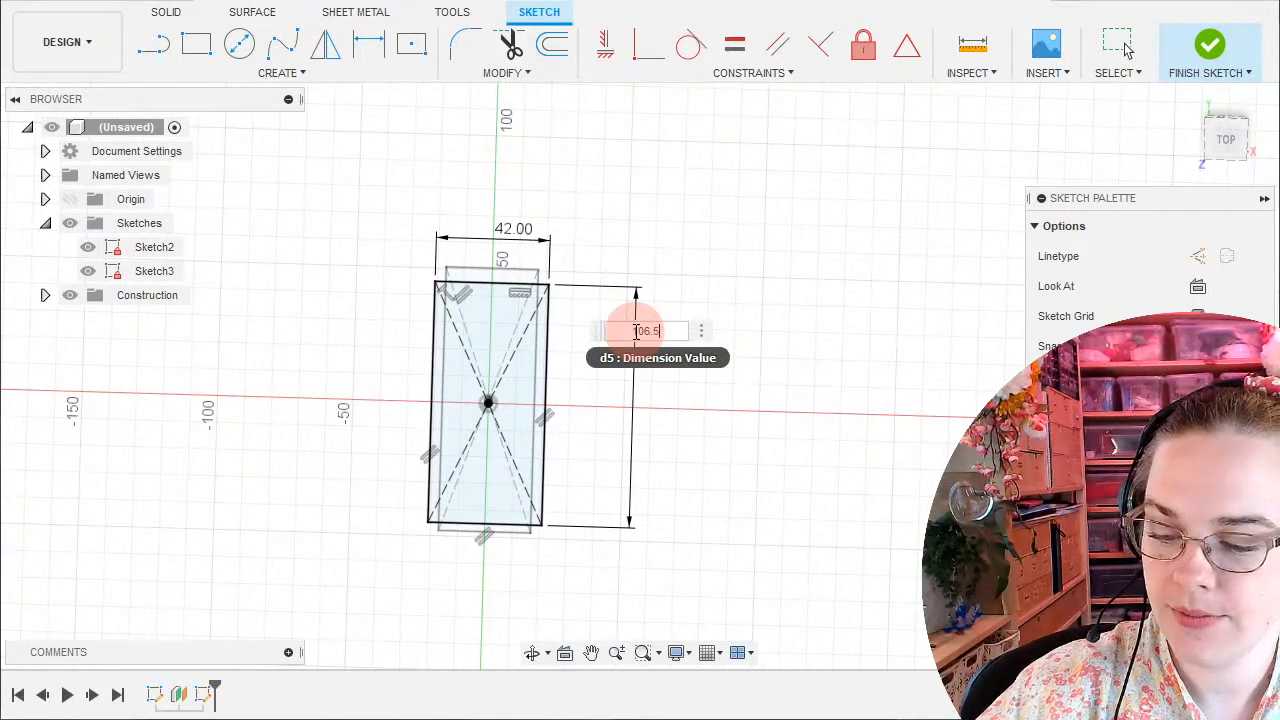
key("Return")
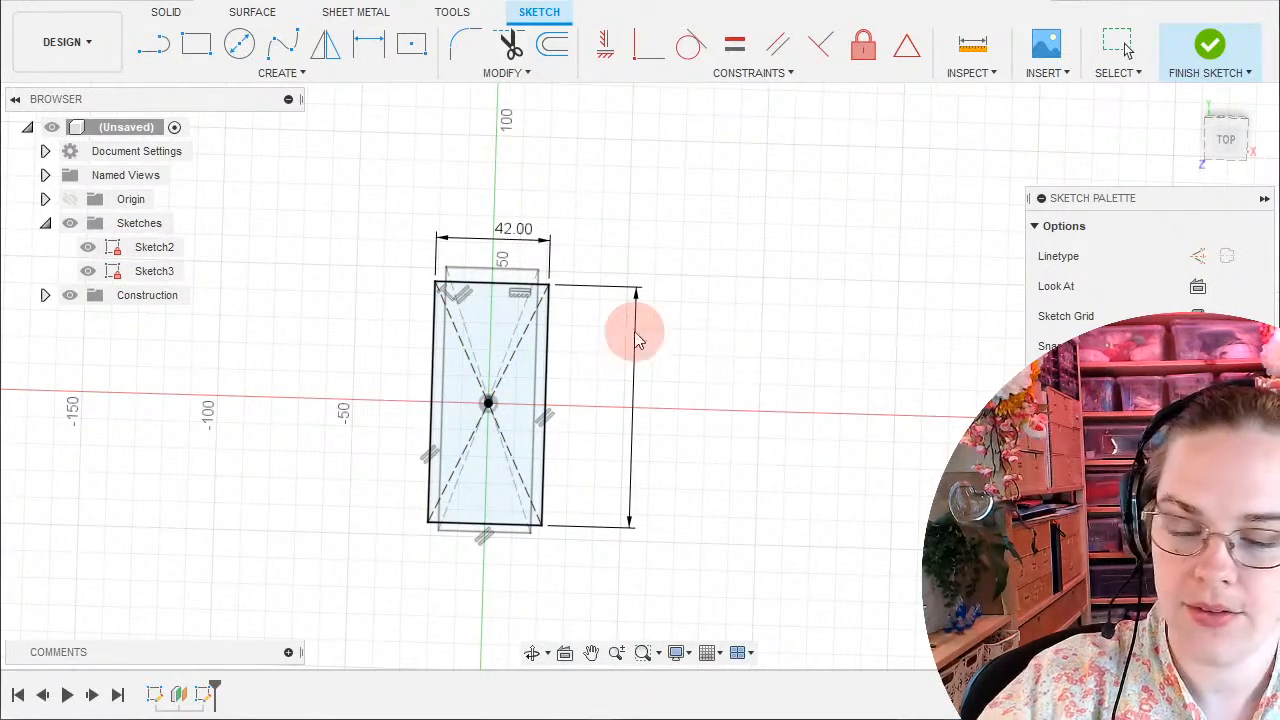
Leave the dimension command, finish the sketch on the offset plane and view both rectangles from the front.
scroll(595, 435, "up", 1)
scroll(600, 430, "up", 3)
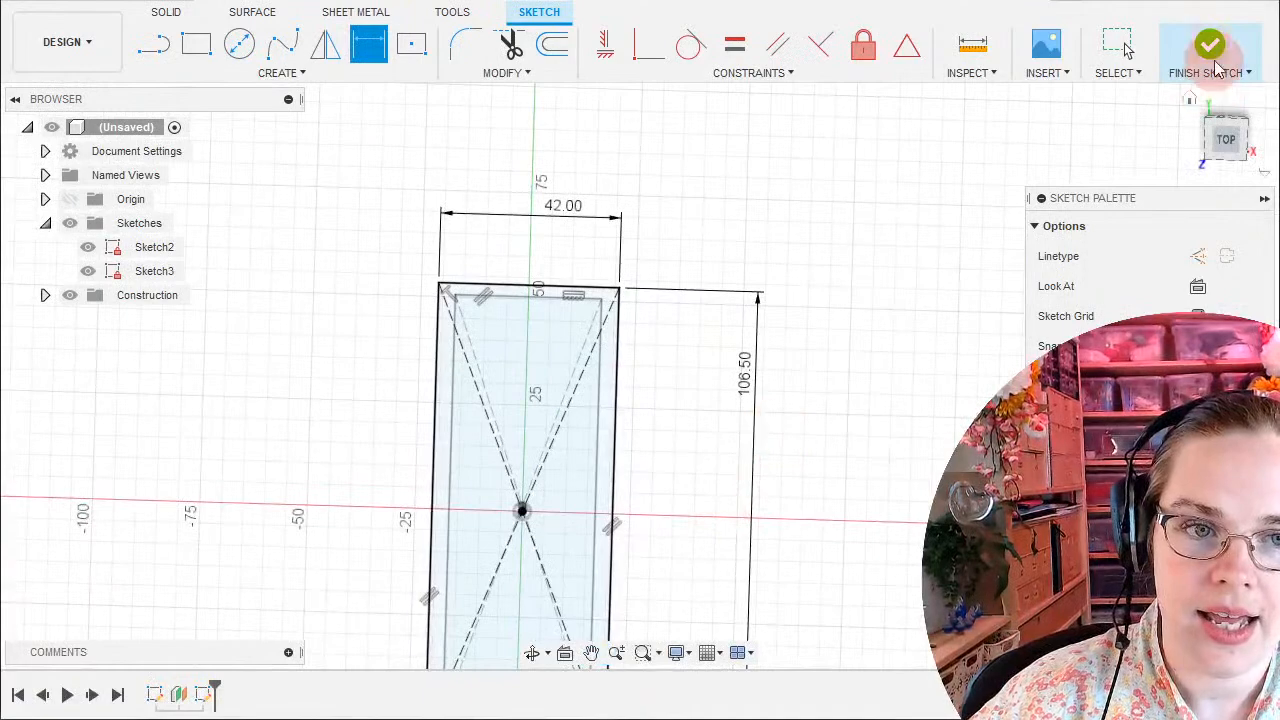
left_click(1226, 136)
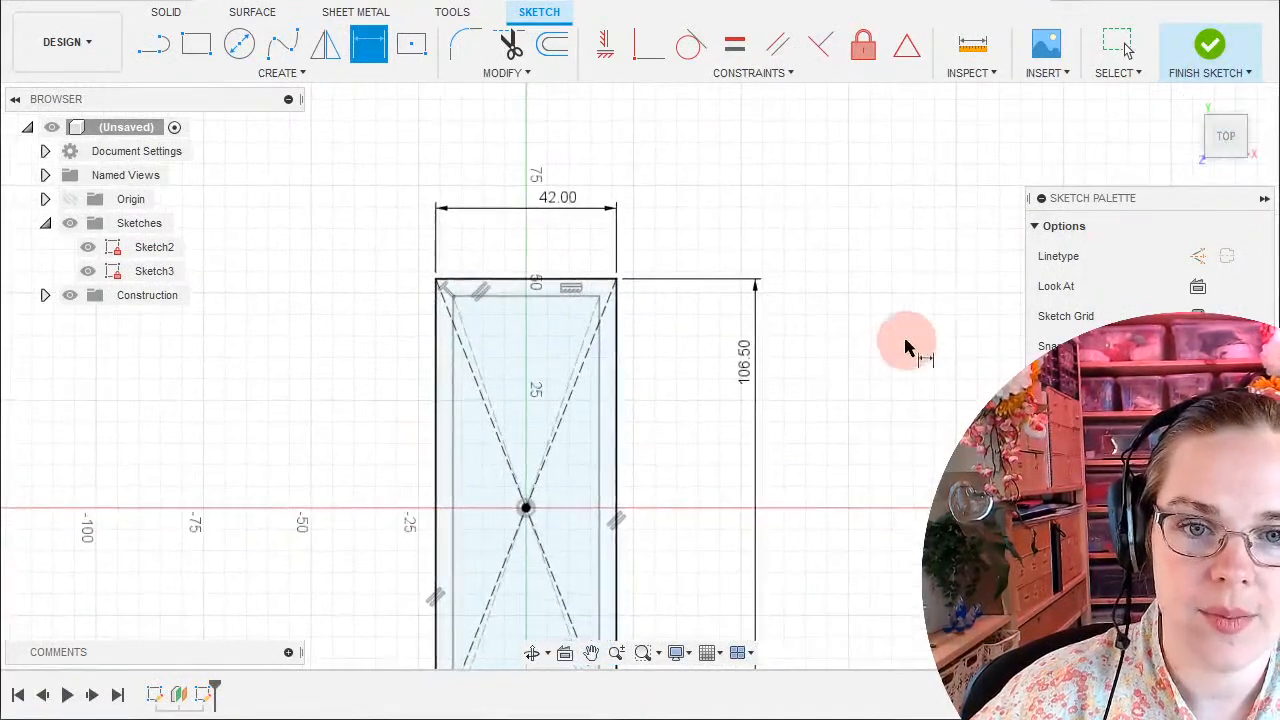
middle_click_drag(914, 340, 943, 189)
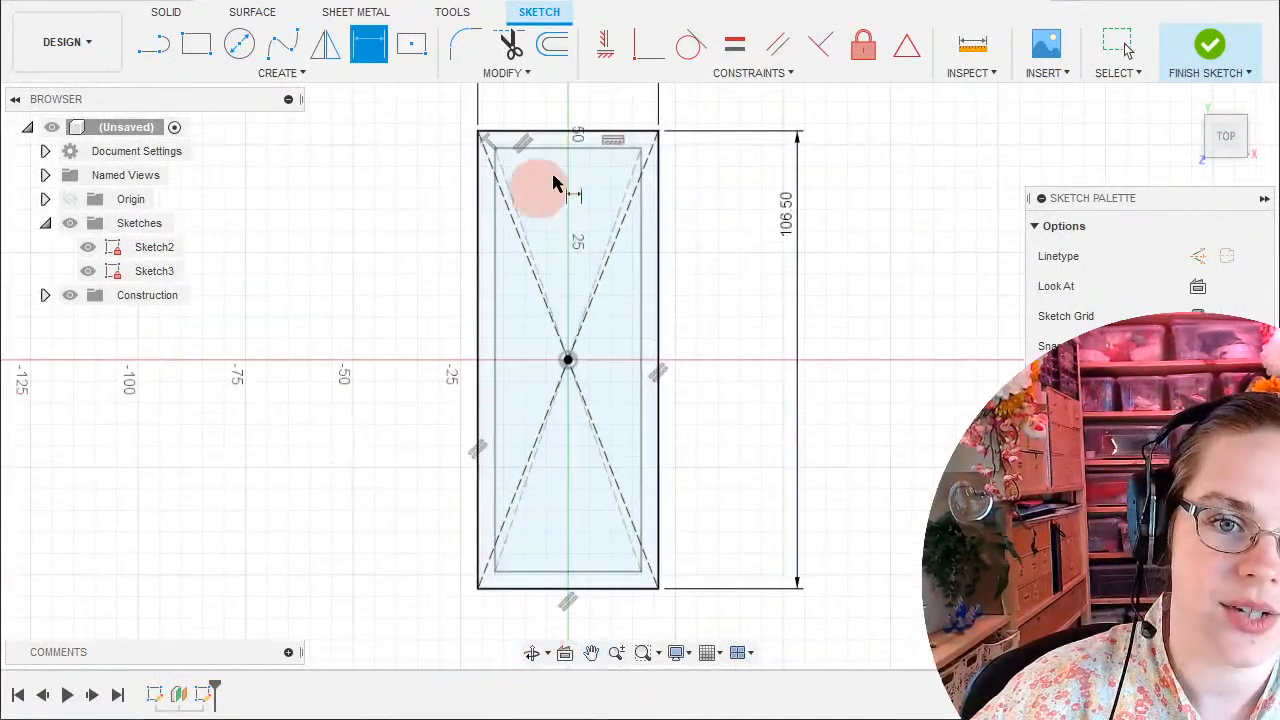
left_click(1118, 47)
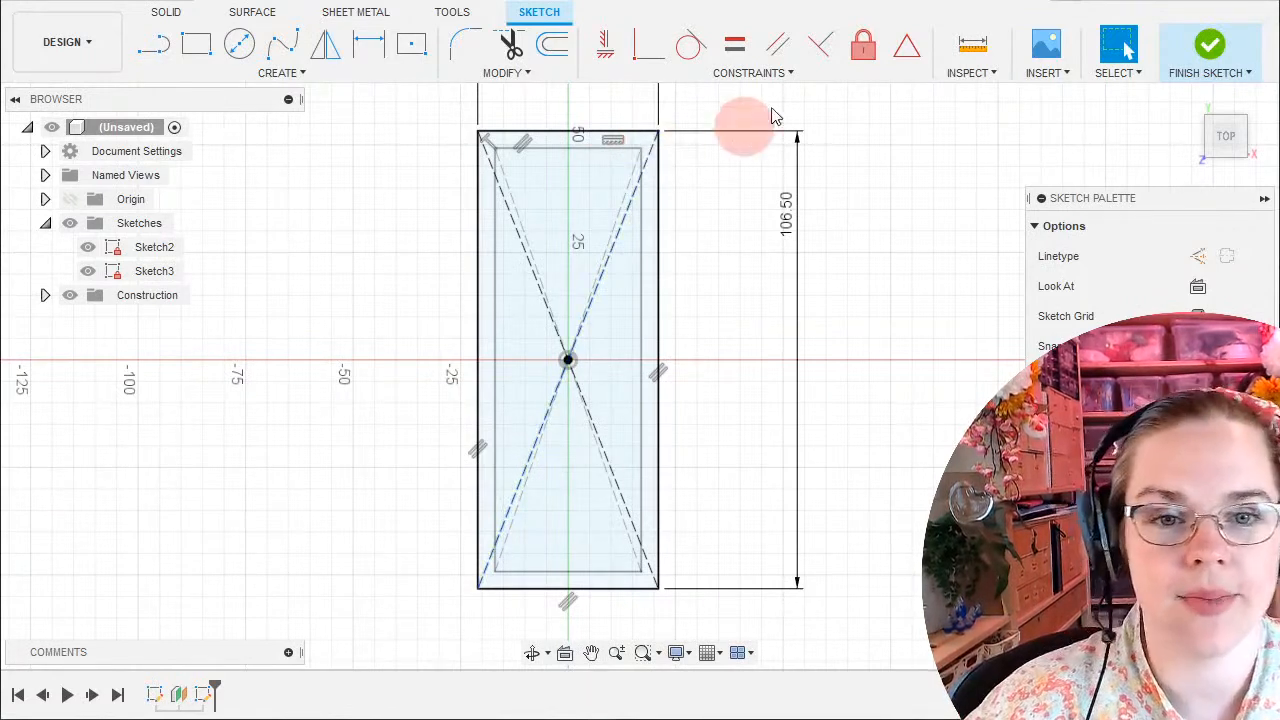
left_click(1208, 48)
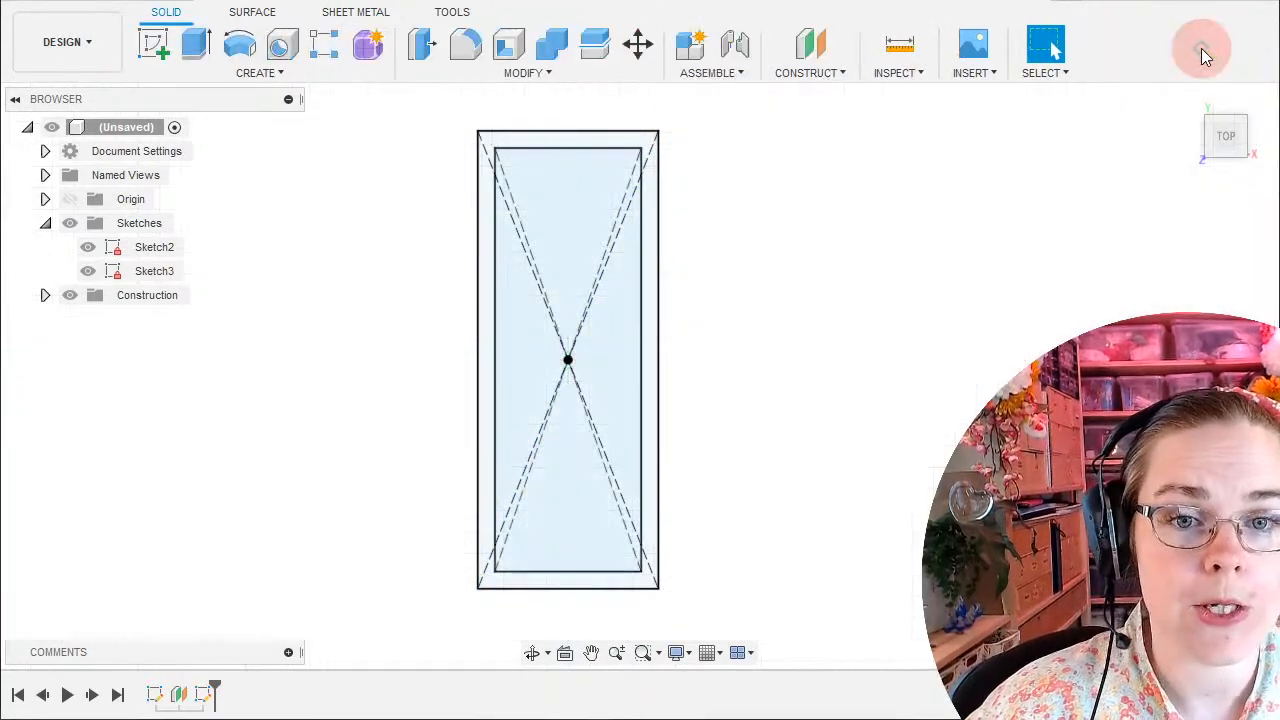
mouse_move(915, 376)
middle_mouse_down("shift")
mouse_move(898, 250)
mouse_move(909, 191)
mouse_move(857, 220)
mouse_move(869, 186)
mouse_move(889, 222)
mouse_move(897, 194)
mouse_move(857, 220)
middle_mouse_up("shift")
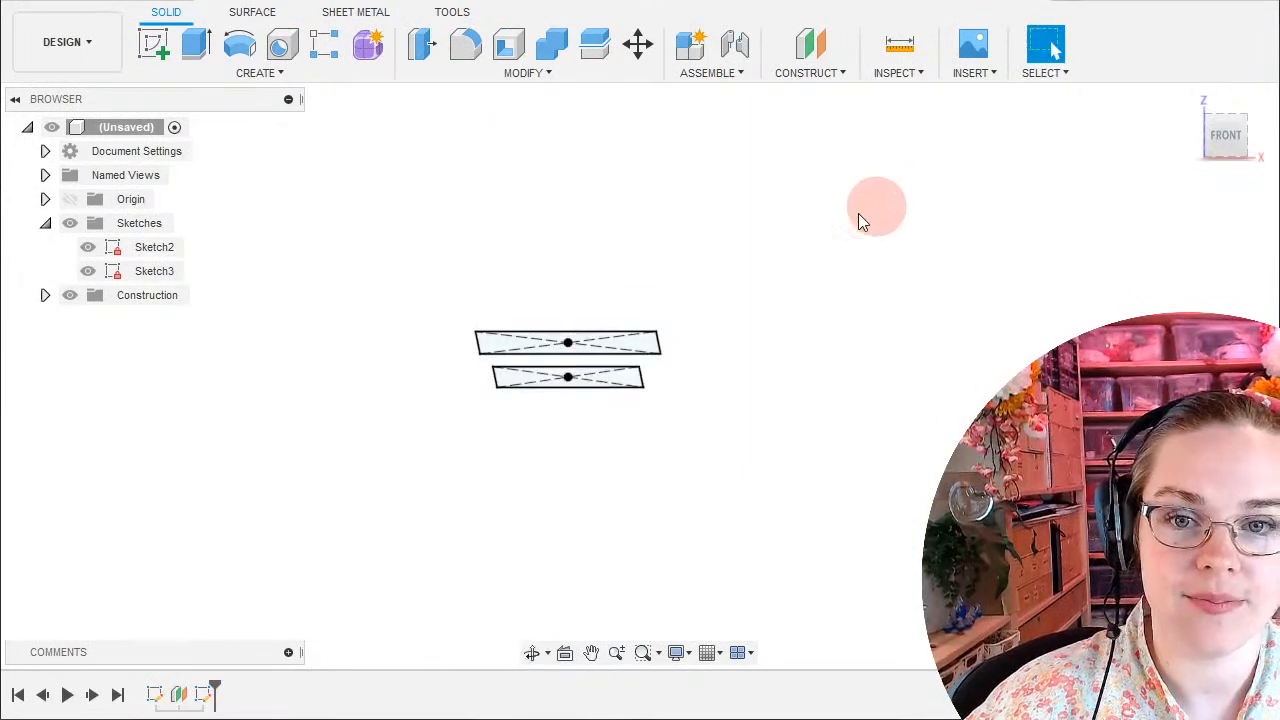
Start extruding the larger rectangle on the offset plane, setting the distance to 3 mm upward.
left_click(191, 58)
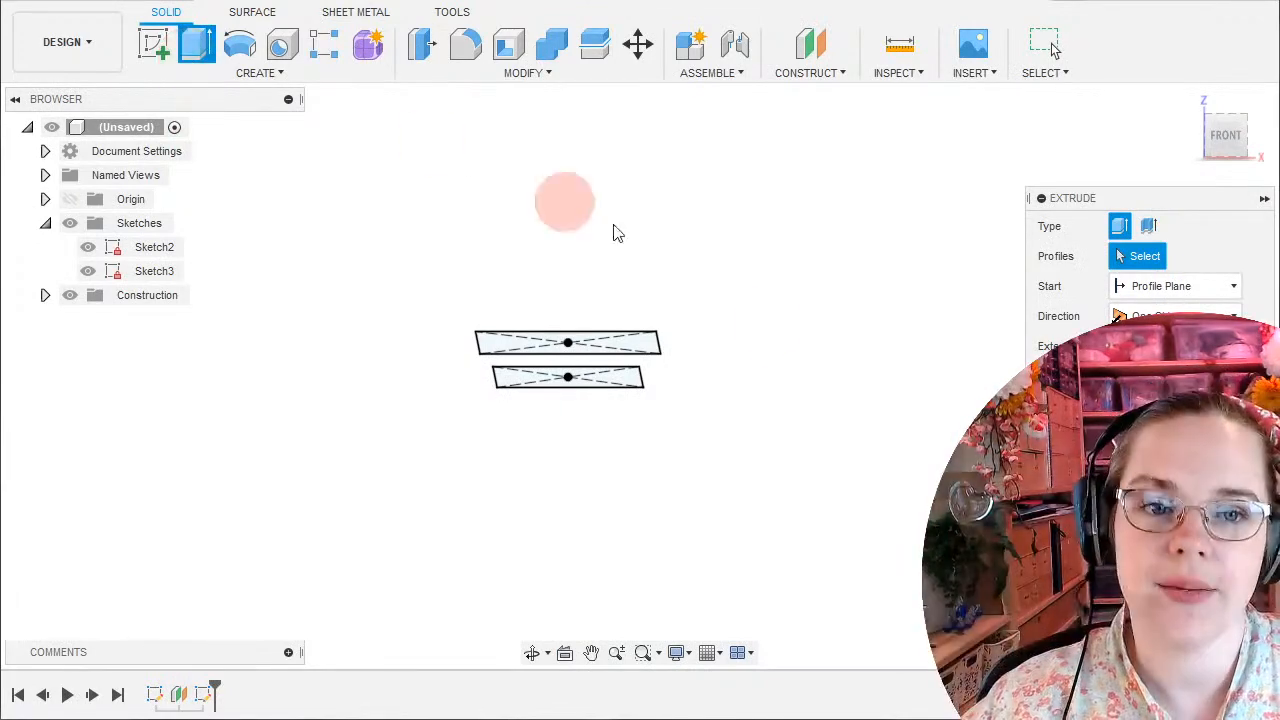
mouse_move(751, 374)
middle_mouse_down("shift")
mouse_move(754, 390)
mouse_move(711, 331)
middle_mouse_up("shift")
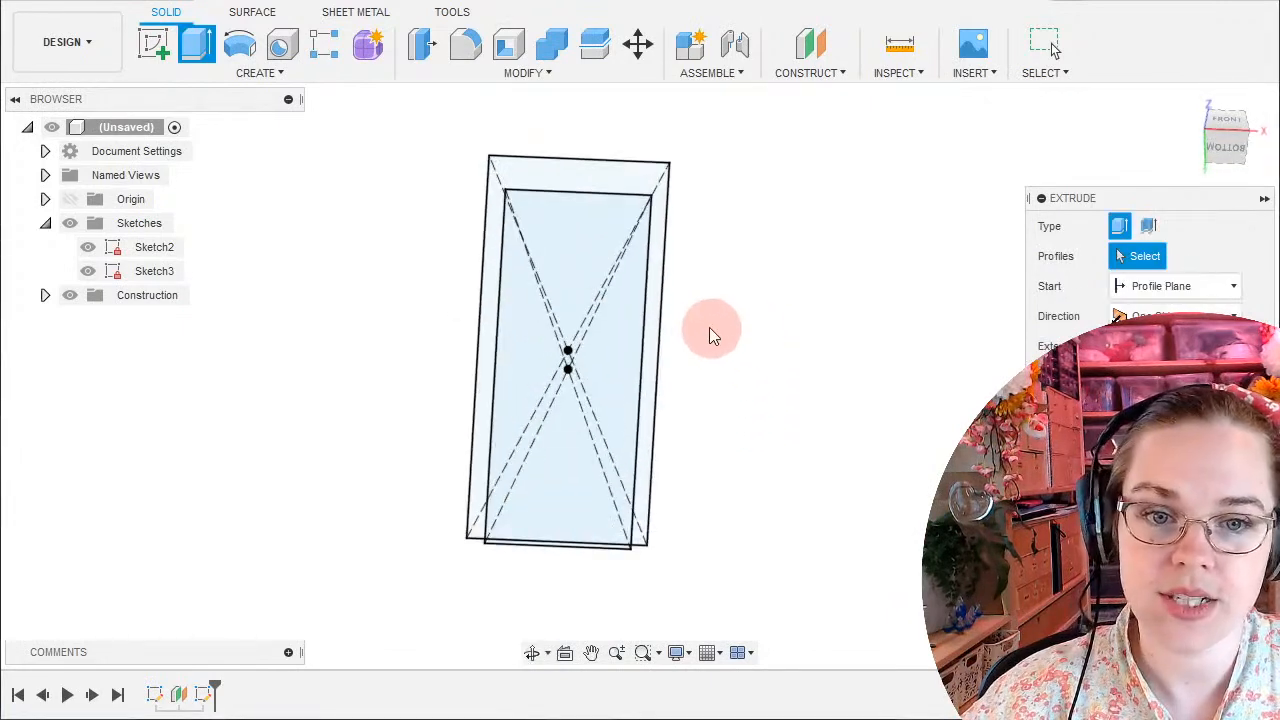
left_click(659, 314)
middle_click_drag(757, 257, 750, 374, "shift")
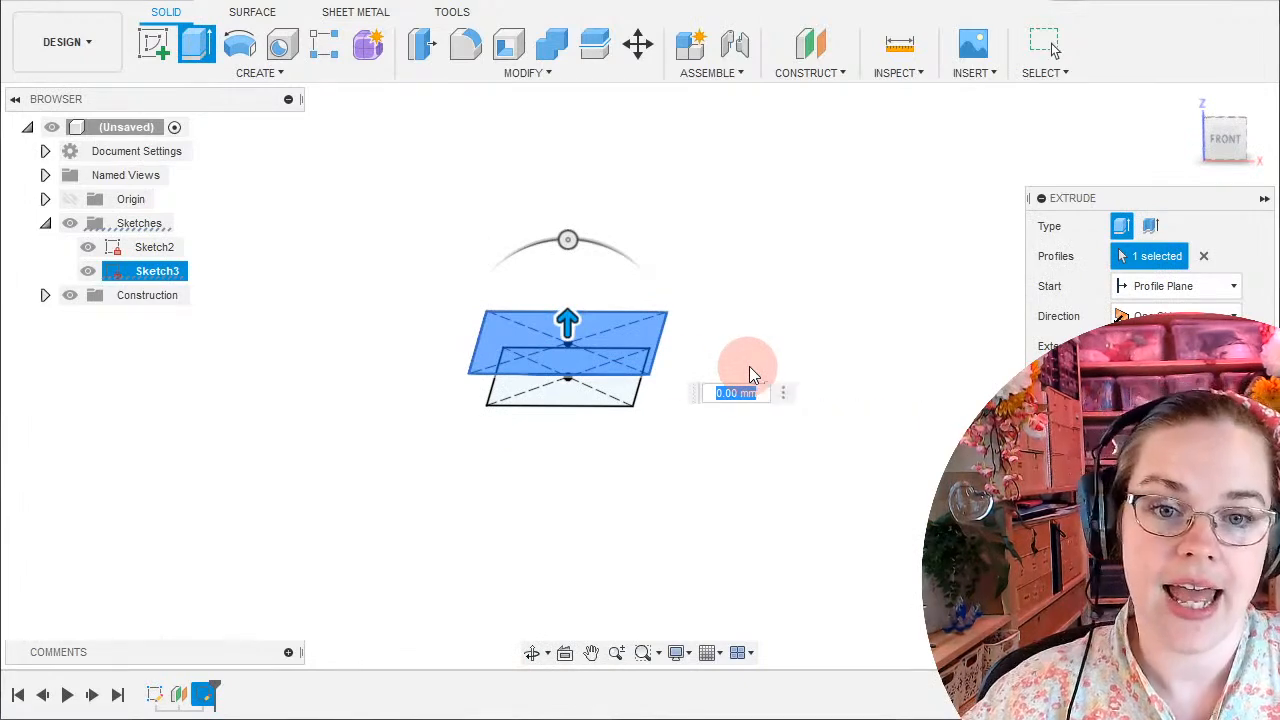
left_click_drag(567, 322, 563, 260)
left_click(640, 558)
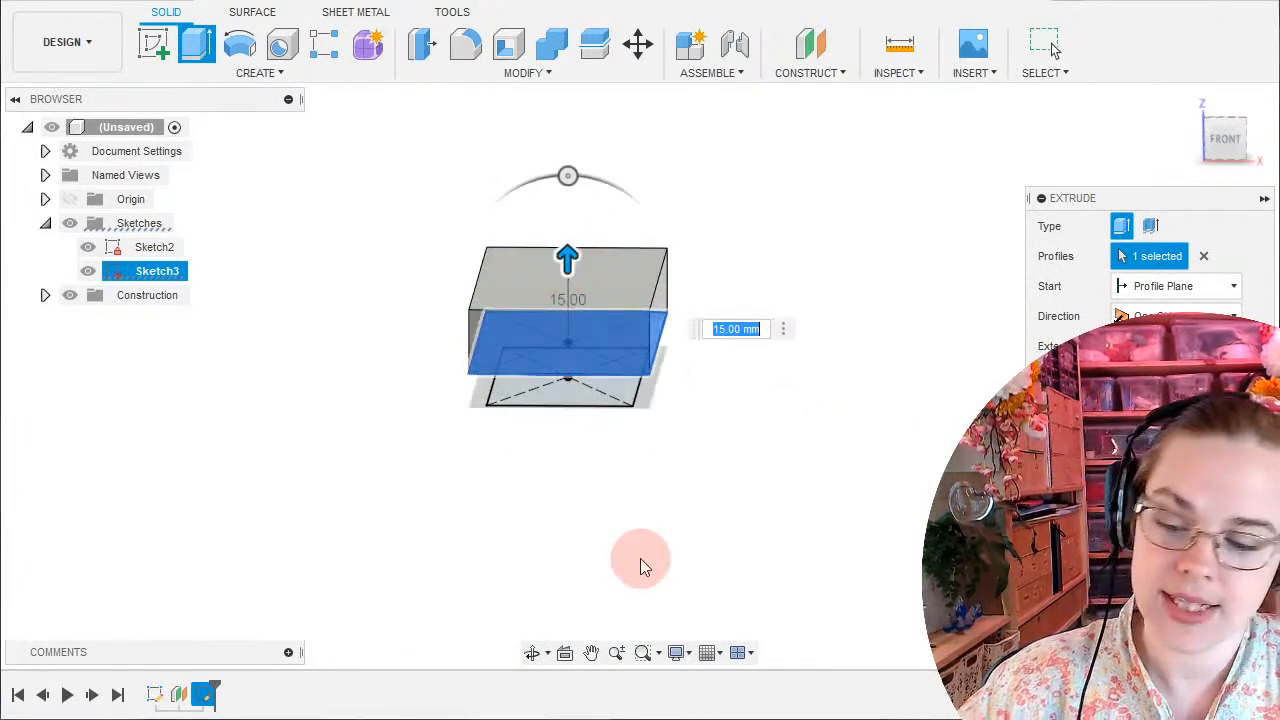
type("3")
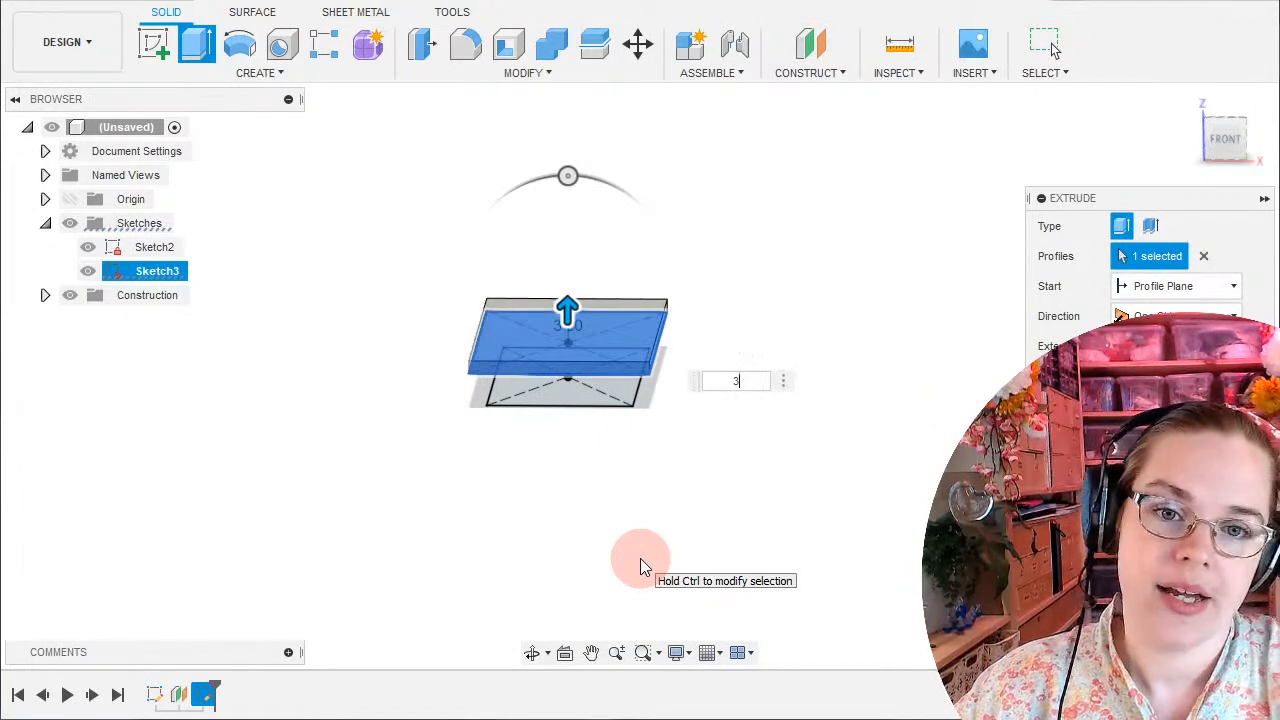
Set the larger rectangle's extrusion distance to -3 mm, toward the smaller rectangle, and create the slab.
left_click_drag(568, 314, 566, 296)
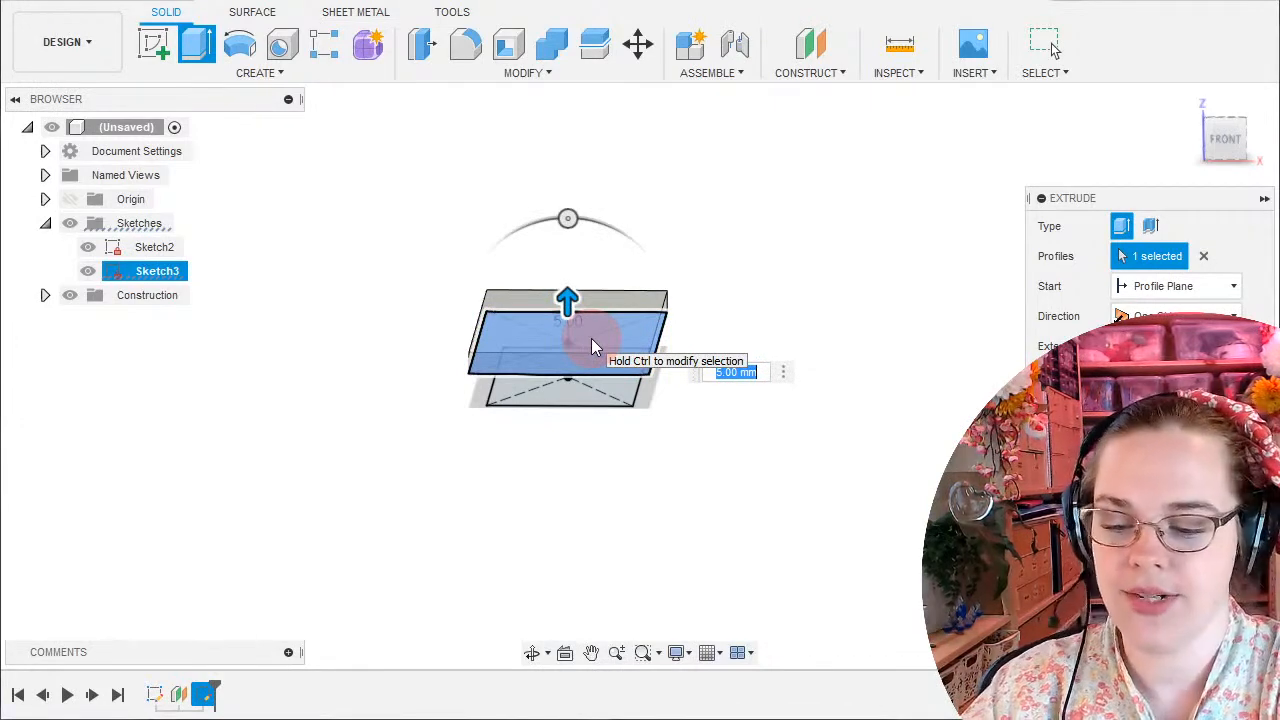
type("-3")
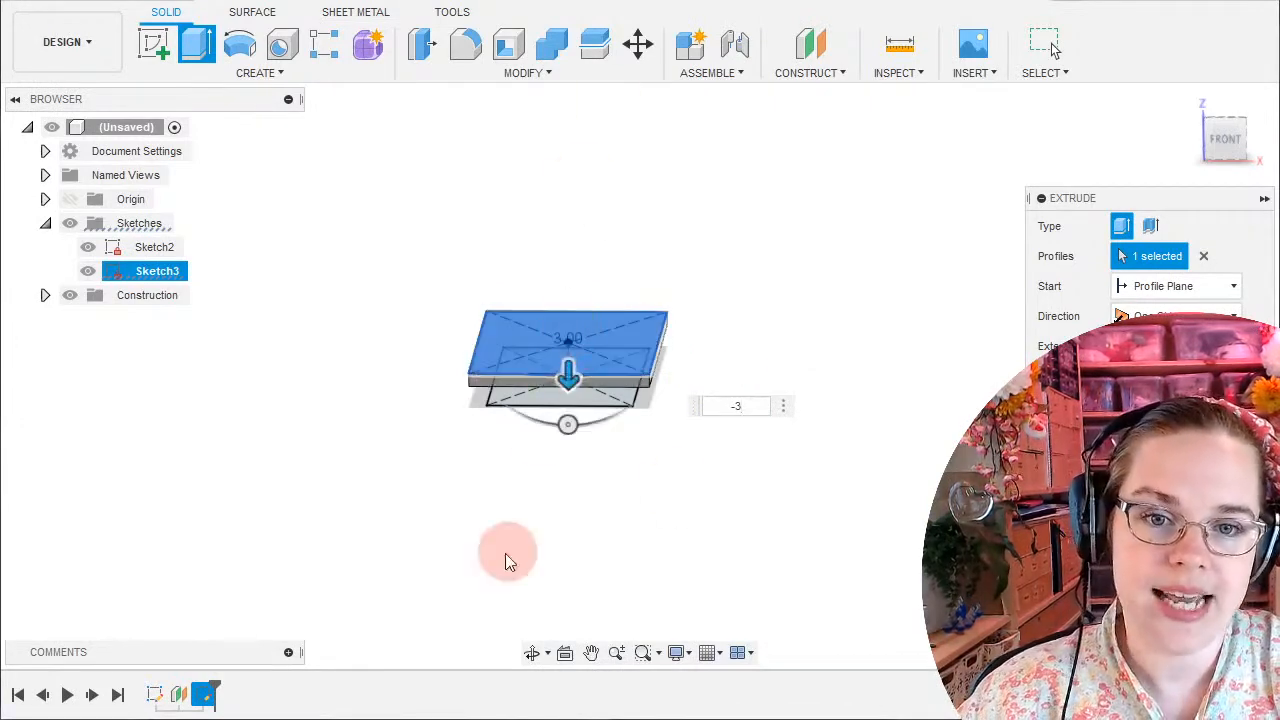
left_click_drag(567, 373, 565, 430)
type("-4")
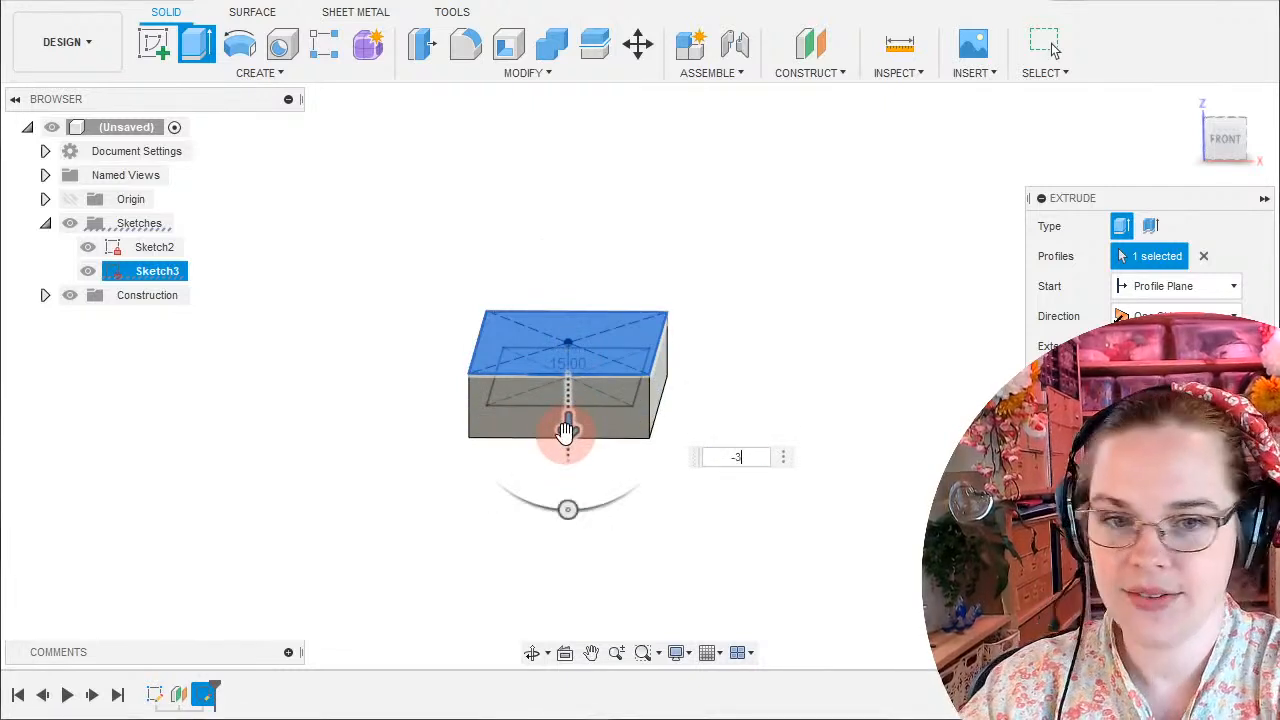
key("Return")
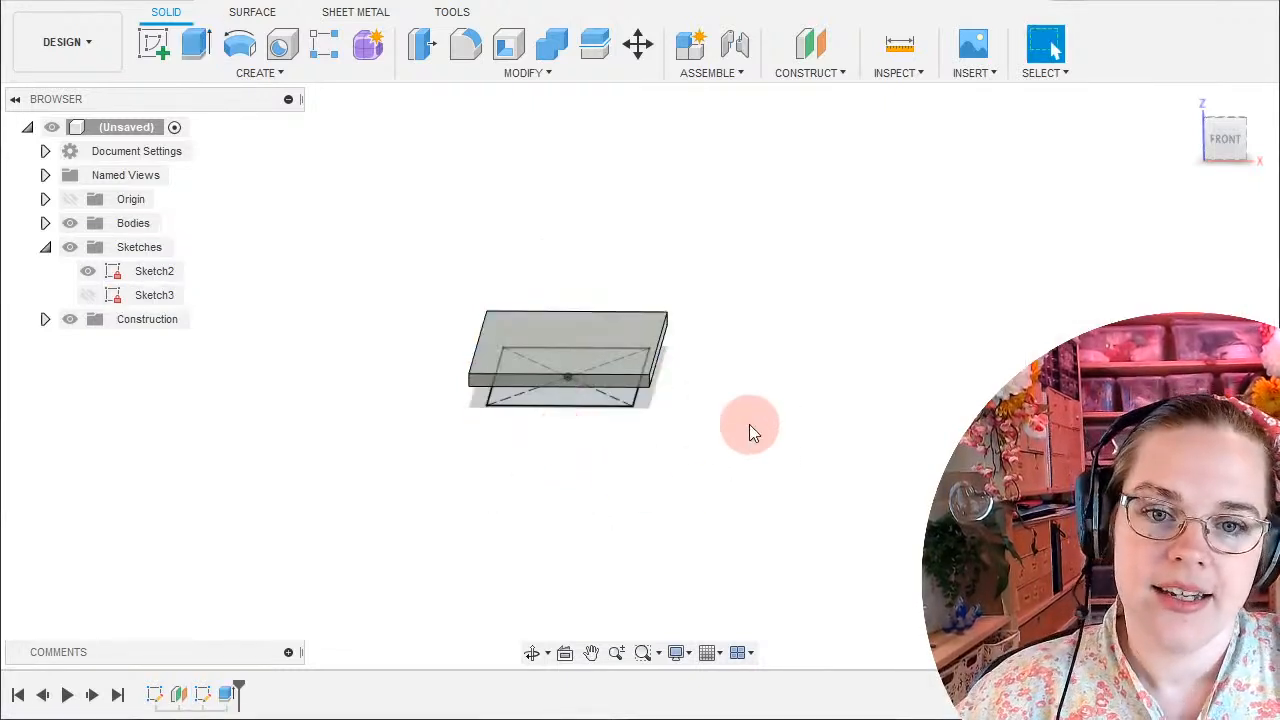
middle_click_drag(749, 429, 756, 383, "shift")
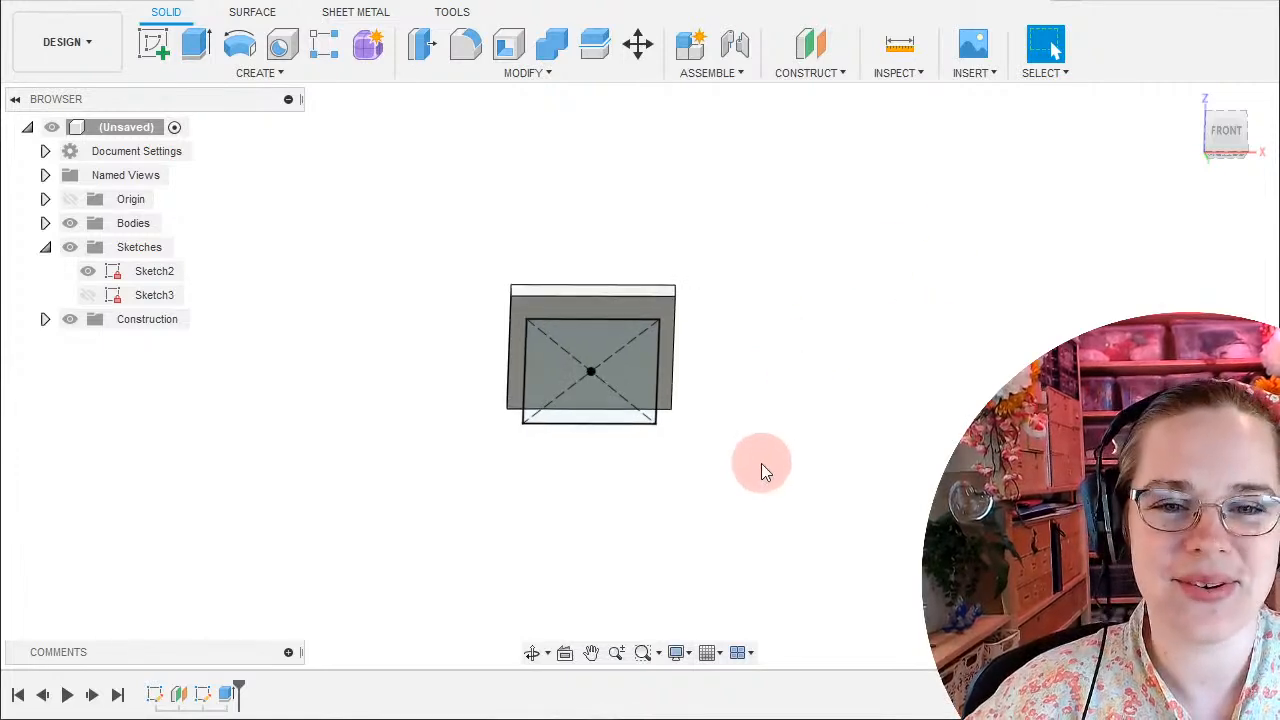
middle_click_drag(760, 466, 726, 403, "shift")
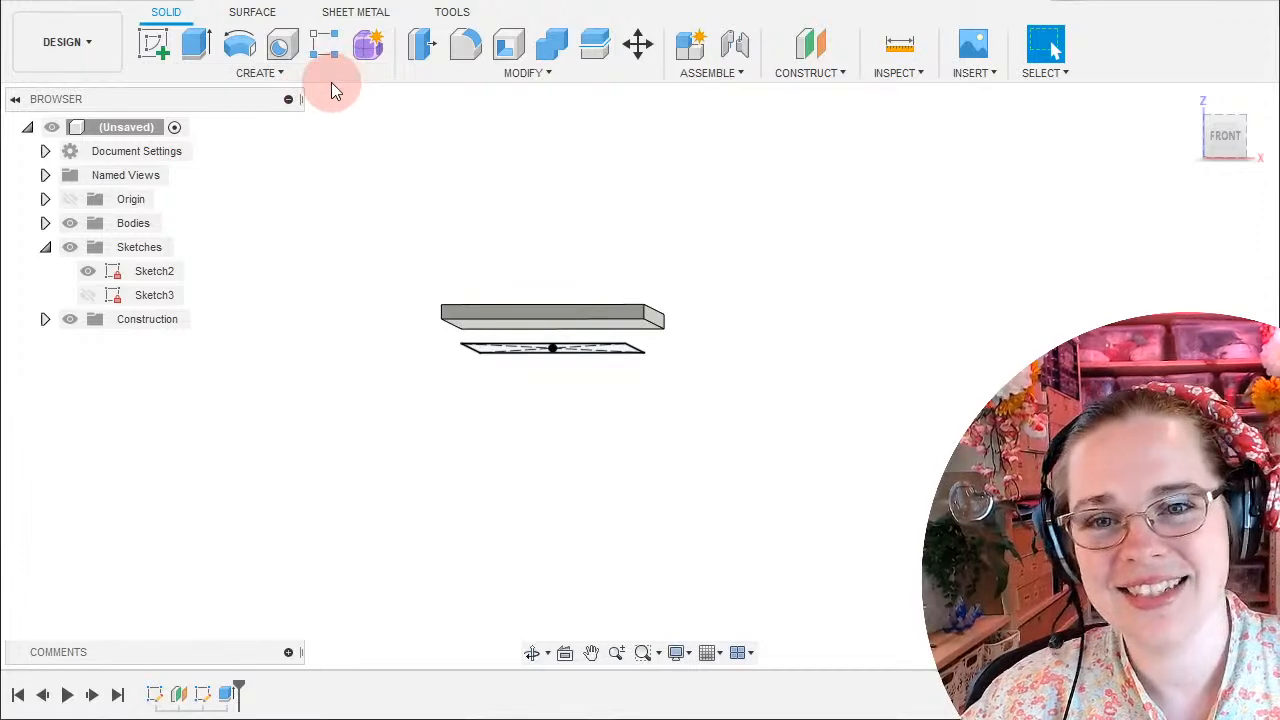
left_click(243, 72)
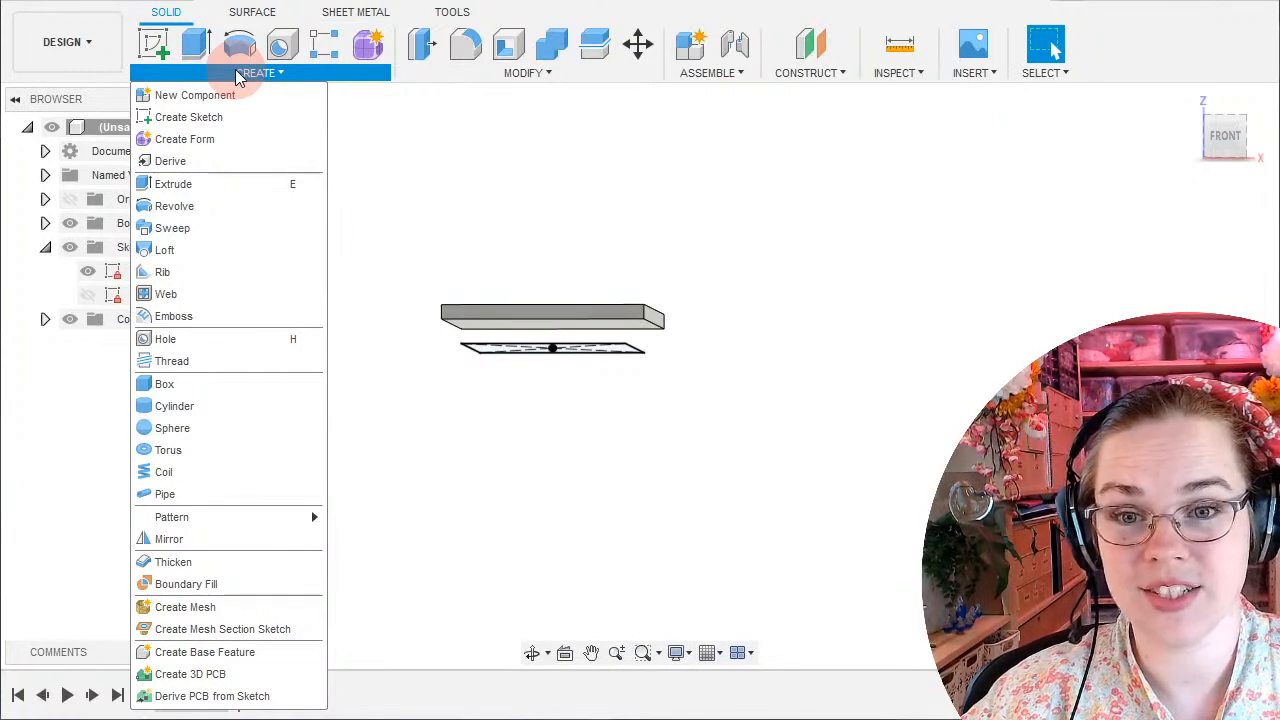
left_click(742, 234)
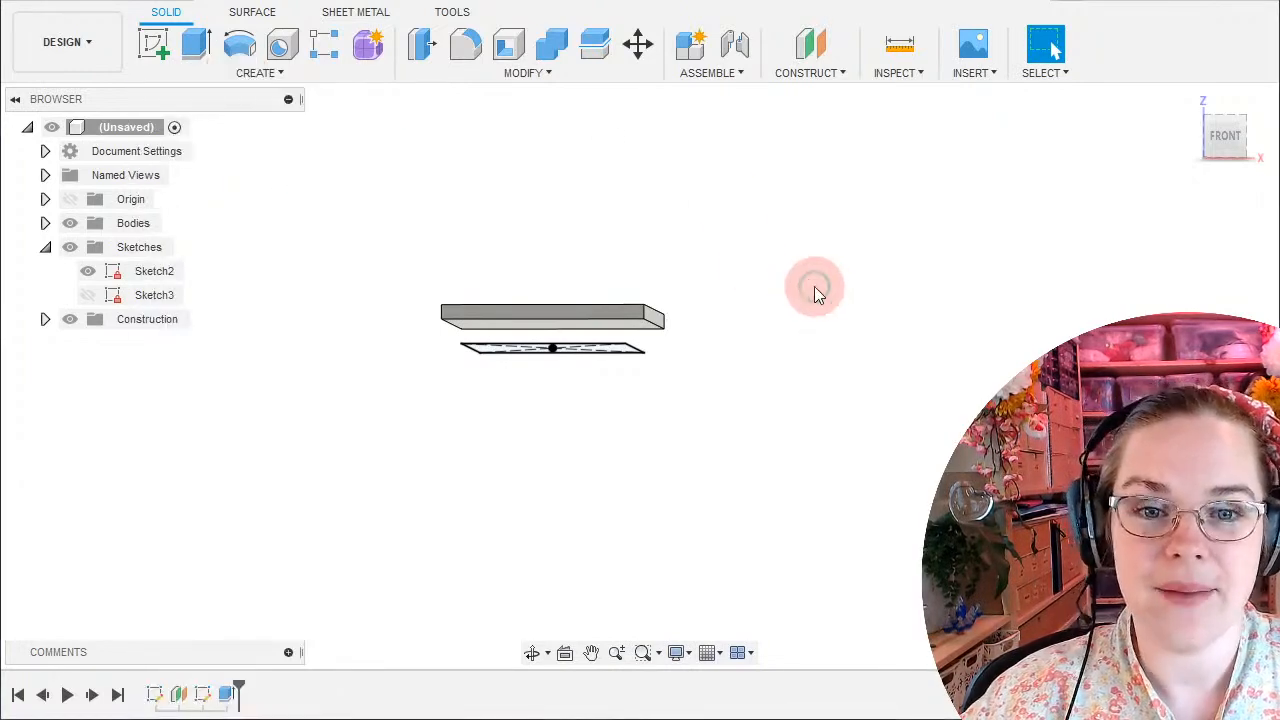
middle_click_drag(816, 290, 847, 295, "shift")
left_click_drag(847, 295, 841, 299, "shift")
middle_click_drag(707, 289, 713, 261, "shift")
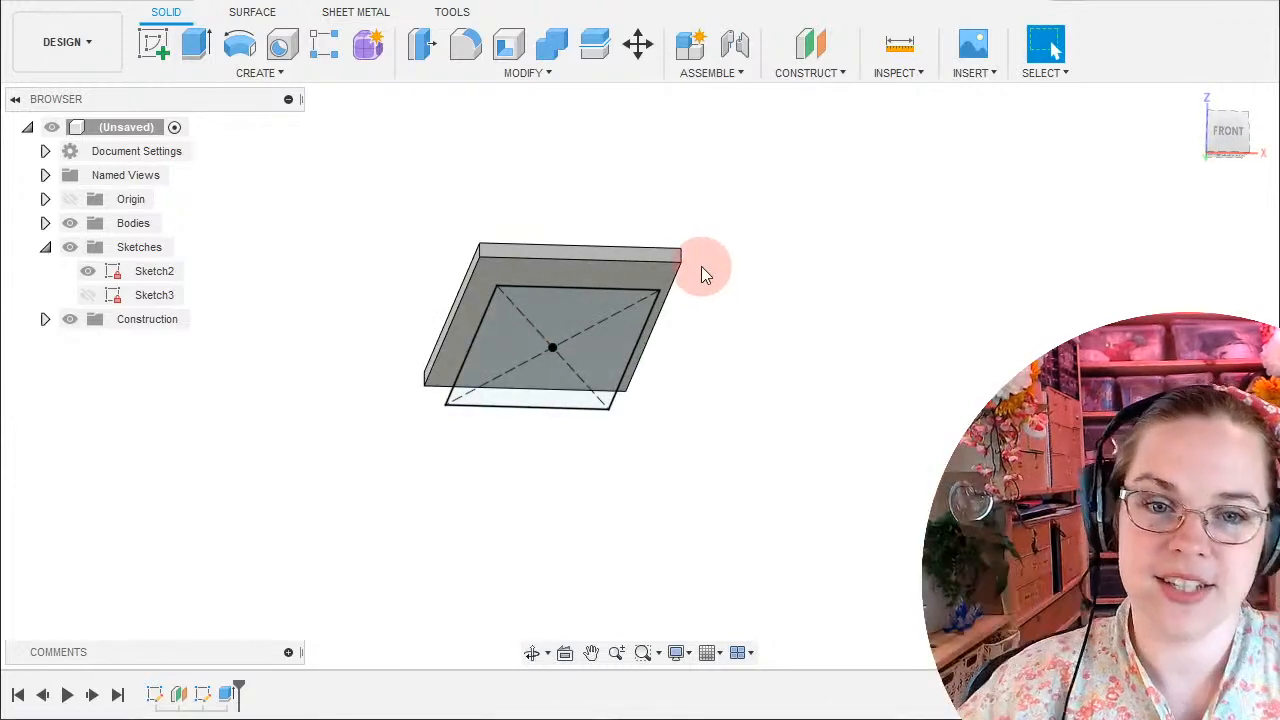
Loft between the underside of the extruded slab and the smaller rectangle on the XY plane.
left_click(247, 78)
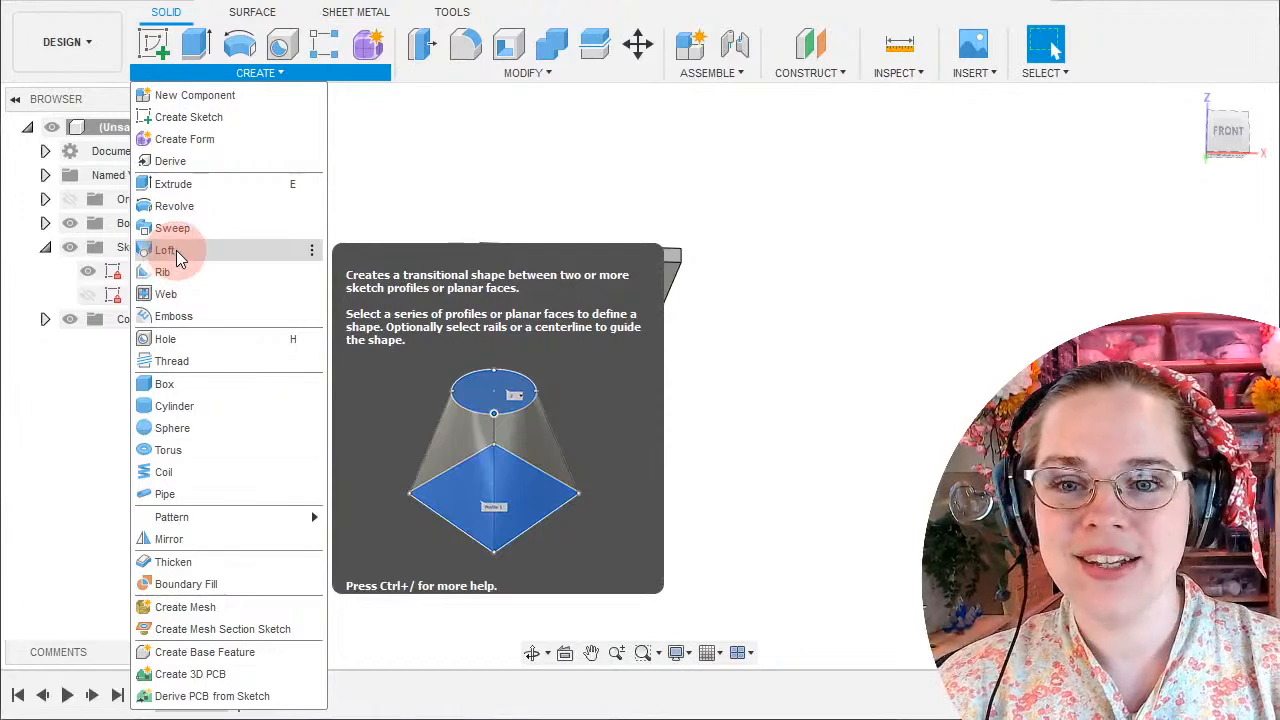
left_click(168, 253)
mouse_move(669, 543)
middle_mouse_down("shift")
mouse_move(669, 491)
mouse_move(694, 537)
middle_mouse_up("shift")
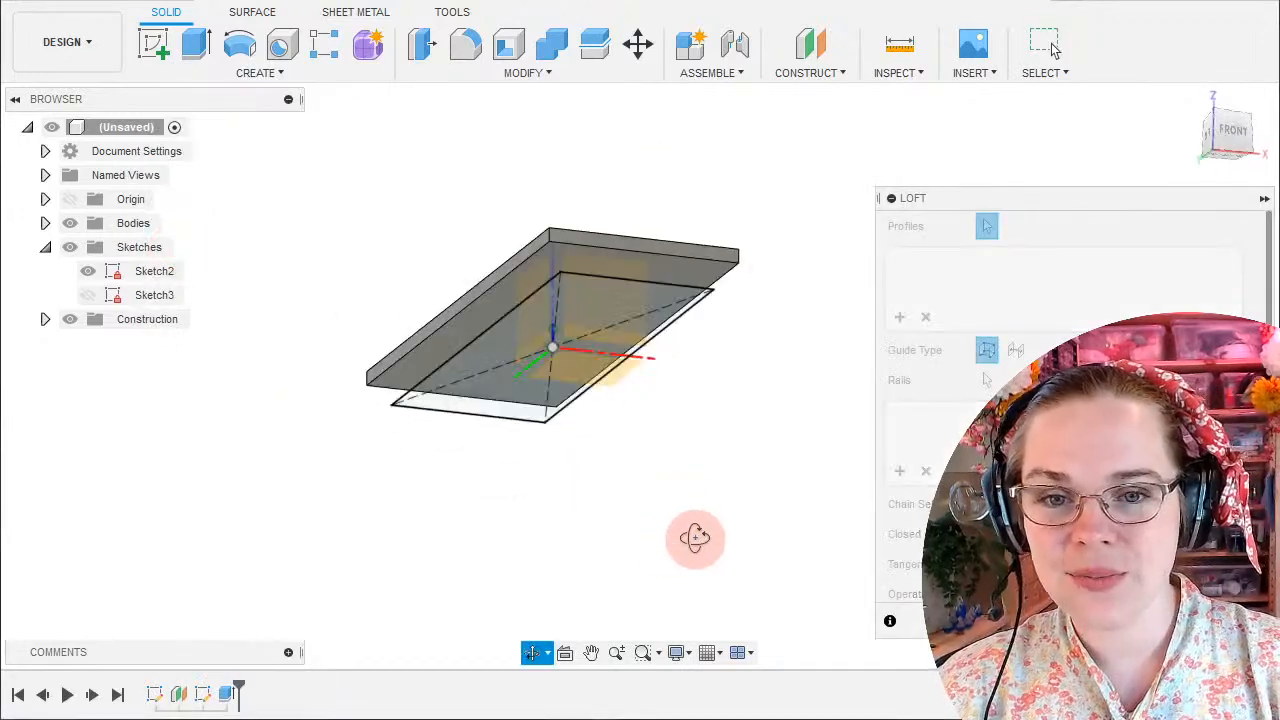
left_click(440, 358)
left_click(469, 410)
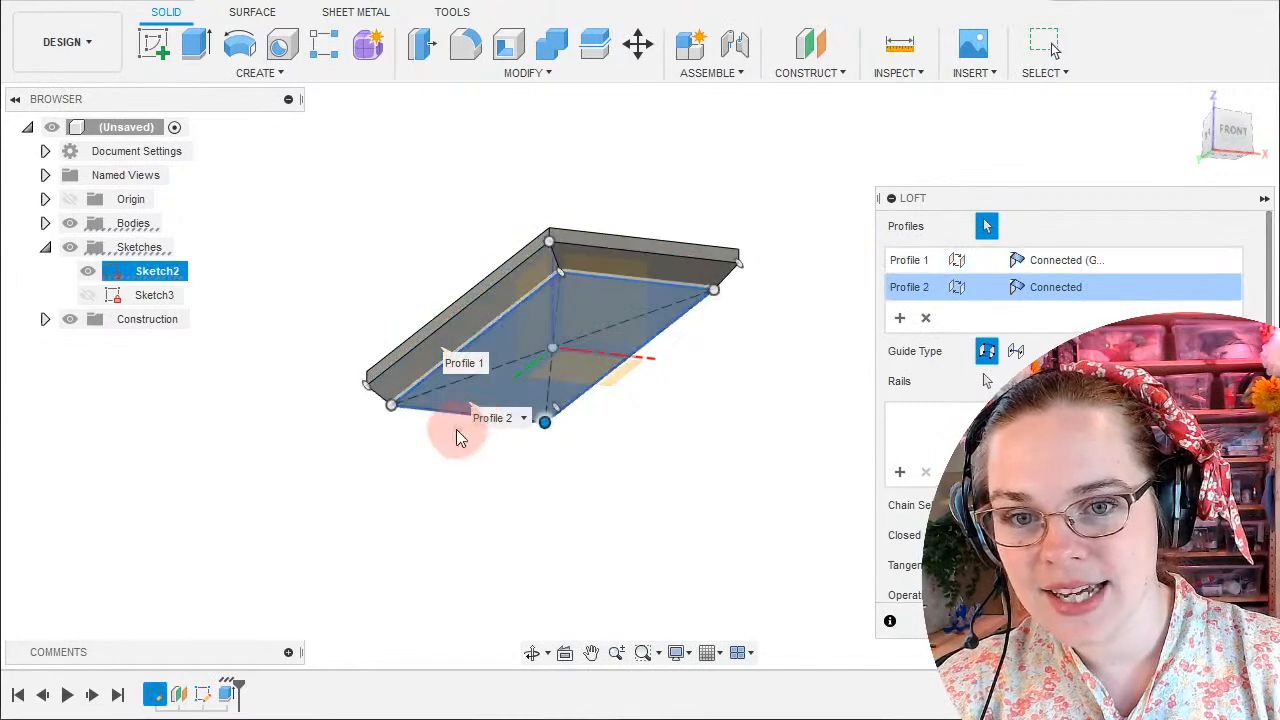
middle_click_drag(456, 429, 491, 491, "shift")
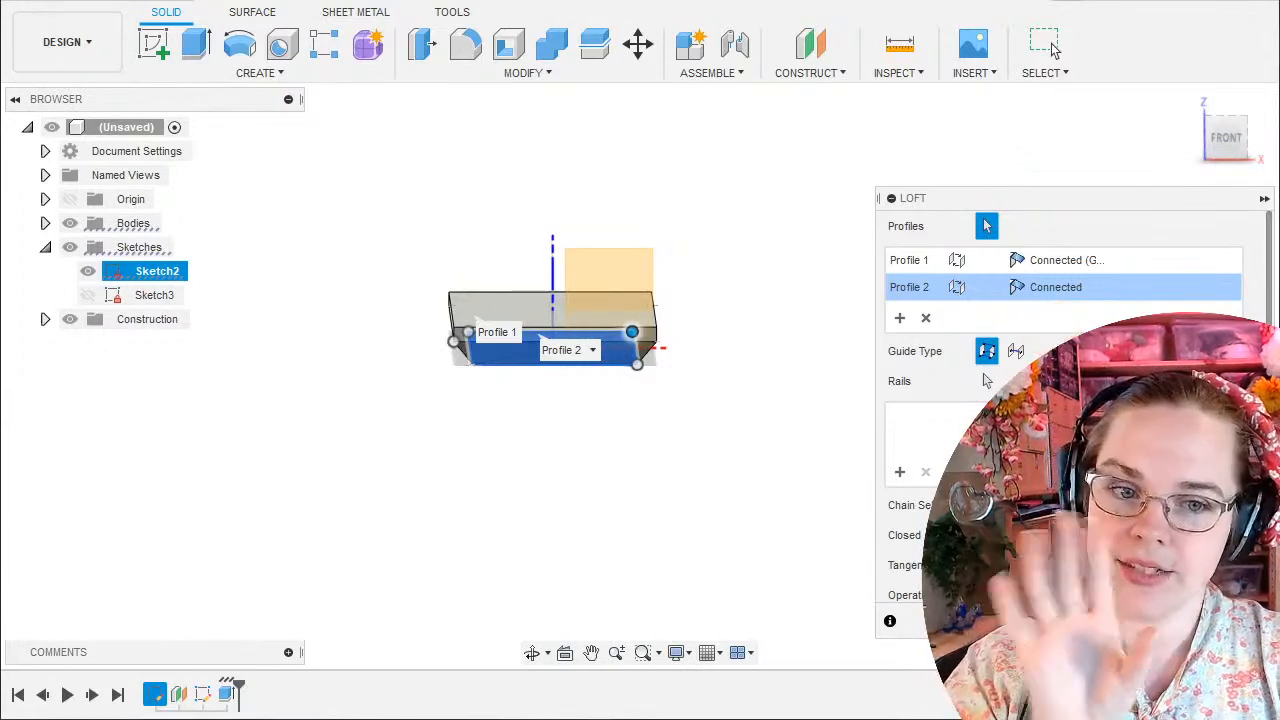
key("Return")
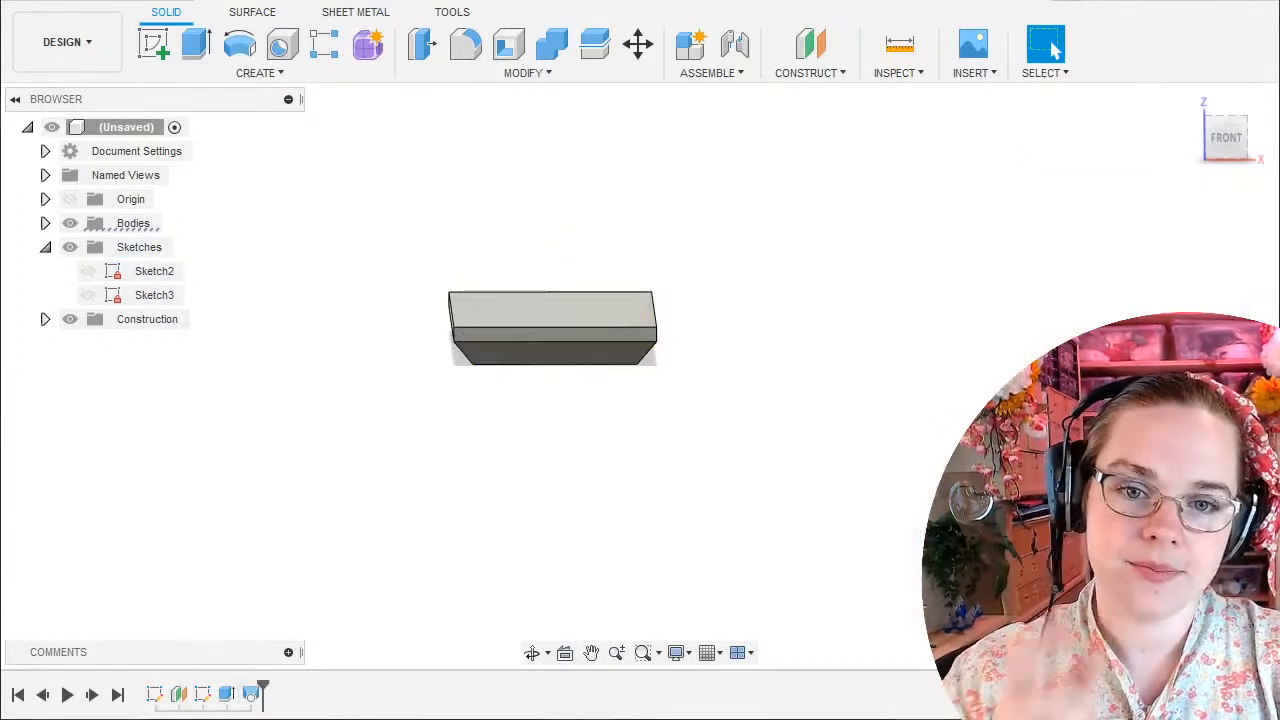
Inspect the lofted part from several sides and toggle the visibility of Sketch2 and Sketch3 on and back off.
middle_click_drag(789, 431, 561, 423, "shift")
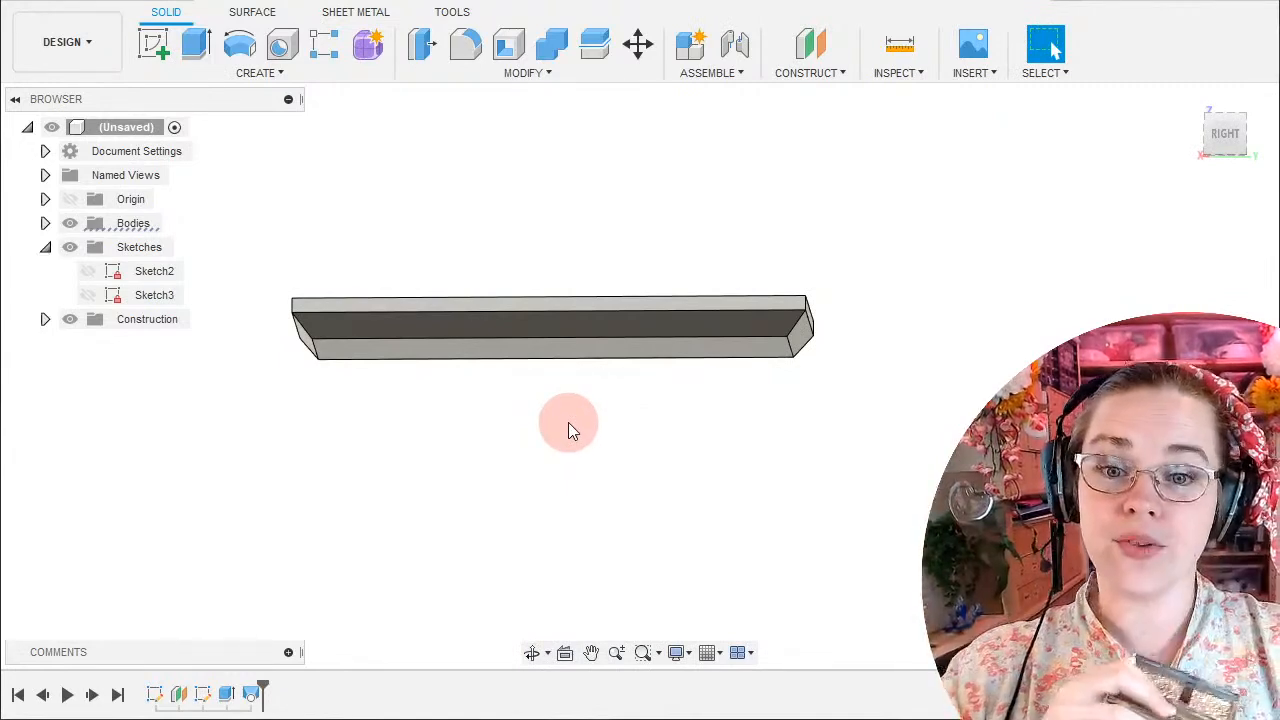
middle_click_drag(640, 390, 725, 460)
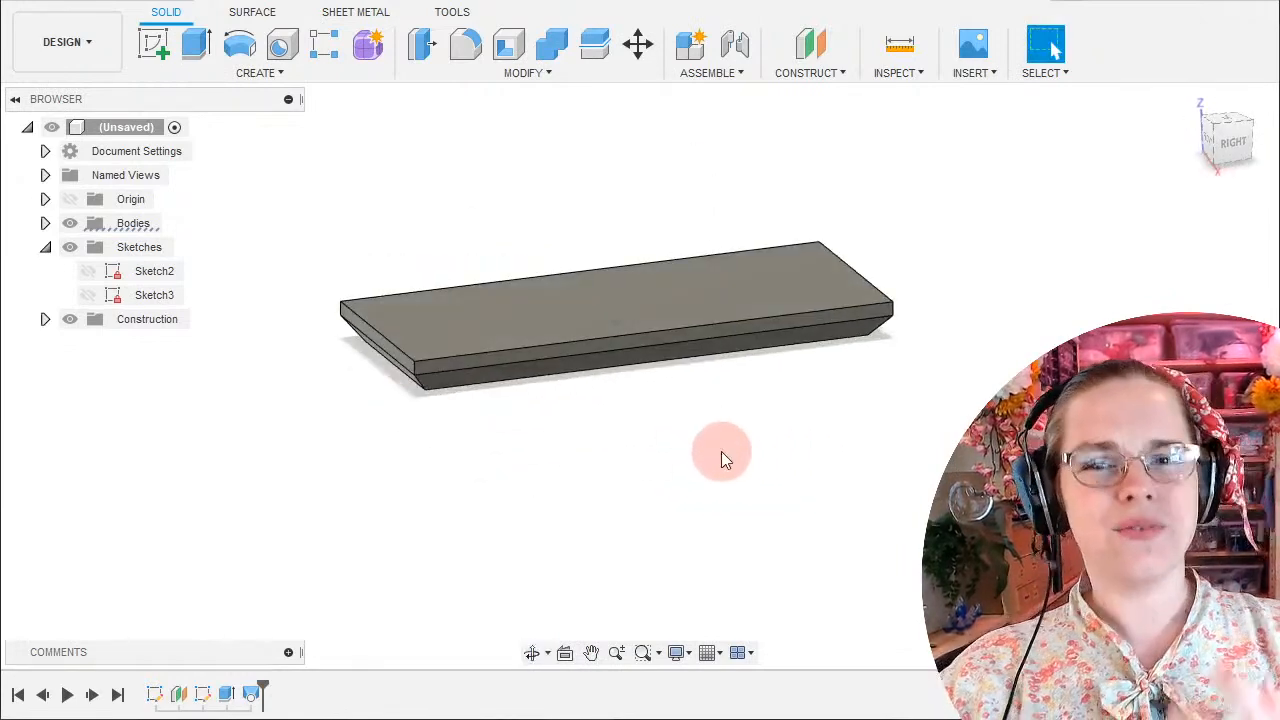
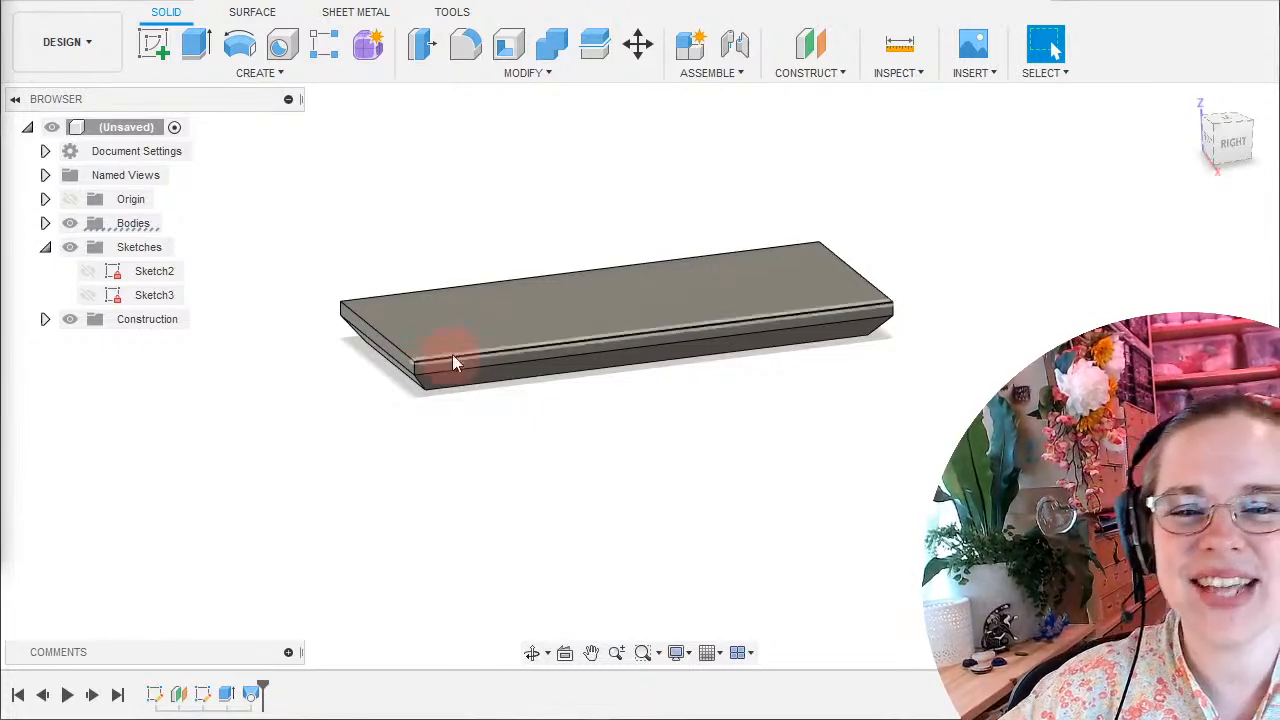
middle_click_drag(606, 474, 632, 504, "shift")
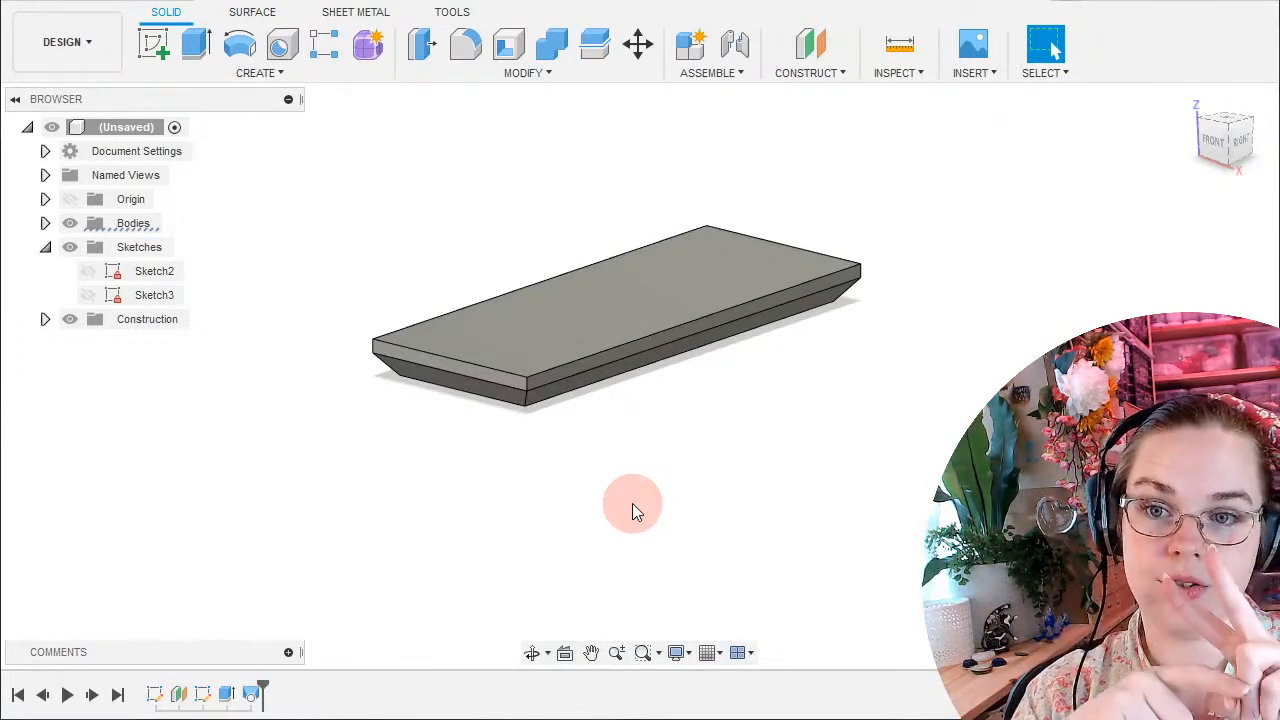
left_click(89, 271)
left_click(89, 271)
left_click(89, 295)
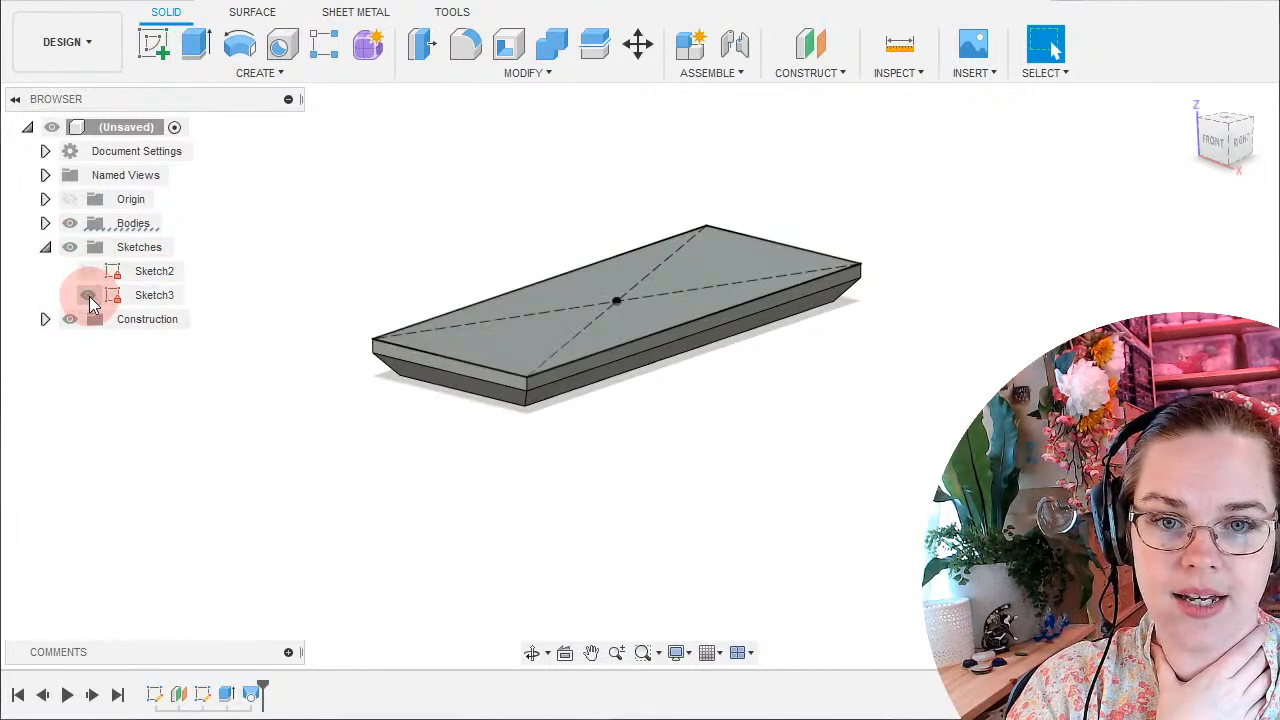
left_click(89, 295)
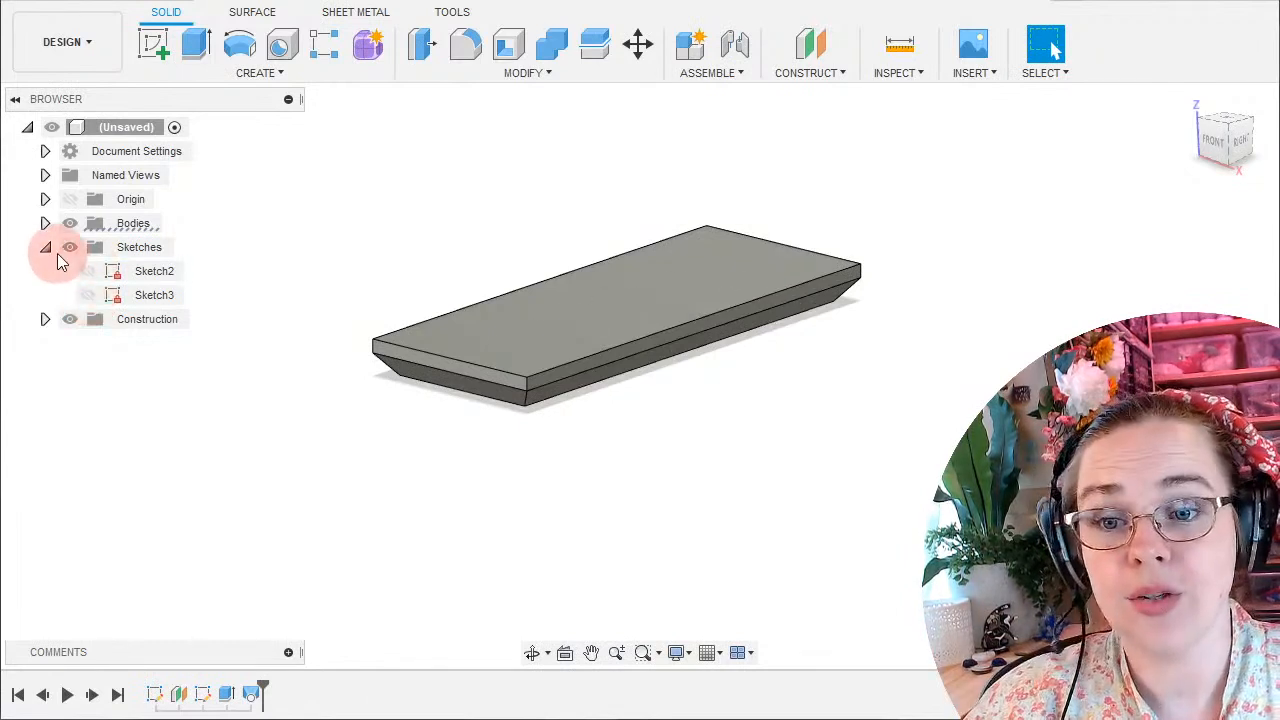
Collapse the sketch list, list the design's bodies, and toggle the visibility of Body1 off and back on.
left_click(44, 249)
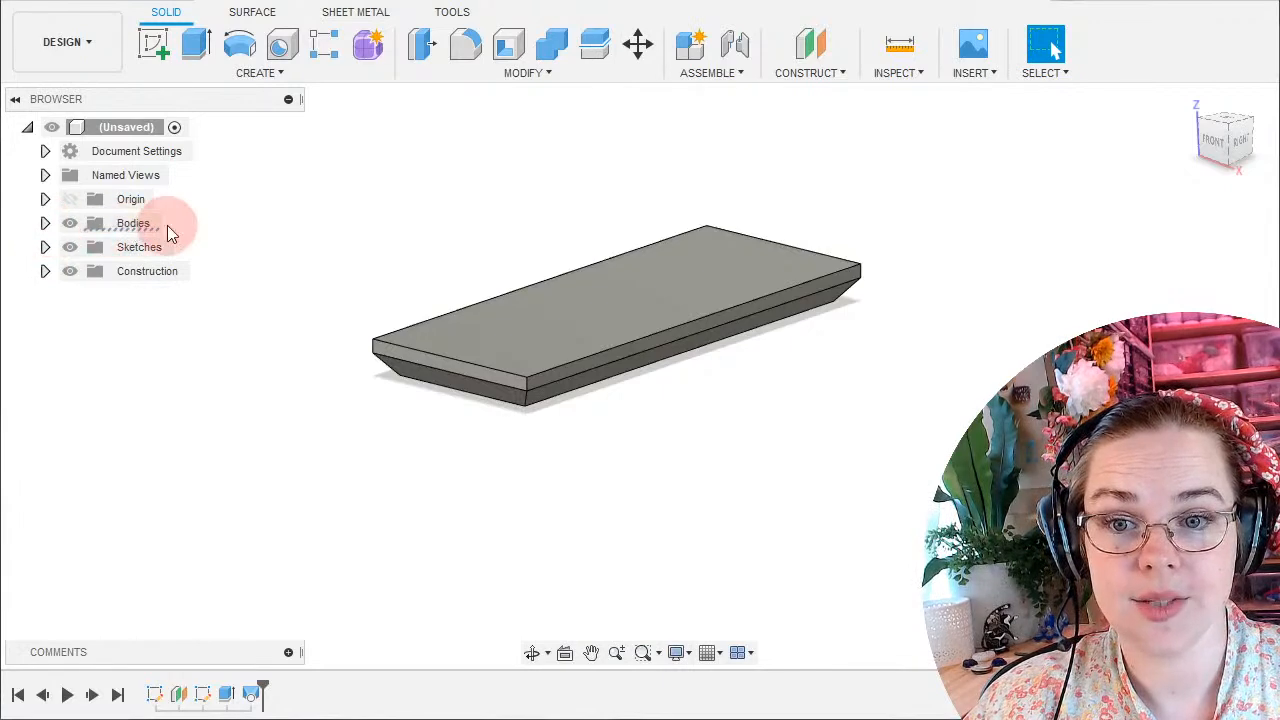
left_click(46, 226)
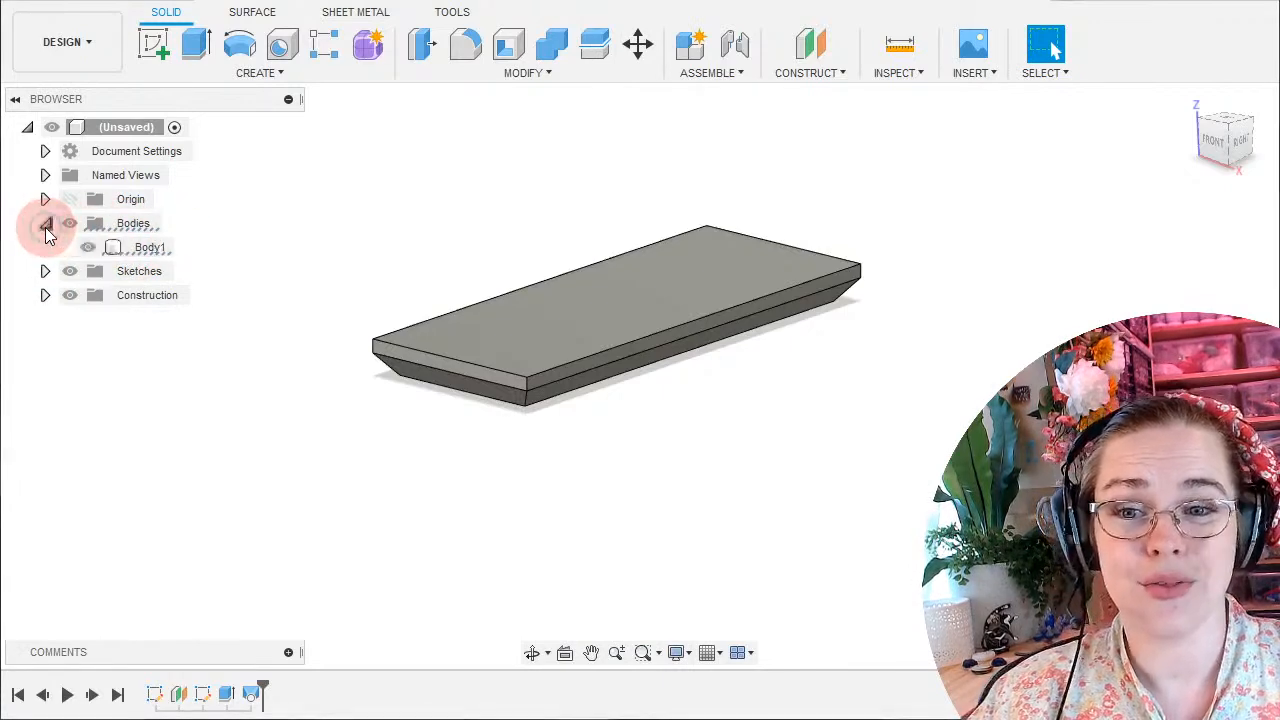
left_click(140, 247)
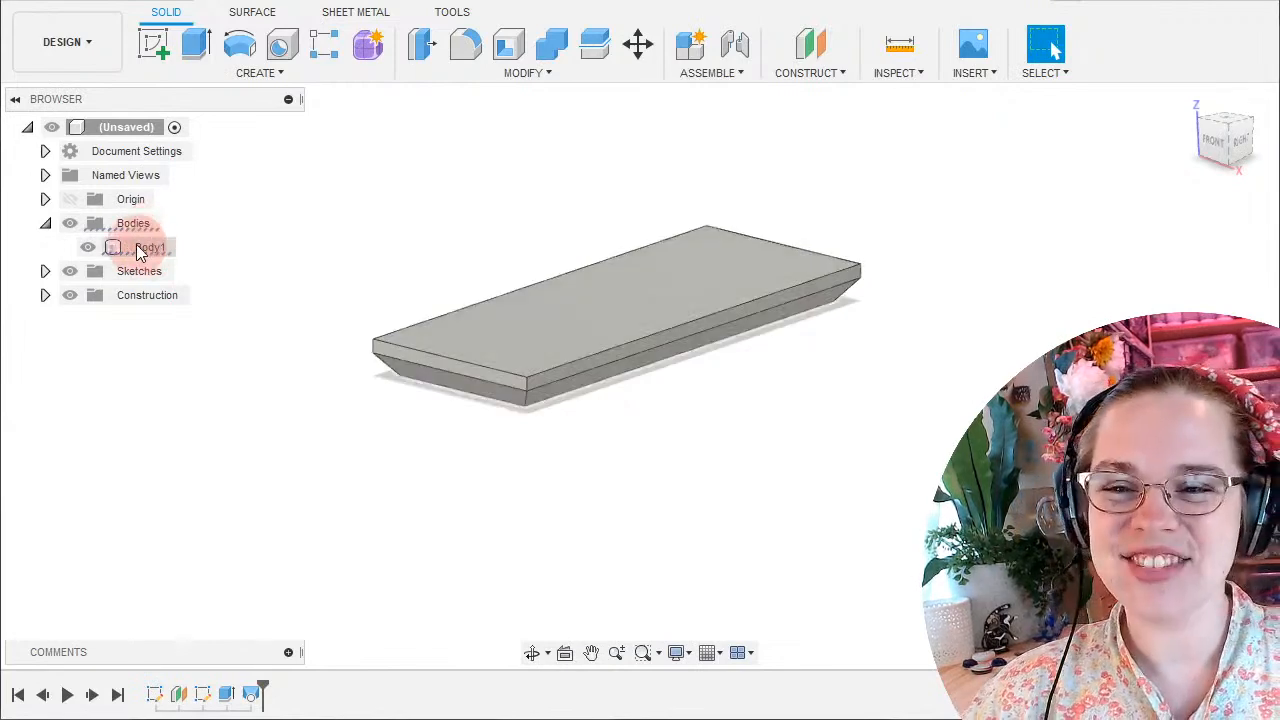
left_click(400, 496)
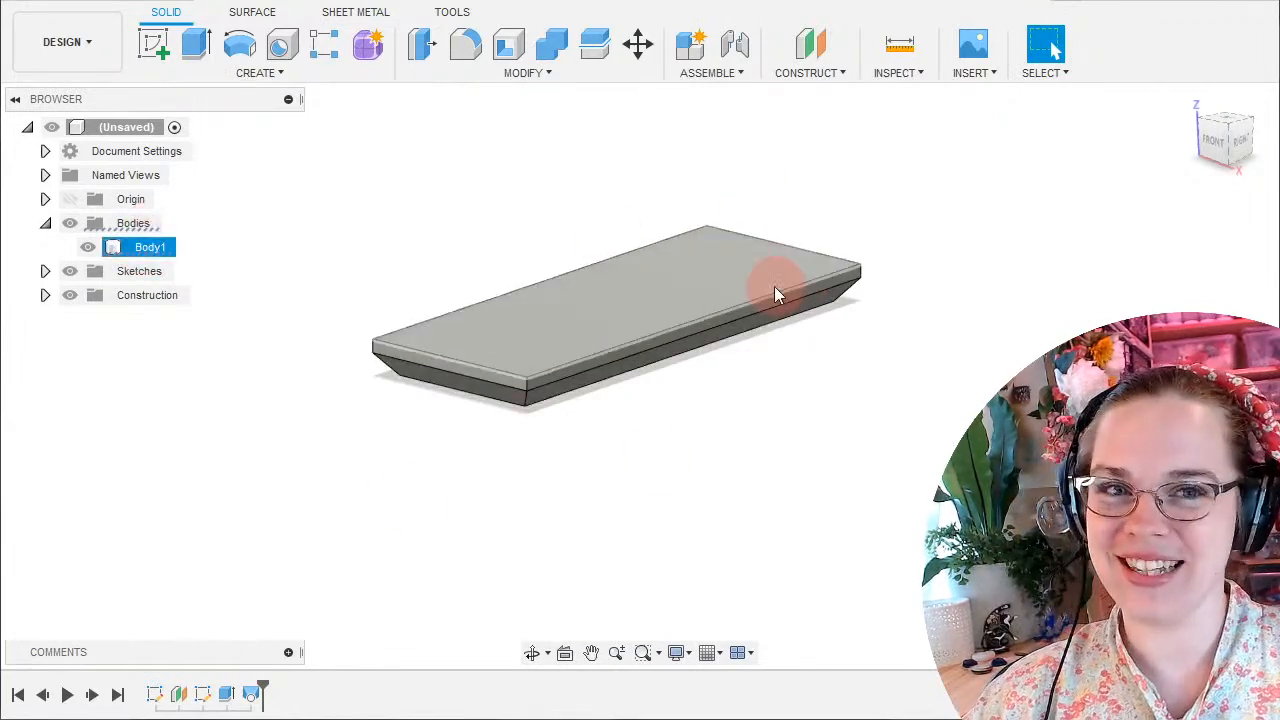
left_click(88, 248)
left_click(87, 255)
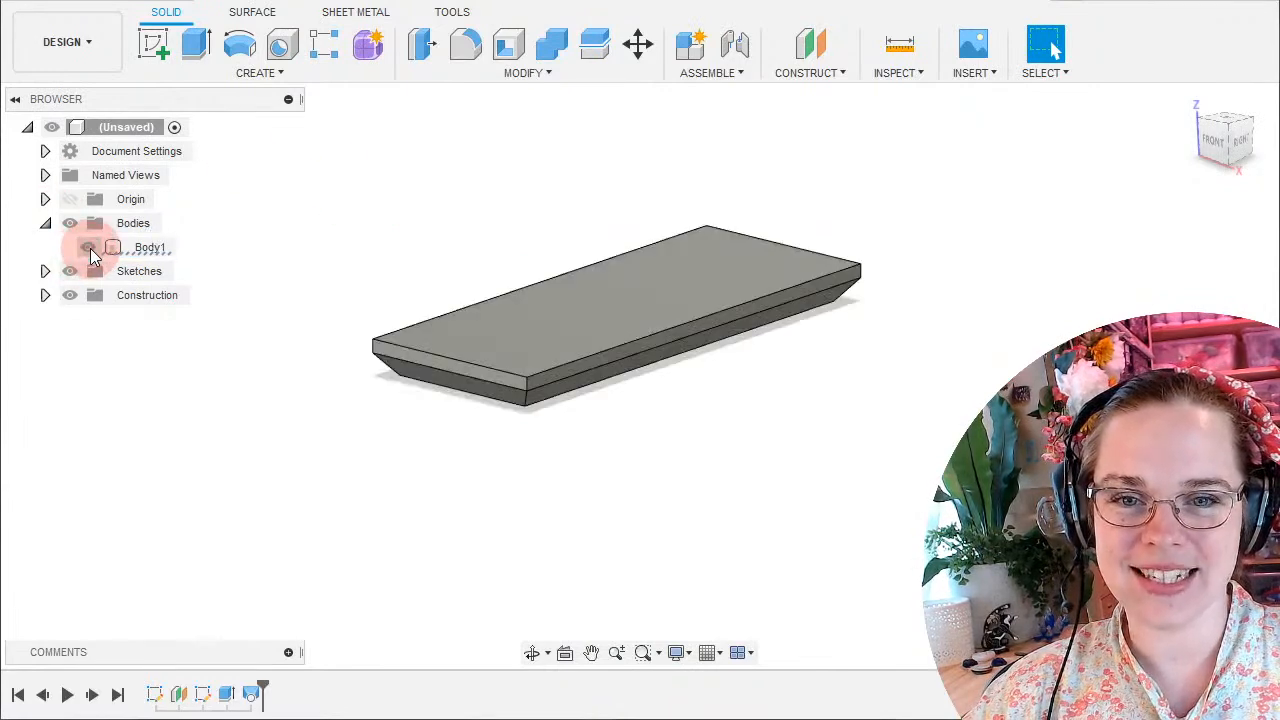
left_click(89, 255)
left_click(89, 252)
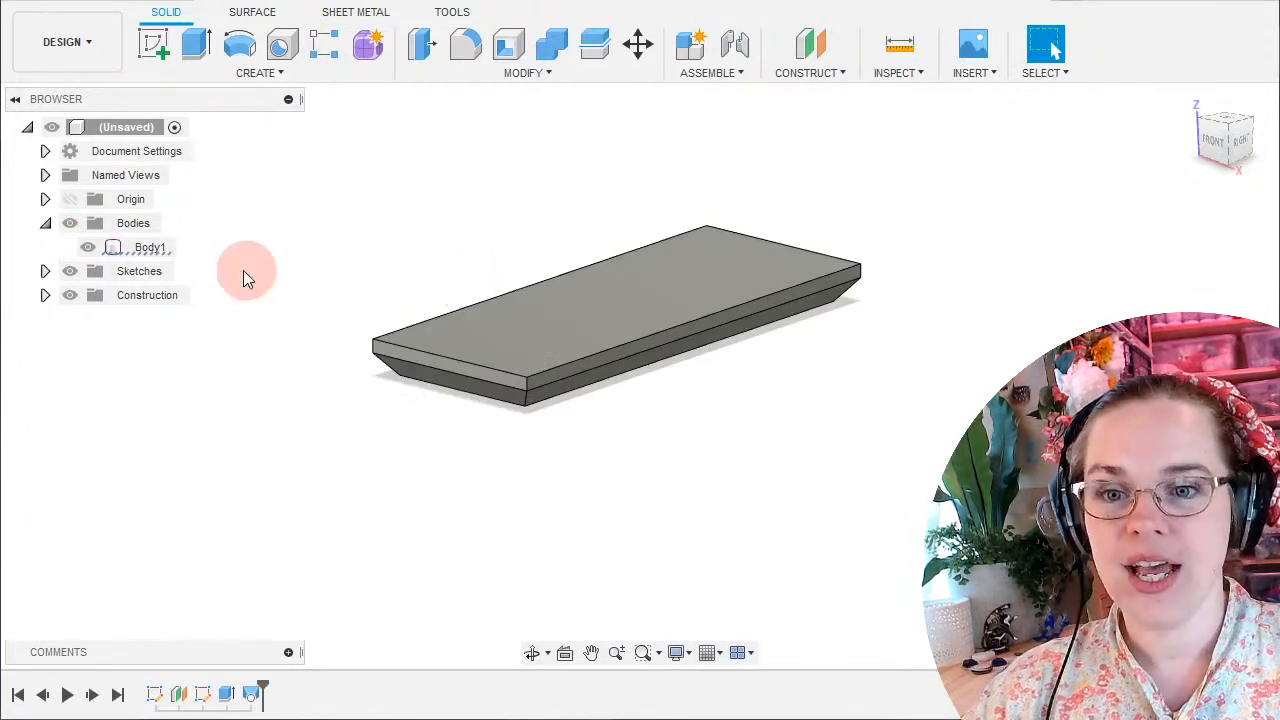
Duplicate Body1 by copying and pasting it into the design's bodies, keeping the copy in place with zero offset.
left_click(116, 248)
right_click(155, 251)
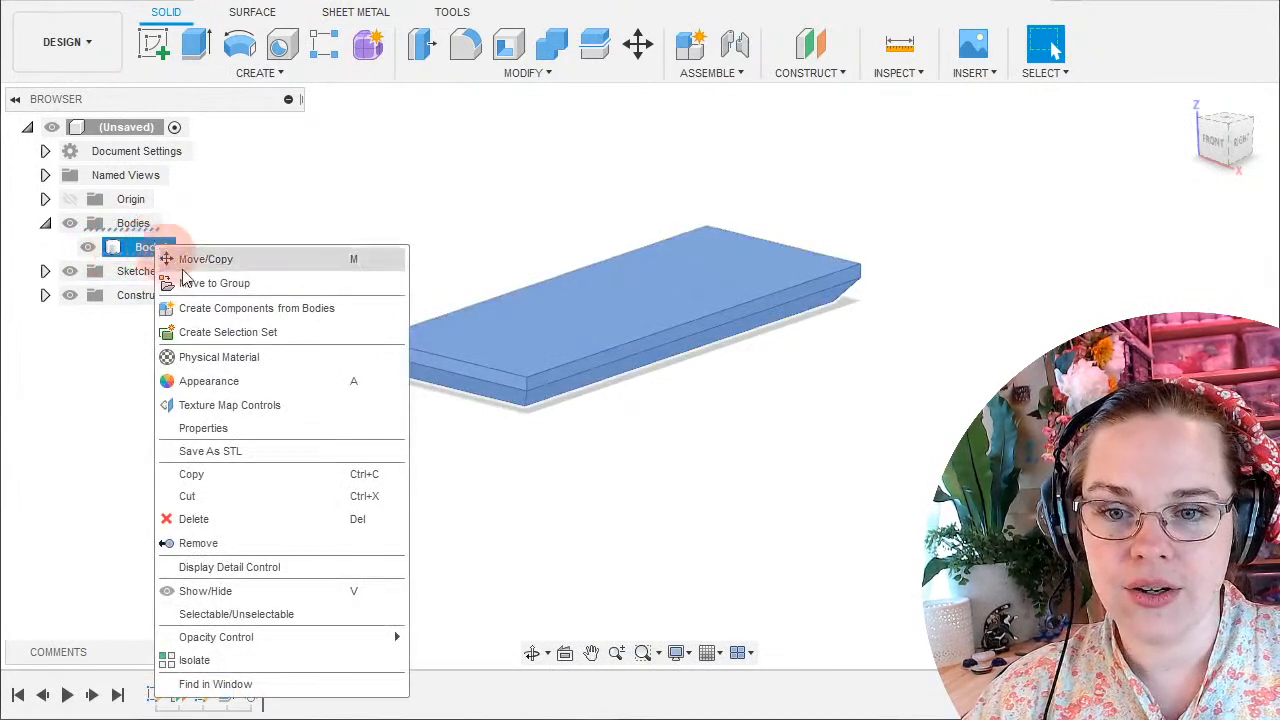
left_click(204, 476)
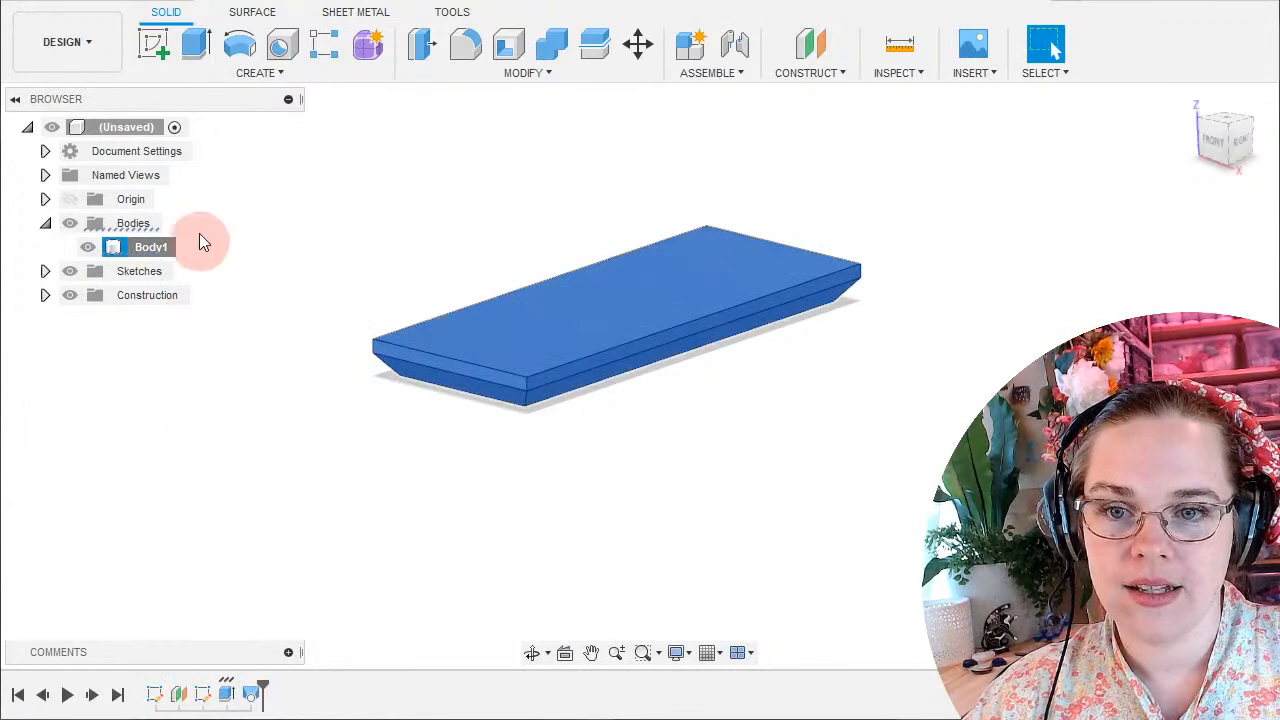
right_click(145, 230)
right_click(133, 247)
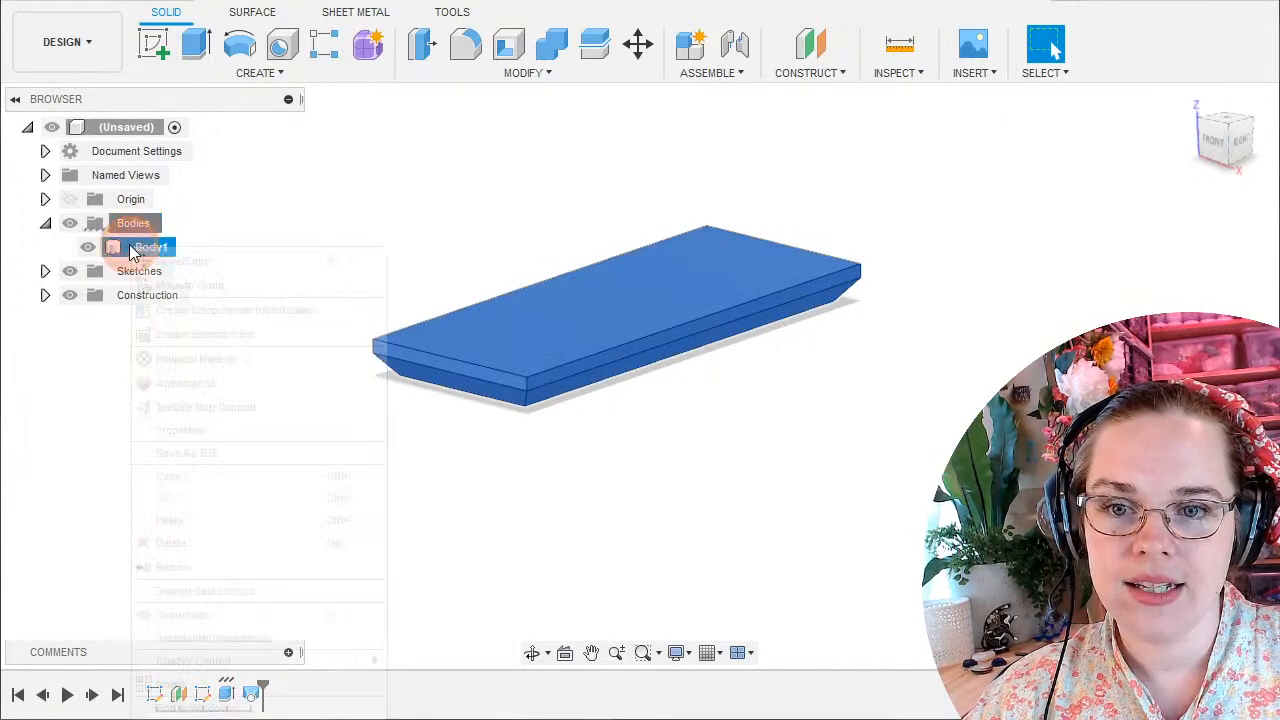
left_click(186, 520)
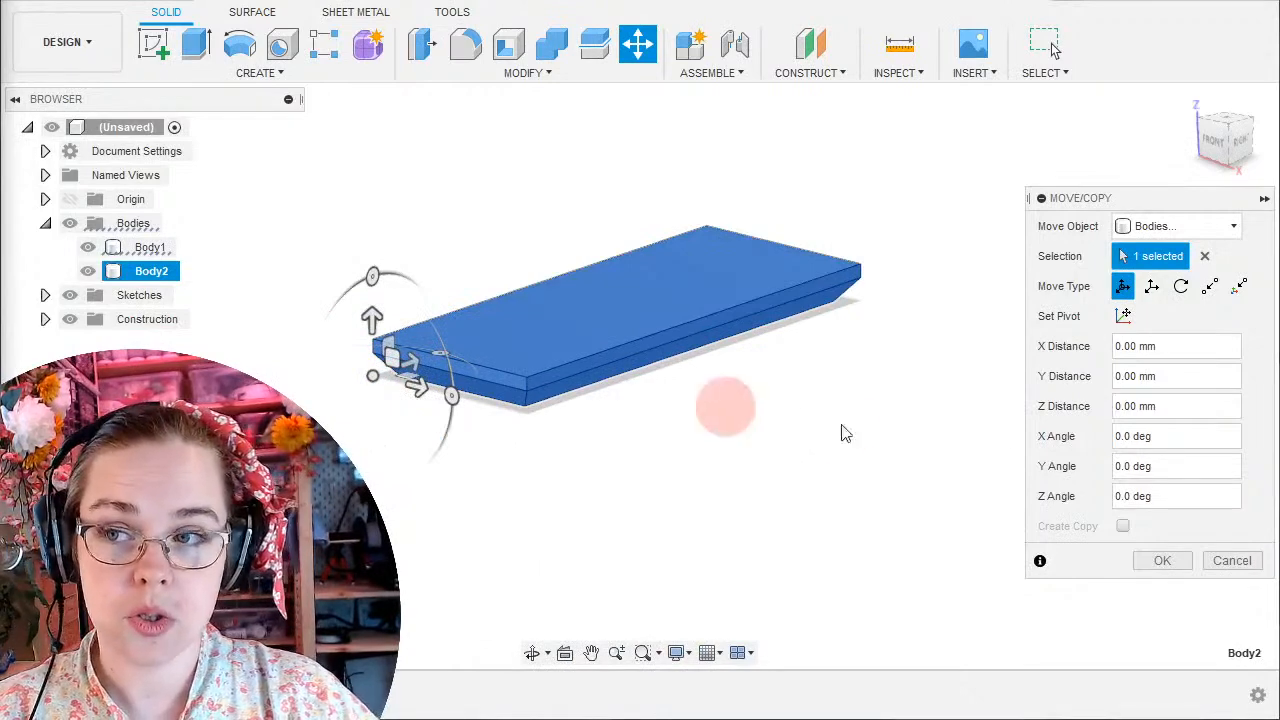
left_click(1162, 561)
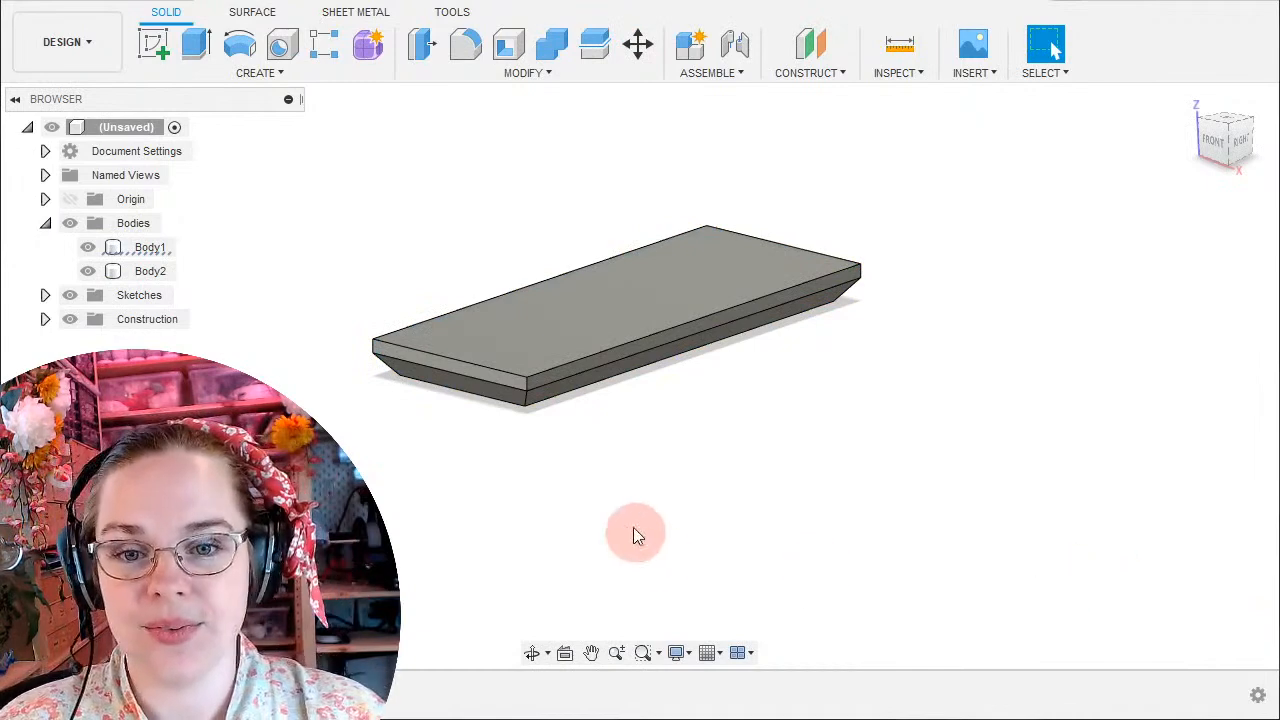
Toggle the visibility of the two overlapping bodies and leave Body1 hidden with Body2 shown.
left_click(436, 355)
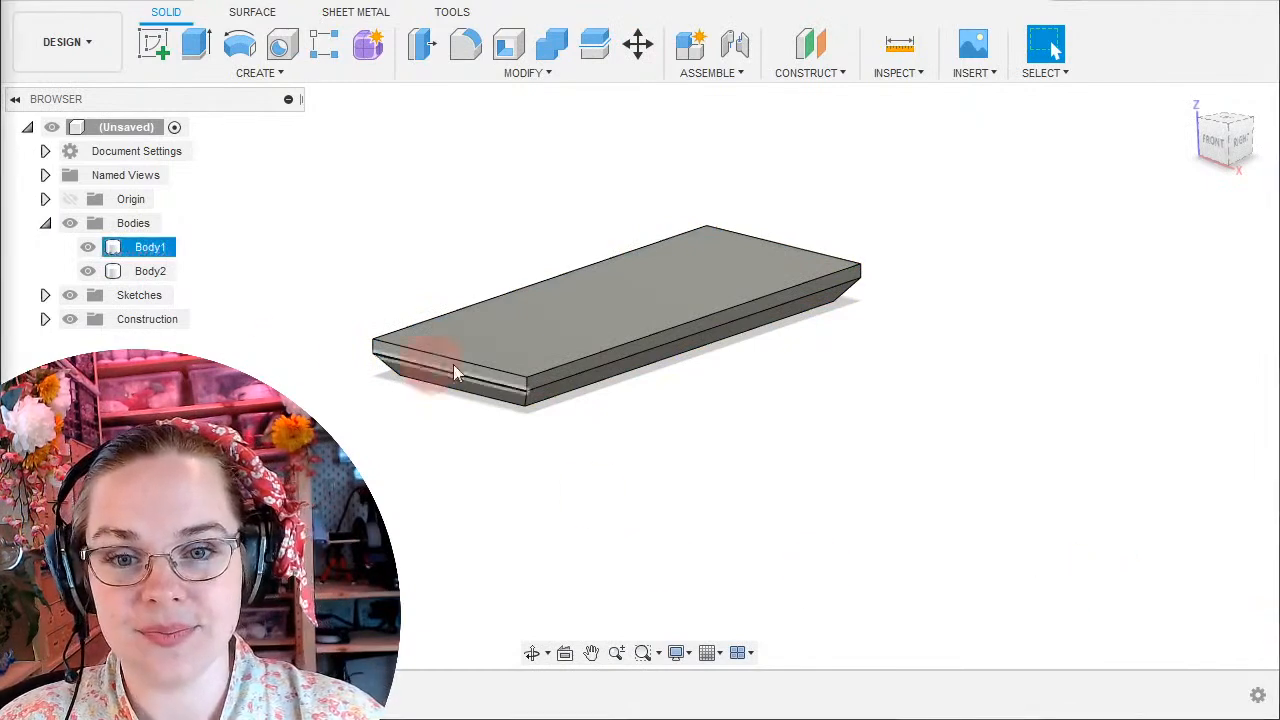
left_click(90, 249)
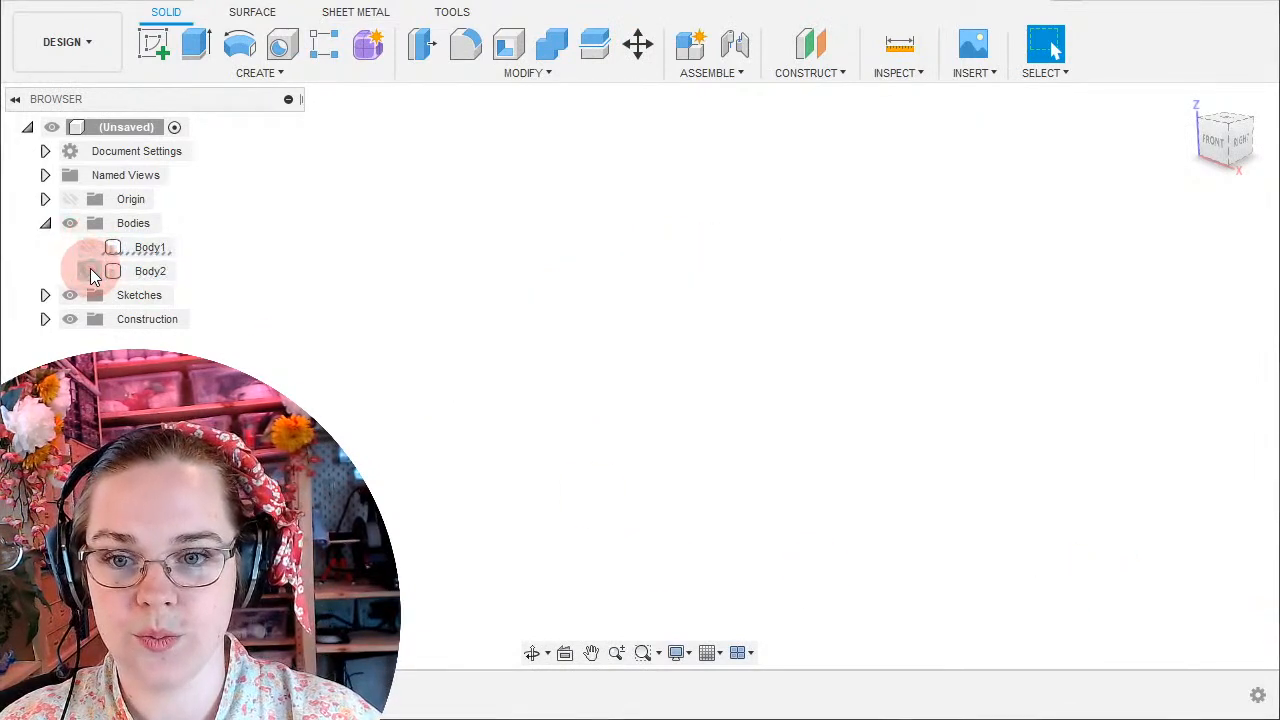
left_click(89, 250)
left_click(89, 258)
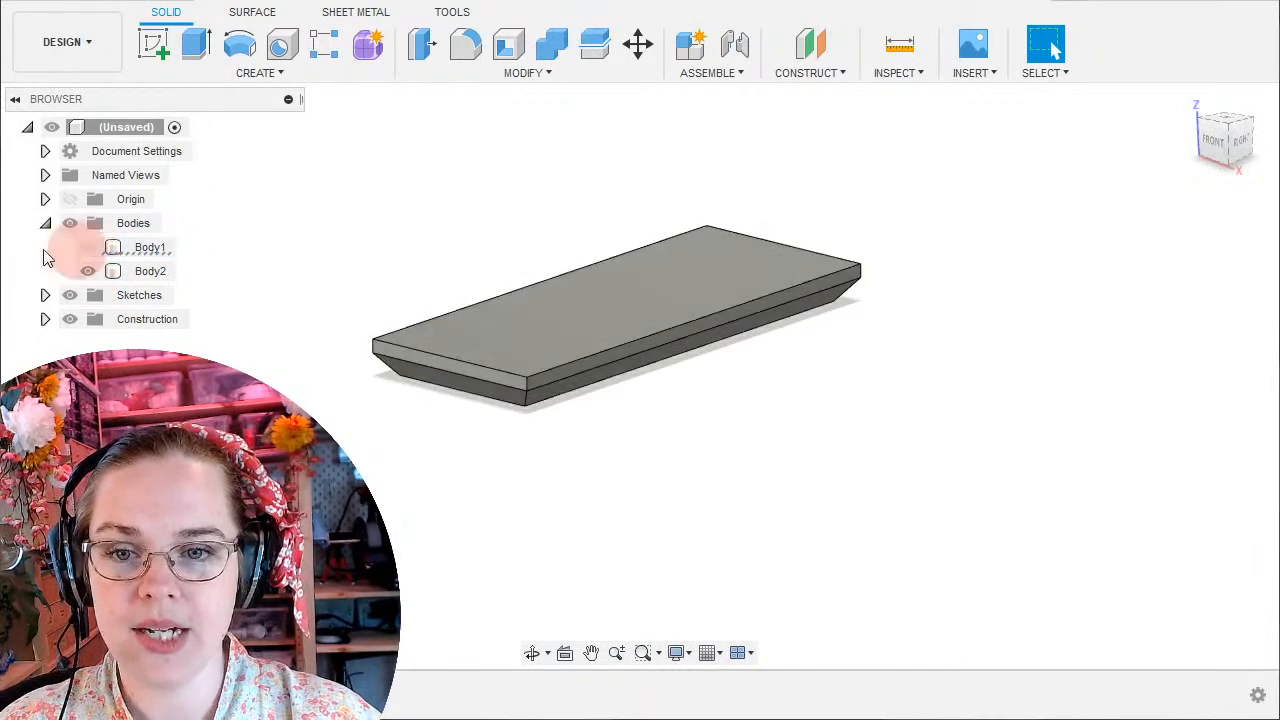
left_click(159, 247)
left_click(905, 265)
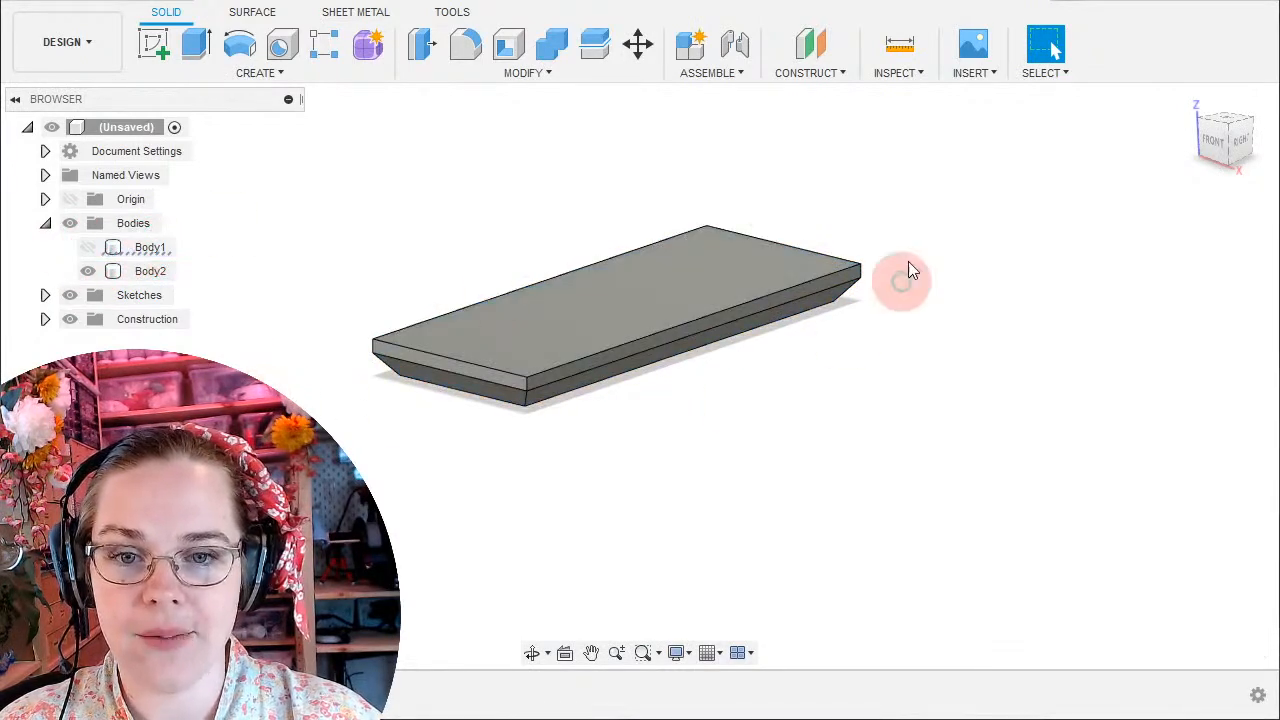
middle_click_drag(746, 403, 1028, 343, "shift")
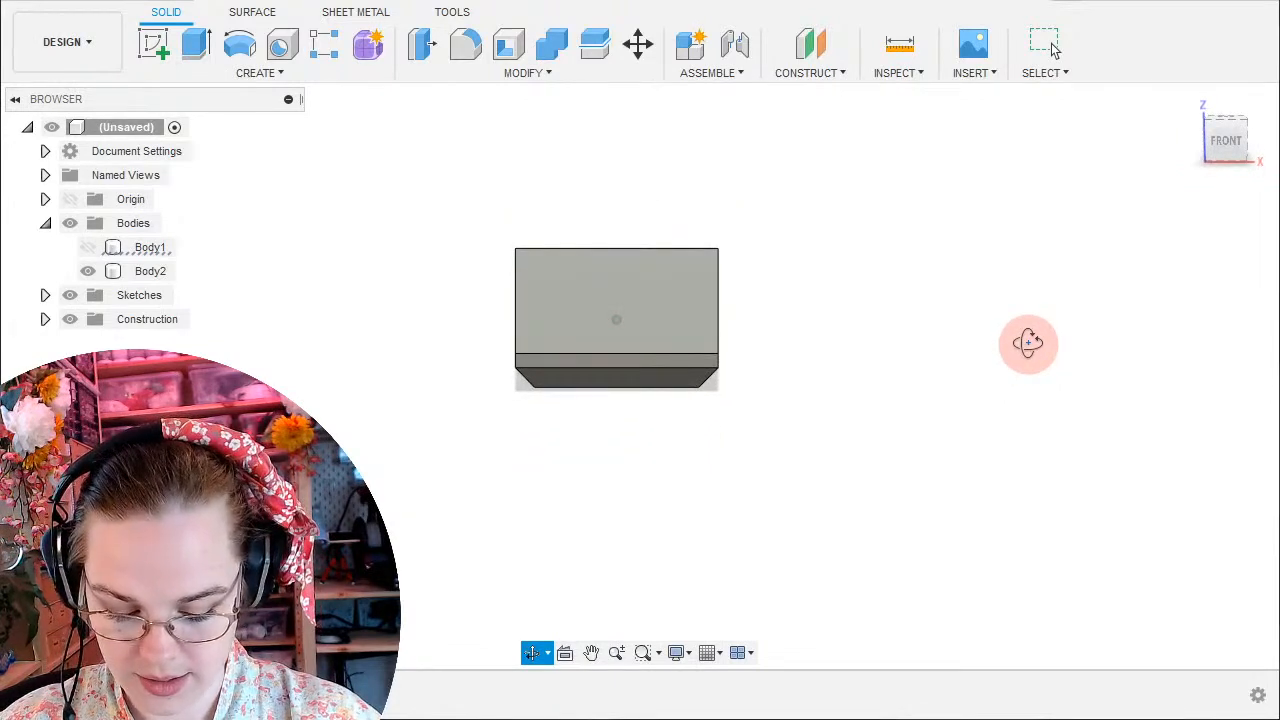
middle_click_drag(1028, 343, 1031, 346, "shift")
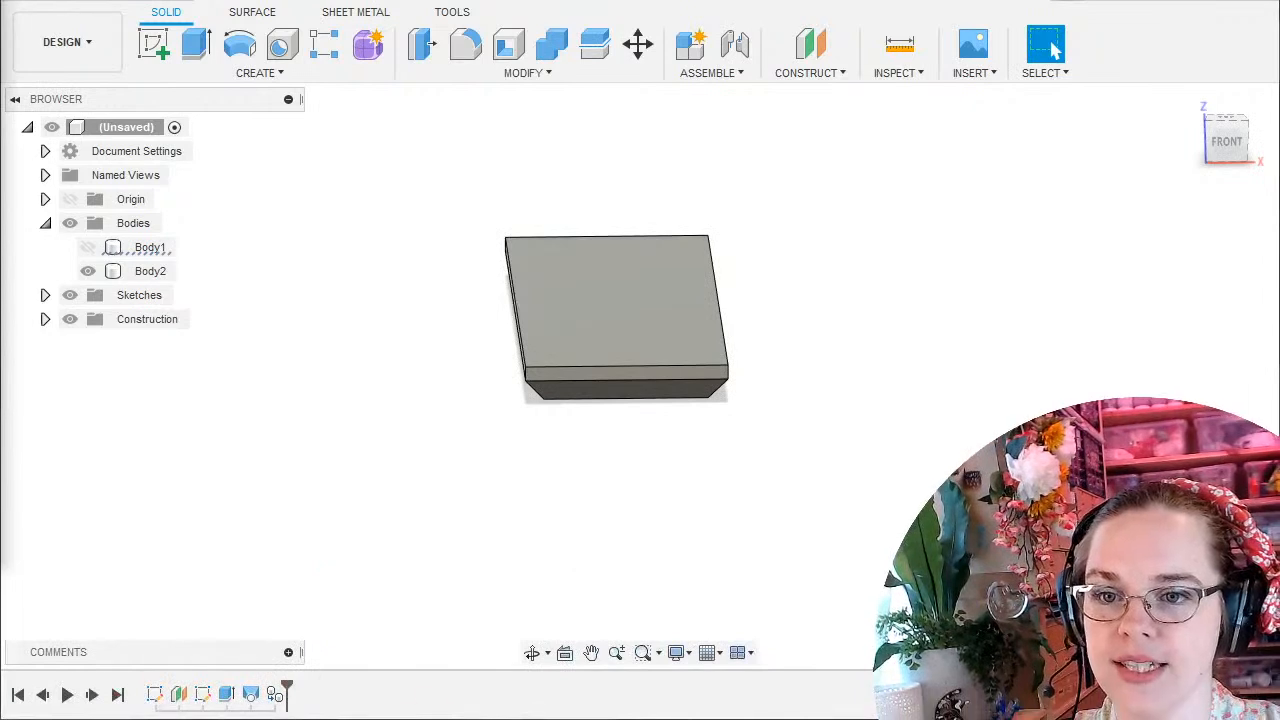
left_click(15, 230)
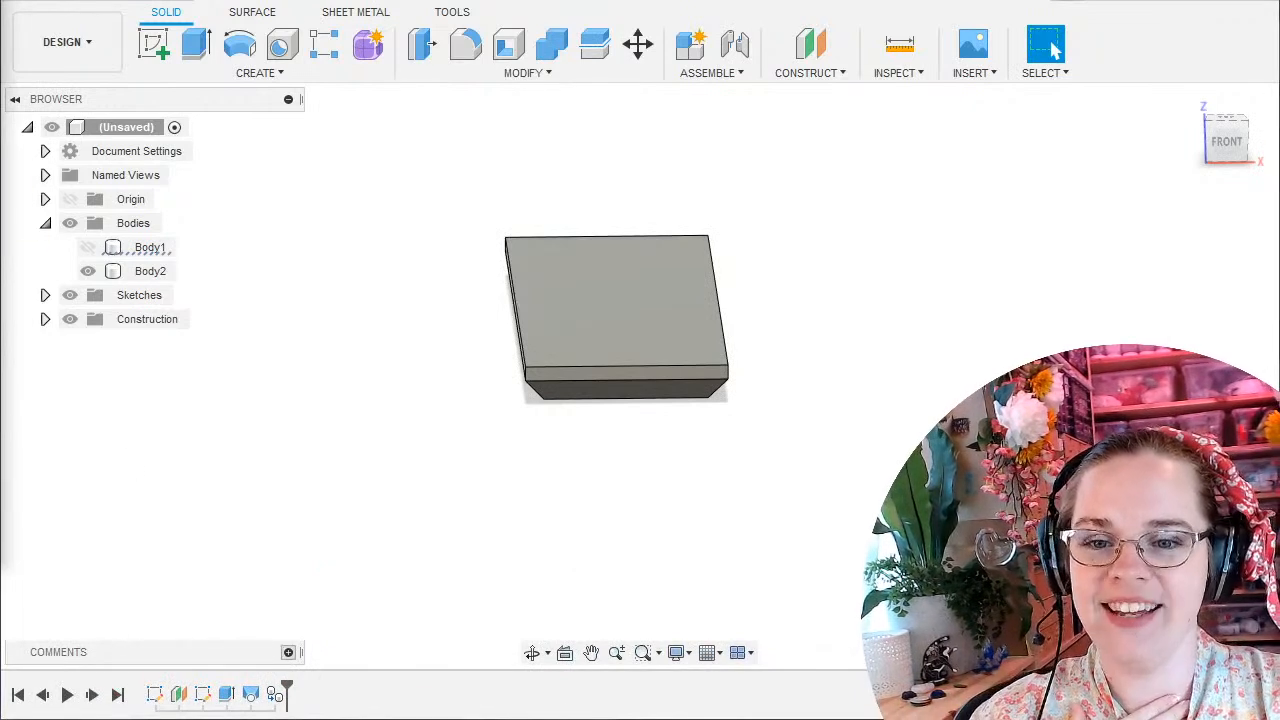
Group all the features in the design history, from the first sketch to the pasted body, and collapse the group.
left_click(287, 697)
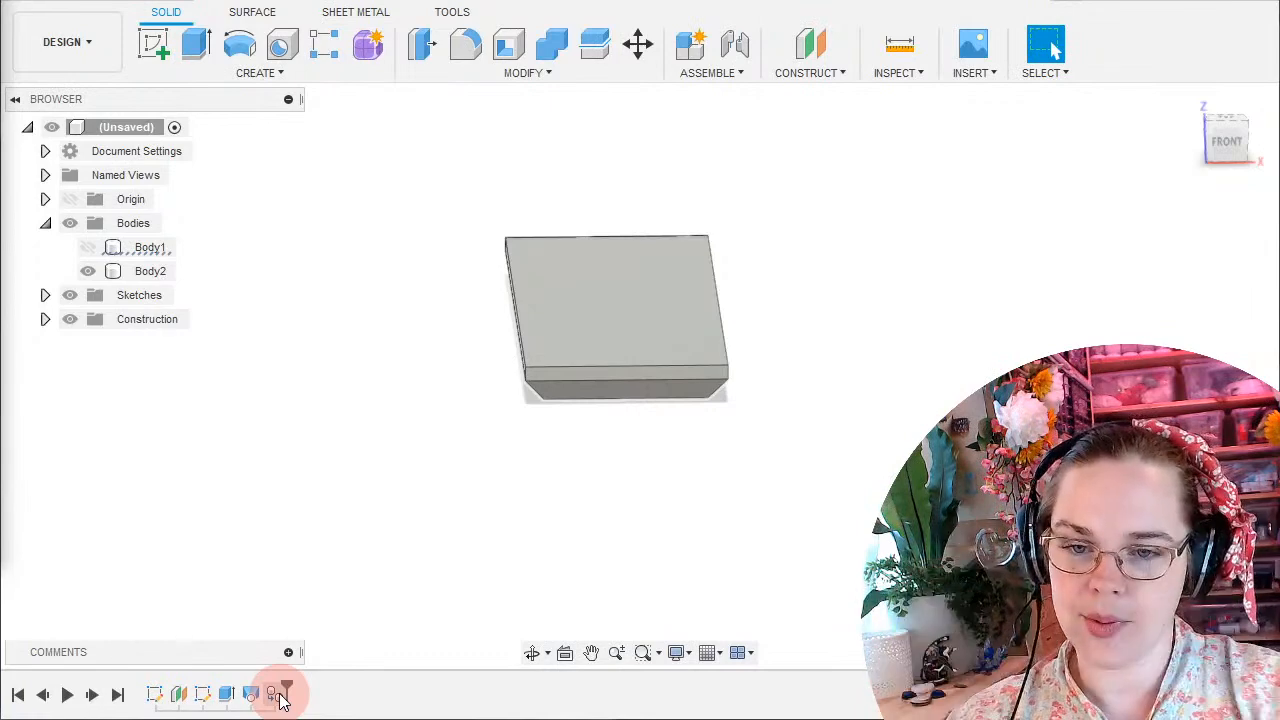
left_click(280, 697)
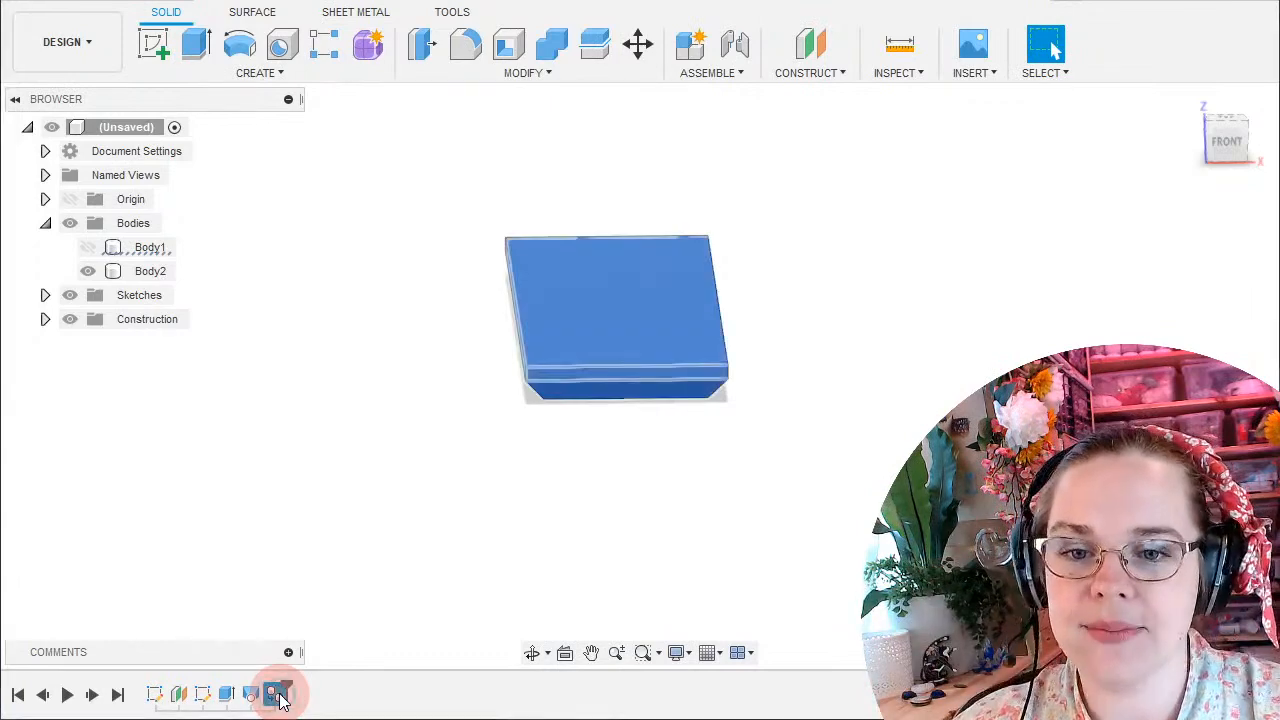
left_click(165, 700, "shift")
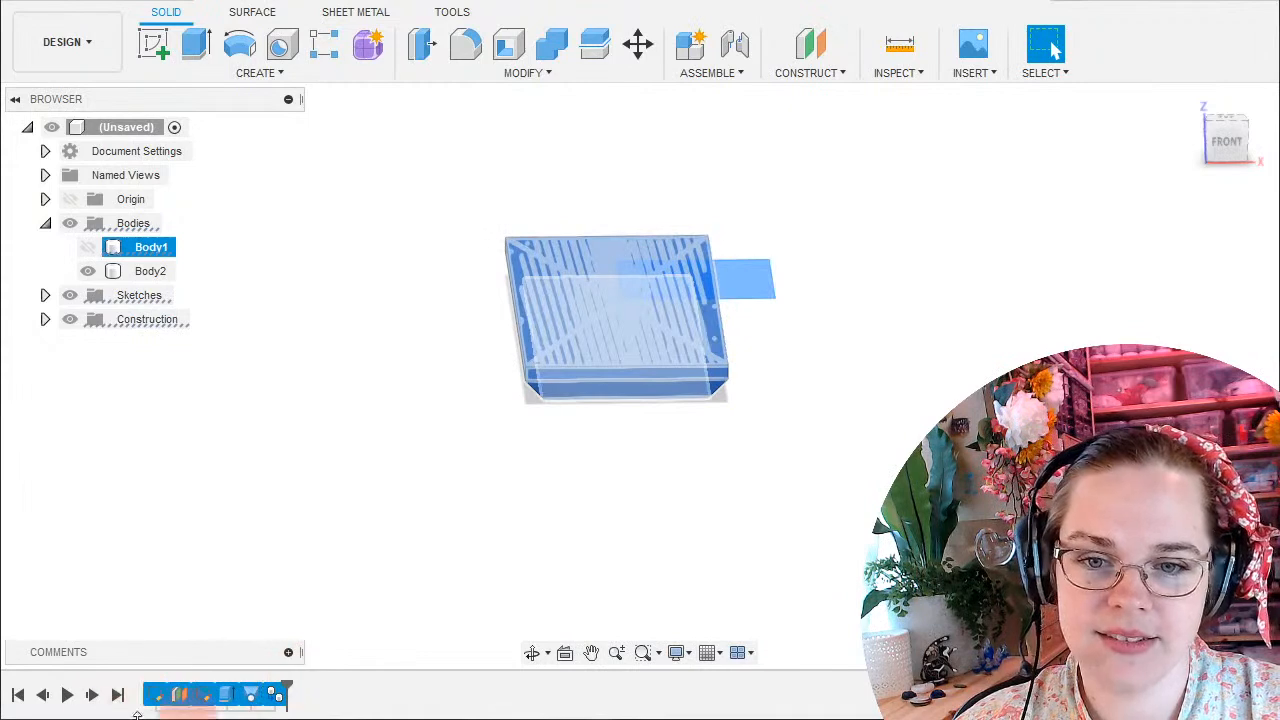
right_click(210, 695)
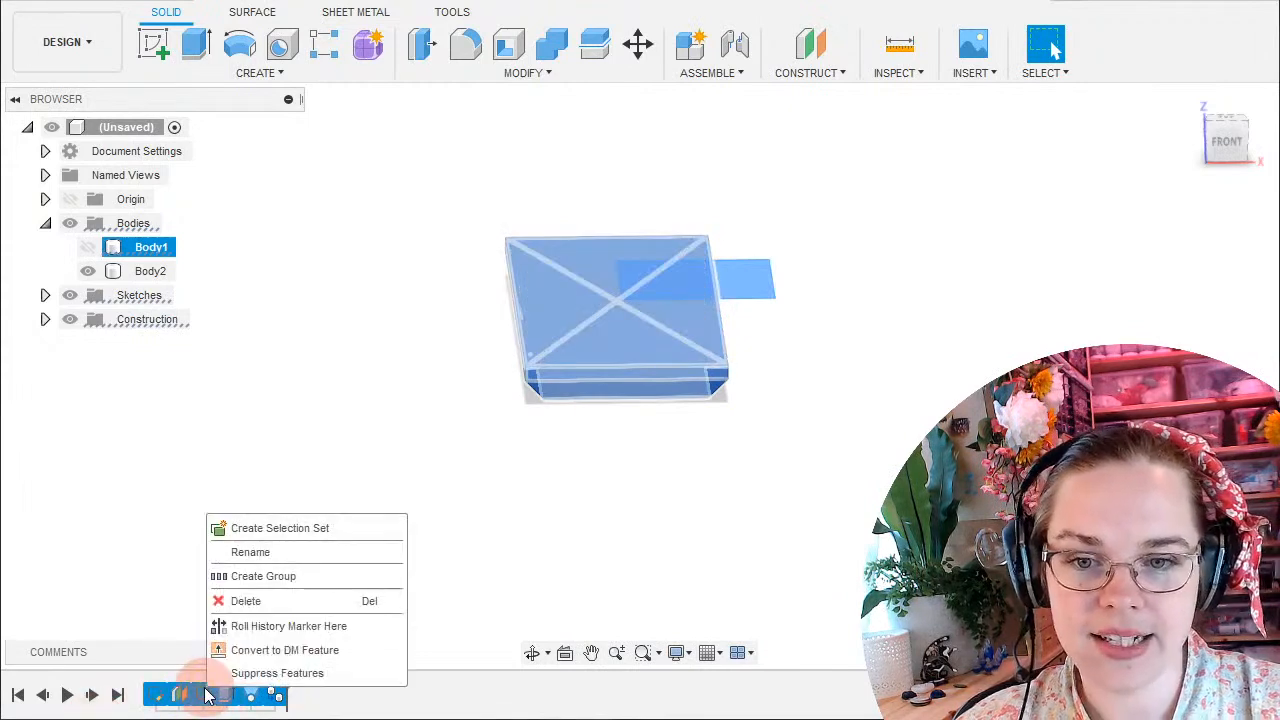
left_click(243, 578)
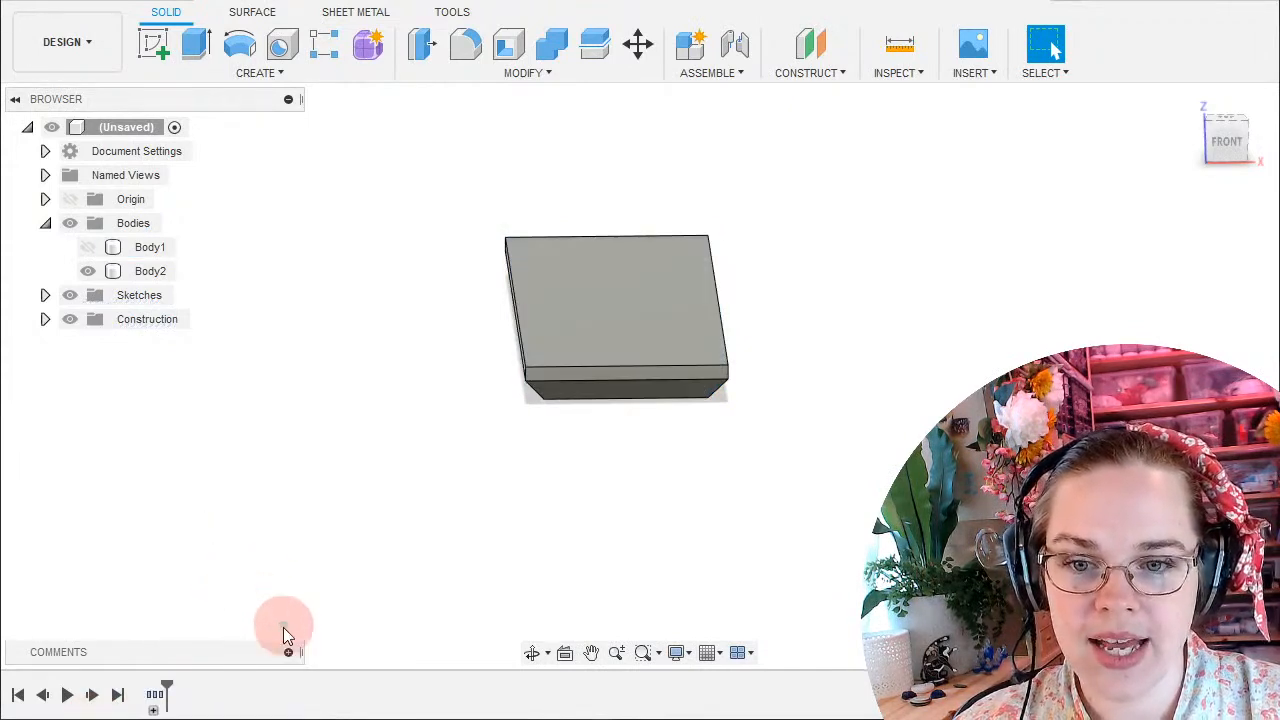
left_click(153, 709)
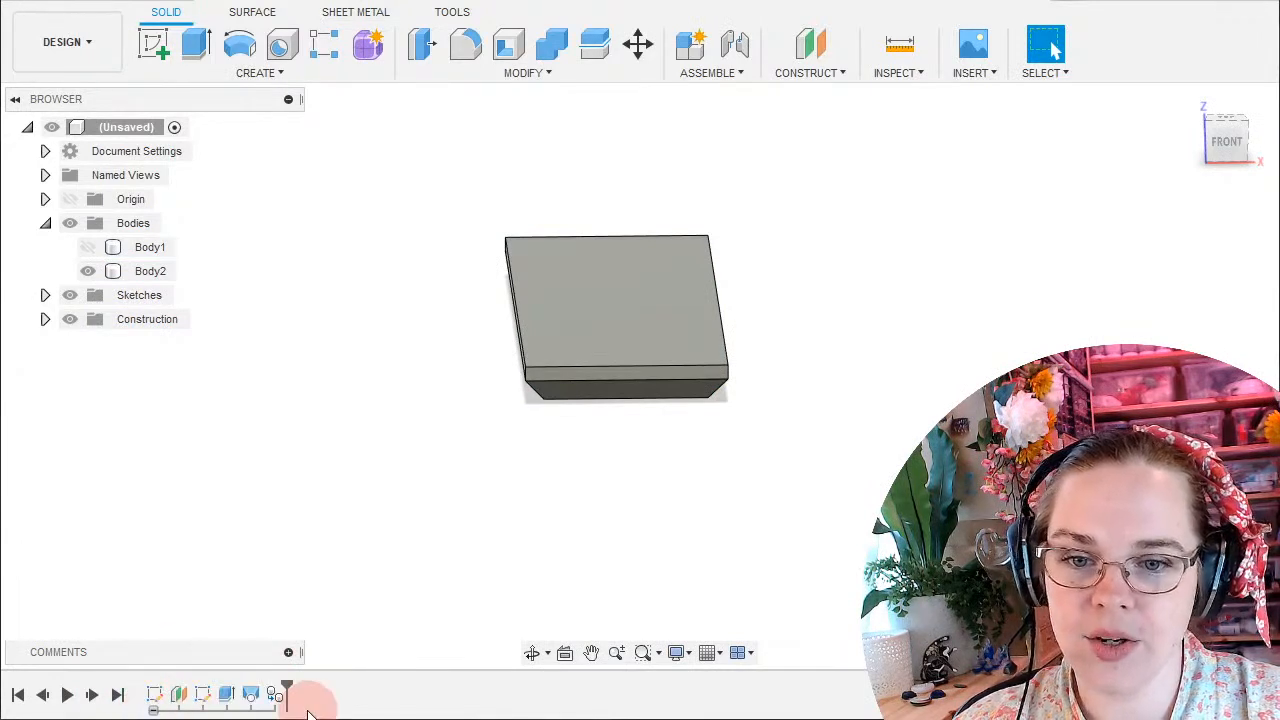
left_click(153, 709)
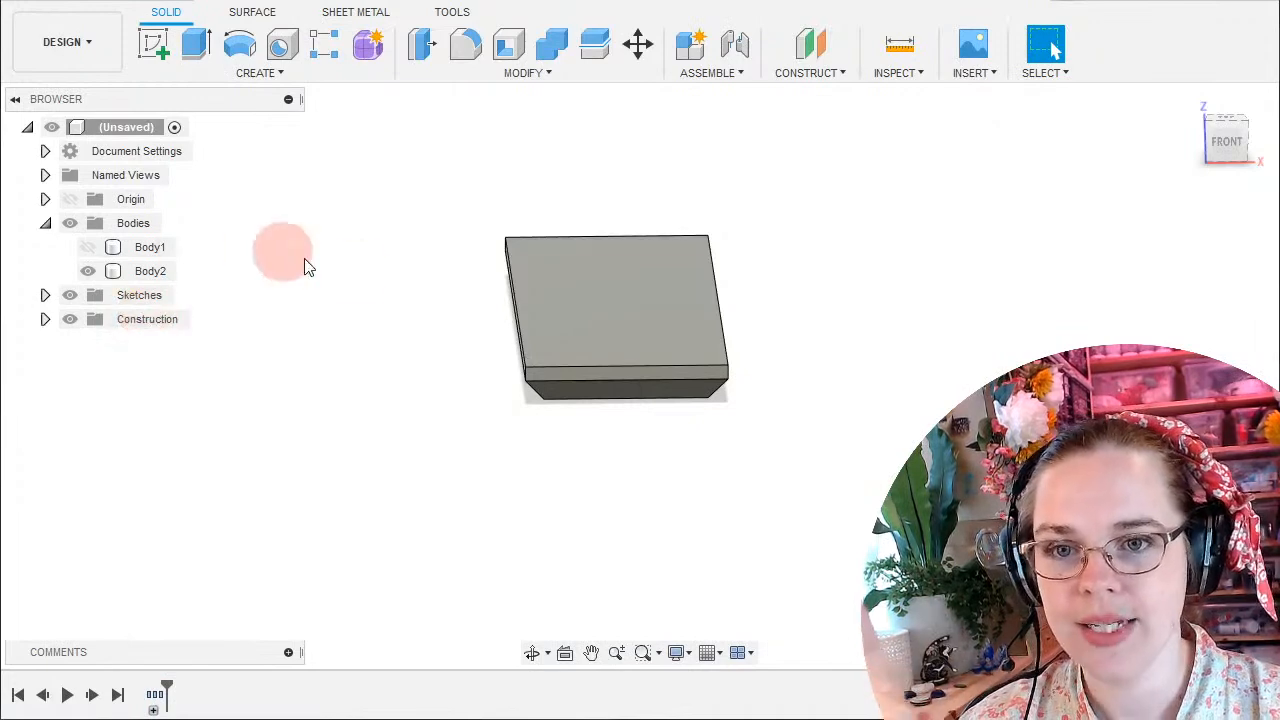
Start a new sketch on the vertical front XZ plane through the origin.
left_click(153, 42)
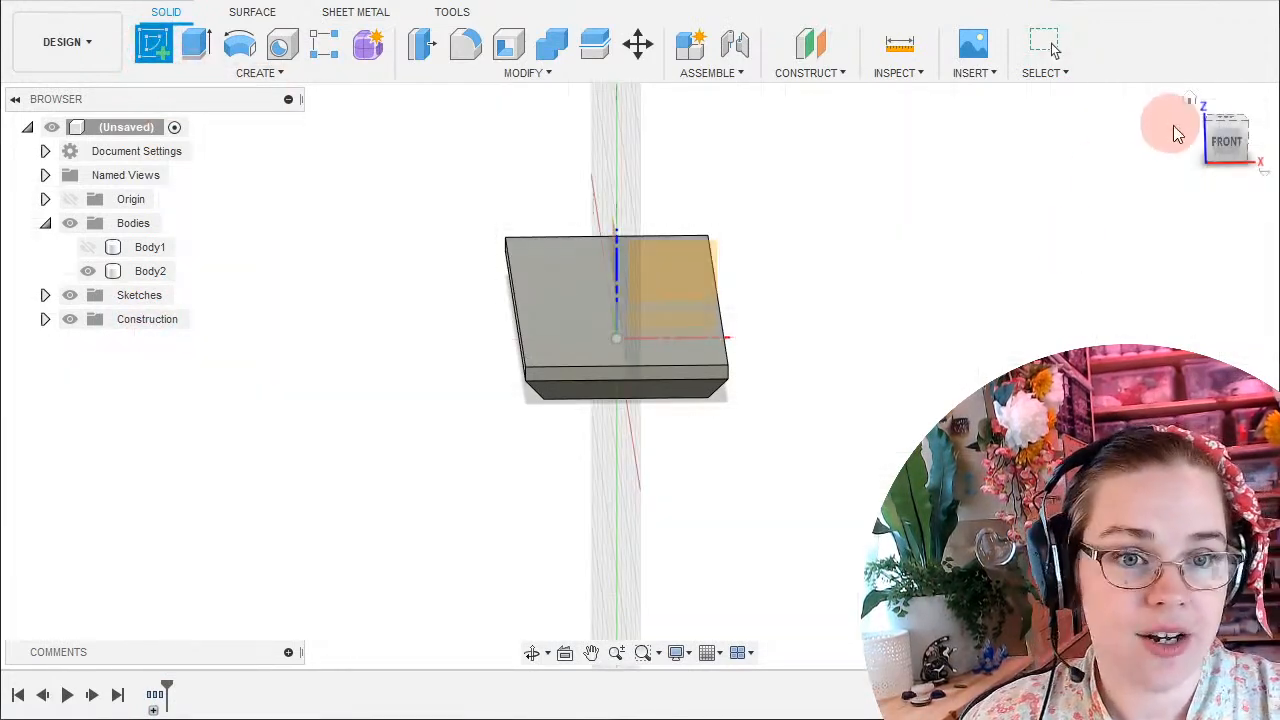
left_click(1223, 144)
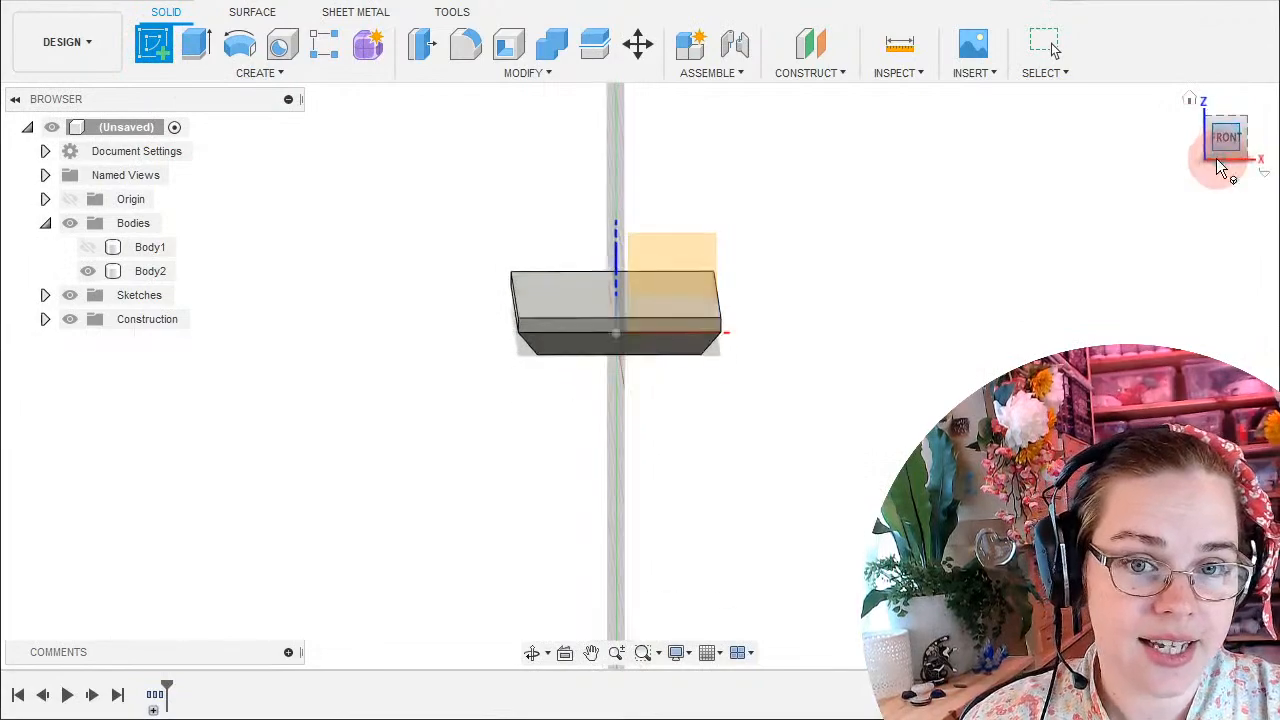
left_click(687, 253)
mouse_move(808, 326)
middle_mouse_down("shift")
mouse_move(737, 349)
mouse_move(760, 397)
mouse_move(789, 397)
mouse_move(862, 350)
mouse_move(894, 409)
mouse_move(831, 363)
mouse_move(689, 369)
mouse_move(651, 349)
mouse_move(803, 349)
mouse_move(794, 326)
mouse_move(829, 331)
mouse_move(811, 337)
mouse_move(811, 474)
mouse_move(815, 447)
mouse_move(766, 400)
mouse_move(766, 371)
mouse_move(741, 384)
middle_mouse_up("shift")
left_click(741, 384)
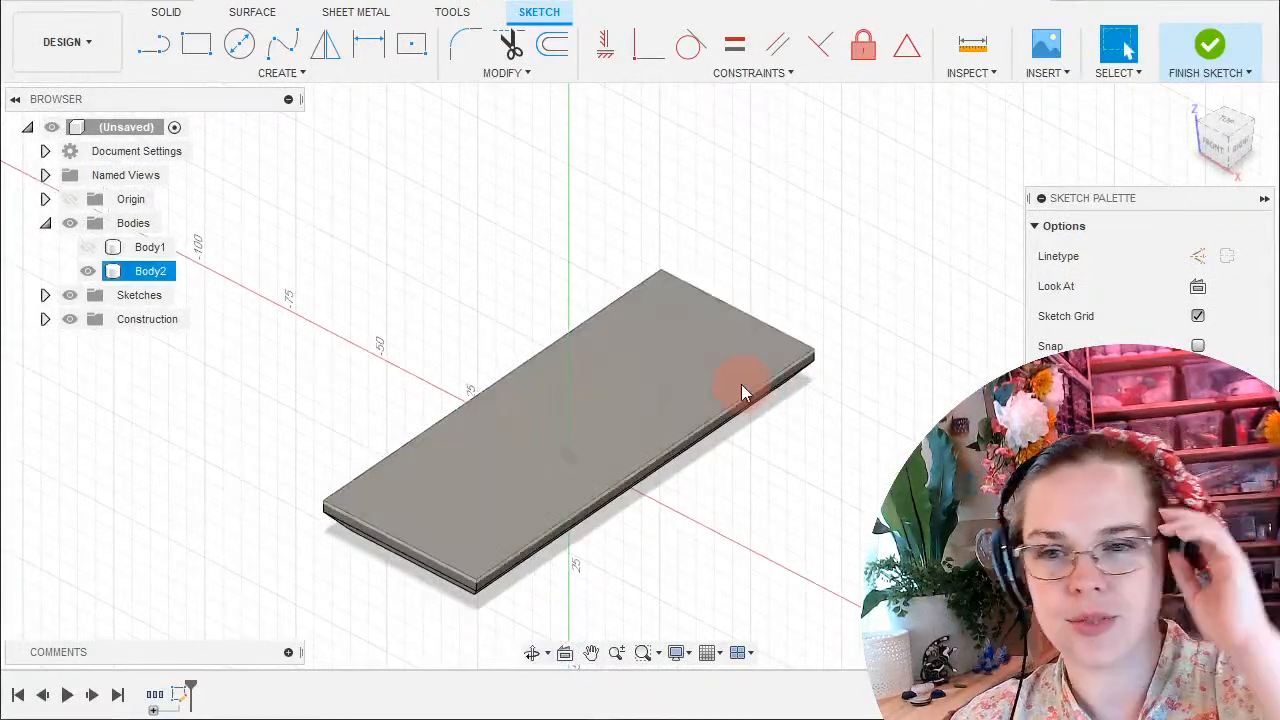
left_click(395, 352)
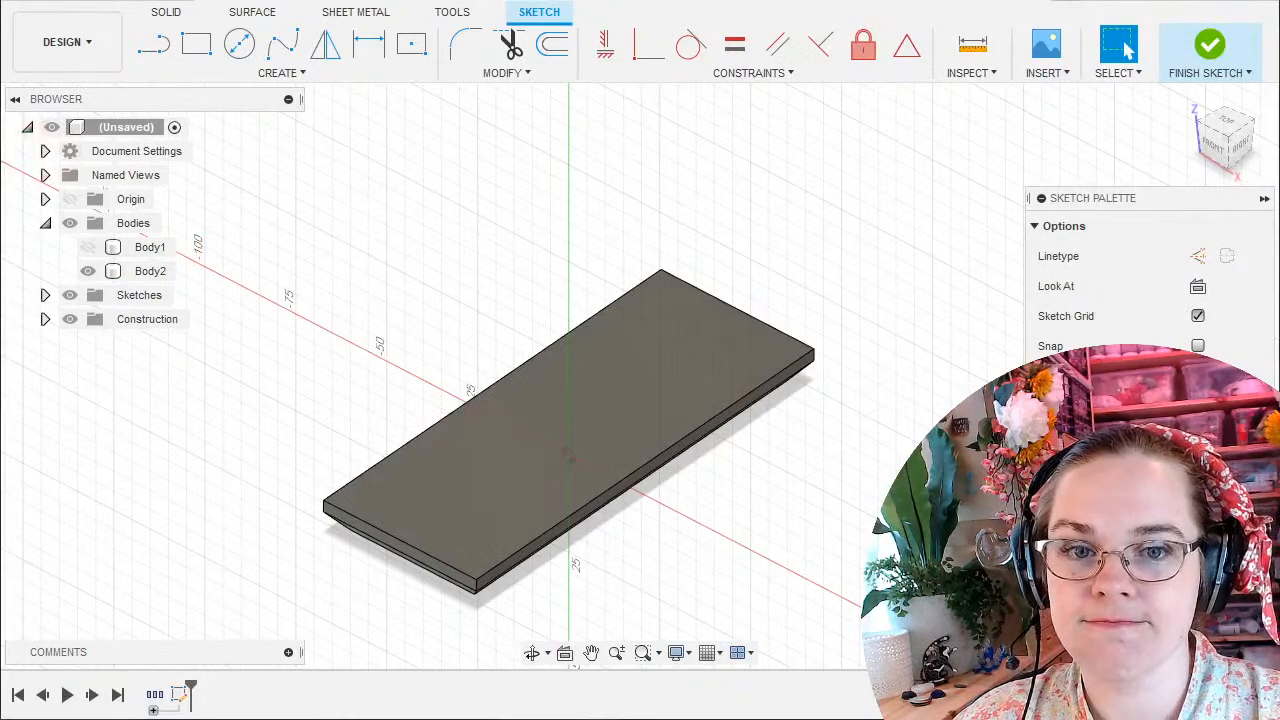
middle_click_drag(710, 405, 746, 420, "shift")
left_click(564, 457)
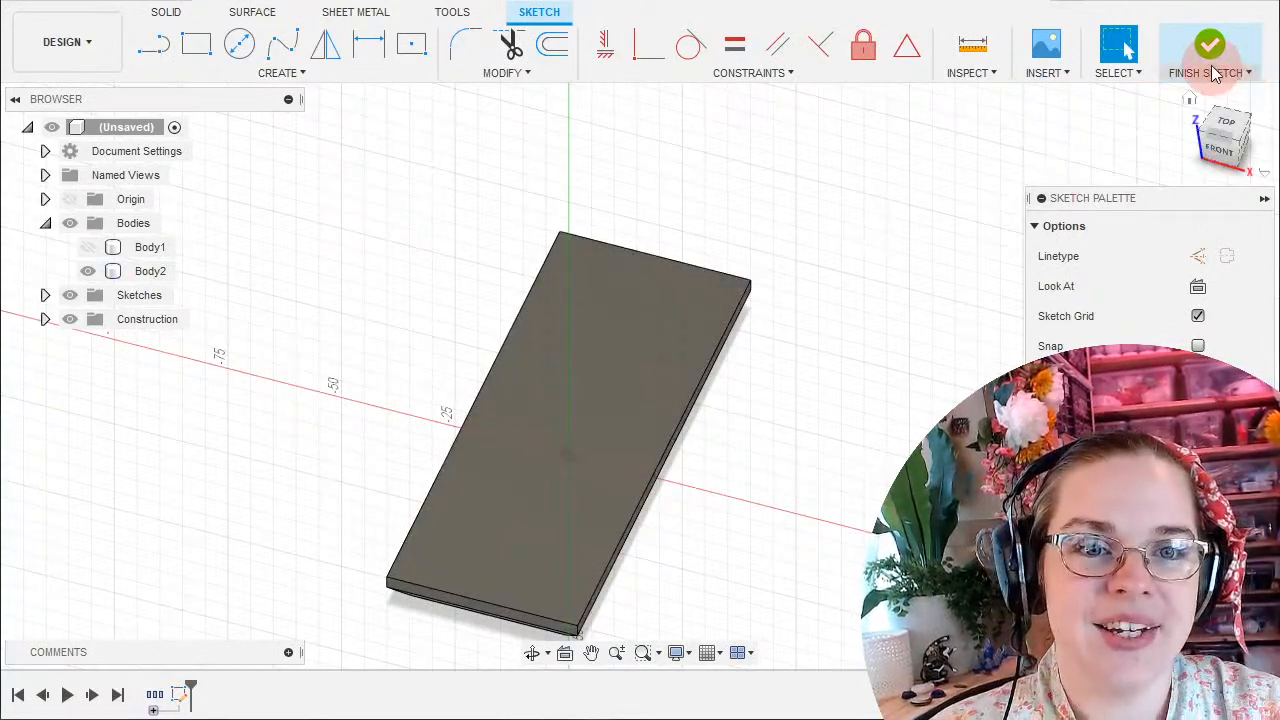
mouse_move(954, 349)
middle_mouse_down("shift")
mouse_move(934, 351)
mouse_move(960, 329)
mouse_move(945, 348)
middle_mouse_up("shift")
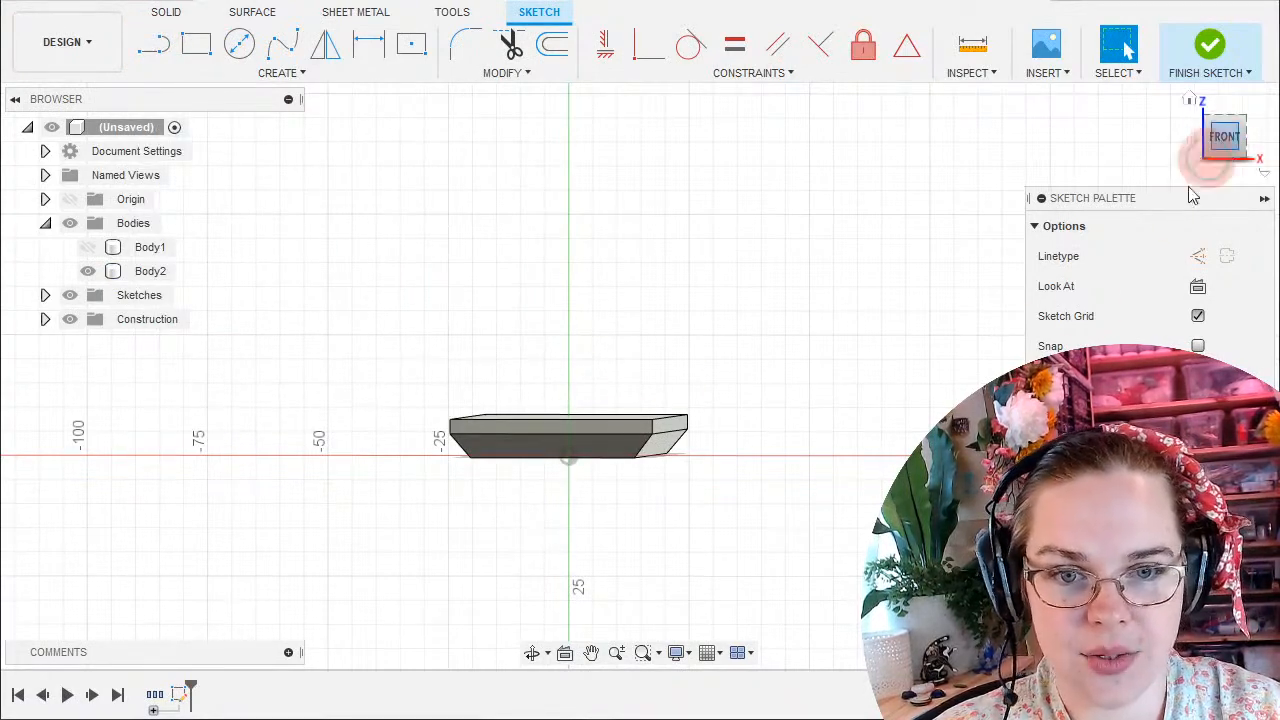
scroll(720, 485, "up", 5)
middle_click_drag(463, 174, 660, 231)
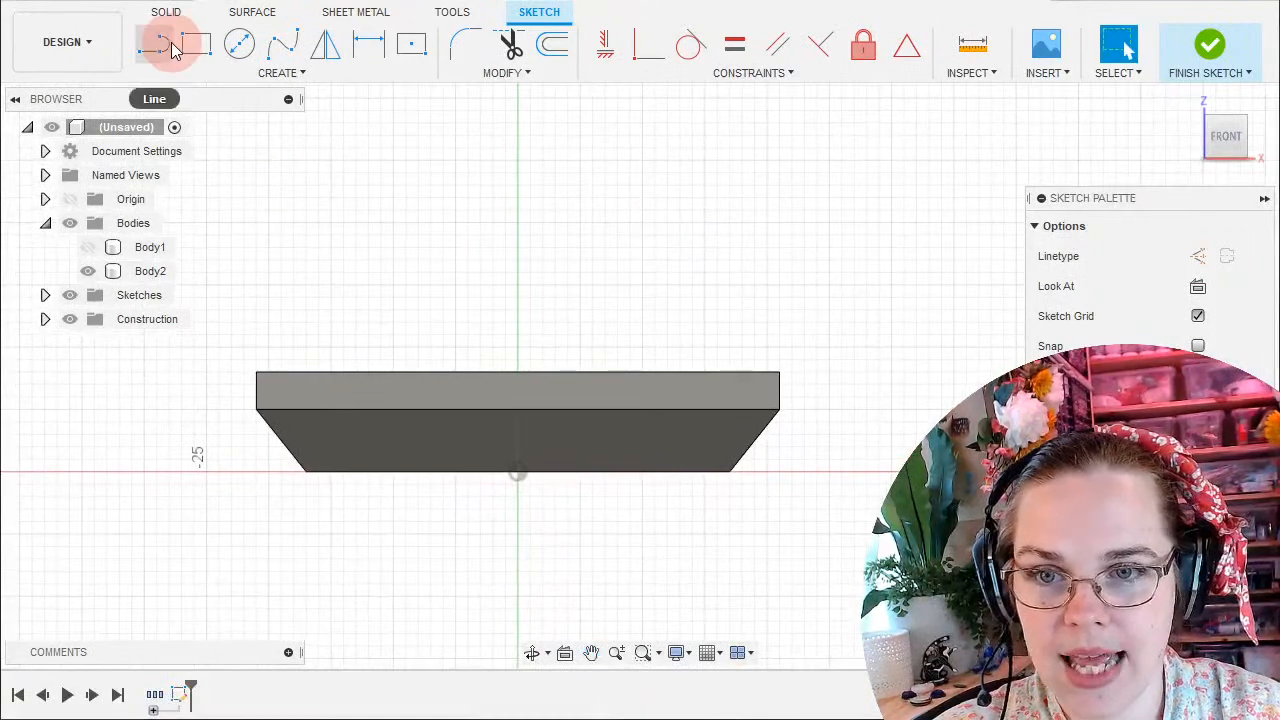
key("l")
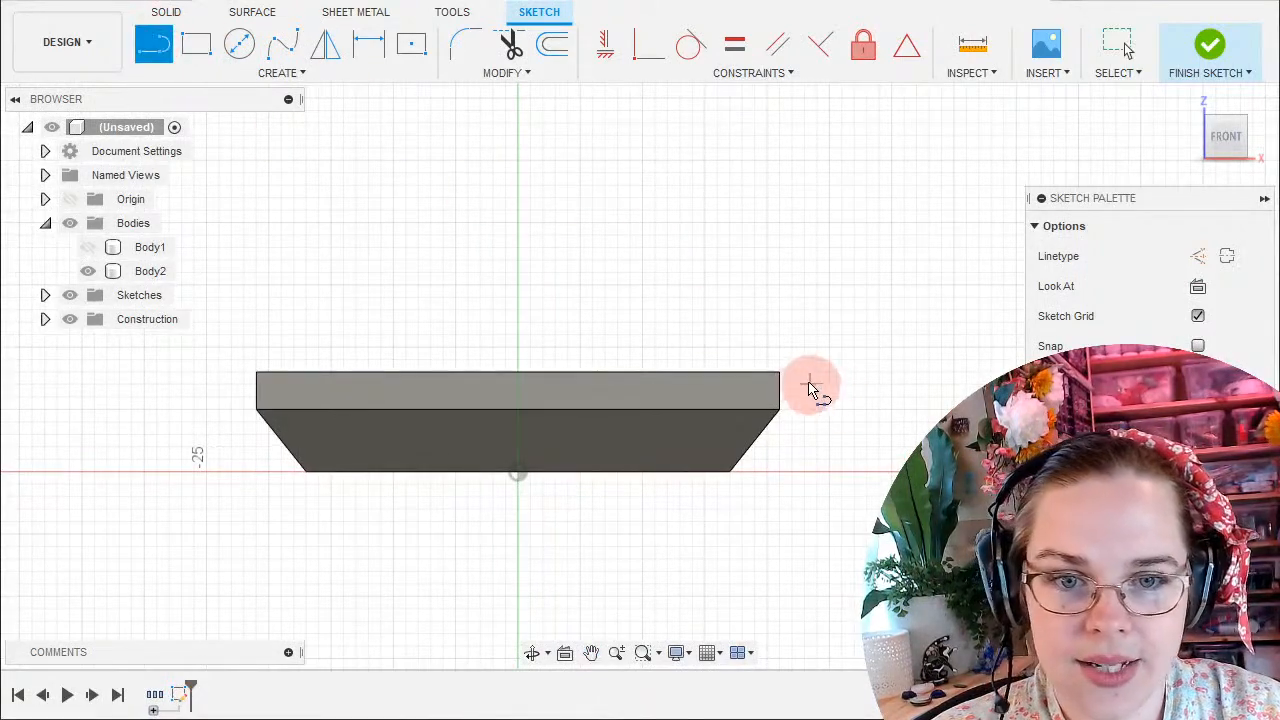
middle_click_drag(706, 263, 535, 487, "shift")
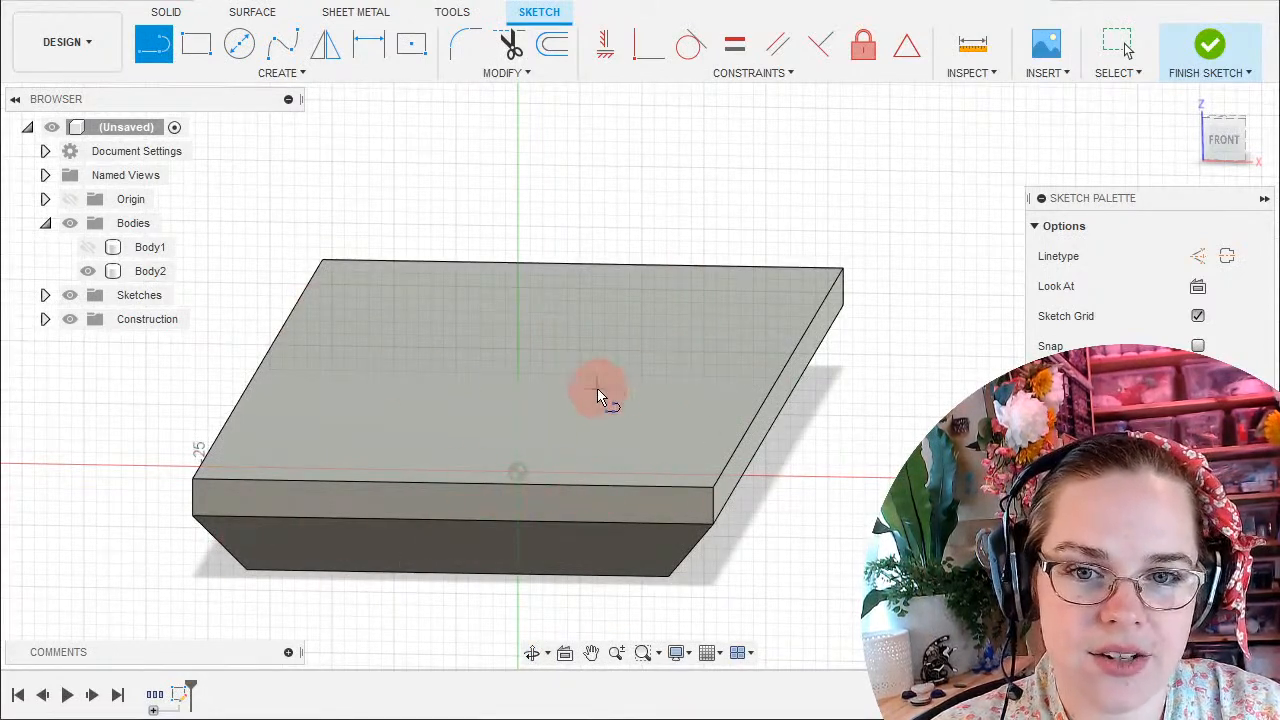
left_click(279, 76)
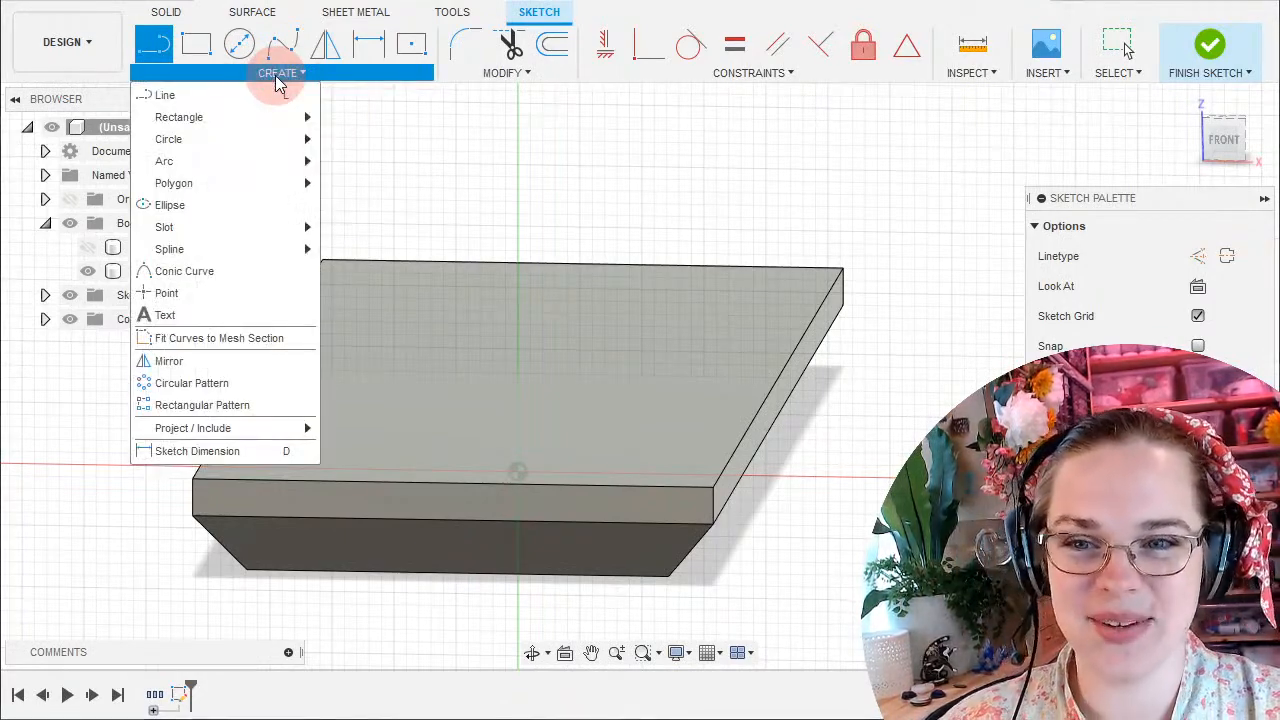
left_click(280, 78)
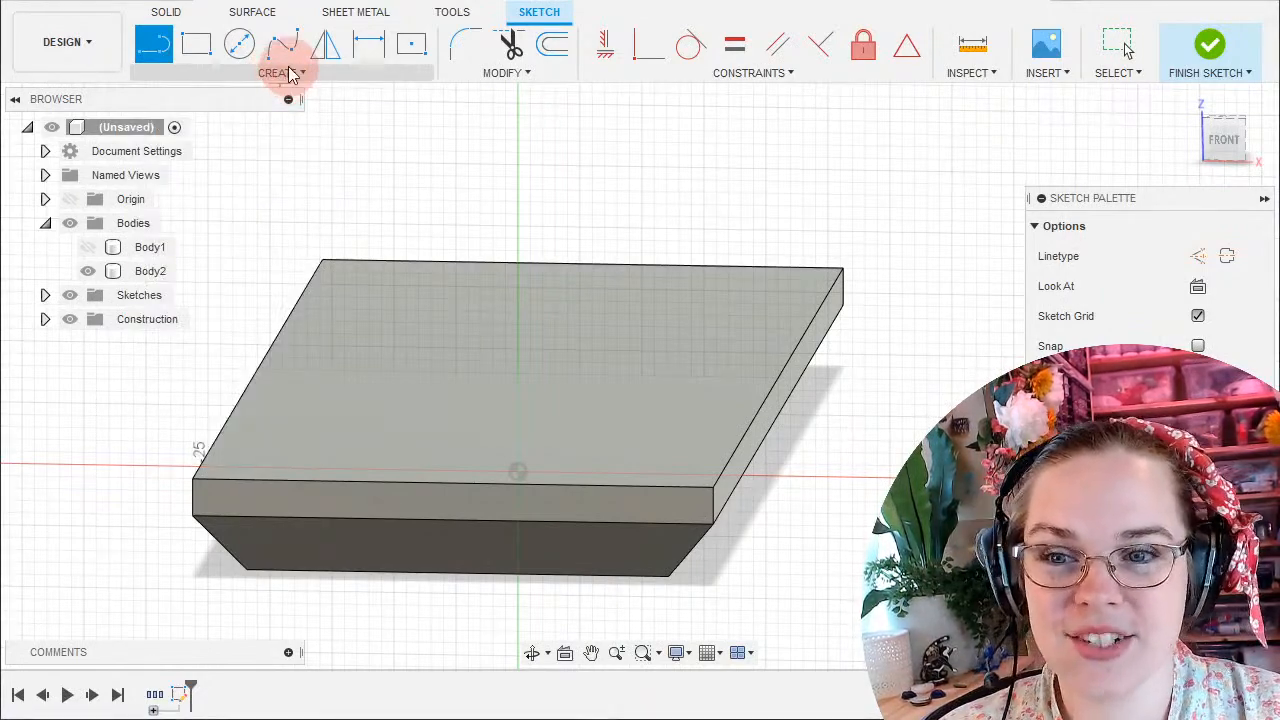
Project the slab's front end face and the tapered end face below it into the sketch, keeping the projection link on.
left_click(290, 74)
mouse_move(258, 436)
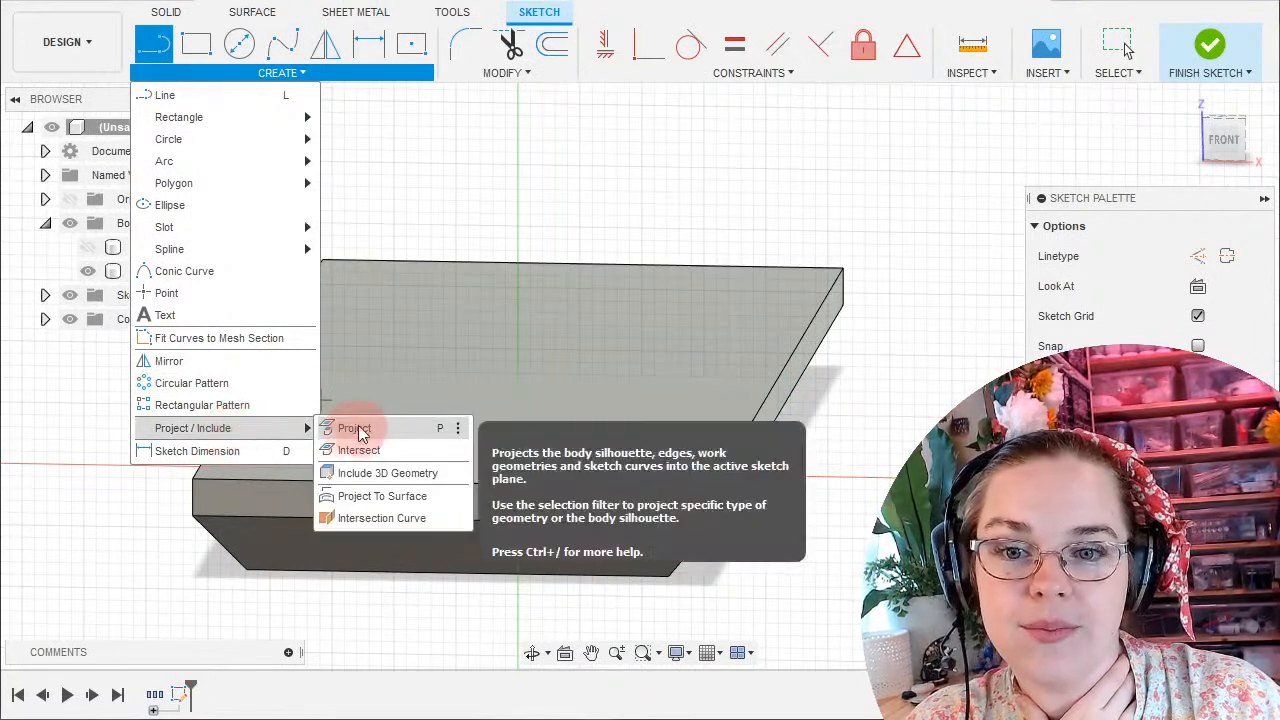
left_click(368, 430)
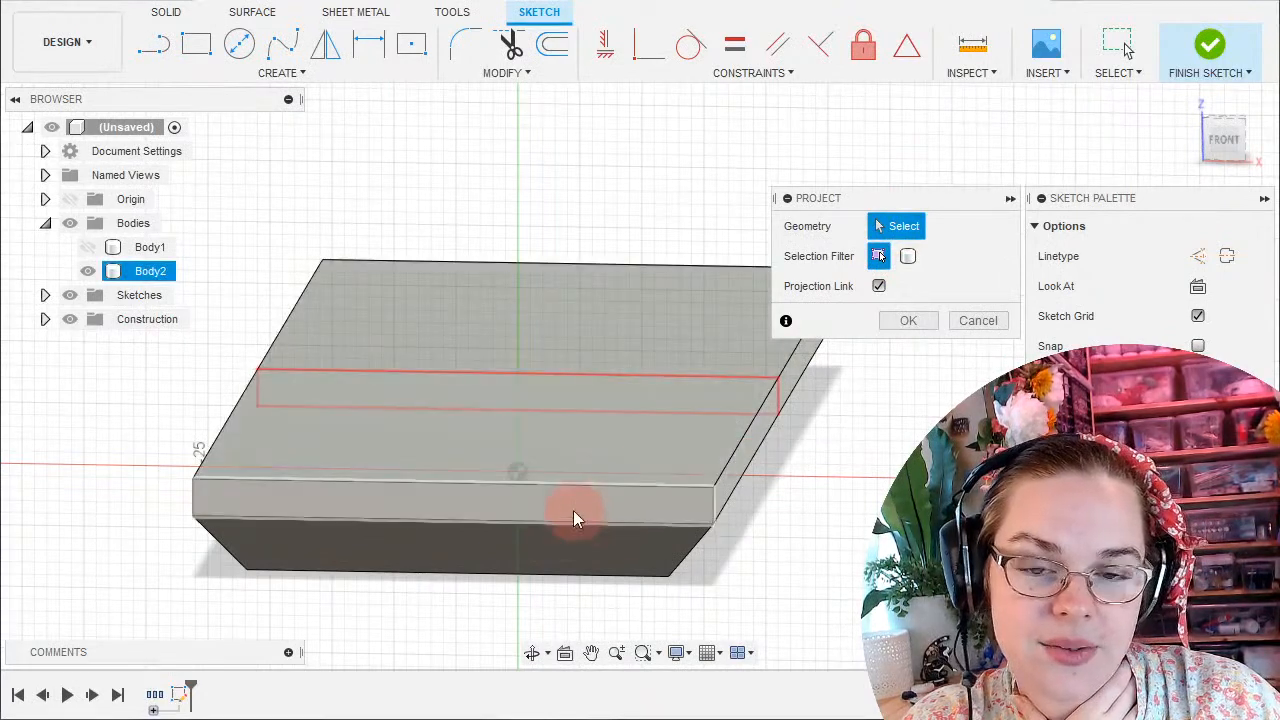
left_click(570, 508)
left_click(572, 545)
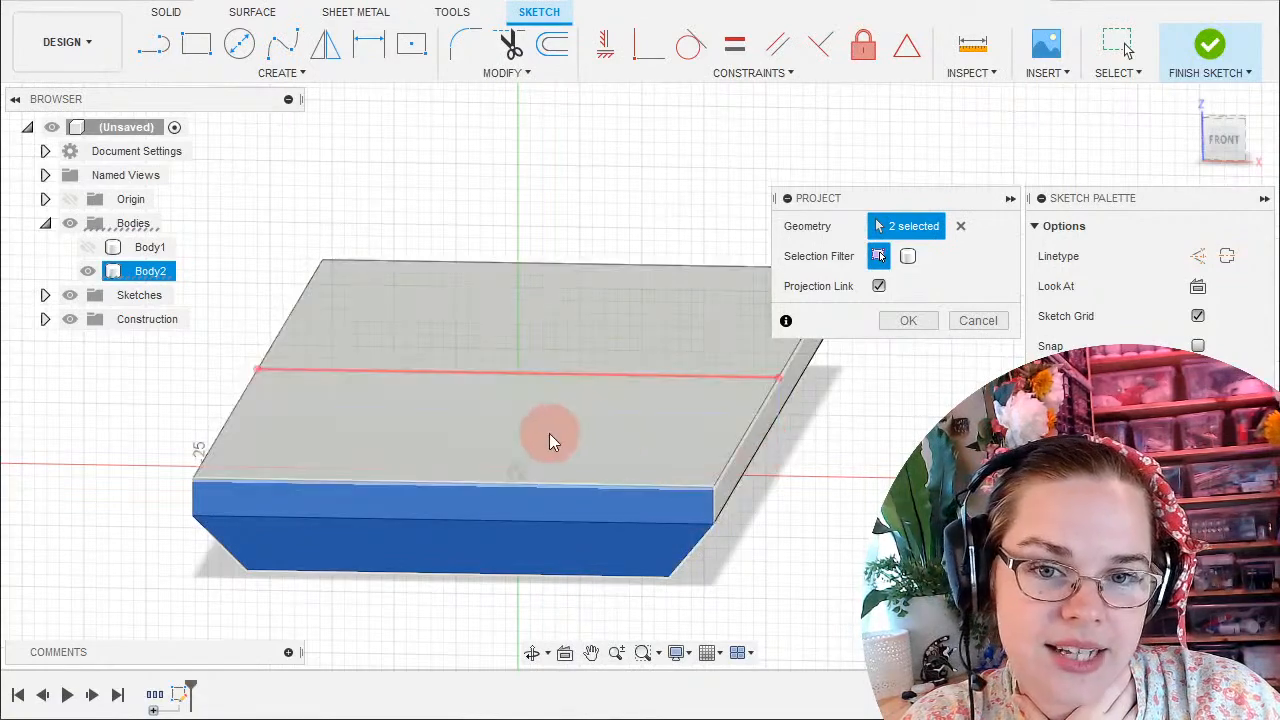
middle_click_drag(758, 540, 392, 546, "shift")
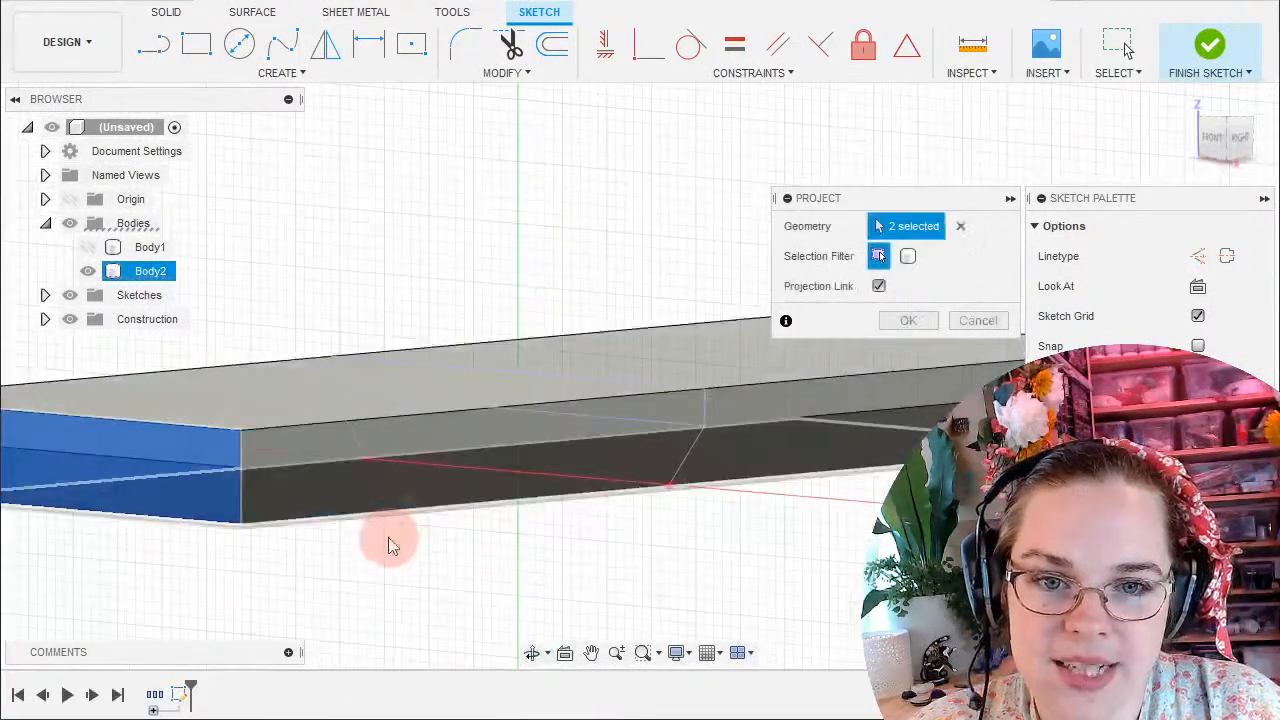
left_click(903, 320)
mouse_move(665, 545)
middle_mouse_down("shift")
mouse_move(751, 543)
mouse_move(794, 514)
mouse_move(506, 420)
middle_mouse_up("shift")
middle_click_drag(586, 470, 690, 481, "shift")
middle_click_drag(600, 337, 772, 371, "shift")
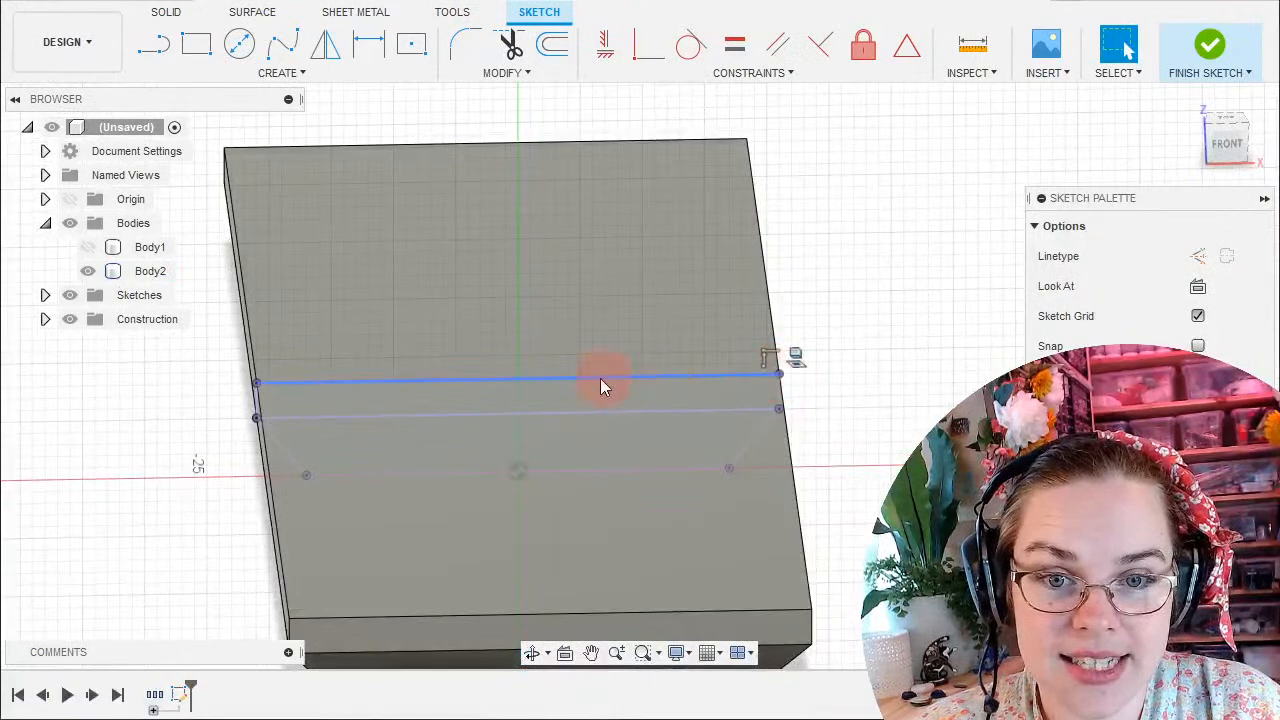
Try to draw a line along the projected top edge, starting from the slab's right corner.
left_click(466, 222)
left_click(153, 43)
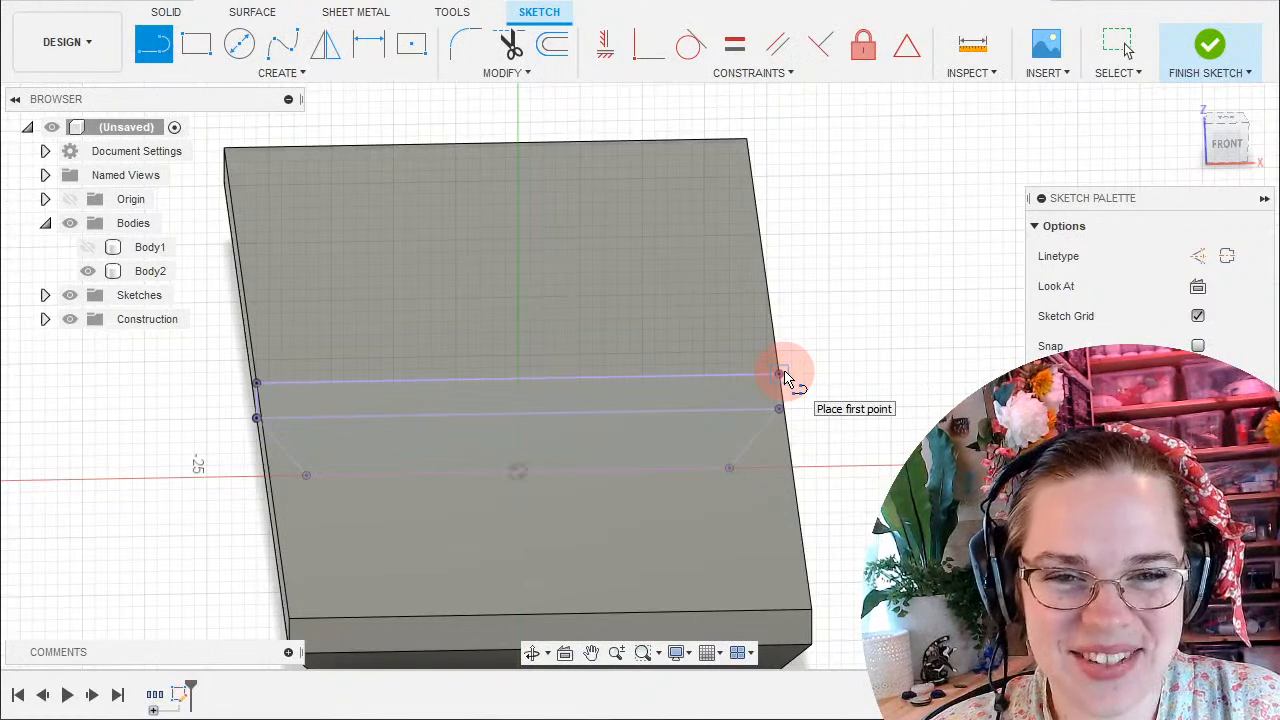
left_click(780, 376)
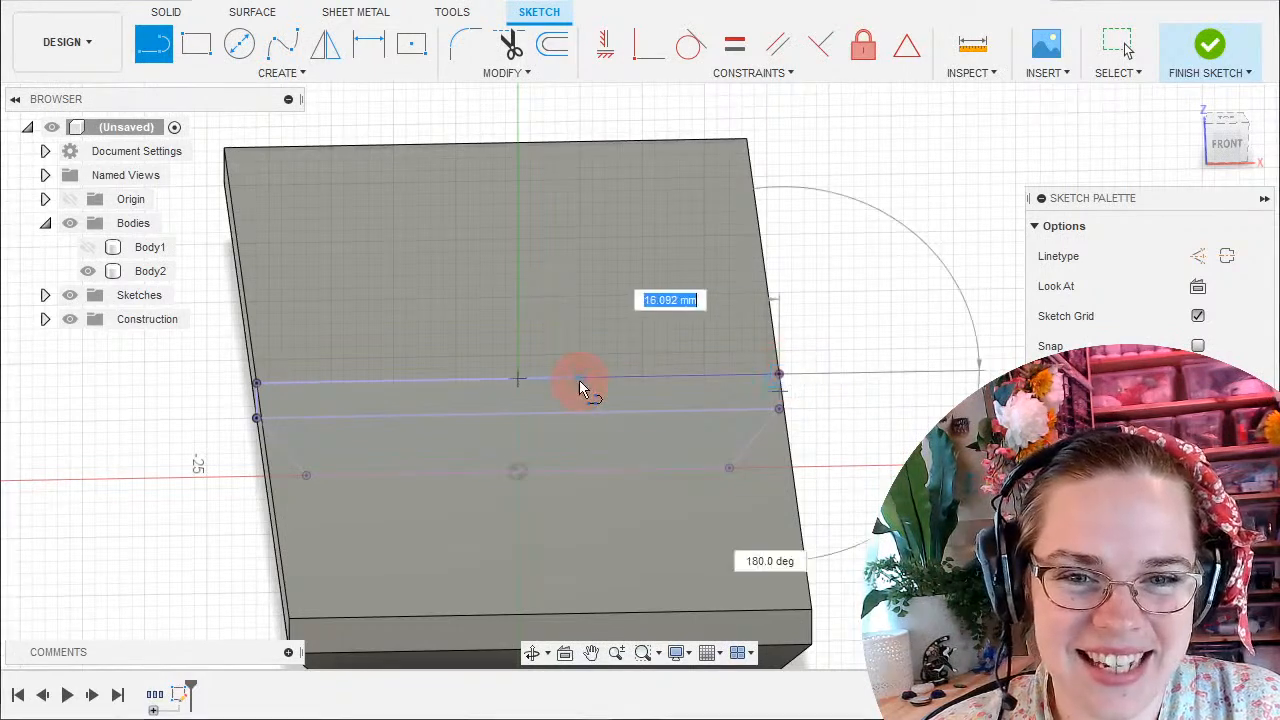
left_click(631, 377)
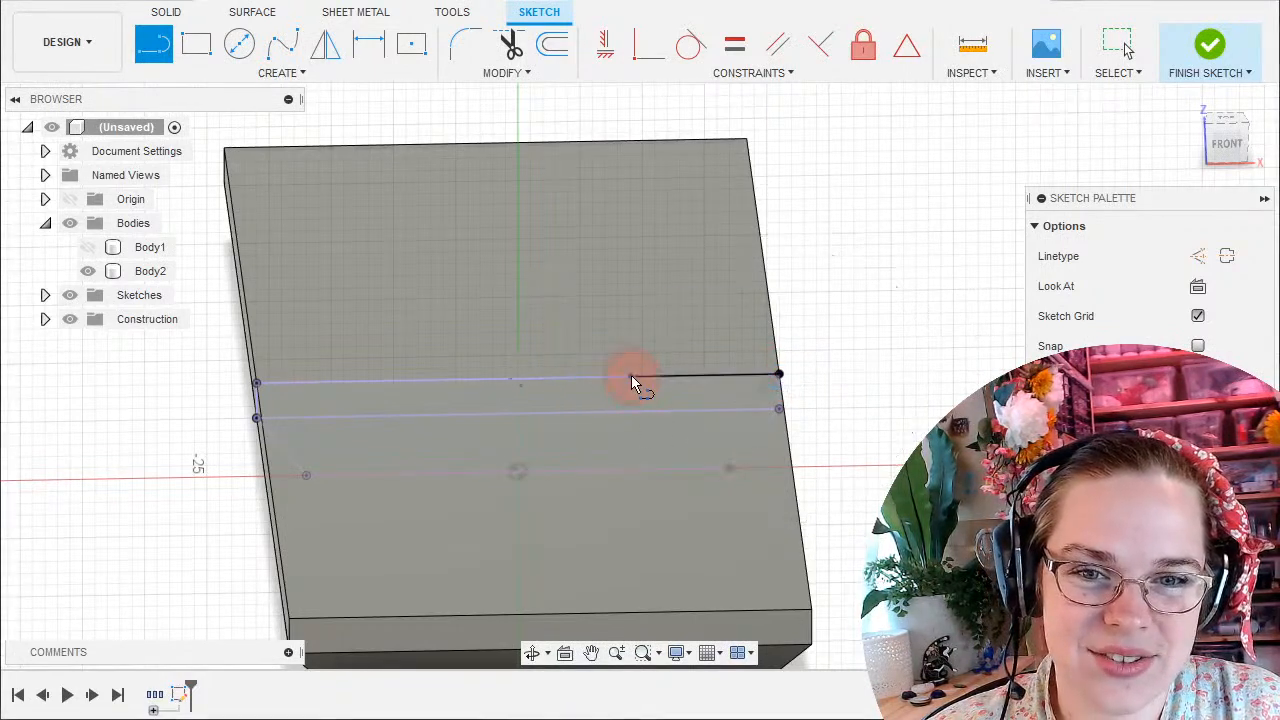
Face the sketch from the front, undo the line just drawn, and hide Body2.
left_click(1235, 142)
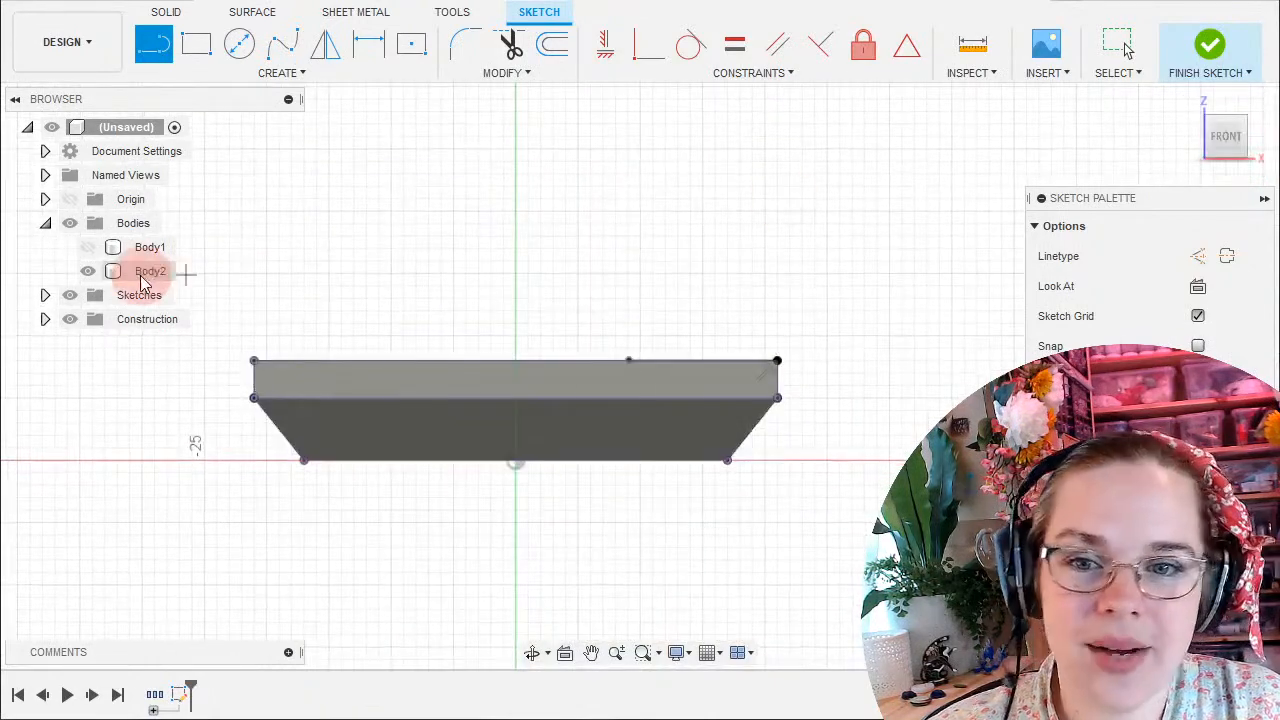
left_click(88, 271)
scroll(708, 495, "up", 2)
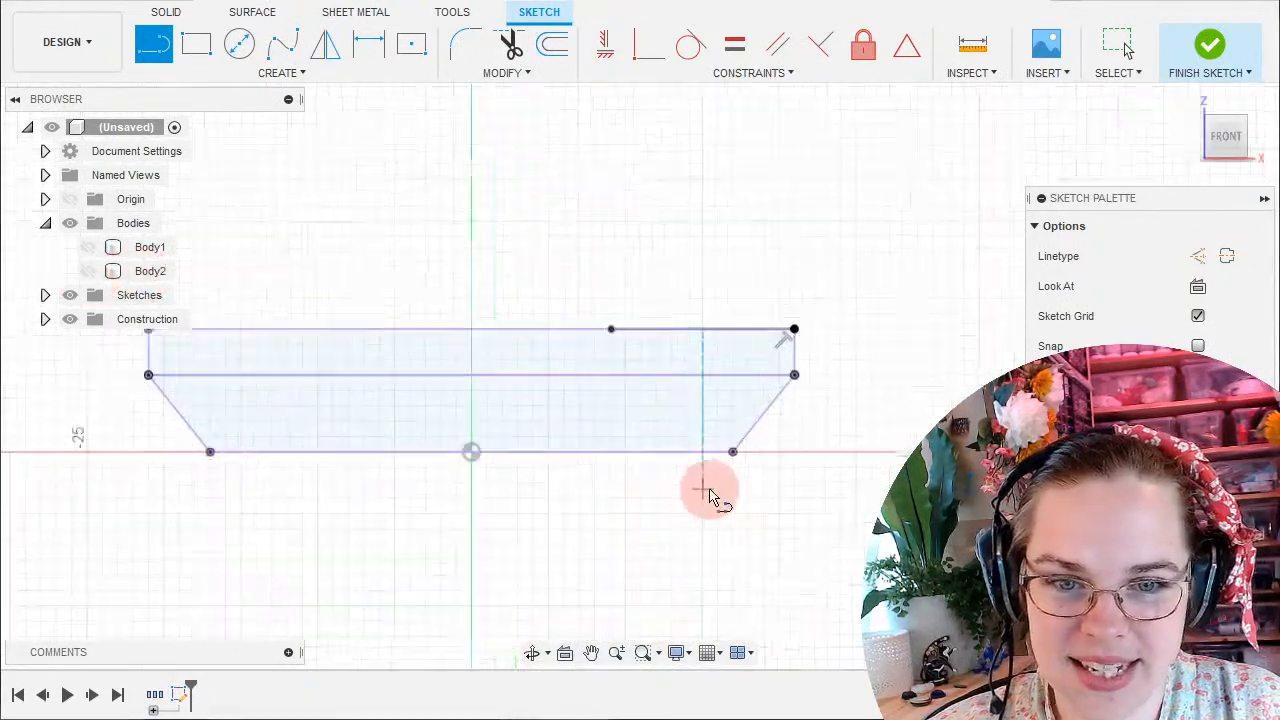
scroll(720, 480, "up", 4)
middle_click_drag(771, 420, 797, 580)
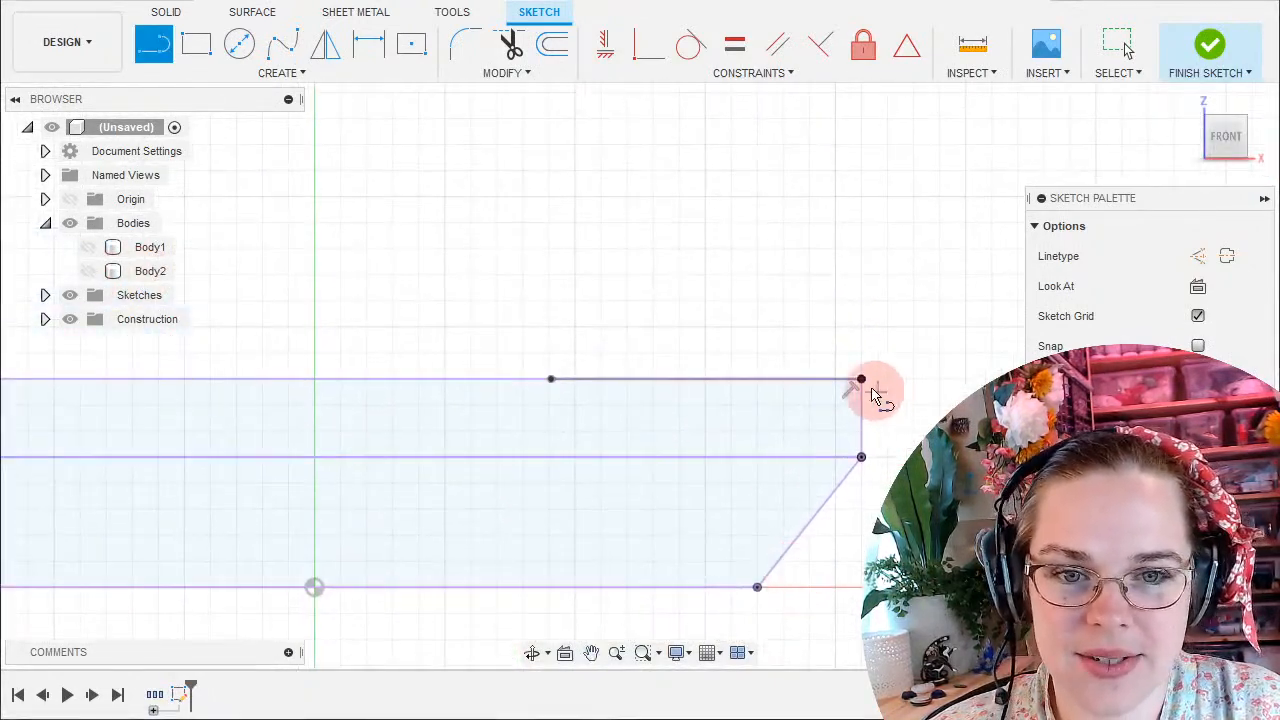
key("ctrl+z")
key("Escape")
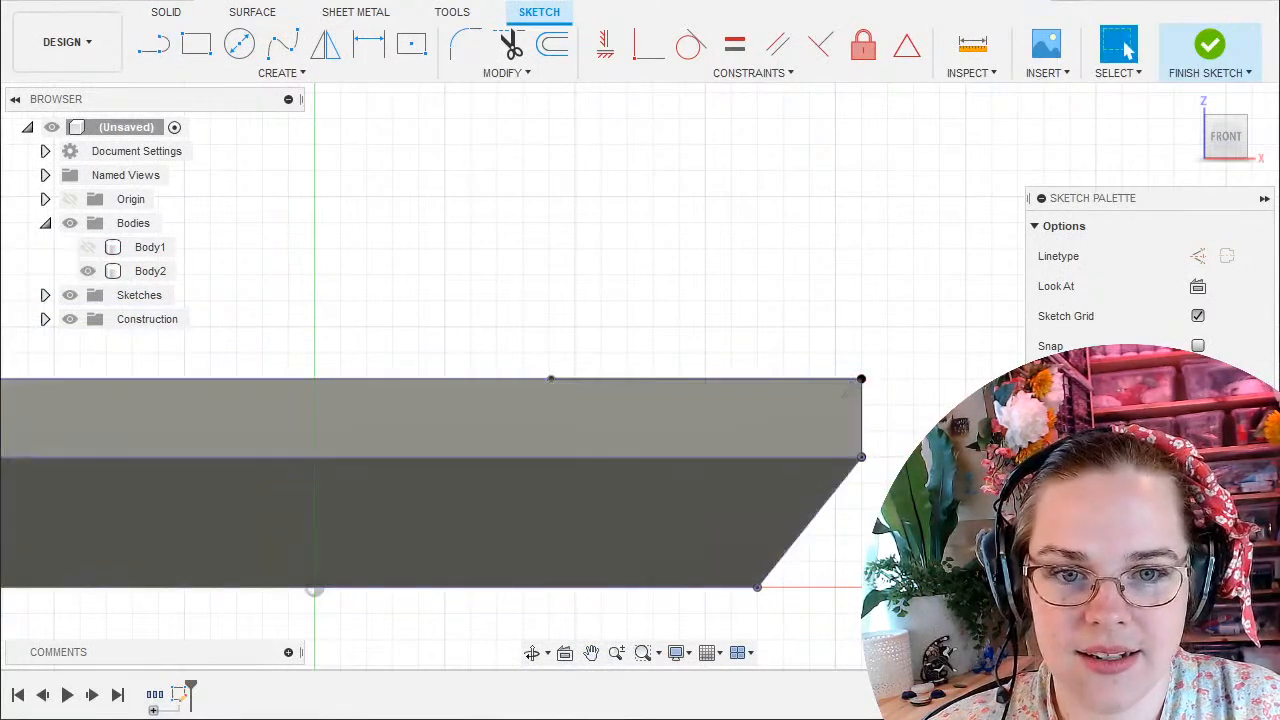
left_click(88, 271)
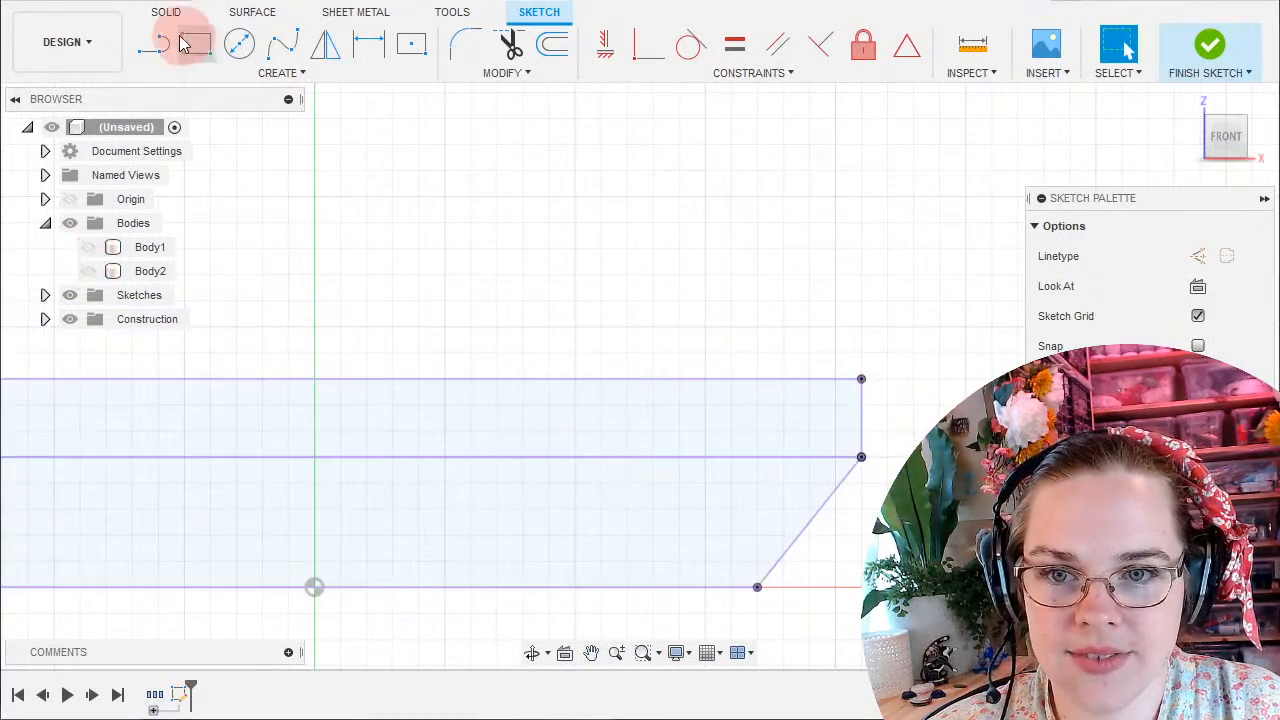
Draw a line about 11.2 mm long on the projected top edge, running inward from the right corner.
left_click(154, 43)
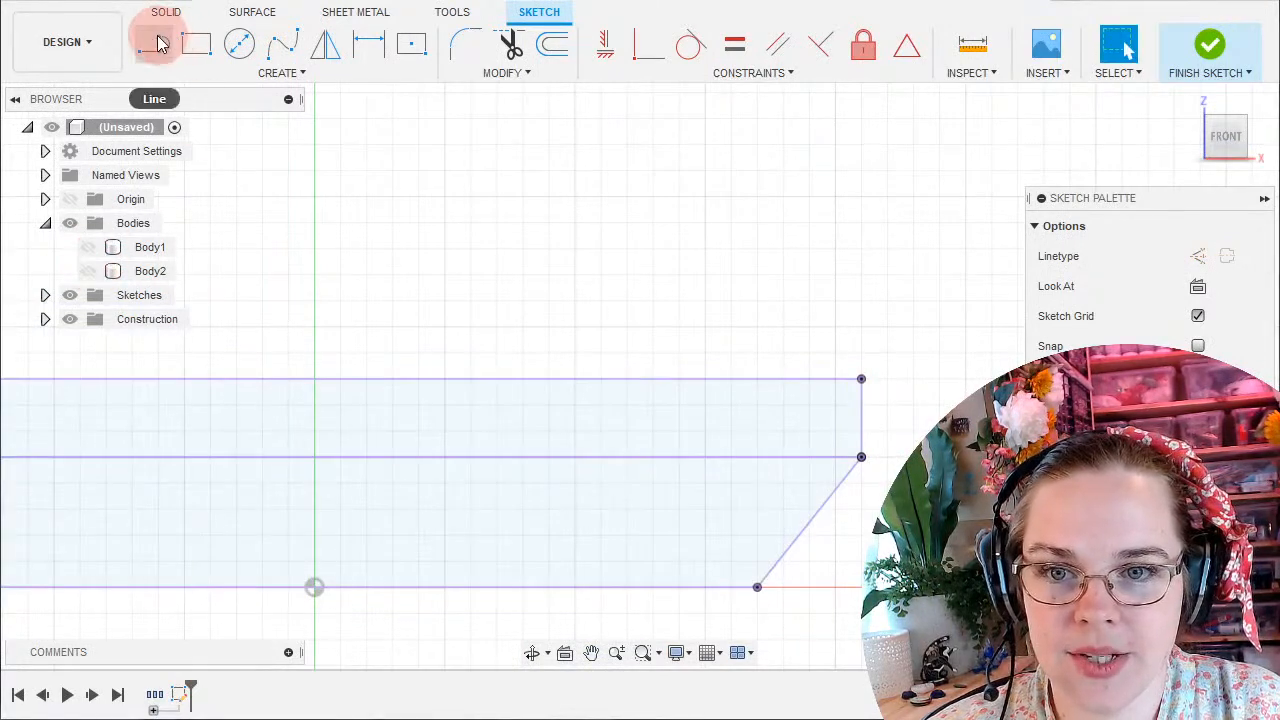
left_click(857, 379)
left_click(570, 379)
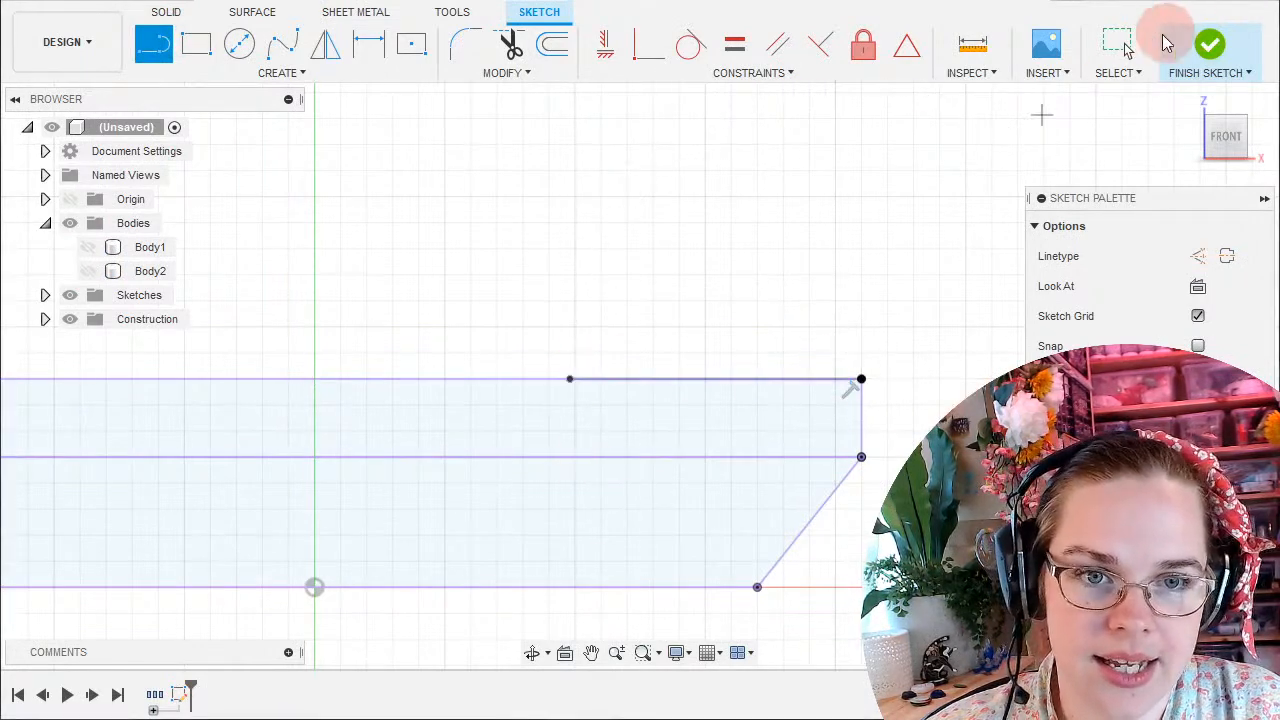
left_click(1120, 45)
Dimension the length of the line on the top edge as 9.5 mm.
left_click(718, 379)
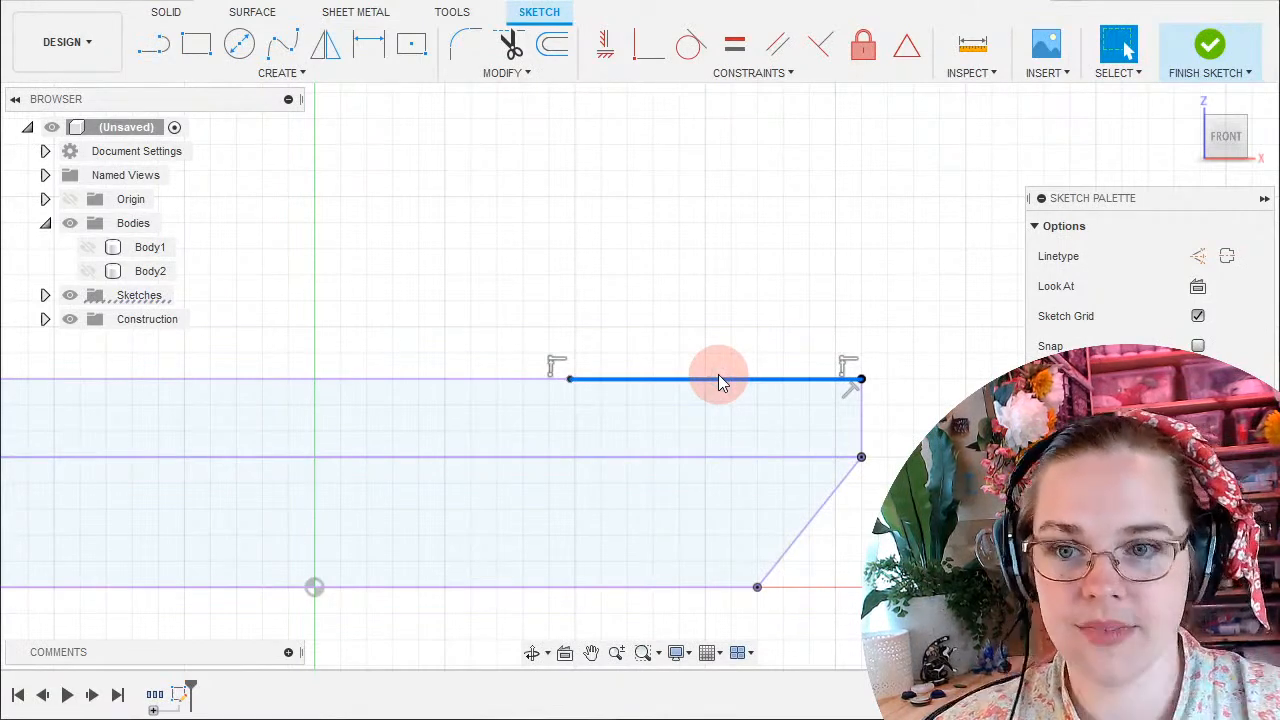
key("d")
left_click(707, 310)
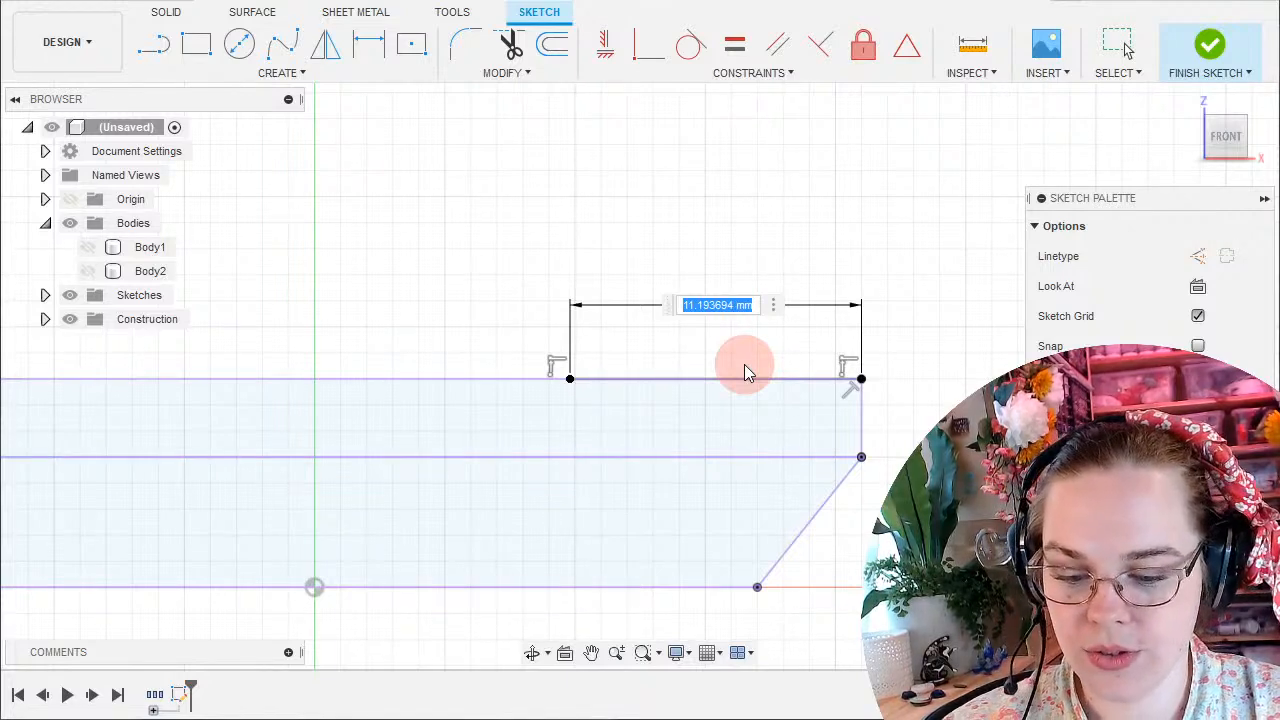
type("9.5")
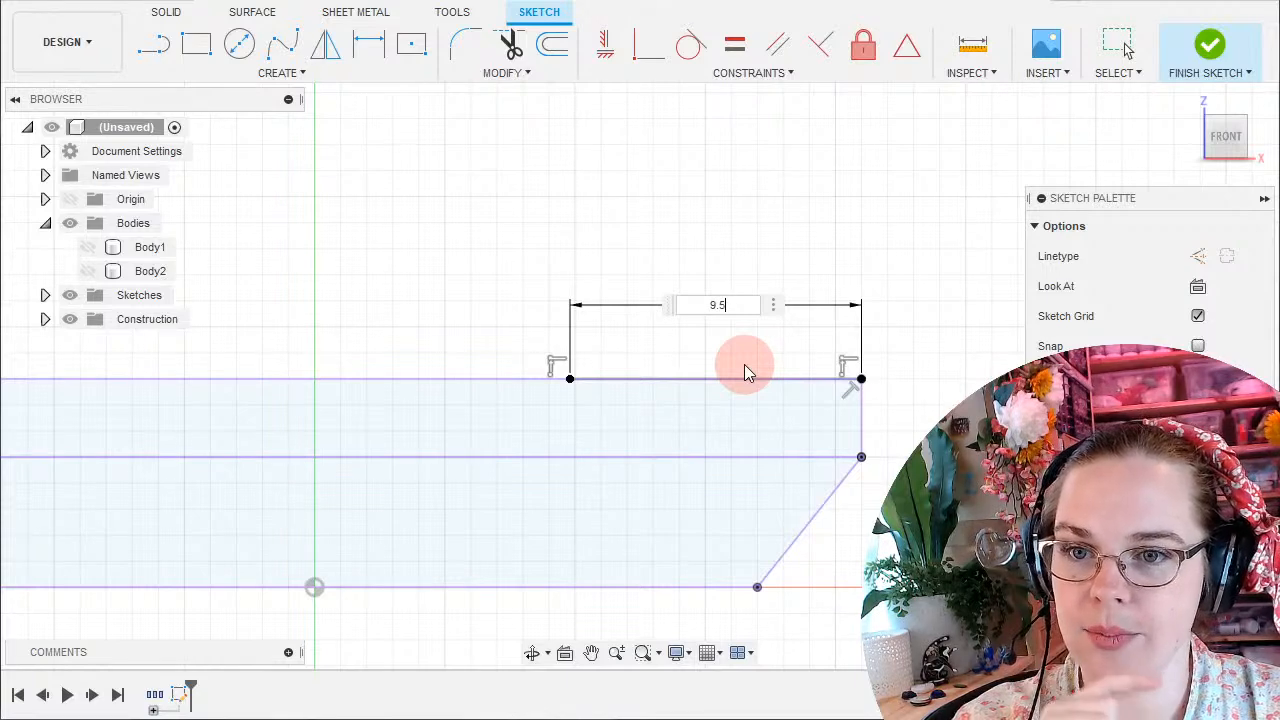
key("Return")
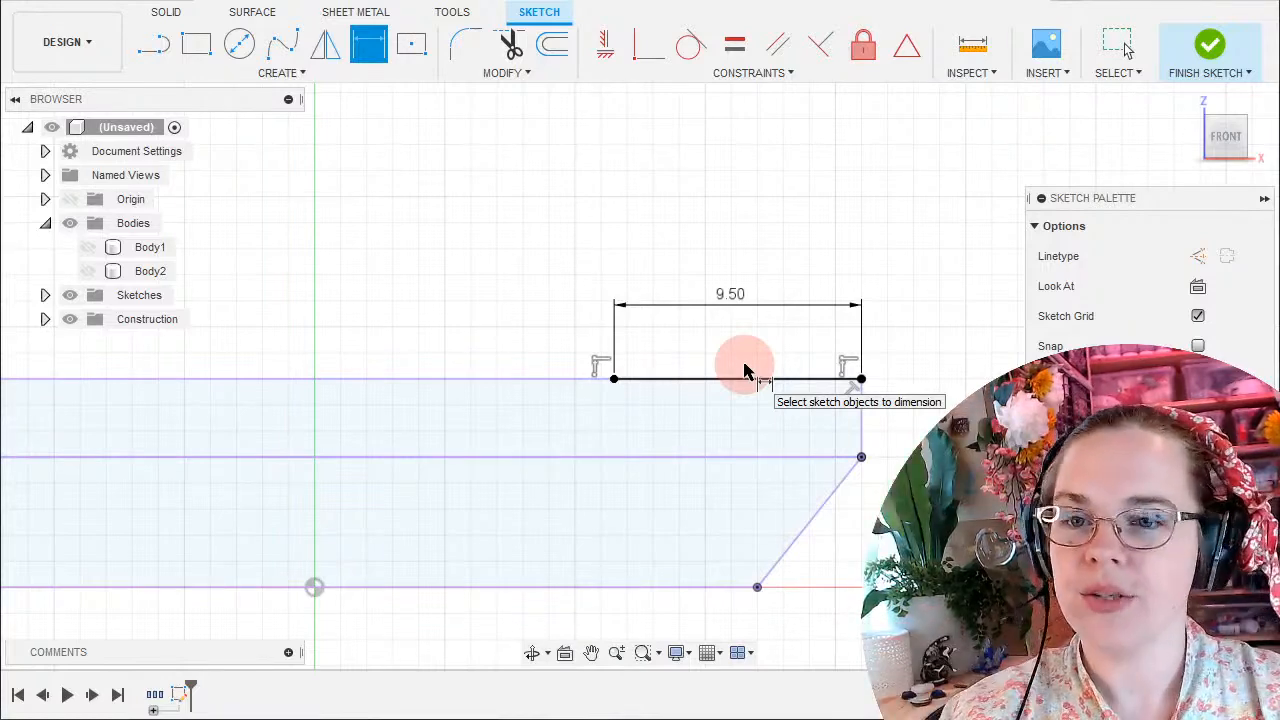
key("Escape")
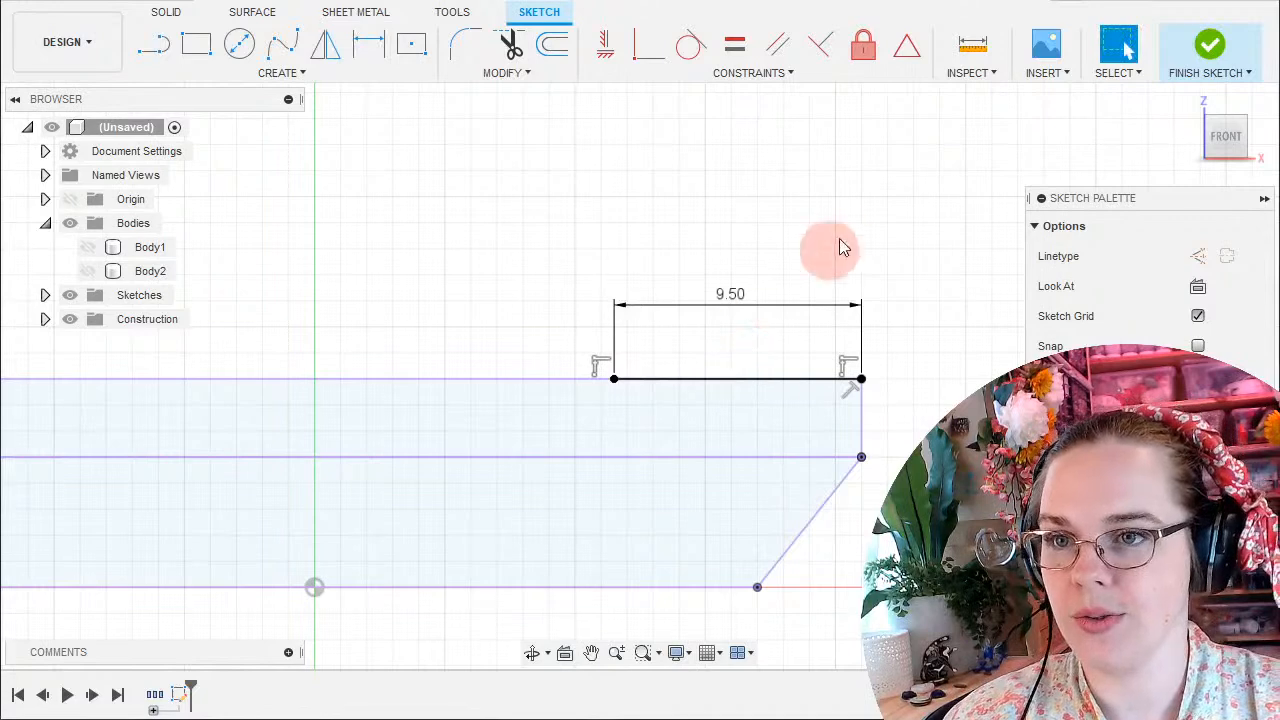
Undo the length dimension and the line on the top edge.
key("ctrl+z")
key("ctrl+z")
left_click(928, 214)
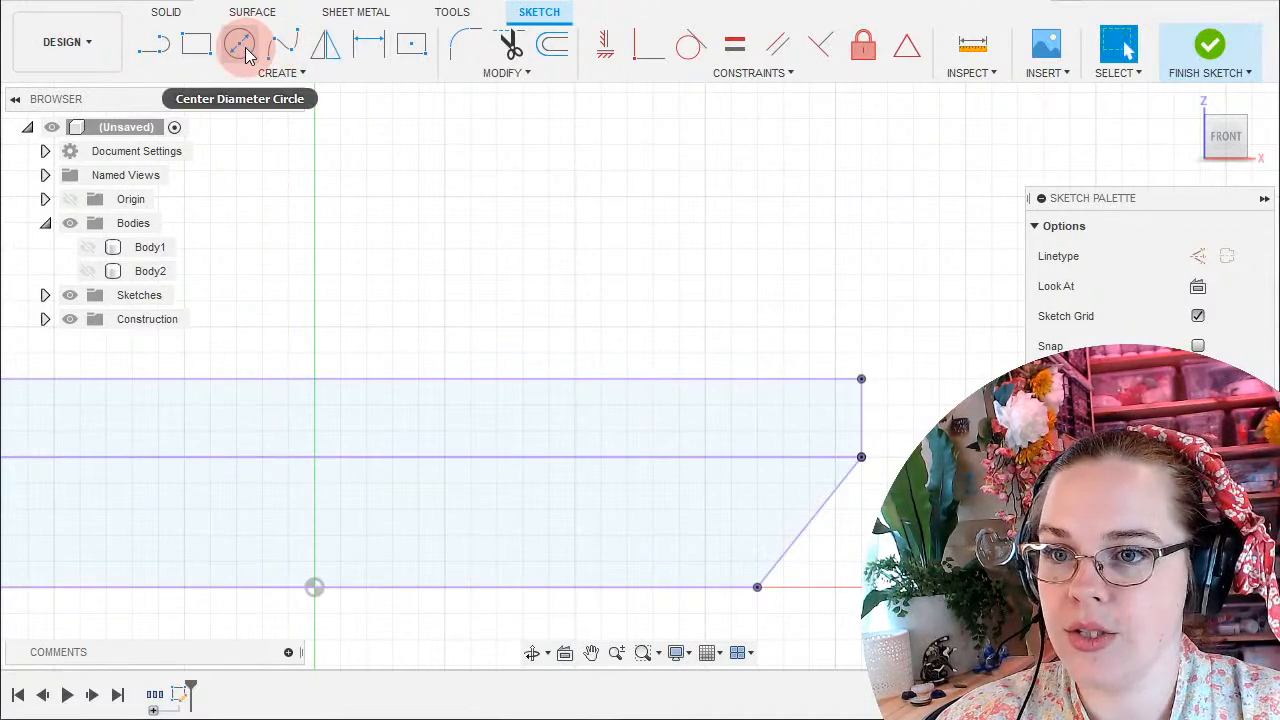
Draw a 3-Point Circle near the profile's right end, with points on the top edge, sloped edge and bottom edge.
left_click(276, 73)
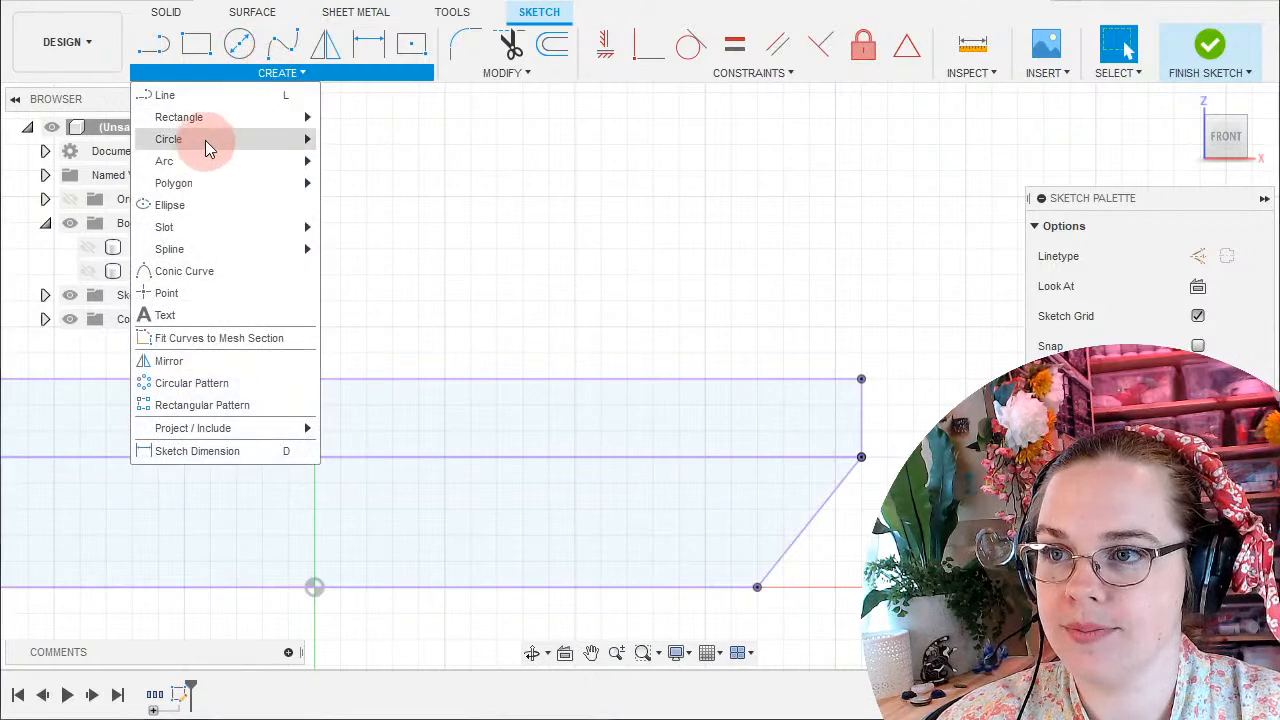
mouse_move(209, 145)
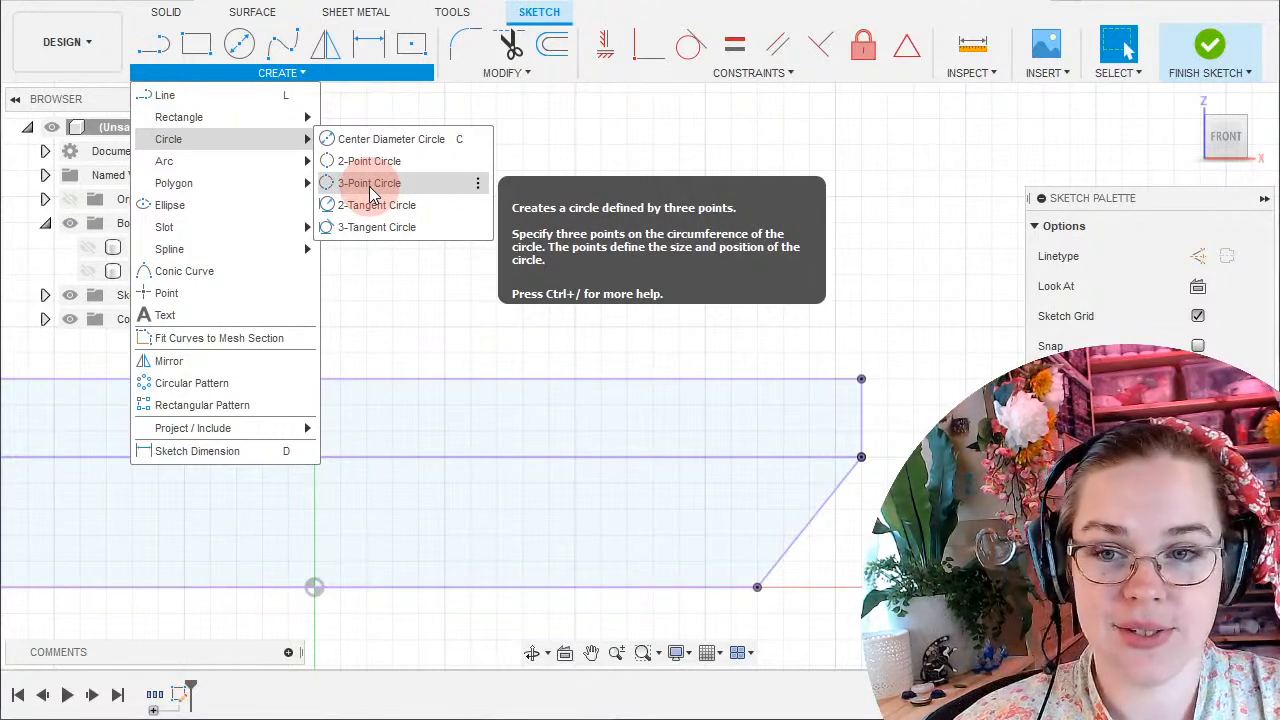
left_click(370, 185)
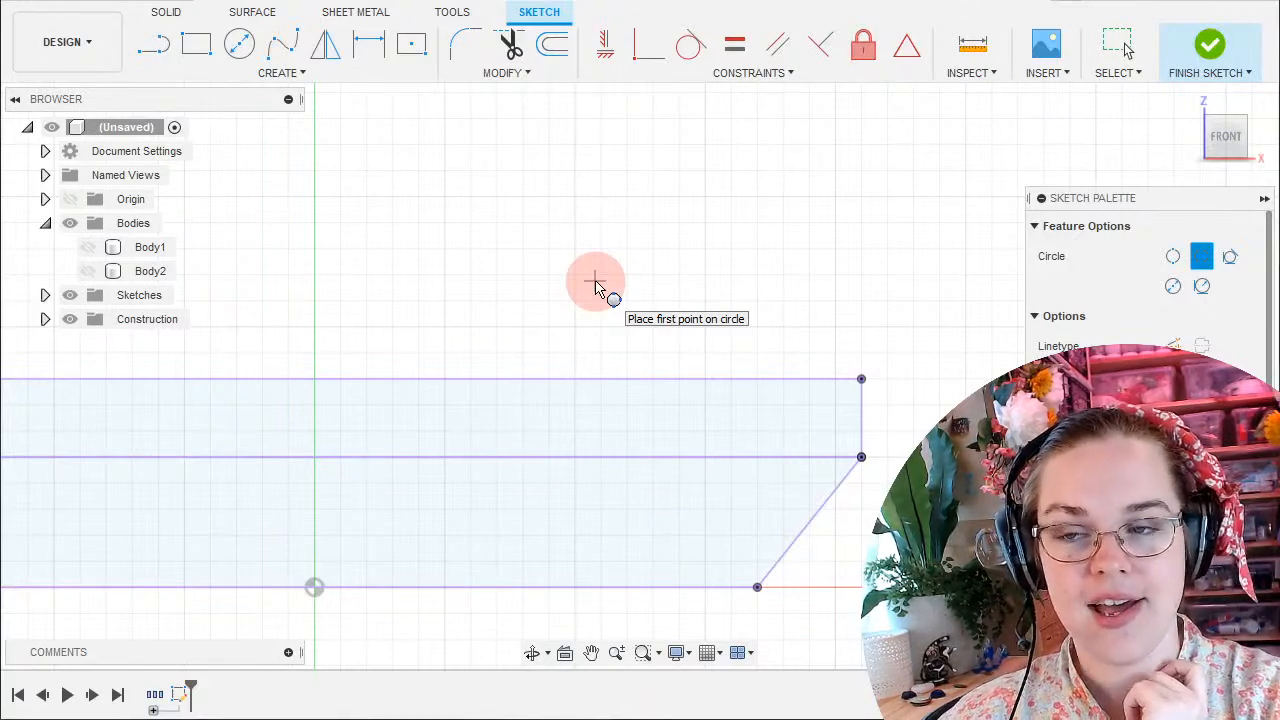
left_click(691, 380)
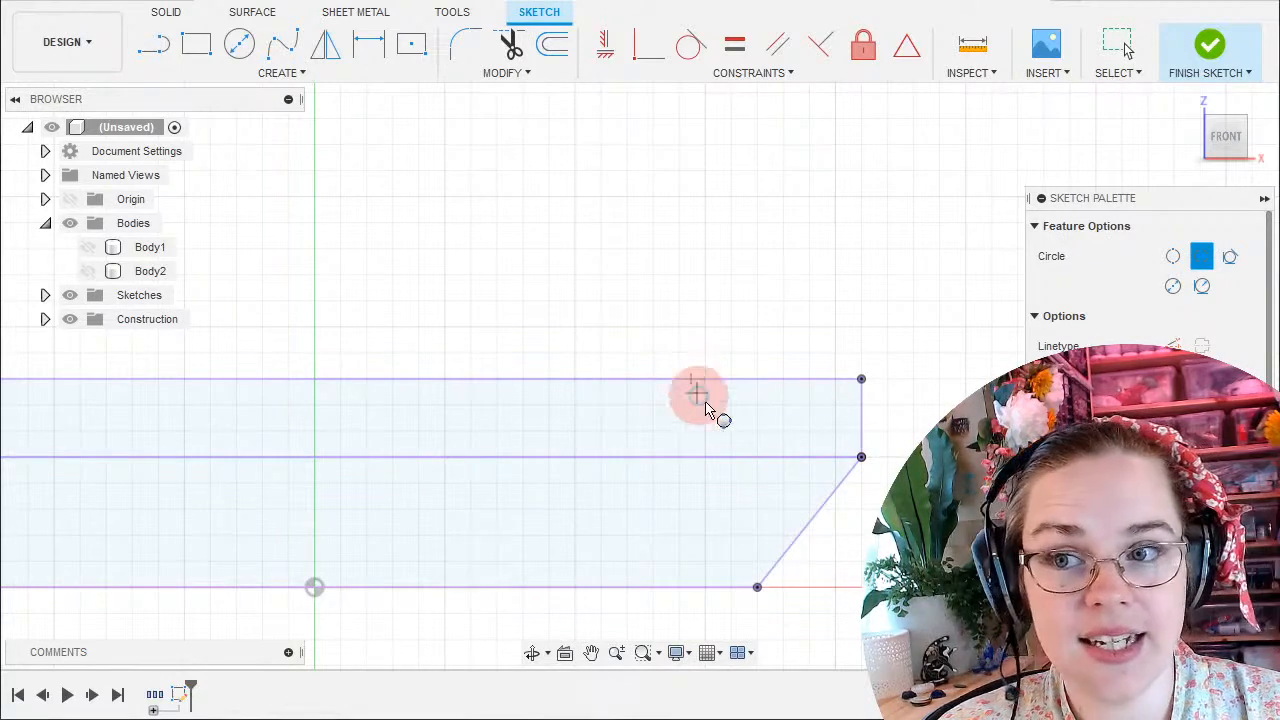
left_click(807, 523)
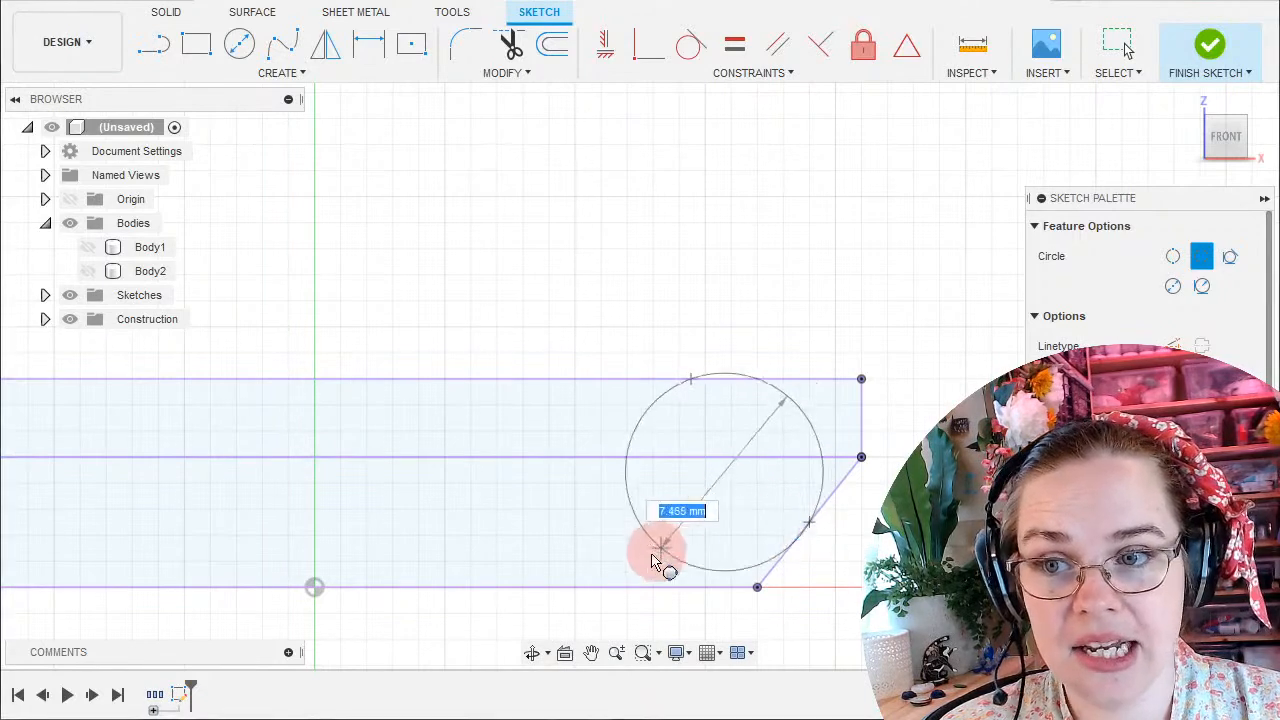
left_click(600, 585)
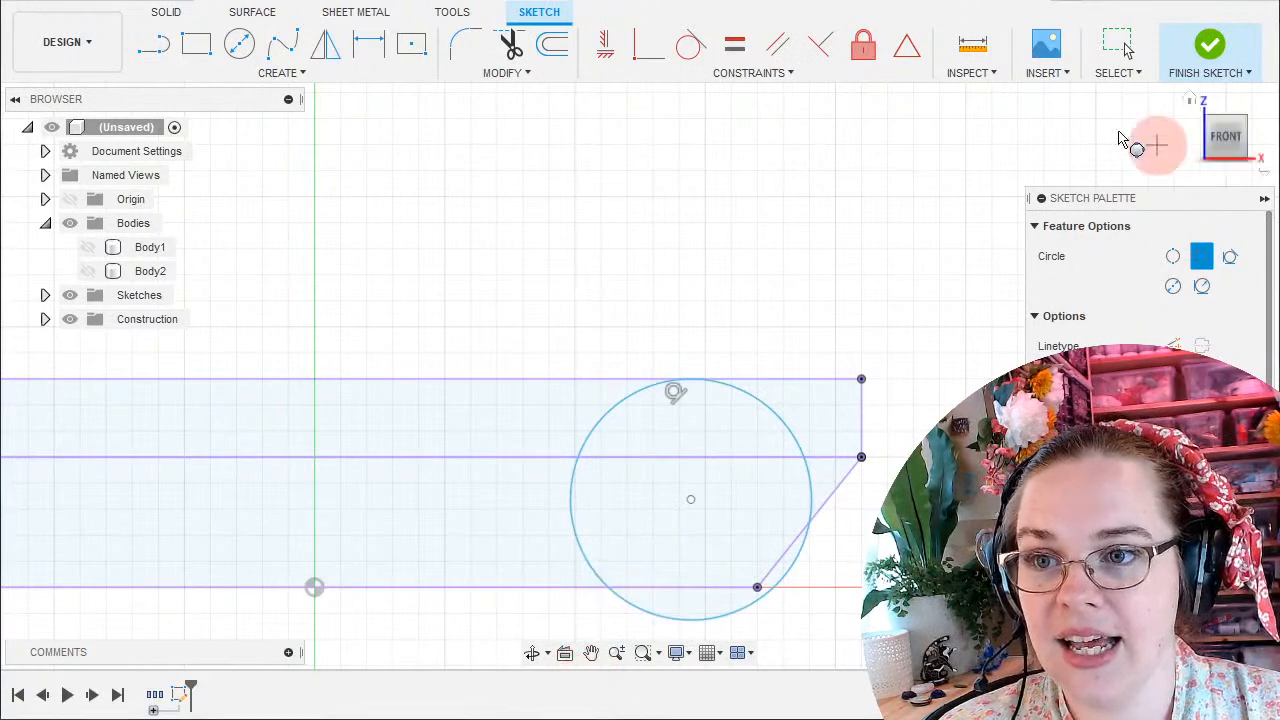
left_click(1117, 44)
Apply a Tangent constraint between the circle and the projected bottom edge.
left_click(797, 570)
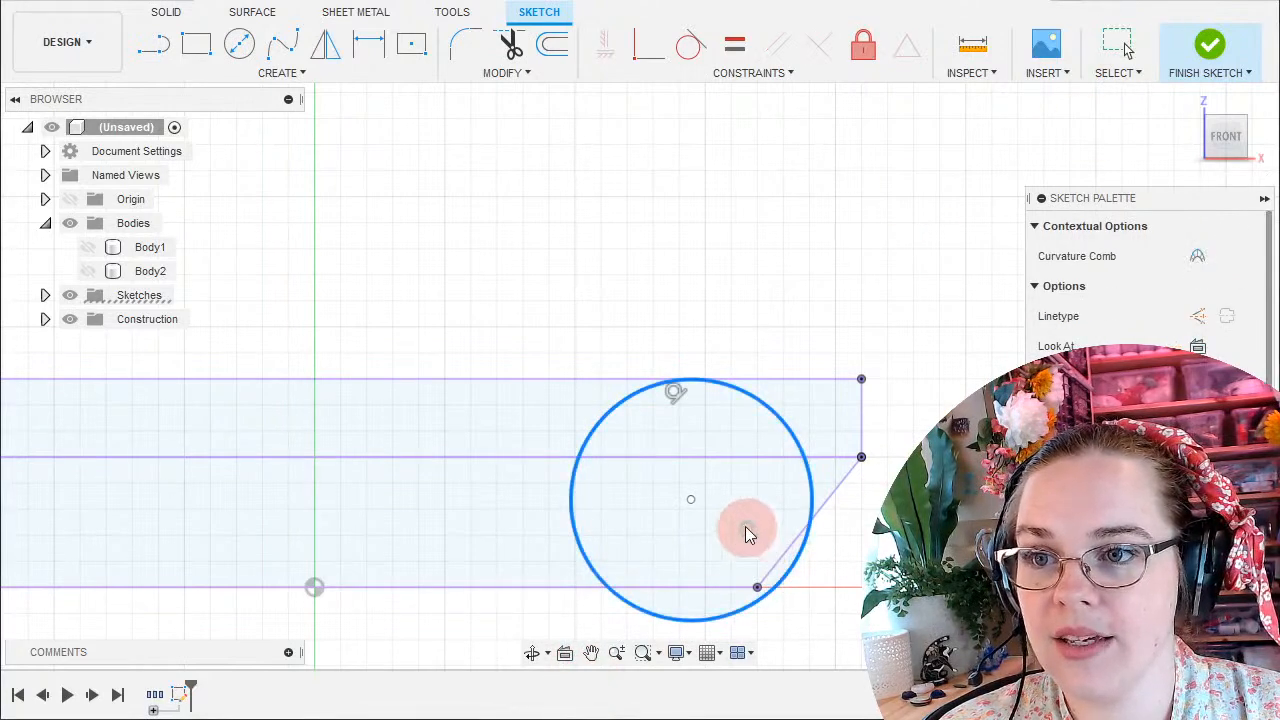
left_click(827, 511)
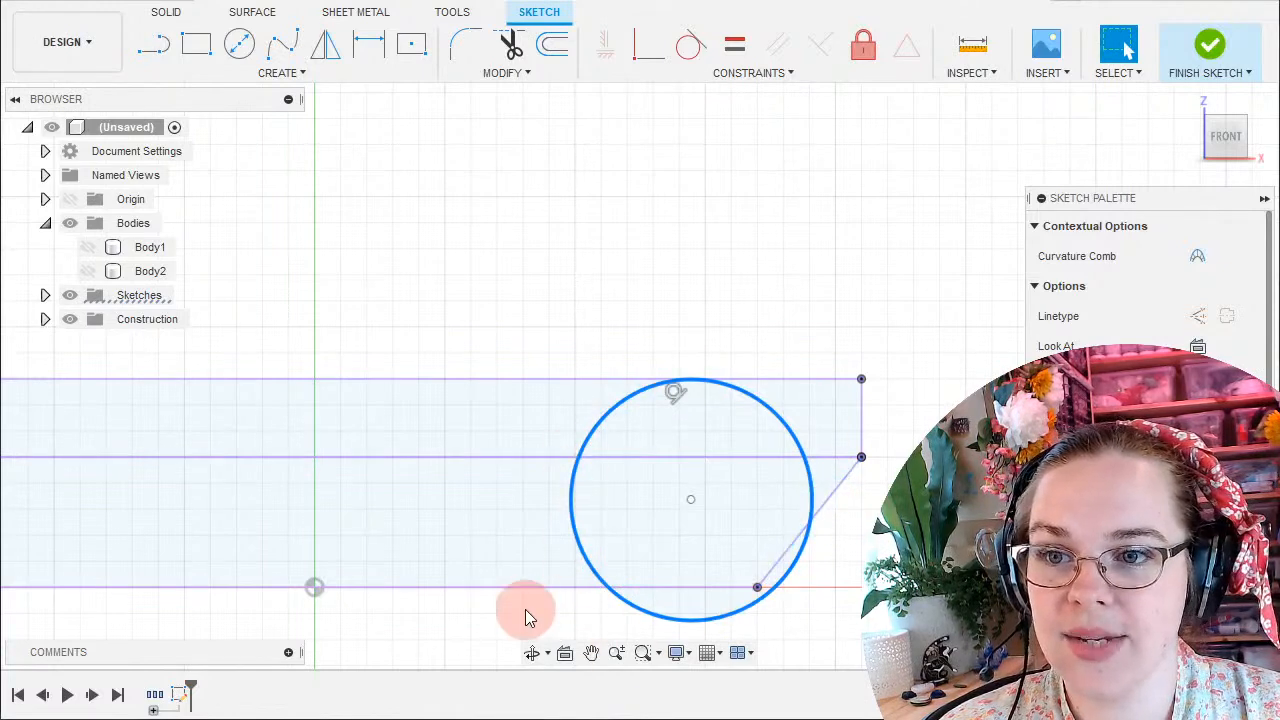
left_click(830, 496)
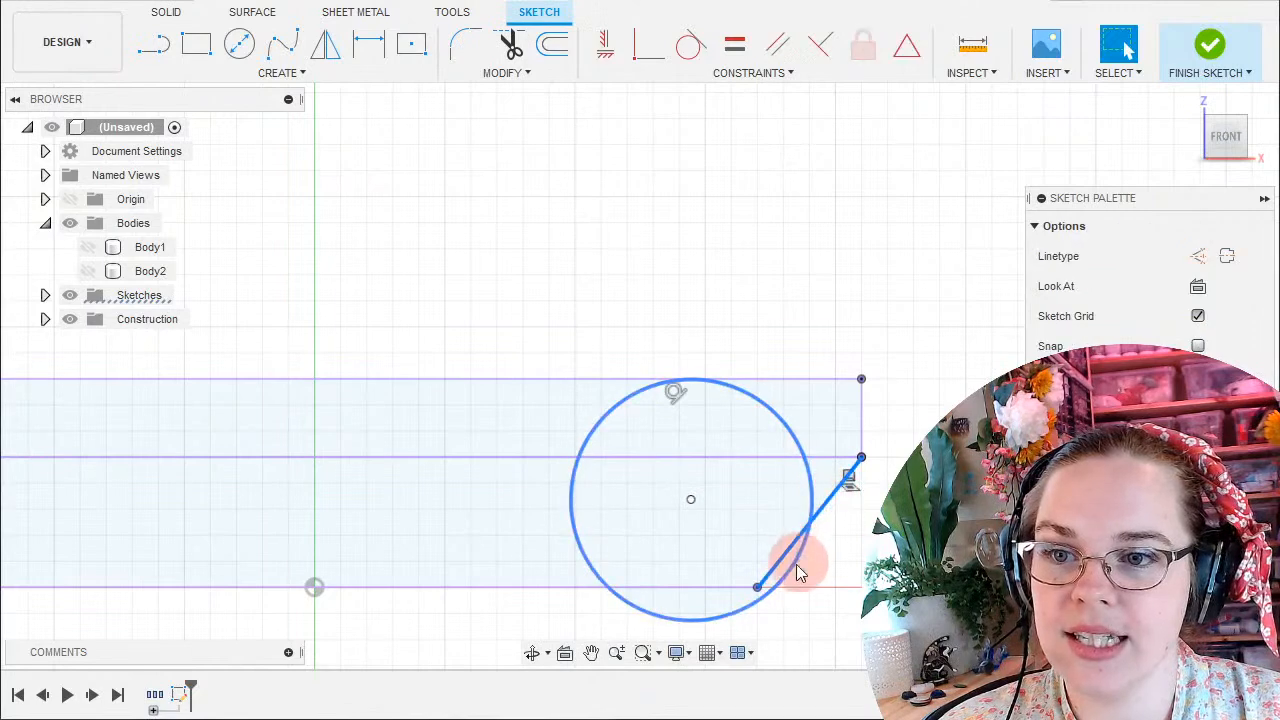
left_click(620, 587)
left_click(641, 612, "shift")
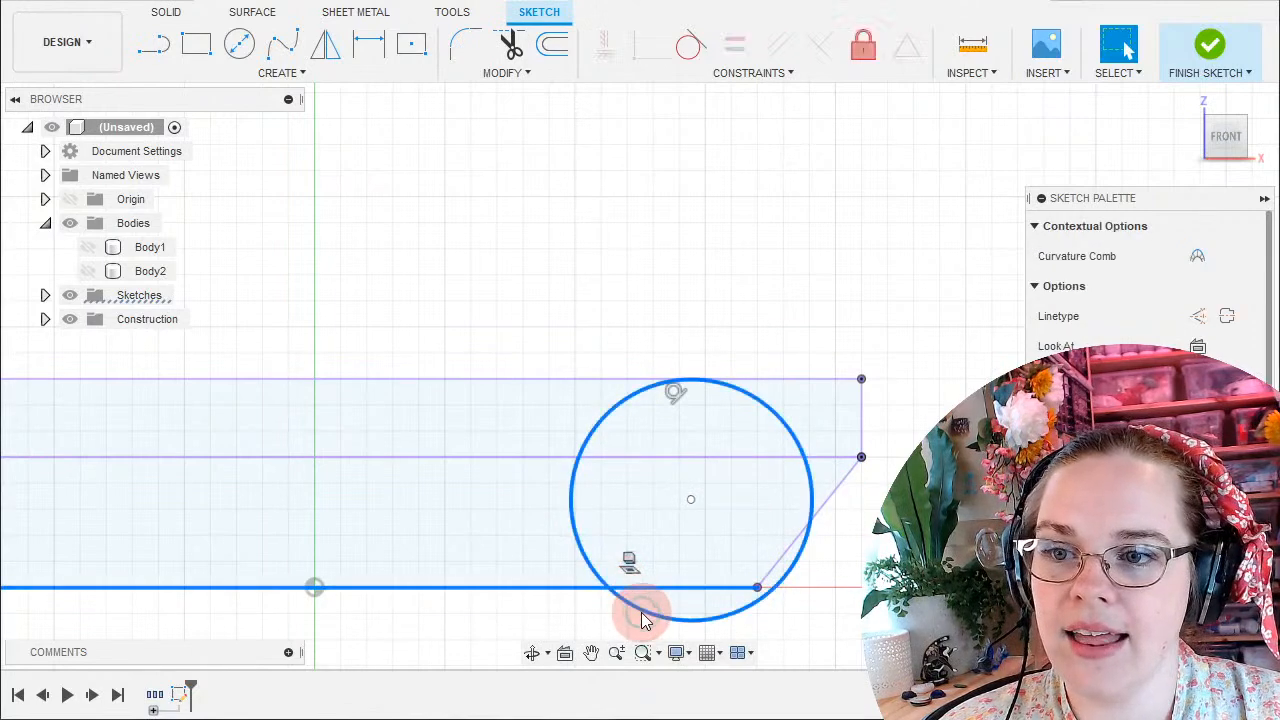
left_click(692, 47)
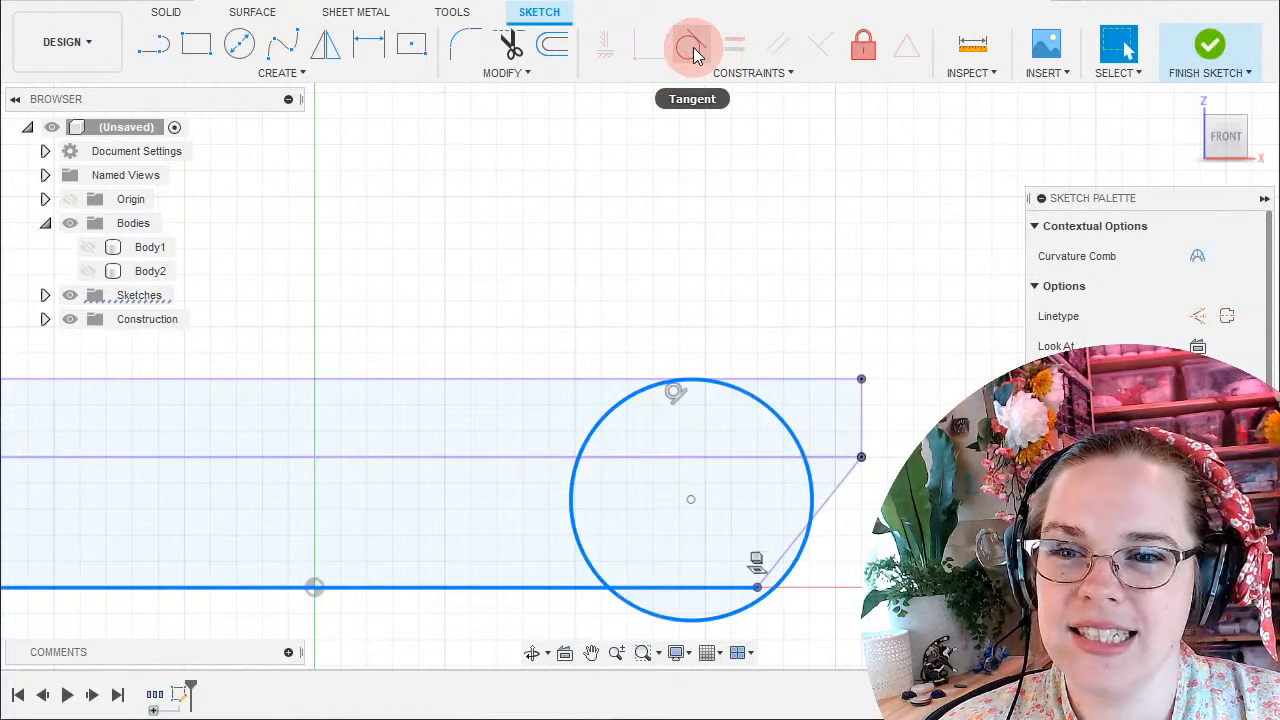
left_click(692, 47)
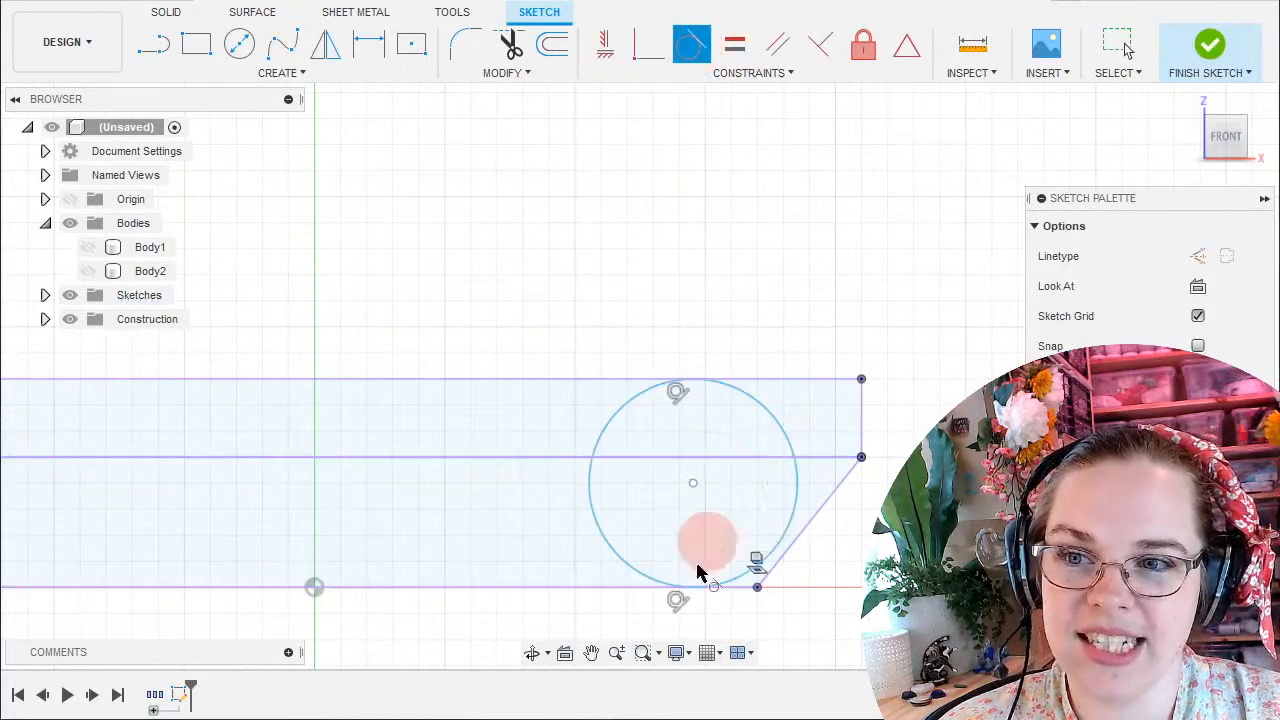
Make the circle tangent to the sloped edge at the profile's right end.
left_click(781, 545)
left_click(788, 543)
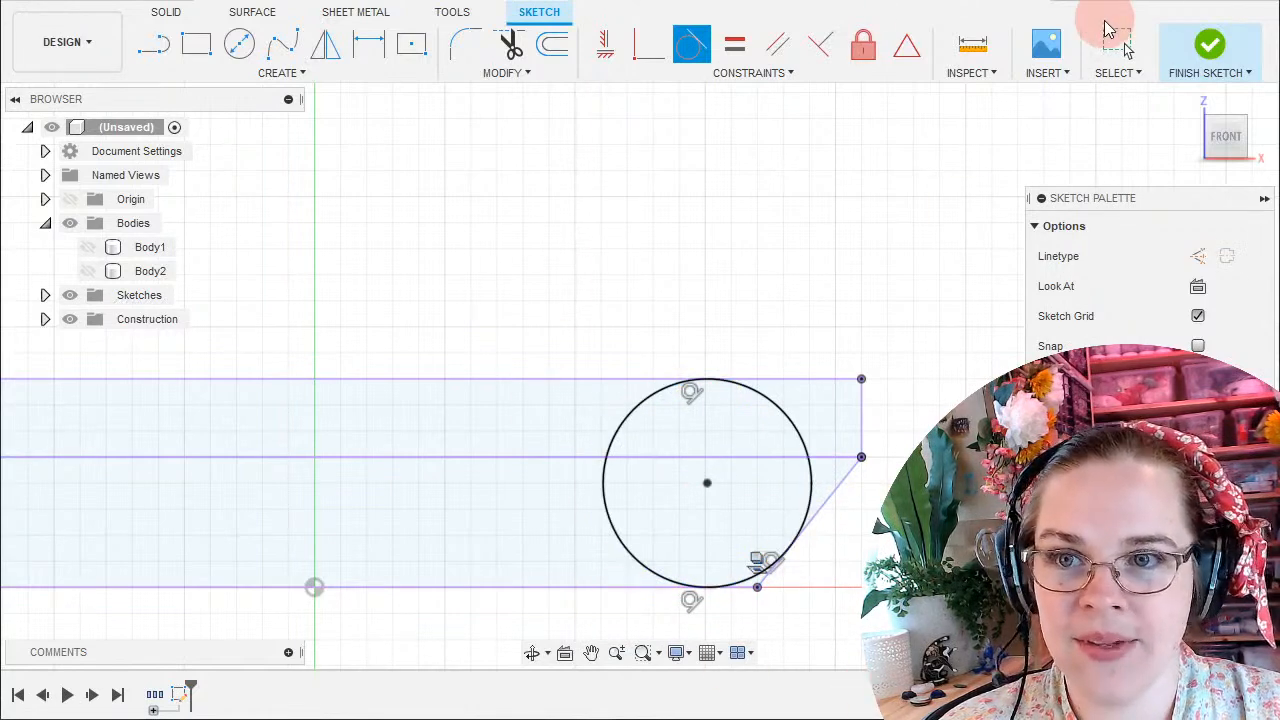
left_click(1112, 42)
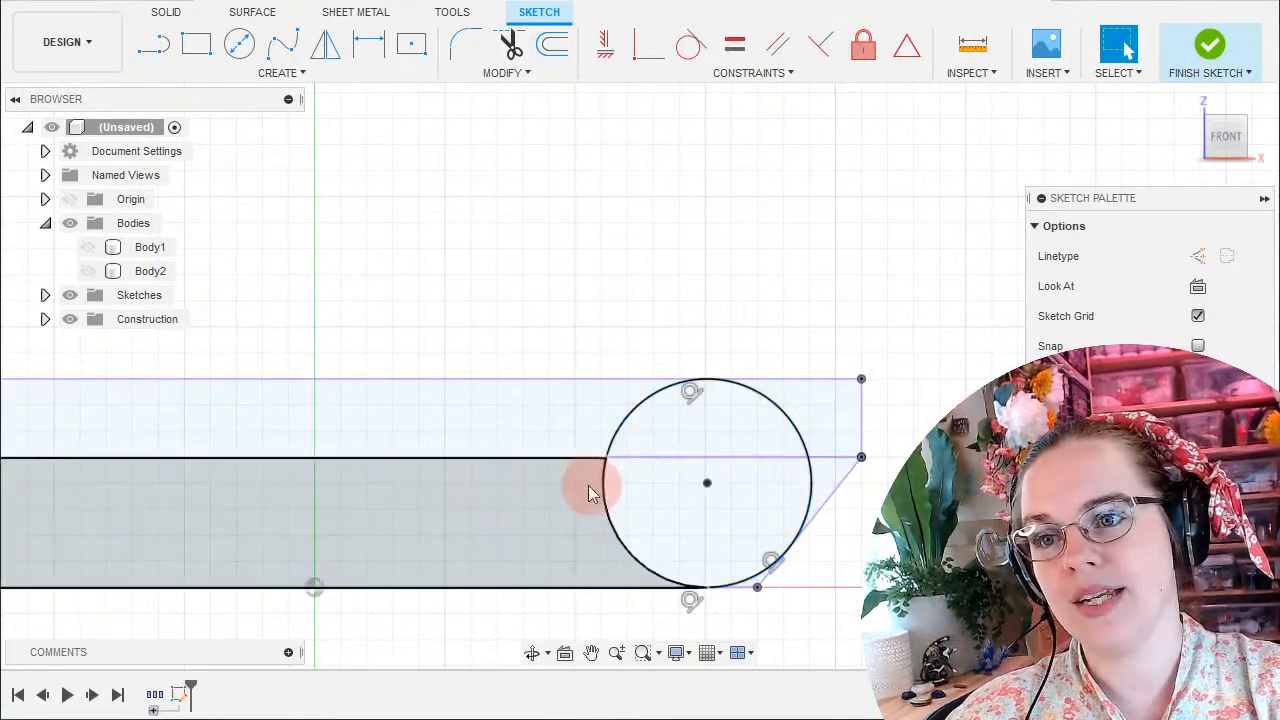
Draw an 8 mm vertical line from the top edge to the bottom edge, just left of the circle.
left_click(154, 43)
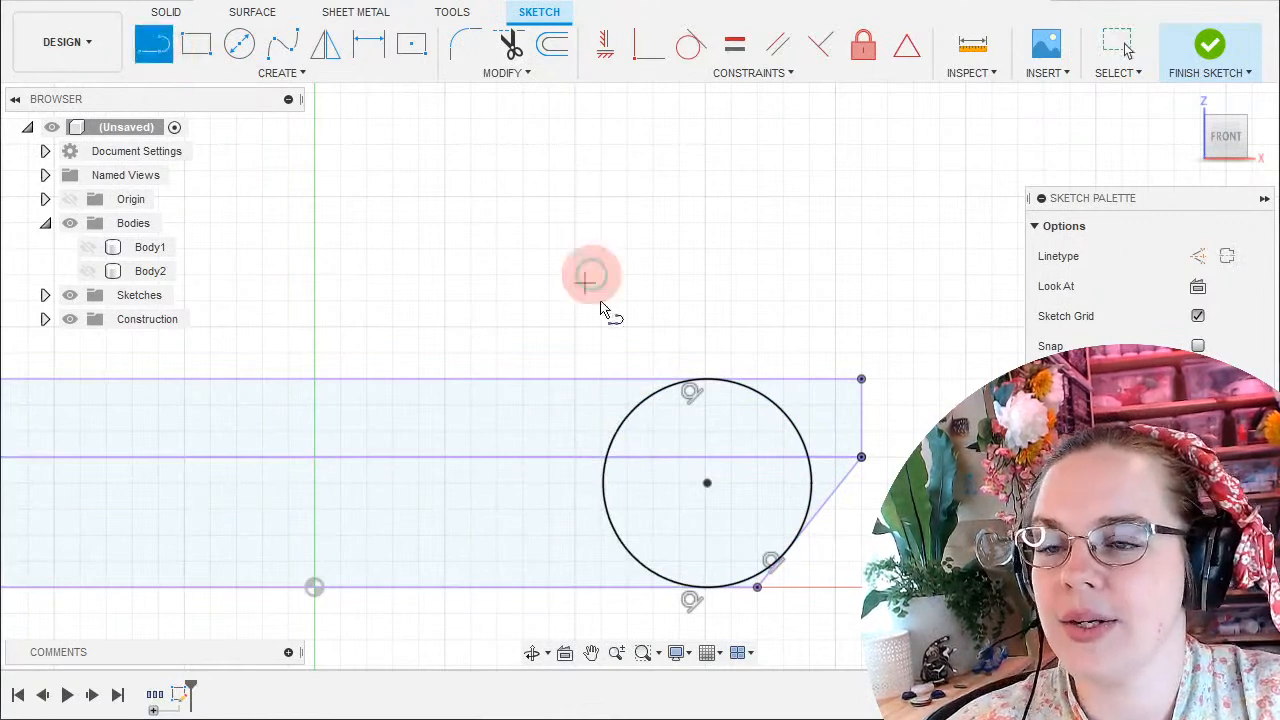
left_click(560, 379)
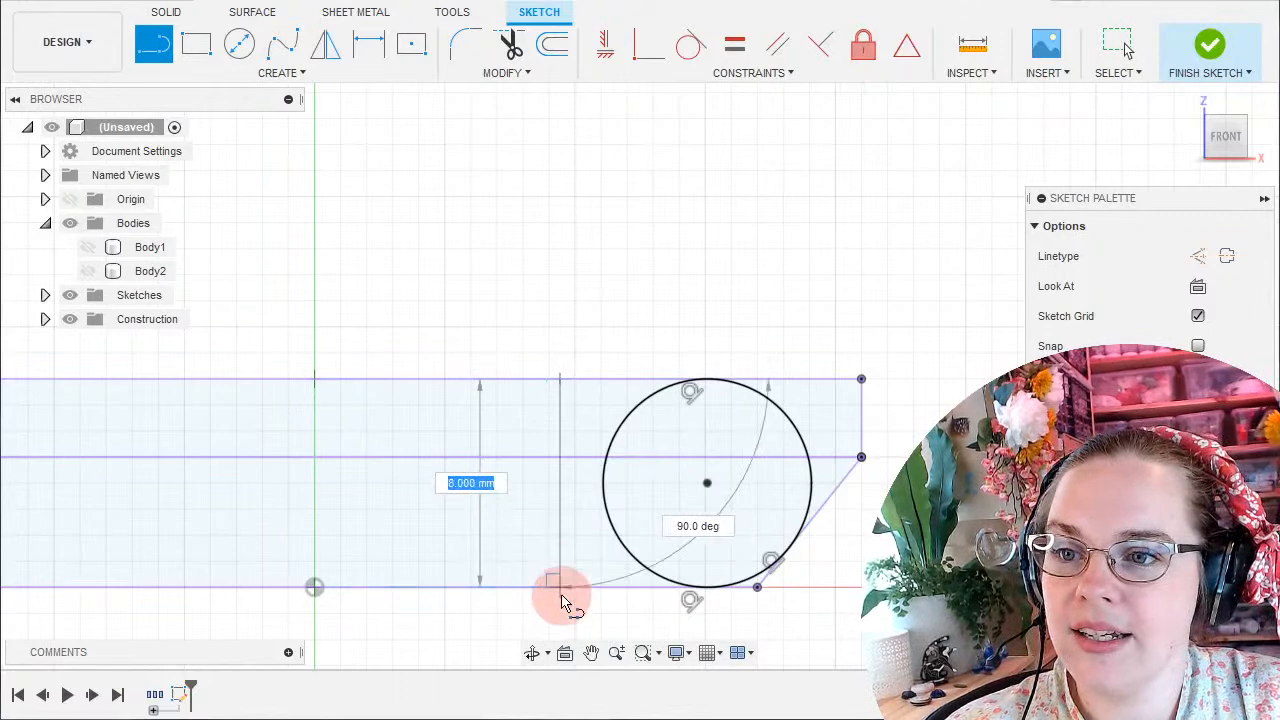
left_click(560, 589)
left_click(1118, 44)
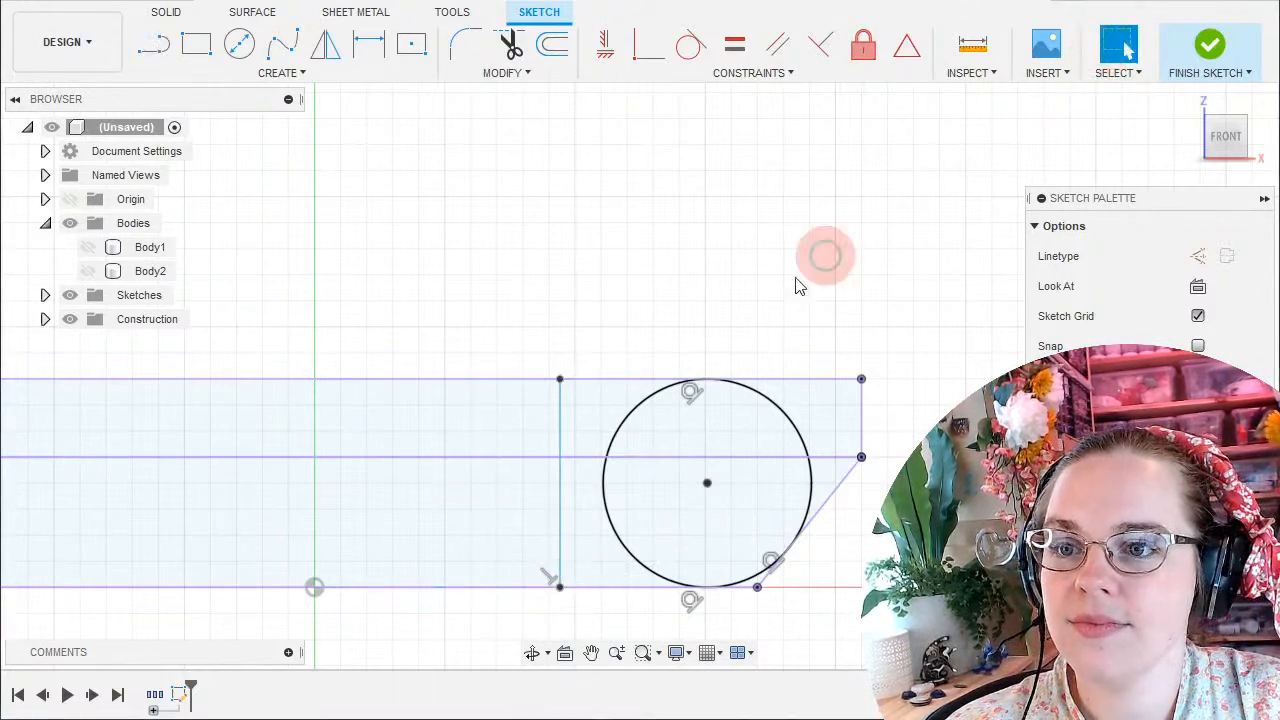
Apply a Tangent constraint between the vertical line and the circle beside it.
left_click(560, 492)
left_click(606, 490, "shift")
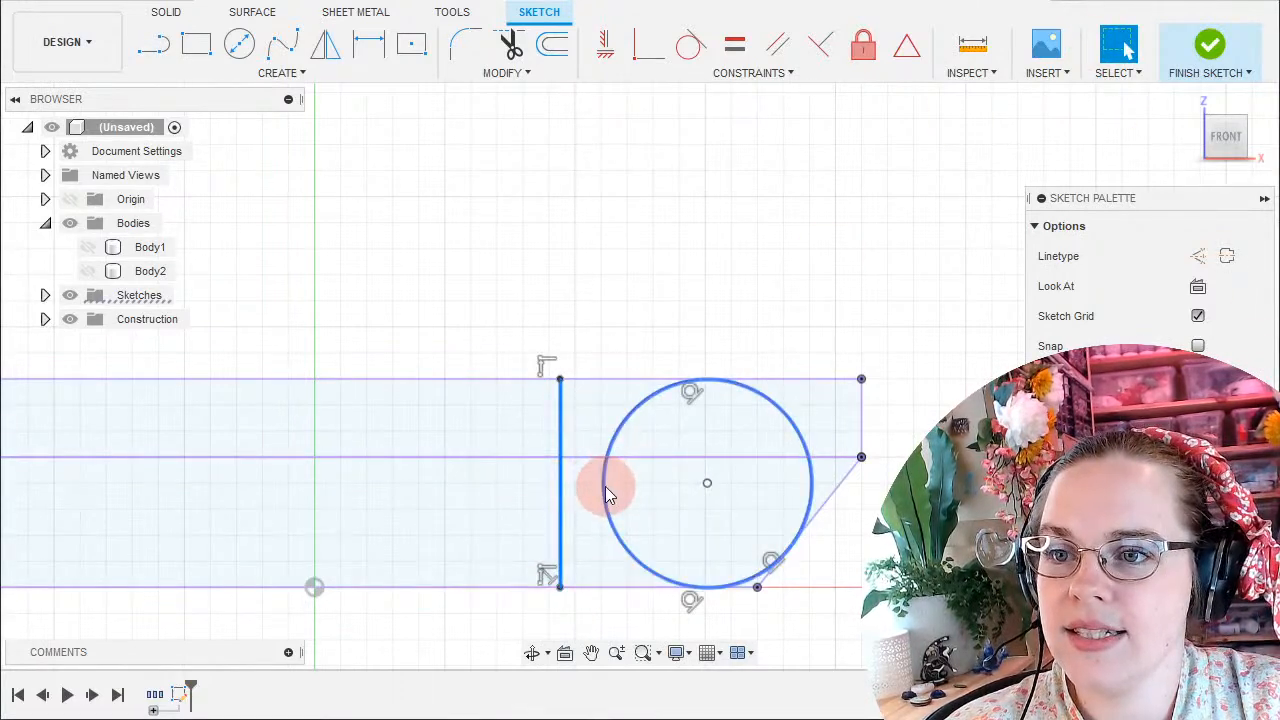
left_click(605, 487, "shift")
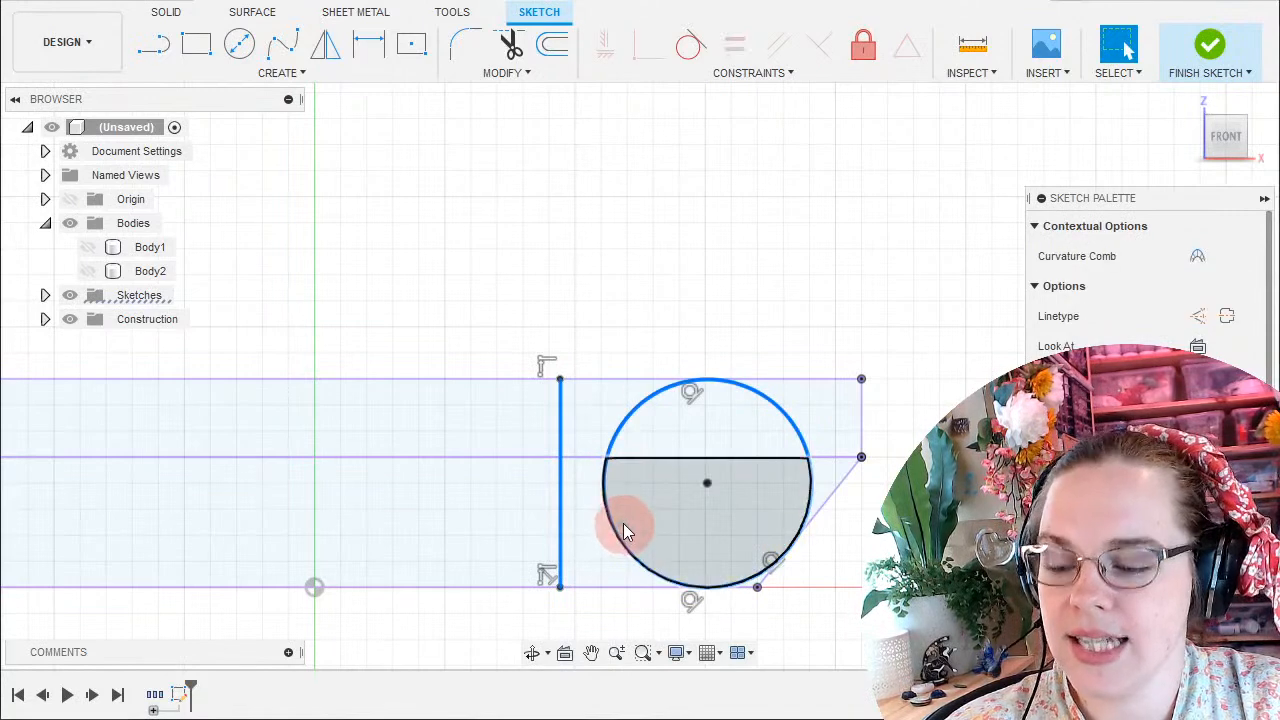
key("d")
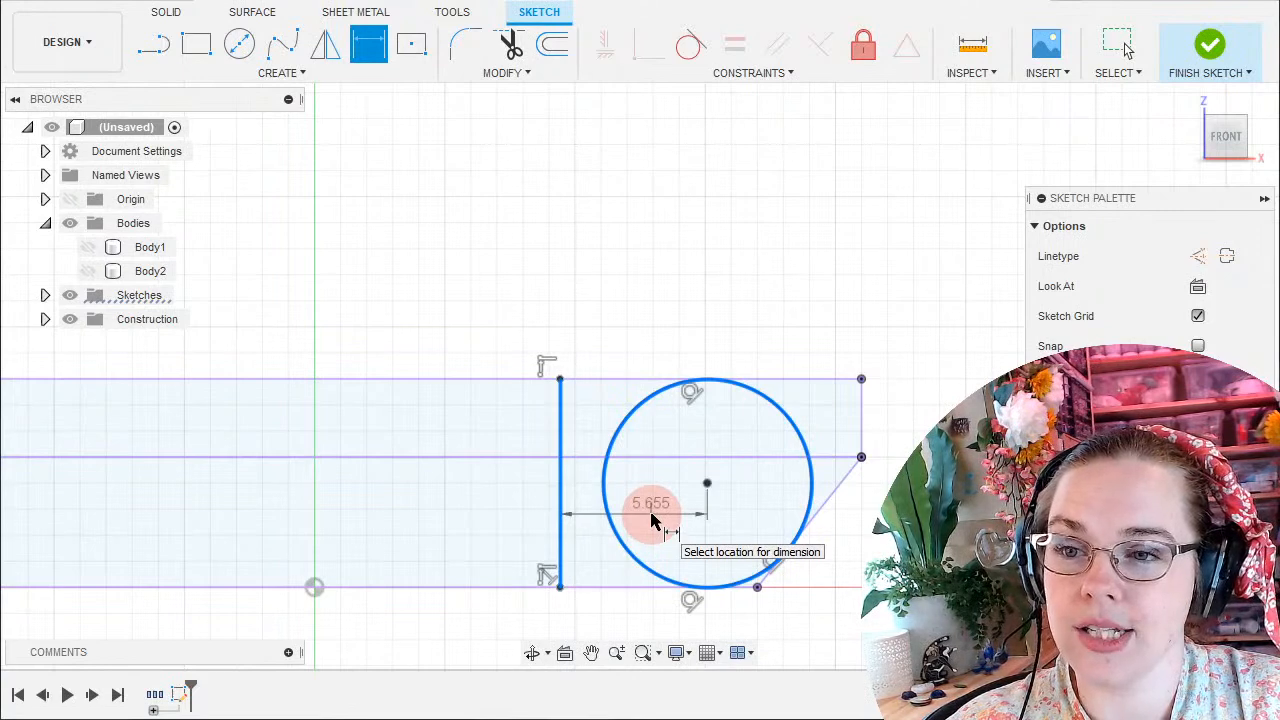
key("Escape")
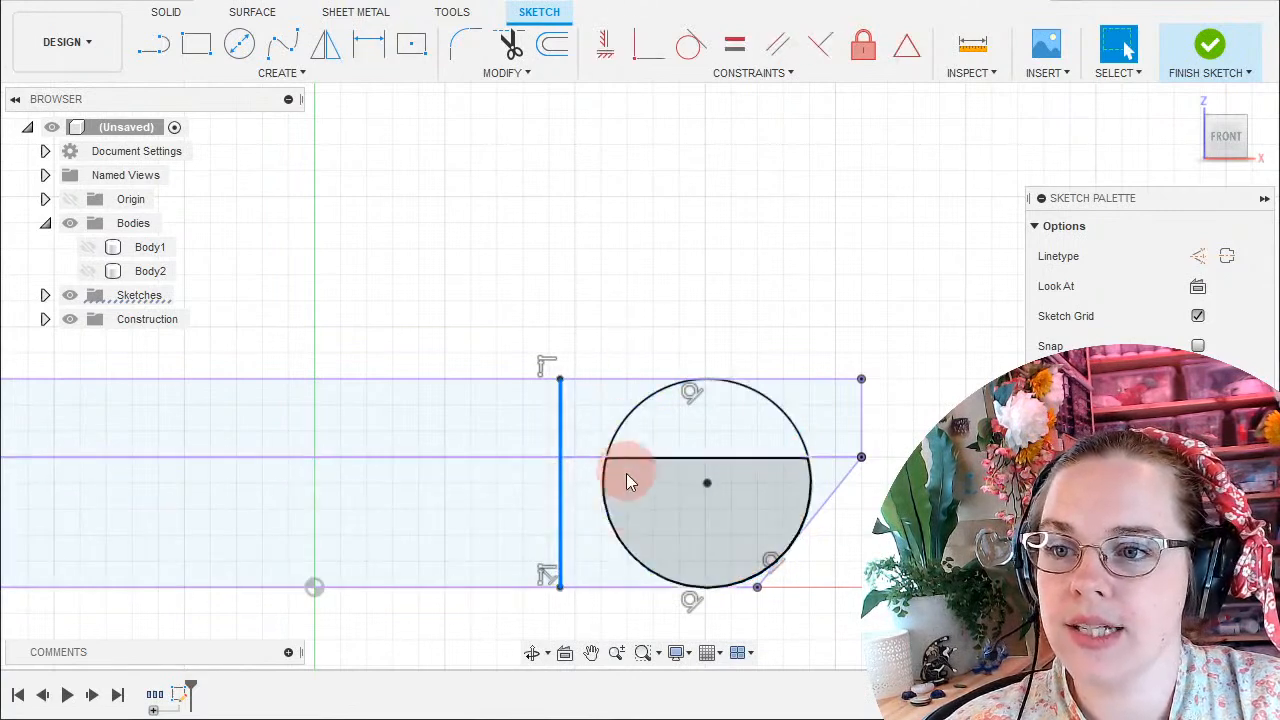
left_click(605, 496)
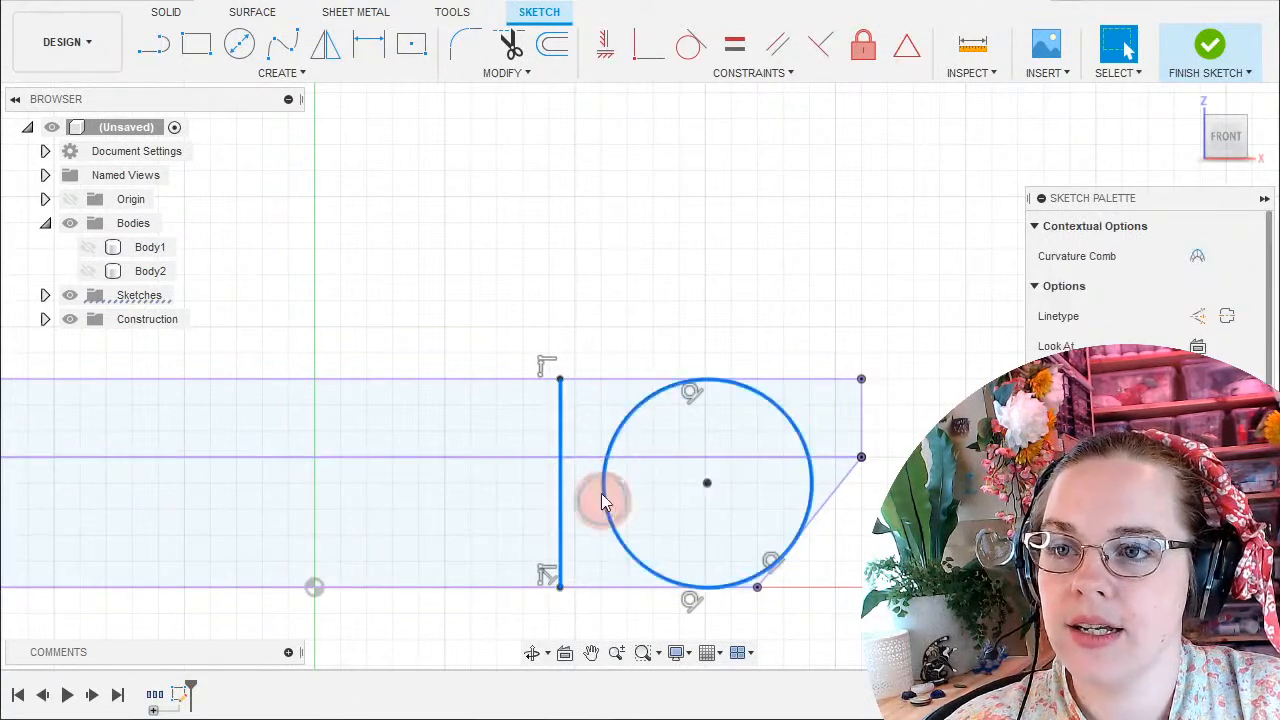
left_click(697, 46)
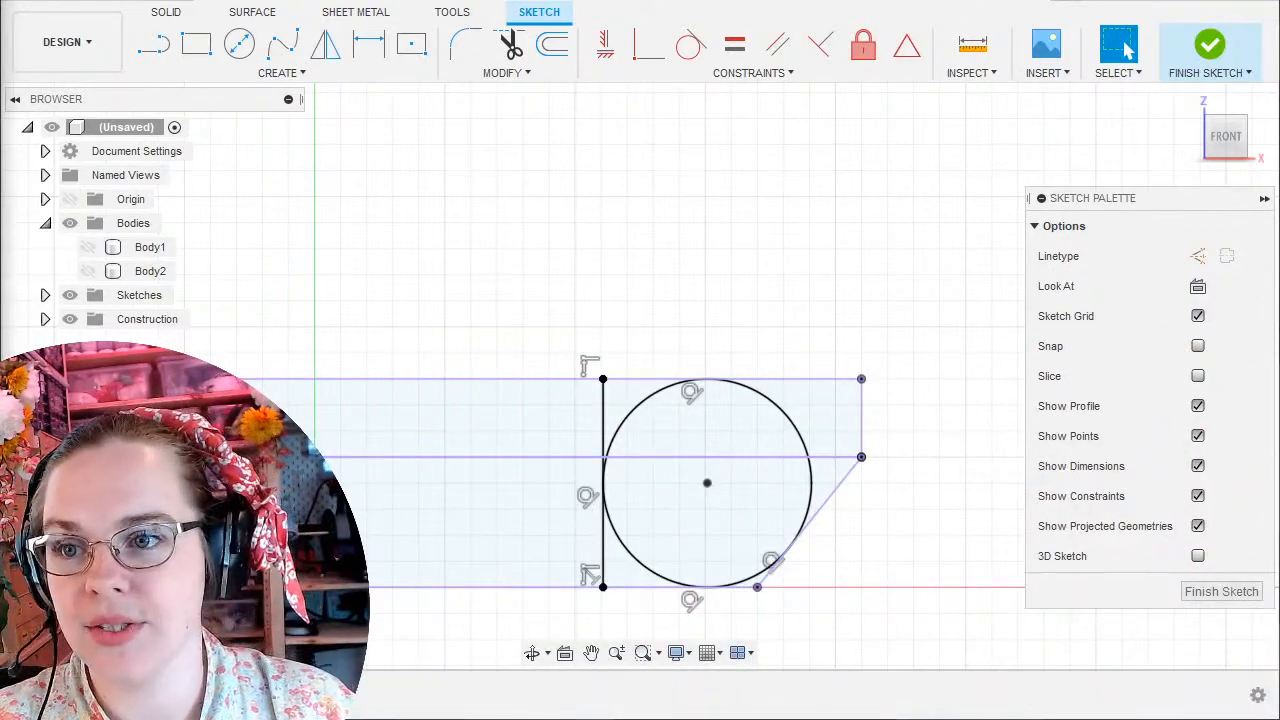
Convert the tangent vertical line to construction and draw another vertical line between the profile's top and bottom edges, about 2 mm to its left.
left_click(602, 432)
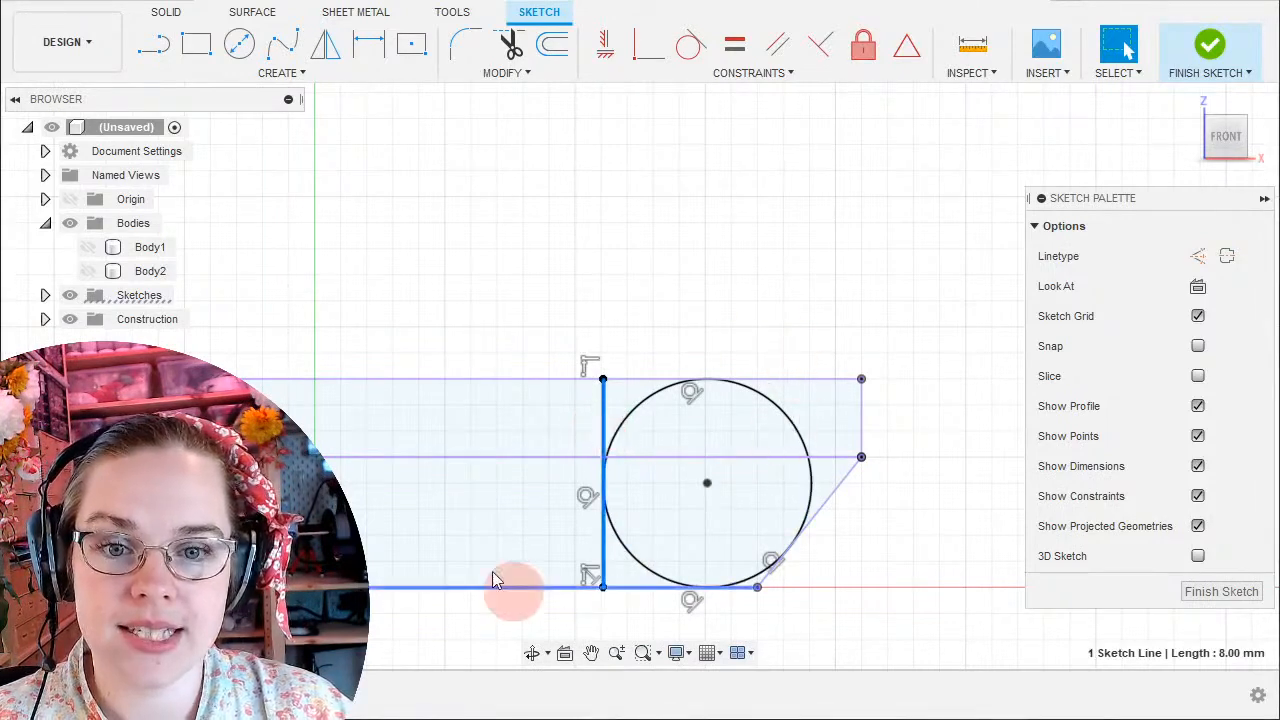
left_click(1198, 256)
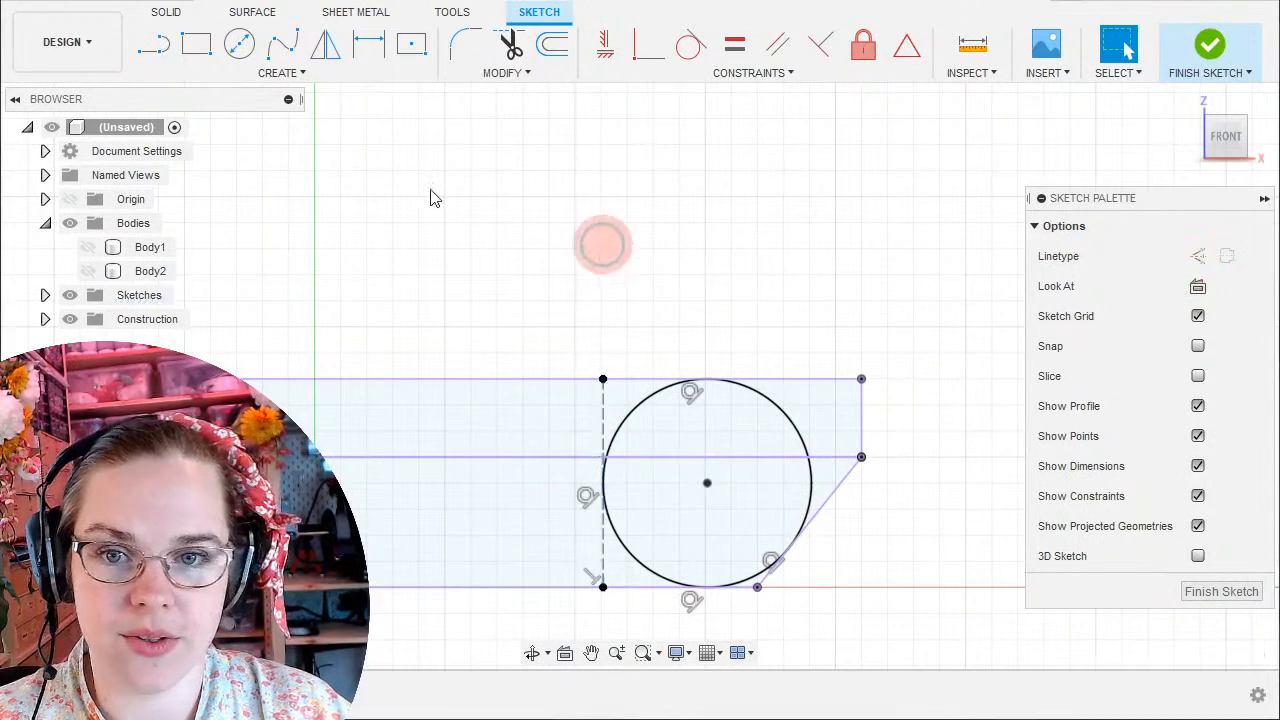
left_click(154, 44)
left_click(550, 380)
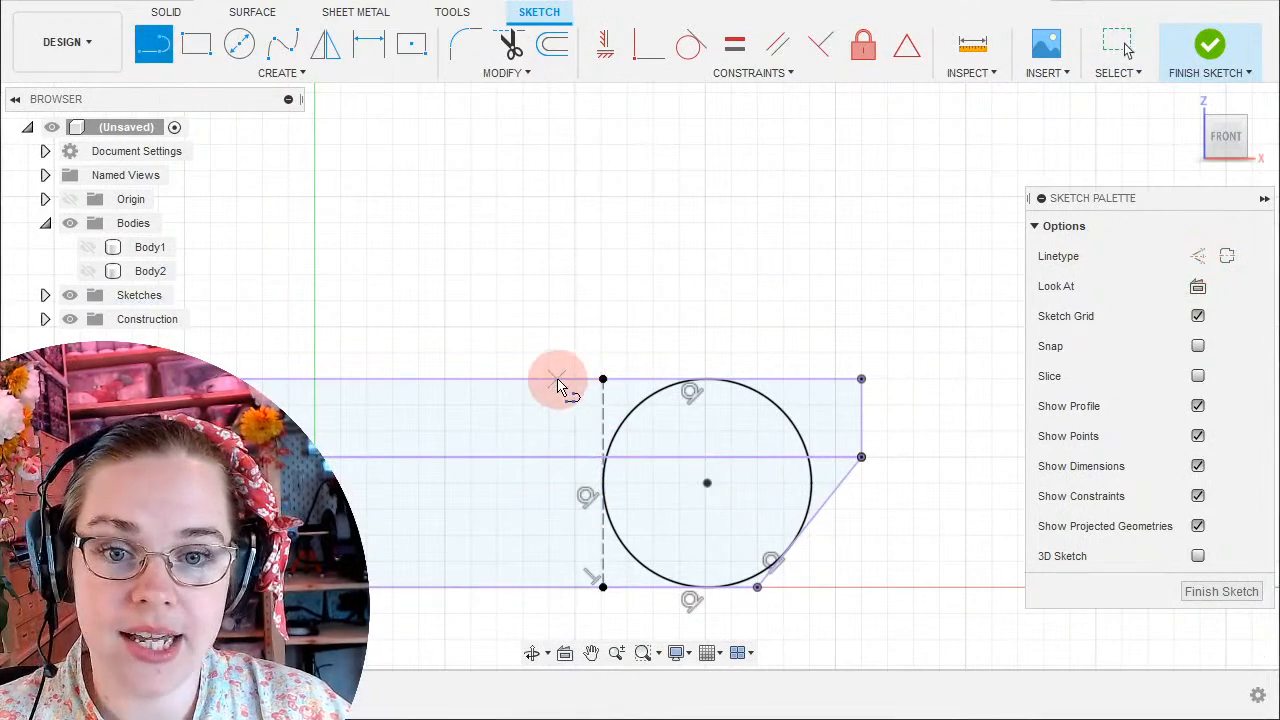
left_click(550, 587)
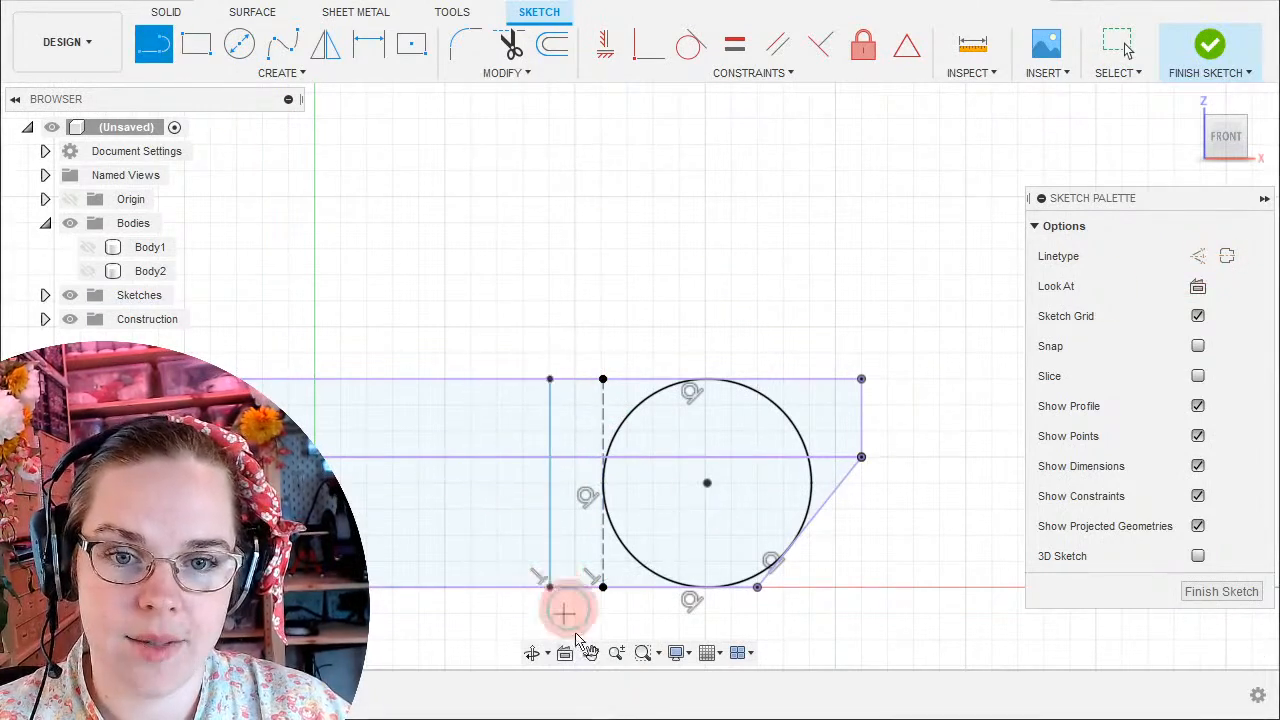
left_click(1118, 42)
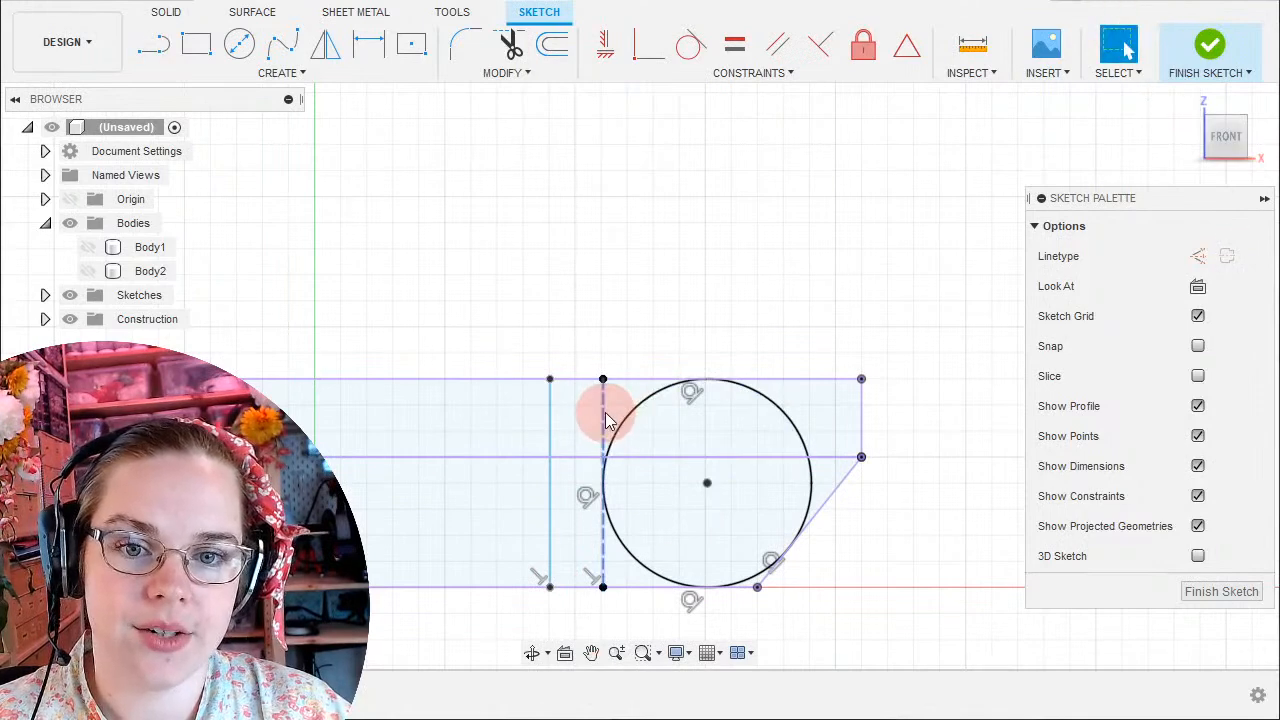
Dimension the distance between the solid vertical line and the construction line as 1 mm.
left_click(552, 413)
left_click(603, 425, "shift")
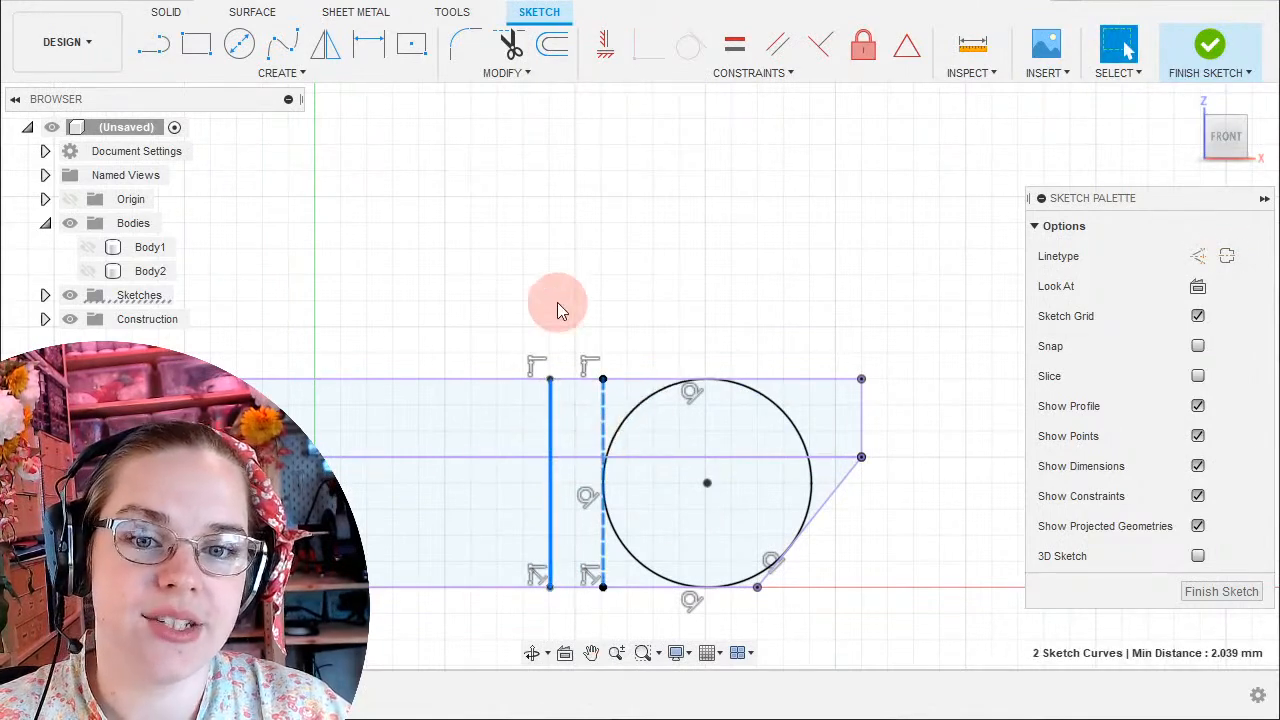
key("d")
left_click(581, 268)
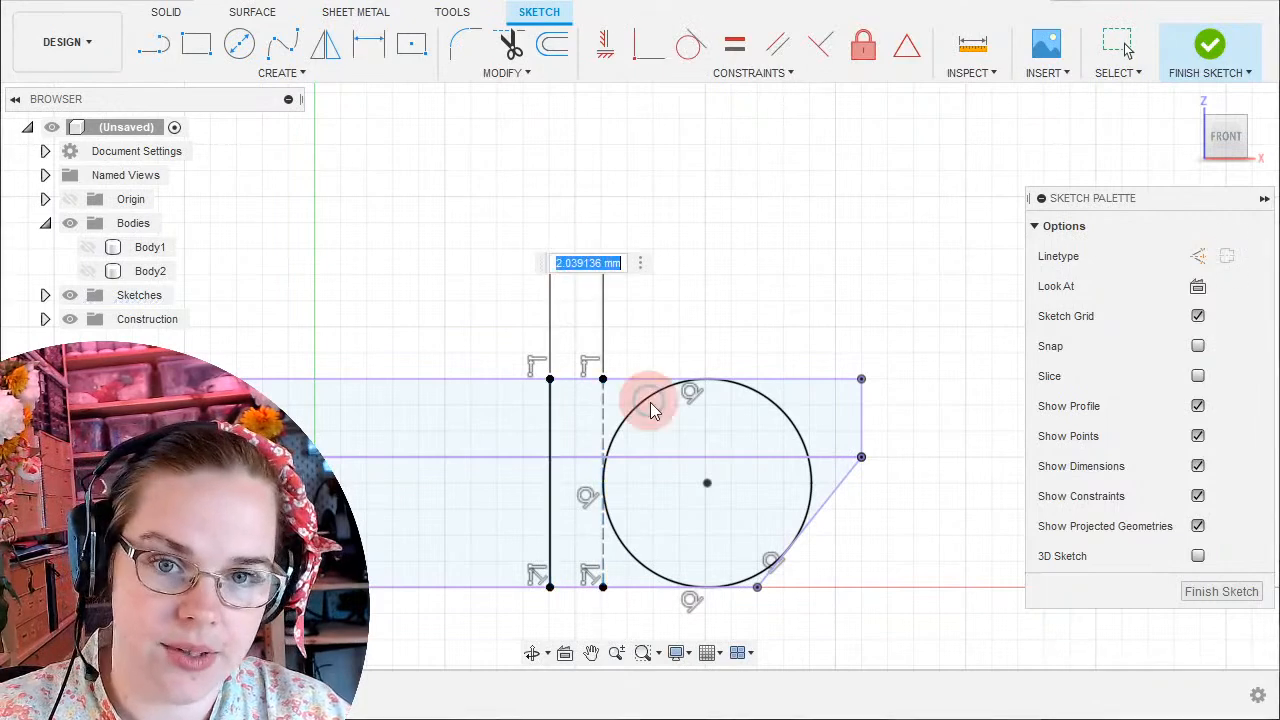
type("1")
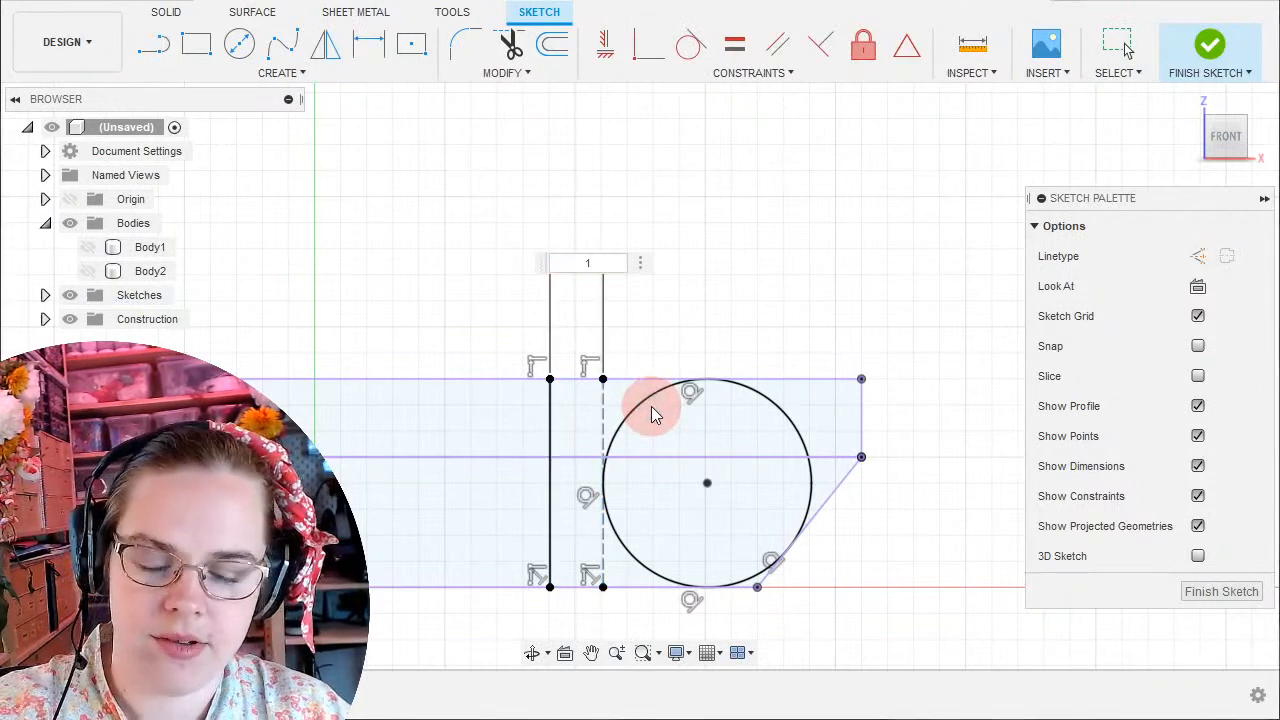
key("Return")
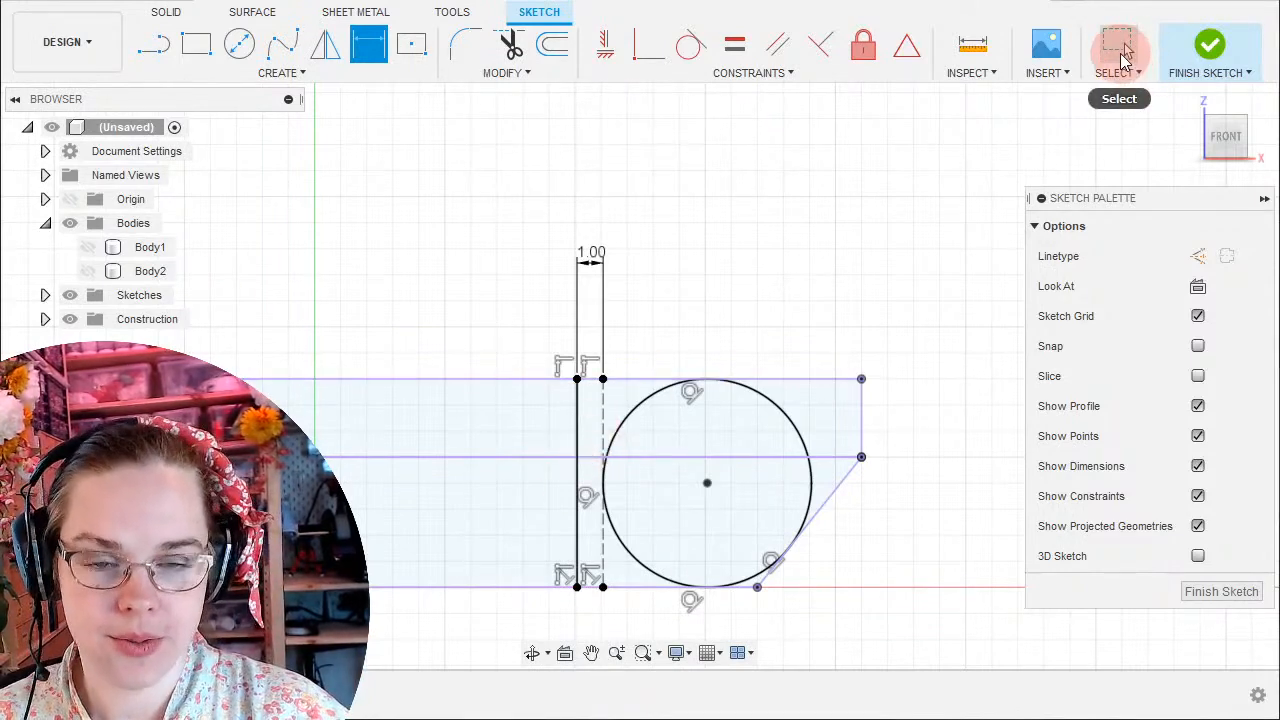
left_click(1122, 56)
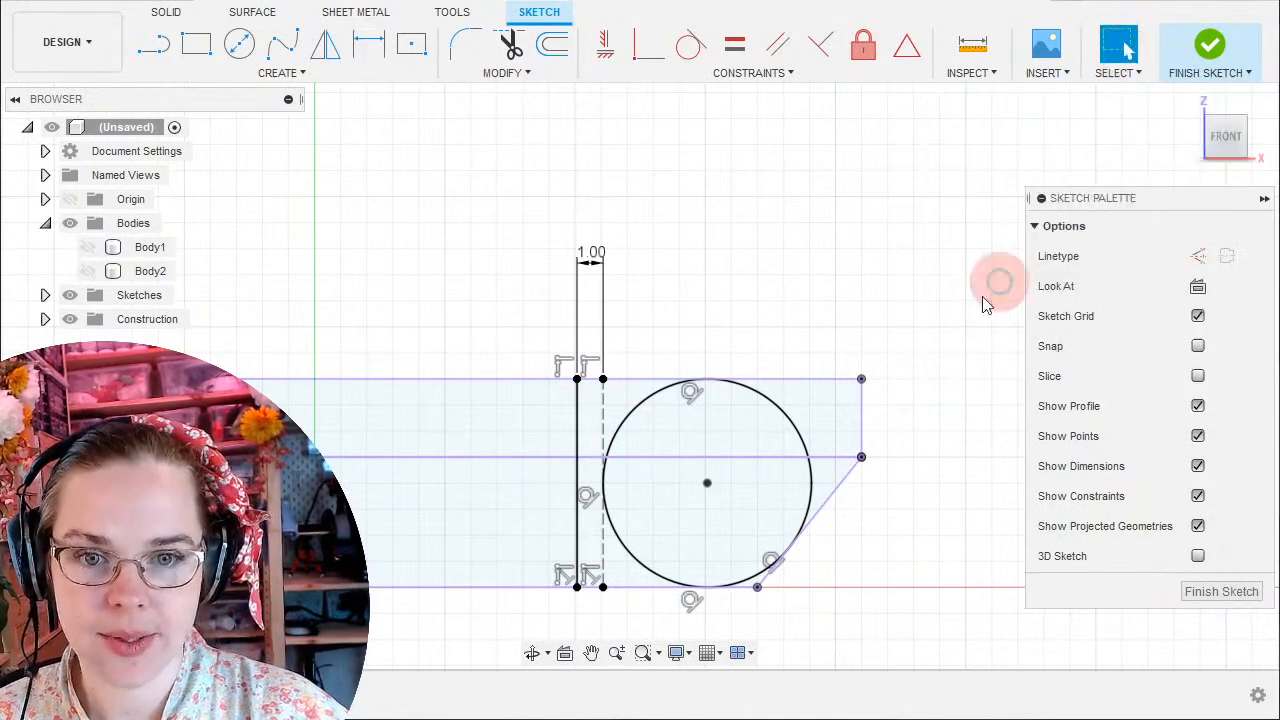
Convert the circle and the projected horizontal line through the profile's middle to construction geometry.
left_click(803, 425)
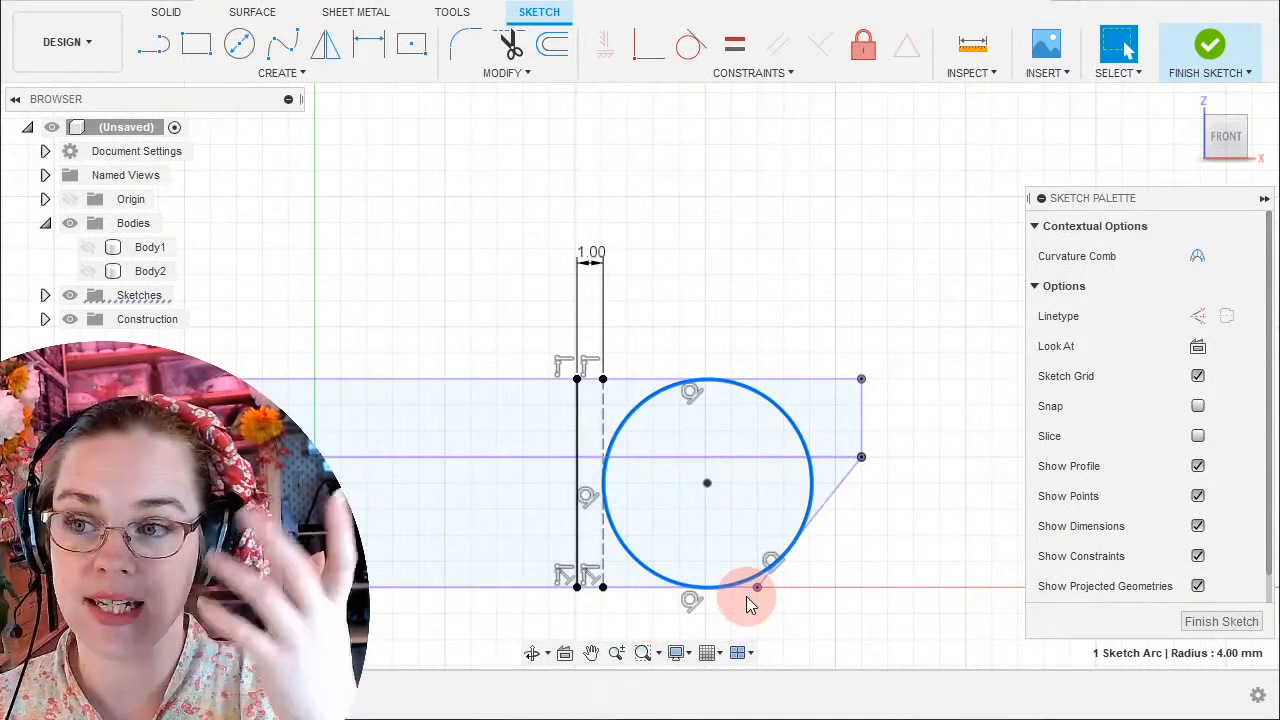
left_click(1197, 316)
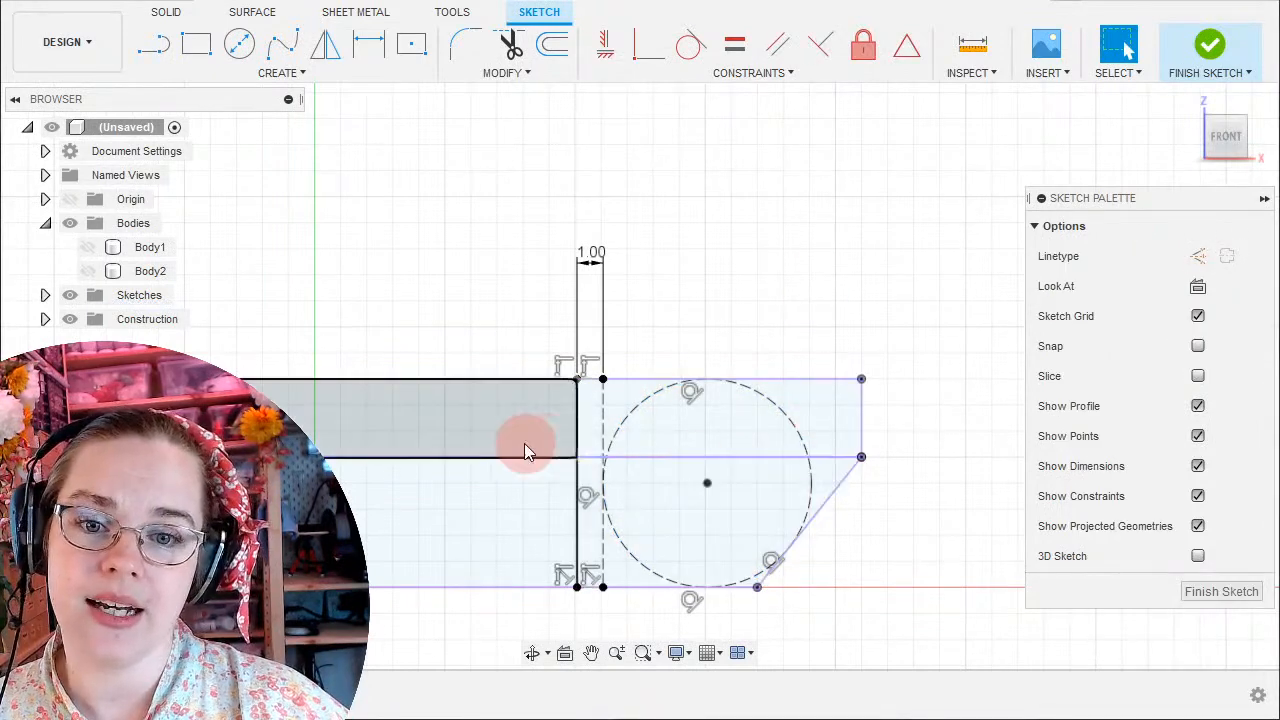
left_click(492, 460)
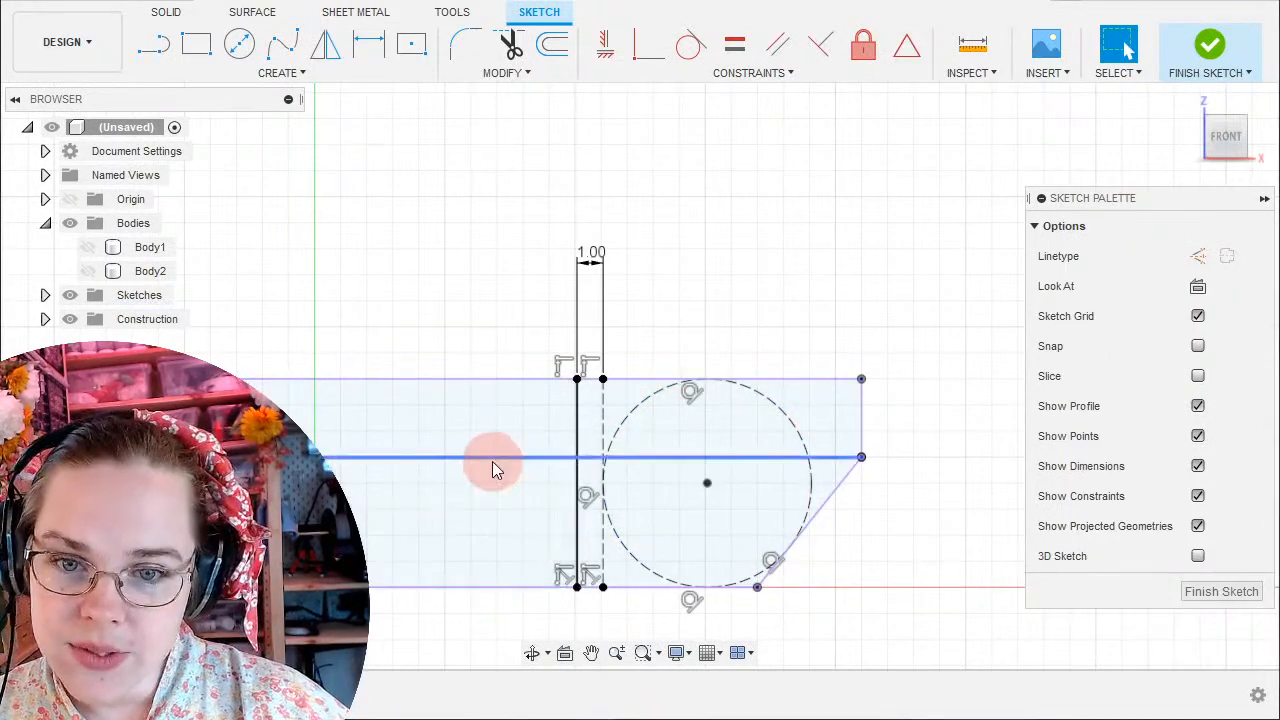
left_click(1199, 258)
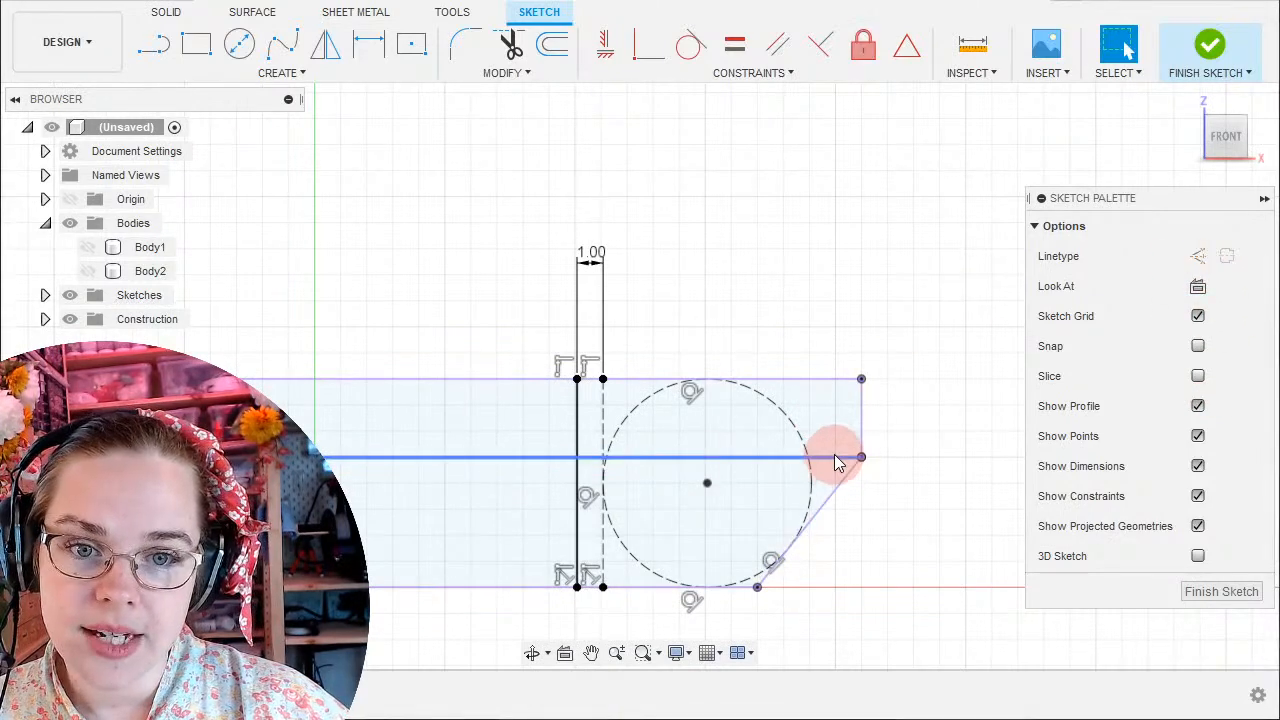
left_click(1197, 257)
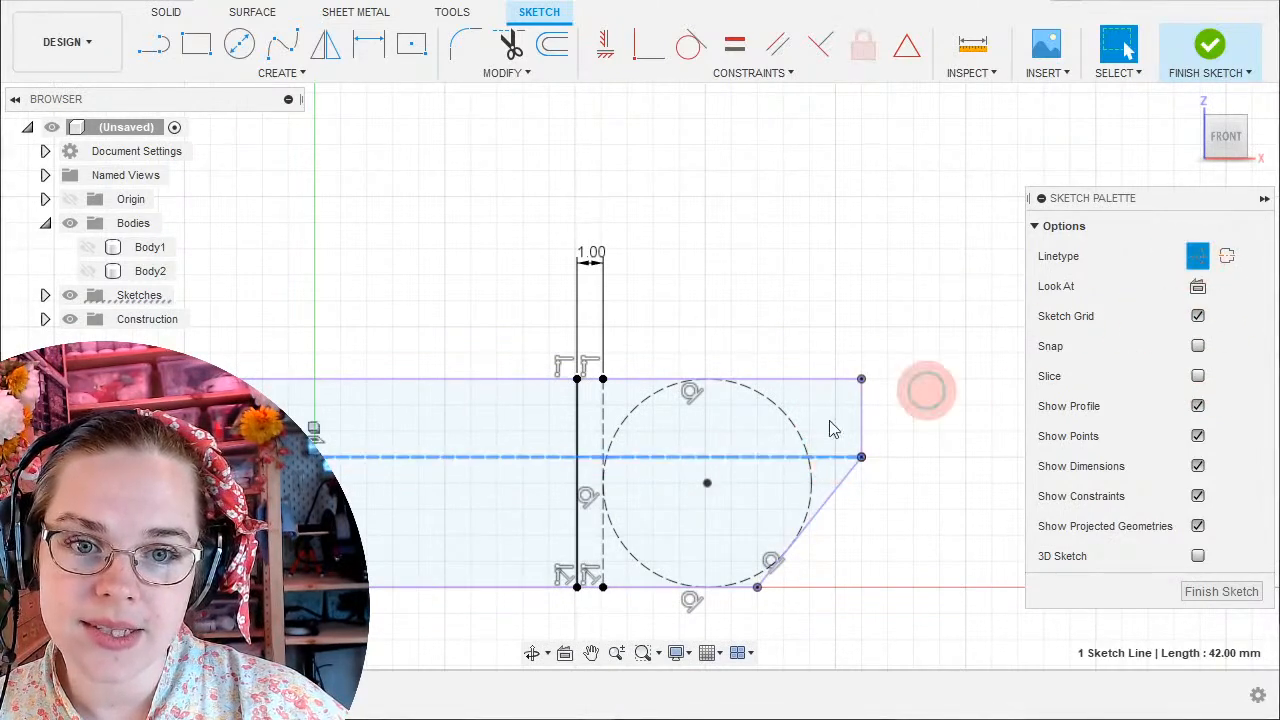
left_click(787, 316)
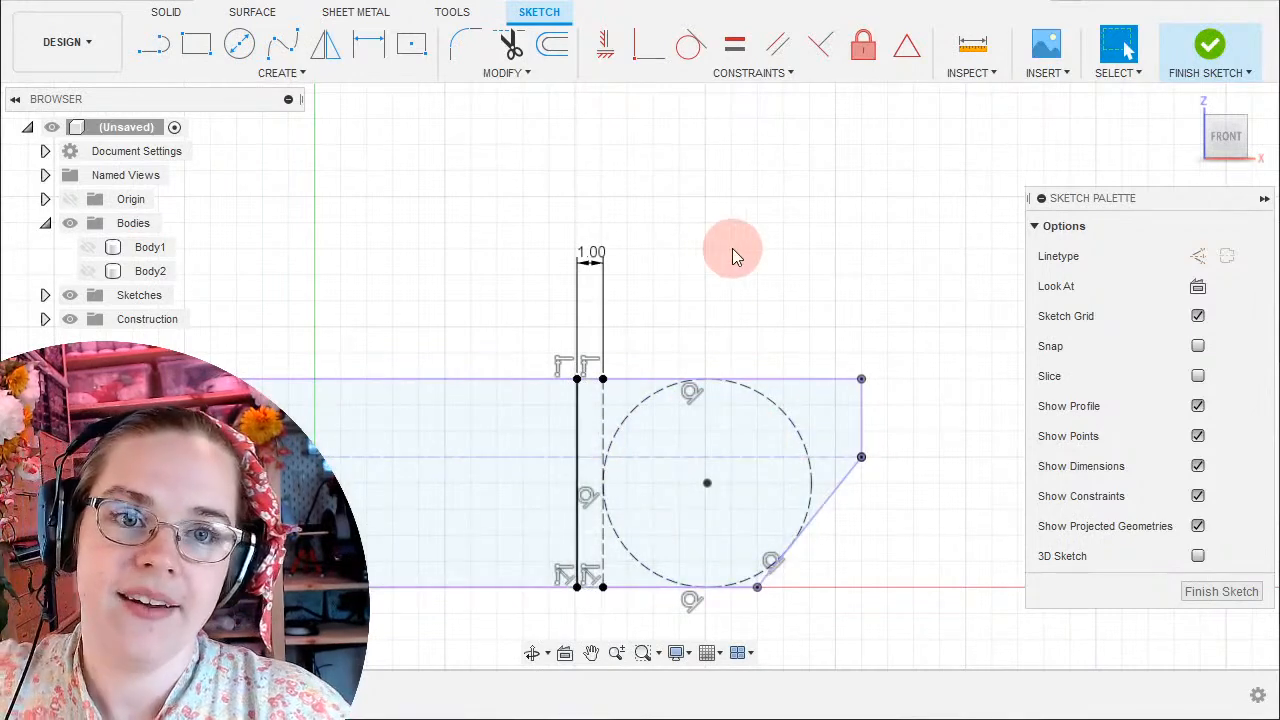
Finish the sketch and show Body2.
middle_click_drag(686, 251, 682, 306, "shift")
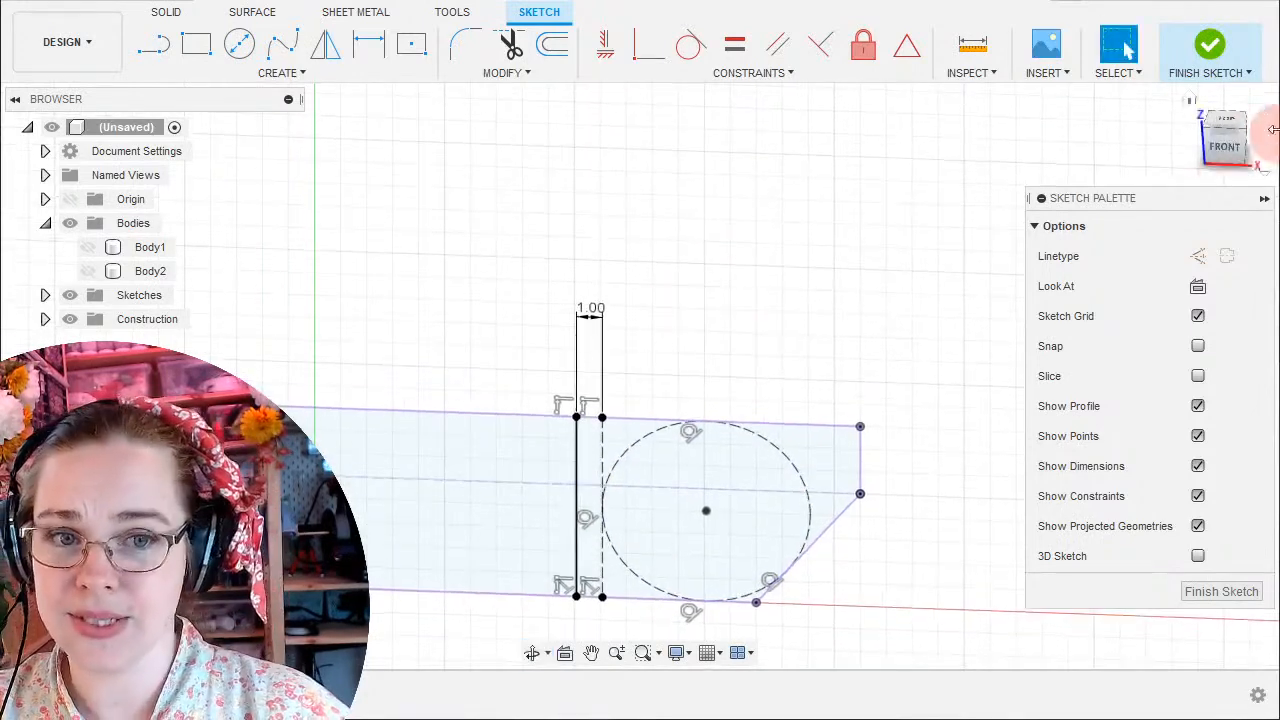
left_click(1213, 47)
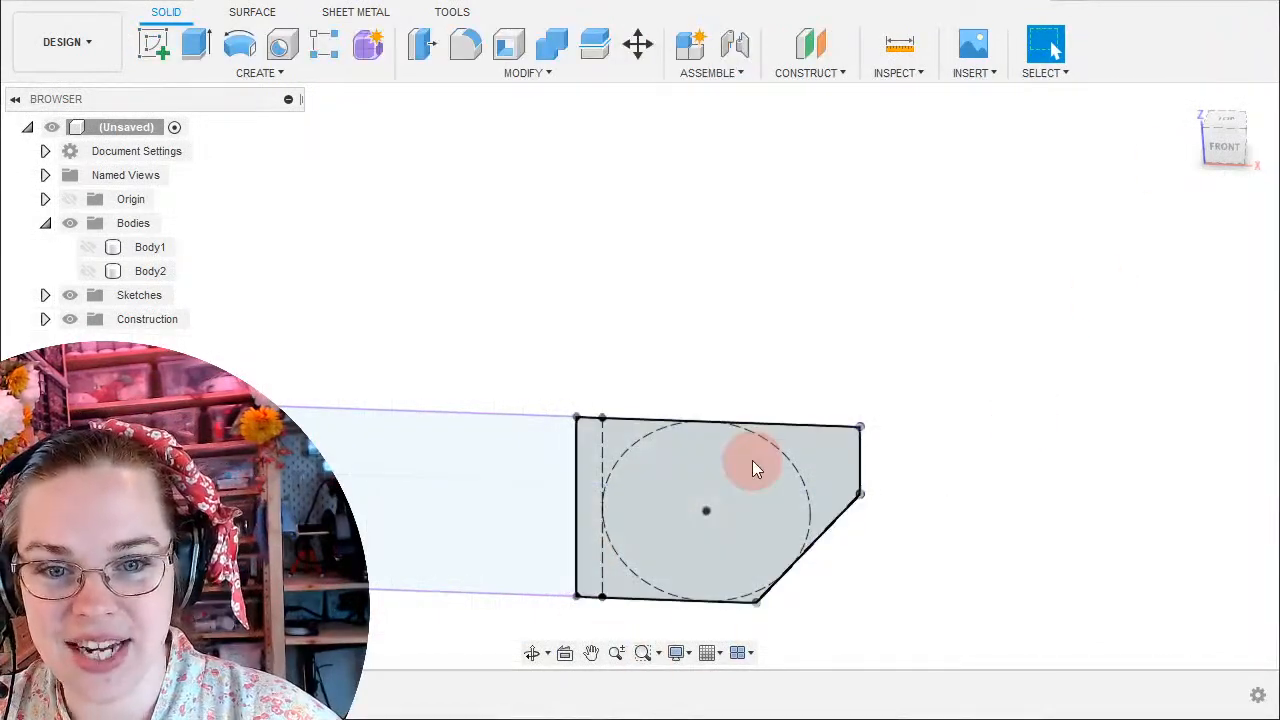
left_click(88, 271)
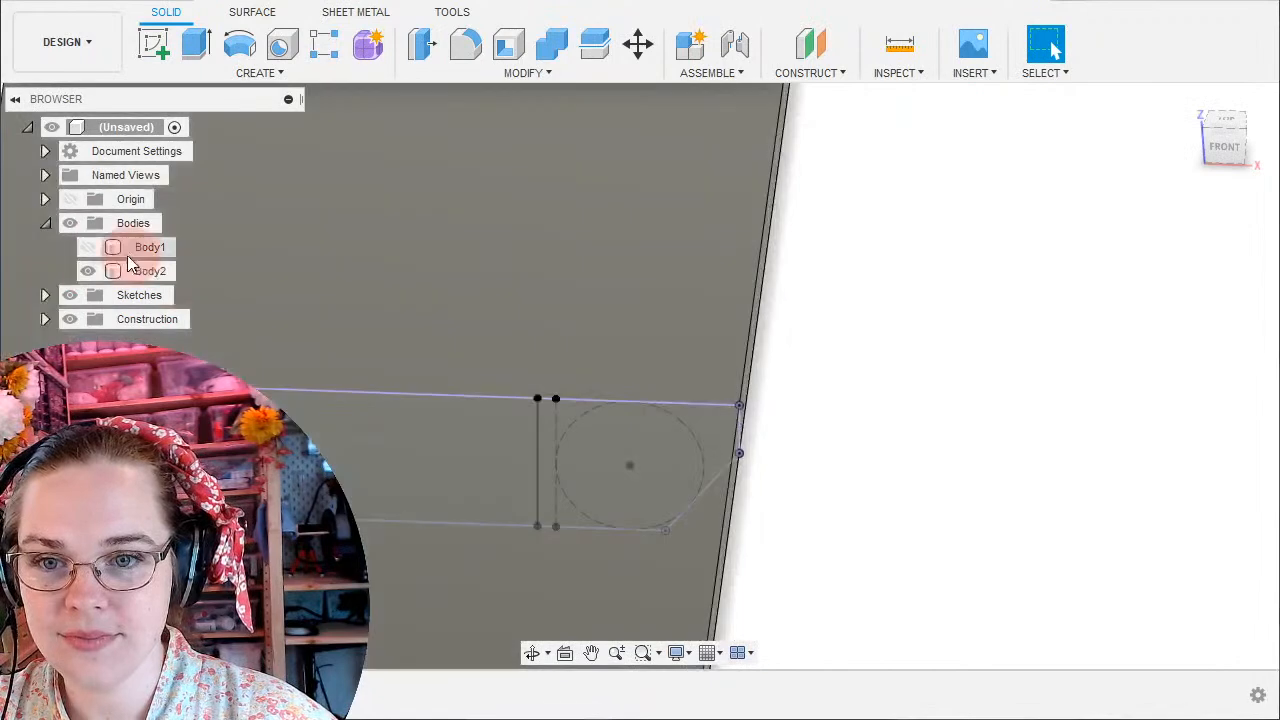
Start an Extrude on the angled end profile right of the solid vertical line, hiding Body2 to pick it and showing the body again.
left_click(196, 45)
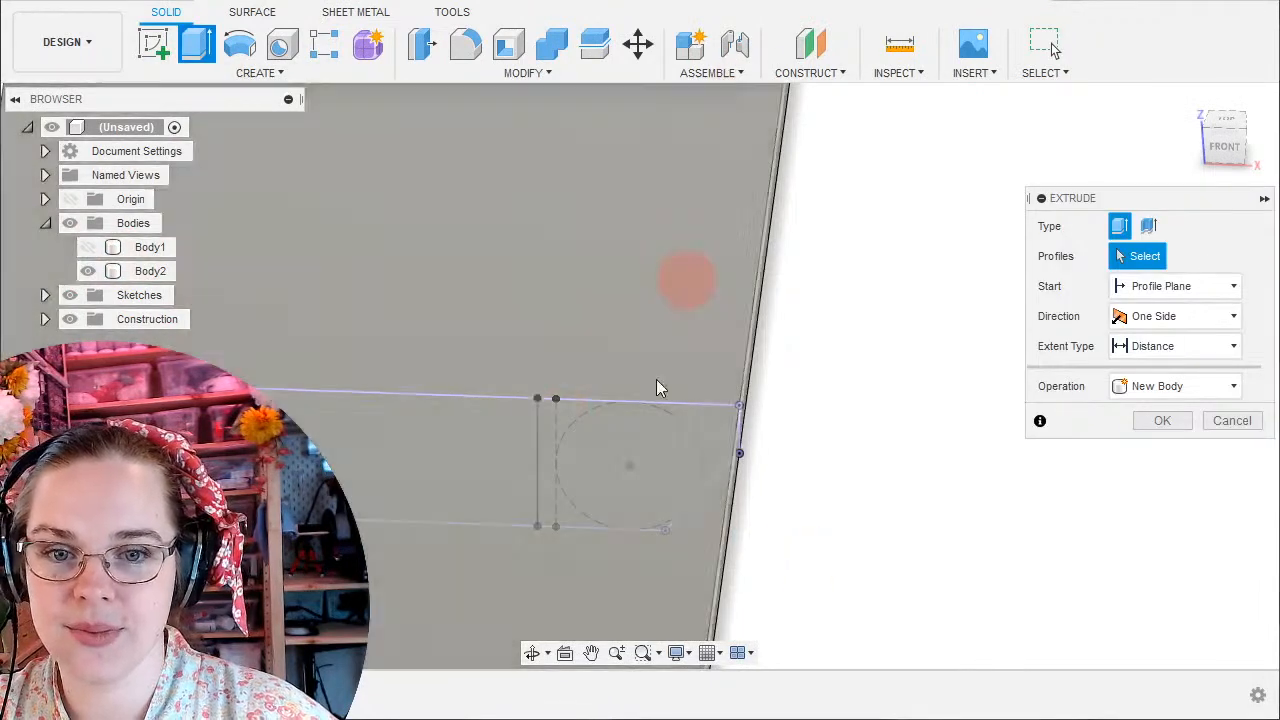
mouse_move(656, 379)
middle_mouse_down("shift")
mouse_move(741, 417)
mouse_move(800, 515)
mouse_move(700, 443)
mouse_move(786, 491)
middle_mouse_up("shift")
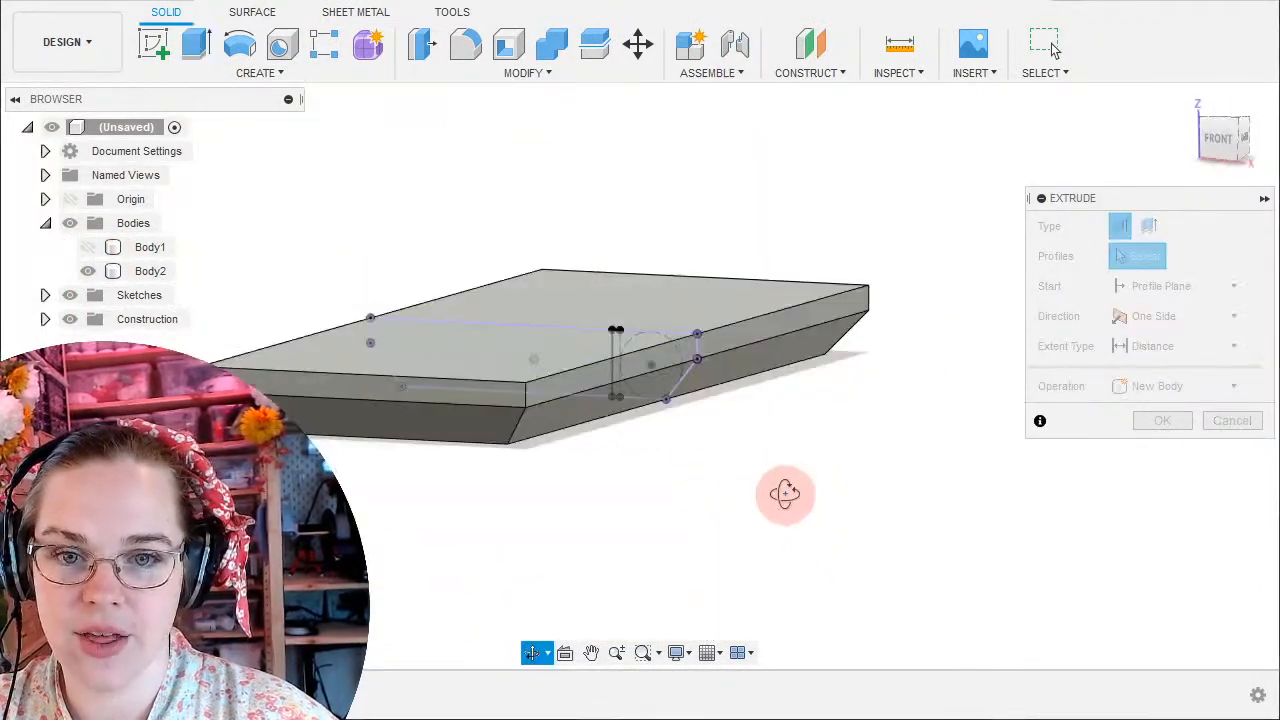
scroll(698, 417, "up", 5)
mouse_move(698, 427)
middle_mouse_down("shift")
mouse_move(637, 294)
mouse_move(600, 285)
middle_mouse_up("shift")
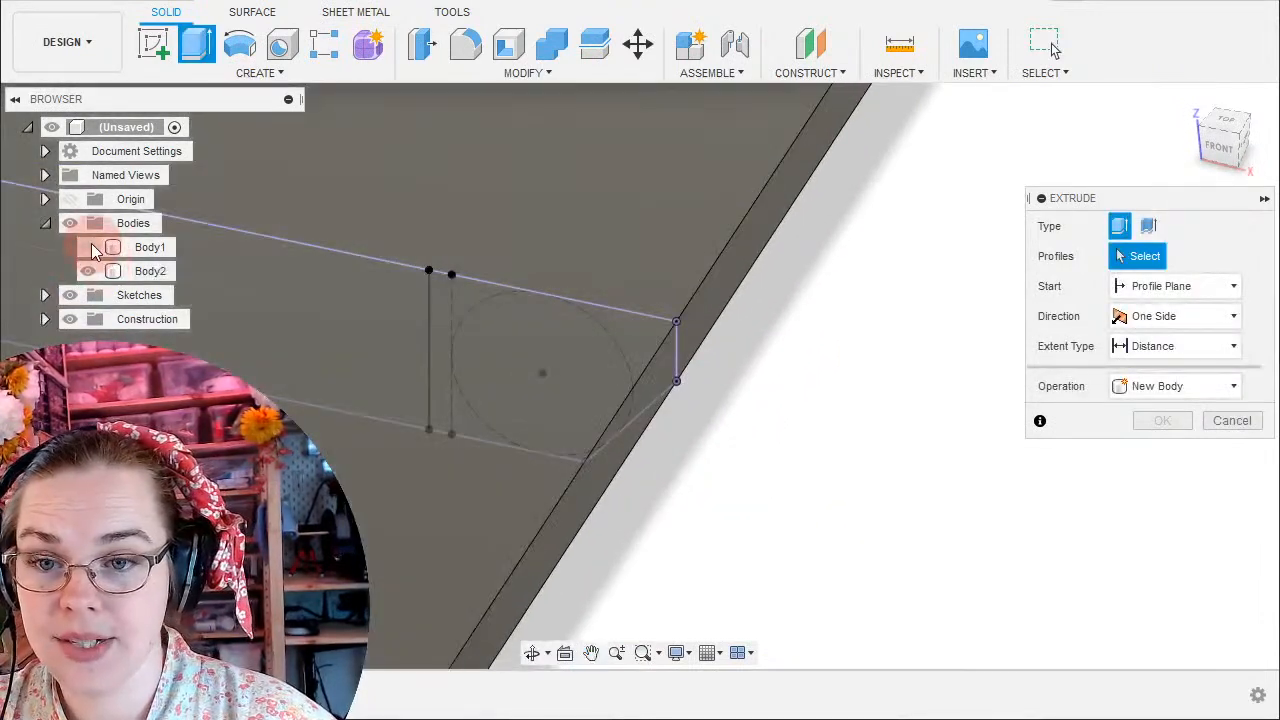
left_click(87, 280)
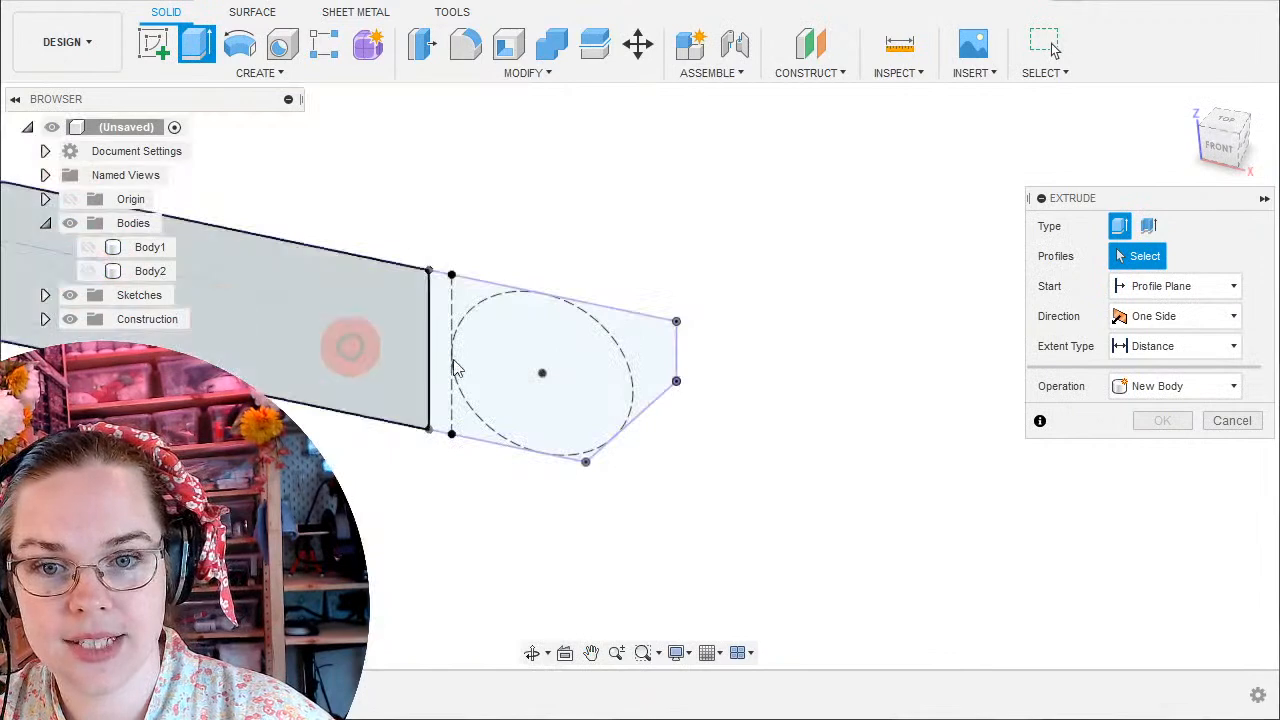
left_click(541, 358)
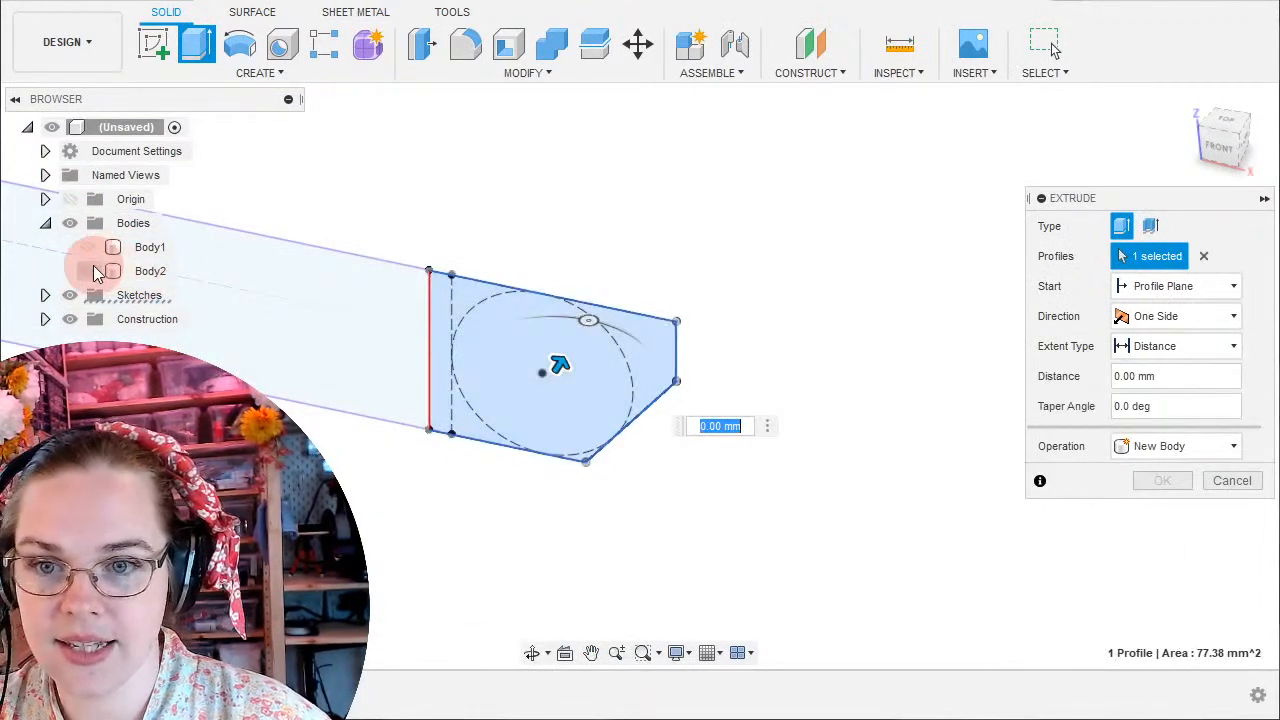
left_click(88, 271)
scroll(446, 535, "down", 5)
scroll(460, 533, "down", 1)
mouse_move(587, 543)
middle_mouse_down()
mouse_move(589, 451)
mouse_move(558, 438)
middle_mouse_up()
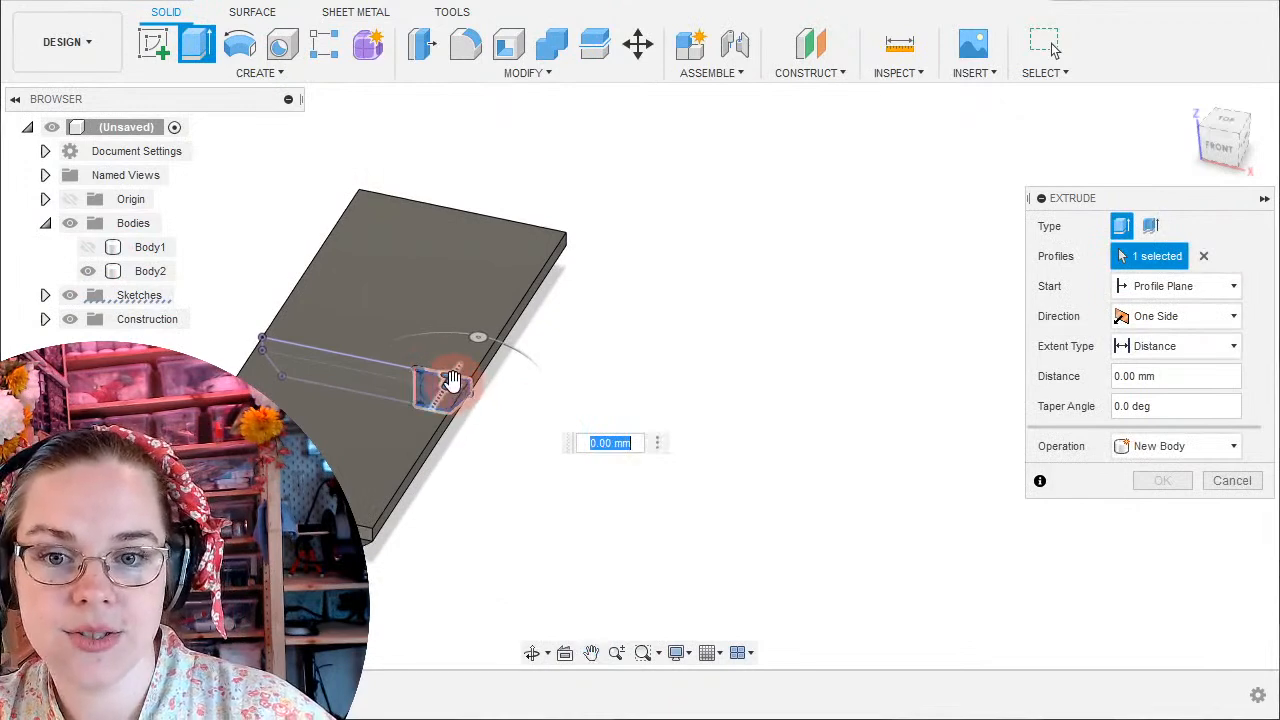
Extend the angled end profile one-sided through Body2 as a cut, with a distance of 65 mm.
left_click_drag(452, 380, 530, 332)
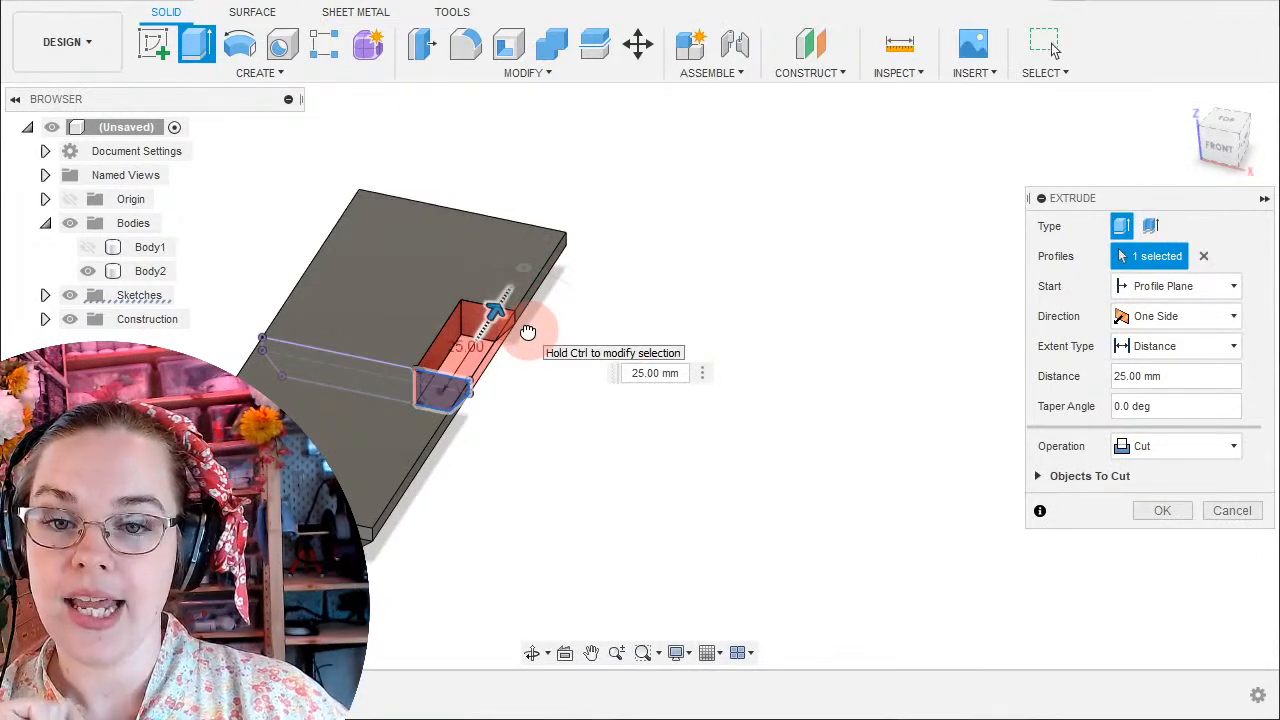
left_click_drag(528, 332, 518, 350)
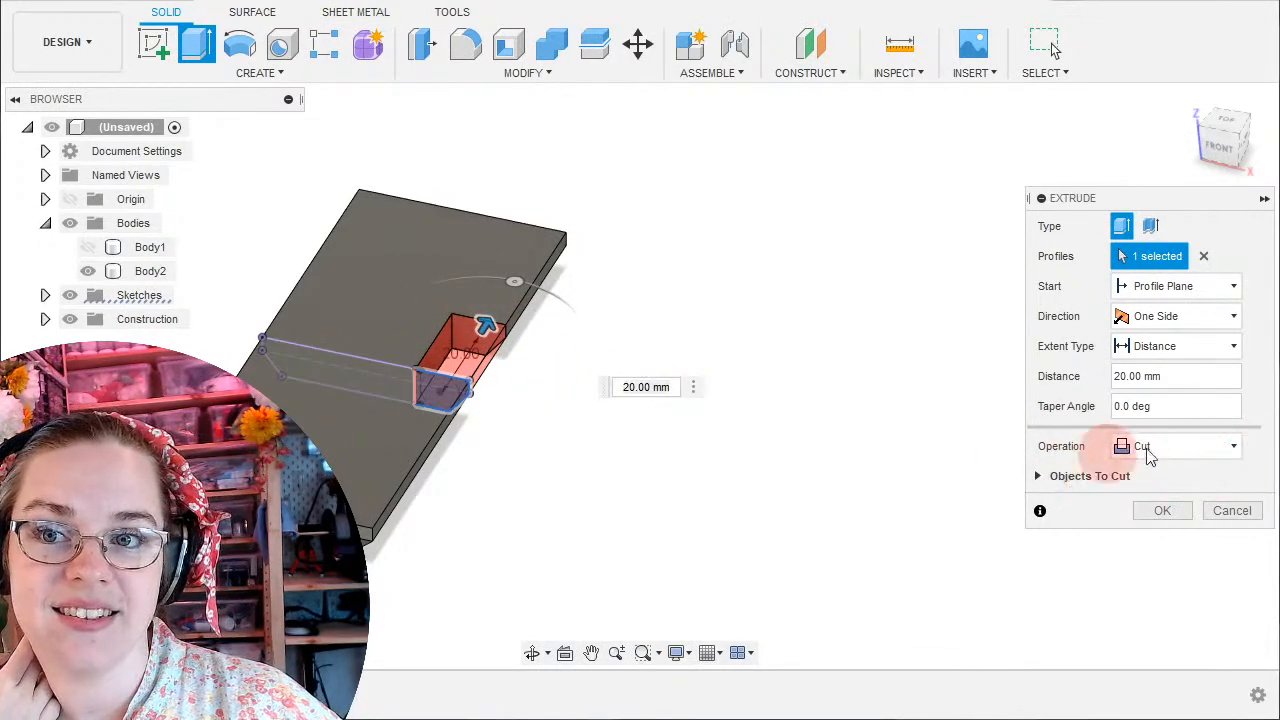
left_click_drag(495, 328, 570, 198)
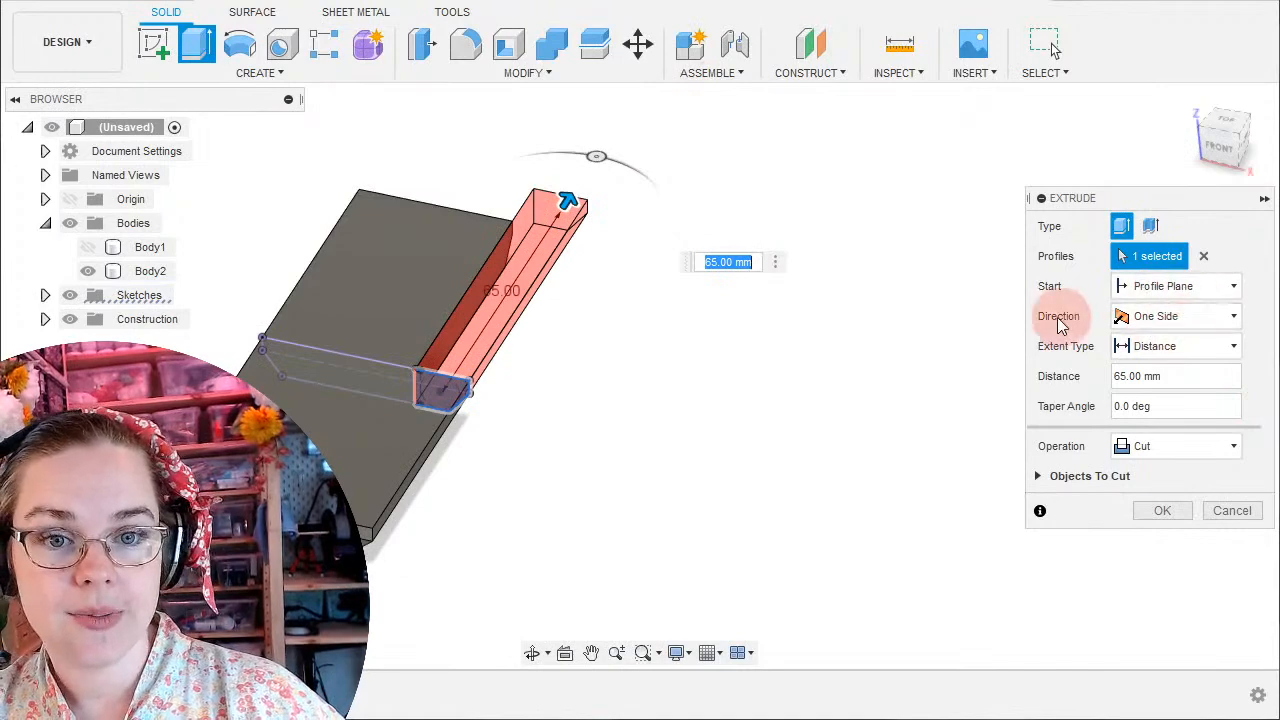
Switch the cut's direction to Two Sides and set the second side's distance to 45 mm.
left_click(1201, 315)
left_click(1187, 373)
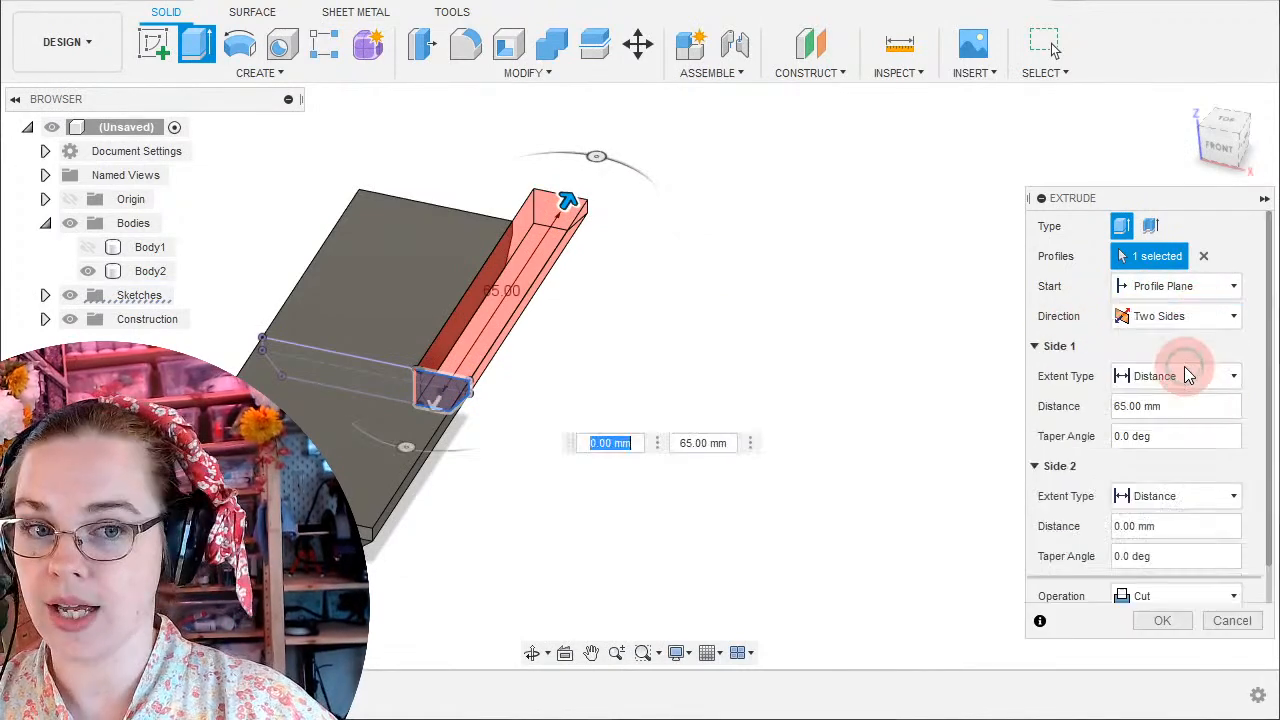
type("55")
mouse_move(364, 508)
left_mouse_down()
mouse_move(392, 476)
mouse_move(372, 522)
mouse_move(361, 515)
mouse_move(366, 528)
left_mouse_up()
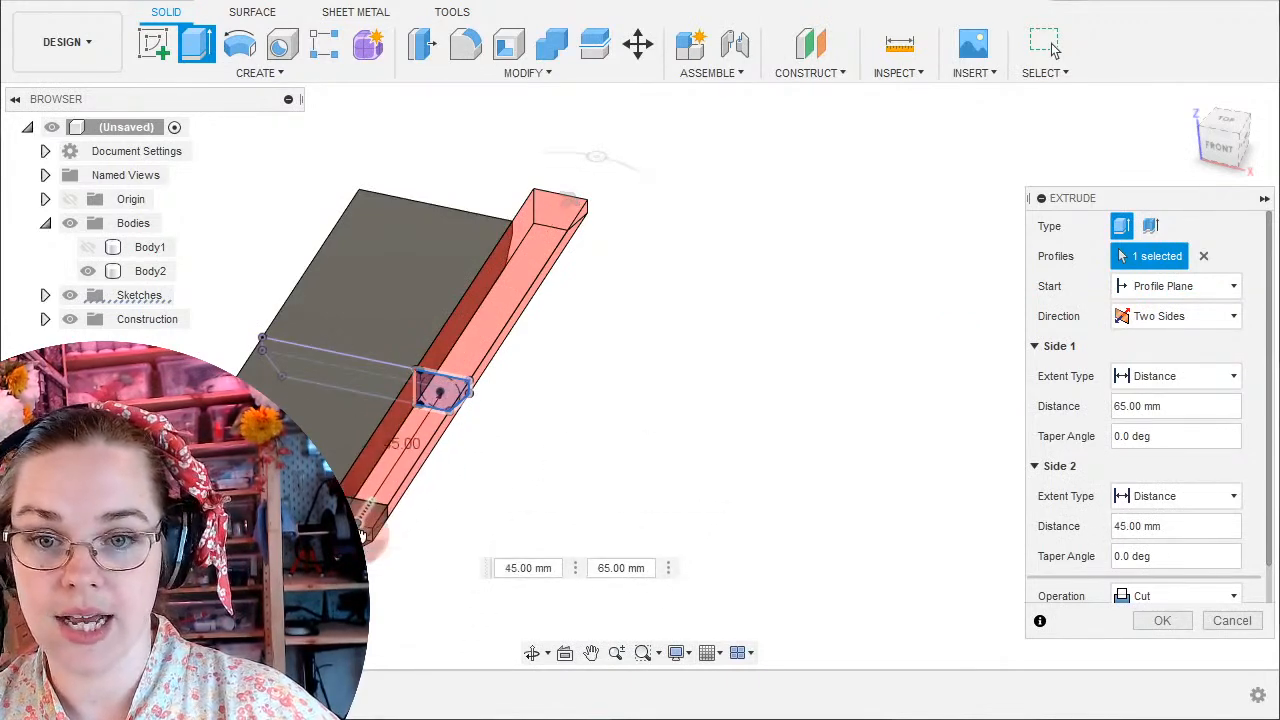
Change the cut's direction to Symmetric and try different distances along Body2's edge, leaving 45 mm per side.
left_click(1128, 316)
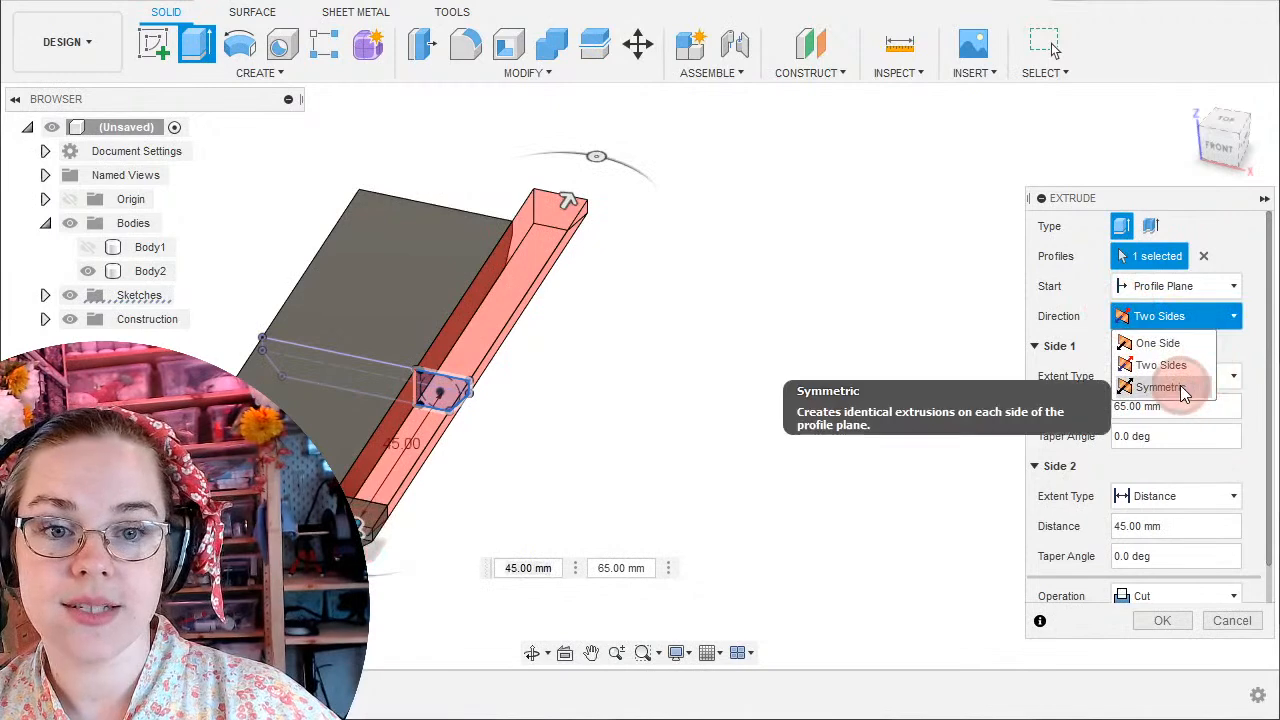
left_click(1180, 386)
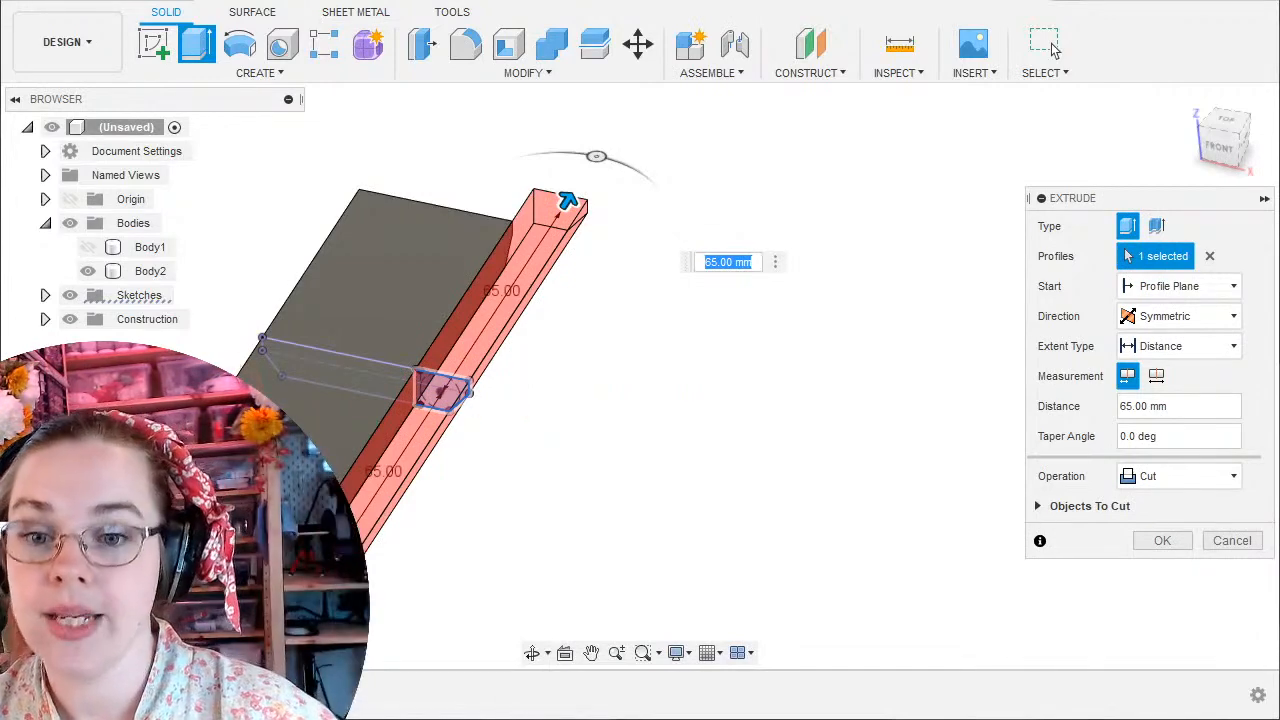
left_click_drag(567, 202, 374, 498)
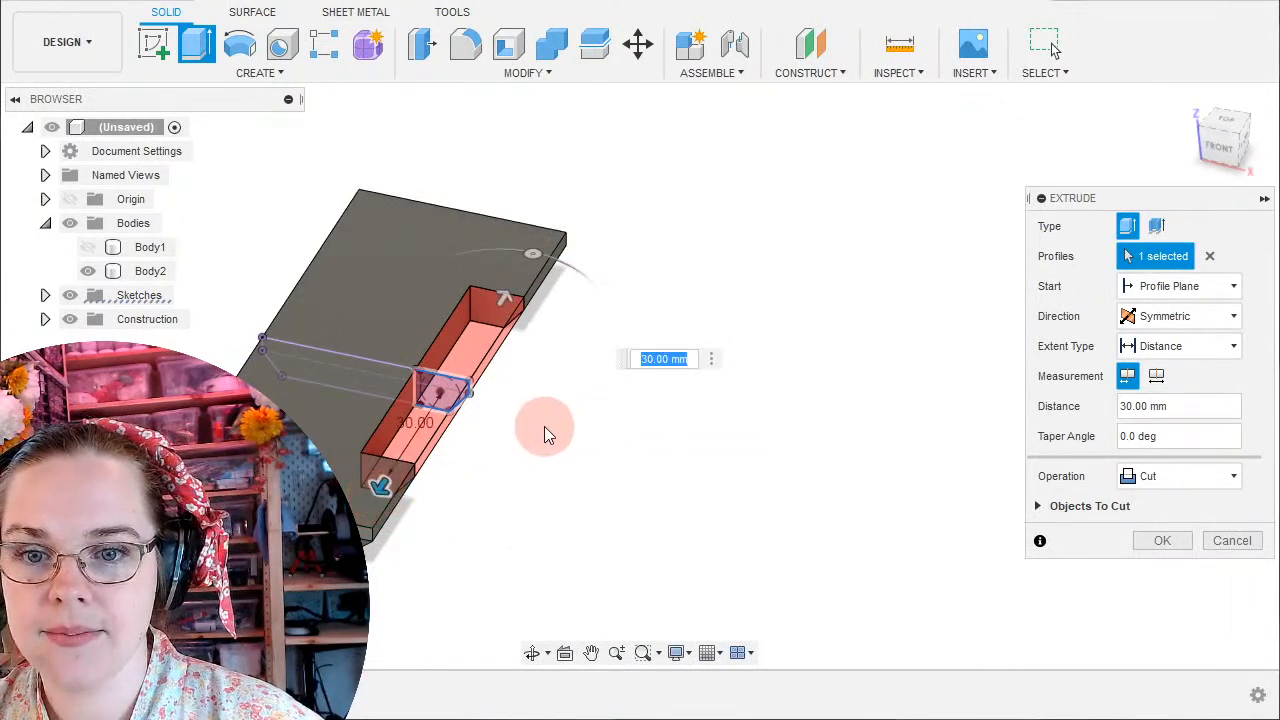
left_click_drag(390, 477, 375, 545)
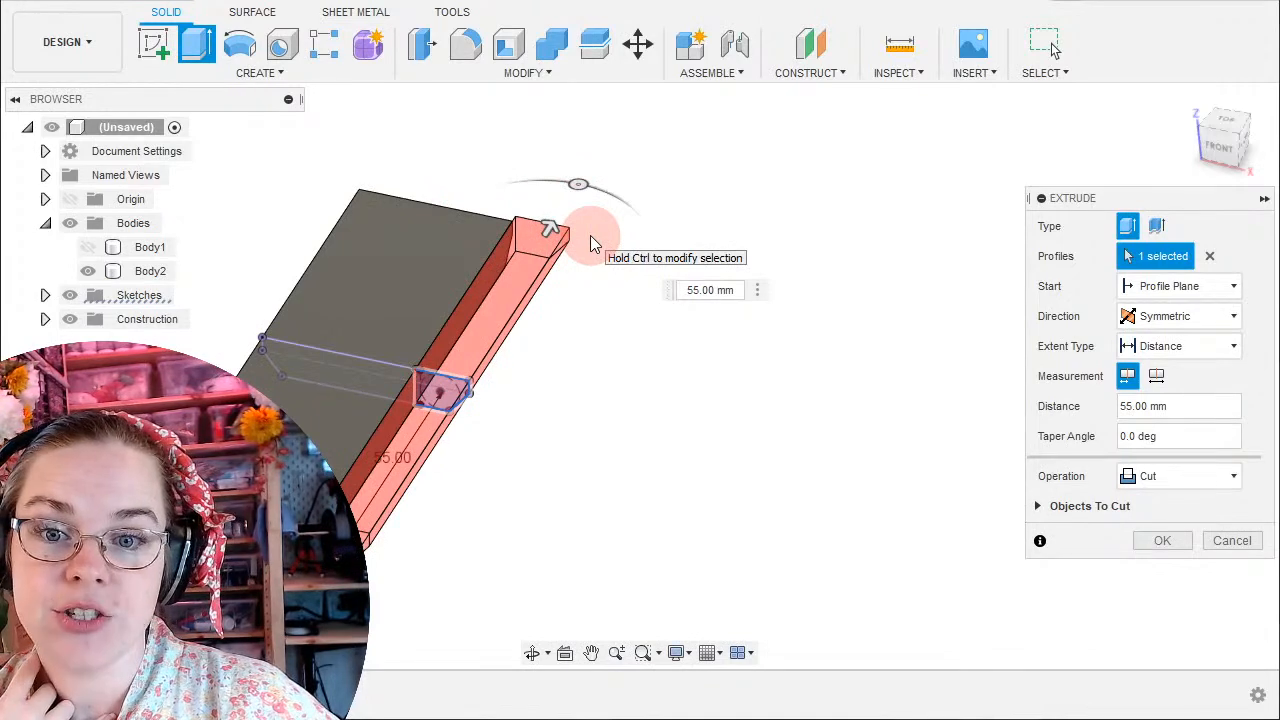
left_click_drag(333, 558, 352, 532)
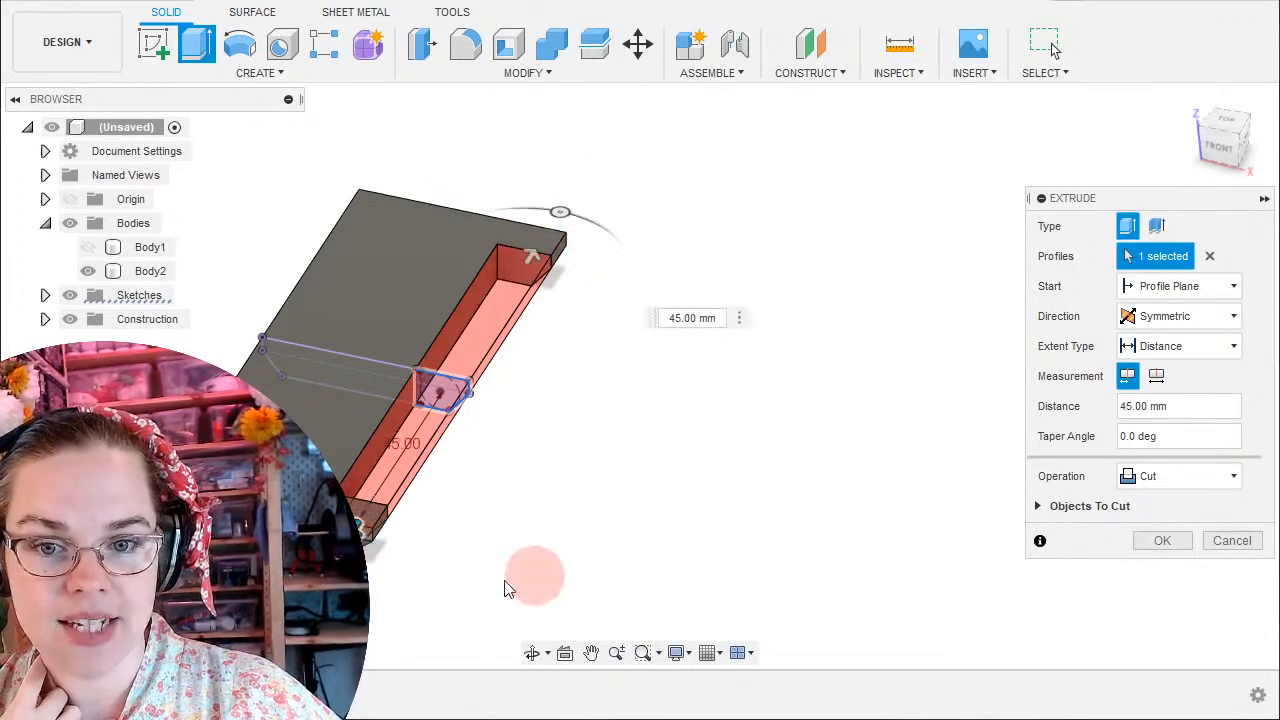
left_click(424, 457)
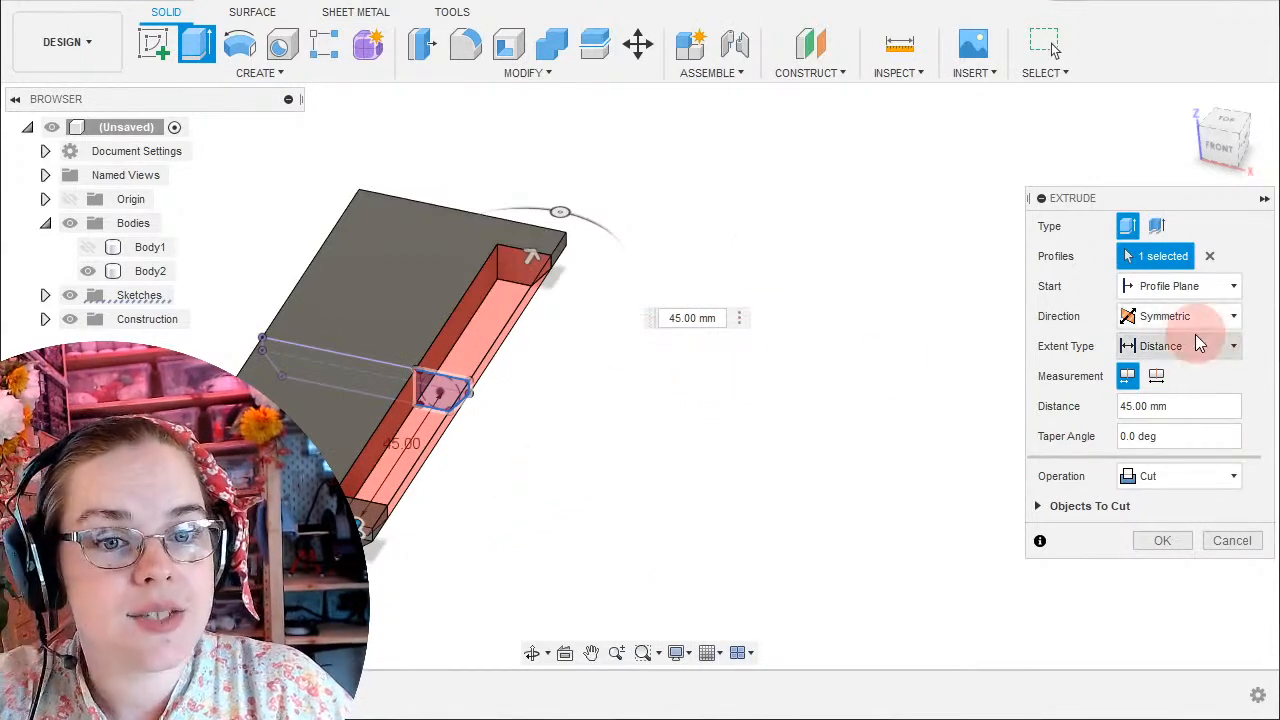
left_click(1167, 346)
left_click(1167, 346)
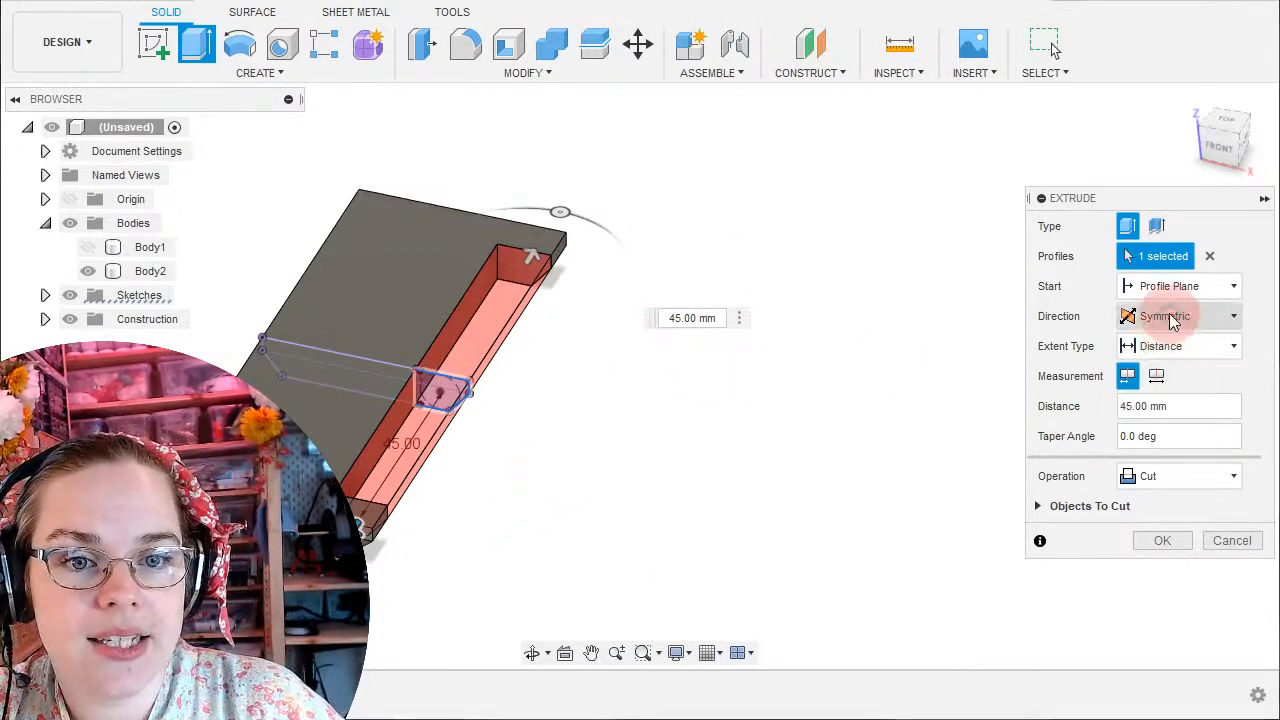
Set the symmetric cut's extent type to All so the profile cuts through the full length of the plate.
left_click(1170, 286)
left_click(1190, 287)
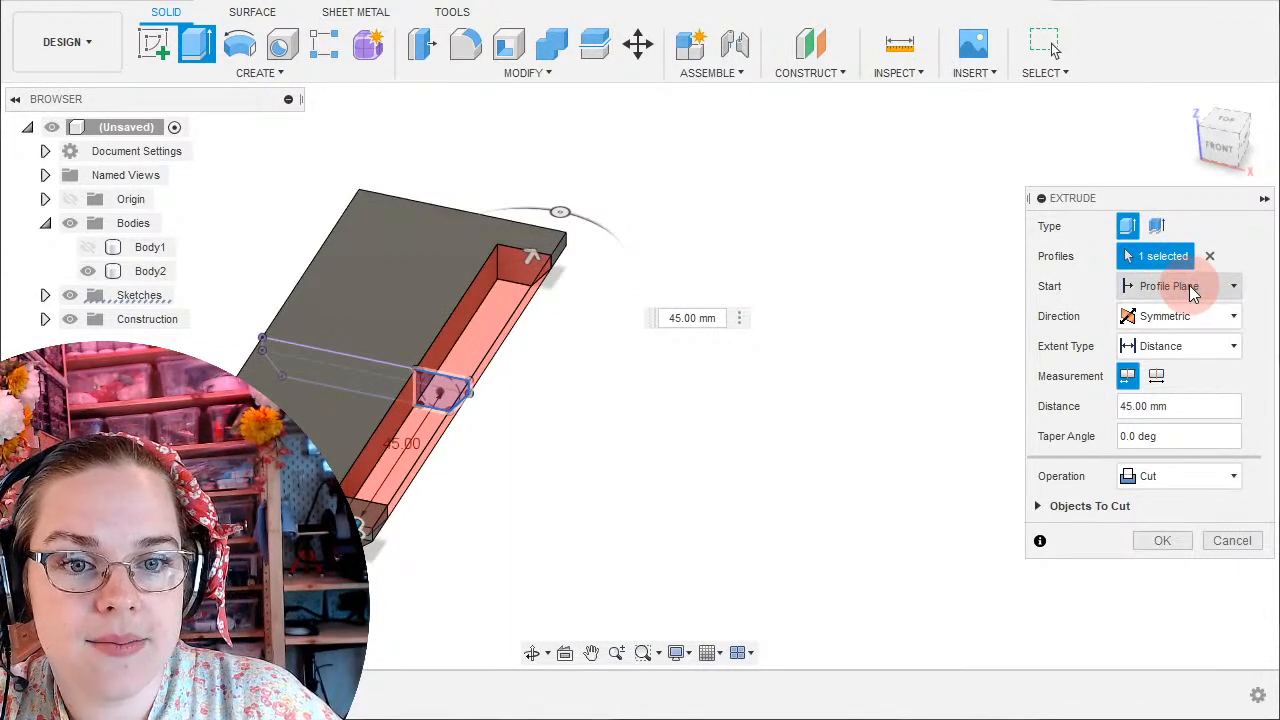
left_click(1172, 348)
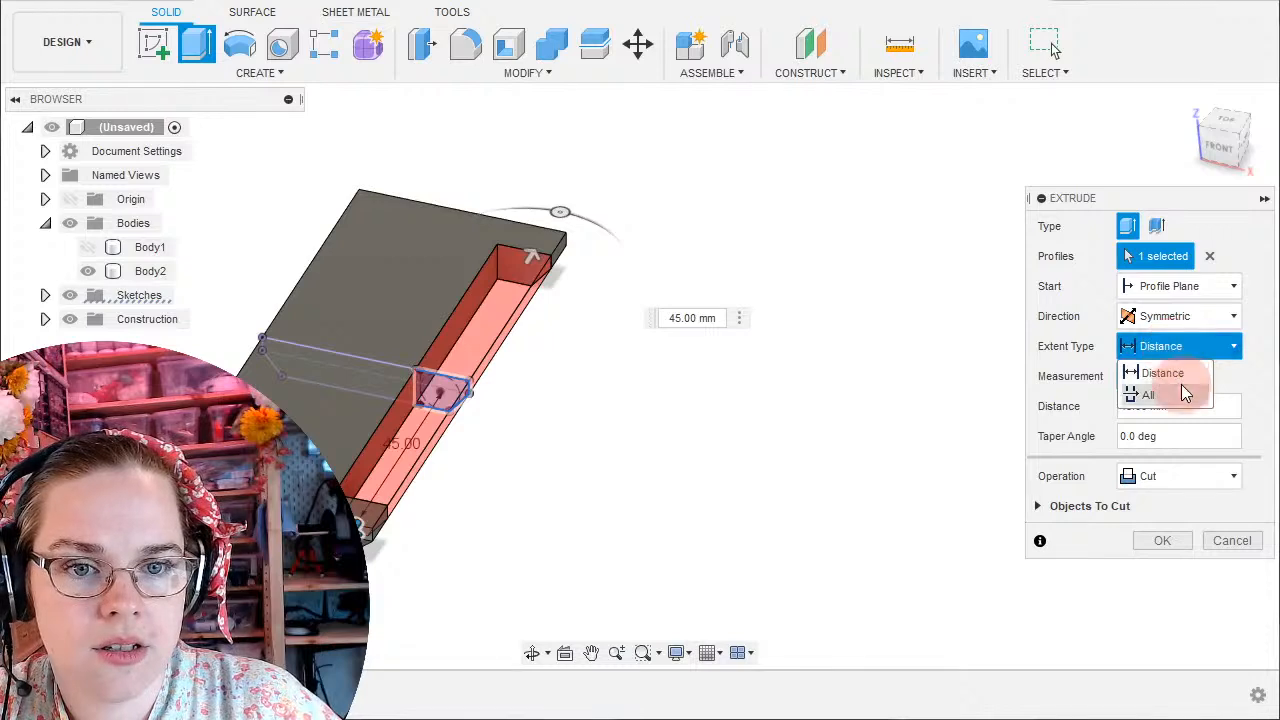
left_click(1183, 392)
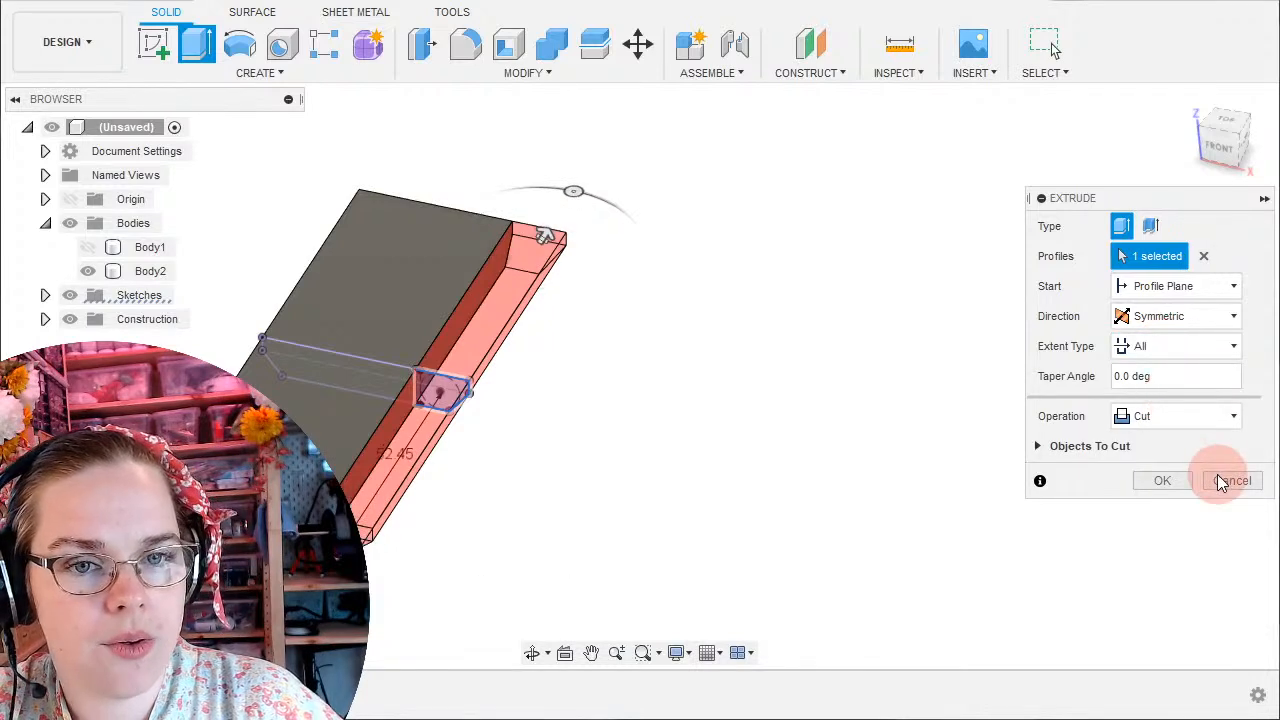
Try a 25 mm distance per side for the symmetric cut and return its extent type to All.
middle_click_drag(628, 520, 537, 491, "shift")
left_click(1176, 348)
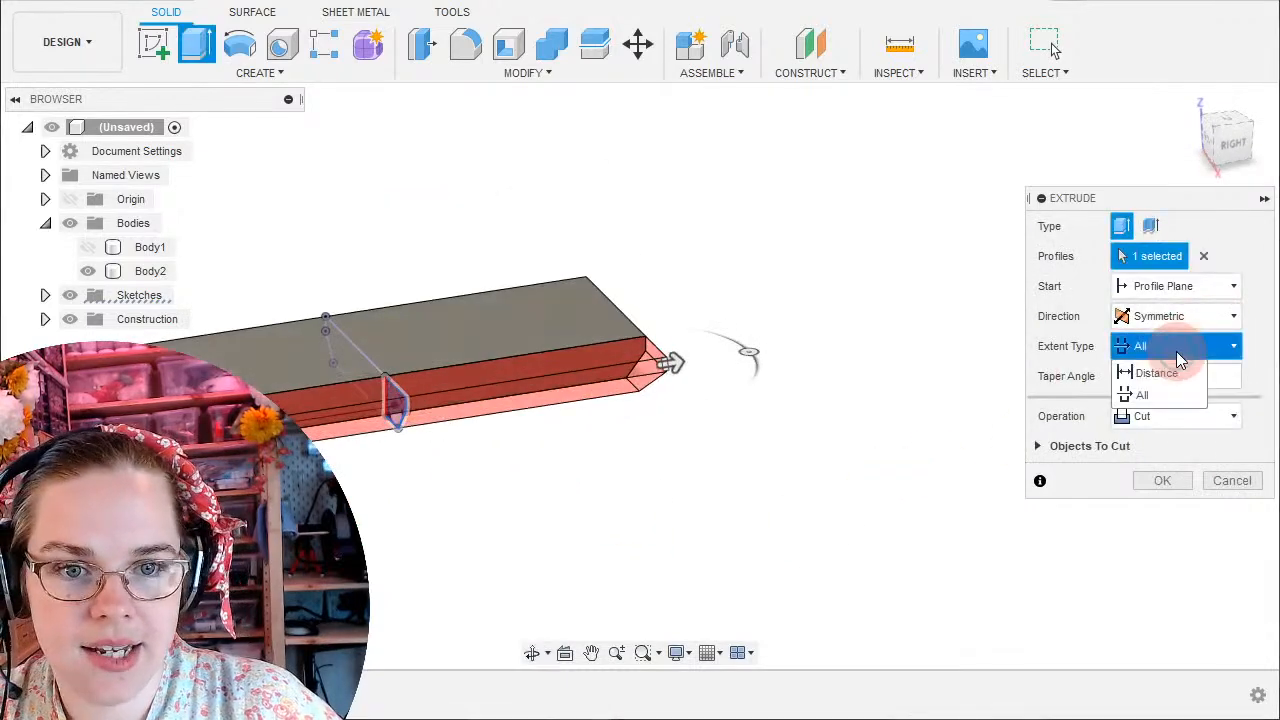
left_click(1170, 396)
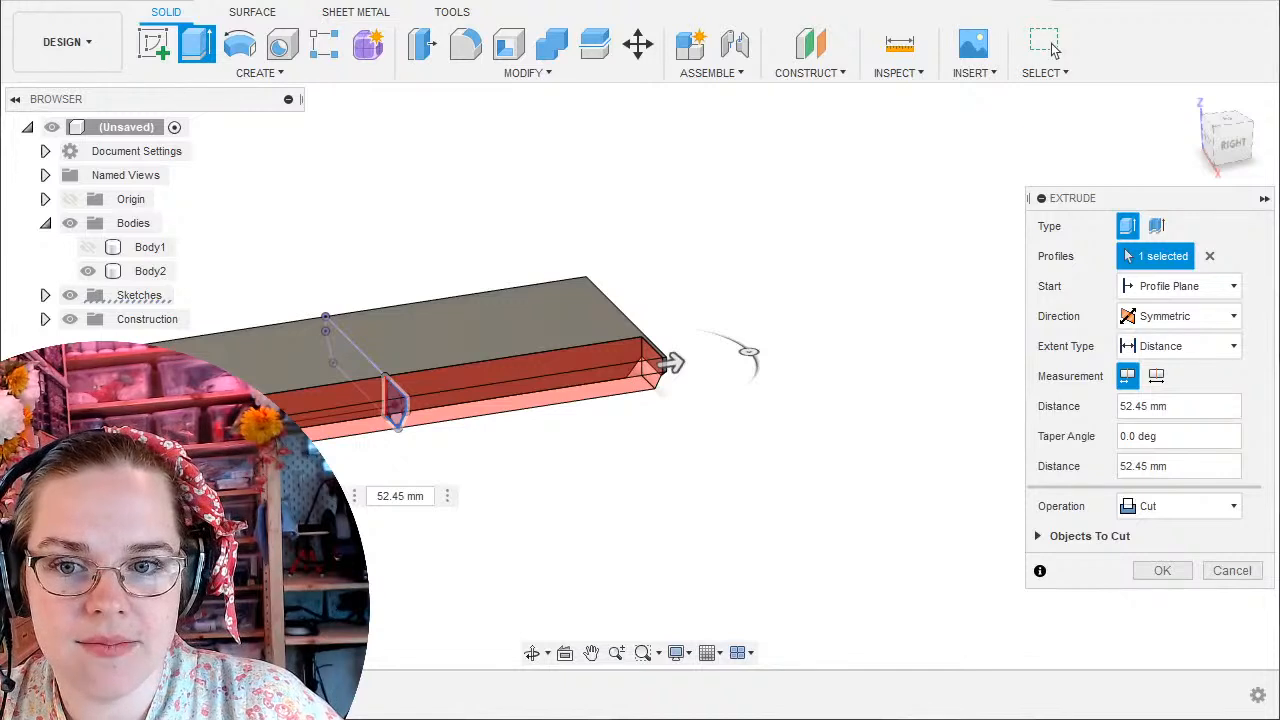
type("25")
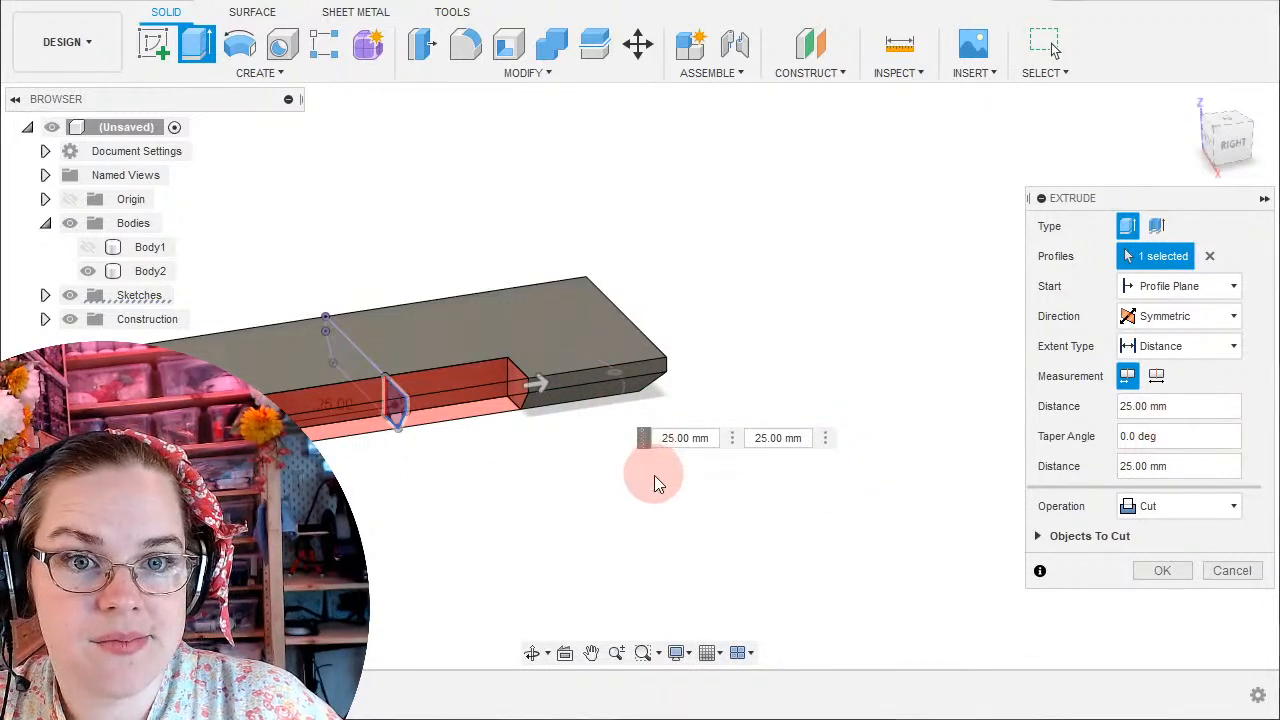
left_click(1152, 356)
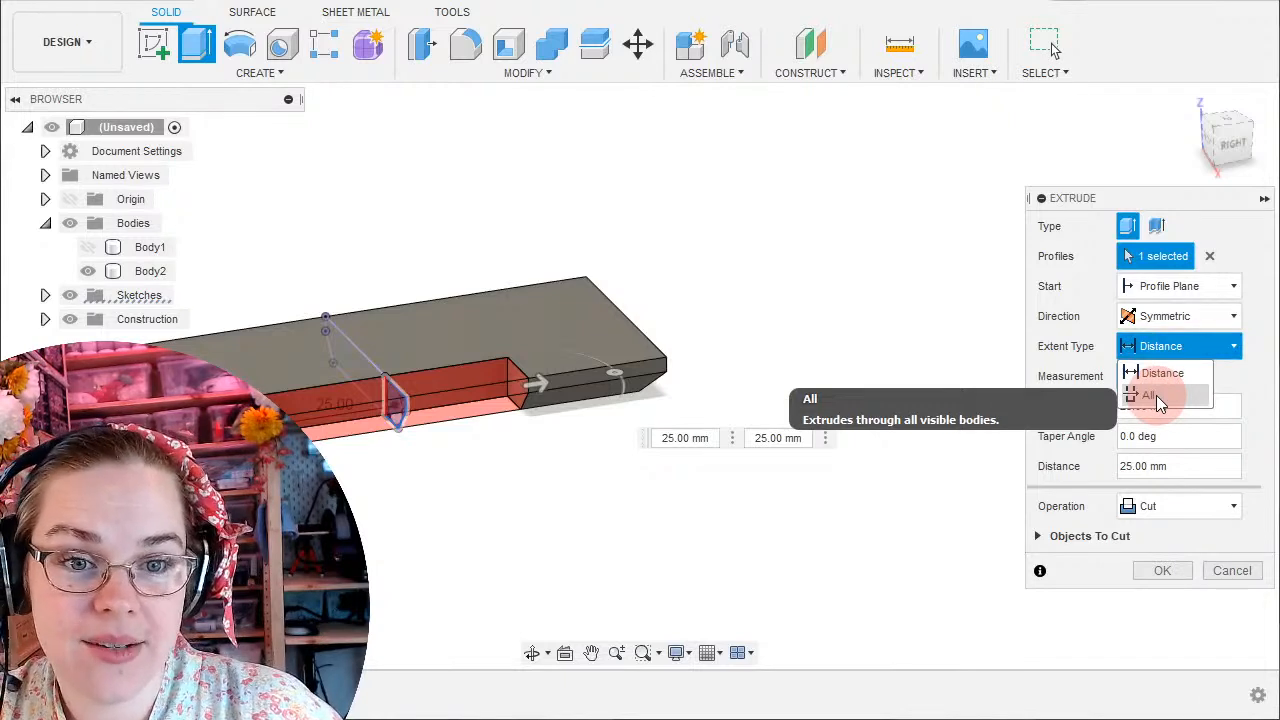
left_click(1158, 398)
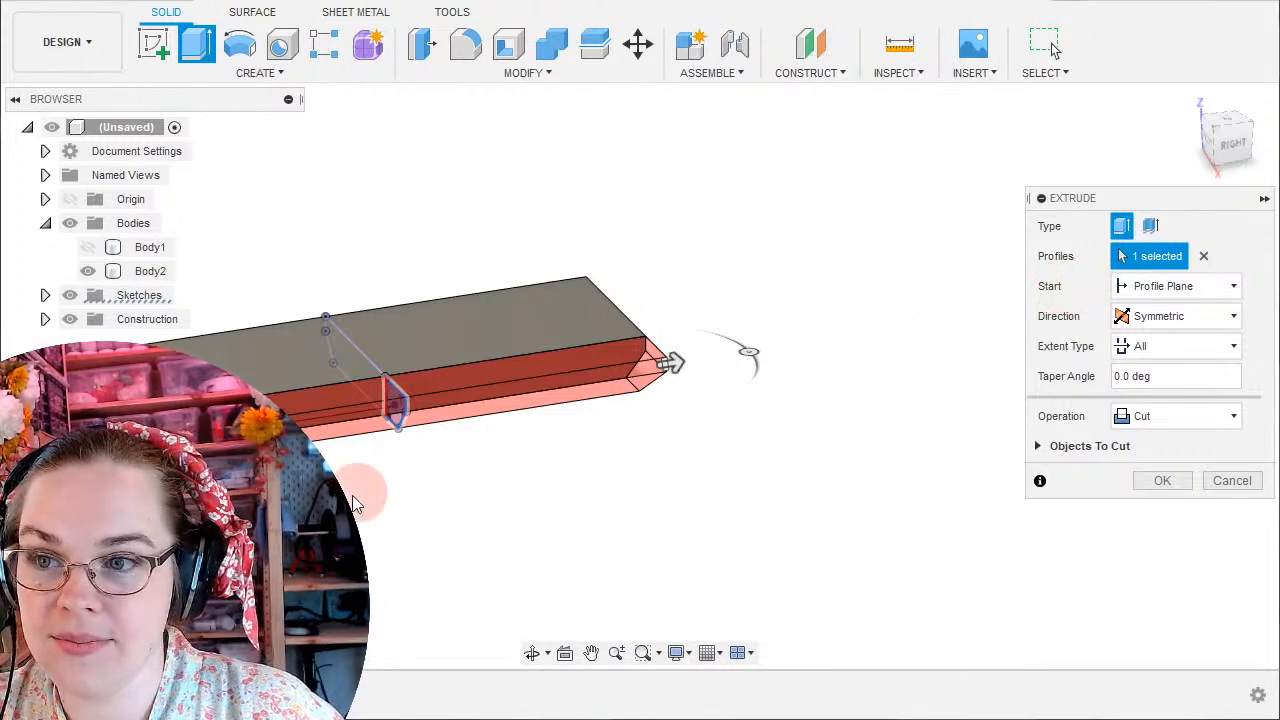
middle_click_drag(357, 491, 614, 459)
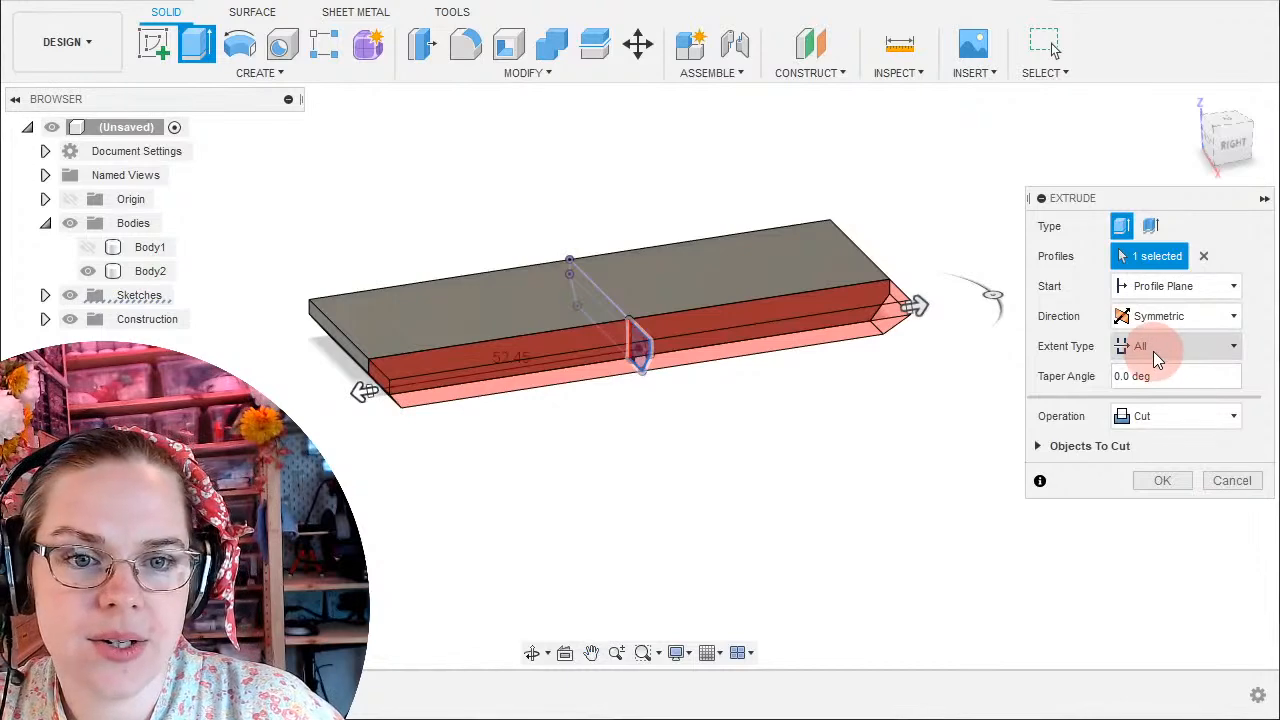
Try limiting the symmetric cut to a 45 mm distance on each side of the profile plane.
left_click(1155, 350)
left_click(1150, 369)
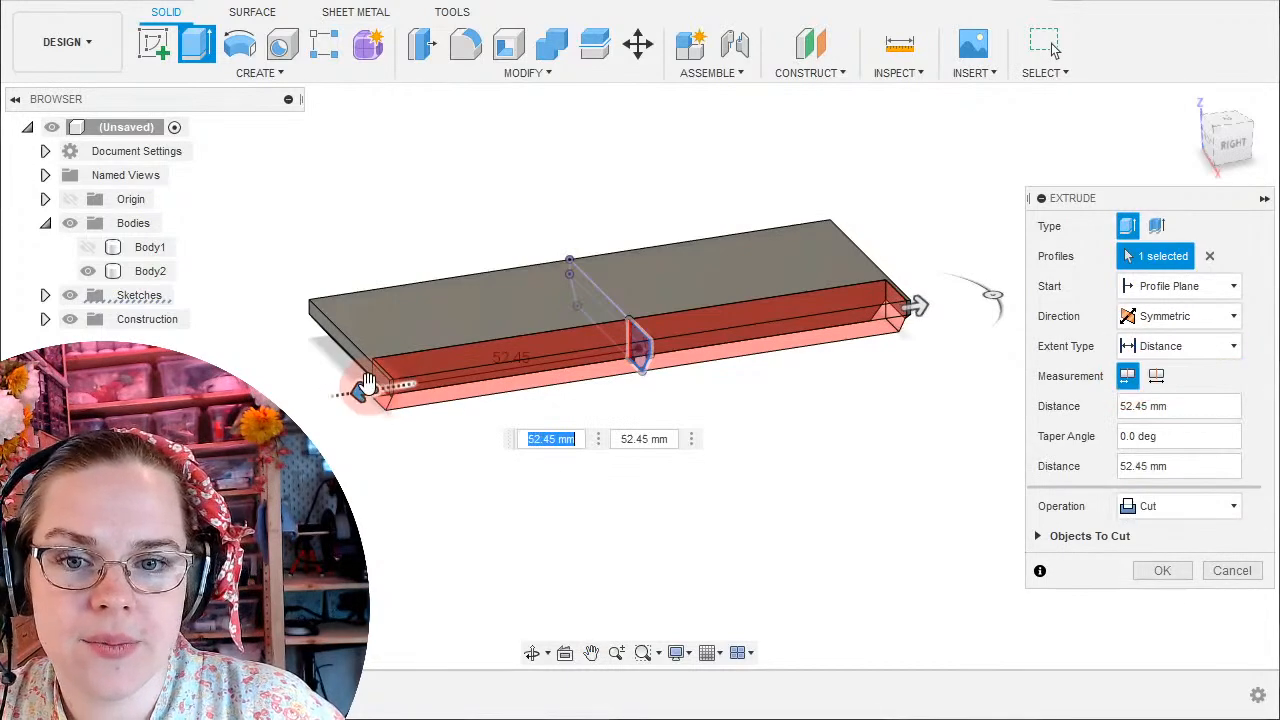
left_click_drag(367, 383, 401, 386)
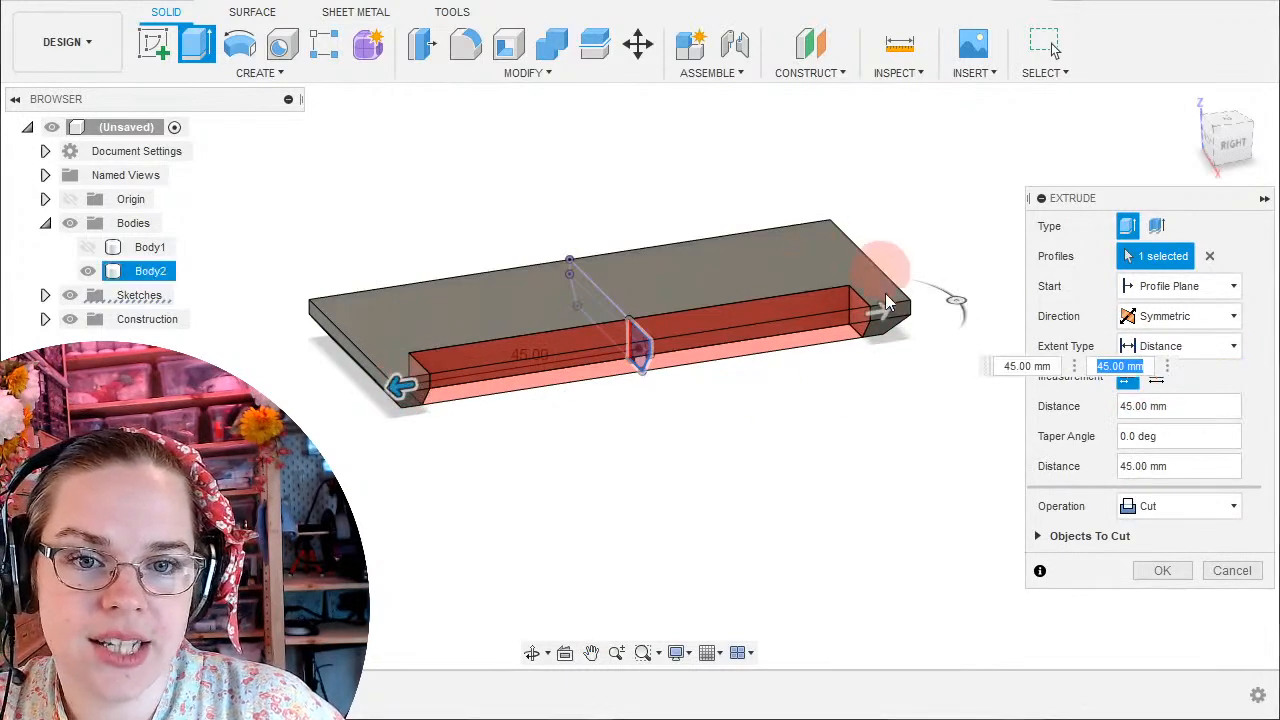
middle_click_drag(885, 293, 820, 120, "shift")
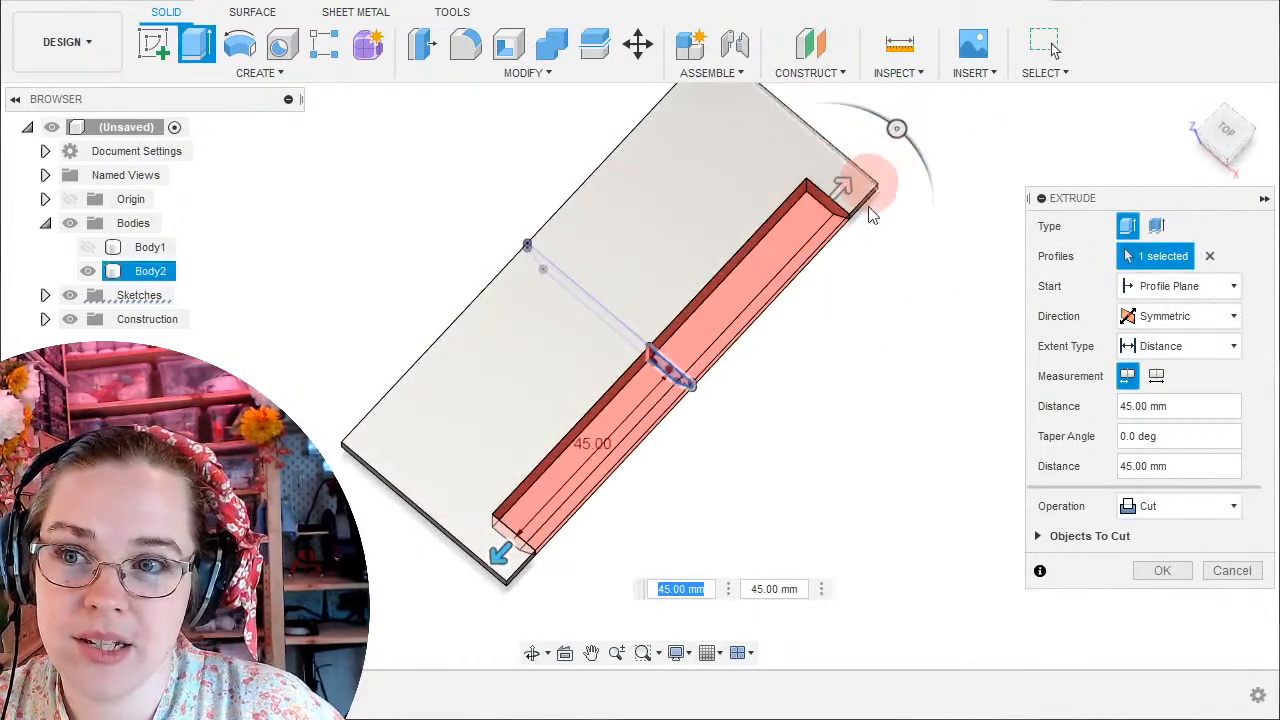
left_click(873, 364)
Cut the selected profile symmetrically through the whole plate with extent type All.
left_click(1160, 346)
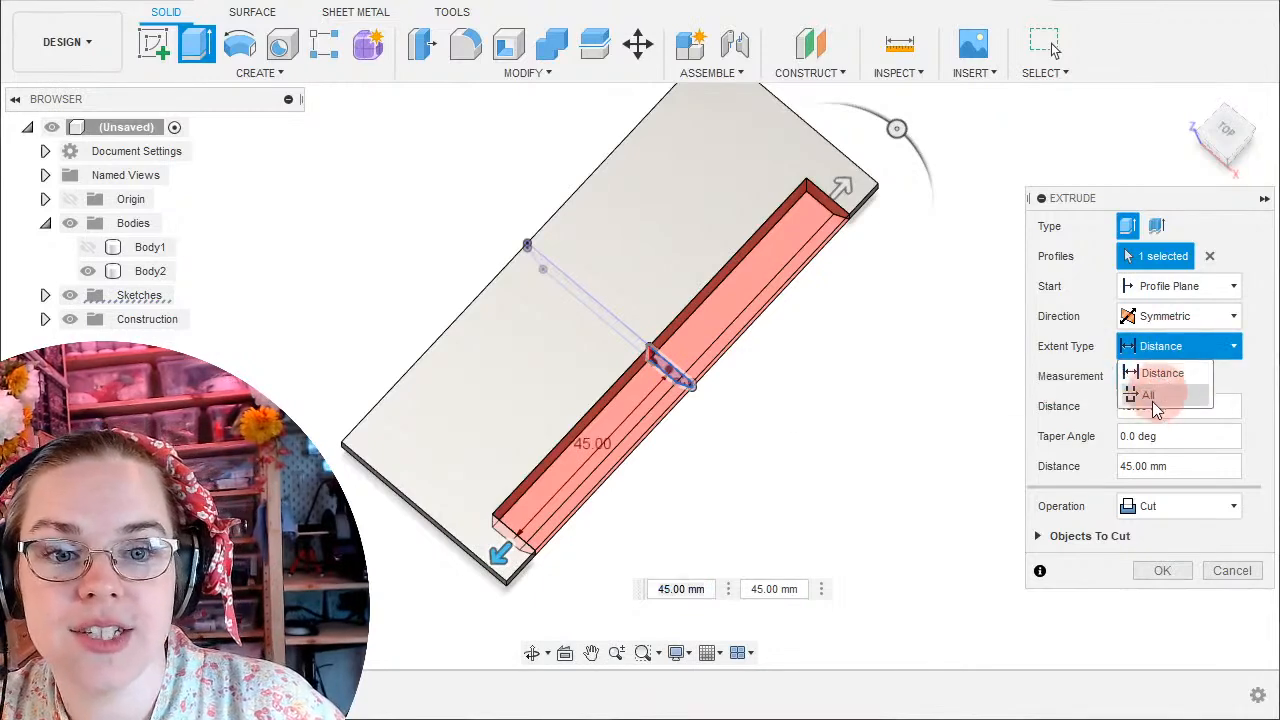
left_click(1148, 395)
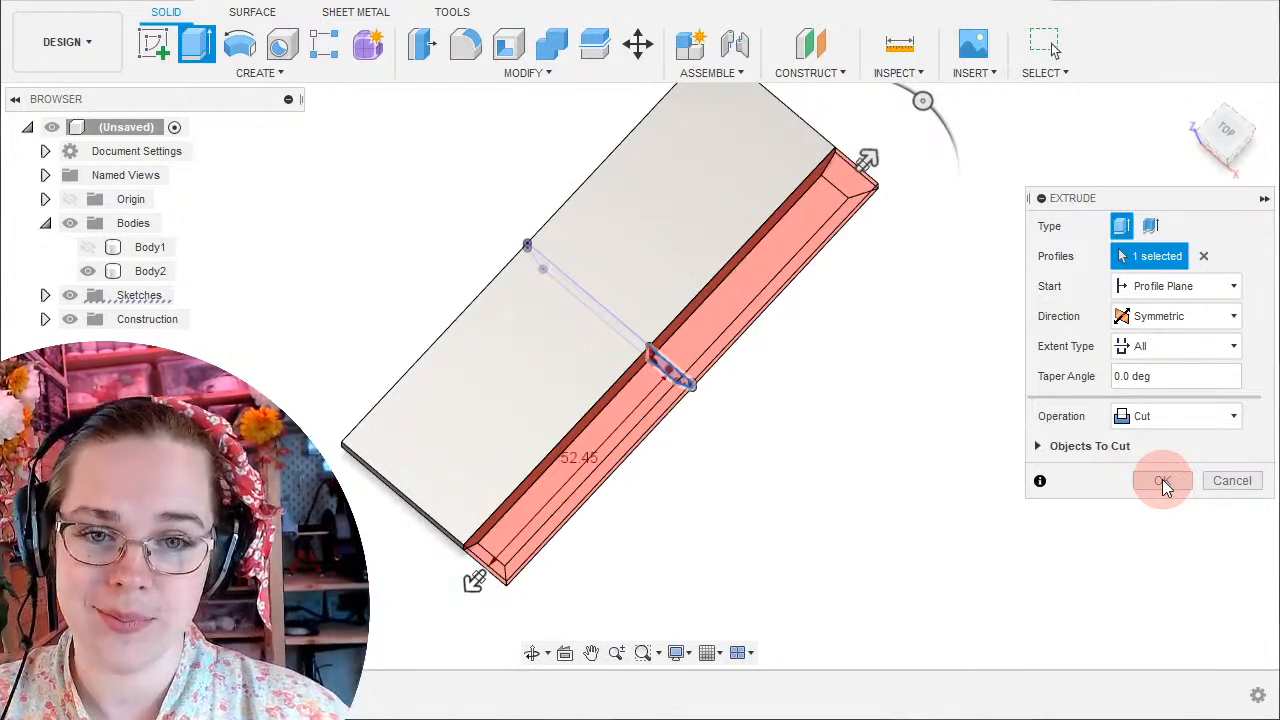
left_click(1162, 481)
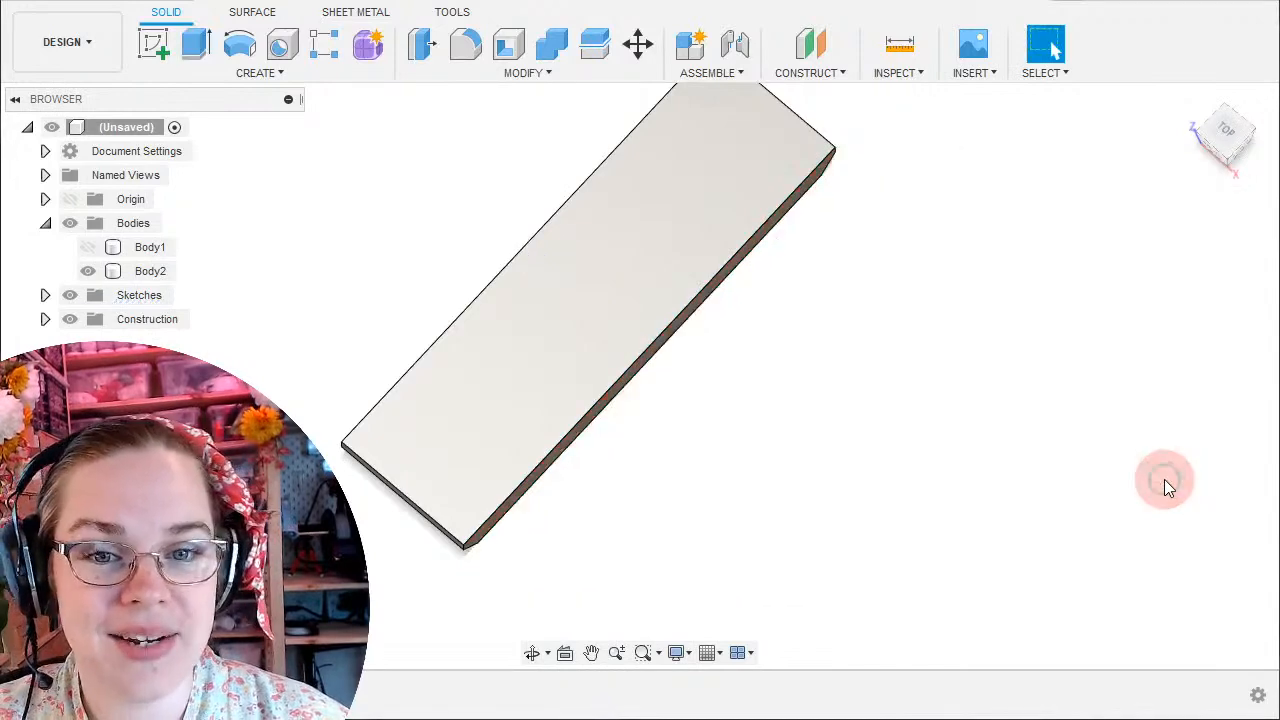
Examine the cut plate from above and below, checking its underside face and bevelled edges.
middle_click_drag(806, 499, 518, 424, "shift")
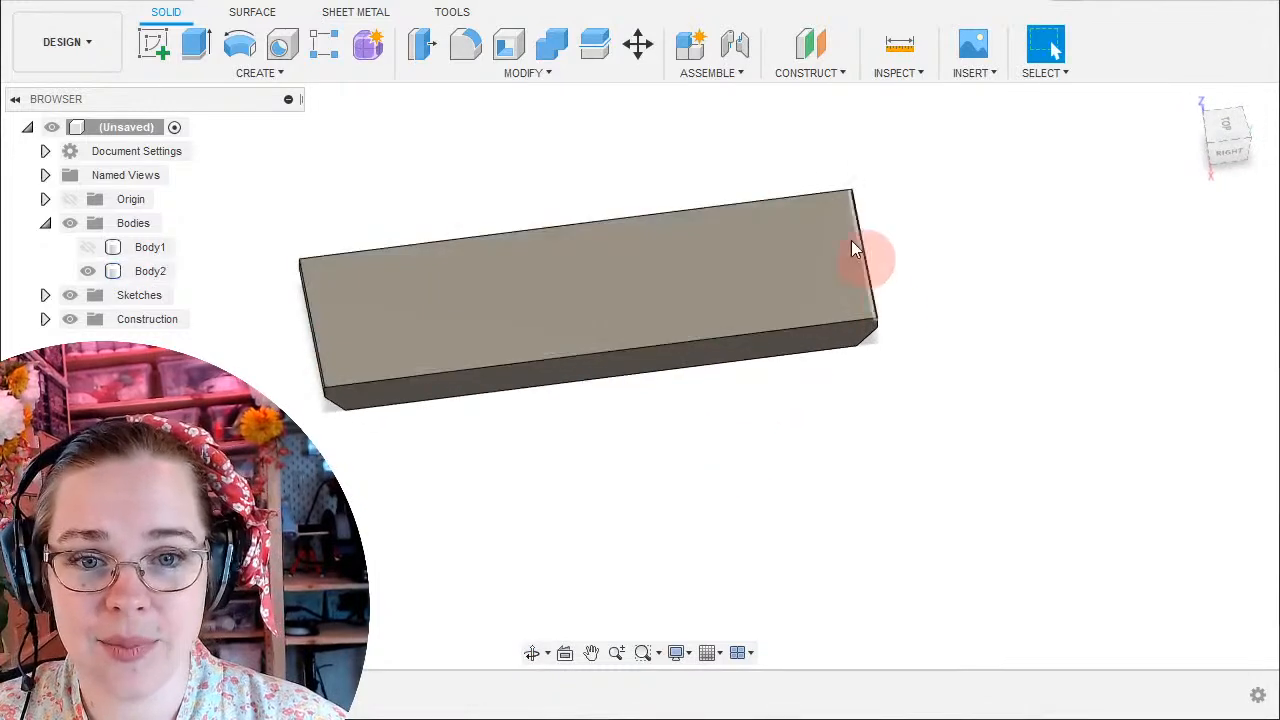
left_click(901, 492)
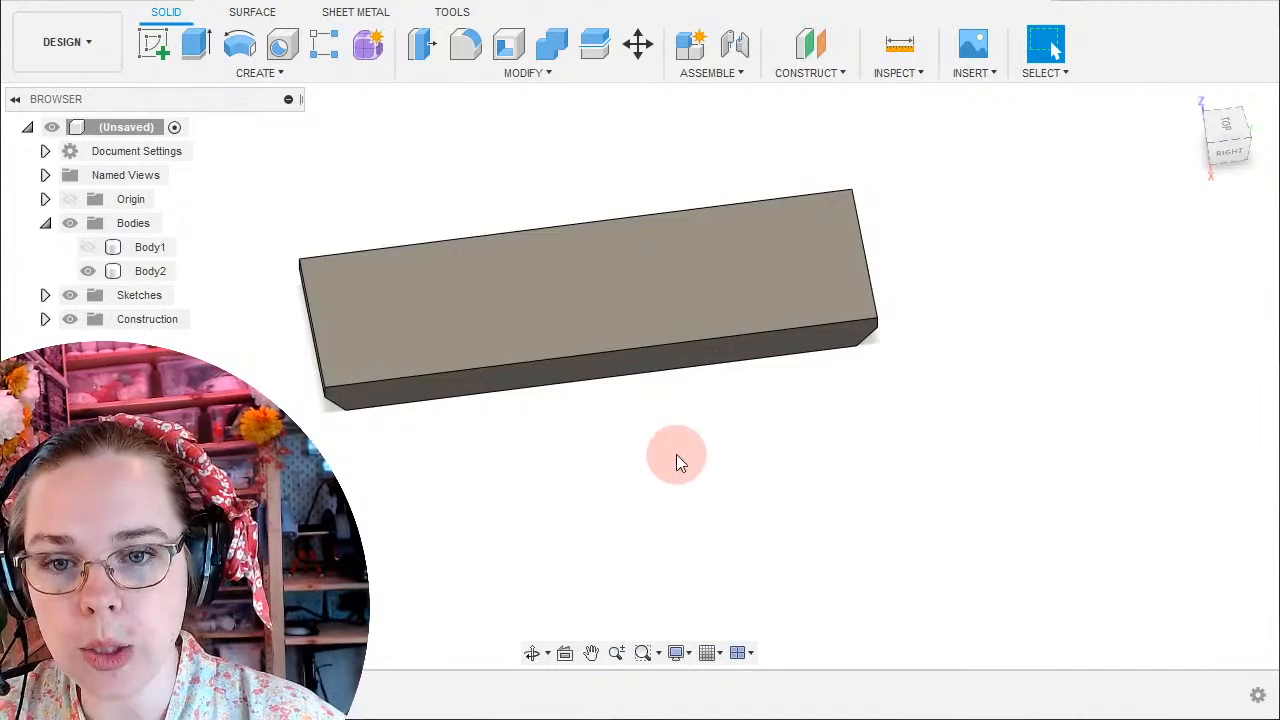
middle_click_drag(697, 458, 588, 170, "shift")
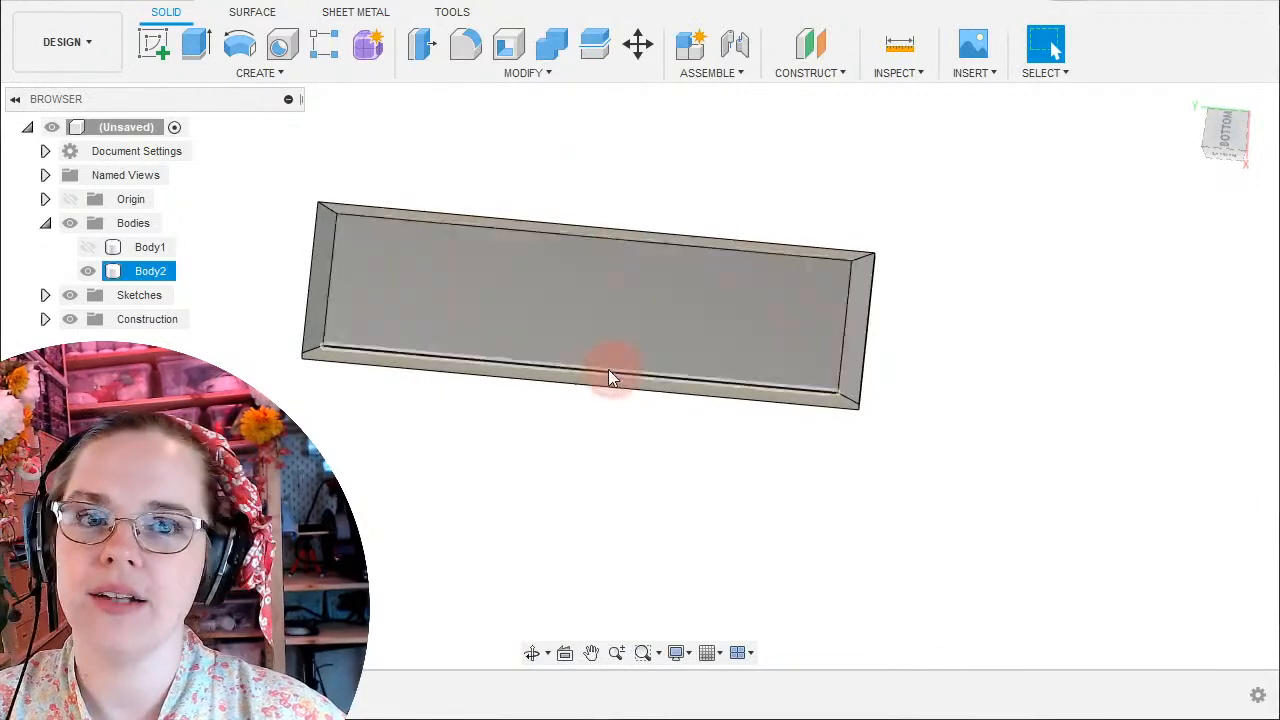
left_click(429, 295)
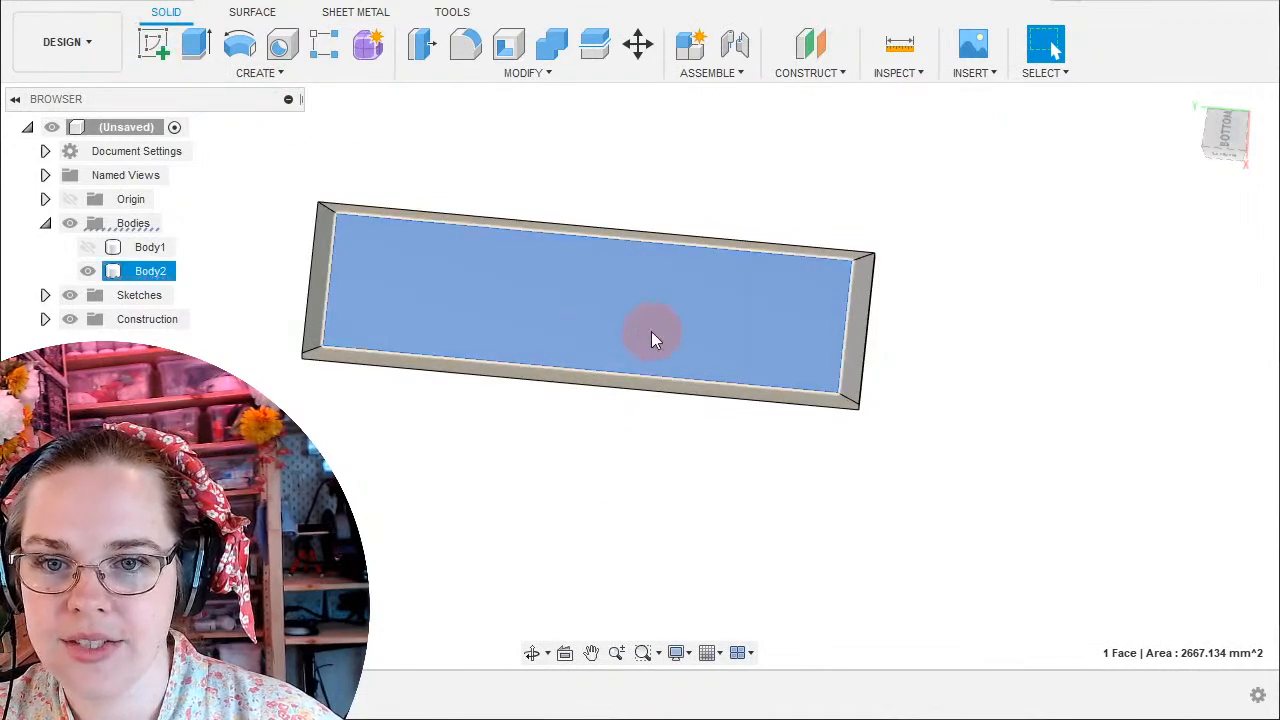
left_click(1043, 299)
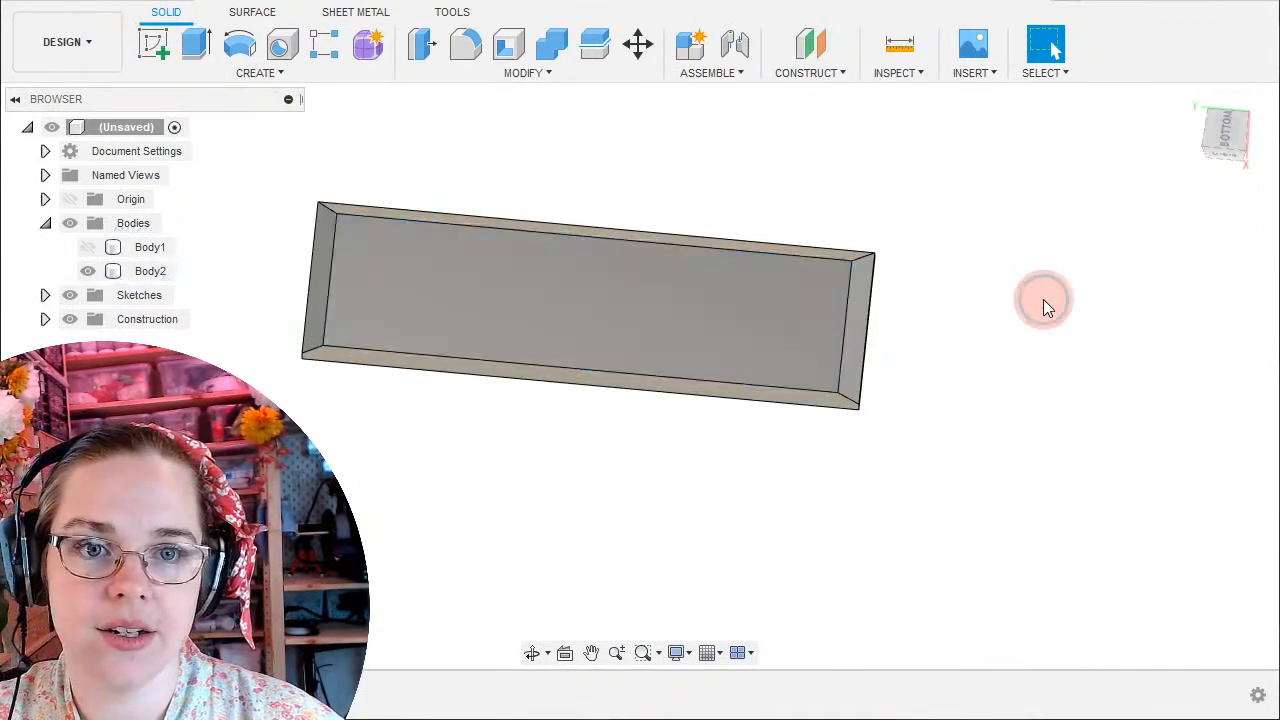
middle_click_drag(977, 230, 979, 185, "shift")
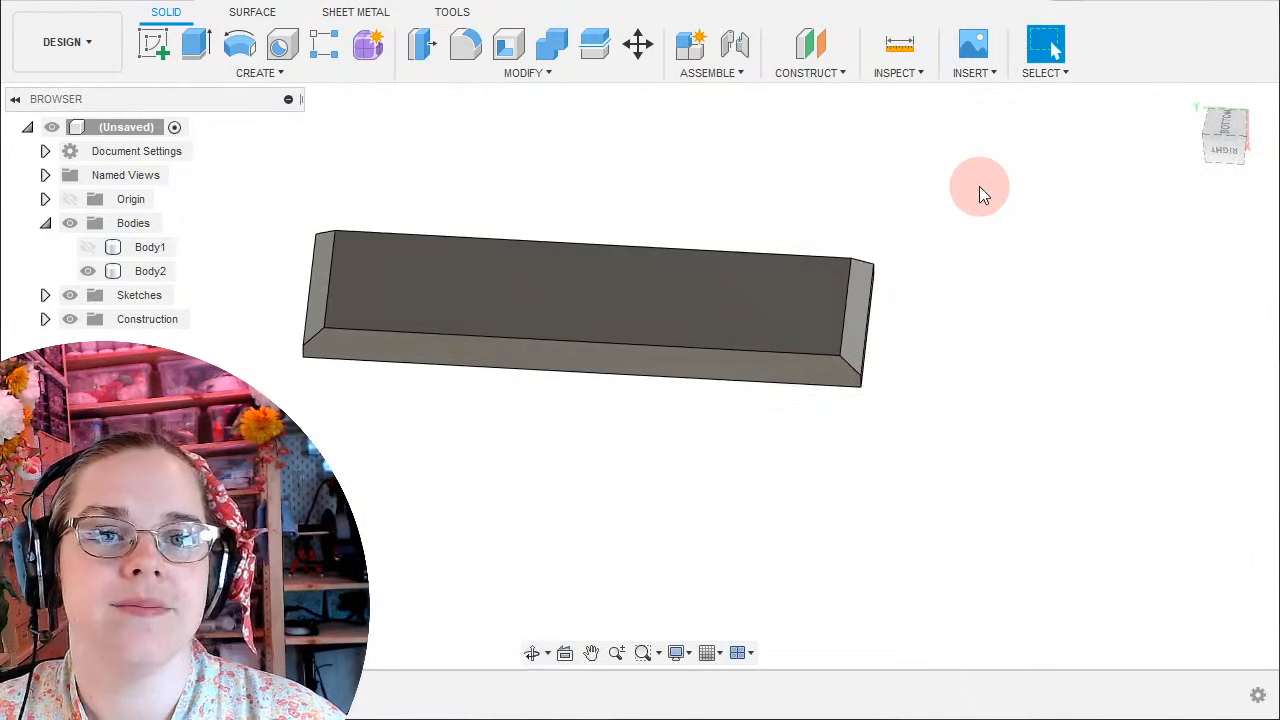
middle_click_drag(749, 188, 810, 255, "shift")
left_click(528, 582)
Reopen the long side cut (Extrude2) for editing and set its direction to Two Sides.
double_click(250, 695)
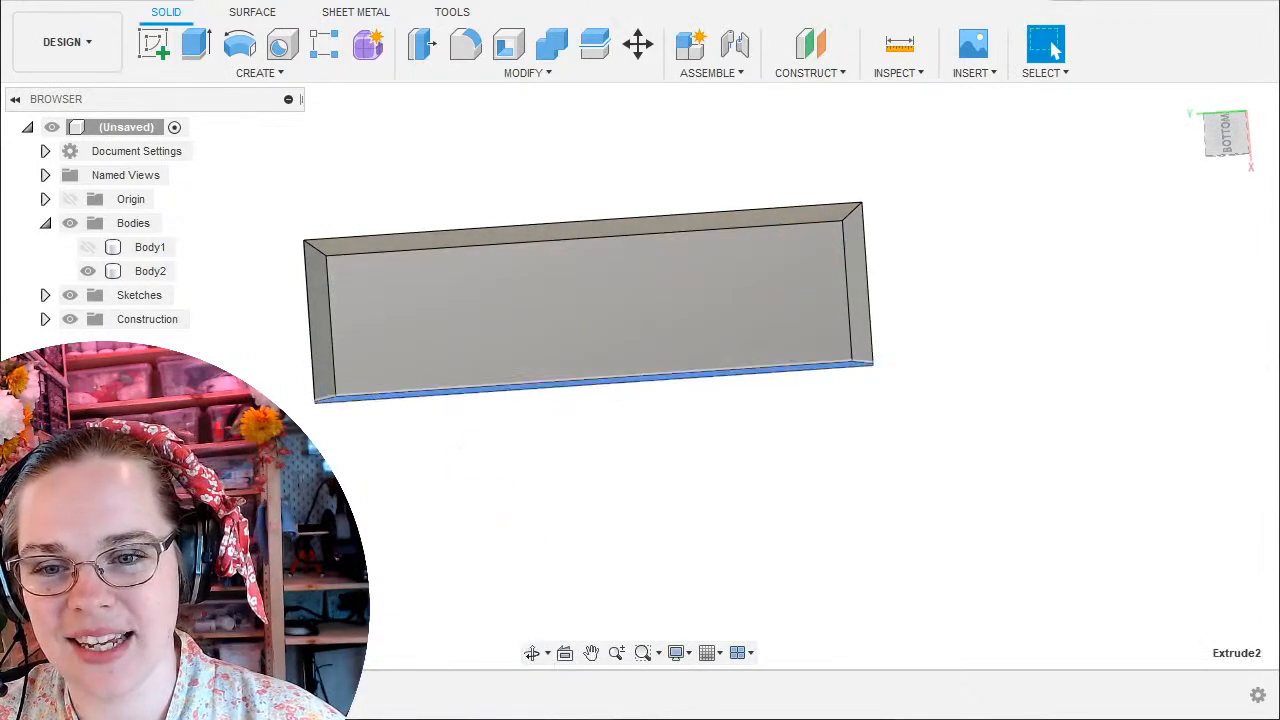
middle_click_drag(775, 508, 470, 440, "shift")
middle_click_drag(330, 352, 790, 345, "shift")
left_click(1194, 320)
left_click(1198, 326)
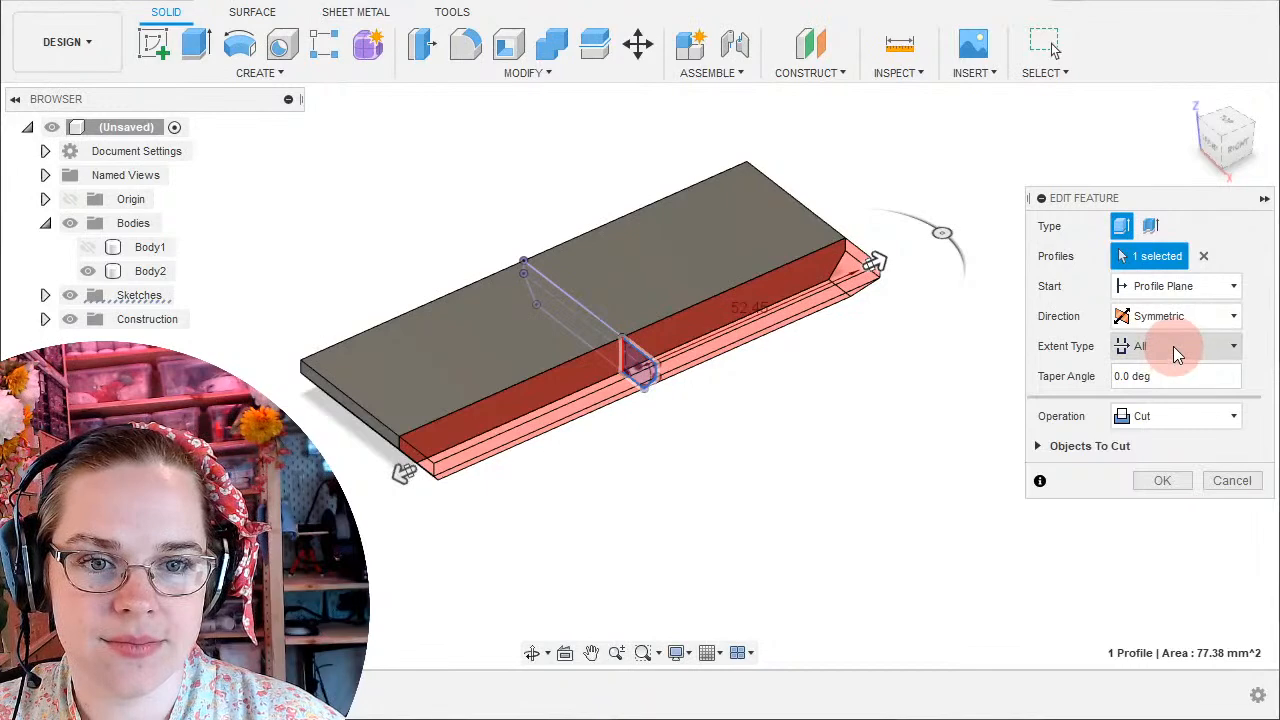
left_click(1143, 320)
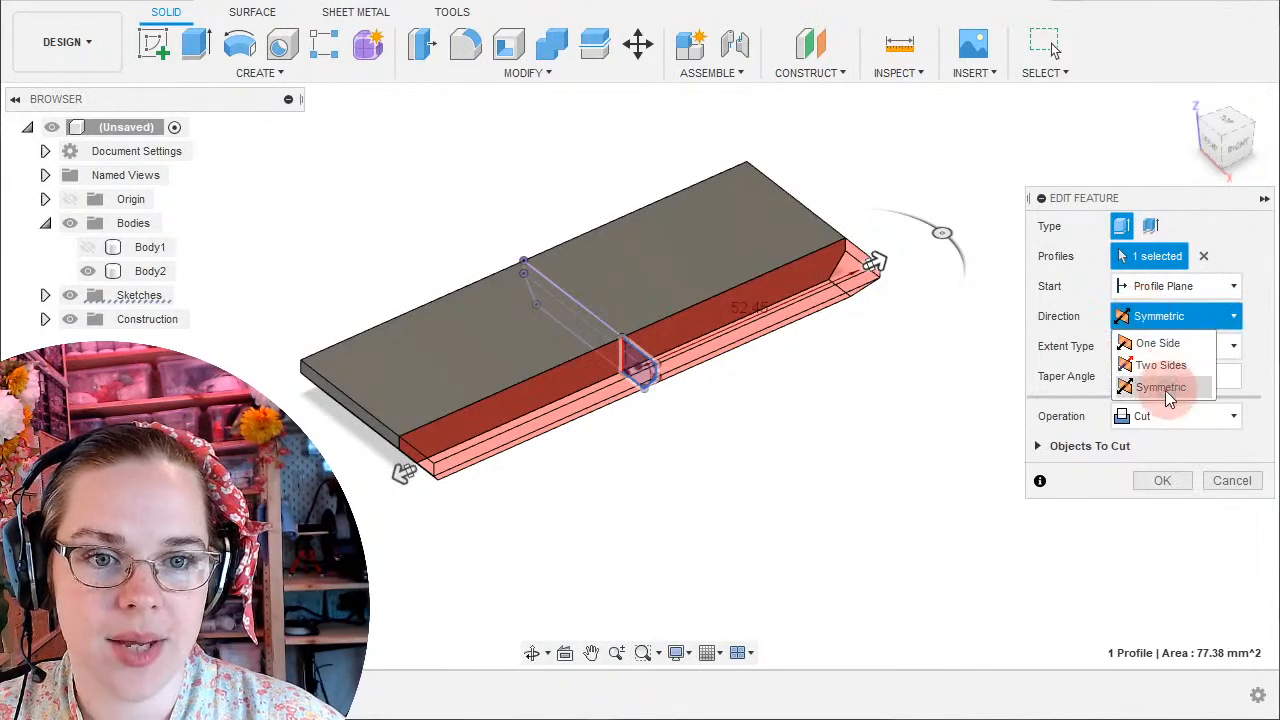
left_click(1158, 364)
Set Side 1 of the cut to extend To Object, using the plate's vertical back end face as the target.
left_click(1151, 375)
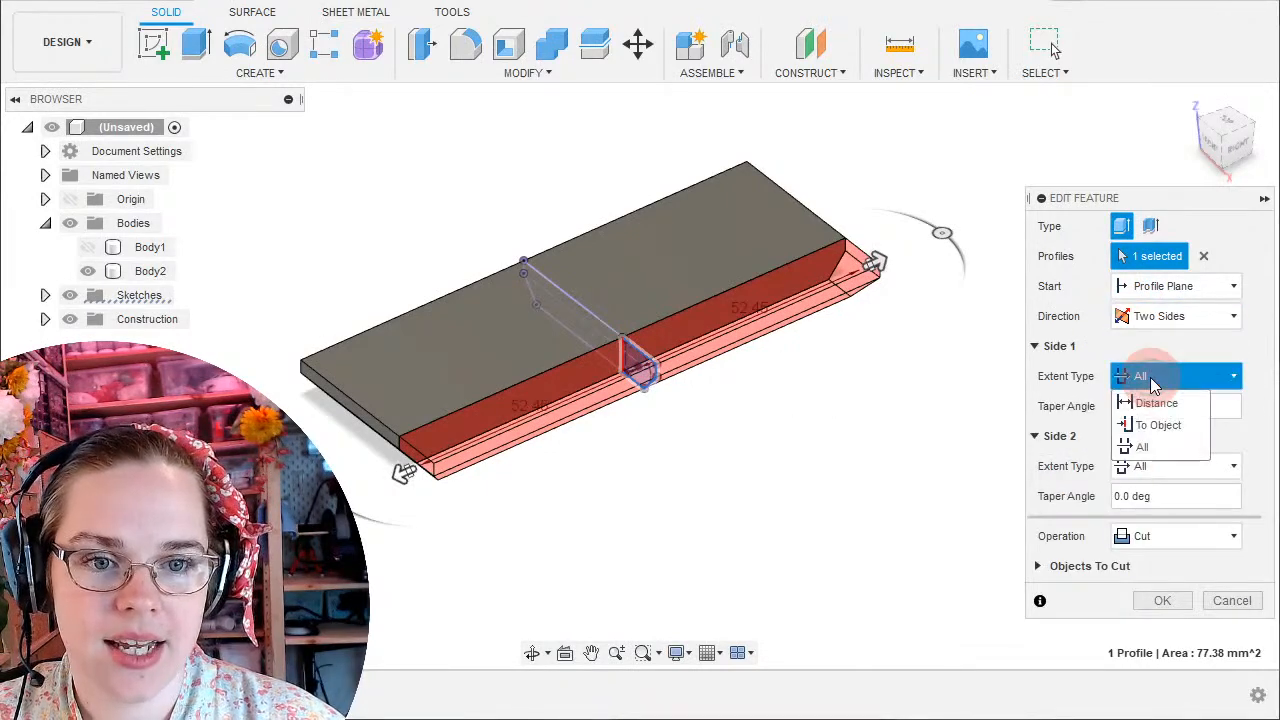
left_click(1155, 421)
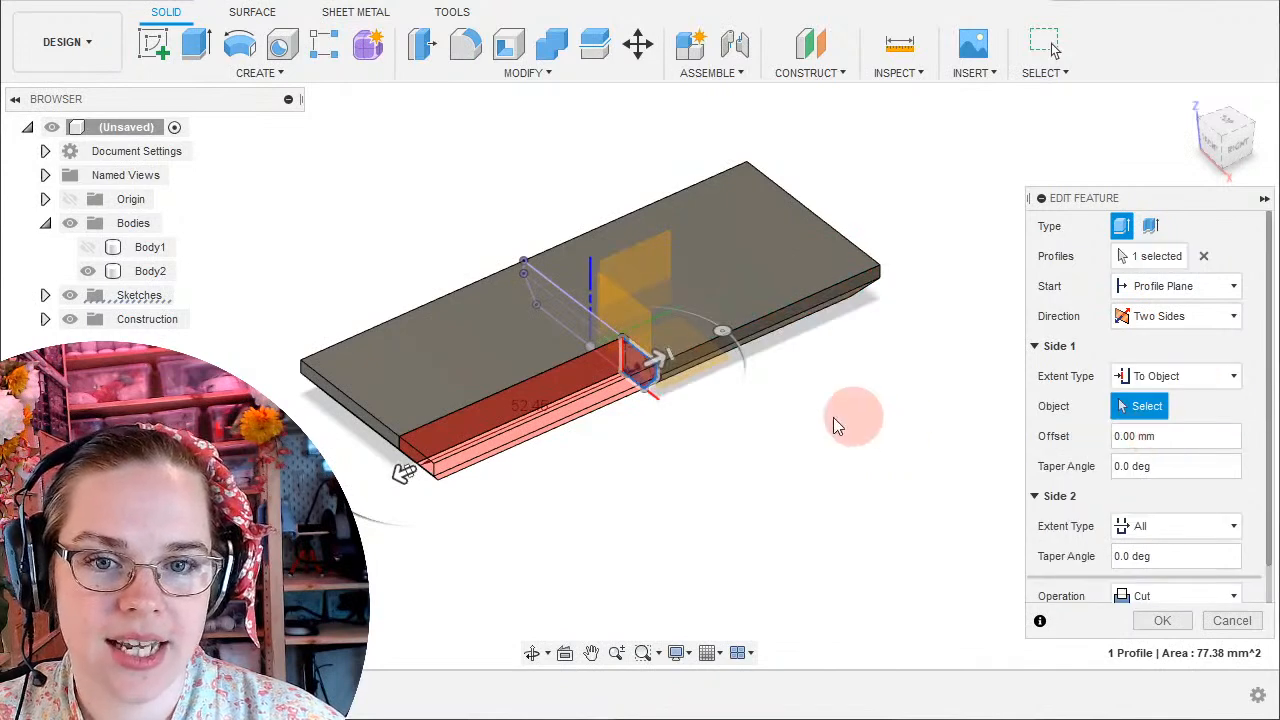
middle_click_drag(834, 426, 698, 365, "shift")
left_click(689, 363)
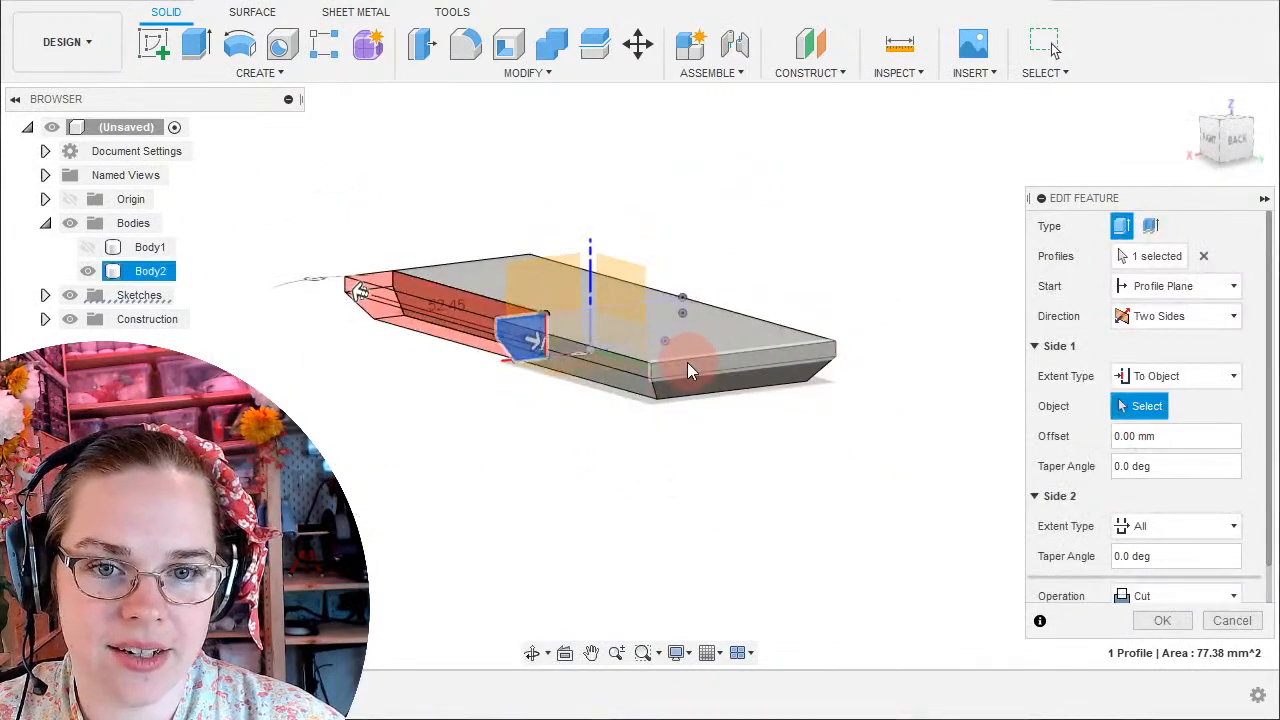
middle_click_drag(403, 468, 594, 445, "shift")
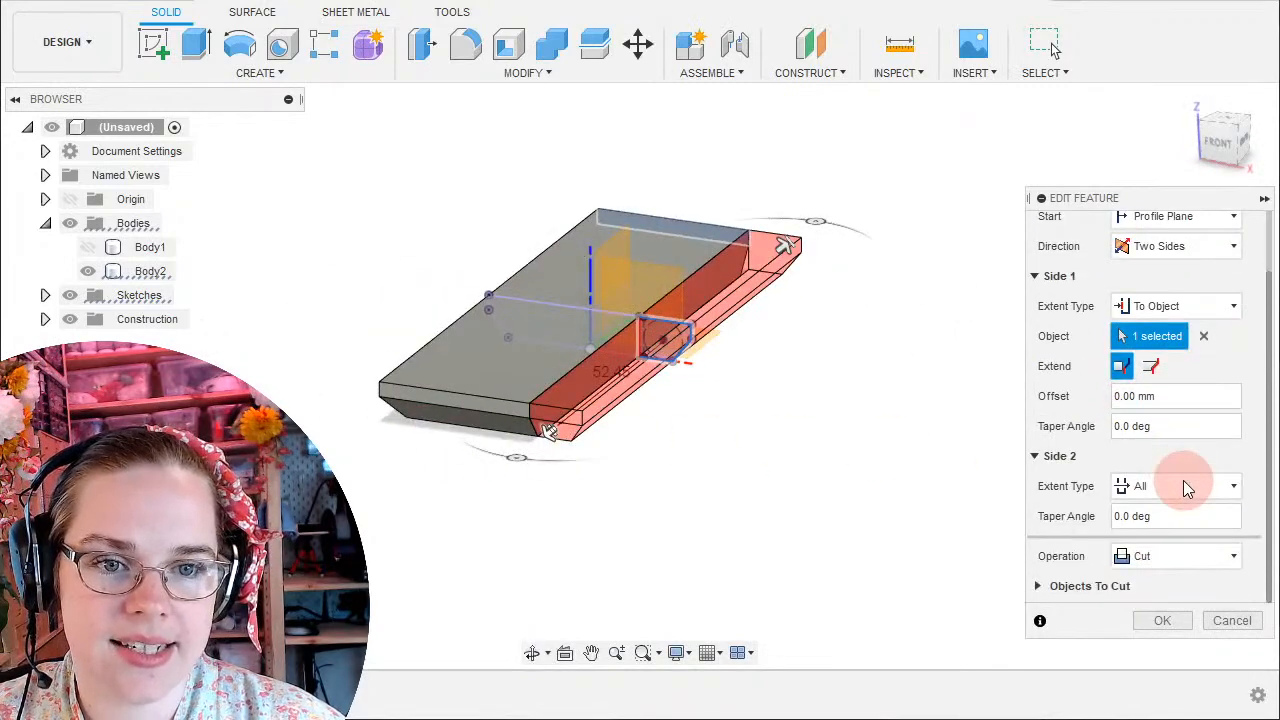
Set Side 2 of the cut to extend To Object, using the vertical front end face, and finish the edit.
left_click_drag(543, 429, 641, 382)
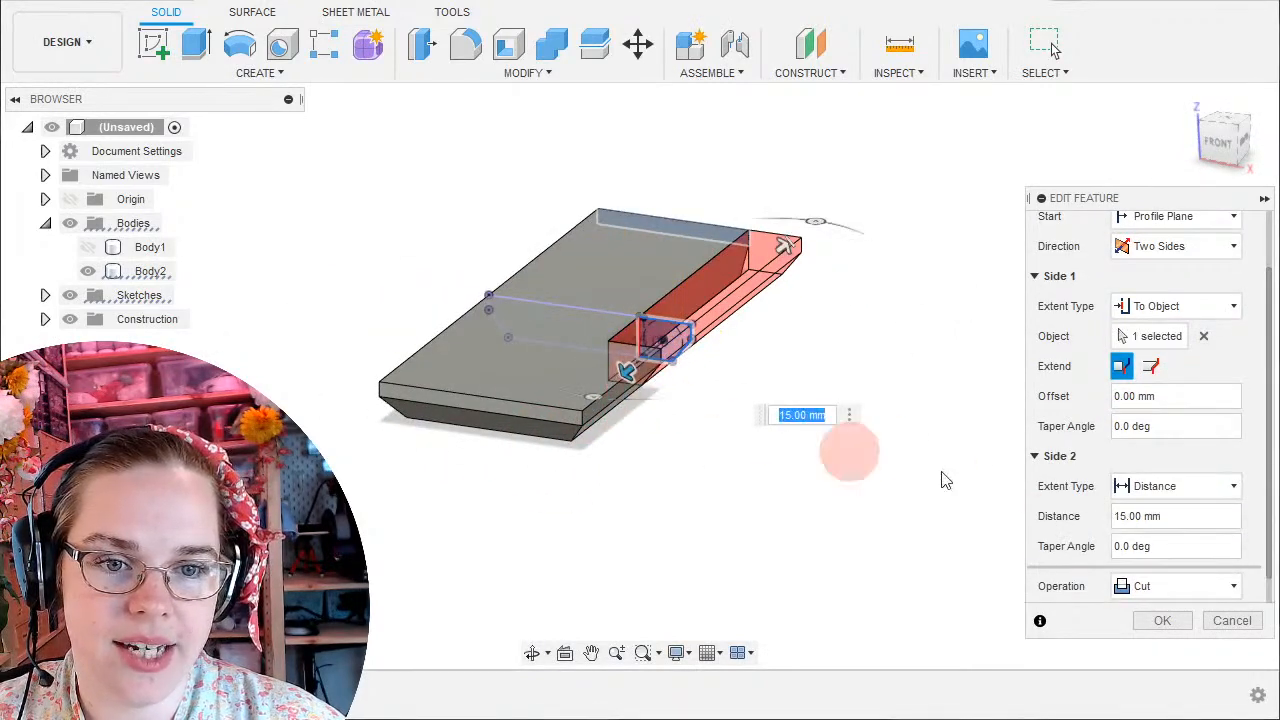
left_click(1168, 490)
left_click(1155, 528)
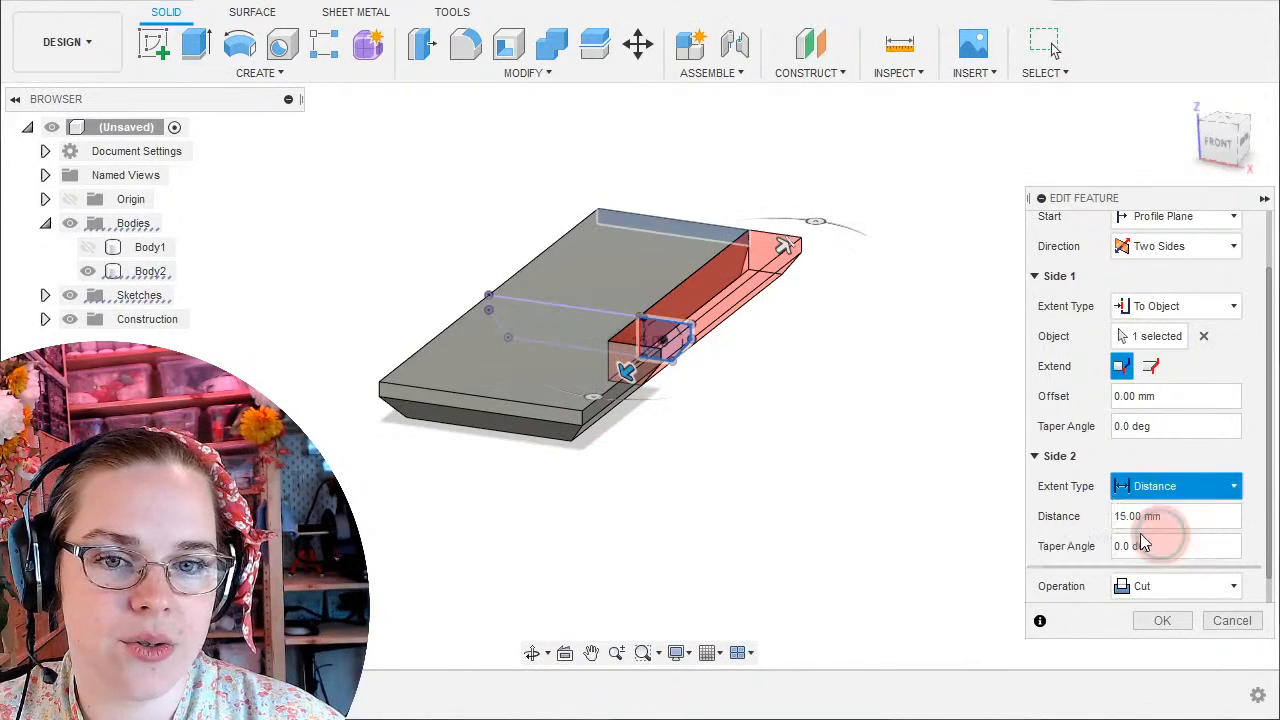
left_click(537, 408)
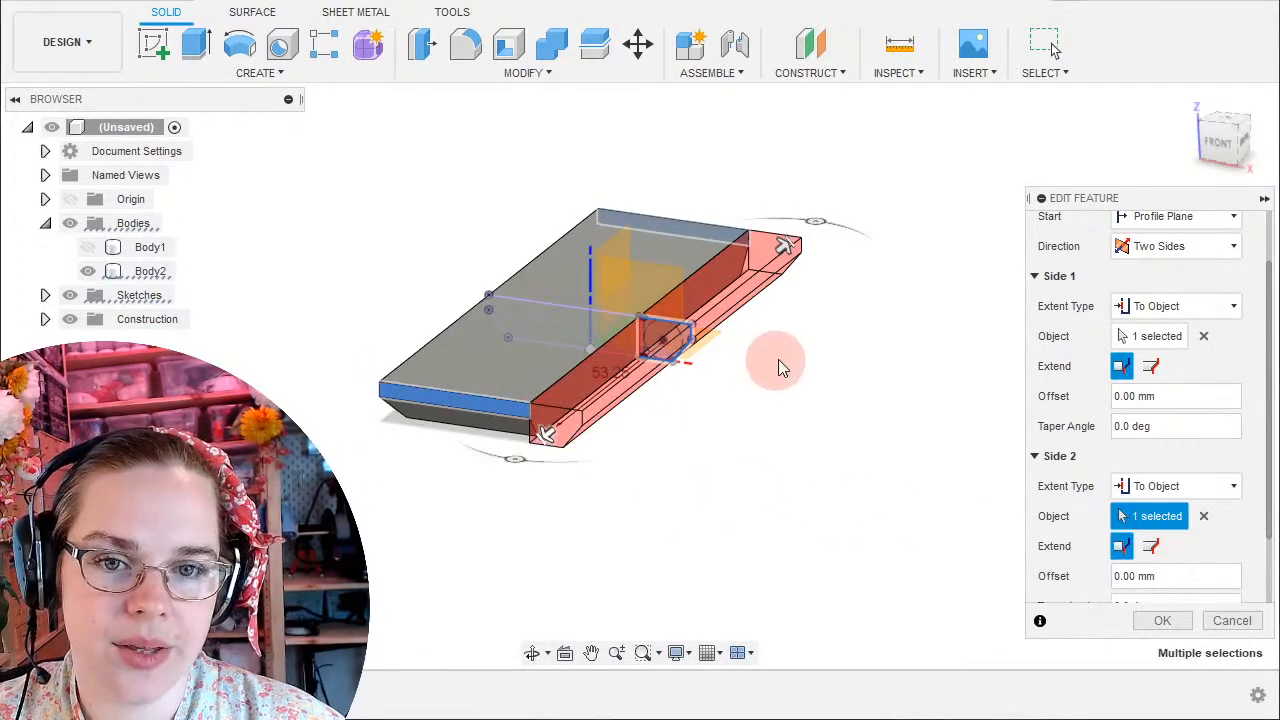
middle_click_drag(778, 360, 727, 394, "shift")
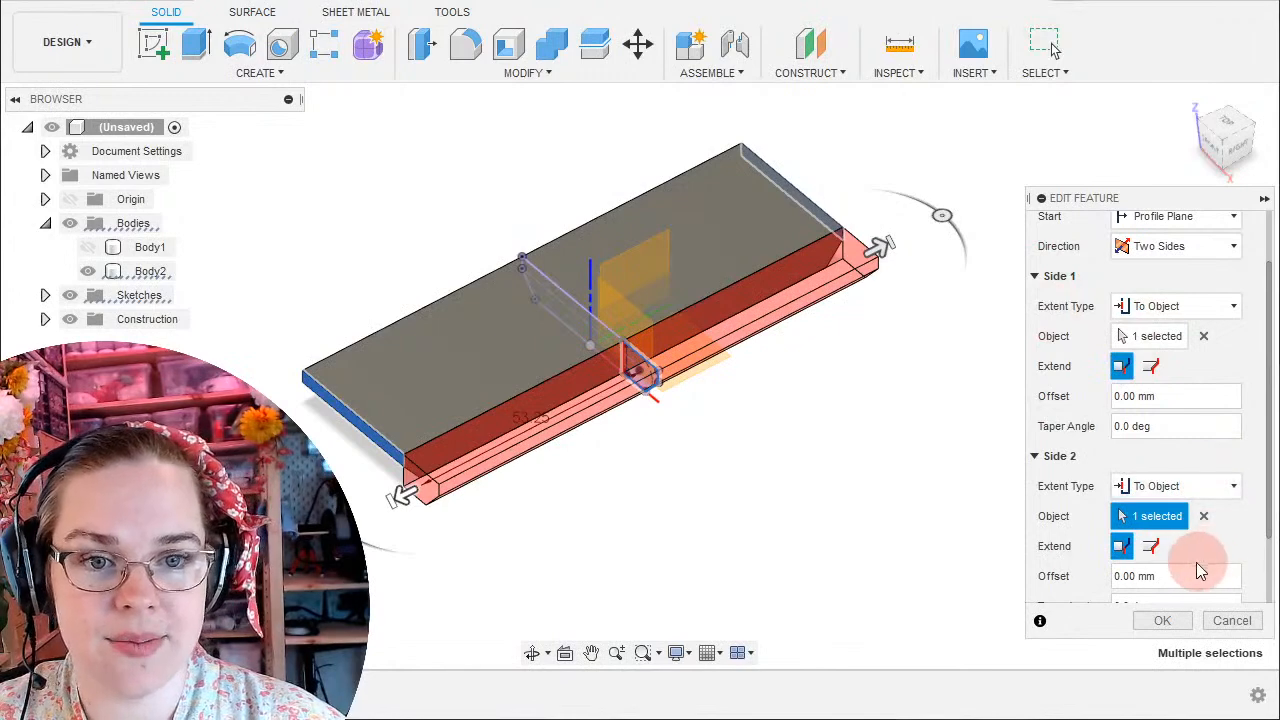
left_click(1160, 620)
Start a new sketch on the flat underside face of the plate.
middle_click_drag(672, 458, 928, 254, "shift")
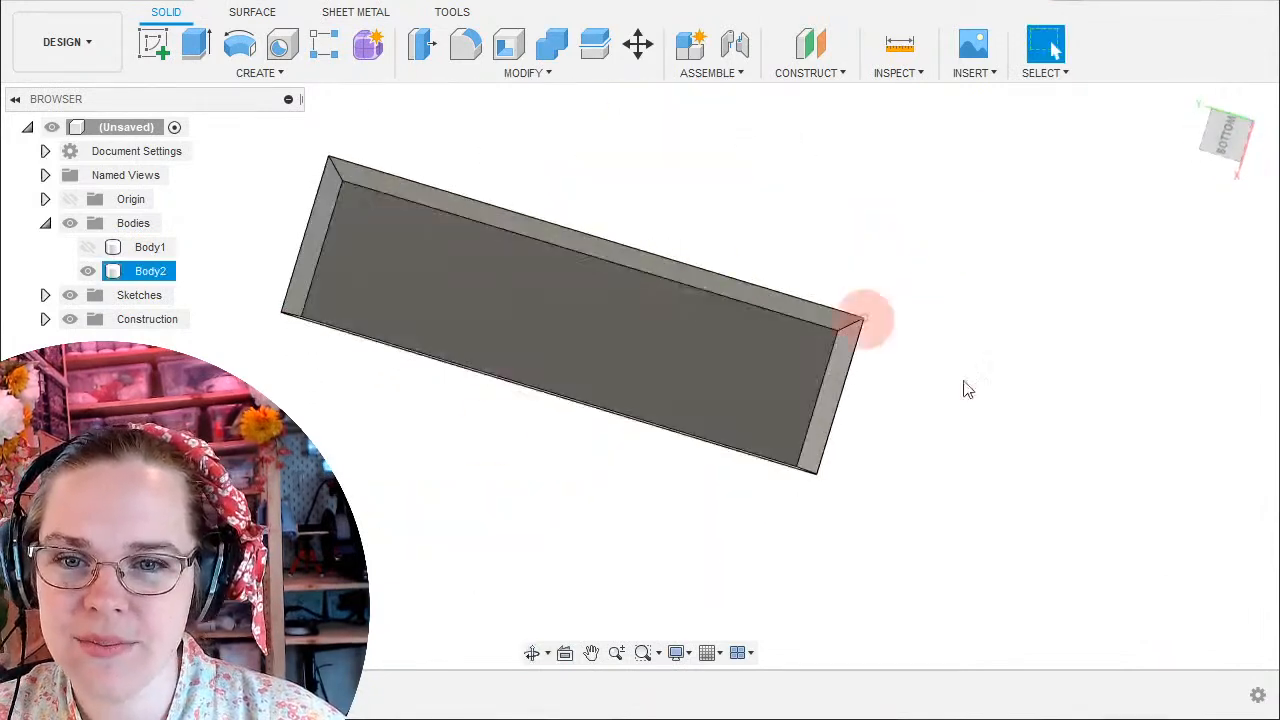
left_click(147, 42)
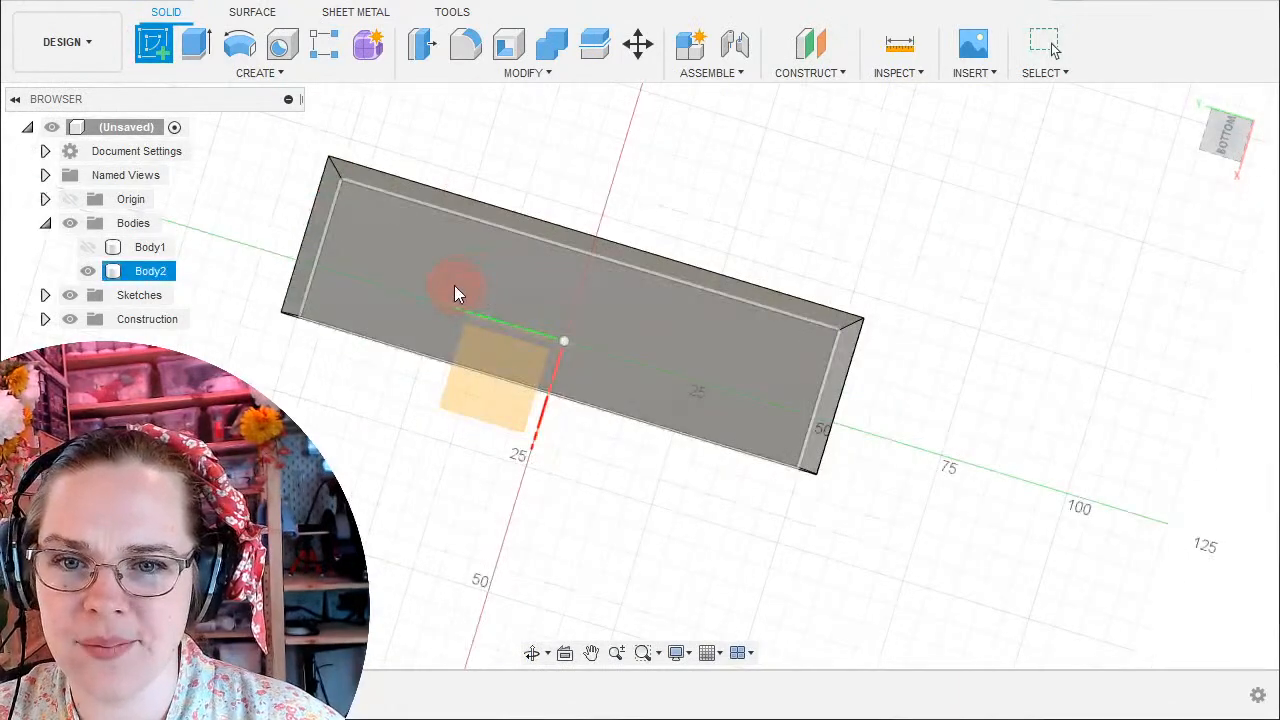
left_click(455, 287)
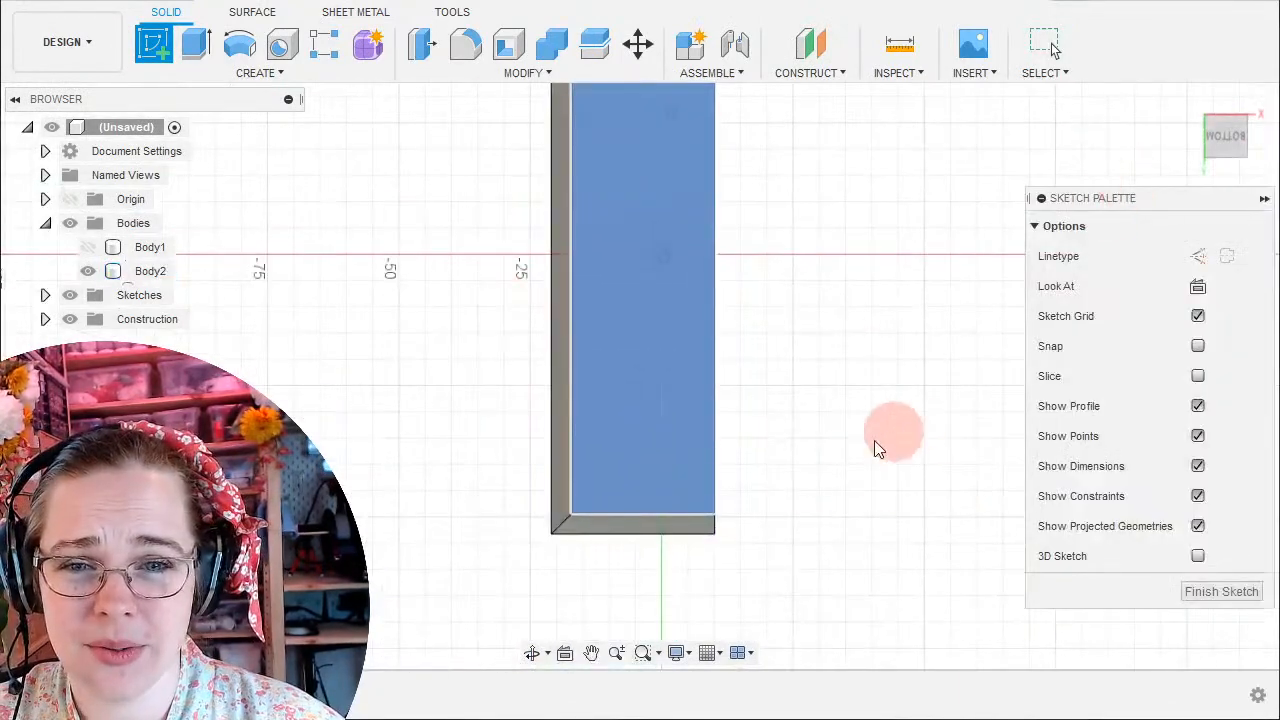
Check the length of the underside face's long outline edge on the bevelled side of the plate.
mouse_move(820, 537)
middle_mouse_down("shift")
mouse_move(771, 429)
mouse_move(605, 410)
mouse_move(663, 491)
mouse_move(663, 523)
mouse_move(548, 368)
mouse_move(561, 452)
middle_mouse_up("shift")
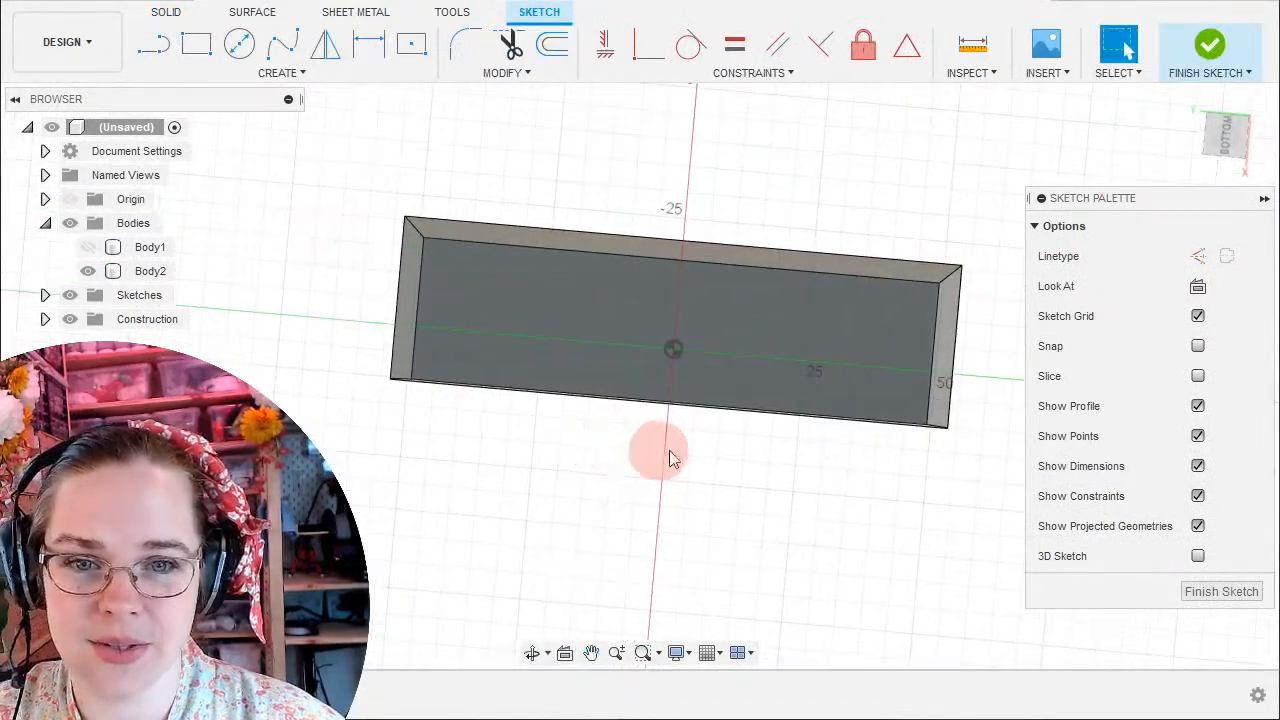
scroll(690, 446, "up", 3)
middle_click_drag(668, 445, 624, 537)
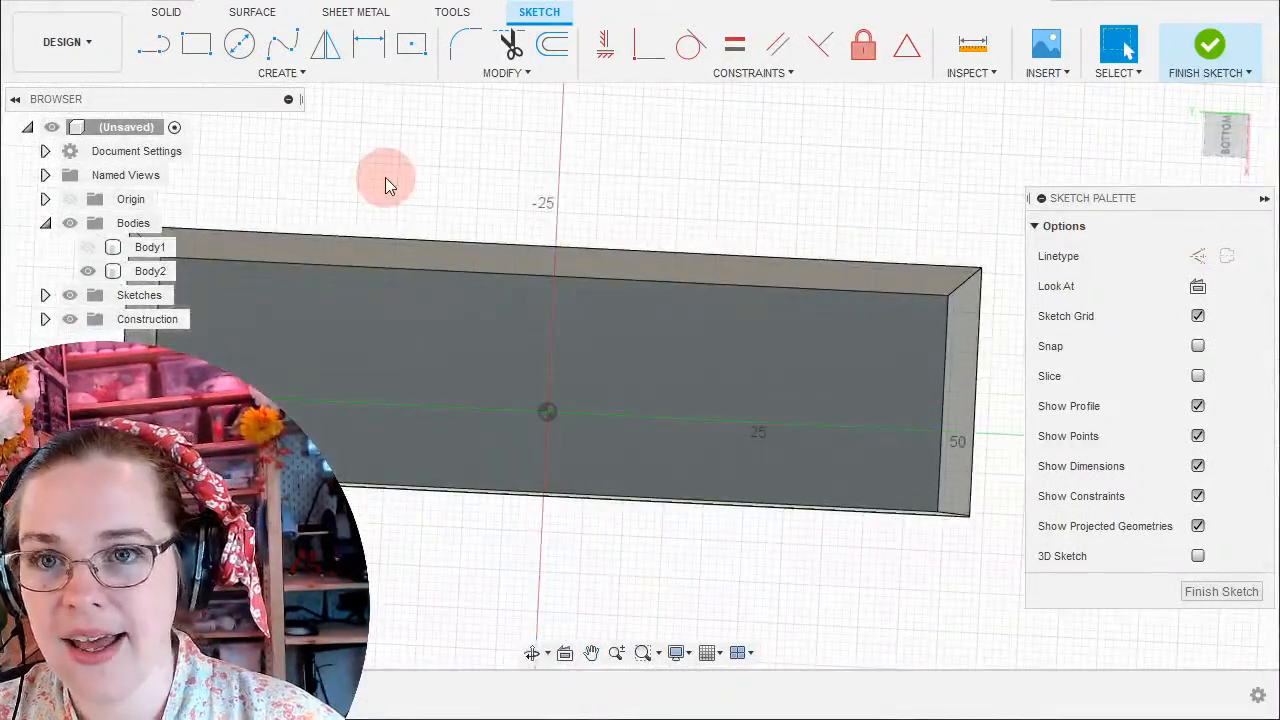
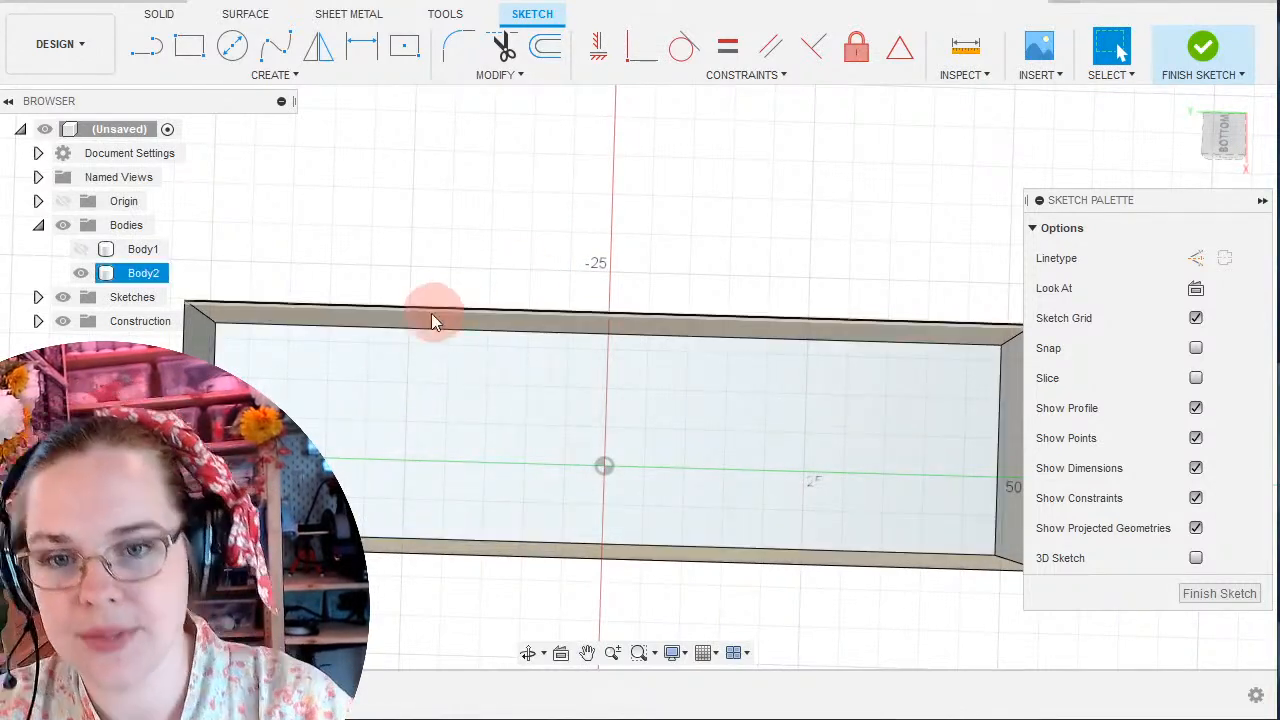
left_click(407, 326)
left_click(407, 326)
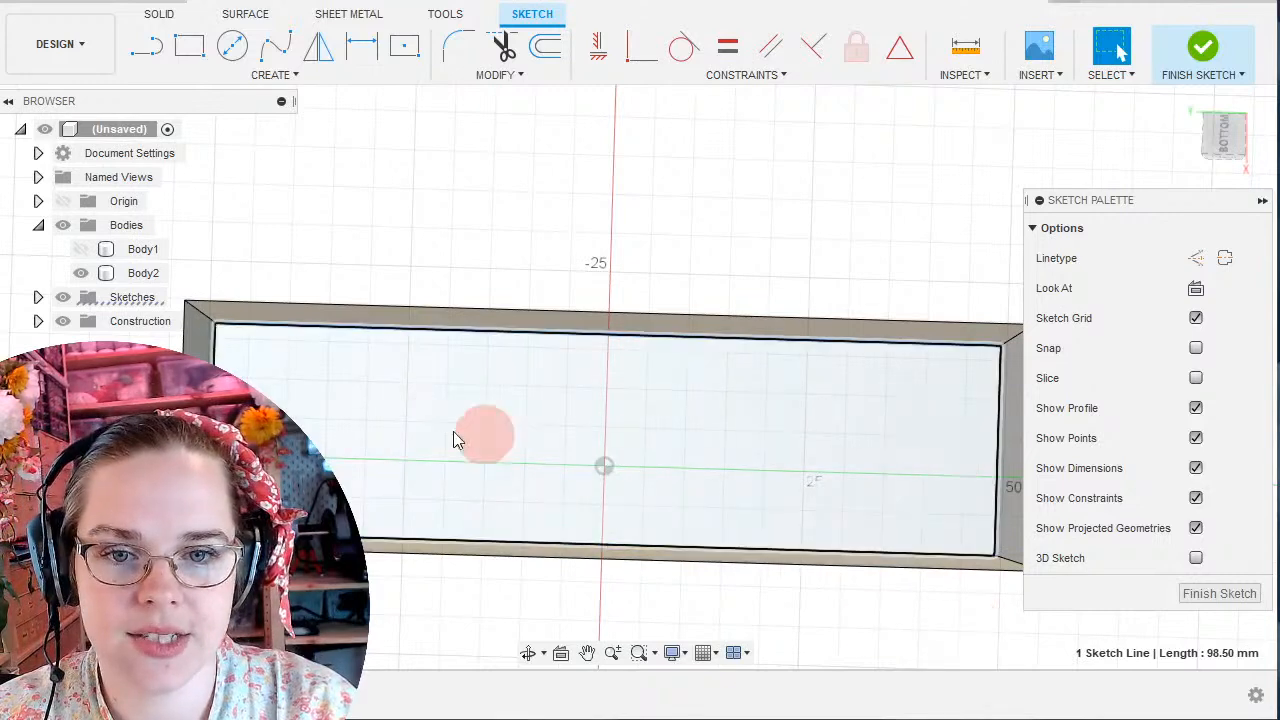
left_click(998, 428)
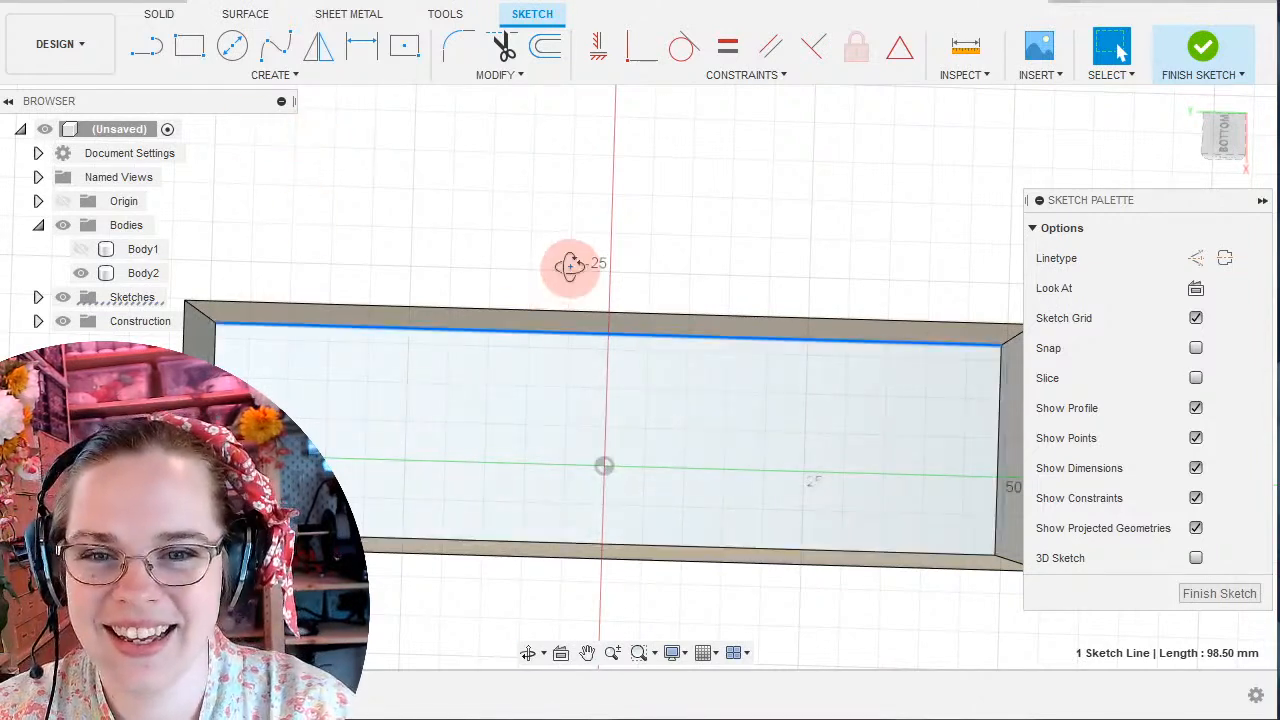
mouse_move(569, 266)
middle_mouse_down("shift")
mouse_move(571, 251)
mouse_move(577, 263)
middle_mouse_up("shift")
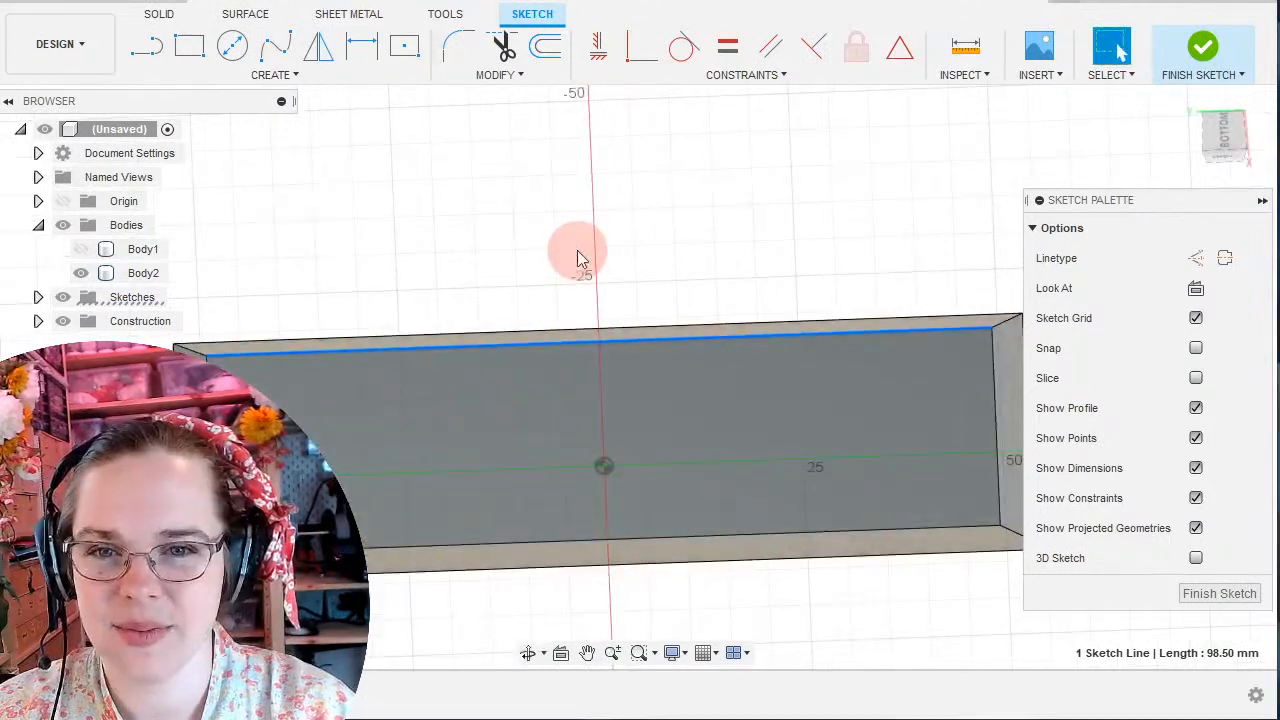
Draw a 15 × 19 mm rectangle inside the underside face, near one short end of the plate.
left_click(193, 62)
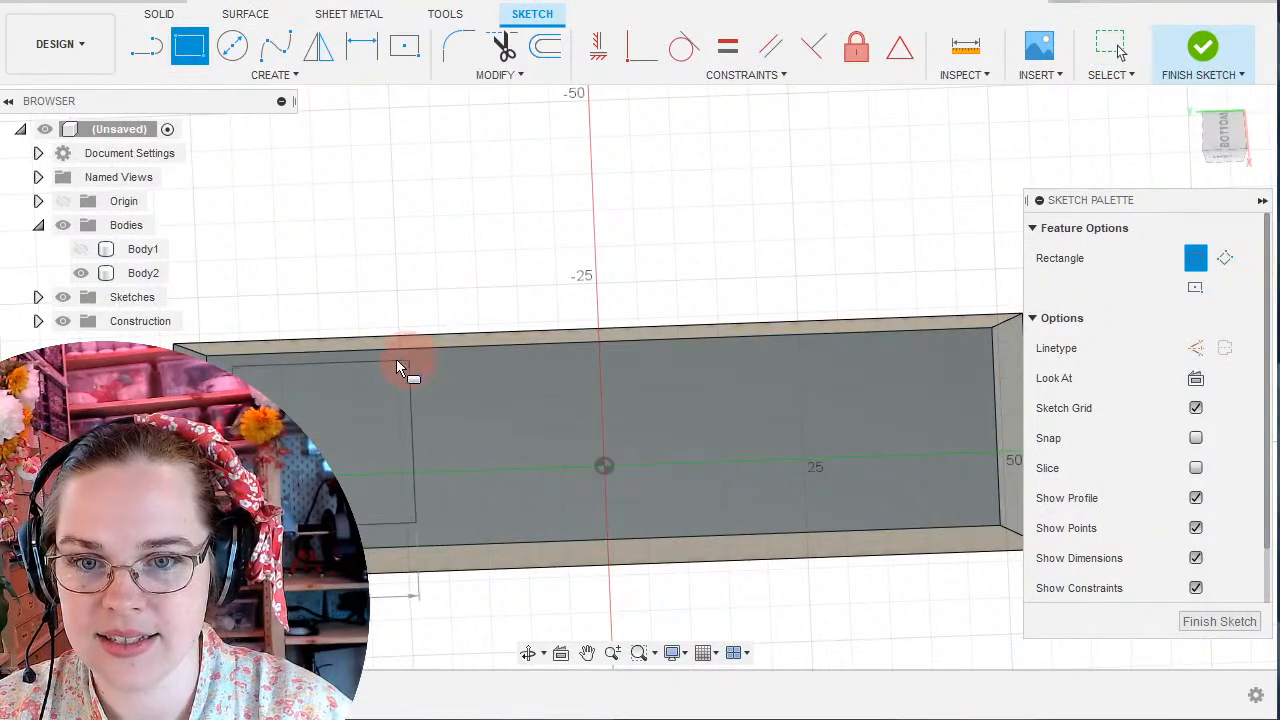
left_click(324, 376)
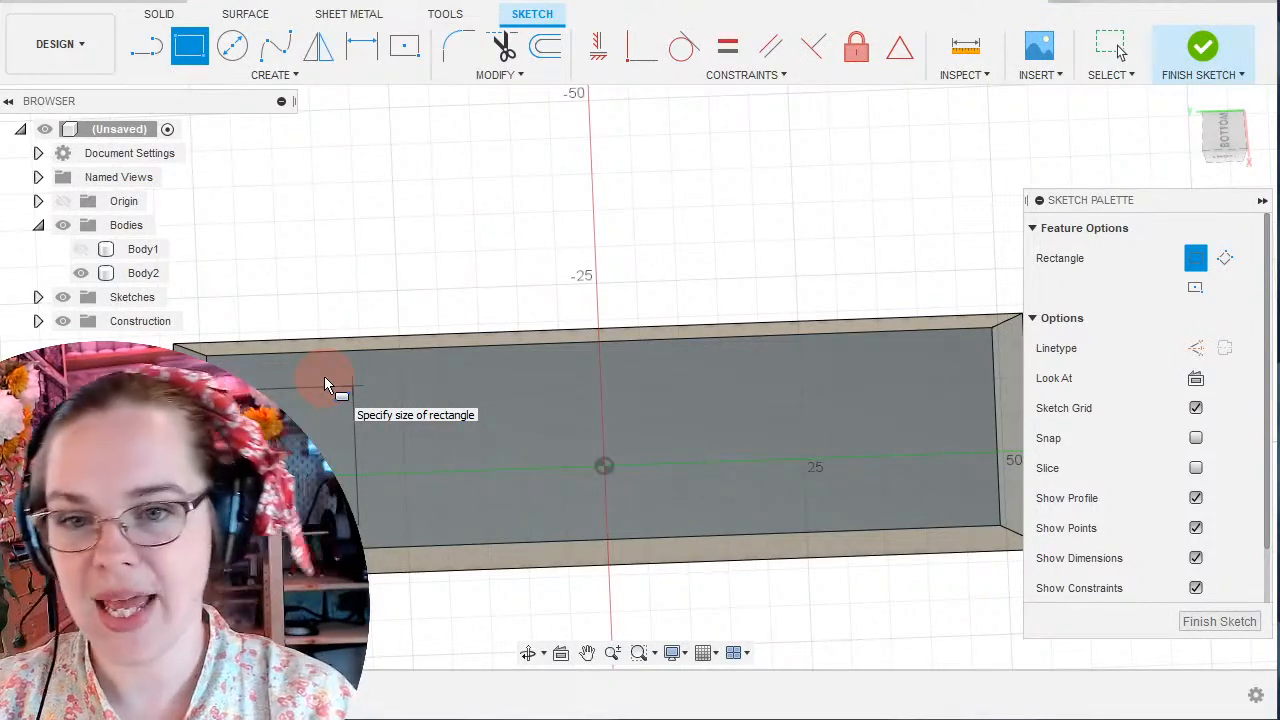
left_click(324, 376)
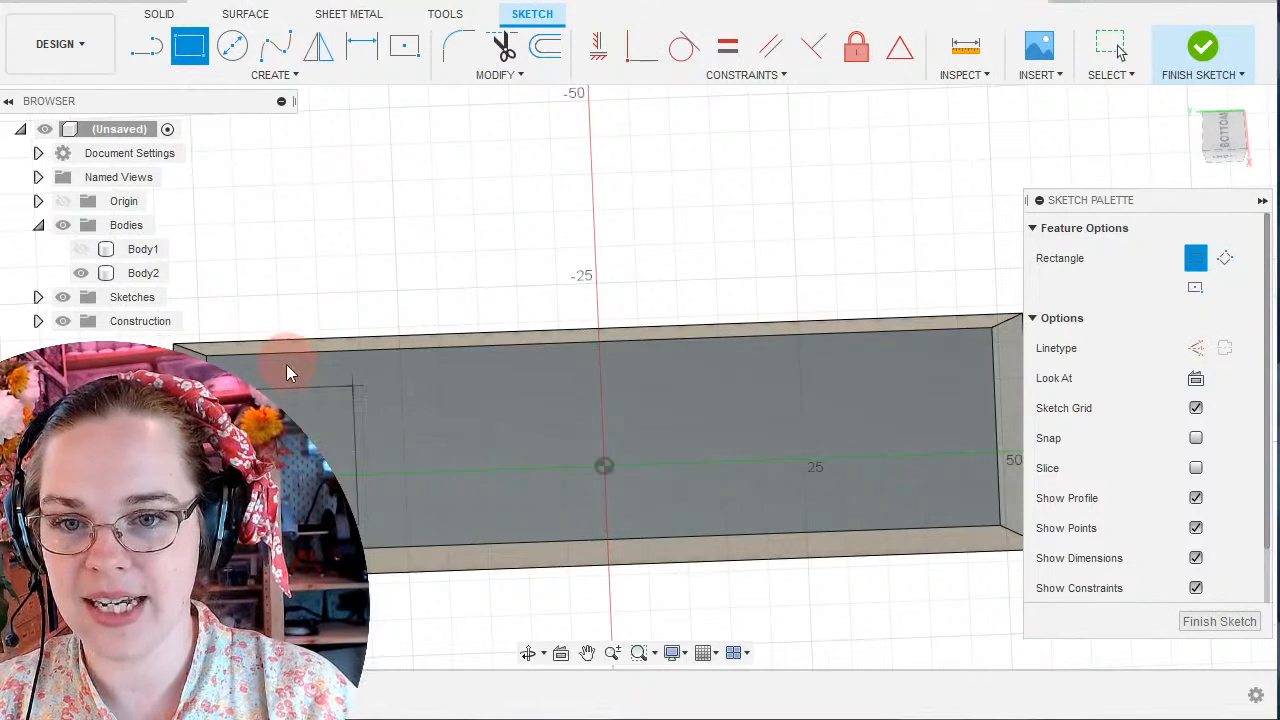
mouse_move(498, 310)
middle_mouse_down("shift")
mouse_move(509, 223)
mouse_move(343, 371)
middle_mouse_up("shift")
left_click(299, 78)
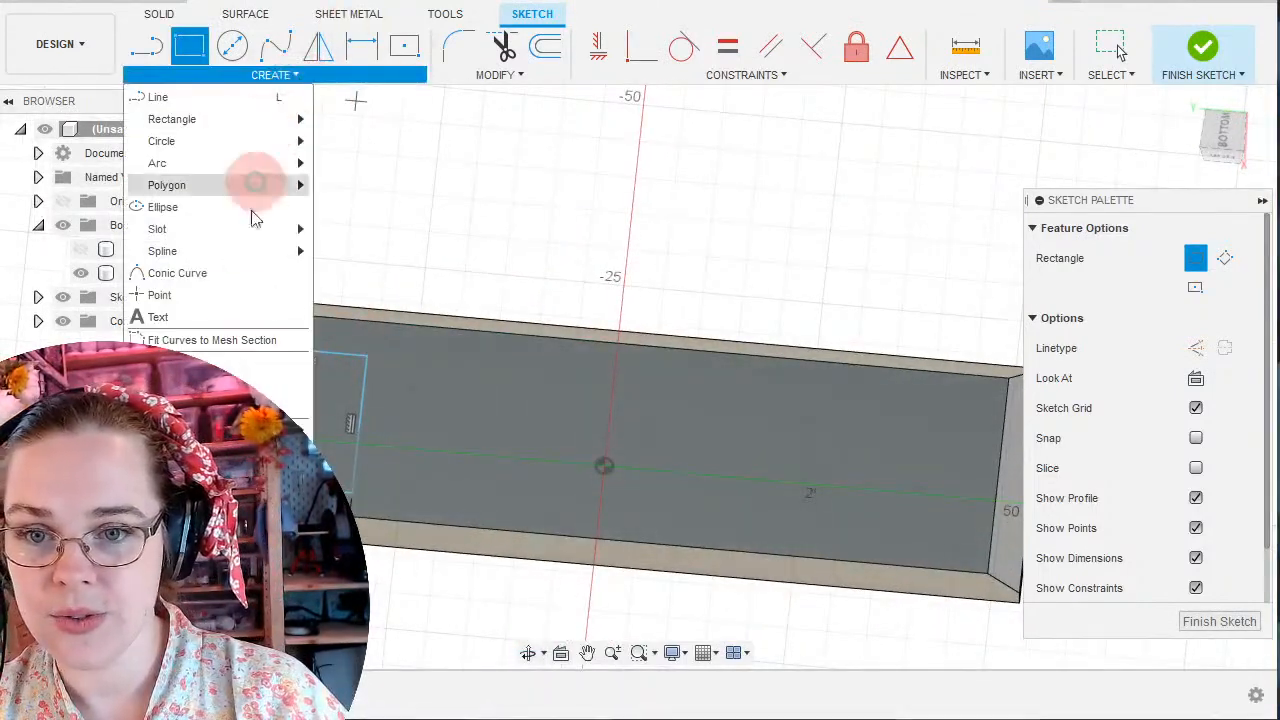
left_click(240, 408)
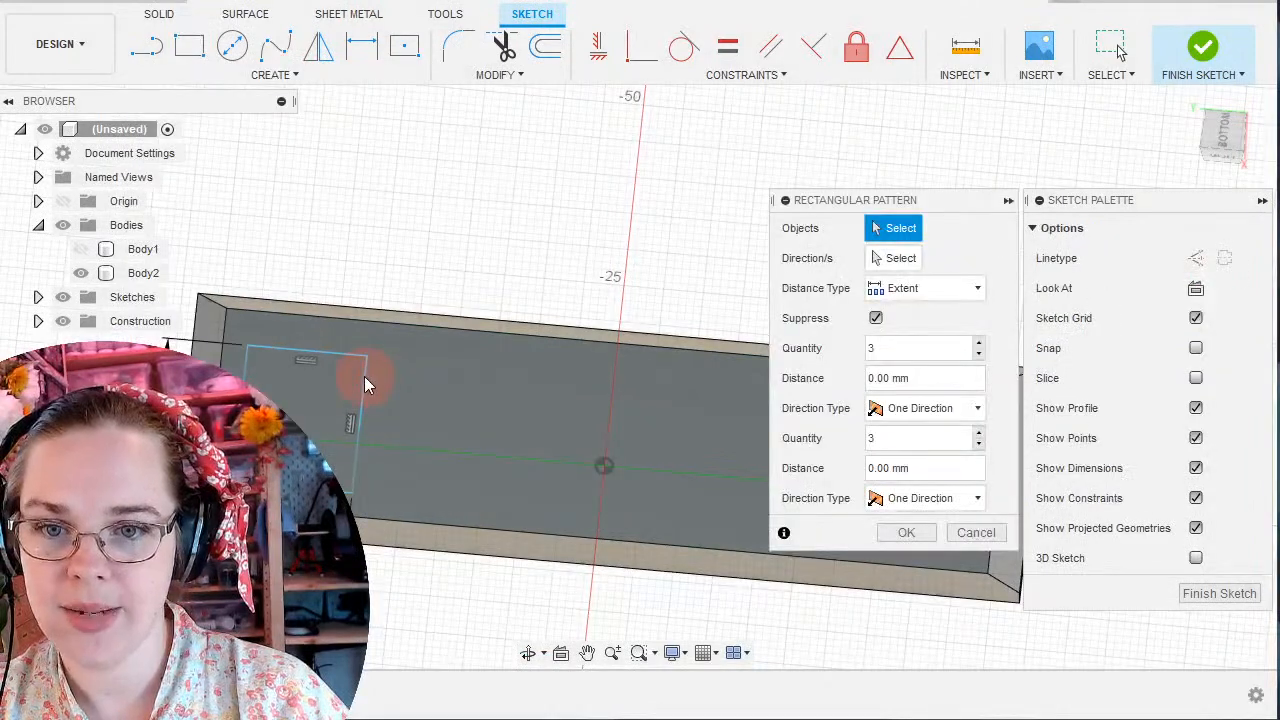
left_click(1262, 200)
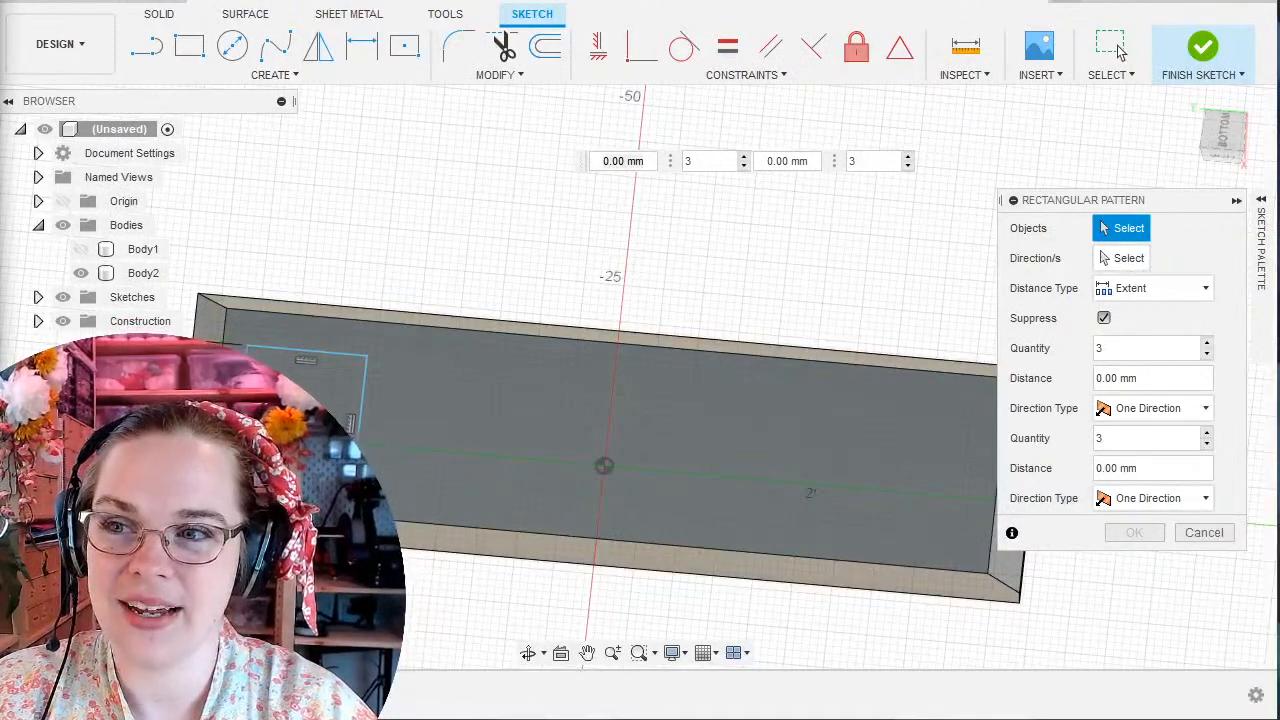
mouse_move(499, 271)
middle_mouse_down("shift")
mouse_move(510, 272)
mouse_move(495, 257)
middle_mouse_up("shift")
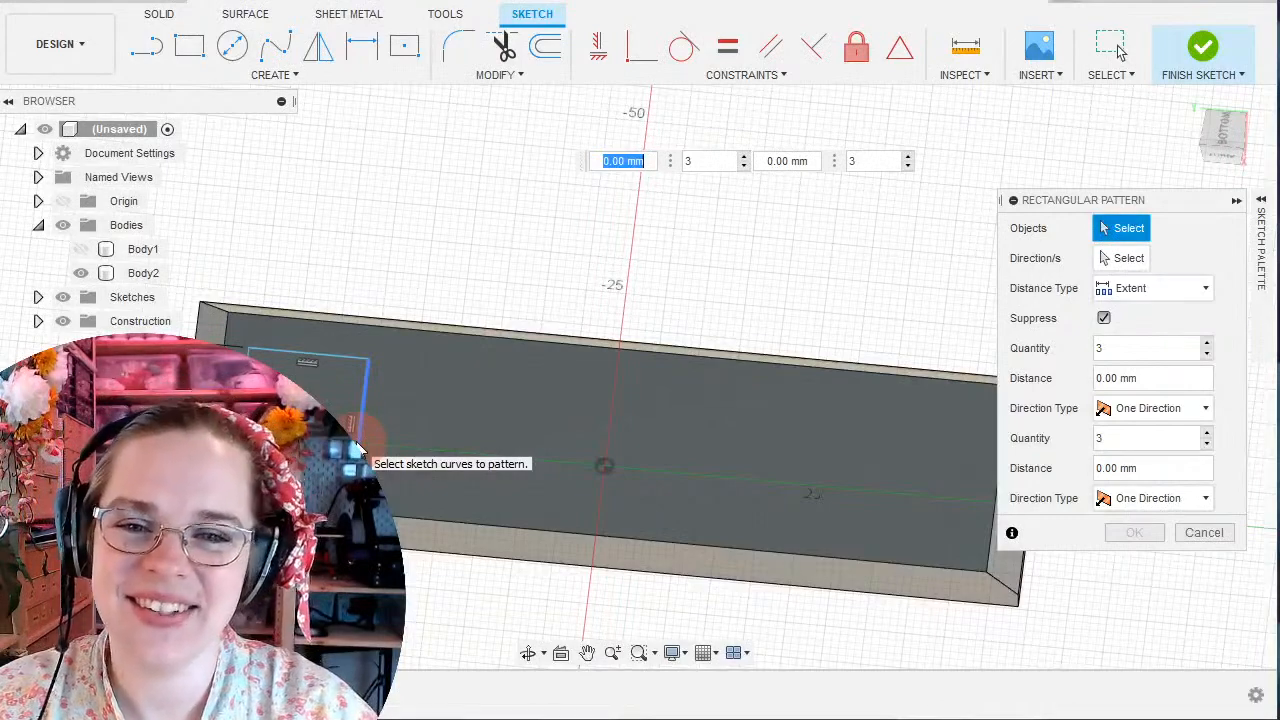
left_click(1202, 531)
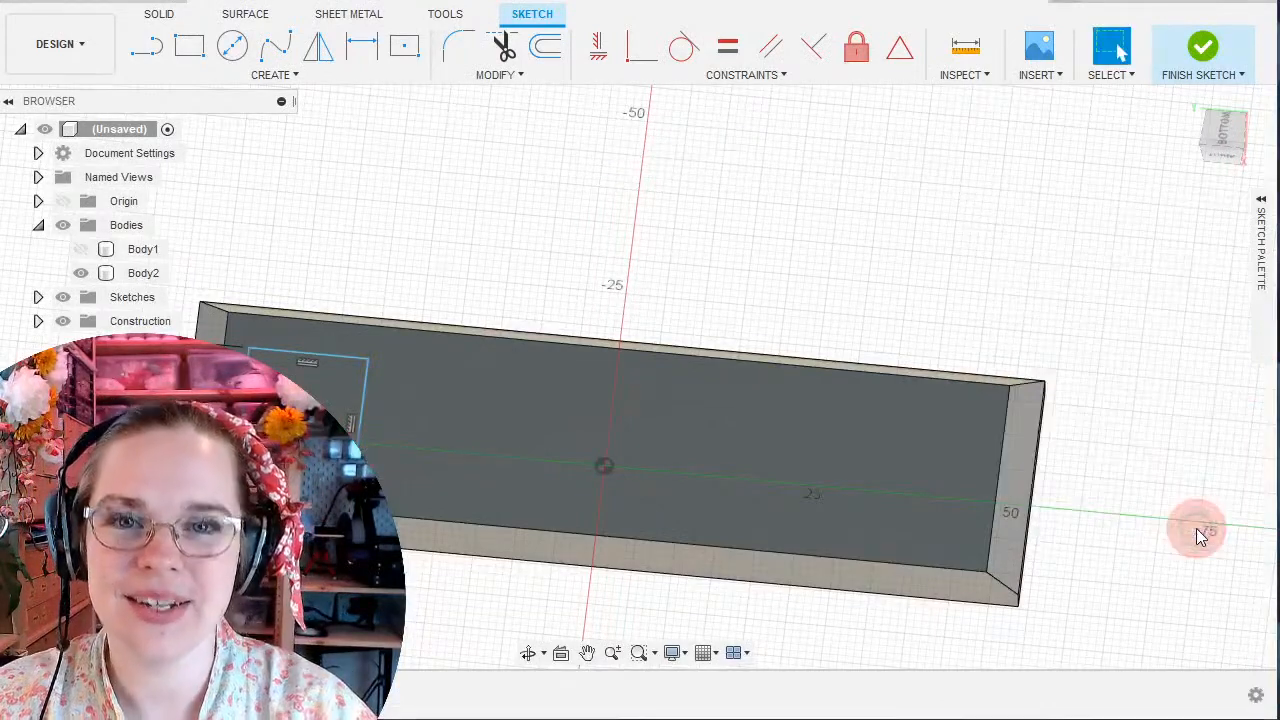
Start a rectangular sketch pattern and select all four sides of the 15 × 19 mm rectangle as its objects.
left_click(277, 77)
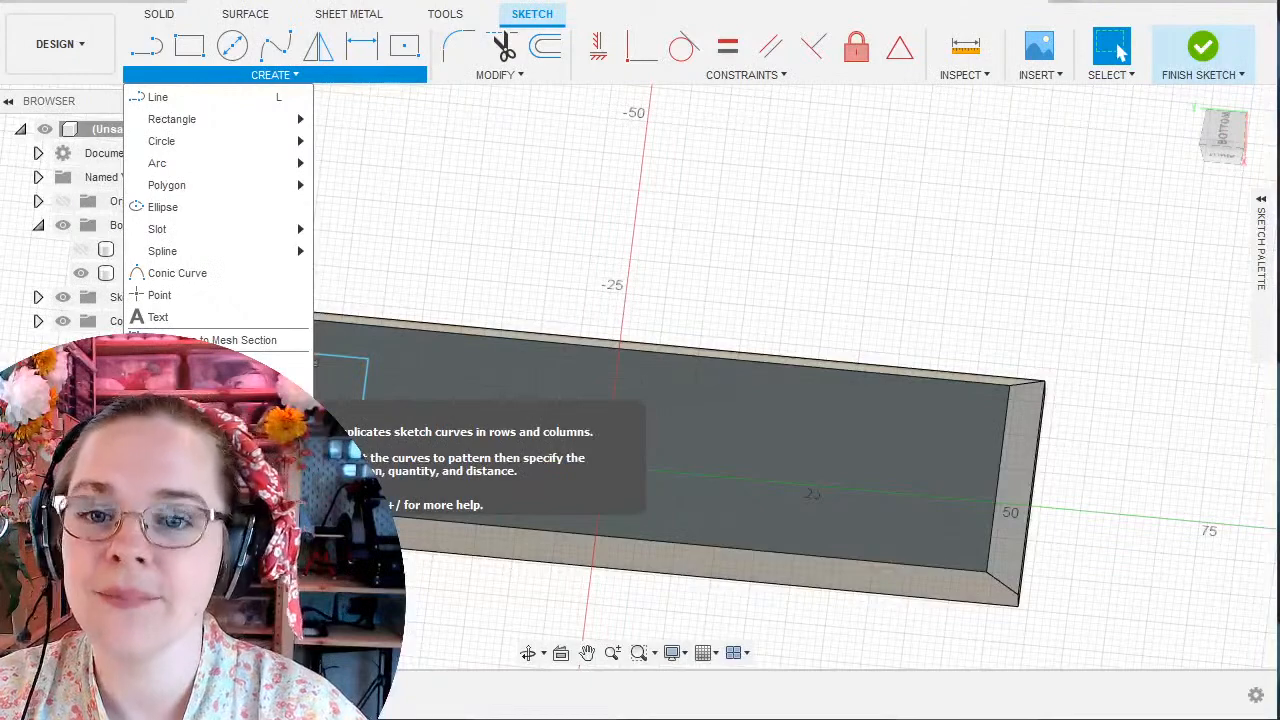
left_click(200, 405)
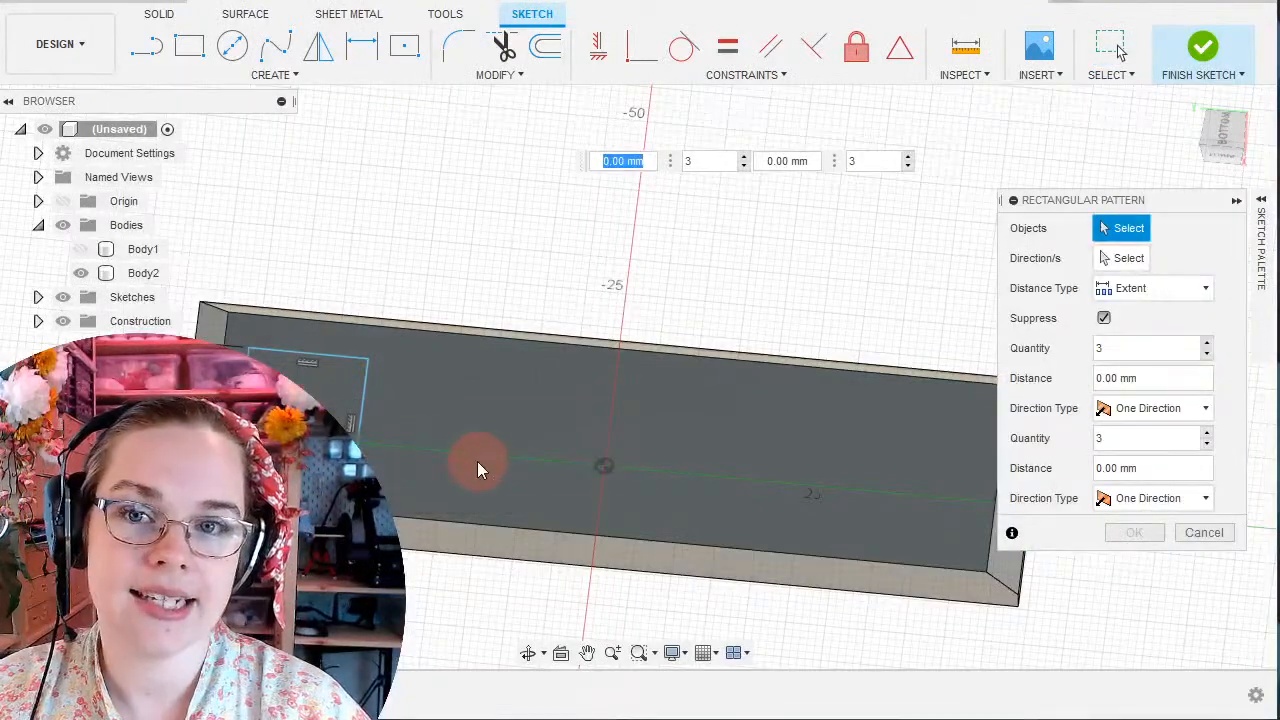
mouse_move(528, 427)
middle_mouse_down()
mouse_move(460, 294)
mouse_move(689, 229)
mouse_move(714, 243)
mouse_move(668, 276)
middle_mouse_up()
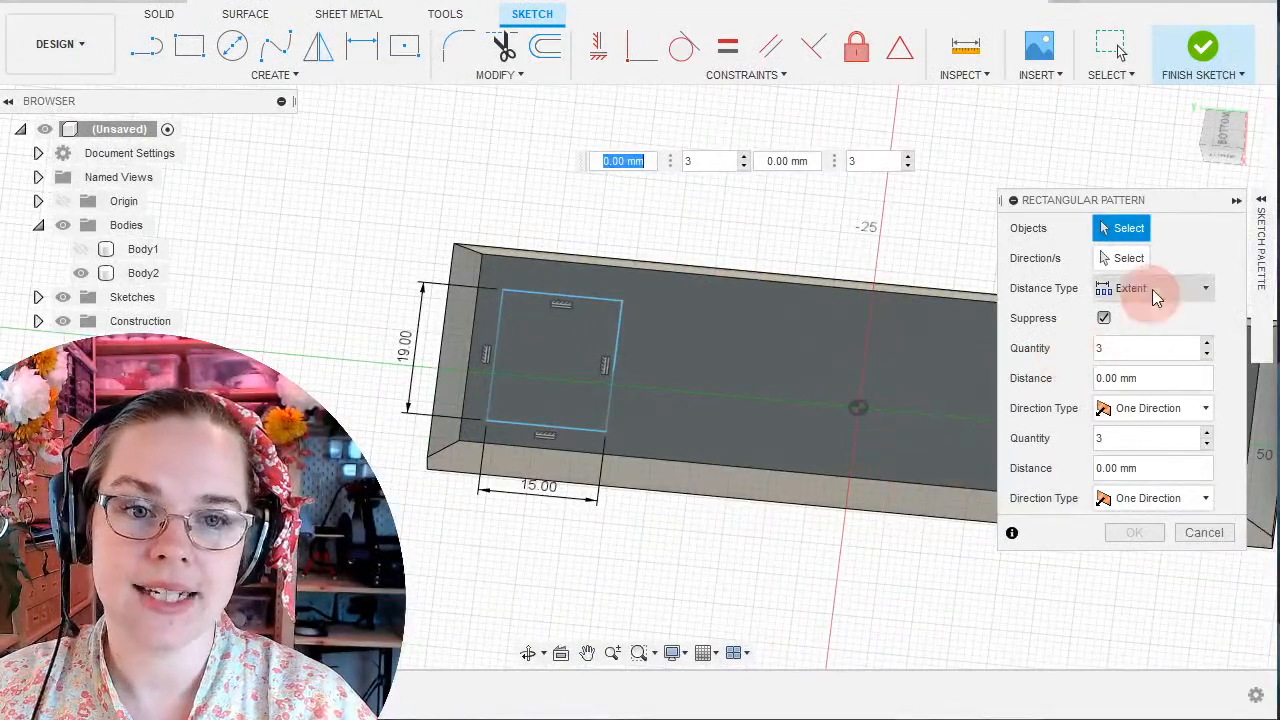
left_click(618, 350)
left_click(549, 300)
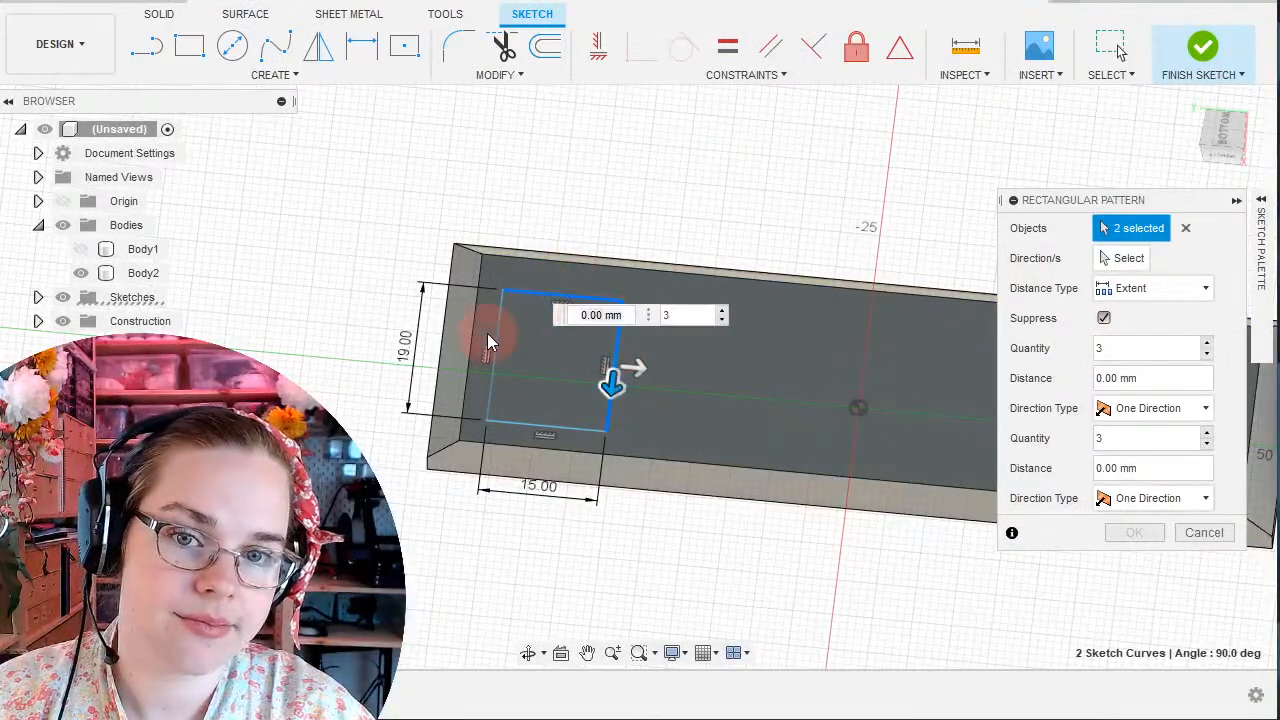
left_click(488, 335)
left_click(520, 422)
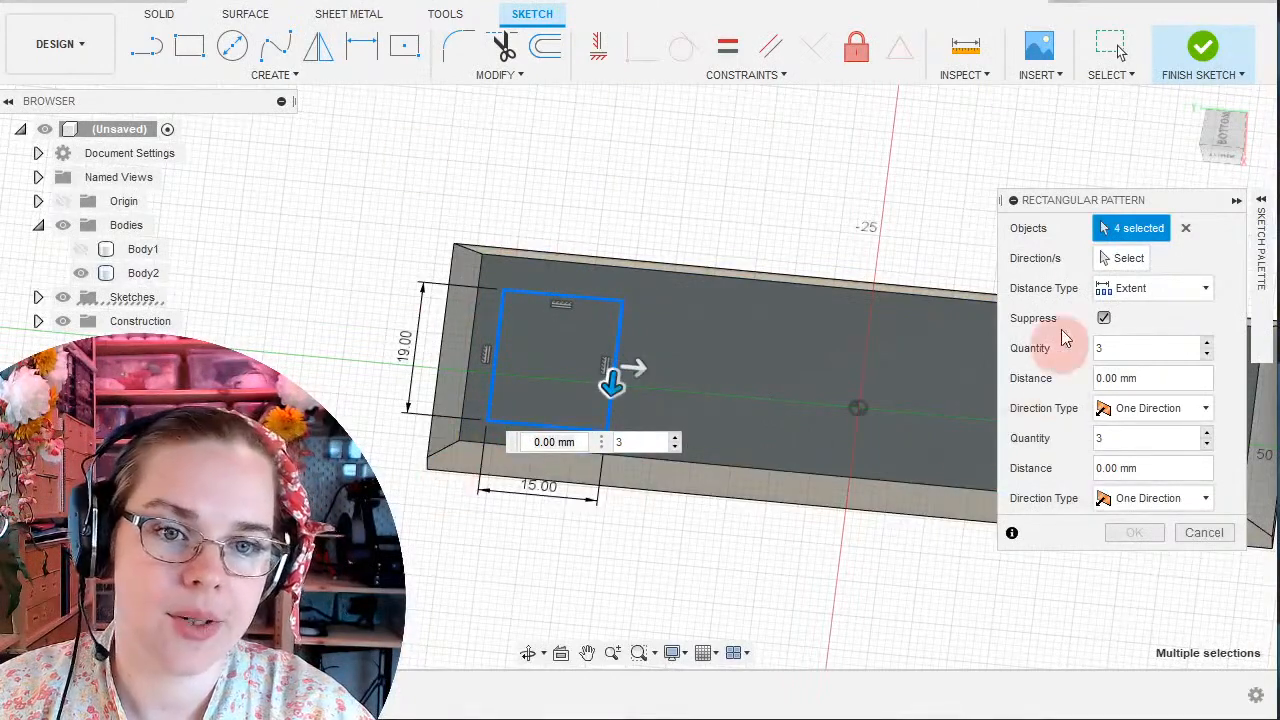
Extend the pattern 42 mm along the plate's length and set the quantity across its width to 1.
left_click(1122, 258)
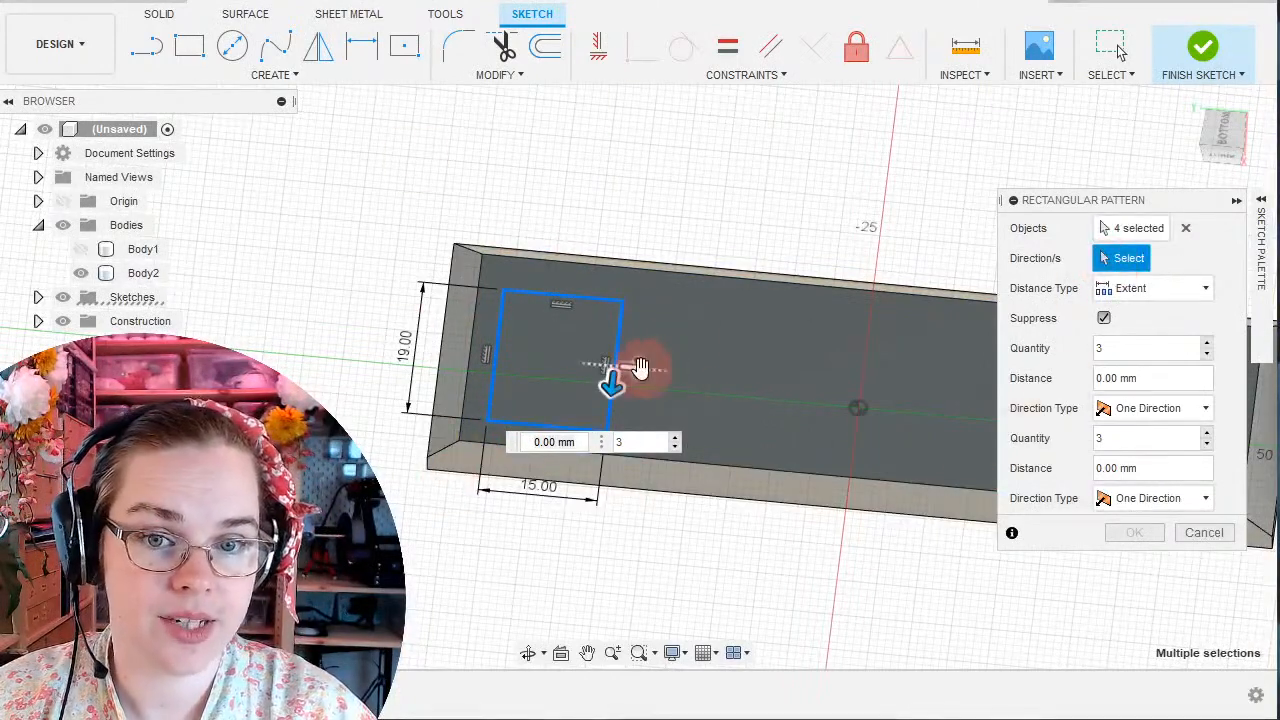
left_click_drag(640, 368, 968, 400)
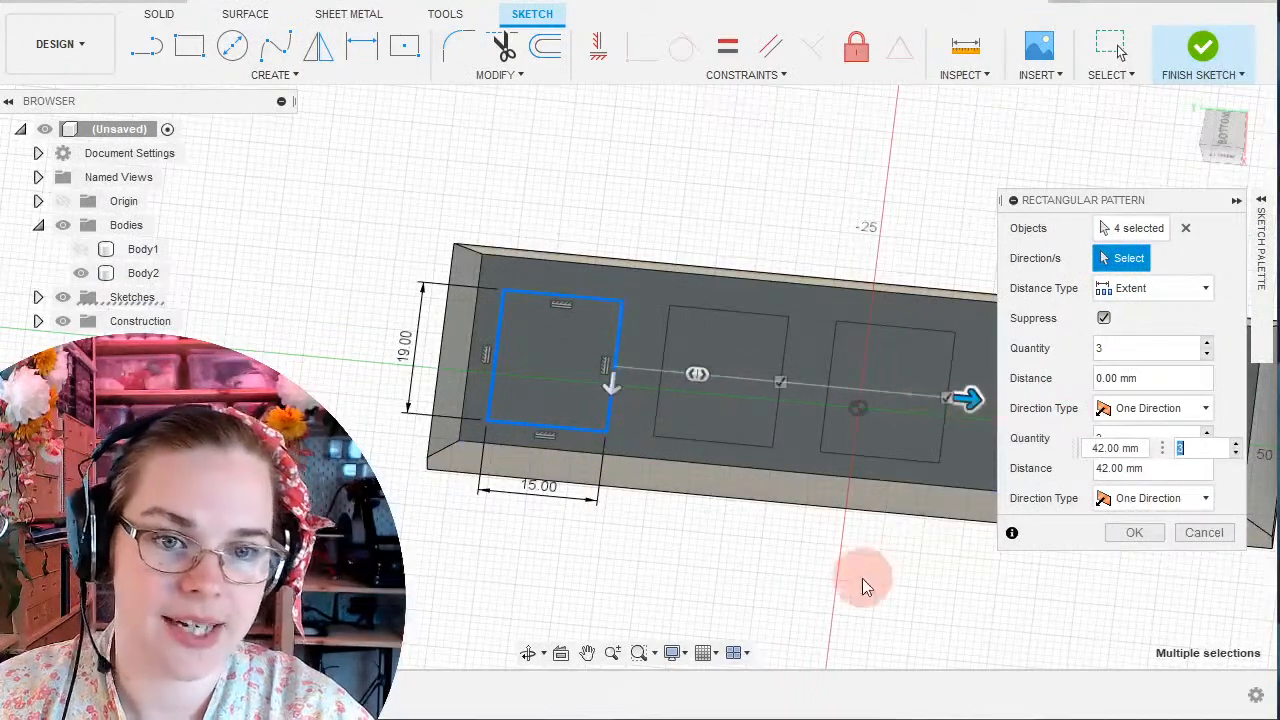
middle_click_drag(862, 578, 514, 600)
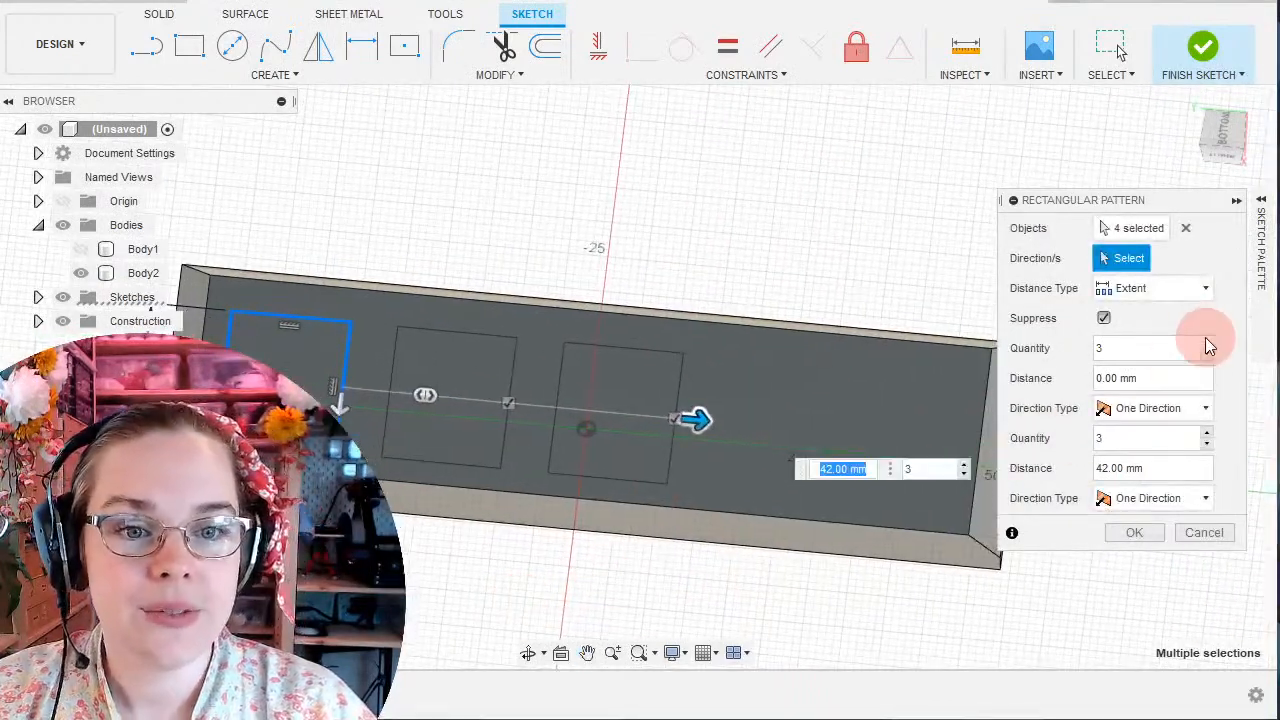
double_click(1210, 345)
type("4")
left_click(1206, 343)
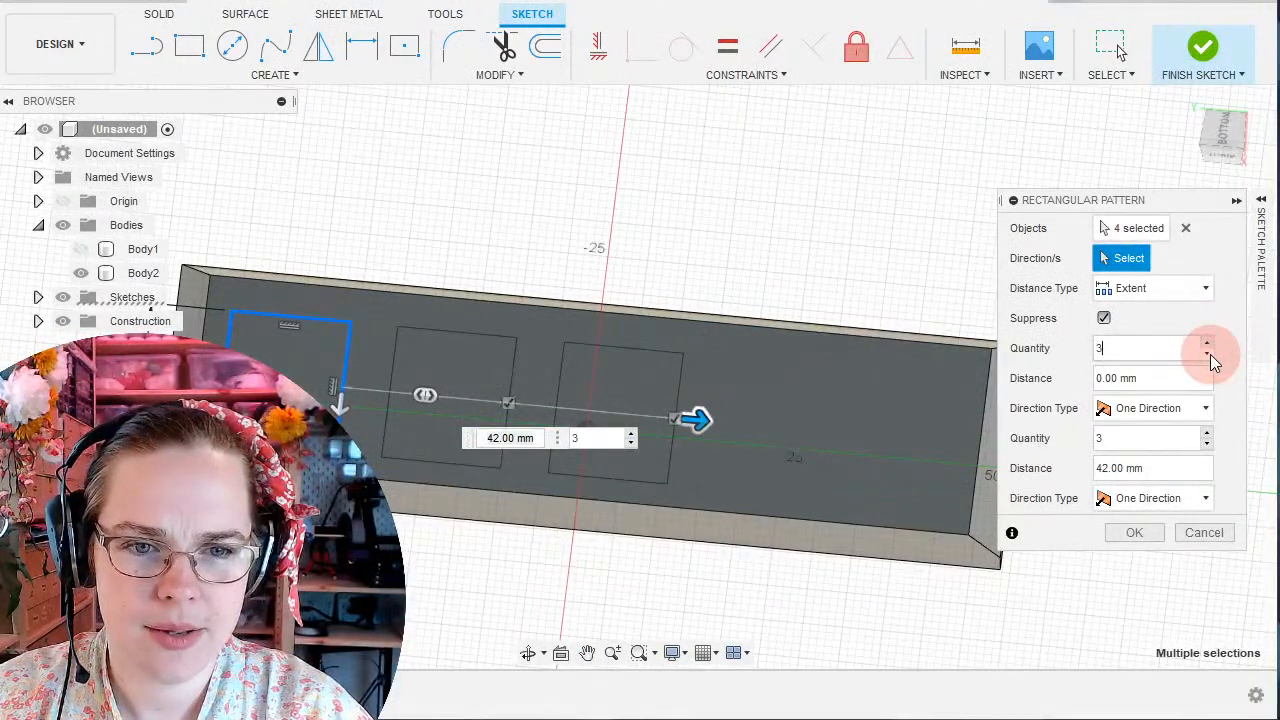
left_click(1209, 355)
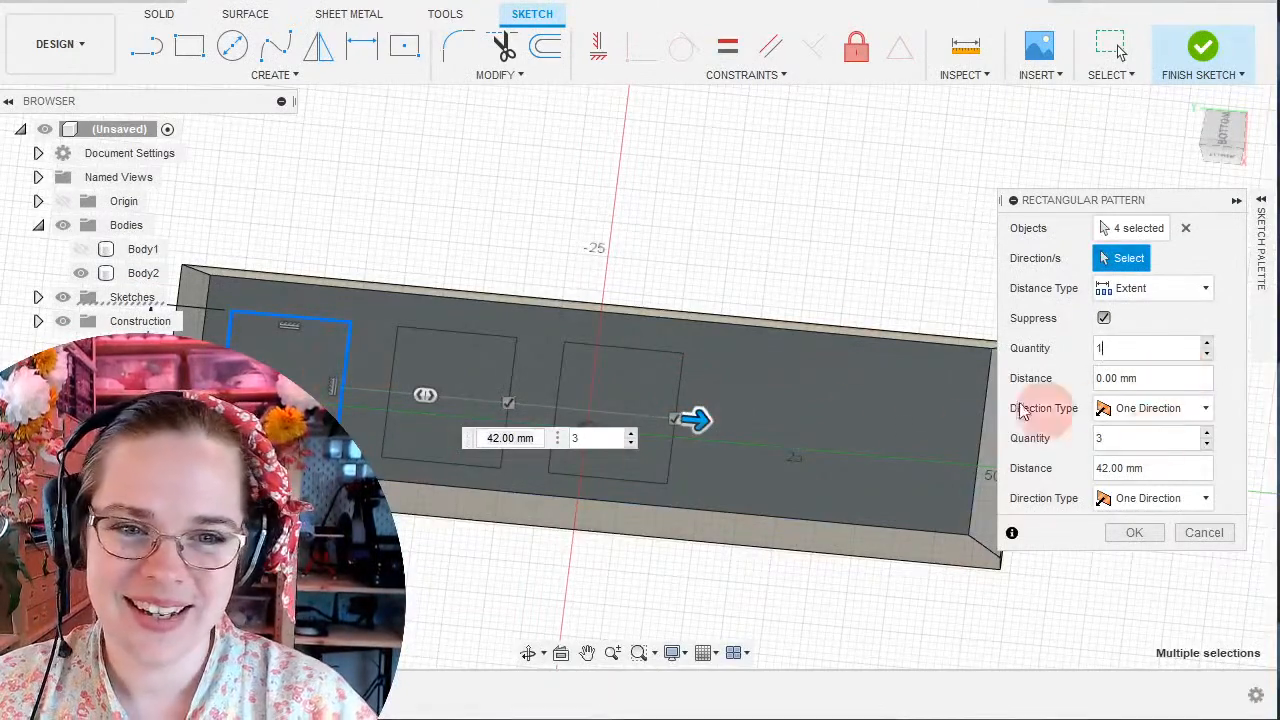
Try a second row of rectangles 32 mm across the plate's width, and return that quantity to 1.
middle_click_drag(797, 280, 817, 211)
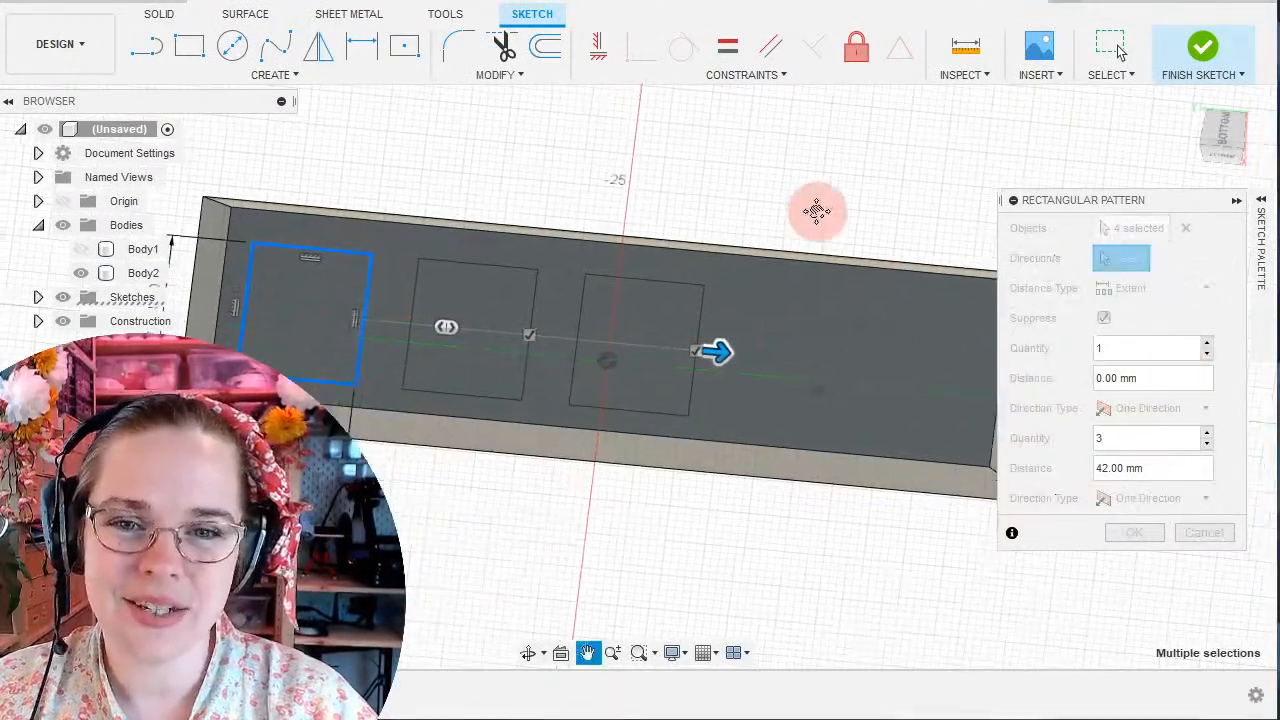
left_click(1207, 343)
left_click_drag(350, 340, 348, 428)
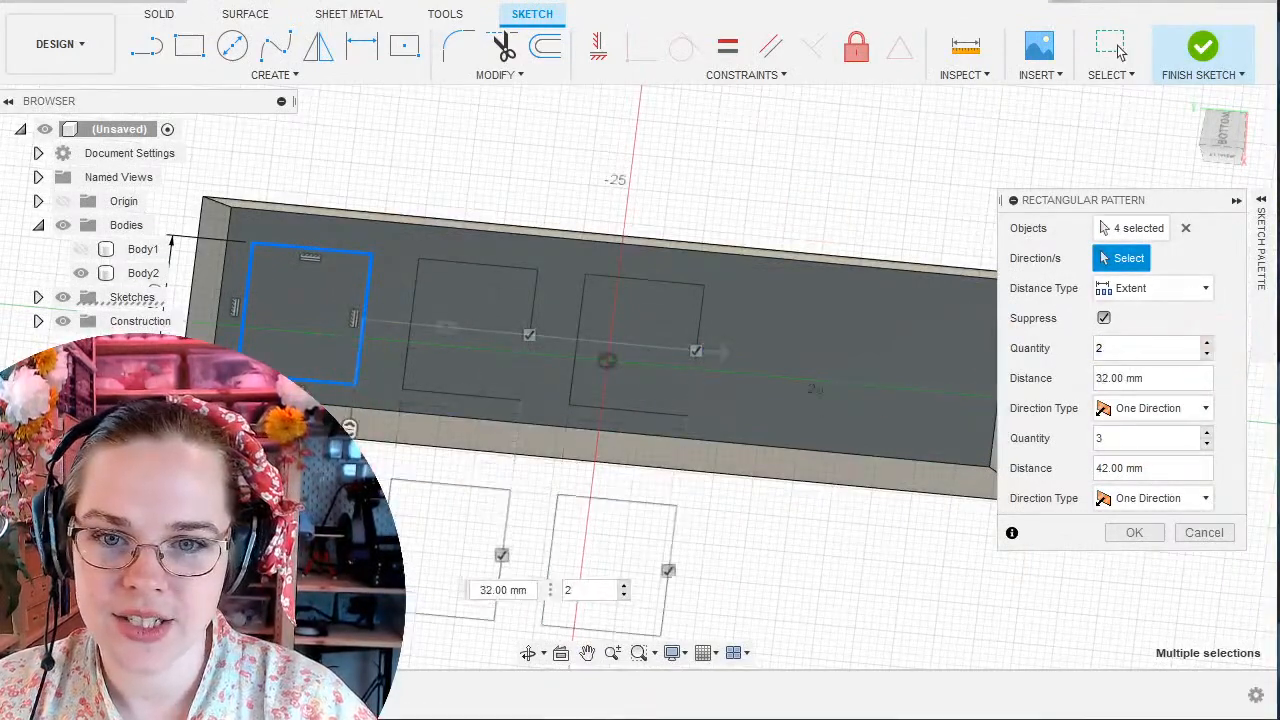
scroll(636, 570, "up", 1)
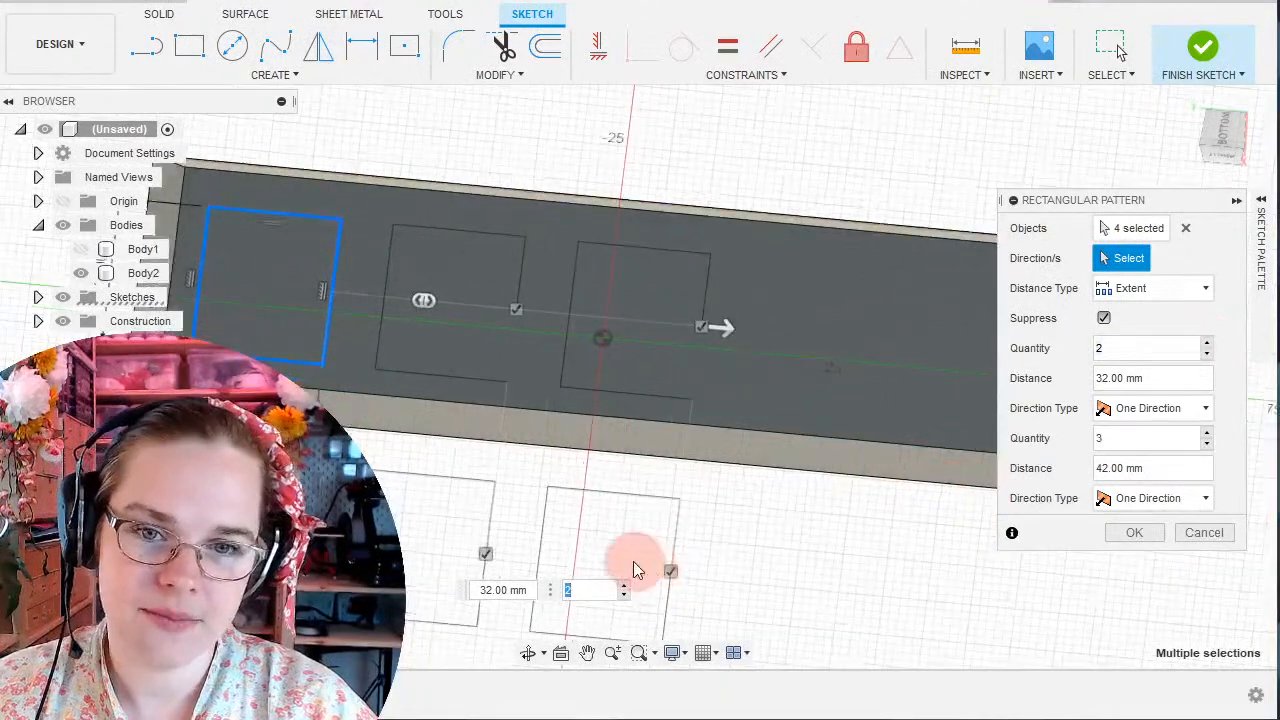
scroll(636, 570, "down", 3)
middle_click_drag(742, 529, 771, 515)
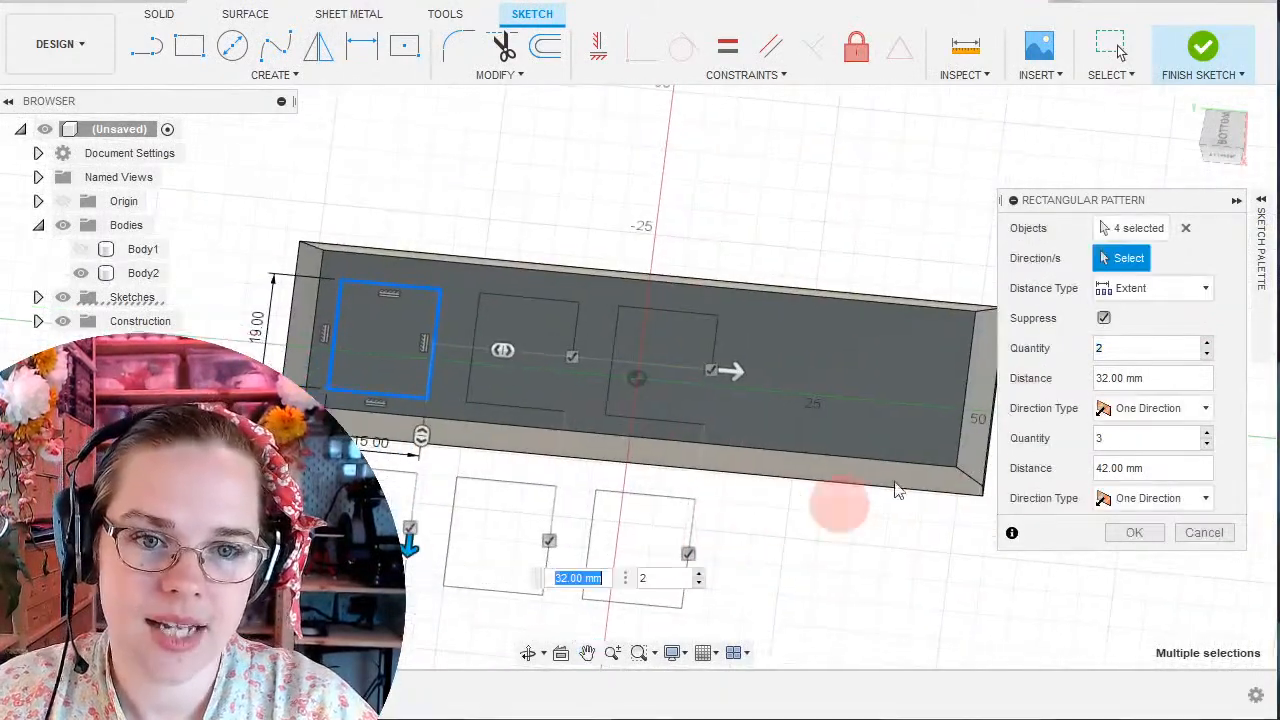
left_click(1207, 354)
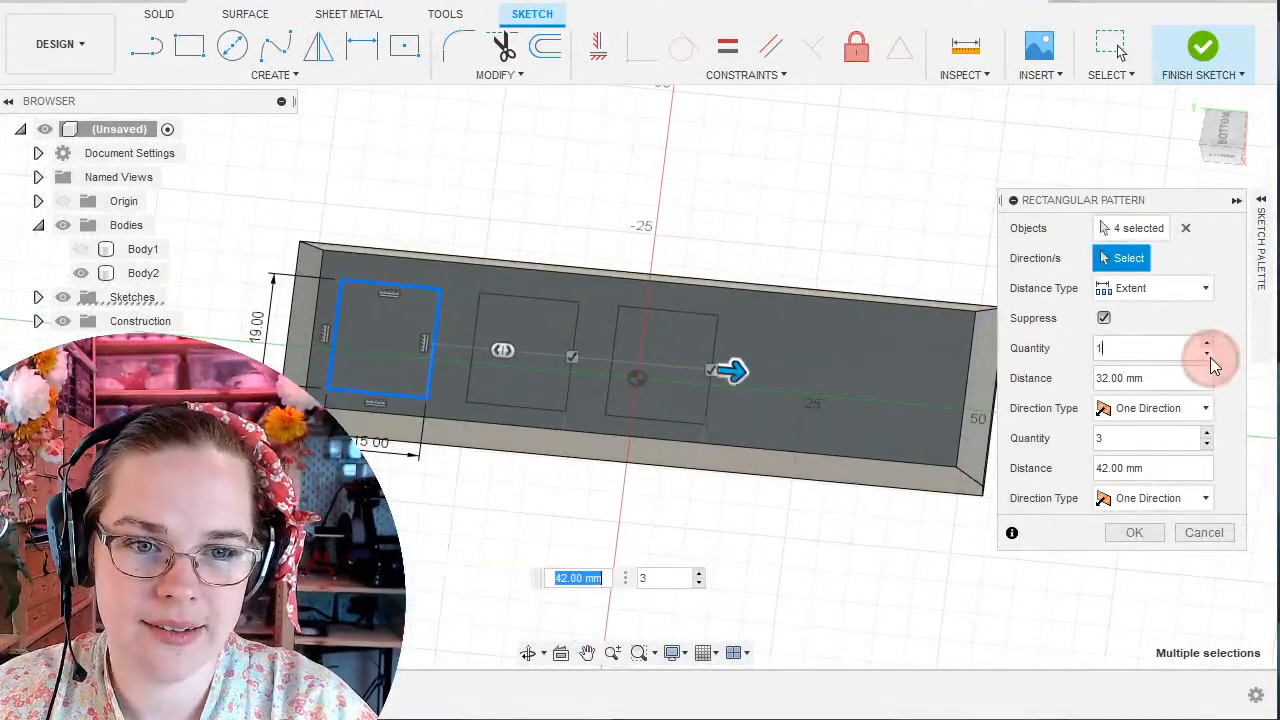
Set the pattern's lengthwise quantity to 6 and stretch its extent to 80 mm along the plate.
left_click(1208, 435)
left_click(1209, 435)
left_click(1209, 435)
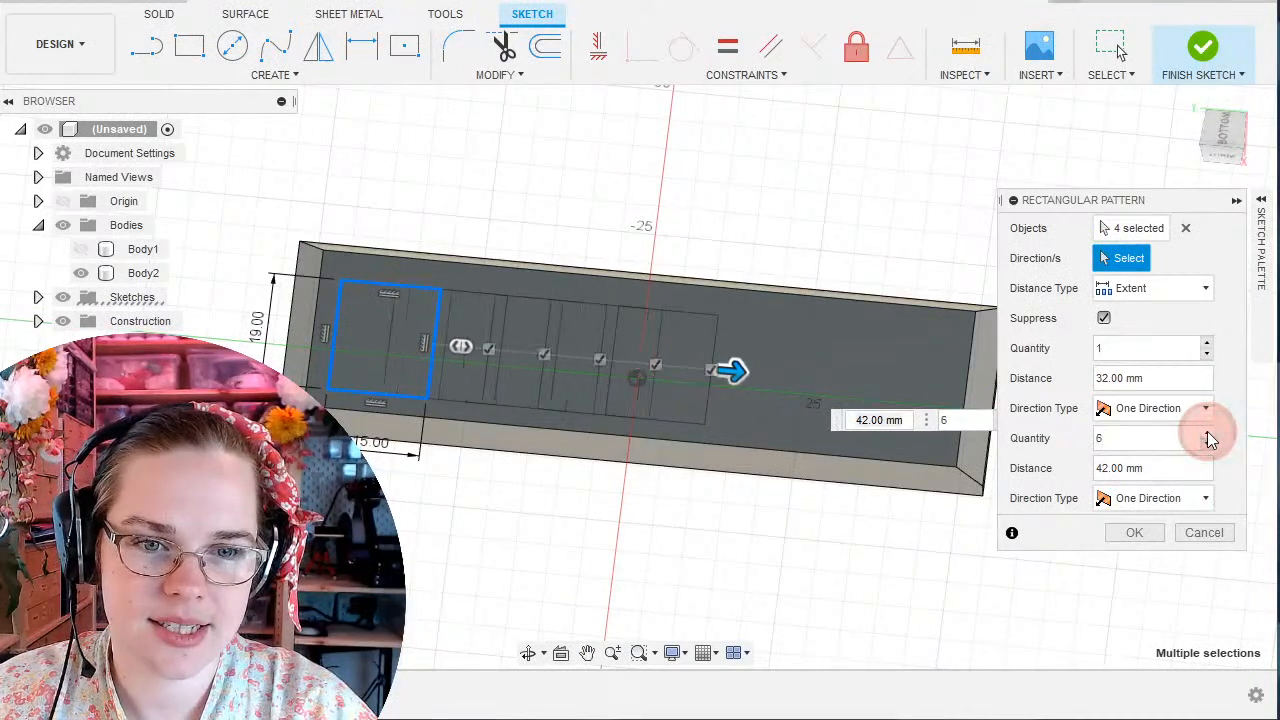
left_click_drag(737, 369, 981, 378)
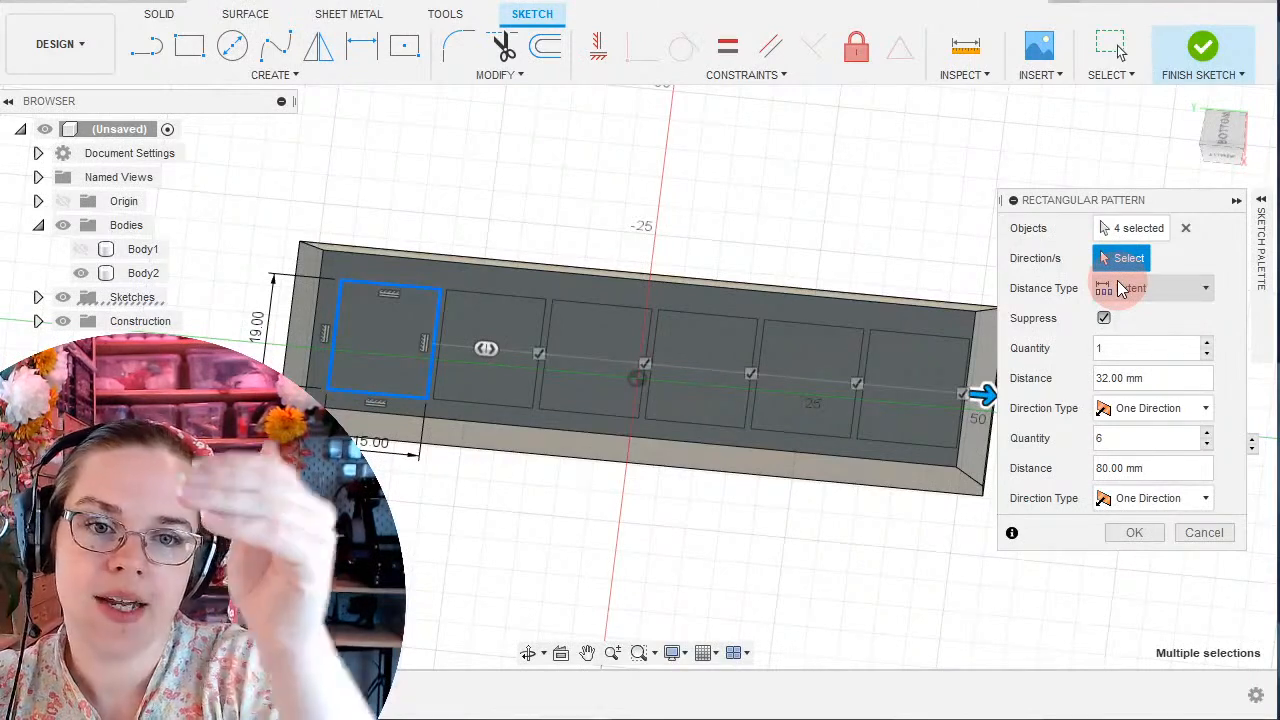
left_click(1120, 465)
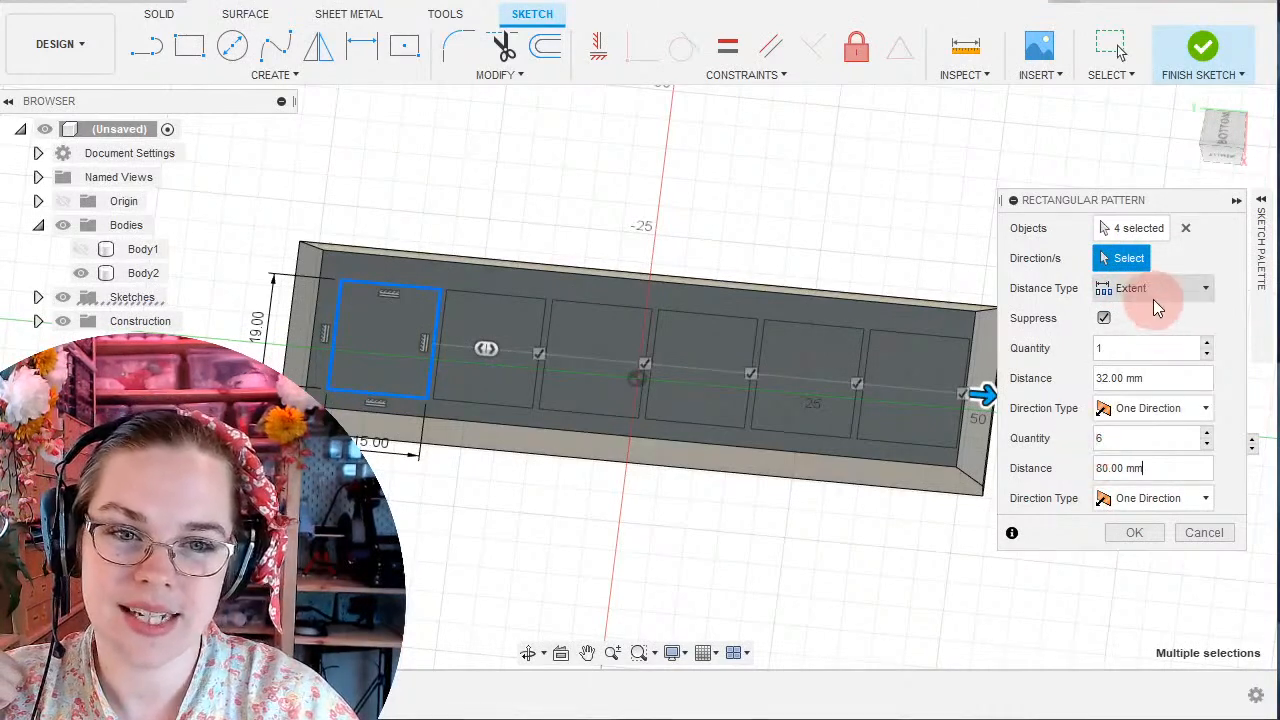
Change the pattern's distance type to Spacing and apply the rectangular pattern.
left_click(1190, 289)
left_click(1134, 338)
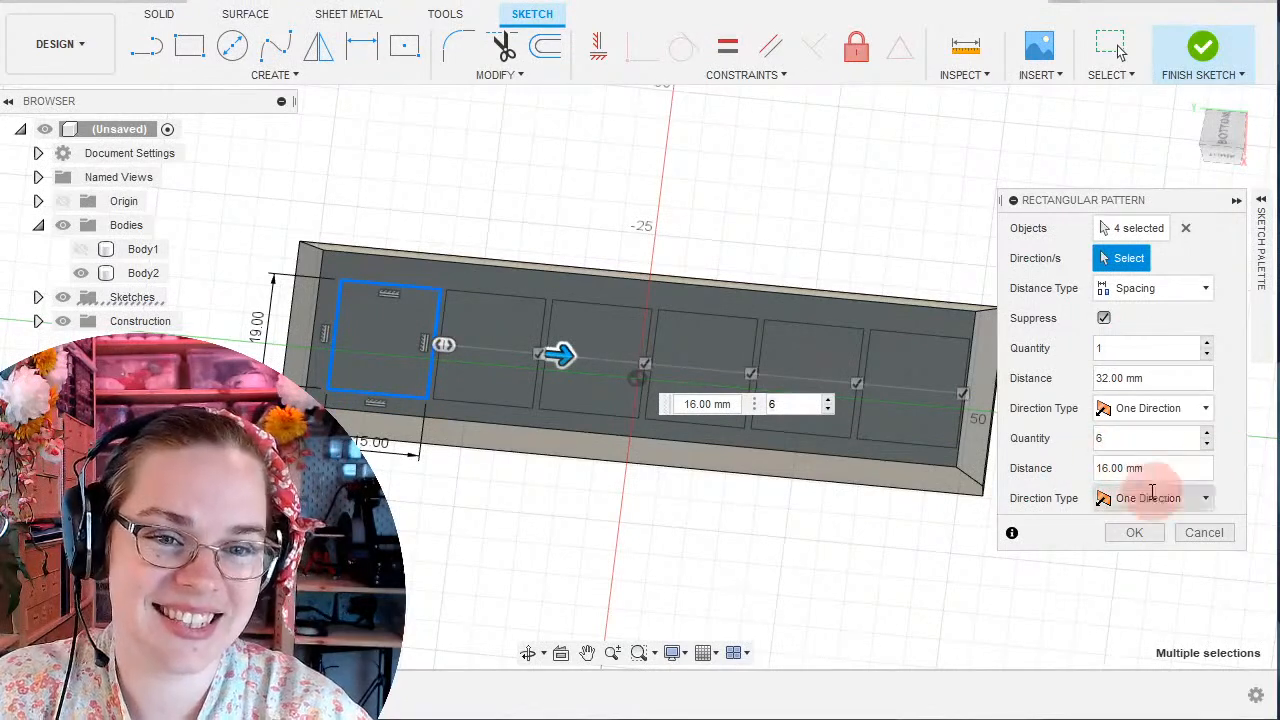
left_click(1117, 467)
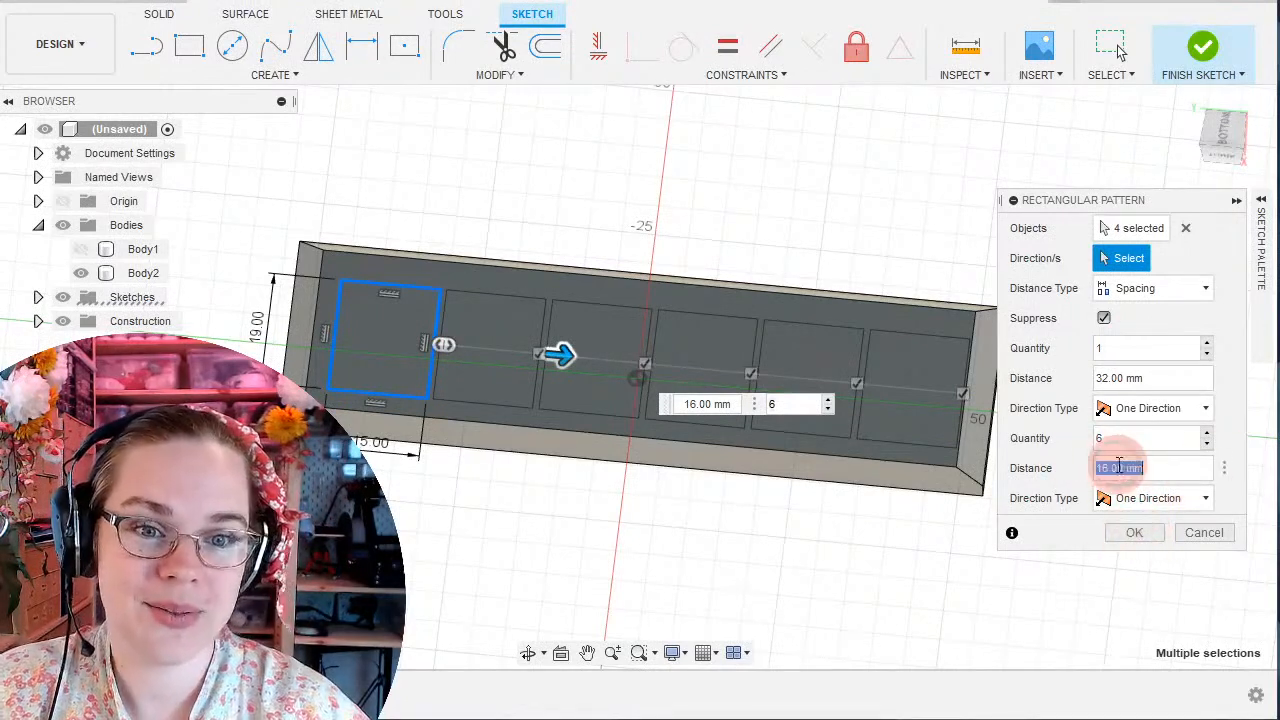
left_click(1133, 535)
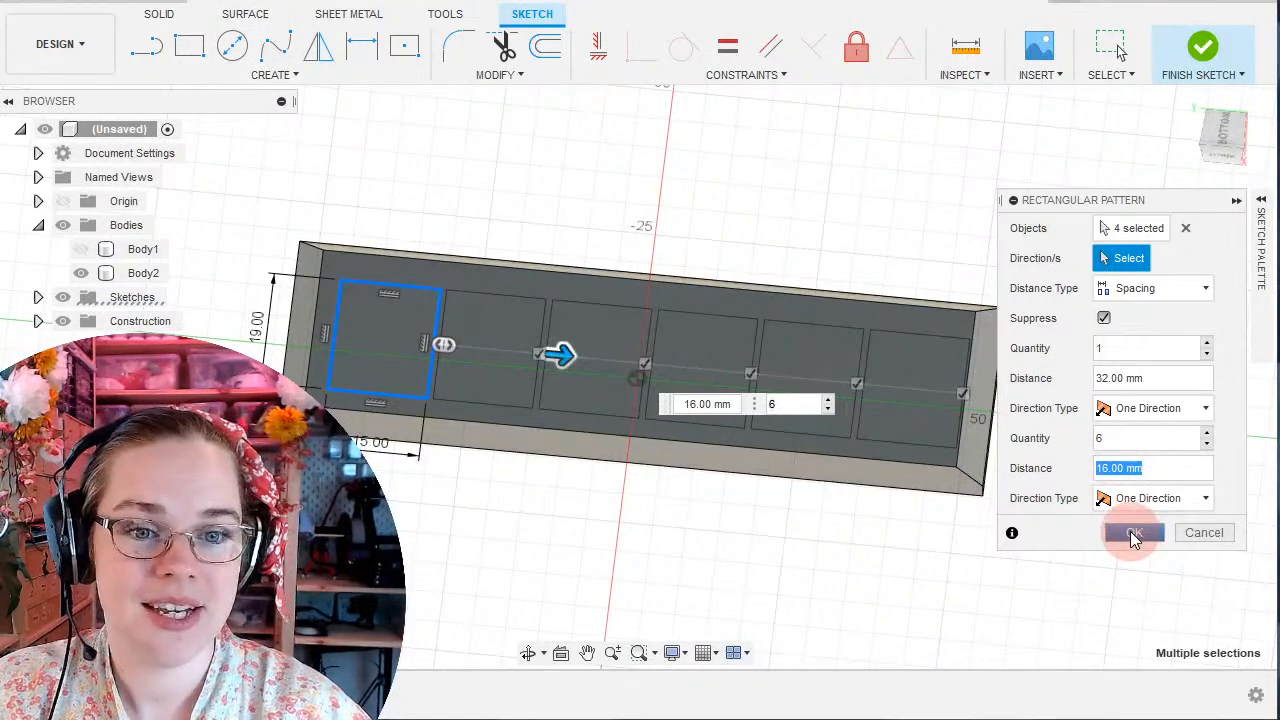
Shift the row of patterned rectangles slightly along the plate's length by moving the first rectangle's long-side edge line.
left_click(346, 292)
left_click(835, 388)
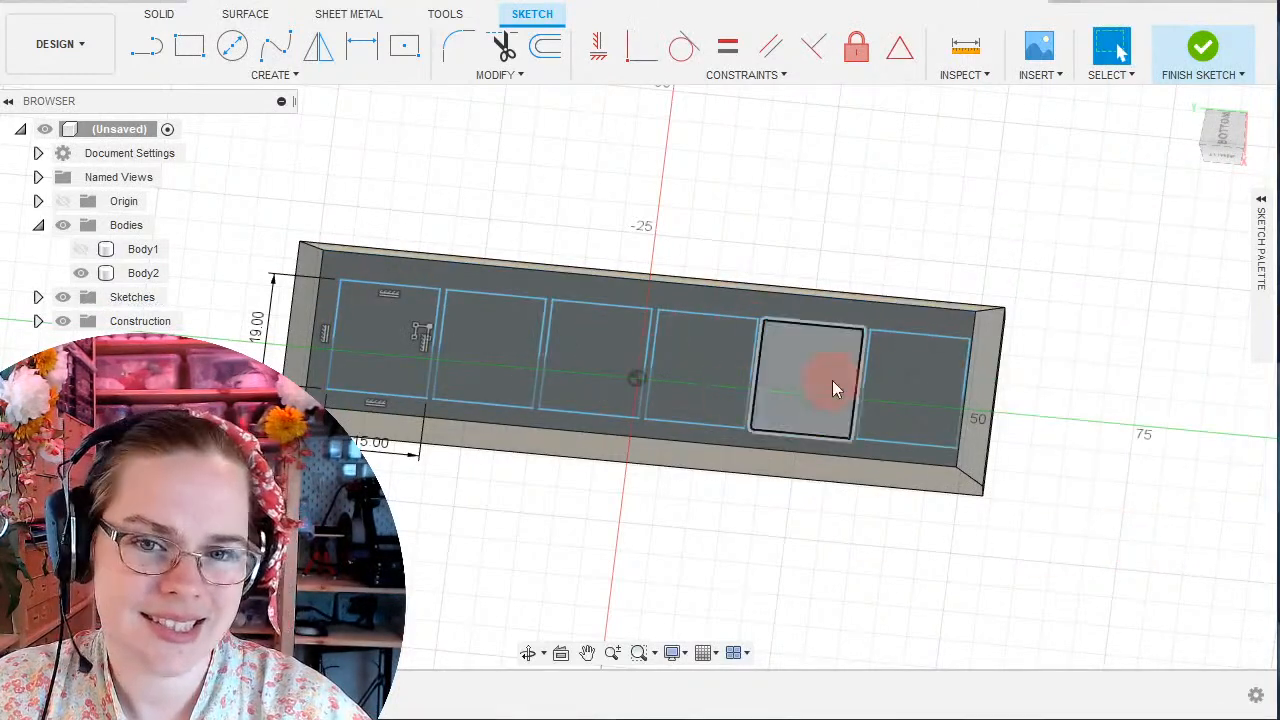
middle_click_drag(403, 188, 397, 228, "shift")
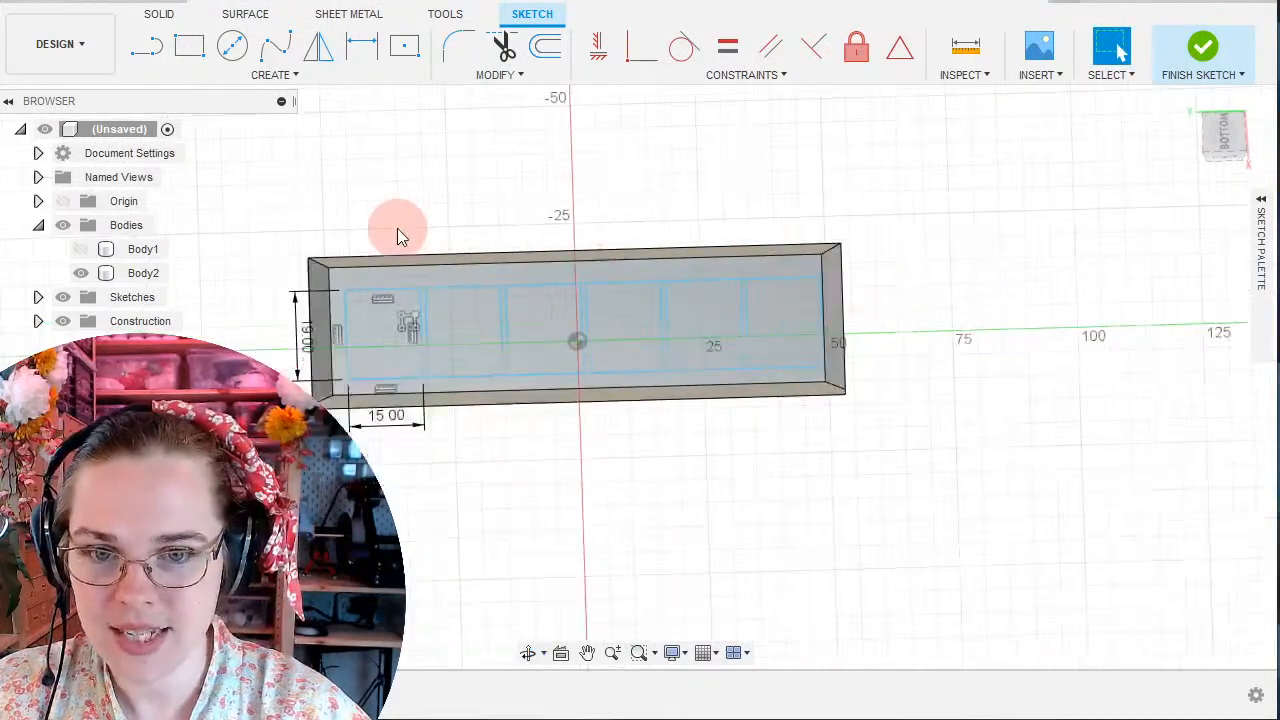
scroll(397, 230, "up", 5)
left_click(295, 349)
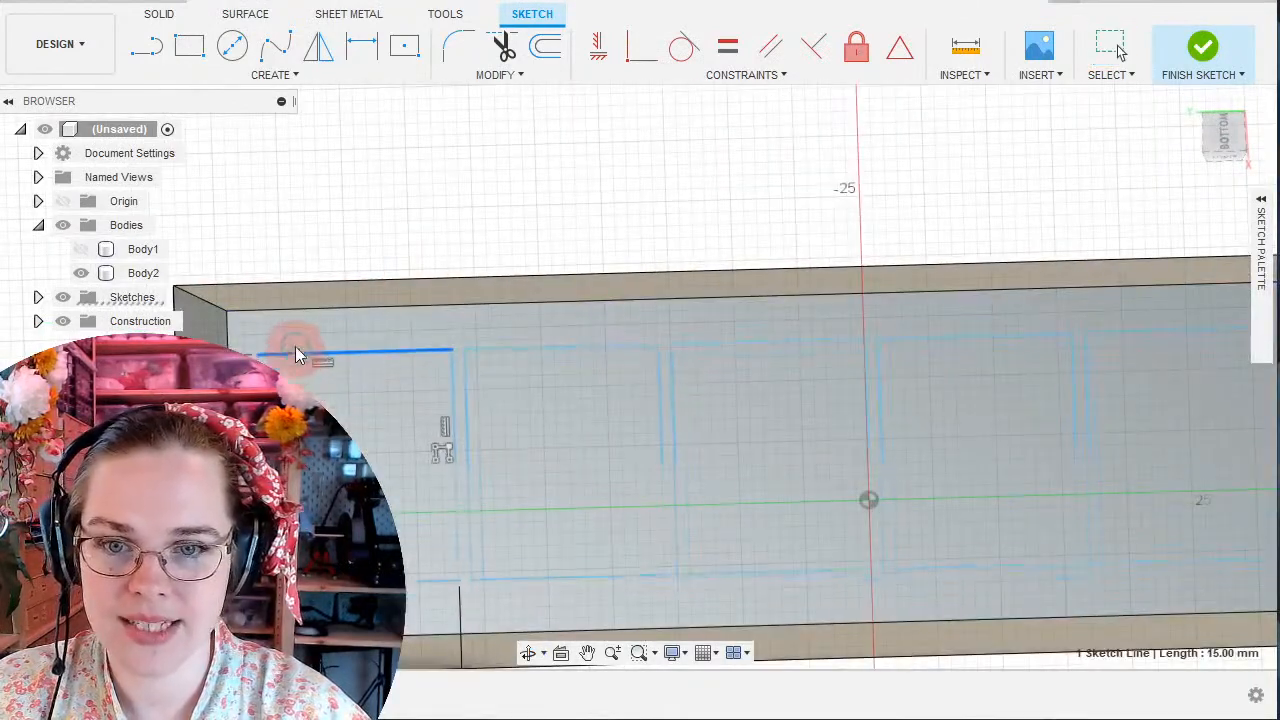
left_click_drag(295, 355, 318, 356)
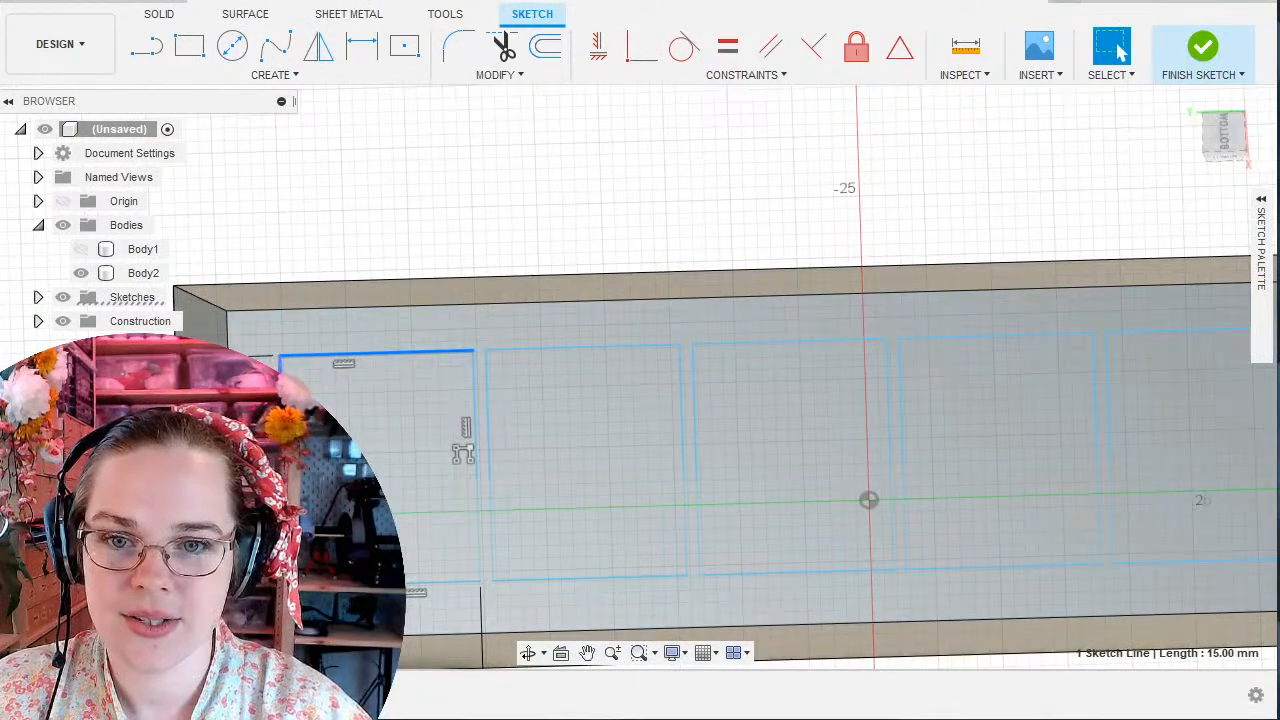
left_click(283, 430)
left_click(231, 400)
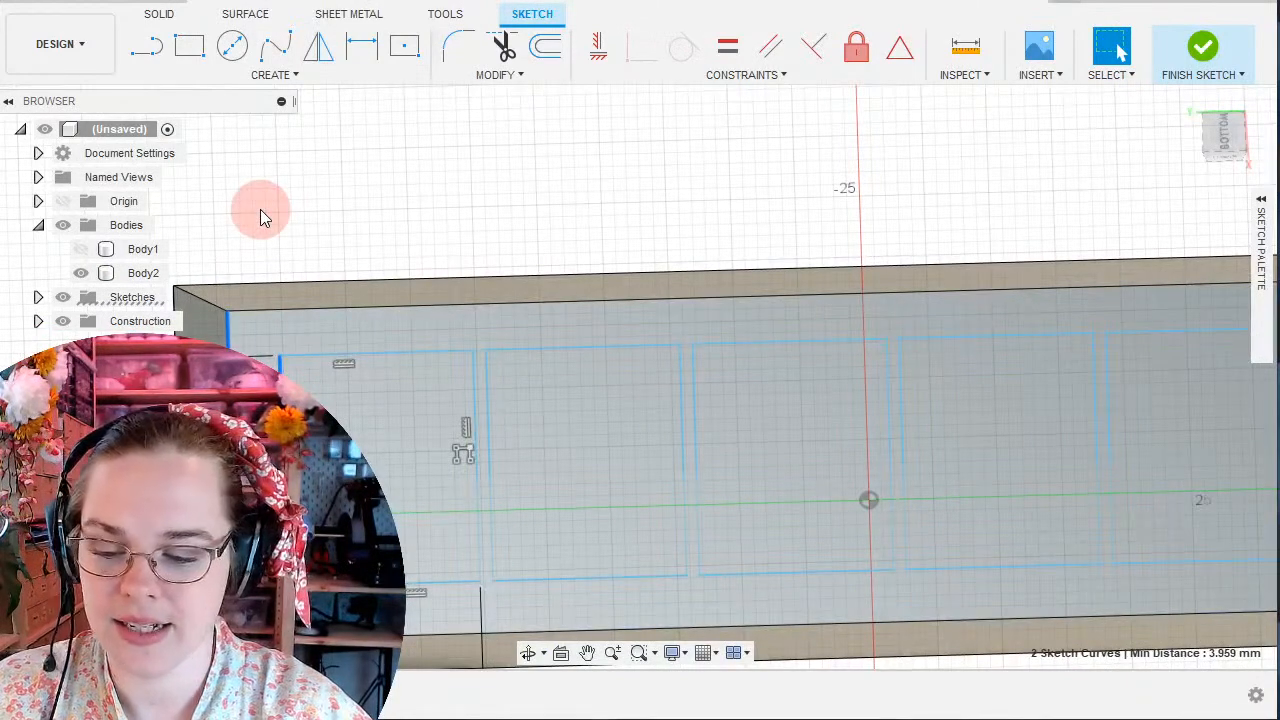
key("d")
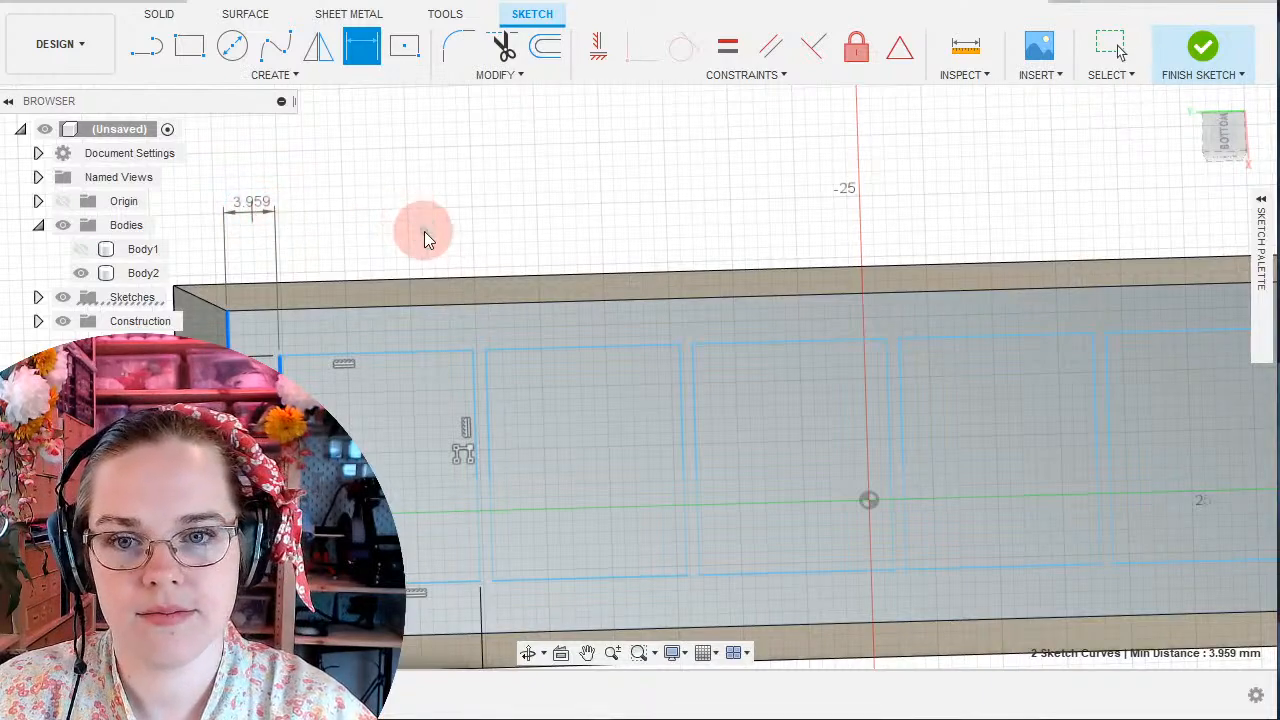
key("Escape")
Hide the cut plate body, Body2, leaving the sketch of rectangles in view.
middle_click_drag(657, 233, 447, 196)
scroll(825, 465, "up", 3)
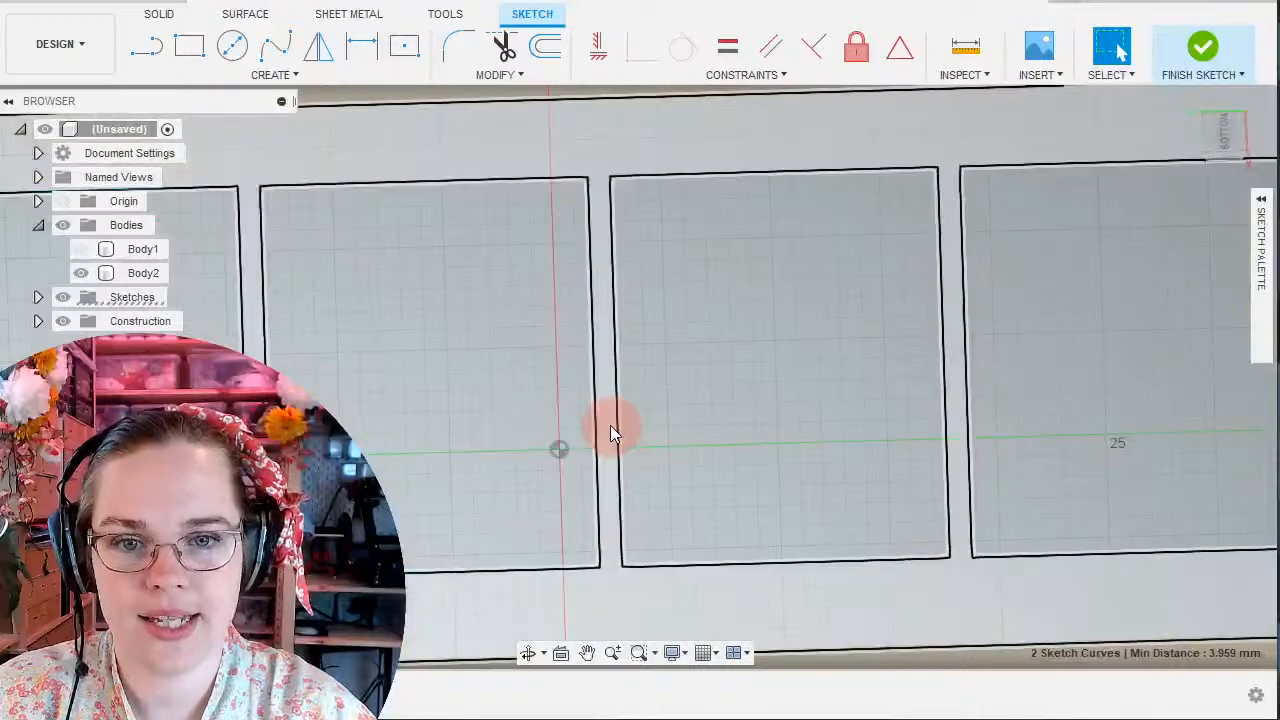
left_click(664, 416)
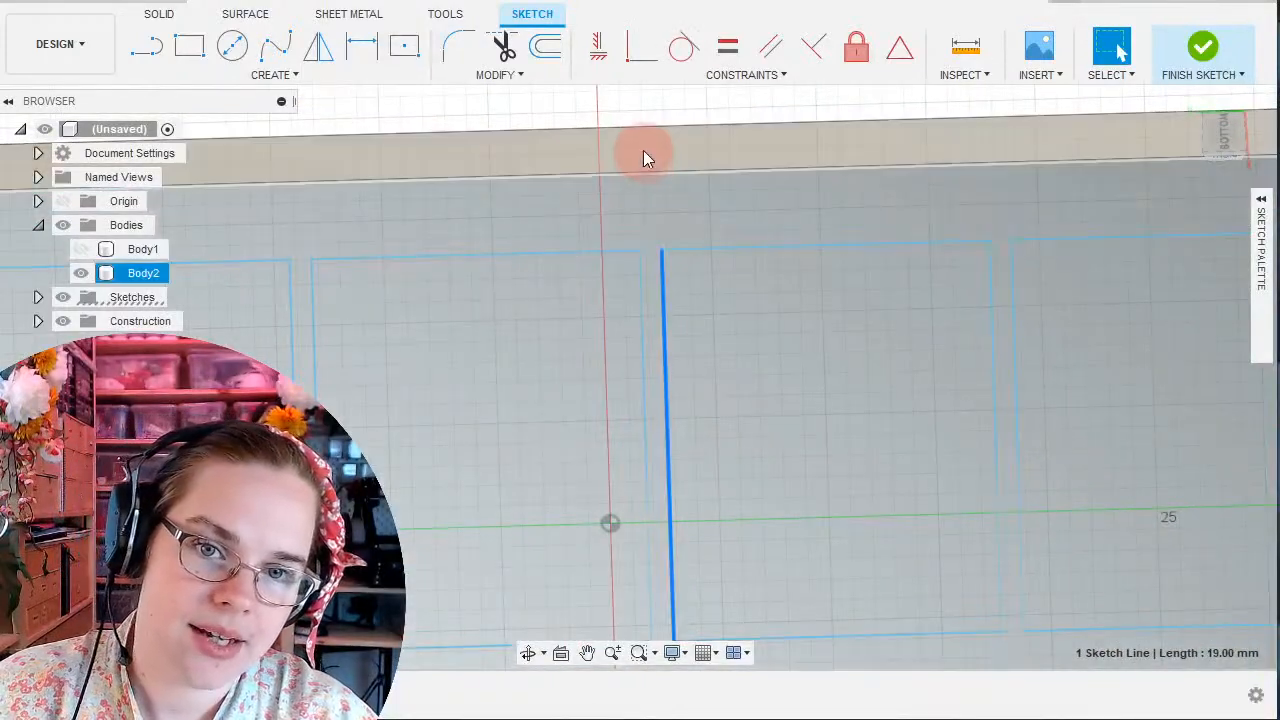
left_click(649, 154)
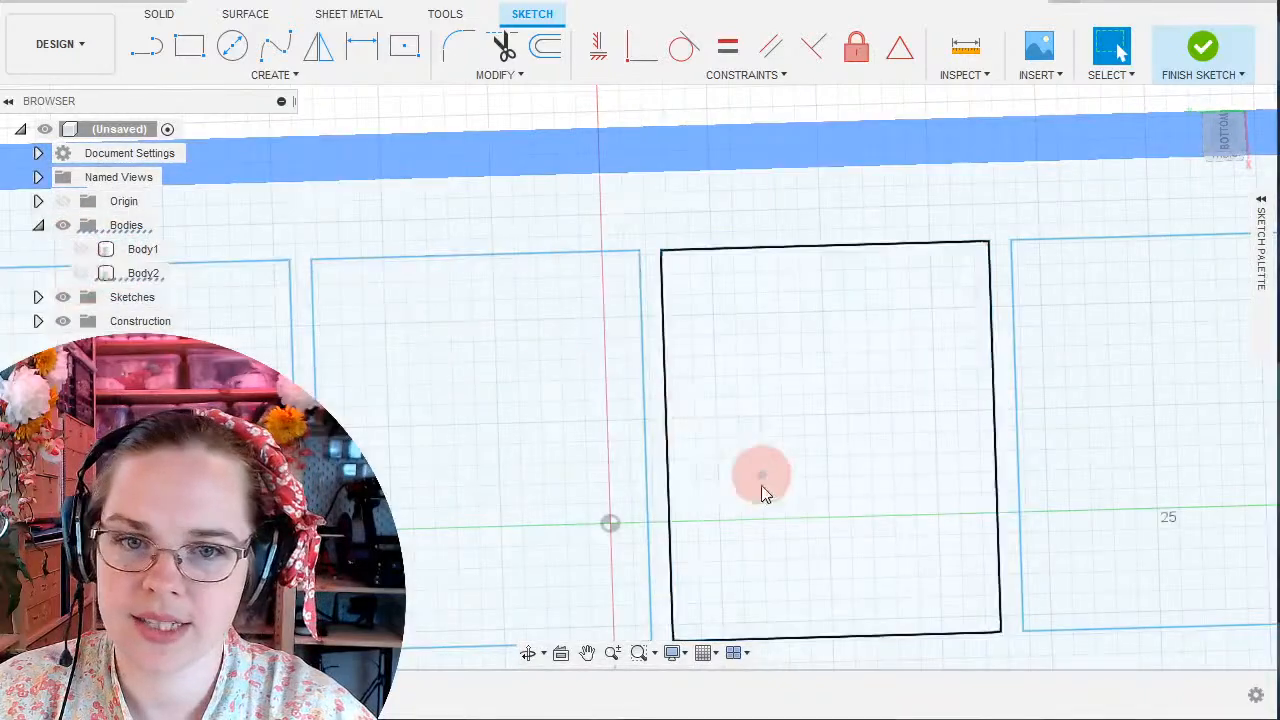
scroll(595, 480, "down", 4)
left_click(635, 235)
Draw a straight line about 24.6 mm long across the row, beside the gap between the third and fourth rectangles.
mouse_move(751, 435)
middle_mouse_down("shift")
mouse_move(743, 428)
mouse_move(758, 441)
middle_mouse_up("shift")
mouse_move(632, 466)
middle_mouse_down()
mouse_move(763, 360)
mouse_move(779, 368)
middle_mouse_up()
scroll(842, 470, "down", 3)
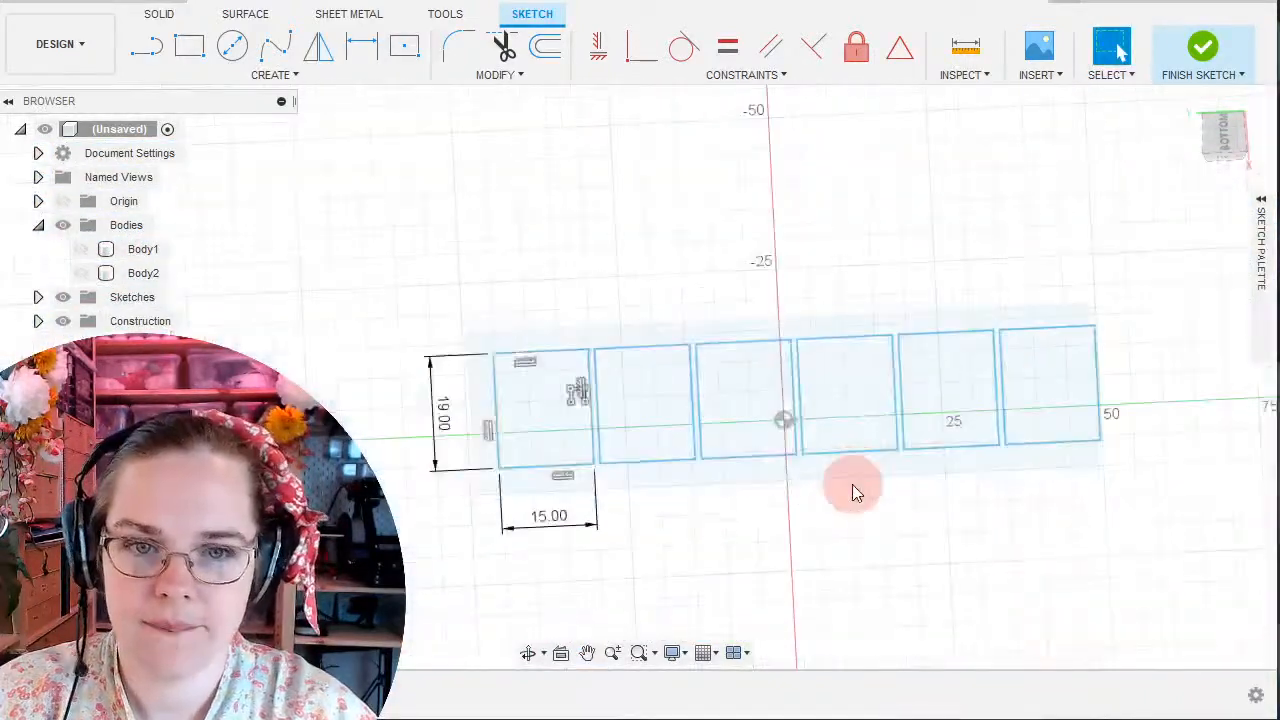
scroll(852, 484, "up", 4)
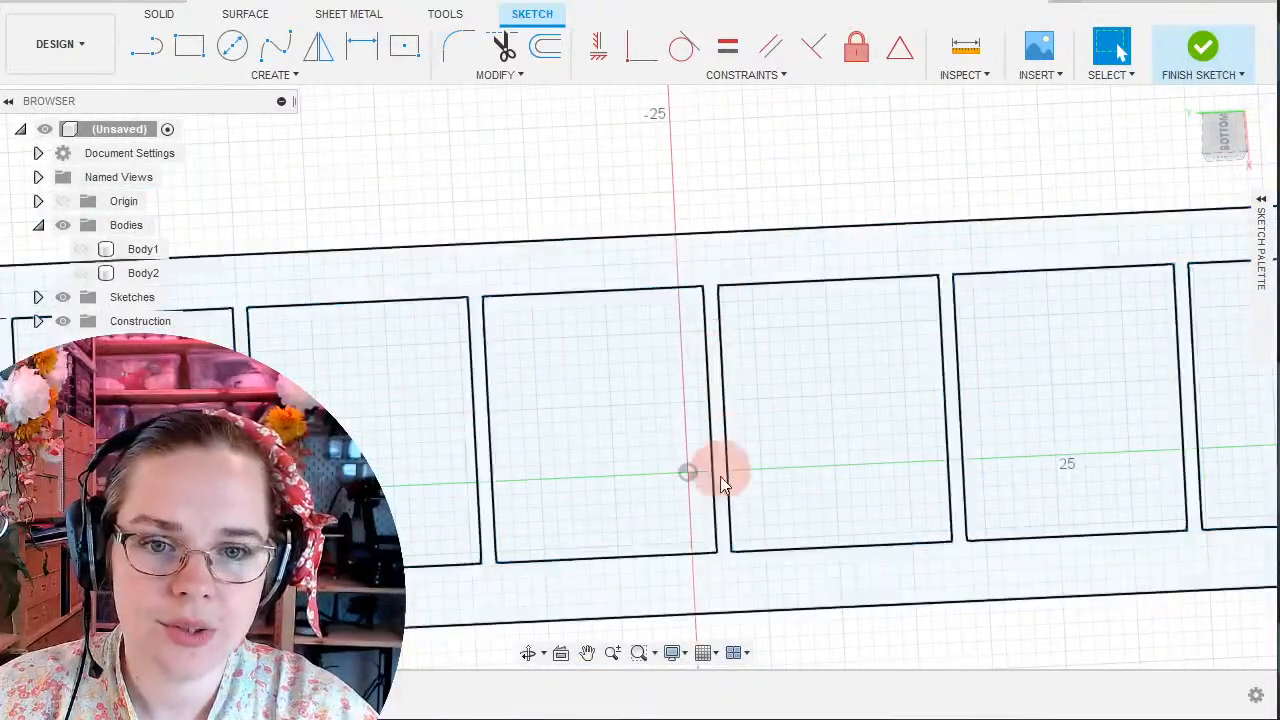
left_click(140, 48)
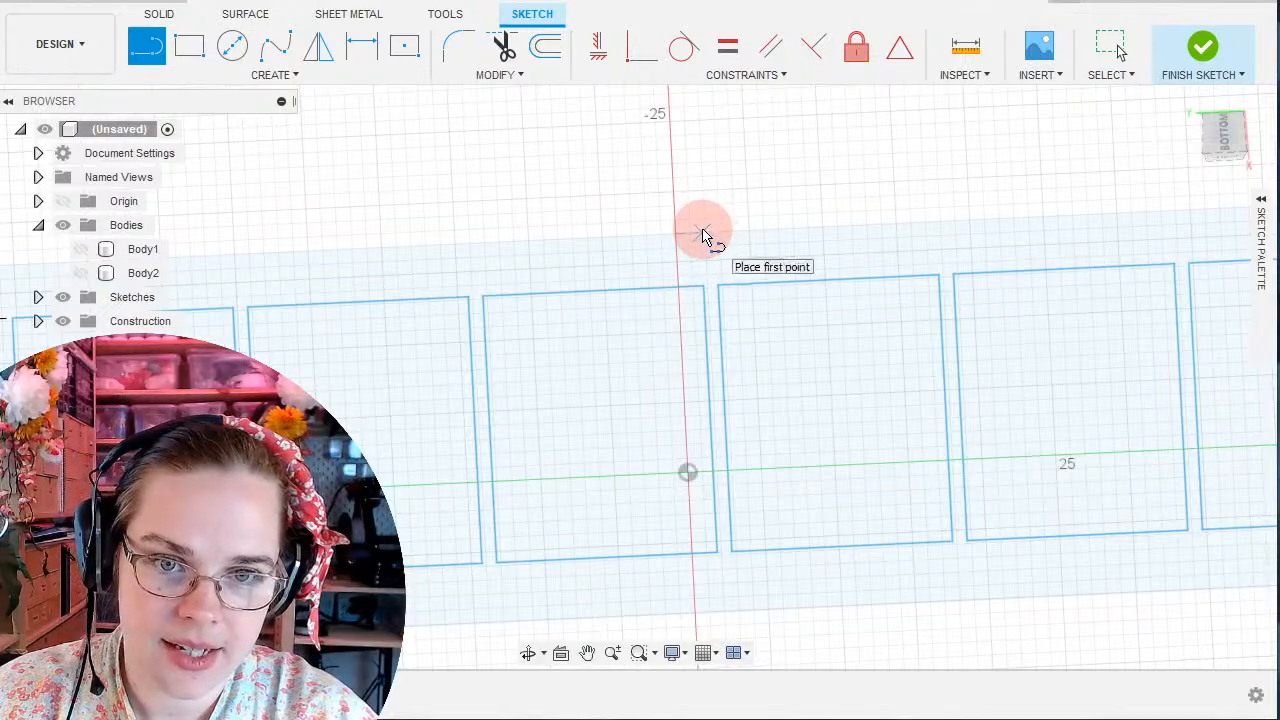
scroll(794, 545, "up", 4)
scroll(772, 550, "down", 3)
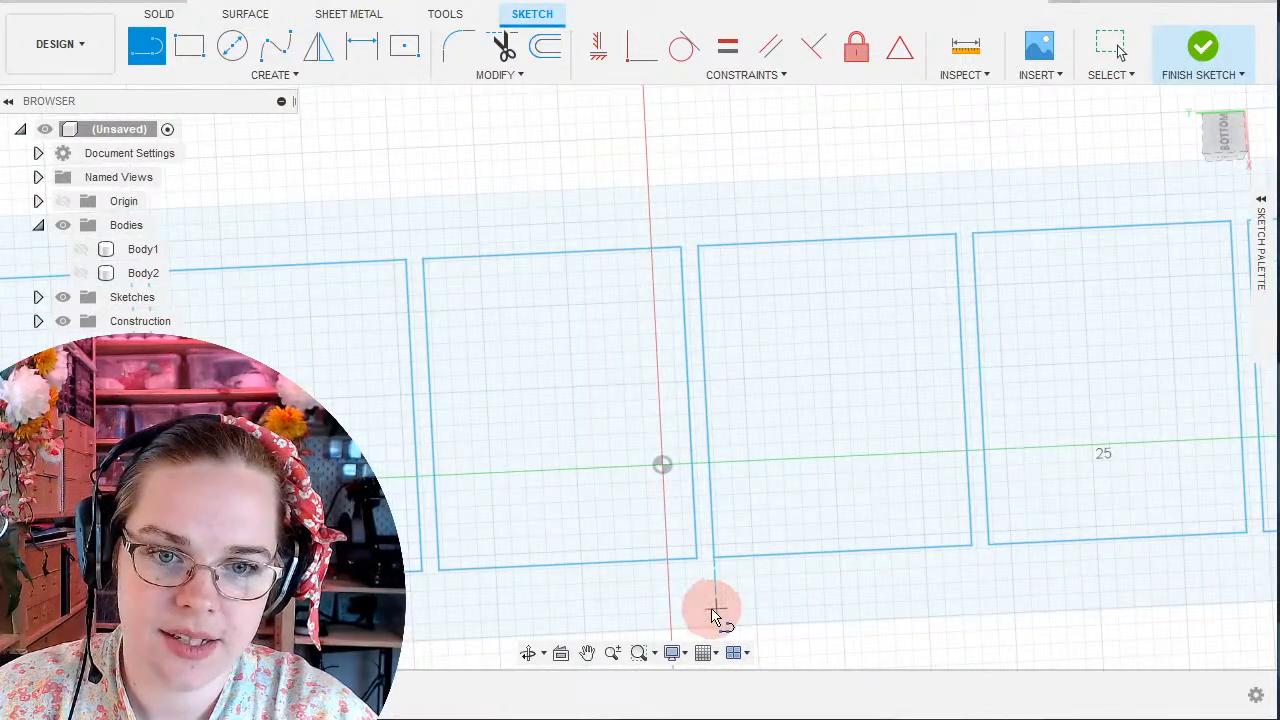
left_click(715, 610)
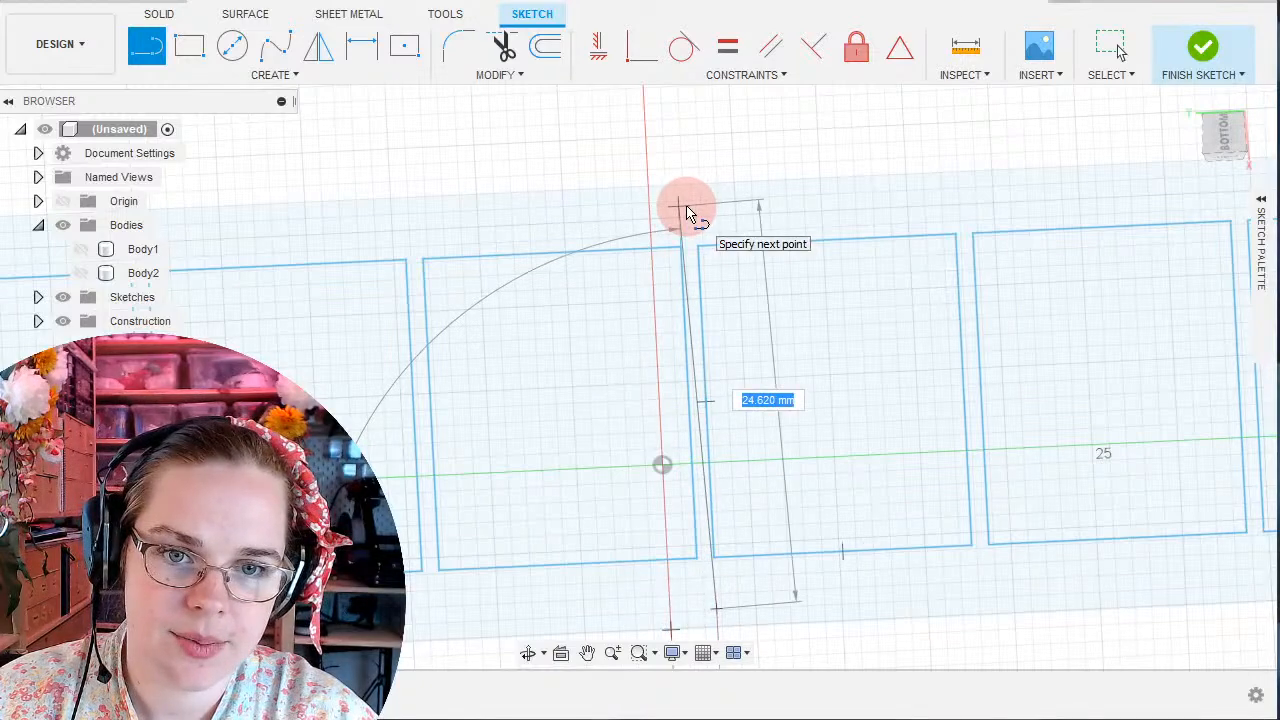
left_click(697, 208)
key("Escape")
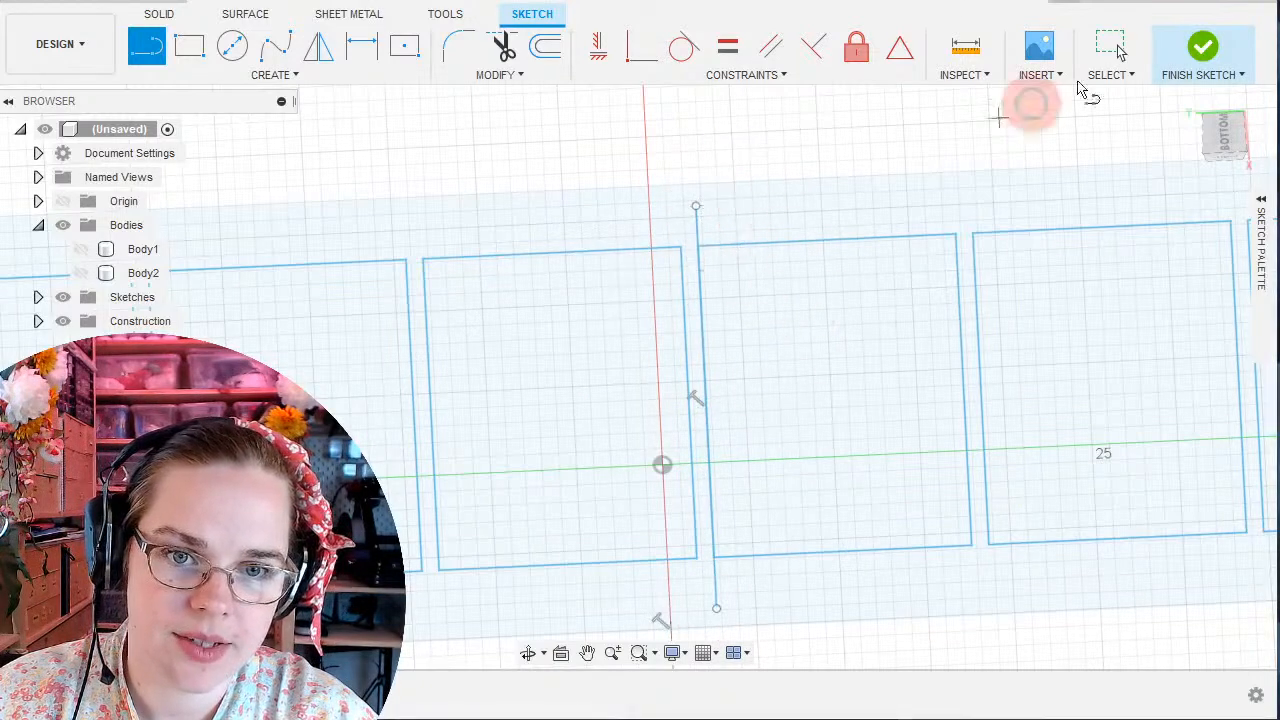
Move the new line into the gap between the third and fourth rectangles.
left_click(1112, 48)
left_click(699, 240)
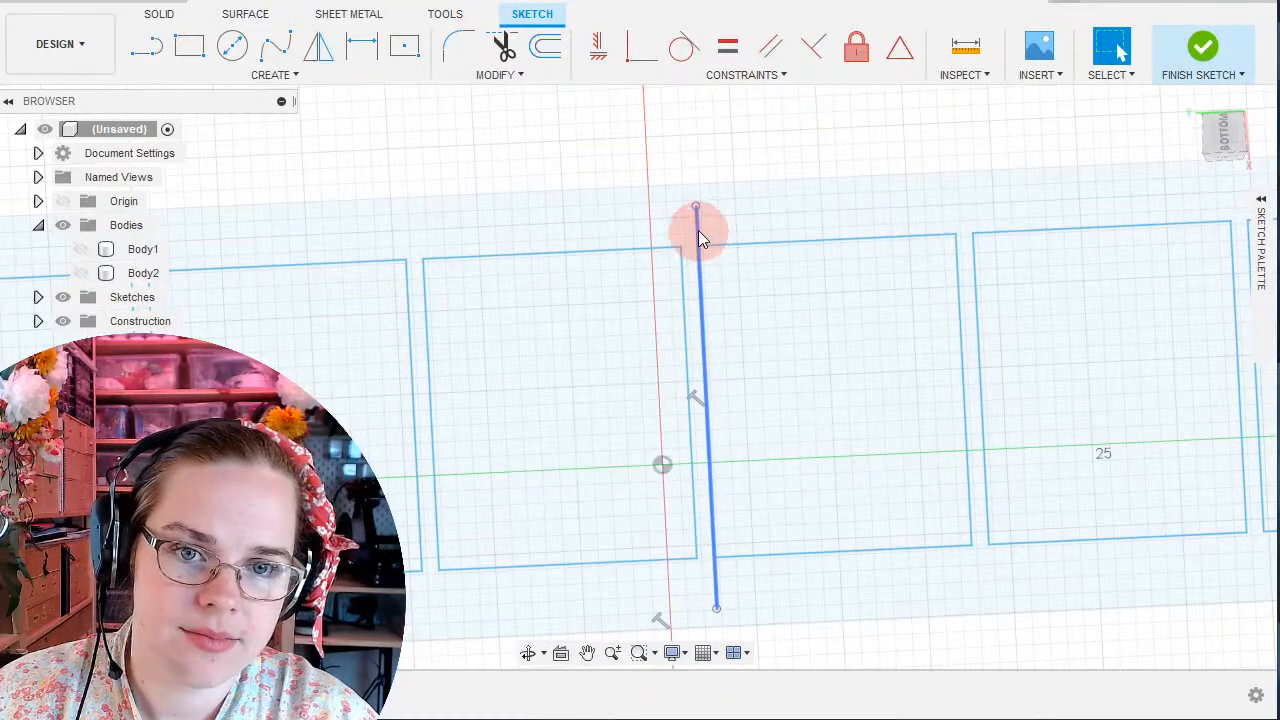
left_click_drag(698, 231, 688, 232)
scroll(742, 348, "up", 4)
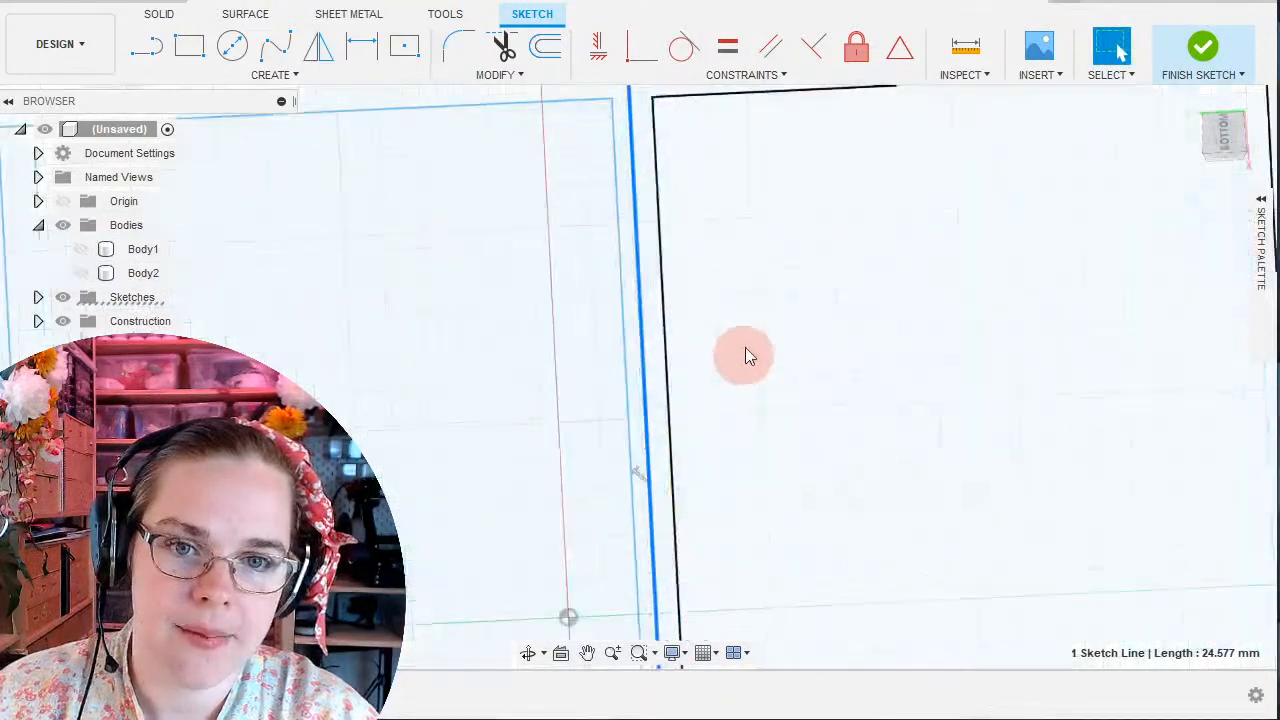
scroll(745, 348, "up", 3)
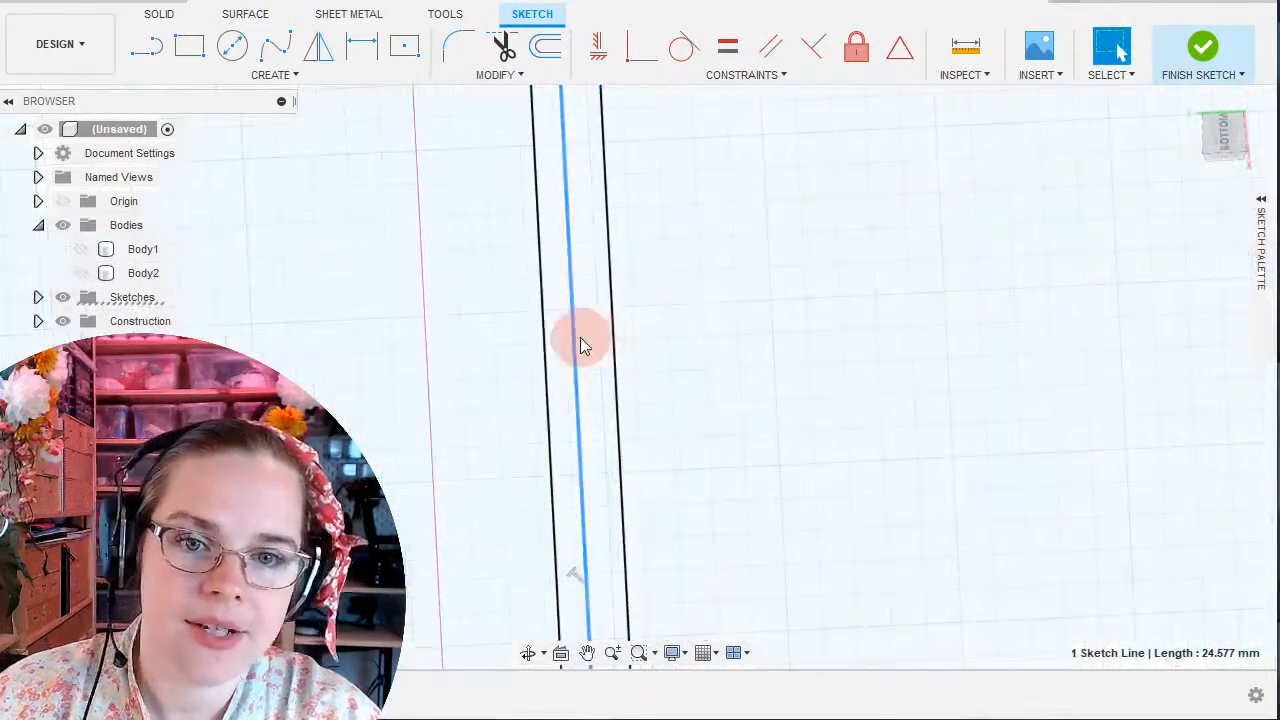
Dimension the line 0.5 mm from the fourth rectangle's adjacent edge.
left_click(620, 401)
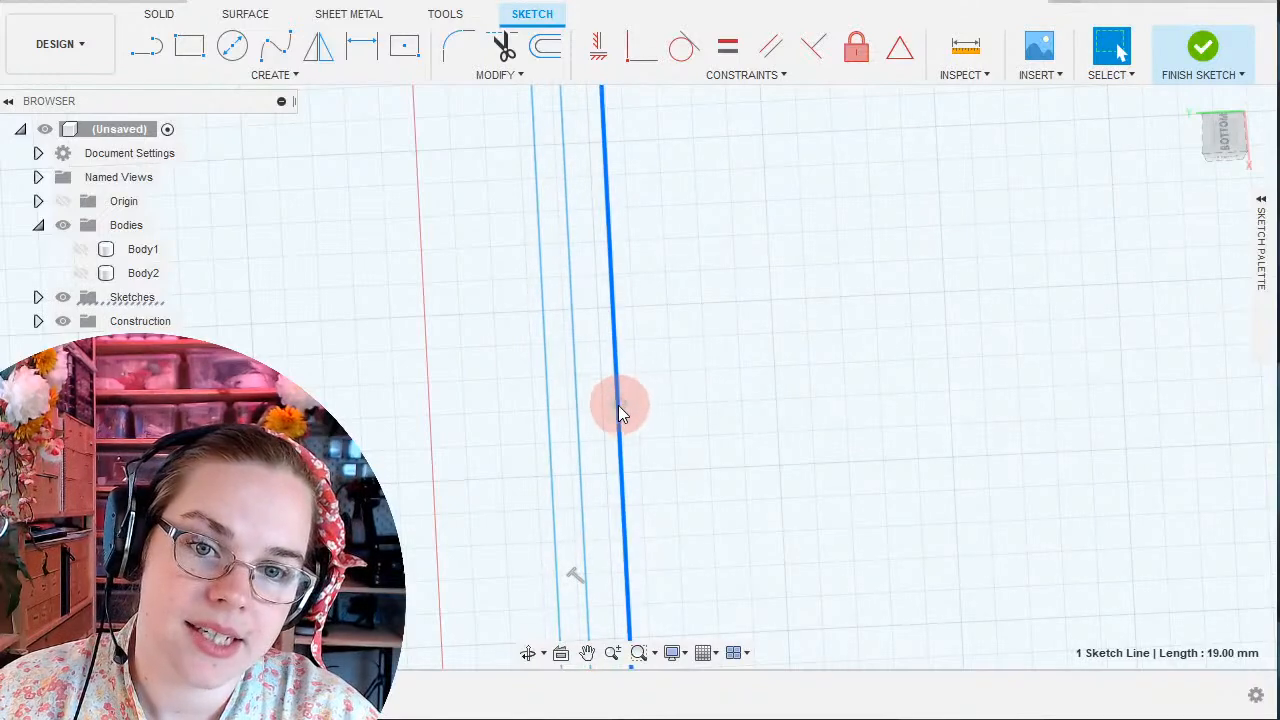
left_click(583, 428, "ctrl")
key("d")
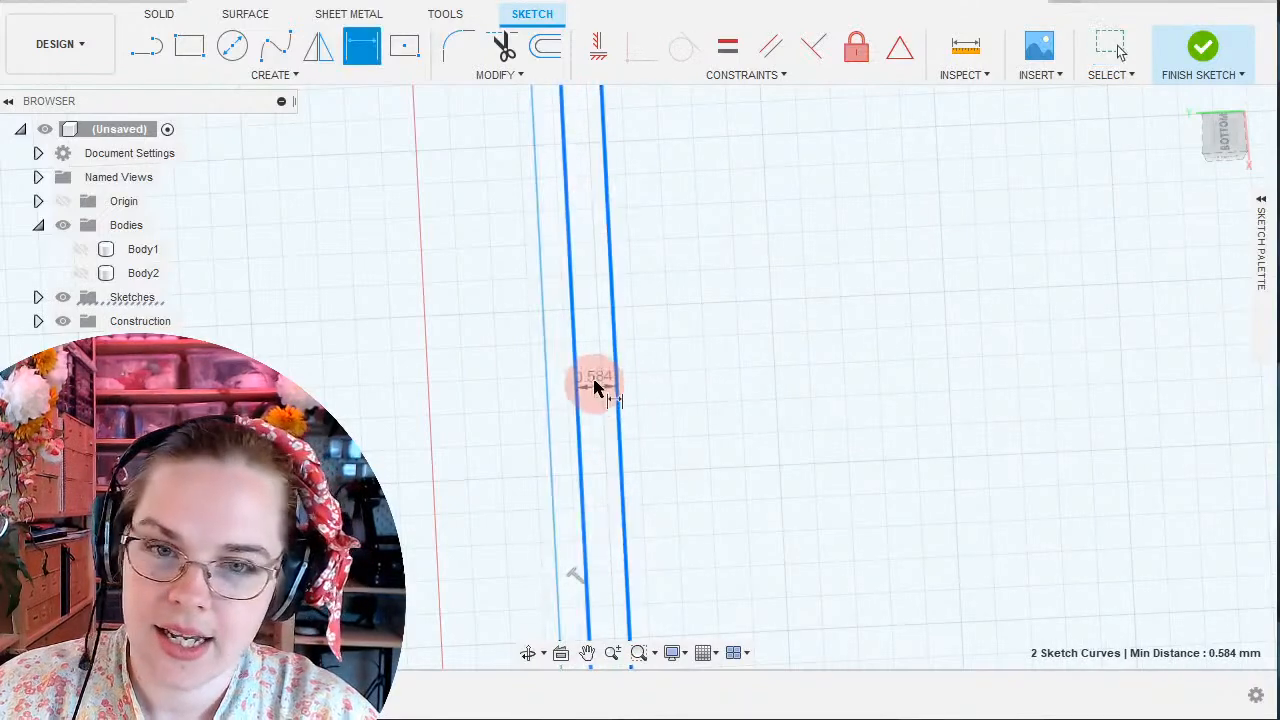
left_click(596, 330)
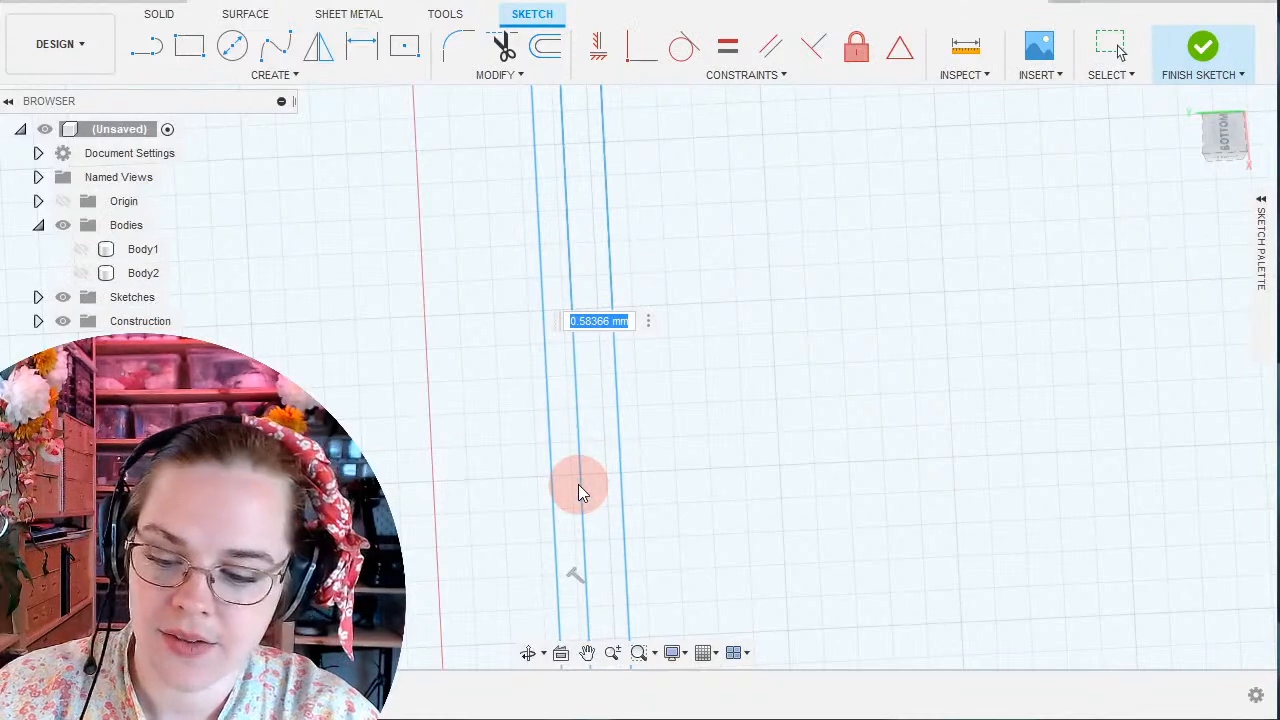
type("0.5")
key("Return")
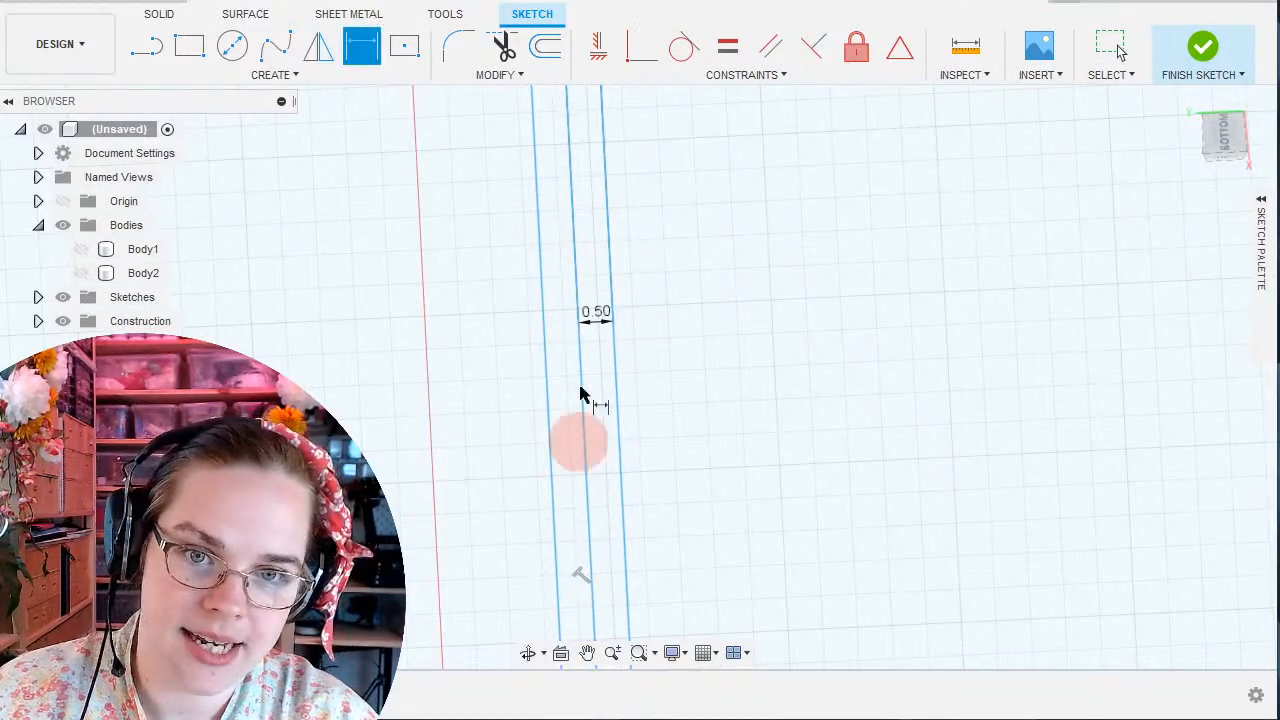
Show Body1 and orient the view squarely onto the underside of the plate.
scroll(583, 395, "down", 5)
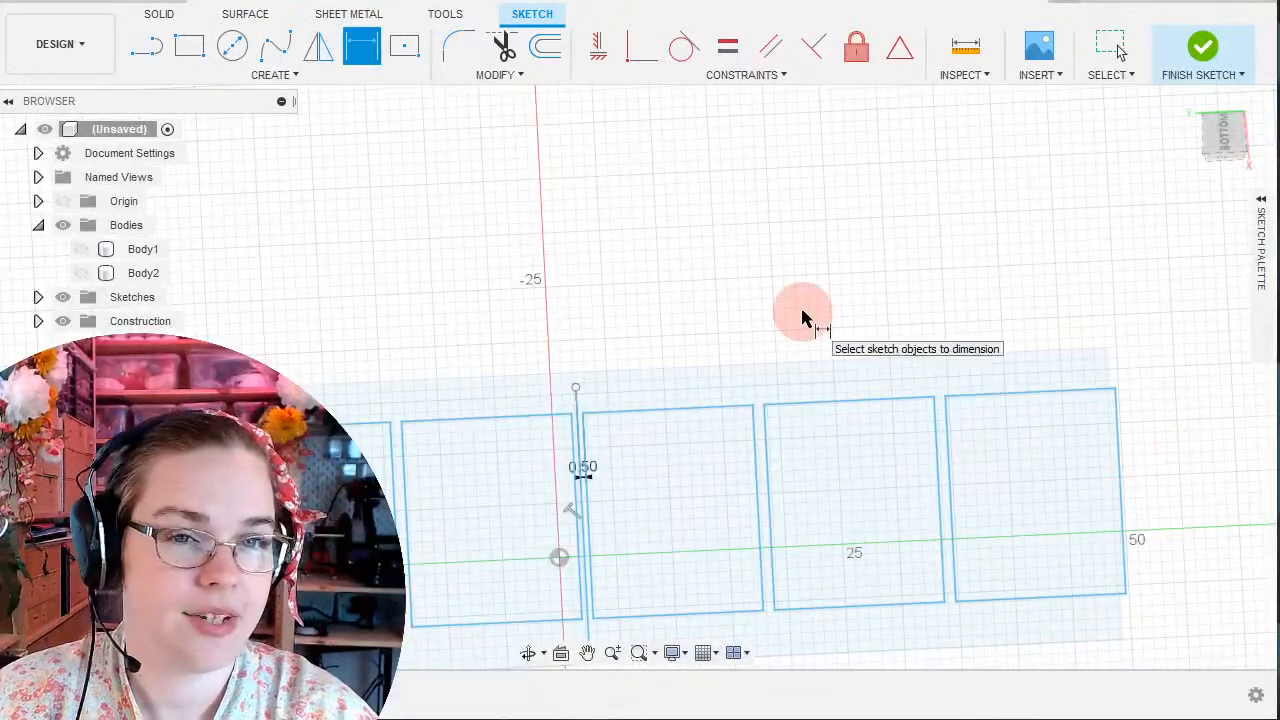
left_click(82, 250)
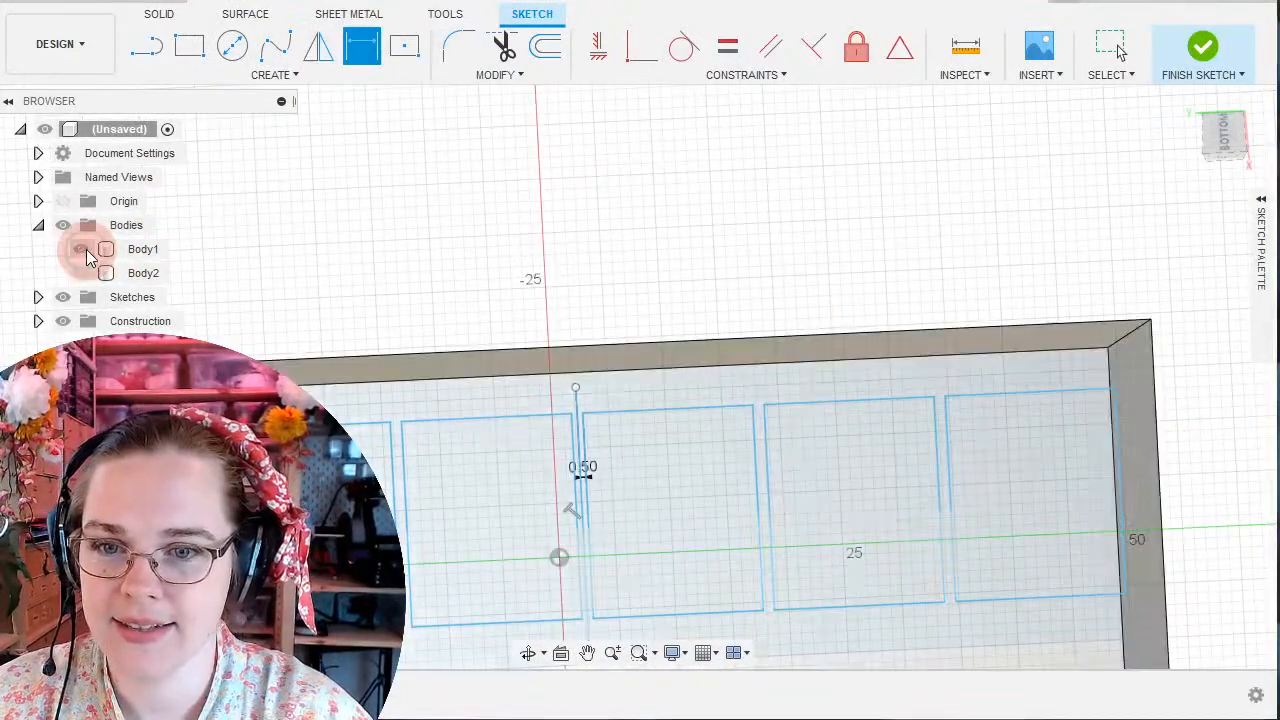
middle_click_drag(694, 340, 837, 191)
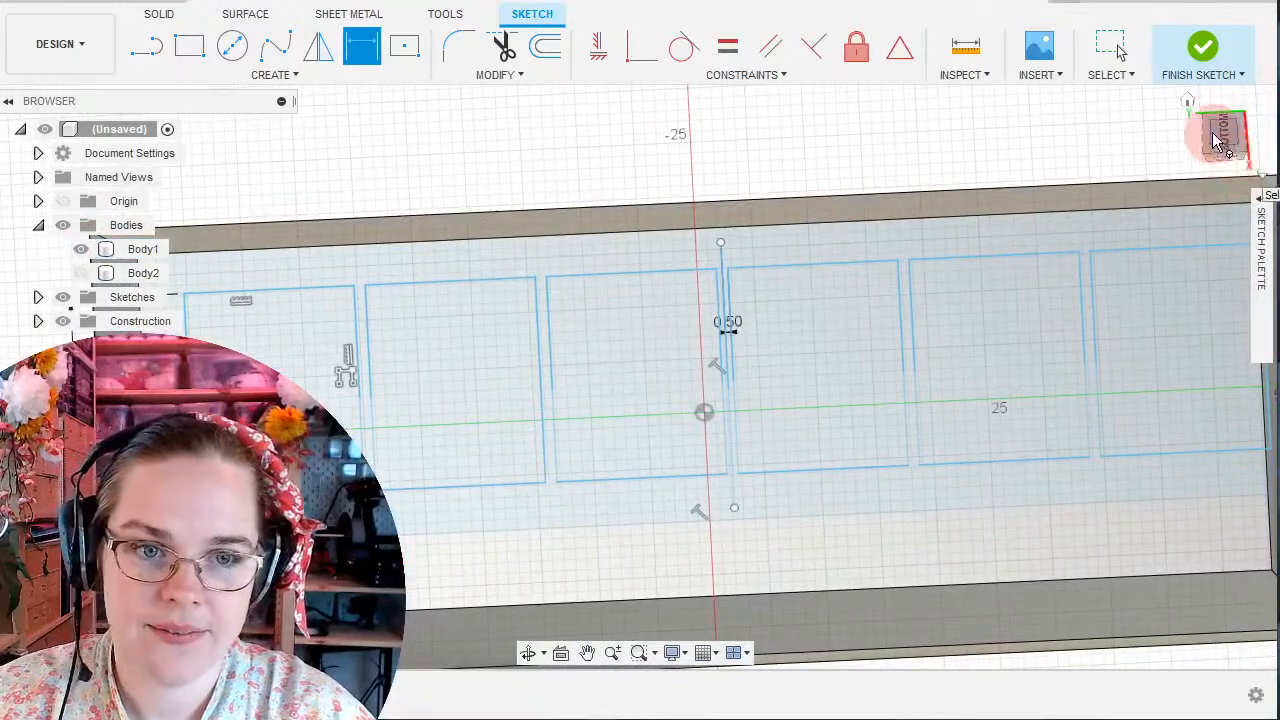
left_click(1228, 137)
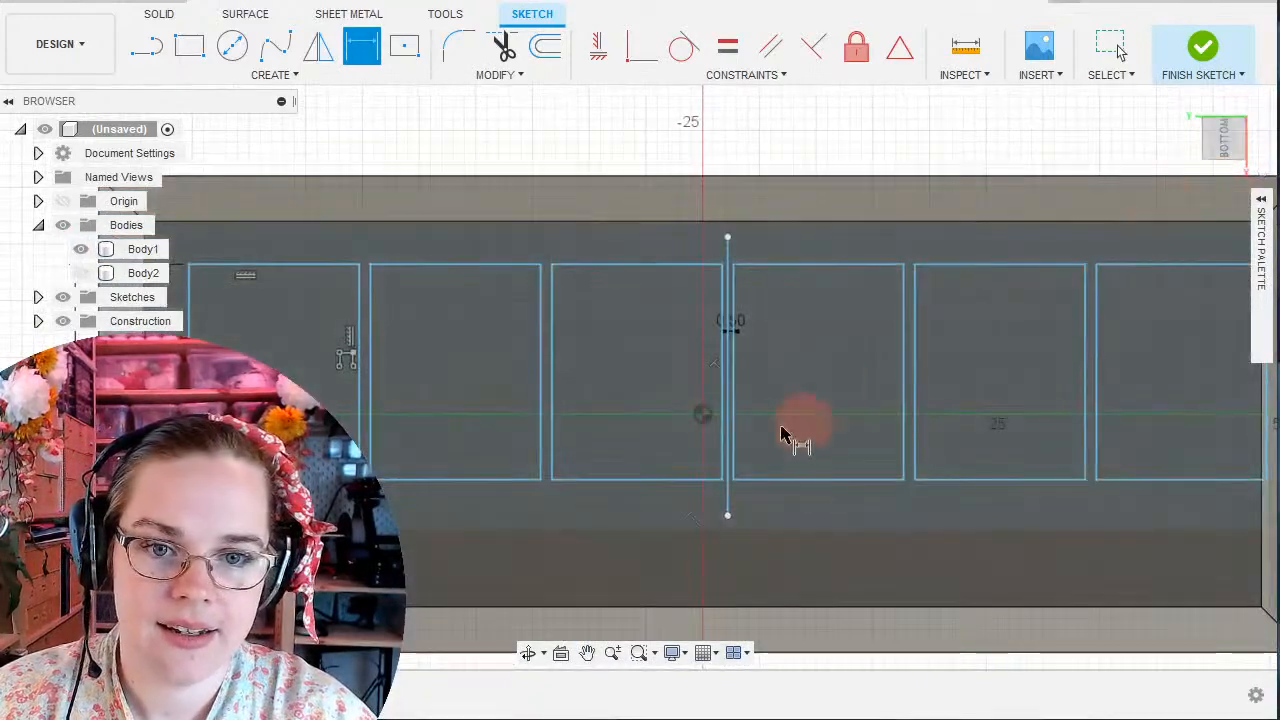
Constrain the line in the middle gap coincident with the sketch origin to centre the row of rectangles along the plate.
scroll(820, 400, "up", 3)
left_click(1118, 50)
left_click(731, 355)
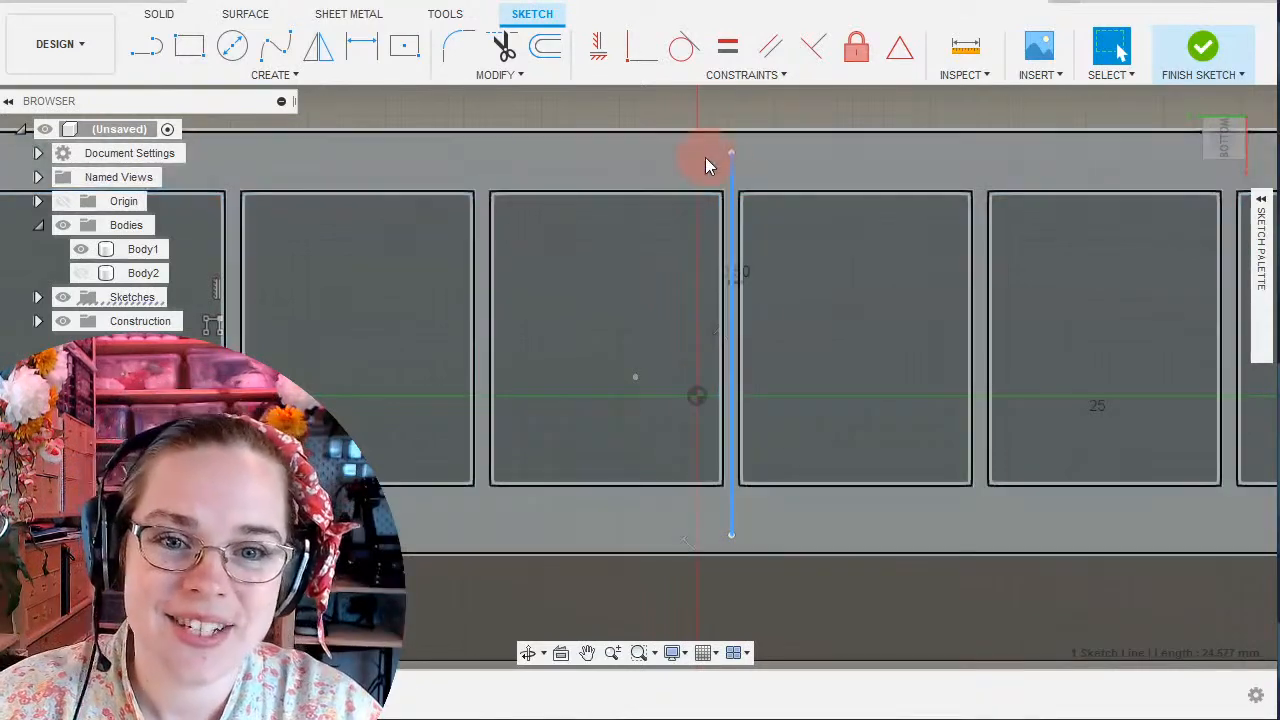
left_click(697, 397)
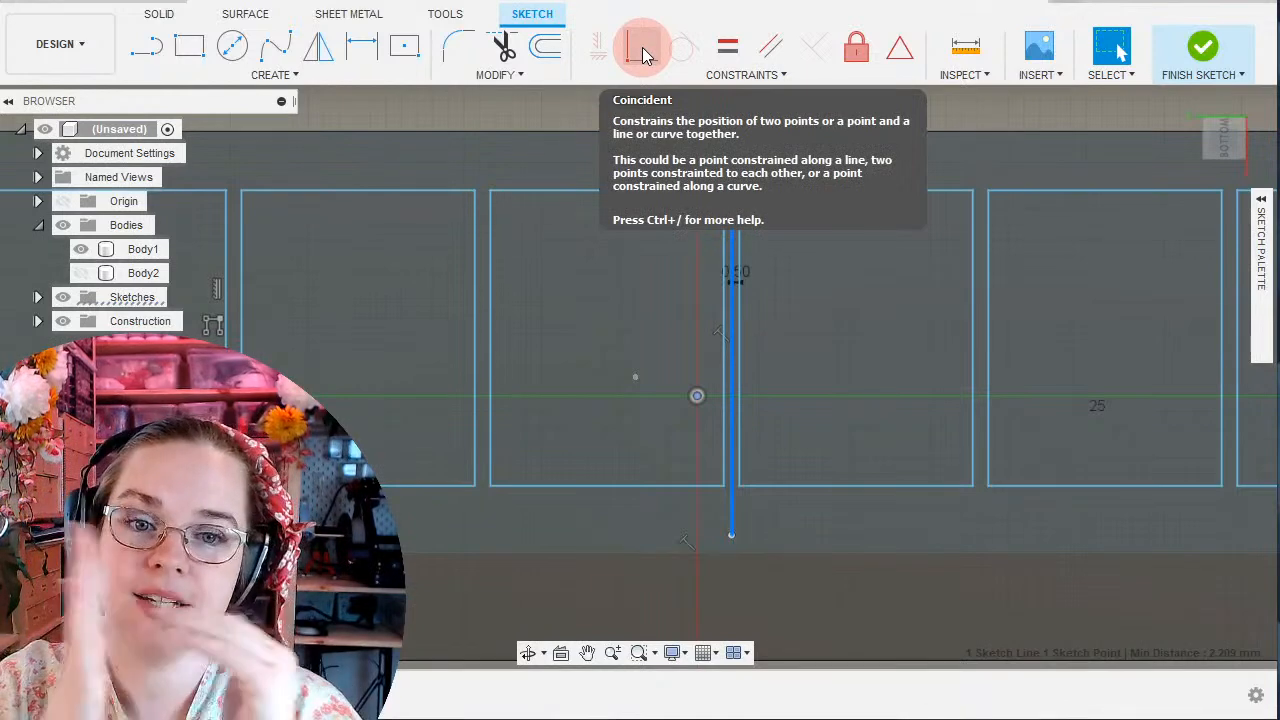
left_click(642, 47)
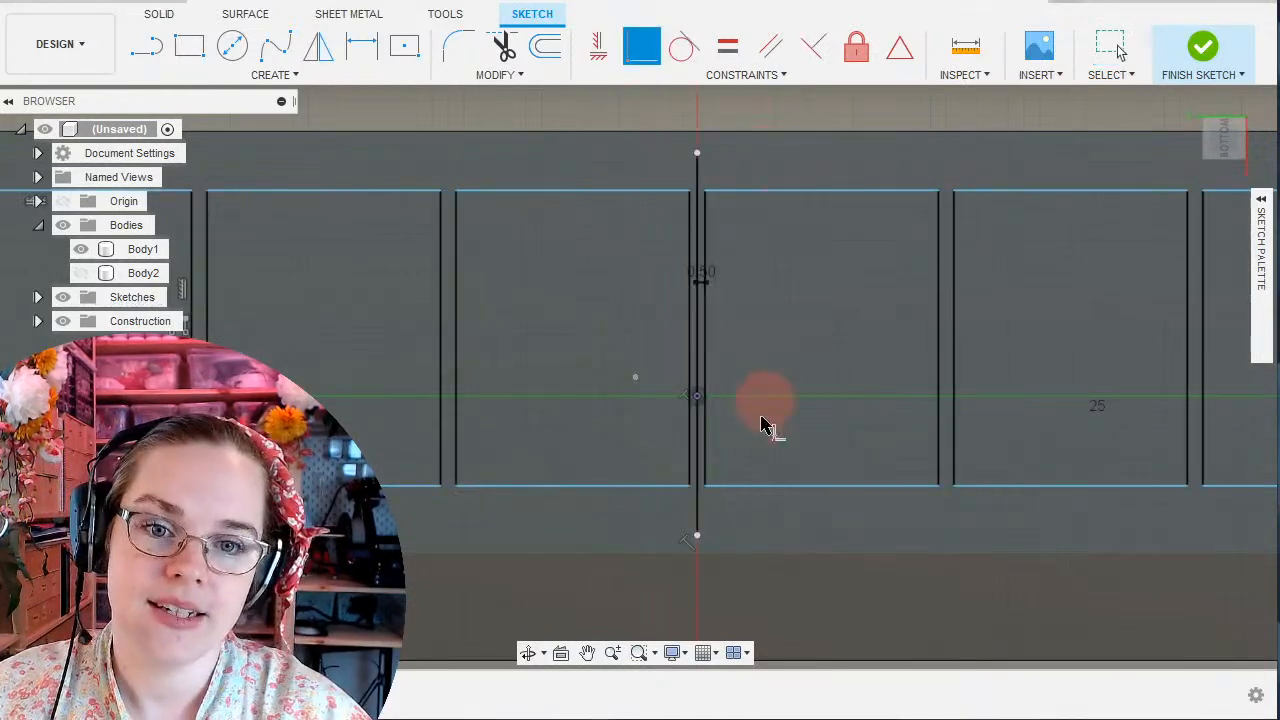
scroll(688, 497, "down", 3)
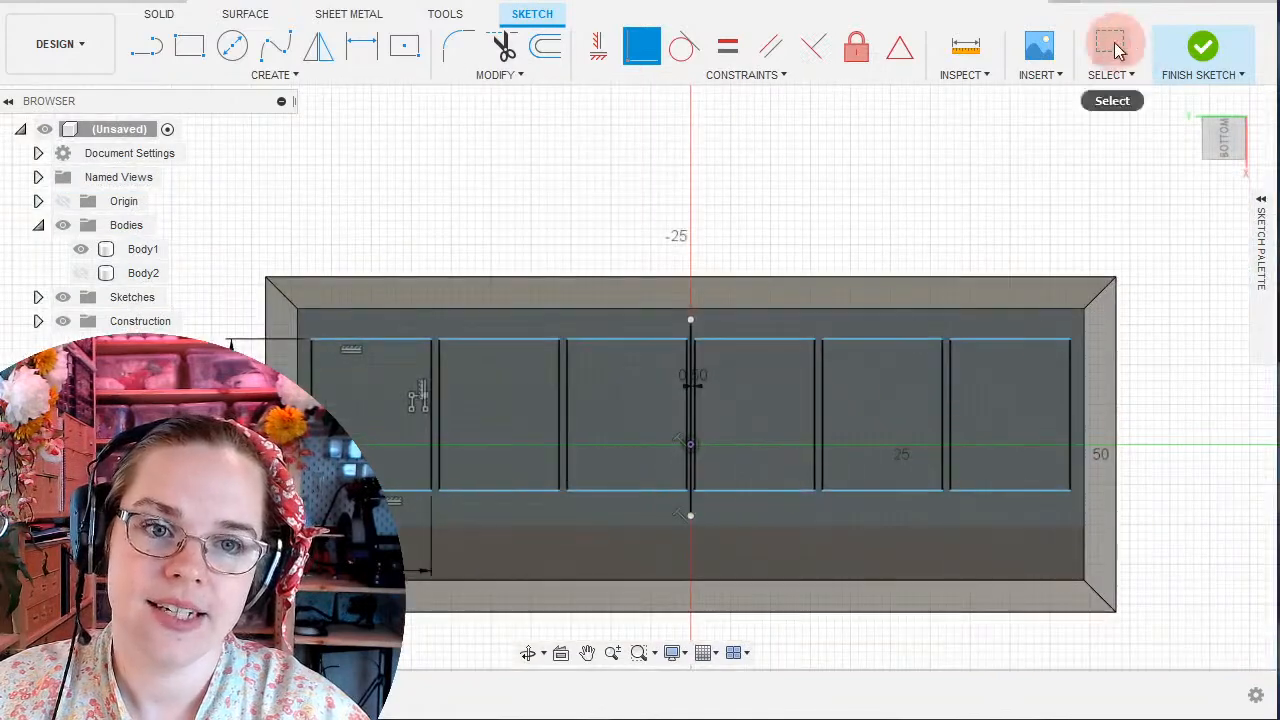
left_click(1110, 45)
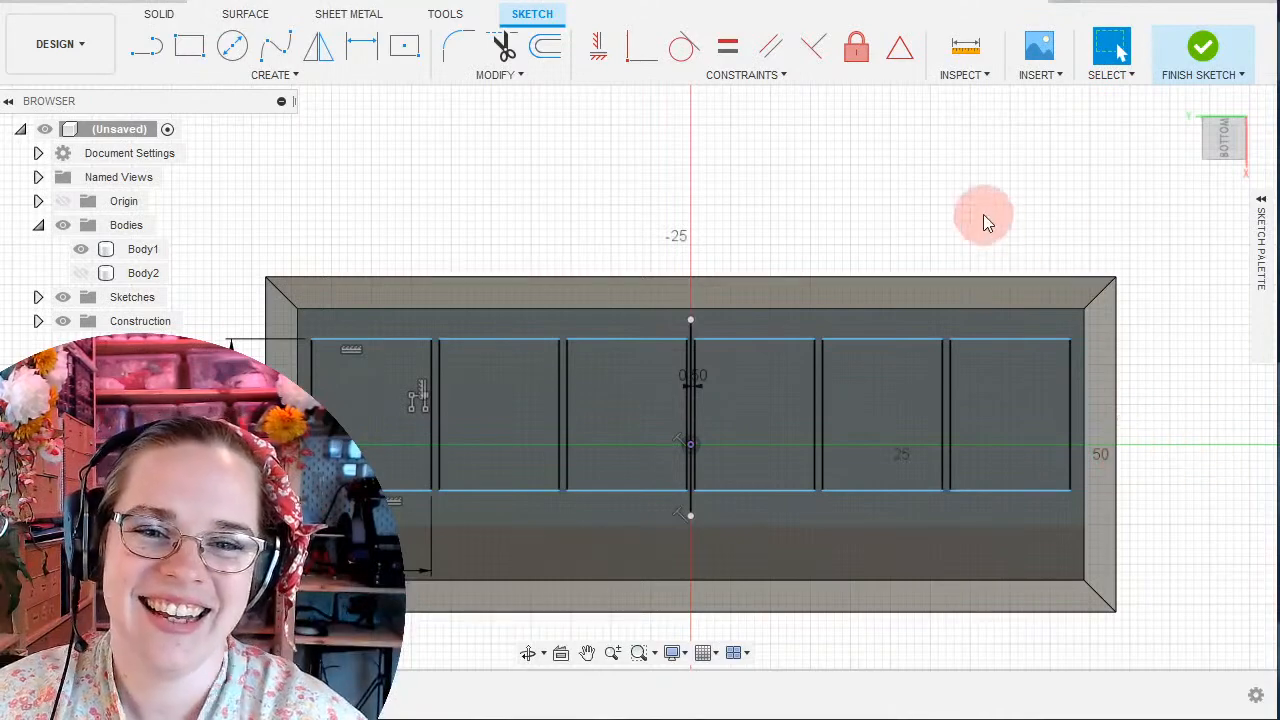
Hide Body1, show Body2 again, and inspect the row of rectangles on its underside.
mouse_move(1000, 230)
middle_mouse_down("shift")
mouse_move(985, 270)
mouse_move(1006, 214)
mouse_move(1009, 234)
middle_mouse_up("shift")
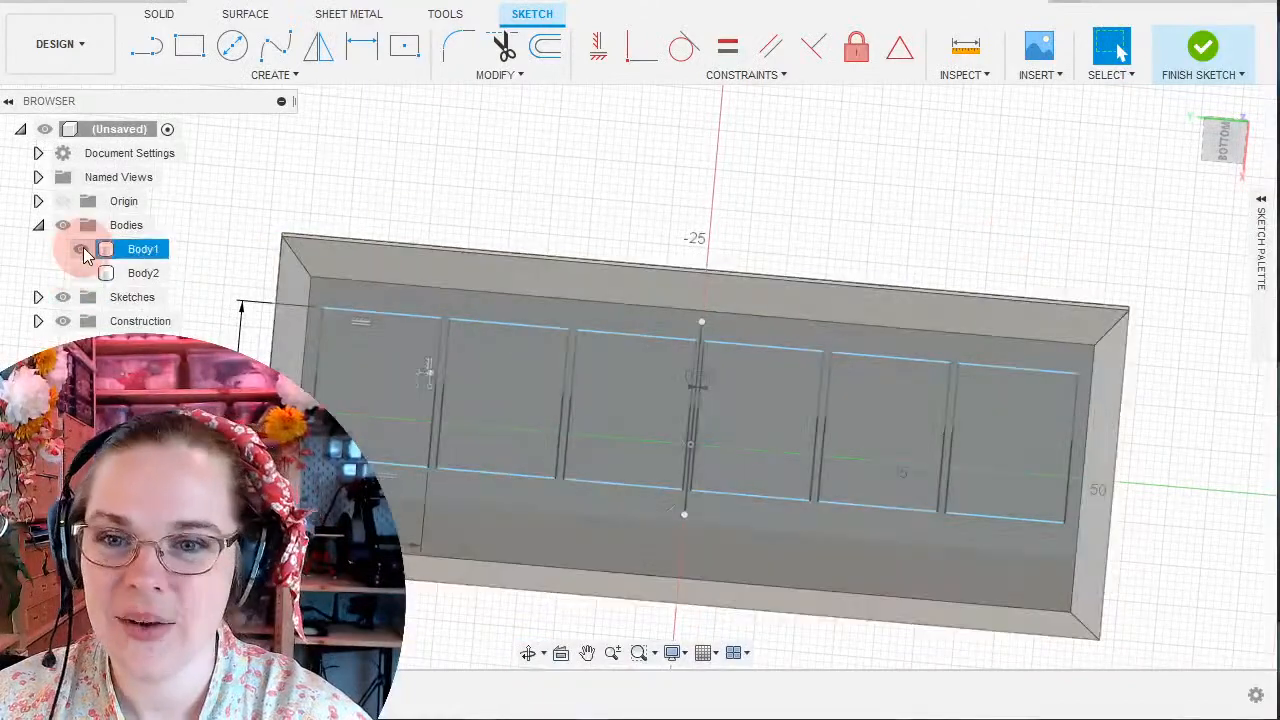
left_click(81, 249)
left_click(81, 273)
mouse_move(1160, 682)
middle_mouse_down("shift")
mouse_move(966, 583)
mouse_move(894, 586)
mouse_move(886, 534)
mouse_move(894, 551)
mouse_move(945, 483)
mouse_move(1071, 474)
mouse_move(1114, 451)
mouse_move(986, 417)
mouse_move(897, 484)
mouse_move(886, 537)
middle_mouse_up("shift")
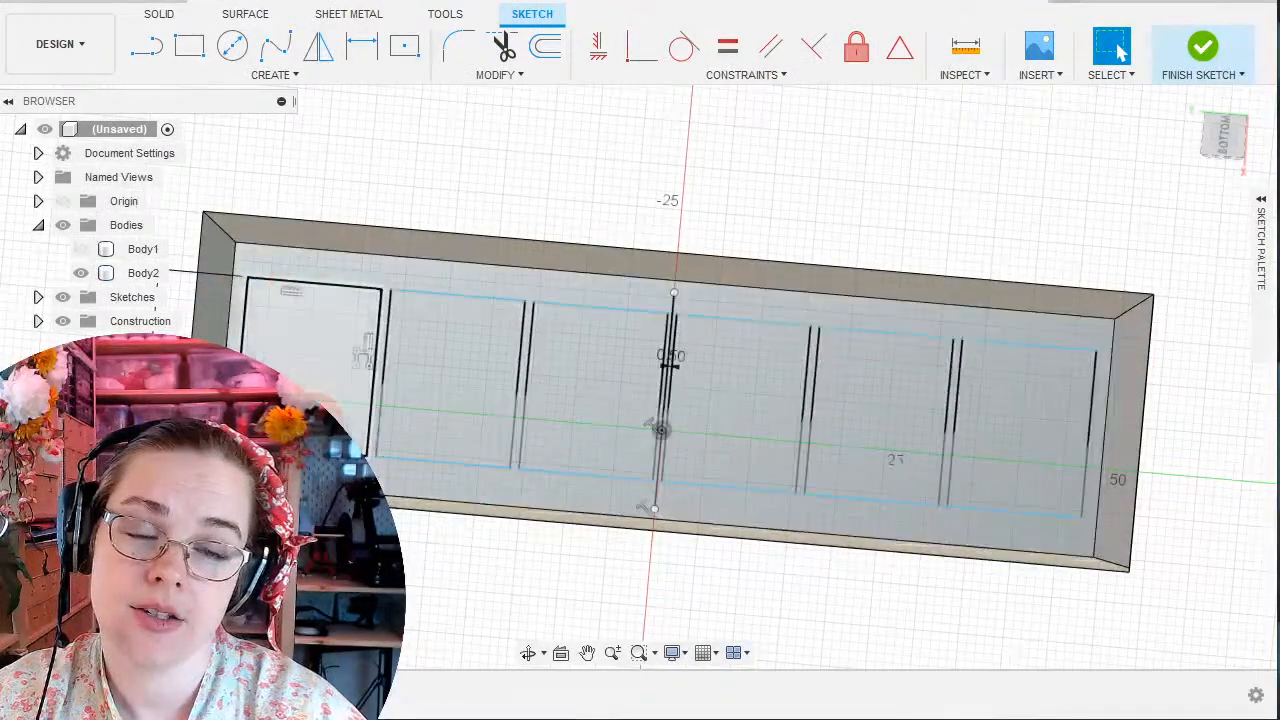
scroll(306, 511, "down", 2)
scroll(303, 514, "up", 3)
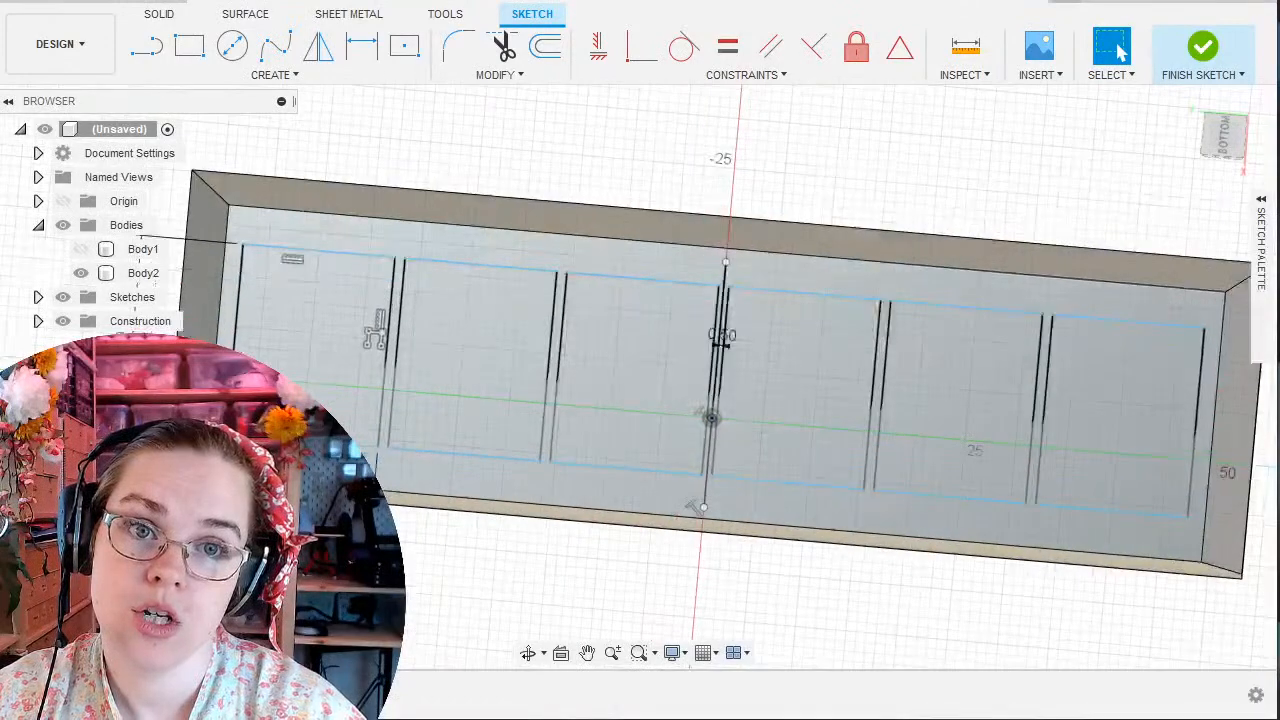
middle_click_drag(455, 519, 459, 534, "shift")
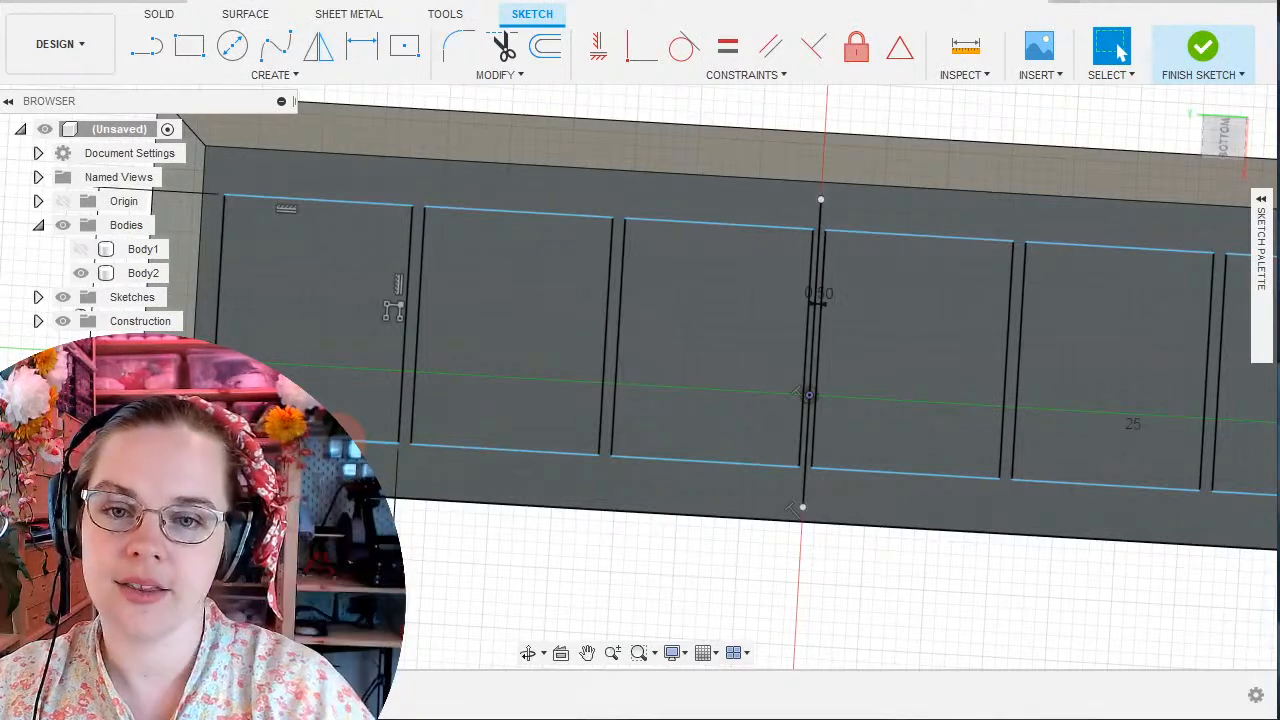
scroll(350, 432, "down", 1)
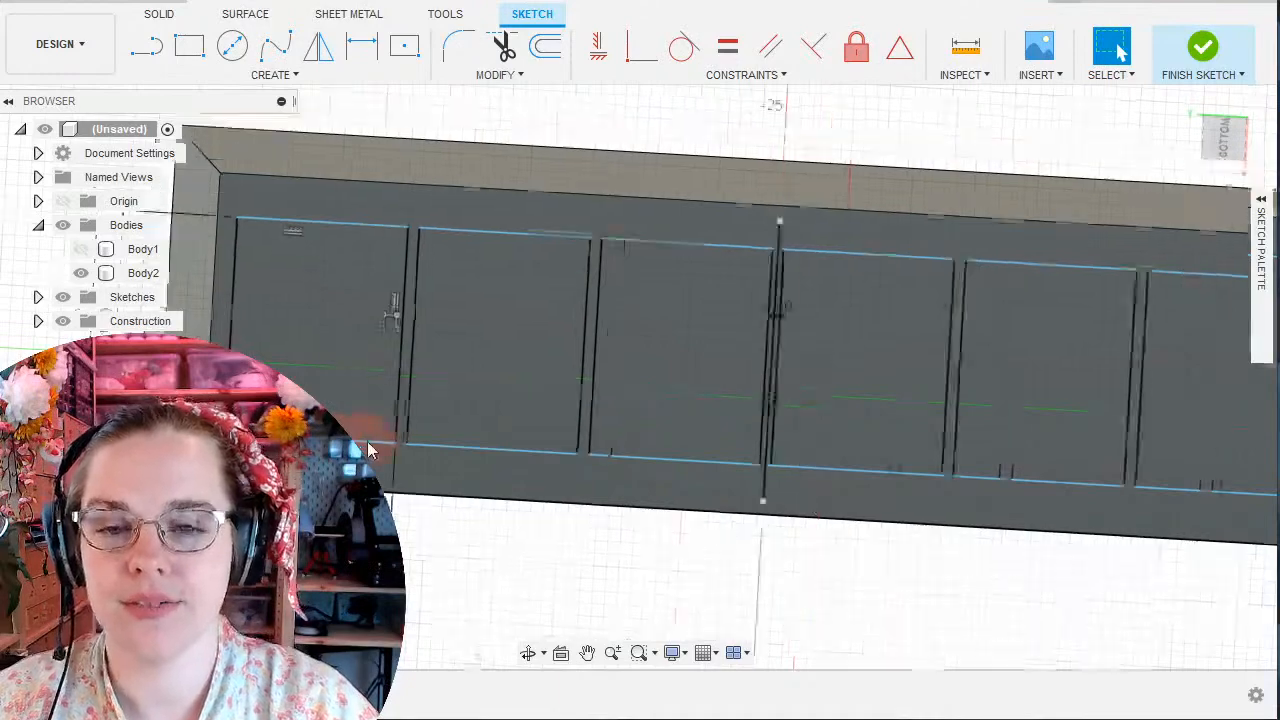
scroll(365, 440, "up", 3)
left_click(387, 431)
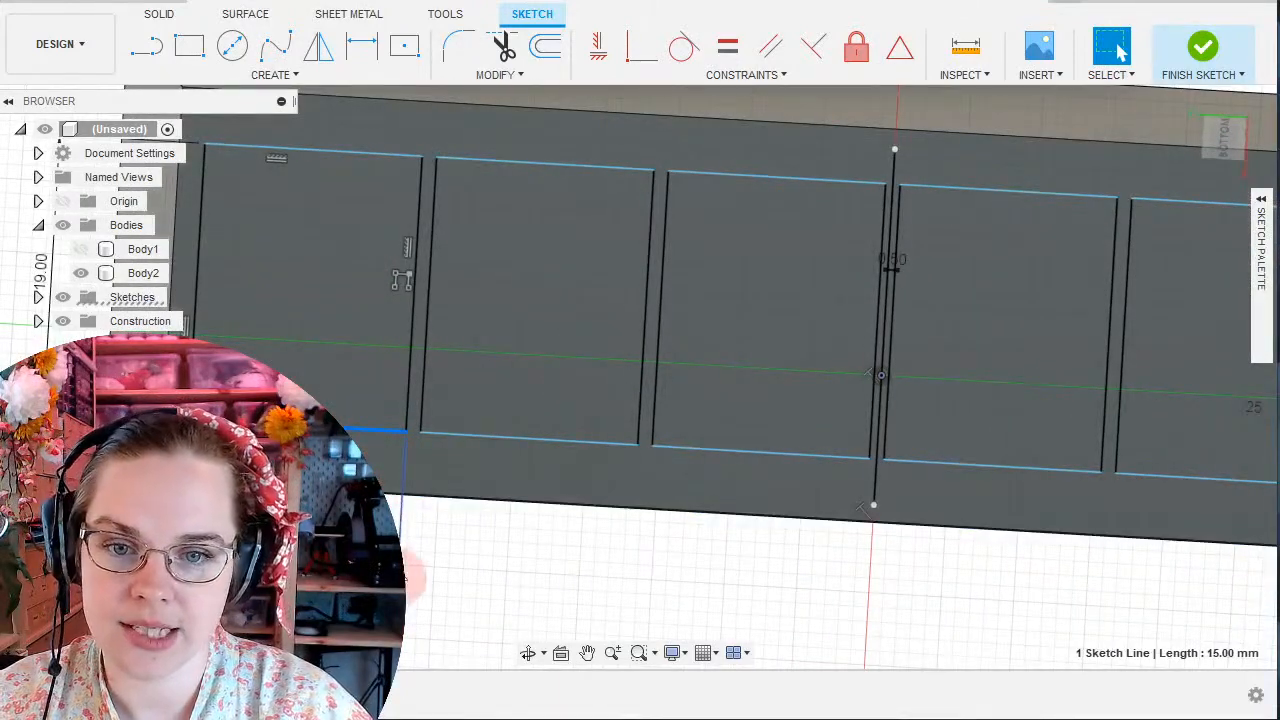
left_click(402, 496, "shift")
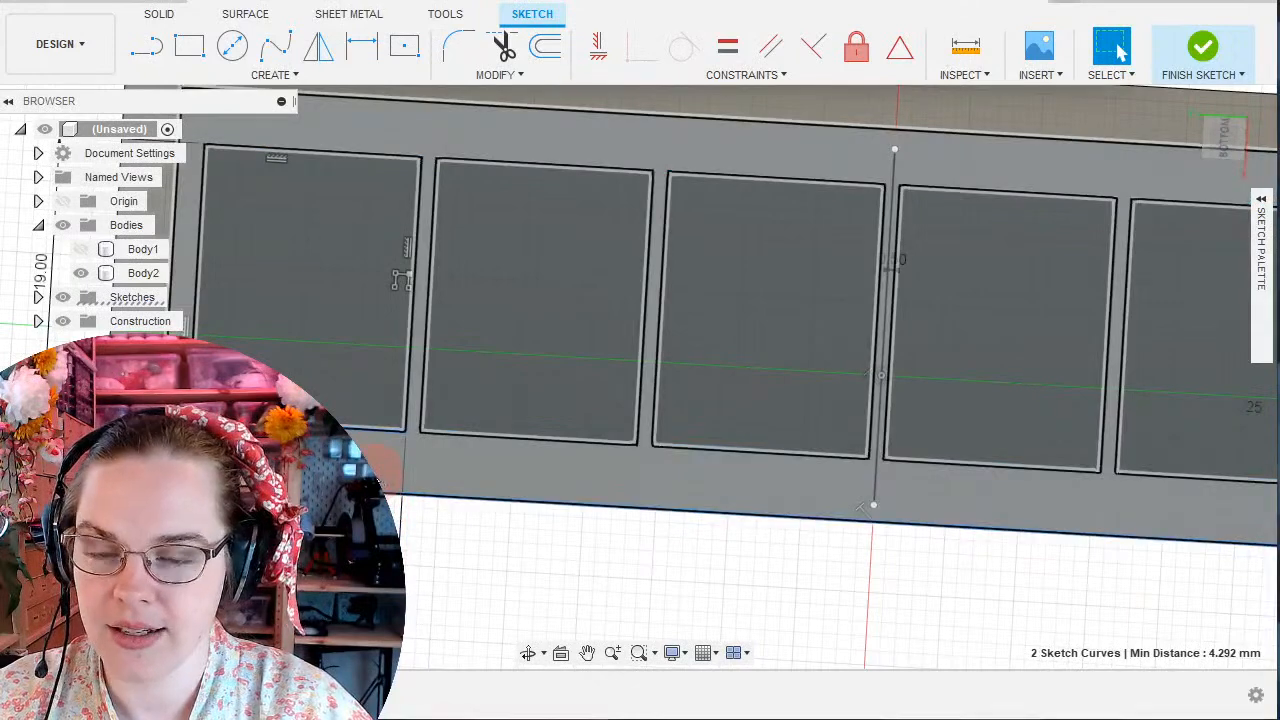
key("s")
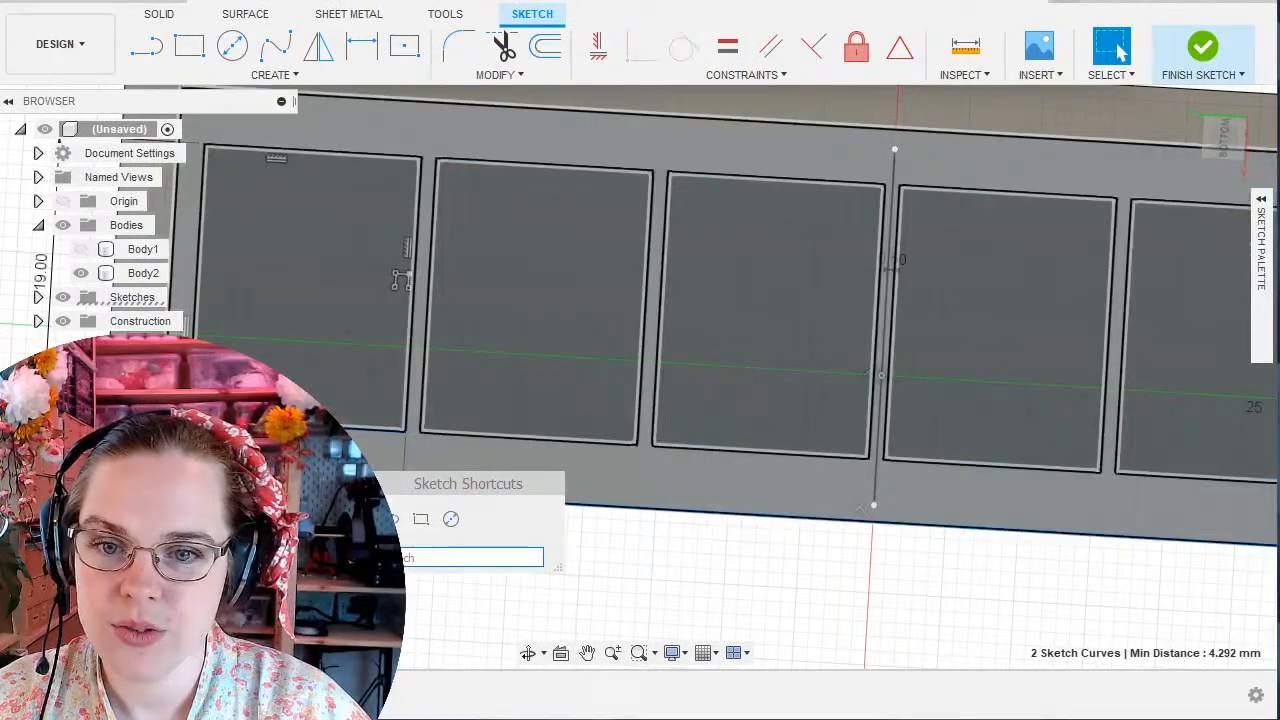
left_click(520, 460)
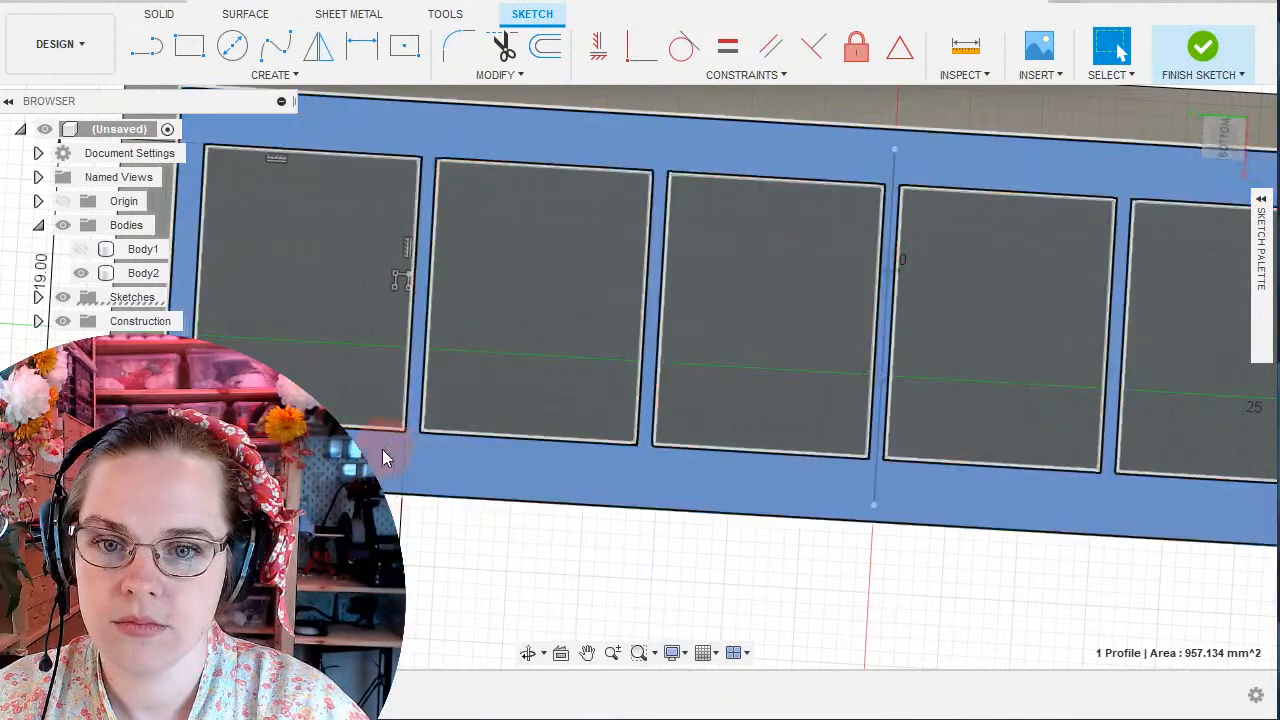
left_click(402, 430)
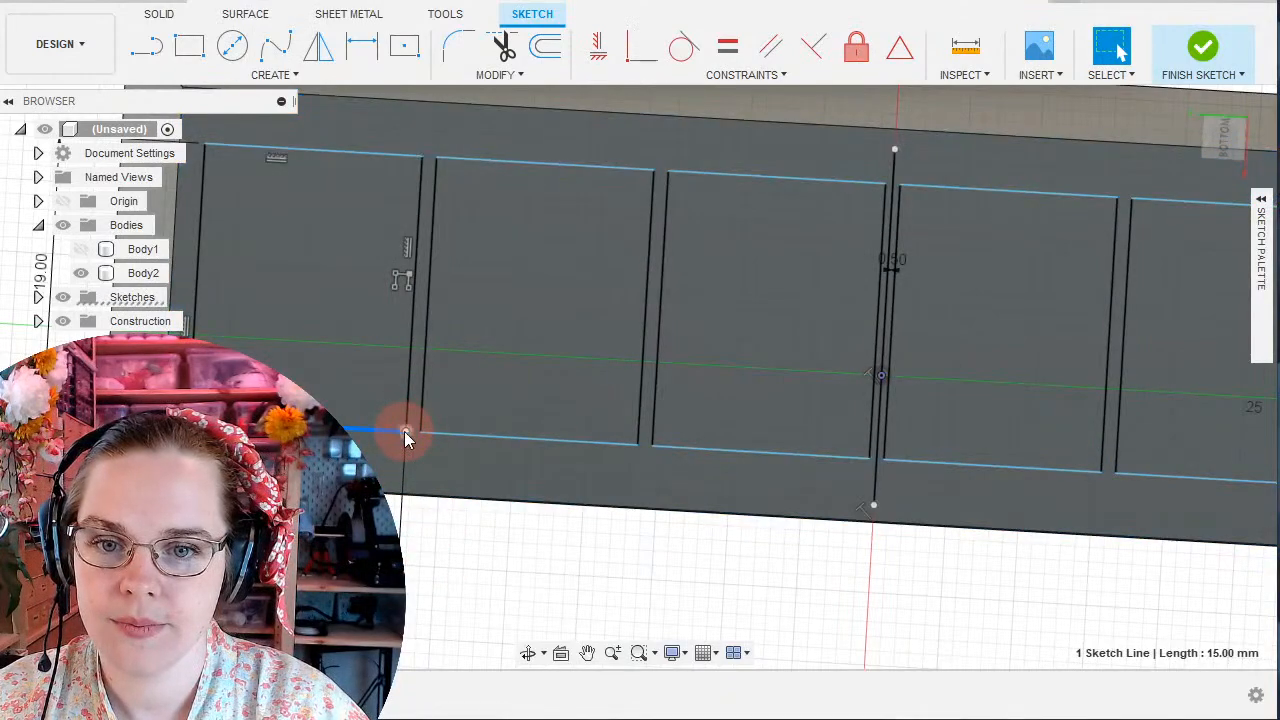
left_click(391, 494, "ctrl")
key("s")
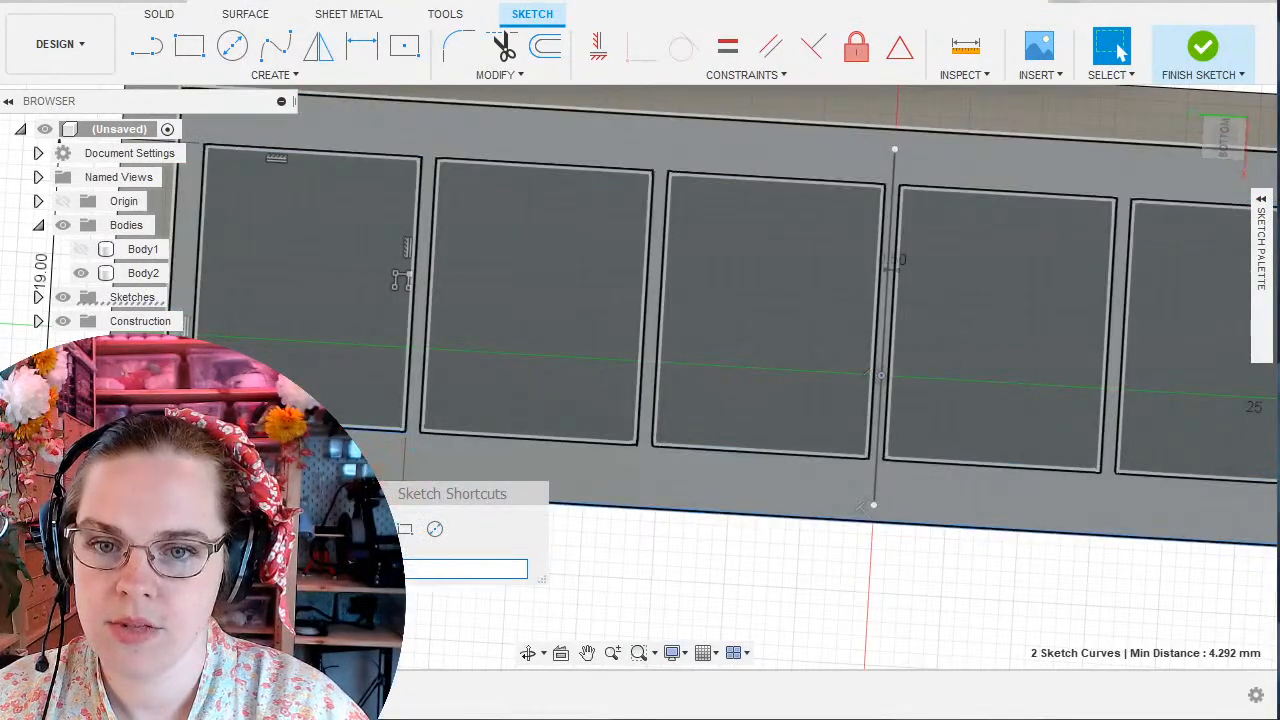
key("Escape")
Dimension the gap between the first rectangle's lower edge and the plate's cut edge, moving the row closer to the cut.
left_click(402, 431)
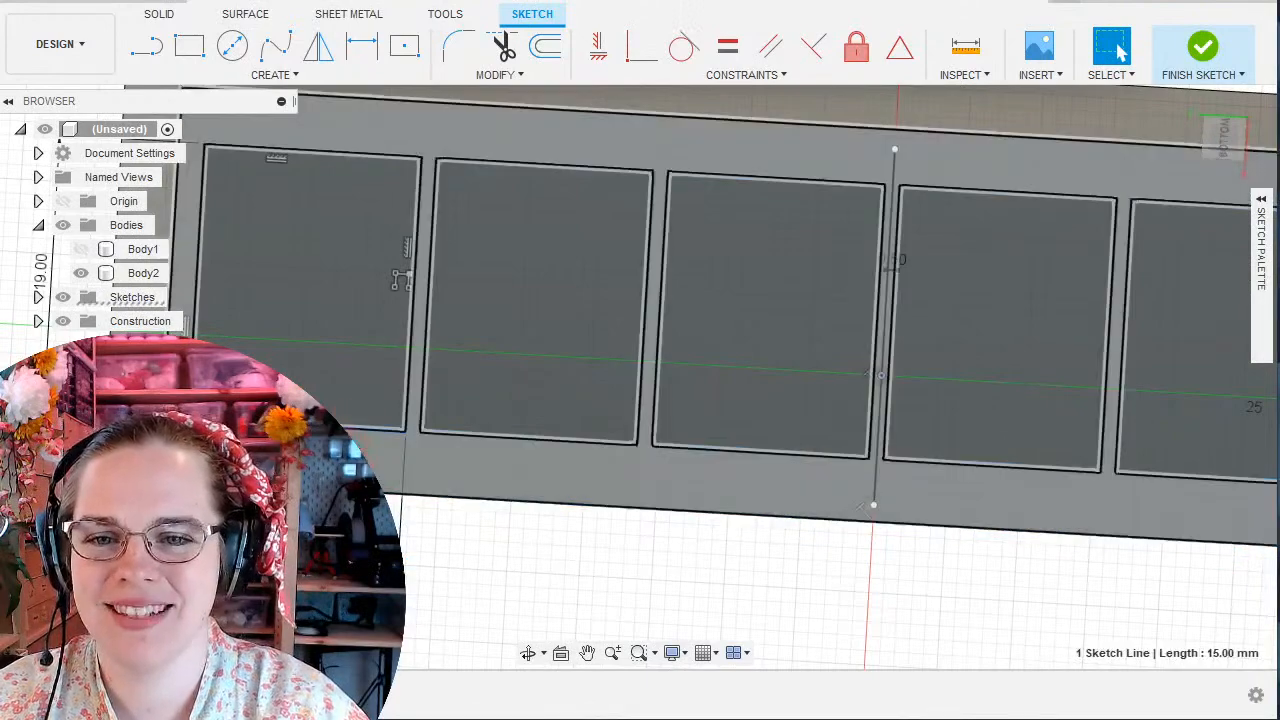
key("o")
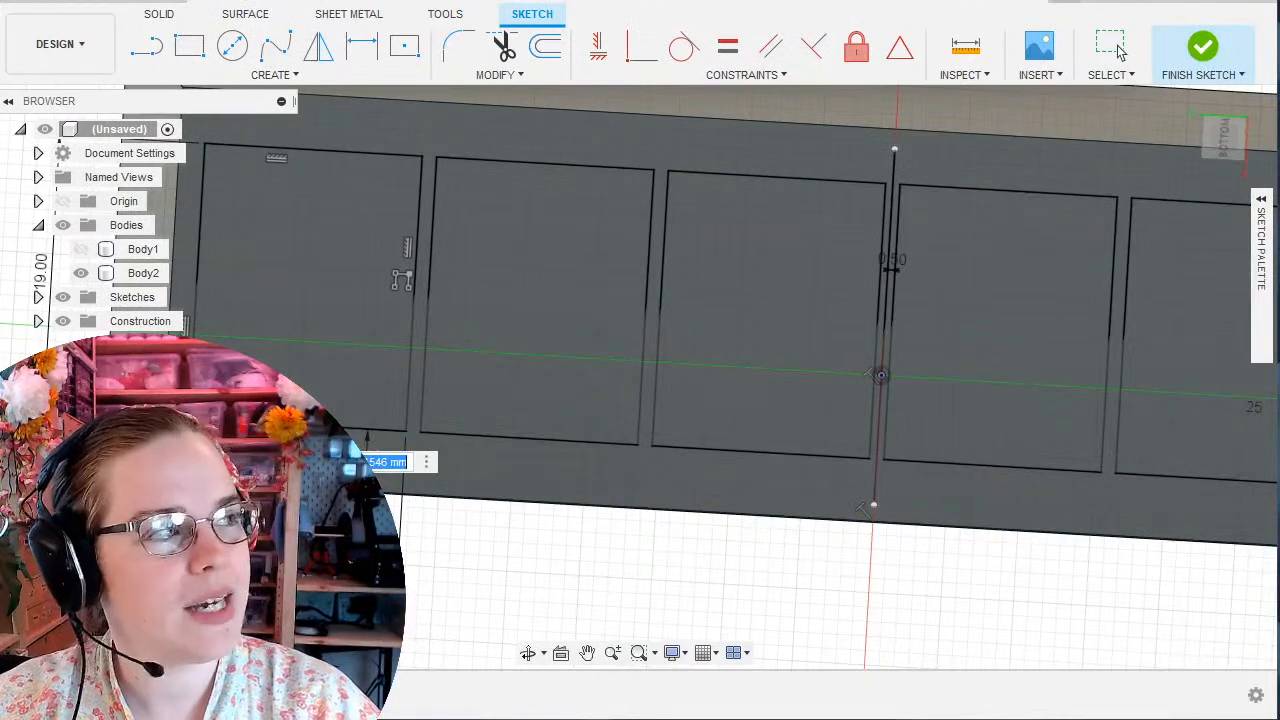
key("Return")
key("d")
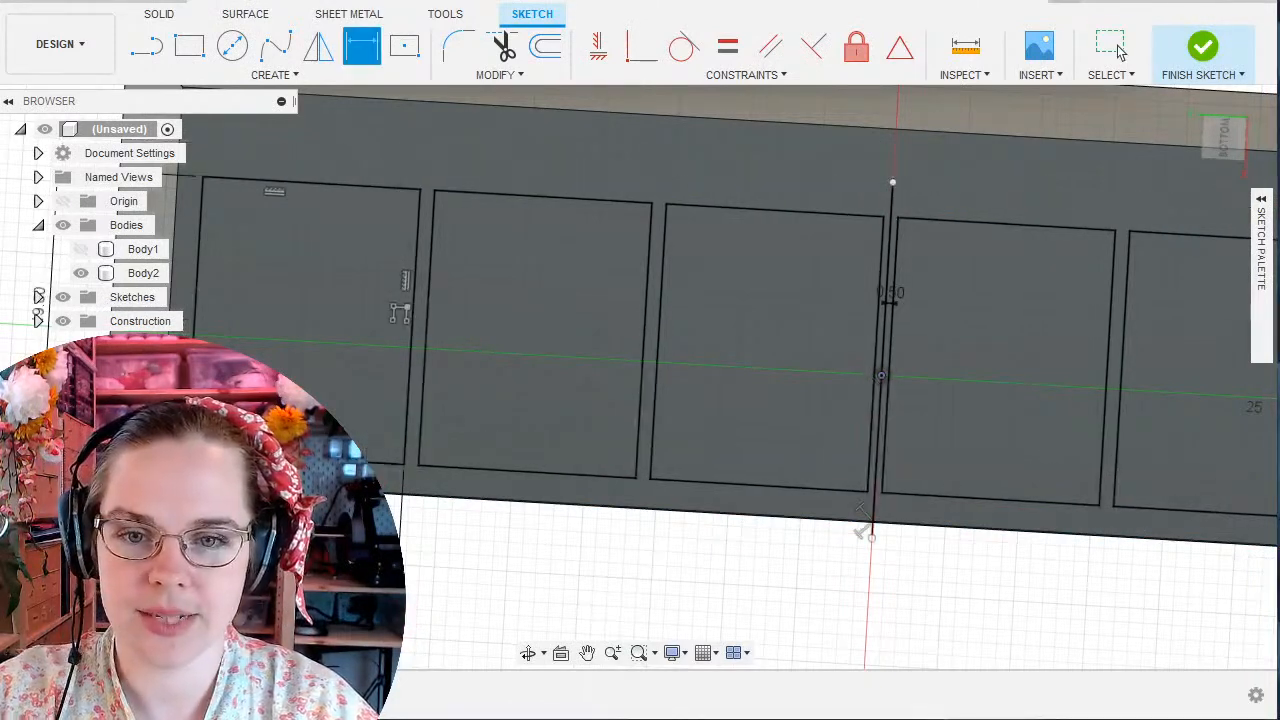
Show Body1 and reduce the gap between the row of rectangles and the cut edge further.
scroll(305, 486, "down", 3)
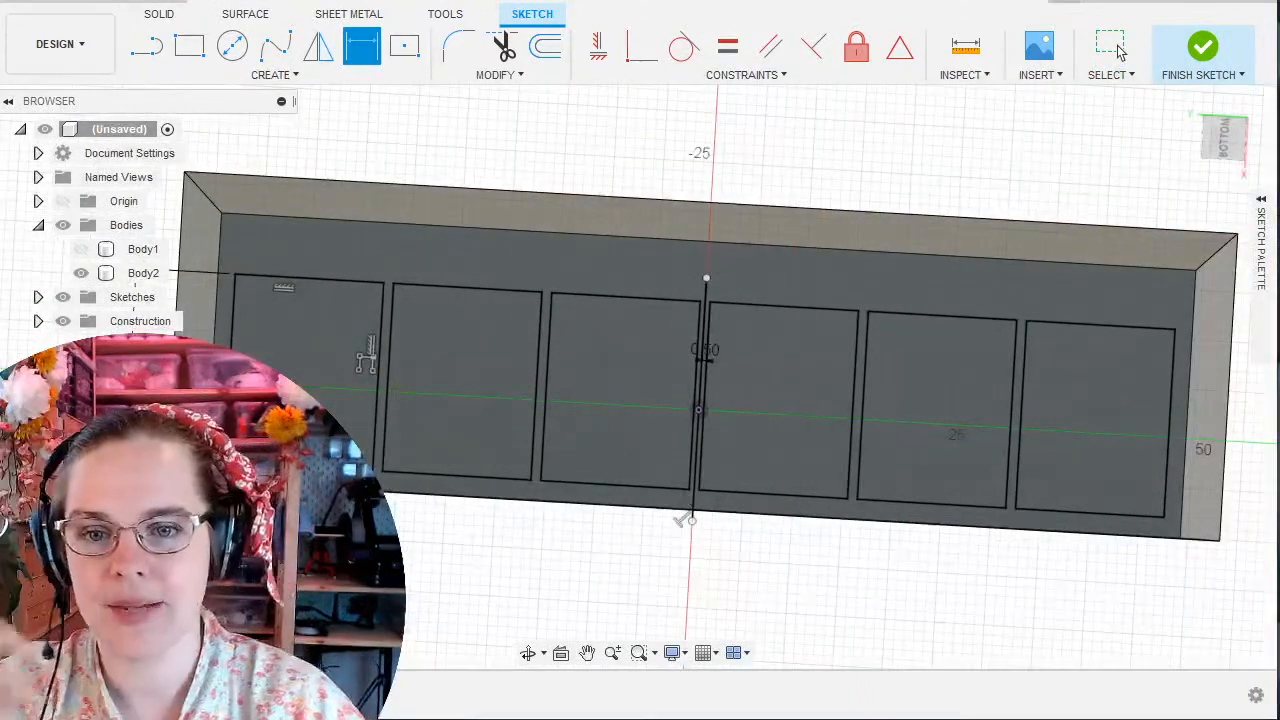
left_click(82, 250)
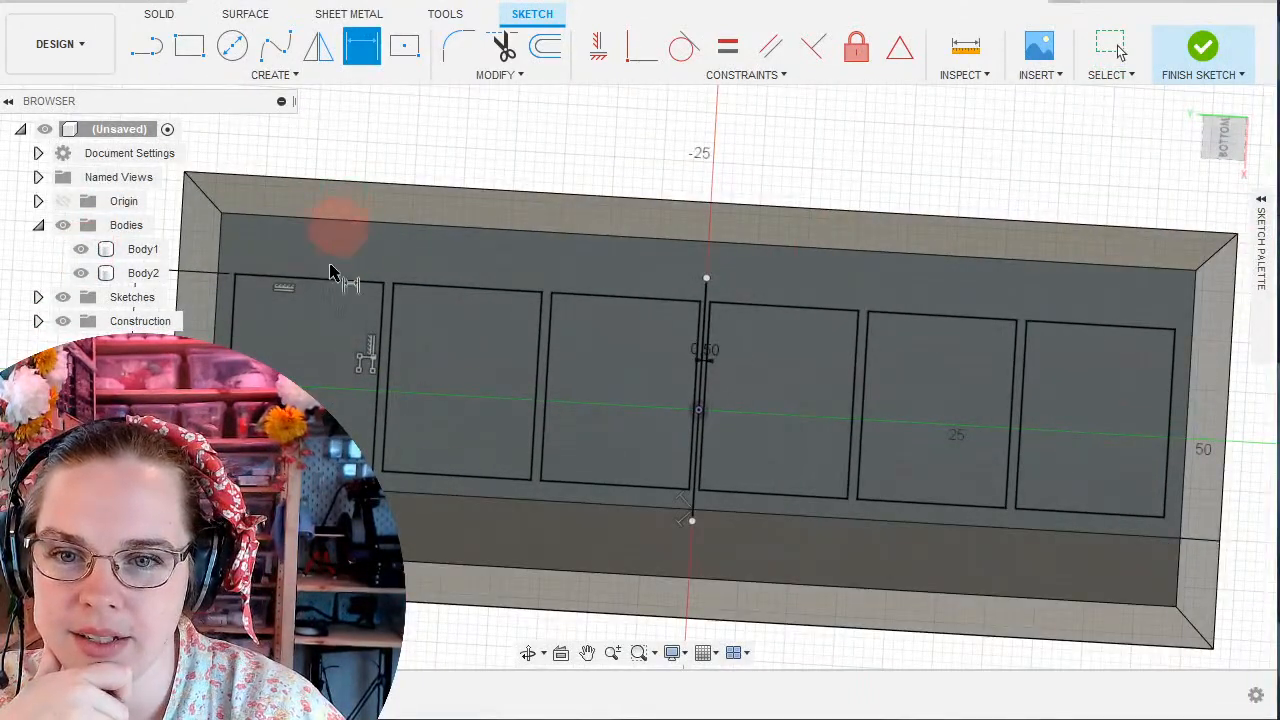
scroll(350, 320, "up", 4)
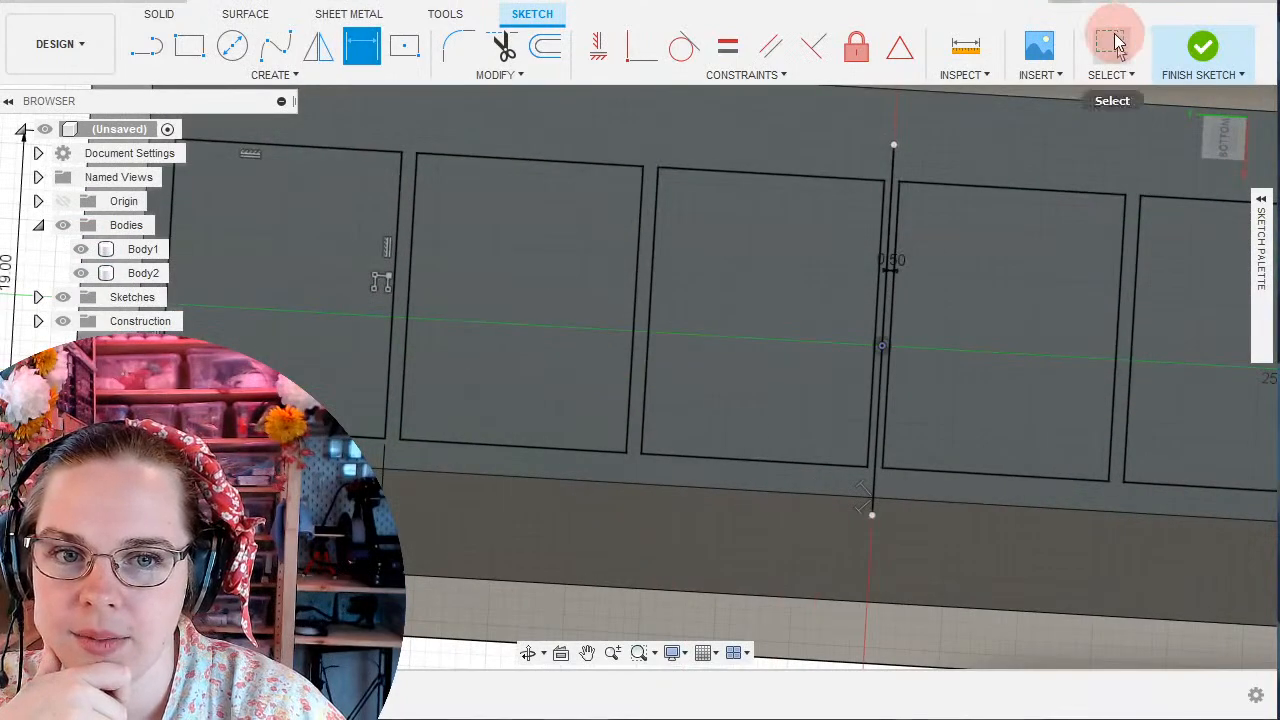
left_click(1110, 42)
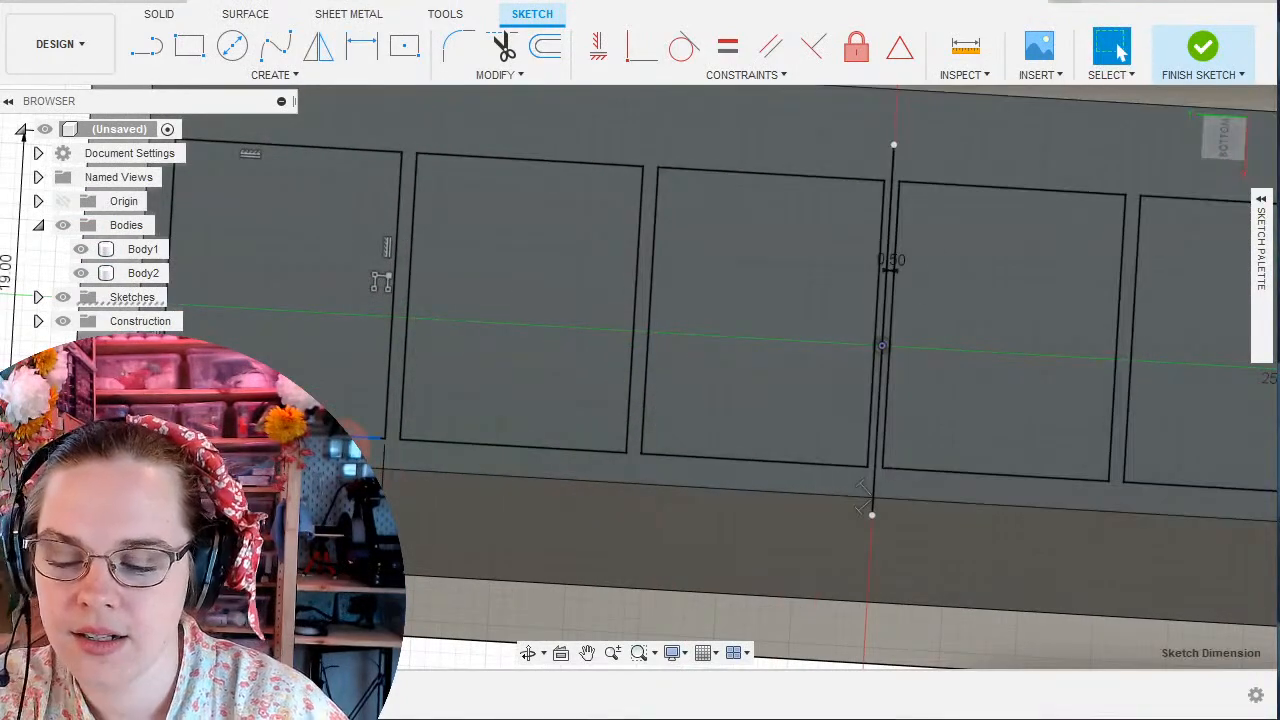
key("Escape")
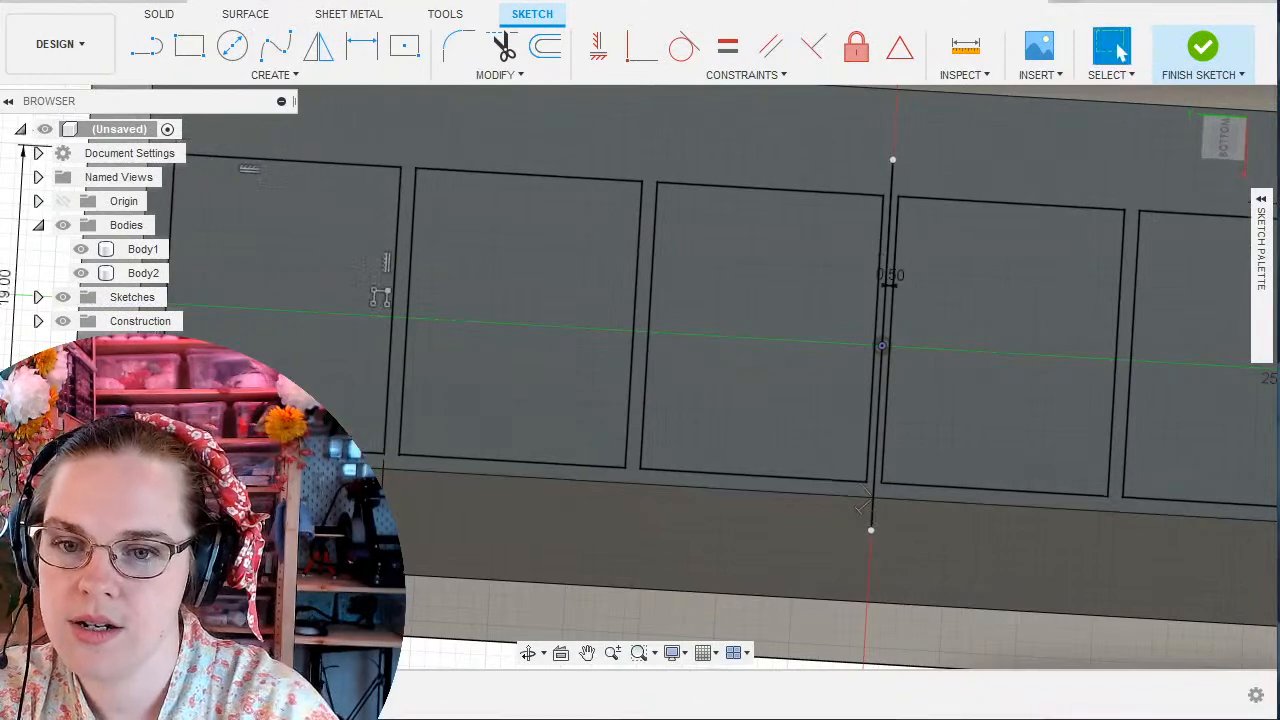
Measure the distances from the row's upper edge to the plate's upper inner edge and from the cut line to Body1's lower inner edge.
scroll(426, 479, "down", 3)
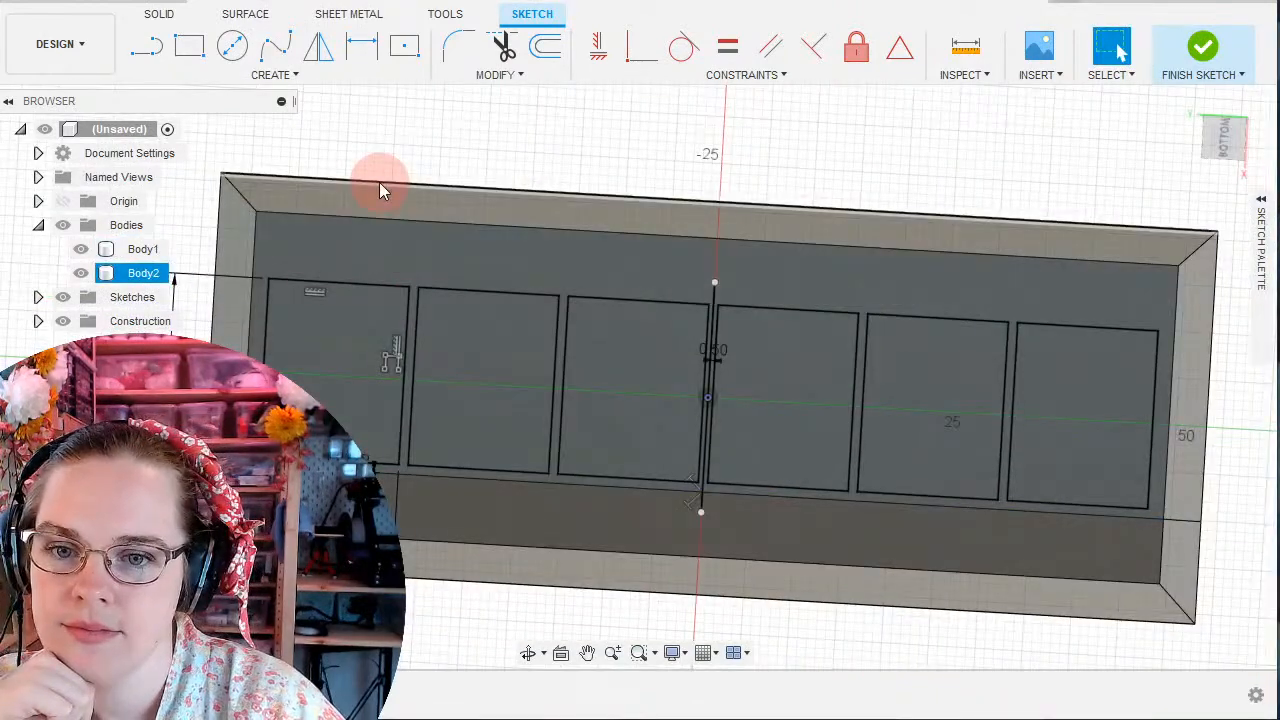
left_click(305, 214)
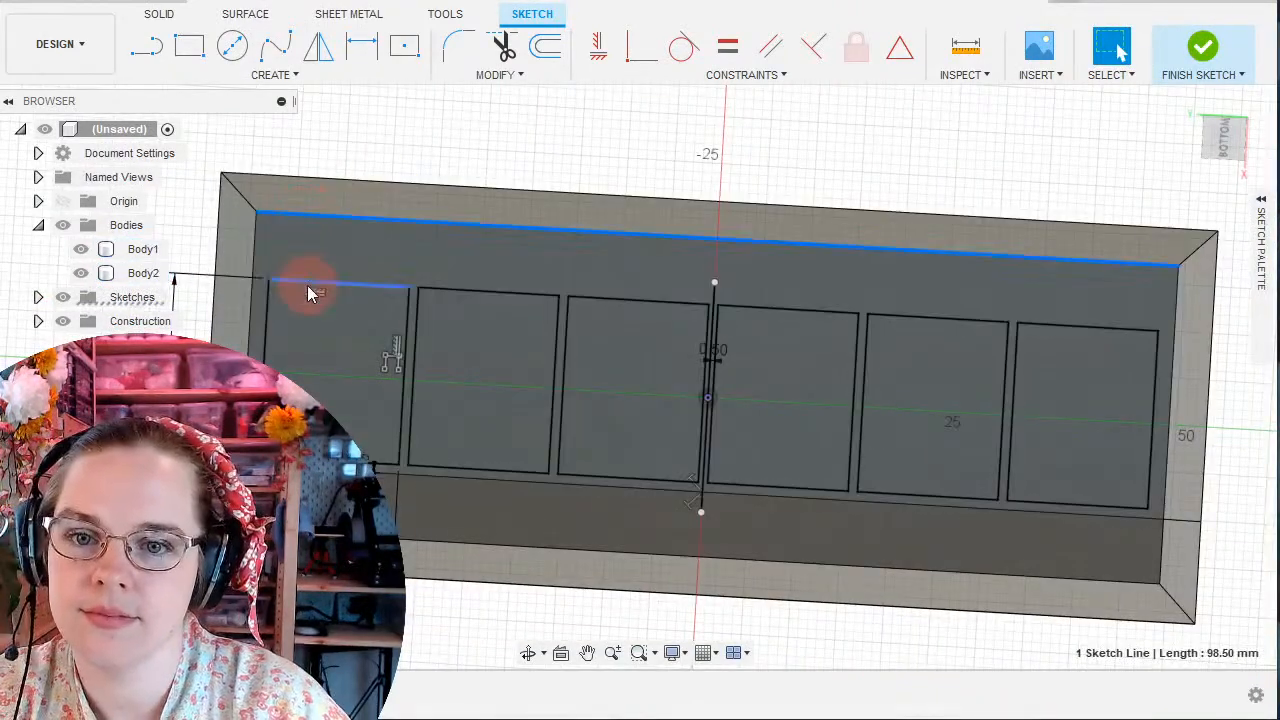
left_click(304, 283, "shift")
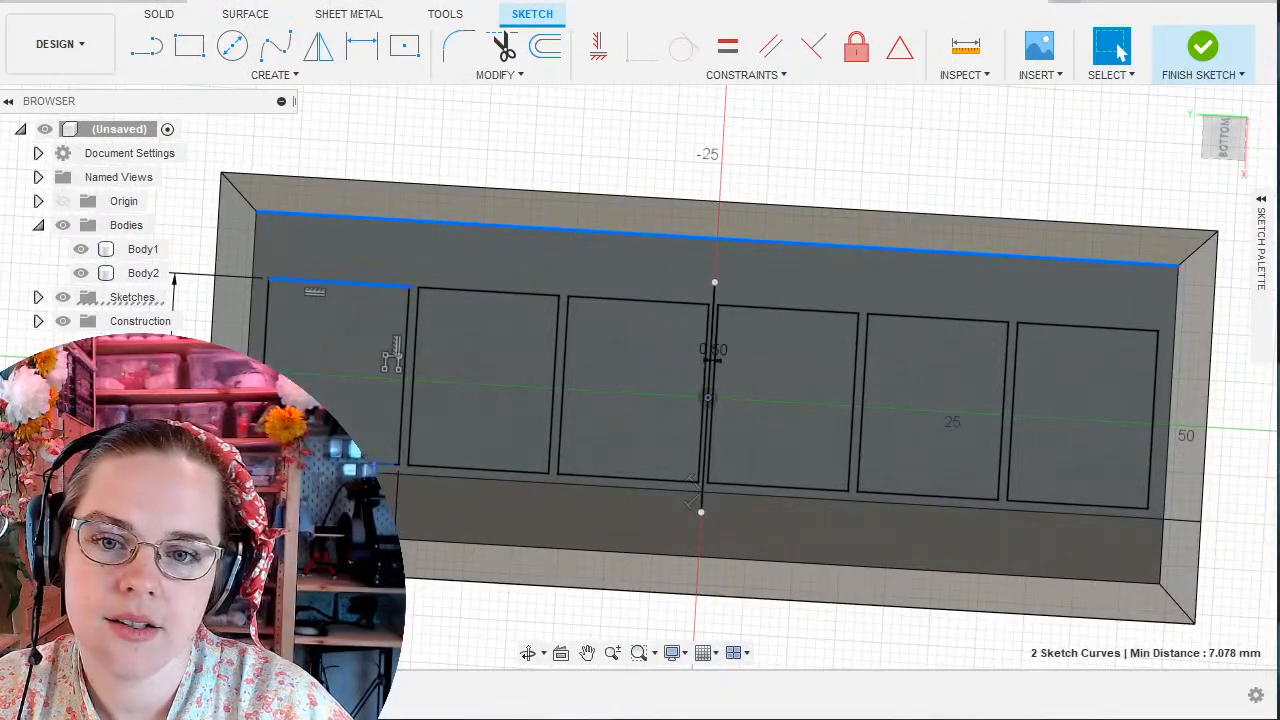
key("d")
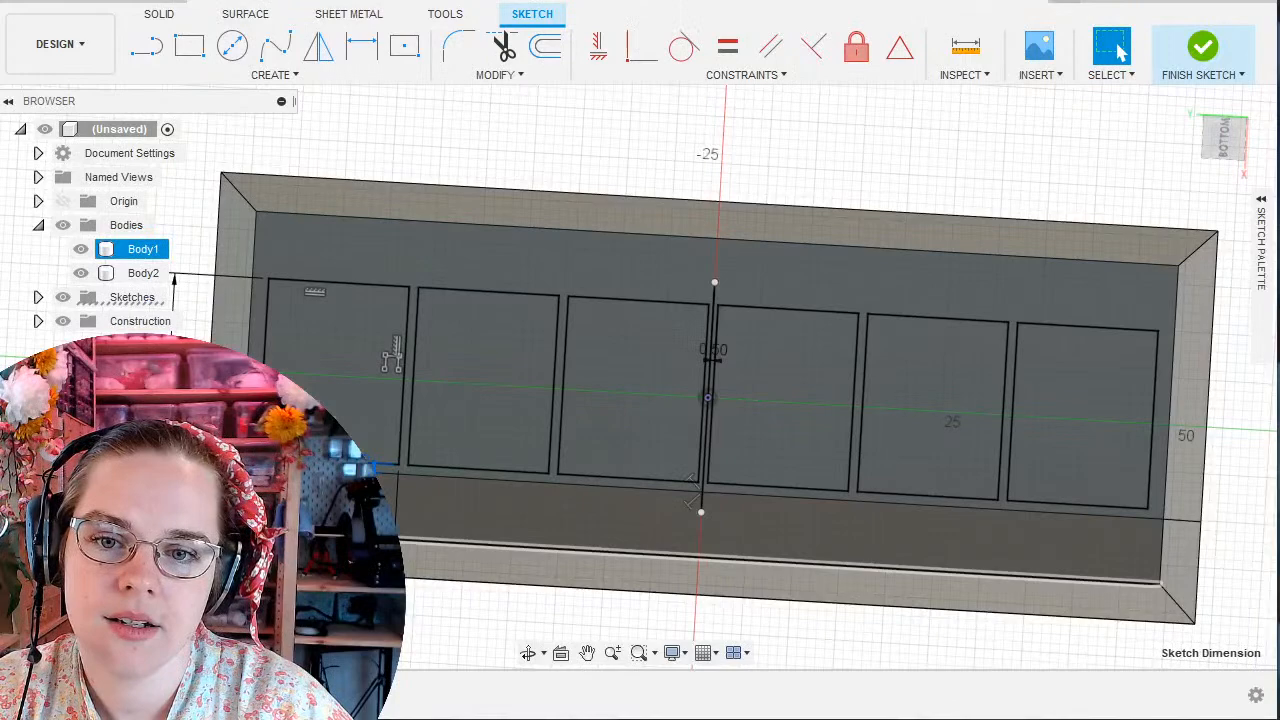
left_click(340, 537, "shift")
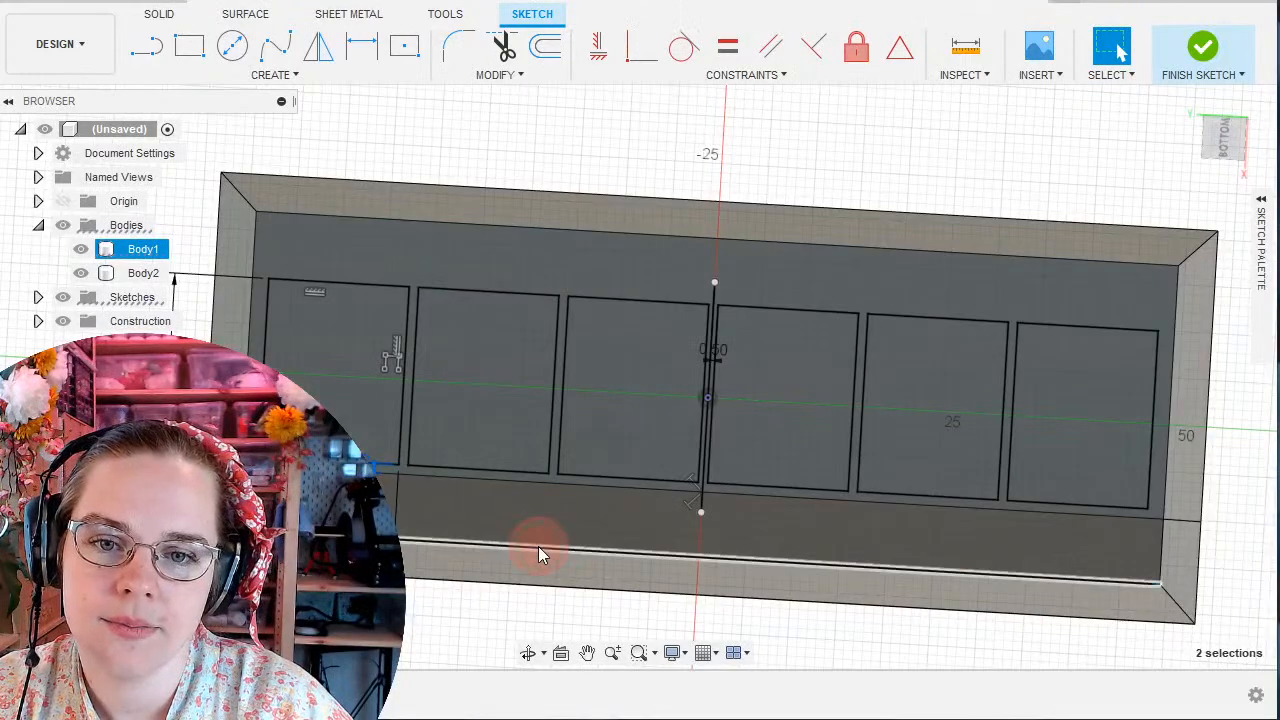
left_click(511, 470)
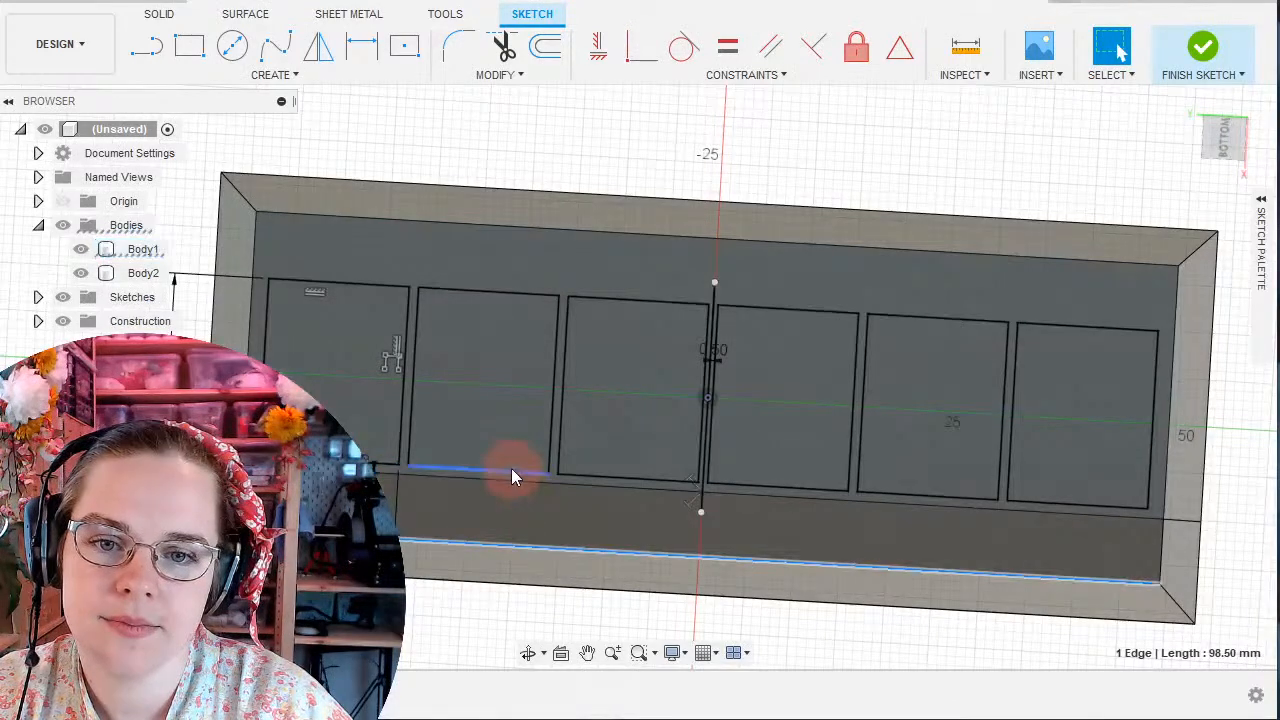
left_click(509, 482, "shift")
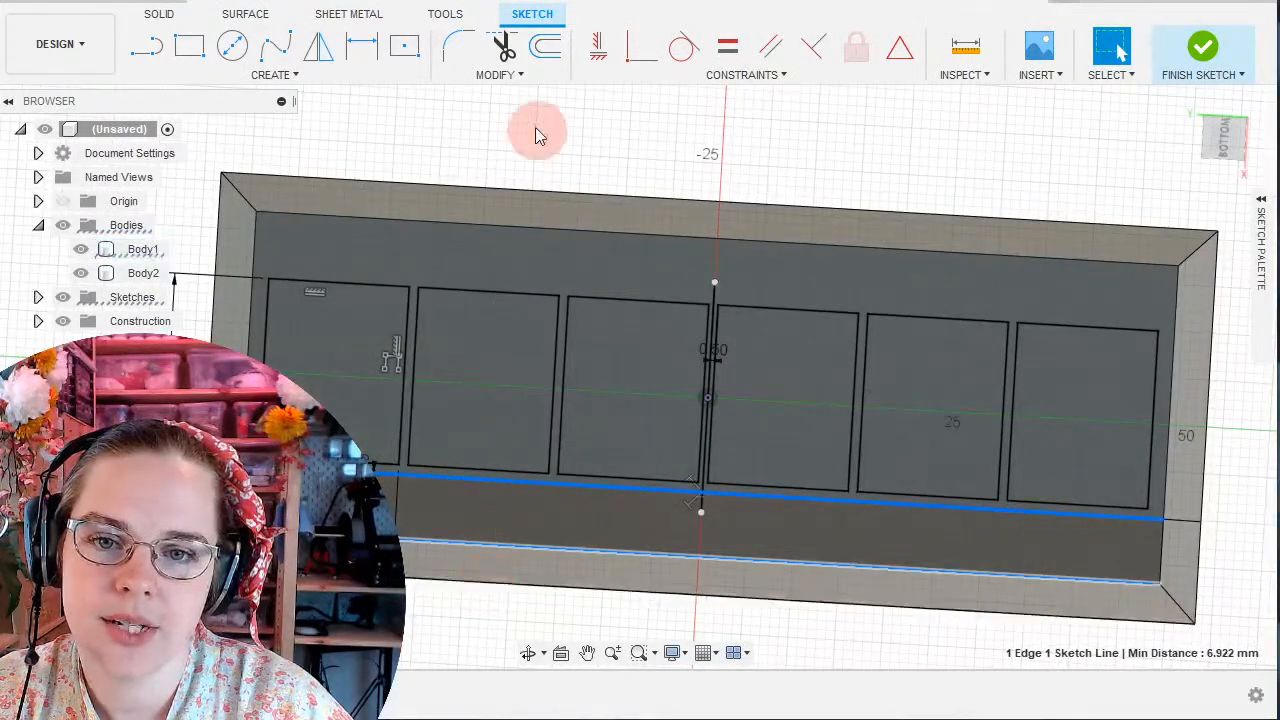
left_click(353, 147)
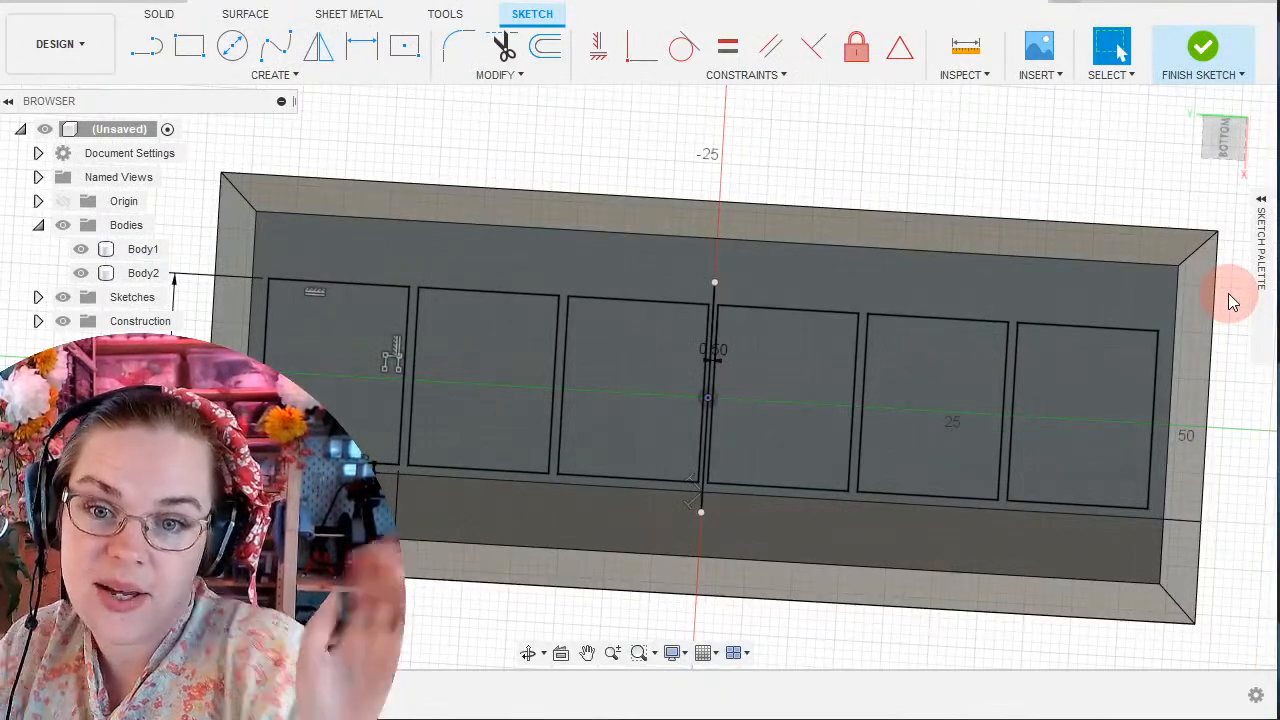
Set up a sketch projection with Body2's full-size face as the geometry to project.
left_click(491, 188)
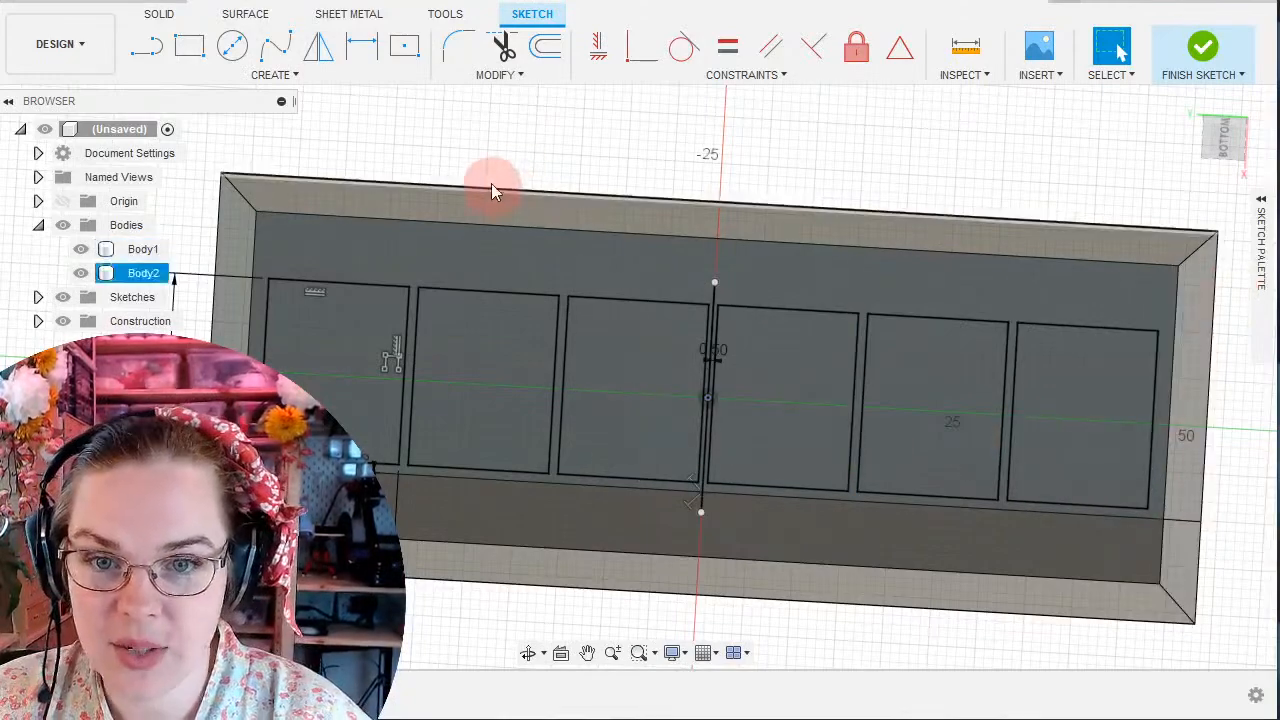
mouse_move(491, 183)
middle_mouse_down("shift")
mouse_move(514, 157)
mouse_move(480, 151)
mouse_move(491, 177)
middle_mouse_up("shift")
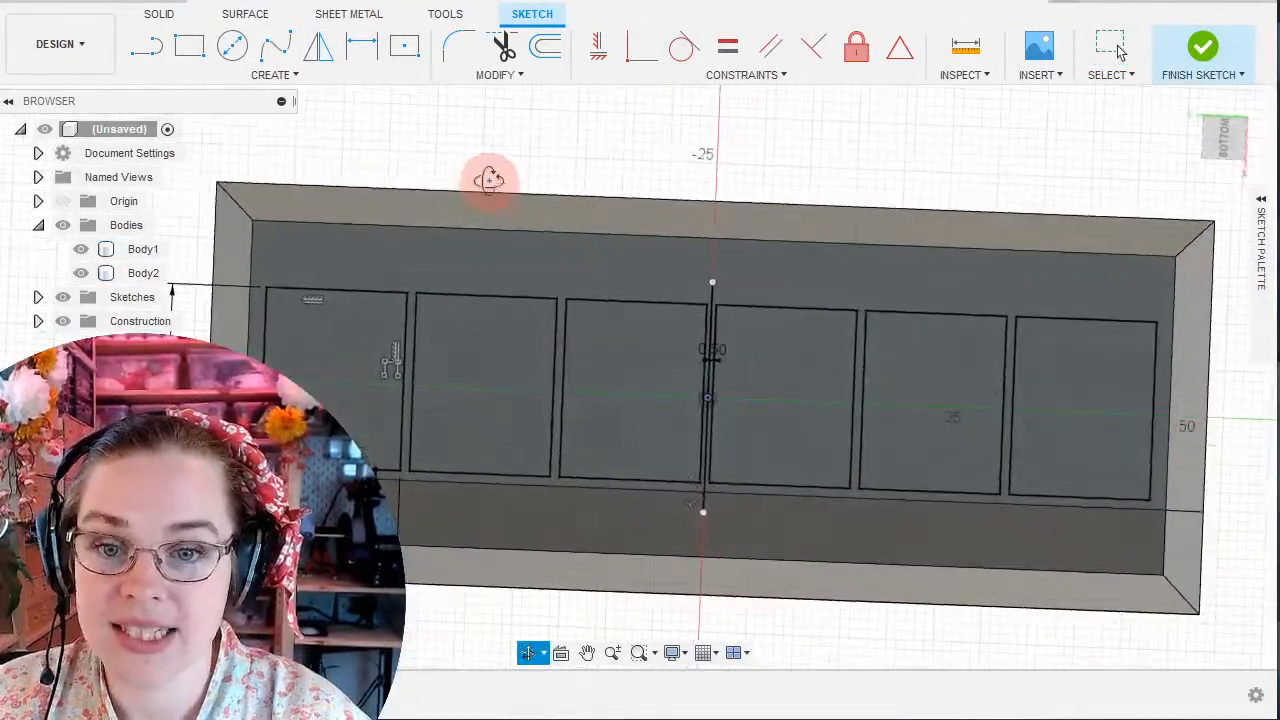
left_click(189, 45)
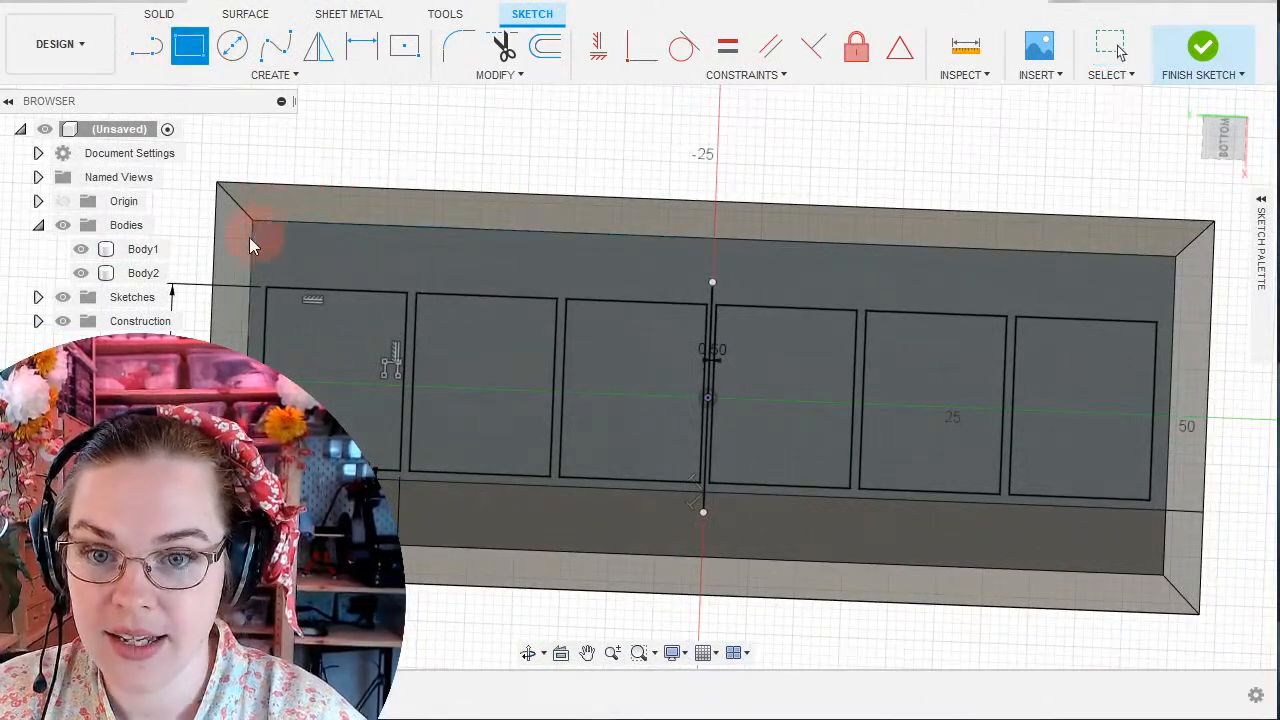
left_click(272, 76)
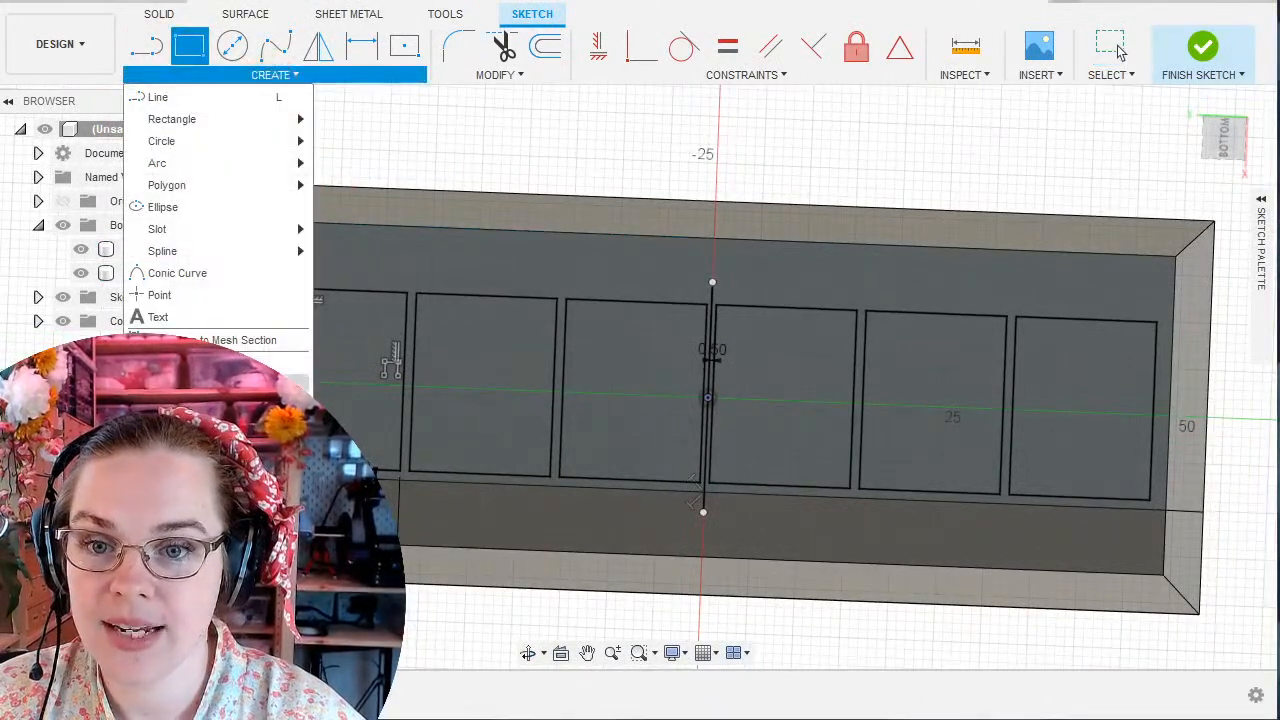
mouse_move(222, 430)
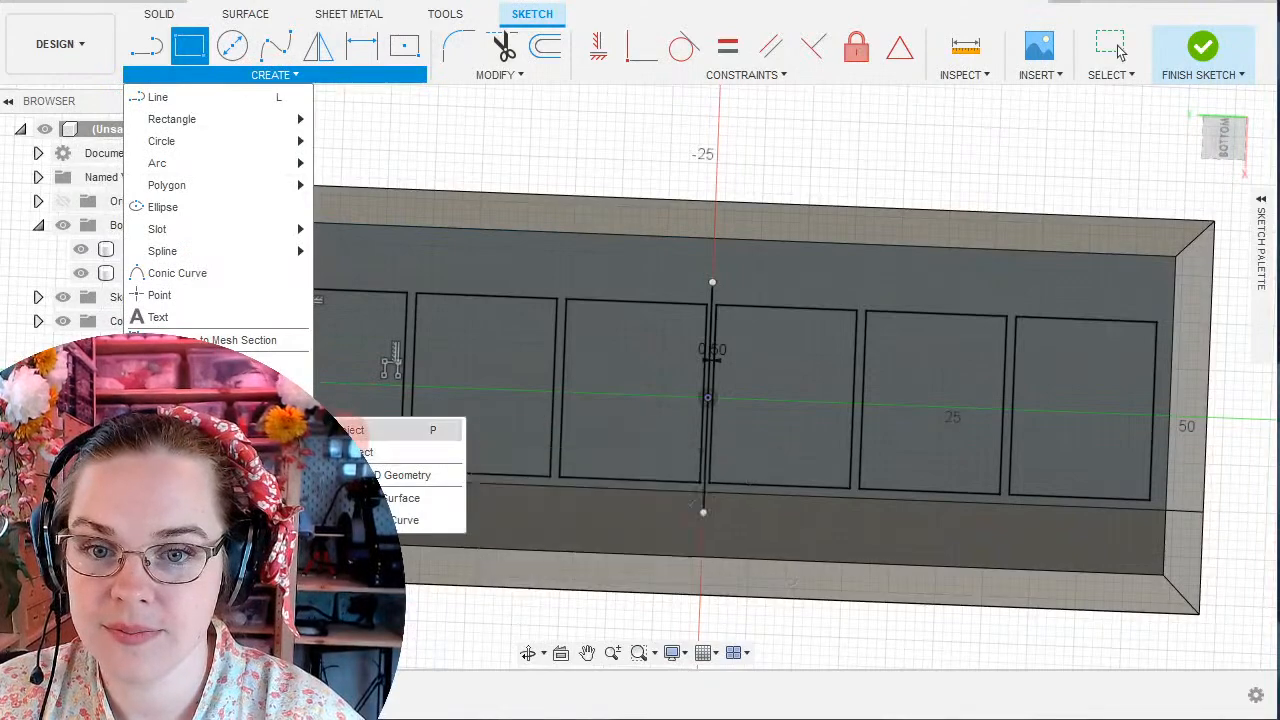
left_click(390, 430)
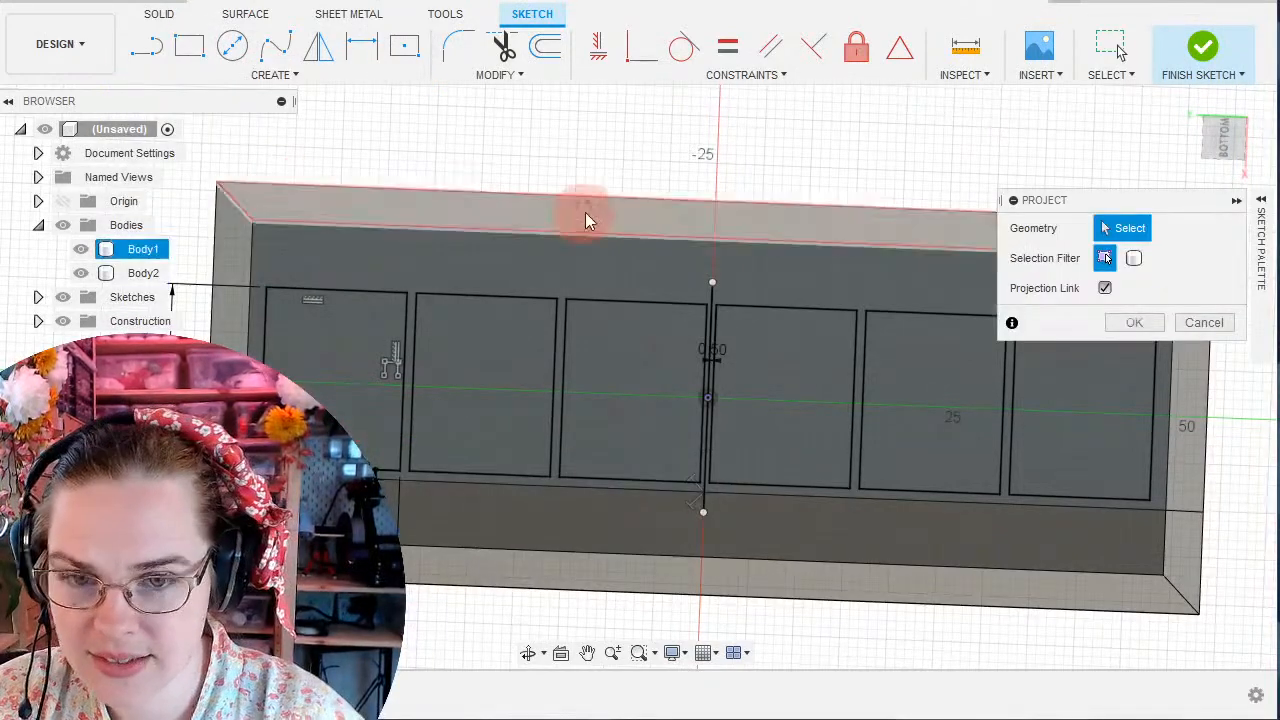
middle_click_drag(586, 214, 556, 456, "shift")
left_click(392, 369)
mouse_move(396, 430)
middle_mouse_down("shift")
mouse_move(402, 375)
mouse_move(374, 336)
middle_mouse_up("shift")
Hide Body1 and Body2 and complete the projection of the plate's full outline into the sketch.
left_click(81, 251)
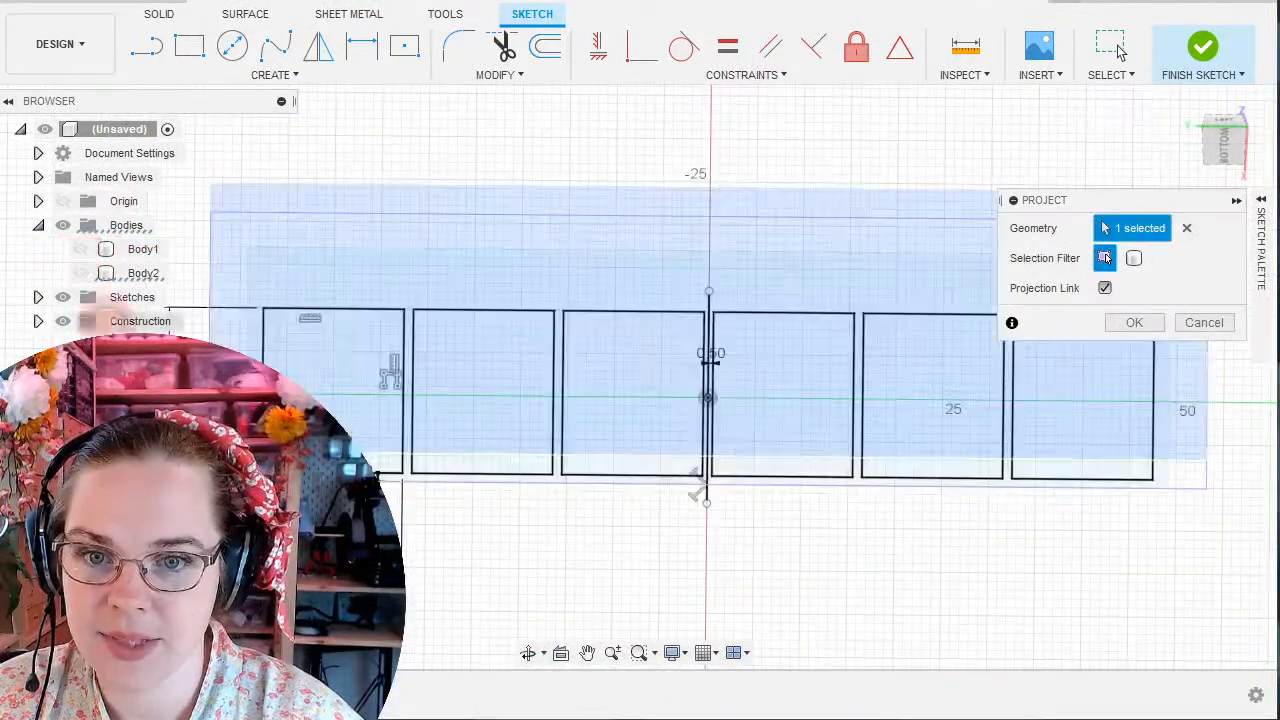
left_click(1226, 150)
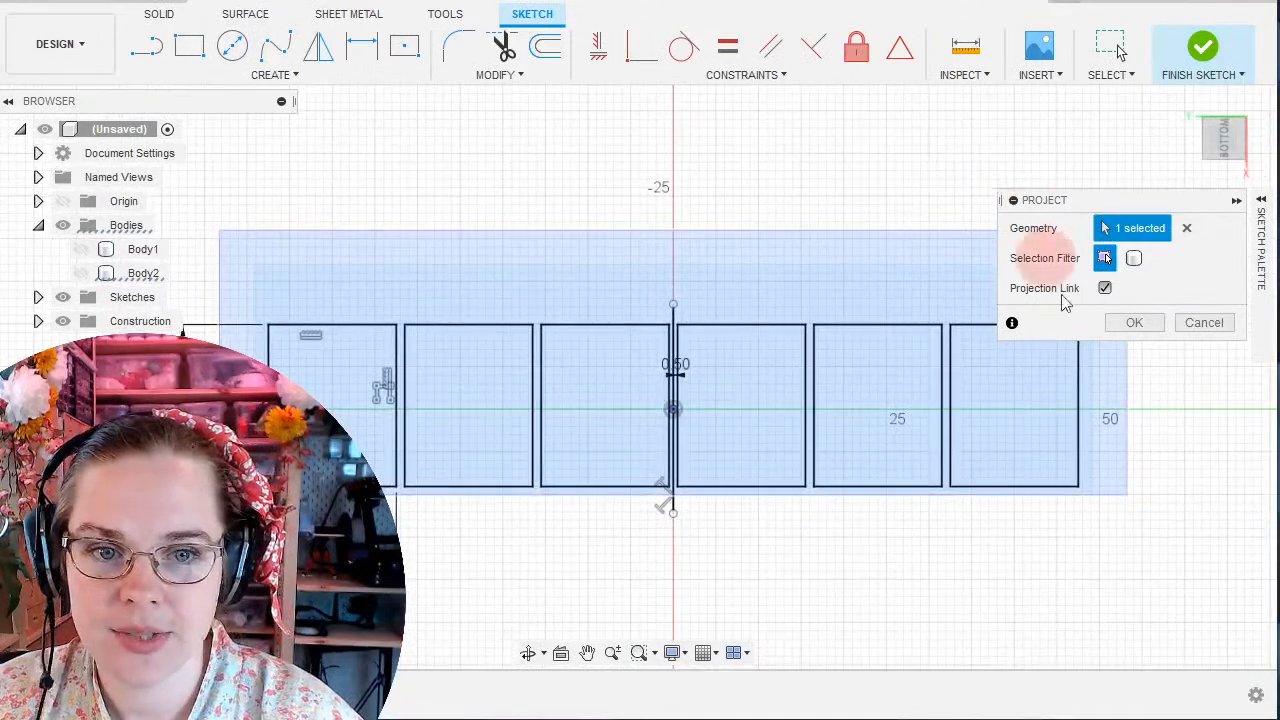
left_click(84, 255)
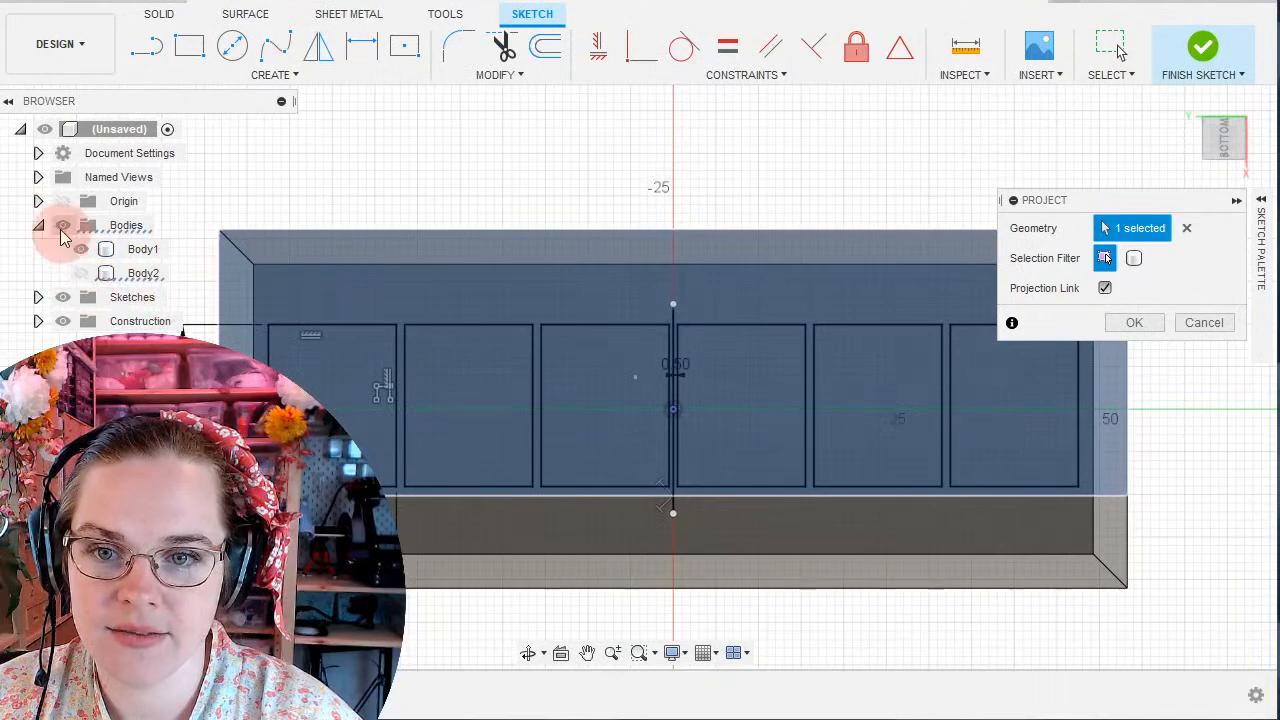
left_click(84, 255)
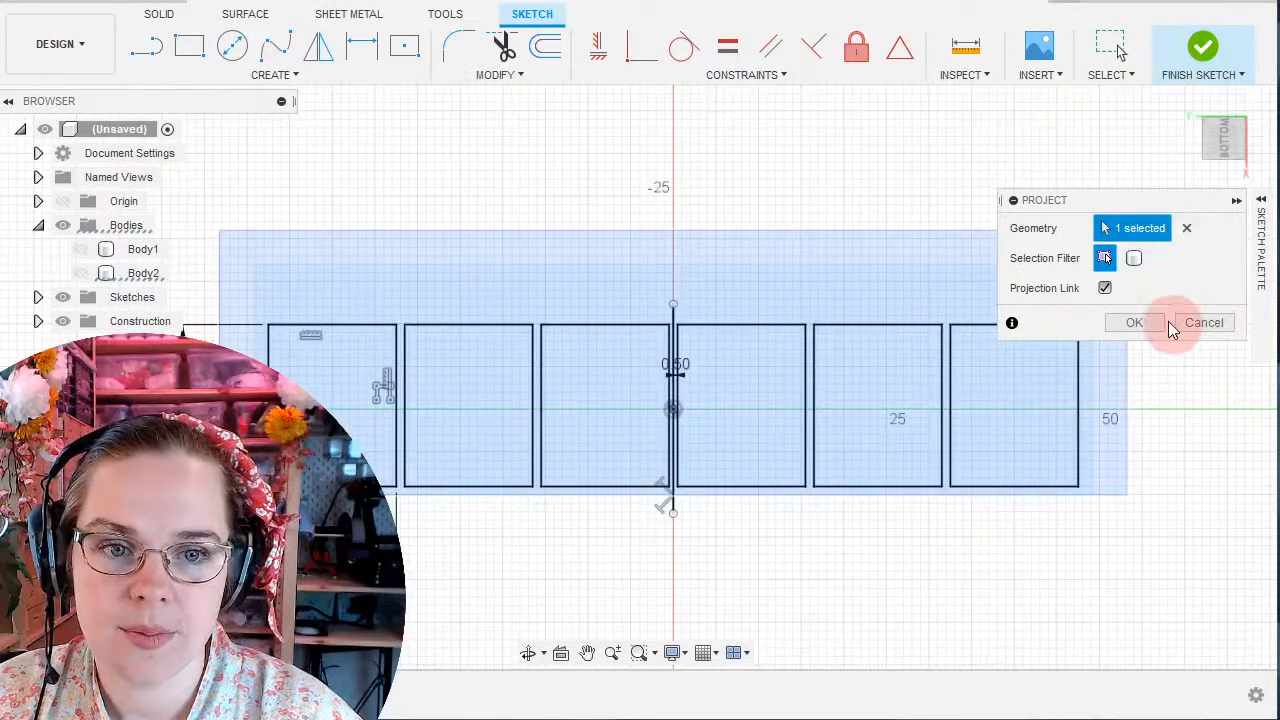
left_click(1136, 322)
left_click(328, 230)
Draw a full-width two-point rectangle from the projected outline's upper corner to its opposite side, above the row of six rectangles.
left_click(189, 45)
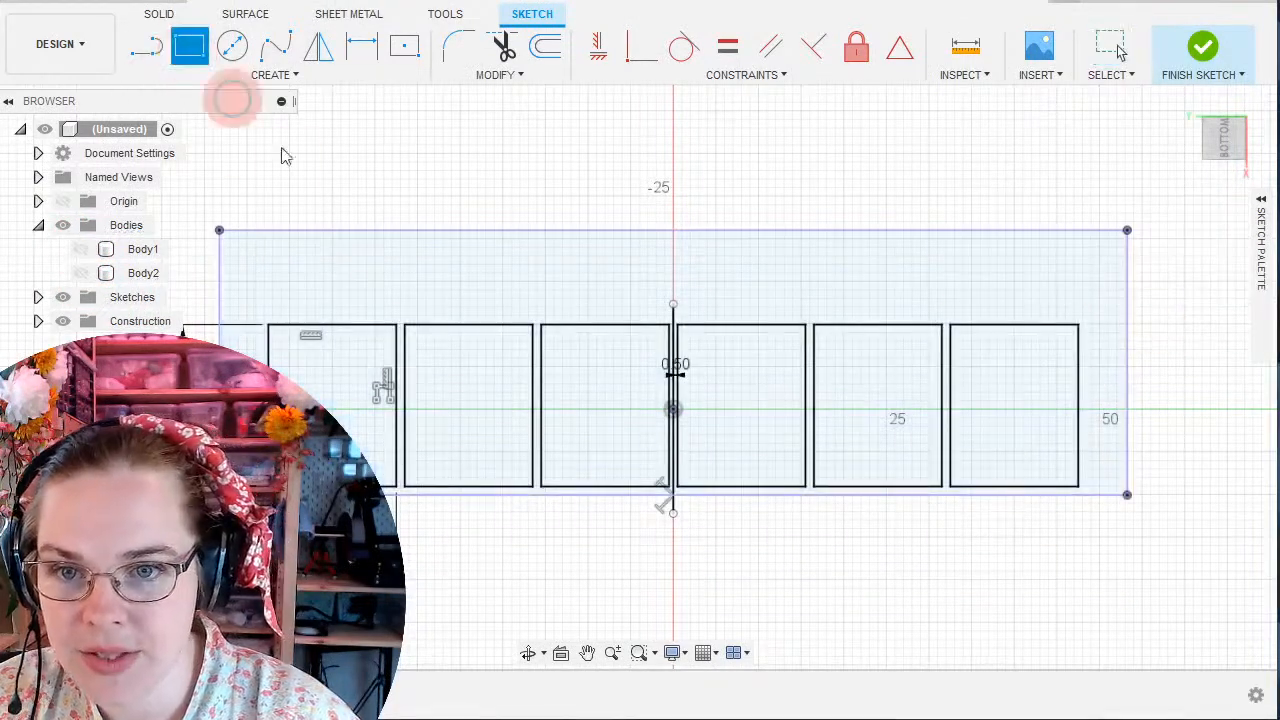
left_click_drag(220, 232, 1127, 302)
left_click(1110, 45)
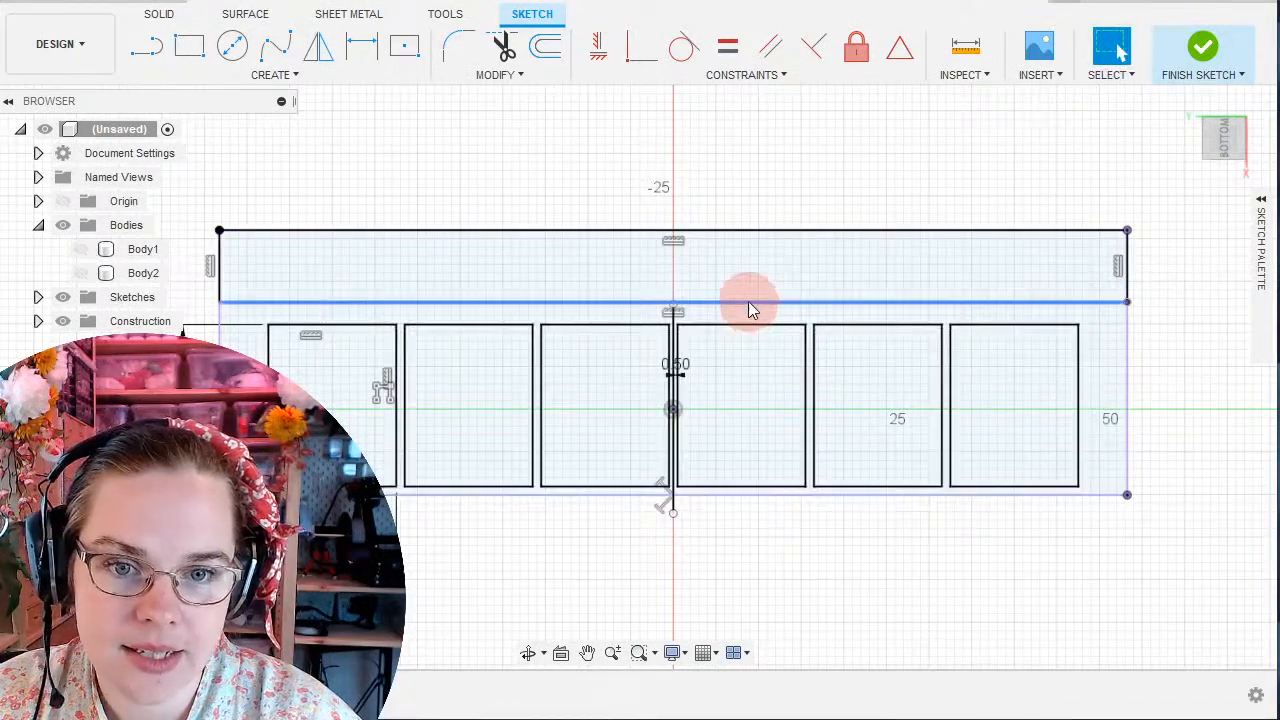
Dimension the gap between the full-width strip and the row of rectangles to 1 mm and finish the sketch.
left_click(750, 302)
left_click(731, 325, "shift")
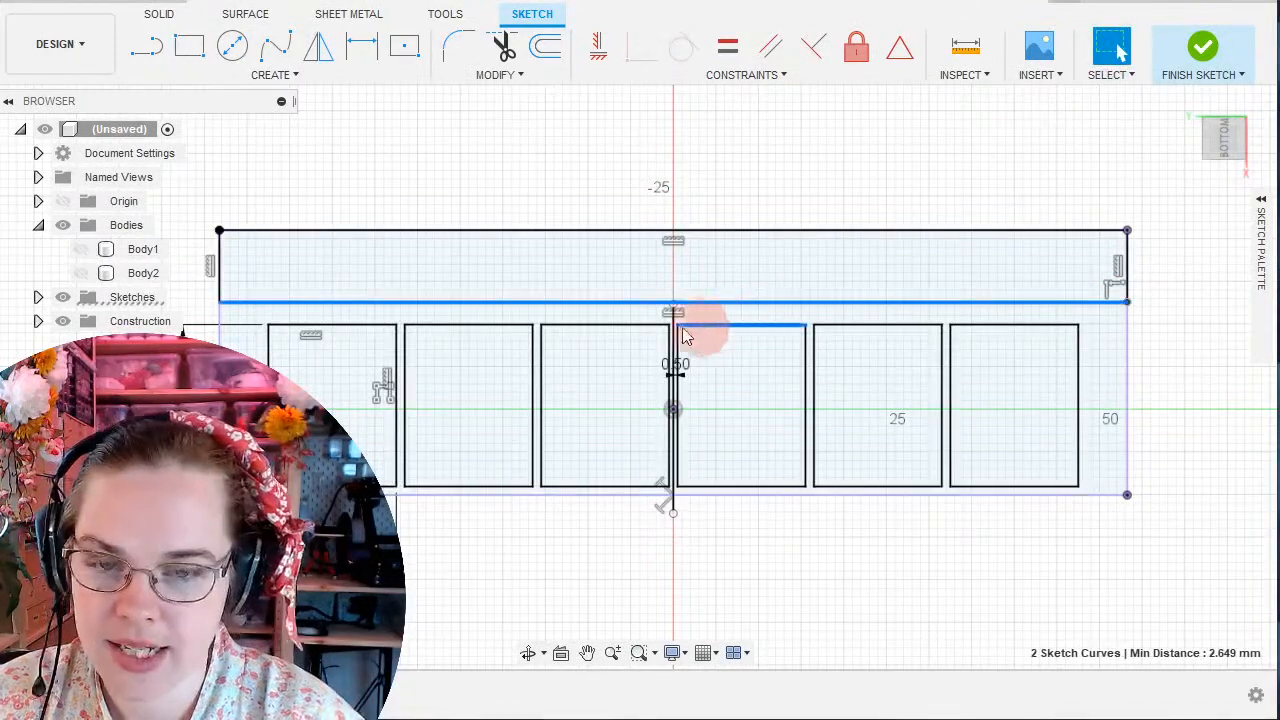
scroll(534, 341, "down", 3)
scroll(440, 334, "up", 10)
scroll(869, 416, "down", 2)
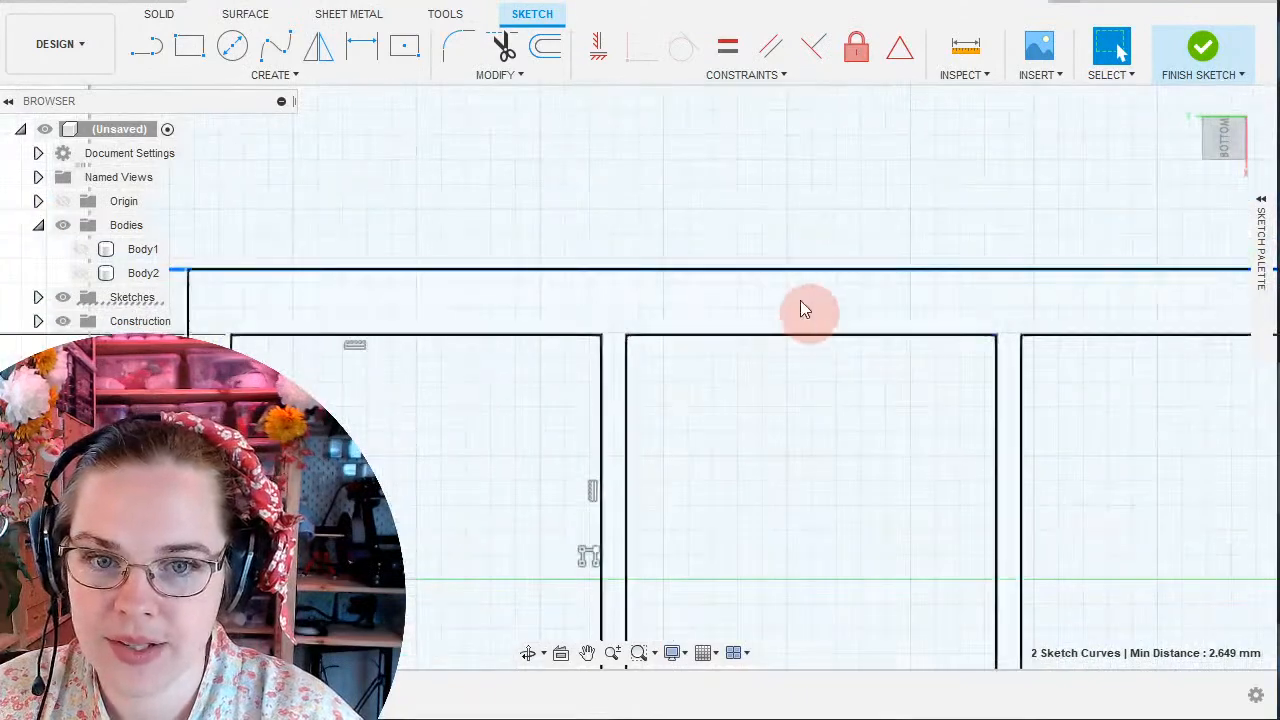
left_click(784, 270)
left_click(770, 336, "shift")
key("d")
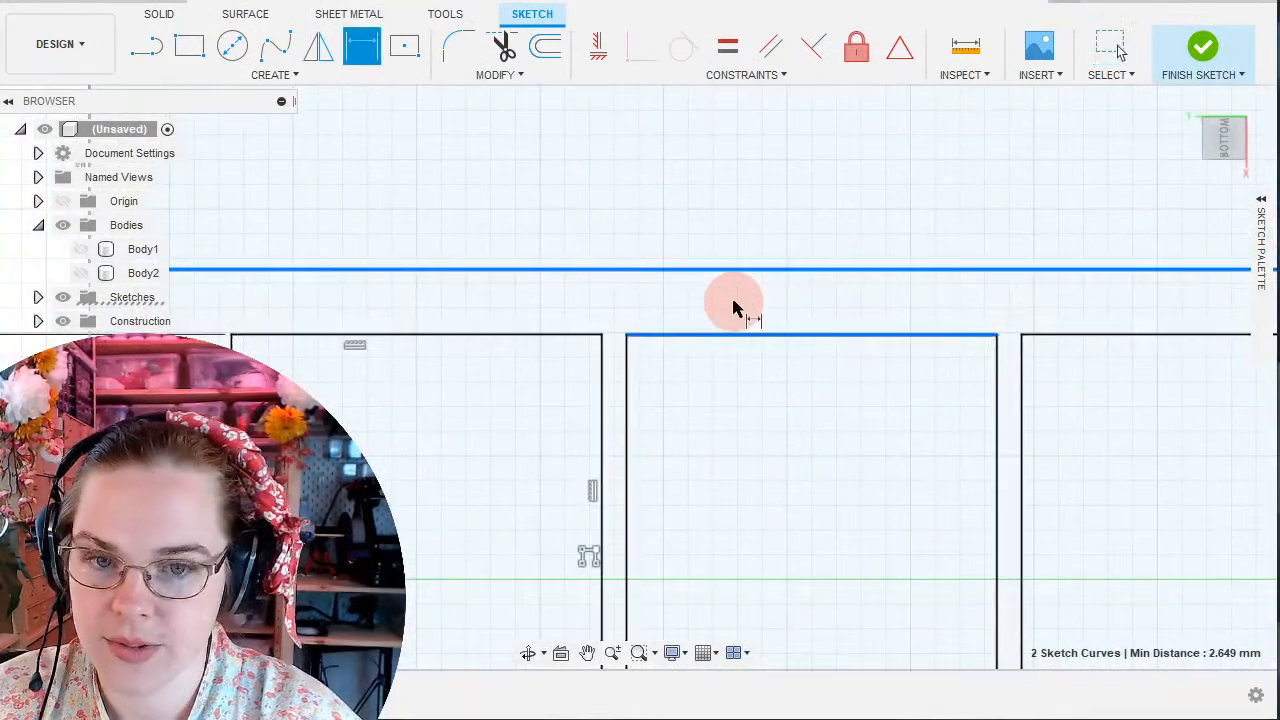
left_click(734, 303)
type("1")
key("Return")
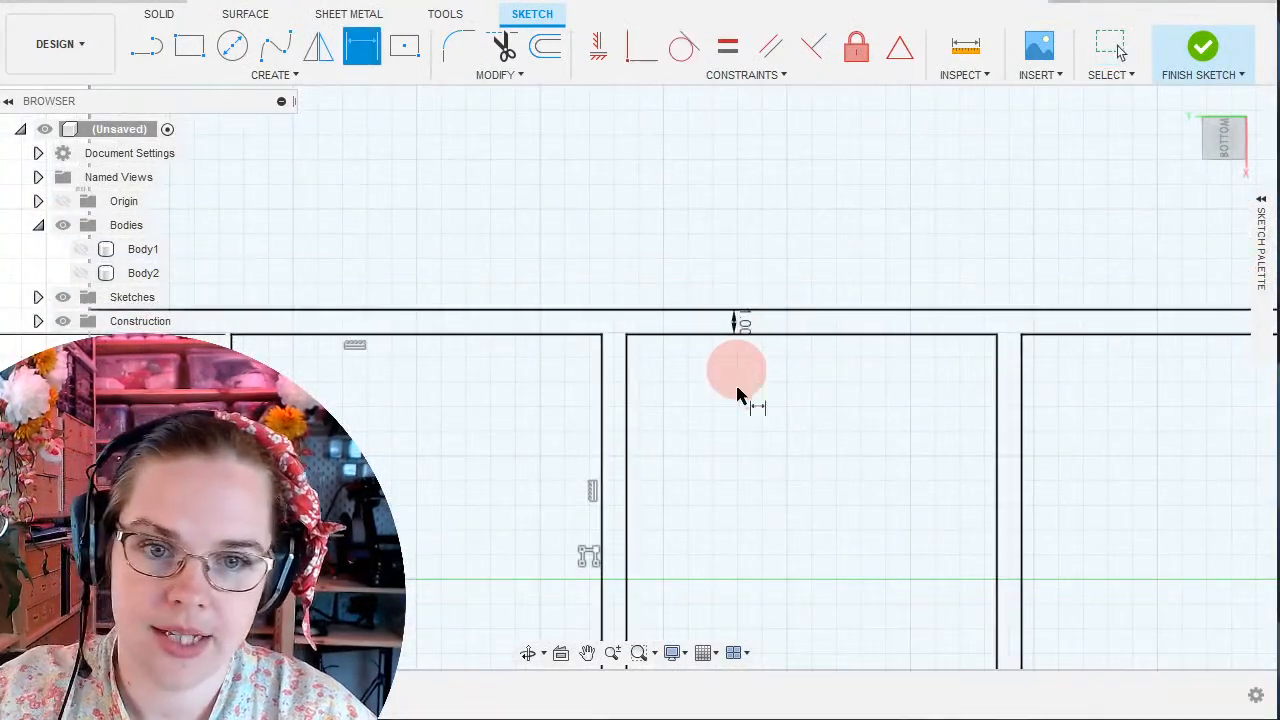
scroll(737, 449, "down", 5)
middle_click_drag(715, 168, 485, 150)
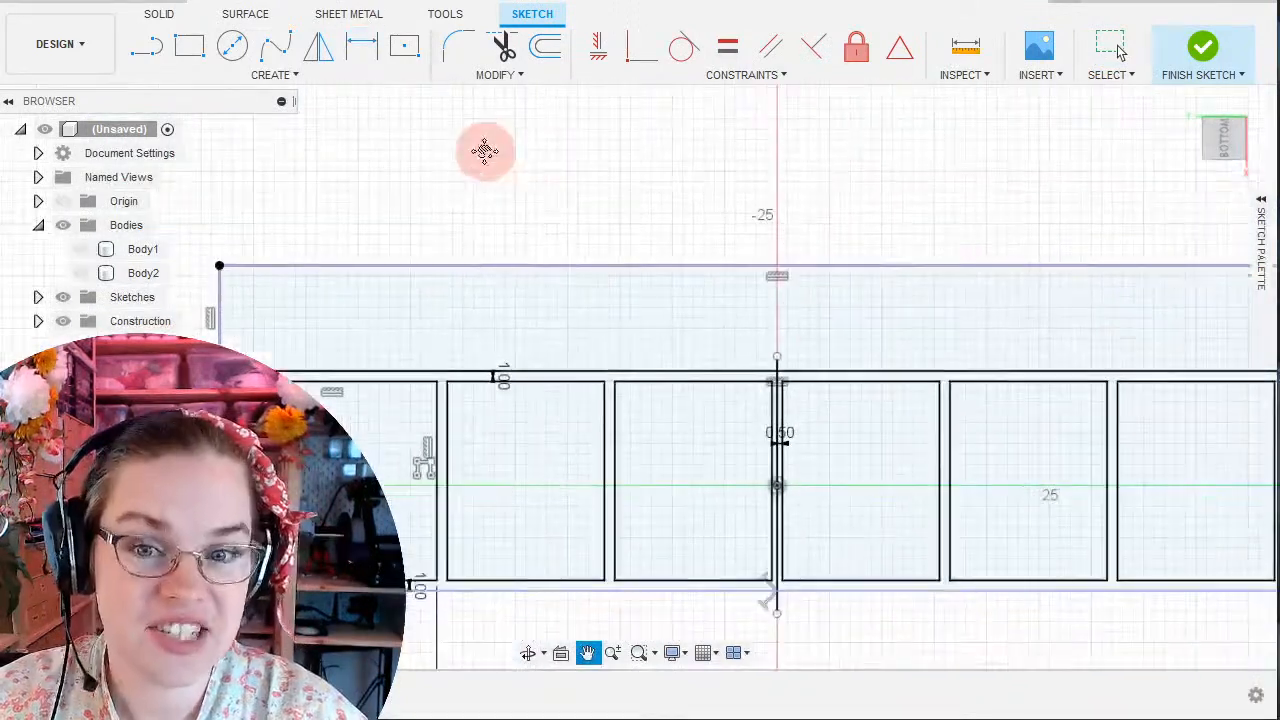
left_click(1188, 72)
Show Body2 and start an Extrude with both profiles of the full-width strip and all six rectangles selected.
scroll(385, 211, "down", 3)
scroll(845, 200, "up", 2)
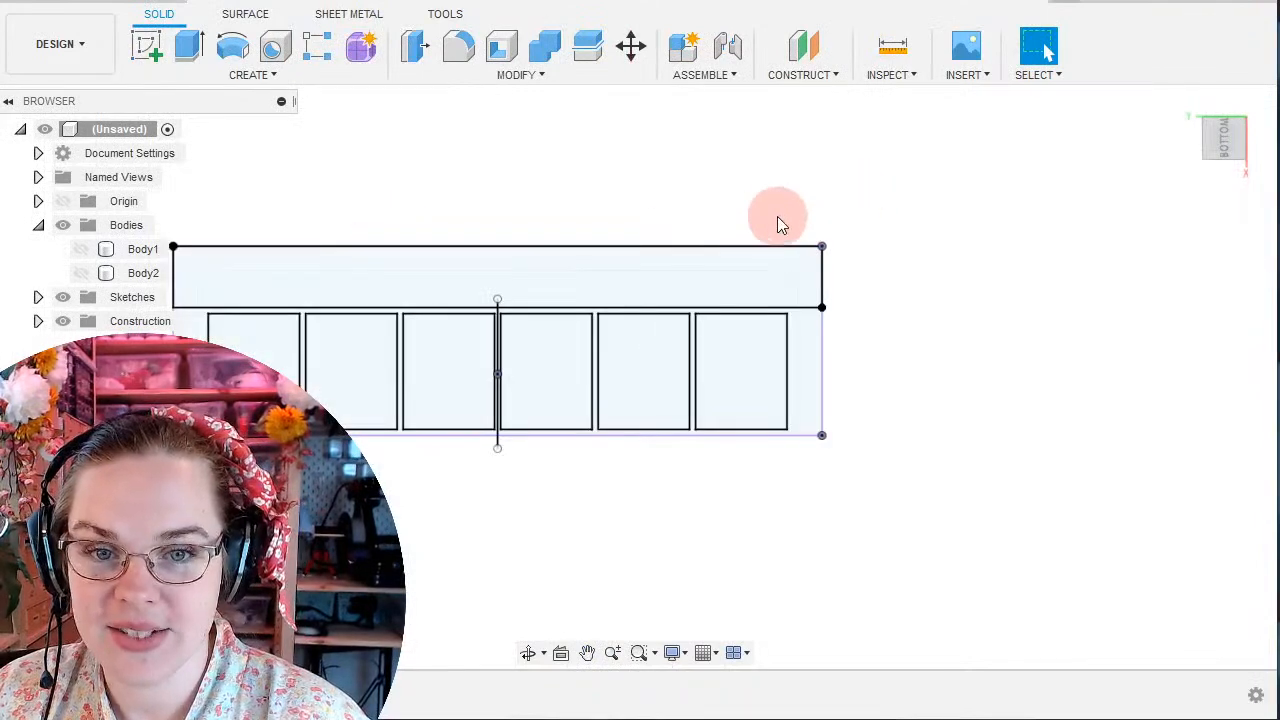
middle_click_drag(597, 181, 775, 205)
left_click(86, 270)
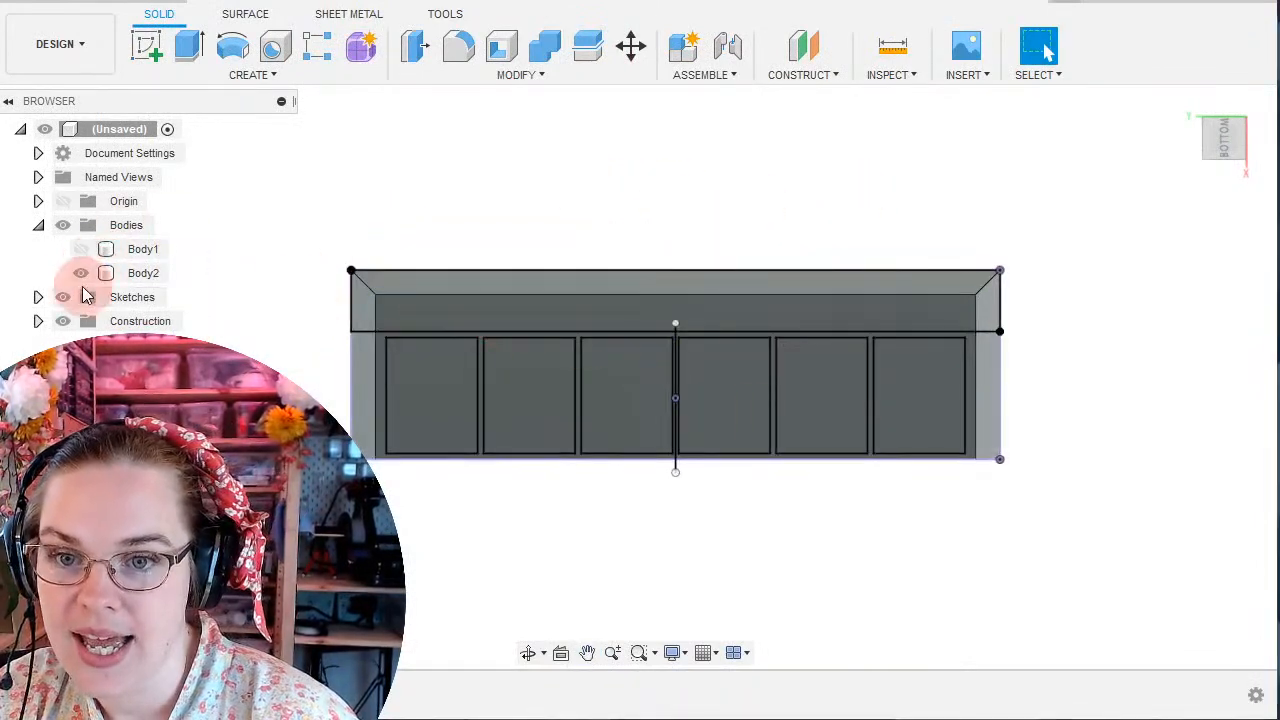
middle_click_drag(414, 237, 447, 142, "shift")
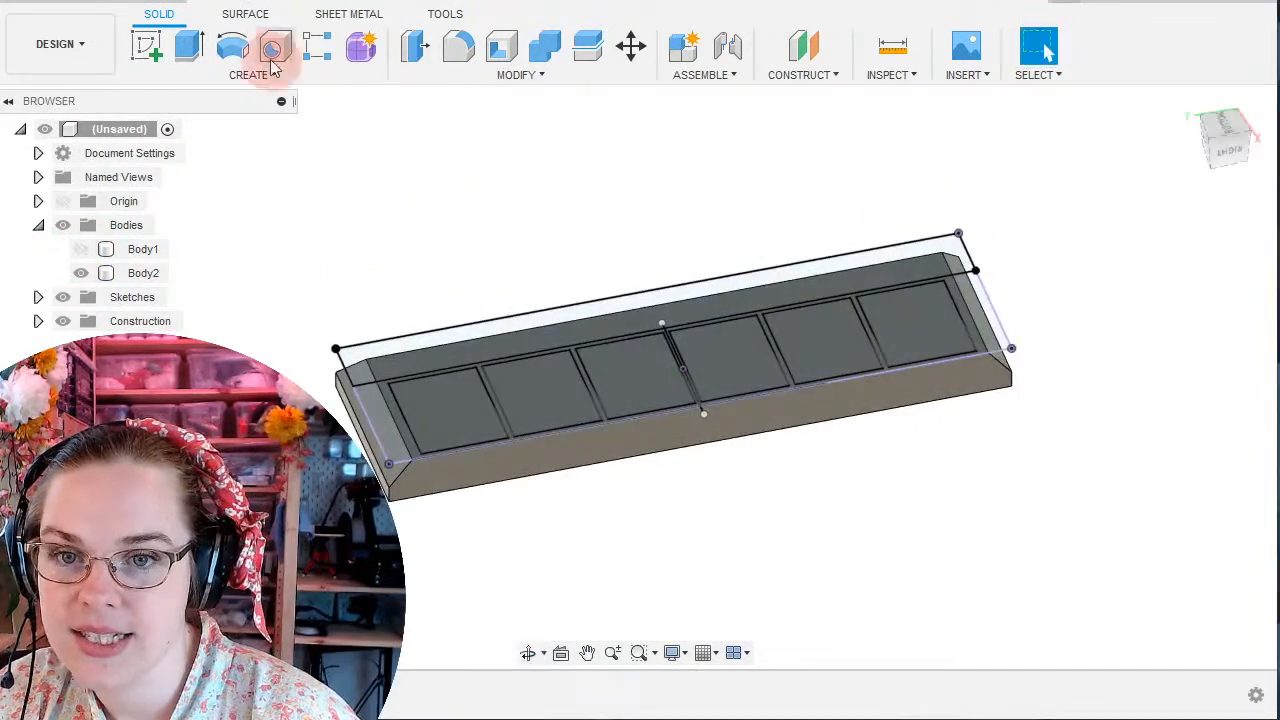
left_click(189, 45)
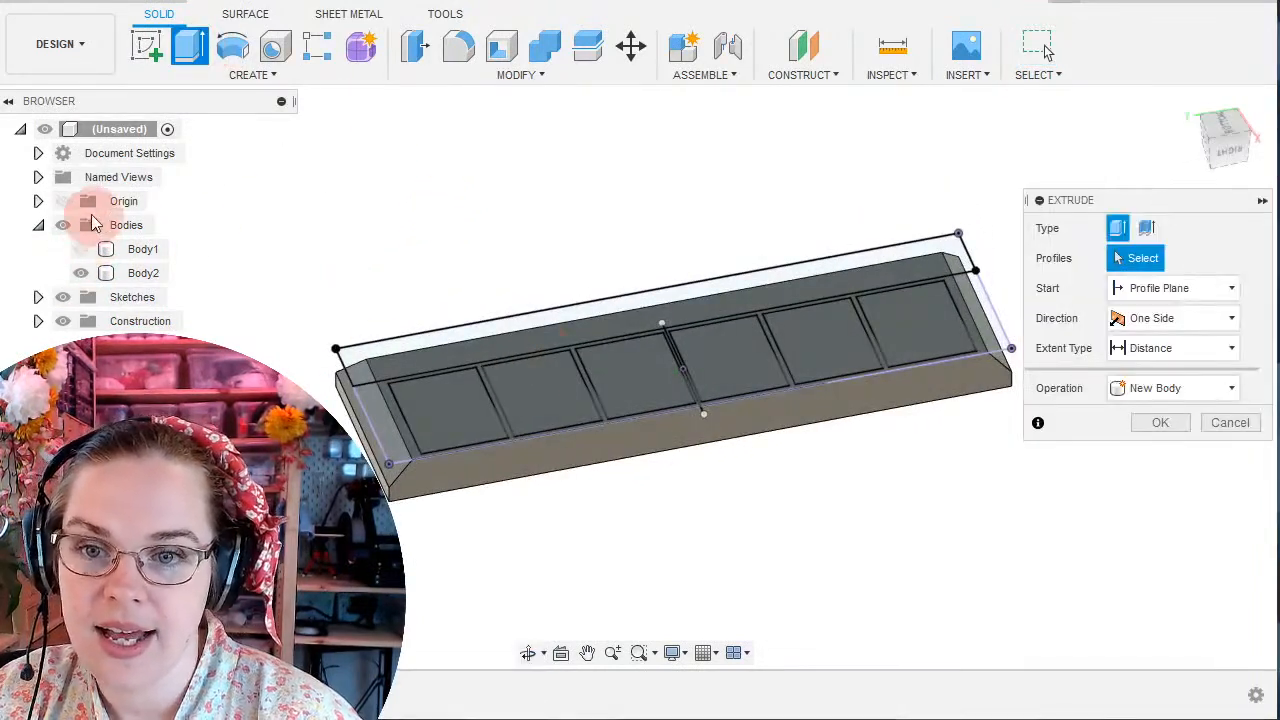
left_click(415, 365)
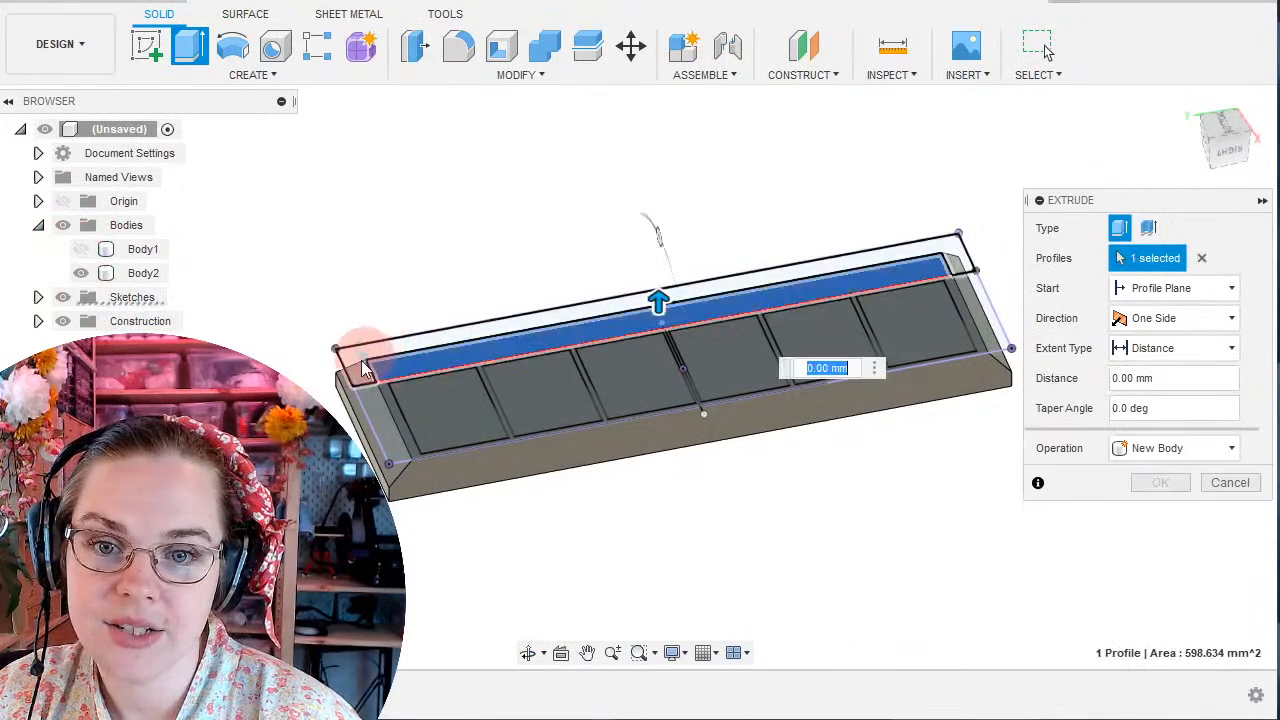
left_click(362, 367)
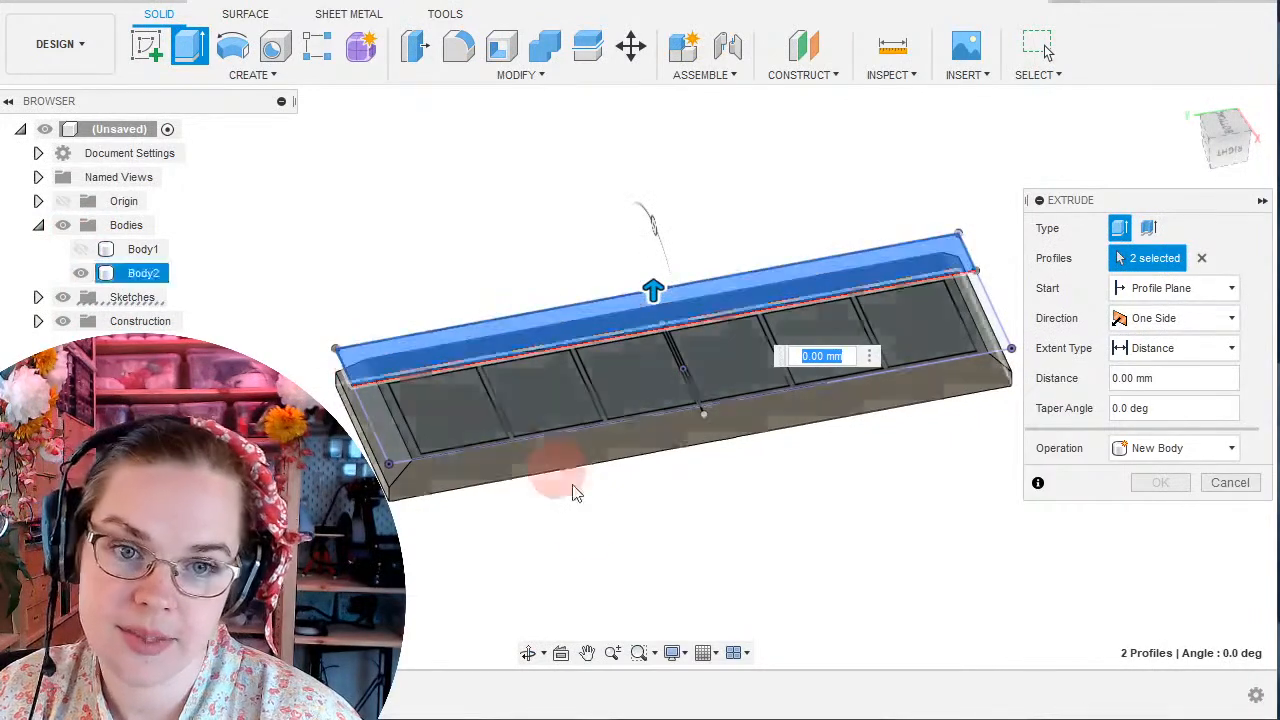
left_click(444, 405)
left_click(555, 400)
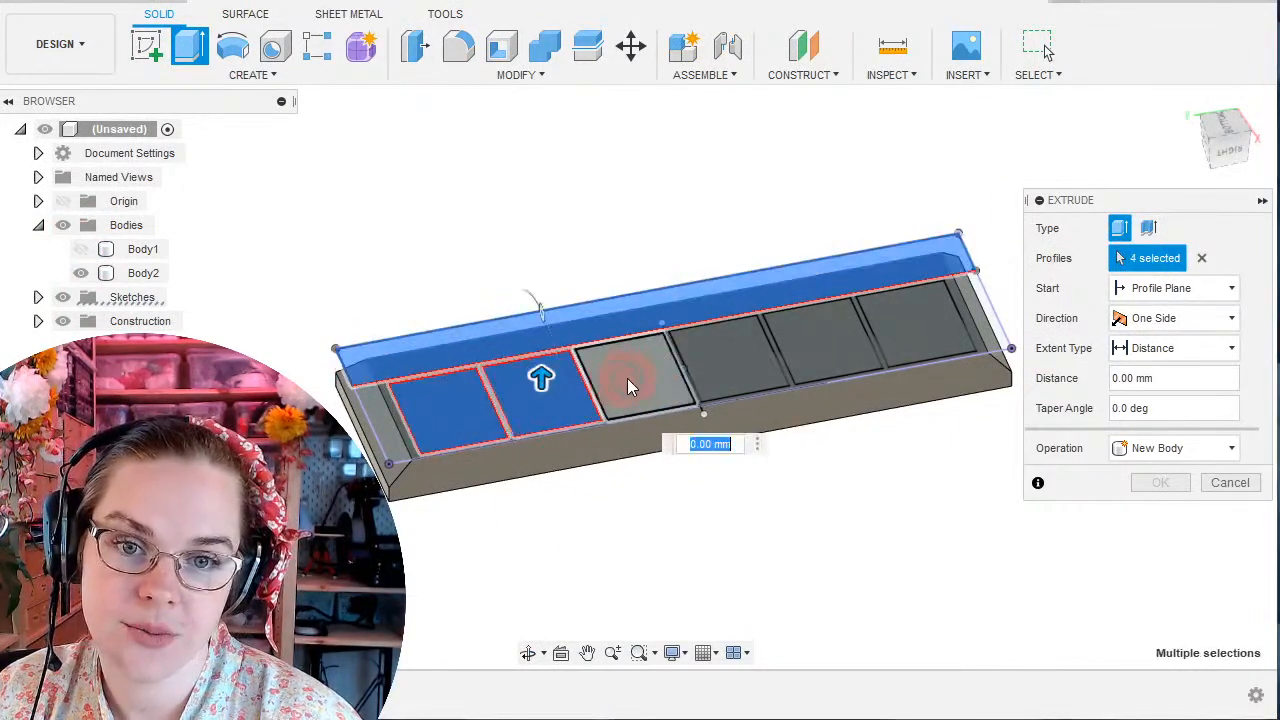
left_click(628, 377)
left_click(722, 365)
left_click(838, 334)
left_click(914, 334)
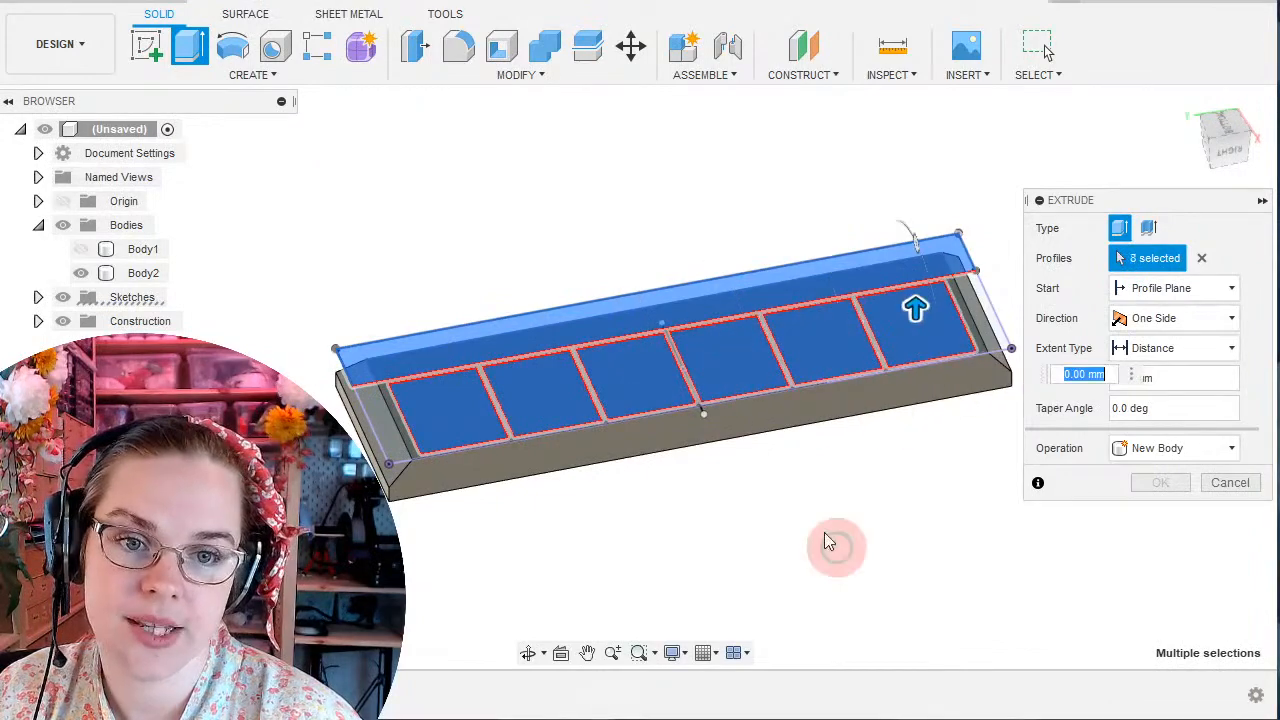
Cut the eight selected profiles through Body2 with the To Object extent, using its upper face as the target.
middle_click_drag(586, 286, 529, 414, "shift")
middle_click_drag(618, 252, 552, 372, "shift")
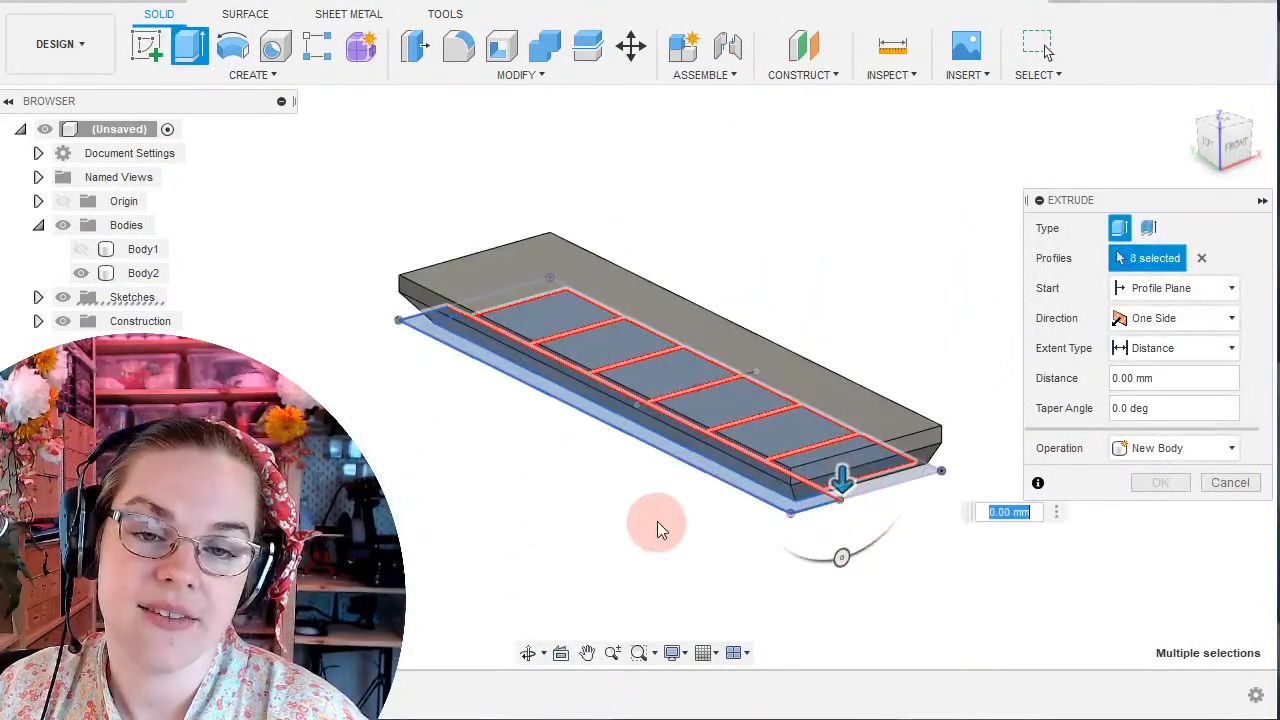
left_click(1179, 345)
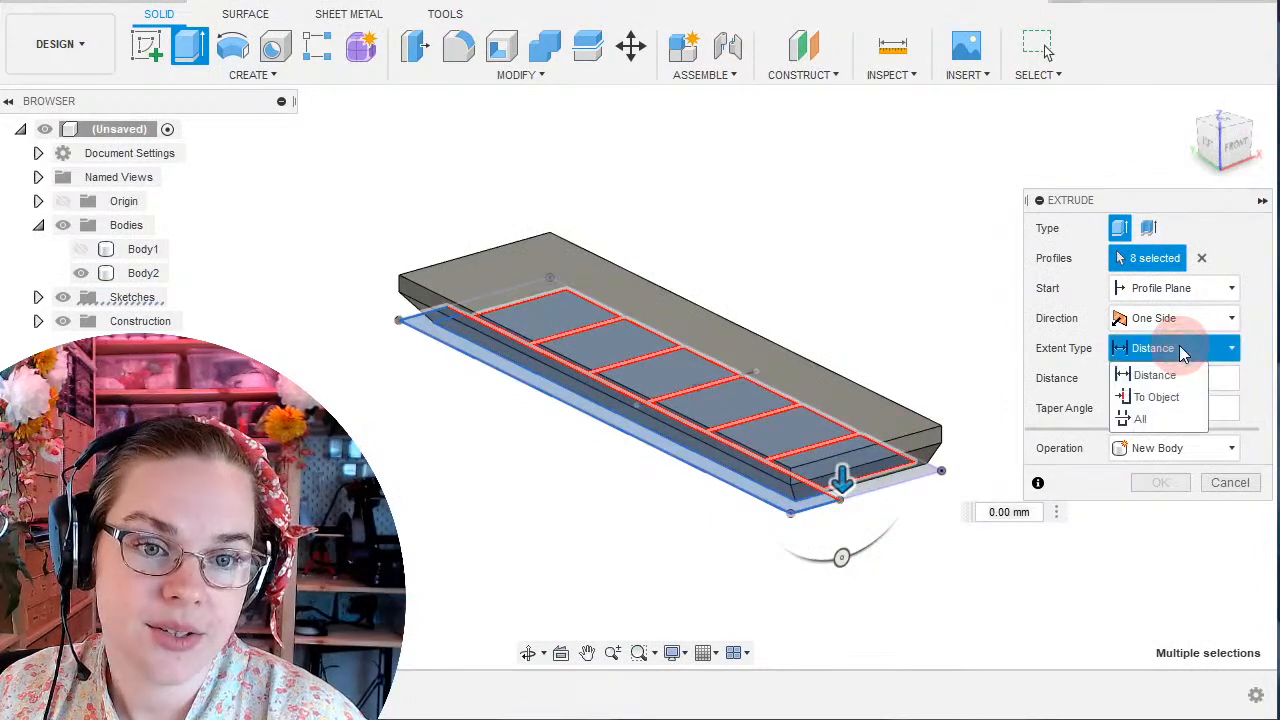
left_click(1152, 398)
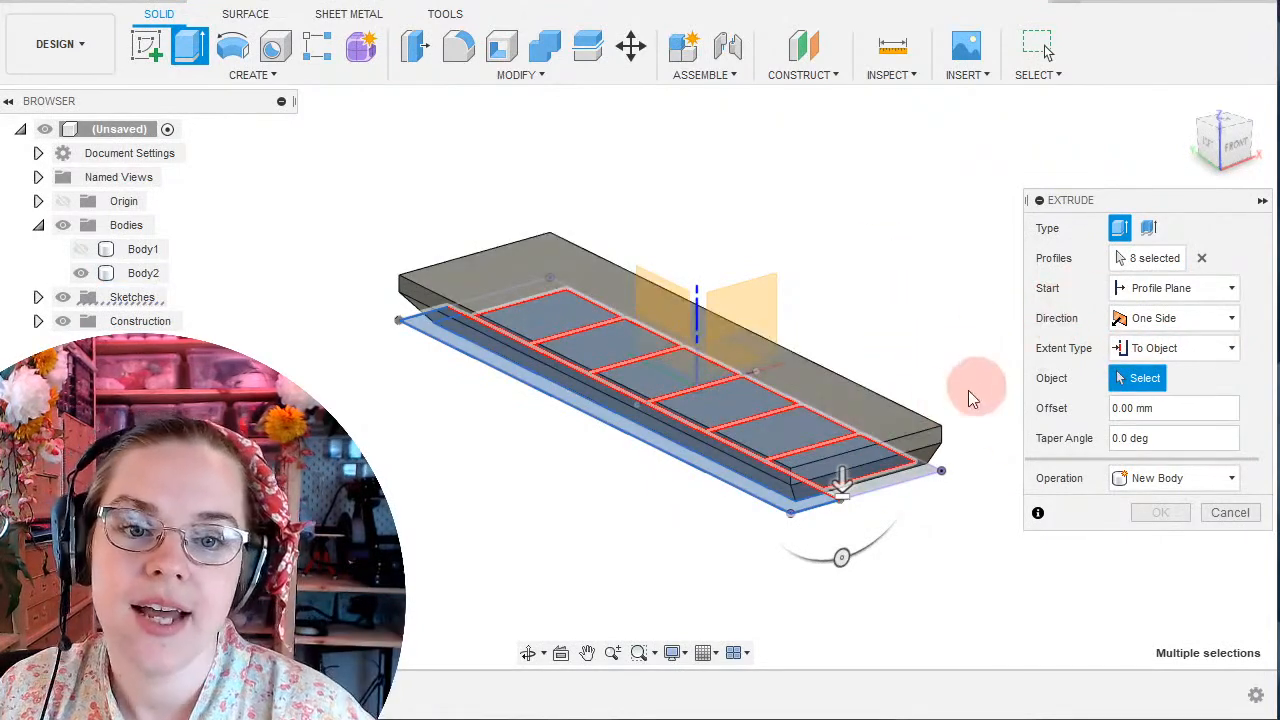
left_click(882, 420)
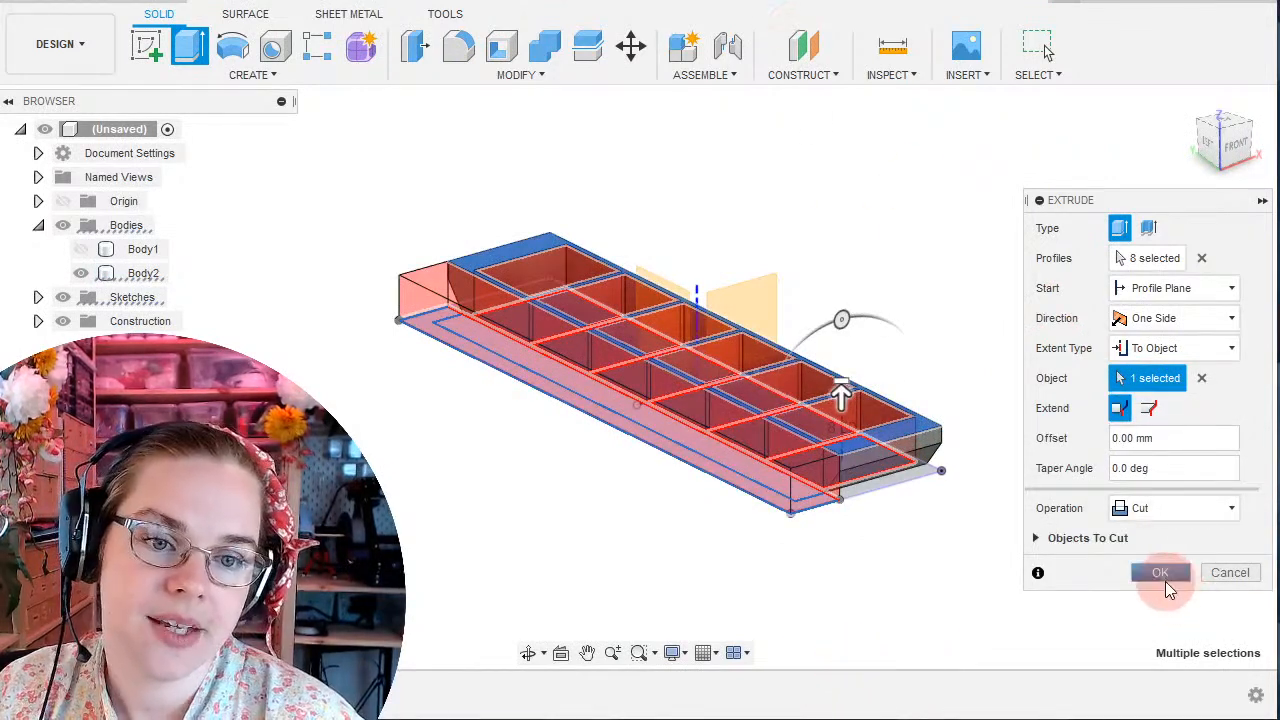
left_click(1163, 575)
Inspect the divided frame and the full plate one at a time, leaving both Body1 and Body2 hidden.
middle_click_drag(1058, 449, 1107, 467, "shift")
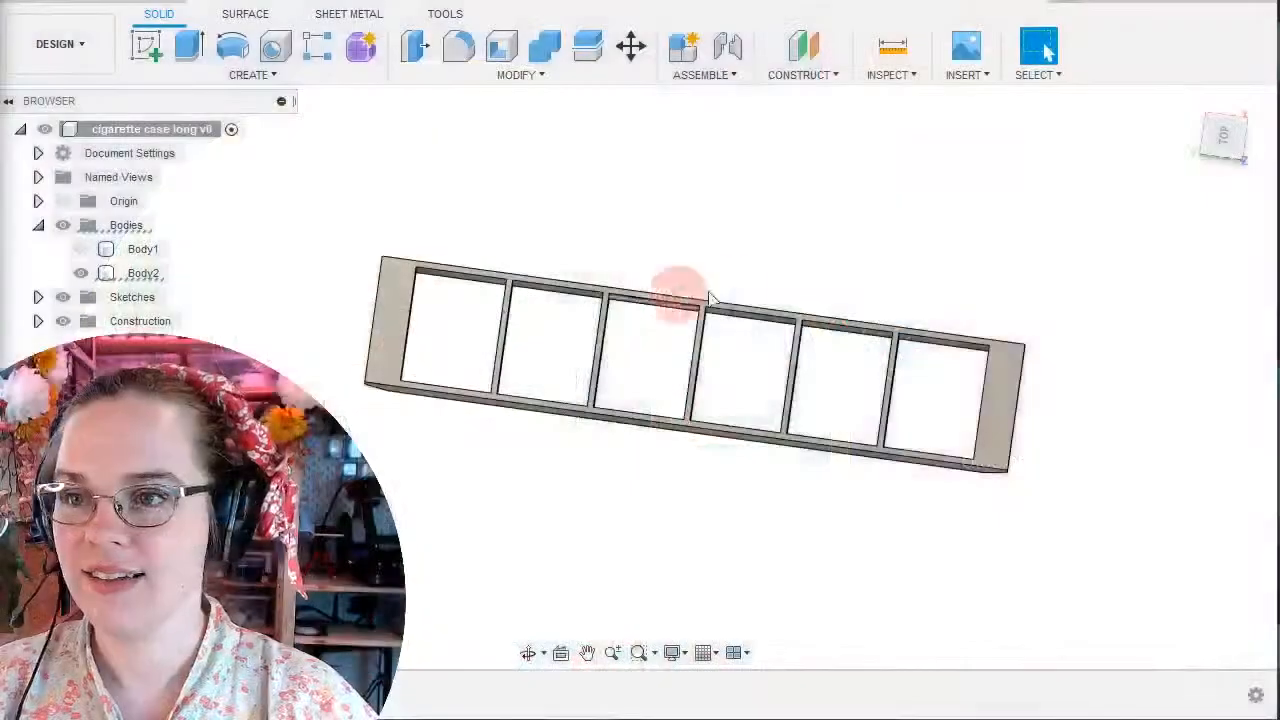
middle_click_drag(846, 595, 712, 497, "shift")
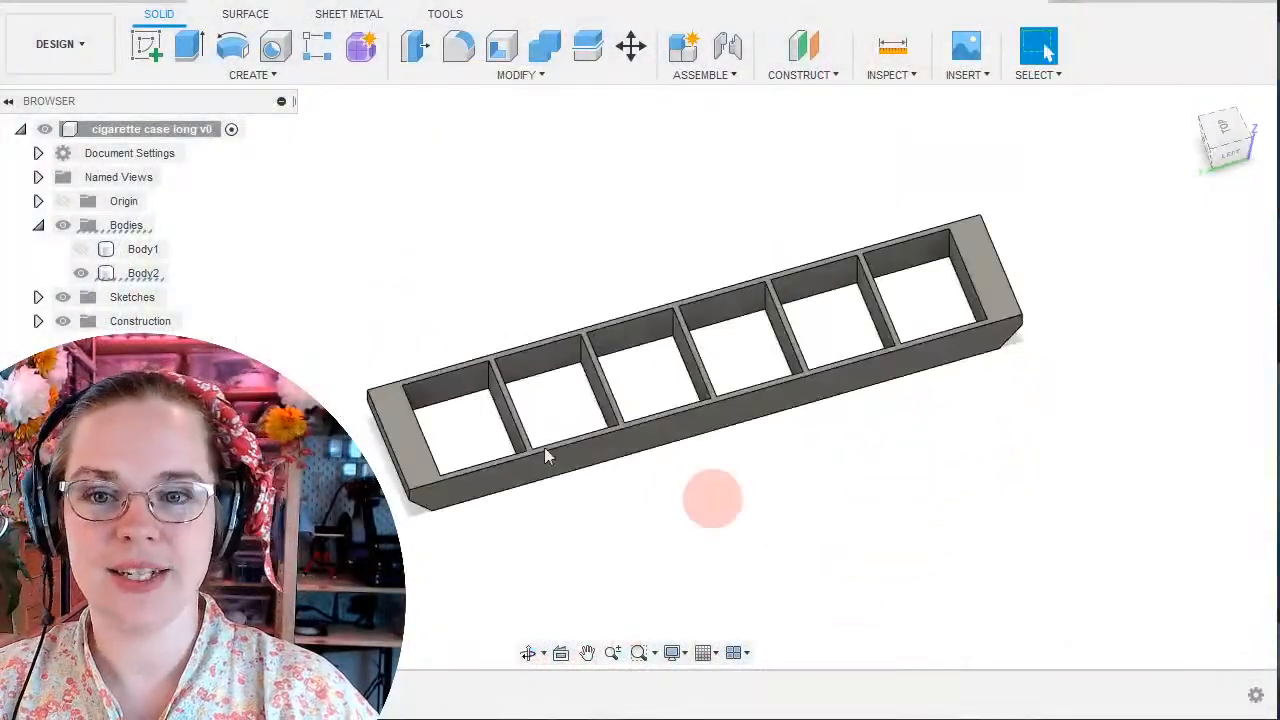
left_click(81, 249)
left_click(81, 273)
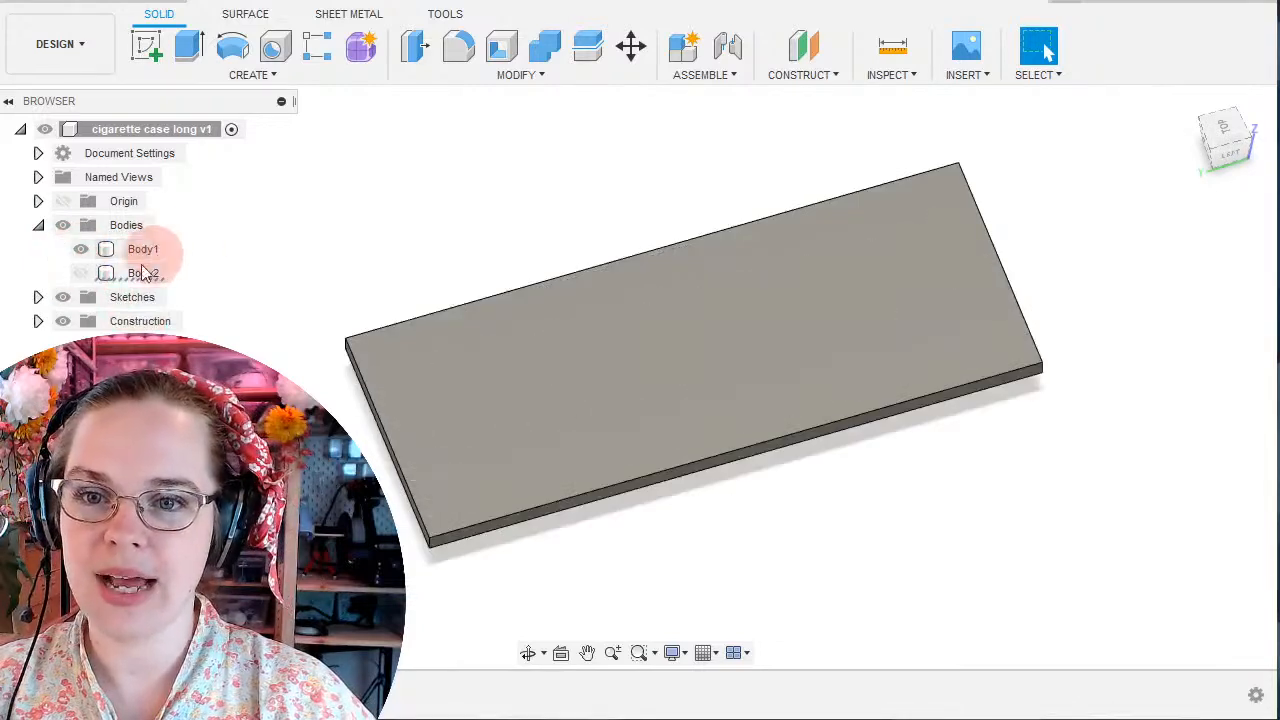
left_click(81, 249)
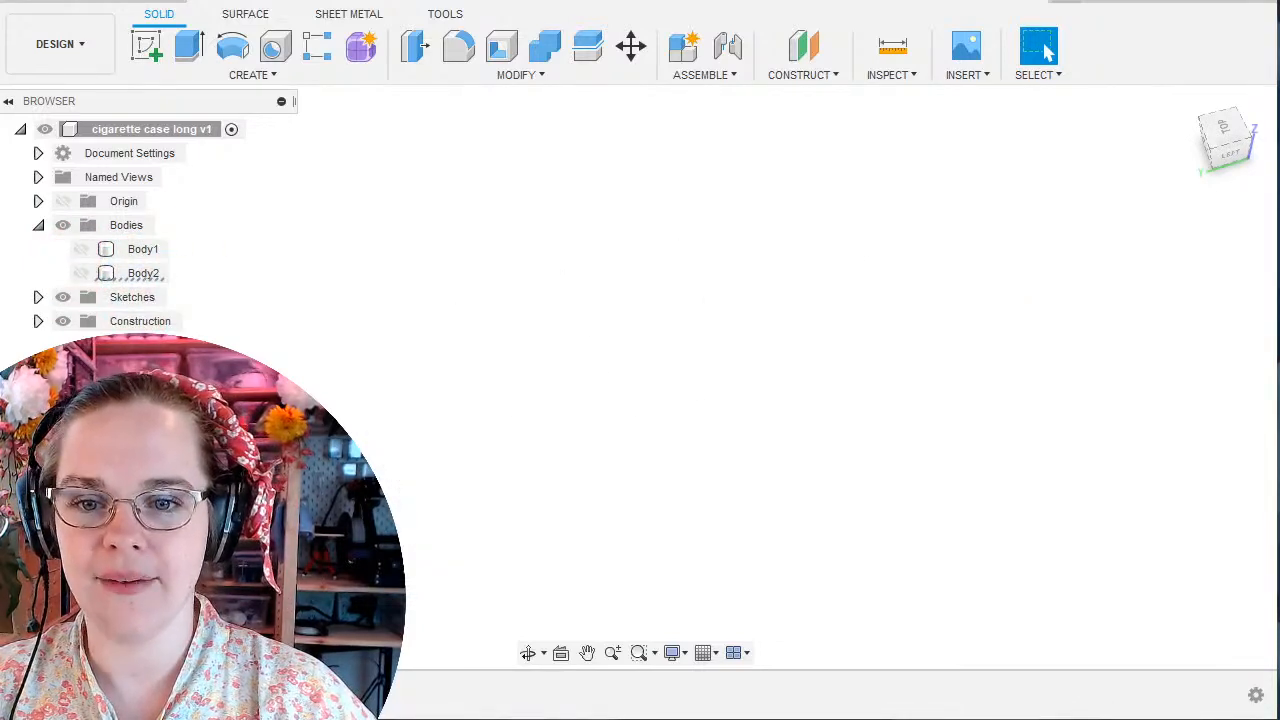
left_click(130, 695)
left_click(240, 695, "shift")
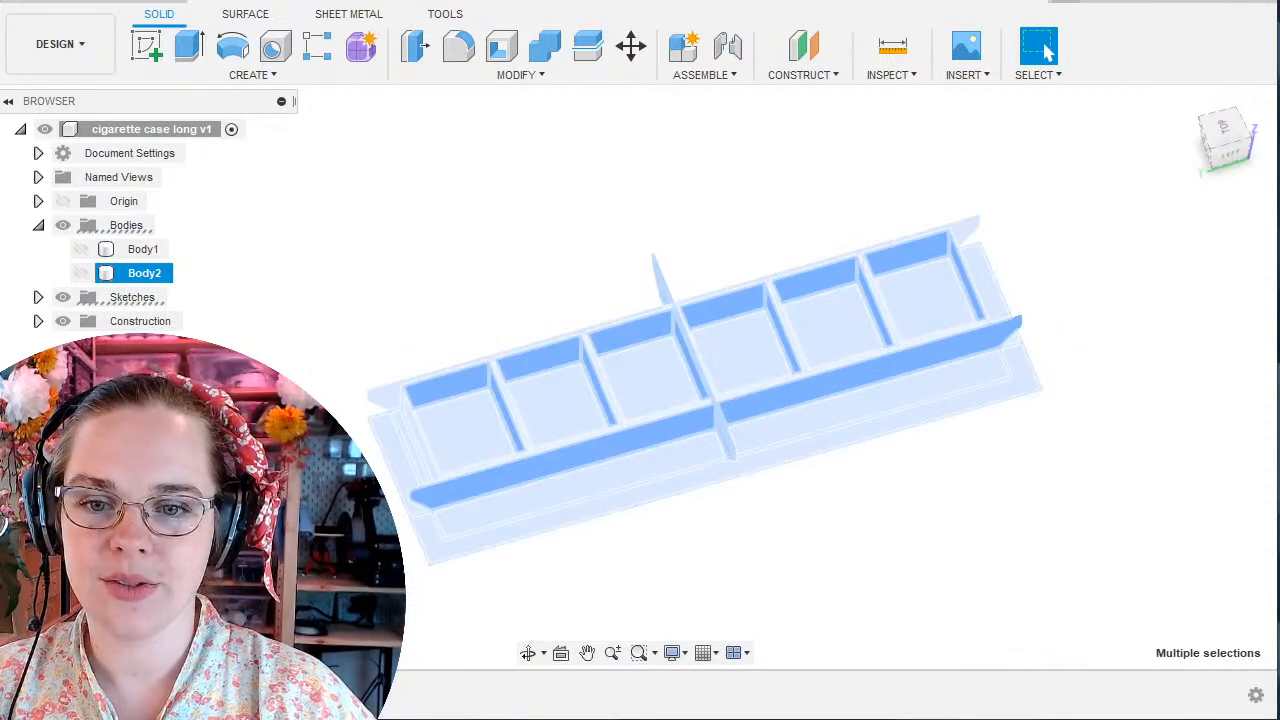
left_click(521, 630)
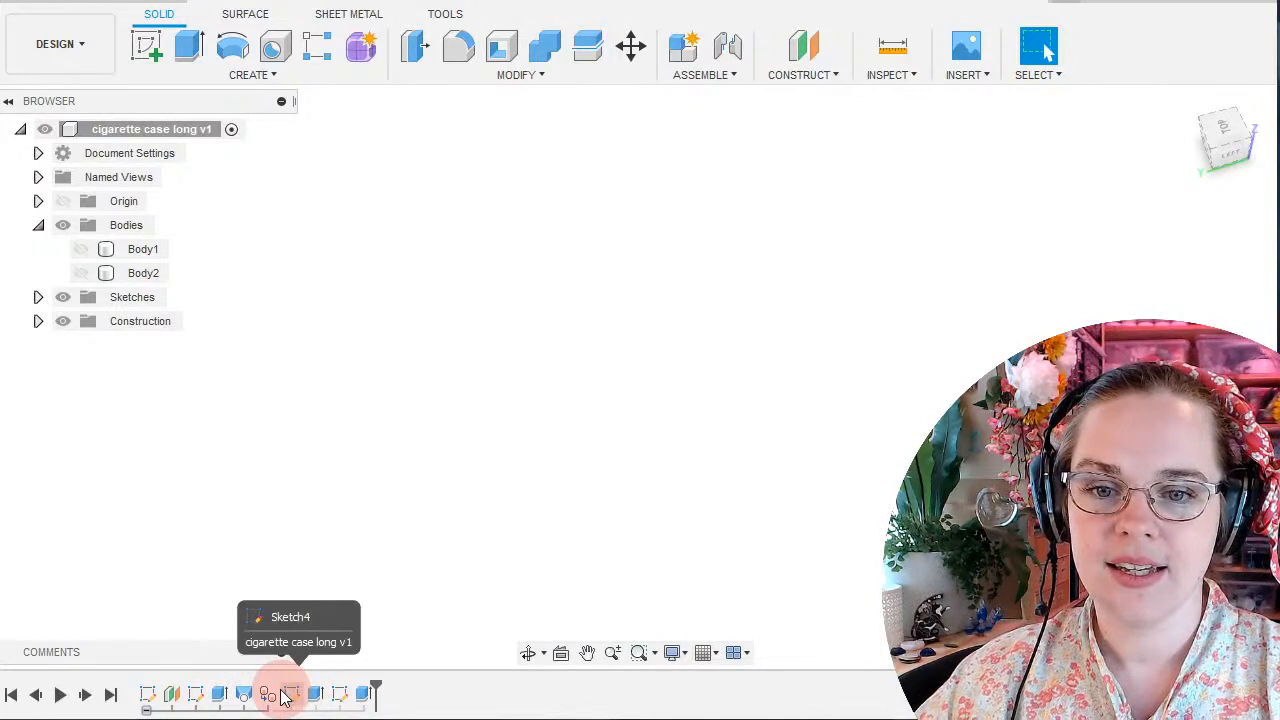
Collapse the group holding the first features in the design history.
left_click(146, 710)
left_click(146, 710)
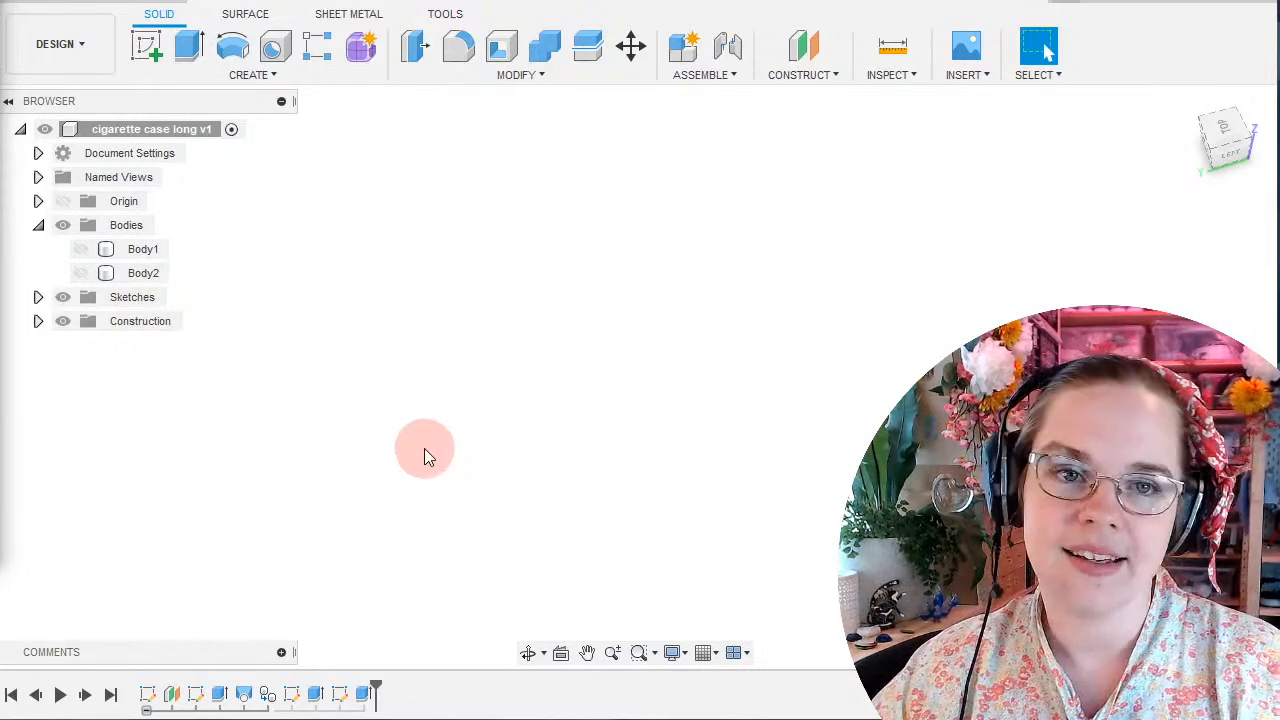
left_click(146, 710)
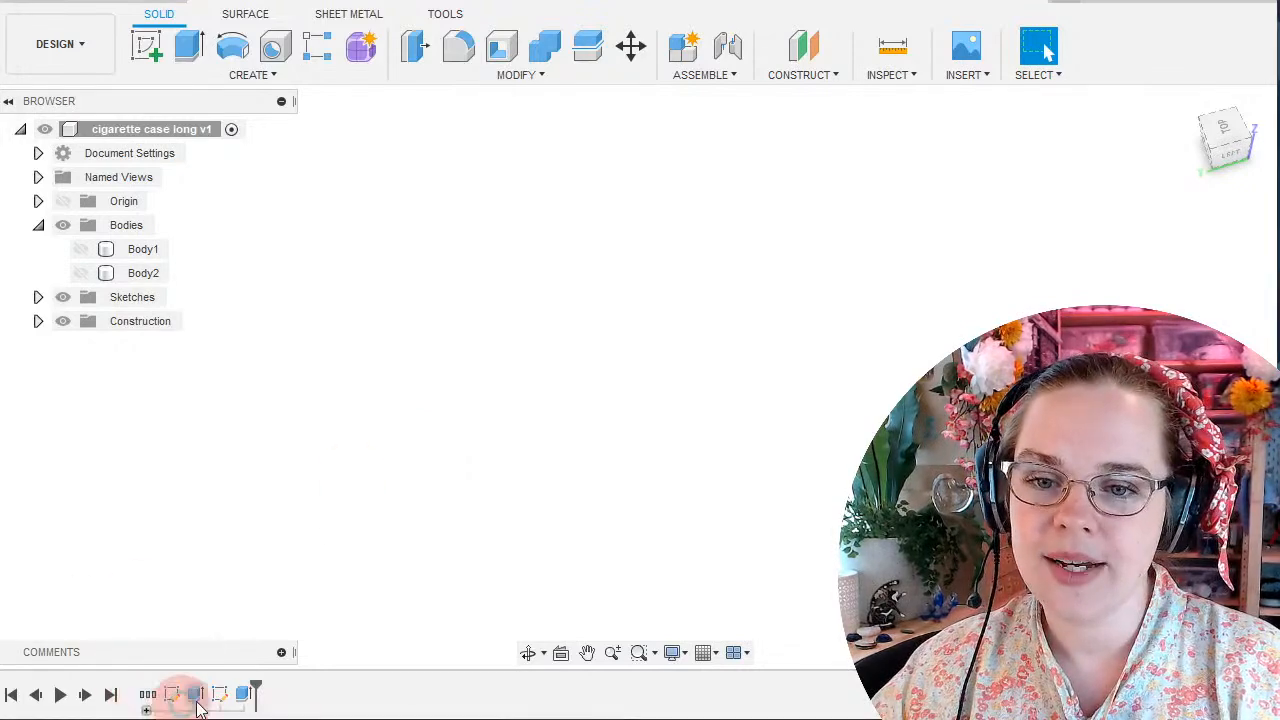
left_click(171, 694)
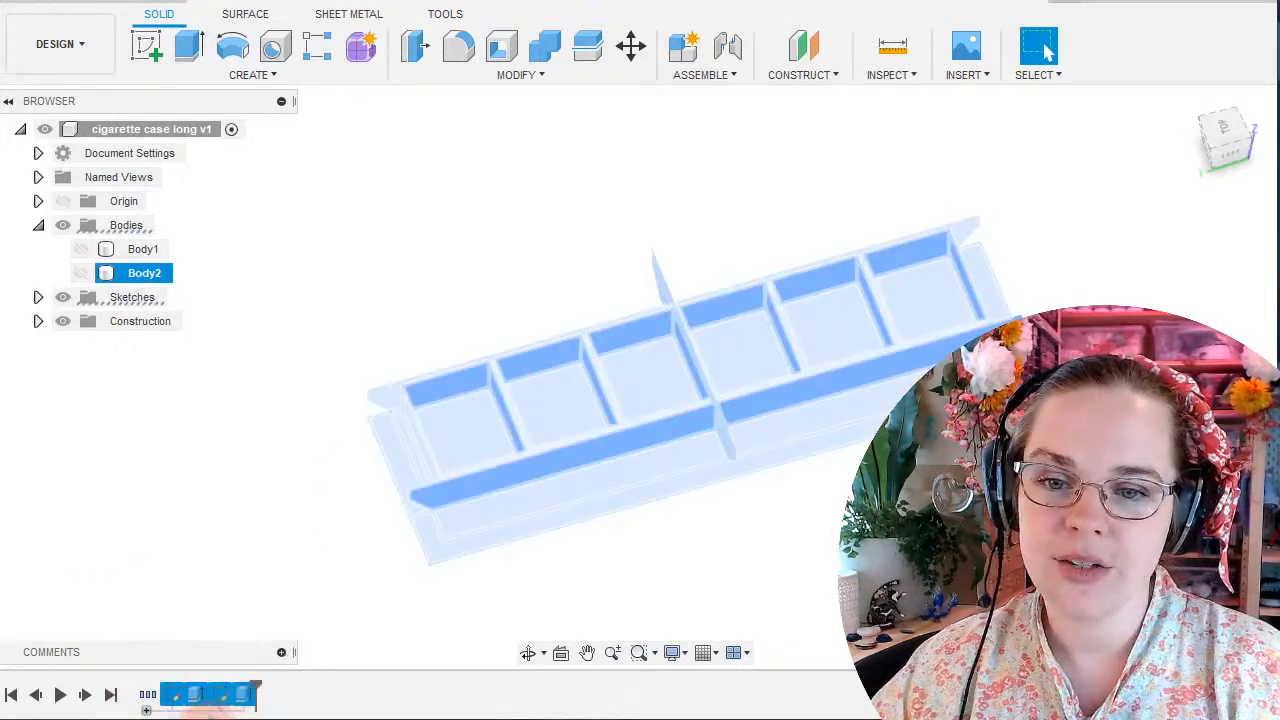
right_click(210, 708)
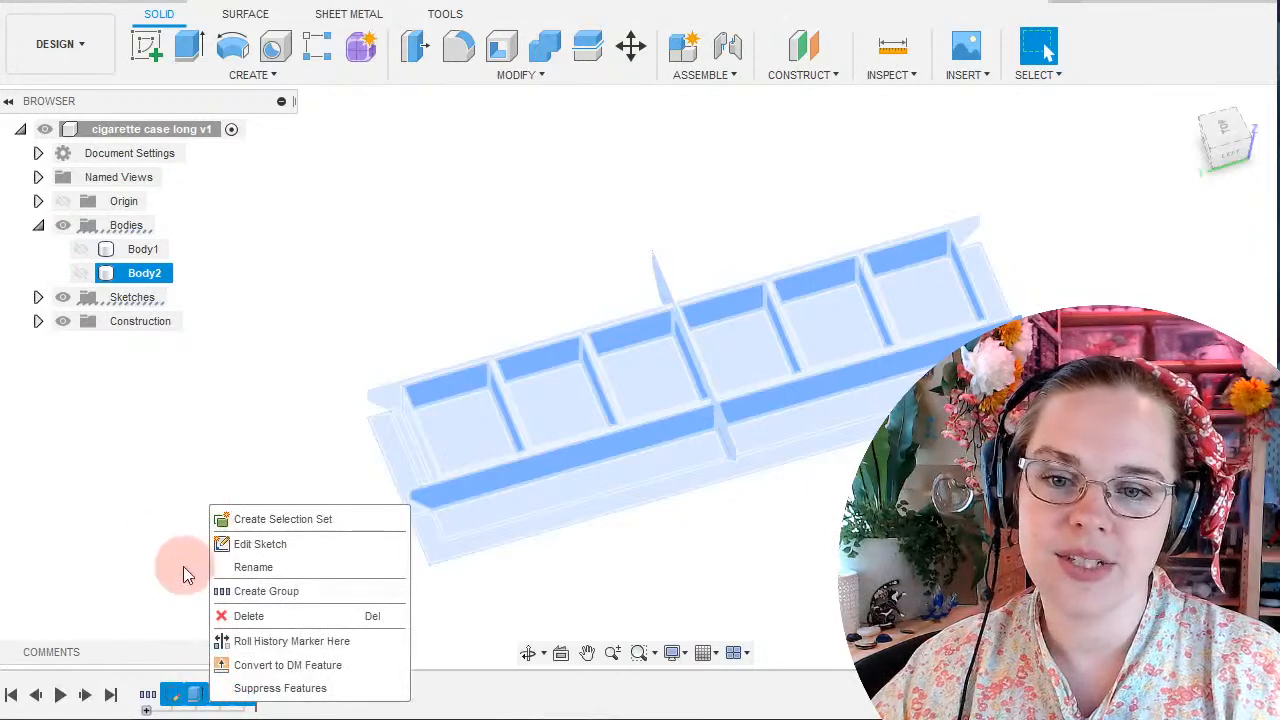
left_click(285, 687)
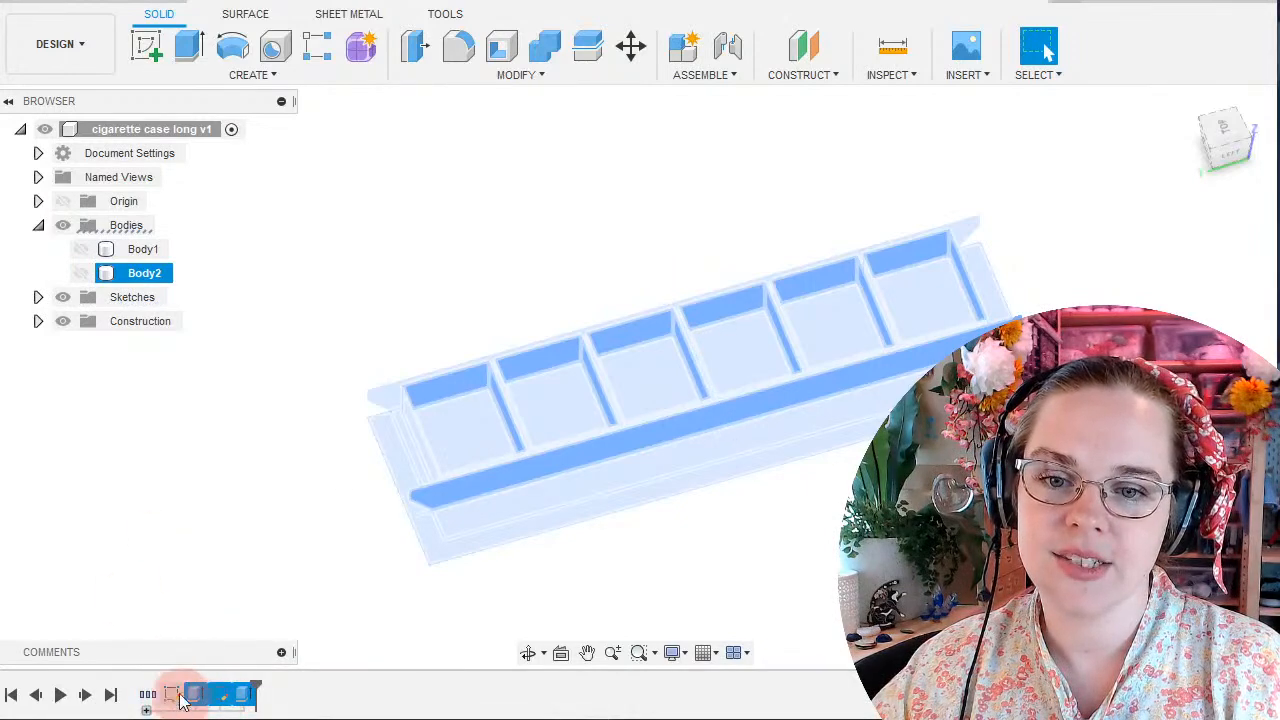
Group the last two sketches and their two extrudes in the design history.
left_click(172, 697)
left_click(241, 697, "shift")
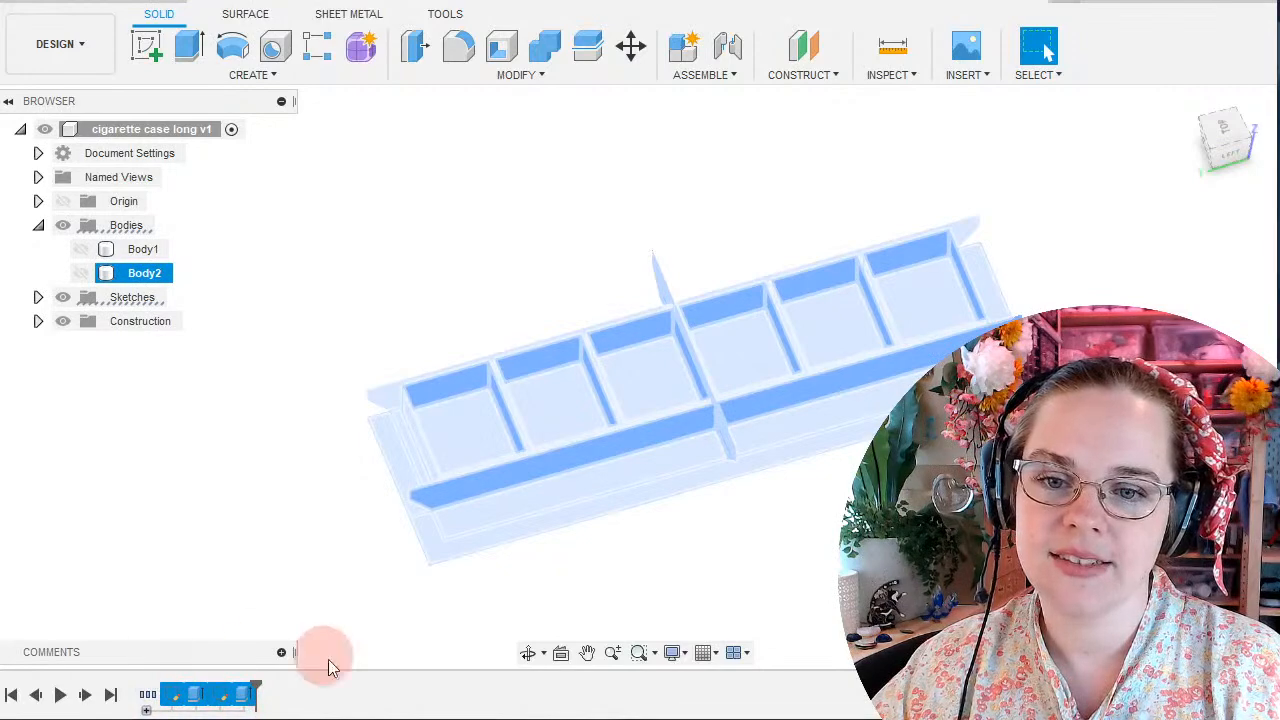
right_click(200, 695)
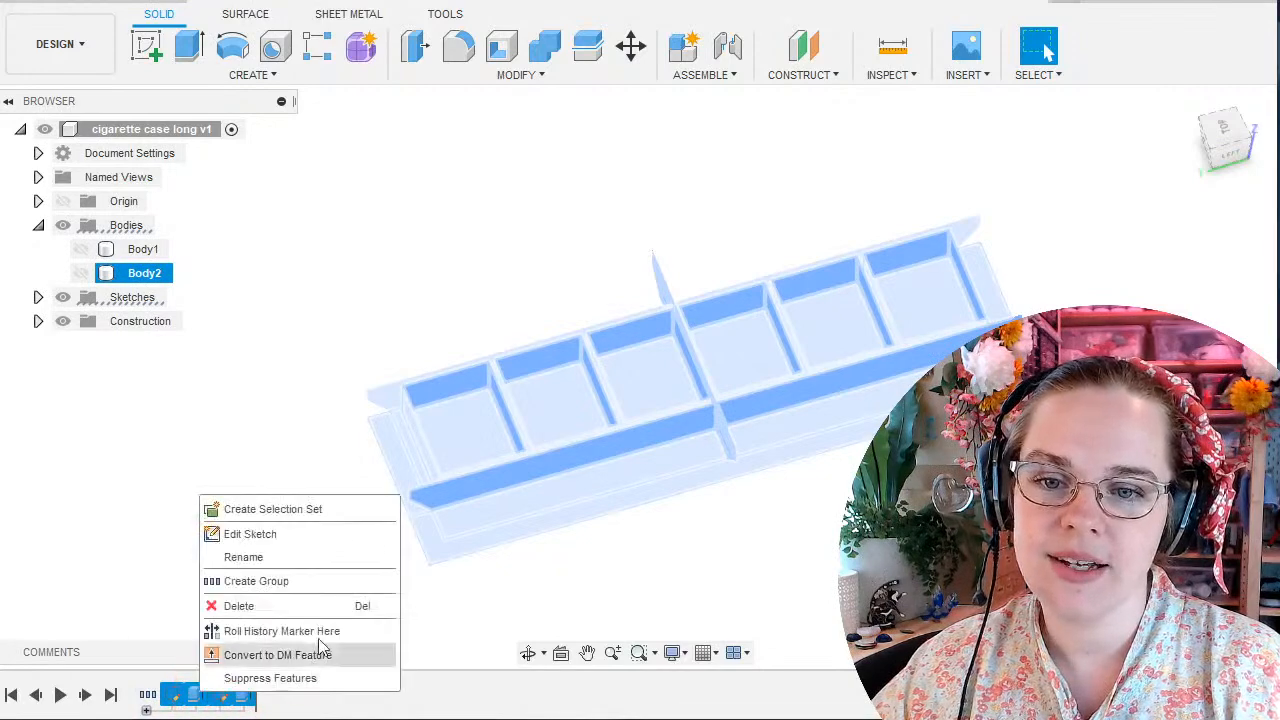
left_click(250, 581)
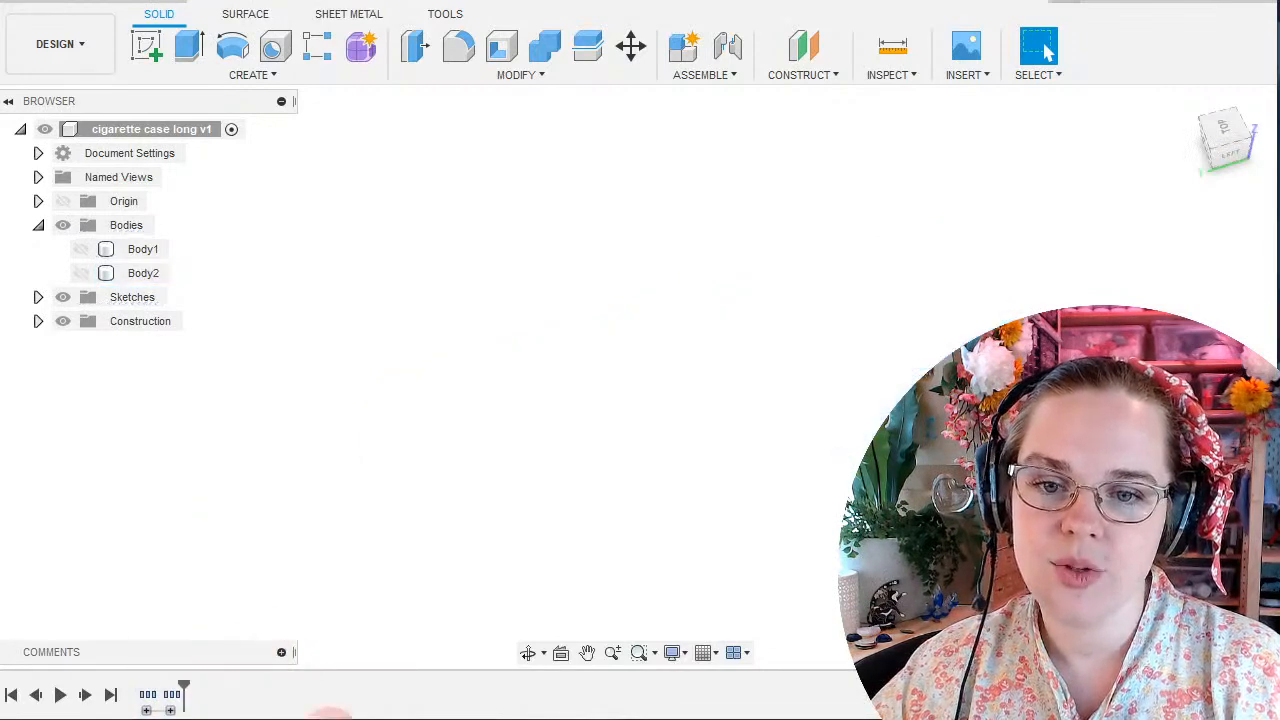
Expand and collapse the design history groups to check which features they contain.
left_click(146, 710)
left_click(146, 710)
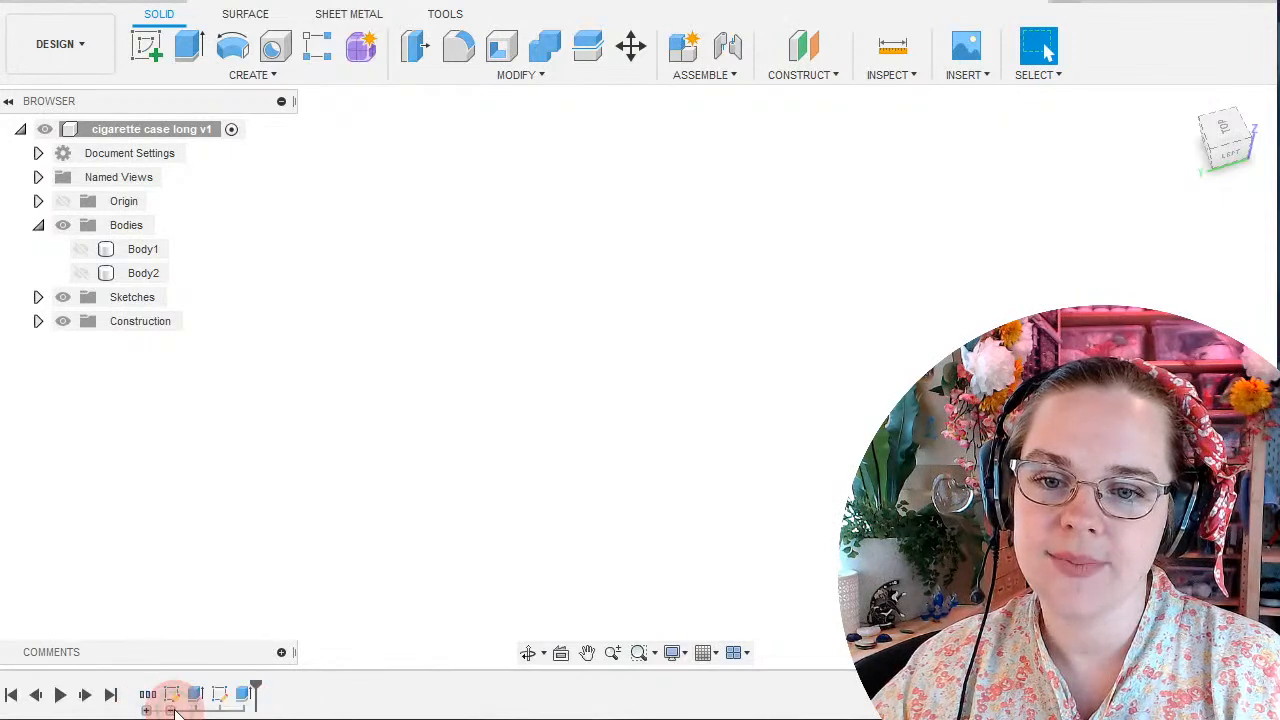
left_click(146, 710)
left_click(146, 710)
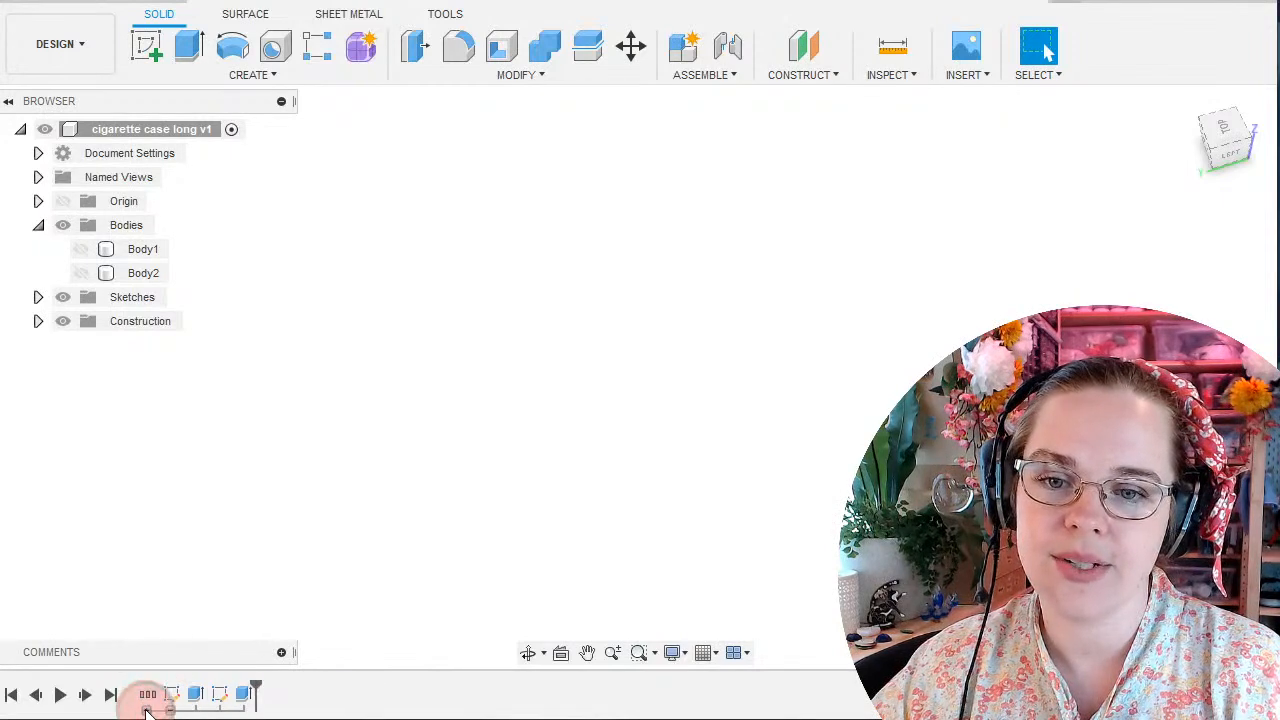
left_click(170, 710)
left_click(280, 528)
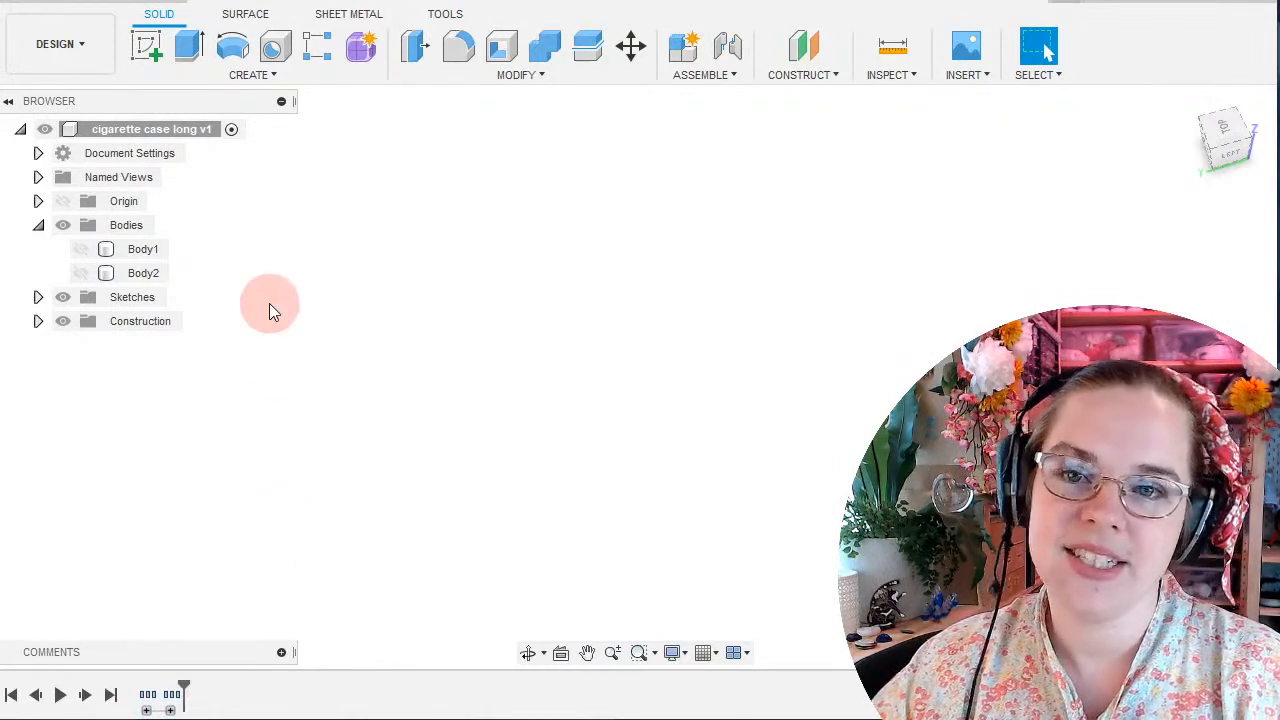
left_click(94, 270)
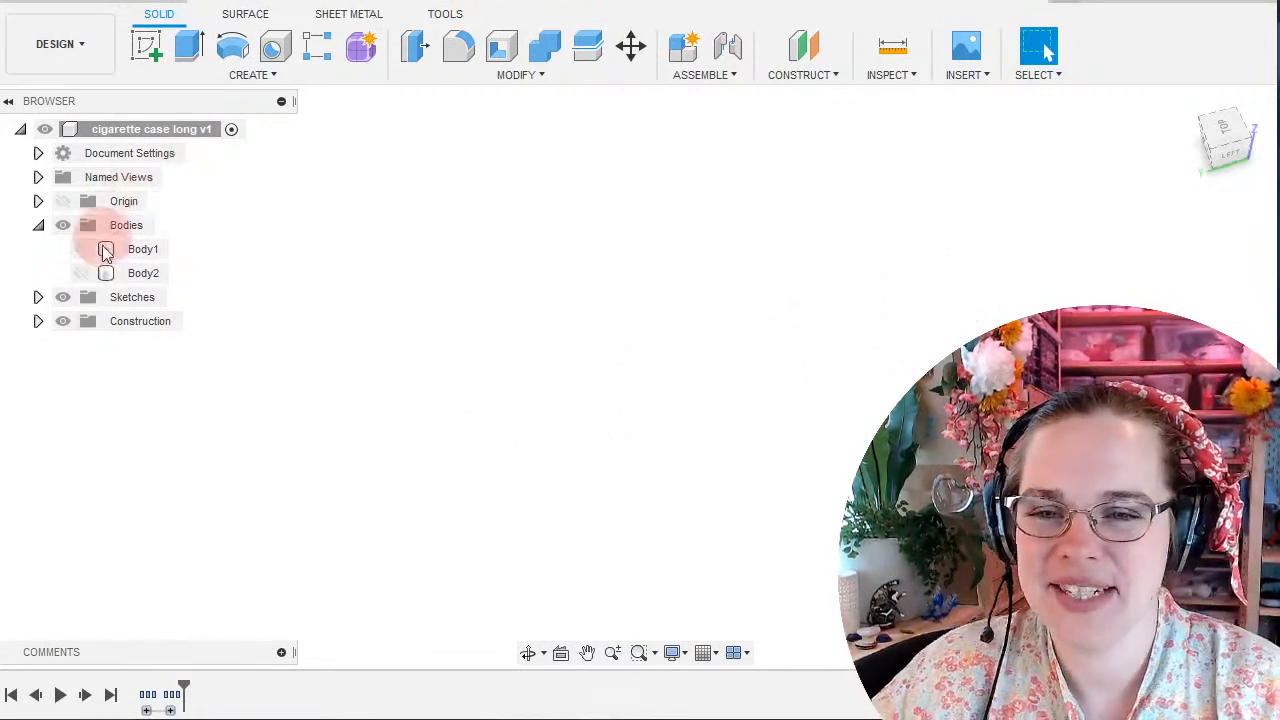
Inspect Body2 and Body1 one at a time and highlight the last feature of the first design history group, leaving only Body1 visible.
left_click(83, 274)
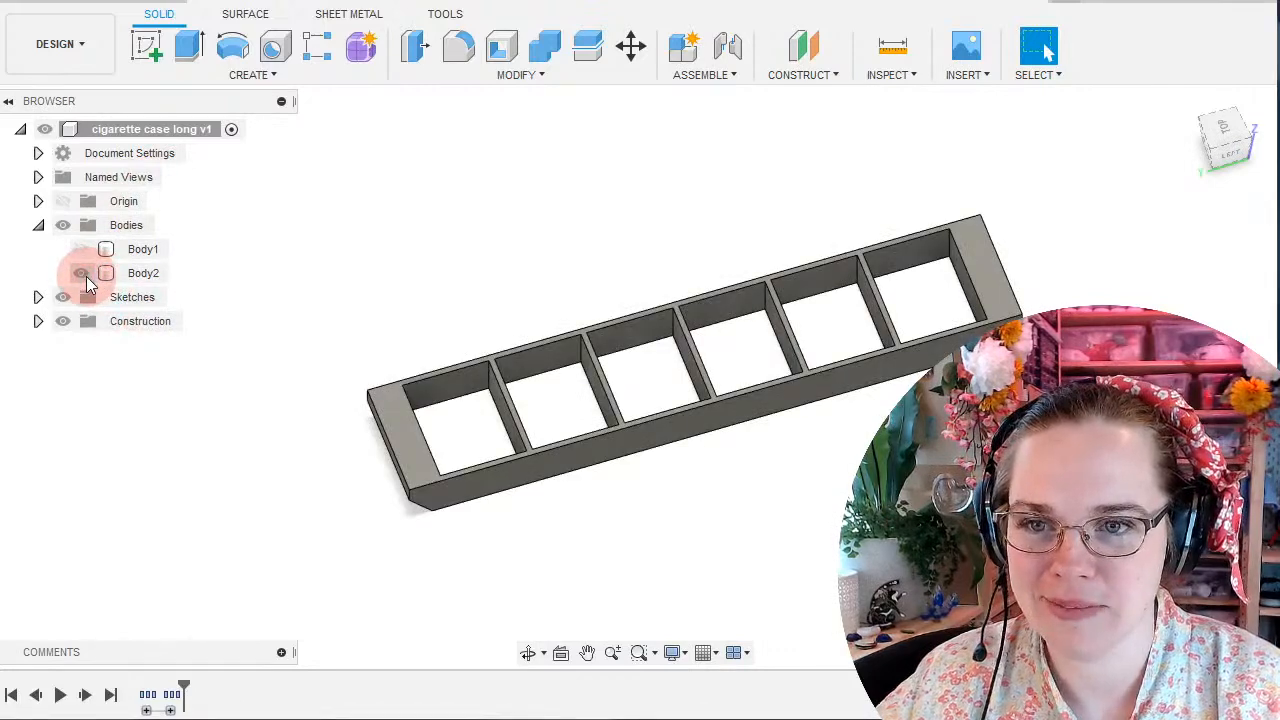
left_click(81, 273)
left_click(81, 249)
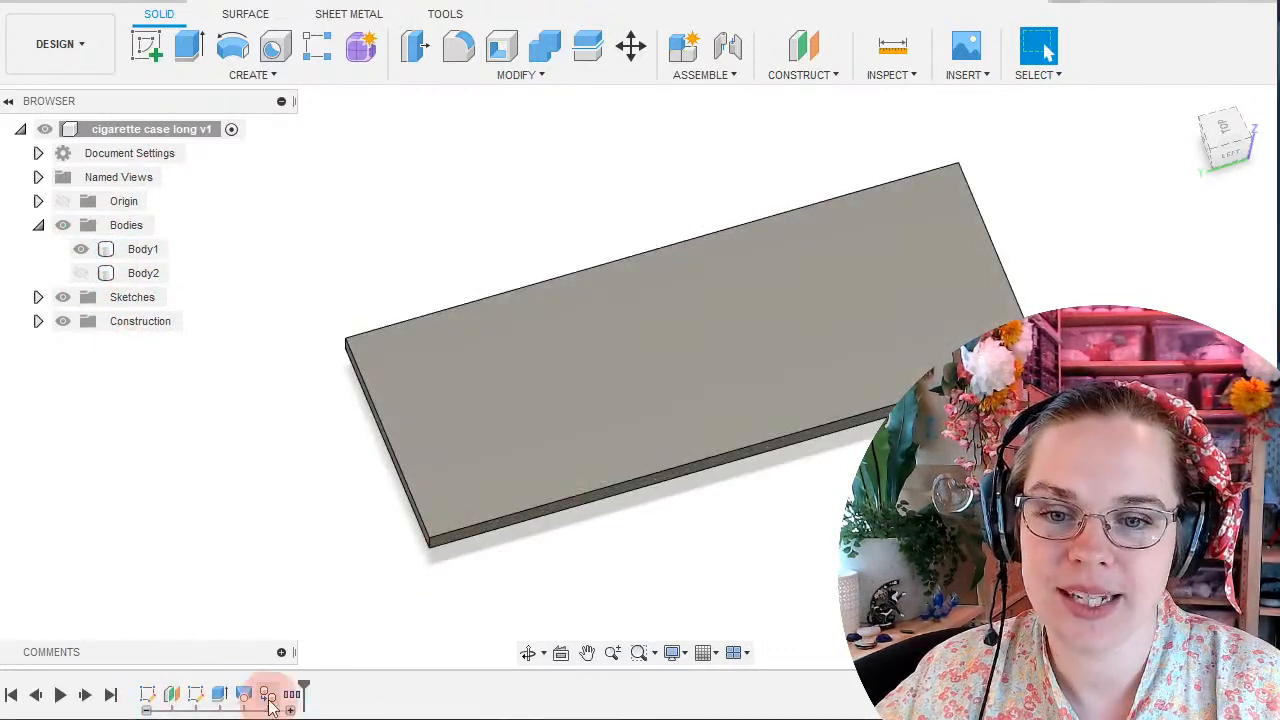
left_click(268, 697)
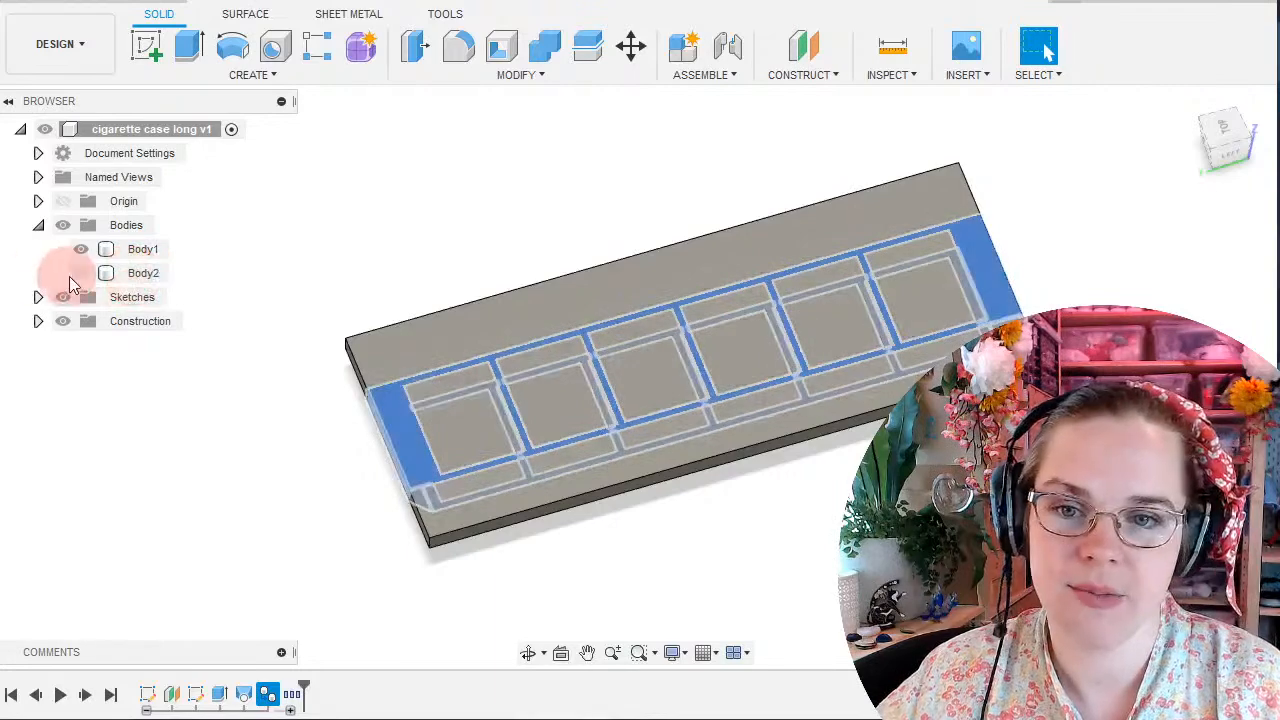
Rename Body2 as "Winsor Newton Half Pans".
left_click(170, 256)
double_click(170, 275)
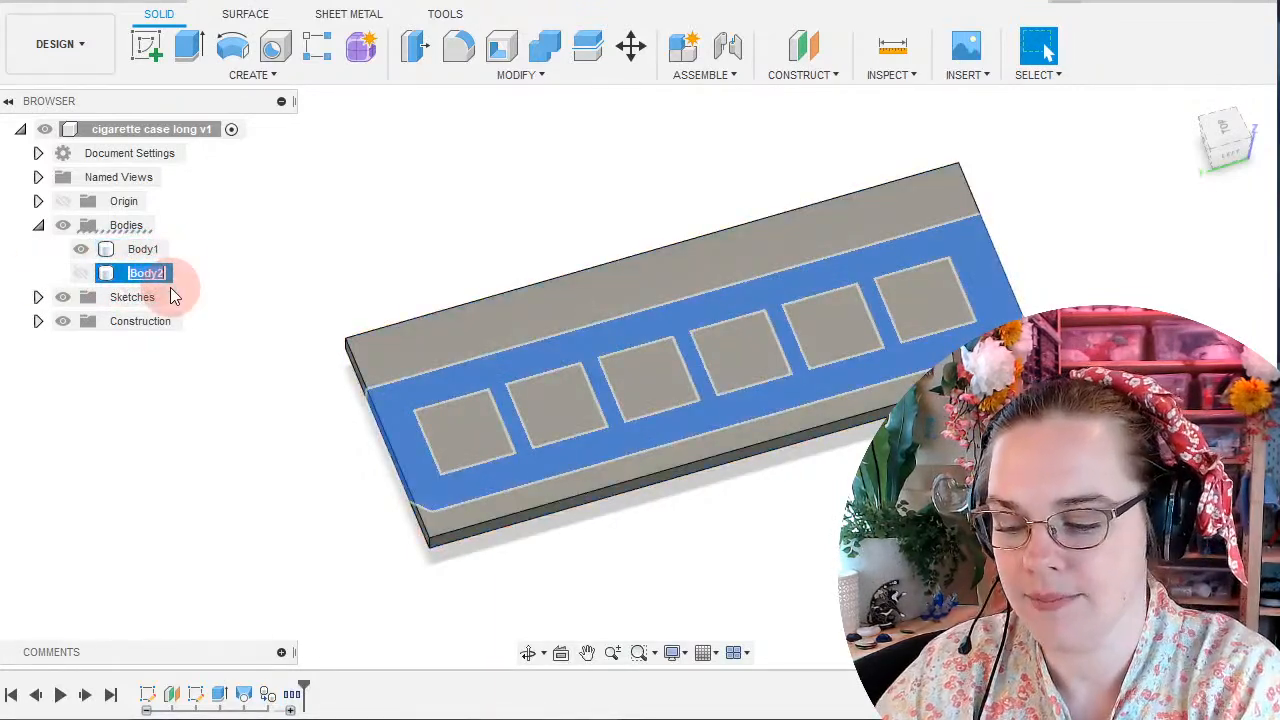
type("Winsor New")
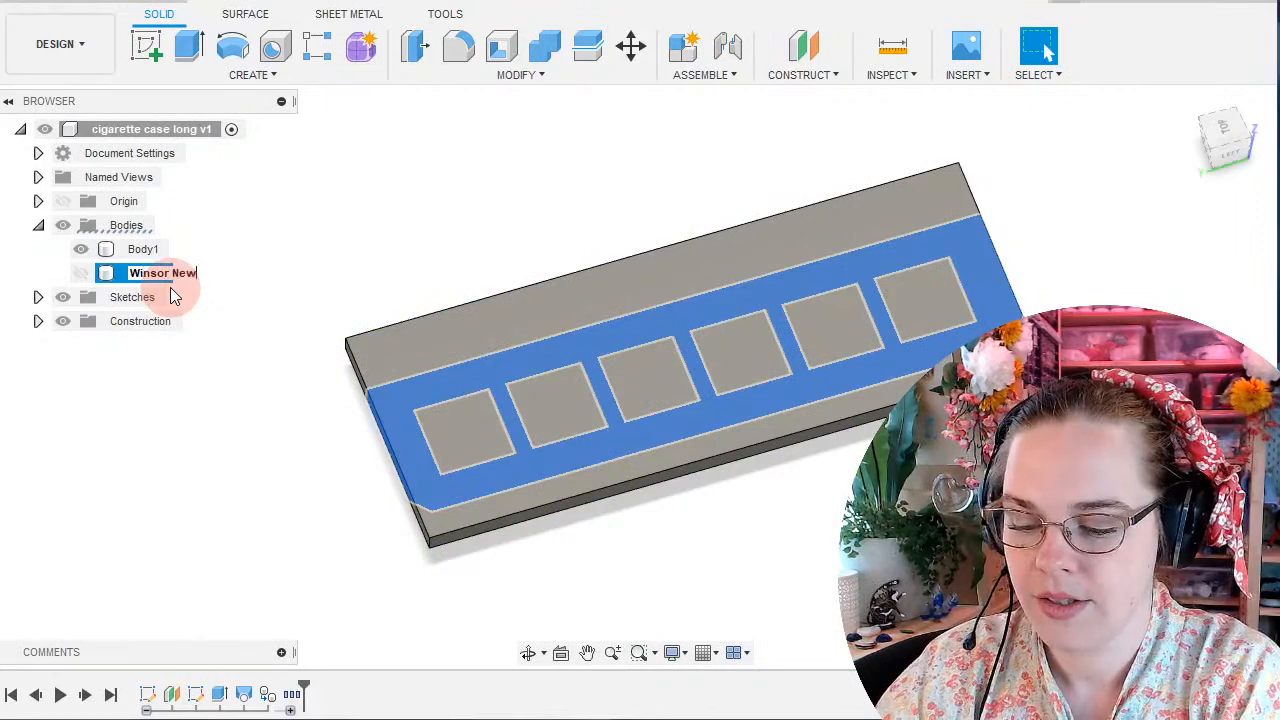
type("ton Half Pans")
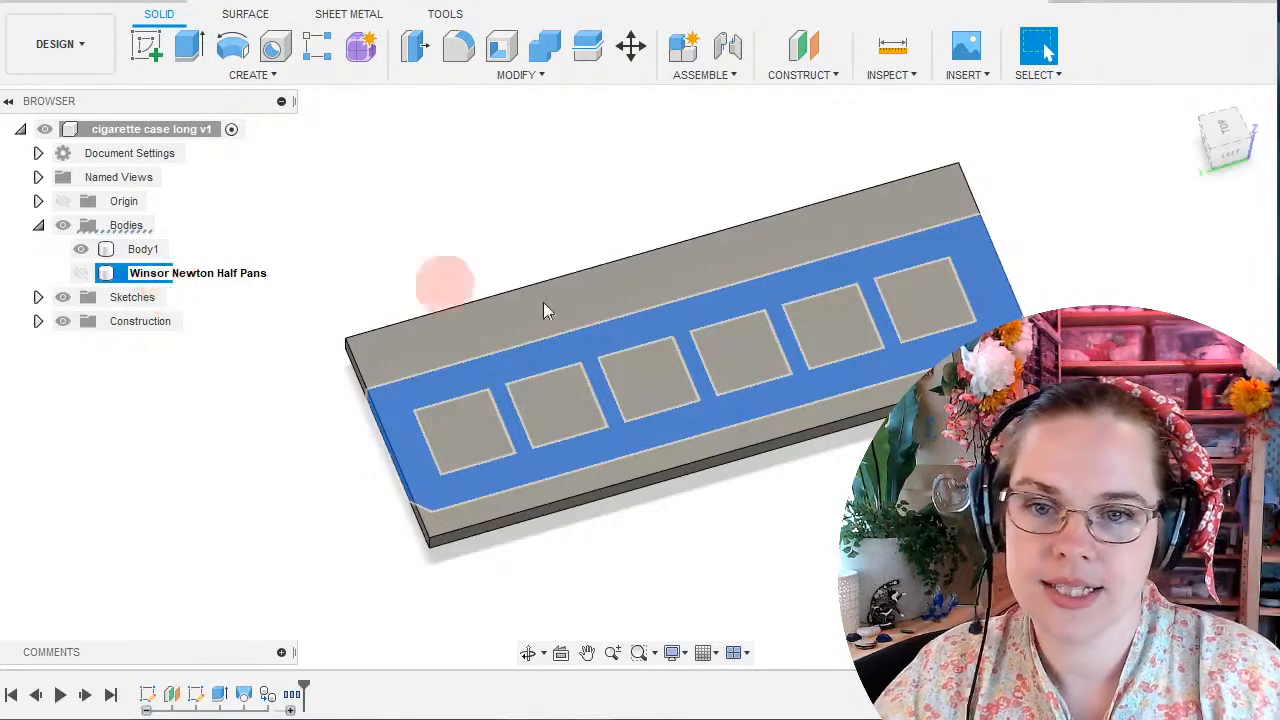
Inspect the Winsor Newton Half Pans frame on its own, then show only Body1 again.
left_click(83, 268)
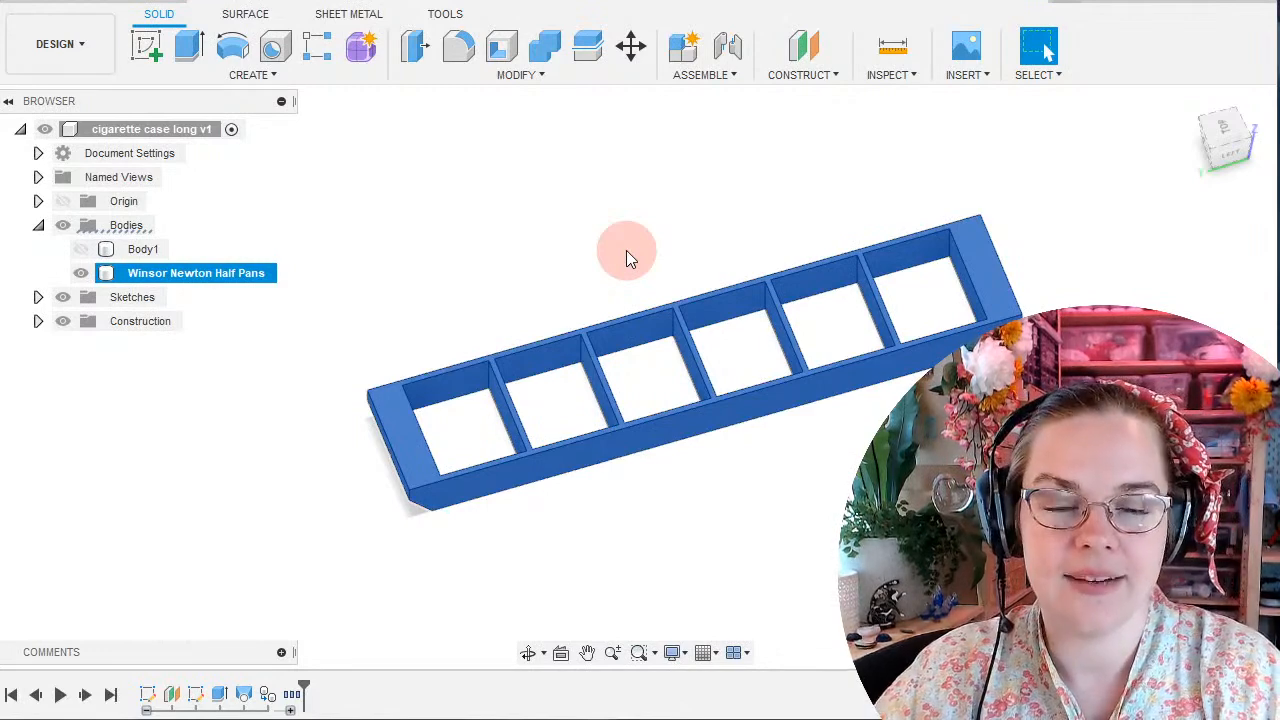
left_click(78, 249)
left_click(81, 274)
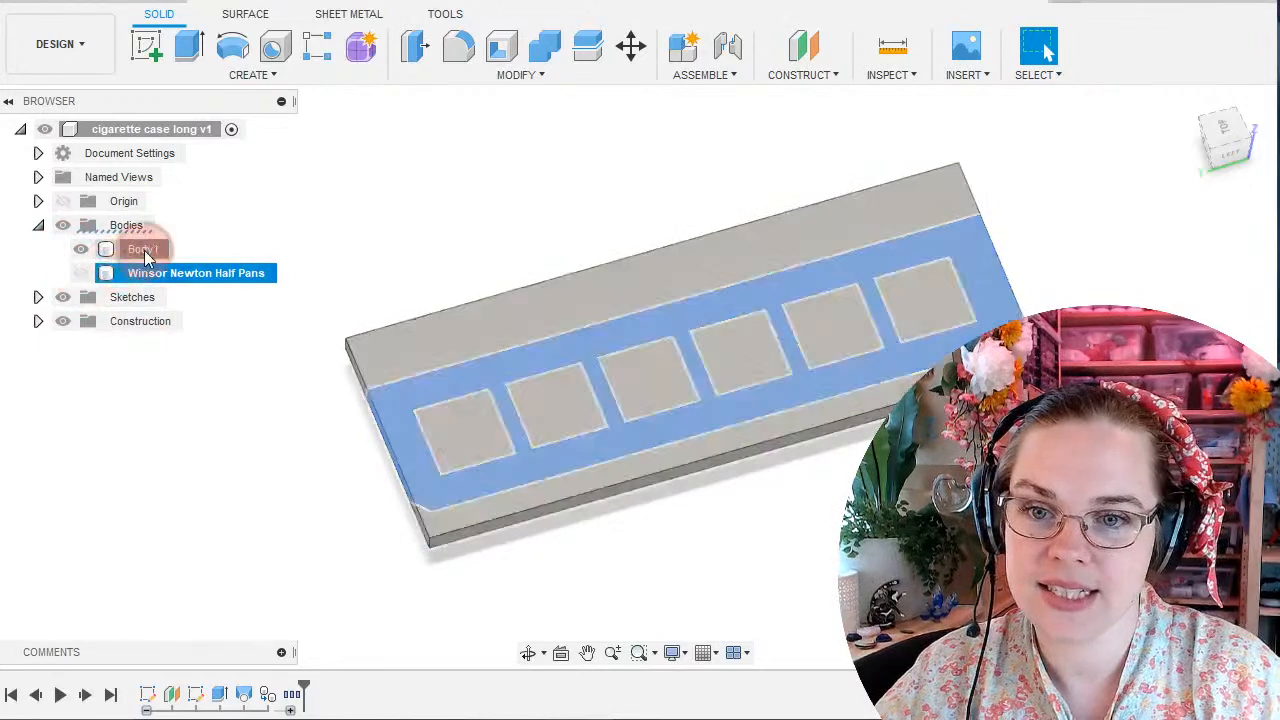
Rename Body1 as "Liquid paint".
double_click(140, 249)
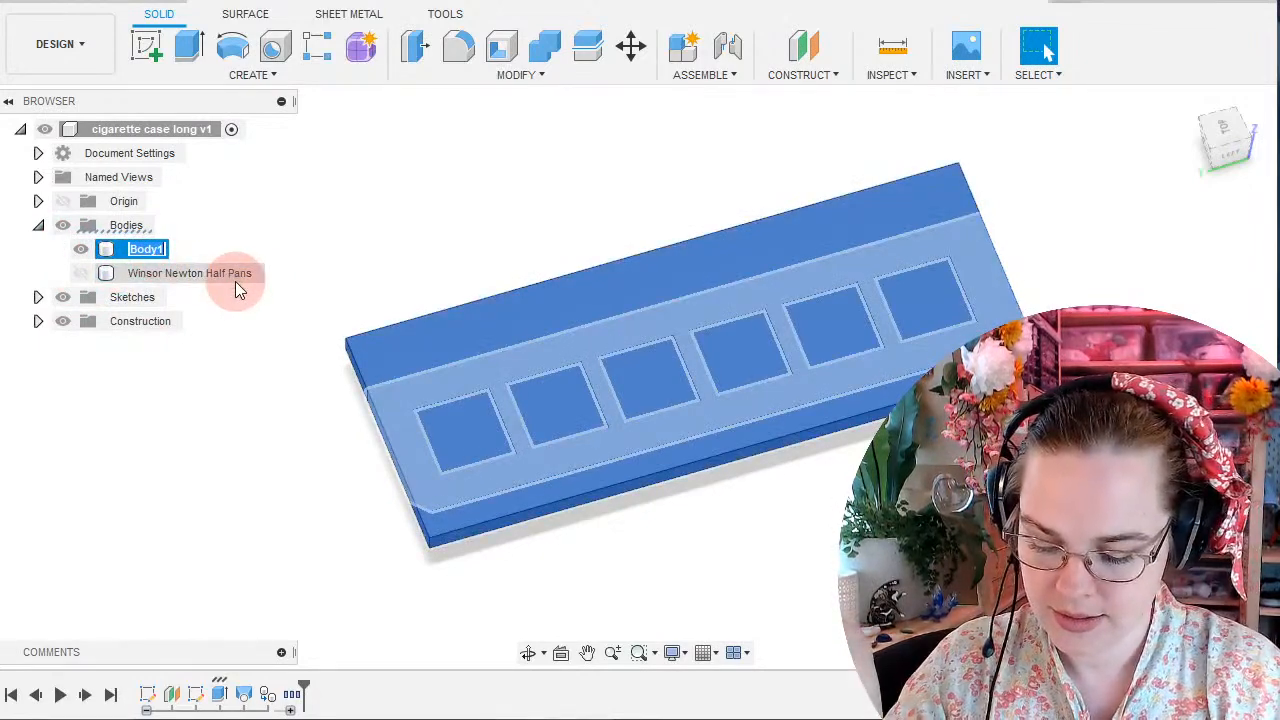
type("Li")
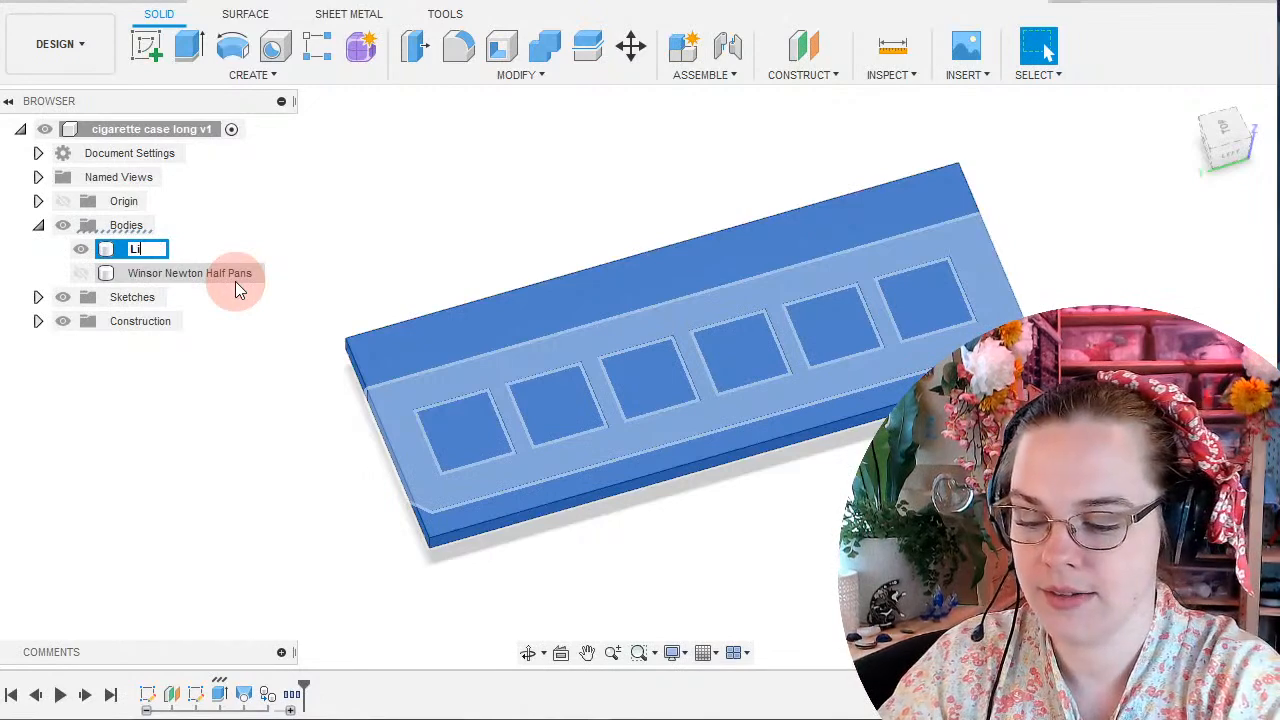
type("quid paint")
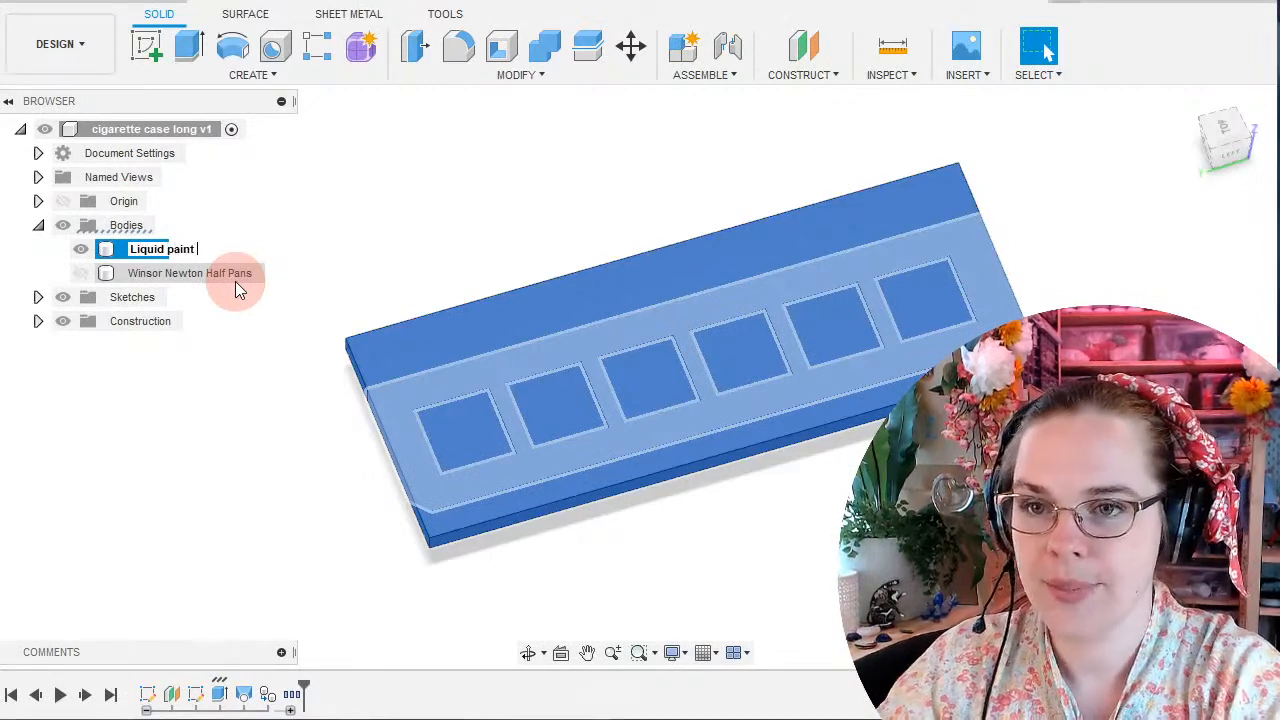
key("Return")
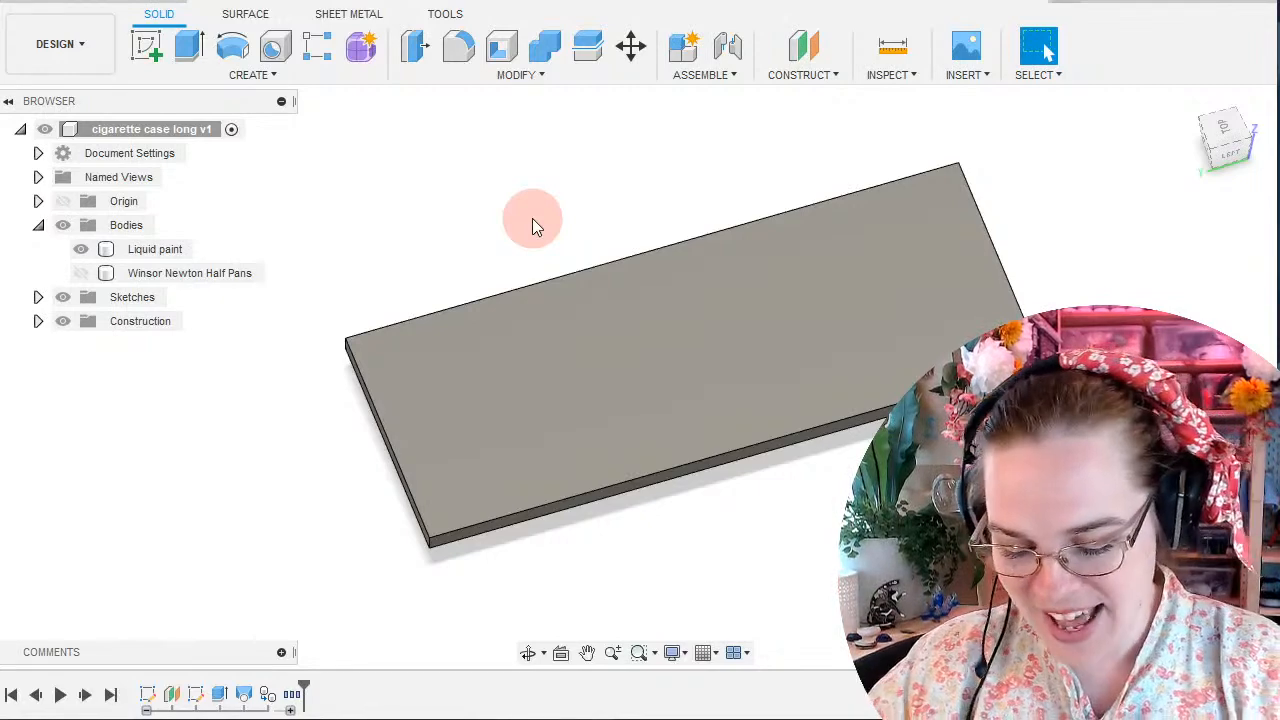
left_click(965, 225)
left_click(1117, 236)
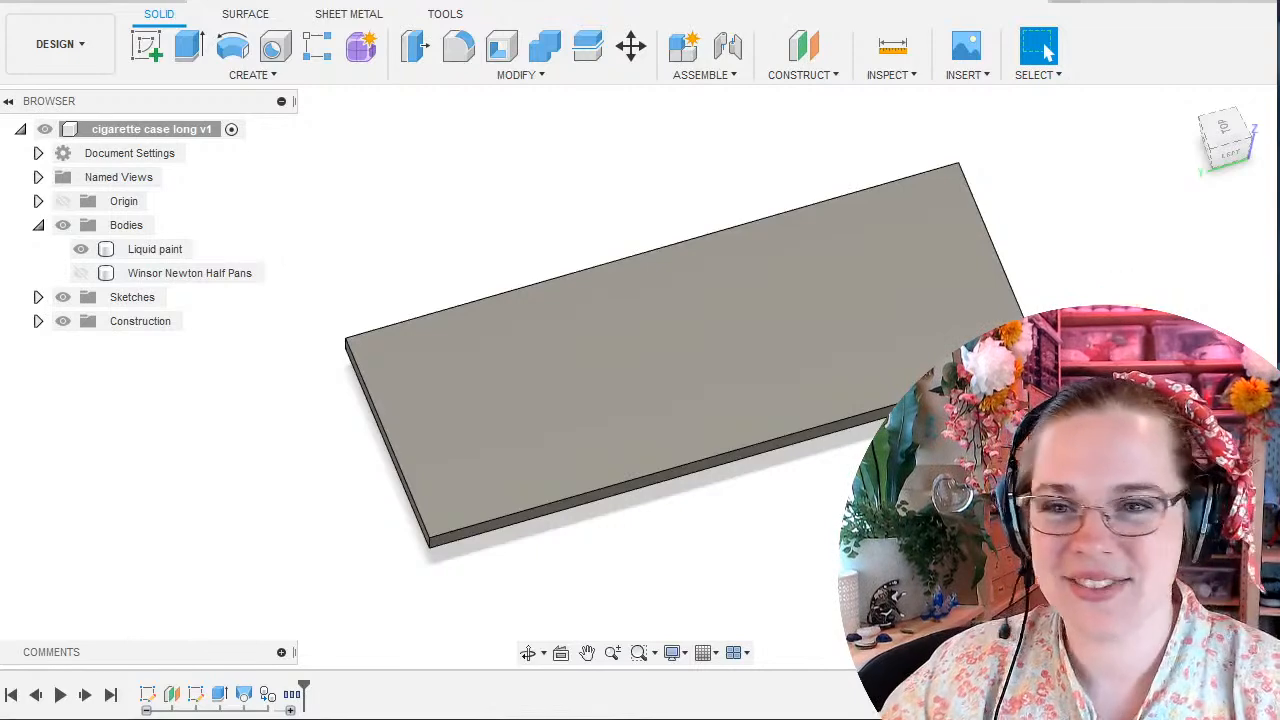
middle_click_drag(709, 420, 632, 498, "shift")
left_click(1047, 52)
scroll(590, 485, "down", 1)
left_click(1047, 52)
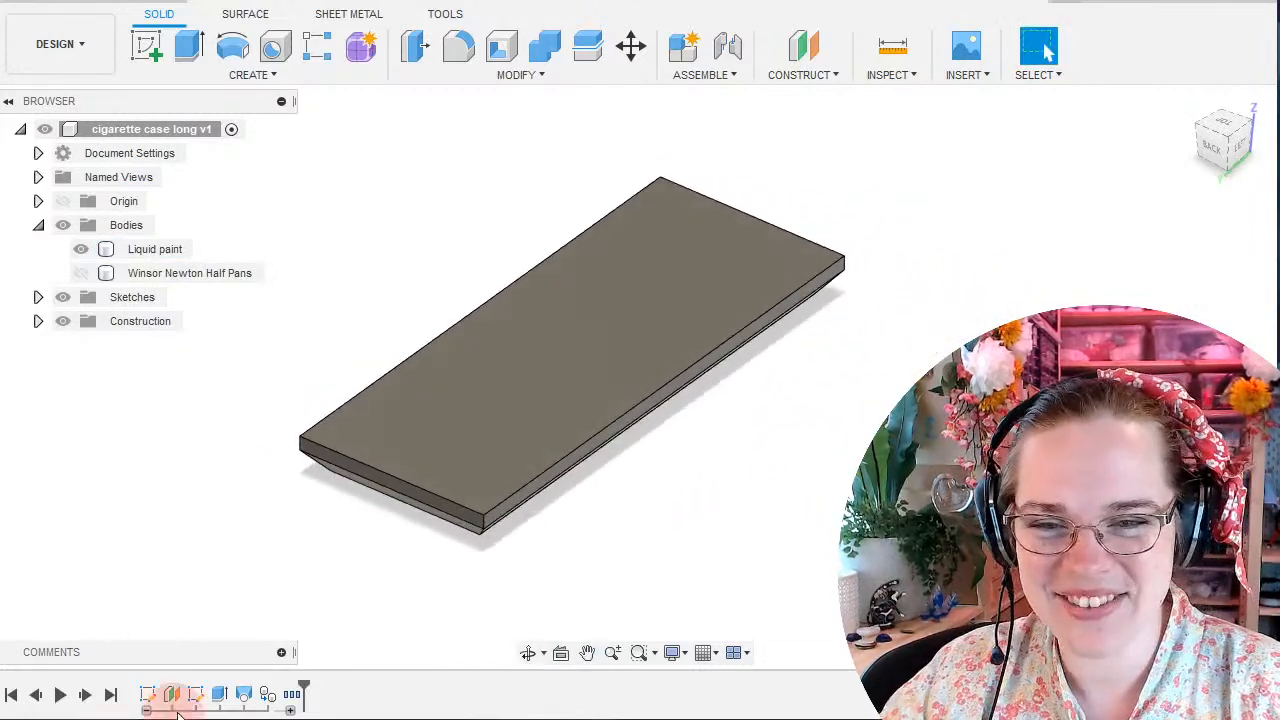
Collapse the first design history group and start a sketch on the vertical XZ origin plane crossing the plate's width.
left_click(146, 711)
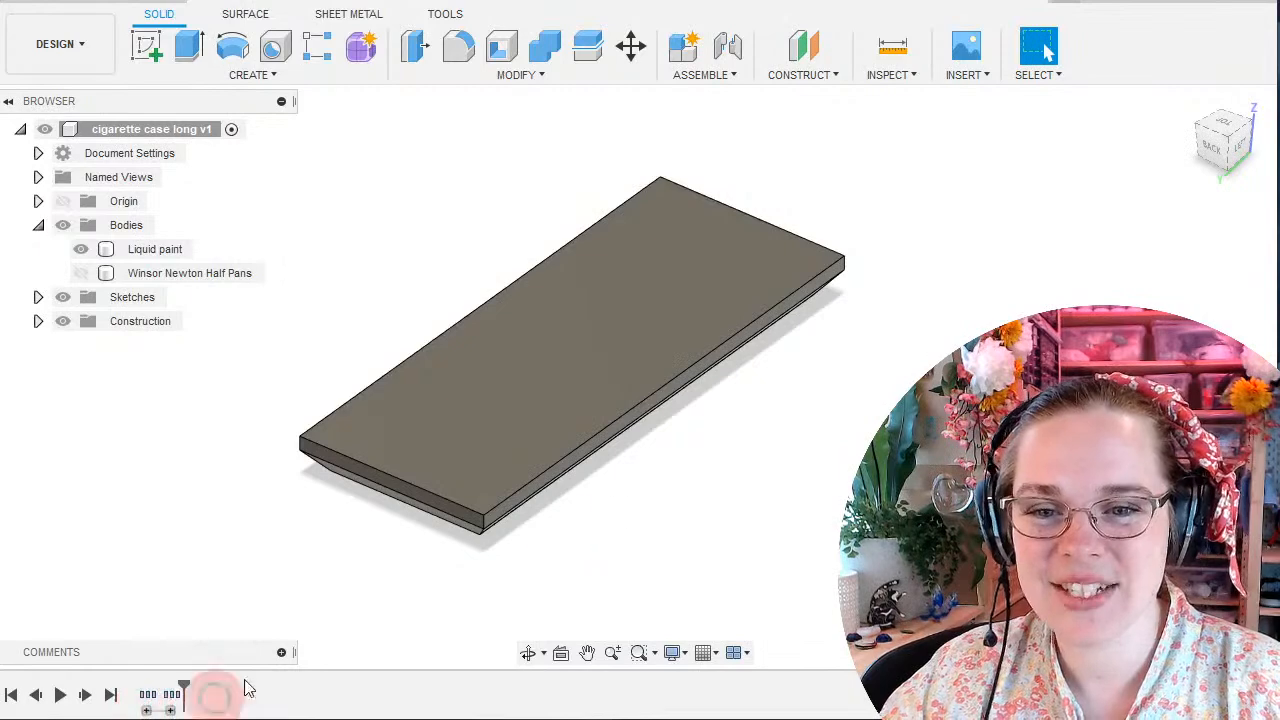
left_click(146, 48)
mouse_move(703, 524)
middle_mouse_down("shift")
mouse_move(808, 523)
mouse_move(714, 357)
middle_mouse_up("shift")
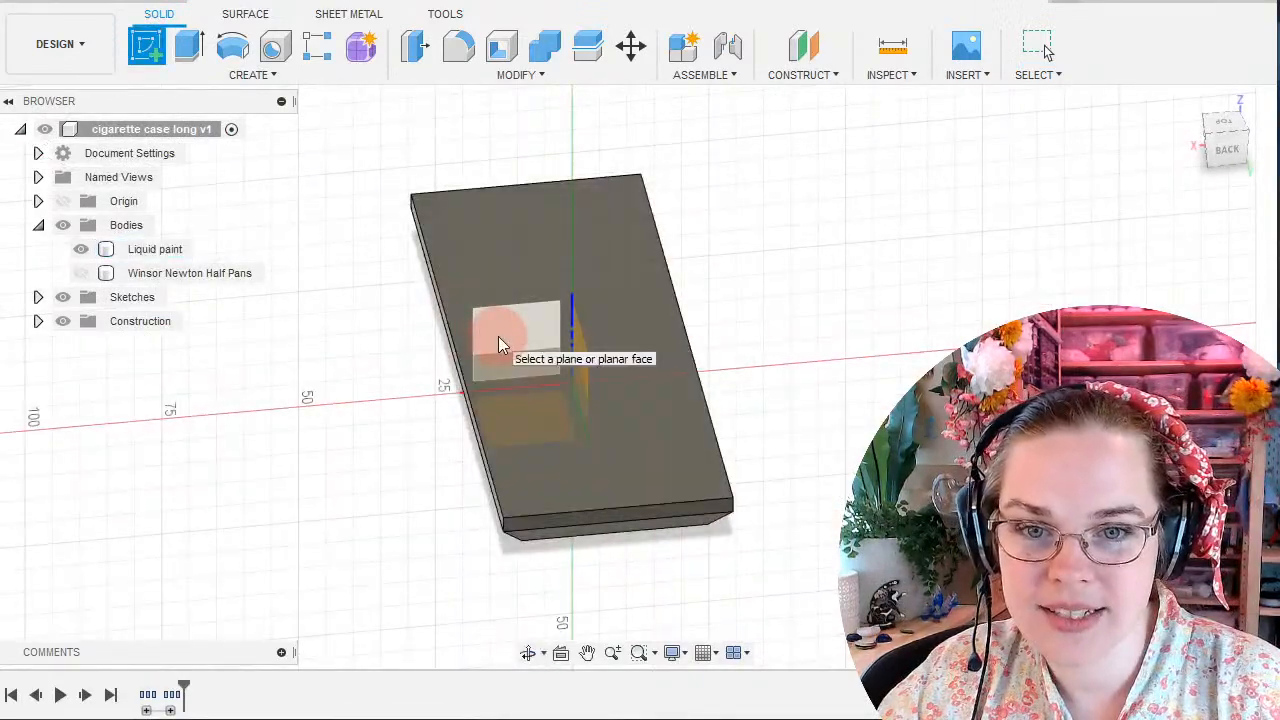
left_click(1222, 128)
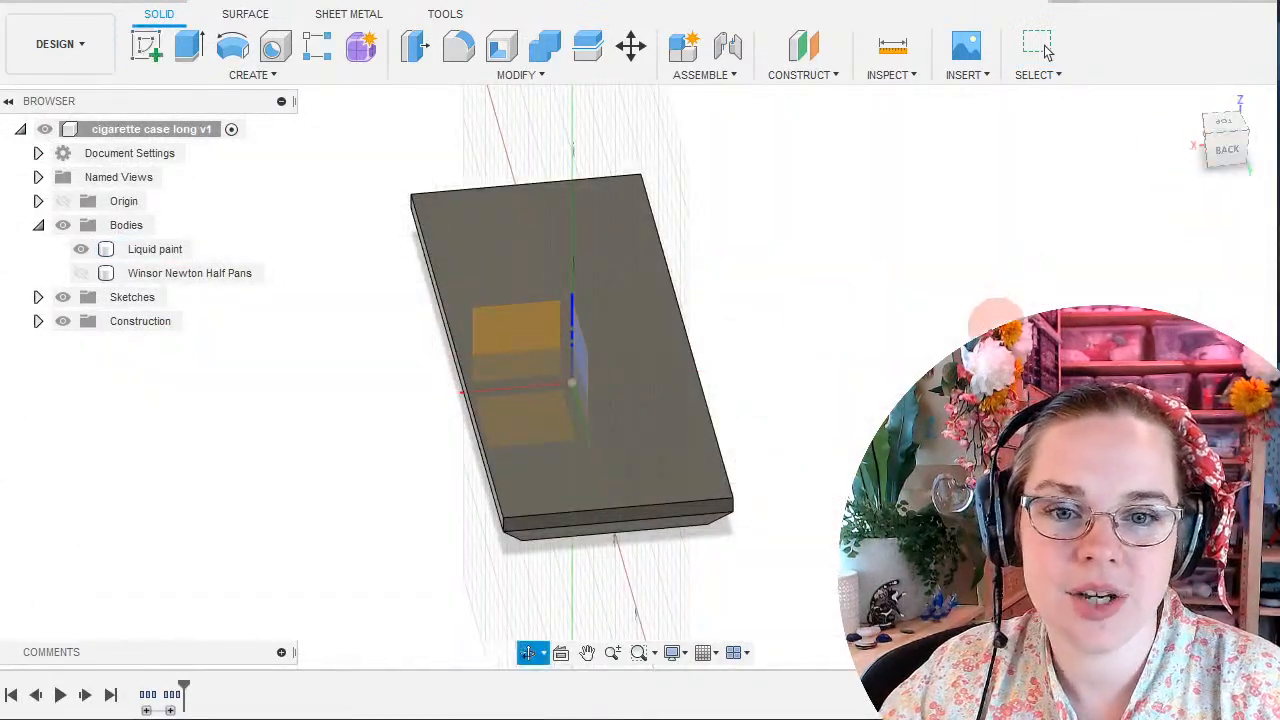
left_click(347, 339)
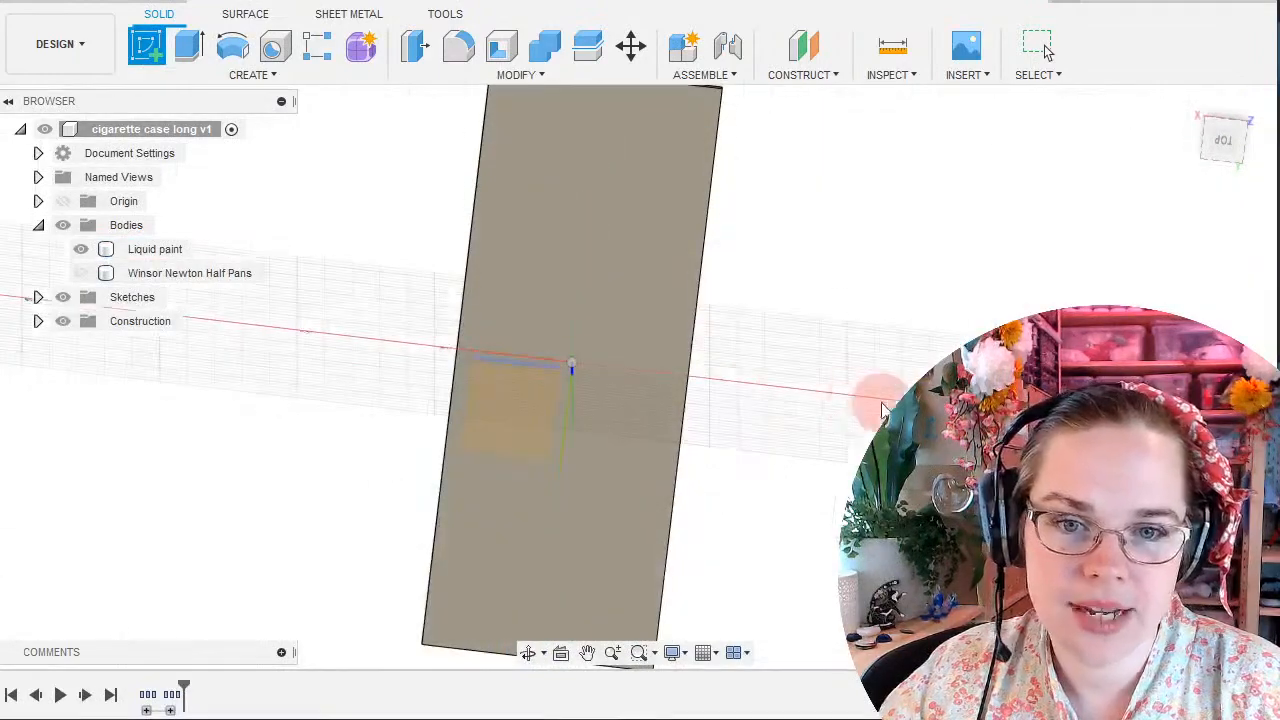
mouse_move(871, 391)
middle_mouse_down("shift")
mouse_move(757, 366)
mouse_move(737, 337)
middle_mouse_up("shift")
left_click(473, 342)
left_click(529, 343)
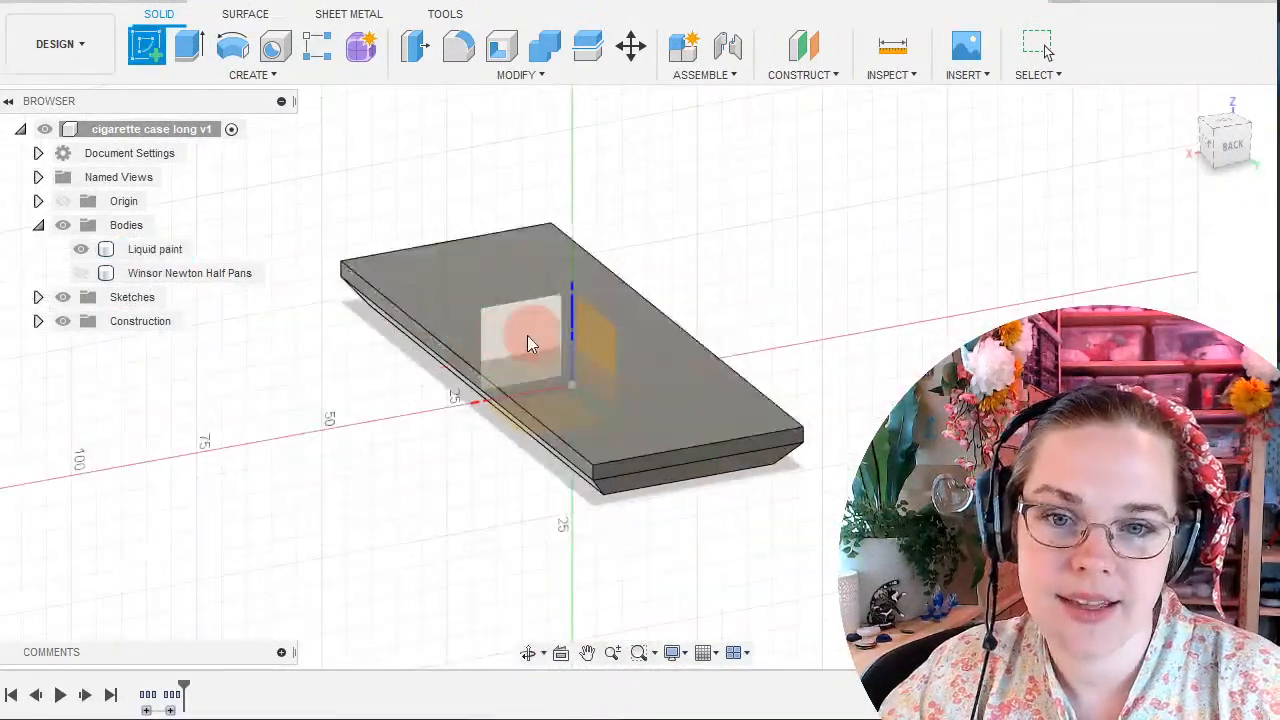
left_click(509, 339)
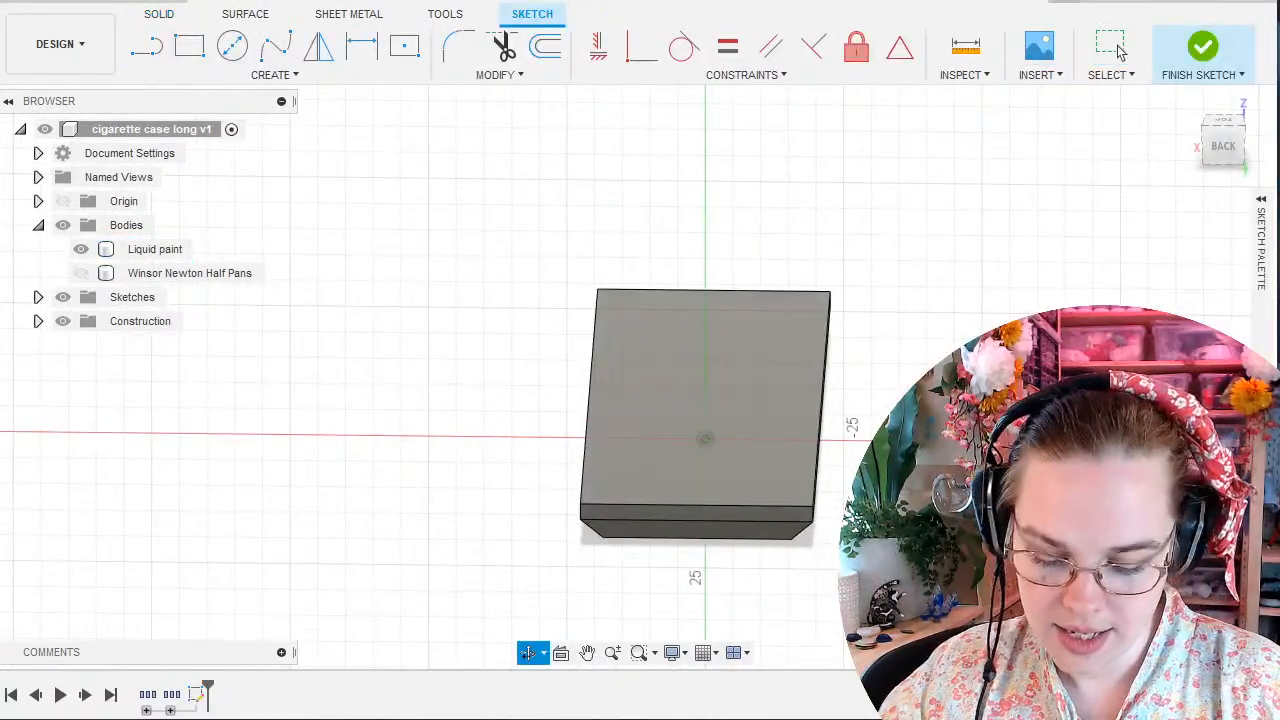
left_click(1117, 45)
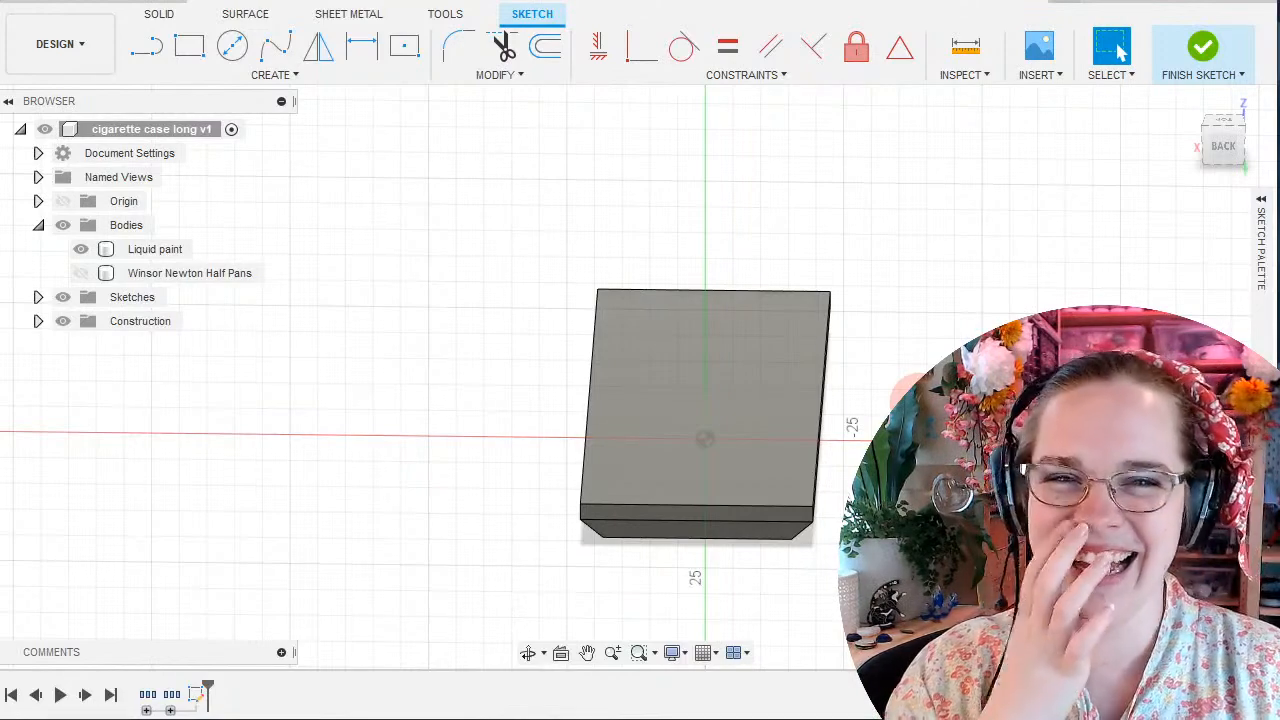
Start an Intersect projection in the sketch and try the plate's top face as its geometry.
mouse_move(945, 356)
middle_mouse_down("shift")
mouse_move(985, 450)
mouse_move(950, 368)
middle_mouse_up("shift")
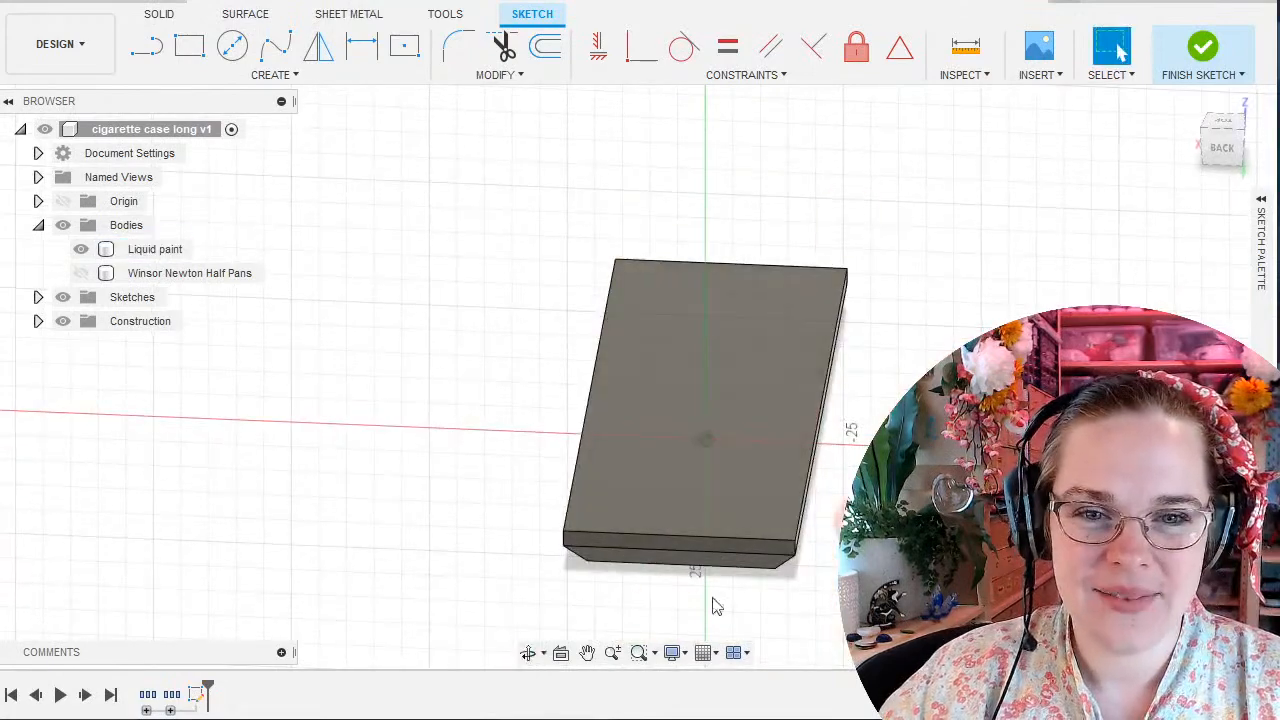
left_click(271, 75)
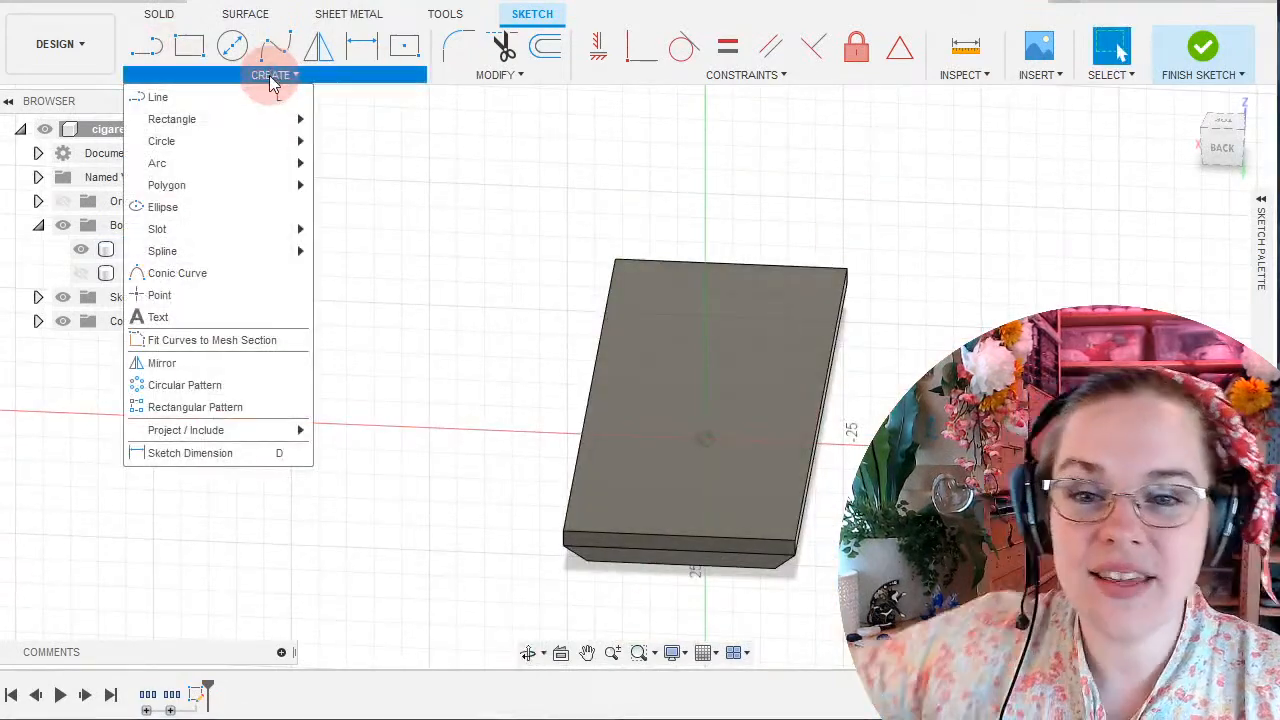
mouse_move(236, 431)
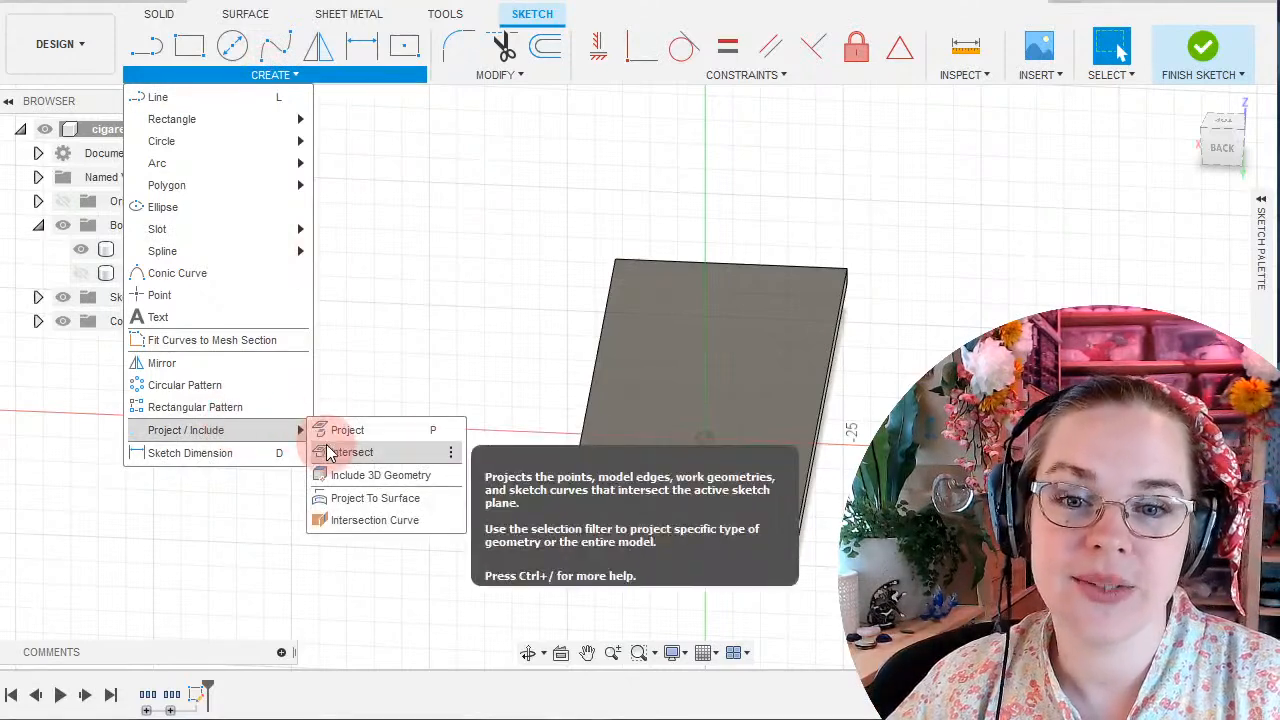
left_click(350, 452)
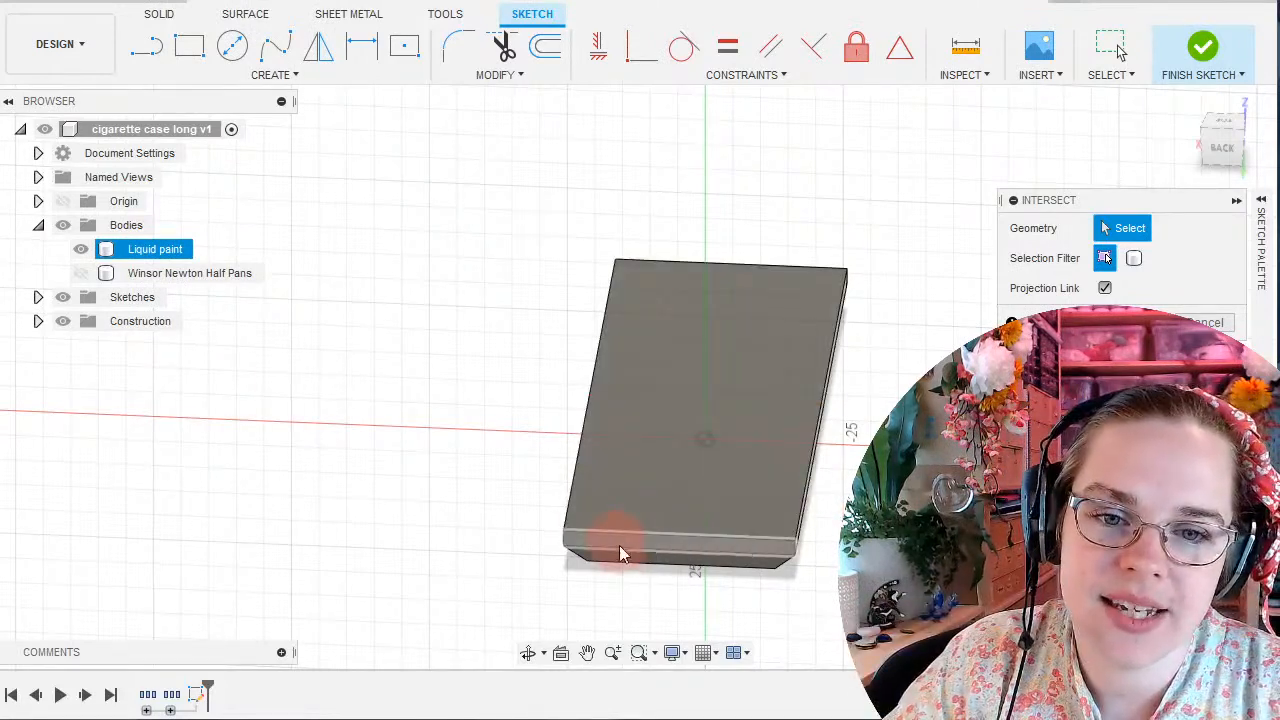
middle_click_drag(762, 438, 645, 430, "shift")
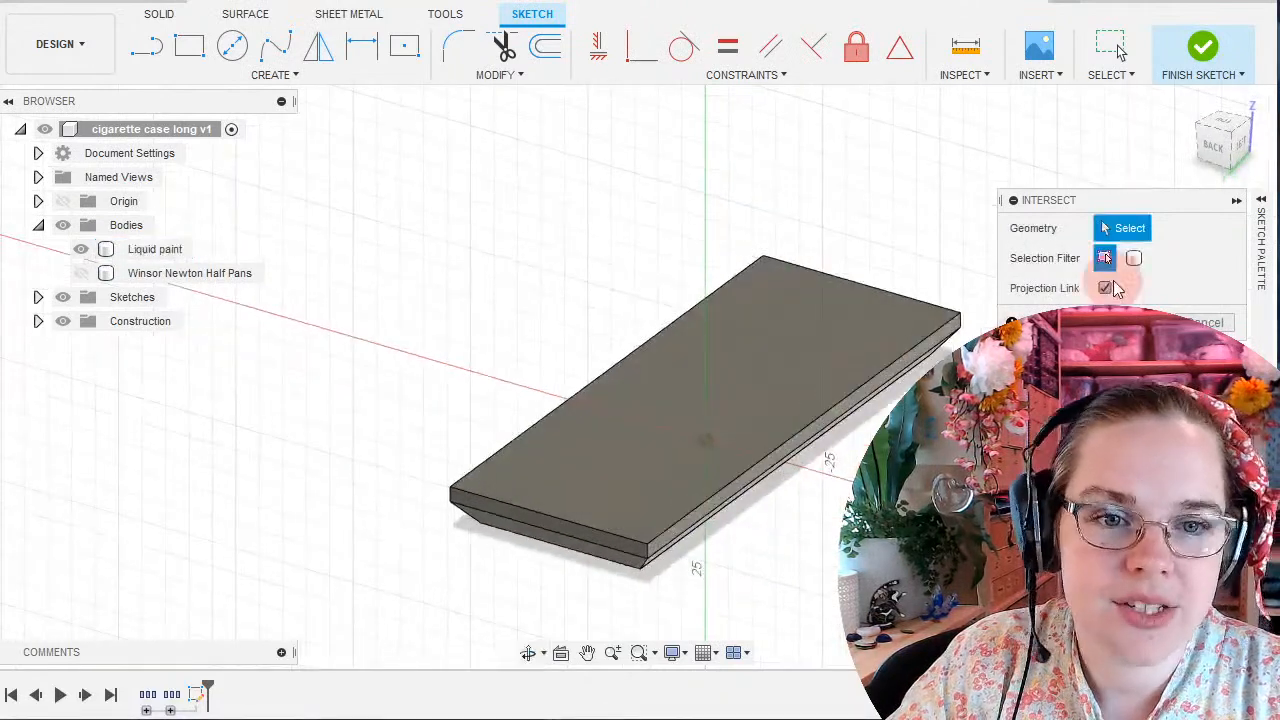
left_click(715, 445)
left_click(1133, 258)
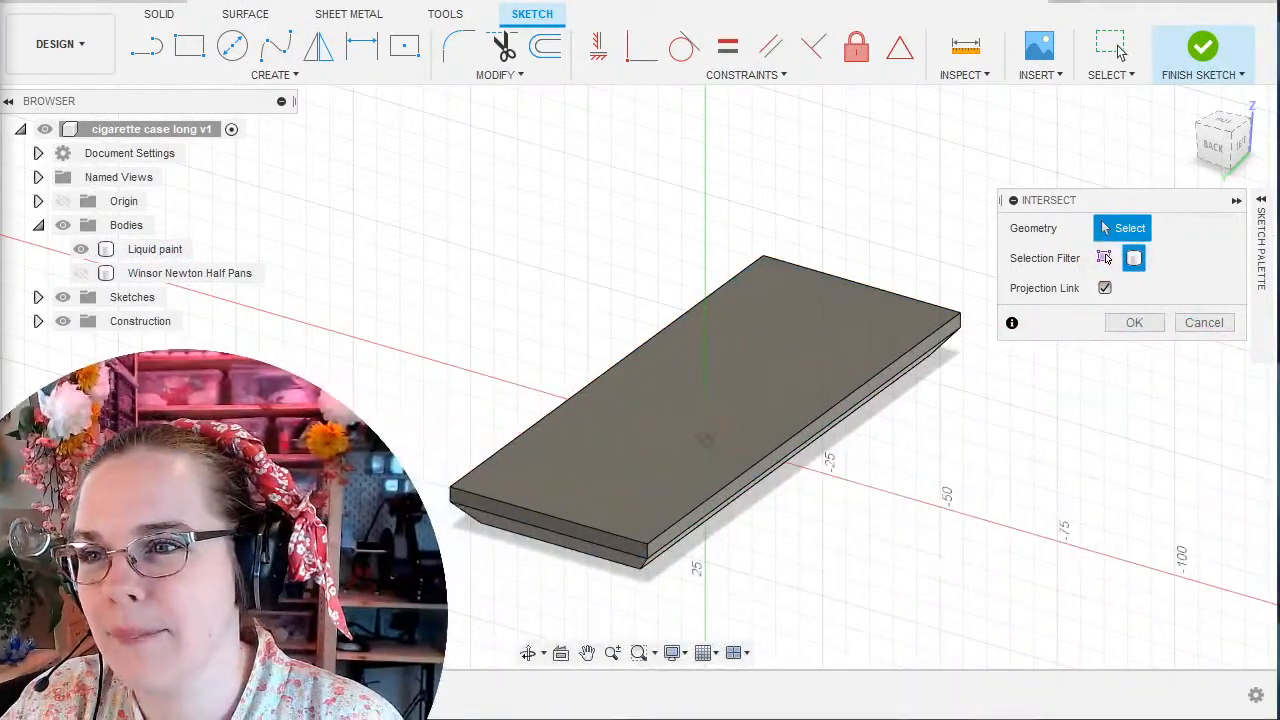
left_click(1104, 258)
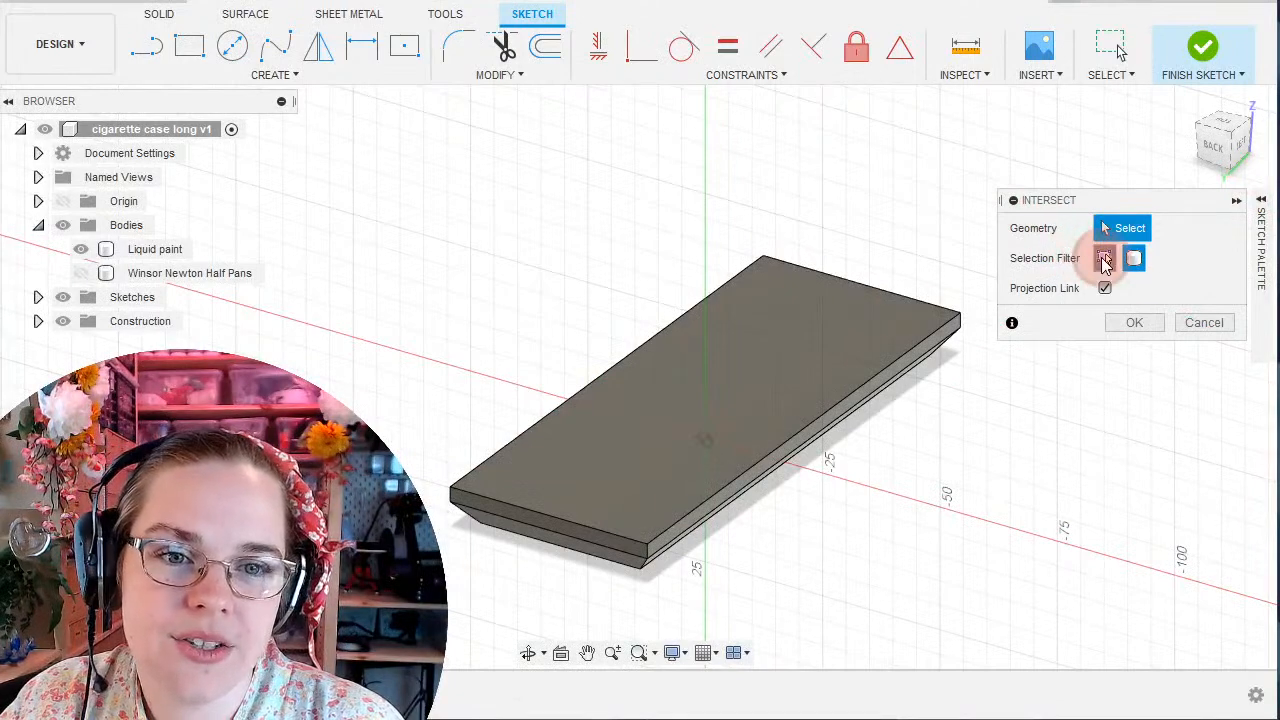
left_click(648, 443)
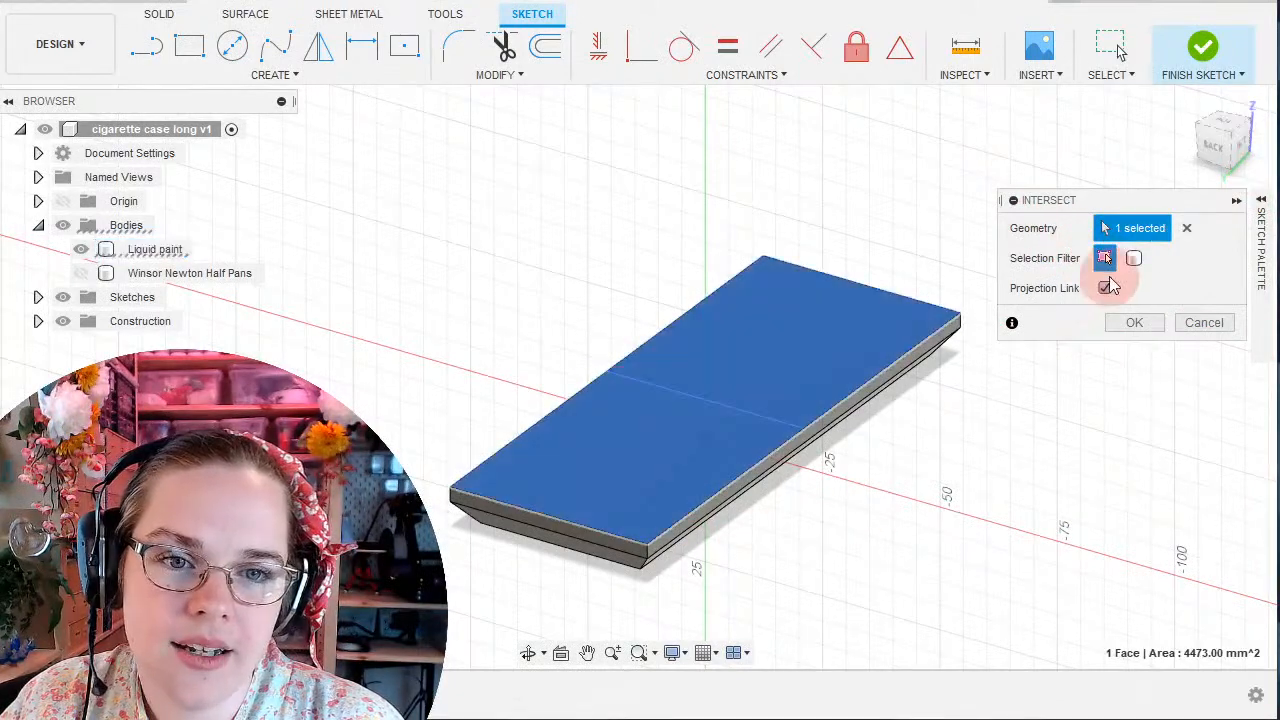
Intersect the whole Liquid paint body with the sketch plane using the bodies selection filter, and hide that body.
left_click(1133, 258)
left_click(540, 493)
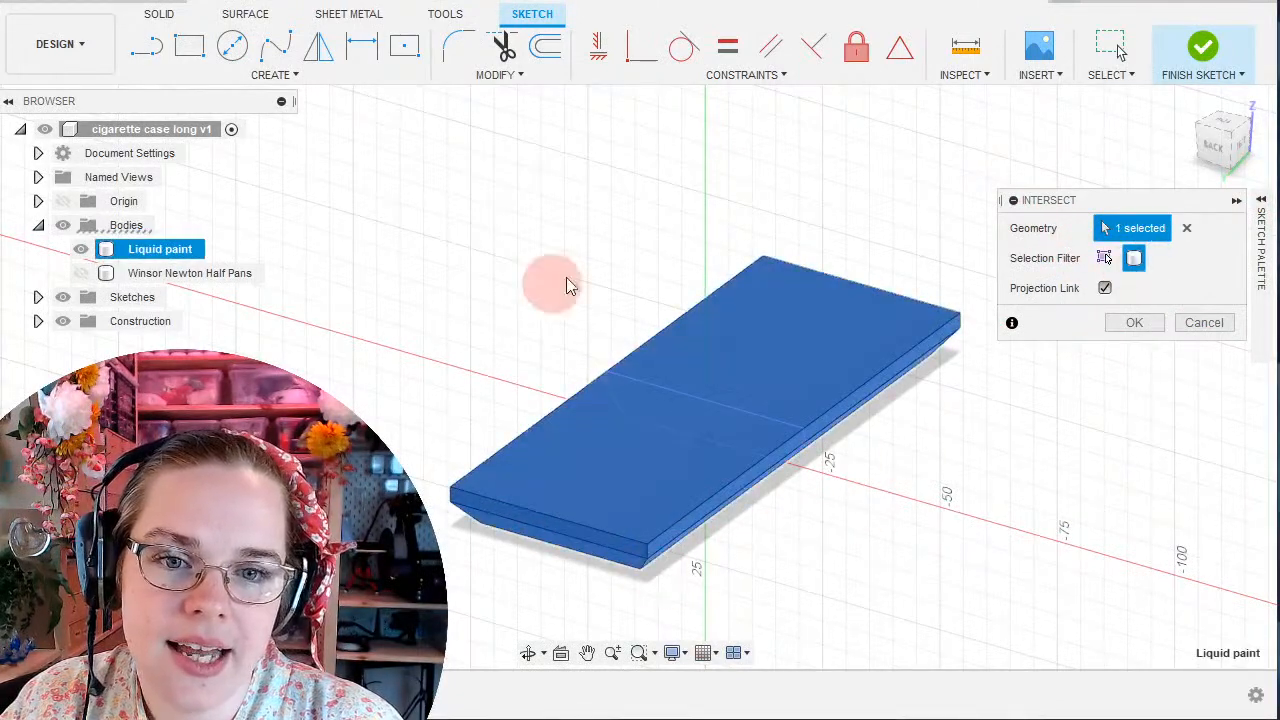
middle_click_drag(903, 540, 666, 469, "shift")
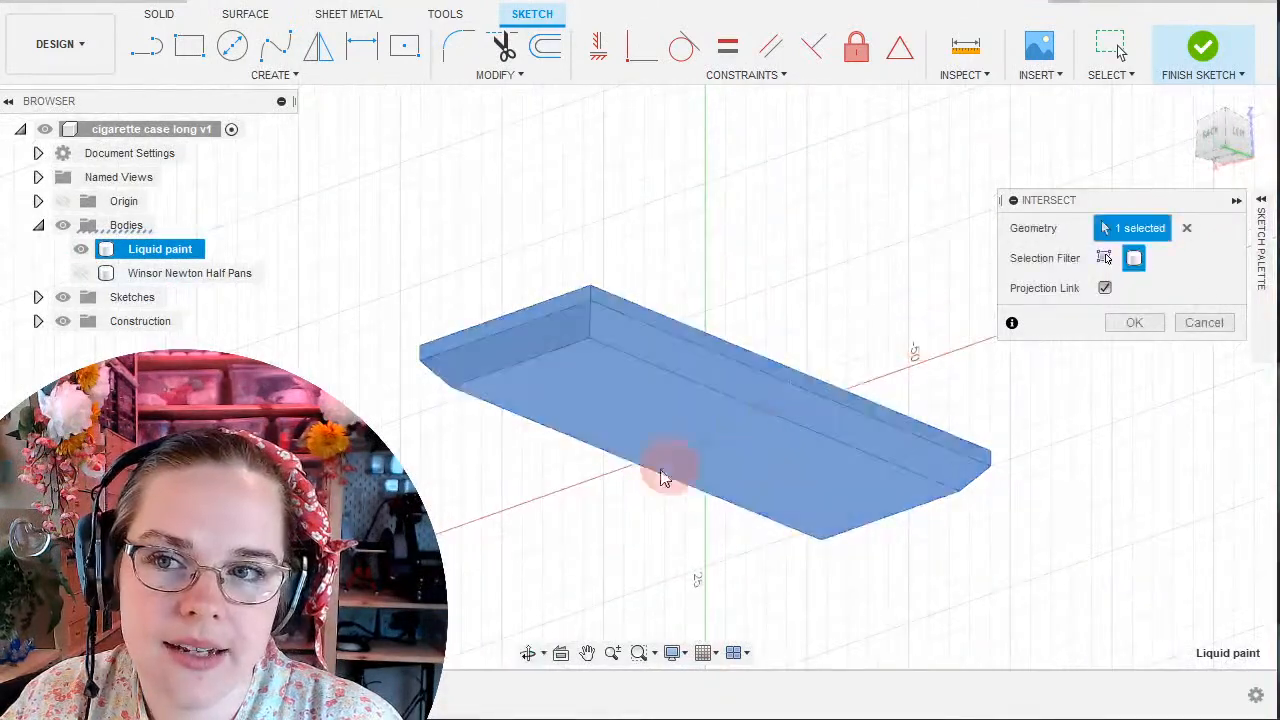
middle_click_drag(805, 410, 880, 457, "shift")
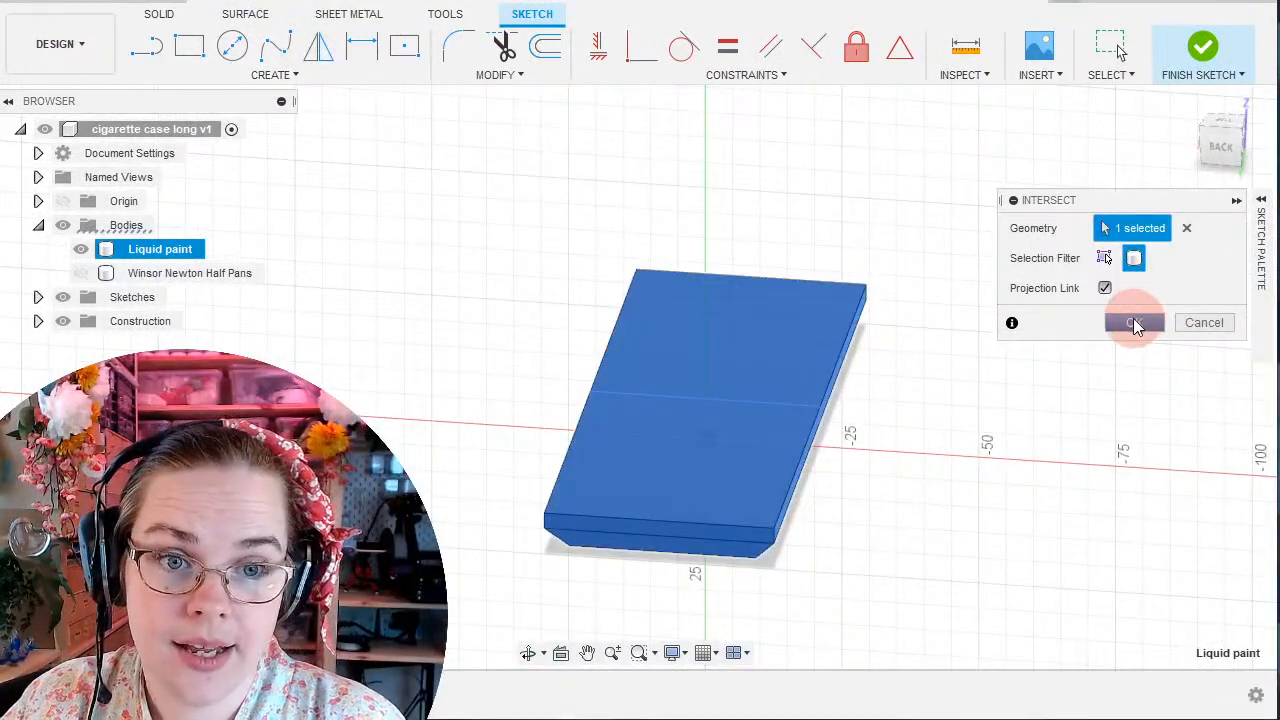
left_click(1135, 323)
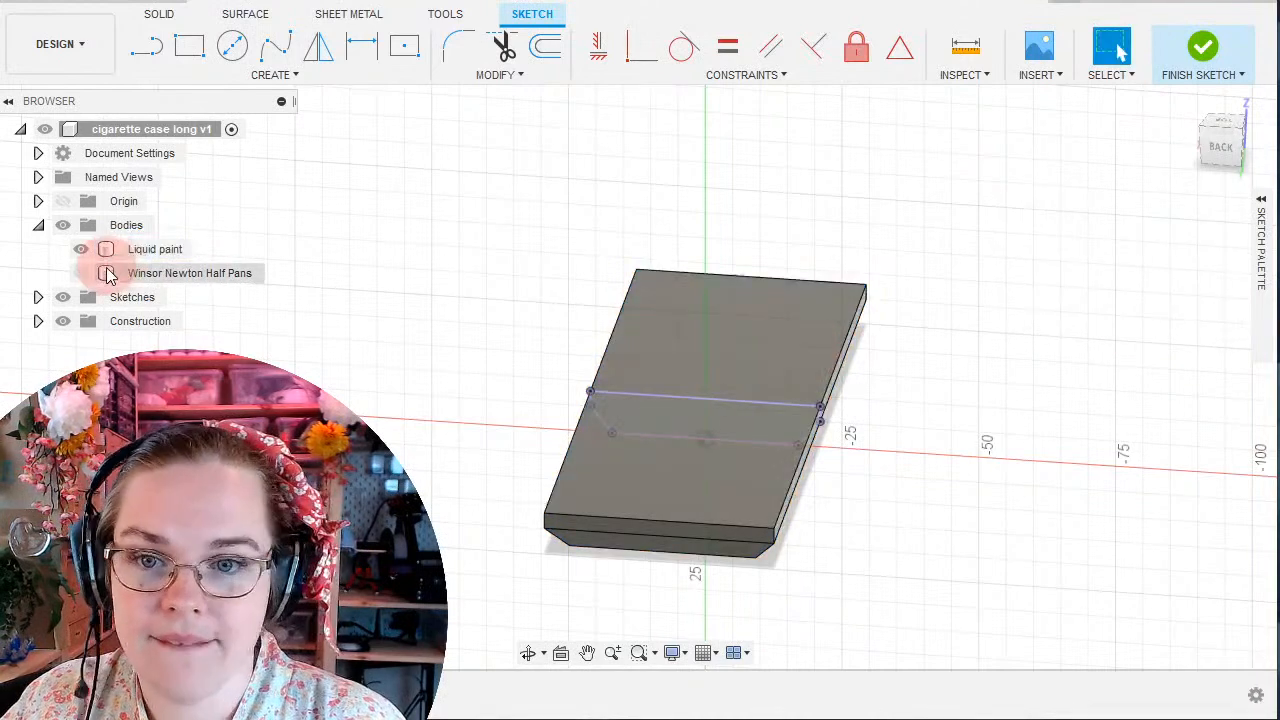
left_click(61, 226)
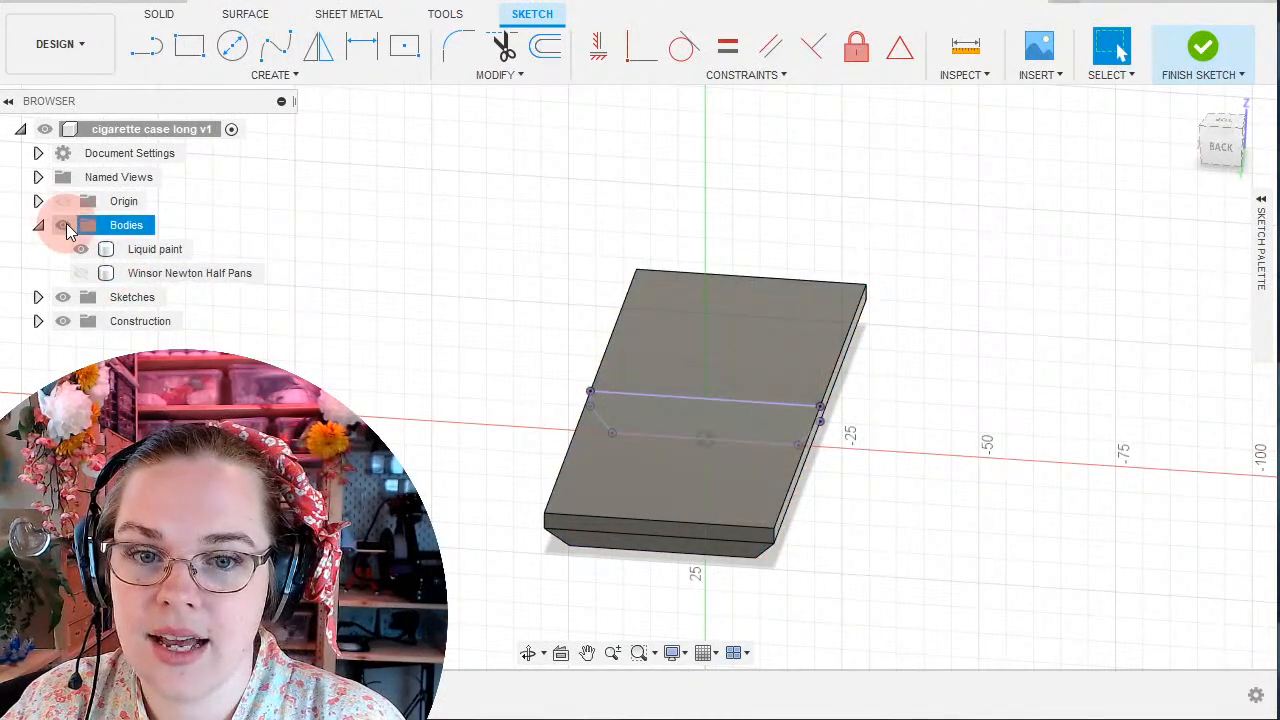
left_click(64, 224)
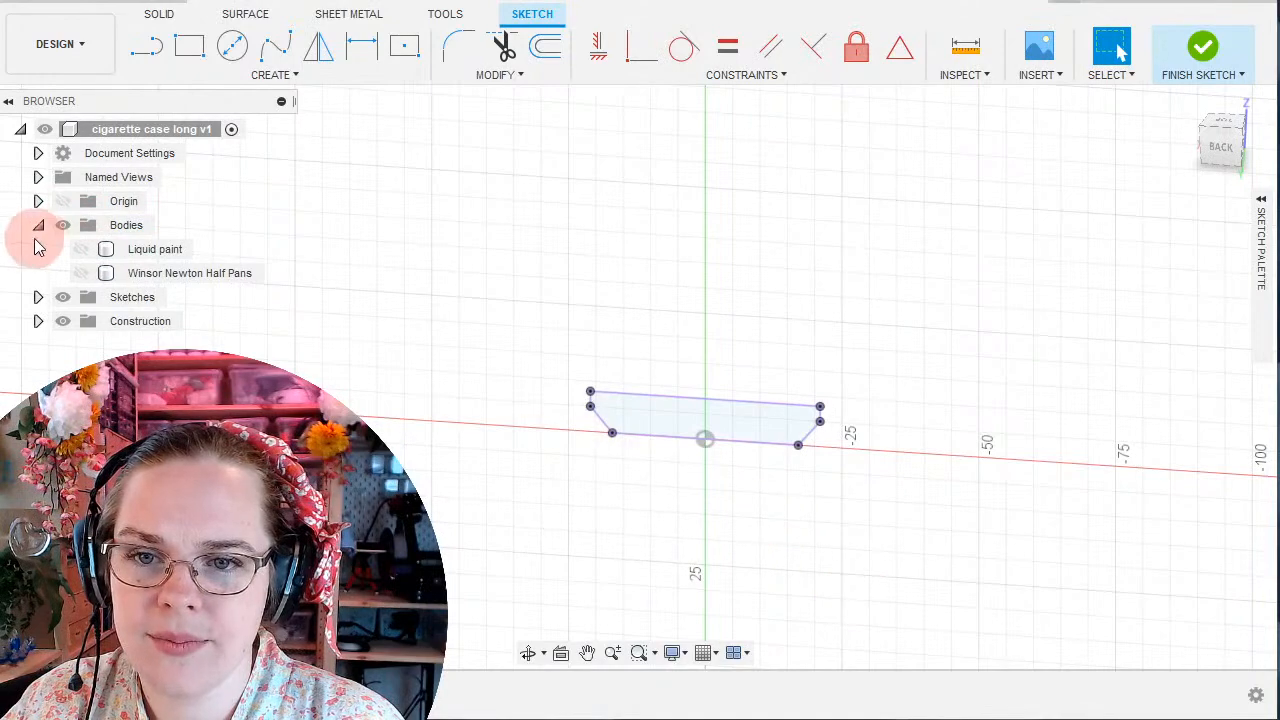
Compare the projected cross-section with the Liquid paint body by briefly showing the body, and examine the section profile up close.
left_click(80, 249)
mouse_move(883, 385)
middle_mouse_down("shift")
mouse_move(954, 346)
mouse_move(951, 394)
mouse_move(826, 403)
mouse_move(780, 357)
mouse_move(766, 363)
mouse_move(806, 409)
mouse_move(906, 409)
mouse_move(929, 363)
mouse_move(854, 354)
mouse_move(837, 400)
mouse_move(891, 425)
mouse_move(917, 409)
mouse_move(918, 375)
mouse_move(934, 391)
middle_mouse_up("shift")
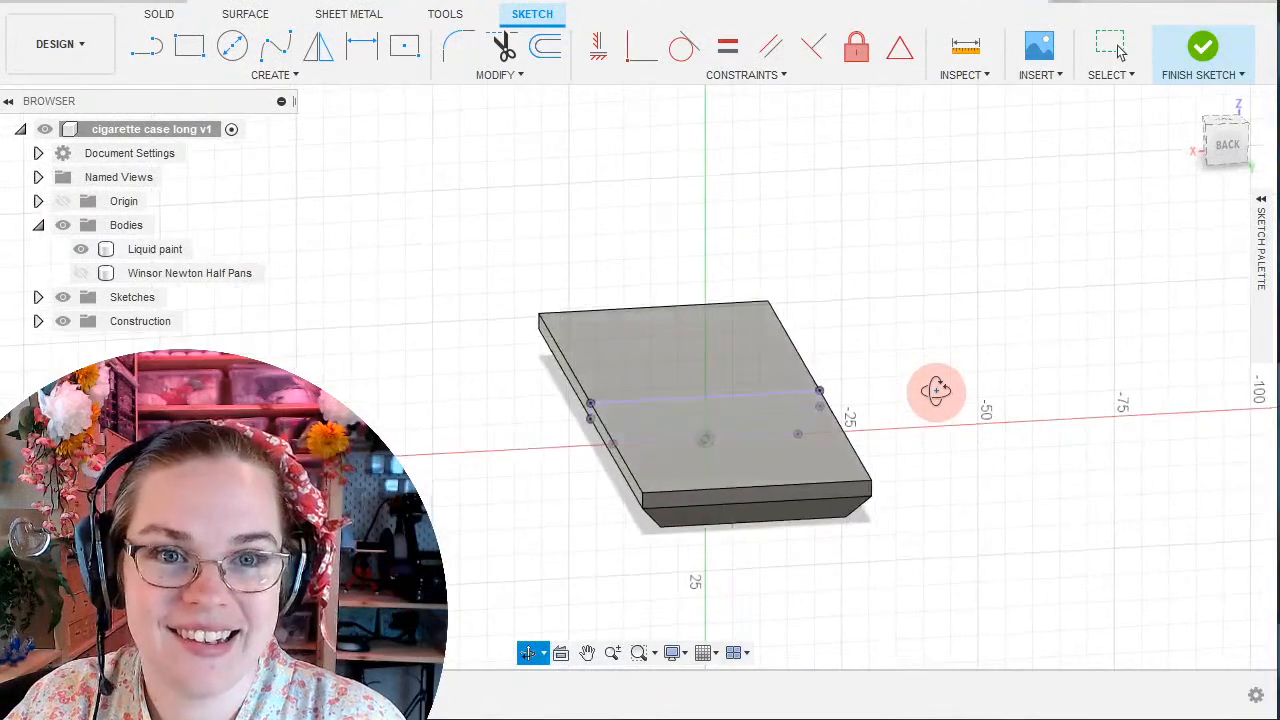
left_click(81, 249)
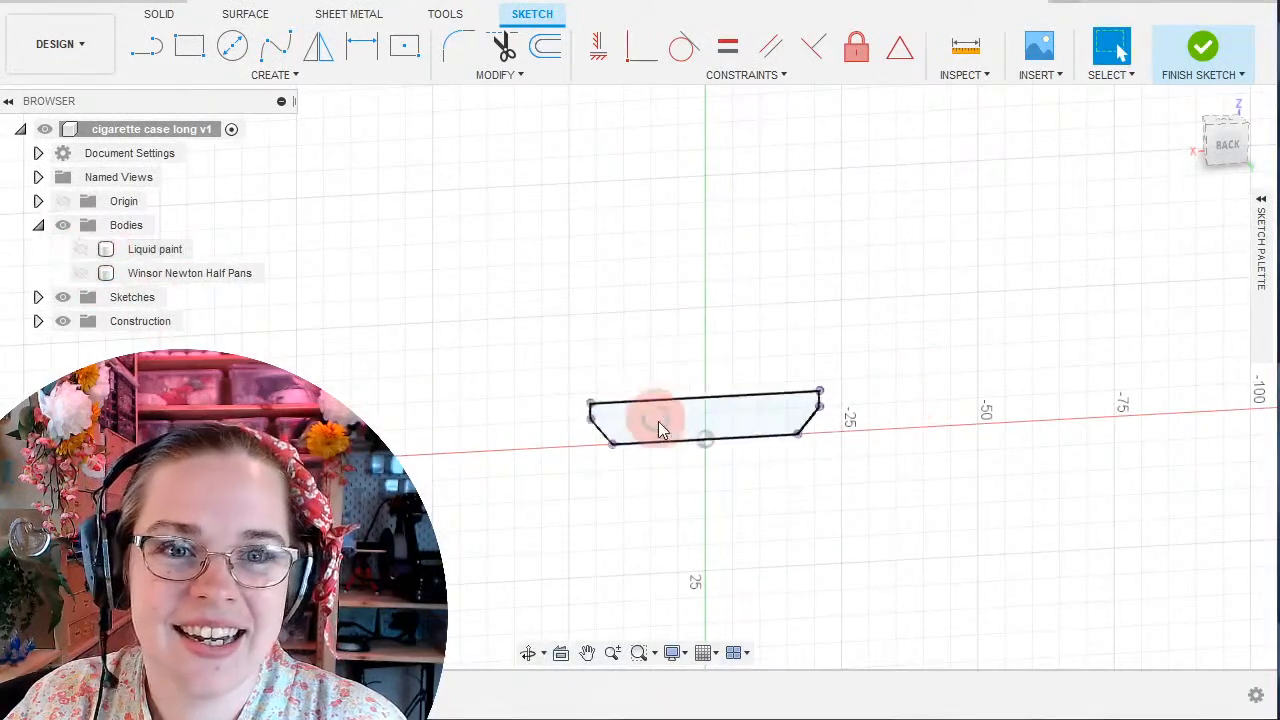
scroll(659, 424, "up", 2)
scroll(658, 430, "up", 5)
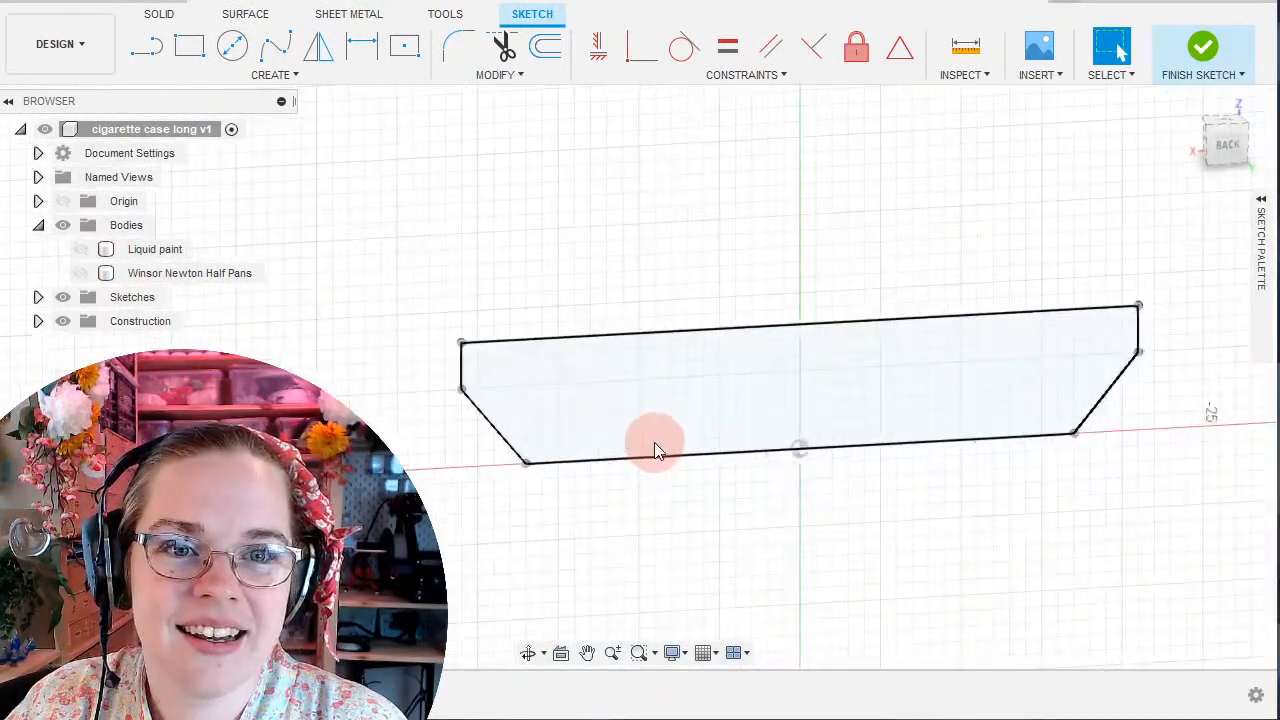
mouse_move(677, 449)
middle_mouse_down()
mouse_move(772, 425)
mouse_move(763, 409)
middle_mouse_up()
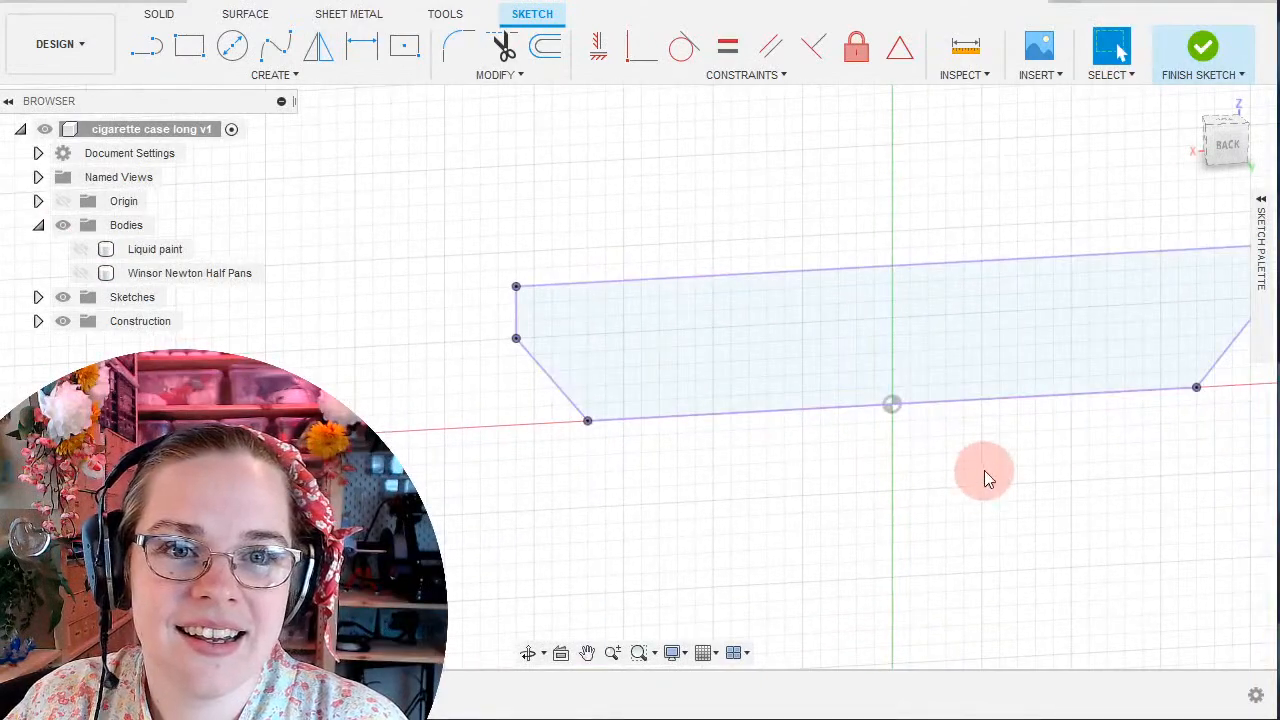
mouse_move(986, 477)
middle_mouse_down("shift")
mouse_move(957, 486)
mouse_move(958, 455)
middle_mouse_up("shift")
scroll(900, 340, "down", 3)
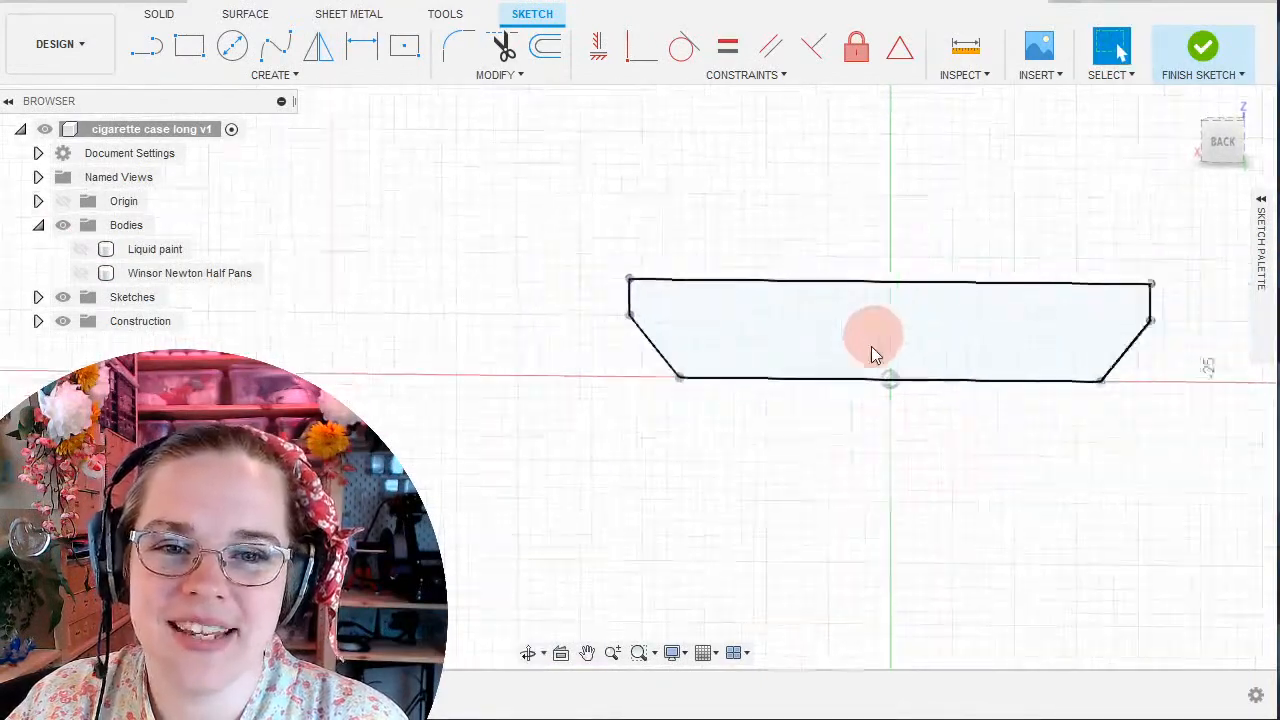
scroll(1003, 330, "up", 3)
mouse_move(1005, 322)
middle_mouse_down()
mouse_move(894, 343)
mouse_move(929, 349)
middle_mouse_up()
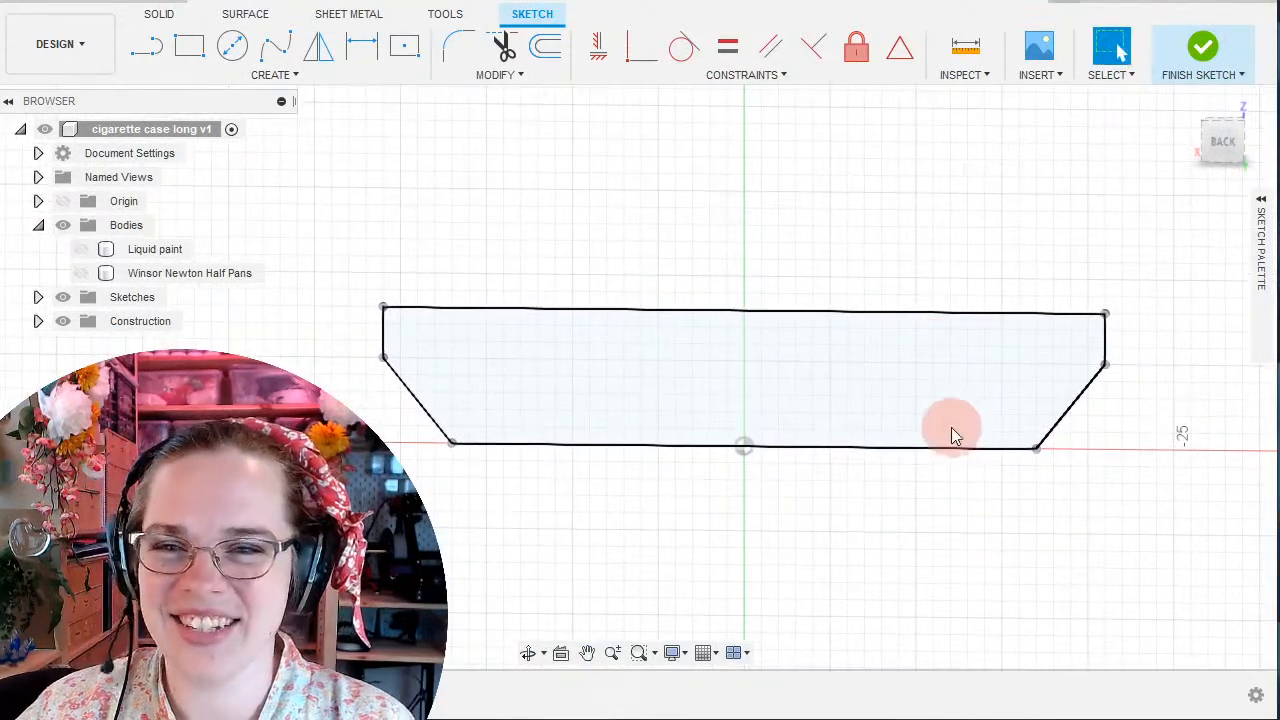
middle_click_drag(852, 378, 894, 376)
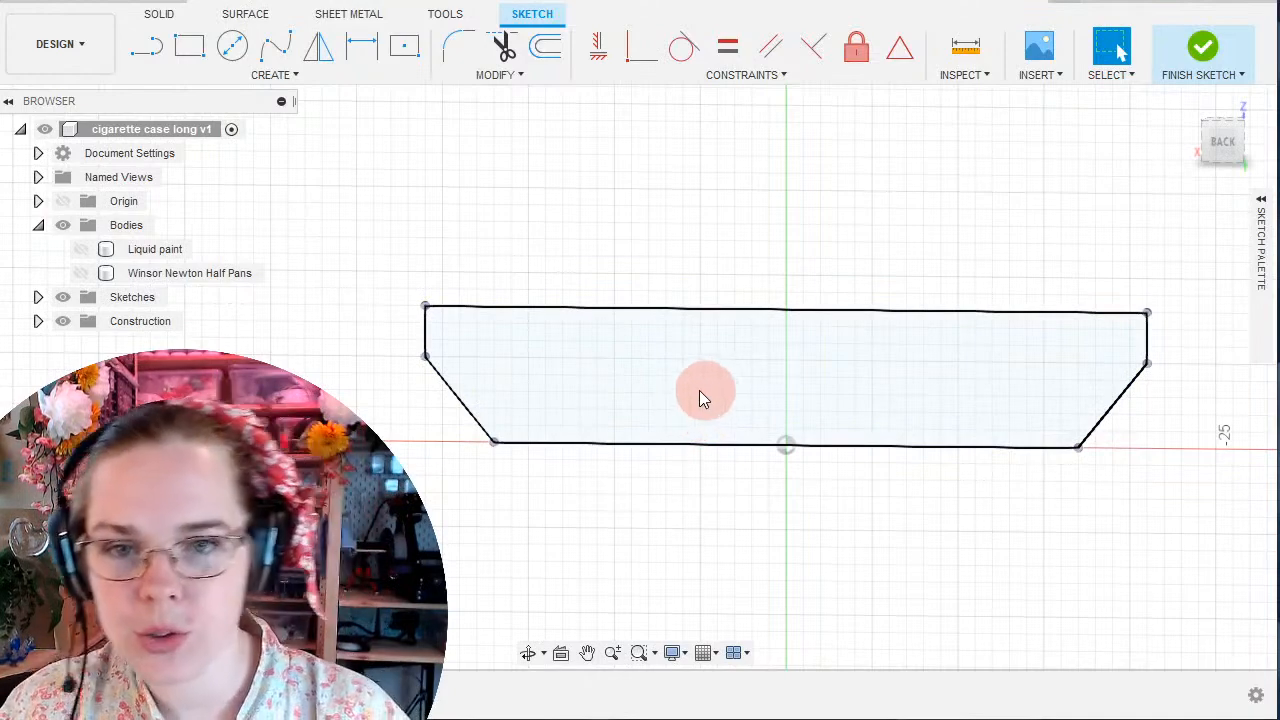
scroll(691, 406, "down", 2)
scroll(789, 420, "up", 3)
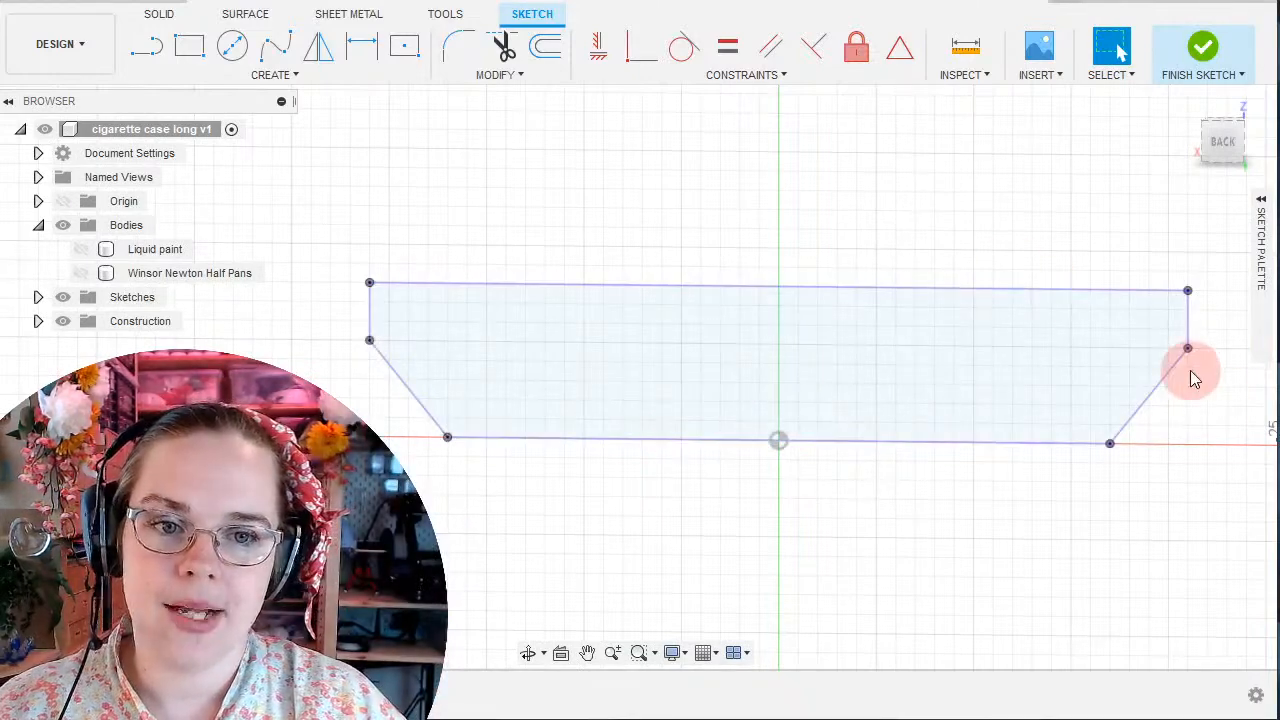
Draw a three-point fit spline from near the section's outer top corner, curving down and inward to about 1.6 mm above the base.
middle_click_drag(1184, 401, 882, 459)
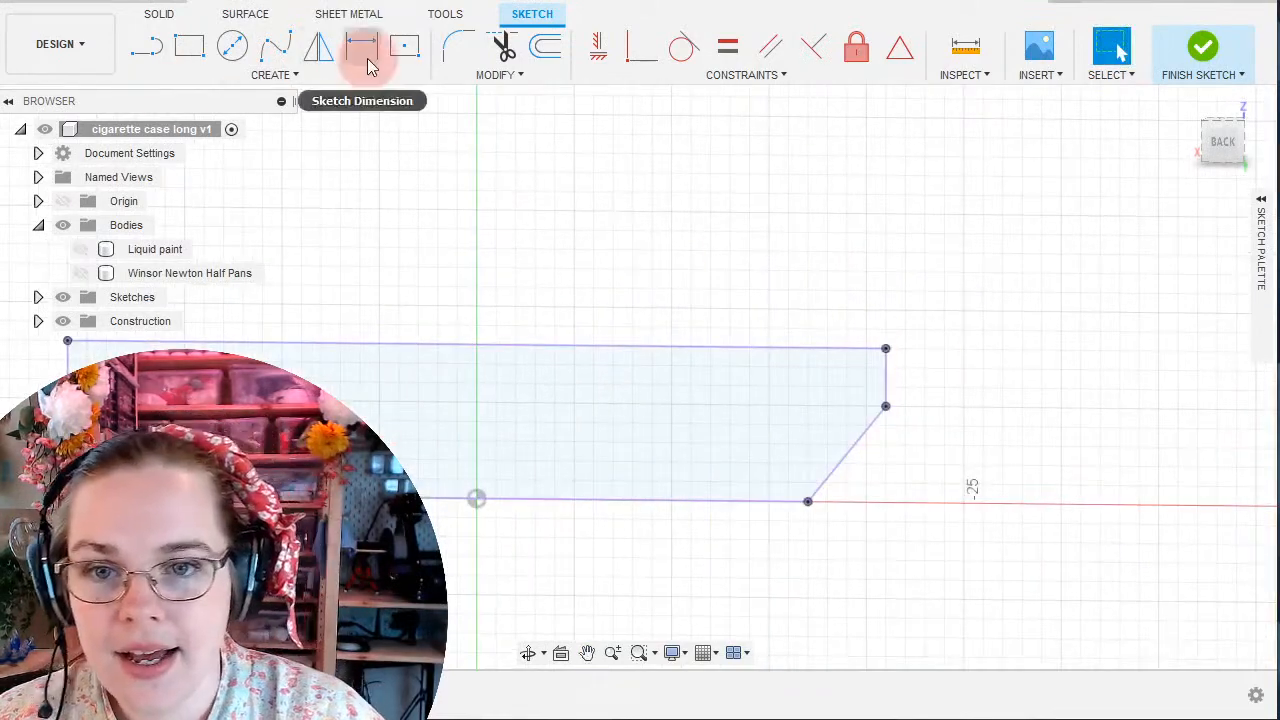
left_click(284, 50)
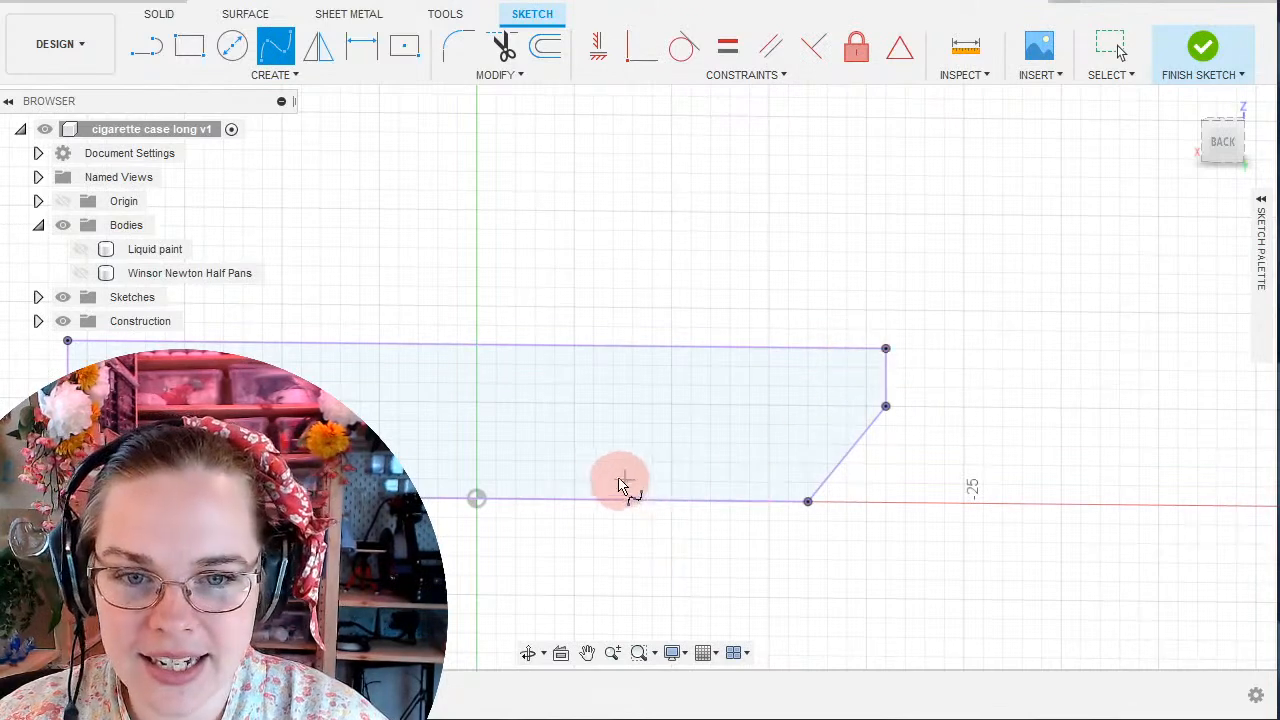
left_click(855, 348)
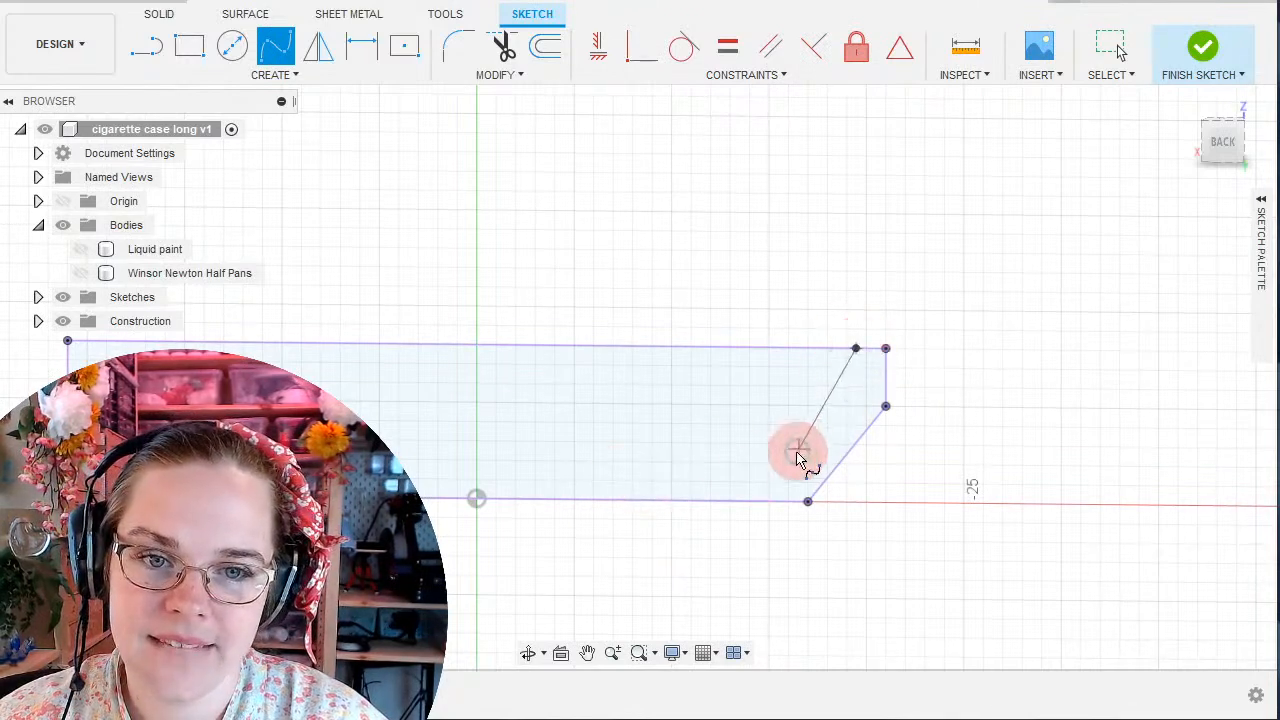
left_click(821, 432)
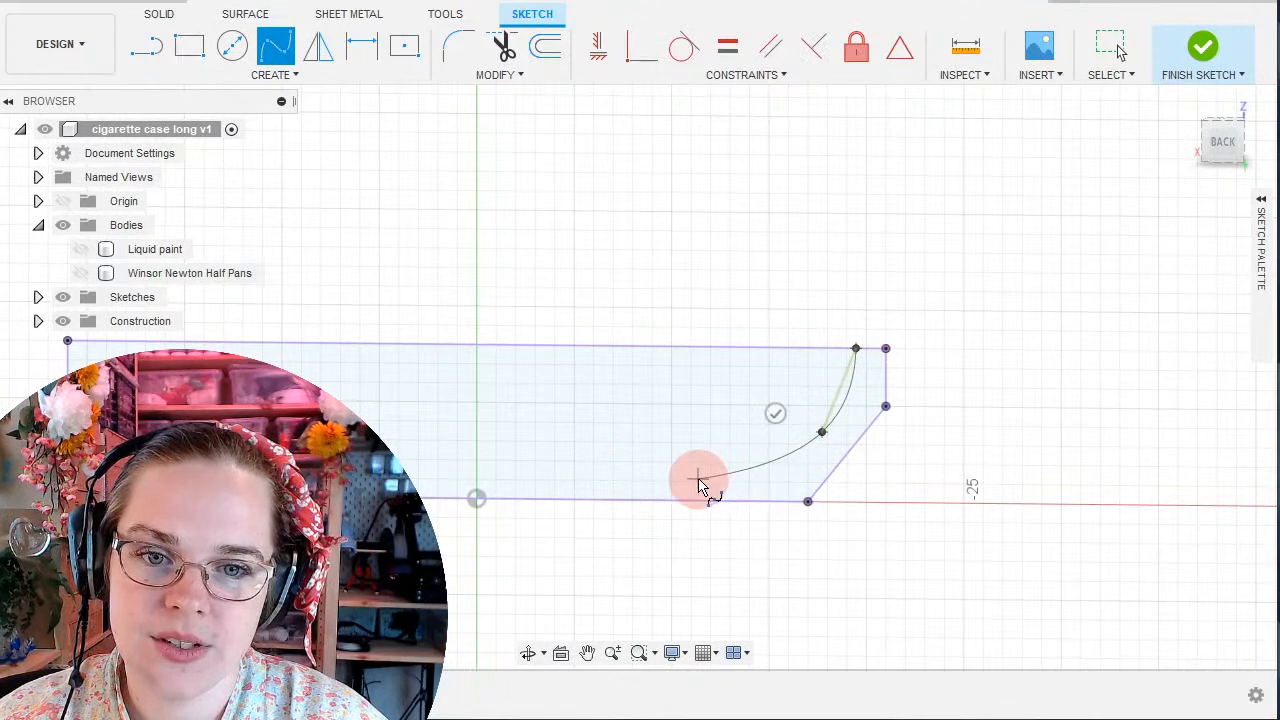
left_click(565, 468)
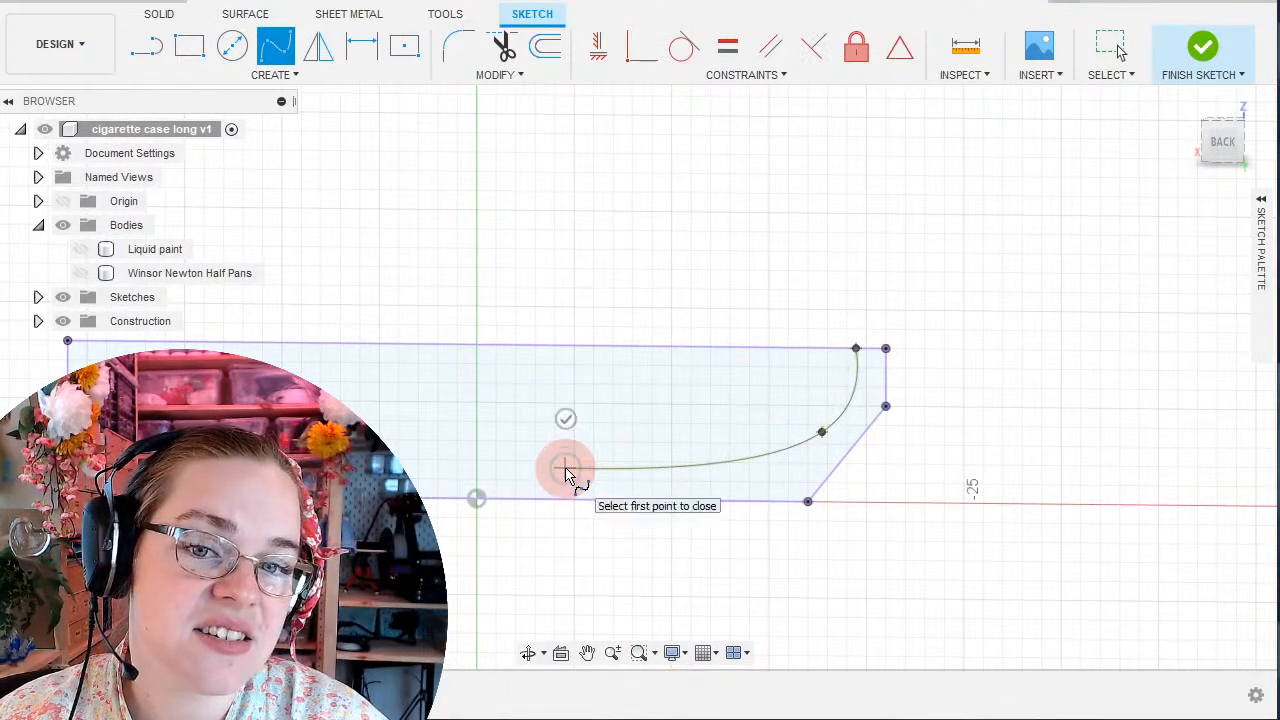
left_click(566, 421)
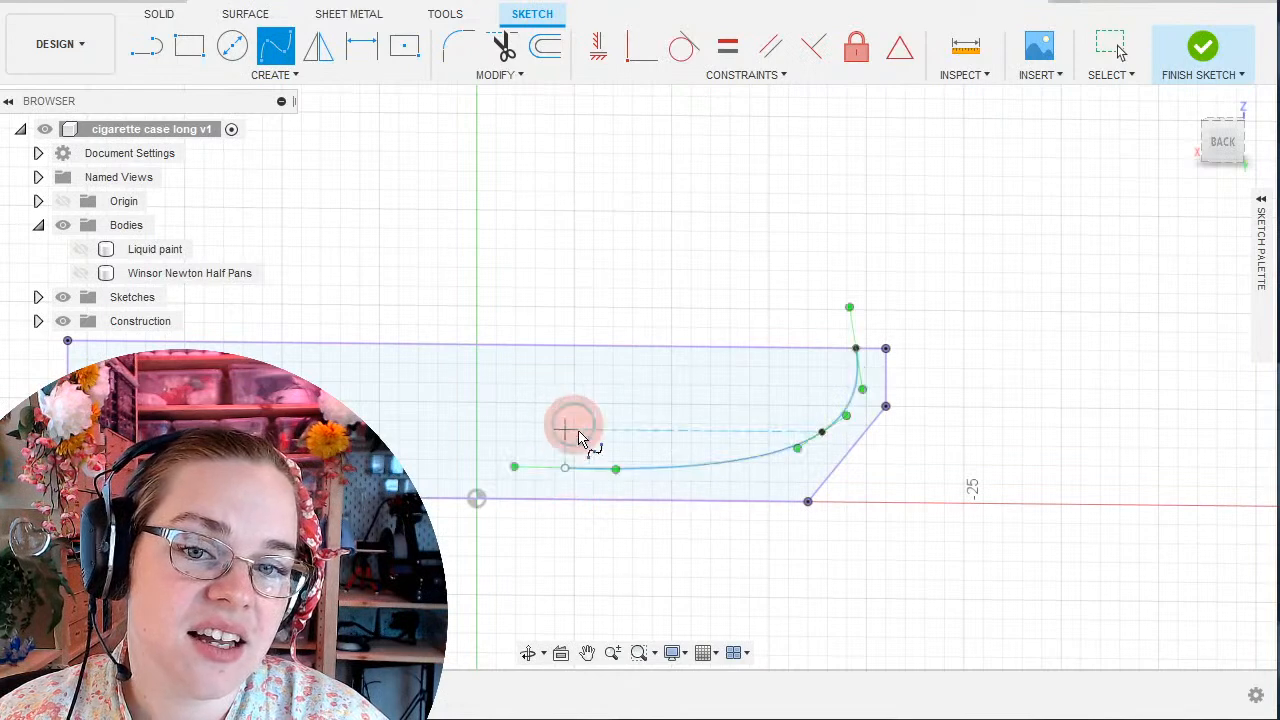
Close the well profile with a line from the spline's inner end perpendicular to the section's top edge.
left_click(143, 48)
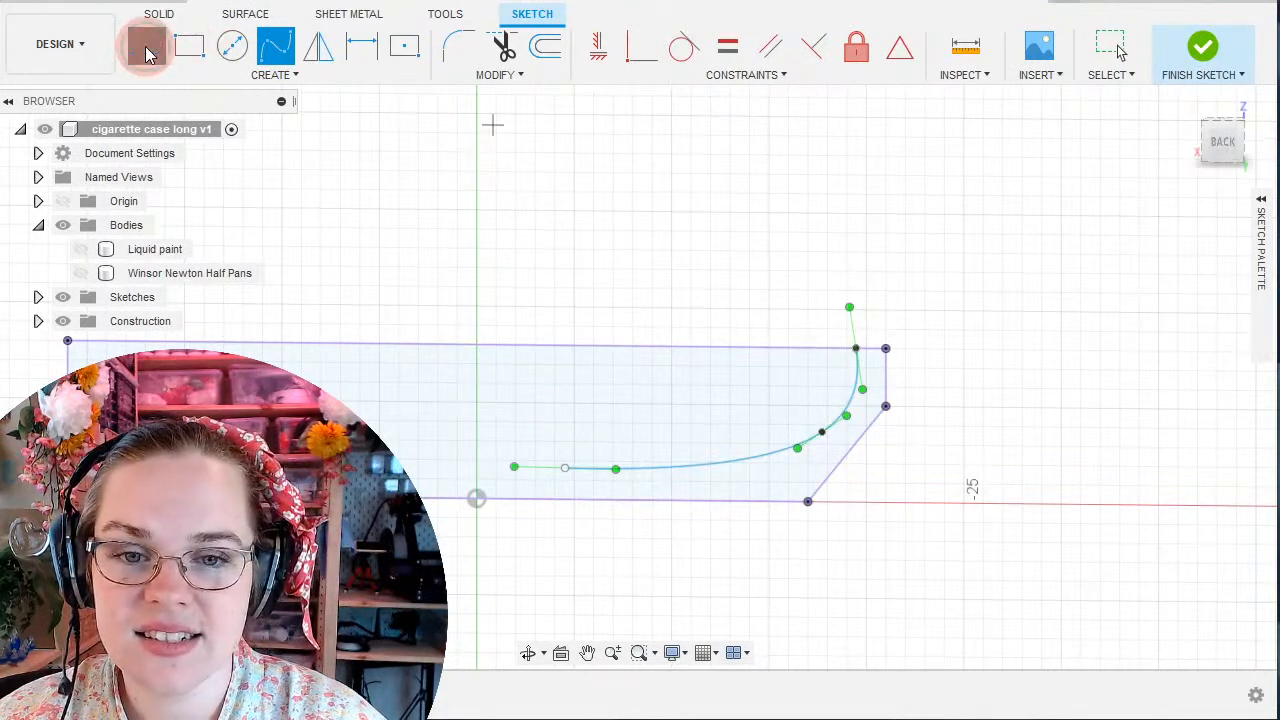
left_click(565, 468)
double_click(566, 347)
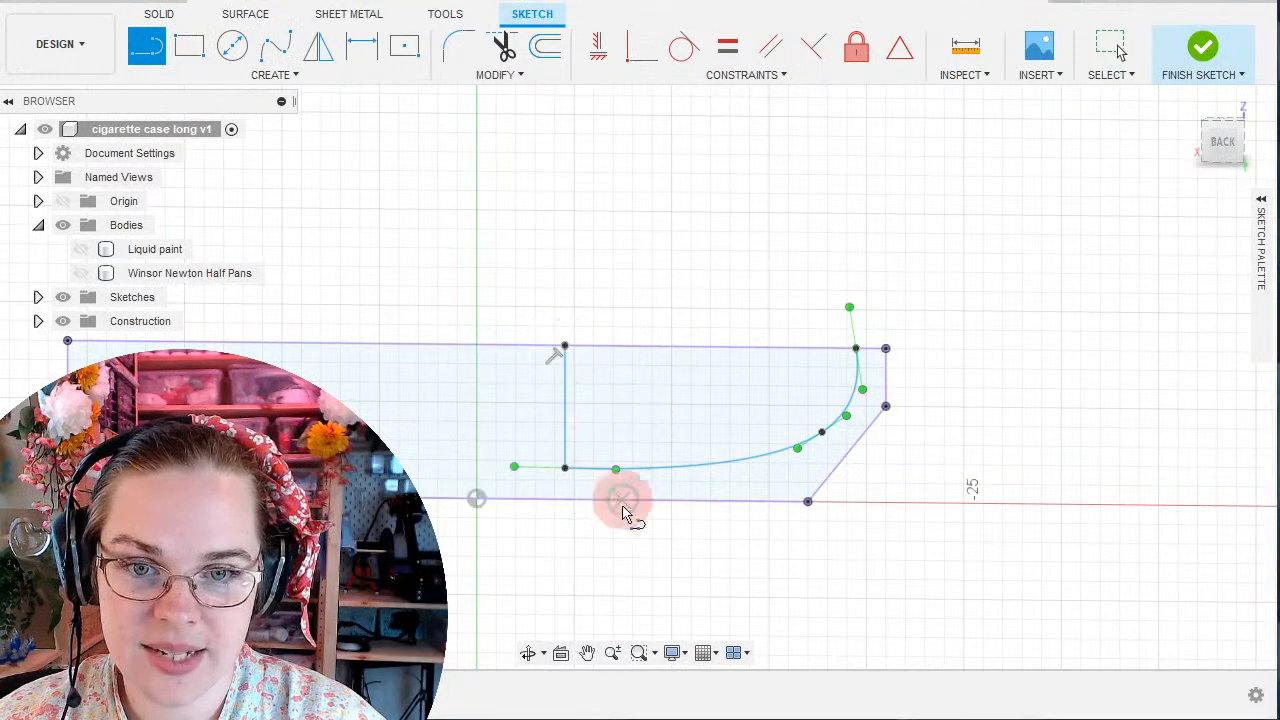
Reshape the spline by moving its middle fit point inward and tilting and shortening that point's tangent handle for a rounder lower bend.
scroll(610, 540, "up", 4)
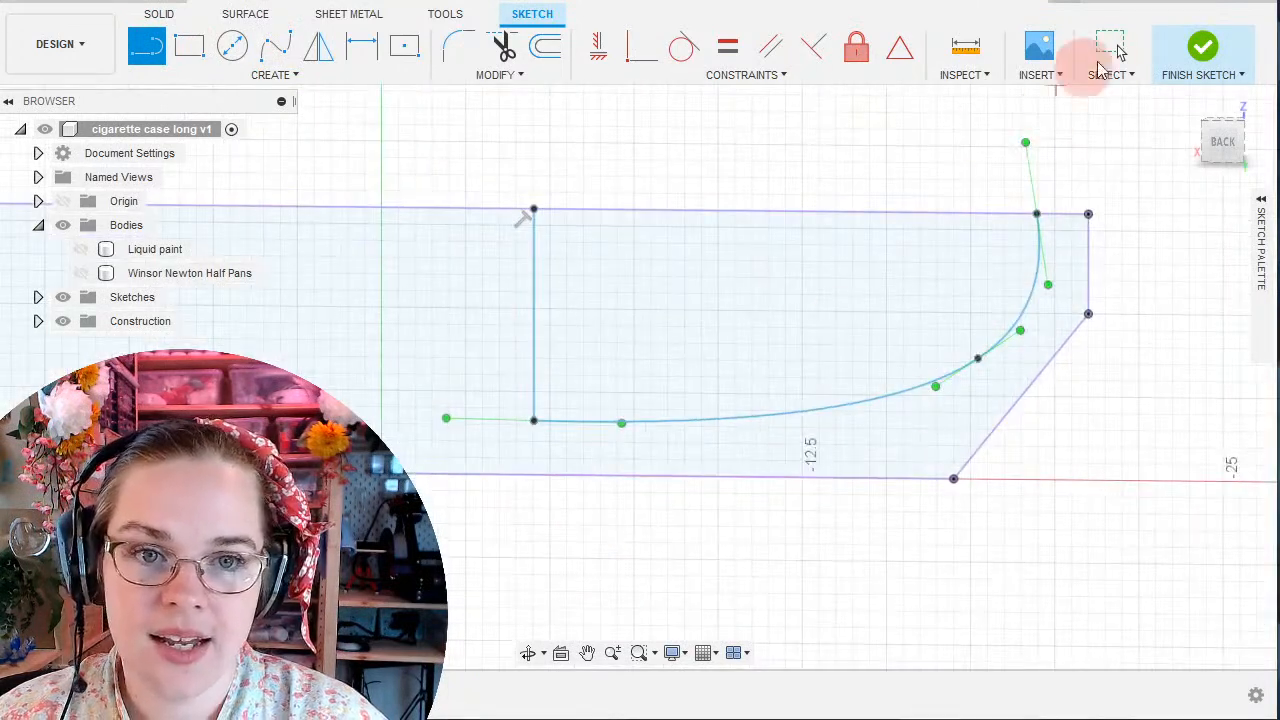
left_click(1112, 60)
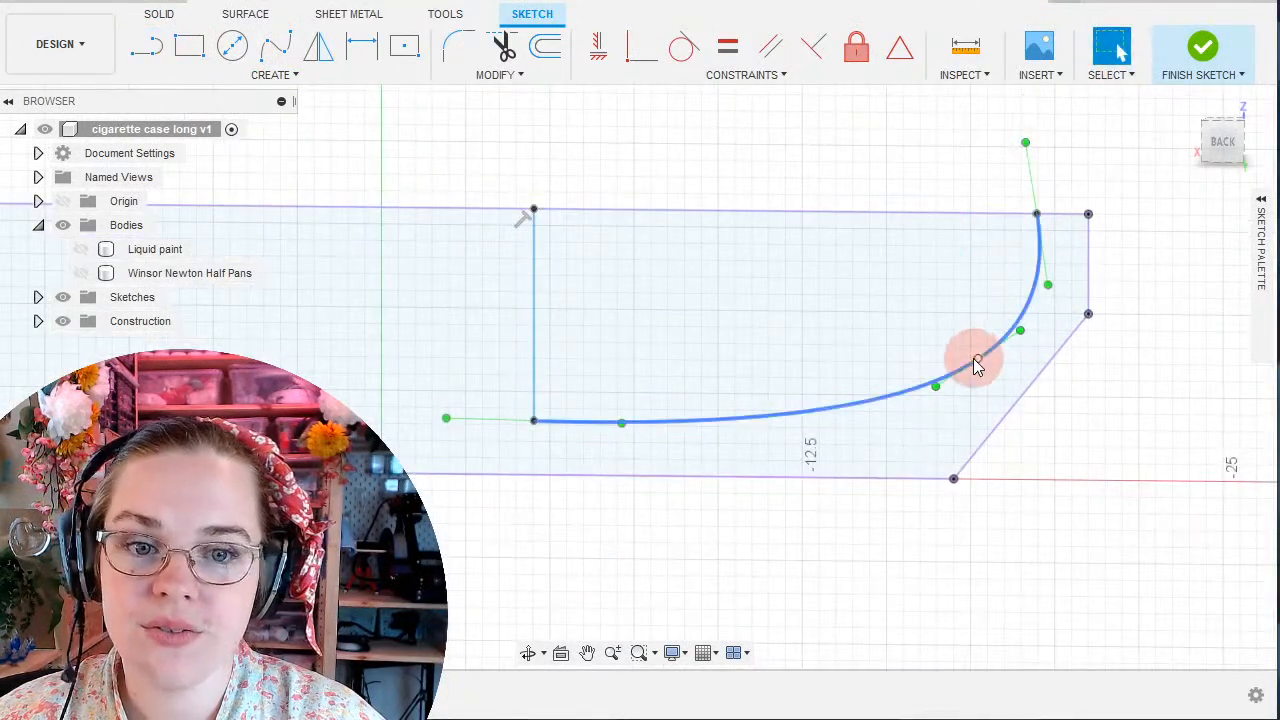
left_click_drag(978, 359, 947, 372)
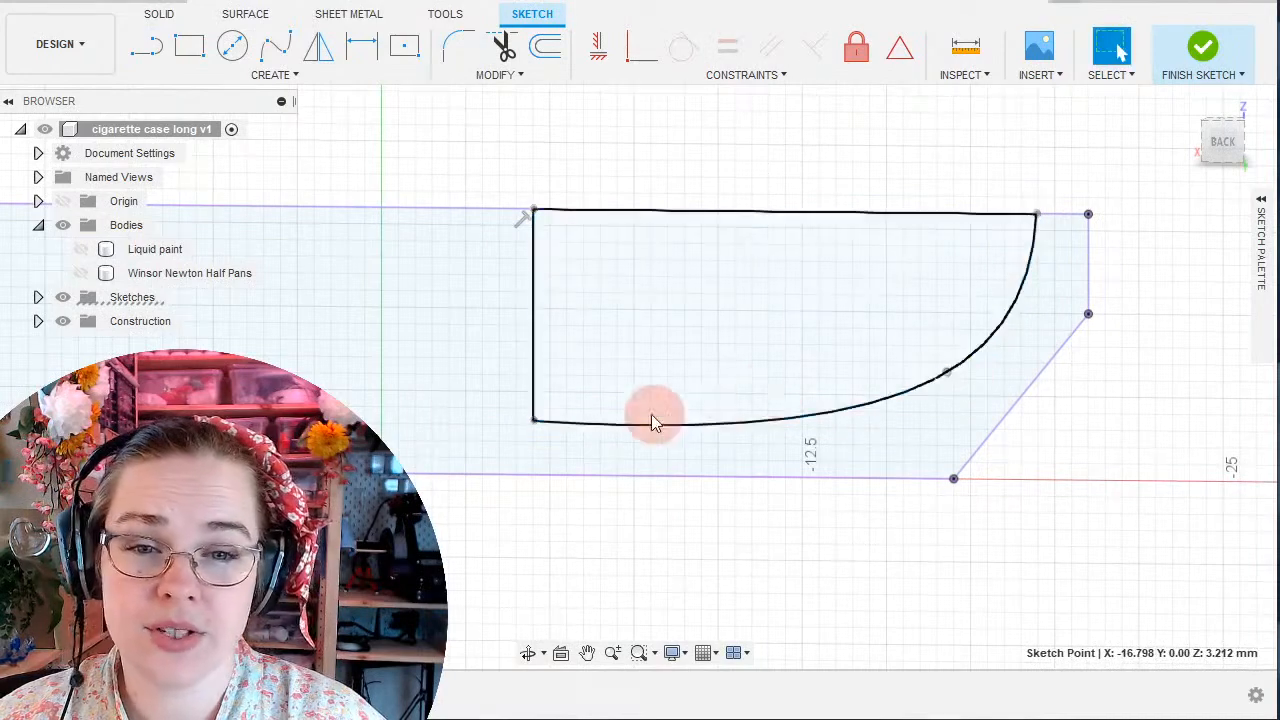
left_click(540, 424)
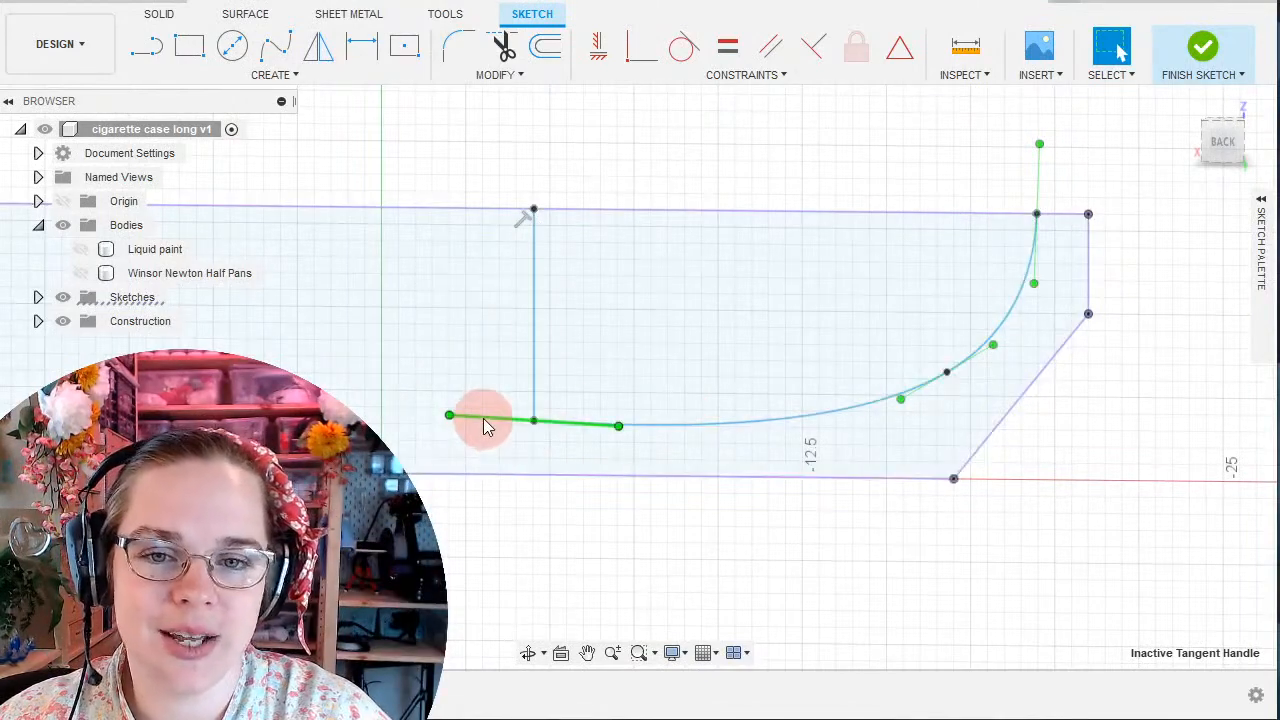
left_click(902, 400)
left_click_drag(902, 401, 986, 367)
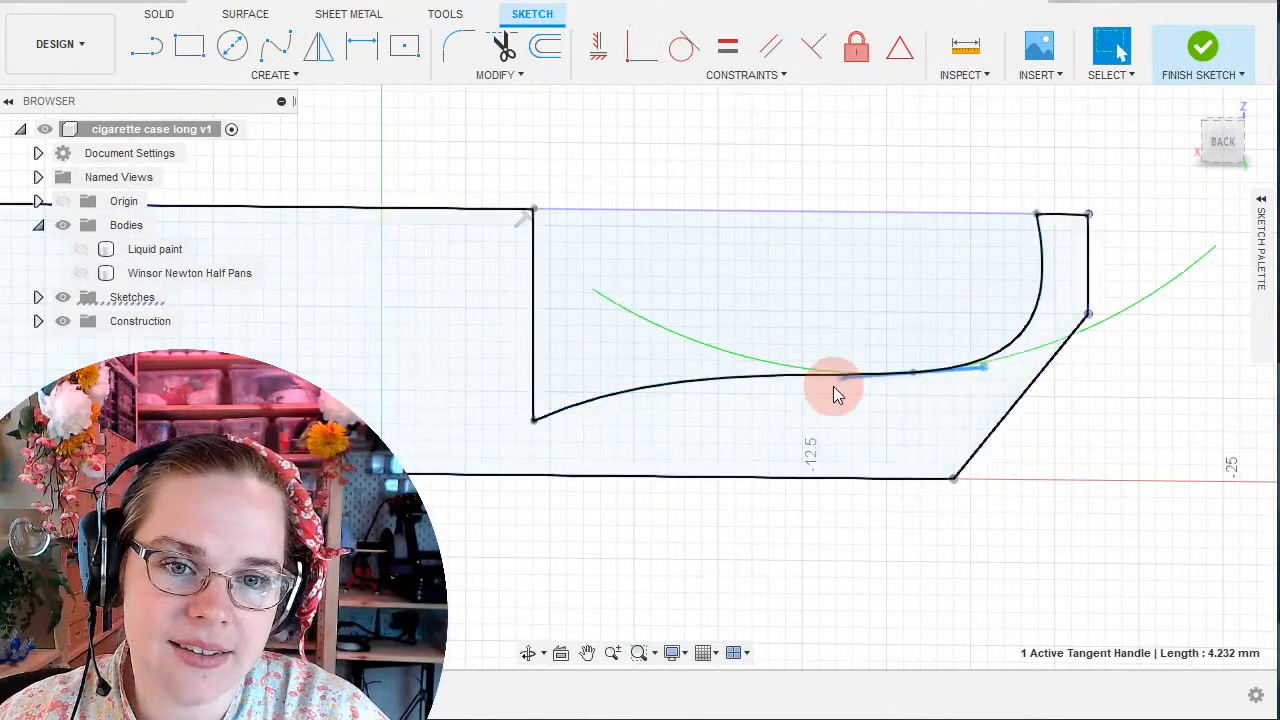
left_click_drag(843, 384, 883, 403)
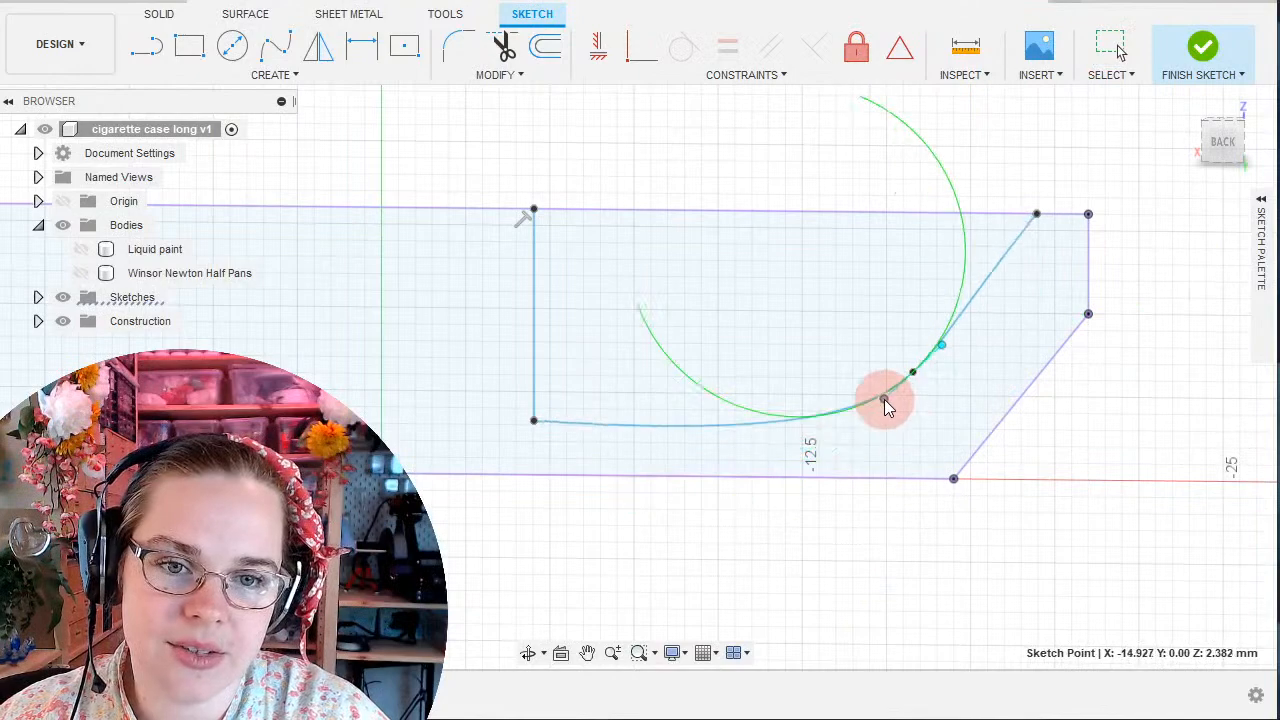
Constrain the tangent handle at the spline's lower inner end to horizontal.
left_click(549, 424)
left_click(536, 418)
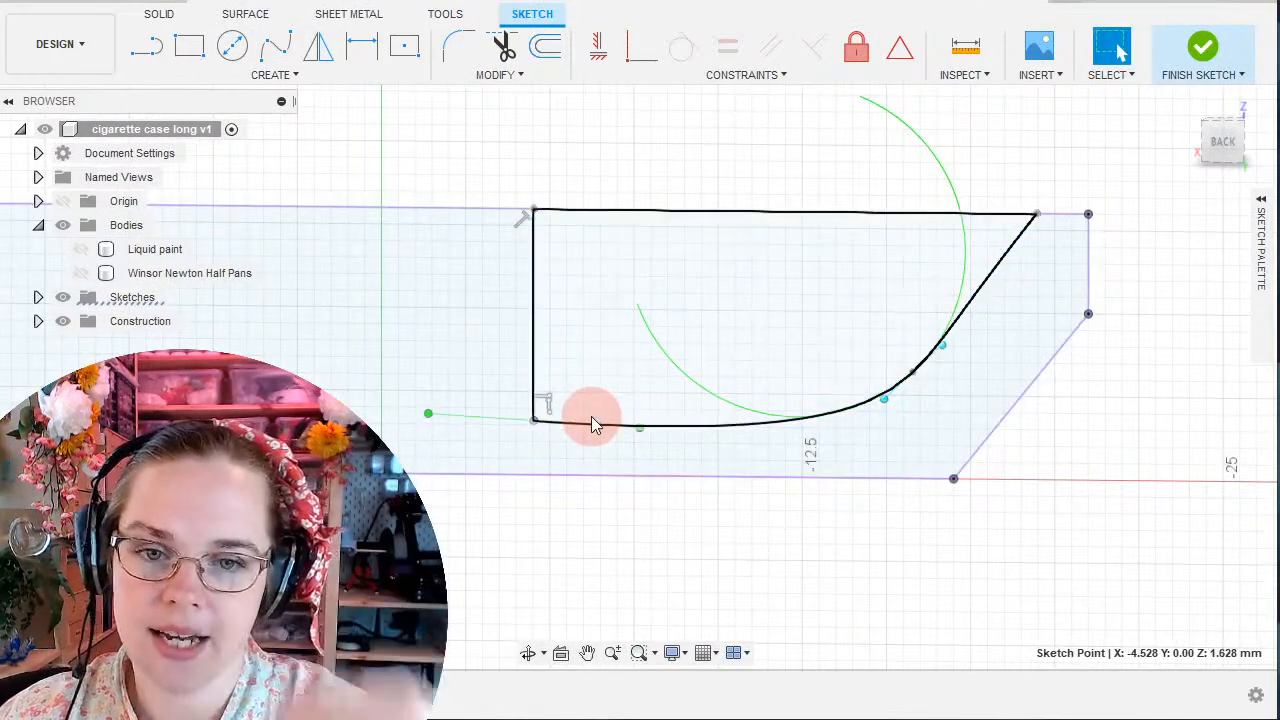
left_click(591, 422)
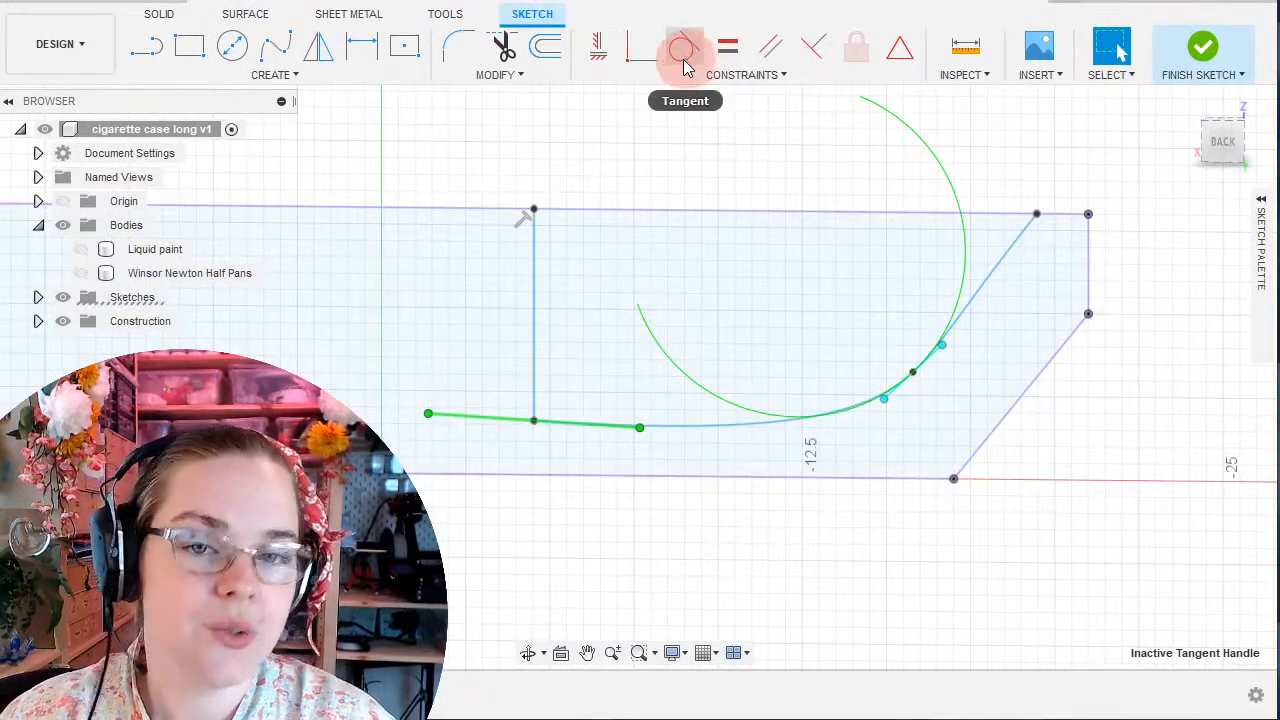
left_click(600, 58)
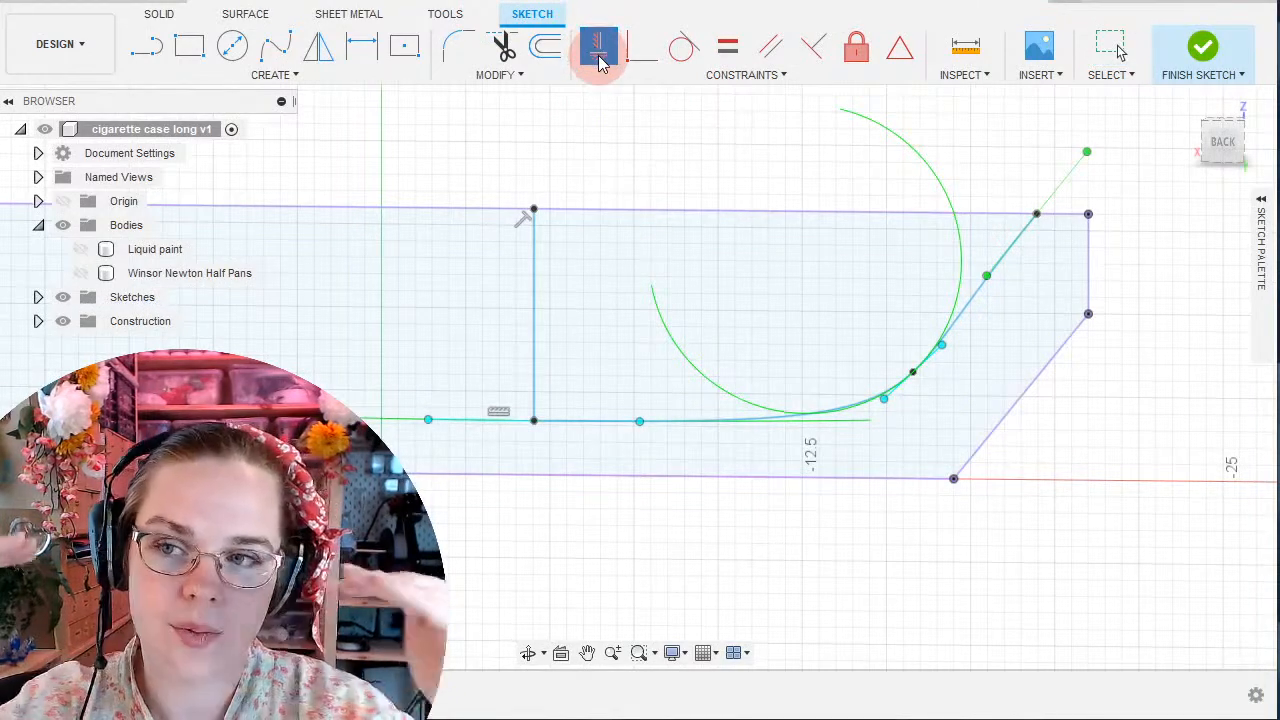
left_click(656, 230)
left_click(1109, 44)
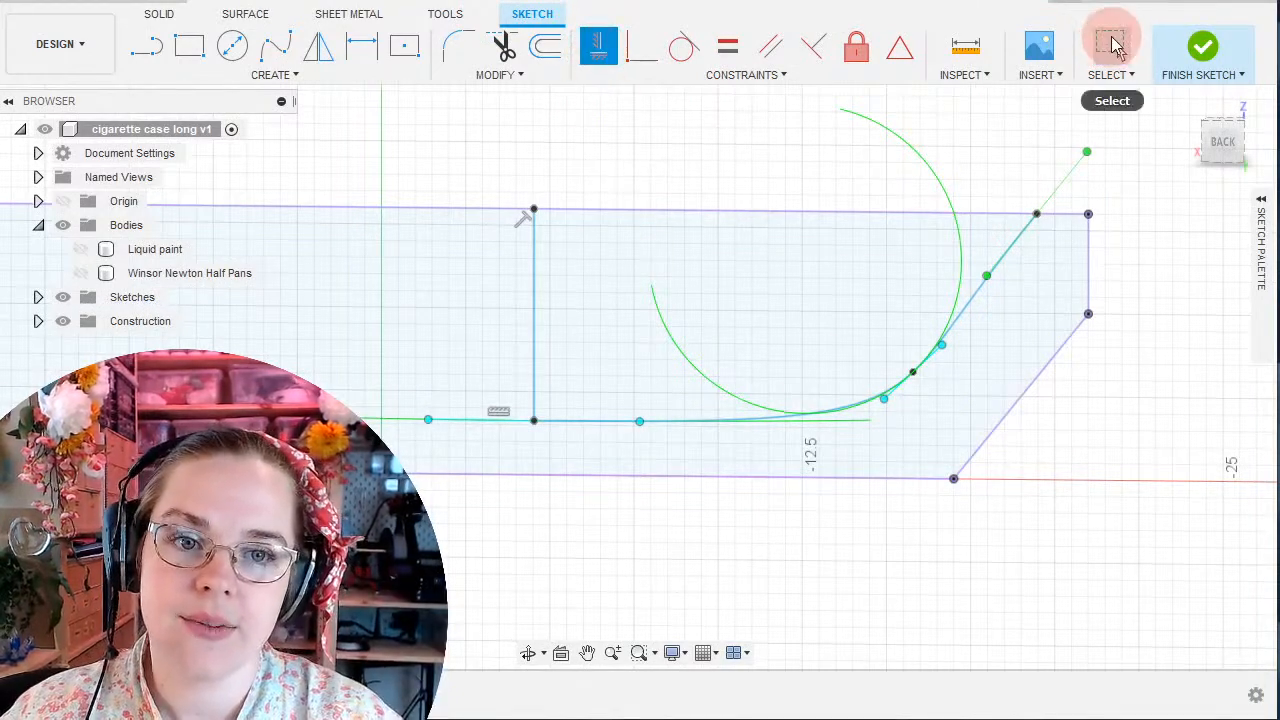
left_click(755, 347)
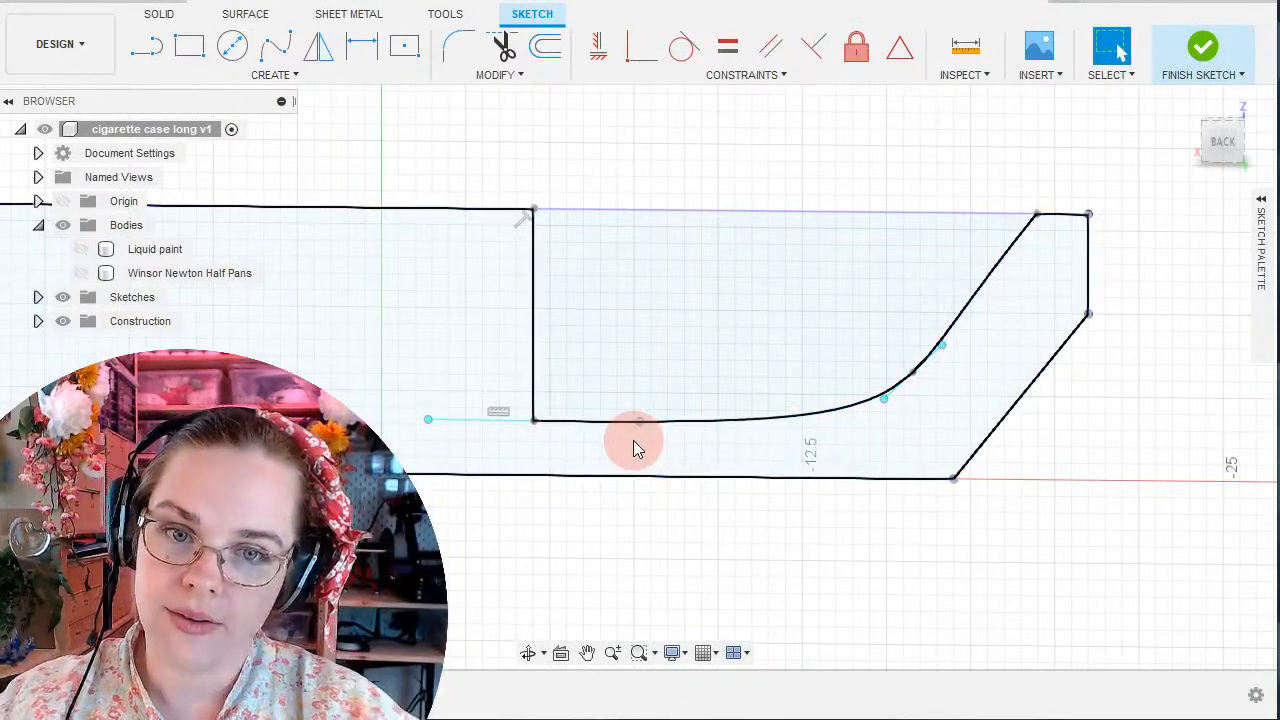
Dimension the distance from the spline's lower inner end to the section's base line as 1.4 mm.
left_click(532, 418)
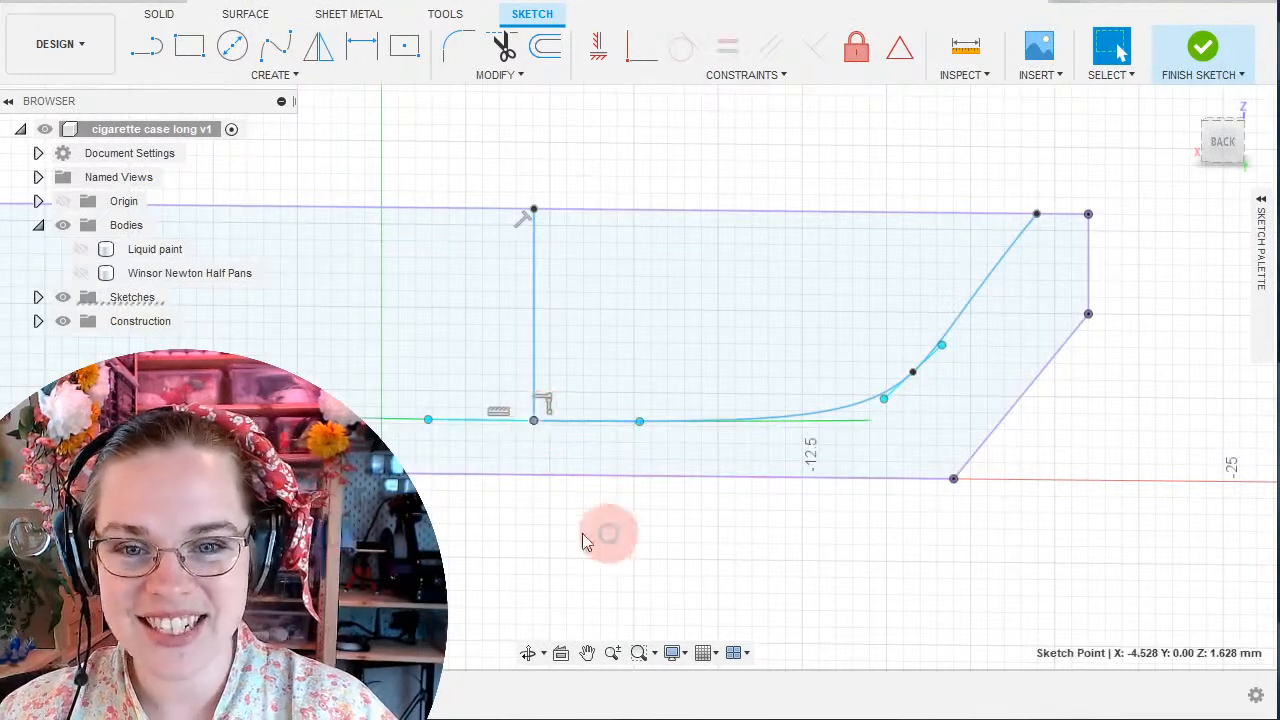
left_click(540, 478, "shift")
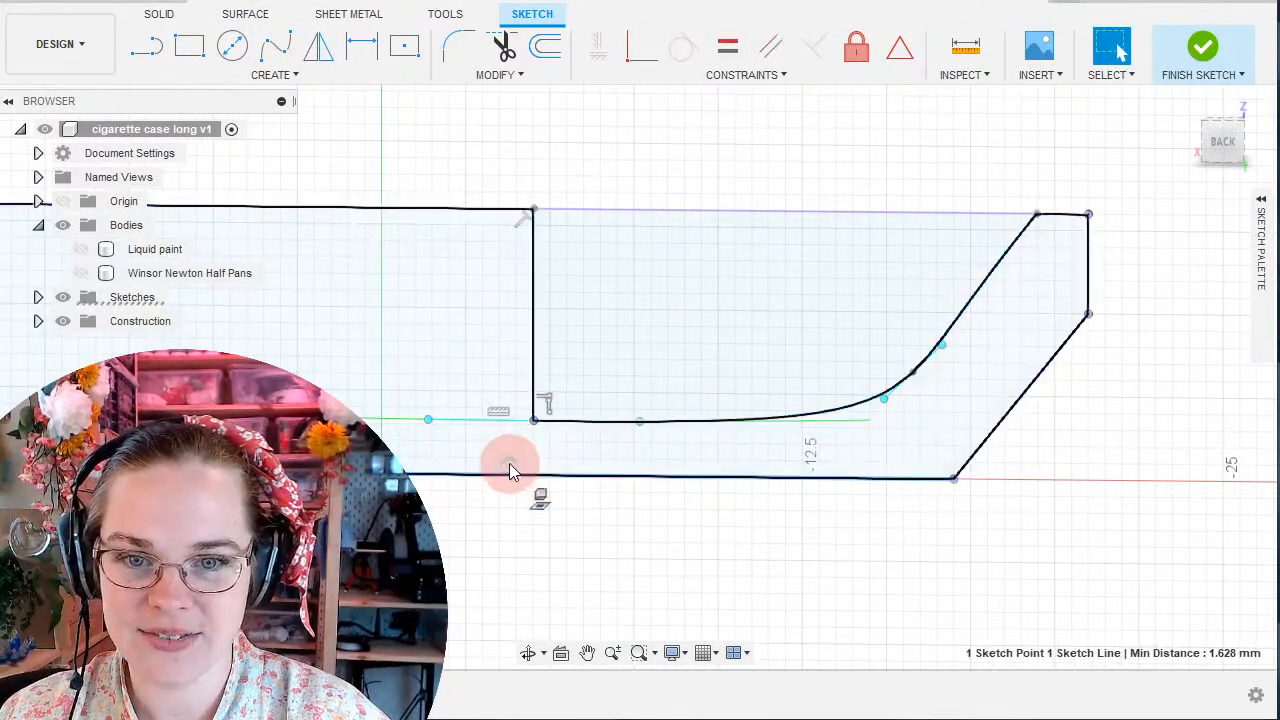
key("d")
left_click(465, 458)
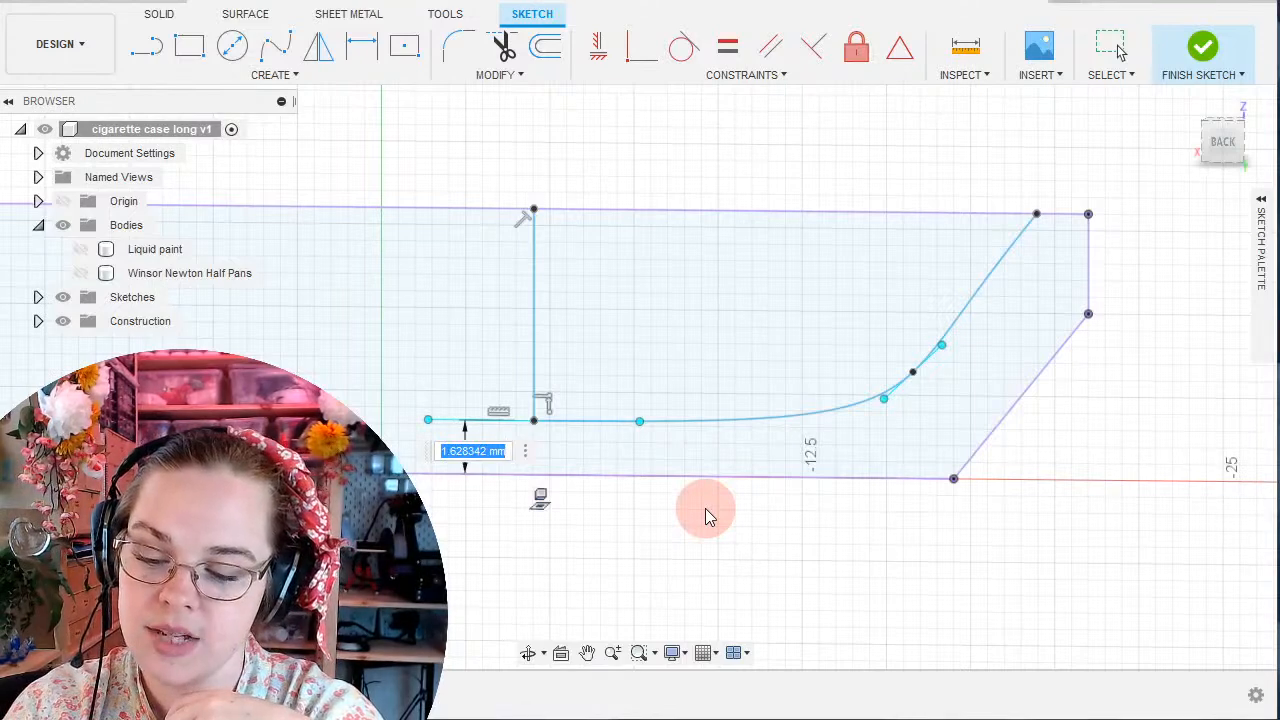
type("1.4")
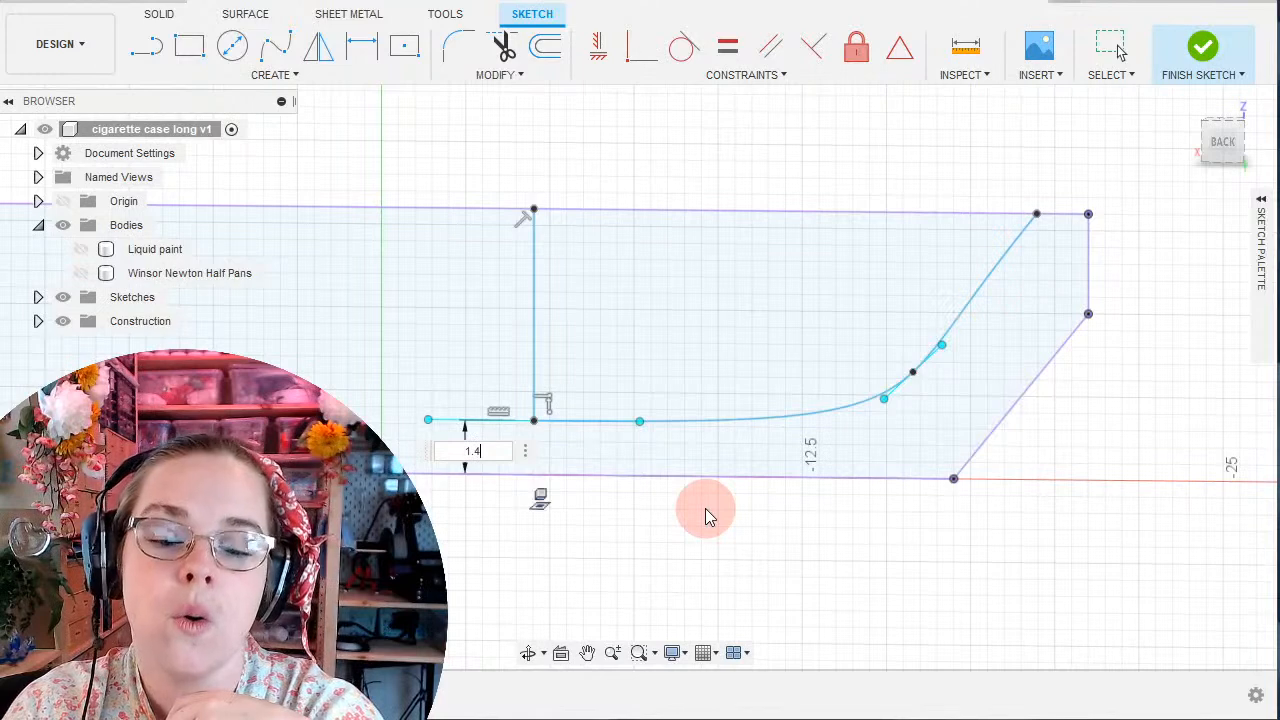
key("Return")
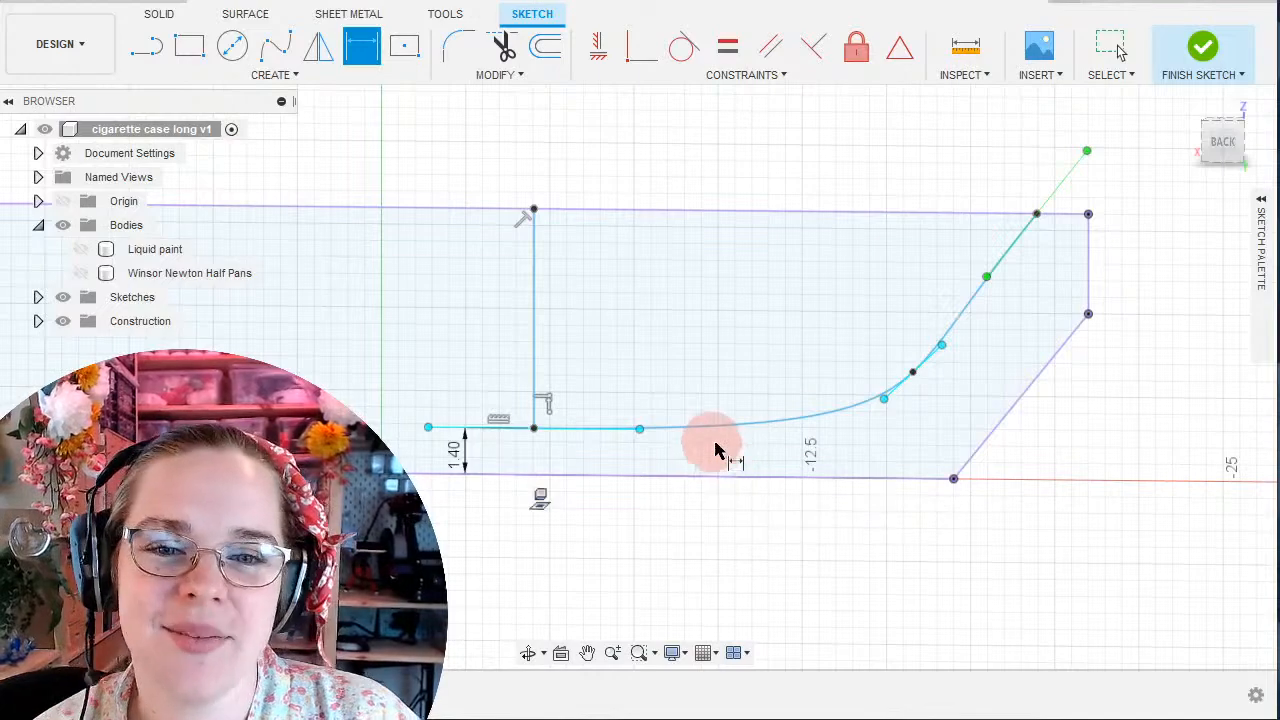
left_click(1112, 47)
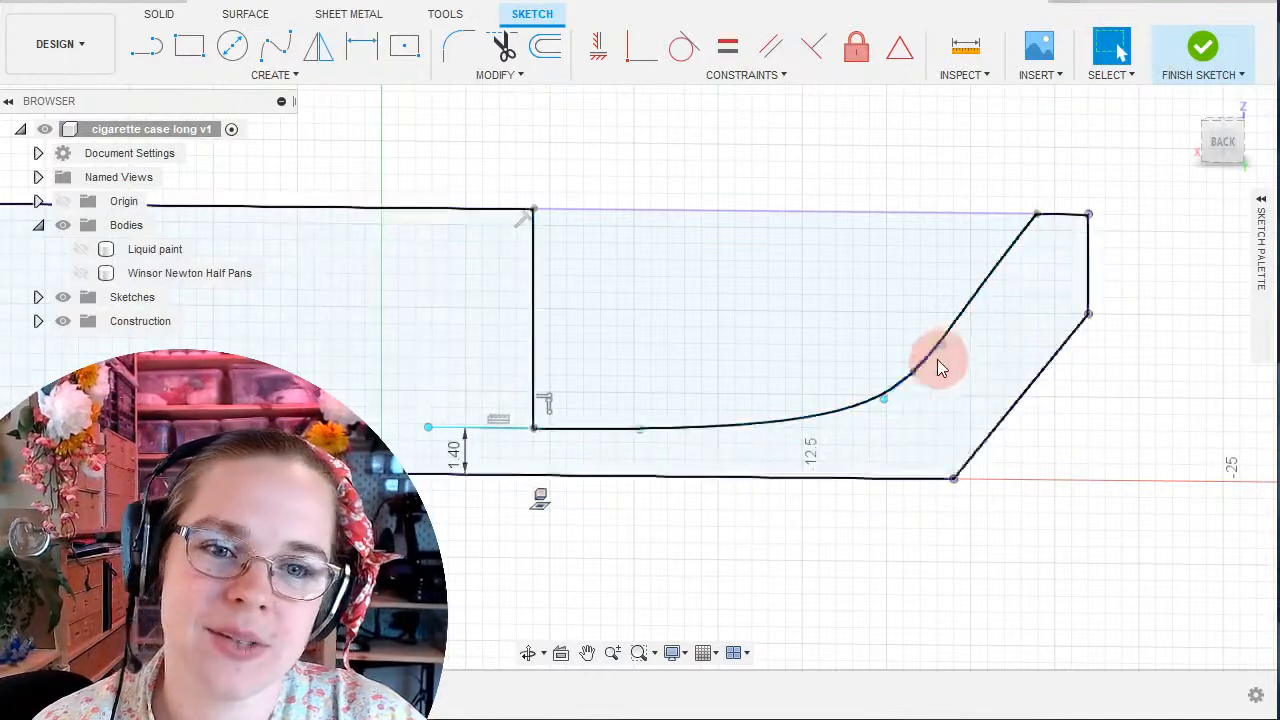
Move the spline's middle fit point outward to about X -16.9, Z 2.9 mm, and its upper end outward along the top edge to about X -20.1 mm.
left_click(914, 373)
left_click_drag(914, 373, 950, 382)
left_click(1036, 214)
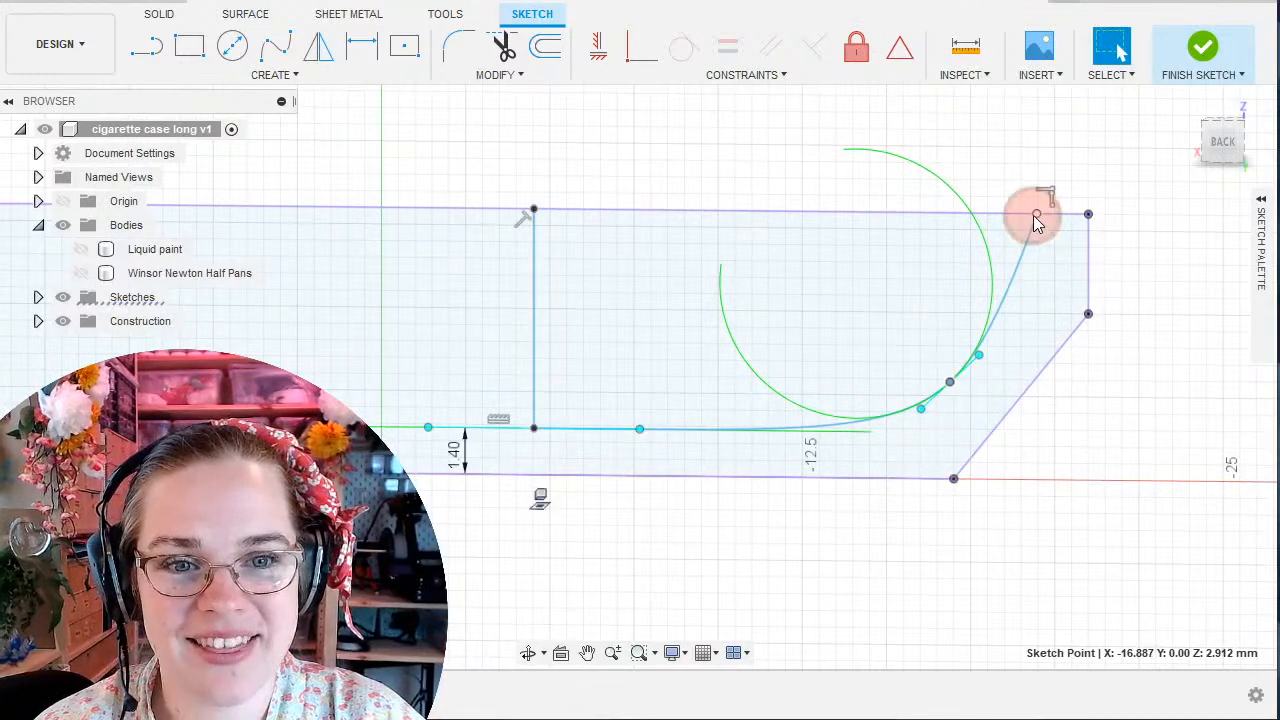
left_click_drag(1036, 215, 1058, 215)
left_click(1058, 215)
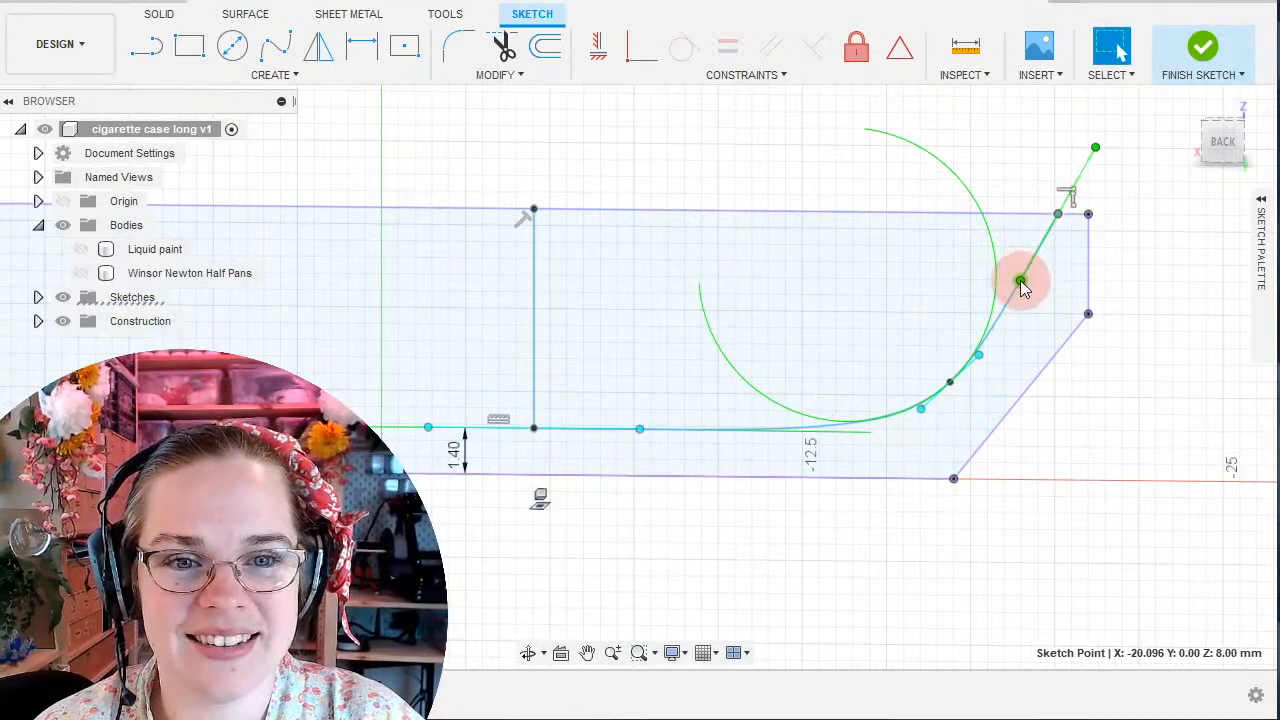
Turn the tangent handle at the spline's upper end roughly vertical and move the middle fit point outward toward the slanted edge.
left_click_drag(1022, 288, 1057, 287)
left_click(968, 386)
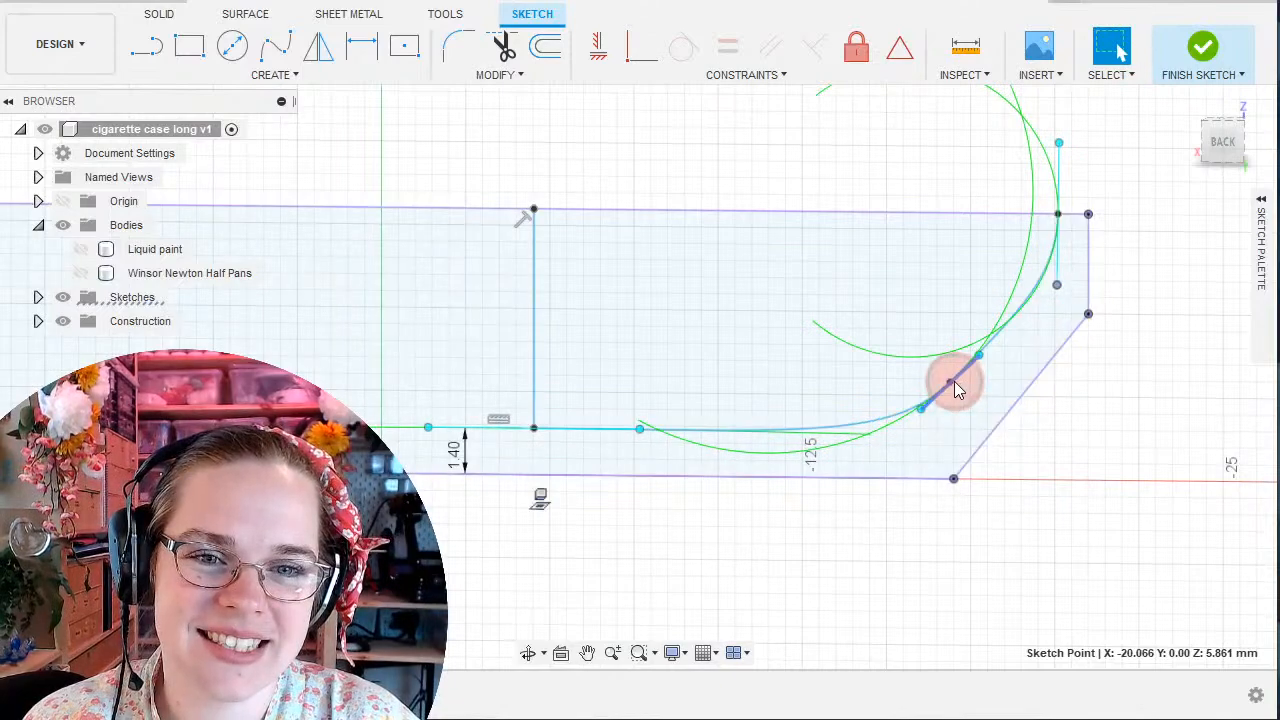
left_click_drag(955, 383, 981, 379)
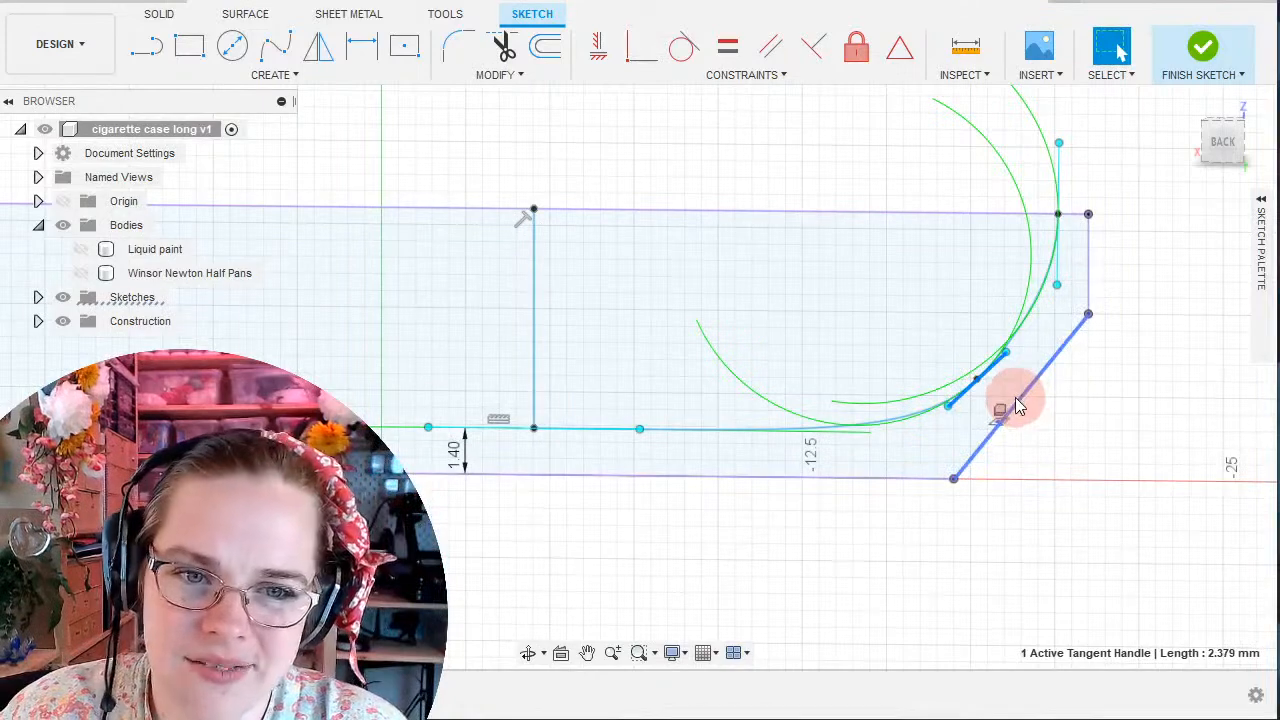
left_click(1010, 405, "ctrl")
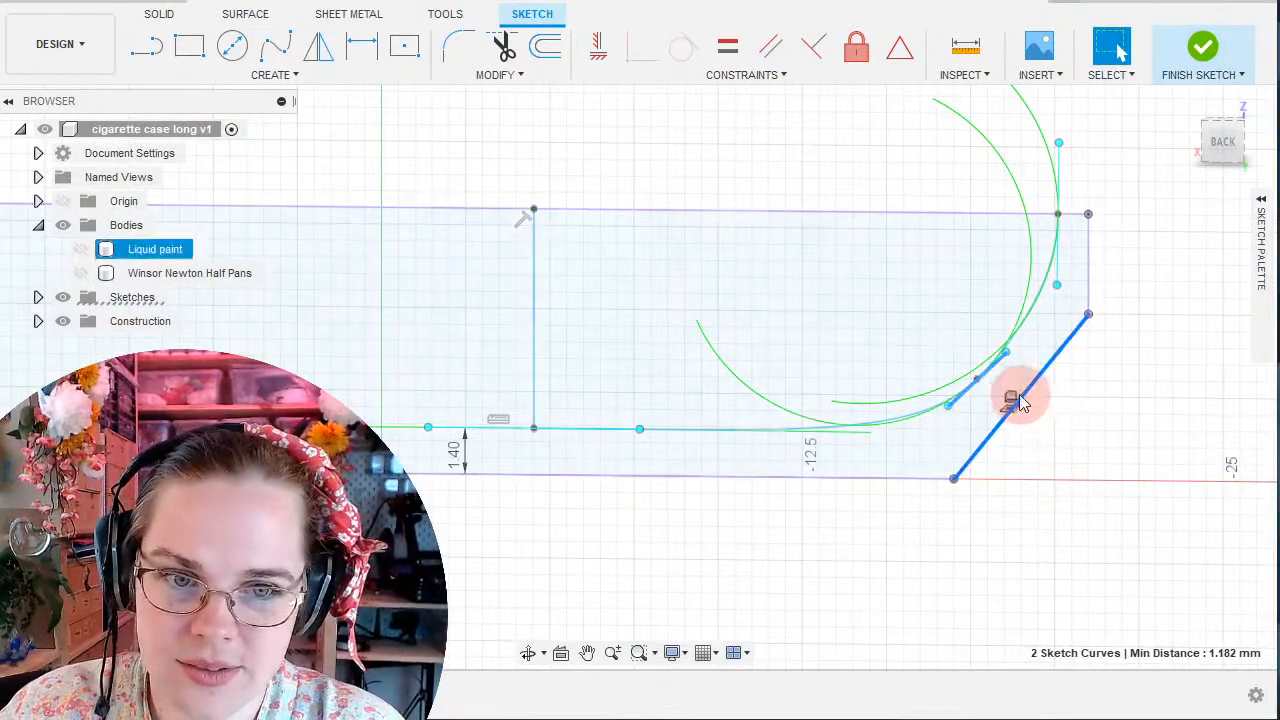
key("d")
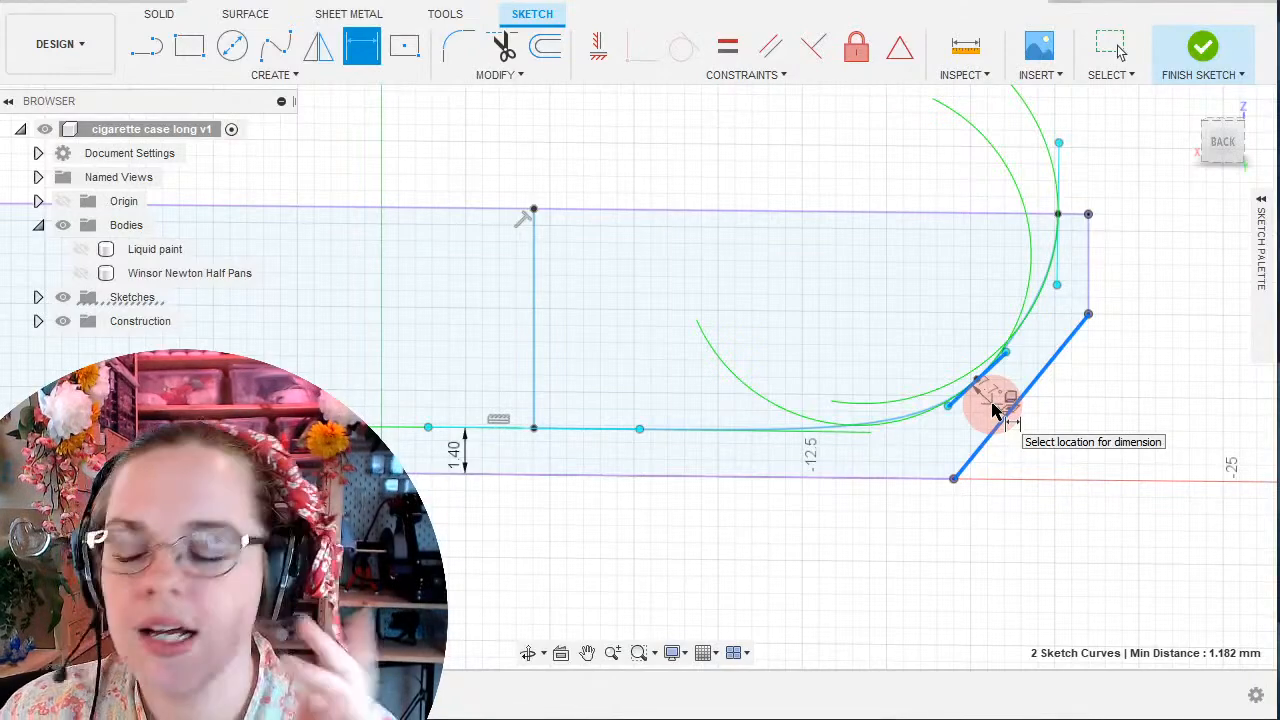
key("Escape")
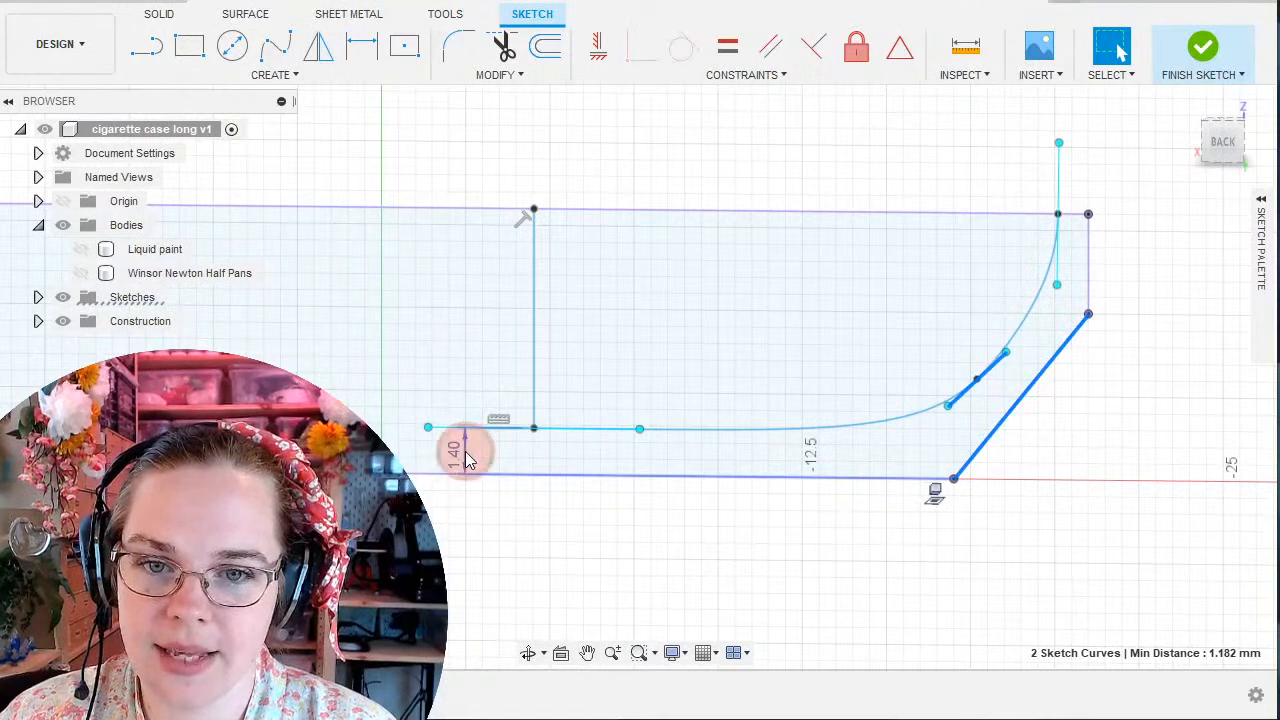
Set the distance between the spline's lower inner end and the section's base line to 1 mm.
double_click(466, 458)
type("1")
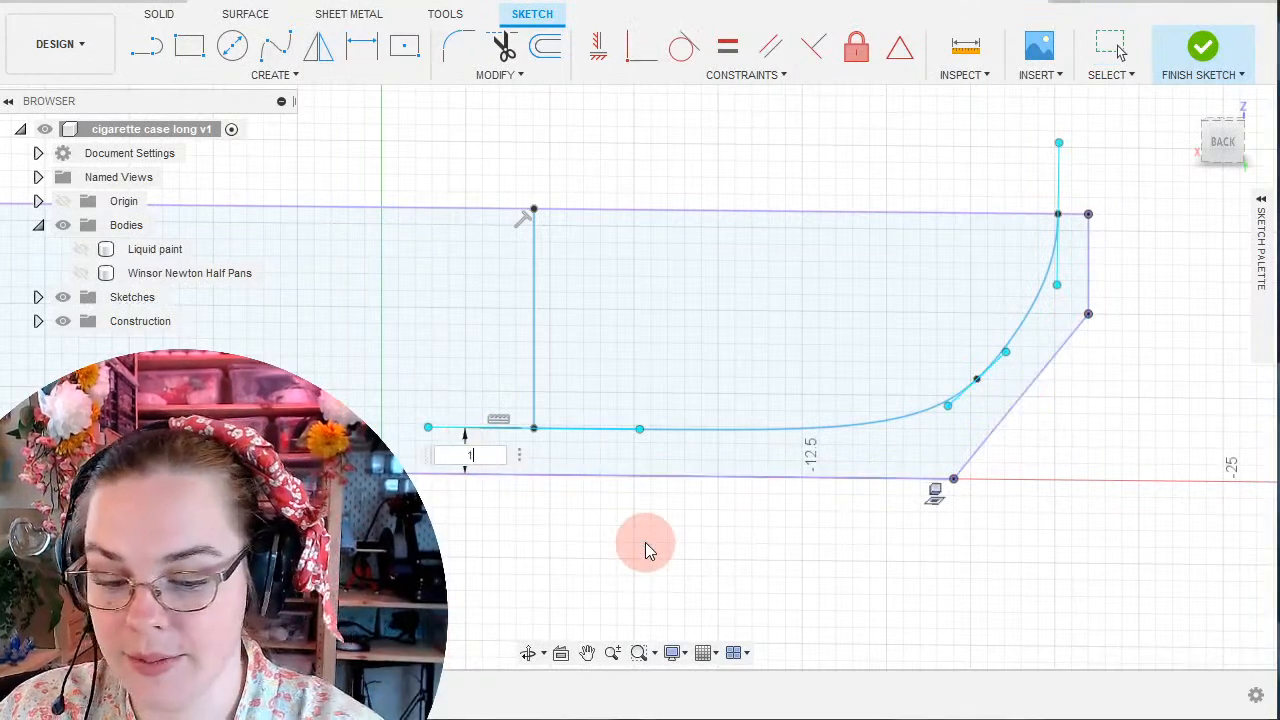
key("Return")
Dimension the distance from the spline's middle fit point to the slanted outer edge as 1.4 mm.
left_click(976, 381)
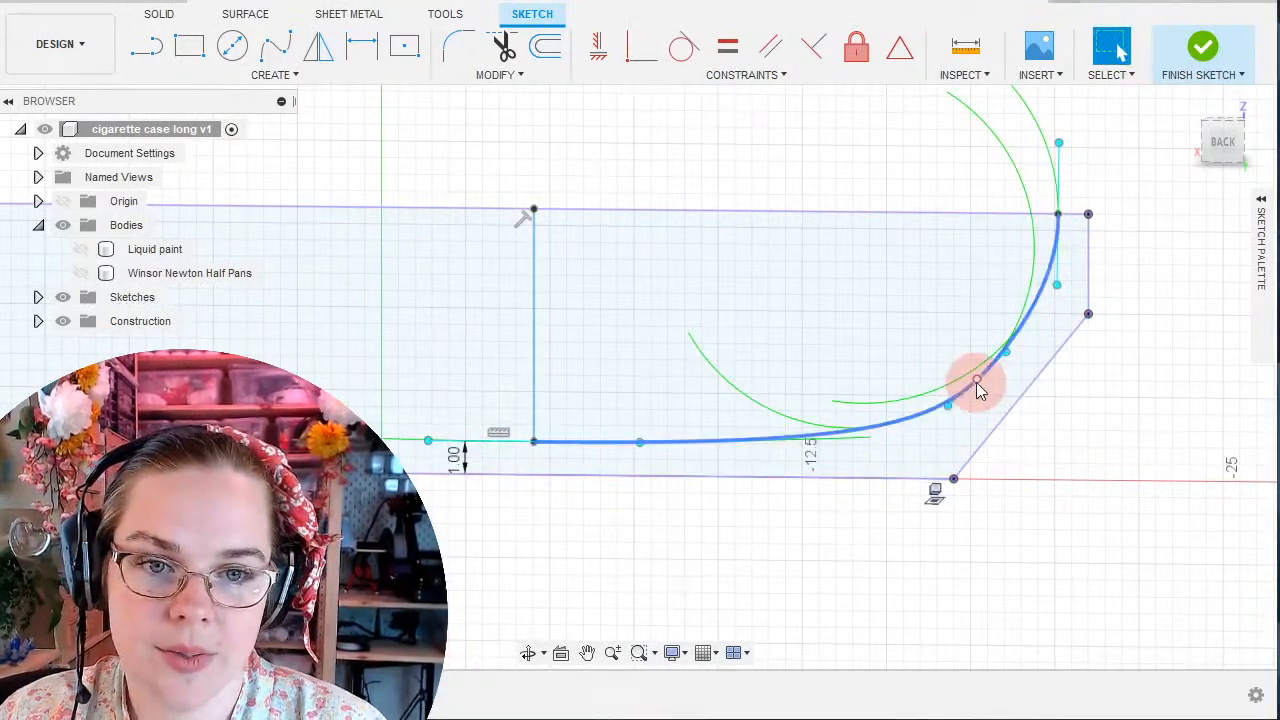
left_click(1008, 406)
key("d")
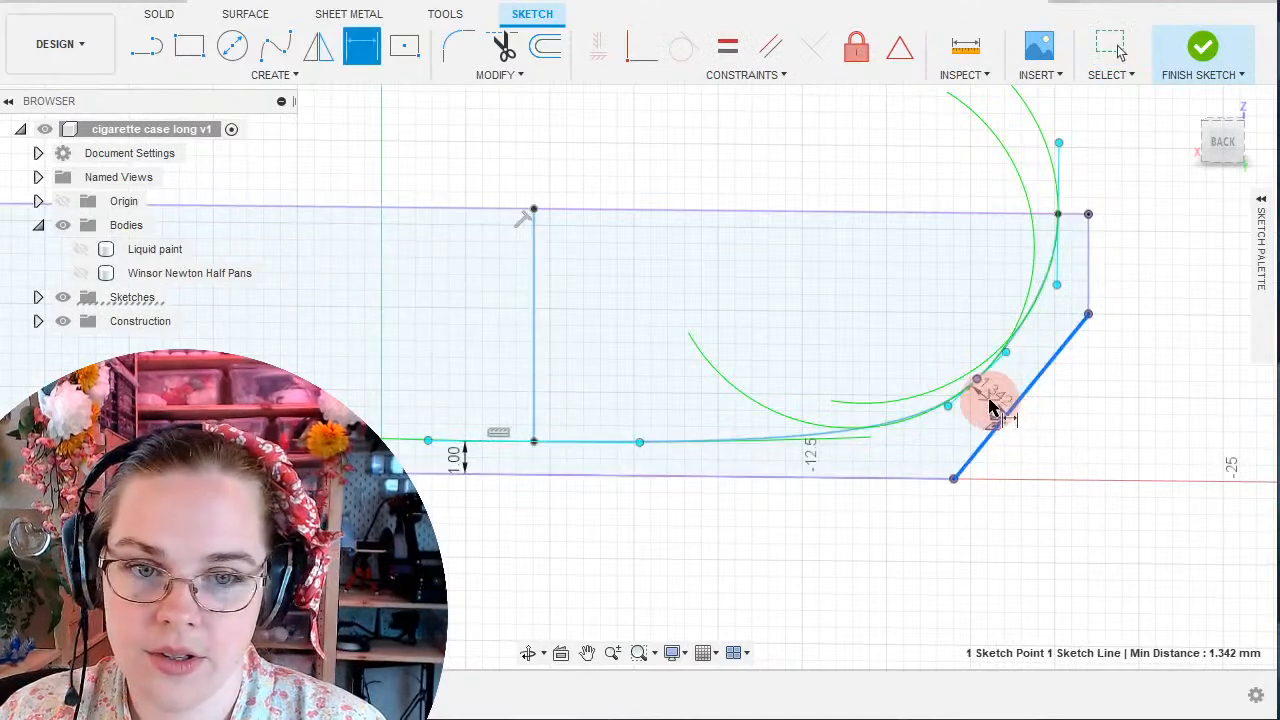
left_click(990, 405)
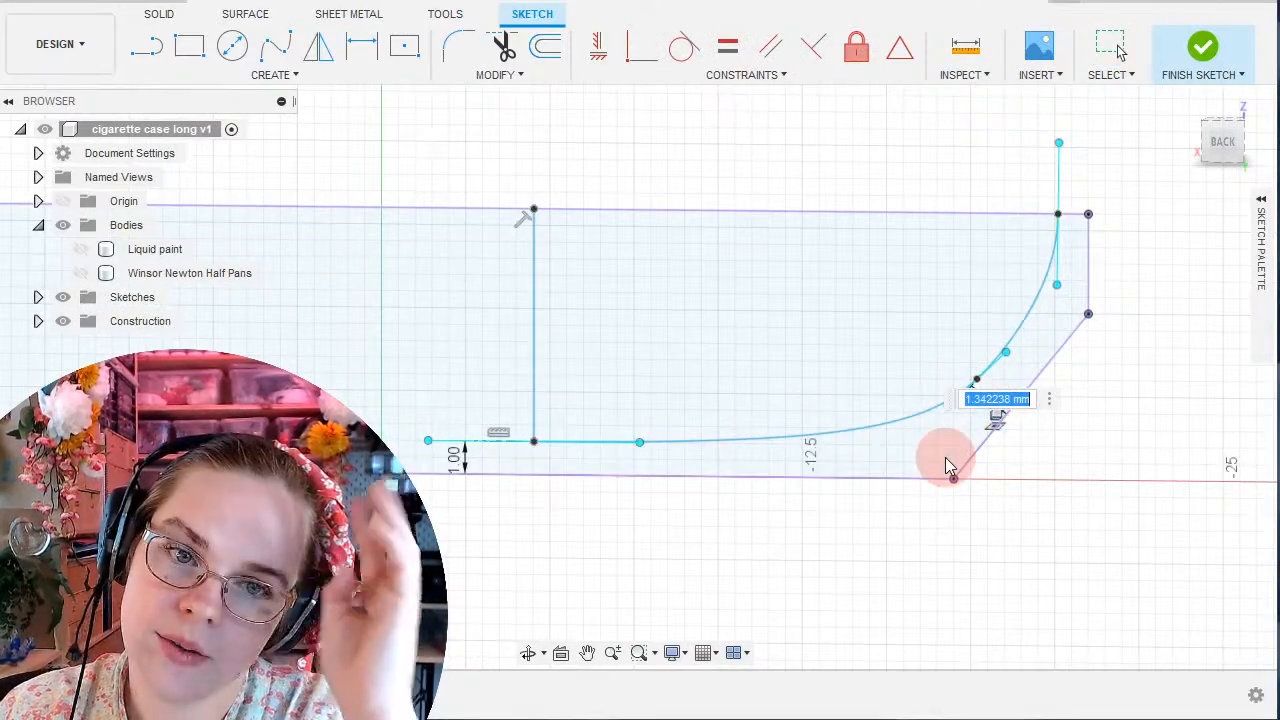
type("1.4")
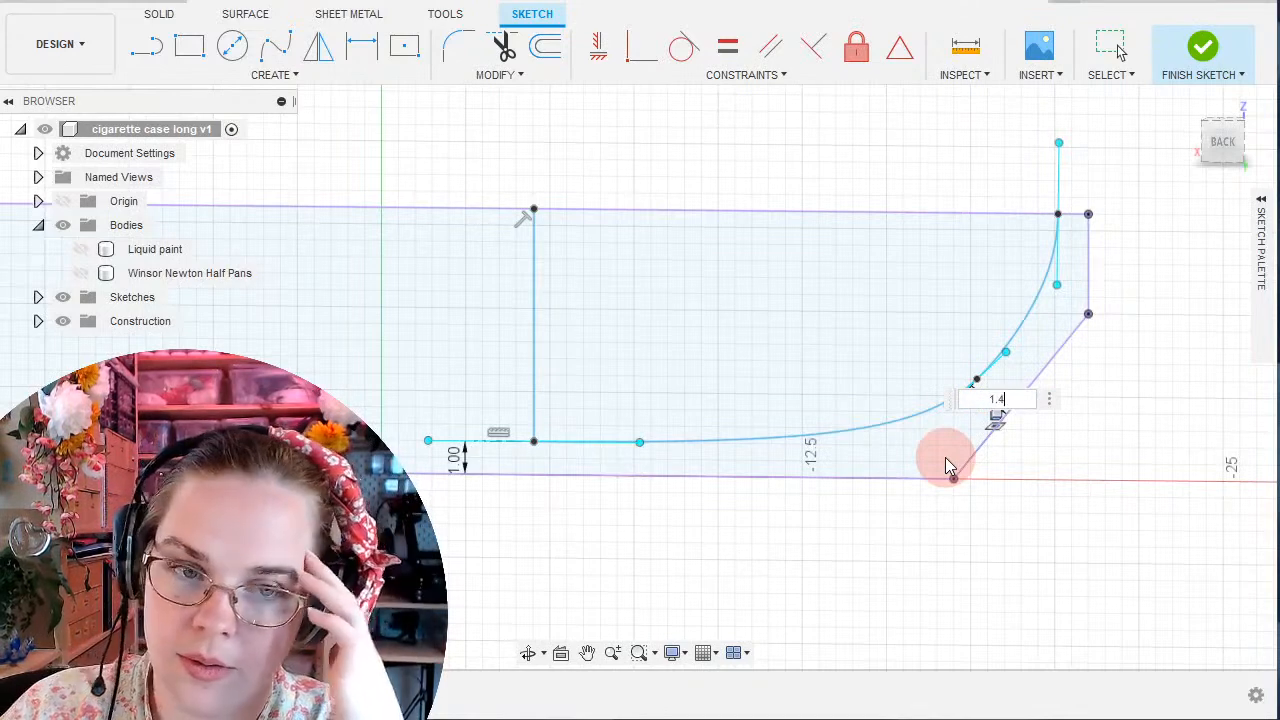
key("Return")
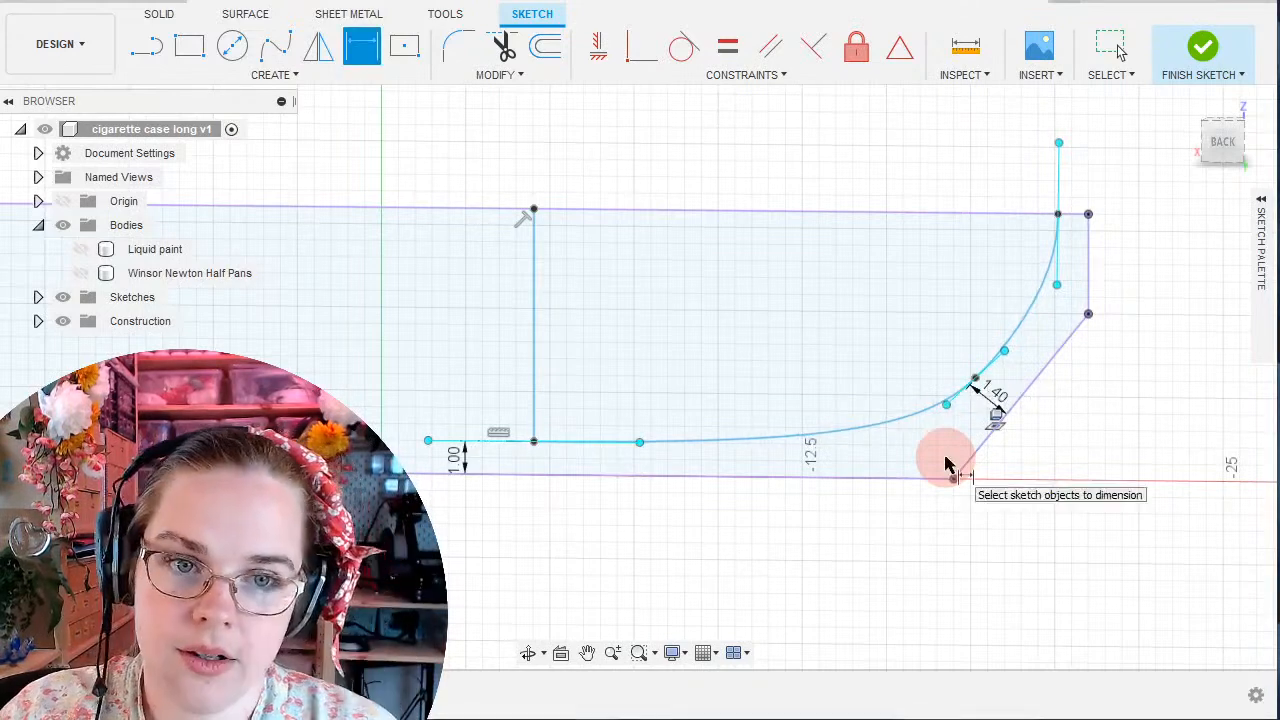
Dimension the distance between the spline's upper end and the section's upper outer corner as 1 mm.
left_click(1058, 215)
left_click(1090, 215)
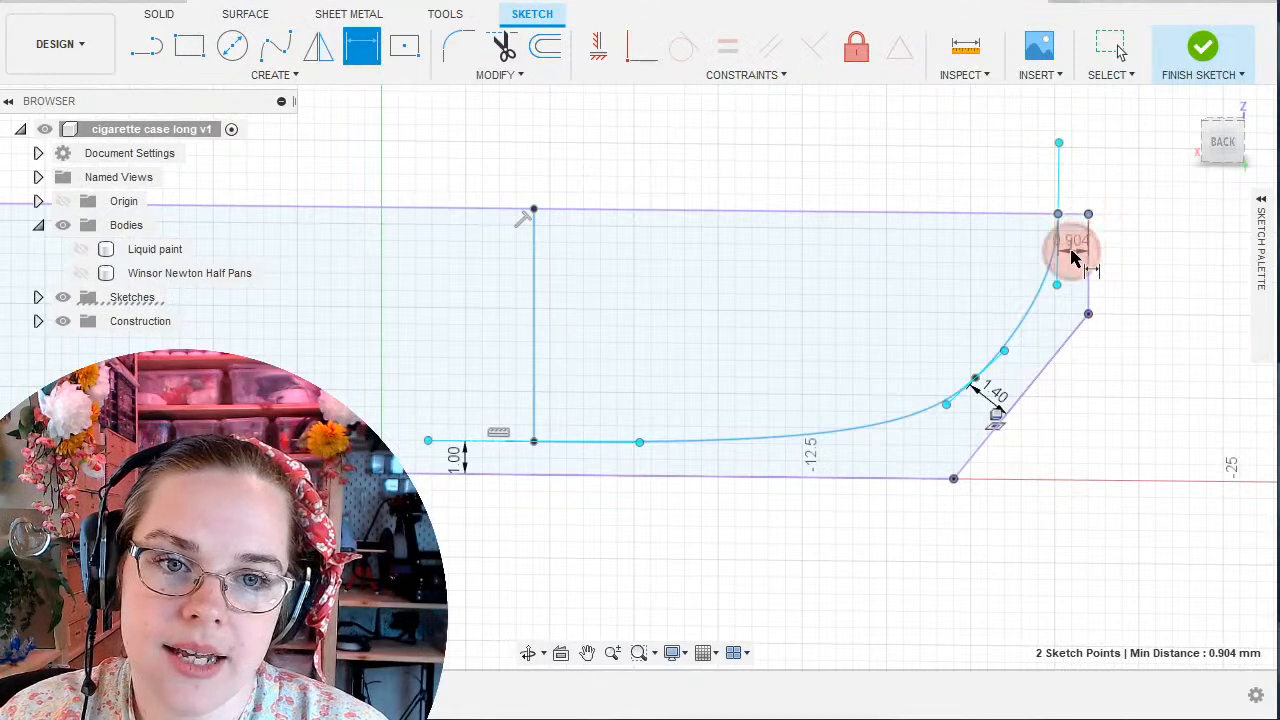
left_click(1080, 330)
type("1")
key("Return")
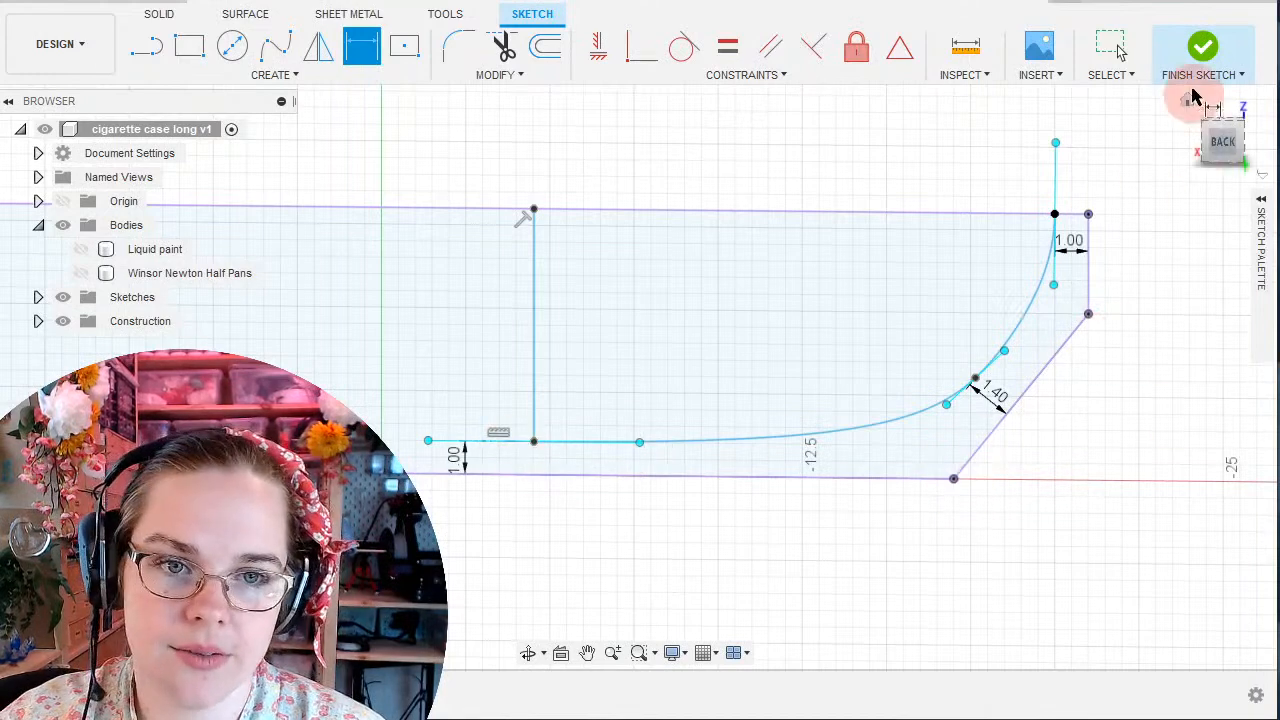
Try tilting the middle fit point's tangent handle, undo that change, and delete the 1.4 mm dimension to the slanted edge.
left_click(1110, 45)
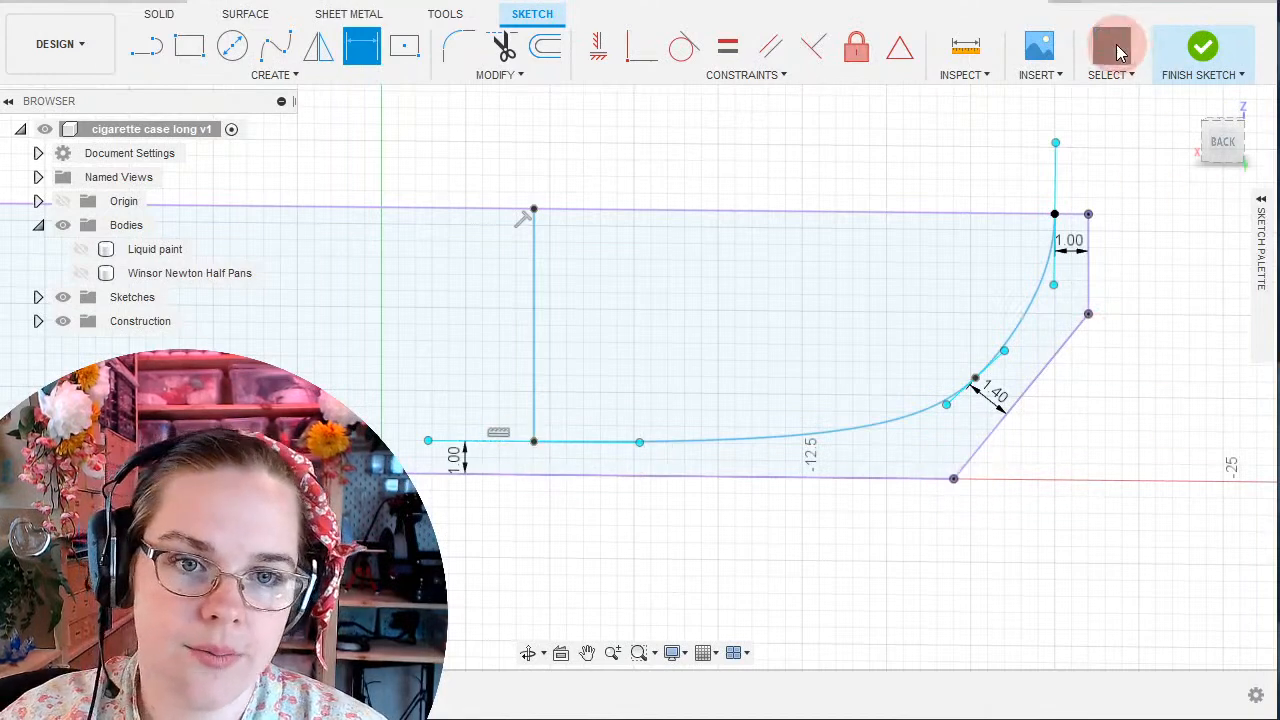
left_click(979, 390)
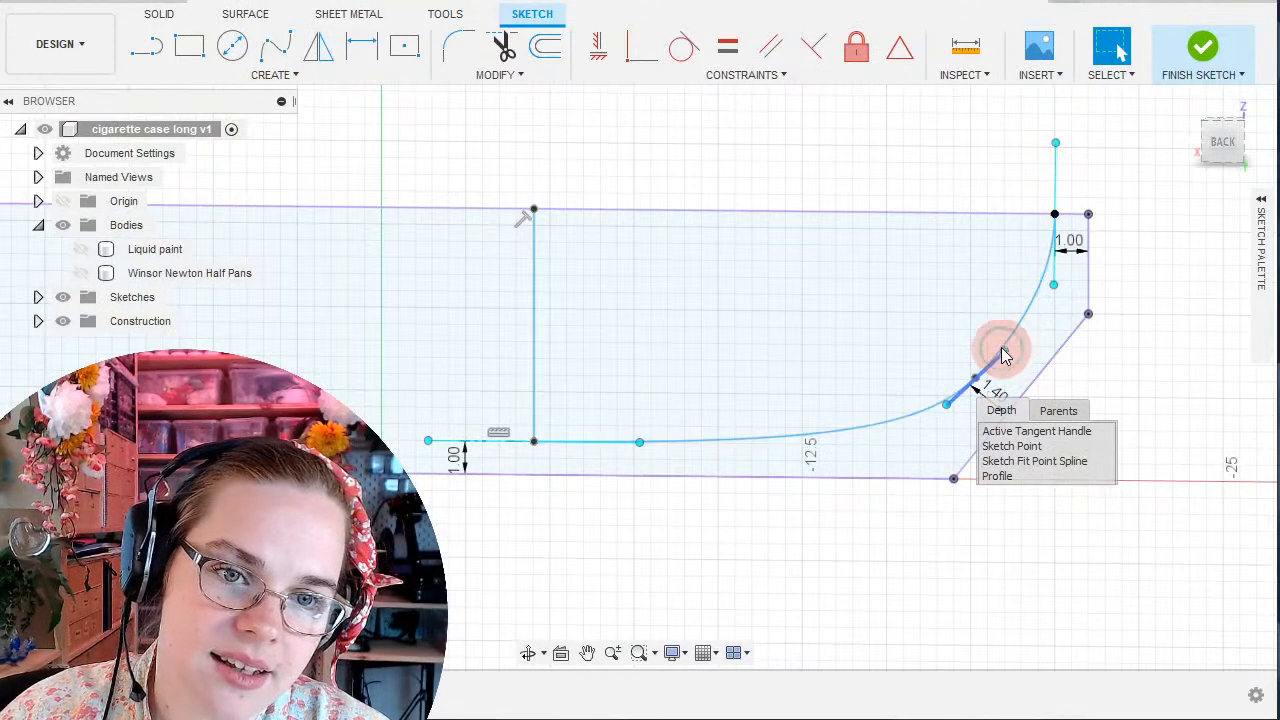
left_click(1003, 348)
left_click_drag(1008, 346, 1016, 385)
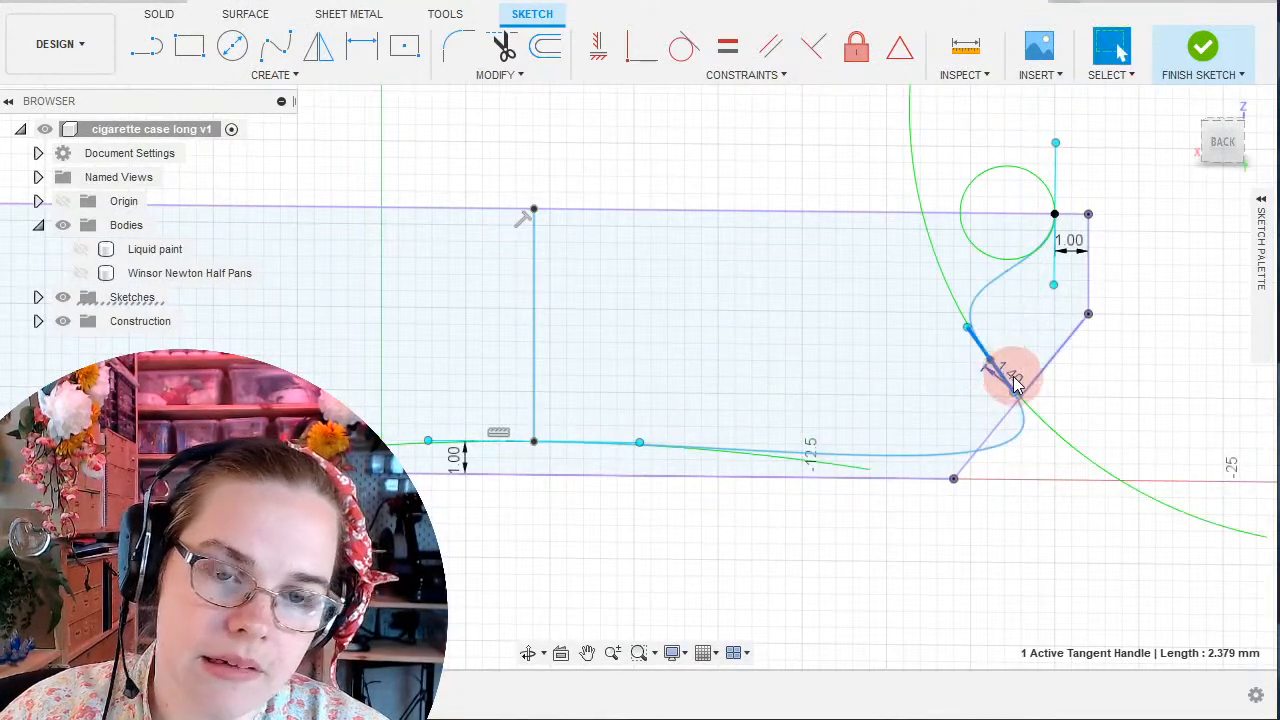
key("ctrl+z")
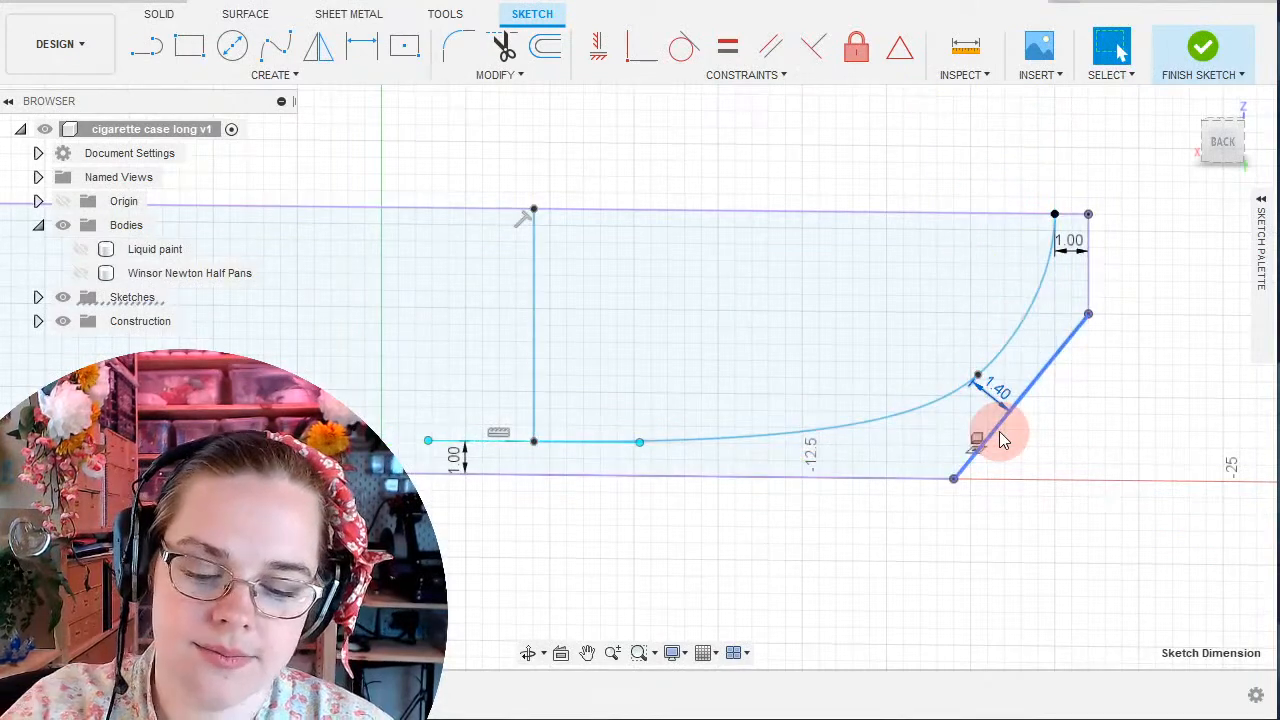
left_click(1003, 406)
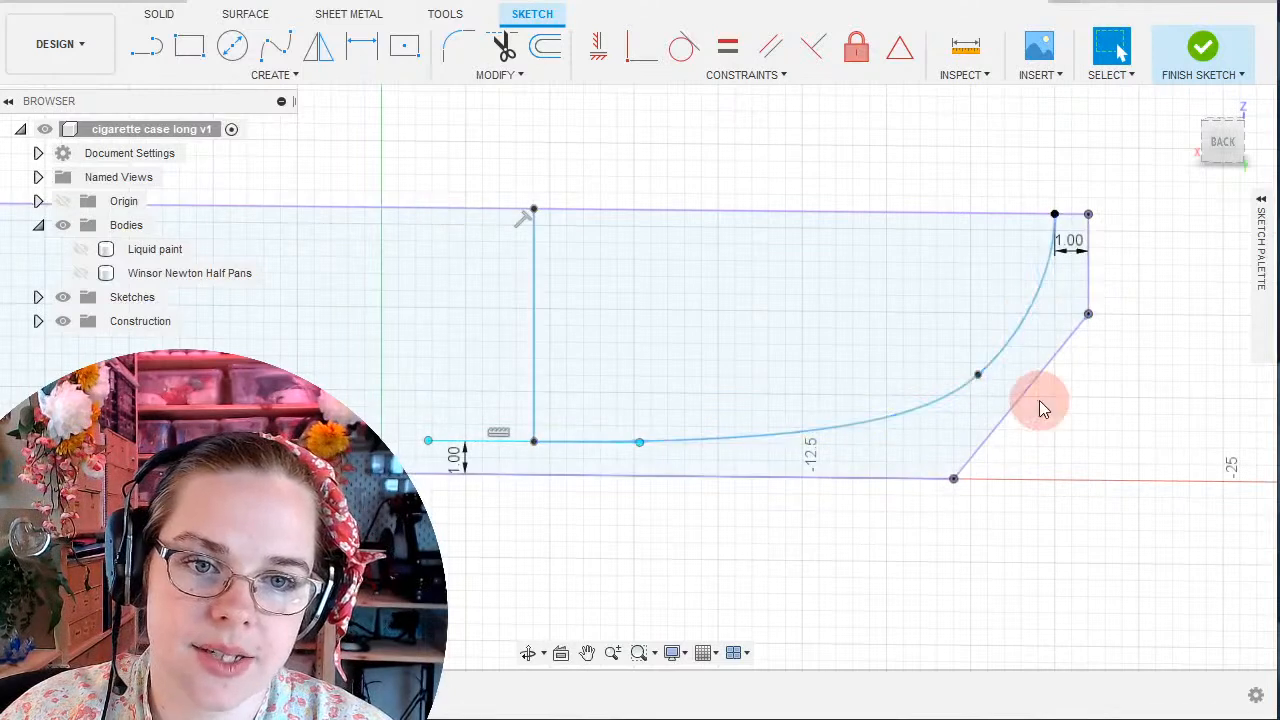
Offset the section's whole outer outline inward by 1 mm using an offset position of -1 mm.
left_click(1030, 400)
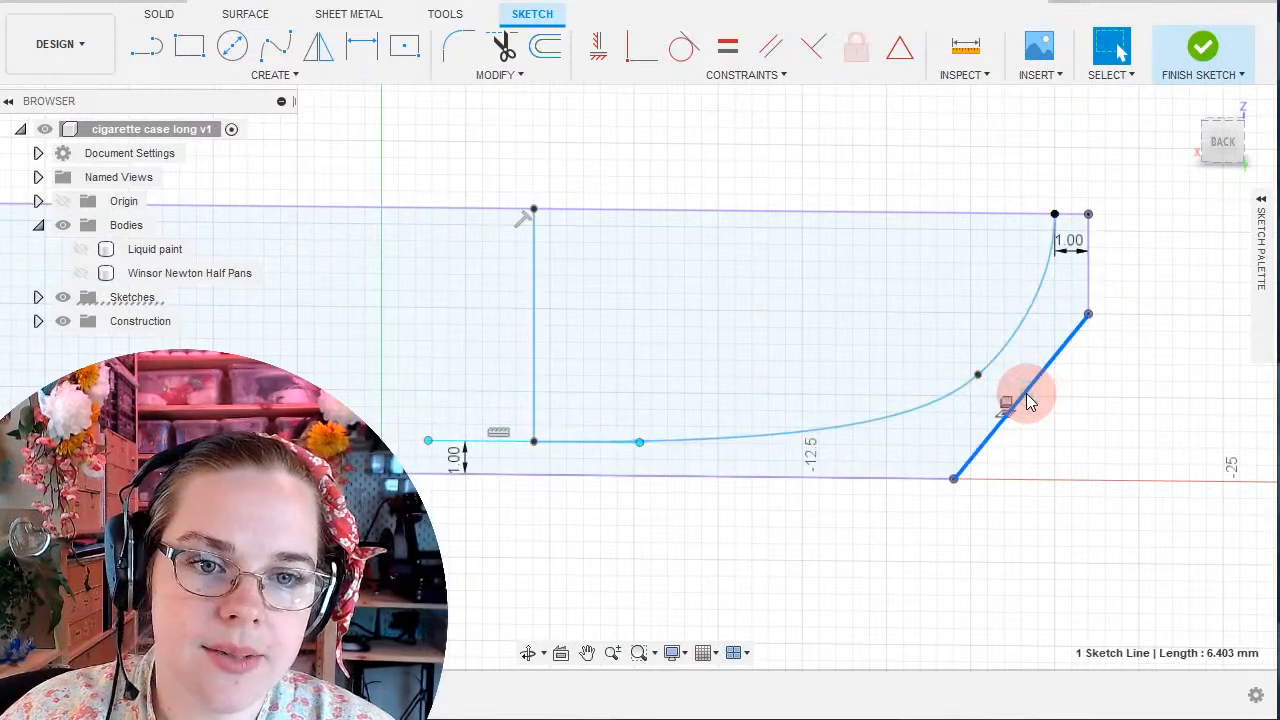
left_click(1093, 287)
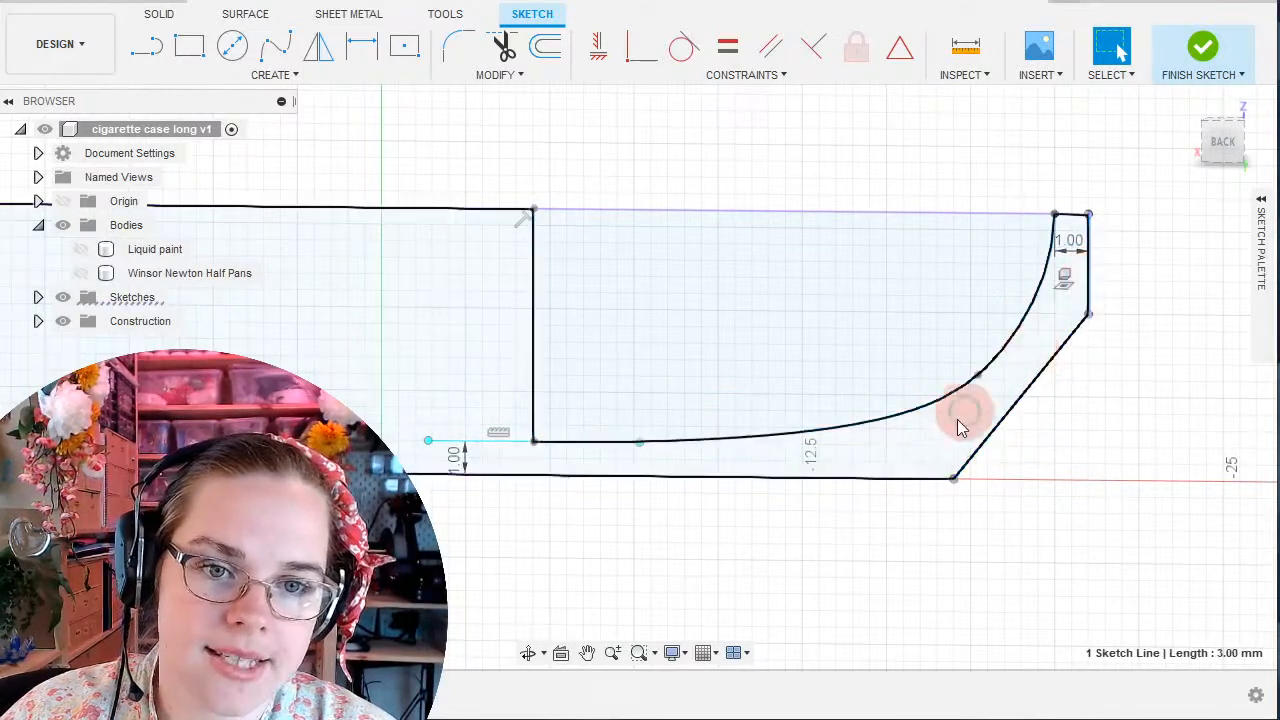
left_click(921, 482)
left_click(1129, 405)
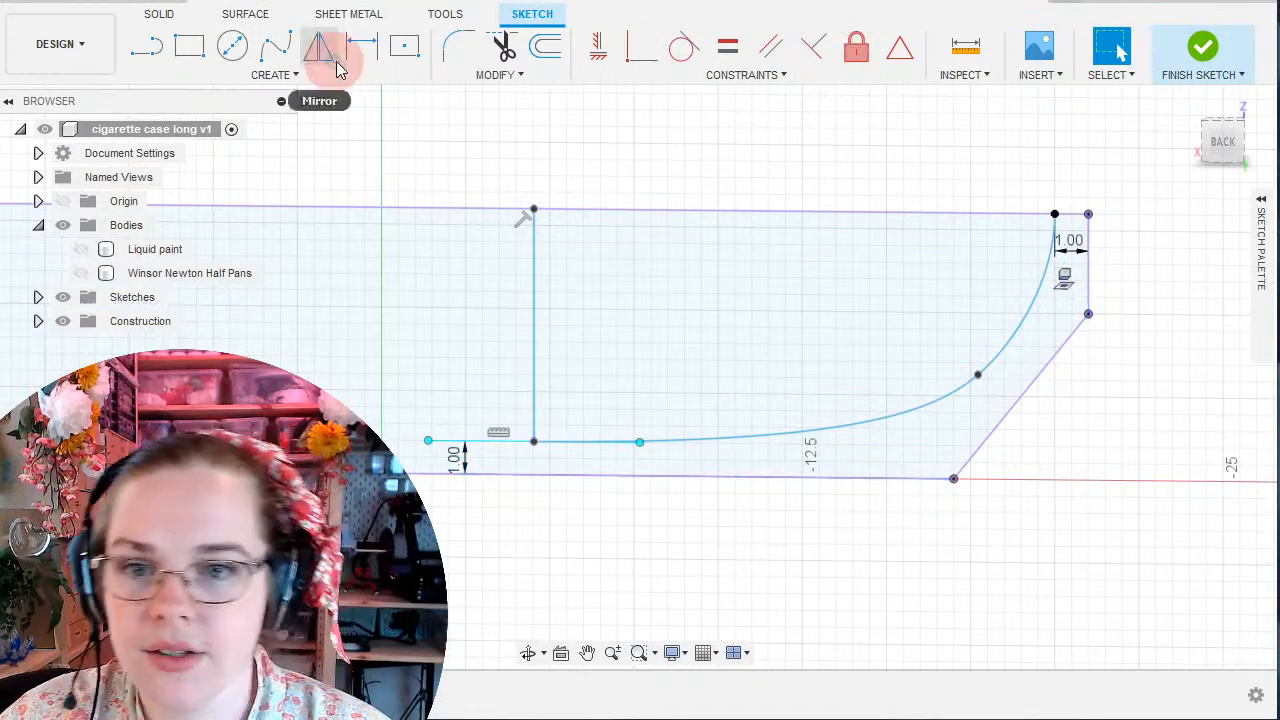
left_click(555, 55)
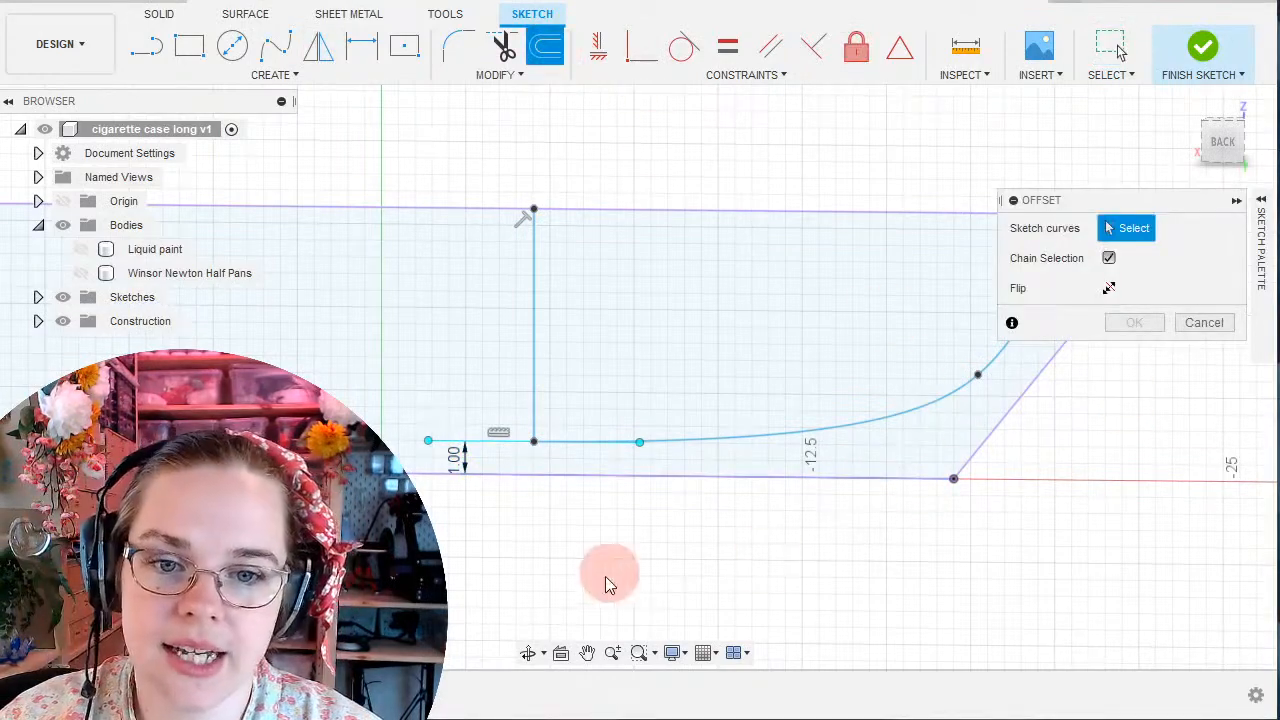
middle_click_drag(1110, 460, 912, 459)
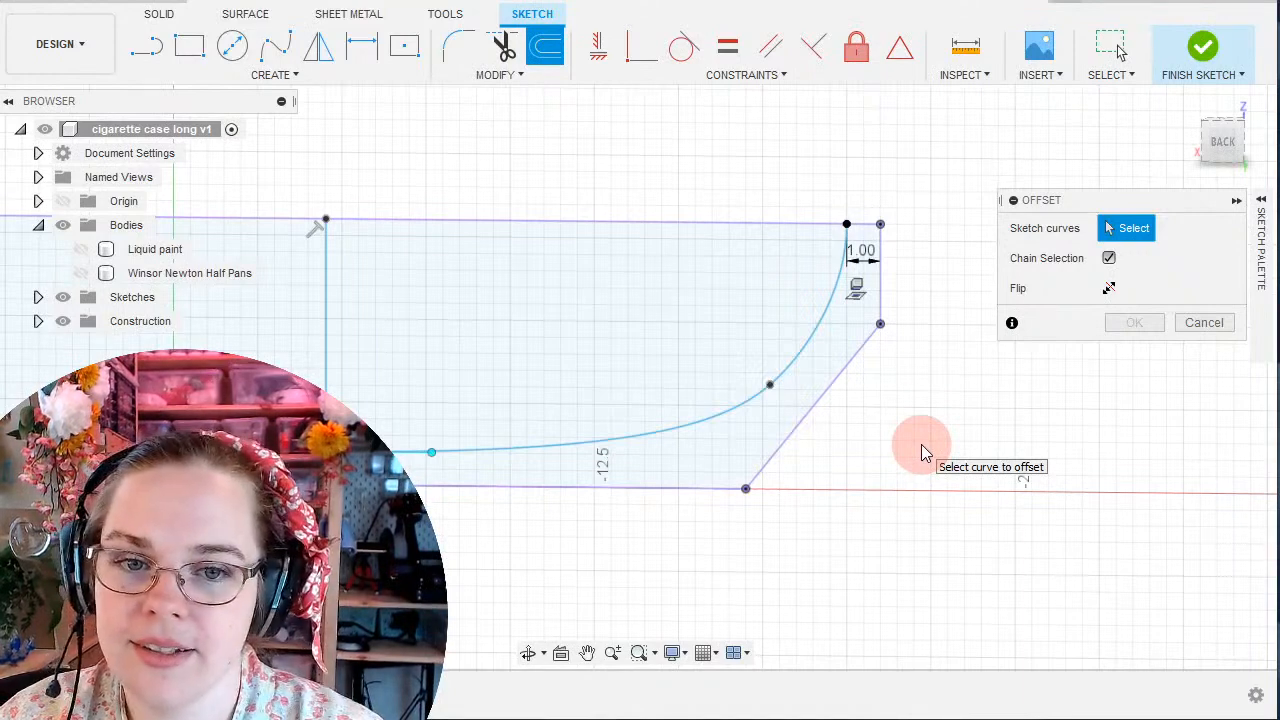
left_click(882, 311)
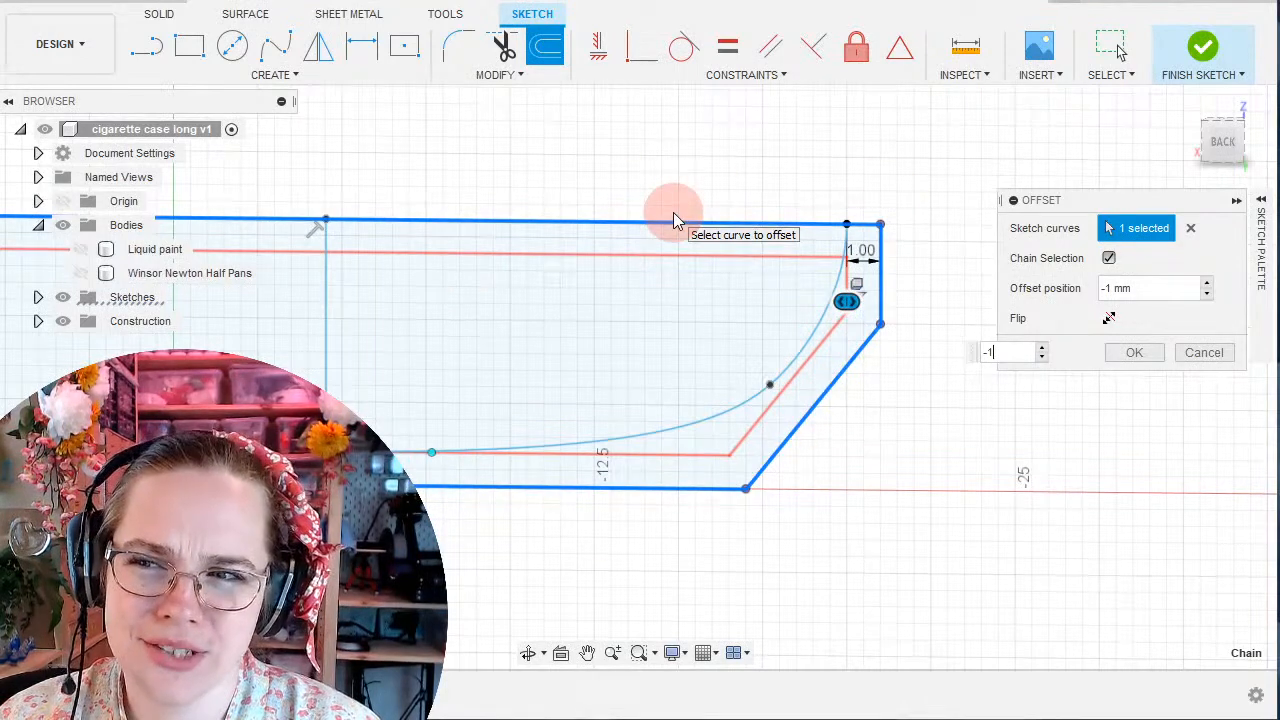
left_click(1135, 356)
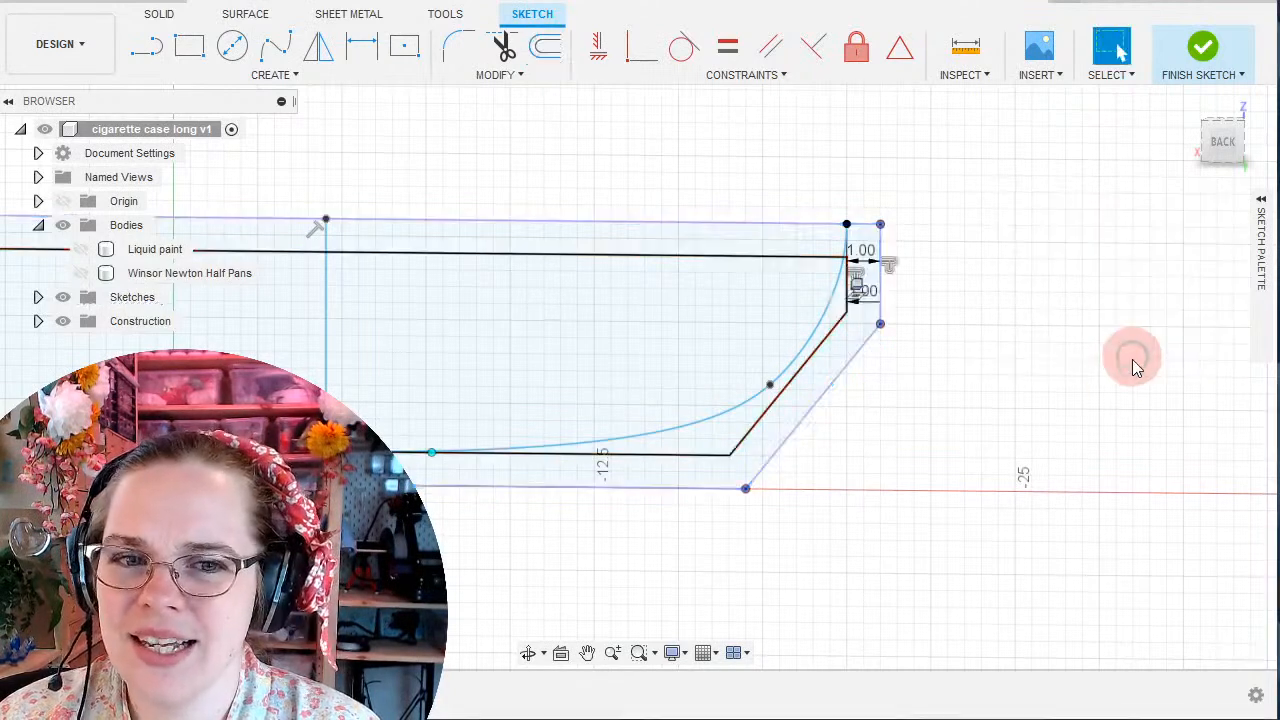
Convert the entire offset outline to construction lines.
double_click(637, 259)
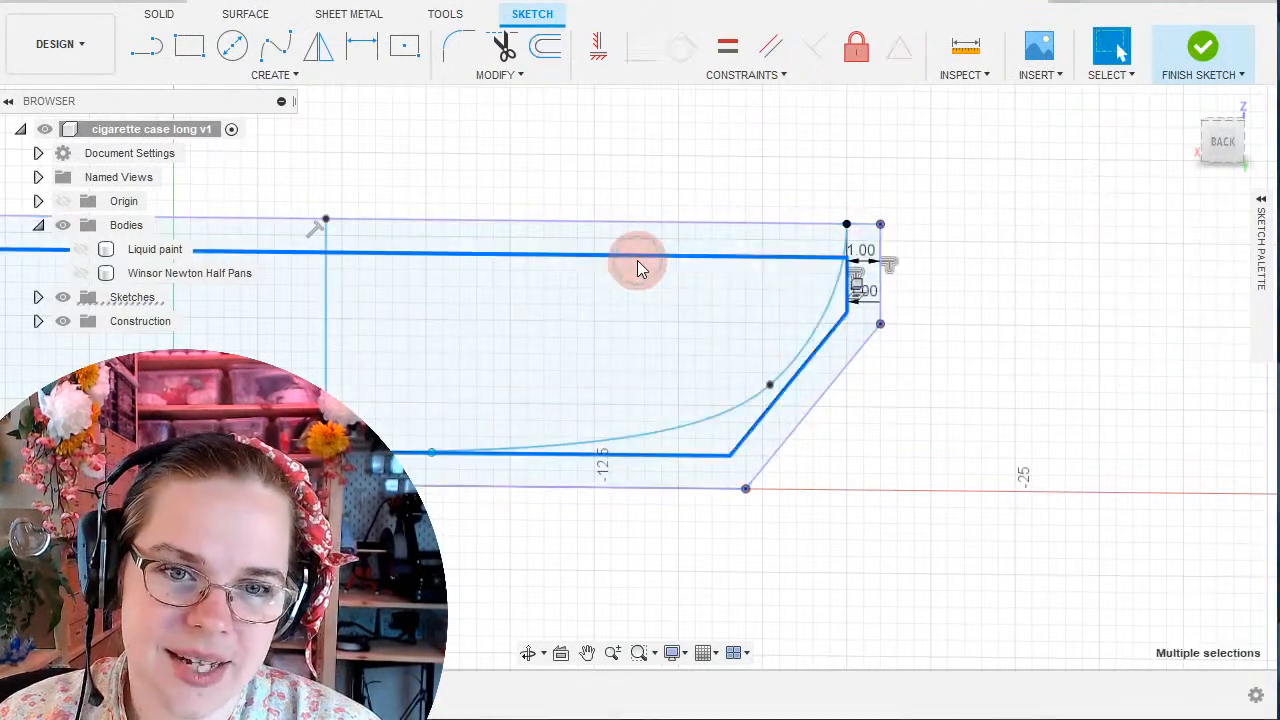
left_click(1261, 202)
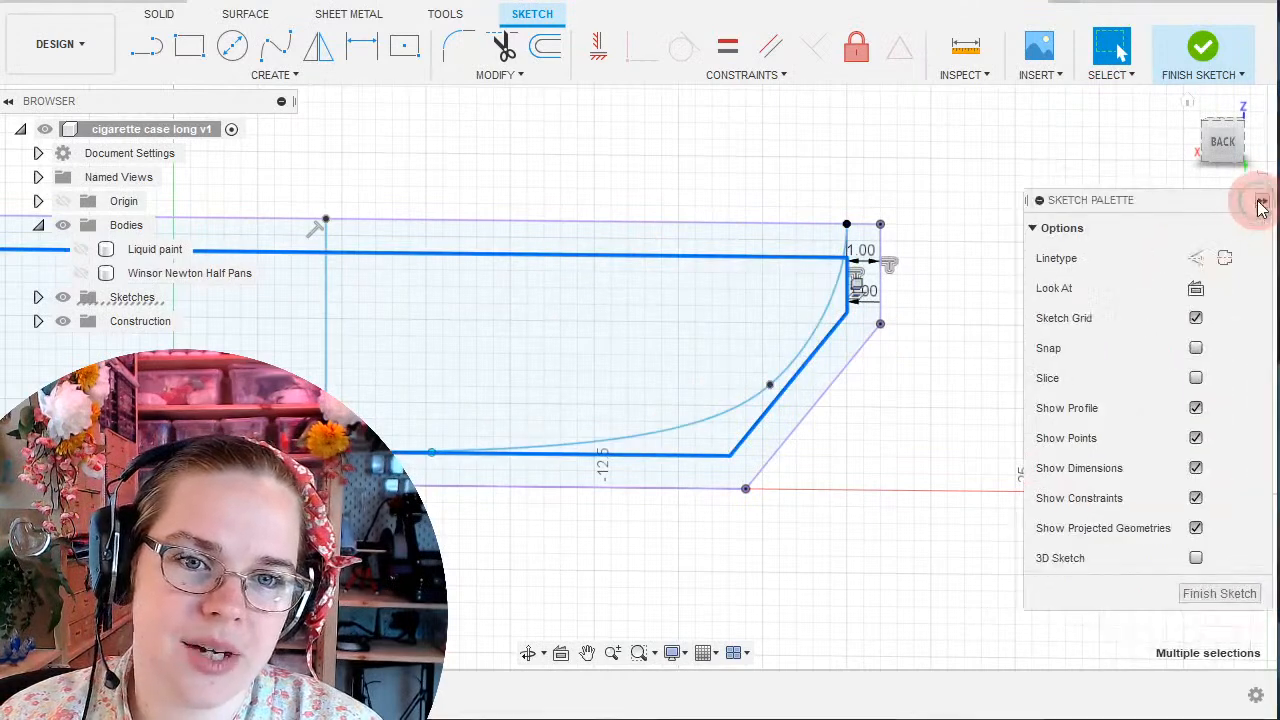
left_click(1198, 258)
left_click(889, 483)
Move the spline's middle fit point downward onto the slanted construction line of the offset outline.
left_click(807, 354)
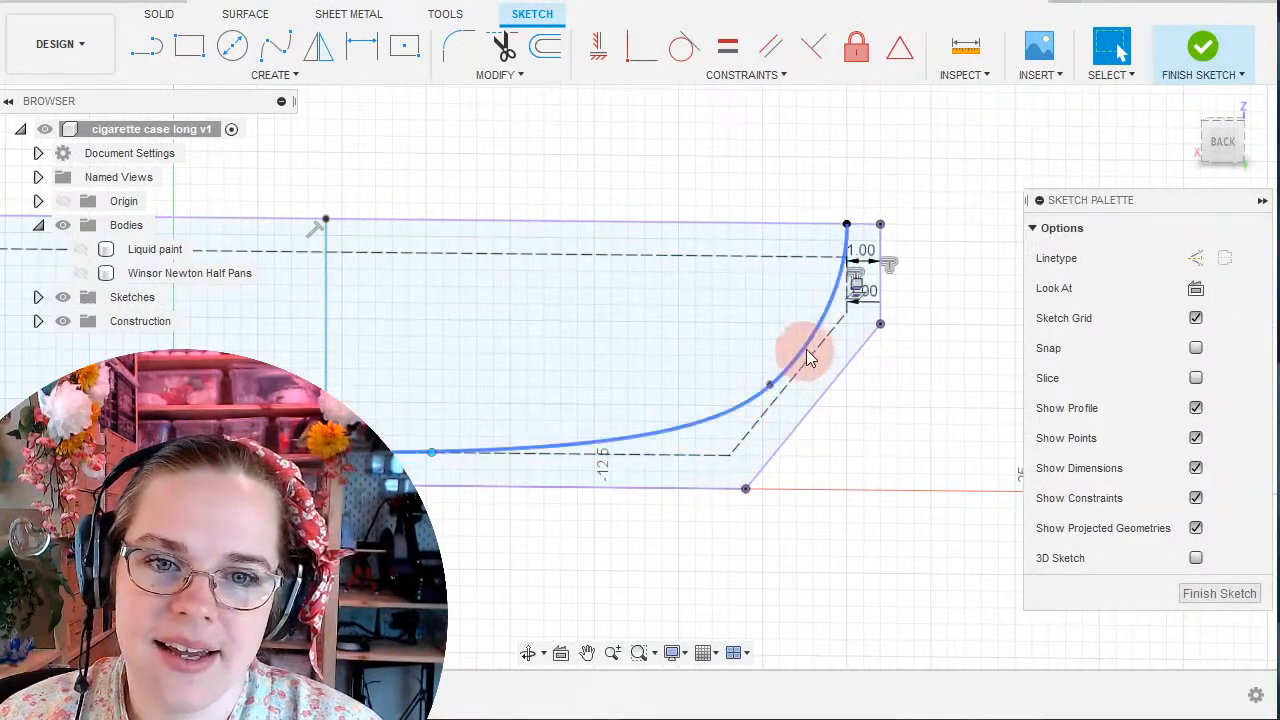
left_click(751, 391)
mouse_move(755, 401)
left_mouse_down()
mouse_move(774, 411)
mouse_move(770, 401)
left_mouse_up()
left_click(920, 523)
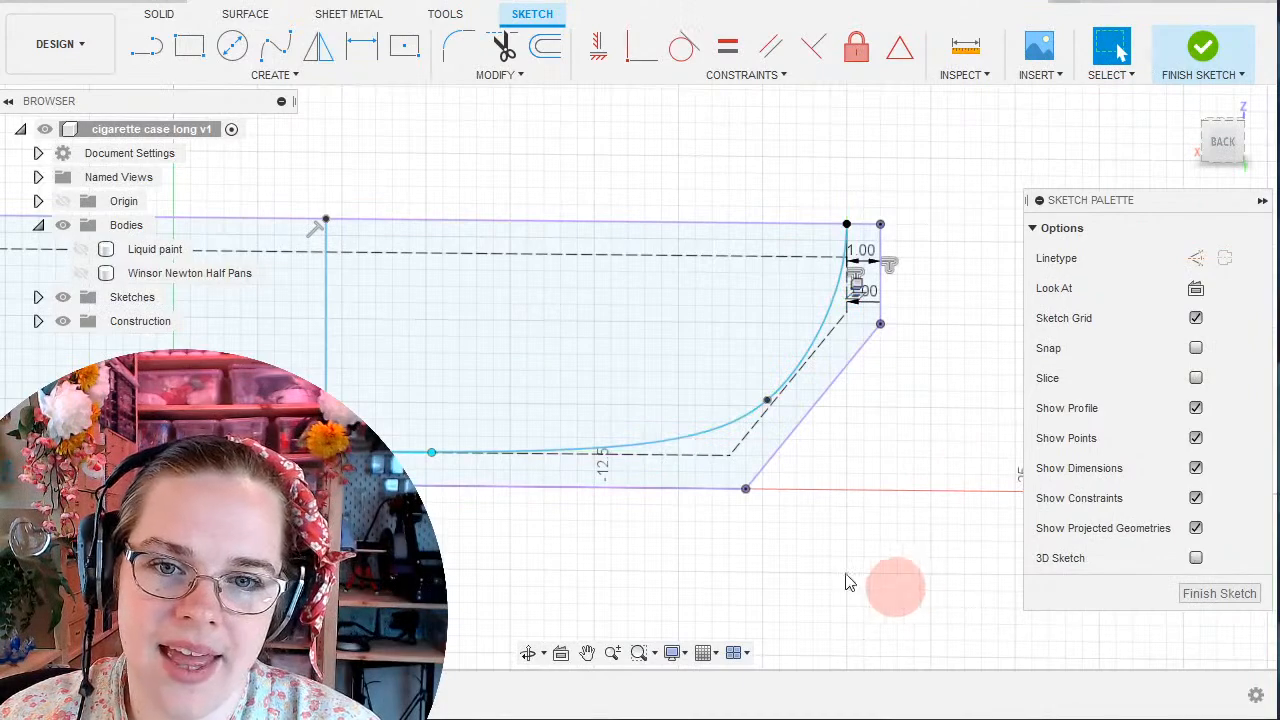
Move the well's vertical inner line toward the centre axis, placing the spline's lower inner end at about X -3.1, Z 1 mm.
left_click(609, 351)
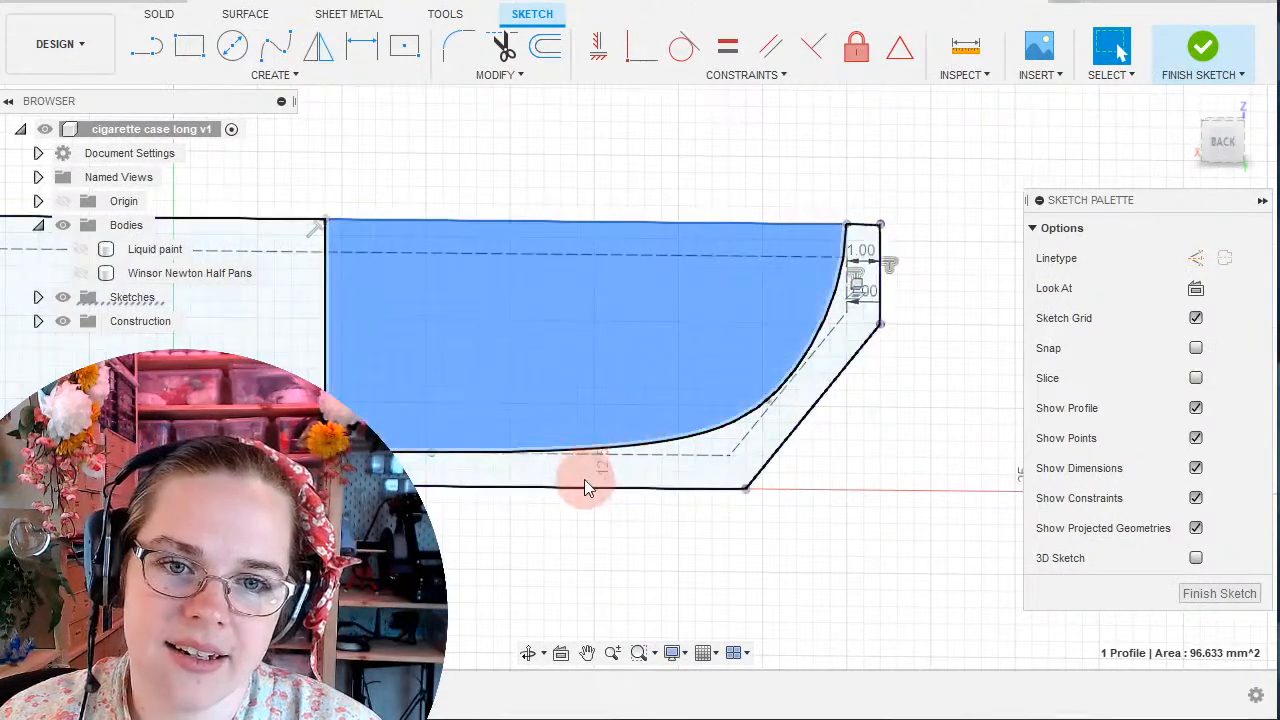
left_click(584, 479)
scroll(494, 580, "down", 2)
left_click(689, 579)
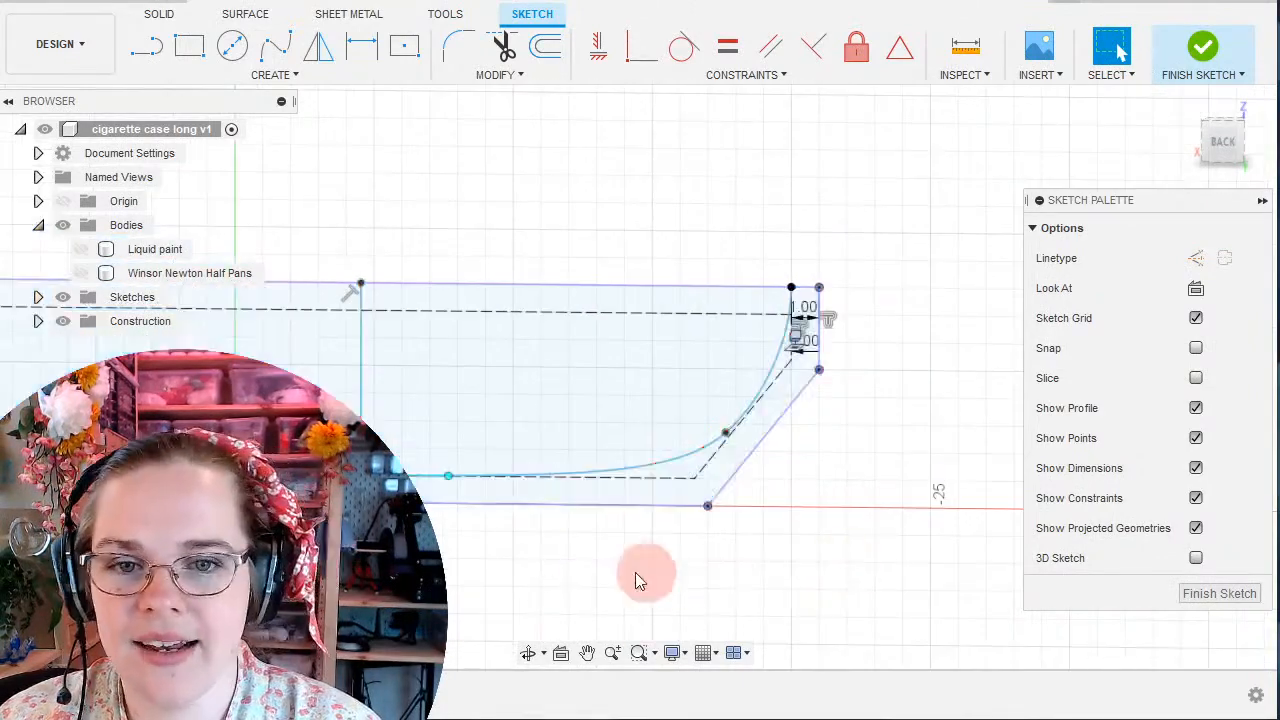
scroll(714, 571, "left", 4)
scroll(440, 565, "down", 2)
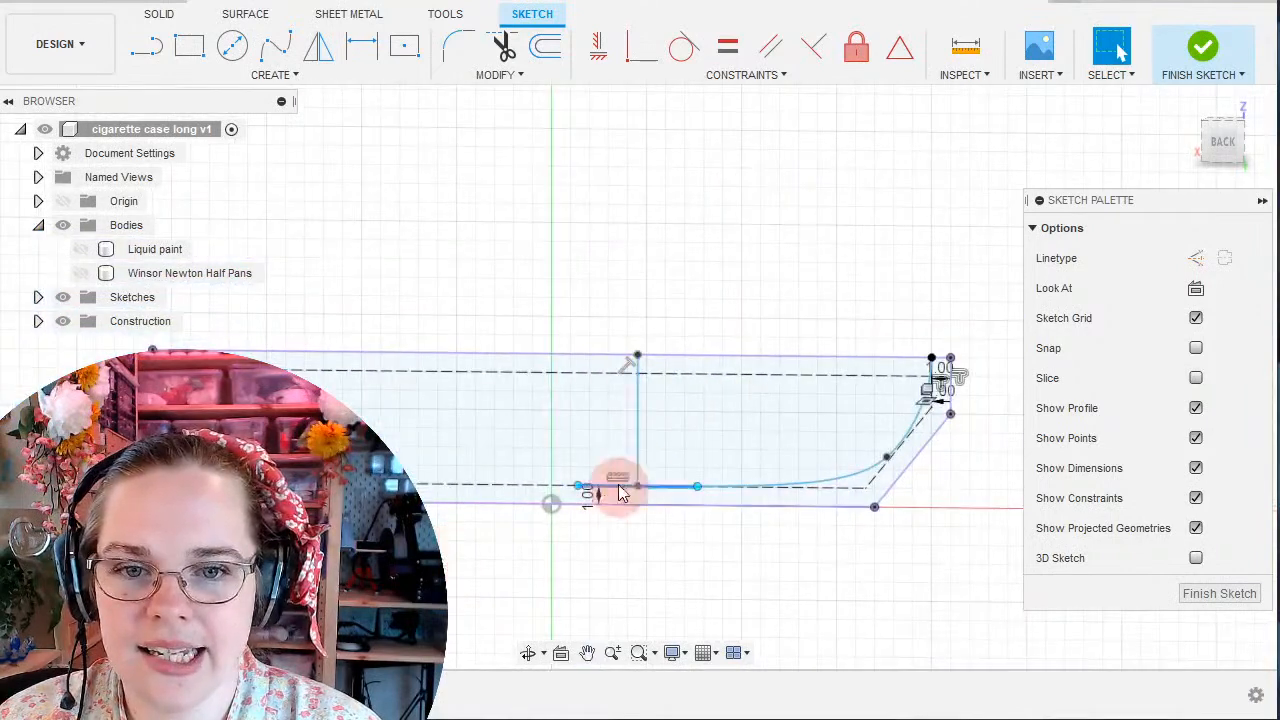
mouse_move(644, 490)
left_mouse_down()
mouse_move(509, 489)
mouse_move(611, 485)
left_mouse_up()
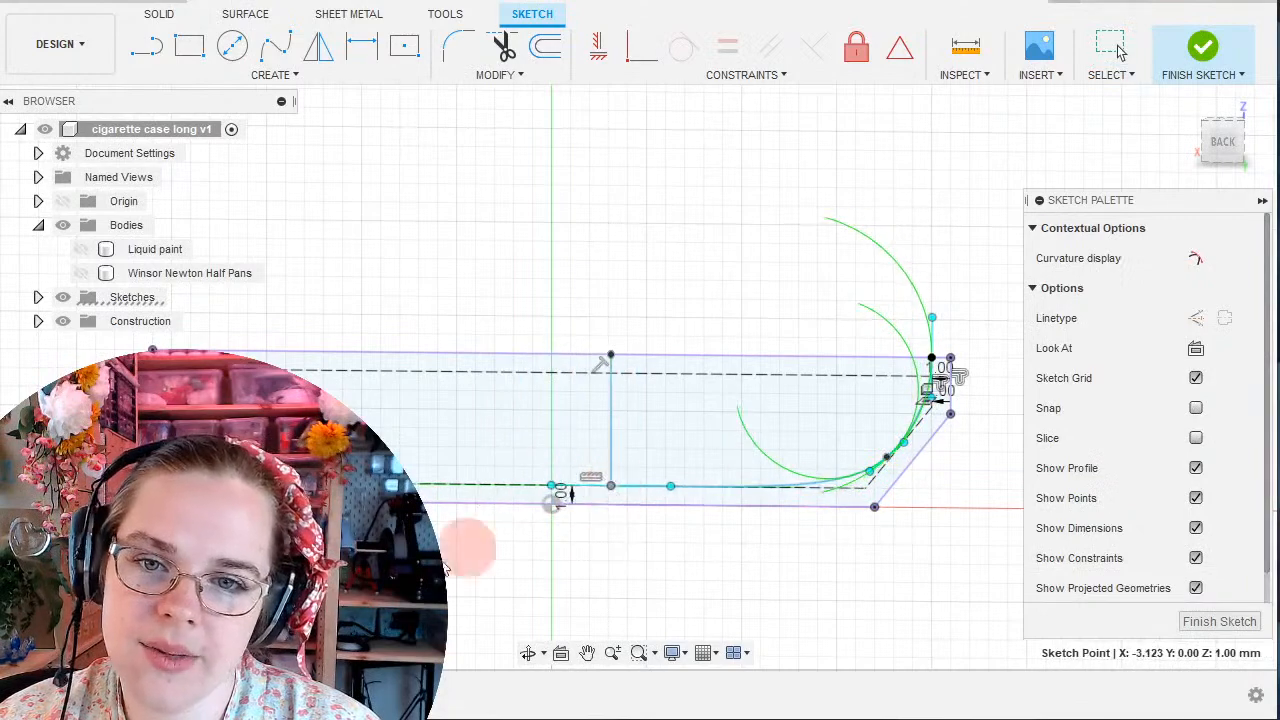
left_click(466, 549)
scroll(215, 543, "down", 2)
scroll(215, 543, "up", 4)
middle_click_drag(215, 500, 329, 597)
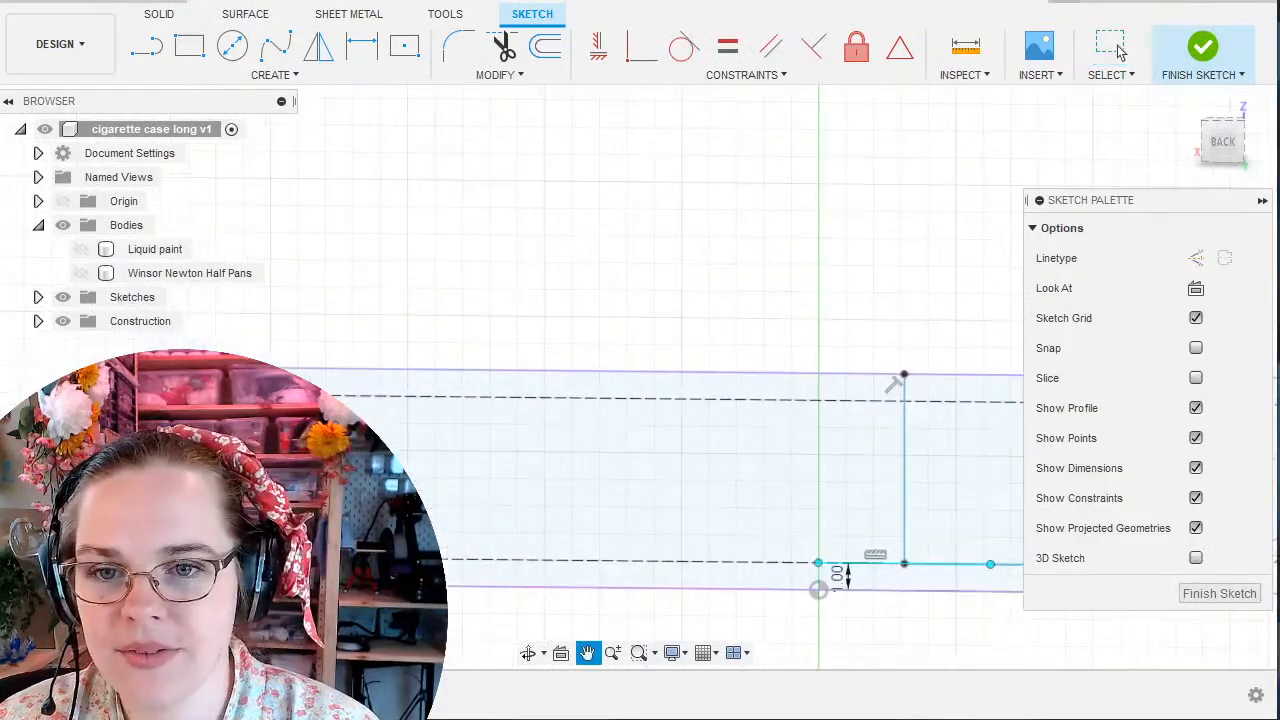
double_click(437, 397)
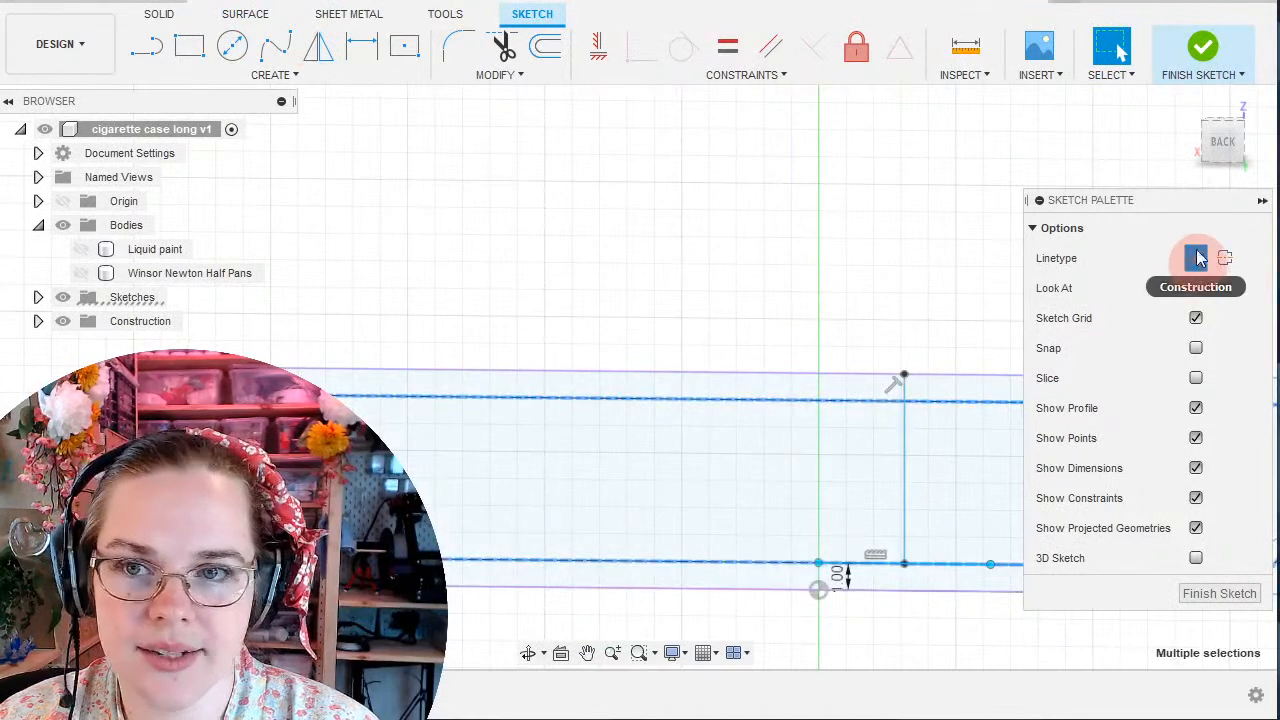
left_click(931, 528)
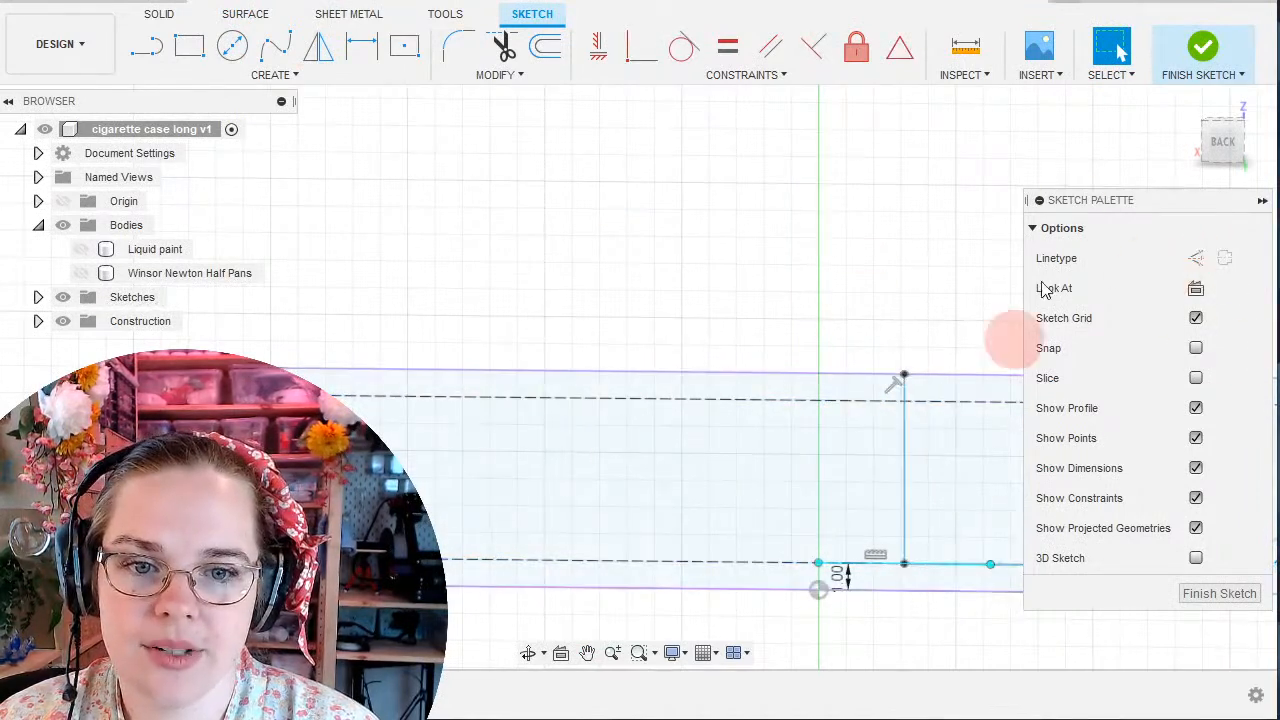
Sketch a three-point circle about 8.4 mm in diameter touching the upper, slanted and lower outline edges at the end opposite the spline.
left_click(1040, 201)
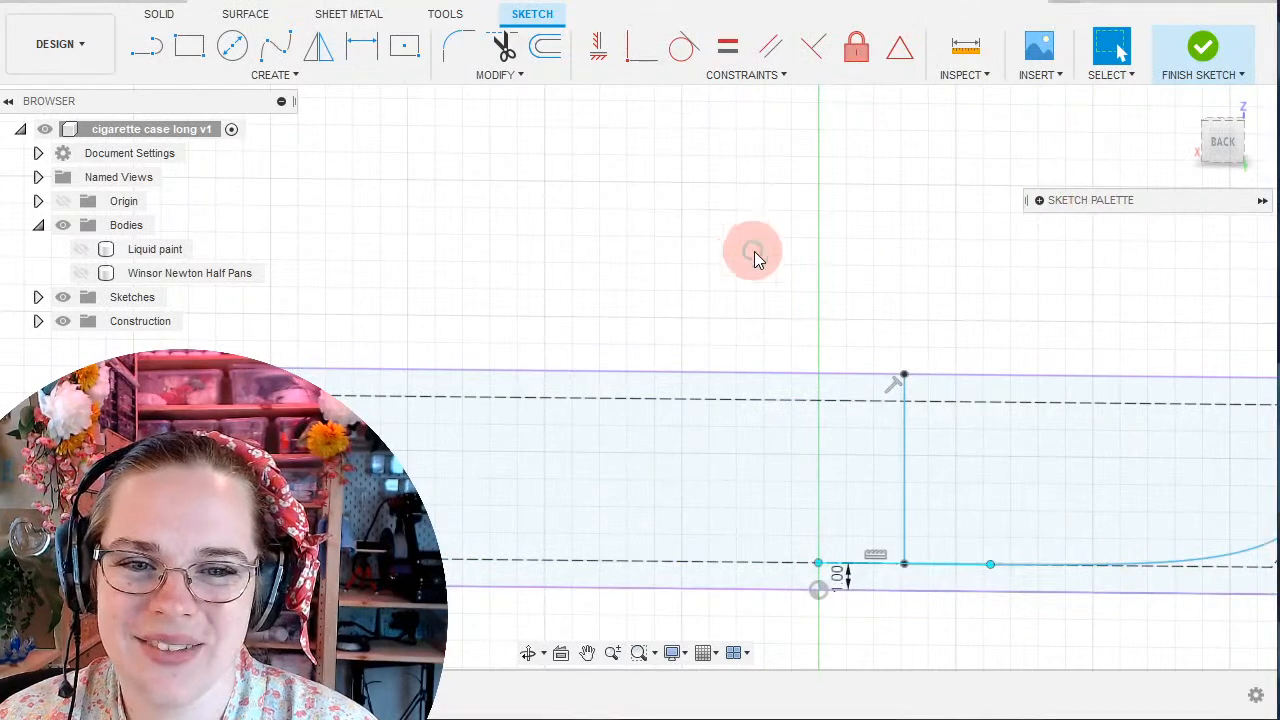
mouse_move(962, 265)
middle_mouse_down()
mouse_move(797, 229)
mouse_move(764, 200)
middle_mouse_up()
left_click(251, 75)
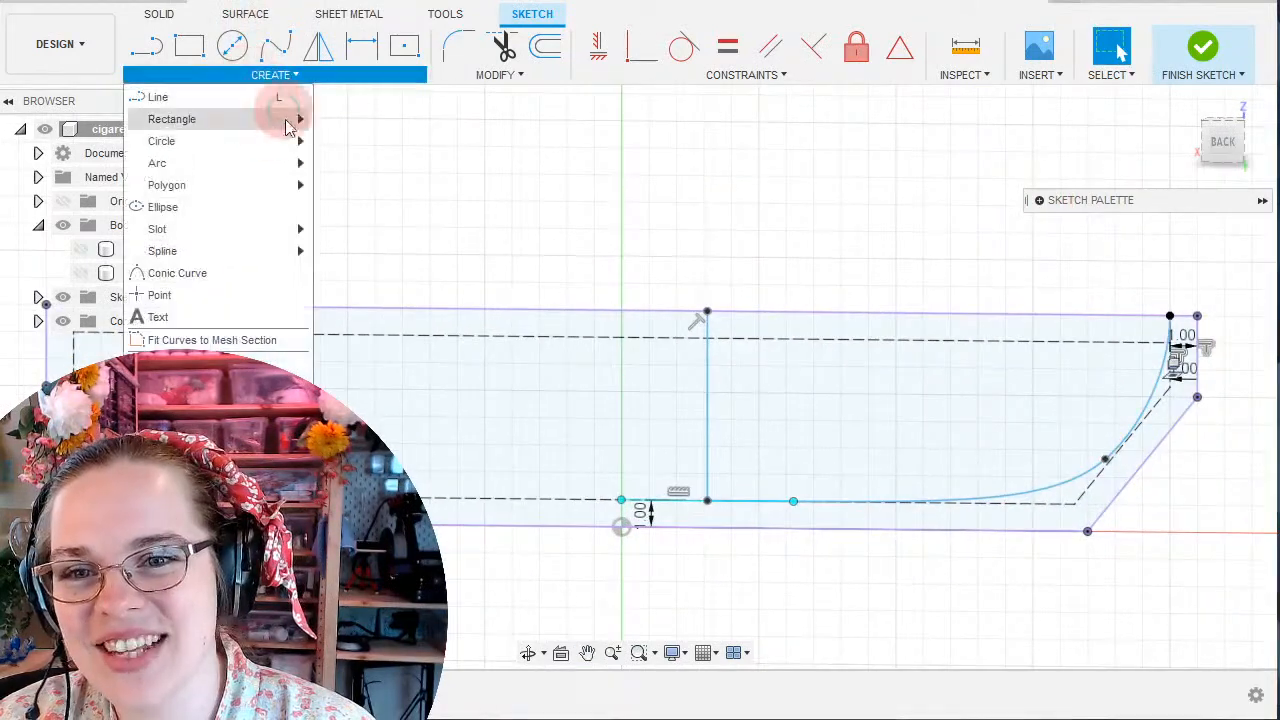
mouse_move(214, 143)
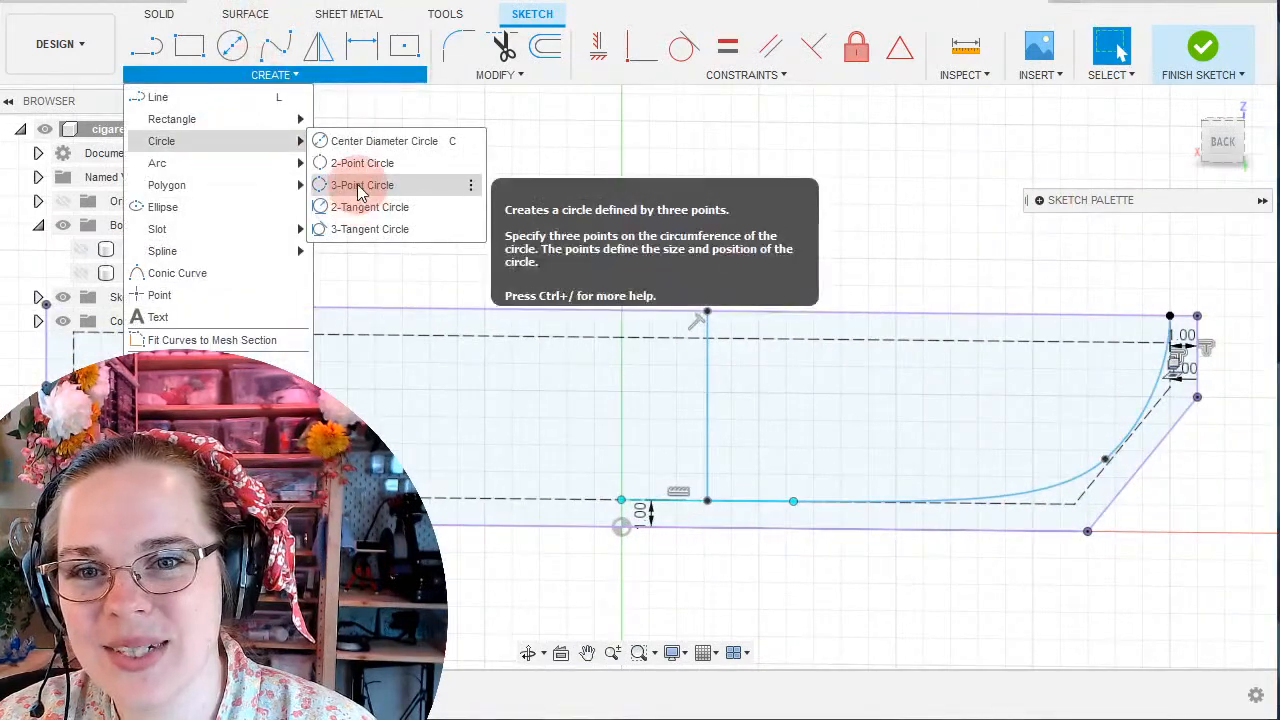
left_click(358, 190)
middle_click_drag(447, 214, 629, 165)
scroll(394, 304, "down", 2)
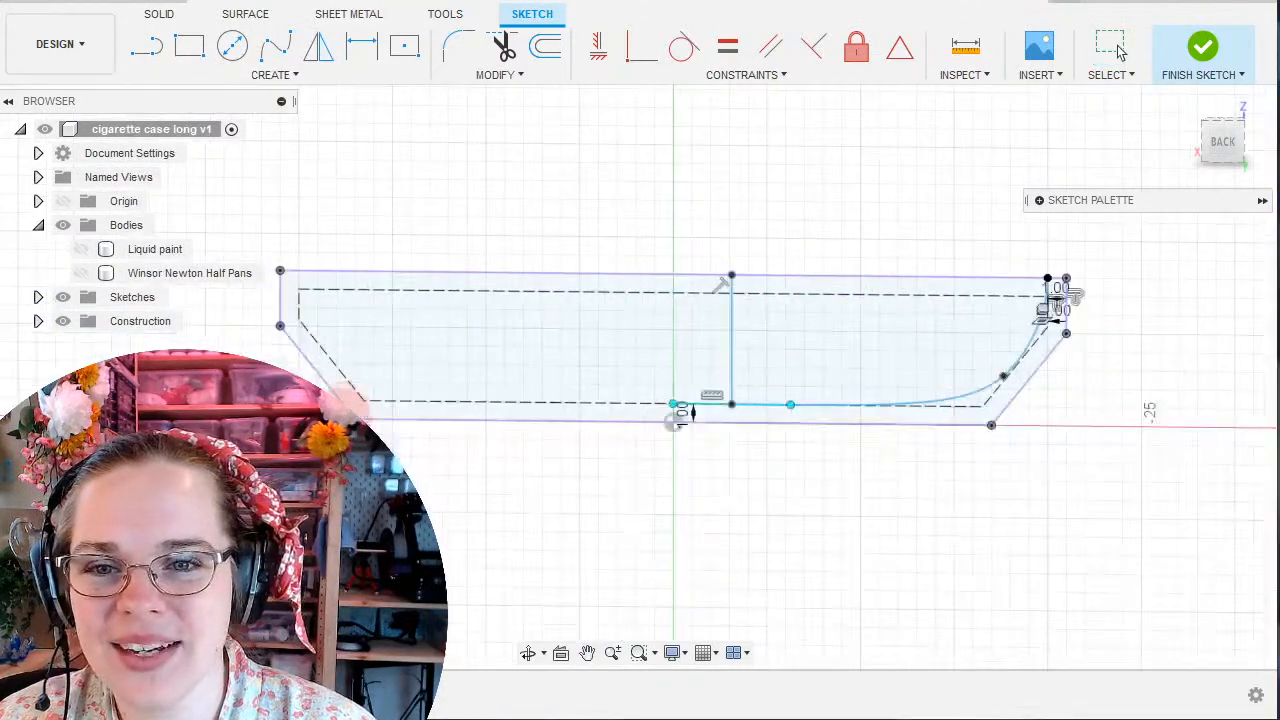
scroll(350, 395, "up", 3)
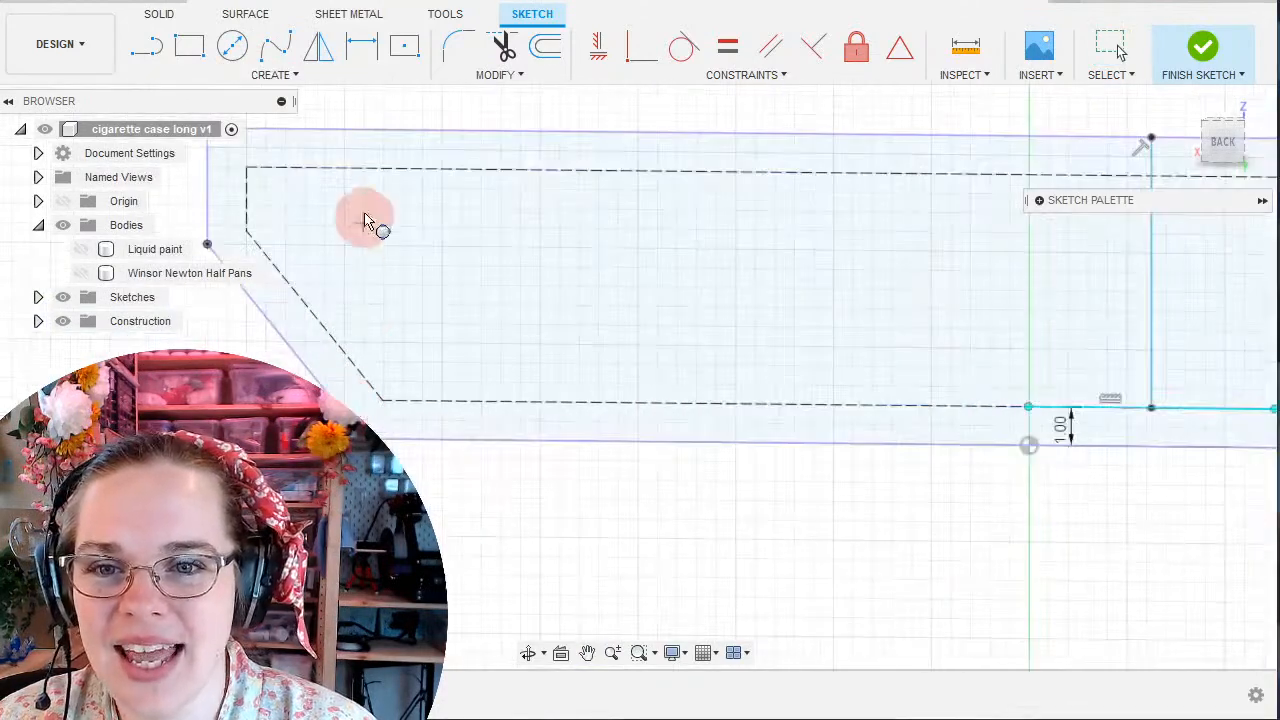
left_click(286, 343)
left_click(503, 443)
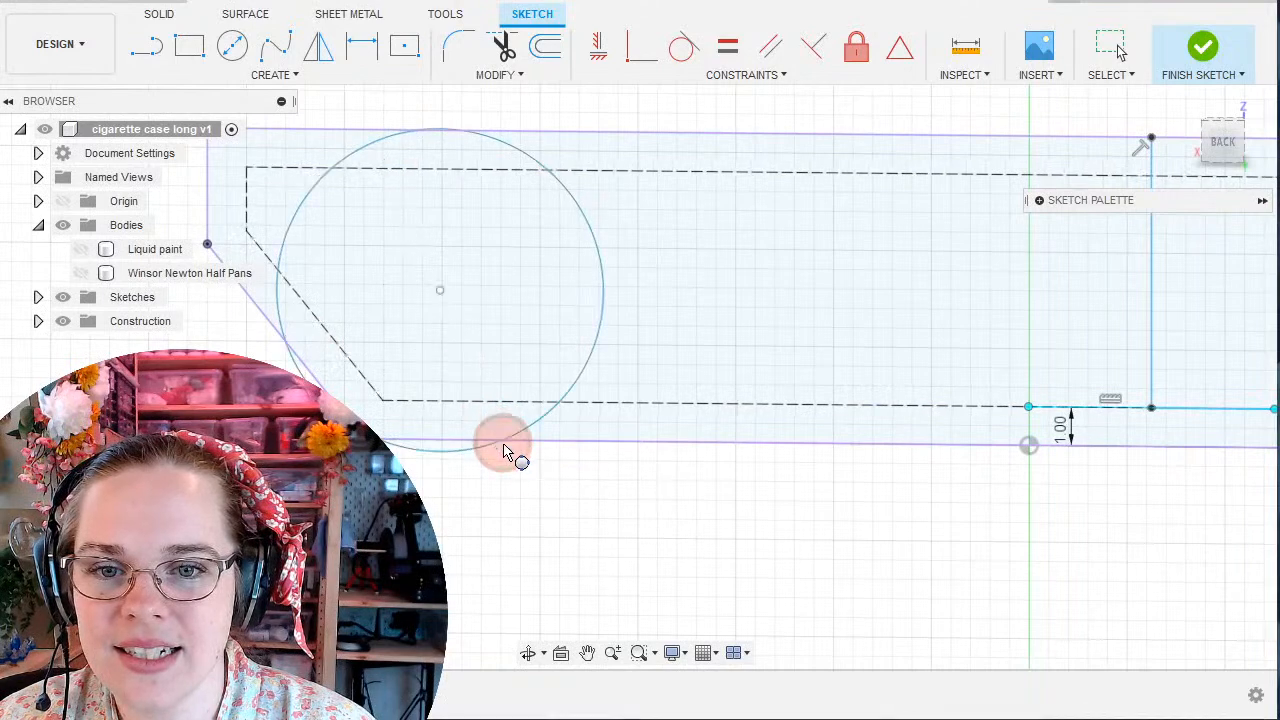
left_click(1113, 44)
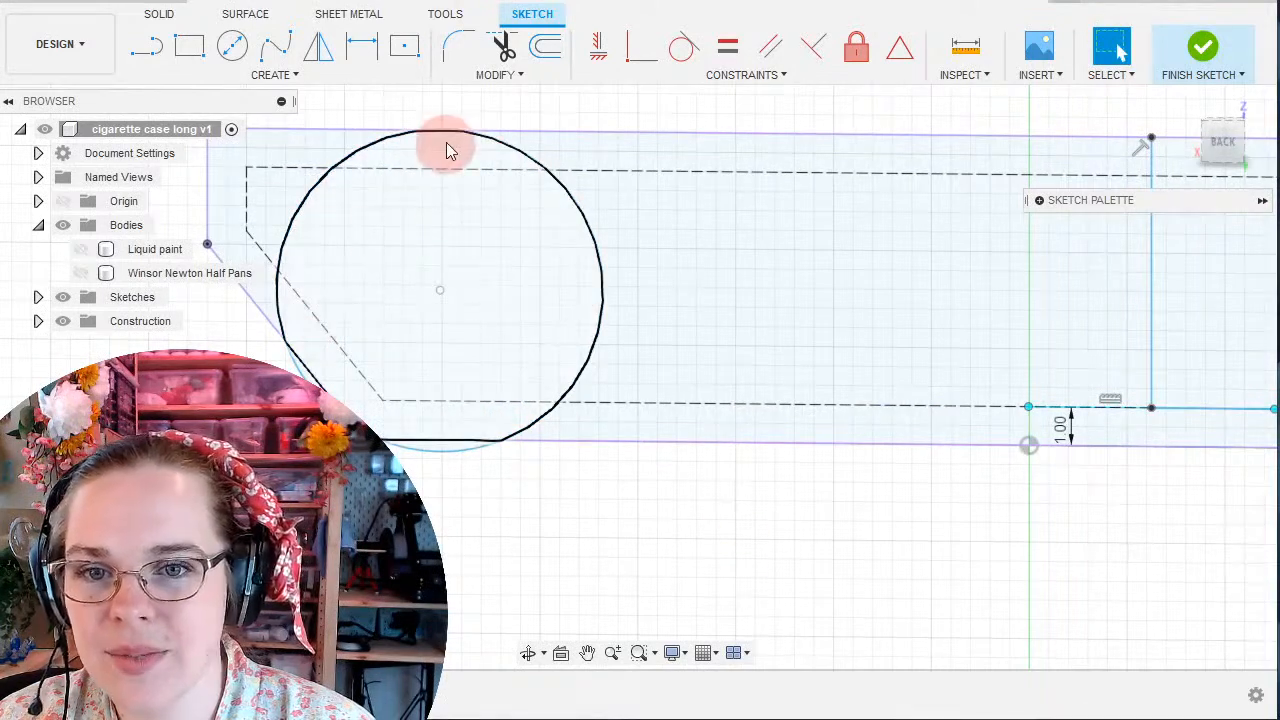
Constrain the circle tangent to the section outline's top edge, slanted edge and bottom edge.
left_click(501, 139)
left_click(512, 130, "shift")
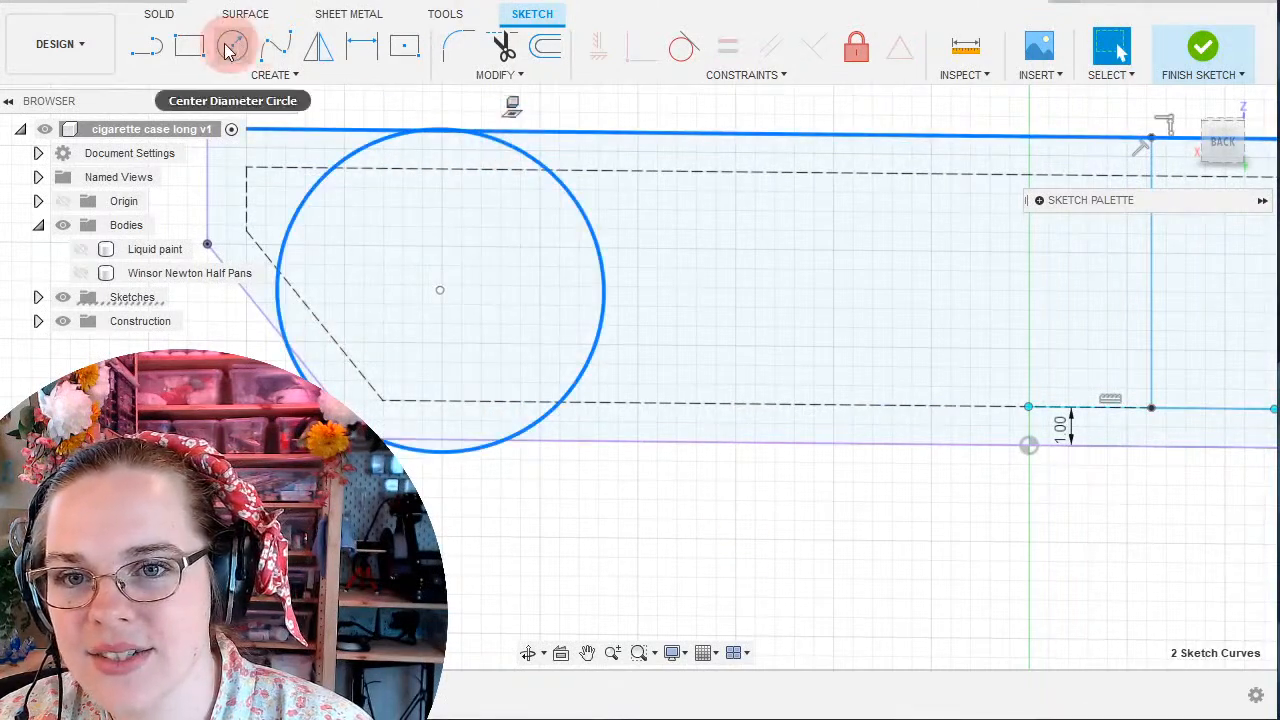
left_click(683, 47)
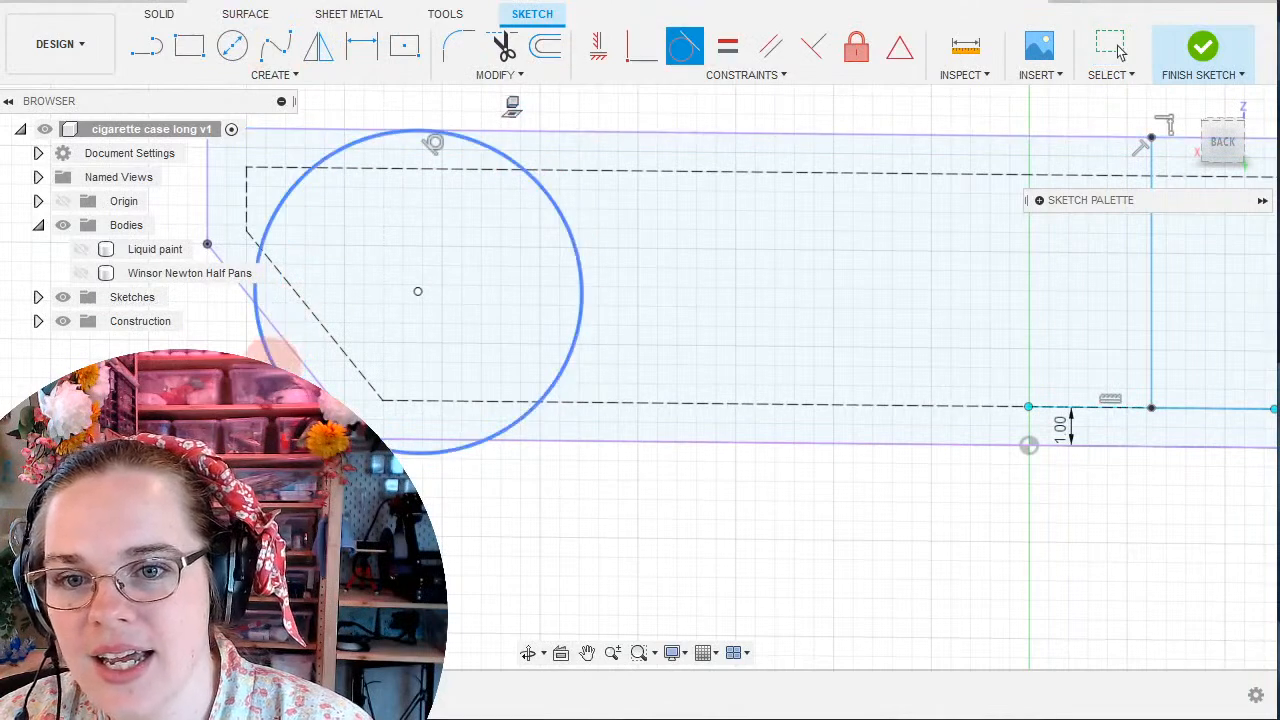
left_click(273, 366)
left_click(299, 356)
left_click(439, 453)
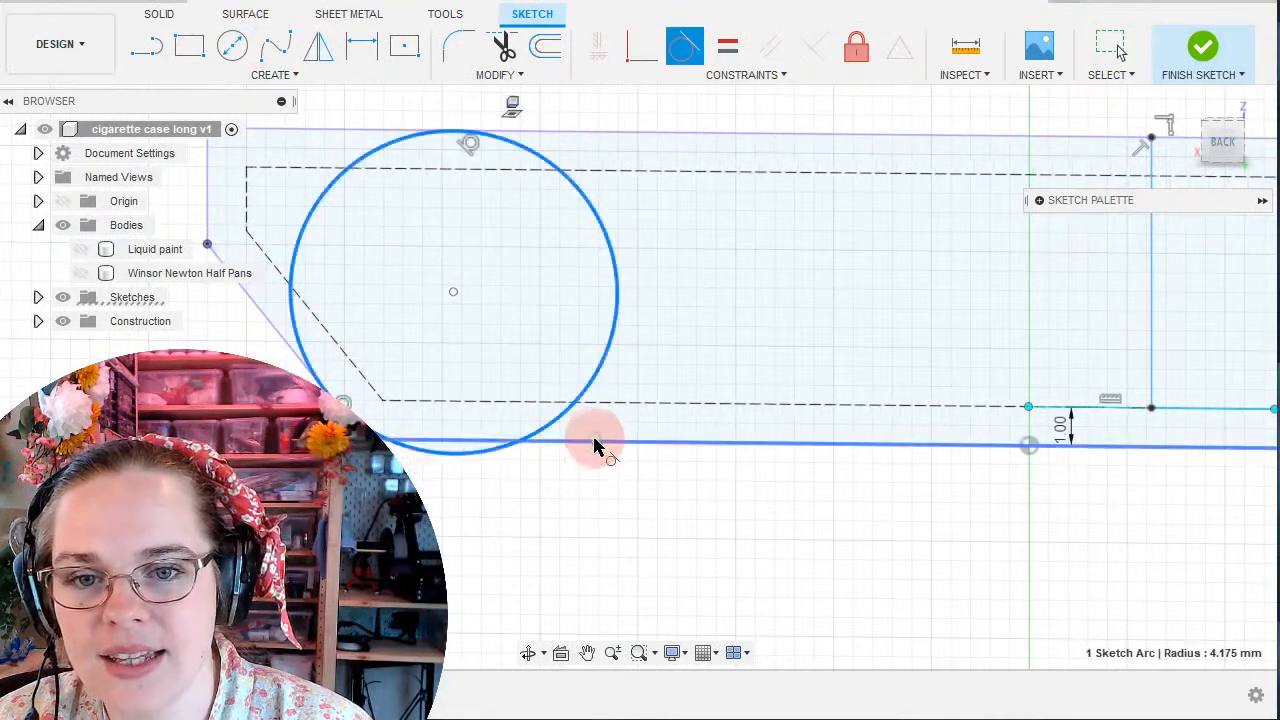
left_click(594, 447)
left_click(1111, 47)
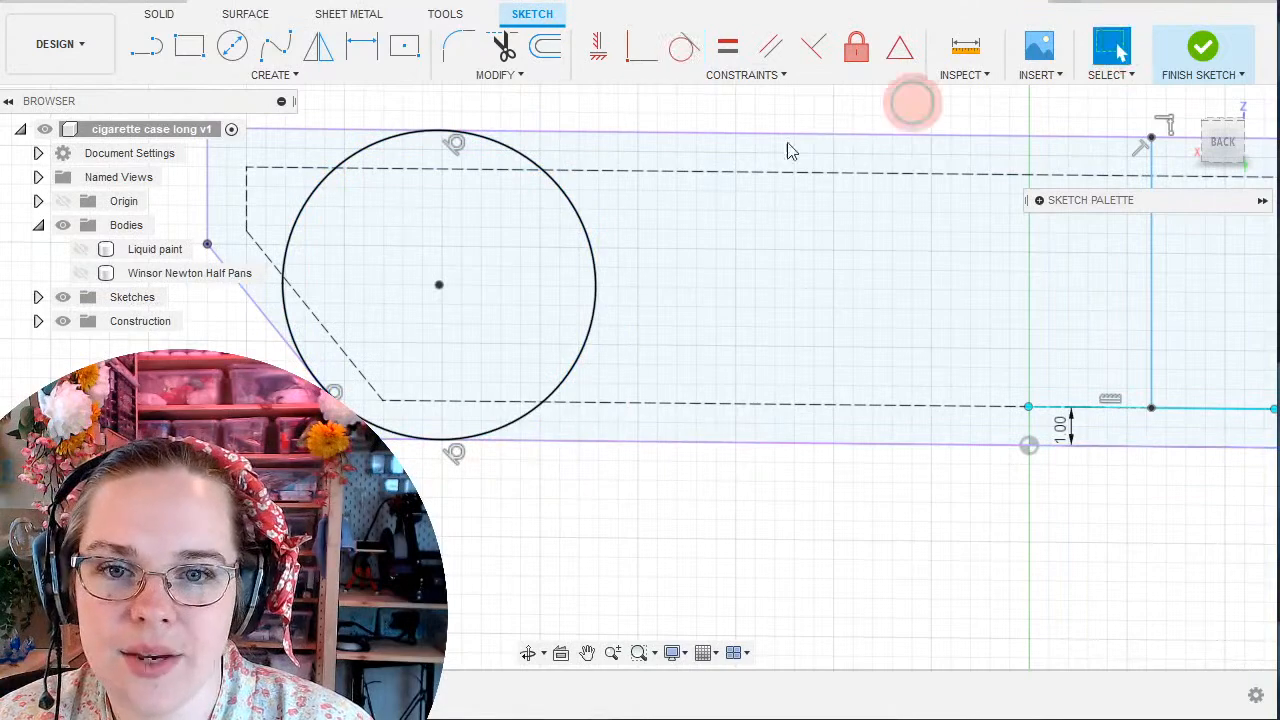
Check the diameter of the tangent circle without placing a dimension.
left_click(543, 166)
key("d")
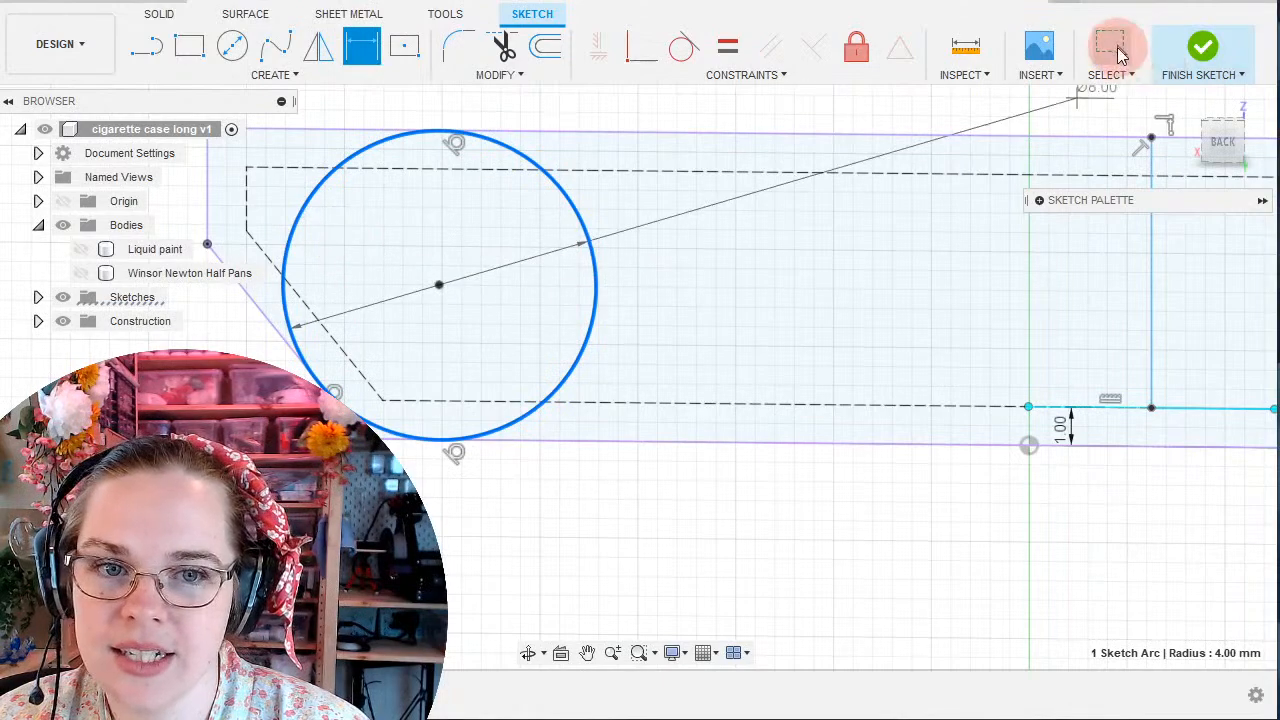
left_click(1113, 47)
scroll(600, 230, "down", 3)
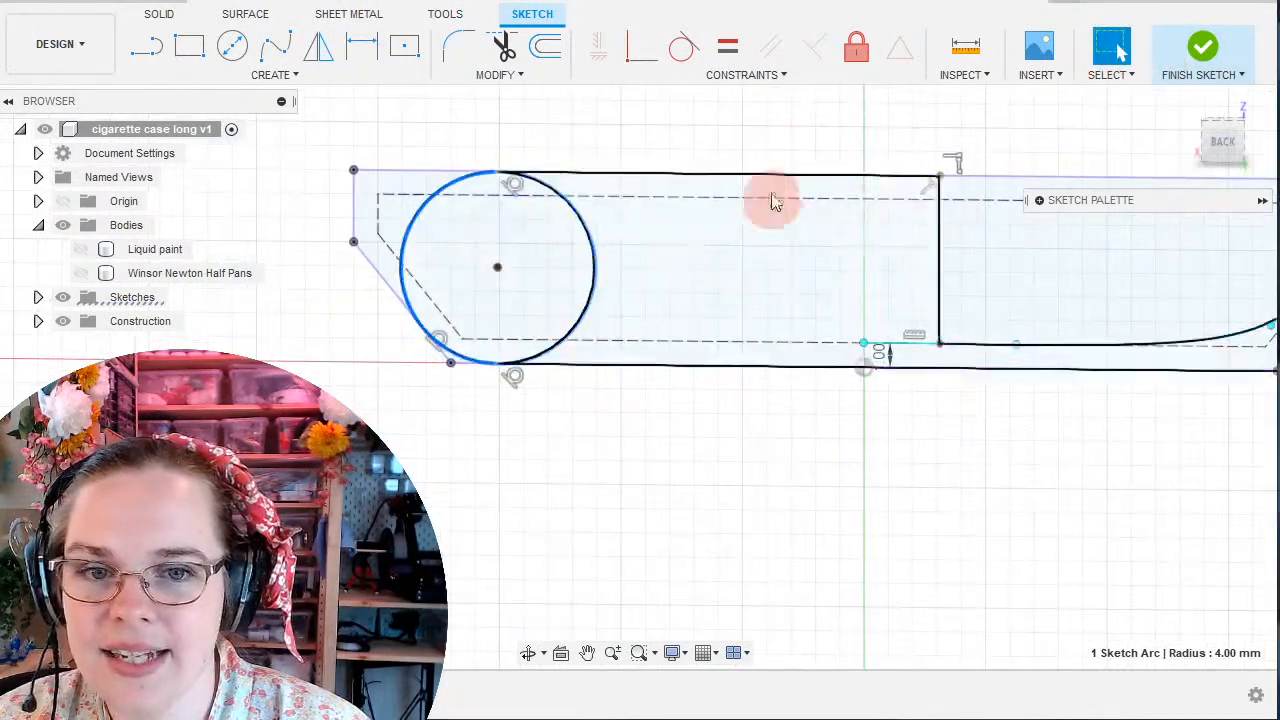
middle_click_drag(763, 180, 565, 267)
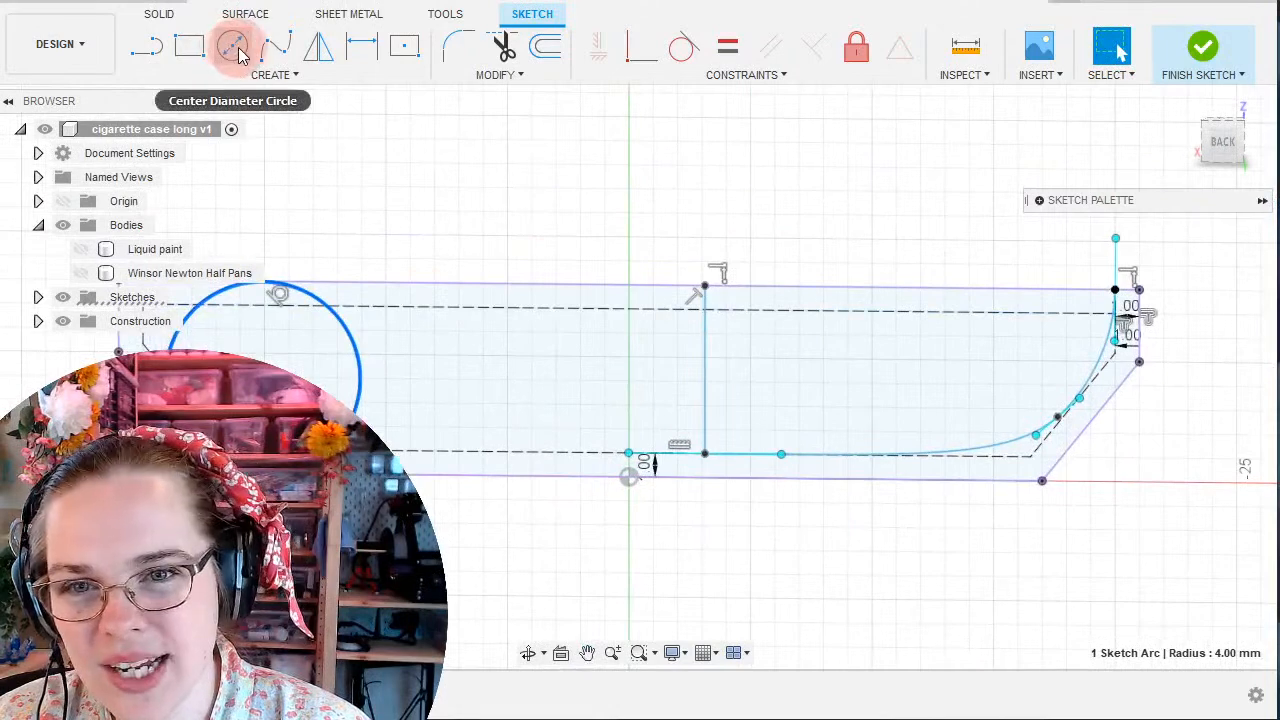
left_click(277, 75)
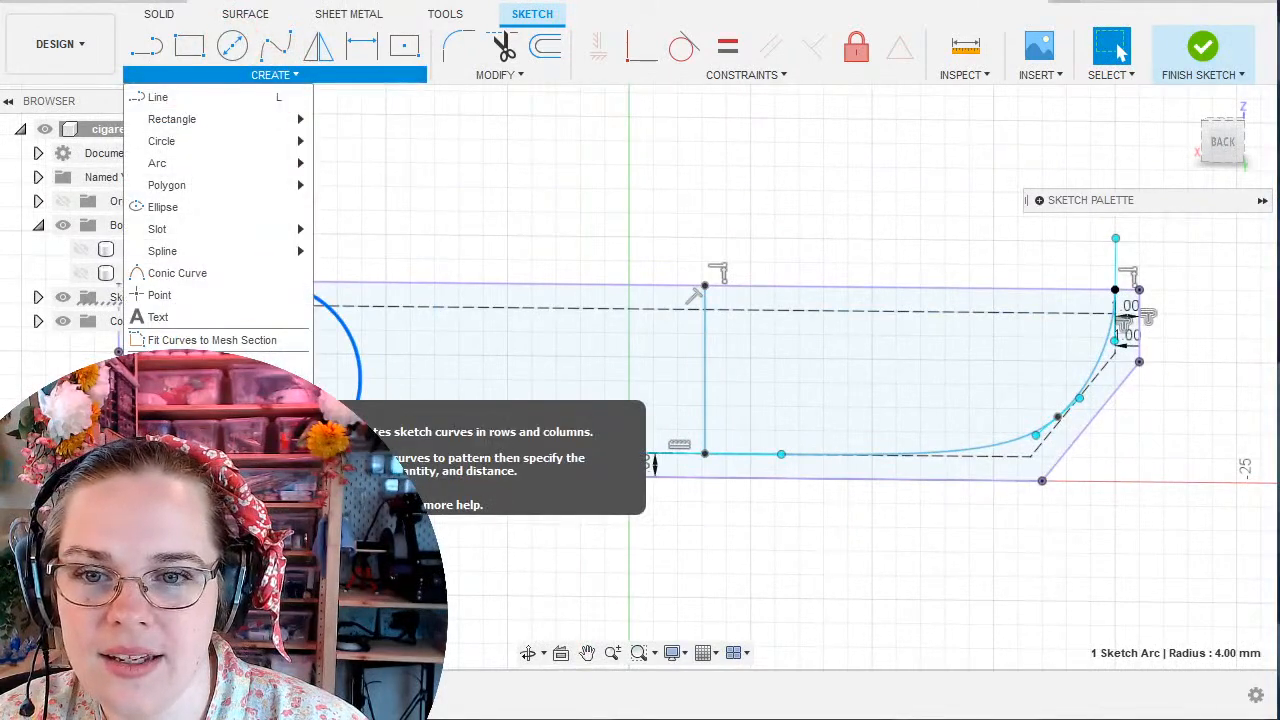
left_click(630, 474)
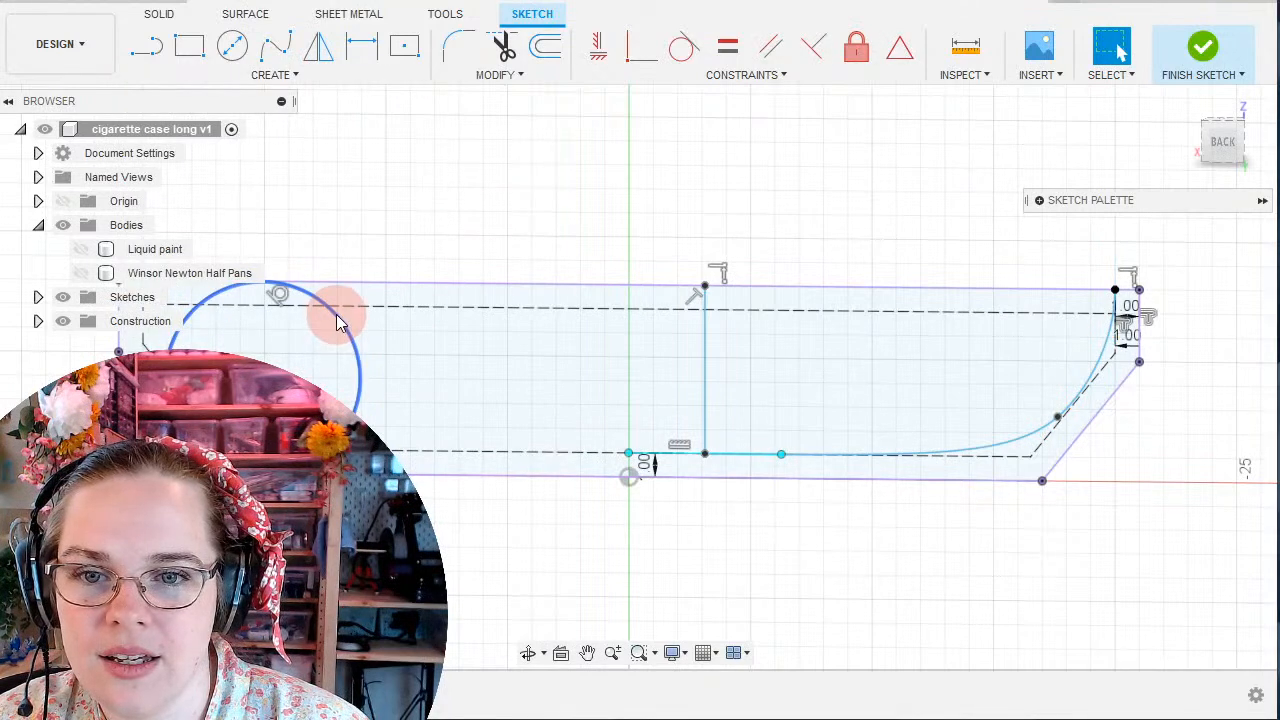
Delete the circle's tangent constraint to the top edge and dimension the circle's diameter as 8.5 mm.
left_click(281, 296)
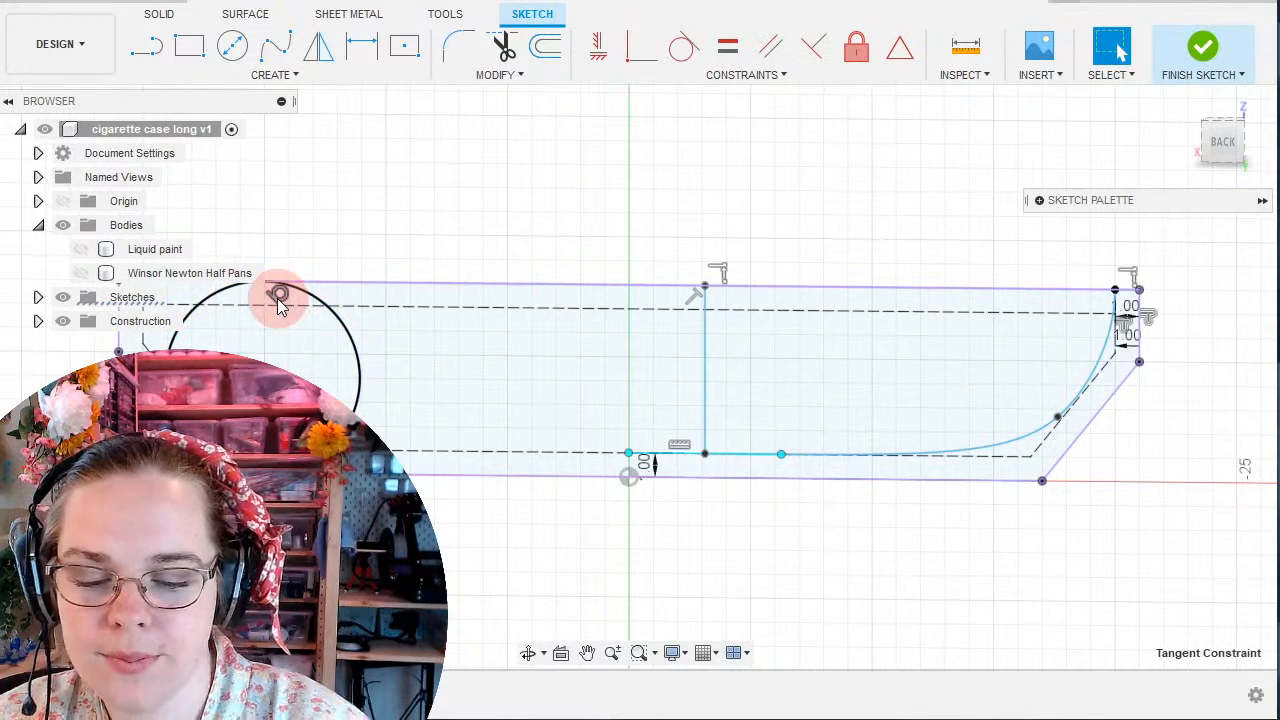
left_click(347, 338)
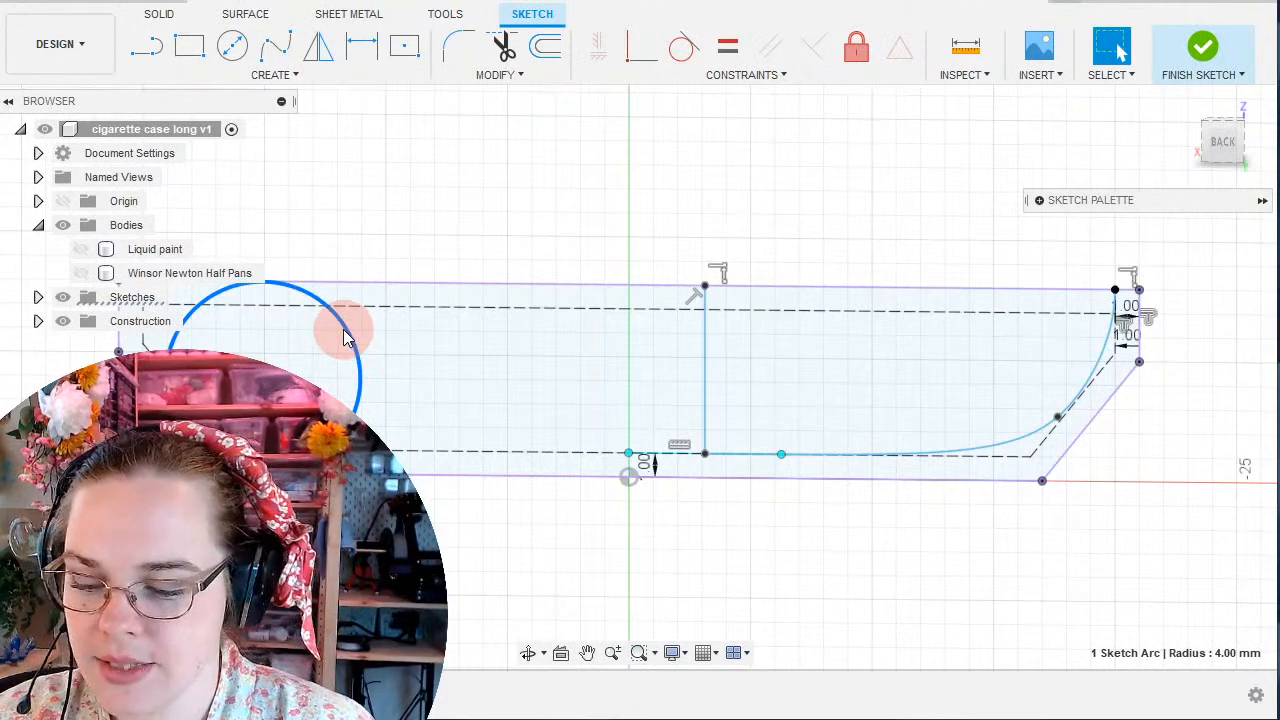
key("d")
left_click(299, 352)
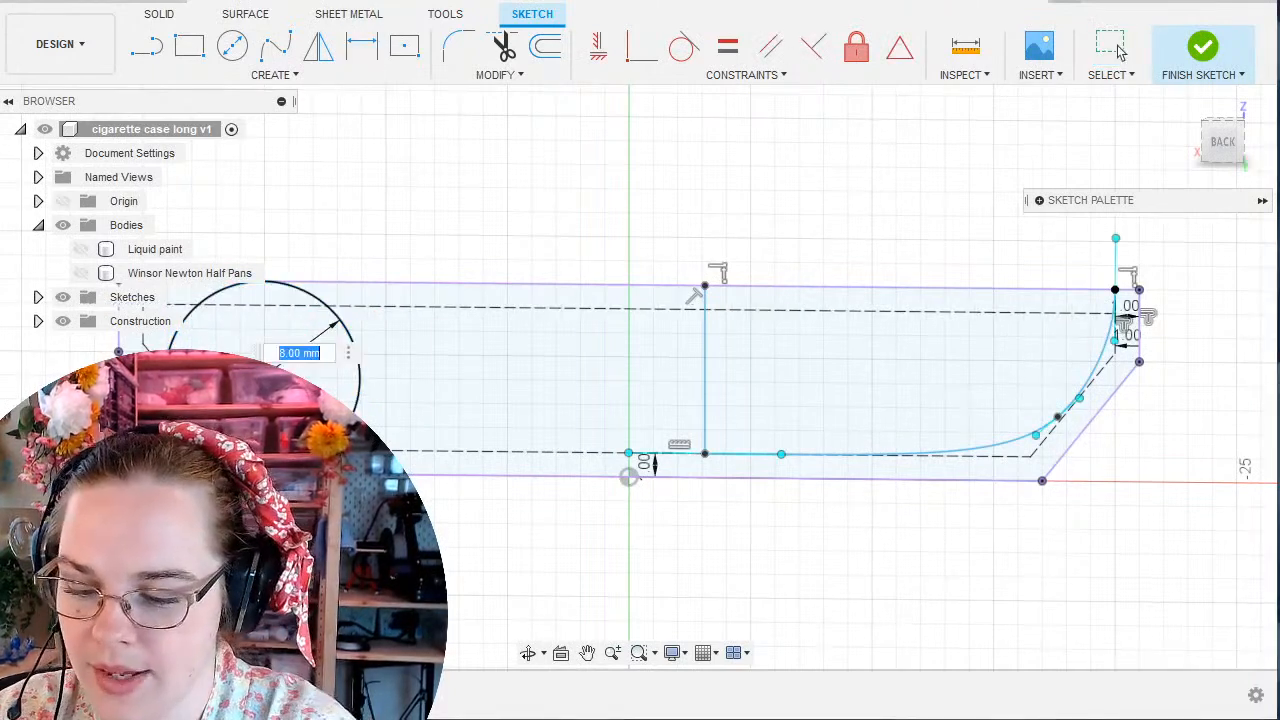
key("Return")
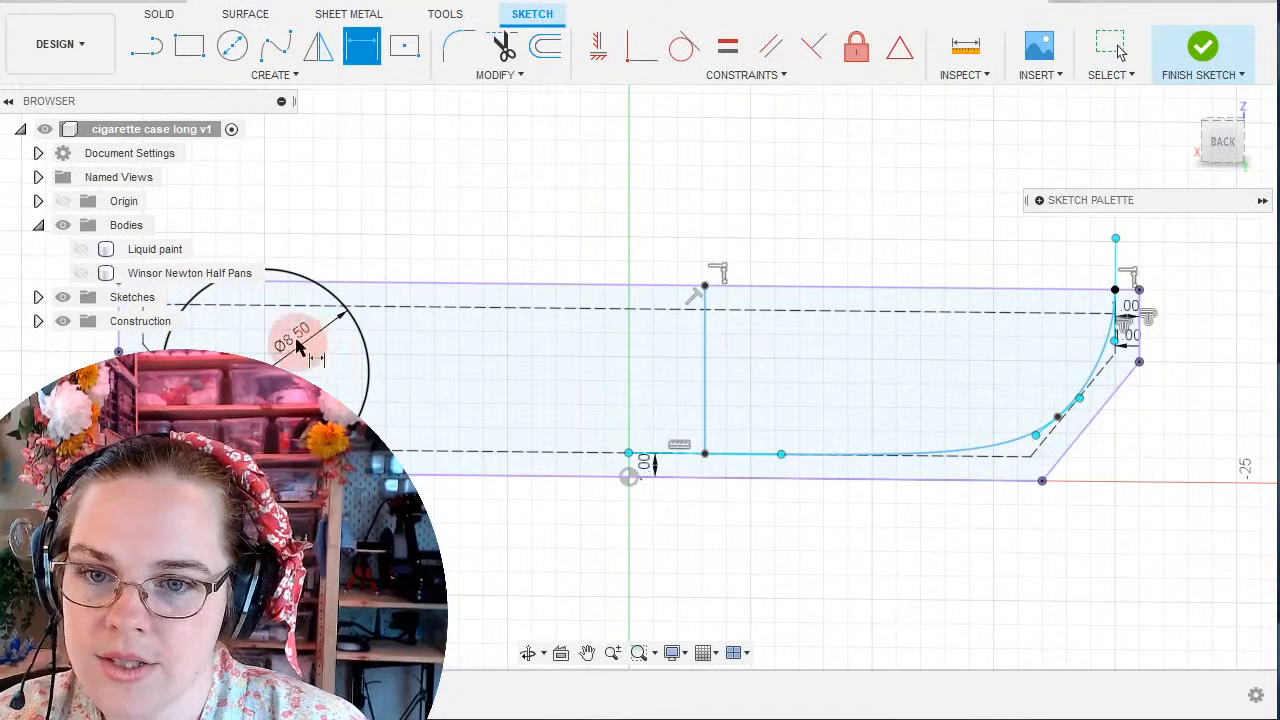
Start a rectangular sketch pattern with the 8.5 mm circle as its object.
left_click(275, 74)
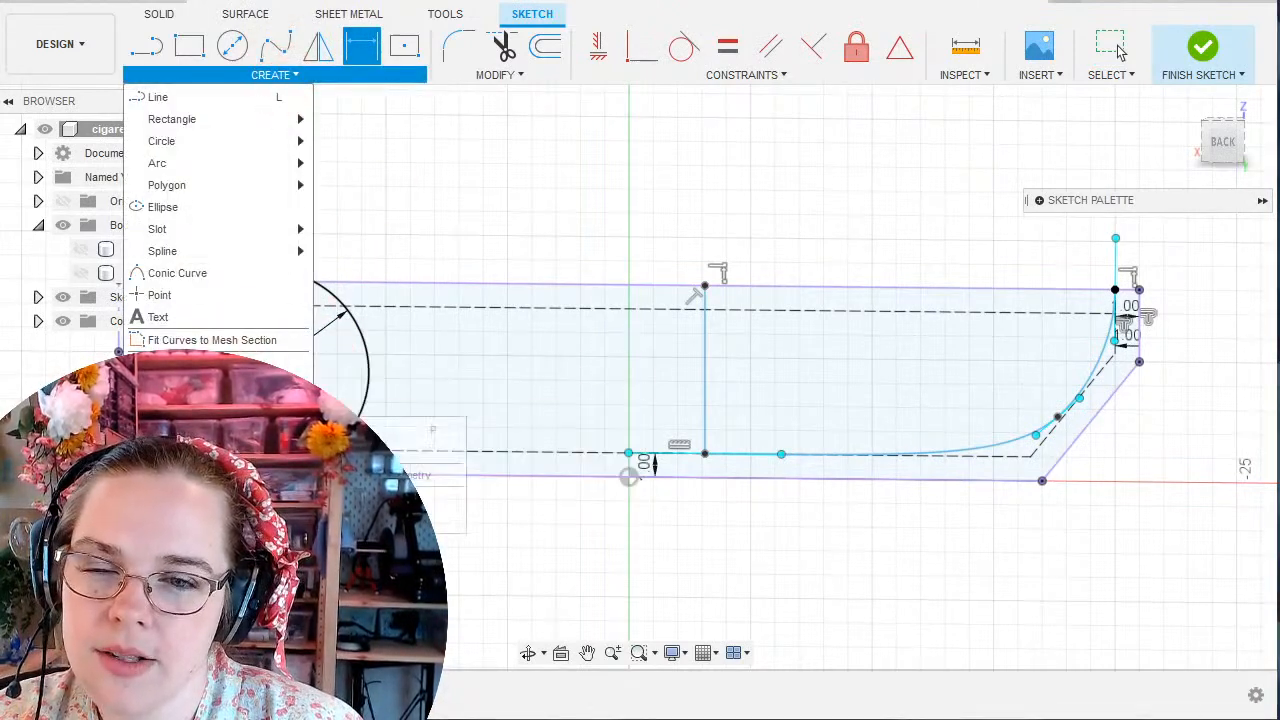
mouse_move(255, 253)
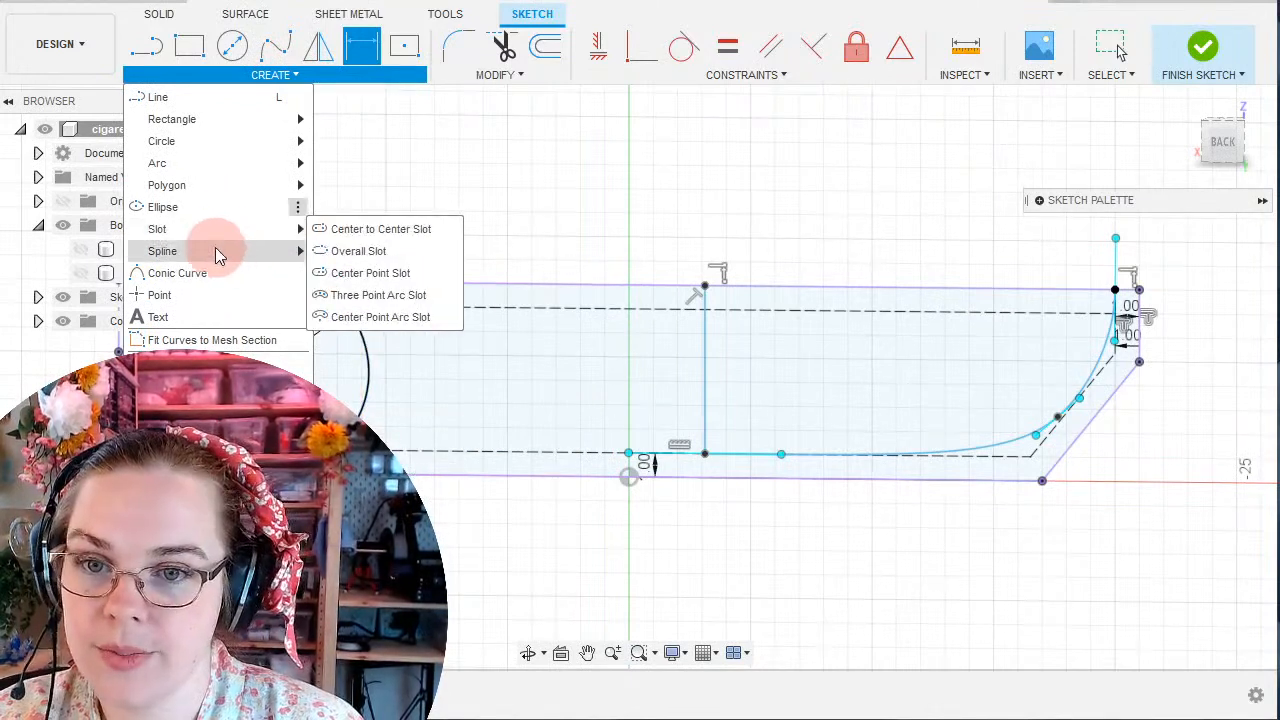
mouse_move(263, 190)
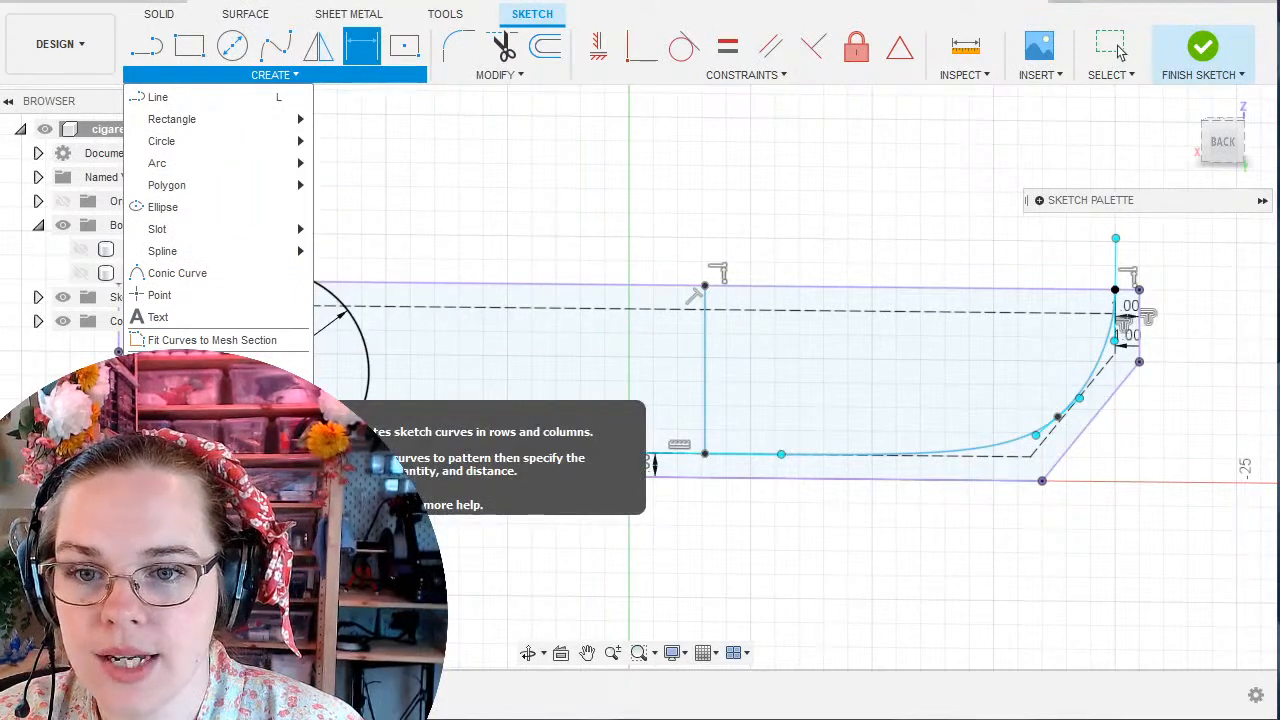
left_click(260, 408)
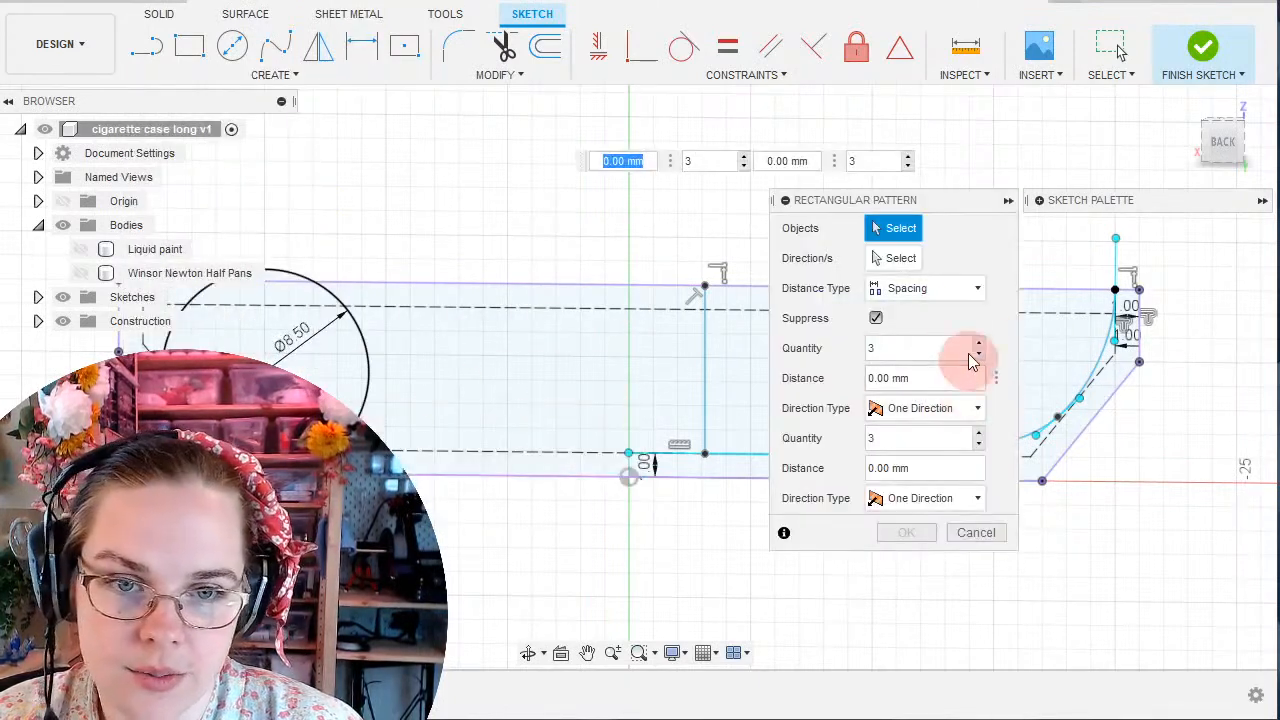
left_click(903, 258)
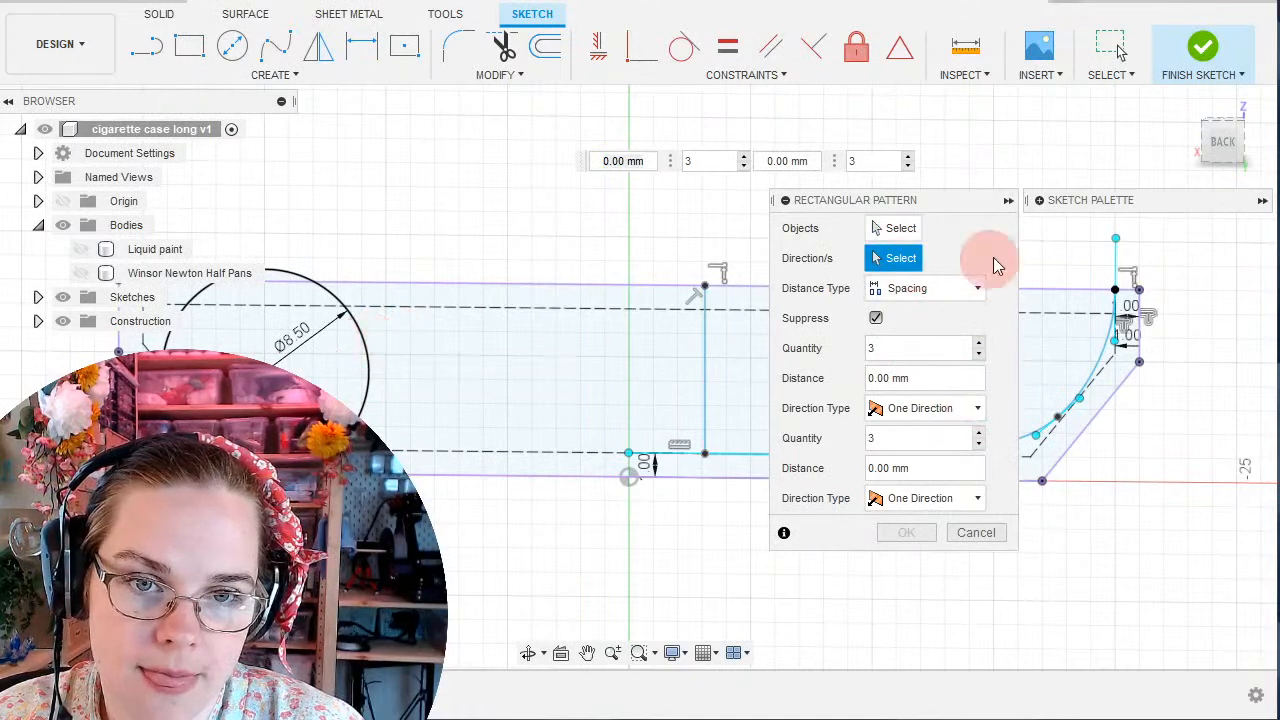
left_click(898, 228)
left_click(334, 294)
left_click(878, 262)
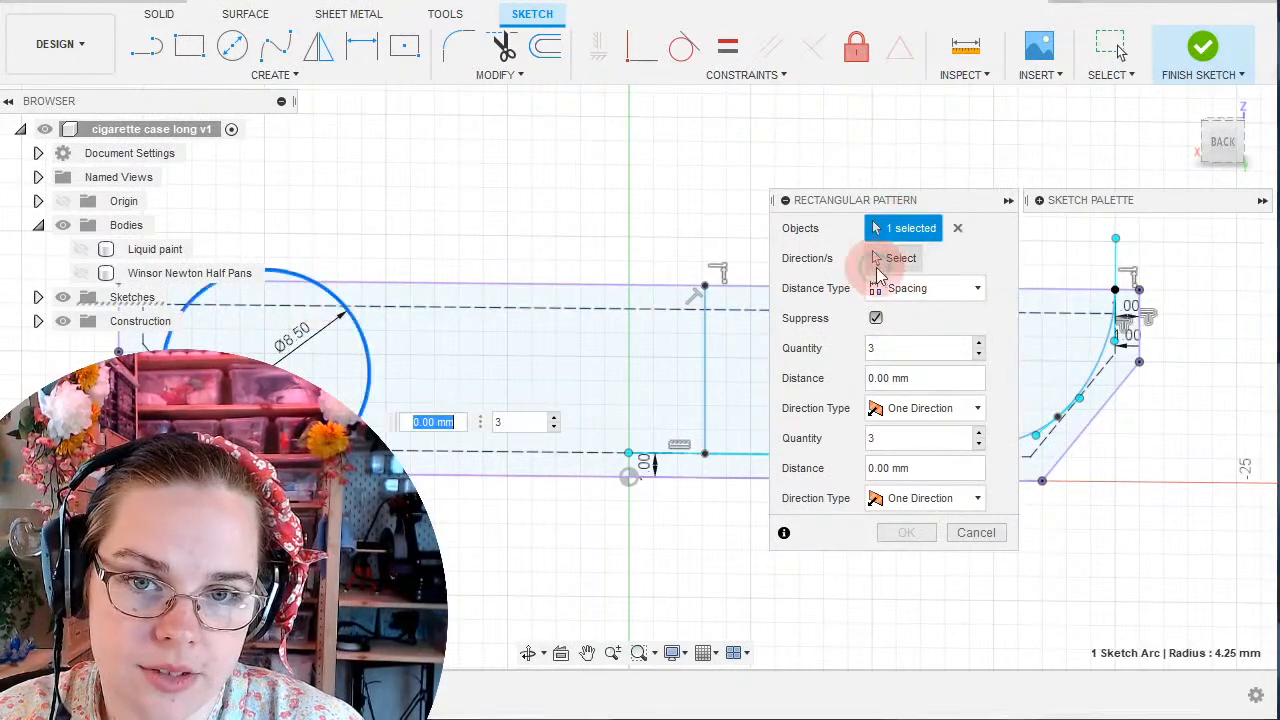
left_click(876, 261)
left_click(711, 286)
Create the circle pattern with a quantity of 2 and a spacing of -8.5 mm along the section's length.
left_click_drag(240, 370, 429, 371)
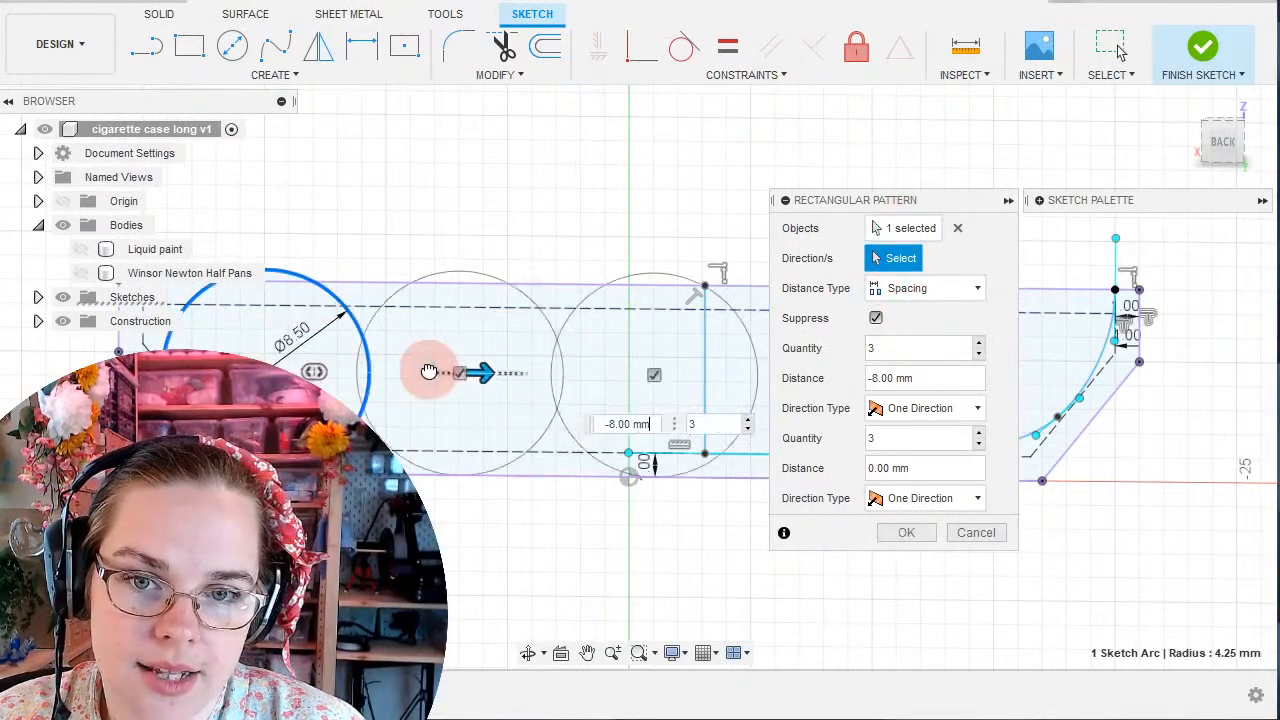
left_click(979, 355)
left_click(482, 370)
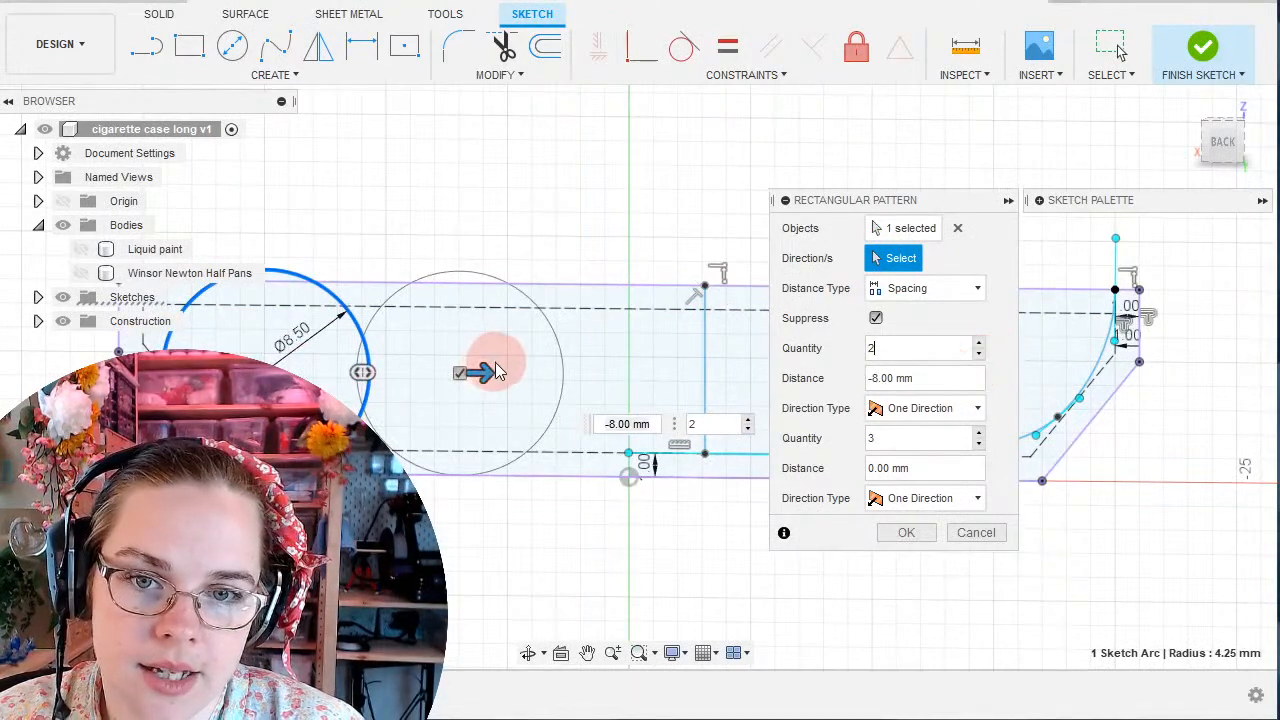
left_click_drag(482, 372, 500, 372)
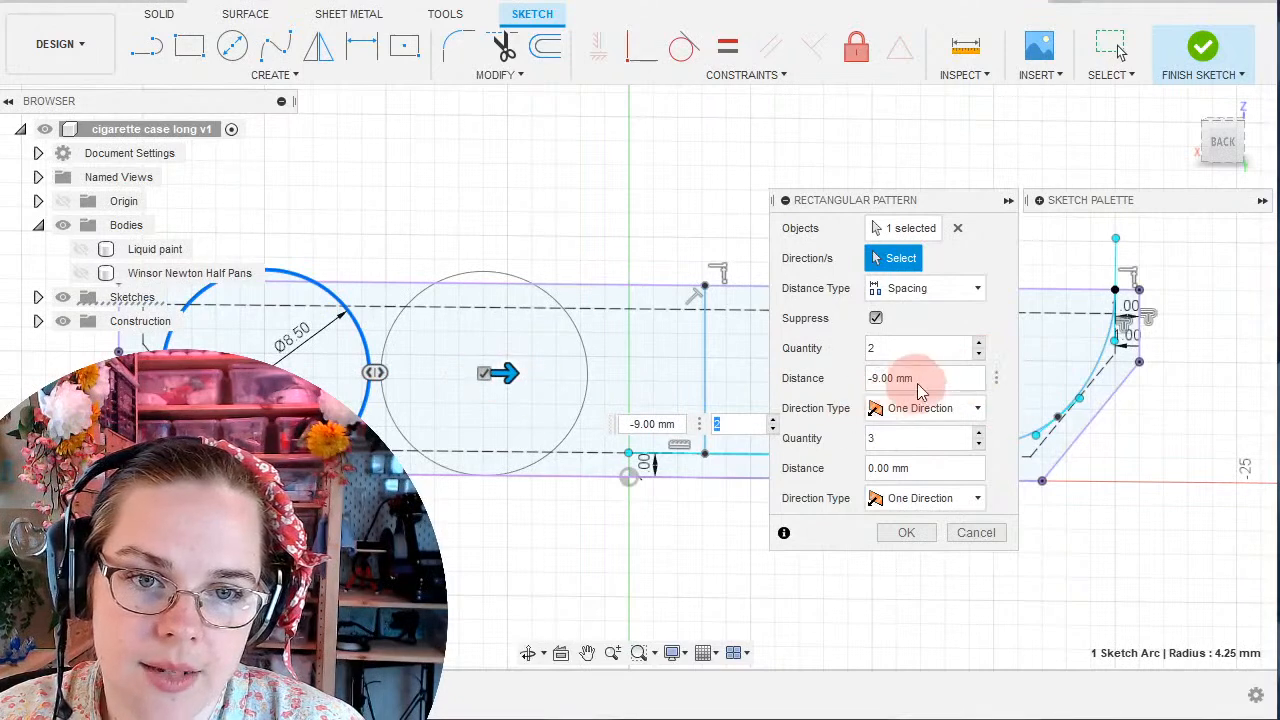
left_click_drag(914, 378, 860, 370)
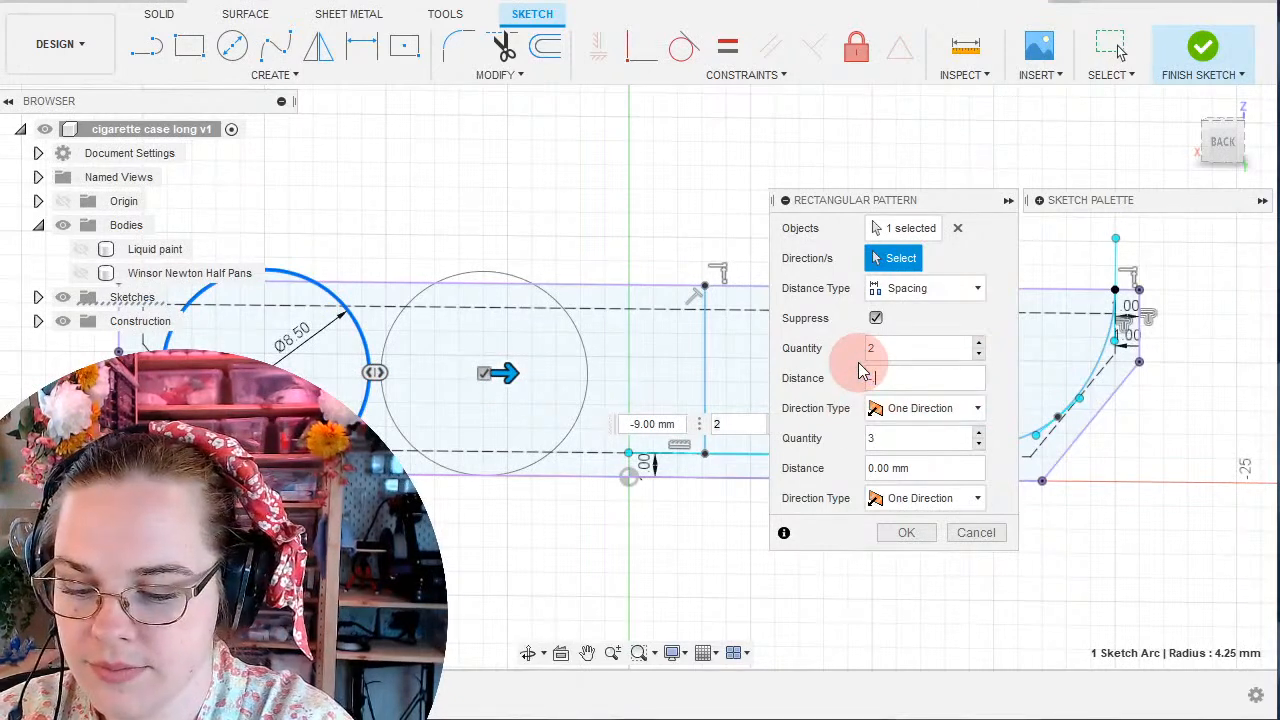
type("-8.")
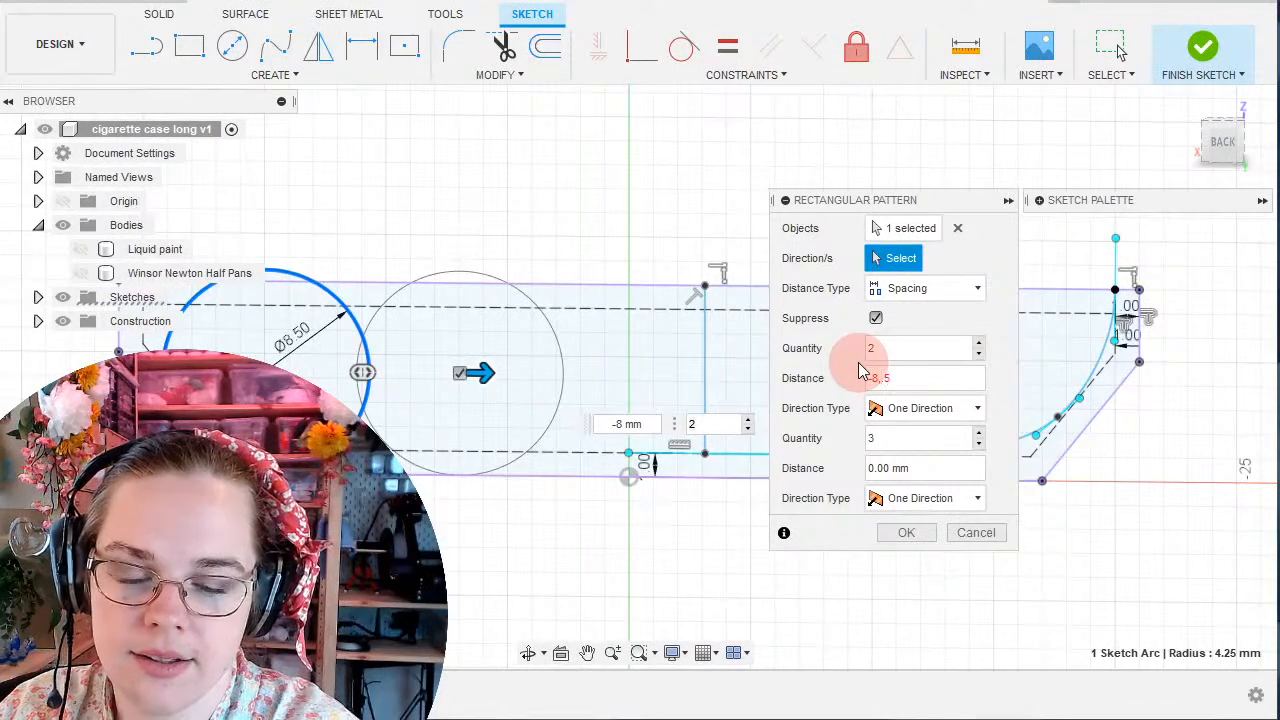
type("5")
left_click(905, 537)
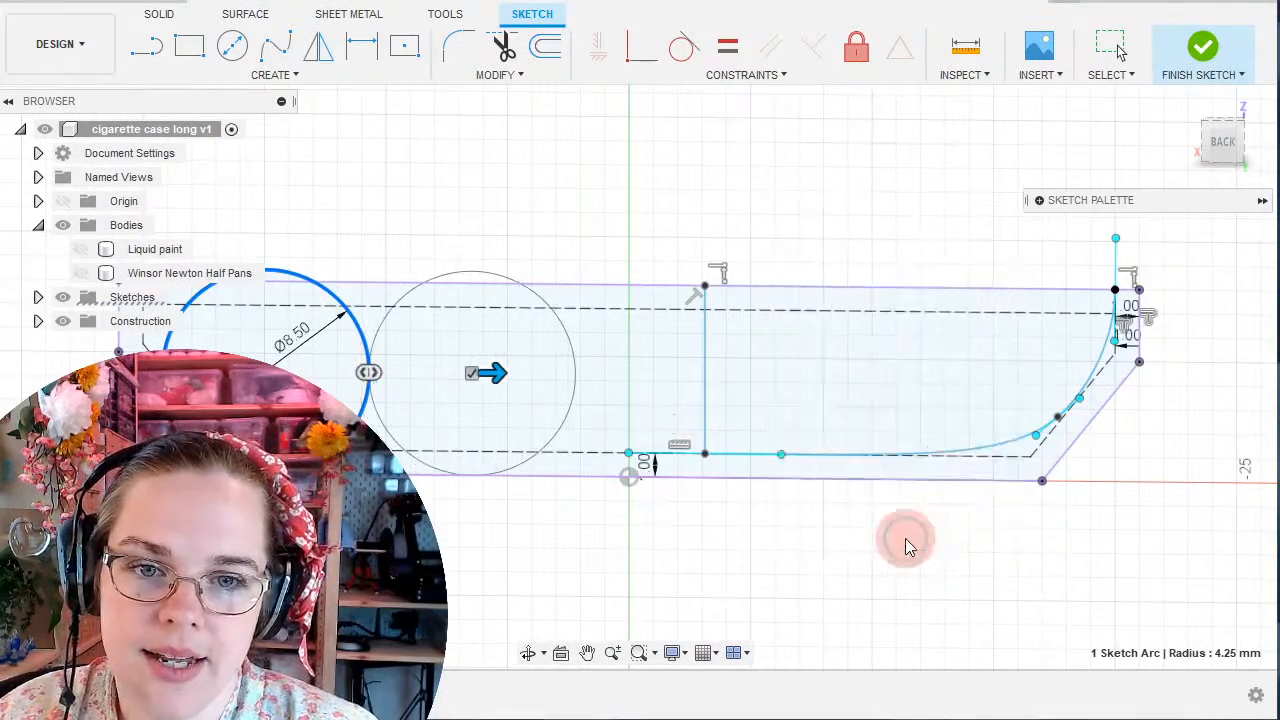
scroll(483, 510, "down", 1)
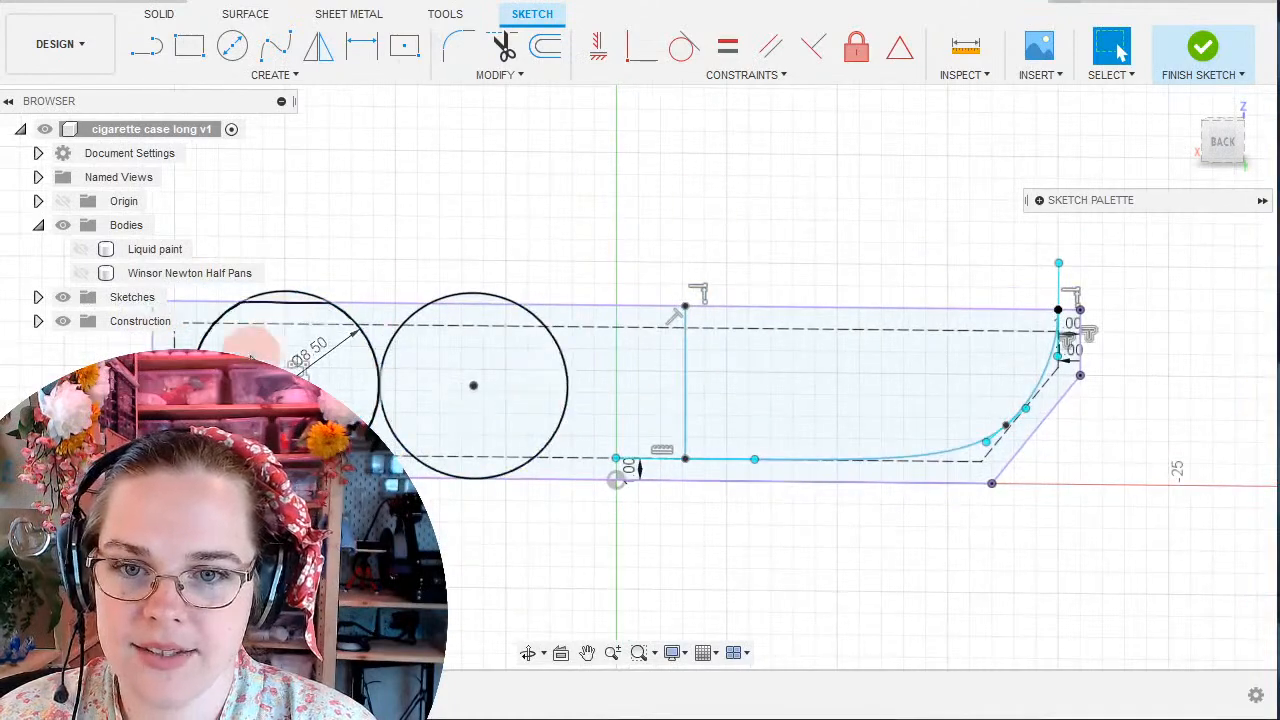
mouse_move(614, 171)
middle_mouse_down("shift")
mouse_move(591, 206)
mouse_move(620, 246)
middle_mouse_up("shift")
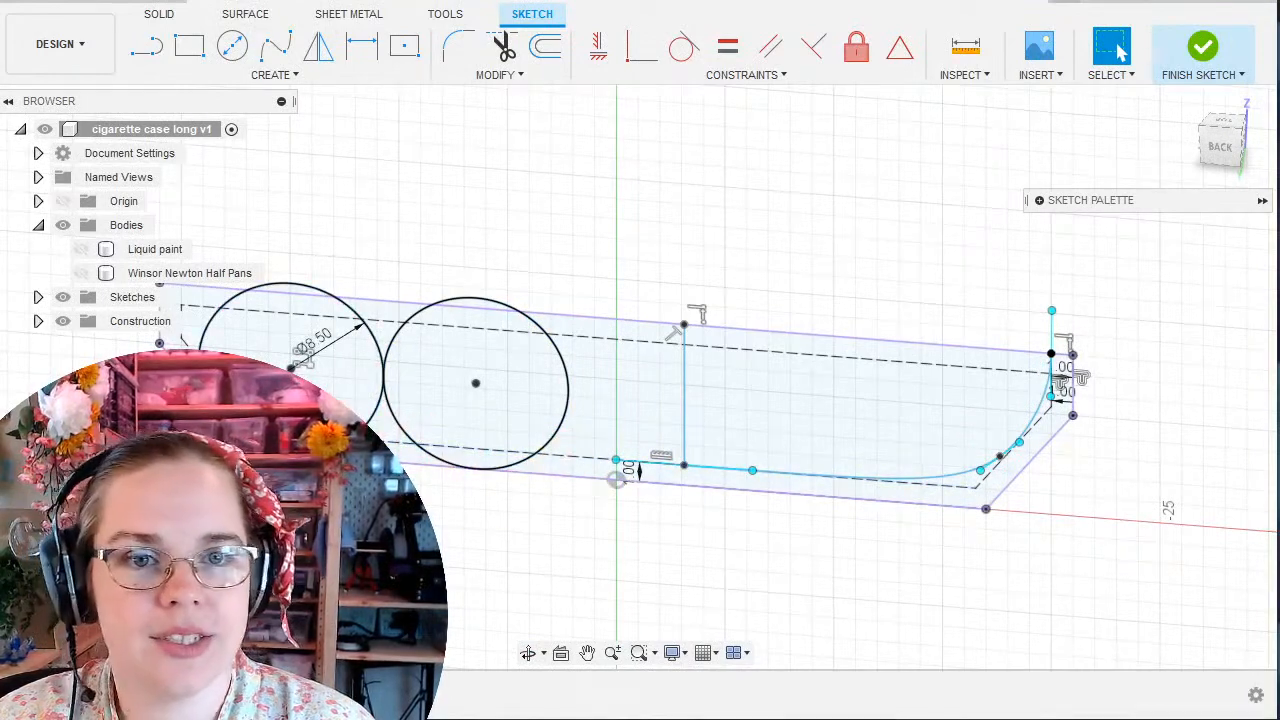
scroll(563, 550, "up", 3)
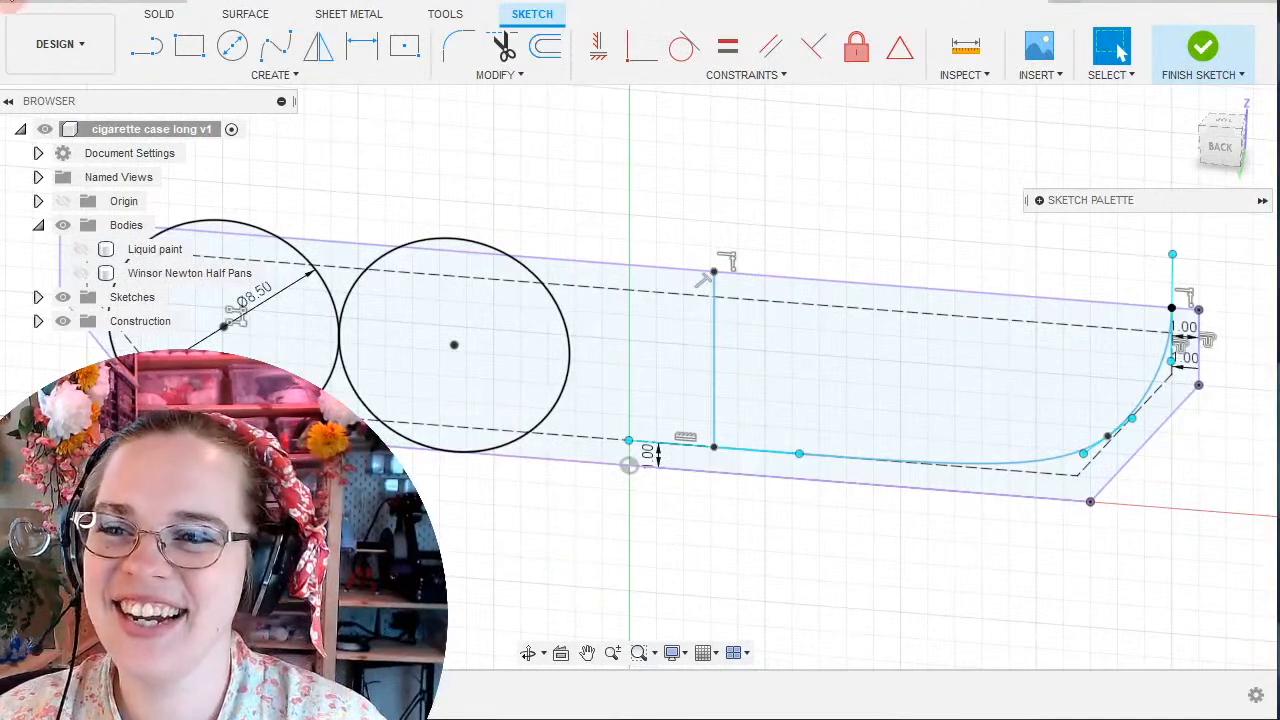
mouse_move(525, 275)
middle_mouse_down()
mouse_move(814, 286)
mouse_move(843, 317)
middle_mouse_up()
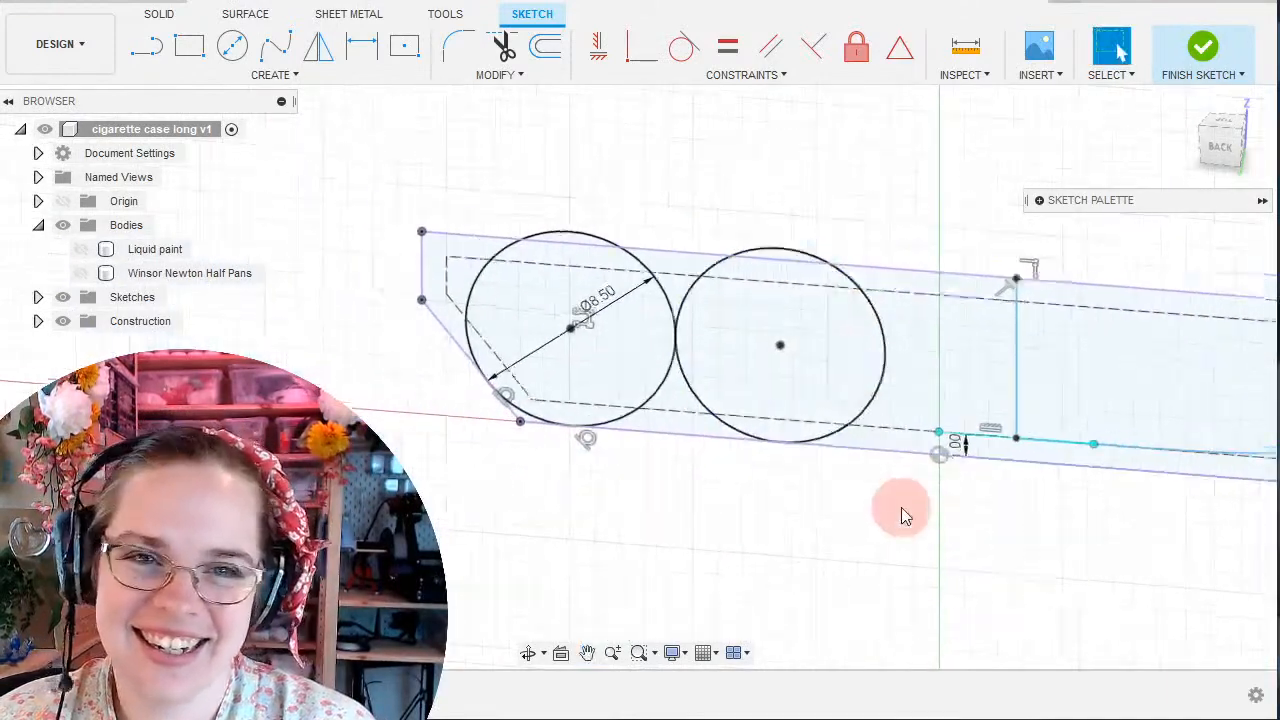
scroll(901, 507, "up", 3)
middle_click_drag(887, 492, 770, 572)
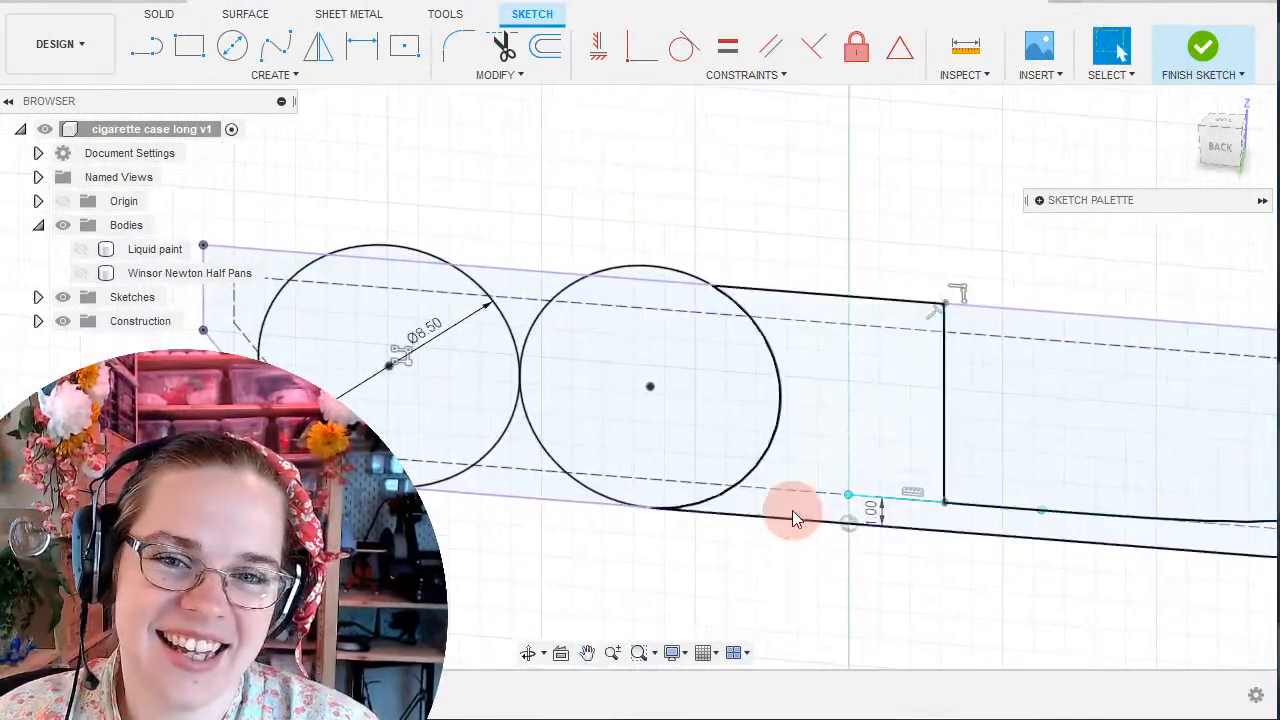
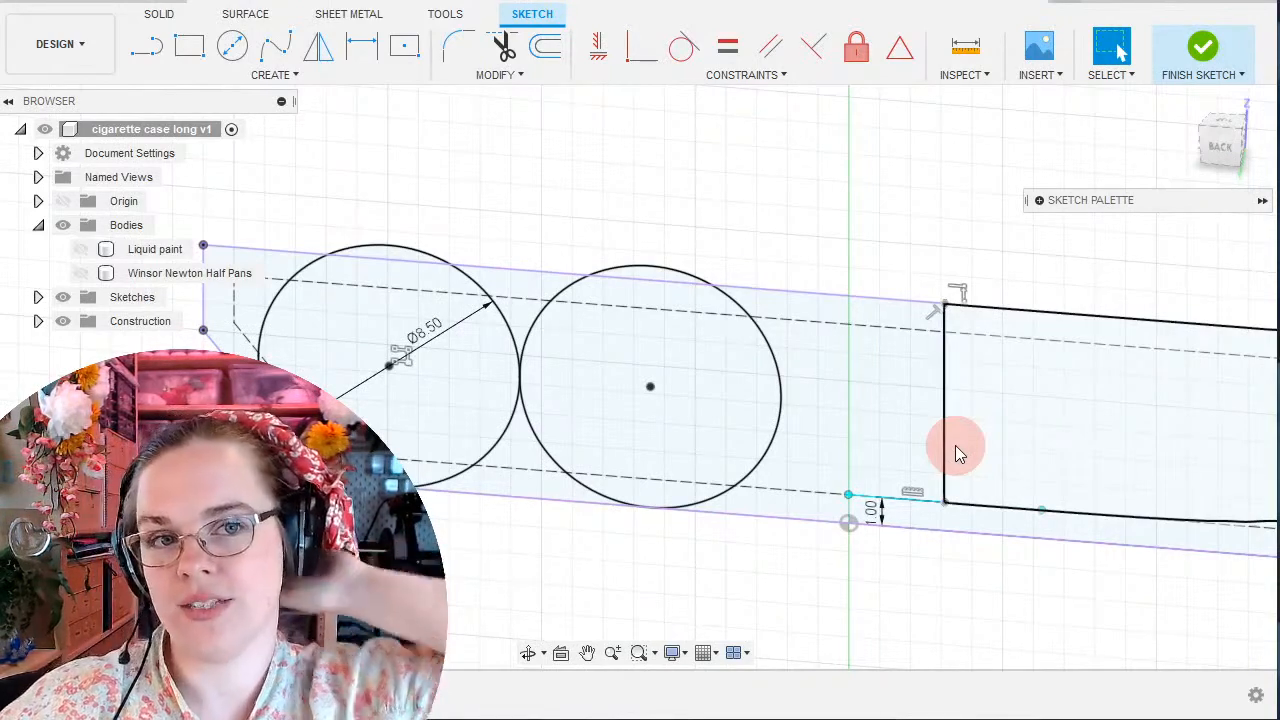
Dimension the horizontal distance from the patterned circle's centre to the vertical line at the start of the curved well.
left_click(955, 447)
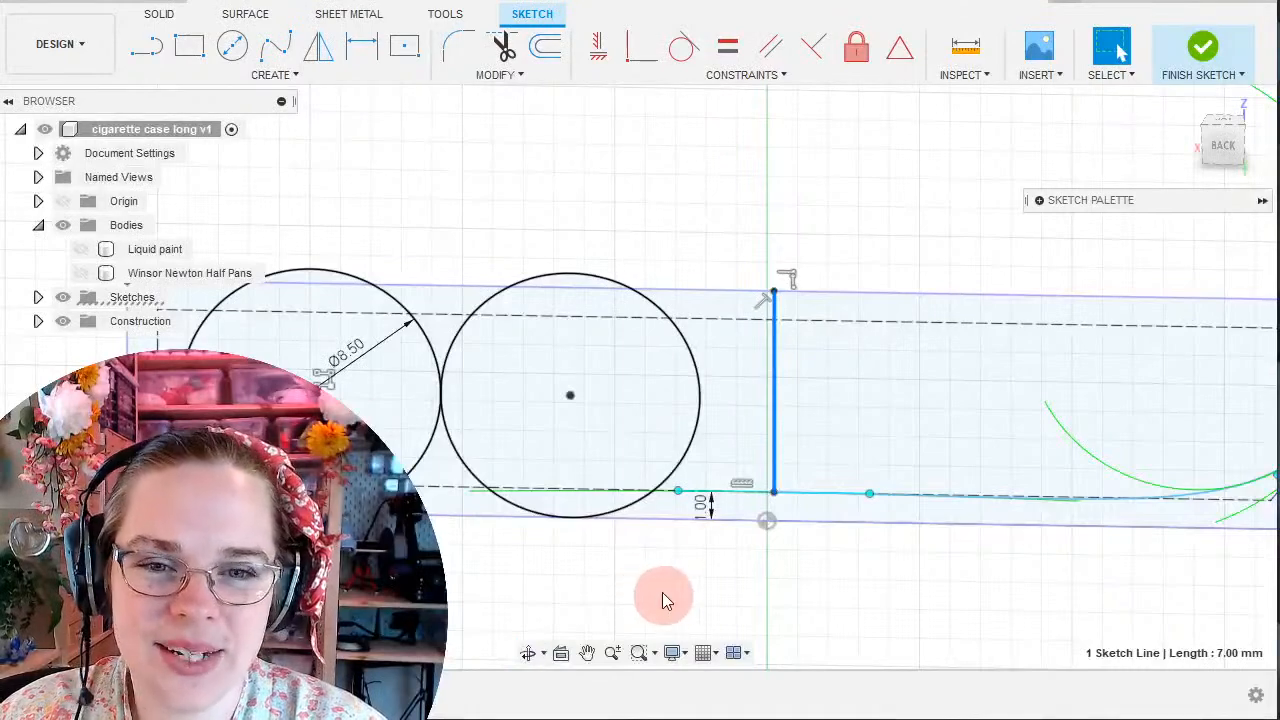
middle_click_drag(897, 523, 748, 569)
scroll(690, 567, "up", 3)
scroll(681, 557, "down", 6)
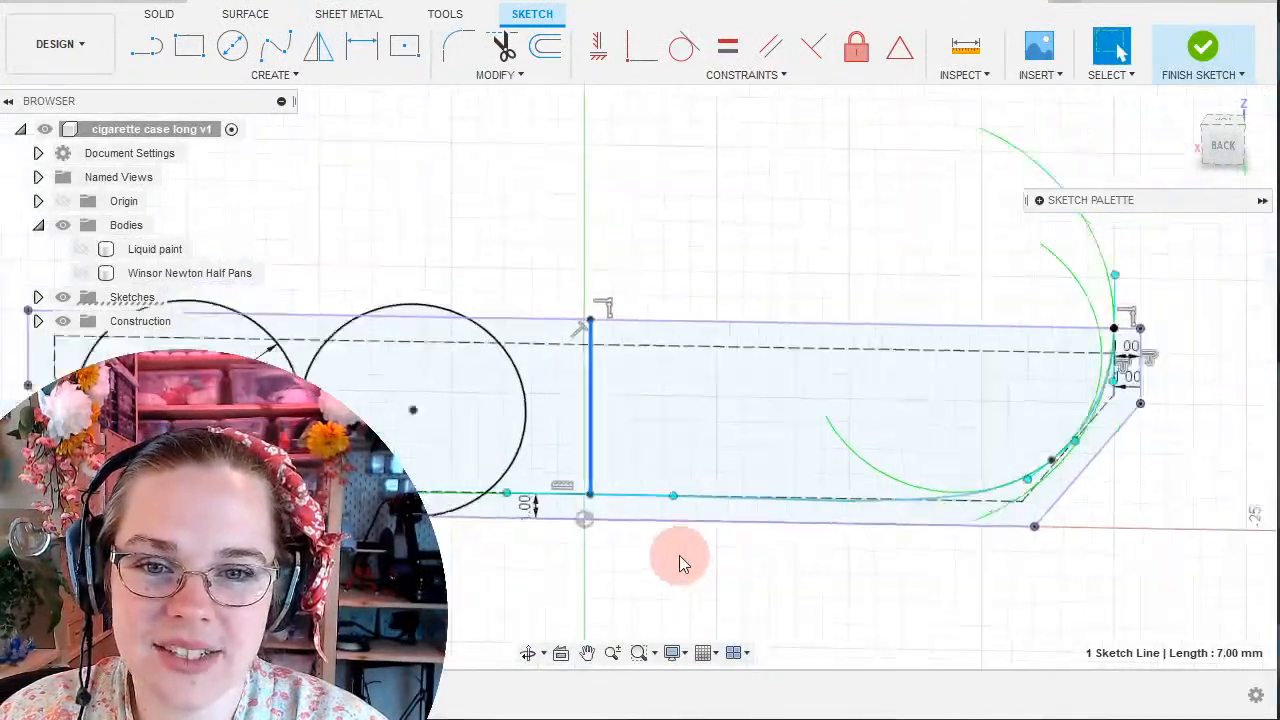
scroll(586, 512, "up", 5)
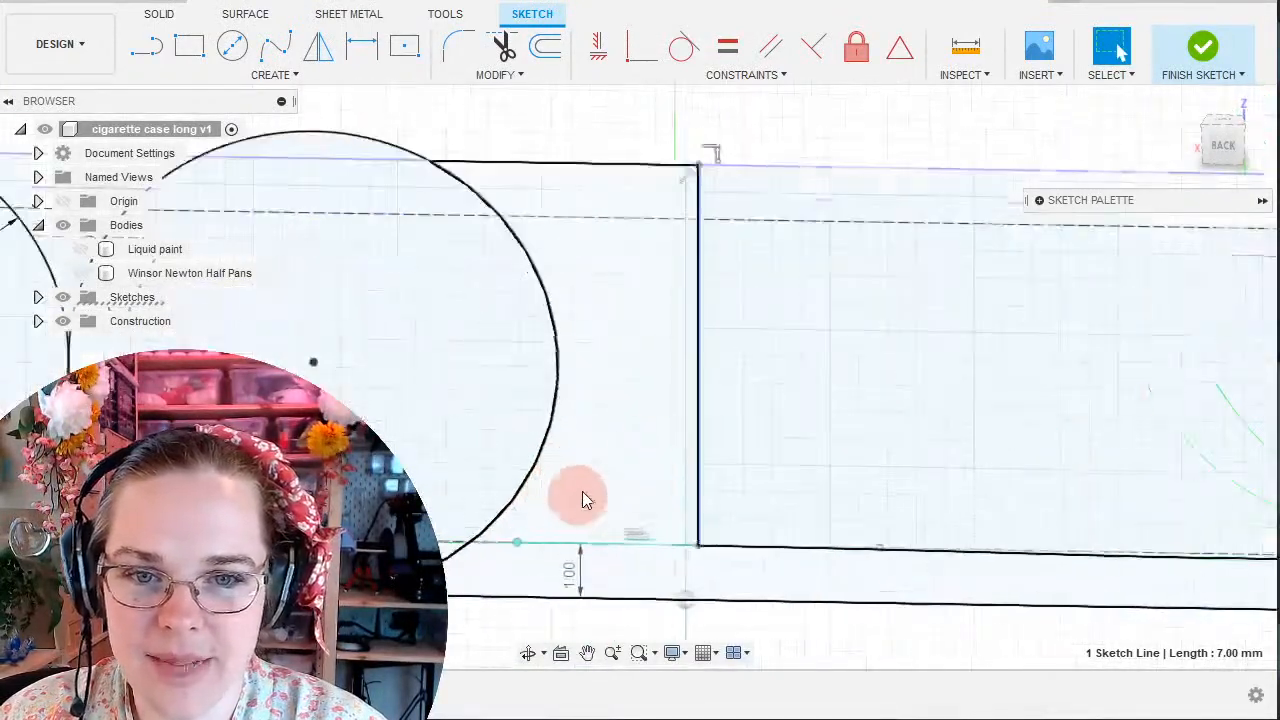
left_click(559, 355)
key("d")
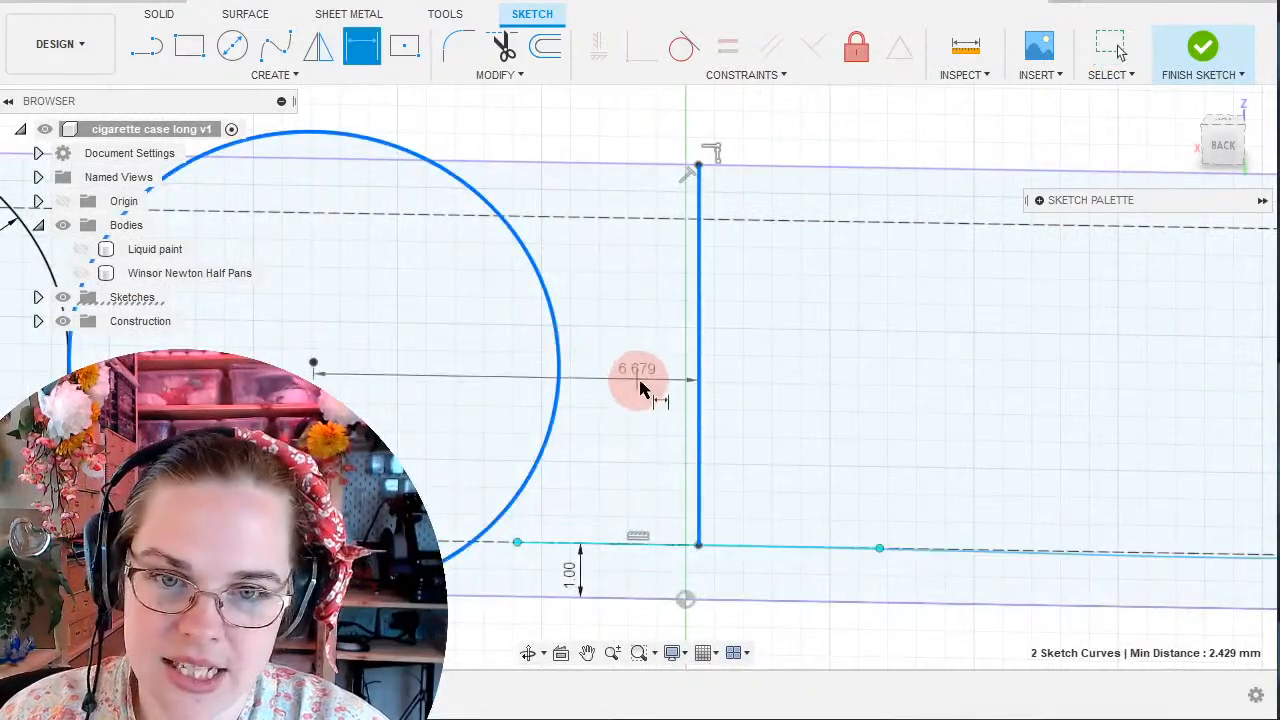
left_click(631, 325)
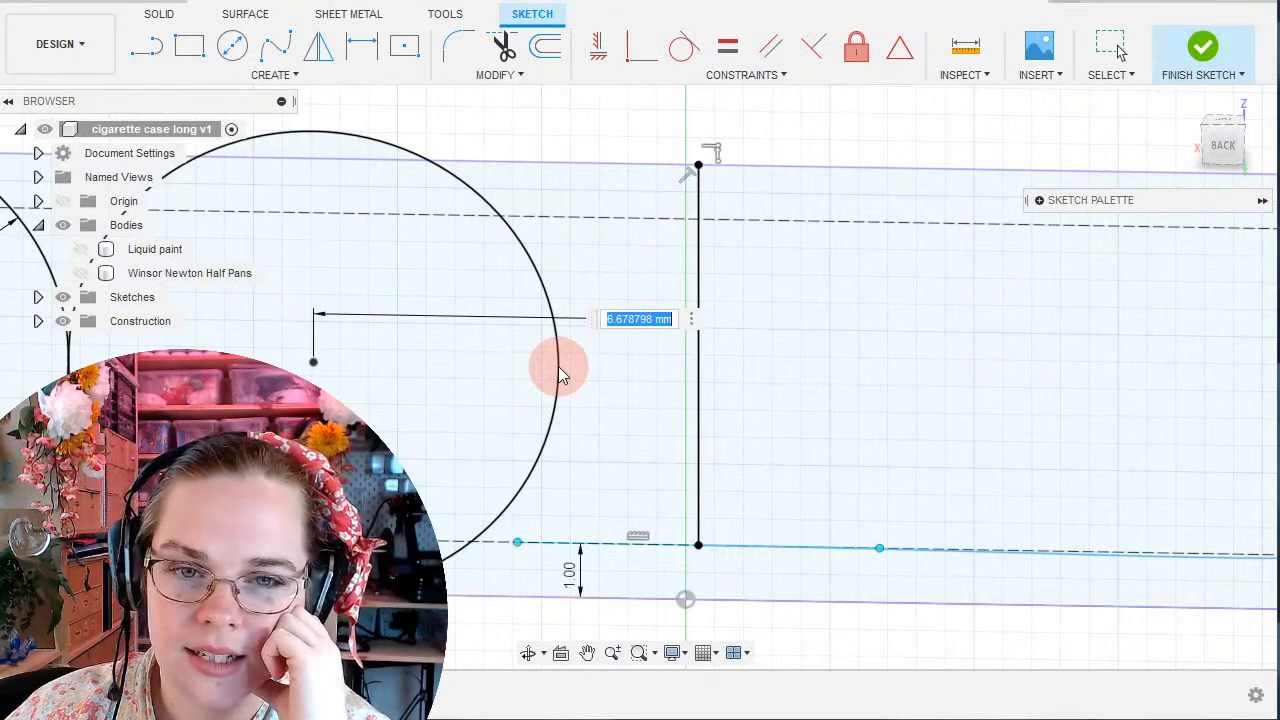
key("Return")
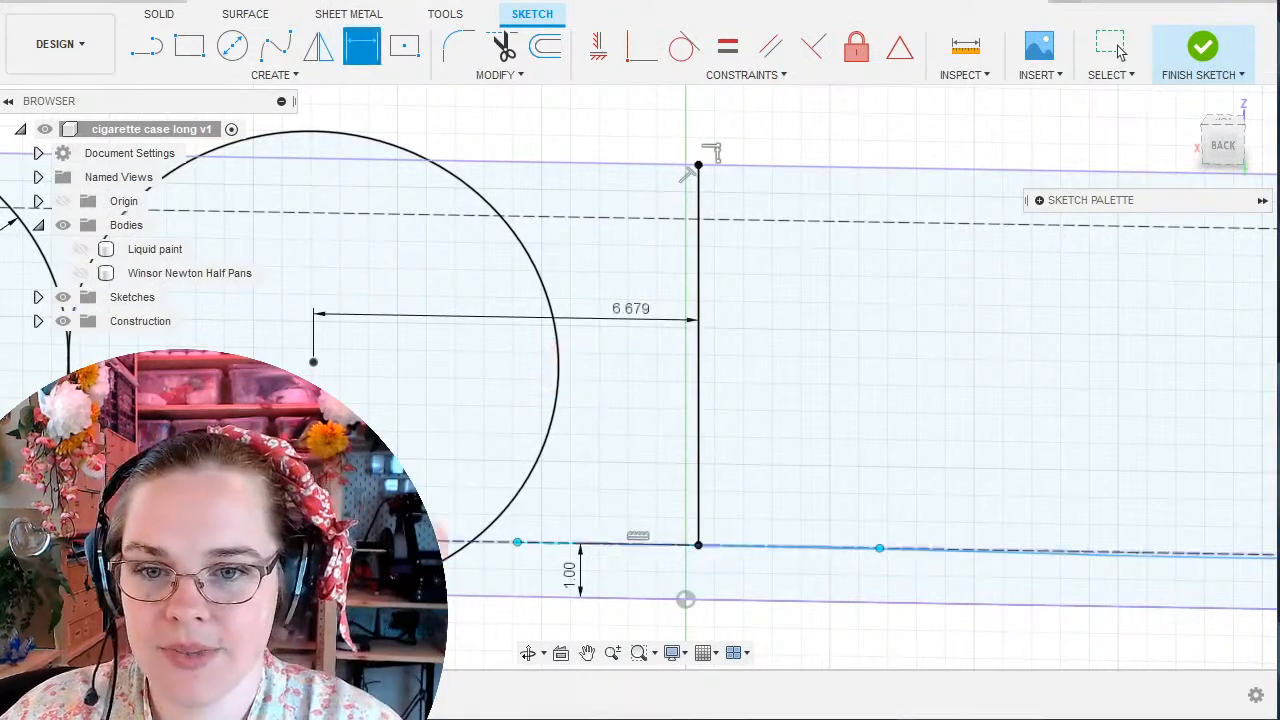
Edit the rectangular circle pattern and set its spacing distance to -9 mm.
middle_click_drag(253, 396, 537, 411)
scroll(305, 395, "down", 1)
middle_click_drag(303, 400, 526, 405)
left_click(1110, 42)
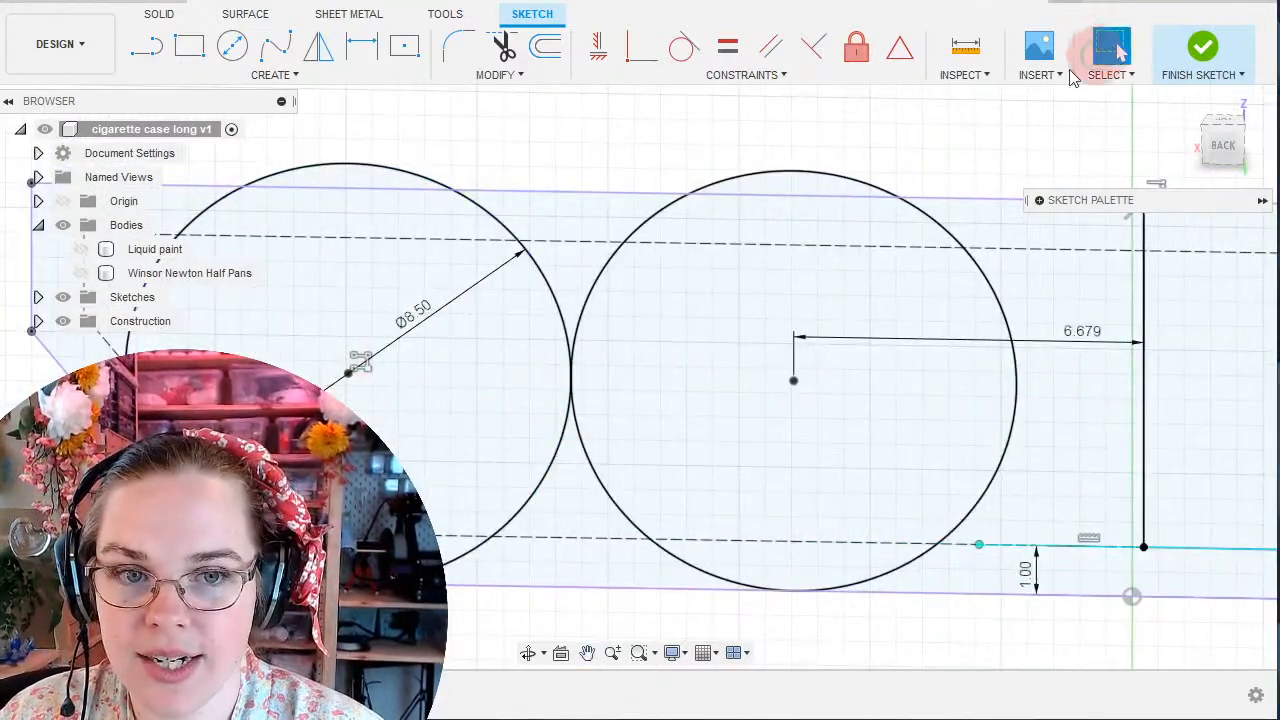
left_click(359, 368)
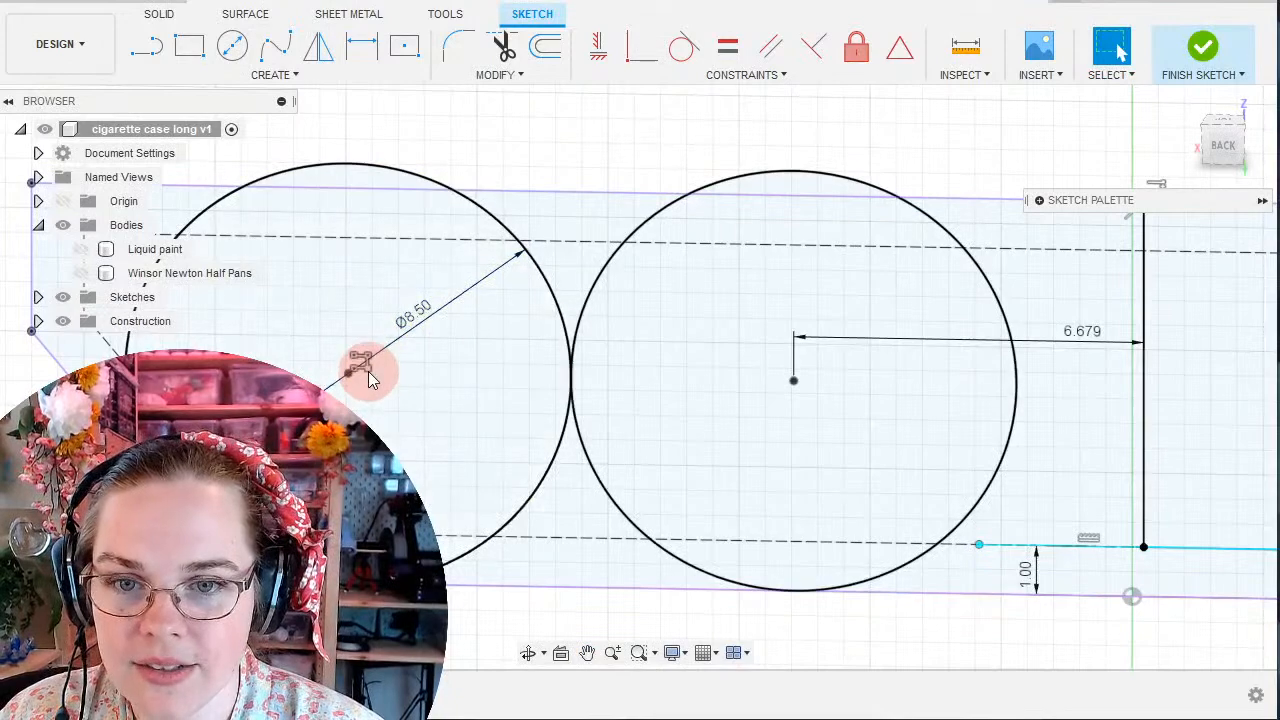
left_click(360, 370)
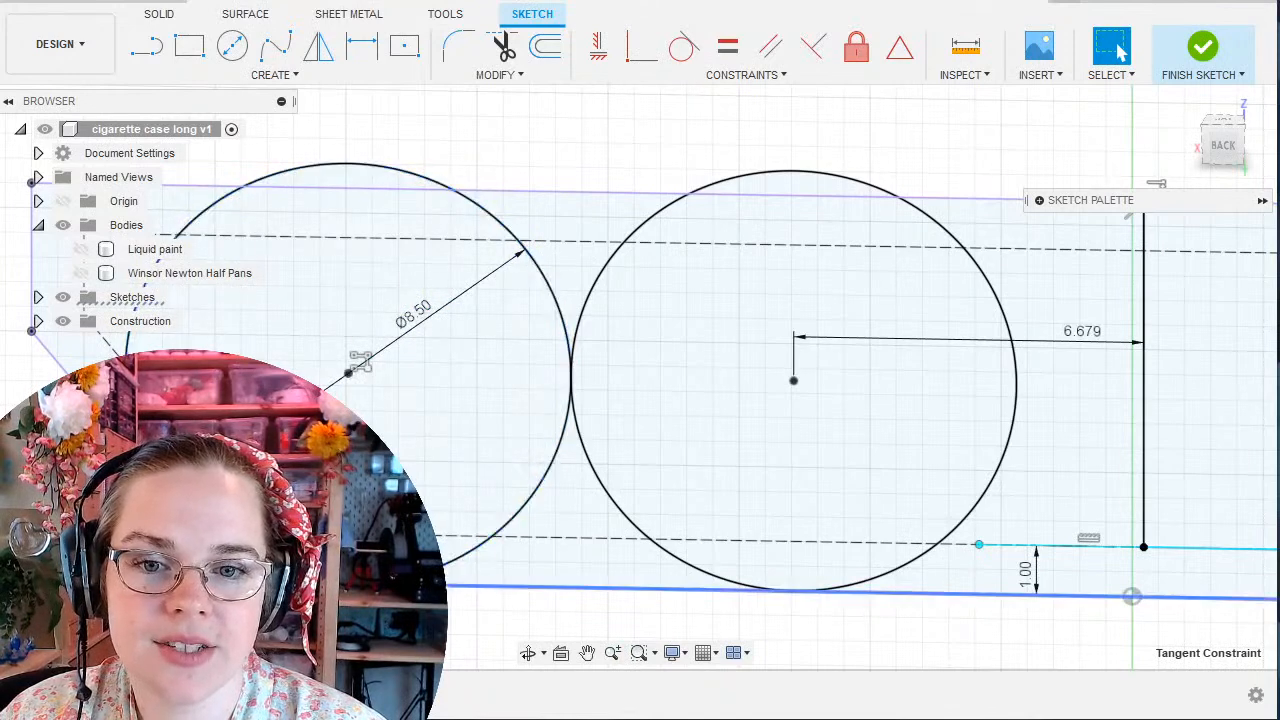
double_click(363, 362)
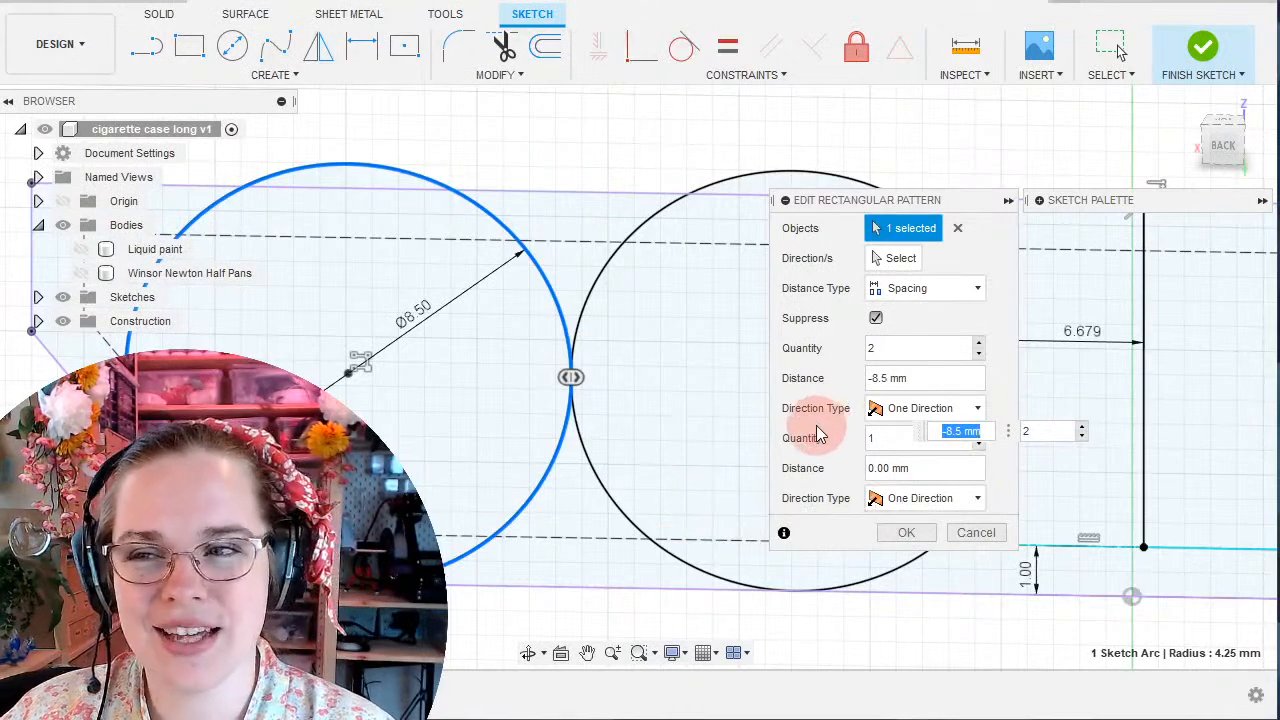
left_click(944, 378)
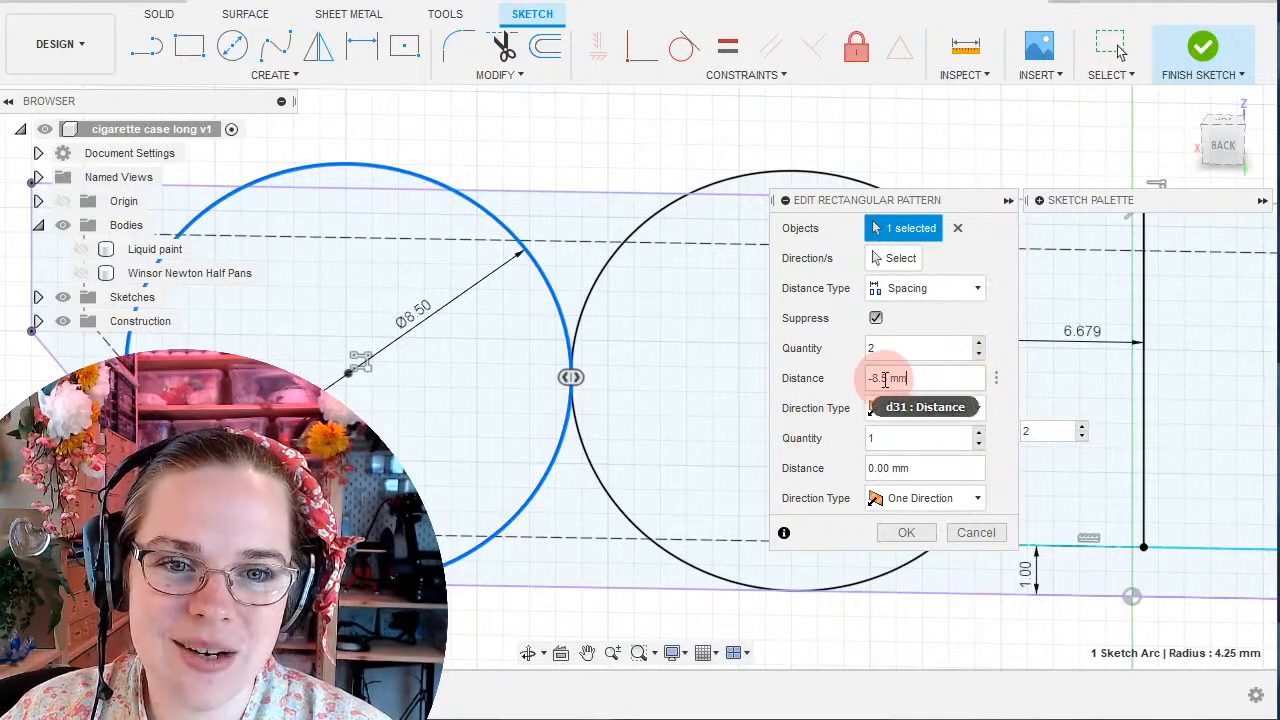
left_click_drag(884, 378, 871, 378)
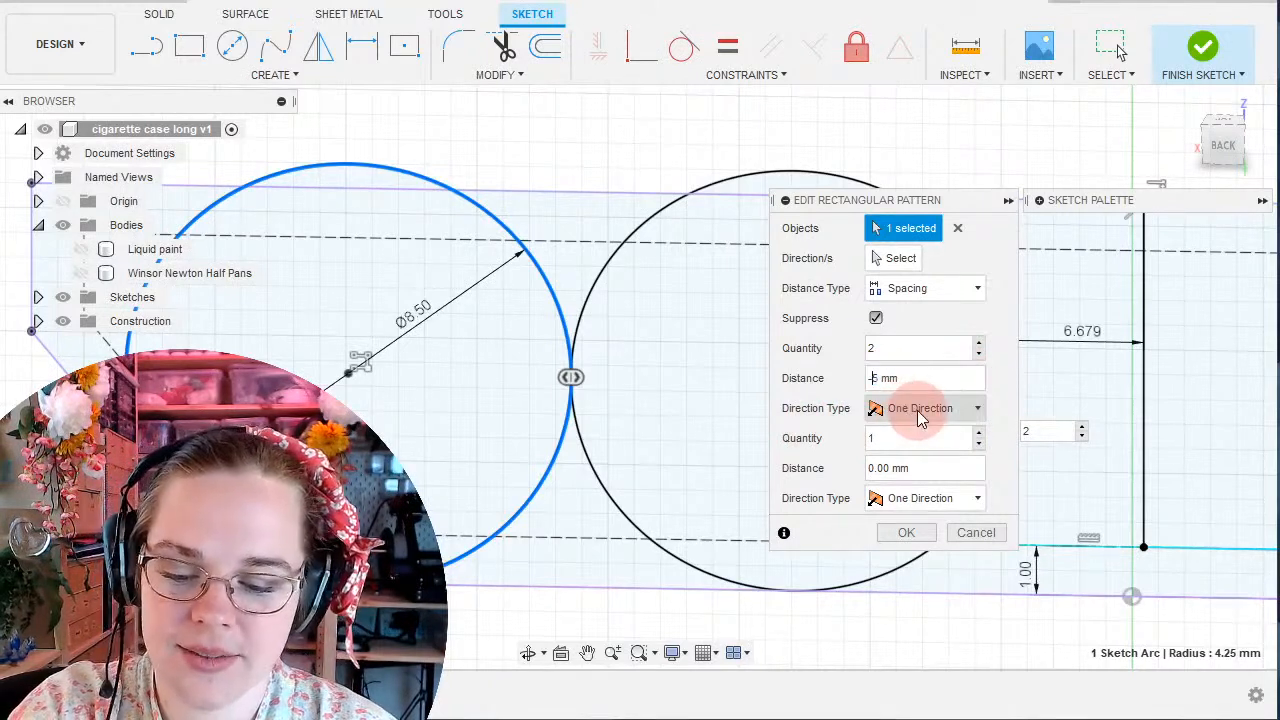
type("9")
key("Delete")
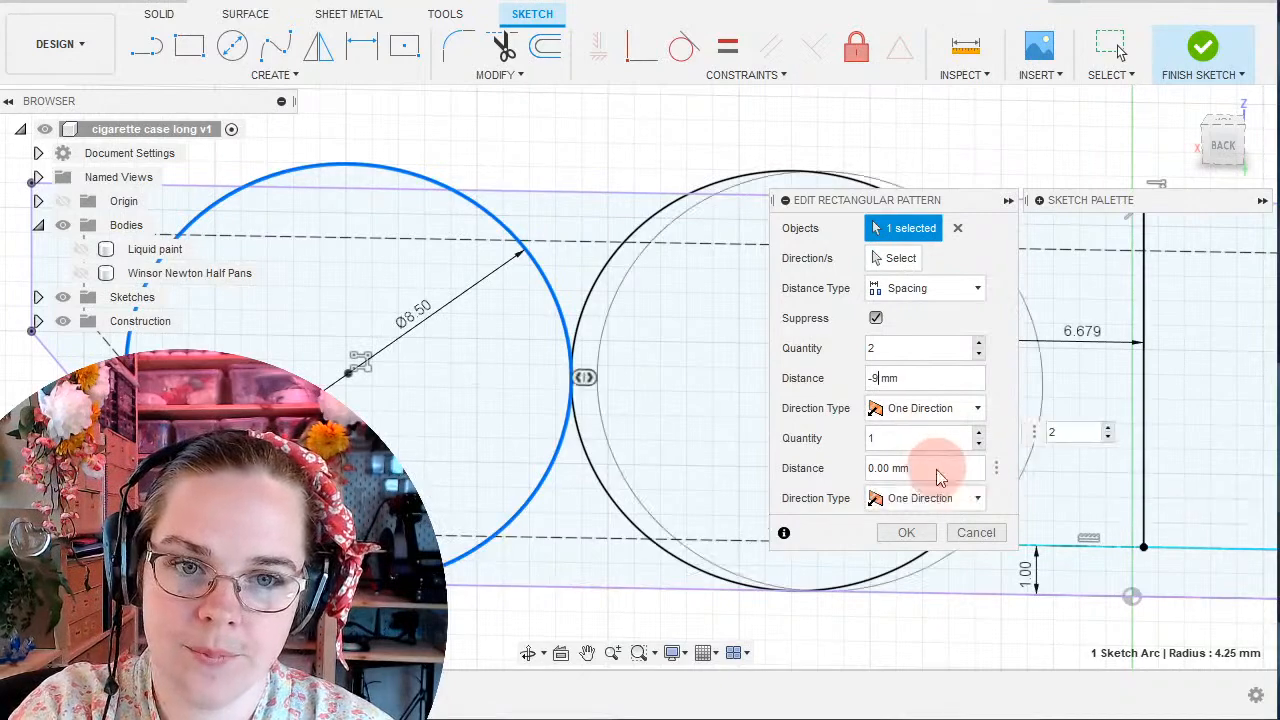
left_click(904, 533)
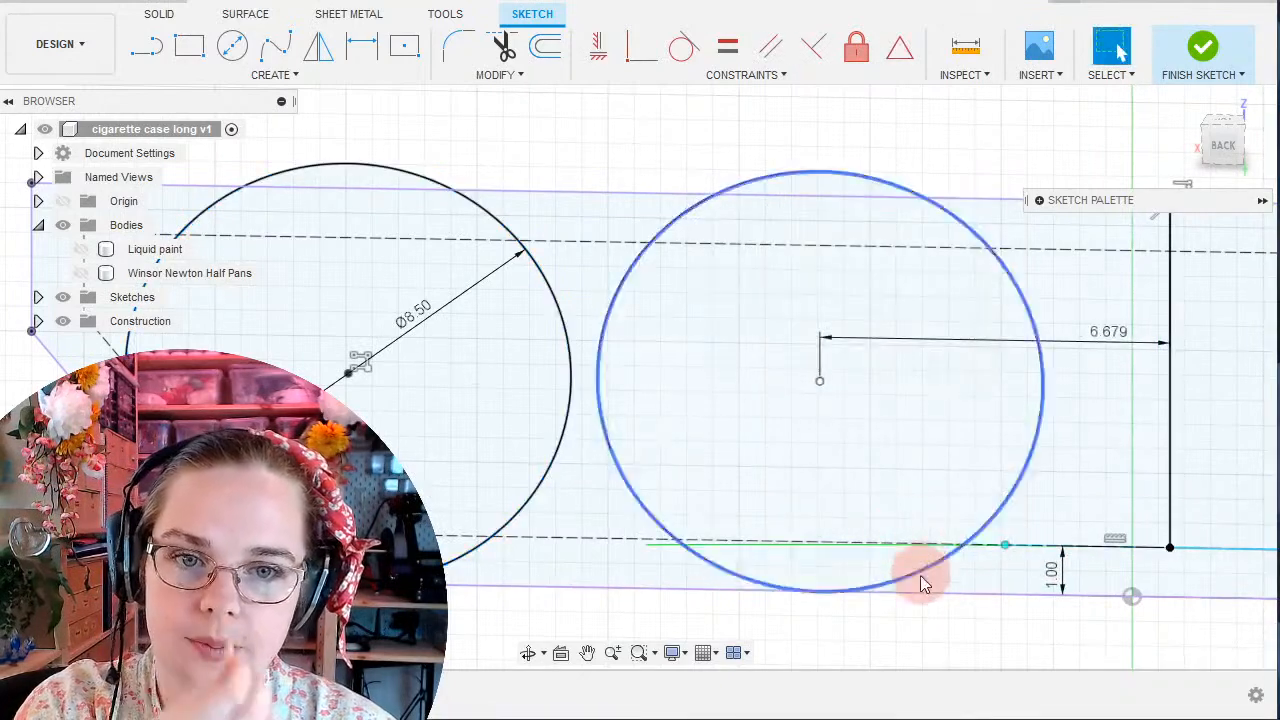
Set the distance between the patterned circle's centre and the well's vertical line to 8.5/2+1.
middle_click_drag(922, 585, 630, 628)
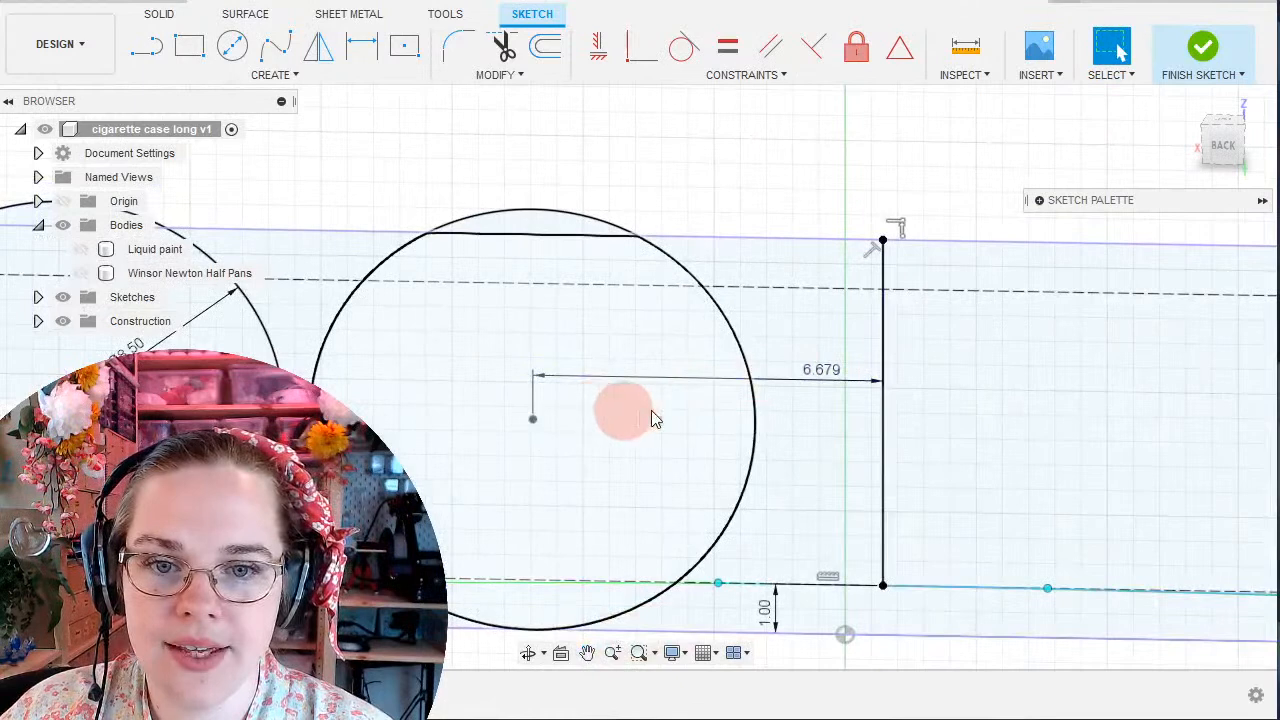
double_click(838, 375)
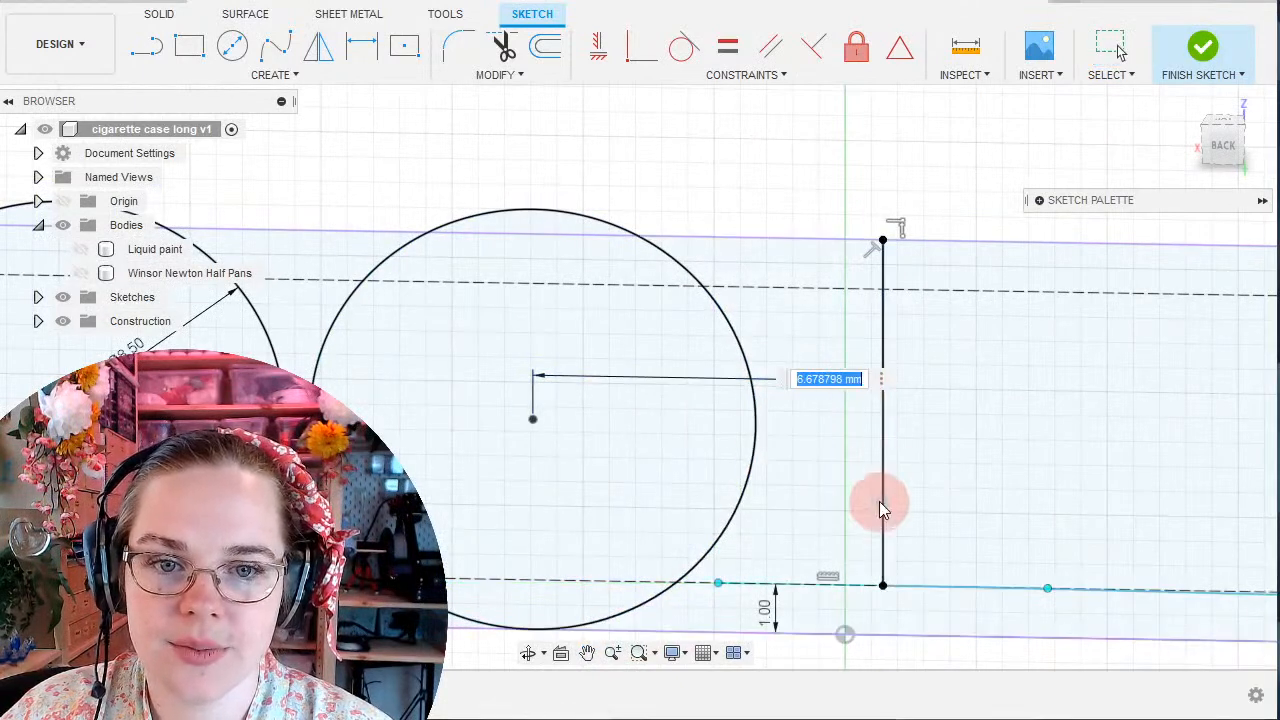
type("9.5")
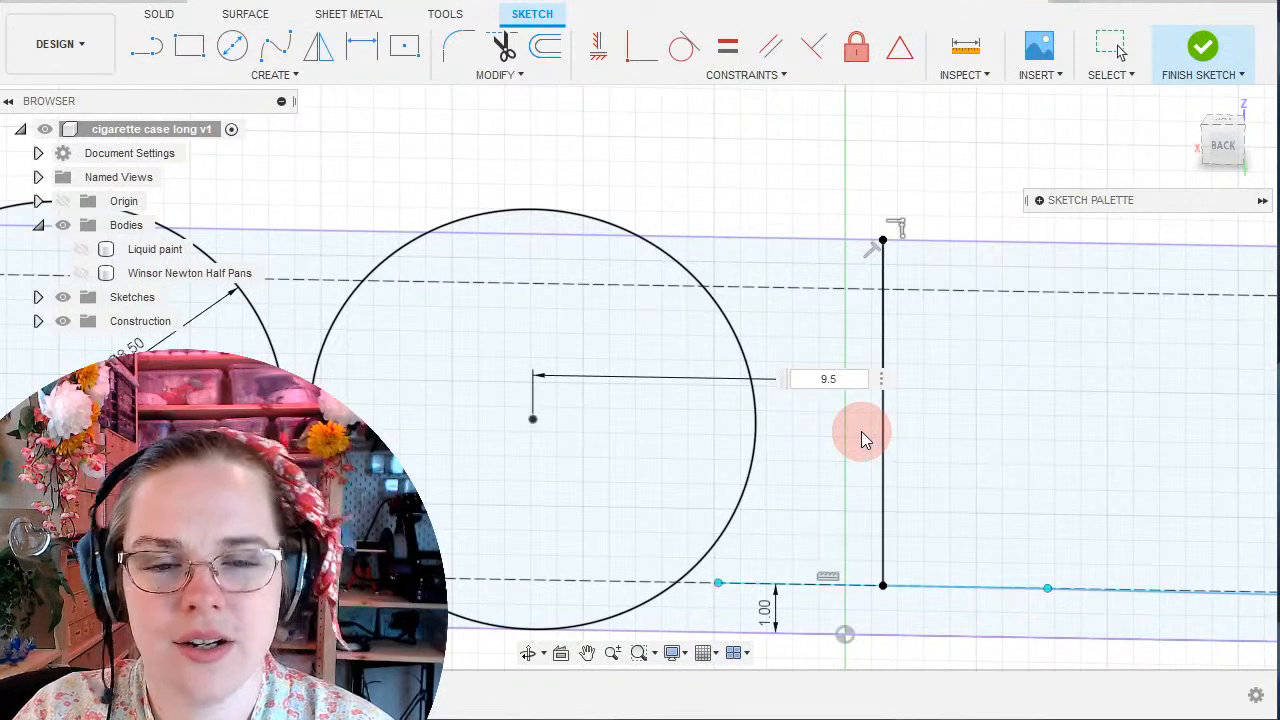
key("BackSpace")
key("BackSpace")
key("BackSpace")
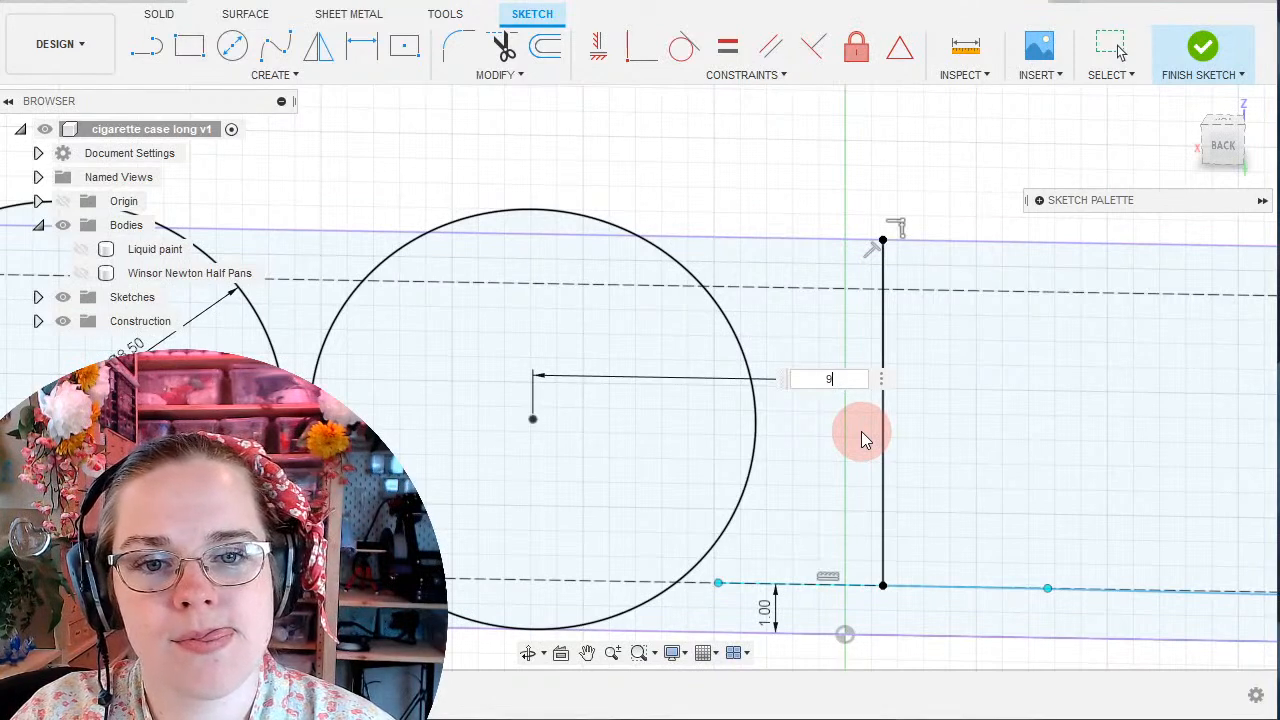
type("8.5/2")
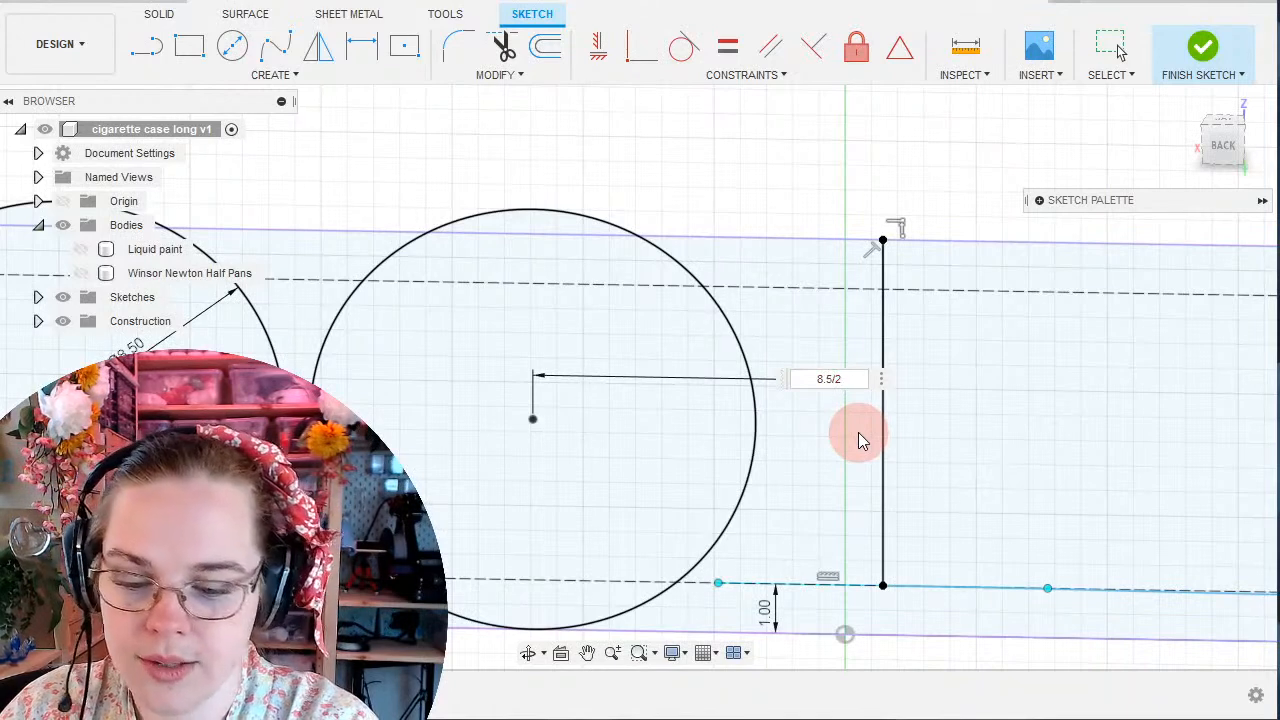
type("+")
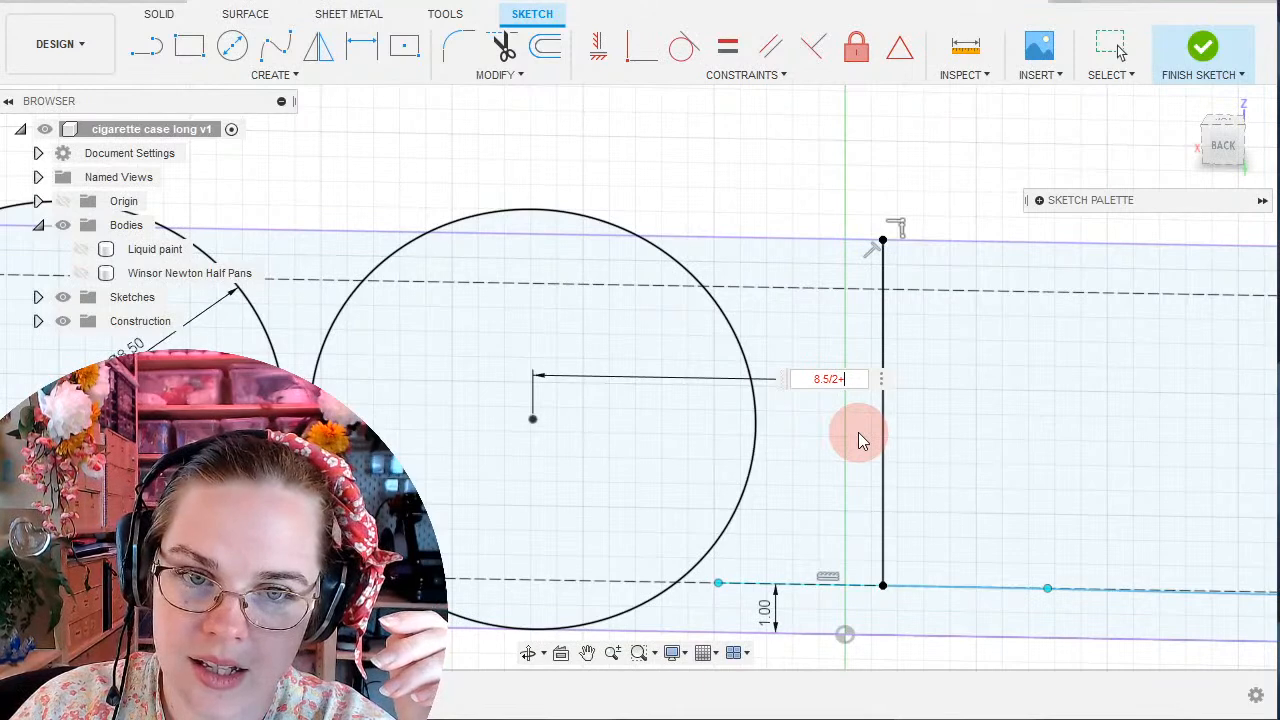
type("1")
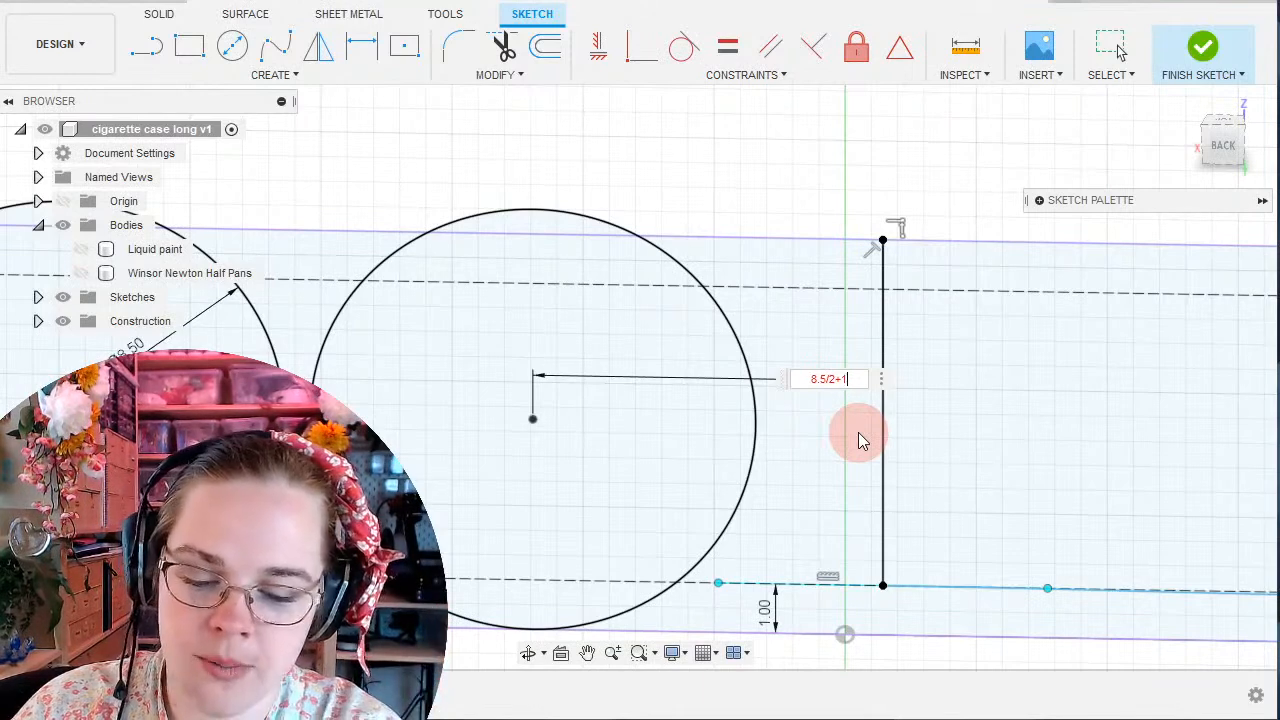
key("Return")
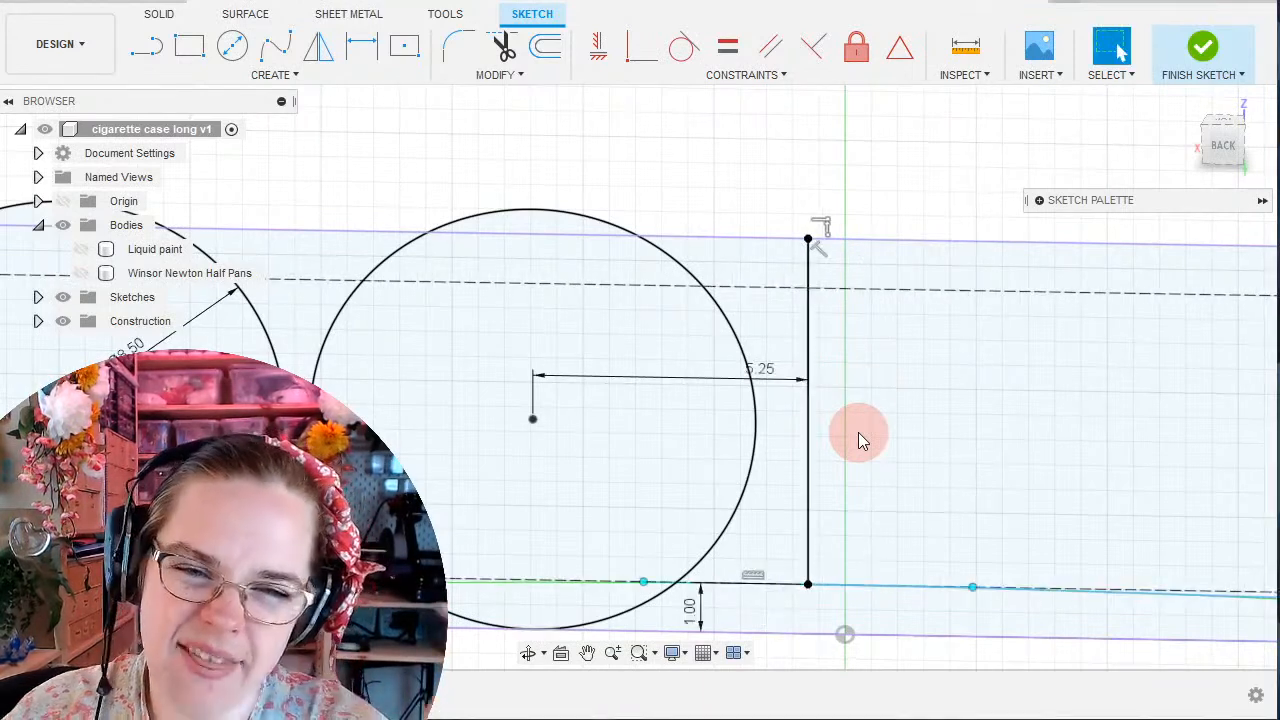
Change the offset added in the circle-to-vertical-line dimension's formula to 2 mm, keeping the 8.5/2 term.
scroll(715, 429, "down", 5)
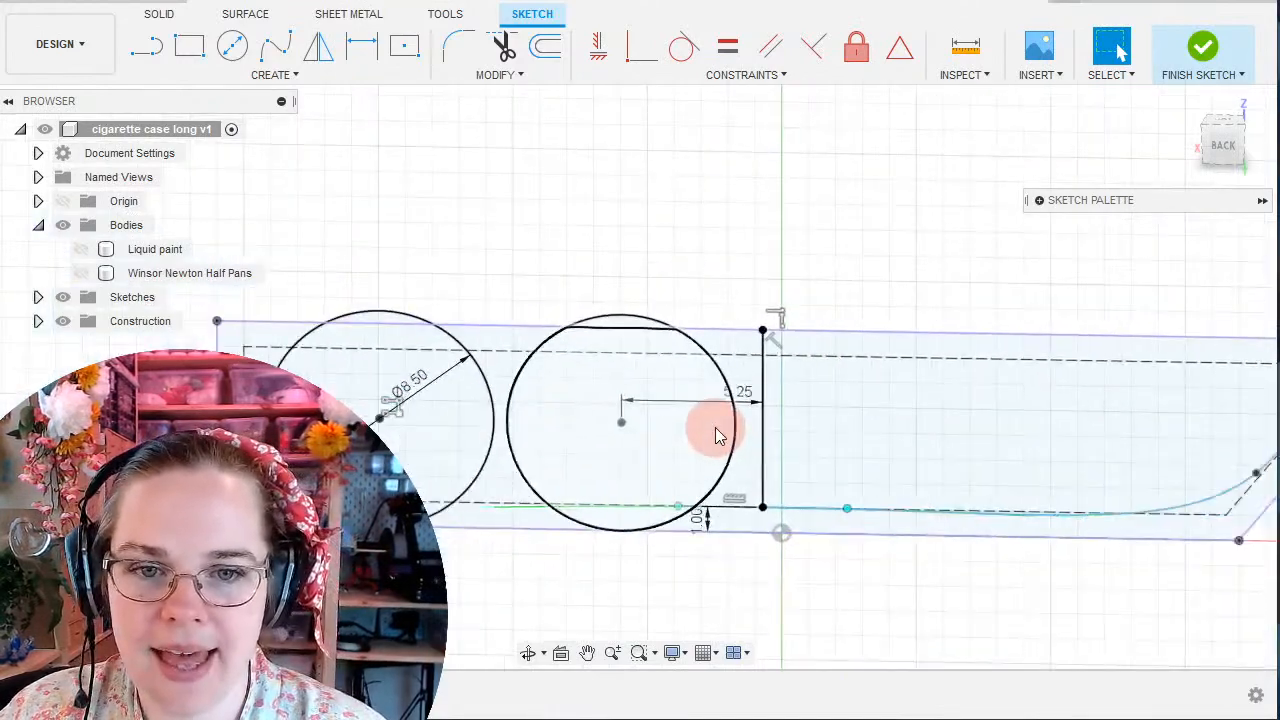
scroll(715, 427, "up", 1)
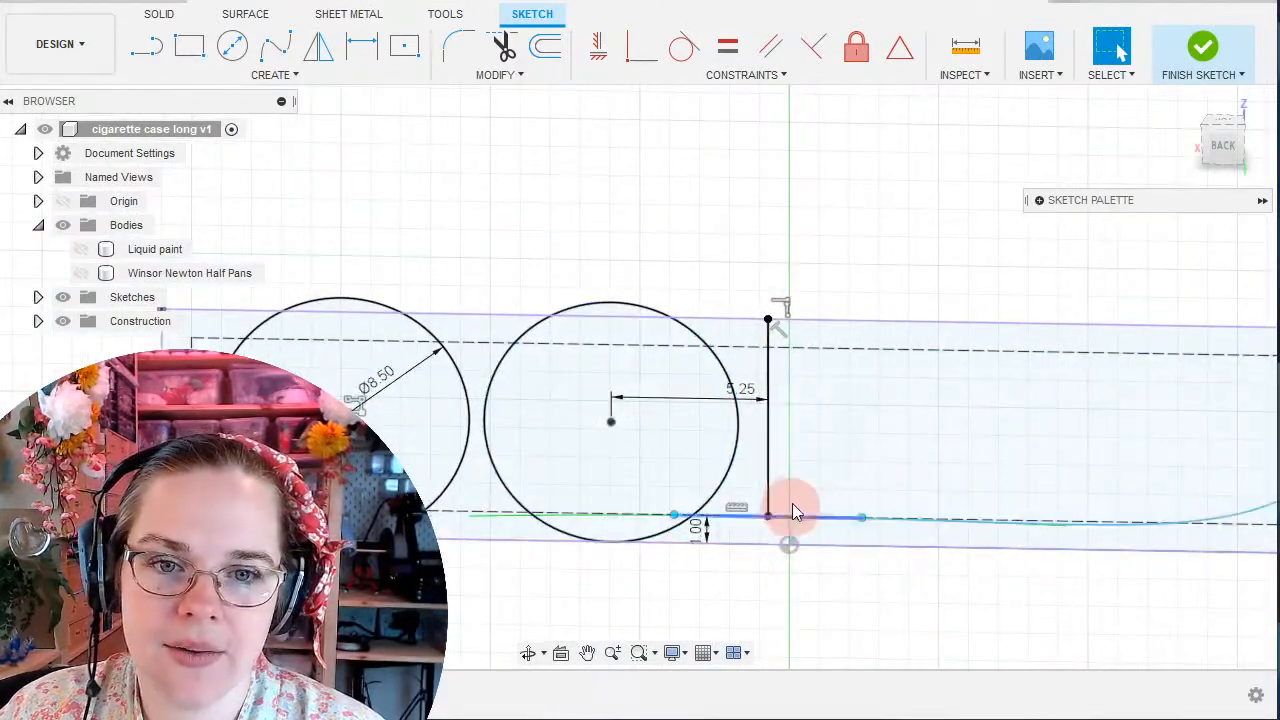
scroll(792, 510, "up", 2)
left_click(146, 46)
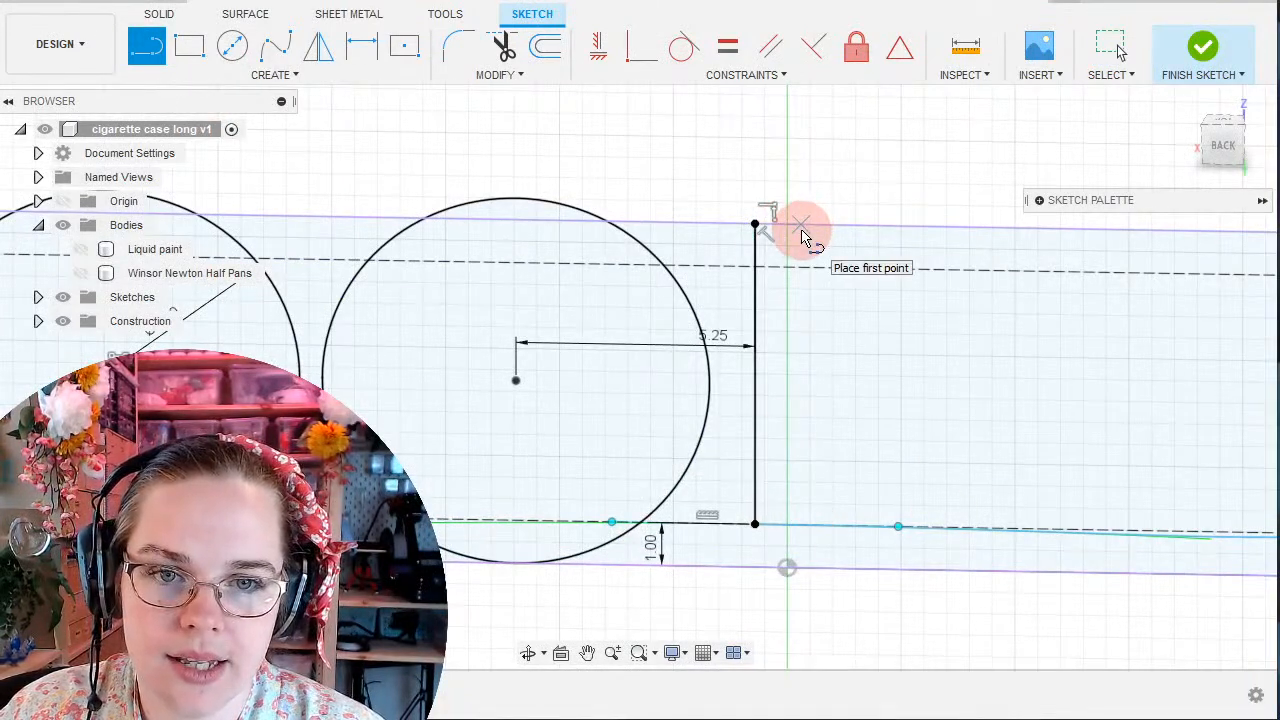
left_click(1112, 48)
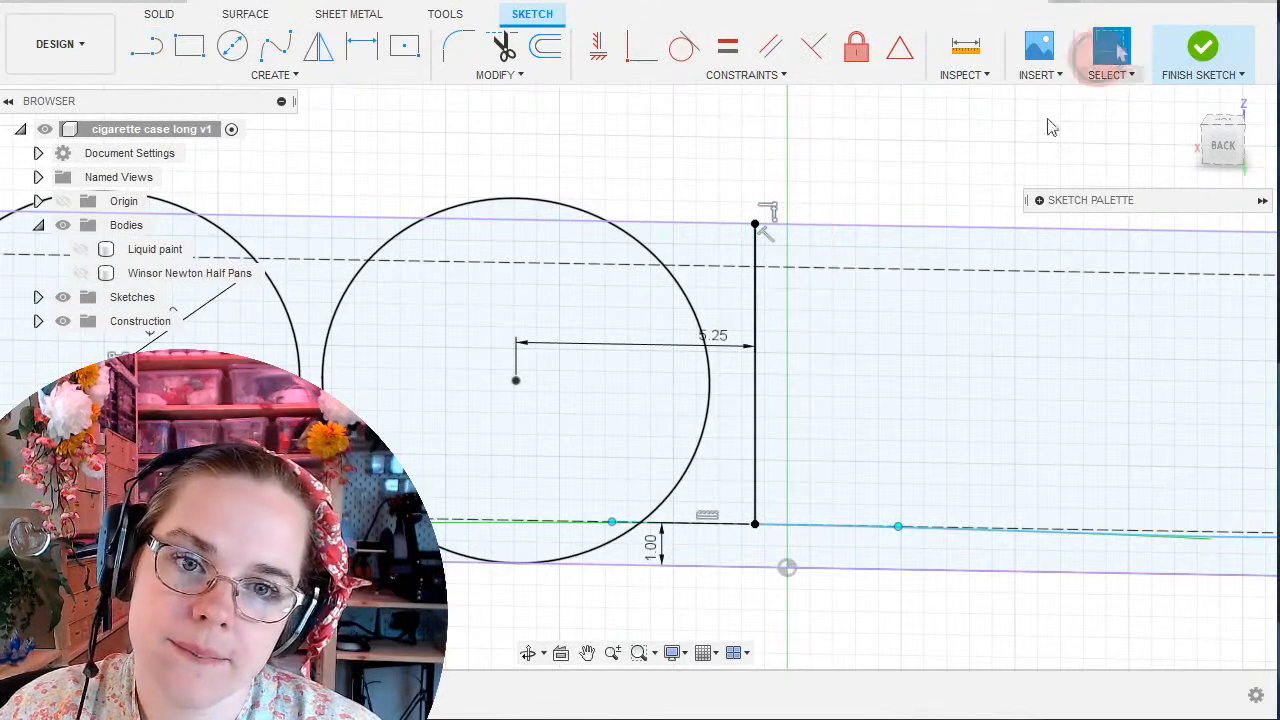
double_click(740, 355)
left_click(803, 340)
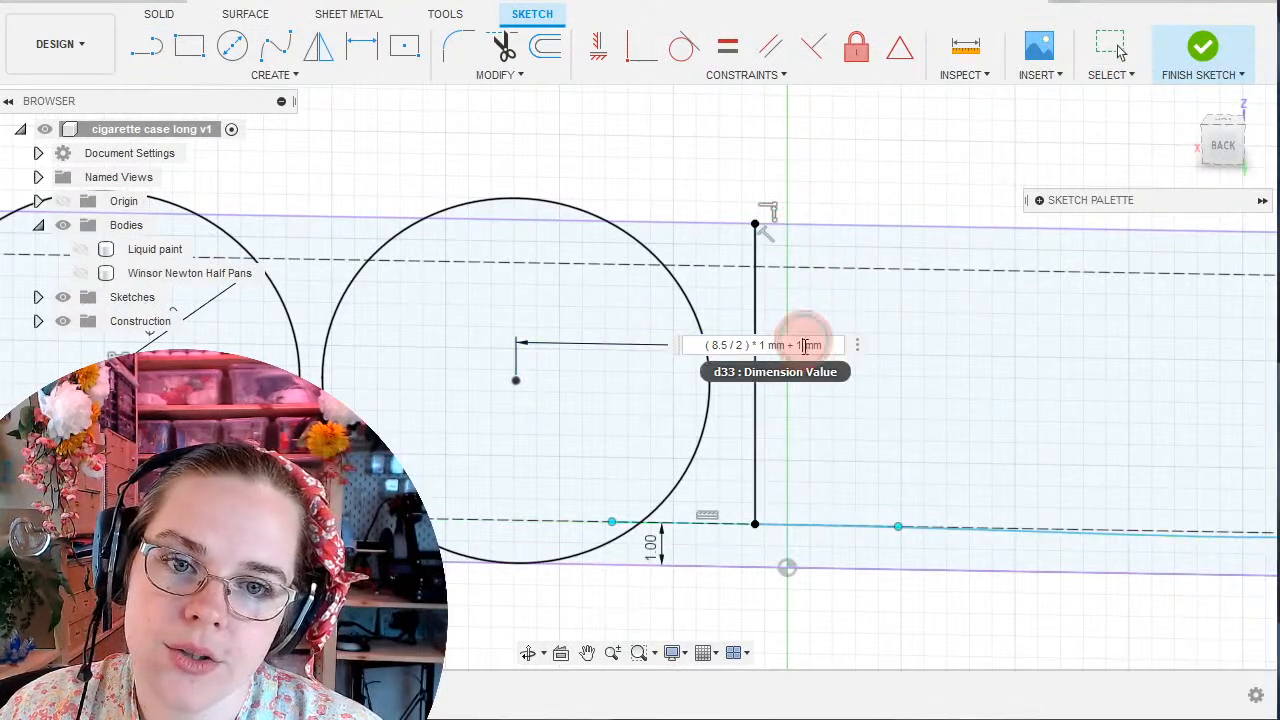
type("2")
key("Return")
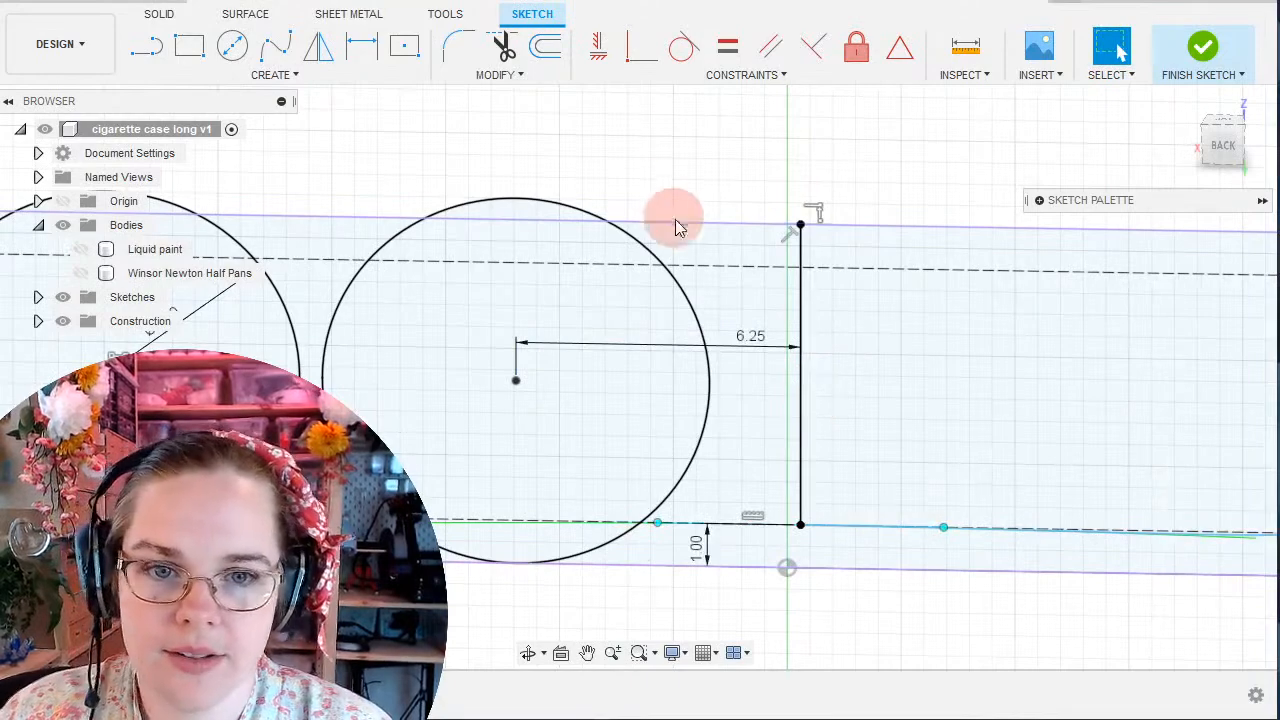
Draw a vertical line across the full profile height, between the second circle and the existing vertical line.
left_click(140, 50)
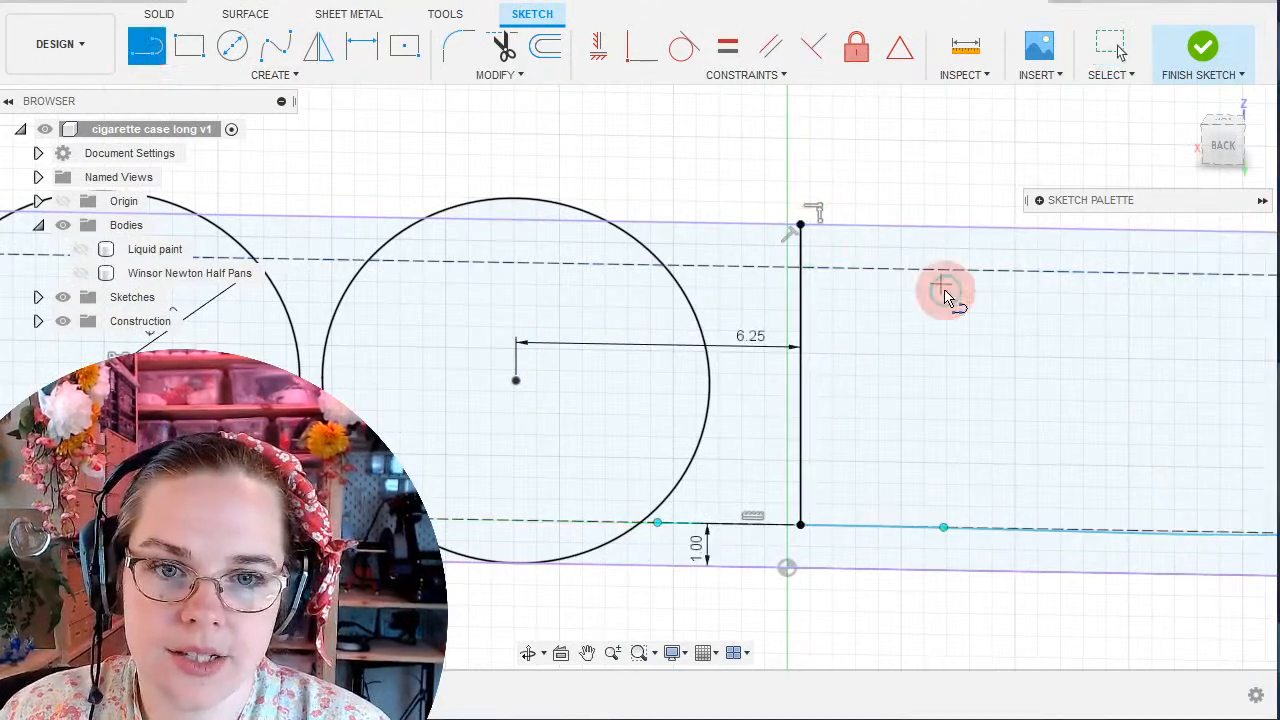
left_click(746, 224)
left_click(746, 567)
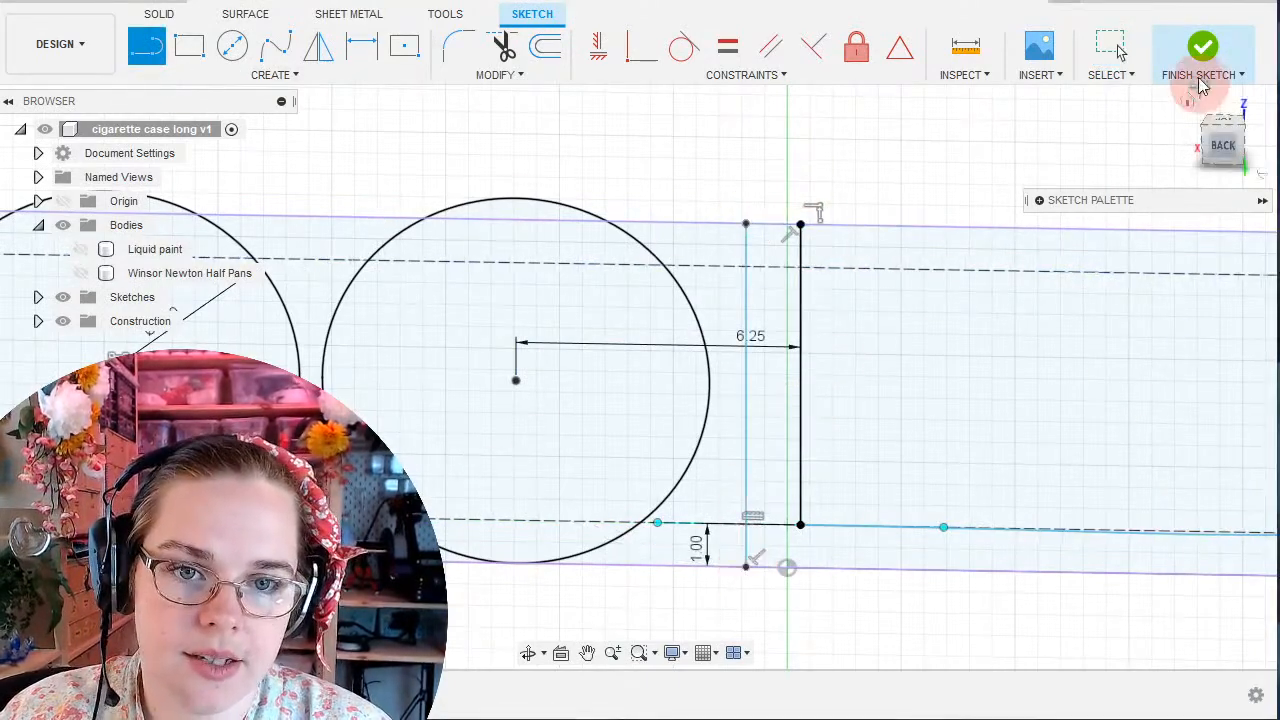
Dimension the distance between the two vertical lines to 1 mm.
left_click(1112, 46)
left_click(799, 262)
left_click(747, 262, "shift")
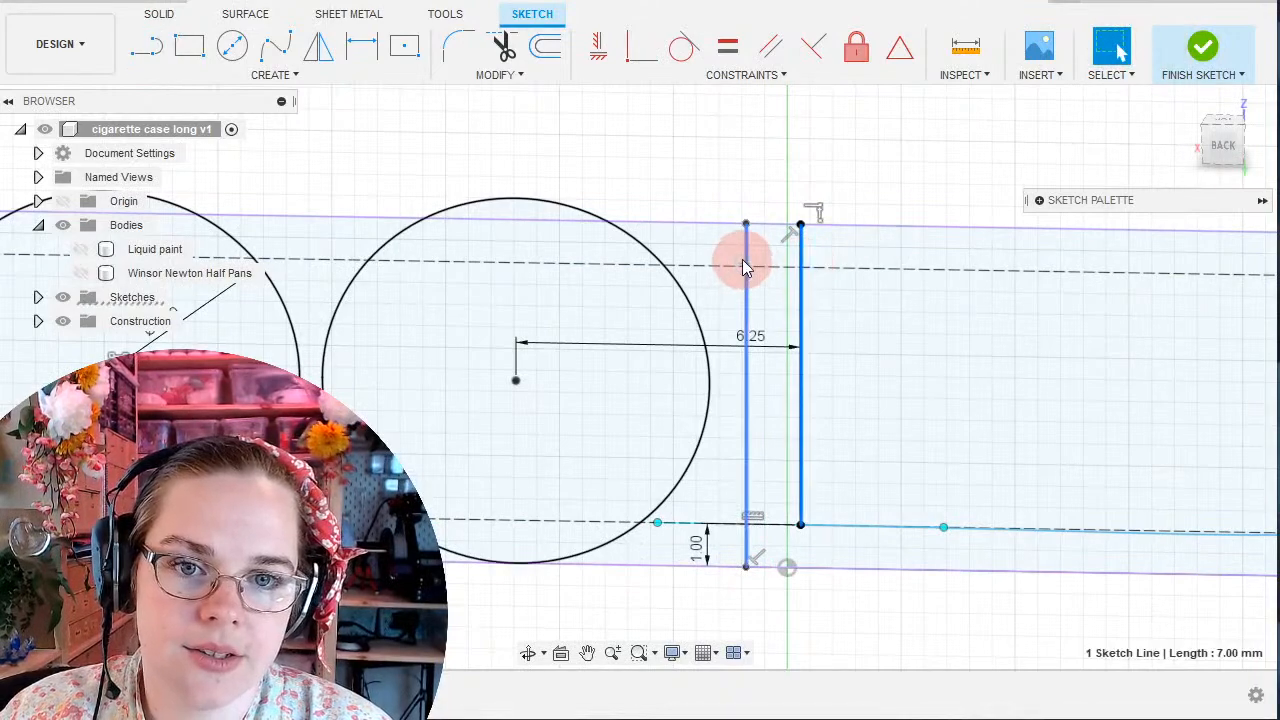
key("d")
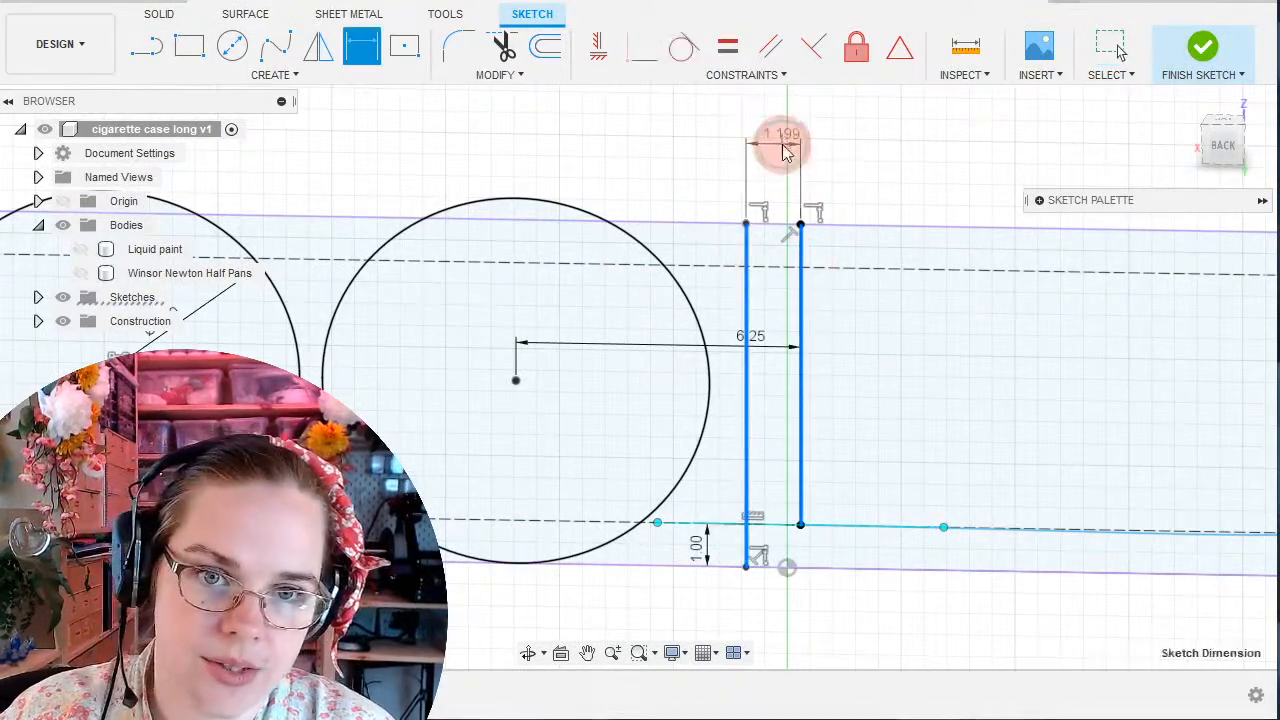
left_click(783, 145)
type("1")
key("Return")
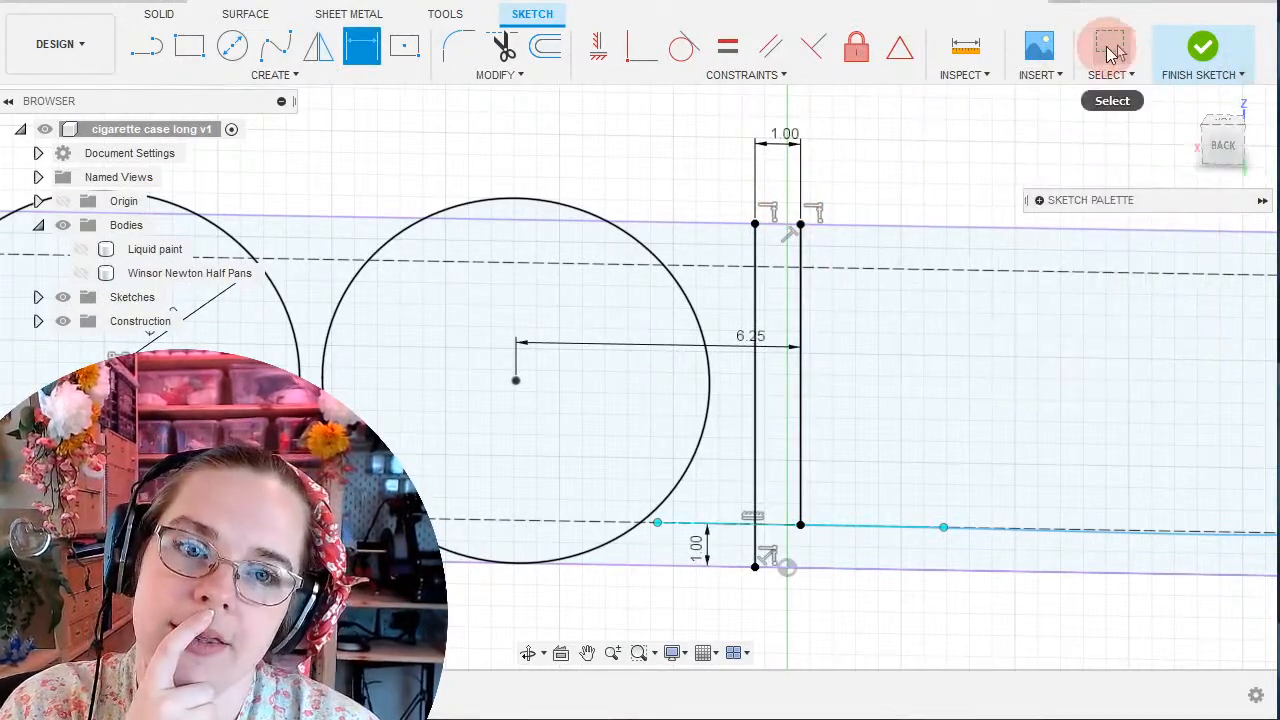
Set the distance from the second circle's centre to the original vertical line to ( 8.5 / 2 ) * 1 mm + 3 mm.
left_click(1108, 50)
double_click(729, 343)
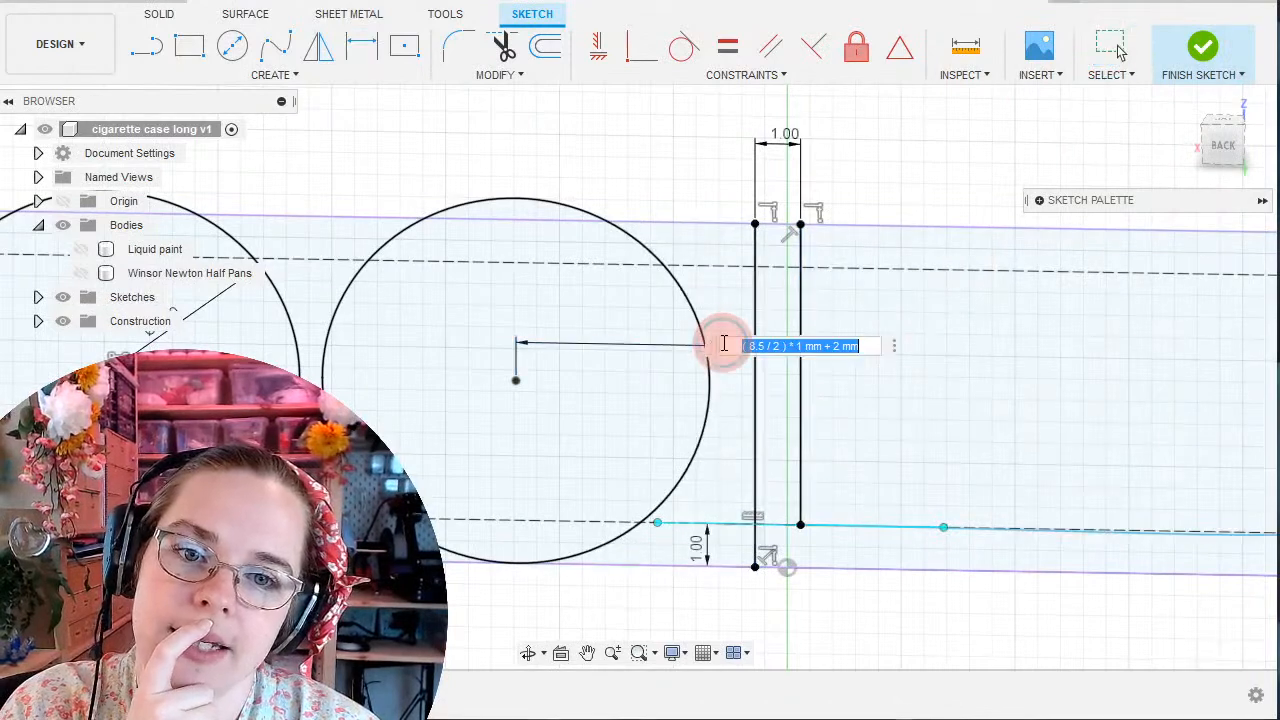
left_click(838, 345)
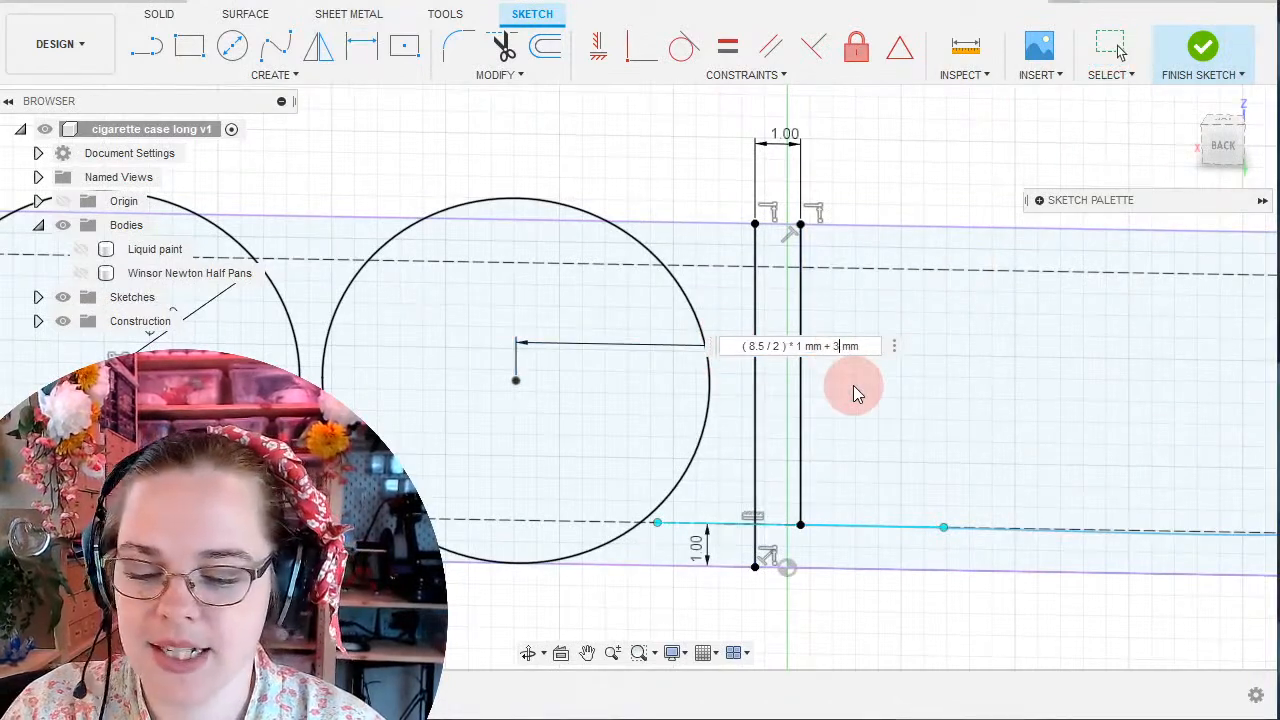
type("3")
key("Return")
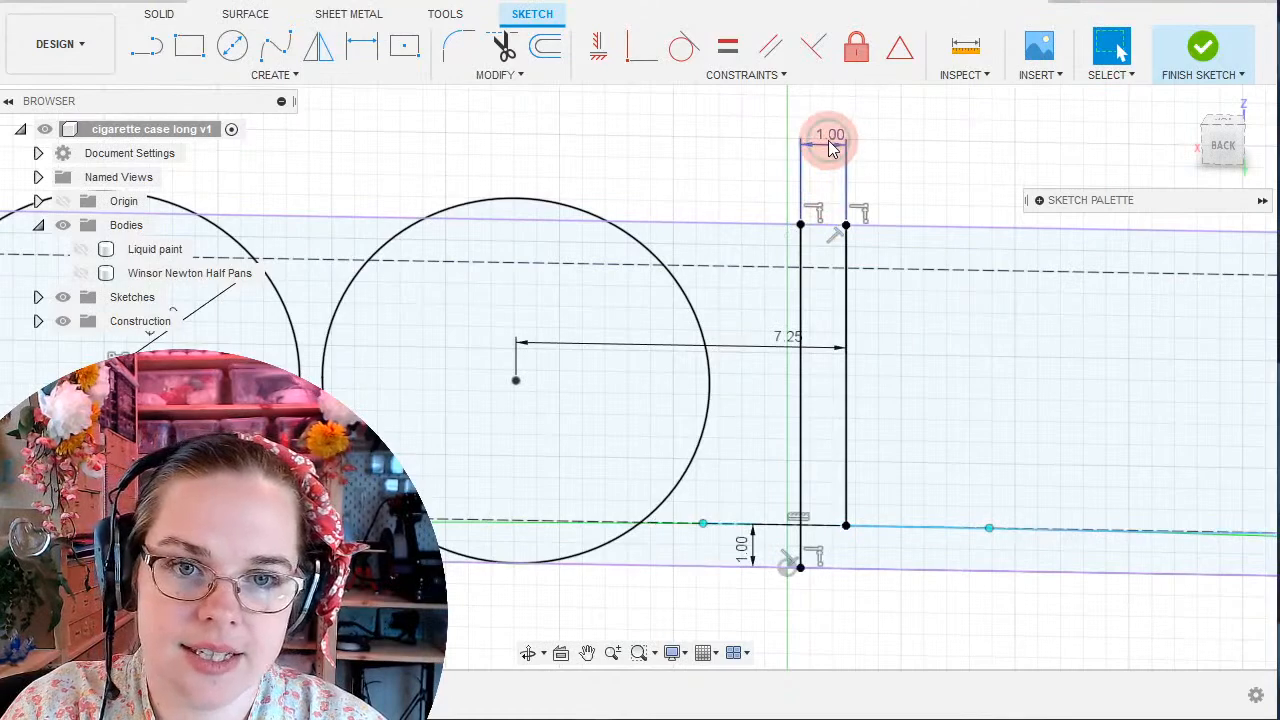
Set the spacing between the two vertical lines to 2 mm.
double_click(830, 140)
type("2")
key("Return")
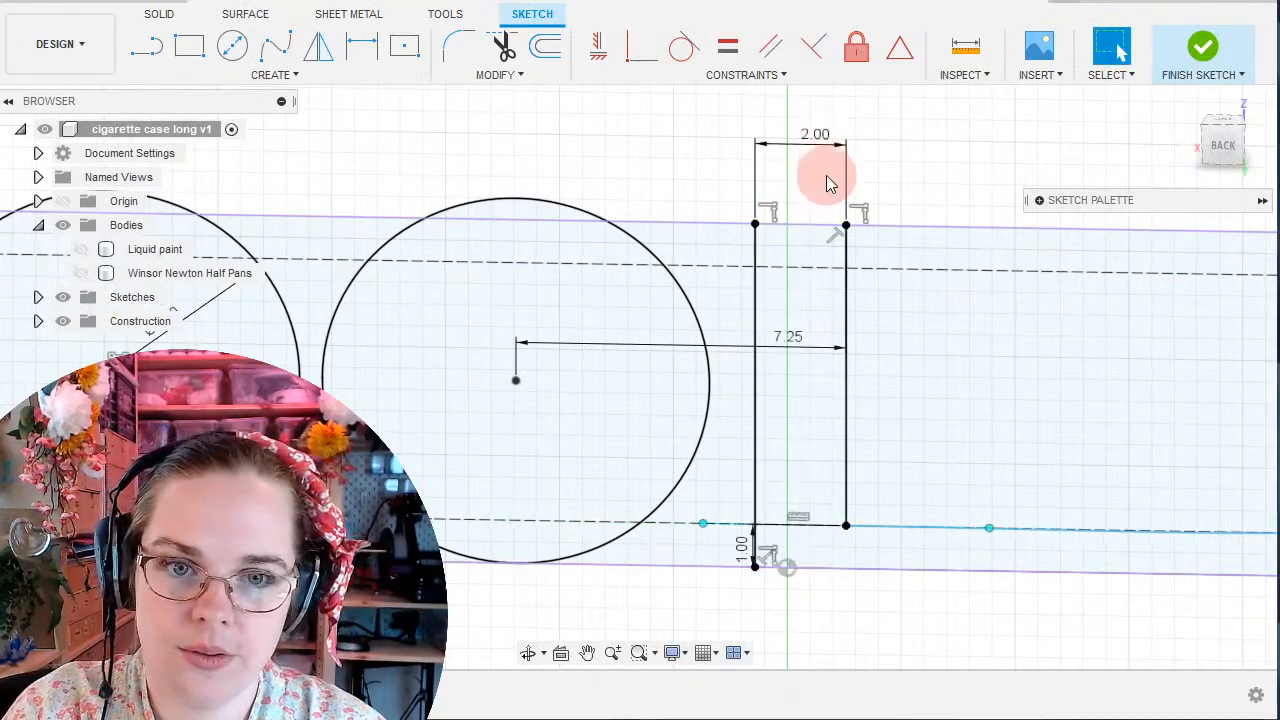
Examine the profile regions around the two circles and the two vertical divider lines.
scroll(491, 380, "down", 4)
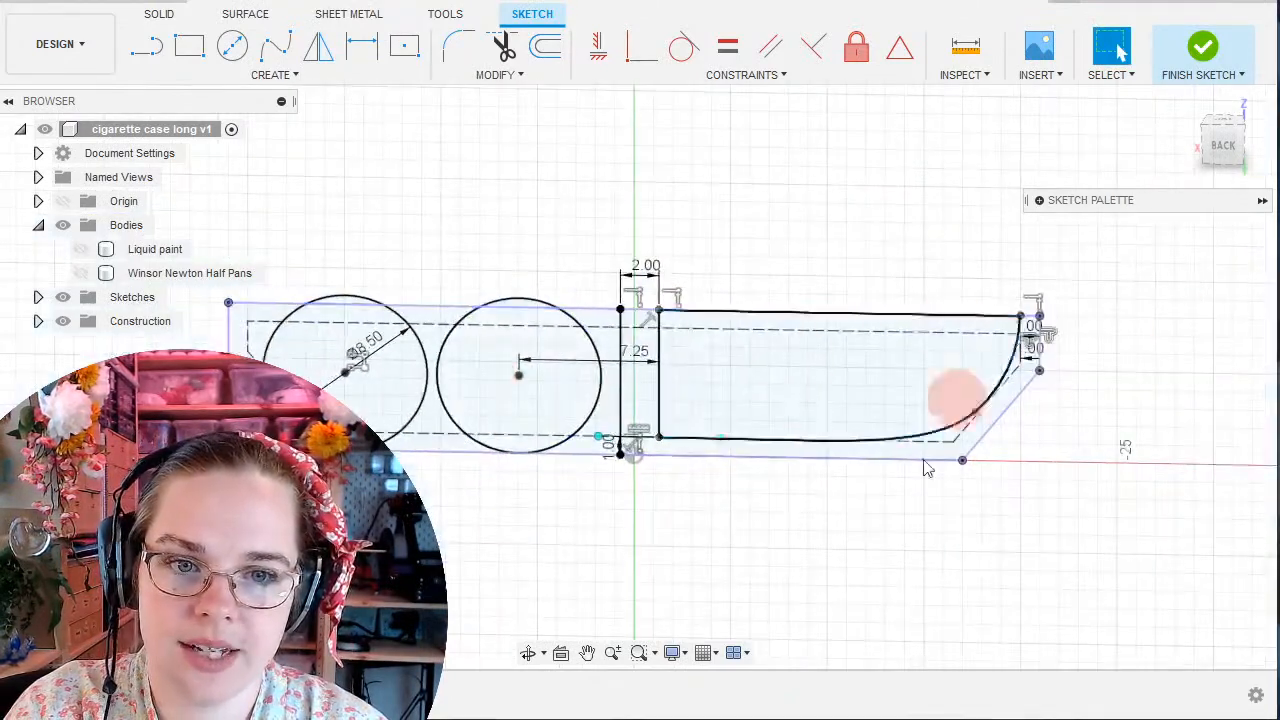
scroll(453, 472, "up", 2)
scroll(453, 478, "up", 2)
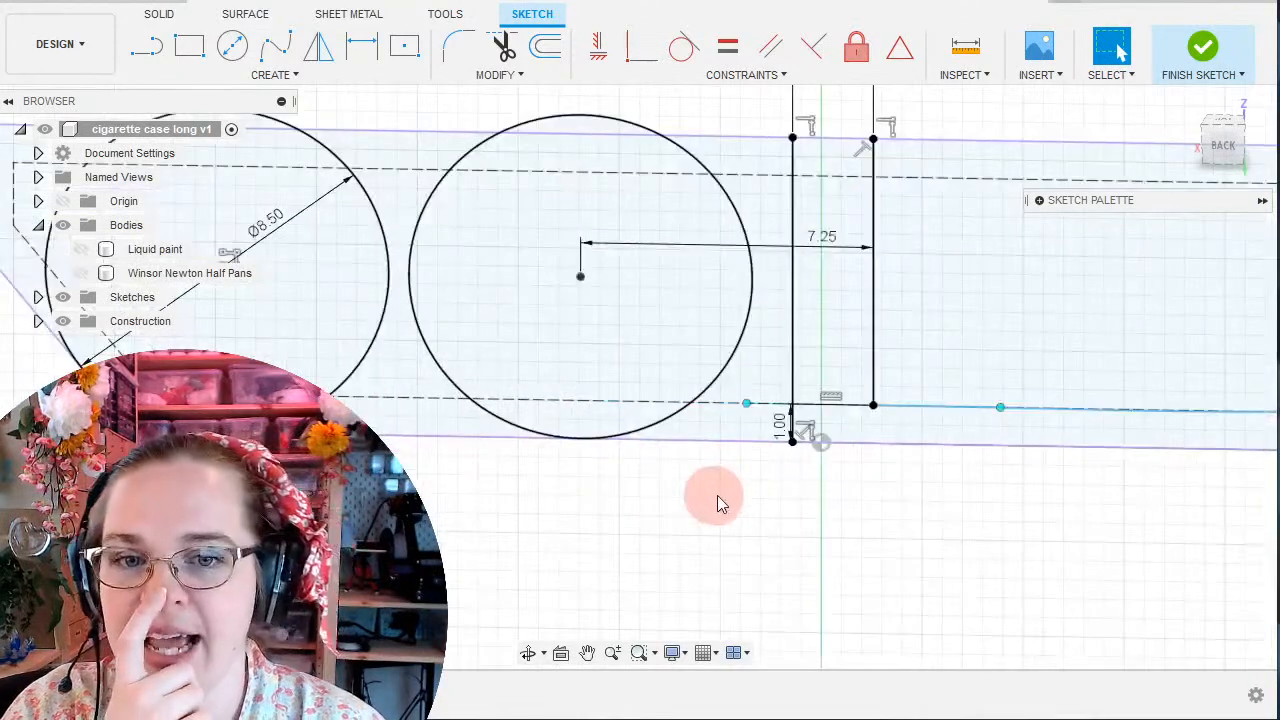
left_click(1114, 50)
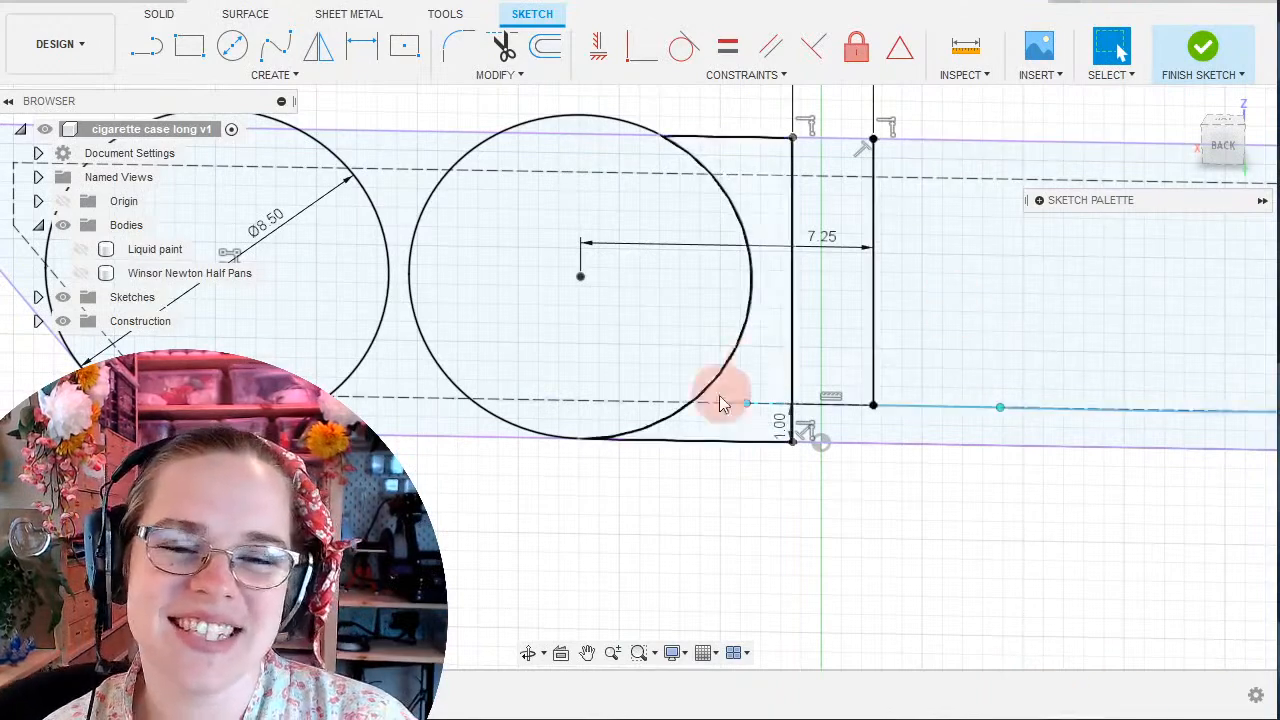
scroll(680, 540, "up", 1)
scroll(625, 544, "down", 2)
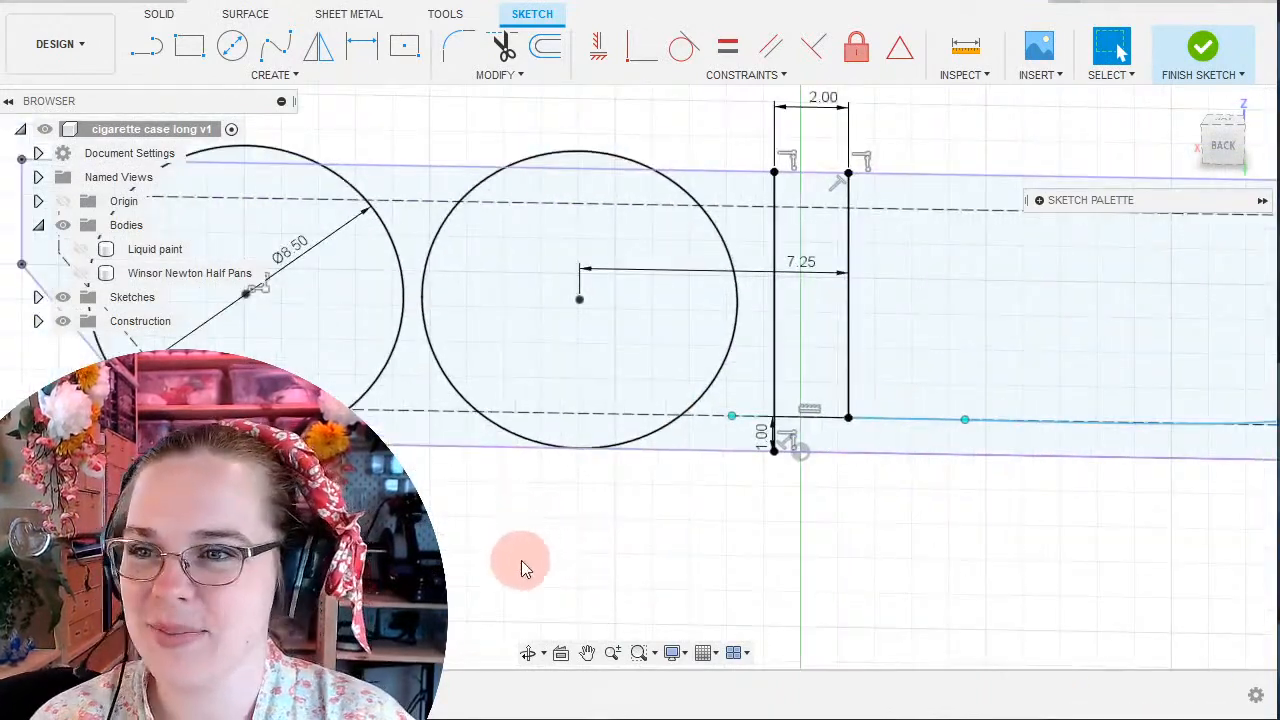
mouse_move(551, 559)
middle_mouse_down()
mouse_move(591, 574)
mouse_move(614, 605)
middle_mouse_up()
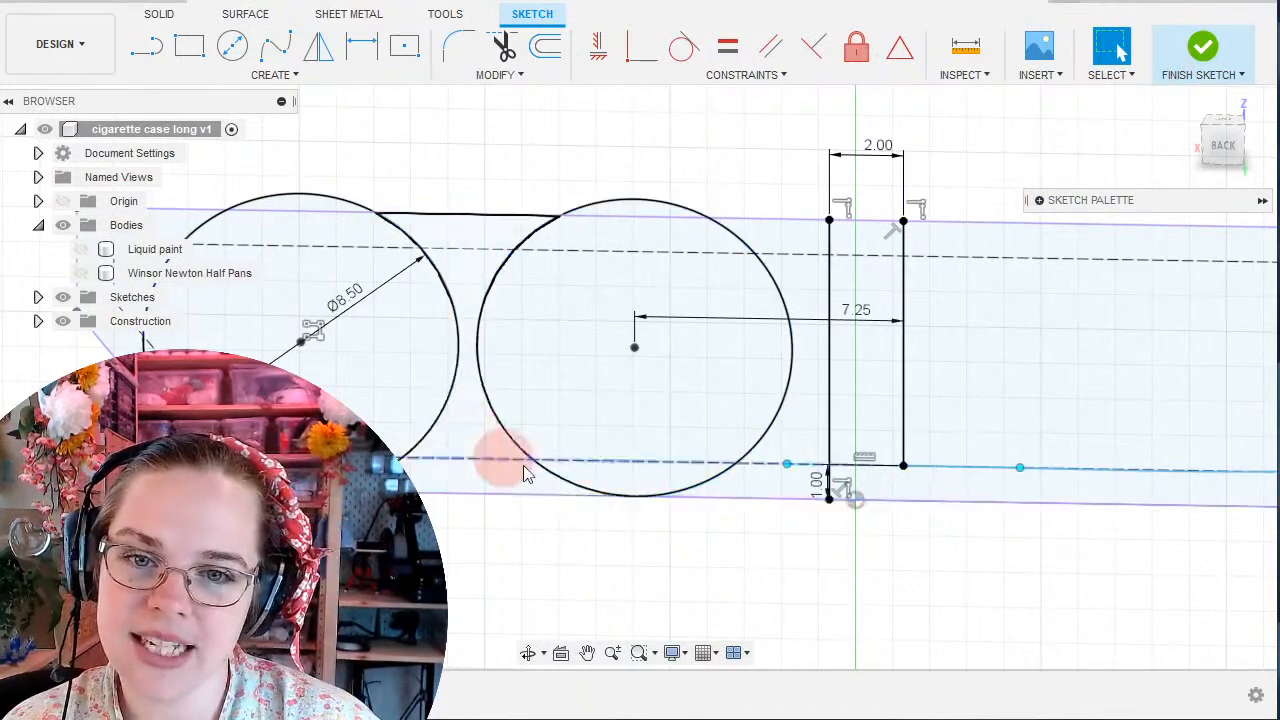
left_click(773, 482)
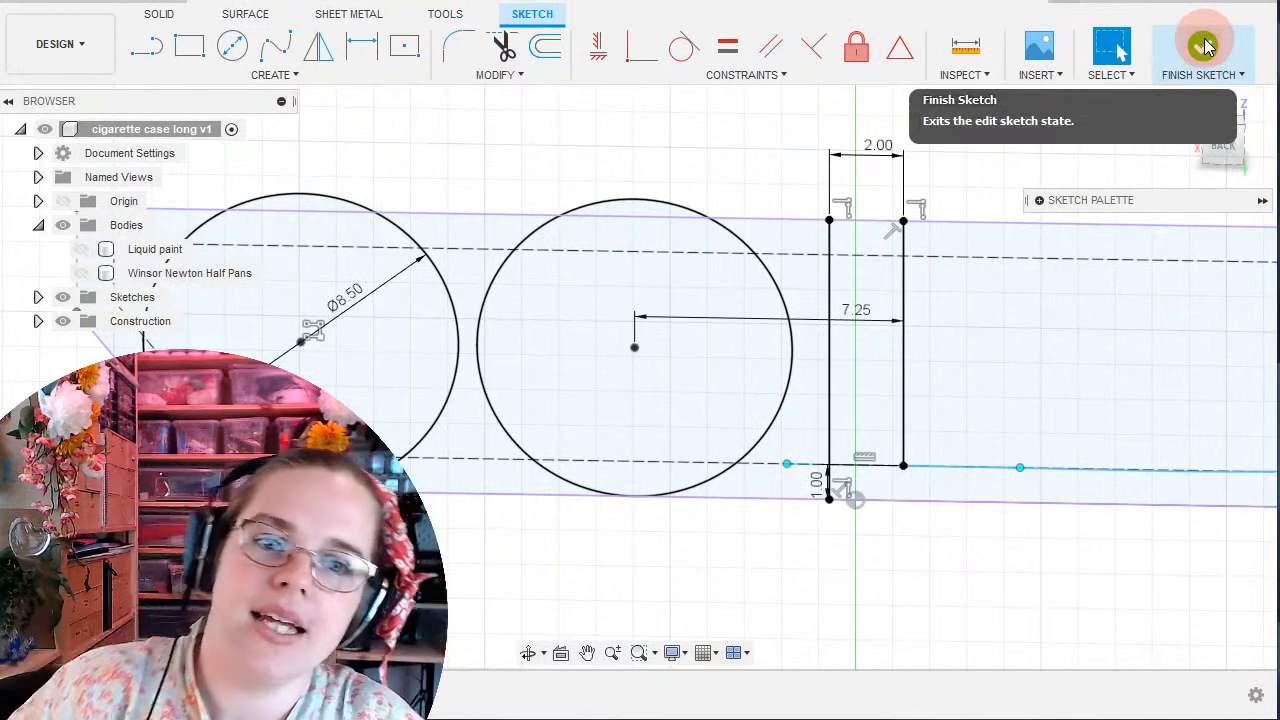
Convert both 8.5 mm circles to construction geometry.
left_click(736, 230)
left_click(1263, 202)
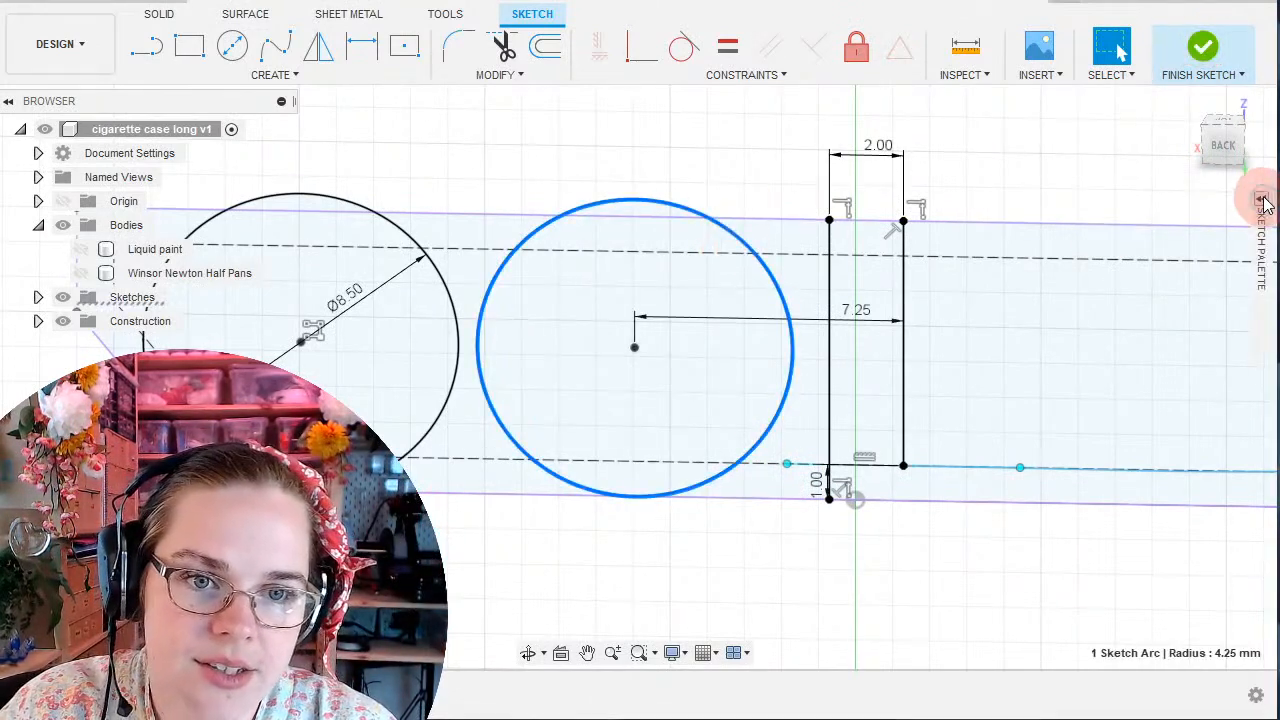
left_click(1262, 199)
left_click(1039, 200)
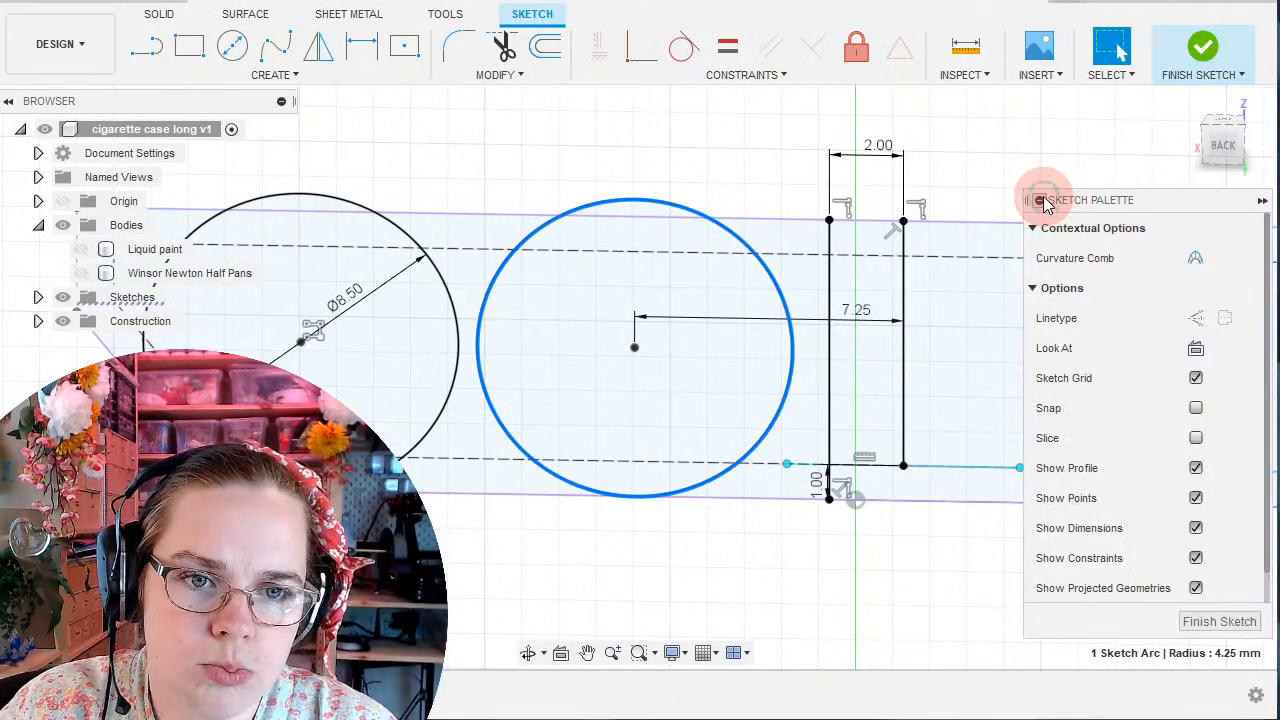
left_click(1196, 318)
left_click(700, 266)
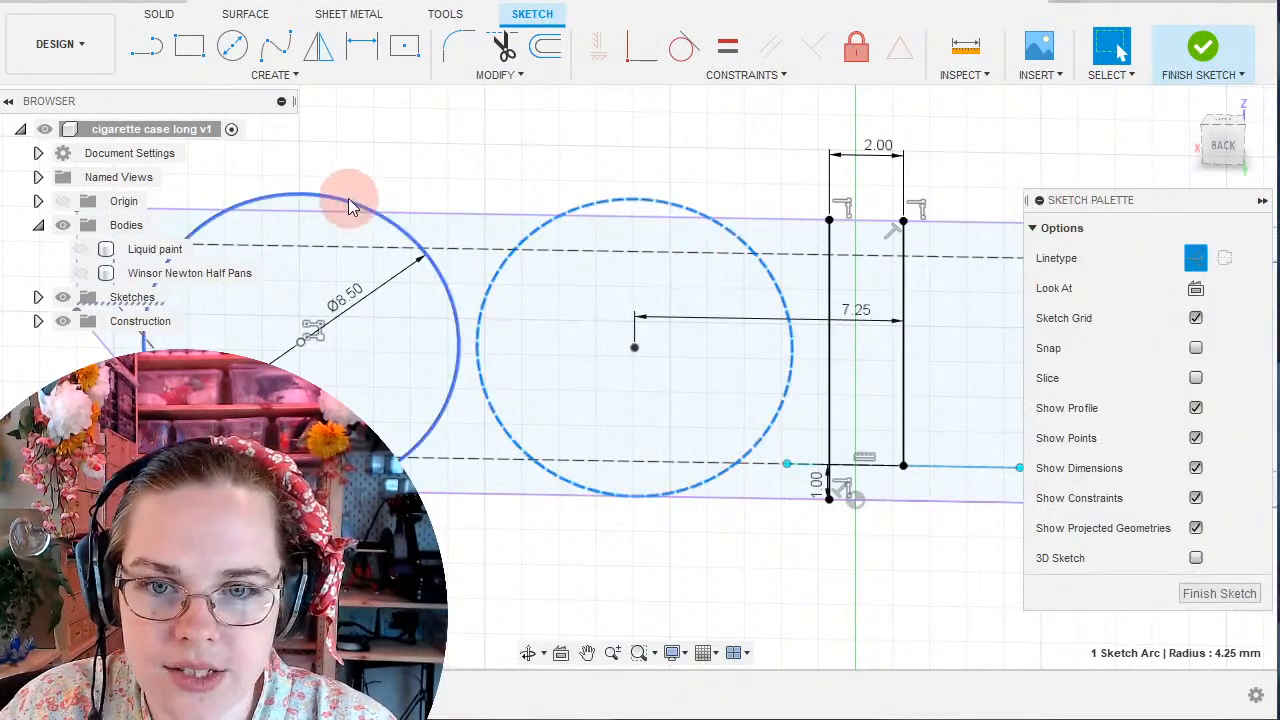
left_click(346, 200)
left_click(1195, 322)
Finish the cross-section sketch and return to solid modelling.
middle_click_drag(709, 551, 362, 569)
left_click(769, 451)
mouse_move(743, 465)
middle_mouse_down()
mouse_move(474, 503)
mouse_move(412, 530)
middle_mouse_up()
left_click(1214, 48)
scroll(622, 238, "down", 4)
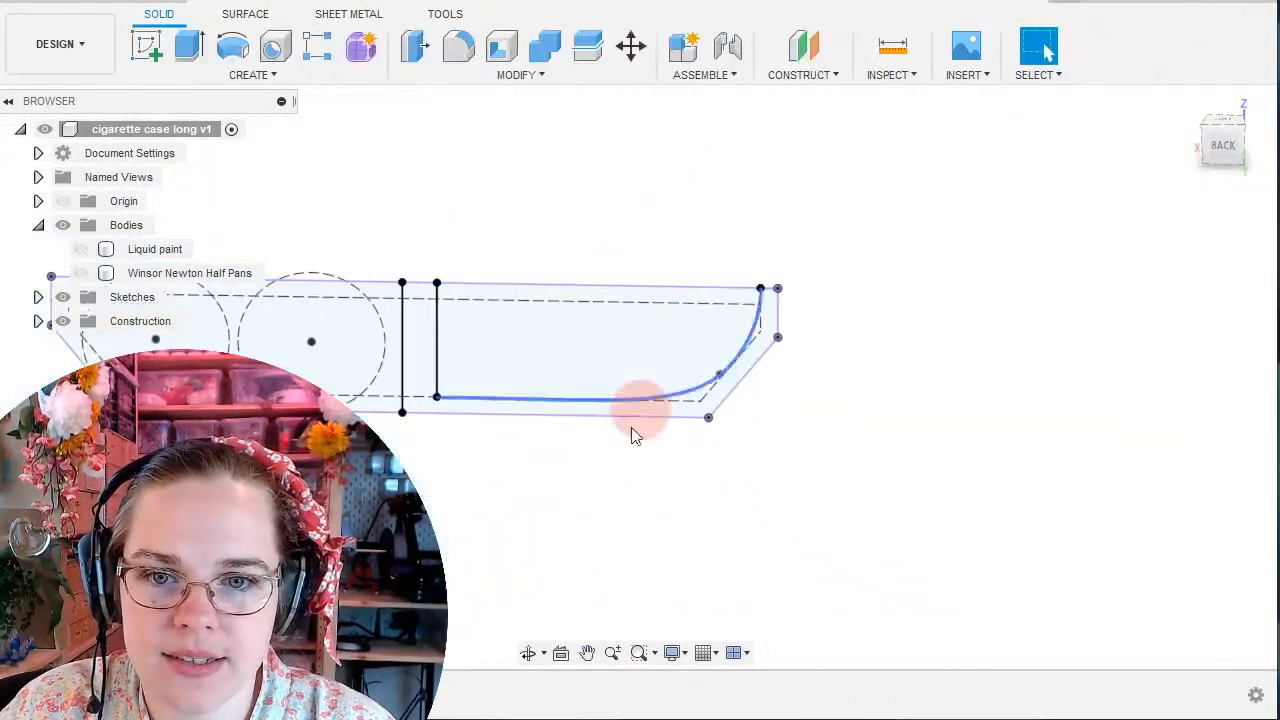
mouse_move(665, 492)
middle_mouse_down()
mouse_move(760, 574)
mouse_move(801, 581)
middle_mouse_up()
middle_click_drag(787, 331, 748, 315, "shift")
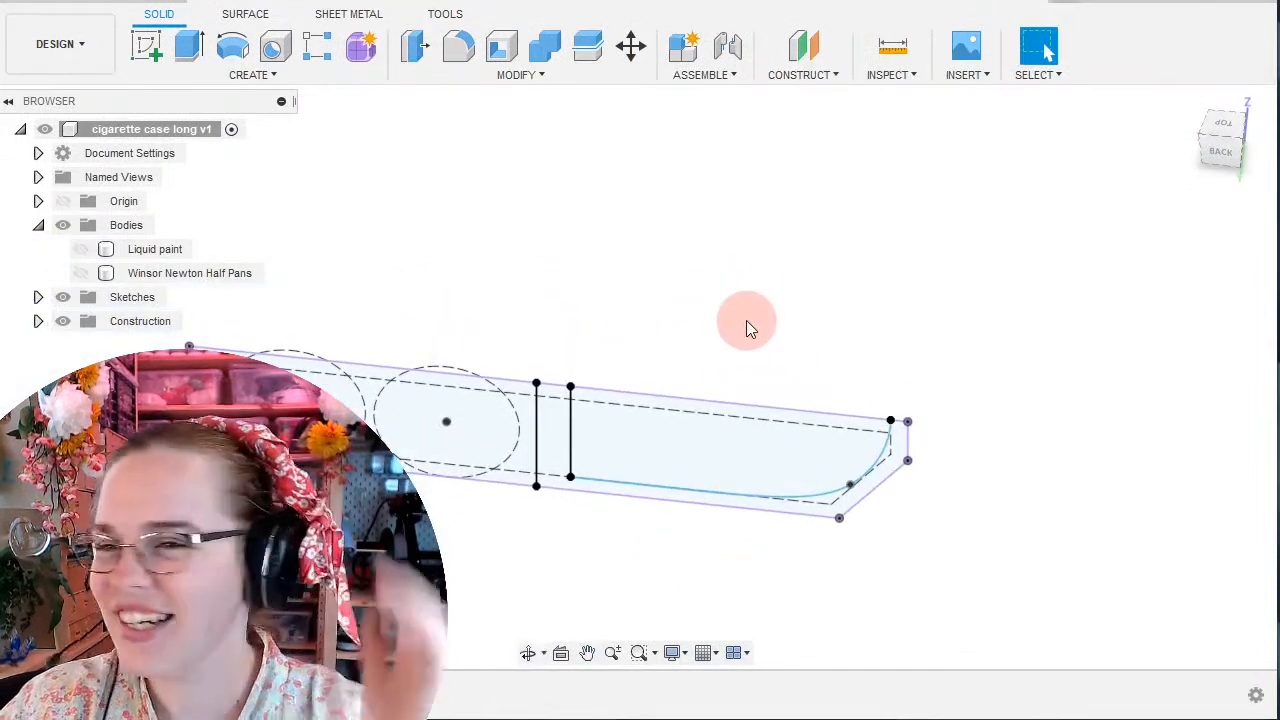
left_click(789, 232)
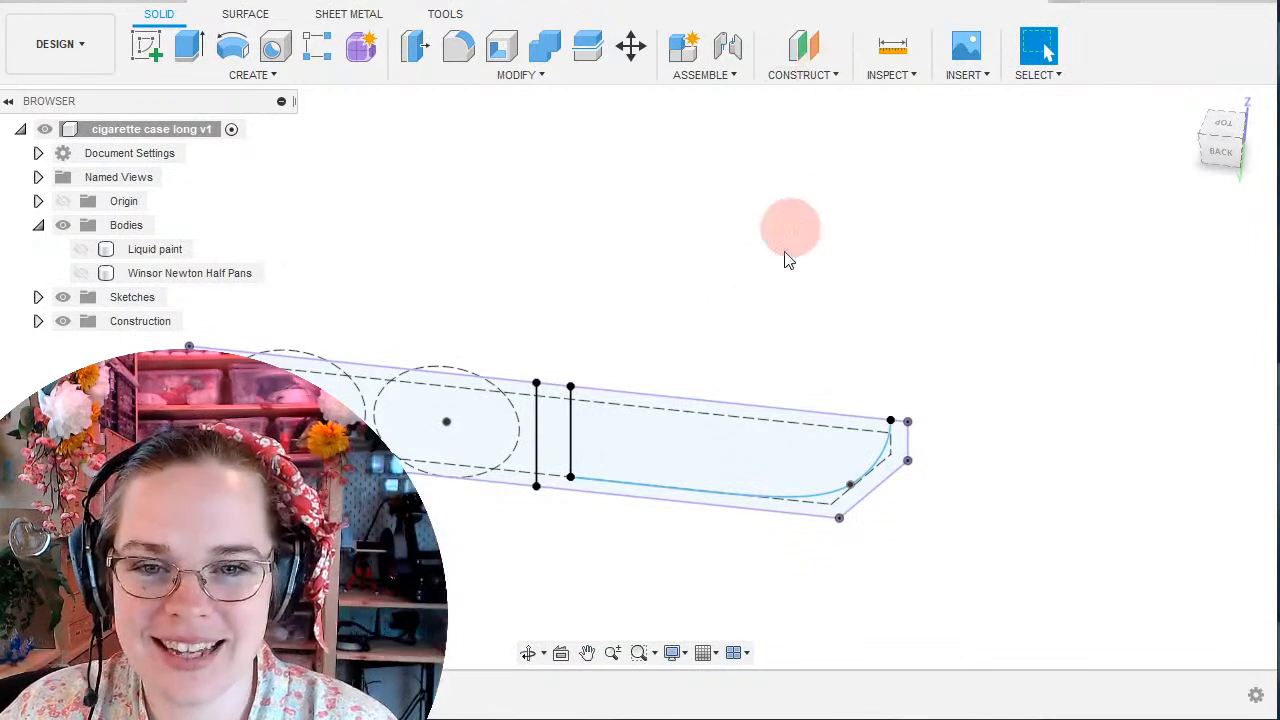
left_click(688, 441)
left_click(497, 447)
left_click(554, 450)
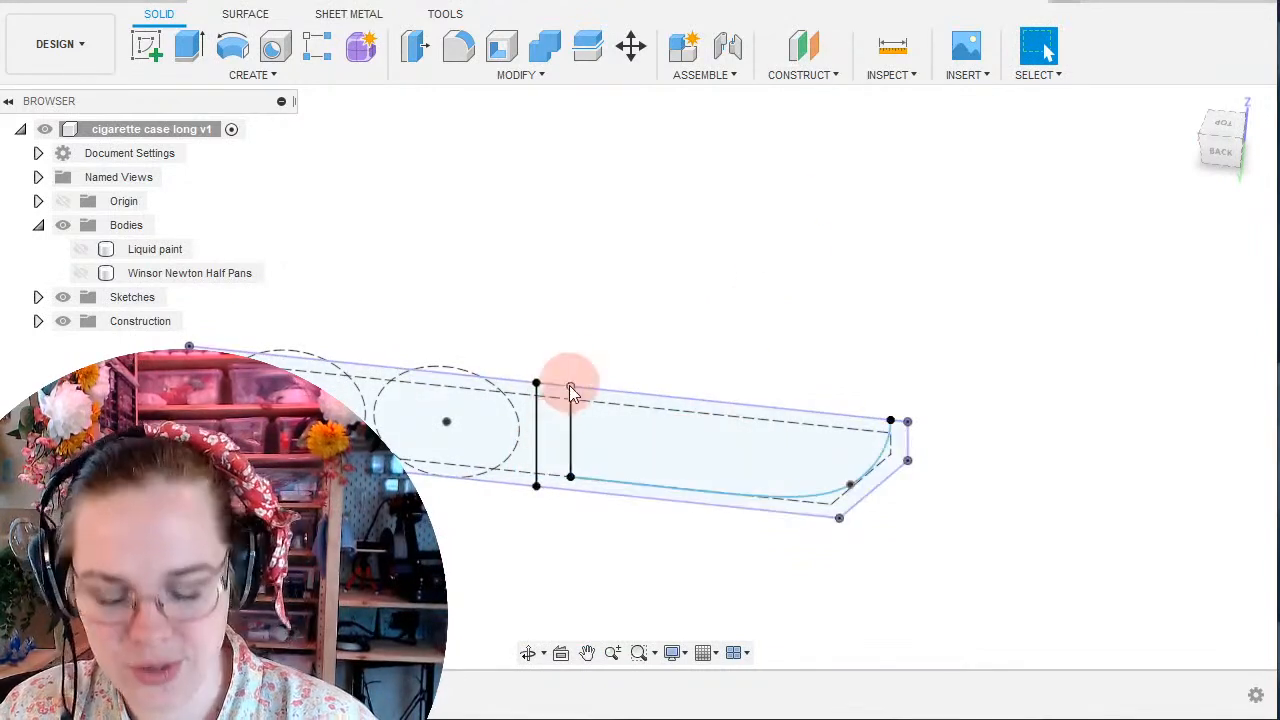
left_click(550, 452)
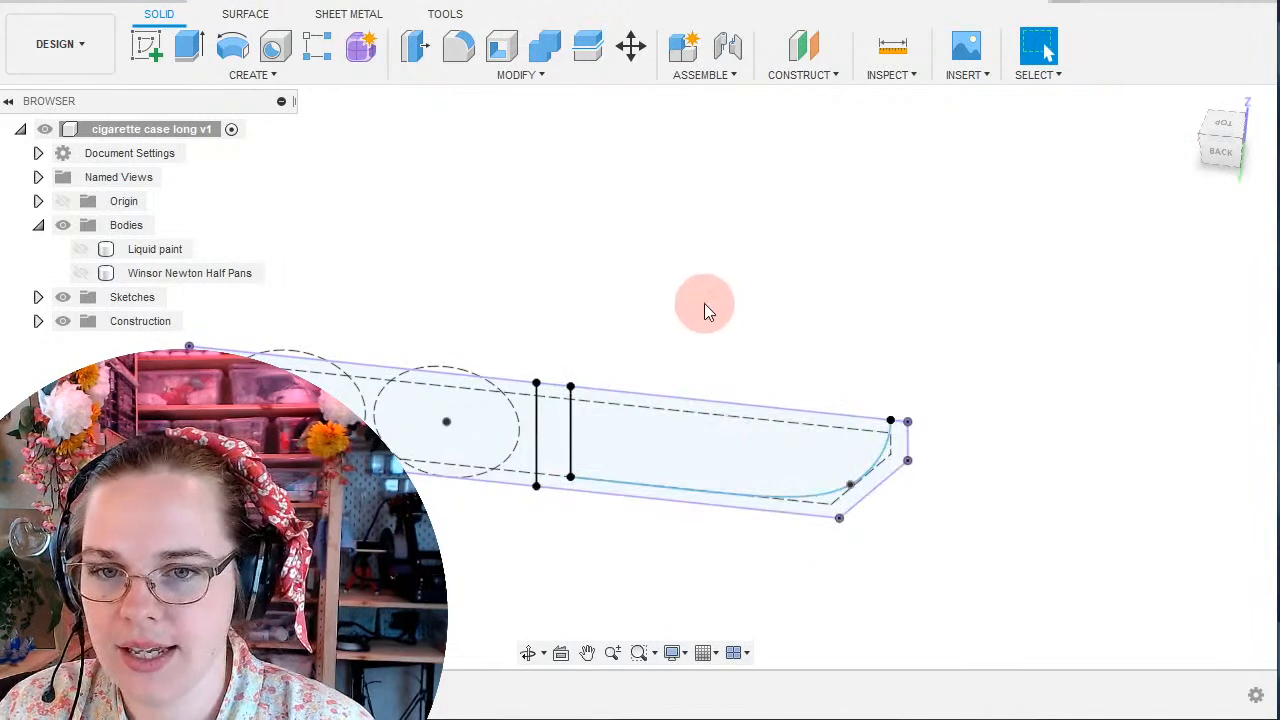
Make the Liquid paint body visible together with the cross-section sketch.
middle_click_drag(704, 310, 714, 317, "shift")
left_click(88, 255)
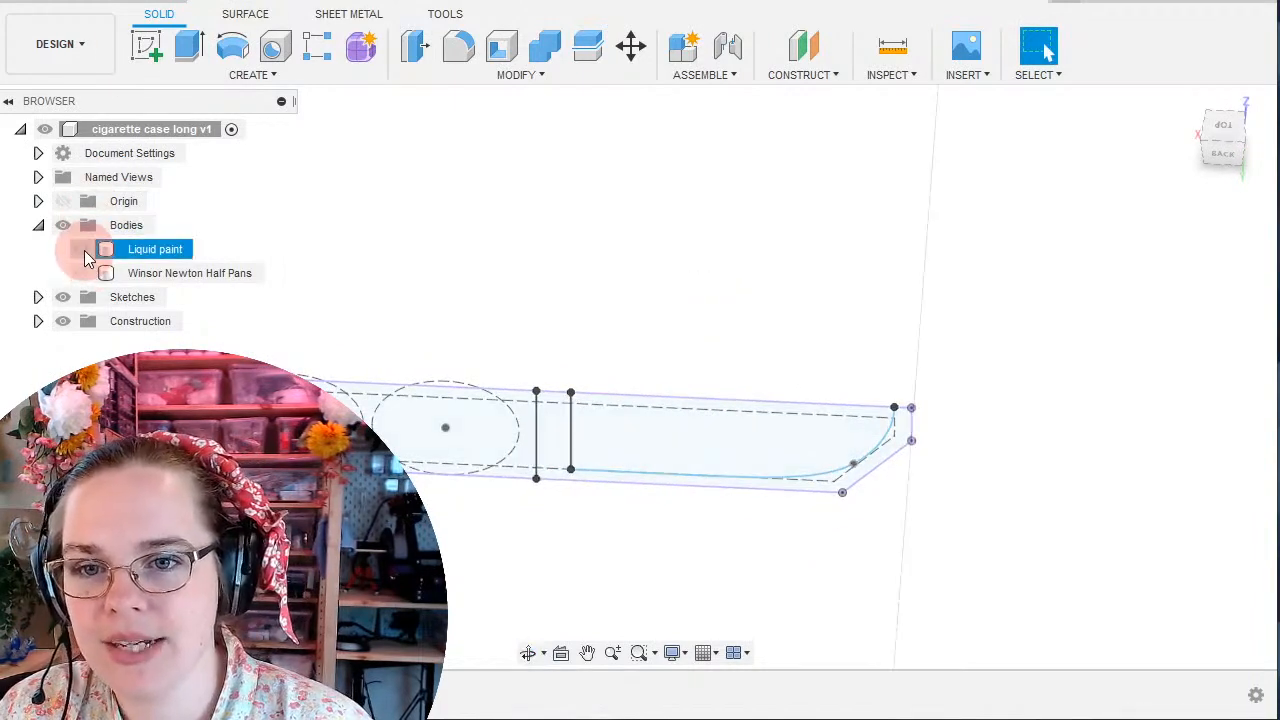
left_click(81, 250)
mouse_move(1072, 540)
middle_mouse_down("shift")
mouse_move(986, 486)
mouse_move(840, 465)
middle_mouse_up("shift")
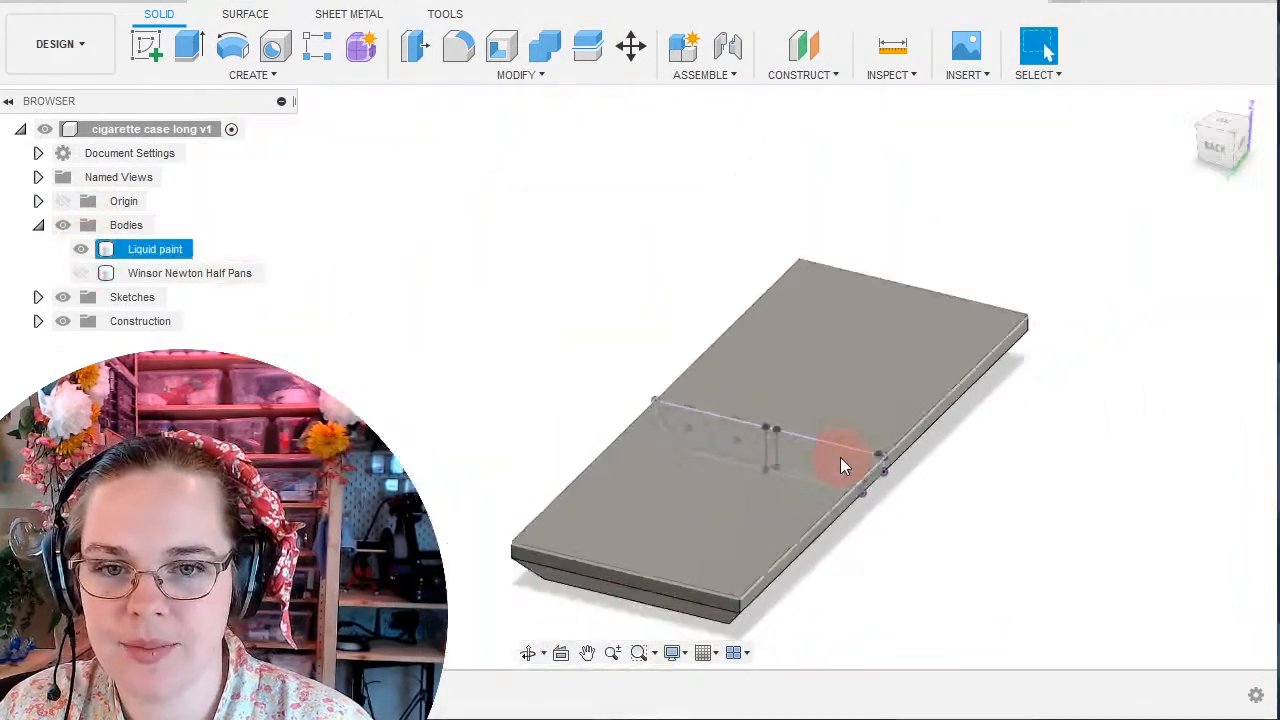
left_click(914, 512)
scroll(916, 514, "up", 5)
middle_click_drag(929, 488, 1072, 602)
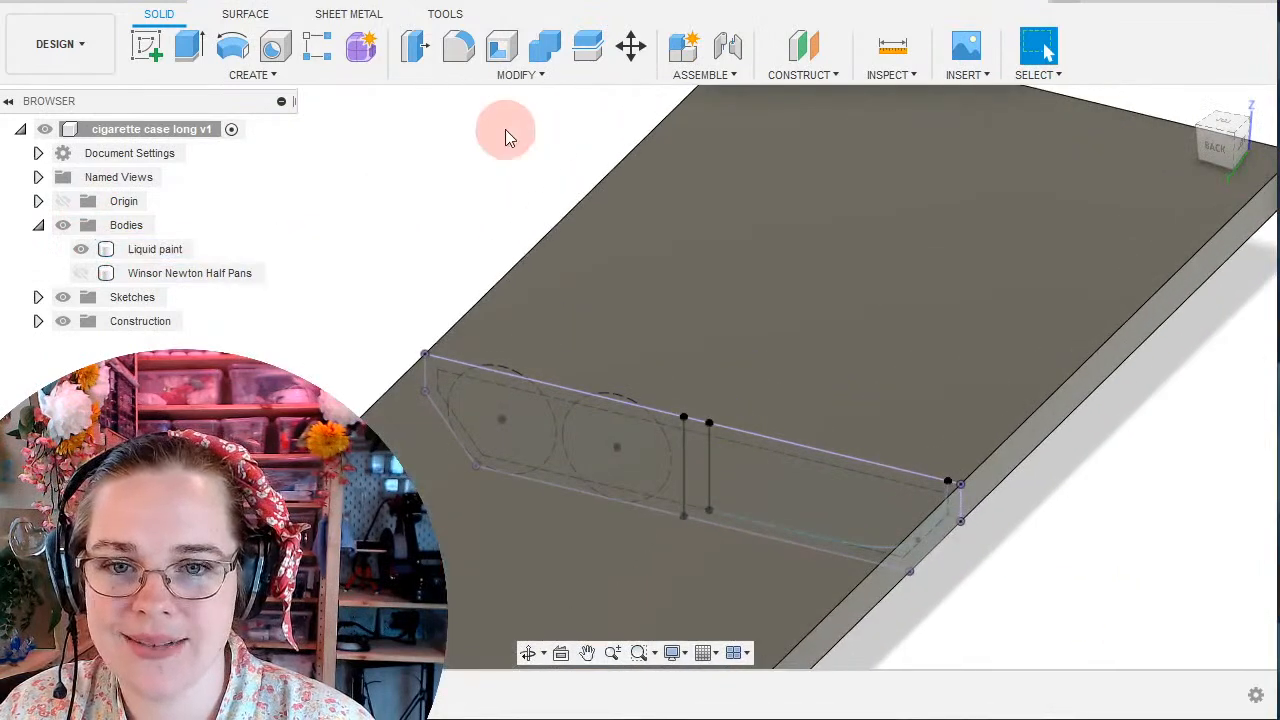
Cut the Liquid paint body by extruding the profile region containing the two construction circles, with Symmetric direction and All extent.
left_click(189, 45)
middle_click_drag(491, 249, 586, 305, "shift")
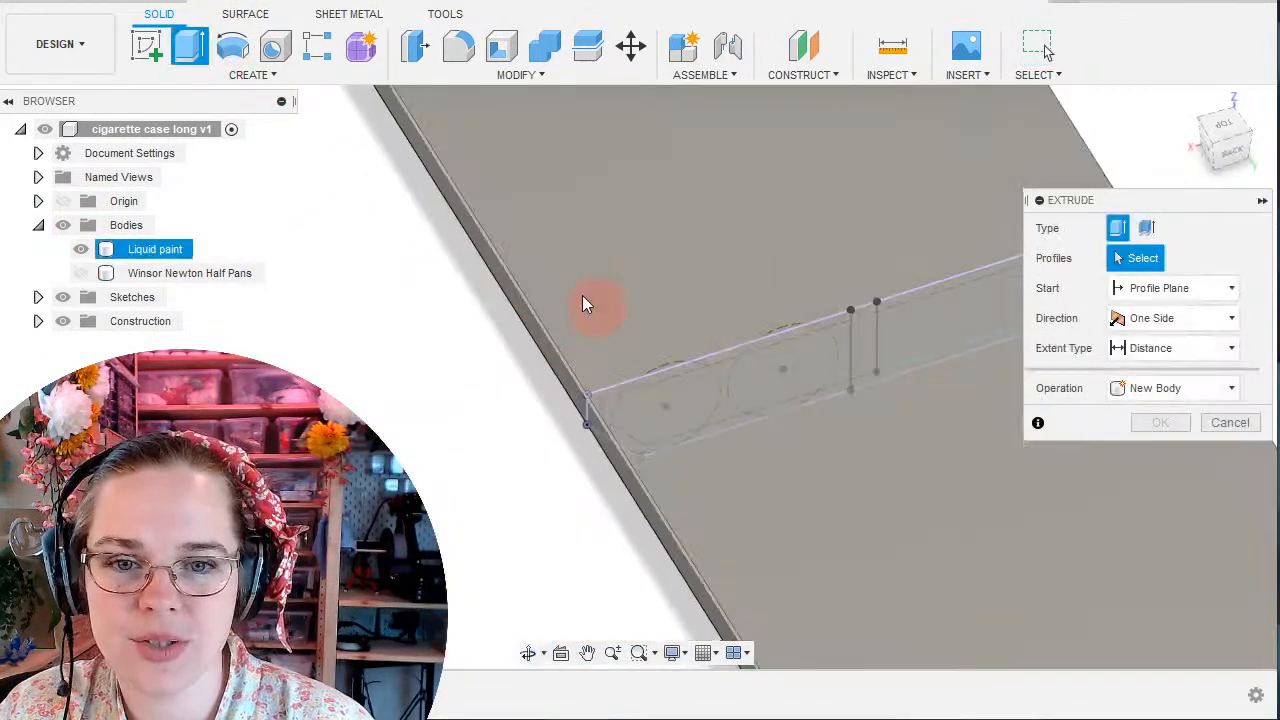
left_click(81, 249)
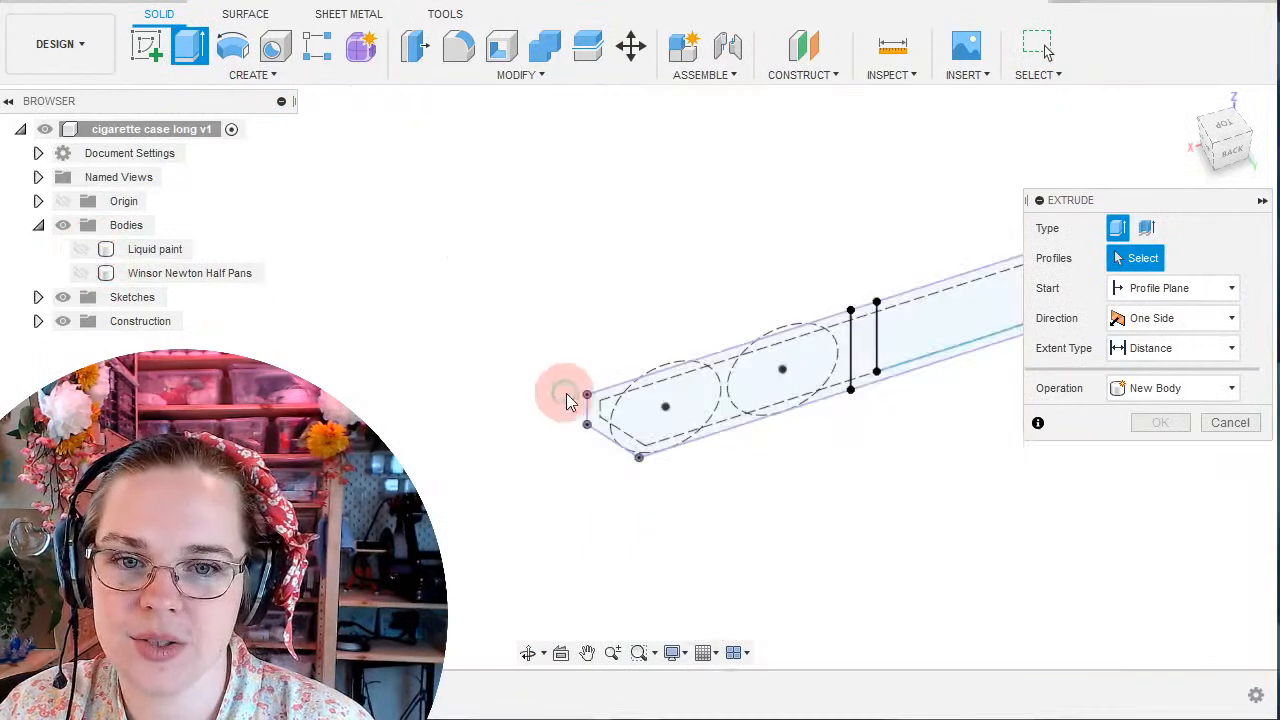
left_click(742, 420)
left_click(81, 249)
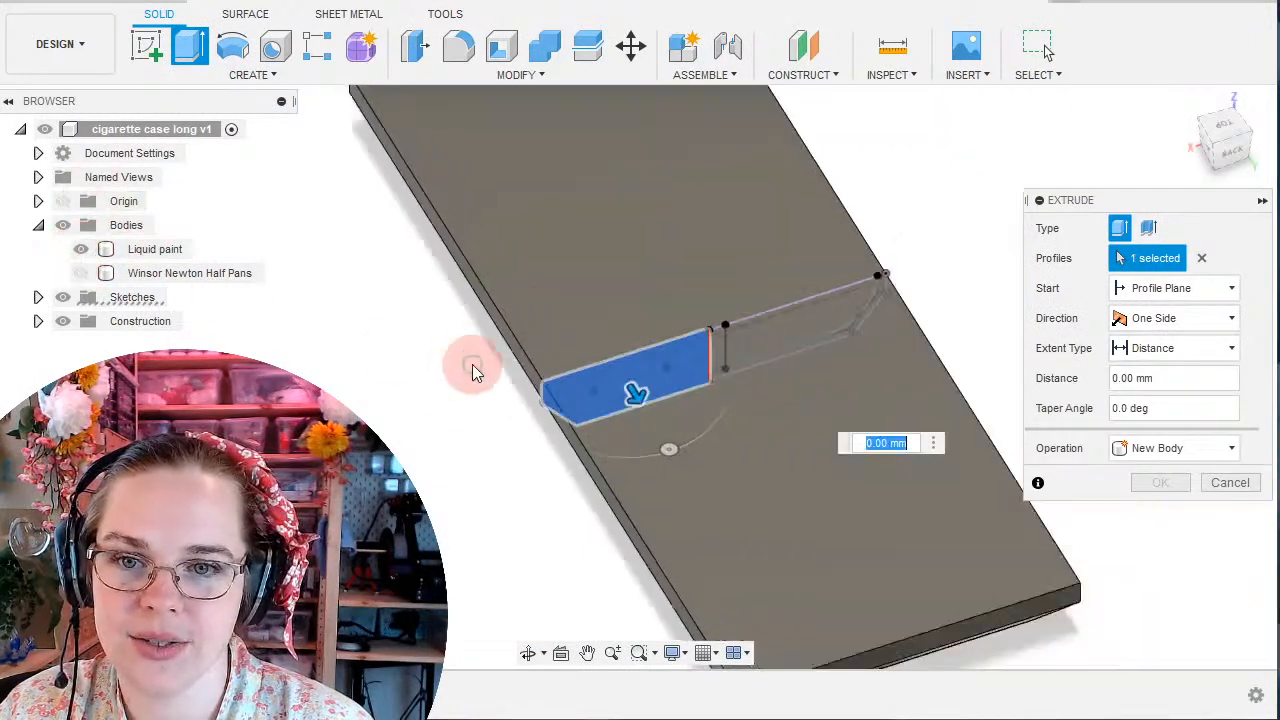
scroll(475, 372, "down", 4)
left_click_drag(552, 396, 632, 540)
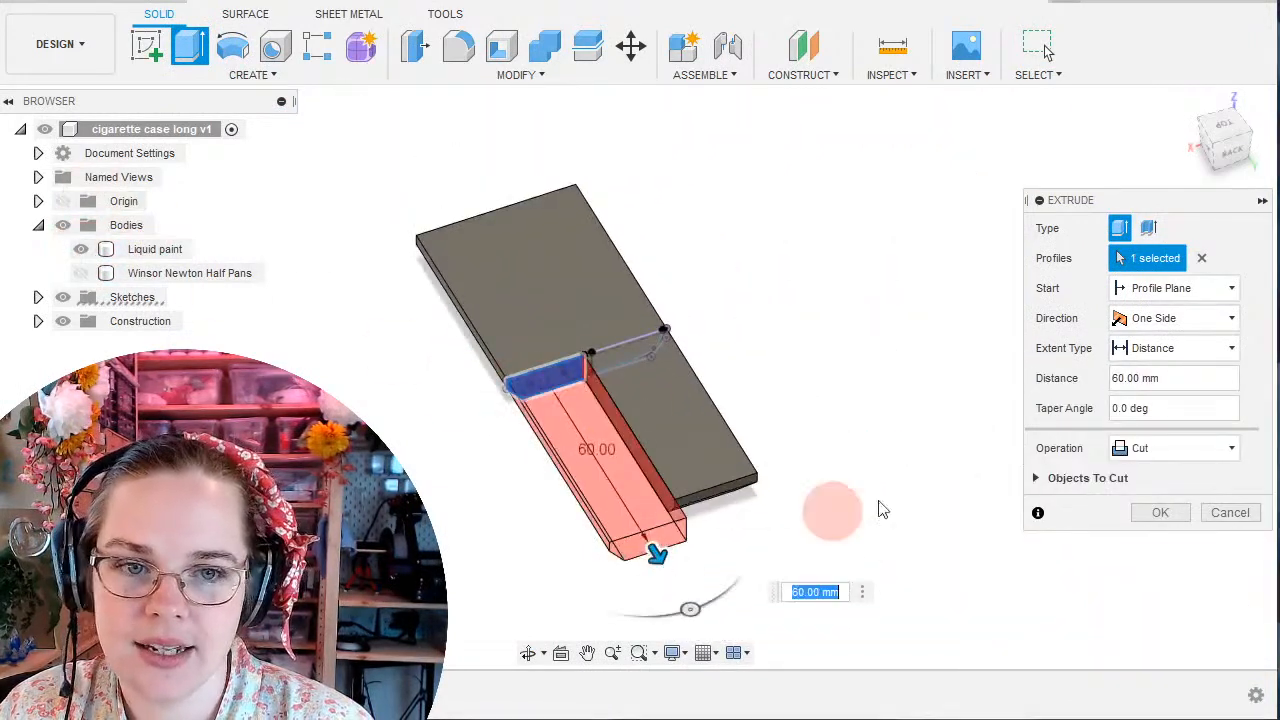
left_click(1155, 320)
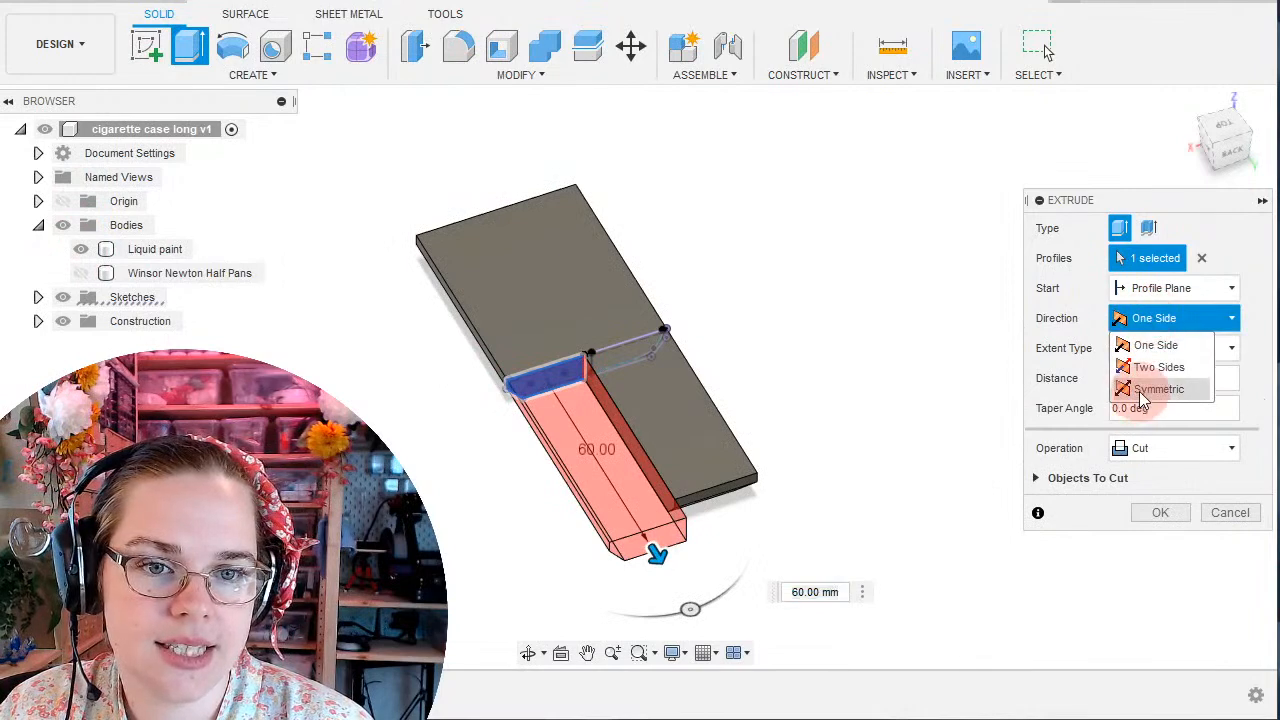
left_click(1156, 389)
left_click(1175, 348)
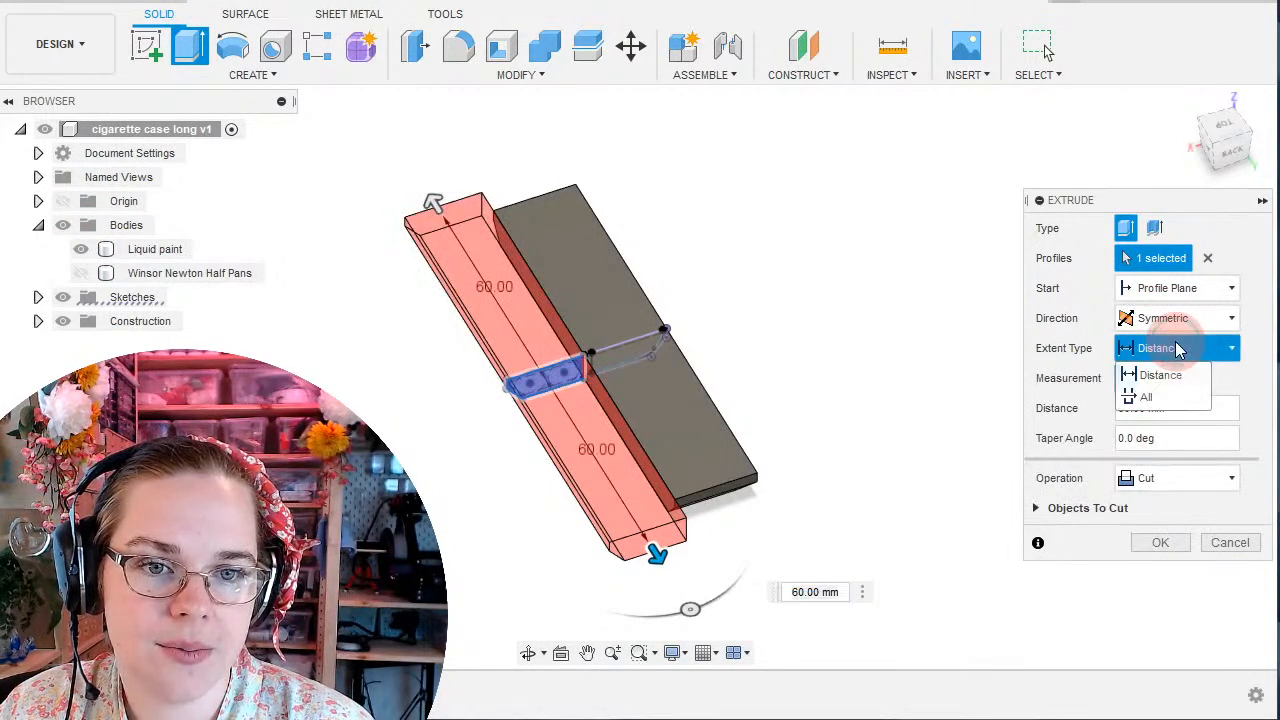
left_click(1140, 396)
left_click(1163, 482)
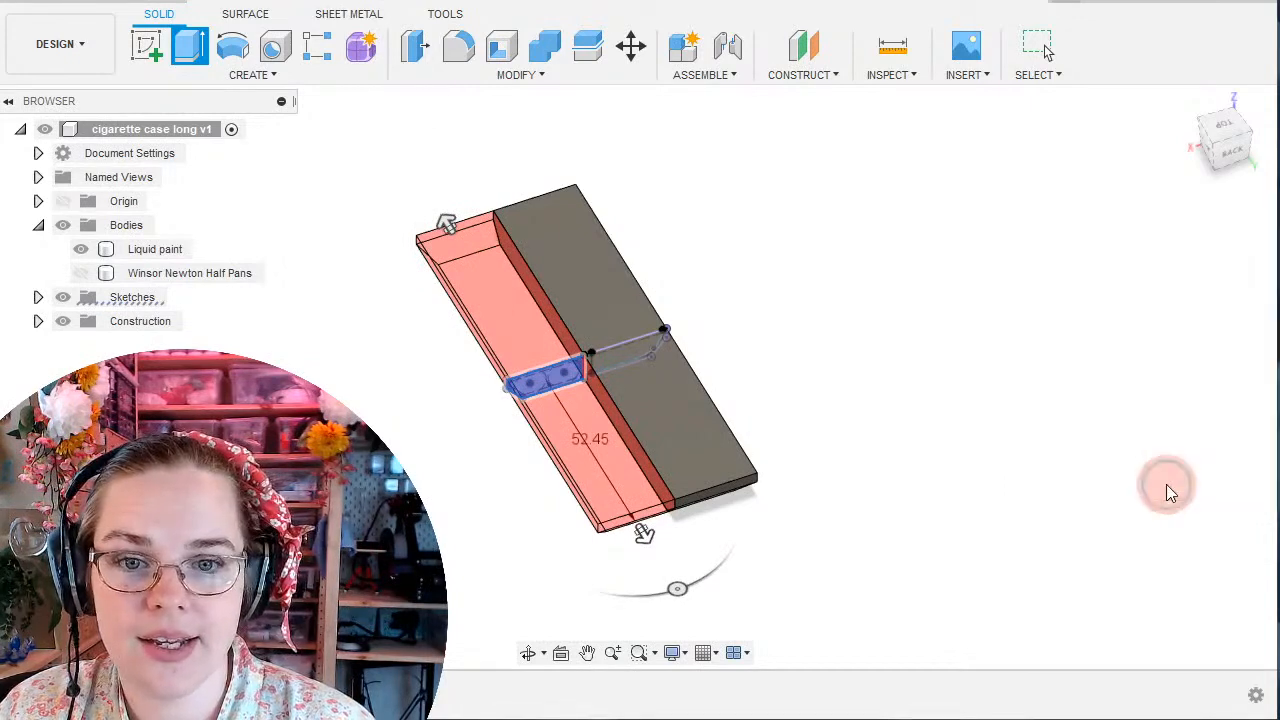
middle_click_drag(895, 468, 846, 376, "shift")
middle_click_drag(743, 429, 699, 459, "shift")
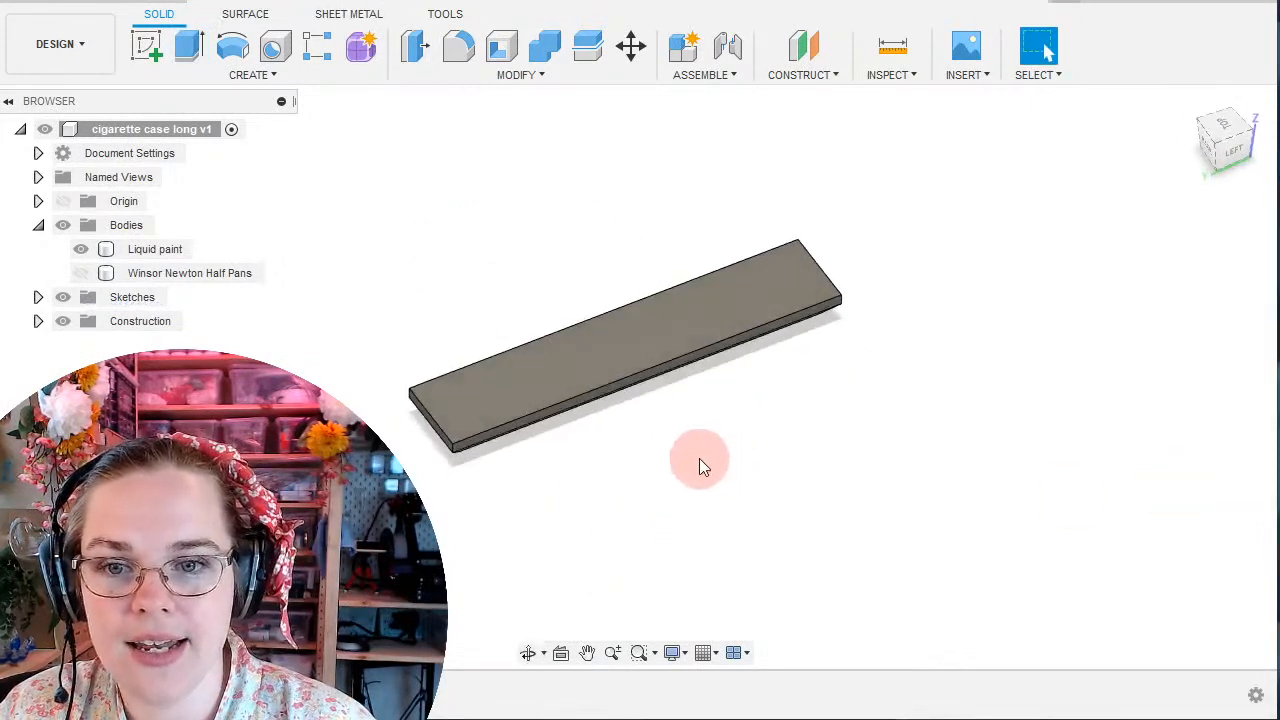
scroll(699, 459, "down", 3)
scroll(302, 369, "up", 3)
middle_click_drag(1086, 472, 811, 468)
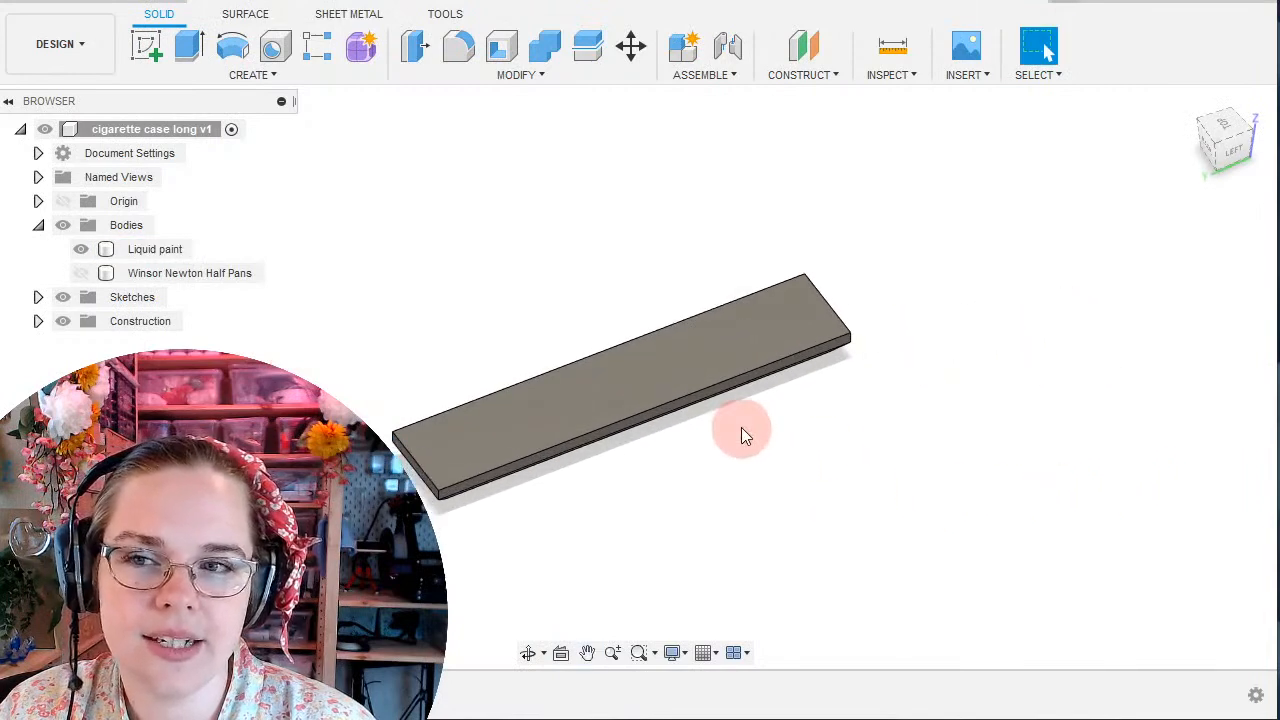
Make the cross-section sketch visible together with the Liquid paint body.
scroll(741, 427, "up", 3)
middle_click_drag(824, 425, 1066, 403)
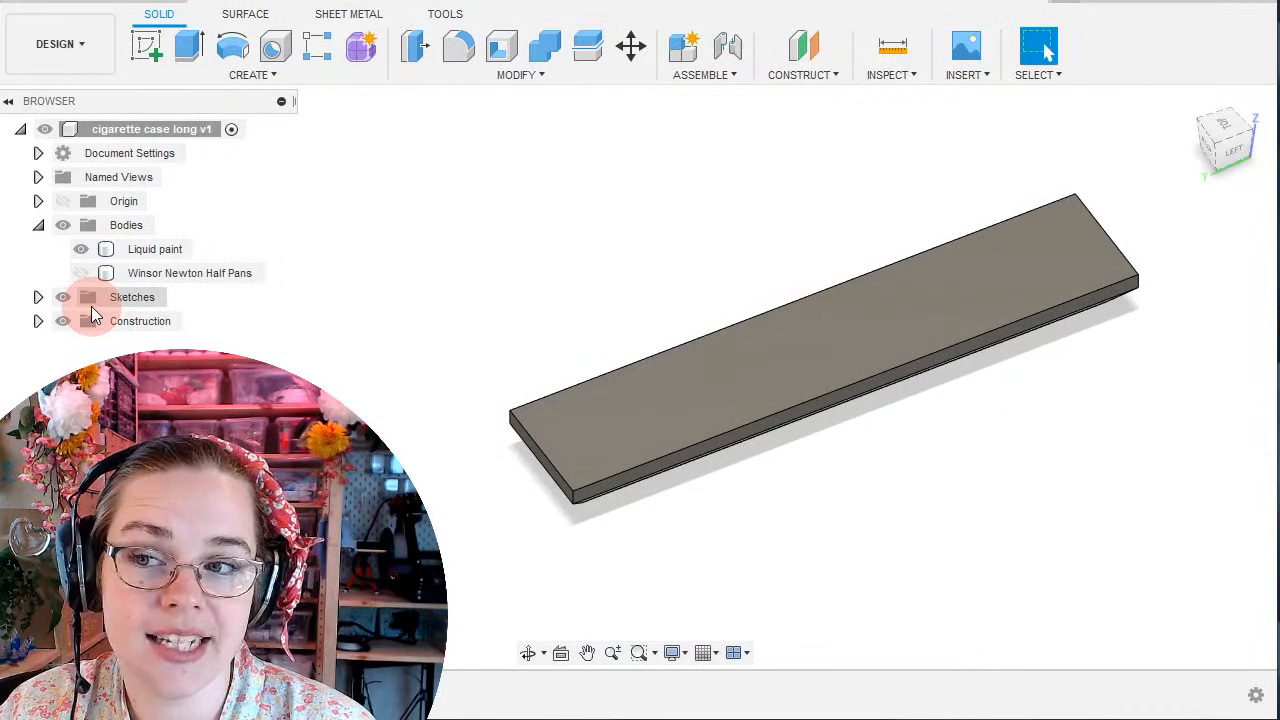
left_click(38, 297)
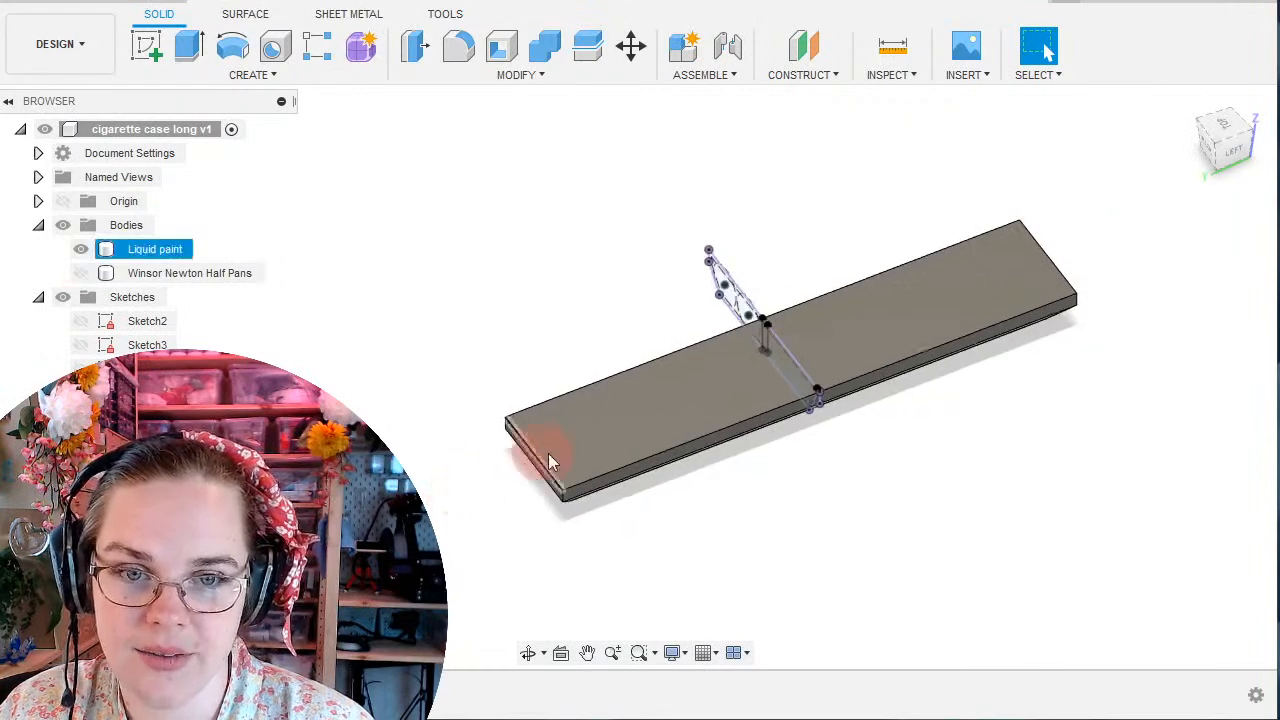
scroll(849, 429, "up", 5)
middle_click_drag(877, 409, 923, 409, "shift")
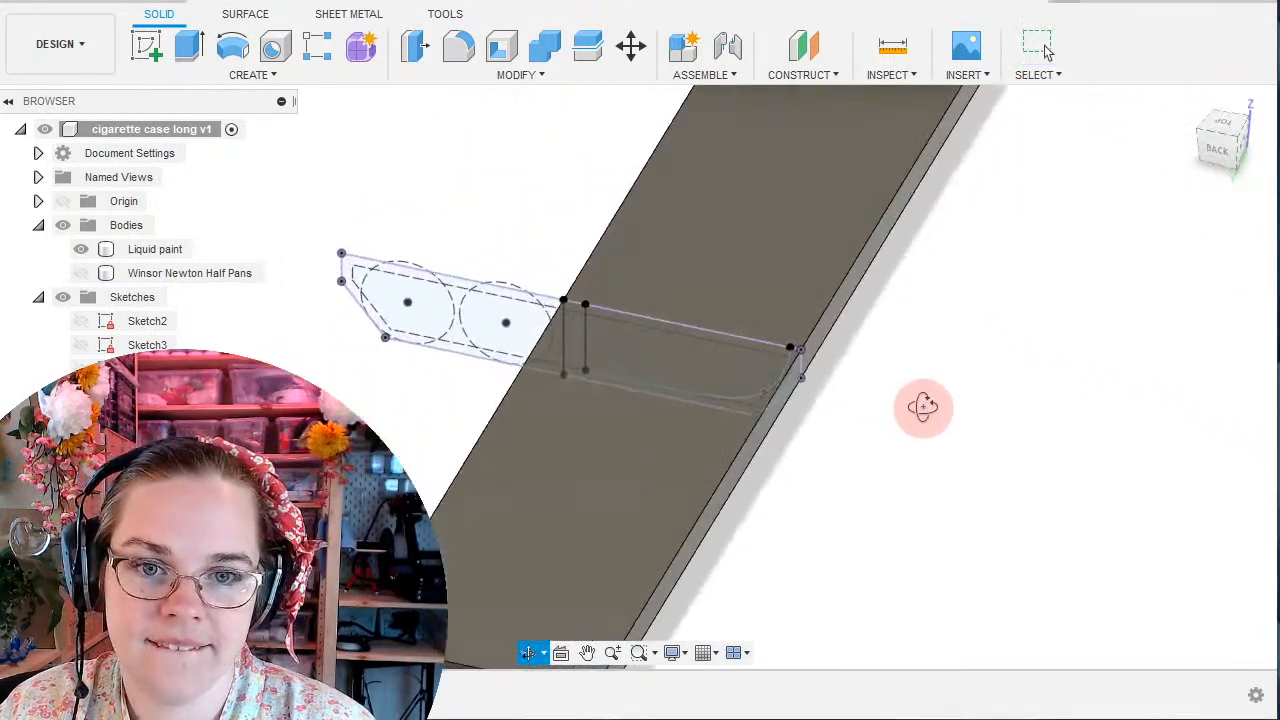
Cut a well into the Liquid paint body by extruding the round-ended profile symmetrically 4 mm, hiding the body while picking the profile.
left_click(186, 48)
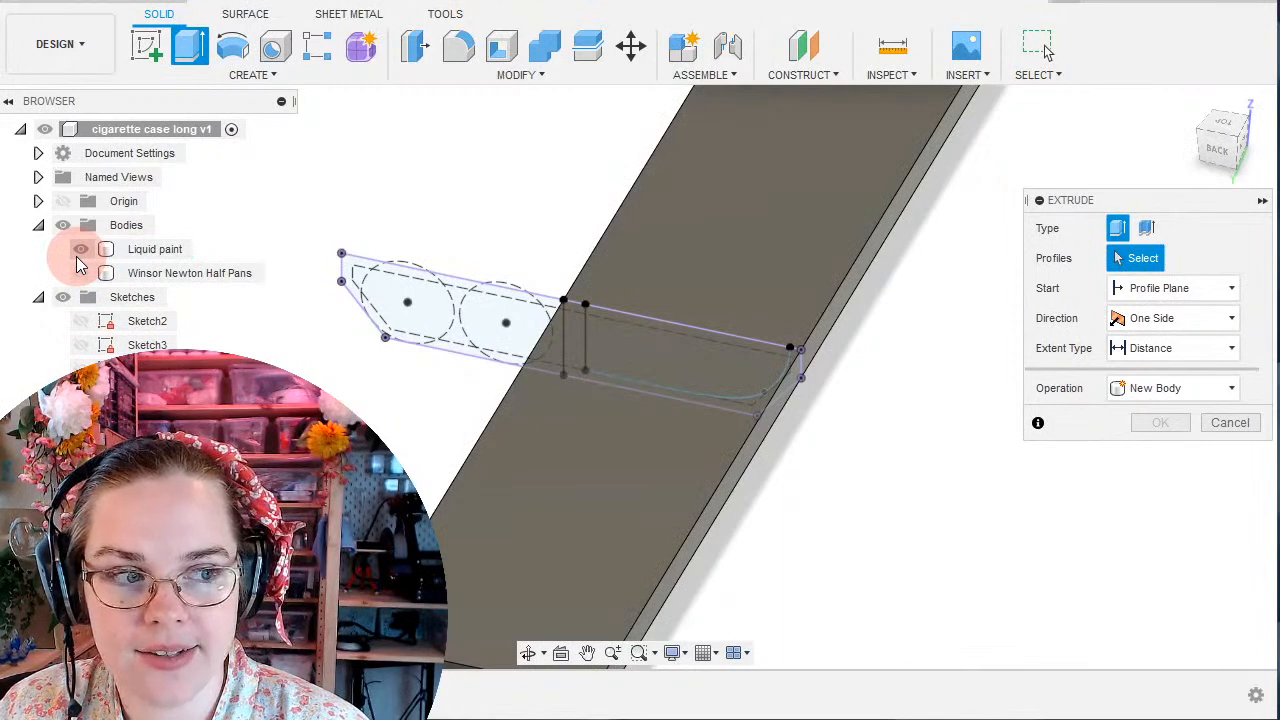
left_click(77, 255)
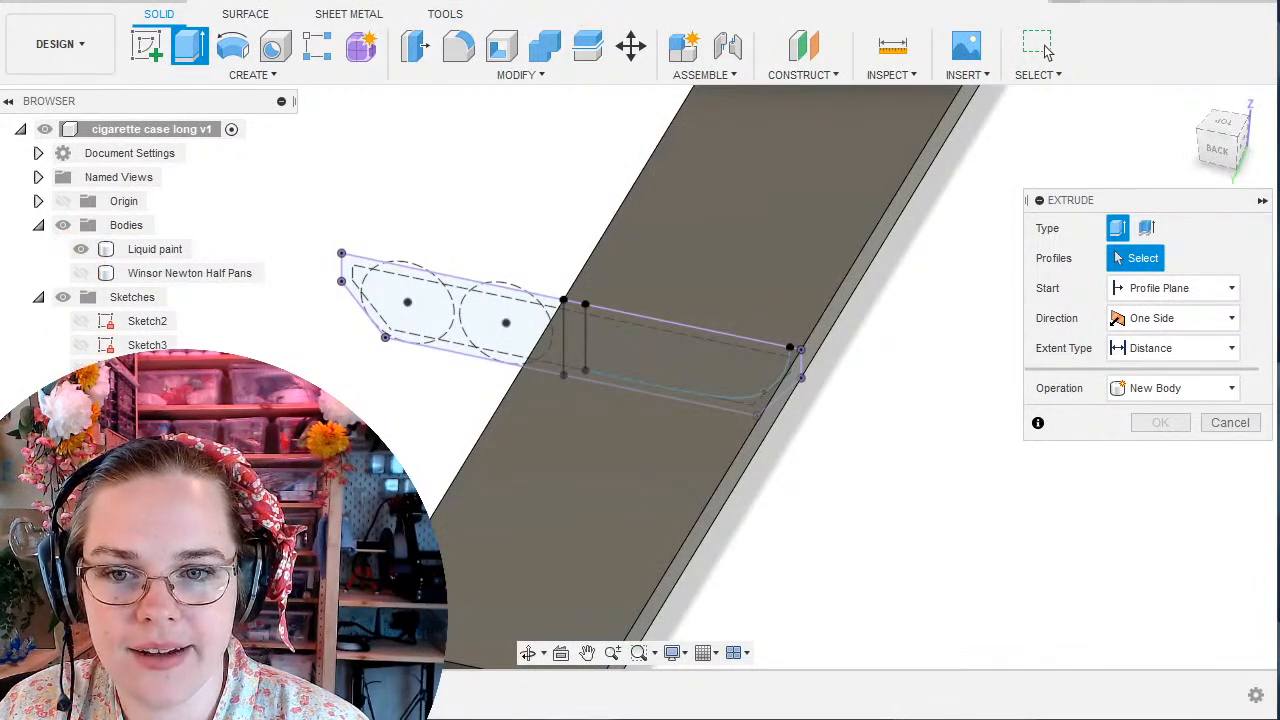
left_click(80, 250)
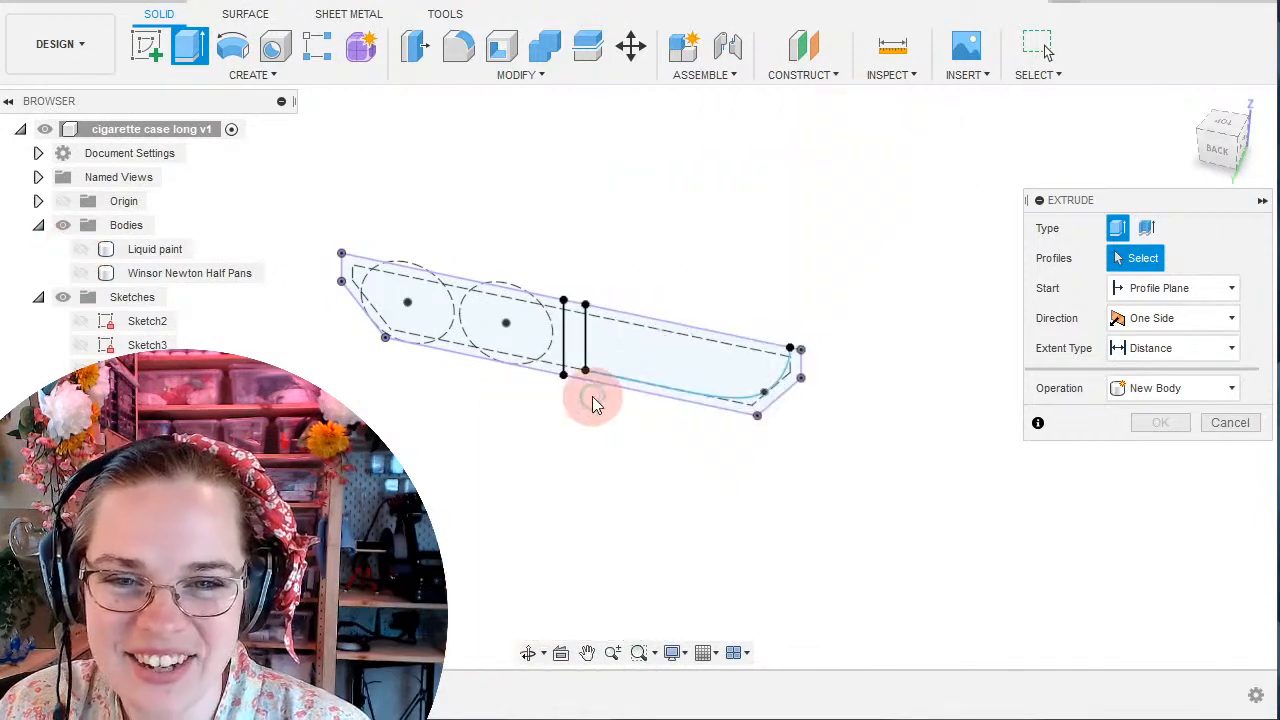
left_click(617, 352)
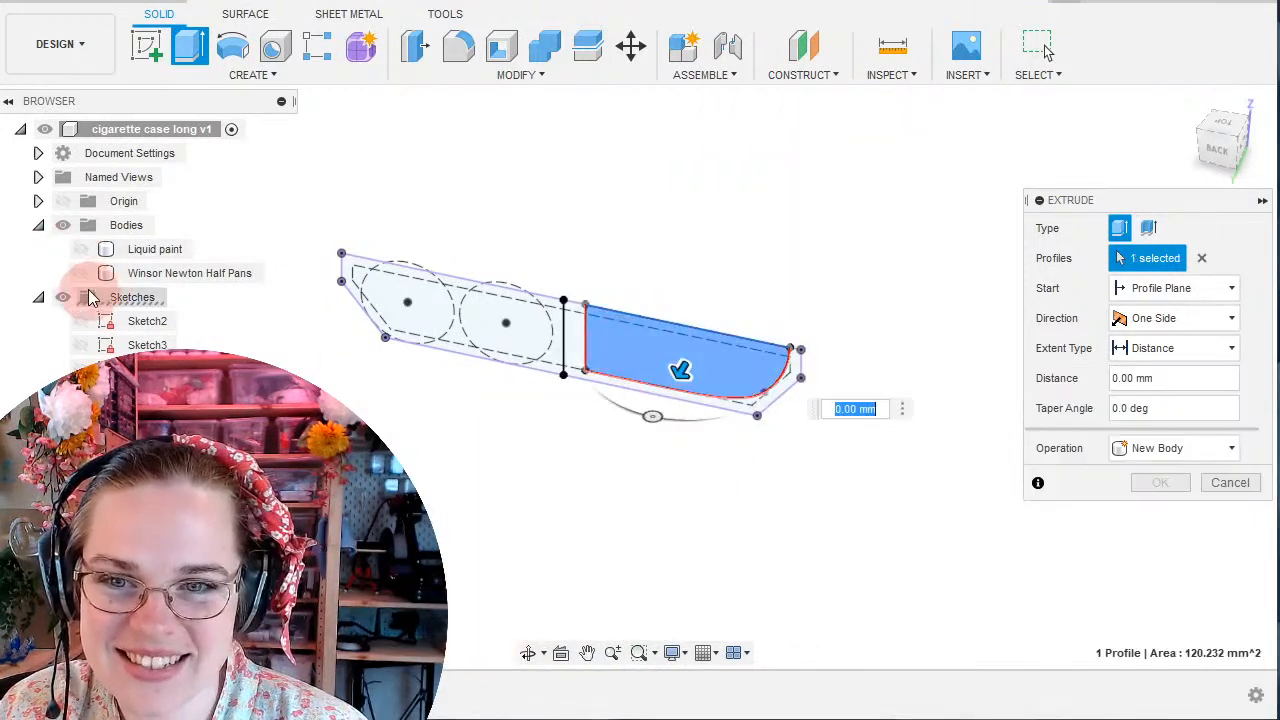
left_click(77, 250)
left_click_drag(891, 458, 852, 485, "shift")
left_click(1127, 447)
left_click(1145, 320)
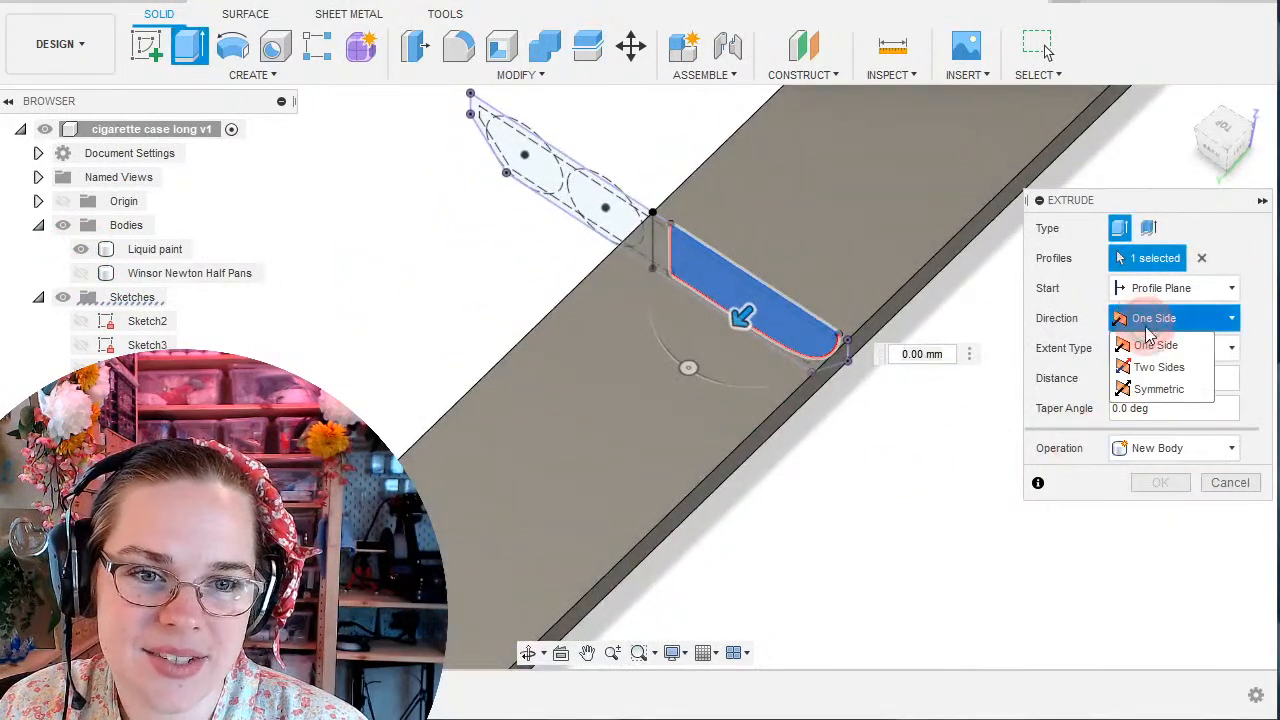
left_click(1142, 388)
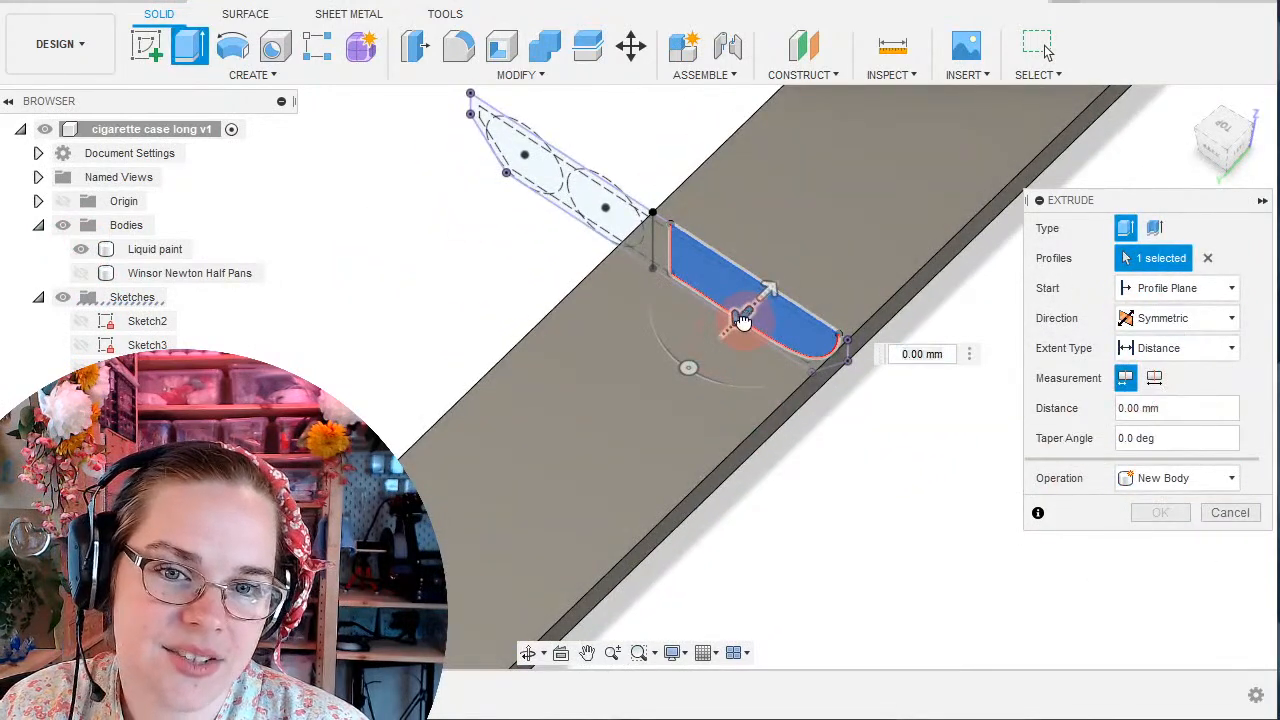
left_click_drag(745, 316, 708, 348)
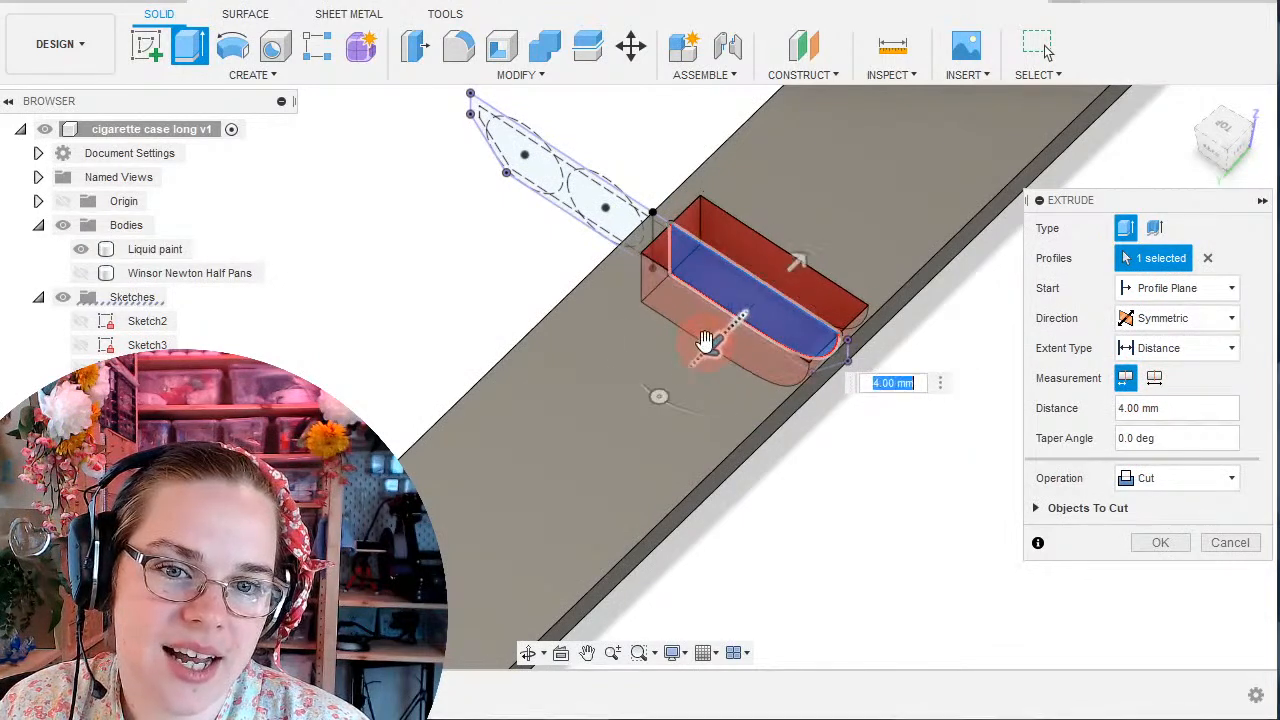
middle_click_drag(864, 501, 720, 531, "shift")
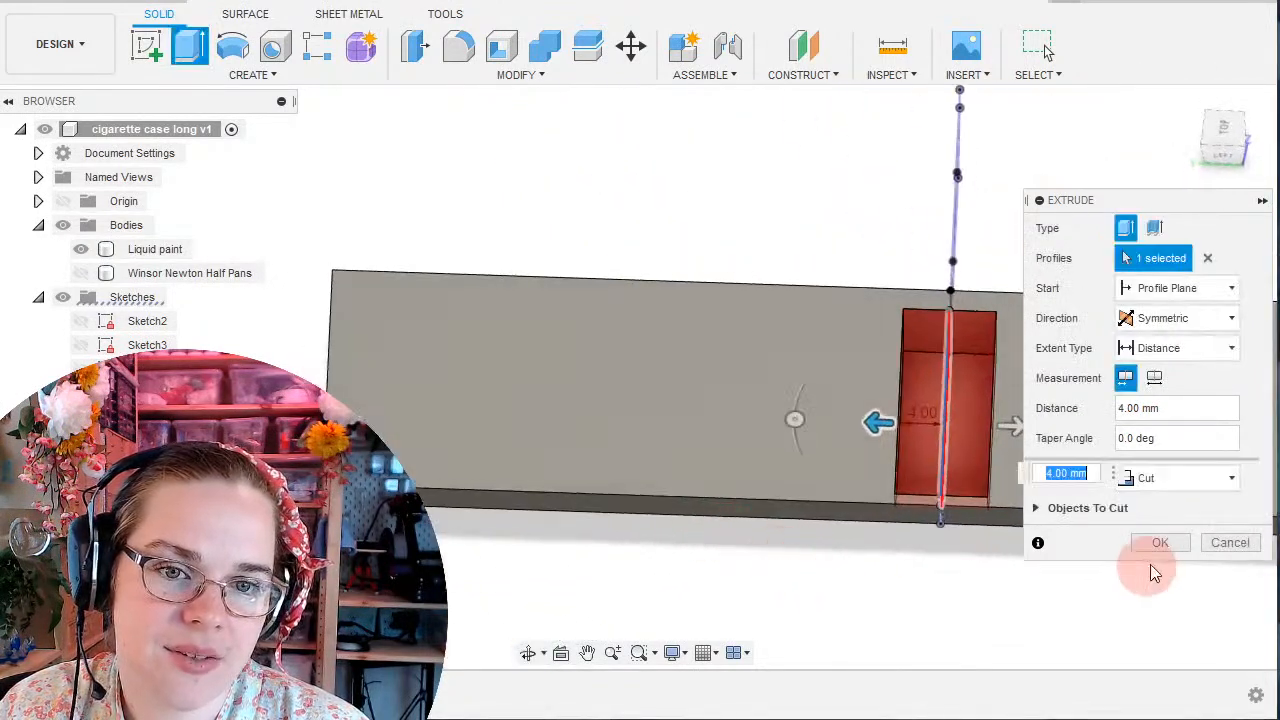
left_click(1157, 545)
Hide the cross-section sketch so that only the Liquid paint body with its cut well is shown.
middle_click_drag(951, 566, 666, 574)
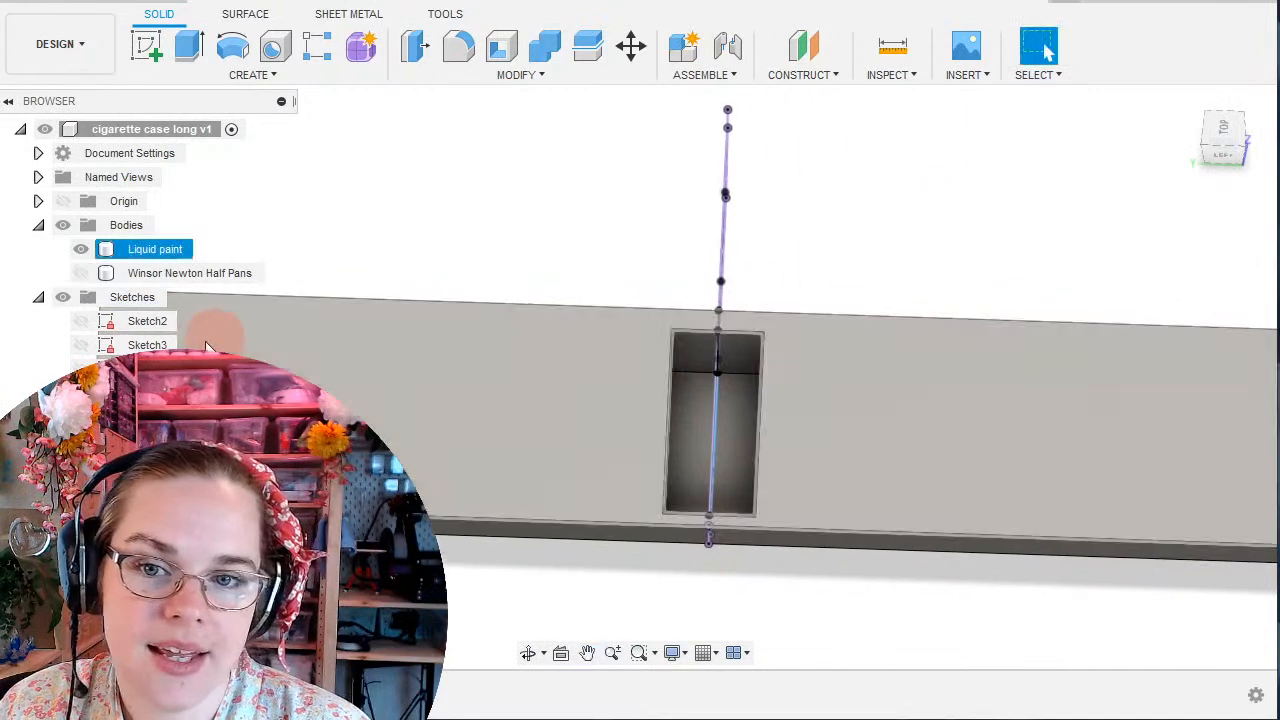
left_click(628, 272)
scroll(731, 349, "down", 5)
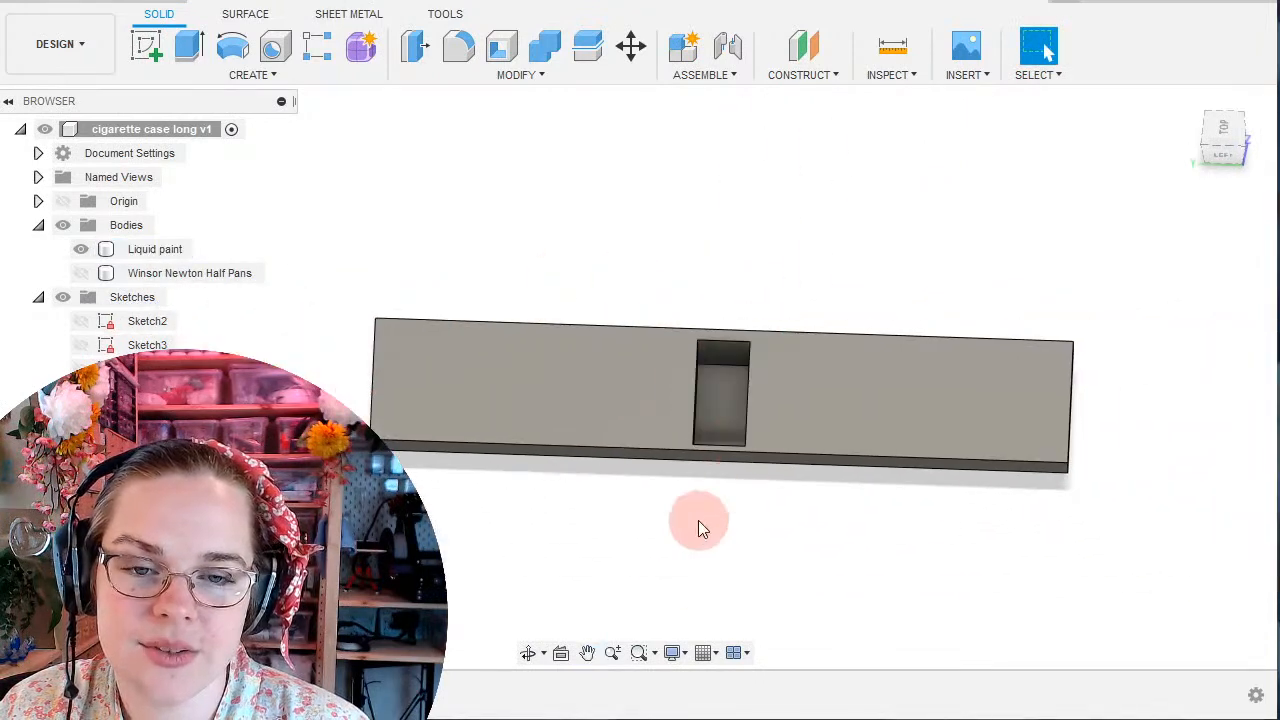
mouse_move(698, 520)
middle_mouse_down("shift")
mouse_move(795, 480)
mouse_move(754, 451)
mouse_move(693, 514)
middle_mouse_up("shift")
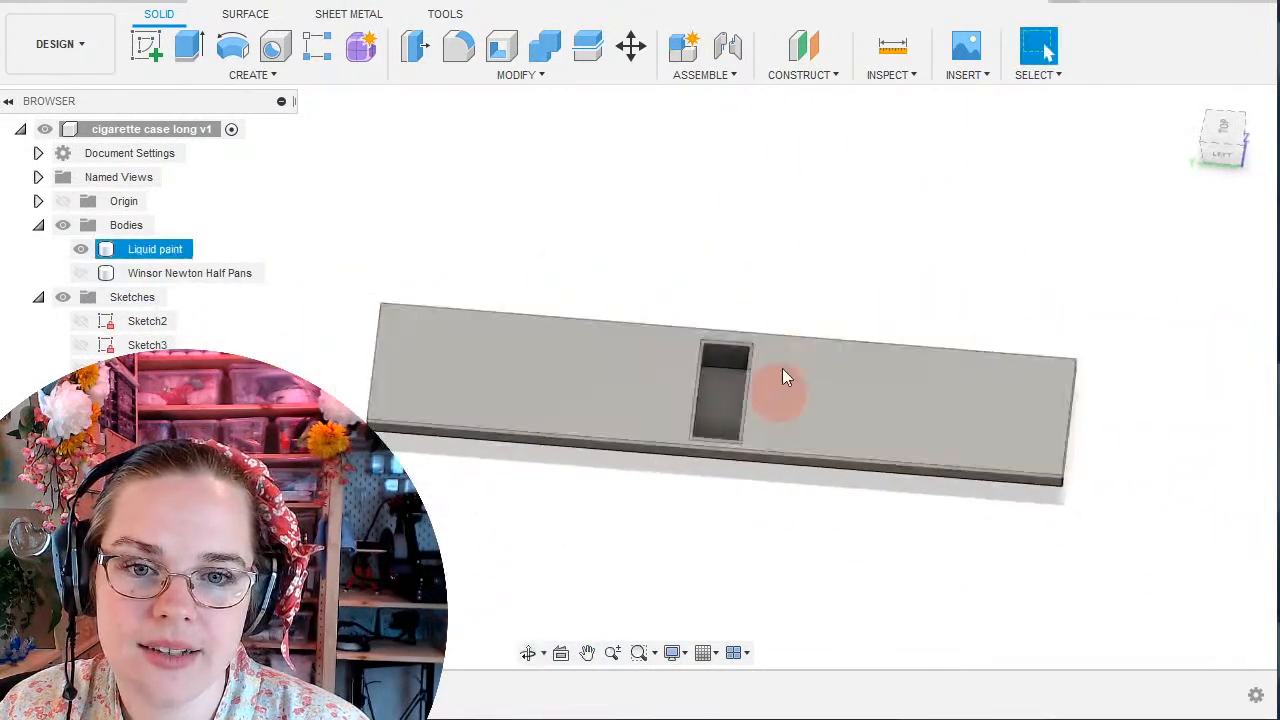
Try filleting the well's two vertical corner edges and its floor face, first at 0.5 mm and then at 1 mm, and undo the fillet.
scroll(789, 346, "up", 3)
middle_click_drag(789, 346, 748, 292, "shift")
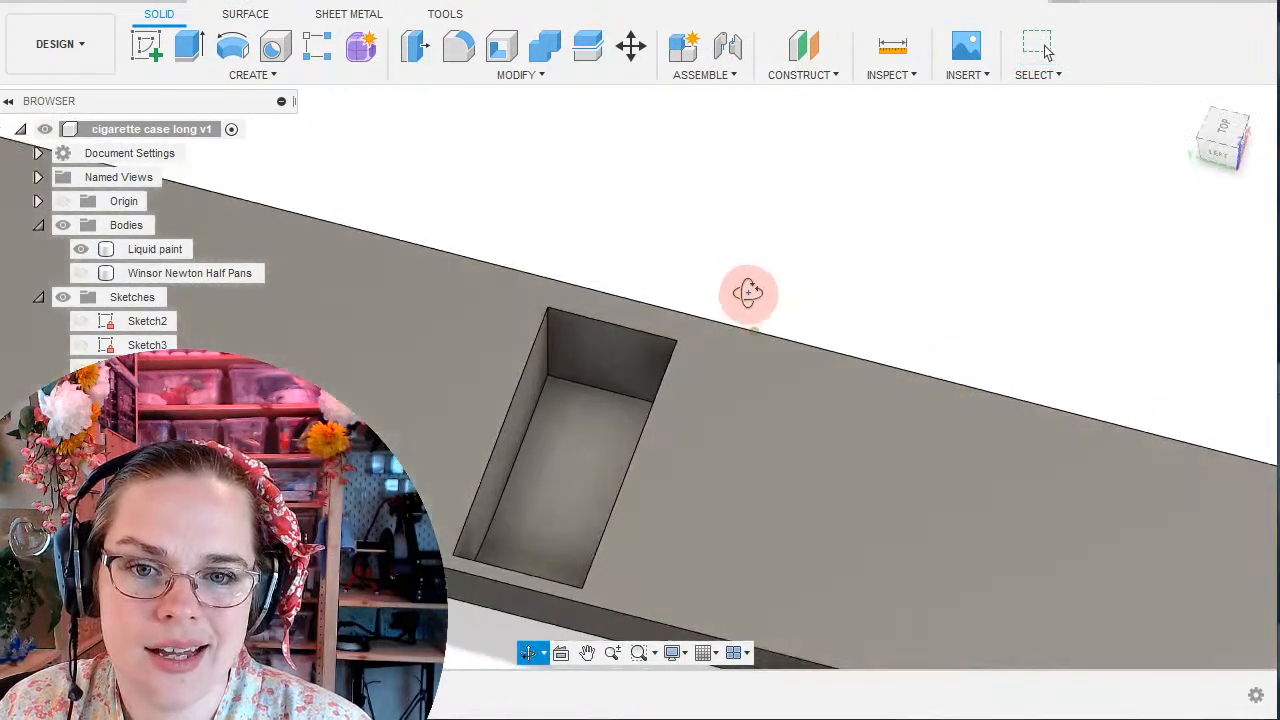
left_click(458, 44)
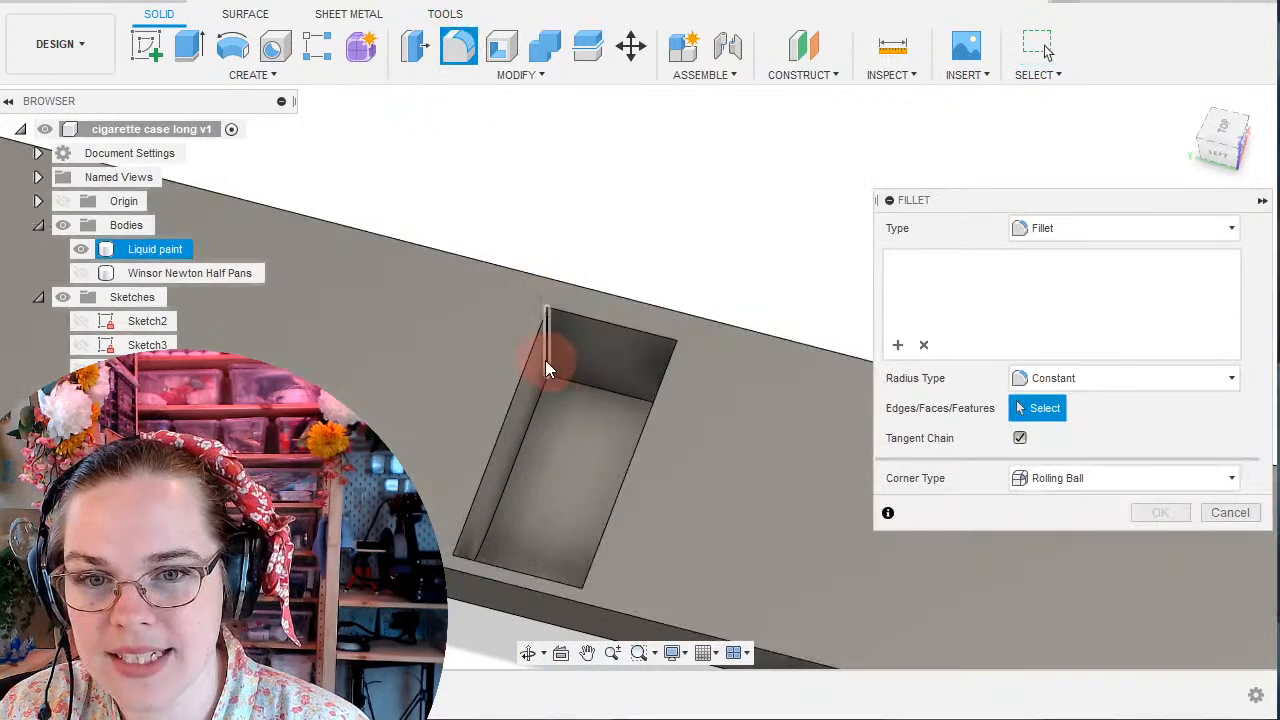
left_click(544, 359)
middle_click_drag(600, 269, 735, 347, "shift")
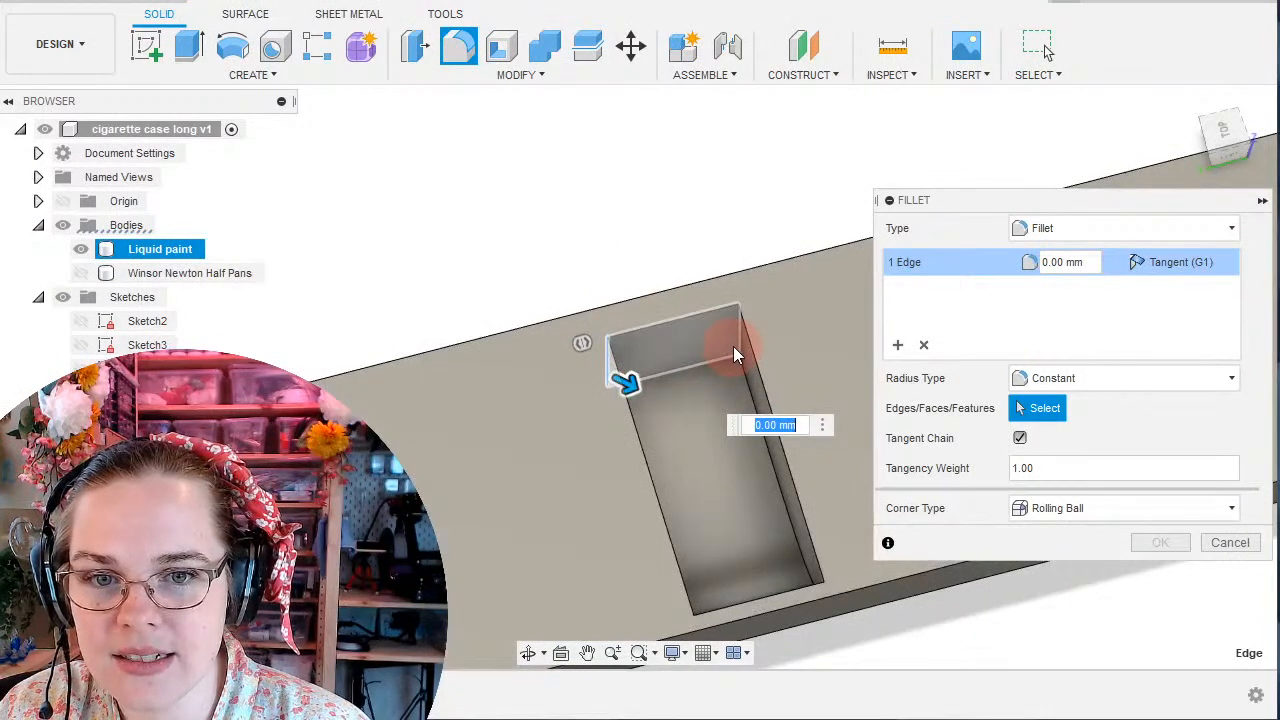
left_click(733, 346)
left_click(712, 390)
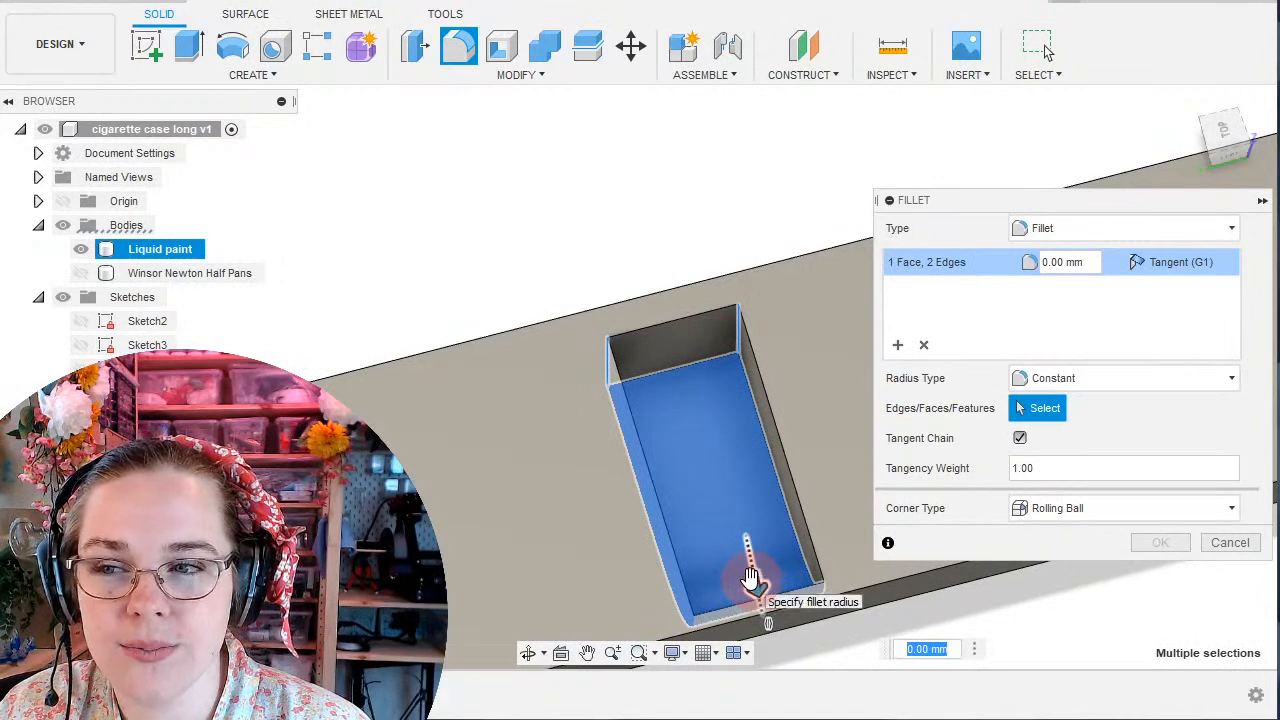
left_click_drag(1084, 262, 979, 255)
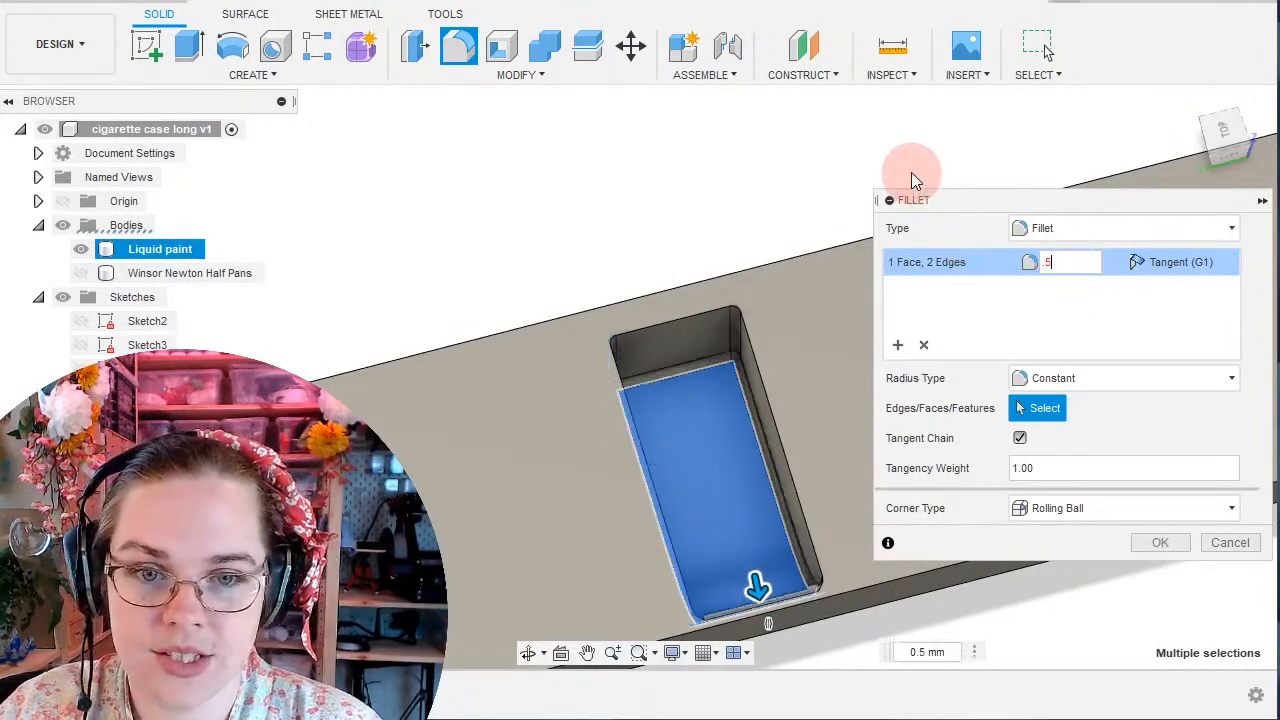
left_click_drag(1061, 263, 1017, 258)
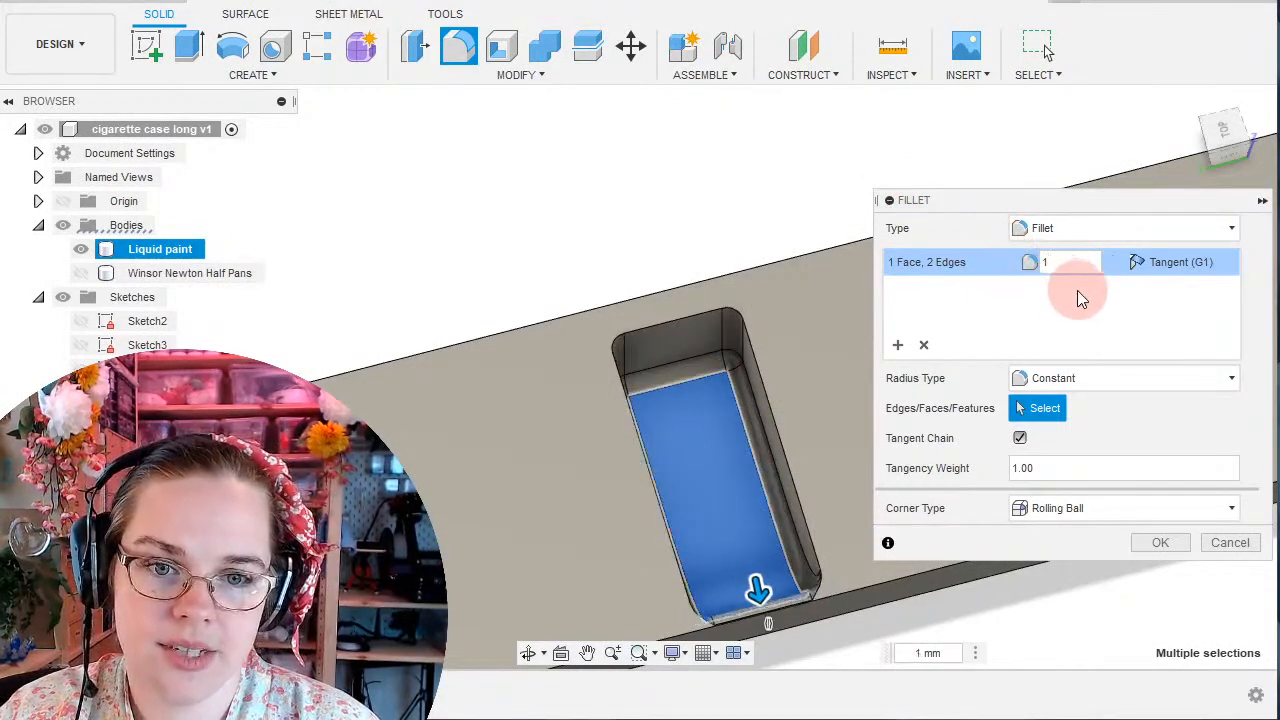
left_click(1157, 545)
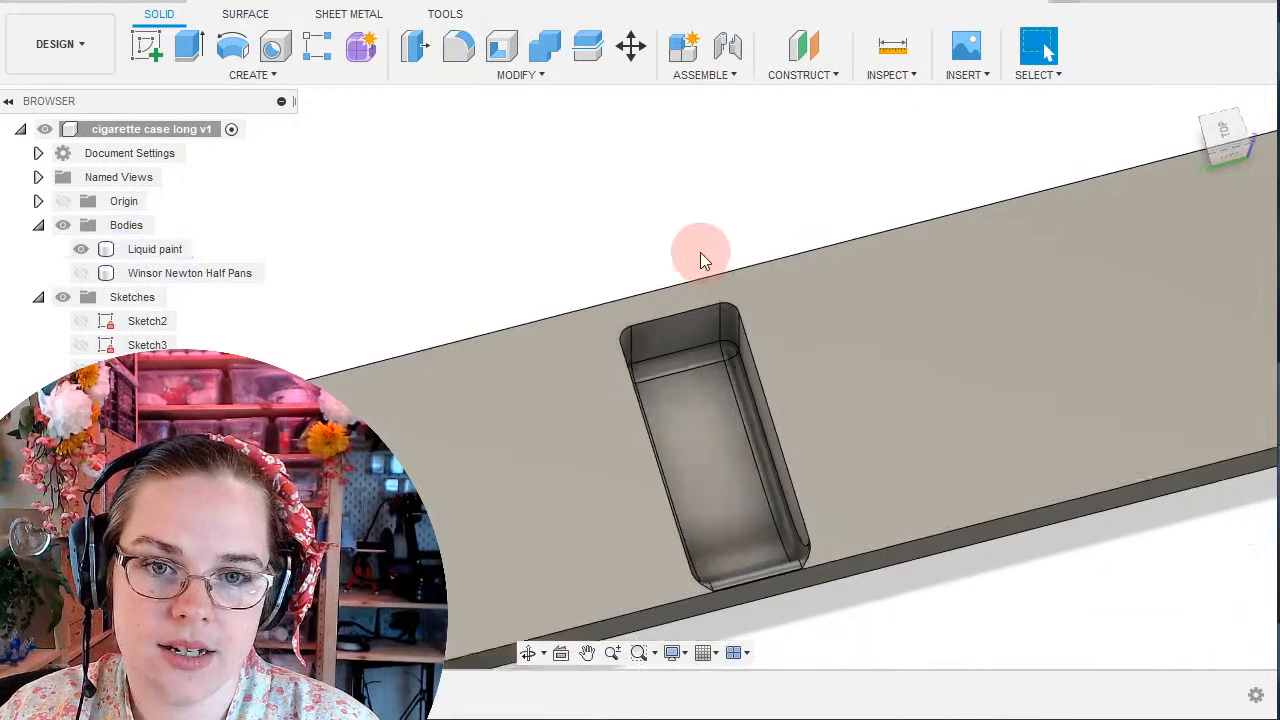
middle_click_drag(700, 258, 880, 242, "shift")
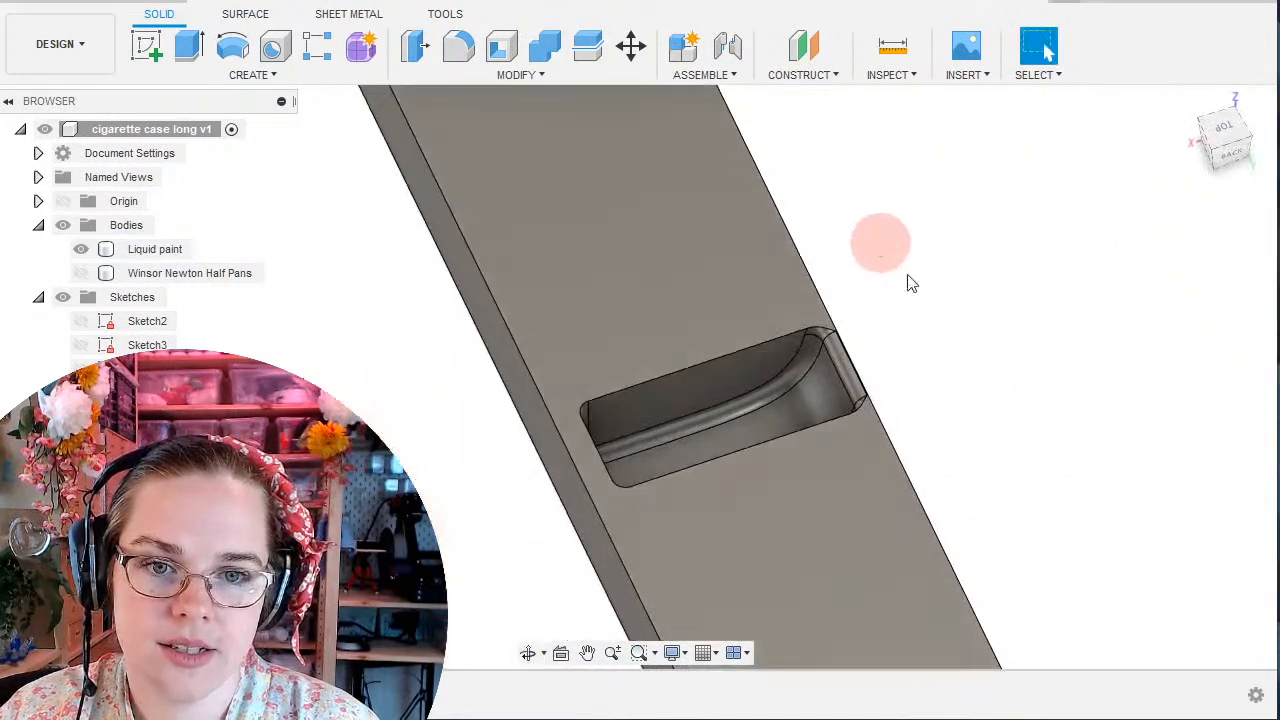
left_click(803, 492)
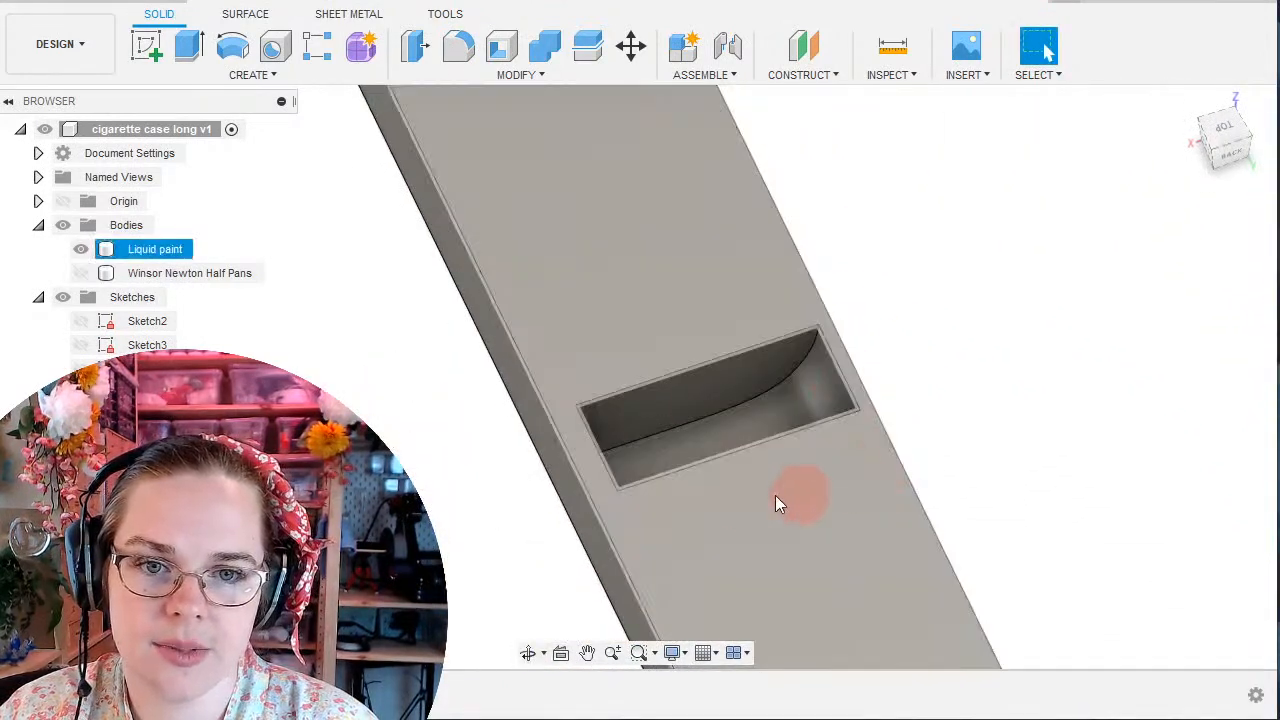
Fillet five inner edges of the well at 1 mm: both vertical corners, the straight end's floor edge and the two long curved floor edges.
left_click(800, 390)
middle_click_drag(803, 389, 824, 298, "shift")
left_click(949, 289, "shift")
middle_click_drag(949, 289, 891, 306, "shift")
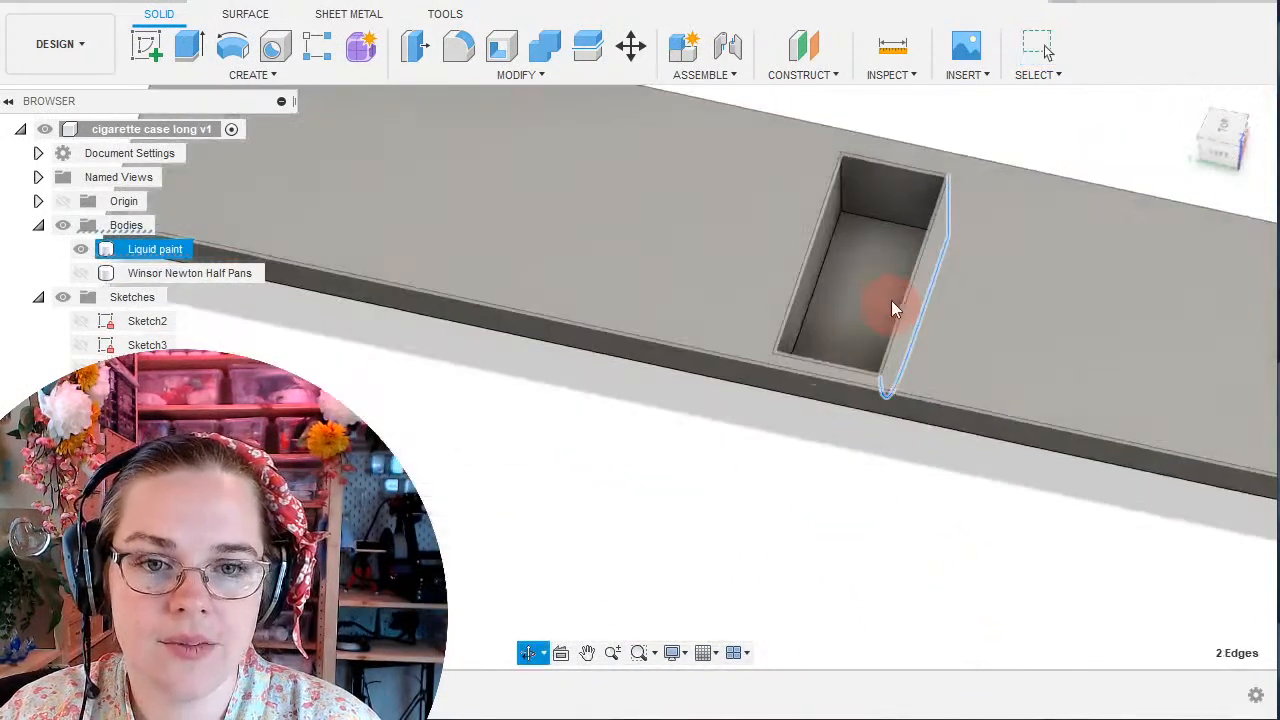
left_click(843, 197, "shift")
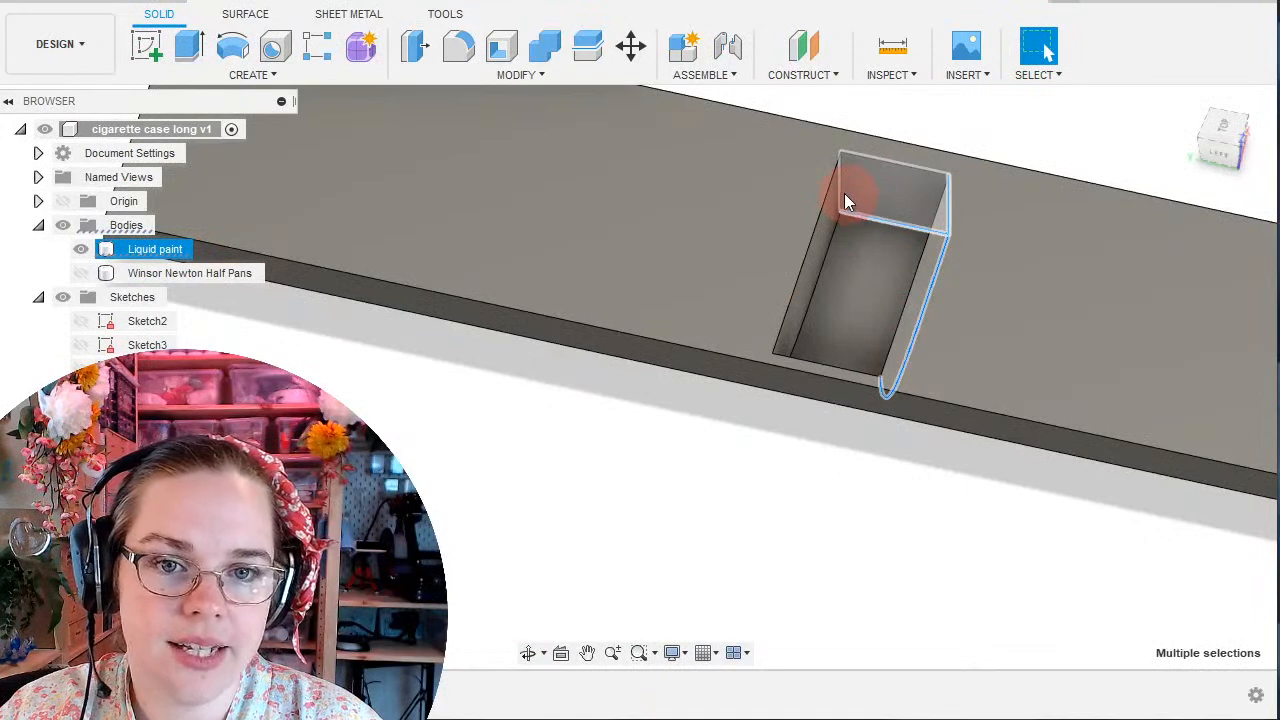
left_click(823, 263, "shift")
left_click(805, 281, "shift")
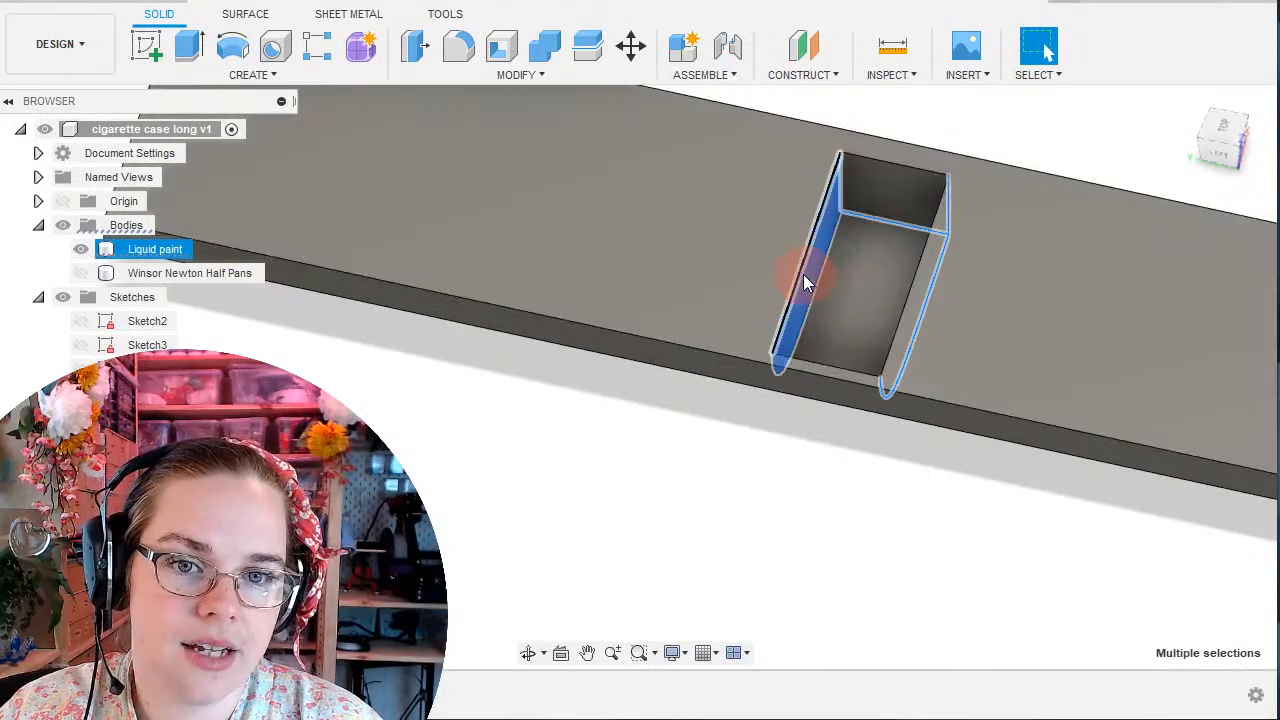
left_click(818, 286, "shift")
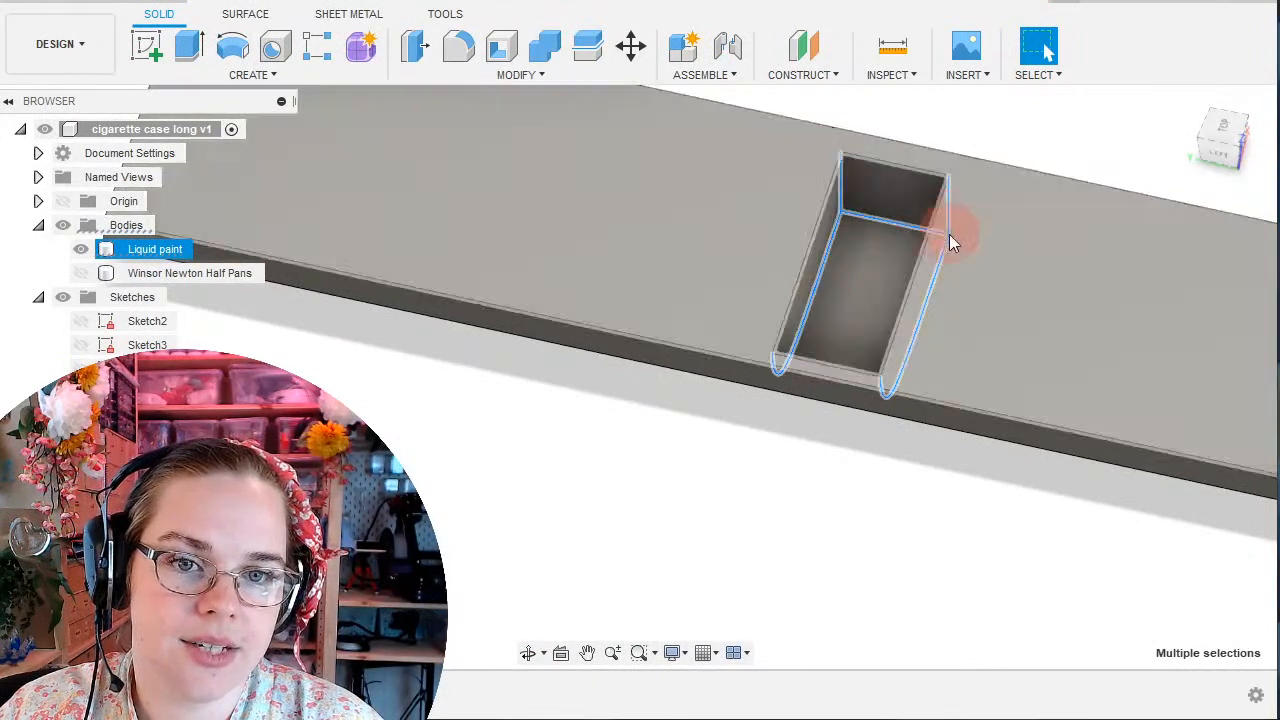
scroll(933, 178, "down", 1)
middle_click_drag(932, 175, 897, 237)
scroll(890, 245, "up", 3)
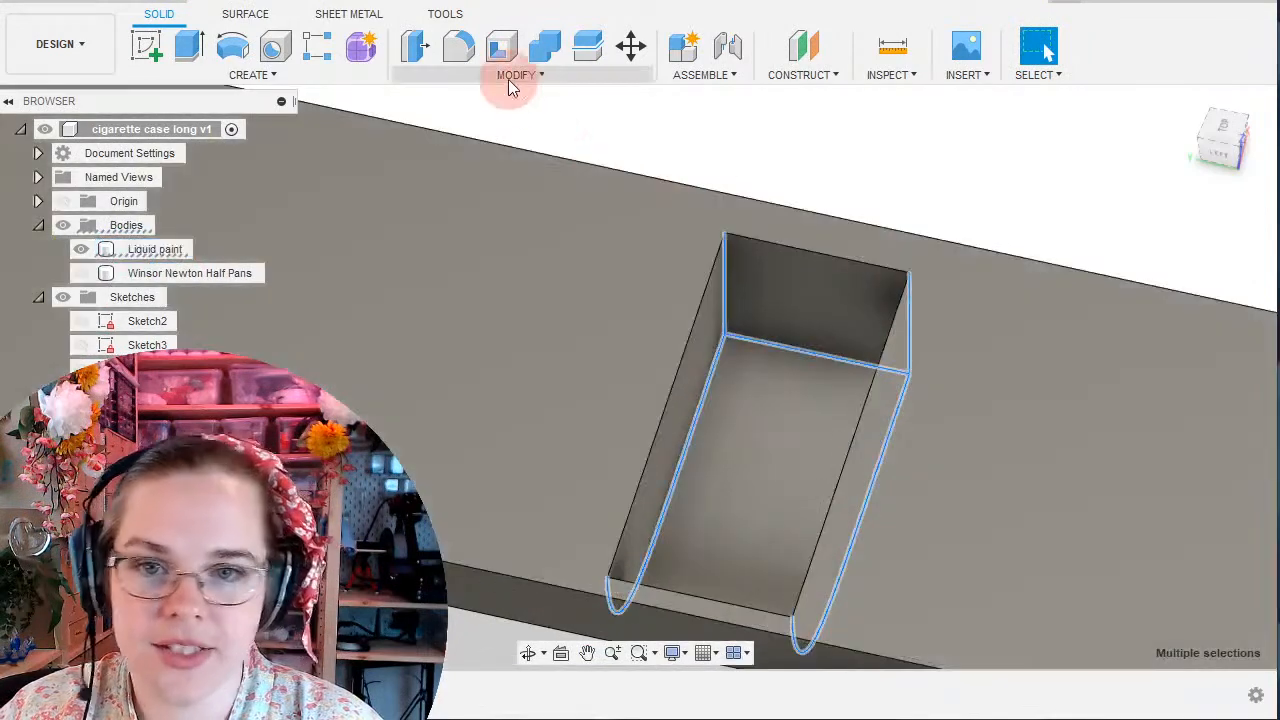
left_click(458, 45)
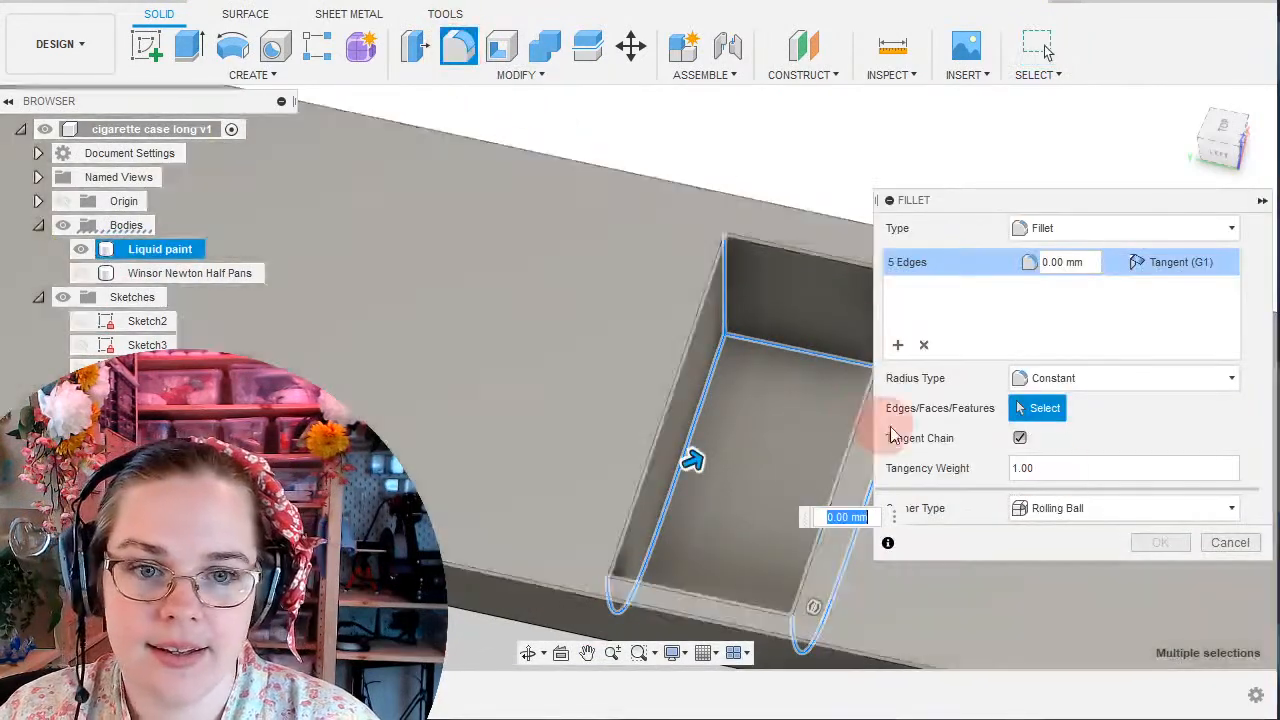
type("1")
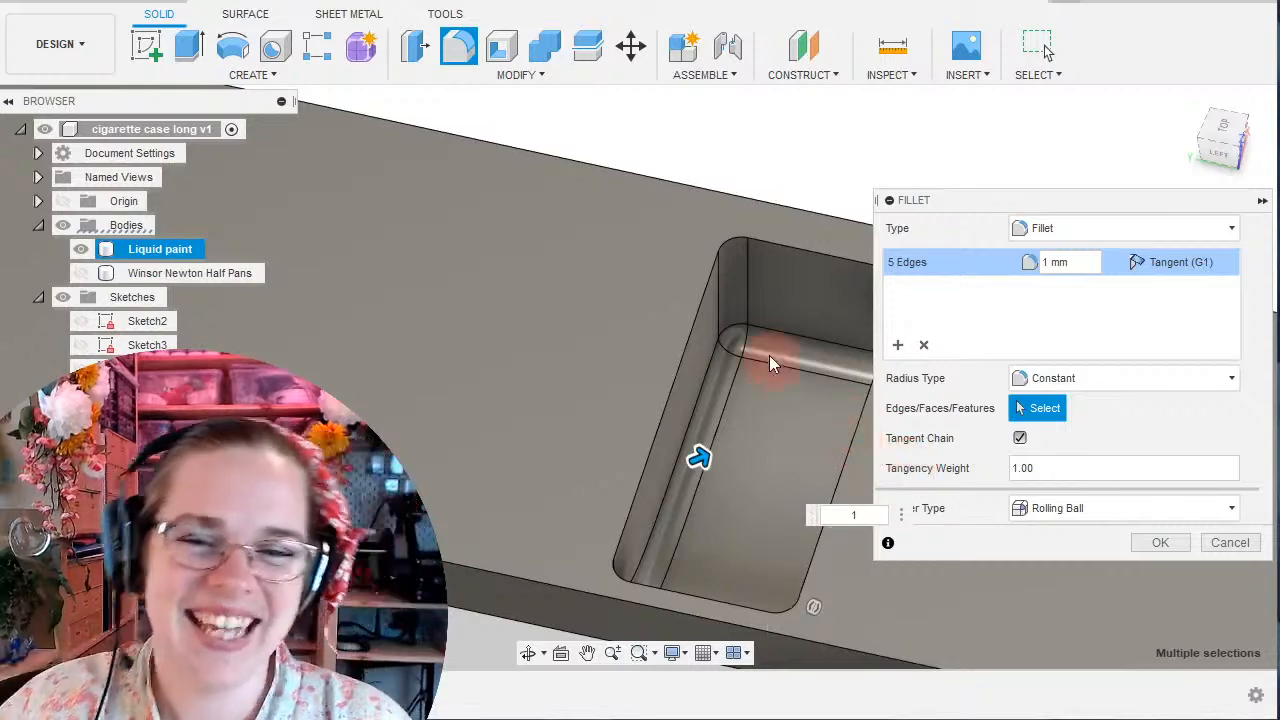
scroll(766, 352, "down", 2)
mouse_move(767, 318)
middle_mouse_down("shift")
mouse_move(763, 286)
mouse_move(763, 323)
mouse_move(777, 325)
mouse_move(766, 288)
mouse_move(752, 300)
middle_mouse_up("shift")
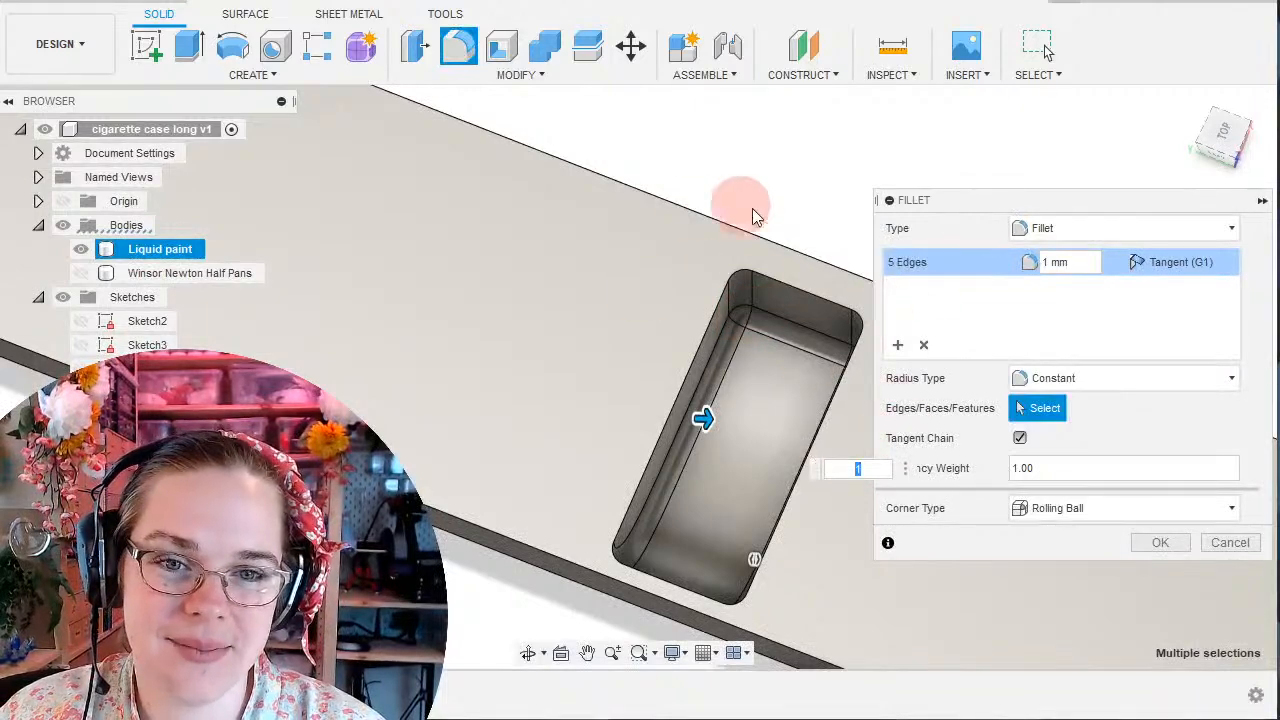
left_click(1160, 541)
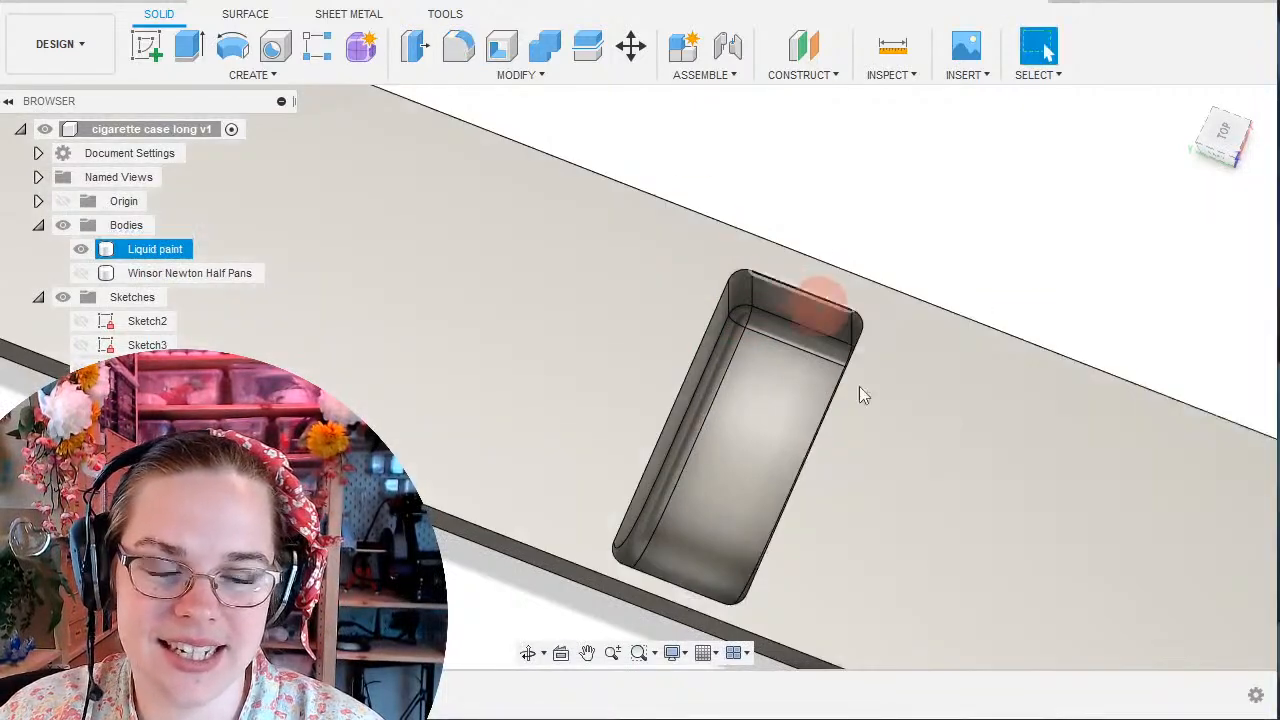
Start a rectangular pattern for the filleted paint well in the Liquid paint body.
scroll(870, 450, "down", 2)
scroll(882, 480, "up", 4)
middle_click_drag(884, 466, 809, 443, "shift")
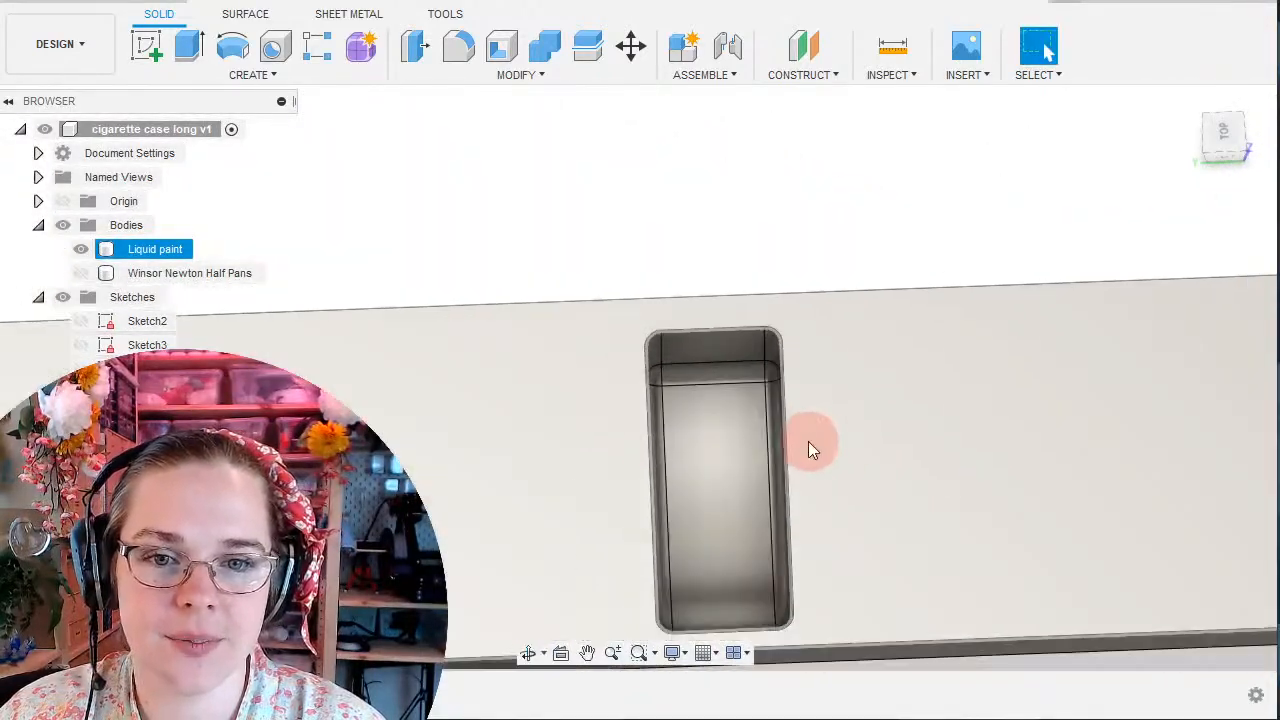
middle_click_drag(929, 469, 841, 463, "shift")
left_click(245, 74)
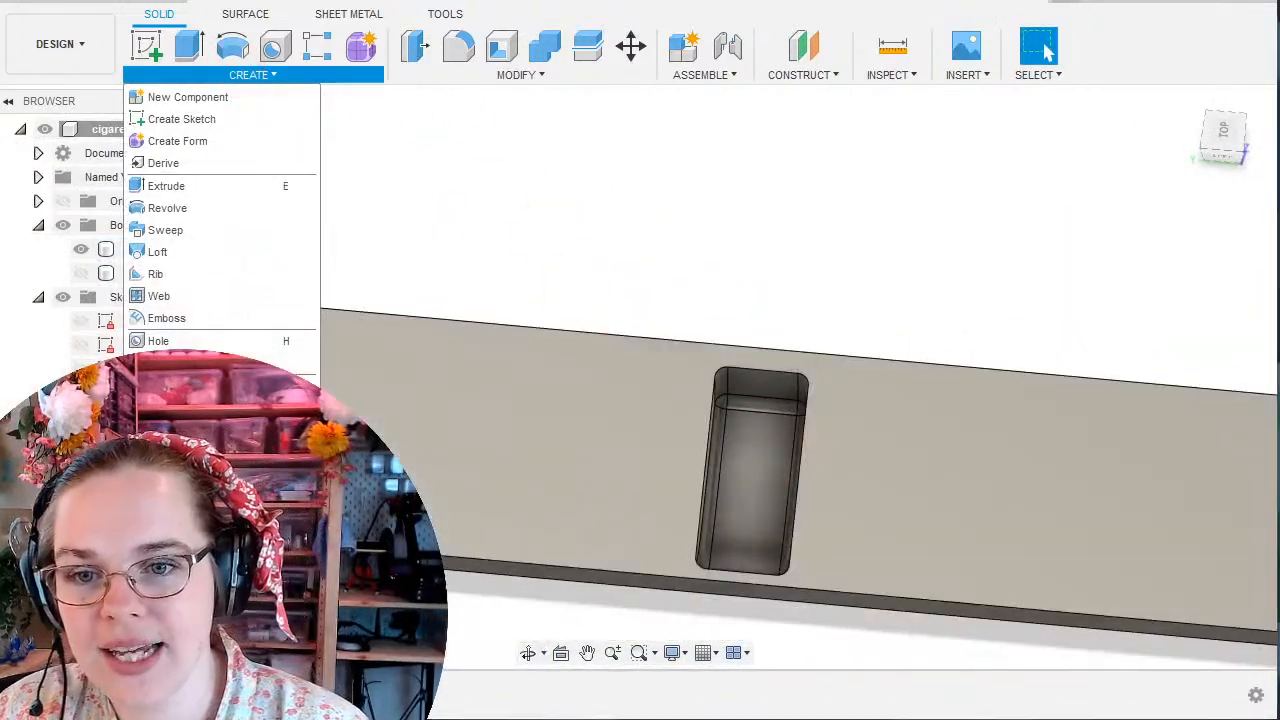
mouse_move(230, 519)
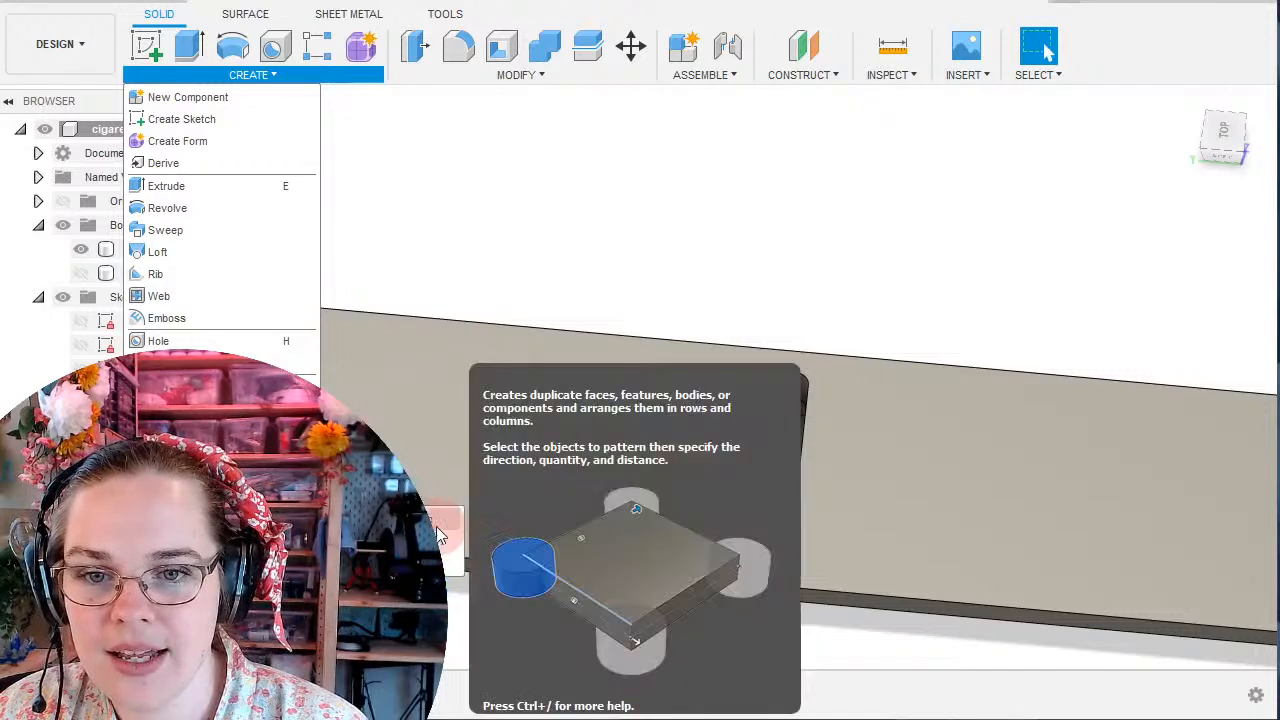
left_click(438, 535)
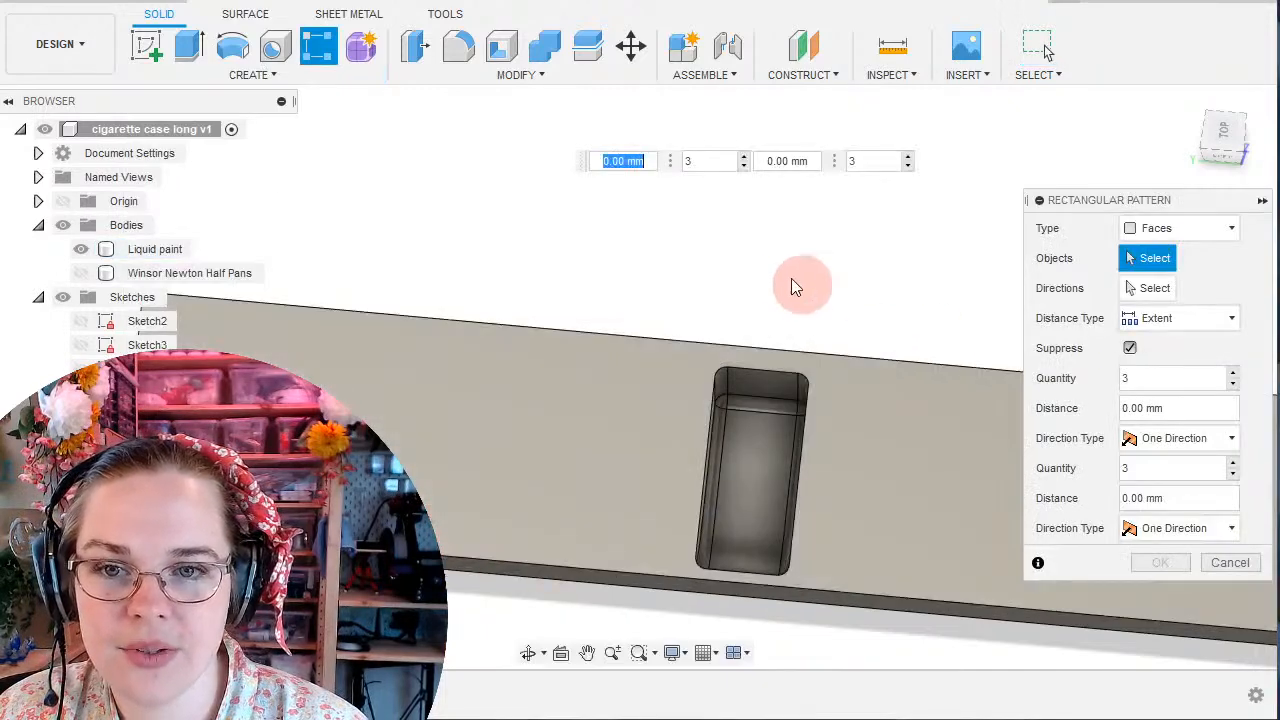
middle_click_drag(751, 302, 749, 251, "shift")
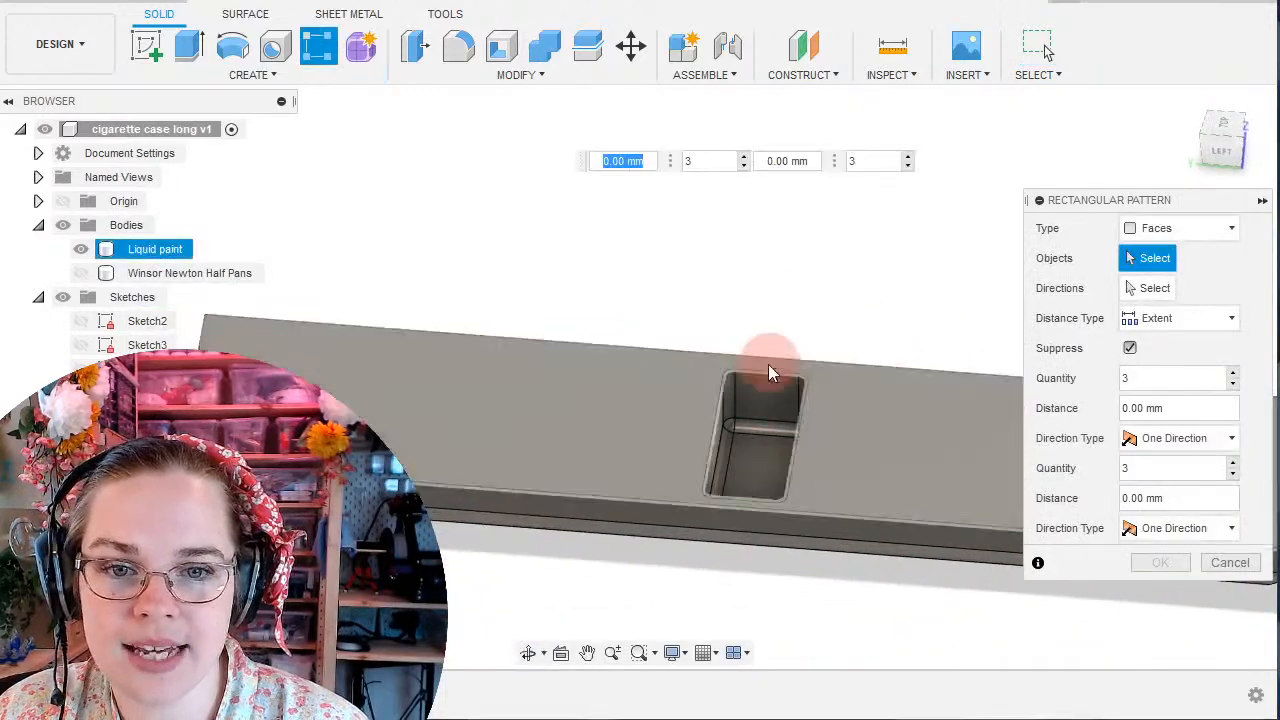
middle_click_drag(872, 330, 729, 334)
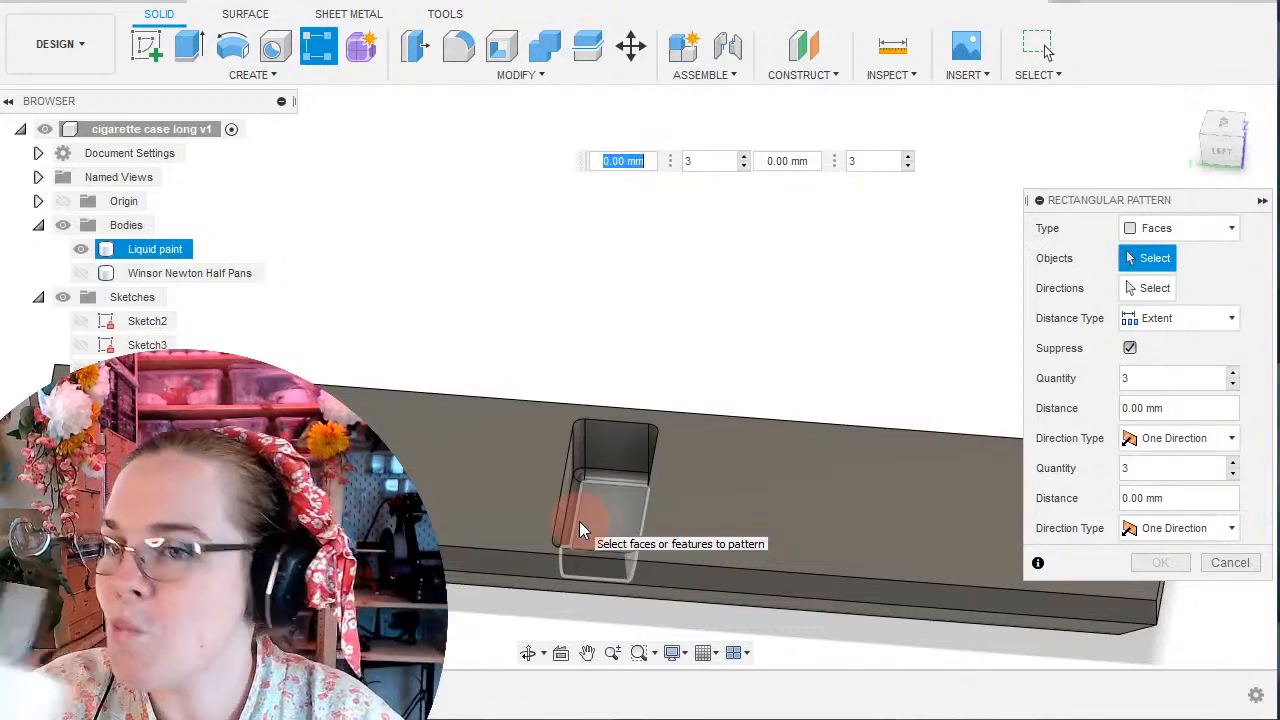
scroll(780, 346, "up", 2)
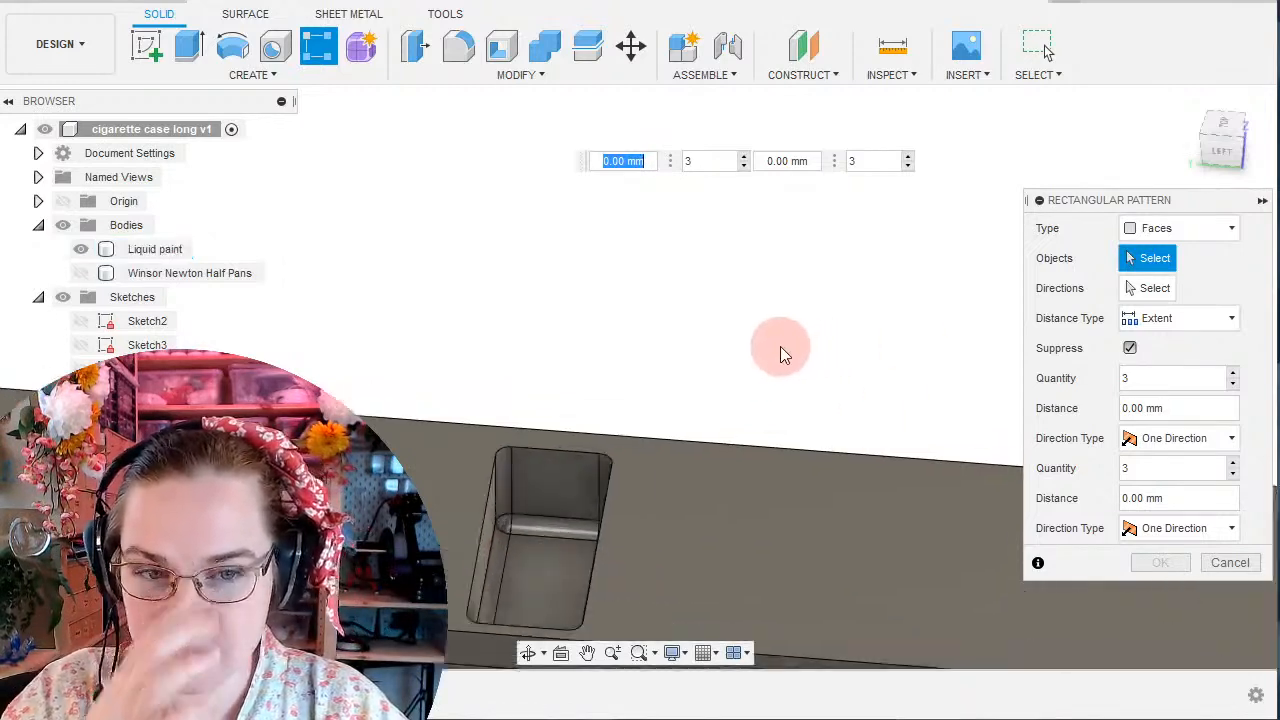
scroll(780, 346, "up", 1)
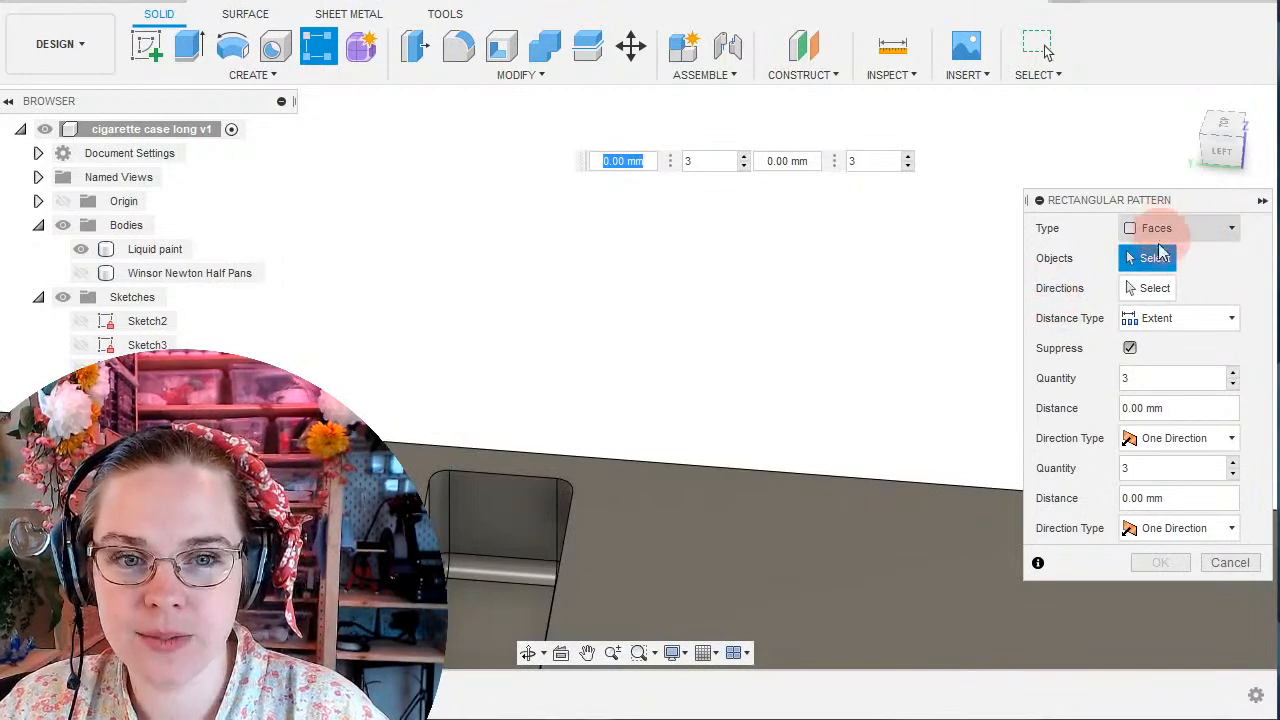
left_click(485, 517)
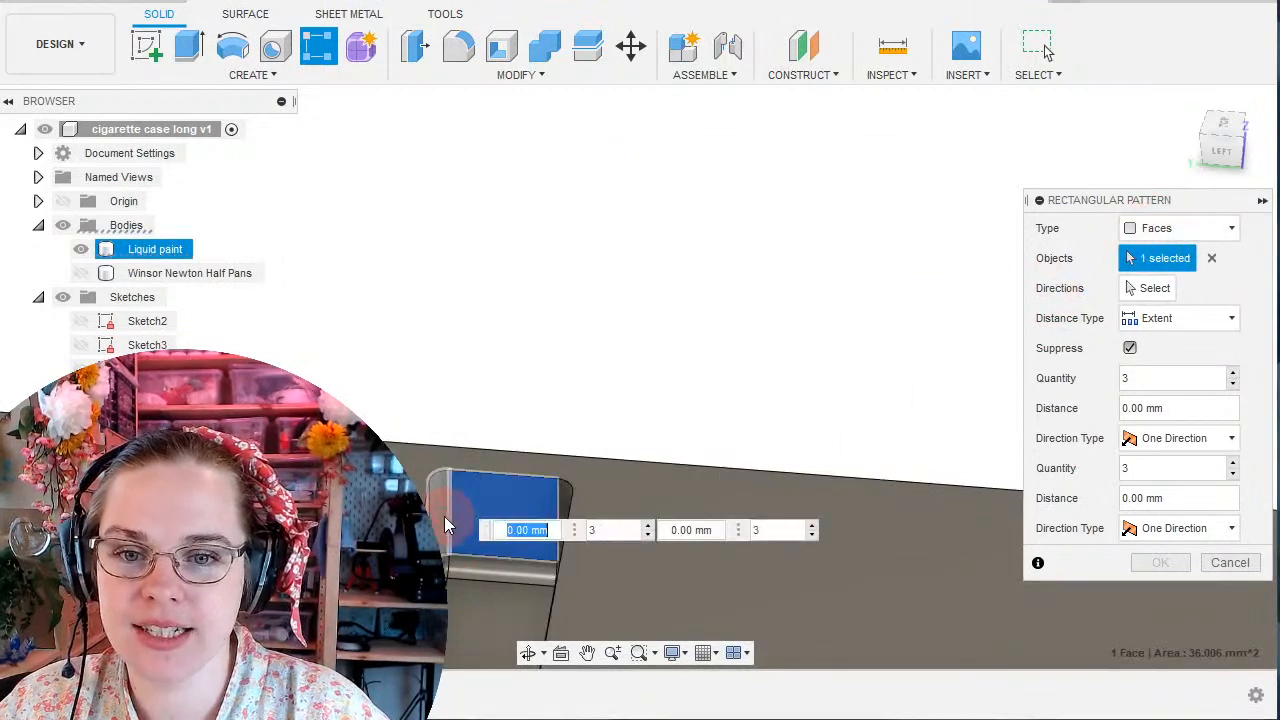
left_click(444, 518)
left_click(851, 451)
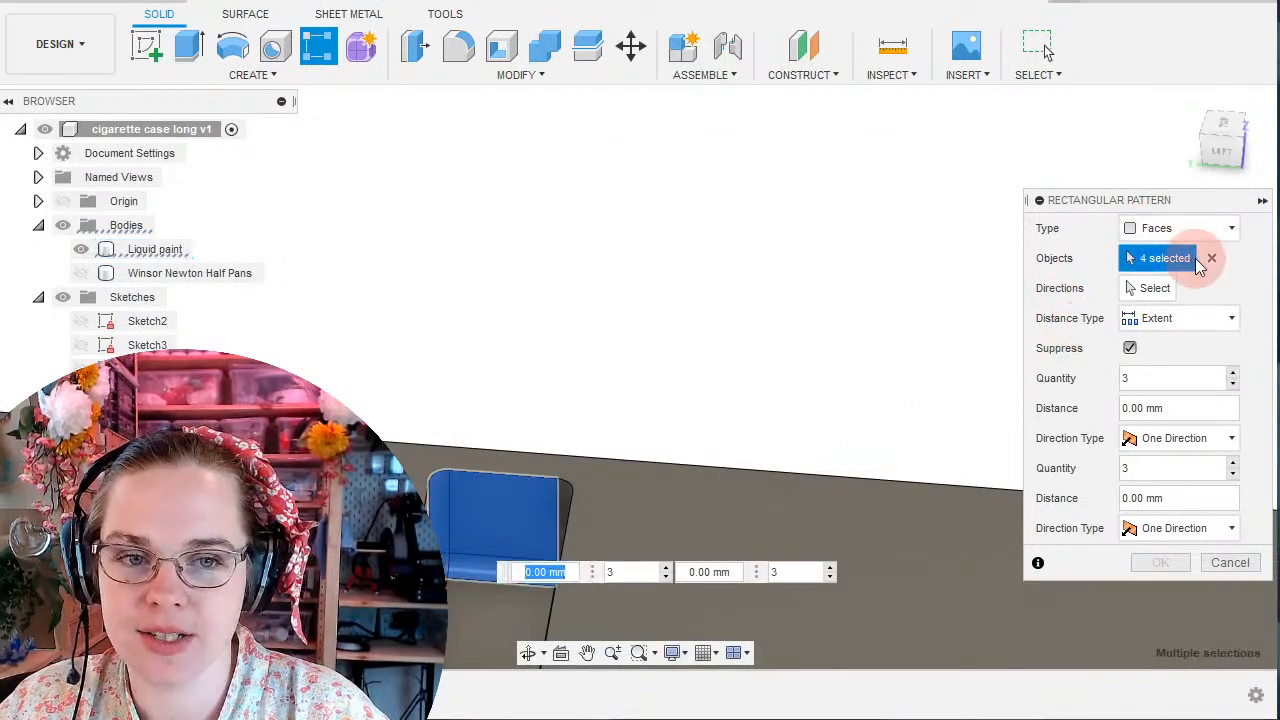
Set the pattern type to Features and choose the well's fillet and its extruded cut as the objects.
left_click(1180, 228)
left_click(1163, 299)
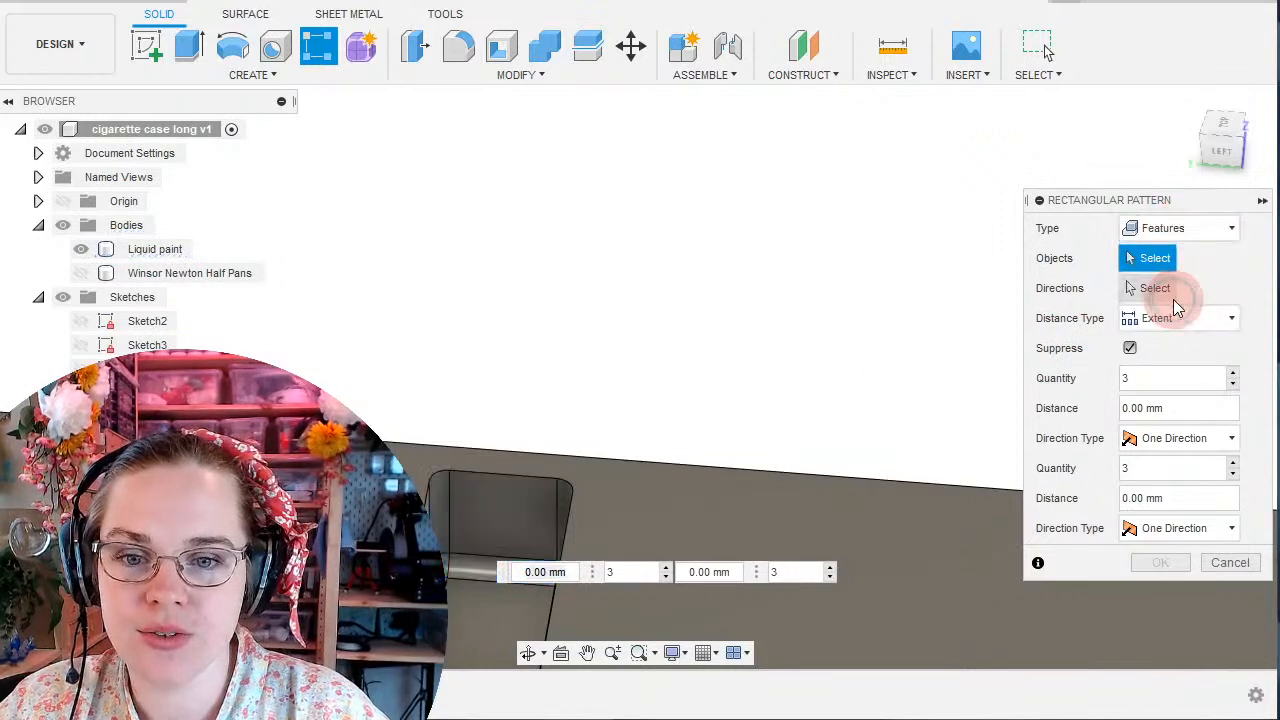
left_click(565, 522)
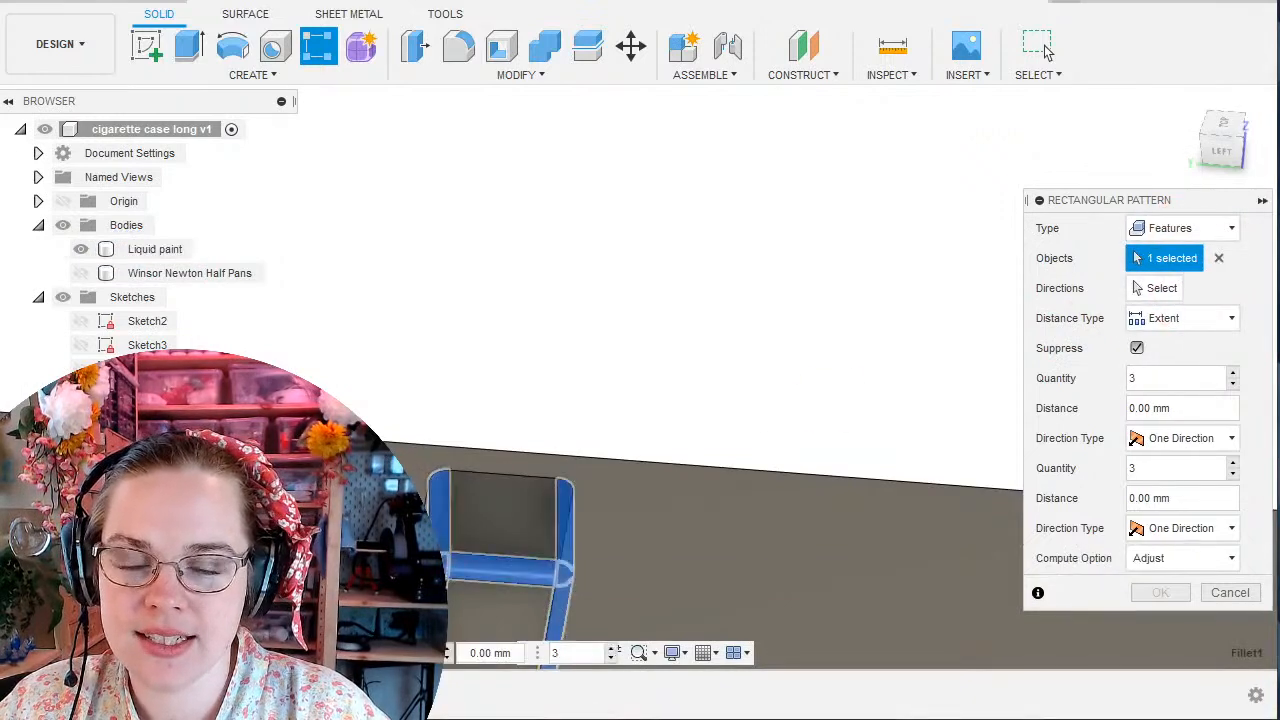
left_click(350, 695)
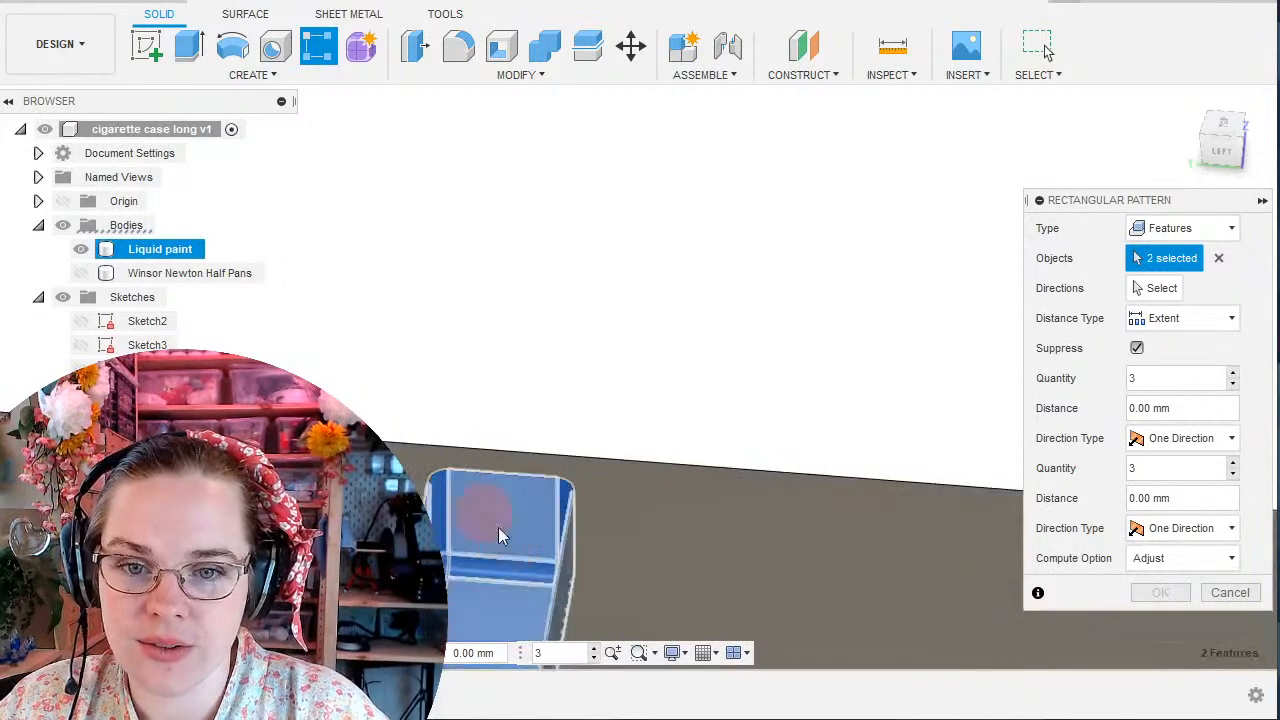
Use the body's long upper edge as the pattern direction and stretch the pattern to an extent of 28 mm.
scroll(495, 420, "down", 3)
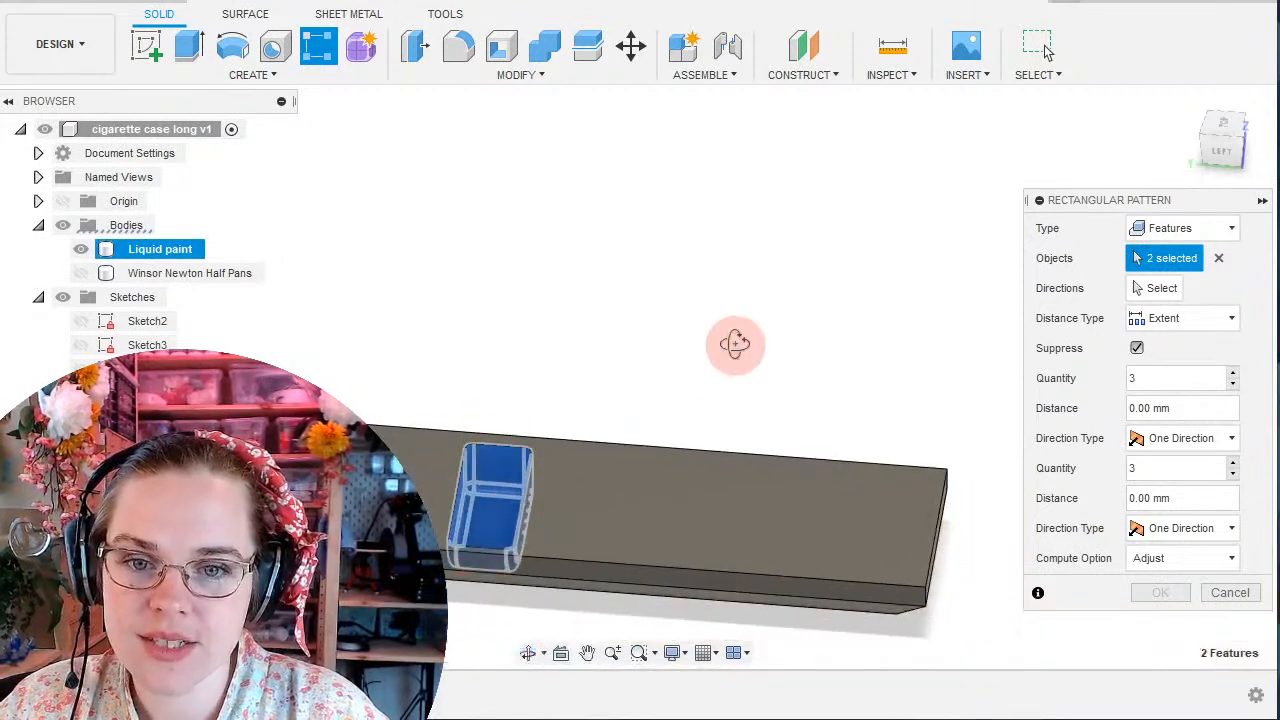
middle_click_drag(734, 343, 720, 421, "shift")
middle_click_drag(551, 363, 563, 325, "shift")
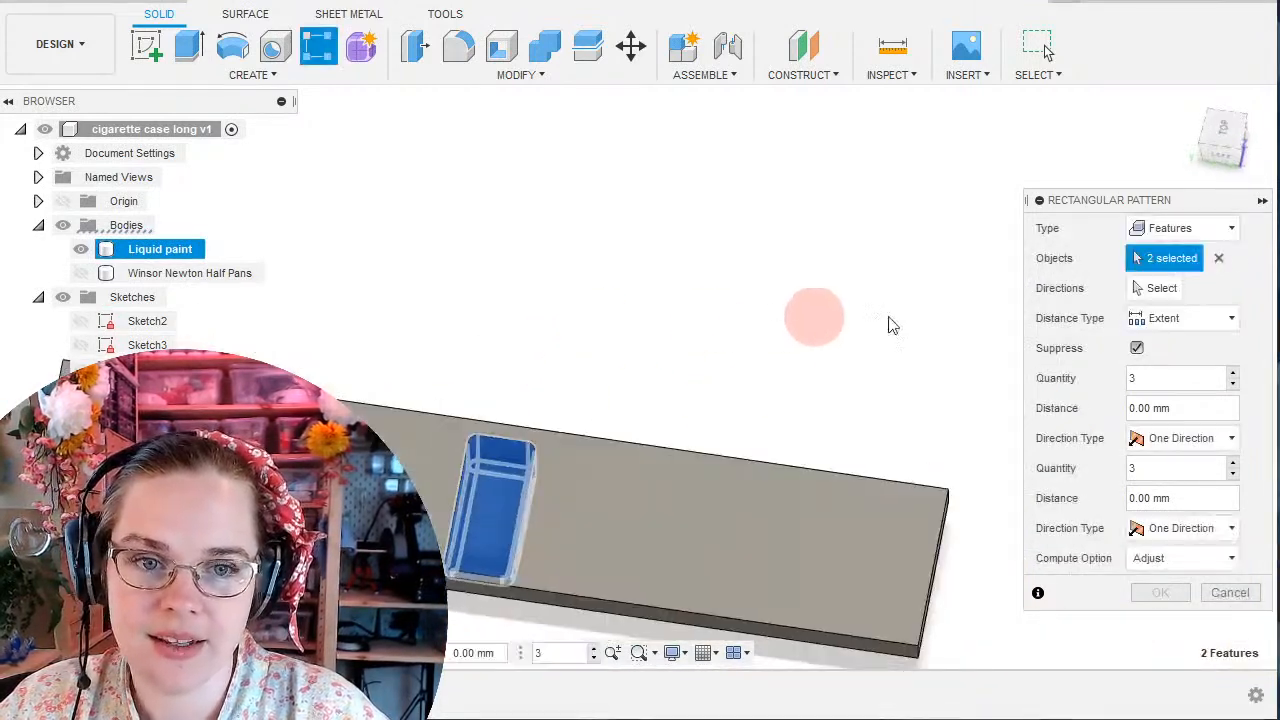
left_click(1143, 290)
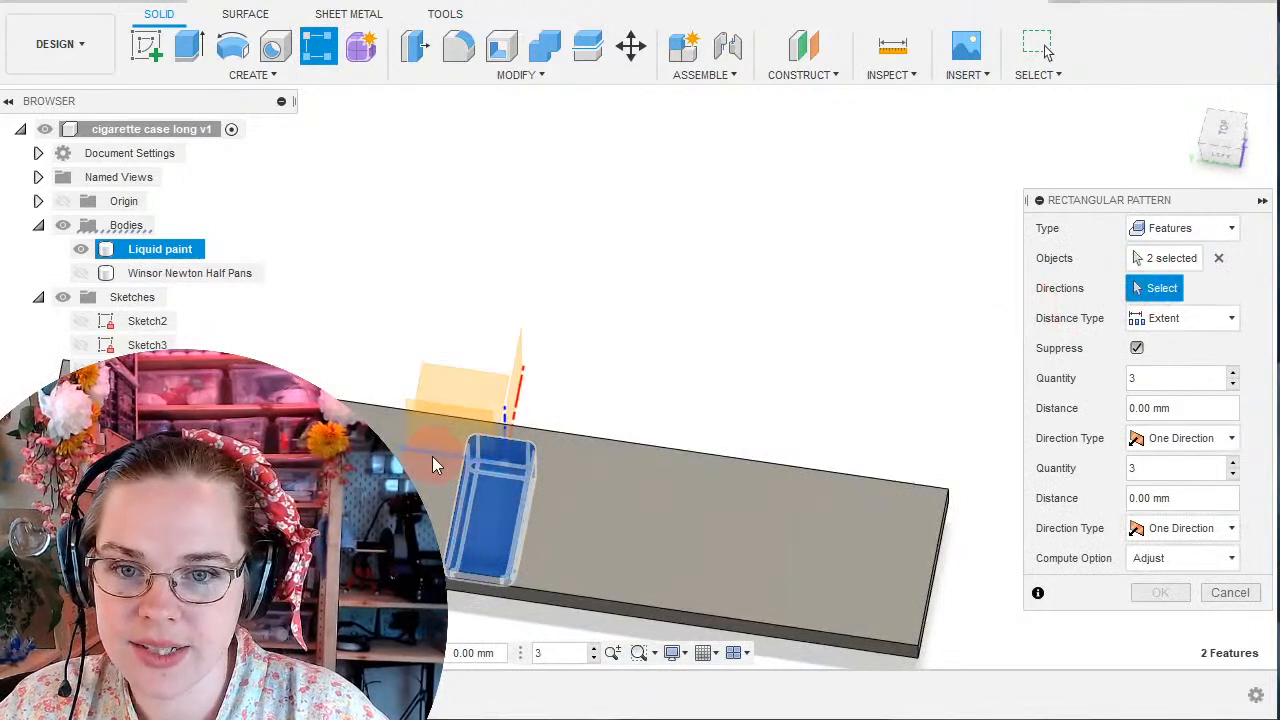
left_click(769, 468)
left_click_drag(509, 524, 745, 556)
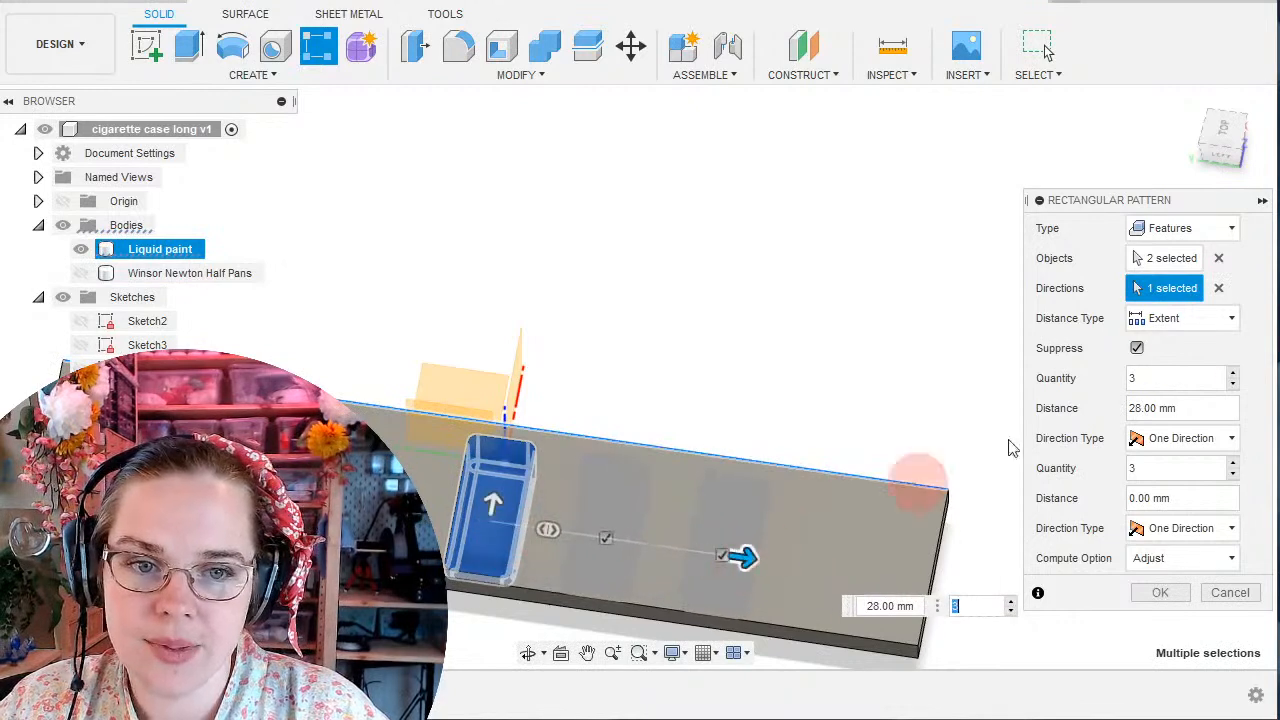
Change the pattern's distance type to Spacing and set the spacing, trying 5 mm before entering 9 mm.
left_click(1187, 318)
left_click(1172, 375)
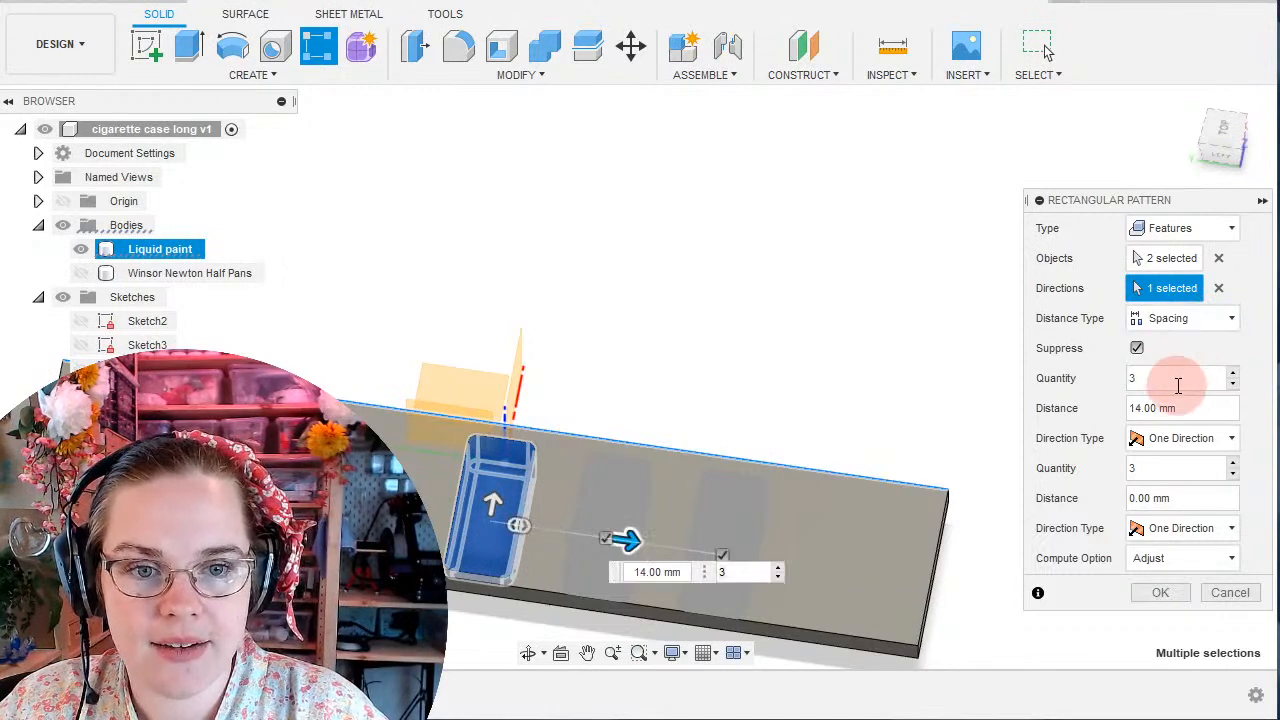
left_click_drag(1193, 411, 1109, 411)
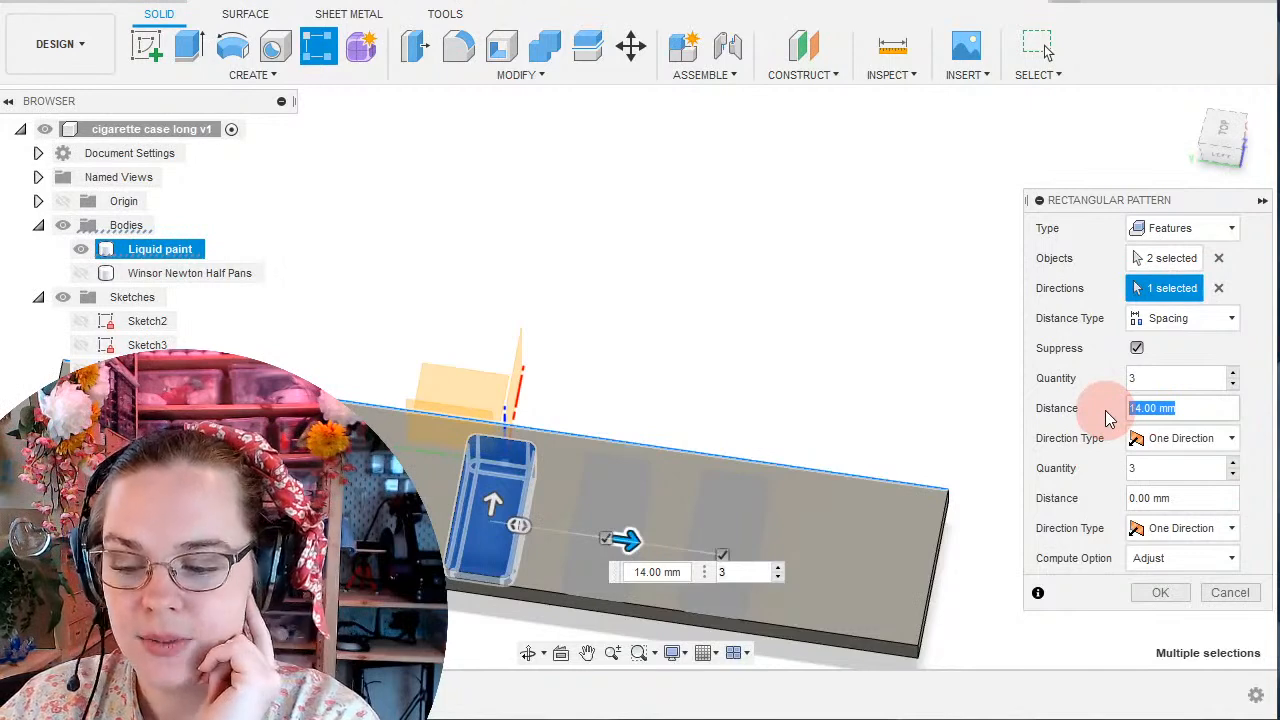
type("5")
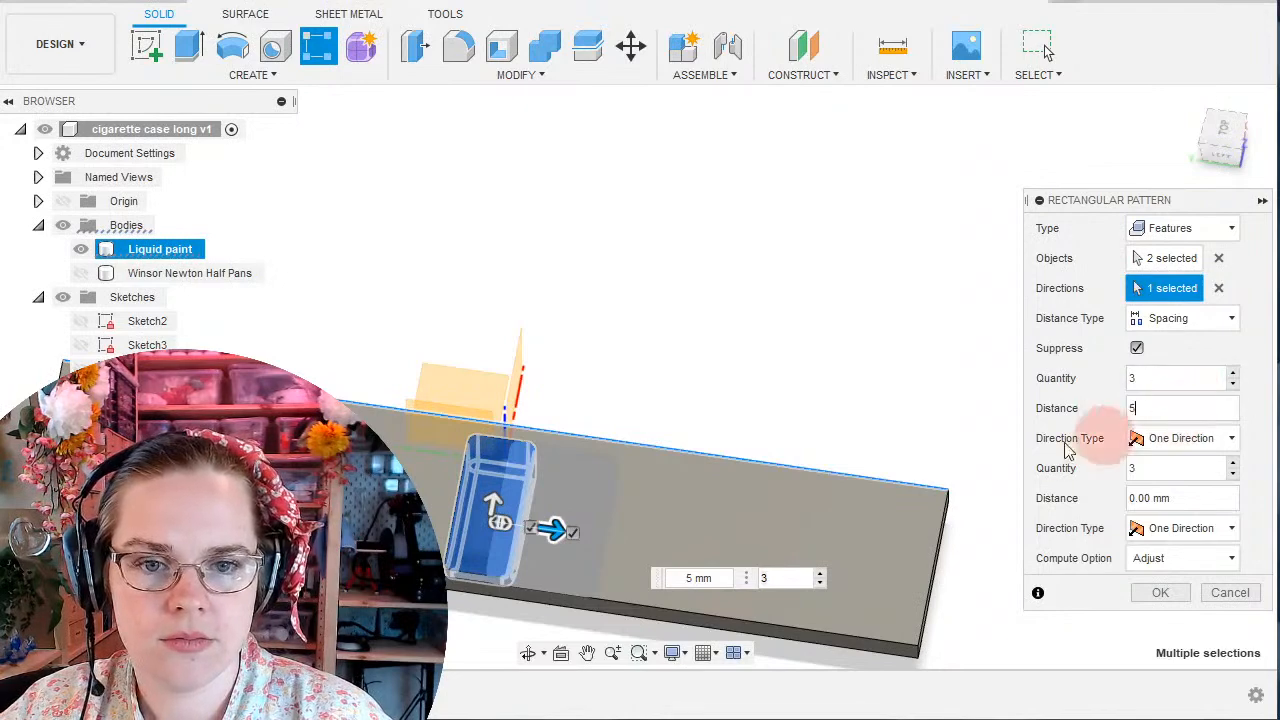
left_click(794, 498)
scroll(794, 498, "up", 3)
middle_click_drag(701, 517, 642, 460, "shift")
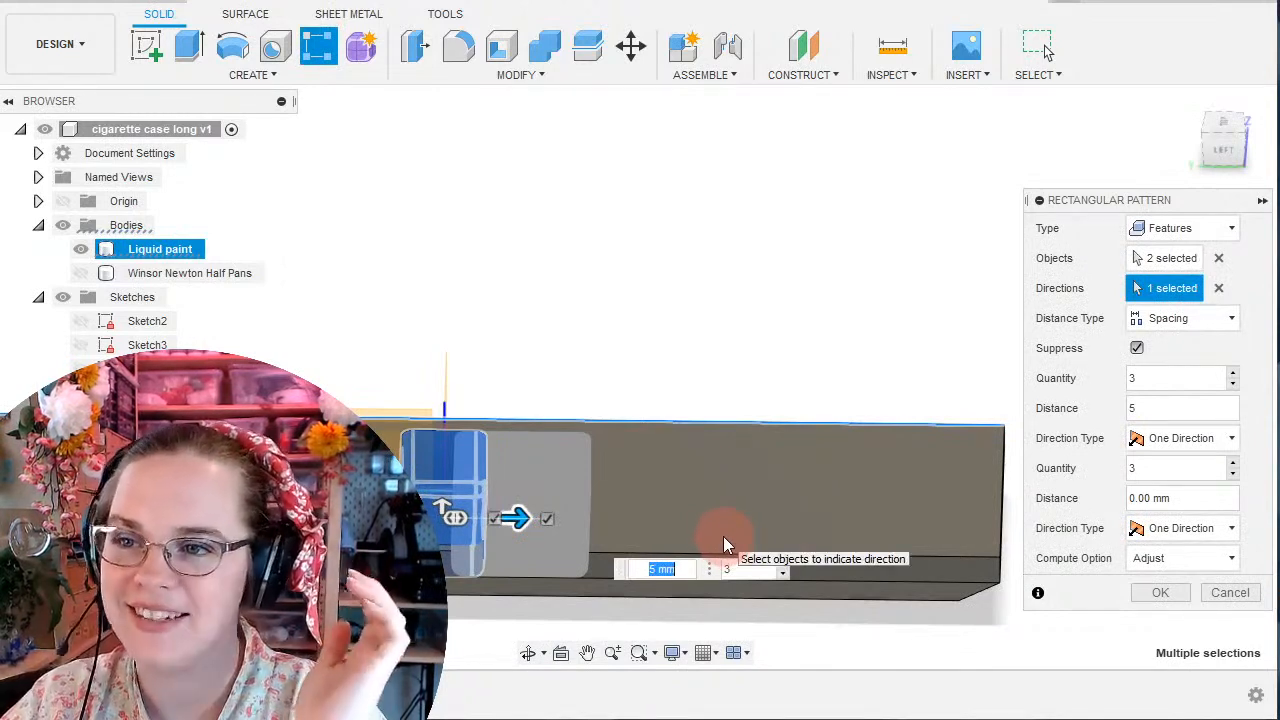
type("9")
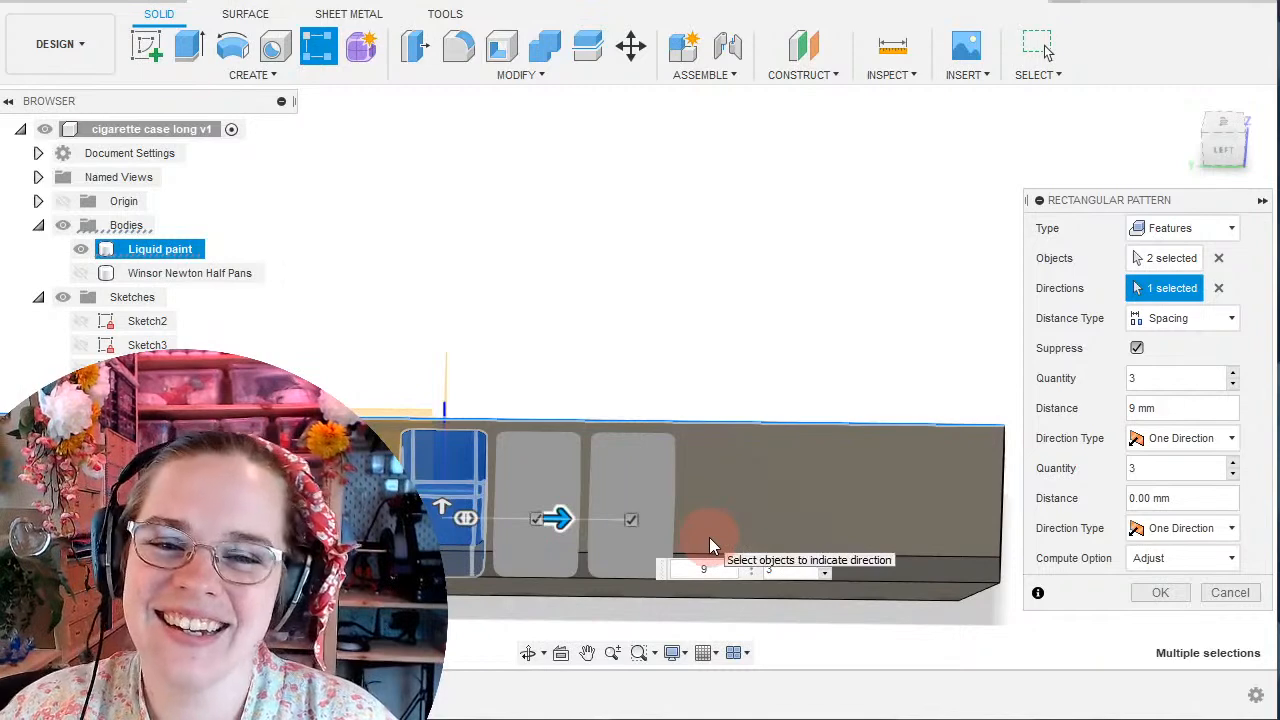
Make the pattern symmetric about the original well and raise its quantity to 11.
left_click(1191, 441)
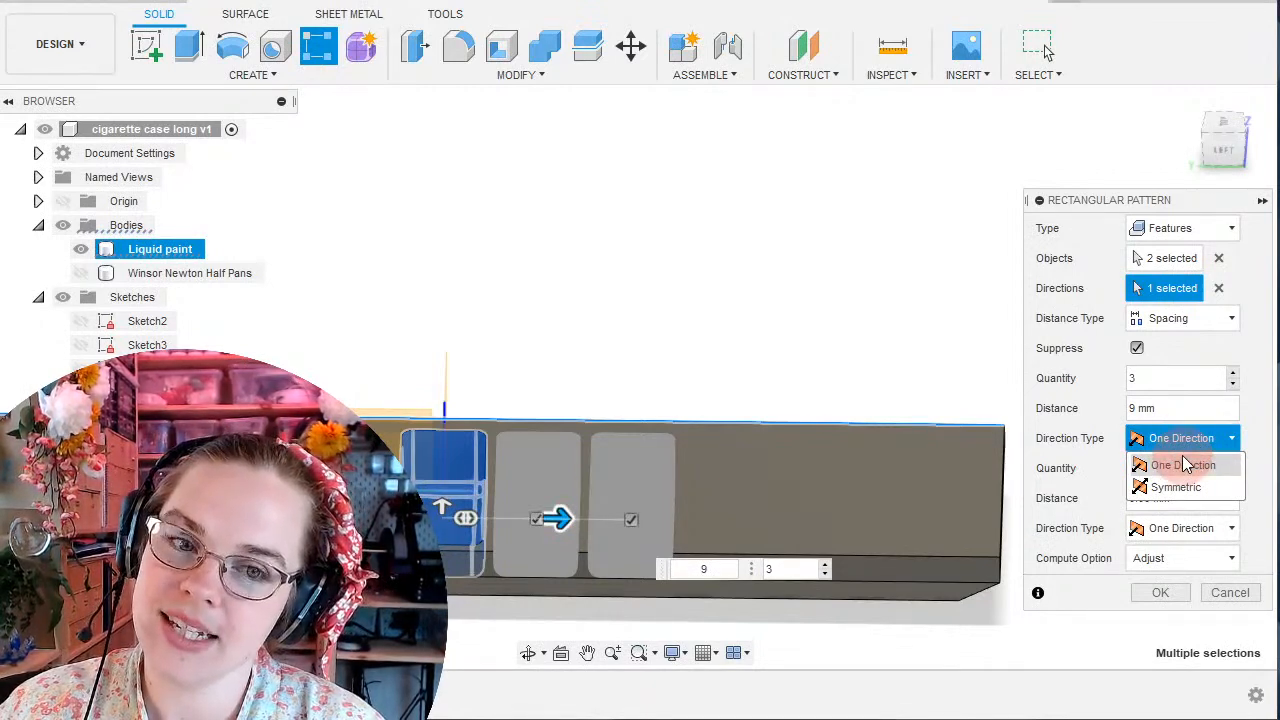
left_click(1170, 488)
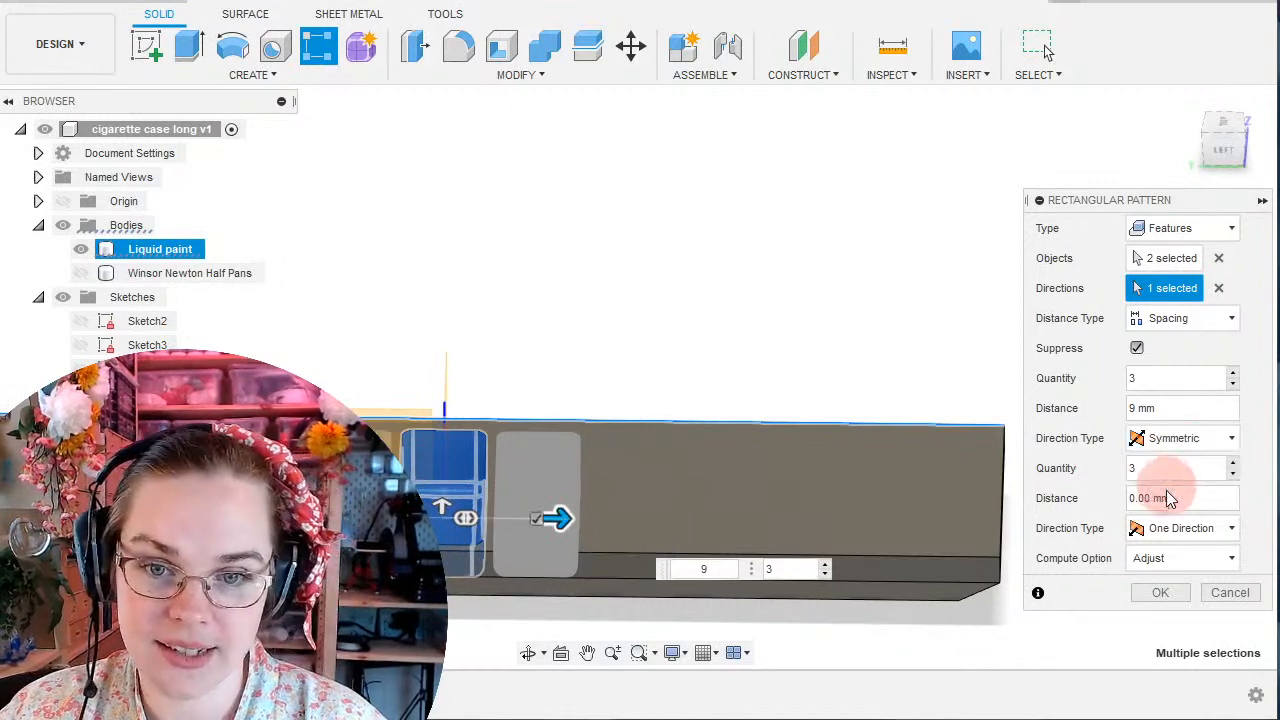
scroll(811, 536, "down", 3)
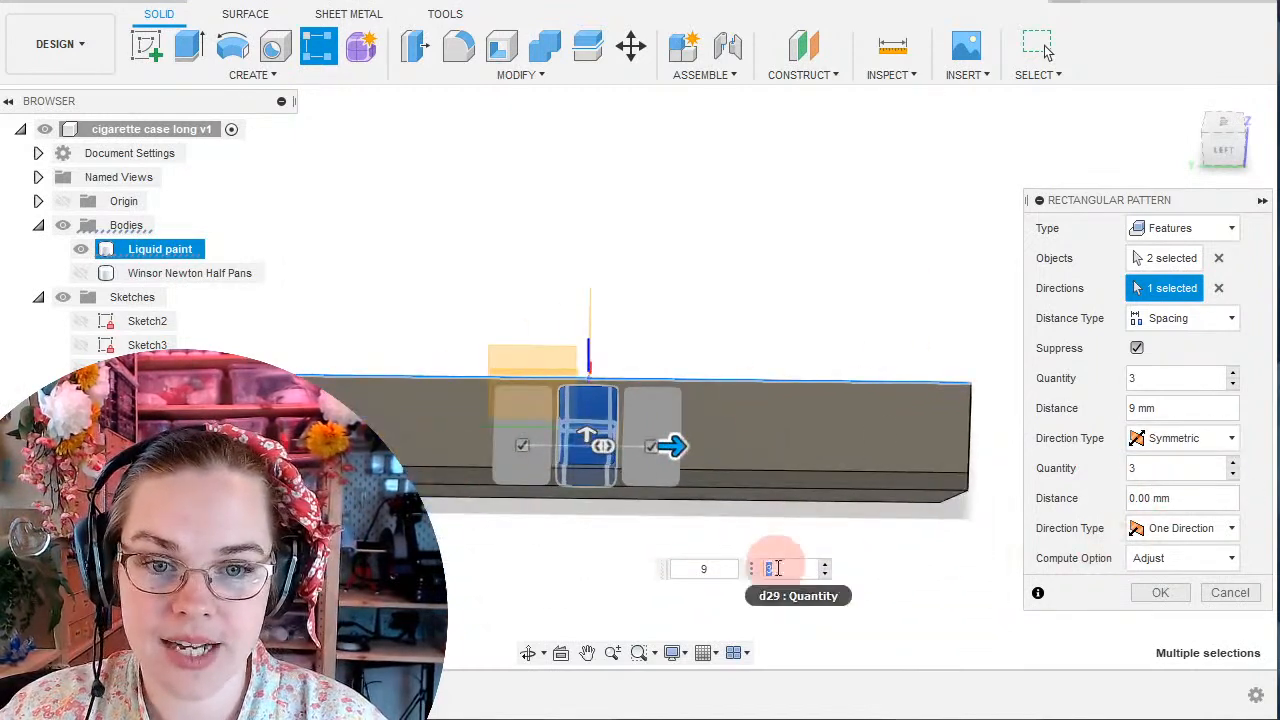
left_click(824, 567)
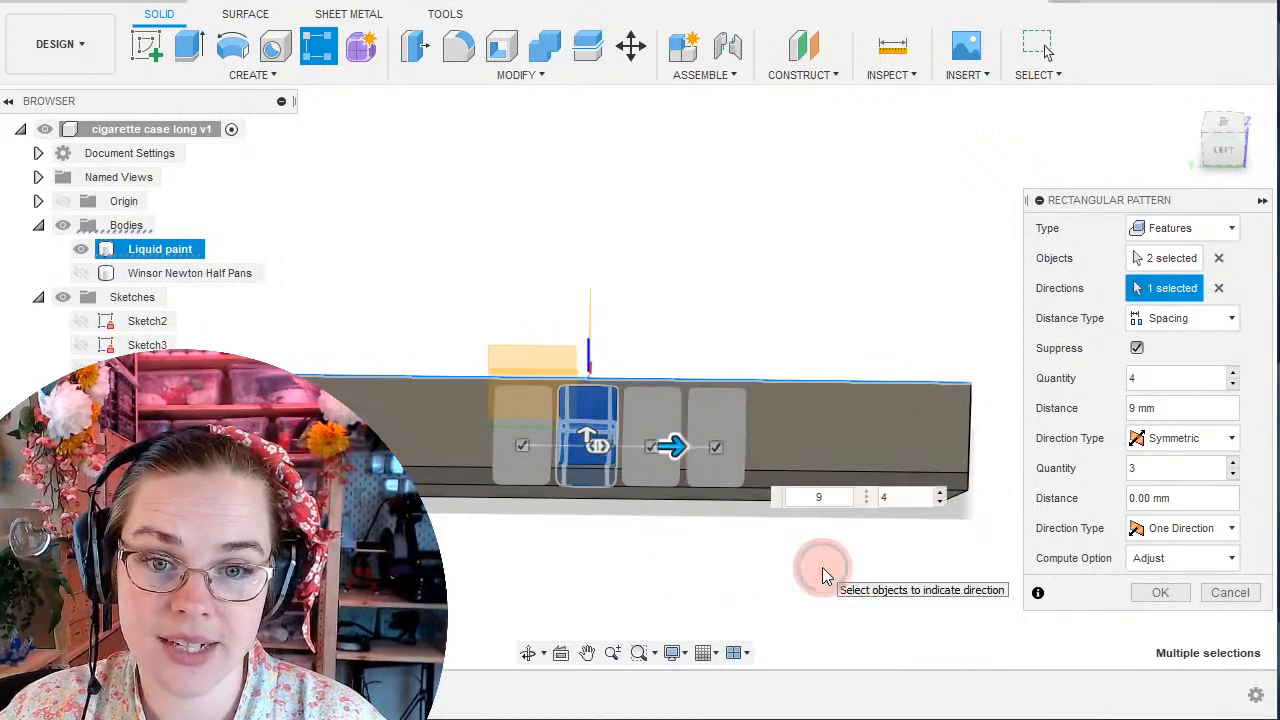
left_click(940, 494)
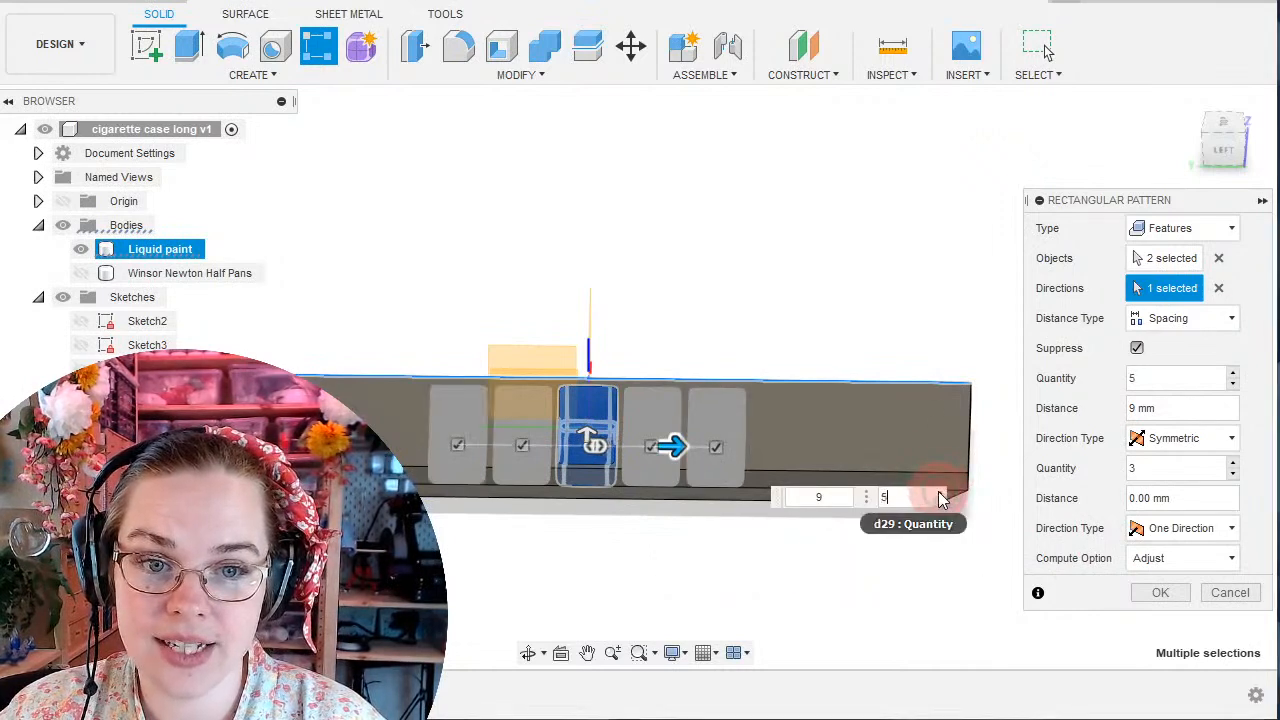
left_click(940, 494)
left_click(940, 494)
left_click(940, 494)
left_click(940, 494)
left_click(940, 494)
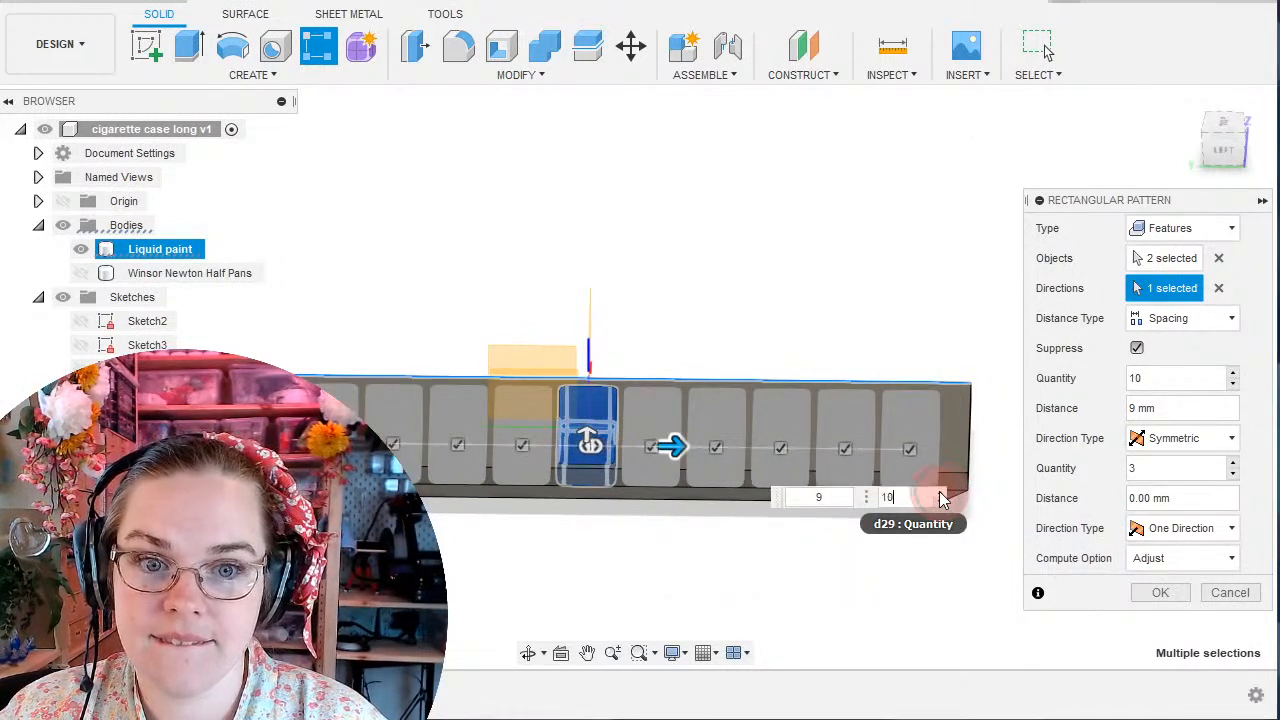
left_click(787, 650)
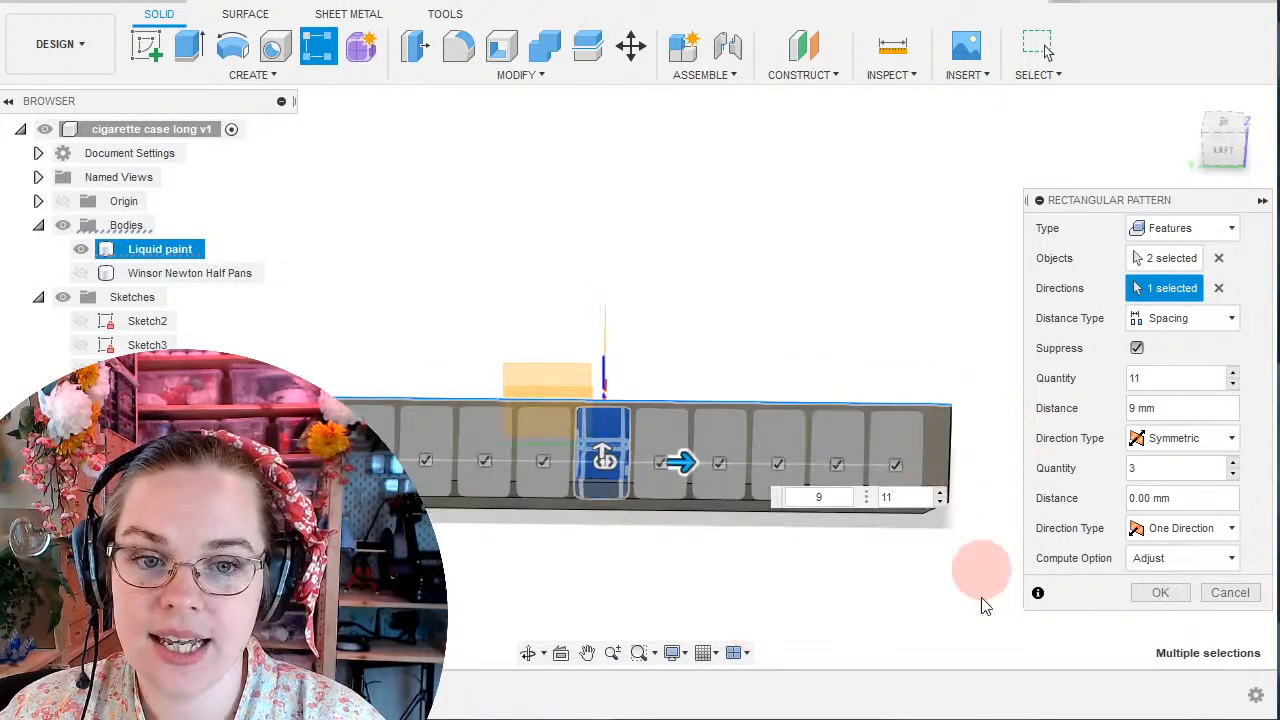
Check the well copies against the body's slanted ends in the left view and apply the rectangular pattern.
middle_click_drag(980, 600, 981, 557, "shift")
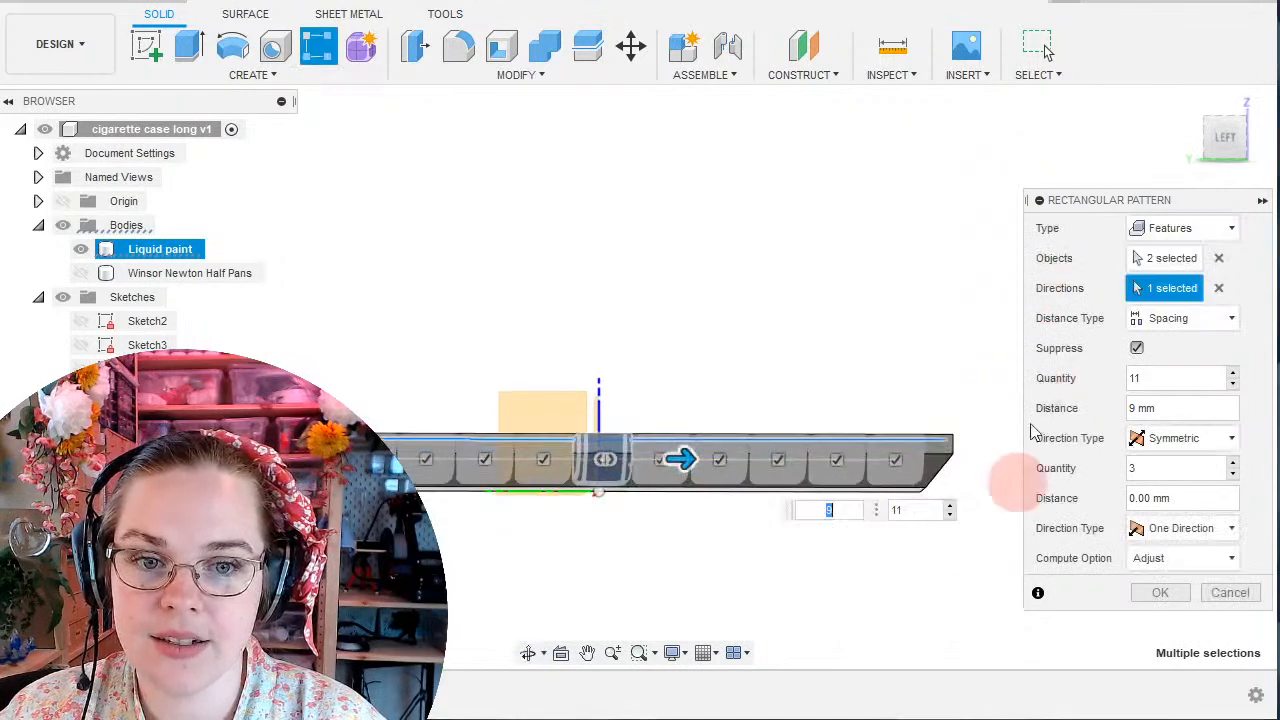
left_click(1222, 137)
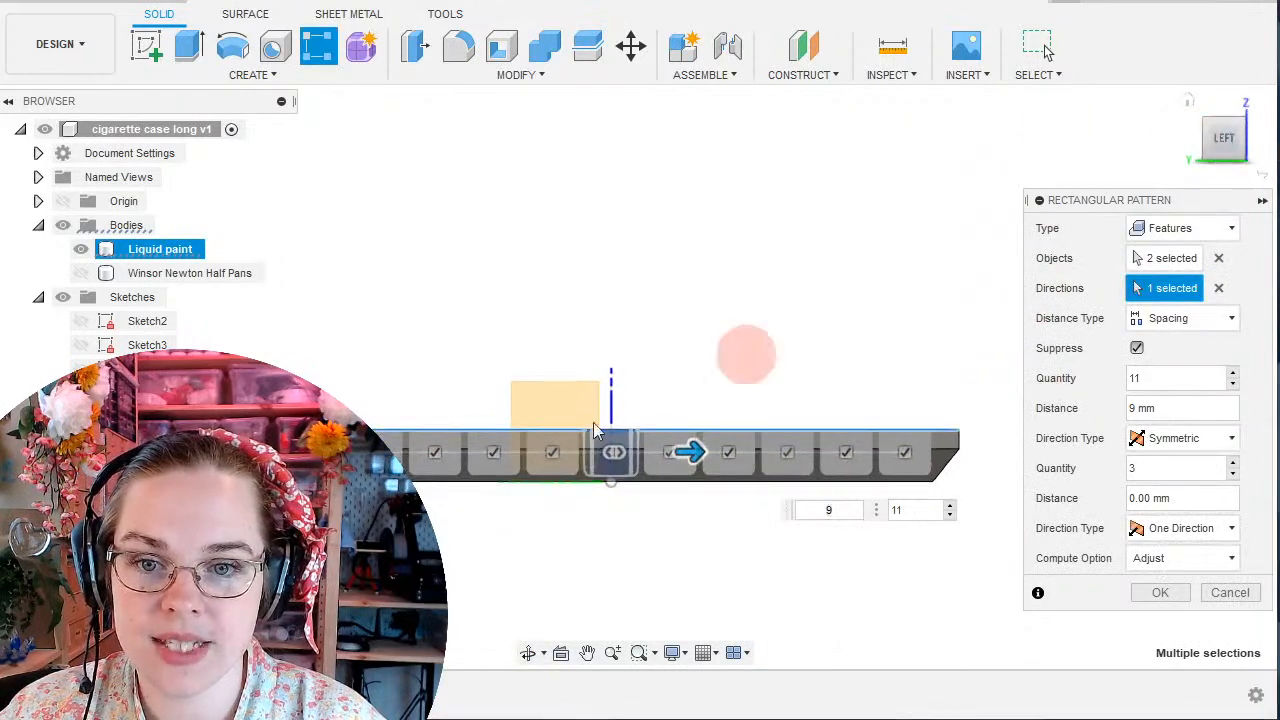
left_click(748, 352)
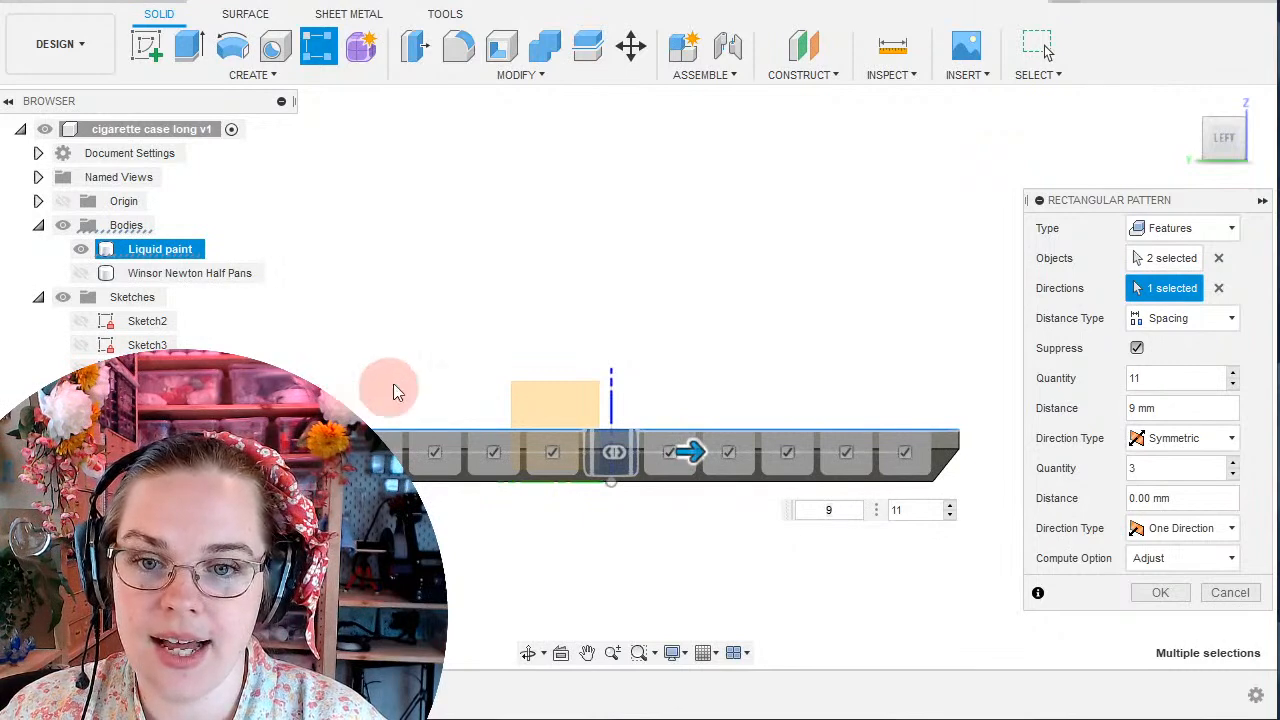
middle_click_drag(393, 390, 429, 458, "shift")
left_click(1155, 594)
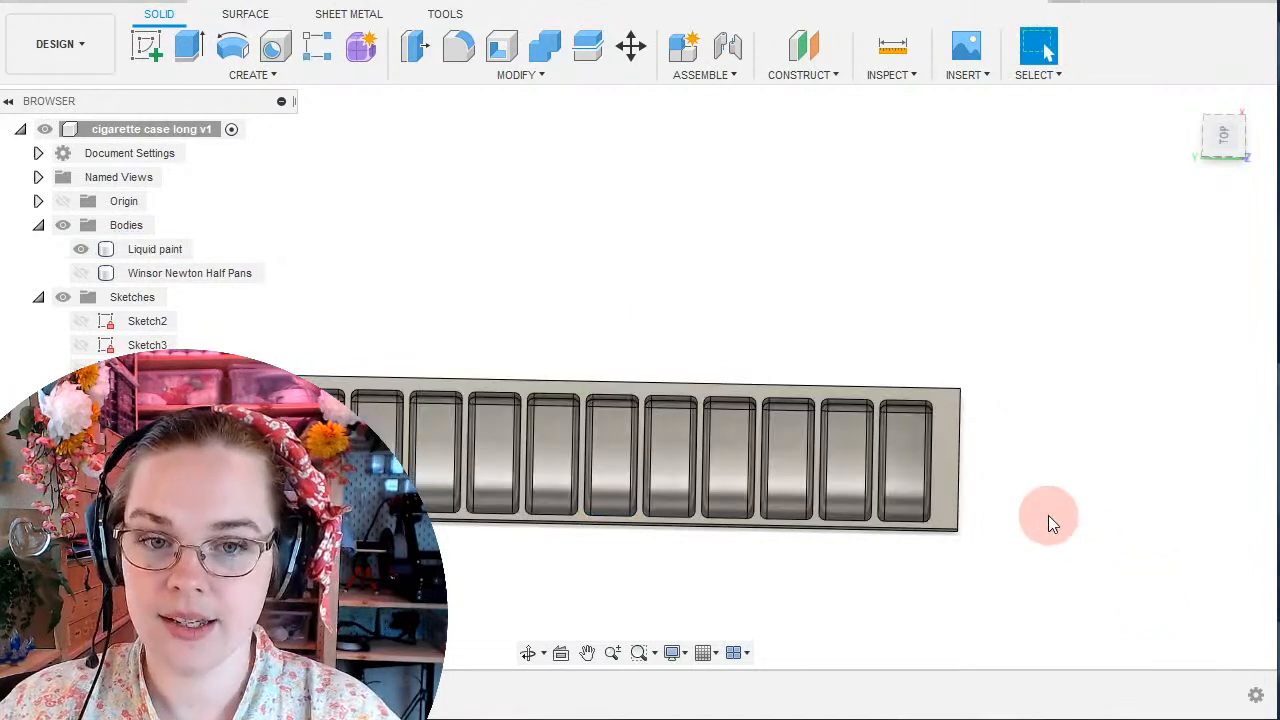
Show the Winsor Newton Half Pans body together with the Liquid paint body and select it.
middle_click_drag(1048, 515, 1190, 503, "shift")
left_click(82, 273)
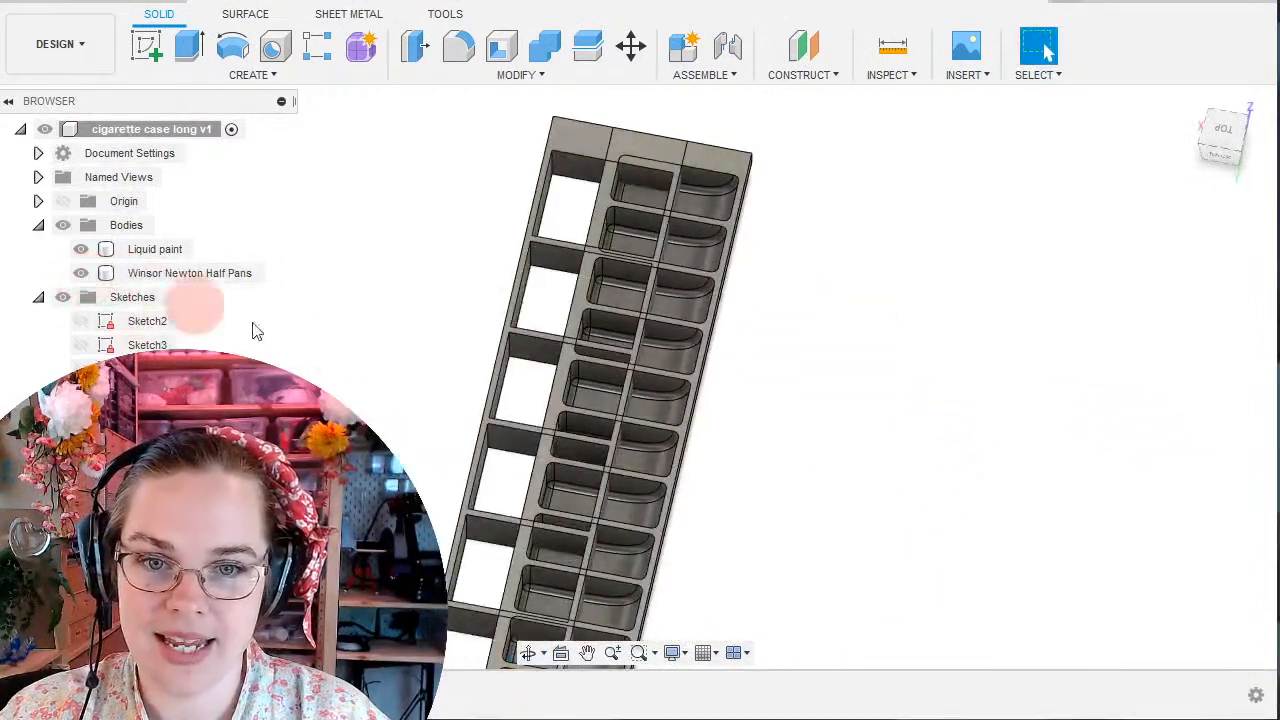
left_click(164, 271)
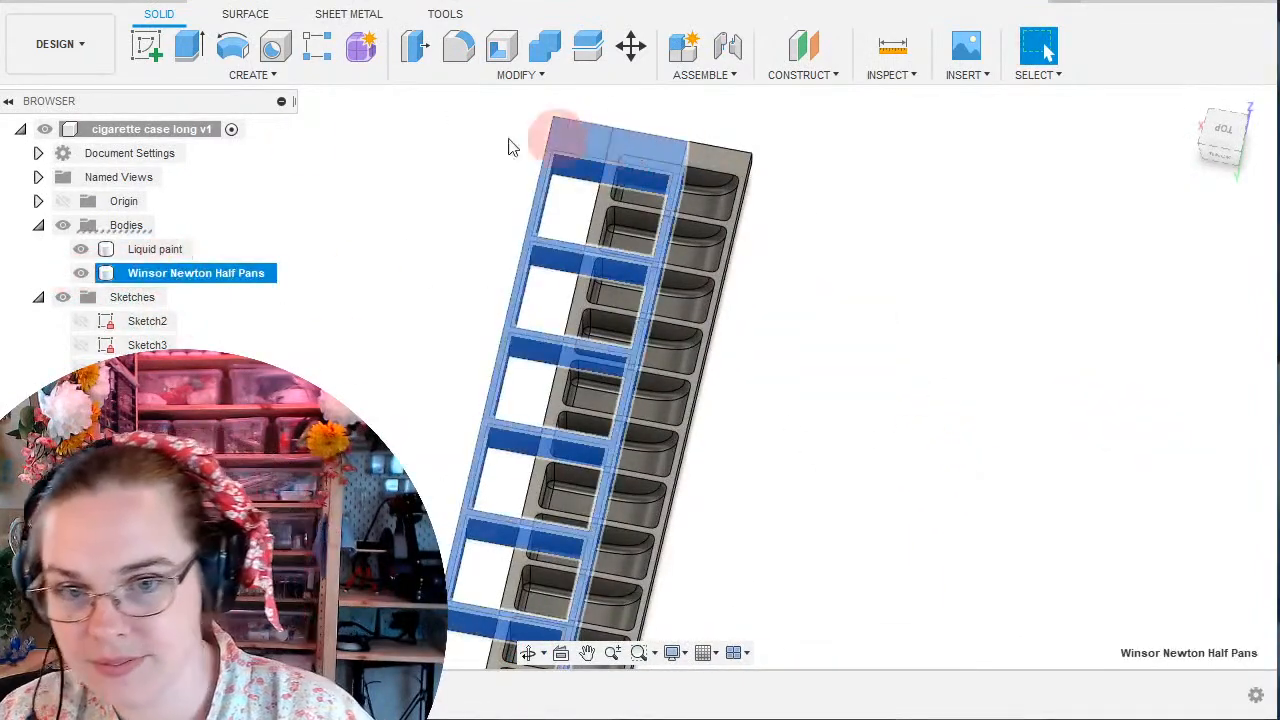
Move the Liquid paint body -25 mm along X, clear of the Winsor Newton Half Pans body.
left_click(165, 249)
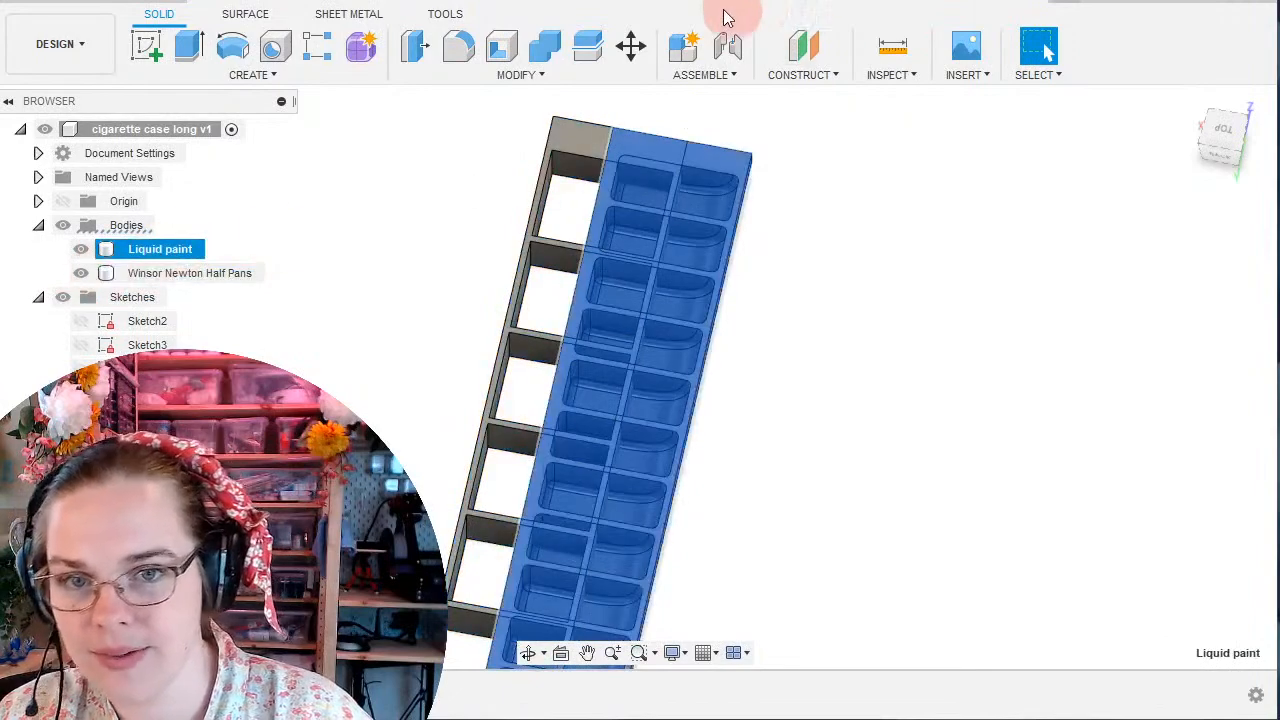
left_click(631, 45)
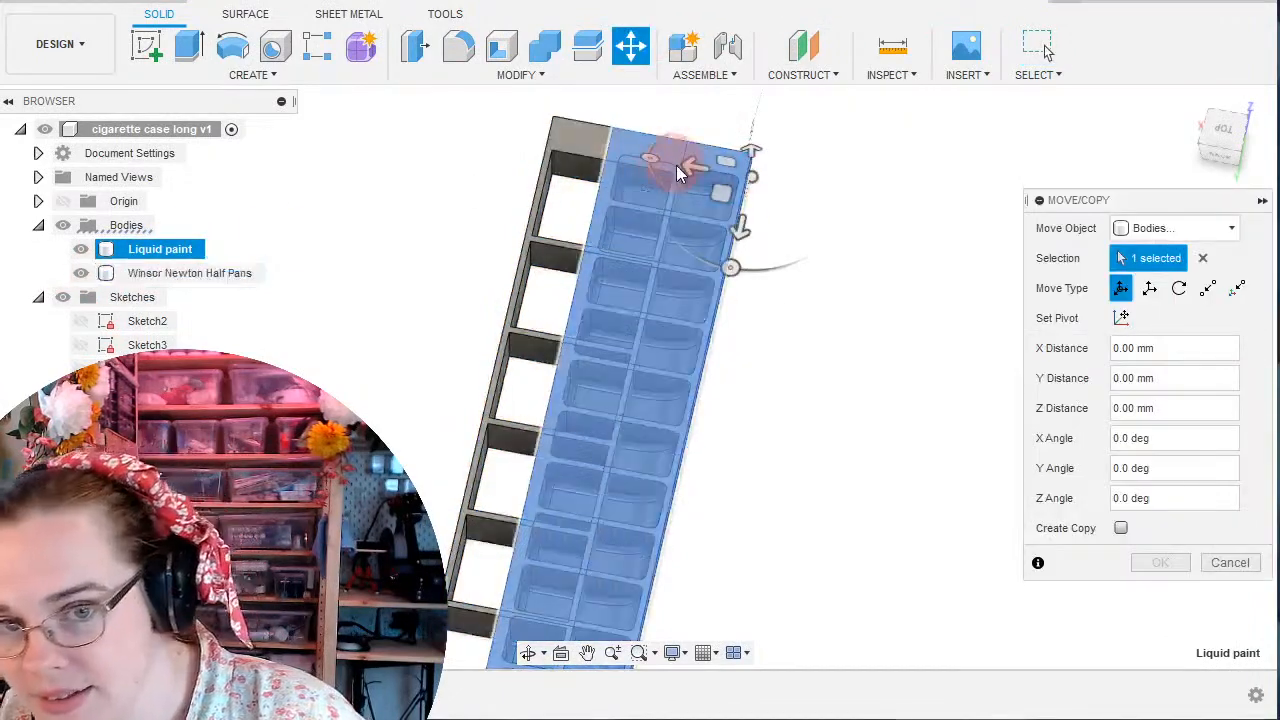
left_click_drag(676, 170, 829, 194)
left_click(1160, 563)
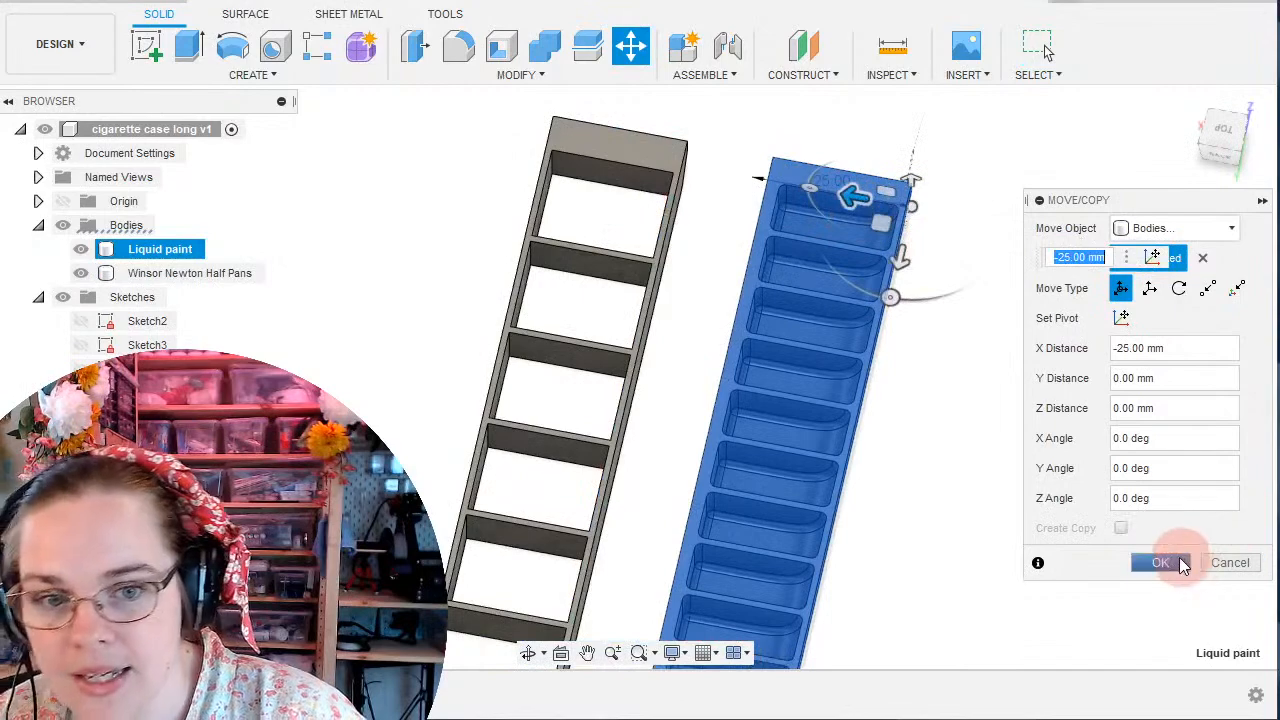
scroll(1034, 445, "down", 3)
middle_click_drag(1034, 445, 1050, 472, "shift")
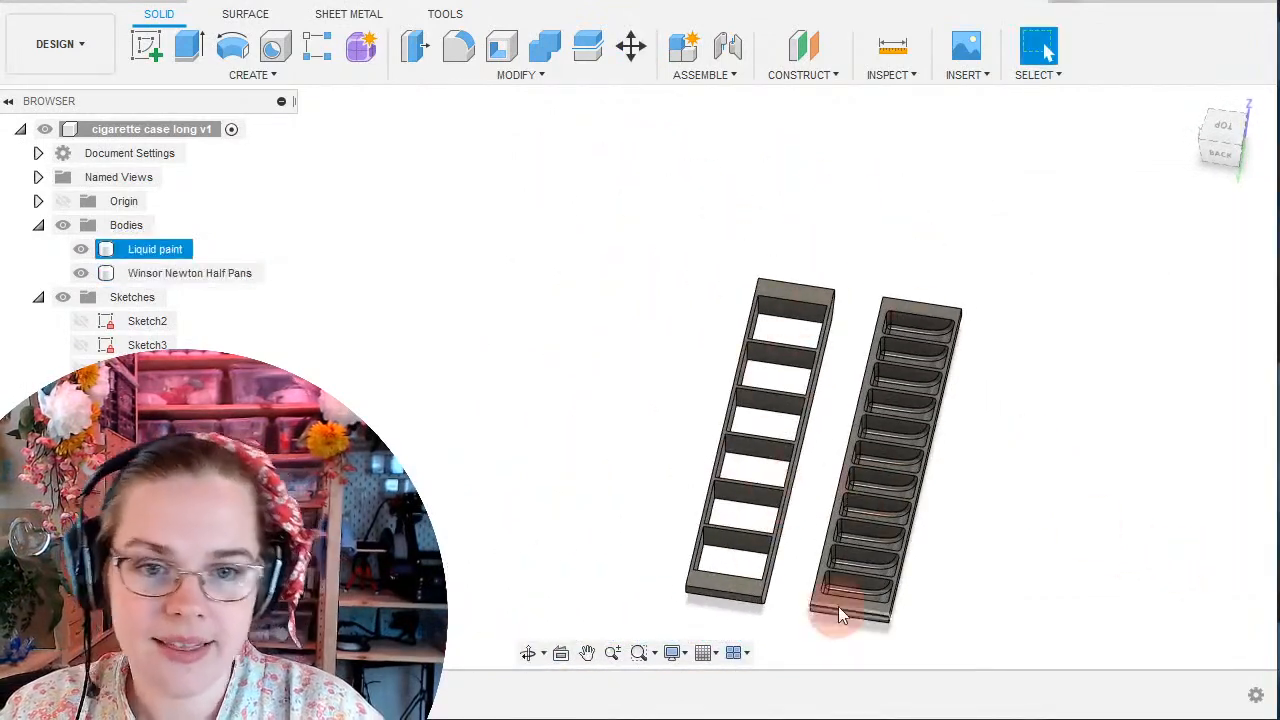
middle_click_drag(1014, 471, 973, 520, "shift")
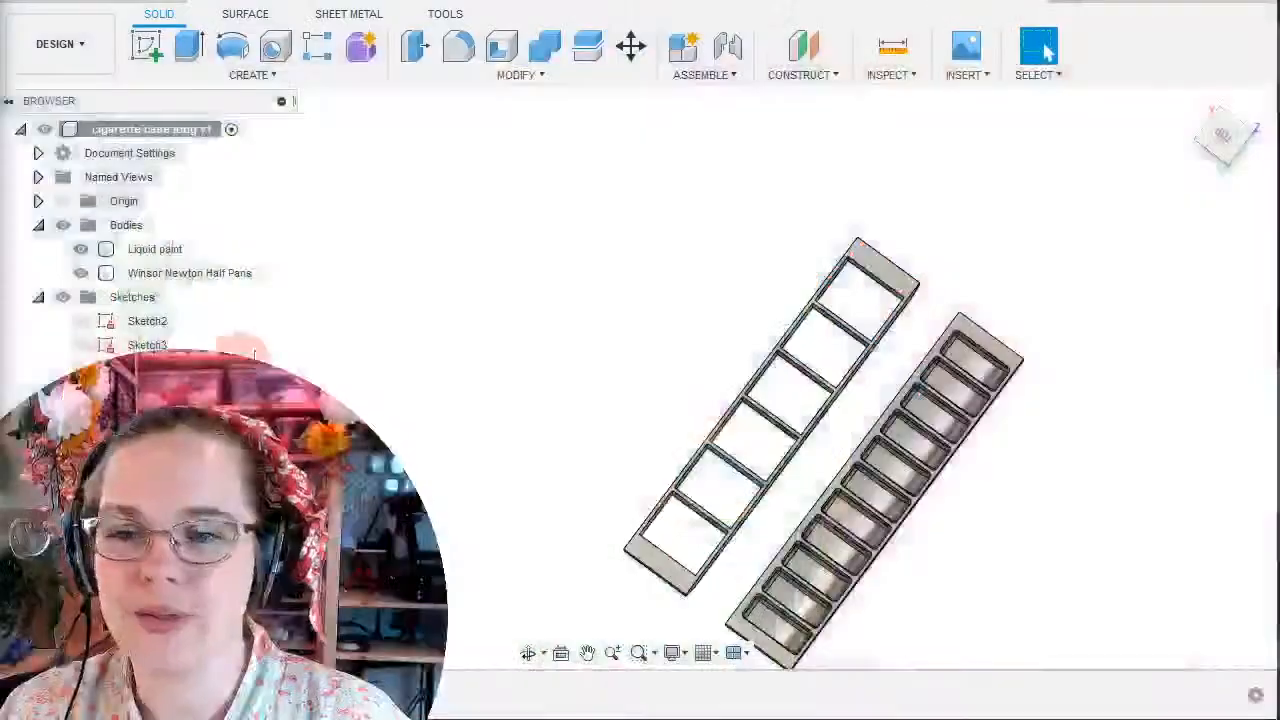
Start exporting the Liquid paint body as an STL file.
left_click(163, 251)
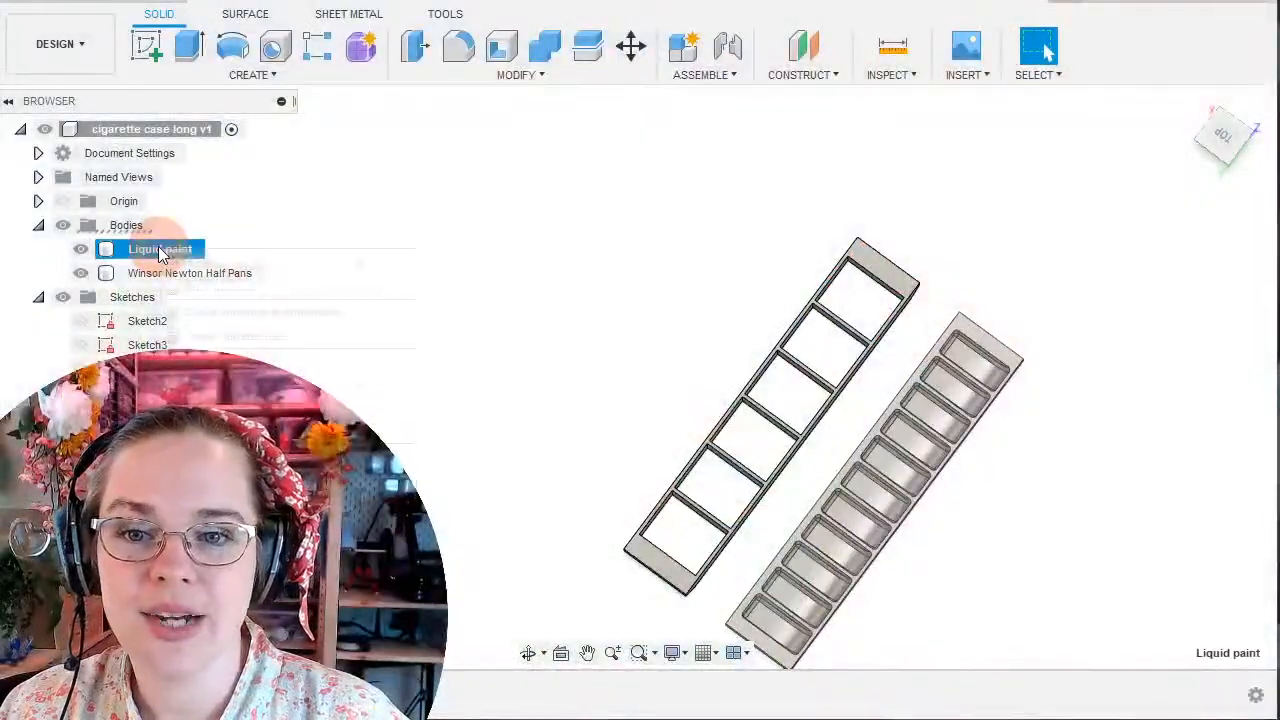
right_click(161, 250)
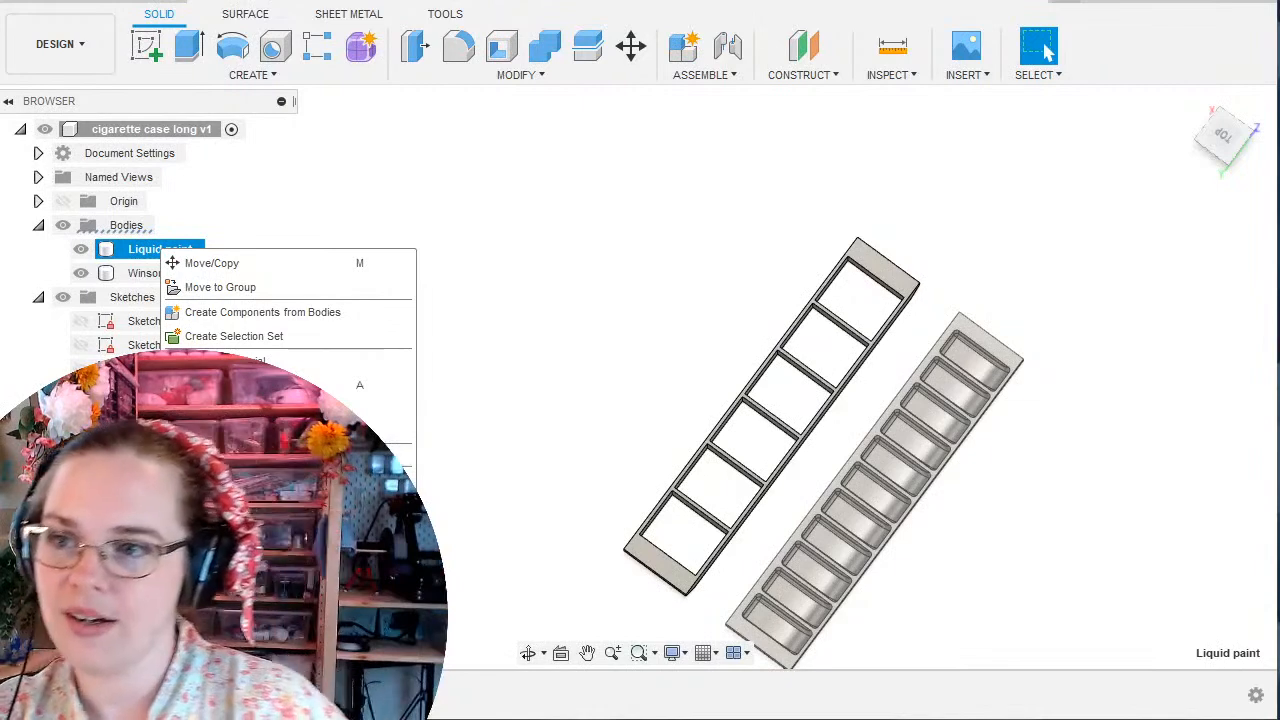
left_click(230, 455)
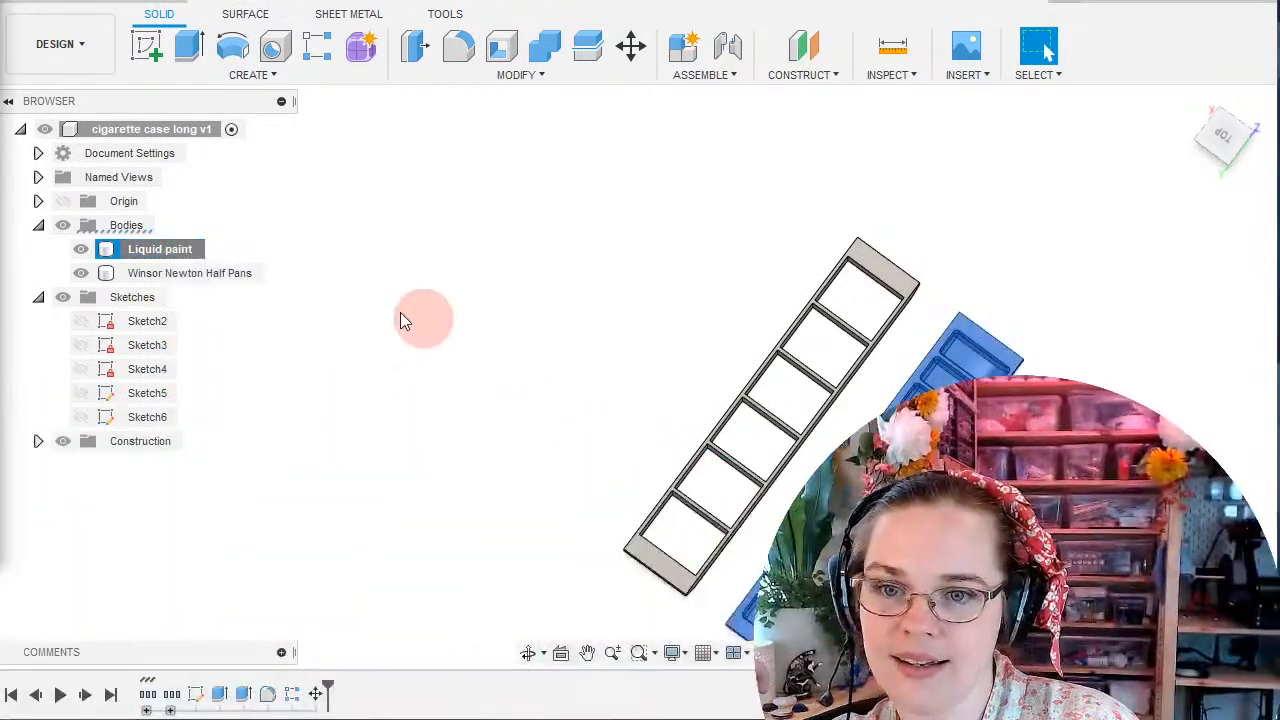
right_click(182, 250)
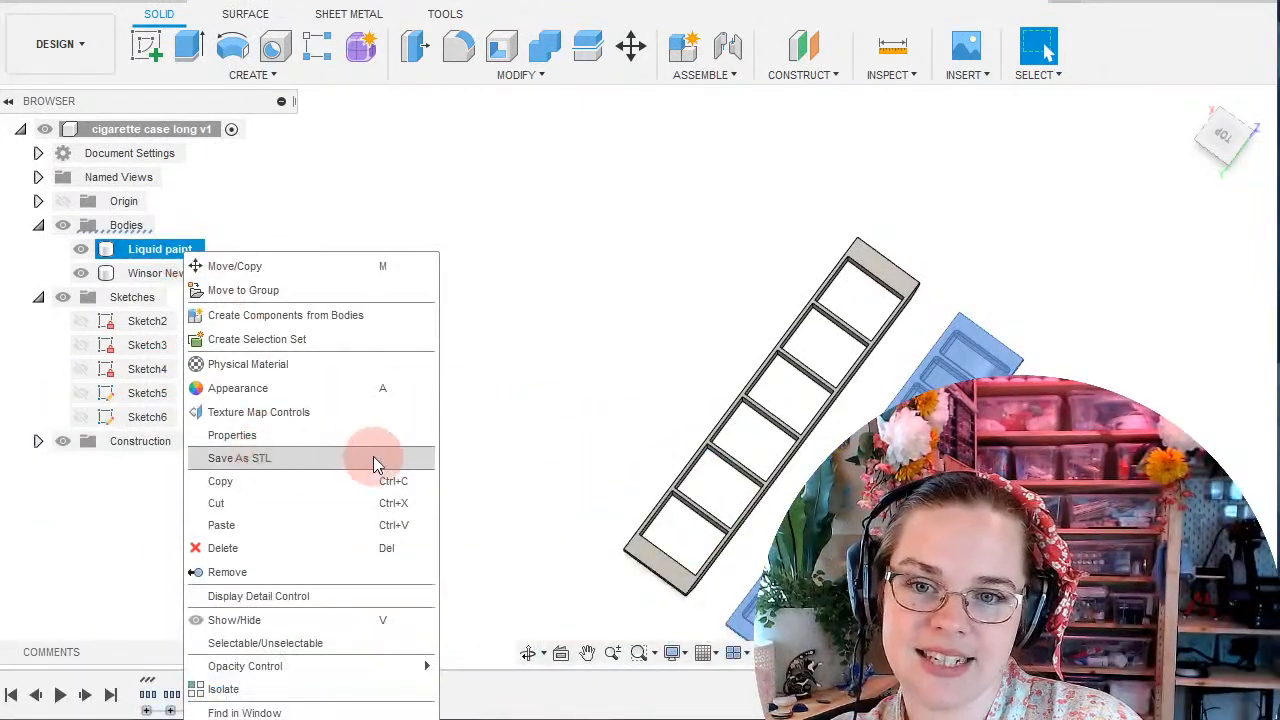
left_click(300, 458)
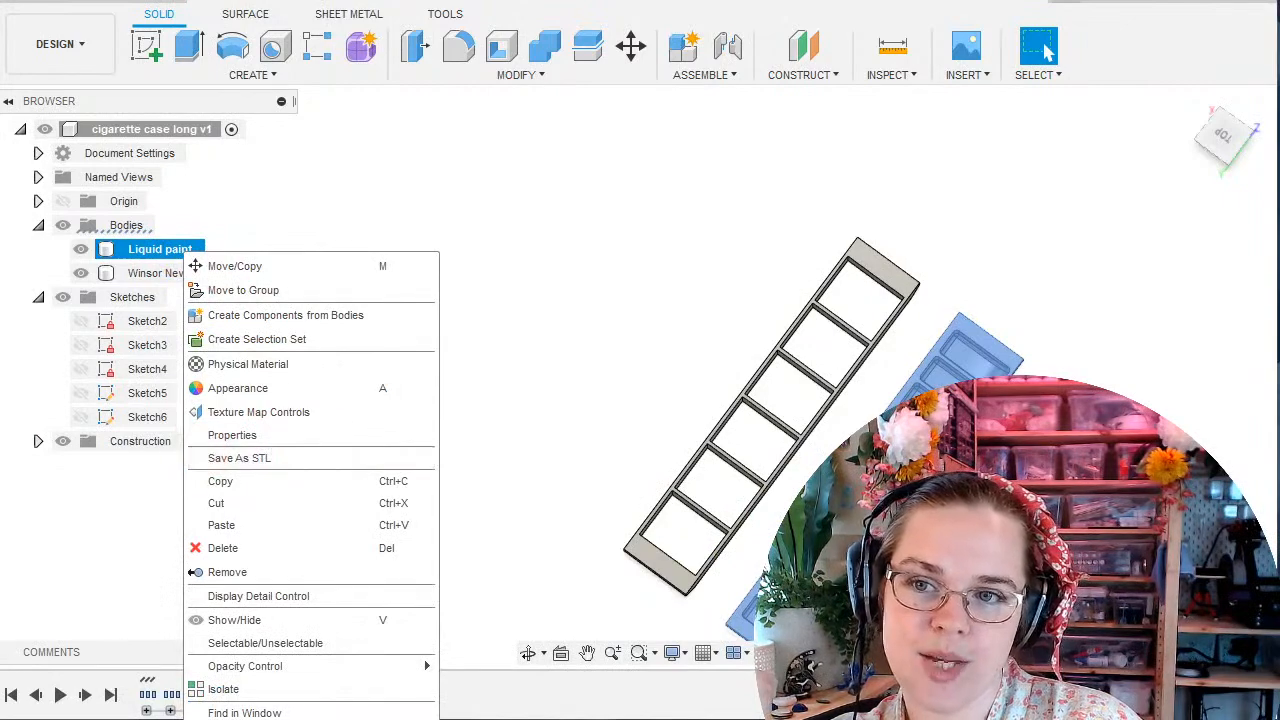
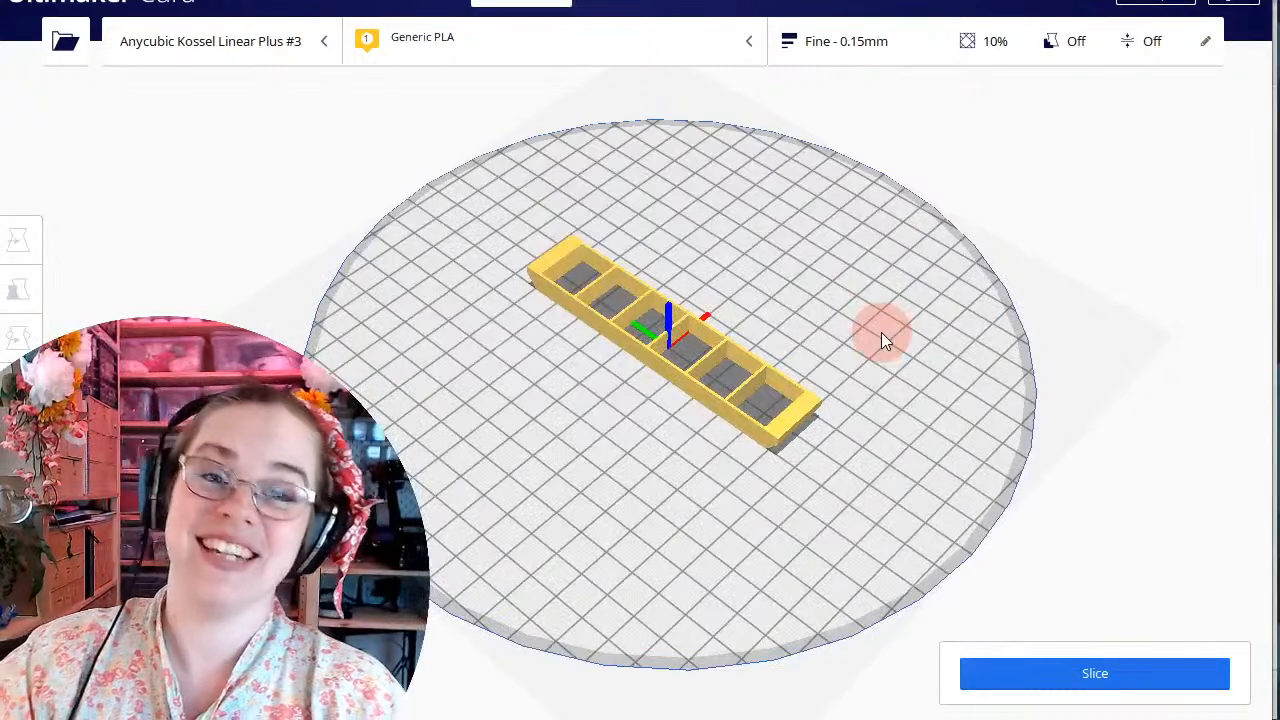
Switch to Ultimaker Cura and slice the half-pan insert with the Fine 0.15 mm profile and 10% infill.
scroll(883, 340, "up", 2)
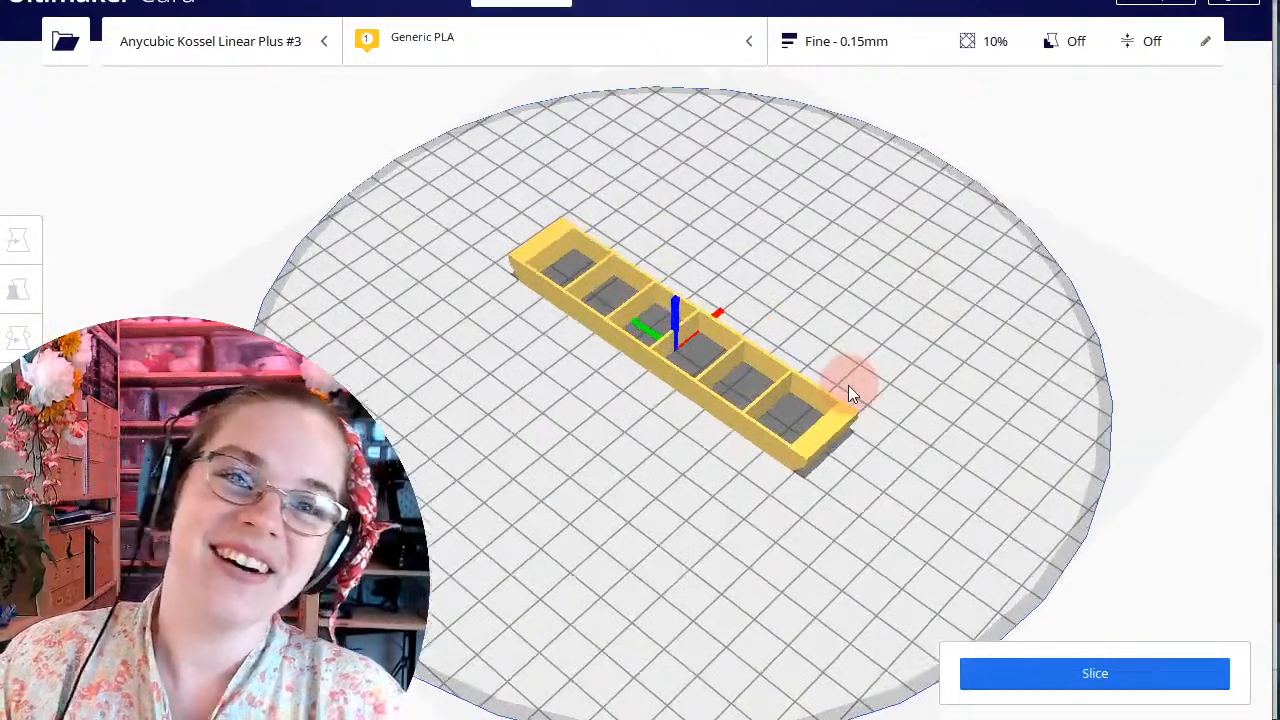
right_click_drag(915, 355, 902, 327)
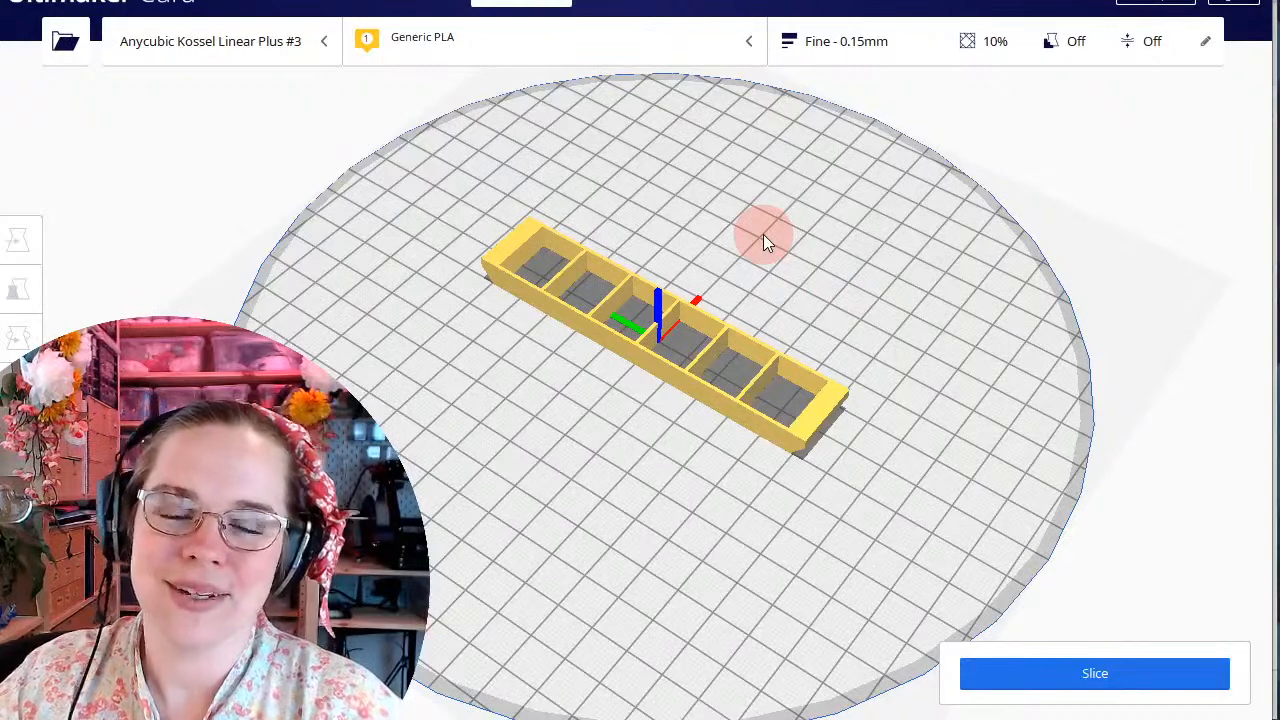
right_click_drag(786, 452, 785, 532)
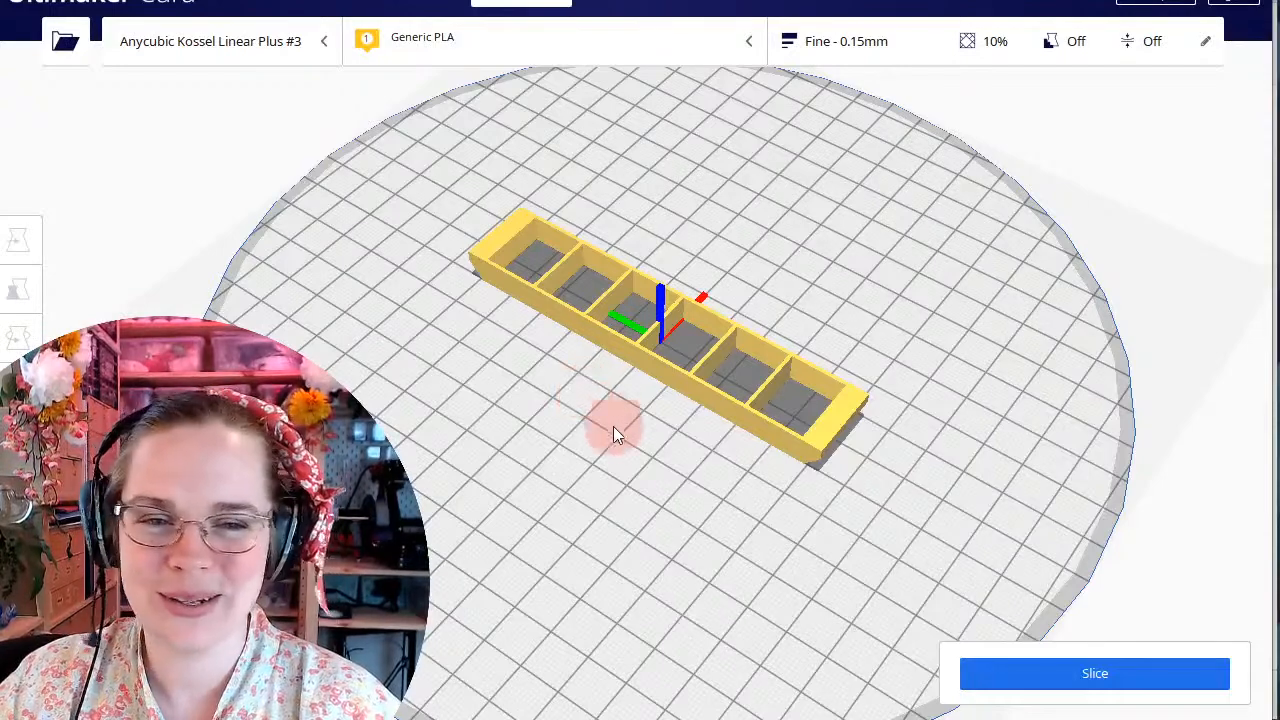
left_click(1160, 672)
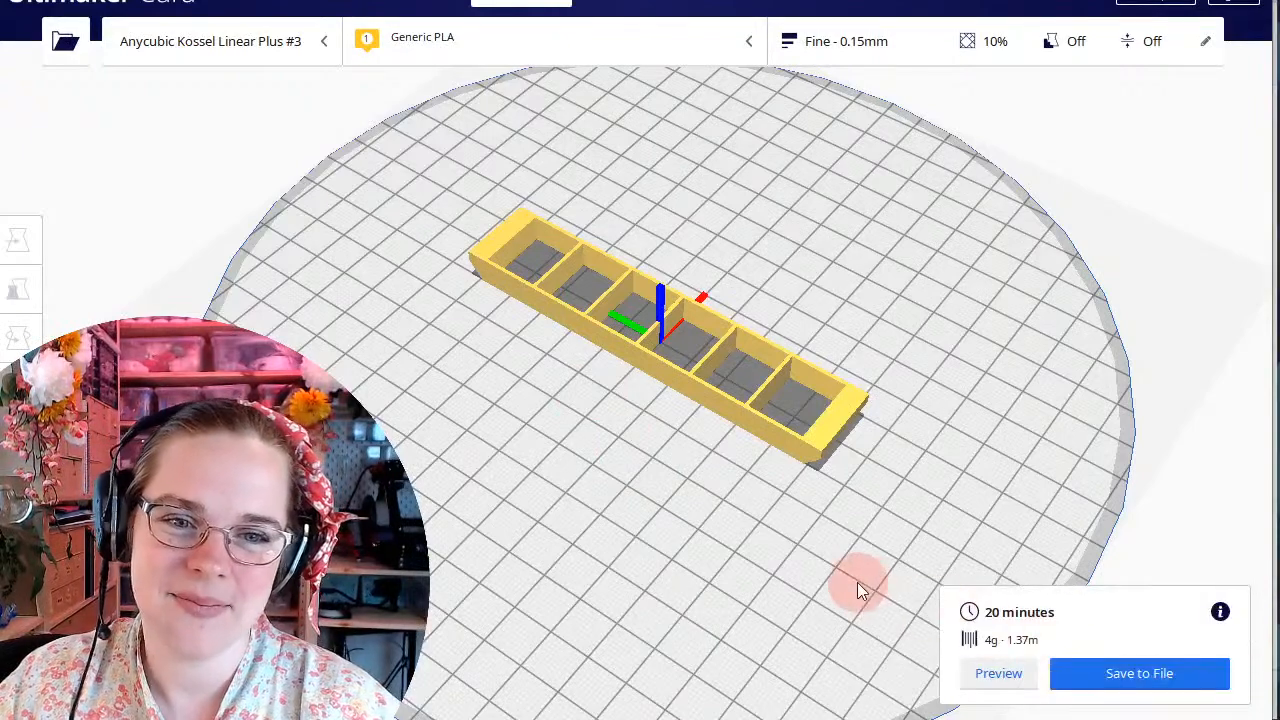
scroll(857, 588, "up", 3)
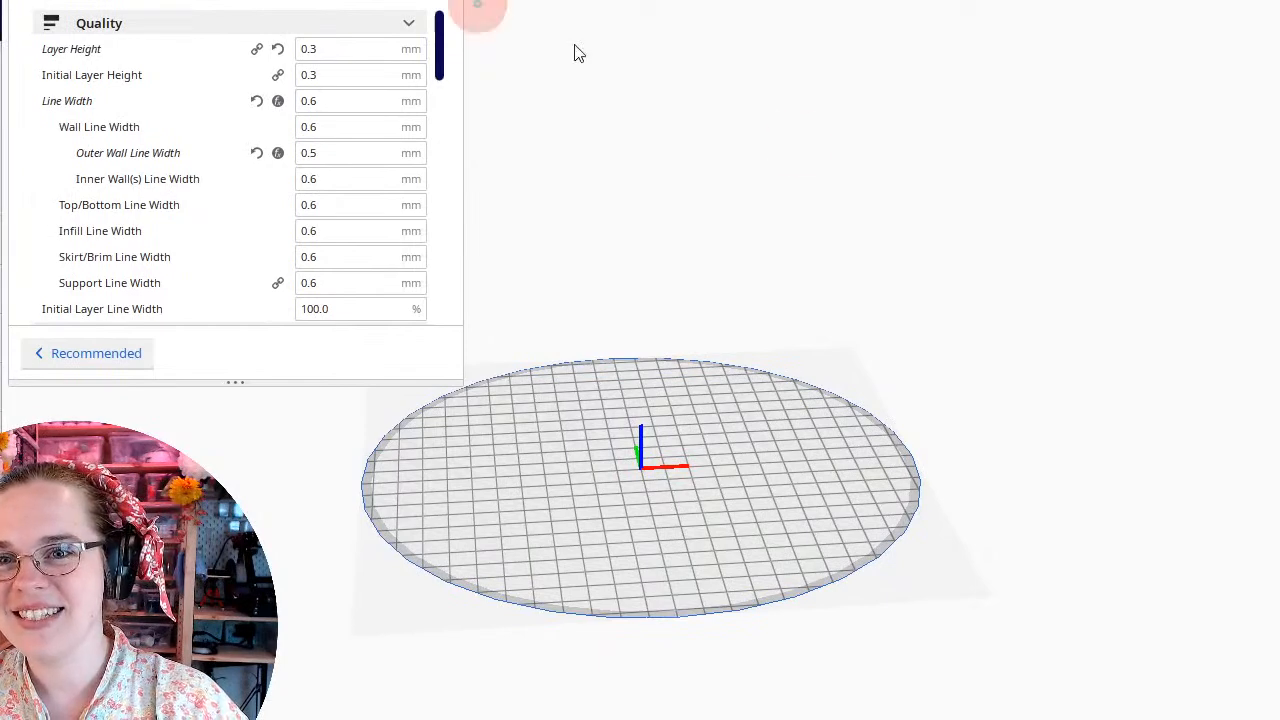
In the Anycubic Kossel 20201113 setup, move the Print settings window off the build plate and load the half-pan insert model.
left_click_drag(412, 0, 412, 21)
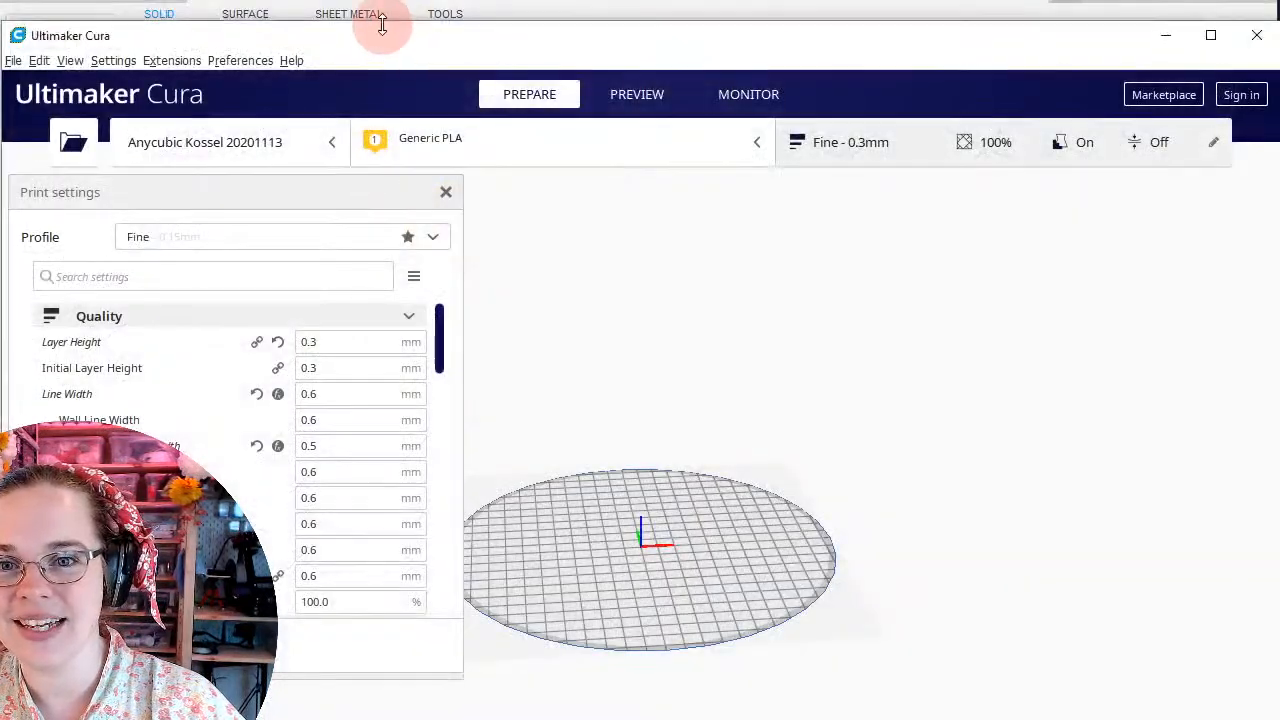
left_click_drag(380, 23, 380, 8)
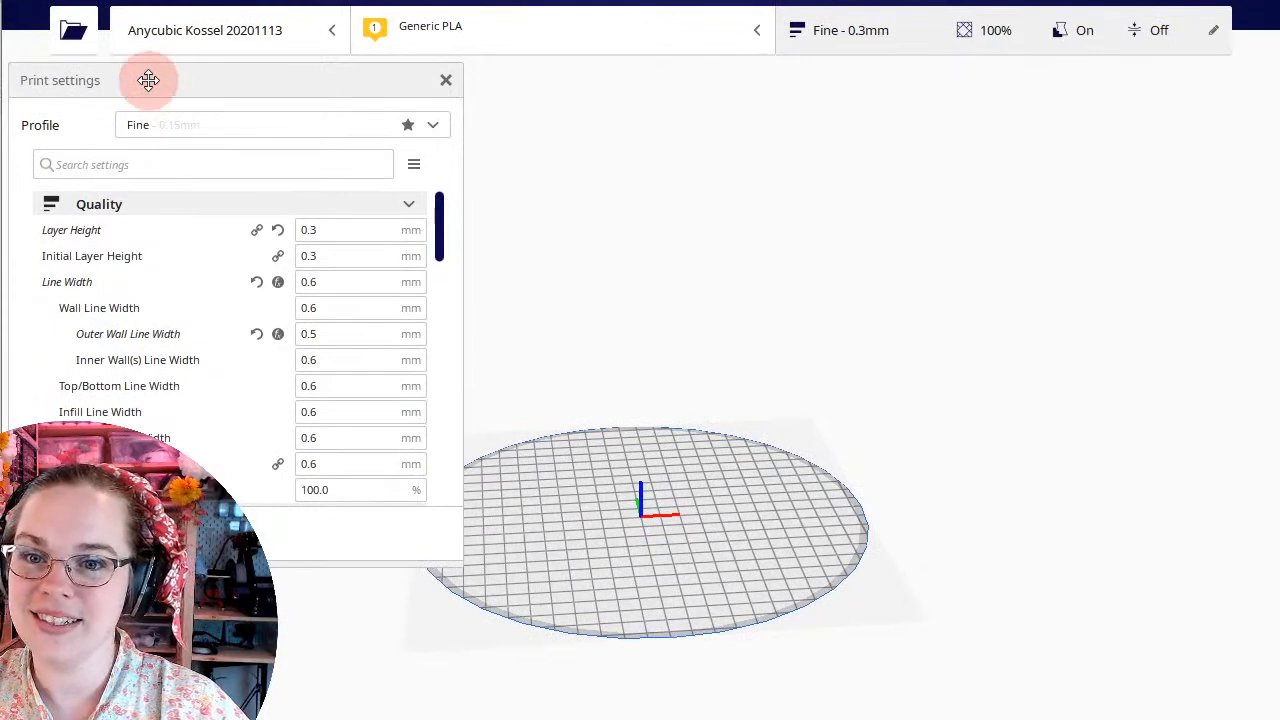
left_click_drag(149, 80, 937, 84)
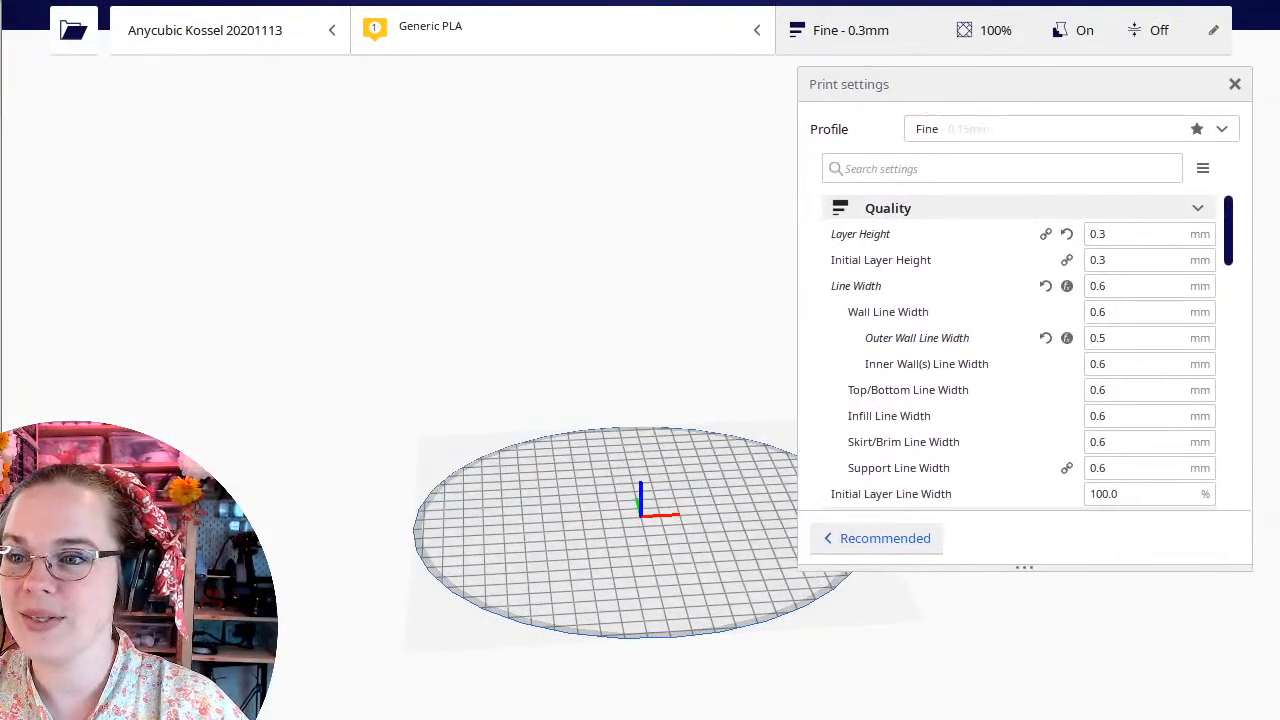
left_click_drag(160, 137, 616, 568)
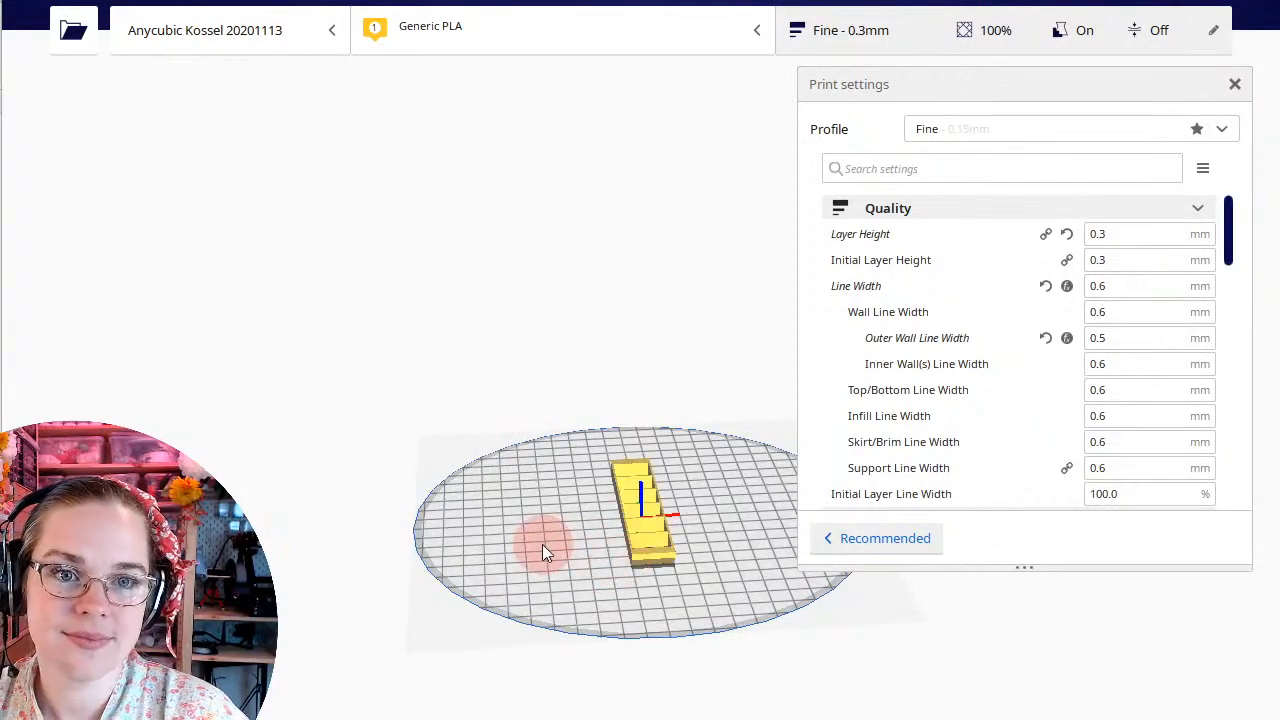
Slice the half-pan insert with the 0.3 mm layer height settings and show it in layer view.
right_click_drag(543, 550, 621, 528)
scroll(686, 473, "up", 7)
middle_click_drag(532, 591, 308, 586)
scroll(449, 517, "up", 1)
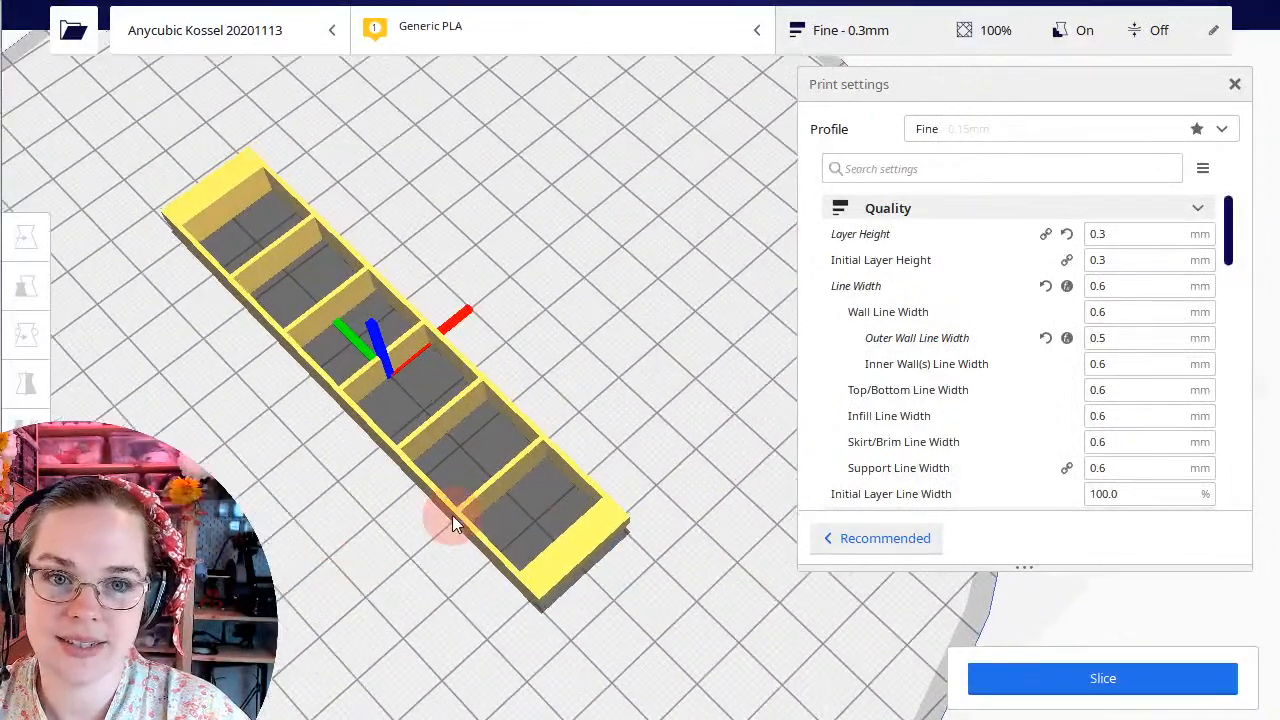
left_click(1128, 683)
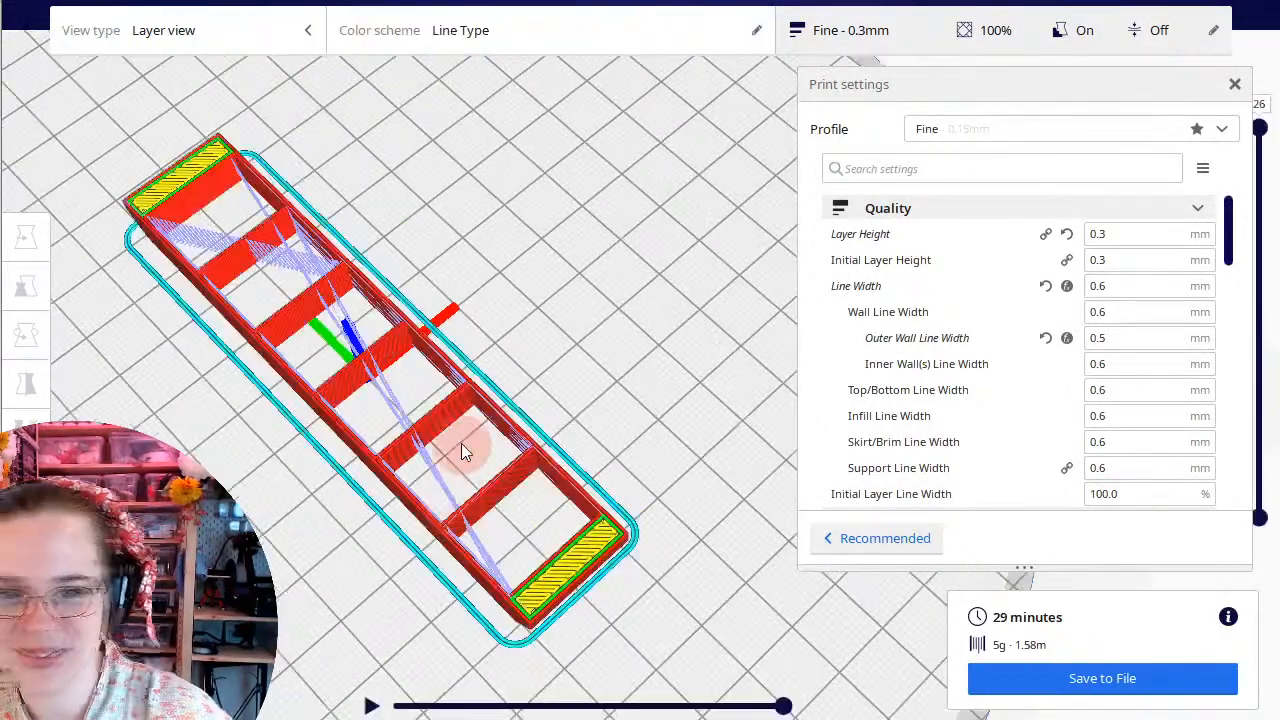
Examine the sliced insert's walls and dividers up close, and lower the layer view to layer 1.
scroll(461, 443, "up", 5)
scroll(665, 420, "down", 5)
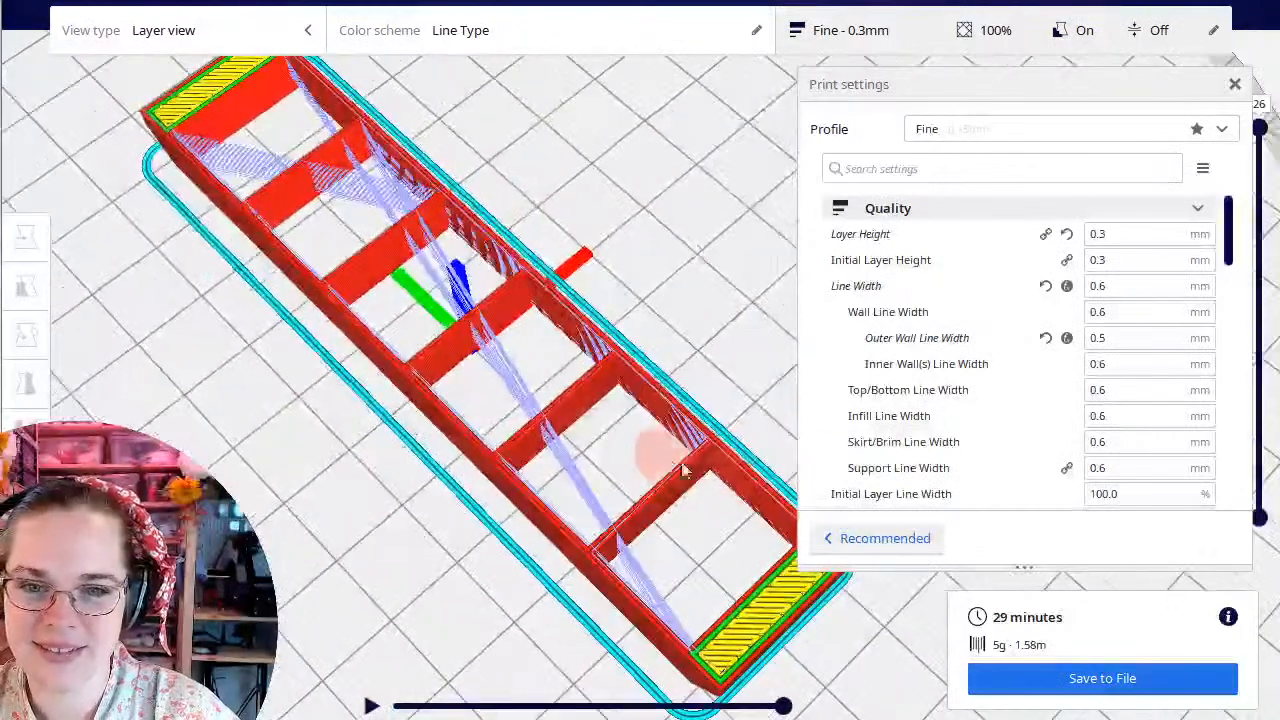
mouse_move(1262, 135)
left_mouse_down()
mouse_move(1276, 570)
mouse_move(1270, 212)
mouse_move(1268, 490)
mouse_move(1252, 457)
mouse_move(1245, 128)
left_mouse_up()
scroll(338, 389, "up", 8)
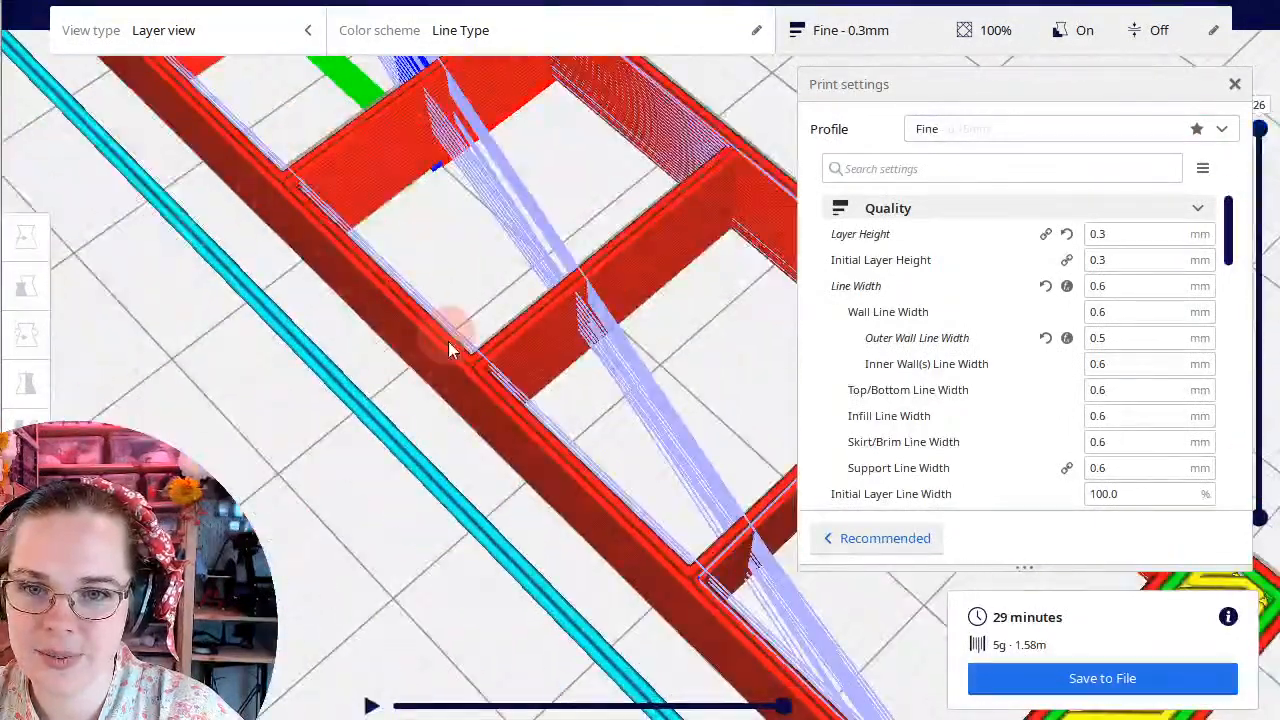
middle_click_drag(545, 303, 379, 473)
right_click_drag(379, 473, 371, 432)
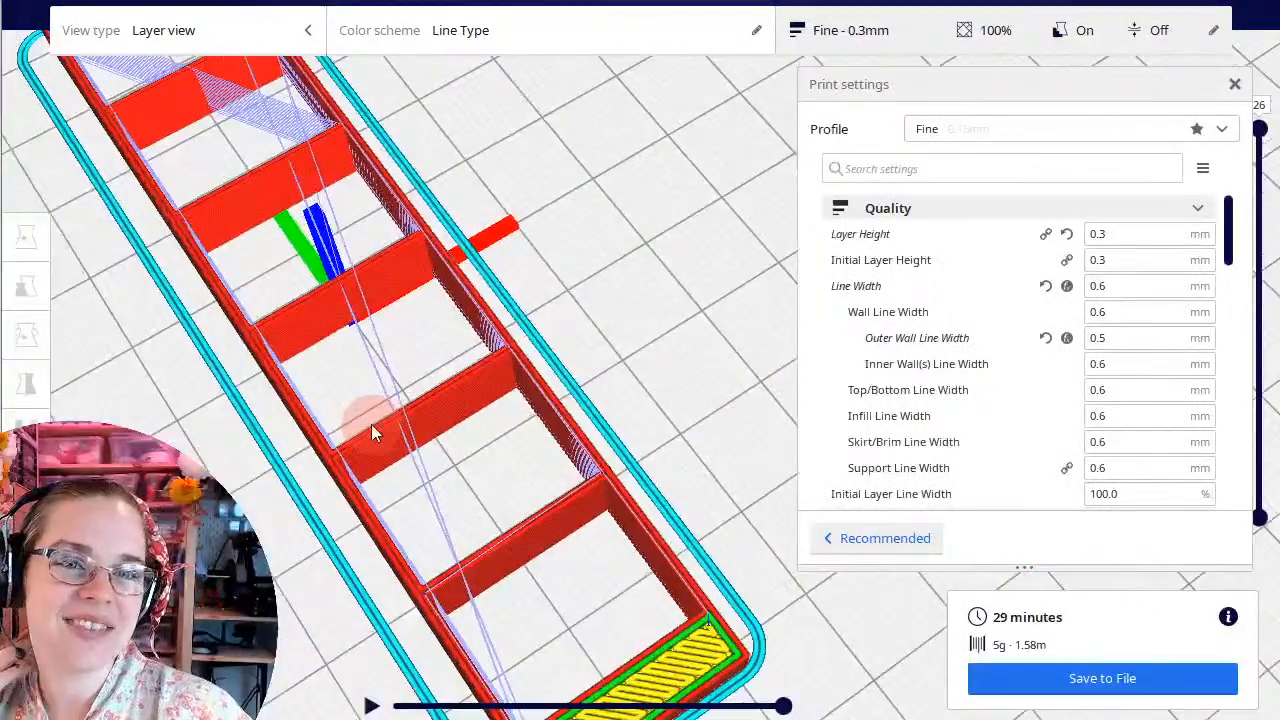
middle_click_drag(371, 424, 377, 426)
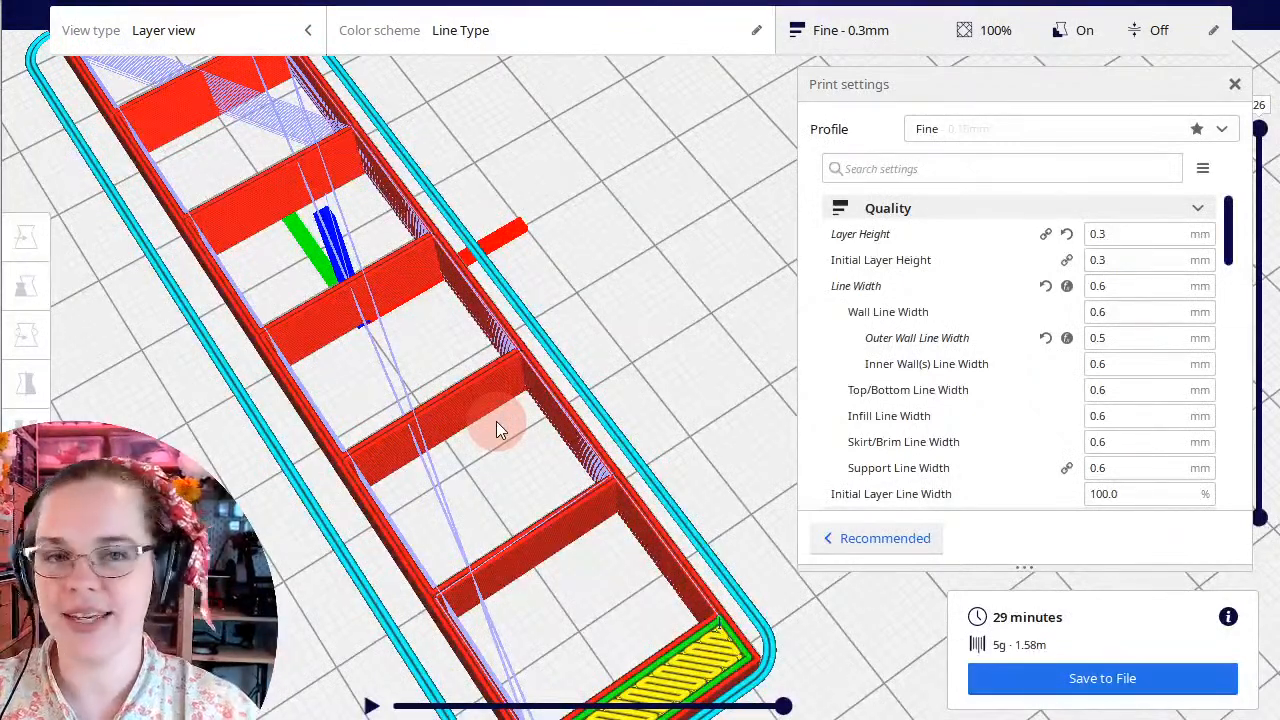
scroll(470, 318, "up", 2)
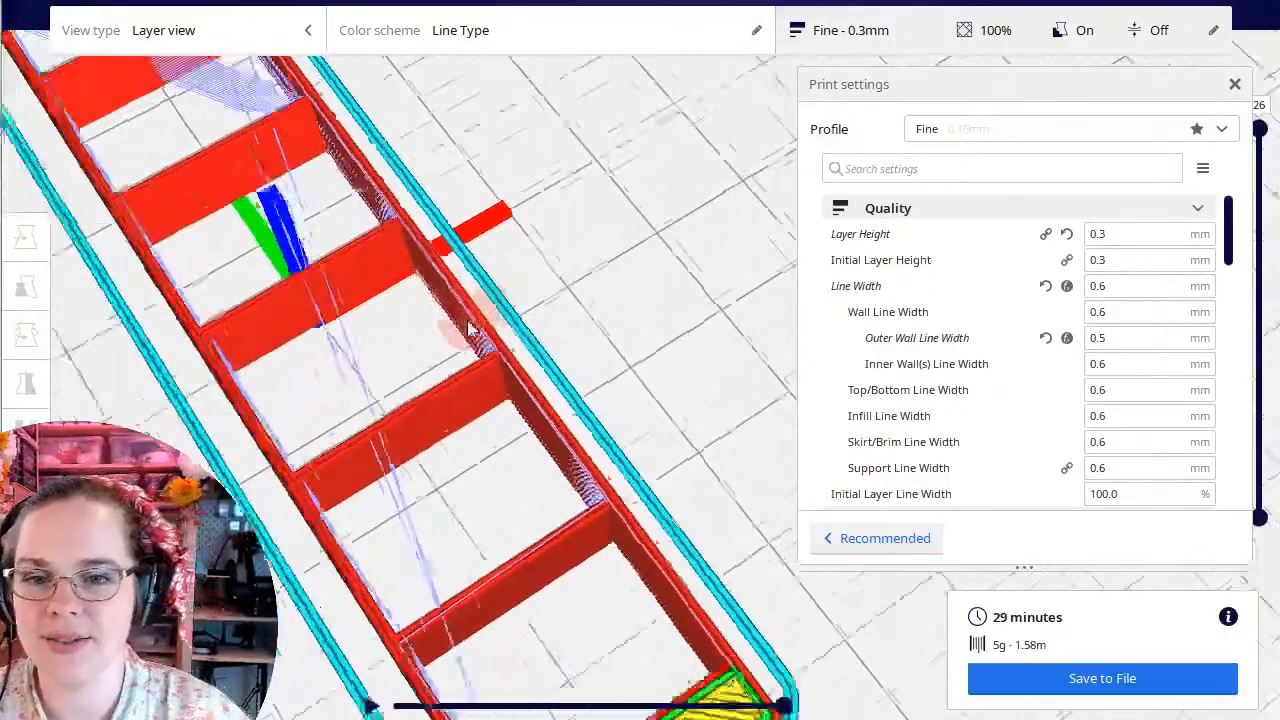
scroll(472, 338, "down", 5)
scroll(472, 340, "down", 3)
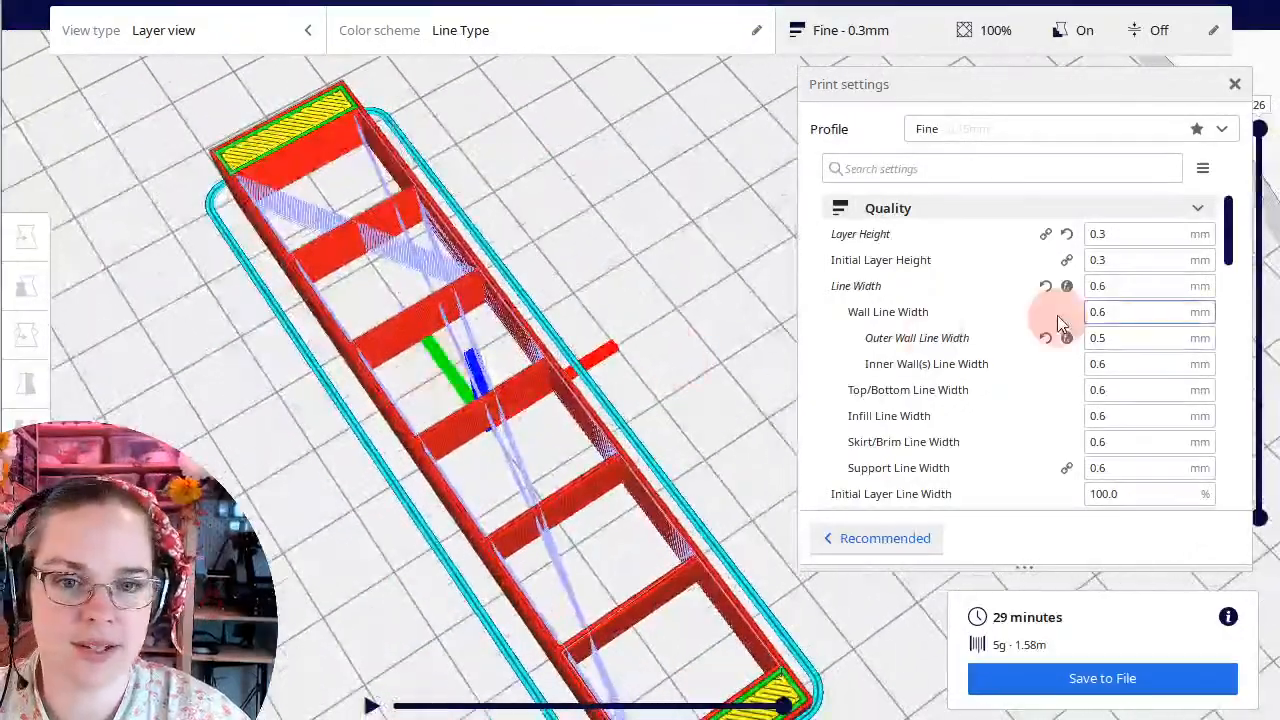
scroll(624, 468, "up", 3)
middle_click_drag(612, 496, 631, 418)
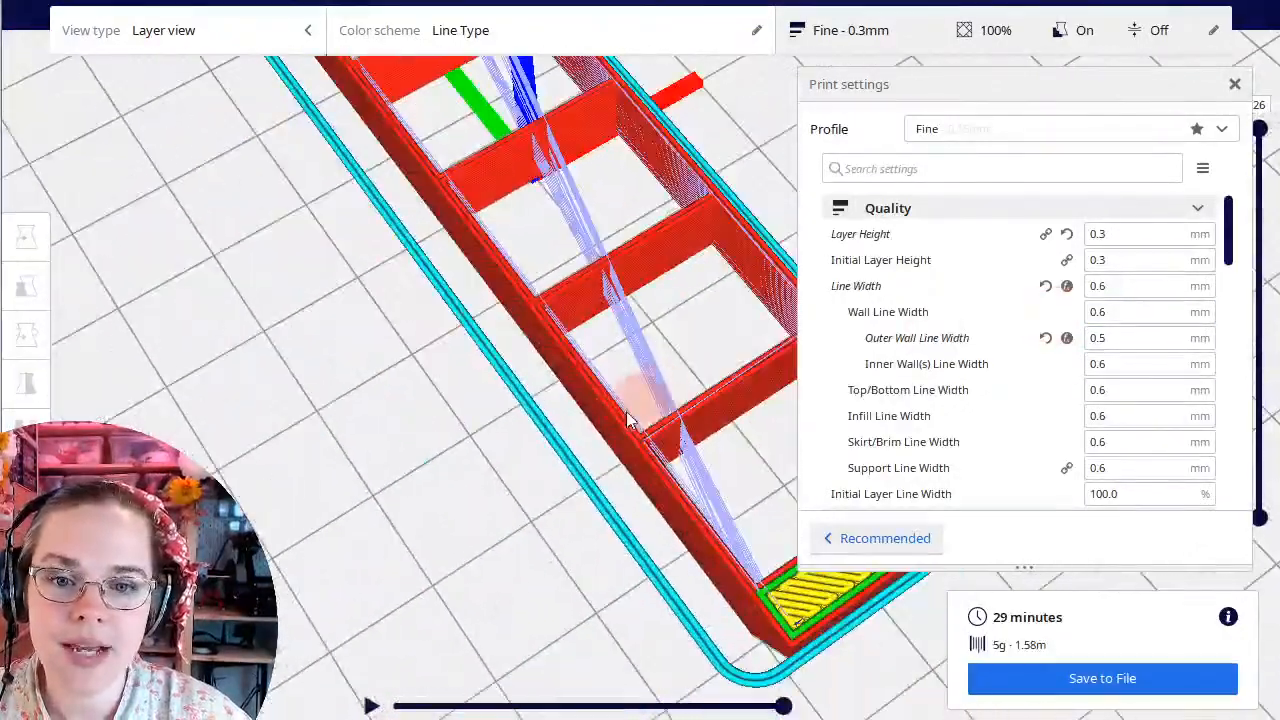
right_click_drag(631, 418, 352, 604)
left_click_drag(1259, 128, 1260, 492)
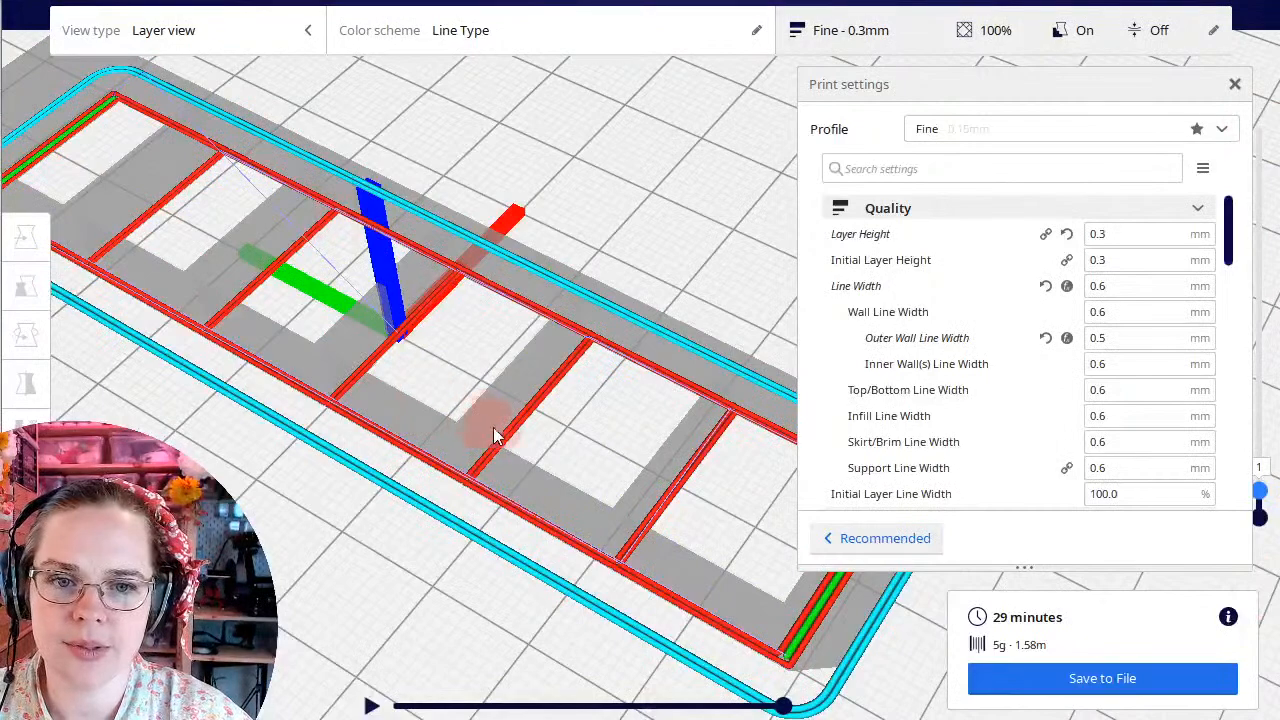
Set the build plate adhesion type to Brim, slice the insert again and check the brim around the first layer.
left_click(1196, 209)
left_click(1195, 338)
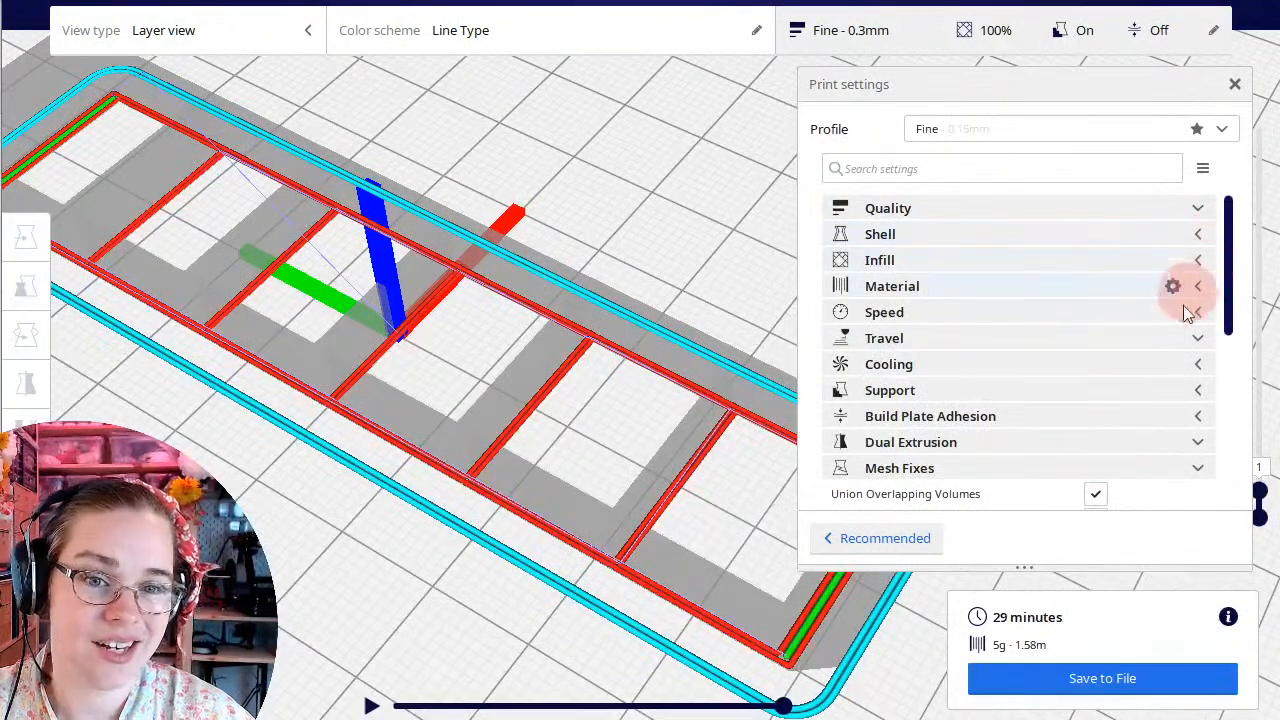
left_click(1199, 418)
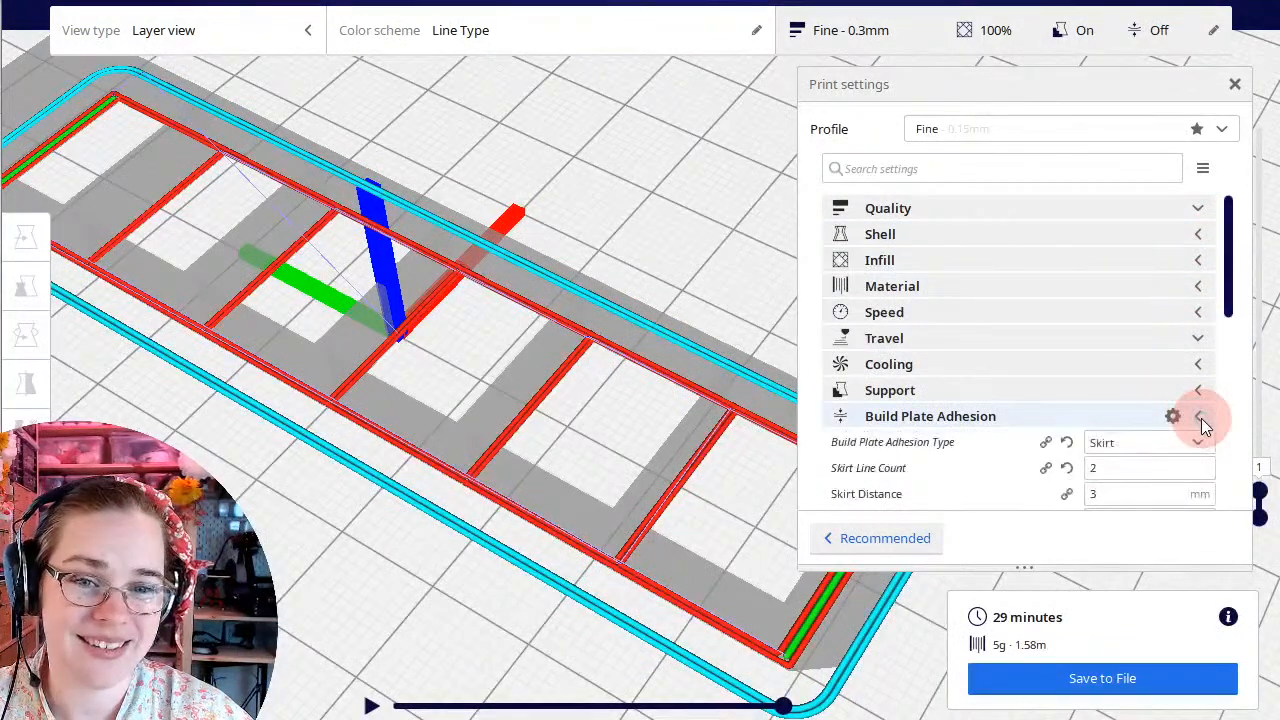
left_click(1150, 445)
left_click(1123, 492)
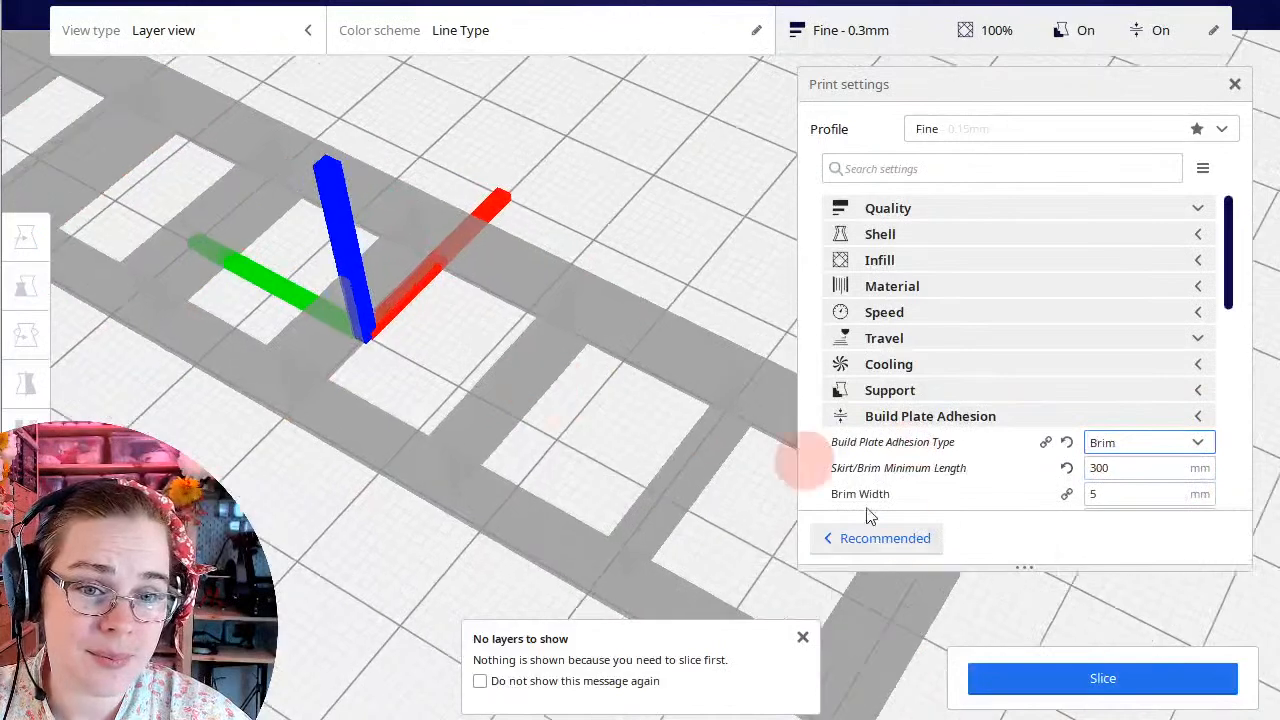
left_click(1155, 688)
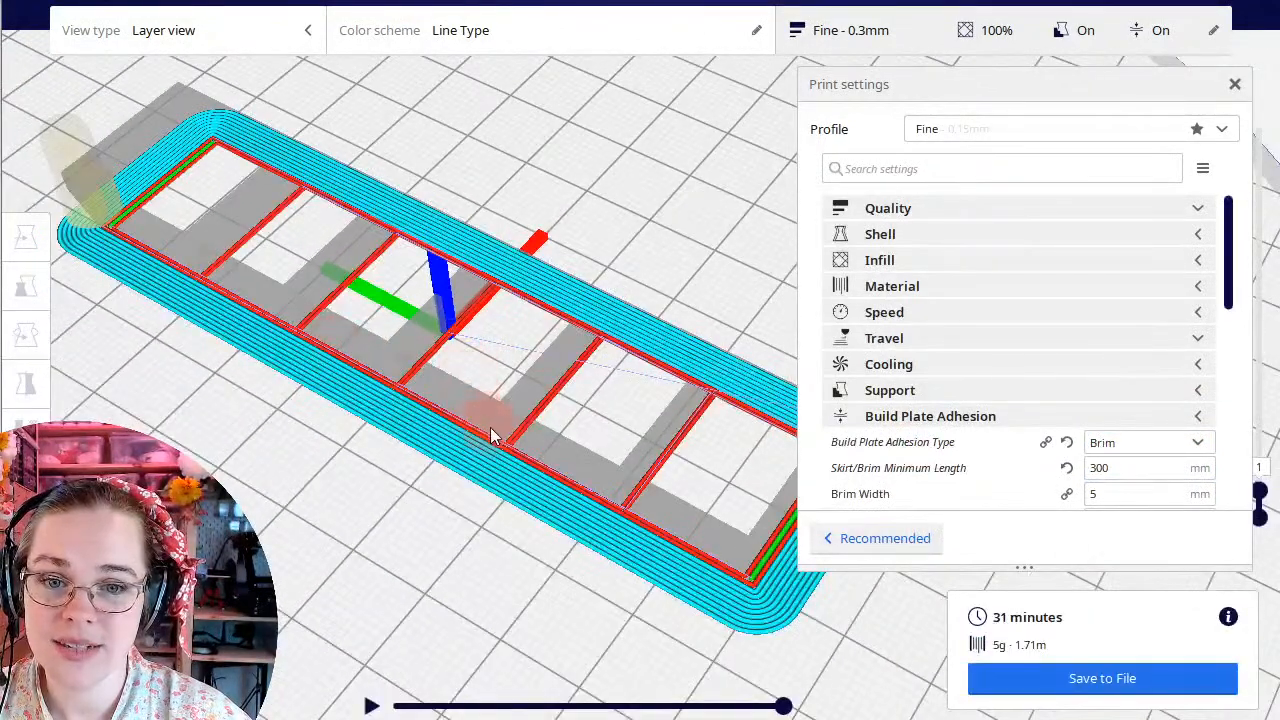
right_click_drag(490, 435, 372, 260)
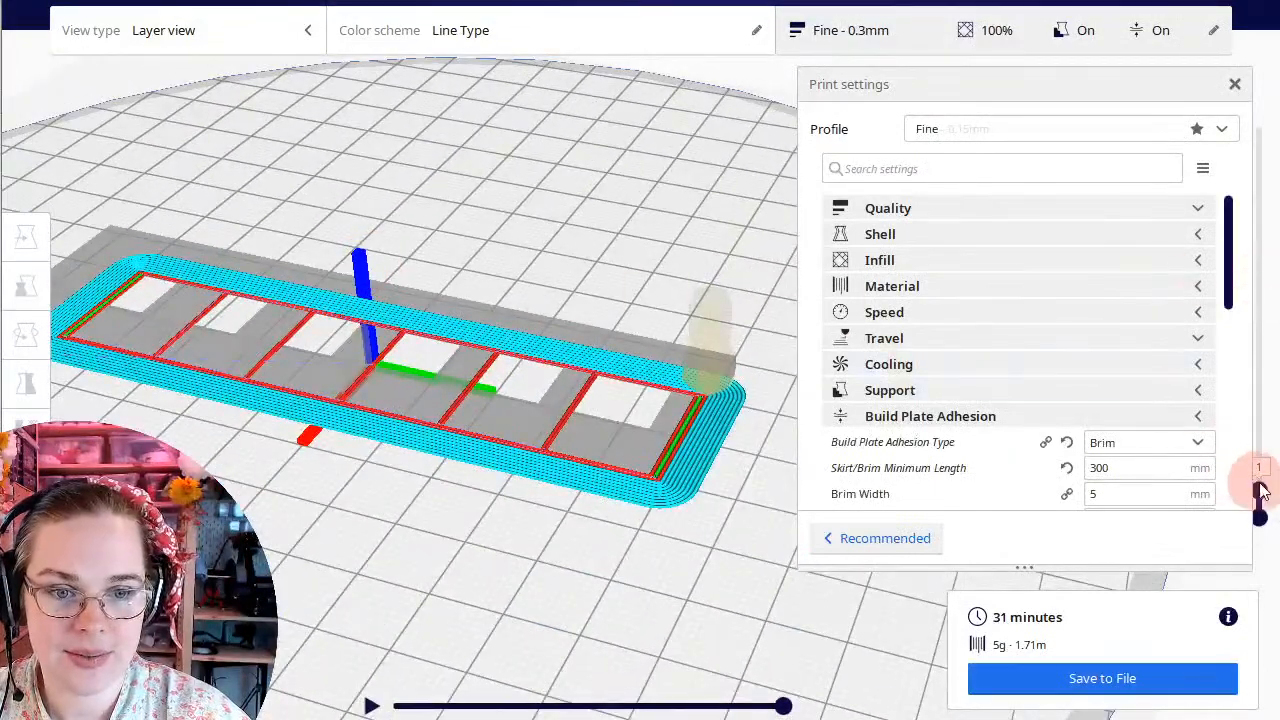
Raise the layer view to the top layer and examine the travel moves crossing the half-pan insert's compartments.
left_click_drag(1262, 490, 1262, 100)
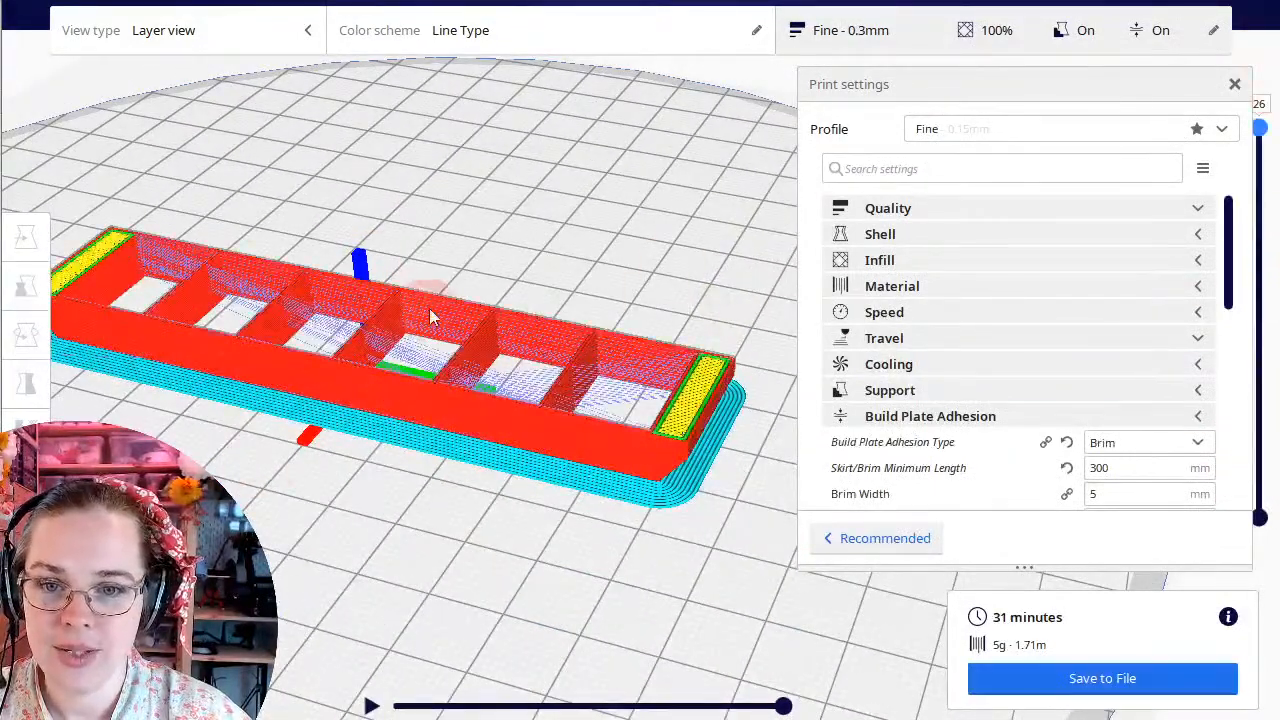
right_click_drag(429, 308, 452, 476)
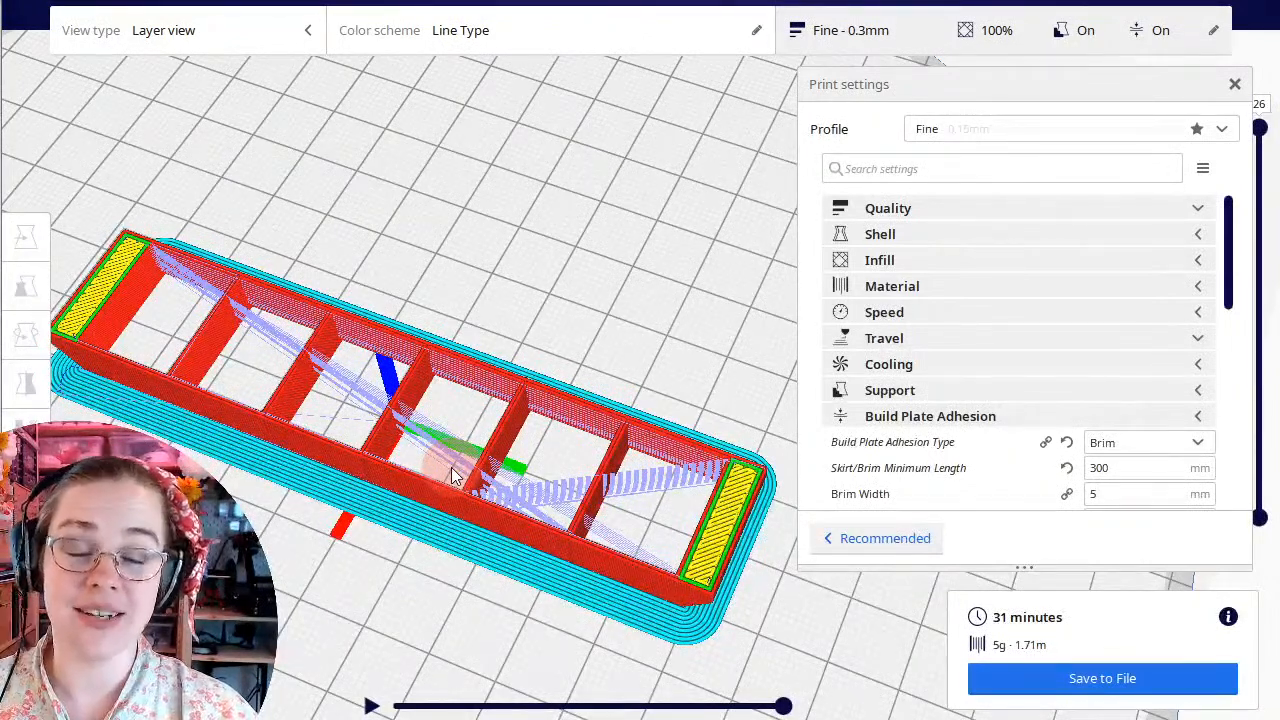
scroll(557, 457, "up", 2)
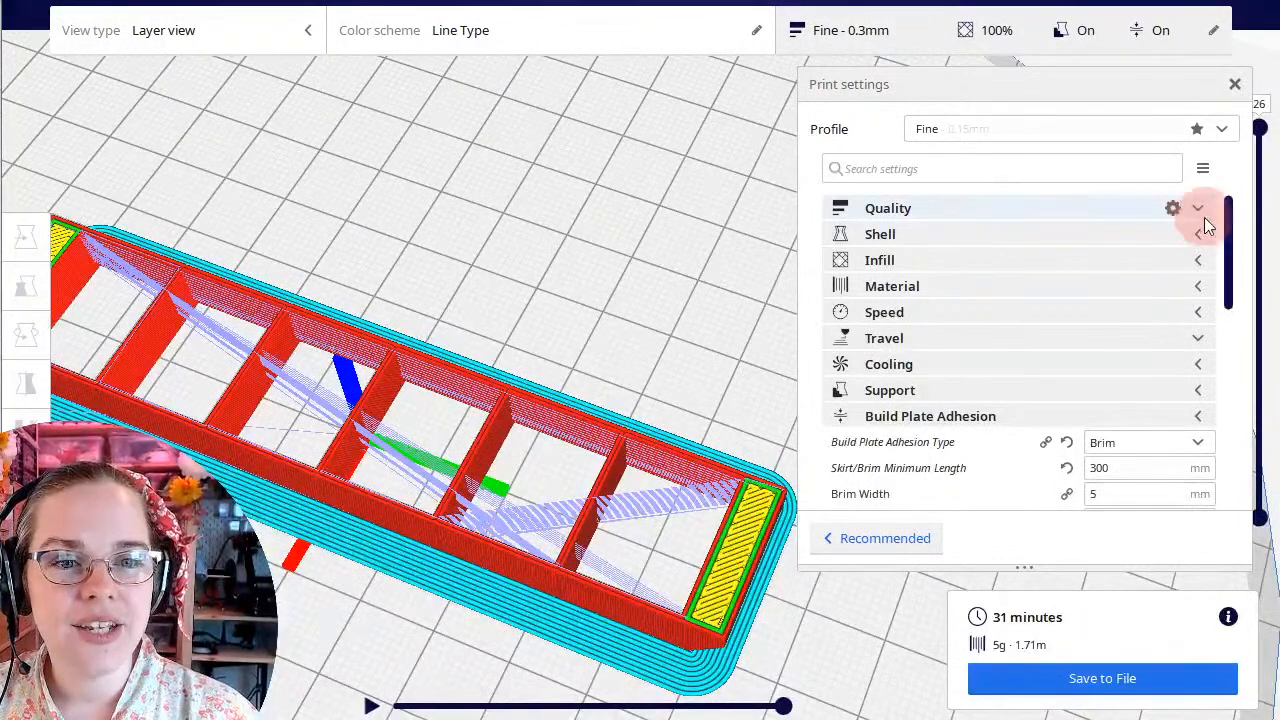
Collapse the Build Plate Adhesion and Mesh Fixes categories and search the print settings for "combing".
left_click(1199, 417)
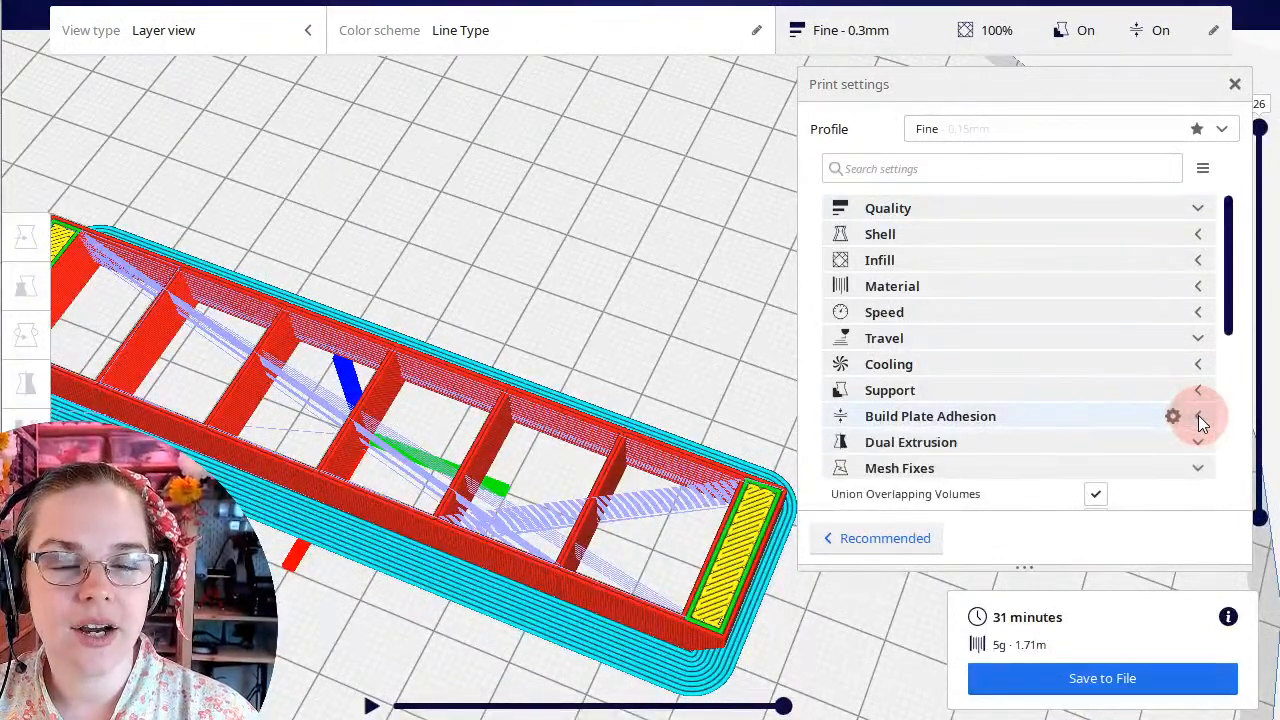
left_click(1199, 472)
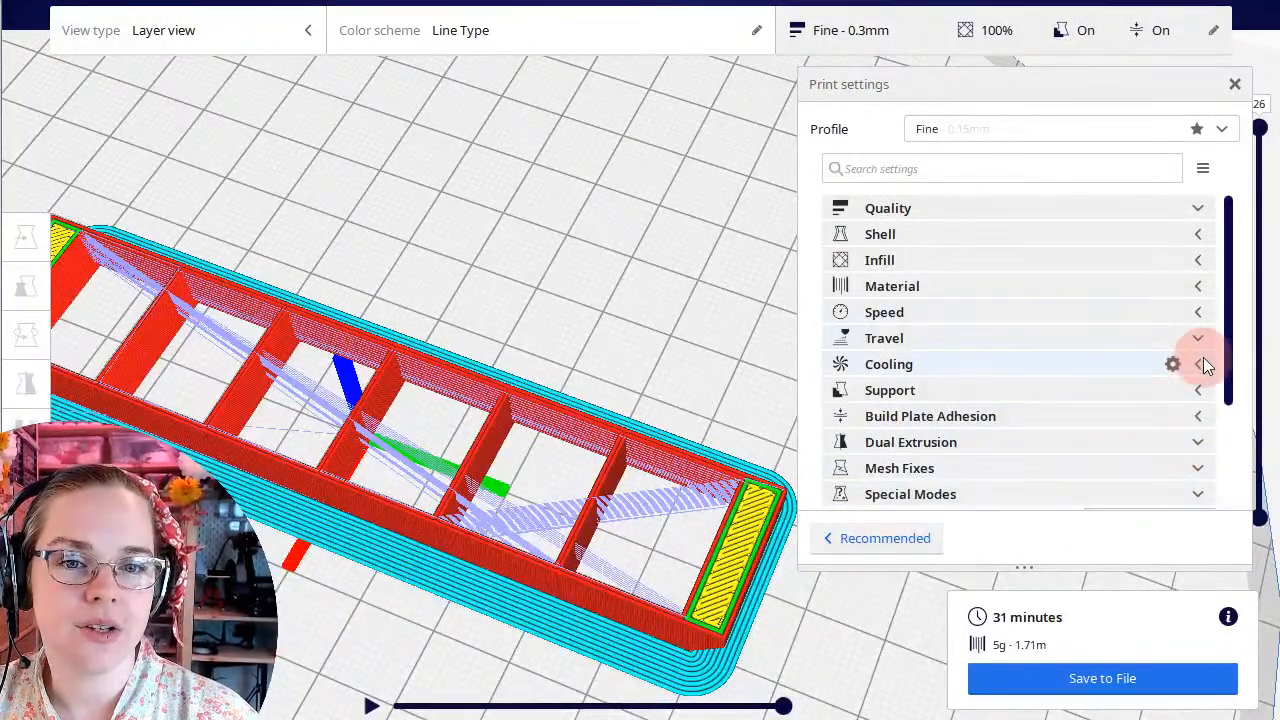
left_click(957, 170)
type("com")
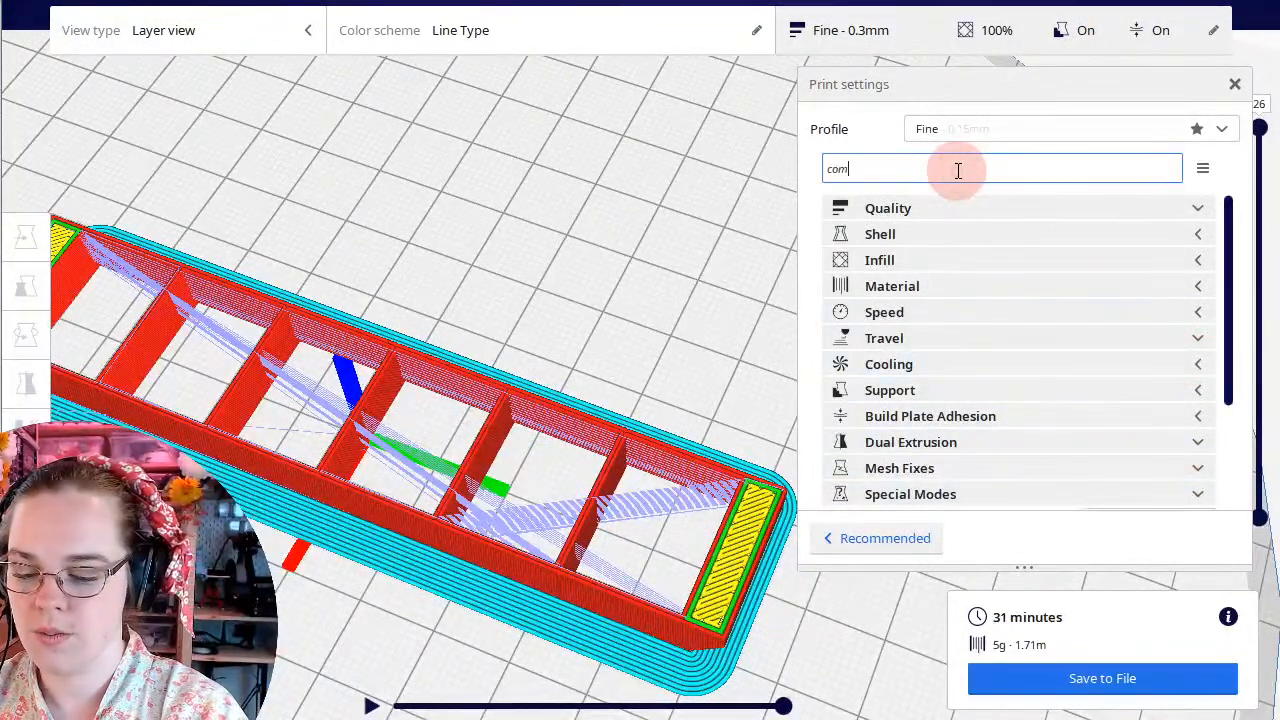
type("bing")
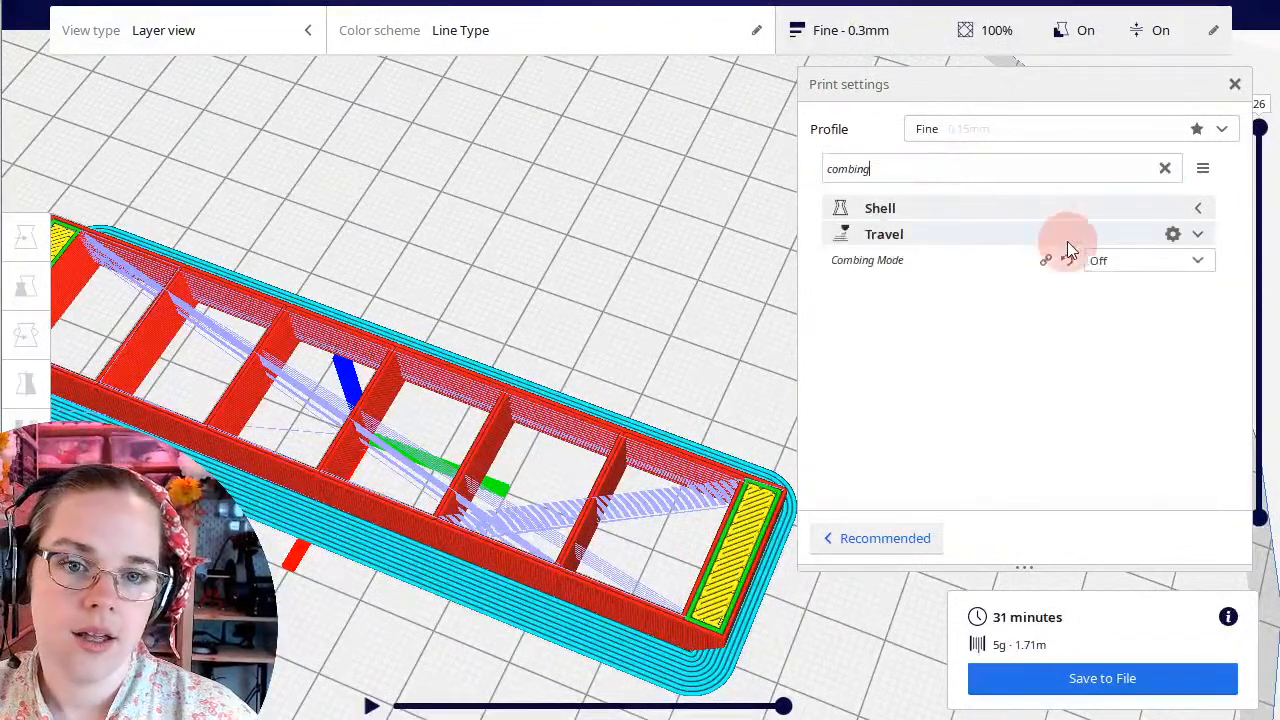
Set Combing Mode to Not in Skin, reslice the insert and examine its travel moves up to the top layer.
left_click(1113, 262)
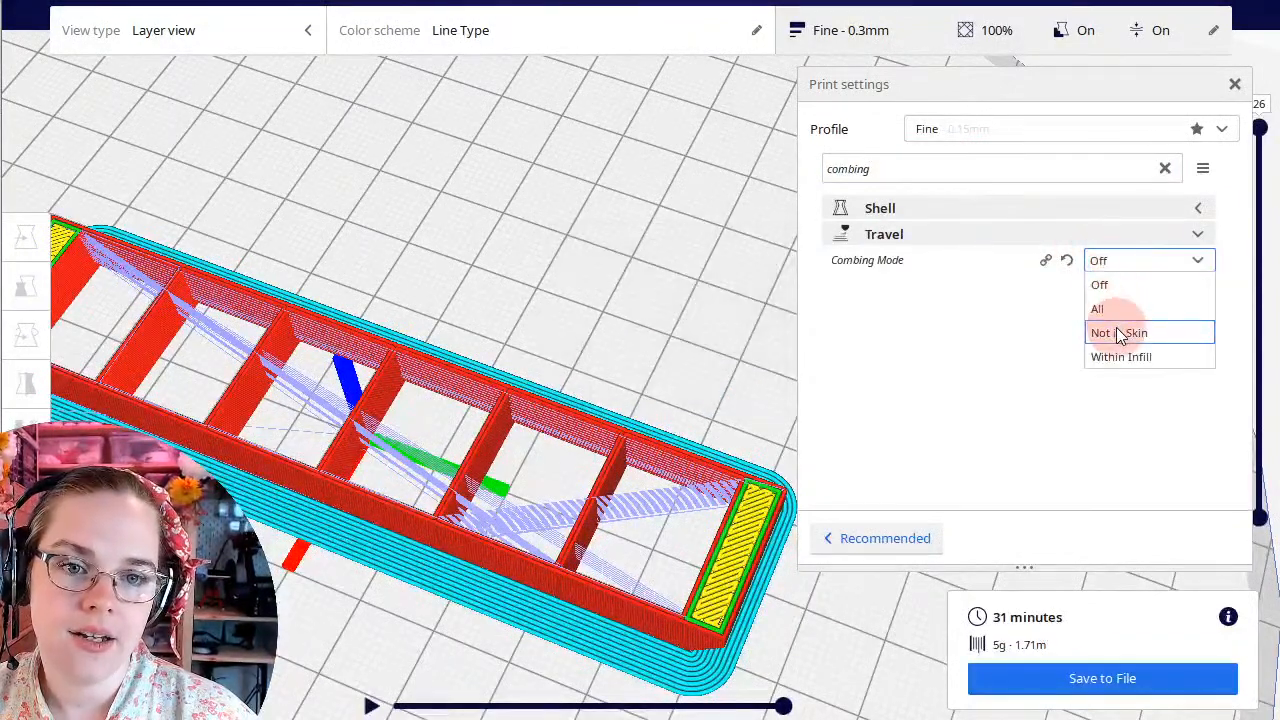
left_click(1119, 334)
left_click(1102, 678)
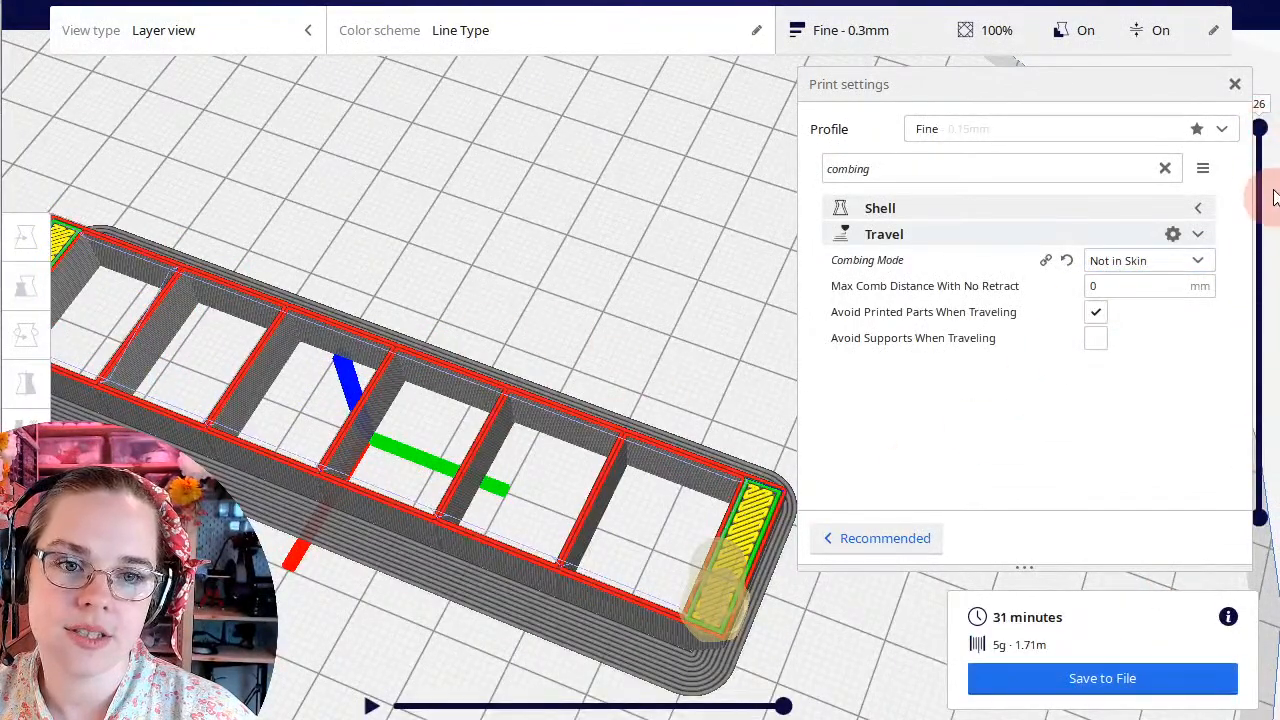
left_click_drag(1262, 140, 1262, 65)
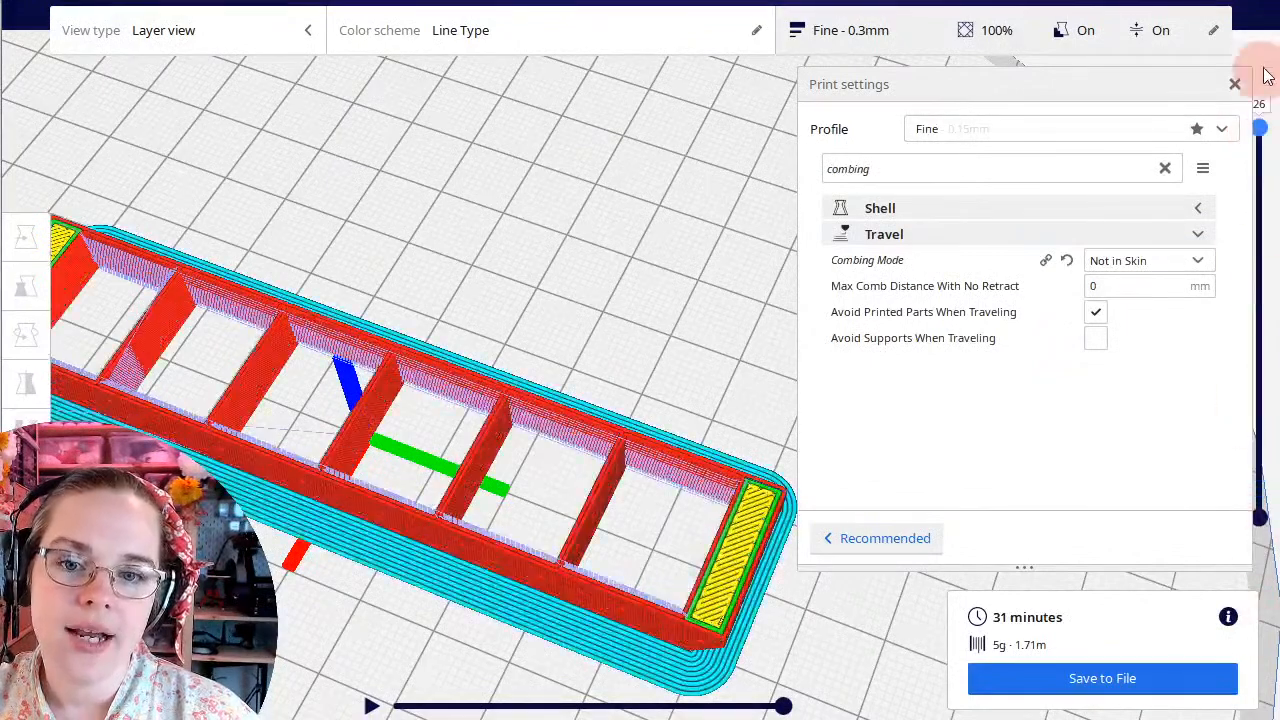
scroll(463, 467, "up", 5)
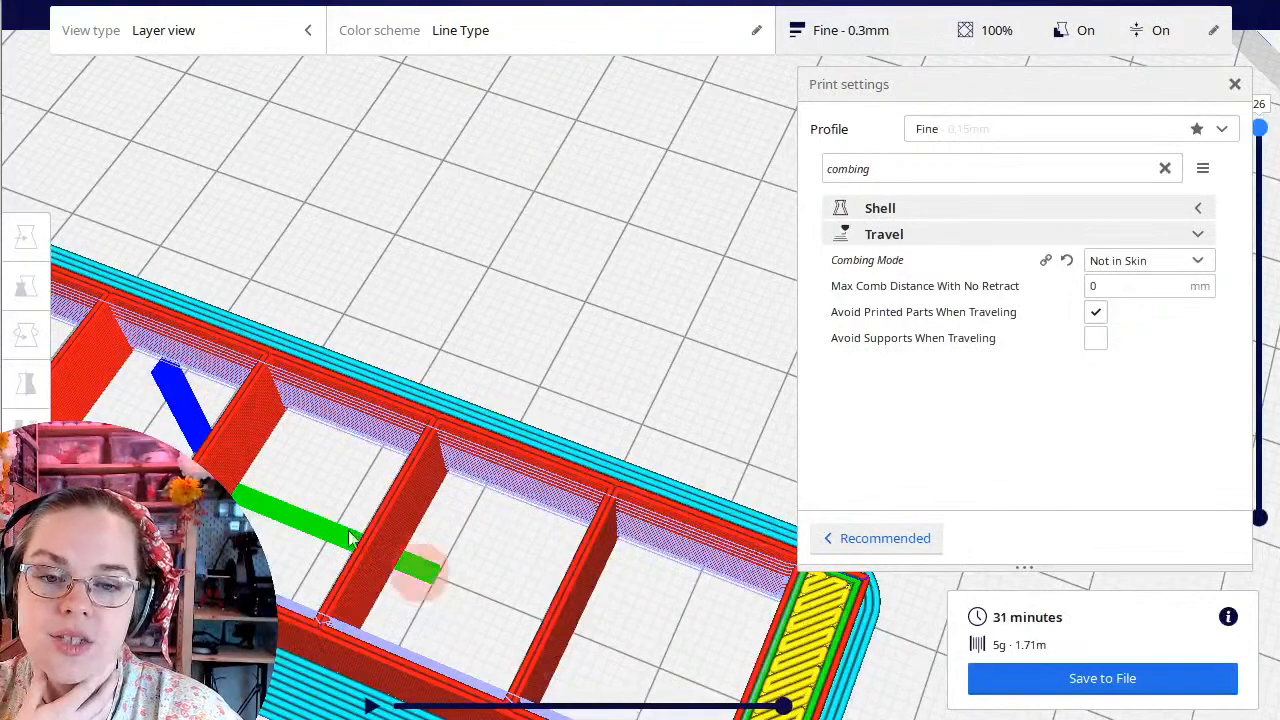
Set Combing Mode to Off, slice the insert again and check the travel moves between its walls.
left_click(1100, 262)
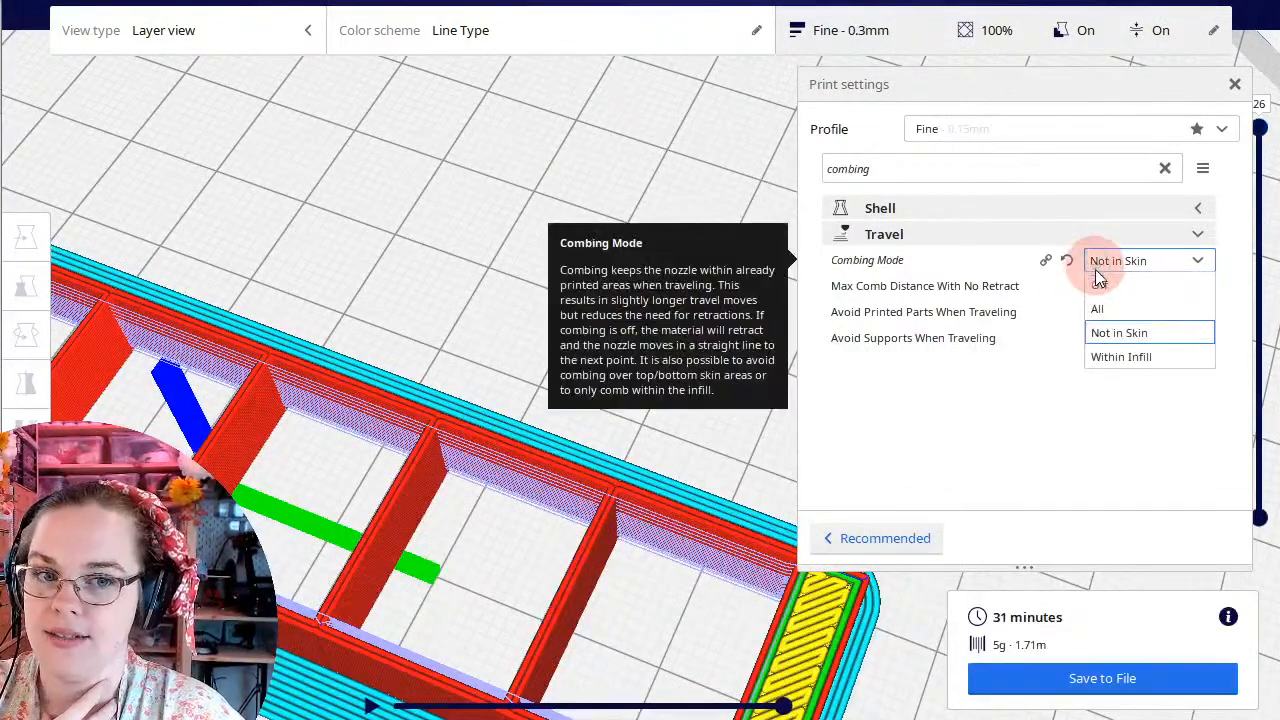
left_click(1100, 285)
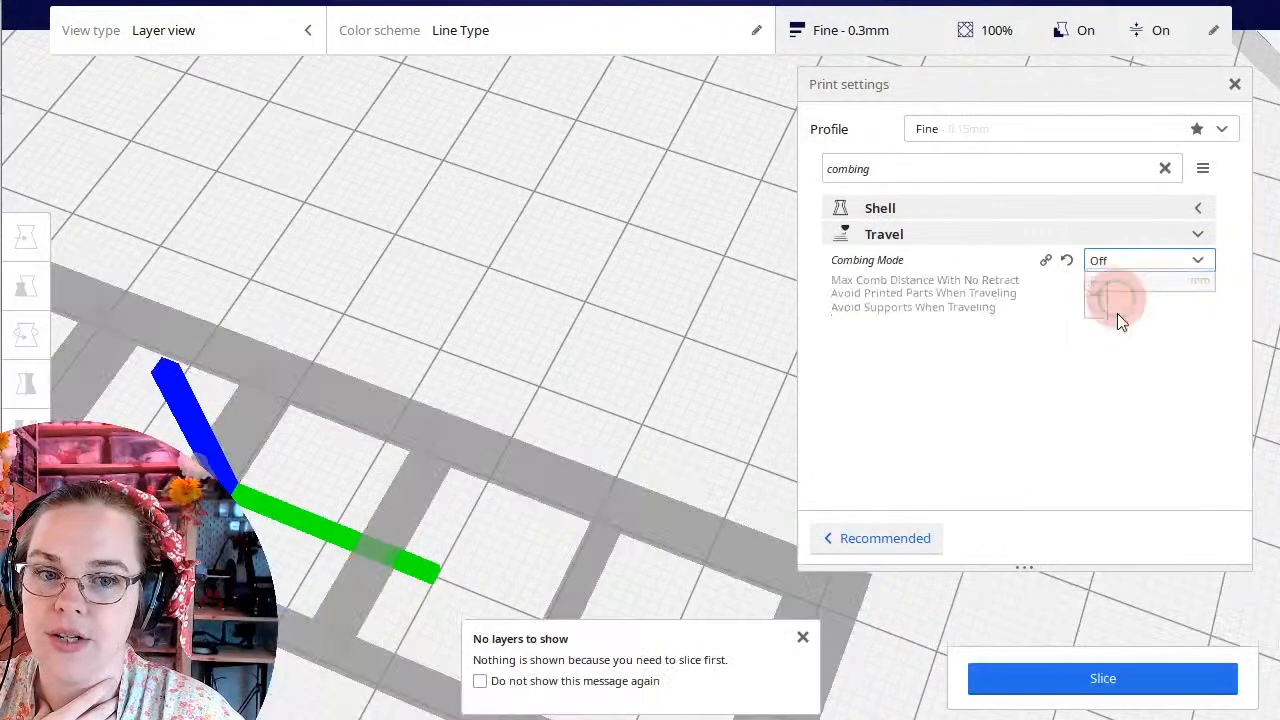
left_click(1120, 688)
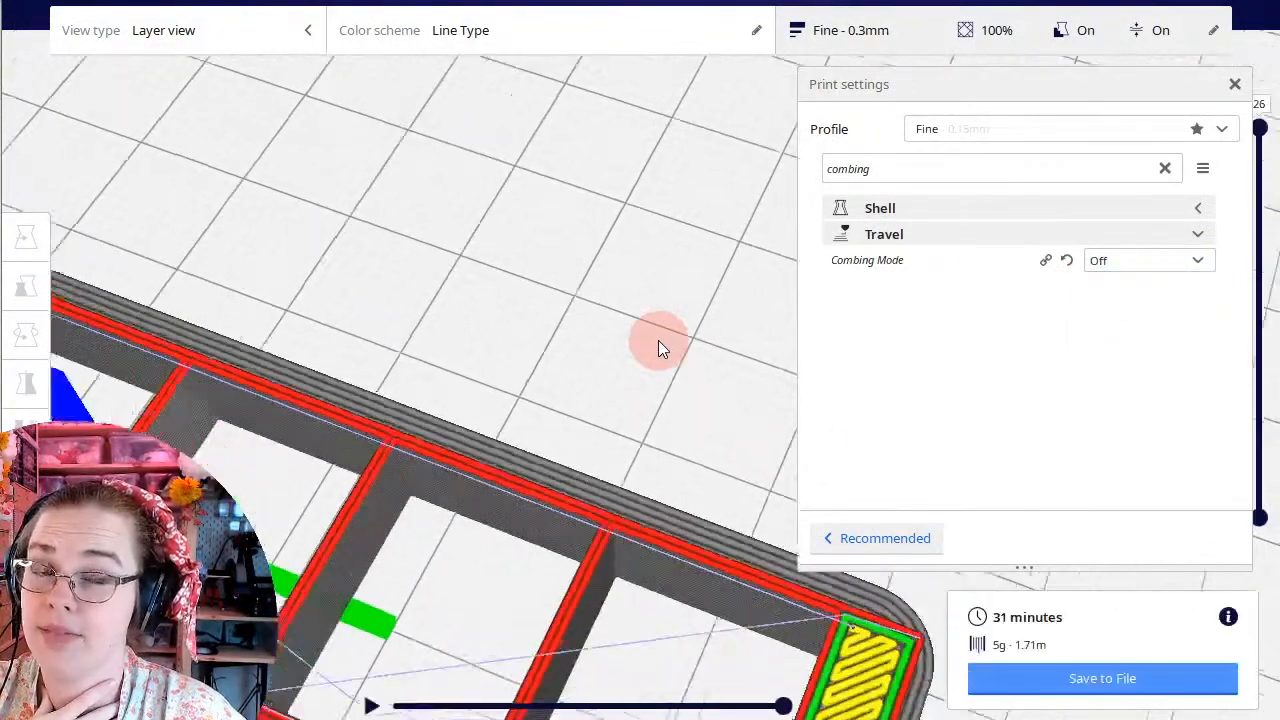
scroll(658, 340, "down", 4)
middle_click_drag(576, 349, 633, 383)
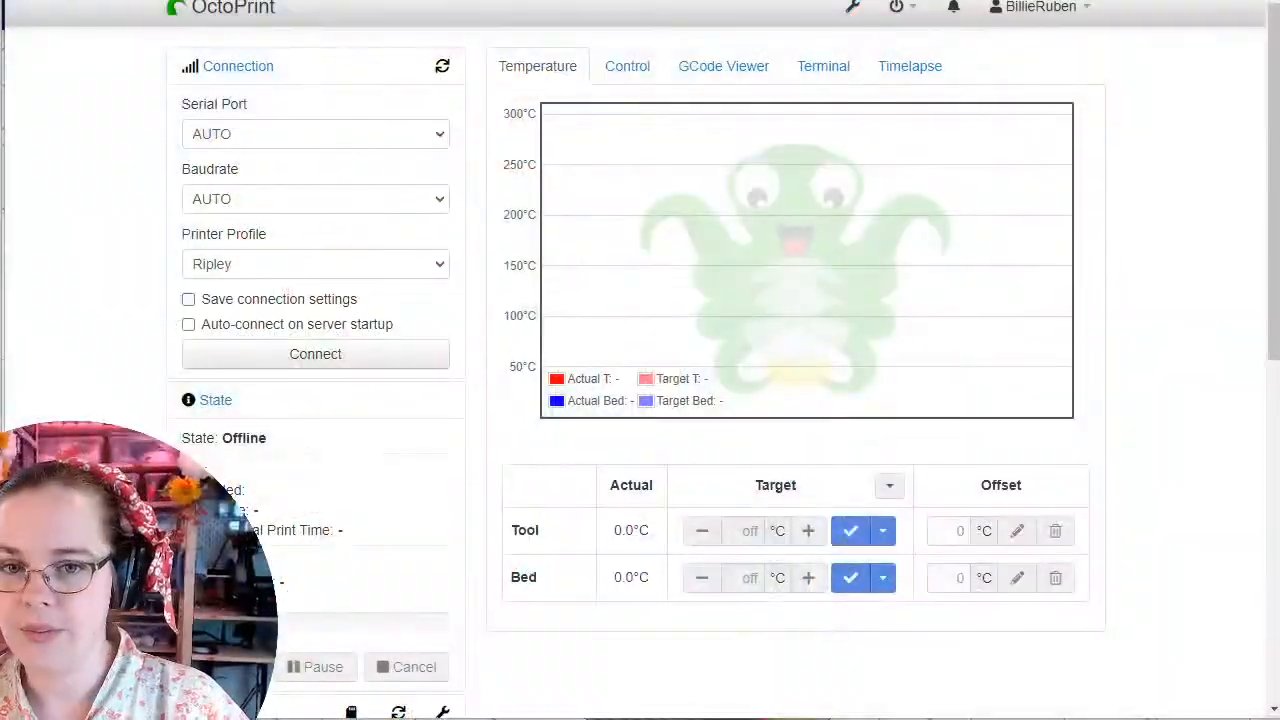
left_click_drag(2, 98, 263, 398)
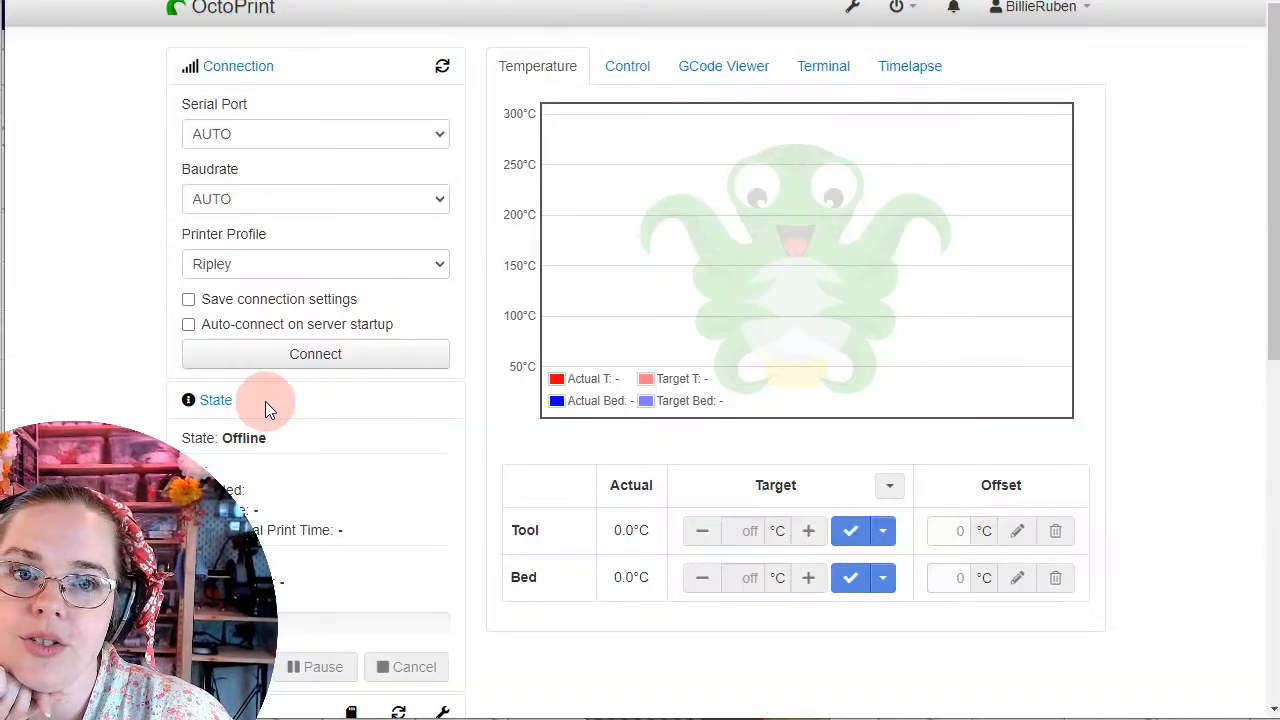
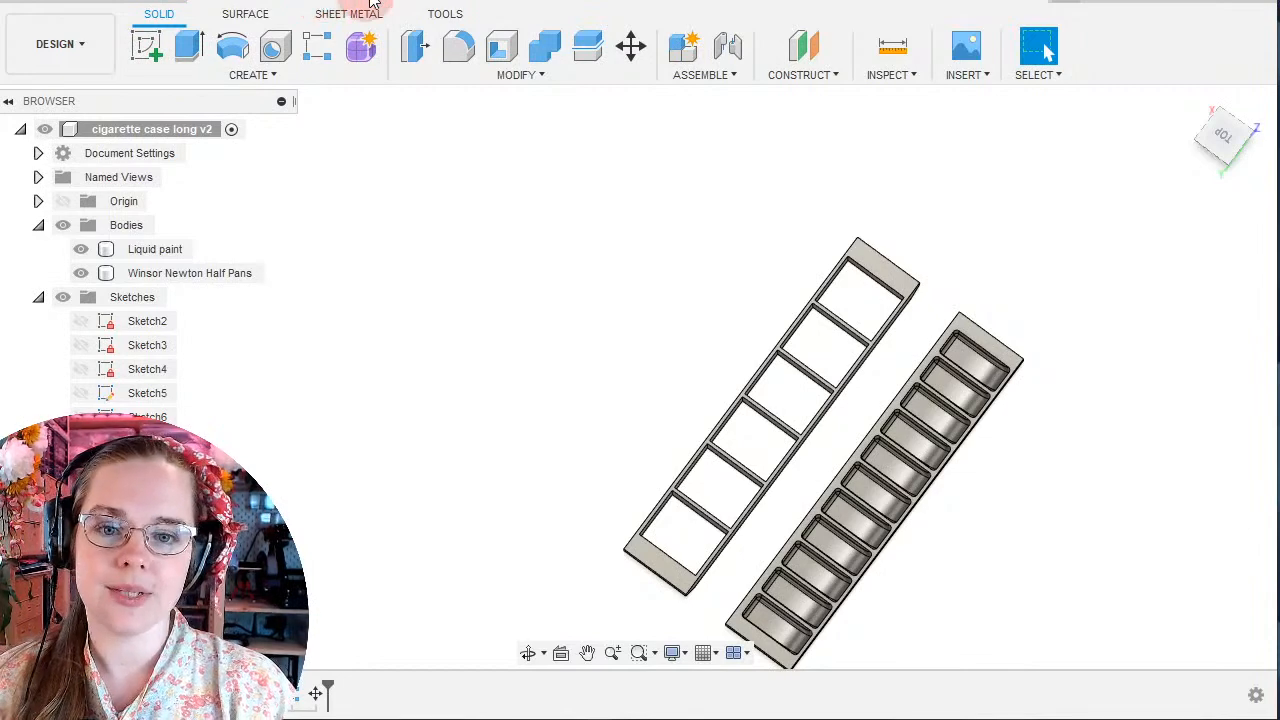
In Fusion 360, start with an empty design and create a sketch on the horizontal XY plane, viewed from the top.
left_click(1044, 48)
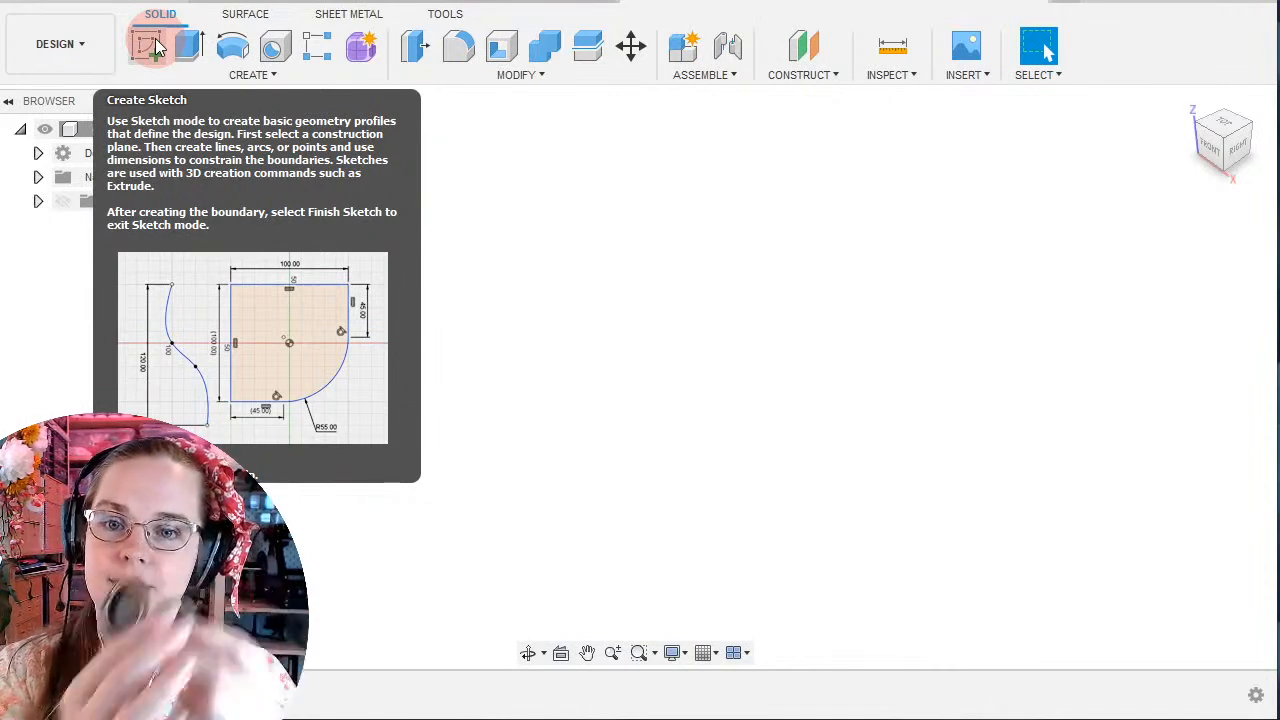
left_click(150, 46)
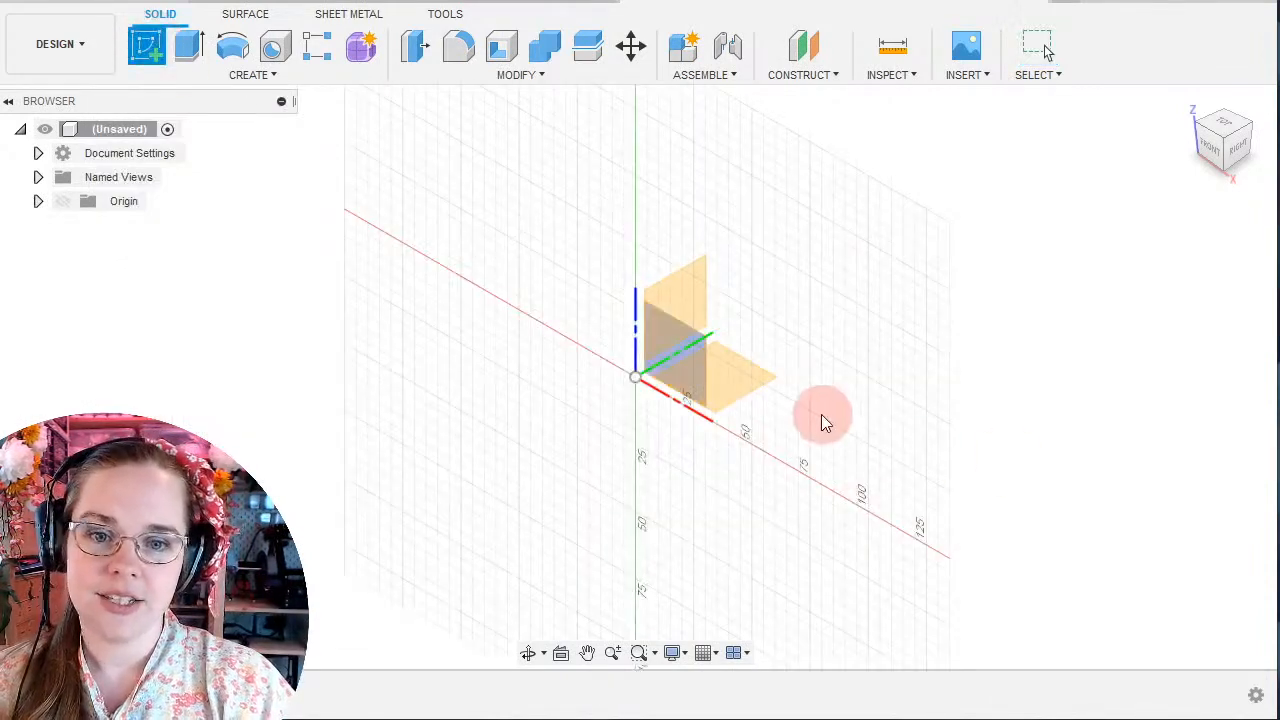
left_click(1224, 127)
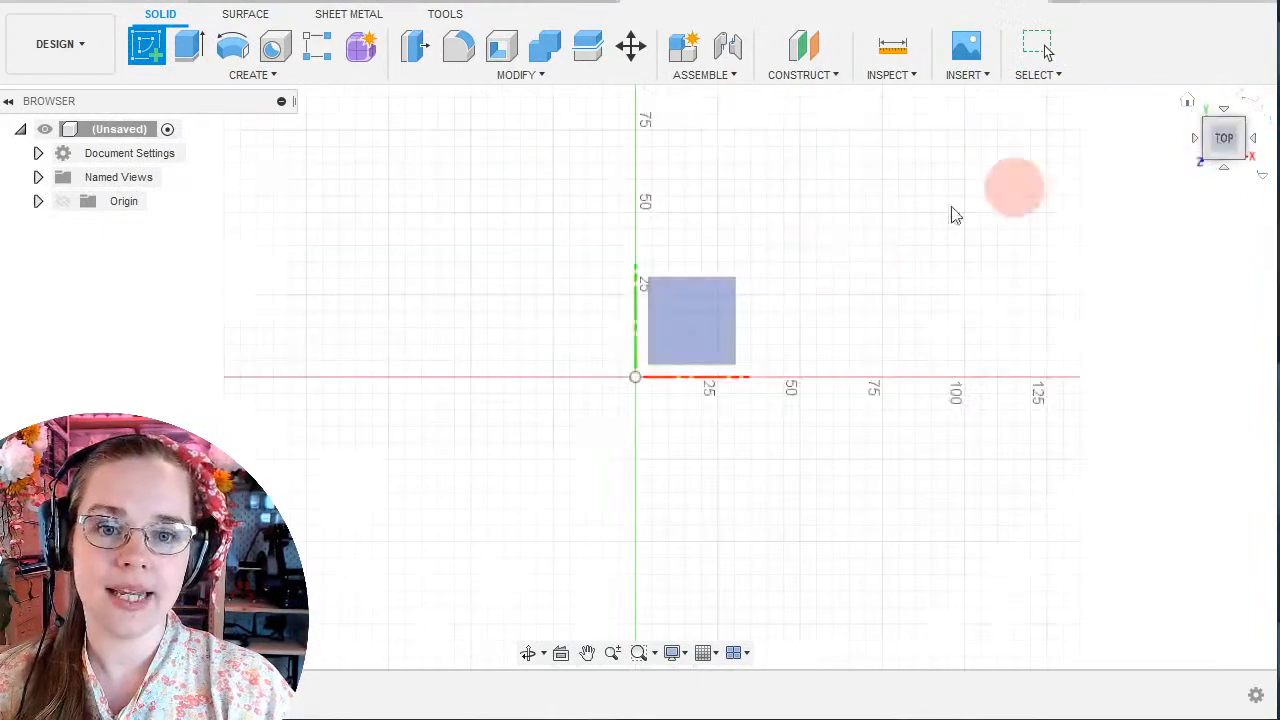
left_click(730, 315)
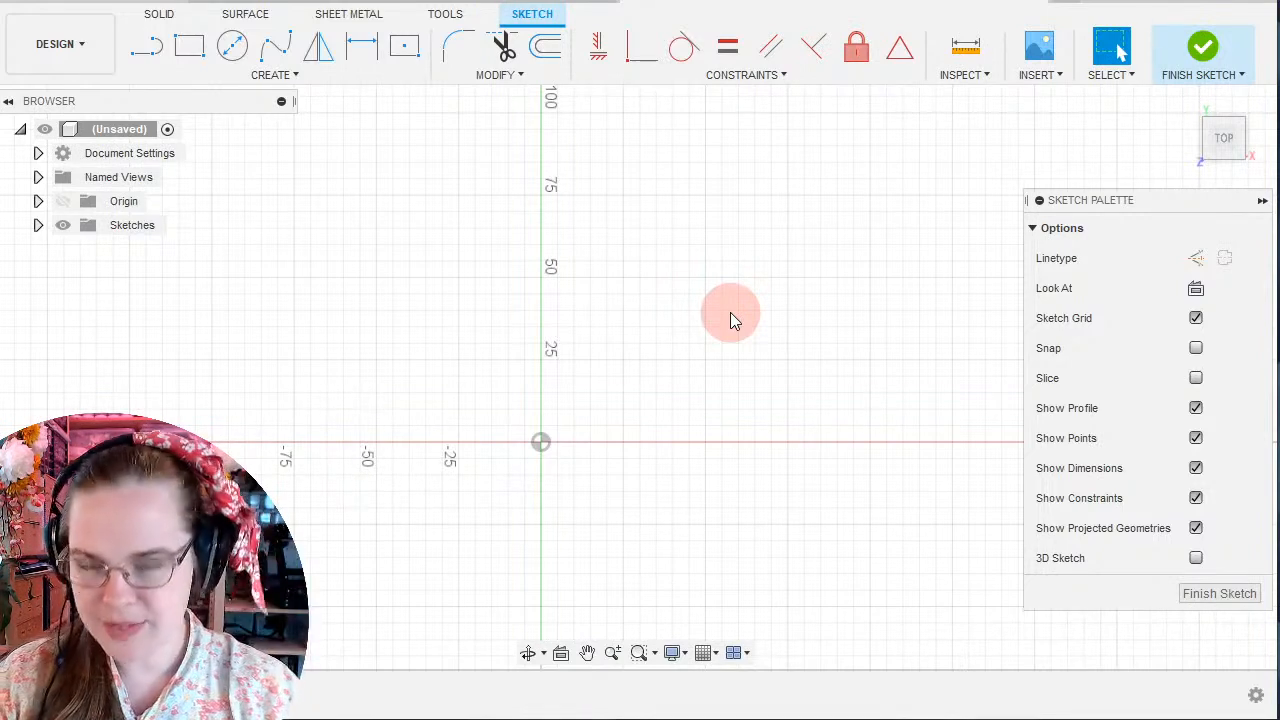
left_click(260, 75)
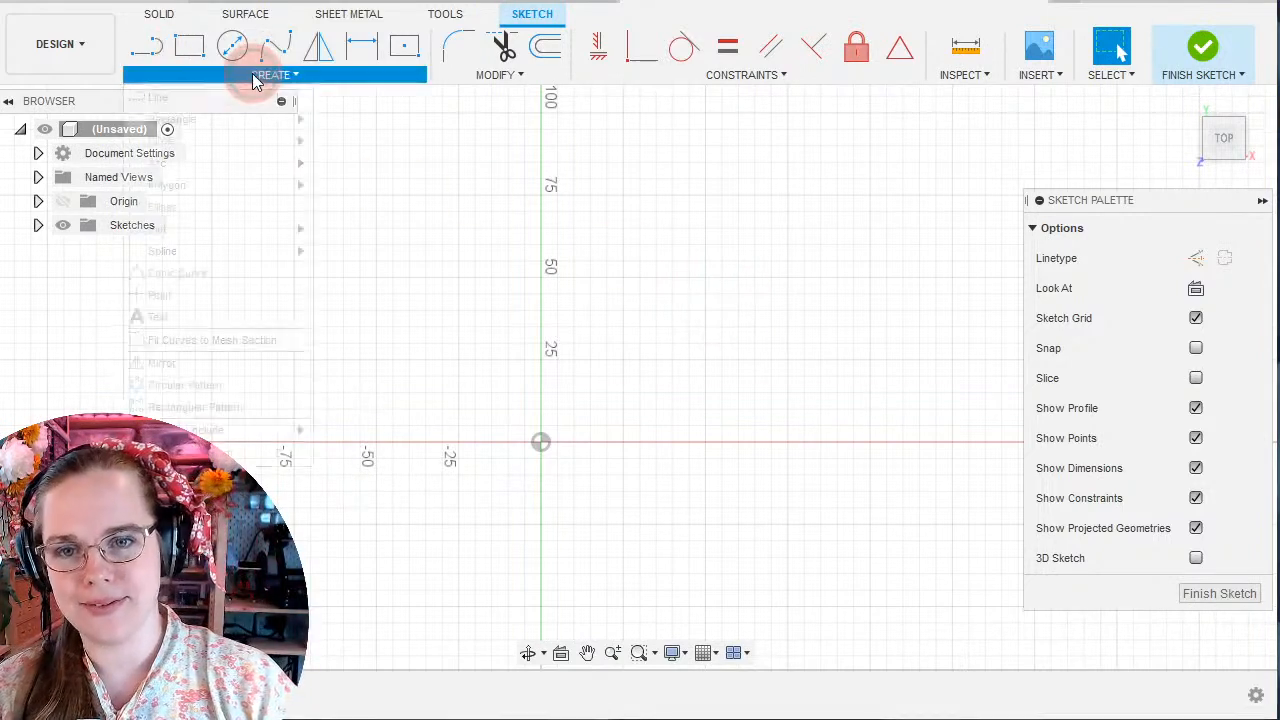
left_click(192, 207)
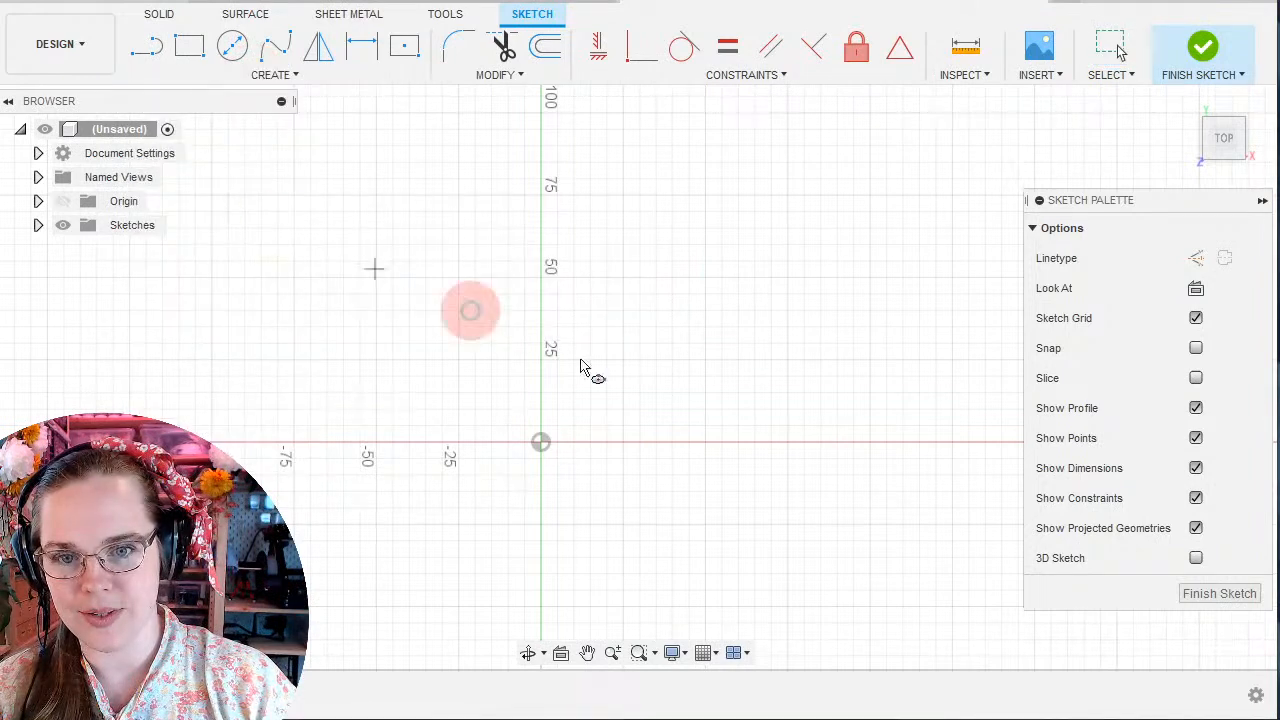
left_click(540, 442)
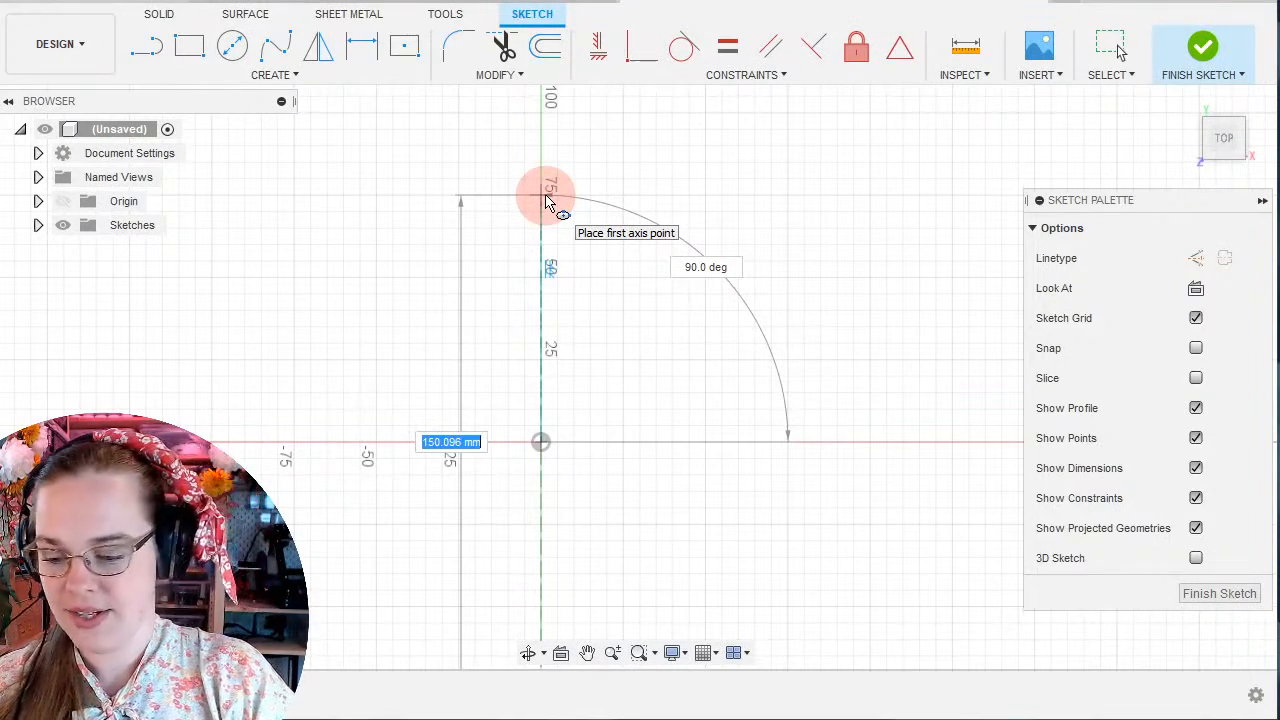
type("33.5")
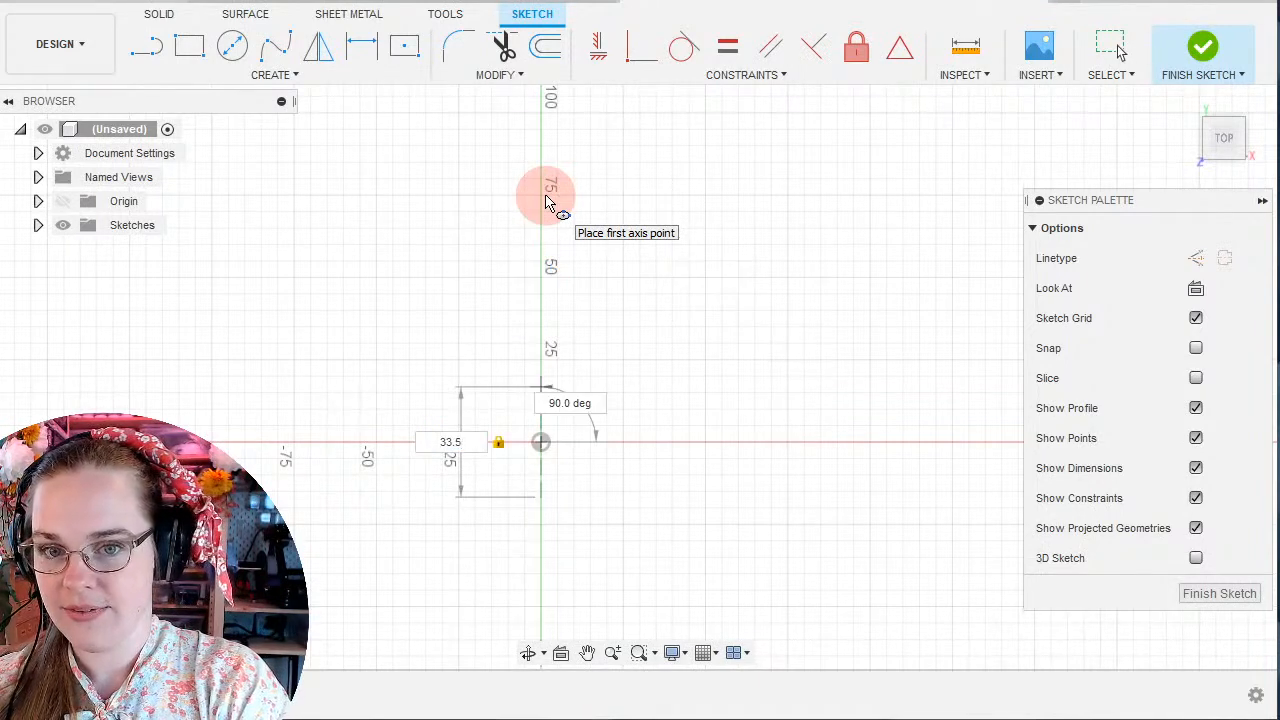
key("Escape")
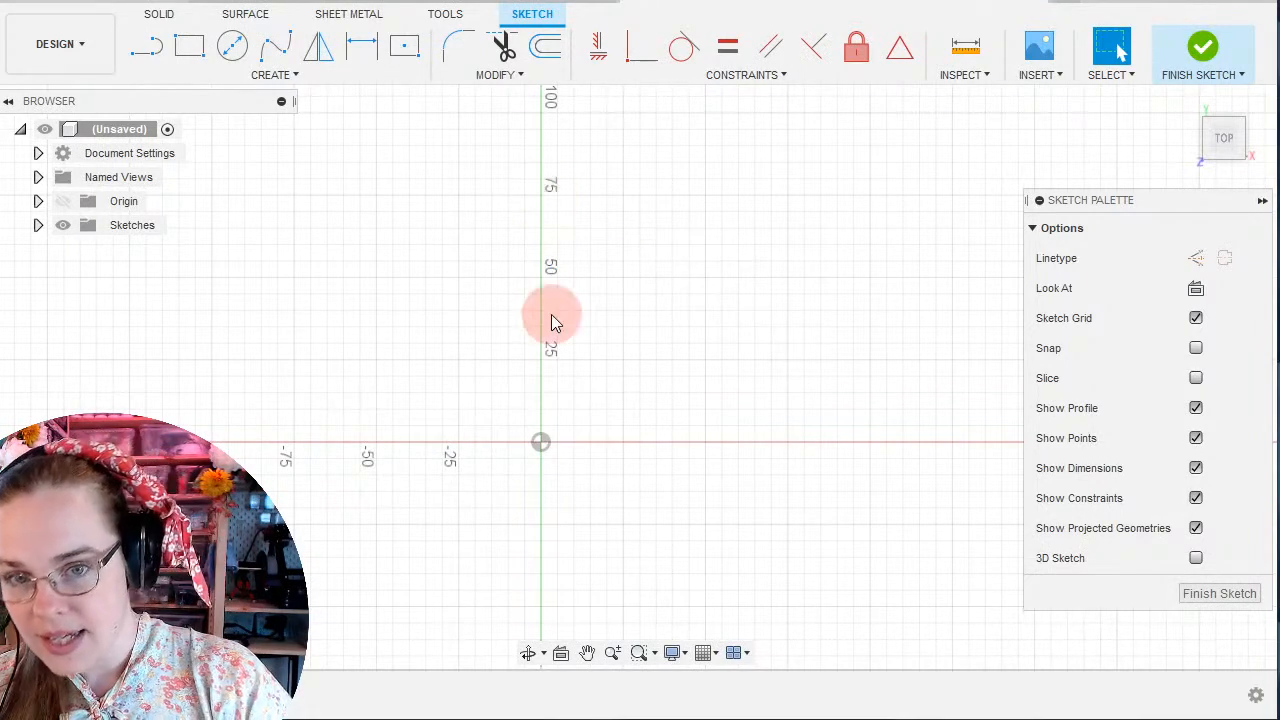
scroll(571, 463, "up", 5)
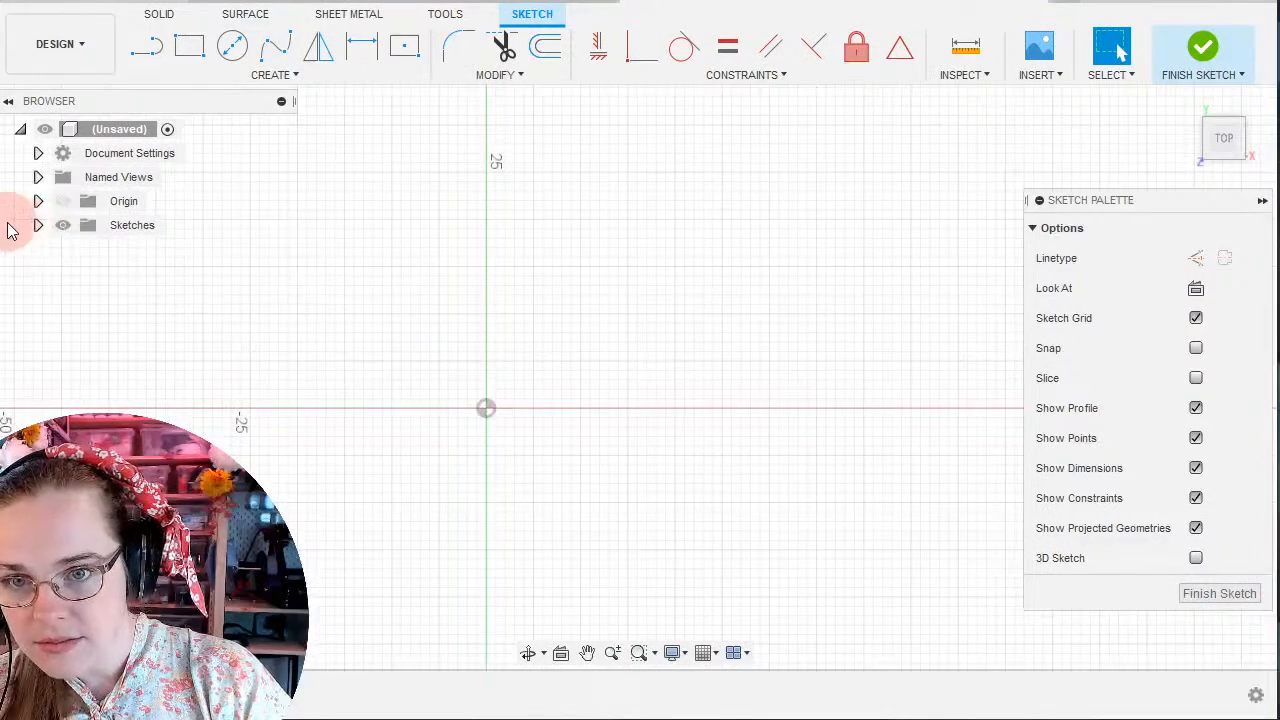
left_click(38, 225)
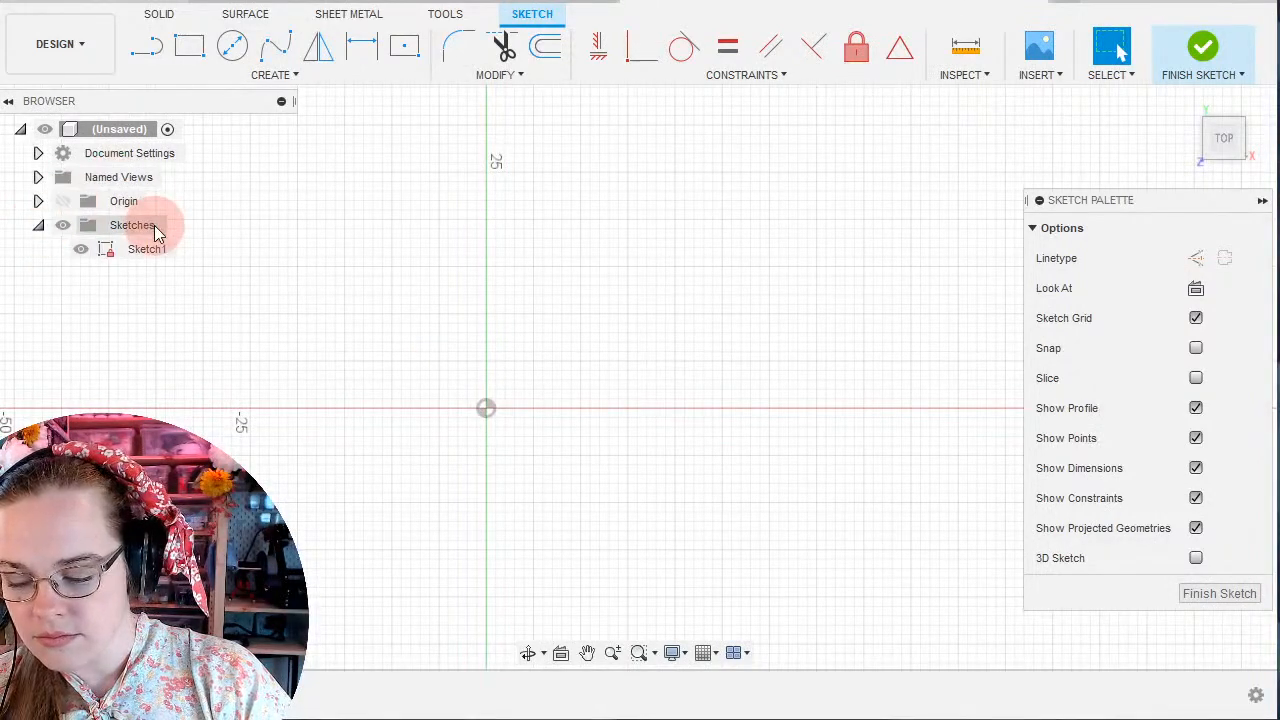
key("ctrl+z")
left_click(146, 45)
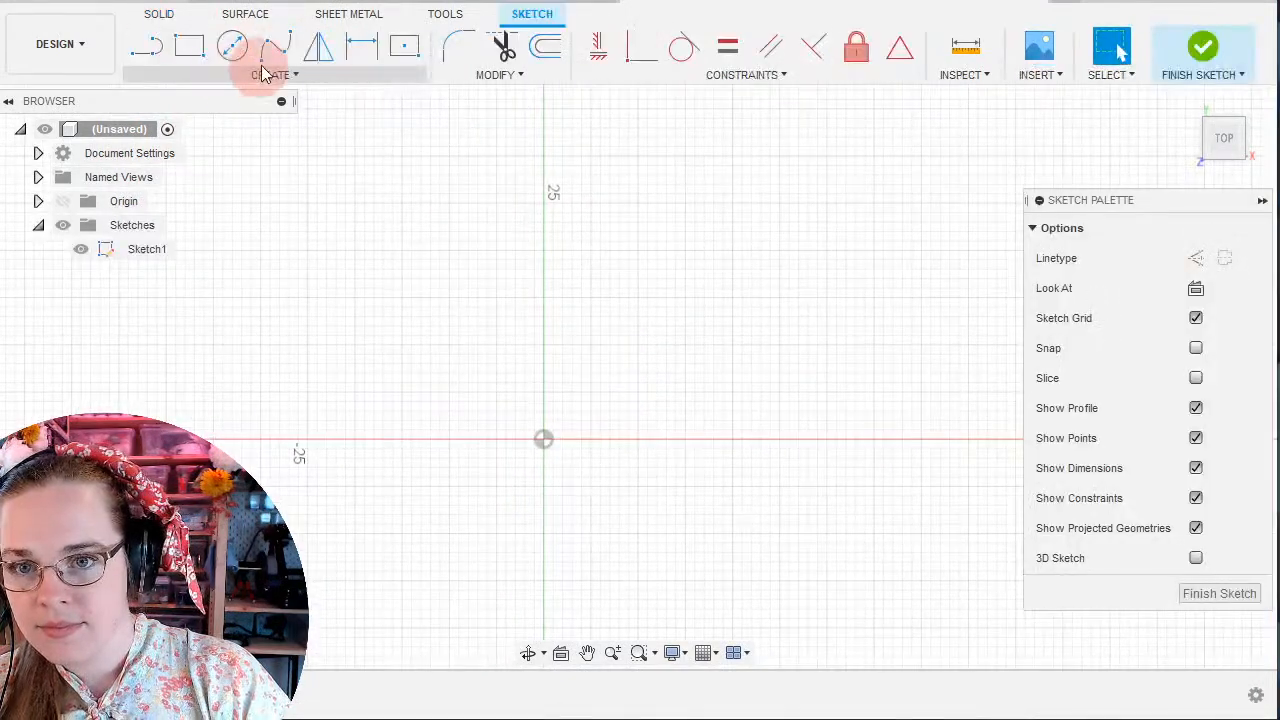
Draw an ellipse centred on the origin, 33.5 mm along the vertical axis and 24.5 mm along the horizontal axis.
left_click(270, 75)
left_click(228, 212)
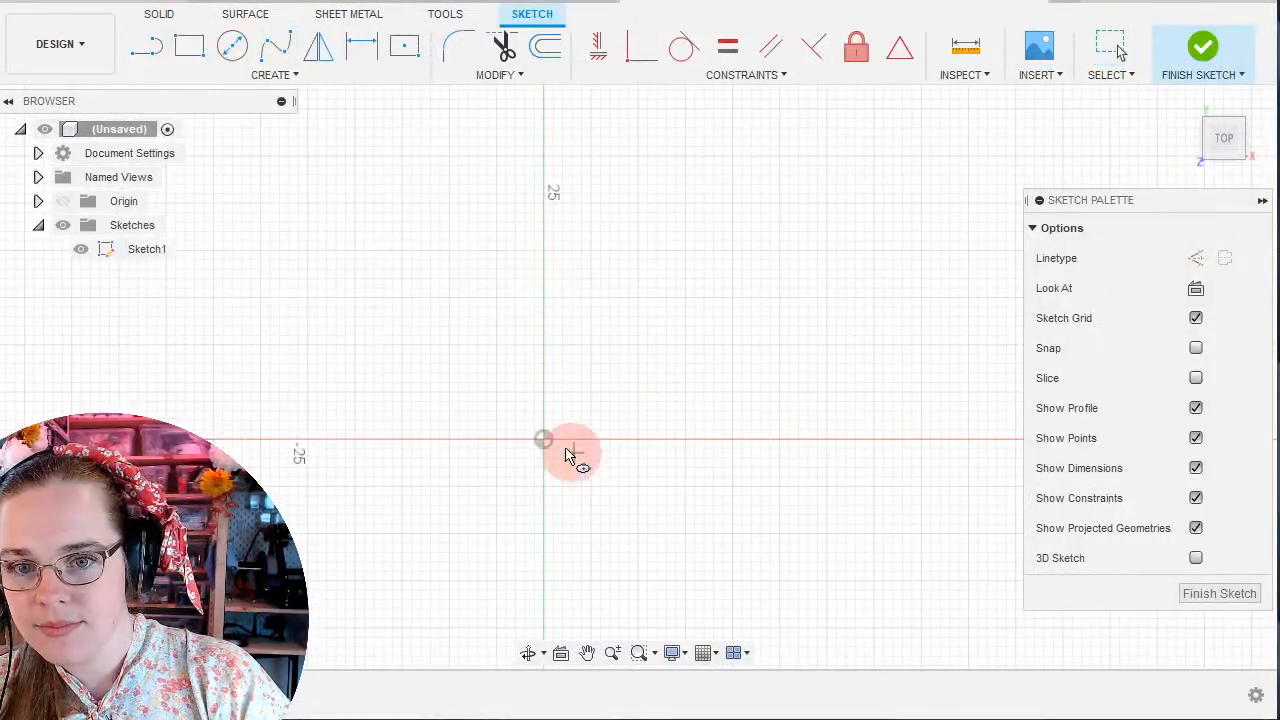
left_click(543, 438)
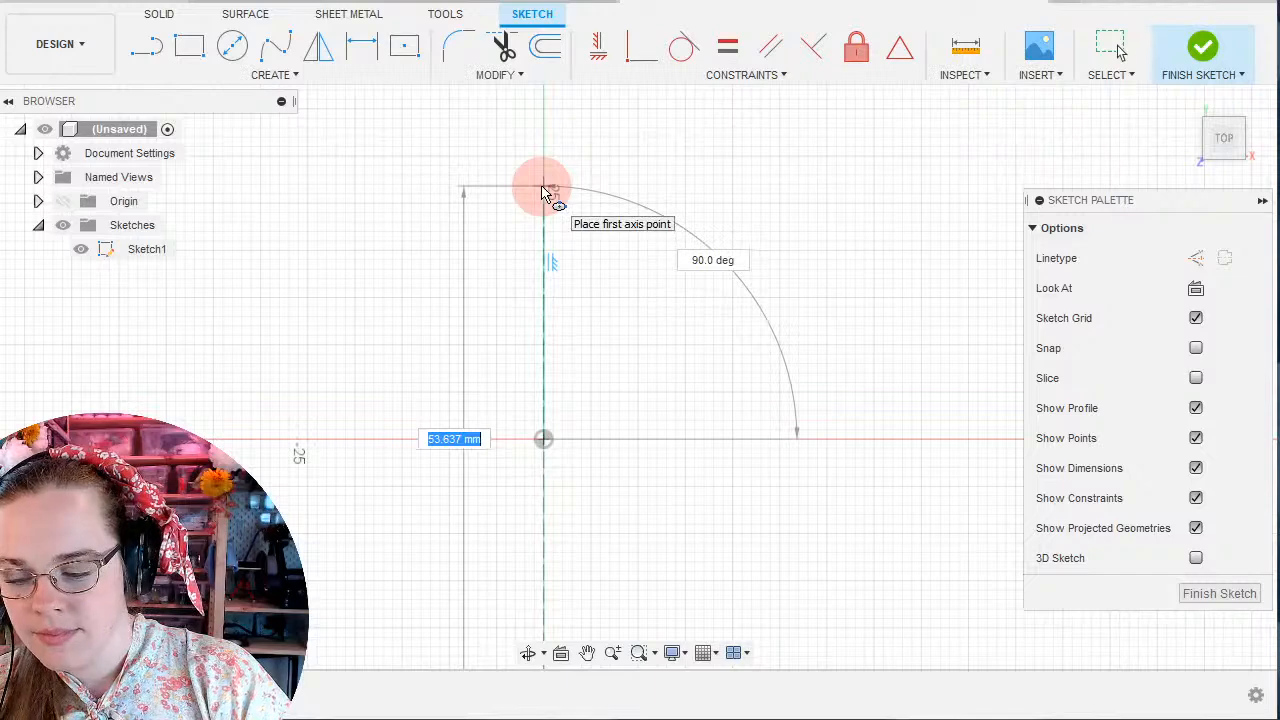
type("33.5")
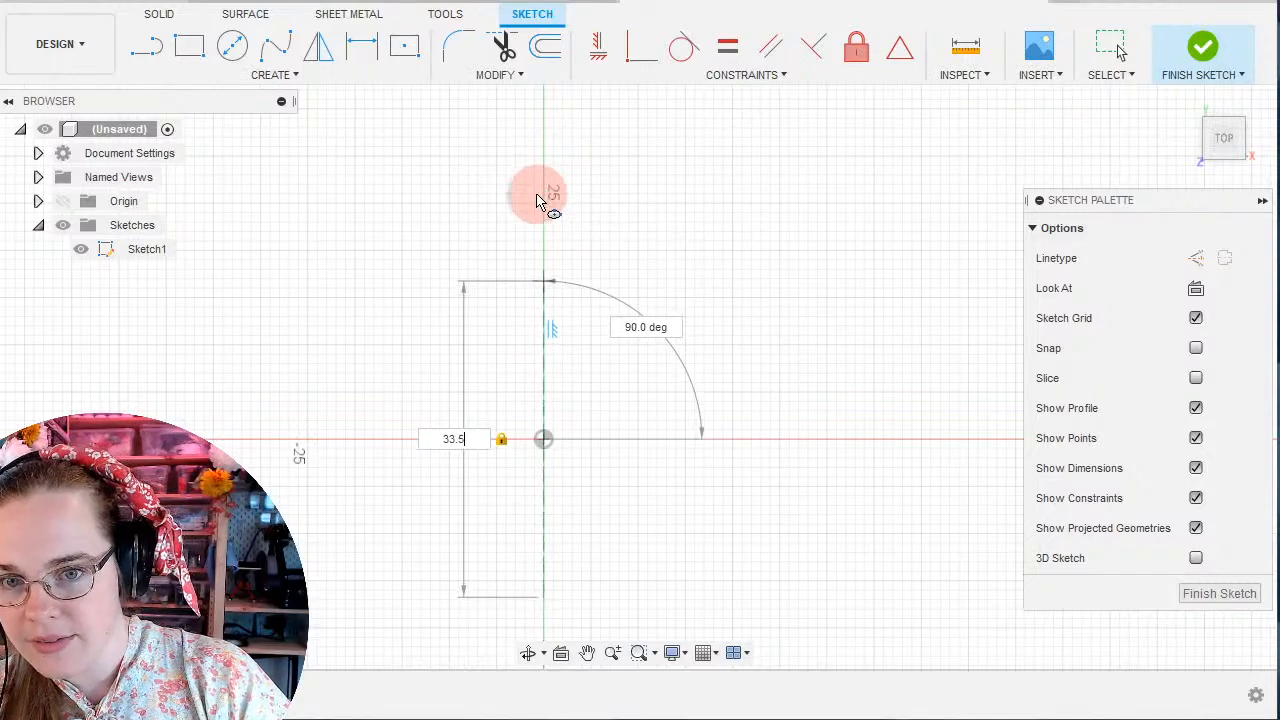
key("Return")
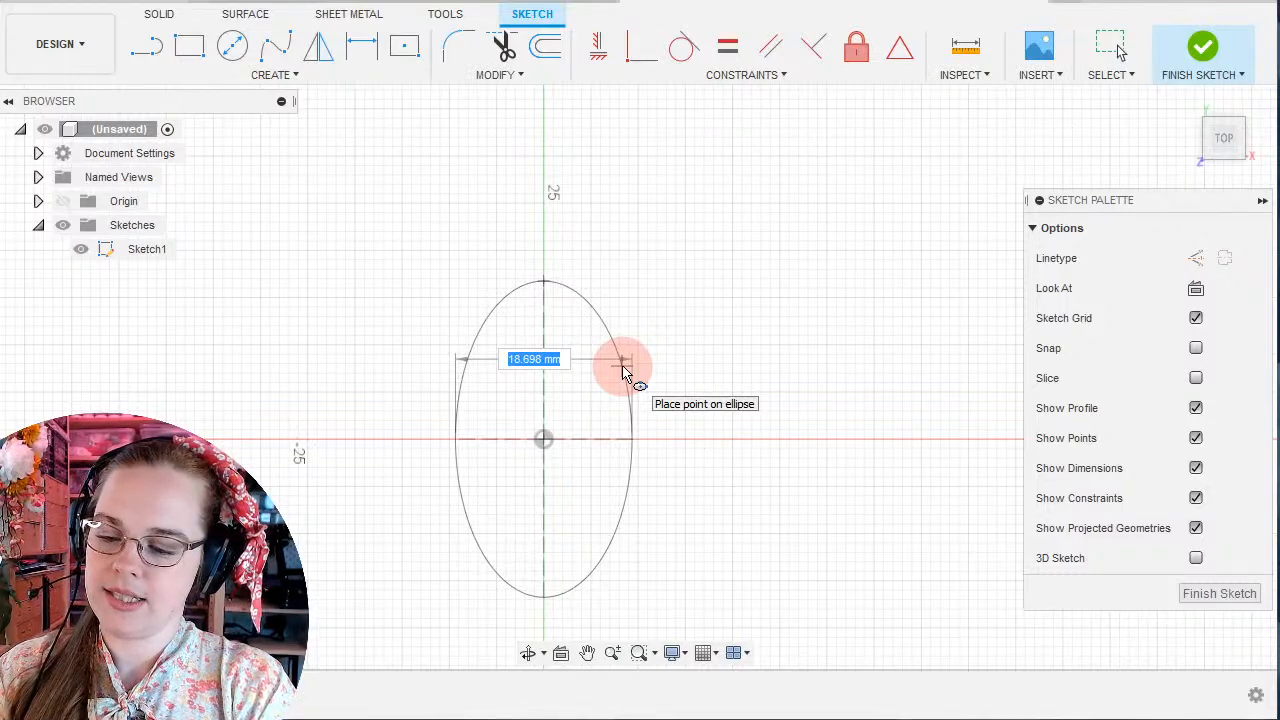
type("24.5")
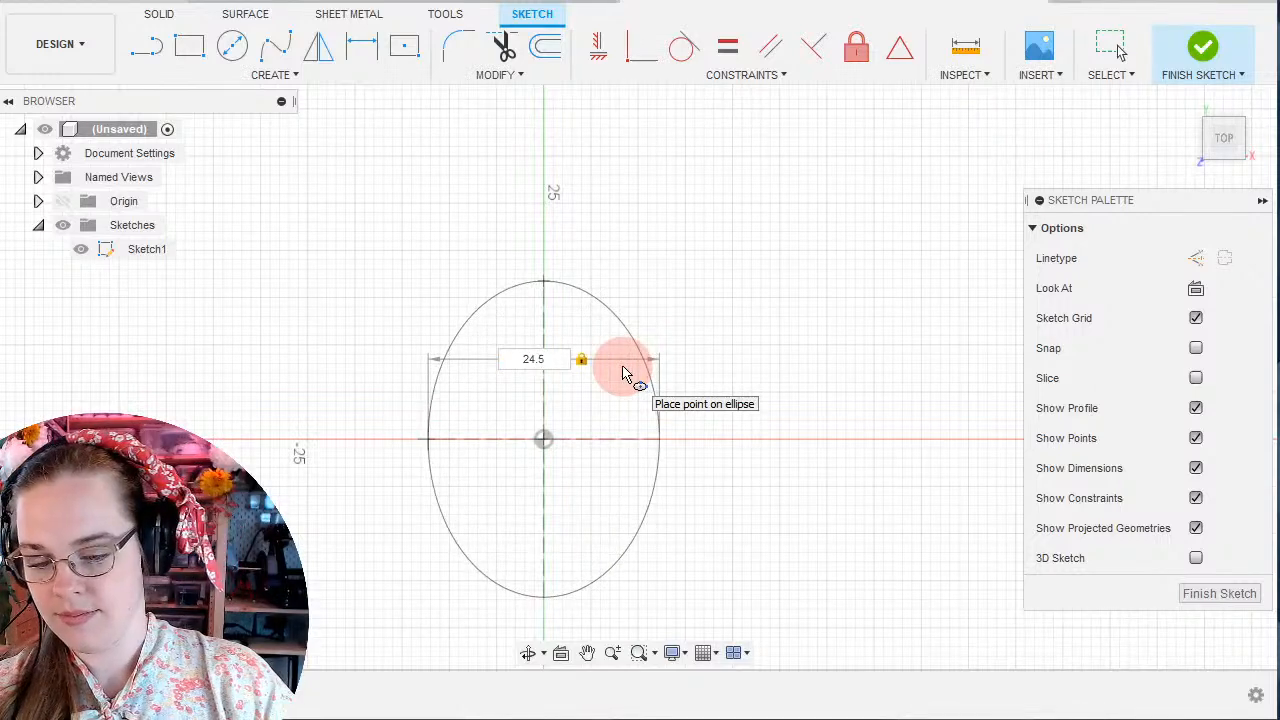
key("Return")
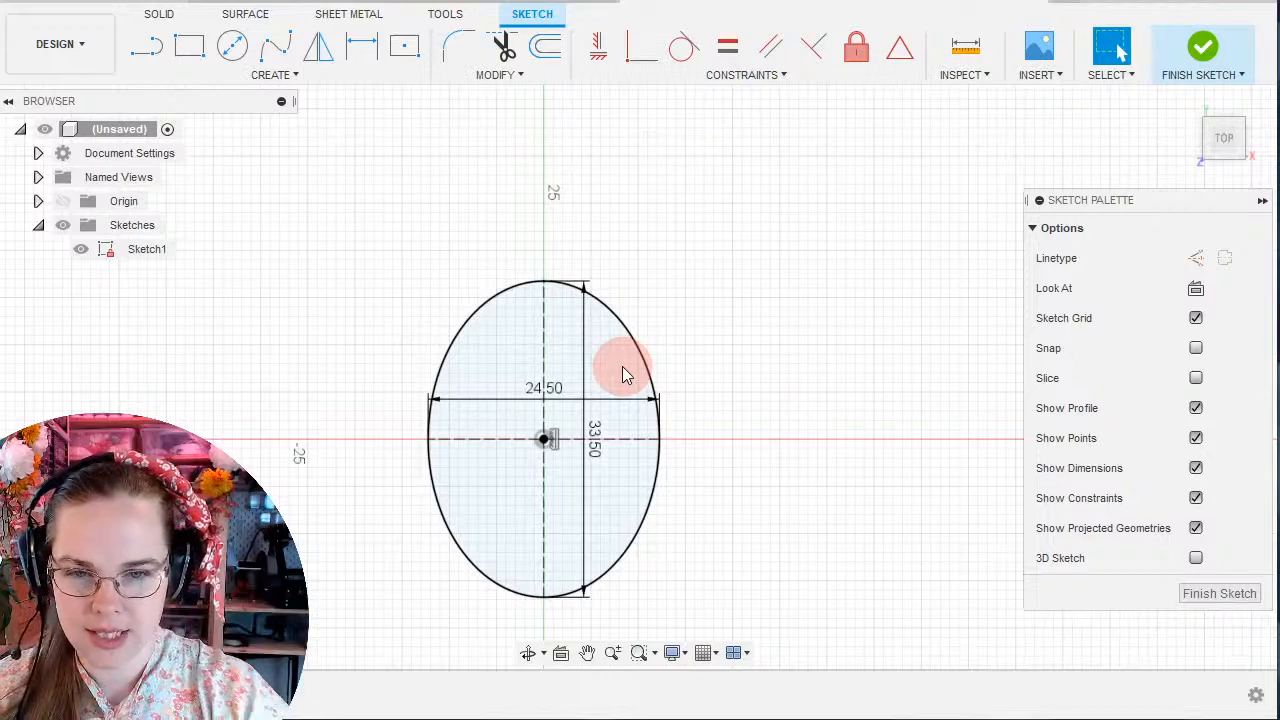
Move both ellipse dimensions outside the outline, placing the height beside it and the width above it.
left_click_drag(586, 343, 744, 352)
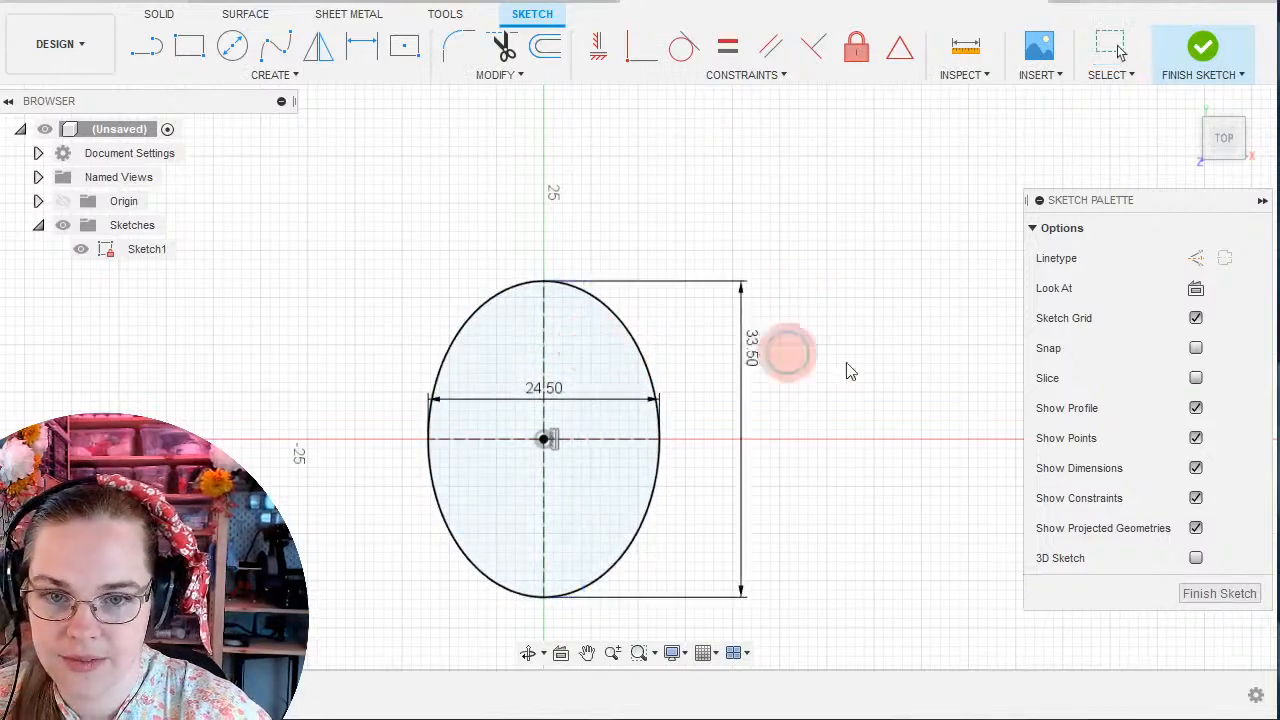
left_click_drag(847, 363, 697, 373)
left_click_drag(578, 401, 597, 240)
scroll(599, 519, "down", 2)
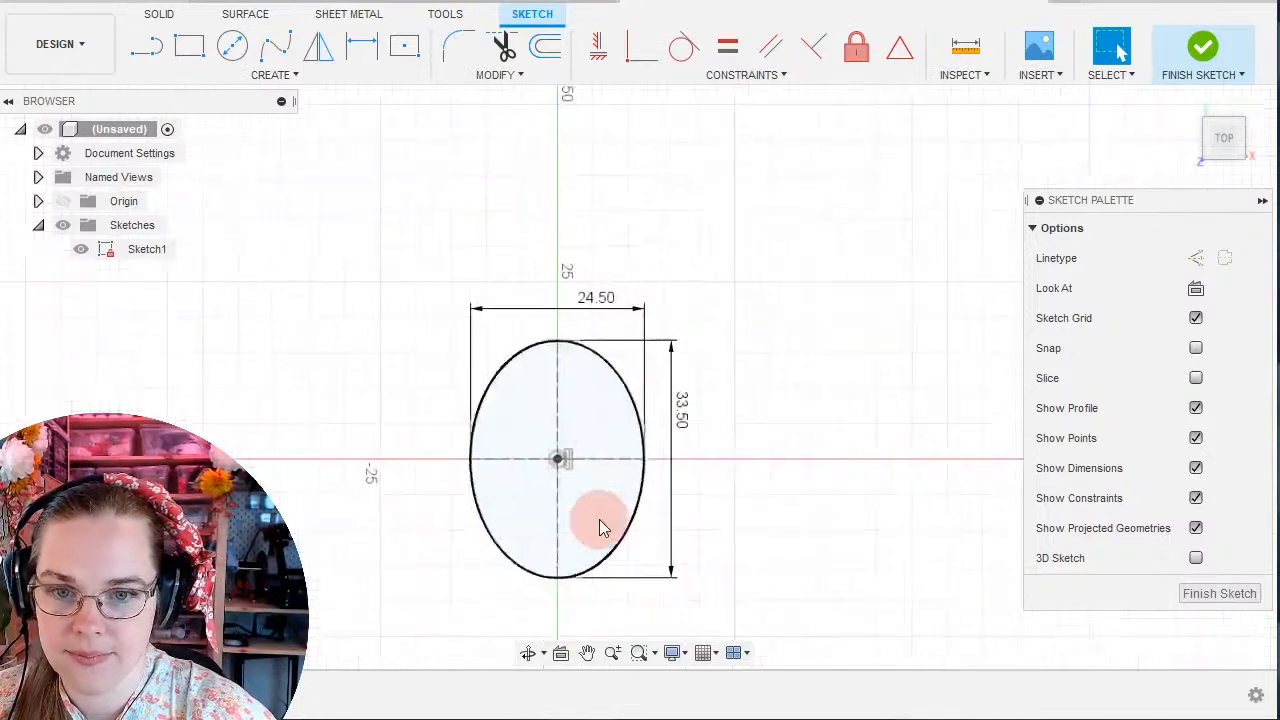
scroll(599, 519, "up", 3)
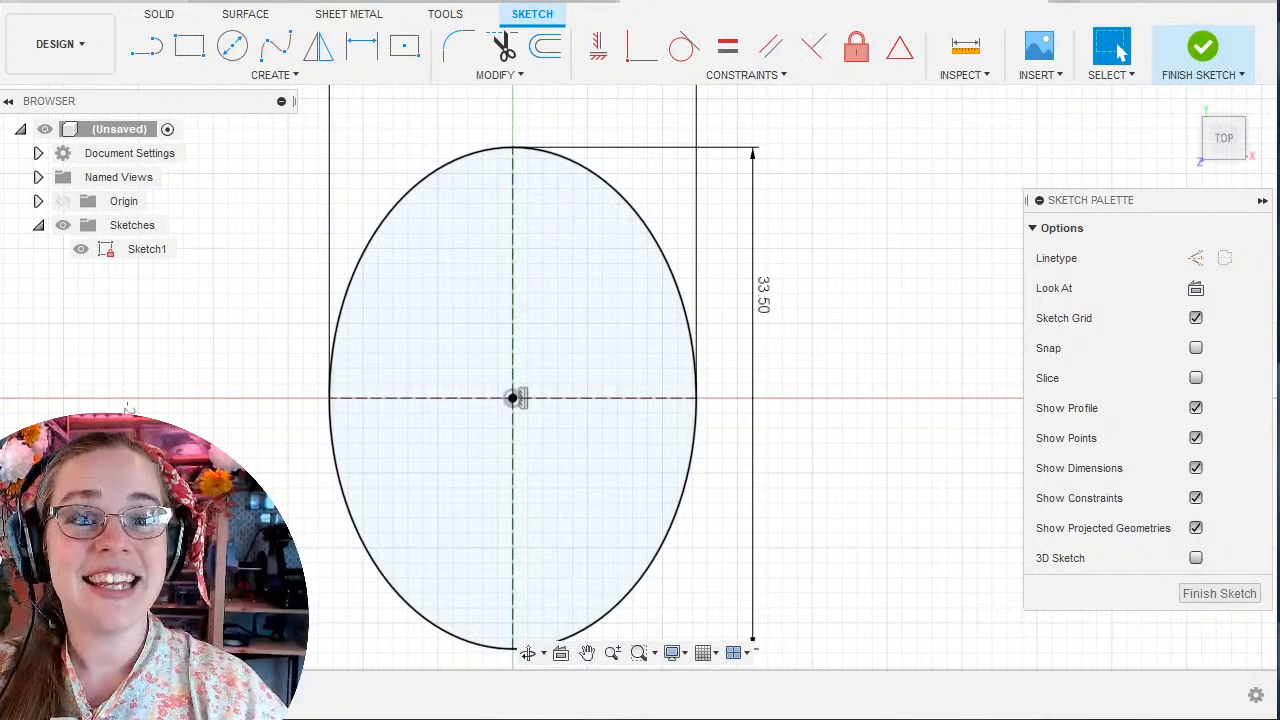
Offset the ellipse inward by 0.3 mm, using an offset position of -0.3 mm.
scroll(852, 393, "up", 2)
scroll(720, 354, "down", 3)
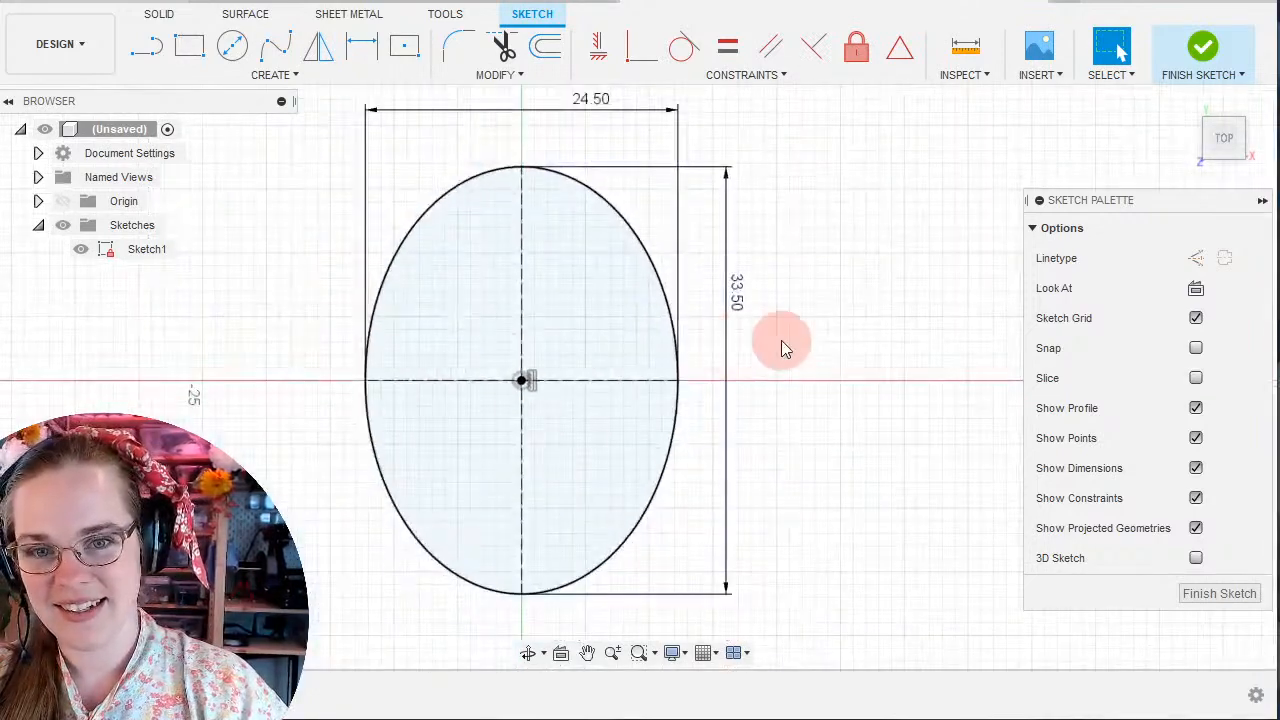
middle_click_drag(780, 346, 887, 343)
scroll(887, 343, "down", 1)
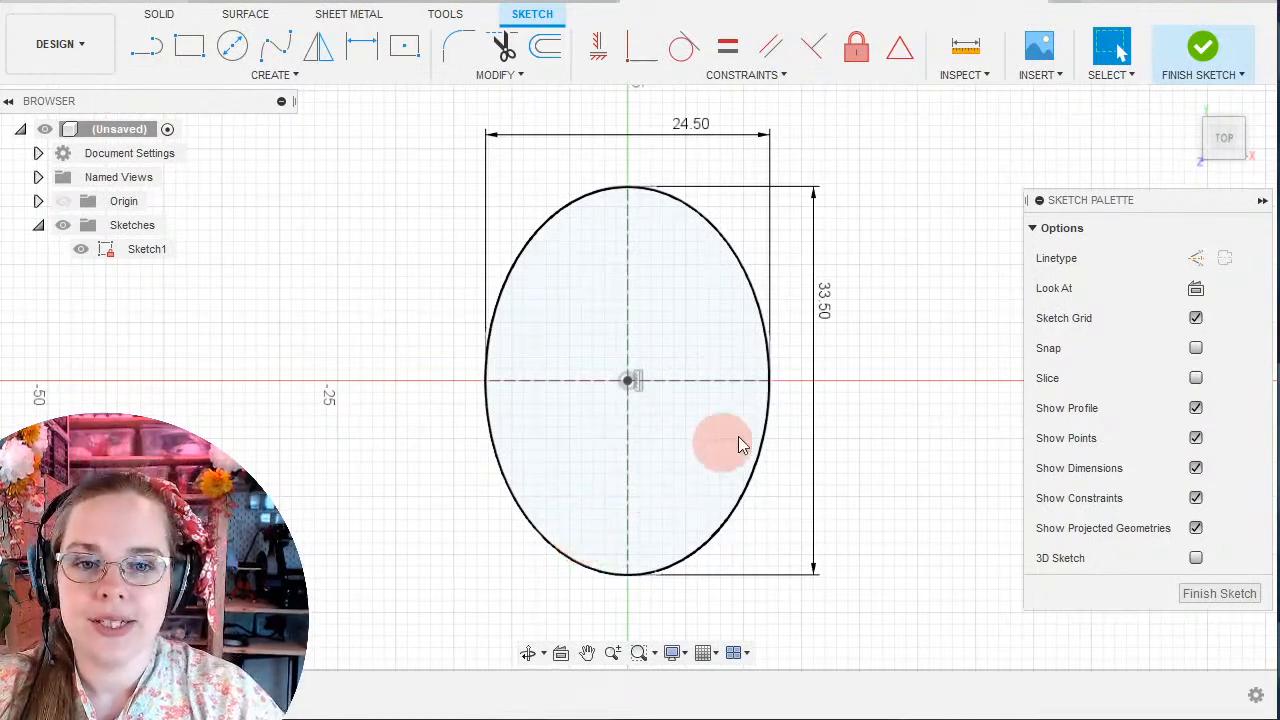
left_click(770, 425)
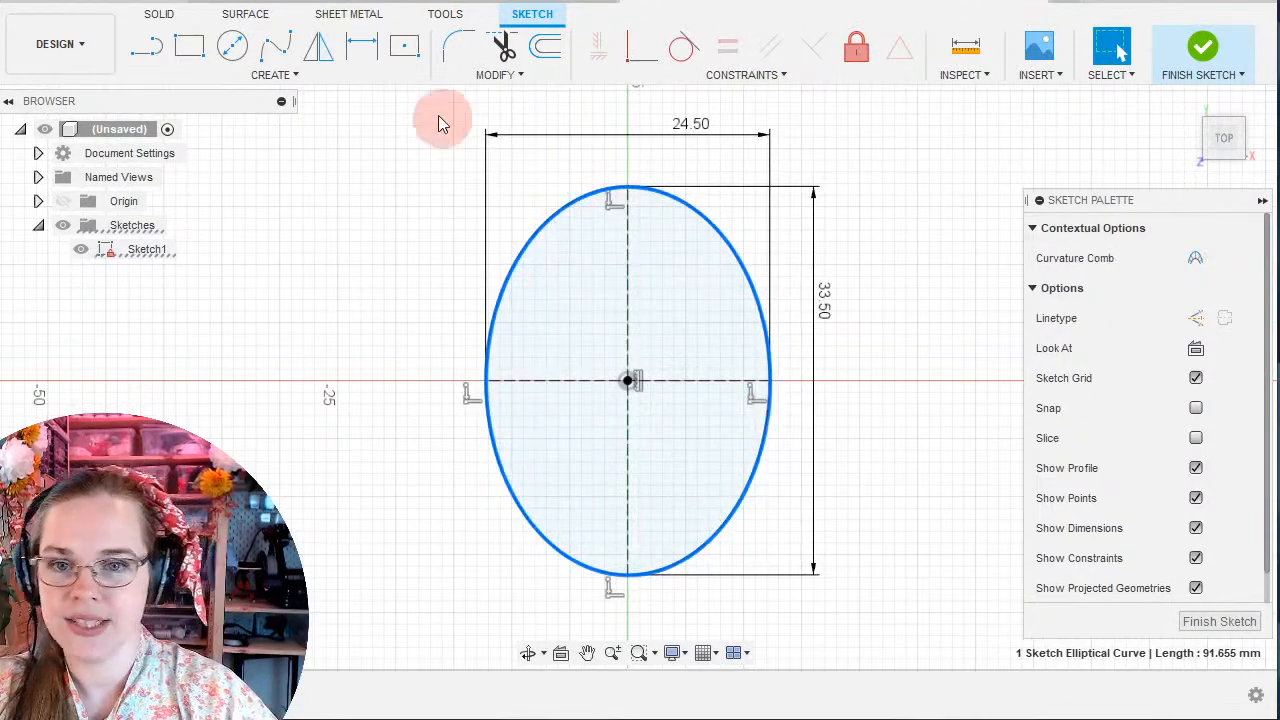
left_click(549, 49)
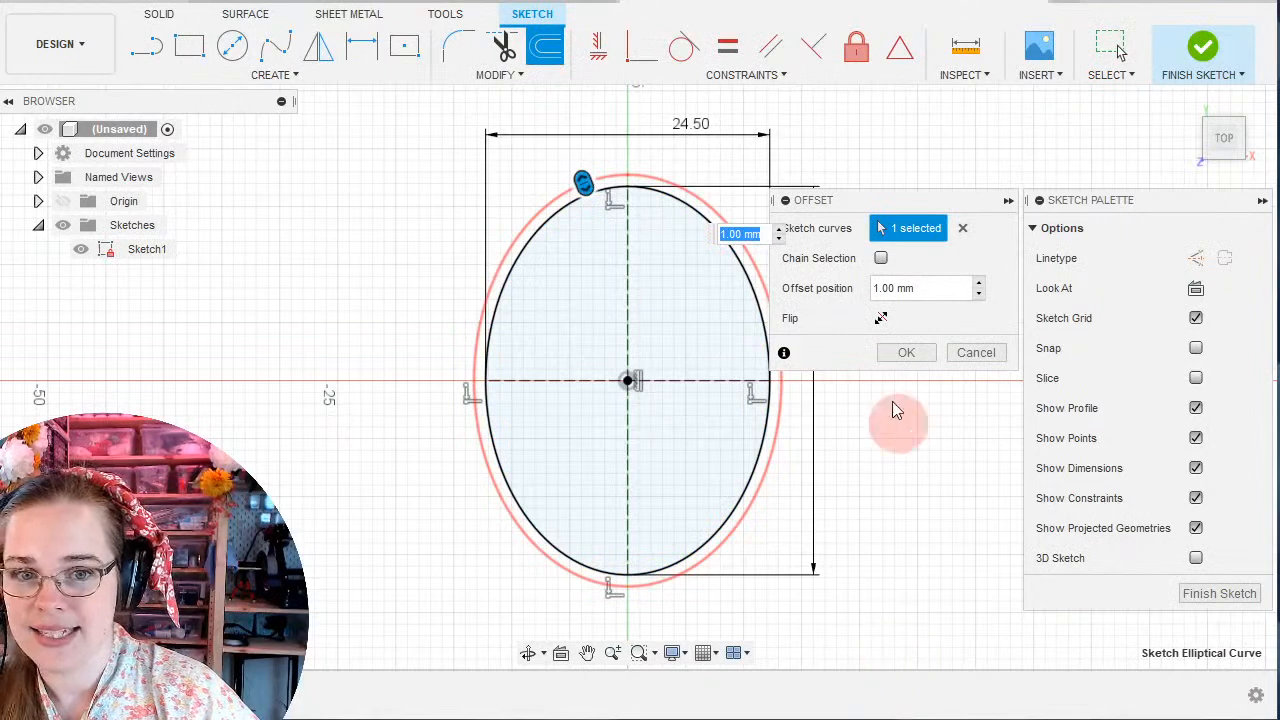
left_click(915, 289)
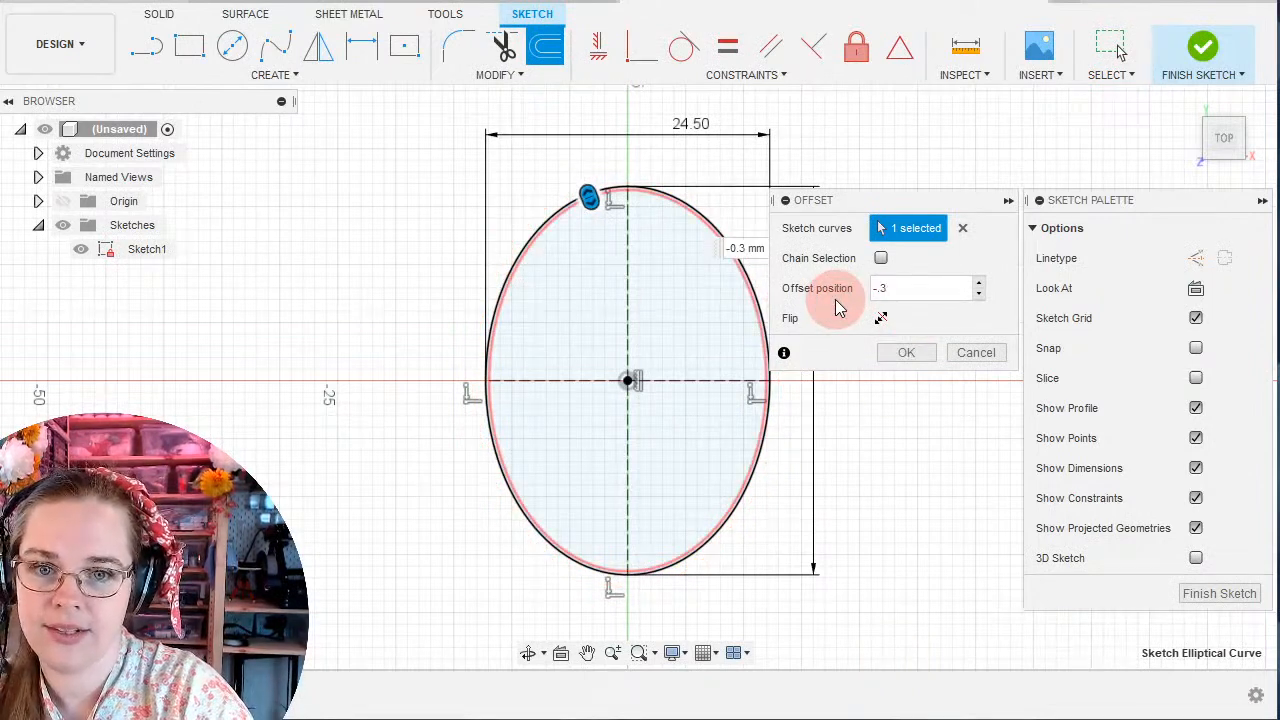
key("Return")
Change the outer ellipse to construction linetype, leaving the inner offset ellipse as the profile.
scroll(577, 369, "up", 5)
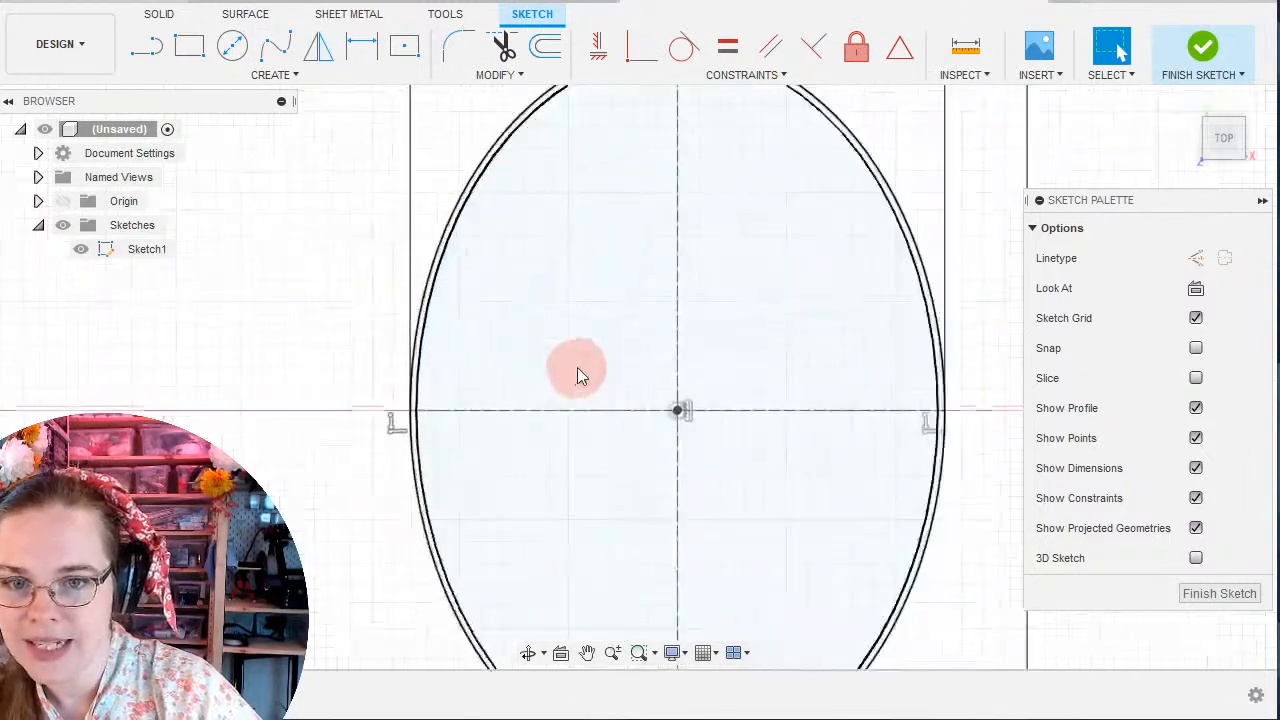
scroll(329, 277, "up", 3)
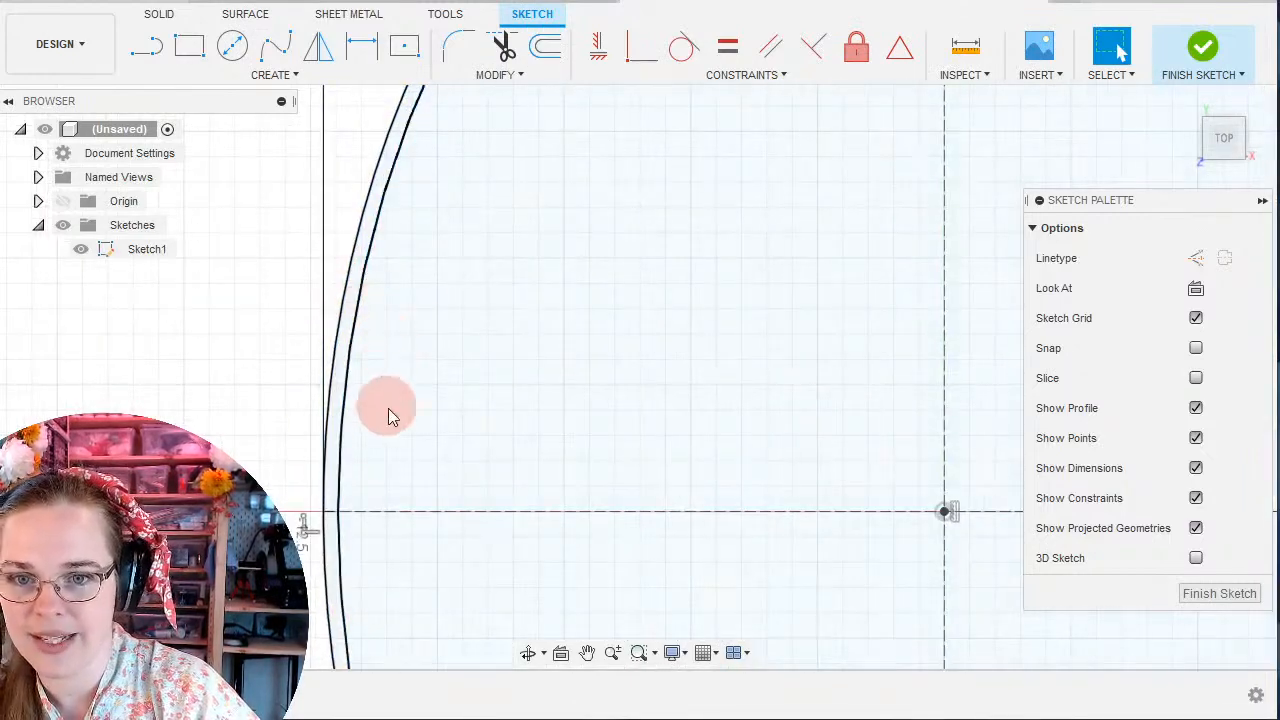
left_click(351, 348)
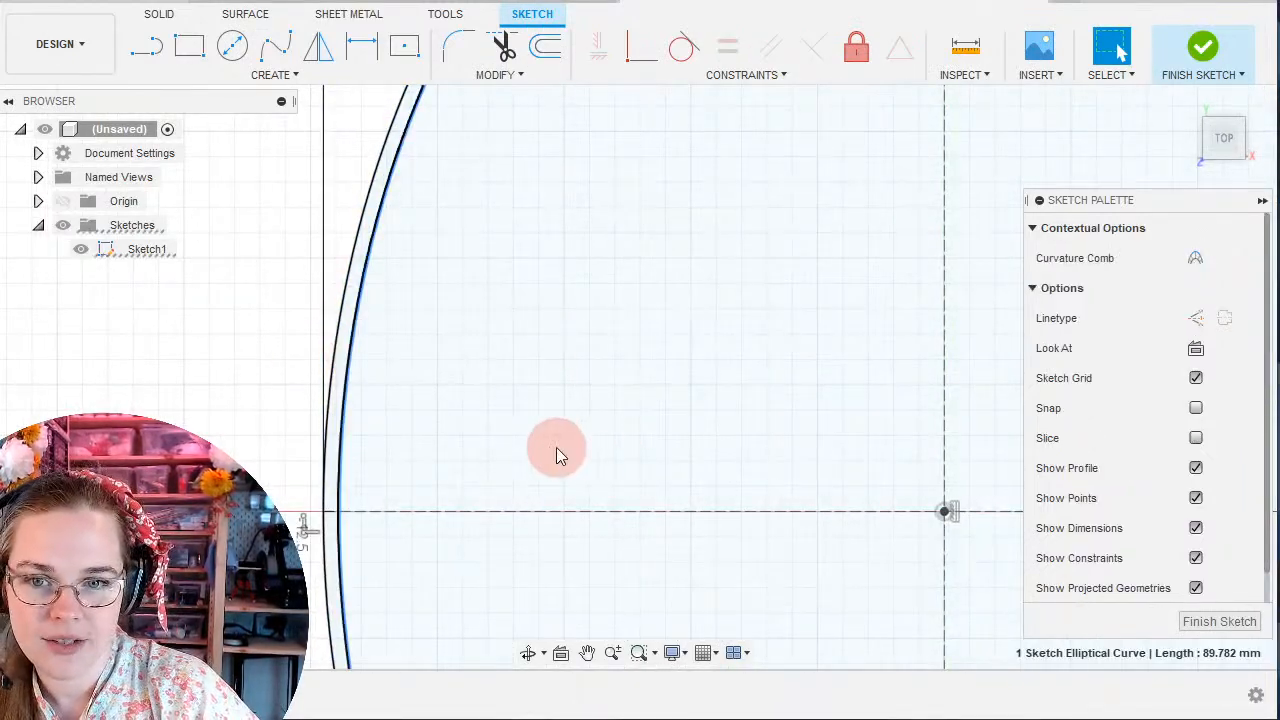
left_click(350, 288)
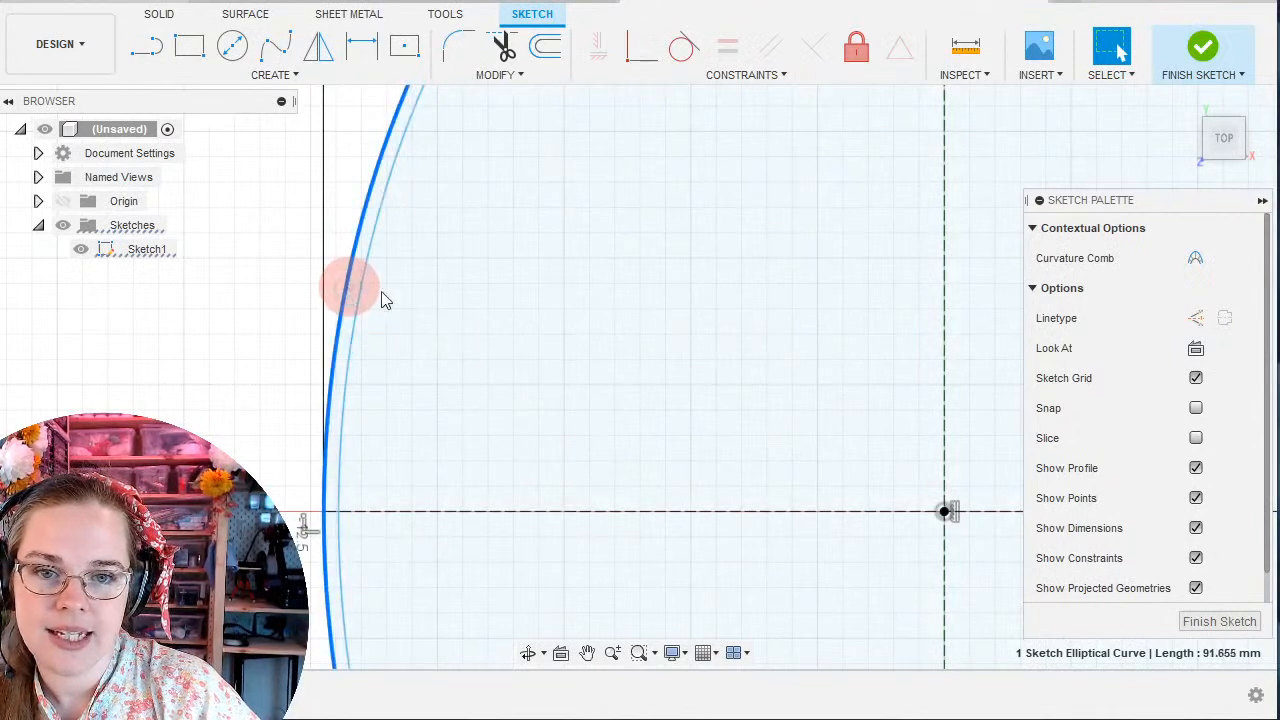
left_click(1196, 318)
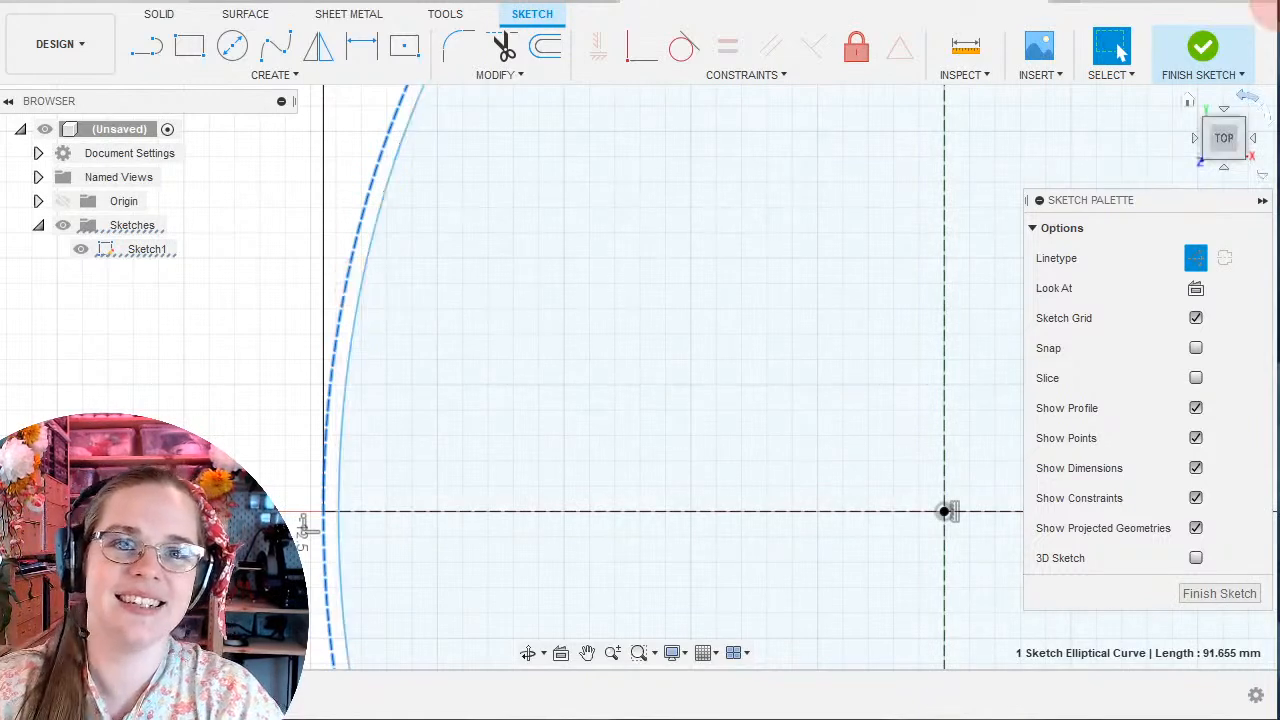
scroll(388, 194, "down", 3)
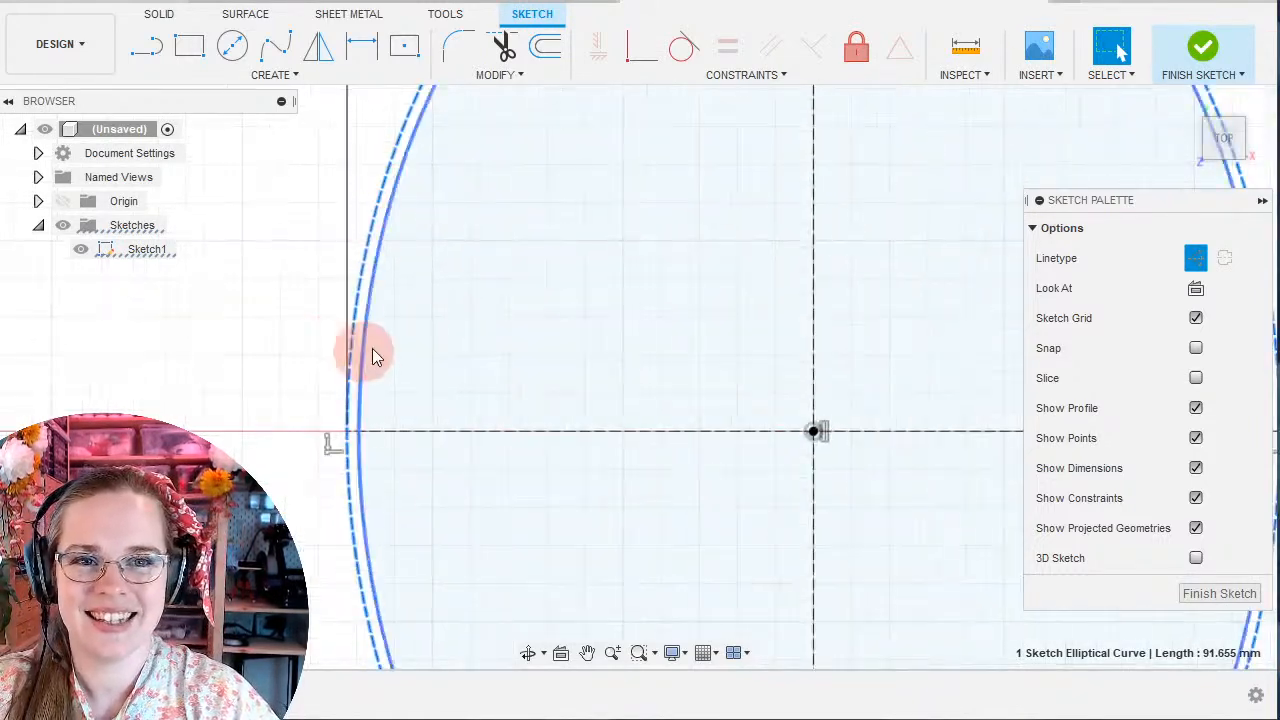
scroll(465, 330, "down", 2)
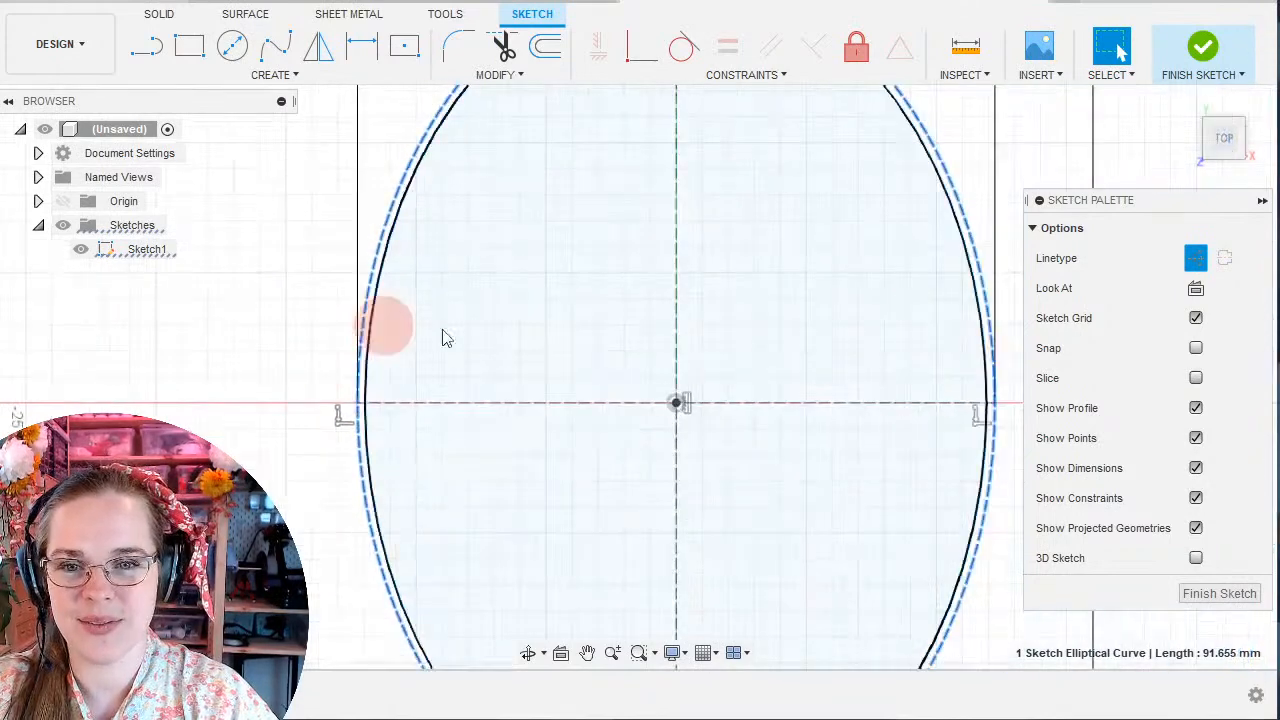
left_click(506, 357)
scroll(446, 362, "down", 3)
middle_click_drag(572, 384, 584, 355)
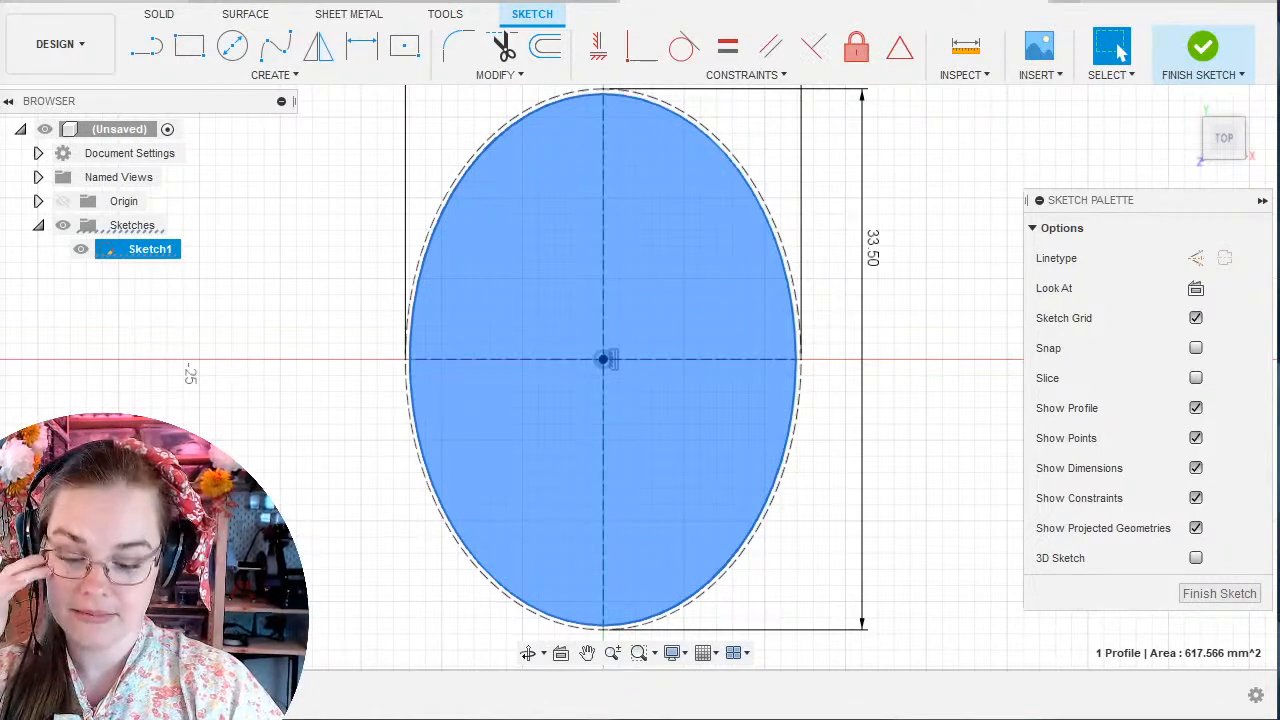
Draw a three-point fit point spline from the inner ellipse's top point, curving inward through the upper-right quadrant to its right end point.
middle_click_drag(320, 240, 247, 257)
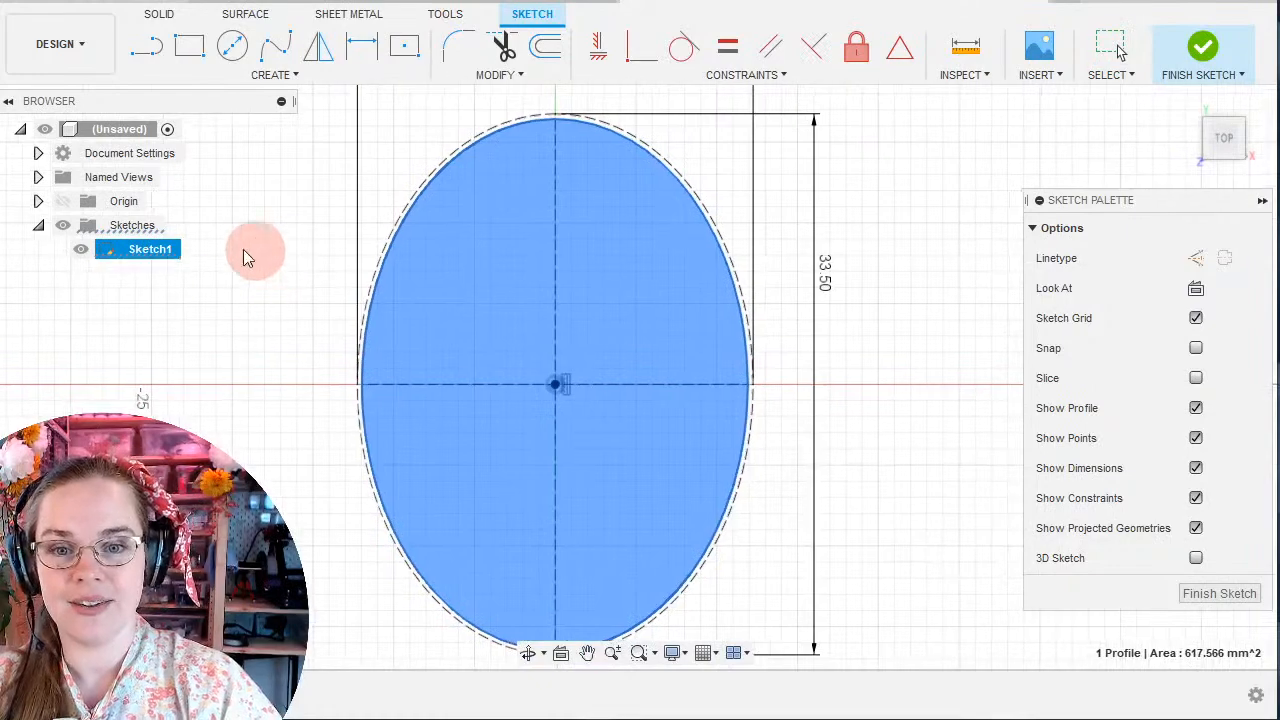
scroll(345, 345, "up", 1)
scroll(377, 376, "down", 2)
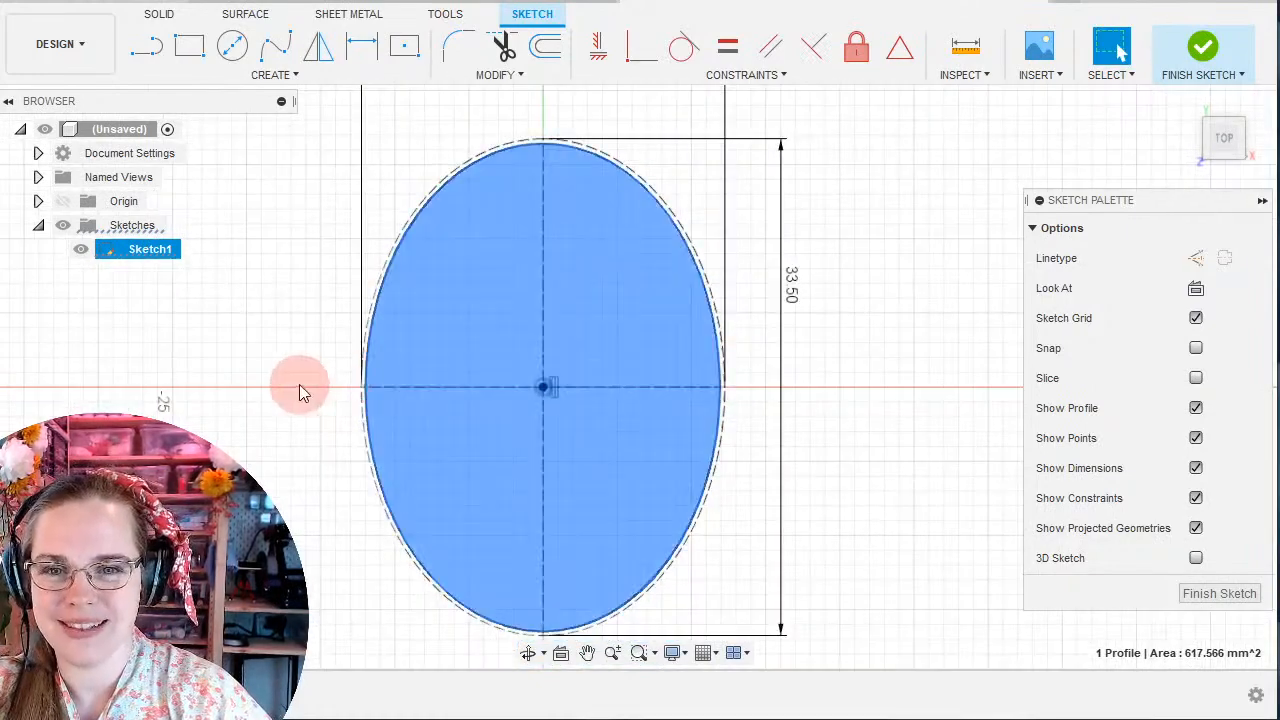
mouse_move(299, 384)
middle_mouse_down()
mouse_move(283, 340)
mouse_move(198, 393)
middle_mouse_up()
scroll(283, 340, "up", 3)
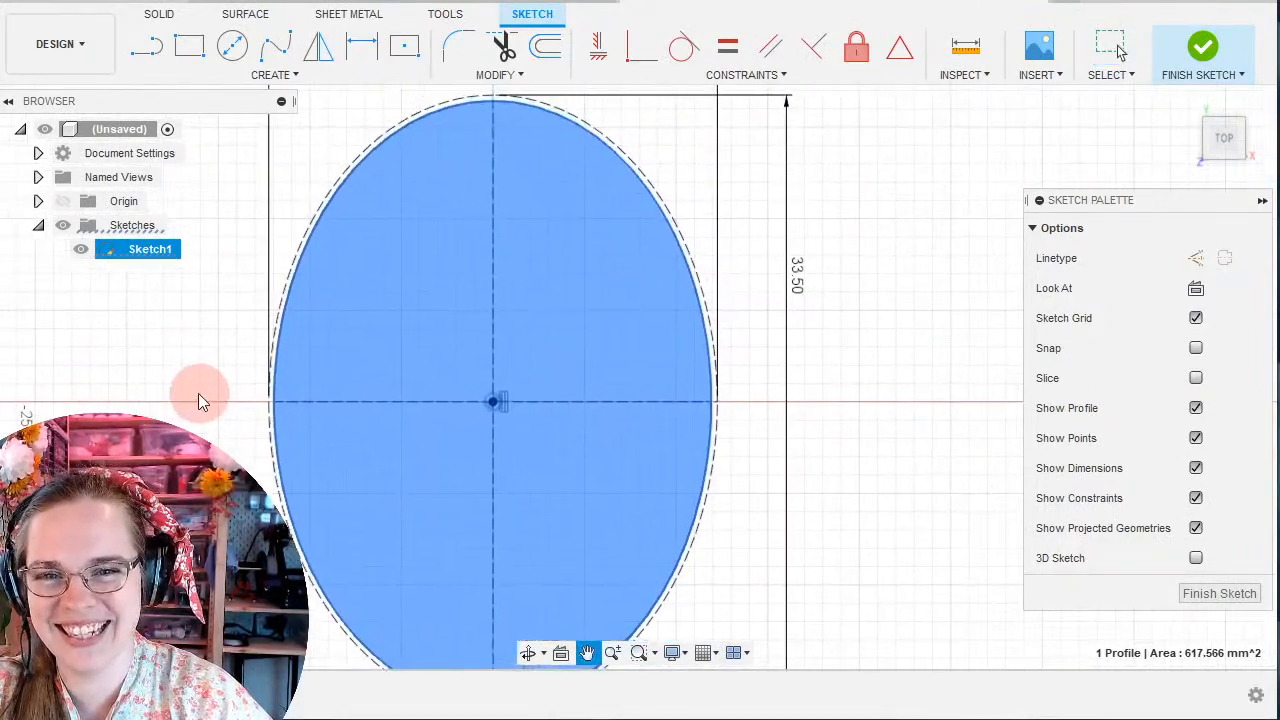
left_click(280, 58)
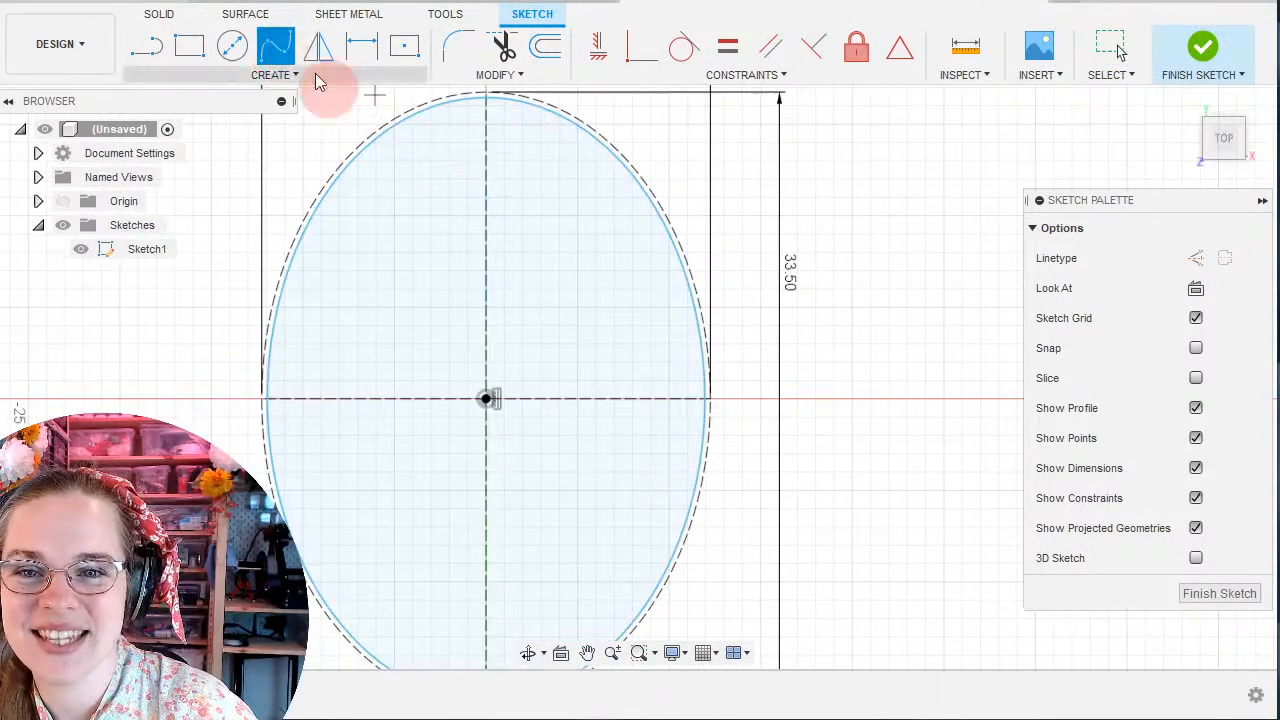
left_click(487, 110)
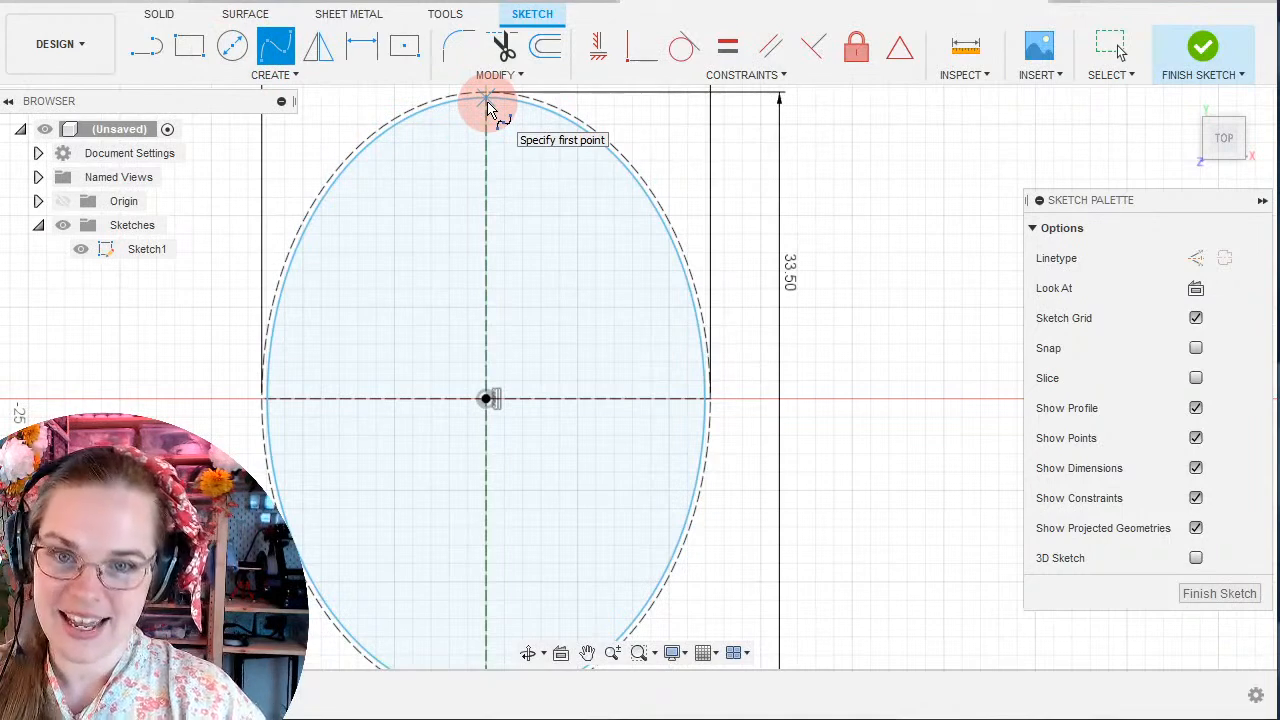
left_click(488, 107)
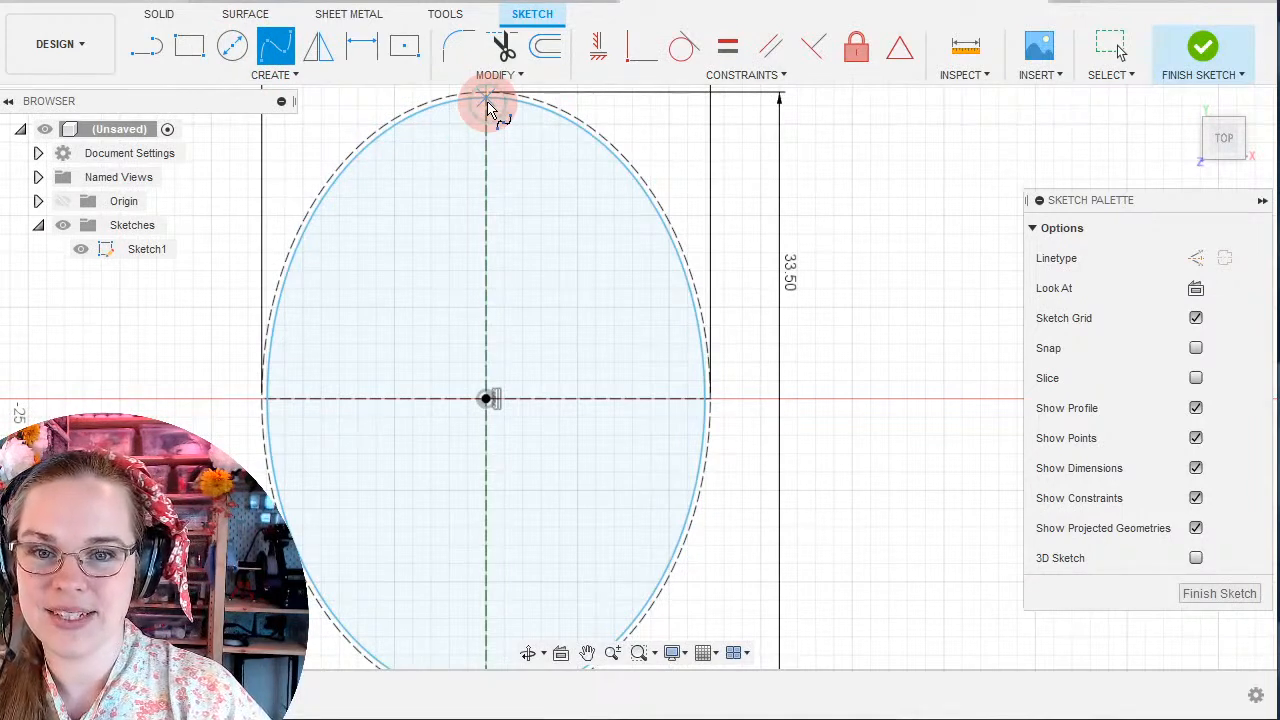
left_click(537, 280)
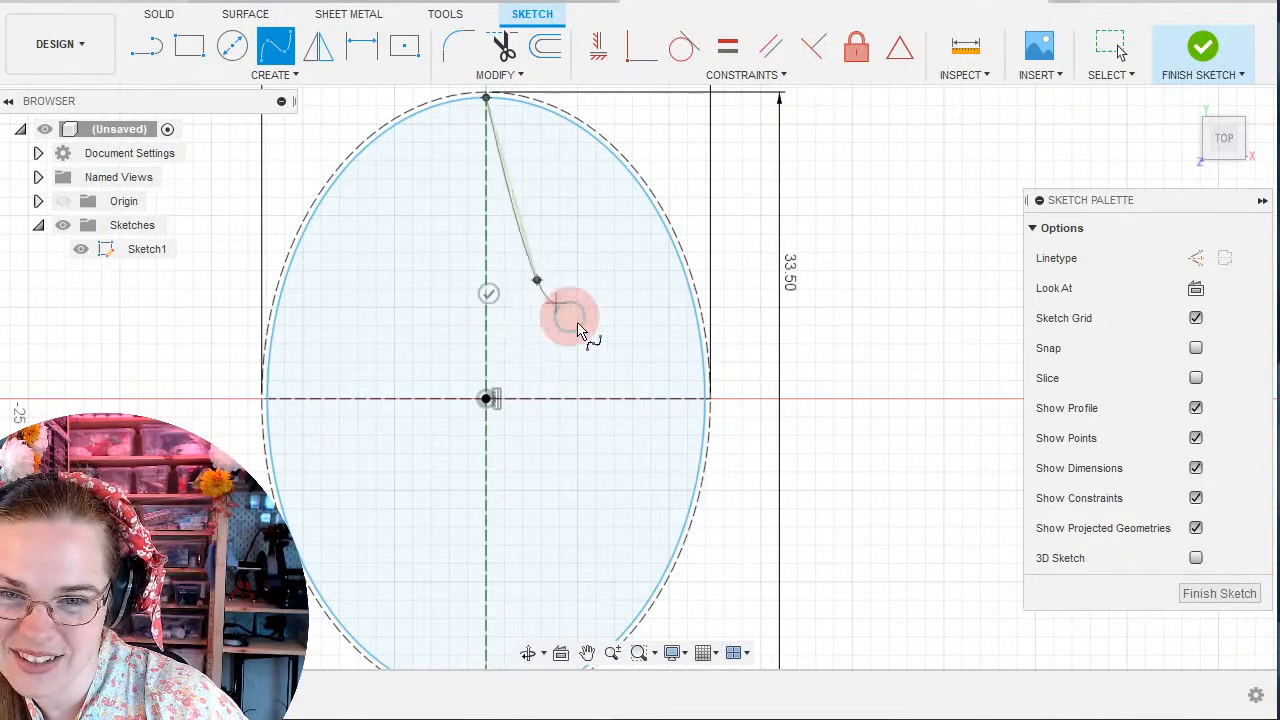
left_click(700, 400)
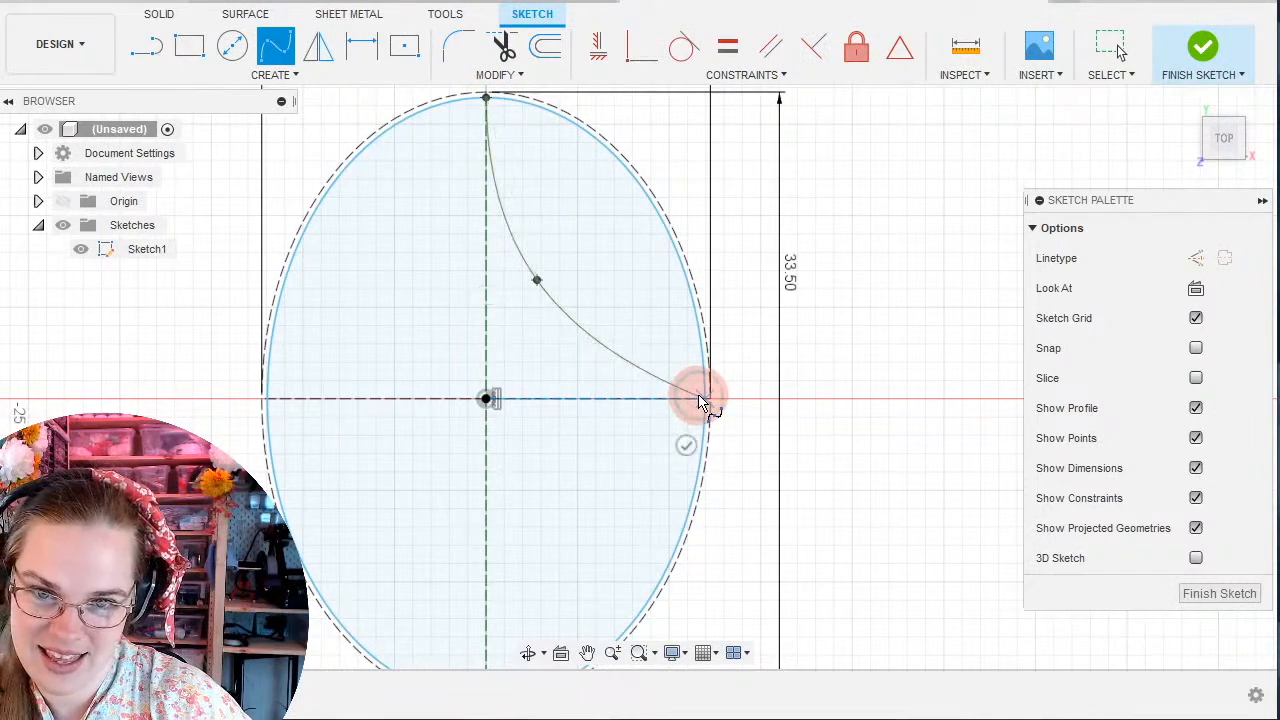
left_click(697, 447)
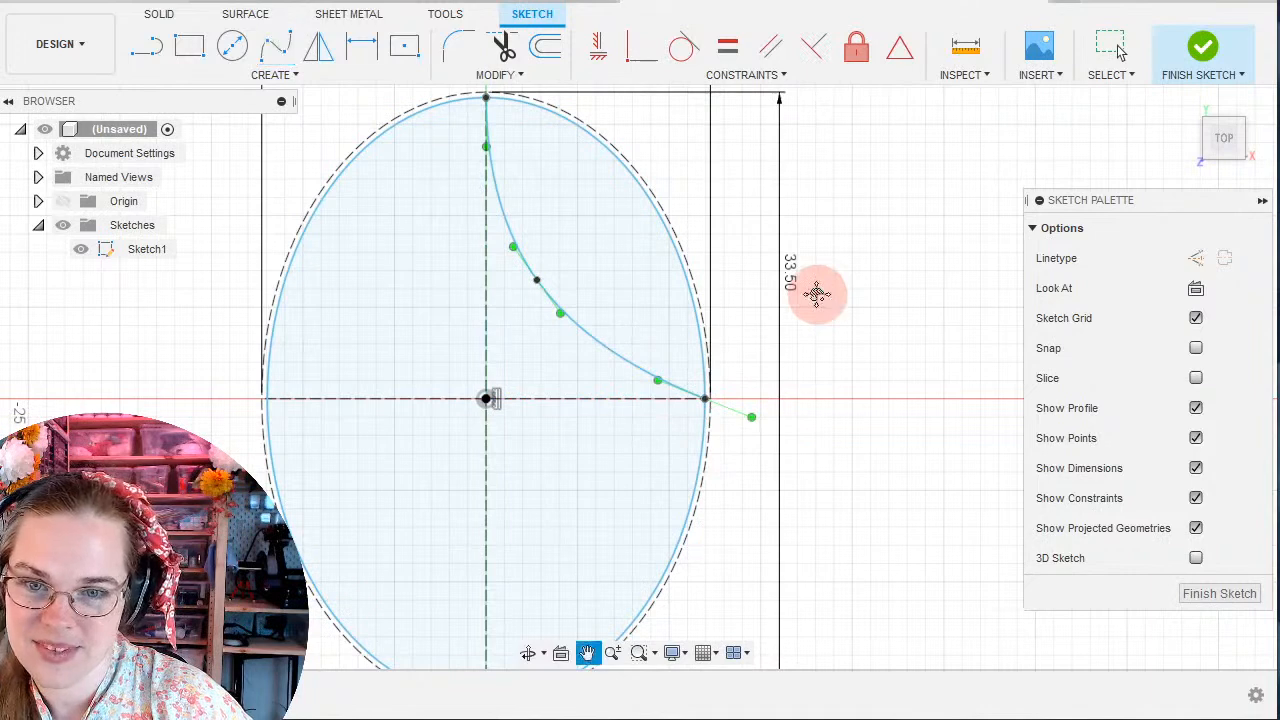
Flatten the spline's curve by moving its middle fit point outward to about X 3.9 mm, Y 6.0 mm.
mouse_move(817, 291)
middle_mouse_down()
mouse_move(663, 306)
mouse_move(677, 303)
middle_mouse_up()
left_click(1103, 50)
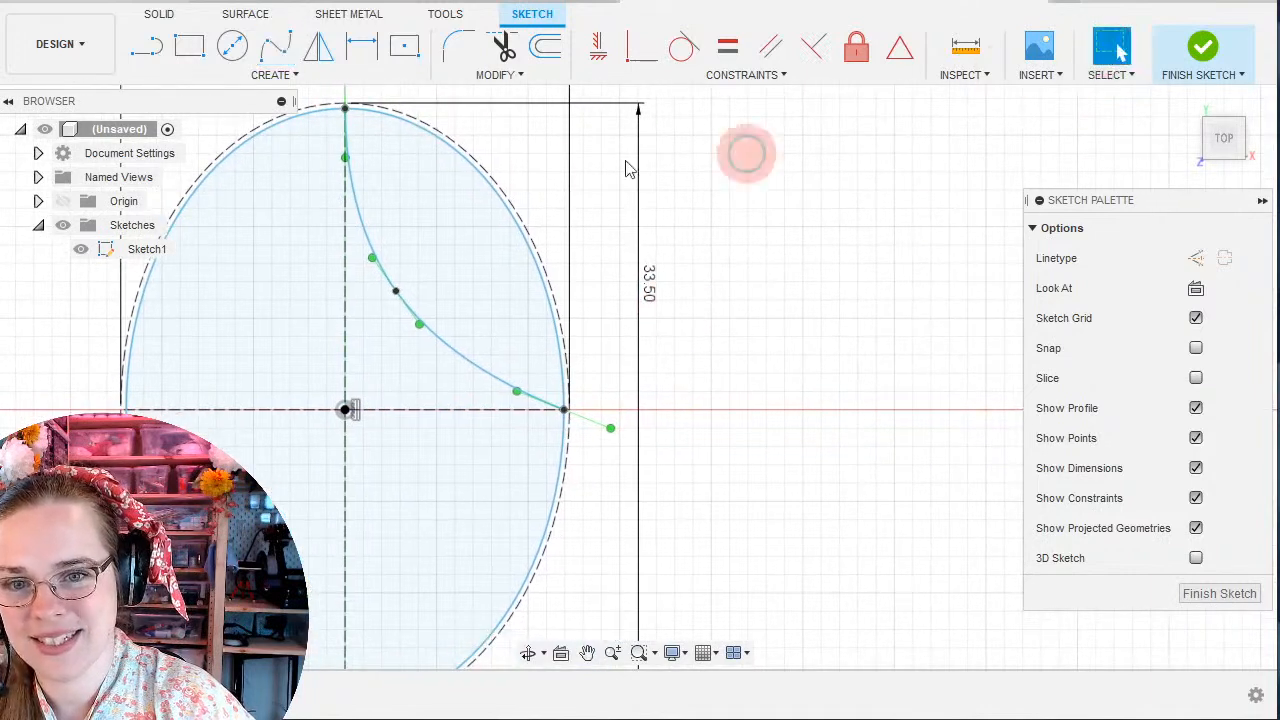
left_click_drag(396, 291, 426, 295)
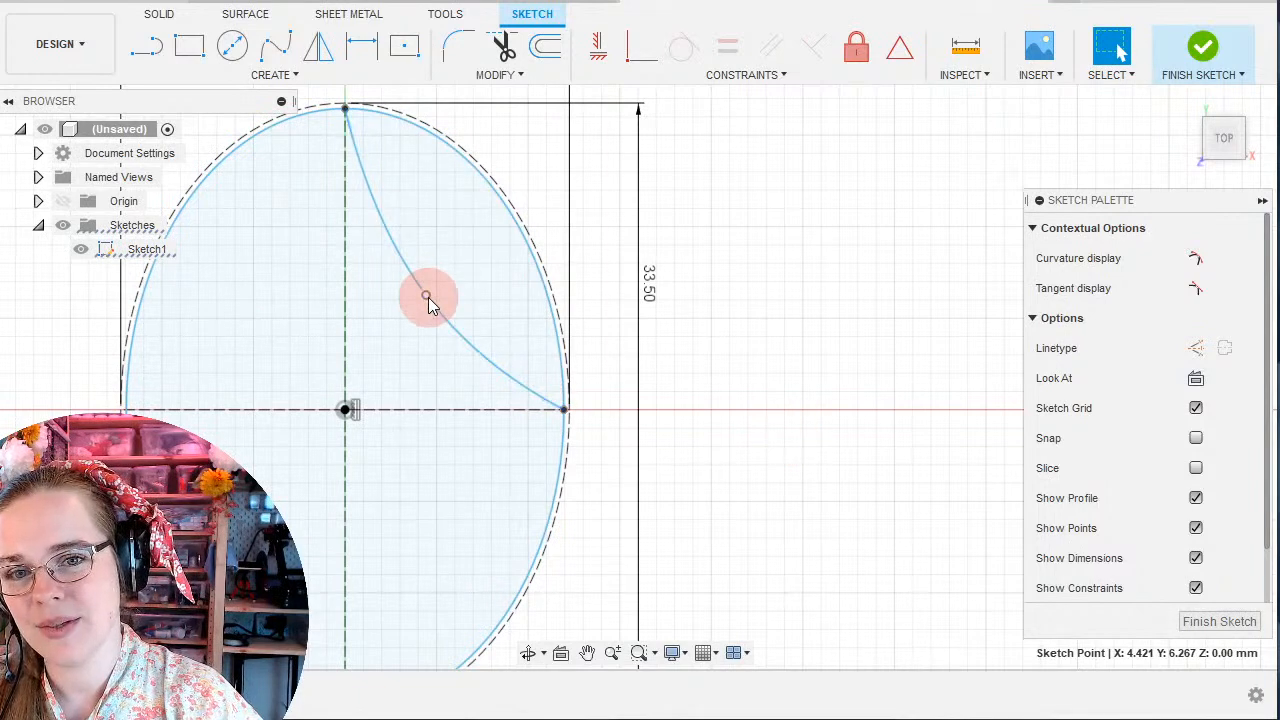
mouse_move(428, 297)
left_mouse_down()
mouse_move(357, 237)
mouse_move(384, 243)
mouse_move(423, 288)
mouse_move(420, 305)
left_mouse_up()
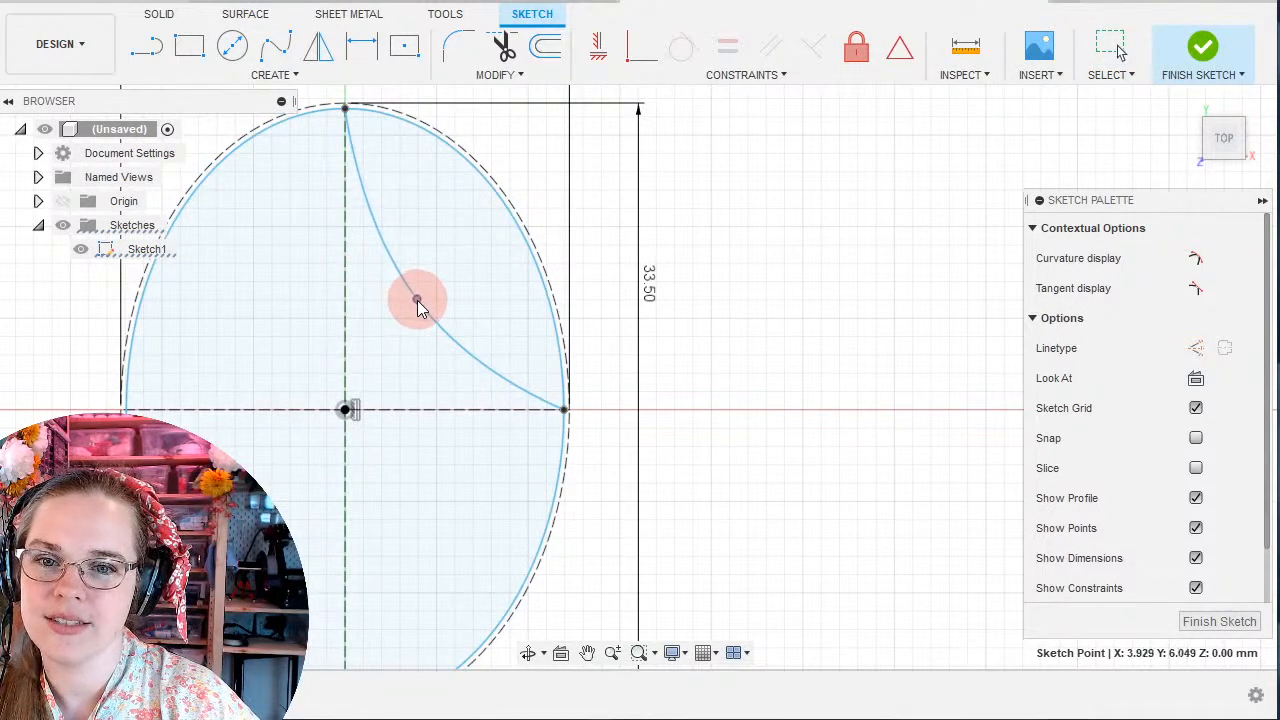
Offset the spline by 1 mm towards the centre of the ellipse.
left_click(398, 278)
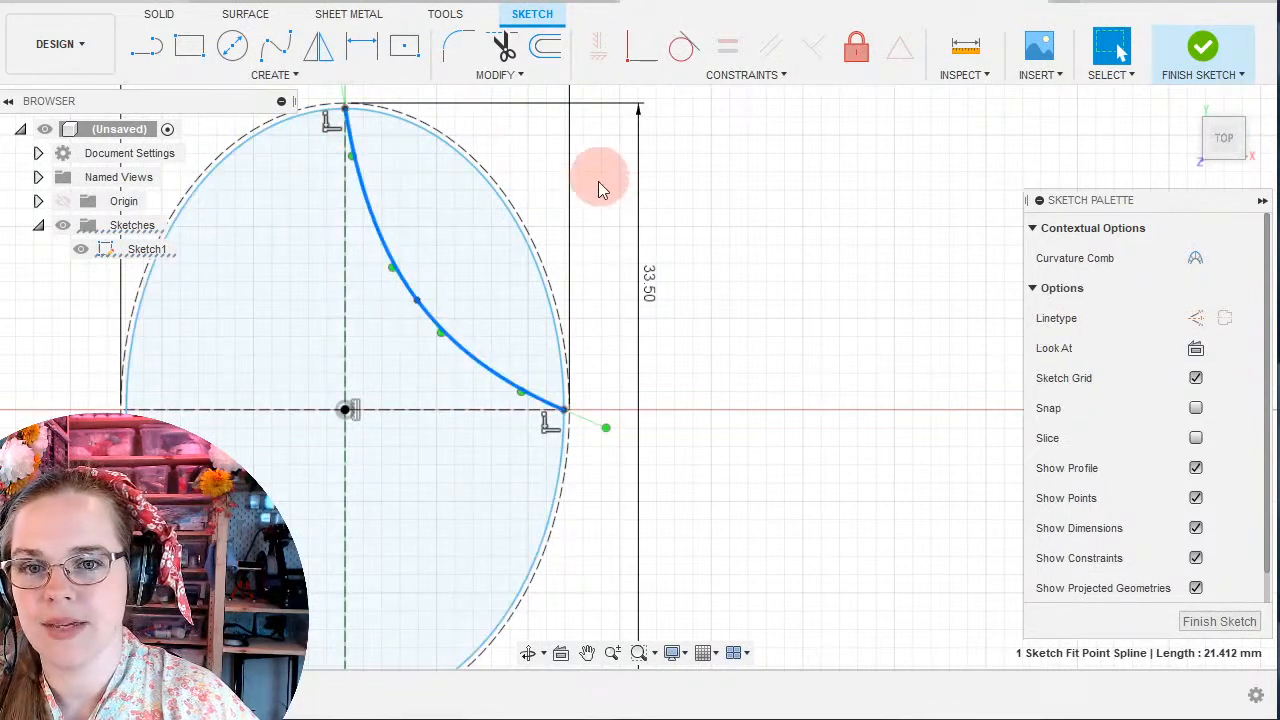
middle_click_drag(594, 186, 626, 220)
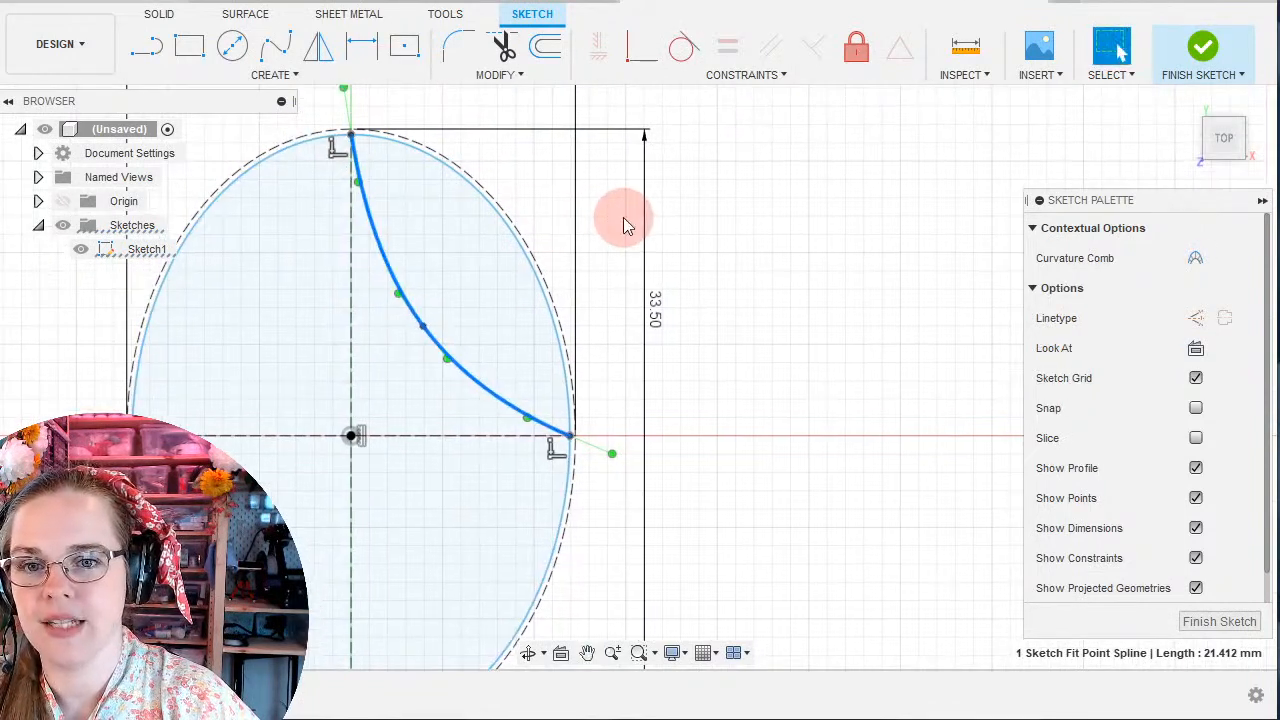
left_click(549, 189)
left_click(424, 345)
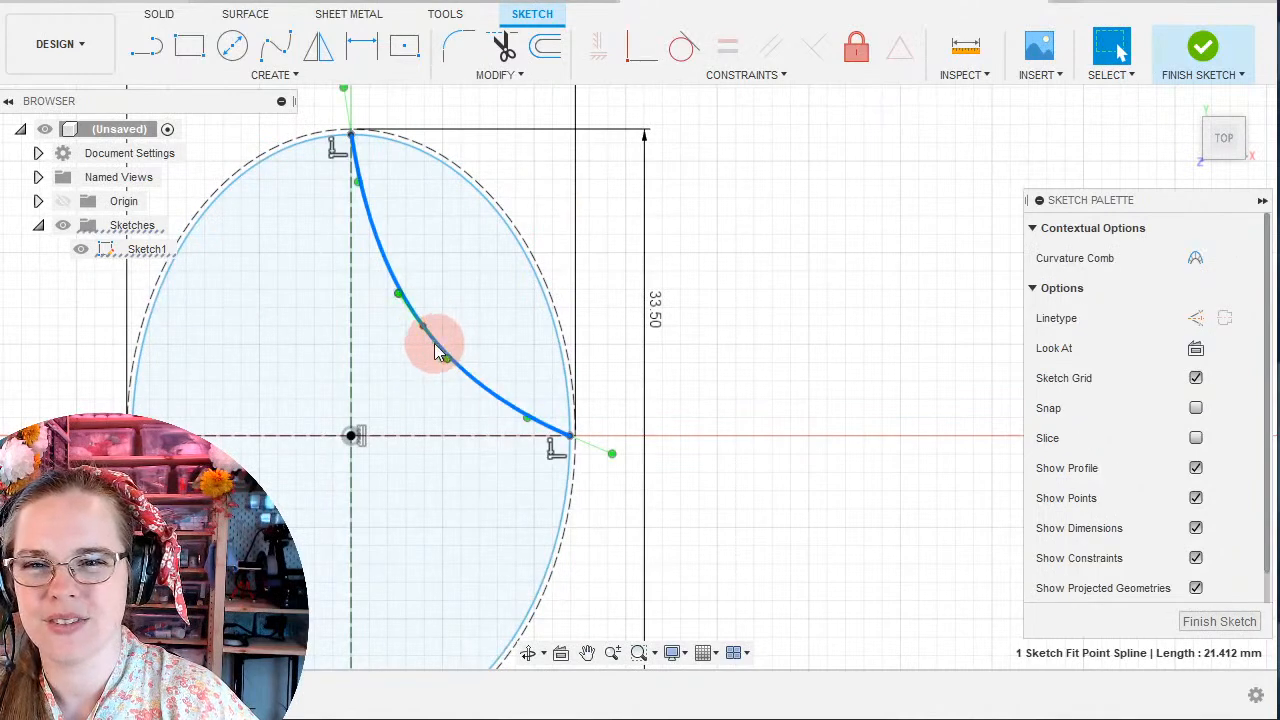
left_click(547, 48)
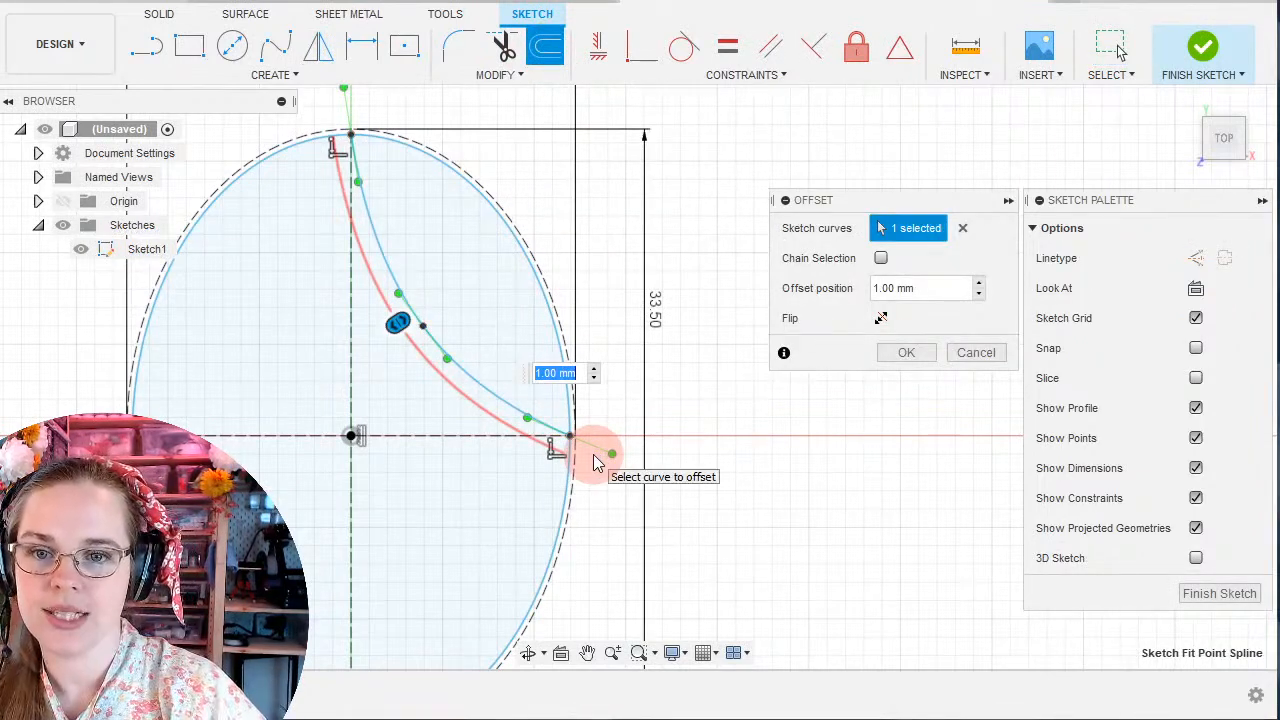
left_click(905, 355)
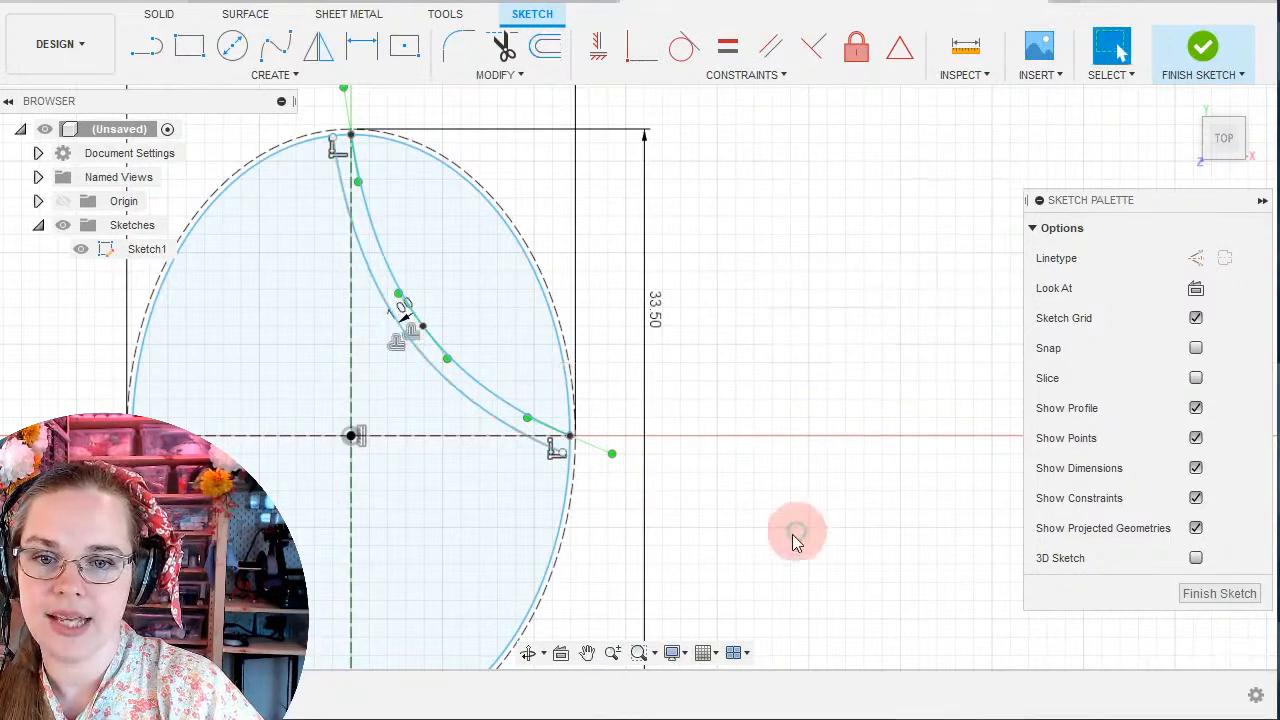
scroll(520, 430, "up", 3)
left_click(455, 354)
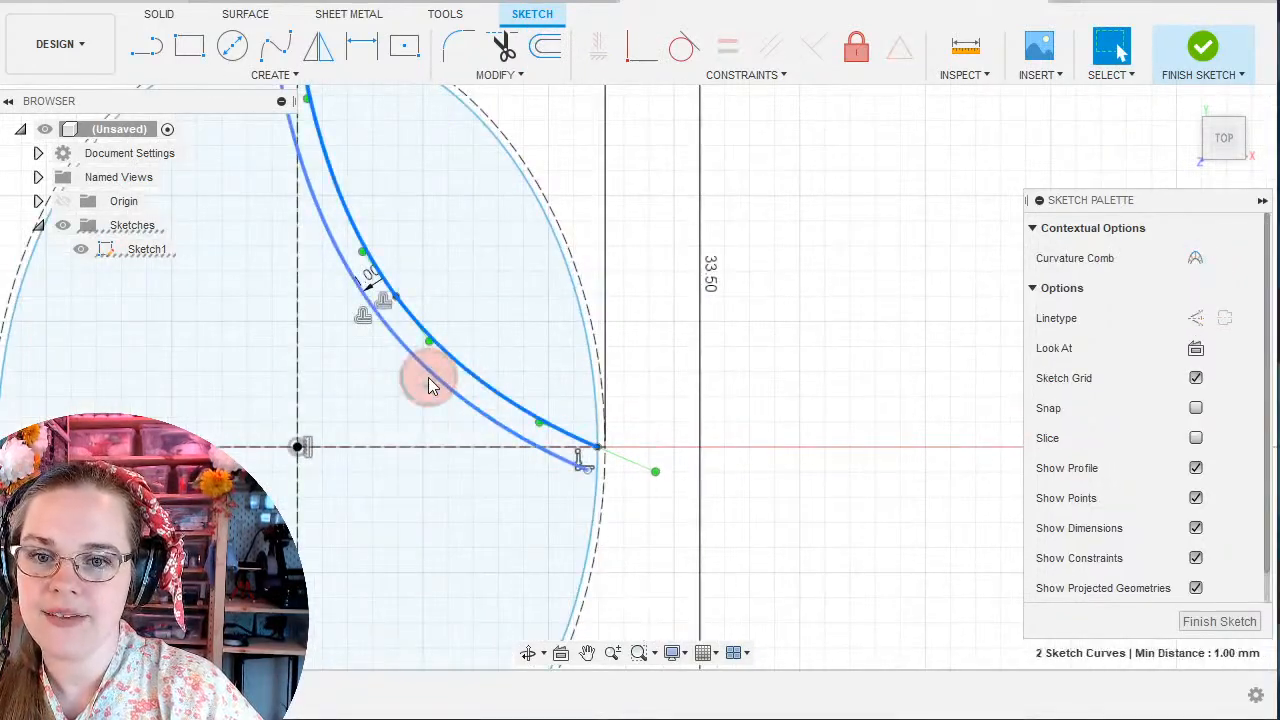
scroll(443, 286, "down", 4)
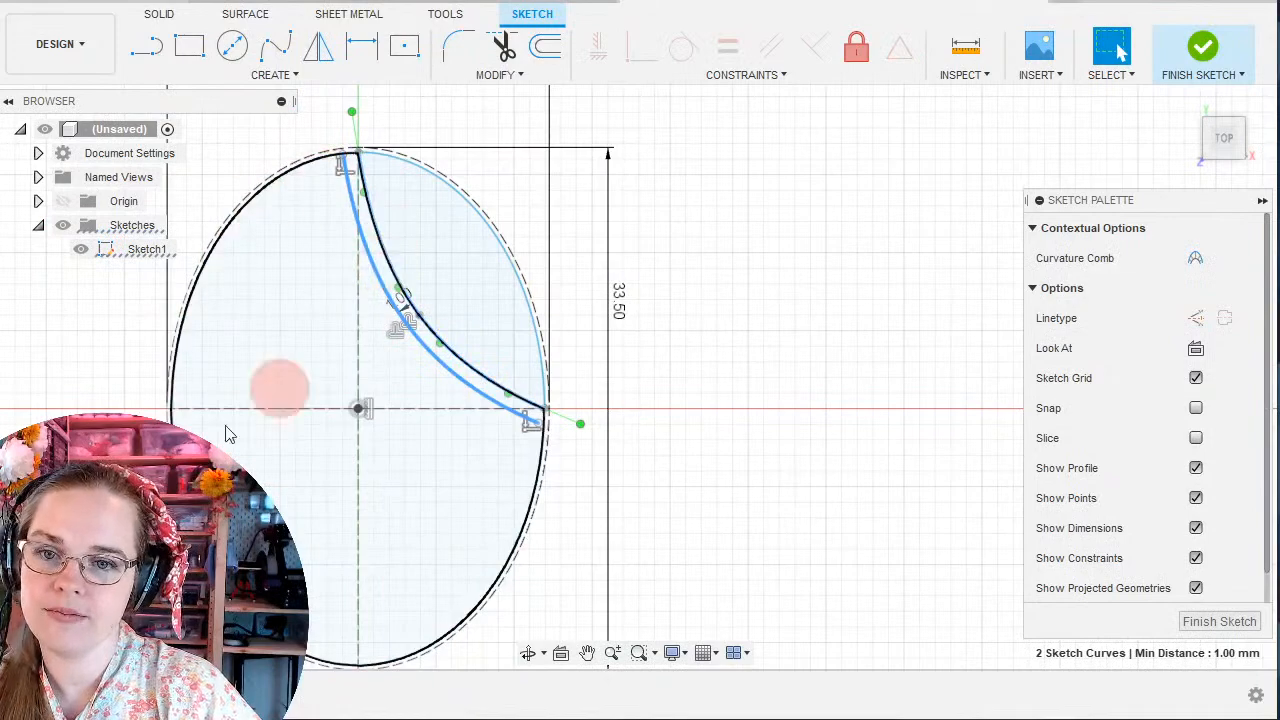
mouse_move(403, 424)
middle_mouse_down()
mouse_move(551, 409)
mouse_move(689, 429)
middle_mouse_up()
scroll(704, 514, "down", 1)
middle_click_drag(705, 513, 698, 492)
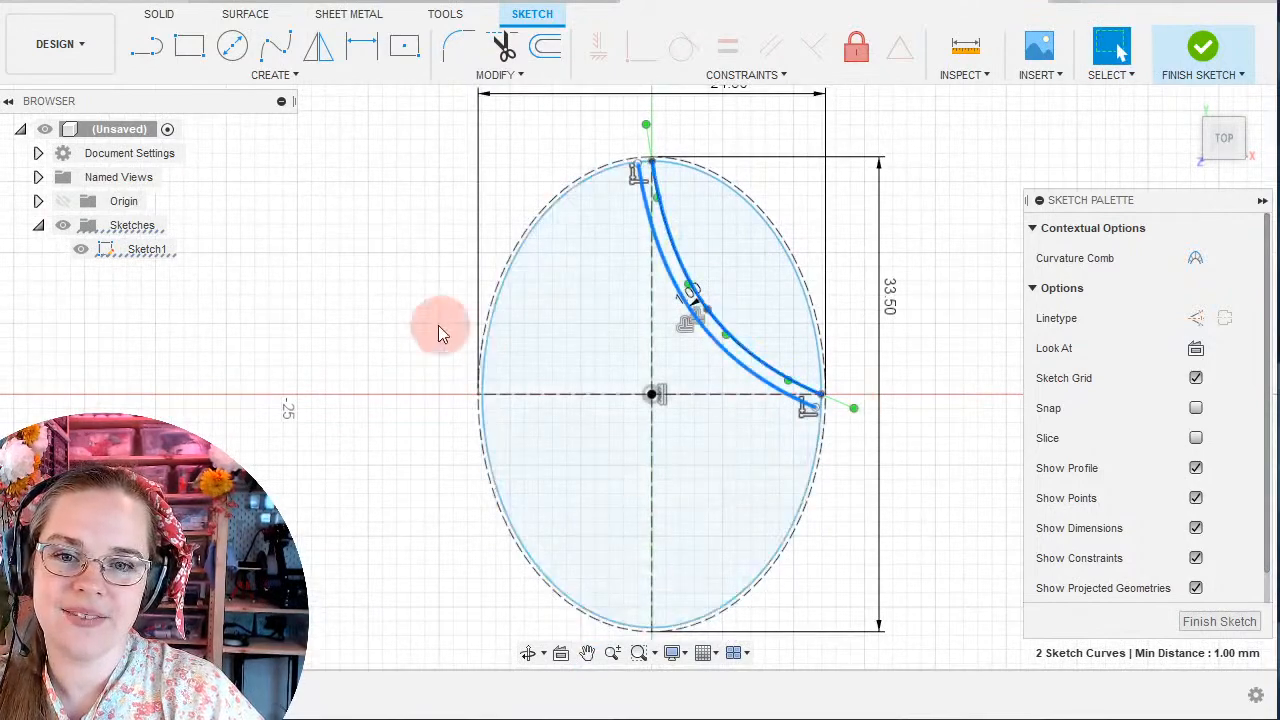
middle_click_drag(557, 406, 510, 380)
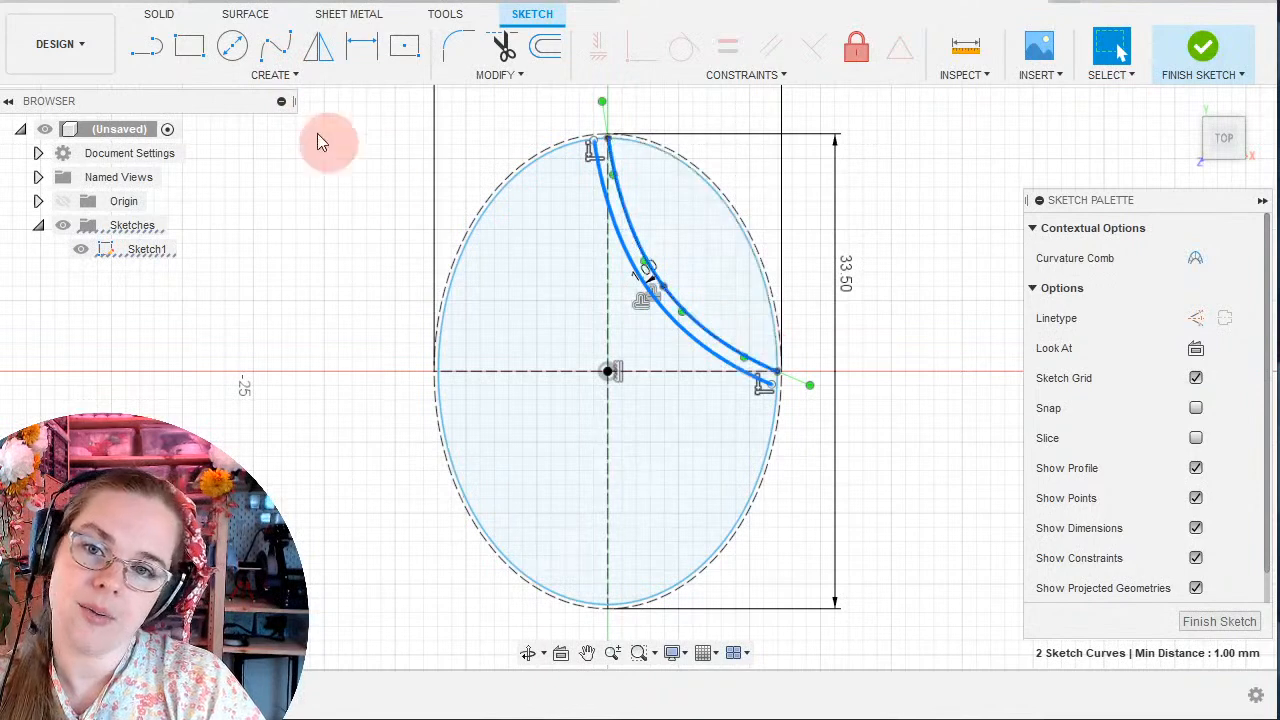
left_click(281, 85)
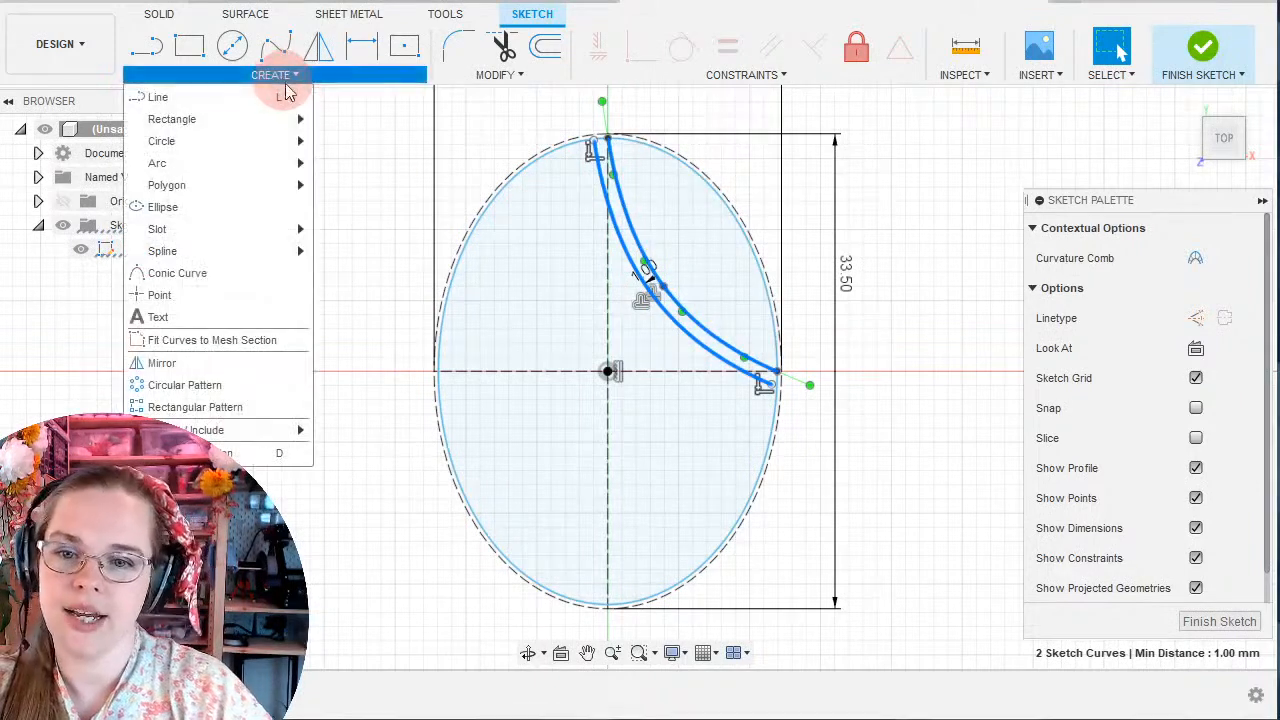
left_click(440, 143)
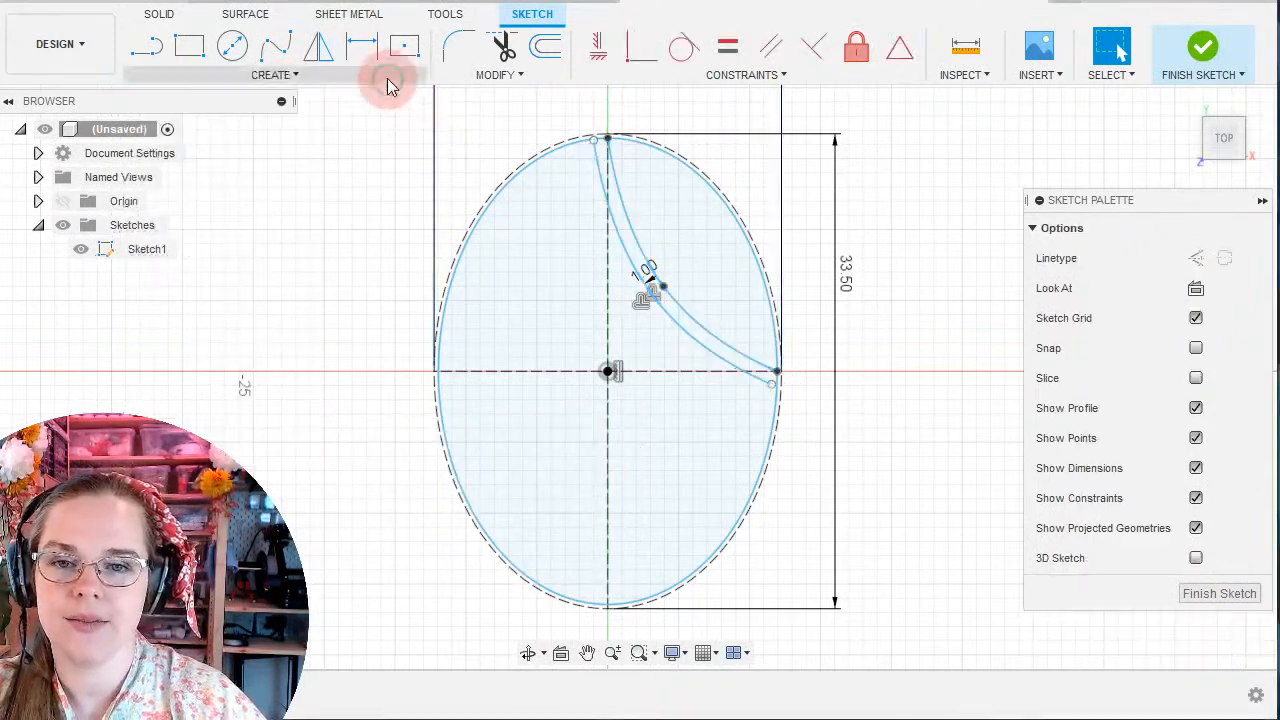
left_click(643, 220)
left_click(697, 333)
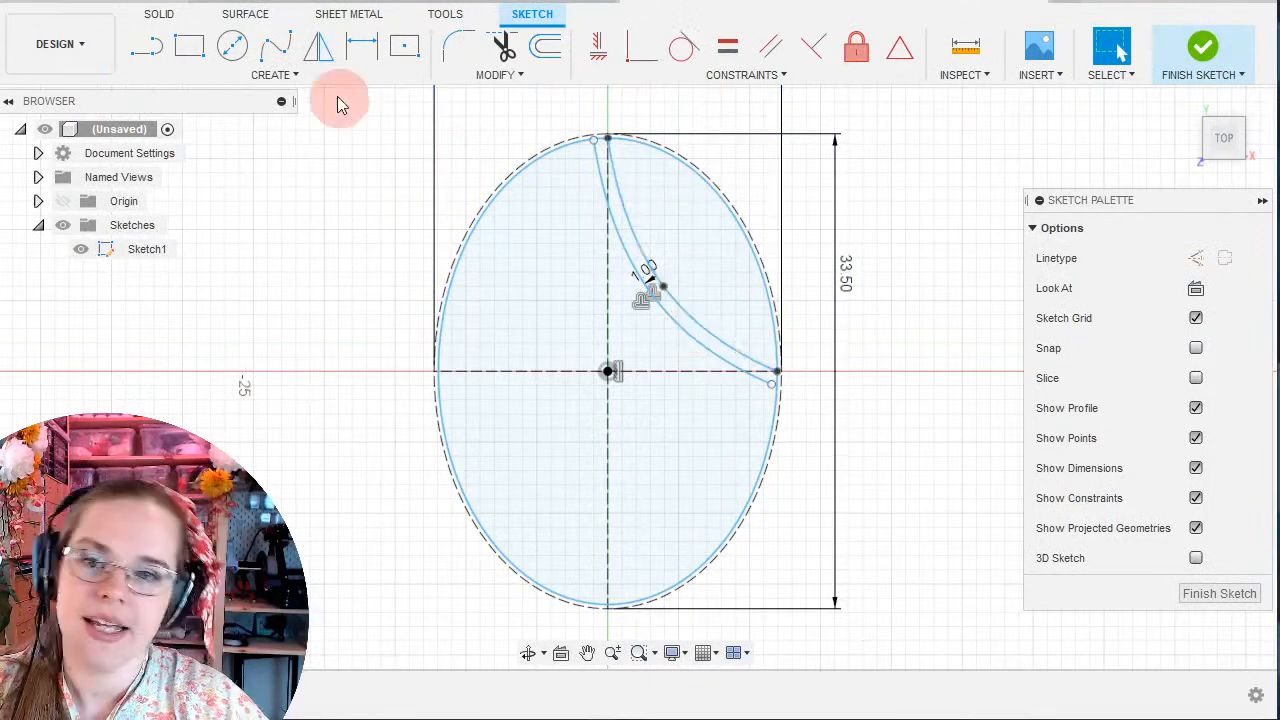
left_click(284, 74)
left_click(319, 50)
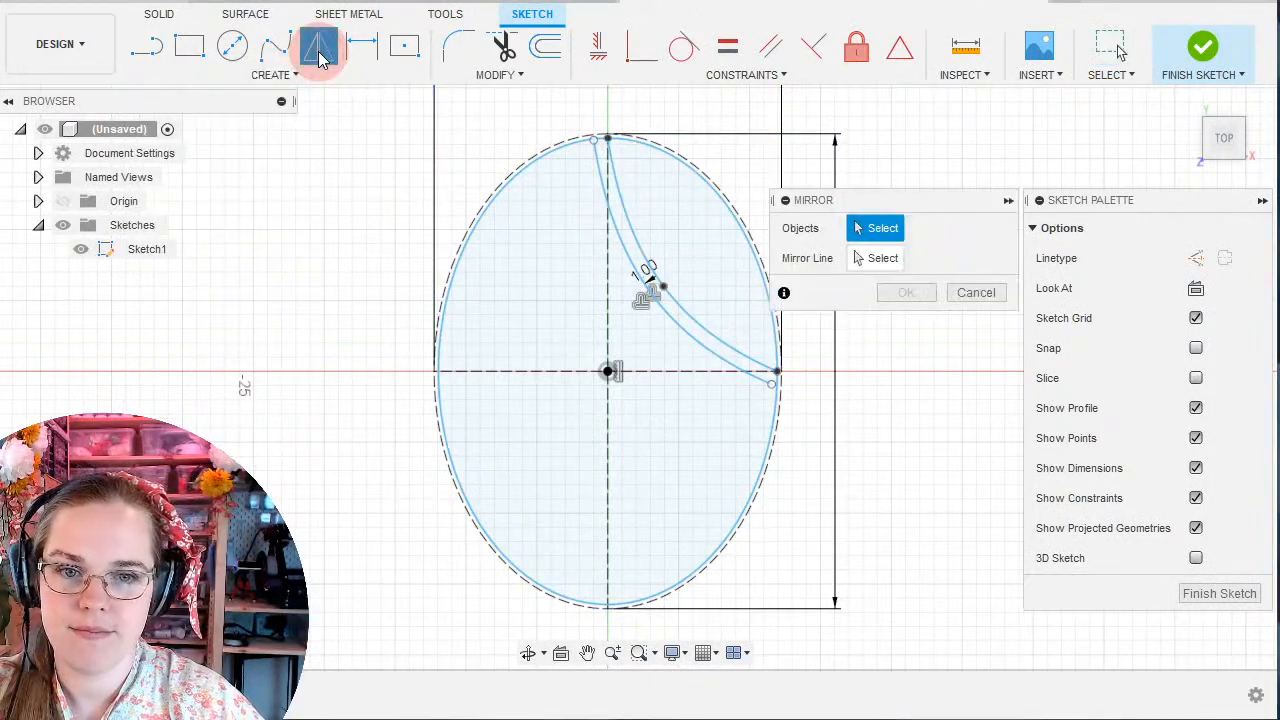
left_click(708, 352)
left_click(706, 350)
left_click(883, 258)
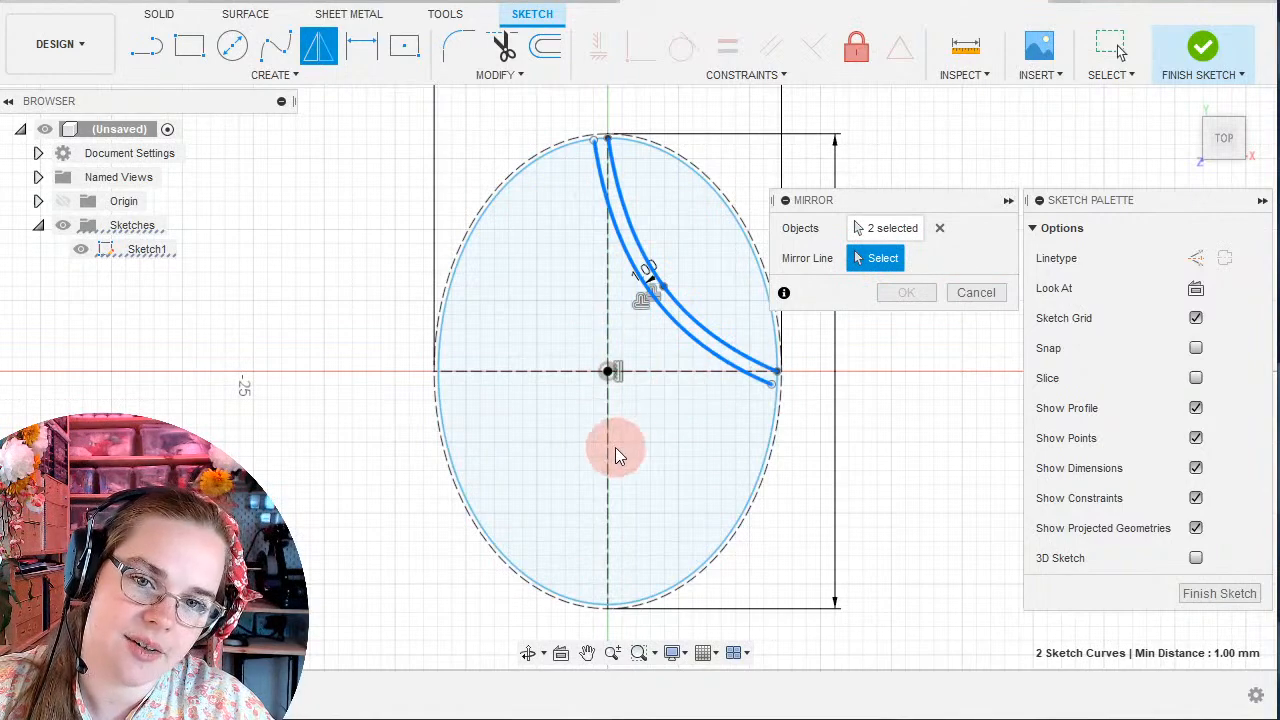
mouse_move(640, 466)
middle_mouse_down()
mouse_move(403, 506)
mouse_move(427, 480)
mouse_move(663, 466)
middle_mouse_up()
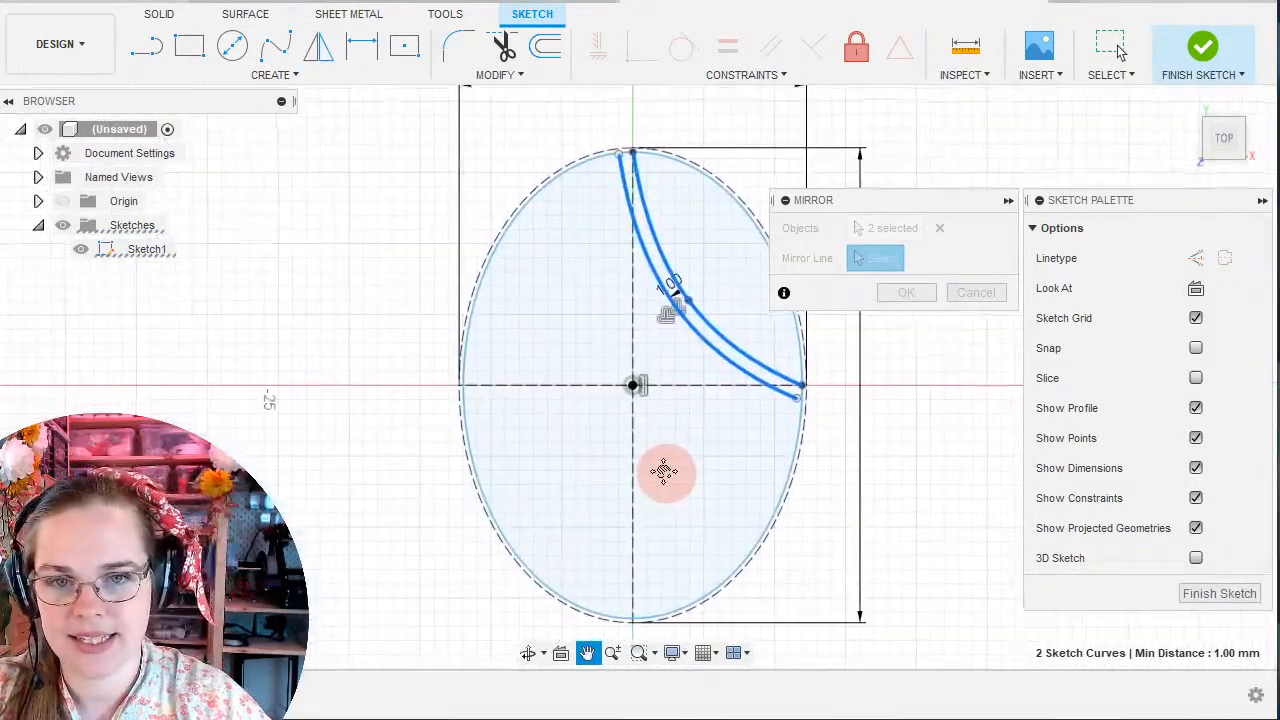
left_click(976, 292)
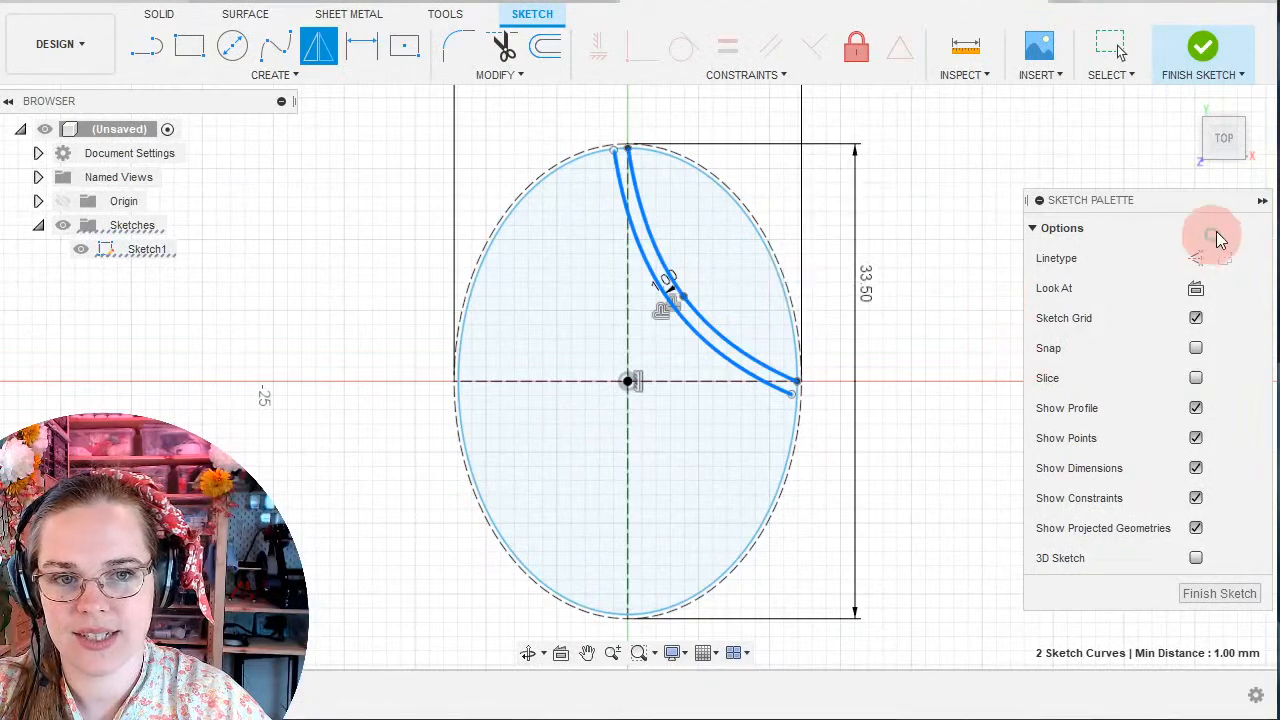
Collapse the Sketch Palette and clear the selection in the sketch.
left_click(1261, 201)
left_click(694, 406)
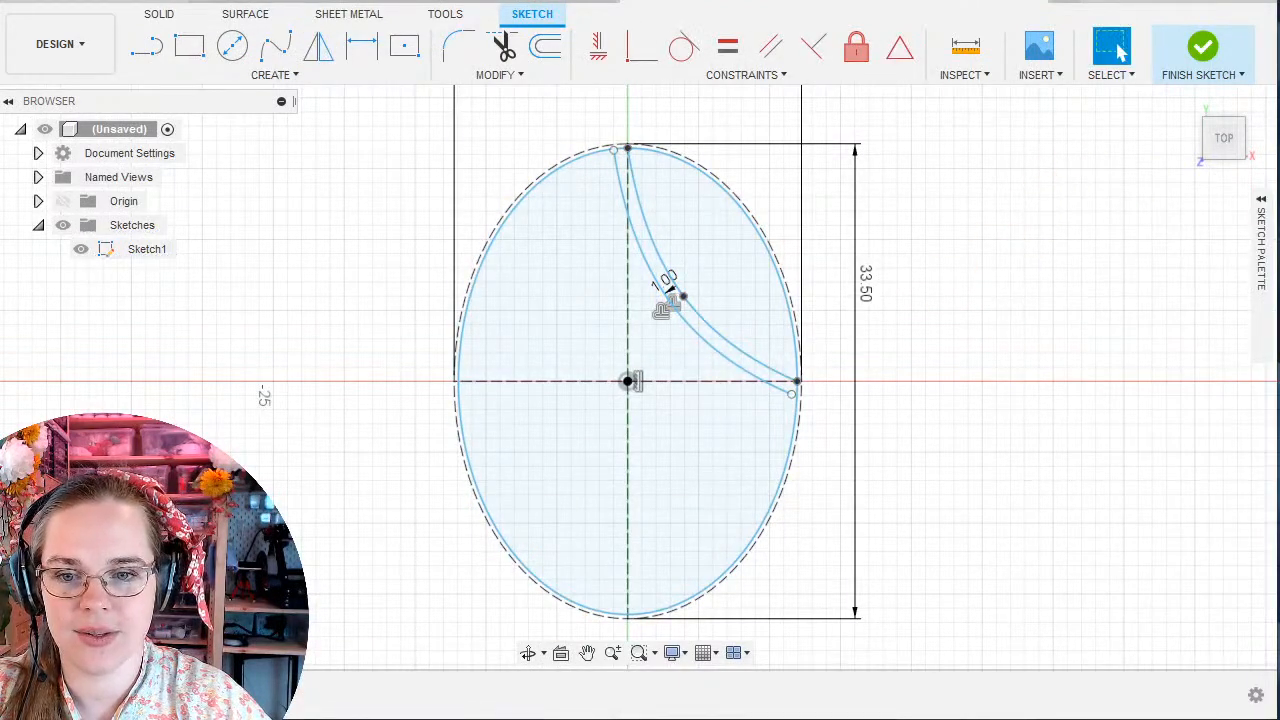
key("ctrl+a")
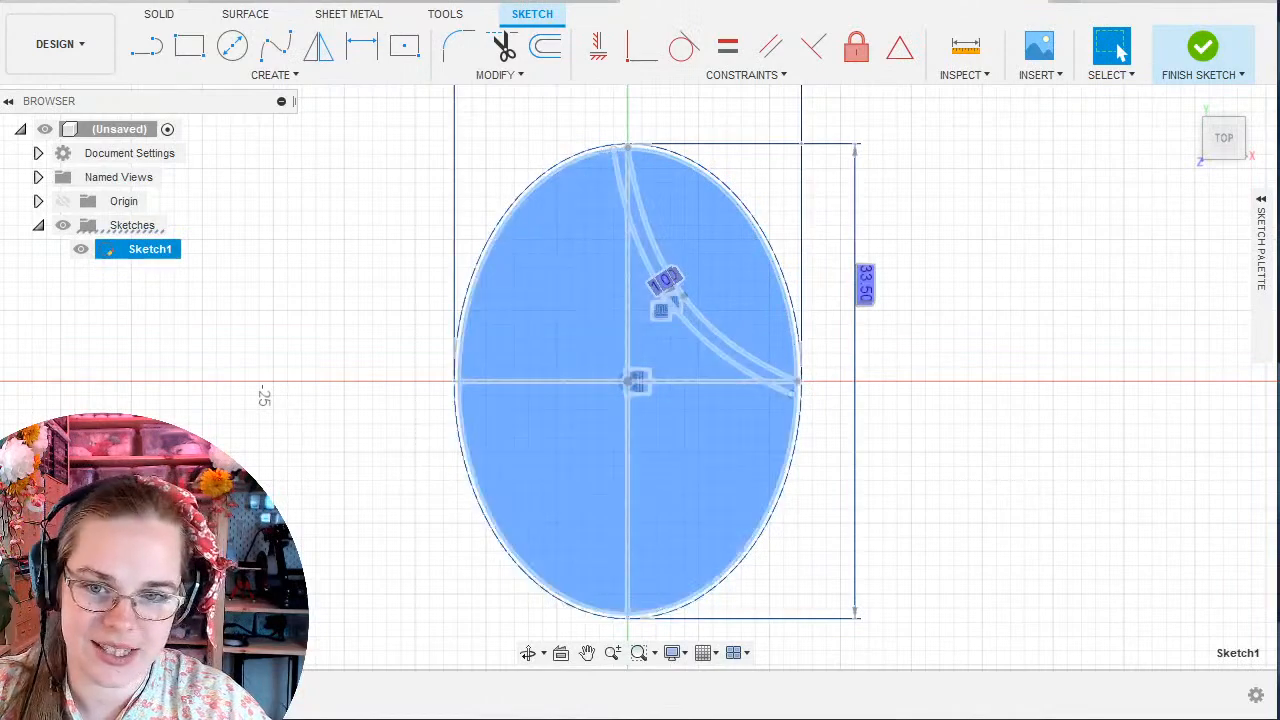
left_click(965, 194)
middle_click_drag(574, 342, 534, 346)
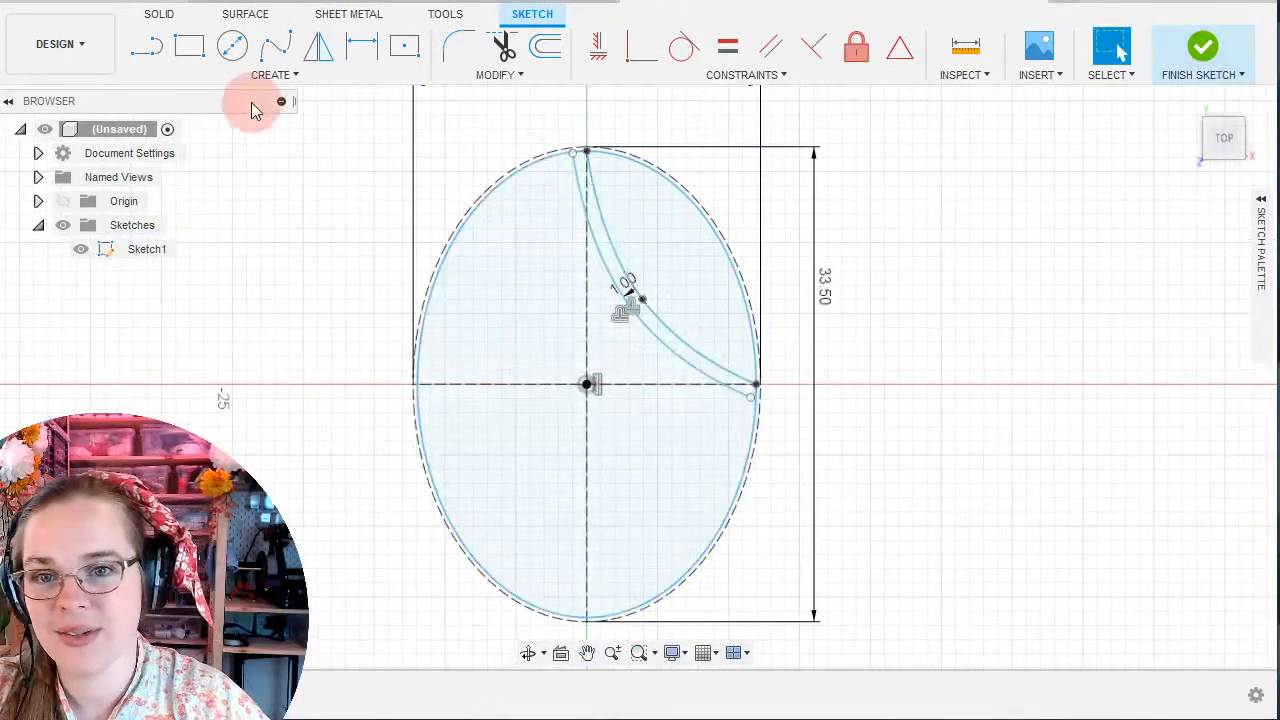
Draw a short vertical line and a short horizontal line through the ellipse's centre, along its two axes, as mirror lines.
left_click(146, 46)
left_click(587, 151)
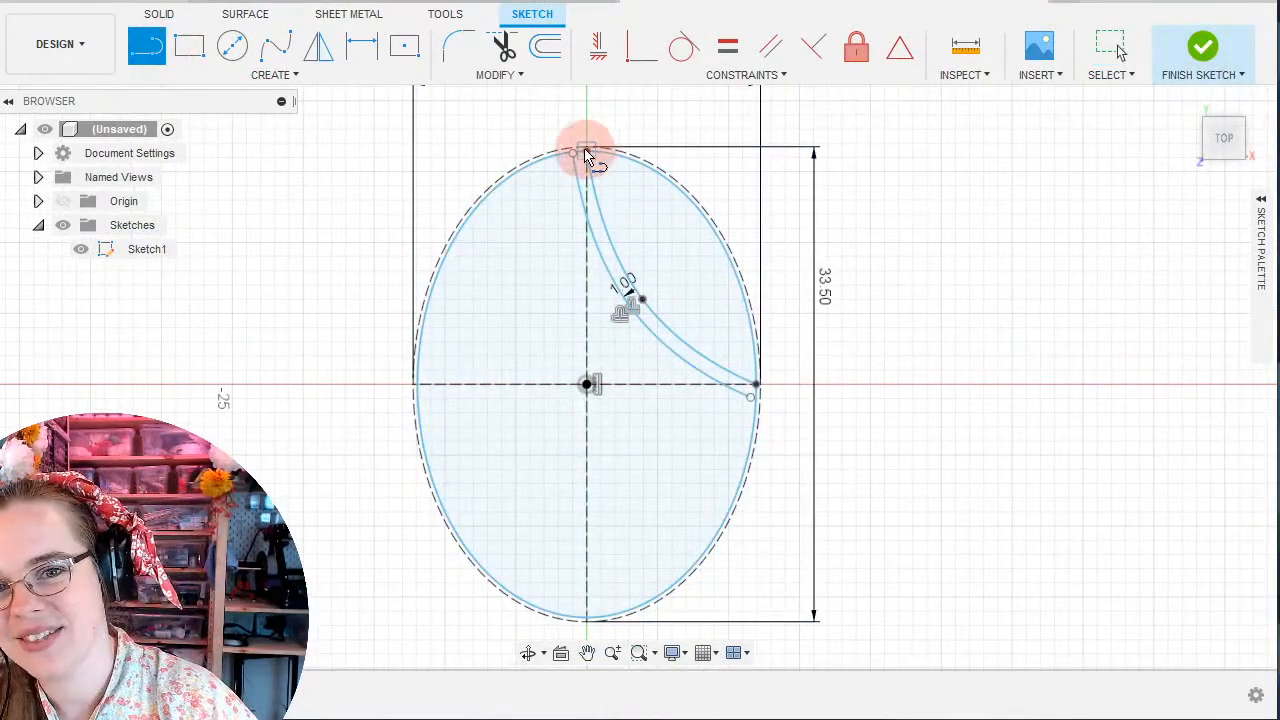
left_click(587, 305)
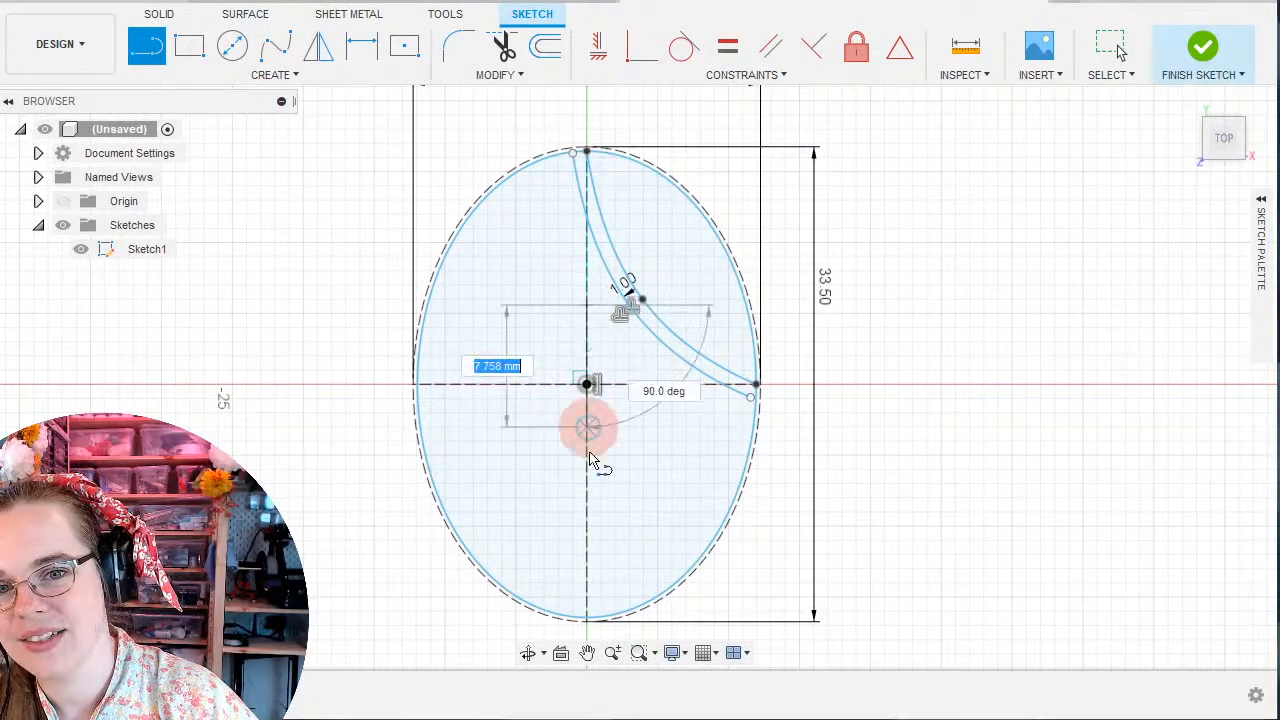
double_click(589, 479)
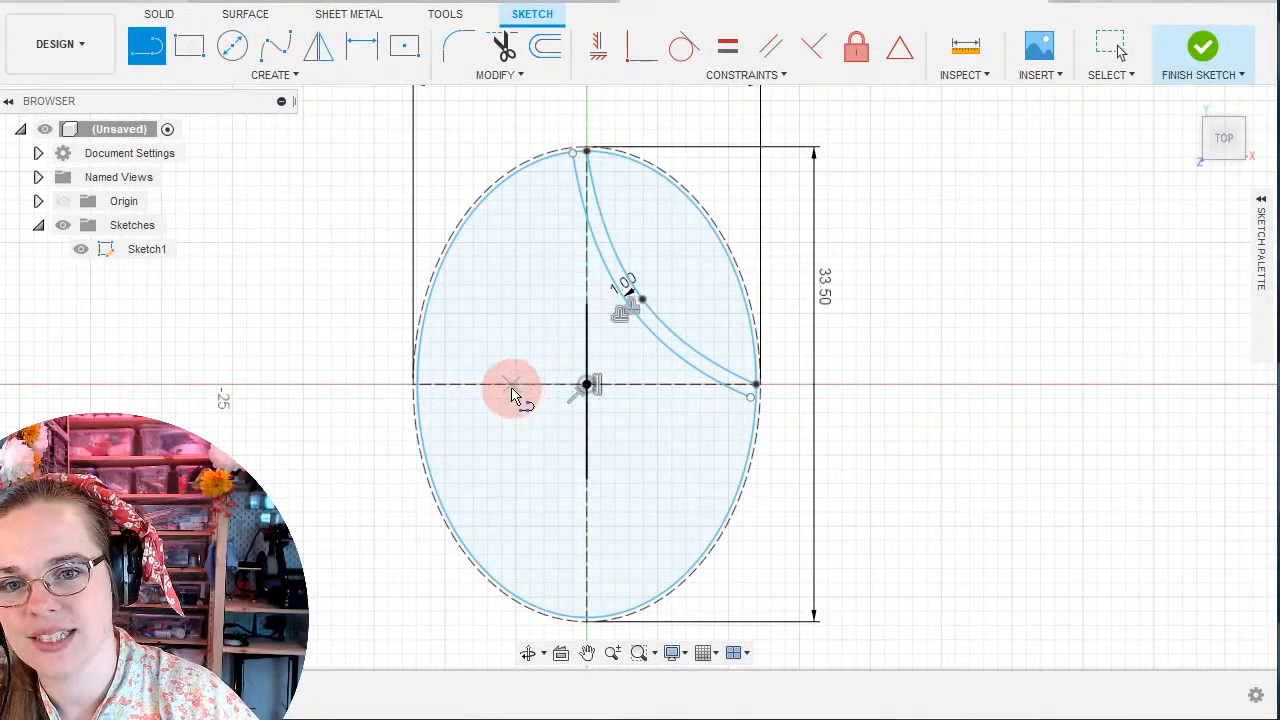
left_click(510, 388)
double_click(658, 388)
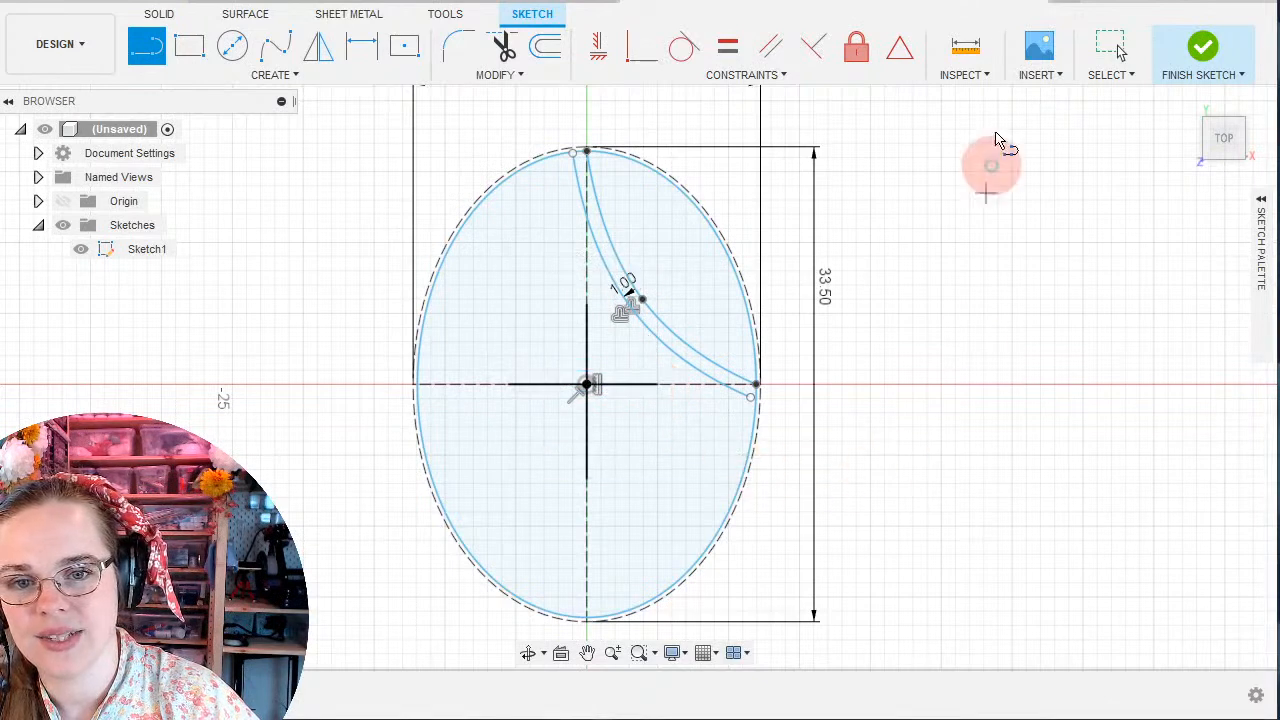
left_click(1106, 43)
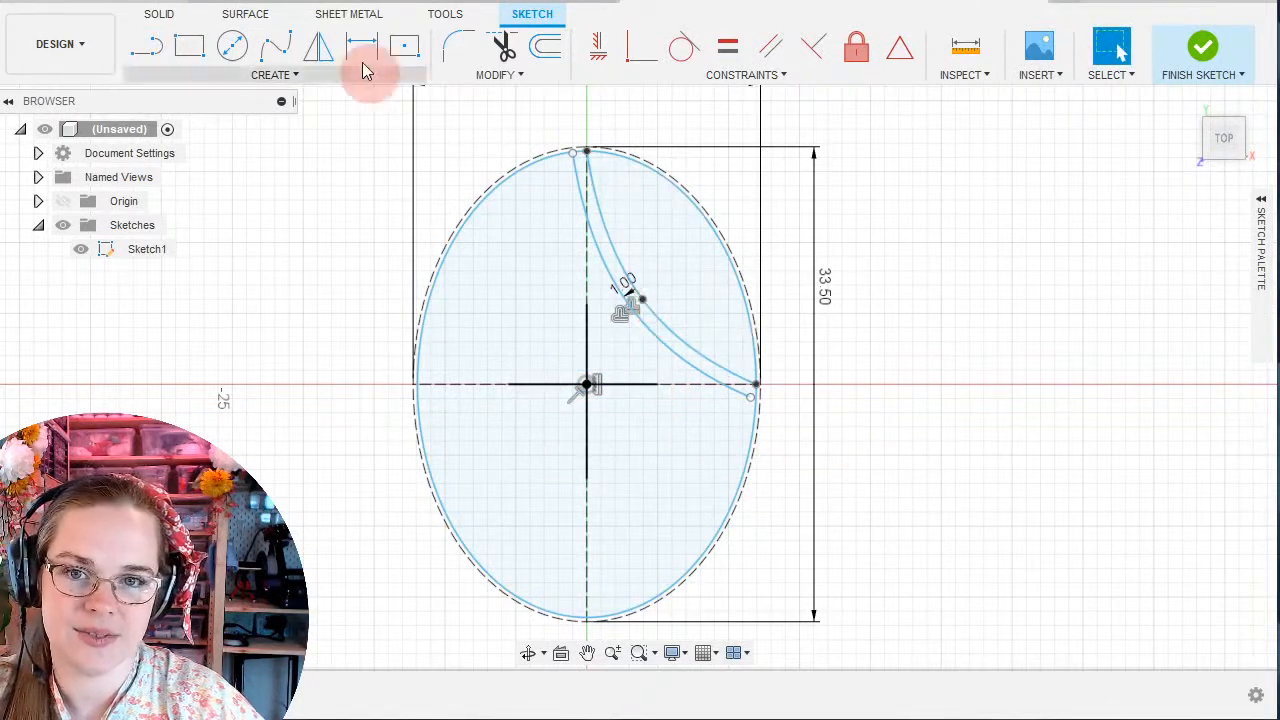
Mirror the divider spline and its offset curve across the short vertical centre line.
left_click(333, 52)
left_click(700, 366)
left_click(687, 367)
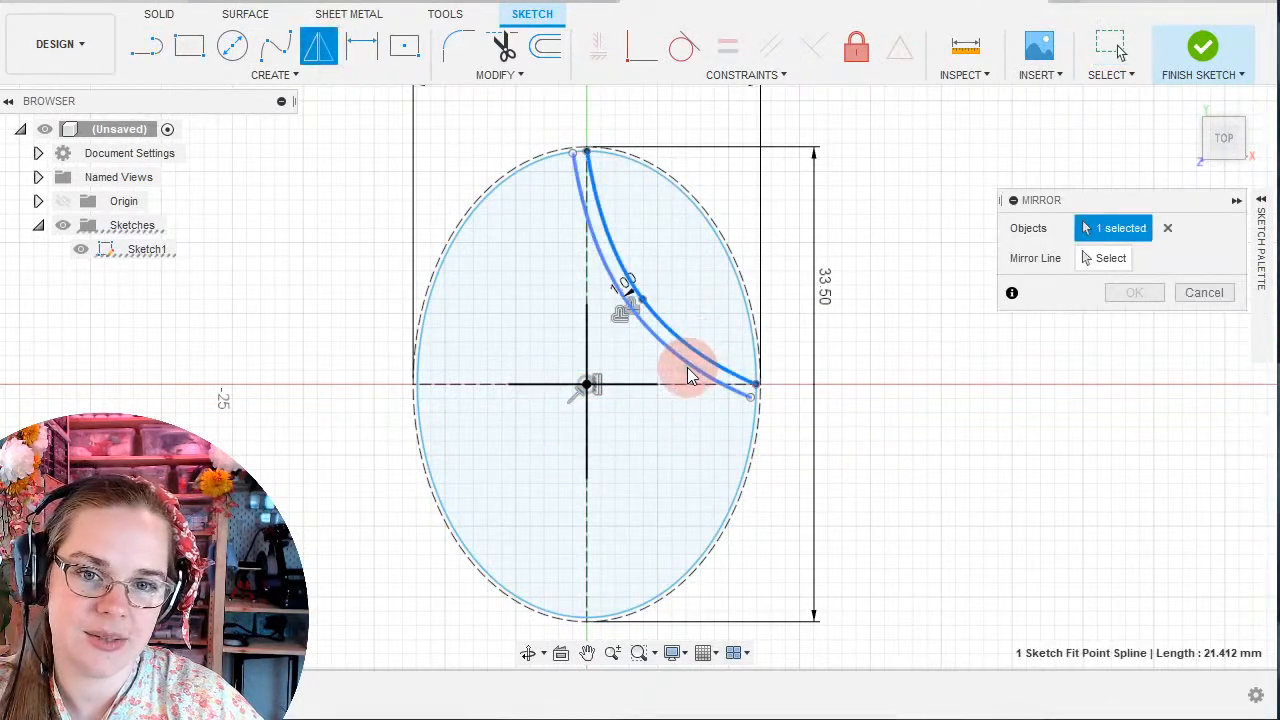
left_click(1103, 262)
left_click(588, 338)
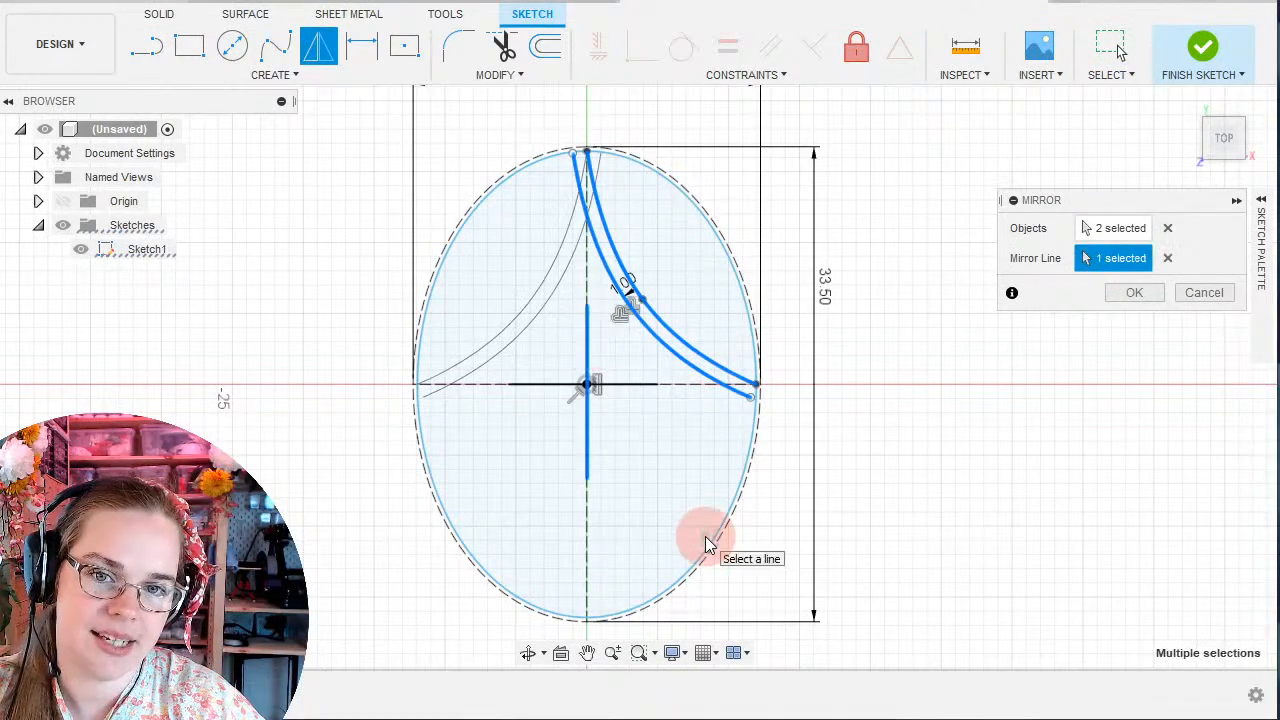
left_click(1140, 295)
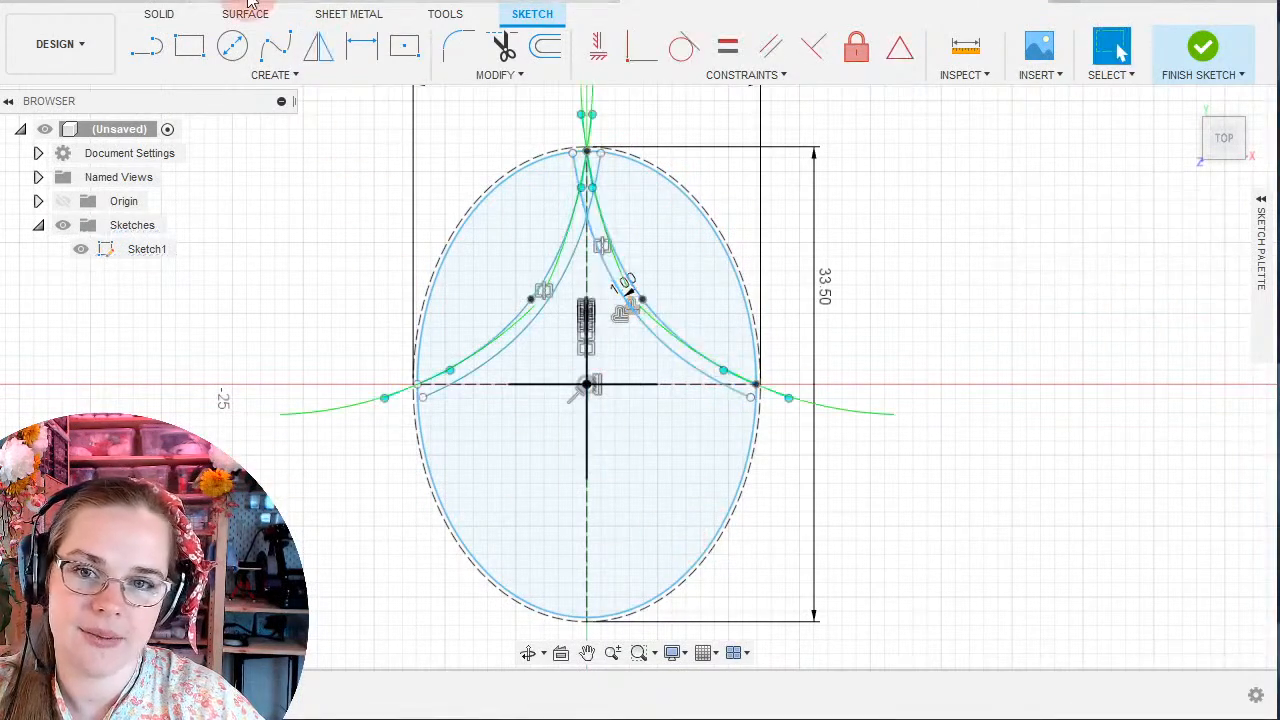
Mirror the four upper divider curves across the short horizontal centre line into the lower half of the ellipse.
left_click(318, 48)
left_click(703, 366)
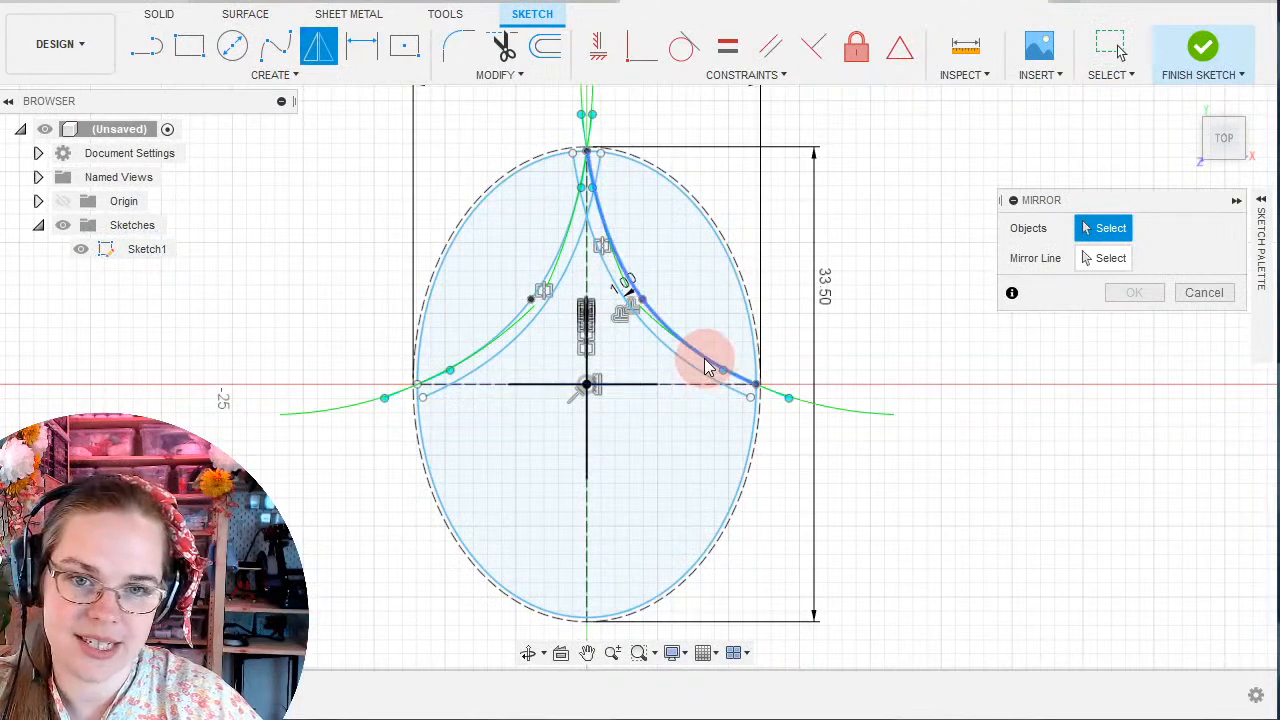
left_click(697, 370)
left_click(503, 356)
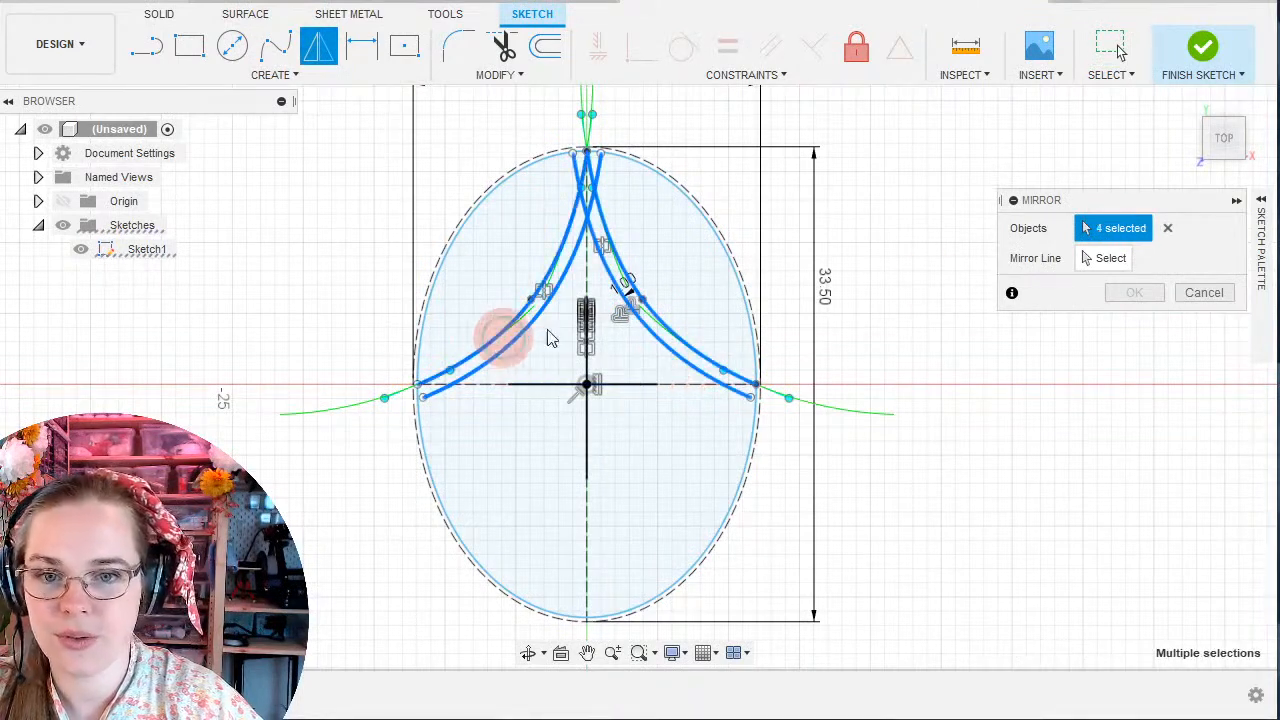
left_click(1105, 258)
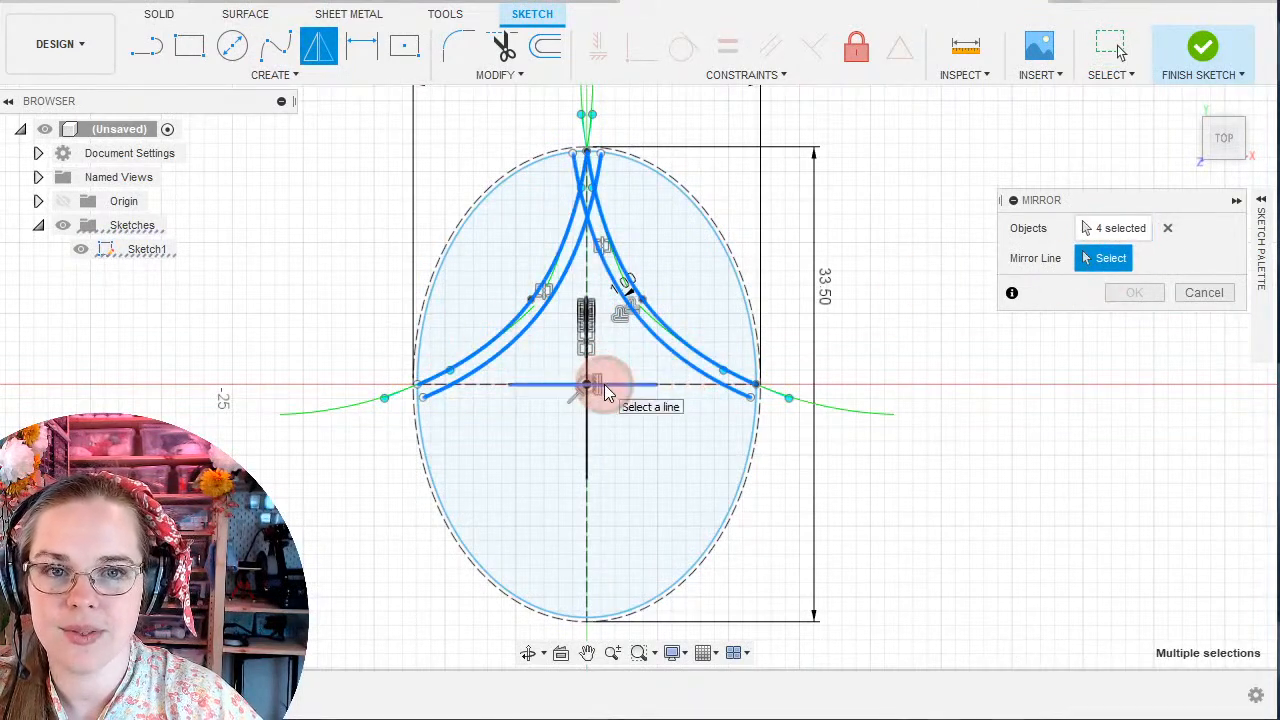
left_click(600, 384)
left_click(1133, 293)
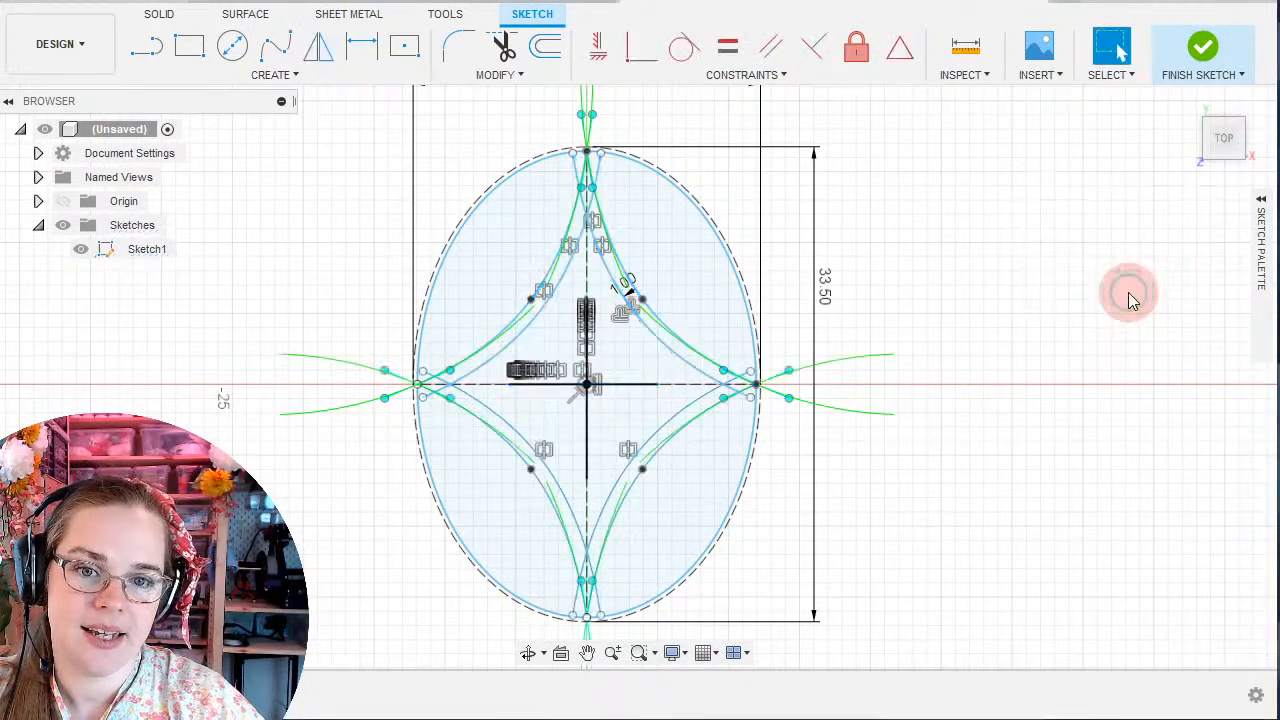
Highlight the central compartment and the four outer compartment profiles to examine the divider walls between them.
left_click(492, 334)
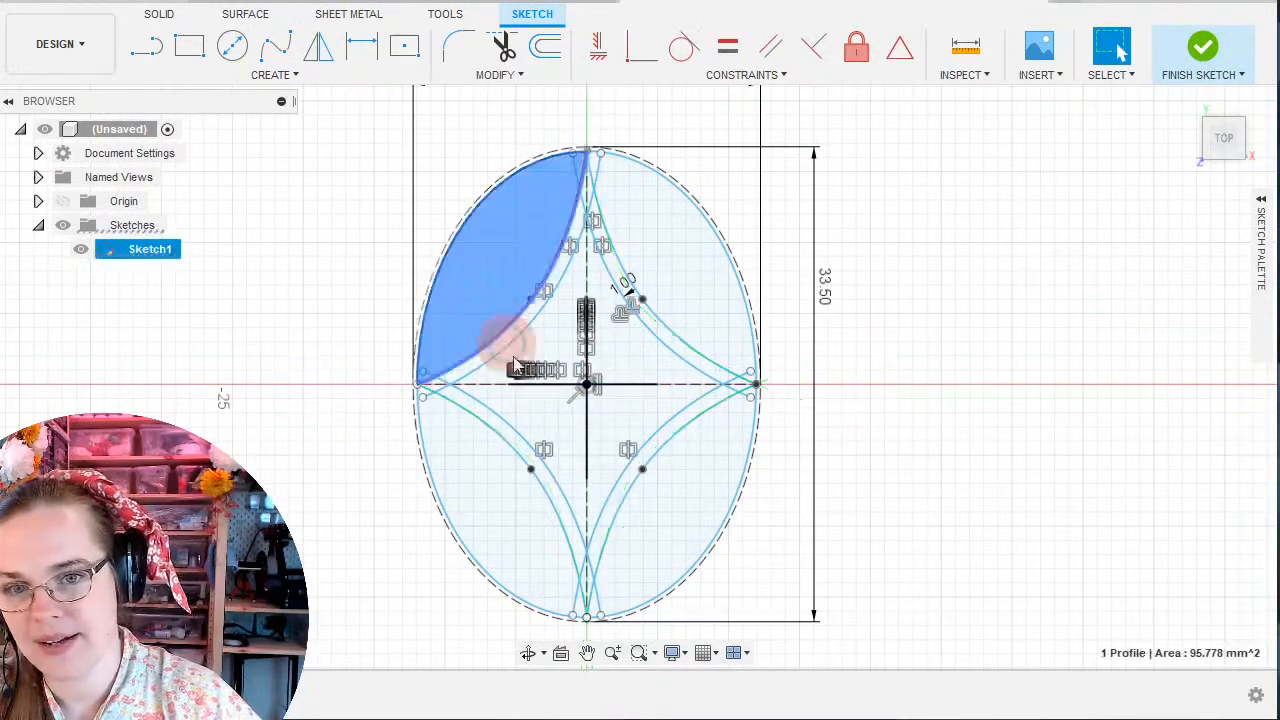
left_click(512, 348, "ctrl")
left_click(545, 400, "ctrl")
left_click(481, 491, "ctrl")
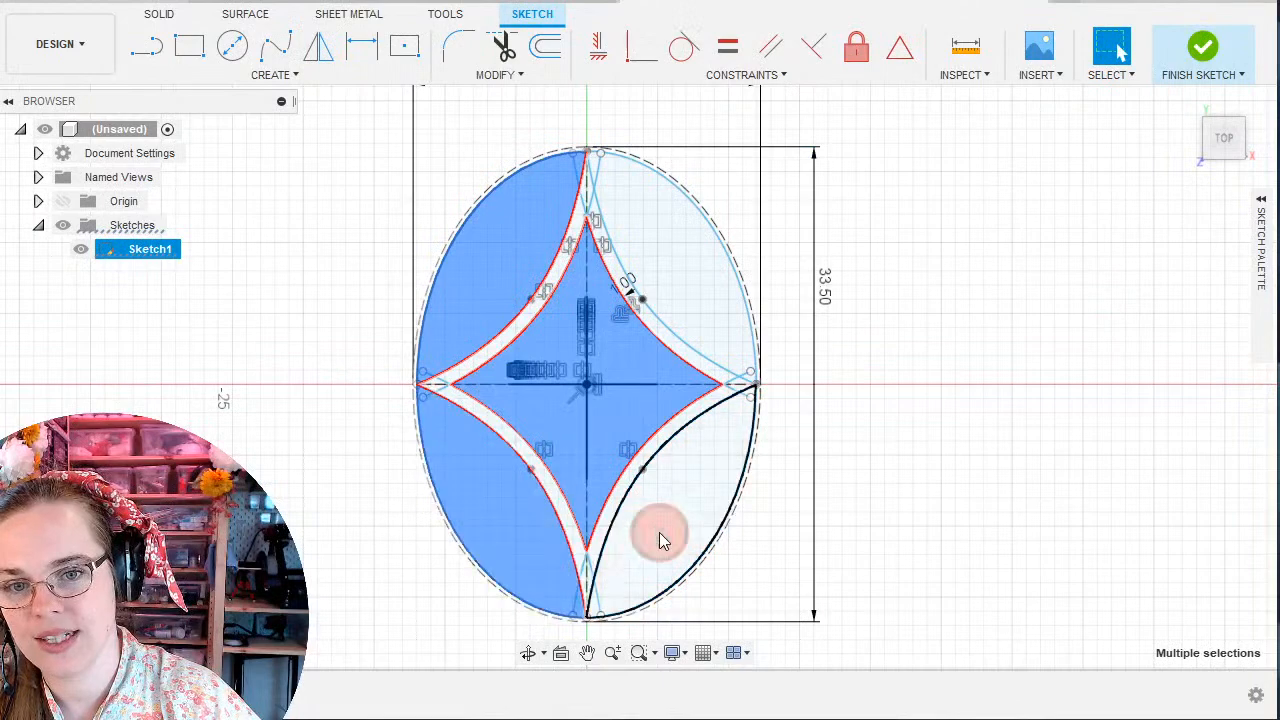
left_click(660, 537, "ctrl")
left_click(663, 285, "ctrl")
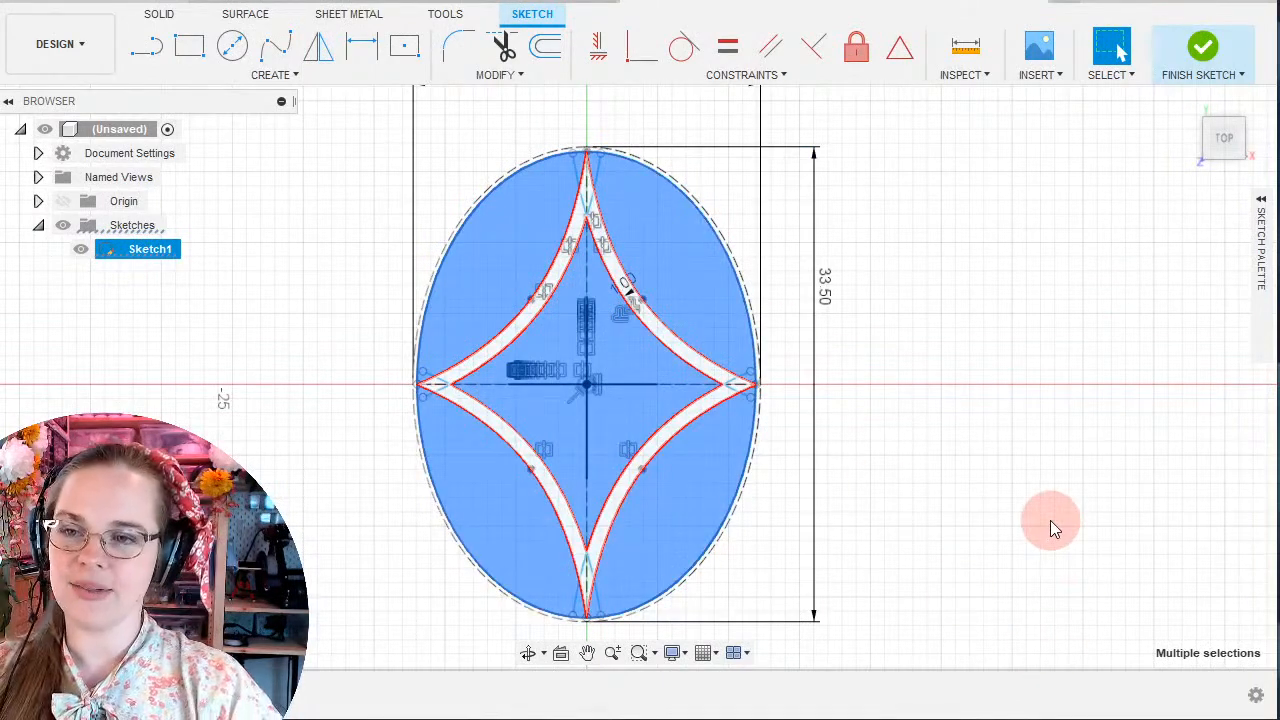
Examine the divider wall junctions at the ellipse's top and left end points, then clear the profile selection.
scroll(700, 310, "up", 3)
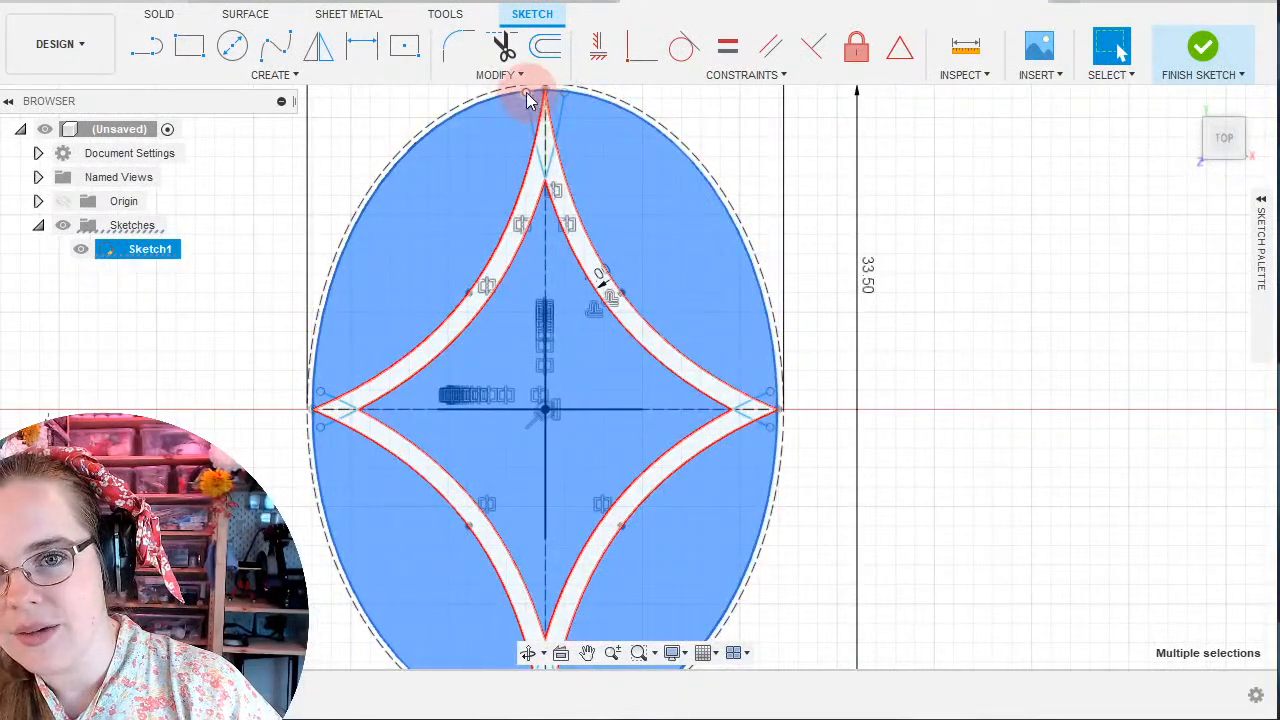
scroll(560, 95, "up", 2)
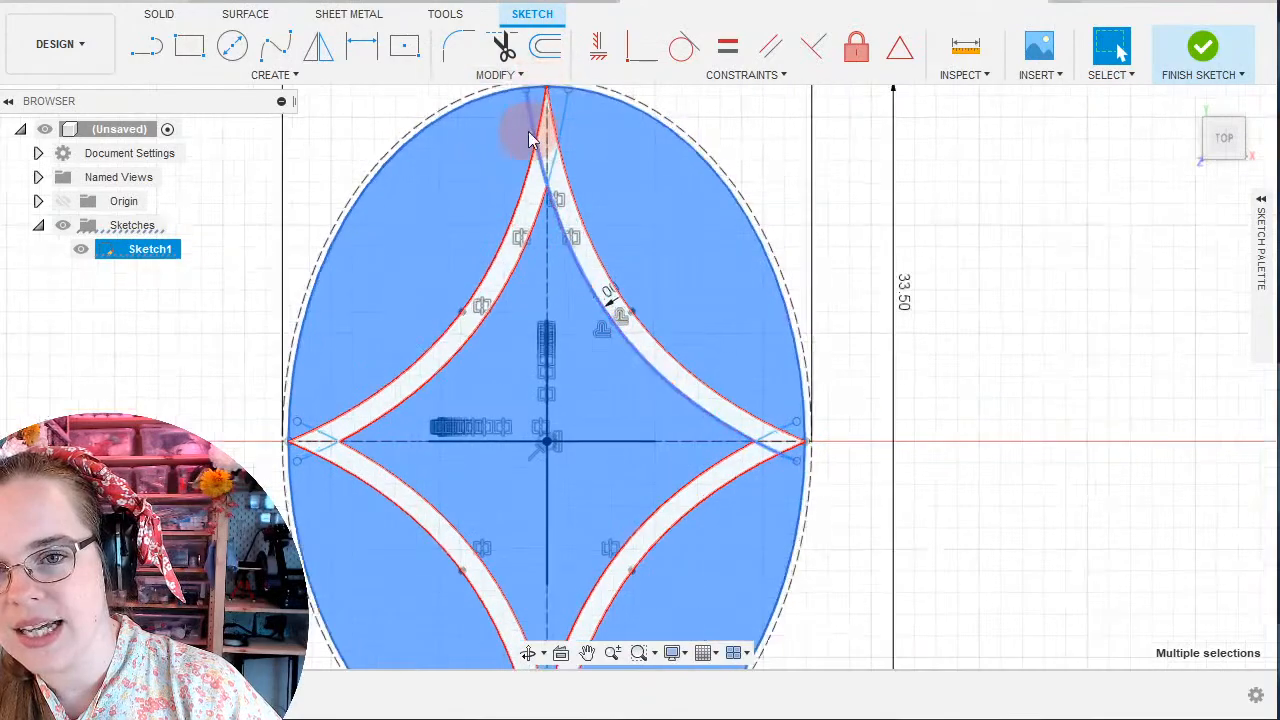
scroll(524, 133, "up", 2)
middle_click_drag(524, 133, 758, 118)
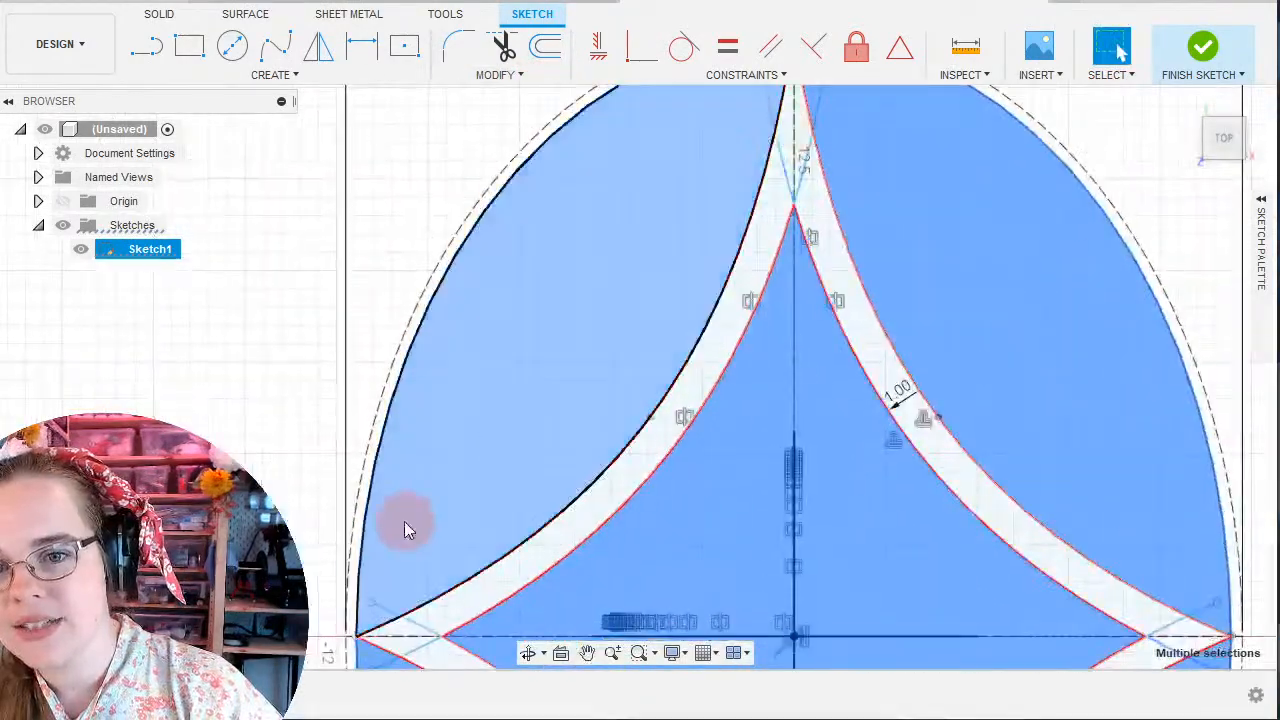
middle_click_drag(384, 632, 362, 345)
scroll(360, 360, "up", 3)
middle_click_drag(366, 229, 443, 343)
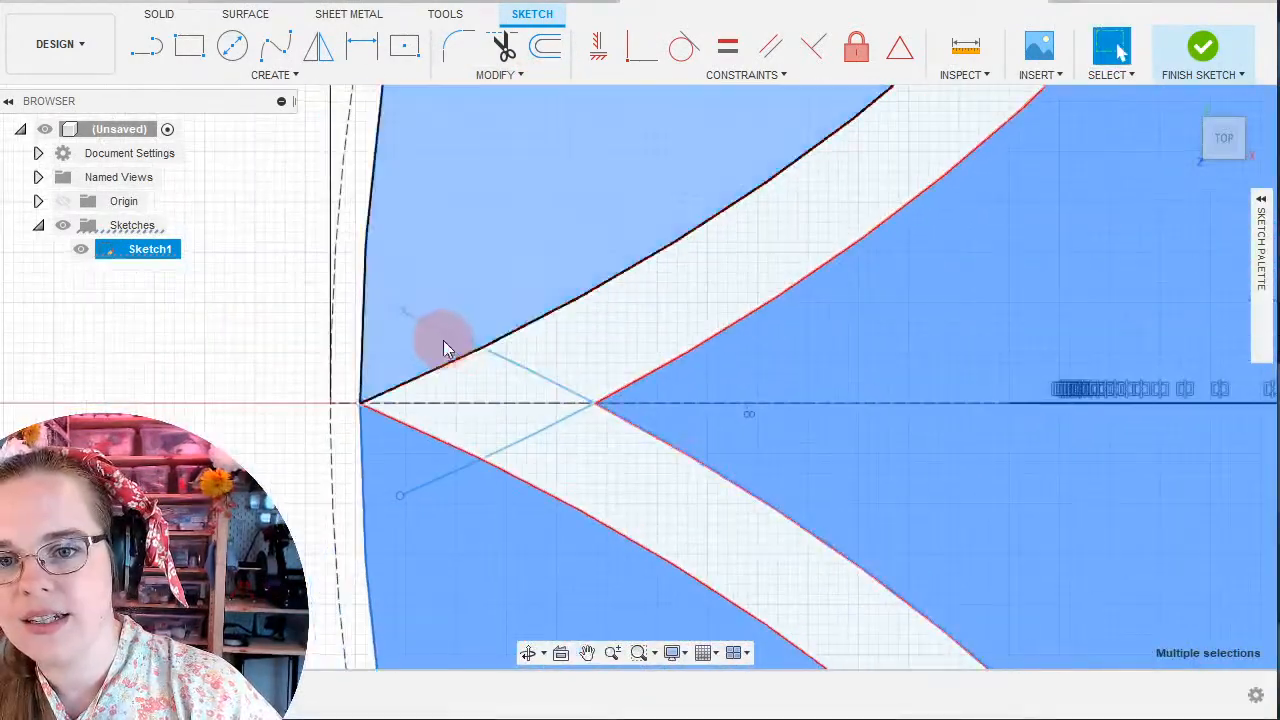
left_click(314, 434)
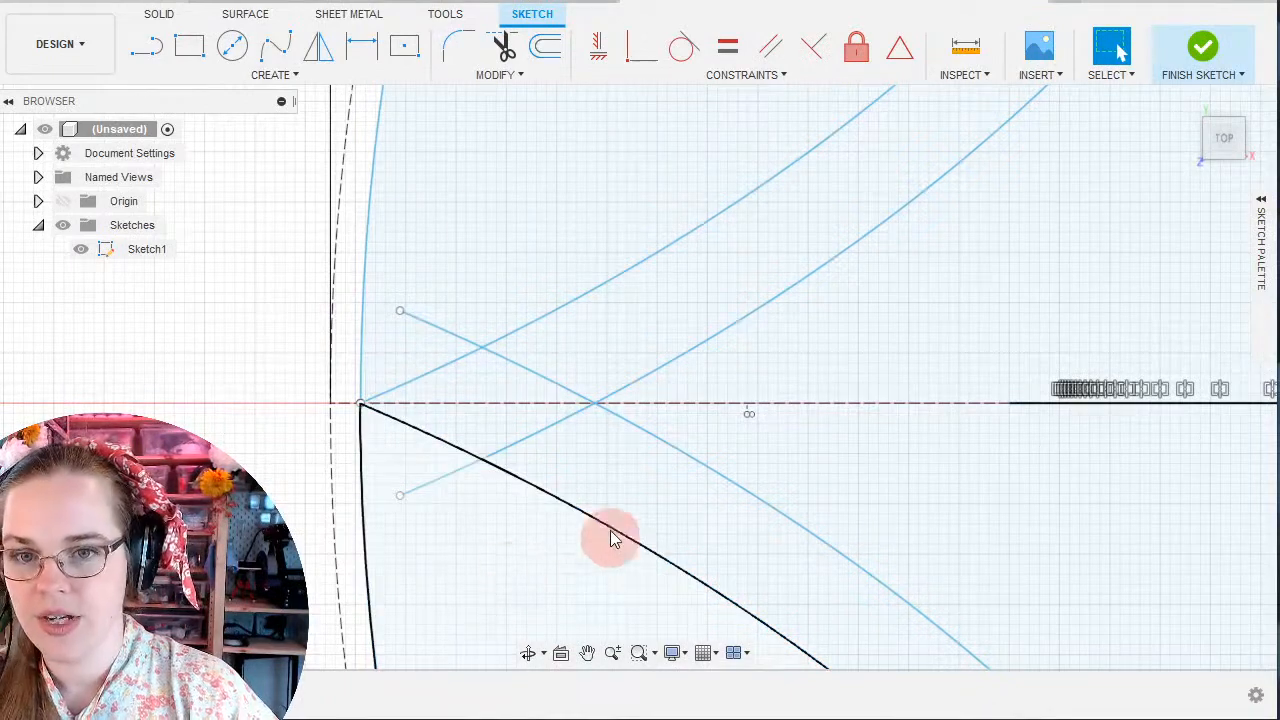
Undo both mirror operations on the divider curves.
key("ctrl+z")
key("ctrl+z")
scroll(250, 405, "down", 3)
scroll(376, 532, "down", 3)
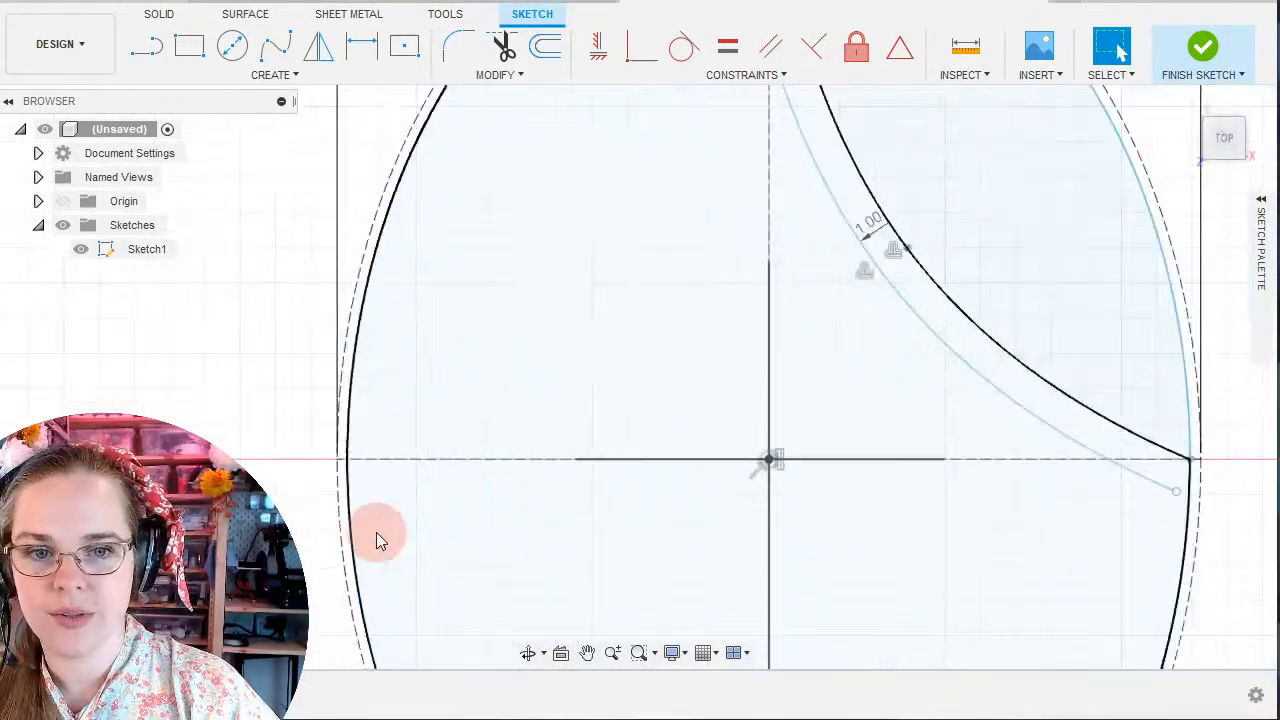
scroll(1145, 521, "up", 5)
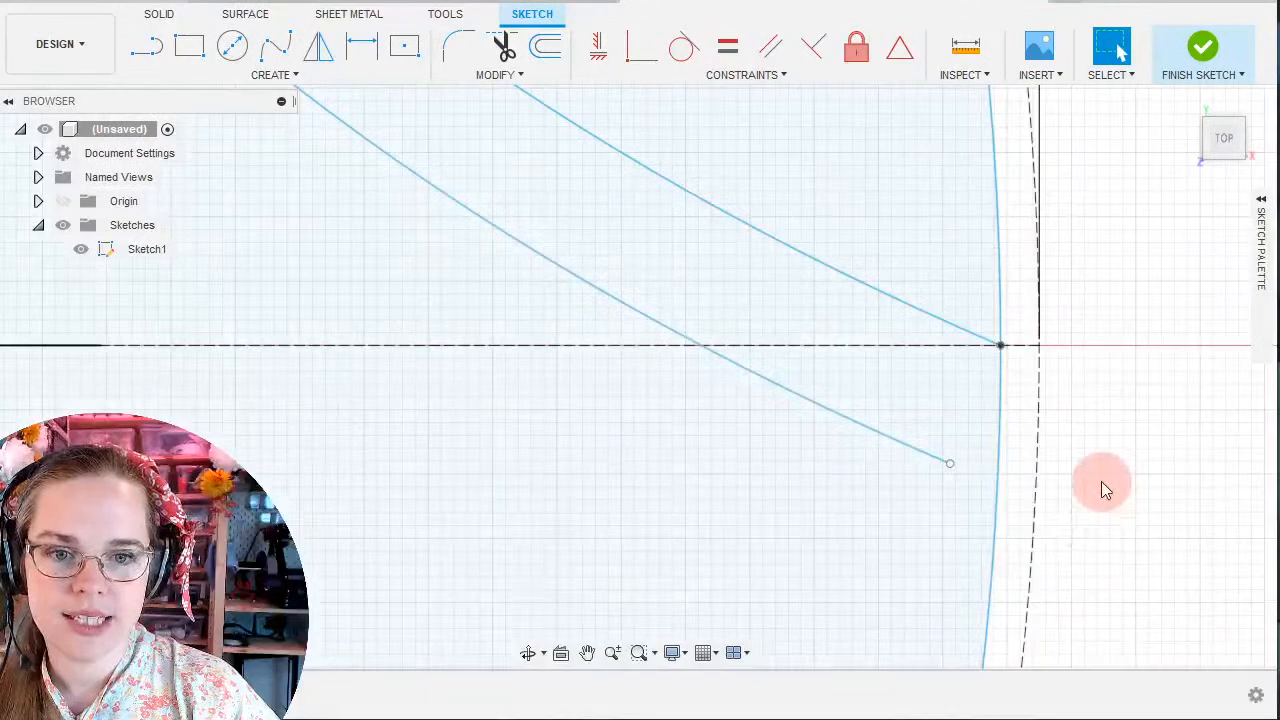
middle_click_drag(1000, 420, 840, 434)
scroll(840, 434, "up", 3)
left_click(148, 60)
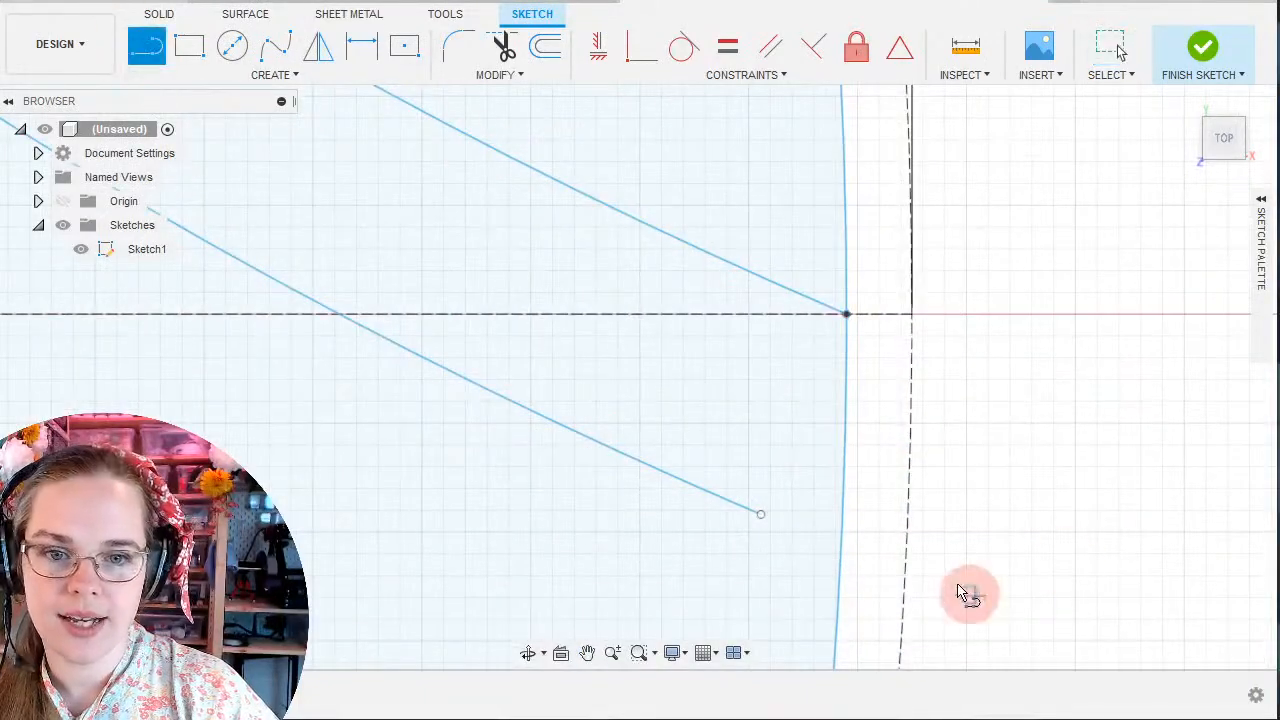
left_click(760, 514)
scroll(1080, 508, "down", 2)
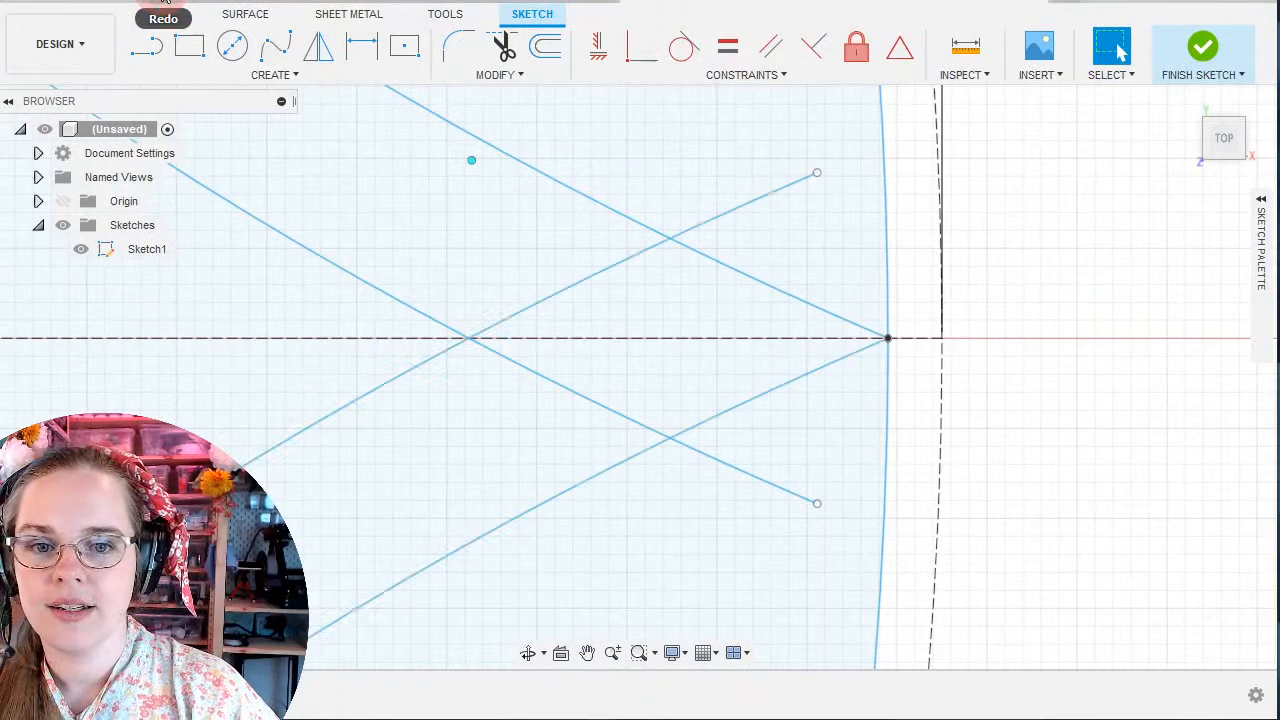
Redo both mirror operations on the divider curves so they fill all four quarters of the ellipse.
left_click(575, 283)
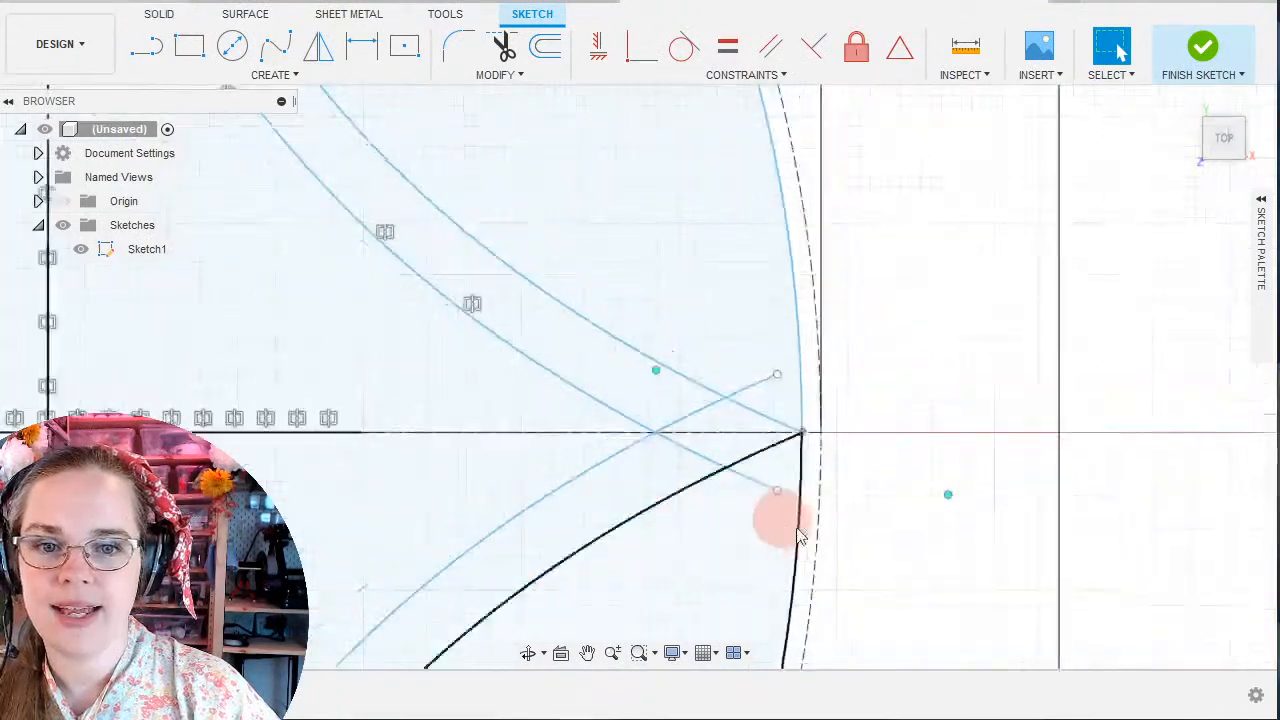
scroll(858, 595, "down", 5)
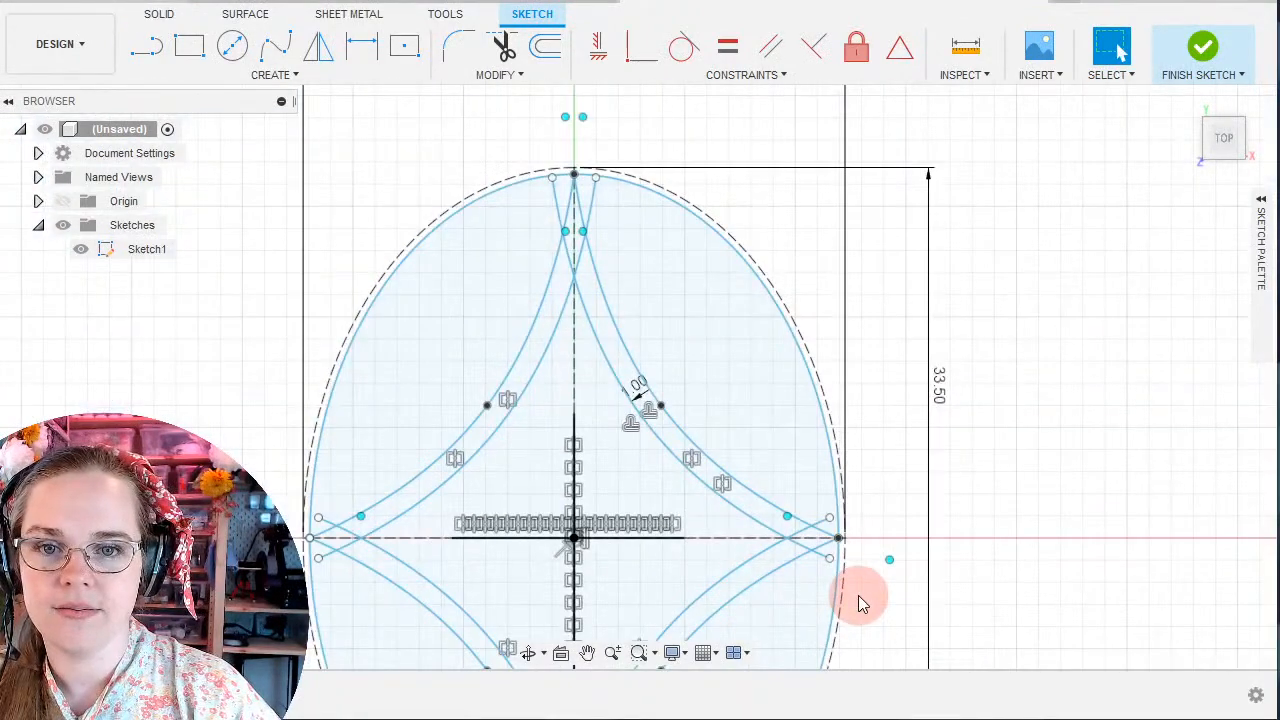
scroll(903, 535, "down", 2)
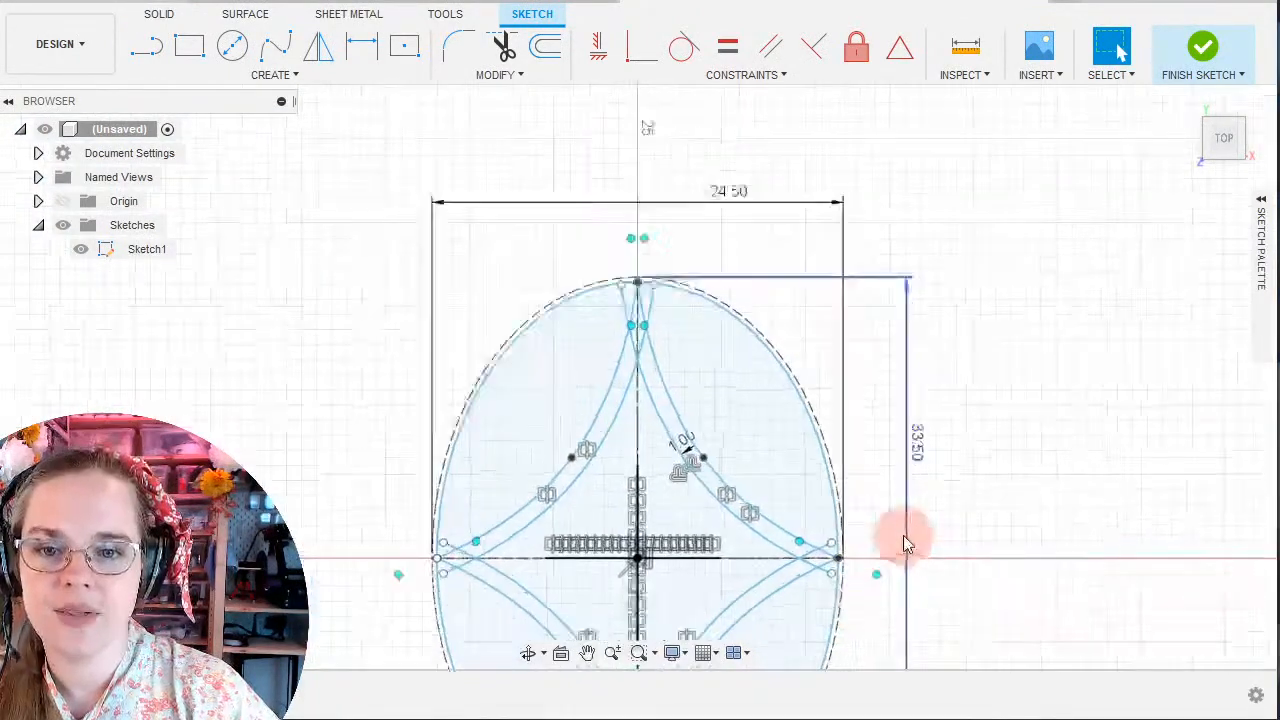
scroll(891, 514, "up", 4)
middle_click_drag(891, 514, 921, 343)
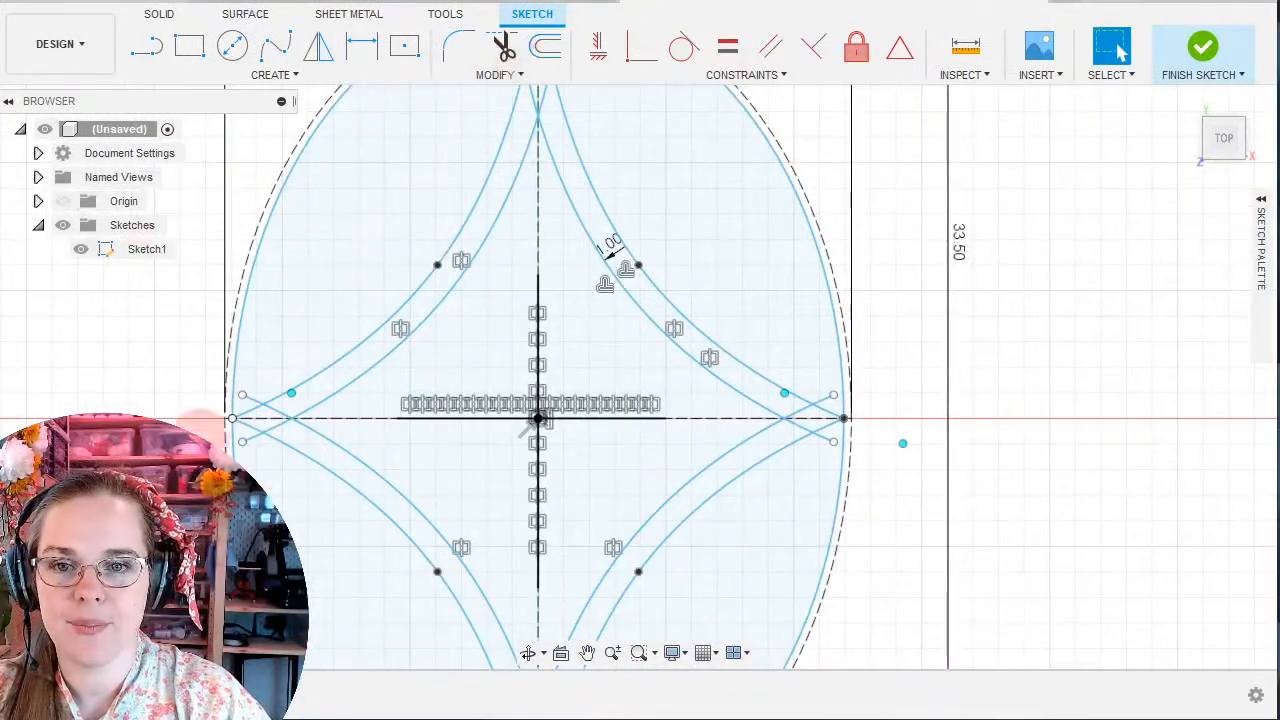
Try to offset the solid outer ellipse by -1 mm.
left_click(545, 50)
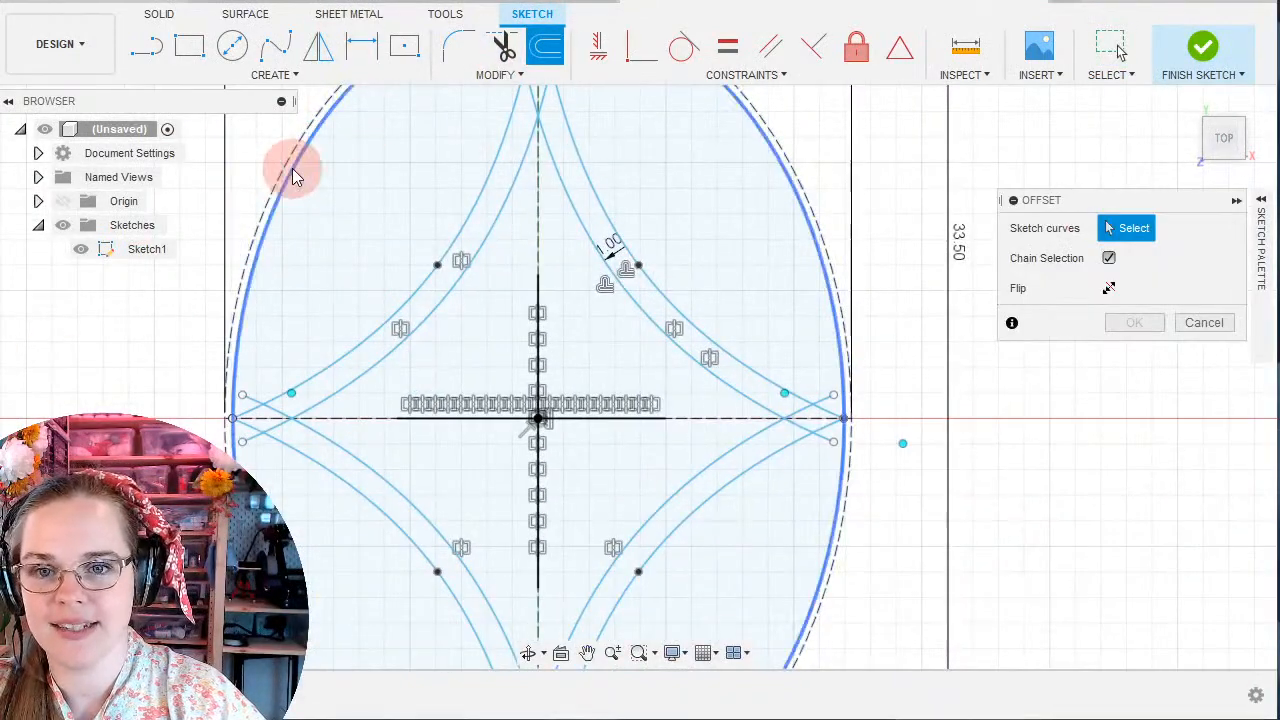
left_click(290, 170)
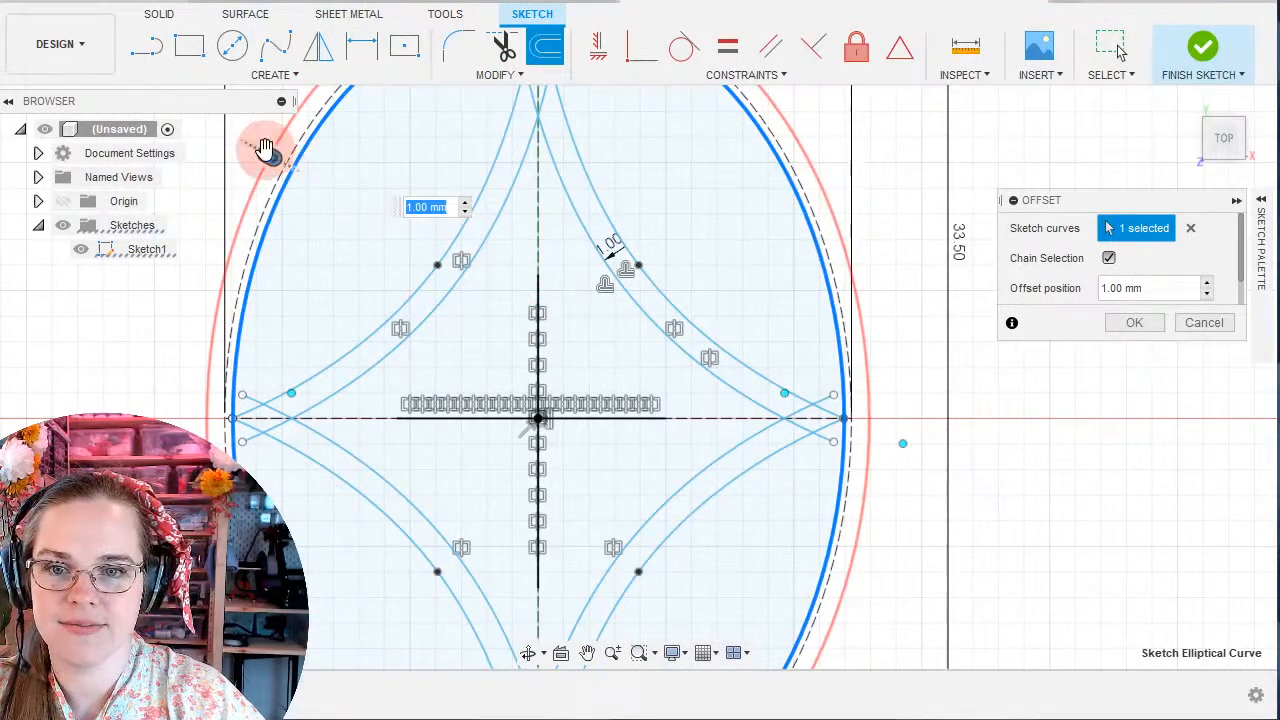
type("-1")
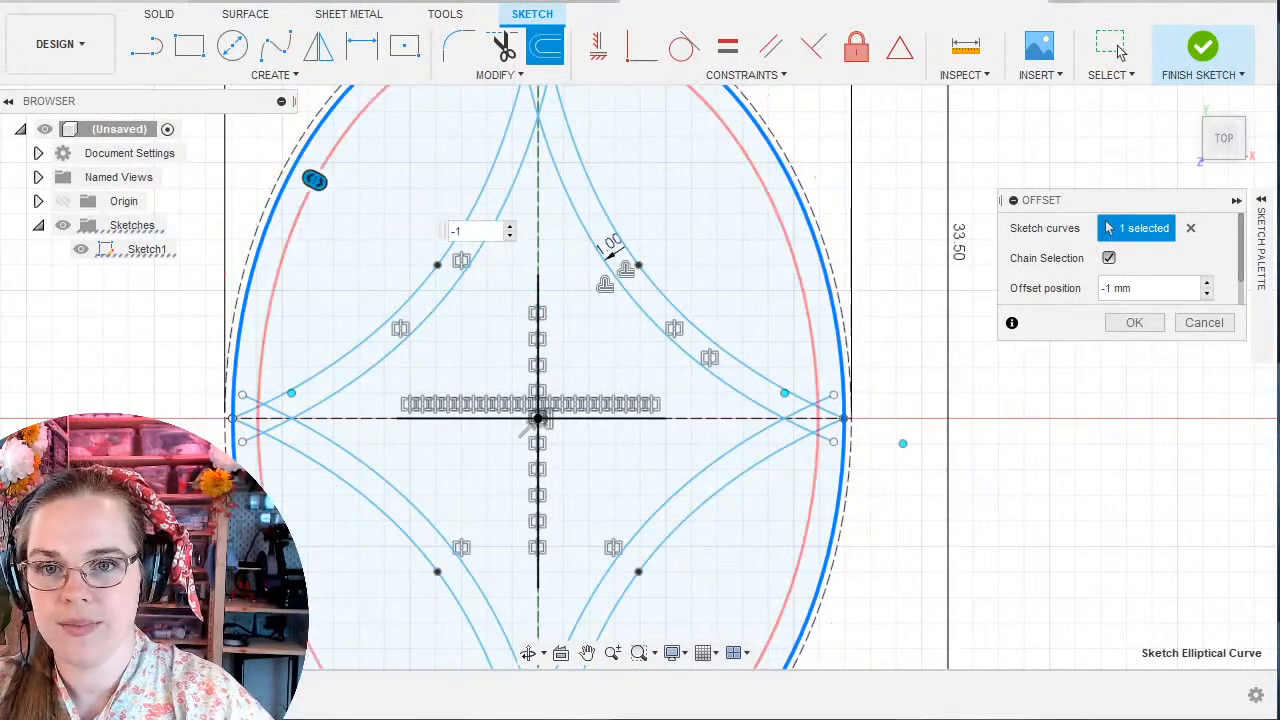
scroll(809, 345, "down", 3)
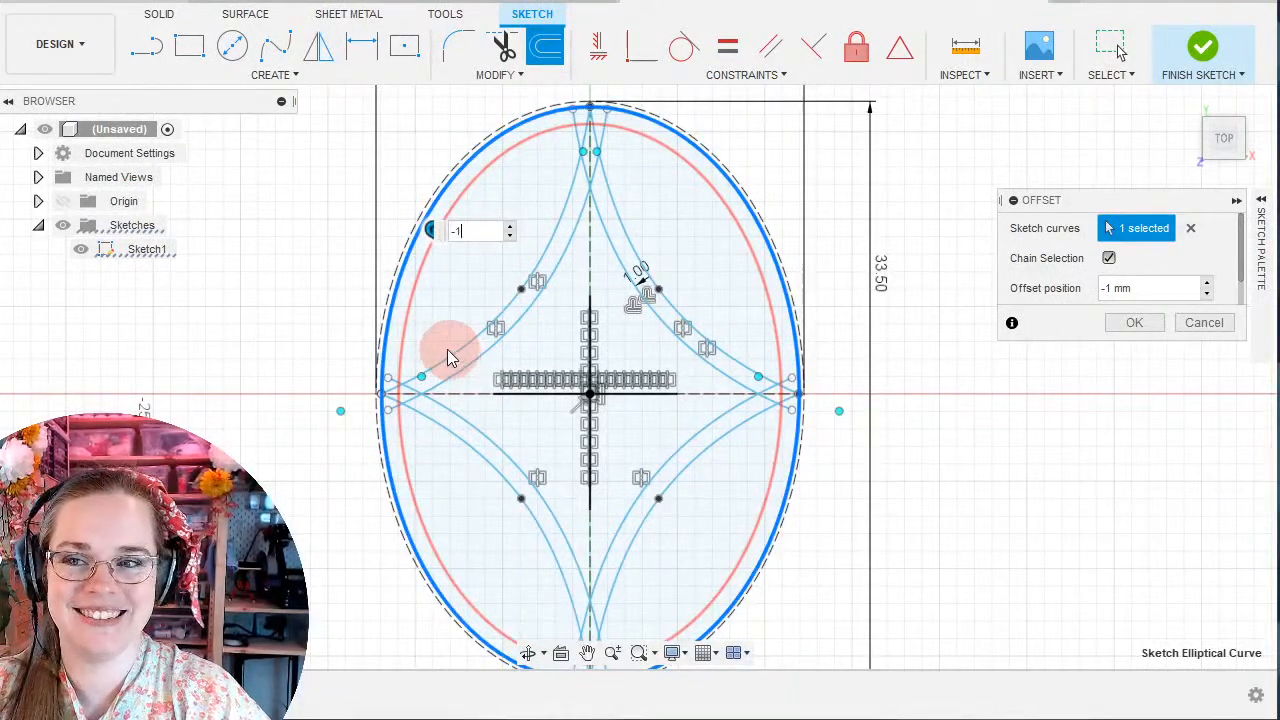
left_click(1135, 325)
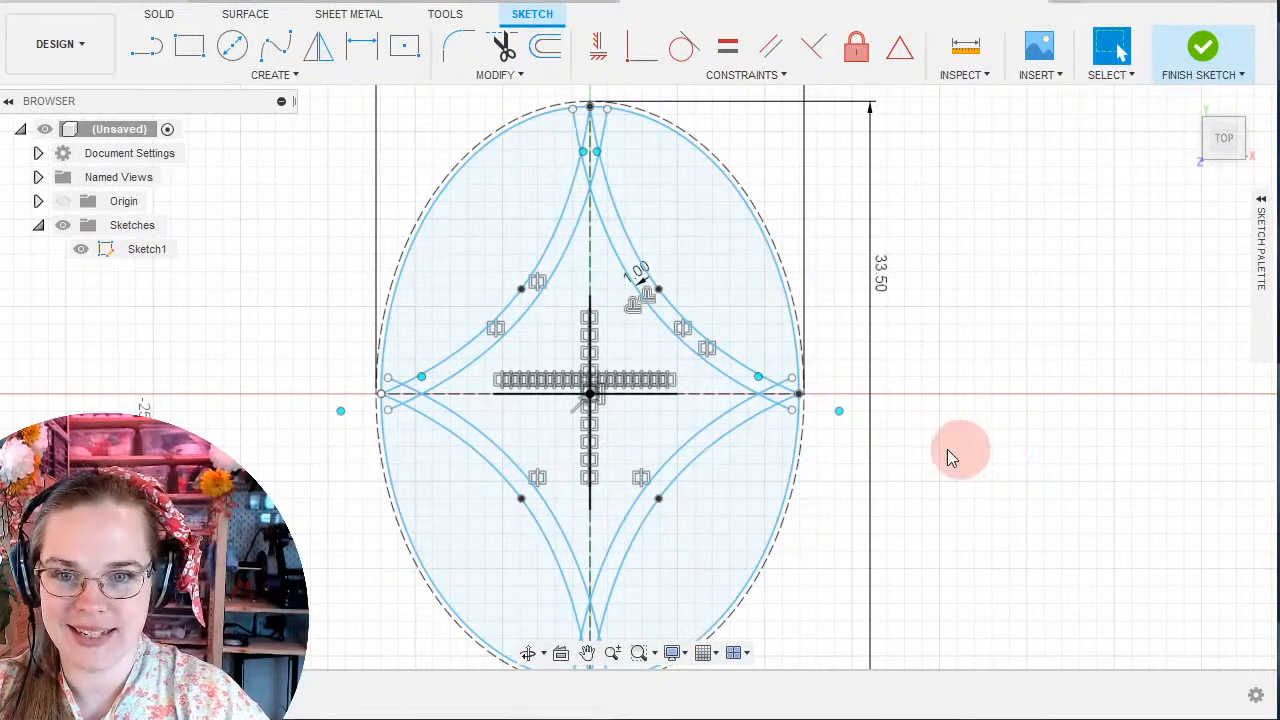
Offset the solid outer ellipse by -1 mm to form an inner rim line.
left_click(545, 47)
left_click(478, 152)
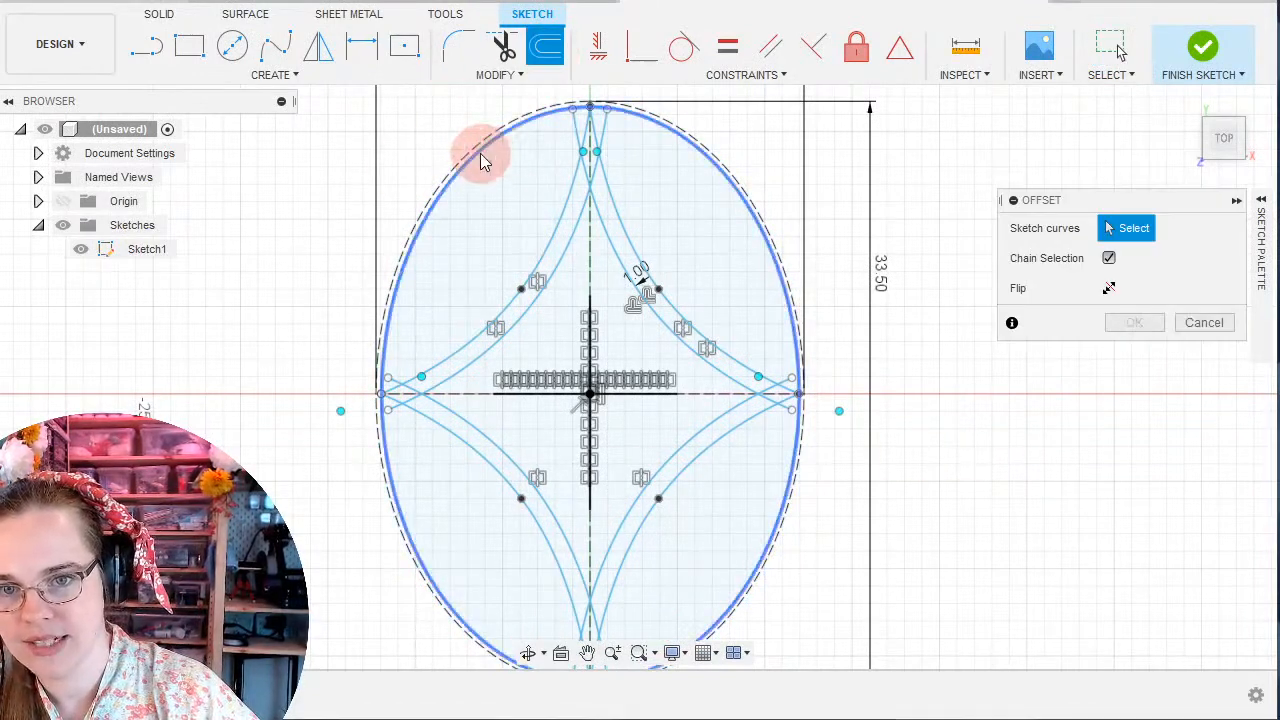
type("-1")
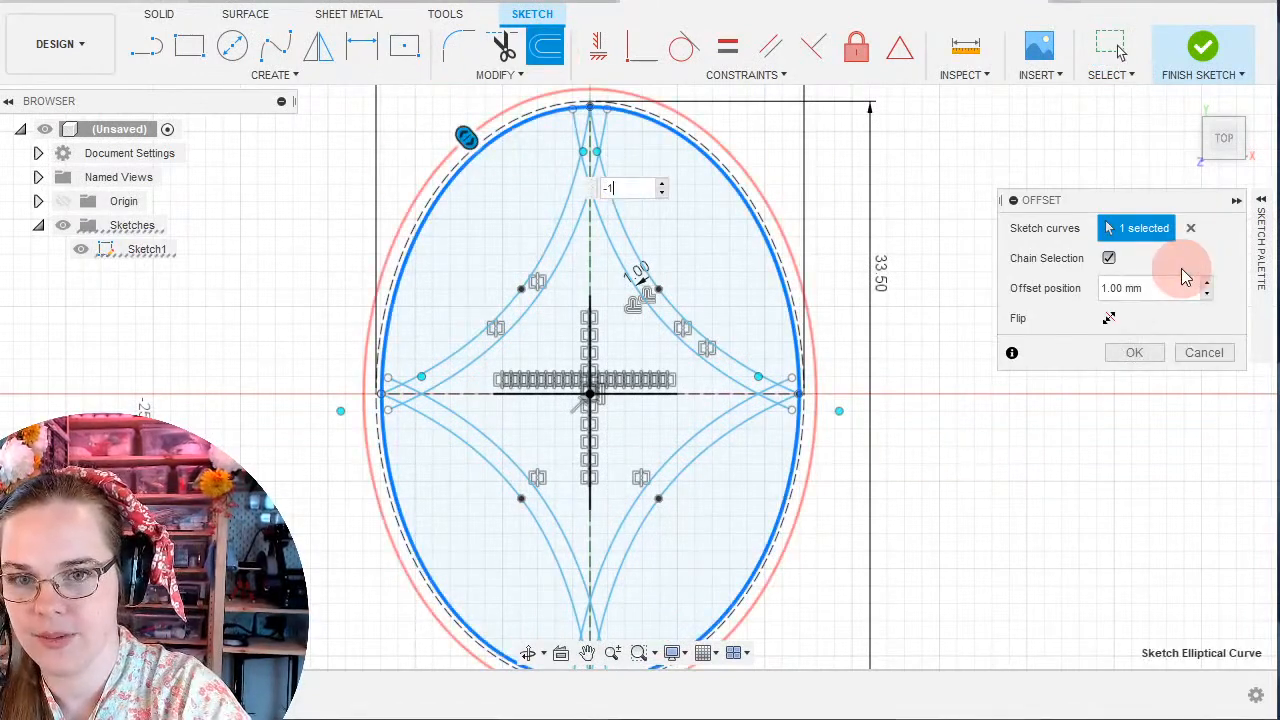
key("Return")
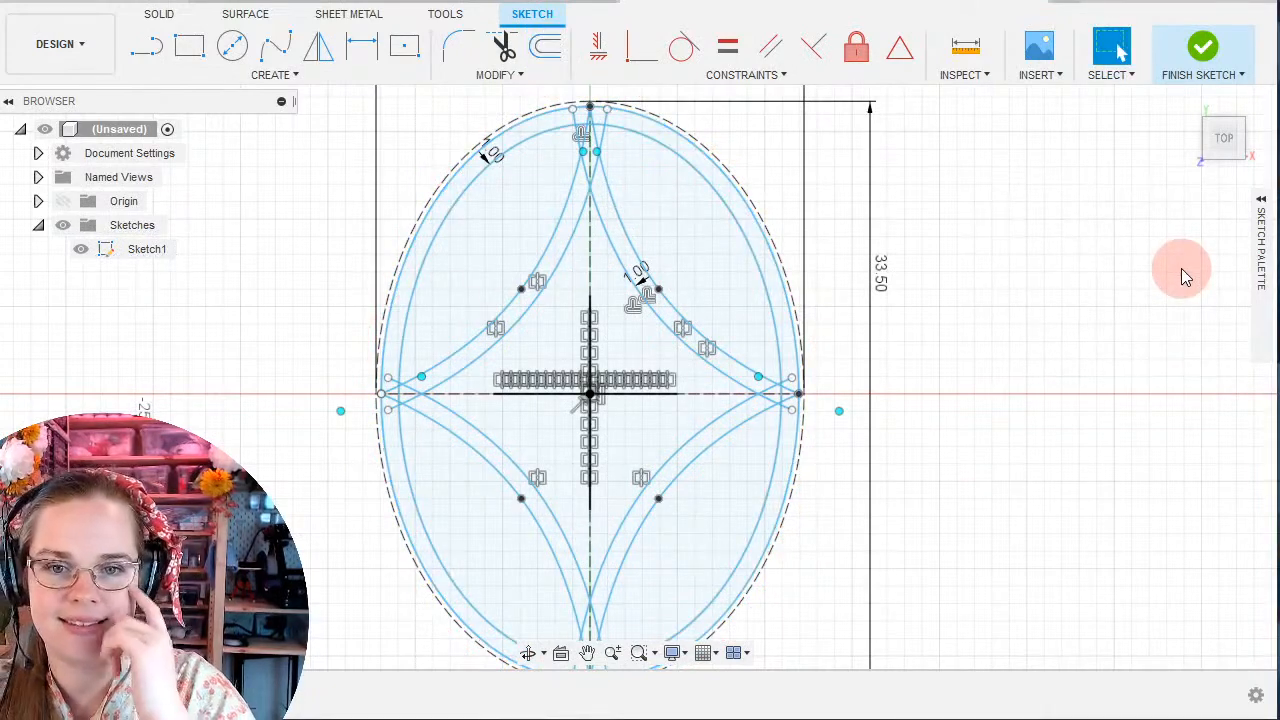
Highlight the central and four outer compartment profiles to check the walls around them, and finish the sketch.
scroll(877, 400, "up", 2)
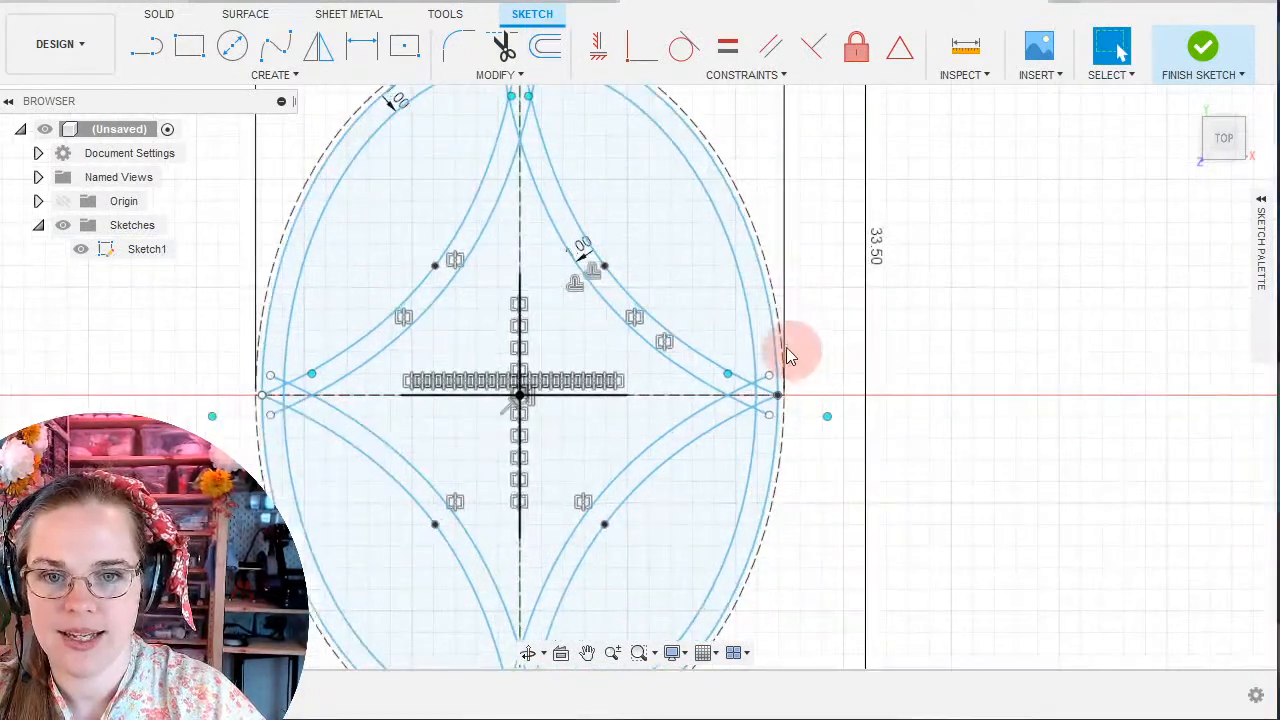
left_click(687, 322)
left_click(397, 255)
left_click(428, 415)
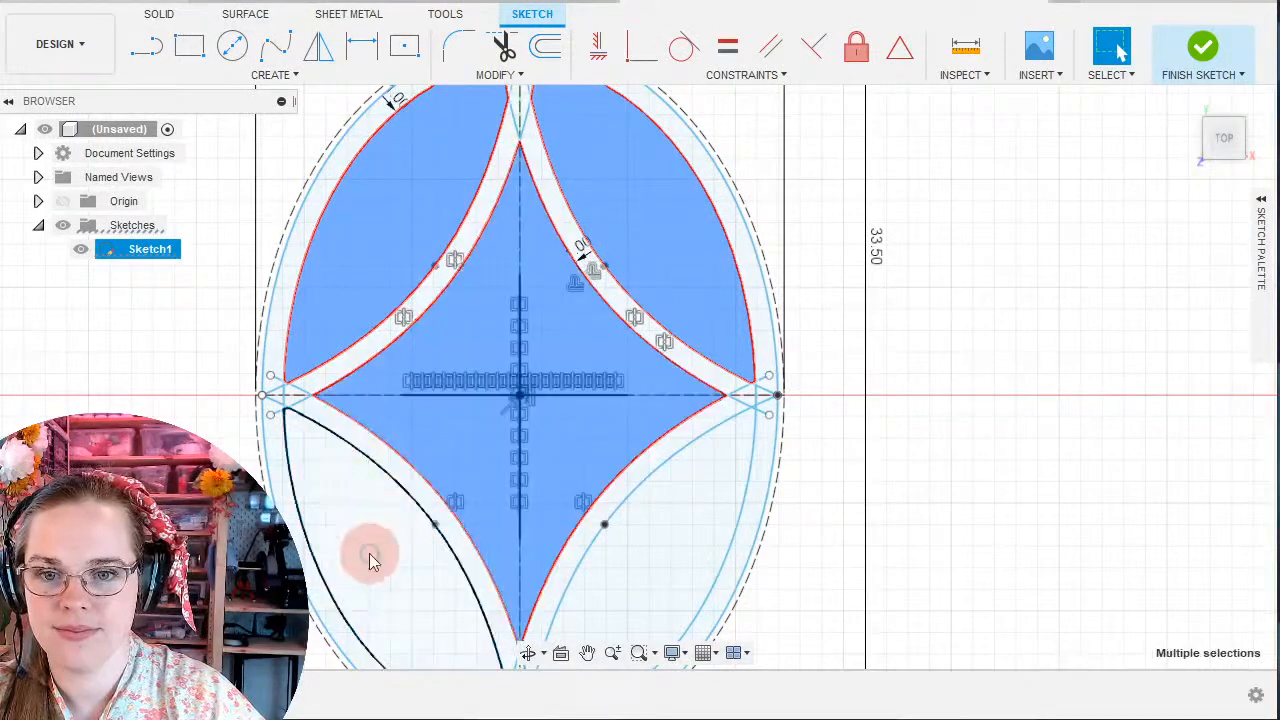
left_click(369, 555)
left_click(679, 577)
scroll(446, 381, "down", 2)
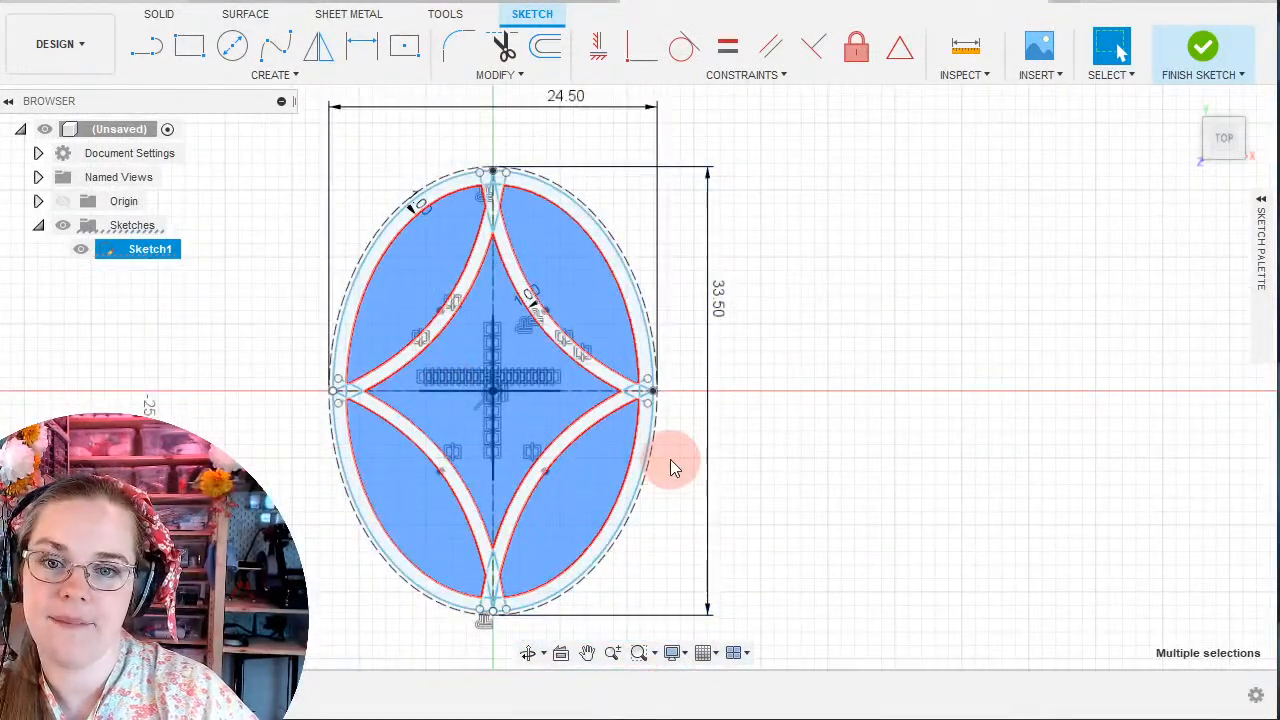
left_click(1205, 47)
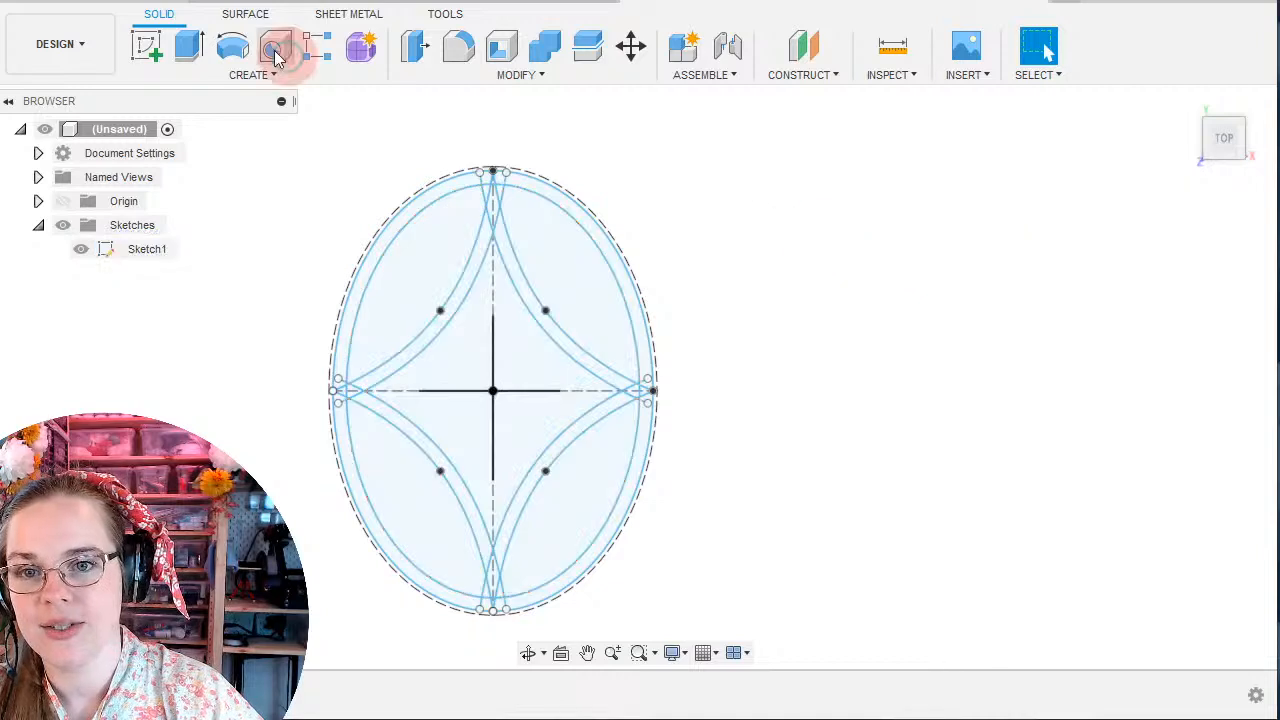
Extrude all profiles of the oval sketch by -1 mm as a new body.
left_click(187, 45)
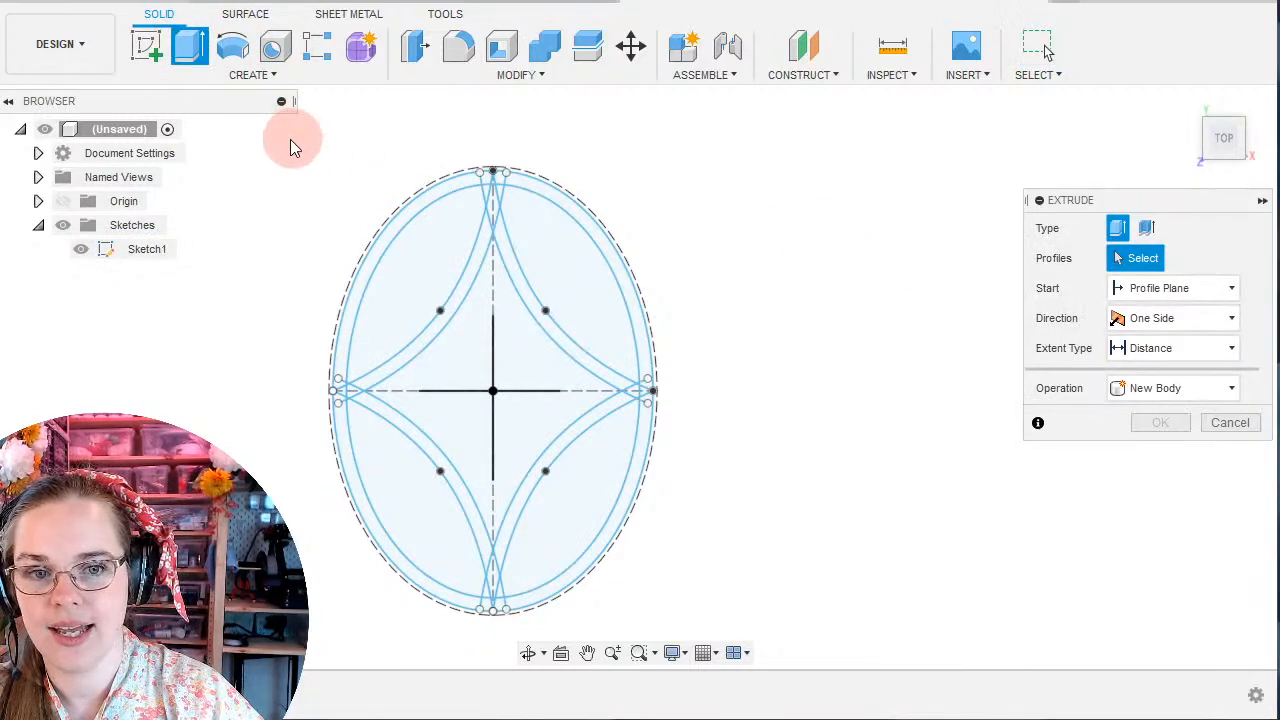
mouse_move(290, 139)
left_mouse_down()
mouse_move(391, 339)
mouse_move(714, 680)
mouse_move(757, 643)
mouse_move(835, 629)
left_mouse_up()
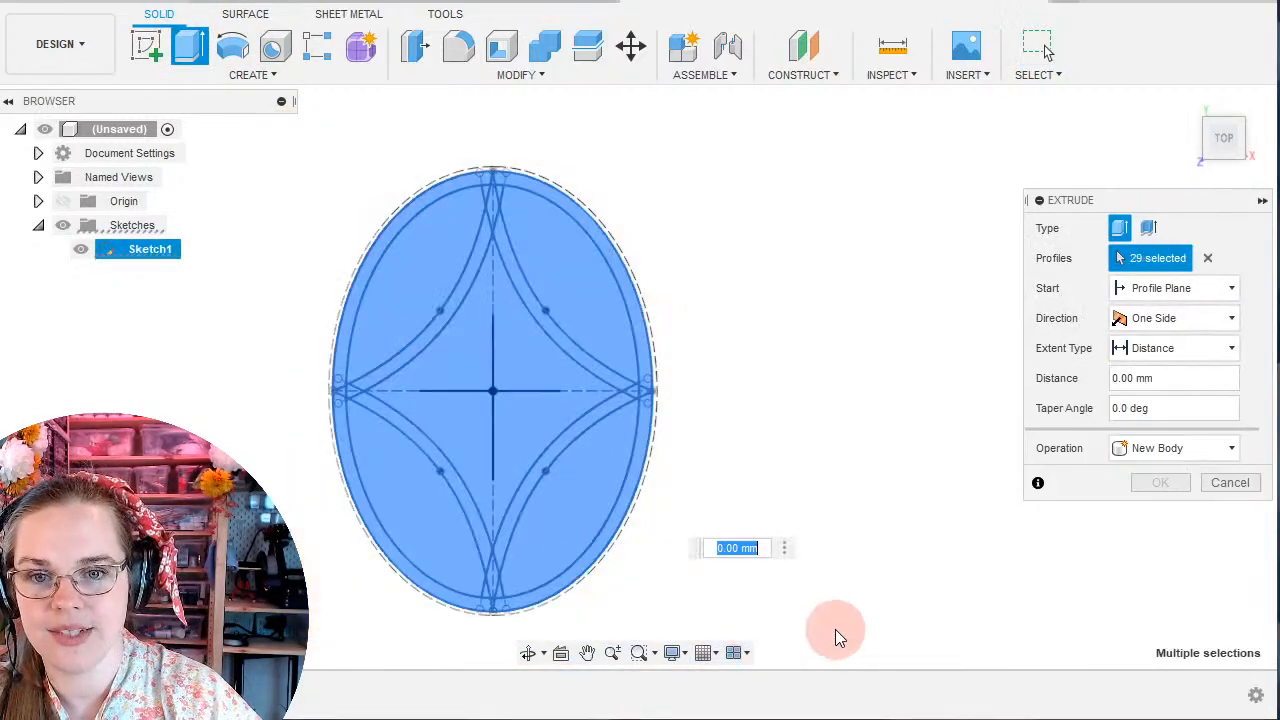
middle_click_drag(754, 354, 680, 219, "shift")
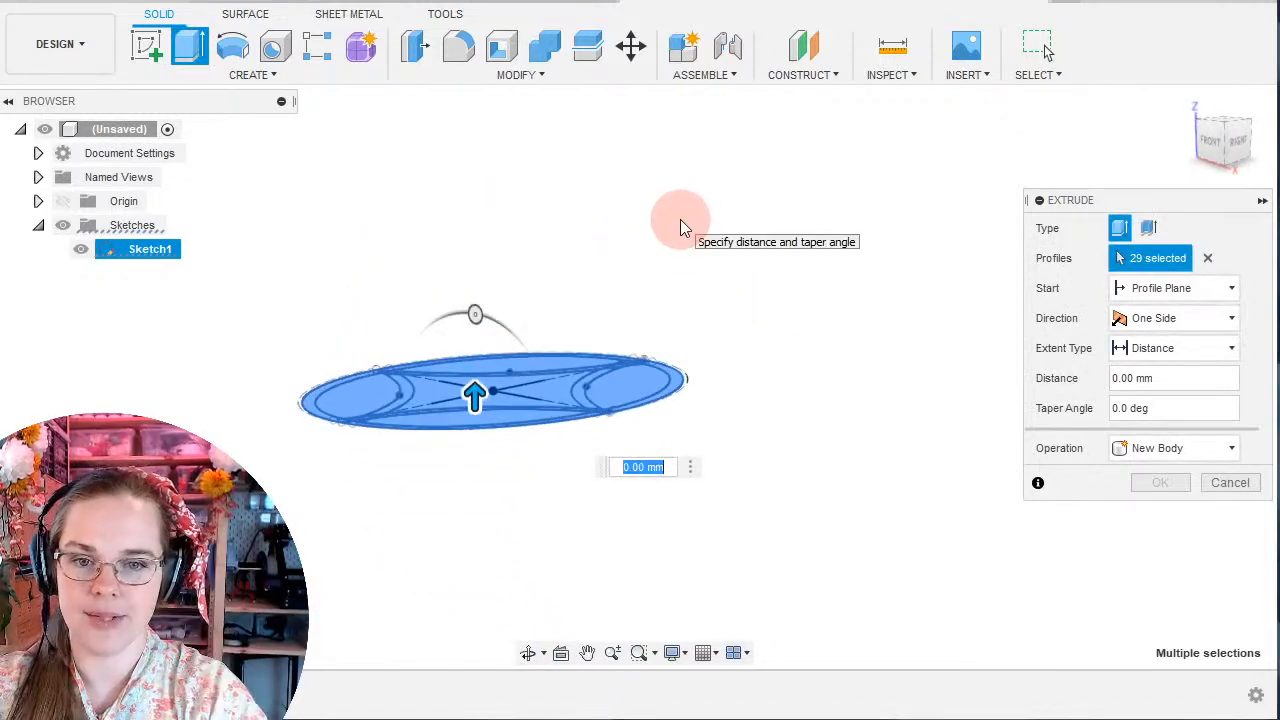
type("-1")
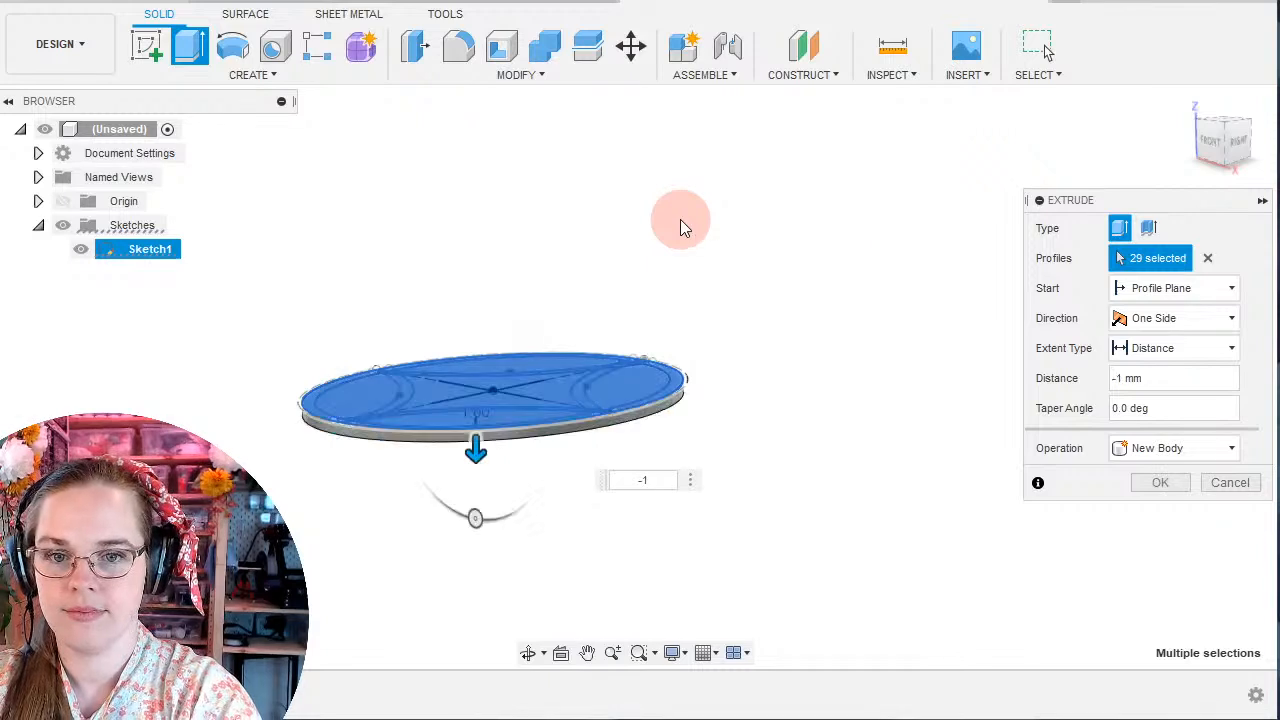
key("Return")
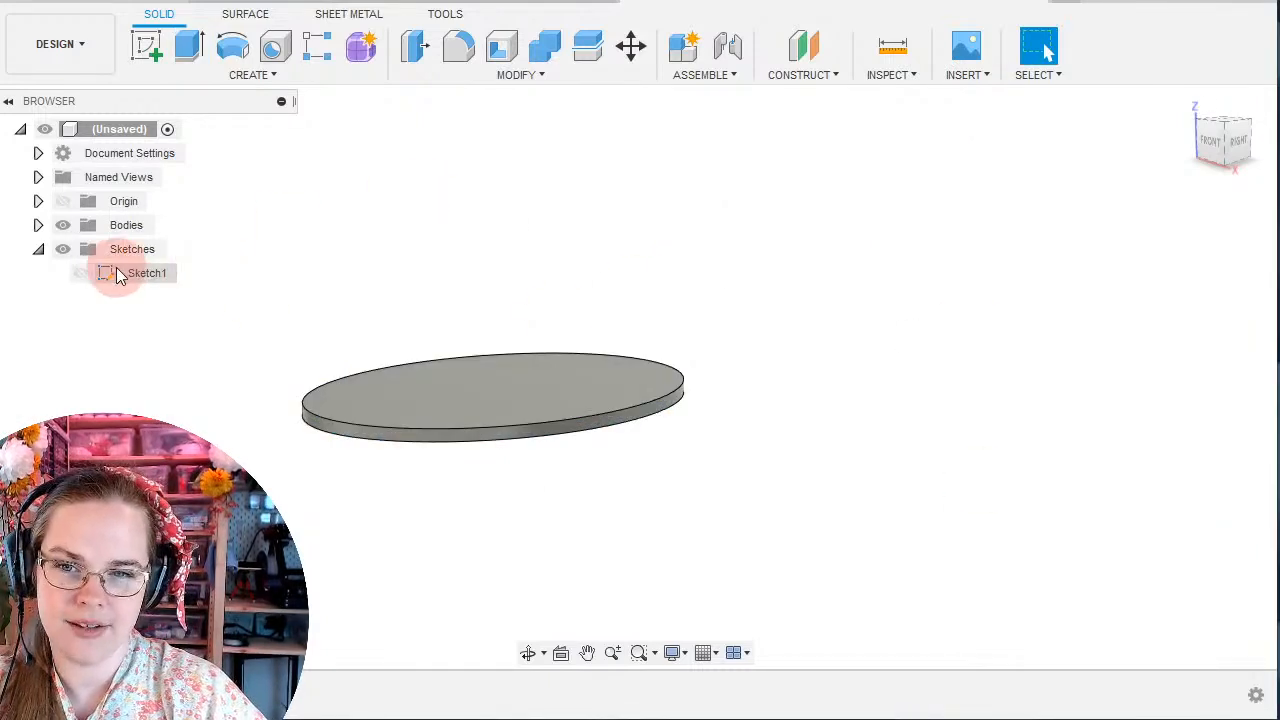
Show the sketch on the thin oval plate and undo the -1 mm extrusion.
left_click(80, 273)
middle_click_drag(867, 333, 876, 387, "shift")
key("ctrl+z")
key("ctrl+z")
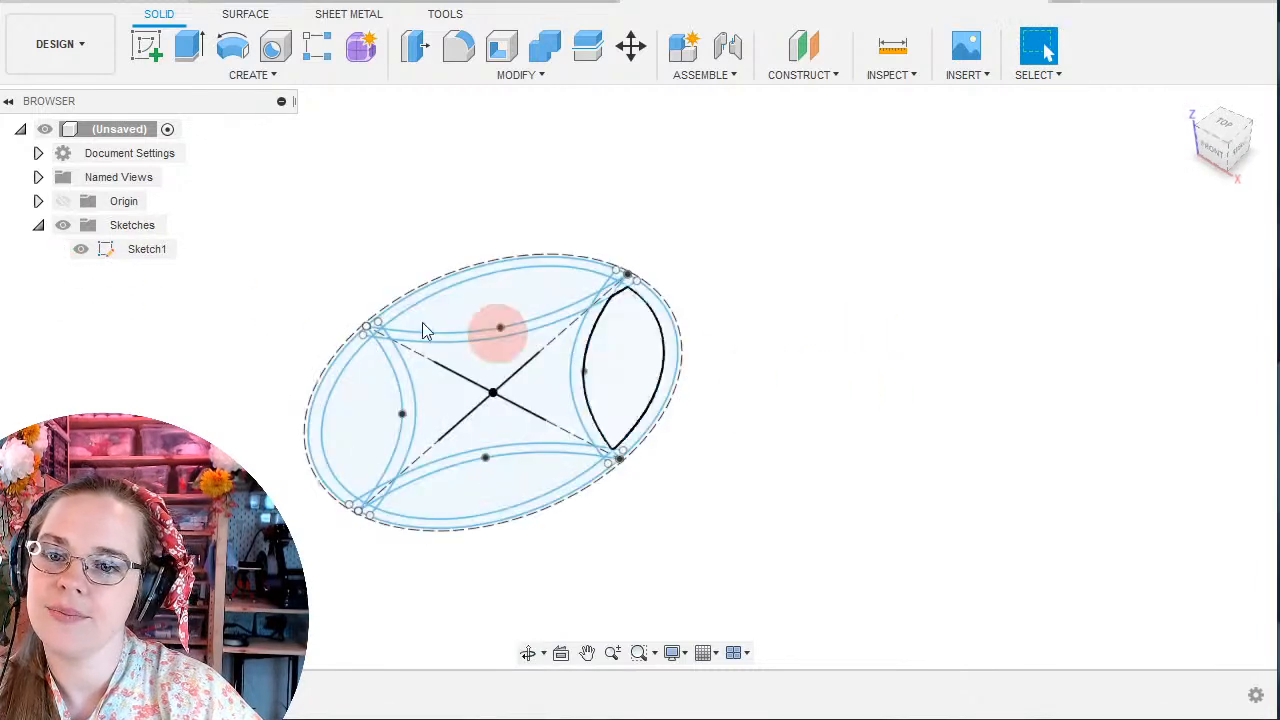
Extrude all profiles of the oval sketch 5 mm as a new body.
left_click(192, 50)
mouse_move(246, 154)
left_mouse_down()
mouse_move(623, 572)
mouse_move(826, 590)
left_mouse_up()
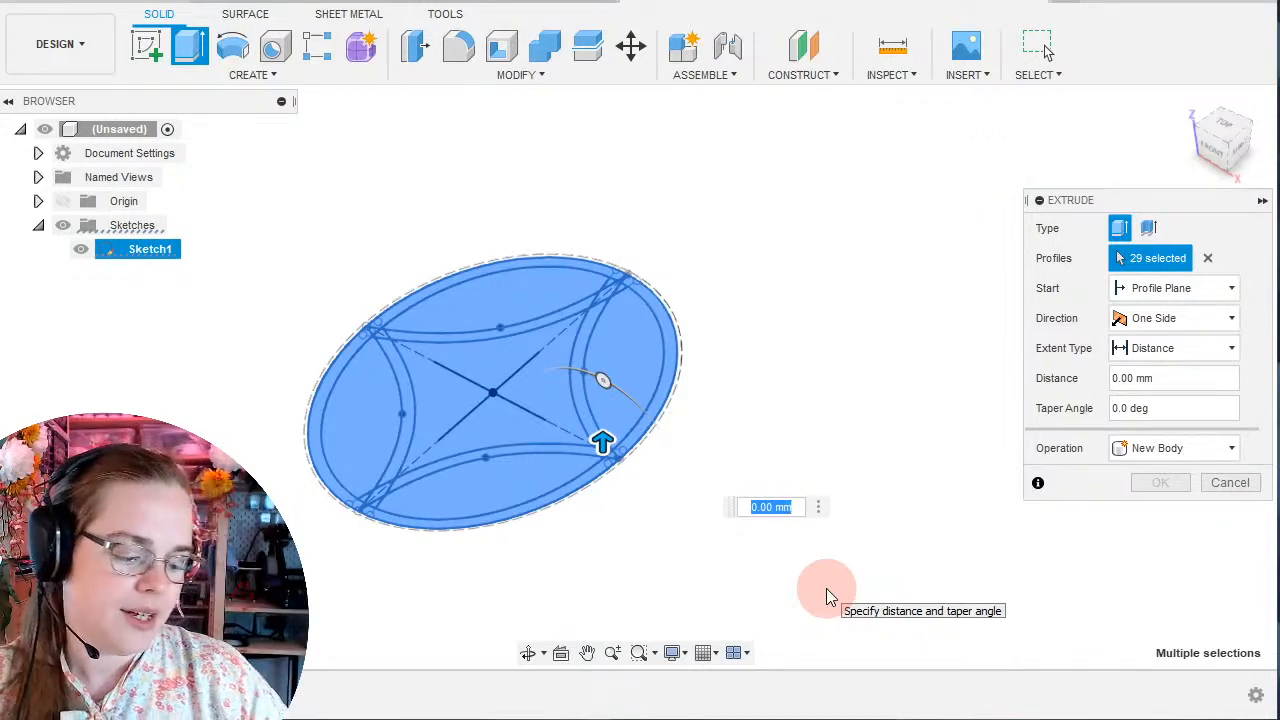
type("6")
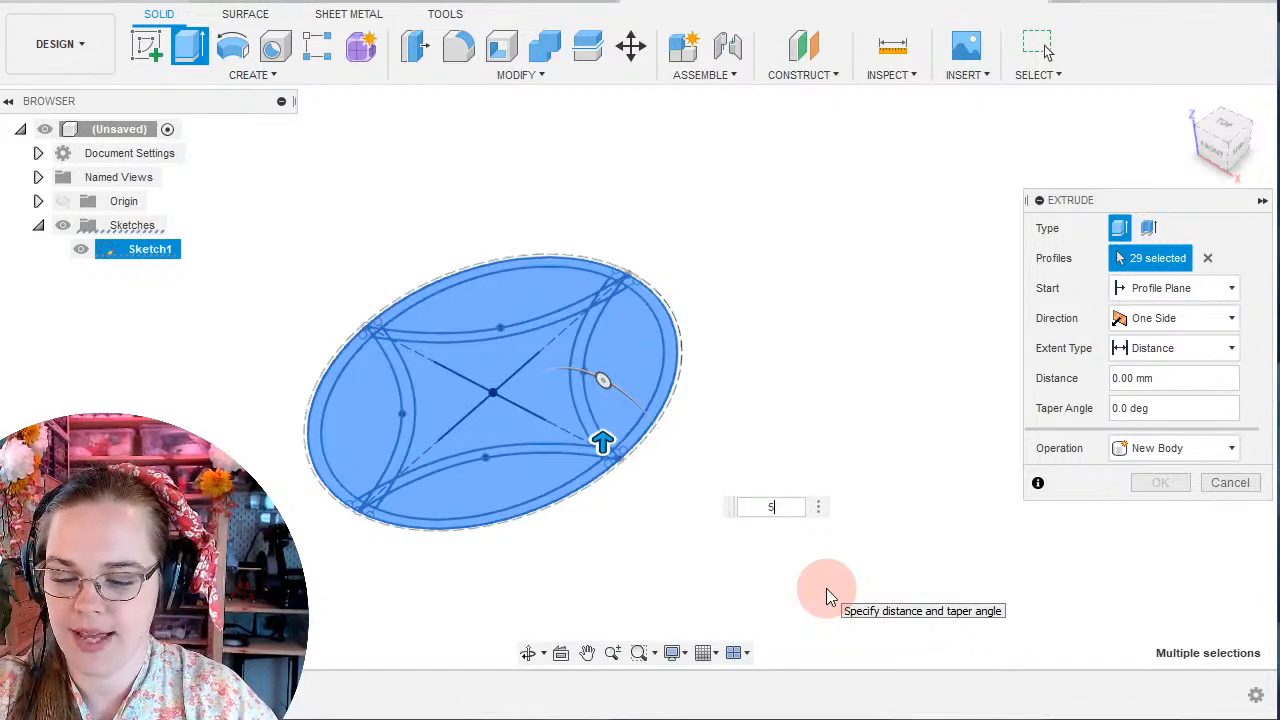
key("Return")
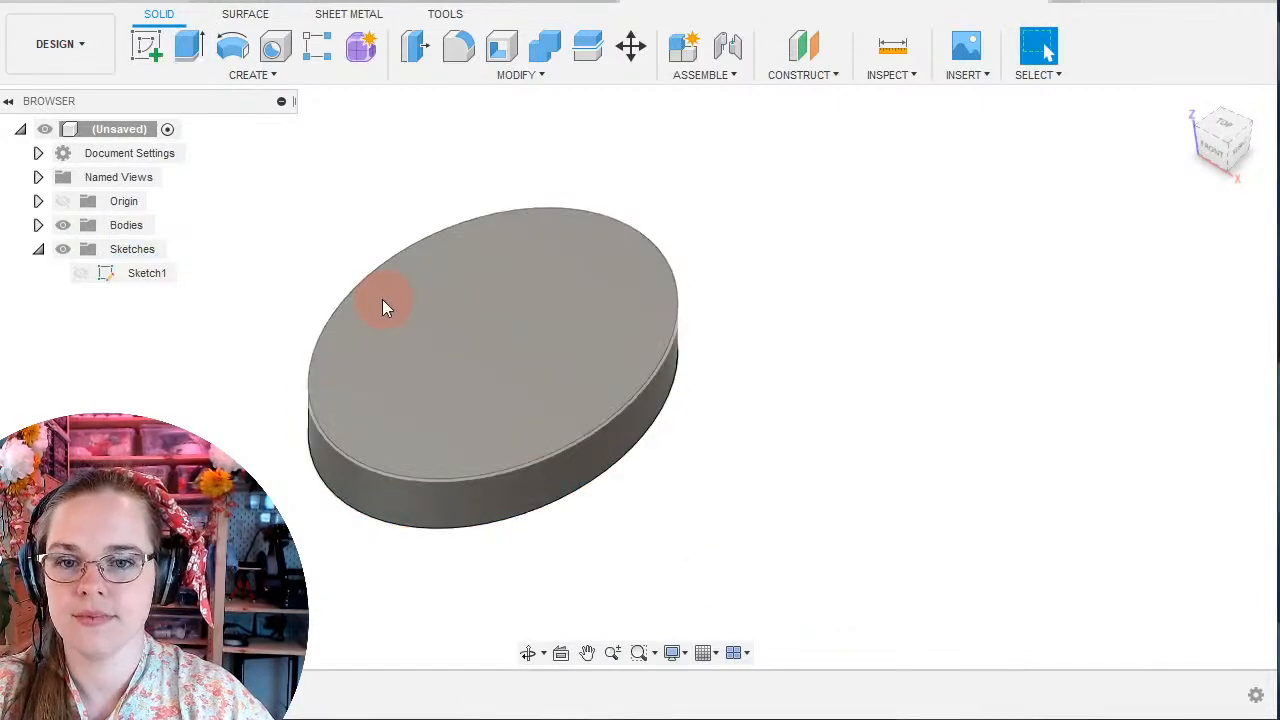
Edit the oval body's extrusion and set its distance to -5 mm.
double_click(166, 695)
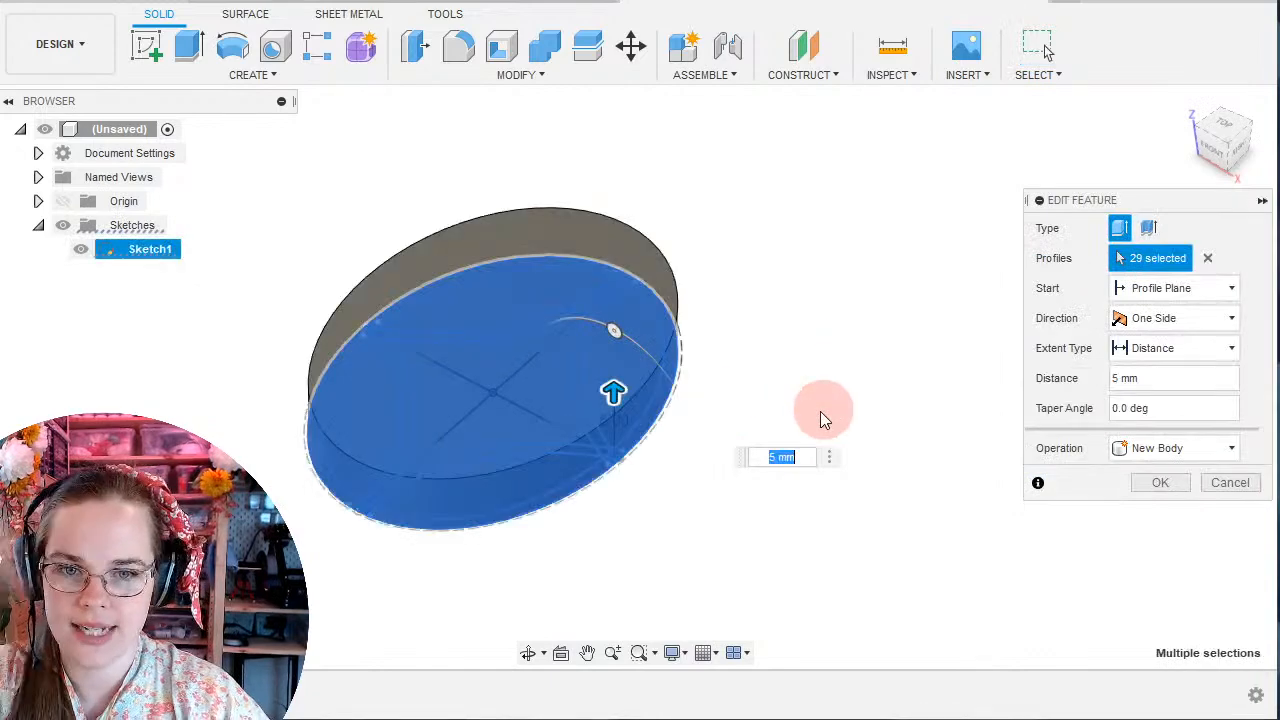
type("-5")
key("Return")
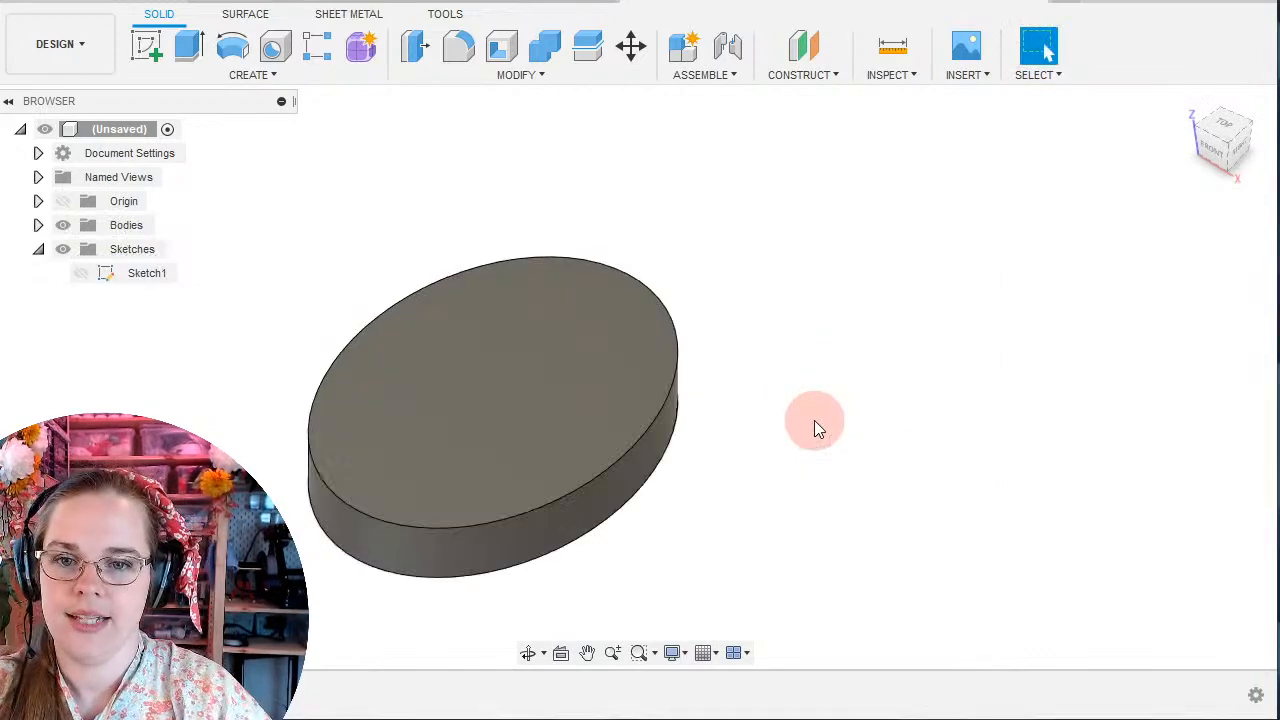
Show the sketch and cut the central and four outer compartment profiles into the oval body with a -4 mm extrusion.
left_click(81, 273)
left_click(186, 60)
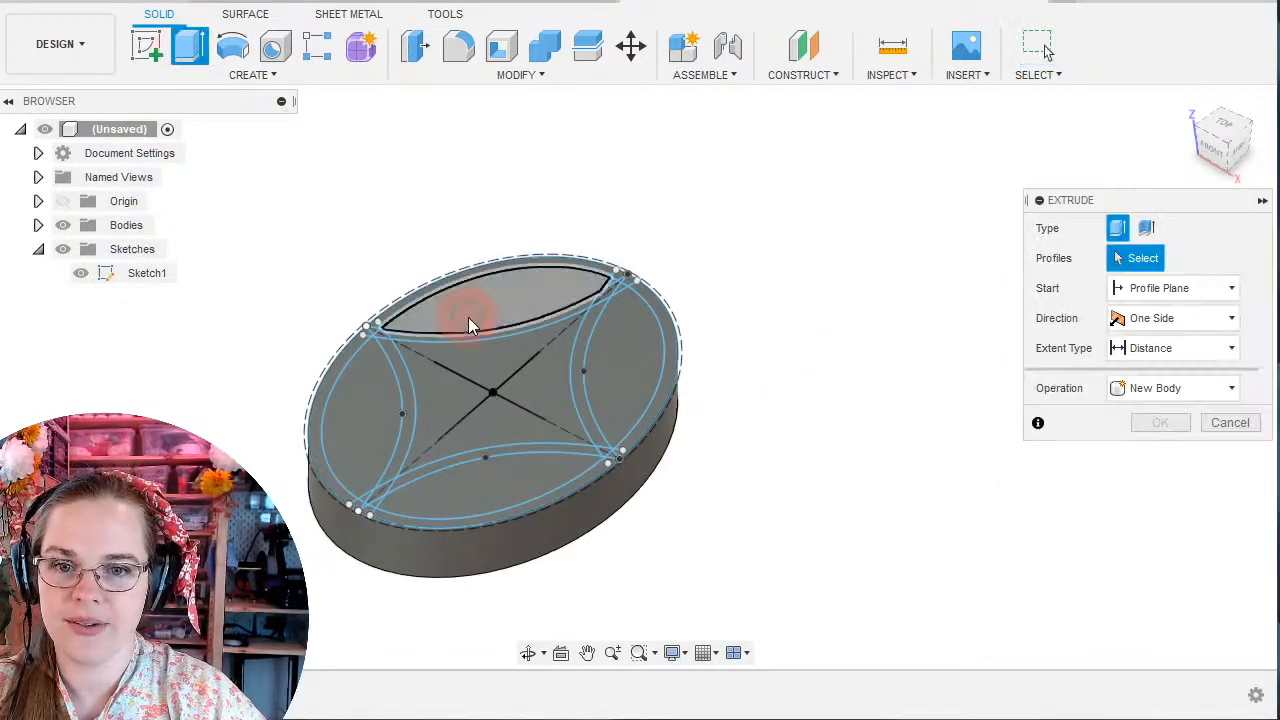
left_click(468, 317)
left_click(446, 380)
left_click(362, 428)
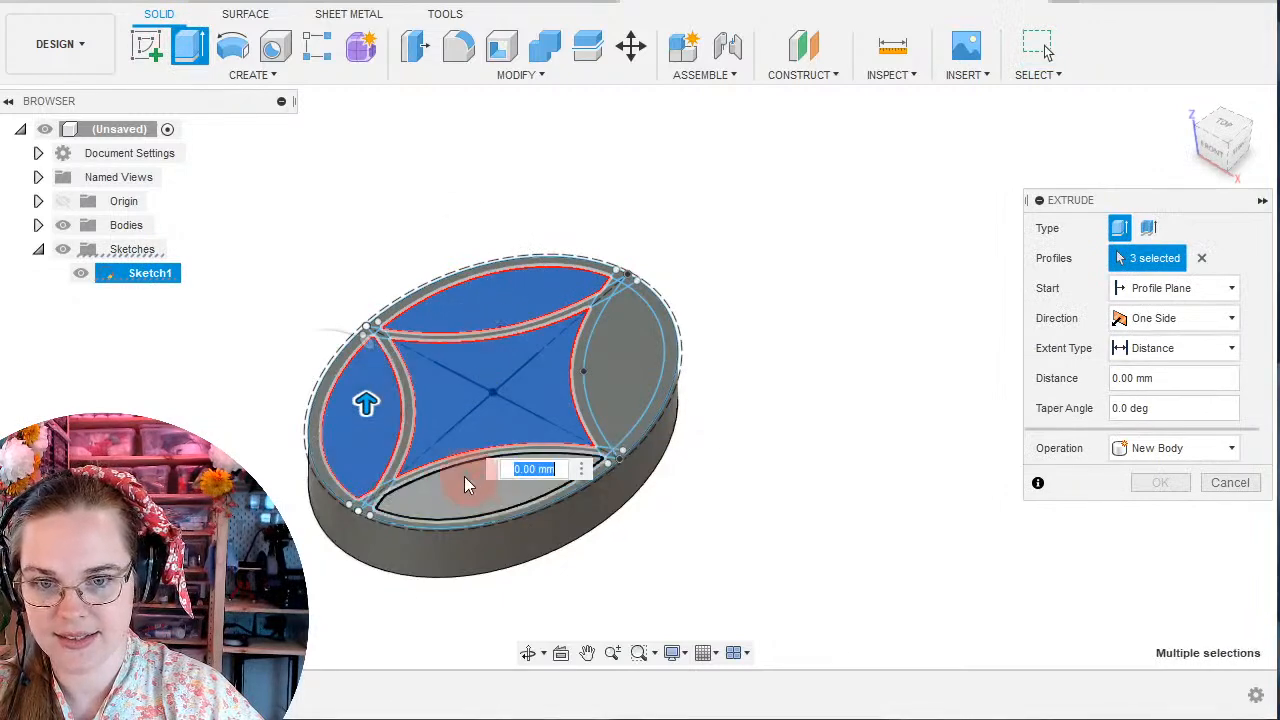
left_click(466, 478)
left_click(629, 360)
left_click(610, 580)
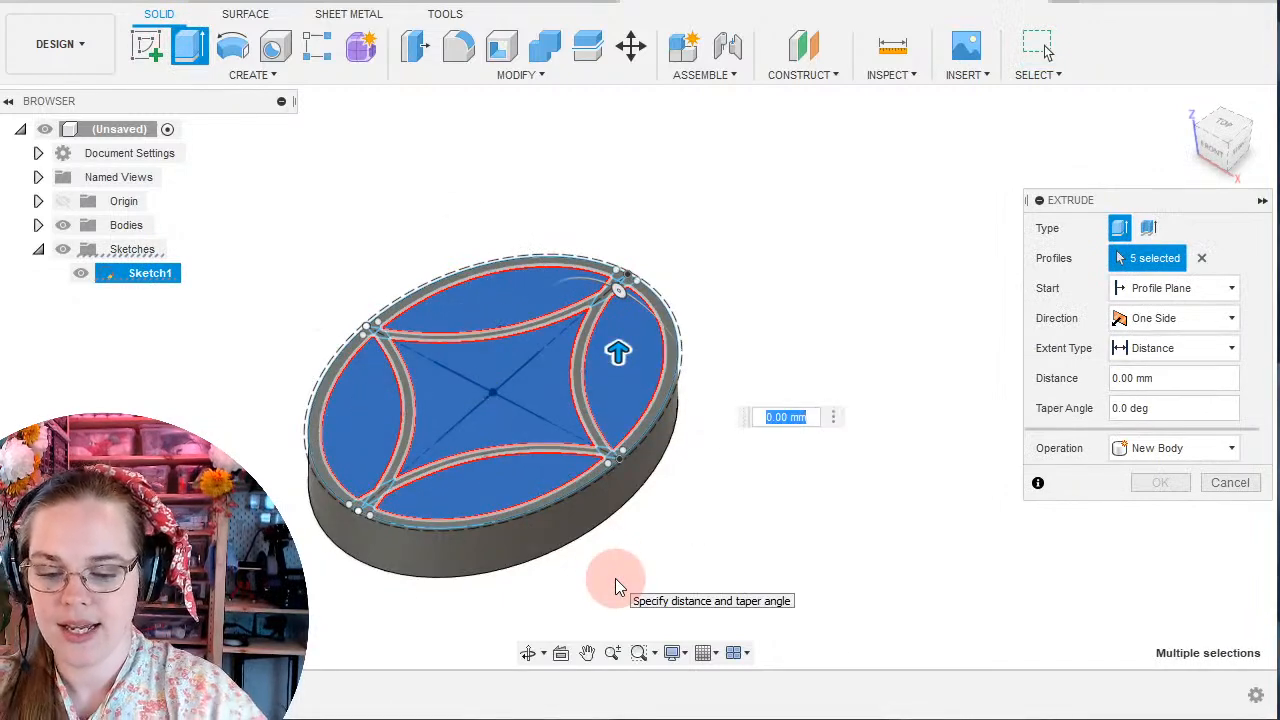
type("-4")
key("Return")
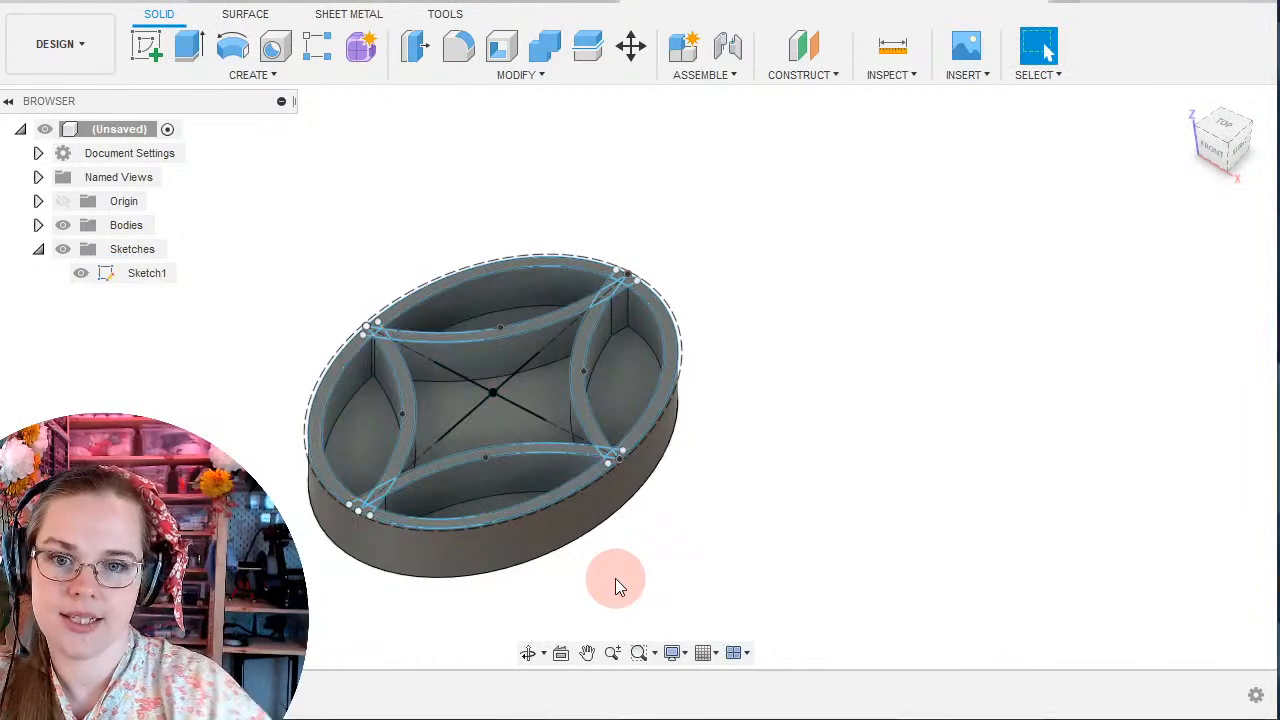
left_click(58, 225)
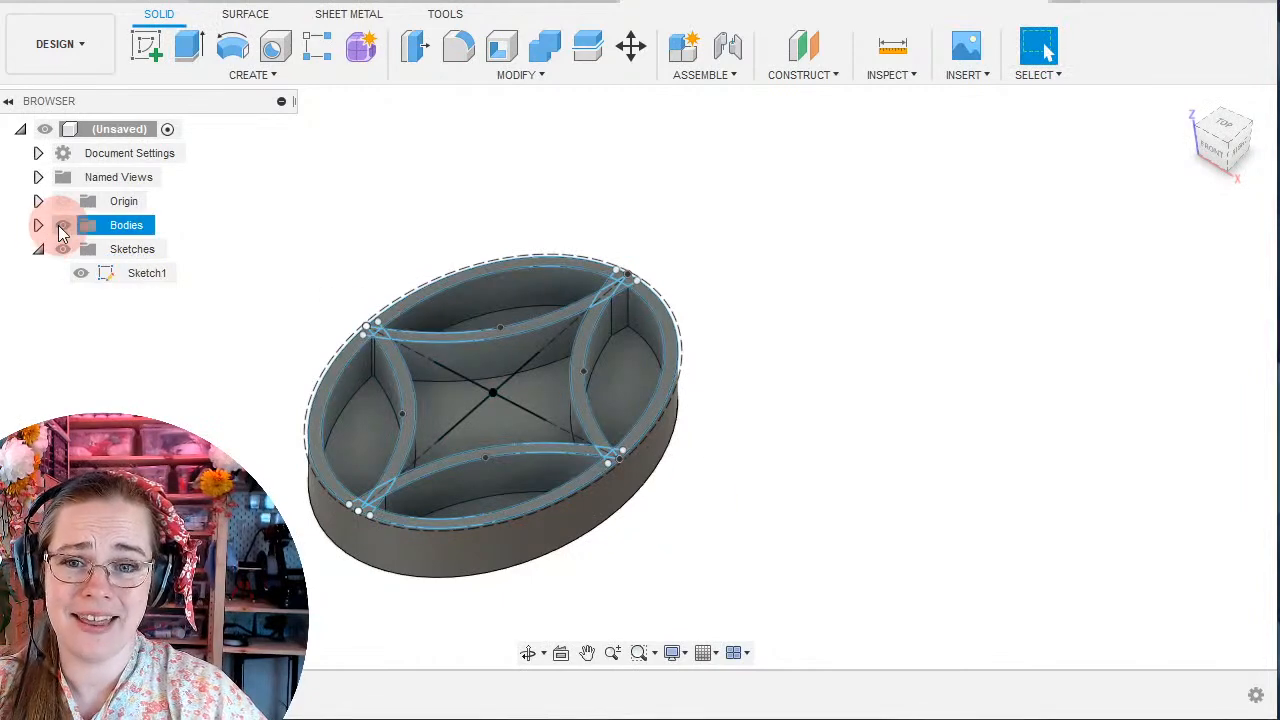
Hide the sketches and fillet the floor faces of all five compartments with a 1 mm radius.
left_click(62, 249)
mouse_move(849, 350)
middle_mouse_down("shift")
mouse_move(879, 432)
mouse_move(851, 363)
mouse_move(874, 374)
mouse_move(880, 403)
mouse_move(836, 393)
mouse_move(823, 443)
mouse_move(740, 314)
mouse_move(857, 346)
mouse_move(886, 370)
mouse_move(897, 414)
mouse_move(903, 371)
mouse_move(957, 403)
mouse_move(913, 360)
mouse_move(914, 403)
mouse_move(814, 446)
mouse_move(1051, 389)
mouse_move(1028, 447)
mouse_move(997, 397)
mouse_move(1020, 431)
mouse_move(1003, 446)
mouse_move(890, 410)
middle_mouse_up("shift")
left_click(457, 46)
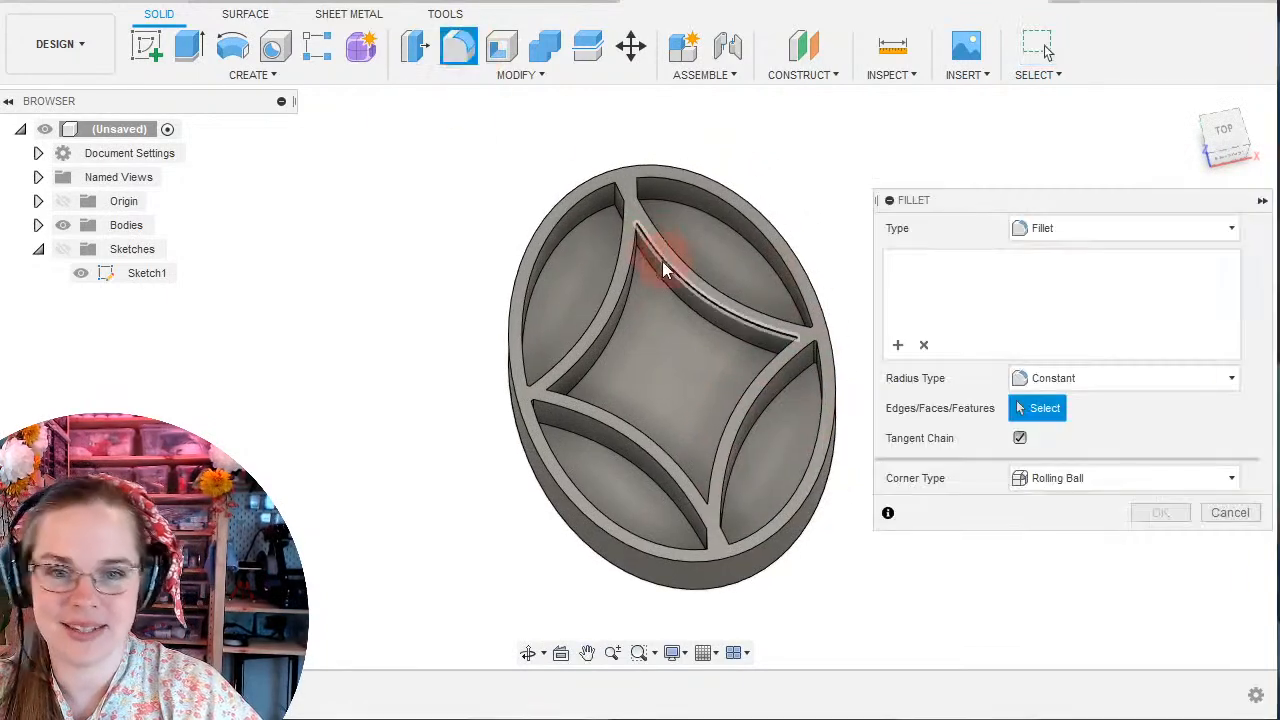
left_click(725, 261)
left_click(652, 343)
left_click(571, 315)
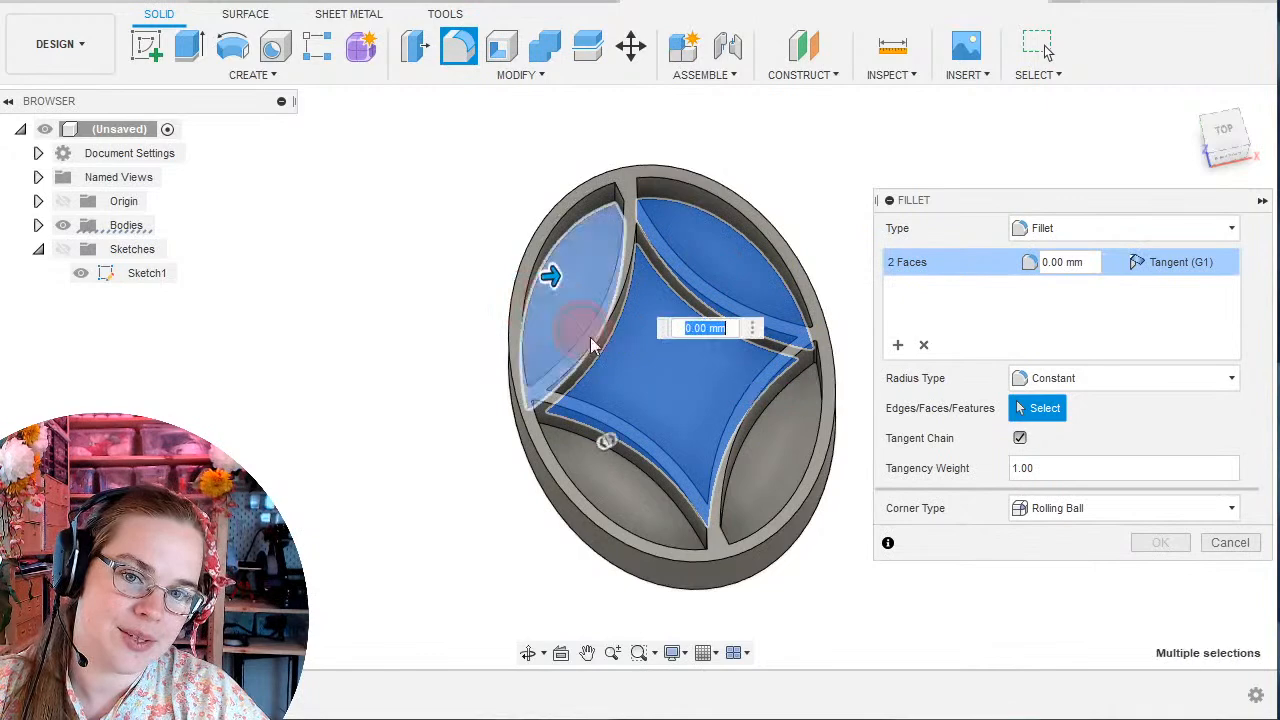
left_click(610, 484)
left_click(767, 455)
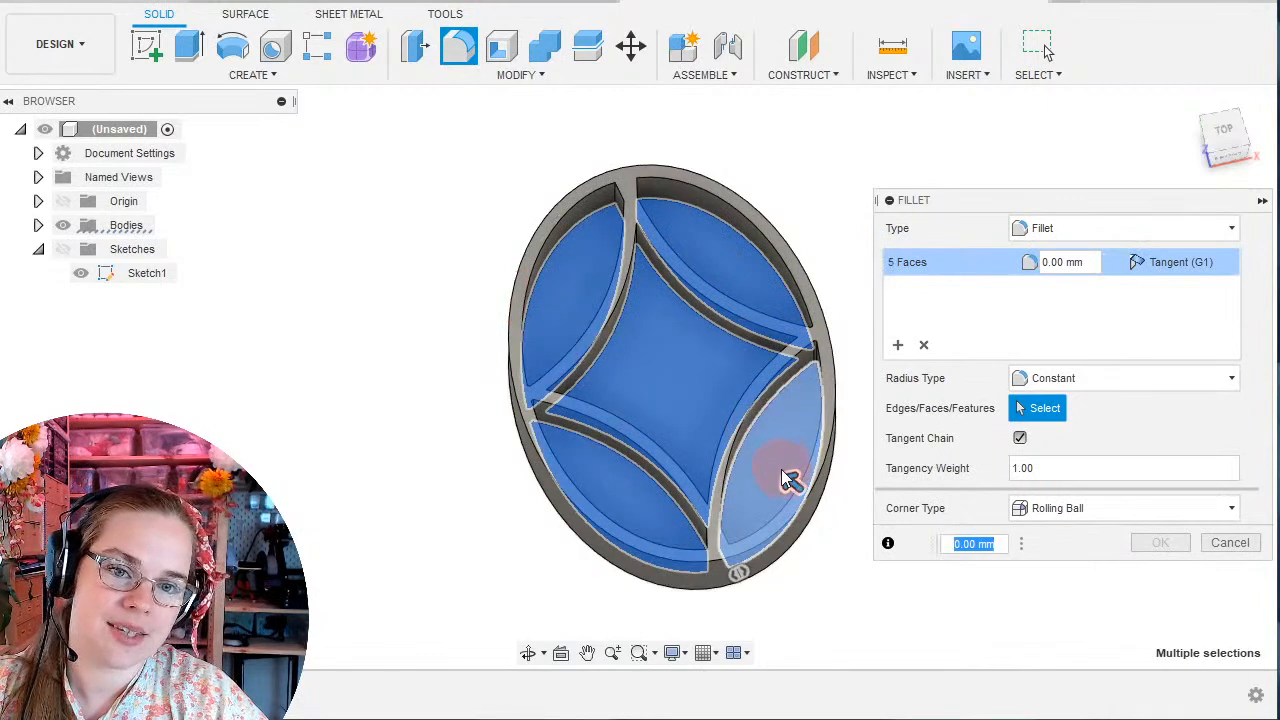
type("1")
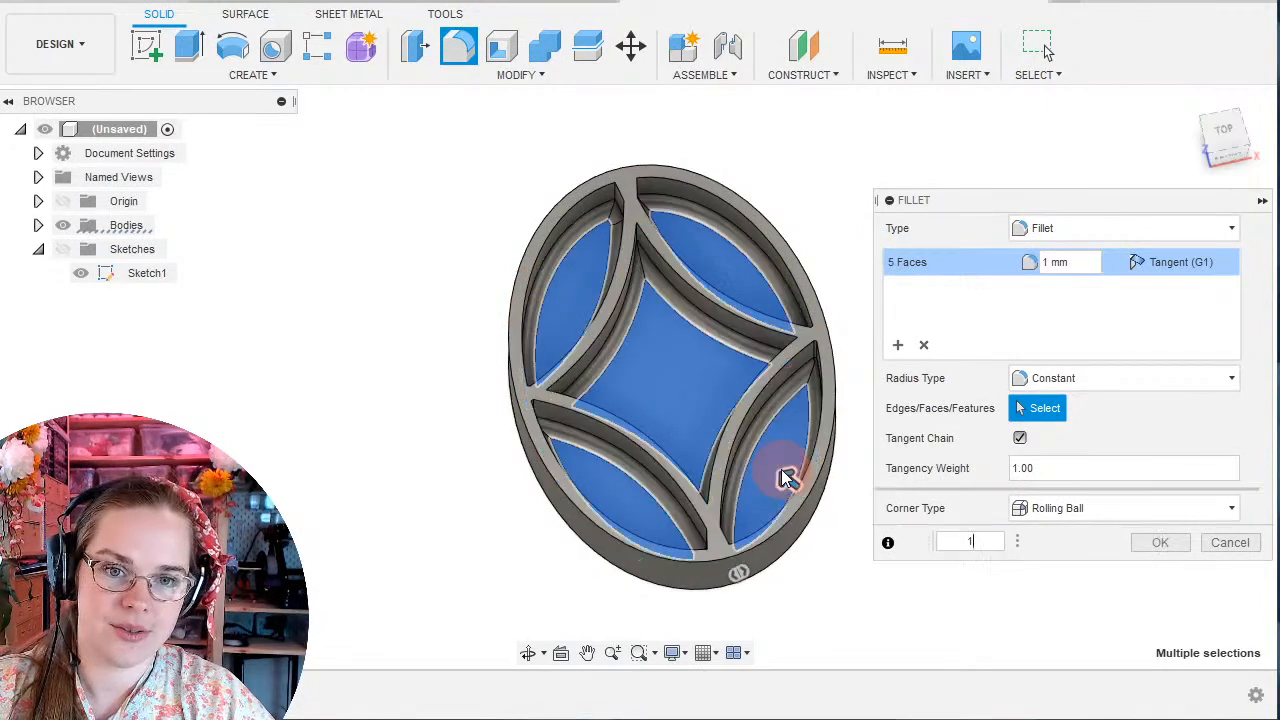
left_click(1160, 542)
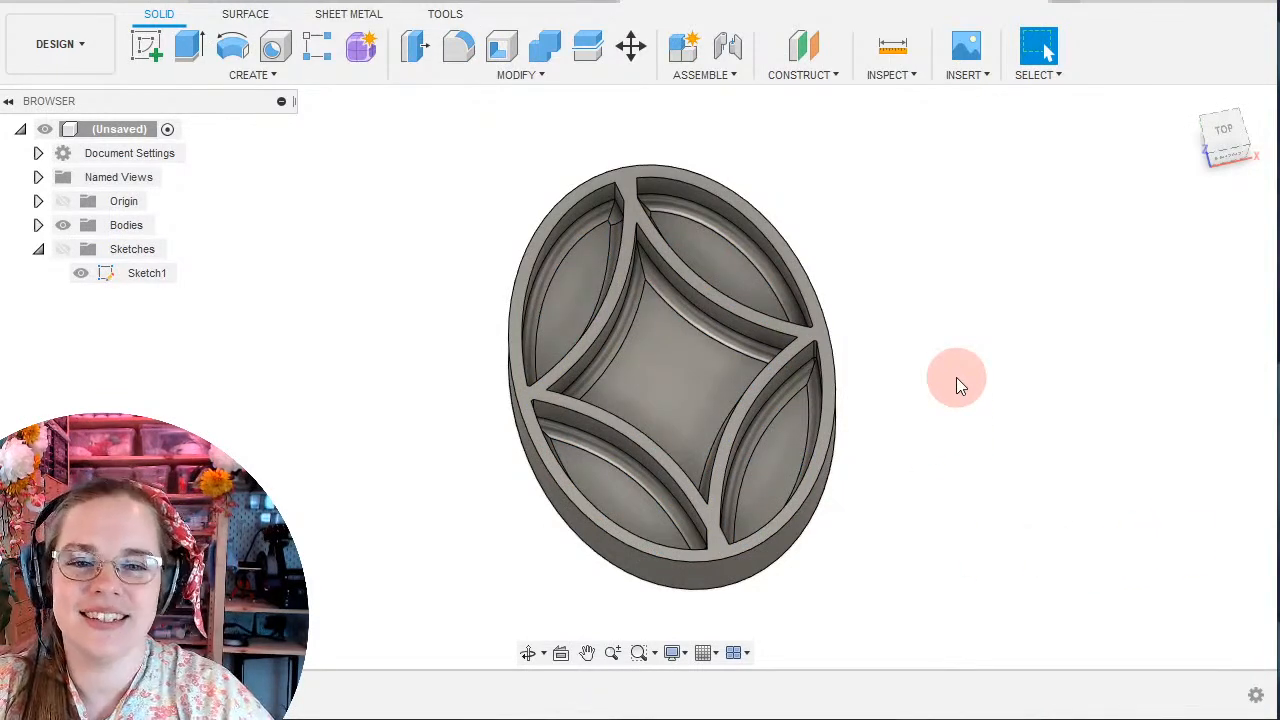
Try to fillet the upright corner edges of the central and outer compartments together with an 8 mm radius.
middle_click_drag(956, 377, 829, 382, "shift")
scroll(846, 309, "up", 5)
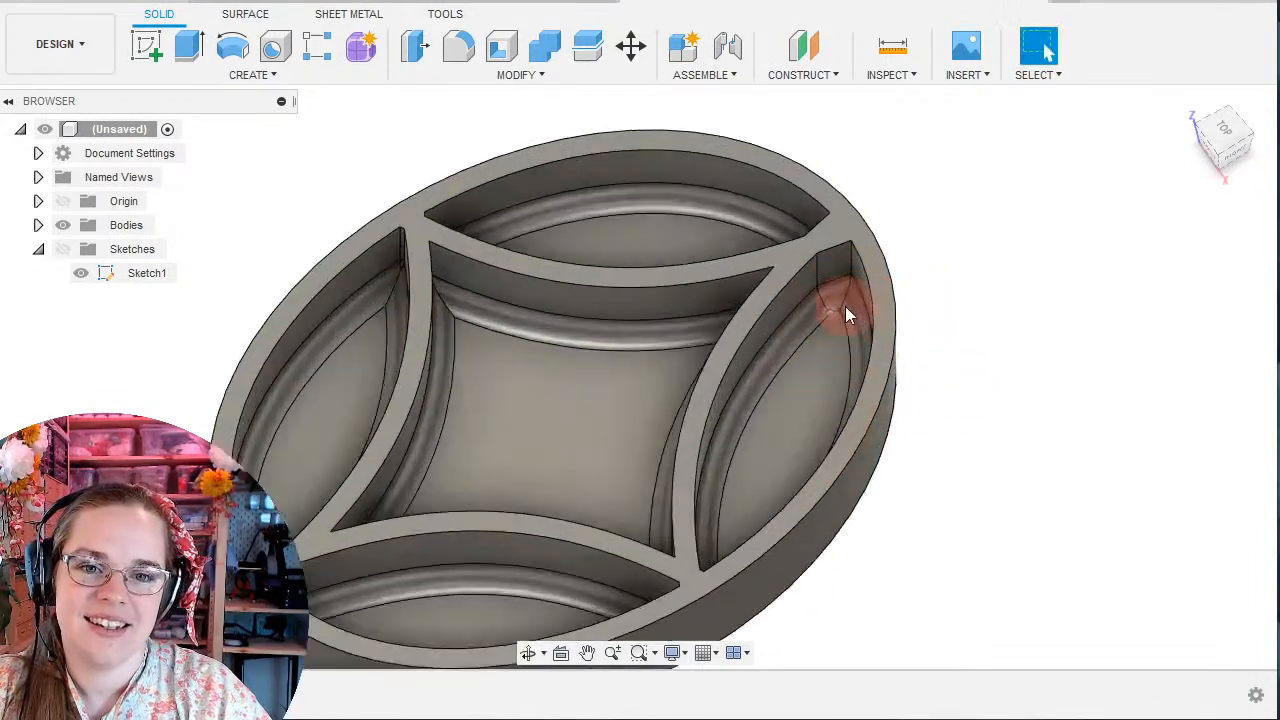
middle_click_drag(1029, 309, 1050, 336, "shift")
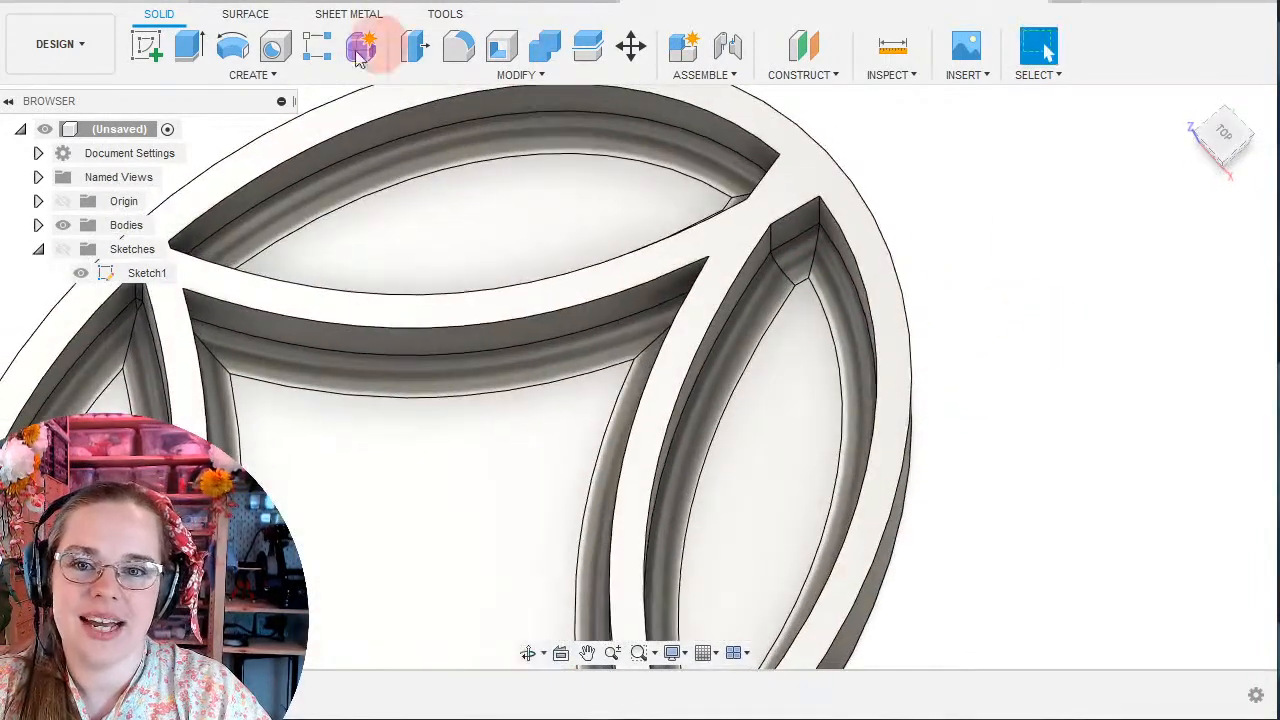
left_click(458, 46)
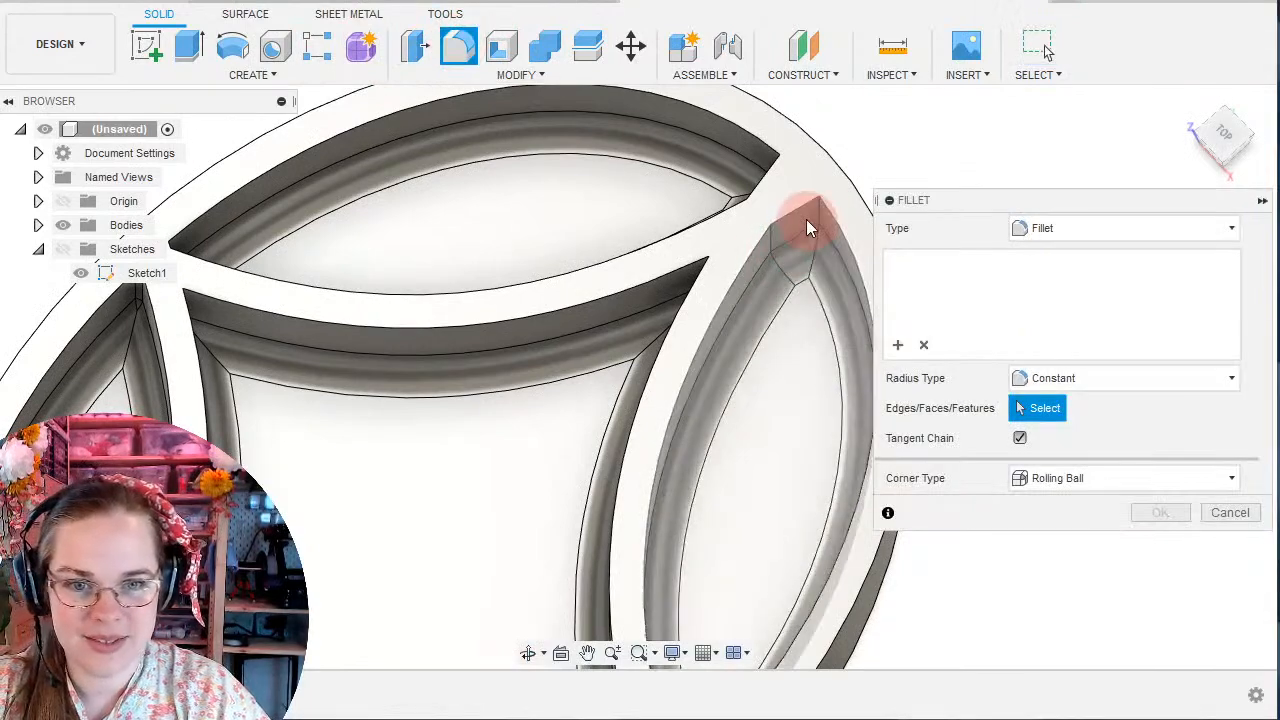
left_click(767, 242)
left_click(773, 243)
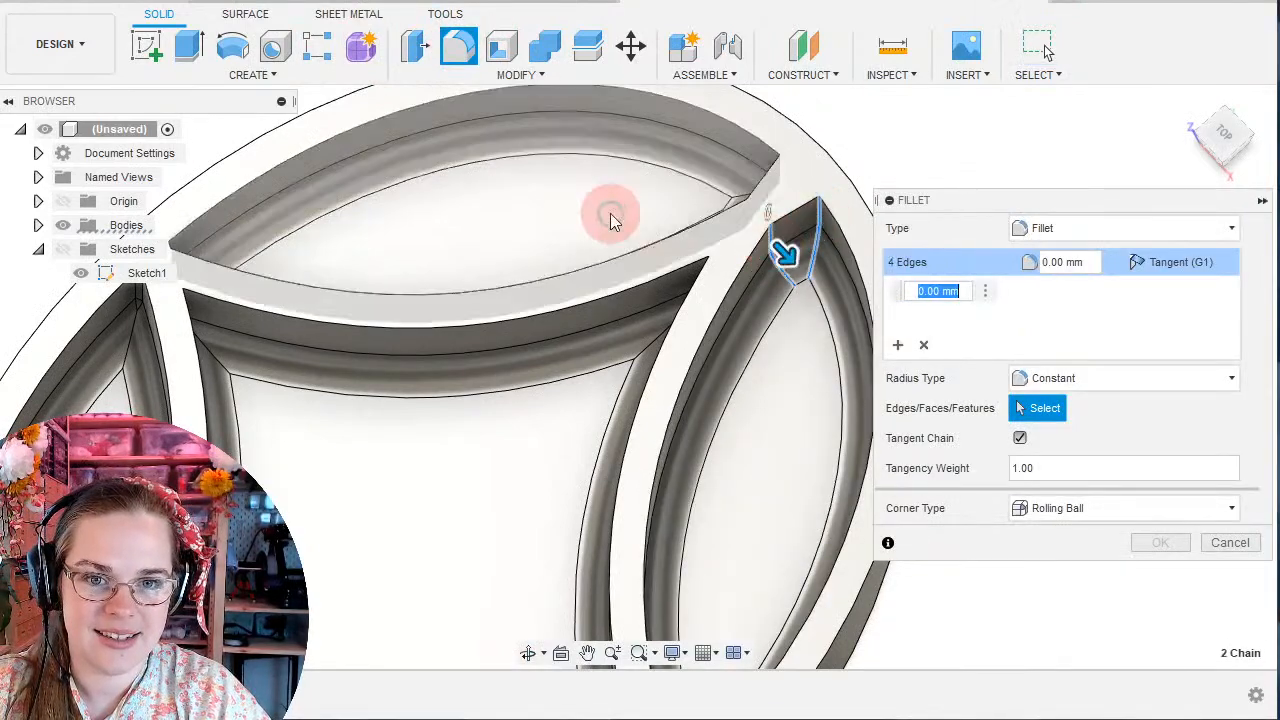
middle_click_drag(610, 214, 620, 360, "shift")
left_click(560, 350)
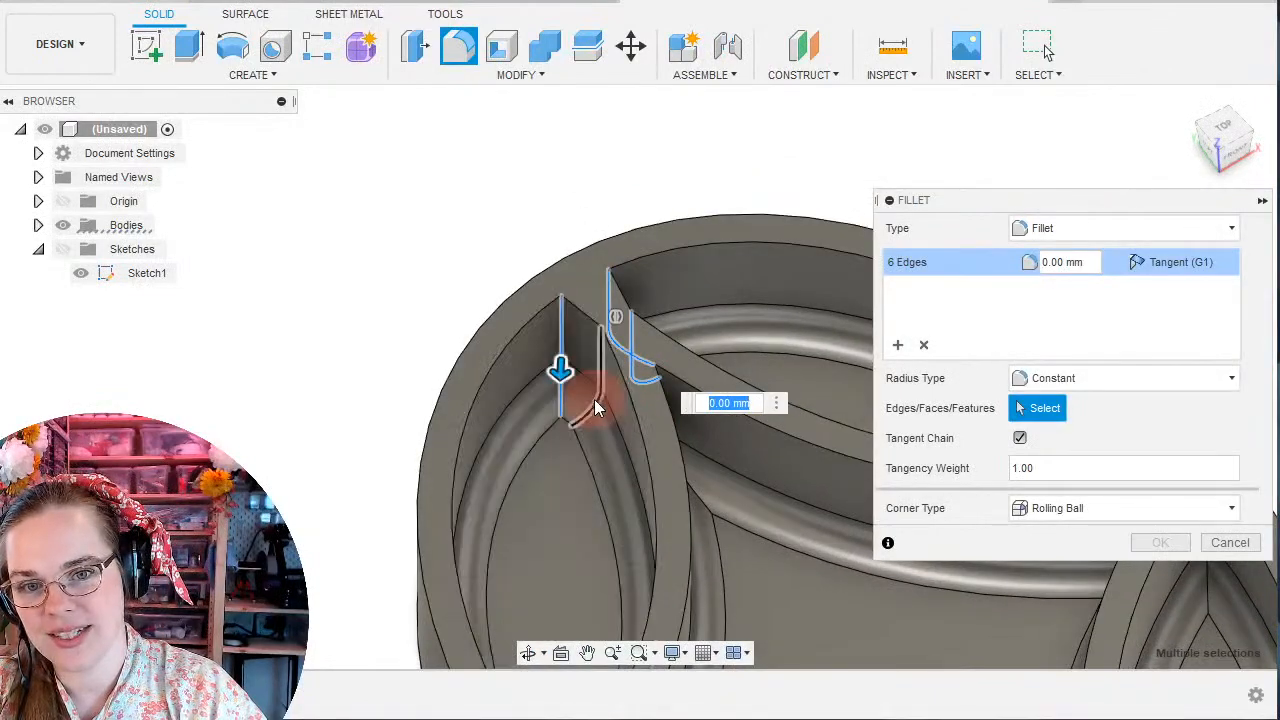
left_click(686, 449)
mouse_move(686, 449)
middle_mouse_down("shift")
mouse_move(694, 517)
mouse_move(697, 463)
middle_mouse_up("shift")
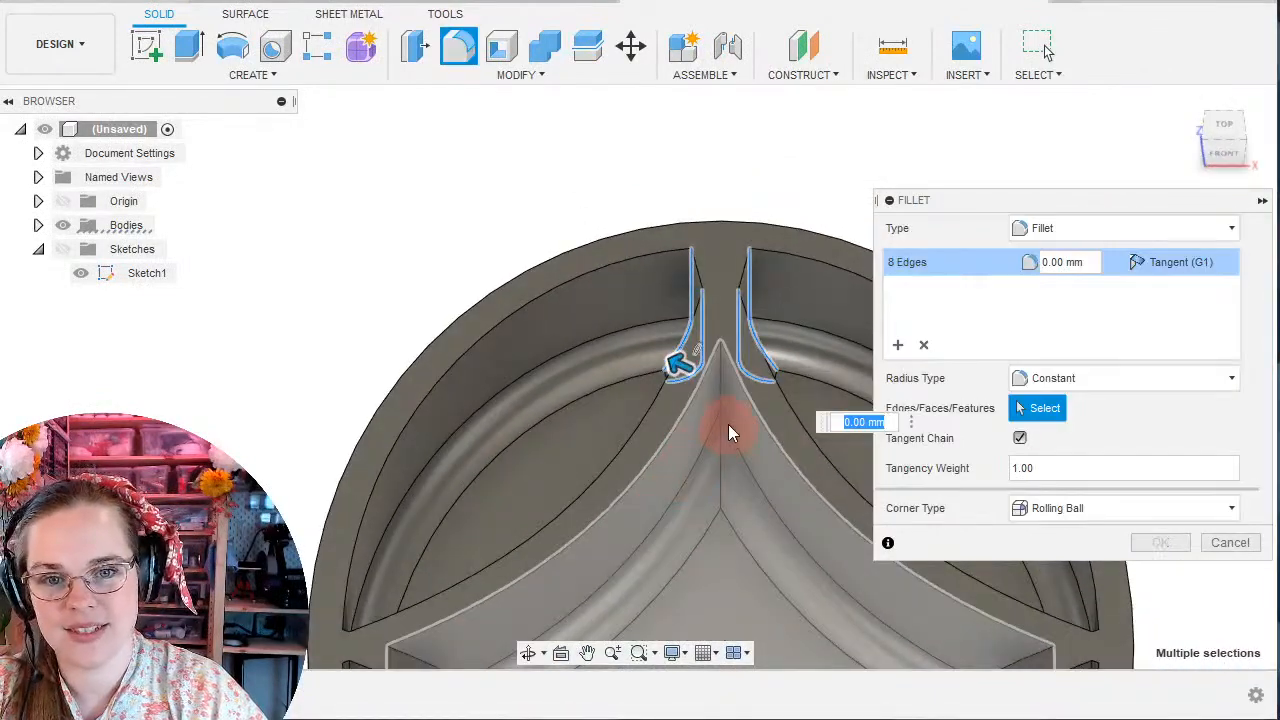
left_click(716, 398)
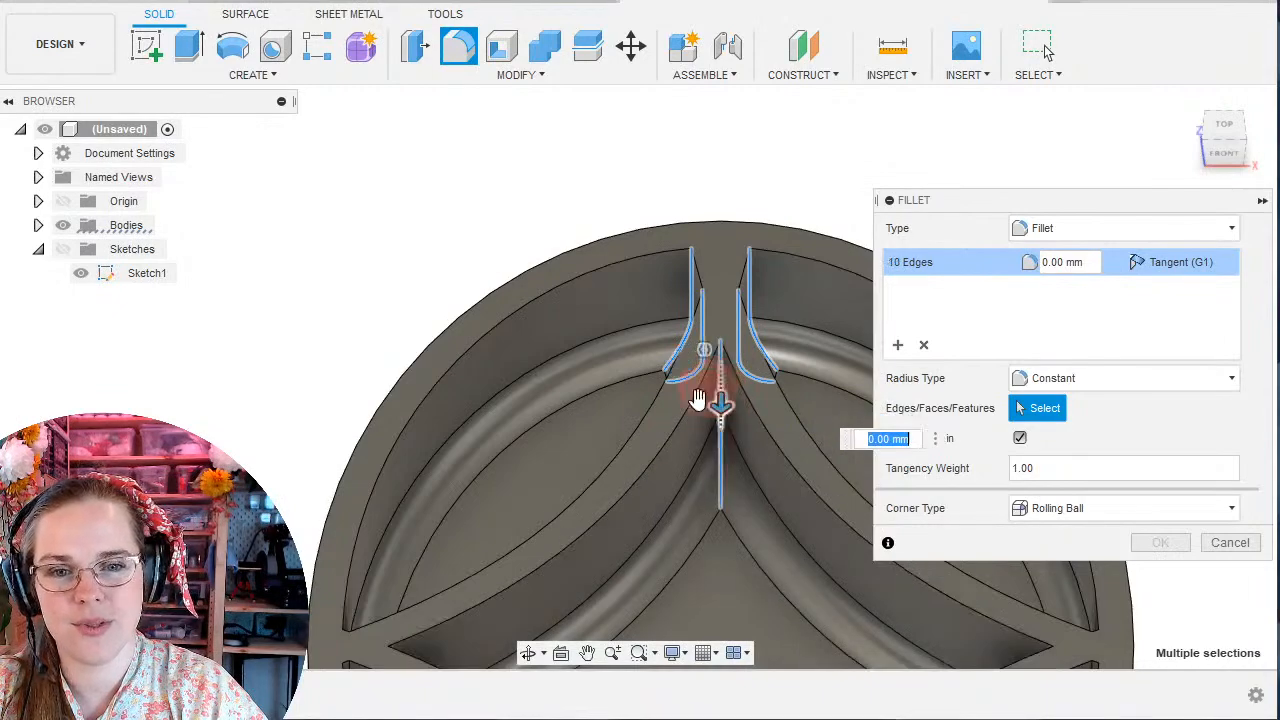
middle_click_drag(714, 400, 764, 366, "shift")
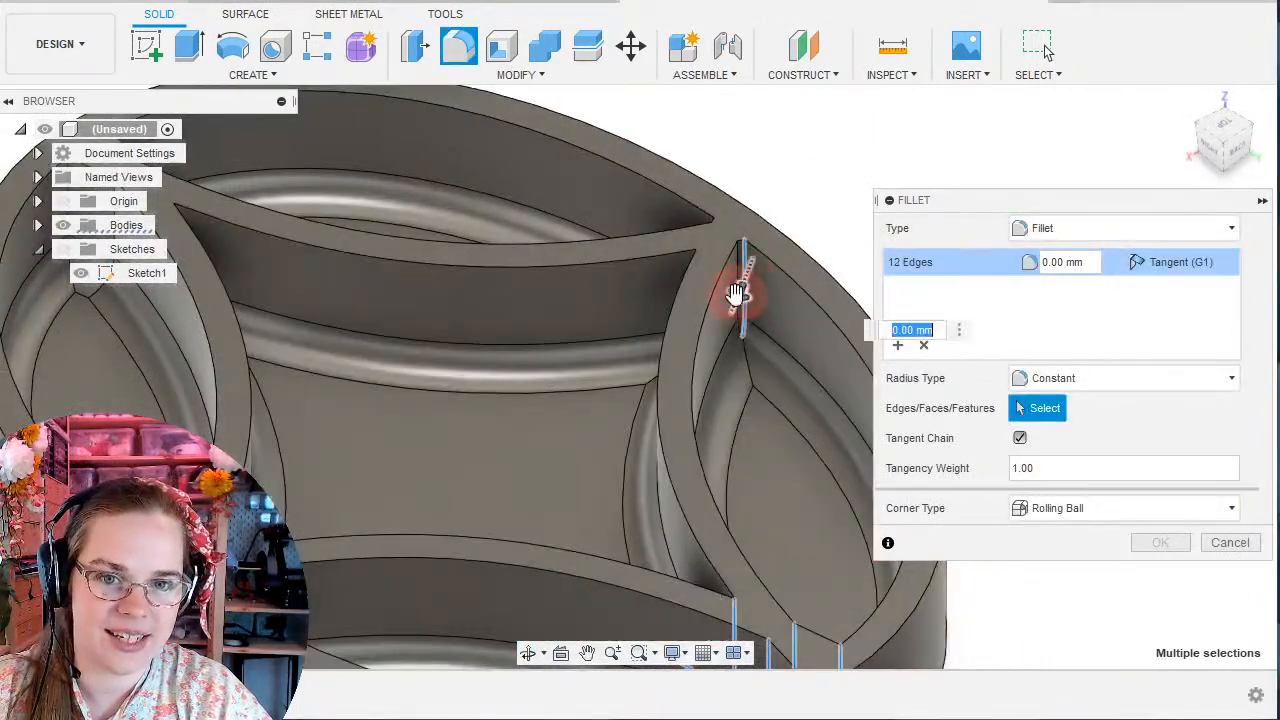
left_click(714, 295)
middle_click_drag(714, 295, 647, 272, "shift")
left_click(735, 285)
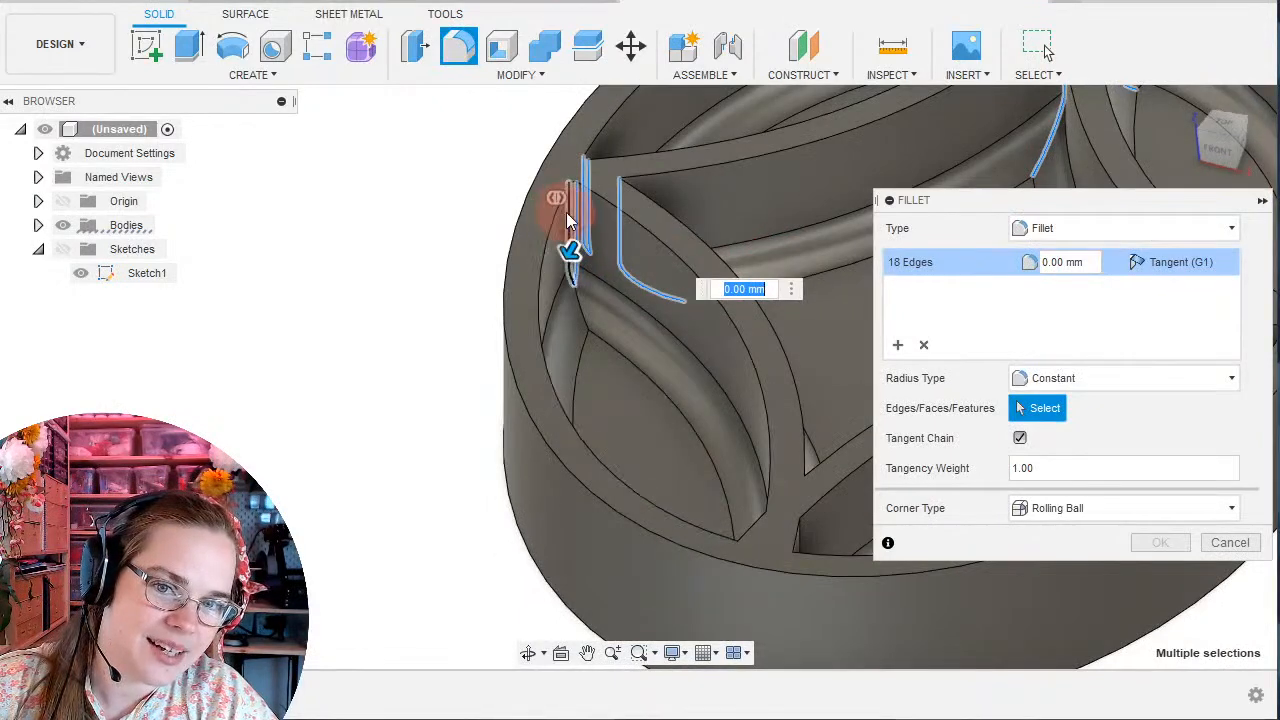
left_click(567, 222)
left_click_drag(593, 246, 620, 274)
scroll(437, 340, "up", 5)
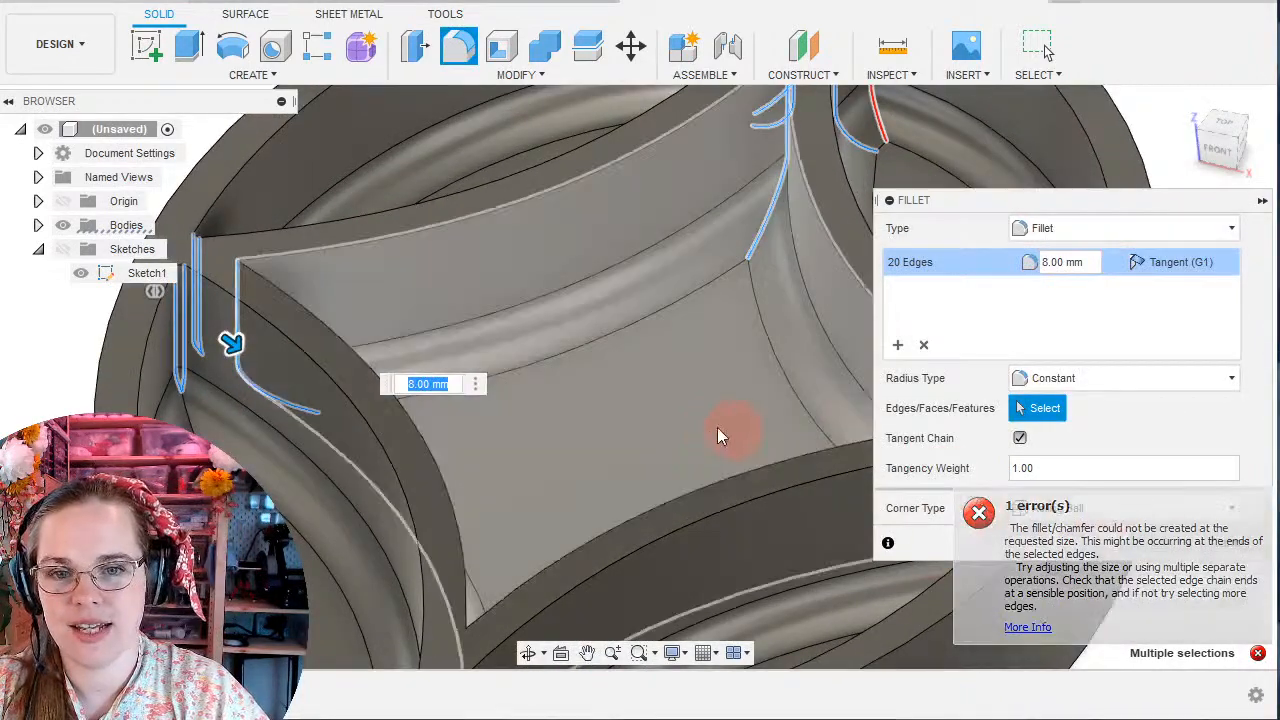
scroll(504, 357, "down", 3)
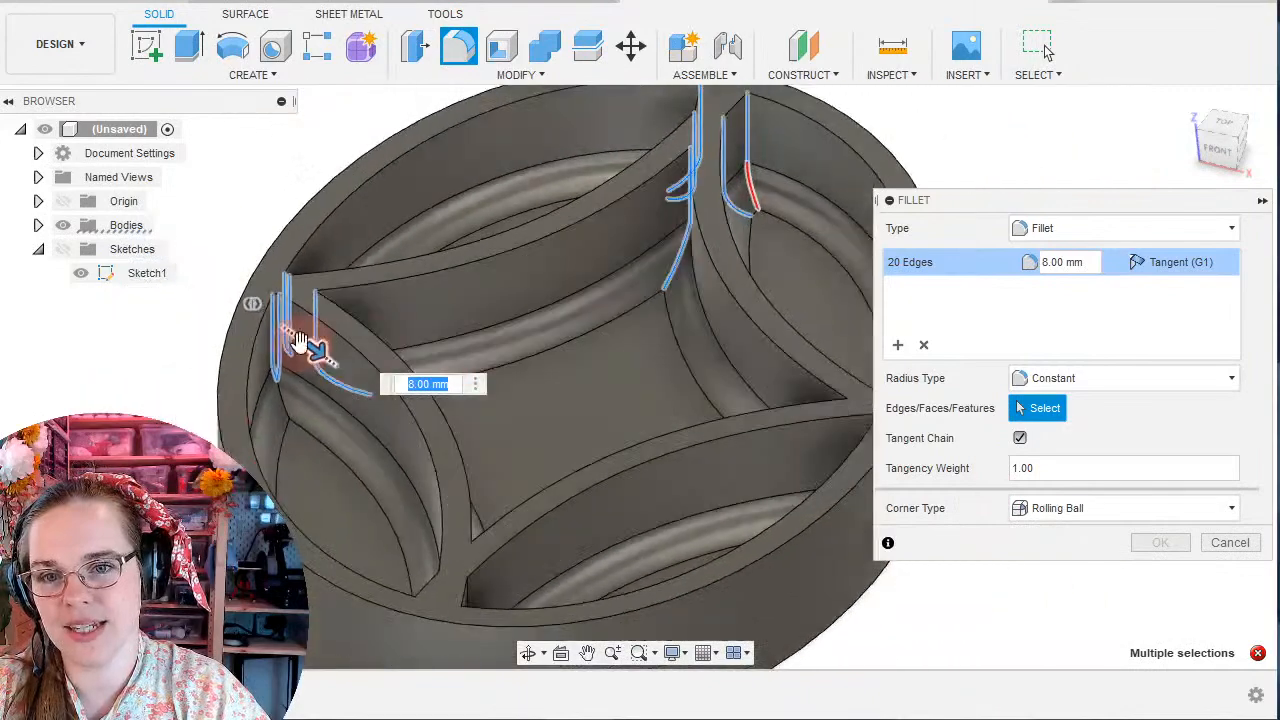
middle_click_drag(312, 346, 485, 412)
scroll(463, 390, "up", 8)
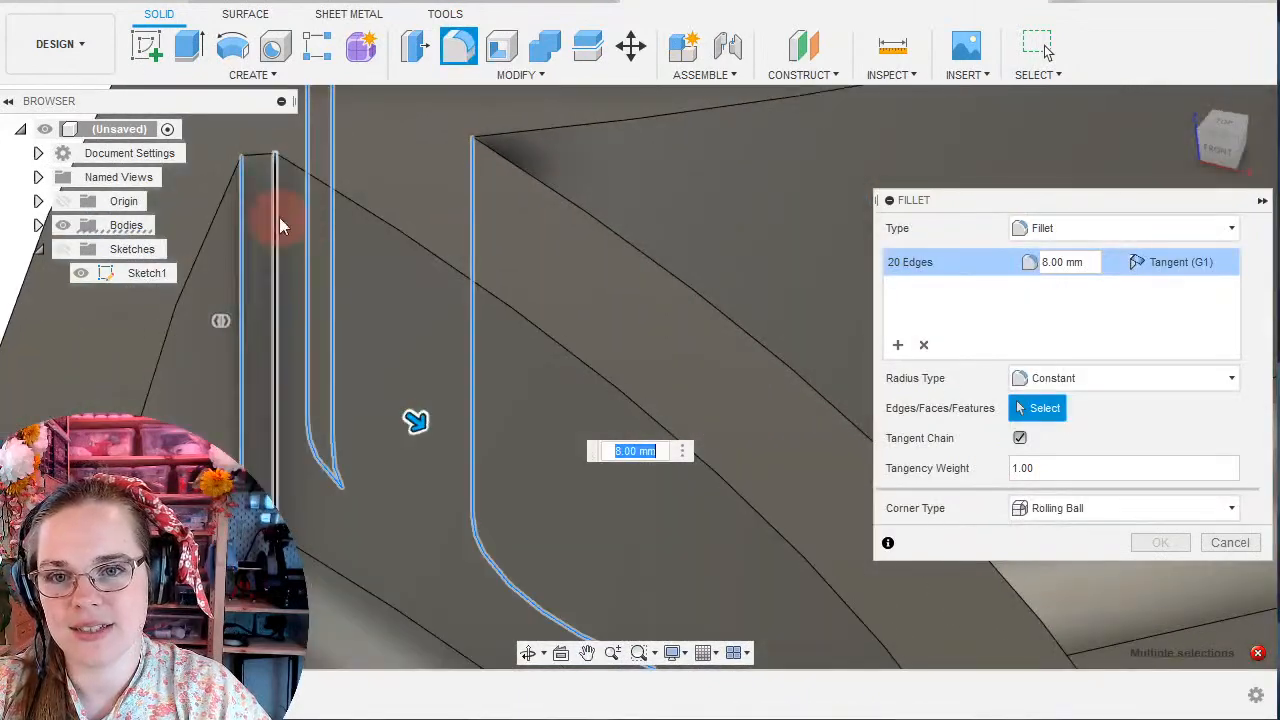
key("Escape")
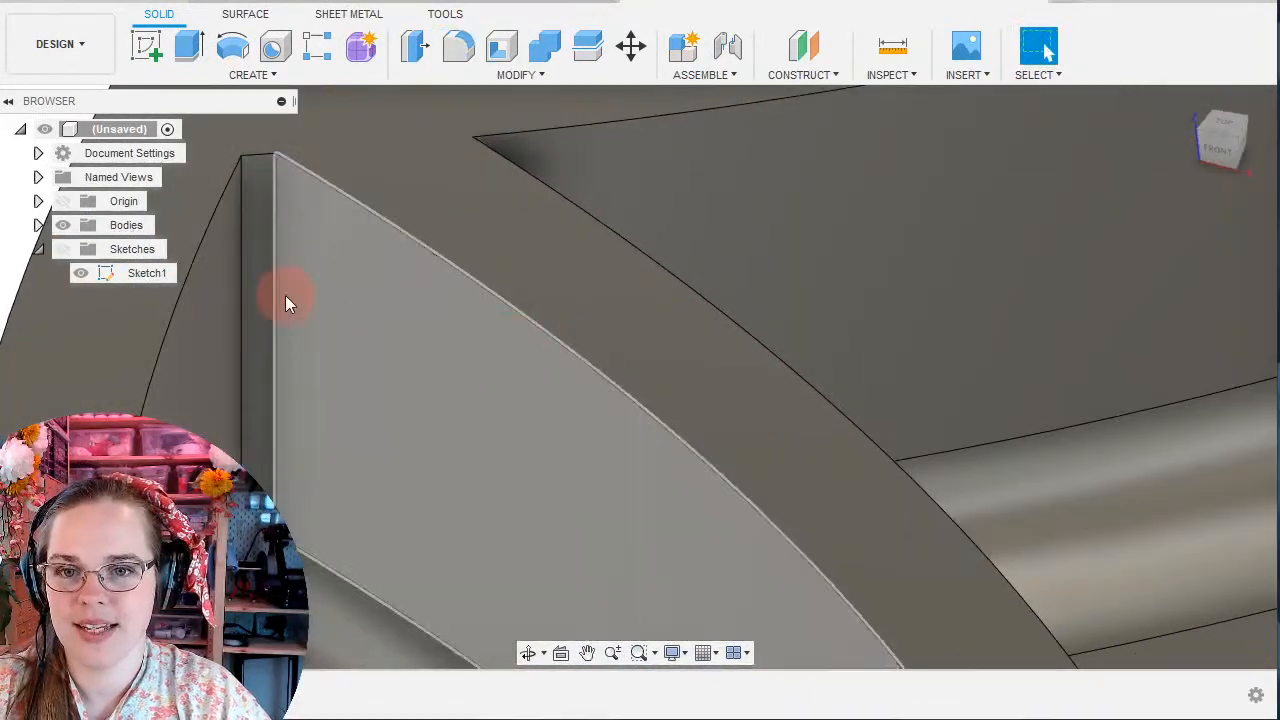
Try a 1.5 mm fillet on an outer compartment's upright end edge, where the short end face meets the curved divider.
left_click(275, 273)
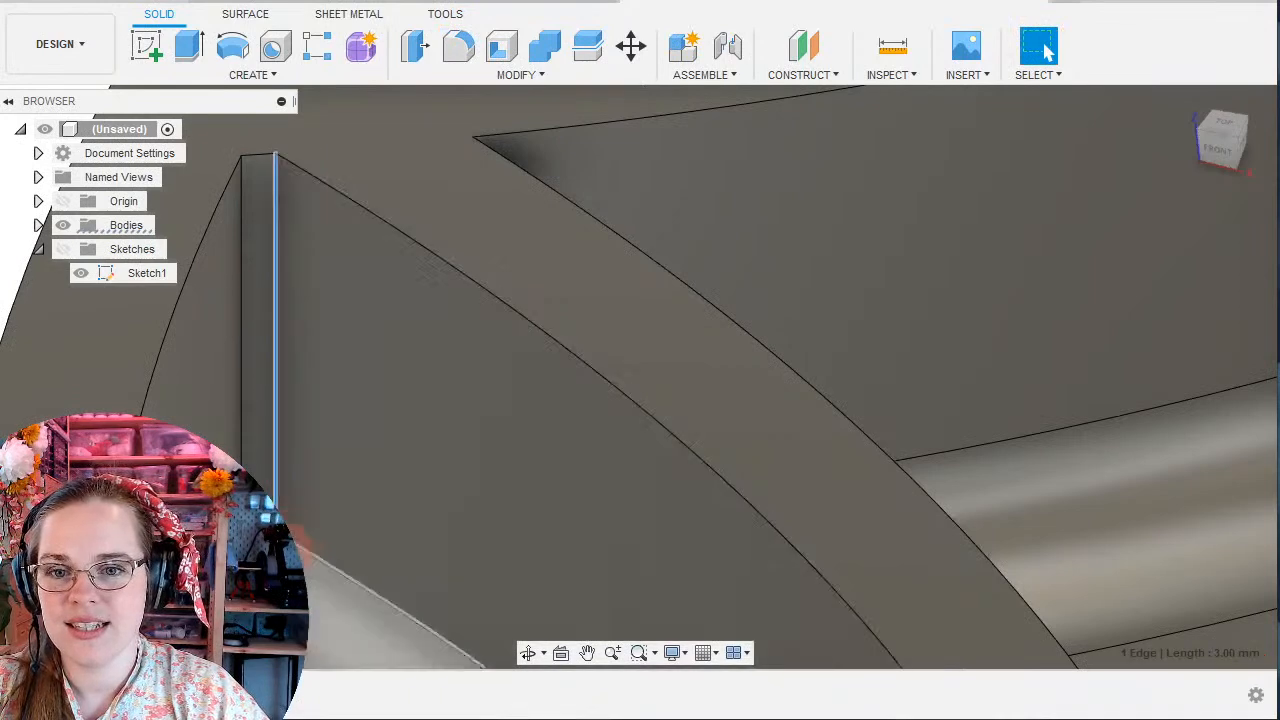
left_click(264, 555)
left_click(454, 53)
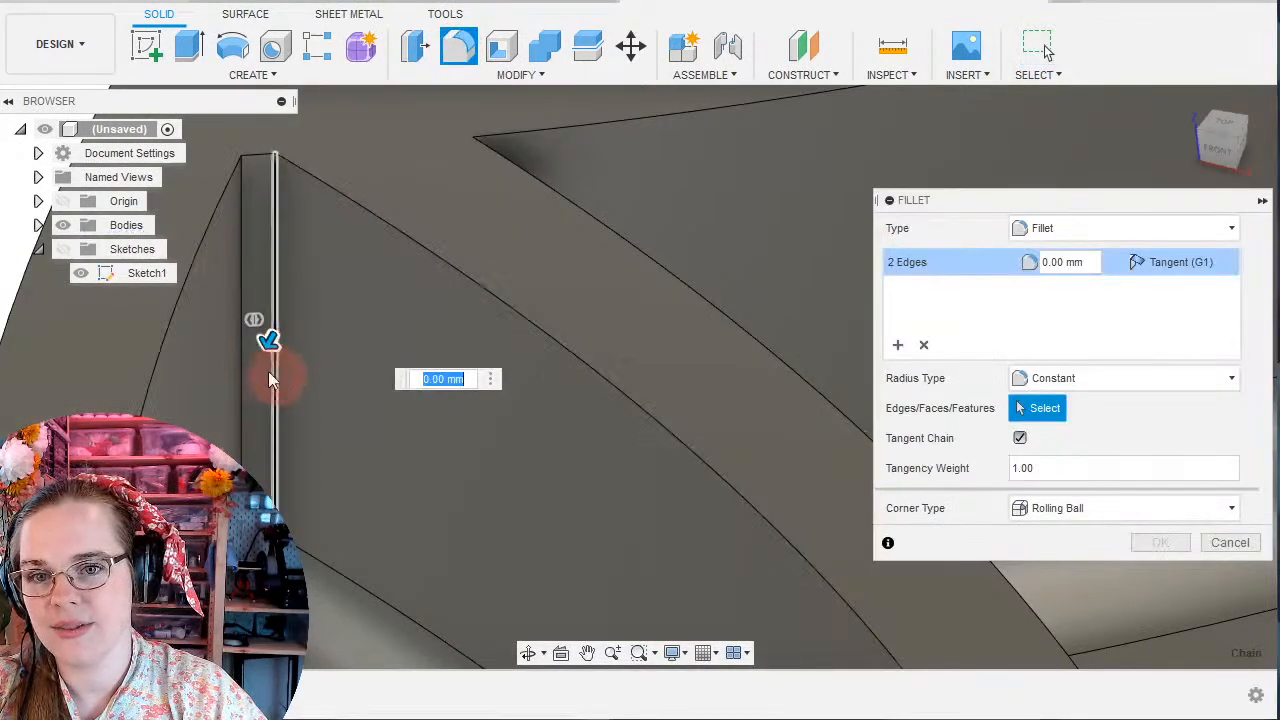
left_click_drag(271, 343, 280, 376)
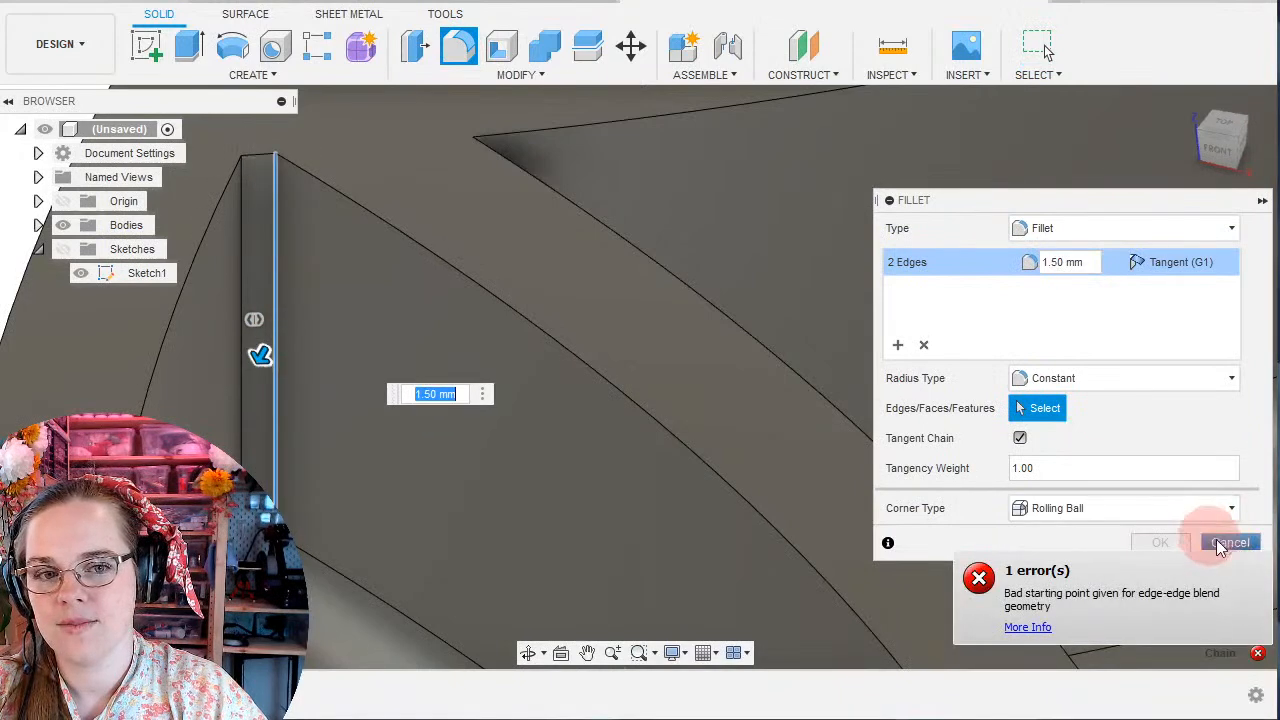
left_click(1221, 546)
Fillet the upright edge where the same short end face meets the outer oval wall with a 1.65 mm radius.
left_click(244, 239)
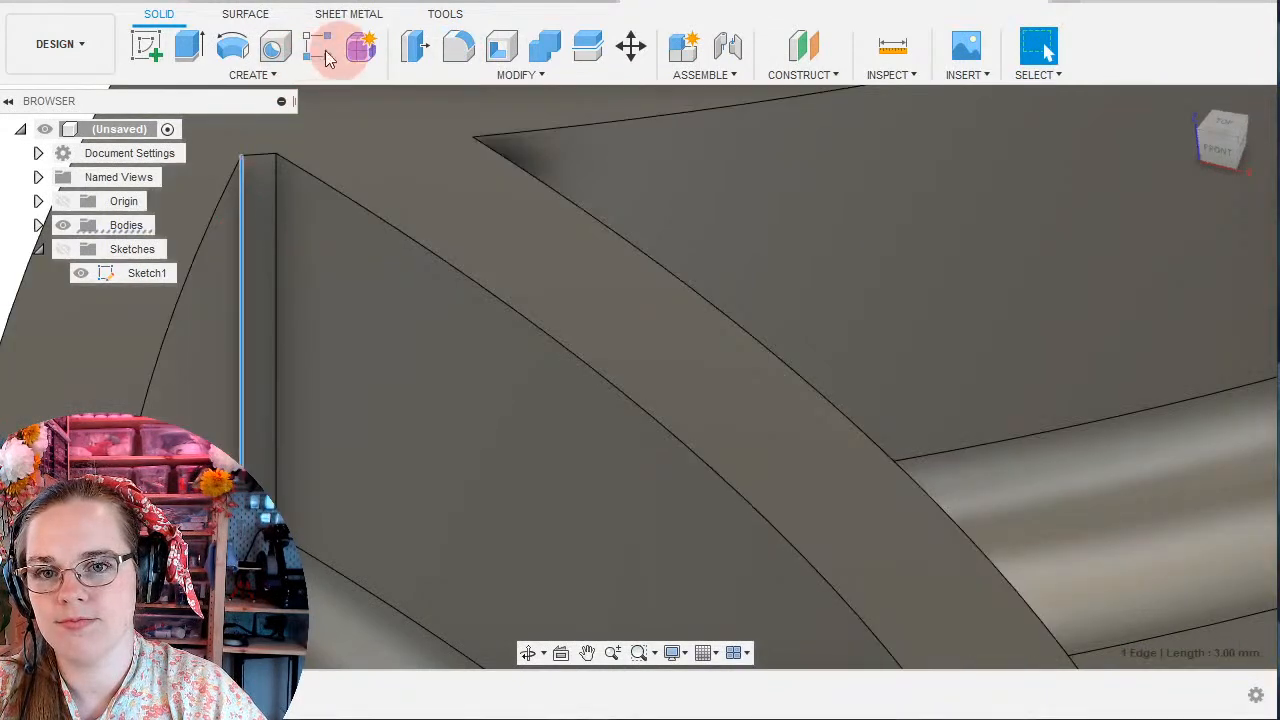
left_click(458, 46)
left_click_drag(252, 250, 274, 293)
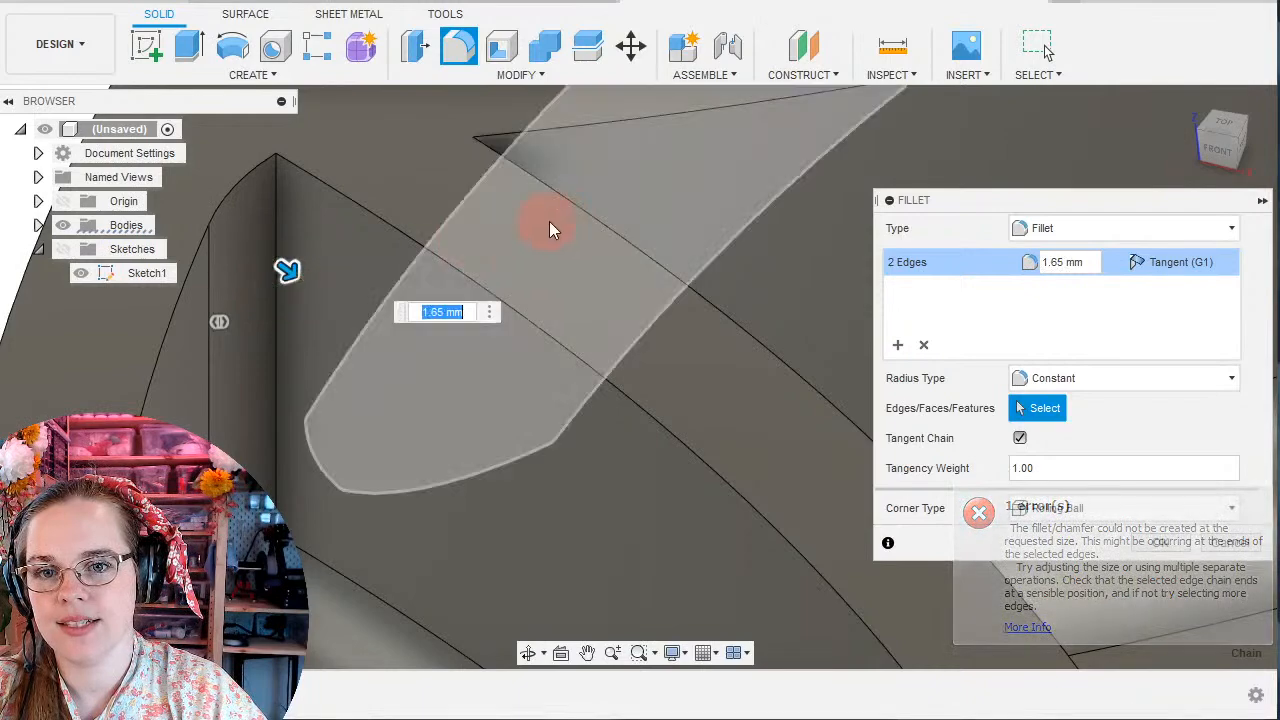
middle_click_drag(548, 260, 389, 428, "shift")
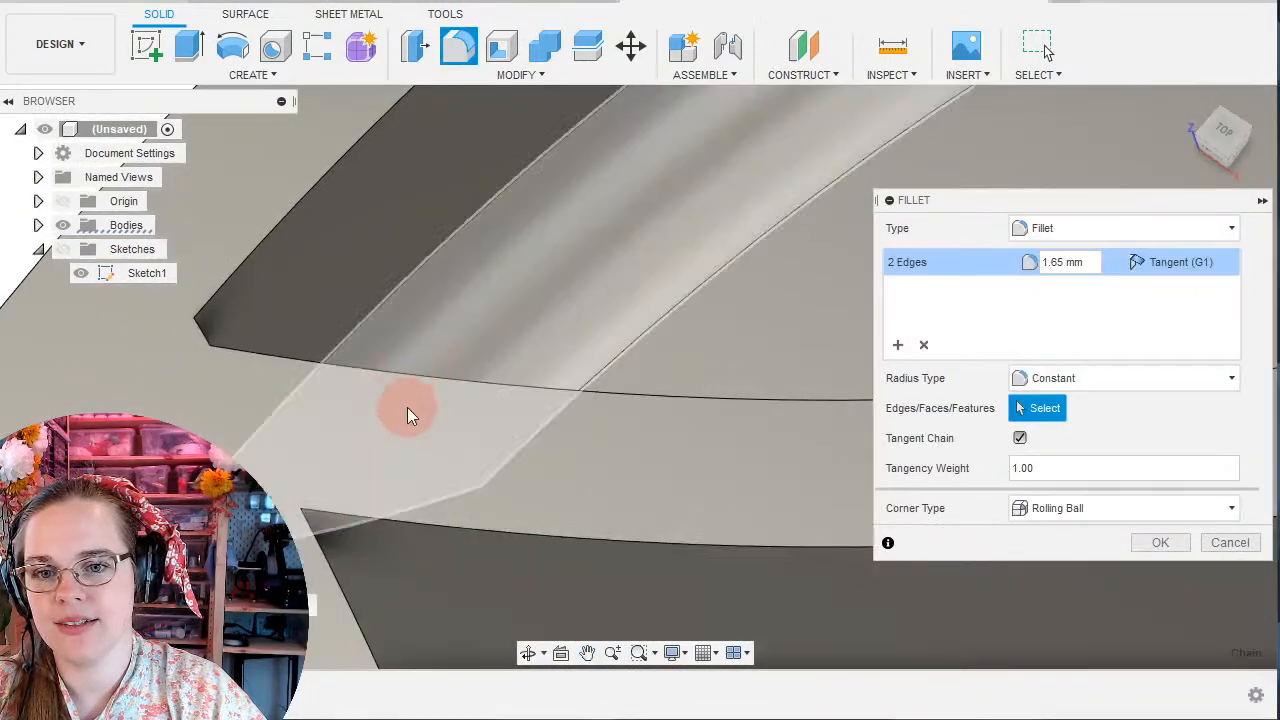
left_click(1160, 542)
scroll(223, 444, "up", 3)
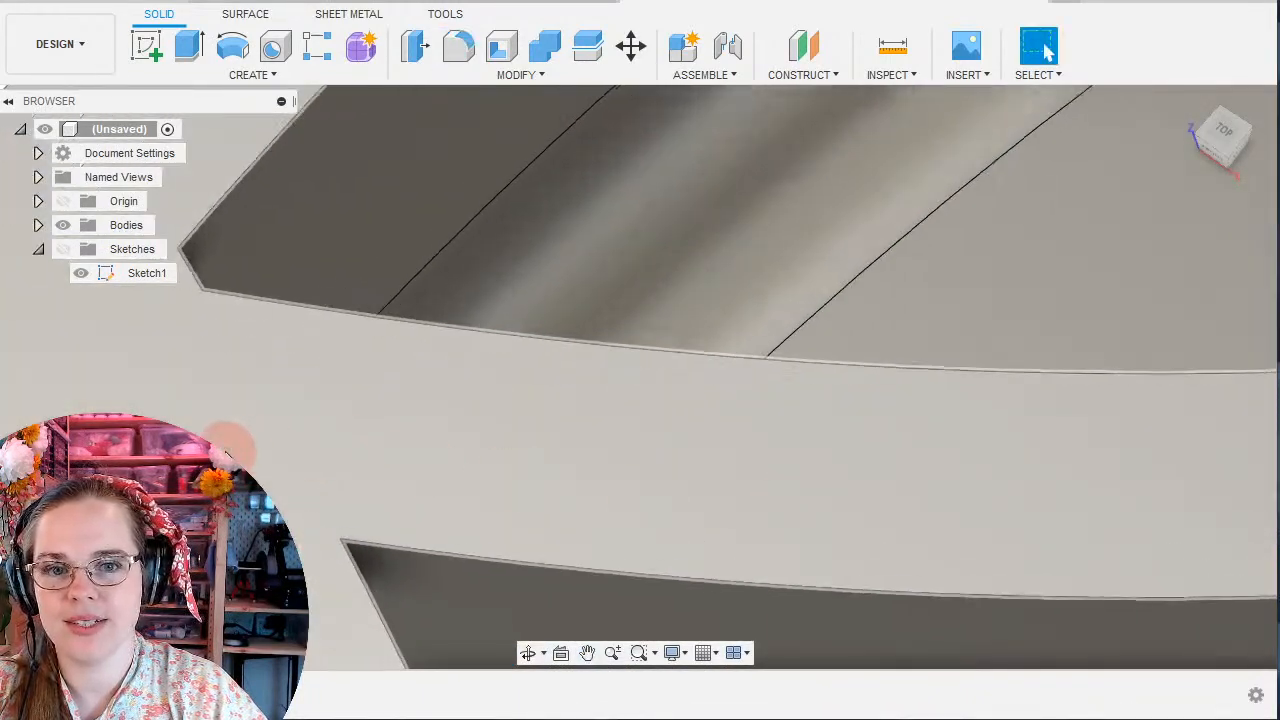
scroll(223, 444, "down", 4)
scroll(223, 444, "down", 3)
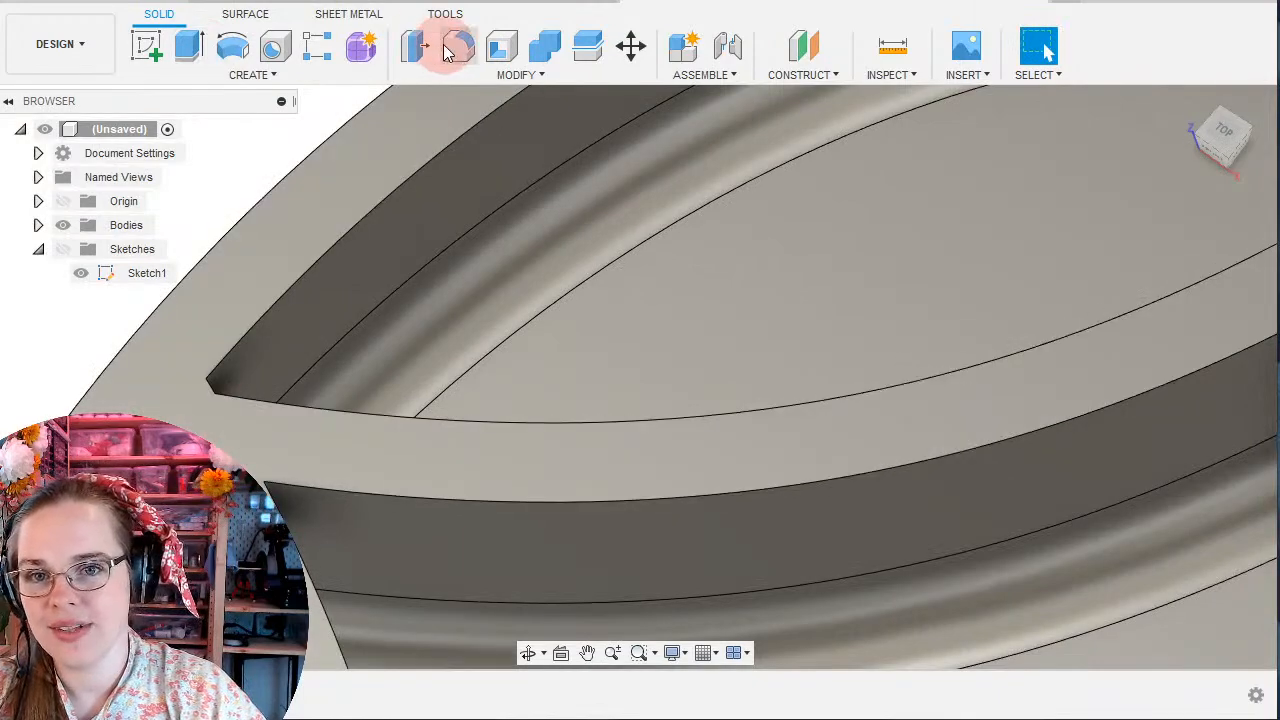
left_click(452, 48)
left_click(345, 411)
middle_click_drag(345, 408, 224, 272, "shift")
left_click(246, 199)
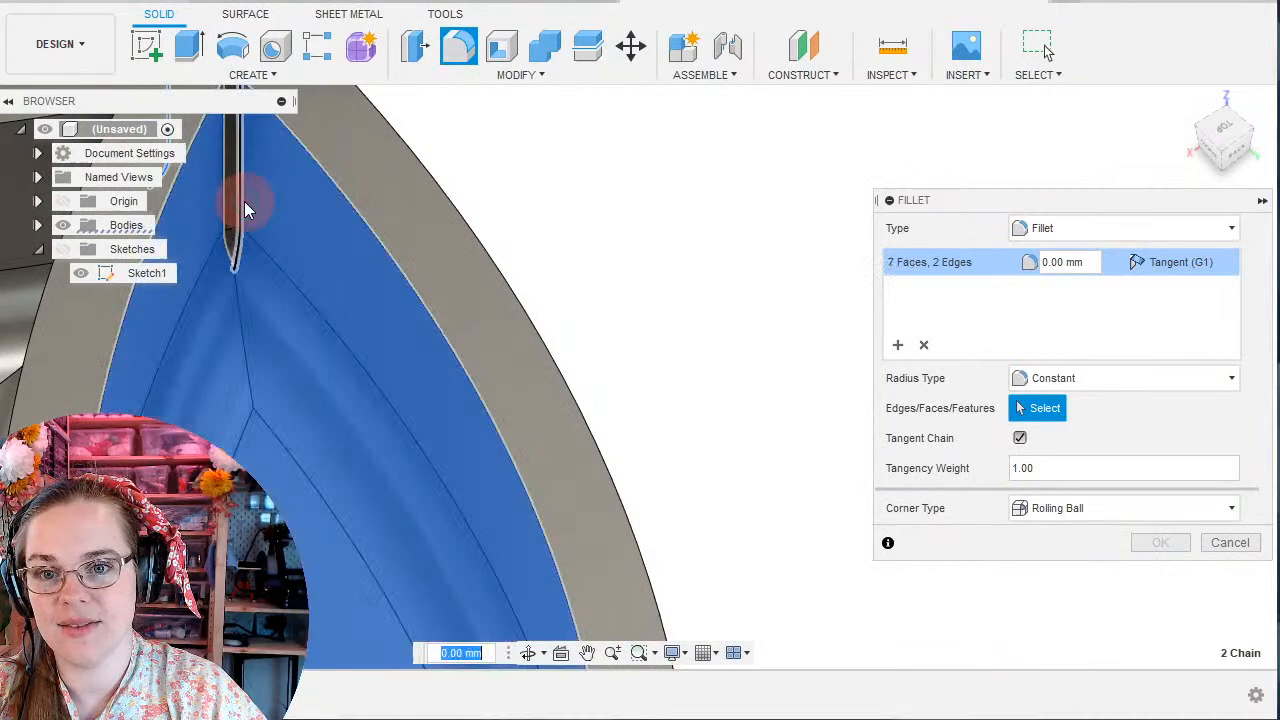
left_click(235, 201)
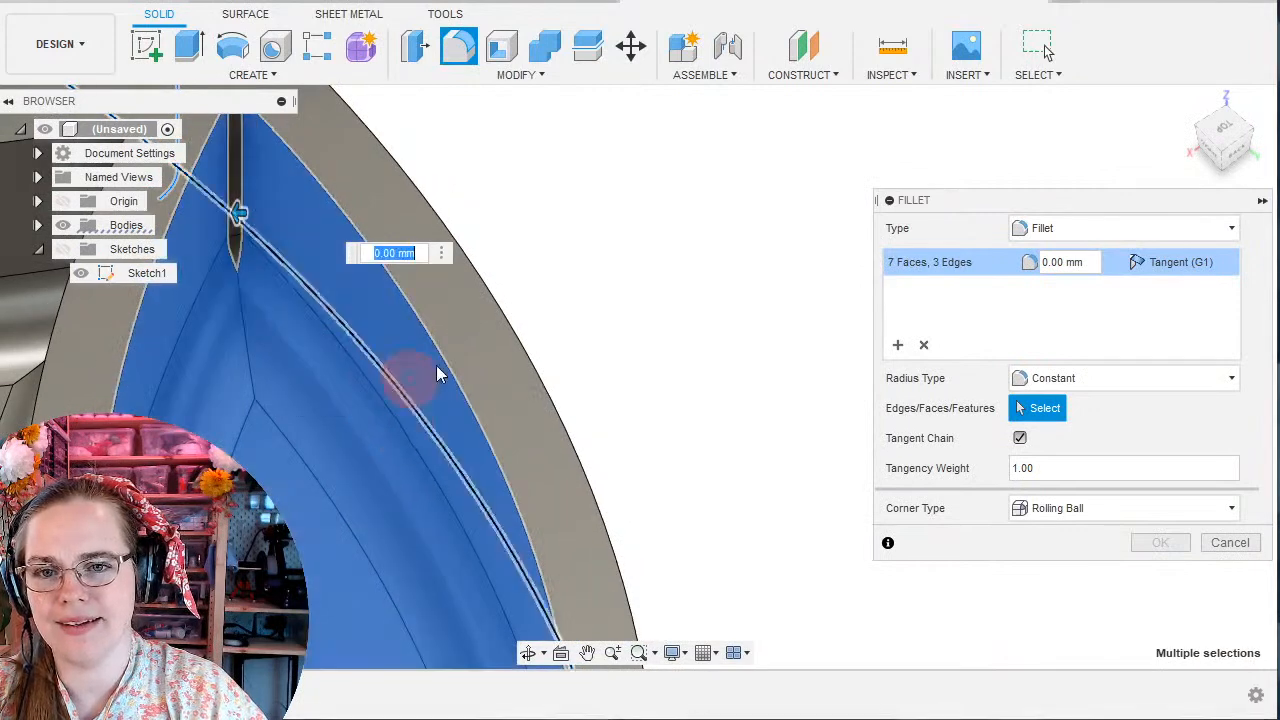
middle_click_drag(278, 387, 448, 474)
key("Escape")
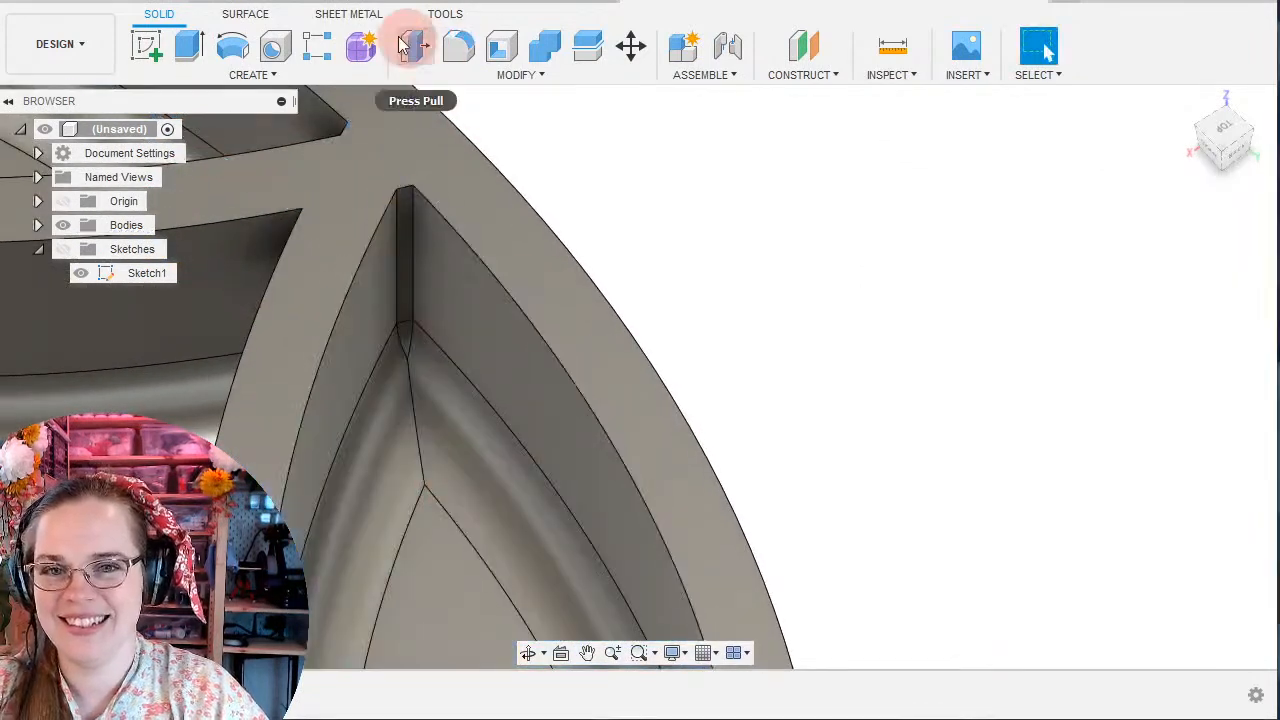
Fillet the four upright edges where the outer compartments' short end faces meet the outer oval wall with a 1.65 mm radius.
left_click(458, 45)
left_click(412, 268)
middle_click_drag(268, 261, 474, 284, "shift")
middle_click_drag(316, 405, 561, 423)
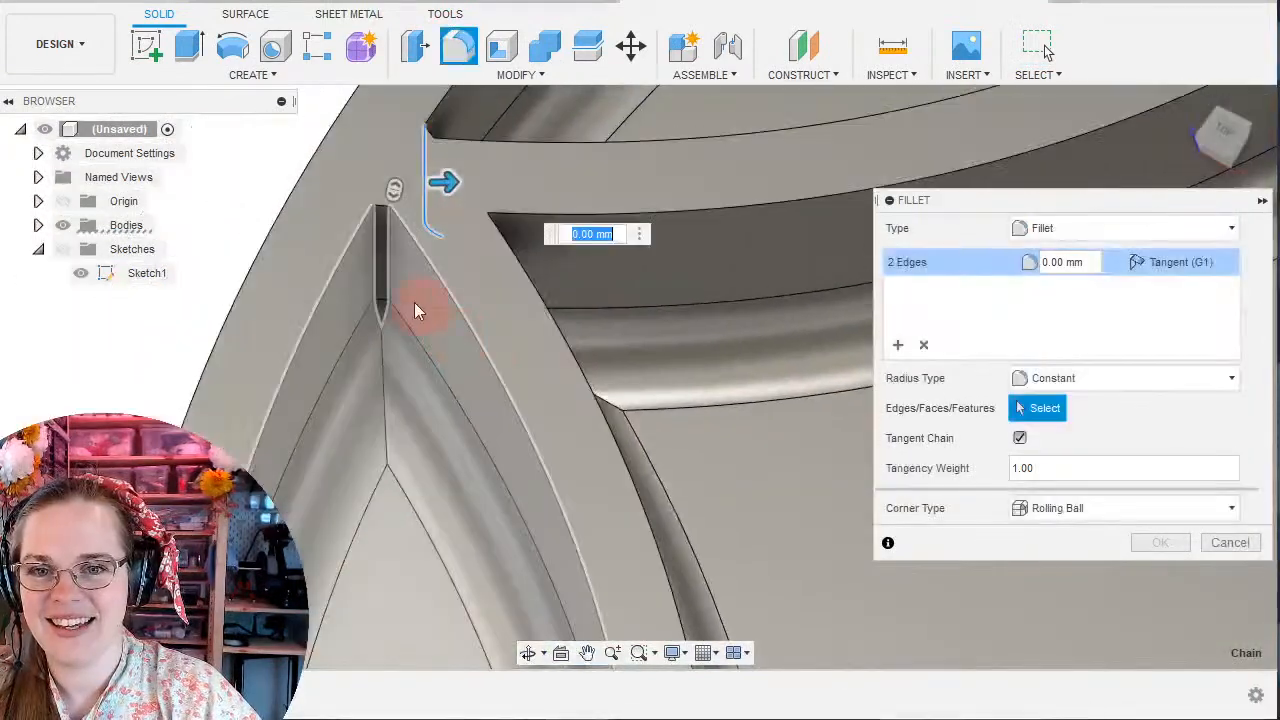
left_click(368, 281)
middle_click_drag(620, 482, 262, 228)
middle_click_drag(746, 447, 149, 279)
middle_click_drag(417, 446, 511, 438, "shift")
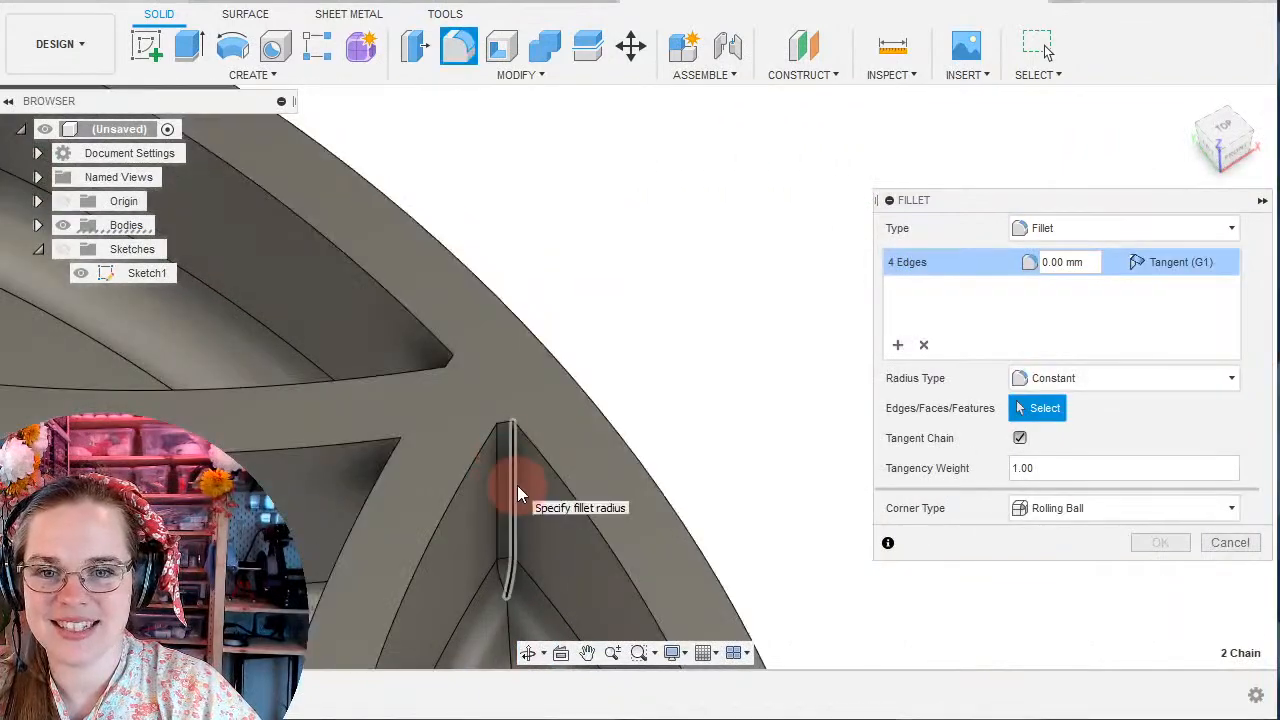
left_click(517, 485)
middle_click_drag(312, 309, 458, 297, "shift")
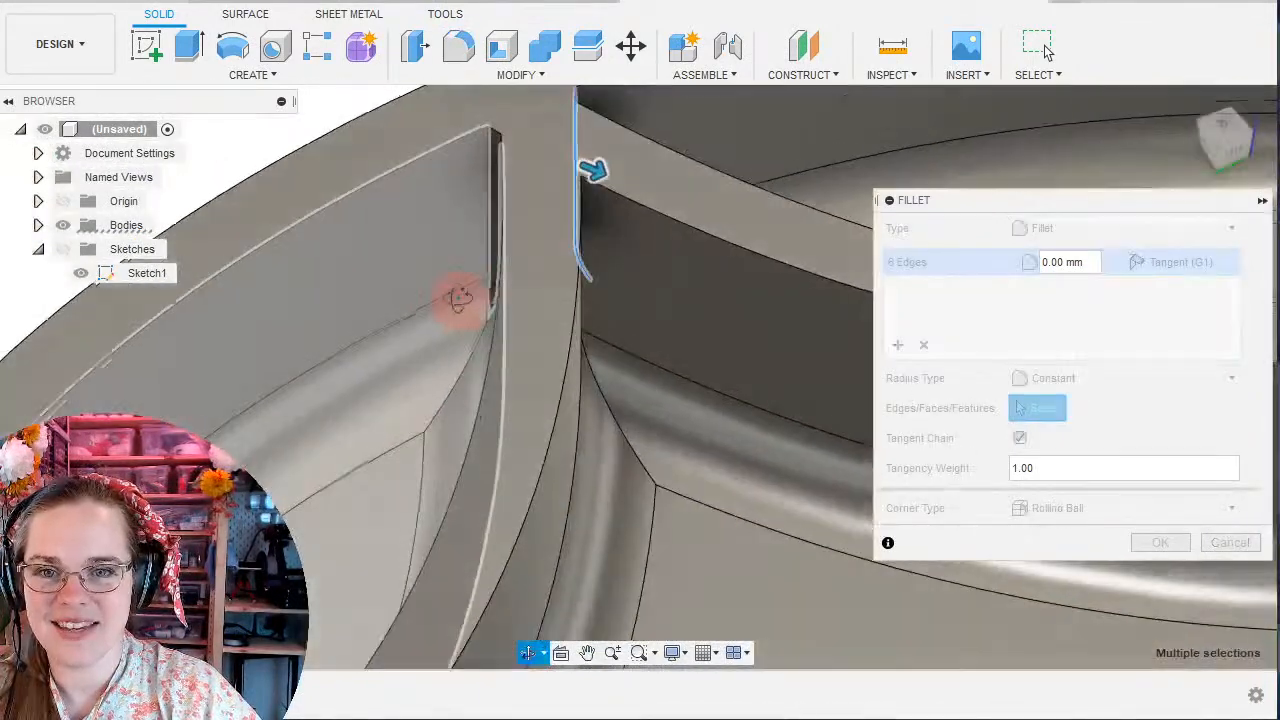
left_click(487, 222)
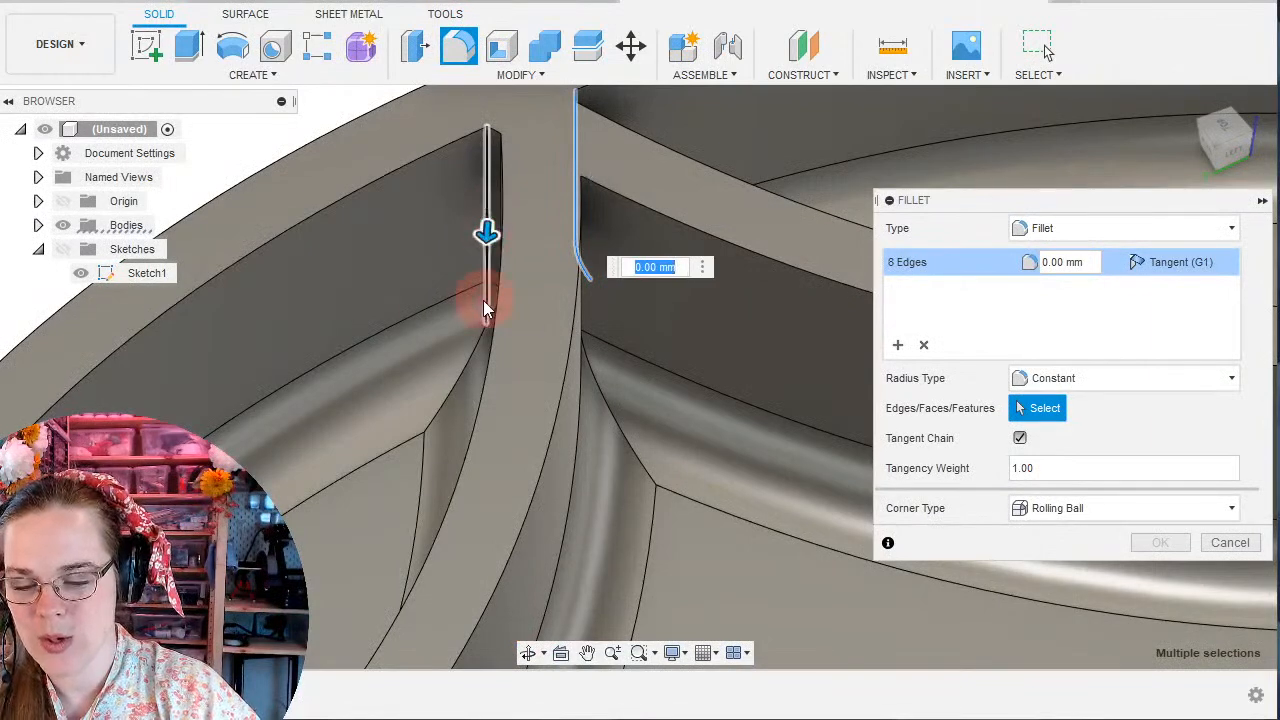
type("1.6")
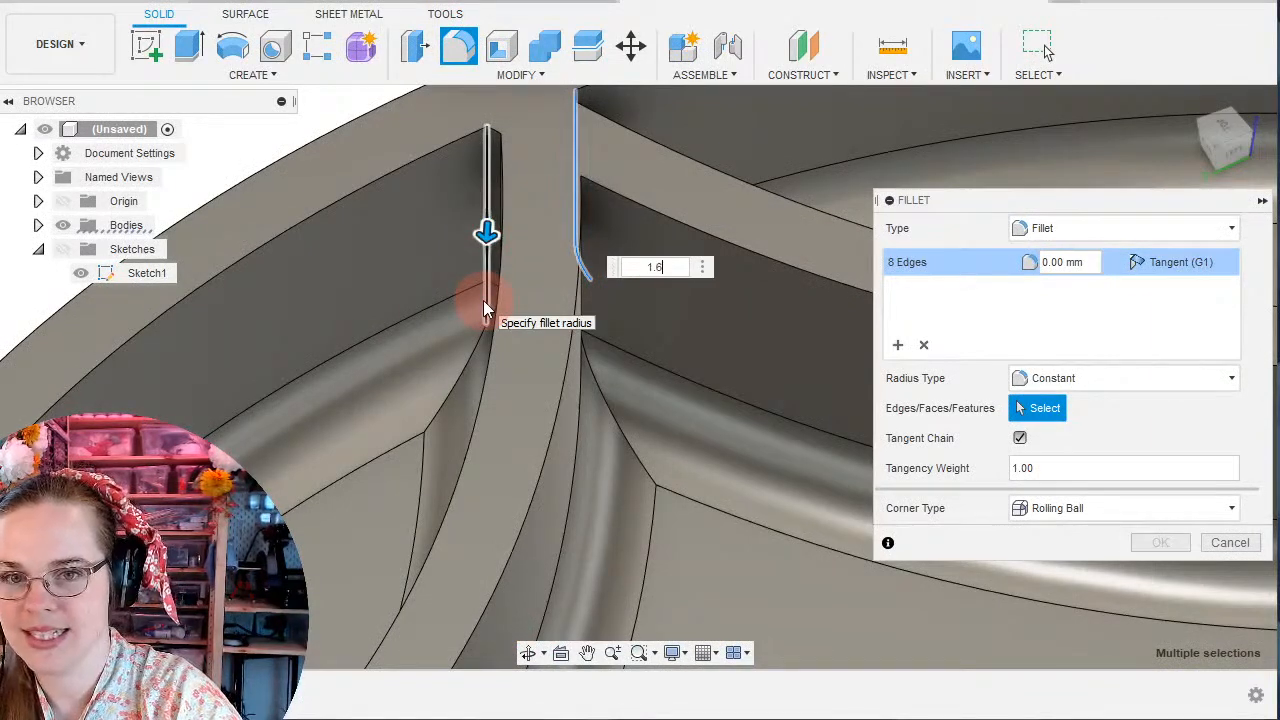
type("5")
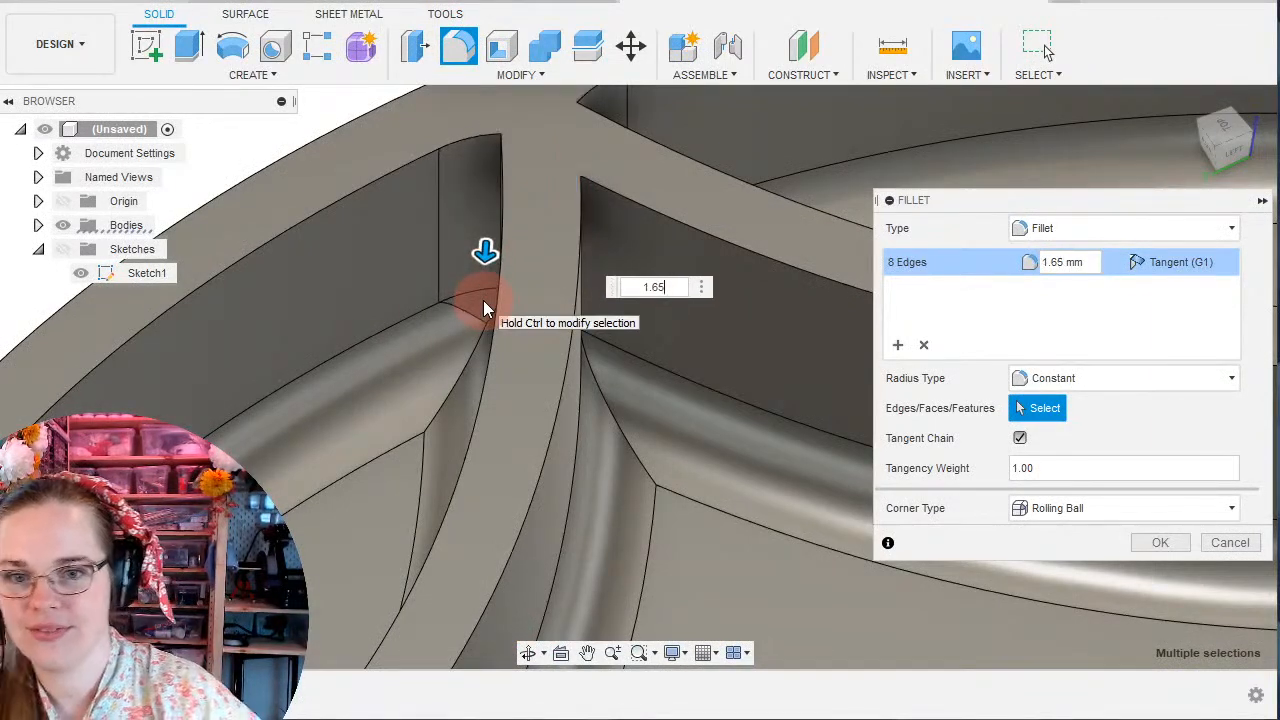
left_click(1163, 543)
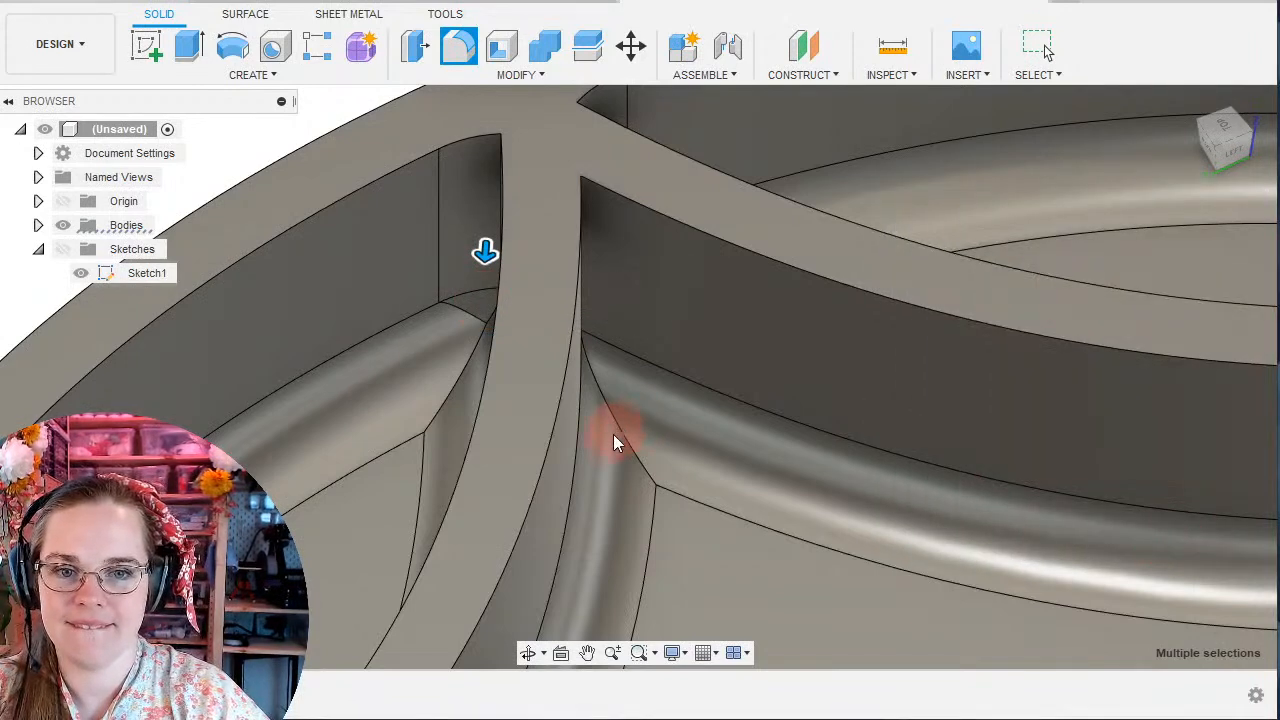
Try a 1.25 mm fillet on the remaining sharp upright edges of two rounded compartment ends together with the neighbouring compartment's upright corner edge.
middle_click_drag(611, 438, 585, 541, "shift")
left_click(462, 52)
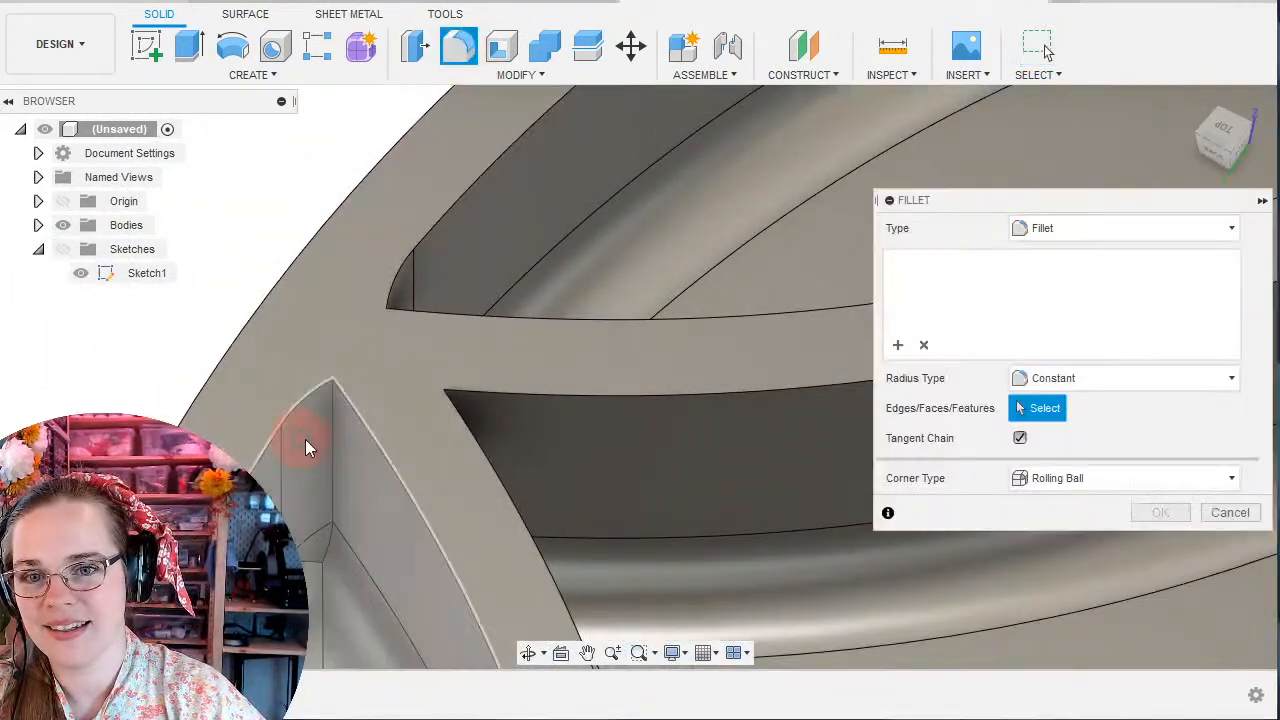
left_click(335, 441)
middle_click_drag(629, 337, 471, 277, "shift")
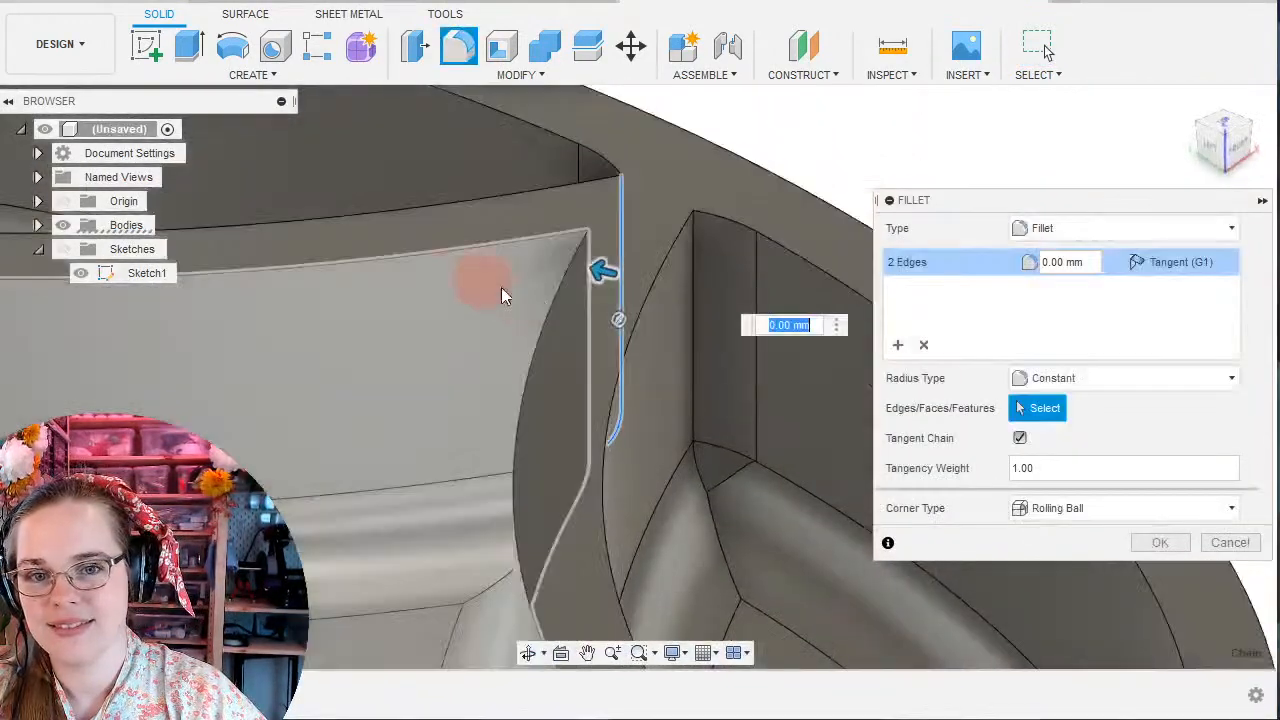
left_click(696, 392)
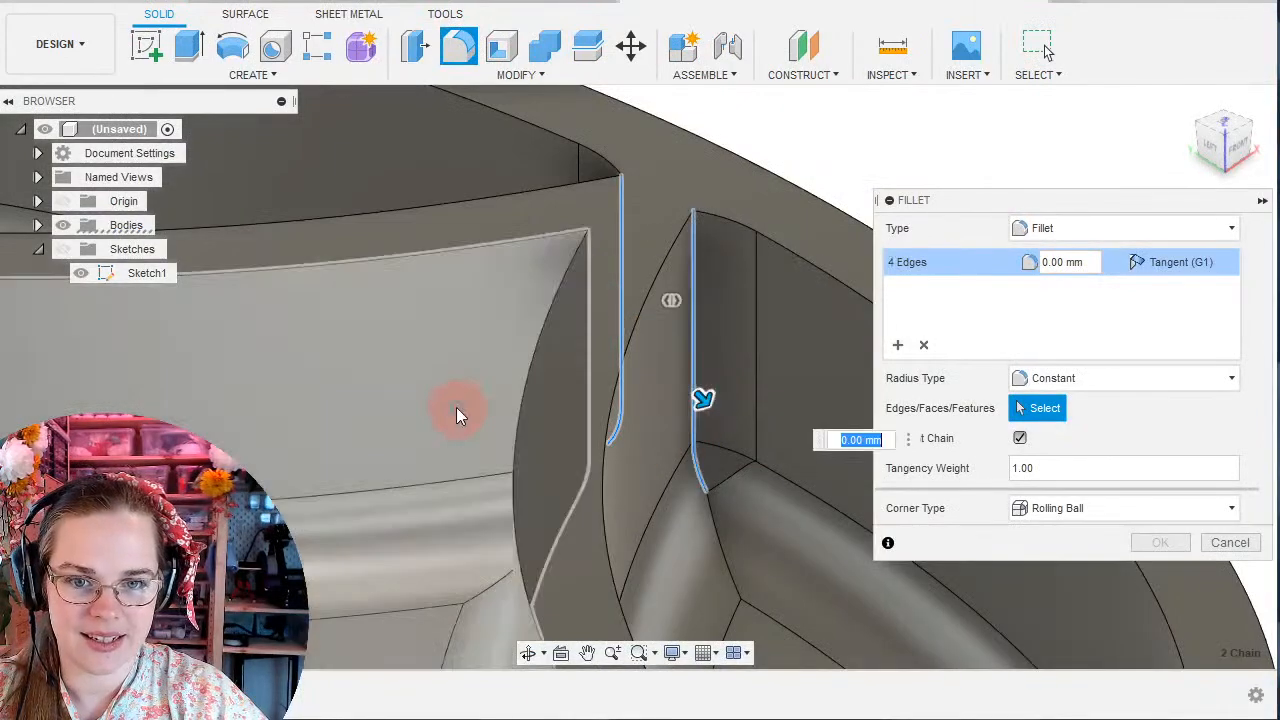
middle_click_drag(457, 410, 529, 394, "shift")
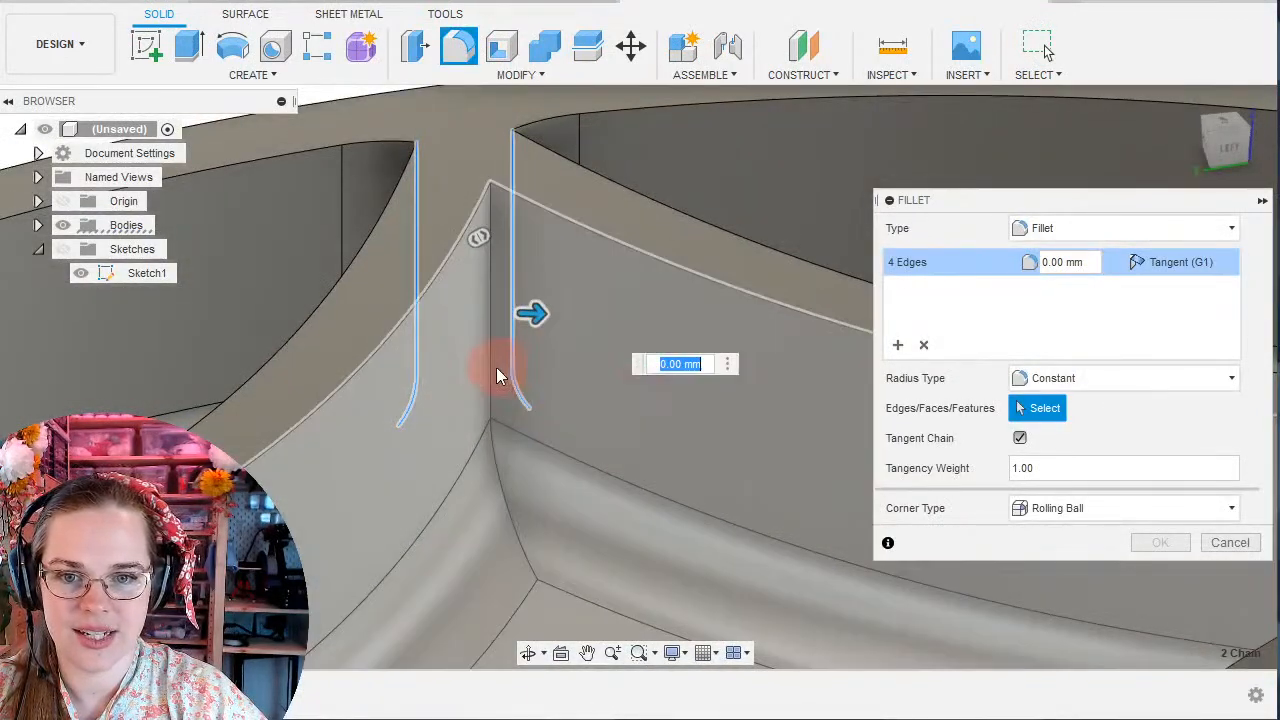
left_click(486, 354)
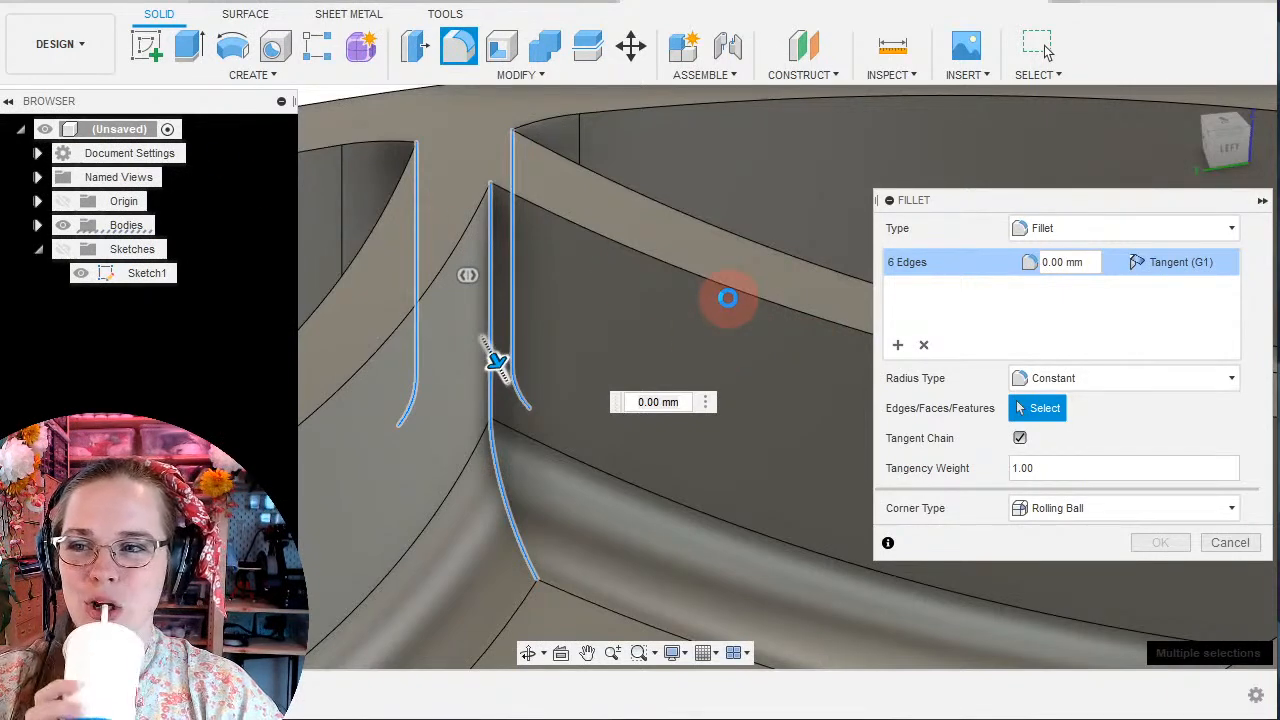
left_click_drag(728, 298, 730, 302)
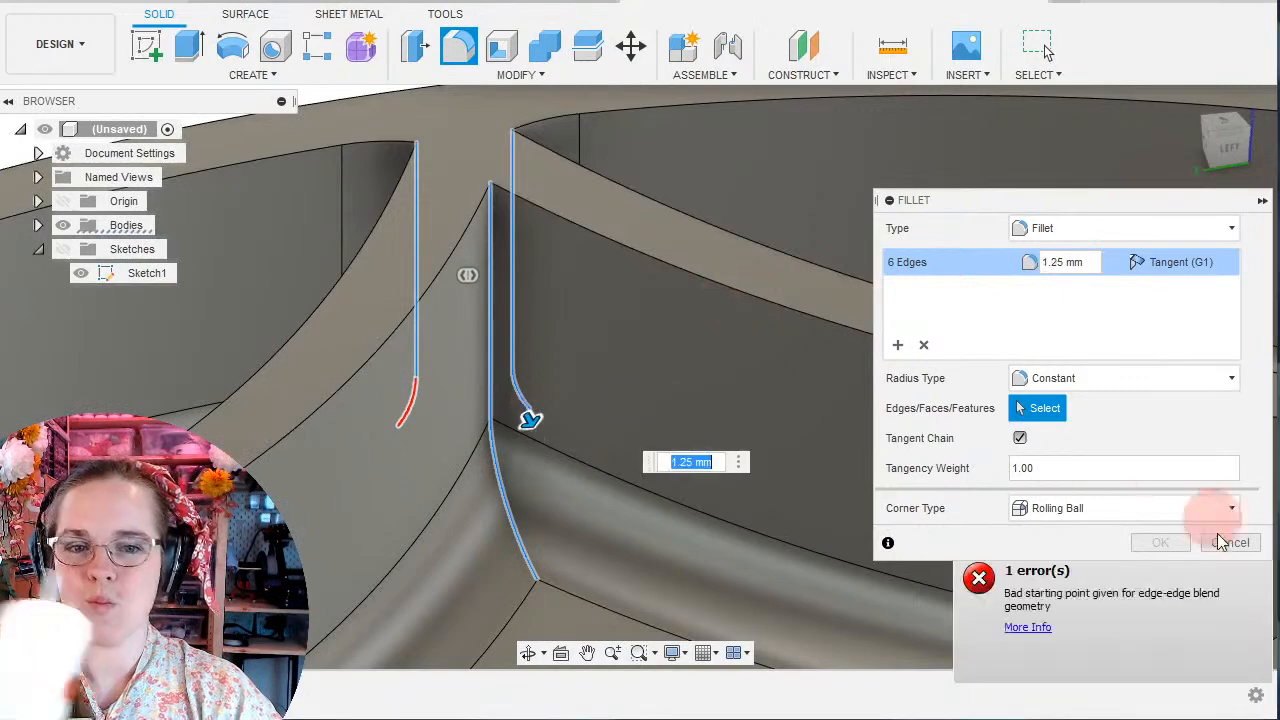
left_click(1235, 543)
middle_click_drag(340, 440, 363, 414, "shift")
middle_click_drag(255, 402, 620, 460)
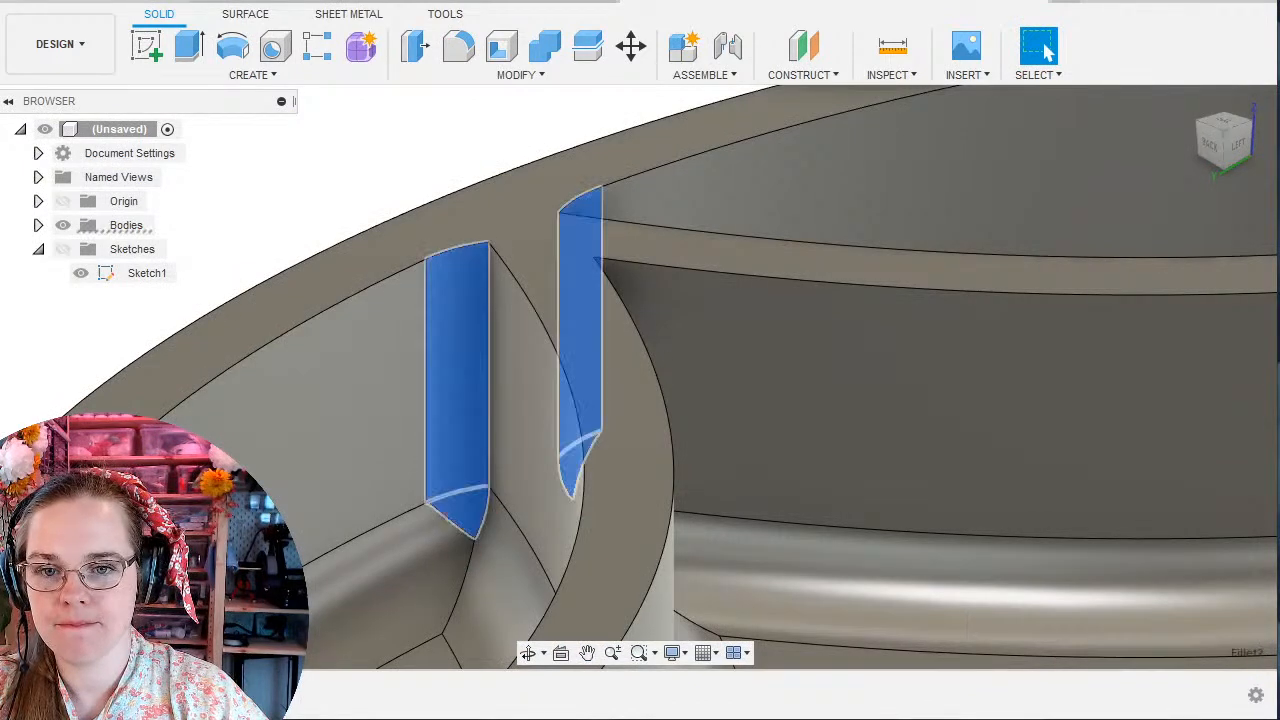
double_click(480, 512)
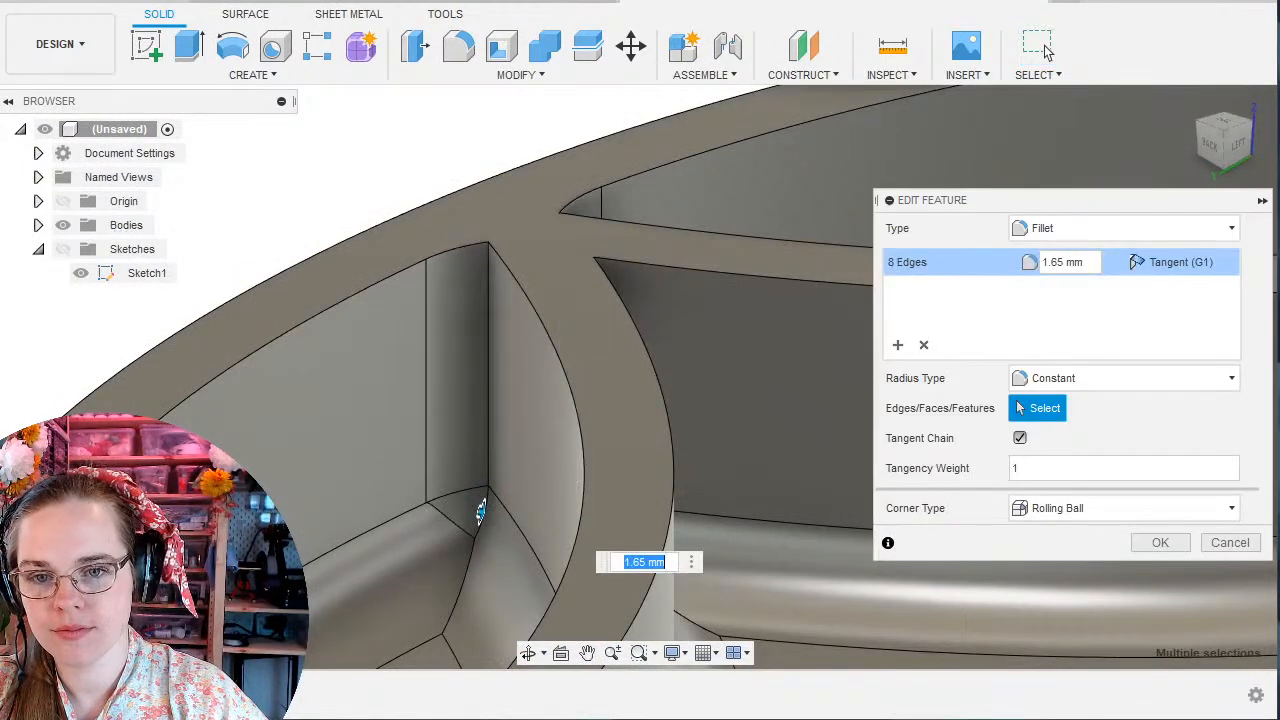
left_click(1228, 543)
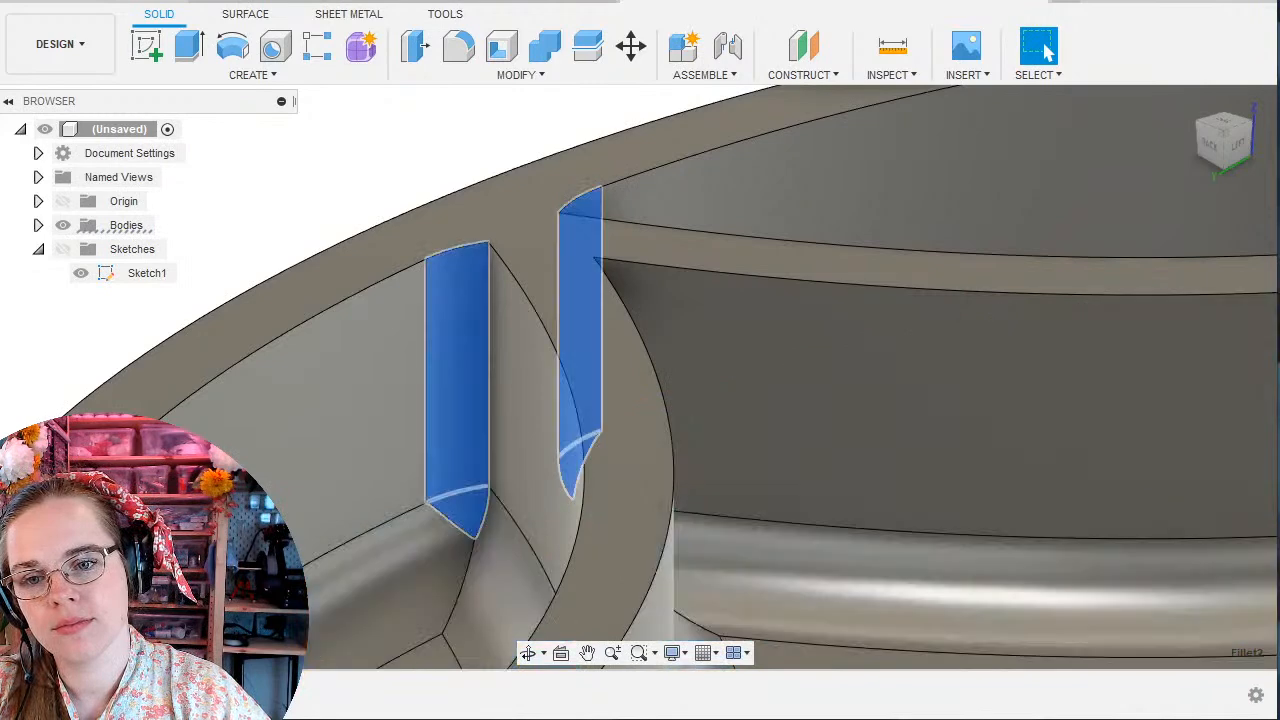
left_click(459, 46)
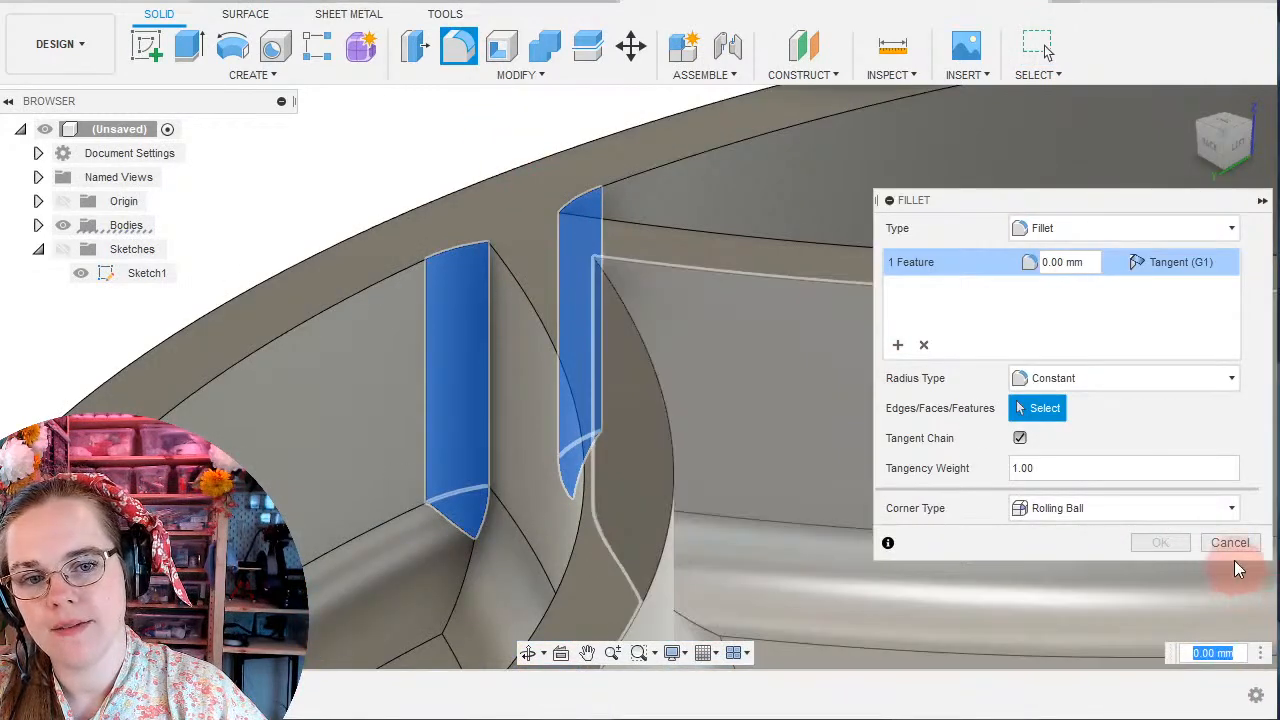
left_click(1229, 543)
Try a 5.75 mm fillet on the compartment's upright divider edge together with the floor corner edge below it.
left_click(459, 46)
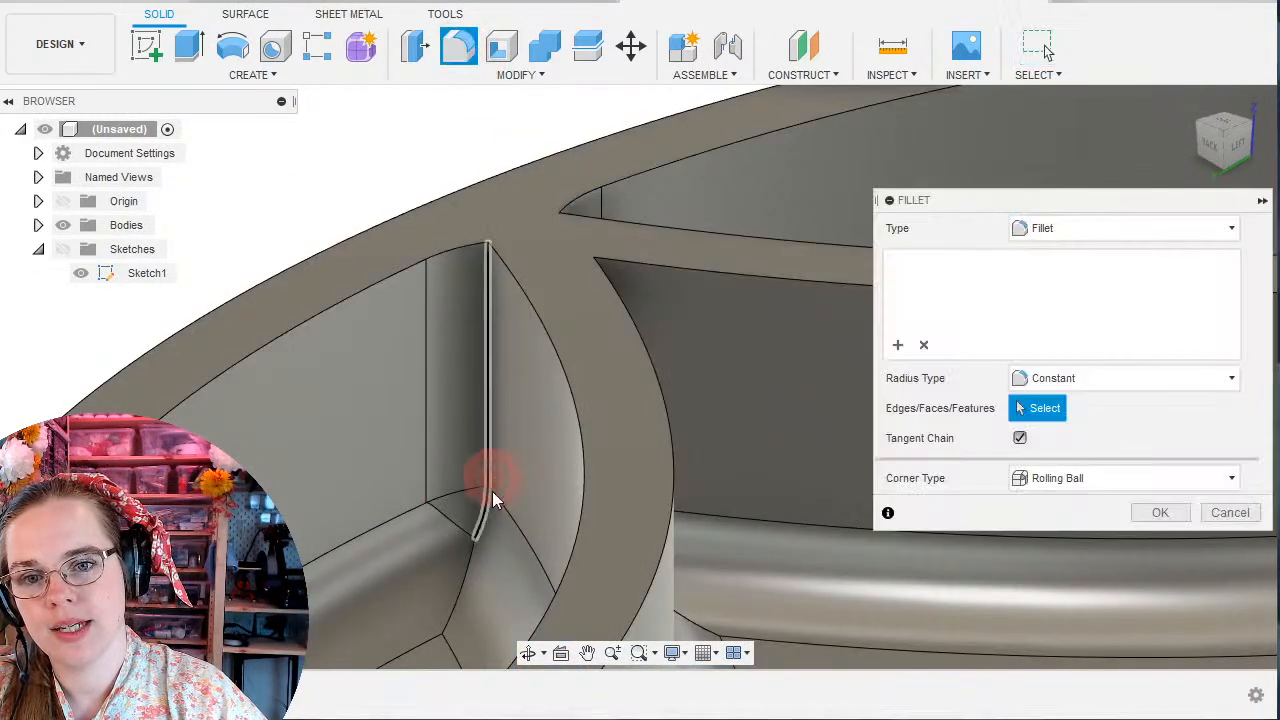
left_click(489, 474)
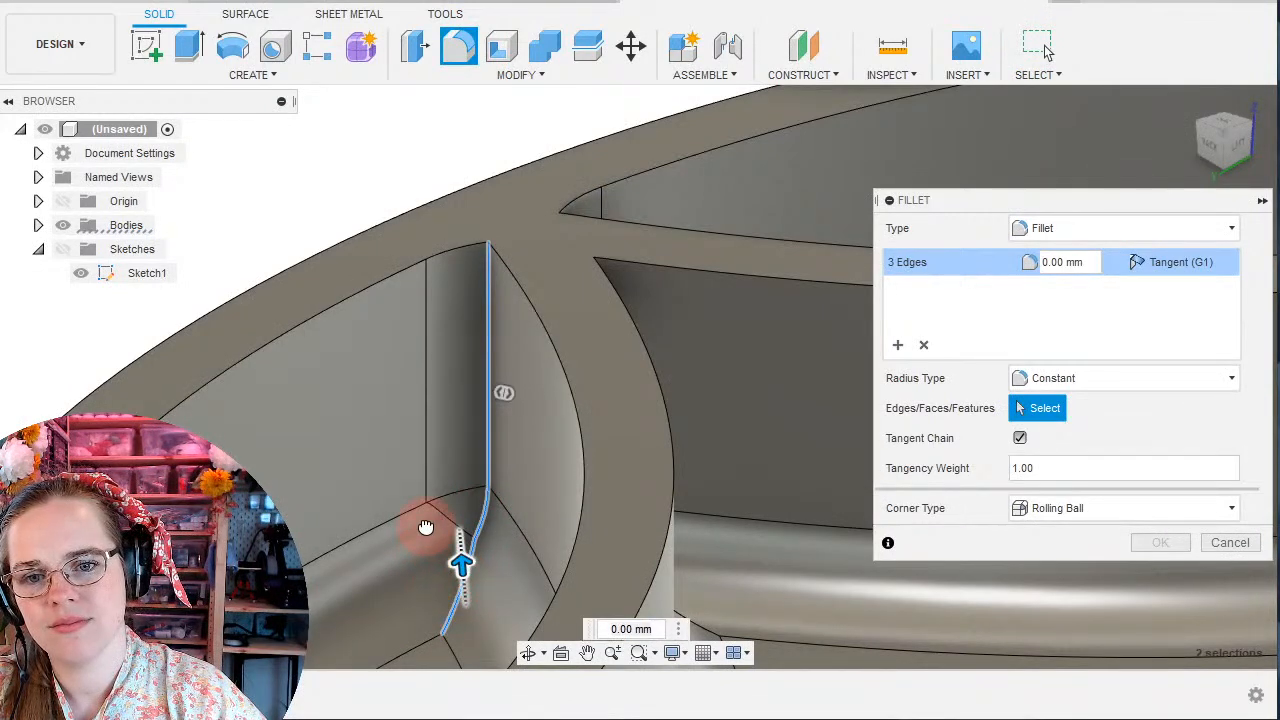
left_click_drag(426, 527, 434, 543)
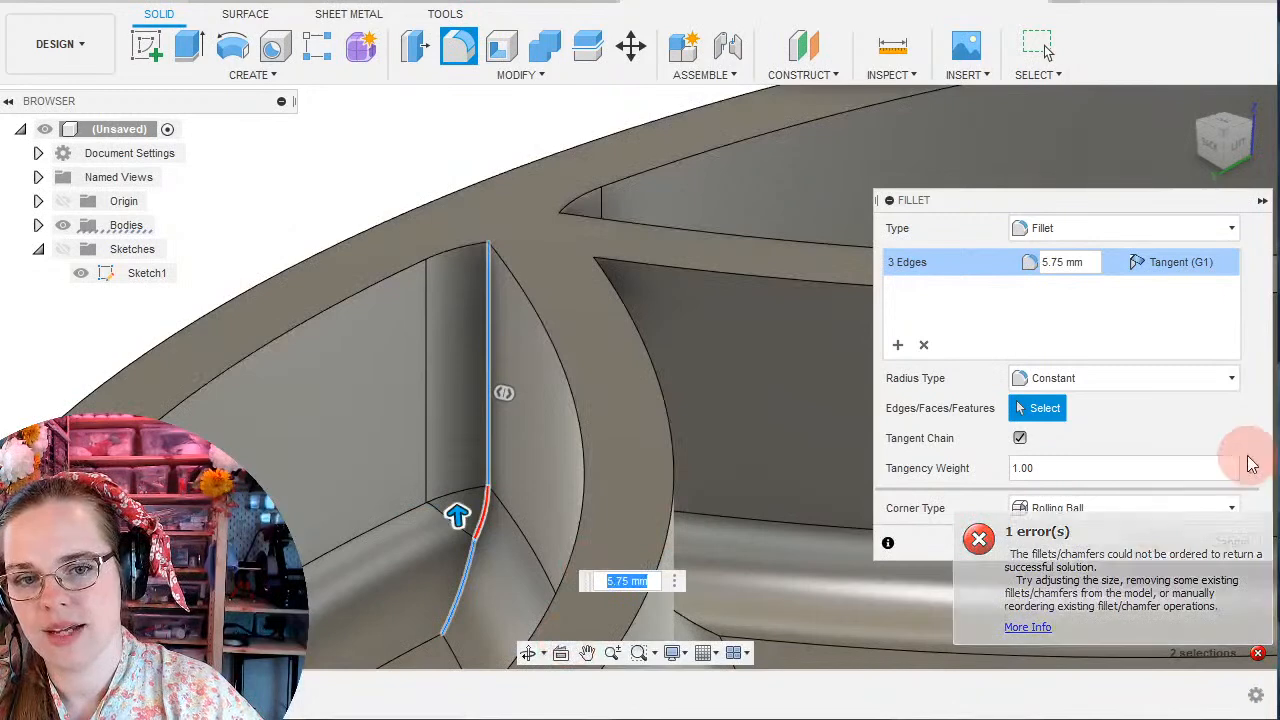
left_click(1225, 542)
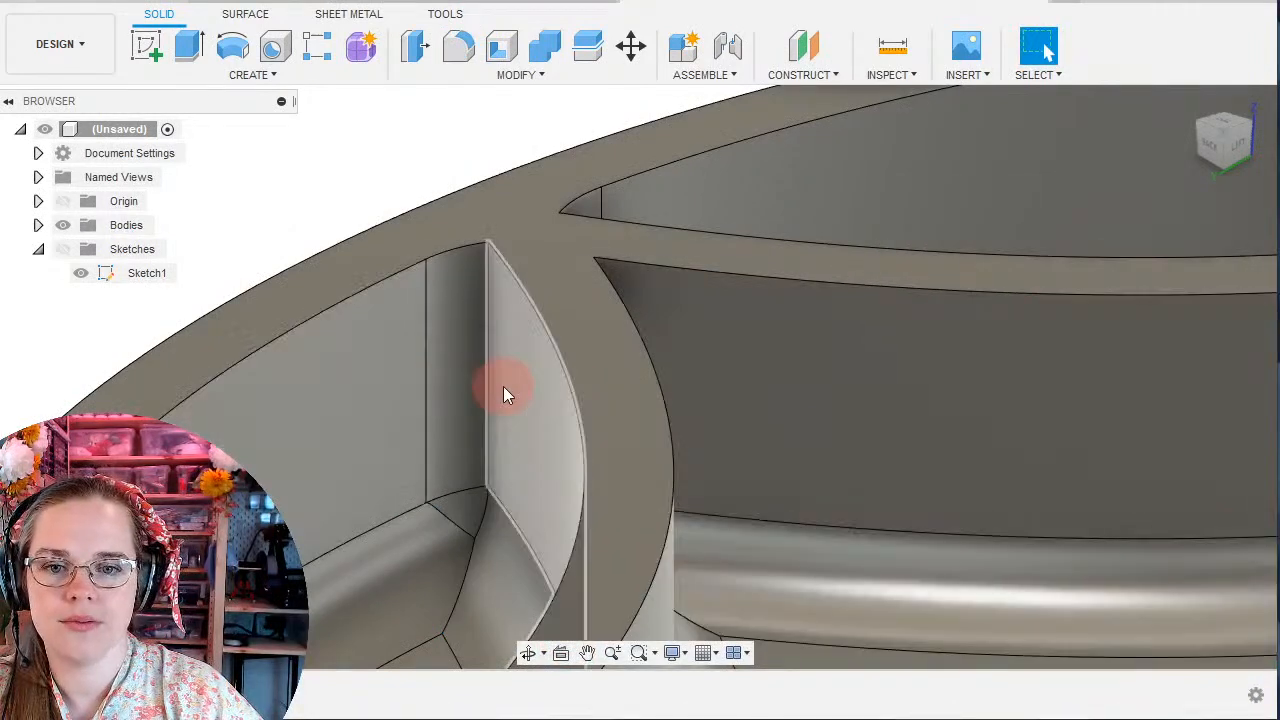
Try a 2.05 mm fillet on only the upright edge between the rounded compartment end and the curved divider.
left_click(487, 380)
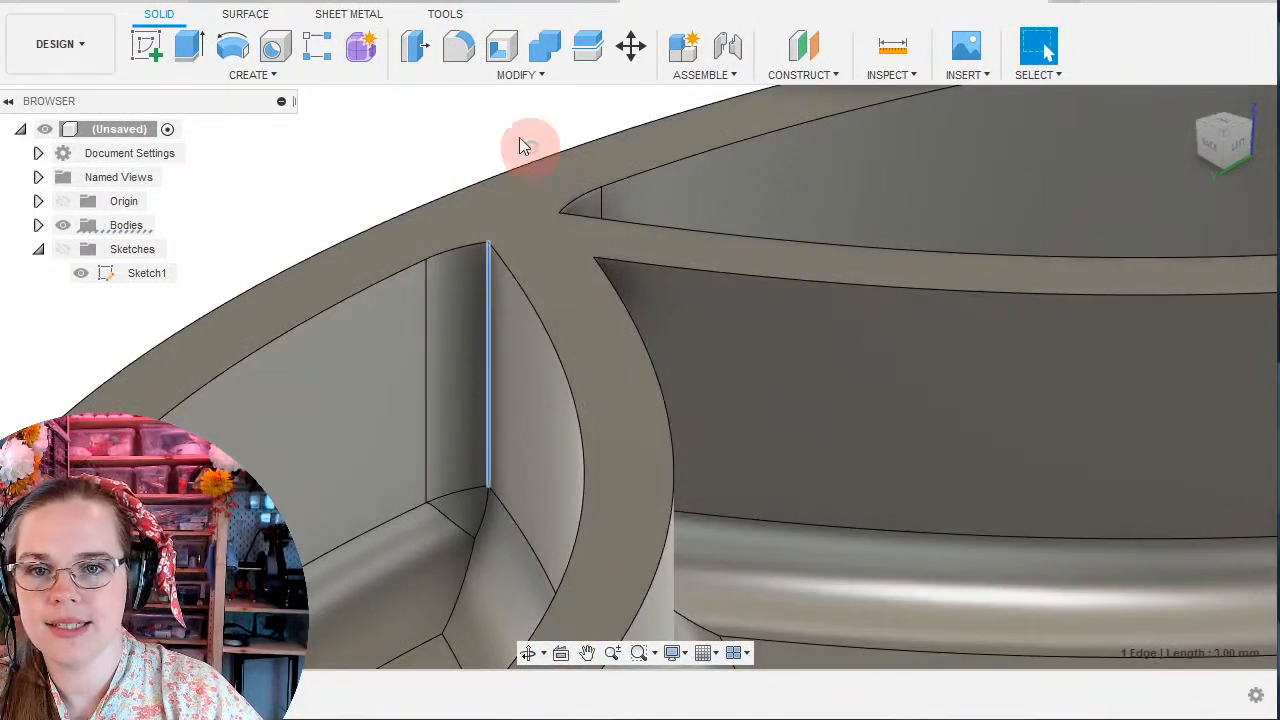
left_click(465, 60)
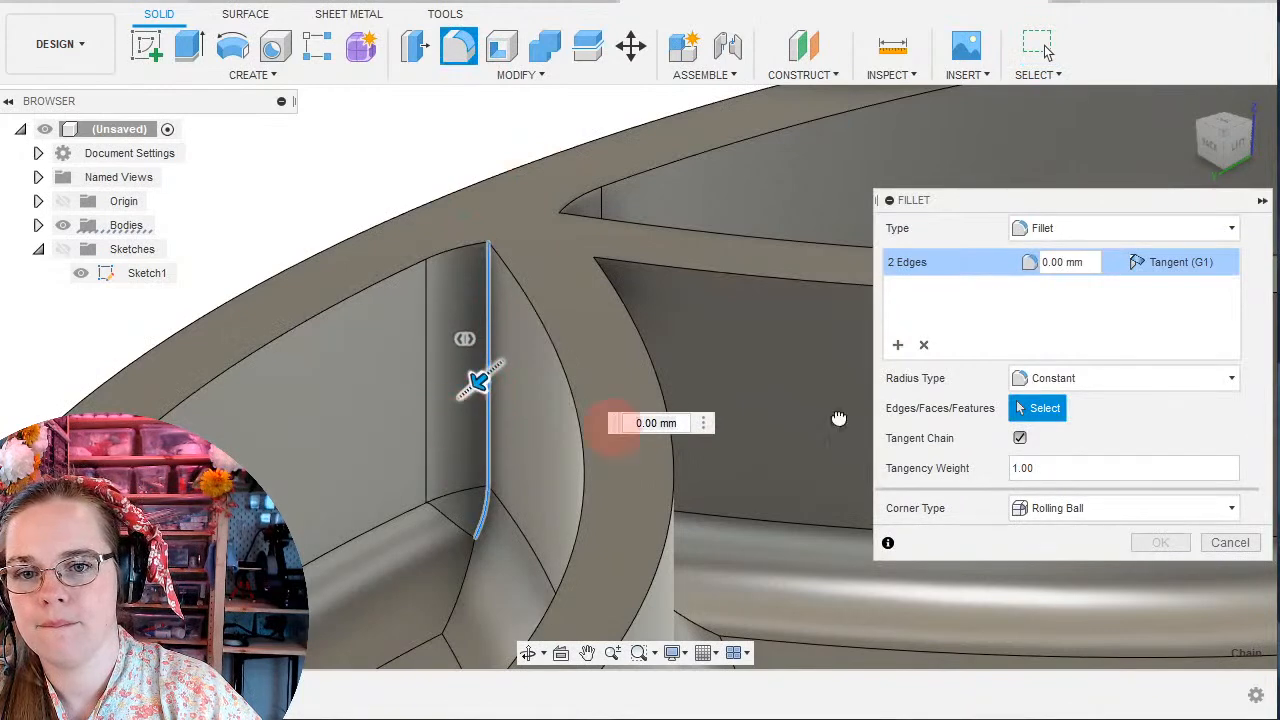
left_click_drag(1220, 542, 1246, 542)
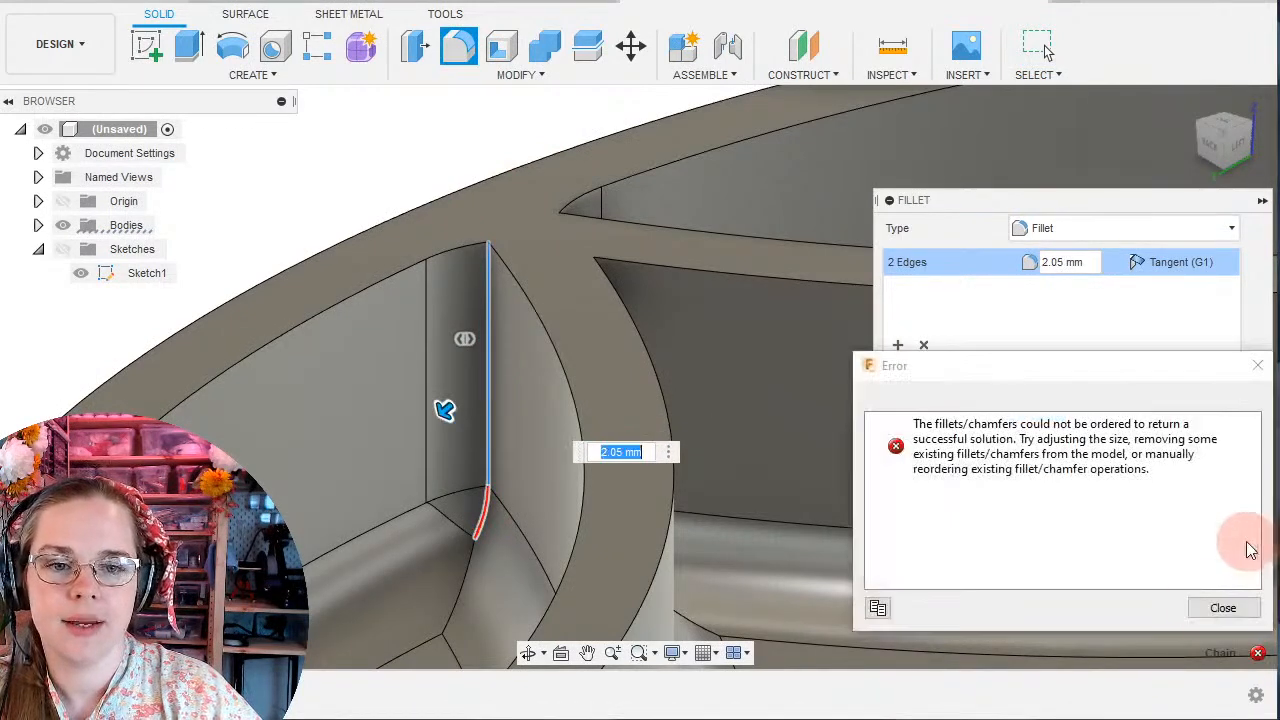
left_click(1223, 611)
left_click(1231, 545)
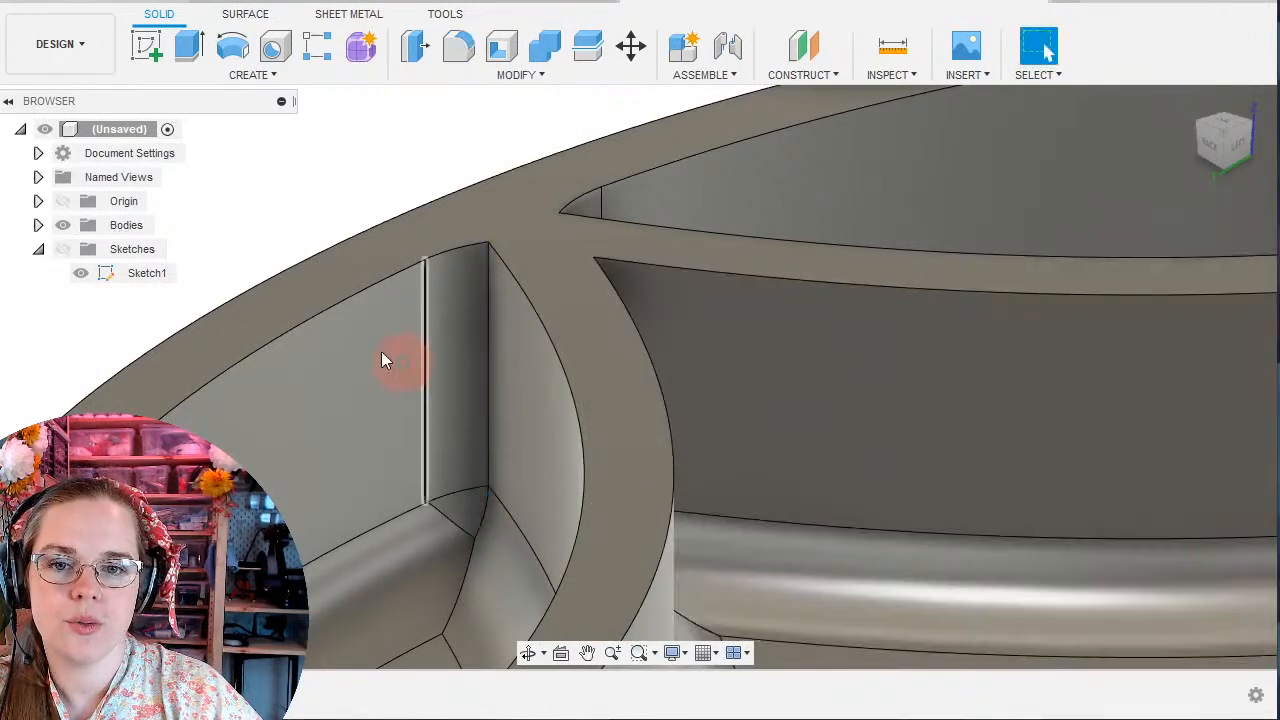
Open Sketch1 for editing at the oval's tip, where the curved divider lines cross.
scroll(379, 351, "down", 3)
double_click(147, 273)
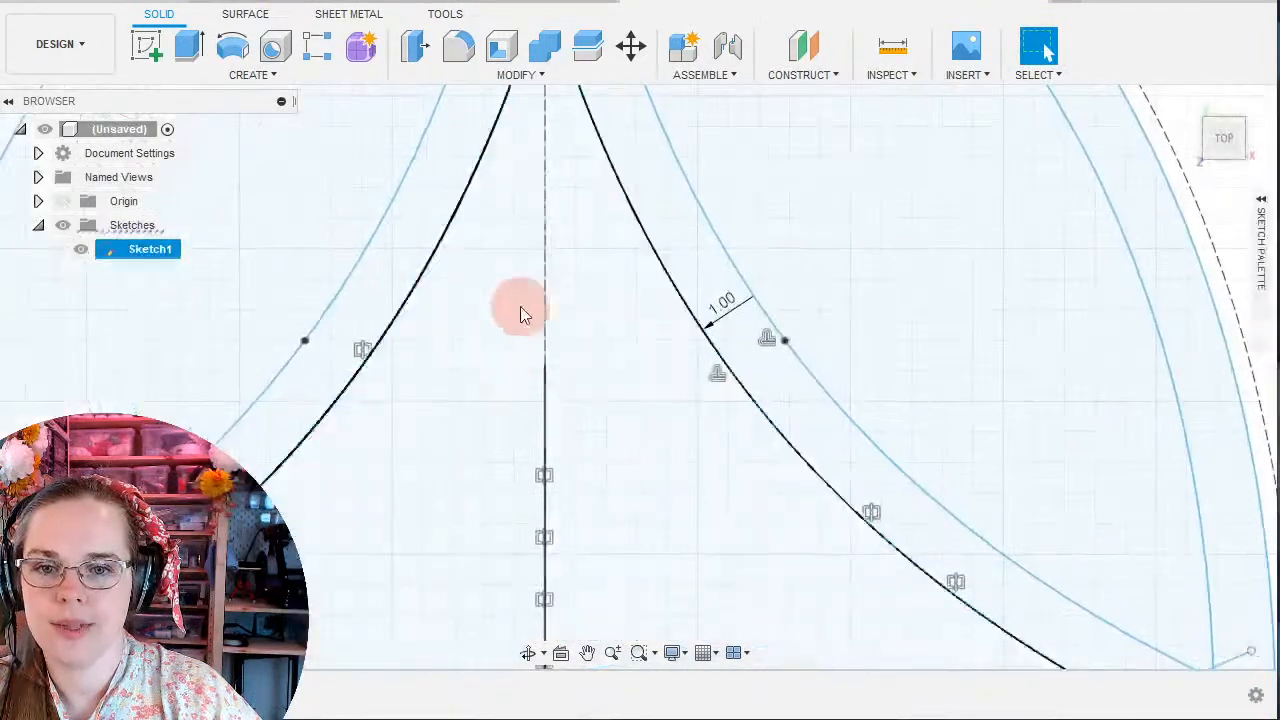
middle_click_drag(520, 306, 618, 655)
middle_click_drag(577, 330, 600, 493)
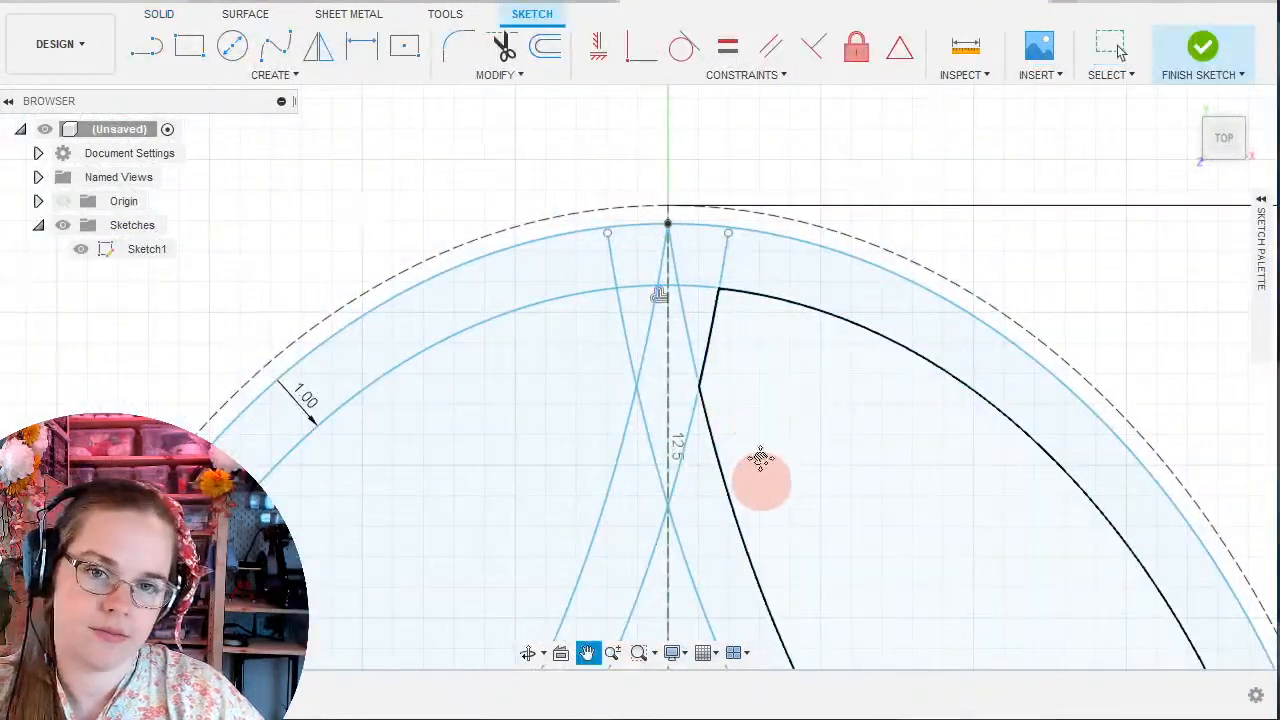
middle_click_drag(761, 458, 735, 178)
scroll(735, 178, "down", 1)
middle_click_drag(551, 503, 868, 132)
middle_click_drag(797, 205, 343, 614)
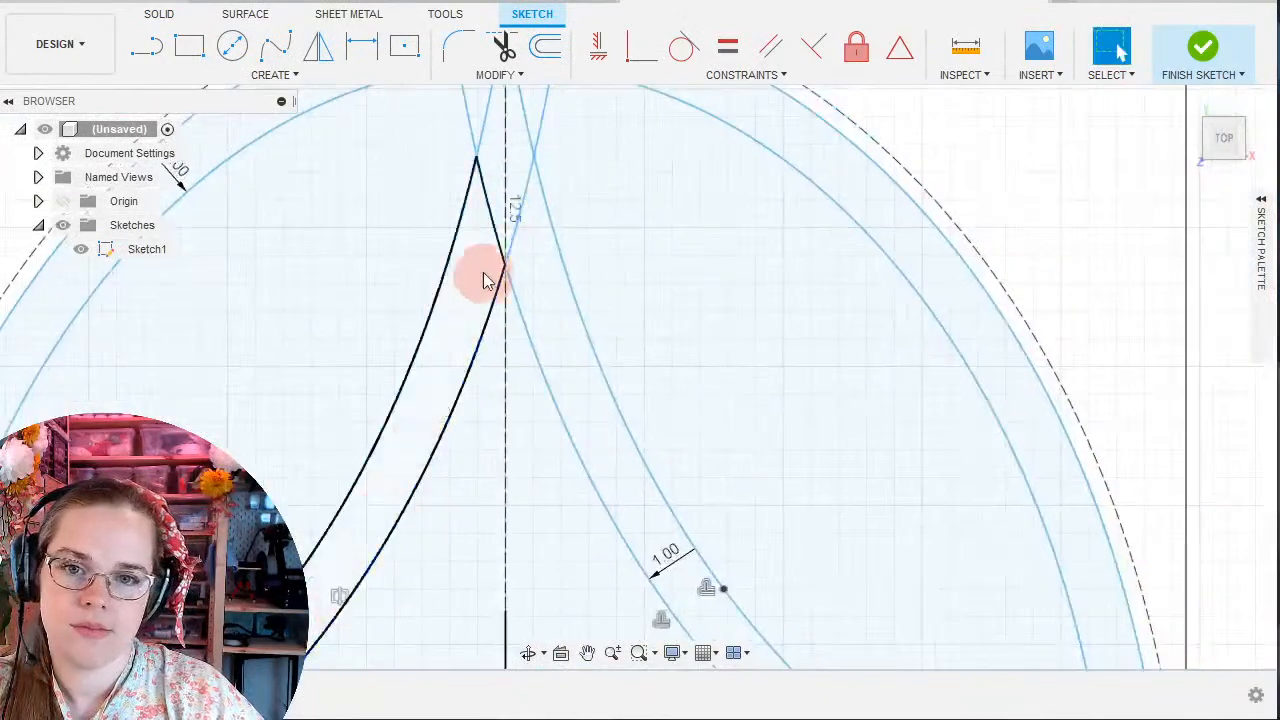
middle_click_drag(483, 272, 449, 456)
scroll(449, 454, "up", 3)
middle_click_drag(449, 335, 426, 517)
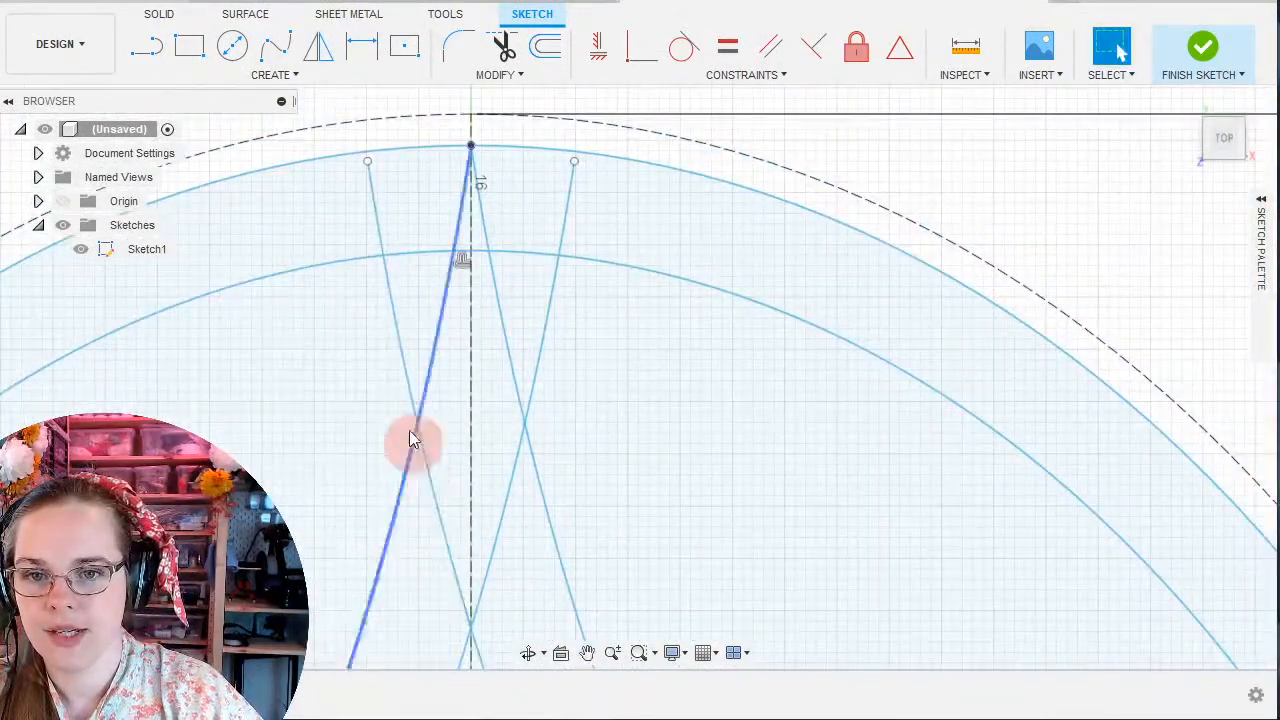
Try a 5 mm sketch fillet between the two crossing divider splines just left of the centreline near the oval's tip.
left_click(407, 374)
left_click(397, 481)
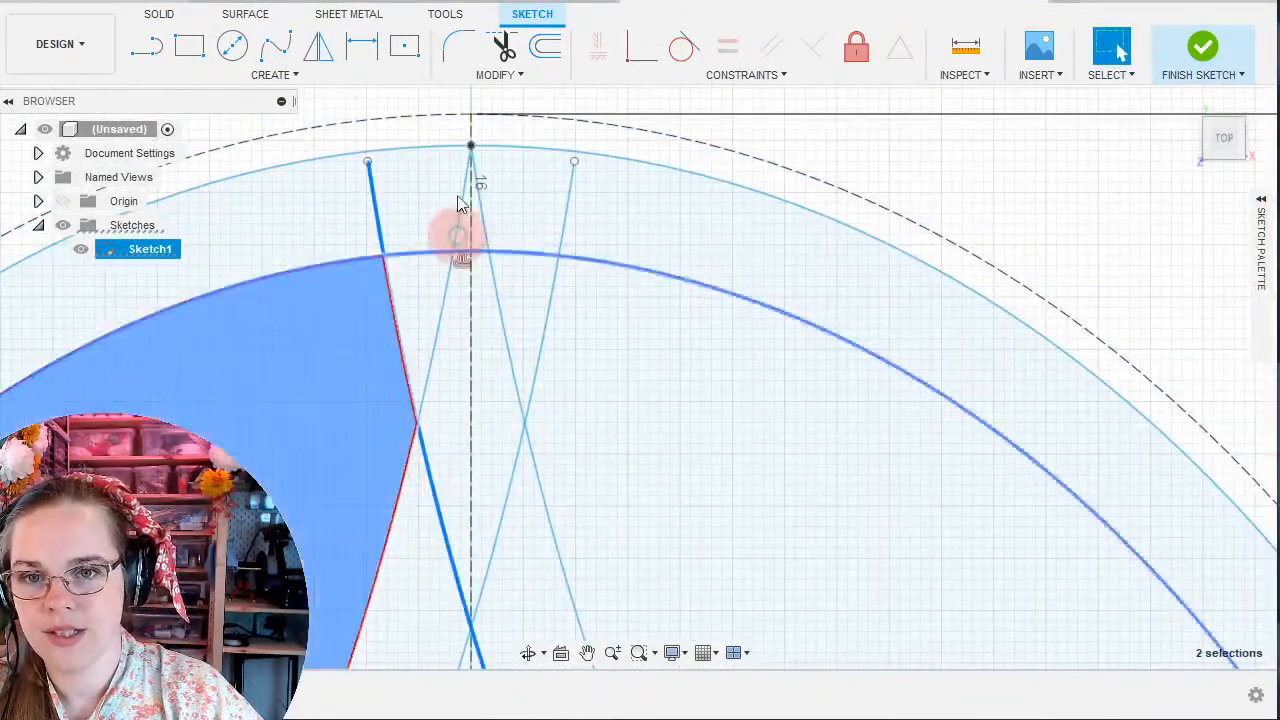
left_click(452, 58)
left_click(395, 490)
left_click(400, 355)
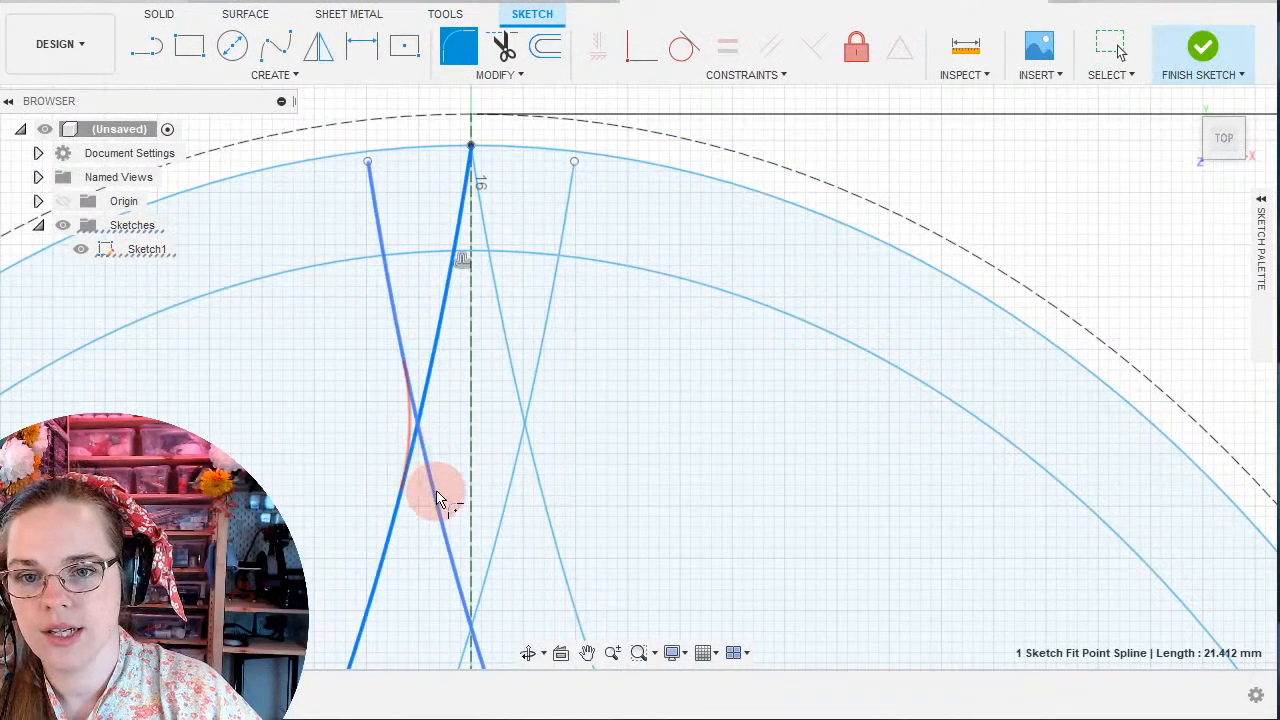
left_click(437, 500)
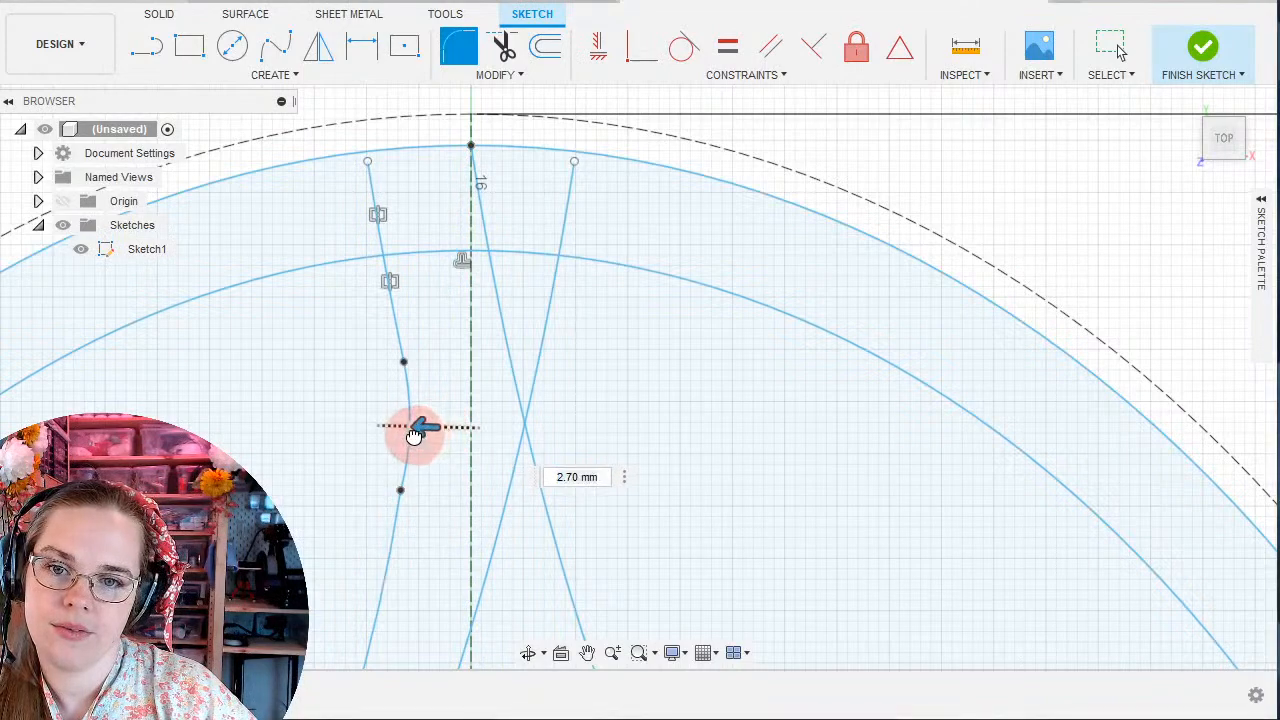
scroll(350, 345, "down", 3)
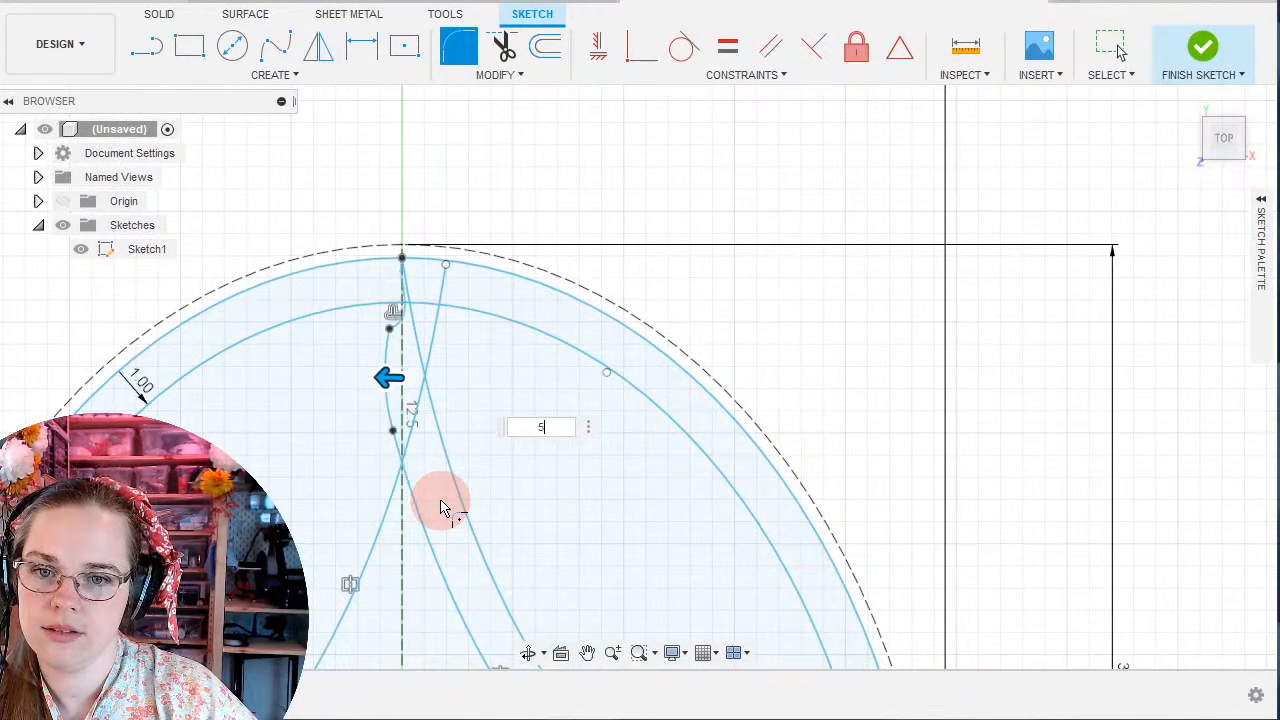
key("Escape")
scroll(431, 479, "down", 3)
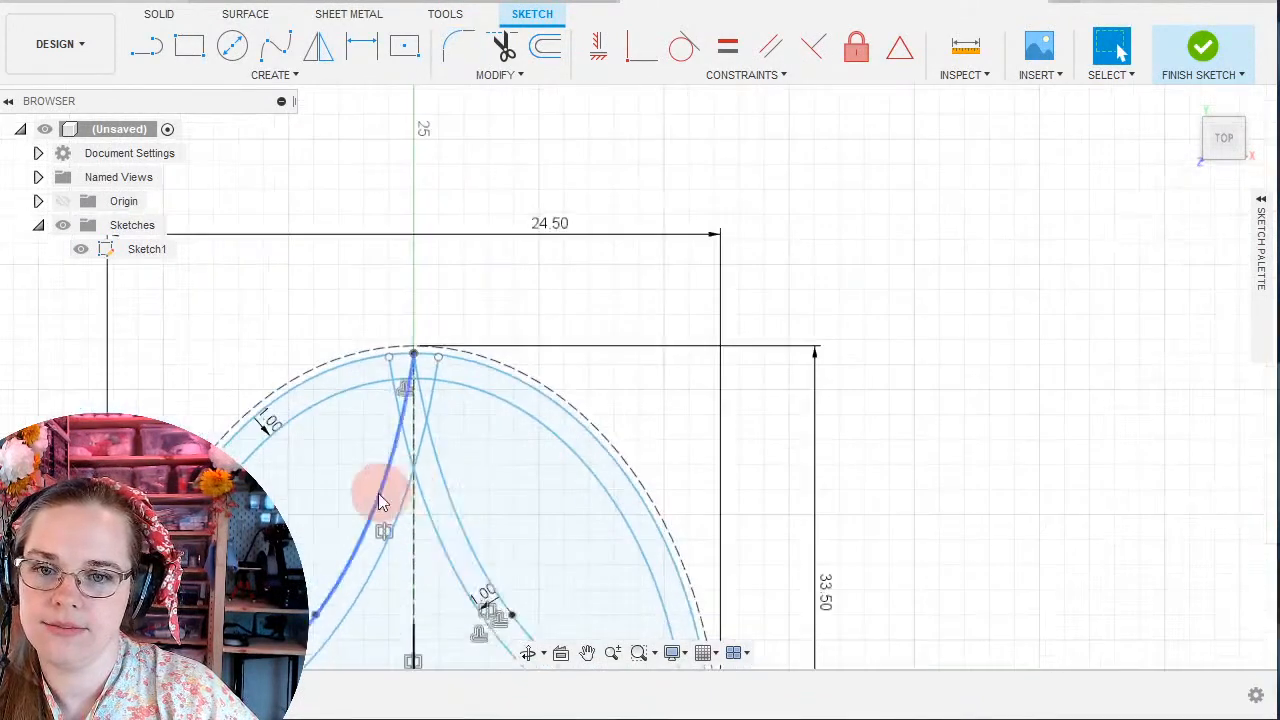
middle_click_drag(378, 493, 680, 186)
scroll(467, 445, "up", 8)
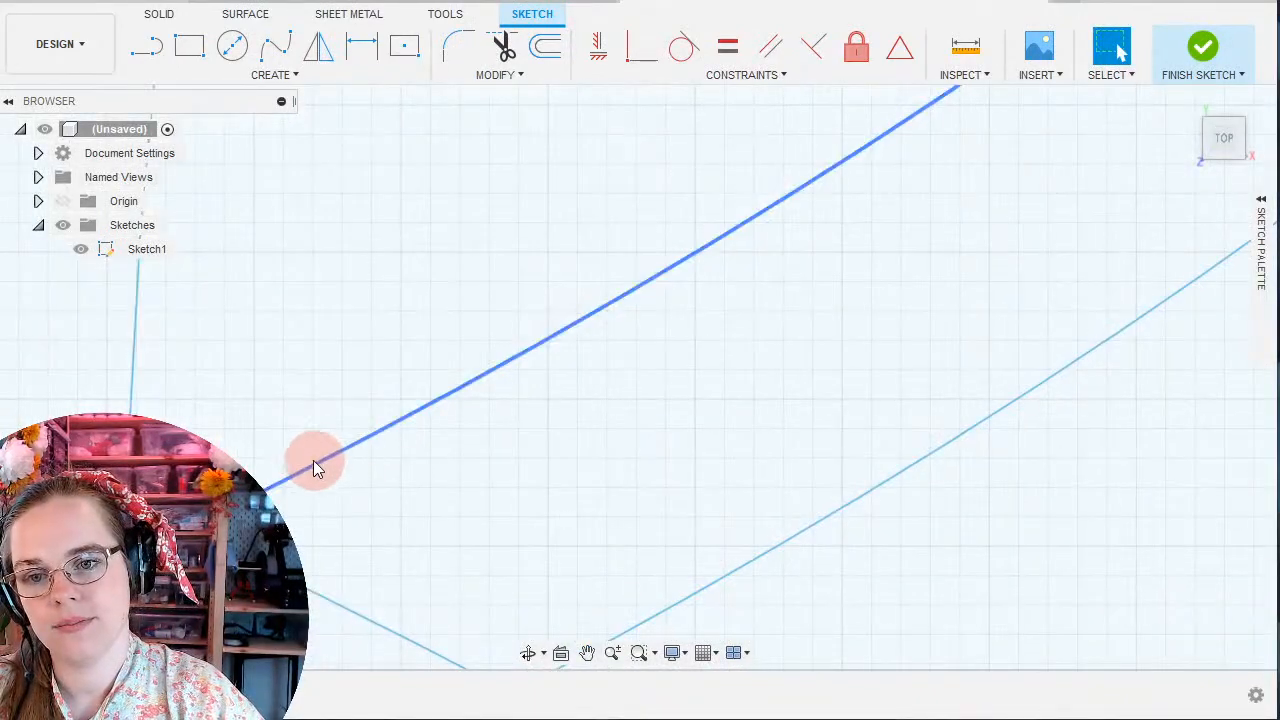
Try a three-point circle about 0.9 mm in diameter in the upper-left compartment's sharp corner, between the oval wall and the curved divider.
scroll(300, 456, "down", 2)
scroll(286, 445, "down", 5)
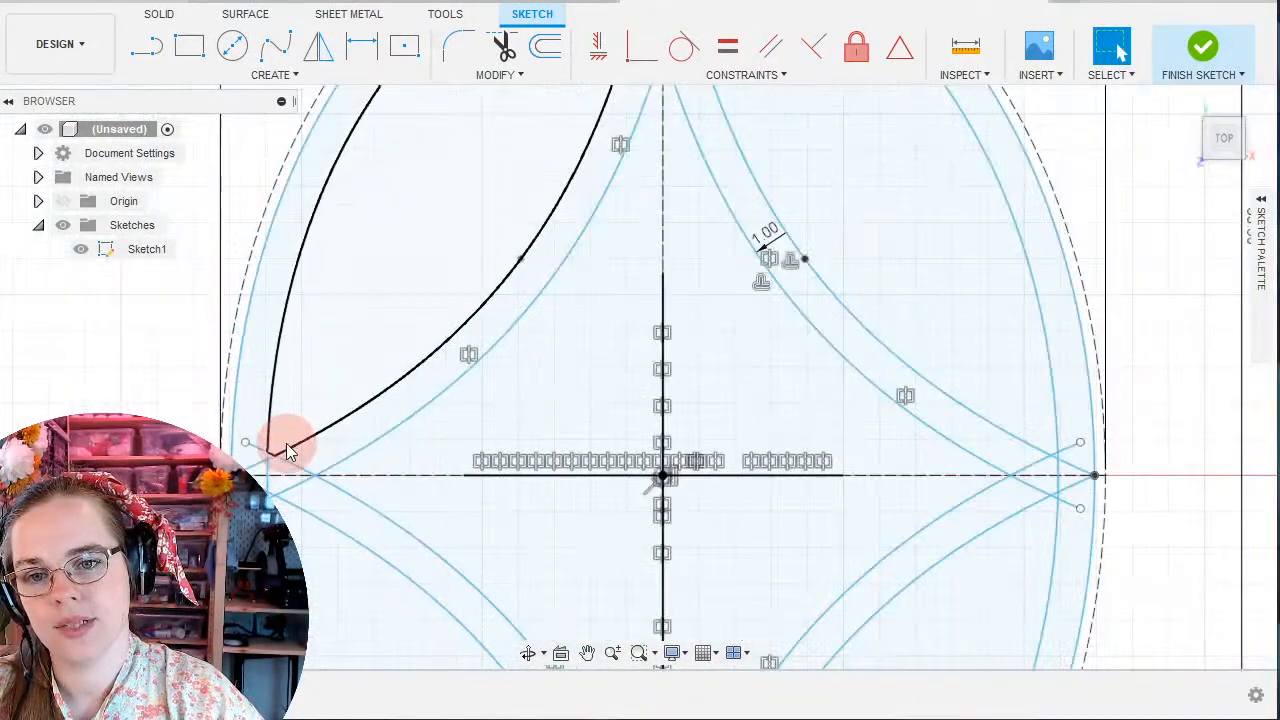
scroll(285, 440, "up", 5)
scroll(284, 440, "up", 3)
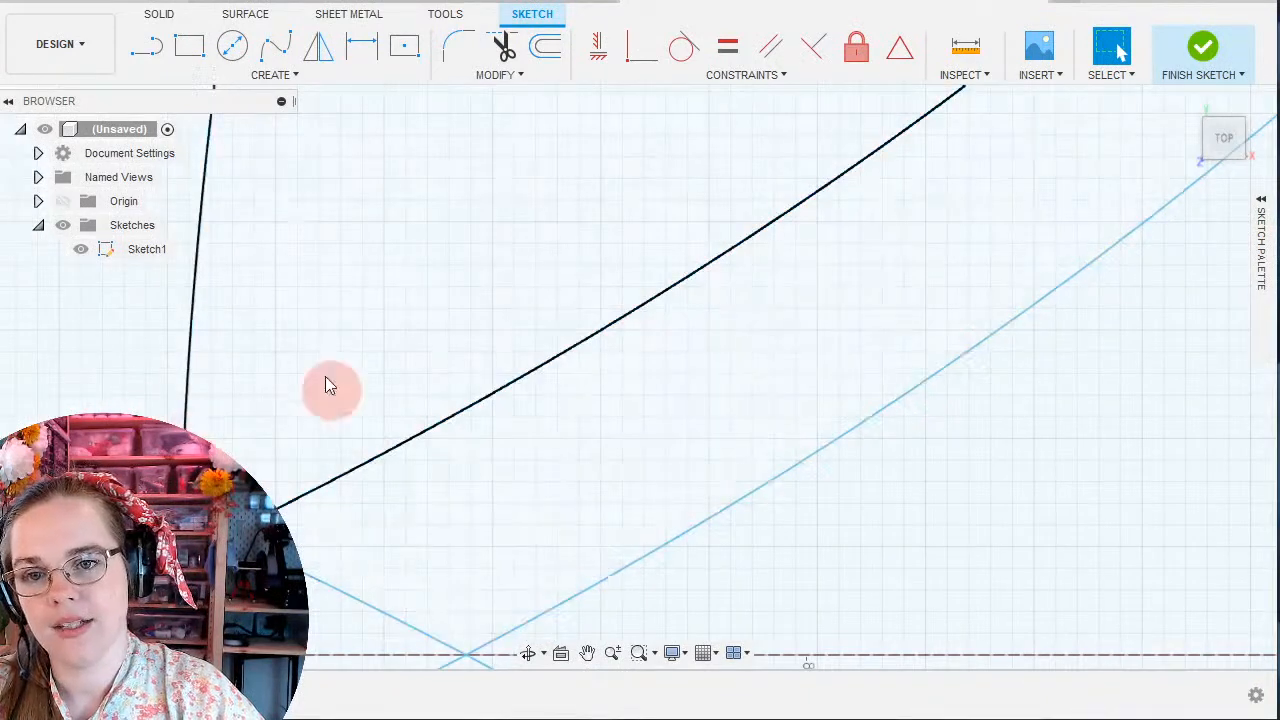
left_click(275, 45)
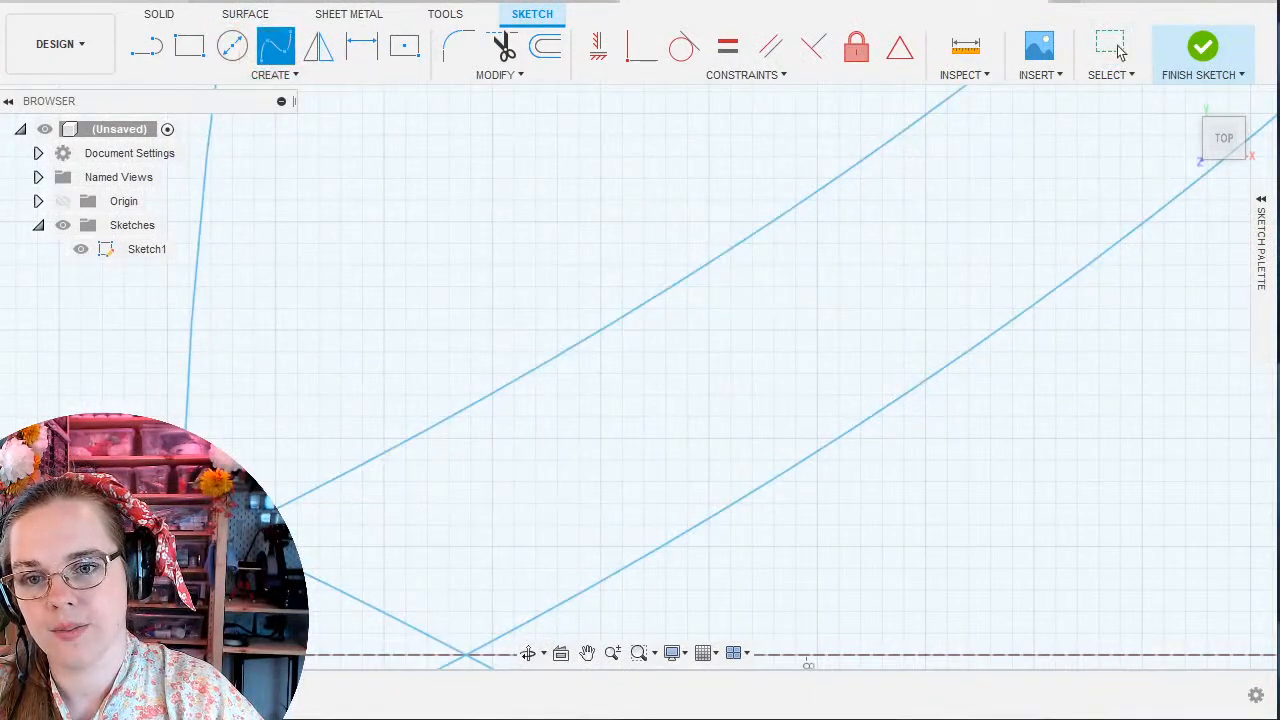
left_click(252, 74)
mouse_move(209, 140)
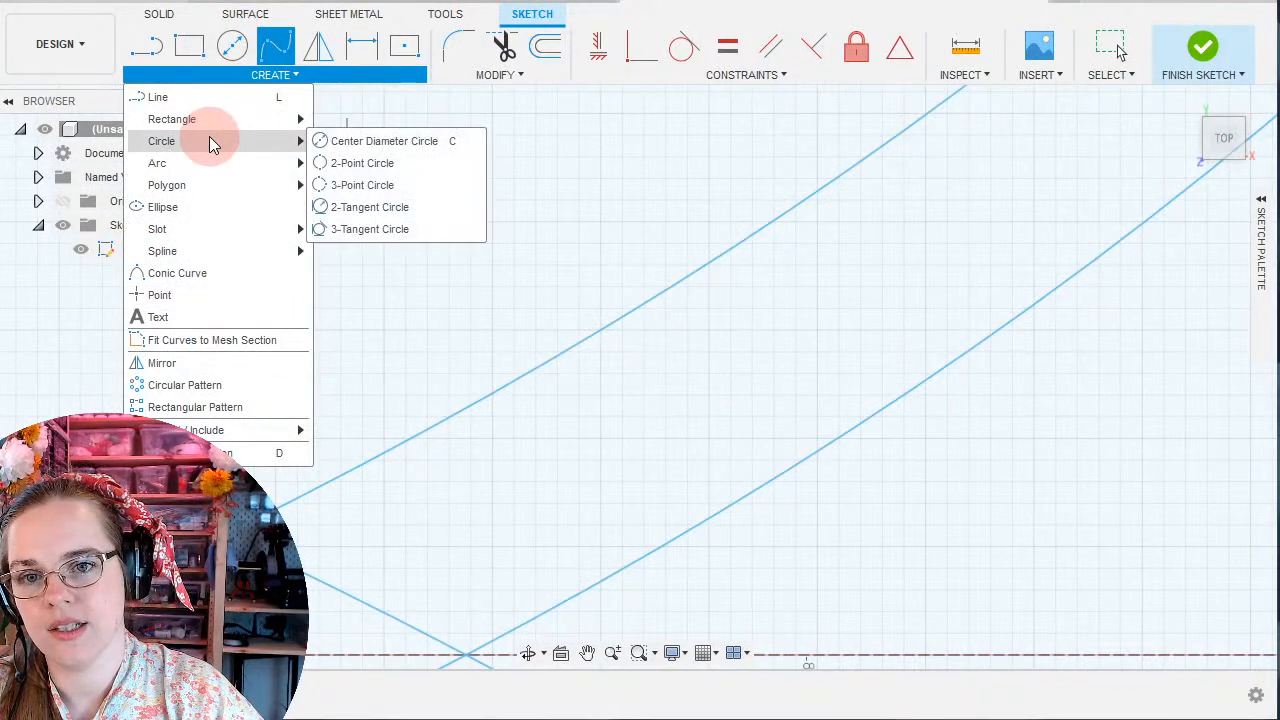
left_click(417, 185)
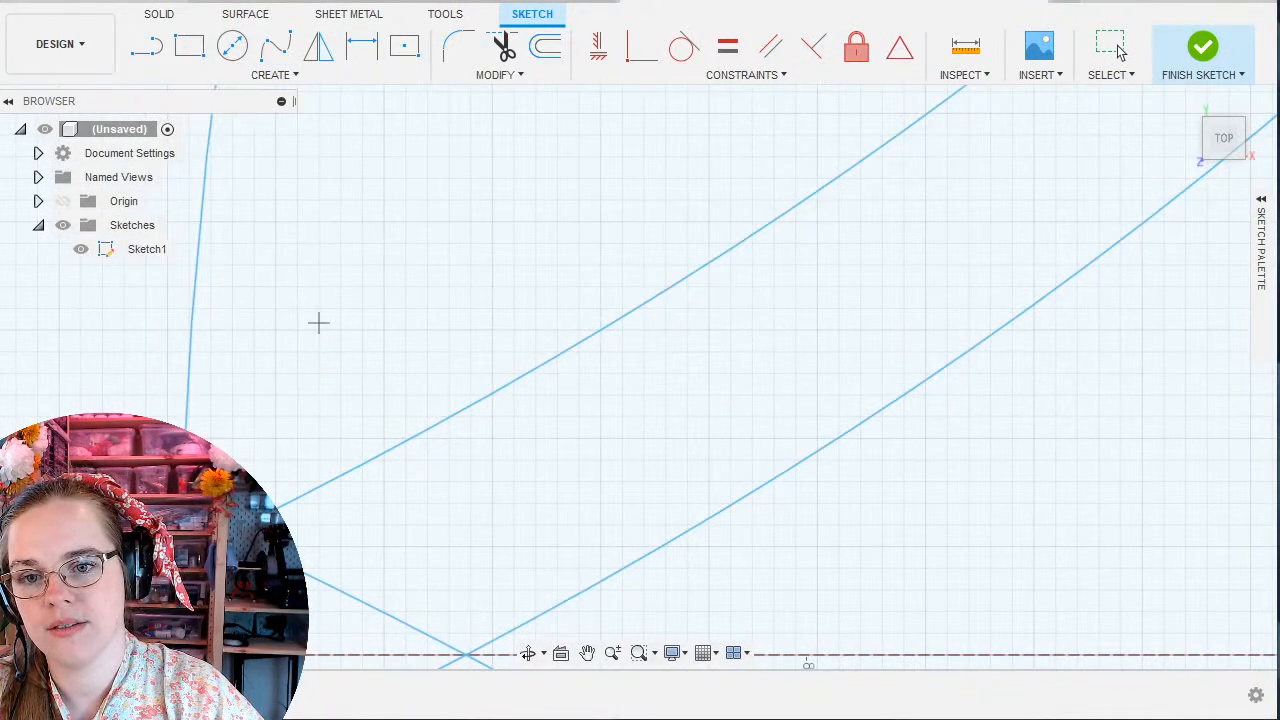
left_click(318, 322)
left_click(186, 428)
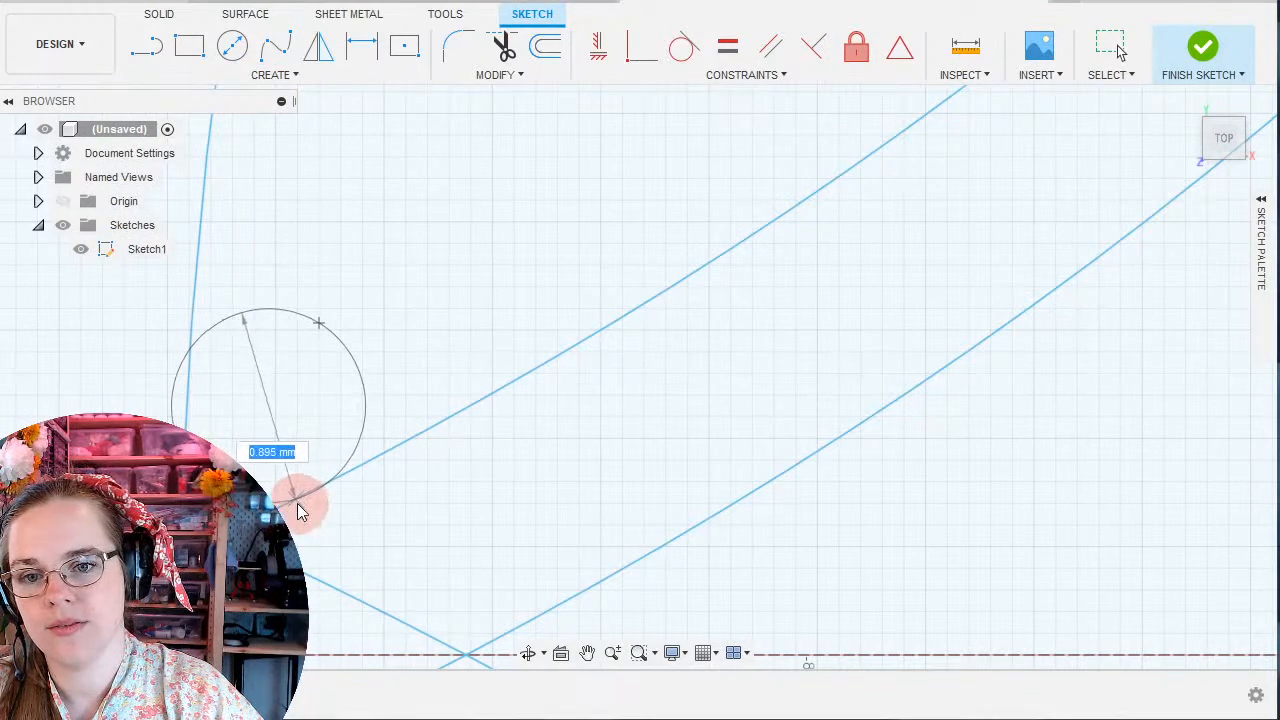
left_click(296, 502)
key("Escape")
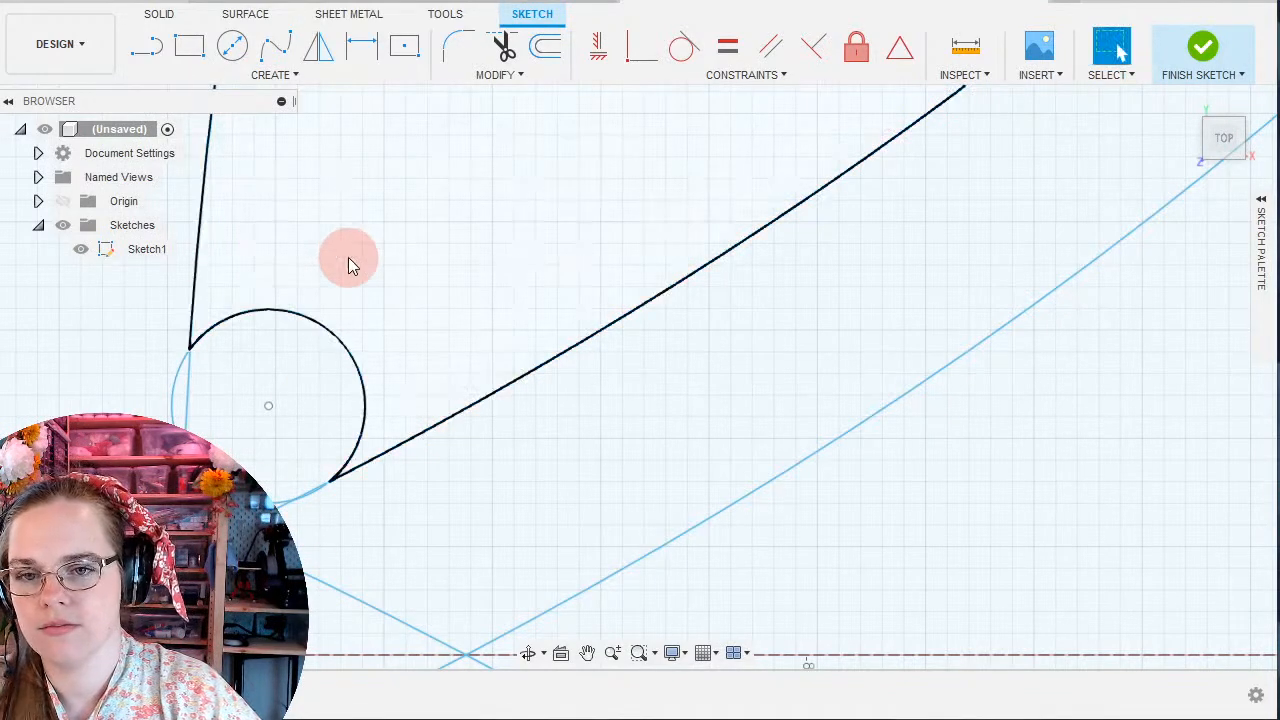
key("ctrl+z")
Begin another three-point circle in the same sharp corner, with its first point inside the compartment.
left_click(278, 77)
mouse_move(251, 146)
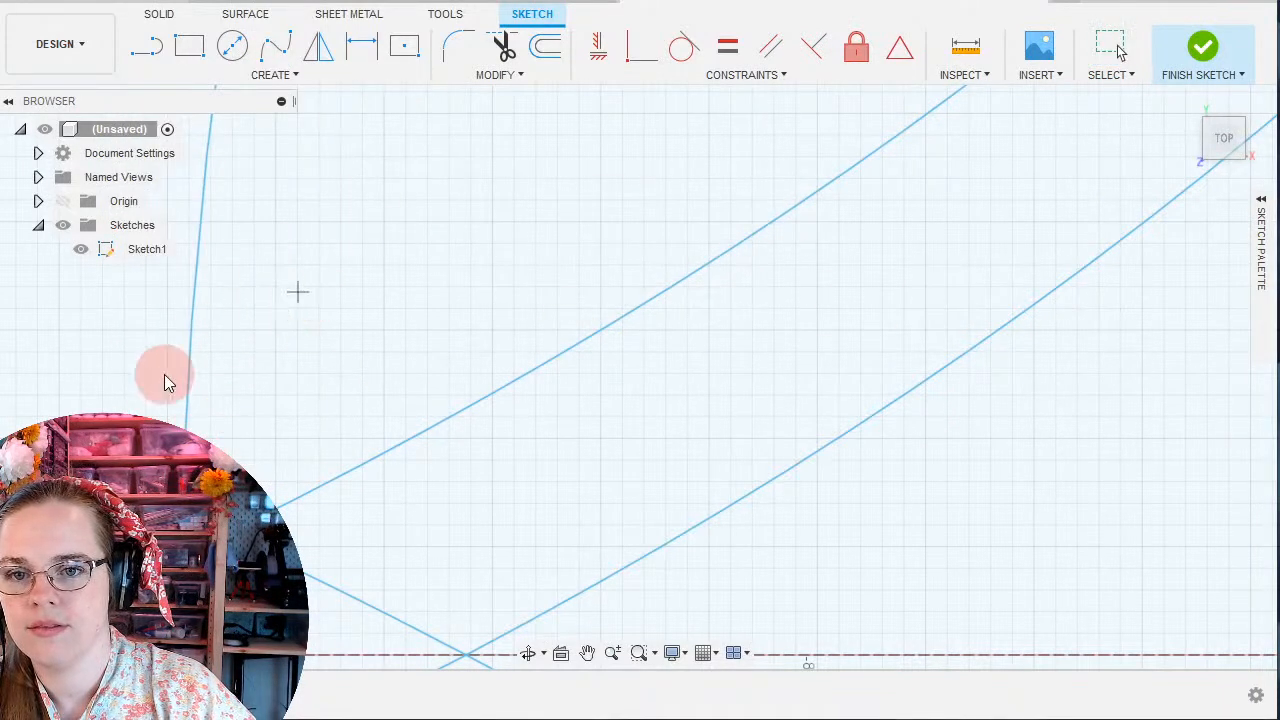
Draw a three-point circle with a radius of about 0.22 mm in the pocket corner where the offset curves cross.
scroll(500, 372, "up", 2)
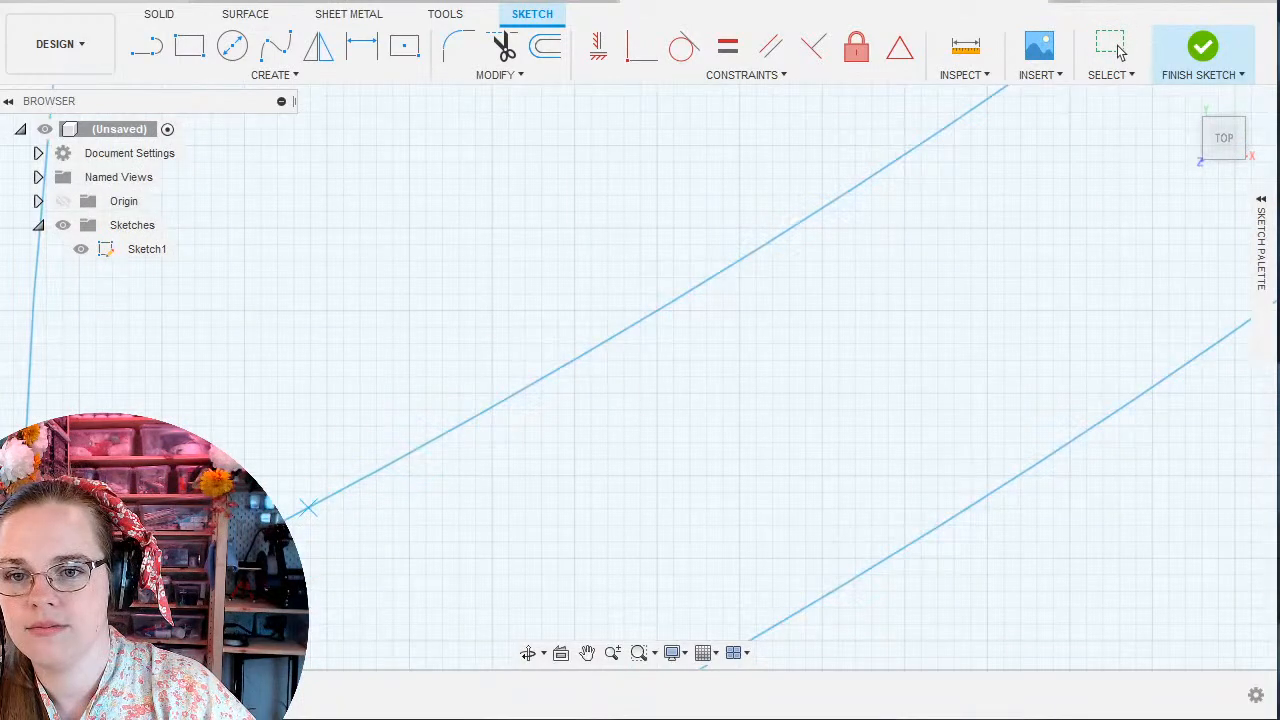
scroll(430, 432, "up", 1)
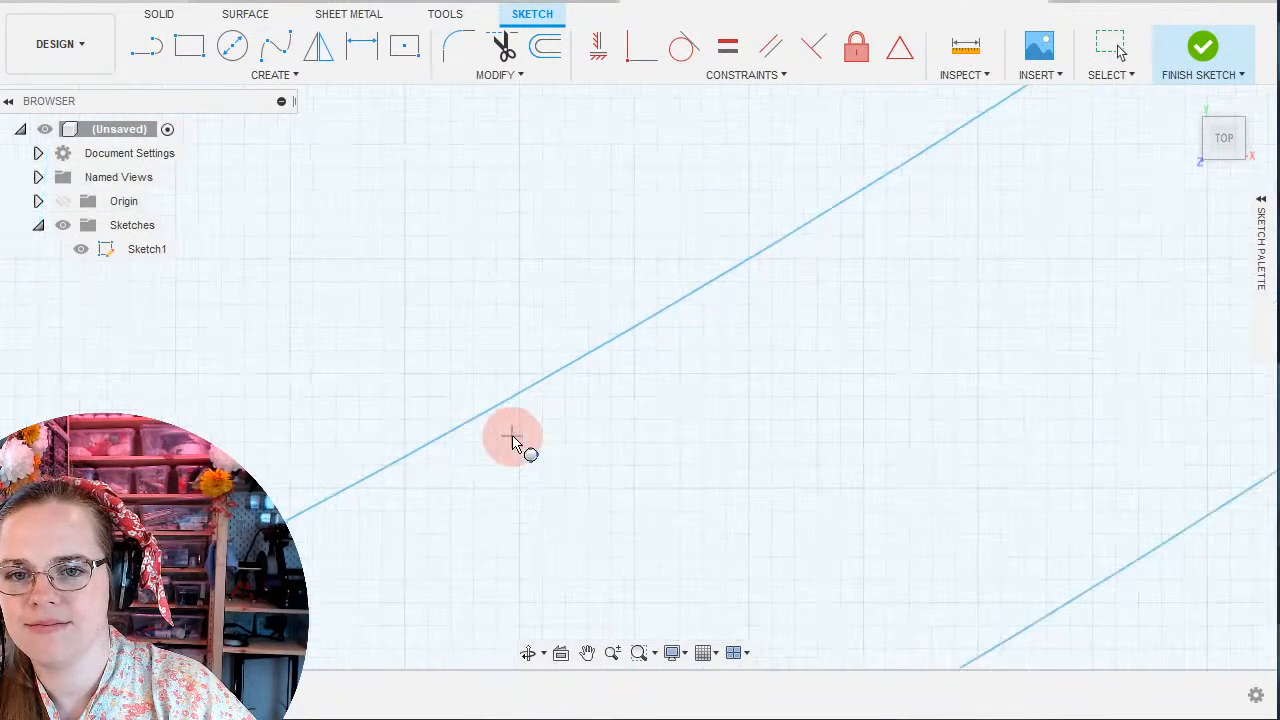
scroll(516, 443, "down", 4)
scroll(434, 494, "up", 4)
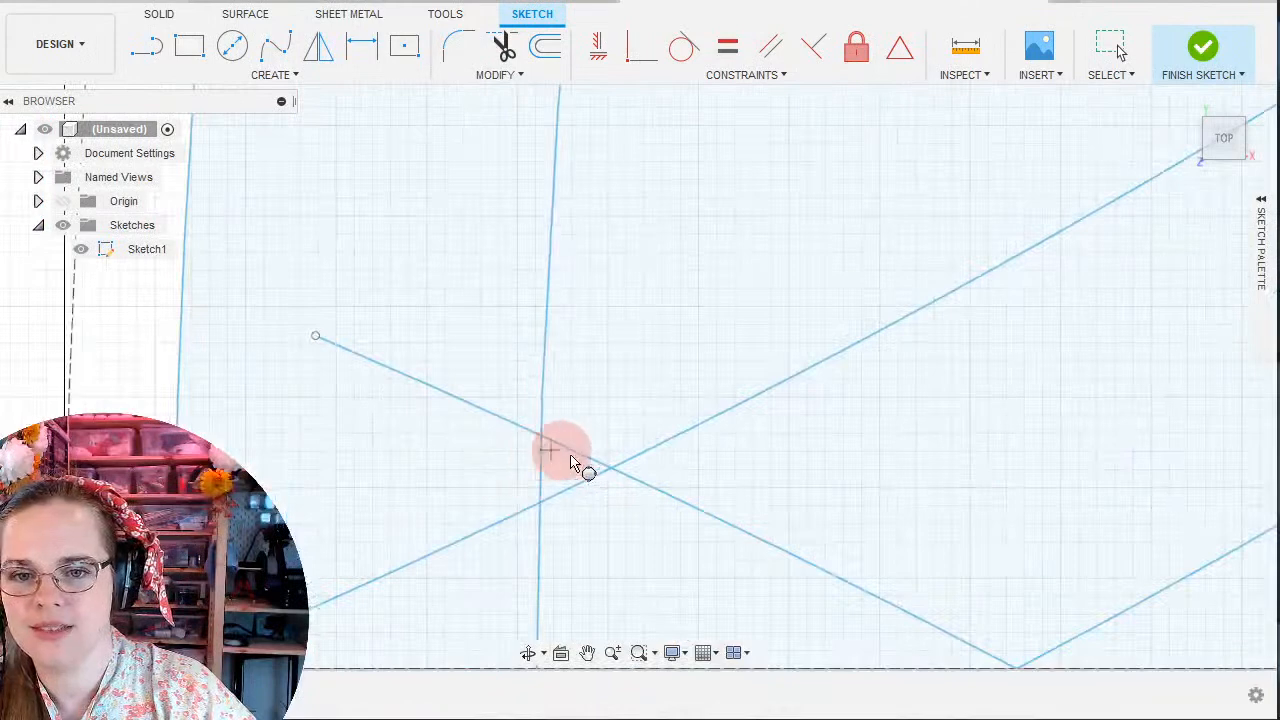
left_click(533, 377)
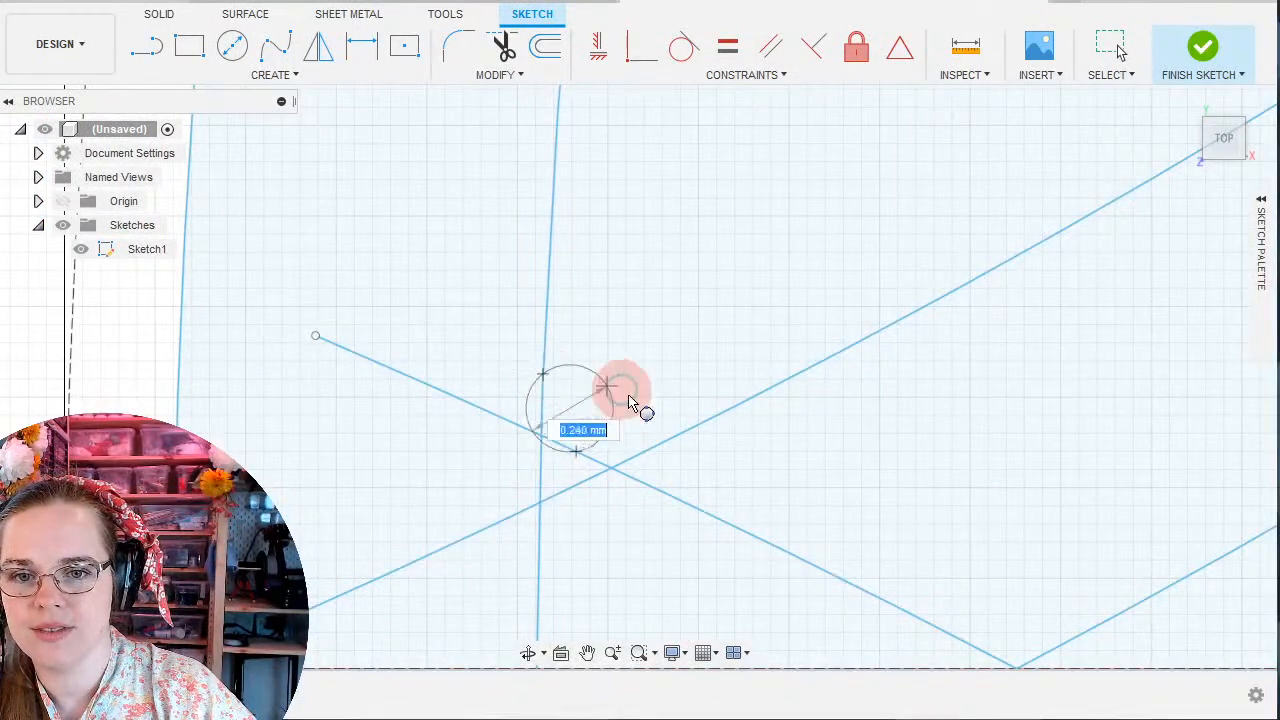
left_click(686, 433)
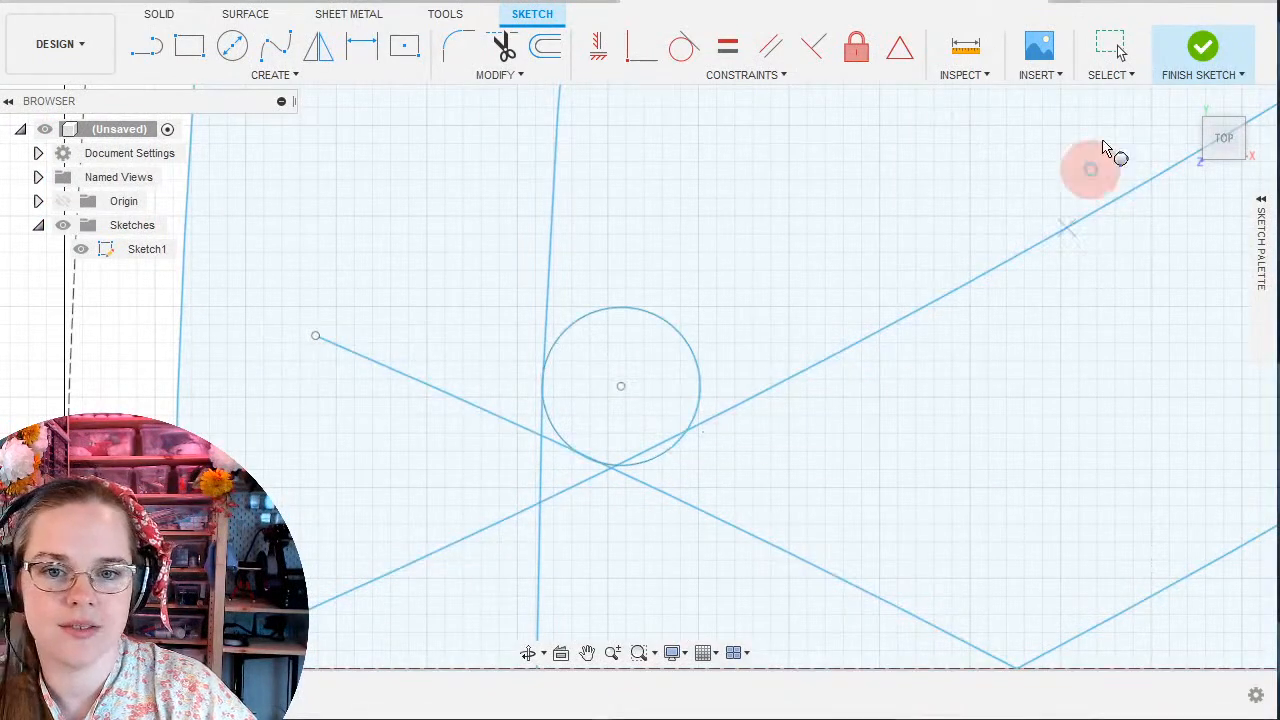
left_click(1103, 55)
Try to make the small circle tangent to the descending offset curve and shift it within the pocket corner.
scroll(700, 450, "up", 5)
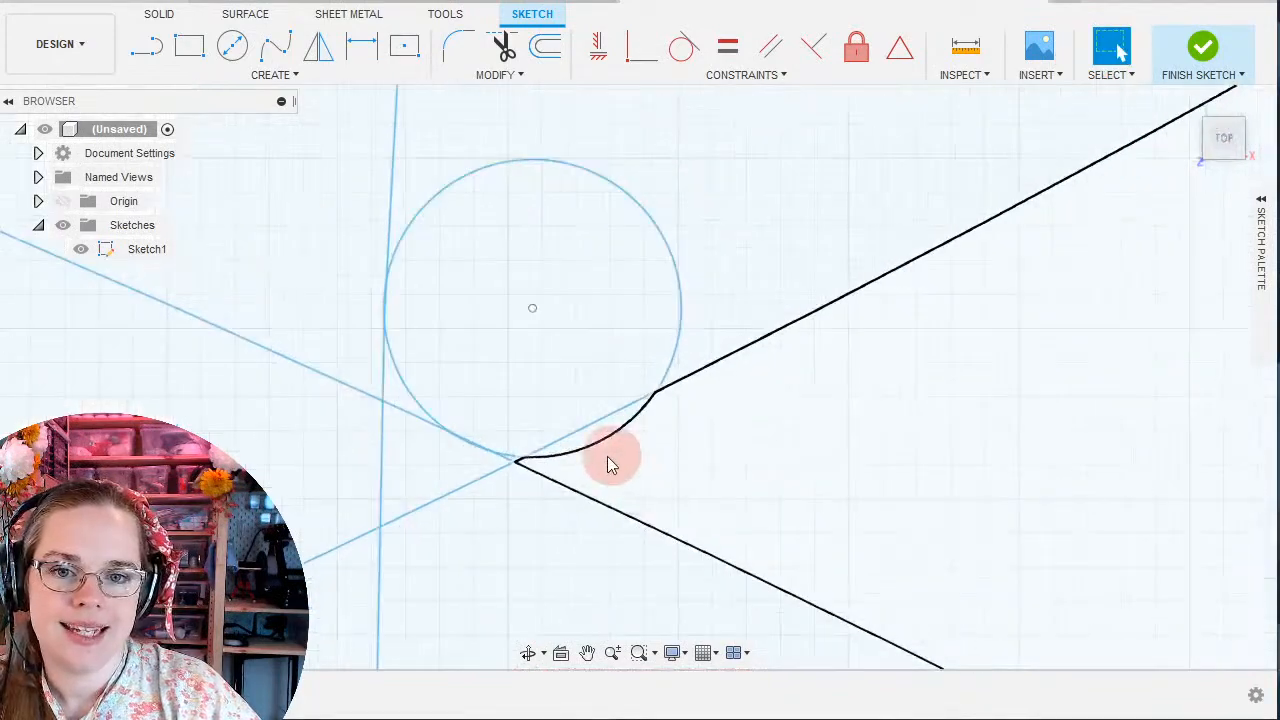
left_click(337, 376)
left_click(335, 382)
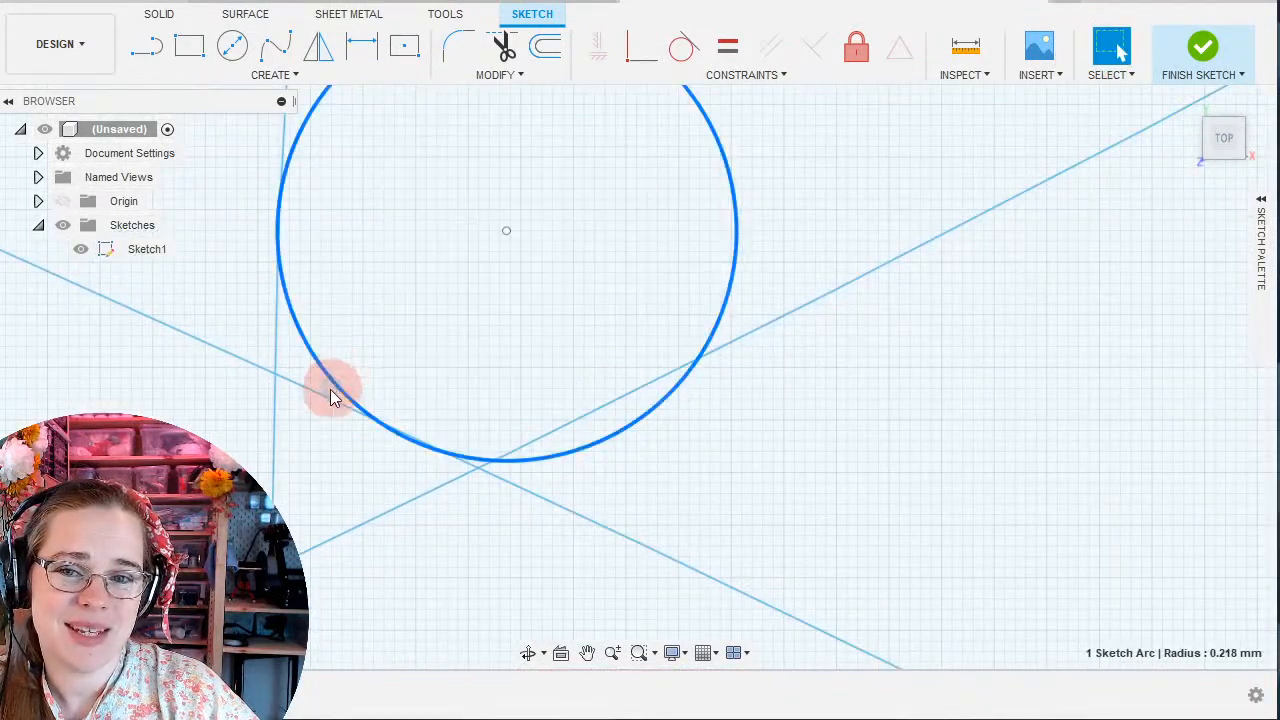
left_click(330, 394, "shift")
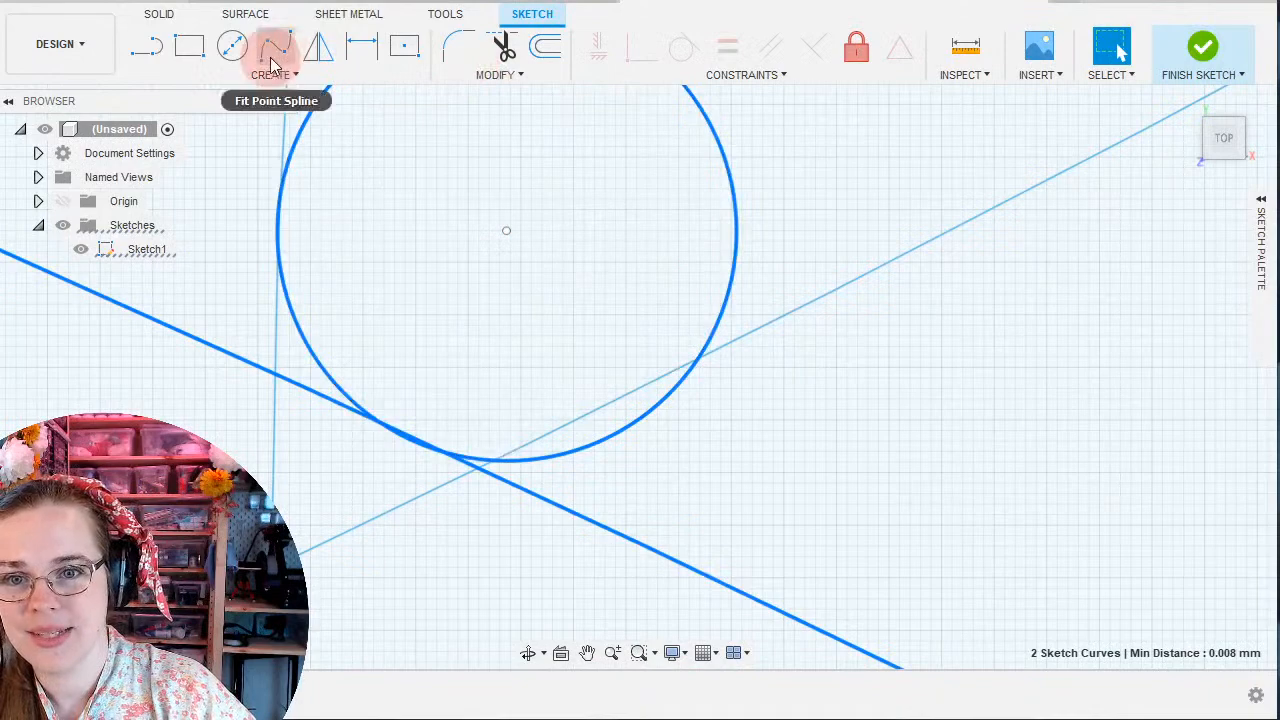
left_click(701, 39)
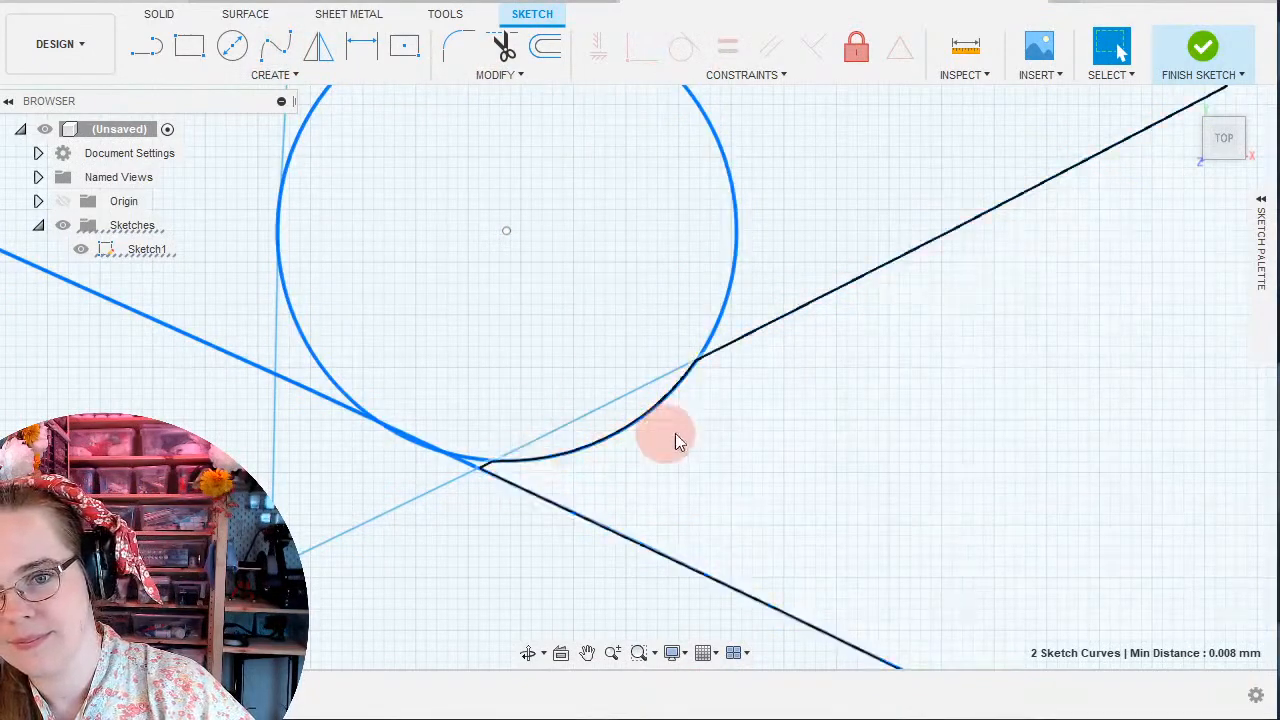
left_click_drag(499, 369, 389, 402)
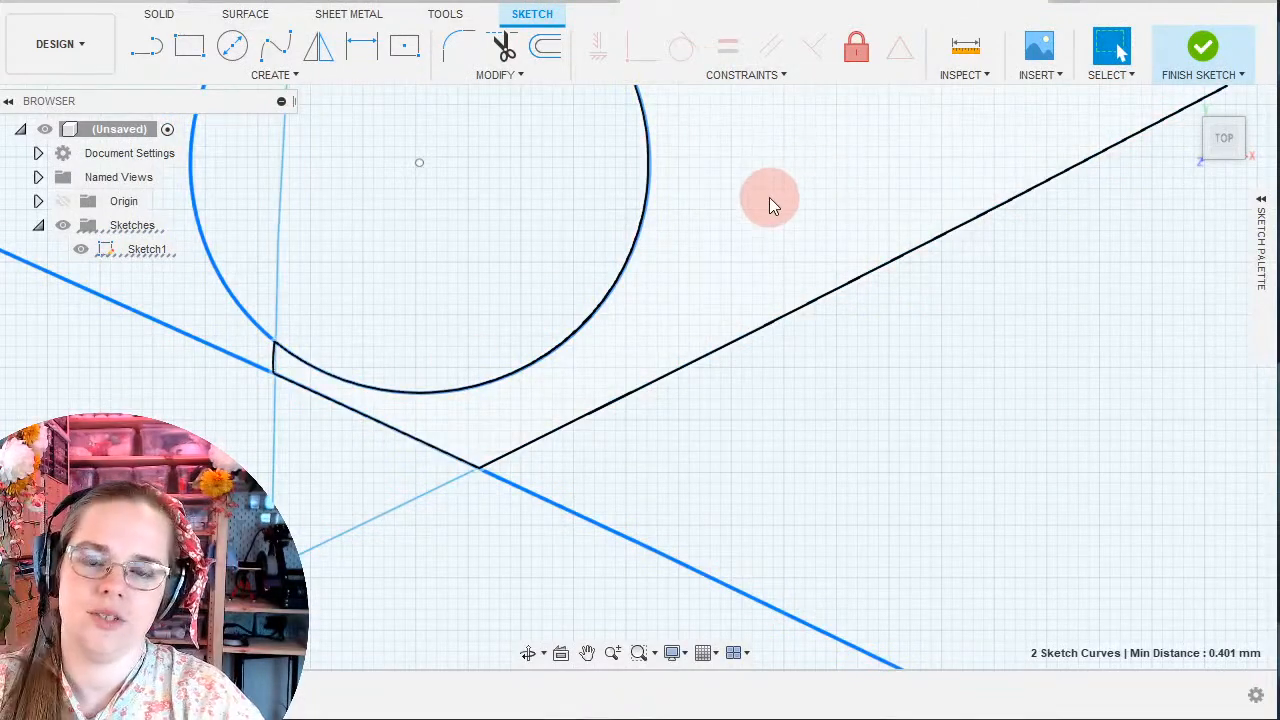
Undo the small circle's move and creation, and finish the sketch.
key("ctrl+z")
key("ctrl+z")
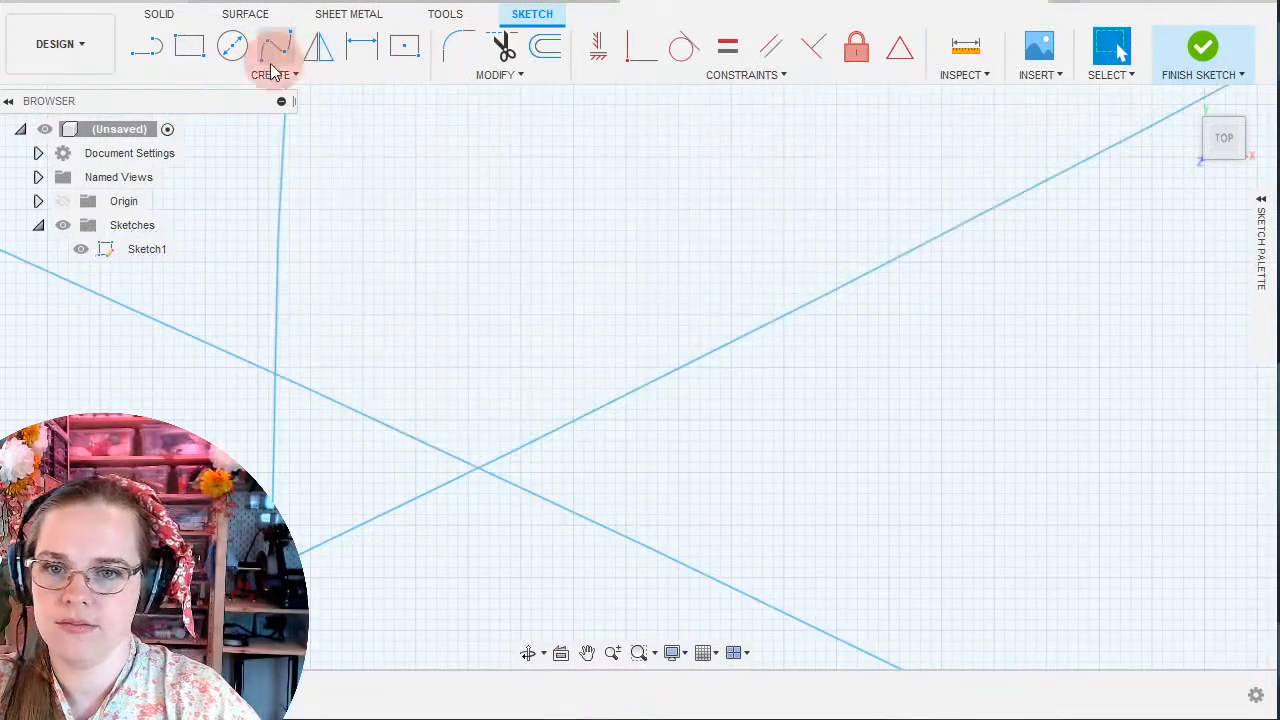
left_click(265, 75)
mouse_move(193, 142)
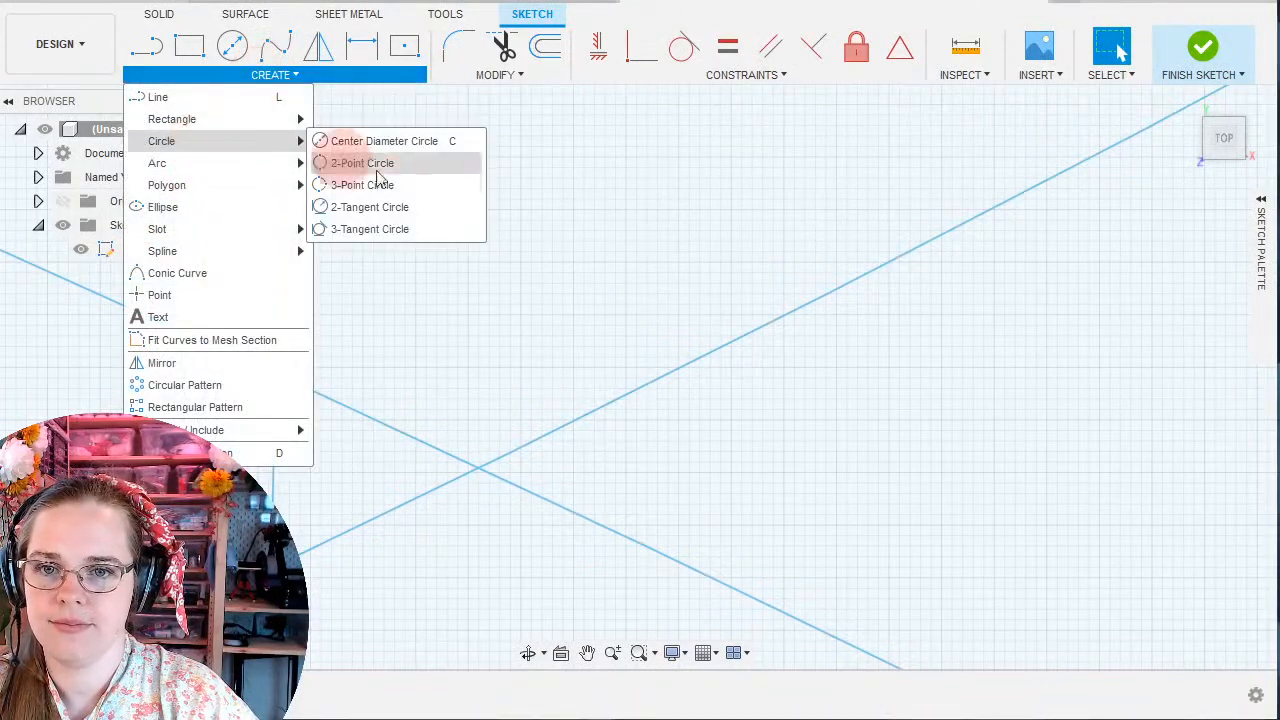
left_click(395, 185)
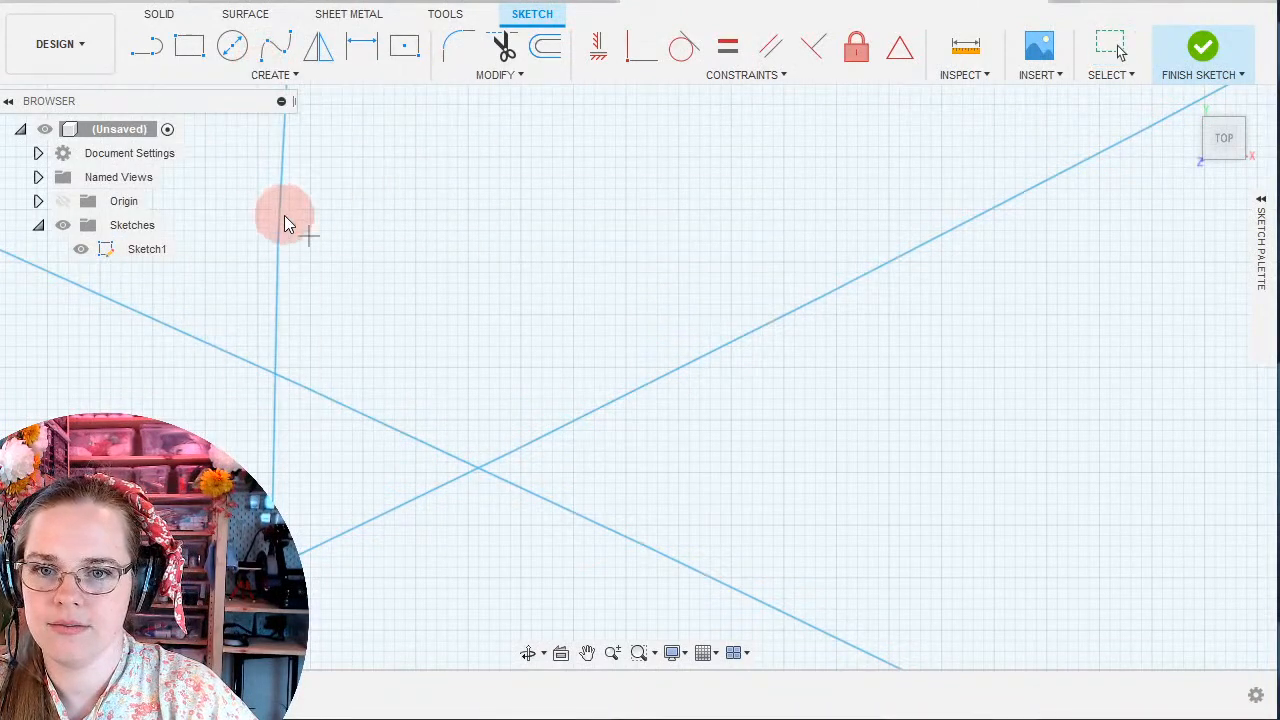
scroll(292, 231, "down", 2)
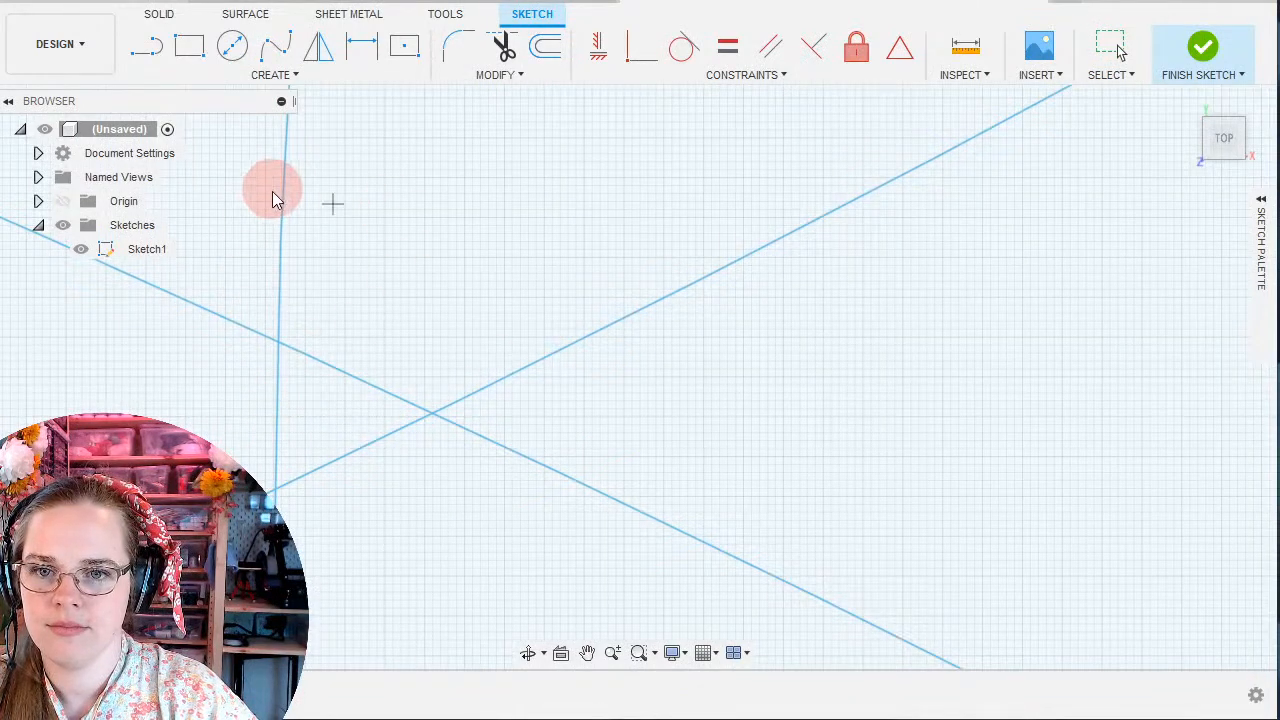
left_click(222, 228)
left_click(1205, 47)
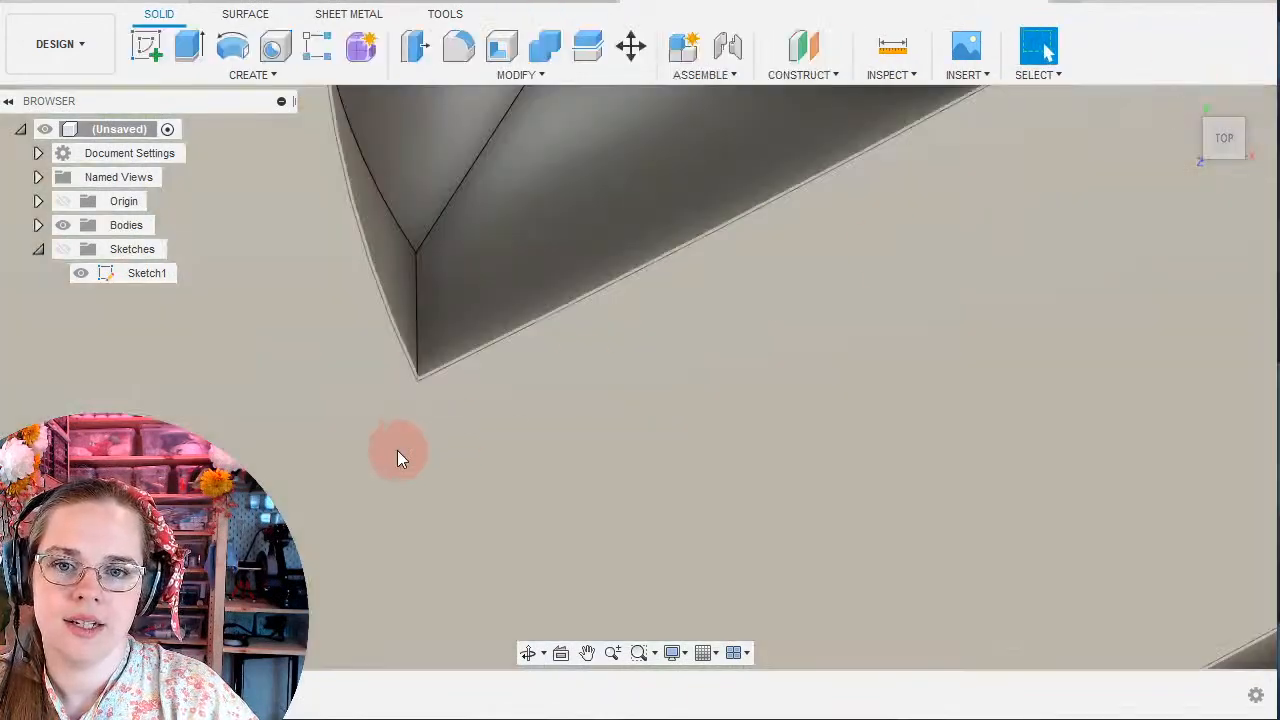
Examine the pointed corners of the pockets at both sides of the palette body.
scroll(397, 450, "down", 5)
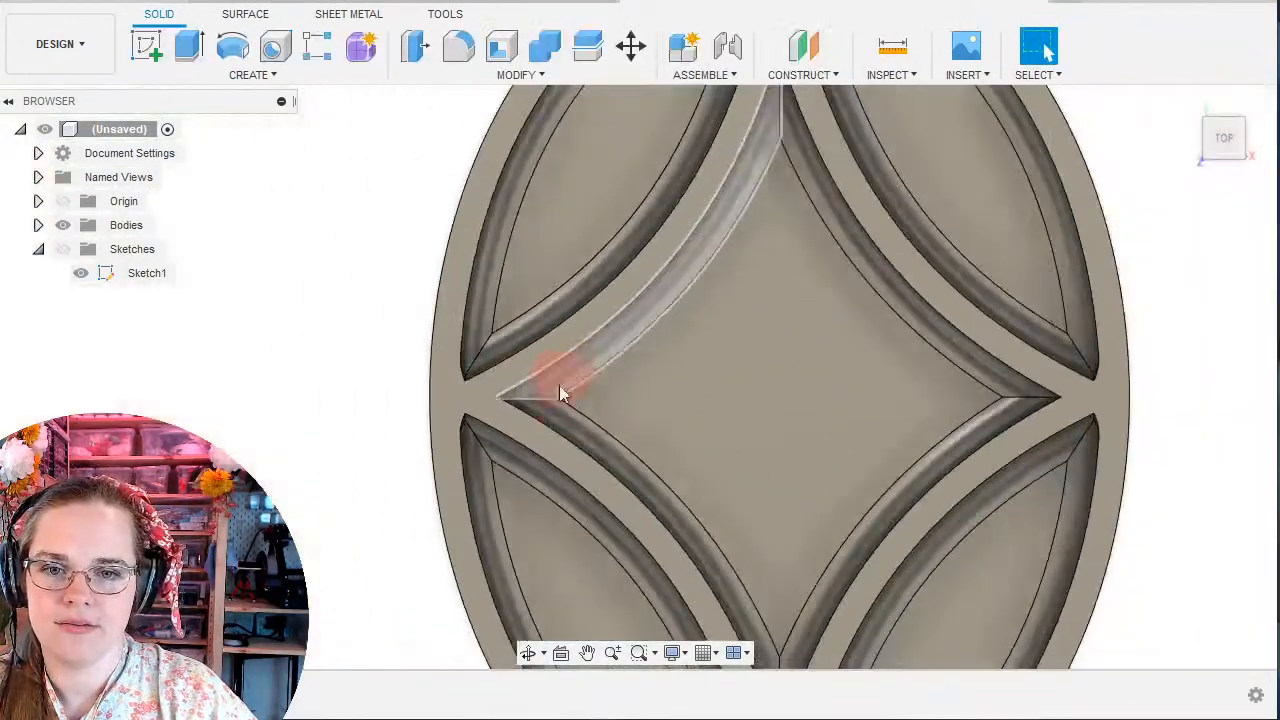
scroll(559, 393, "down", 3)
middle_click_drag(749, 383, 386, 400)
scroll(266, 386, "up", 4)
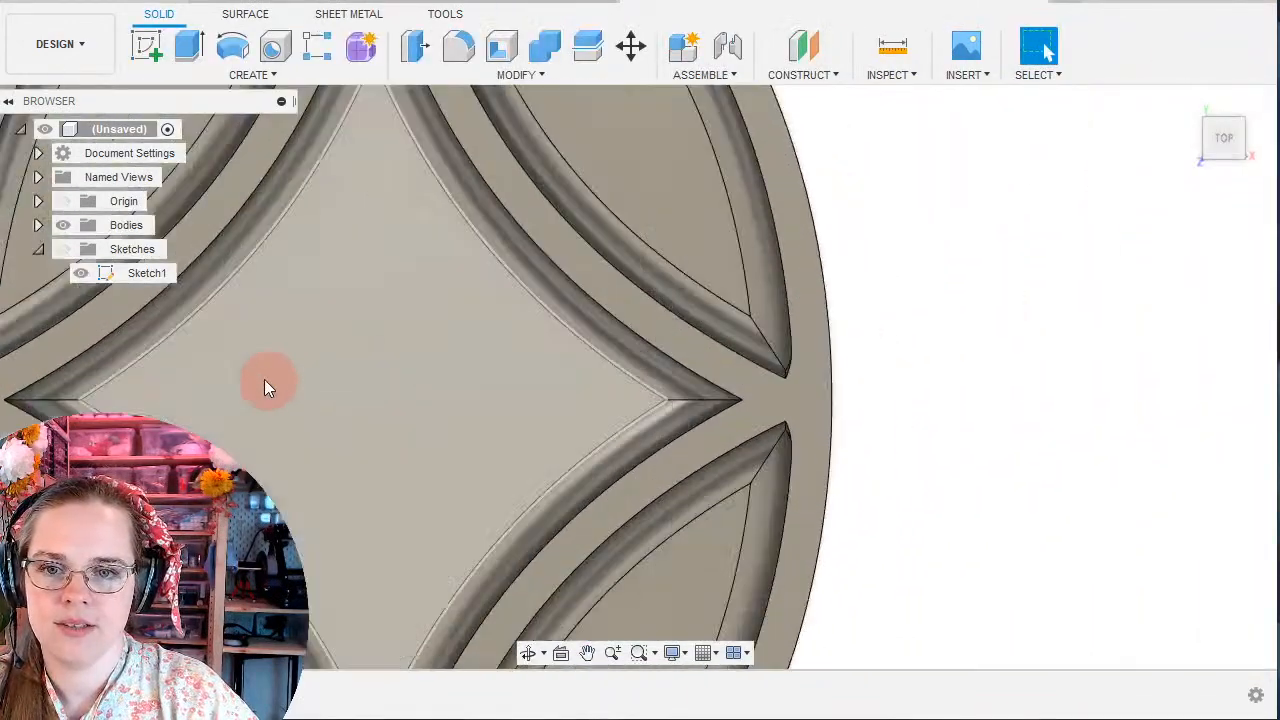
middle_click_drag(266, 386, 774, 393)
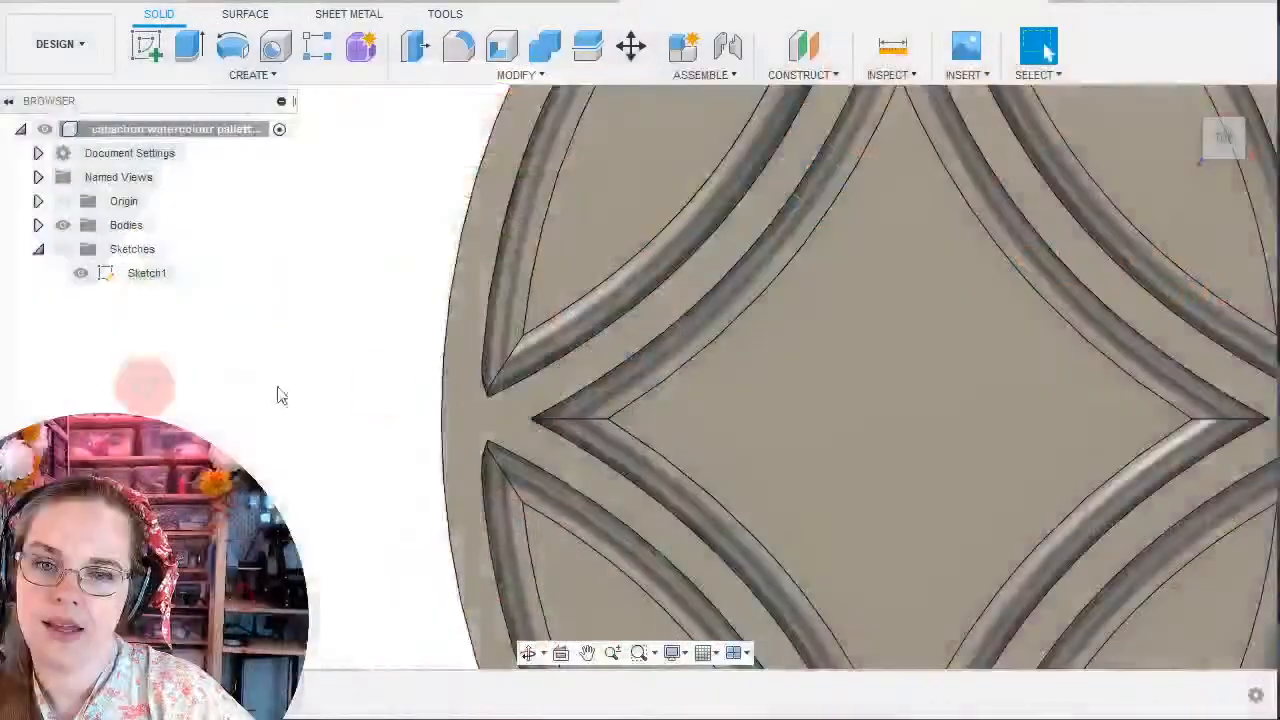
middle_click_drag(530, 420, 410, 398)
scroll(255, 388, "up", 3)
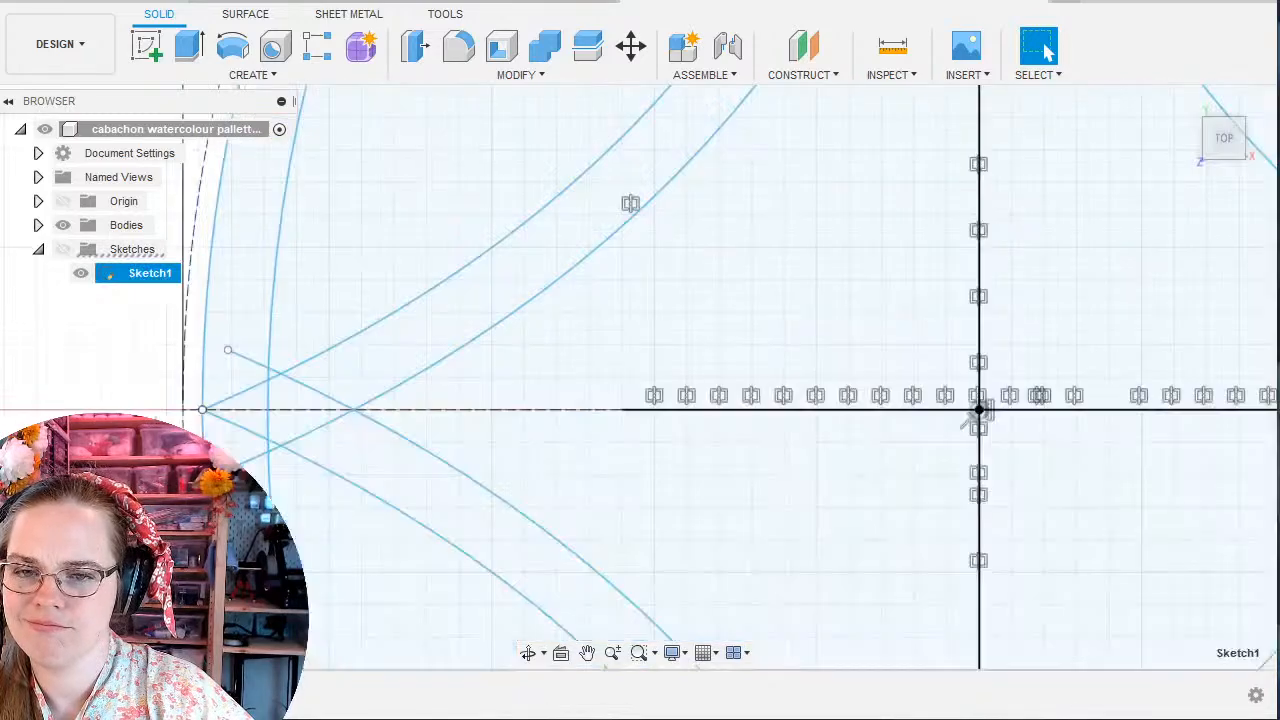
Reopen Sketch1 and draw a three-point circle through both boundary curves of the upper-left pocket, rounding off its pointed lower corner.
double_click(389, 403)
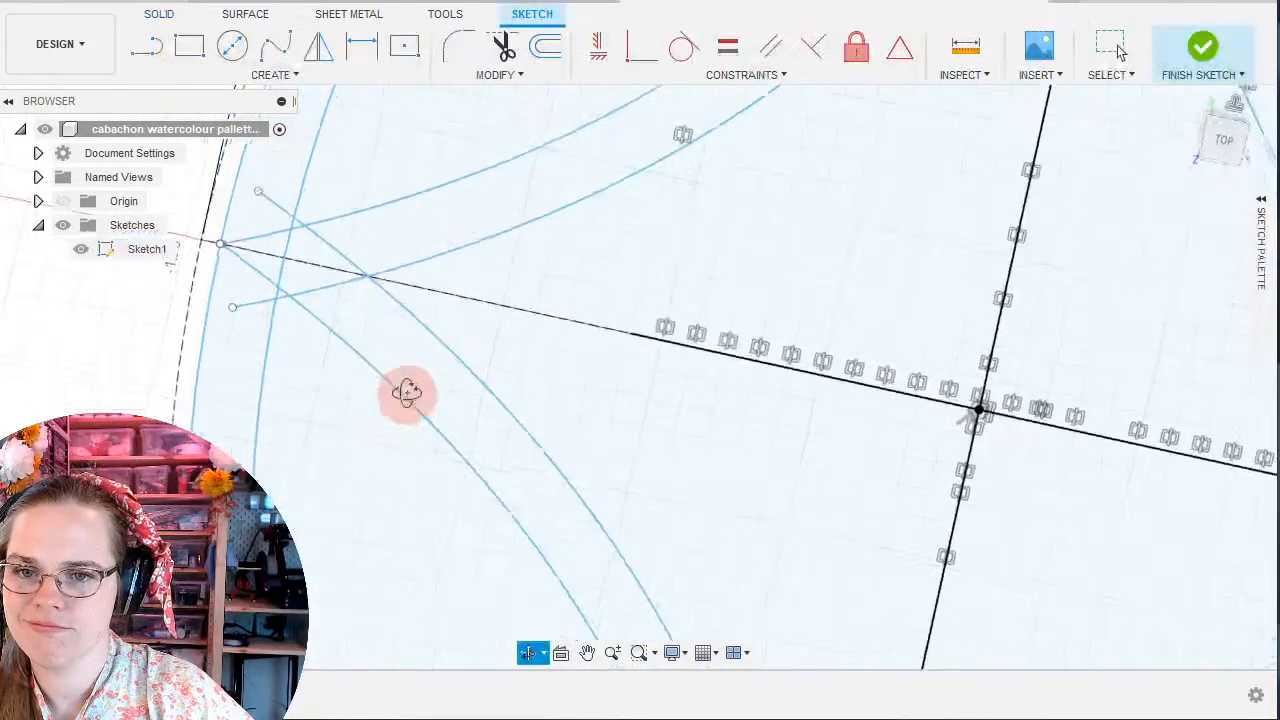
middle_click_drag(463, 257, 498, 464)
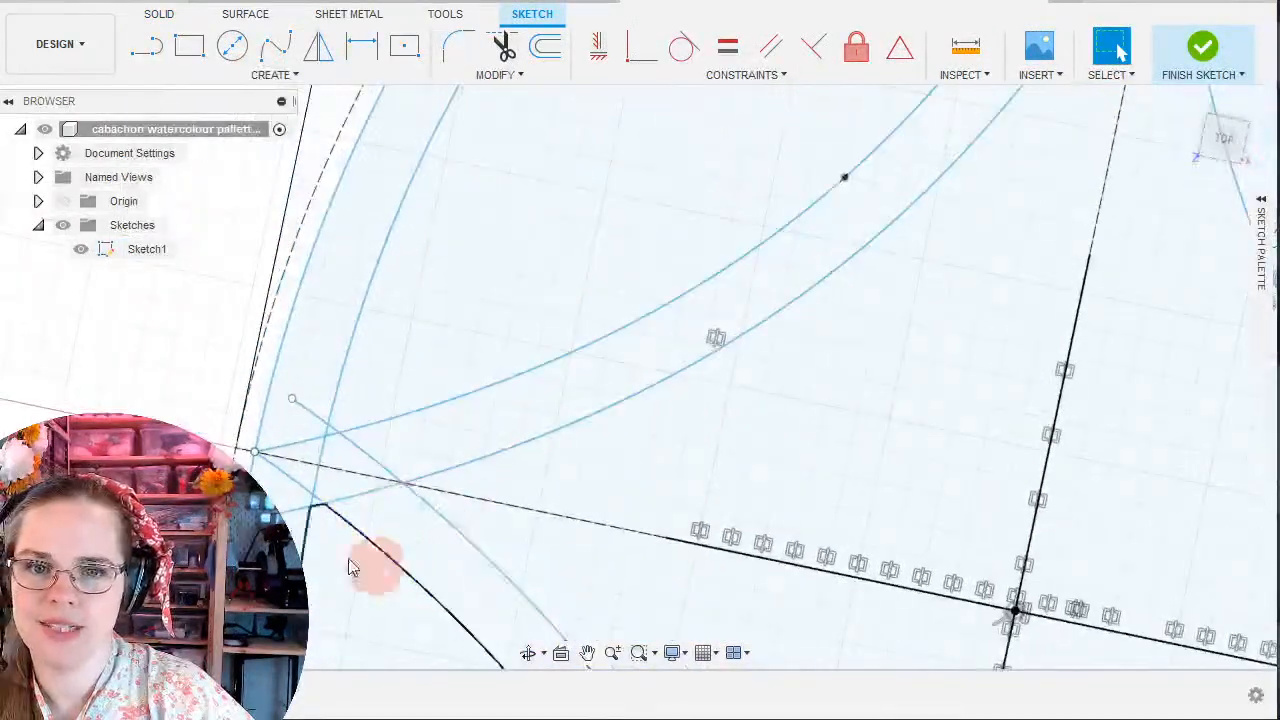
scroll(323, 478, "up", 4)
middle_click_drag(433, 311, 397, 477)
left_click(236, 77)
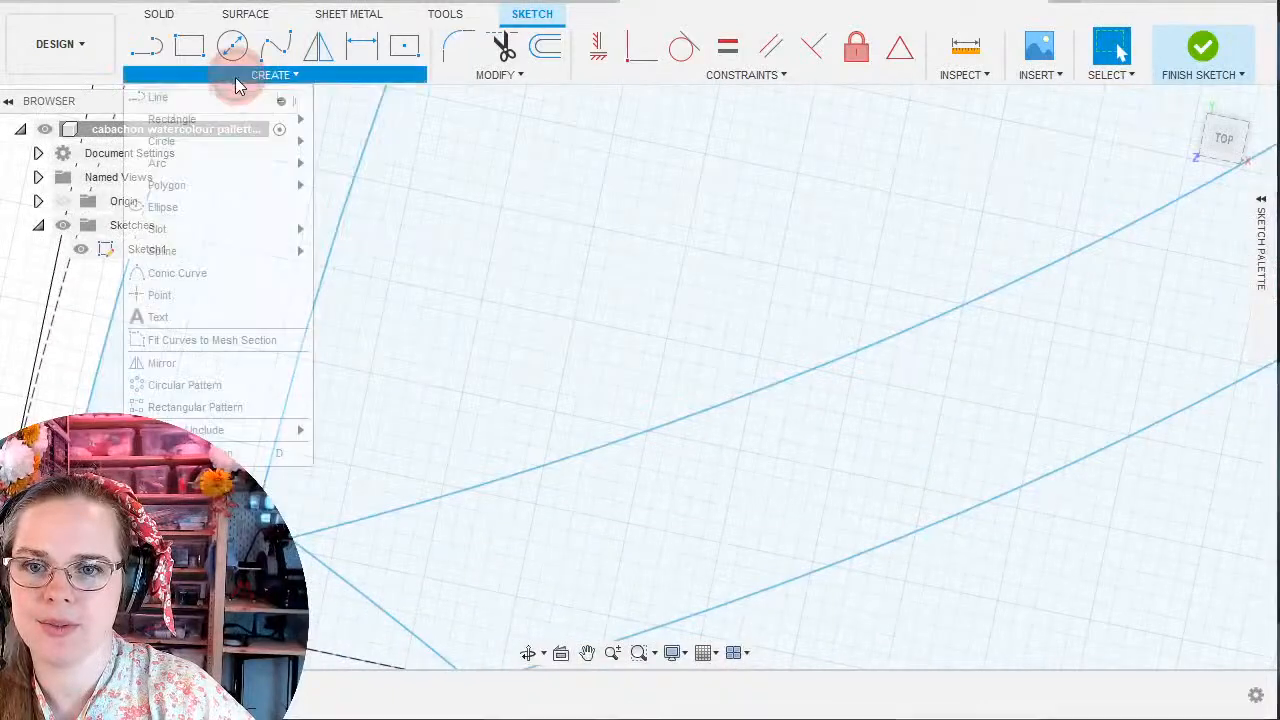
mouse_move(250, 150)
left_click(340, 186)
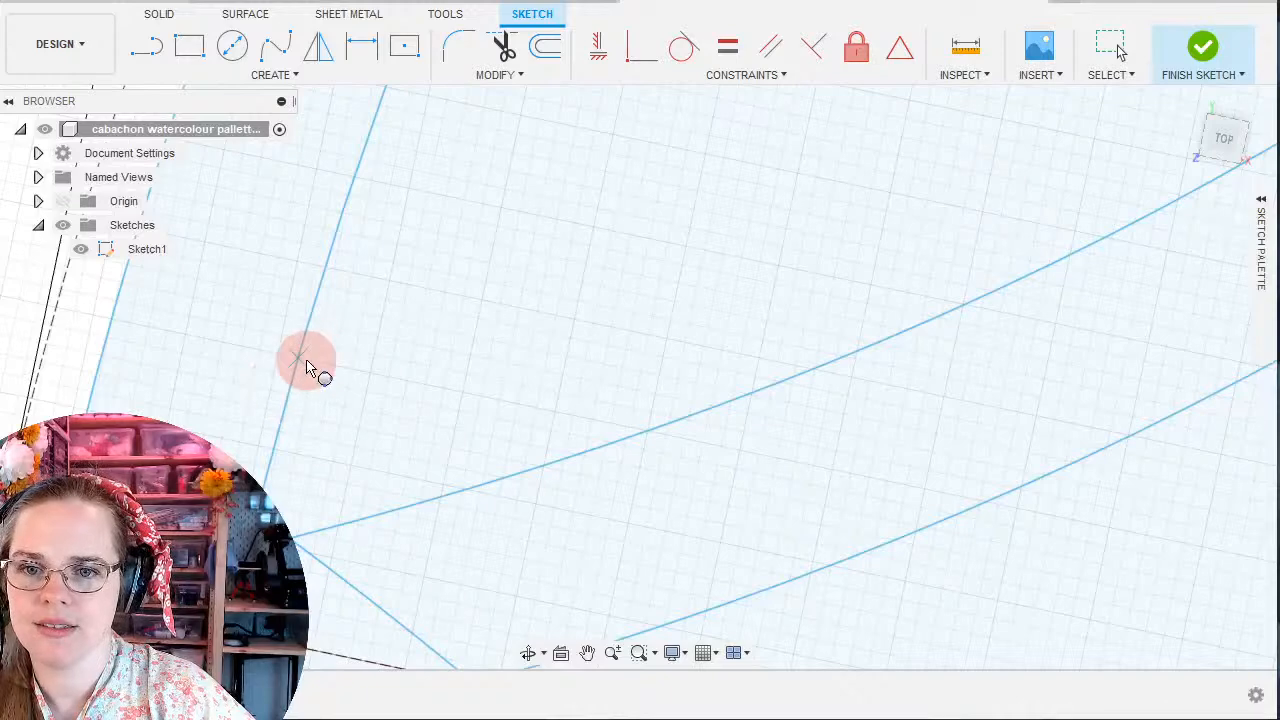
left_click(418, 430)
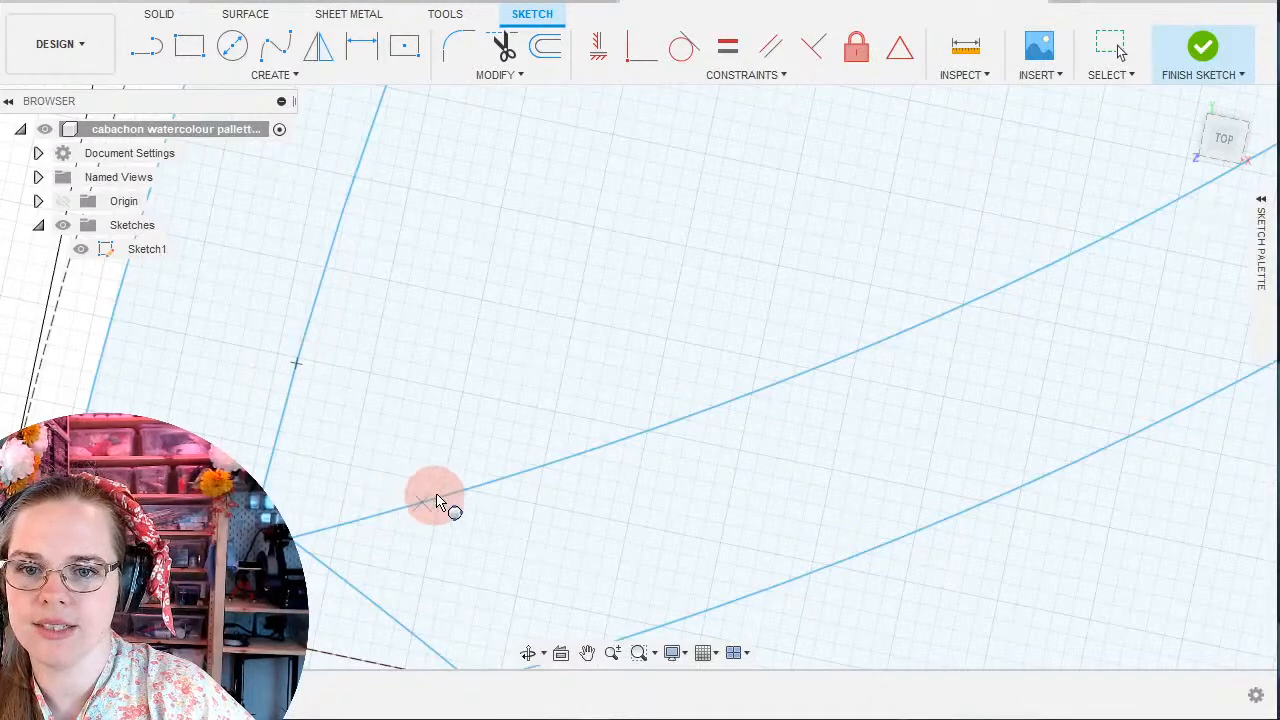
left_click(437, 500)
left_click(312, 535)
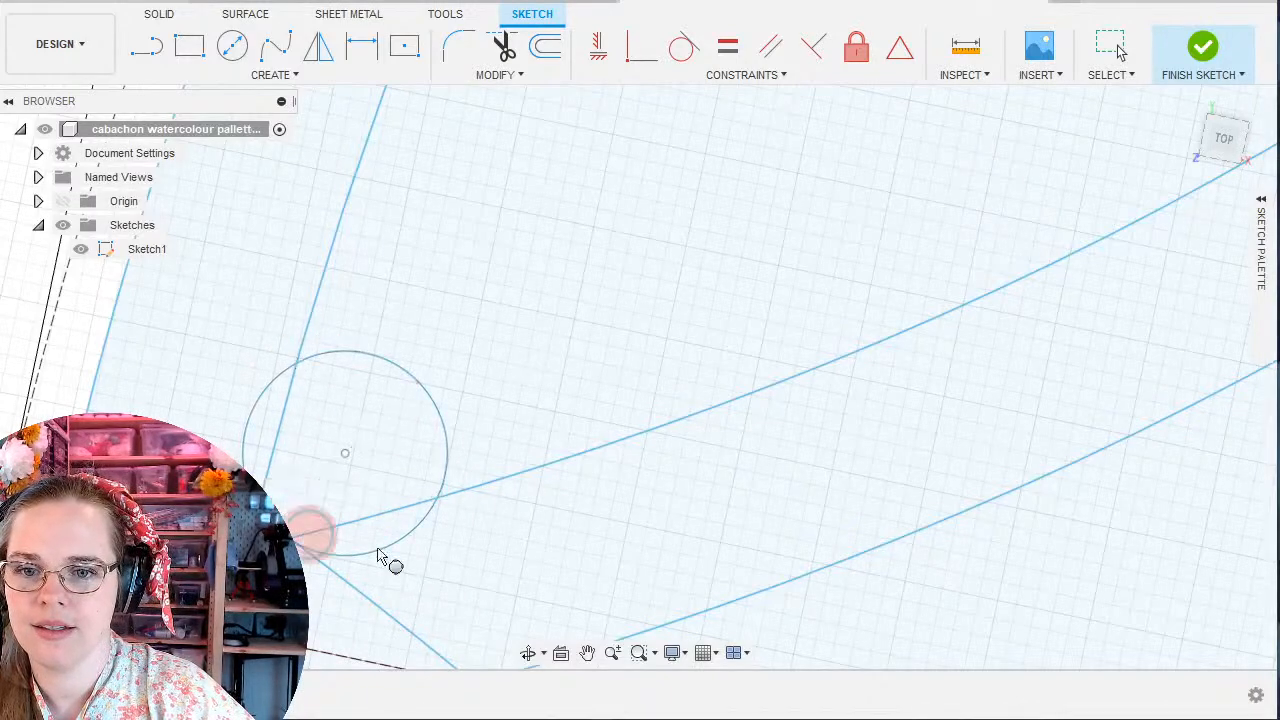
Inspect the new circle's curves and select the leaf-shaped pocket profile it cuts into.
left_click(1110, 45)
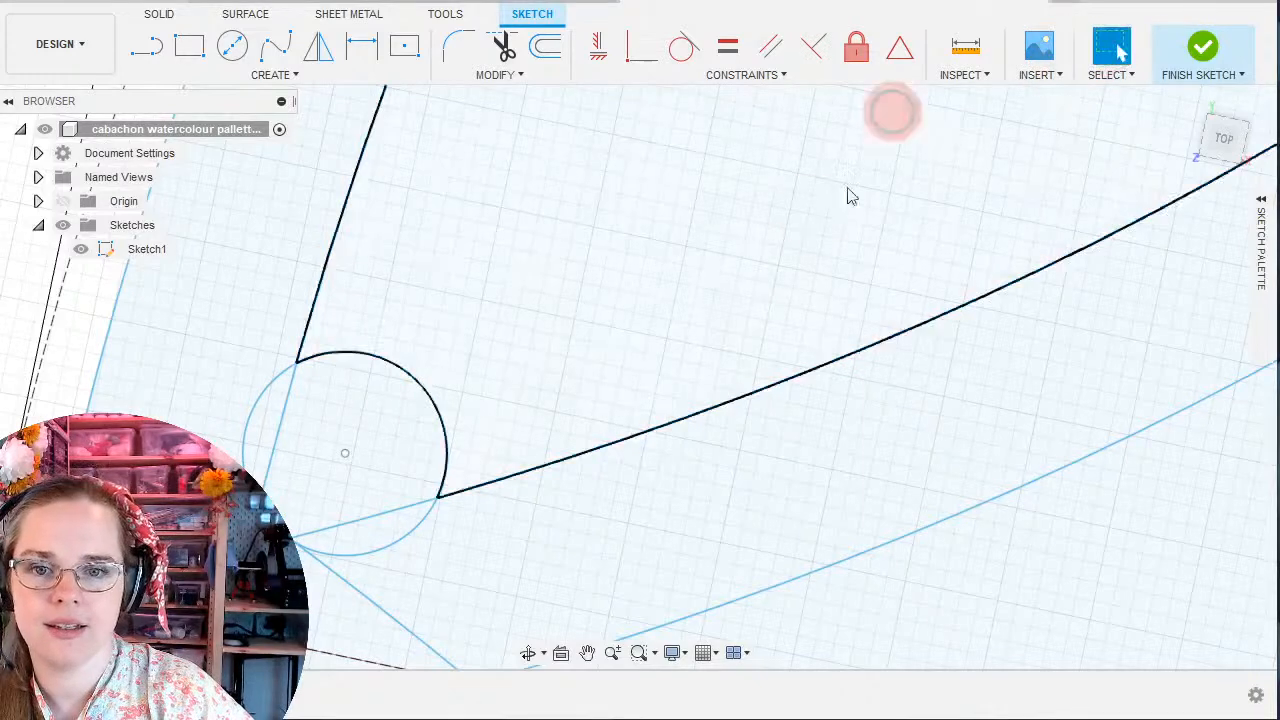
left_click(400, 539)
left_click(460, 491)
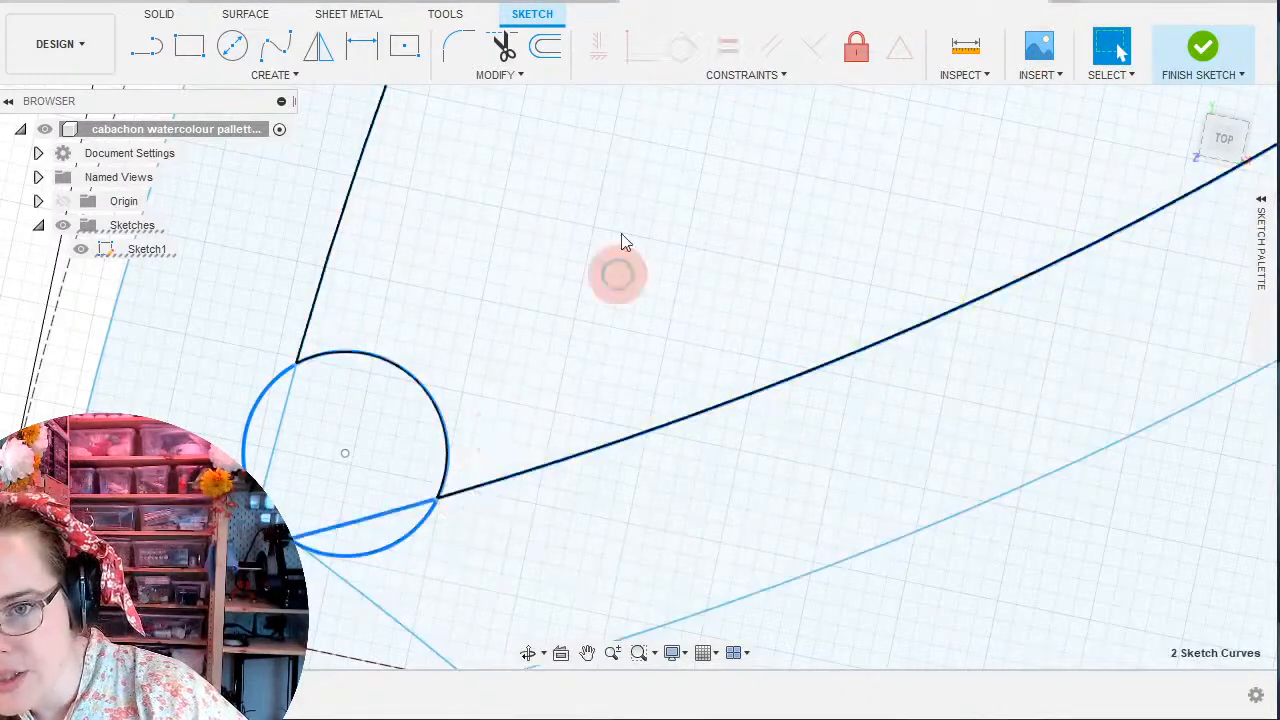
left_click(489, 376)
left_click(456, 318)
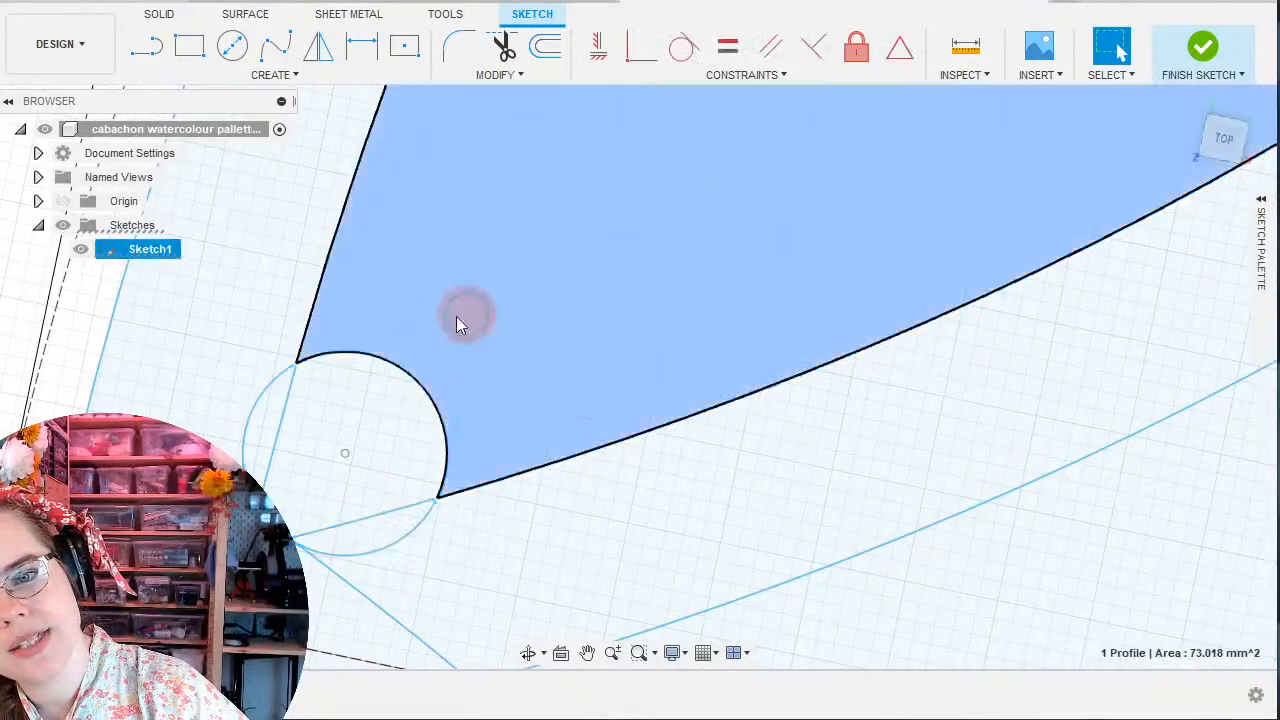
Examine the selected pocket profile within the whole oval palette outline, and clear the selection.
scroll(214, 364, "down", 3)
scroll(214, 366, "down", 5)
scroll(466, 457, "up", 4)
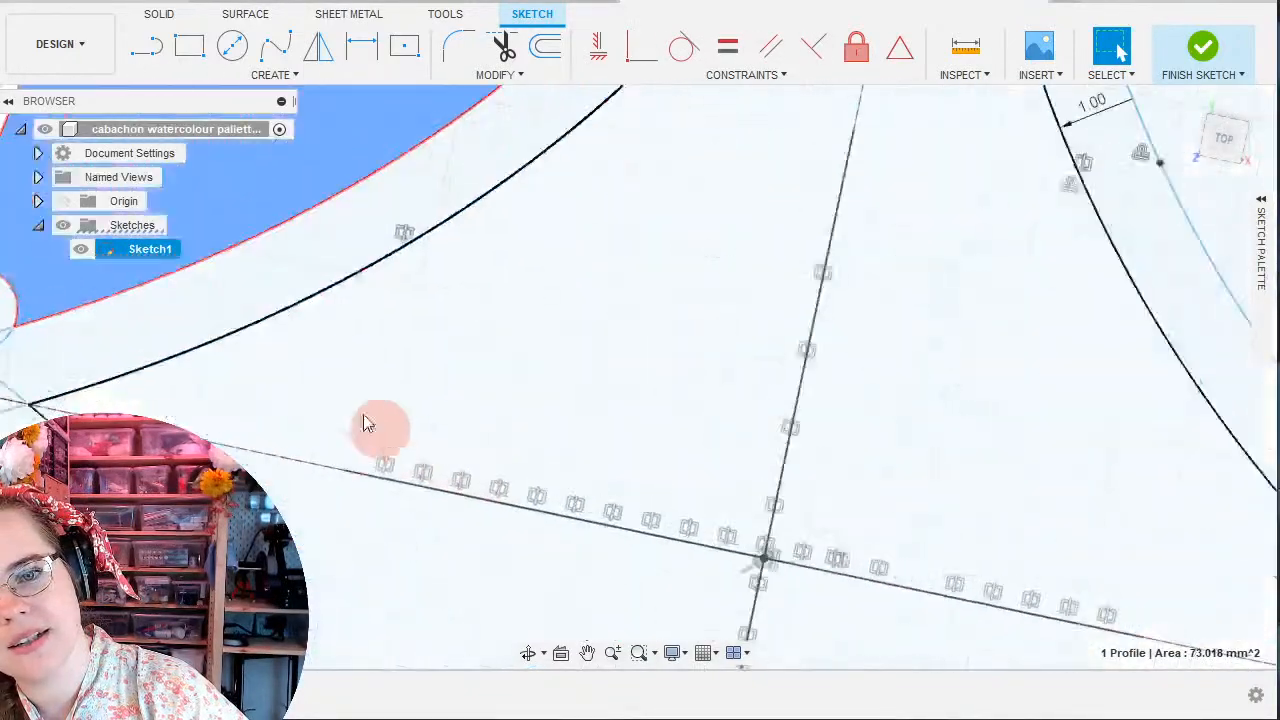
middle_click_drag(214, 360, 775, 588)
scroll(547, 494, "down", 4)
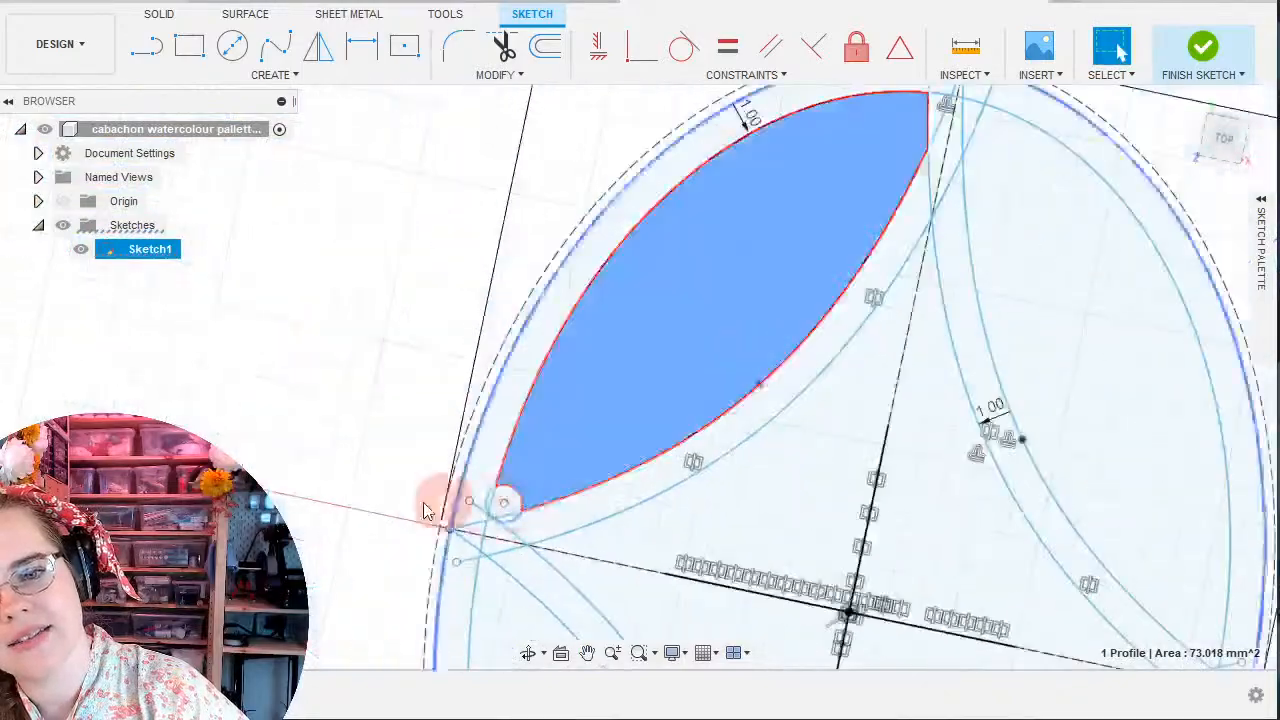
scroll(424, 510, "down", 2)
scroll(424, 510, "up", 3)
scroll(423, 502, "down", 5)
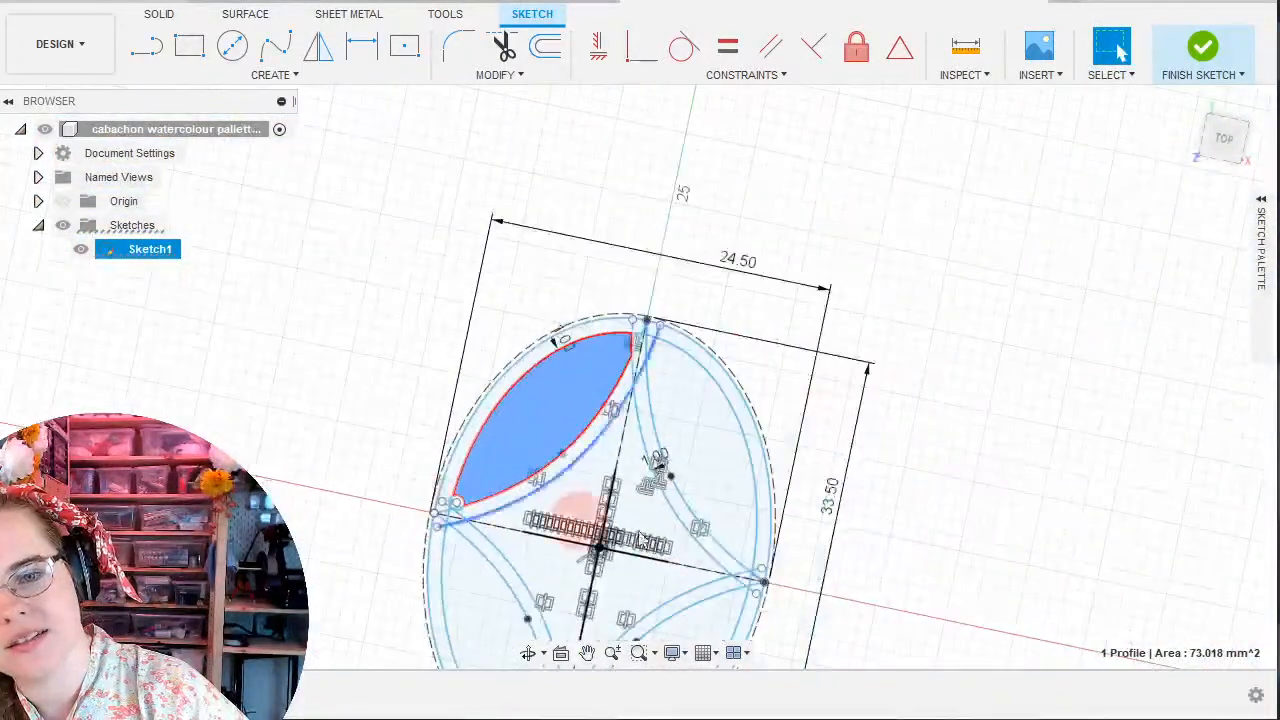
key("Escape")
Try to round off the upper-left pocket's top corner with a three-point fit point spline between its two boundary curves.
scroll(602, 485, "up", 5)
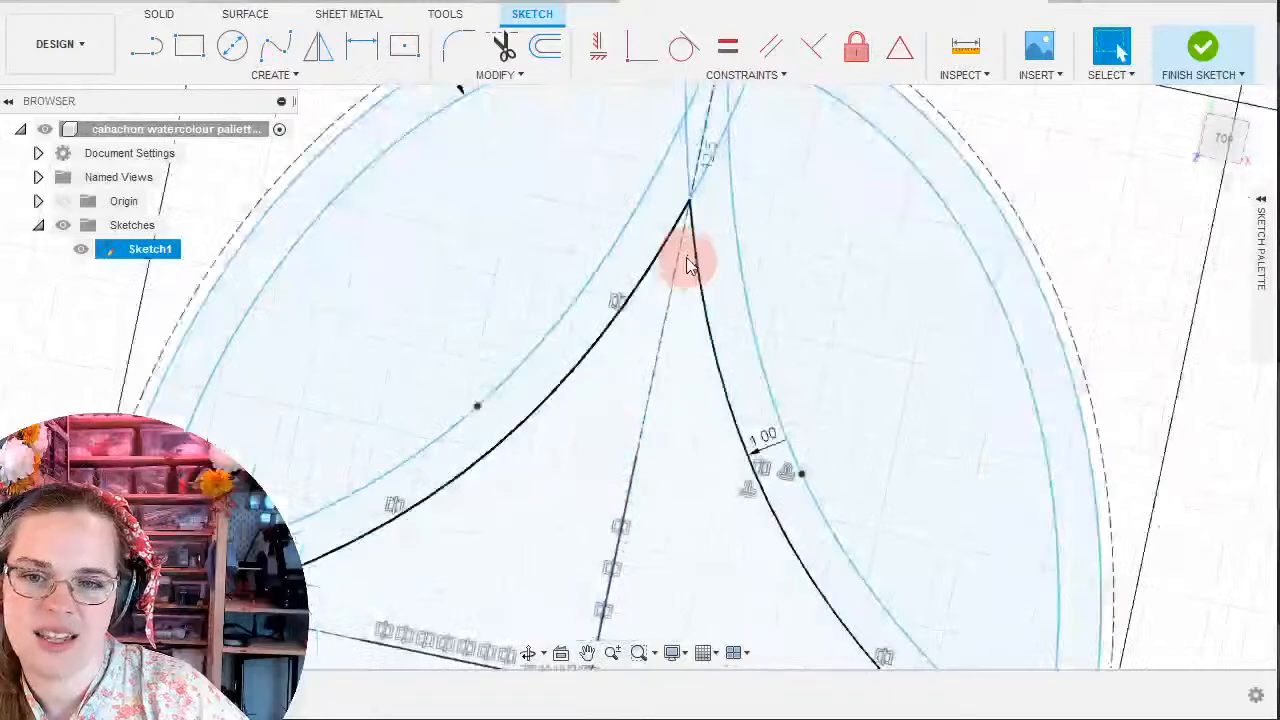
middle_click_drag(688, 263, 463, 551)
scroll(474, 428, "up", 5)
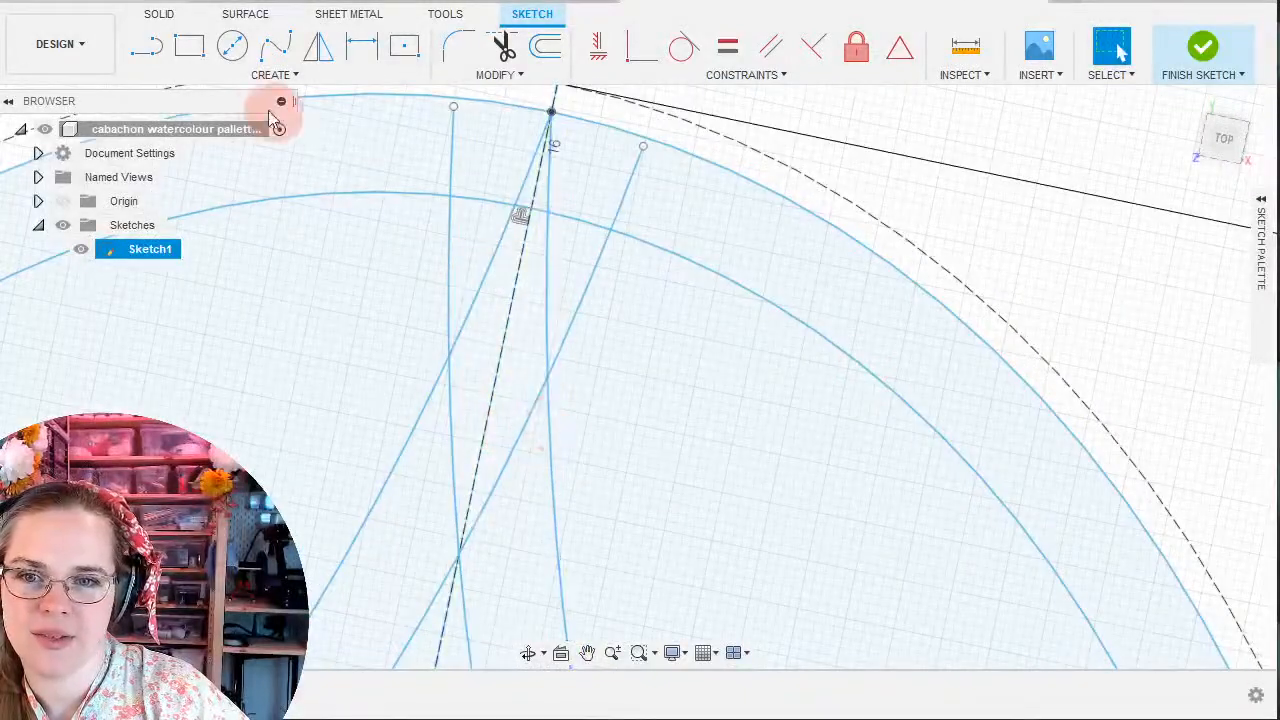
left_click(276, 48)
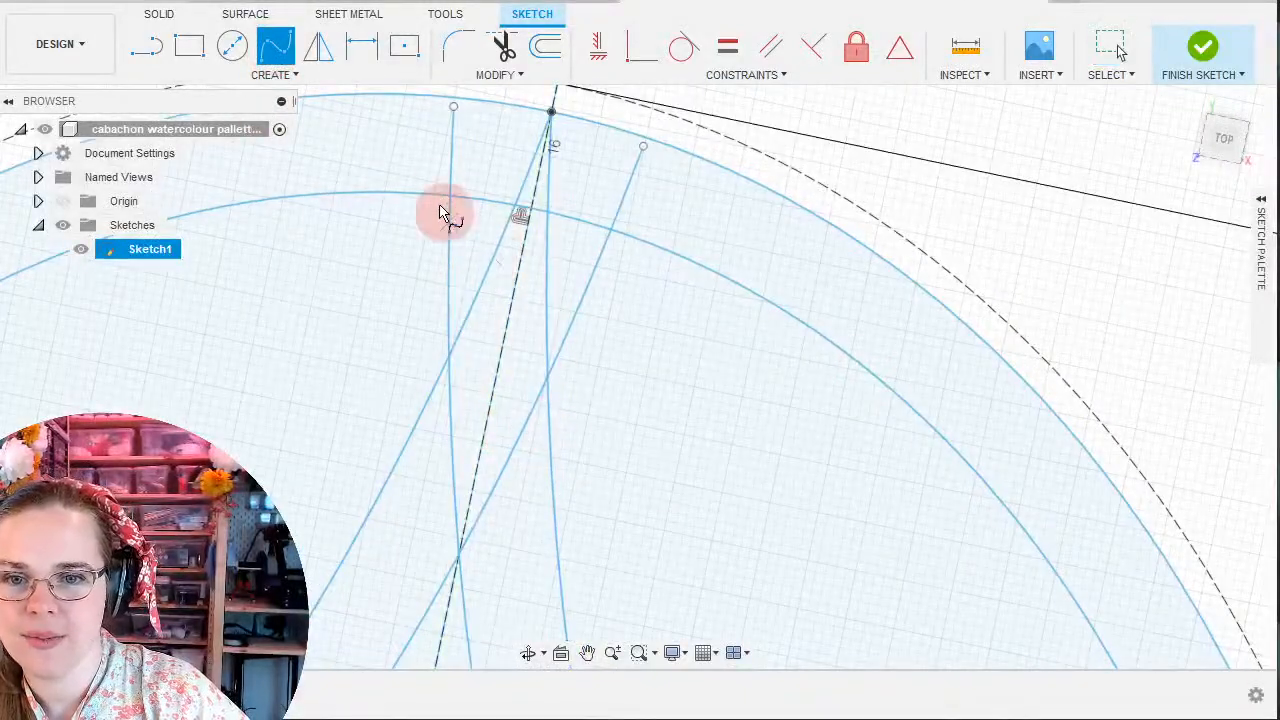
left_click(342, 198)
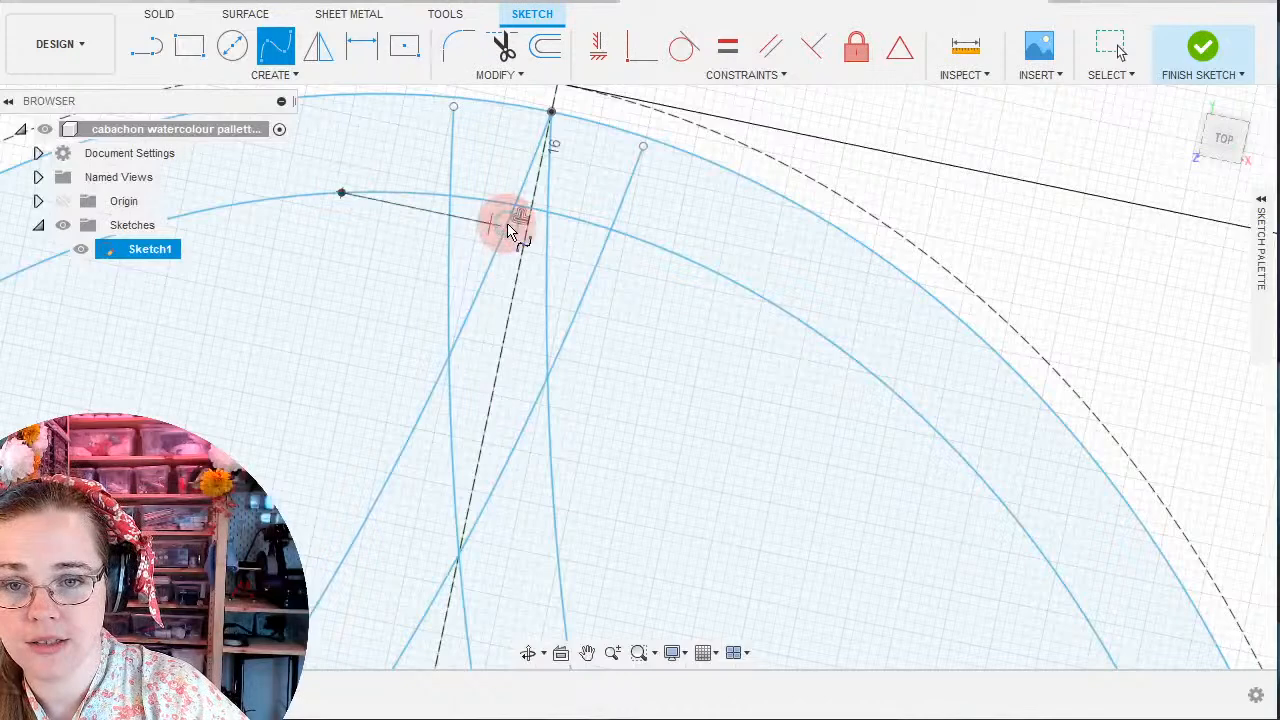
left_click(448, 249)
left_click(403, 449)
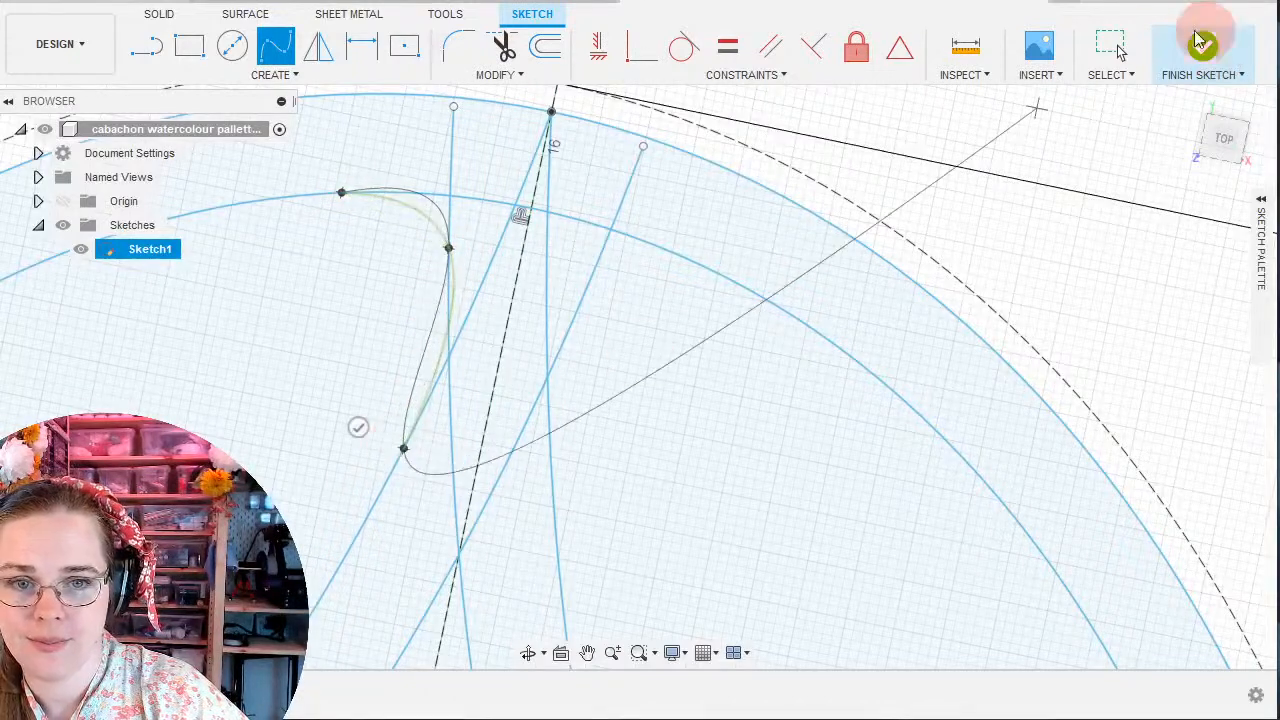
left_click(1111, 47)
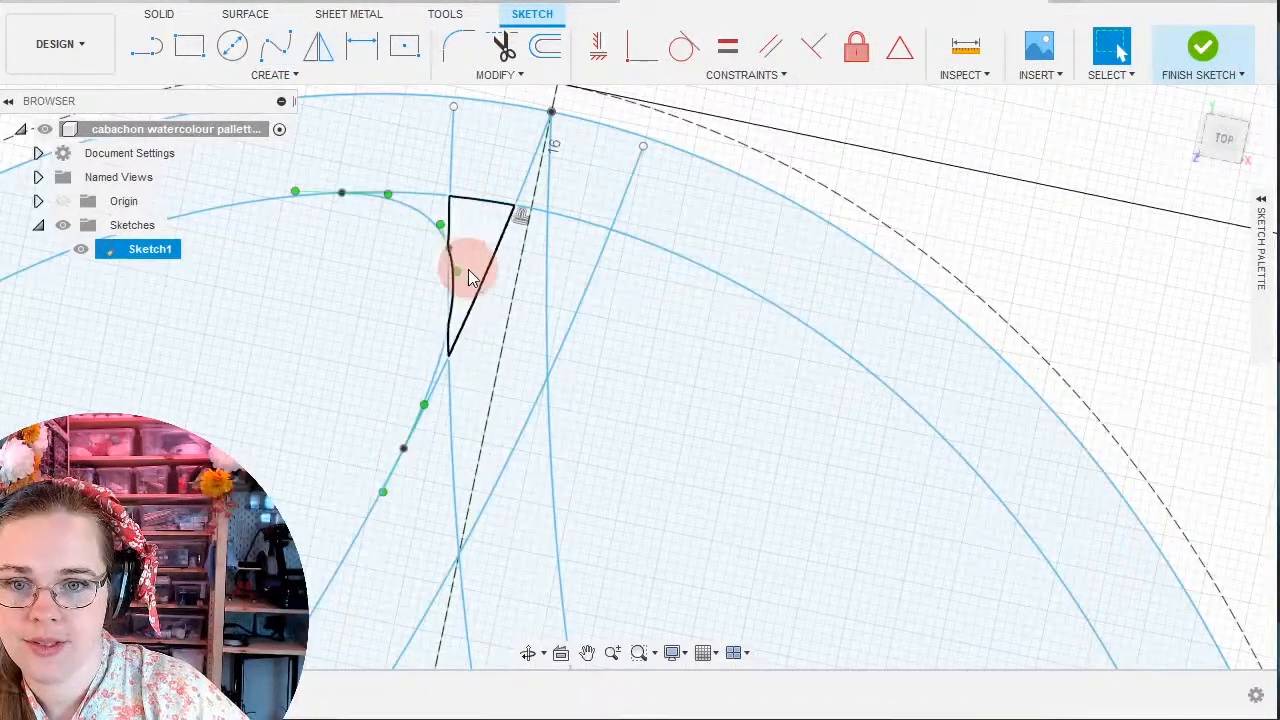
Reshape the spline by adjusting its middle tangent handle and moving its outer-curve end point farther from the corner.
mouse_move(456, 270)
left_mouse_down()
mouse_move(450, 280)
mouse_move(449, 257)
mouse_move(455, 290)
mouse_move(453, 273)
left_mouse_up()
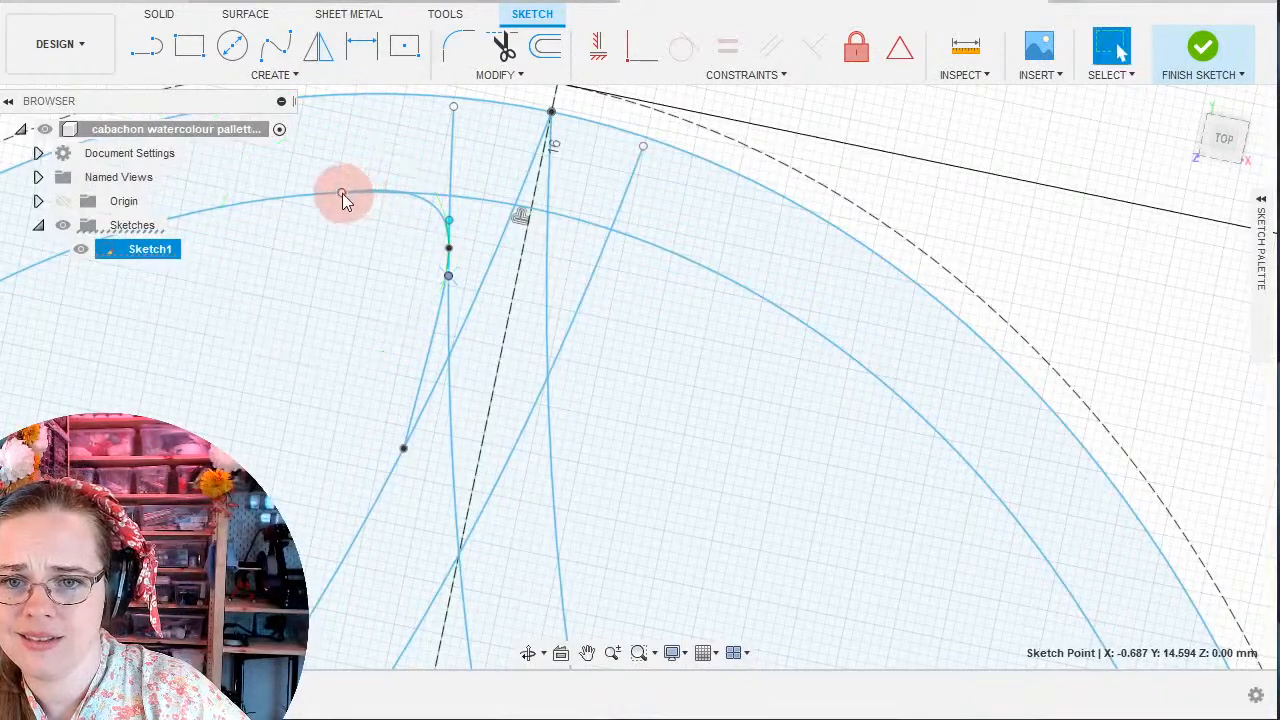
left_click_drag(342, 193, 262, 202)
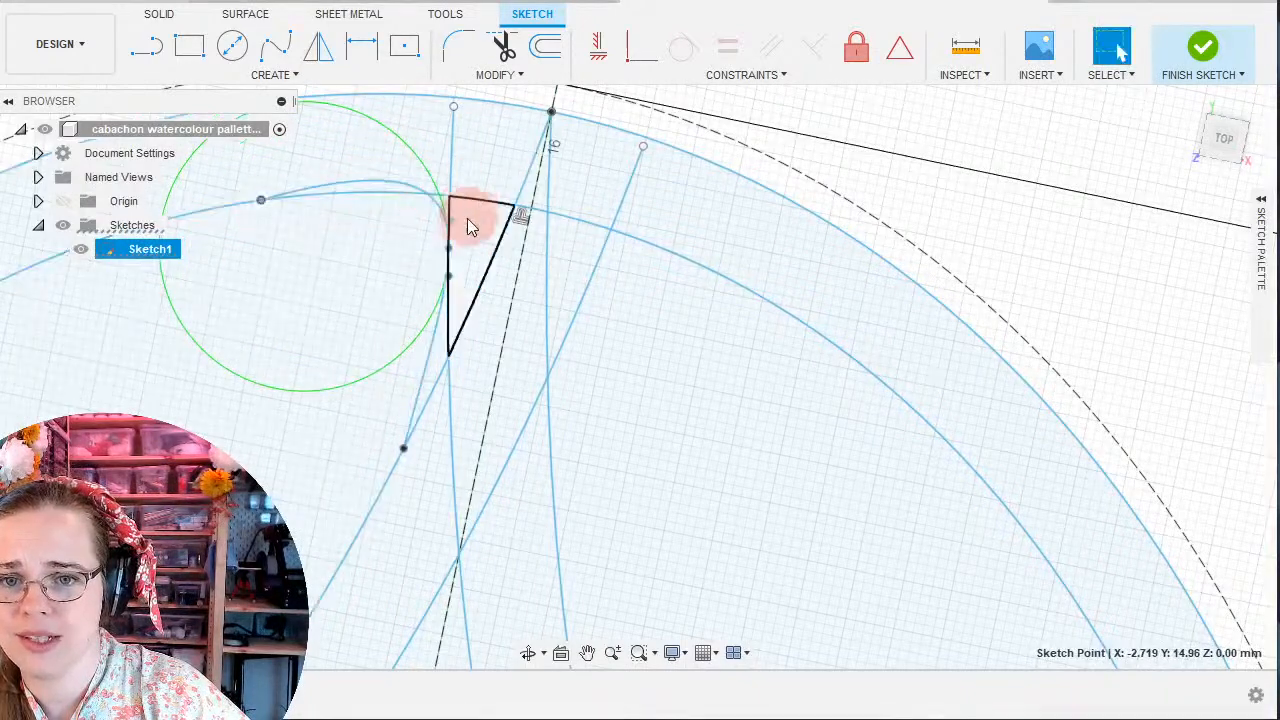
left_click_drag(447, 221, 447, 231)
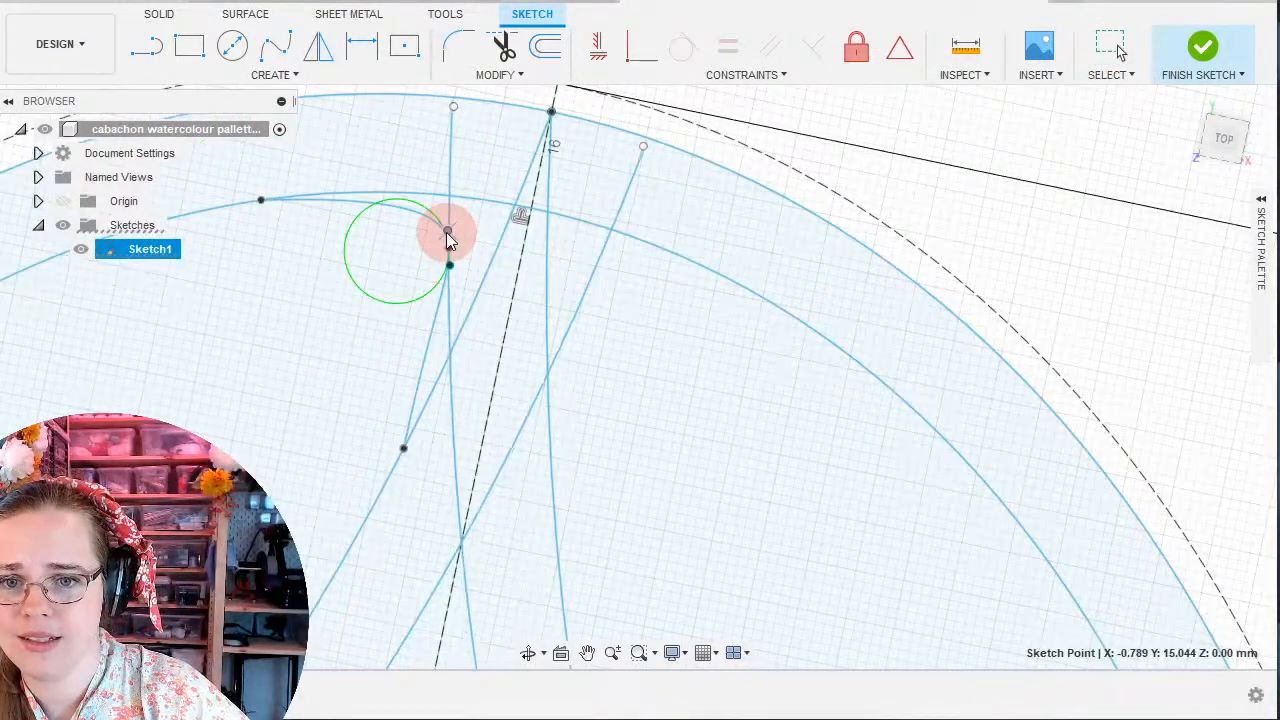
Try to align the tangent handle at the spline's lower end with the pocket's inner boundary curve.
left_click(405, 449)
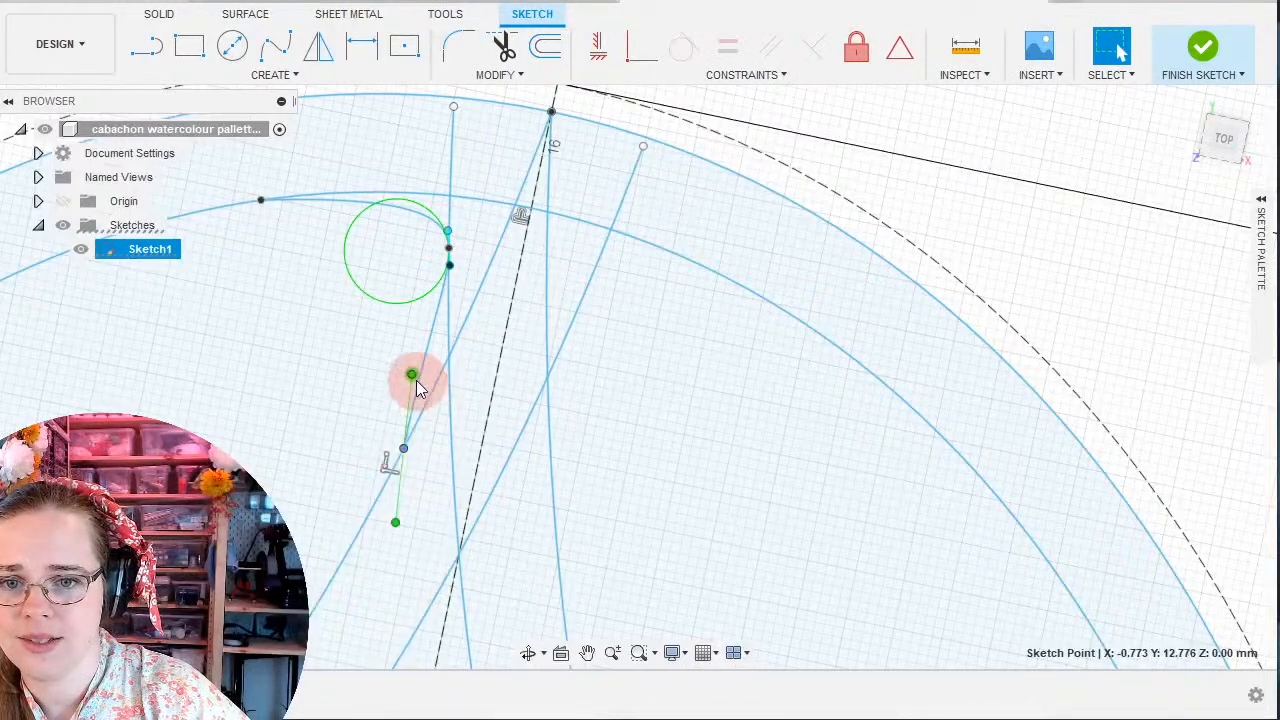
left_click_drag(415, 378, 424, 390)
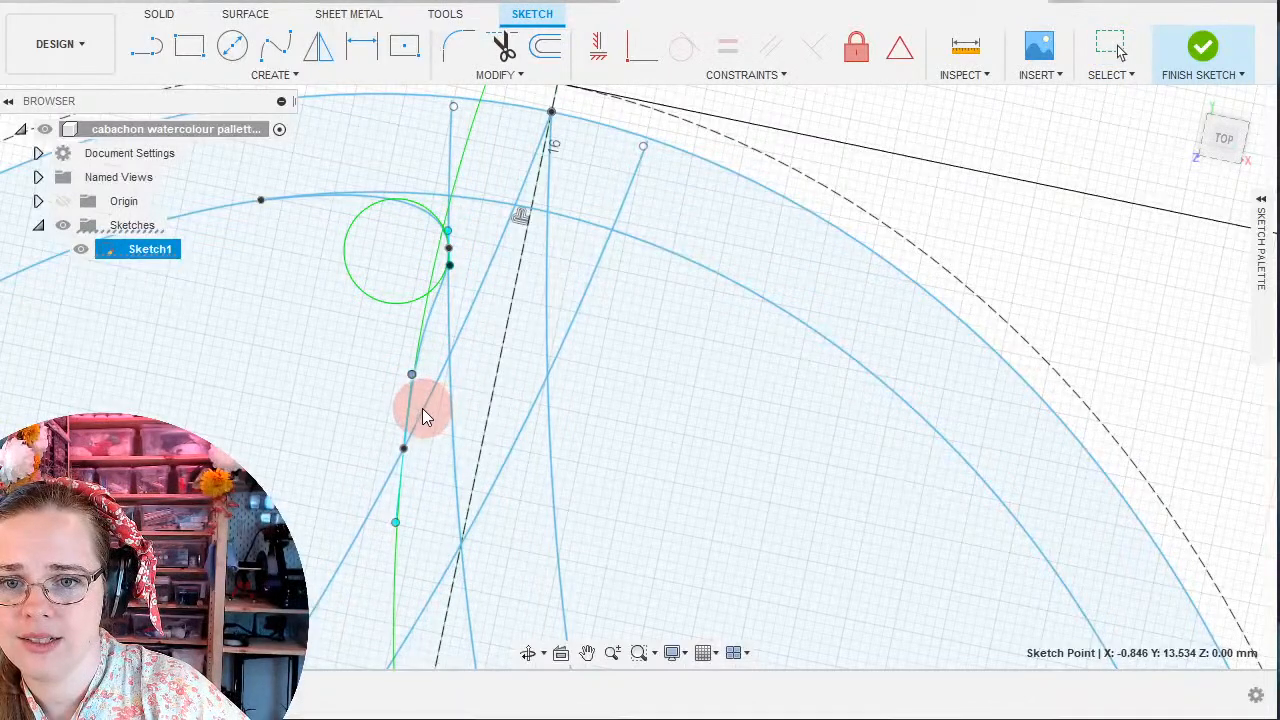
scroll(421, 470, "down", 2)
scroll(398, 510, "up", 6)
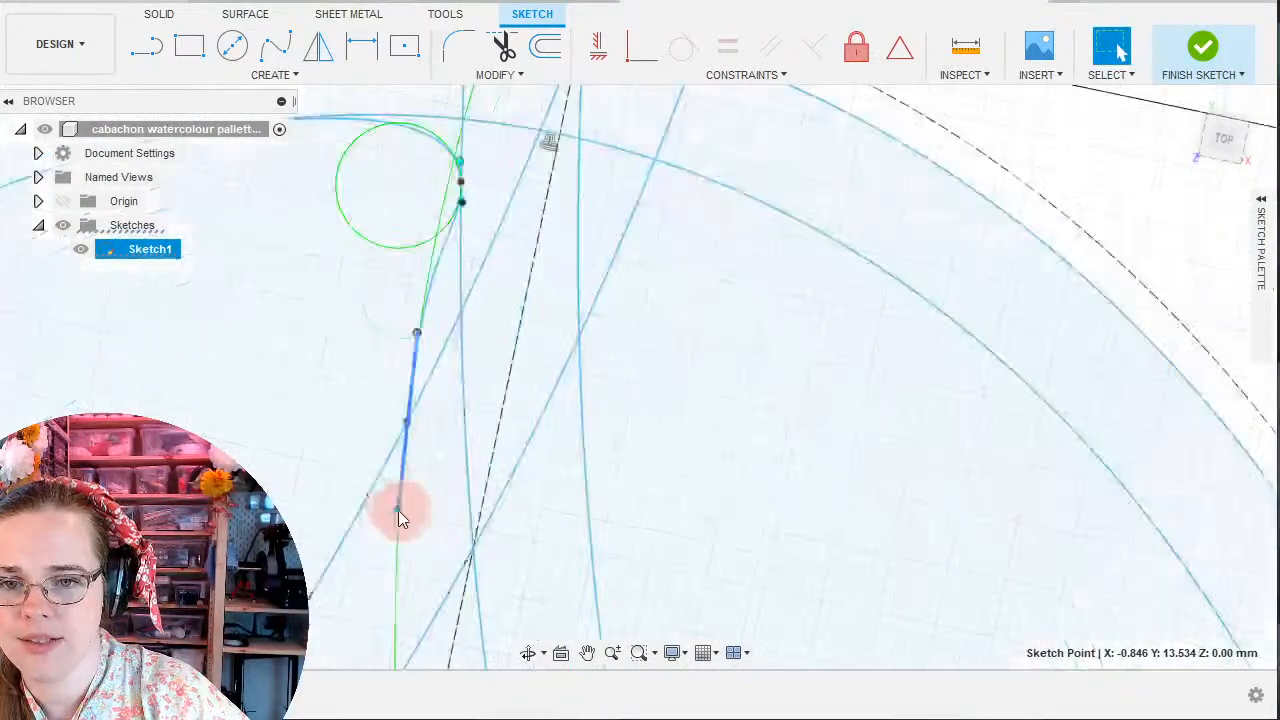
left_click(398, 525)
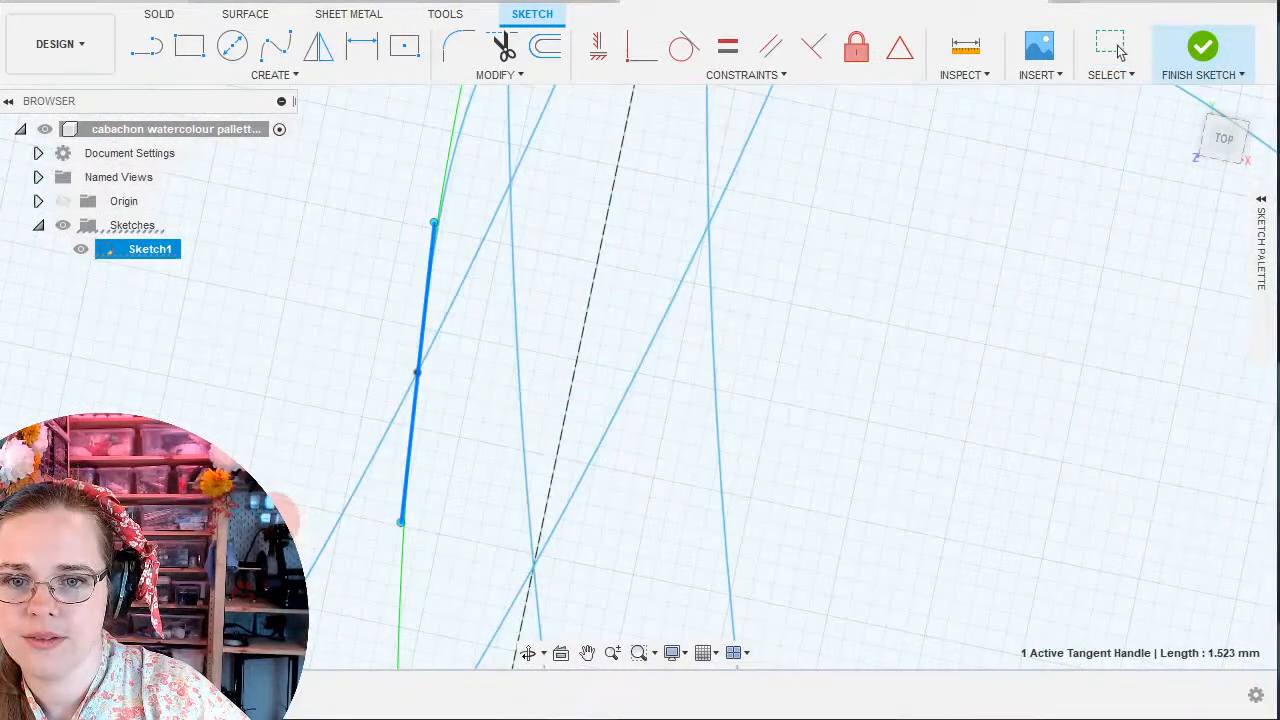
left_click(1117, 45)
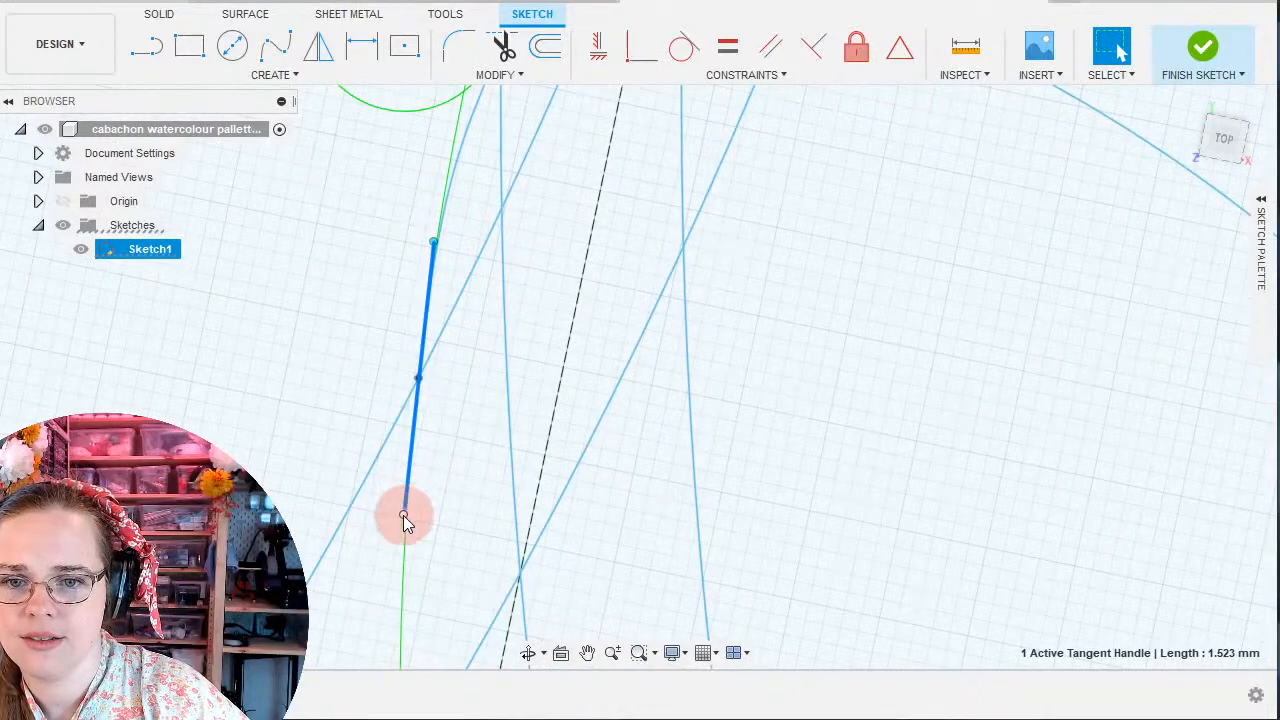
left_click(320, 520)
scroll(373, 311, "down", 3)
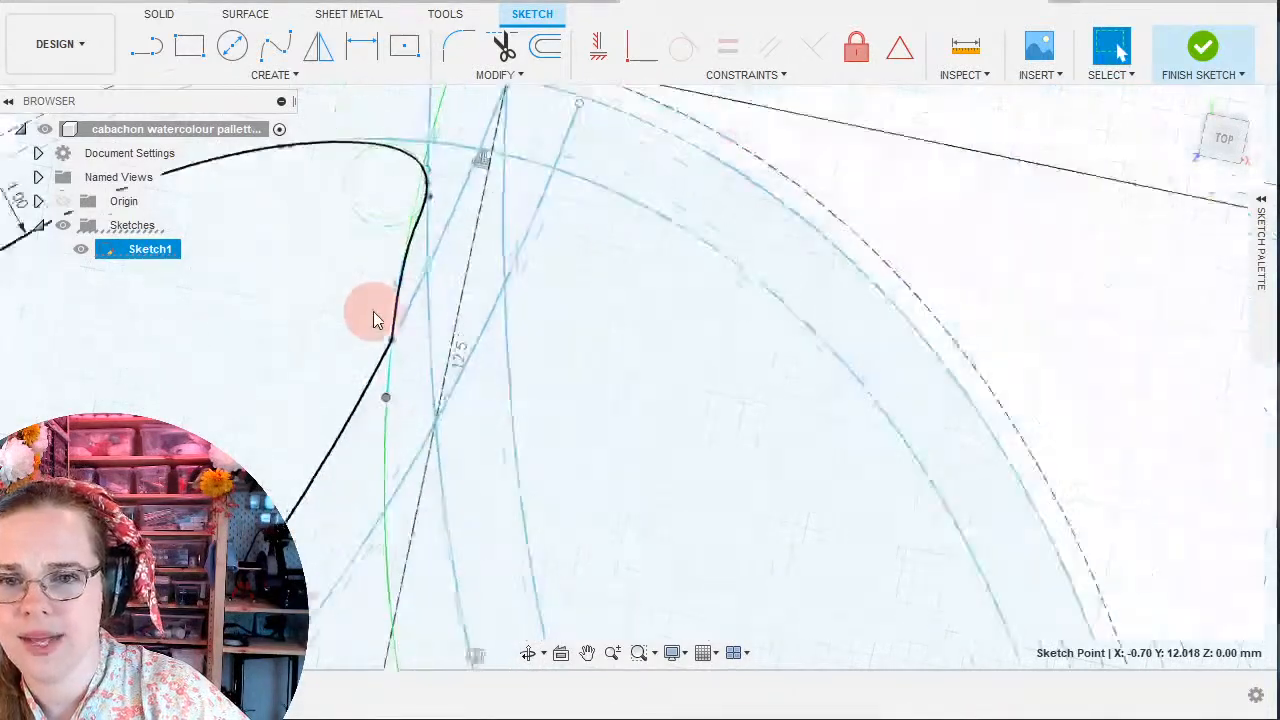
scroll(373, 311, "up", 4)
left_click(417, 262)
left_click_drag(418, 261, 465, 269)
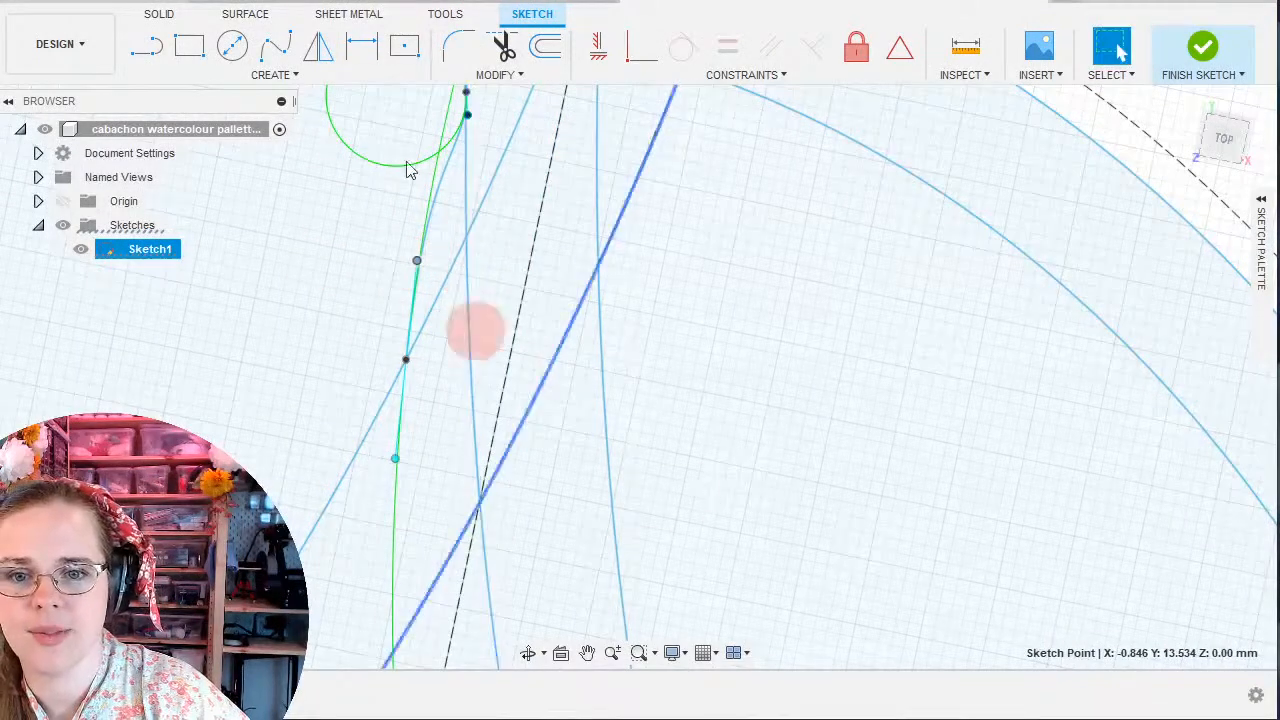
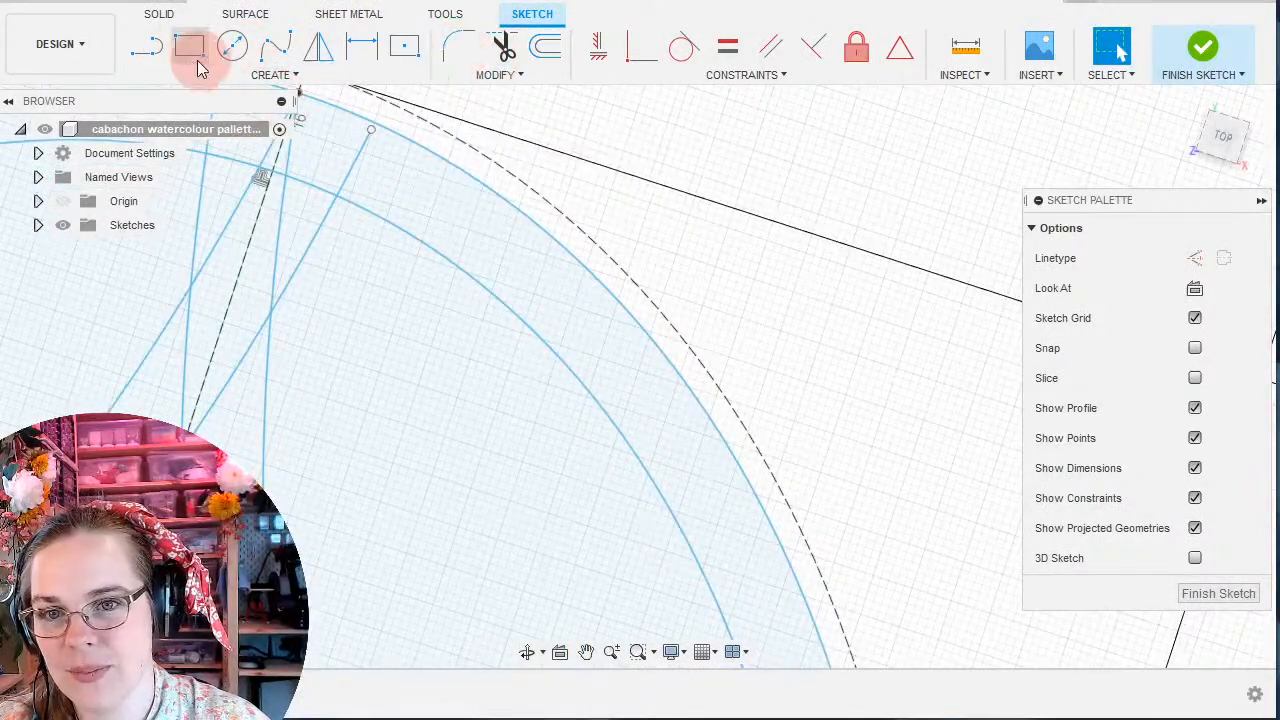
Round off the upper-right pocket's top corner with a three-point fit point spline and move its middle point outward toward the corner.
left_click(280, 47)
left_click(280, 424)
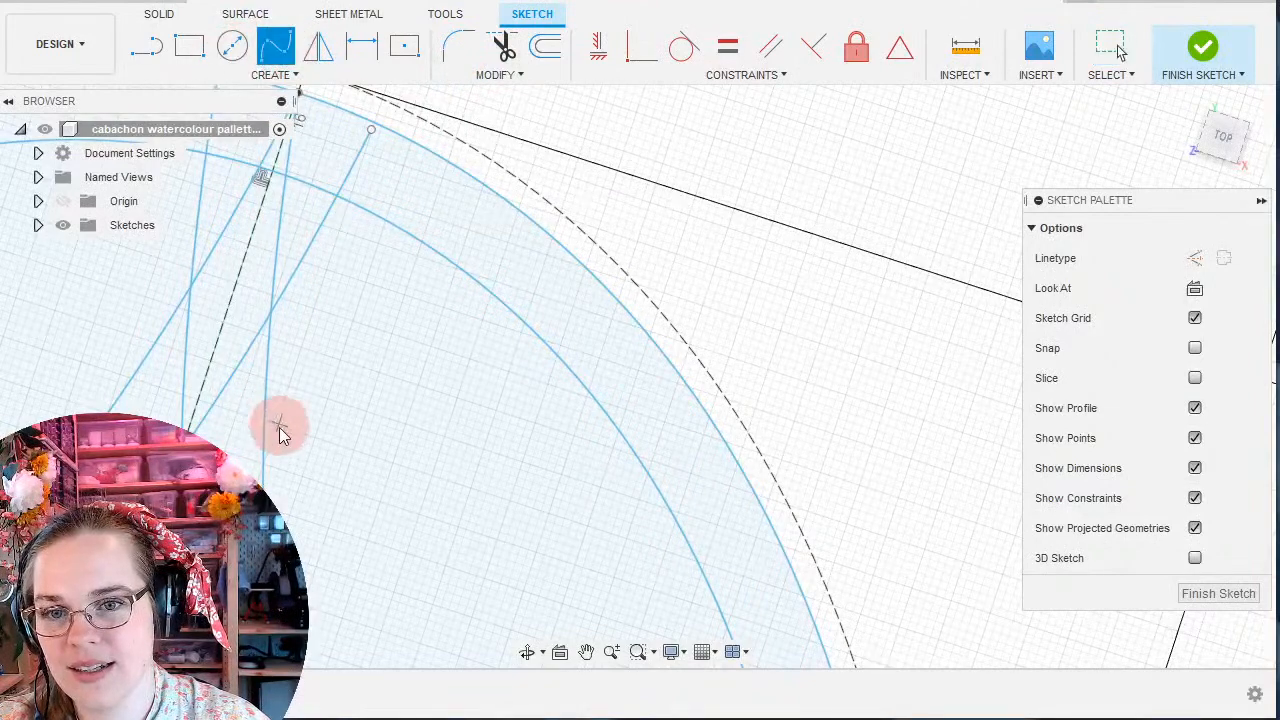
left_click(311, 244)
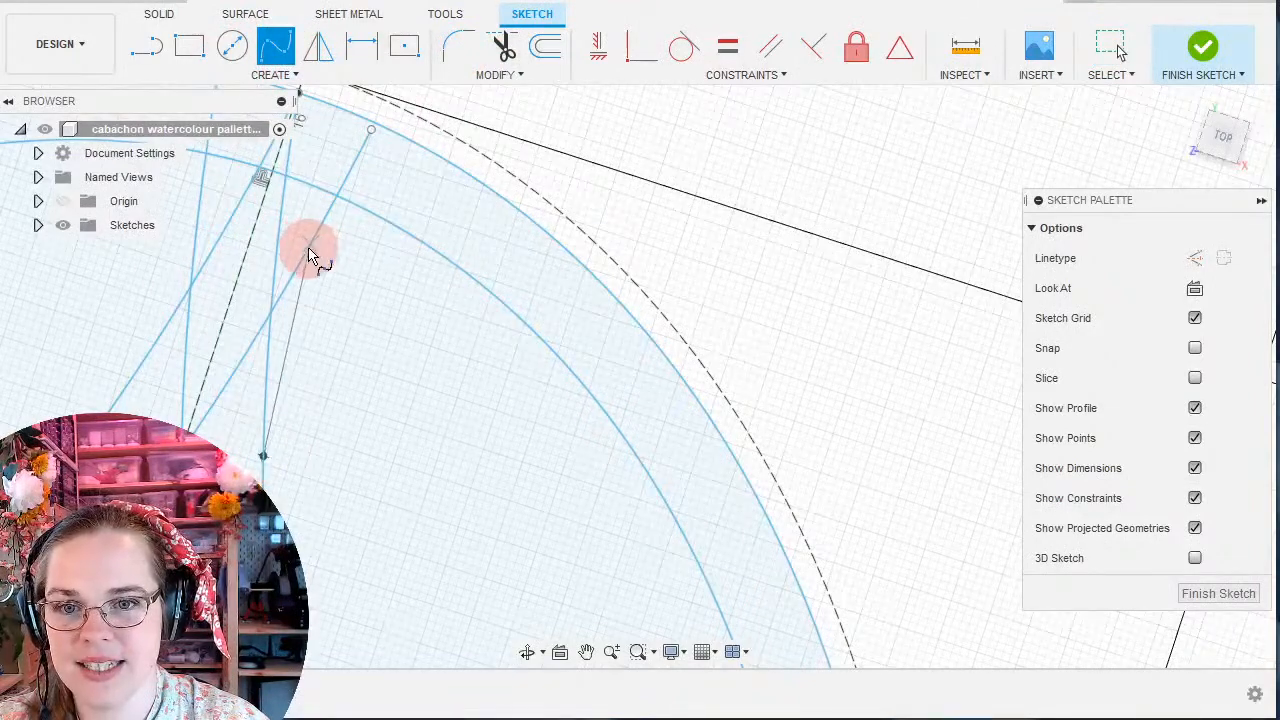
left_click(329, 258)
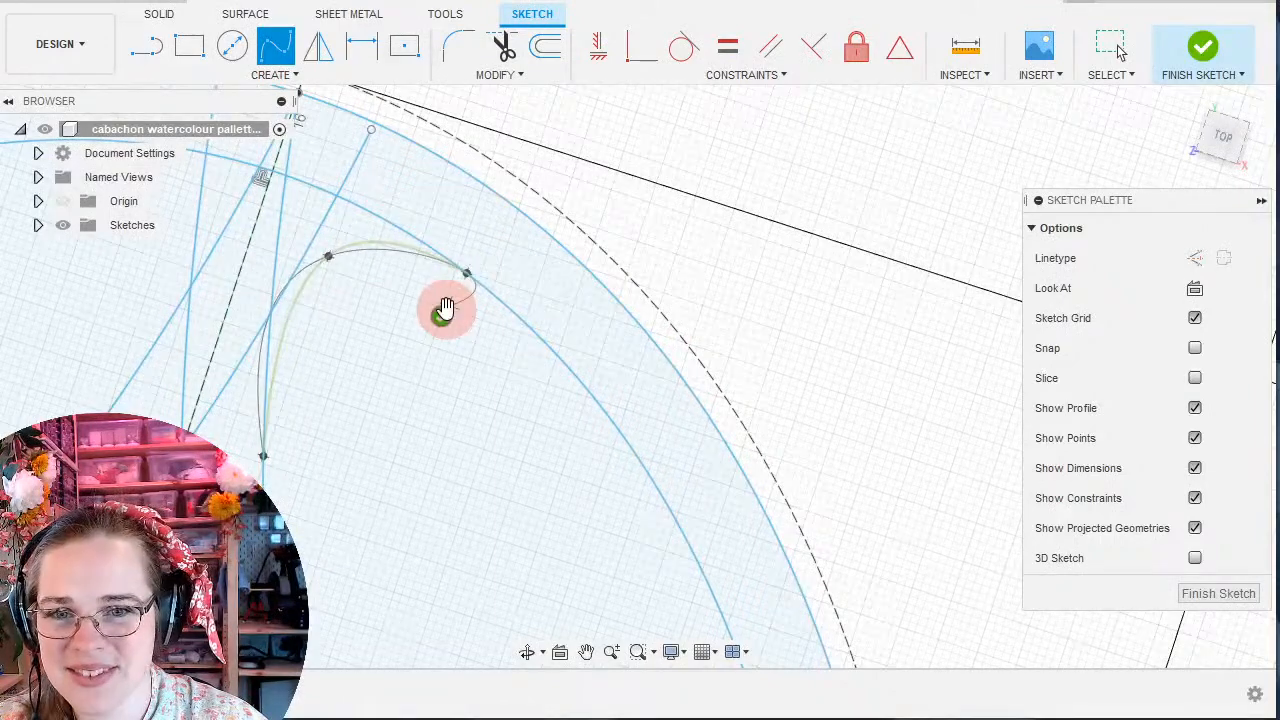
left_click(442, 315)
left_click(1117, 56)
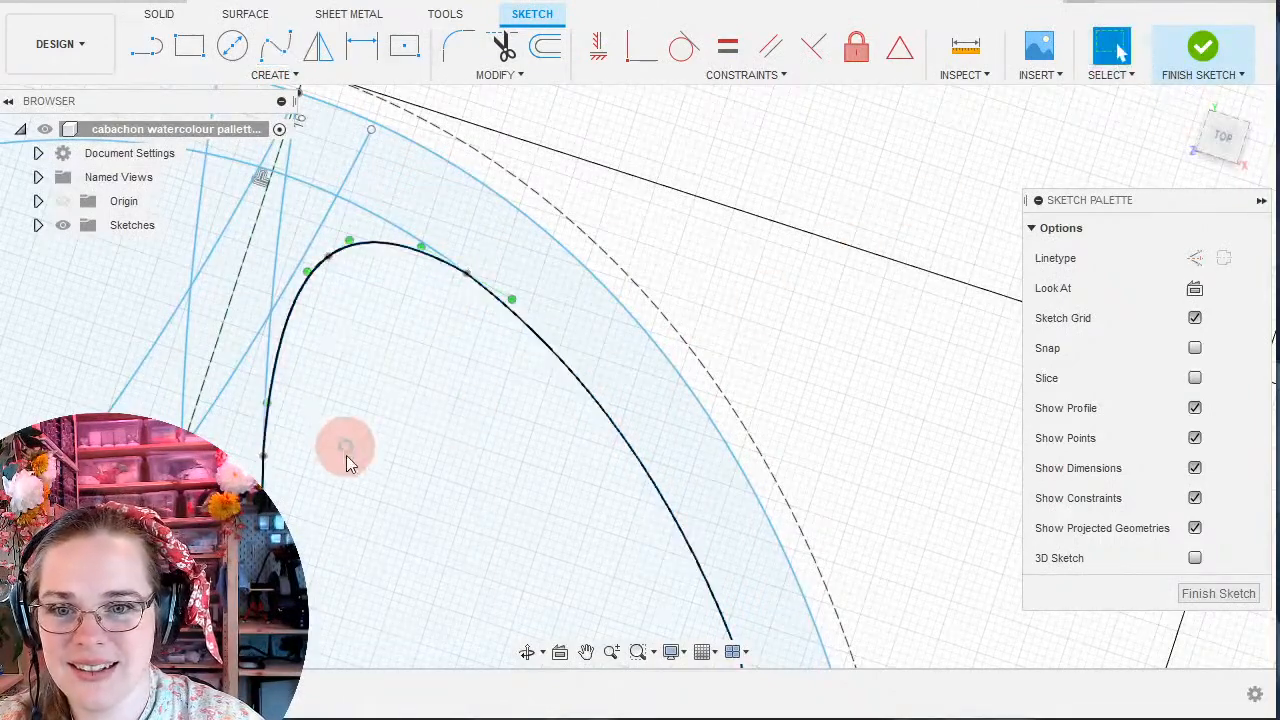
mouse_move(331, 258)
left_mouse_down()
mouse_move(322, 238)
mouse_move(333, 237)
left_mouse_up()
Draw a three-point fit point spline across the upper-right pocket's lower corner, joining its inner and outer boundary curves.
middle_click_drag(137, 394, 335, 455)
scroll(458, 437, "down", 4)
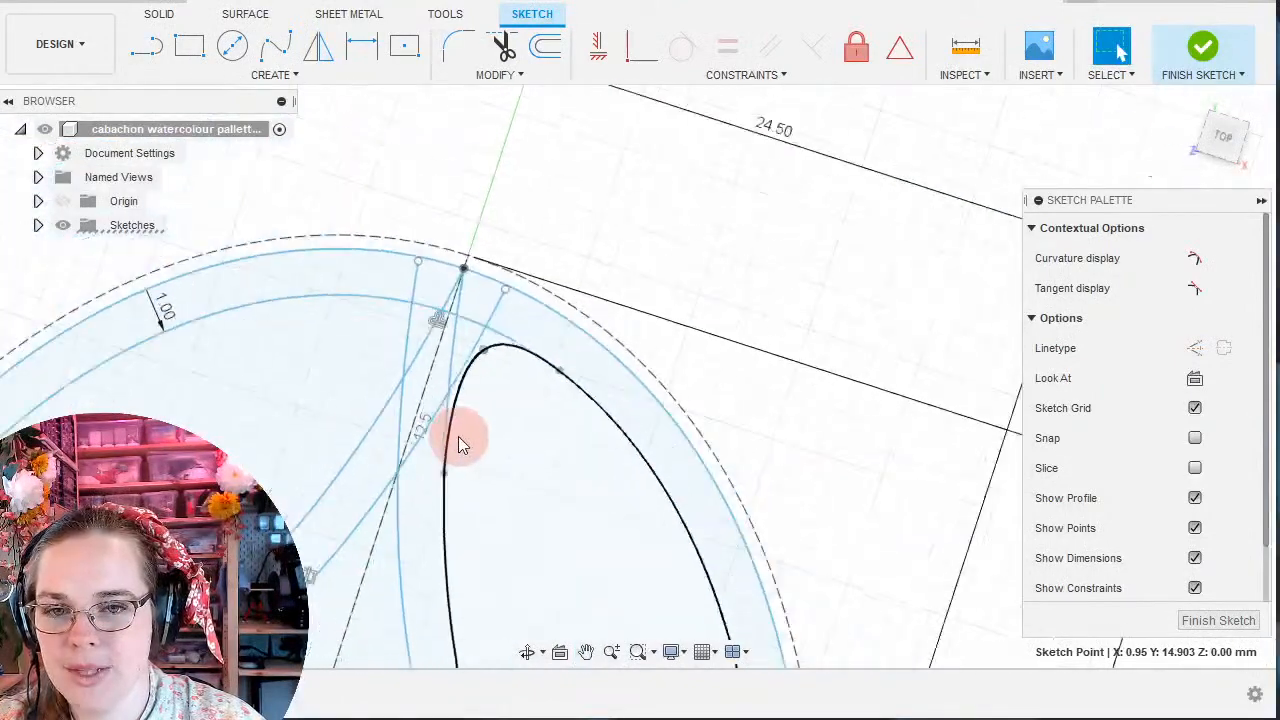
middle_click_drag(472, 472, 380, 217)
scroll(581, 579, "up", 5)
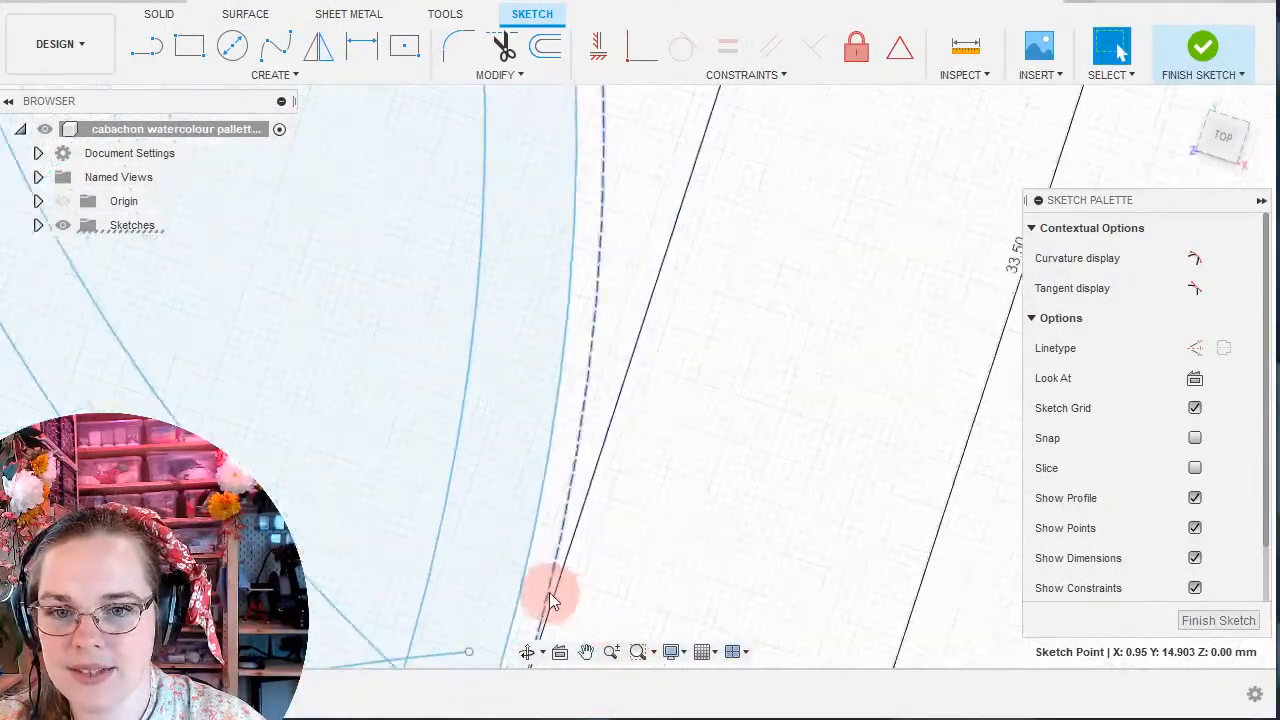
left_click(276, 45)
left_click(325, 437)
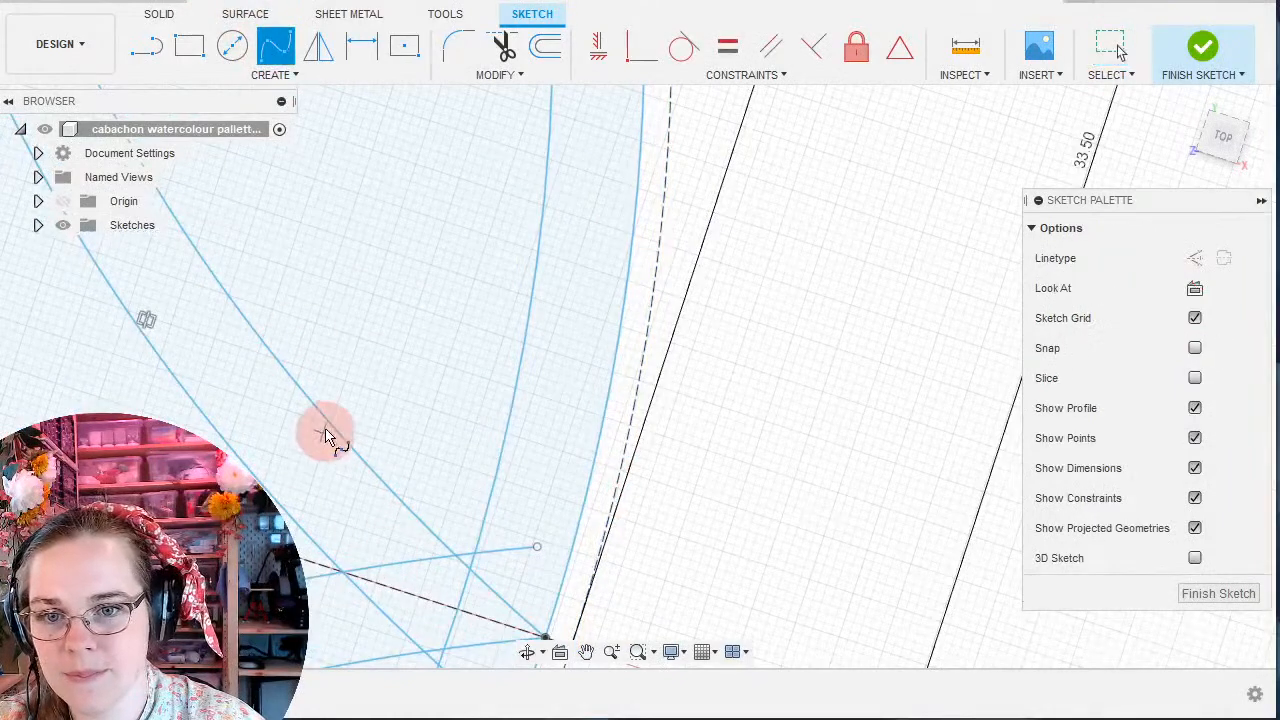
left_click_drag(334, 426, 458, 494)
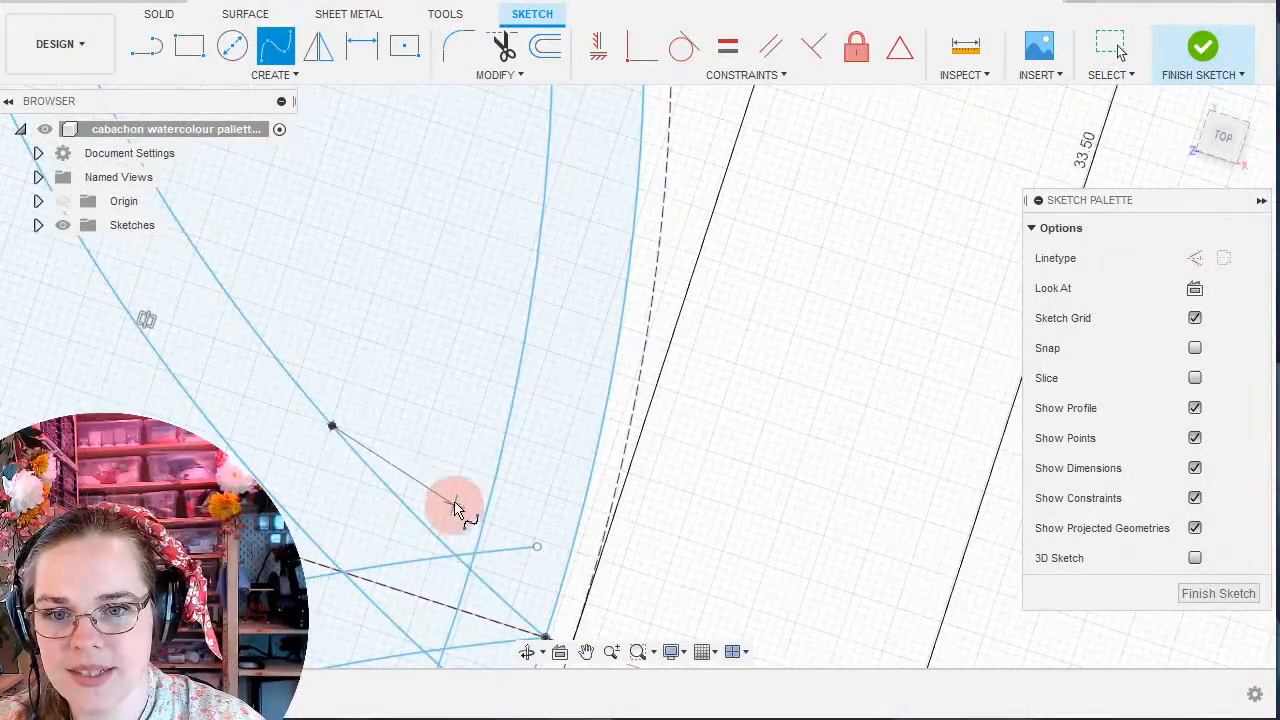
left_click(453, 501)
left_click(516, 383)
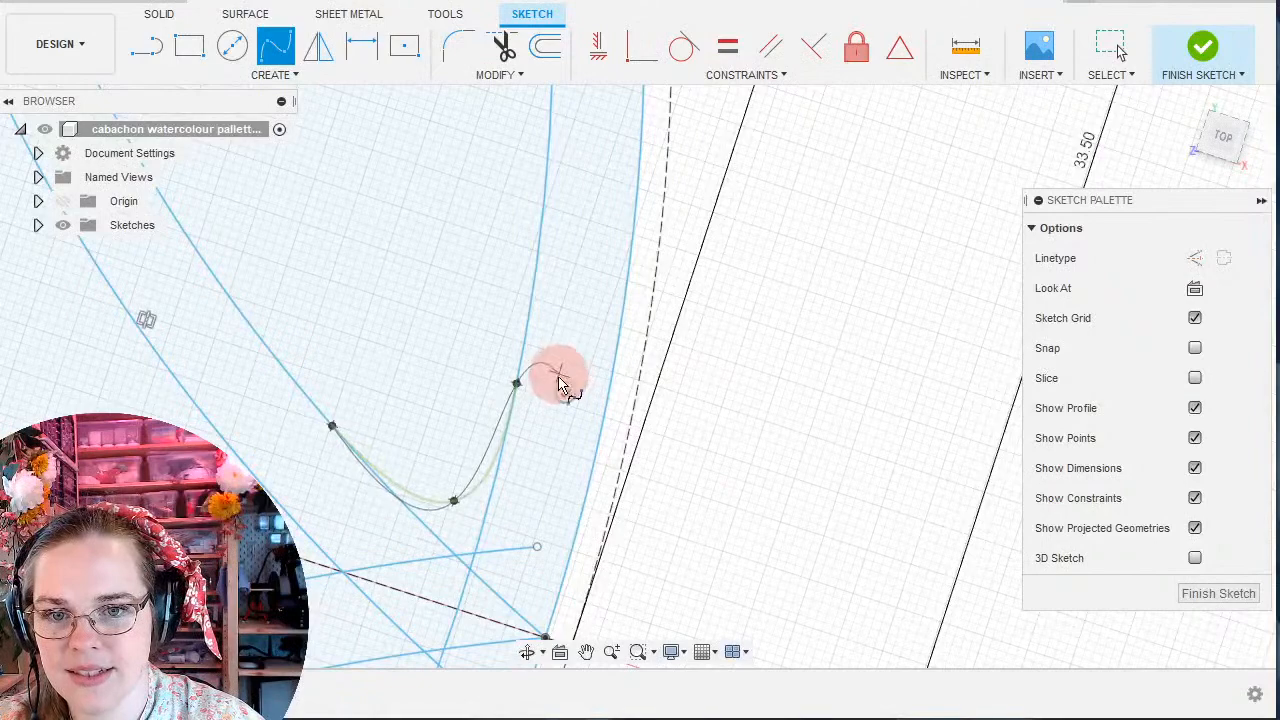
left_click(566, 391)
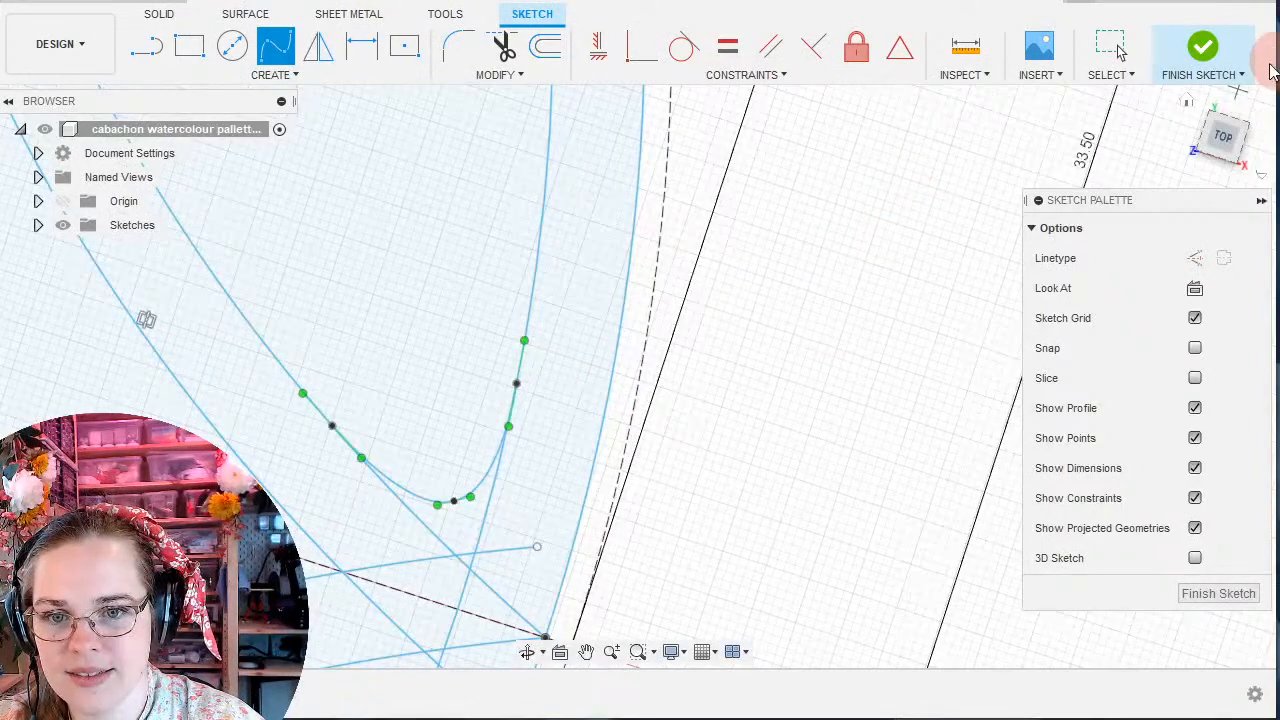
Draw a fit point spline about 2.4 mm long across the central pocket's right corner, with its middle point on the horizontal centreline.
mouse_move(657, 386)
middle_mouse_down("shift")
mouse_move(663, 449)
mouse_move(306, 443)
mouse_move(360, 447)
mouse_move(430, 348)
middle_mouse_up("shift")
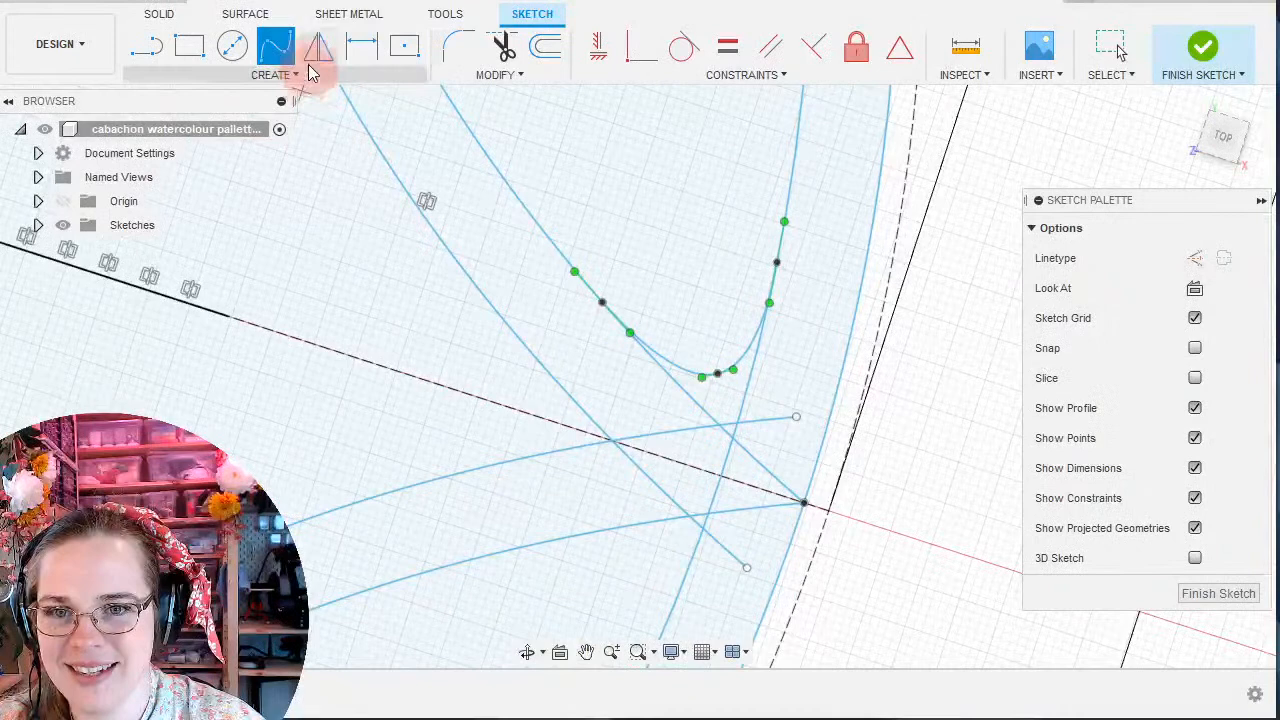
left_click(497, 314)
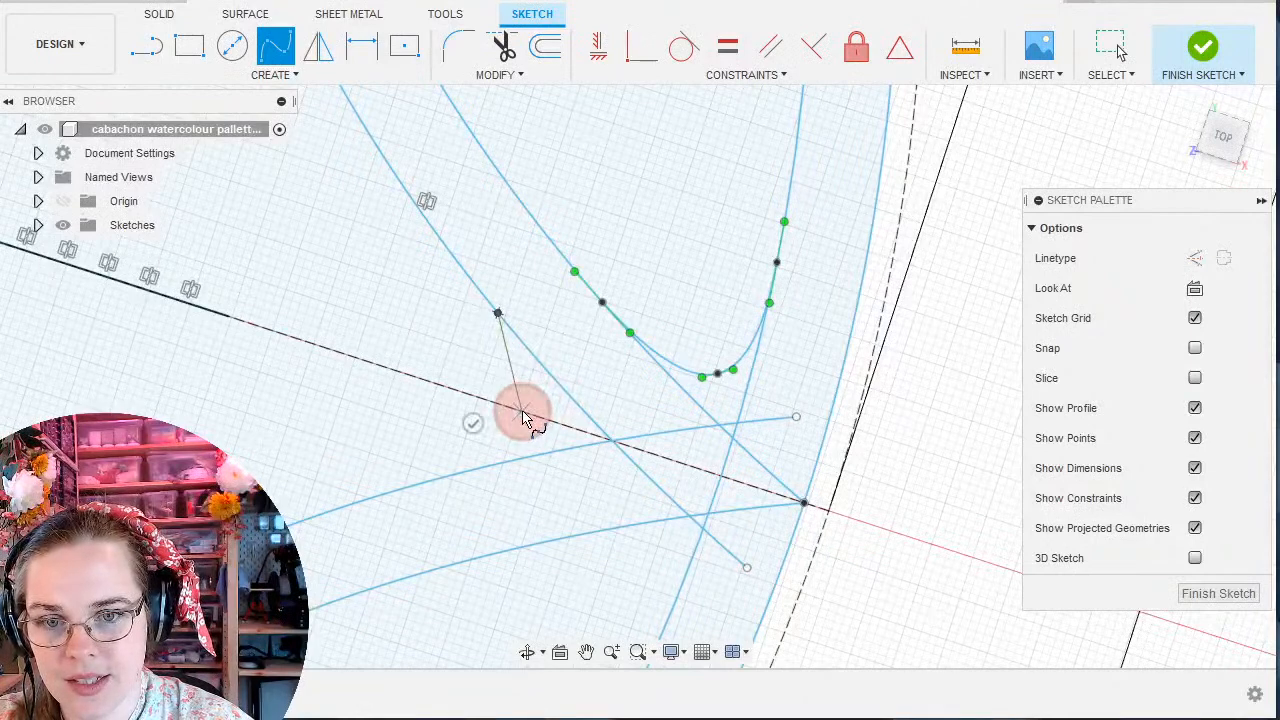
left_click(522, 412)
left_click(448, 479)
left_click(423, 433)
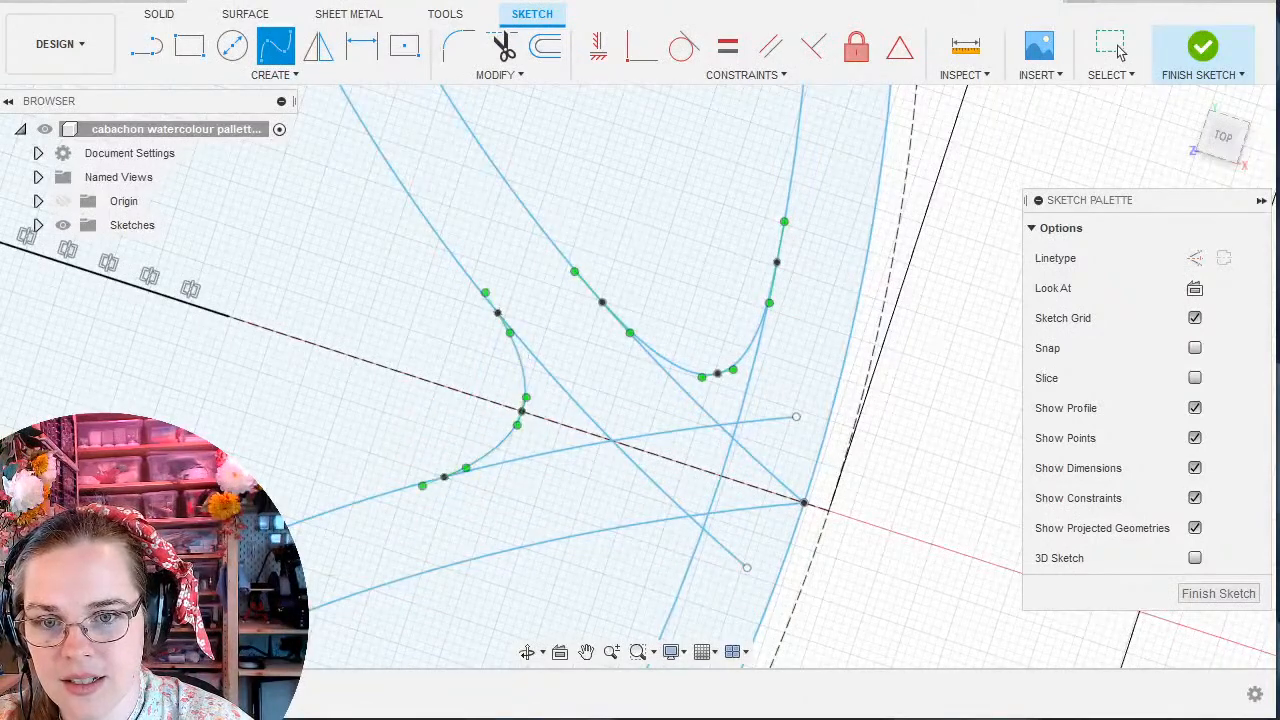
Align the upper tangent handle of the central pocket's spline with the boundary curve, and select the central pocket profile.
scroll(563, 357, "up", 3)
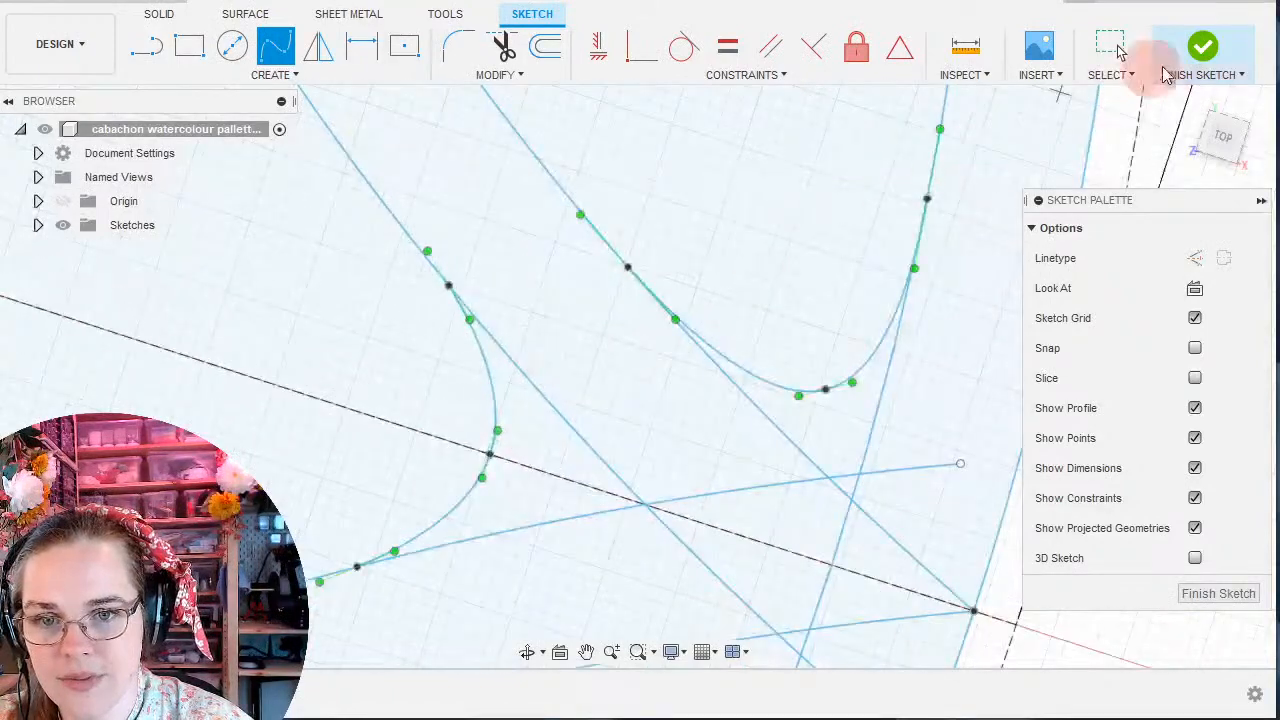
left_click(1125, 50)
left_click(423, 249)
left_click_drag(424, 254, 421, 253)
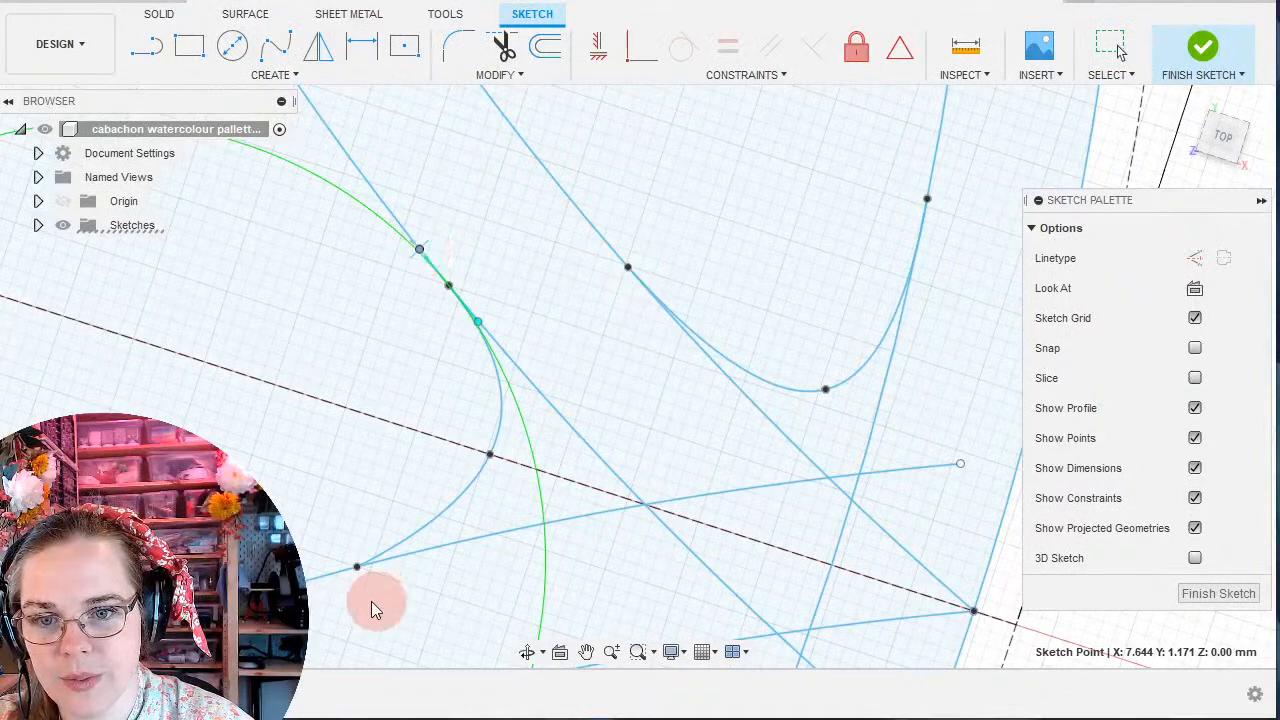
left_click(357, 567)
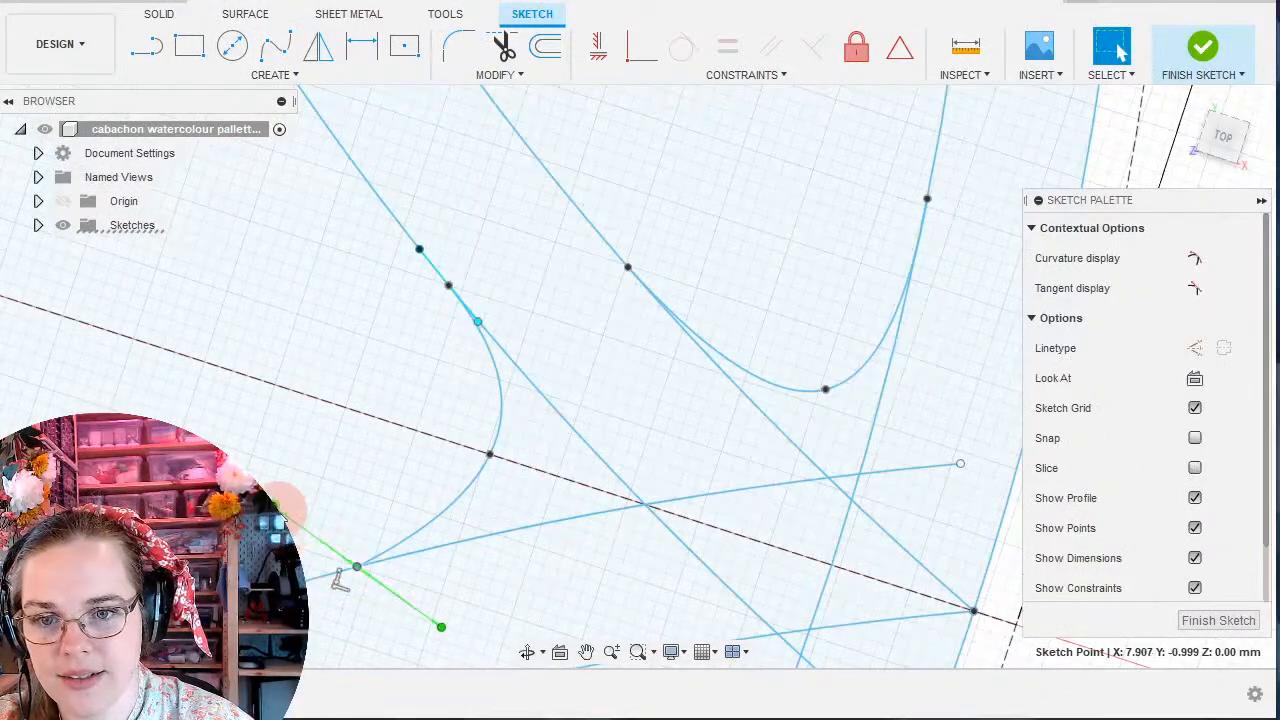
left_click(352, 565)
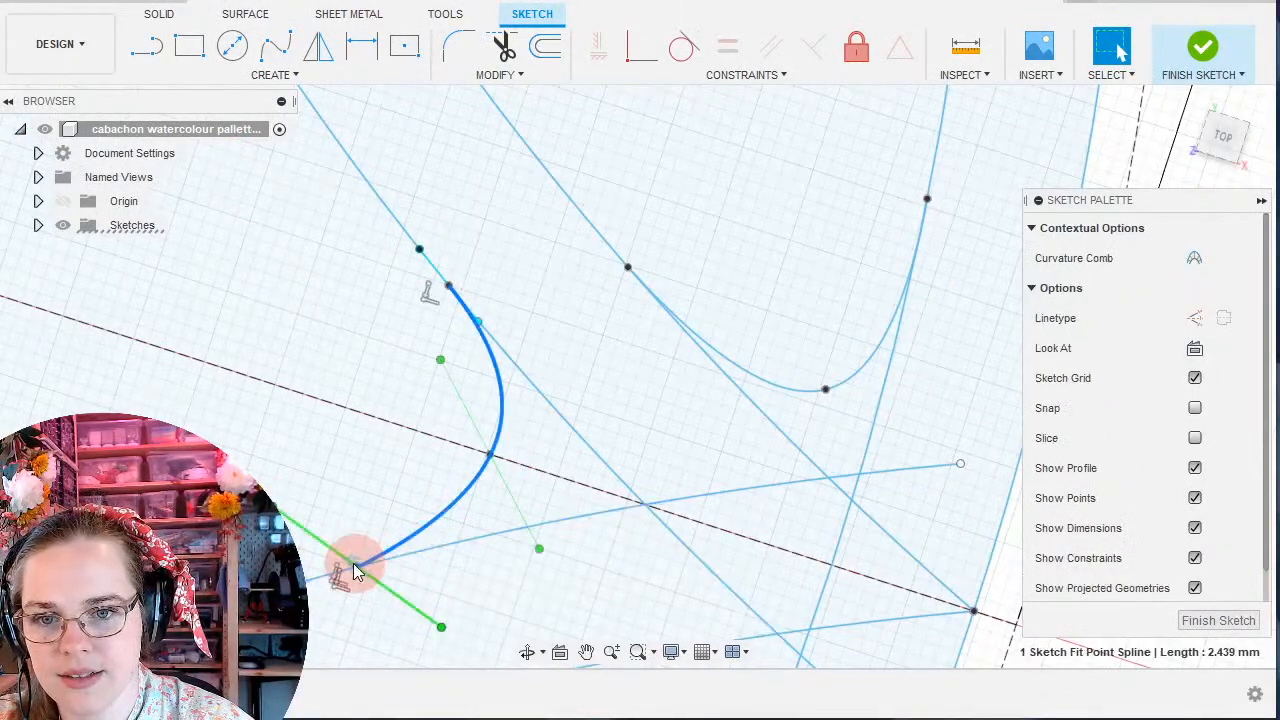
left_click(450, 433)
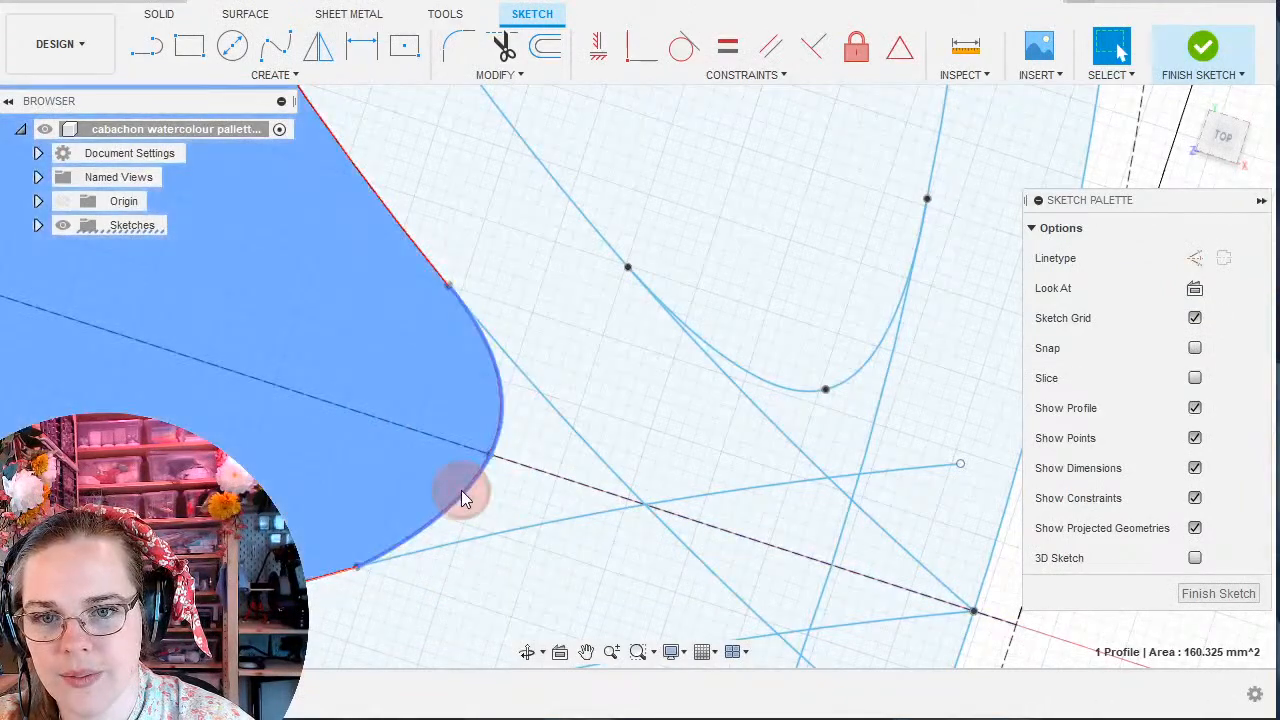
Apply a vertical constraint between the outer endpoints of the upper and lower tangent handles on the central pocket's right corner spline.
left_click(461, 490)
mouse_move(441, 627)
left_mouse_down()
mouse_move(489, 543)
mouse_move(469, 609)
mouse_move(439, 543)
mouse_move(322, 580)
left_mouse_up()
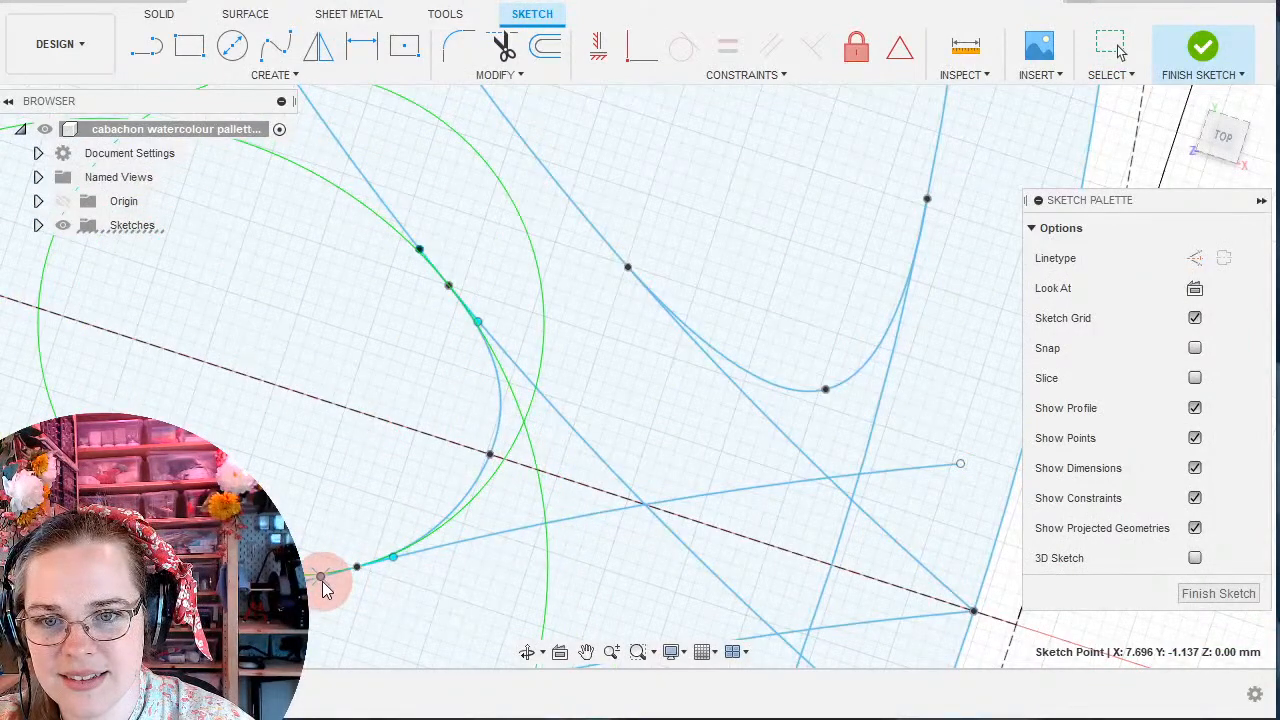
left_click(419, 251)
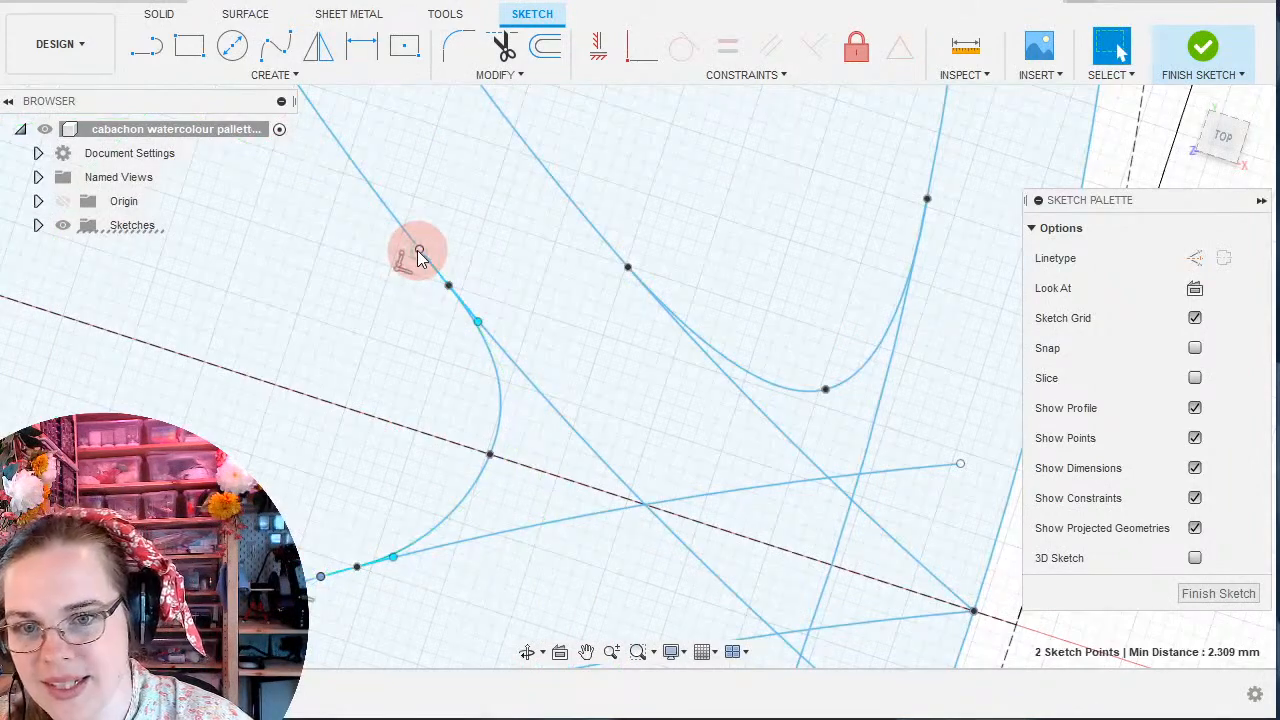
left_click(606, 38)
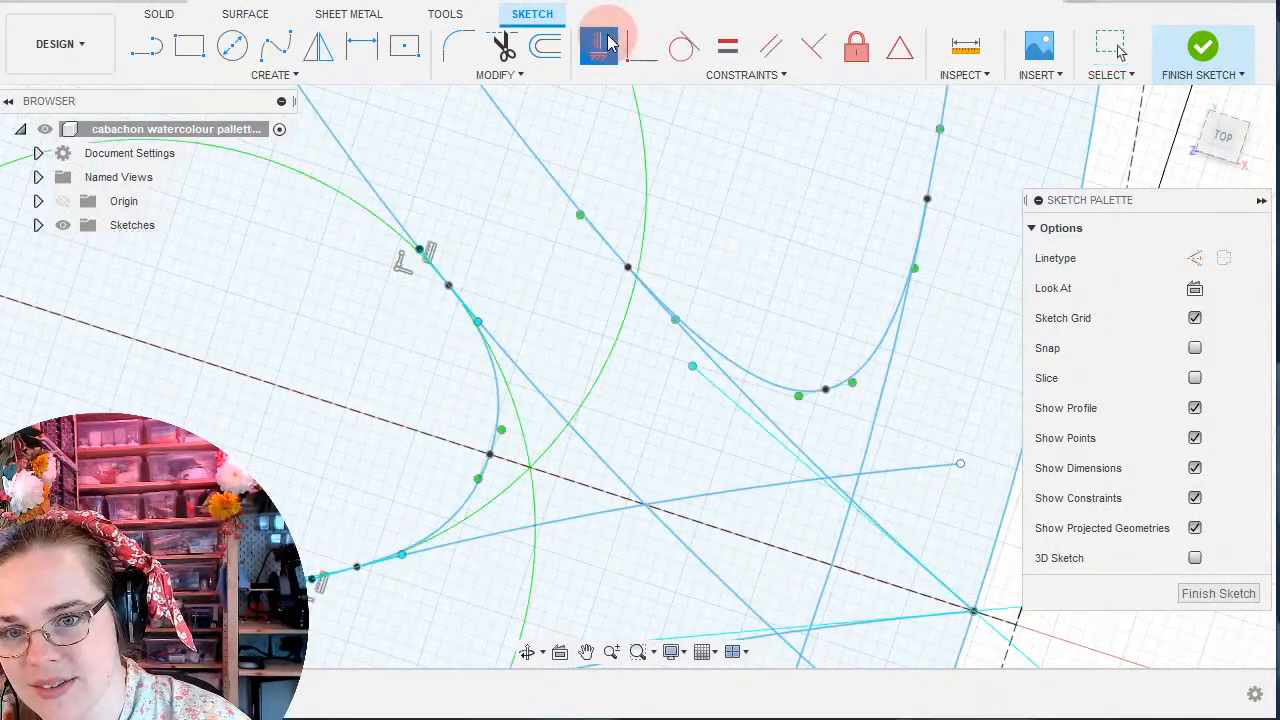
scroll(686, 580, "down", 3)
scroll(600, 506, "up", 2)
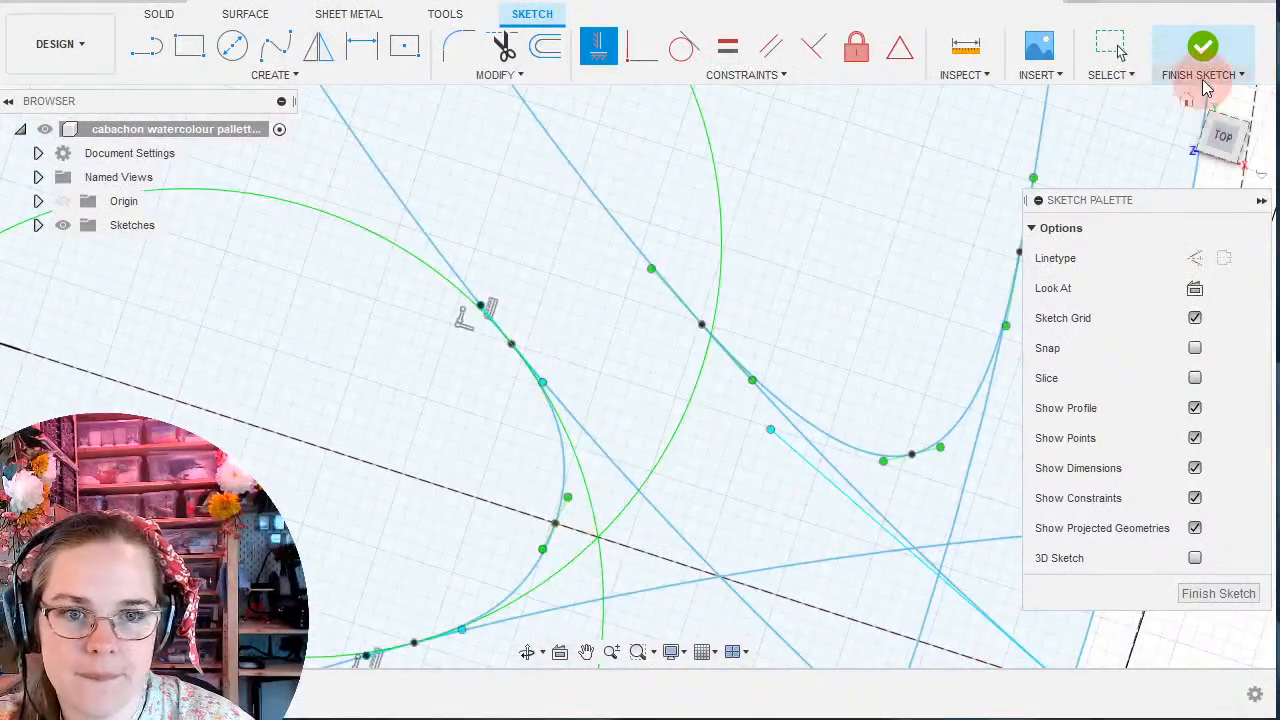
left_click(1218, 140)
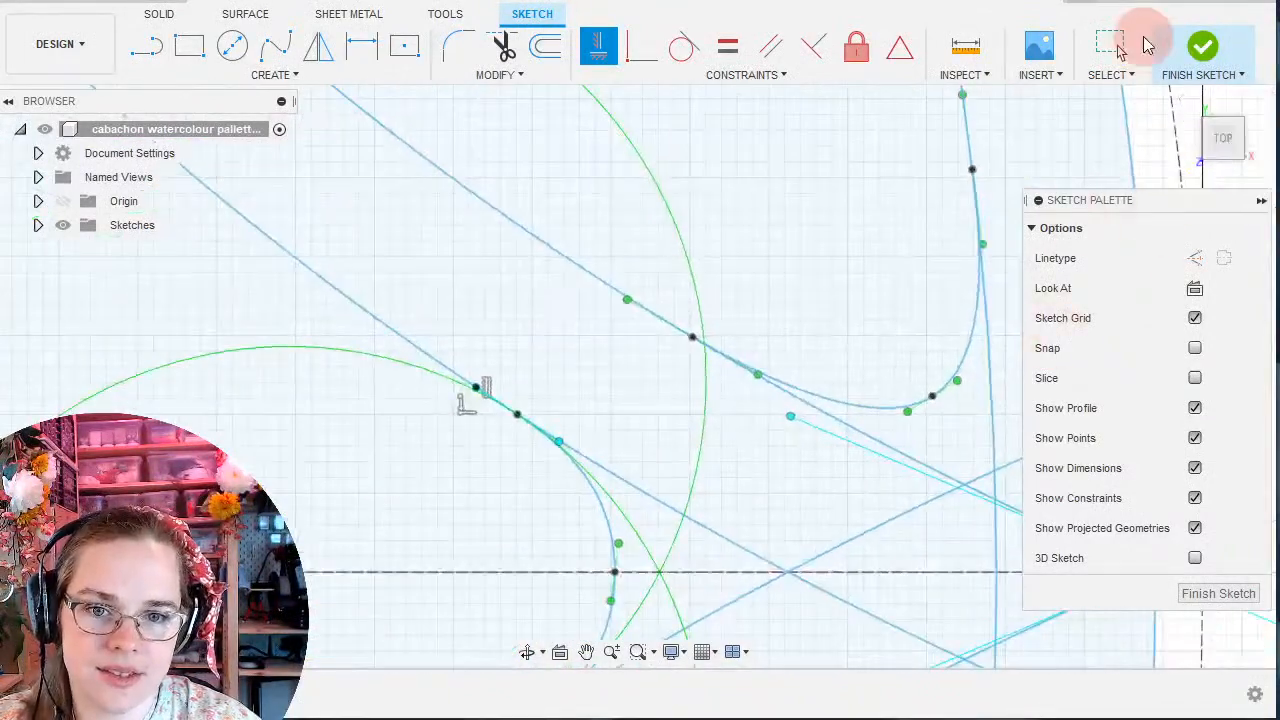
Make the spline's middle tangent handle vertical and vertically align the inner endpoints of its upper and lower tangent handles.
left_click(1112, 48)
left_click(620, 558)
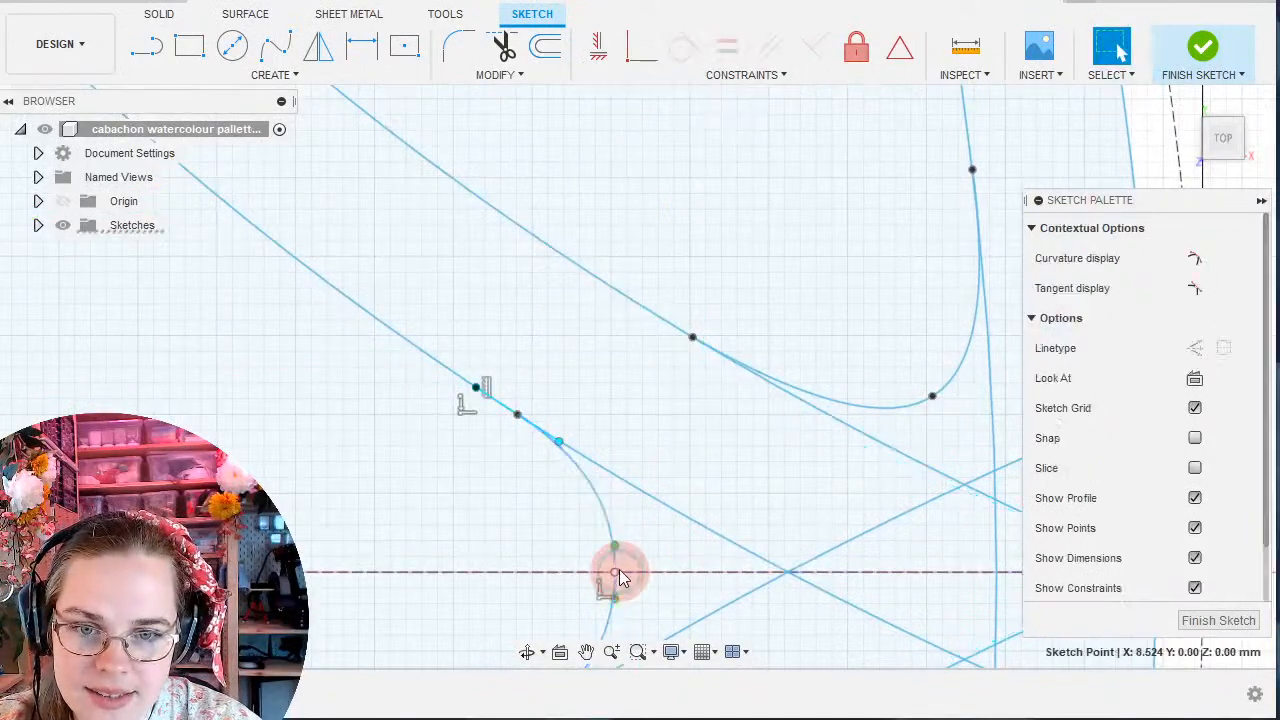
left_click(616, 554)
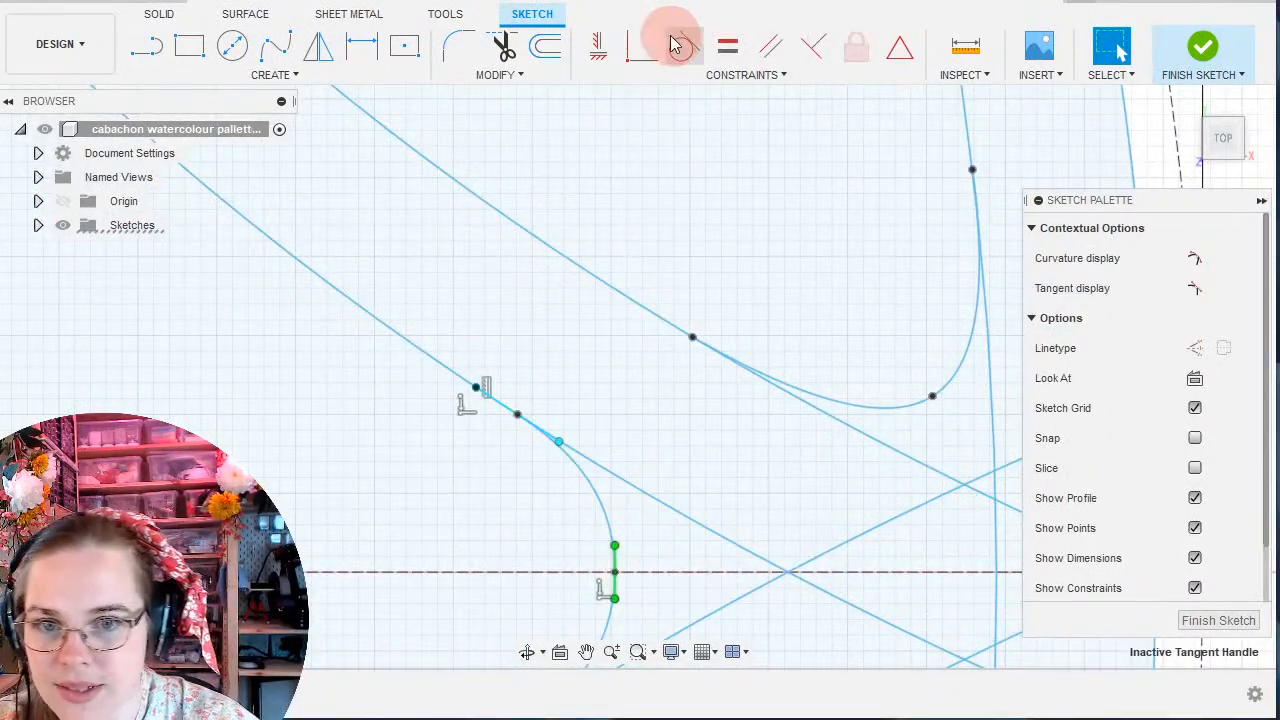
left_click(604, 48)
middle_click_drag(580, 409, 563, 200)
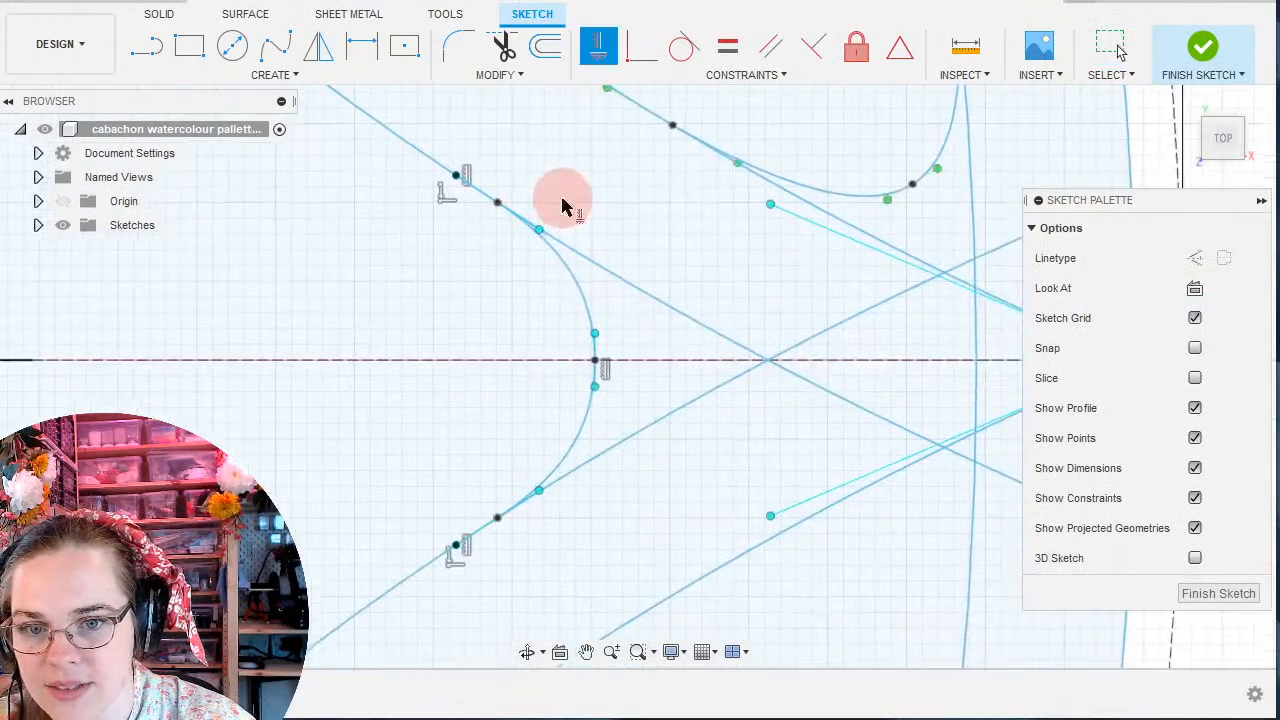
left_click(540, 231)
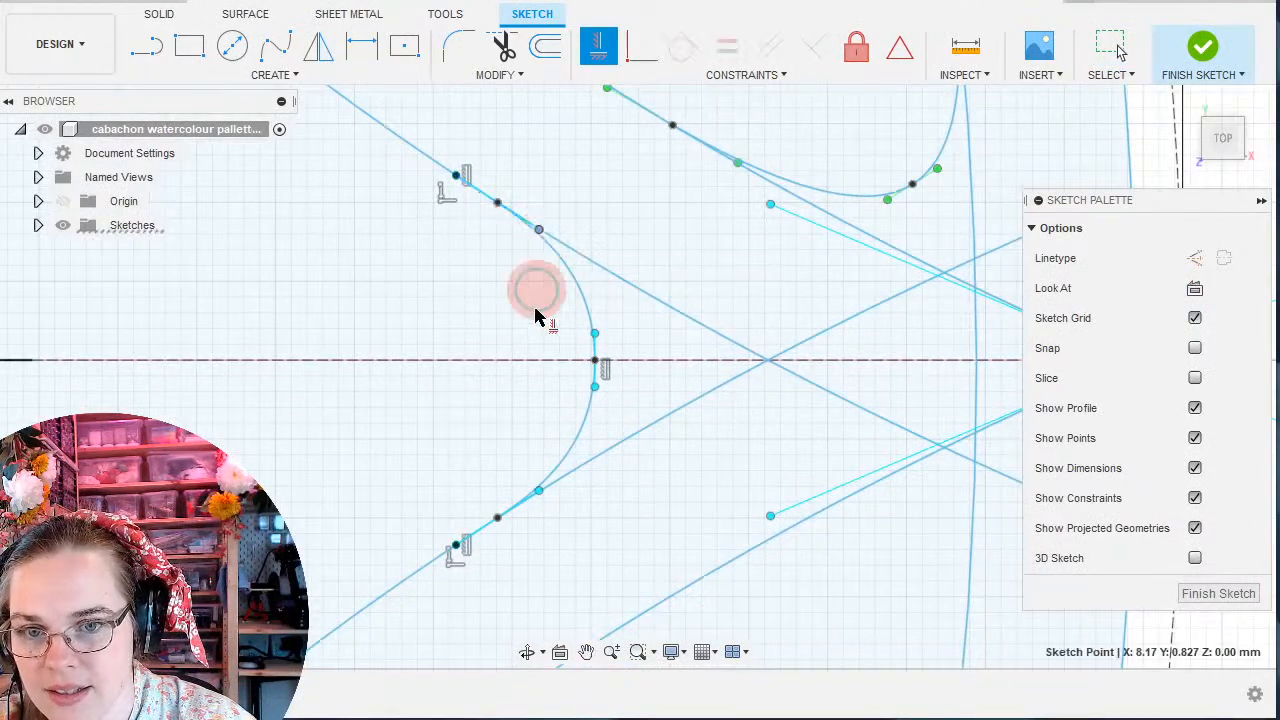
left_click(540, 495)
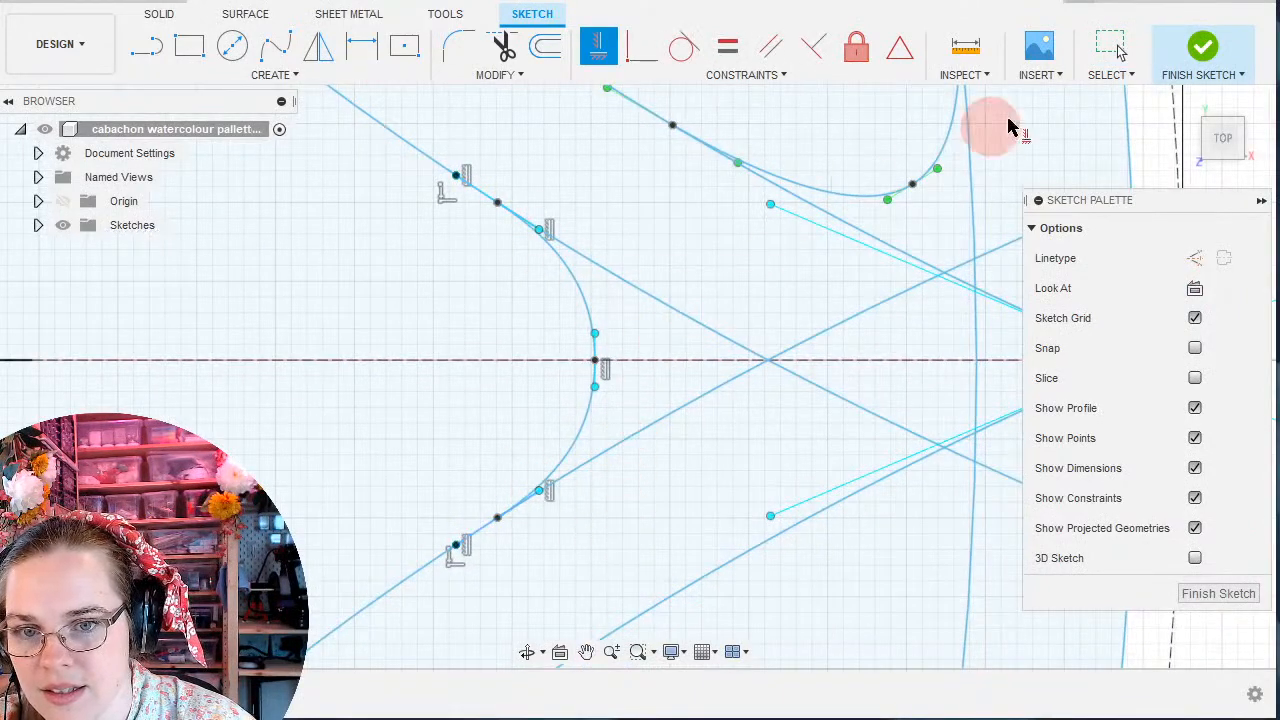
left_click(1111, 47)
Draw a three-point fit point spline about 1.4 mm long across the central pocket's top corner, with its middle point on the vertical centreline.
scroll(746, 364, "down", 7)
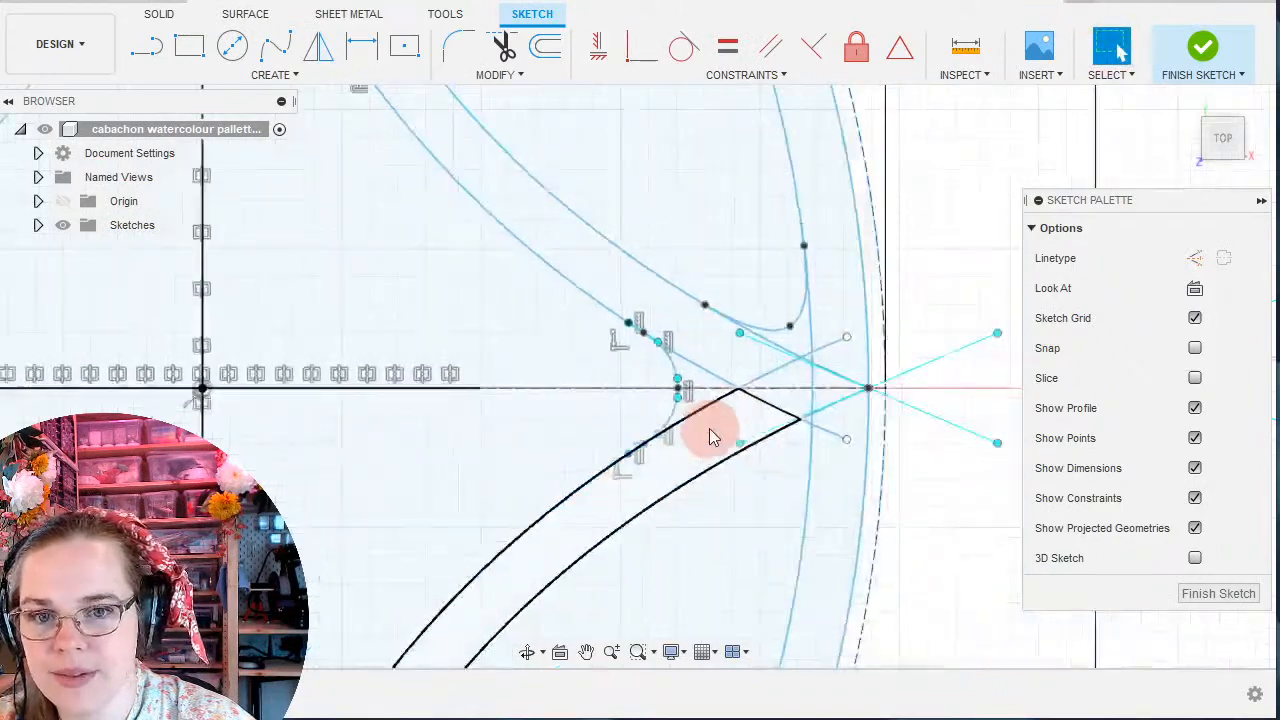
left_click(526, 432)
middle_click_drag(496, 181, 600, 529)
scroll(540, 437, "up", 7)
middle_click_drag(486, 326, 557, 498)
left_click(276, 45)
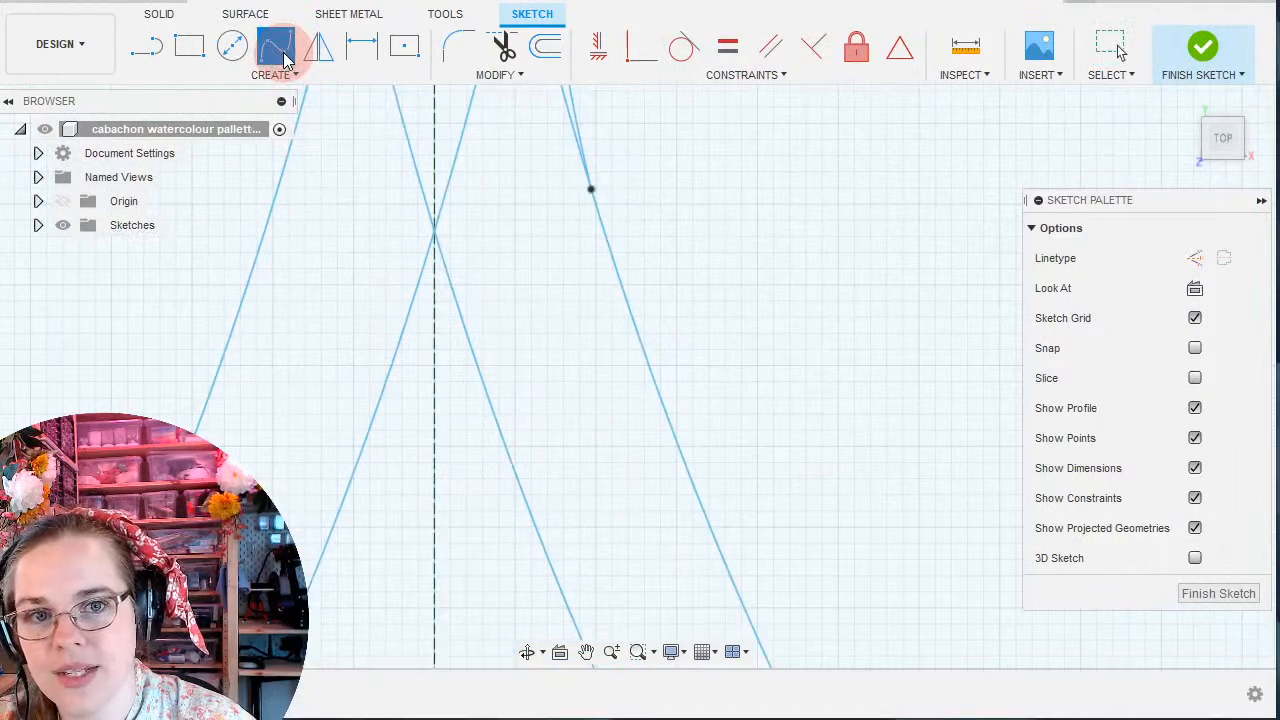
left_click(372, 420)
left_click(435, 332)
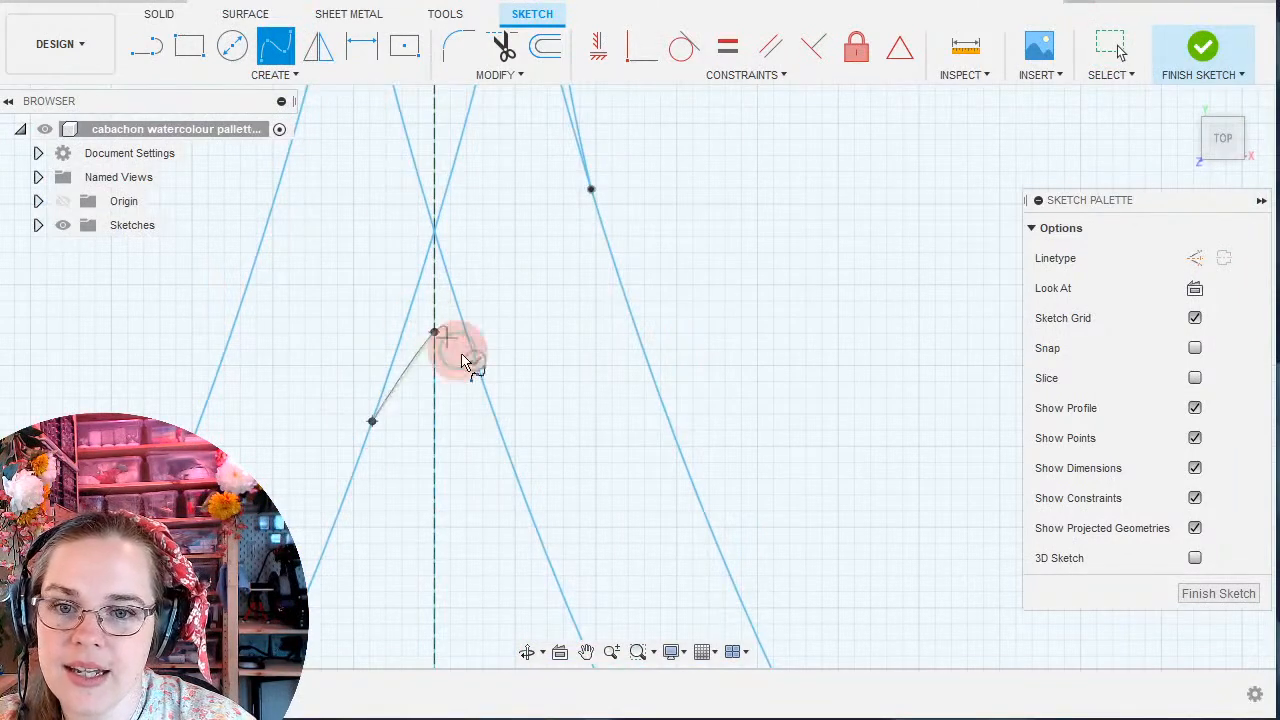
left_click(497, 420)
left_click(450, 437)
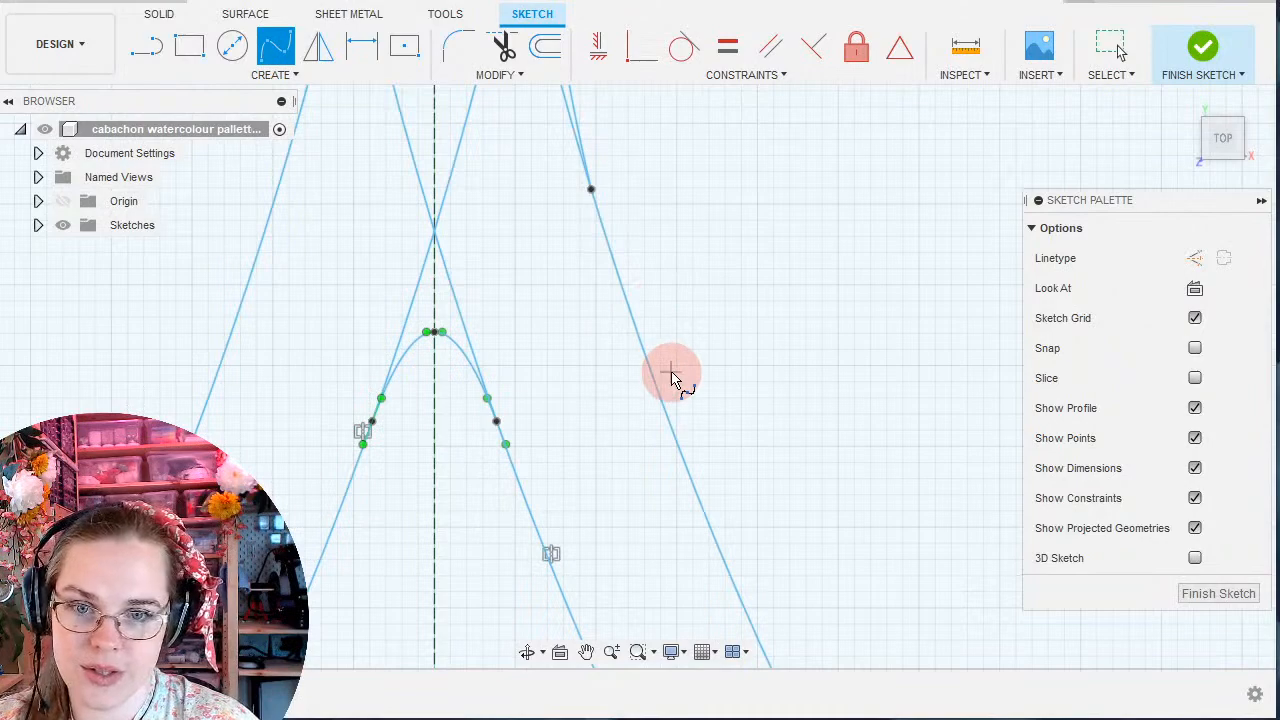
left_click(1103, 52)
scroll(603, 385, "down", 4)
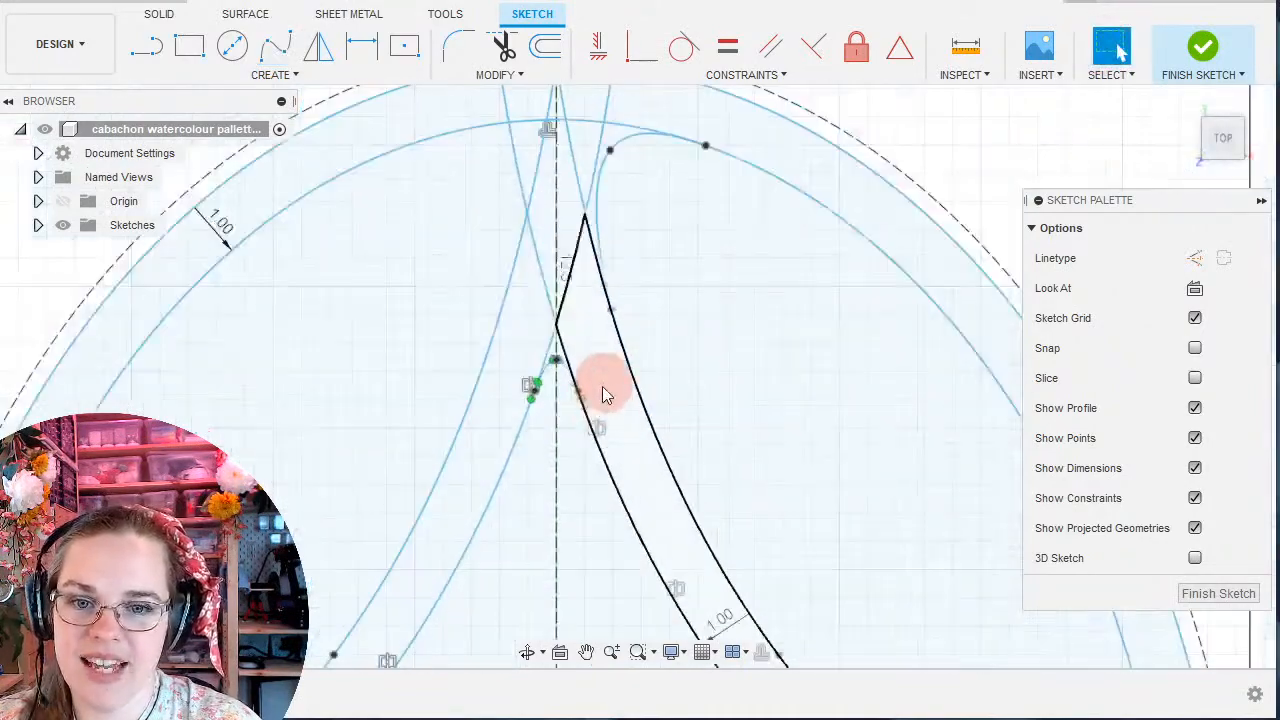
scroll(615, 418, "up", 6)
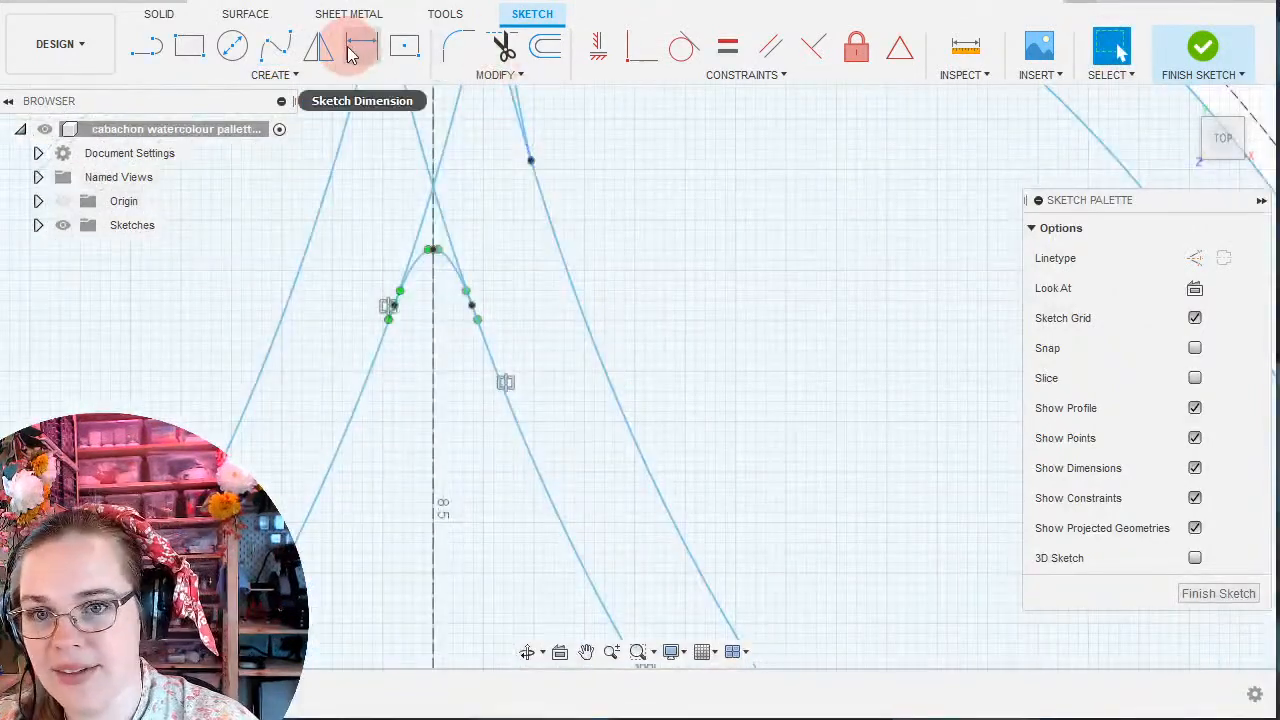
left_click(318, 47)
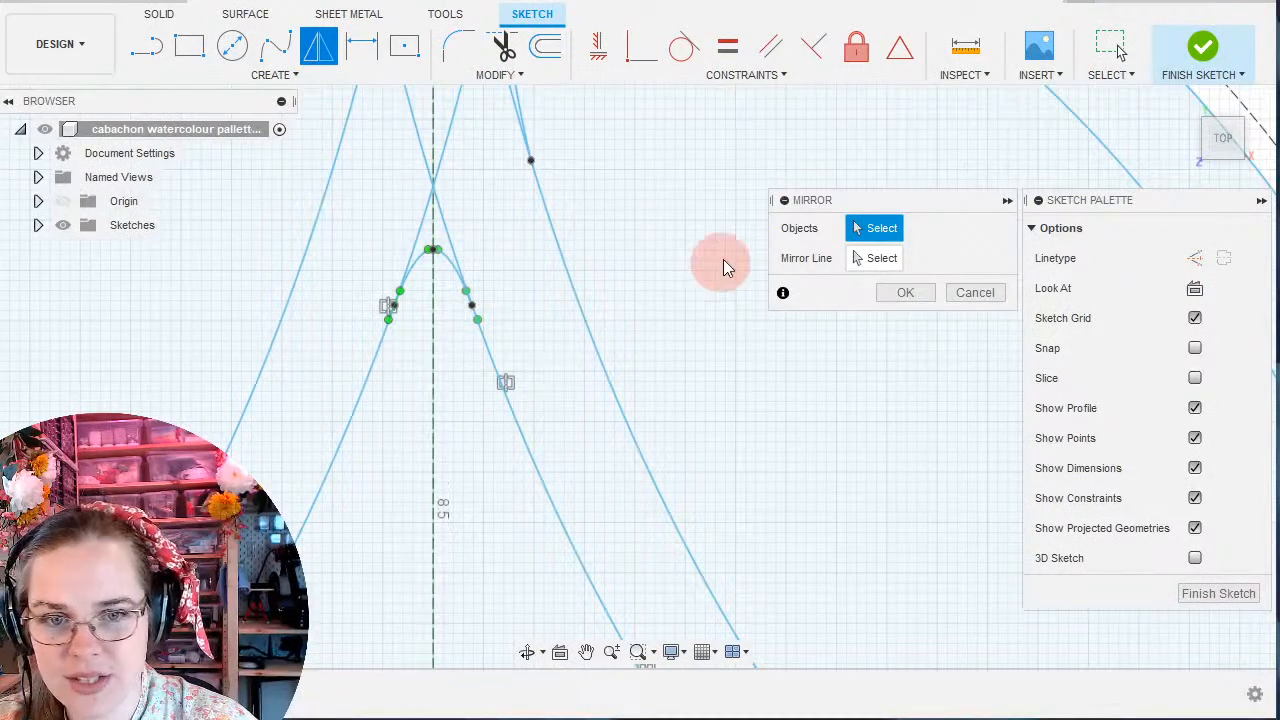
scroll(469, 273, "up", 2)
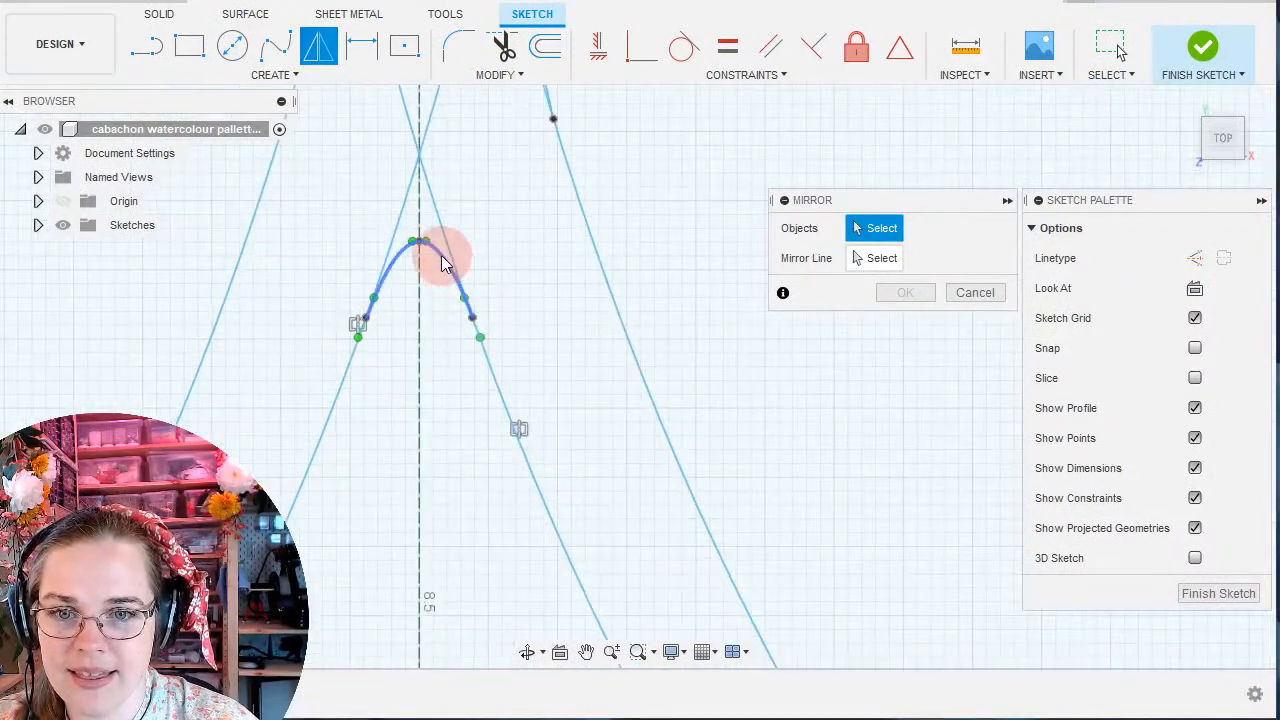
left_click(445, 263)
scroll(525, 400, "down", 4)
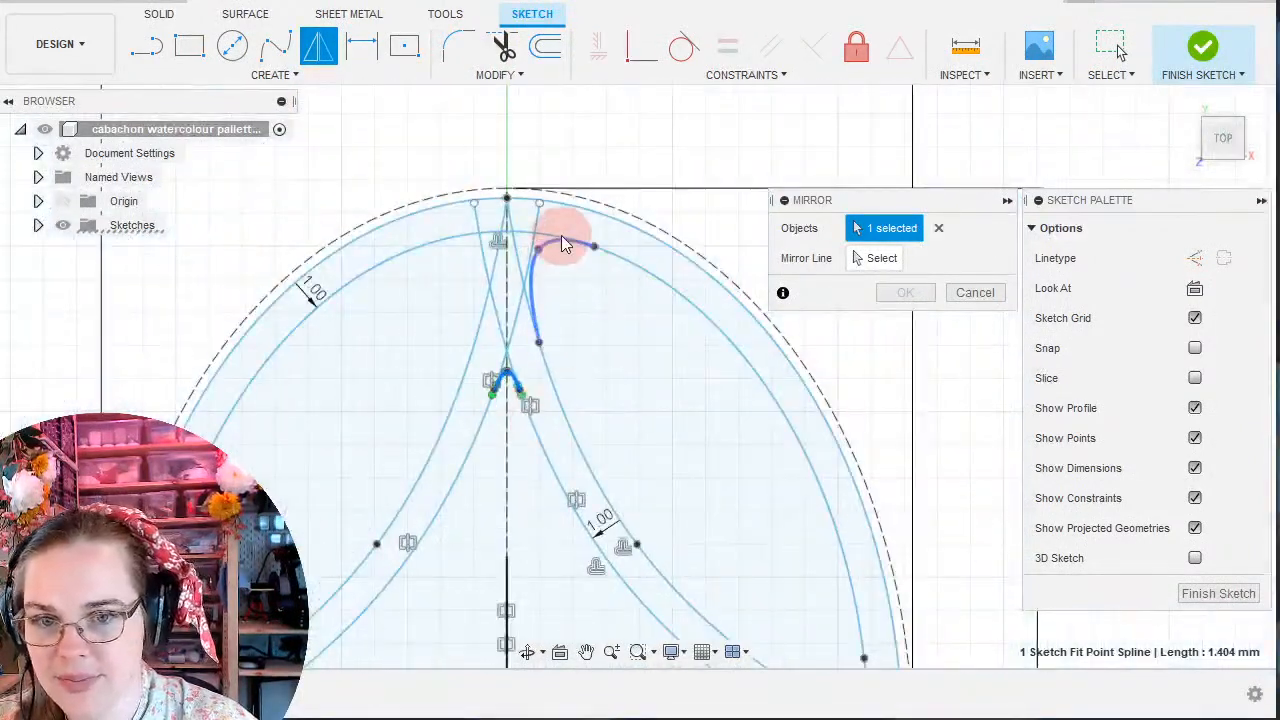
middle_click_drag(654, 509, 607, 386)
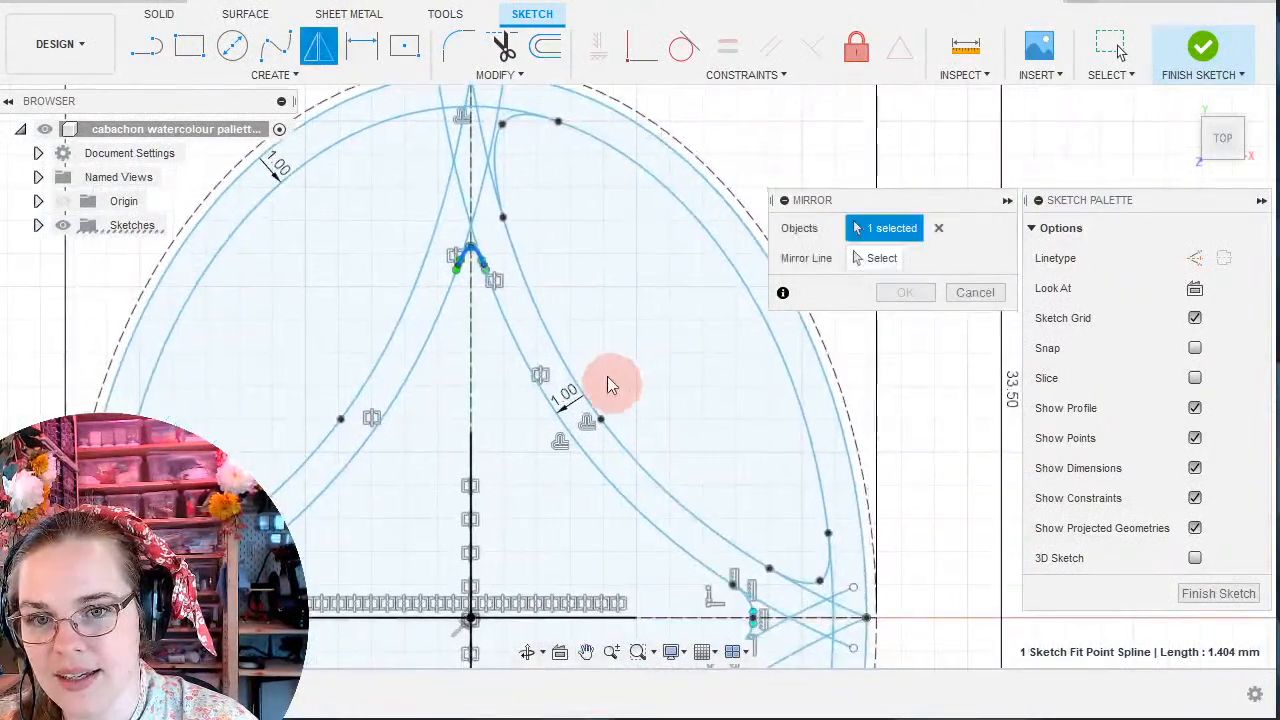
left_click(492, 158)
left_click(490, 159)
left_click(488, 166)
left_click(490, 170)
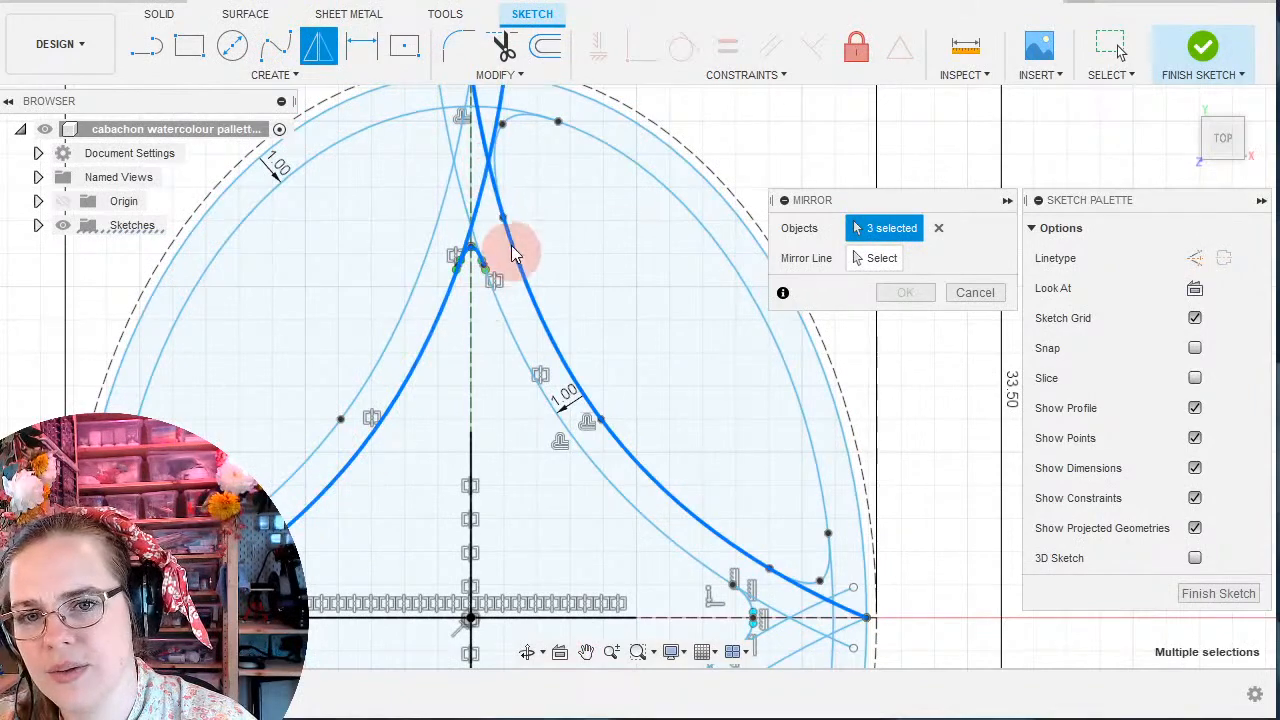
left_click(473, 205)
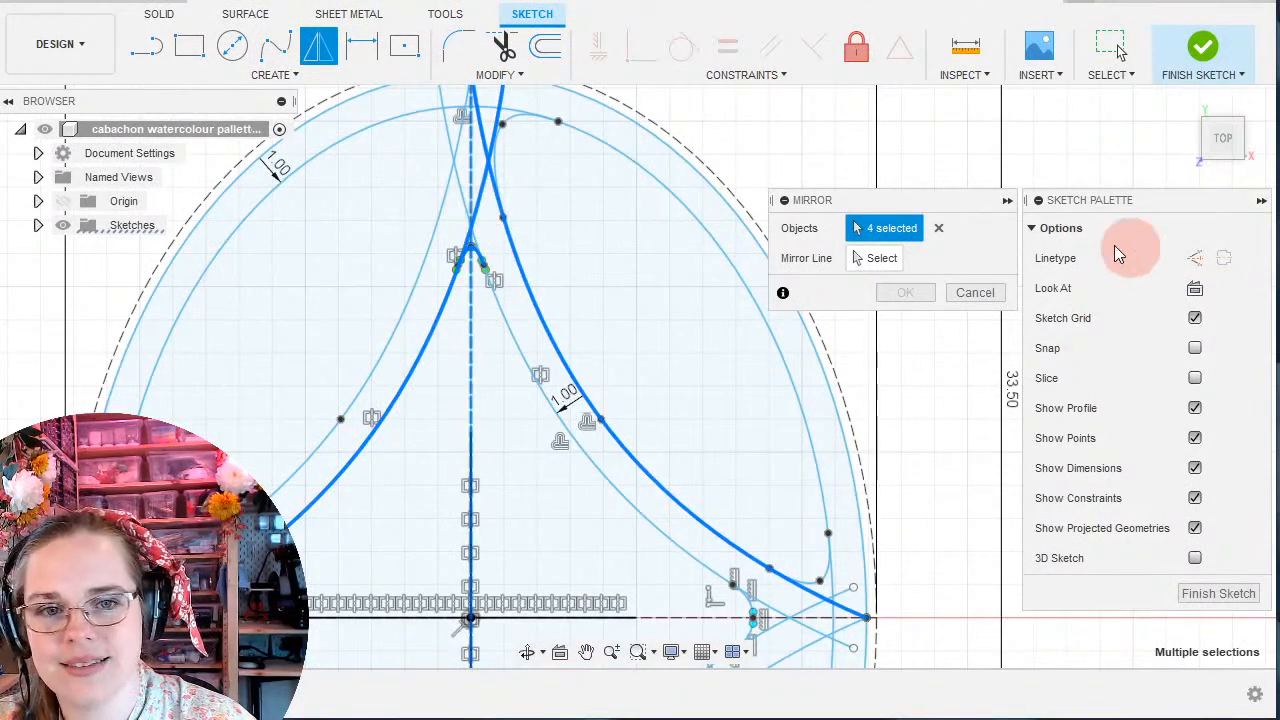
left_click(976, 290)
Mirror the central pocket's top corner spline and the upper-right pocket's two corner splines about the horizontal centreline.
scroll(530, 203, "up", 5)
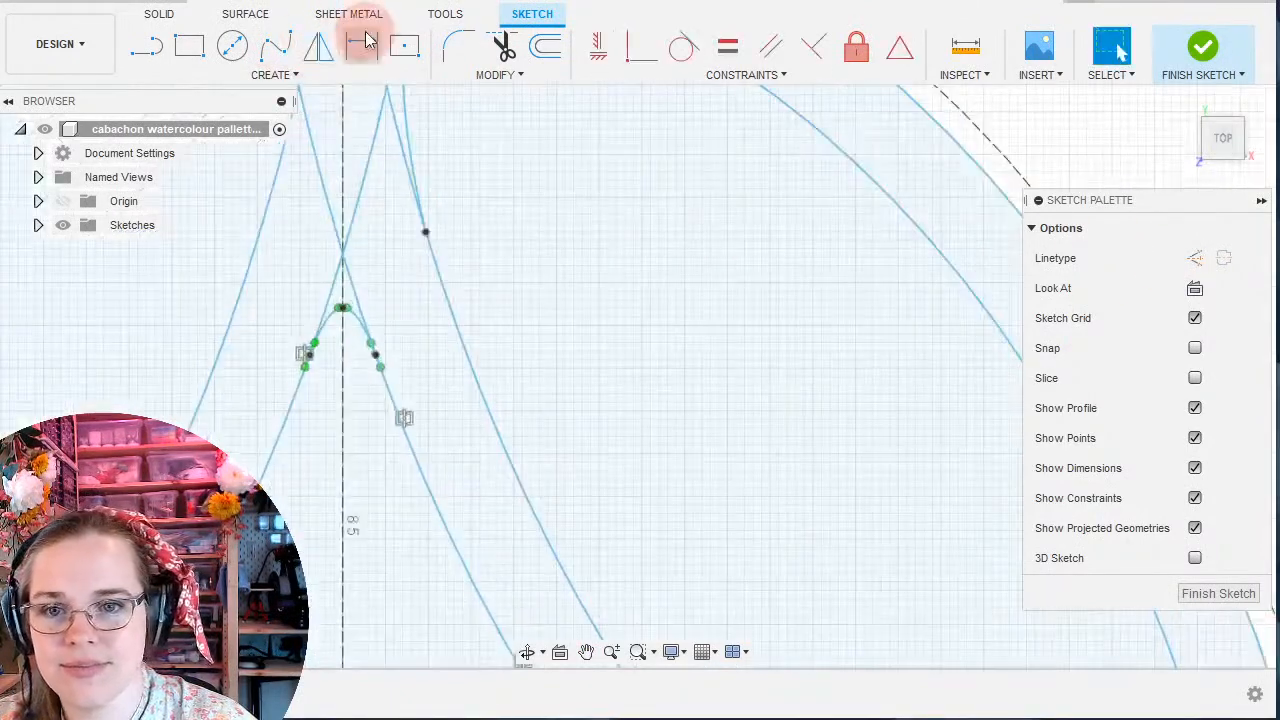
left_click(328, 52)
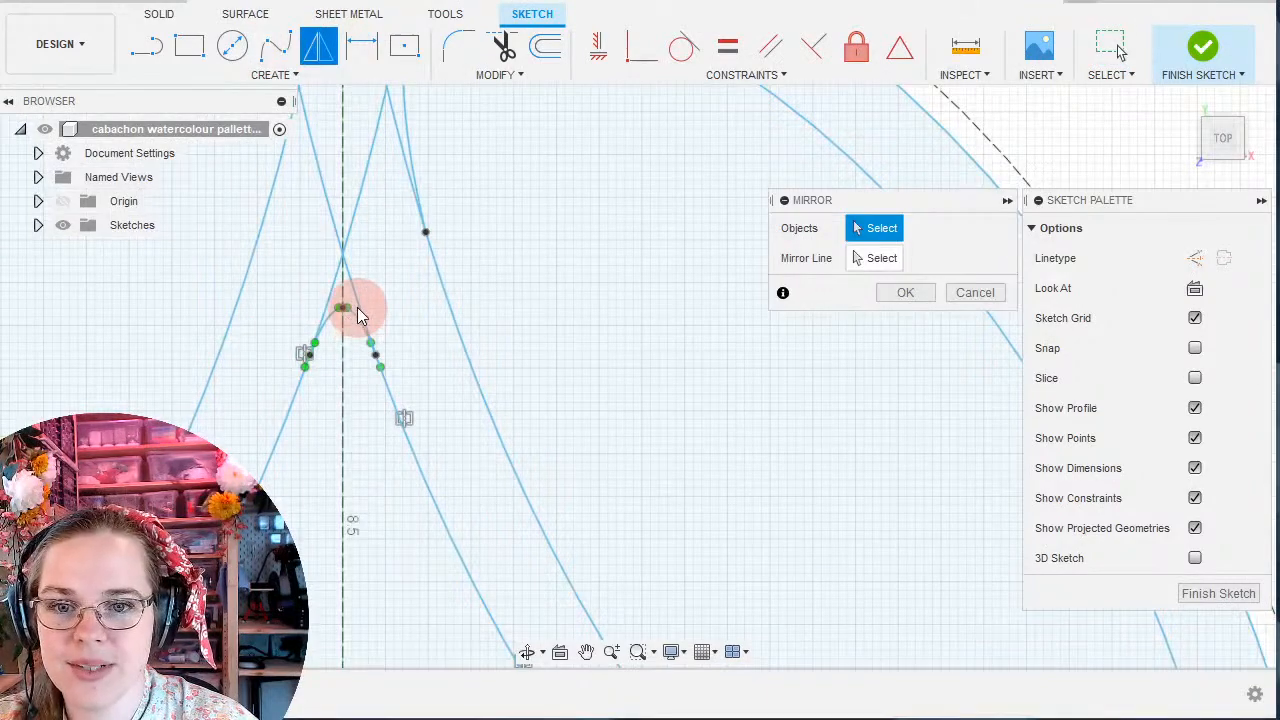
scroll(345, 340, "up", 3)
left_click(330, 325)
scroll(369, 391, "down", 5)
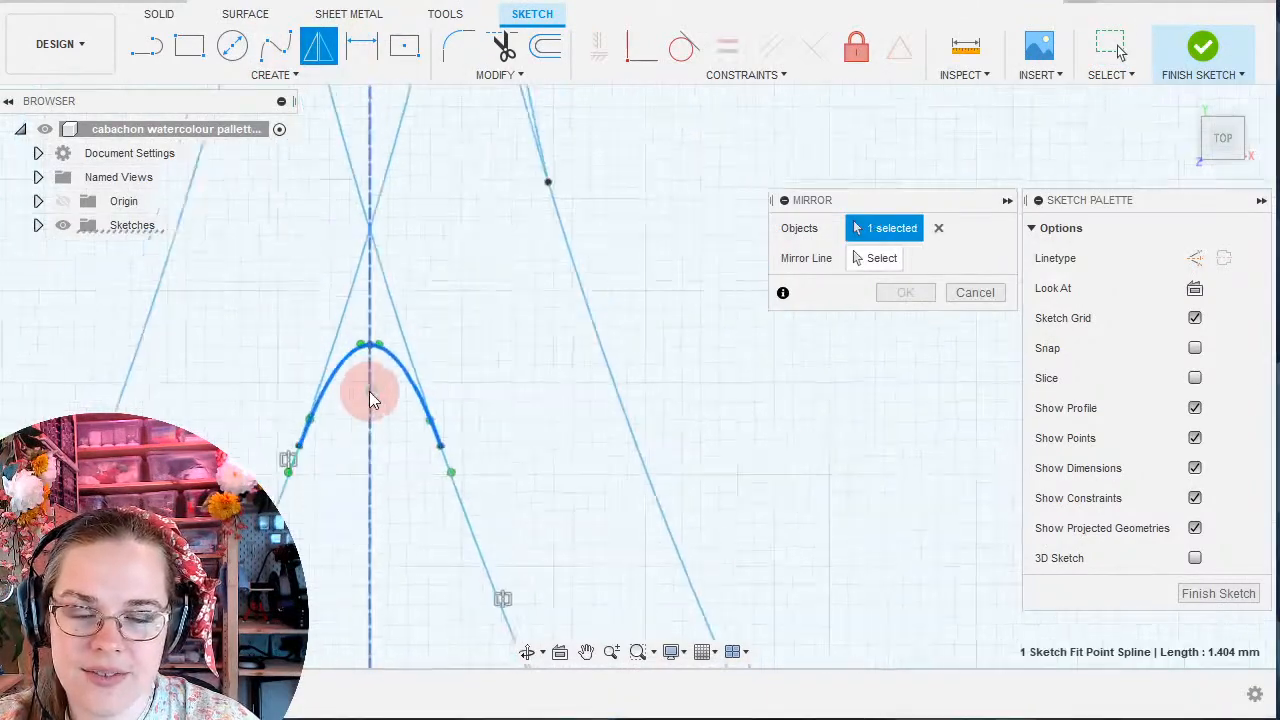
left_click(418, 210)
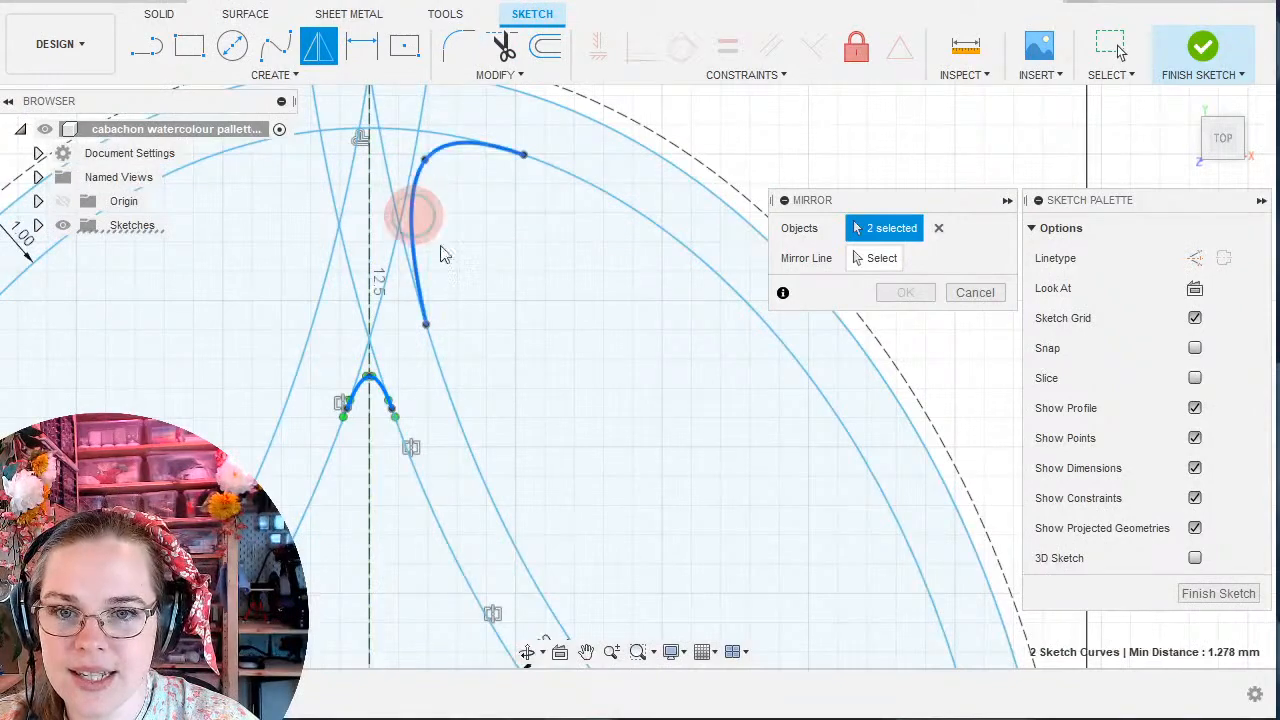
scroll(700, 580, "up", 5)
middle_click_drag(729, 497, 735, 378)
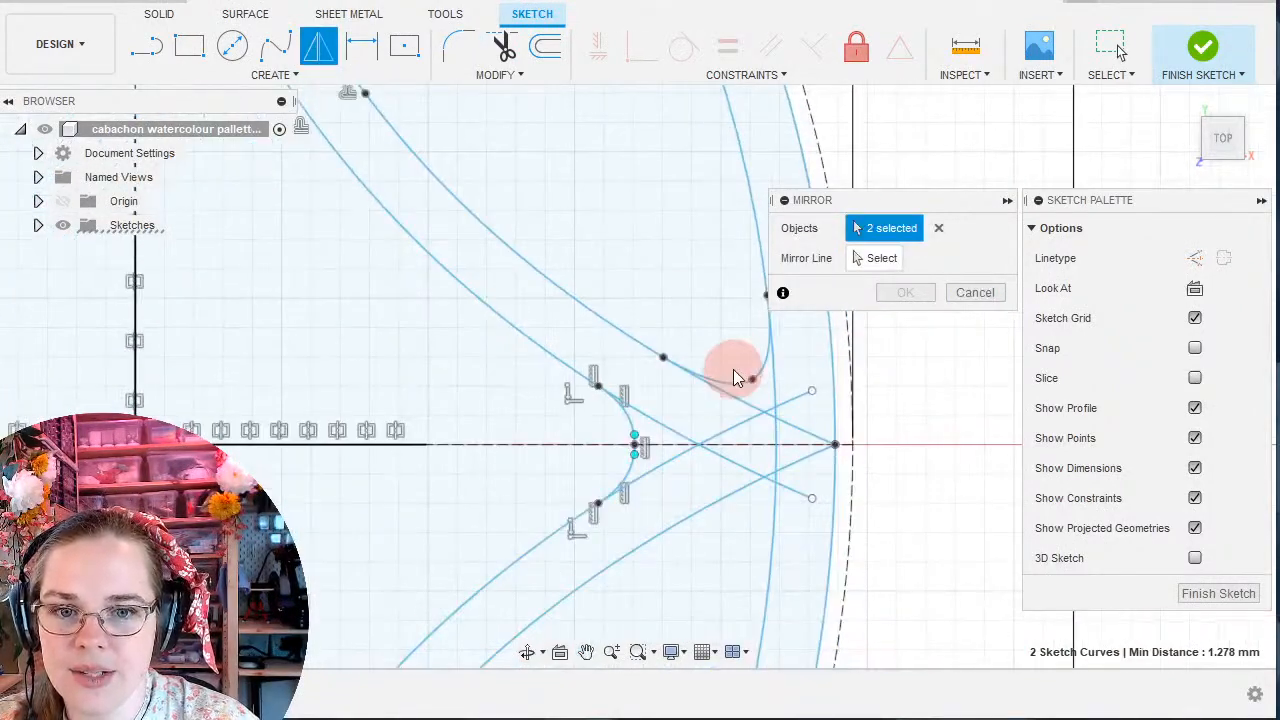
left_click(733, 388)
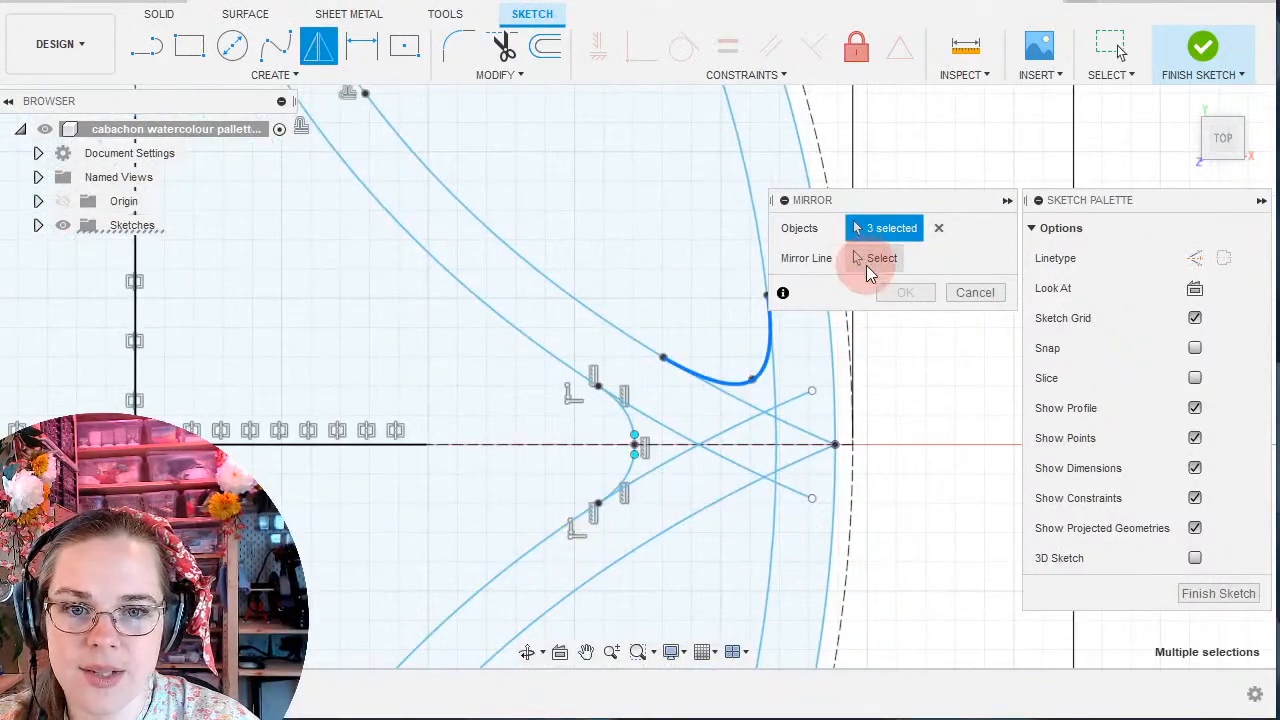
left_click(367, 445)
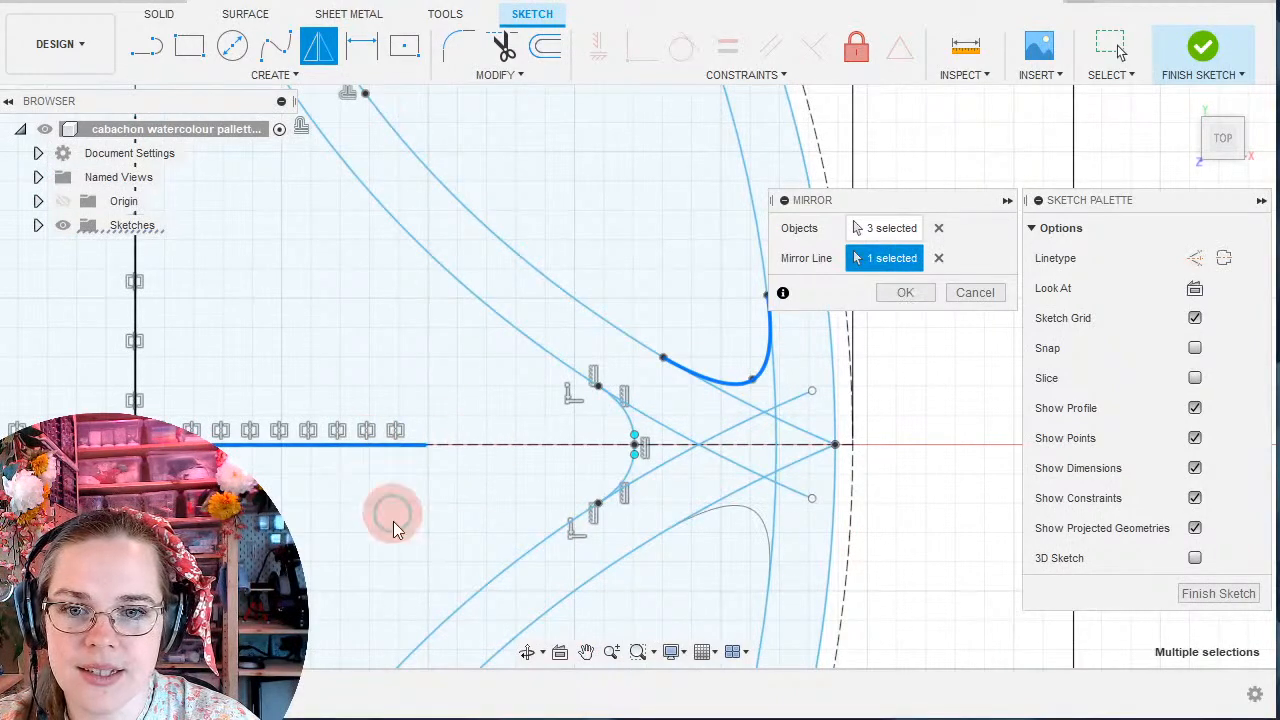
left_click(906, 293)
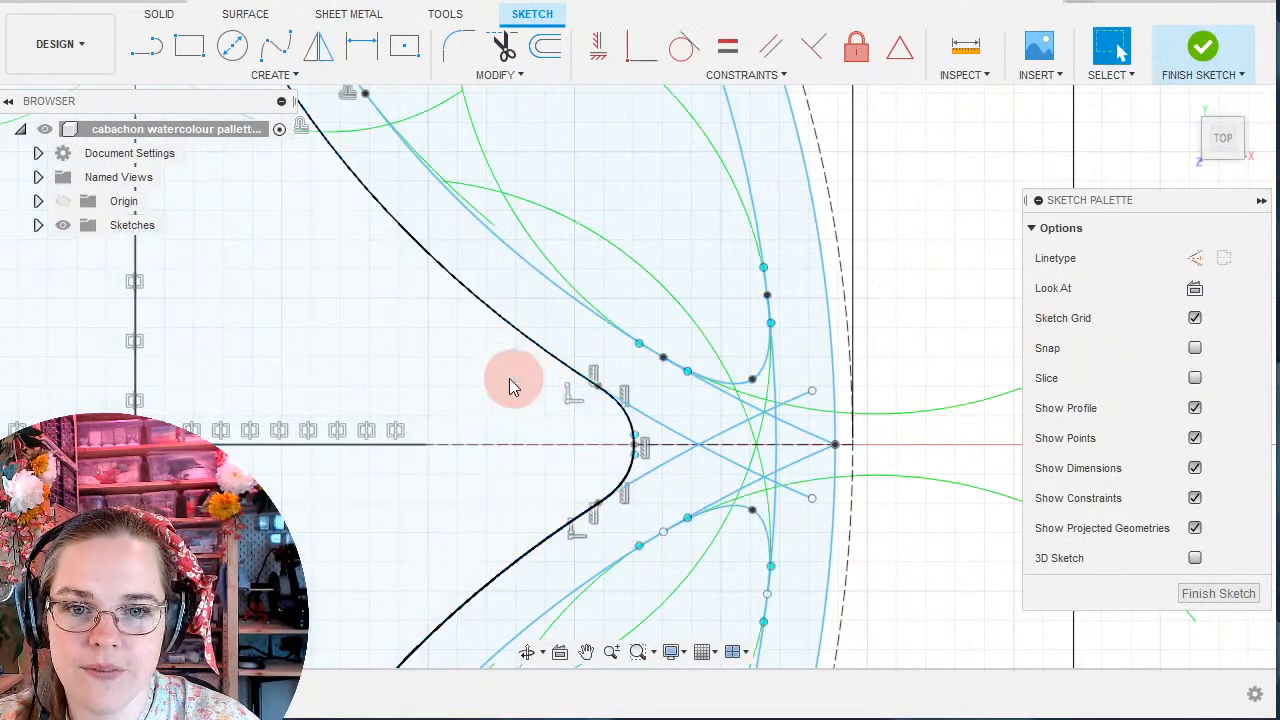
Mirror the central pocket's right corner spline and the four corner splines of the two right-hand pockets about the vertical centreline.
middle_click_drag(391, 403, 671, 503)
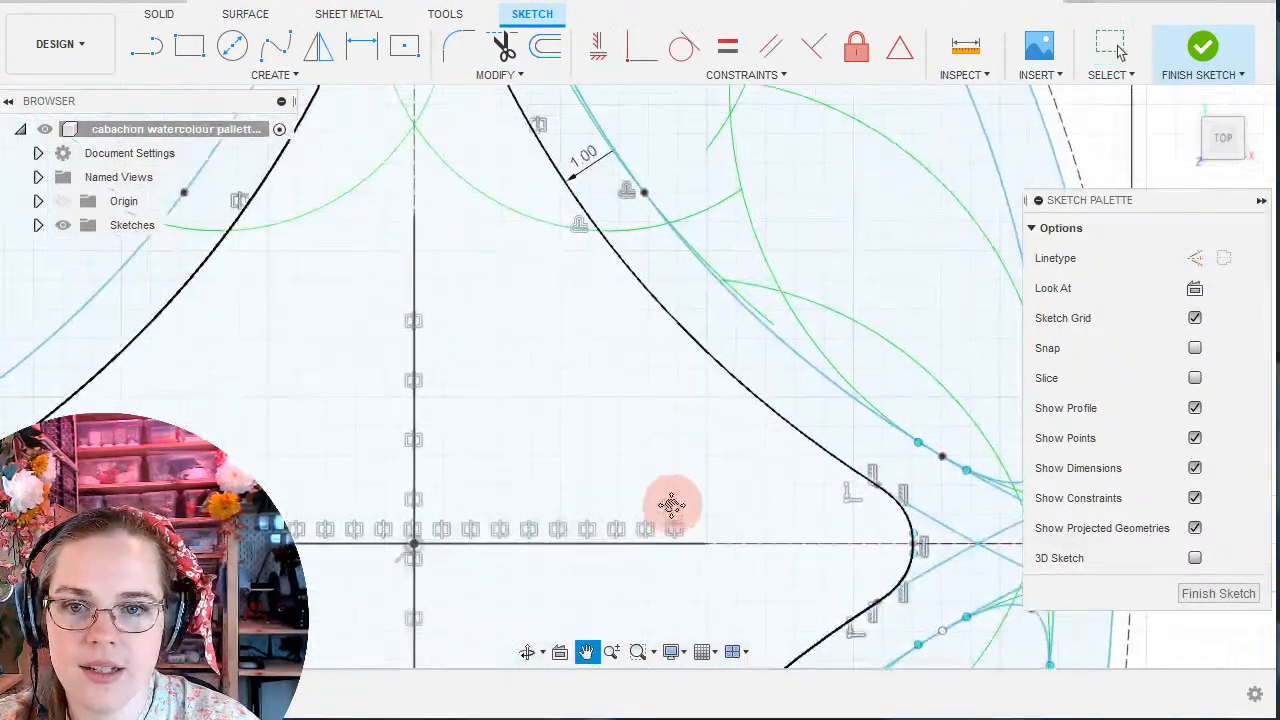
left_click(318, 46)
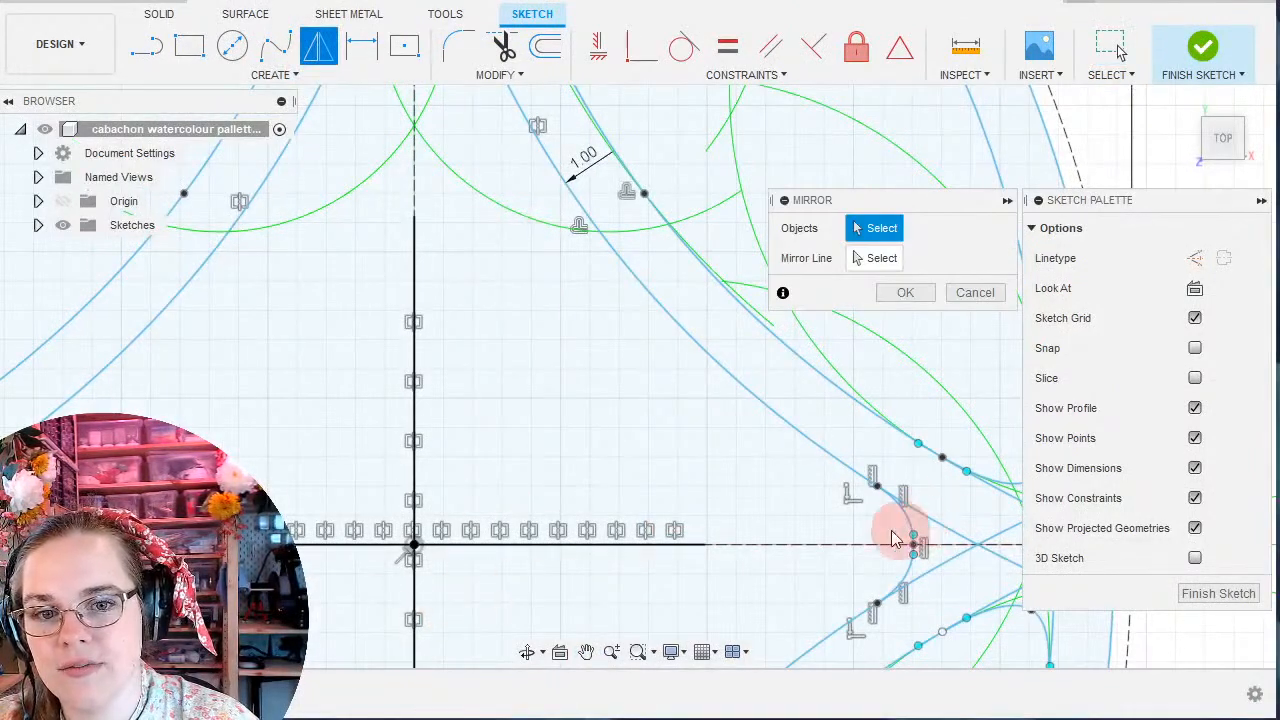
middle_click_drag(816, 134, 734, 446)
scroll(734, 446, "down", 5)
mouse_move(657, 479)
middle_mouse_down()
mouse_move(551, 249)
mouse_move(474, 271)
middle_mouse_up()
scroll(630, 368, "up", 3)
scroll(630, 368, "up", 2)
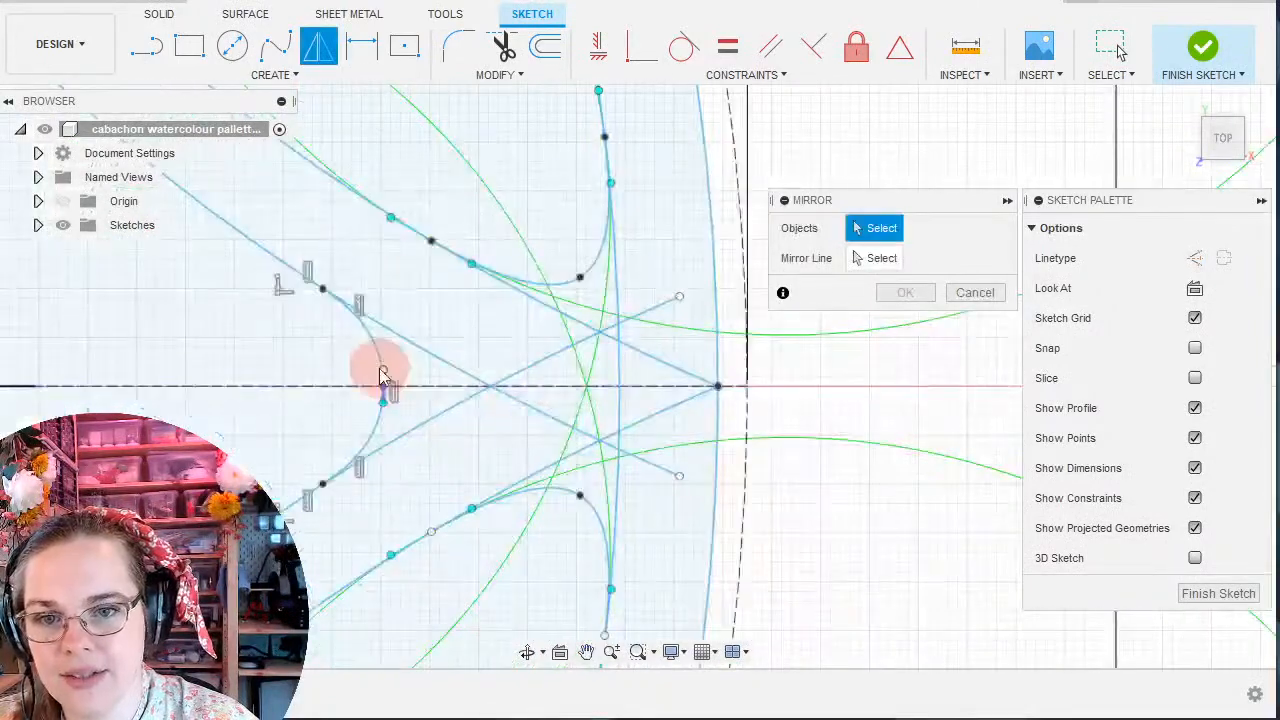
left_click(375, 357)
left_click(607, 247)
left_click(594, 511)
scroll(475, 410, "up", 1)
middle_click_drag(527, 560, 706, 702)
scroll(362, 244, "up", 3)
scroll(396, 322, "down", 4)
scroll(664, 452, "down", 3)
scroll(600, 450, "down", 3)
scroll(474, 331, "up", 5)
left_click(415, 193)
scroll(532, 513, "down", 4)
scroll(443, 200, "down", 3)
scroll(446, 349, "up", 6)
left_click(396, 402)
scroll(686, 380, "down", 4)
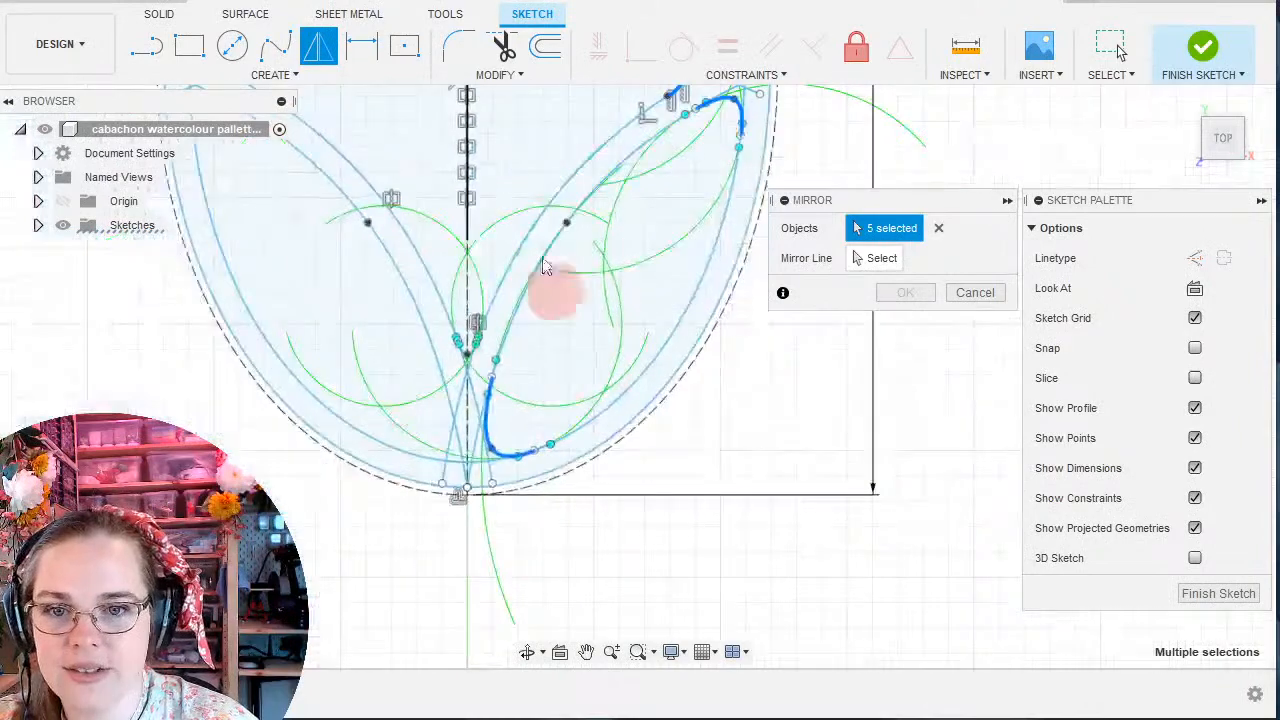
scroll(523, 189, "down", 3)
left_click(873, 258)
scroll(669, 200, "up", 4)
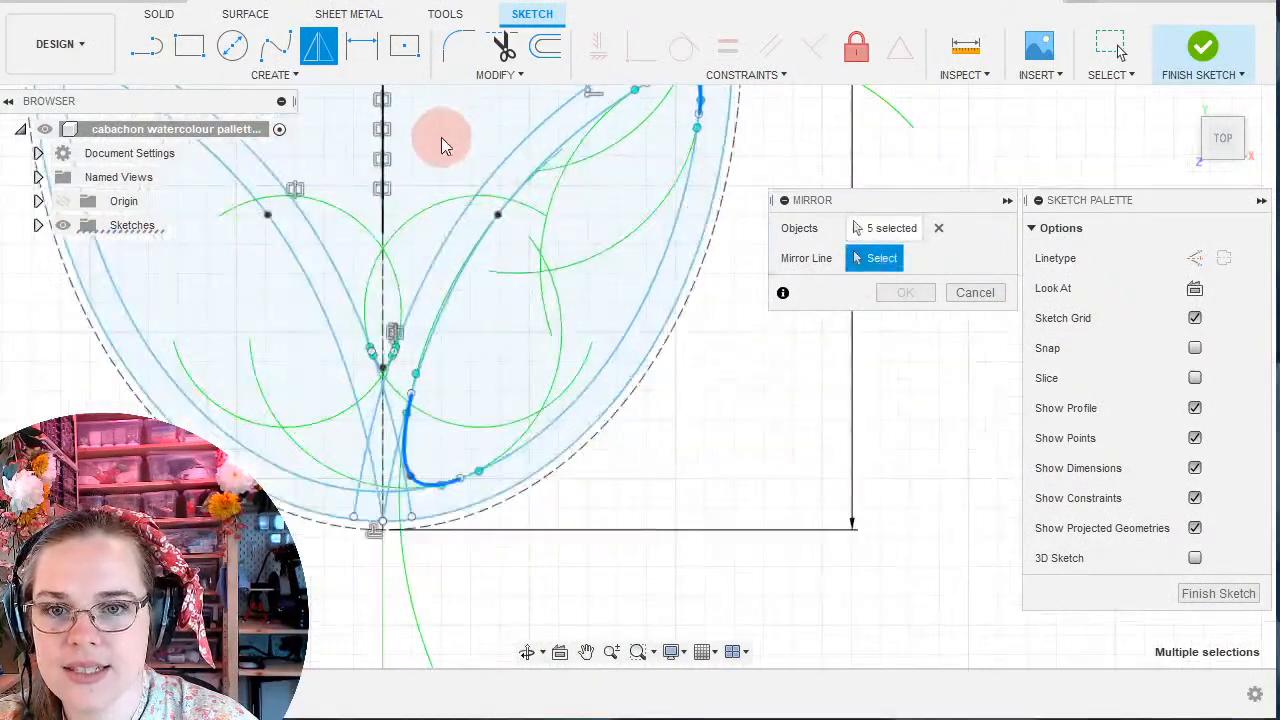
middle_click_drag(446, 147, 503, 497)
scroll(271, 343, "down", 3)
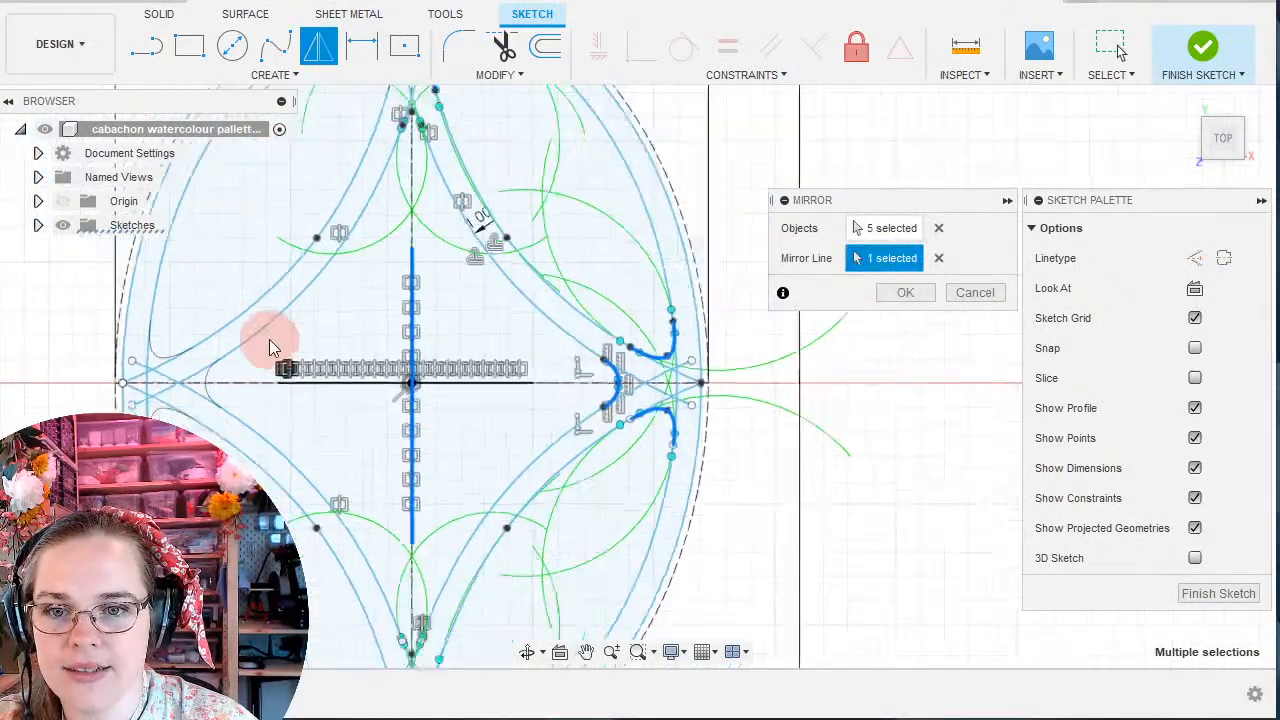
left_click(918, 296)
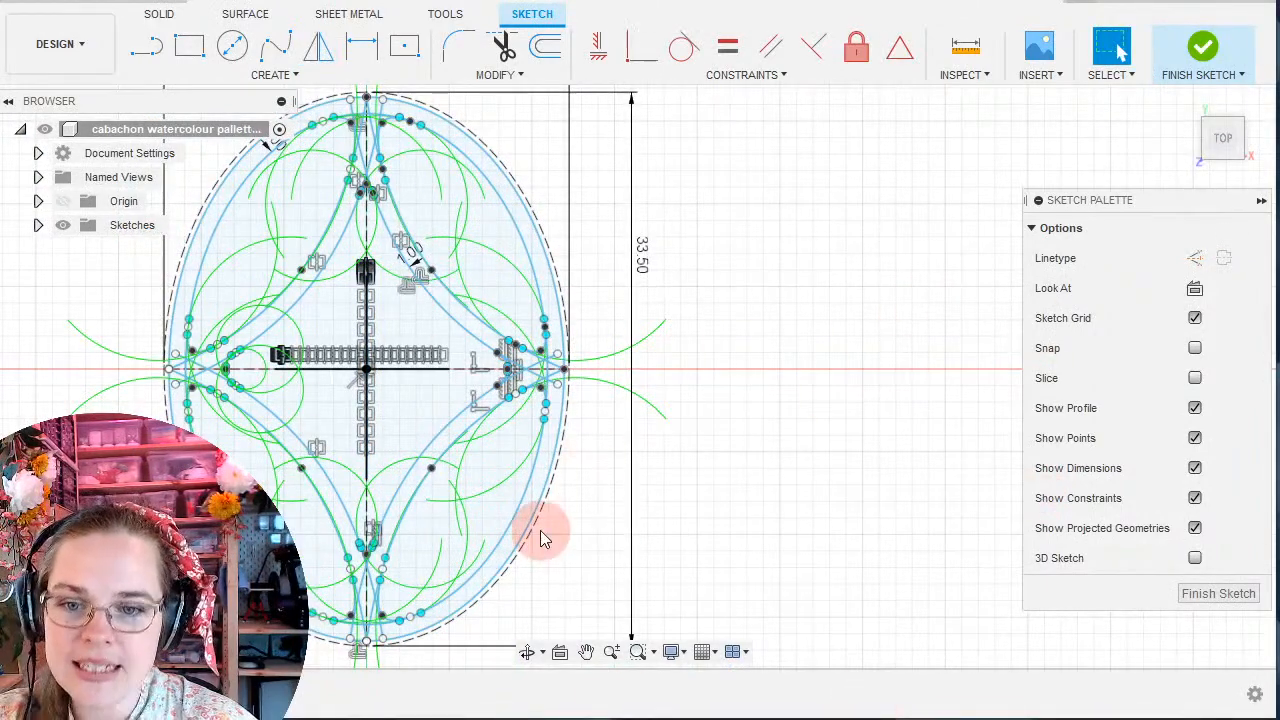
Finish the sketch and delete both fillet features from the model history.
left_click(1203, 50)
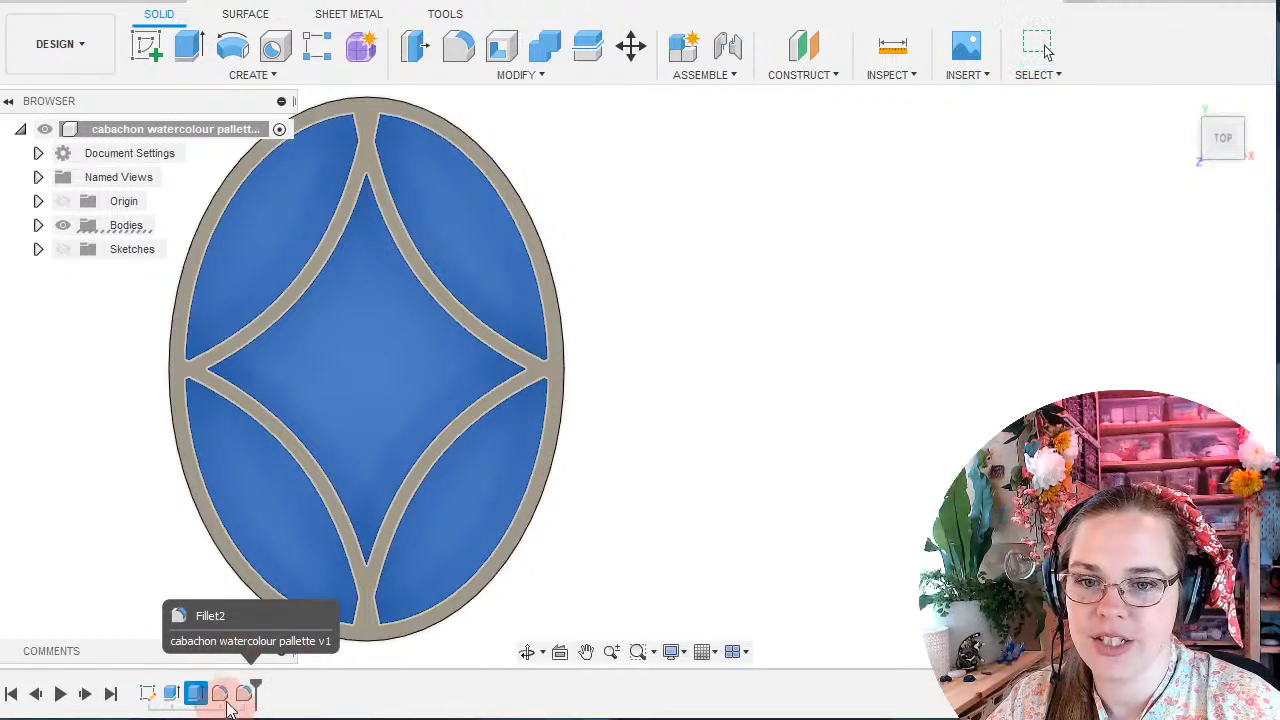
left_click(258, 685)
mouse_move(258, 685)
left_mouse_down()
mouse_move(226, 686)
mouse_move(260, 684)
left_mouse_up()
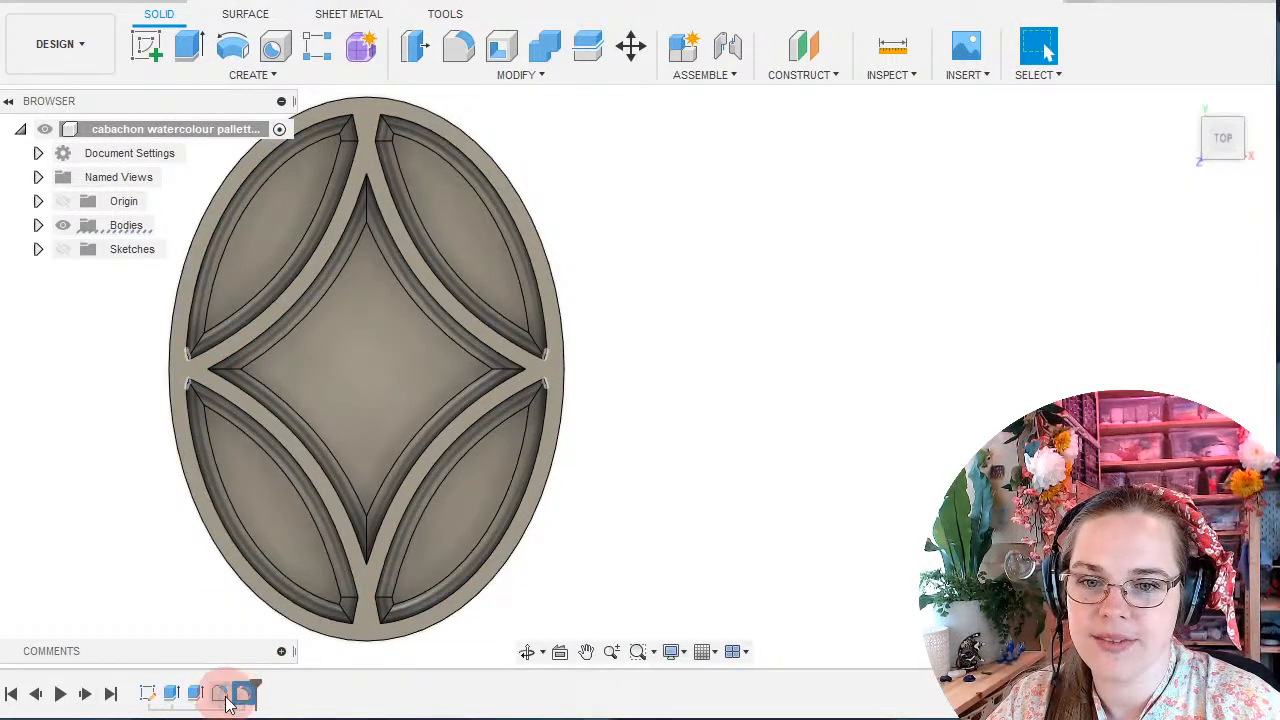
left_click(247, 694)
right_click(247, 694)
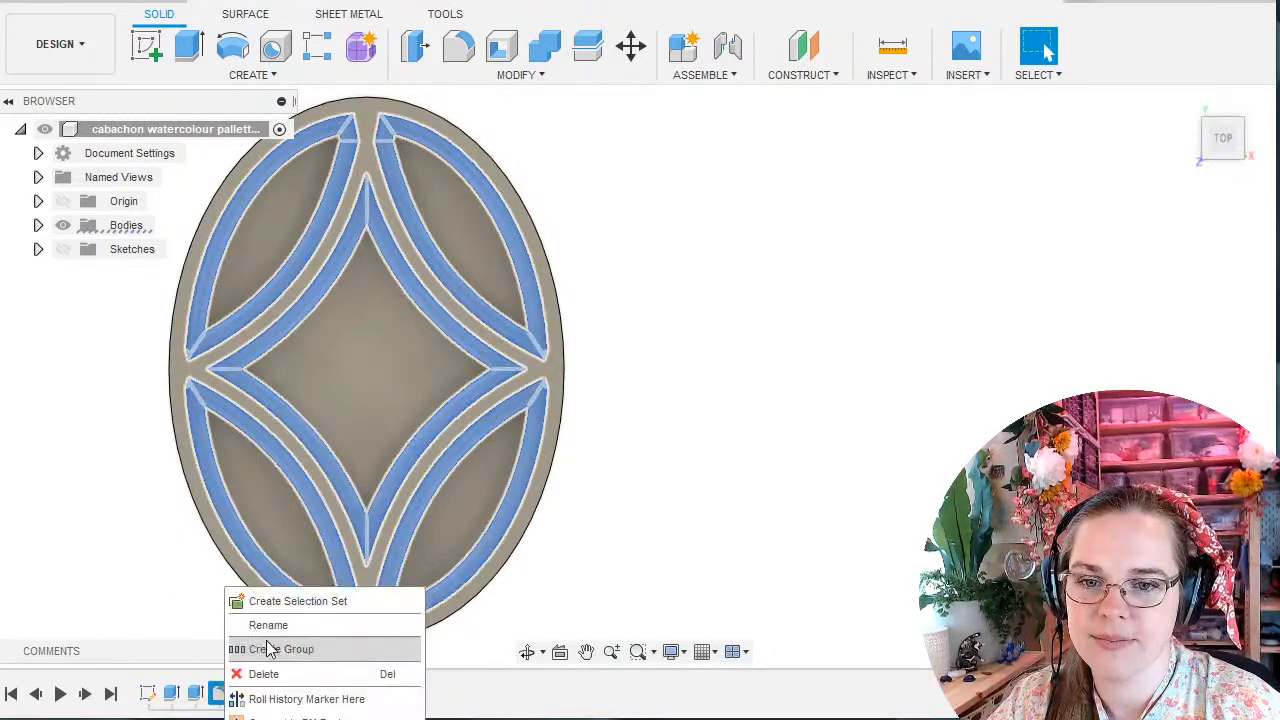
left_click(261, 675)
left_click(198, 694)
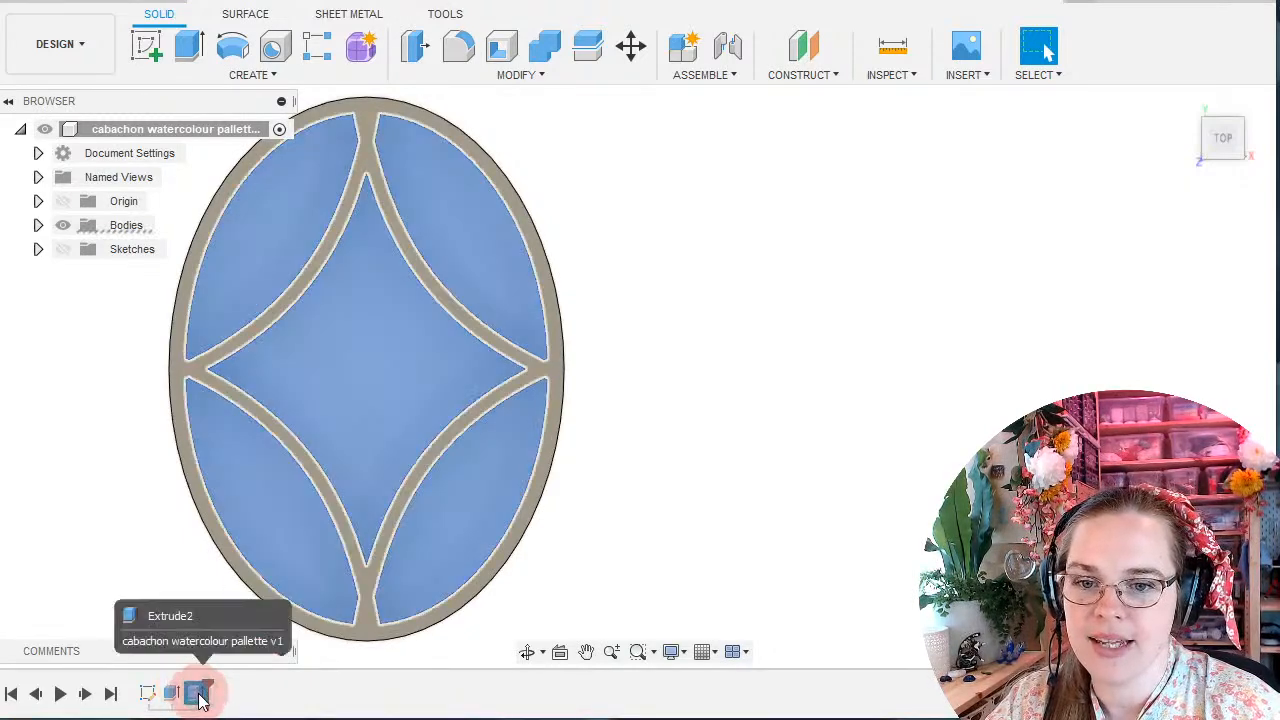
double_click(195, 694)
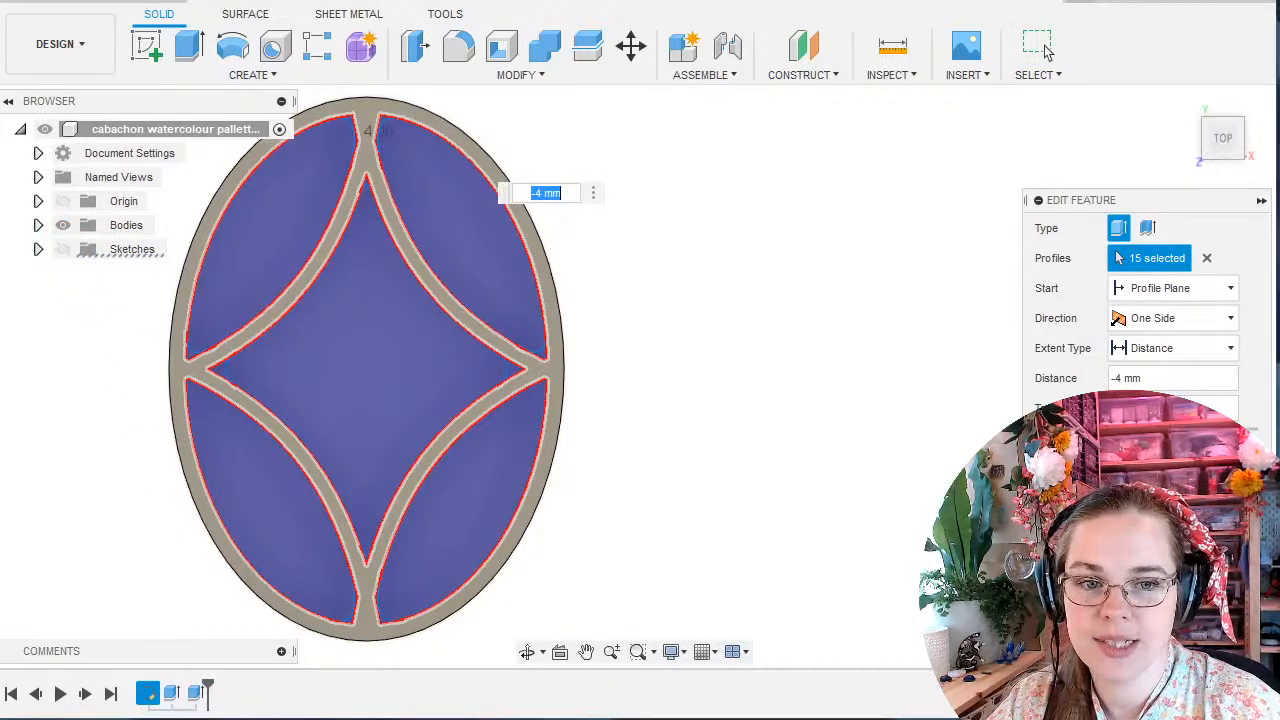
key("Return")
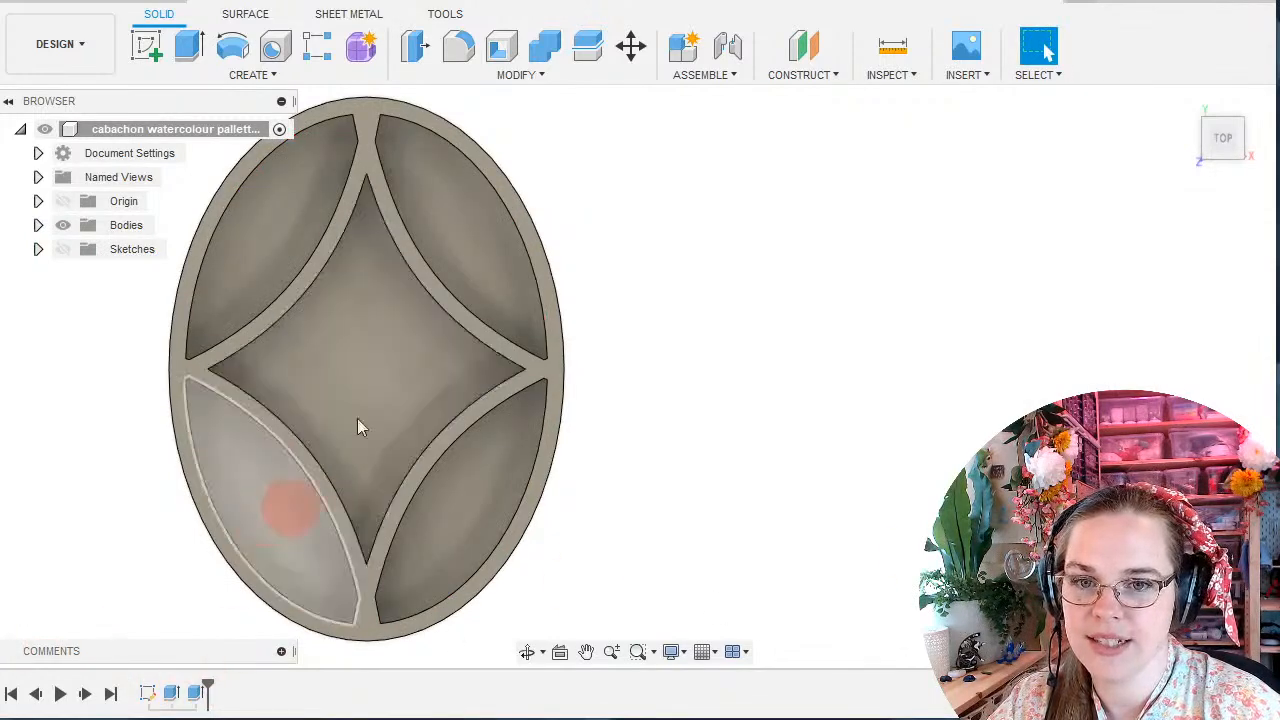
Edit the -4 mm pocket cut with the sketch shown, replacing its profiles with the central and four outer rounded pocket profiles.
double_click(196, 692)
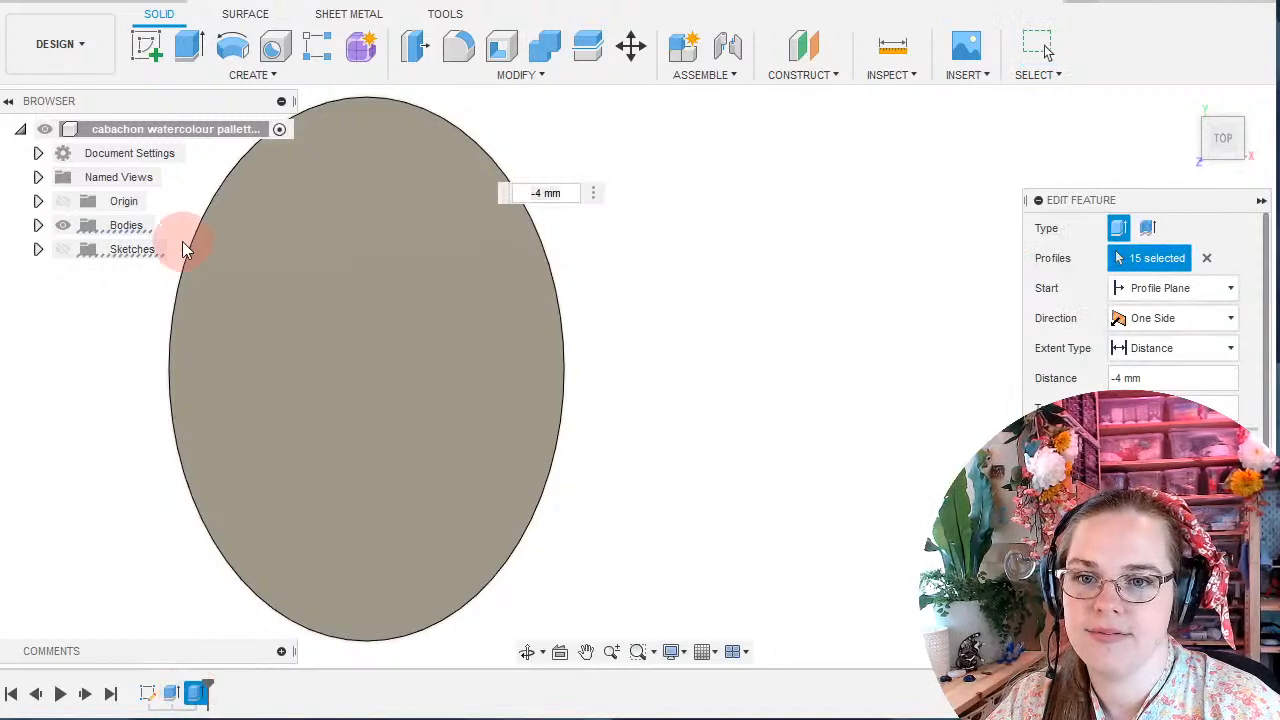
left_click(62, 252)
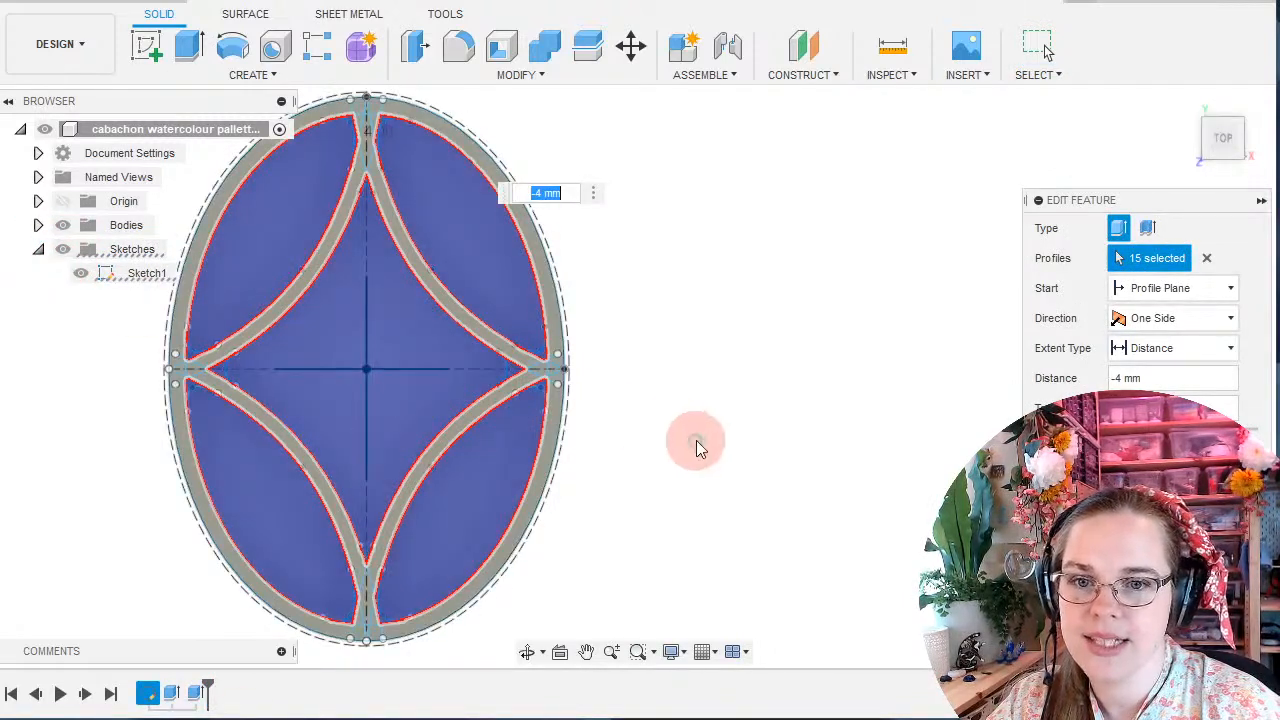
middle_click_drag(694, 443, 677, 394, "shift")
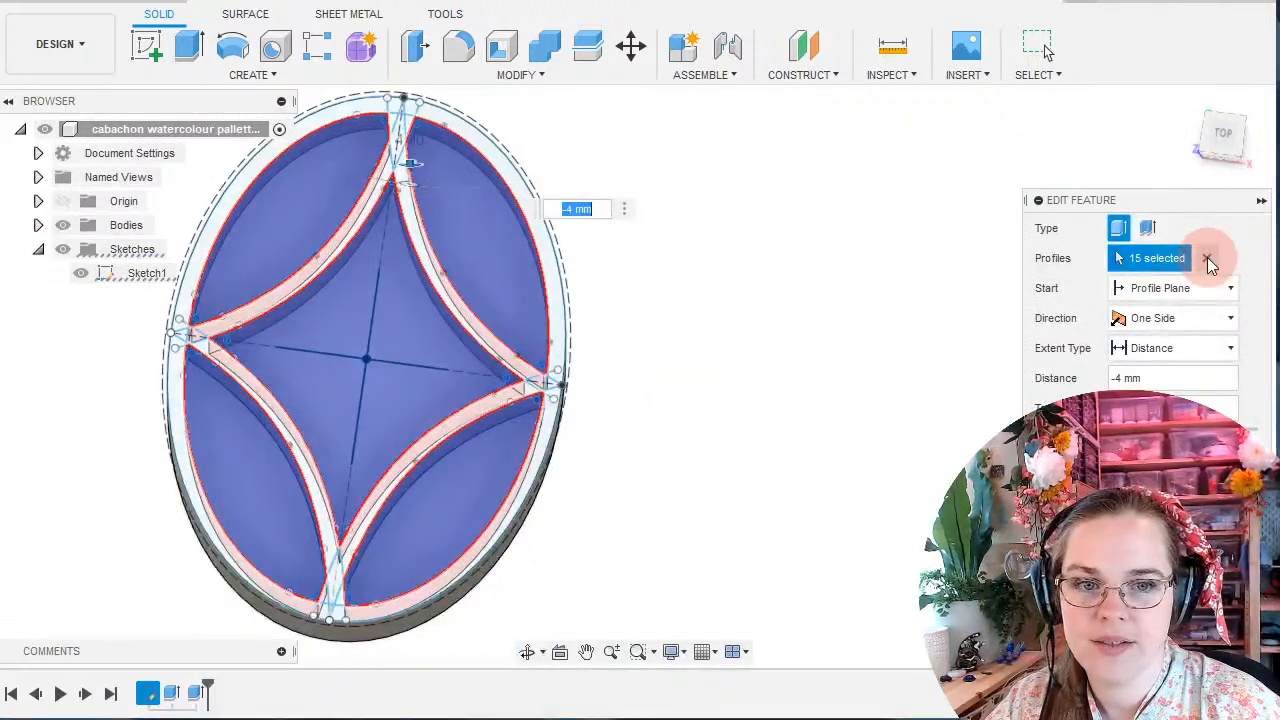
left_click(1207, 259)
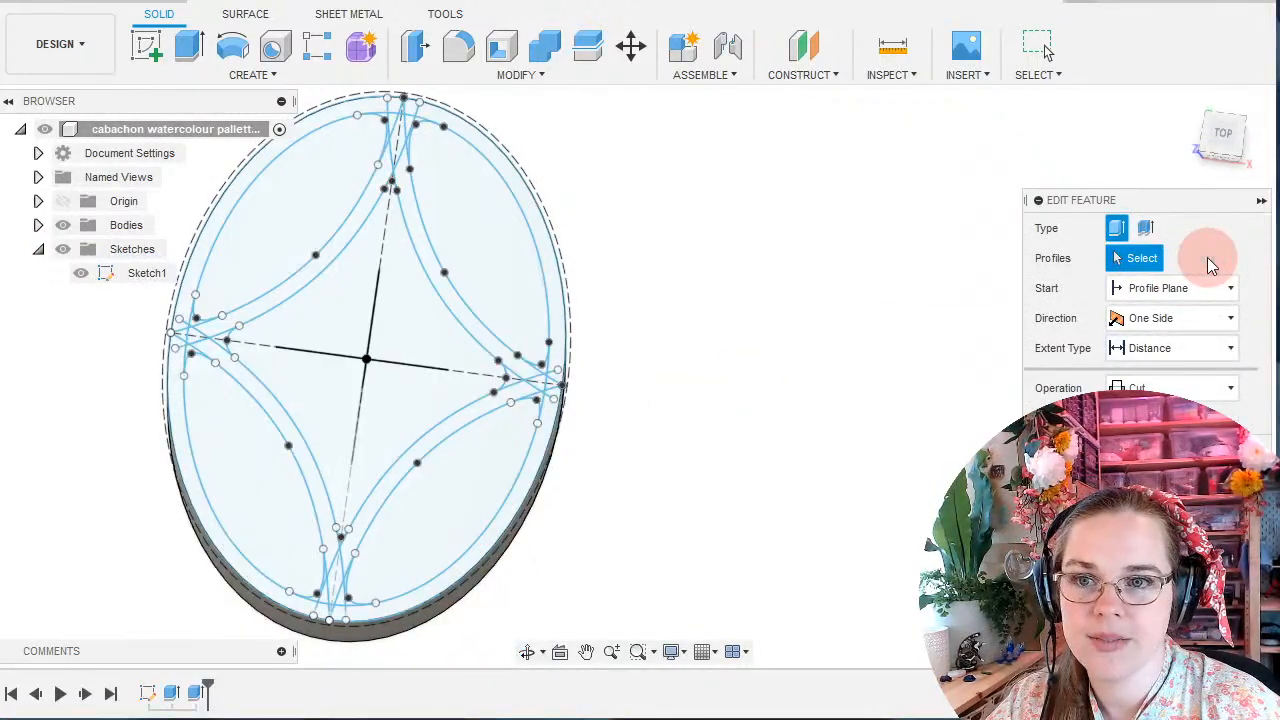
left_click(478, 240)
left_click(309, 200)
left_click(306, 386)
left_click(253, 490)
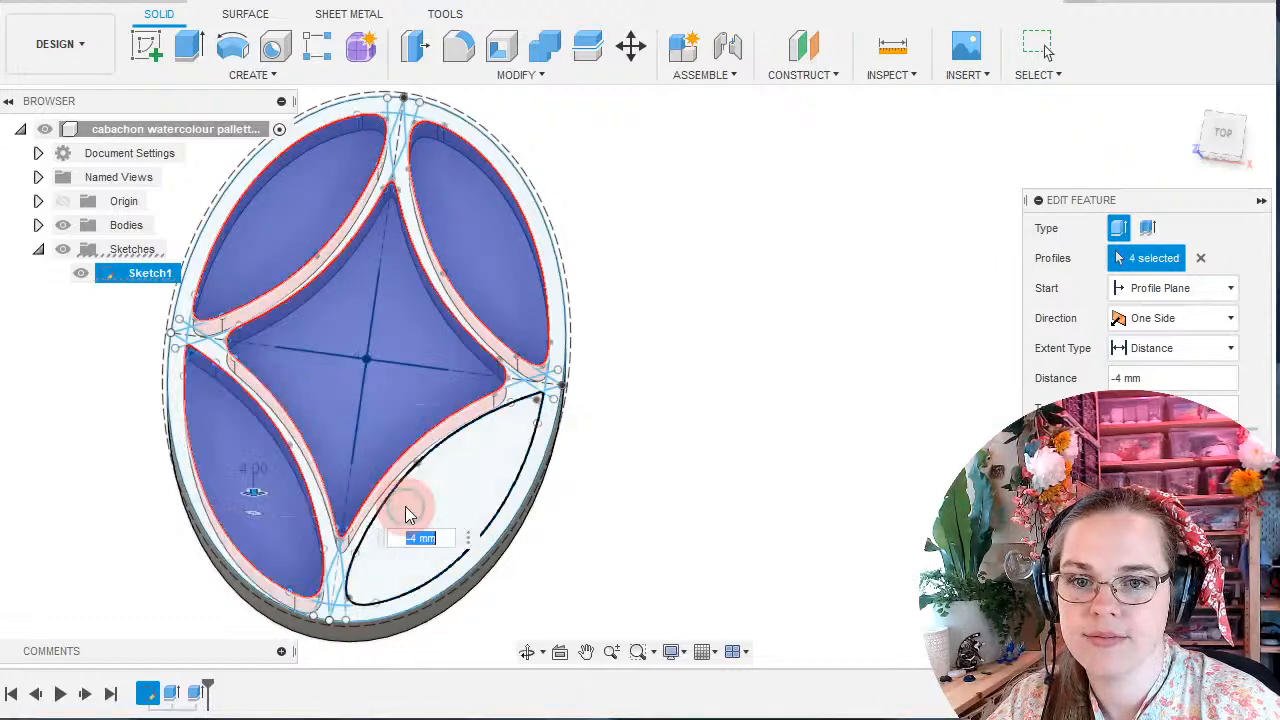
left_click(420, 511)
key("Return")
left_click(645, 560)
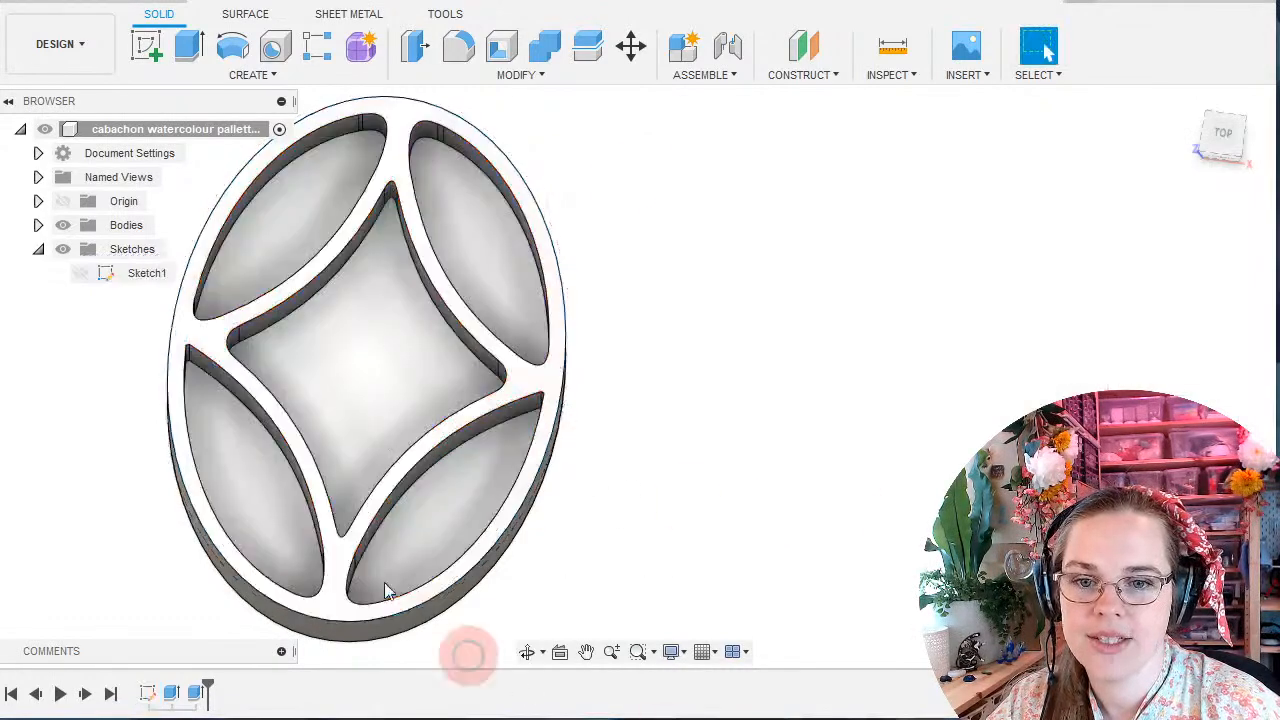
Try a 5 mm constant-radius fillet on the floor faces of all five pockets.
middle_click_drag(709, 380, 708, 505)
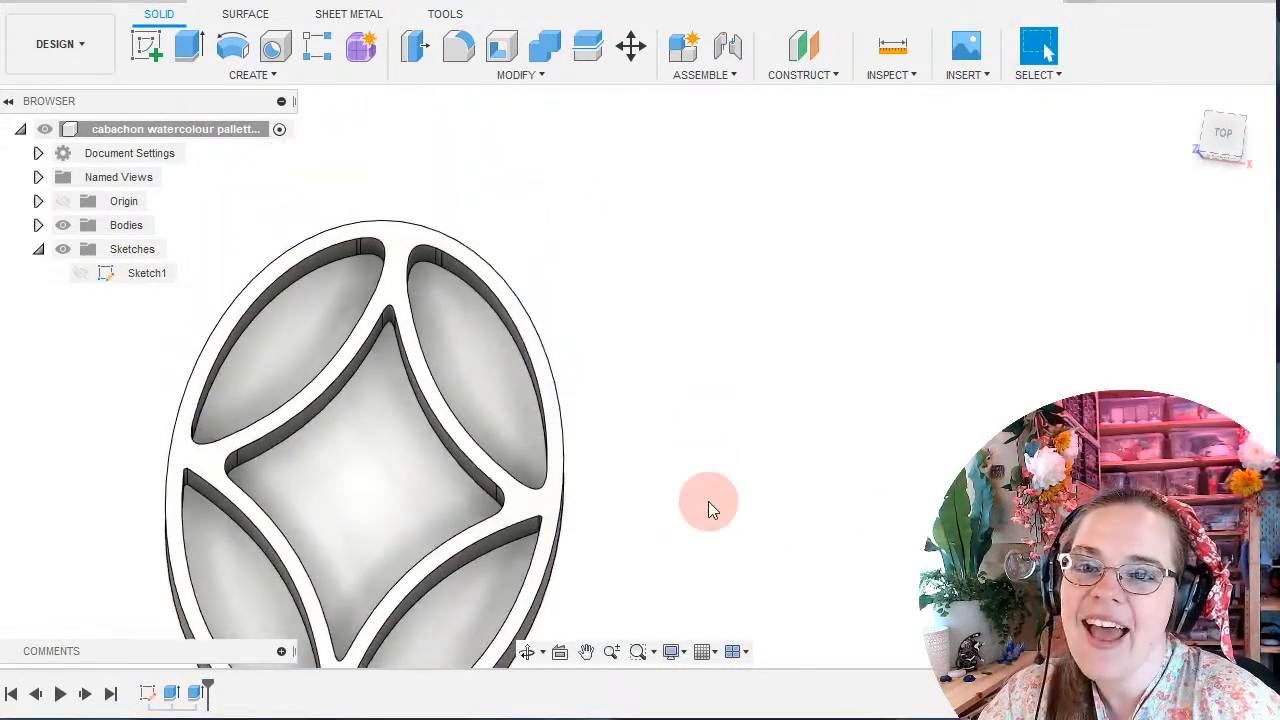
left_click(452, 44)
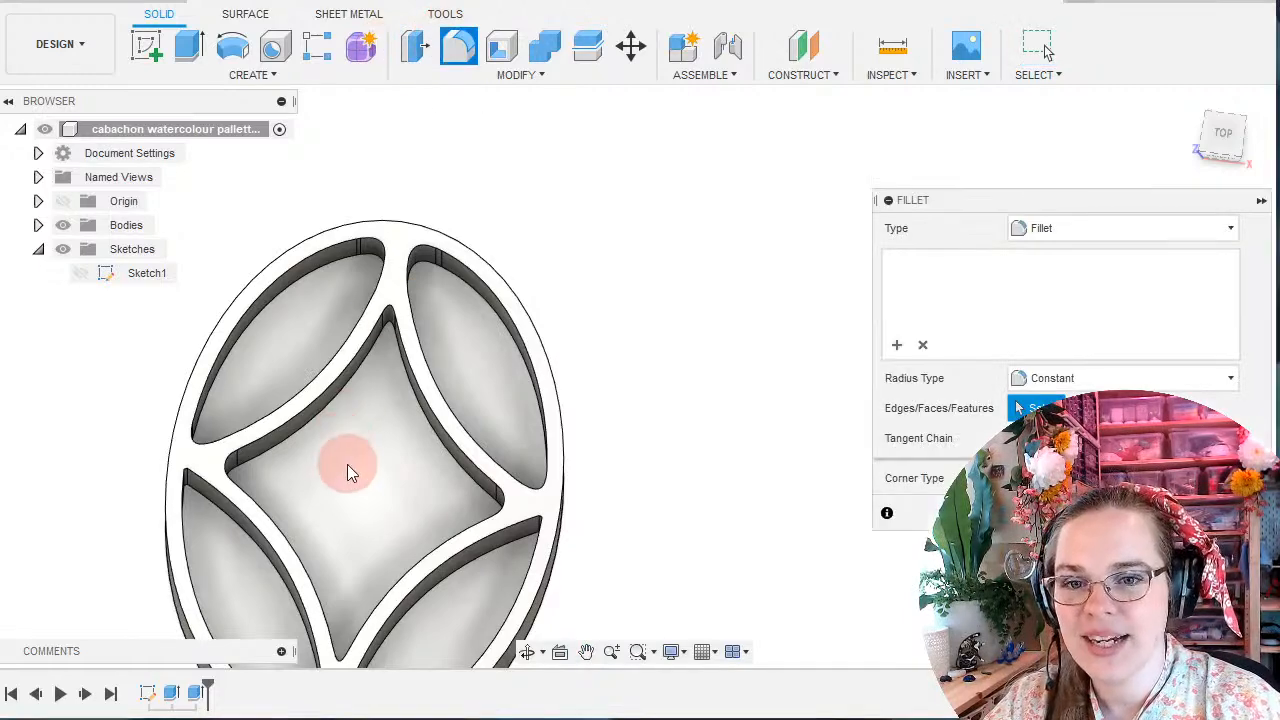
scroll(267, 445, "down", 1)
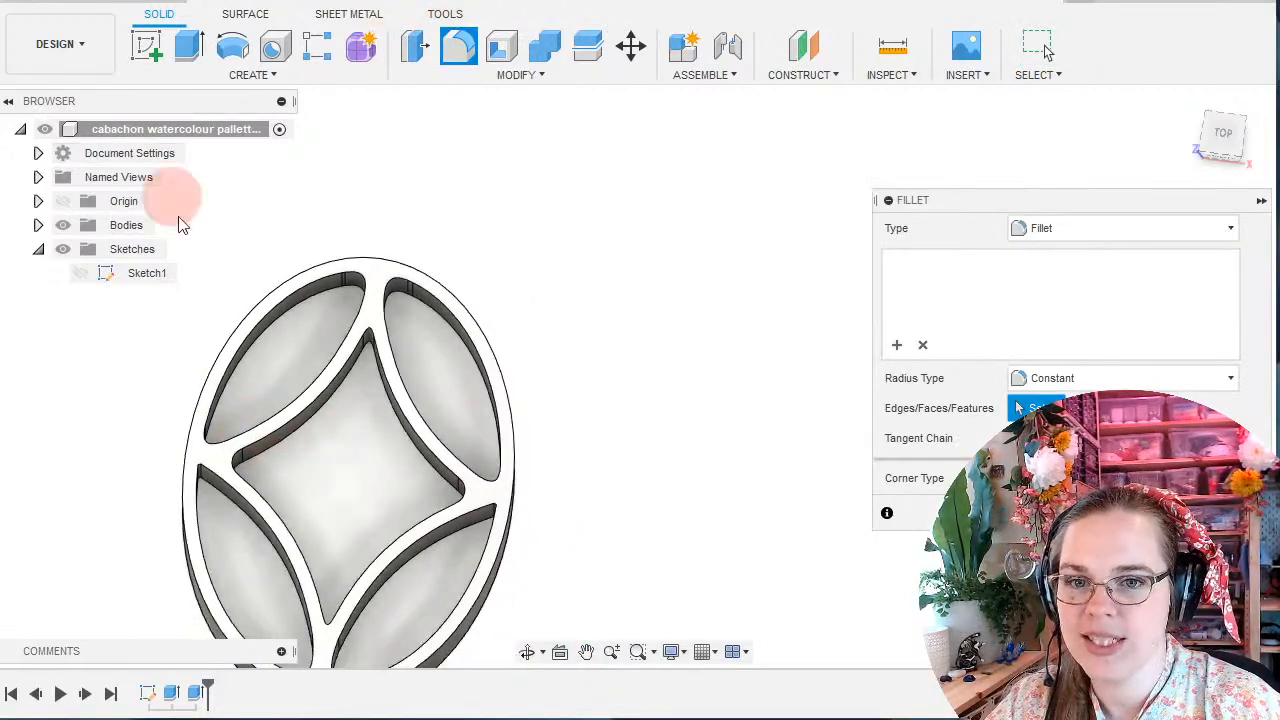
left_click(432, 357)
left_click(295, 354)
left_click(318, 455)
left_click(237, 560)
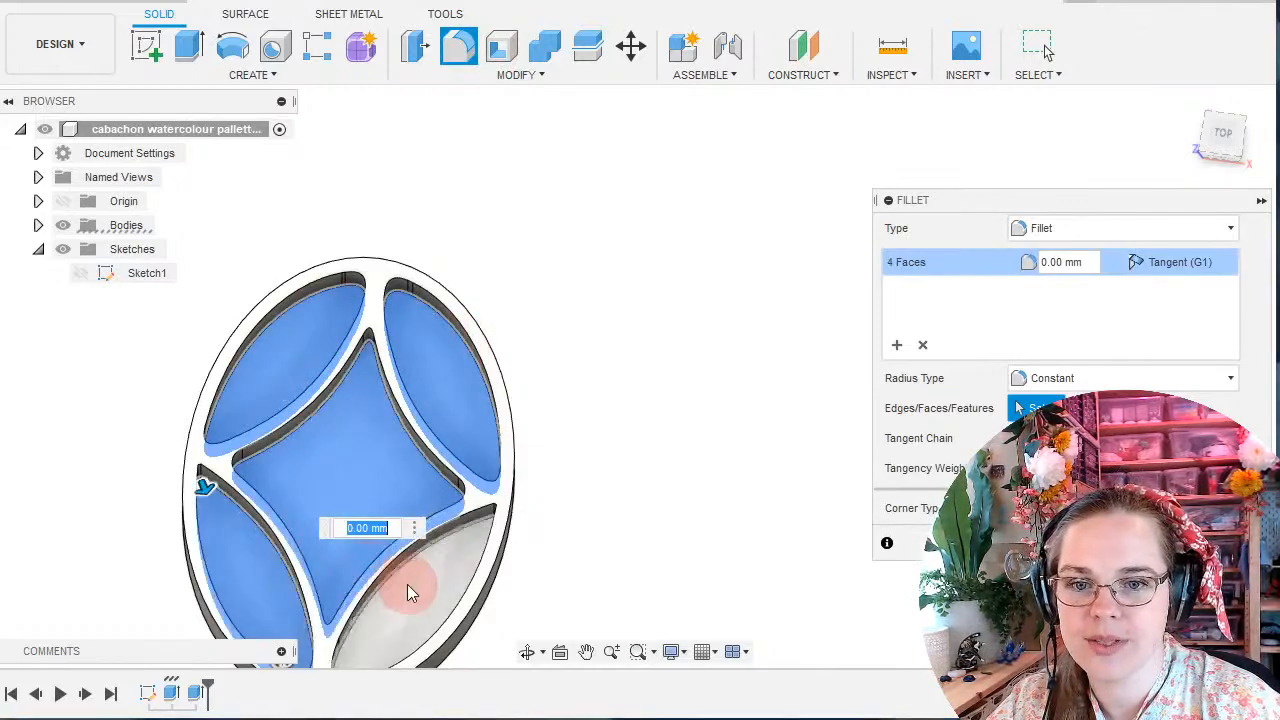
left_click(403, 585)
middle_click_drag(351, 461, 348, 398)
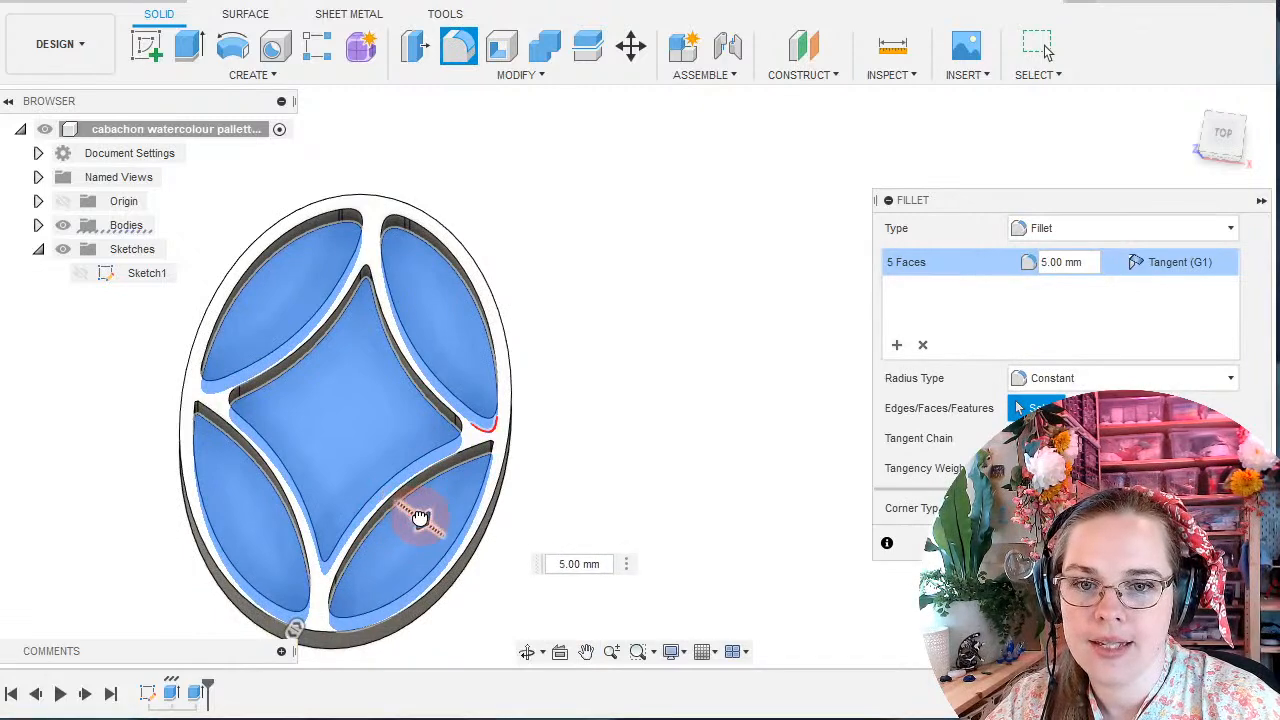
middle_click_drag(568, 344, 478, 418, "shift")
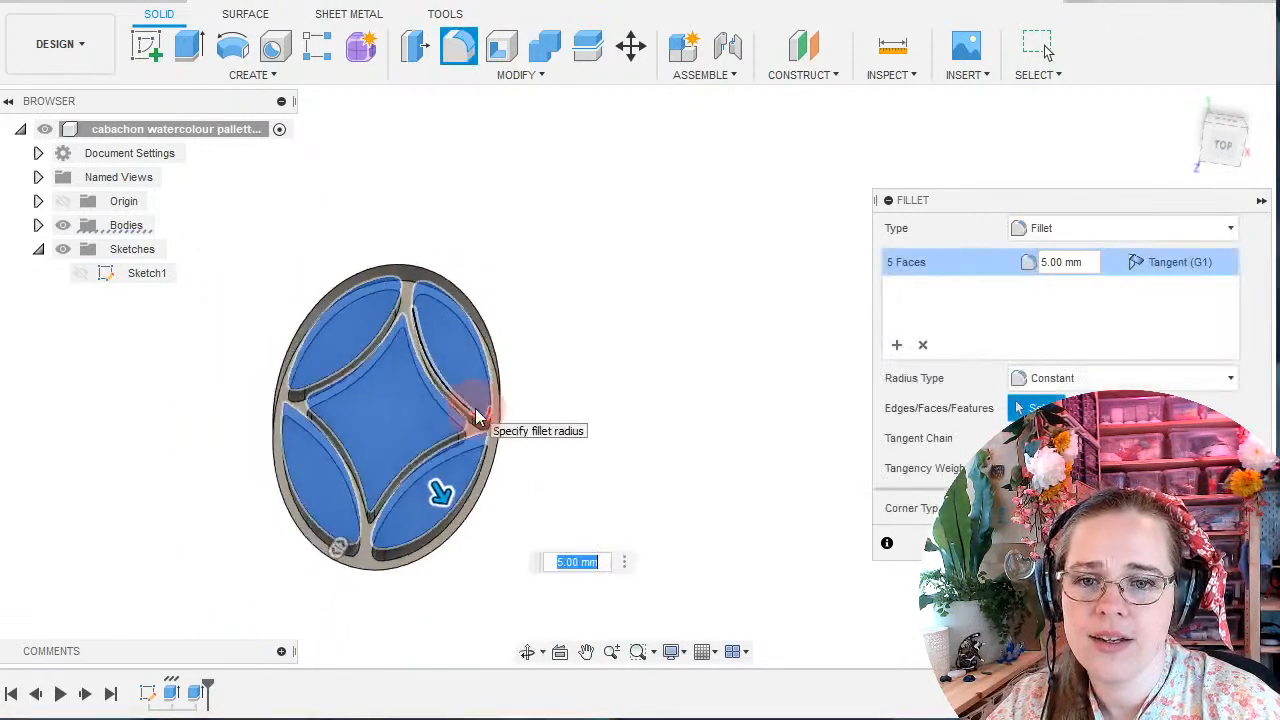
scroll(485, 410, "up", 5)
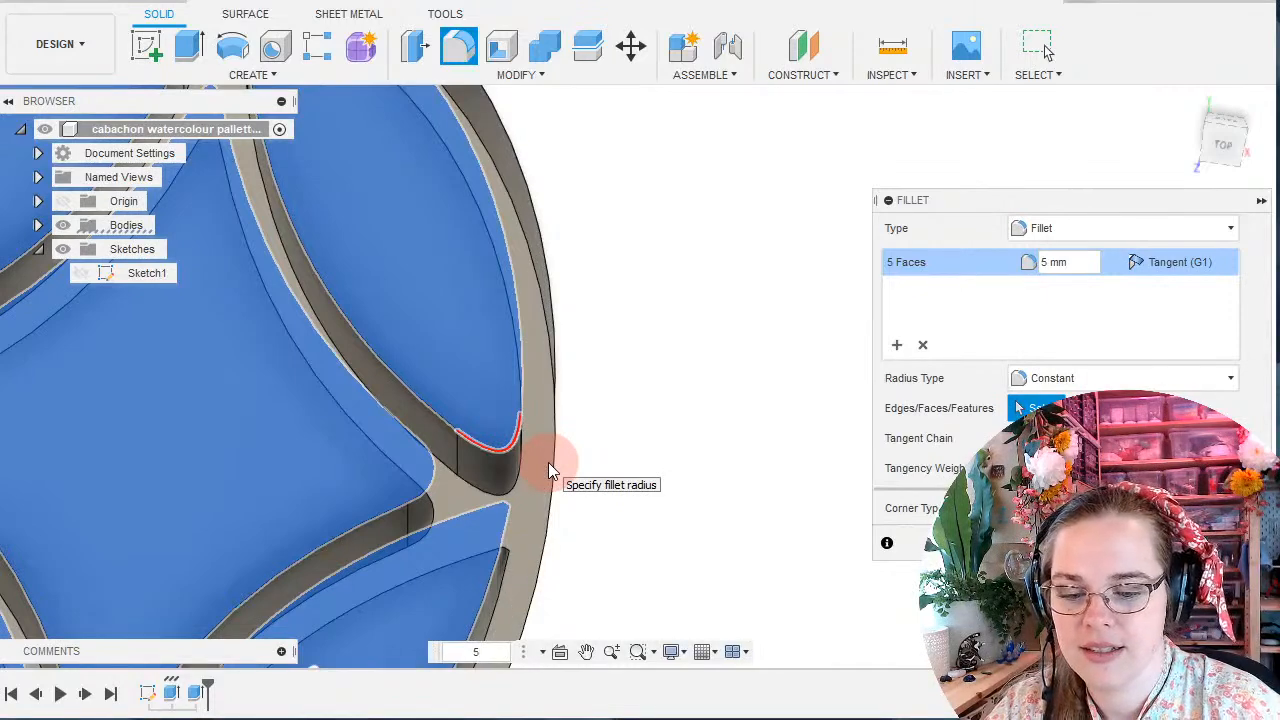
Try a 0.5 mm radius for the pocket floor fillet, inspect the central pocket's top corner, and cancel the fillet.
key("BackSpace")
type("0.5")
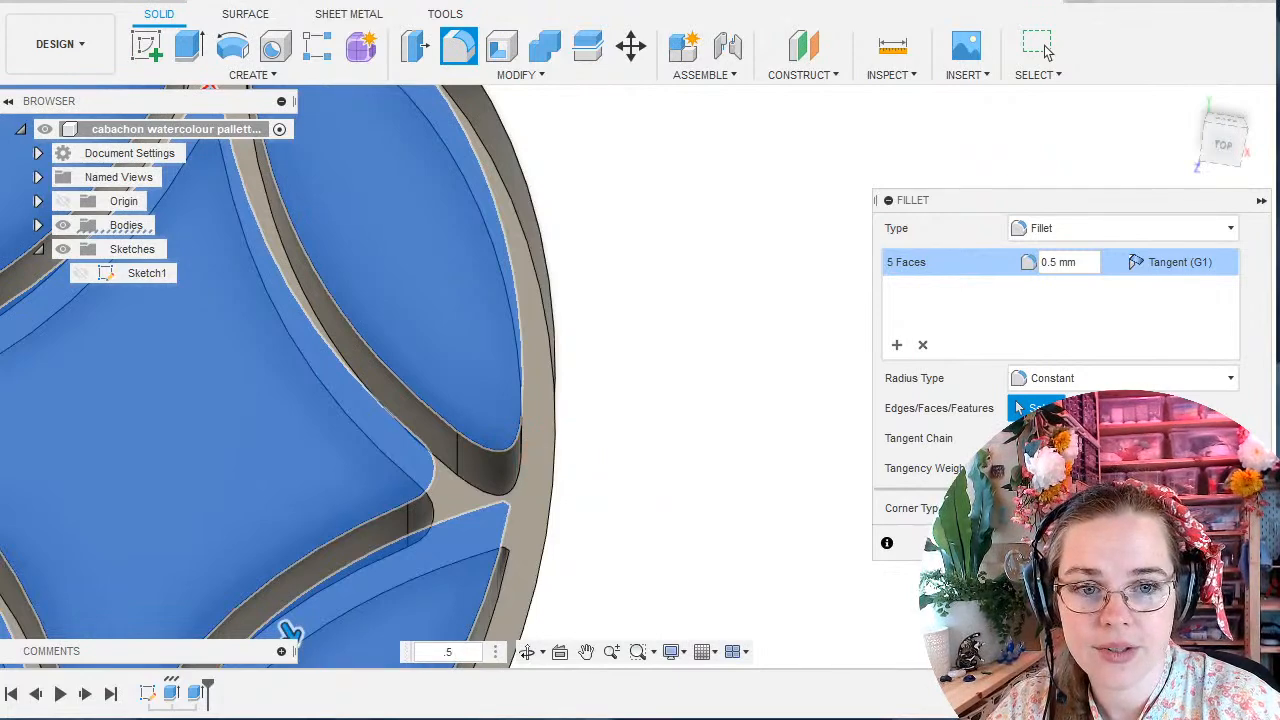
scroll(371, 473, "down", 2)
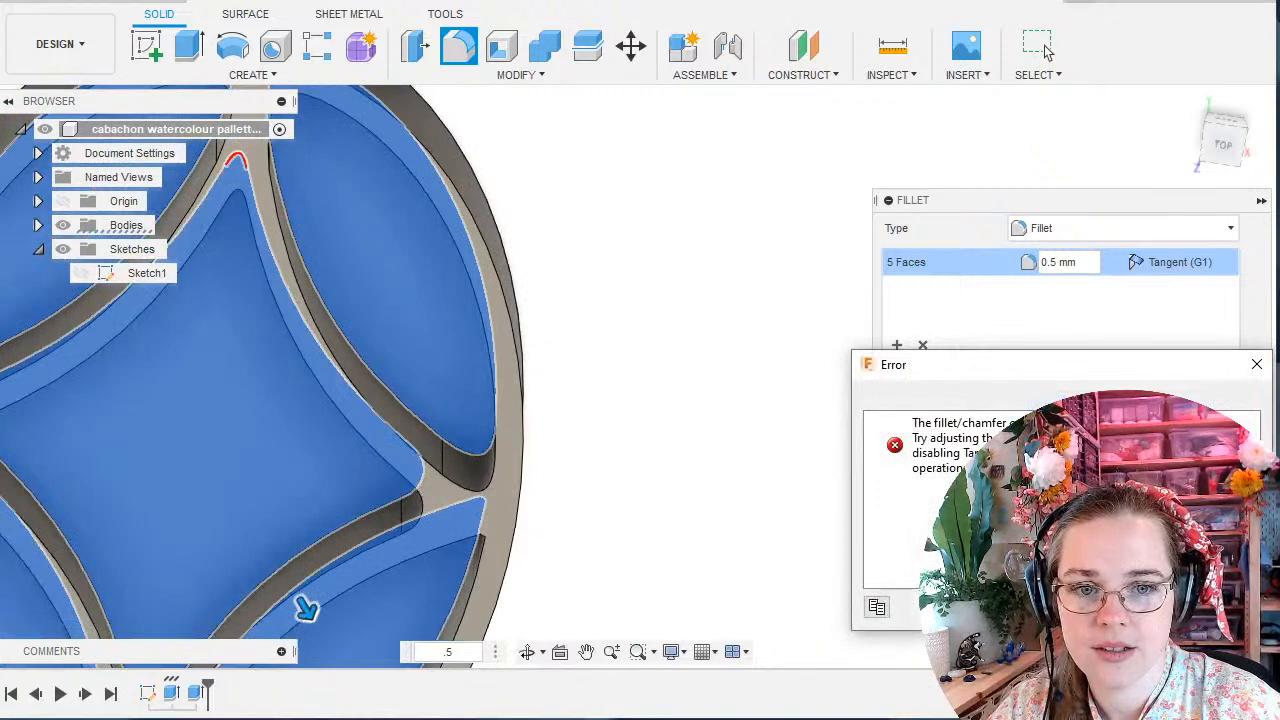
left_click(1217, 607)
middle_click_drag(521, 483, 793, 702)
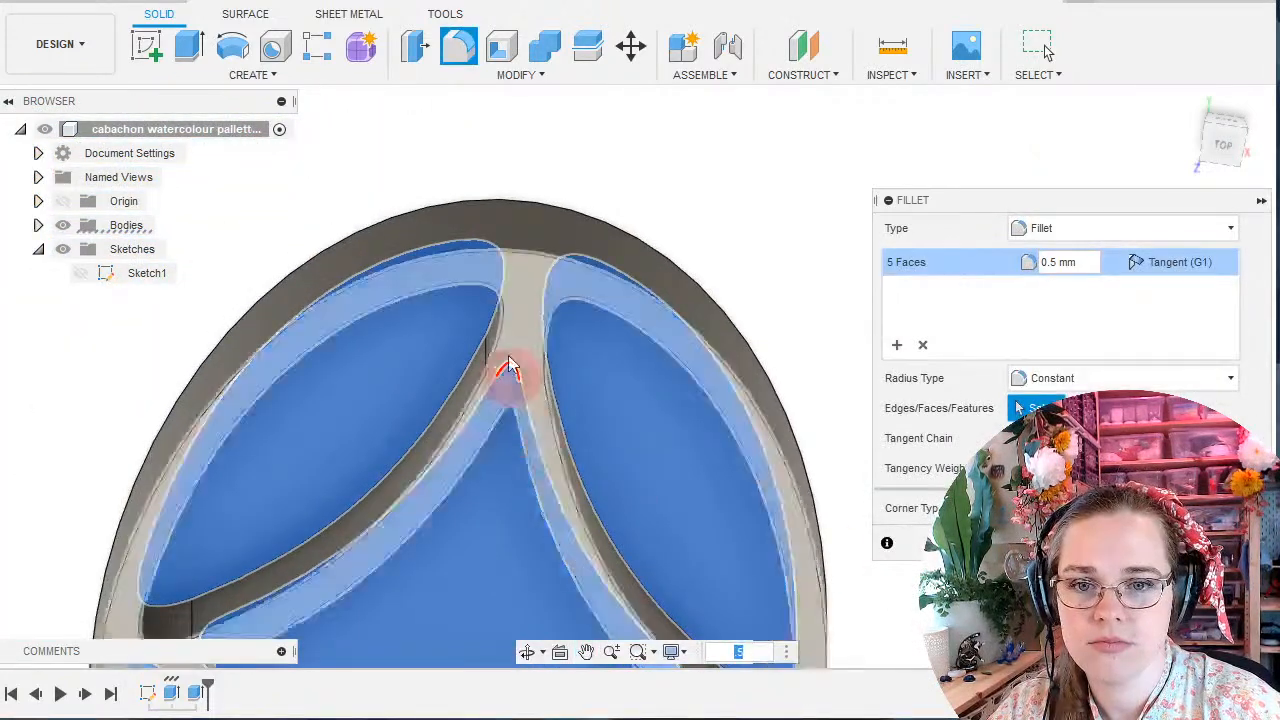
scroll(506, 428, "up", 1)
middle_click_drag(505, 426, 453, 267)
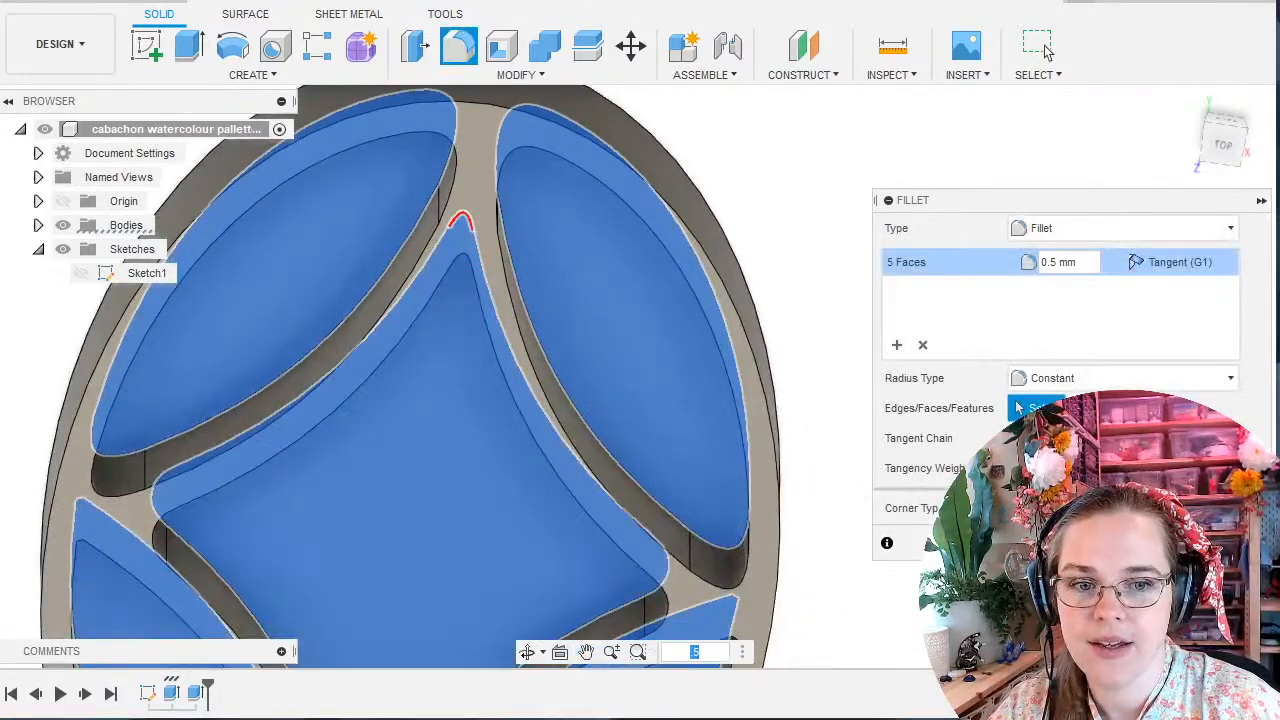
key("Escape")
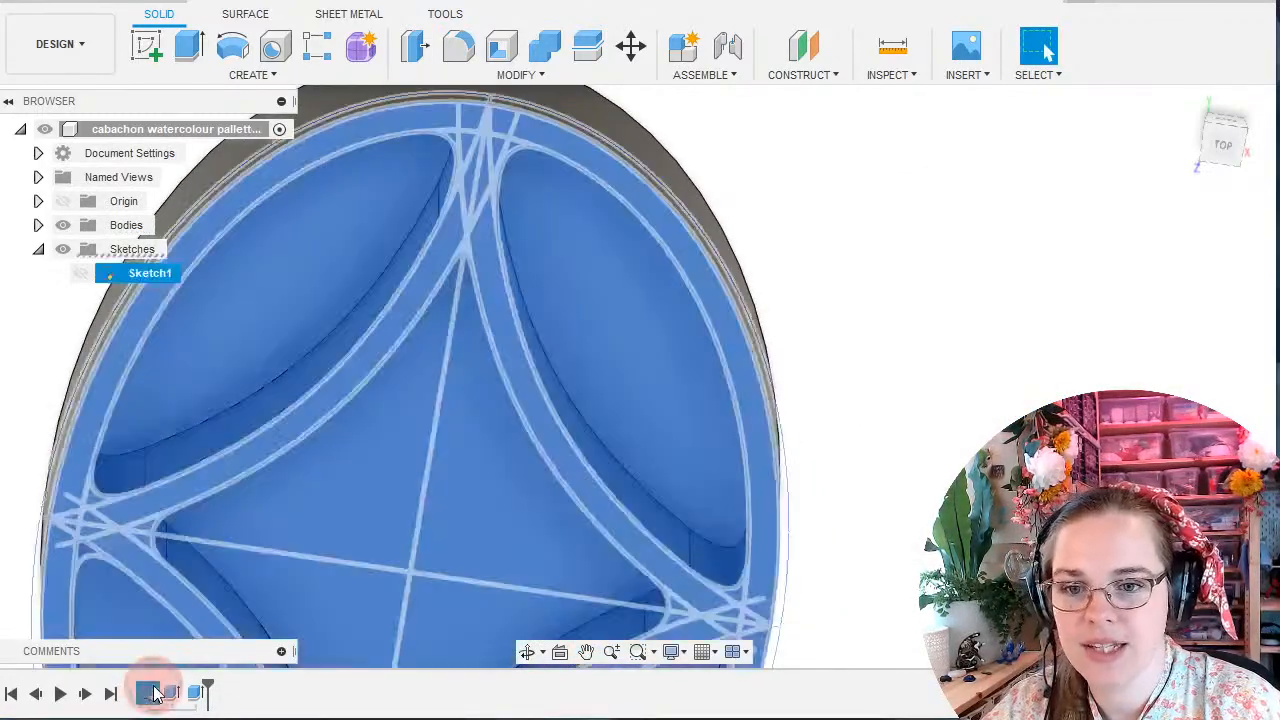
Reopen the palette sketch and apply a horizontal constraint between the two endpoints of the central pocket's top corner spline.
double_click(155, 692)
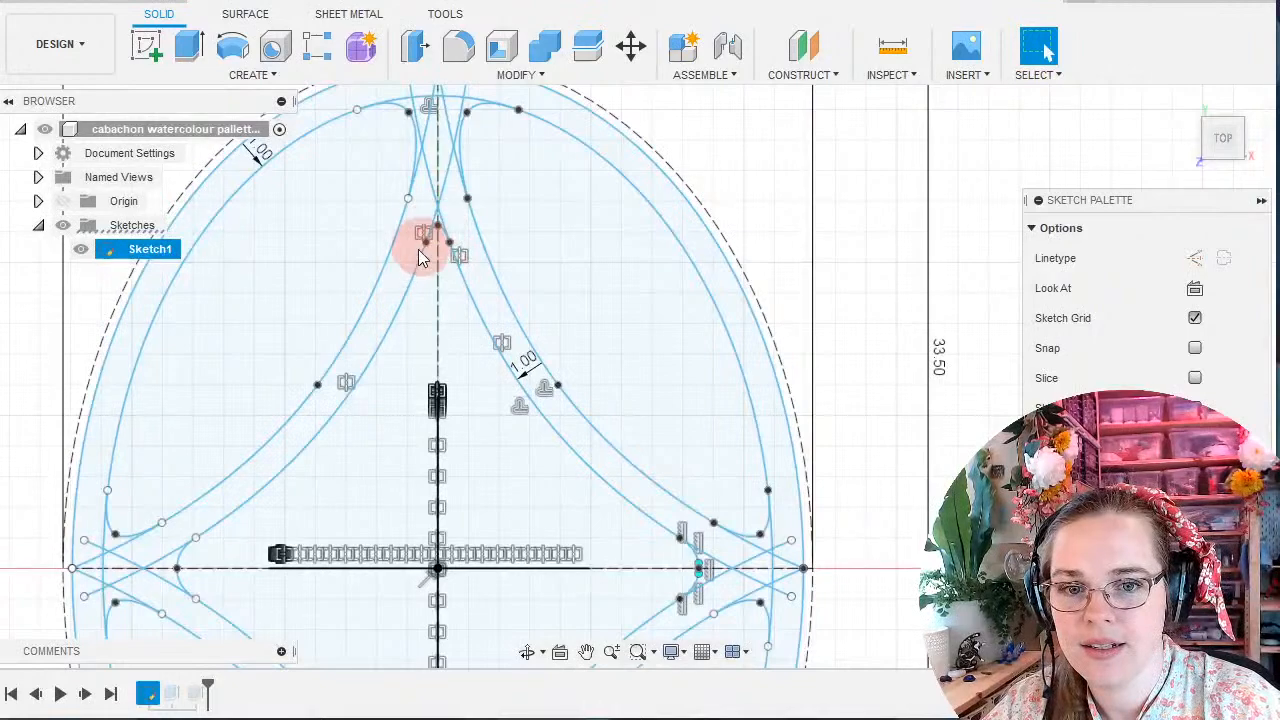
scroll(436, 247, "up", 6)
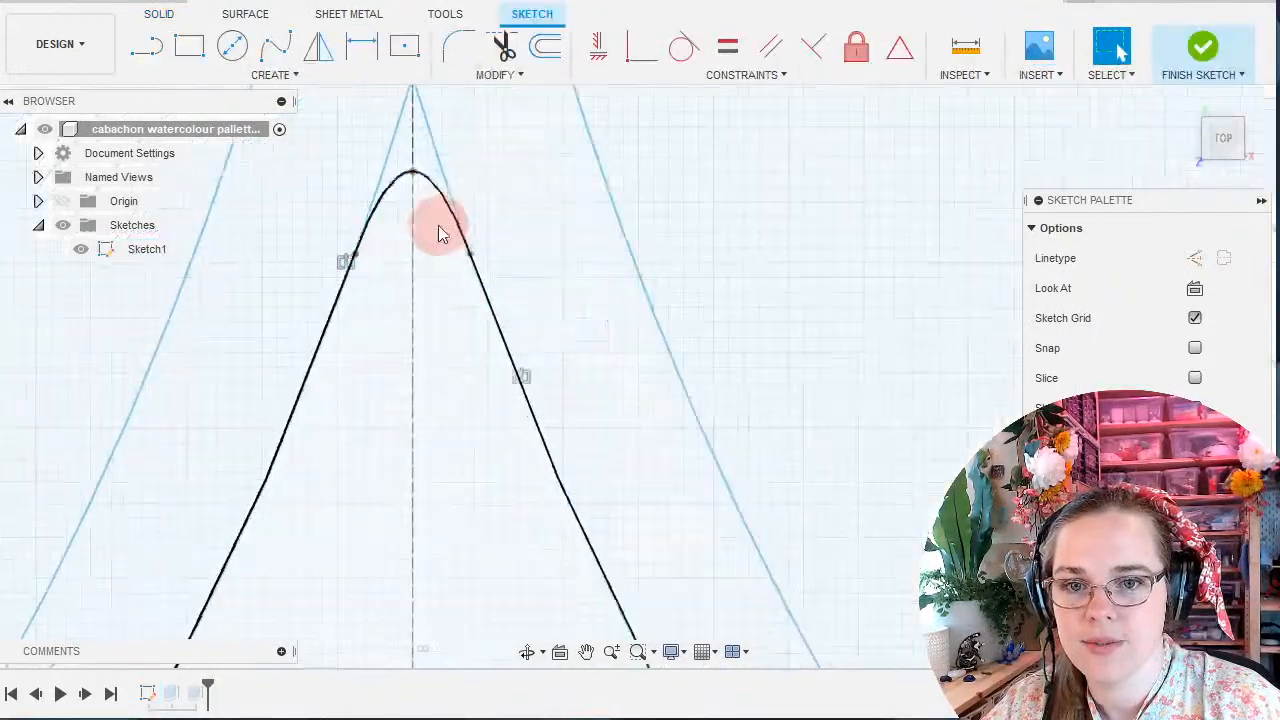
left_click(476, 262)
left_click_drag(507, 352, 510, 360)
left_click(357, 256, "shift")
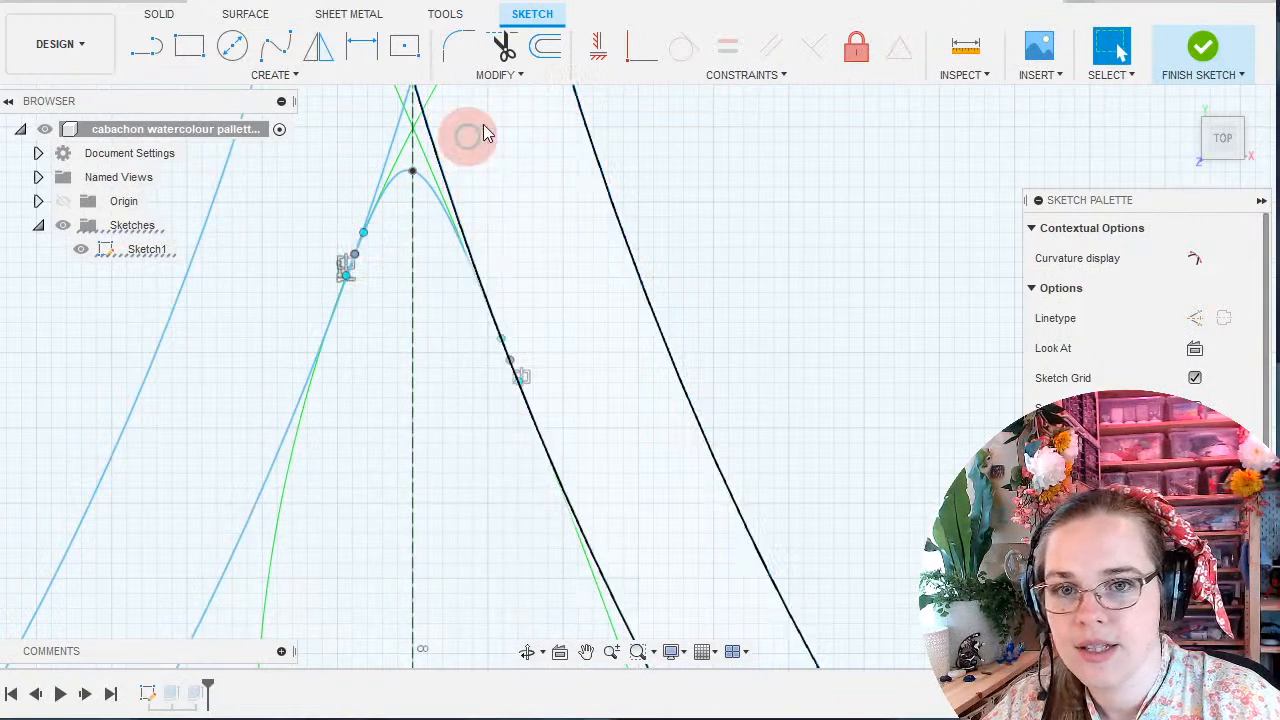
left_click(600, 60)
left_click(380, 320)
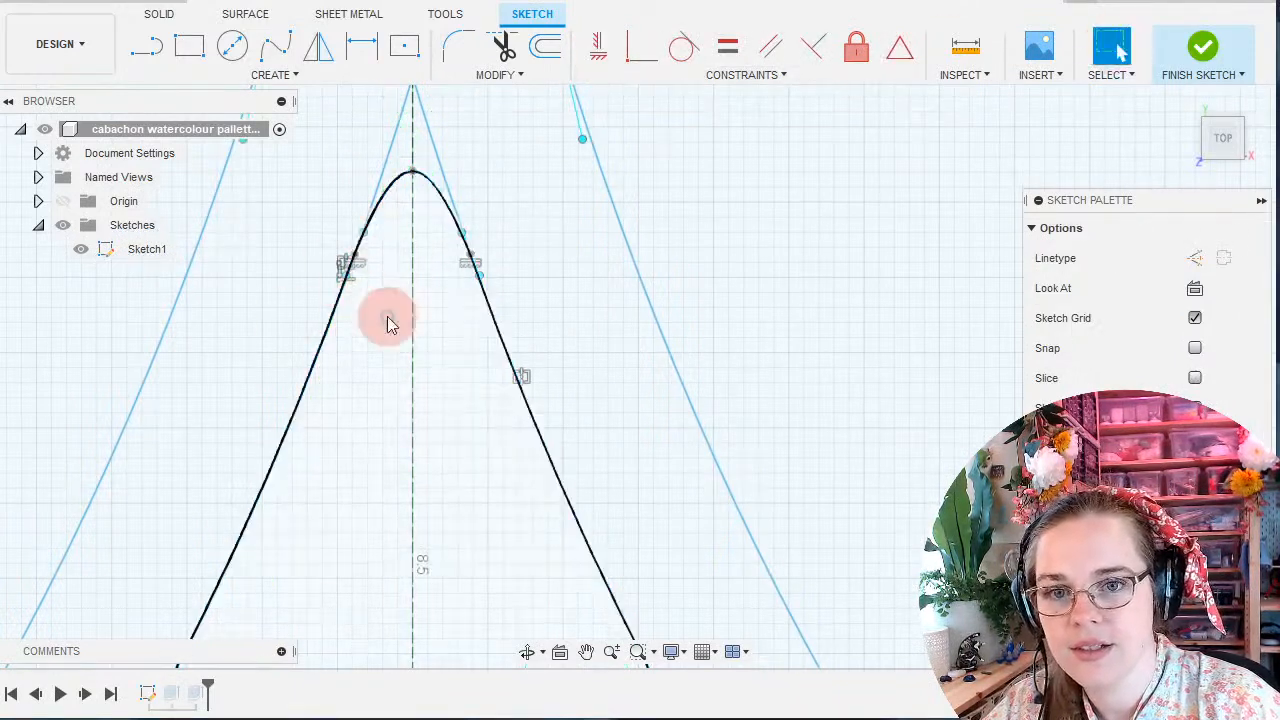
Move the endpoints and apex of the central pocket's top corner spline down for a broader curve, and finish the sketch.
left_click(469, 266)
left_click_drag(474, 266, 528, 402)
left_click(414, 177)
left_click_drag(414, 177, 405, 303)
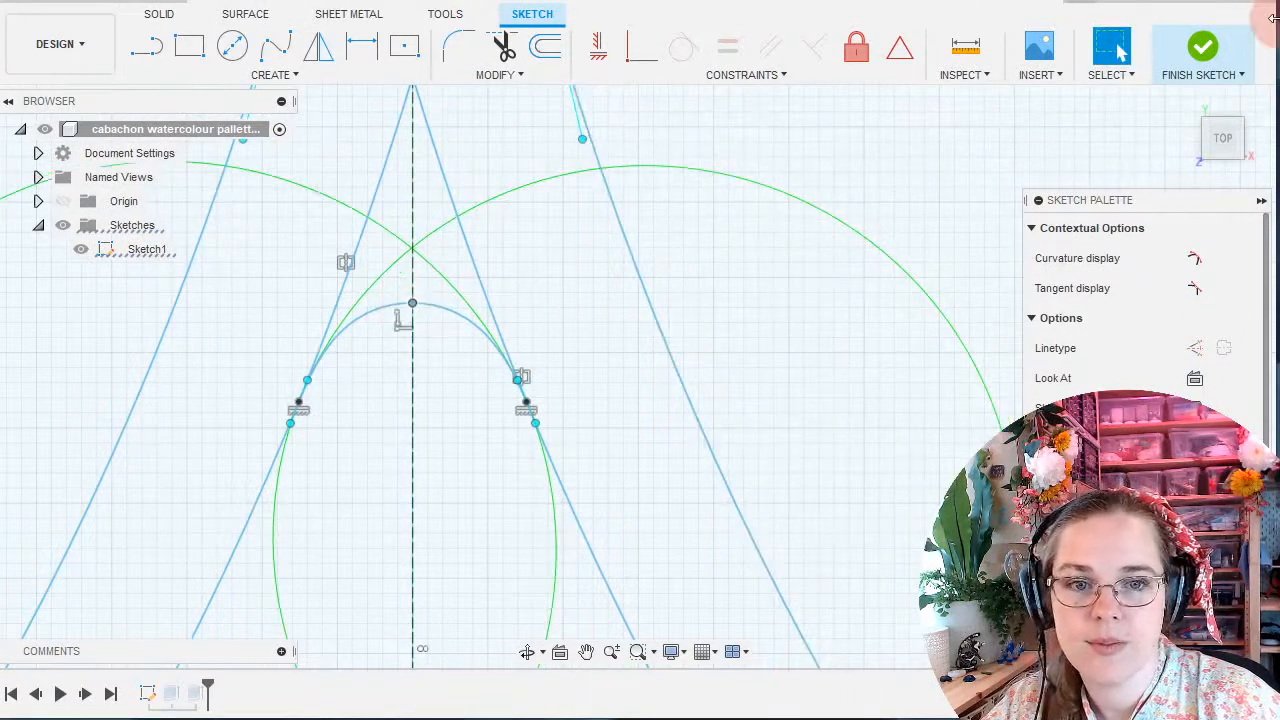
left_click(1202, 48)
scroll(430, 333, "down", 6)
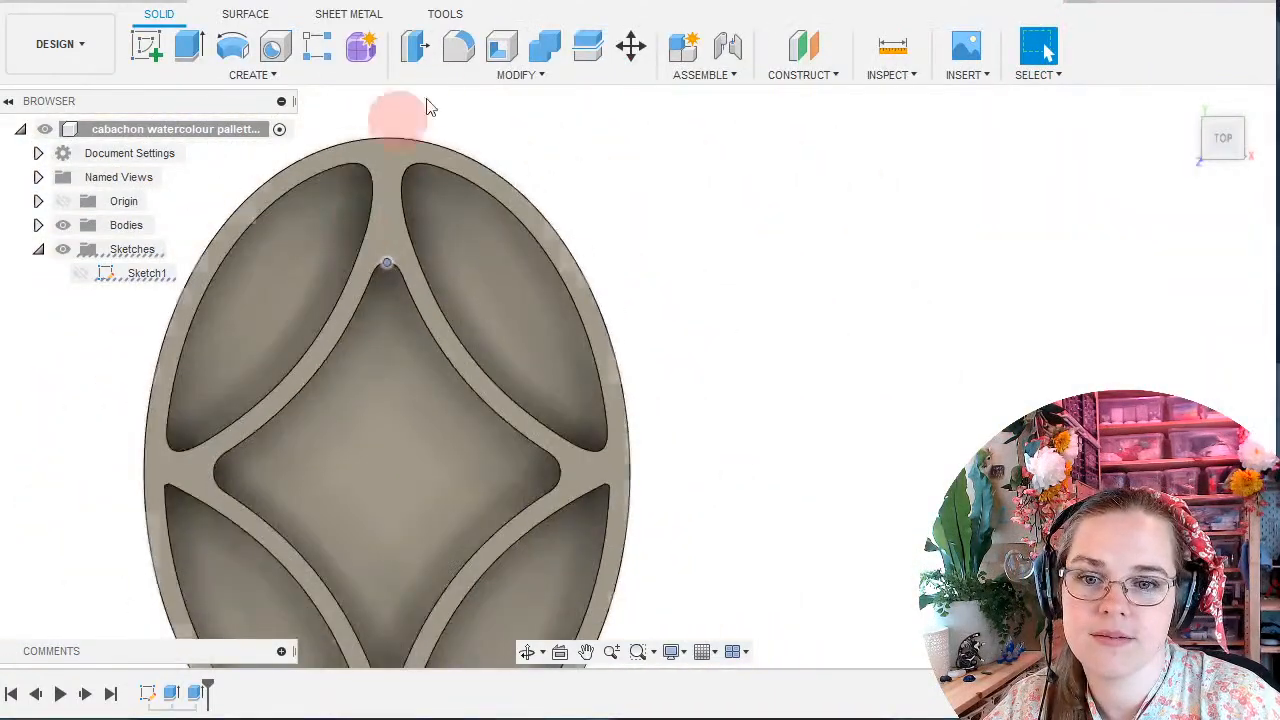
Try a 0.5 mm constant-radius fillet on the floor faces of all five pockets.
middle_click_drag(691, 402, 708, 318)
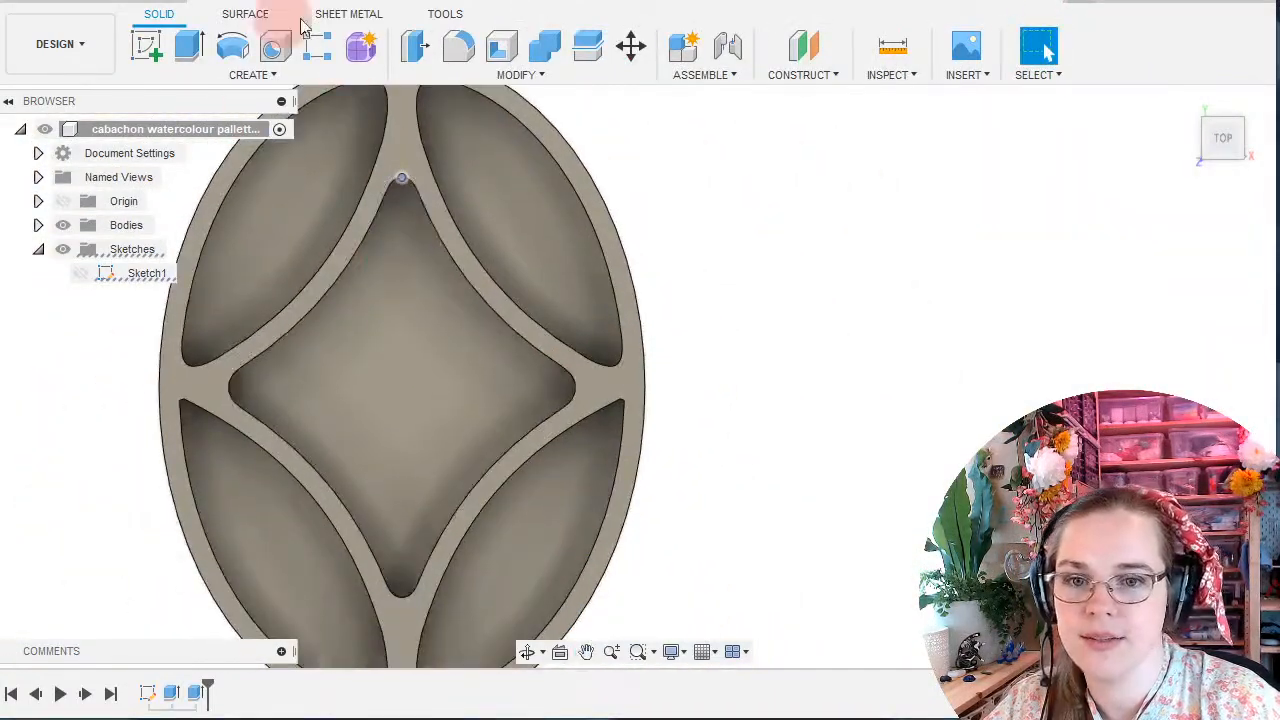
scroll(627, 480, "down", 3)
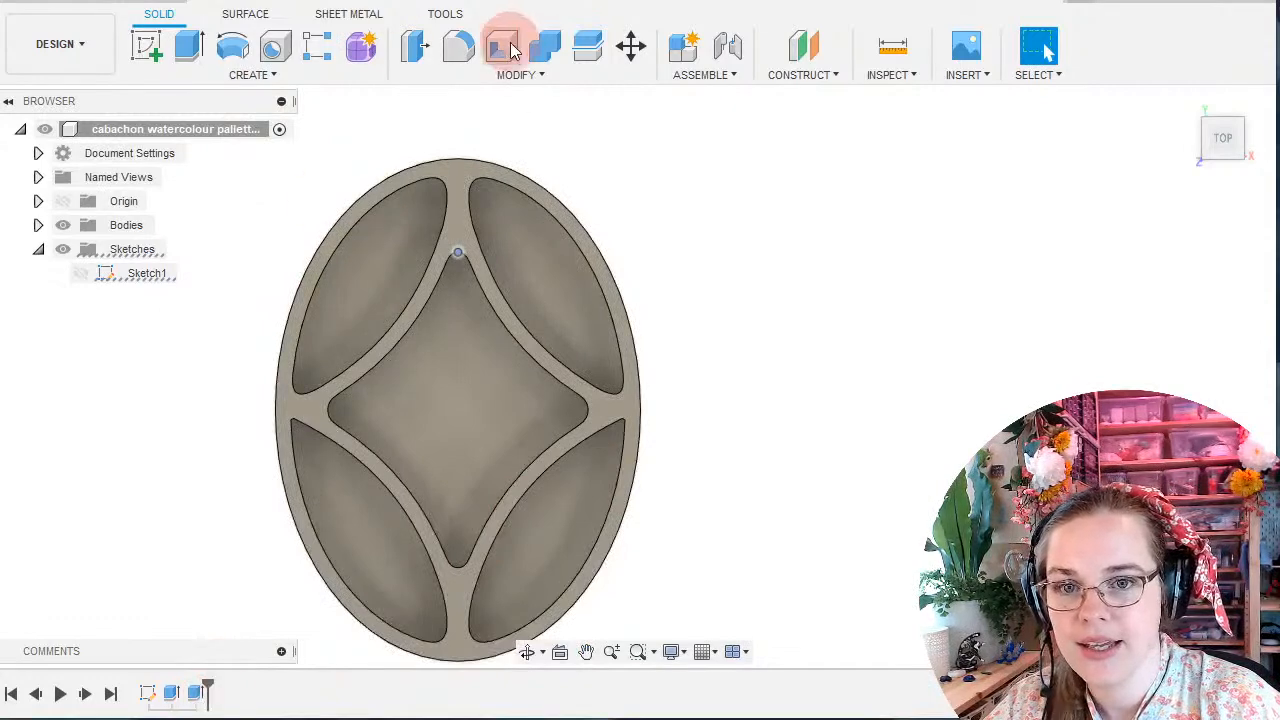
left_click(458, 46)
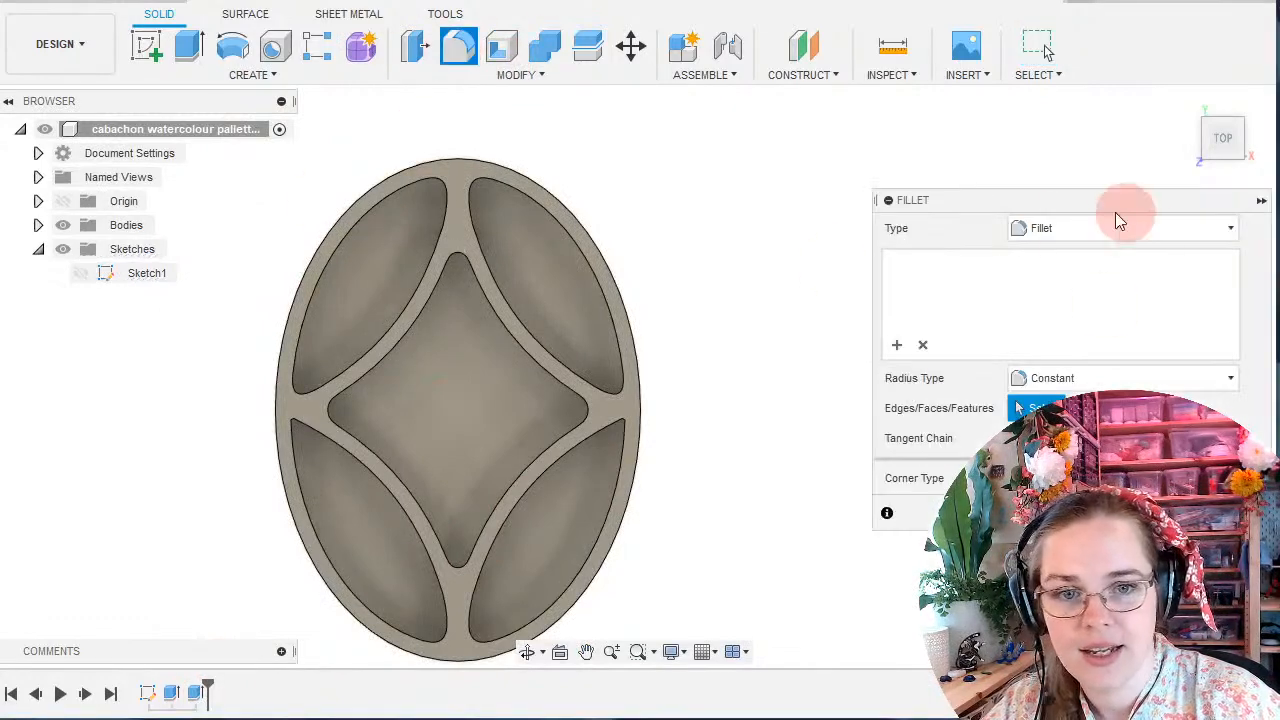
middle_click_drag(517, 409, 558, 392, "shift")
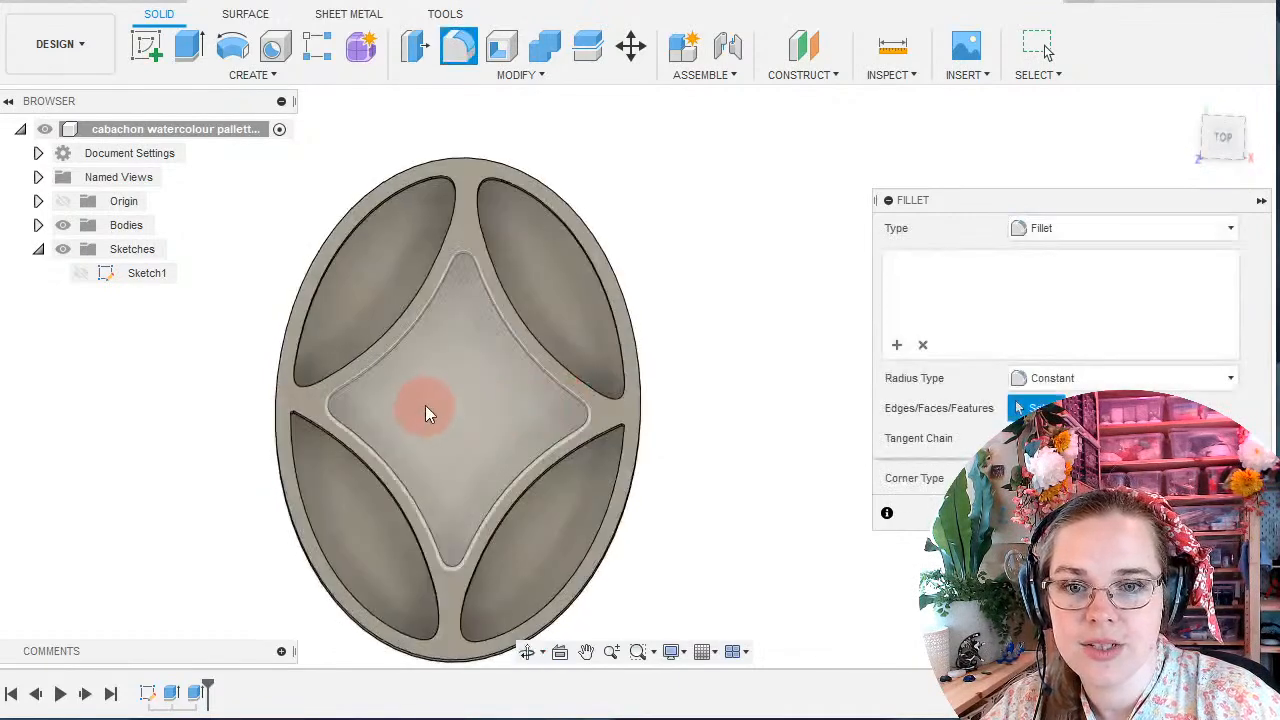
left_click(423, 406)
left_click(373, 297)
left_click(555, 280)
left_click(564, 527)
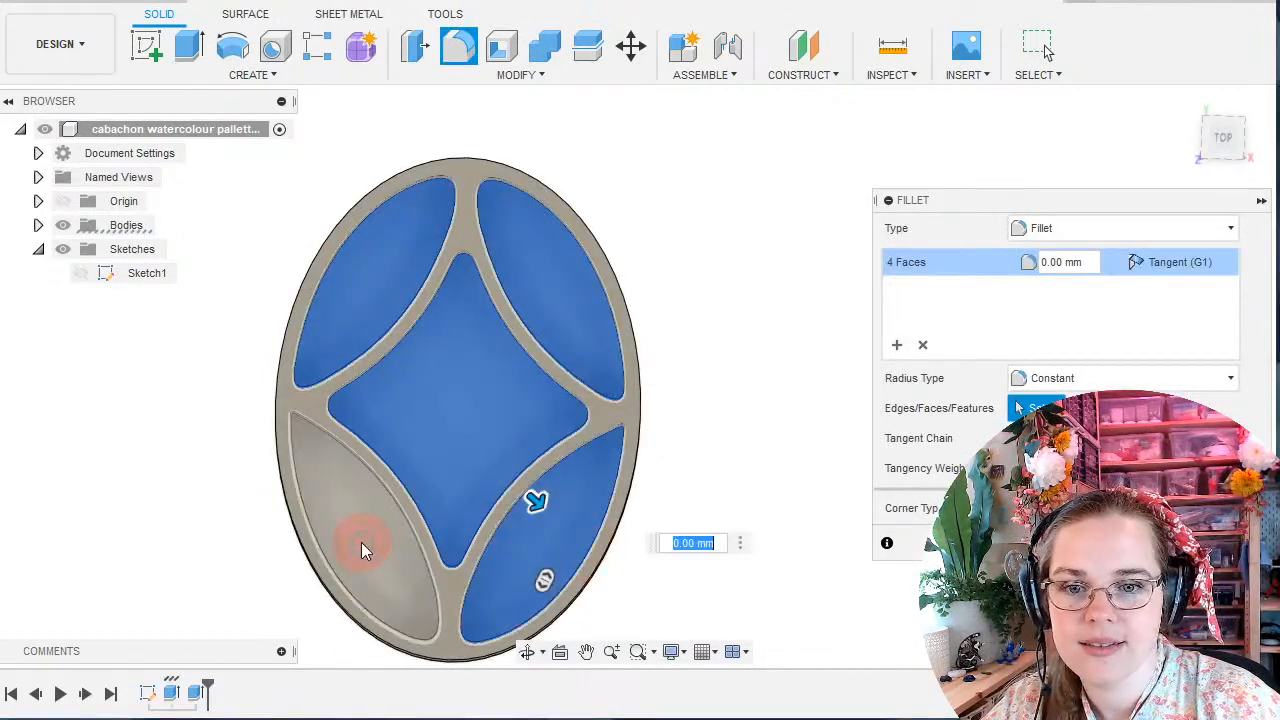
left_click(361, 542)
middle_click_drag(435, 385, 447, 319, "shift")
key("BackSpace")
type(".5")
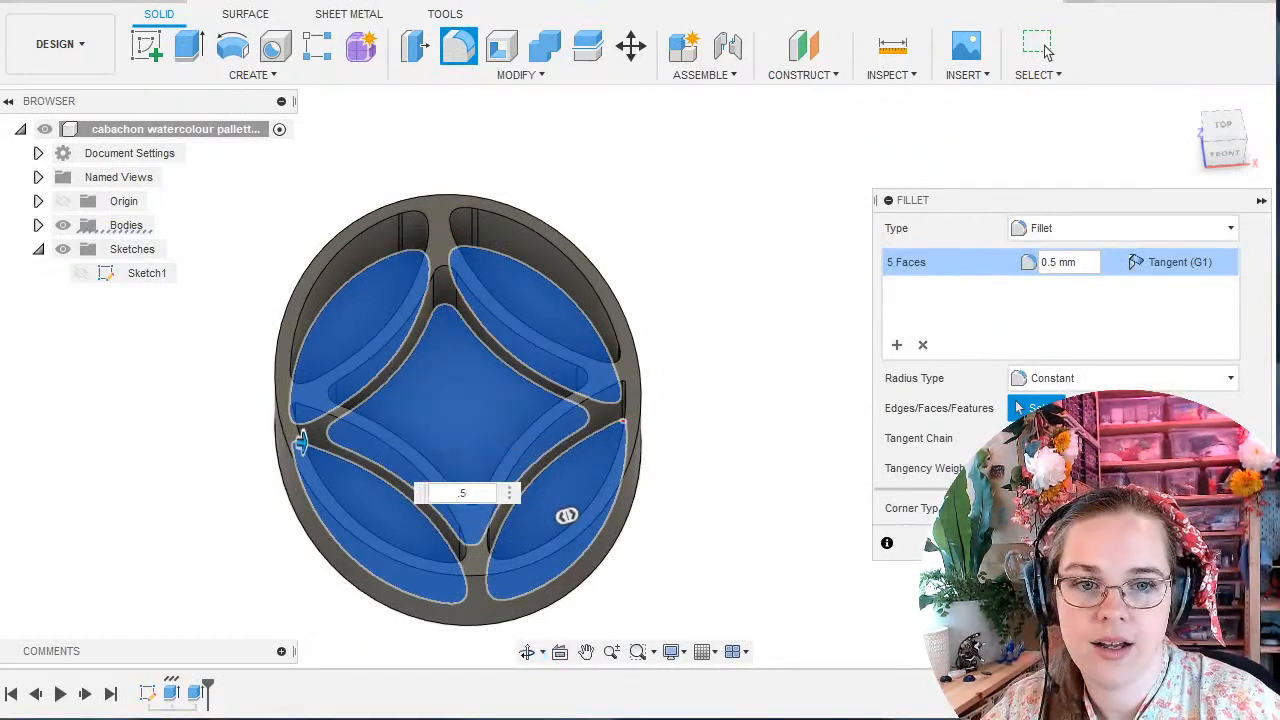
key("Return")
Inspect the upper-left outer pocket's corner on the body and in the sketch, checking where its spline meets the outline.
scroll(352, 228, "up", 5)
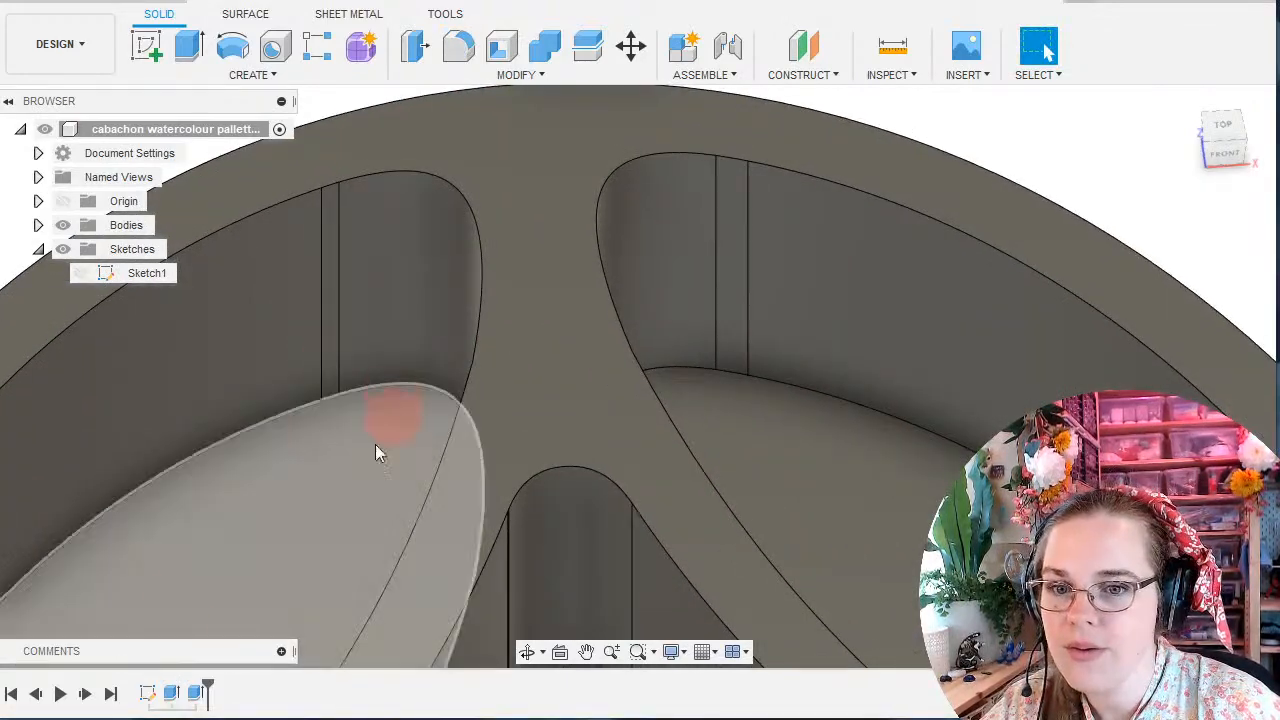
double_click(147, 692)
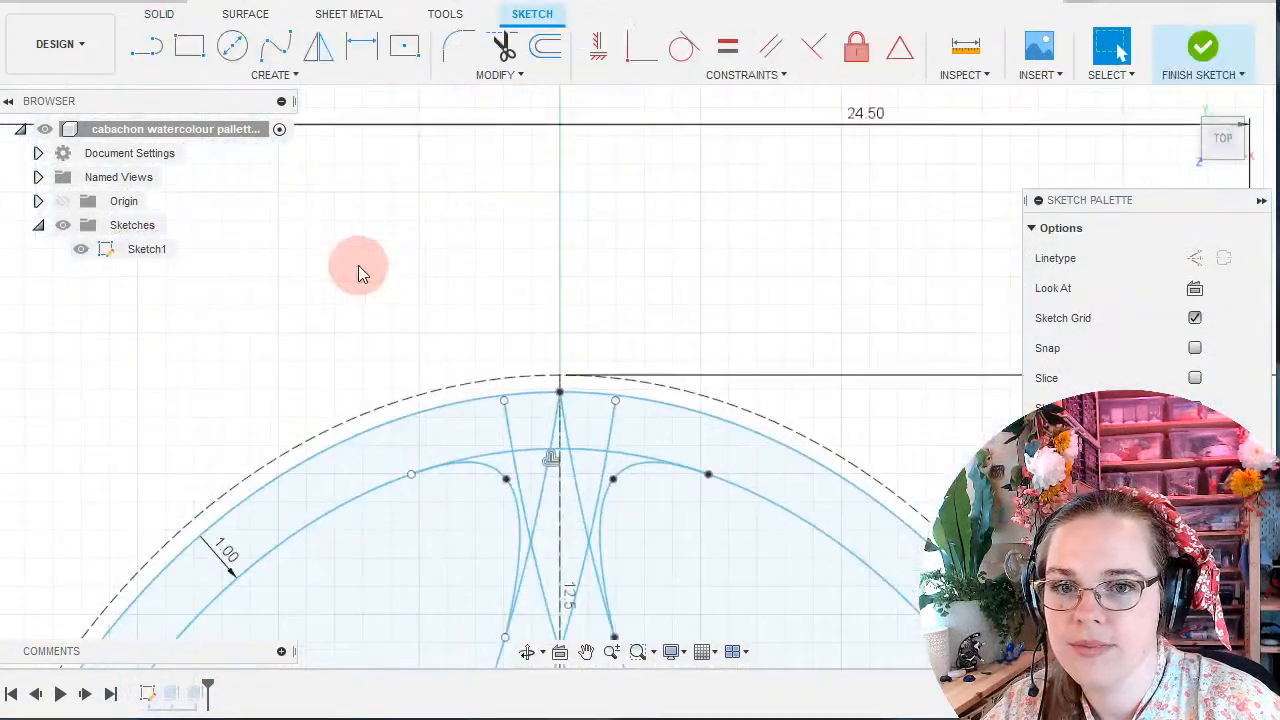
scroll(355, 316, "up", 3)
middle_click_drag(452, 455, 356, 148)
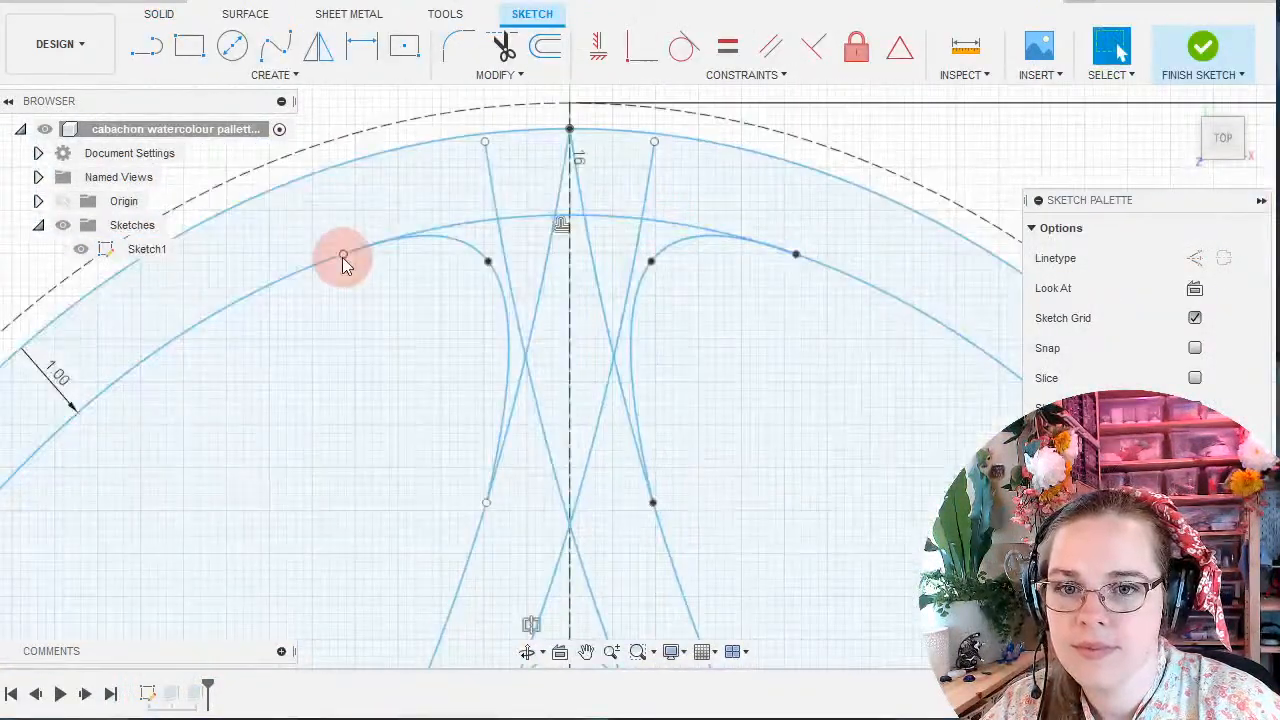
left_click(342, 257)
scroll(315, 332, "up", 4)
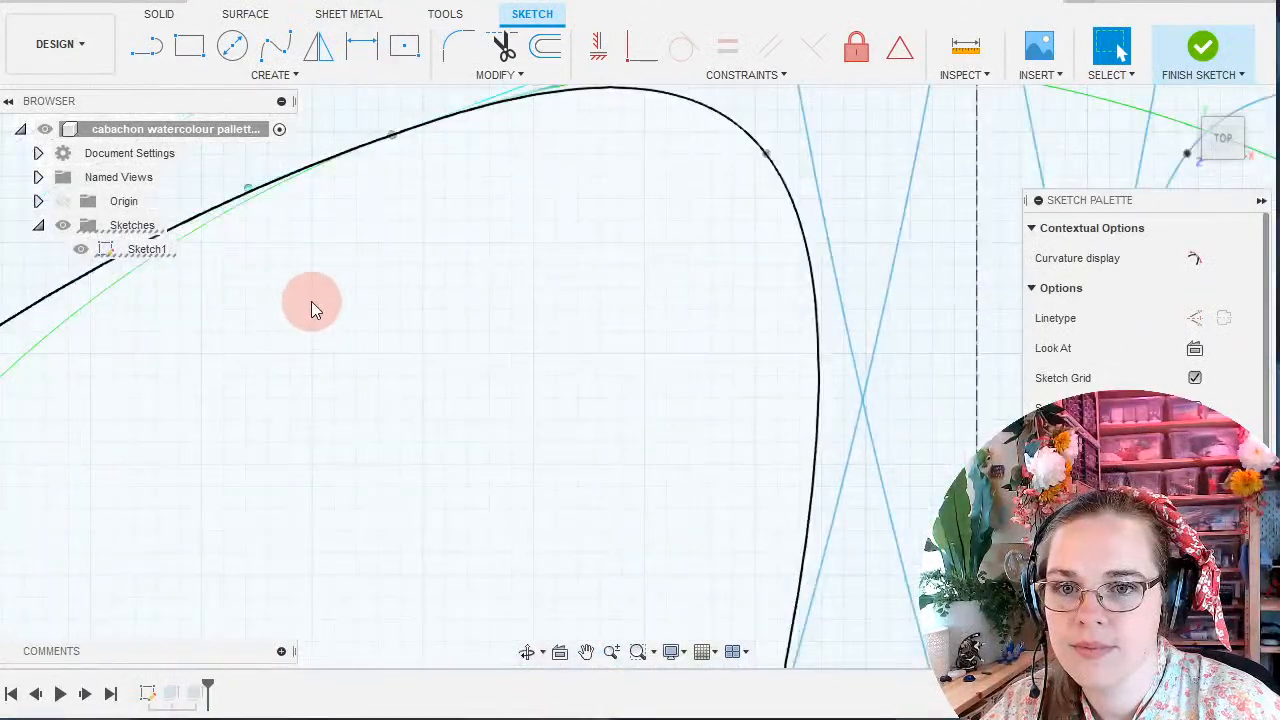
scroll(312, 298, "down", 5)
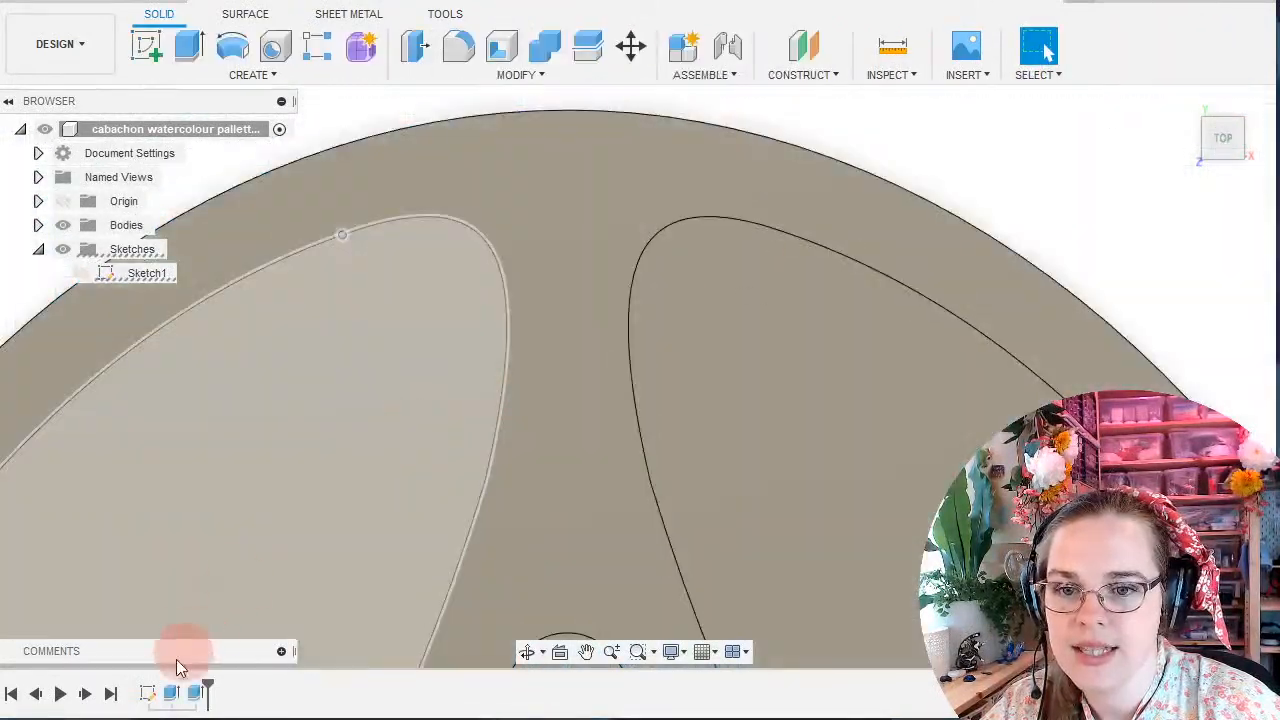
Examine the upper-left outer pocket's edge against the sketch curves, within the pocket cut and with the sketch displayed over the body.
double_click(196, 693)
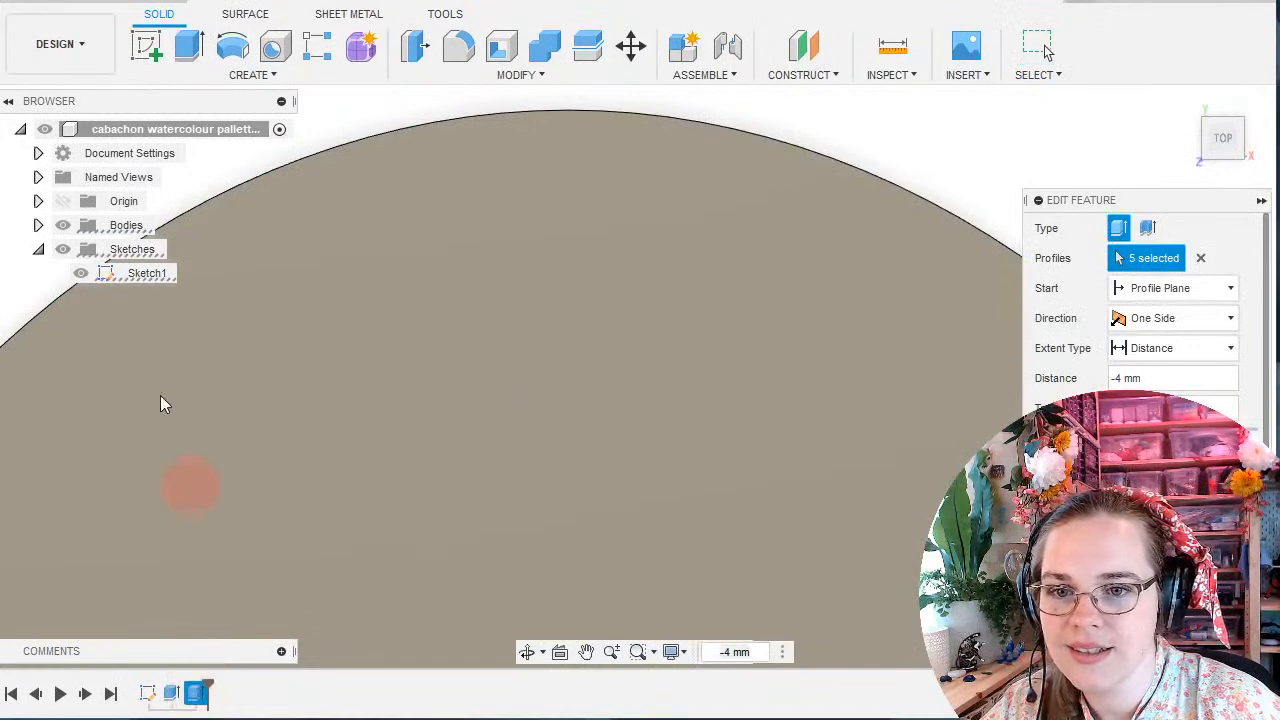
left_click(81, 273)
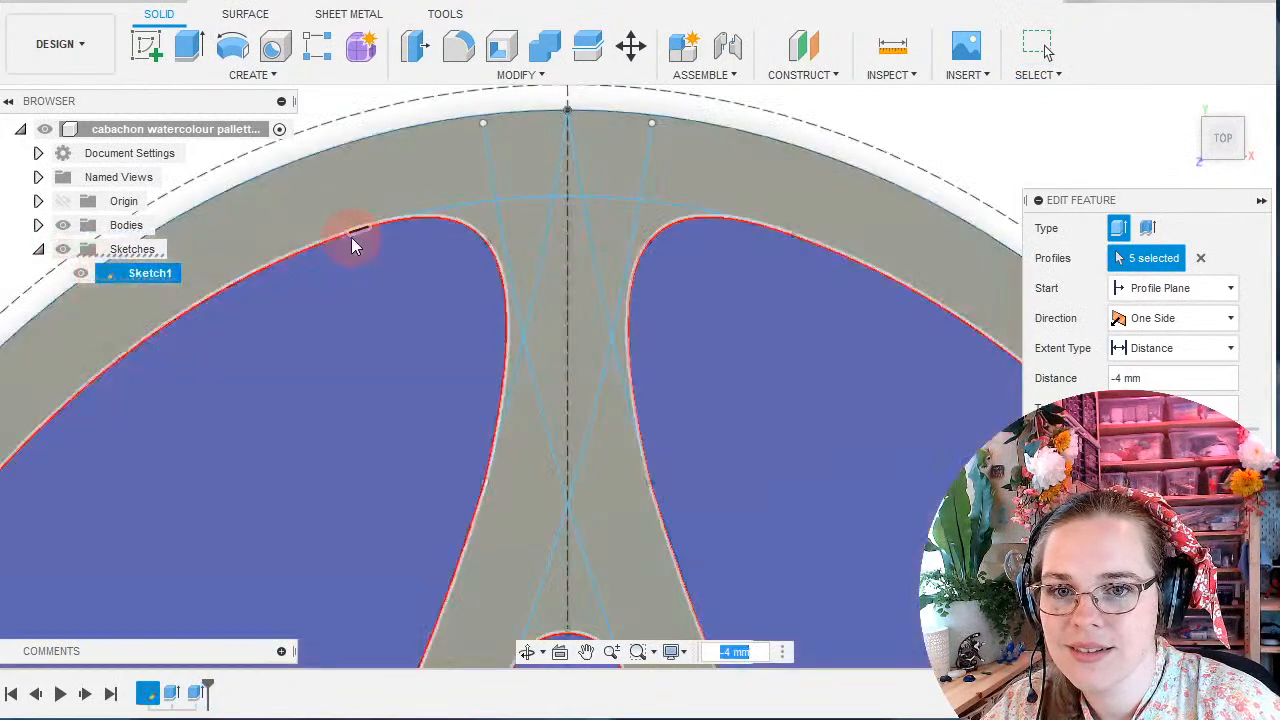
scroll(350, 238, "up", 8)
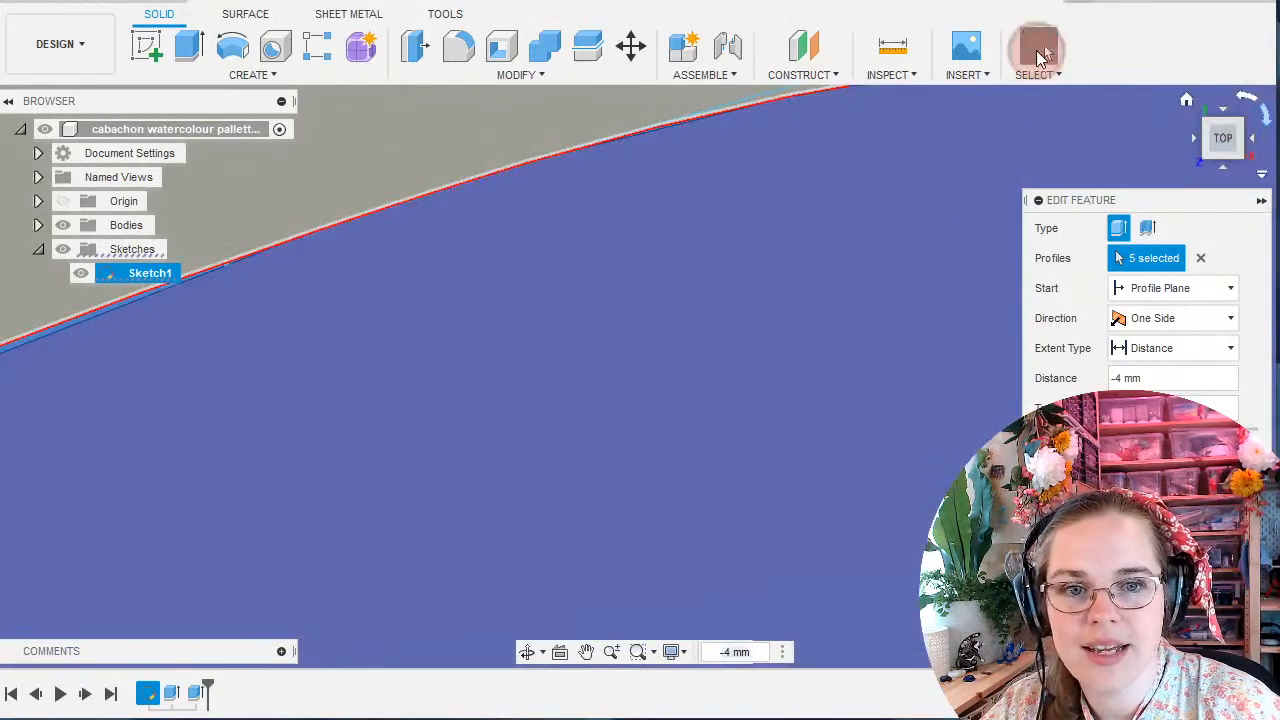
left_click(1040, 50)
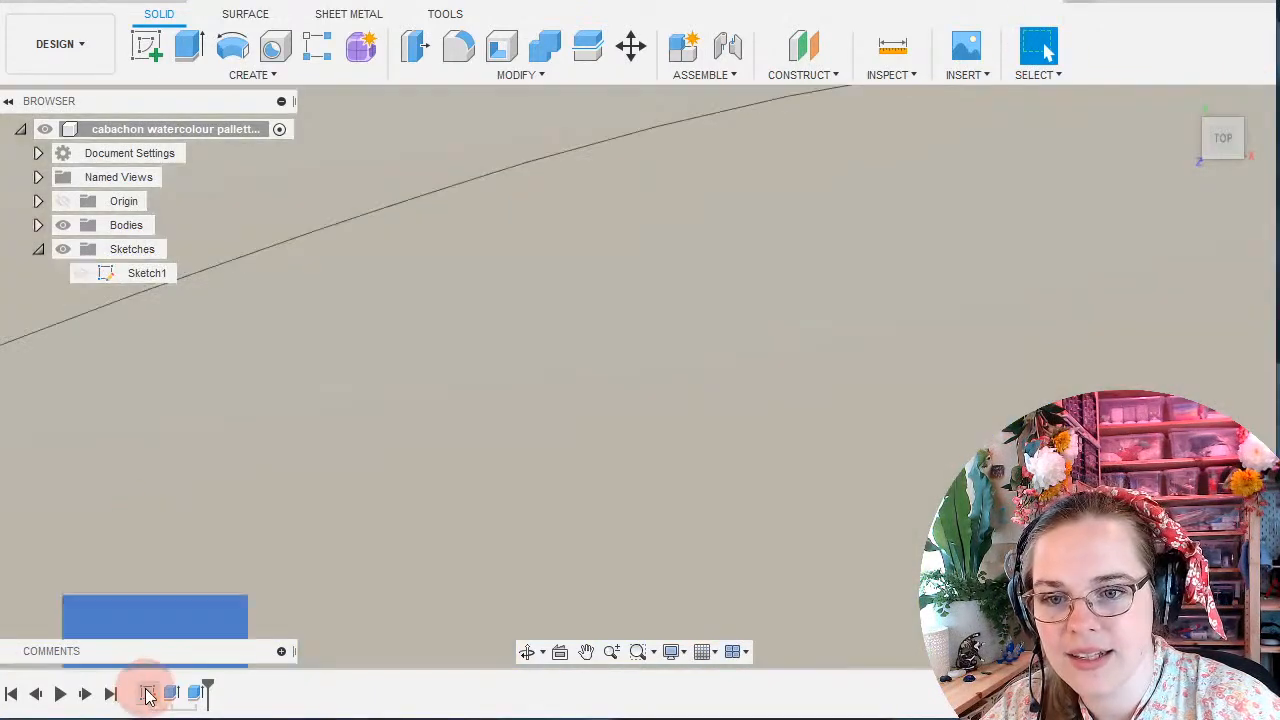
left_click(148, 693)
scroll(186, 352, "down", 5)
middle_click_drag(335, 322, 524, 229)
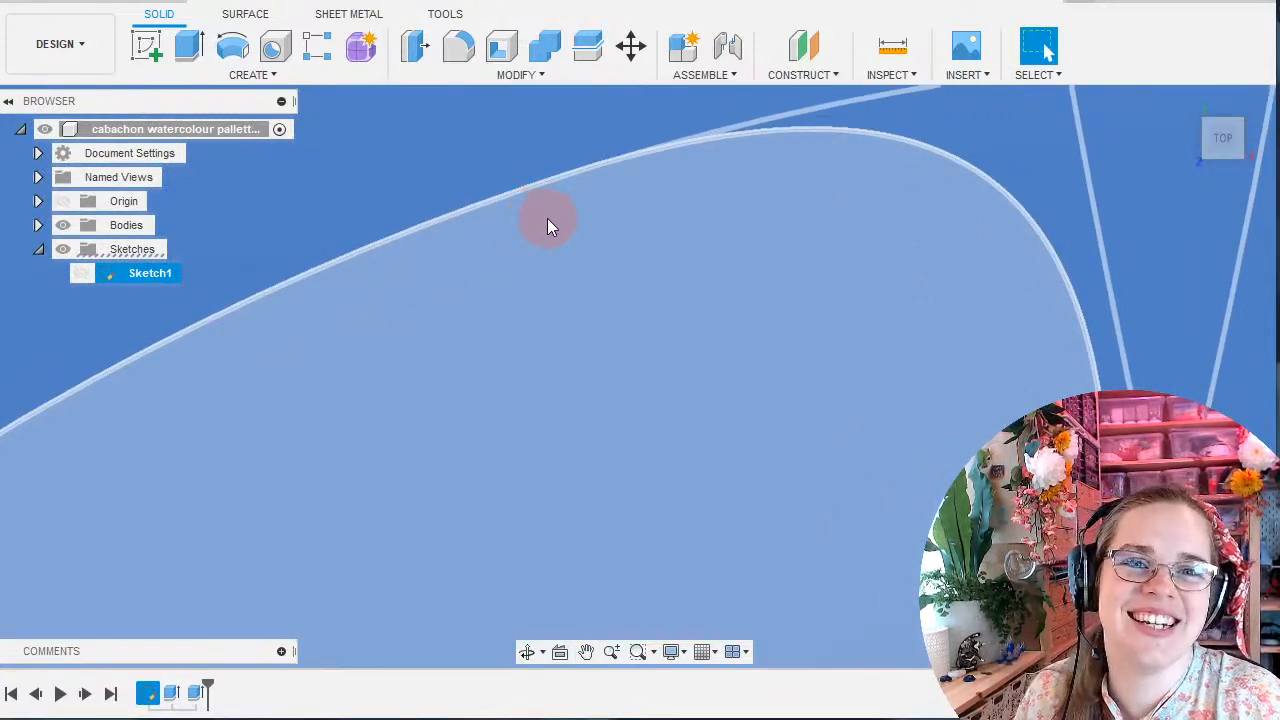
scroll(570, 262, "down", 3)
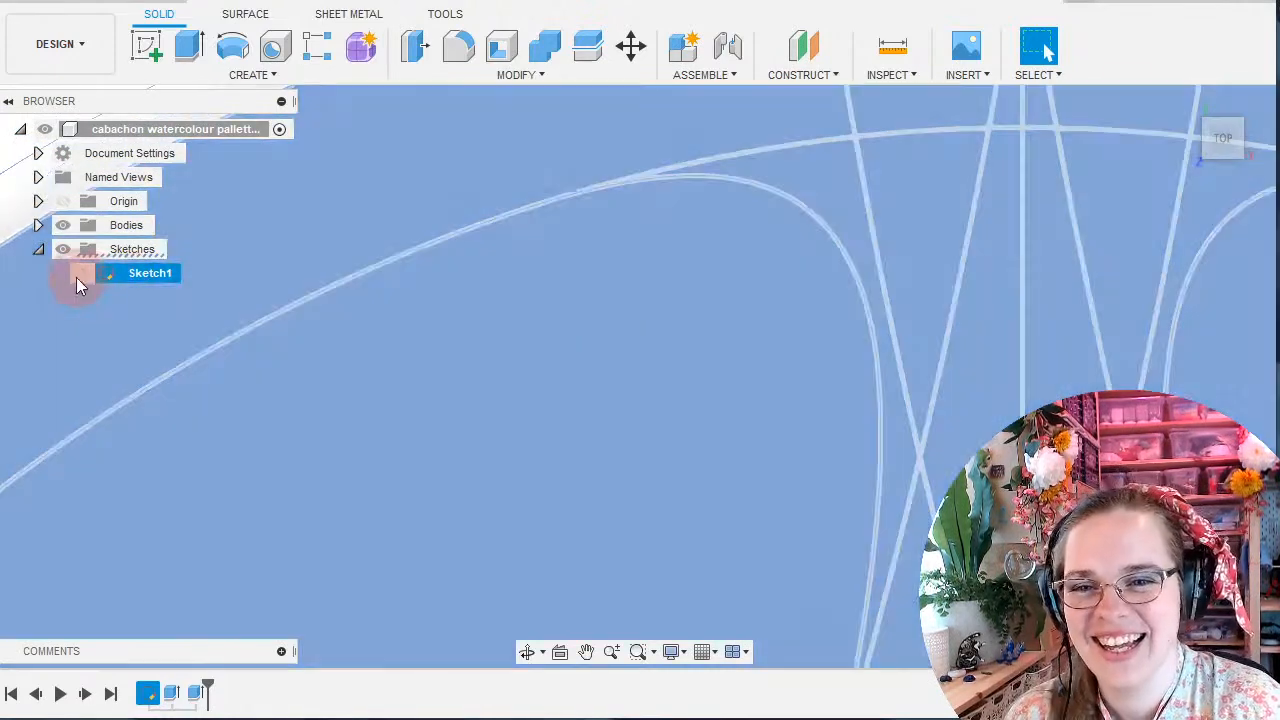
left_click(80, 273)
scroll(547, 420, "up", 2)
scroll(487, 352, "up", 2)
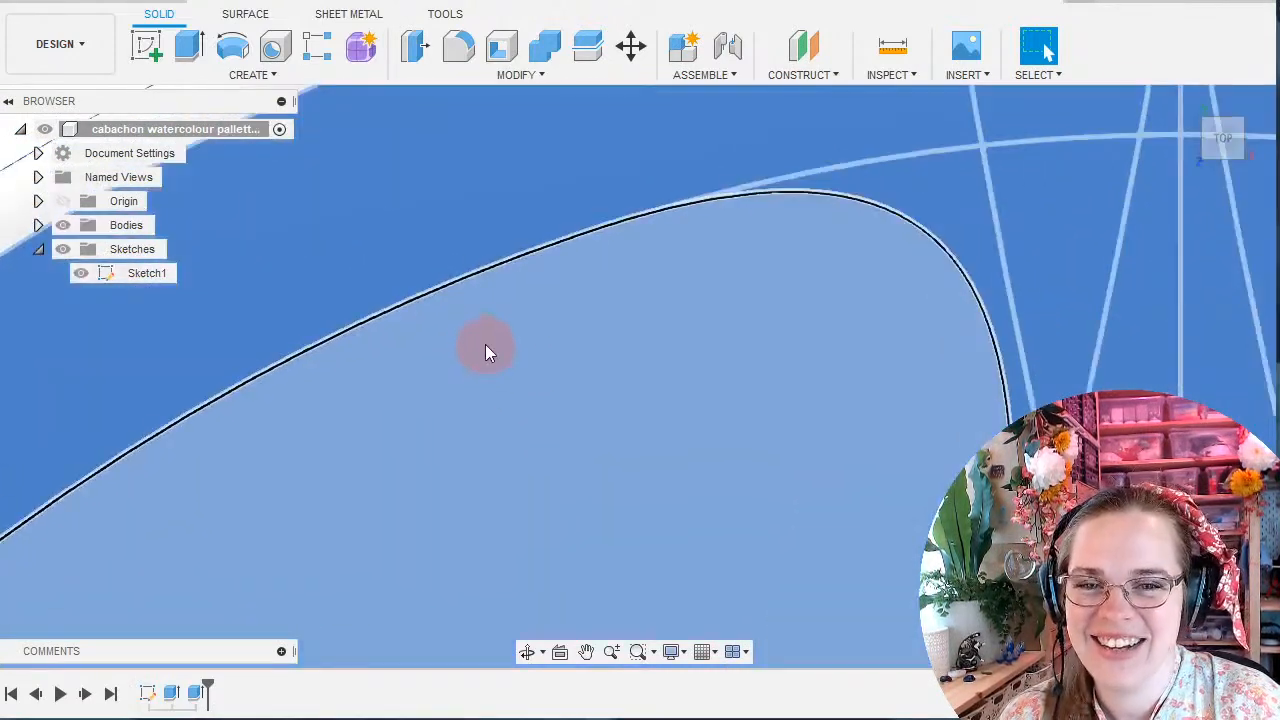
Reopen the palette sketch and align the tangent handle at the outer end of the upper-left pocket's corner spline with the pocket outline.
double_click(147, 694)
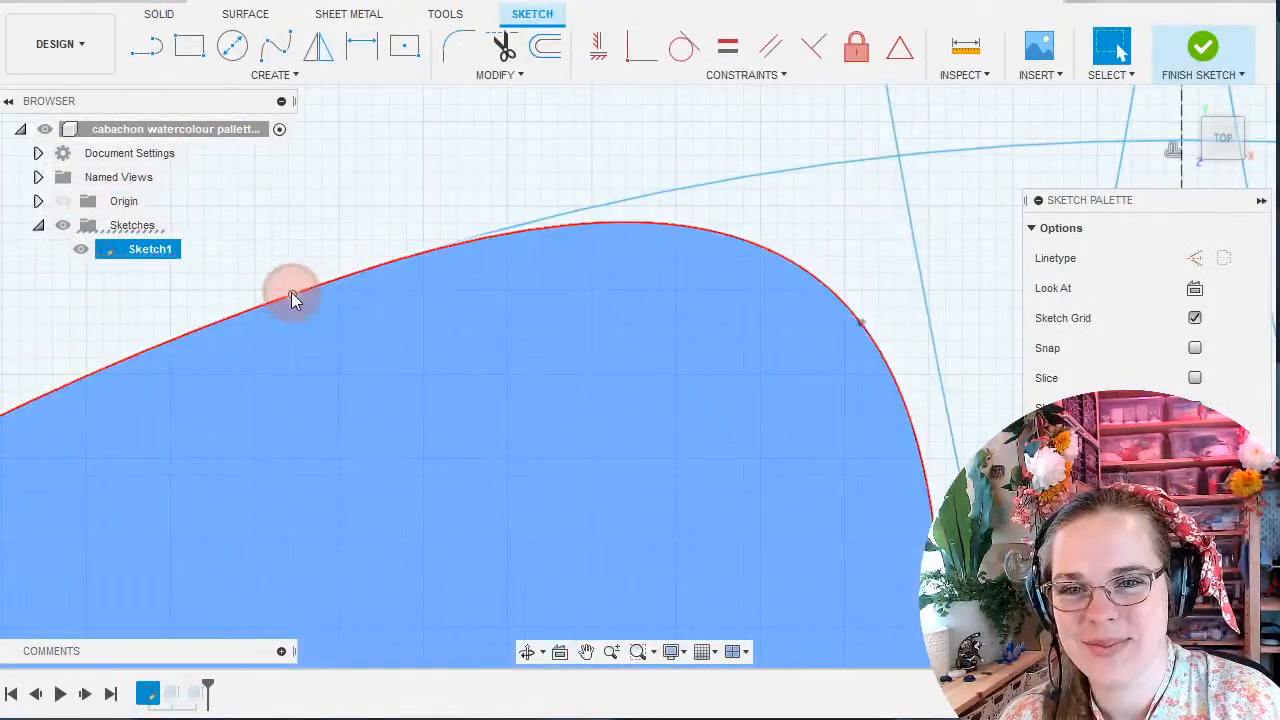
left_click(291, 292)
scroll(355, 370, "up", 2)
left_click(530, 152)
left_click(590, 117)
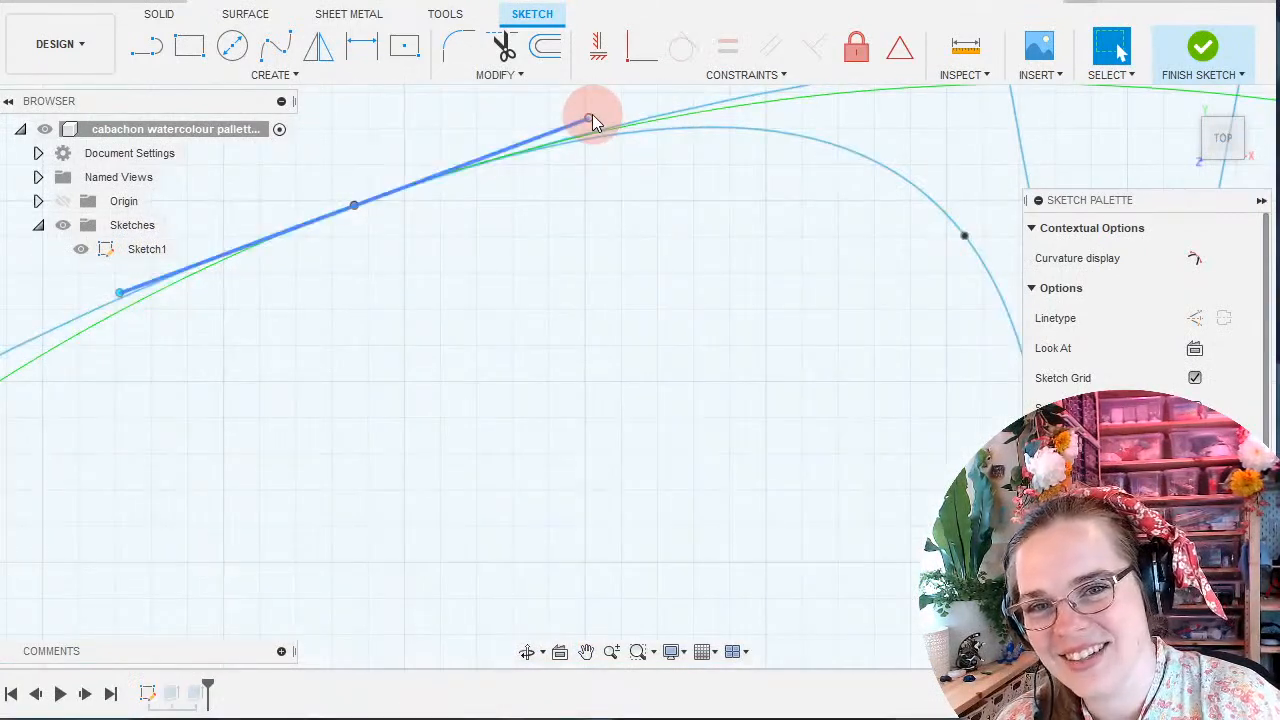
left_click_drag(593, 126, 594, 132)
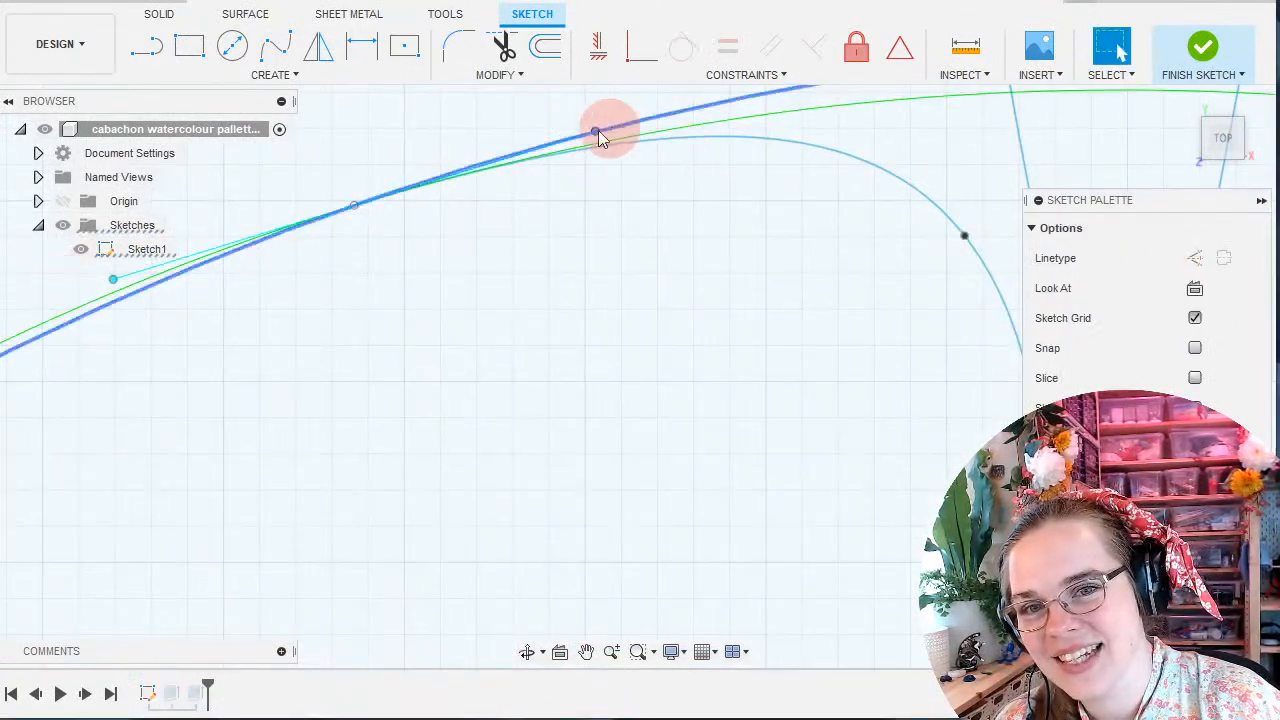
middle_click_drag(584, 272, 382, 382)
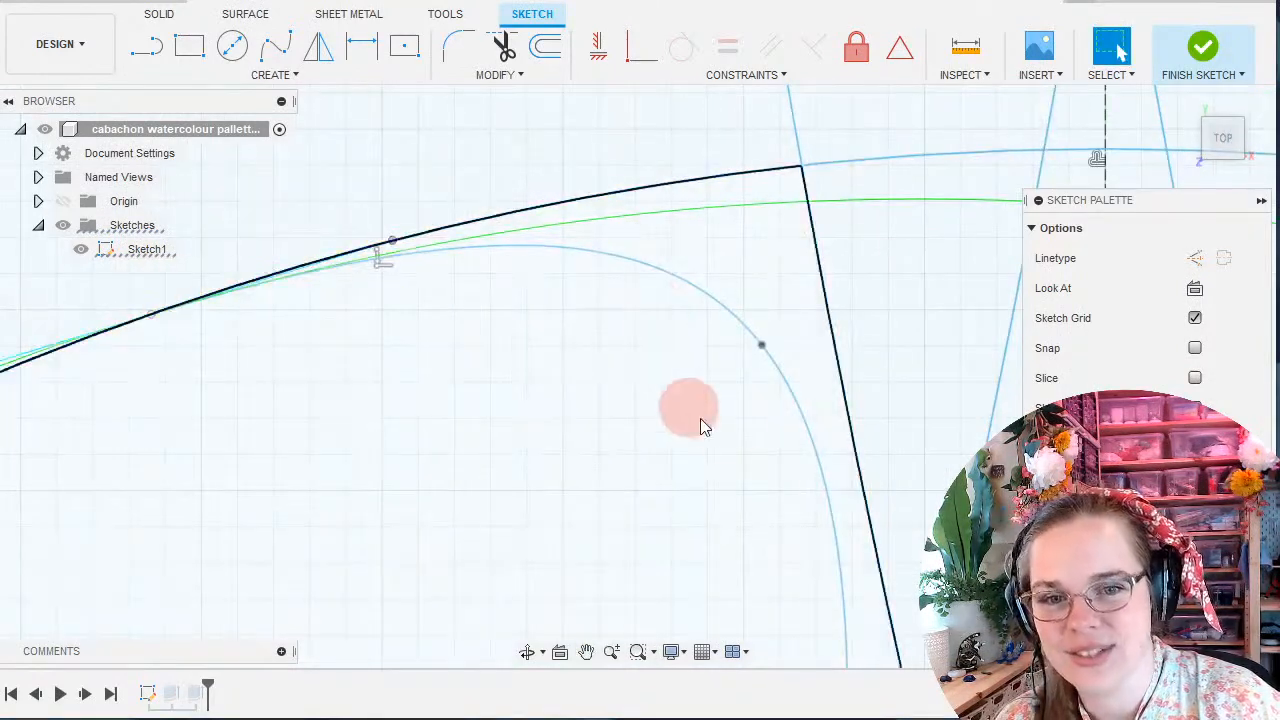
Align the tangent handles at both ends of the upper-right pocket's top corner spline with the pocket outline.
middle_click_drag(901, 468, 272, 340)
mouse_move(832, 444)
middle_mouse_down()
mouse_move(337, 457)
mouse_move(310, 496)
middle_mouse_up()
left_click(903, 236)
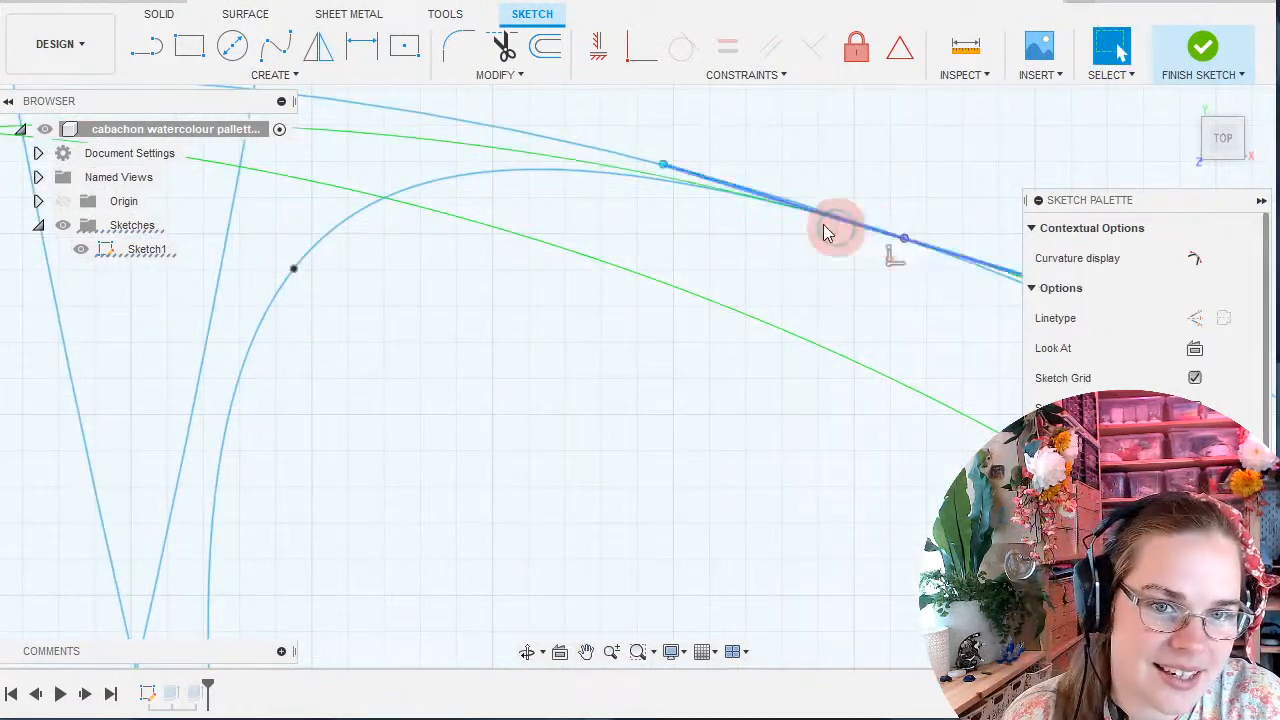
scroll(520, 445, "up", 3)
scroll(508, 445, "down", 6)
middle_click_drag(462, 558, 550, 276)
middle_click_drag(598, 573, 543, 434)
left_click(482, 421)
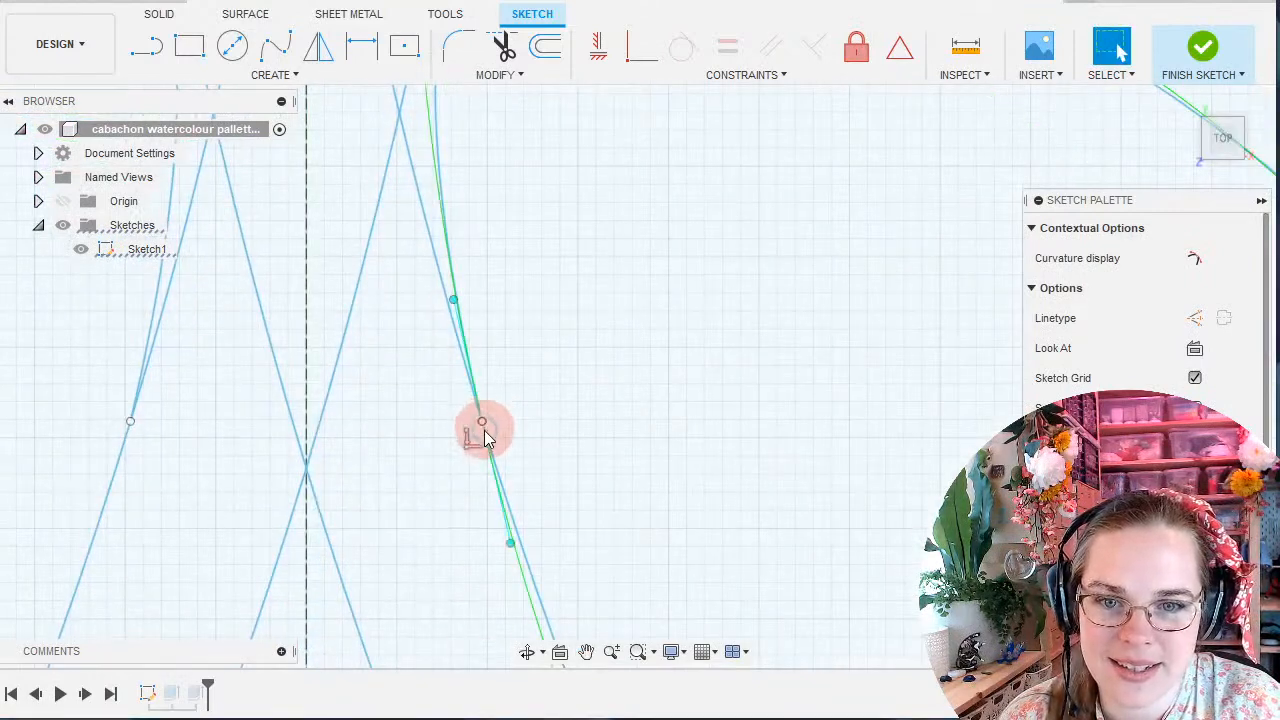
left_click(463, 306)
mouse_move(452, 306)
left_mouse_down()
mouse_move(478, 305)
mouse_move(452, 315)
left_mouse_up()
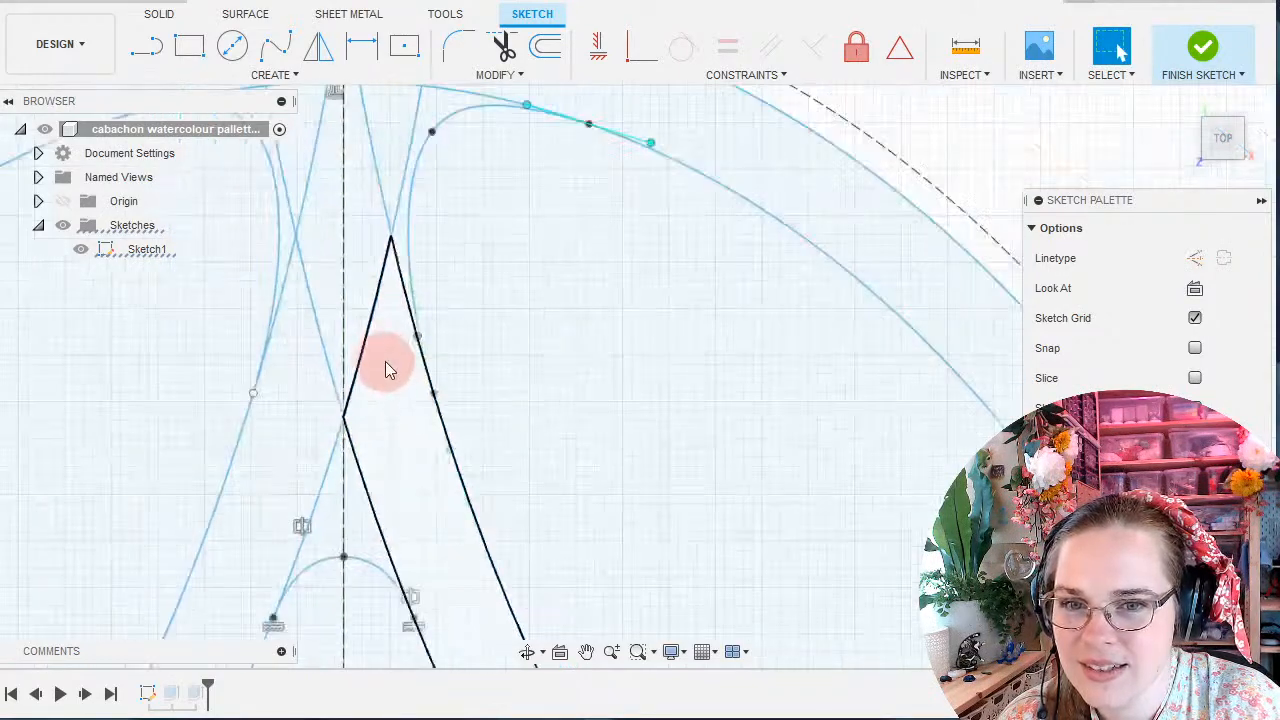
Align the tangent handles at both ends of the upper-right pocket's lower corner spline with the adjoining outline curves.
scroll(392, 340, "down", 5)
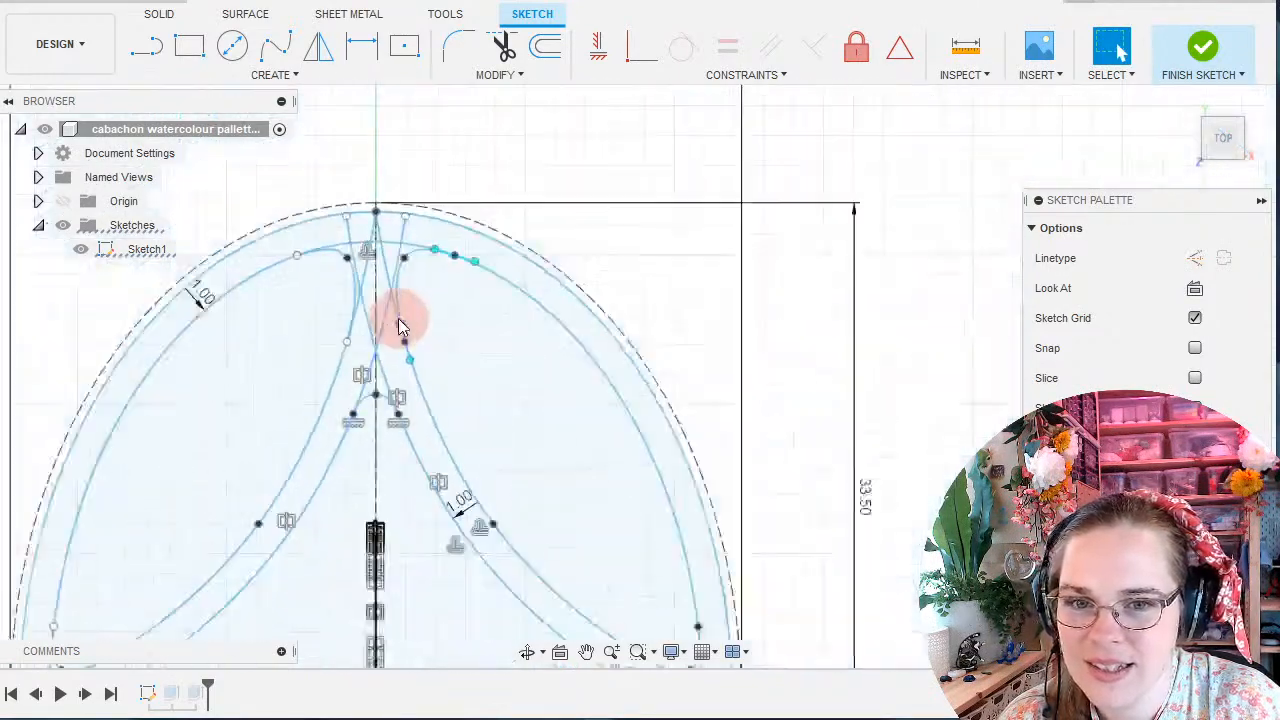
scroll(640, 591, "up", 8)
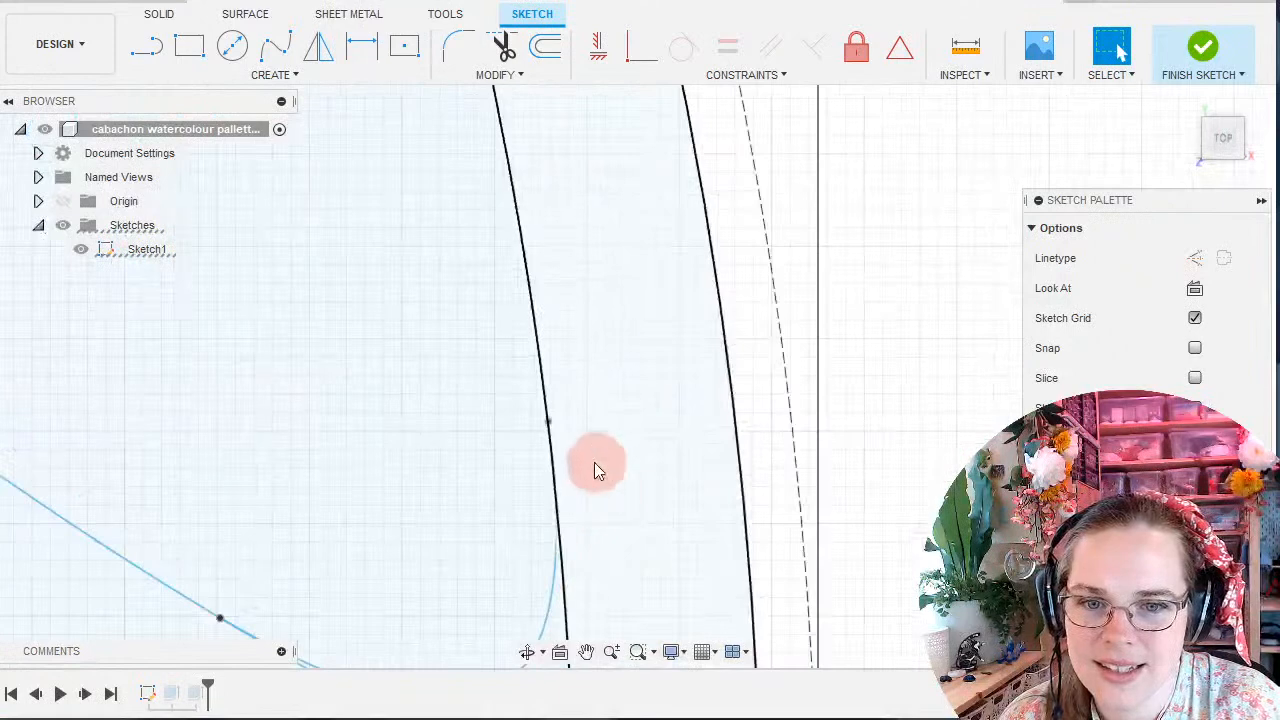
left_click(548, 421)
middle_click_drag(594, 506, 574, 428)
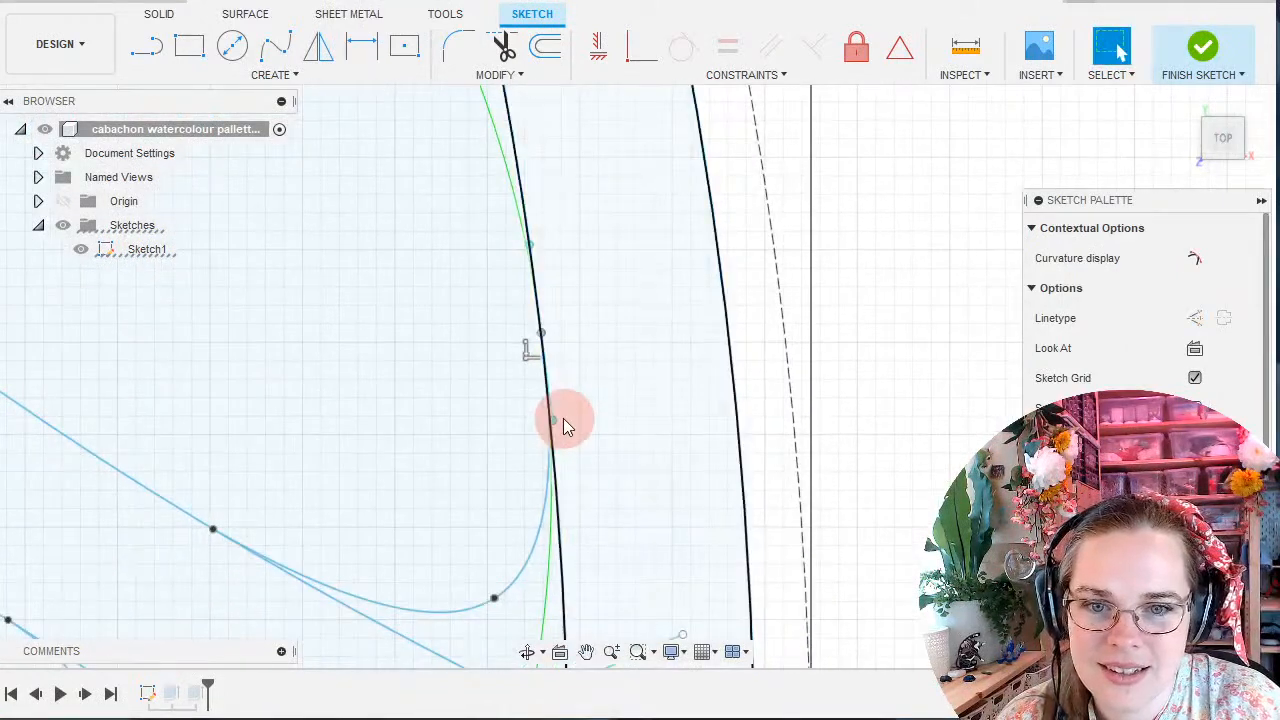
left_click(551, 427)
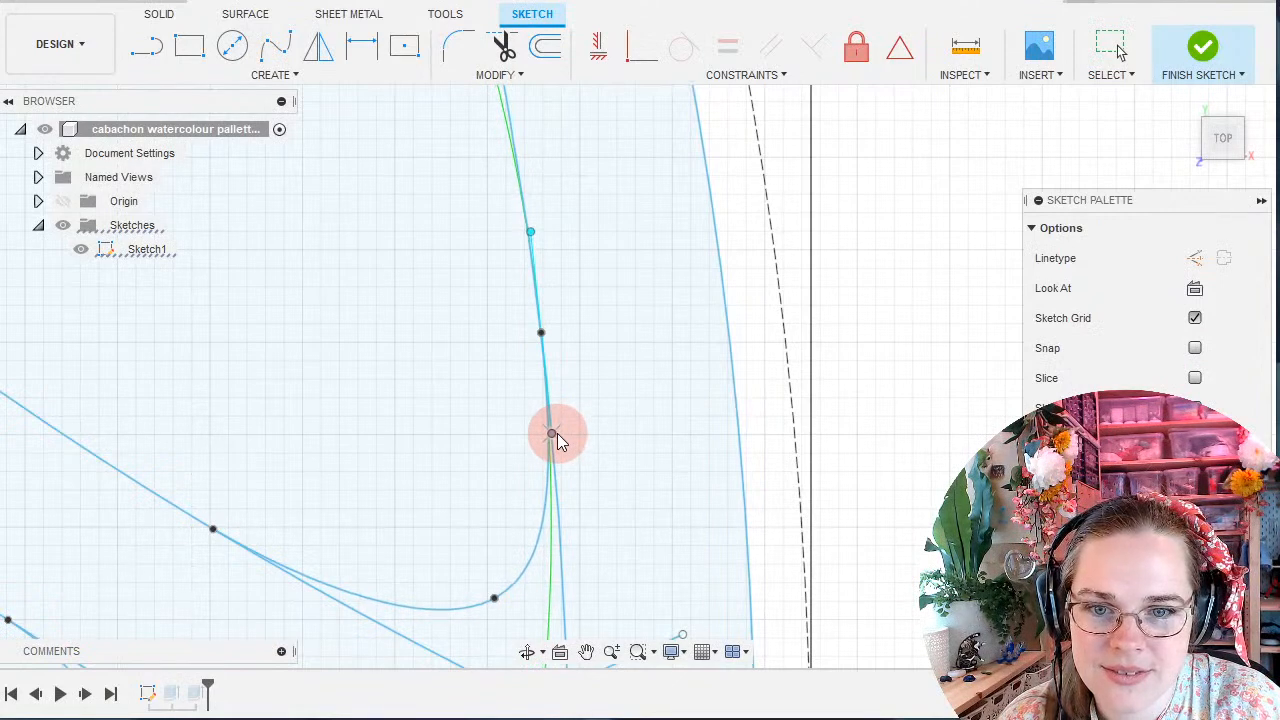
left_click(213, 528)
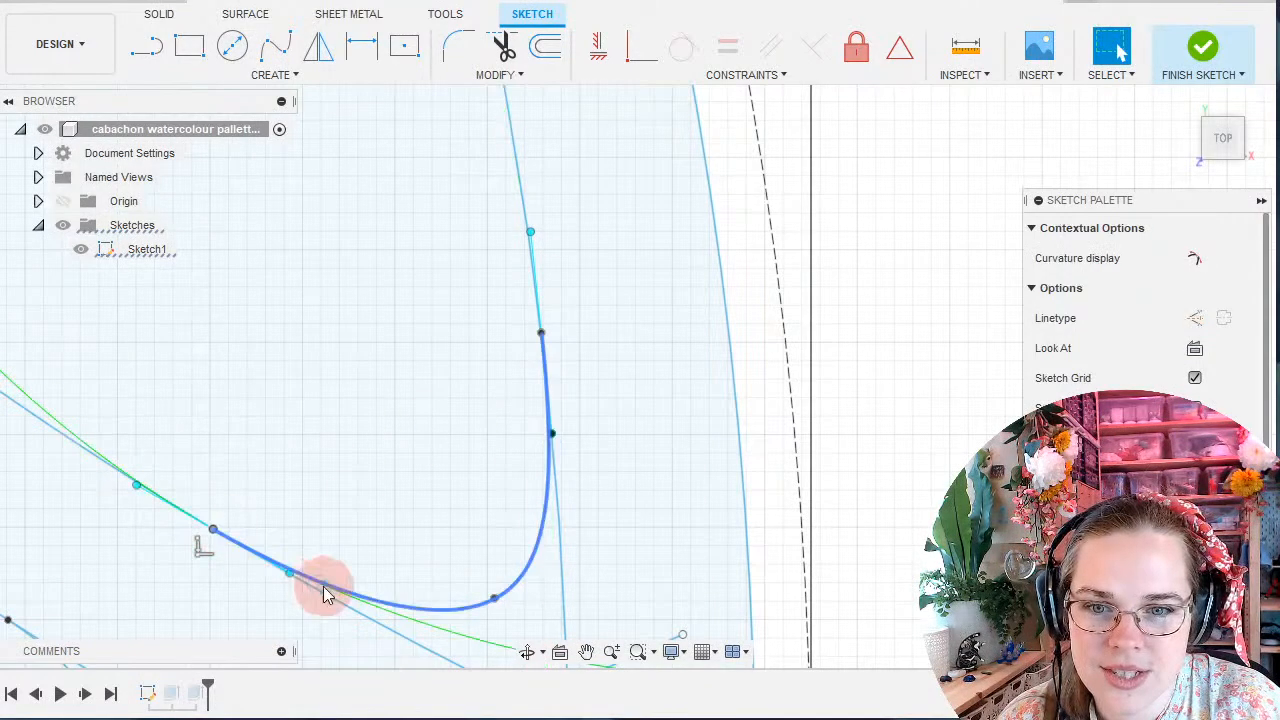
left_click_drag(286, 580, 297, 578)
left_click(314, 463)
scroll(316, 380, "down", 5)
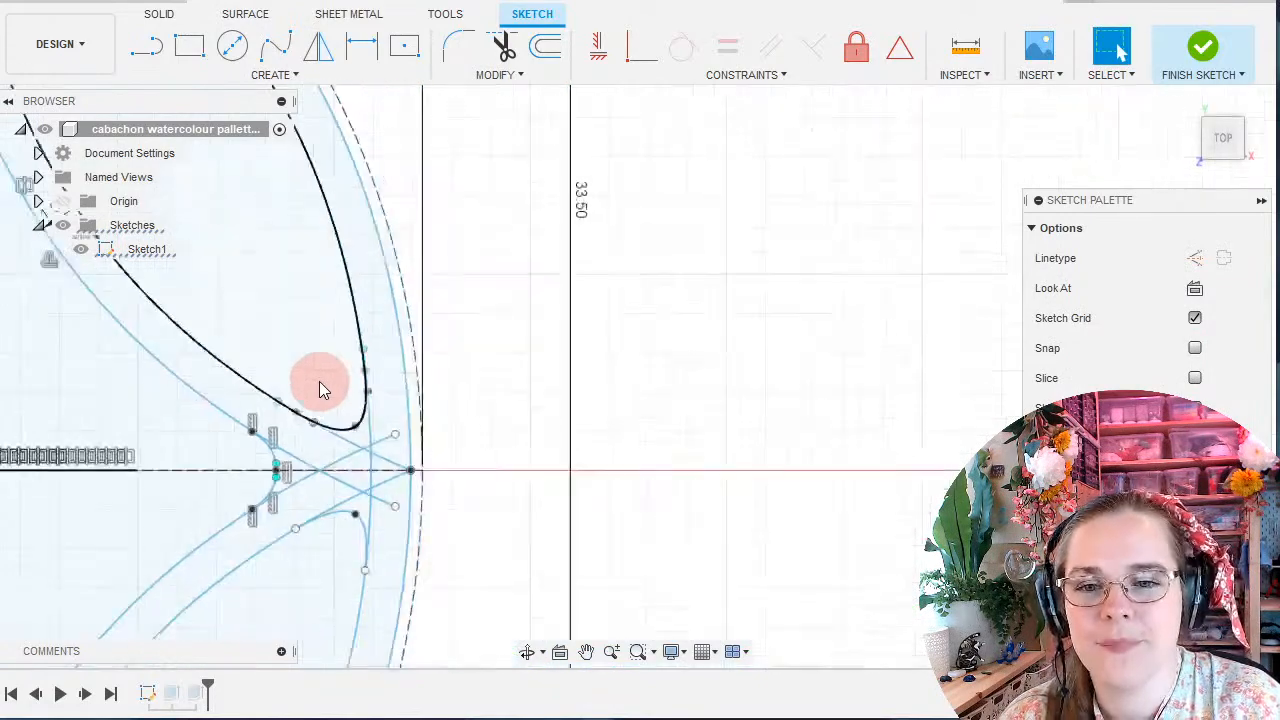
Align the tangent handle at the upper end of the central pocket's right corner spline with the outline and finish the sketch.
scroll(177, 506, "up", 6)
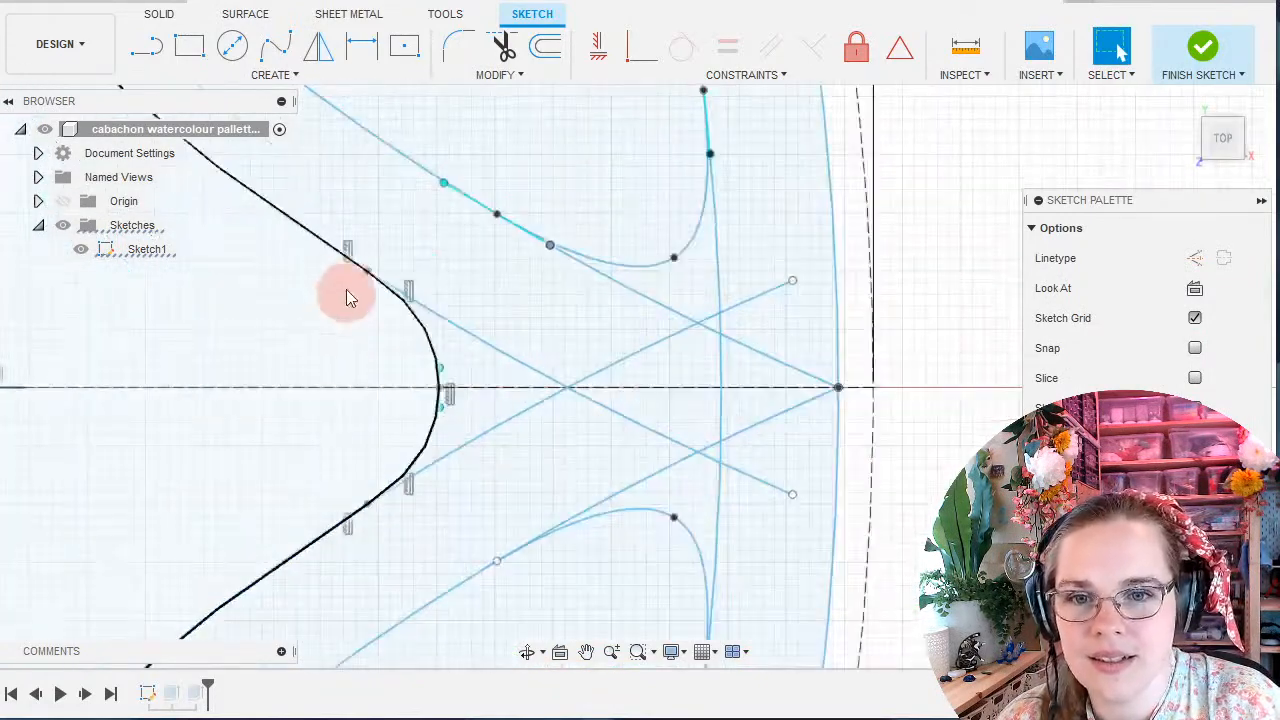
left_click(370, 285)
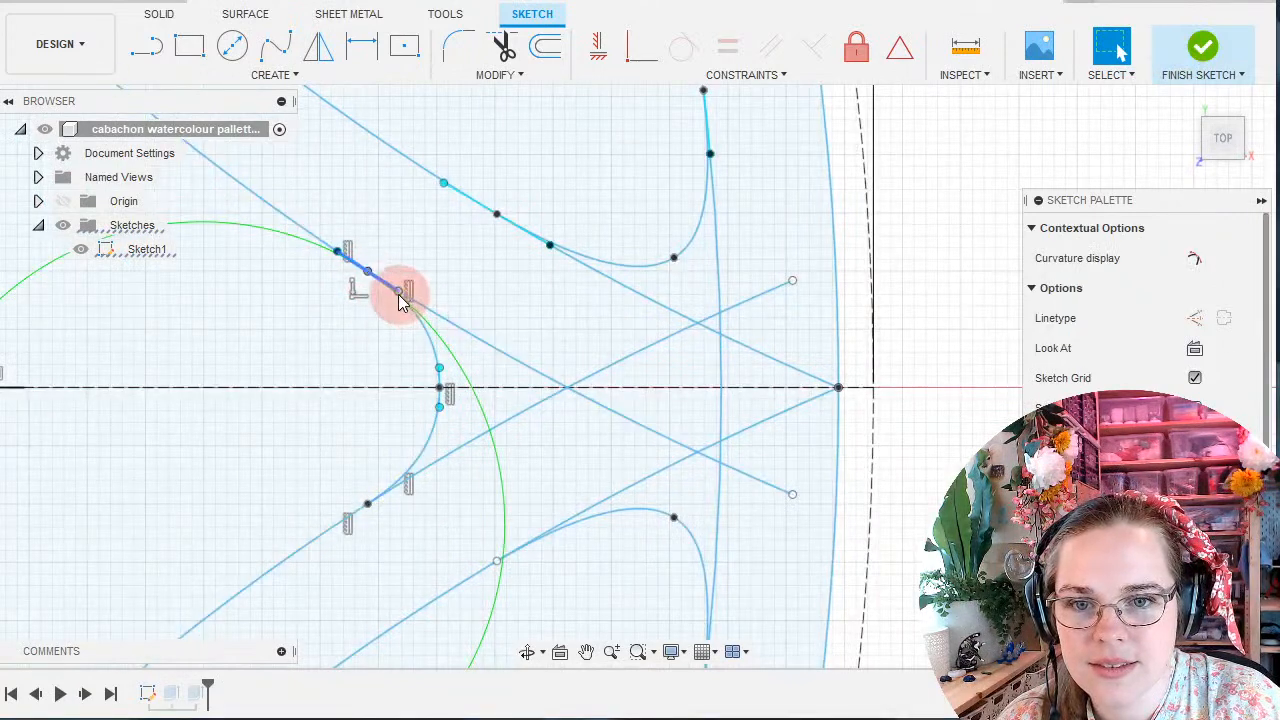
left_click(405, 307)
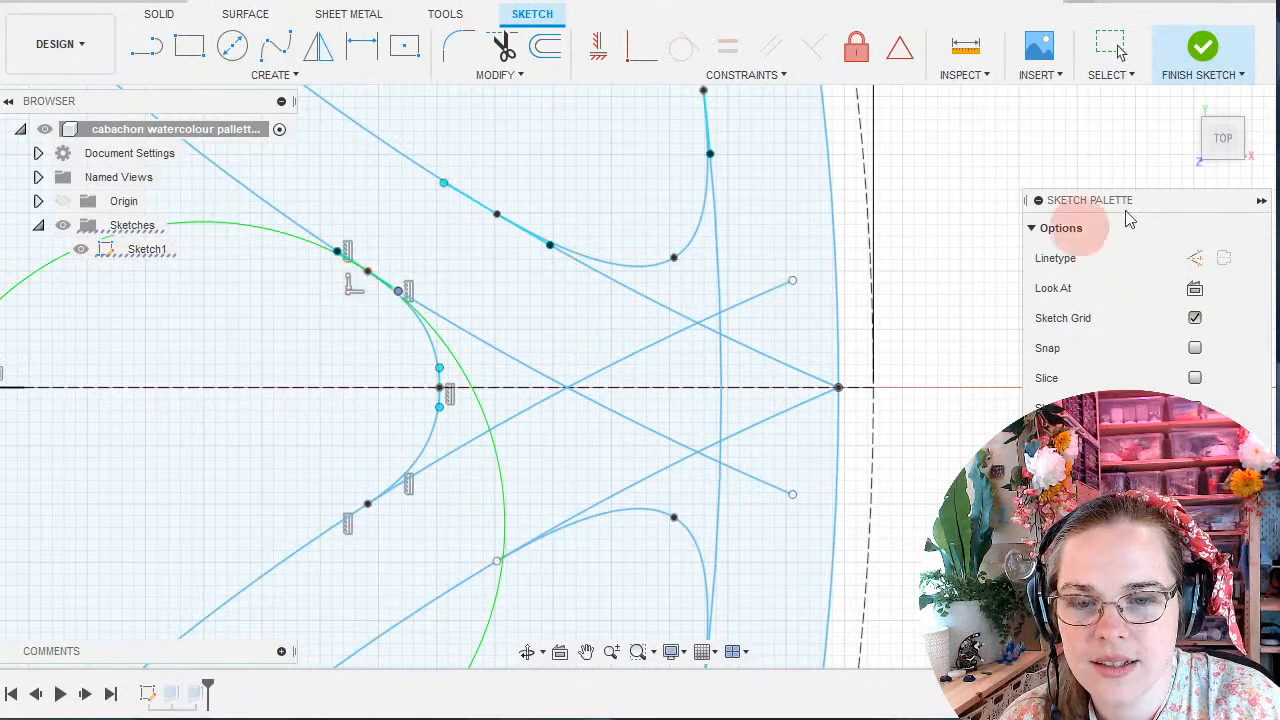
left_click(1204, 56)
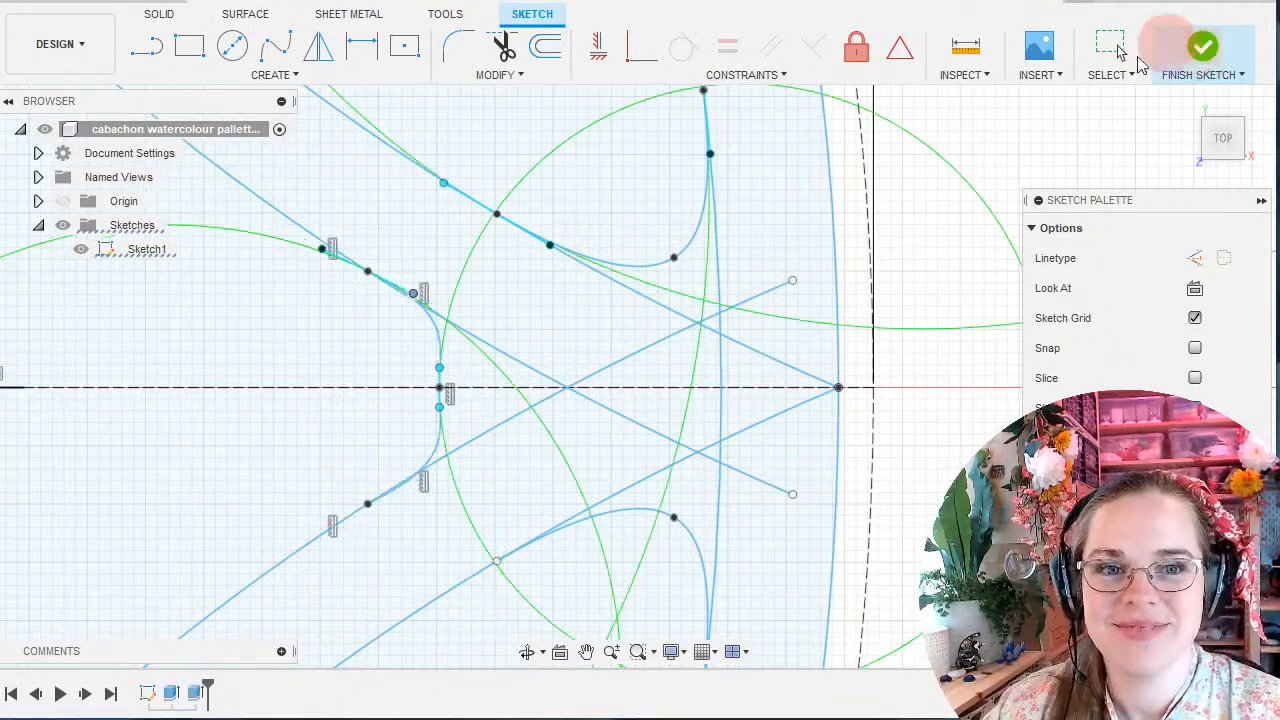
Examine the central pocket's right corner spline against the pocket outlines with the sketch displayed over the body.
scroll(540, 270, "down", 3)
scroll(511, 370, "up", 3)
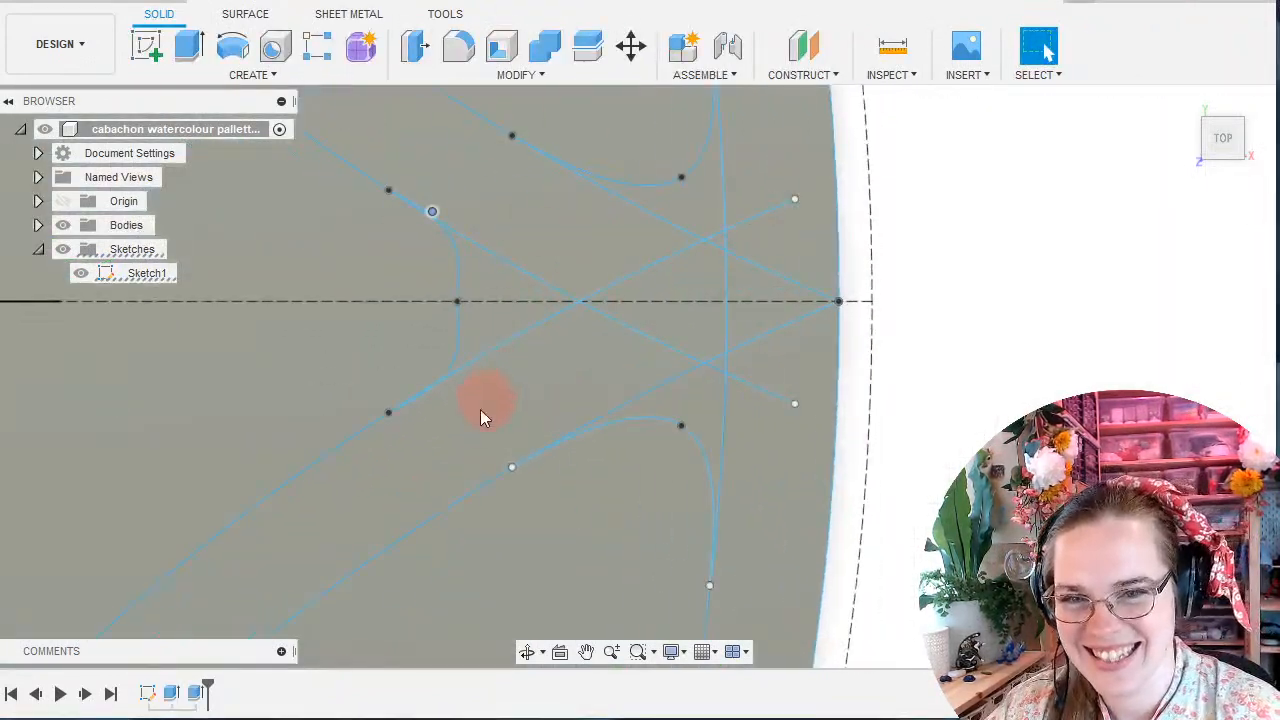
left_click(542, 270)
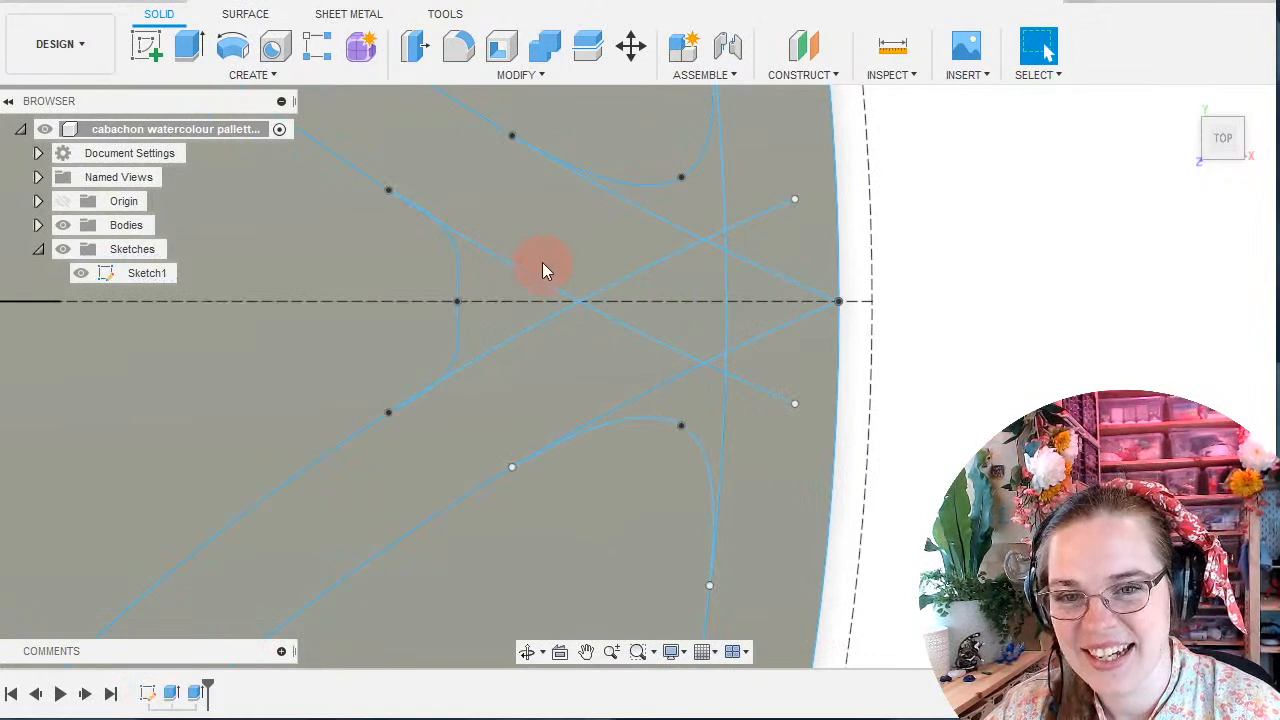
left_click(150, 694)
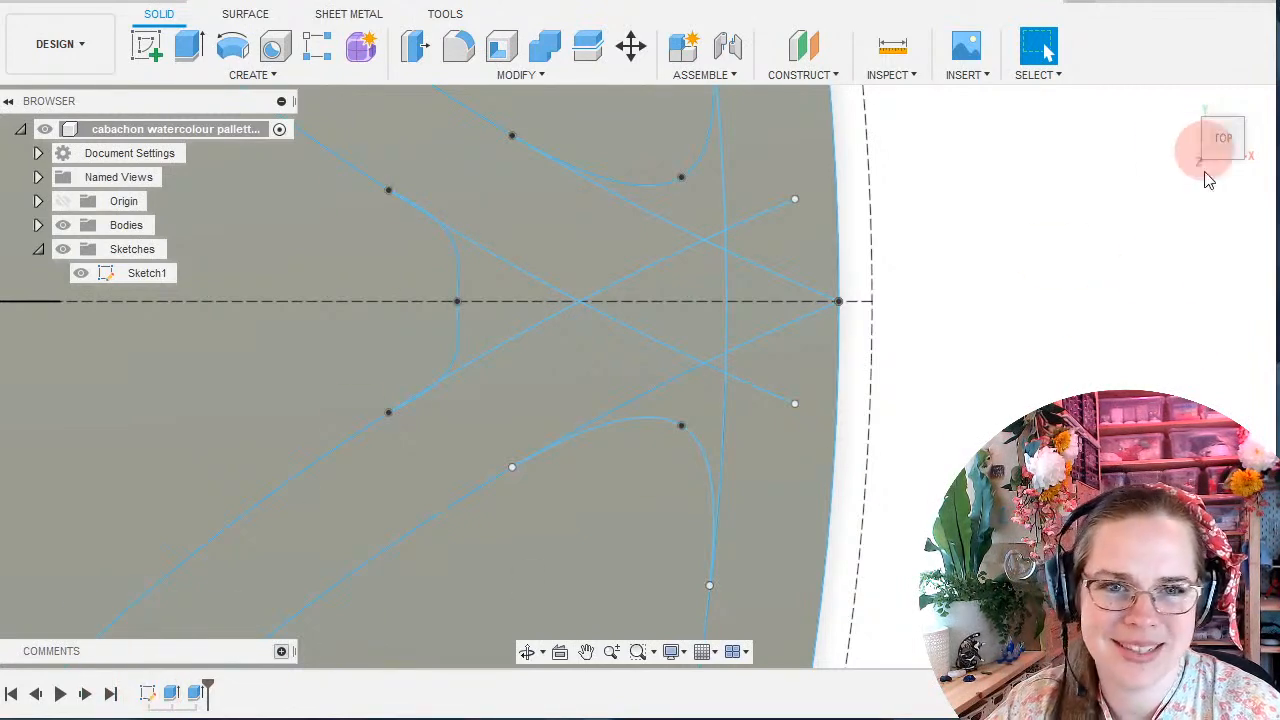
left_click_drag(1111, 126, 1029, 162)
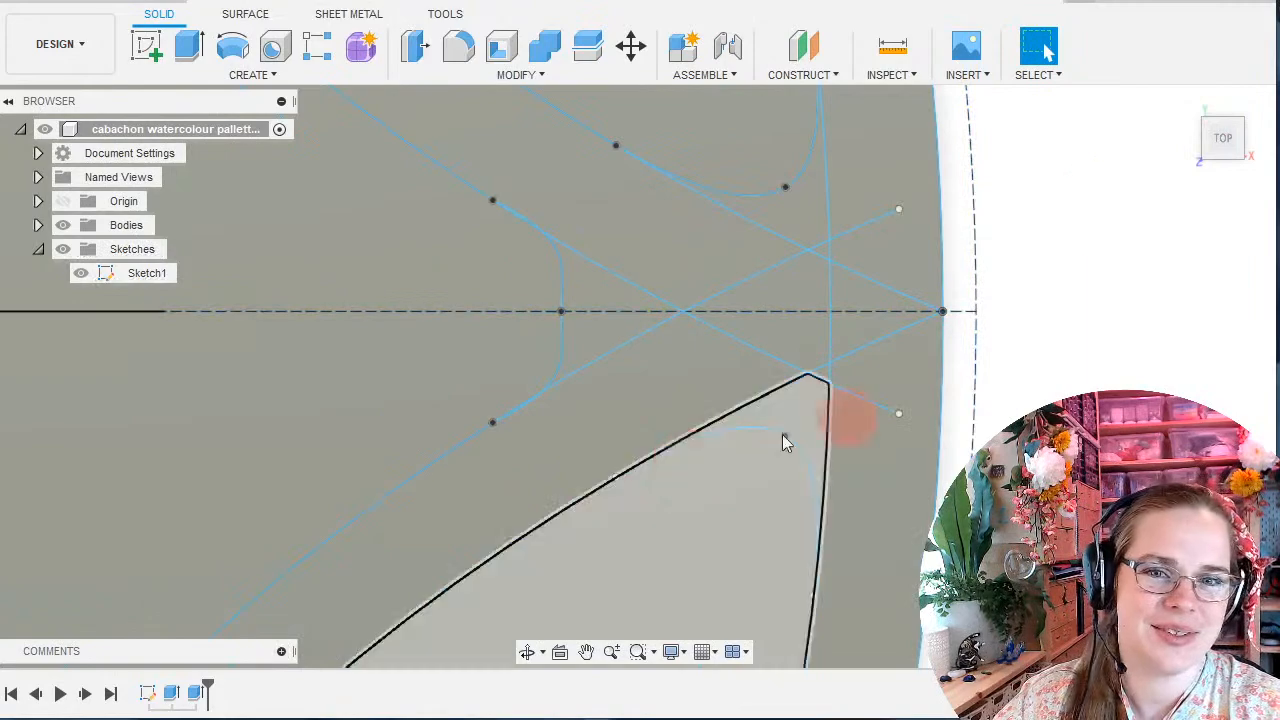
left_click(562, 355)
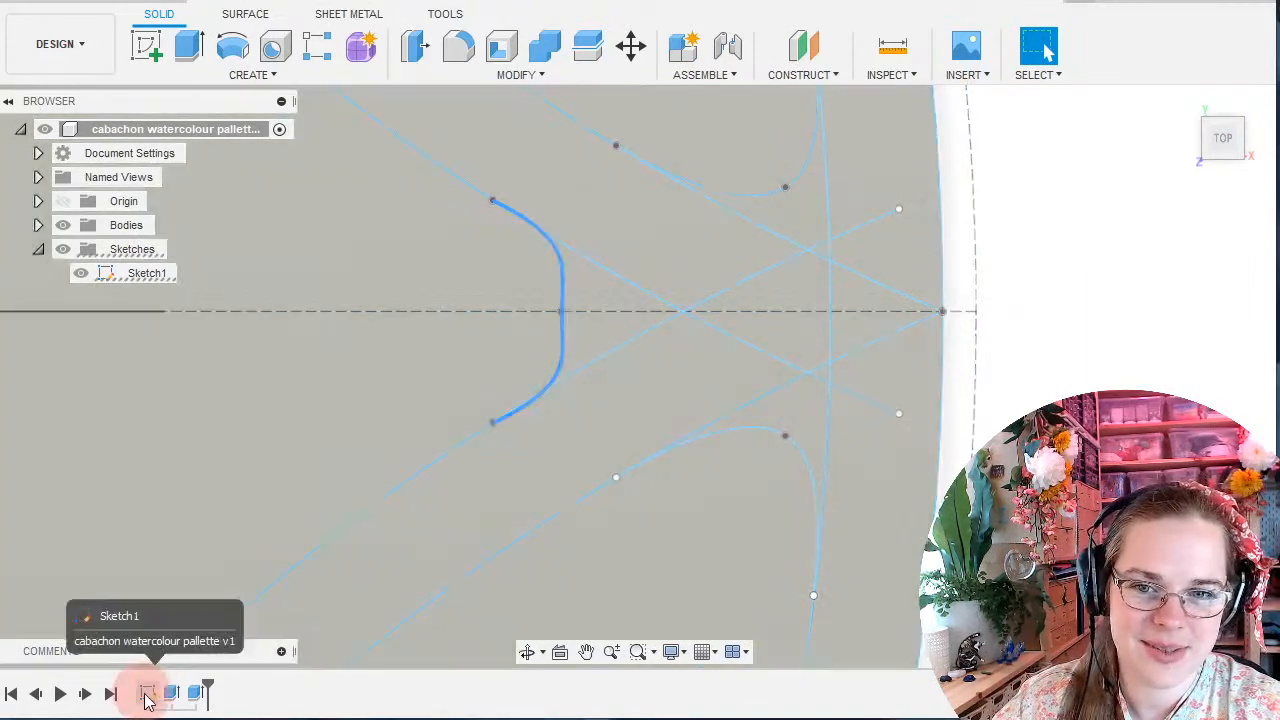
Reopen the palette sketch and try to align the tangent handle at the lower end of the central pocket's right corner spline.
left_click(147, 694)
double_click(150, 694)
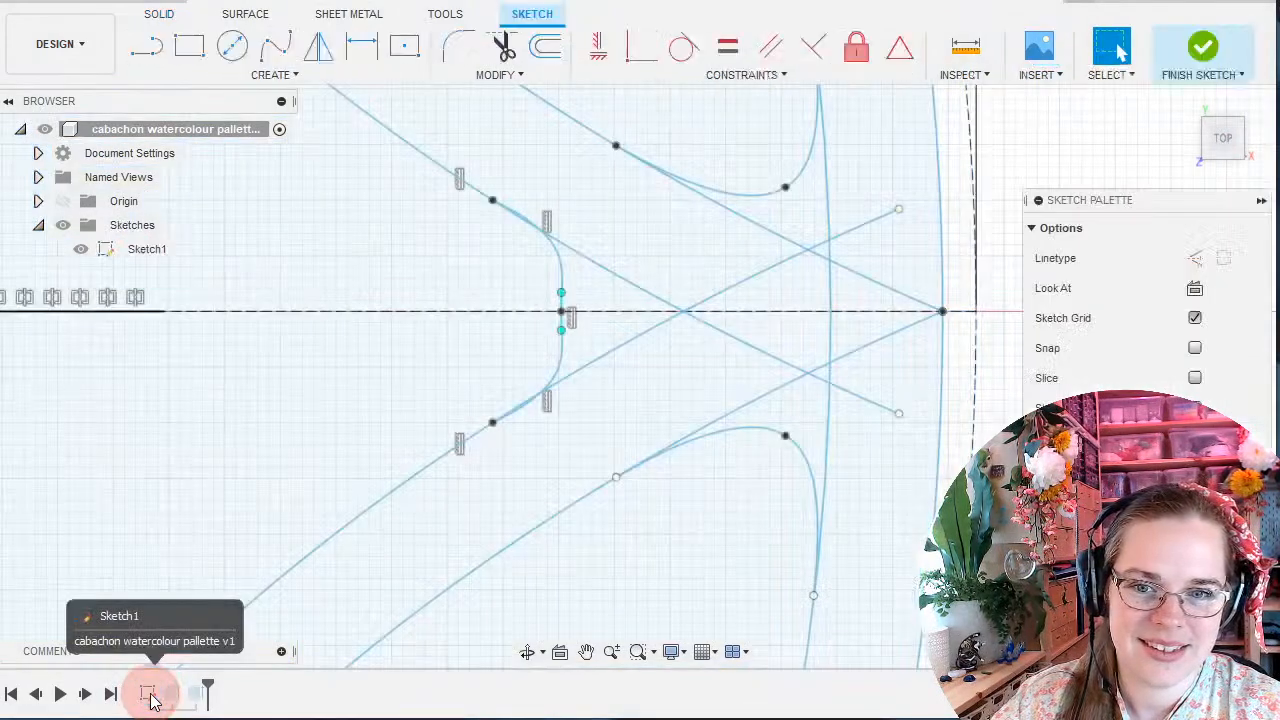
scroll(610, 346, "up", 3)
scroll(566, 384, "up", 2)
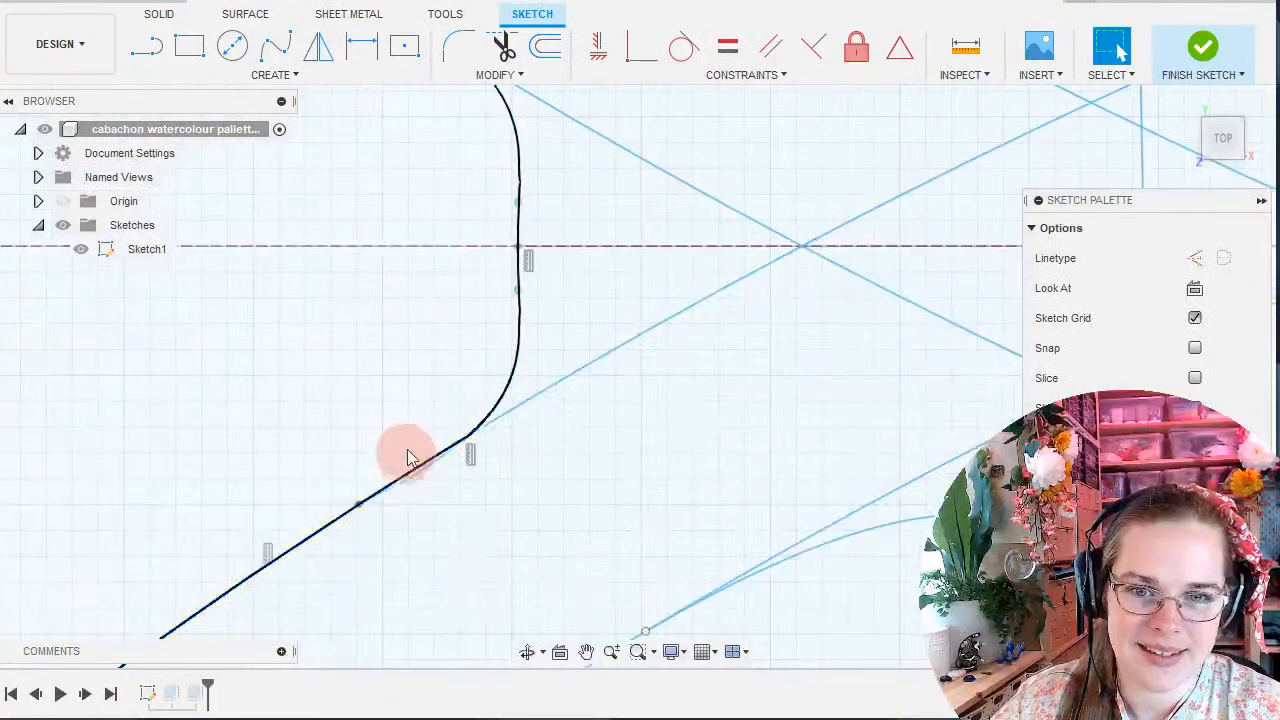
left_click(360, 508)
mouse_move(460, 455)
left_mouse_down()
mouse_move(471, 457)
mouse_move(460, 446)
left_mouse_up()
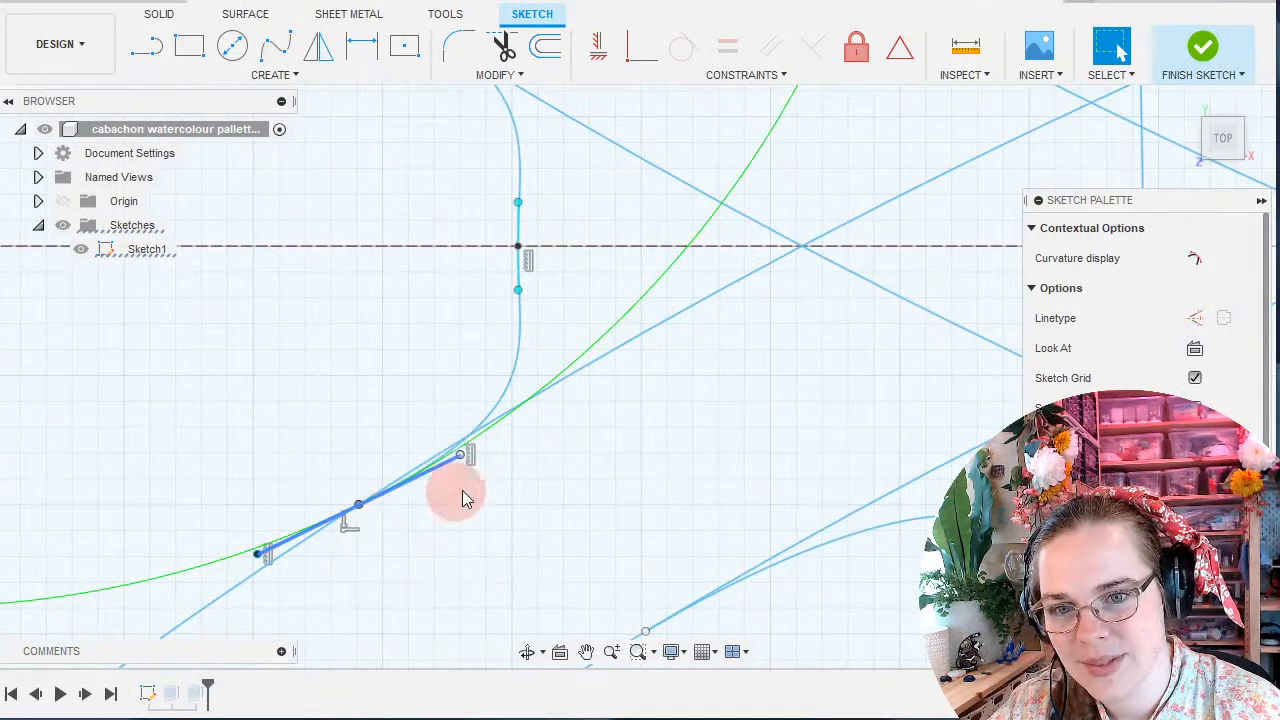
left_click(494, 506)
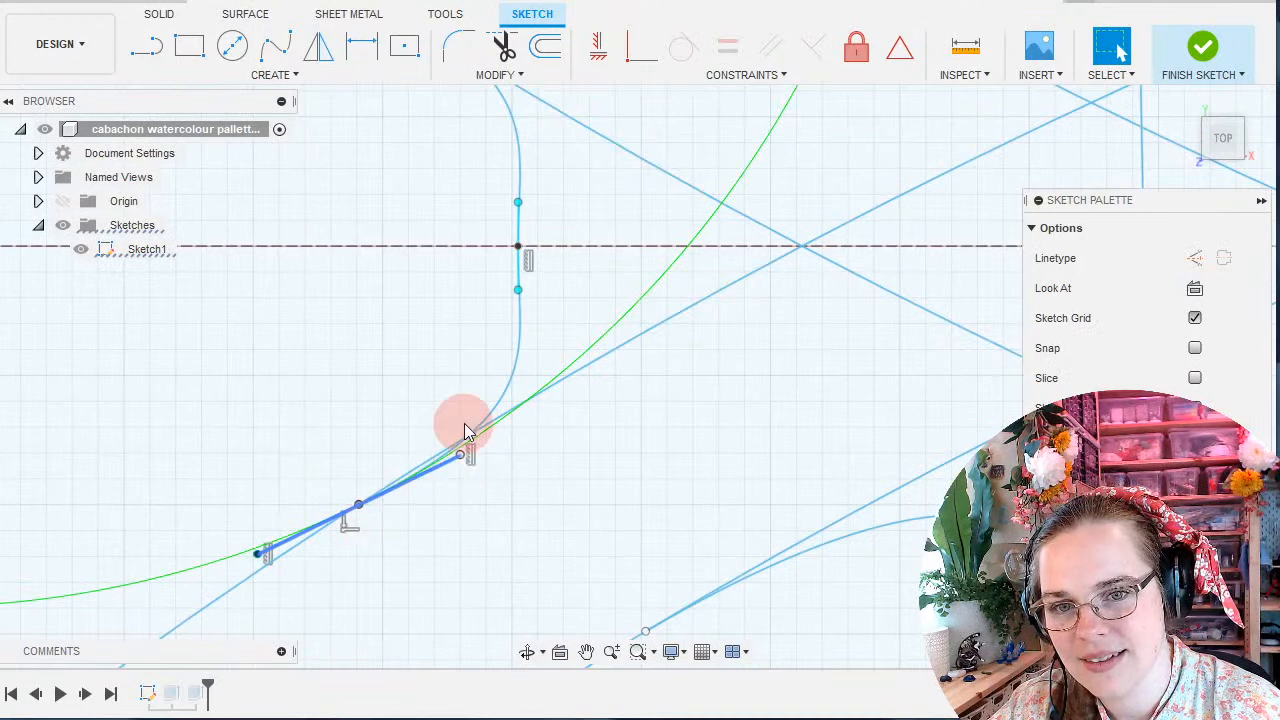
key("Escape")
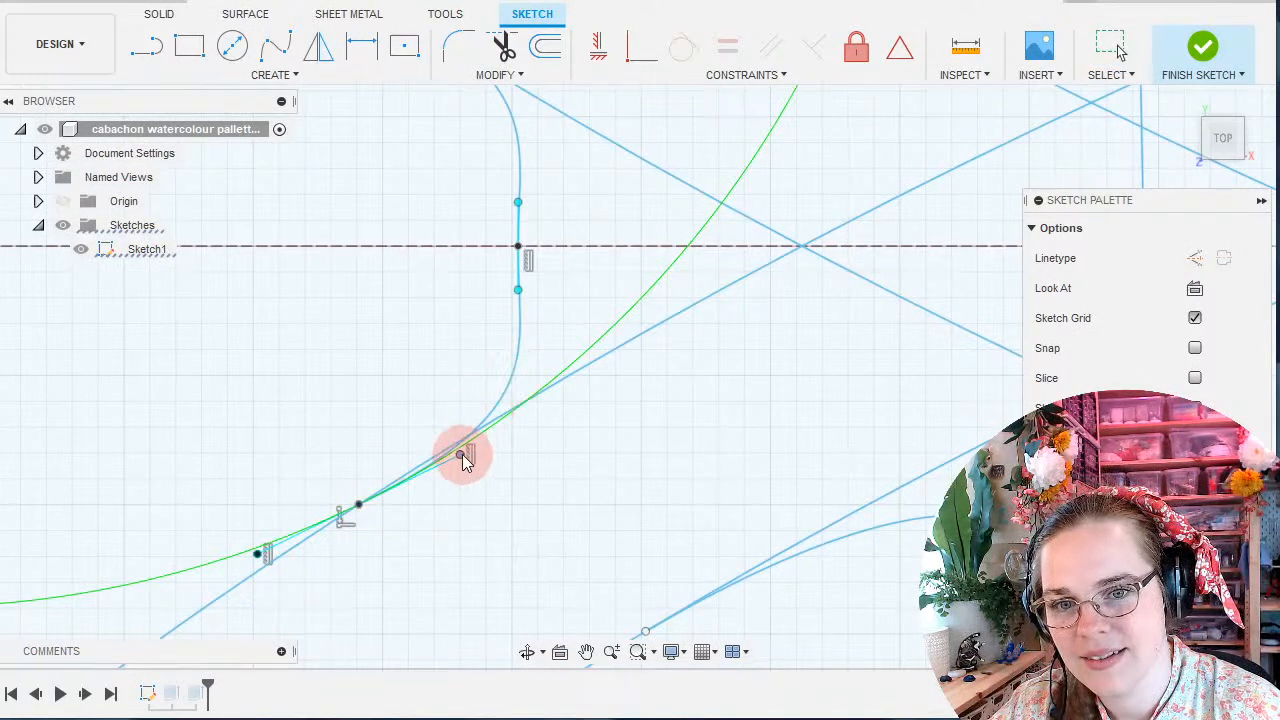
left_click_drag(463, 454, 562, 423)
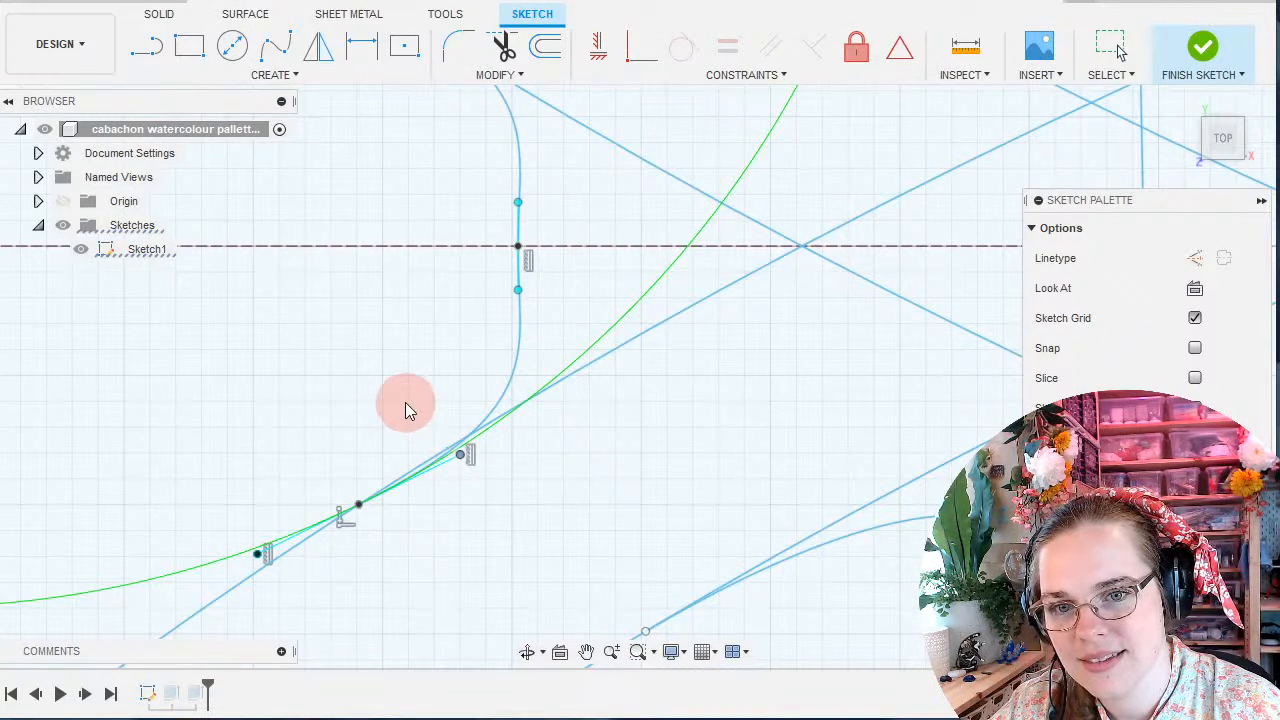
Delete the symmetry constraints tying the upper and lower tangent handles of the central pocket's right corner spline.
left_click(268, 553)
scroll(267, 443, "down", 3)
scroll(283, 447, "up", 2)
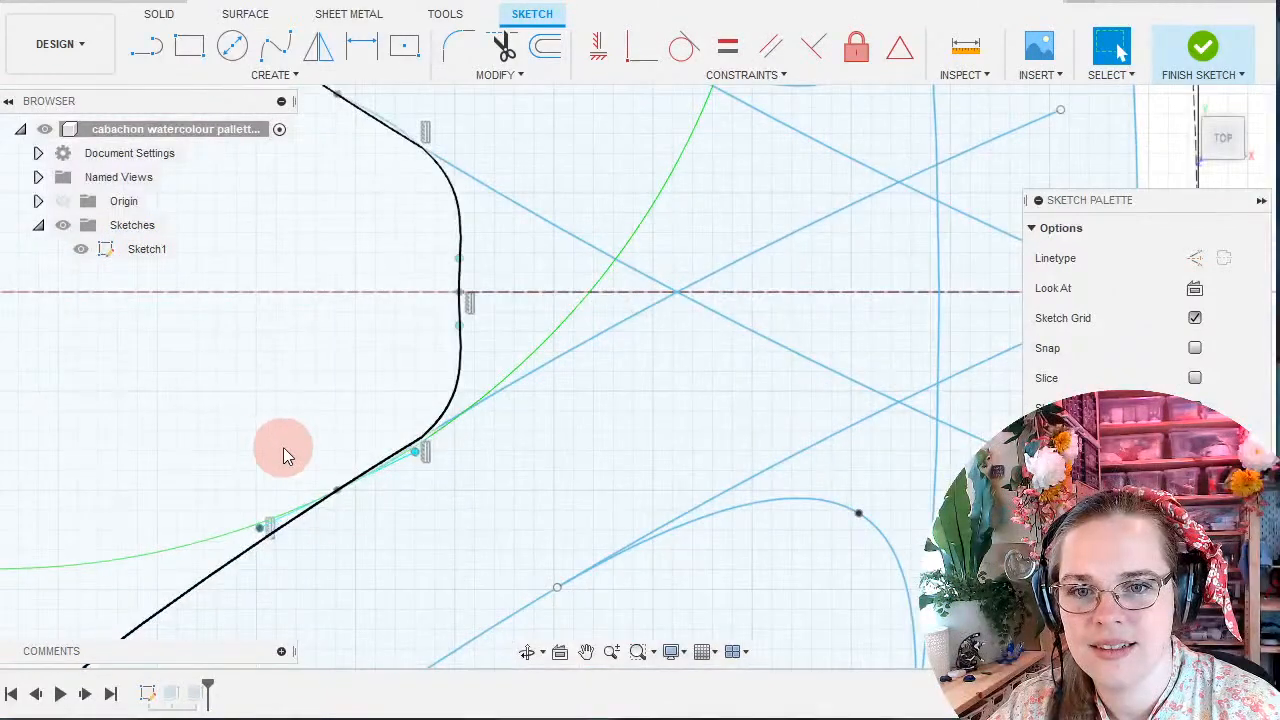
scroll(317, 367, "down", 3)
scroll(250, 512, "up", 6)
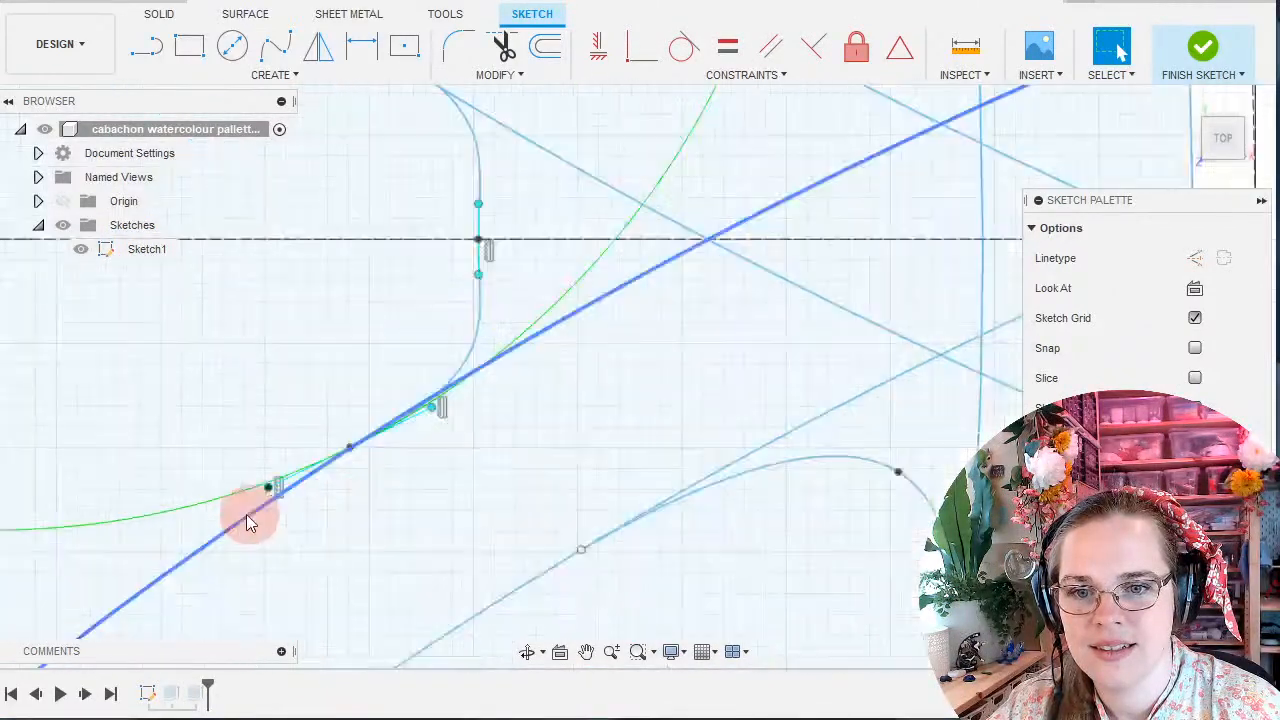
left_click(315, 461)
key("Delete")
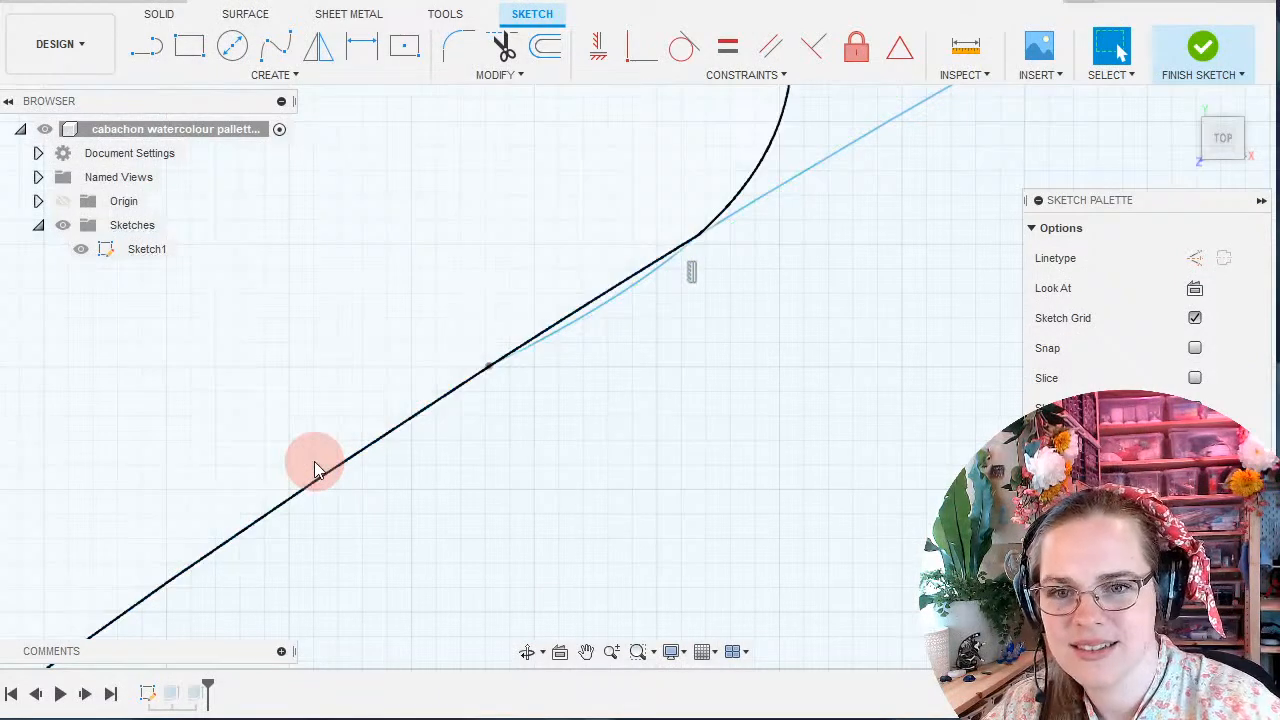
scroll(313, 490, "down", 2)
scroll(325, 487, "down", 3)
middle_click_drag(318, 290, 323, 361)
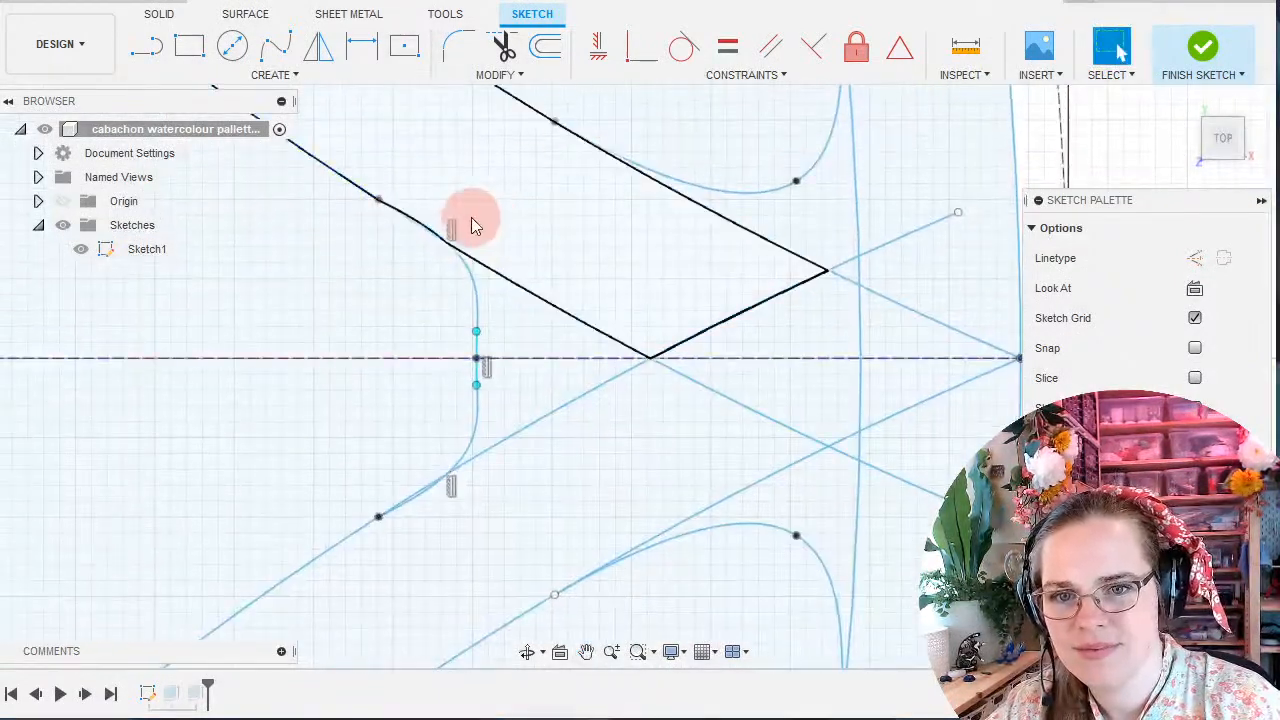
left_click(450, 226)
key("Delete")
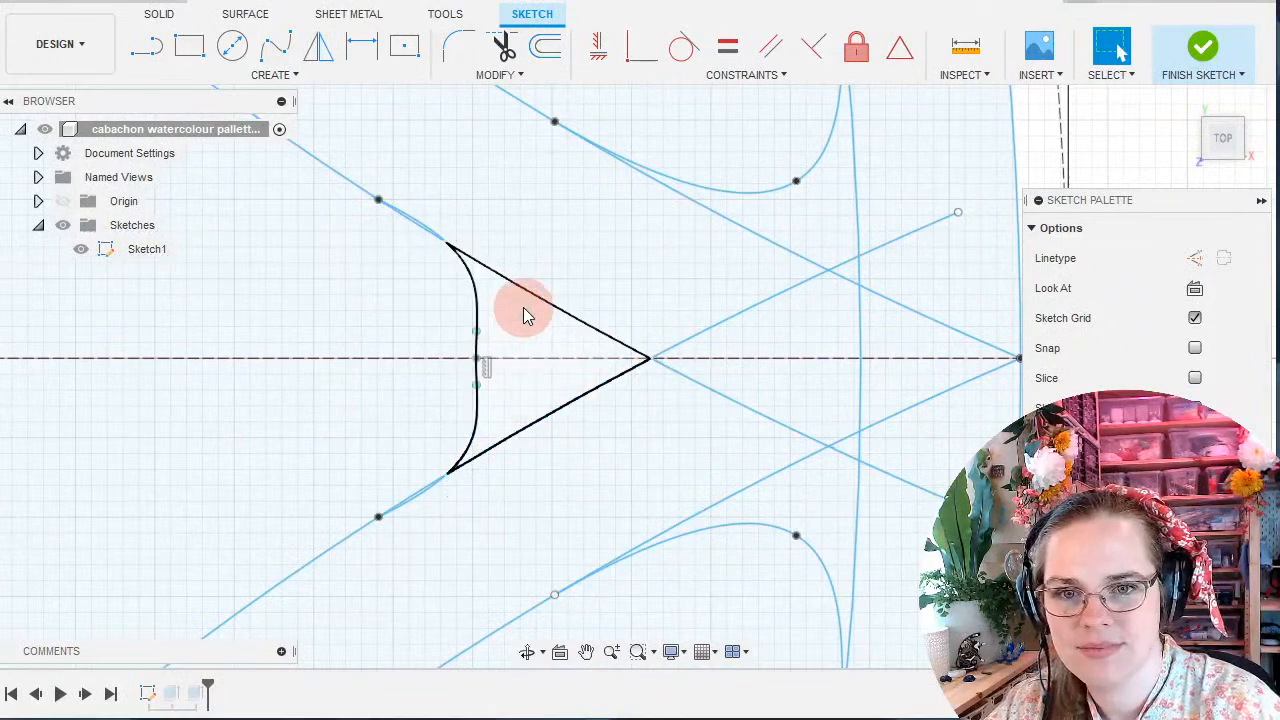
Try to free the lower tangent handle of the central pocket's right corner spline and turn it onto the outline.
scroll(394, 560, "up", 4)
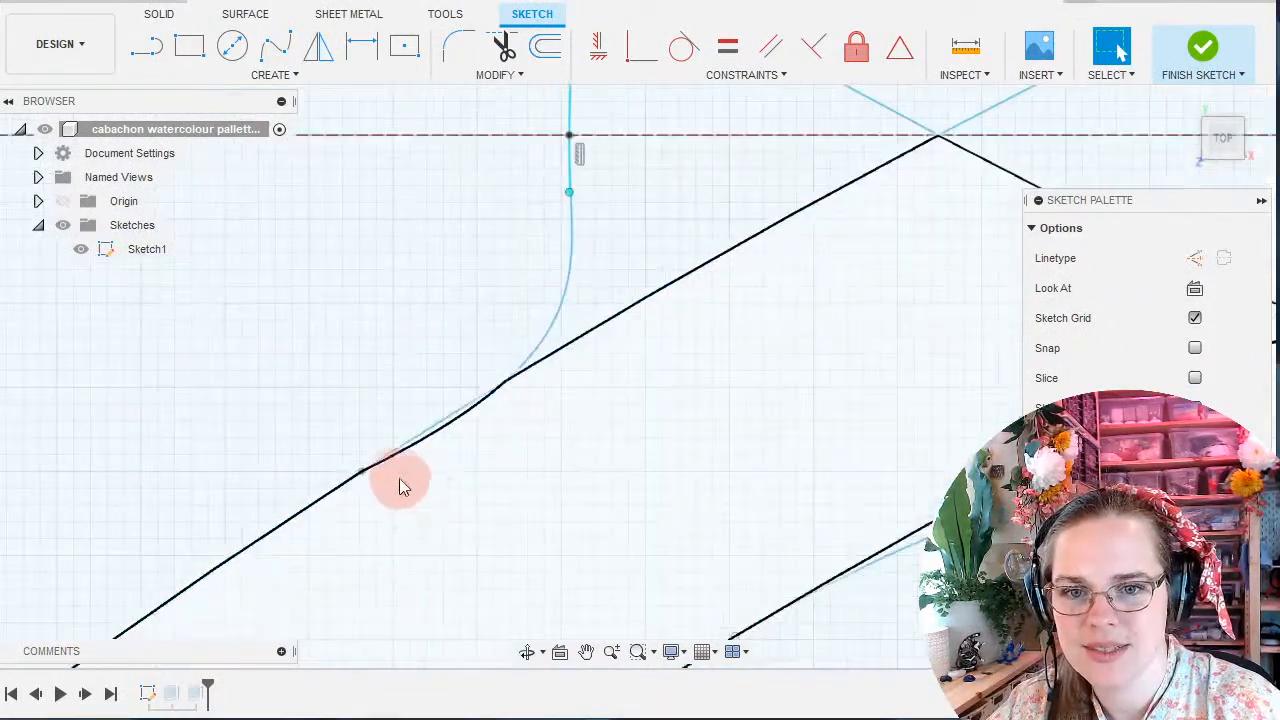
left_click(369, 471)
scroll(371, 466, "up", 3)
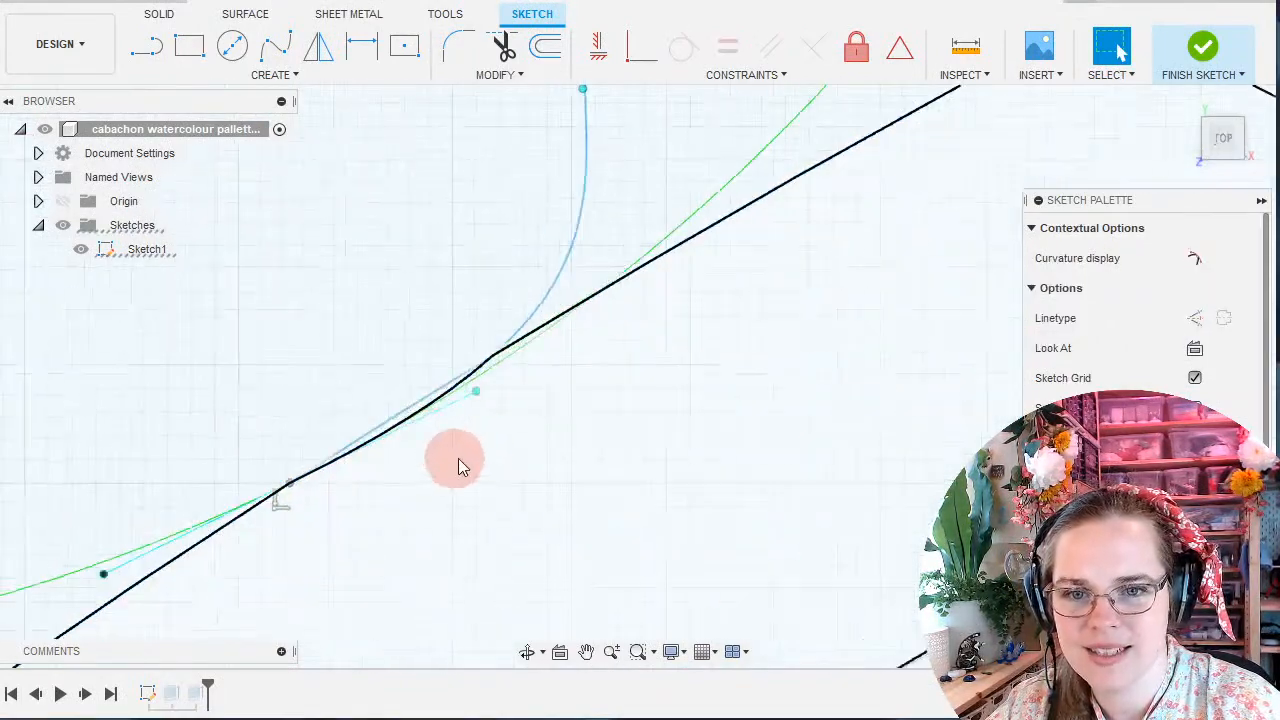
left_click(483, 405)
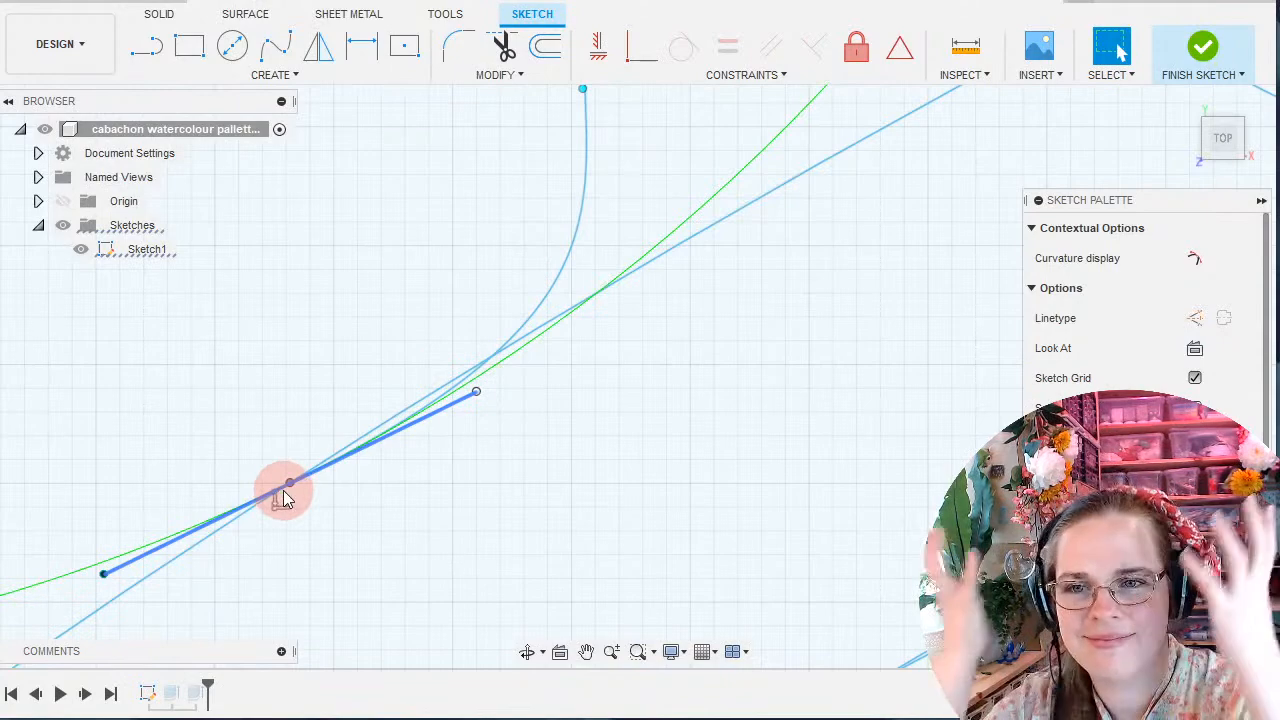
key("Escape")
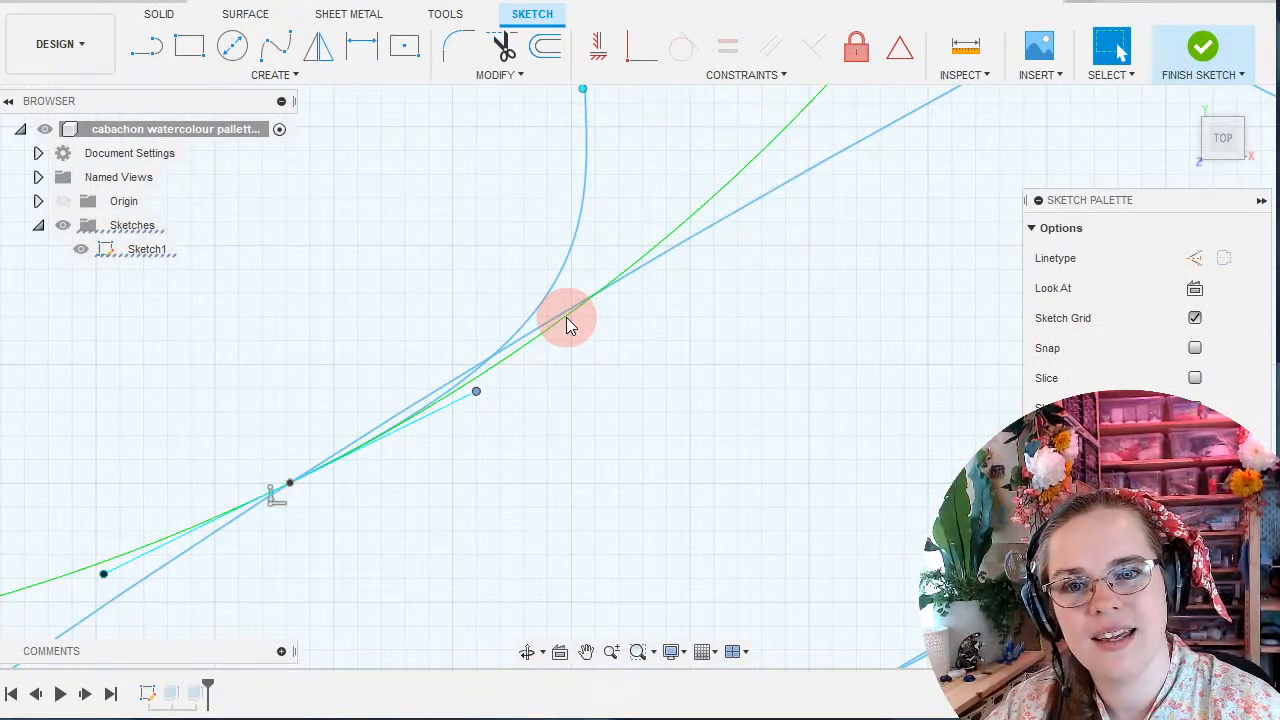
key("t")
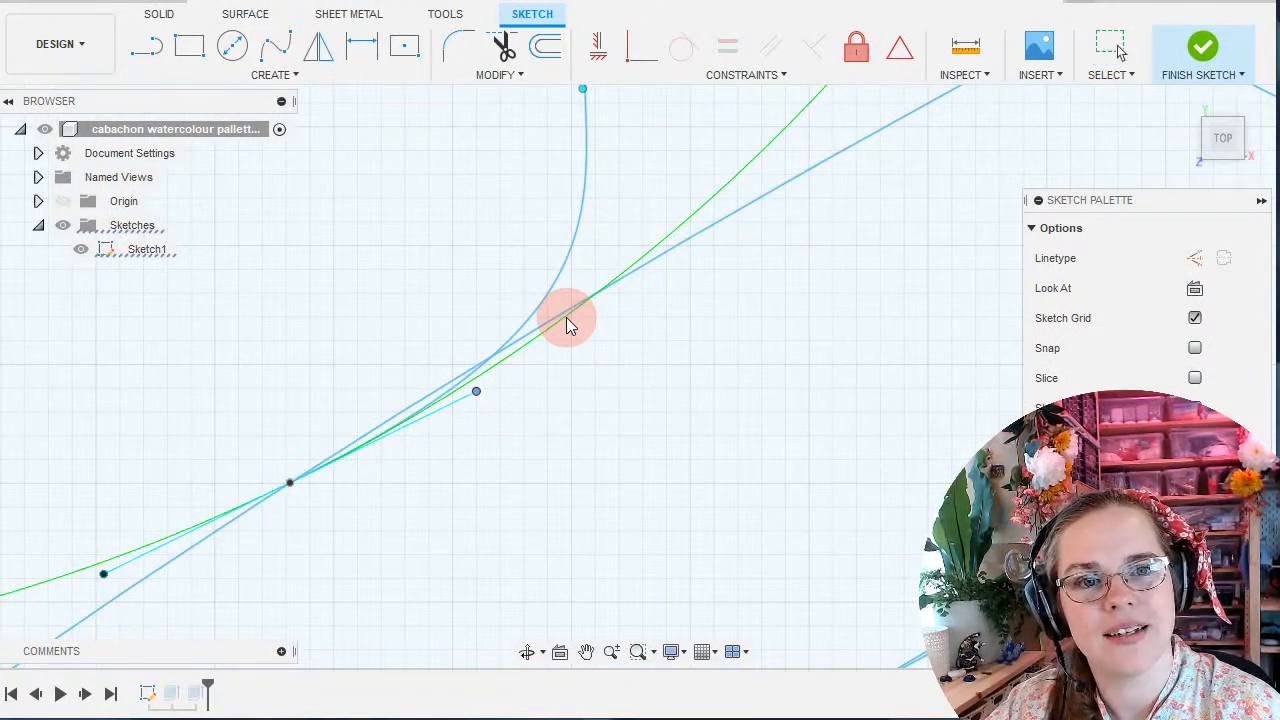
left_click(378, 431)
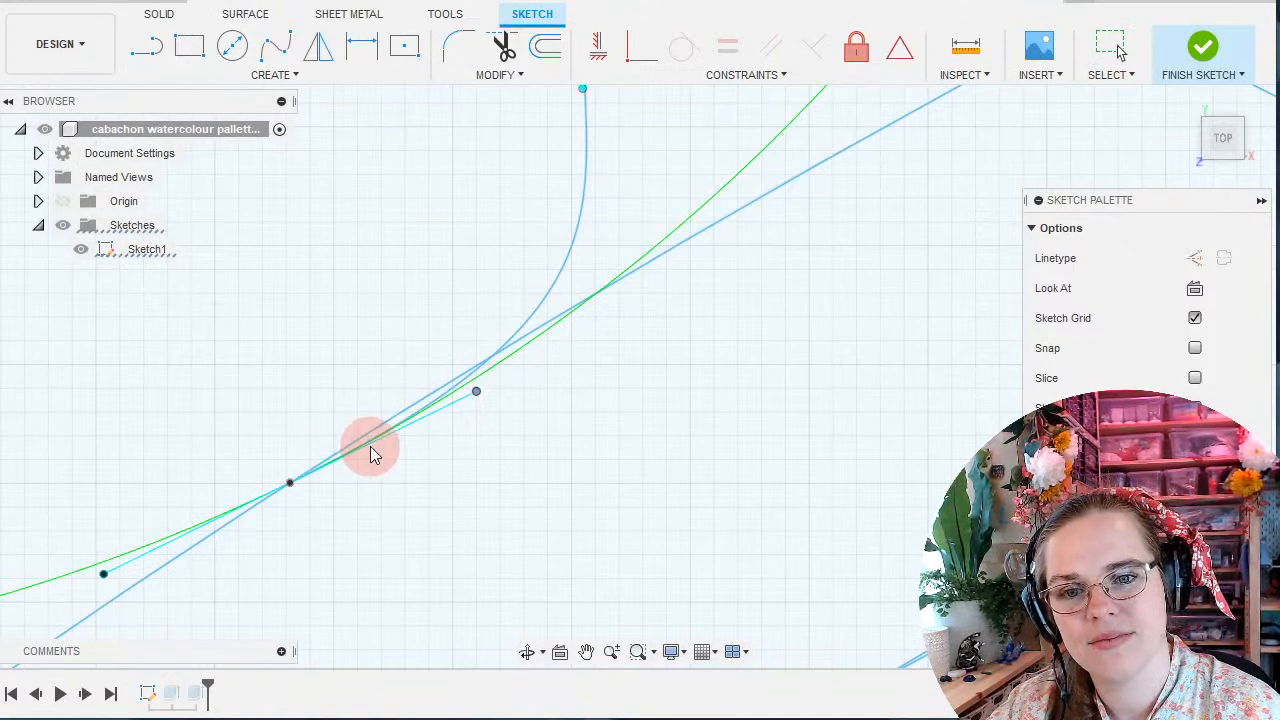
key("Escape")
scroll(387, 408, "down", 5)
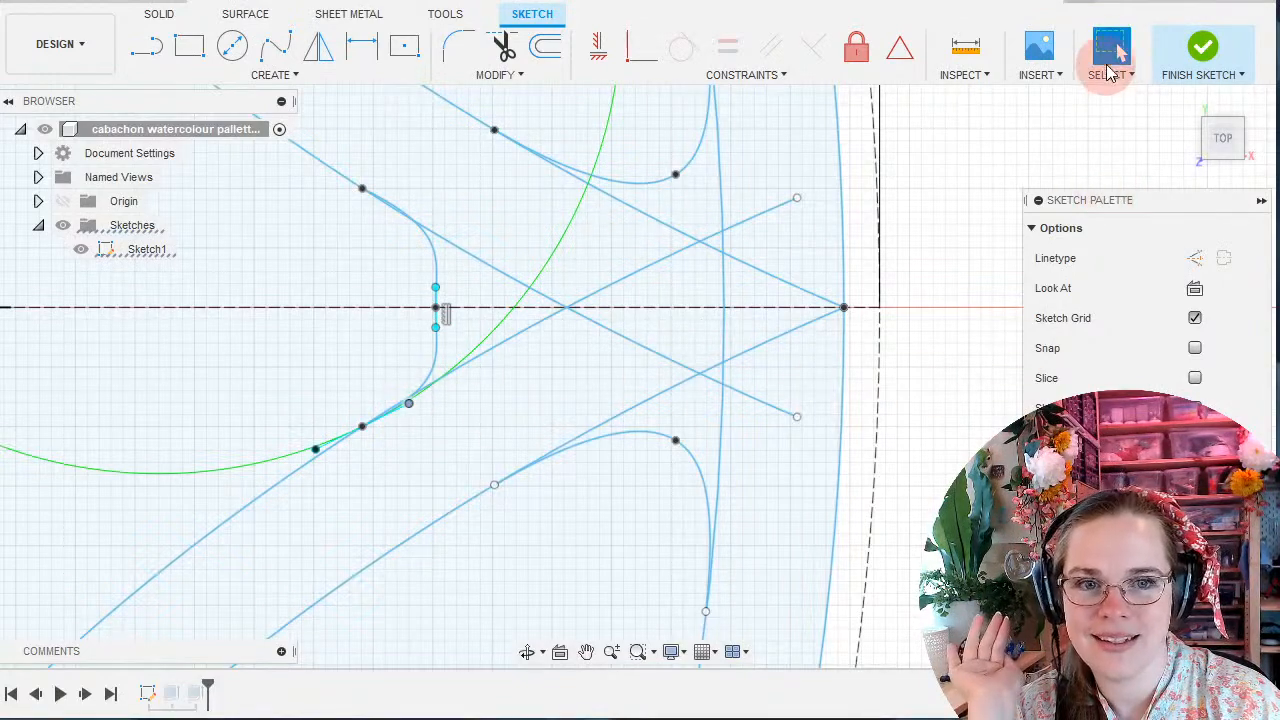
Delete the corner spline across the central pocket's right tip and its counterpart at the opposite end.
left_click(440, 352)
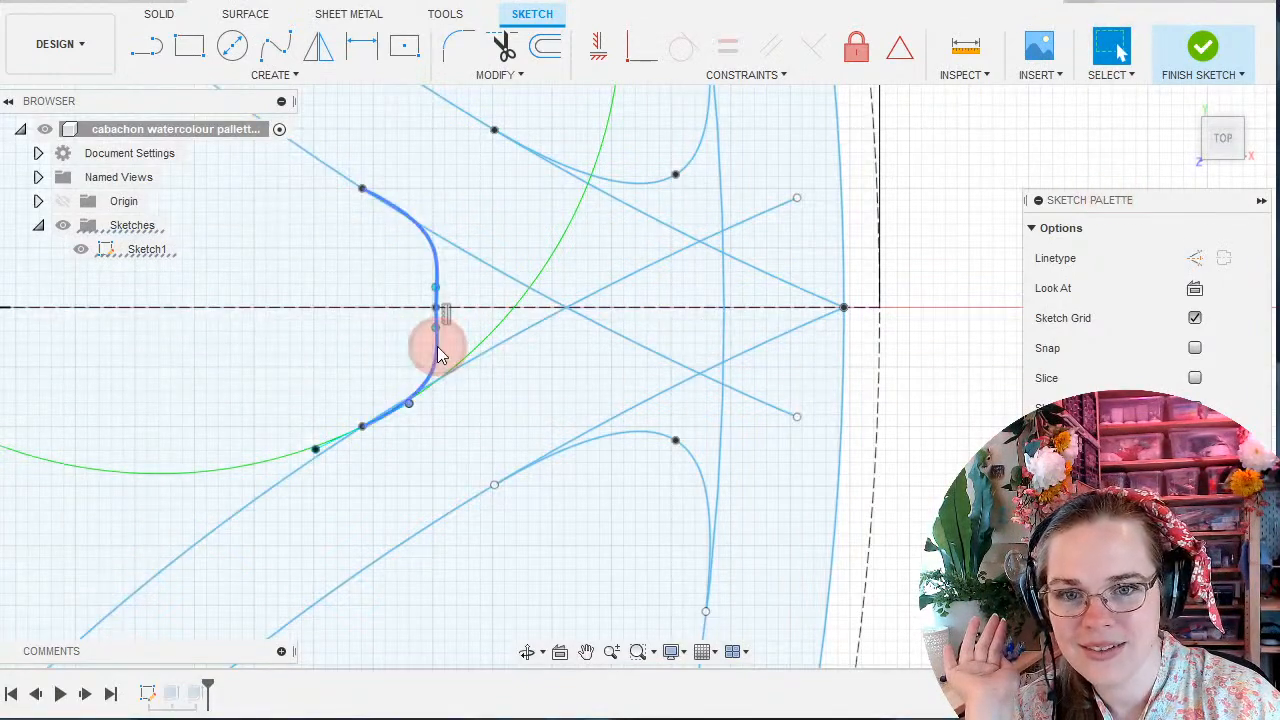
key("Delete")
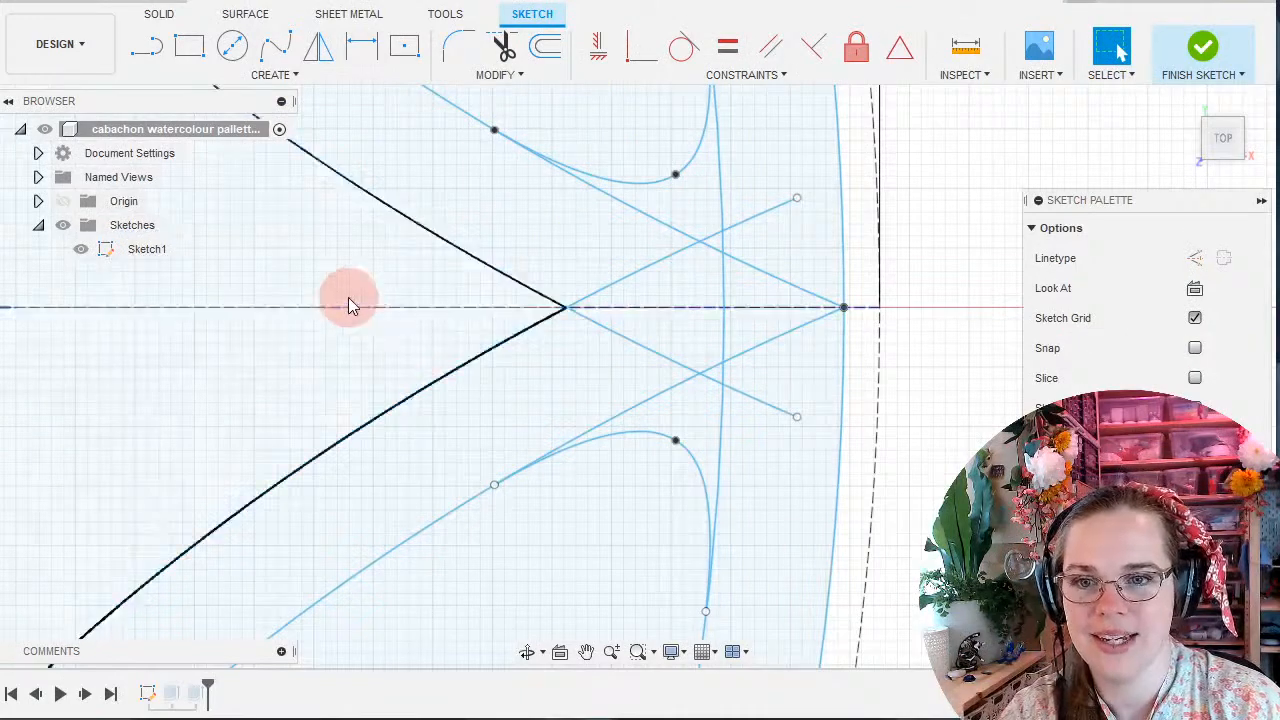
scroll(345, 305, "down", 2)
scroll(333, 330, "up", 1)
scroll(337, 370, "down", 3)
middle_click_drag(270, 372, 866, 469)
middle_click_drag(440, 437, 848, 435)
left_click(376, 414)
key("Delete")
scroll(447, 438, "down", 2)
scroll(912, 560, "up", 2)
middle_click_drag(897, 521, 312, 458)
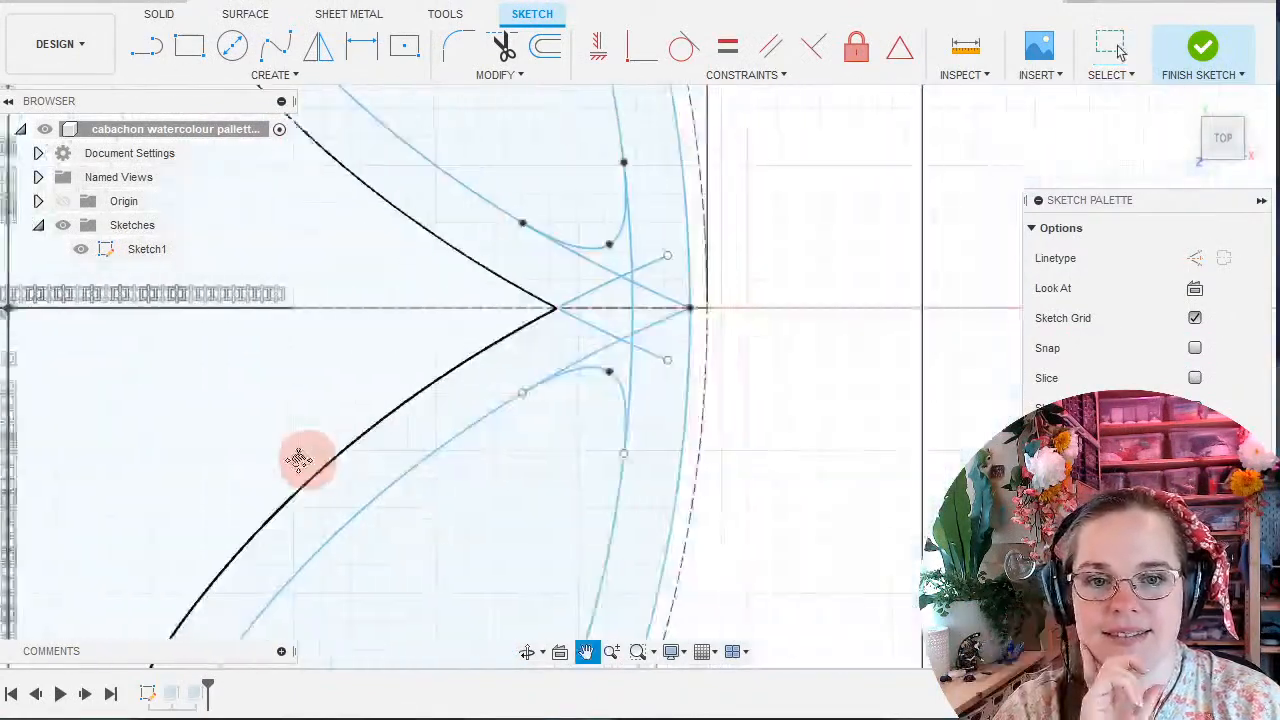
scroll(345, 307, "down", 1)
scroll(345, 307, "up", 3)
scroll(290, 213, "up", 1)
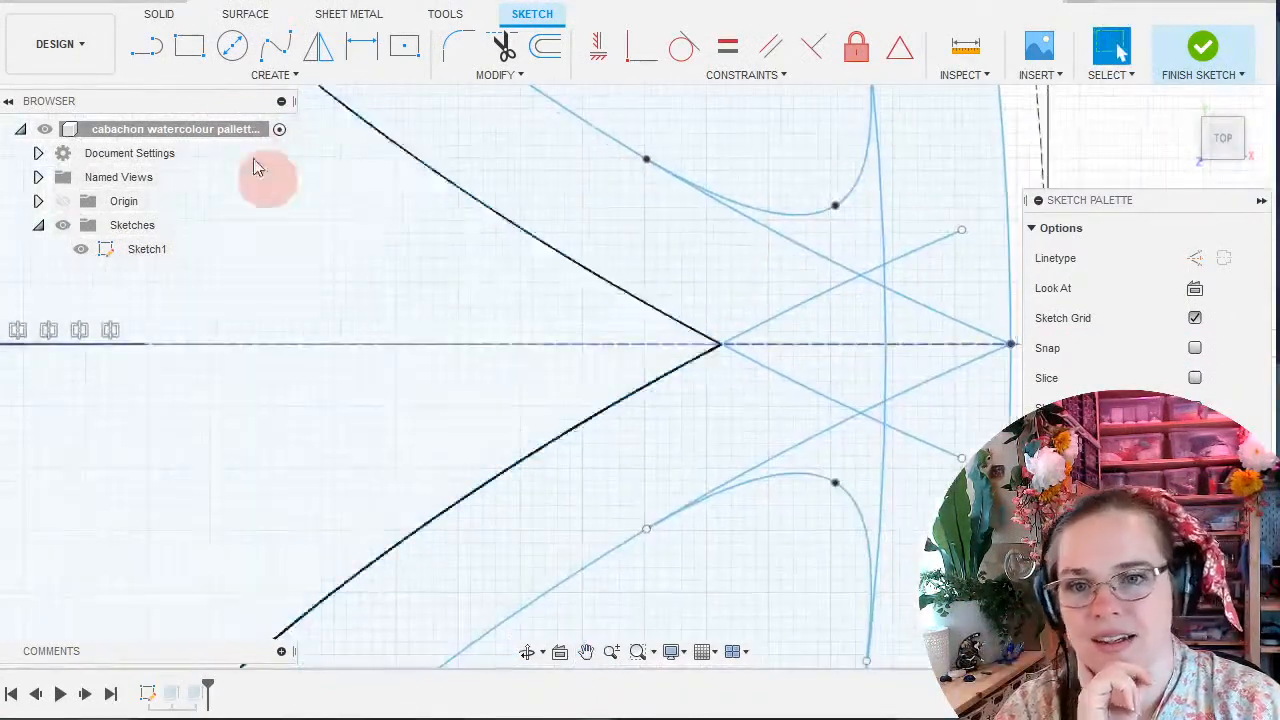
Draw a new three-point fit spline across the central pocket's right tip, from the upper outline through the horizontal centreline to the lower outline.
left_click(275, 45)
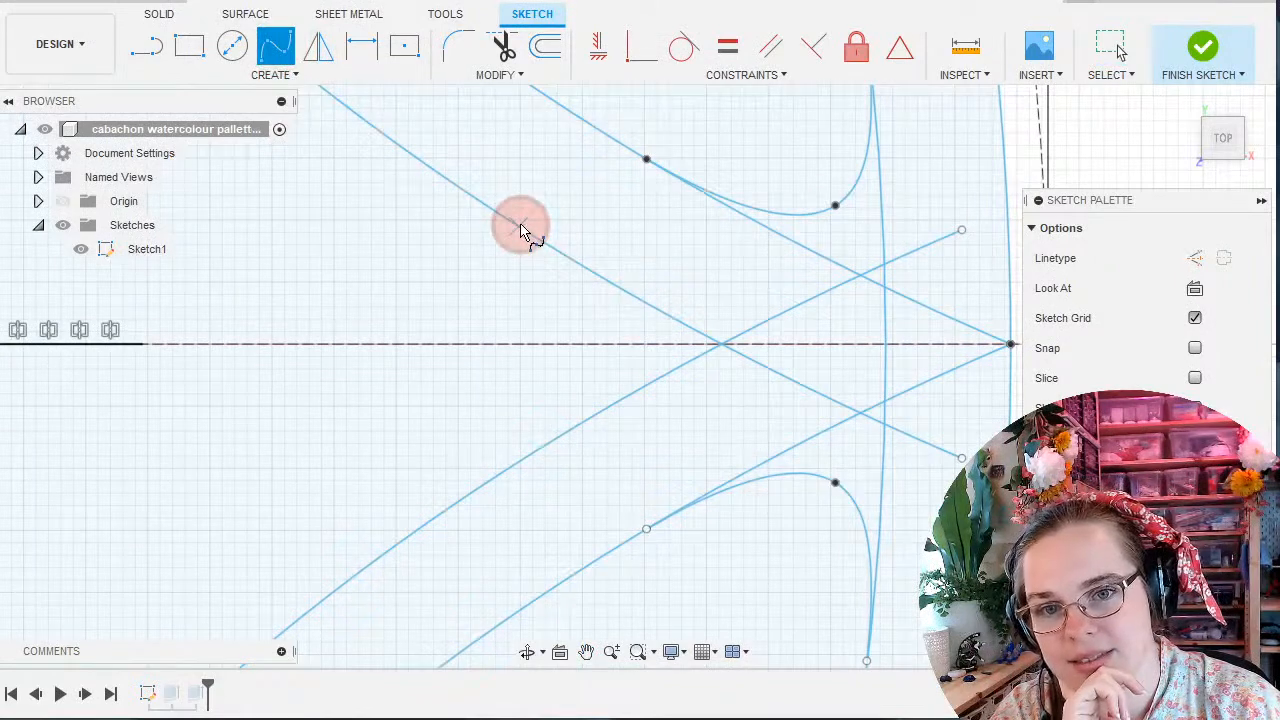
left_click(518, 226)
left_click(599, 344)
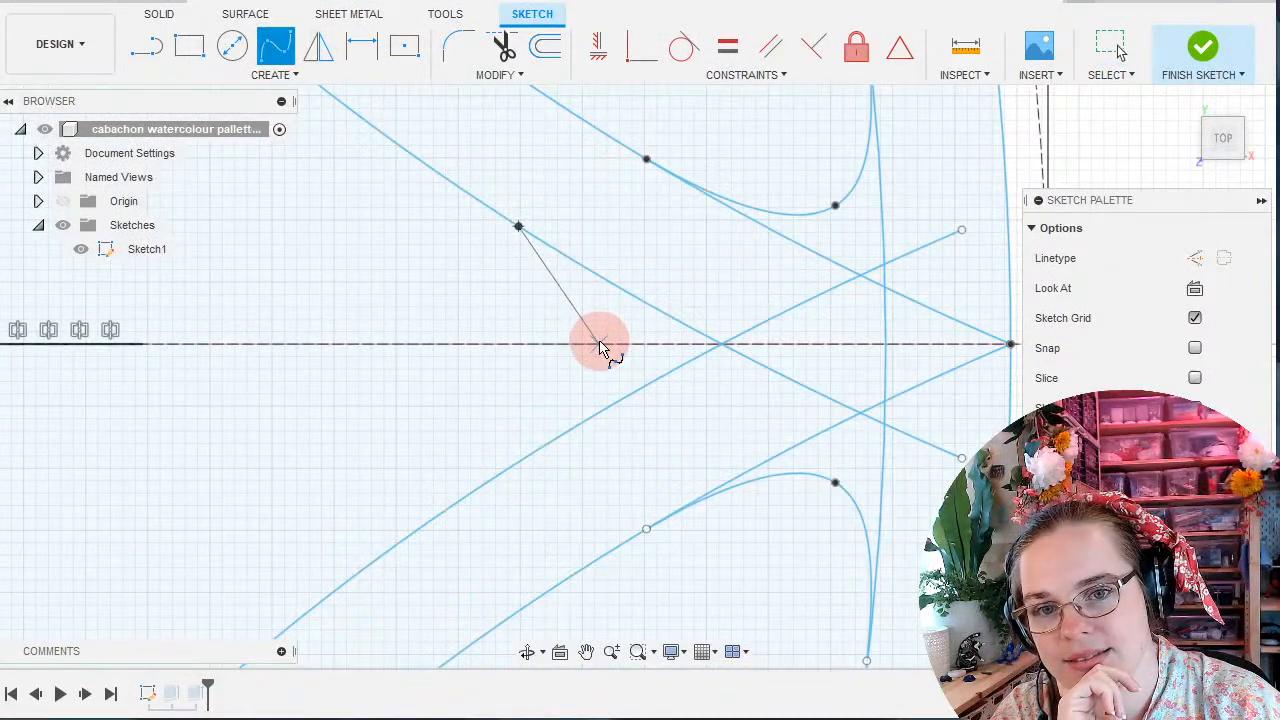
left_click(528, 460)
left_click(497, 417)
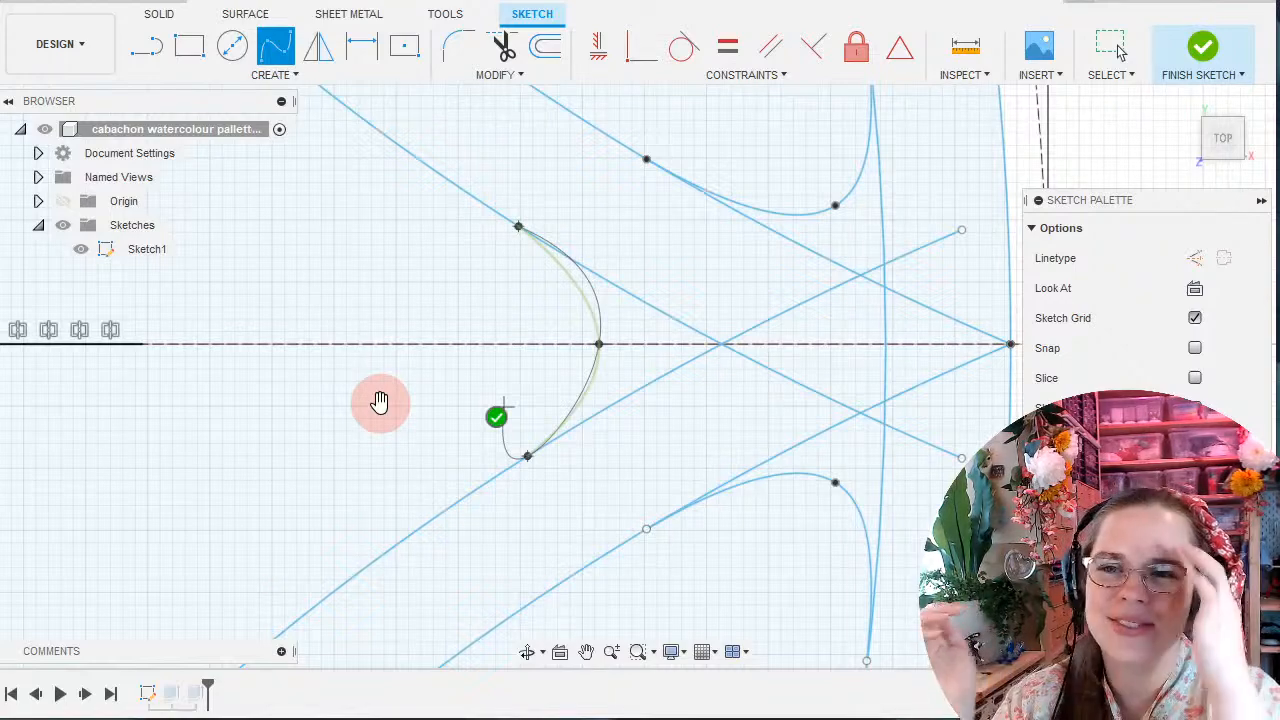
scroll(566, 464, "down", 4)
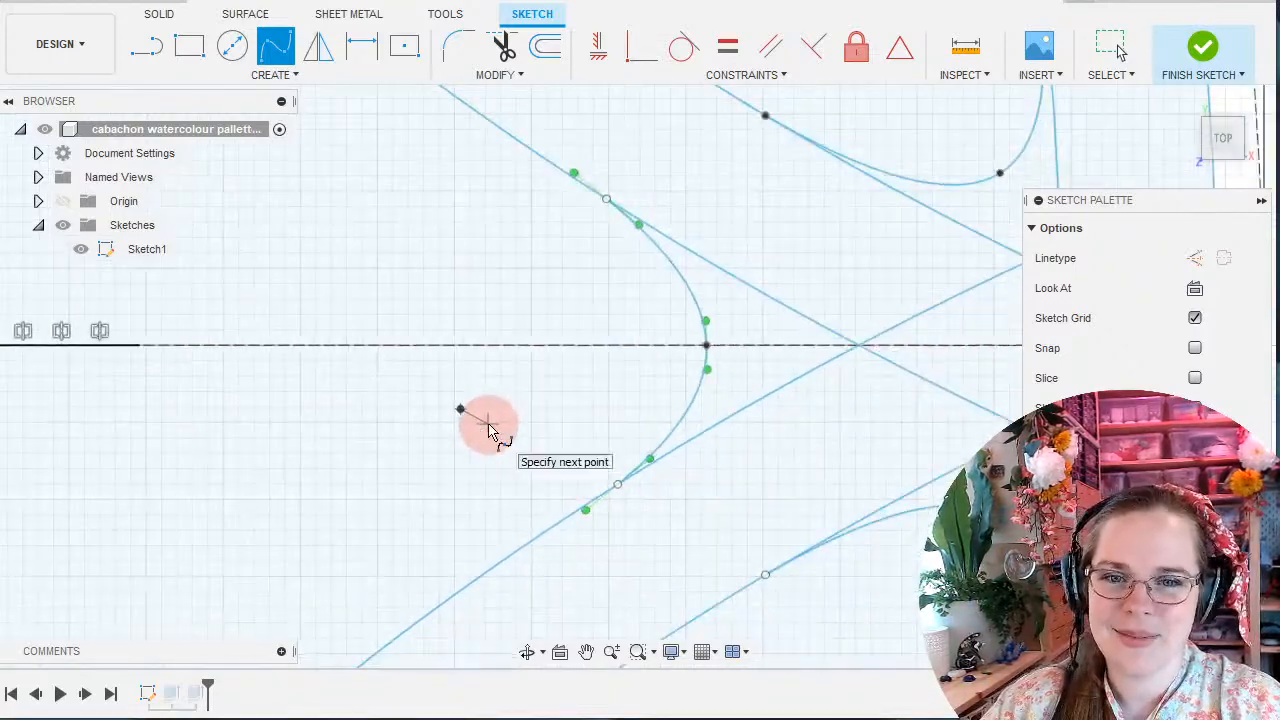
Try to turn the upper tangent handle of the new corner spline at the central pocket's right tip onto the outline.
key("Escape")
scroll(697, 390, "up", 3)
middle_click_drag(704, 419, 467, 449)
middle_click_drag(380, 283, 397, 349)
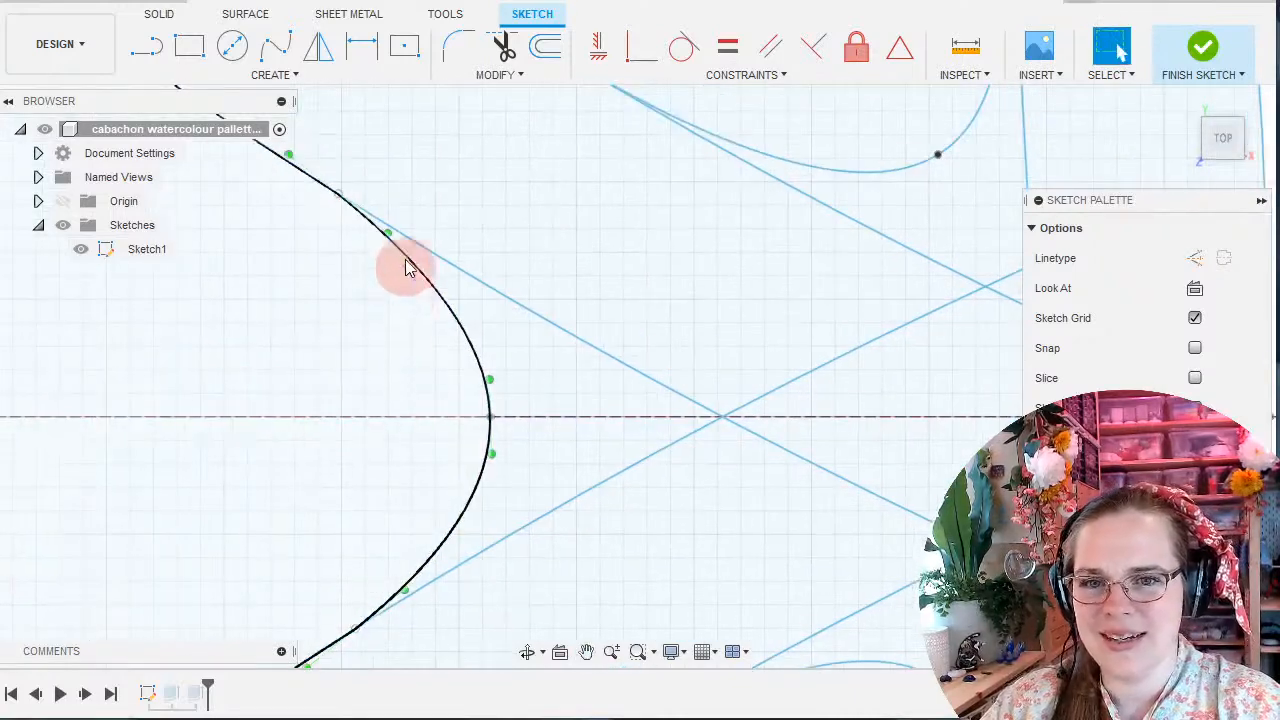
left_click_drag(405, 237, 371, 217)
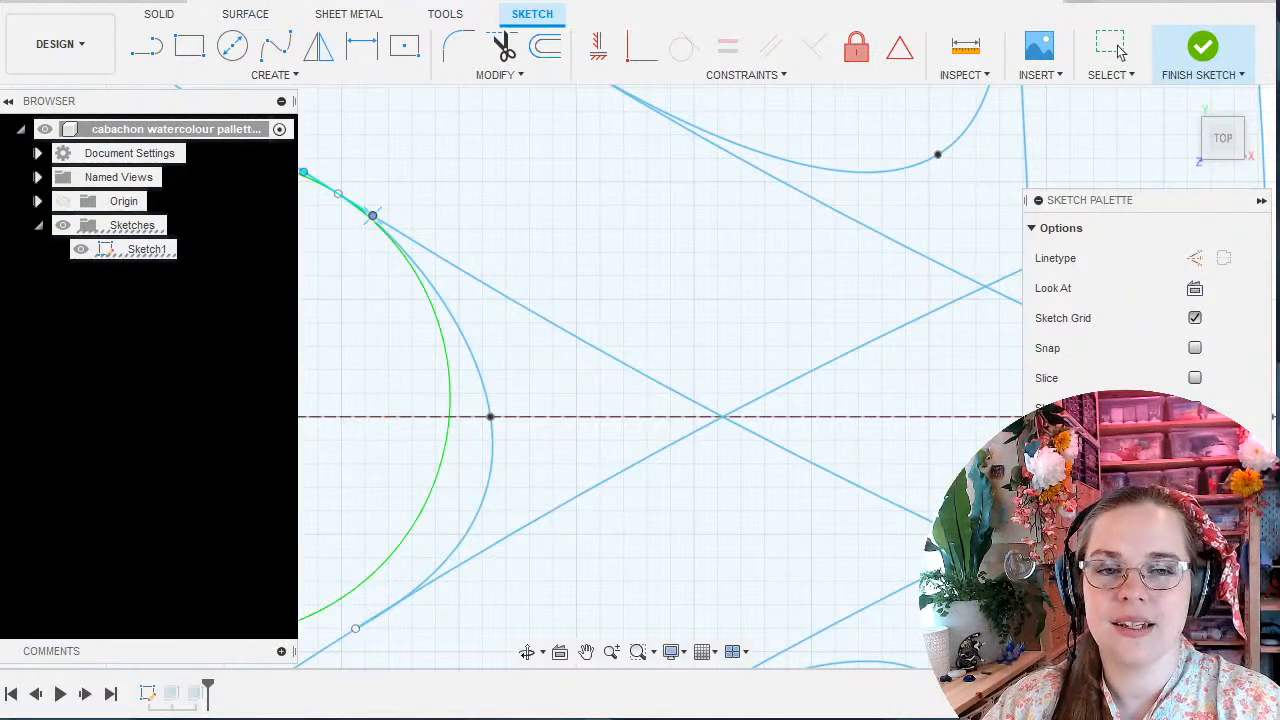
left_click(733, 86)
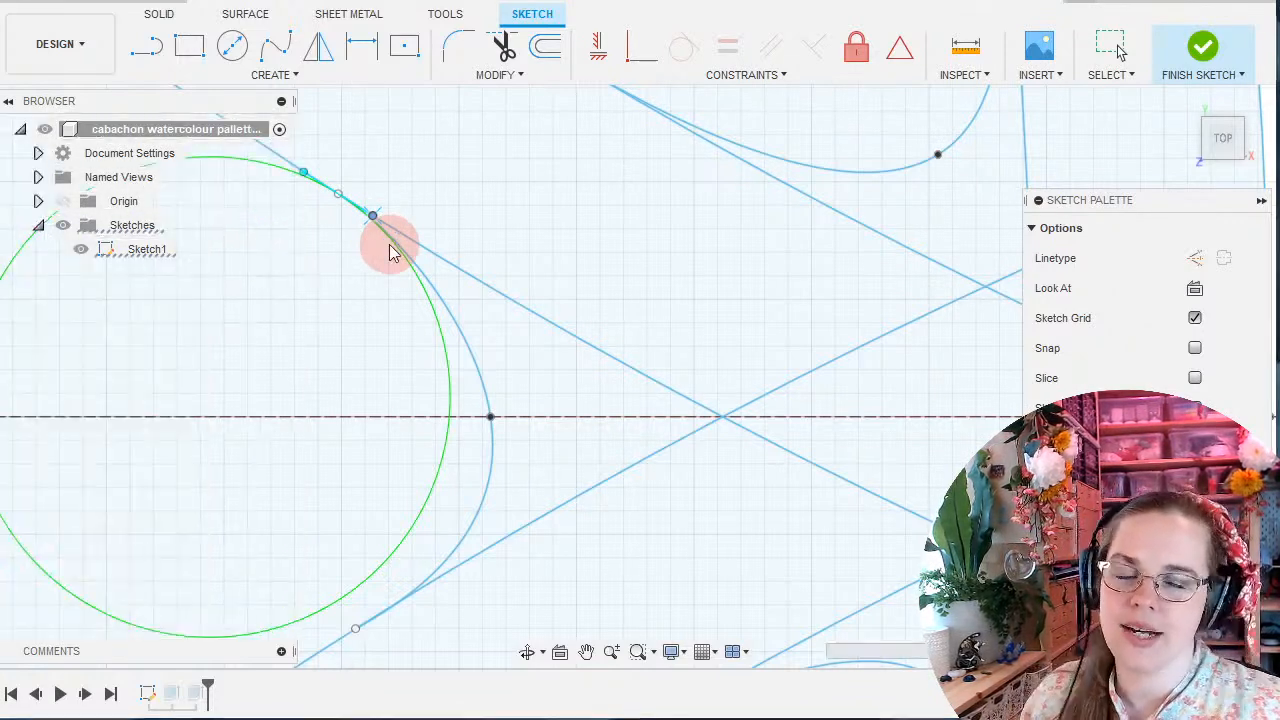
left_click(612, 42)
left_click(485, 377)
left_click(450, 435)
middle_click_drag(316, 424, 419, 408)
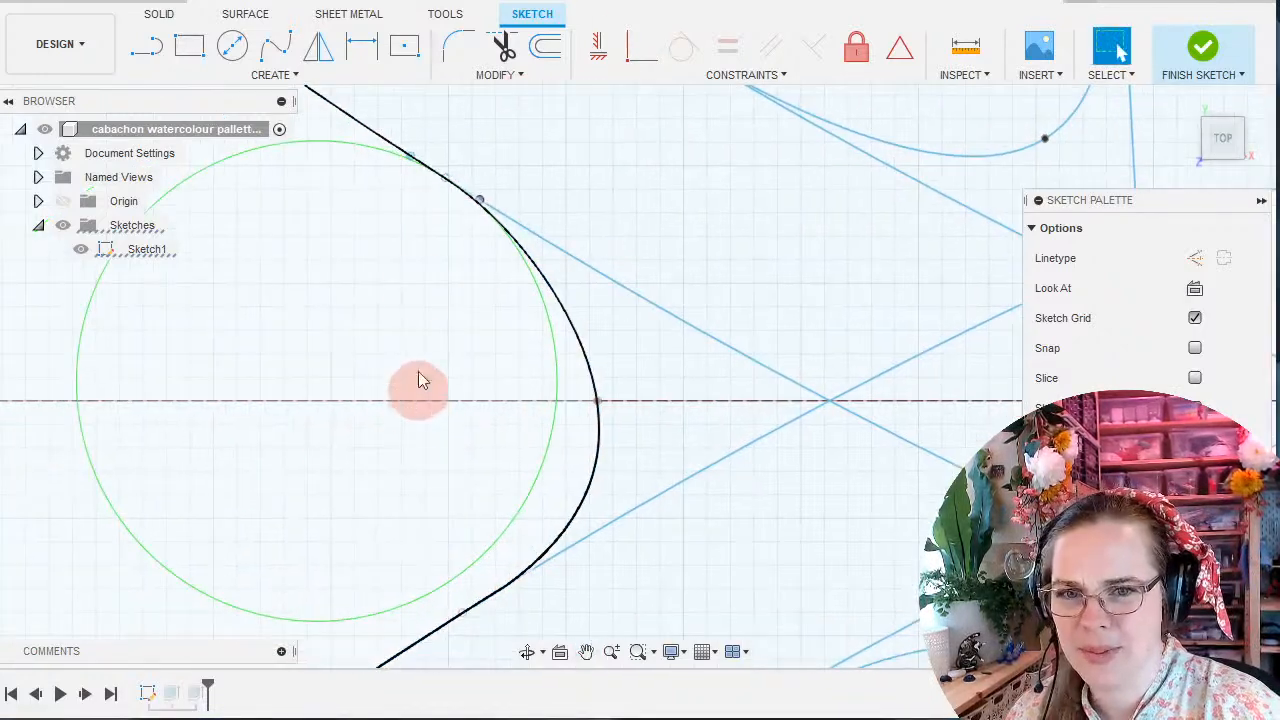
Align the upper and lower endpoints of the right corner spline with a Horizontal/Vertical constraint.
left_click(441, 181)
left_click_drag(500, 640, 462, 625)
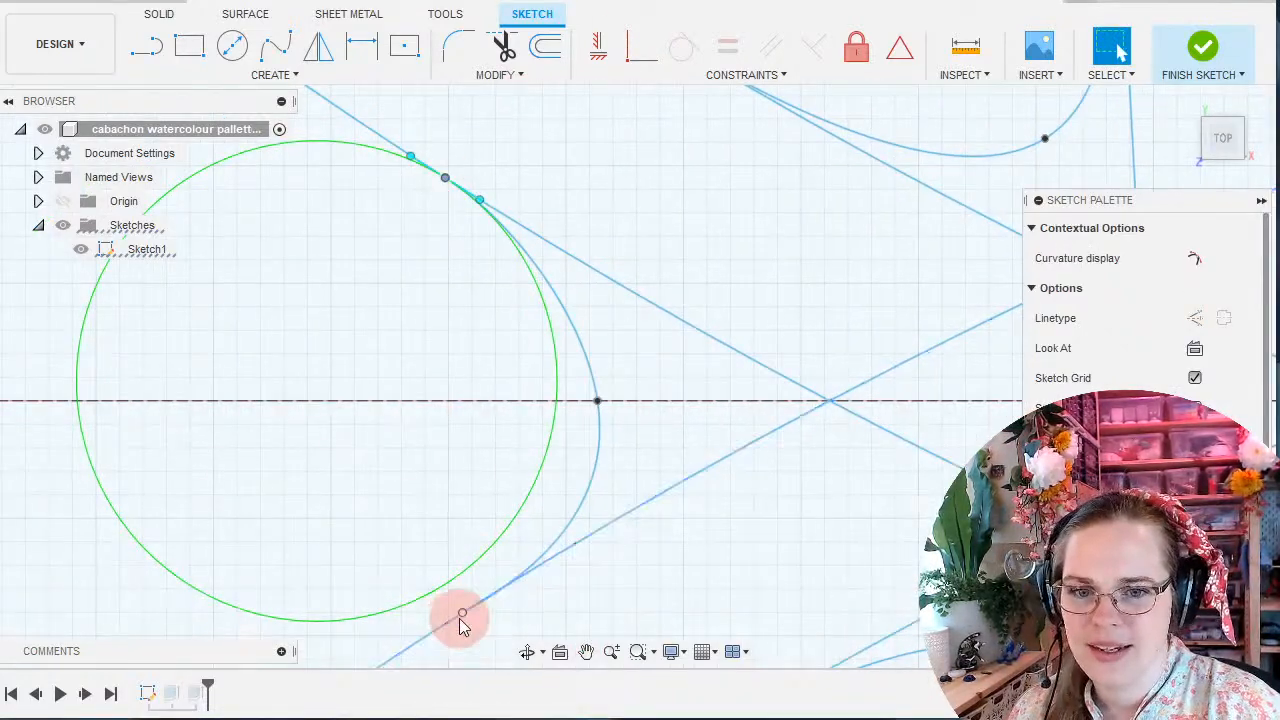
left_click(461, 616, "shift")
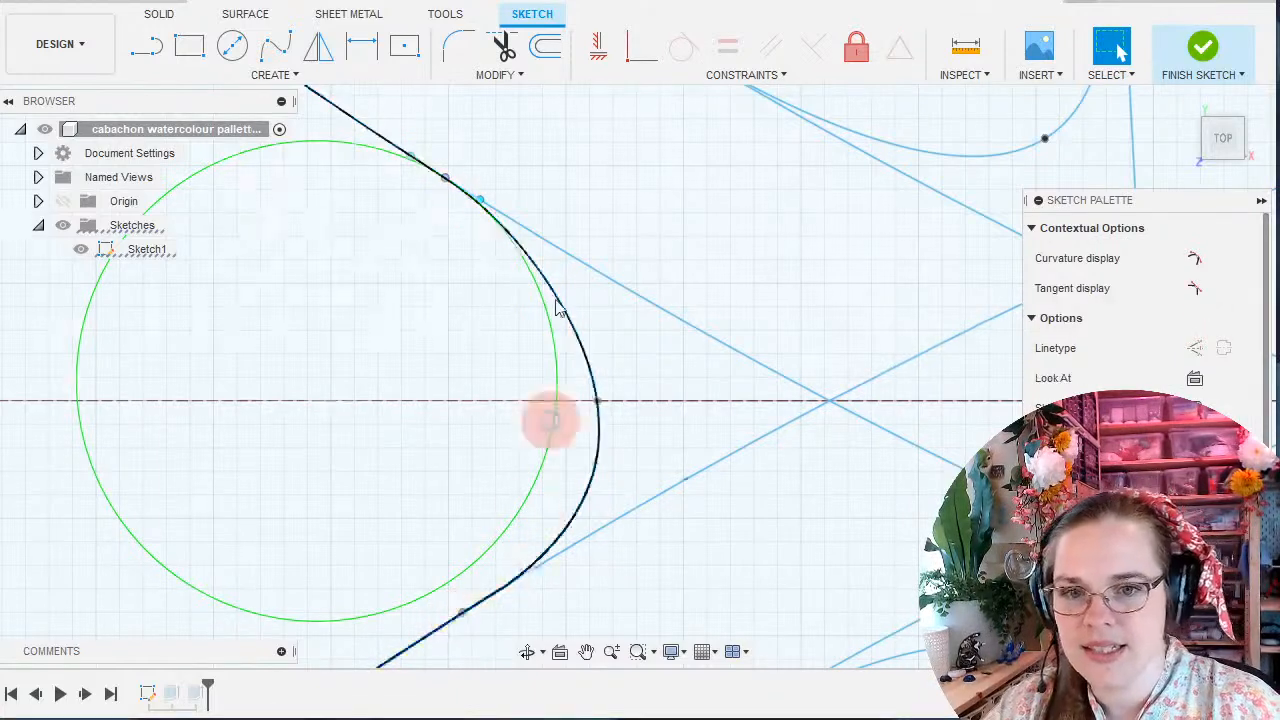
left_click(604, 52)
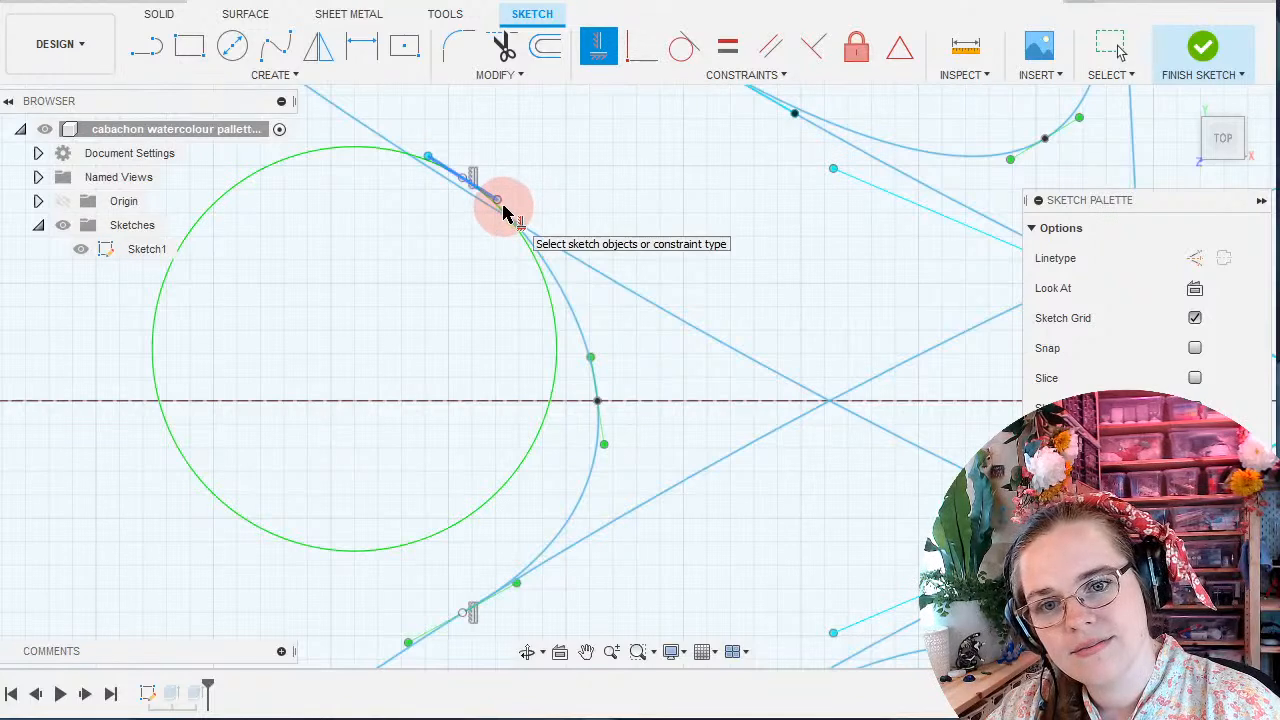
Try to make the upper endpoint of the right corner spline coincident with the central pocket's outline.
left_click(641, 60)
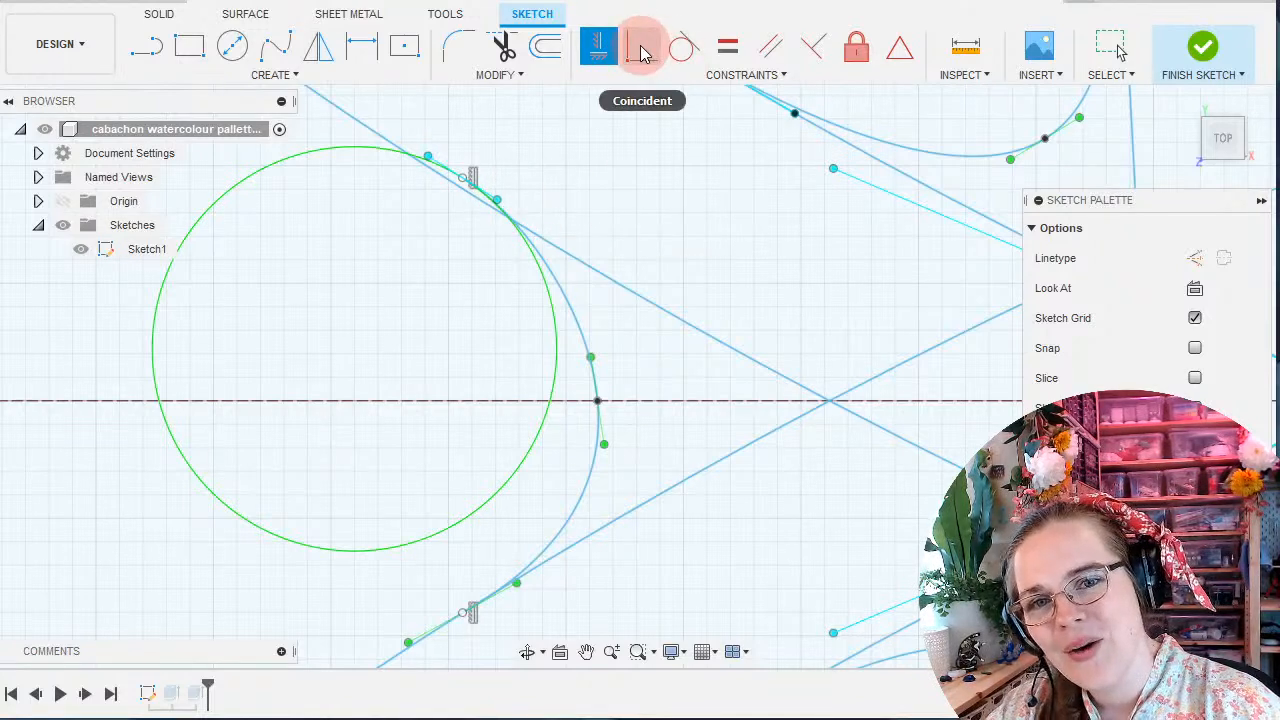
left_click(641, 47)
left_click(462, 178)
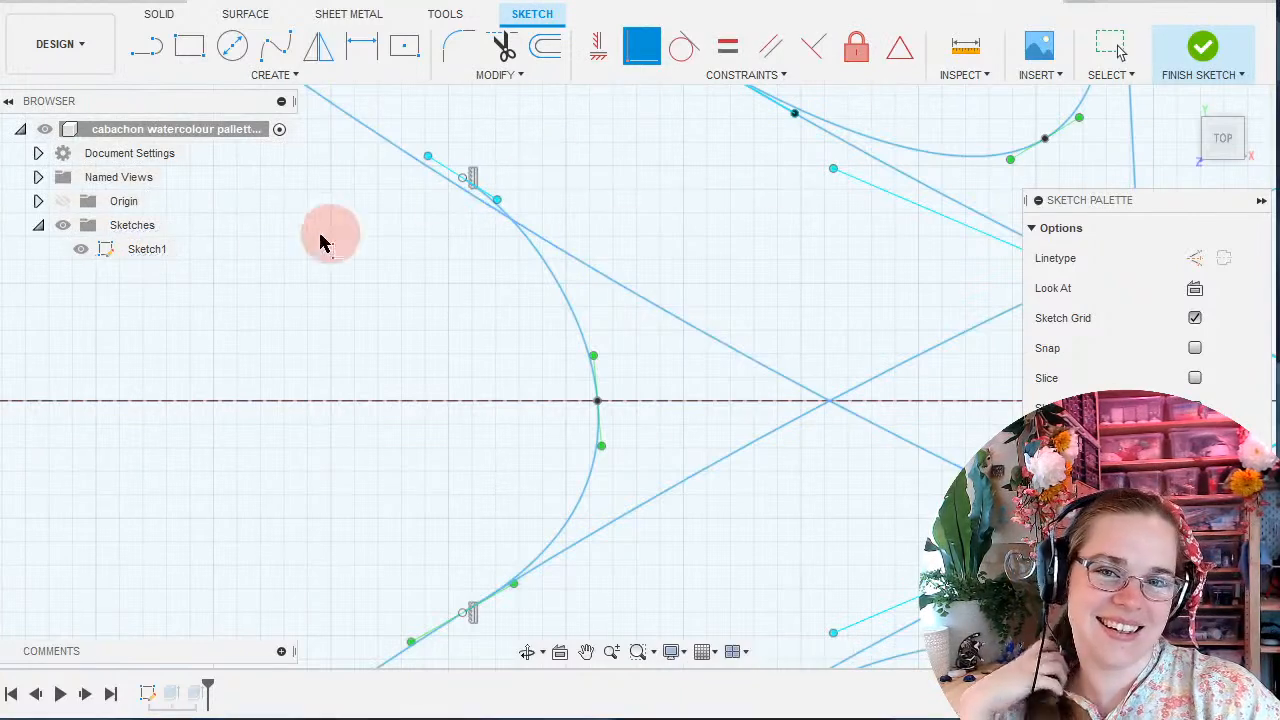
Finish and save the sketch edits, and quit the program immediately.
left_click(1204, 50)
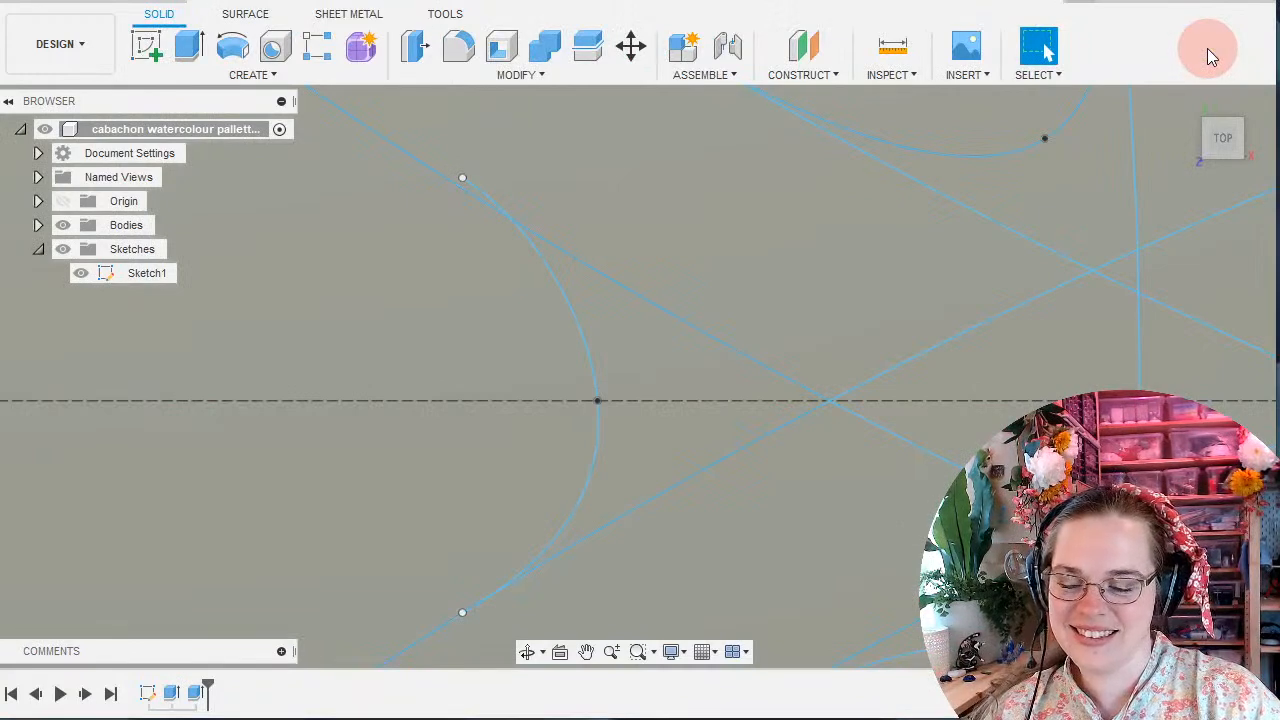
key("ctrl+s")
left_click(640, 374)
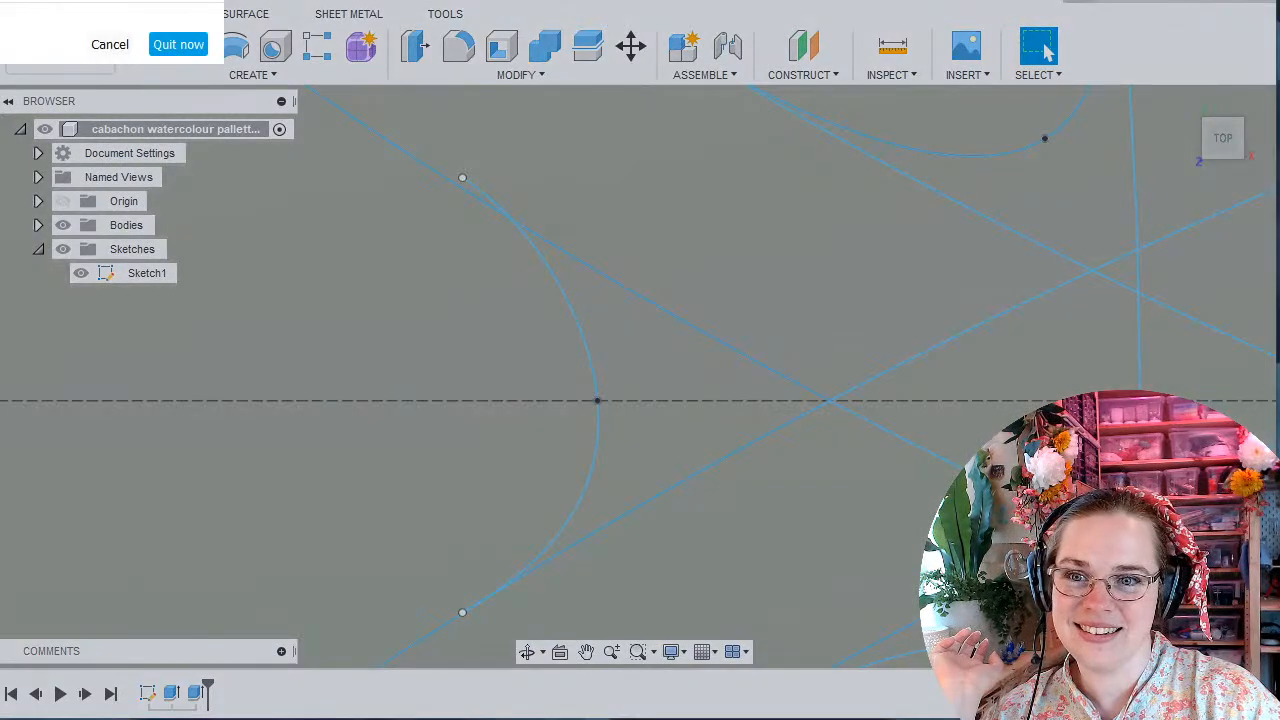
left_click(158, 52)
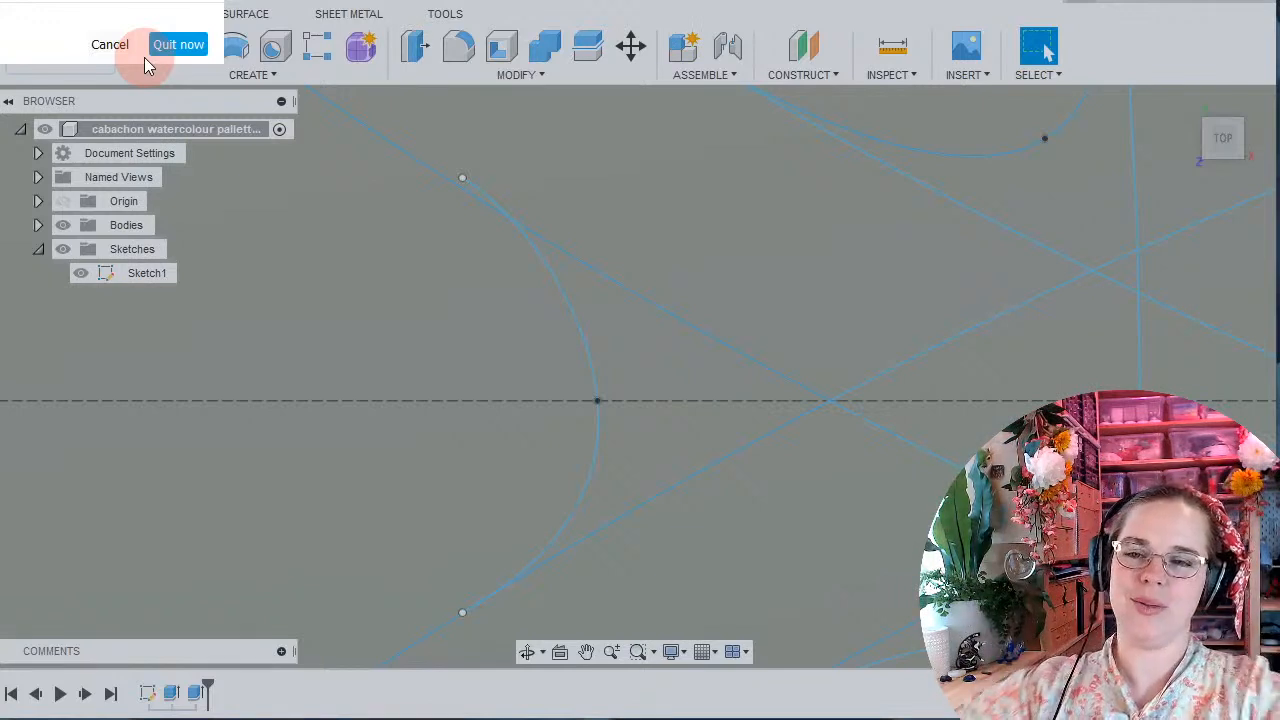
left_click(146, 54)
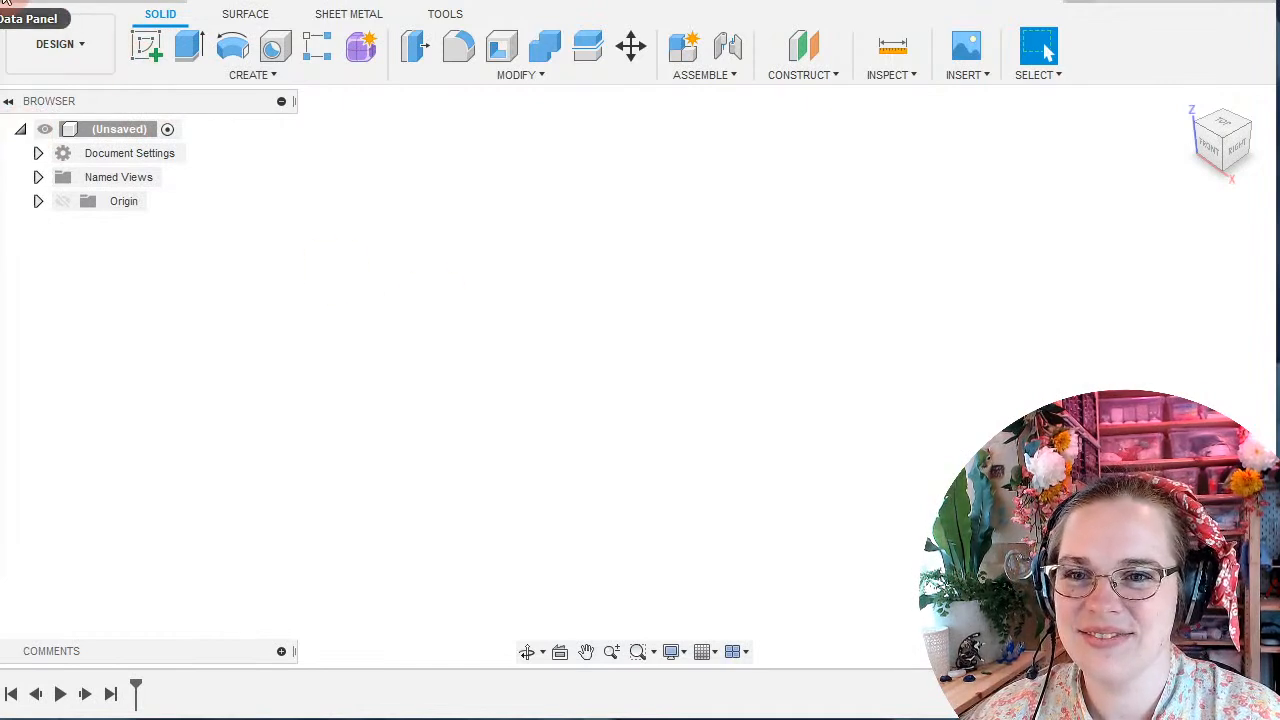
Open the cabachon watercolour pallette design from the Storage project.
left_click(8, 6)
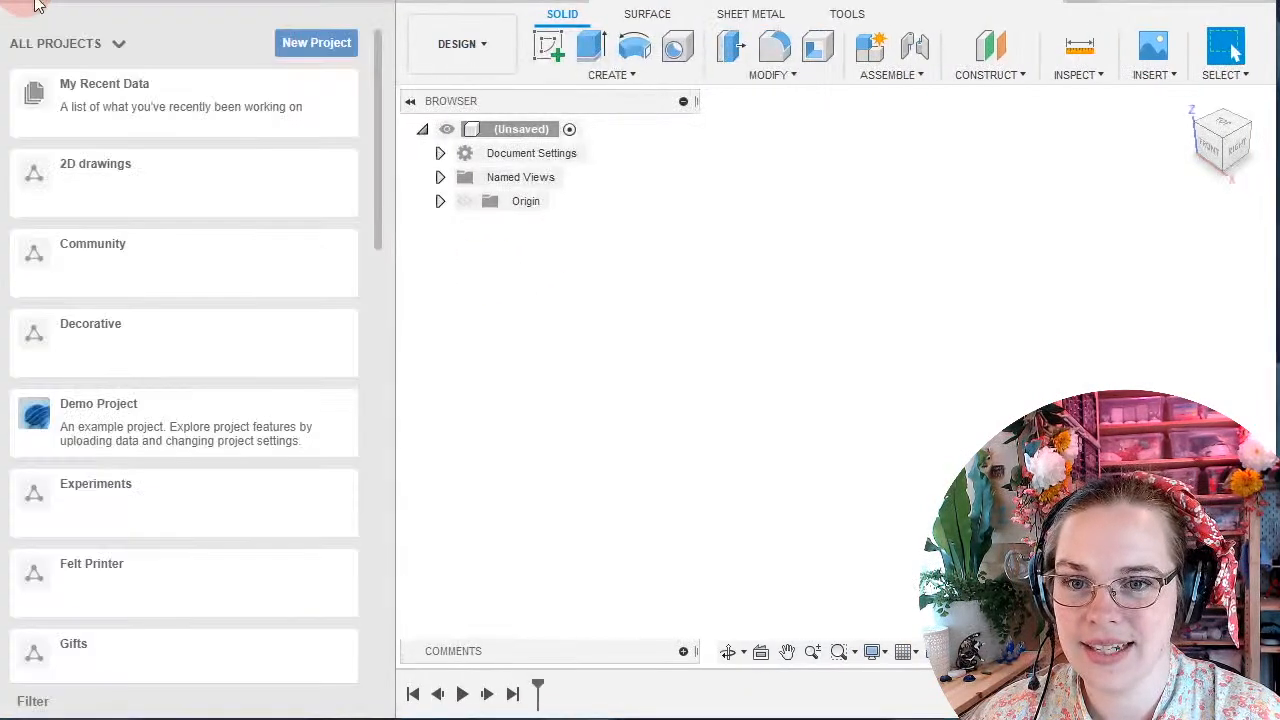
scroll(225, 379, "down", 6)
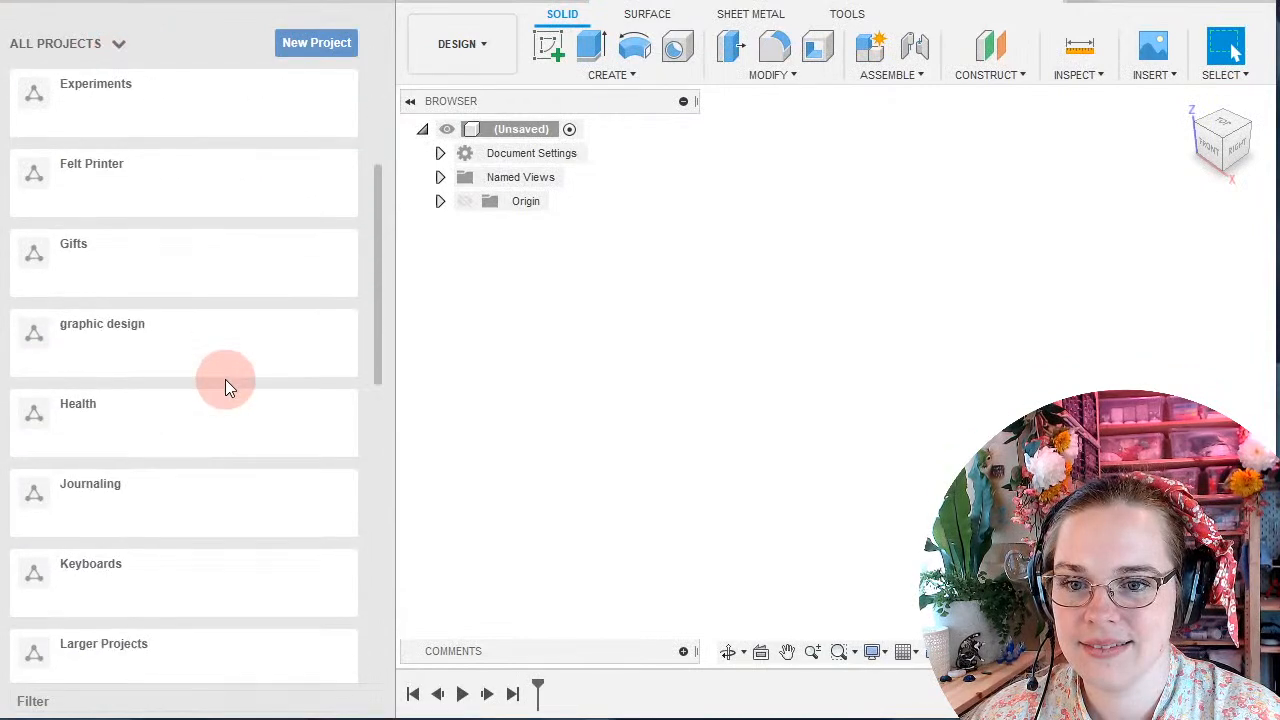
scroll(225, 379, "down", 5)
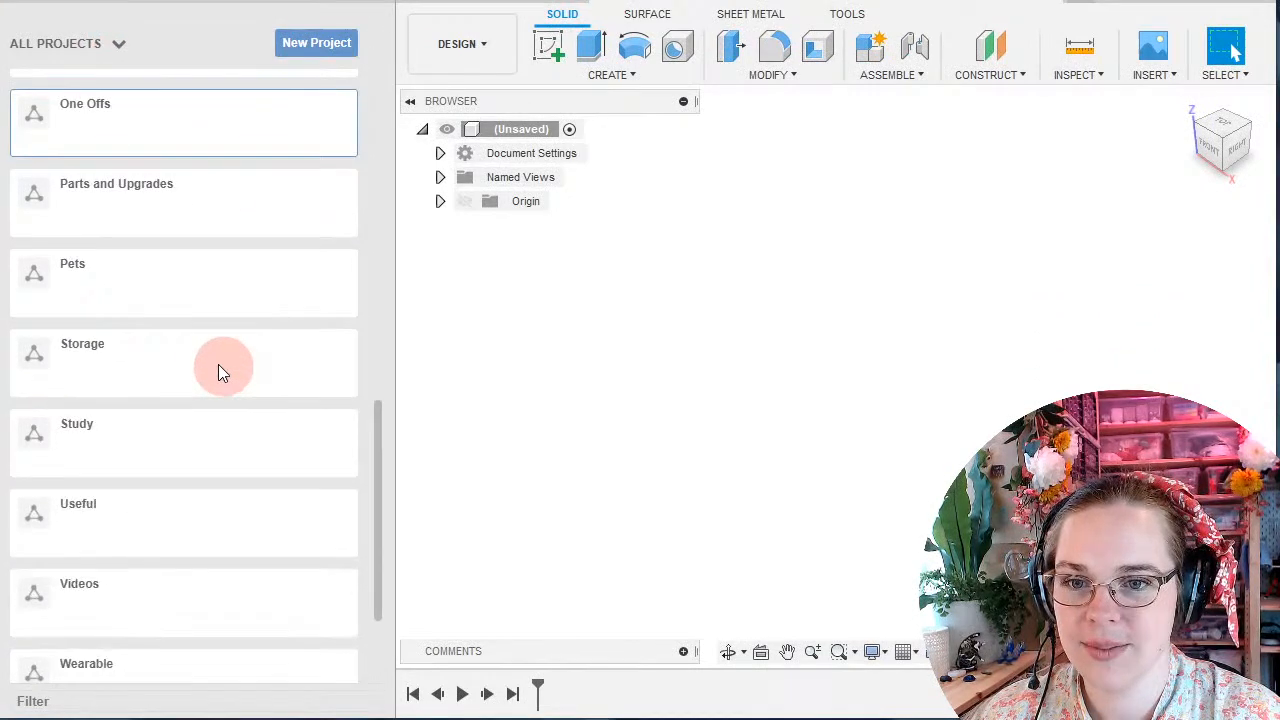
left_click(201, 363)
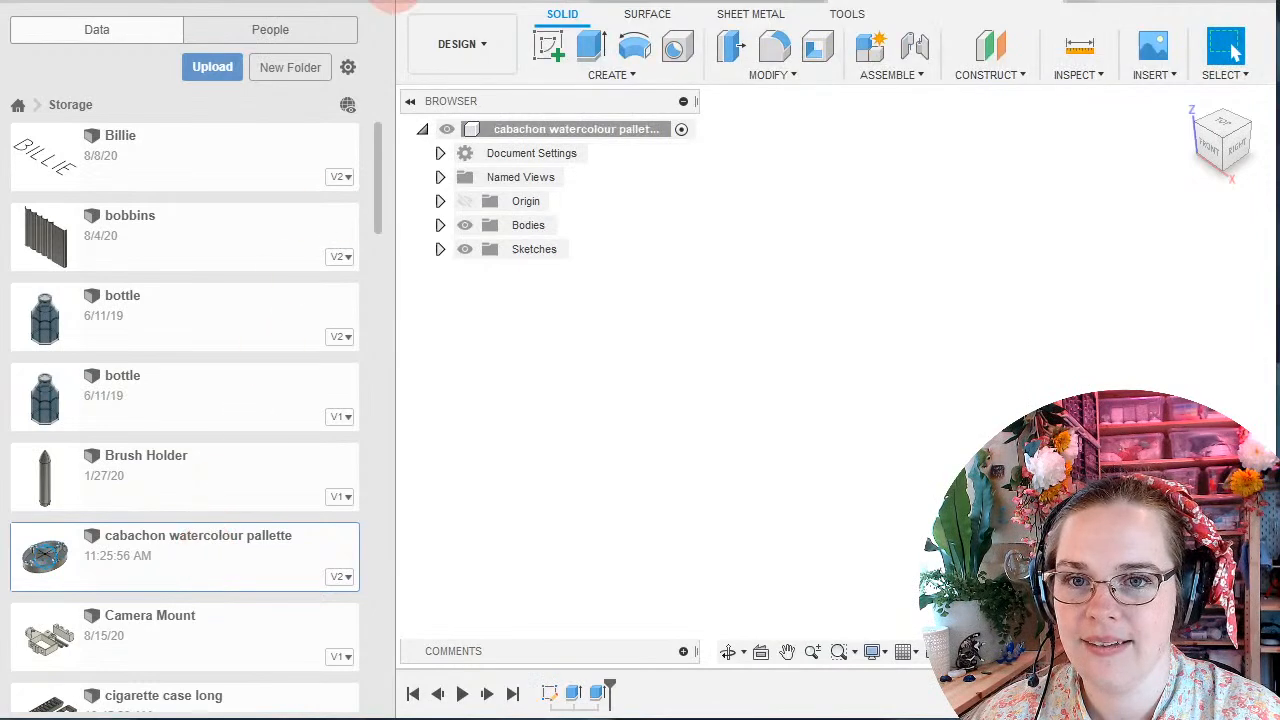
left_click(380, 5)
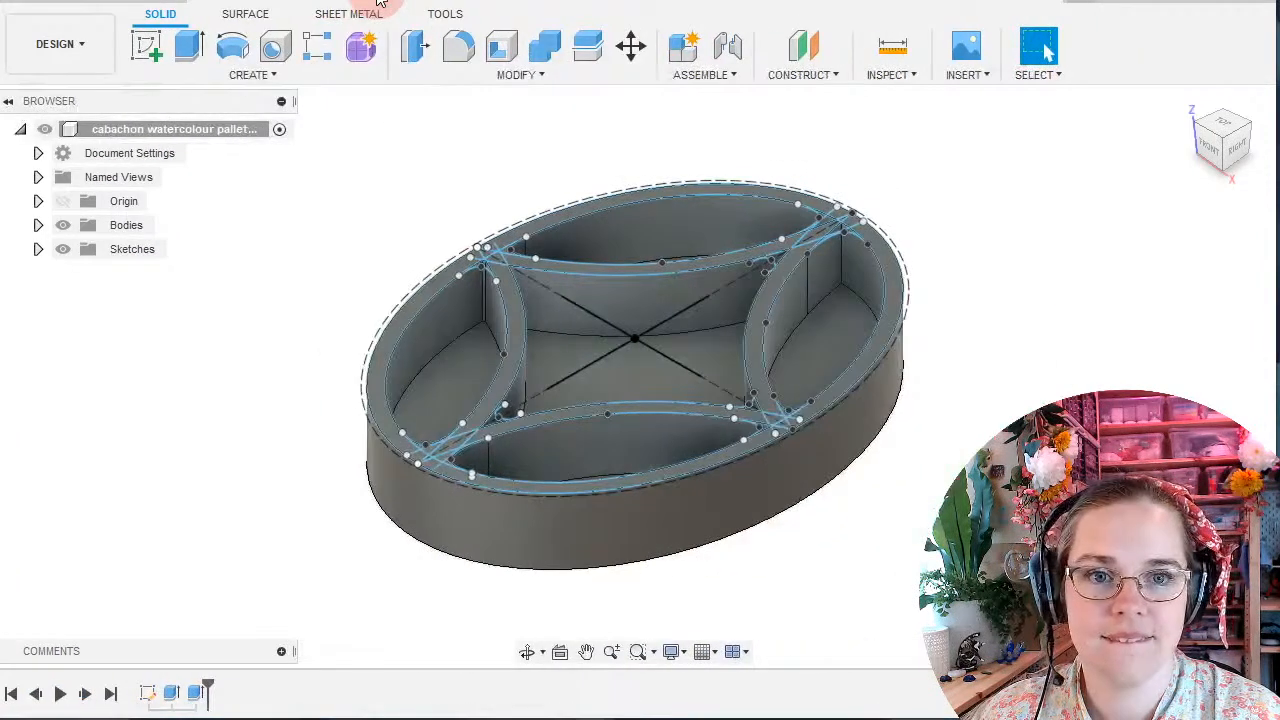
middle_click_drag(983, 370, 977, 398, "shift")
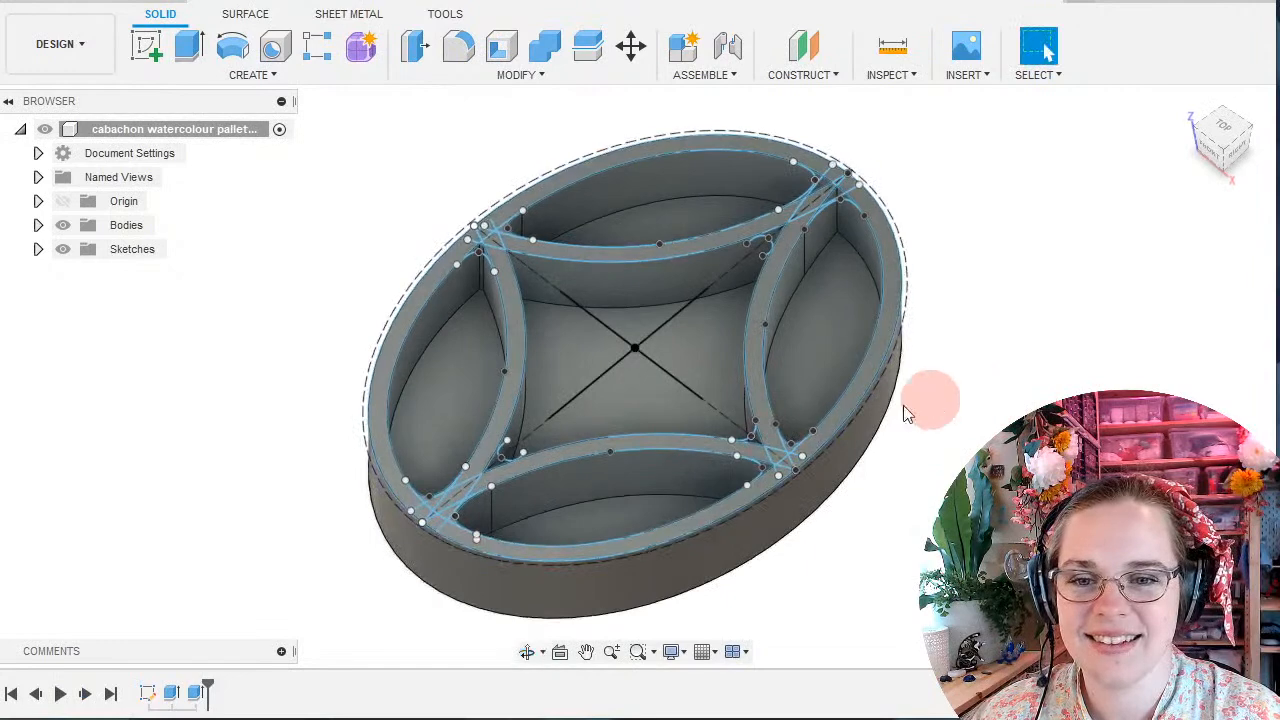
left_click(174, 694)
double_click(174, 694)
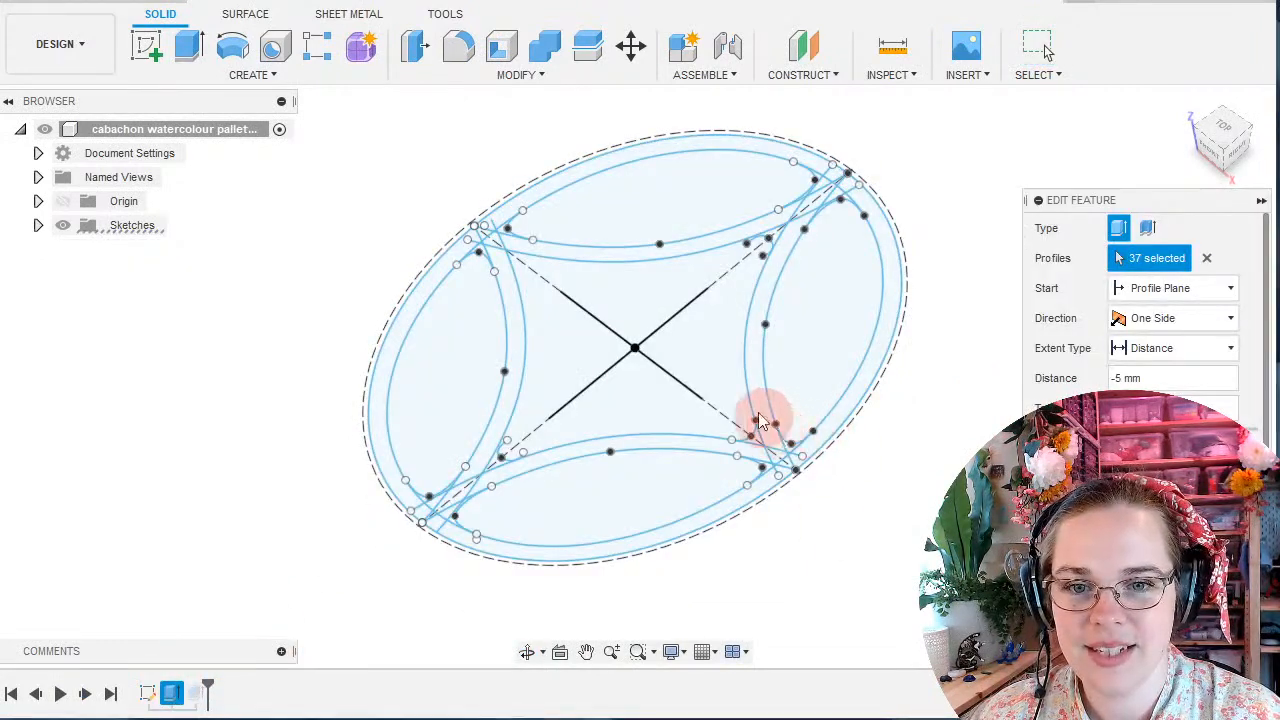
scroll(716, 374, "up", 5)
left_click(730, 392, "ctrl")
key("Return")
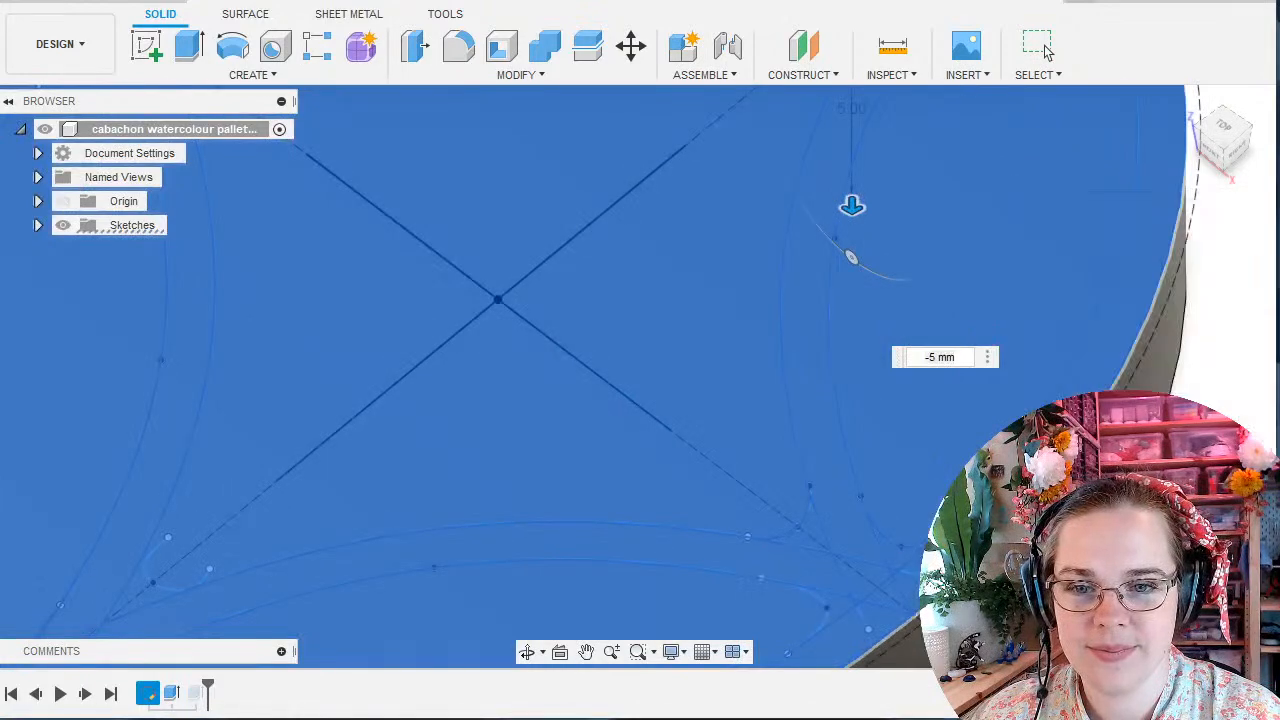
Open the palette sketch for editing and delete the corner spline across the central pocket's right tip.
double_click(149, 697)
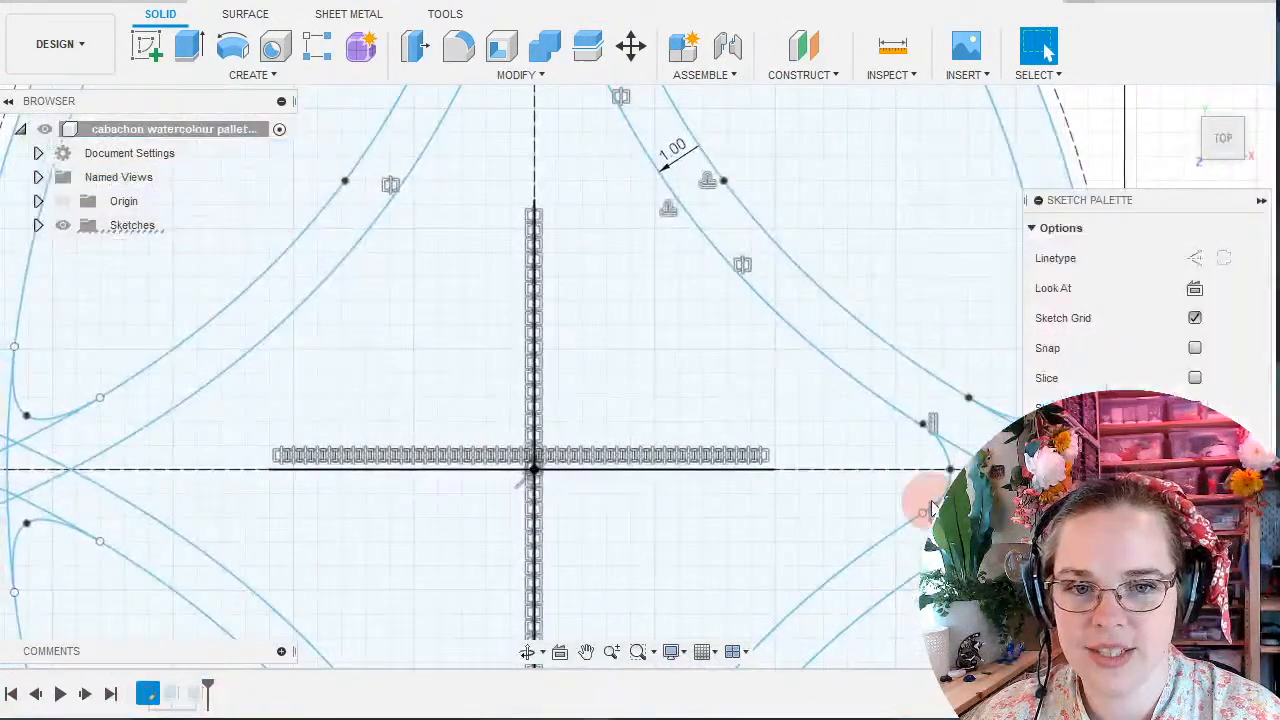
middle_click_drag(928, 474, 477, 437)
scroll(487, 446, "up", 3)
scroll(487, 446, "up", 3)
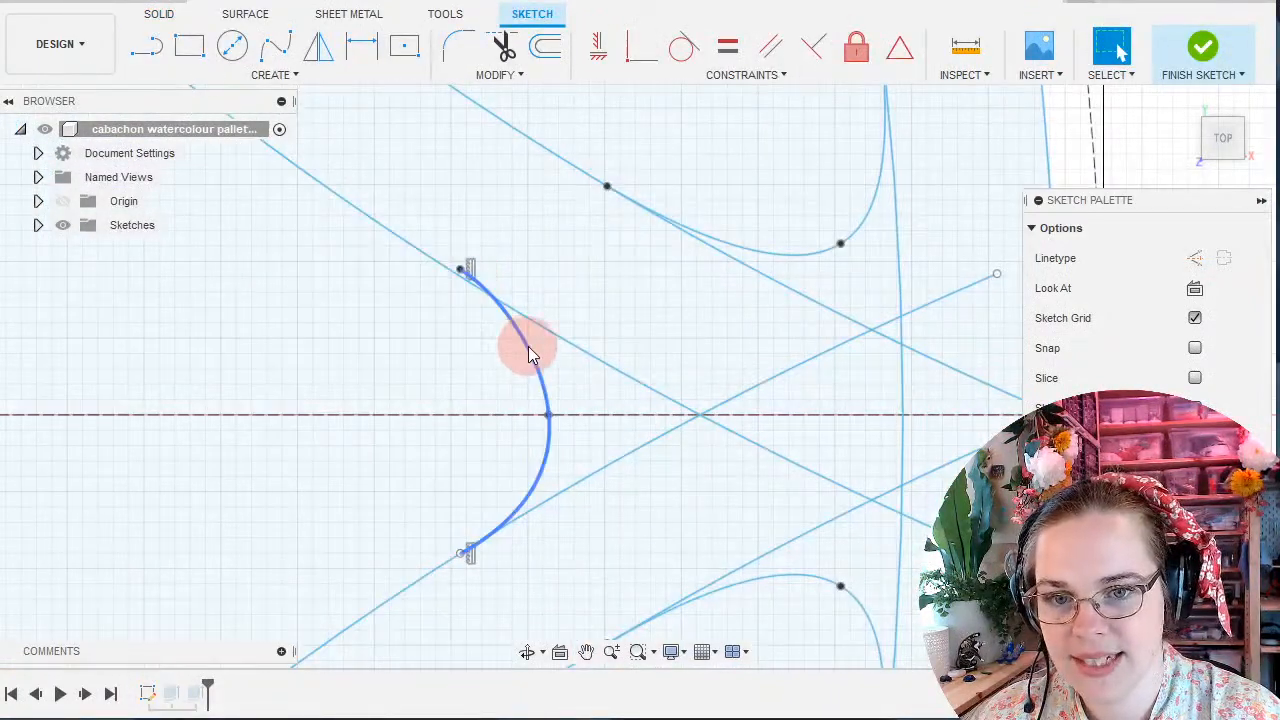
left_click(529, 346)
key("Delete")
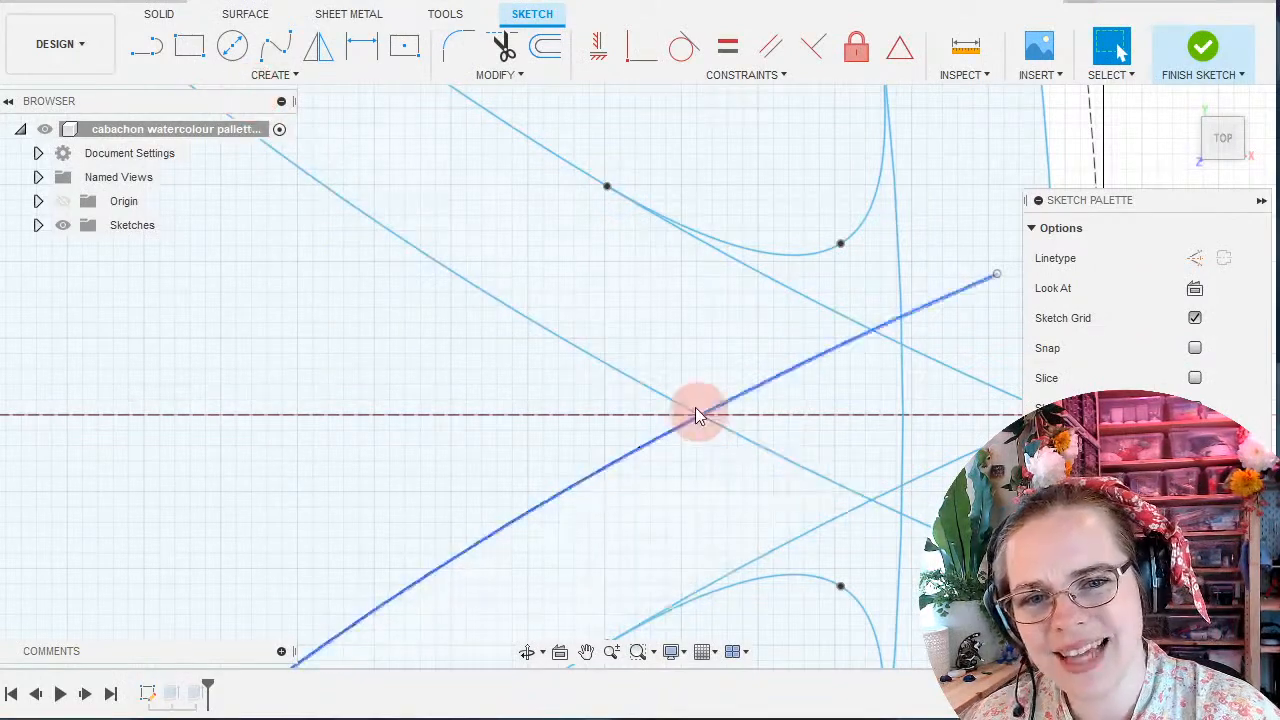
Delete the rounded corner spline across the central pocket's upper tip.
scroll(346, 418, "down", 3)
scroll(346, 418, "down", 3)
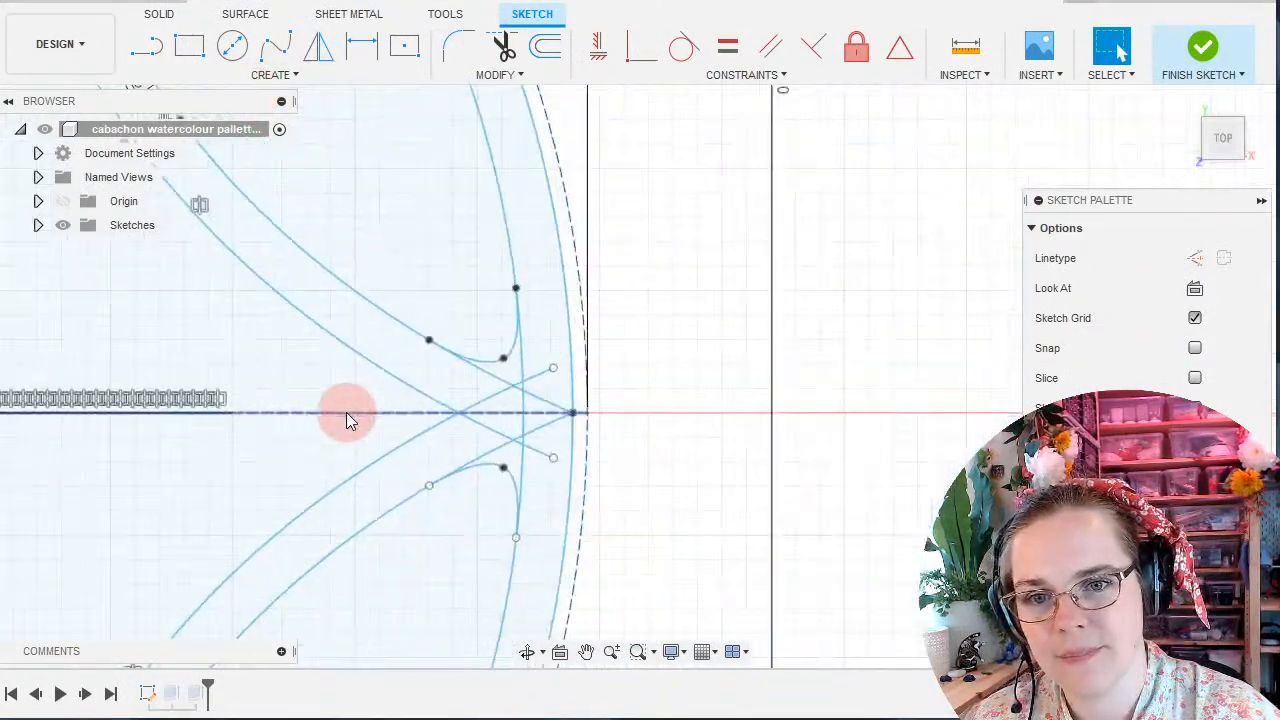
scroll(647, 419, "down", 4)
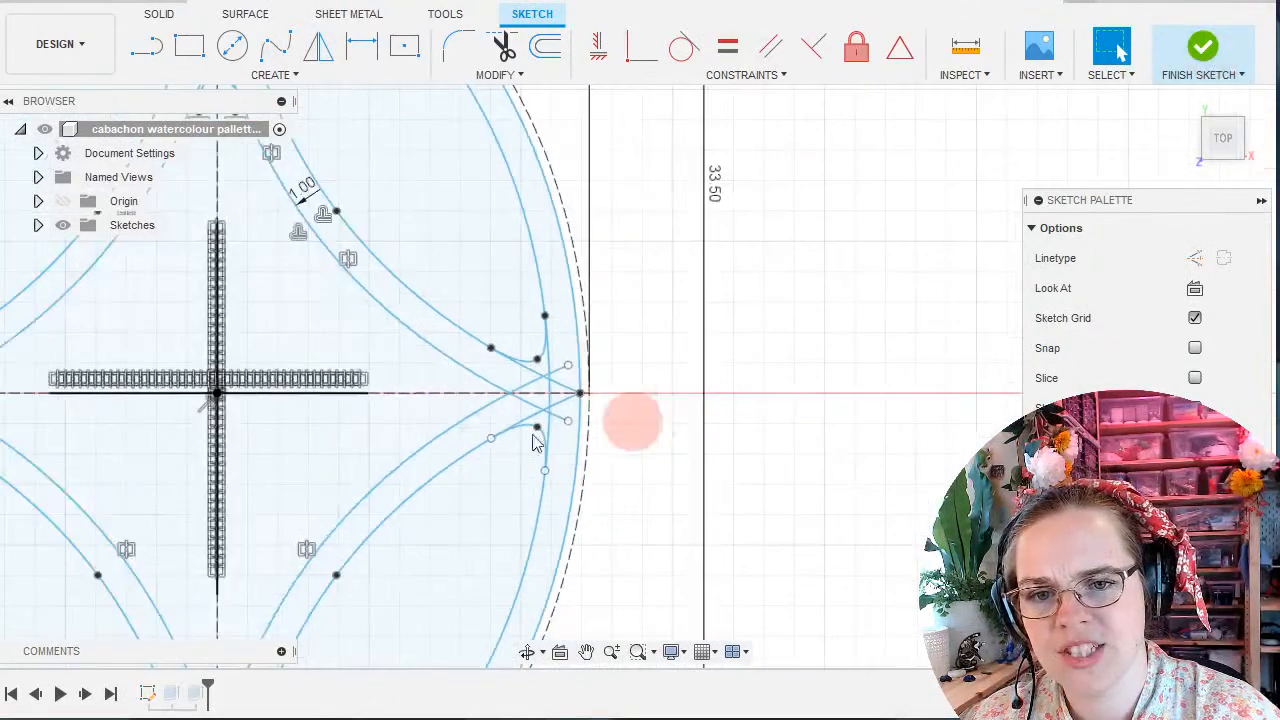
middle_click_drag(116, 454, 376, 454)
scroll(376, 454, "down", 1)
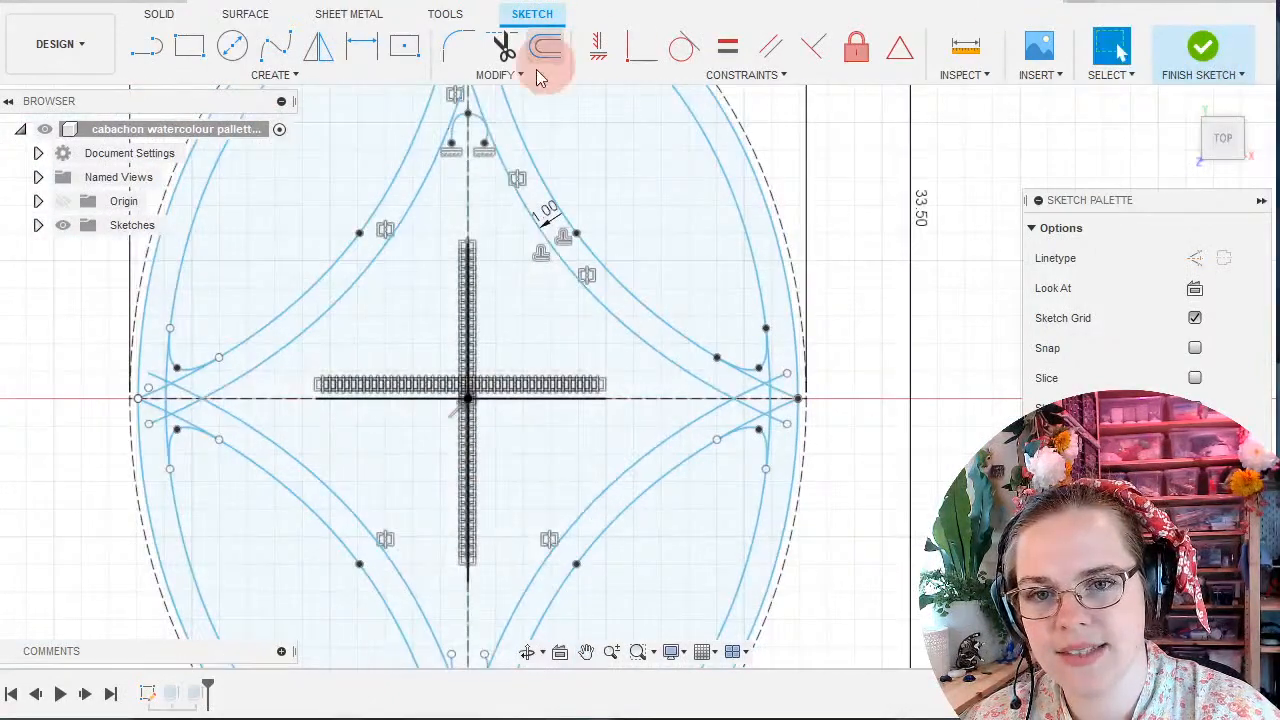
scroll(480, 129, "up", 3)
left_click(479, 153)
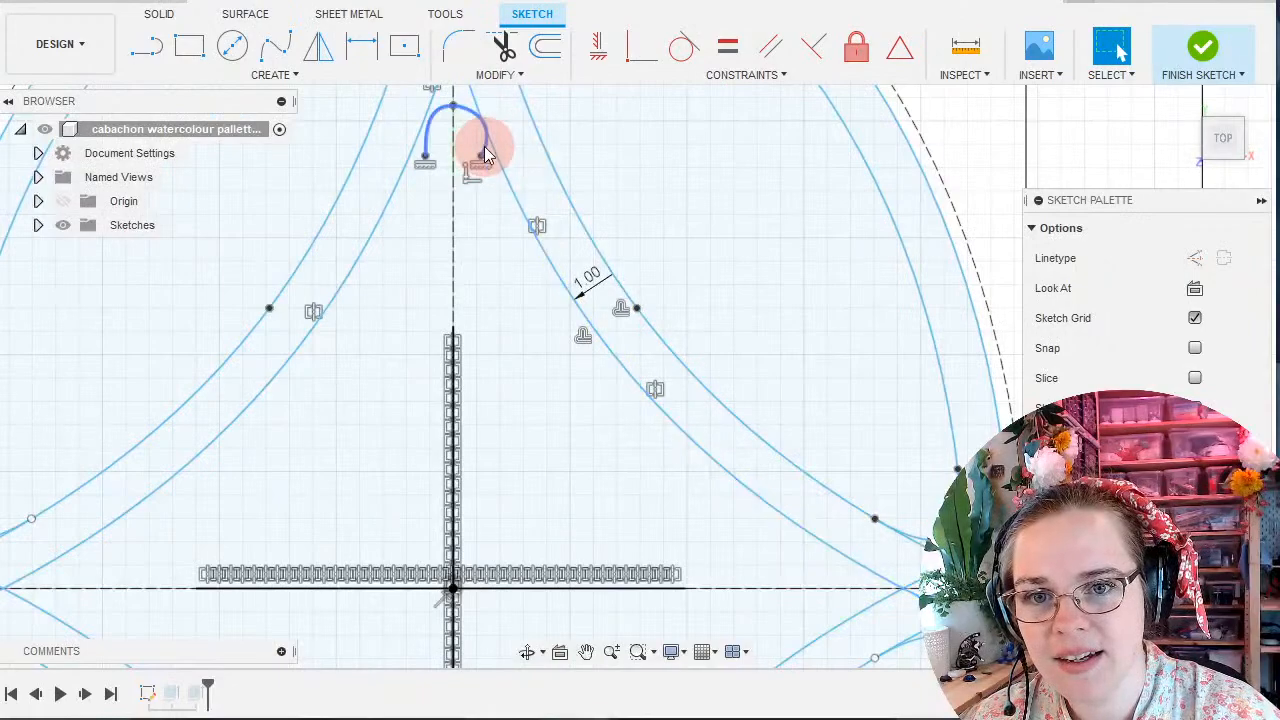
scroll(476, 254, "down", 3)
scroll(449, 337, "up", 1)
scroll(434, 591, "up", 4)
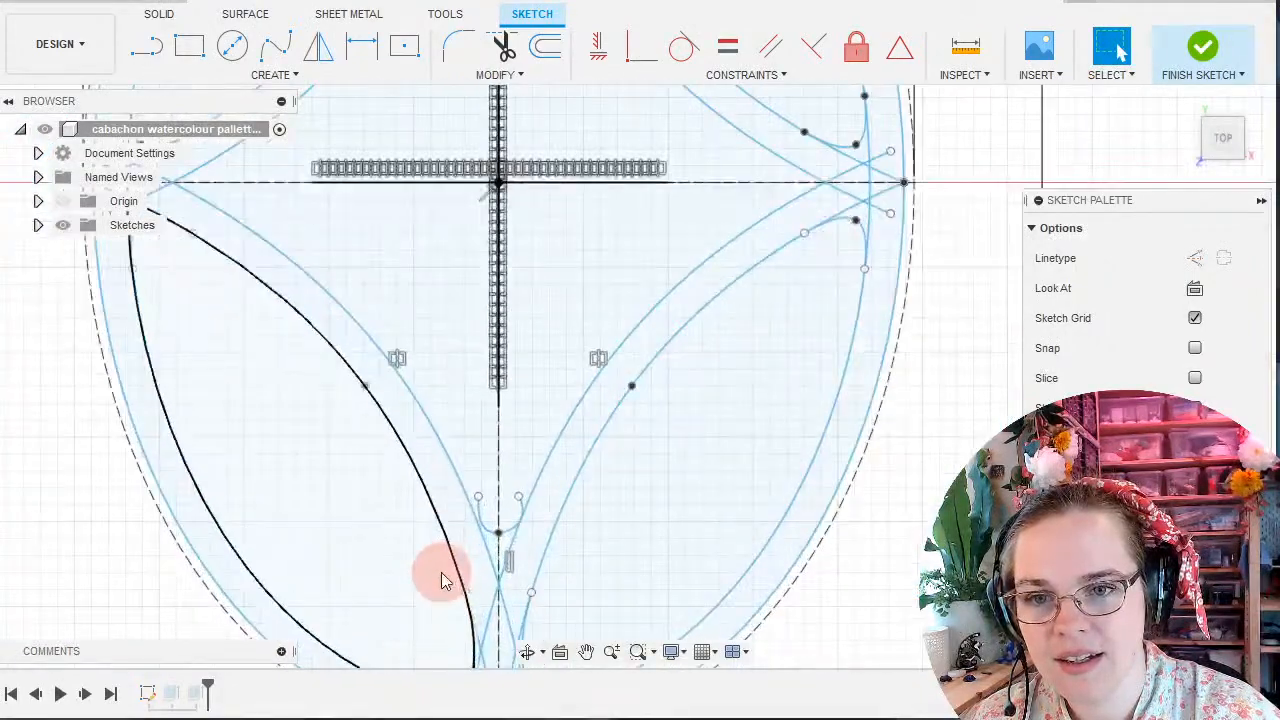
scroll(441, 572, "down", 4)
scroll(500, 160, "up", 5)
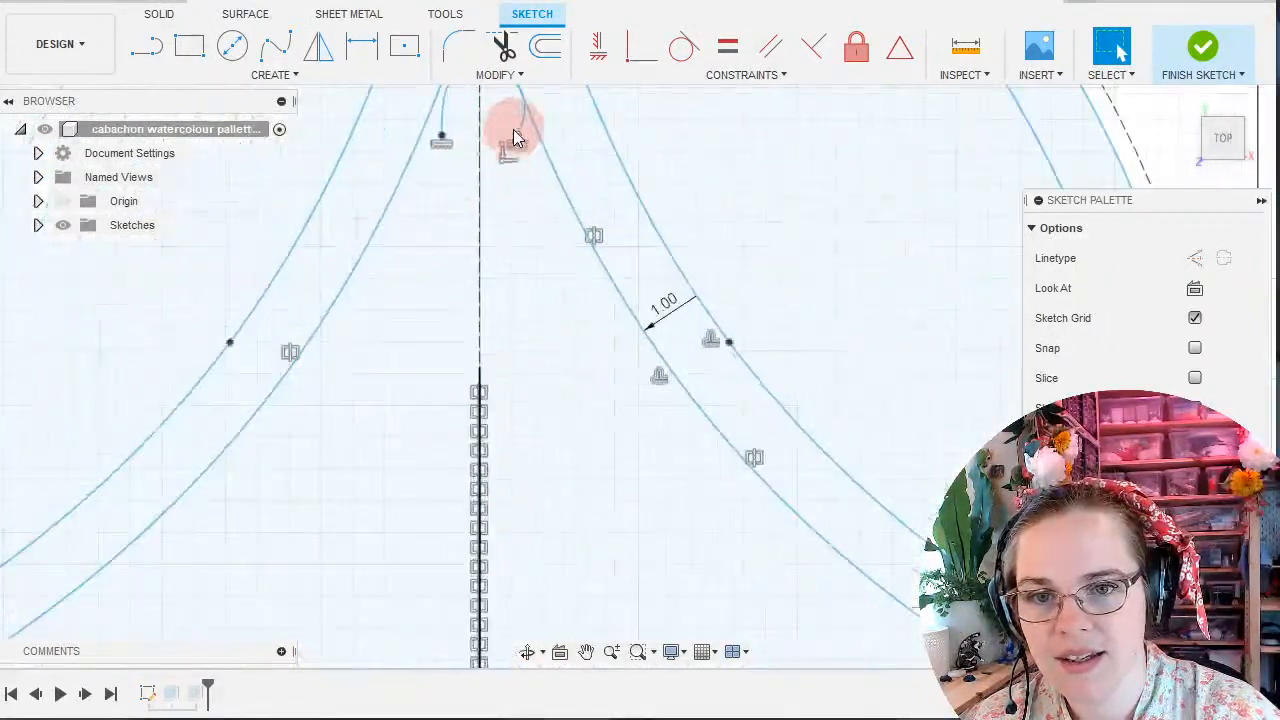
middle_click_drag(513, 124, 494, 352)
left_click(472, 304)
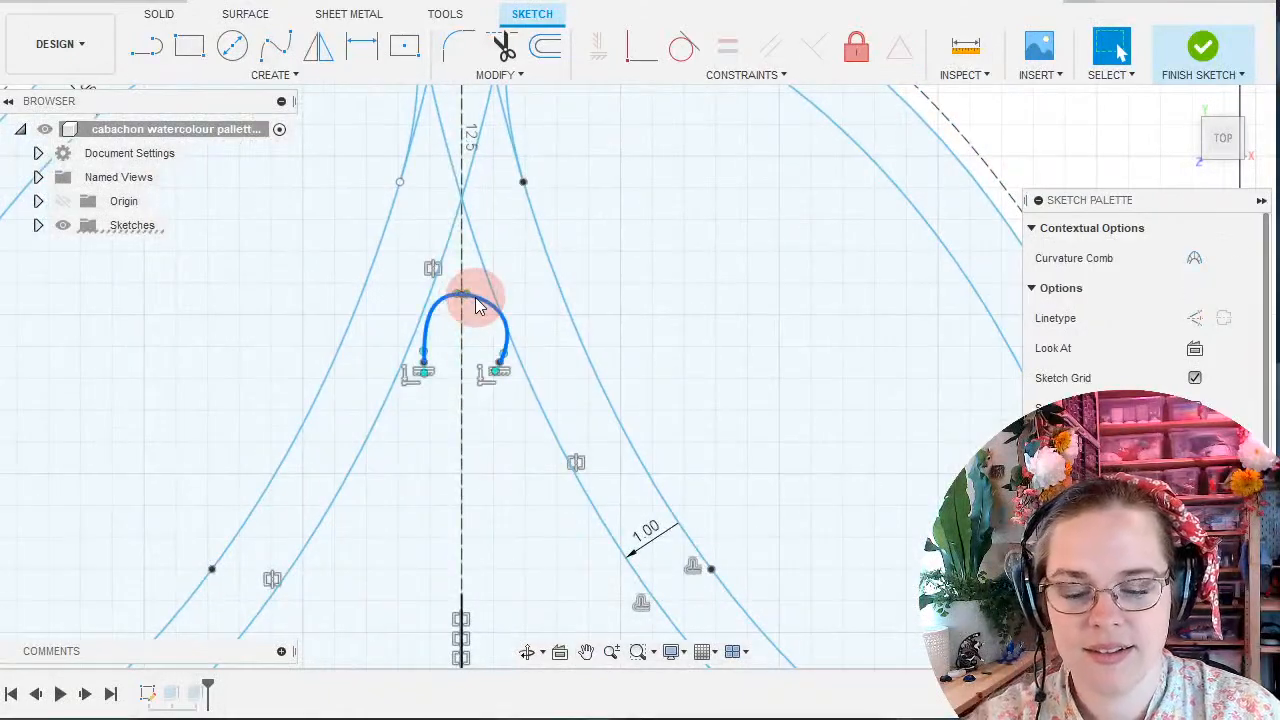
key("Delete")
Delete the rounded corner spline across the central pocket's lower tip and finish the sketch.
scroll(385, 349, "down", 3)
scroll(390, 320, "down", 3)
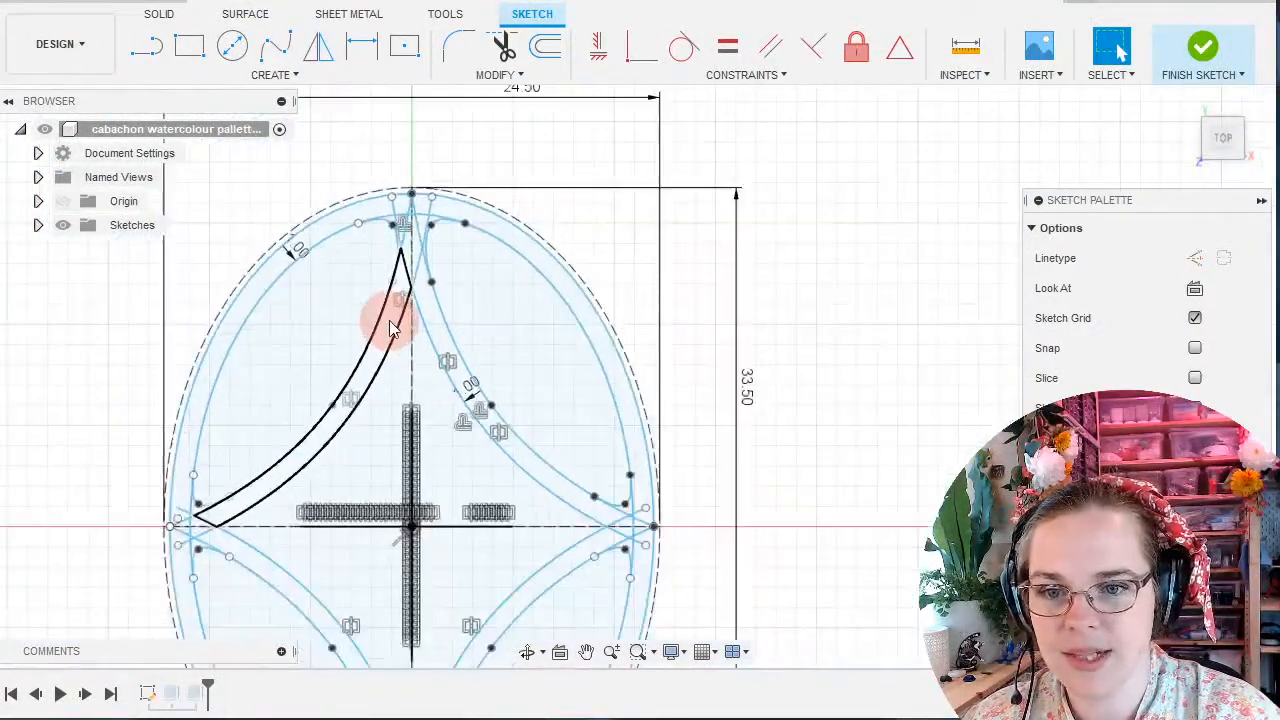
scroll(389, 320, "up", 3)
middle_click_drag(437, 437, 560, 257)
scroll(448, 430, "down", 1)
middle_click_drag(456, 430, 282, 125)
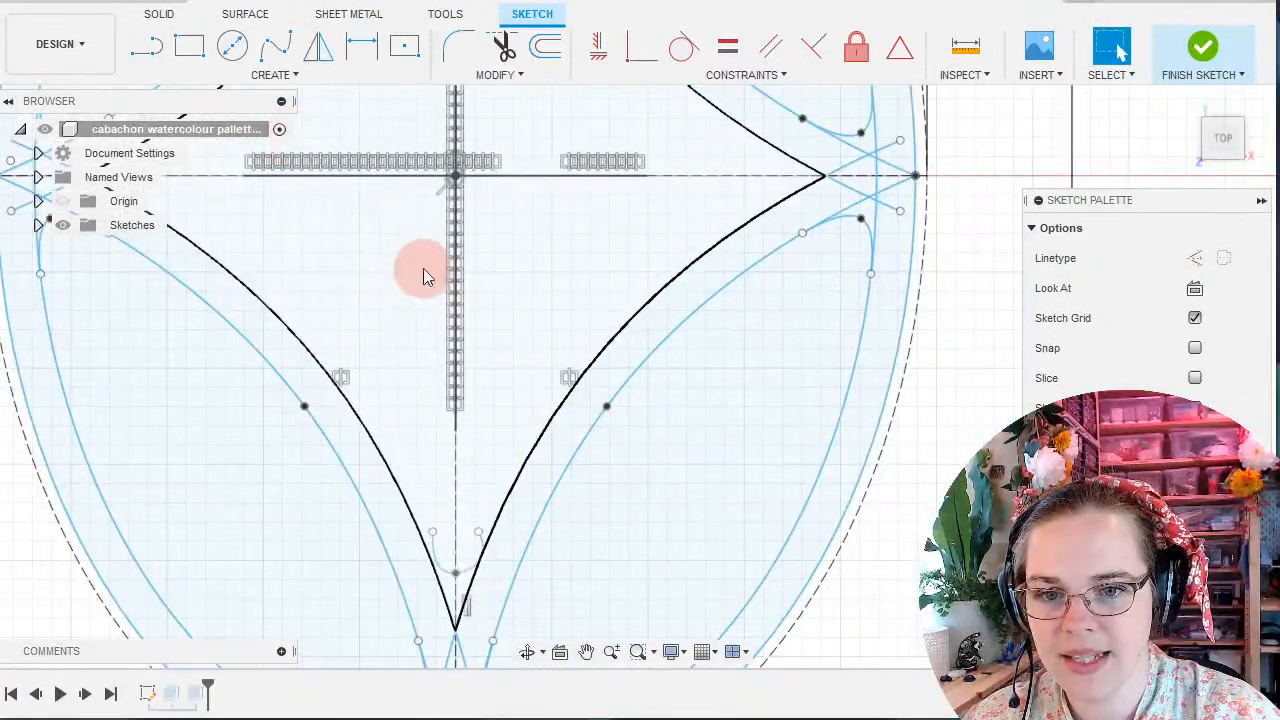
left_click(447, 568)
key("Delete")
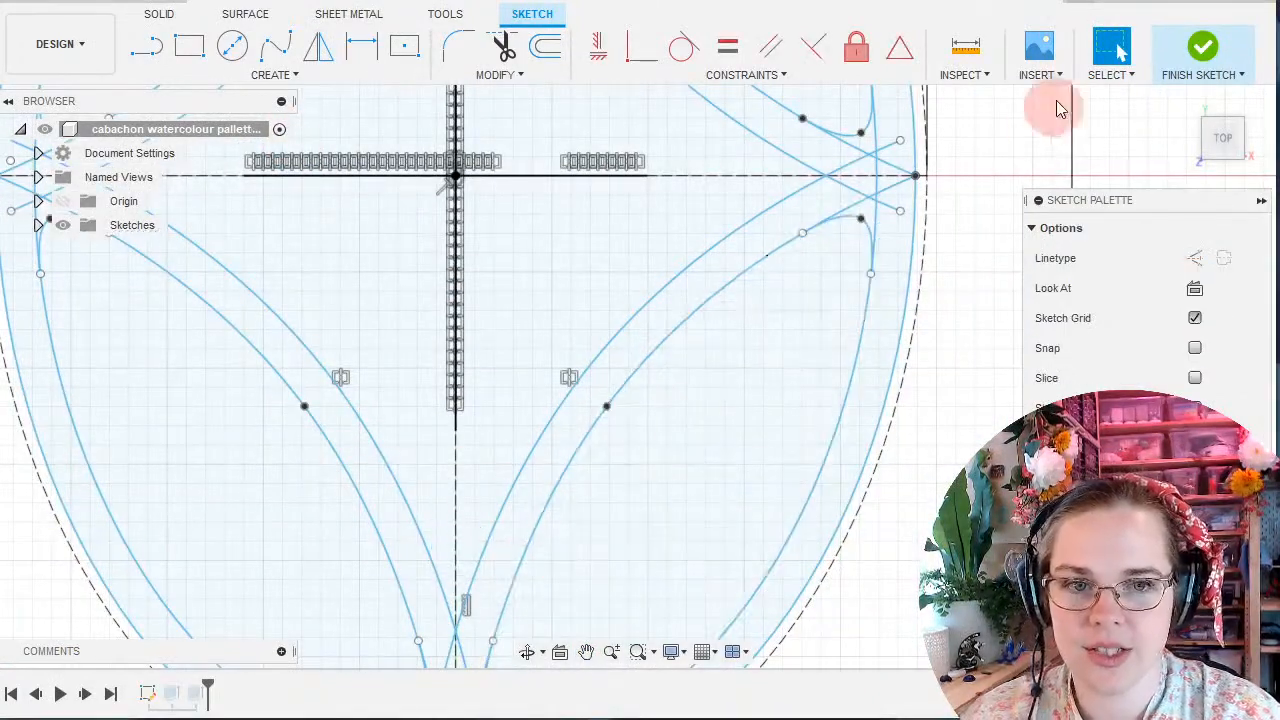
left_click(1233, 48)
middle_click_drag(737, 194, 726, 583)
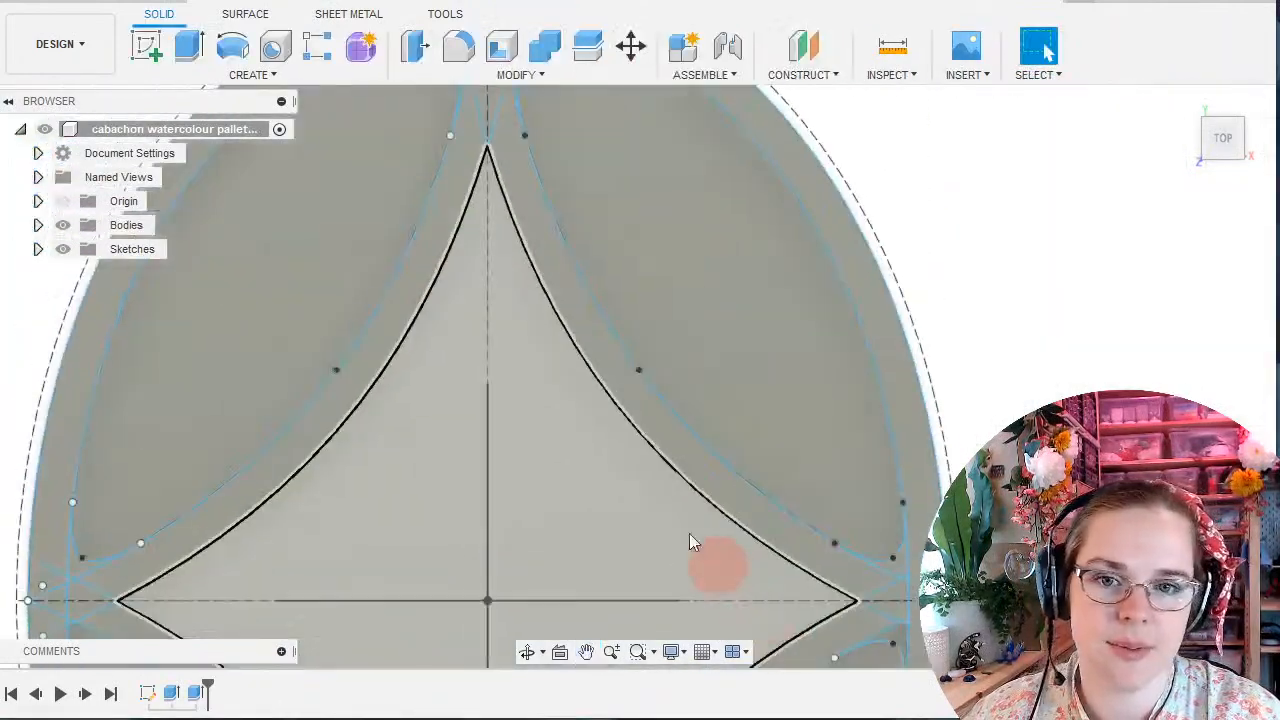
scroll(467, 338, "down", 3)
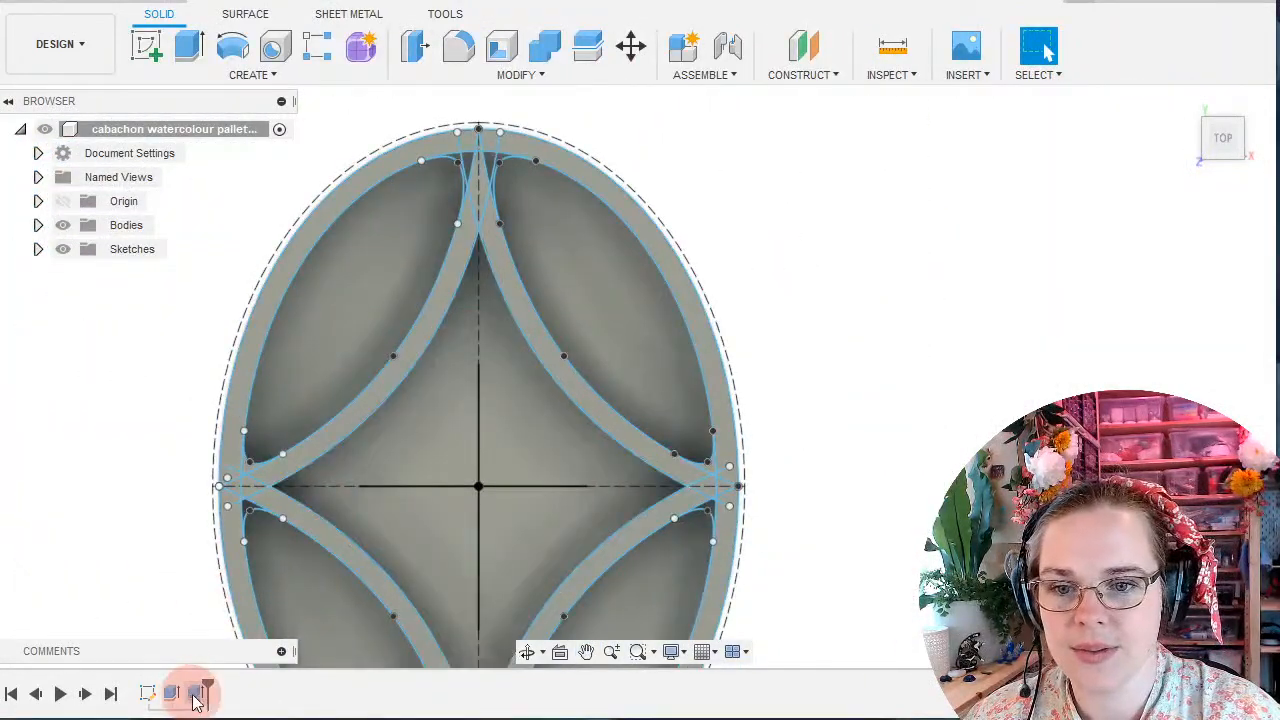
double_click(202, 694)
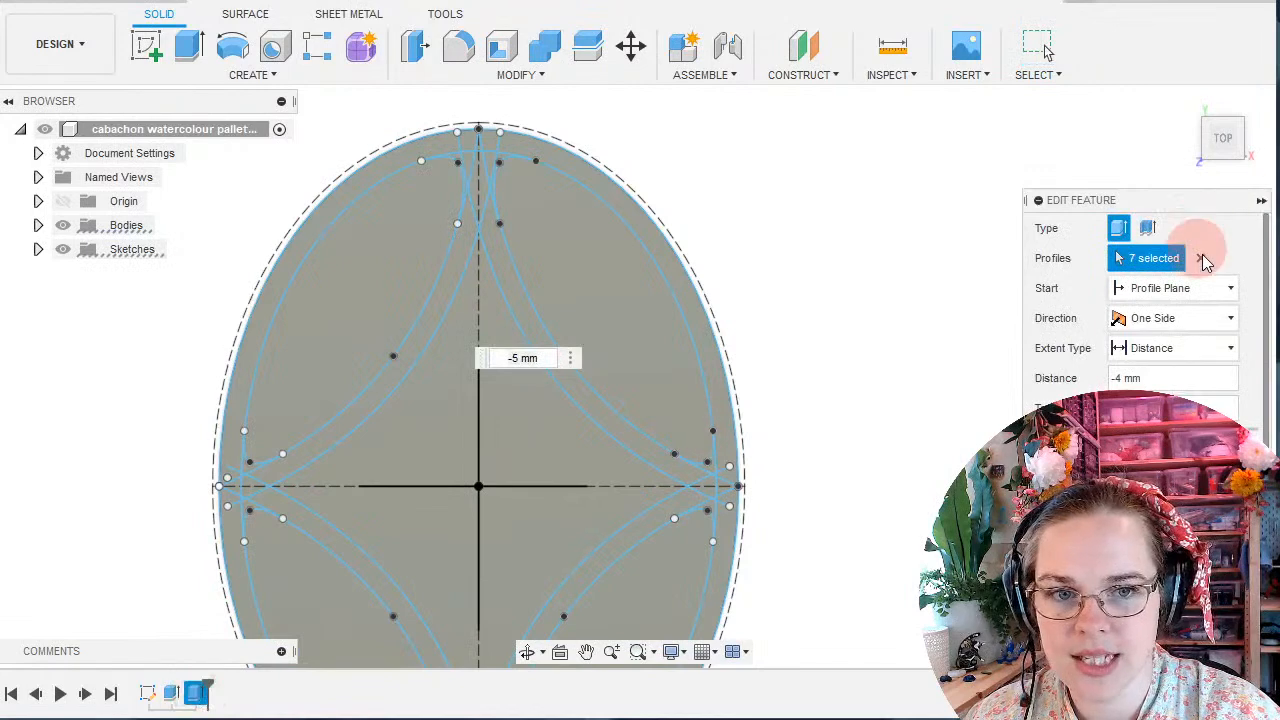
left_click(1198, 257)
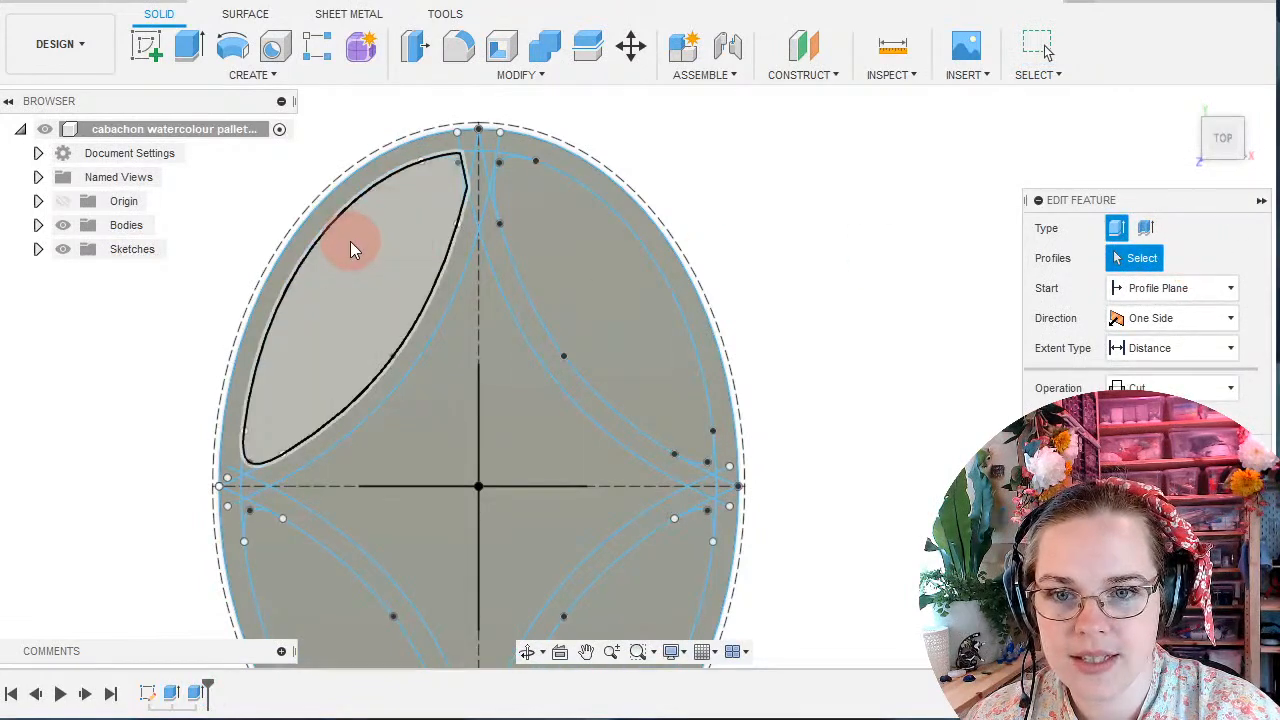
left_click(350, 241)
left_click(405, 230)
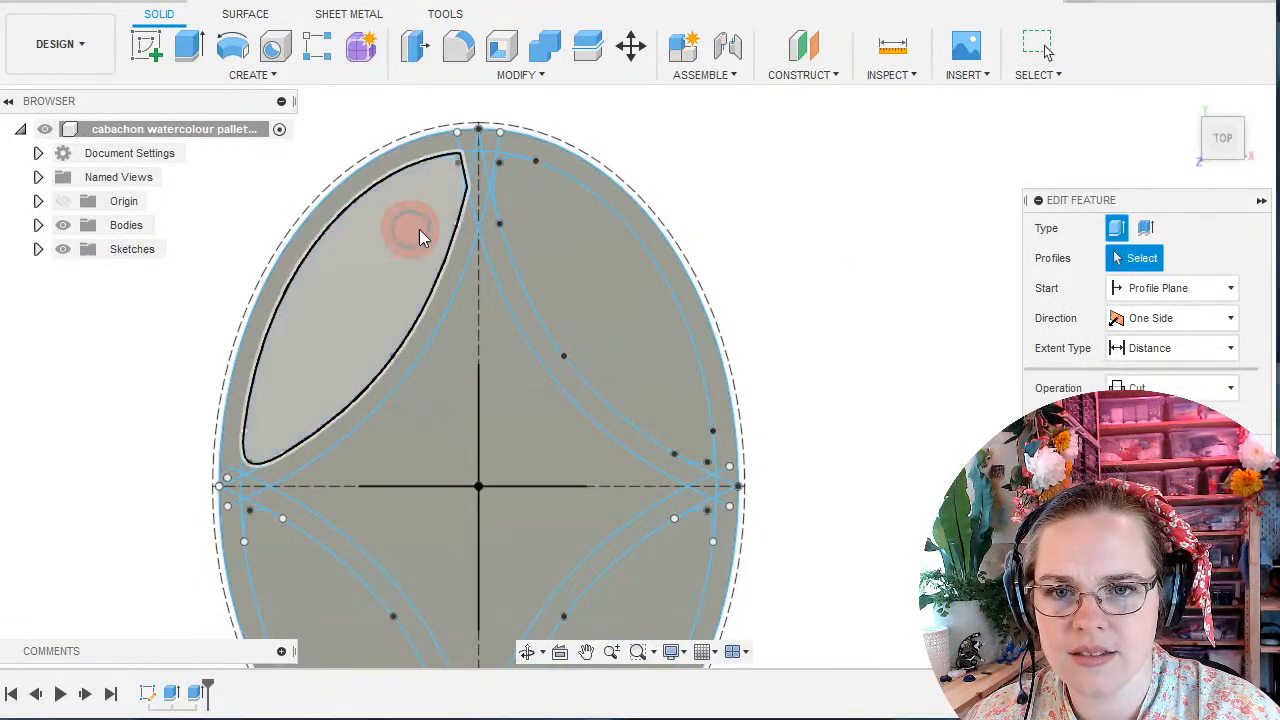
left_click(1236, 449)
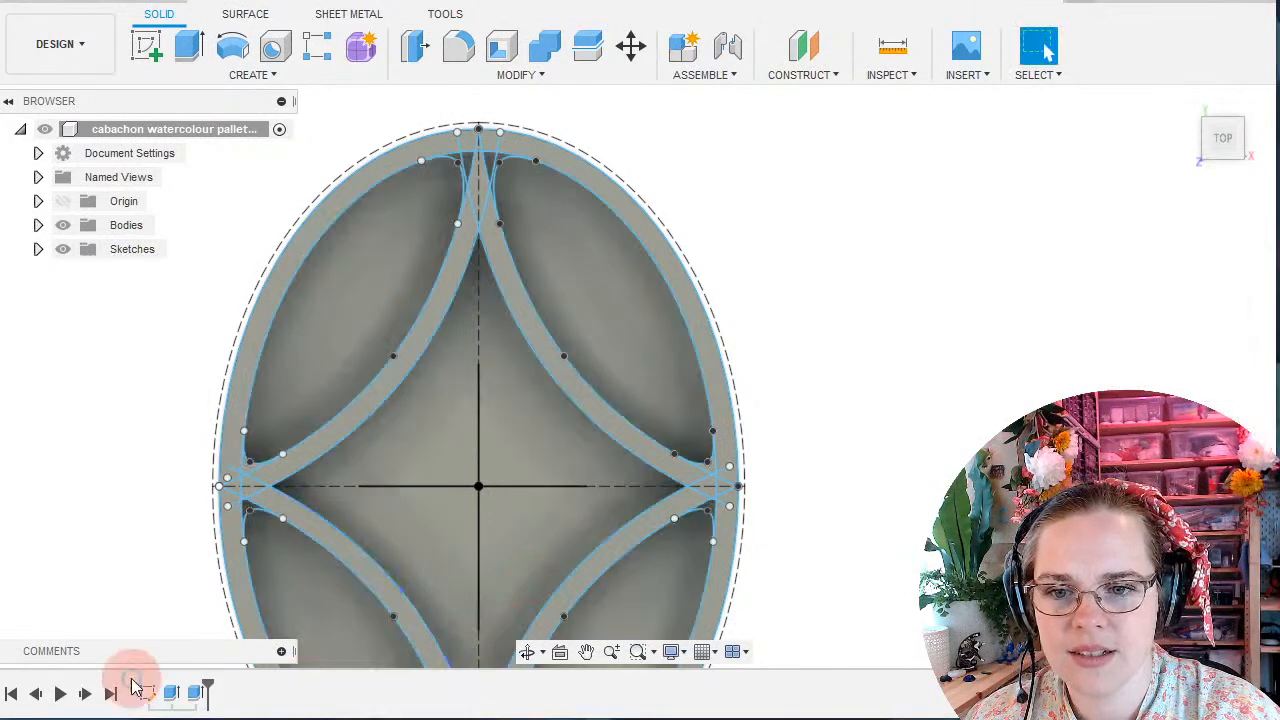
Reopen the palette sketch and try a coincident constraint between the upper-left pocket's top corner spline endpoint and its adjoining side curve.
double_click(146, 691)
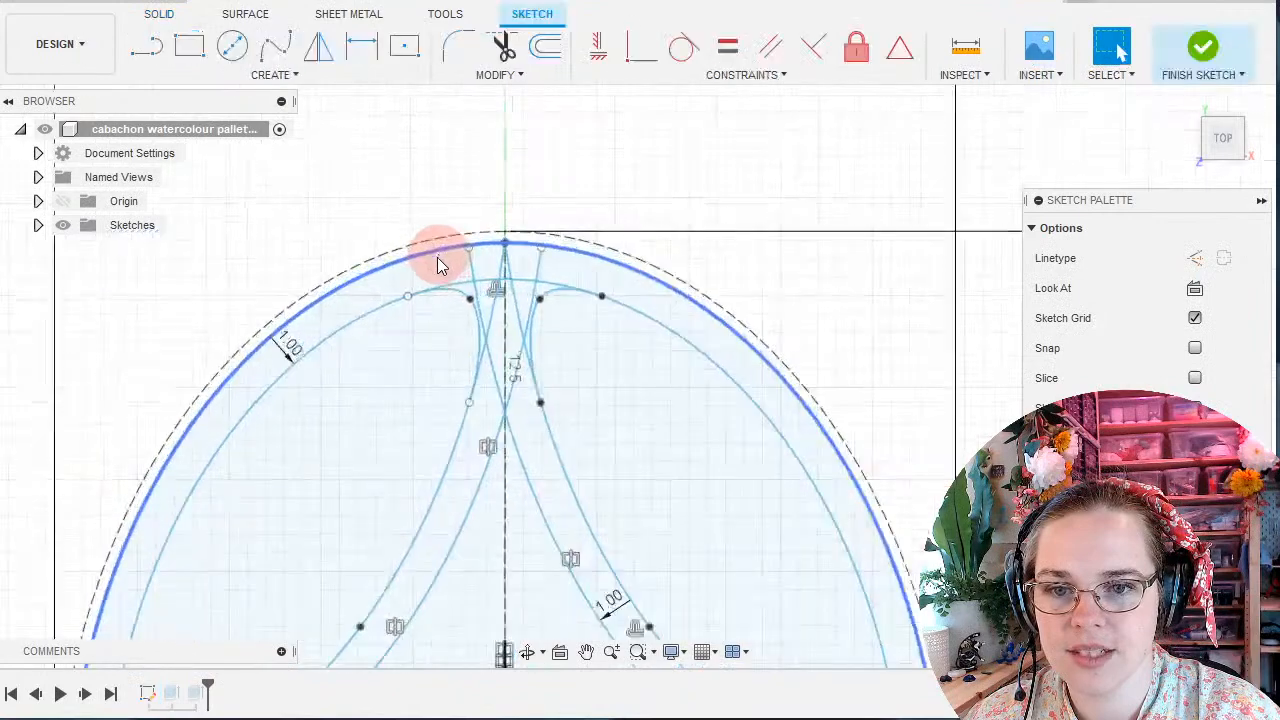
left_click(368, 322)
left_click(248, 380)
left_click(640, 46)
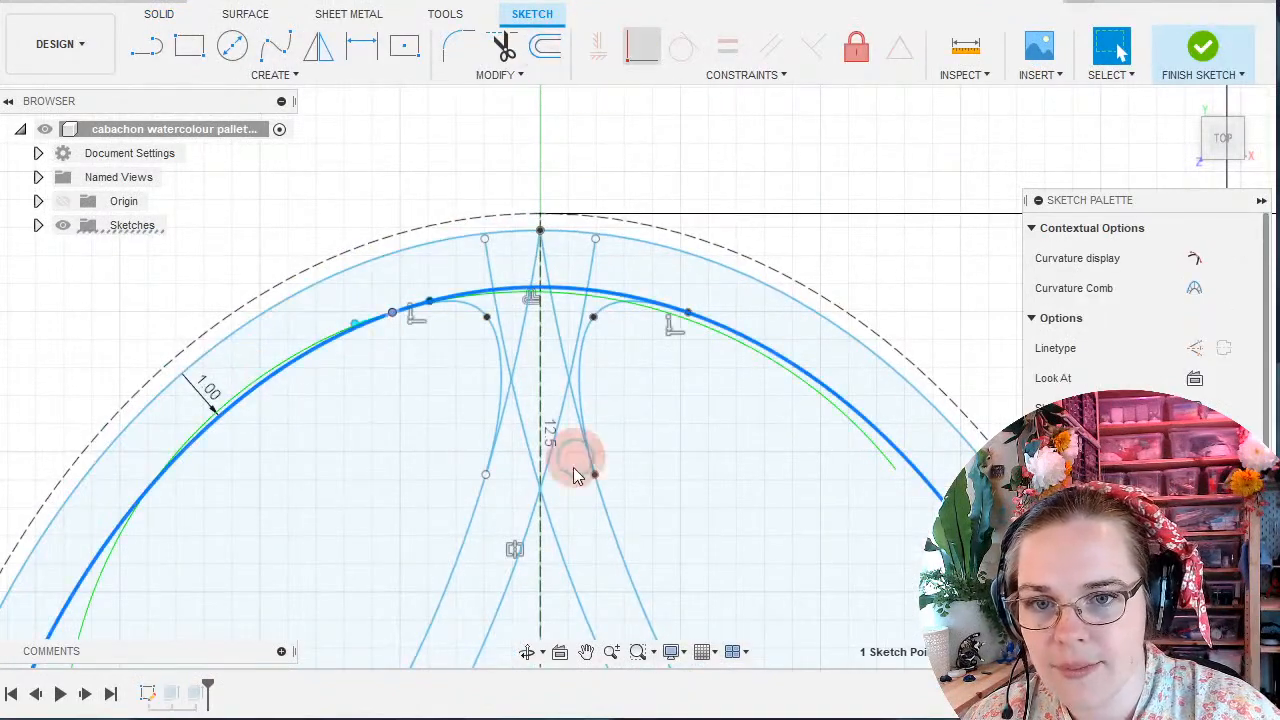
left_click(487, 475)
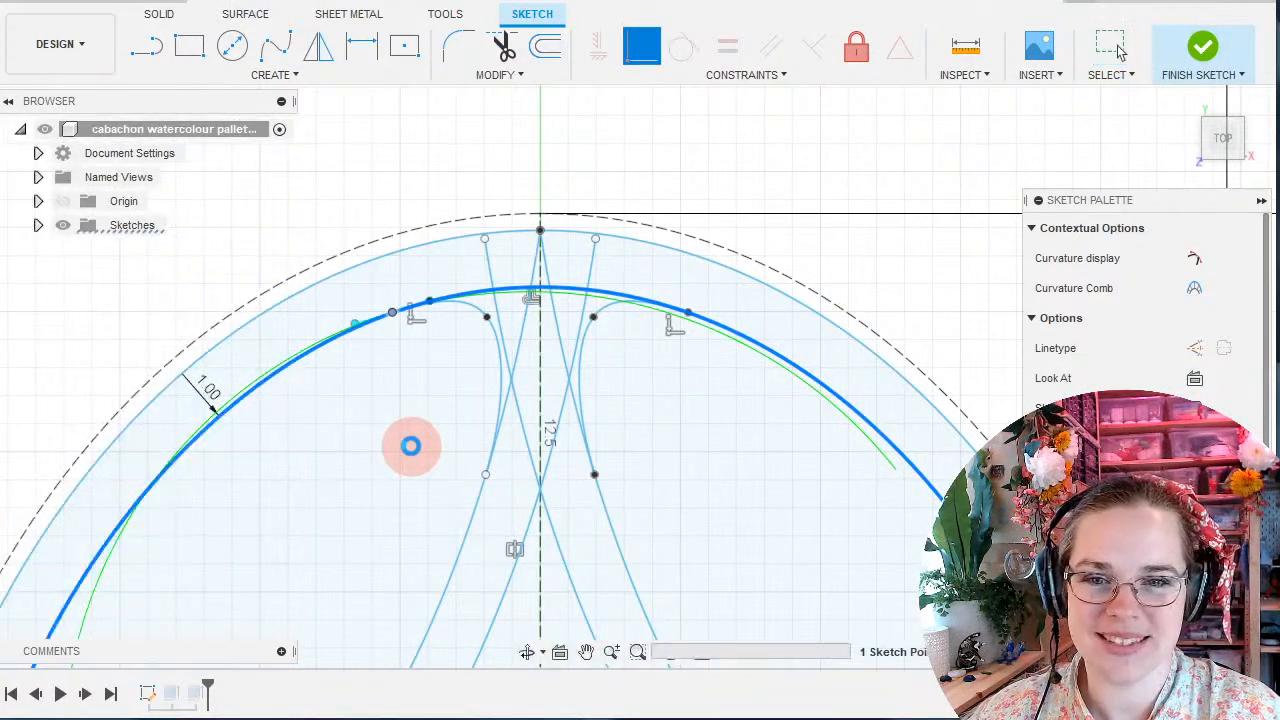
scroll(472, 482, "up", 3)
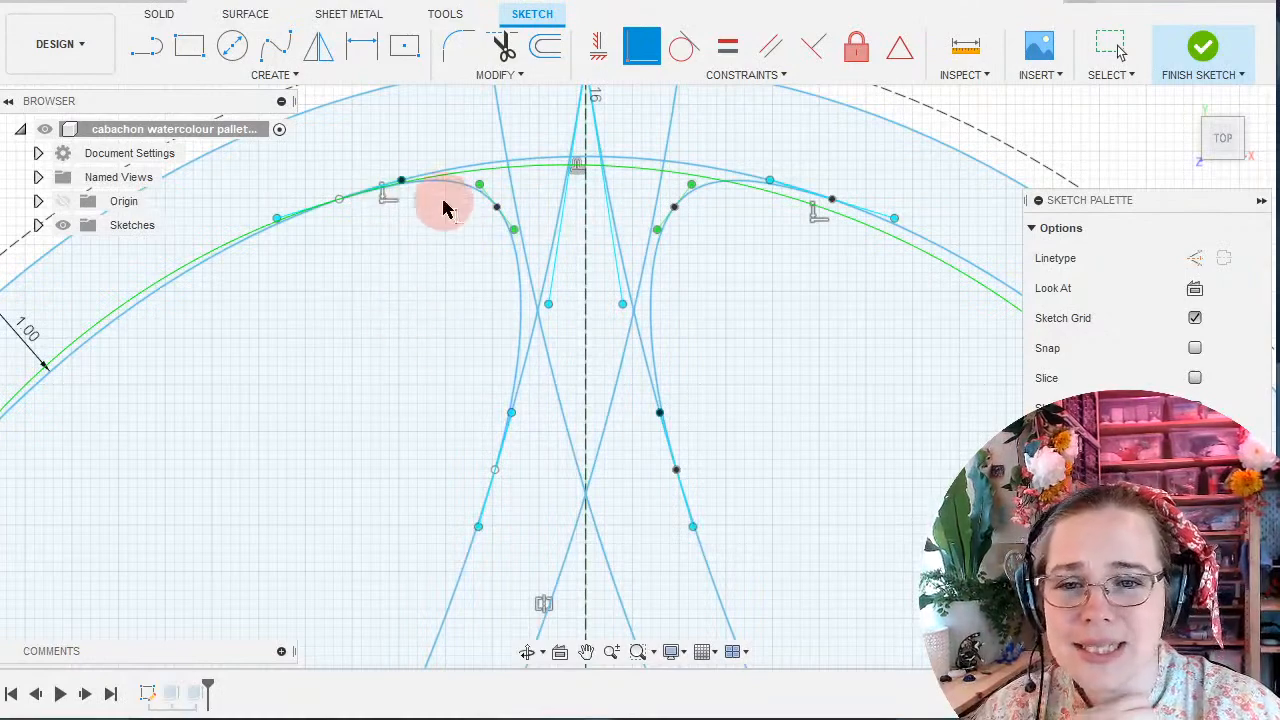
left_click(497, 470)
left_click(509, 414, "shift")
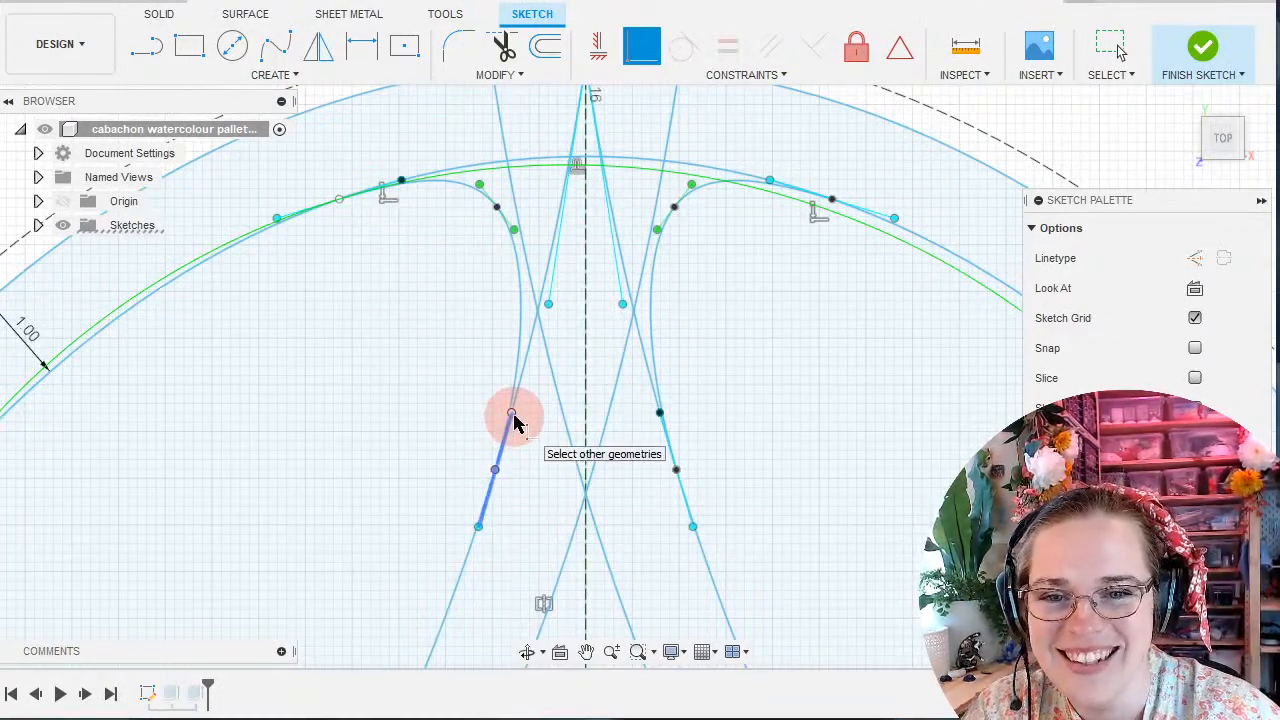
left_click(527, 363)
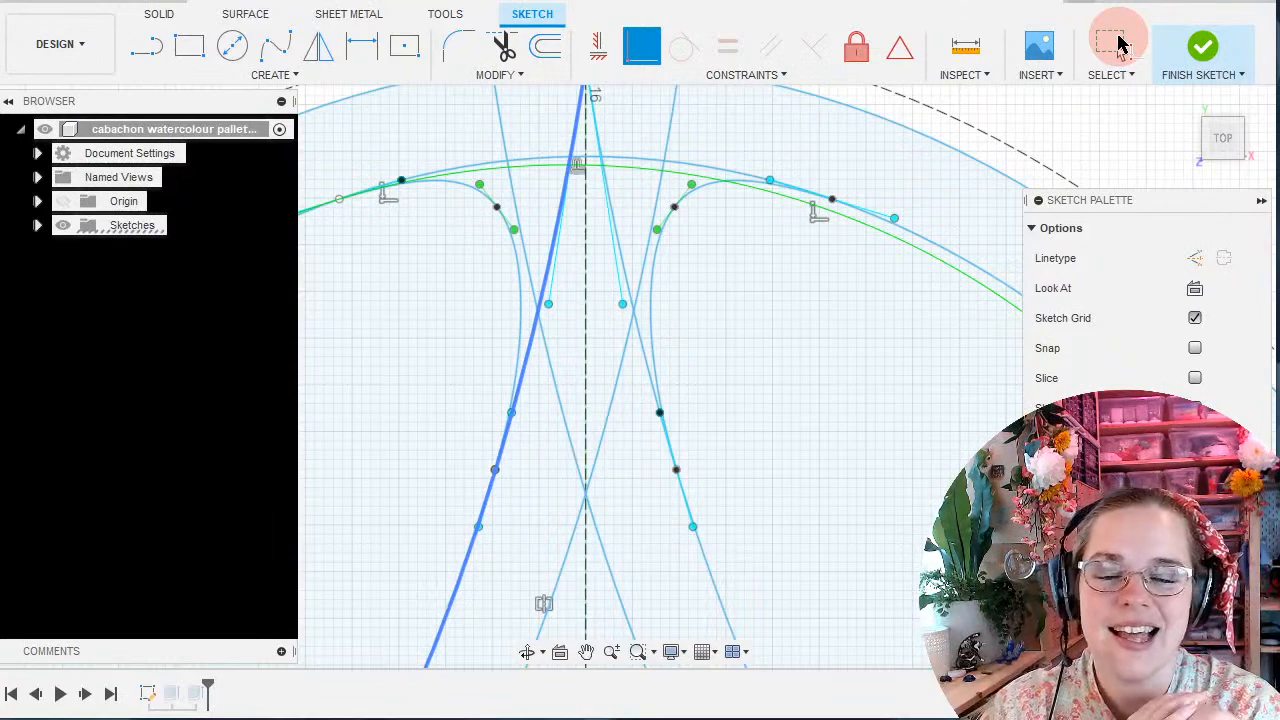
left_click(1118, 44)
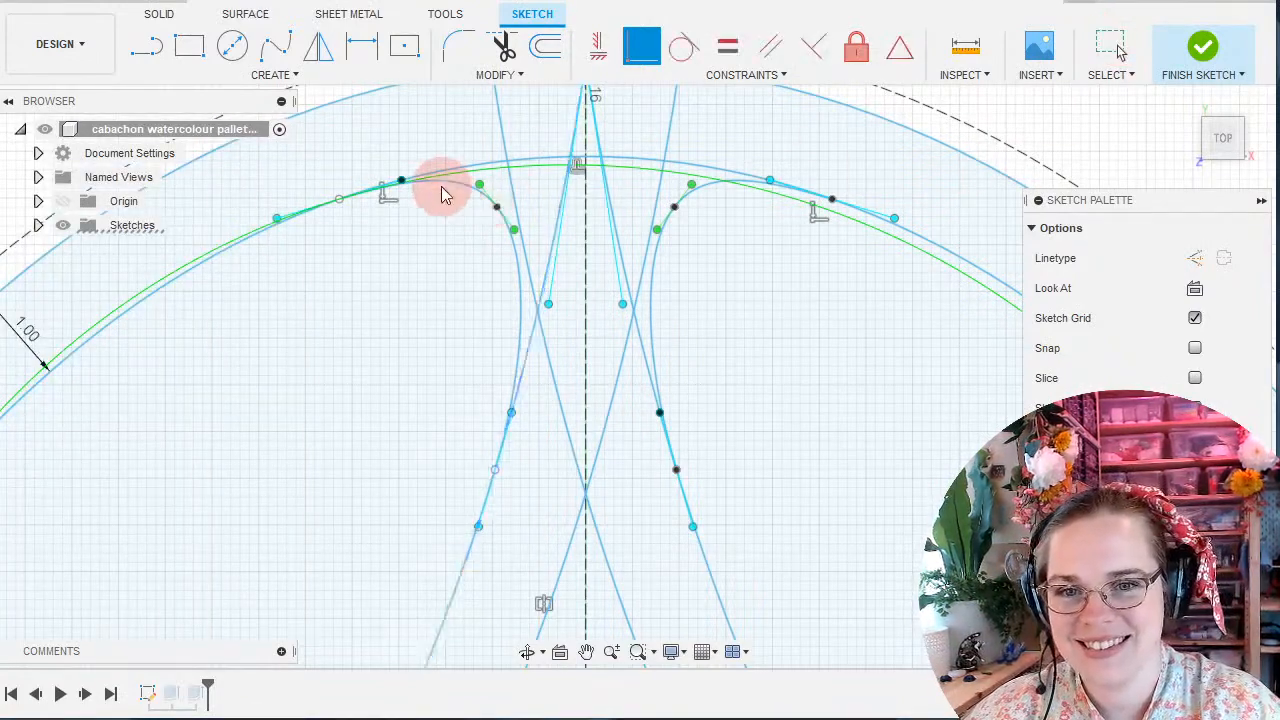
Delete the two rounded corner splines at the top ends of the upper-left and upper-right petal pockets.
left_click(428, 236)
left_click(432, 190)
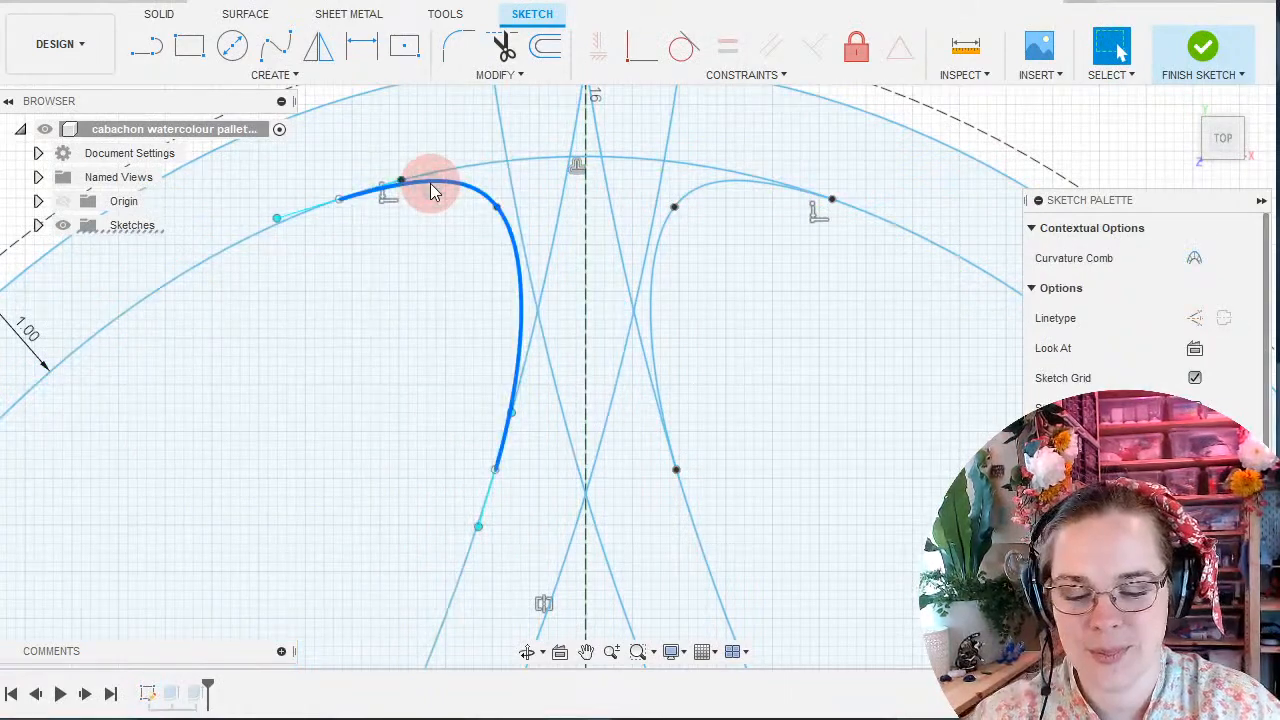
left_click(741, 266)
left_click(656, 276)
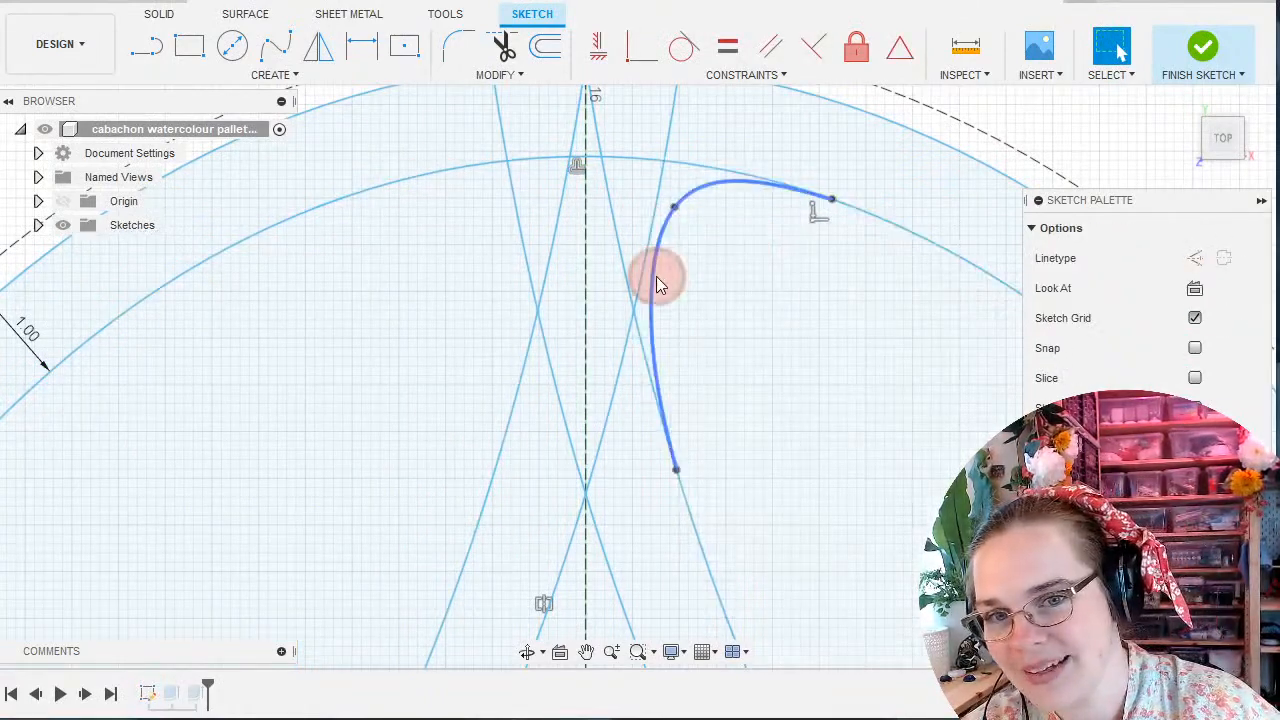
Delete the two rounded corner splines where the upper and lower petal pockets meet at the oval's right end.
scroll(398, 291, "down", 5)
scroll(651, 557, "up", 5)
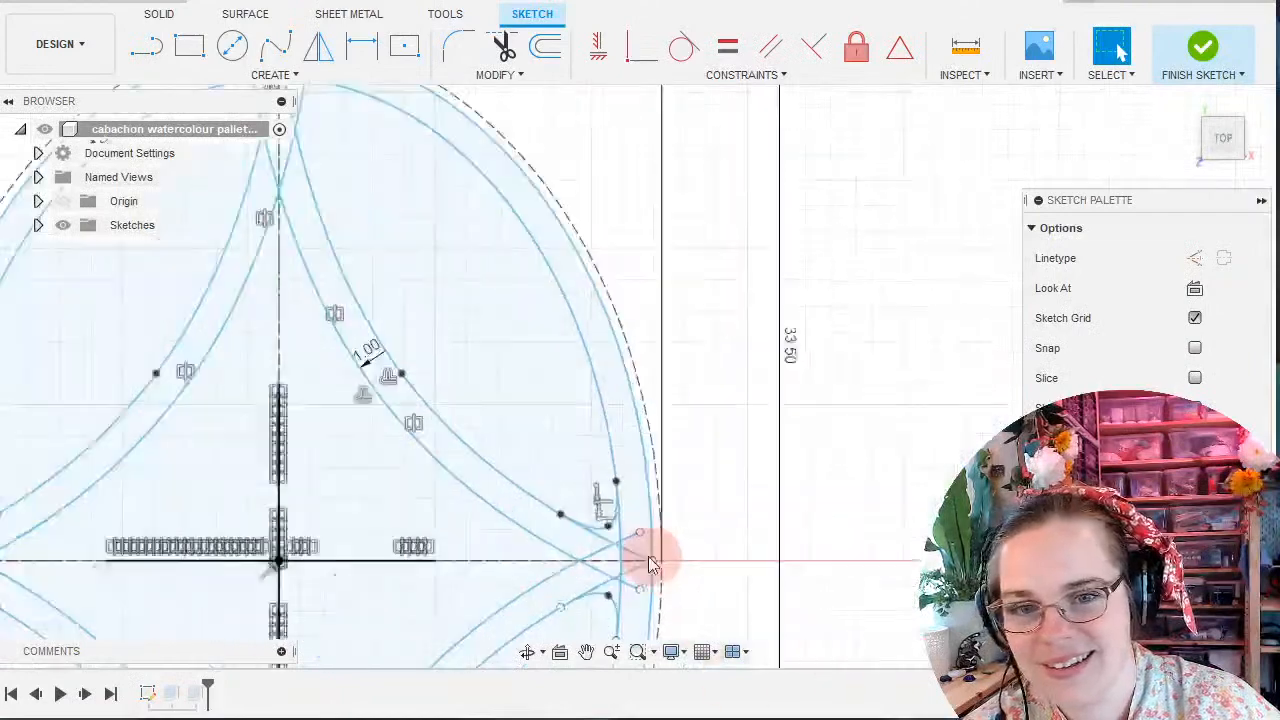
left_click(540, 484)
key("Delete")
scroll(460, 372, "down", 5)
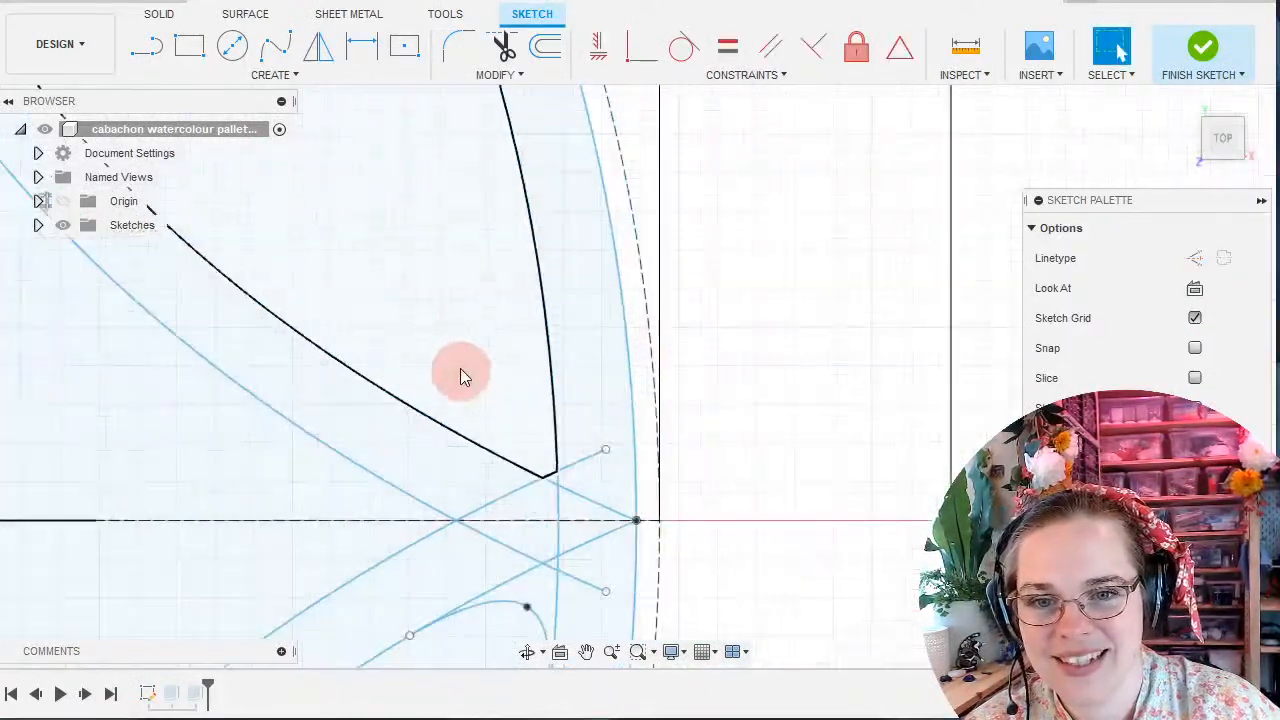
left_click(481, 508)
key("Delete")
Delete the two rounded corner splines where the upper and lower petal pockets meet at the oval's left end.
scroll(390, 428, "up", 2)
scroll(440, 486, "down", 6)
scroll(172, 545, "up", 3)
scroll(178, 553, "up", 3)
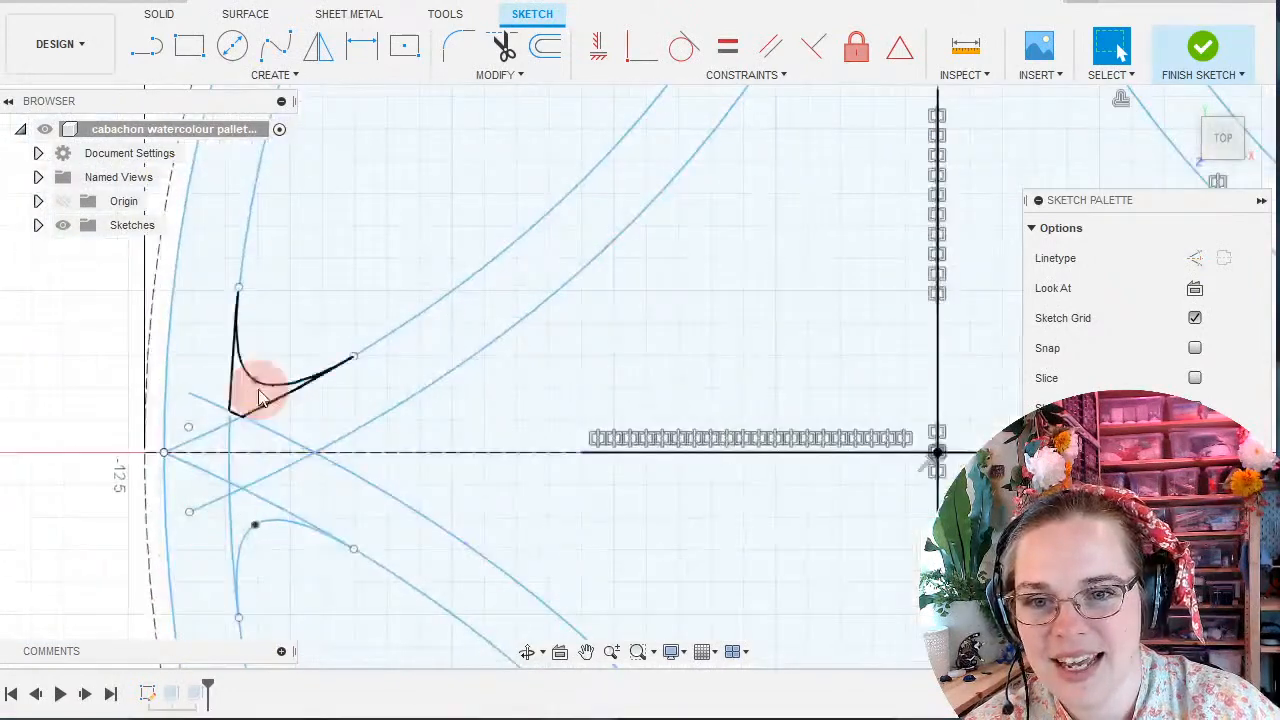
left_click(268, 390)
key("Delete")
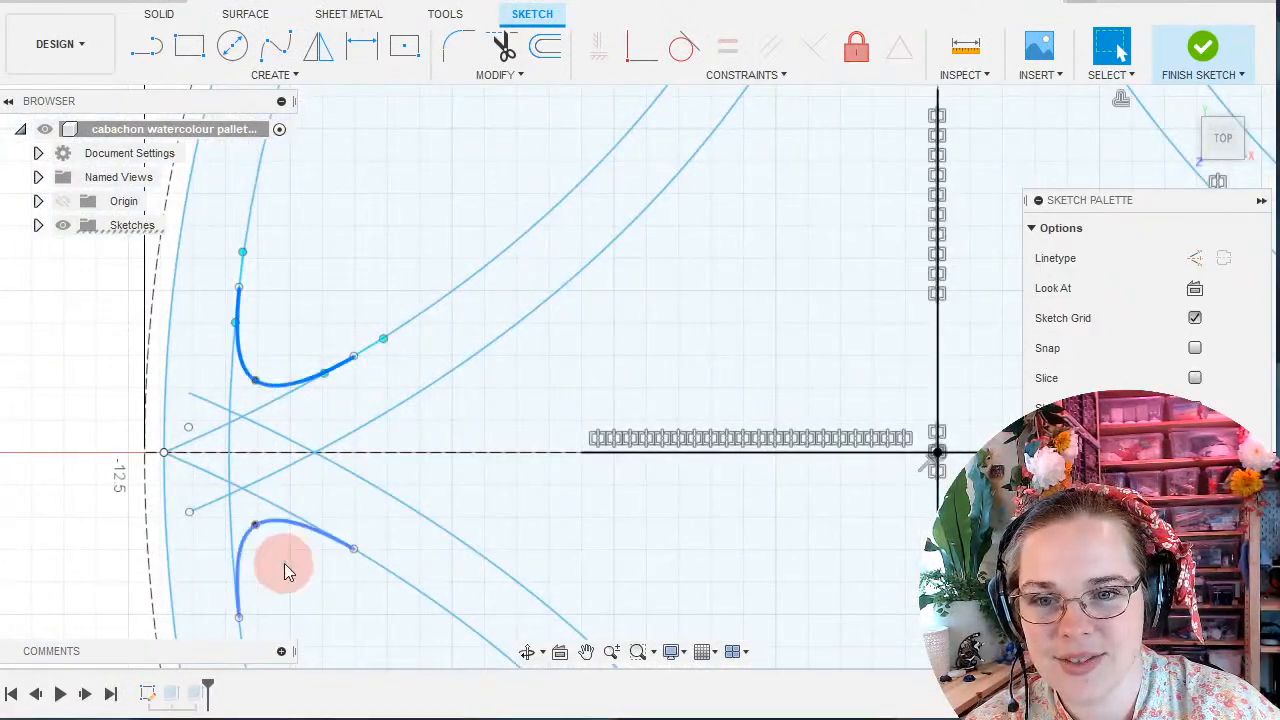
left_click(277, 524)
key("Delete")
Delete the rounded corner splines at the bottom ends of the lower-right and lower-left petal pockets.
scroll(192, 368, "down", 2)
scroll(194, 370, "down", 3)
scroll(323, 530, "up", 6)
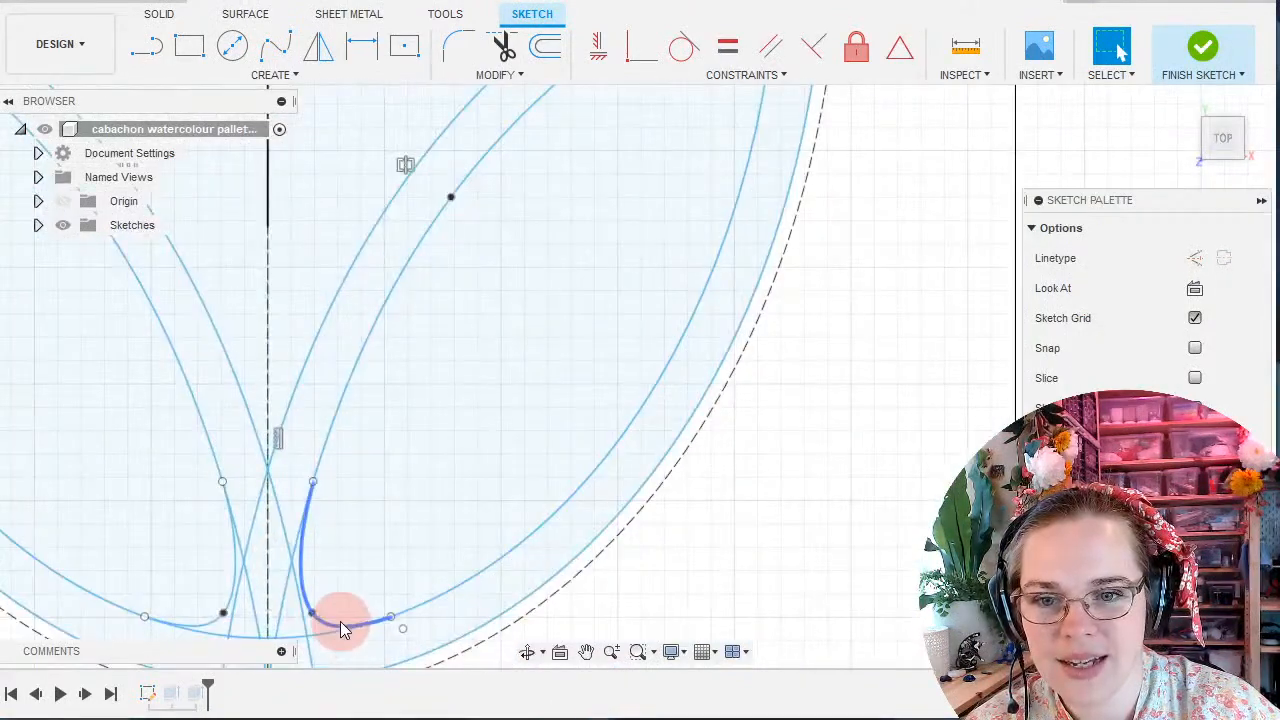
left_click(342, 624)
key("Delete")
left_click(207, 622)
key("Delete")
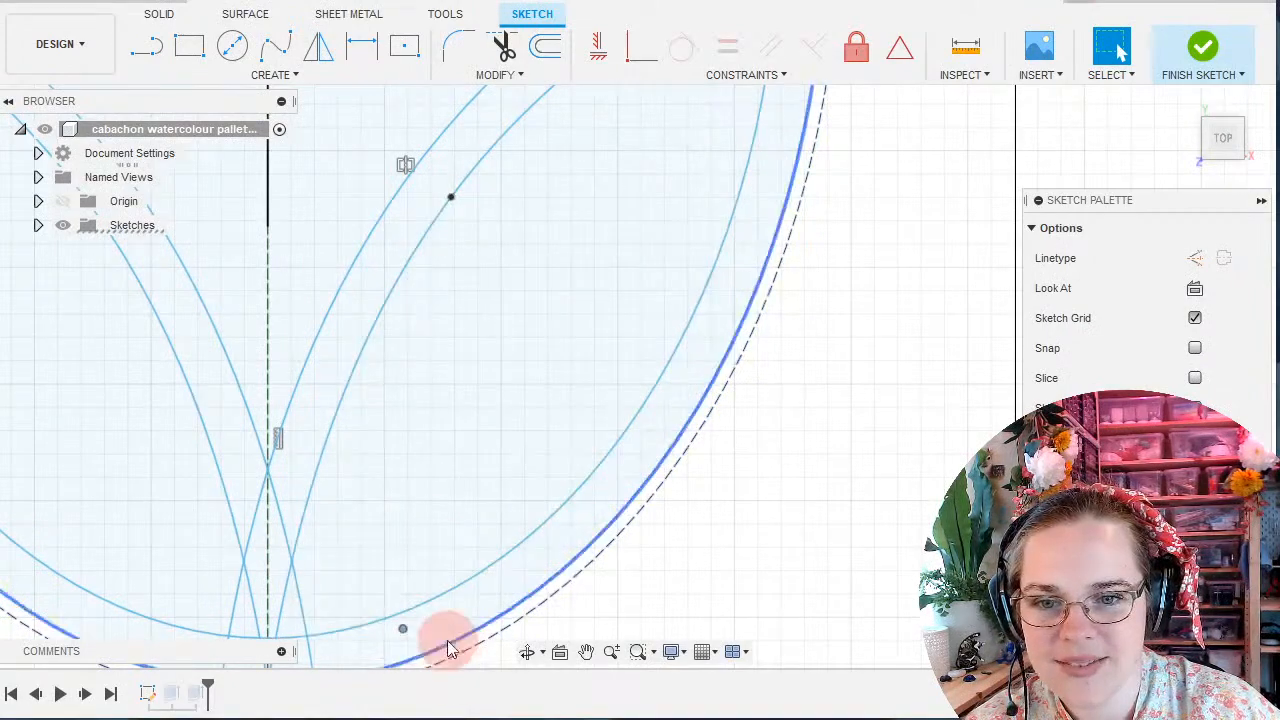
Undo the last spline deletion and delete the lower-left pocket's bottom corner spline again.
scroll(377, 489, "down", 5)
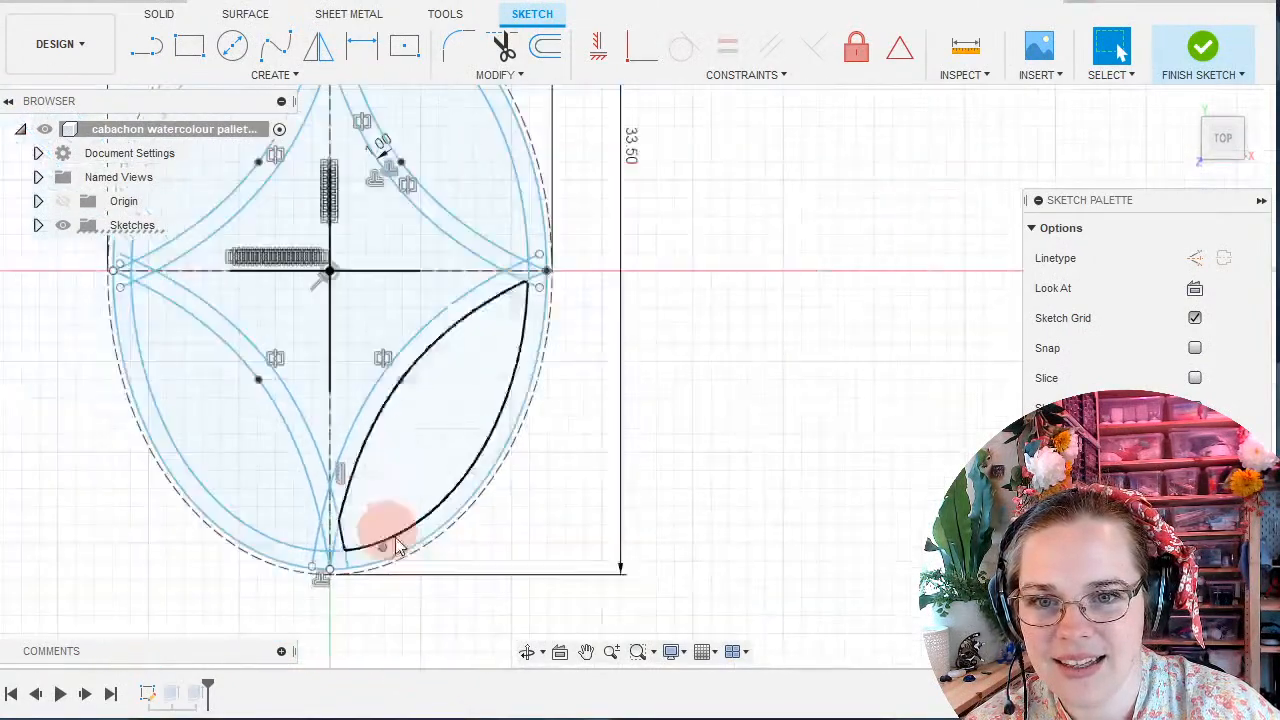
key("ctrl+z")
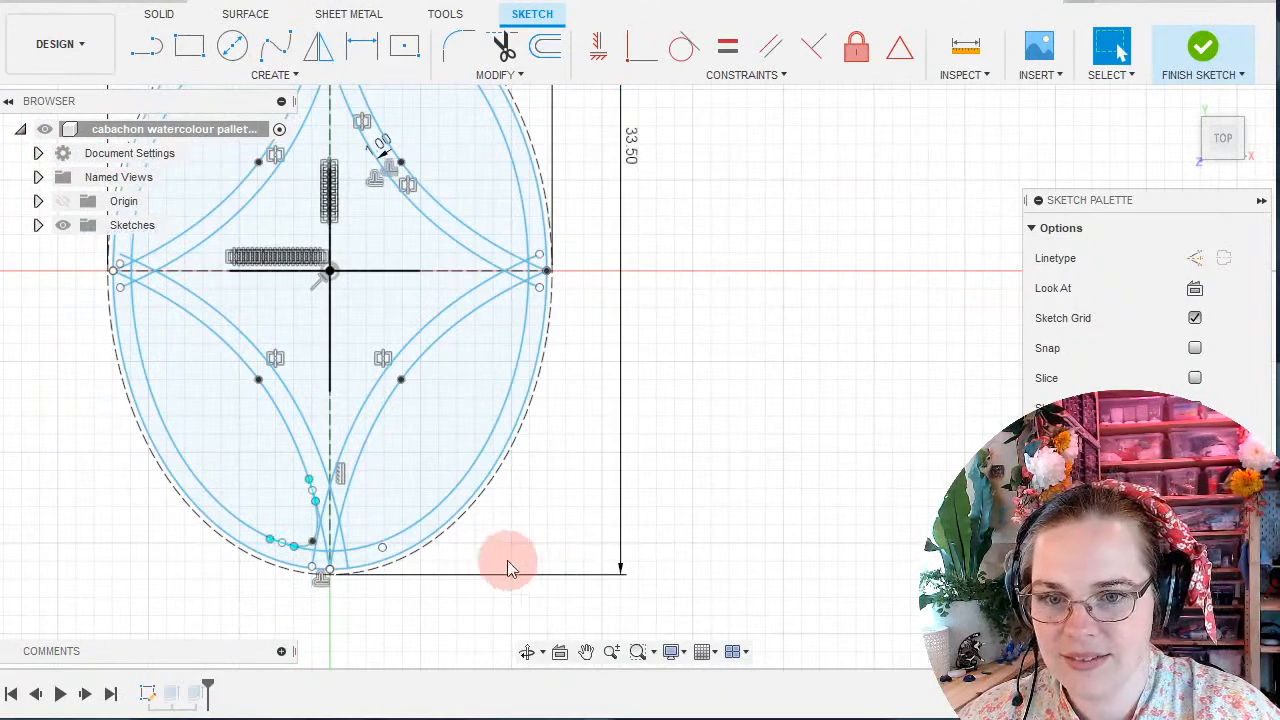
scroll(295, 580, "up", 3)
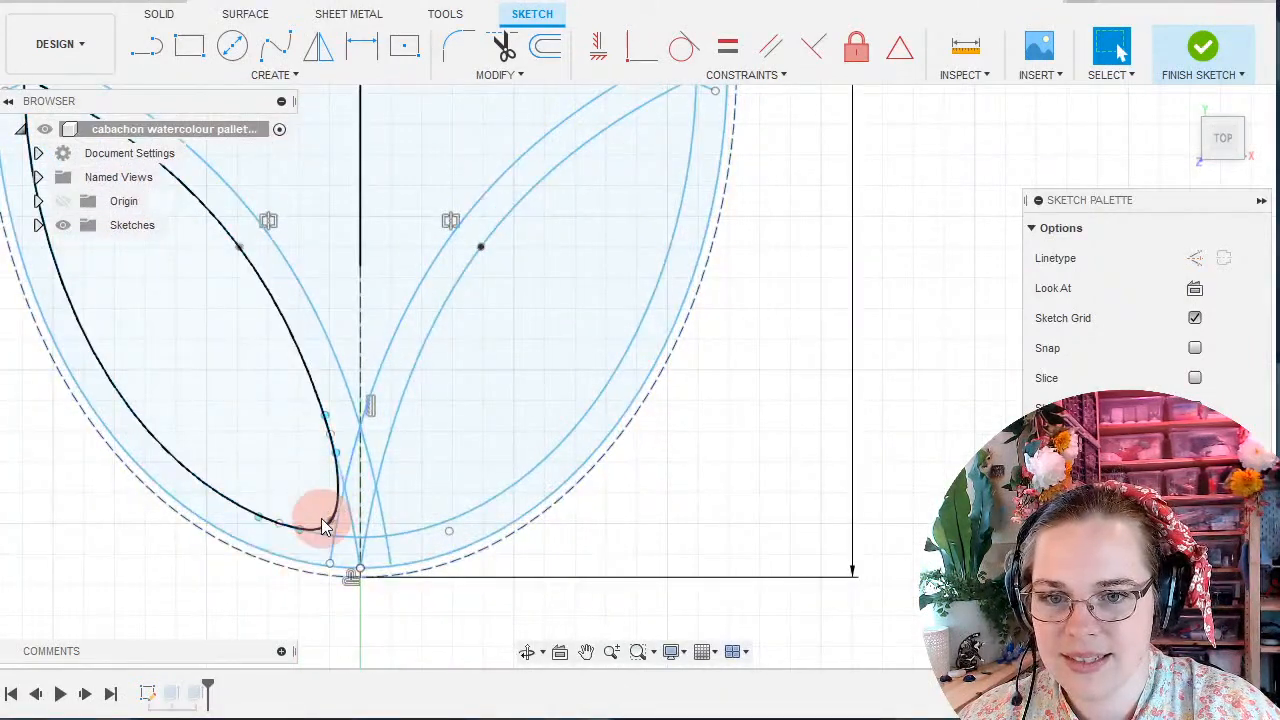
left_click(321, 524)
key("Delete")
scroll(362, 521, "down", 5)
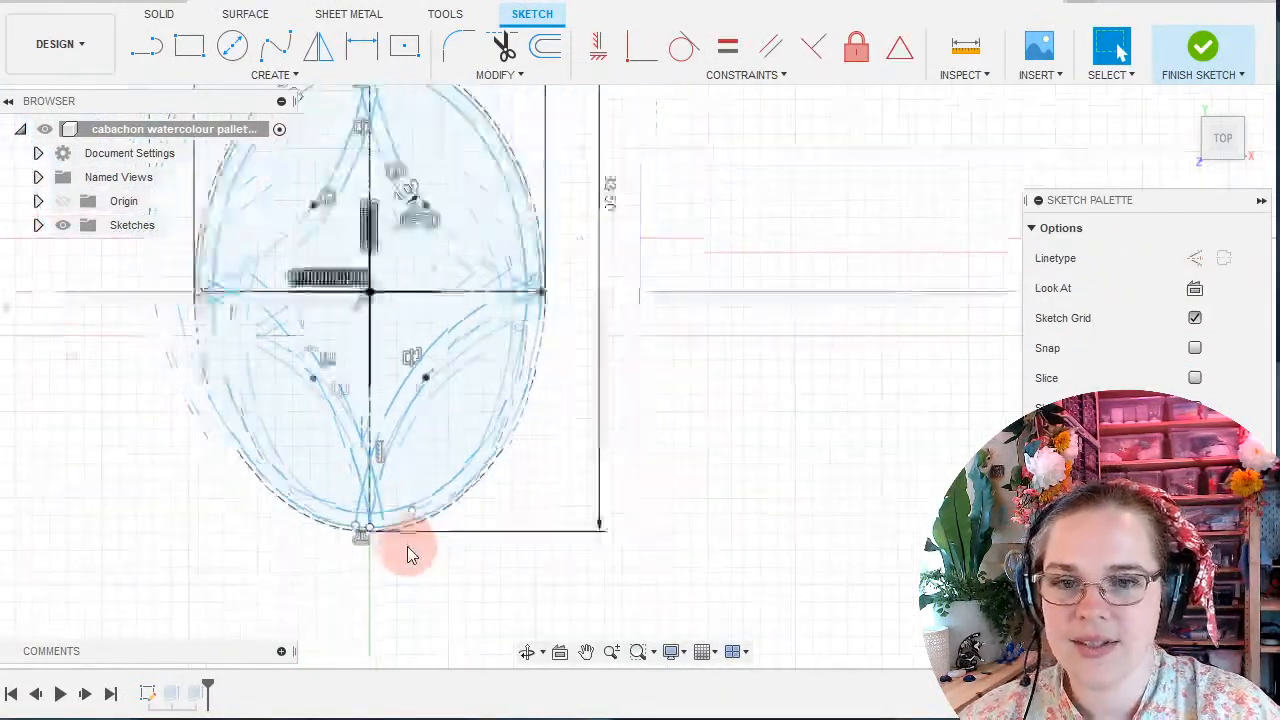
Finish the sketch and roll the design history back to just after Sketch1, before both extrusions.
left_click(1203, 50)
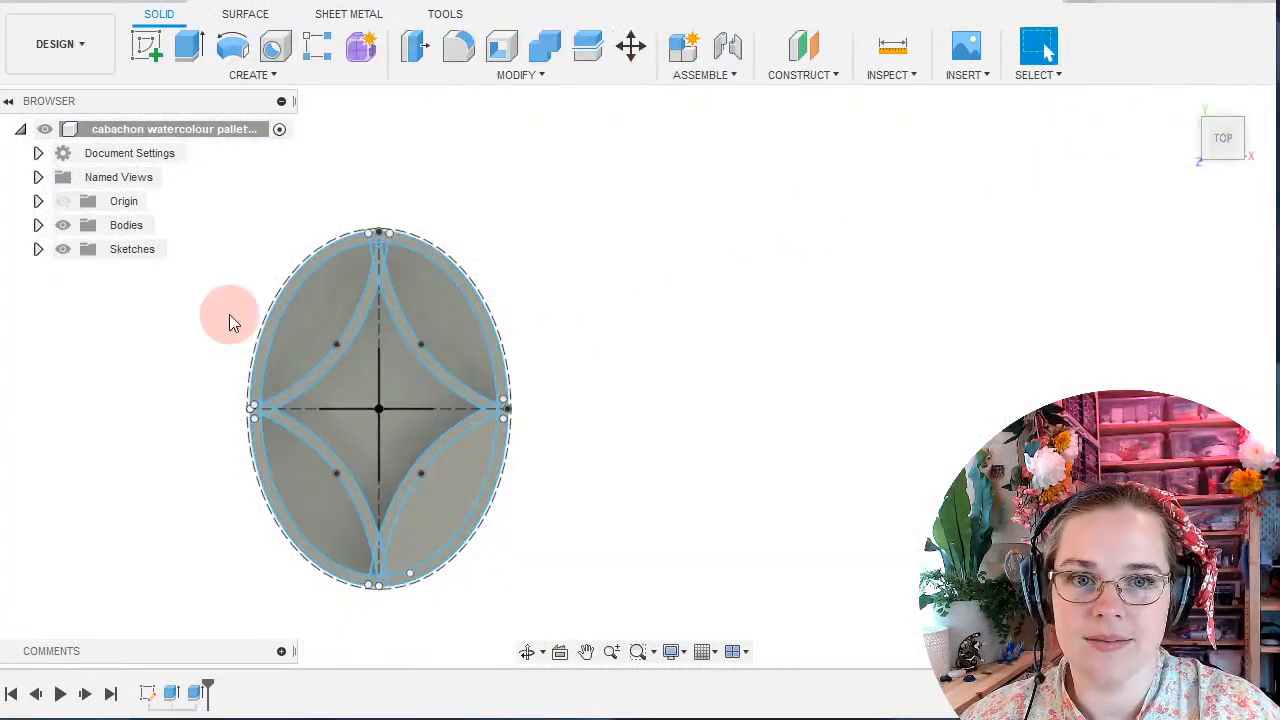
left_click(40, 249)
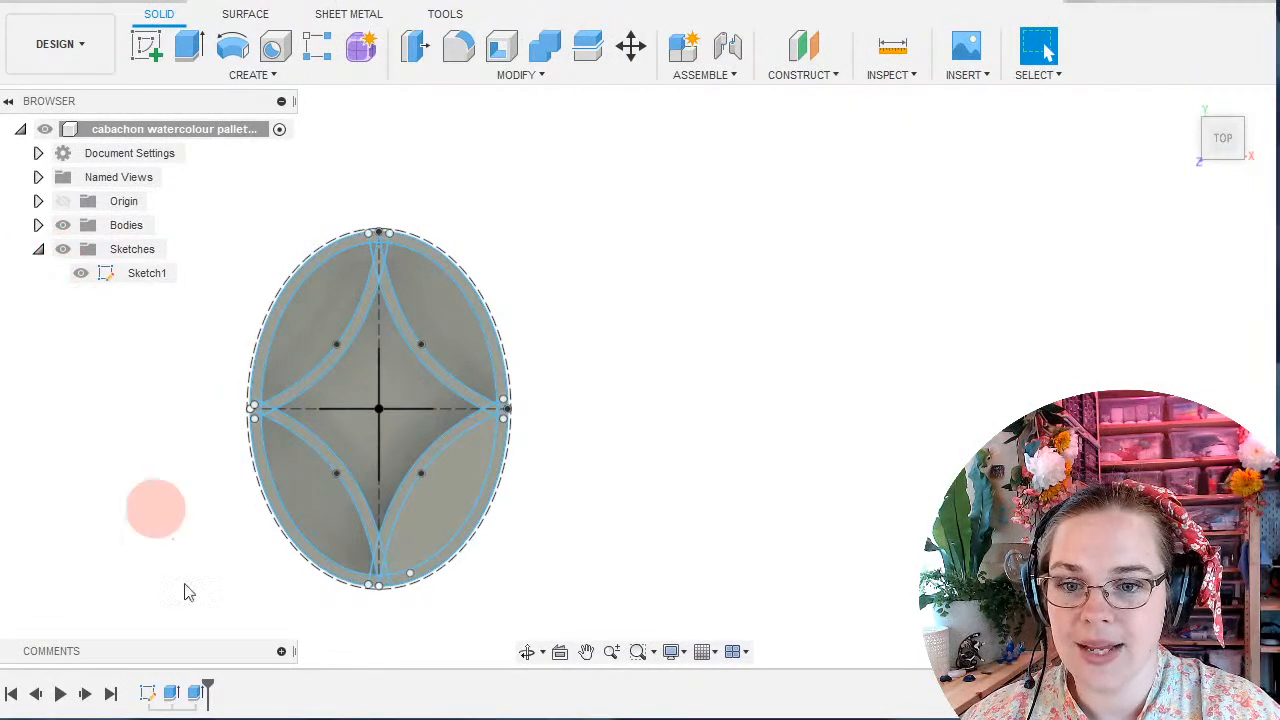
left_click_drag(207, 690, 158, 690)
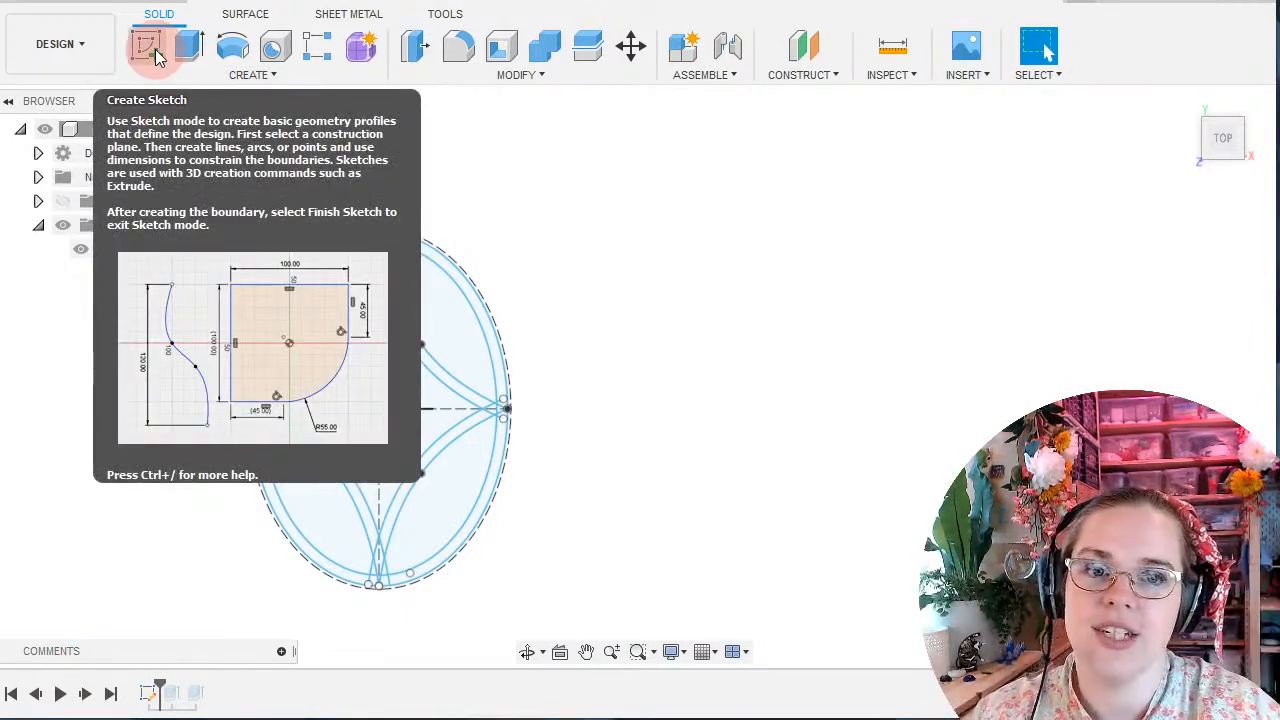
Create a new sketch on the horizontal origin plane, where the palette outline lies.
left_click(155, 55)
left_click(465, 372)
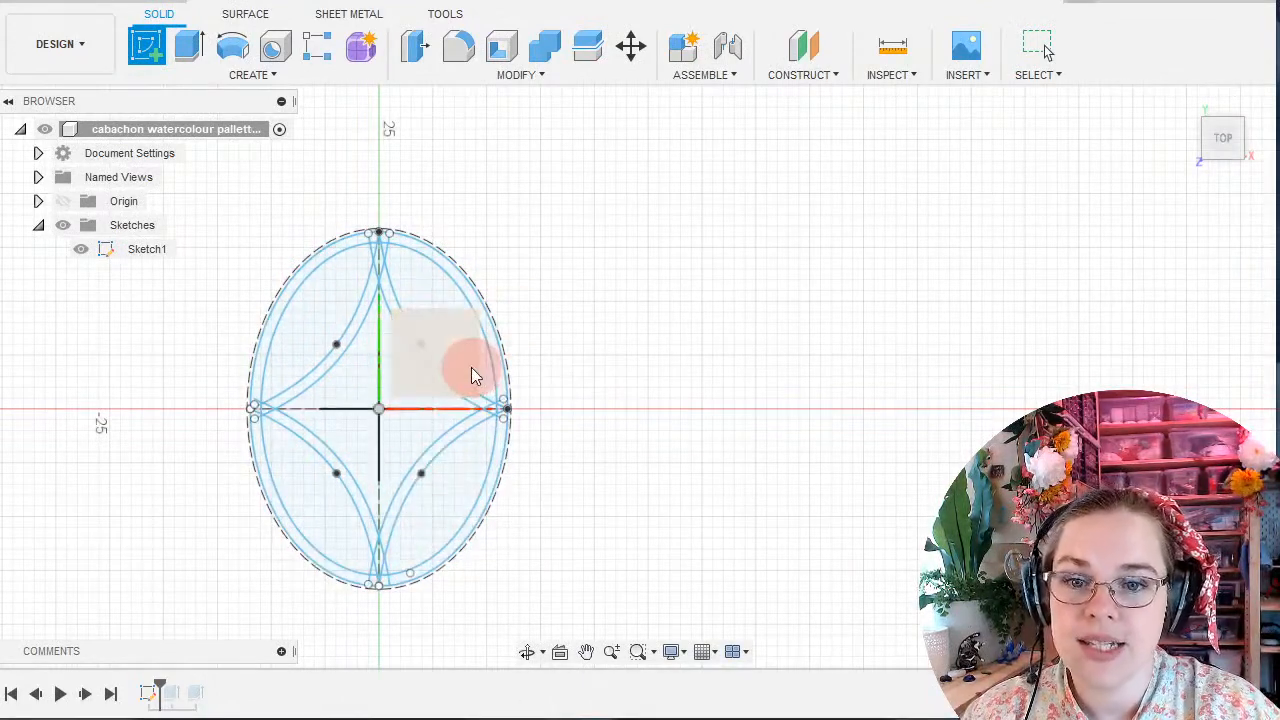
left_click(471, 367)
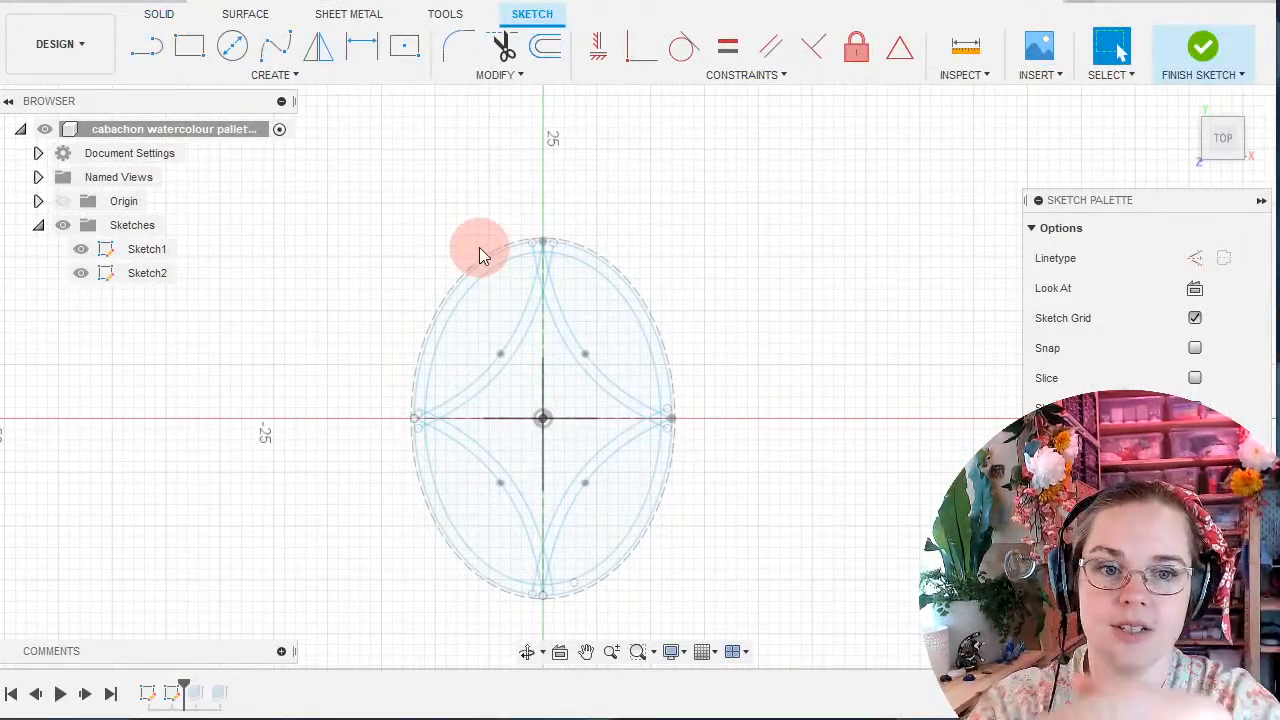
Project the two upper petal arcs and the inner ellipse from the original sketch into the new sketch.
scroll(520, 418, "up", 2)
middle_click_drag(641, 420, 478, 494)
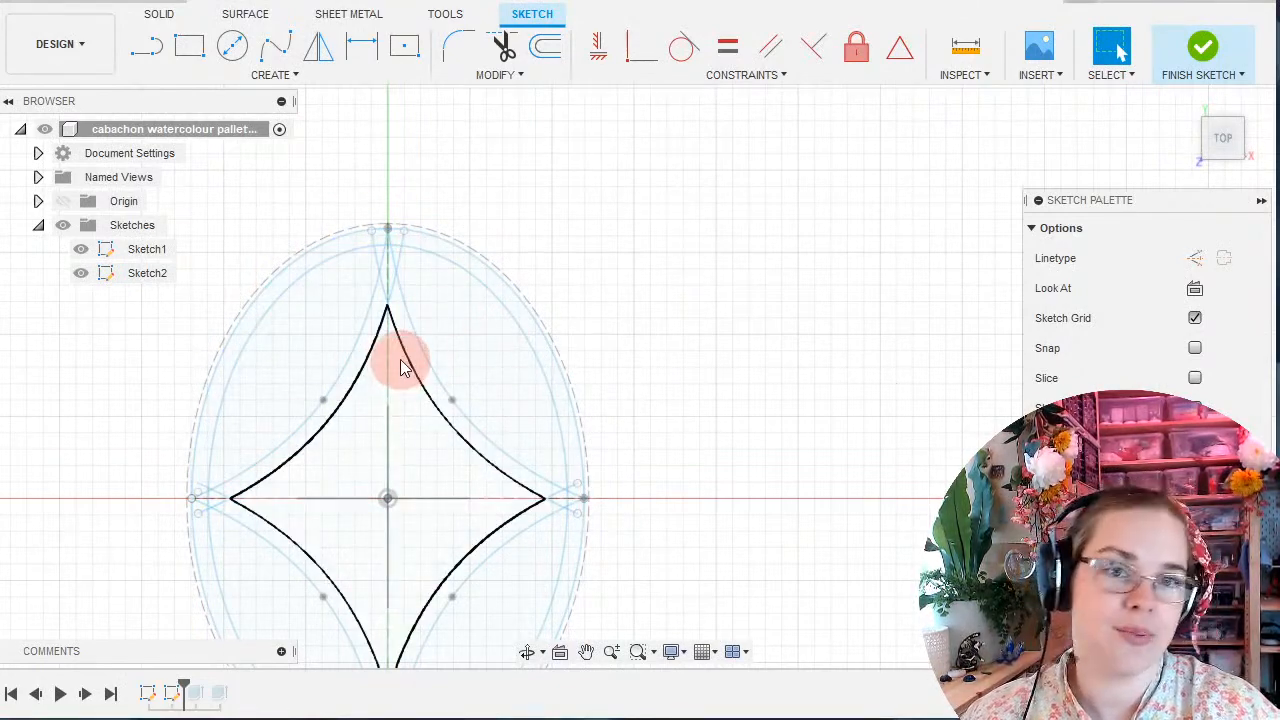
scroll(380, 356, "up", 3)
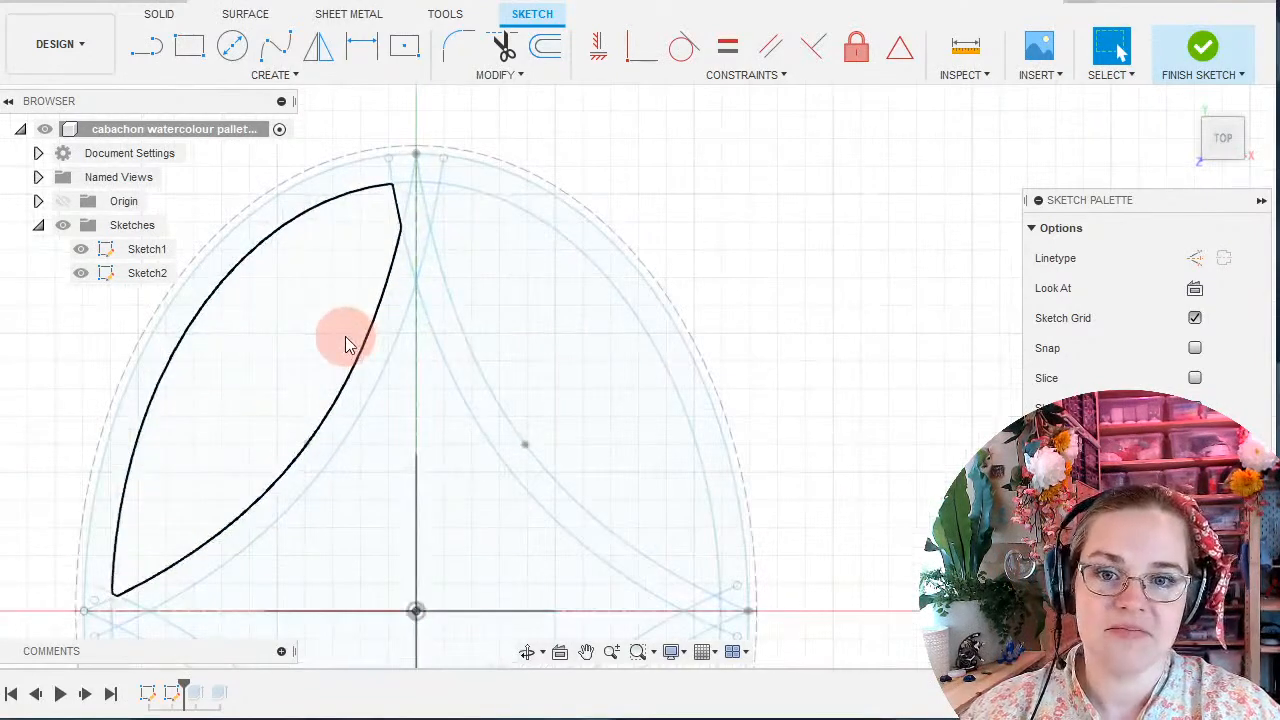
left_click(276, 80)
mouse_move(230, 440)
left_click(372, 428)
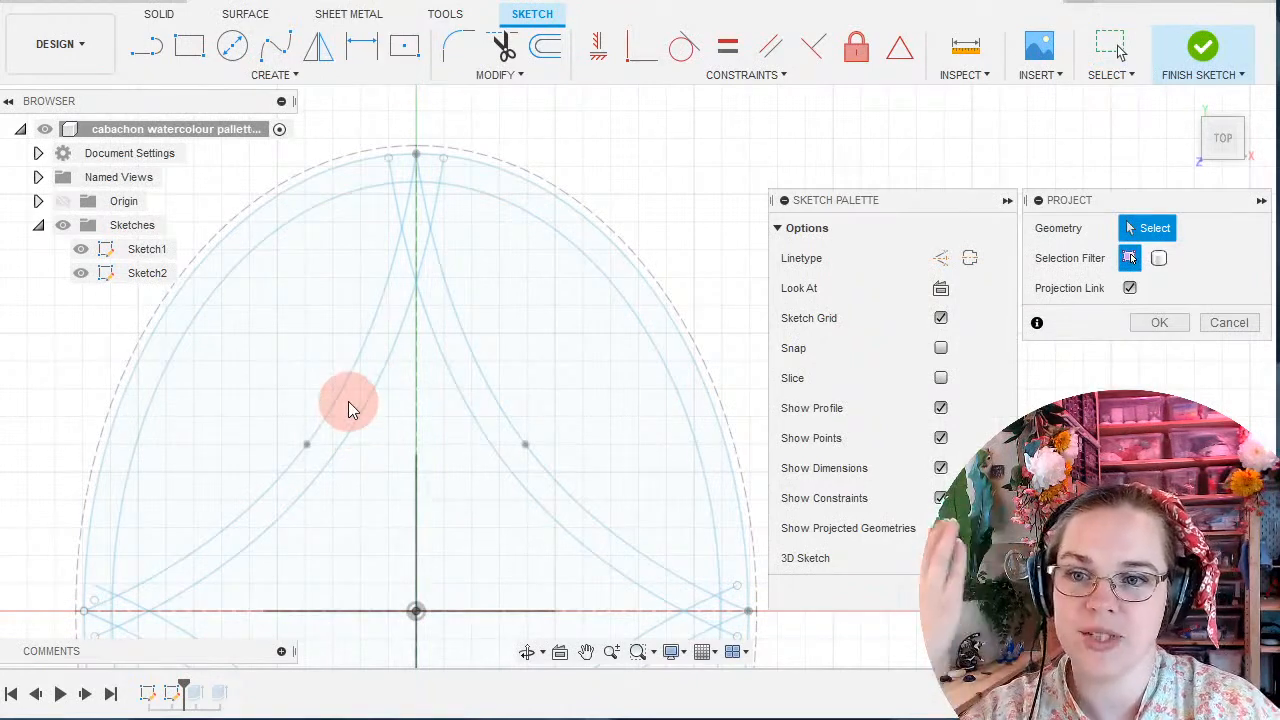
left_click(343, 376)
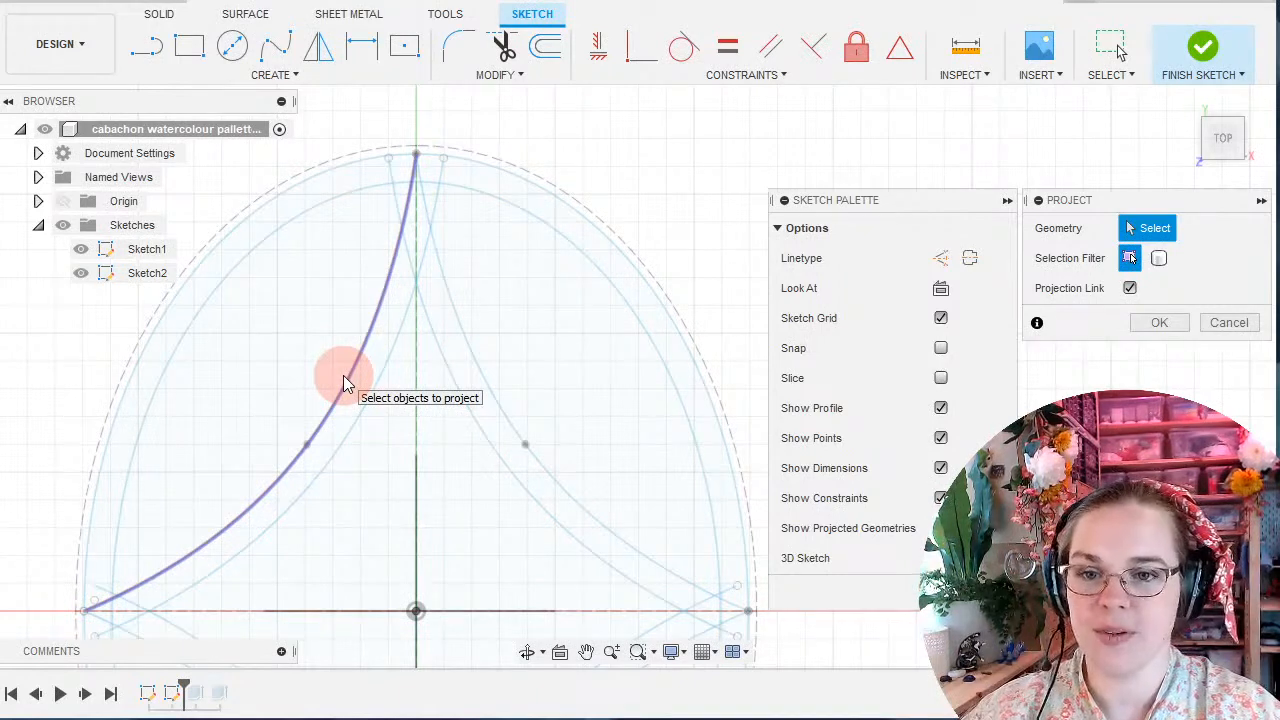
left_click(343, 375)
left_click(460, 318)
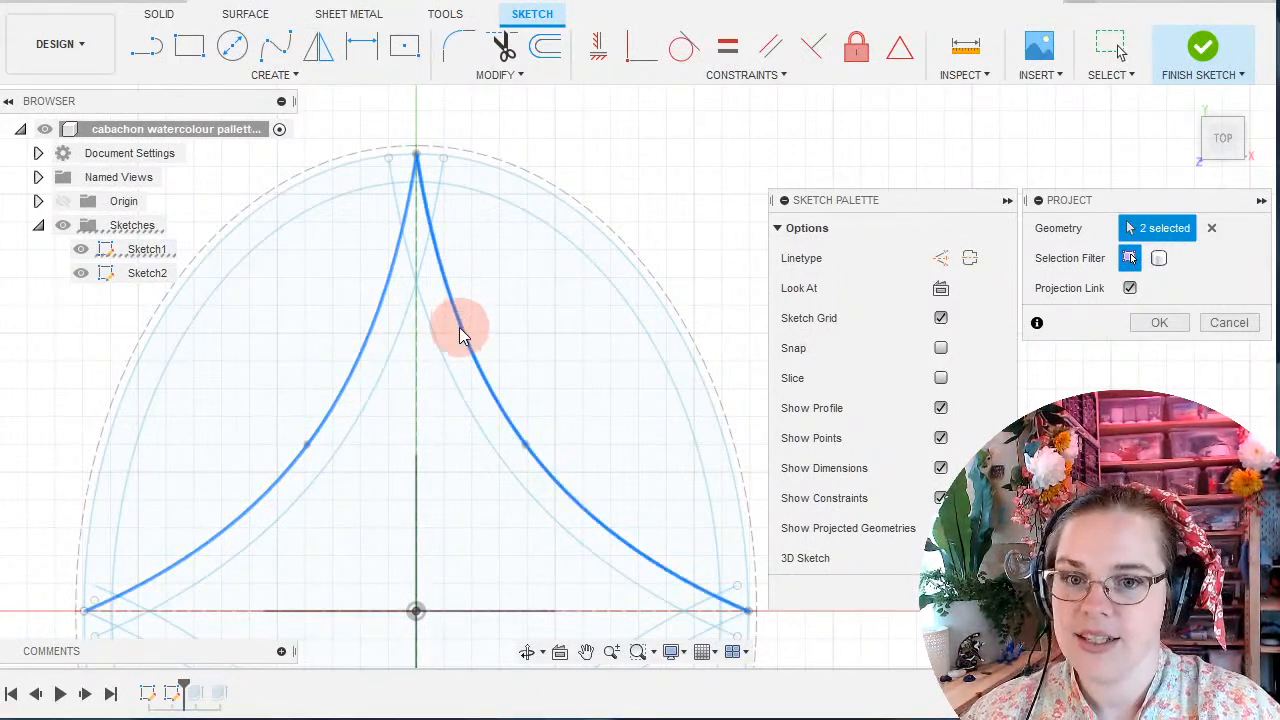
left_click(299, 214)
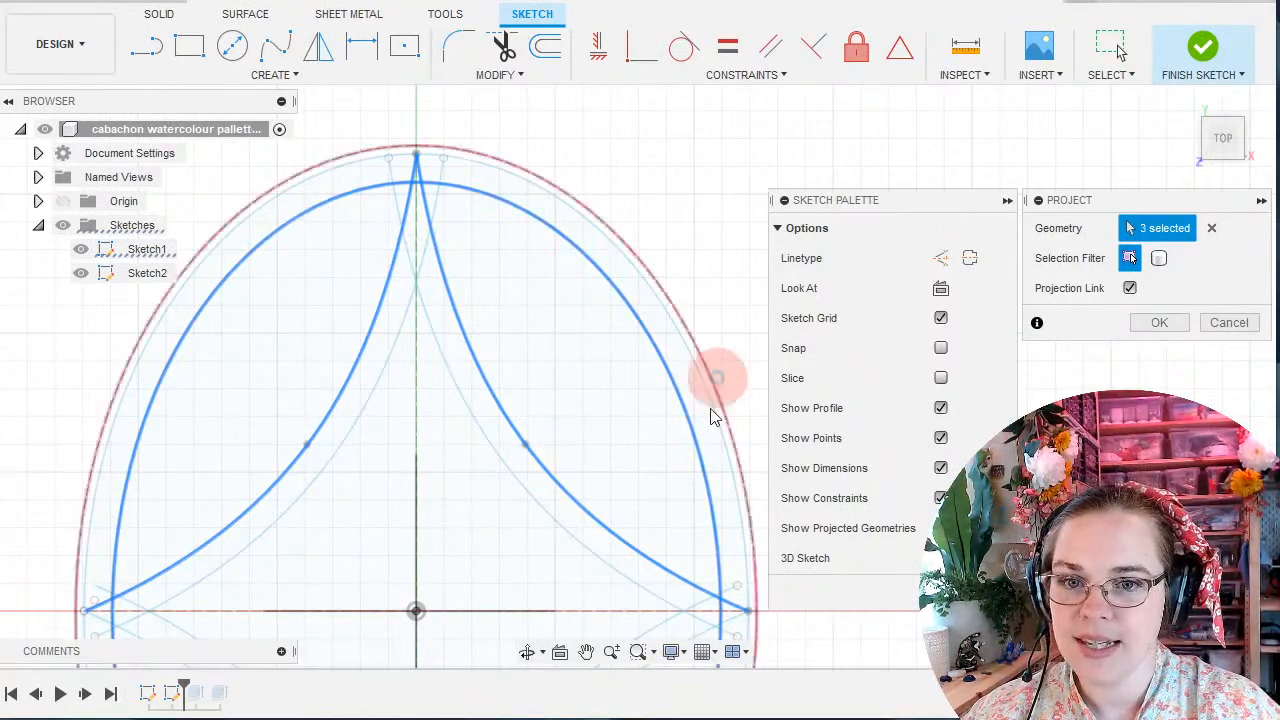
Add the two lower petal arcs to the projection and complete it.
middle_click_drag(494, 600, 414, 214)
left_click(482, 322)
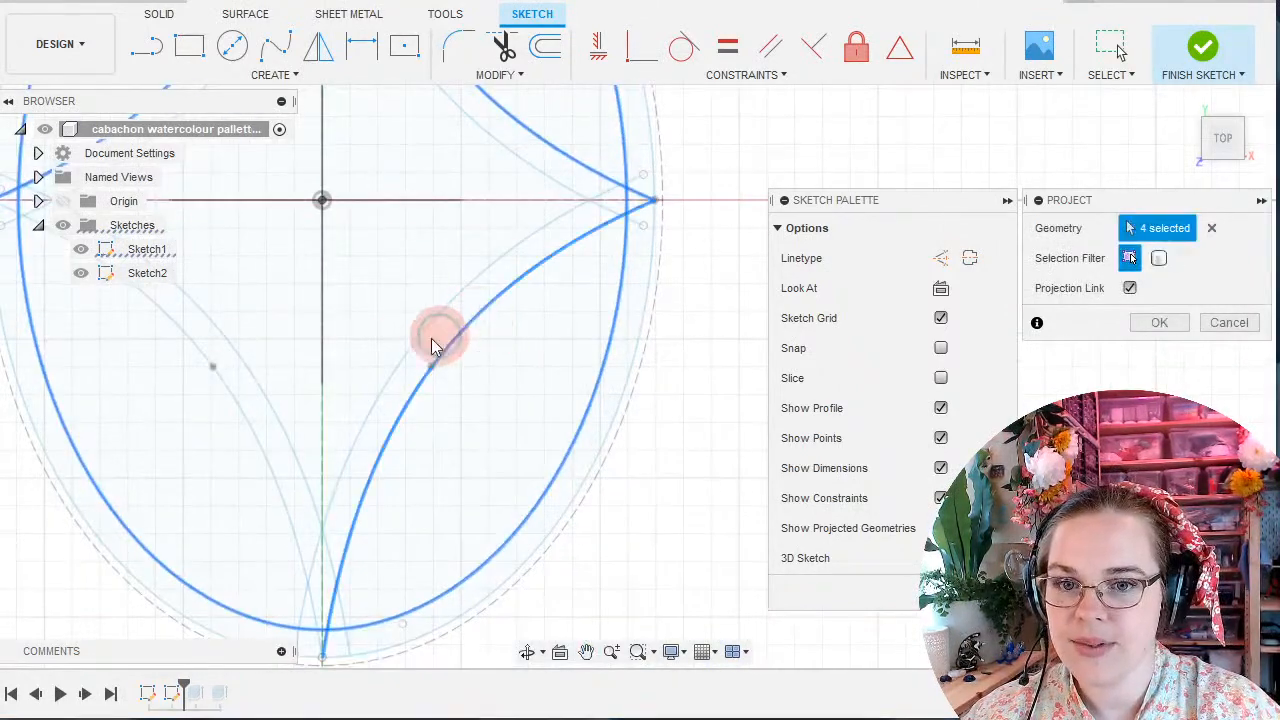
left_click(236, 392)
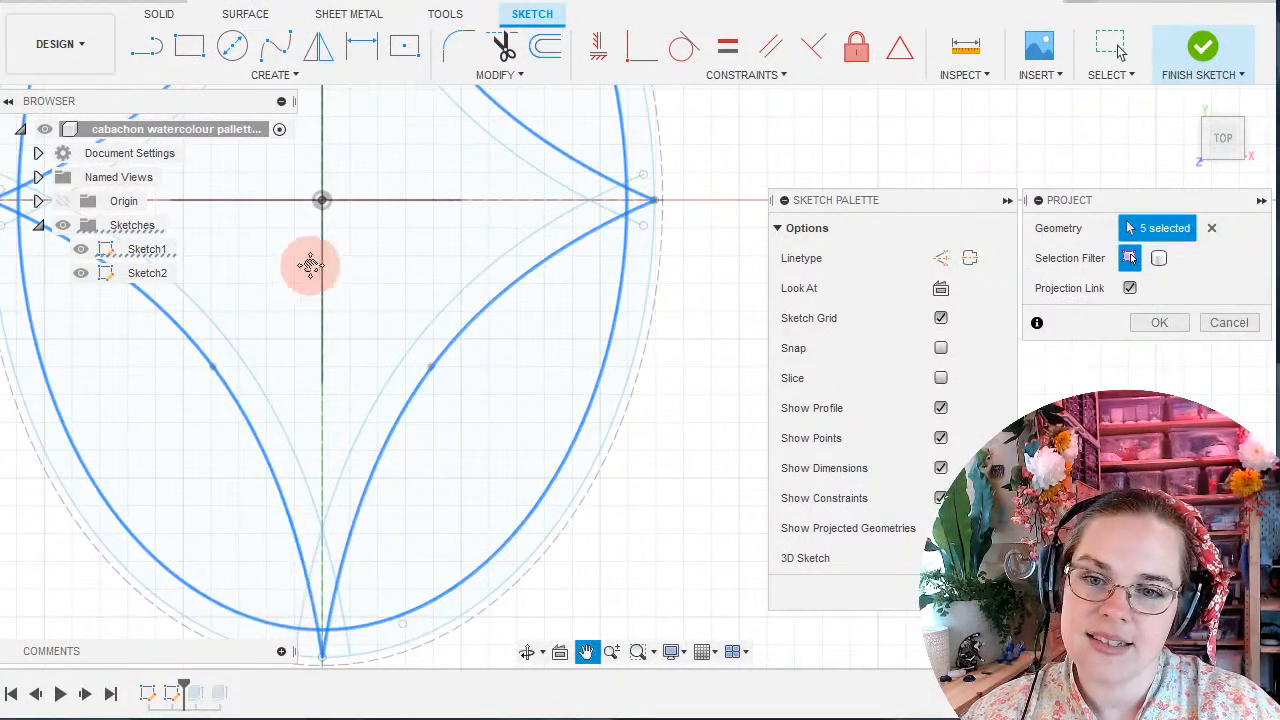
middle_click_drag(309, 271, 414, 586)
left_click(1160, 323)
Draw a three-point fit spline rounding the top corner of the upper-right pocket, from the petal arc to the inner ellipse.
scroll(369, 379, "down", 5)
scroll(416, 319, "up", 5)
scroll(452, 252, "up", 2)
middle_click_drag(461, 213, 455, 388)
left_click(568, 422)
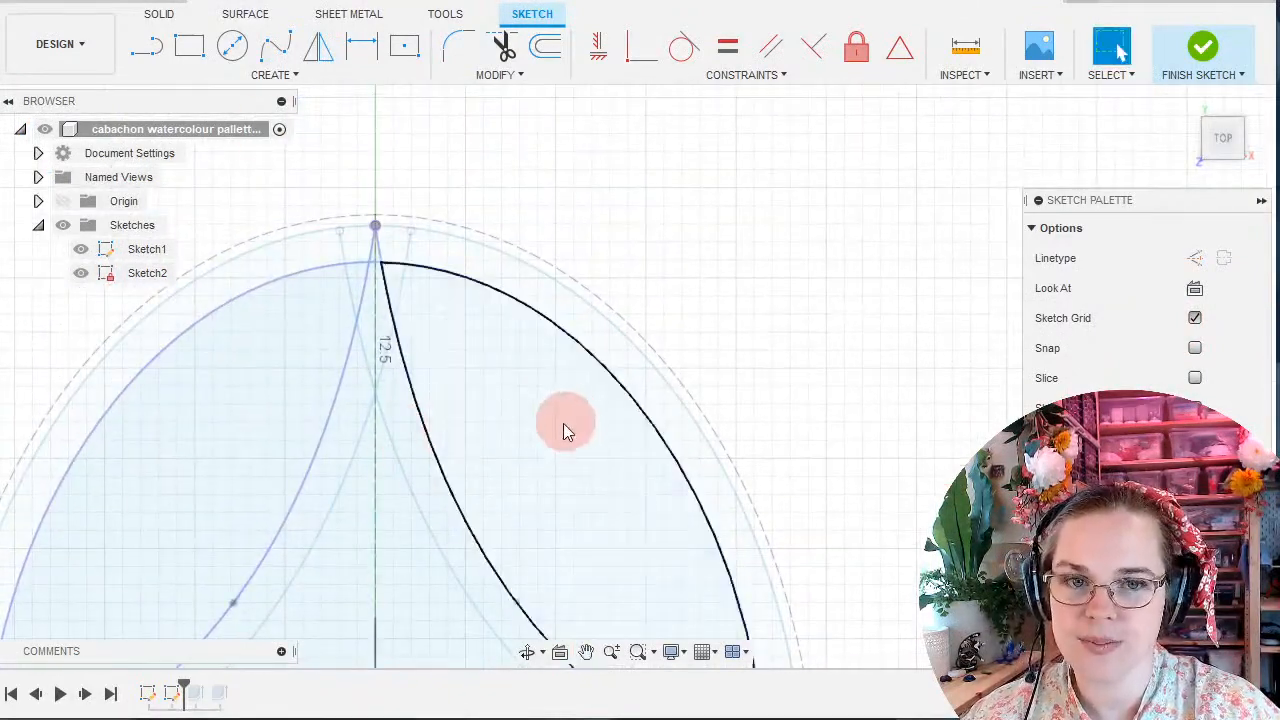
scroll(454, 314, "up", 3)
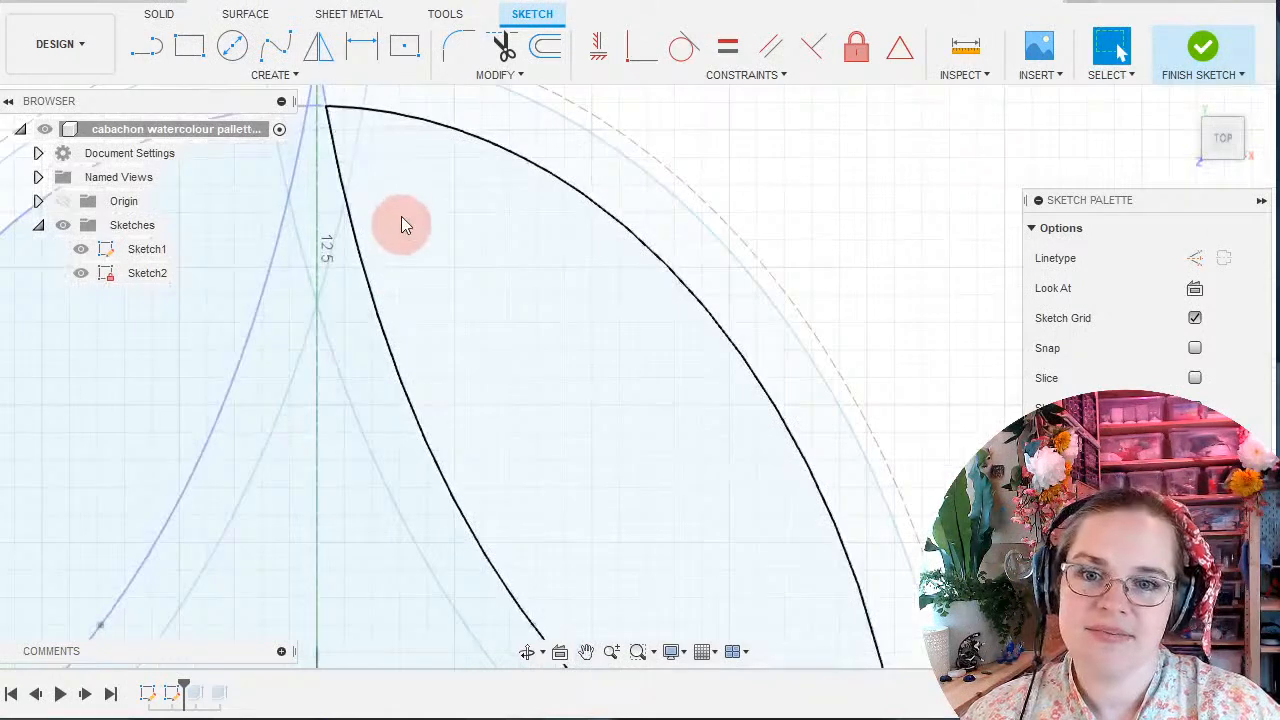
middle_click_drag(403, 234, 434, 369)
left_click(309, 151)
left_click(275, 45)
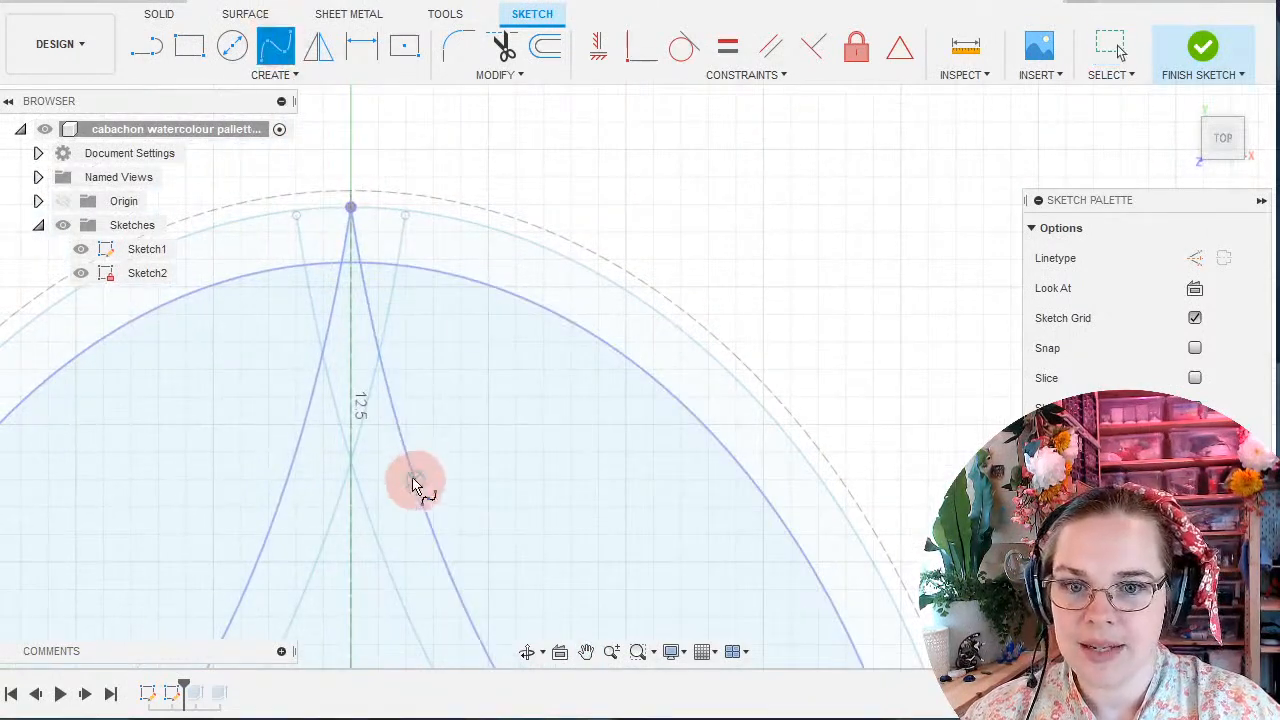
left_click(408, 460)
left_click(420, 320)
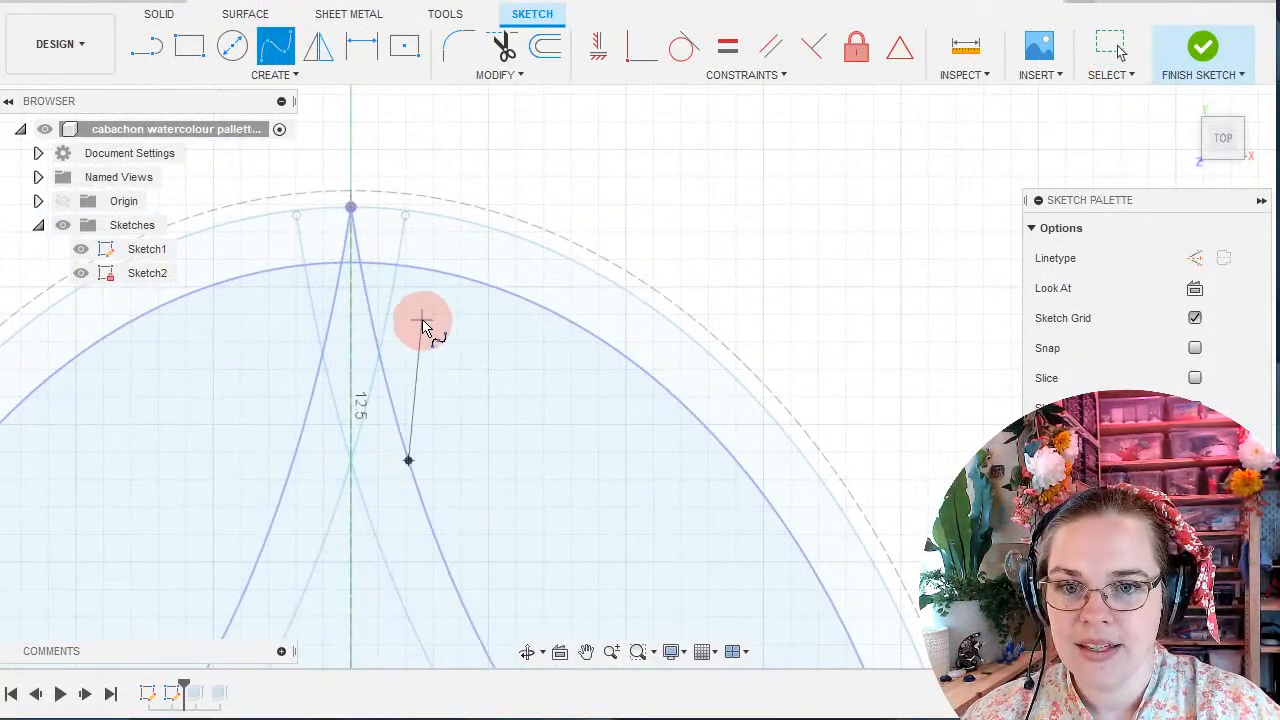
left_click(542, 306)
key("Return")
Try to constrain the top corner spline's end handle coincident with the inner ellipse.
left_click(1111, 44)
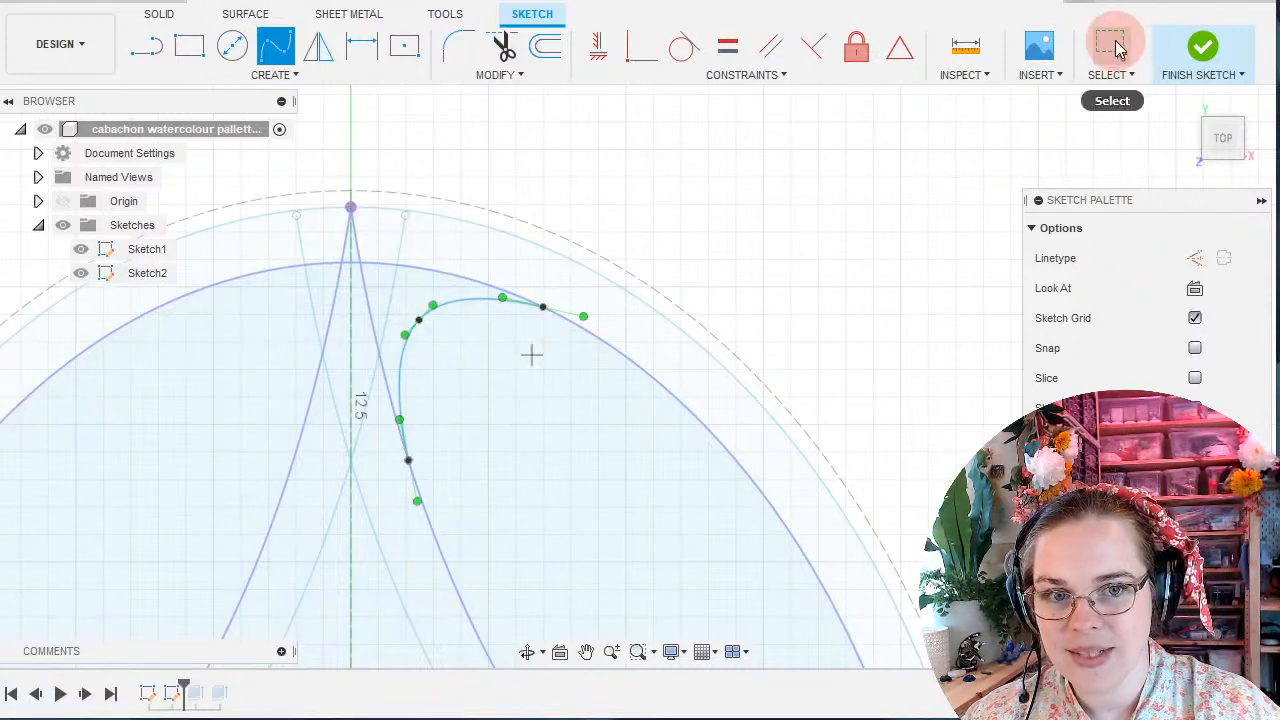
left_click(523, 298)
left_click(504, 299)
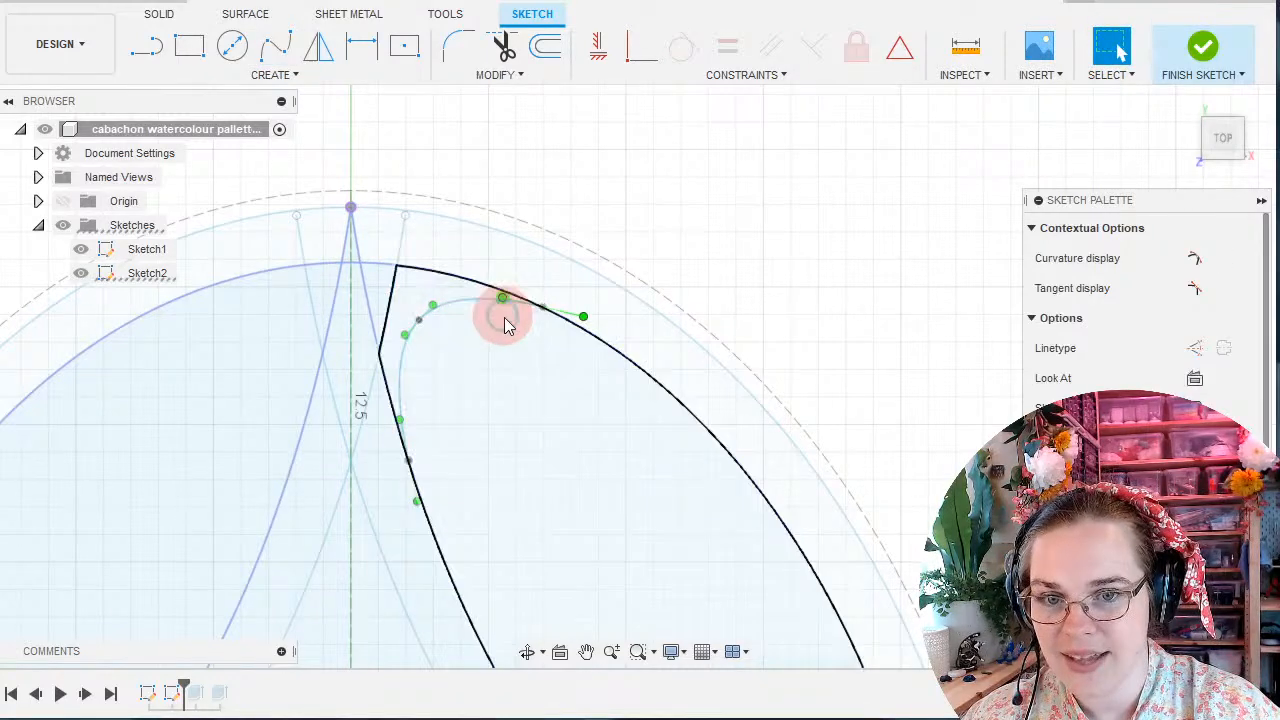
scroll(501, 320, "up", 5)
left_click(485, 238)
left_click(641, 47)
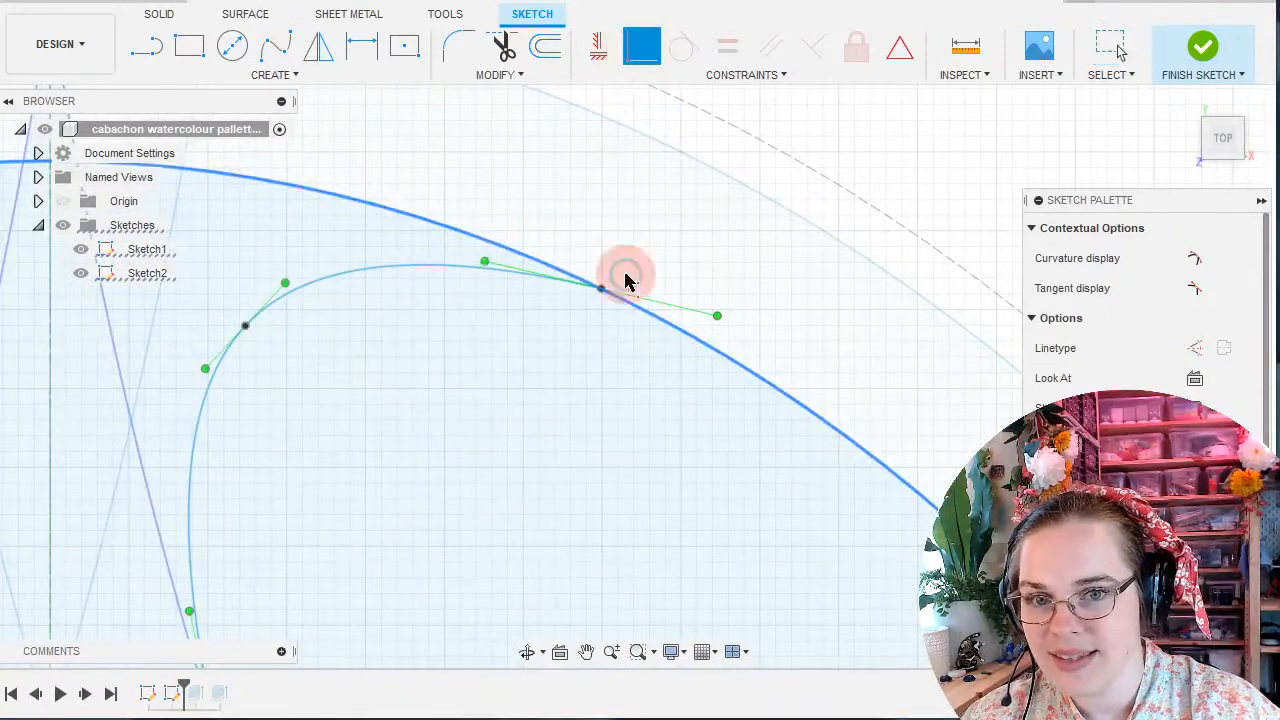
left_click(494, 252)
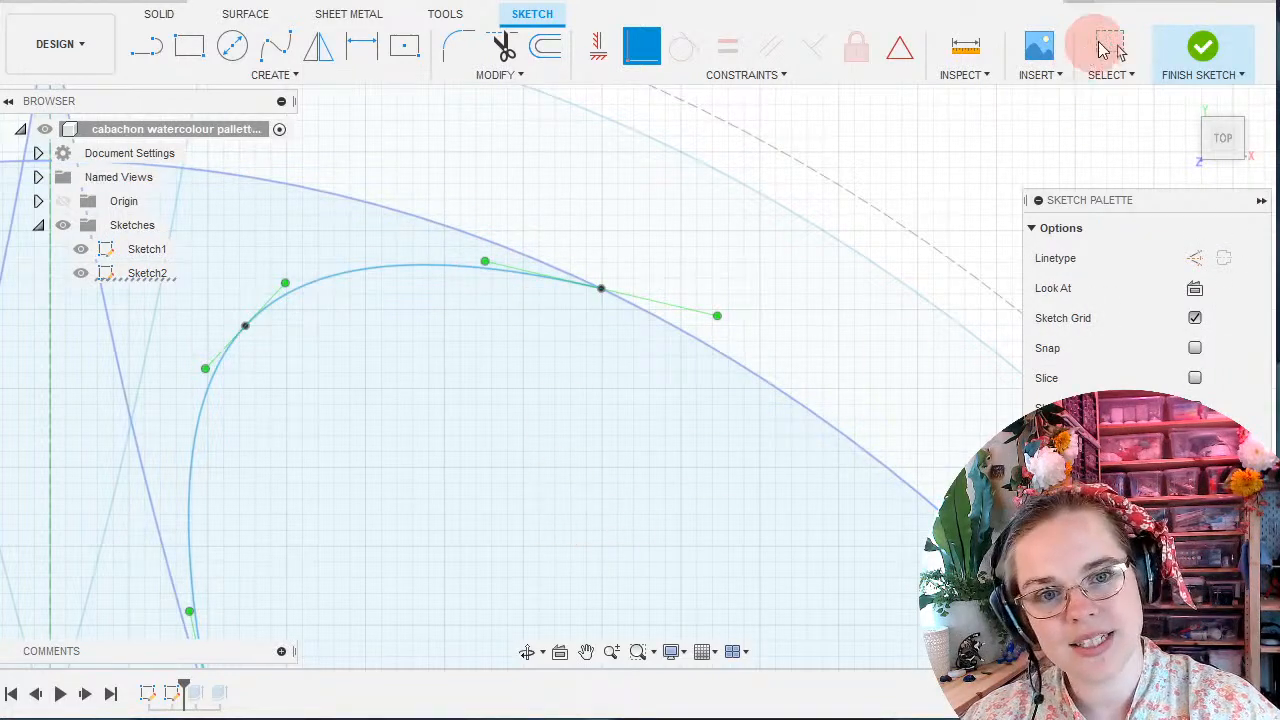
left_click(1106, 46)
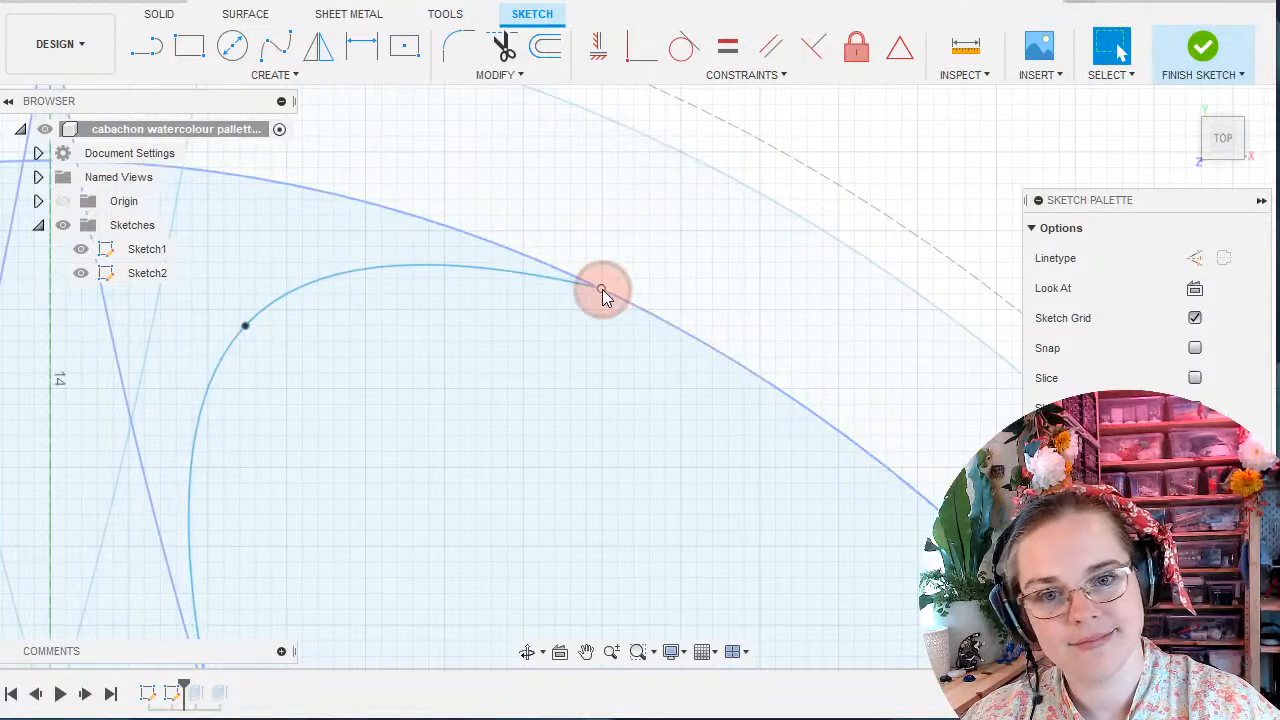
Align the top corner spline's end handles with the ellipse and petal arc, and move its middle point outward towards the corner.
left_click(504, 268)
mouse_move(487, 268)
left_mouse_down()
mouse_move(490, 241)
mouse_move(505, 243)
left_mouse_up()
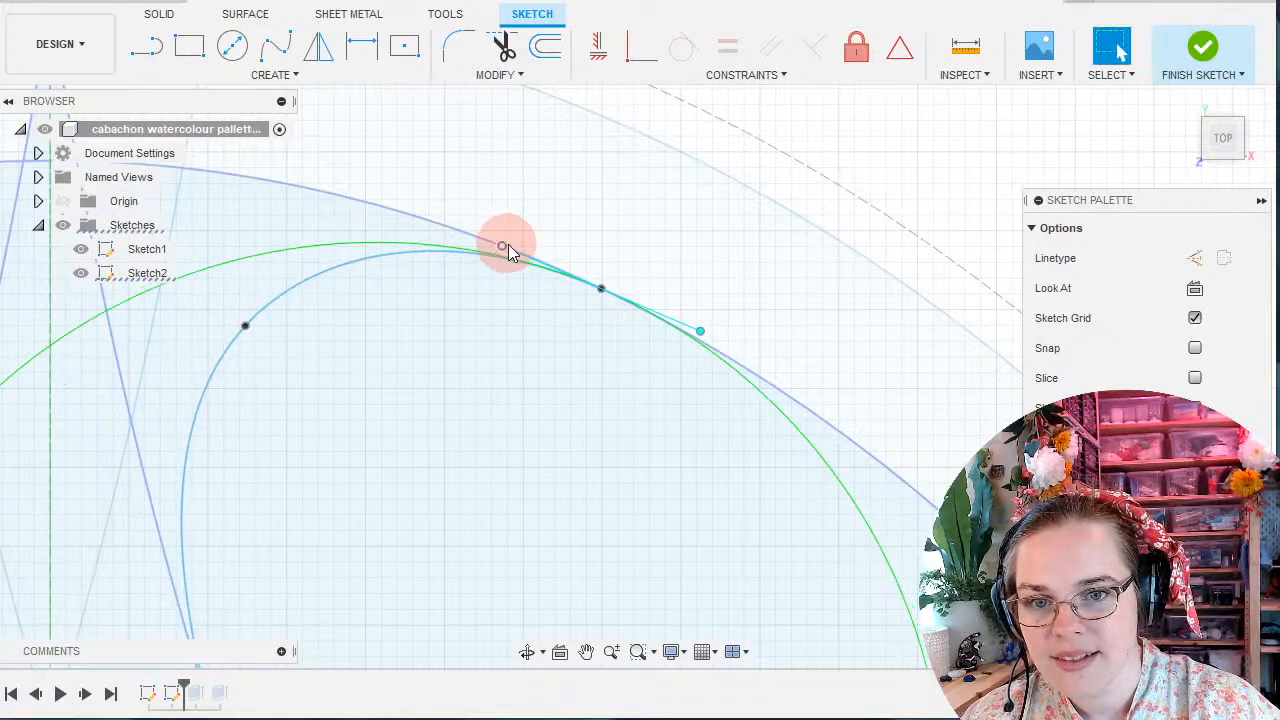
middle_click_drag(489, 457, 543, 214)
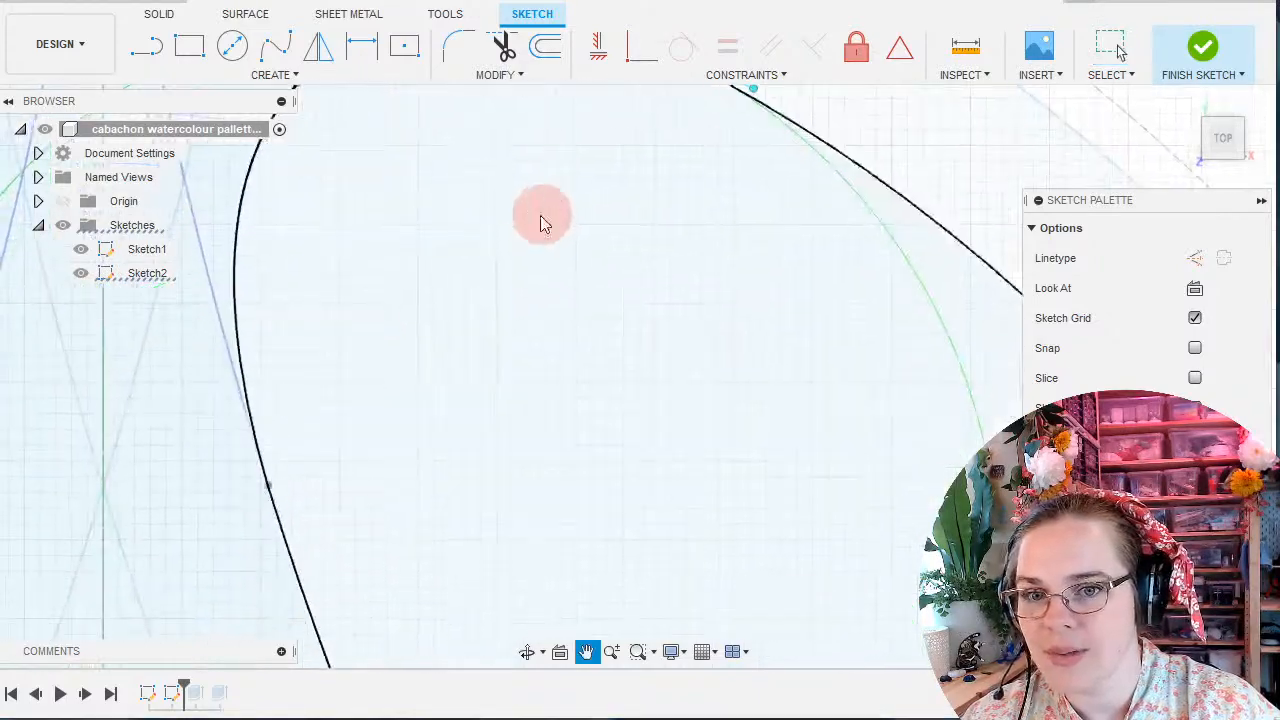
left_click(271, 485)
mouse_move(240, 382)
left_mouse_down()
mouse_move(249, 423)
mouse_move(244, 409)
left_mouse_up()
middle_click_drag(374, 305, 450, 596)
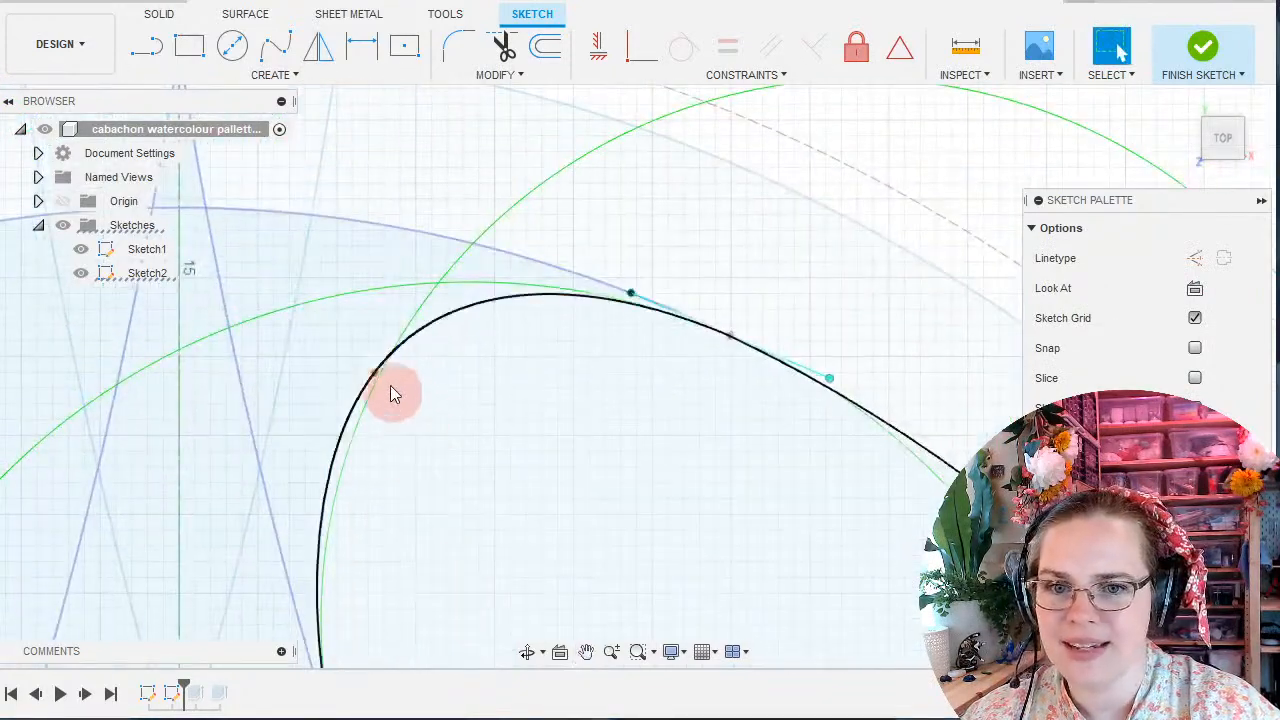
left_click_drag(376, 375, 354, 352)
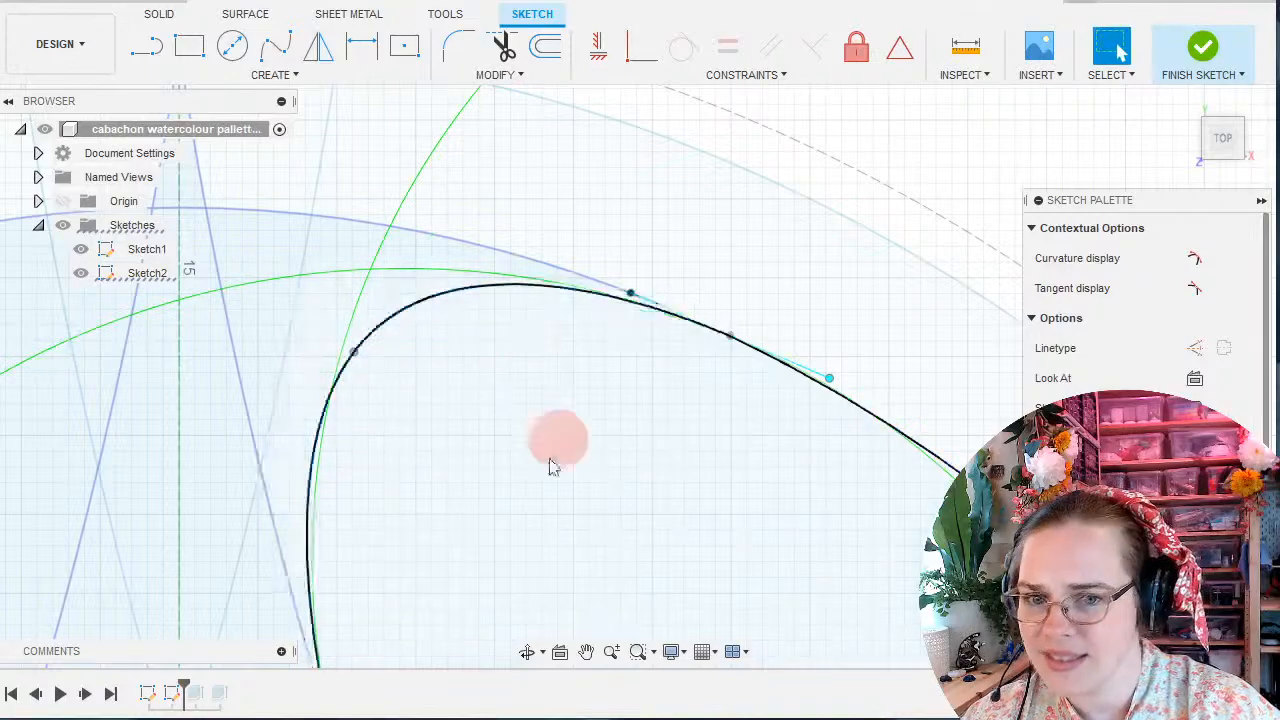
Draw a three-point fit spline rounding the upper-right pocket's lower corner, from the petal arc to the inner ellipse.
scroll(385, 422, "down", 4)
scroll(456, 549, "down", 2)
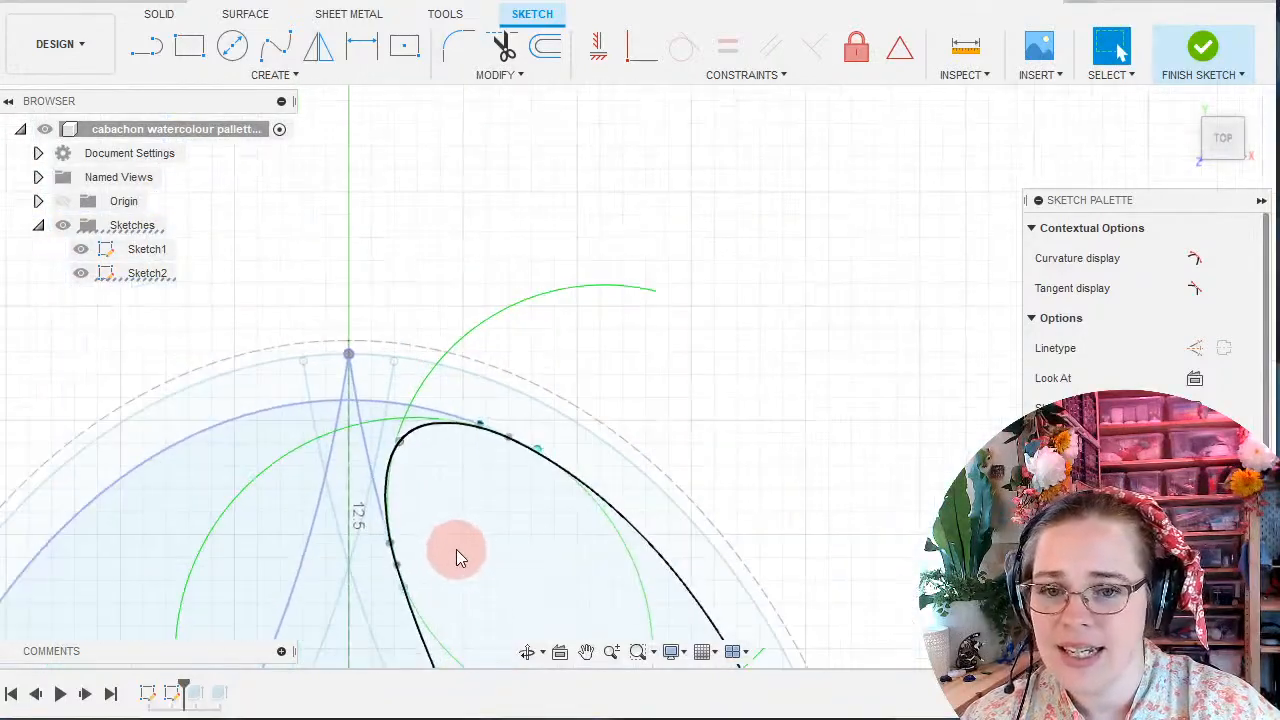
scroll(456, 549, "down", 2)
middle_click_drag(450, 588, 368, 268)
scroll(684, 599, "up", 4)
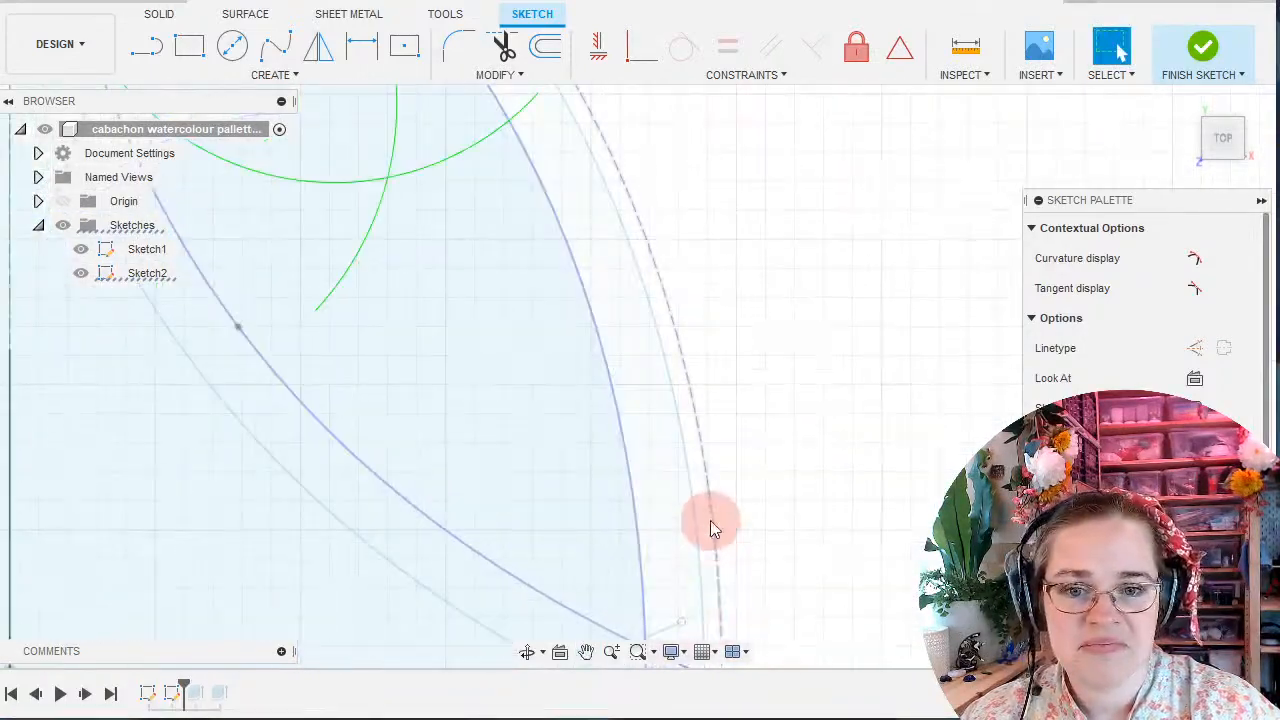
scroll(491, 309, "down", 4)
left_click(276, 45)
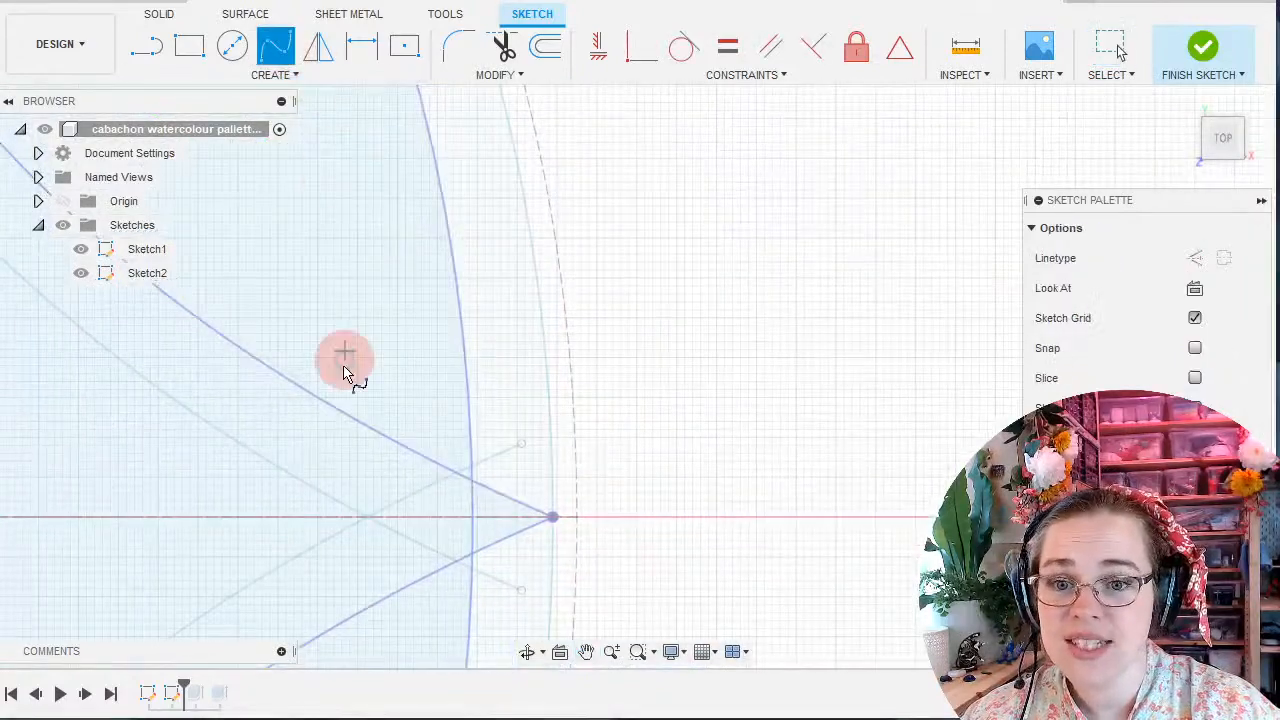
left_click(313, 396)
left_click(315, 394)
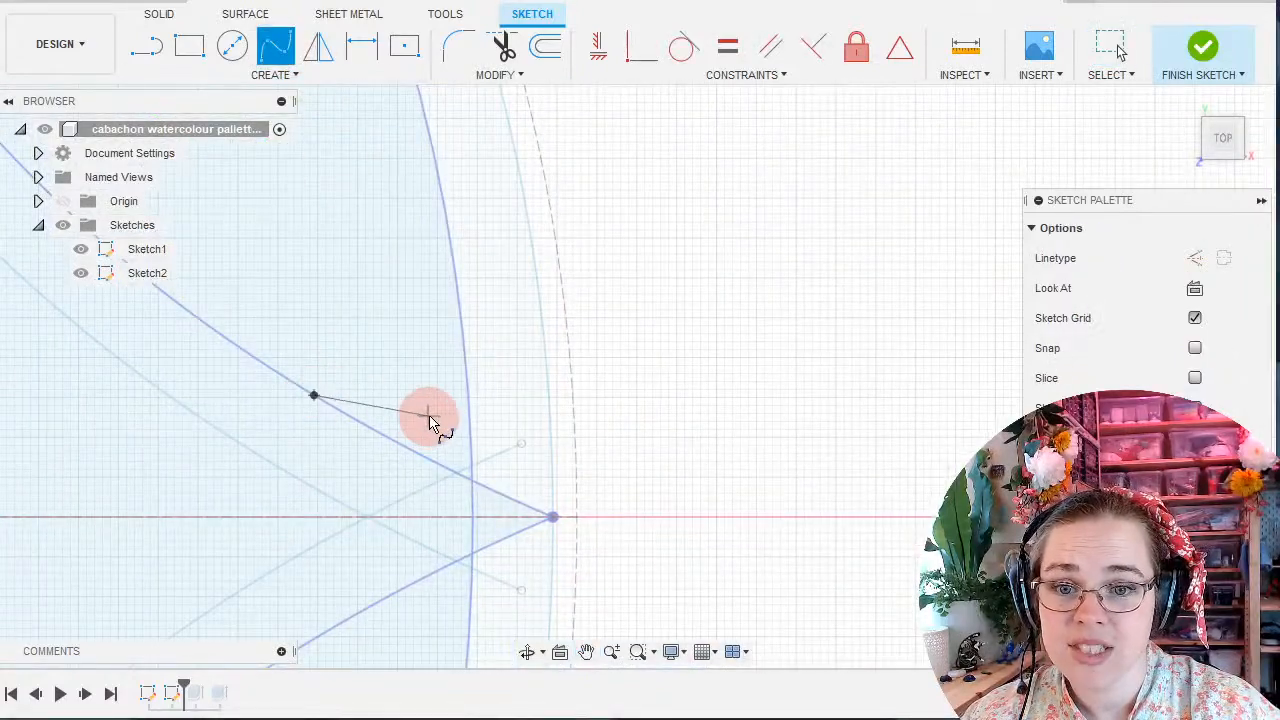
left_click(428, 418)
left_click(457, 289)
left_click(505, 285)
Shorten and align the lower corner spline's end handles along the ellipse and petal arc, and nudge its middle point slightly.
scroll(434, 229, "up", 3)
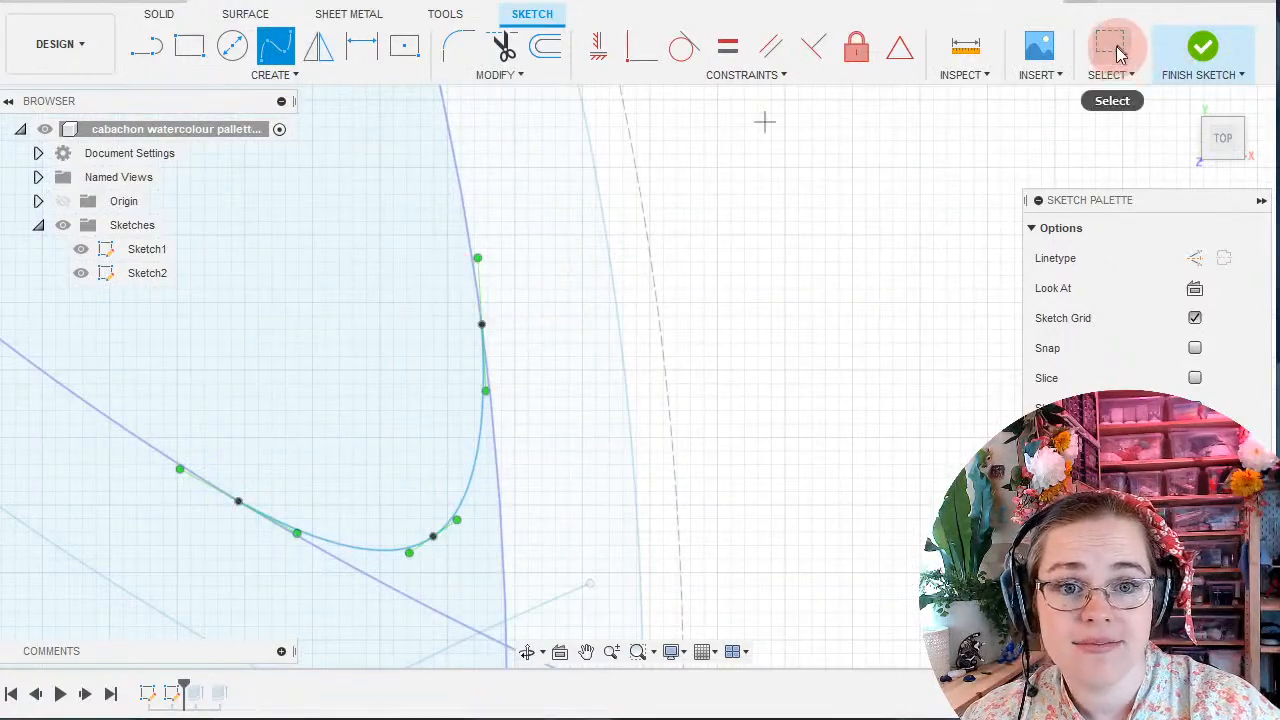
left_click(1112, 48)
mouse_move(493, 391)
left_mouse_down()
mouse_move(497, 402)
mouse_move(487, 369)
left_mouse_up()
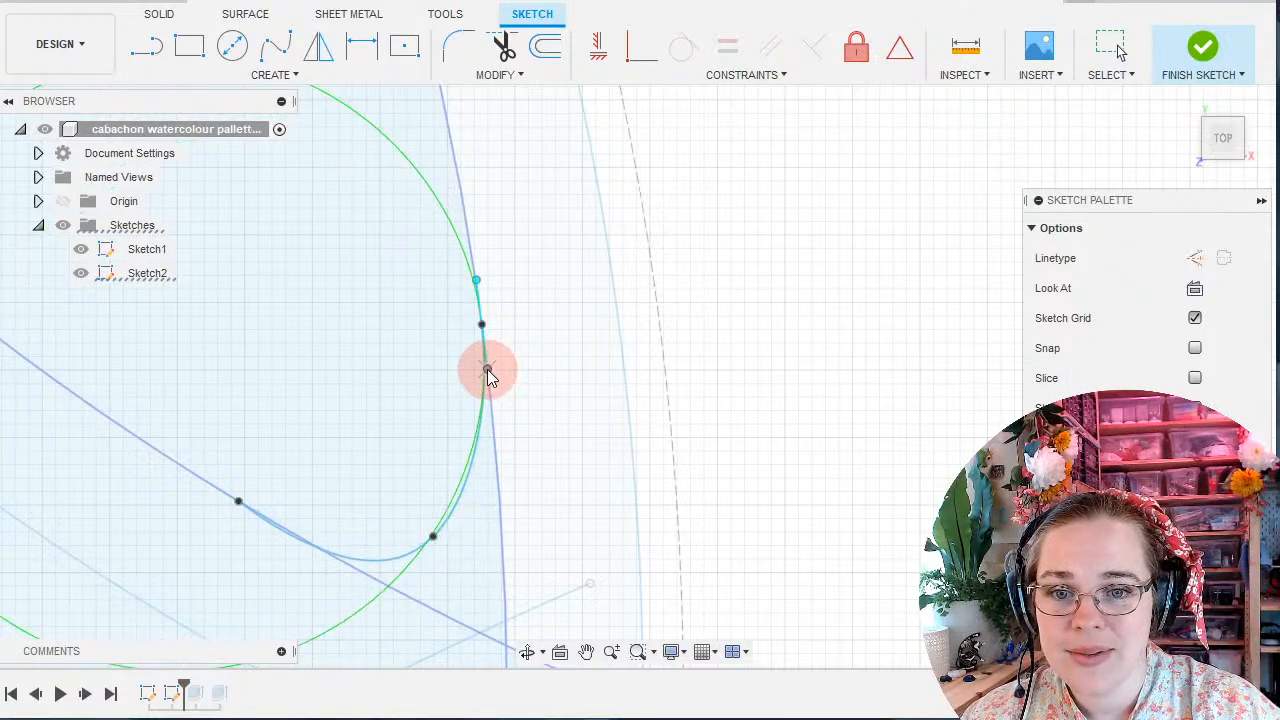
left_click(284, 514)
left_click(245, 506)
left_click_drag(294, 537, 278, 521)
left_click(437, 540)
left_click_drag(447, 541, 433, 531)
left_click(1114, 48)
left_click(1205, 48)
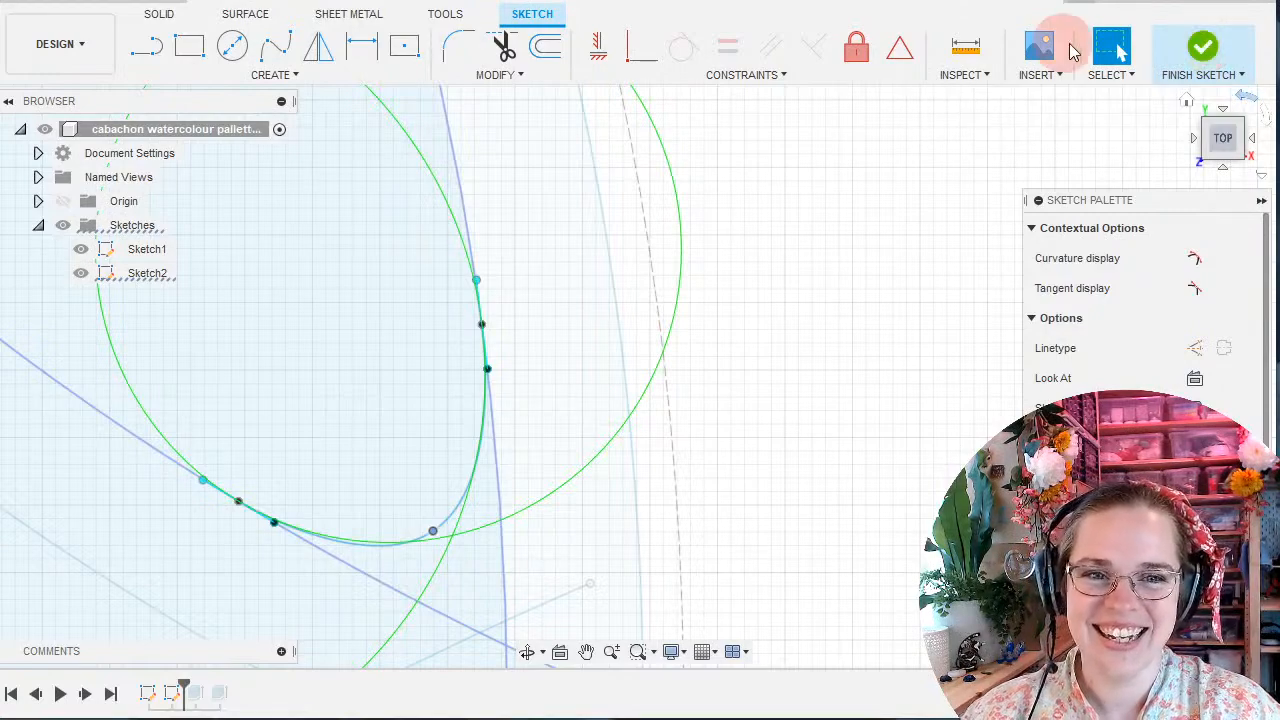
scroll(778, 598, "down", 3)
scroll(773, 600, "down", 3)
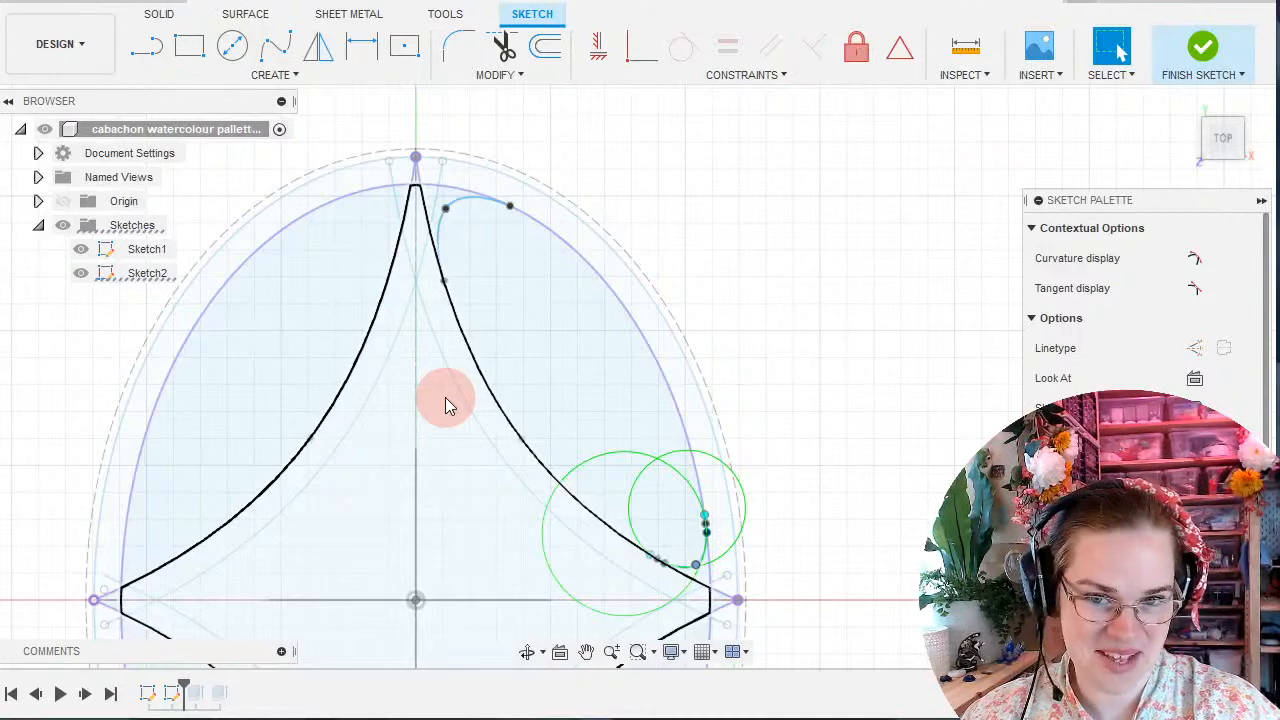
left_click(328, 60)
left_click(458, 199)
left_click(1125, 258)
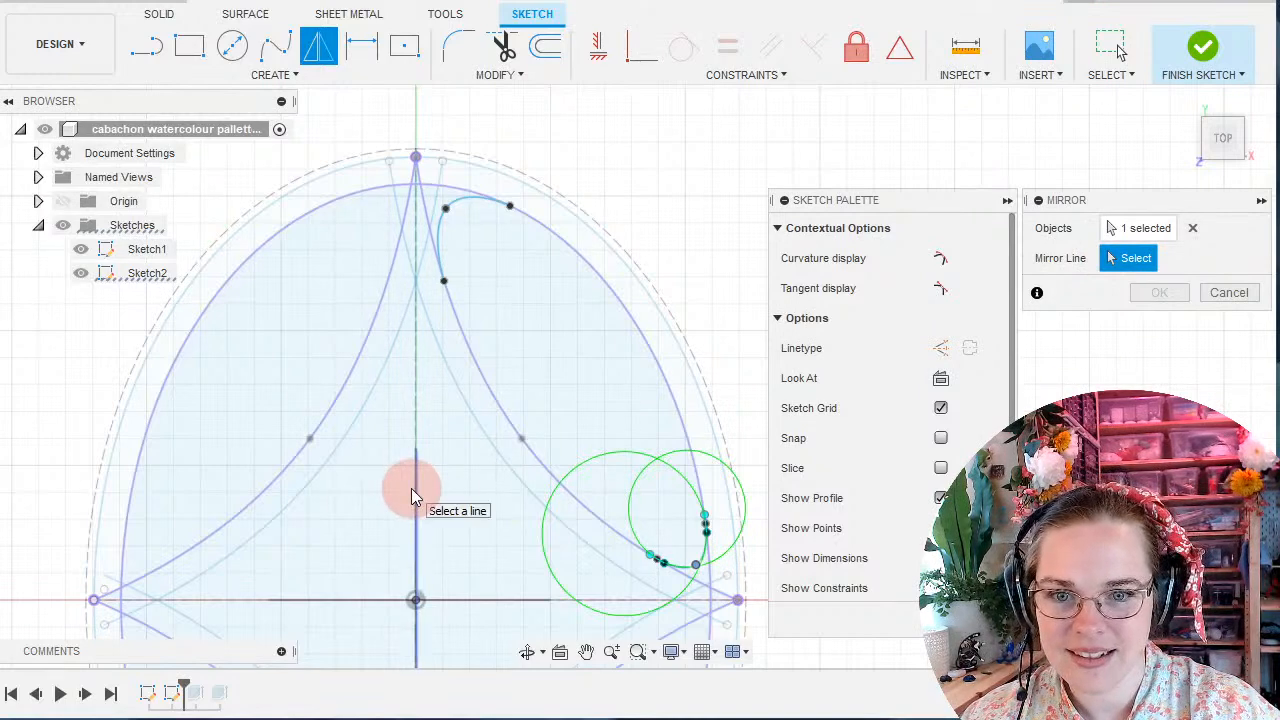
left_click(1140, 228)
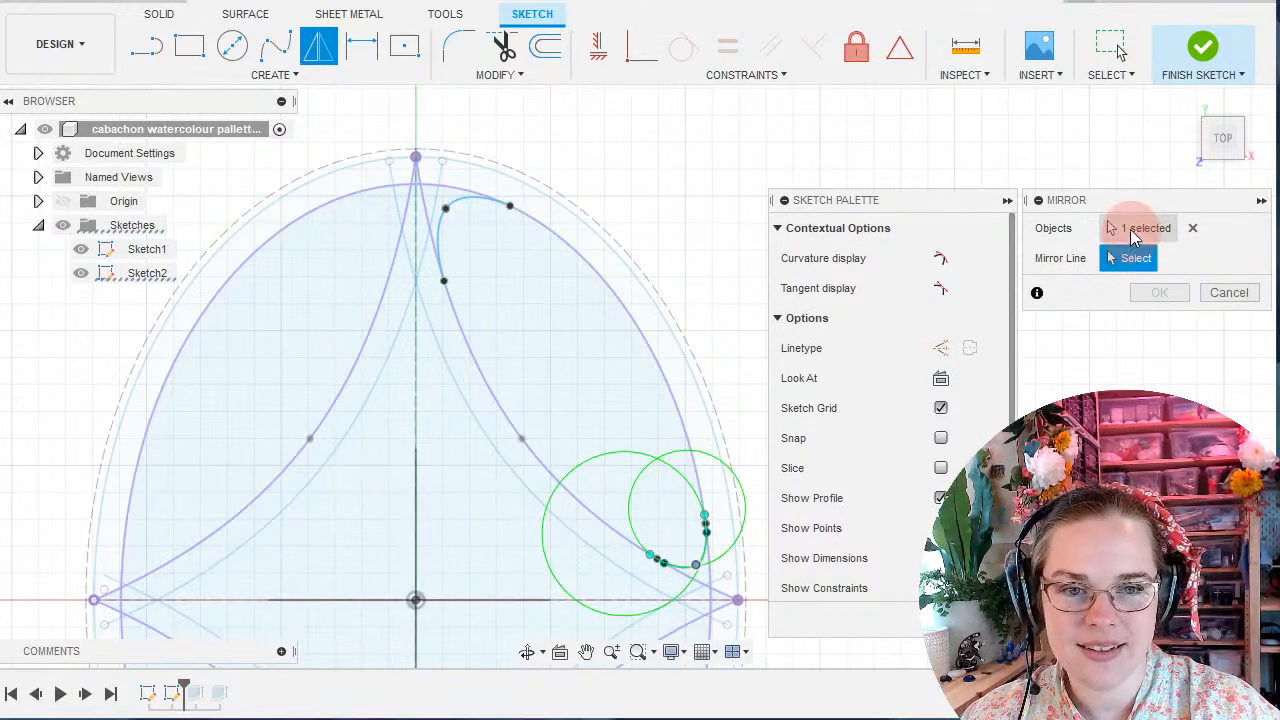
left_click(467, 203)
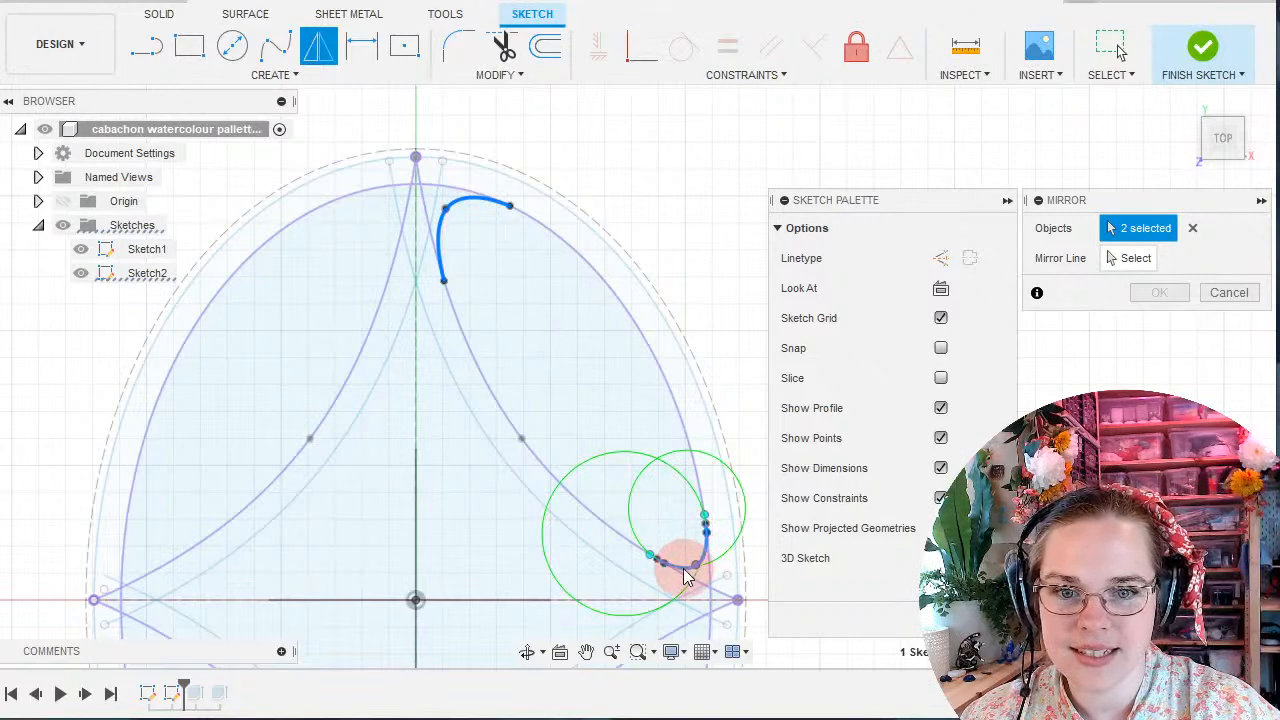
left_click(1229, 292)
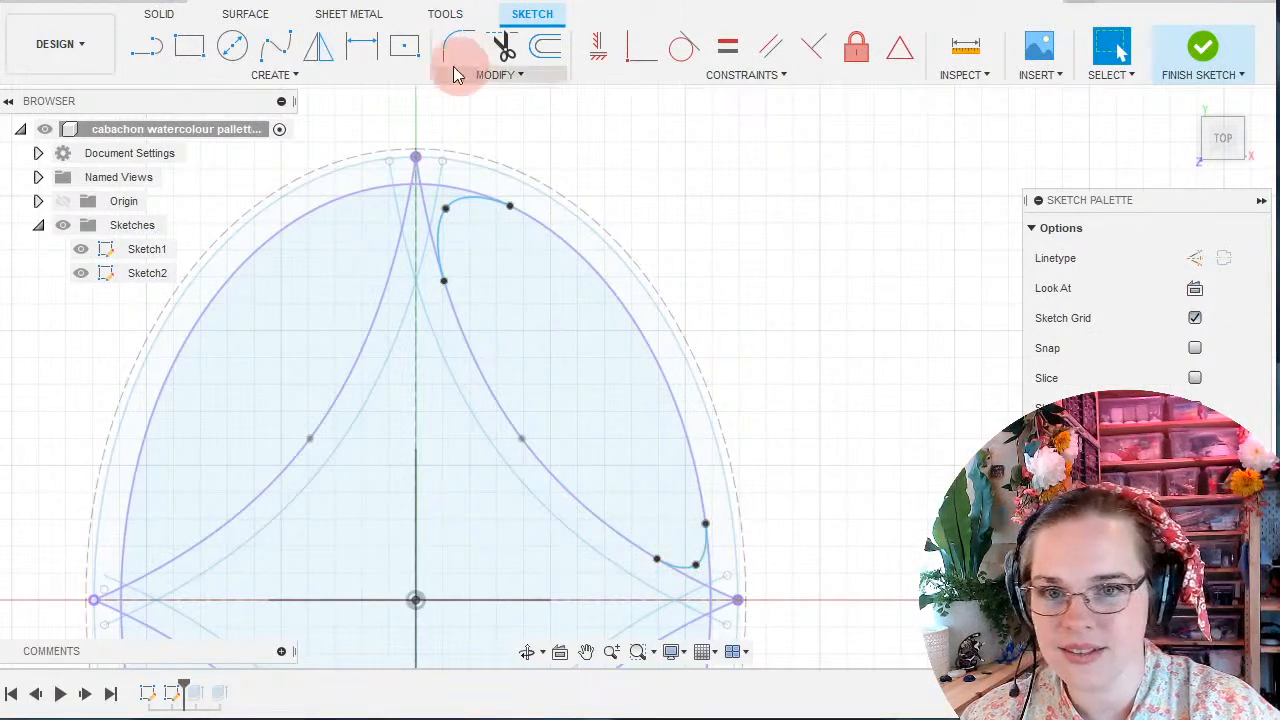
Mirror the upper-right pocket's two corner splines across the vertical centre line onto the upper-left pocket.
left_click(320, 47)
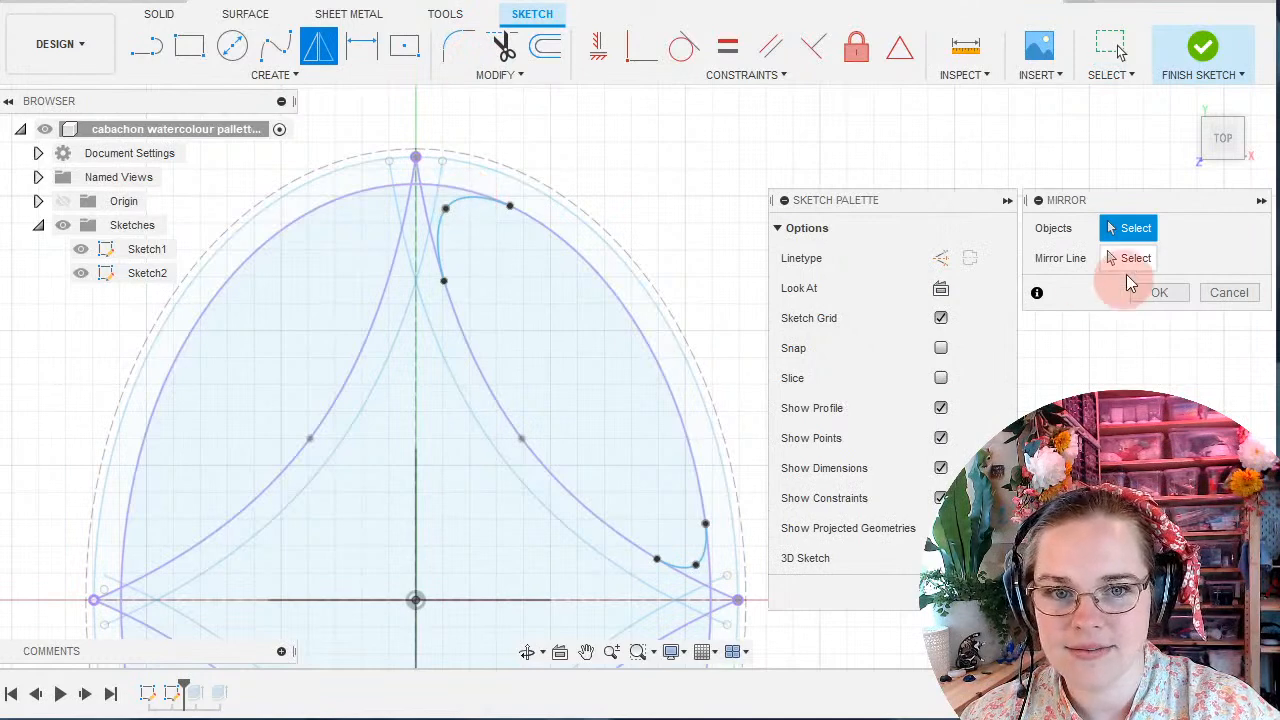
left_click(457, 206)
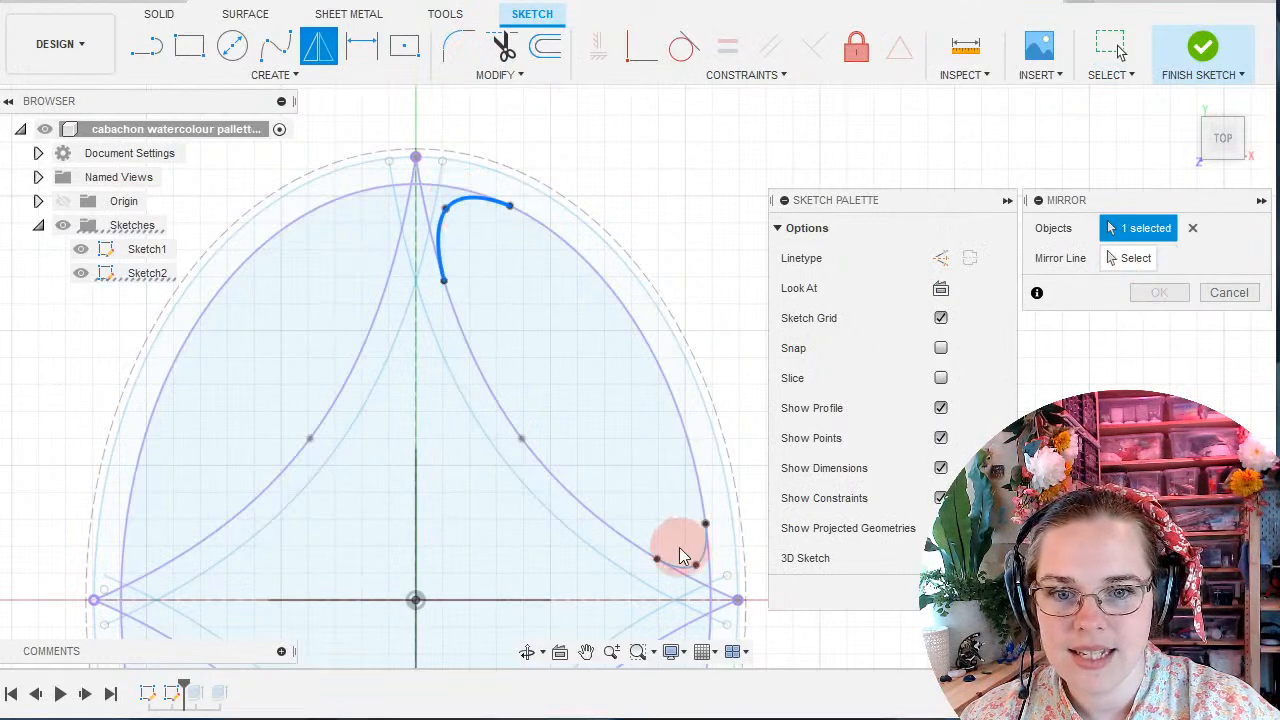
left_click(703, 562)
left_click(1118, 262)
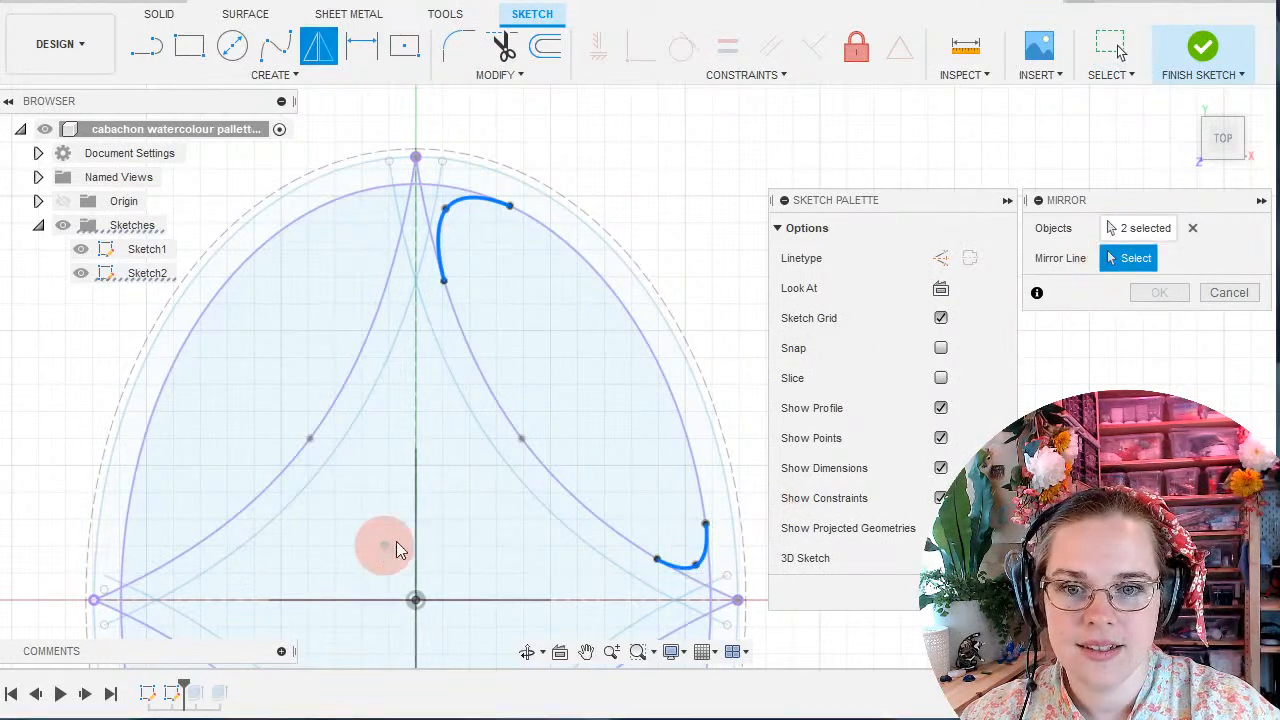
left_click(415, 536)
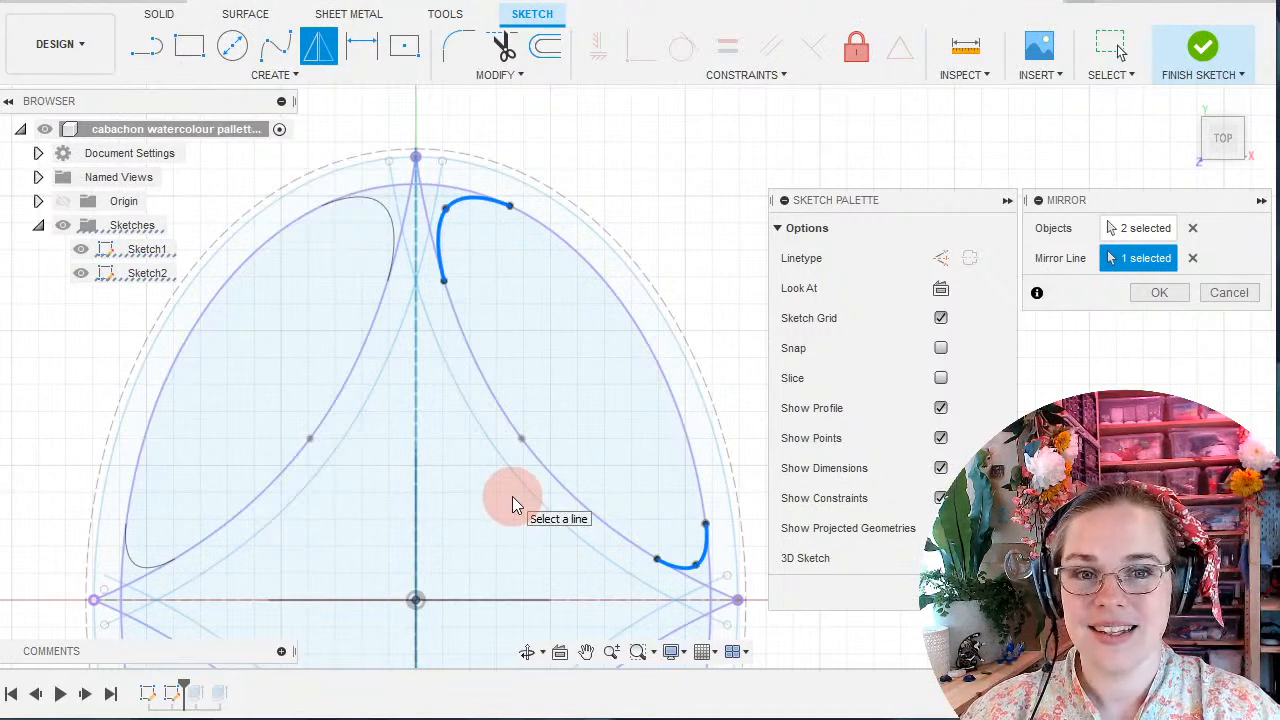
scroll(512, 496, "down", 2)
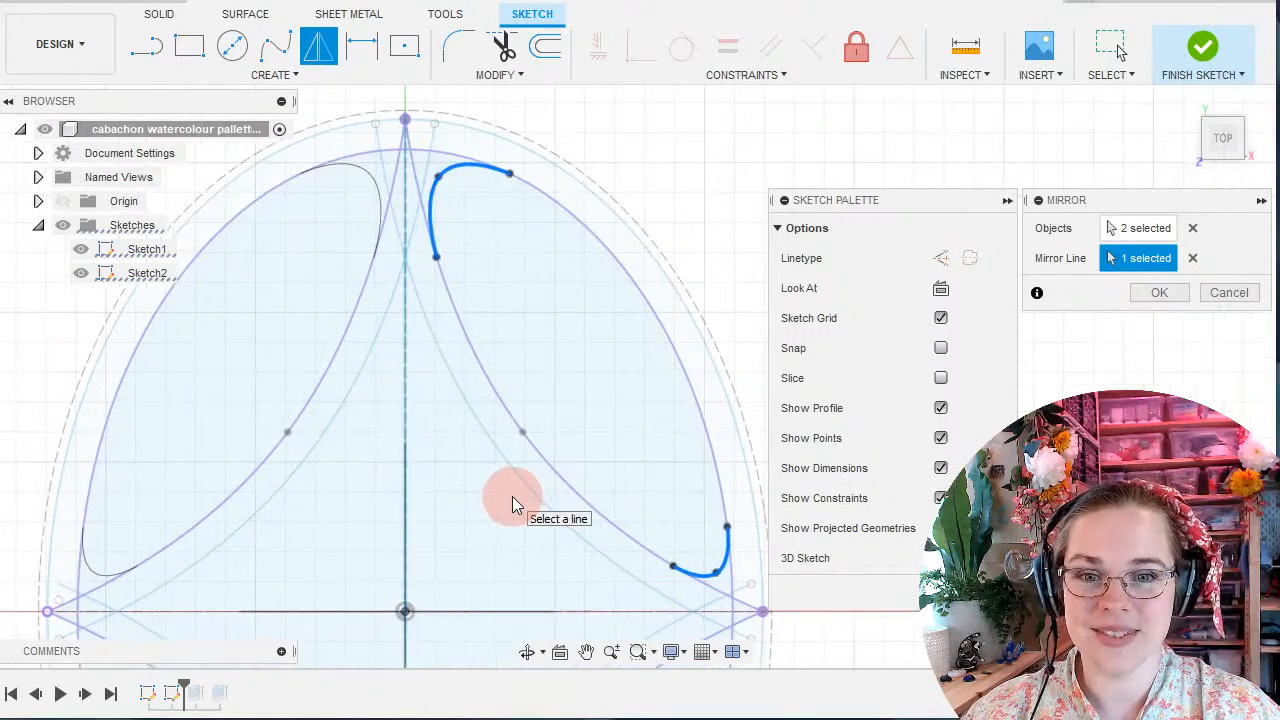
middle_click_drag(512, 496, 478, 374)
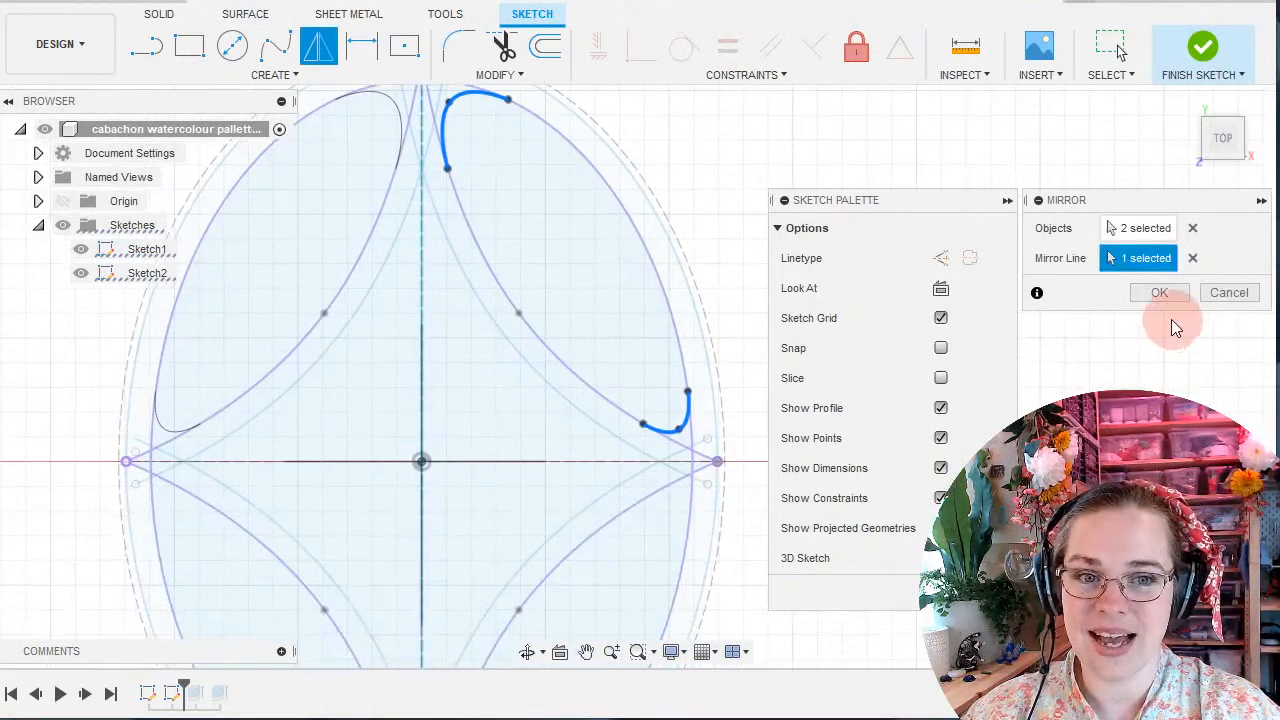
left_click(1161, 292)
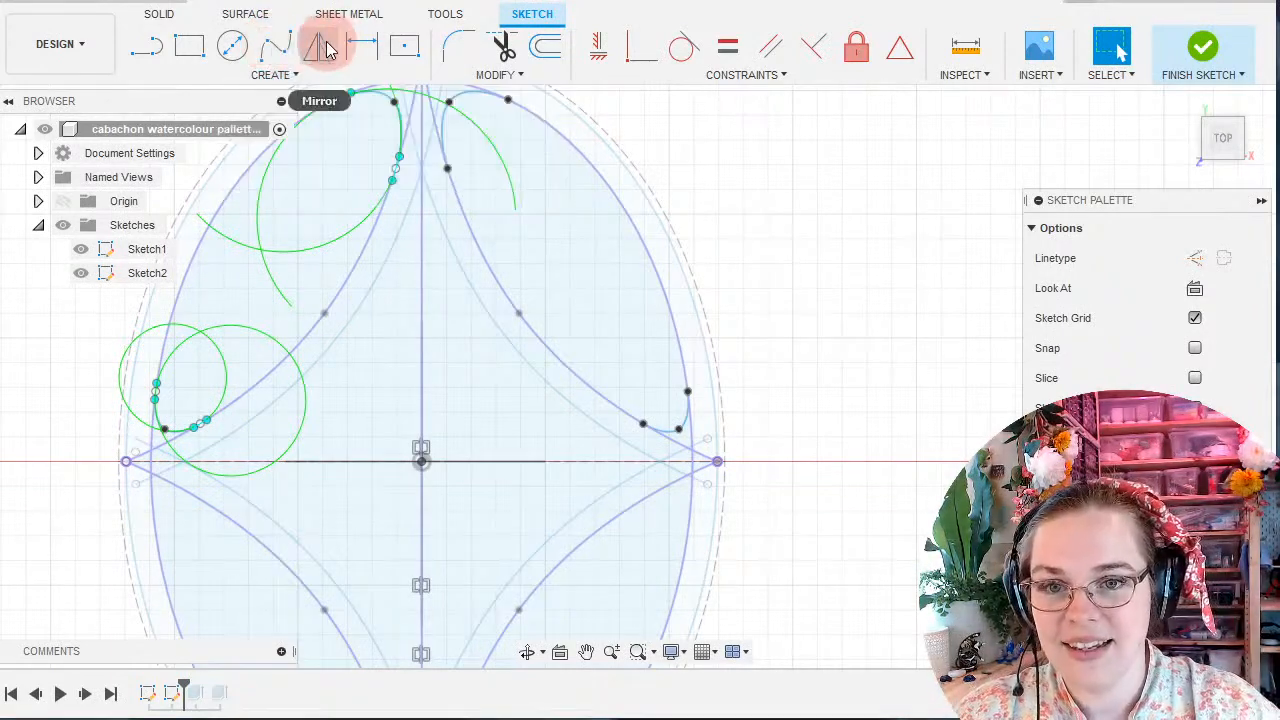
Mirror all four corner splines of the upper pockets across the horizontal centre line onto the lower pockets.
left_click(318, 46)
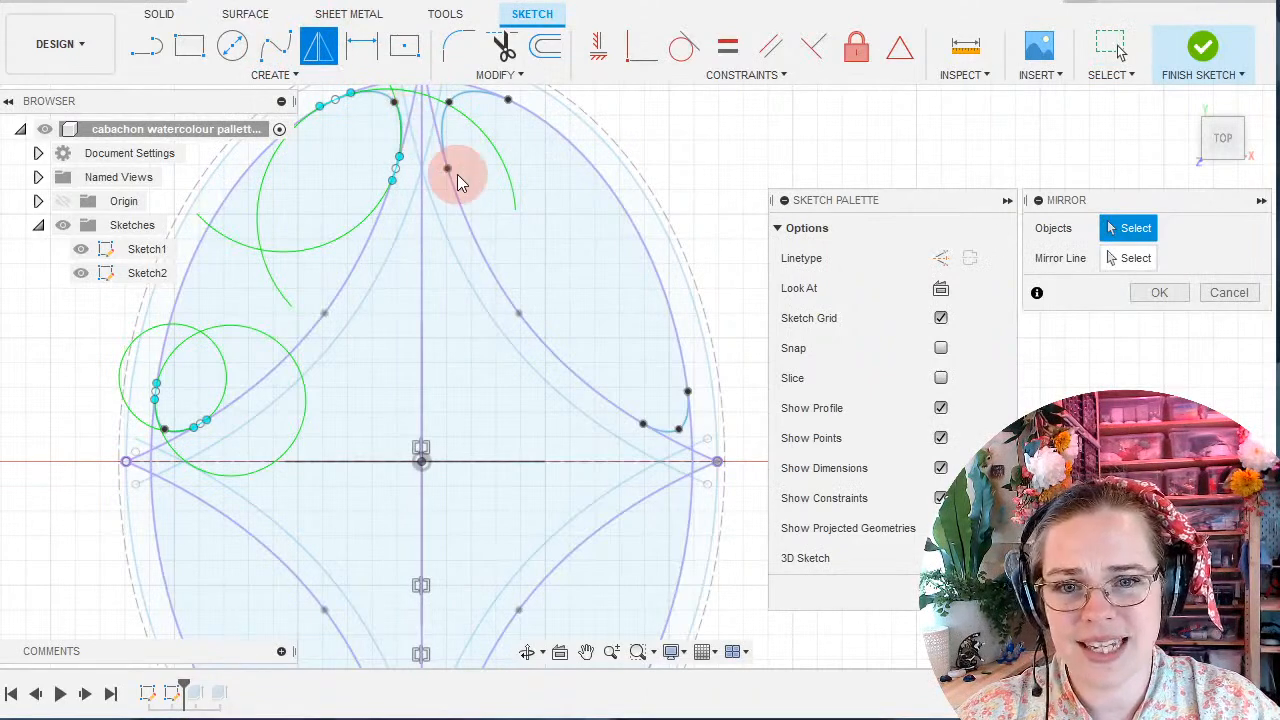
scroll(400, 210, "up", 4)
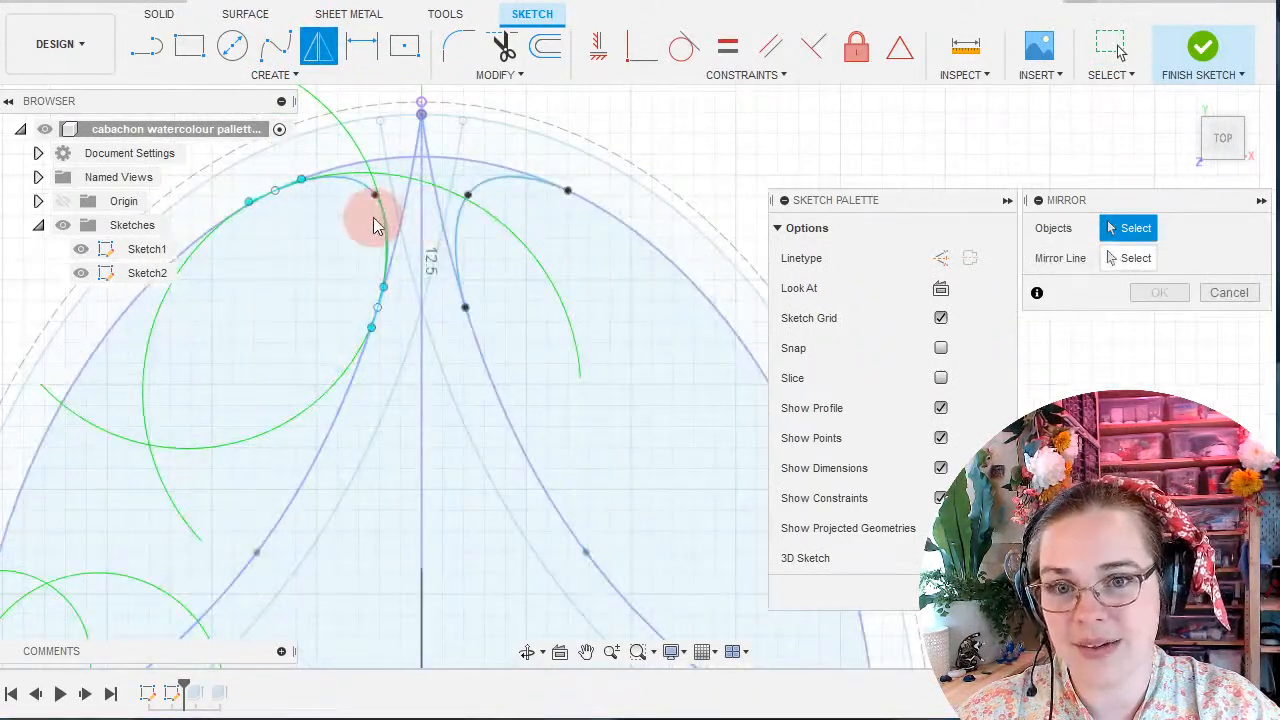
left_click(385, 225)
left_click(466, 214)
middle_click_drag(580, 500, 620, 309)
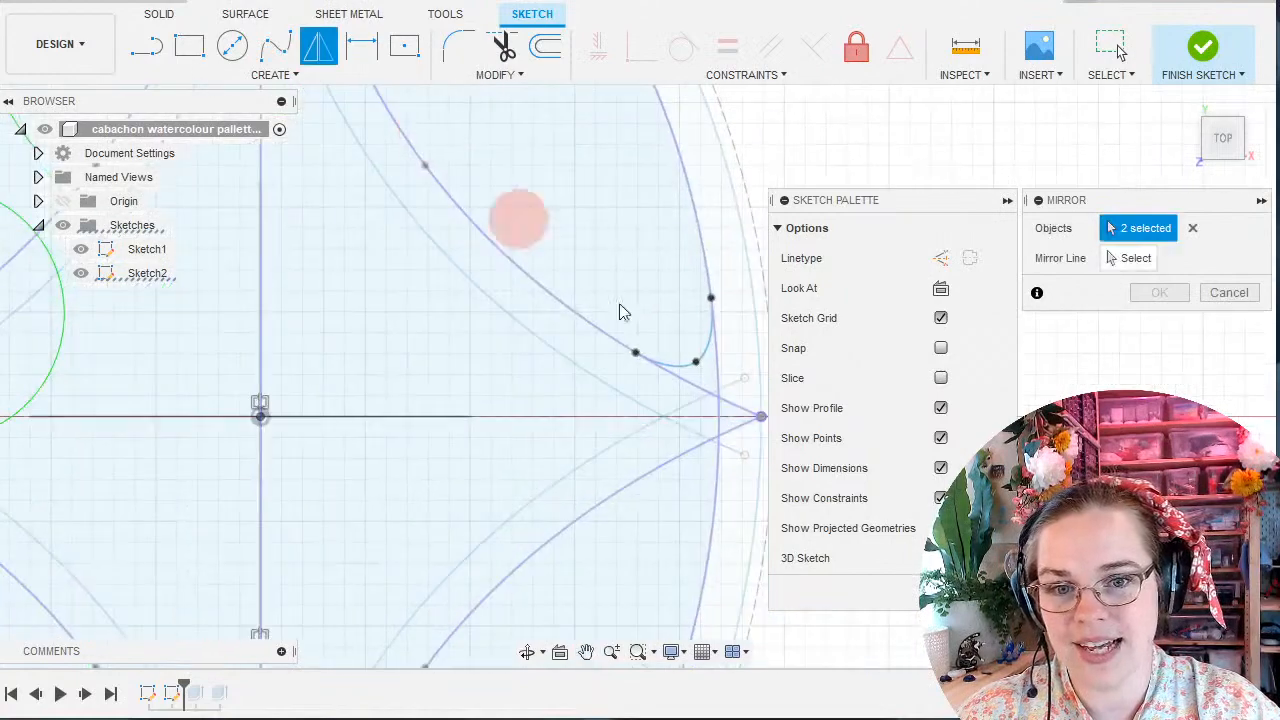
left_click(676, 366)
middle_click_drag(340, 364, 646, 414)
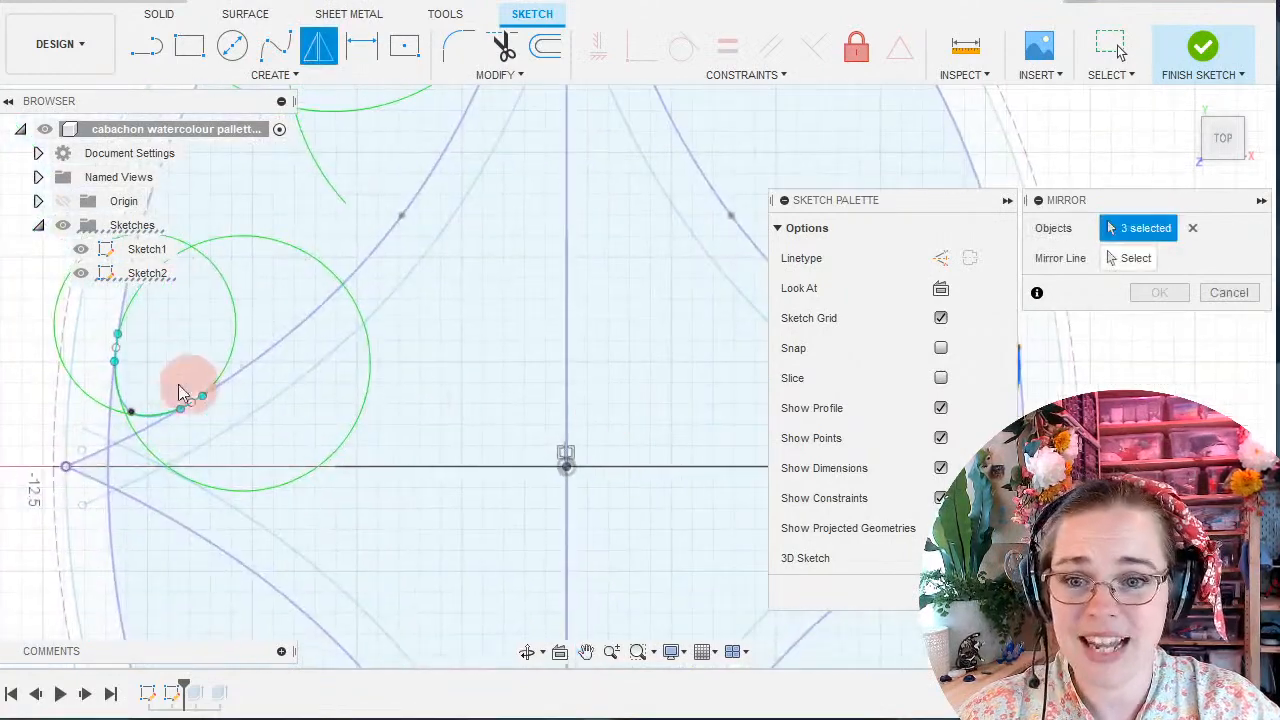
left_click(125, 400)
left_click(1130, 258)
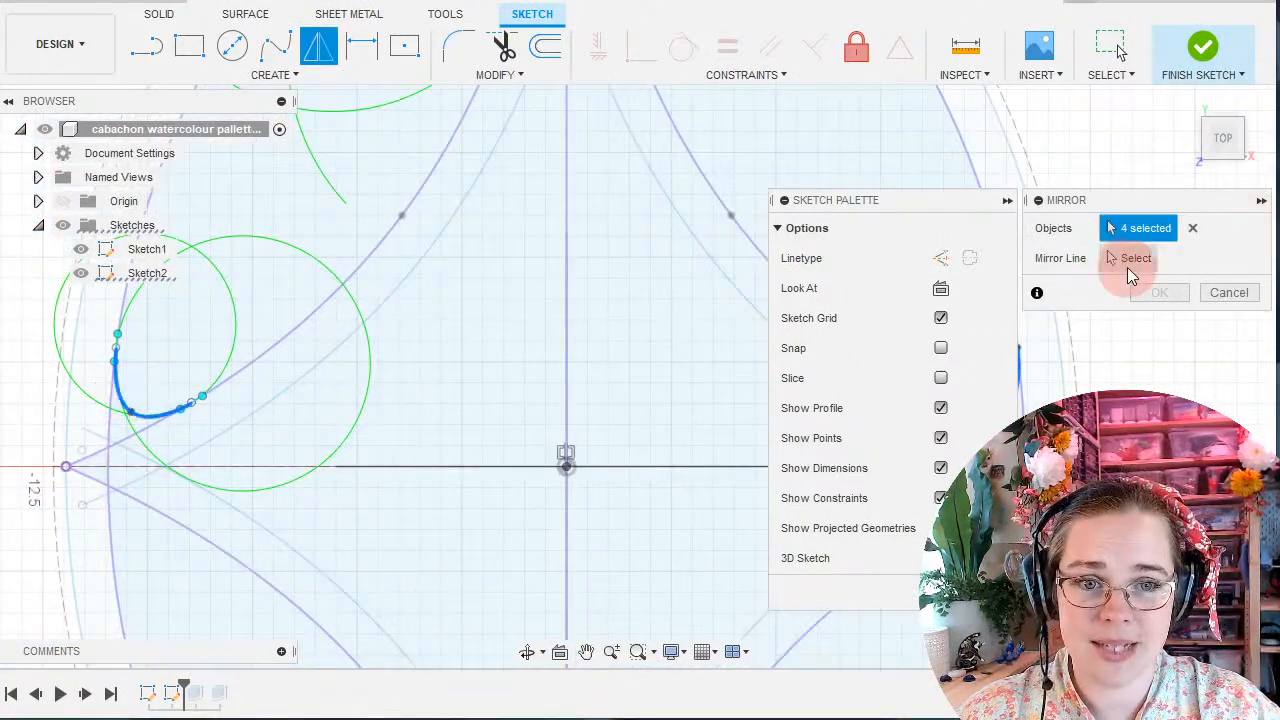
left_click(481, 464)
scroll(363, 342, "down", 4)
left_click(1159, 292)
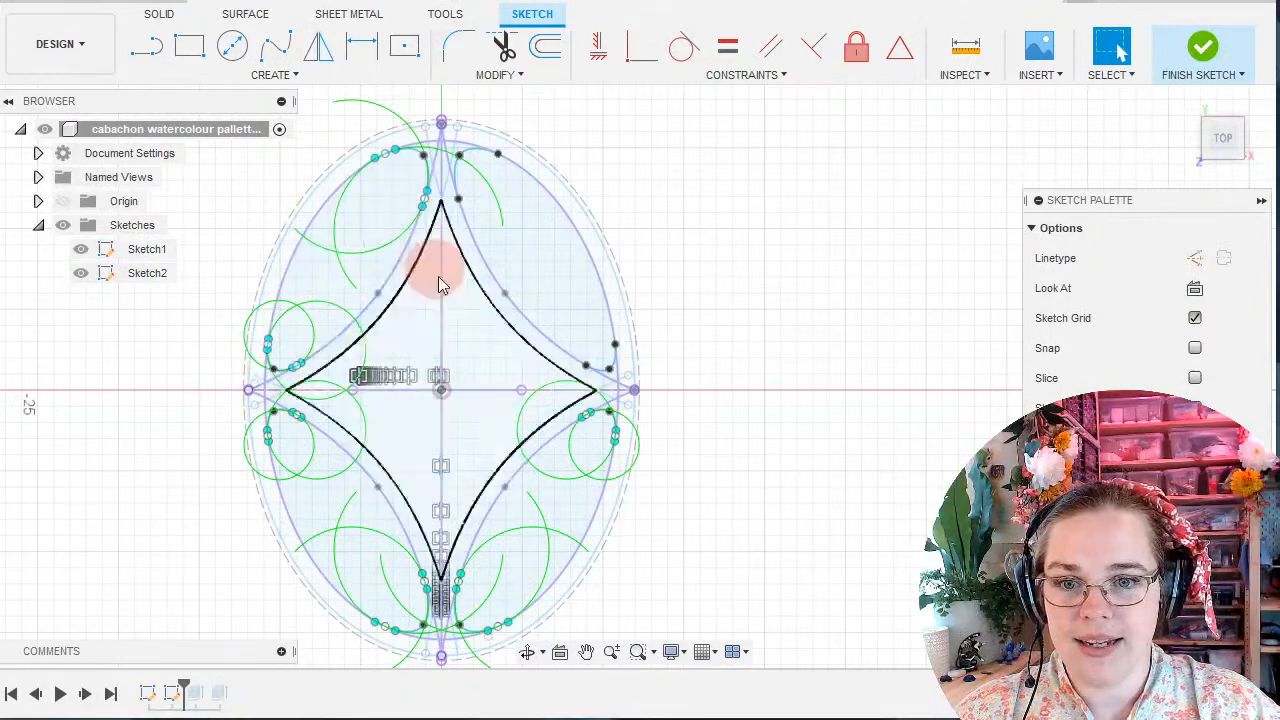
Finish the sketch and roll the timeline marker forward to the end of the history.
left_click(1208, 52)
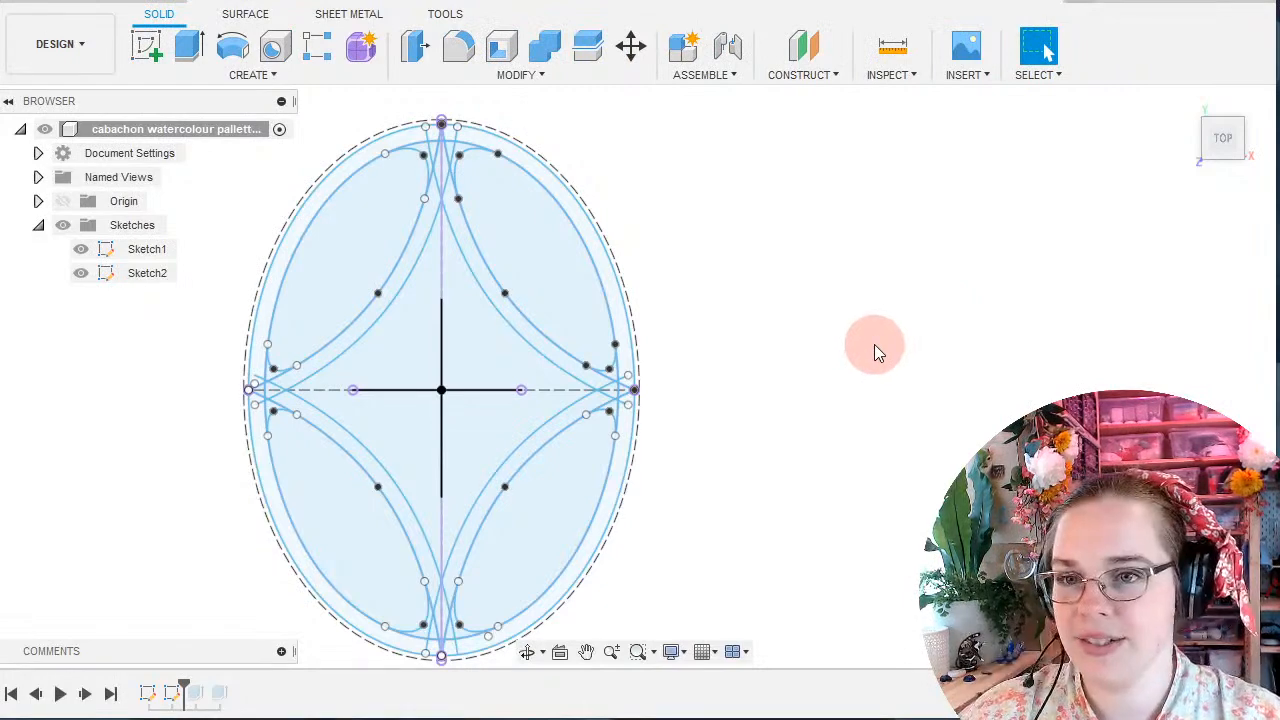
mouse_move(183, 681)
left_mouse_down()
mouse_move(207, 705)
mouse_move(221, 690)
mouse_move(224, 706)
left_mouse_up()
Try to reselect the pocket cut's profiles from Sketch2, with Sketch1 hidden and the existing profile selection cleared.
double_click(223, 700)
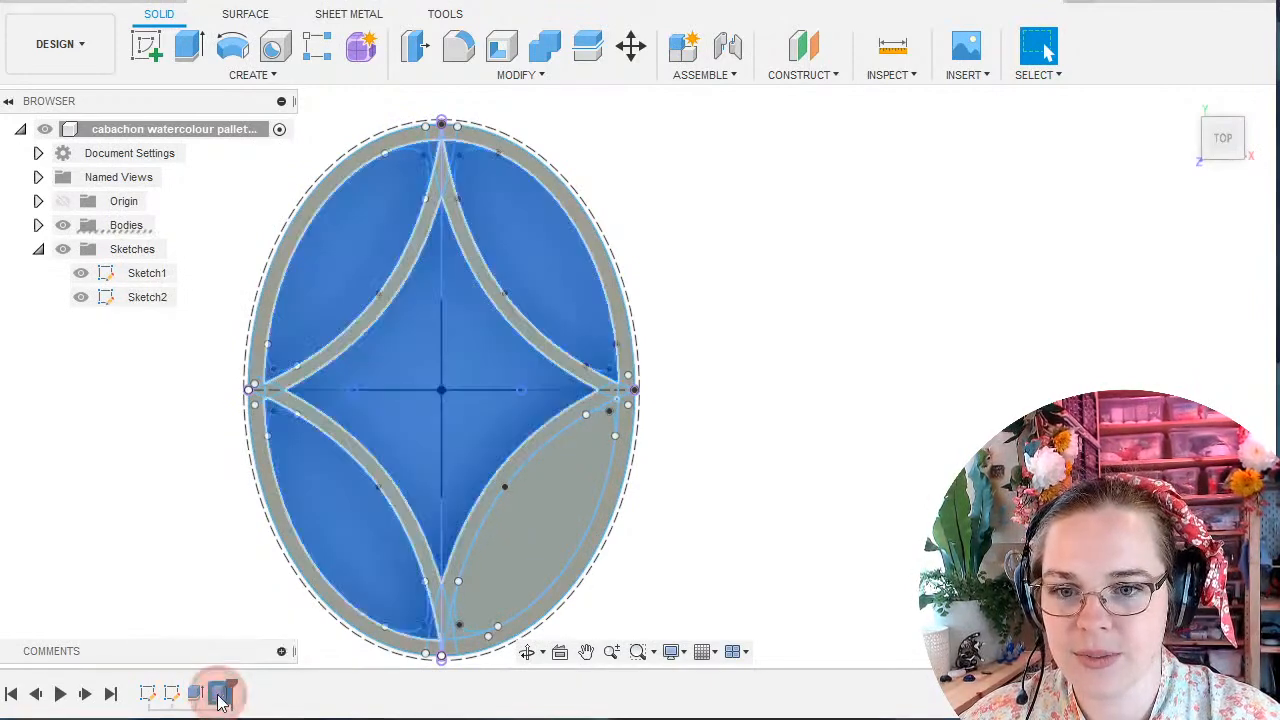
left_click(70, 282)
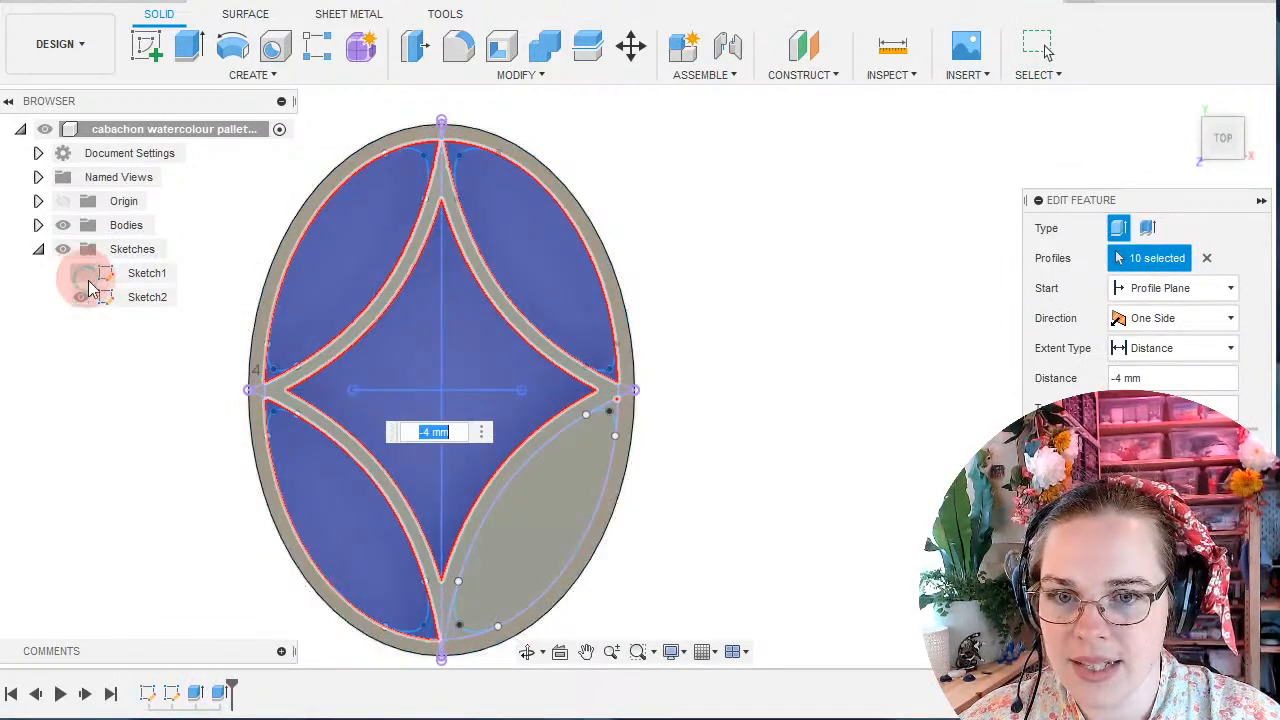
left_click(1207, 258)
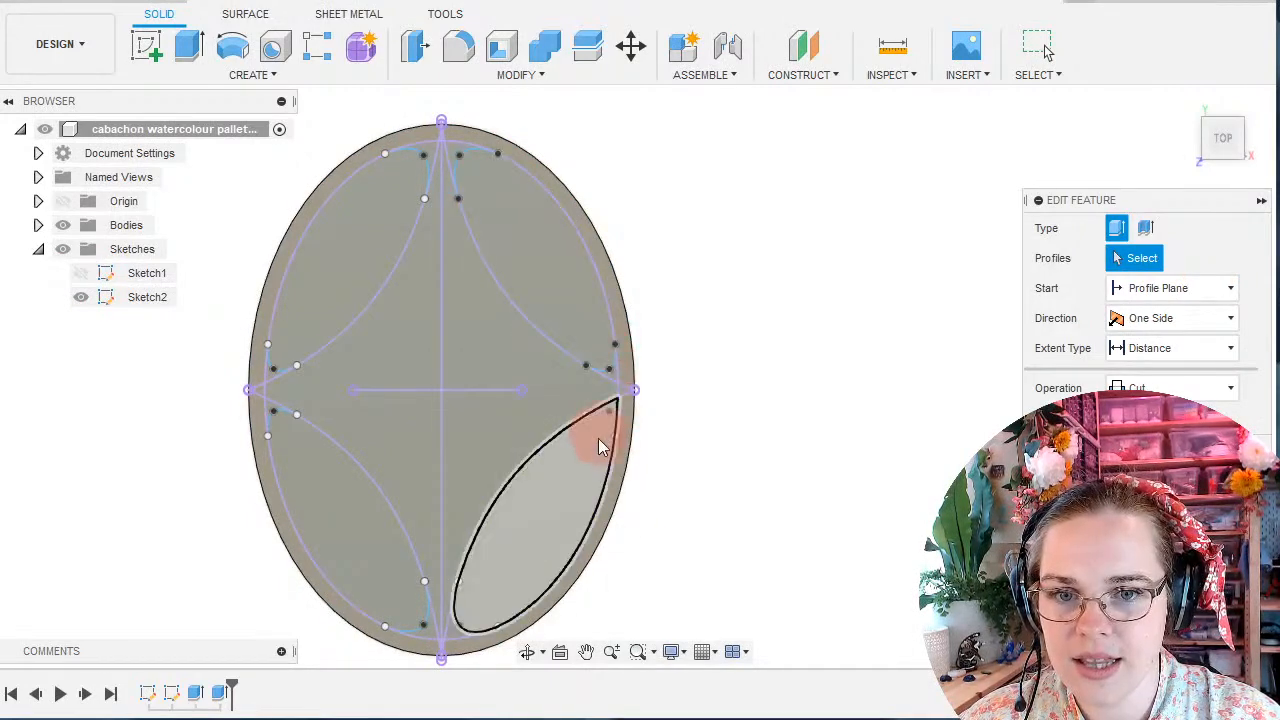
scroll(605, 430, "up", 5)
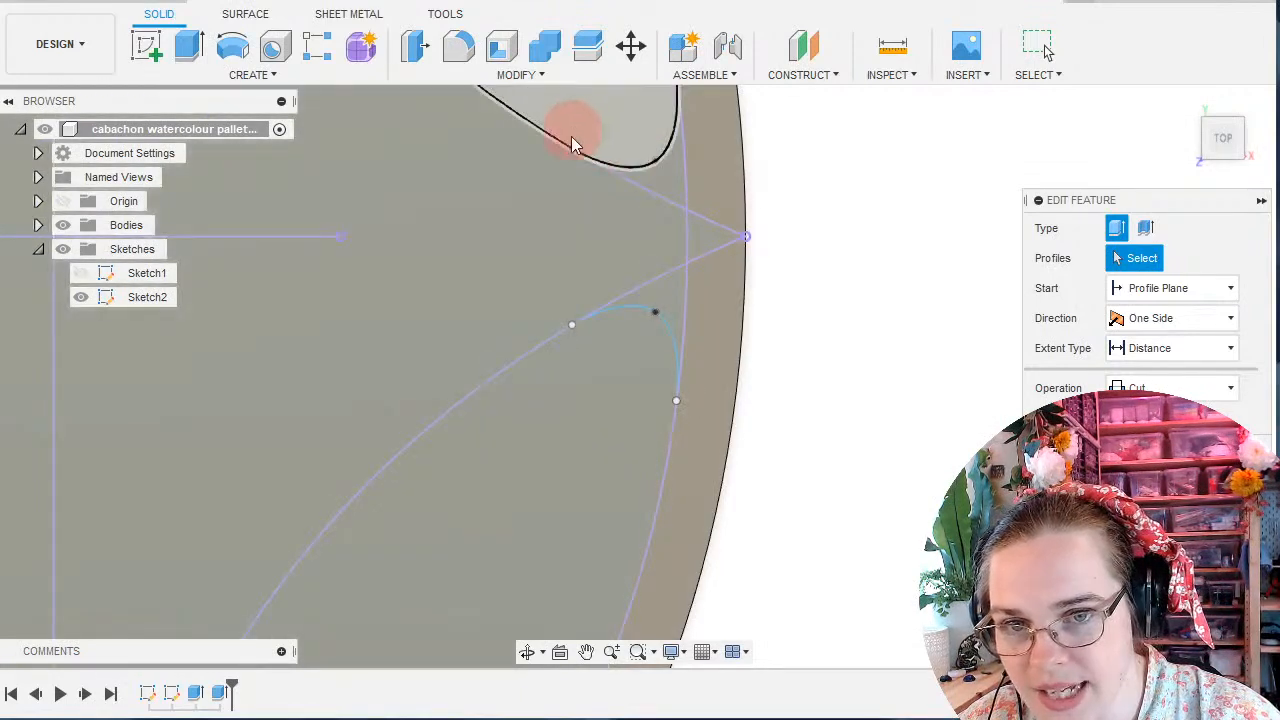
scroll(578, 312, "down", 2)
scroll(374, 437, "down", 3)
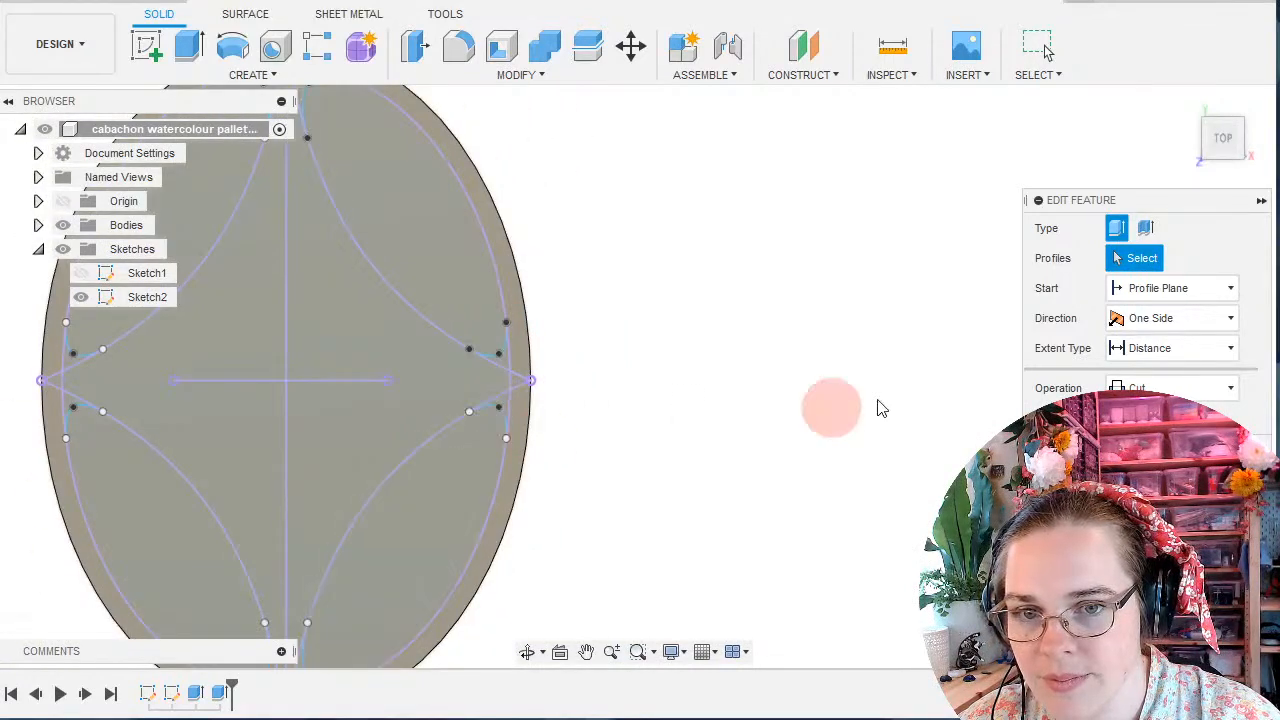
left_click(1043, 48)
Reopen Sketch2 and delete the mirrored spline that rounds the lower-right pocket's corner nearest the horizontal axis.
scroll(617, 360, "up", 3)
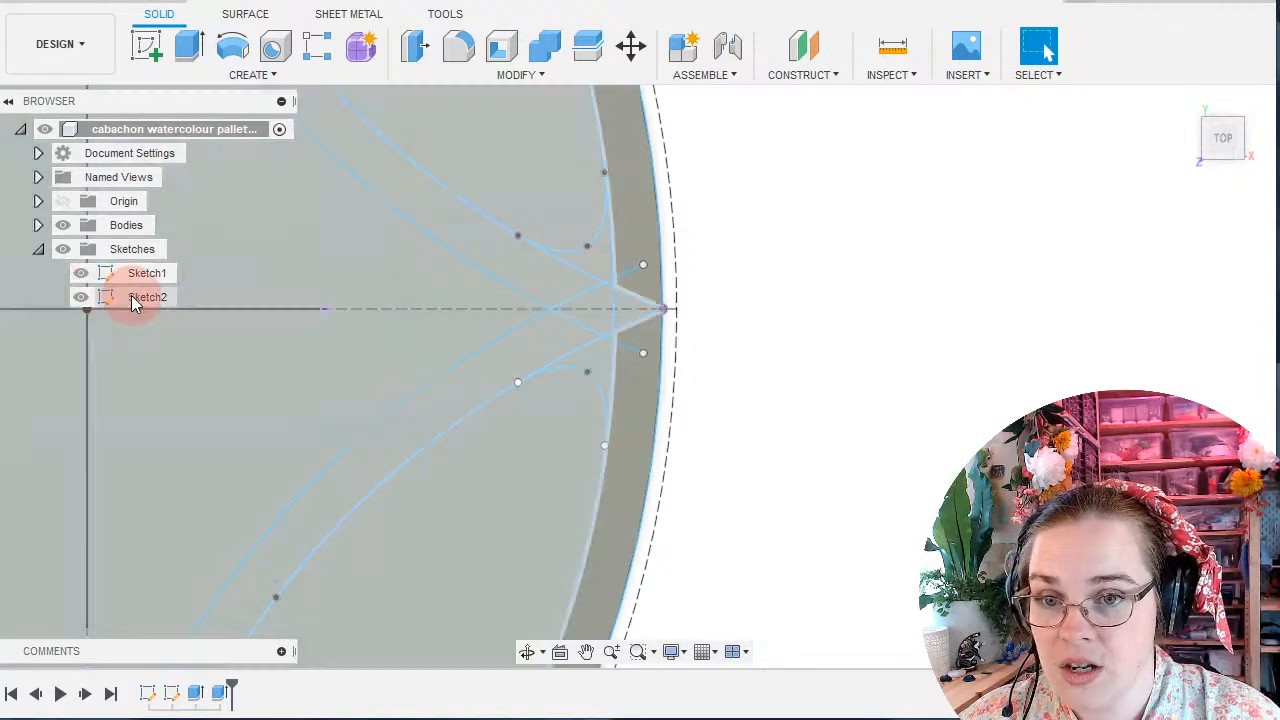
double_click(140, 297)
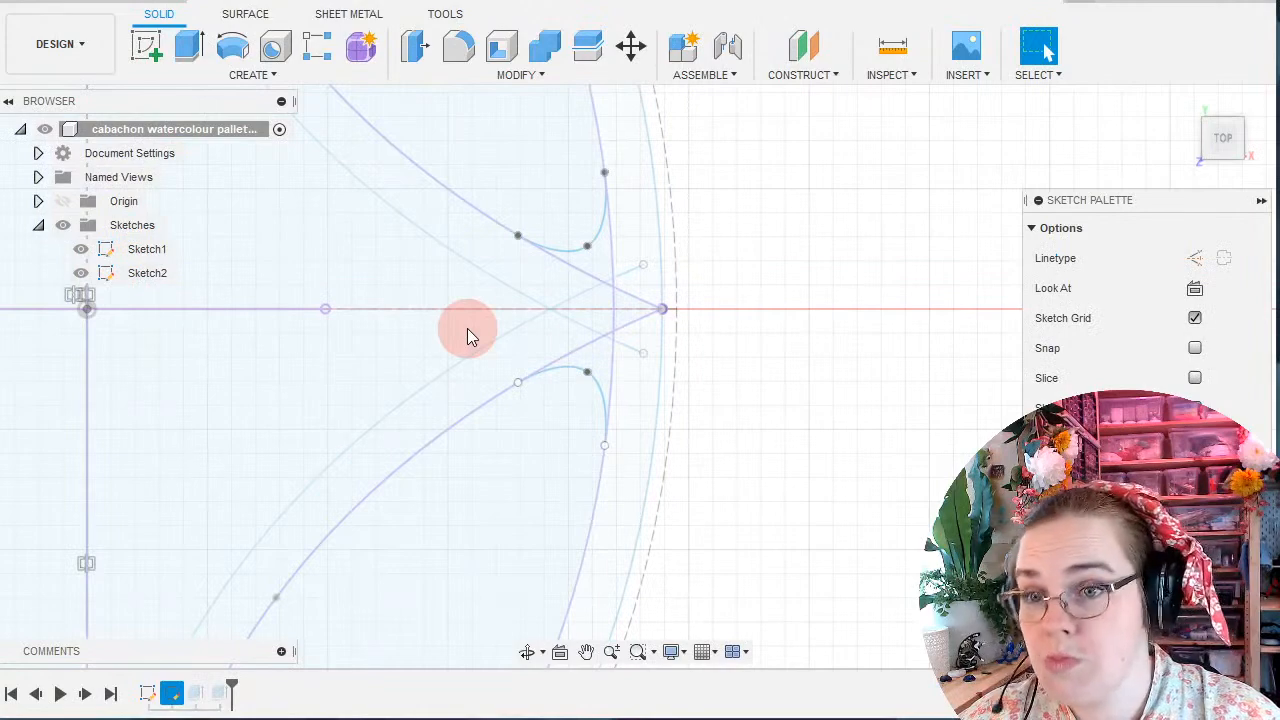
scroll(513, 371, "up", 1)
middle_click_drag(443, 320, 560, 400)
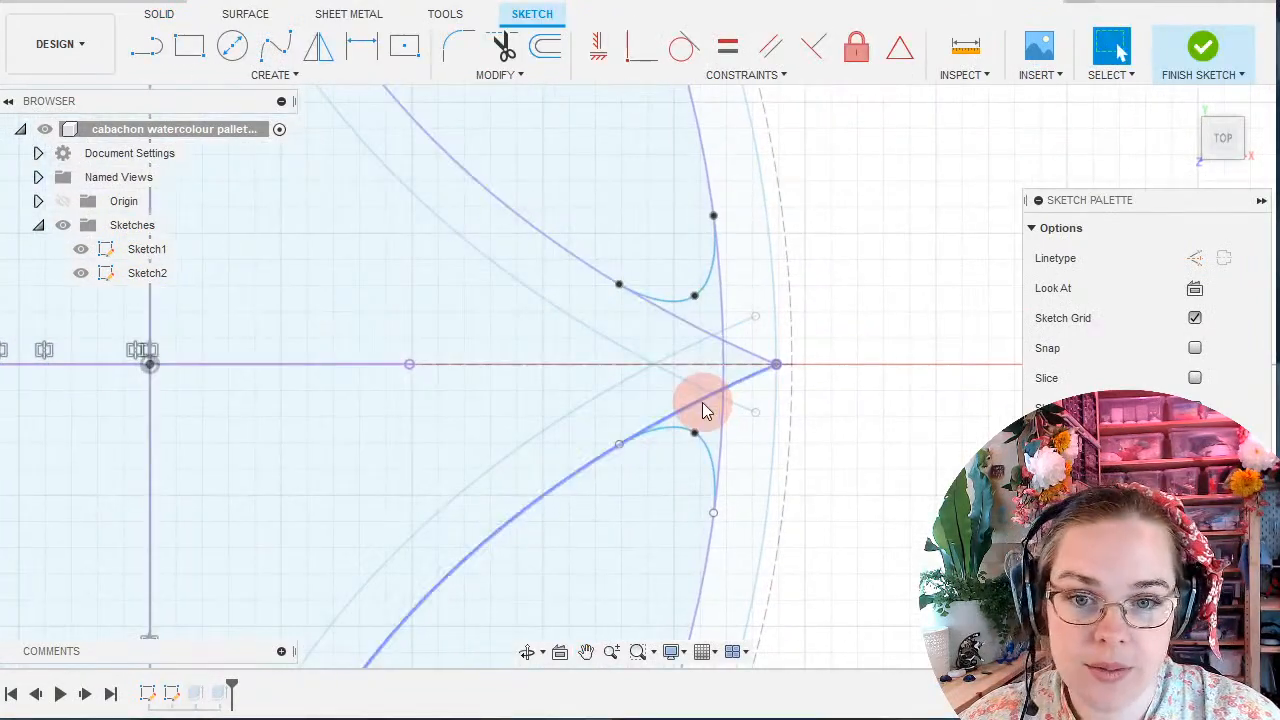
scroll(290, 415, "down", 1)
middle_click_drag(290, 415, 407, 364)
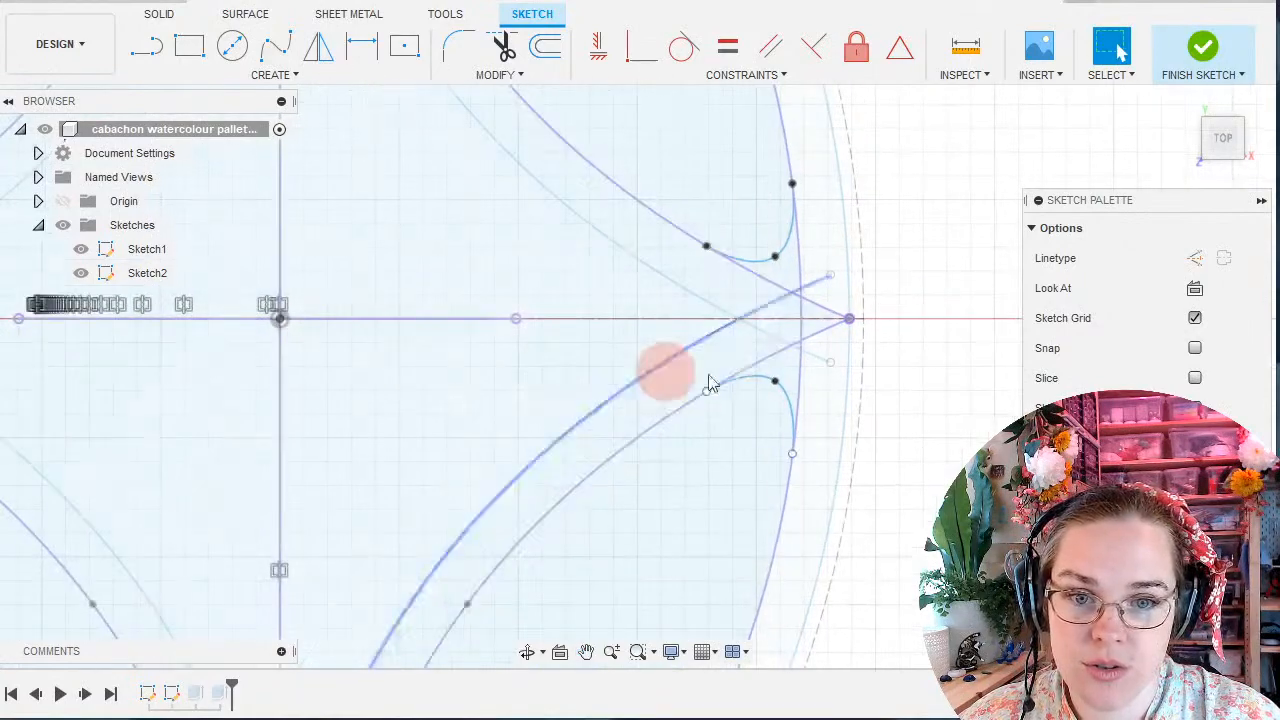
left_click(766, 360)
left_click(766, 360)
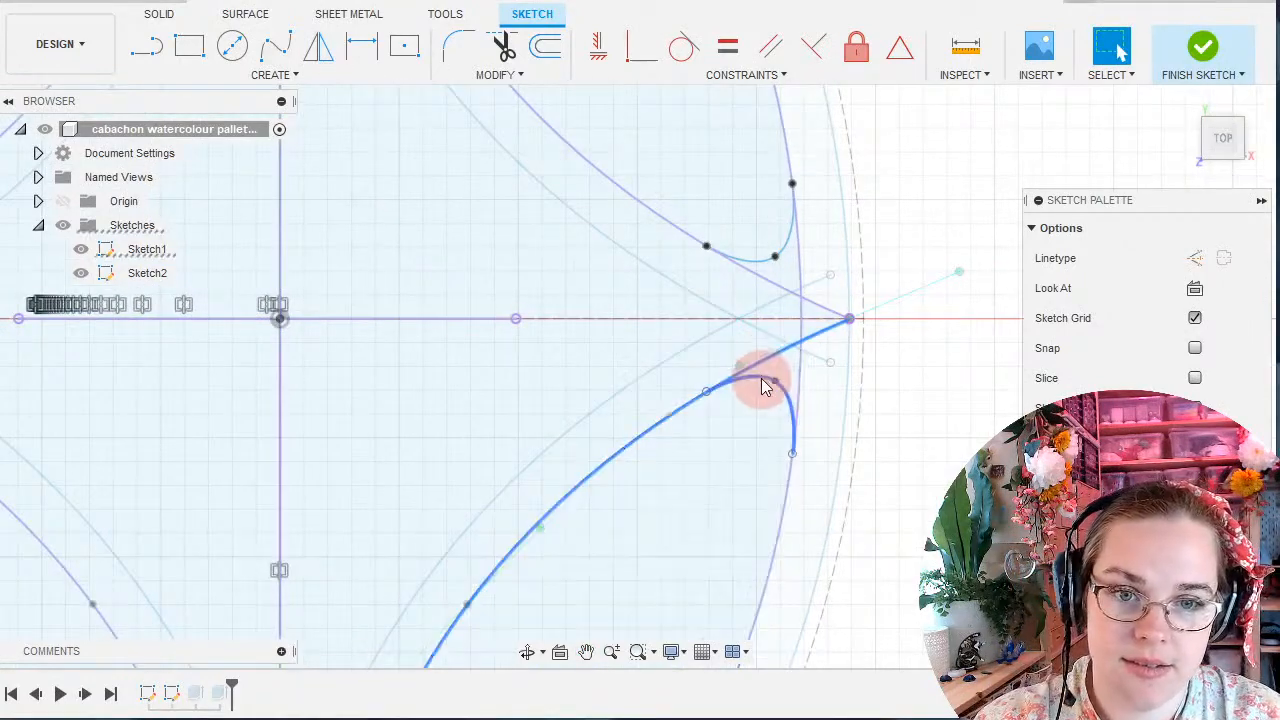
left_click(849, 320)
left_click(1110, 55)
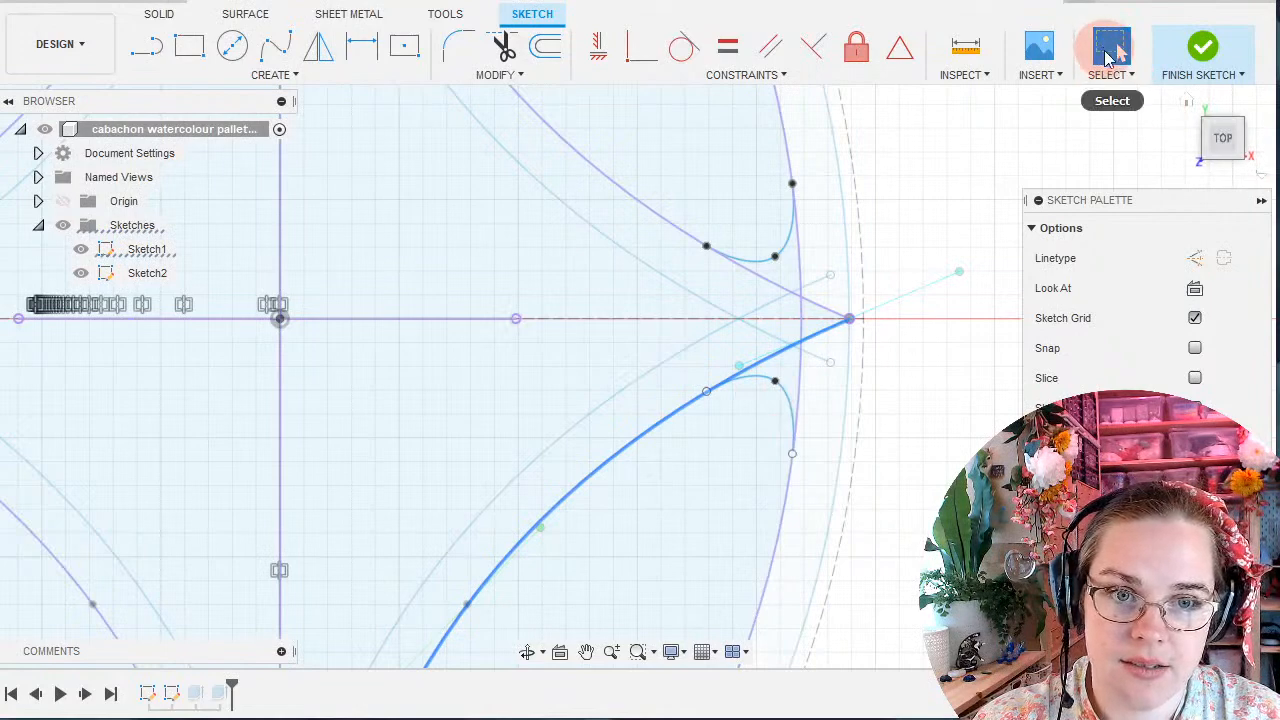
left_click(765, 386)
key("Delete")
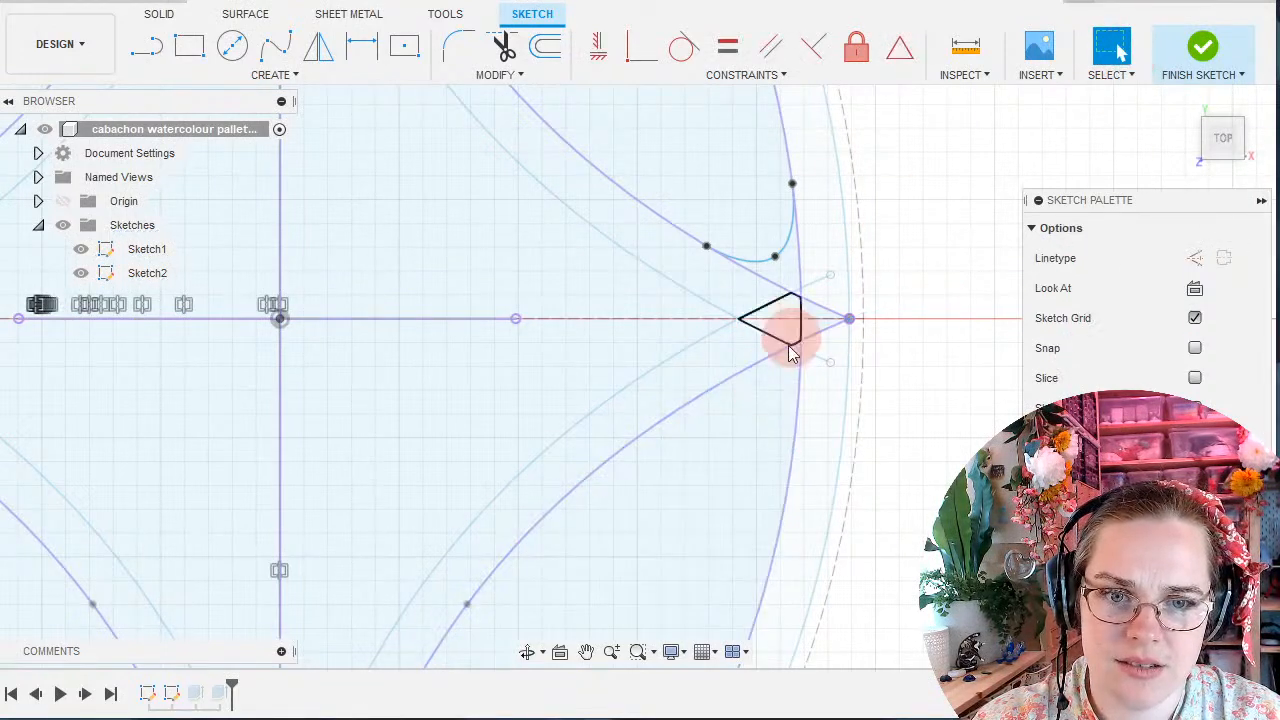
Try toggling the construction linetype on the lower-right and lower-left petal arcs.
left_click(749, 373)
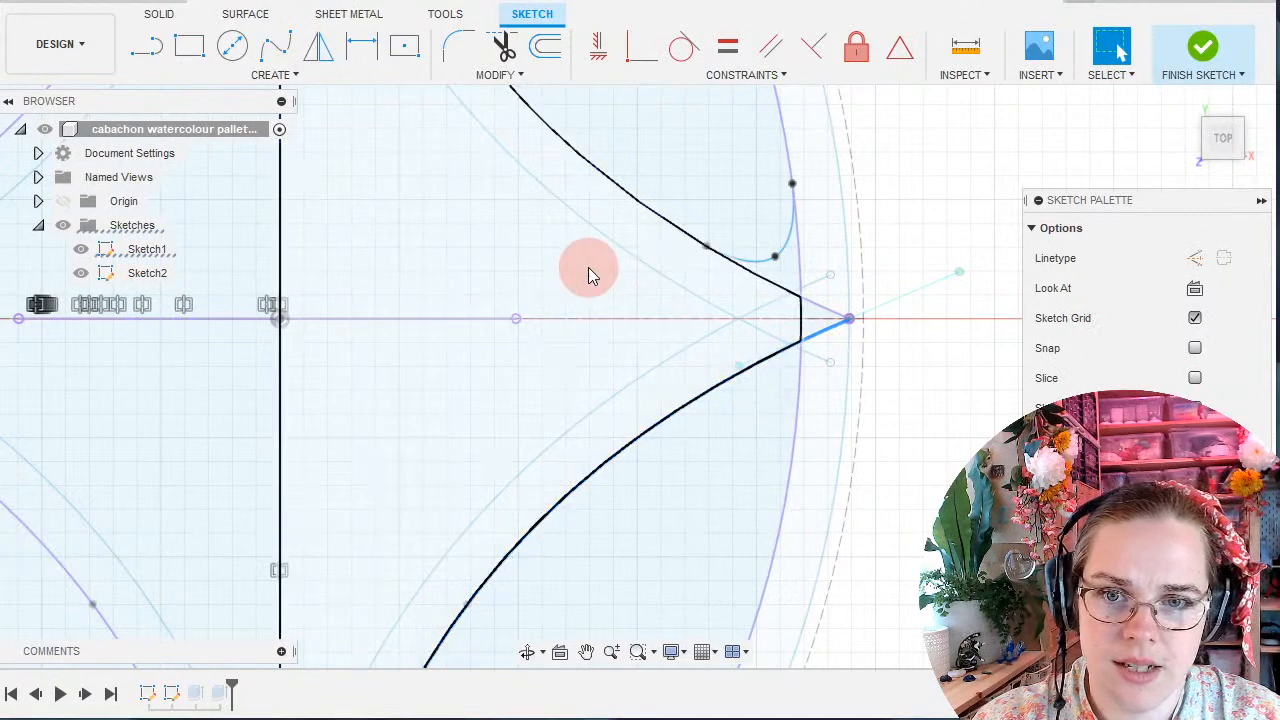
scroll(650, 415, "down", 3)
scroll(470, 500, "up", 5)
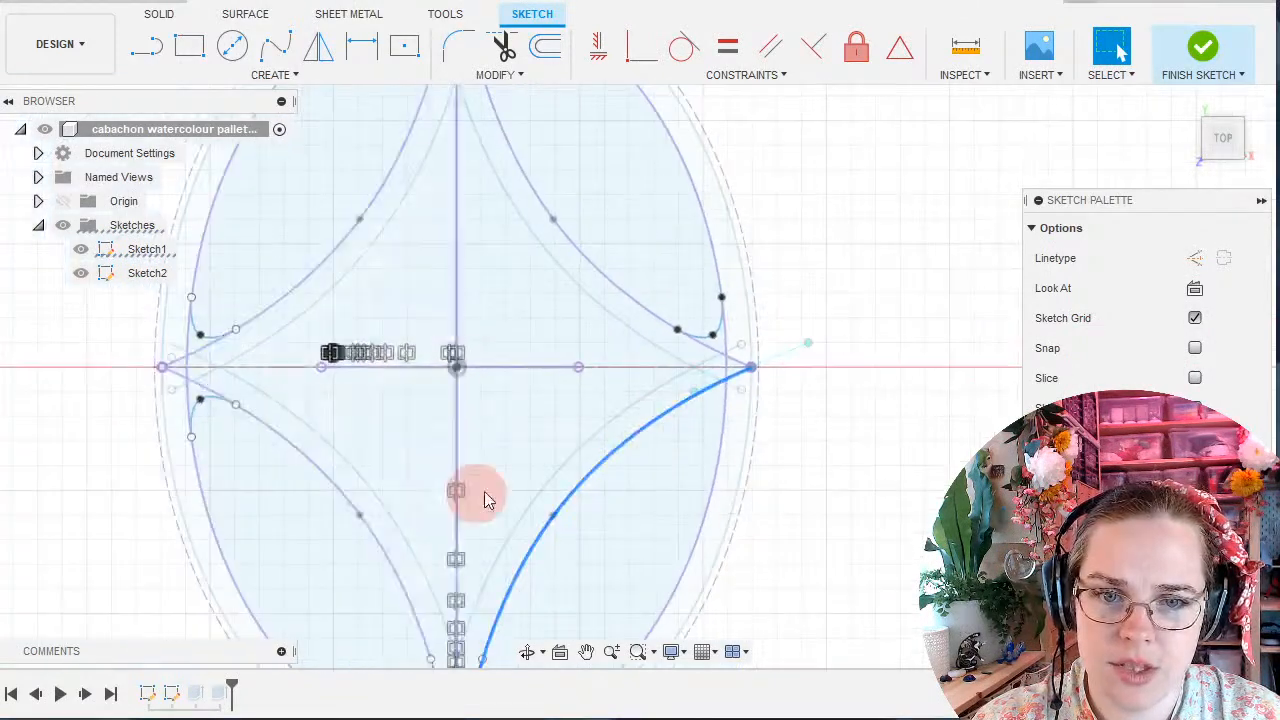
left_click(1194, 258)
left_click(34, 338)
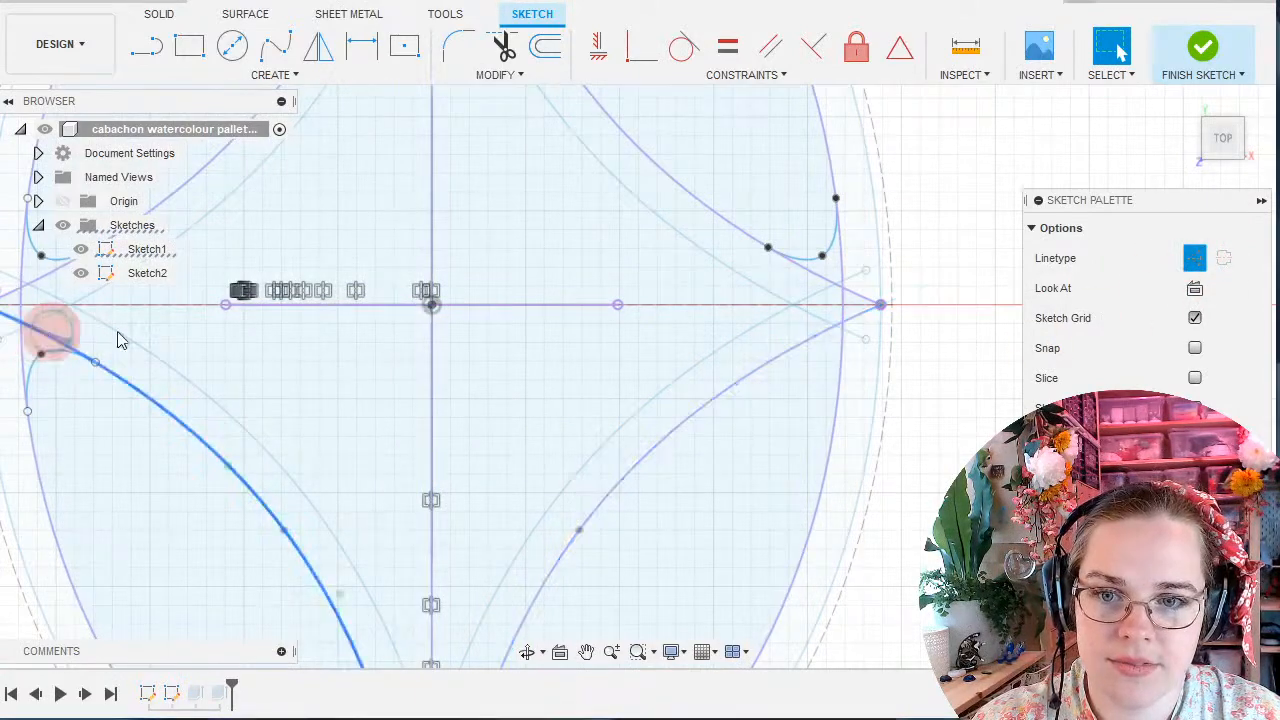
left_click(1196, 258)
left_click(814, 343)
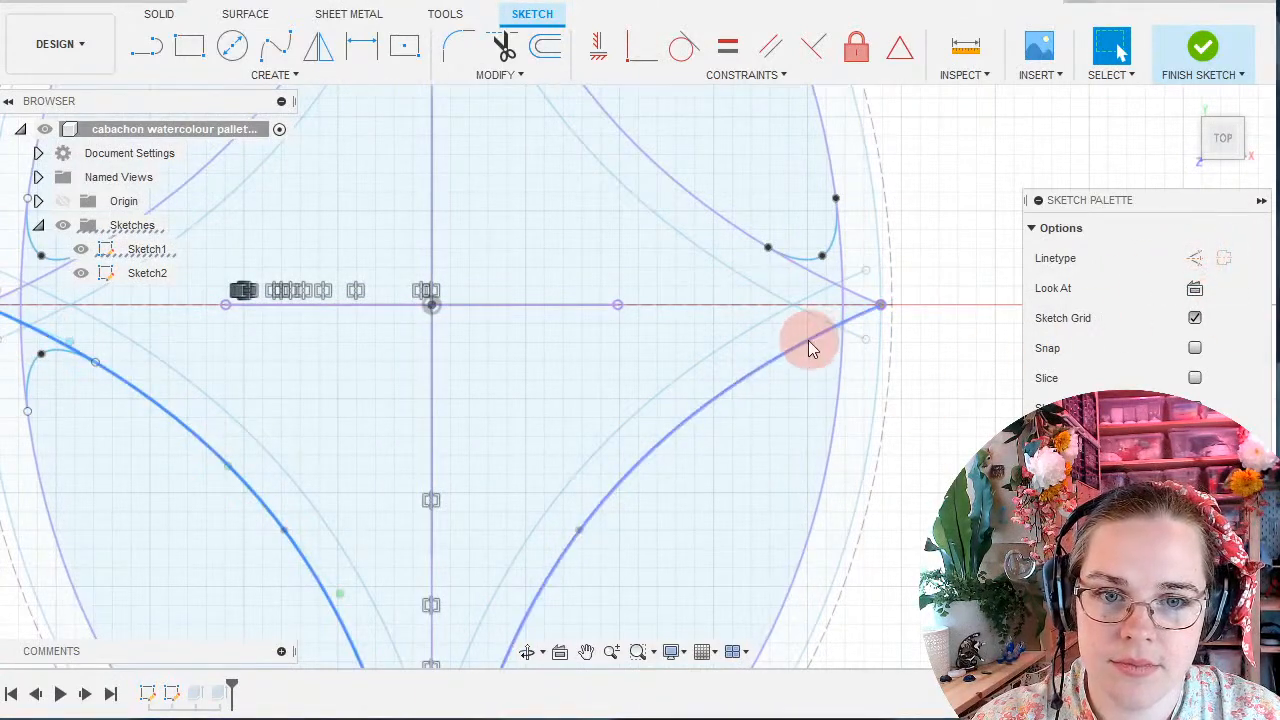
left_click(1194, 258)
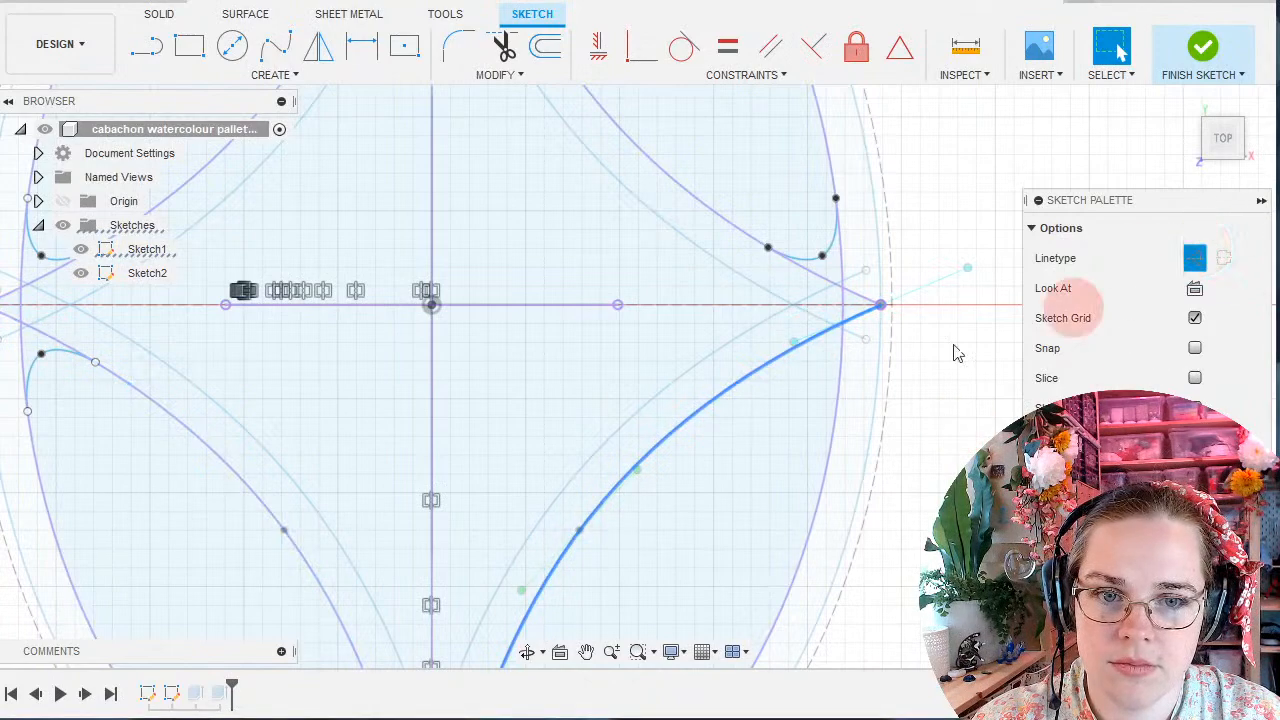
left_click(866, 545)
scroll(915, 555, "down", 2)
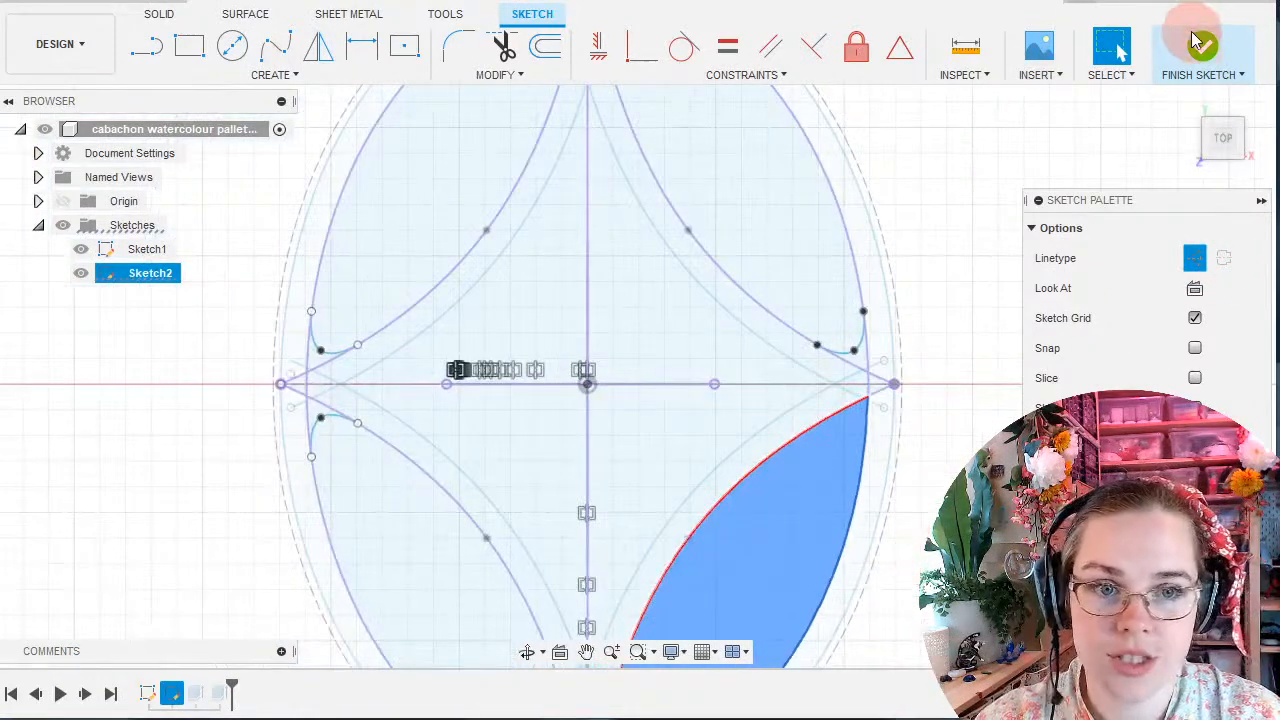
double_click(128, 273)
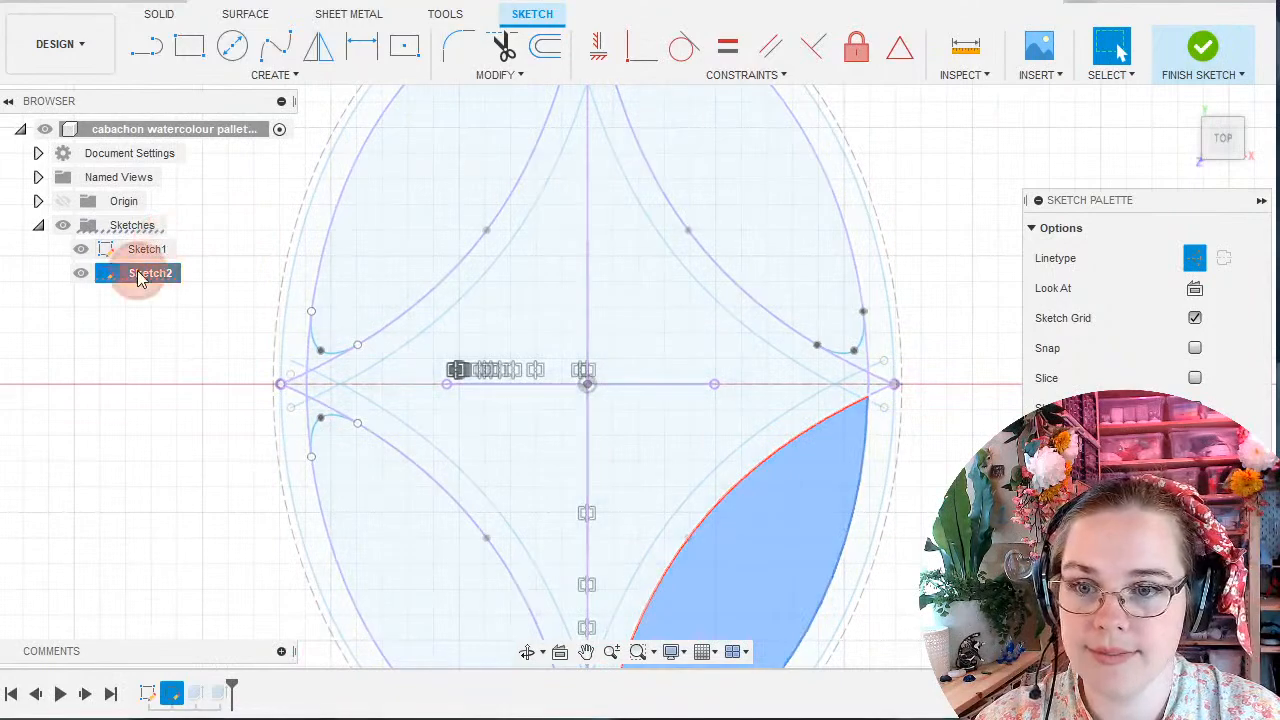
left_click(149, 380)
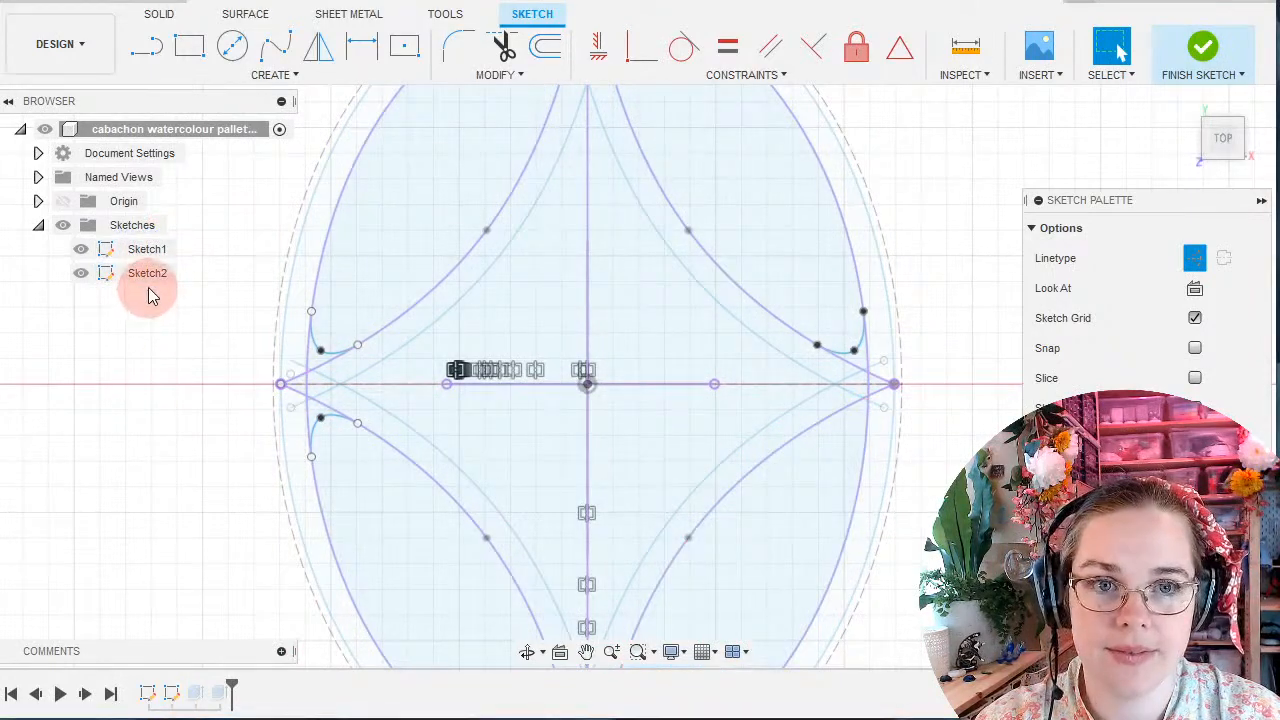
scroll(740, 490, "down", 1)
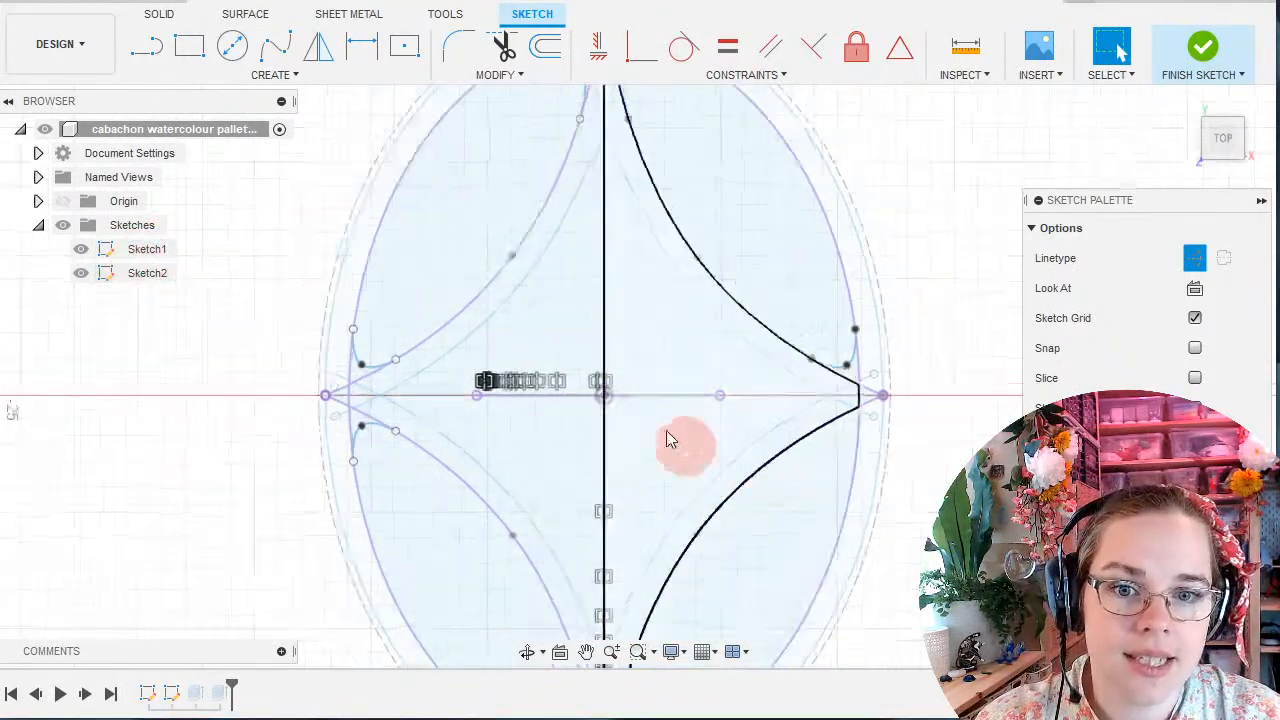
Try to move the right endpoint of the horizontal centre line downward in Sketch2.
scroll(697, 462, "up", 6)
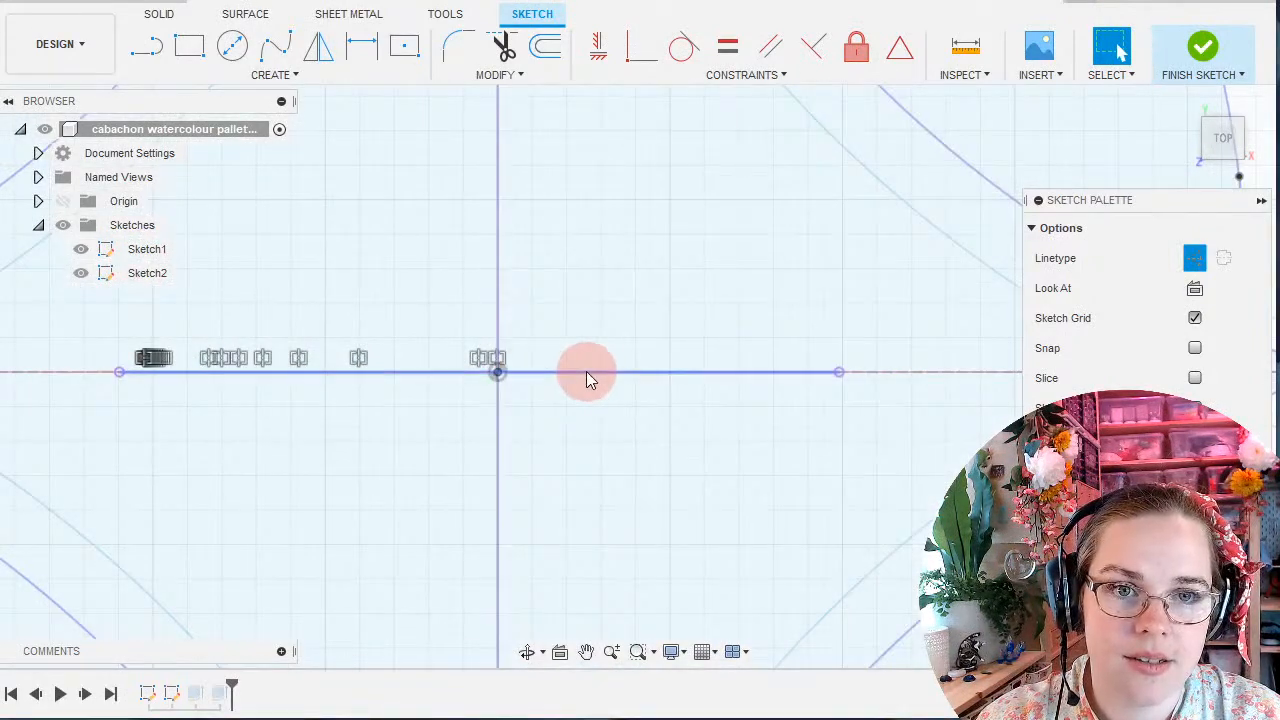
left_click(586, 372)
scroll(478, 433, "down", 4)
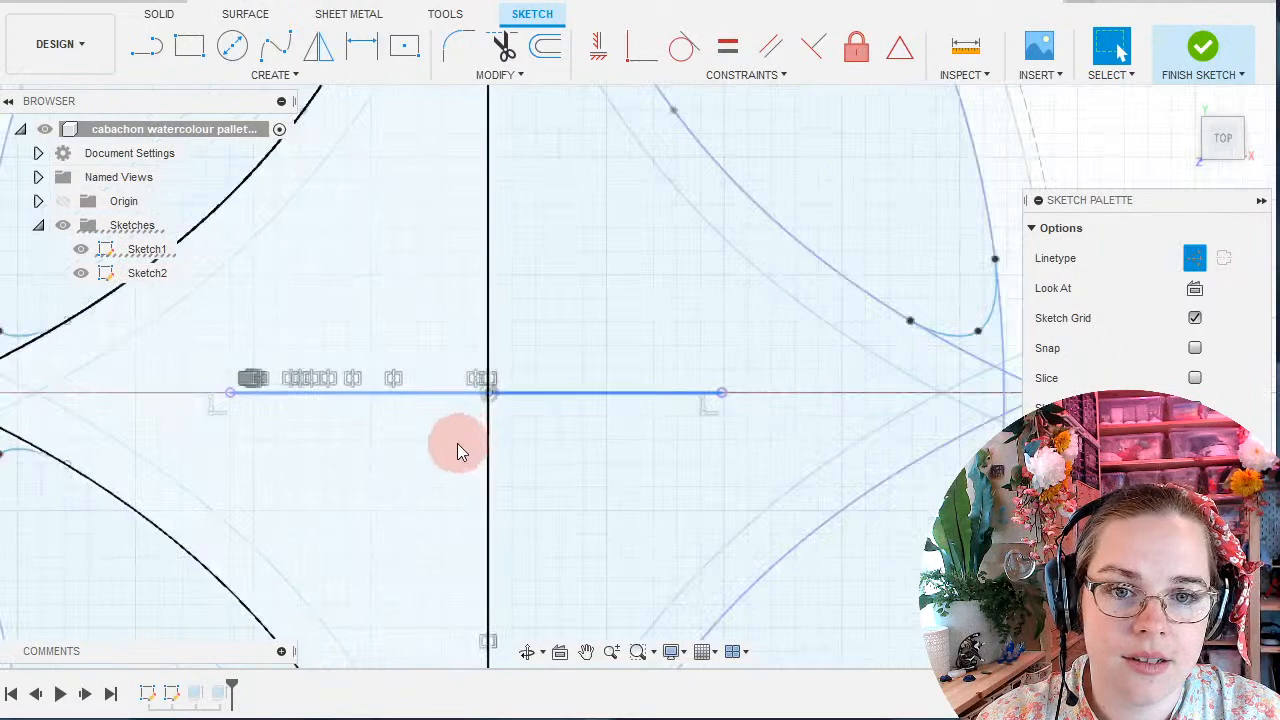
scroll(457, 445, "up", 2)
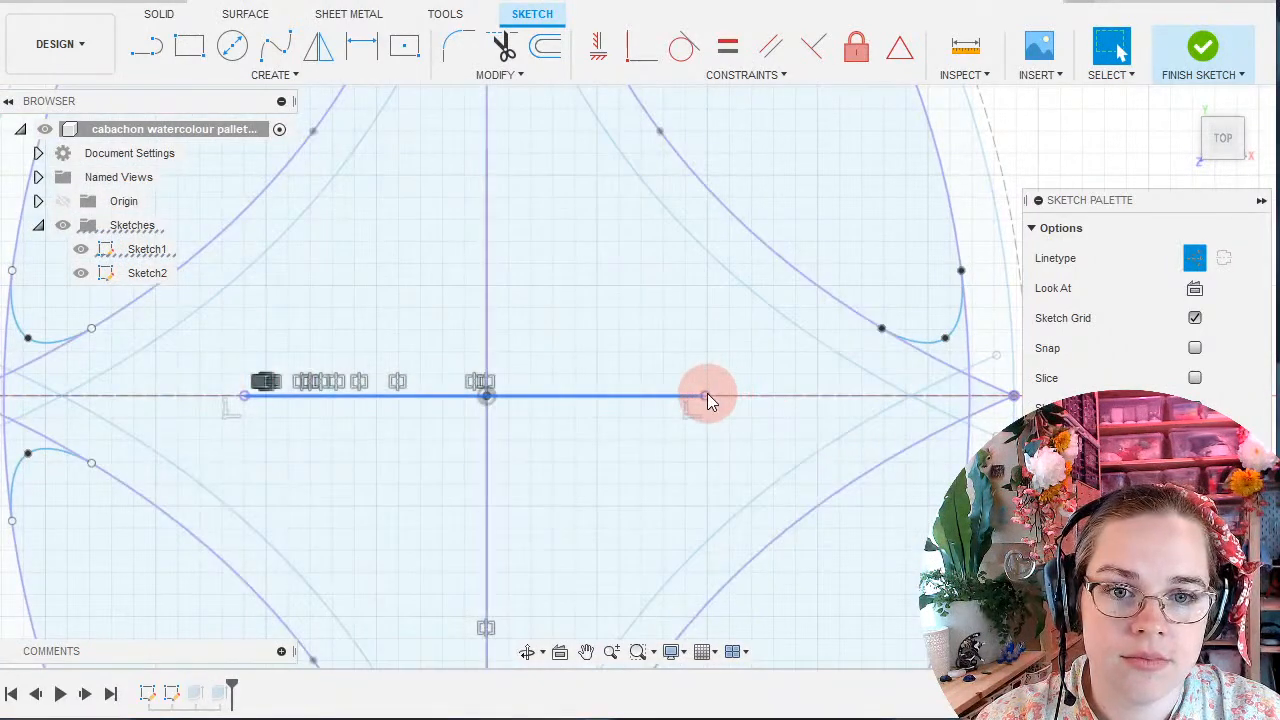
left_click_drag(706, 395, 688, 496)
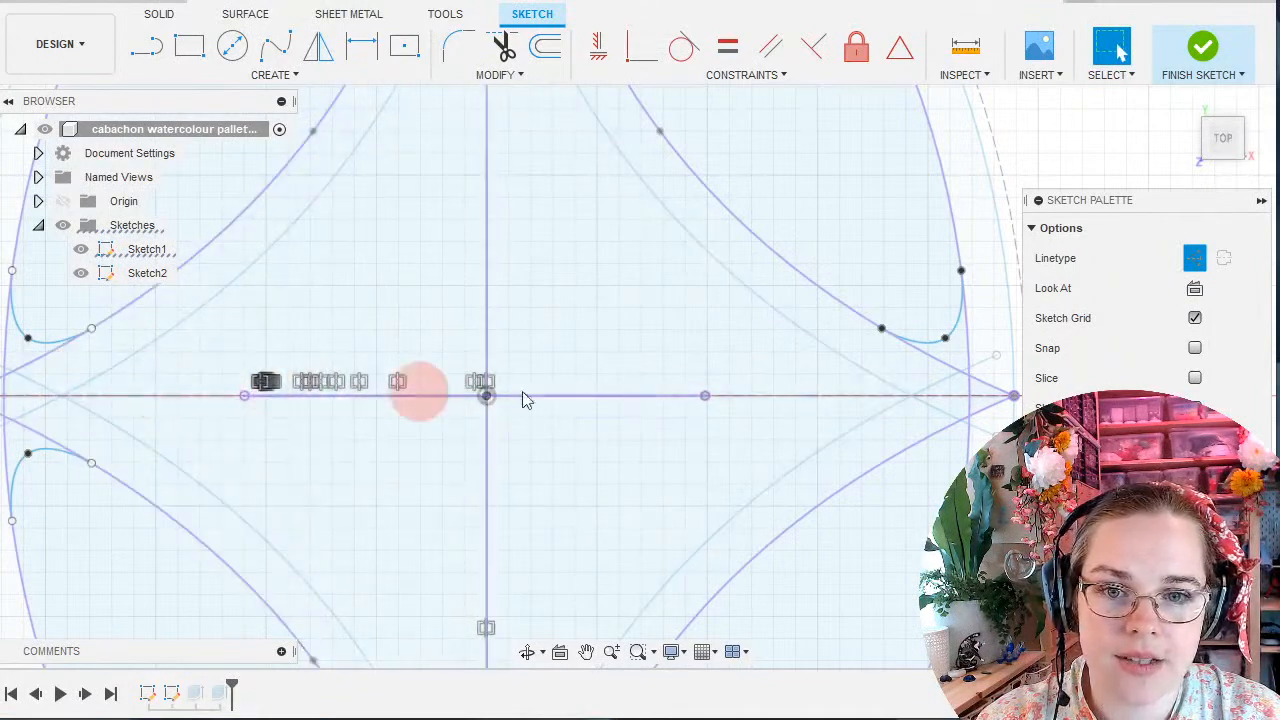
Examine Sketch2's pocket outlines and the star-shaped centre regions on both sides of the vertical axis.
scroll(743, 366, "down", 2)
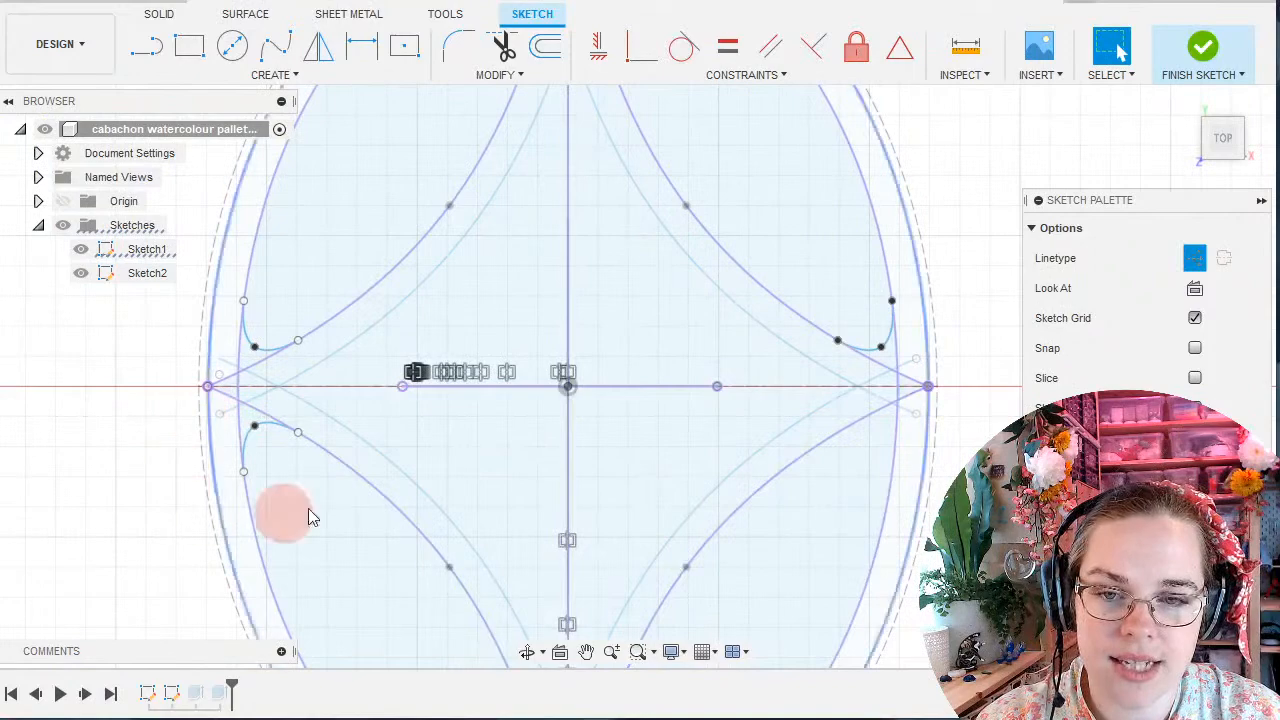
scroll(518, 464, "down", 2)
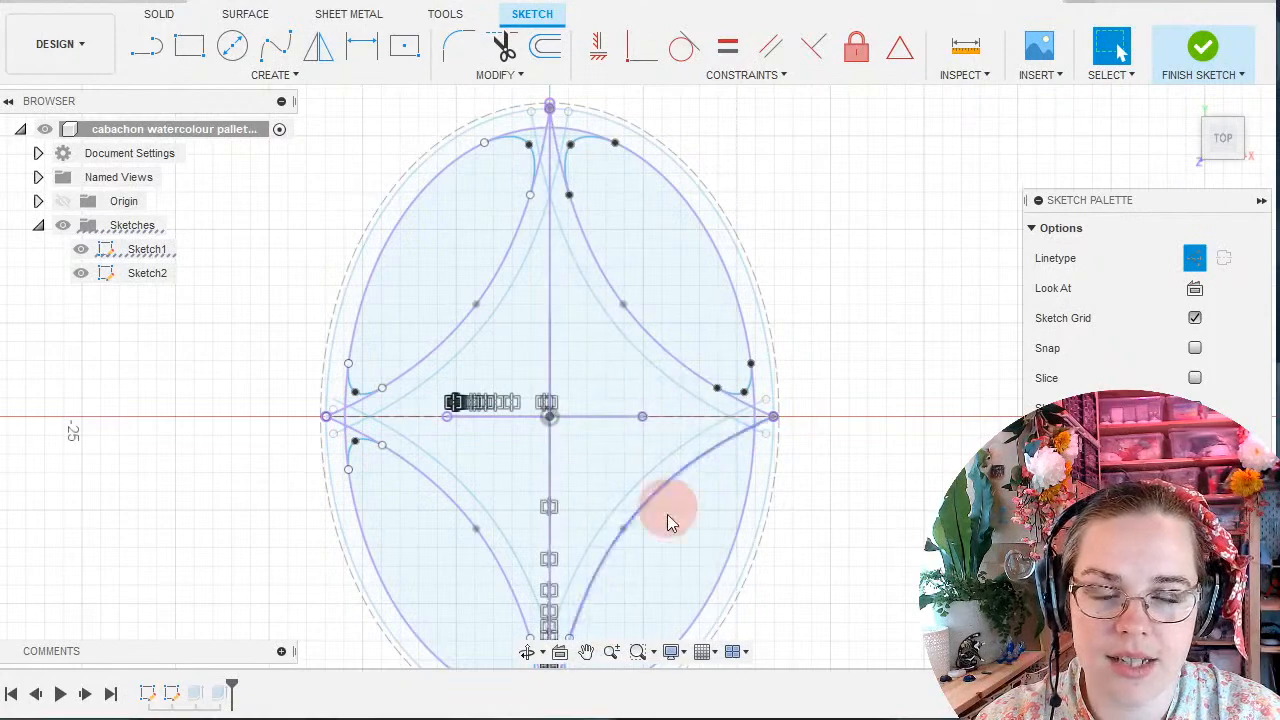
scroll(618, 541, "down", 2)
scroll(618, 545, "up", 5)
mouse_move(586, 494)
middle_mouse_down()
mouse_move(449, 546)
mouse_move(565, 577)
middle_mouse_up()
scroll(429, 492, "down", 2)
mouse_move(455, 508)
middle_mouse_down()
mouse_move(369, 487)
mouse_move(351, 463)
middle_mouse_up()
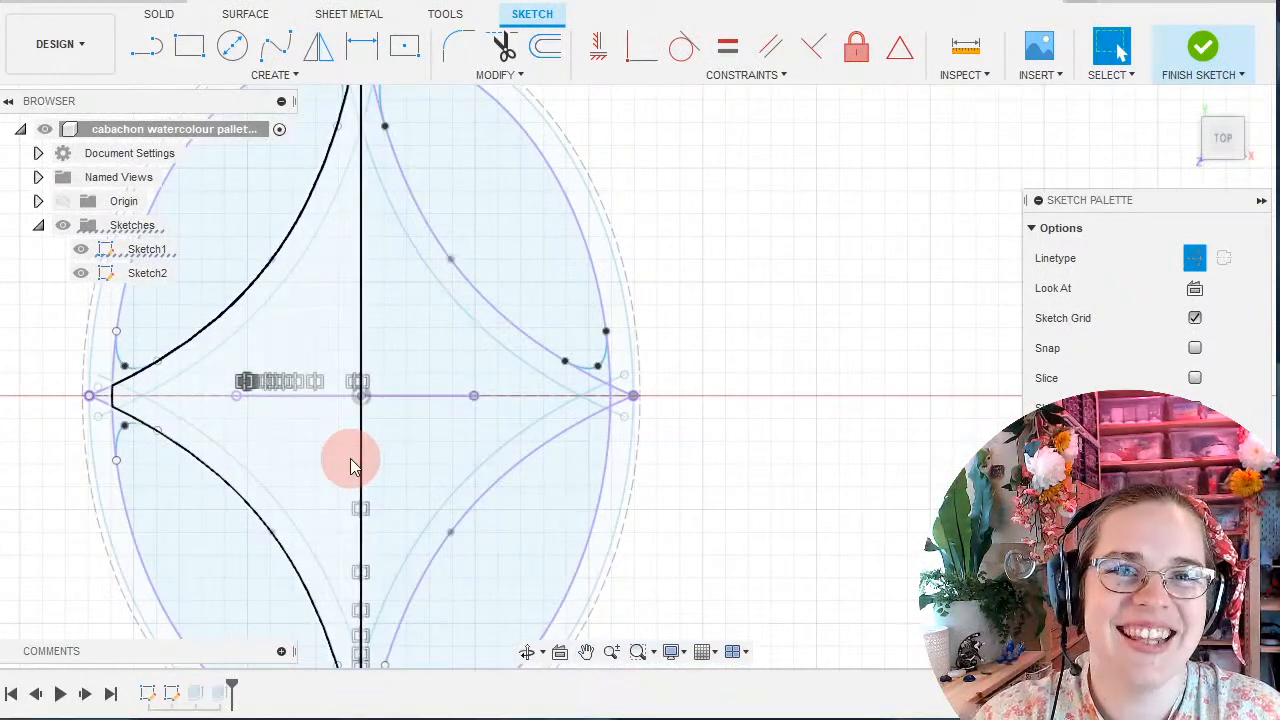
left_click(350, 458)
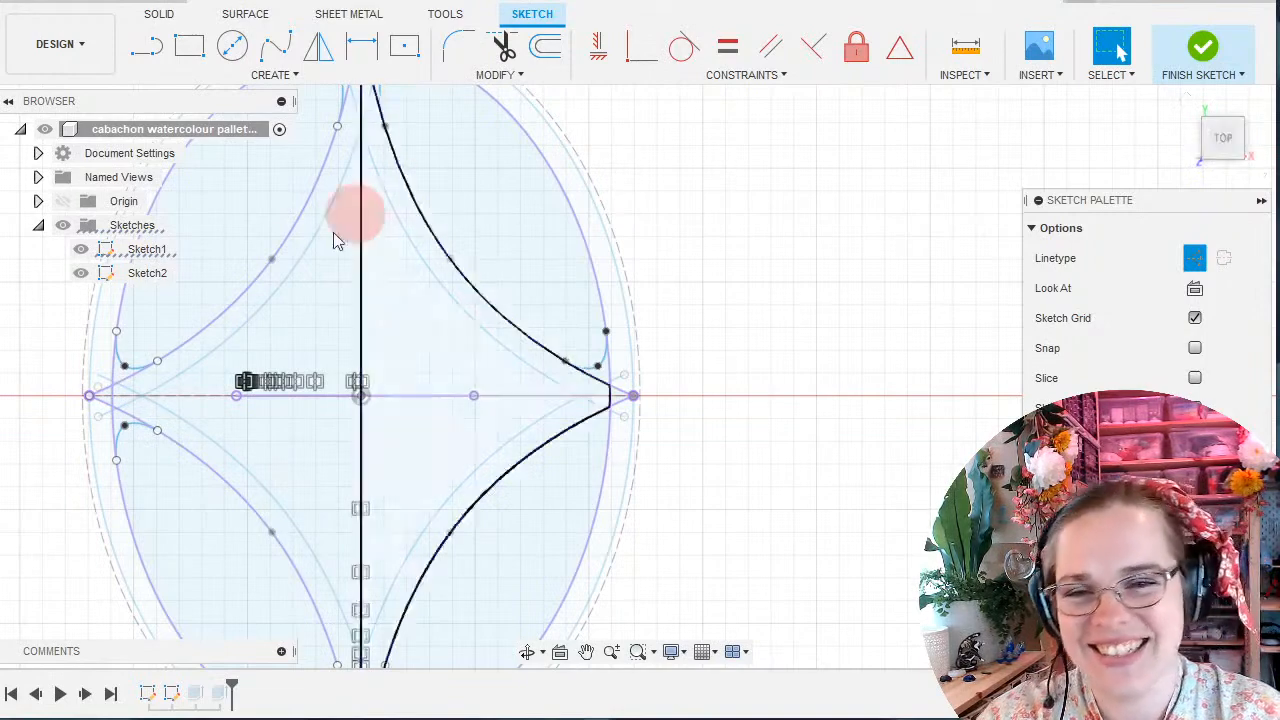
scroll(248, 301, "down", 2)
scroll(245, 303, "up", 2)
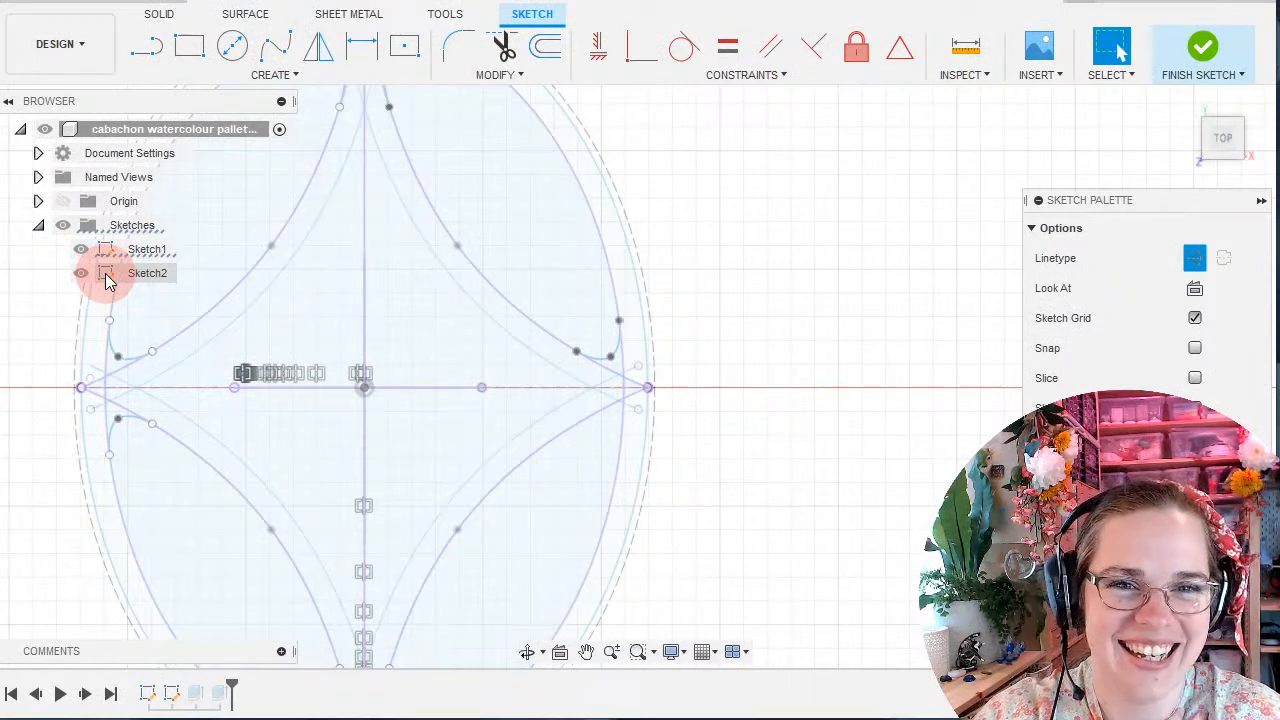
Delete Sketch2 from the palette design.
left_click(160, 274)
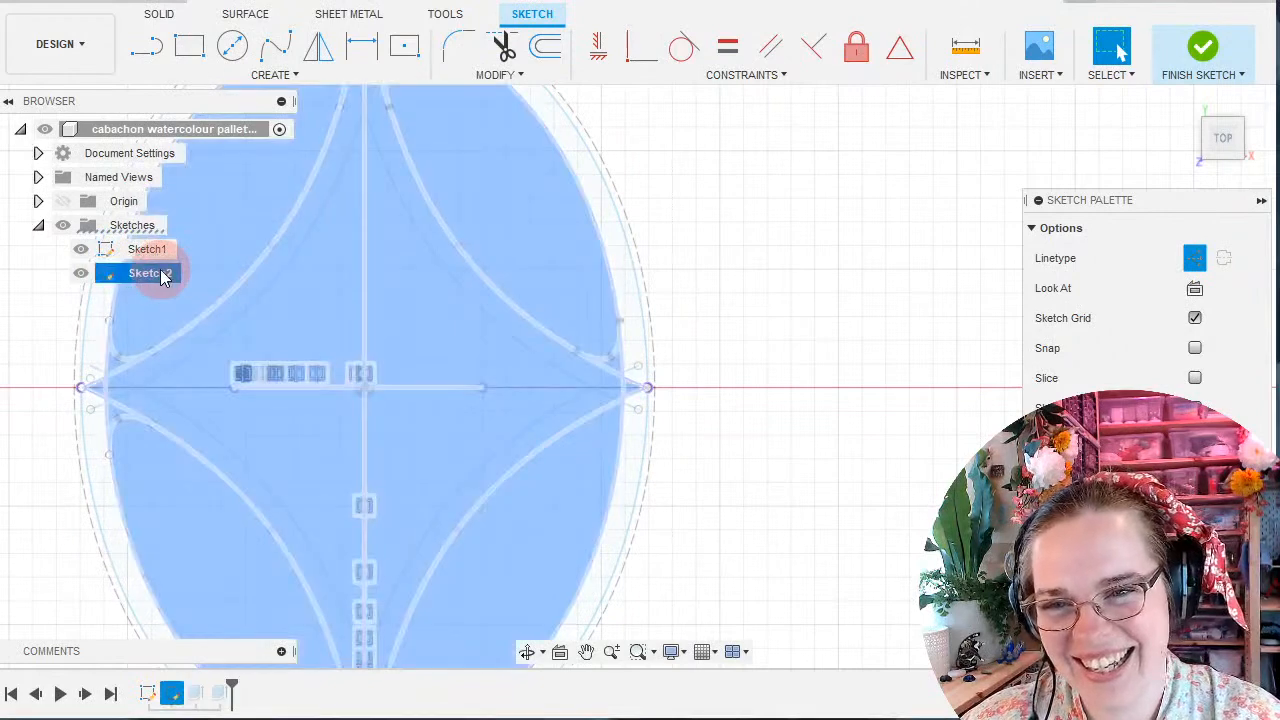
right_click(160, 273)
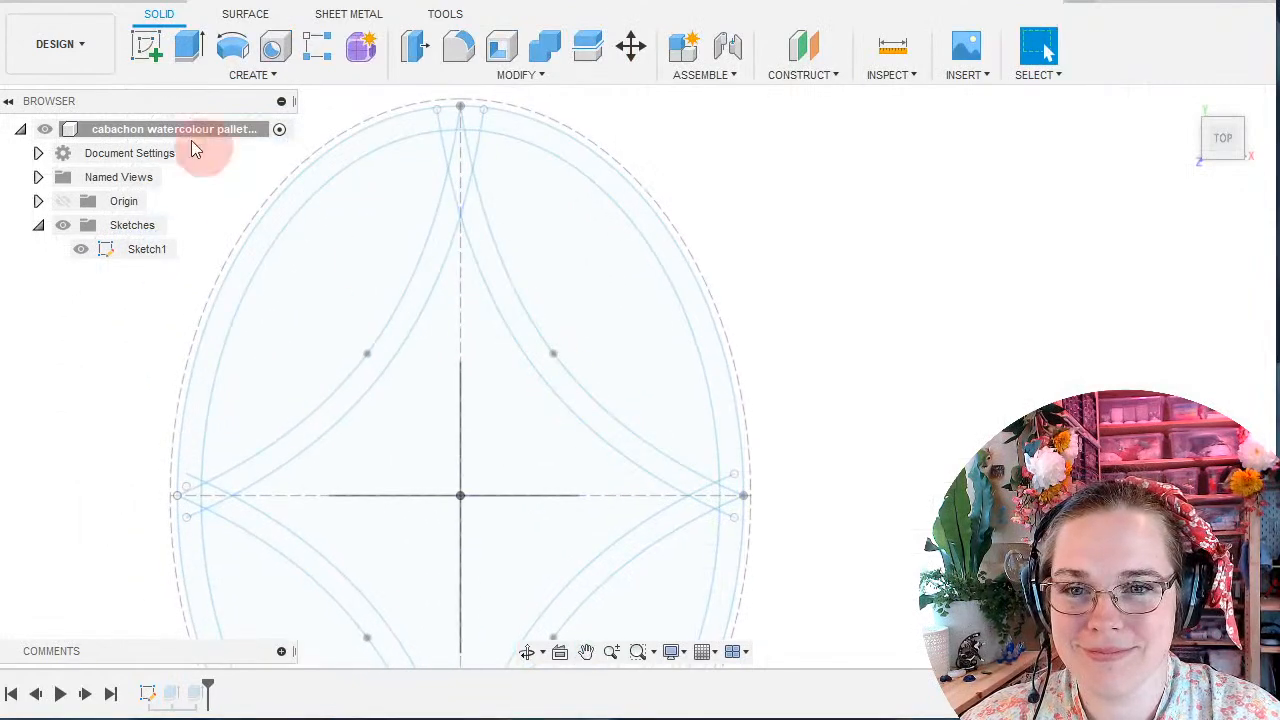
left_click(720, 290)
left_click(1045, 140)
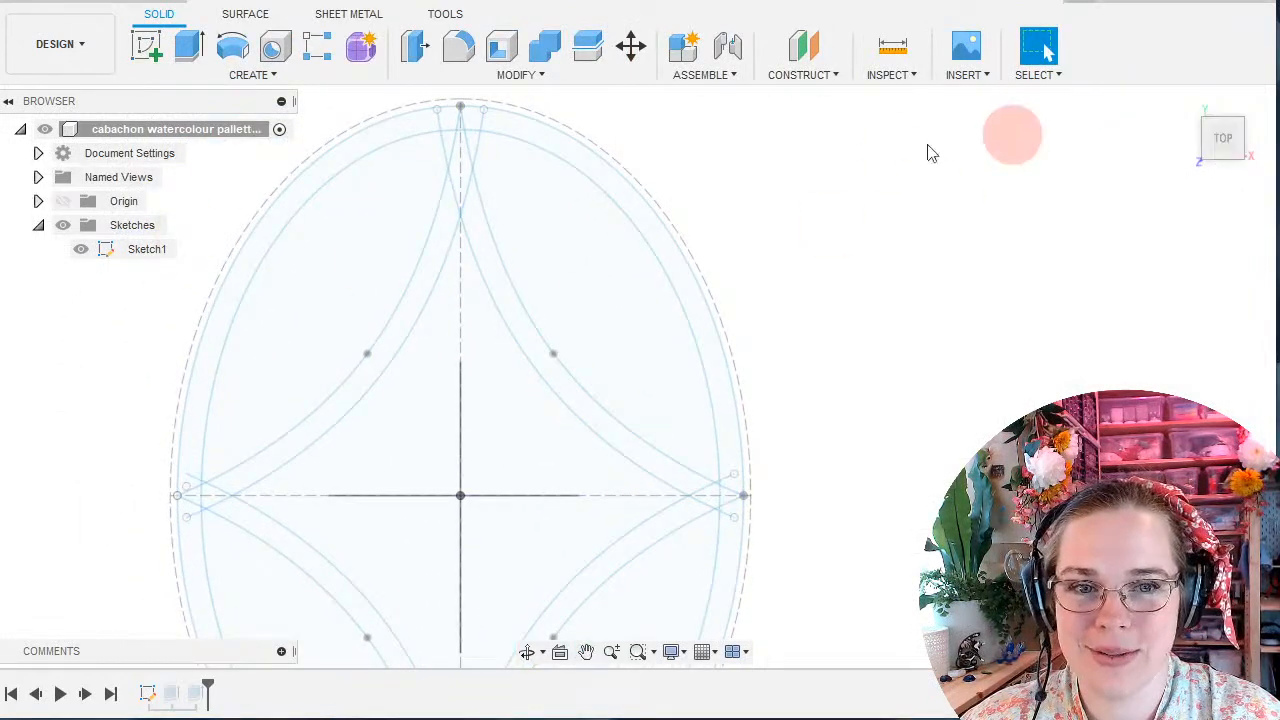
Check the remaining Sketch1 geometry and create a new blank design.
left_click(160, 698)
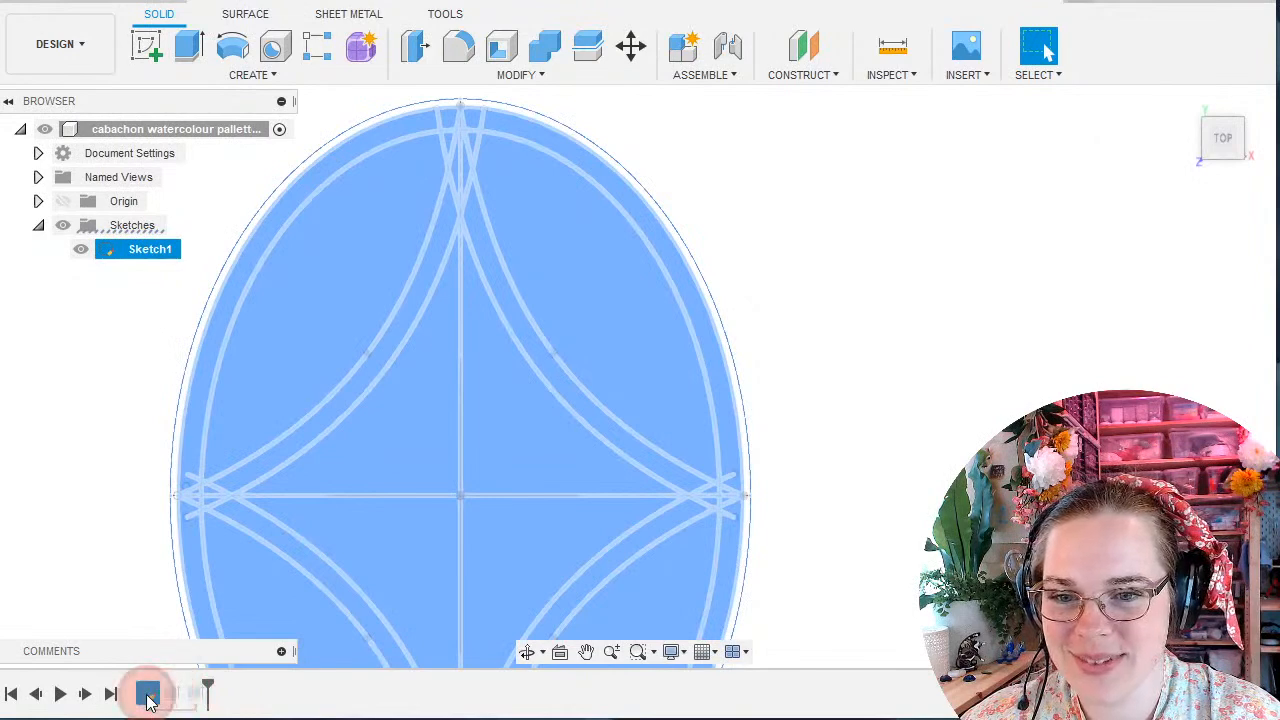
scroll(362, 430, "down", 5)
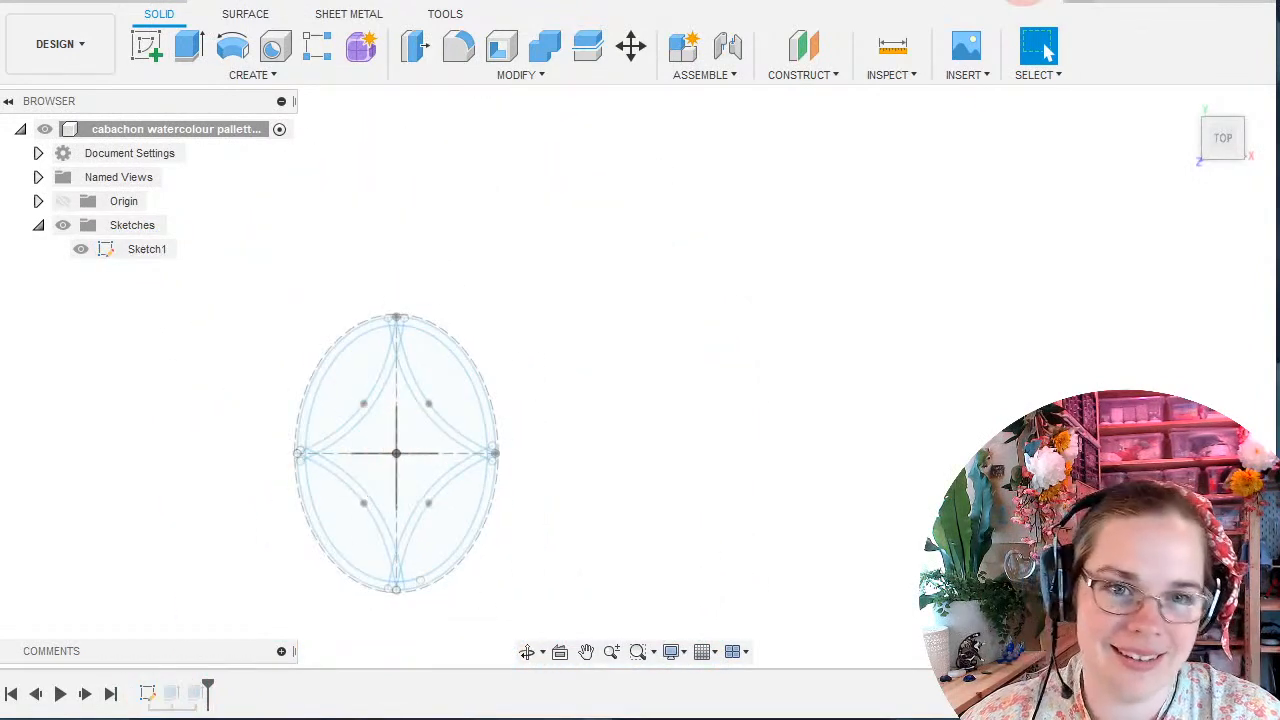
left_click(1088, 3)
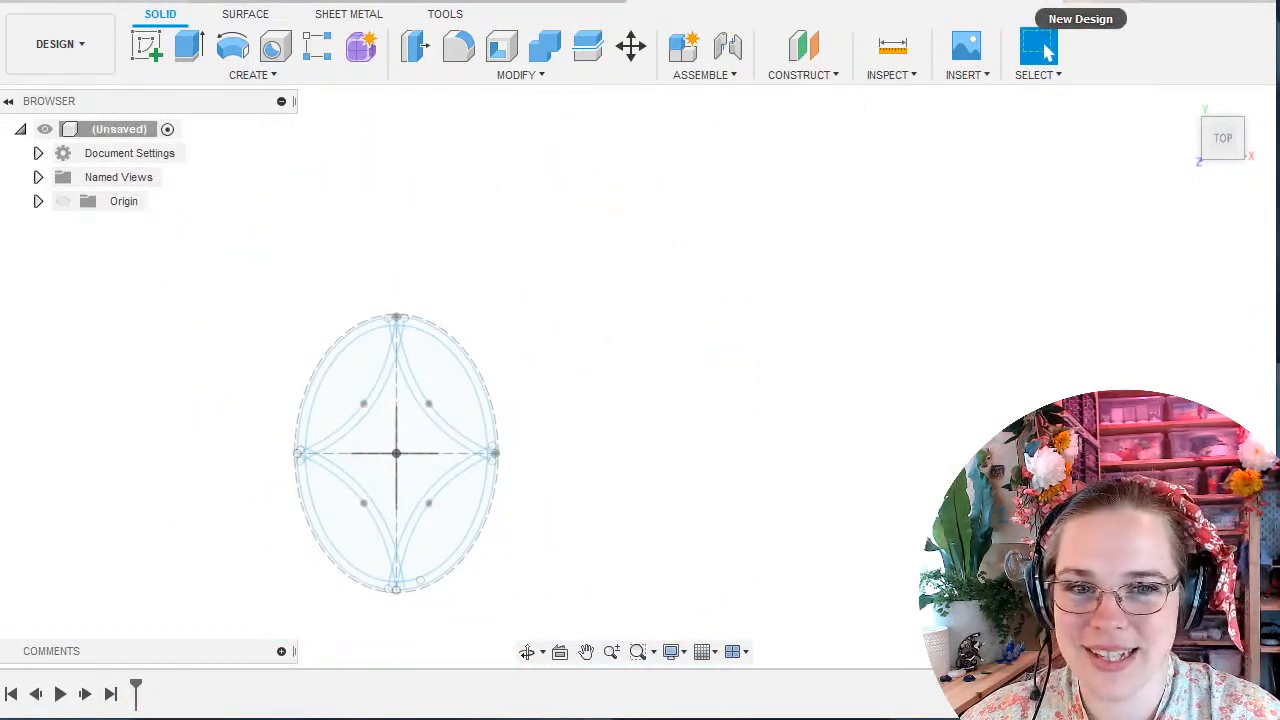